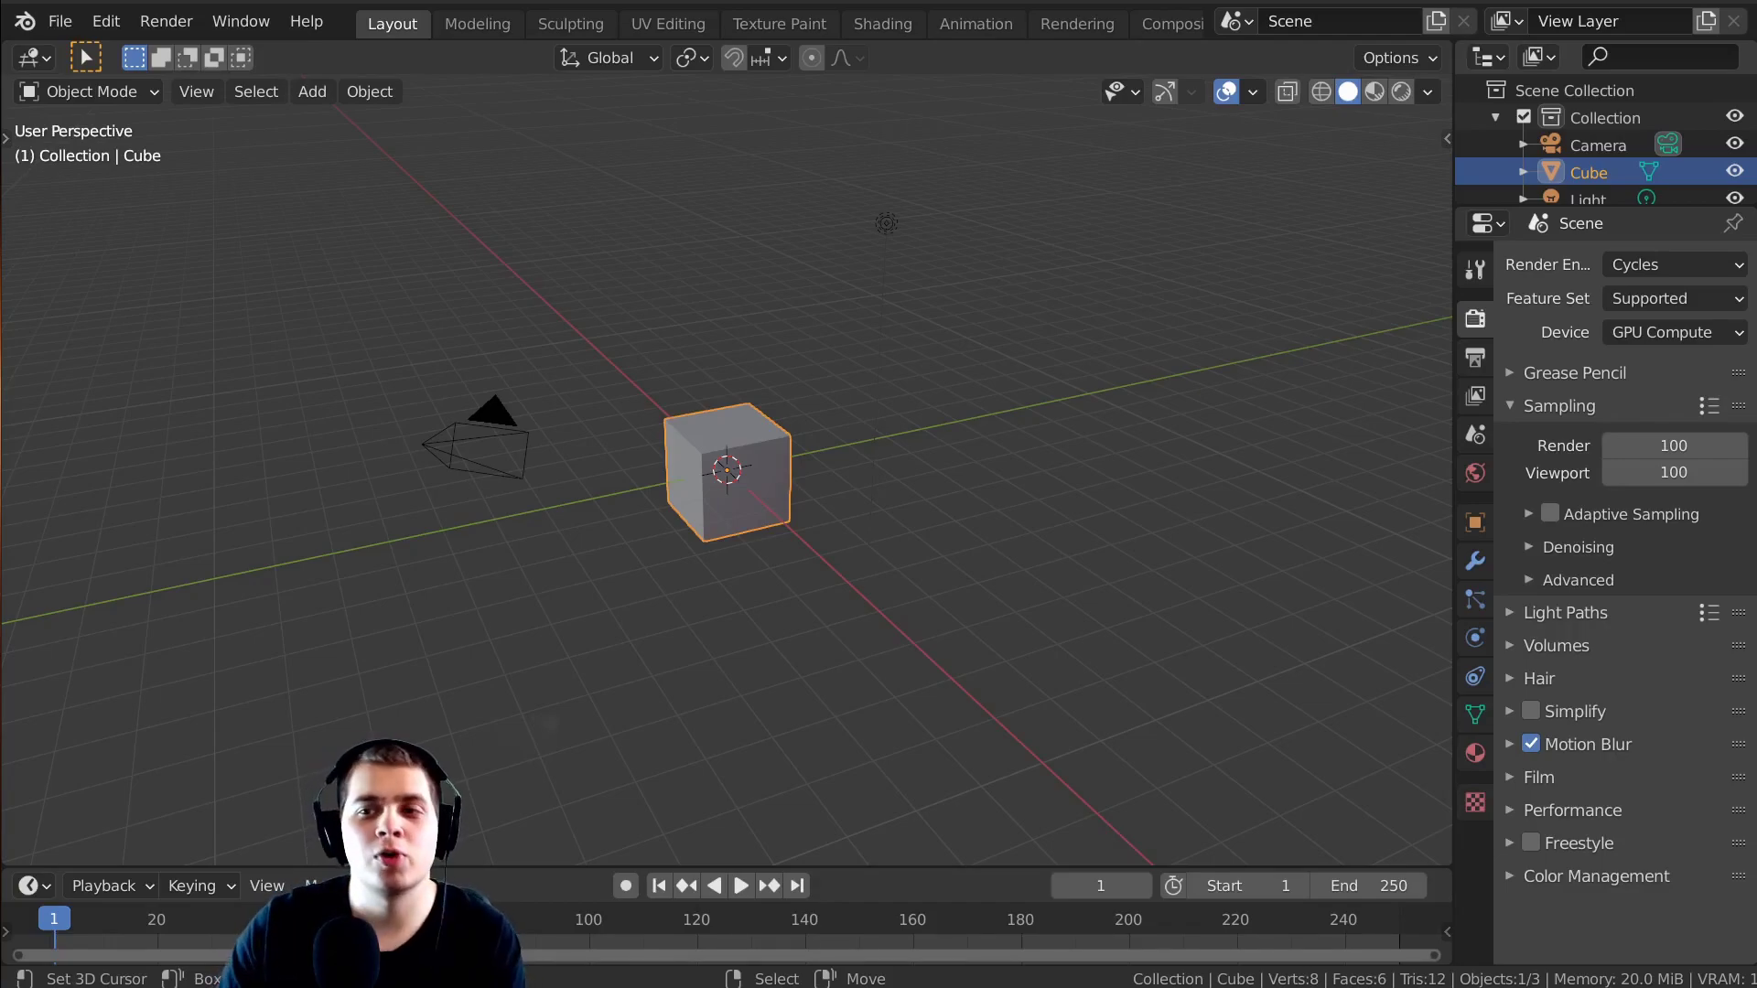
Set the scene's render engine to Eevee.
{"action": "left_click", "coordinate": [1647, 265]}
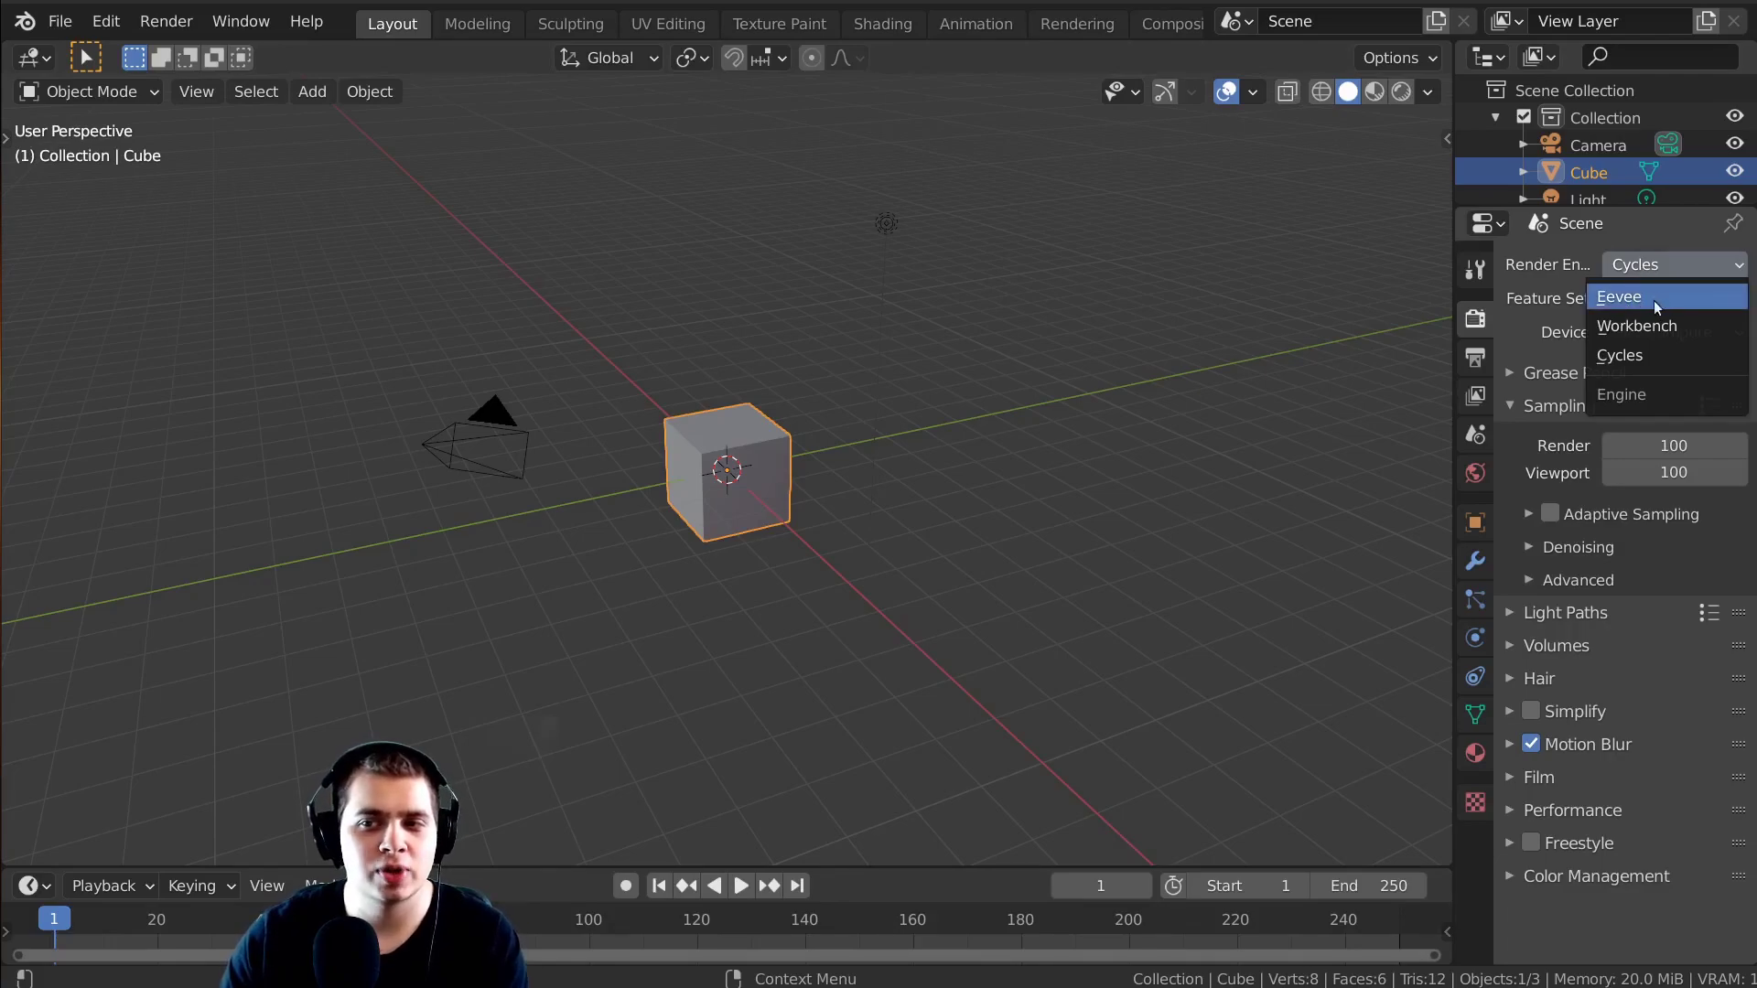
{"action": "left_click", "coordinate": [1624, 302]}
{"action": "left_click", "coordinate": [1630, 271]}
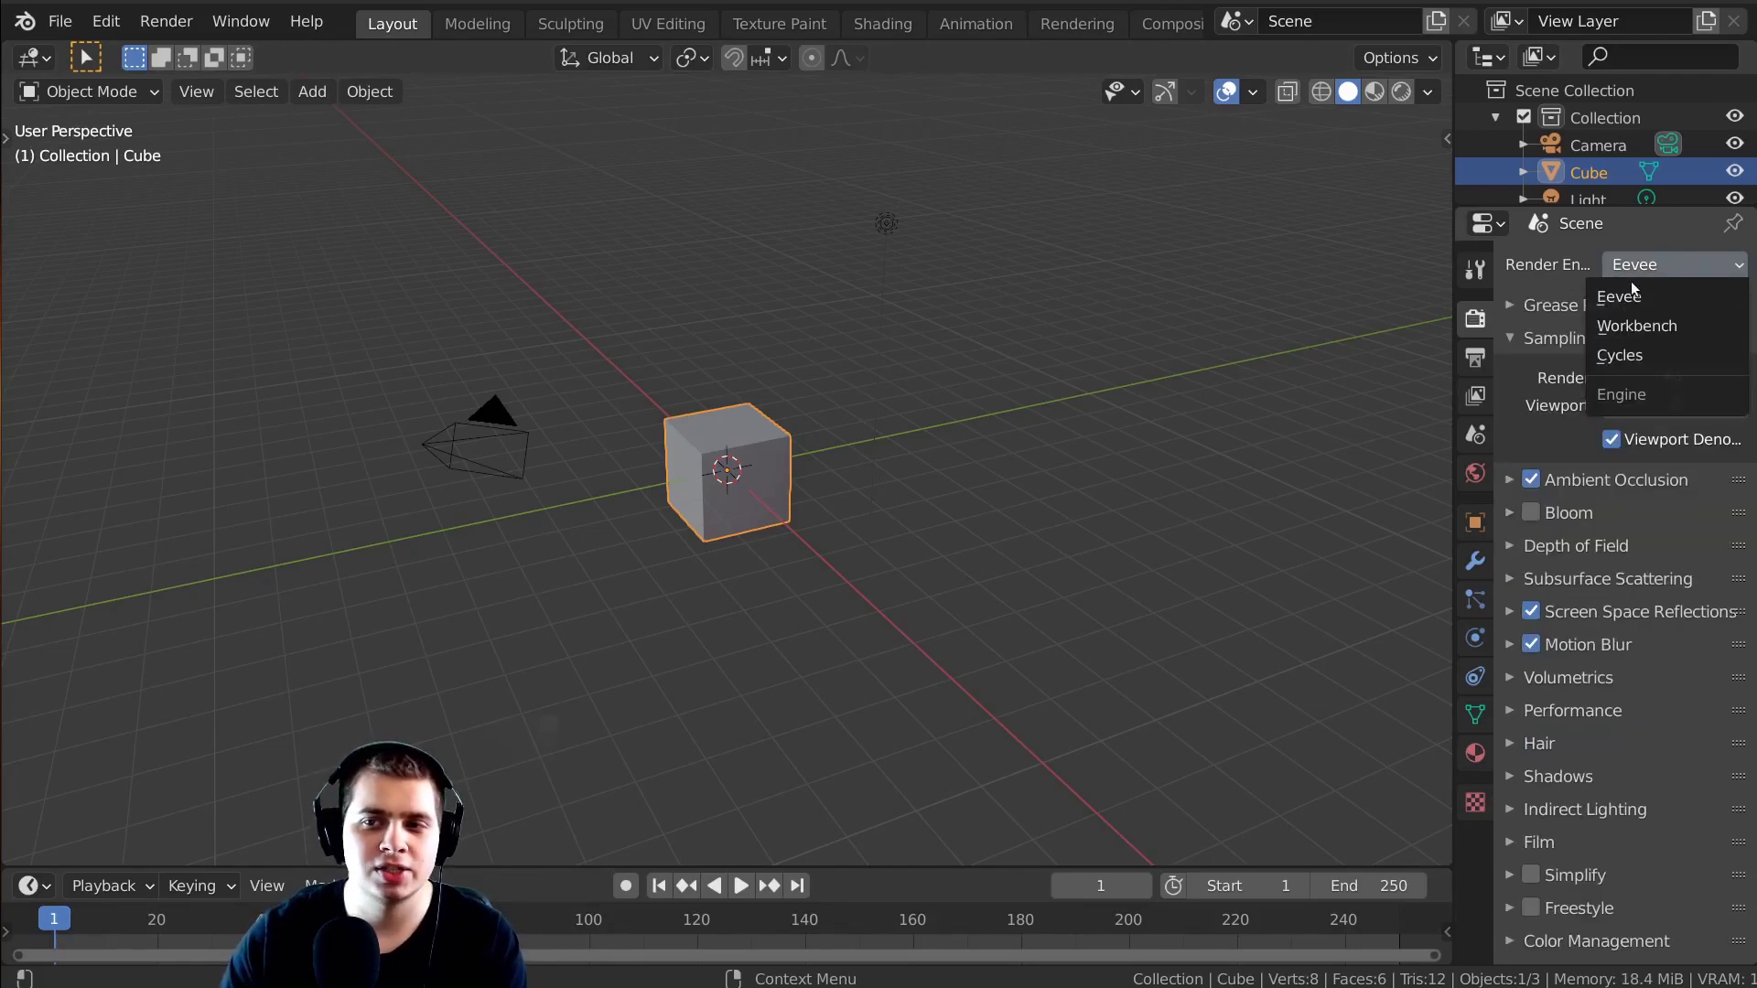
{"action": "left_click", "coordinate": [1629, 298]}
{"action": "left_click", "coordinate": [1645, 267]}
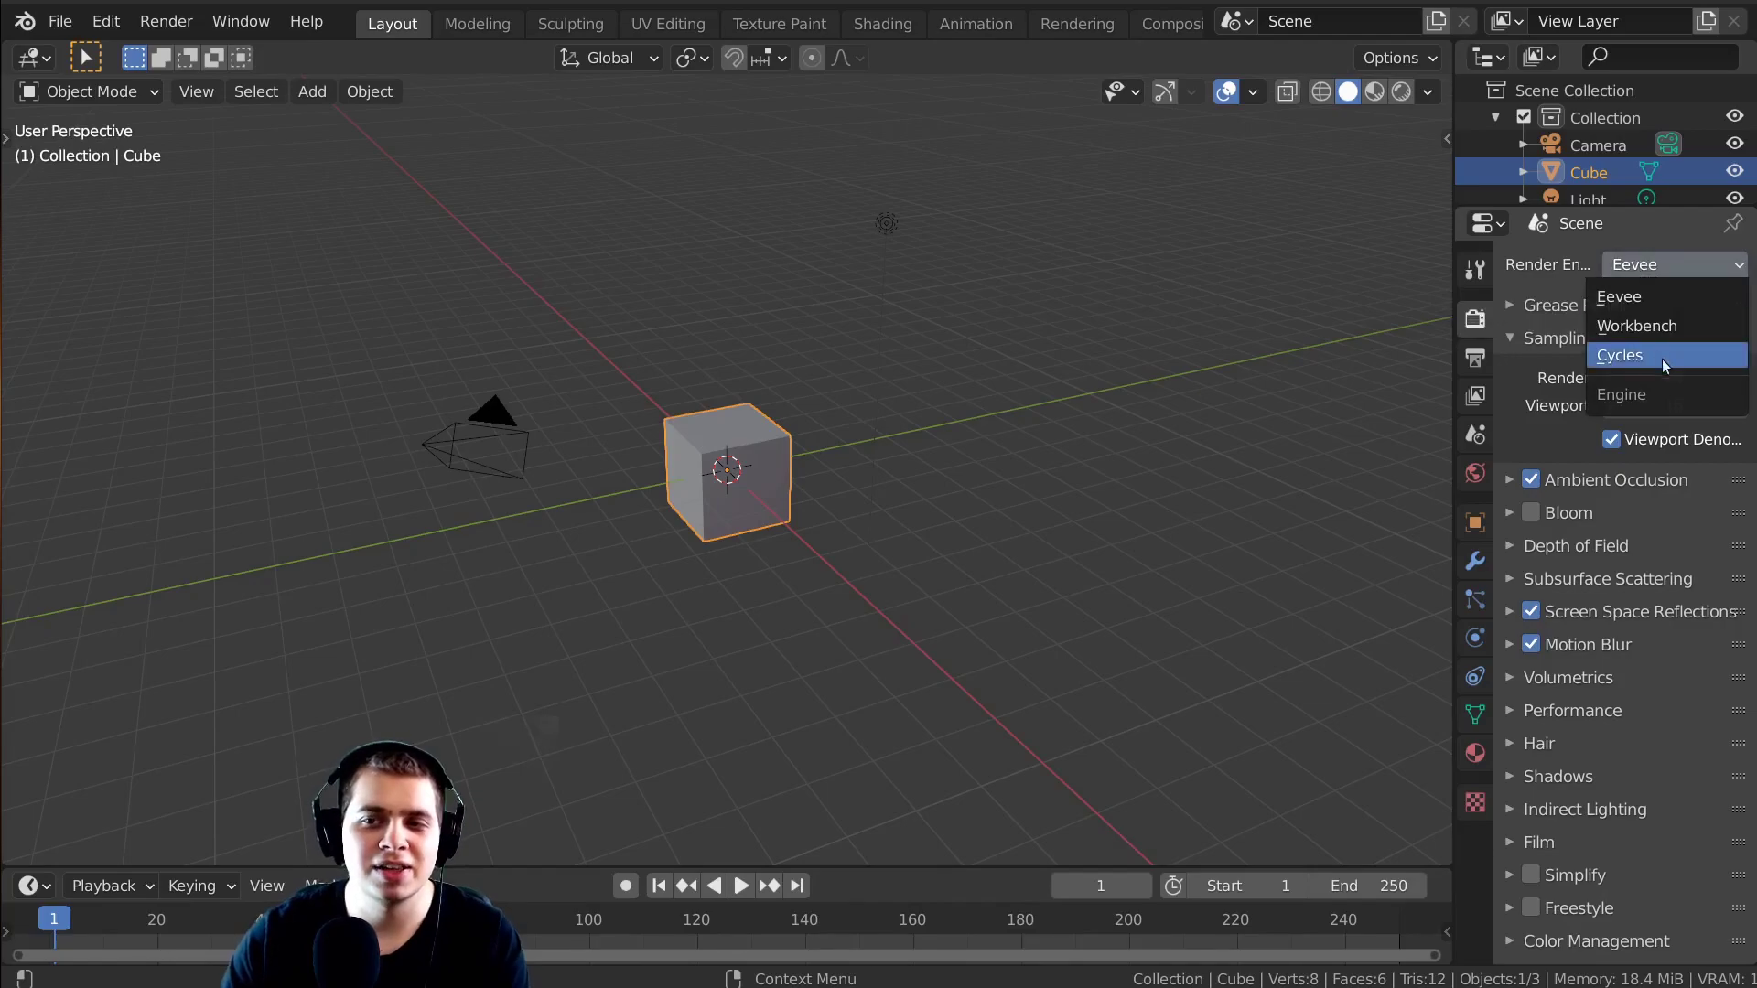
{"action": "left_click", "coordinate": [1632, 300]}
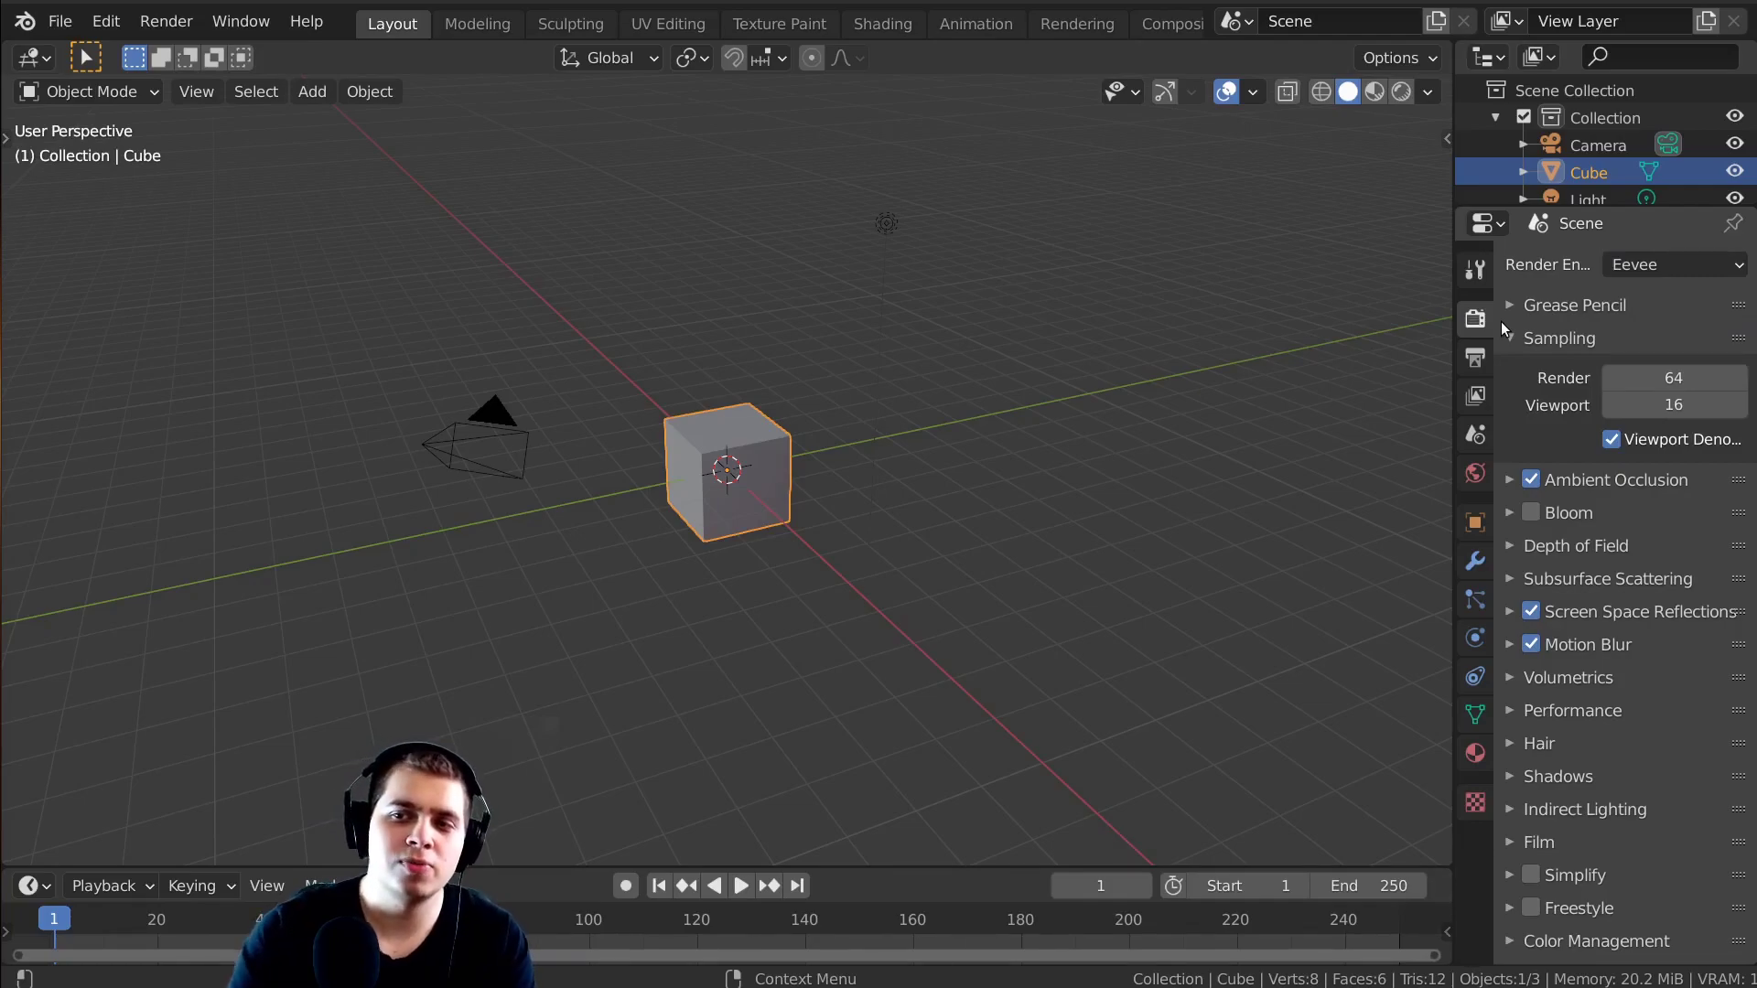
{"action": "left_click", "coordinate": [1686, 265]}
{"action": "left_click", "coordinate": [1686, 265]}
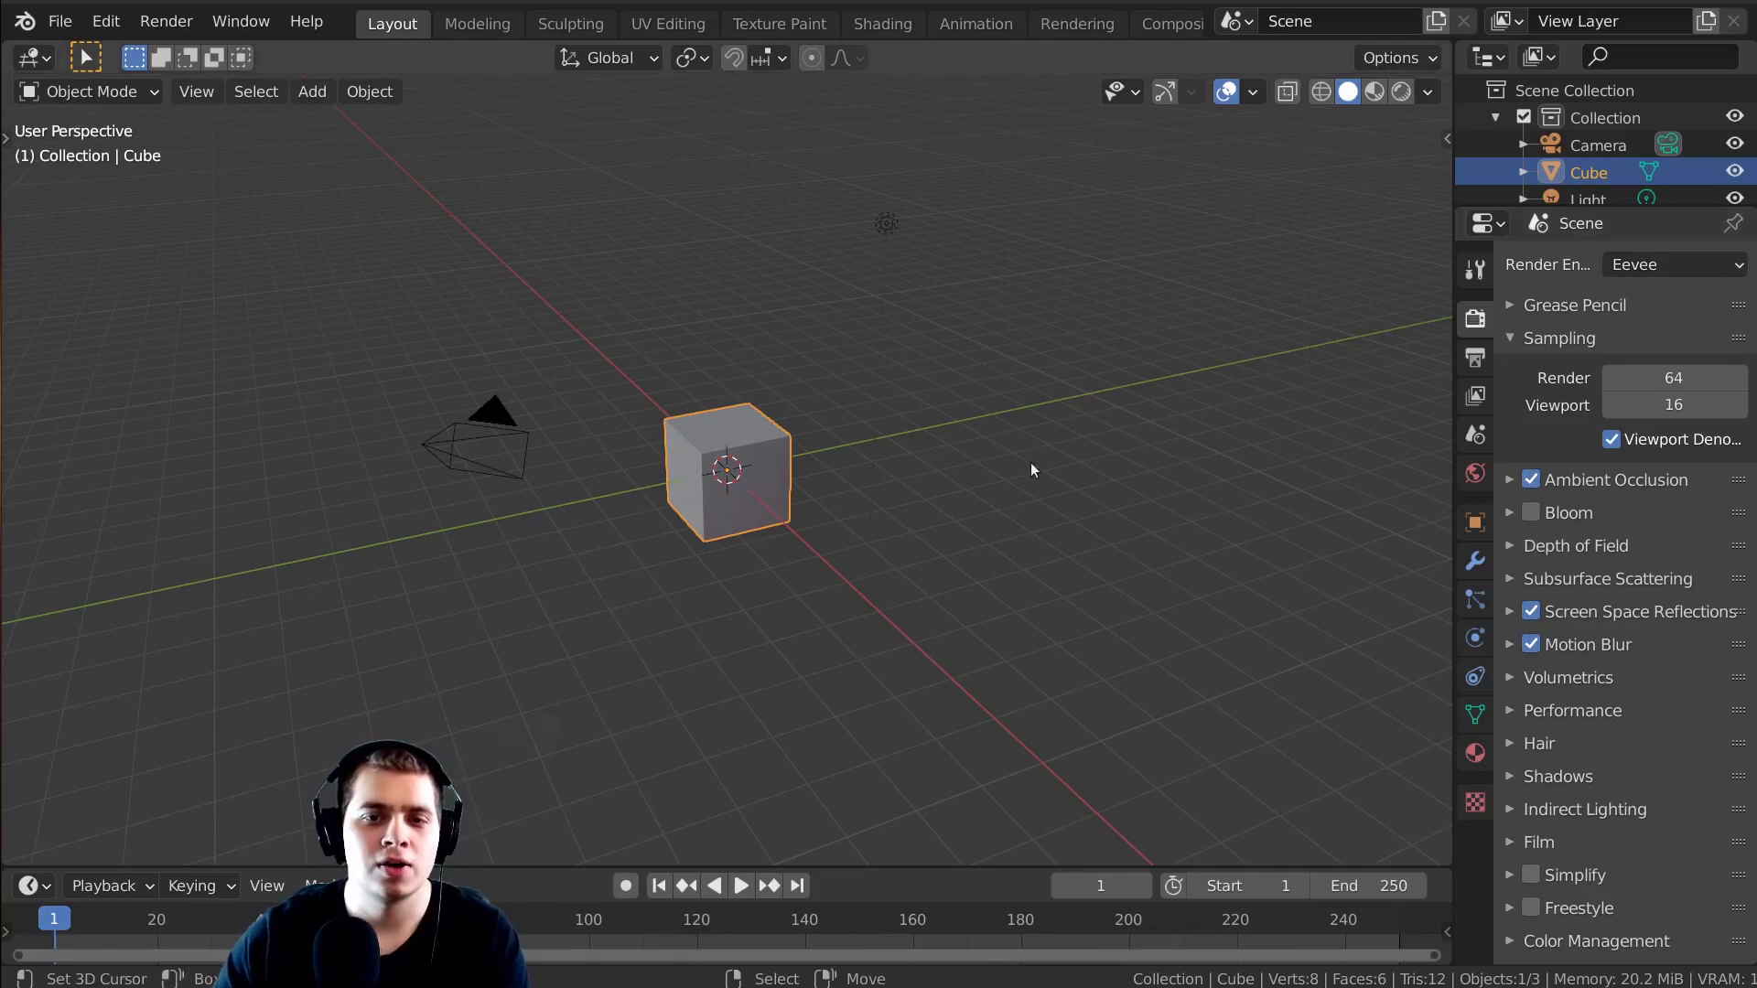
Select every object in the scene and start the Shortcut VUr add-on.
{"action": "key", "text": "alt+a"}
{"action": "key", "text": "a"}
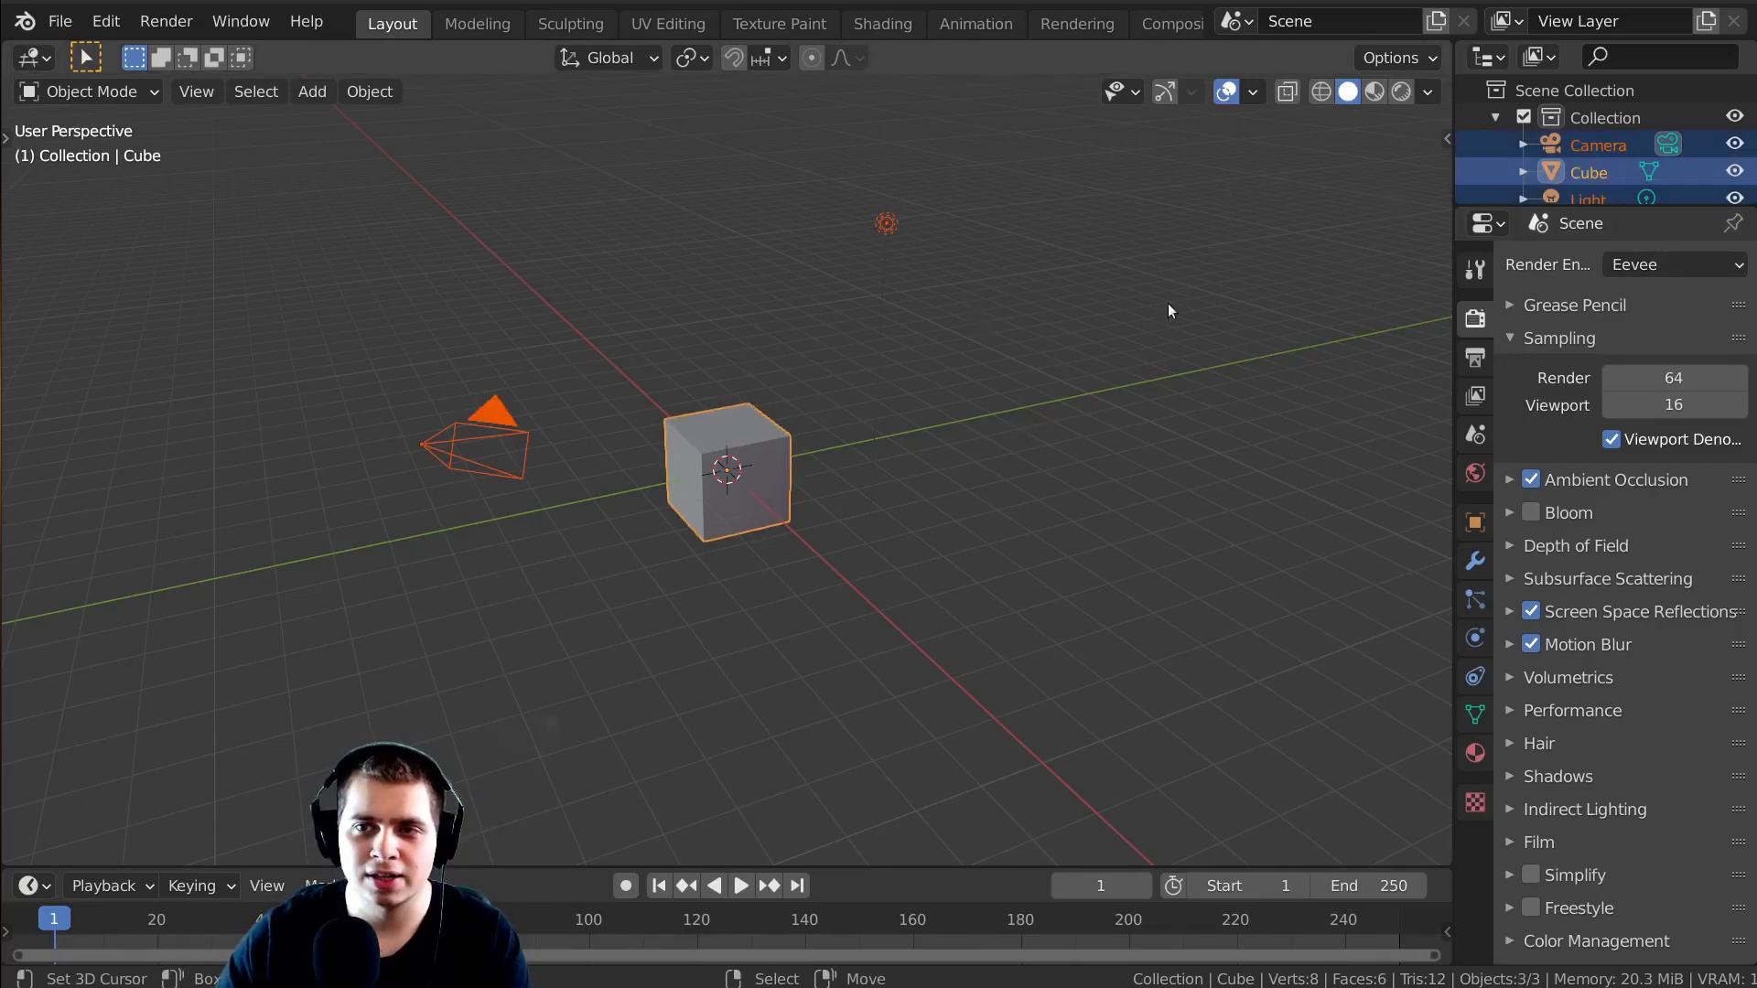
{"action": "key", "text": "n"}
{"action": "left_click", "coordinate": [1440, 349]}
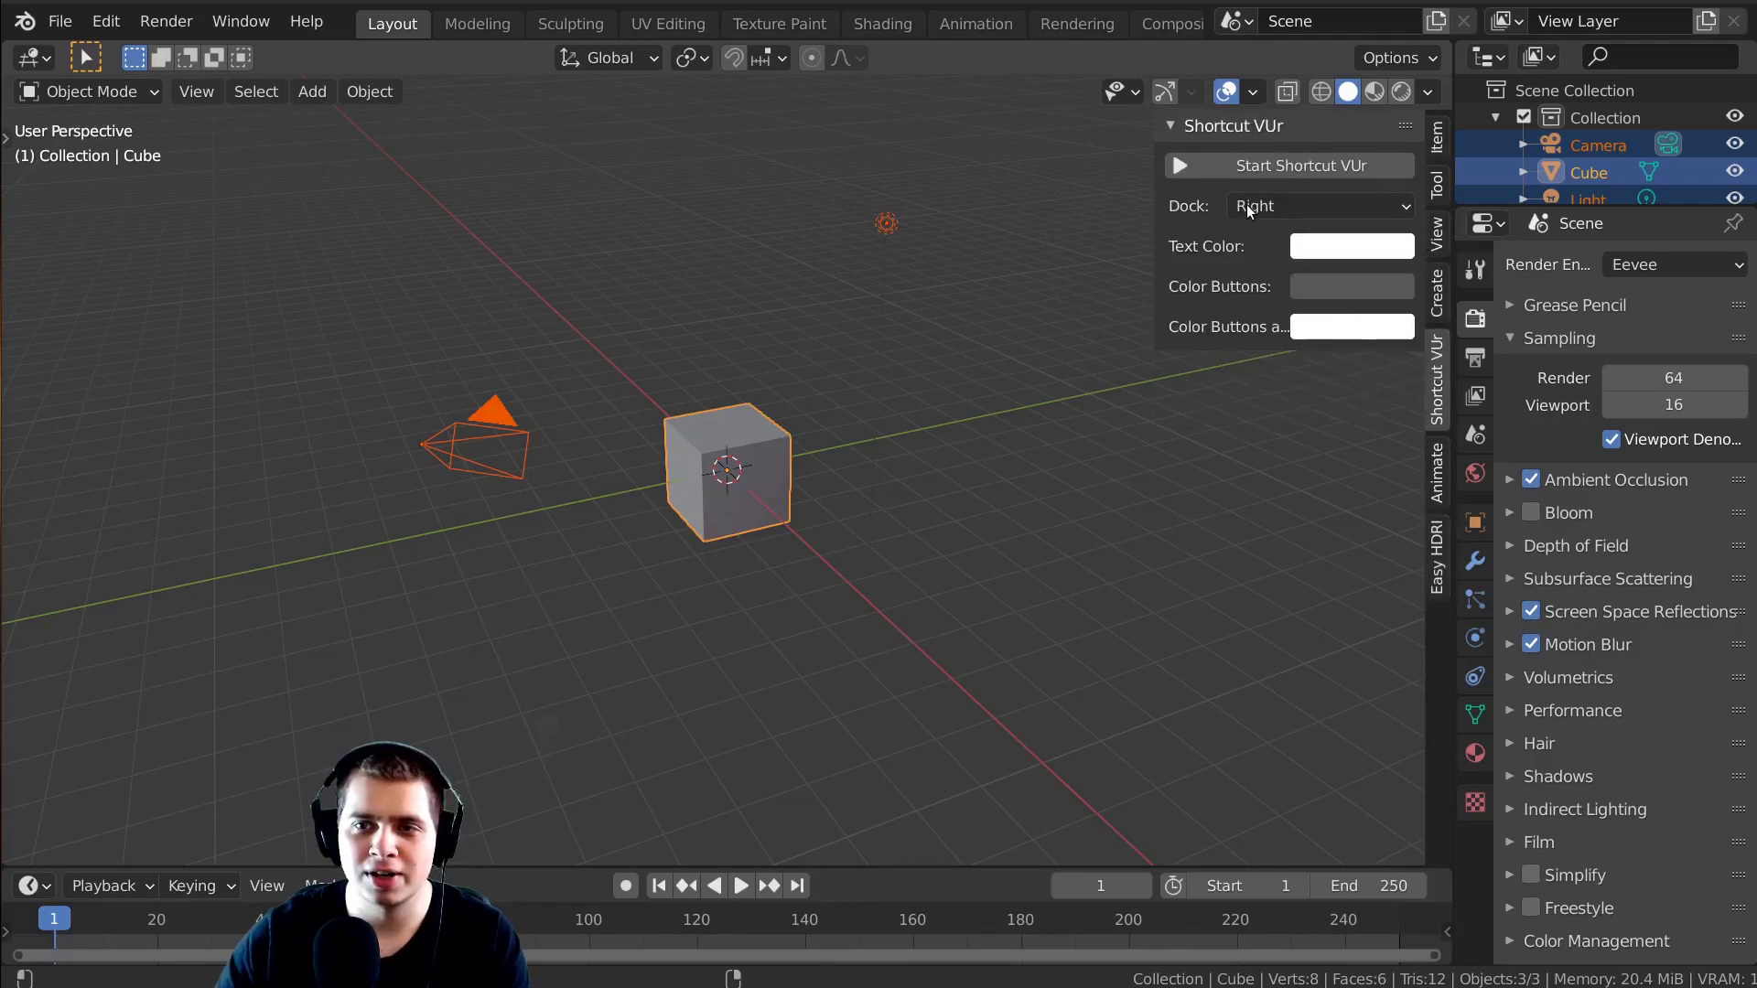
{"action": "left_click", "coordinate": [1232, 172]}
{"action": "key", "text": "n"}
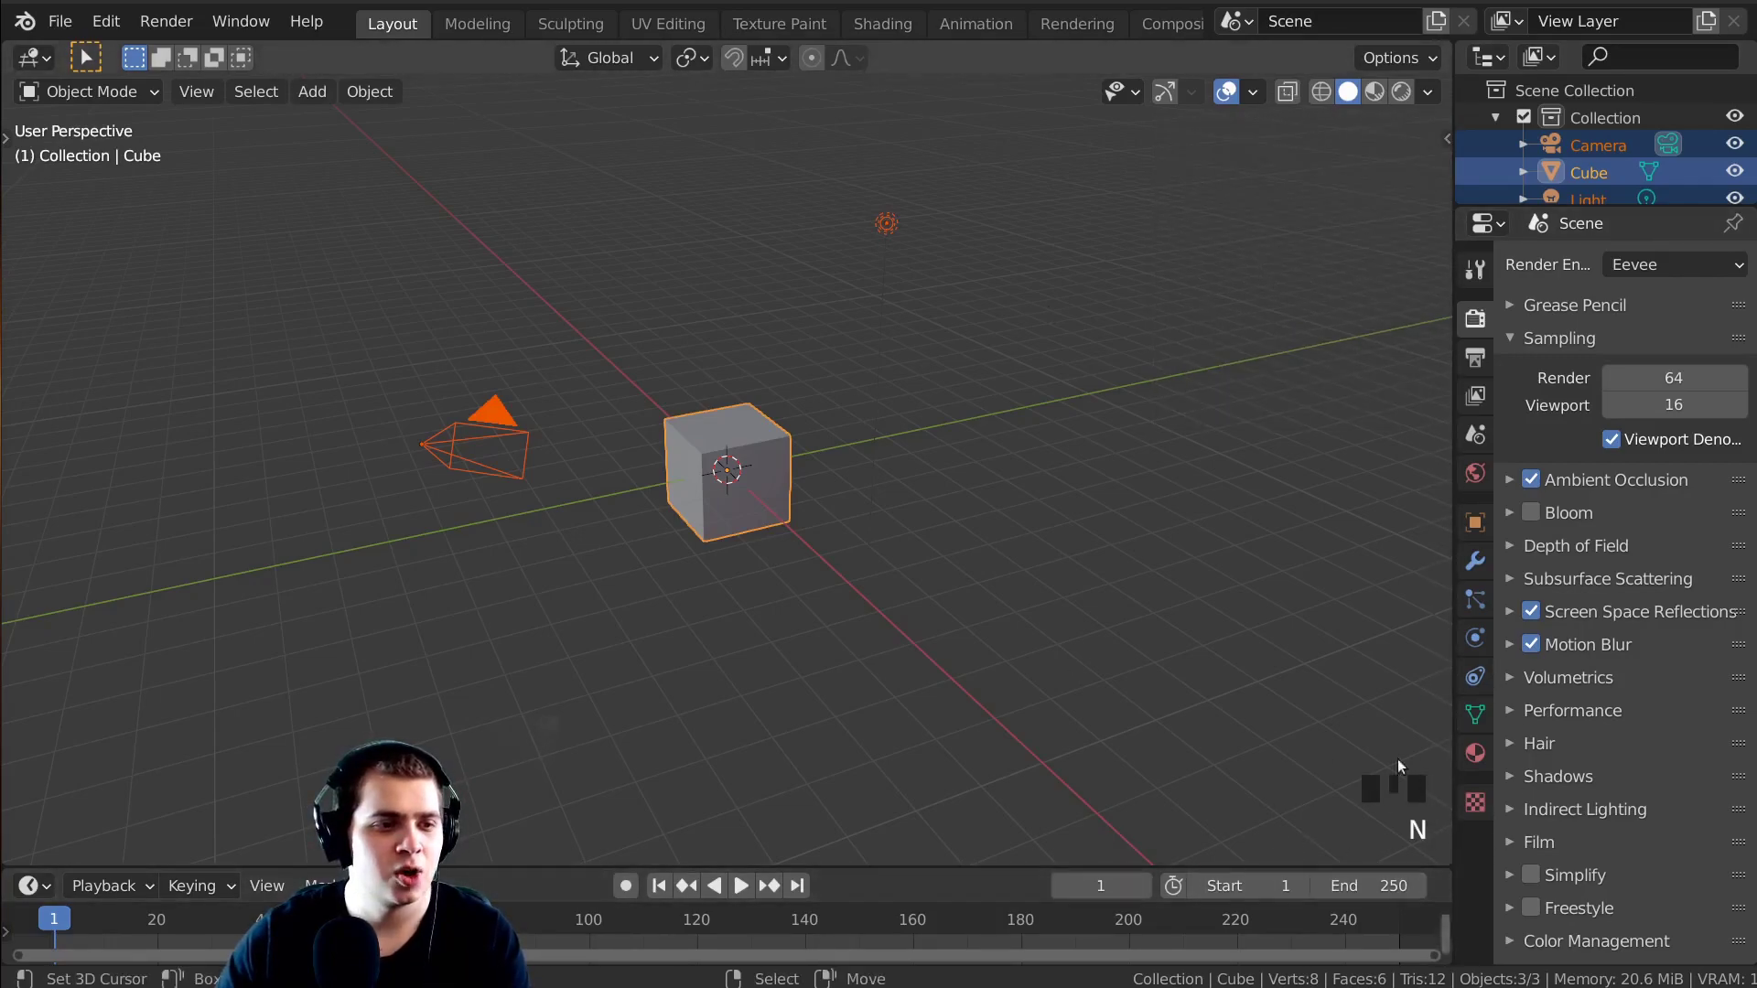
Delete all default objects from the scene: the cube, camera and light.
{"action": "middle_click_drag", "start_coordinate": [759, 449], "coordinate": [801, 359]}
{"action": "key", "text": "a"}
{"action": "key", "text": "a"}
{"action": "key", "text": "a"}
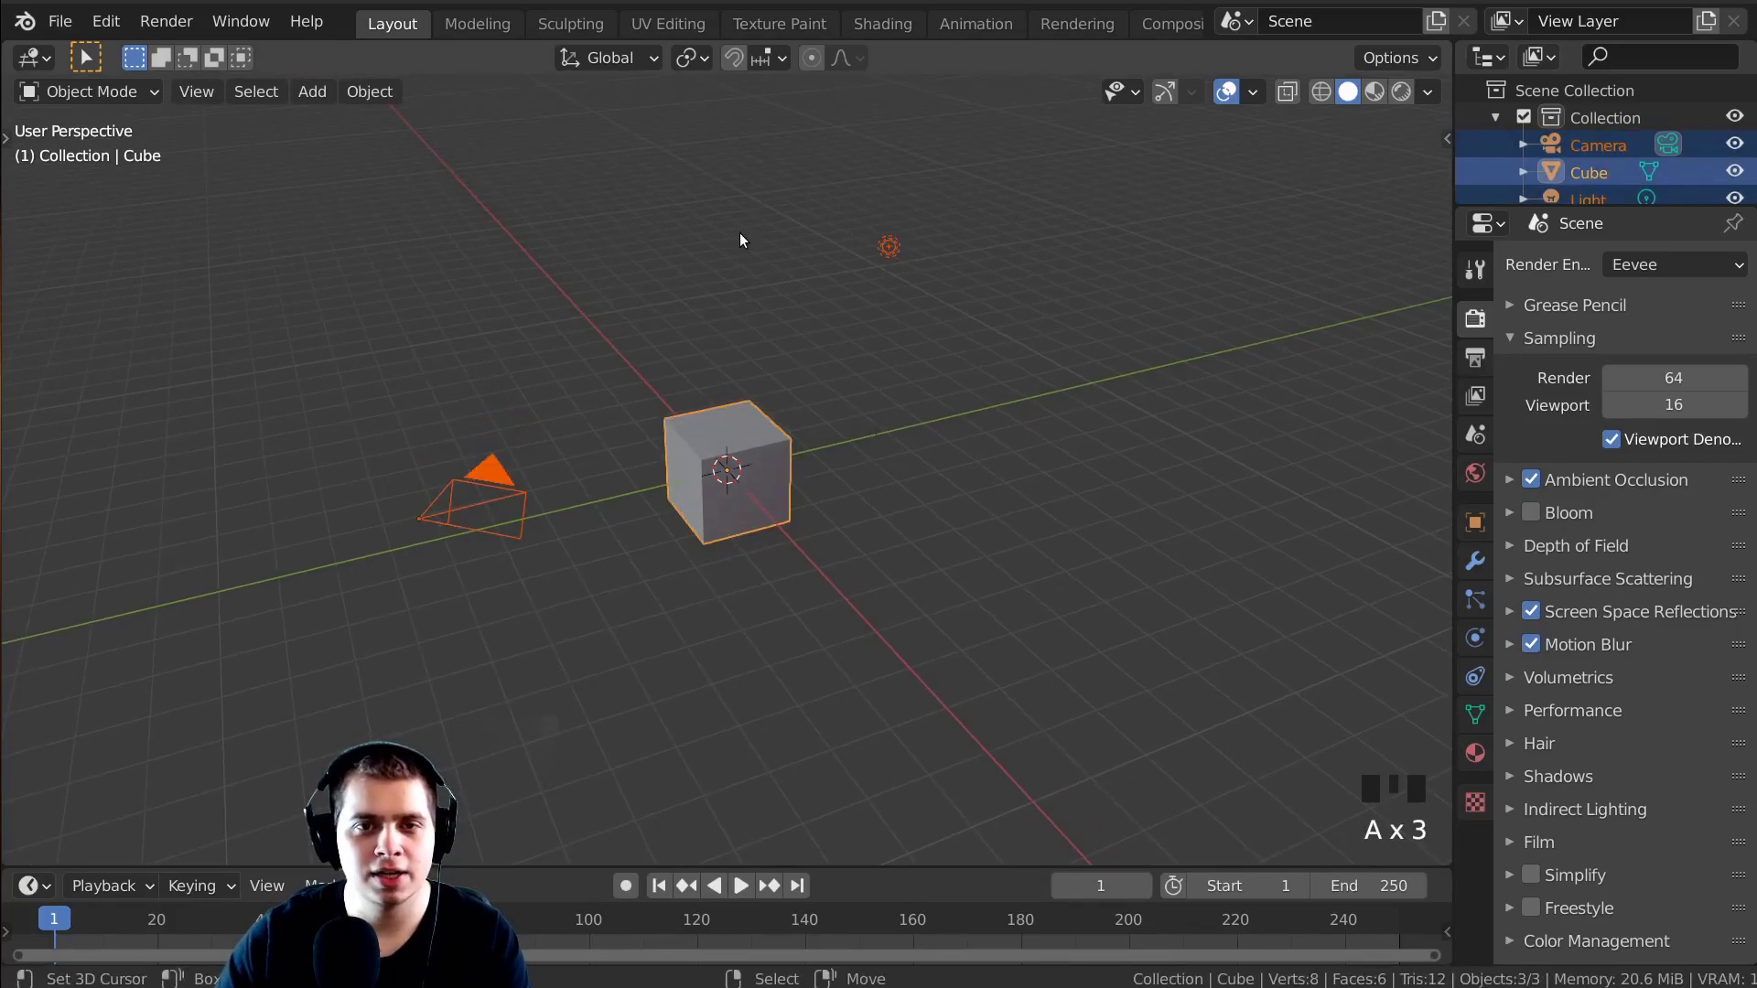
{"action": "key", "text": "x"}
{"action": "left_click", "coordinate": [702, 231]}
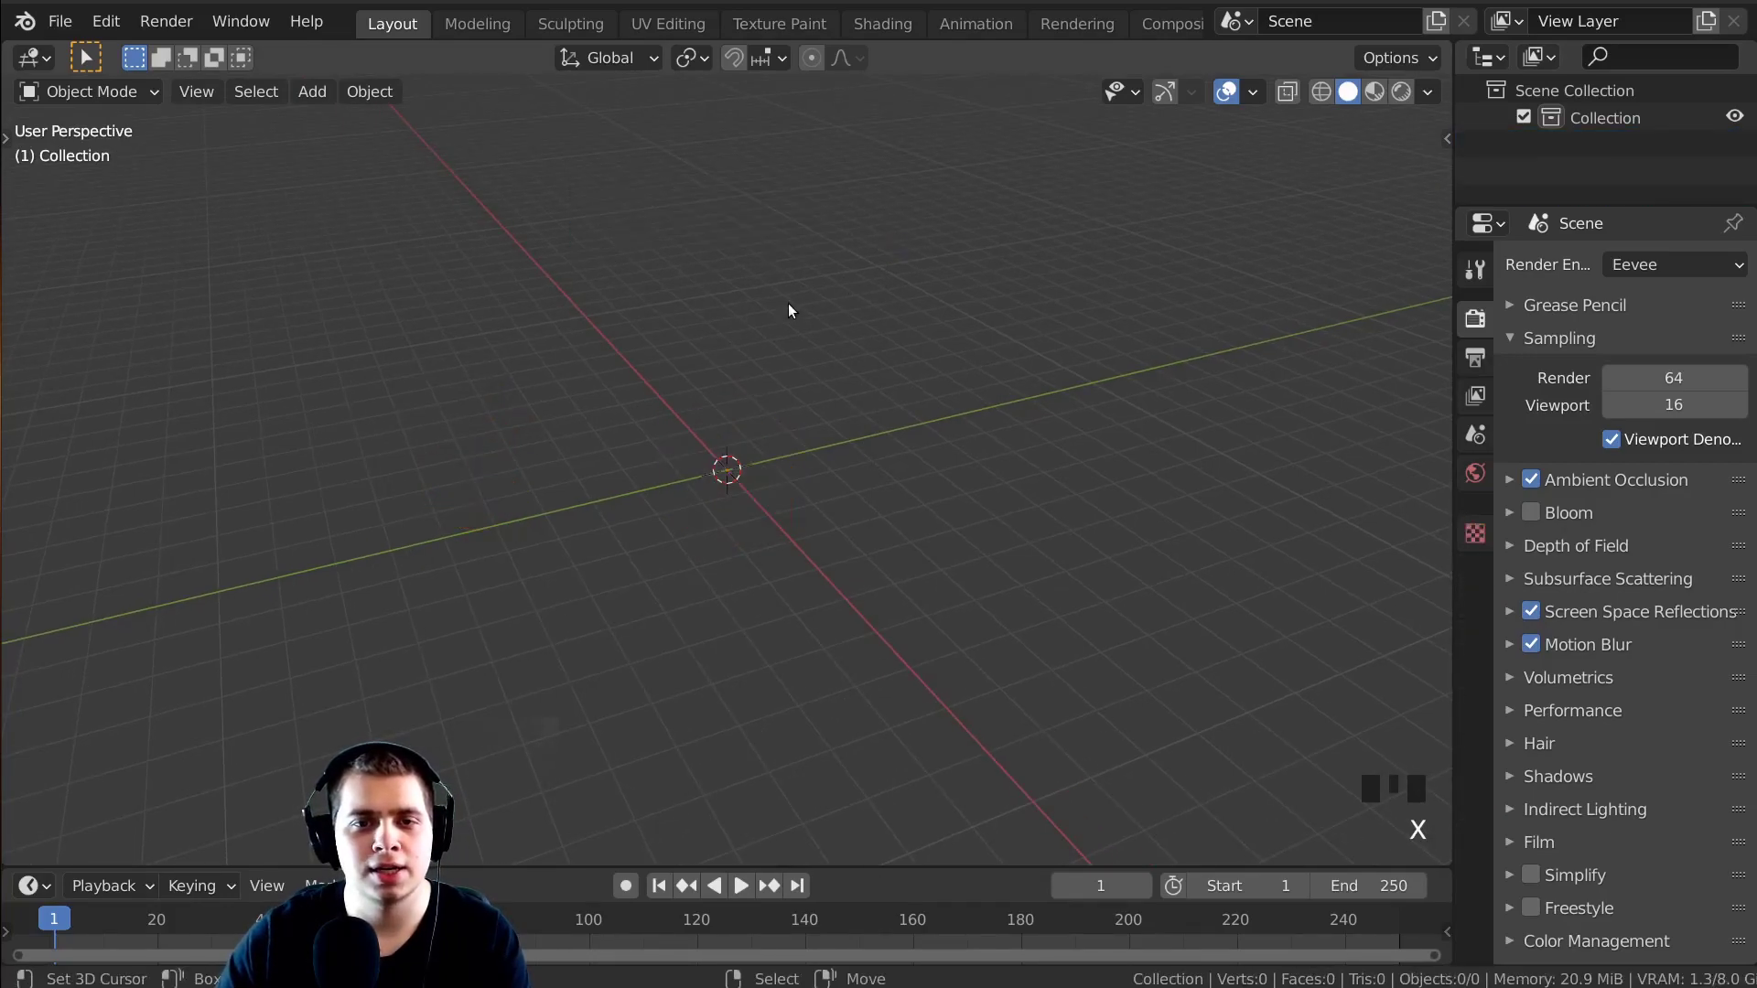
Add a mesh circle with 15 vertices at the world origin.
{"action": "key", "text": "shift+a"}
{"action": "mouse_move", "coordinate": [667, 224]}
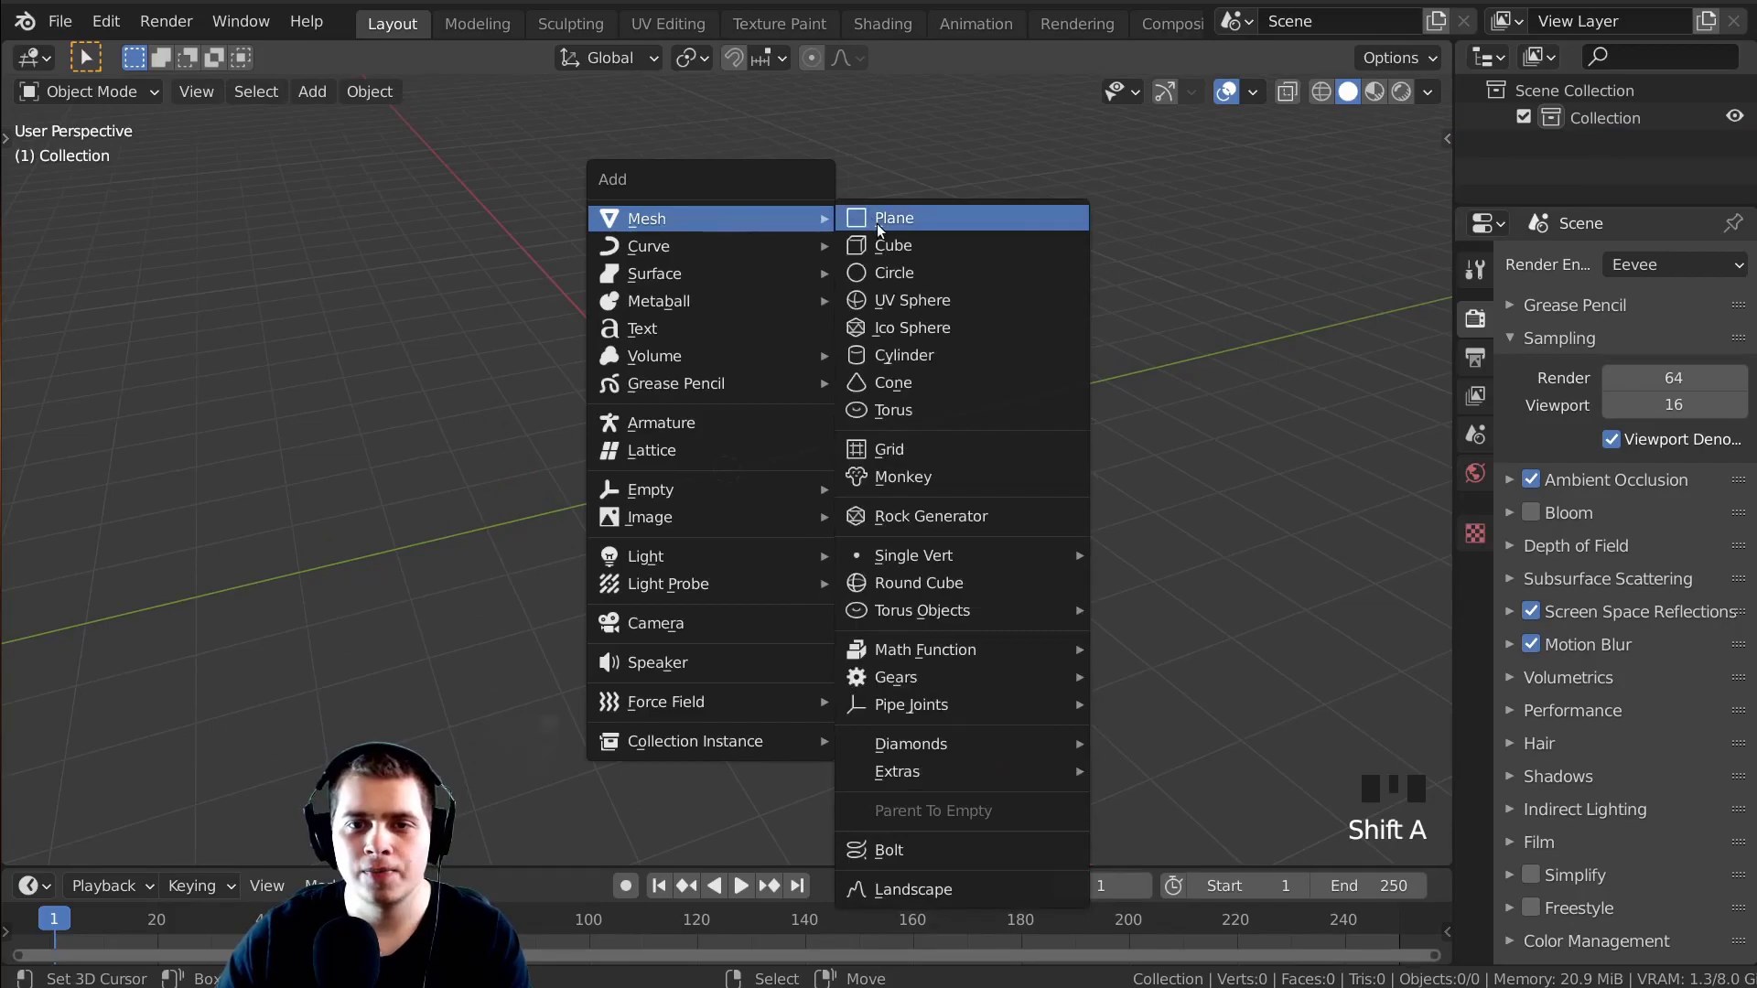
{"action": "left_click", "coordinate": [910, 275]}
{"action": "middle_click_drag", "start_coordinate": [860, 403], "coordinate": [549, 595]}
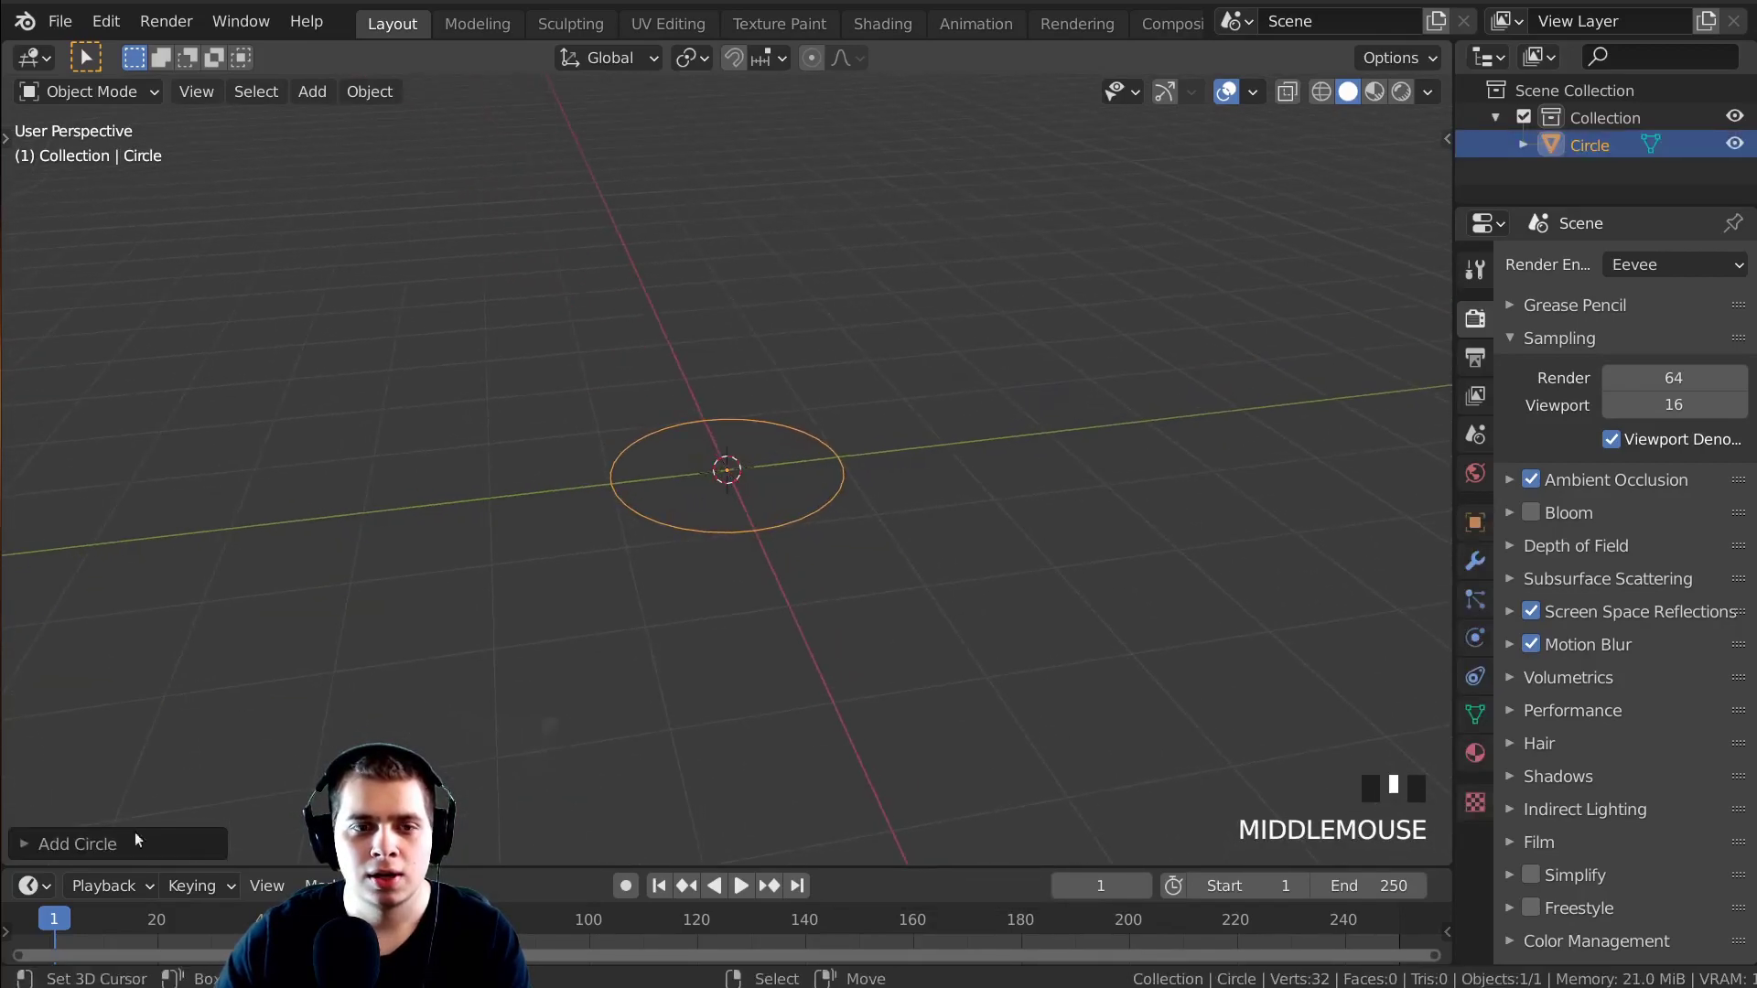
{"action": "left_click", "coordinate": [78, 844]}
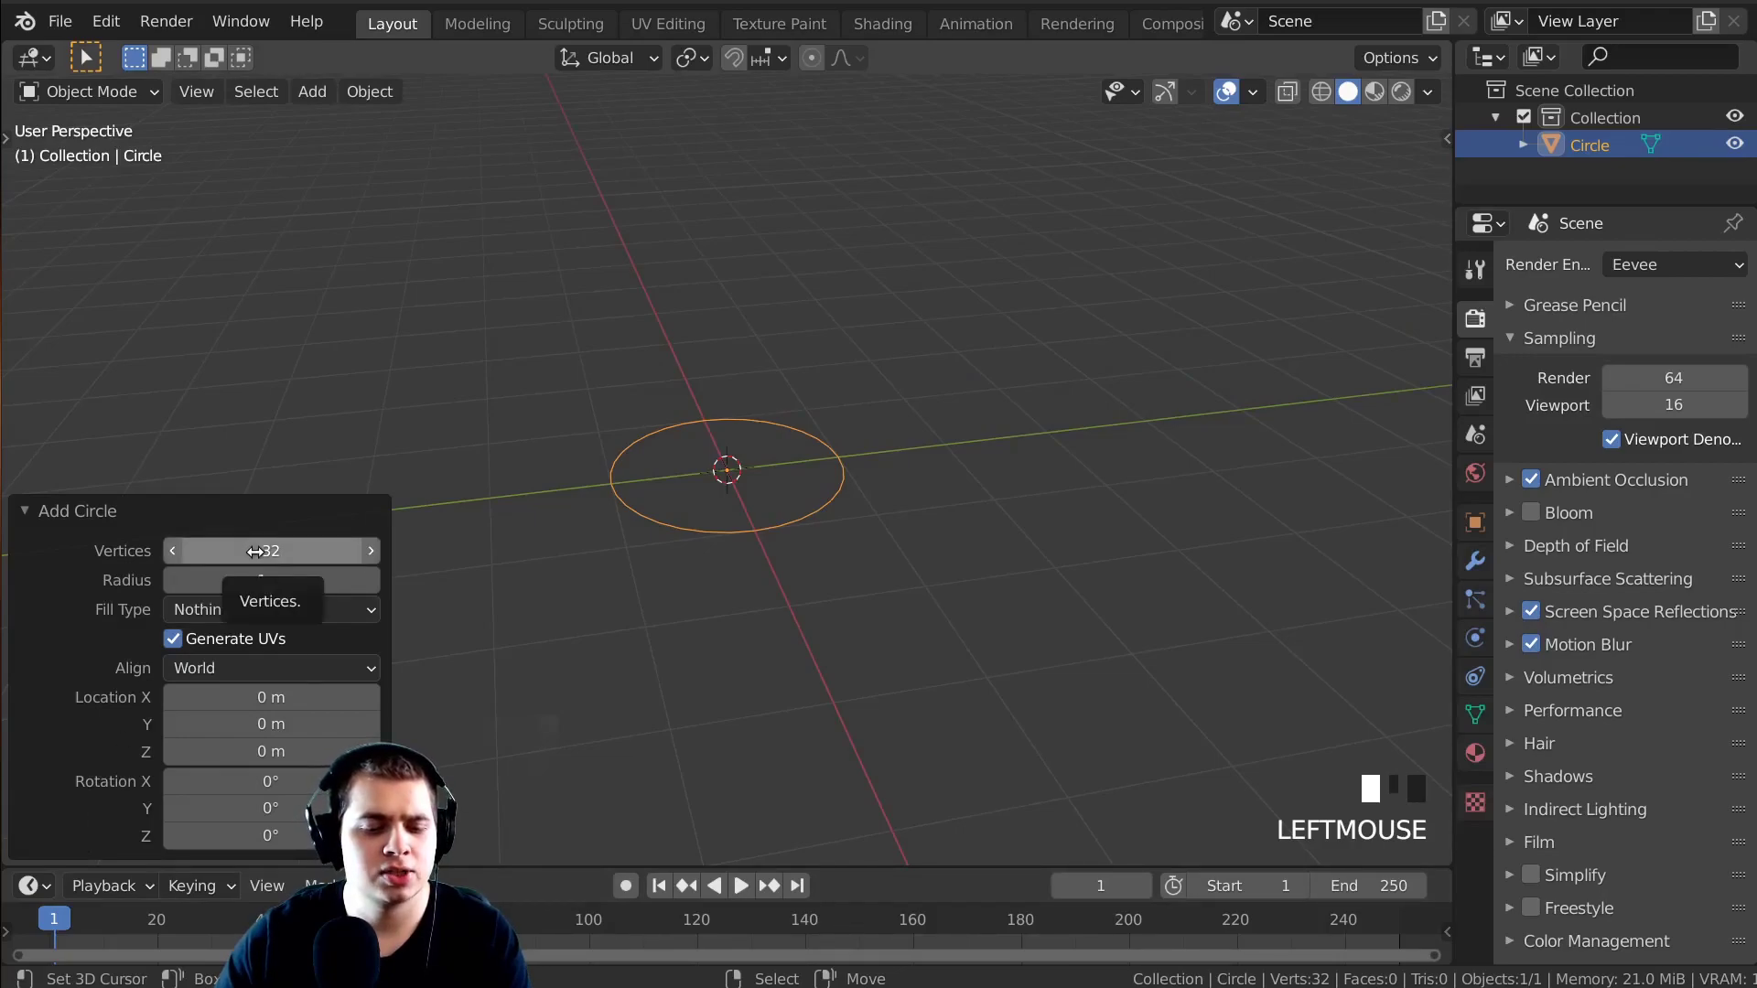
{"action": "double_click", "coordinate": [256, 551]}
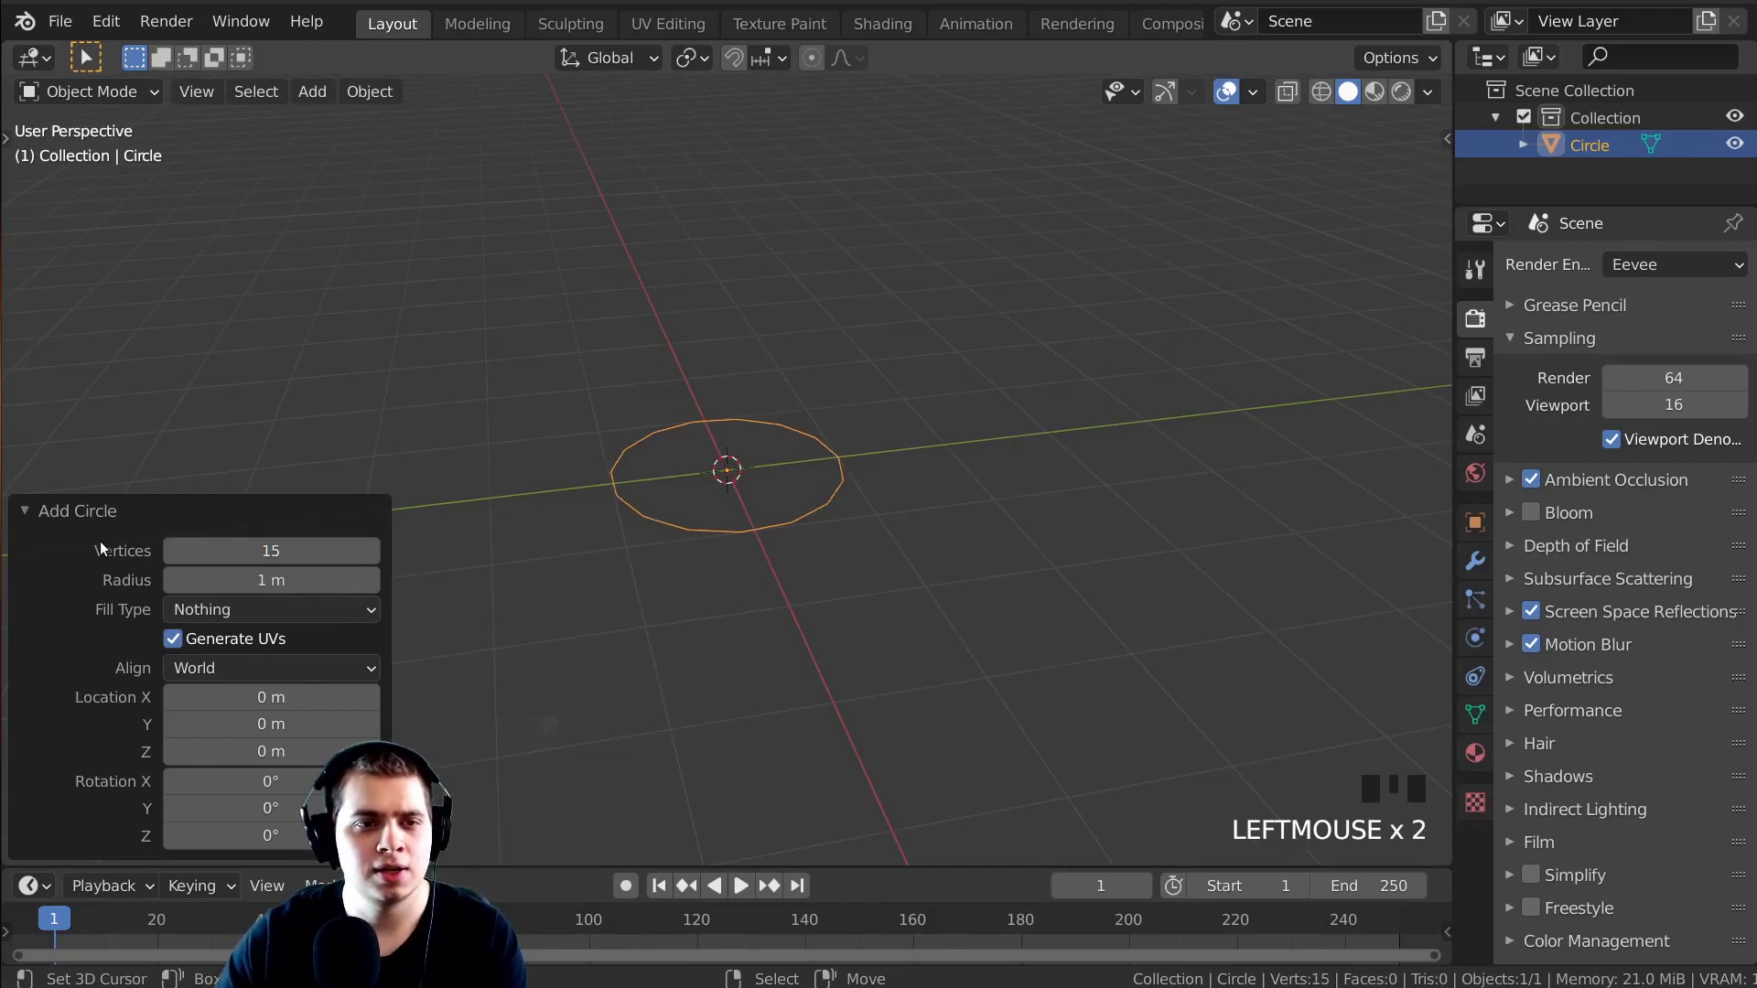
{"action": "left_click", "coordinate": [84, 519]}
{"action": "middle_click_drag", "start_coordinate": [994, 536], "coordinate": [964, 526]}
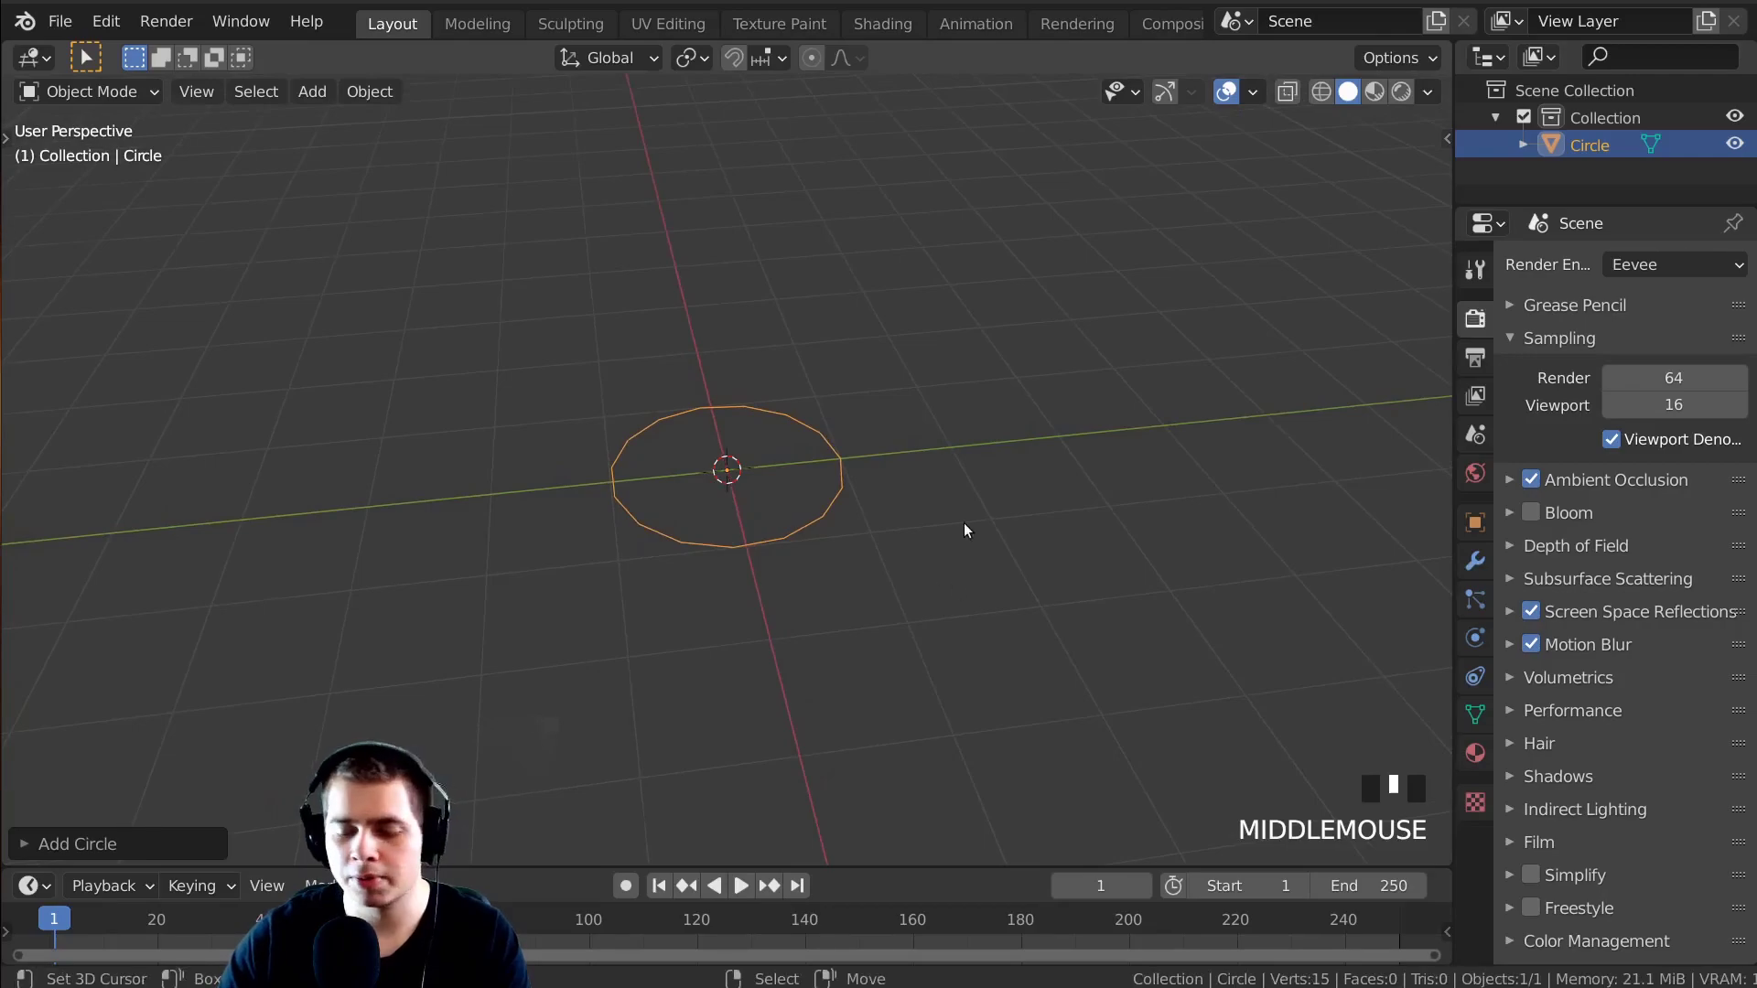
Enter Edit Mode on the circle, fill it with a face and align to the front orthographic view.
{"action": "key", "text": "KP_1"}
{"action": "key", "text": "KP_1"}
{"action": "scroll", "coordinate": [1058, 443], "scroll_direction": "up", "scroll_amount": 4}
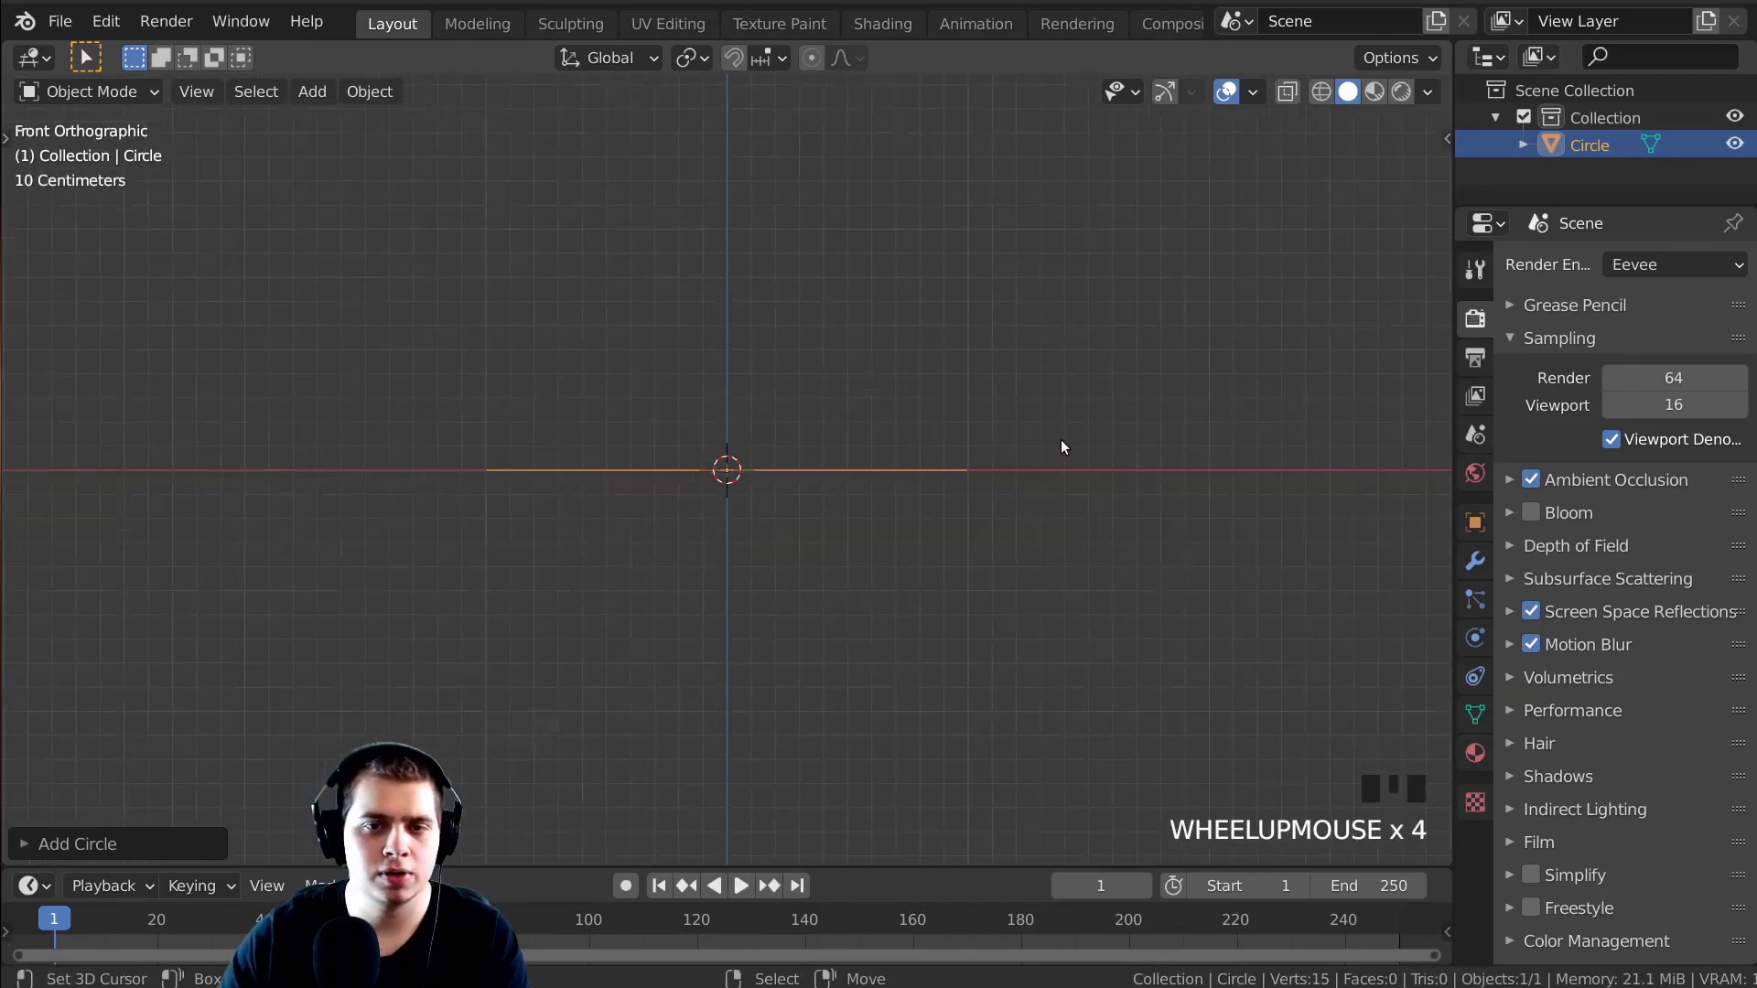
{"action": "middle_click_drag", "start_coordinate": [1059, 443], "coordinate": [1019, 478], "text": "shift"}
{"action": "key", "text": "Tab"}
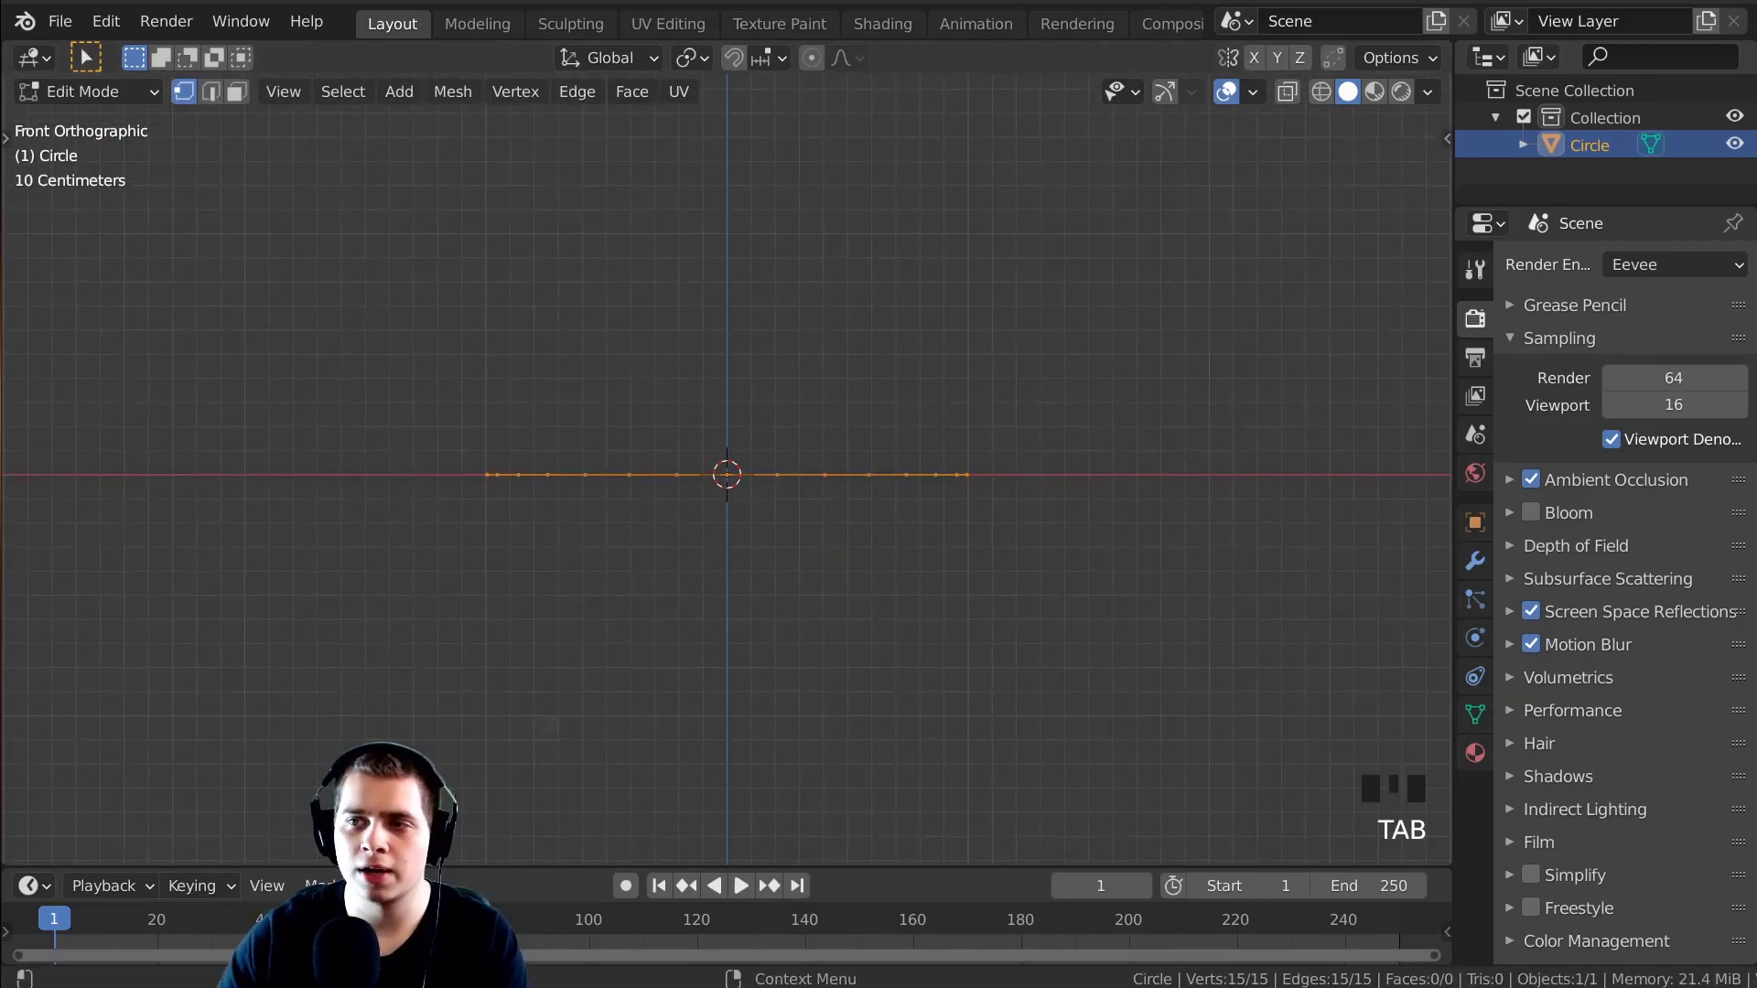
{"action": "scroll", "coordinate": [1161, 455], "scroll_direction": "up", "scroll_amount": 2, "text": "shift"}
{"action": "scroll", "coordinate": [1235, 431], "scroll_direction": "up", "scroll_amount": 1}
{"action": "middle_click_drag", "start_coordinate": [1235, 431], "coordinate": [1225, 489]}
{"action": "key", "text": "f"}
{"action": "key", "text": "KP_1"}
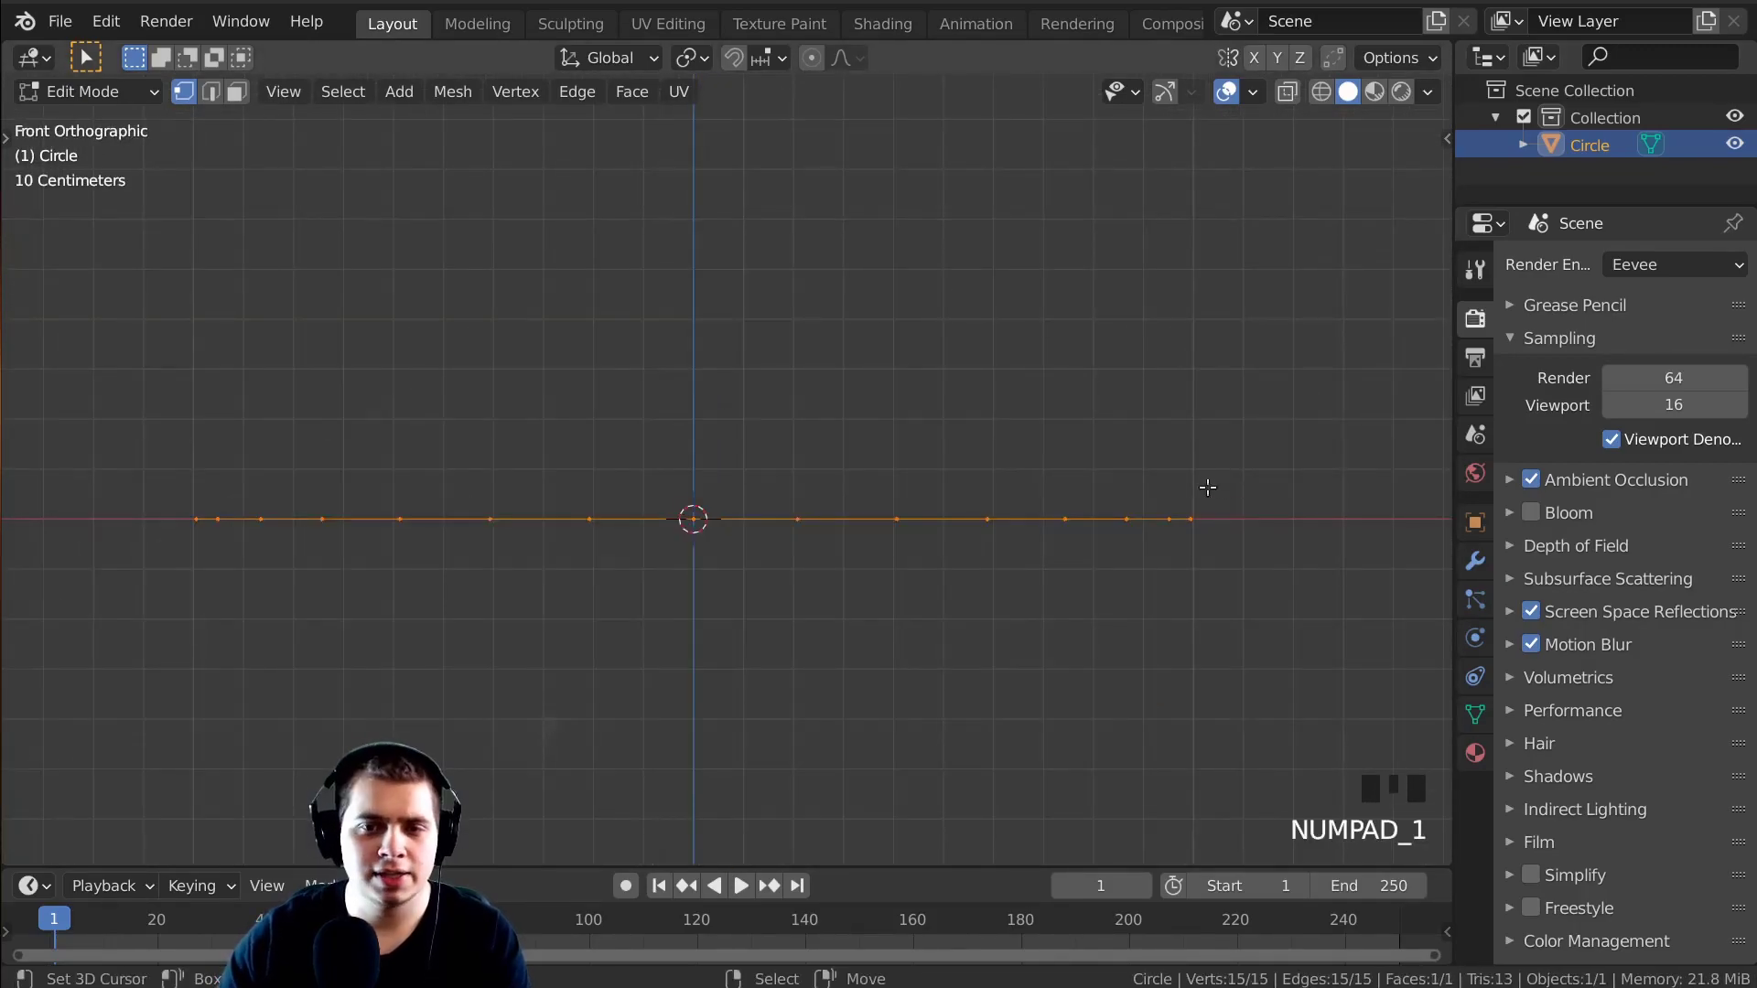
Extrude the circle's face upward by about 0.11 m to form the base.
{"action": "key", "text": "e"}
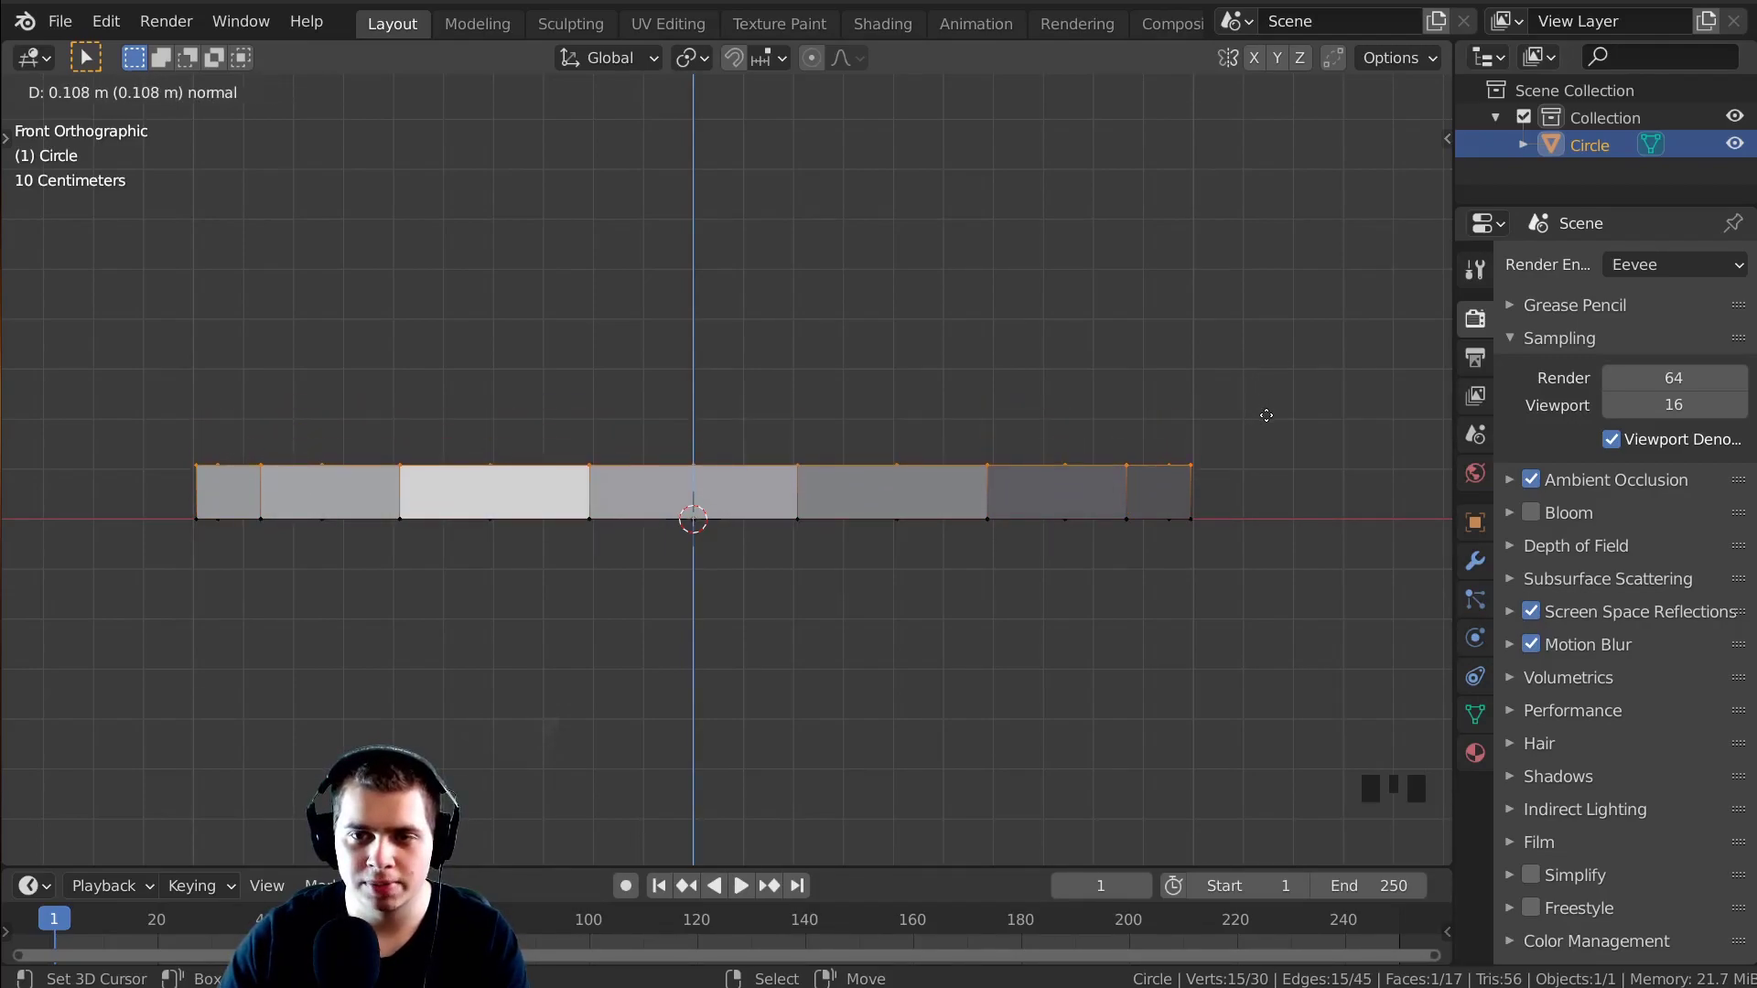
{"action": "left_click", "coordinate": [1268, 415]}
{"action": "scroll", "coordinate": [1318, 415], "scroll_direction": "up", "scroll_amount": 3}
{"action": "scroll", "coordinate": [1368, 412], "scroll_direction": "down", "scroll_amount": 3}
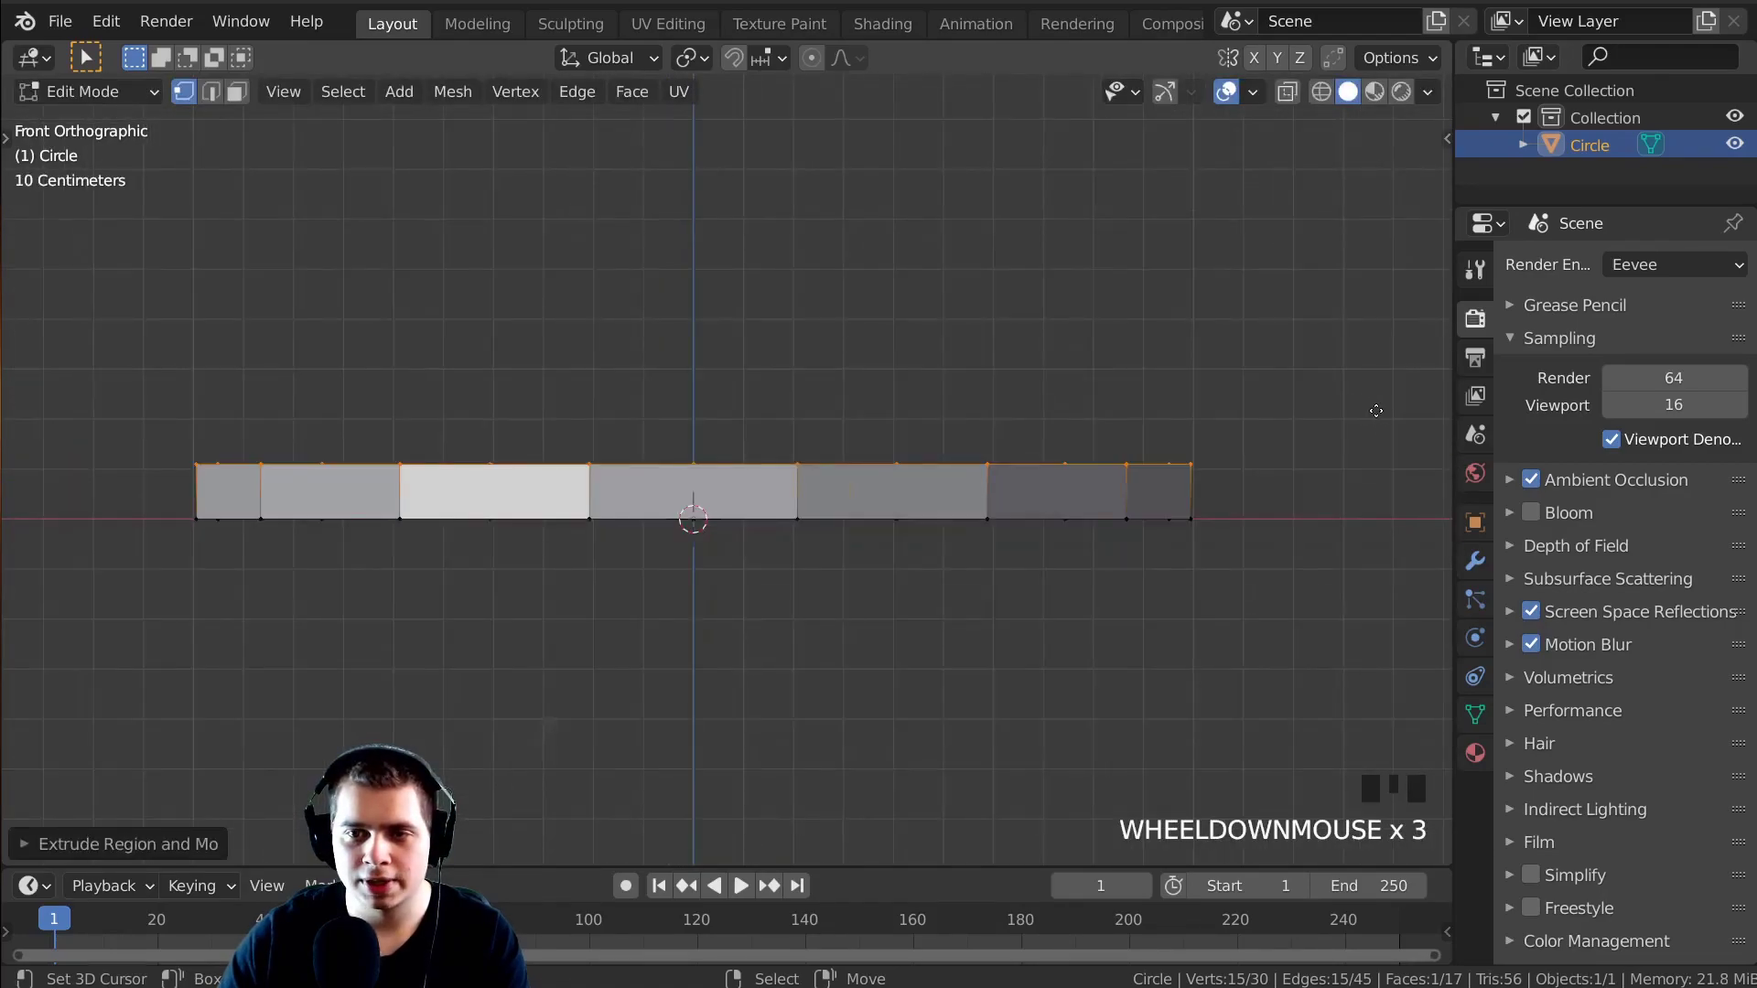
Extrude the top face inward at a scale of about 0.93, and extrude that smaller face upward by about 0.05 m.
{"action": "key", "text": "e"}
{"action": "key", "text": "s"}
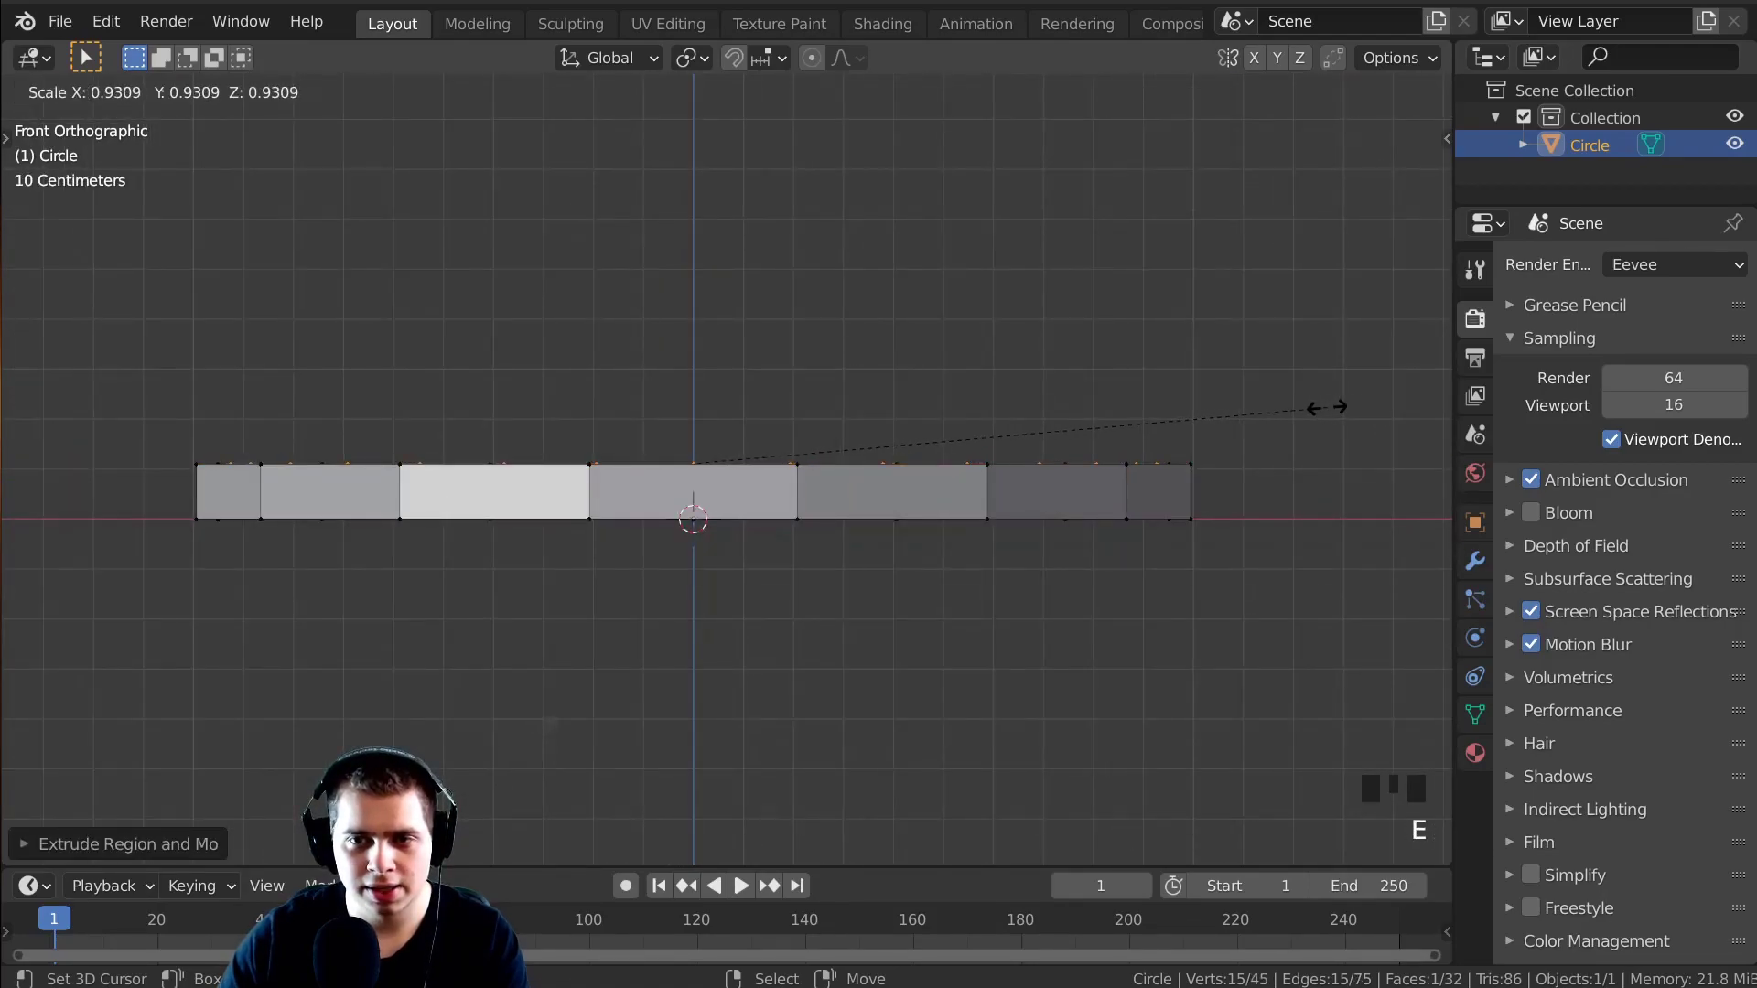
{"action": "left_click", "coordinate": [1326, 407]}
{"action": "scroll", "coordinate": [1350, 412], "scroll_direction": "up", "scroll_amount": 2}
{"action": "key", "text": "e"}
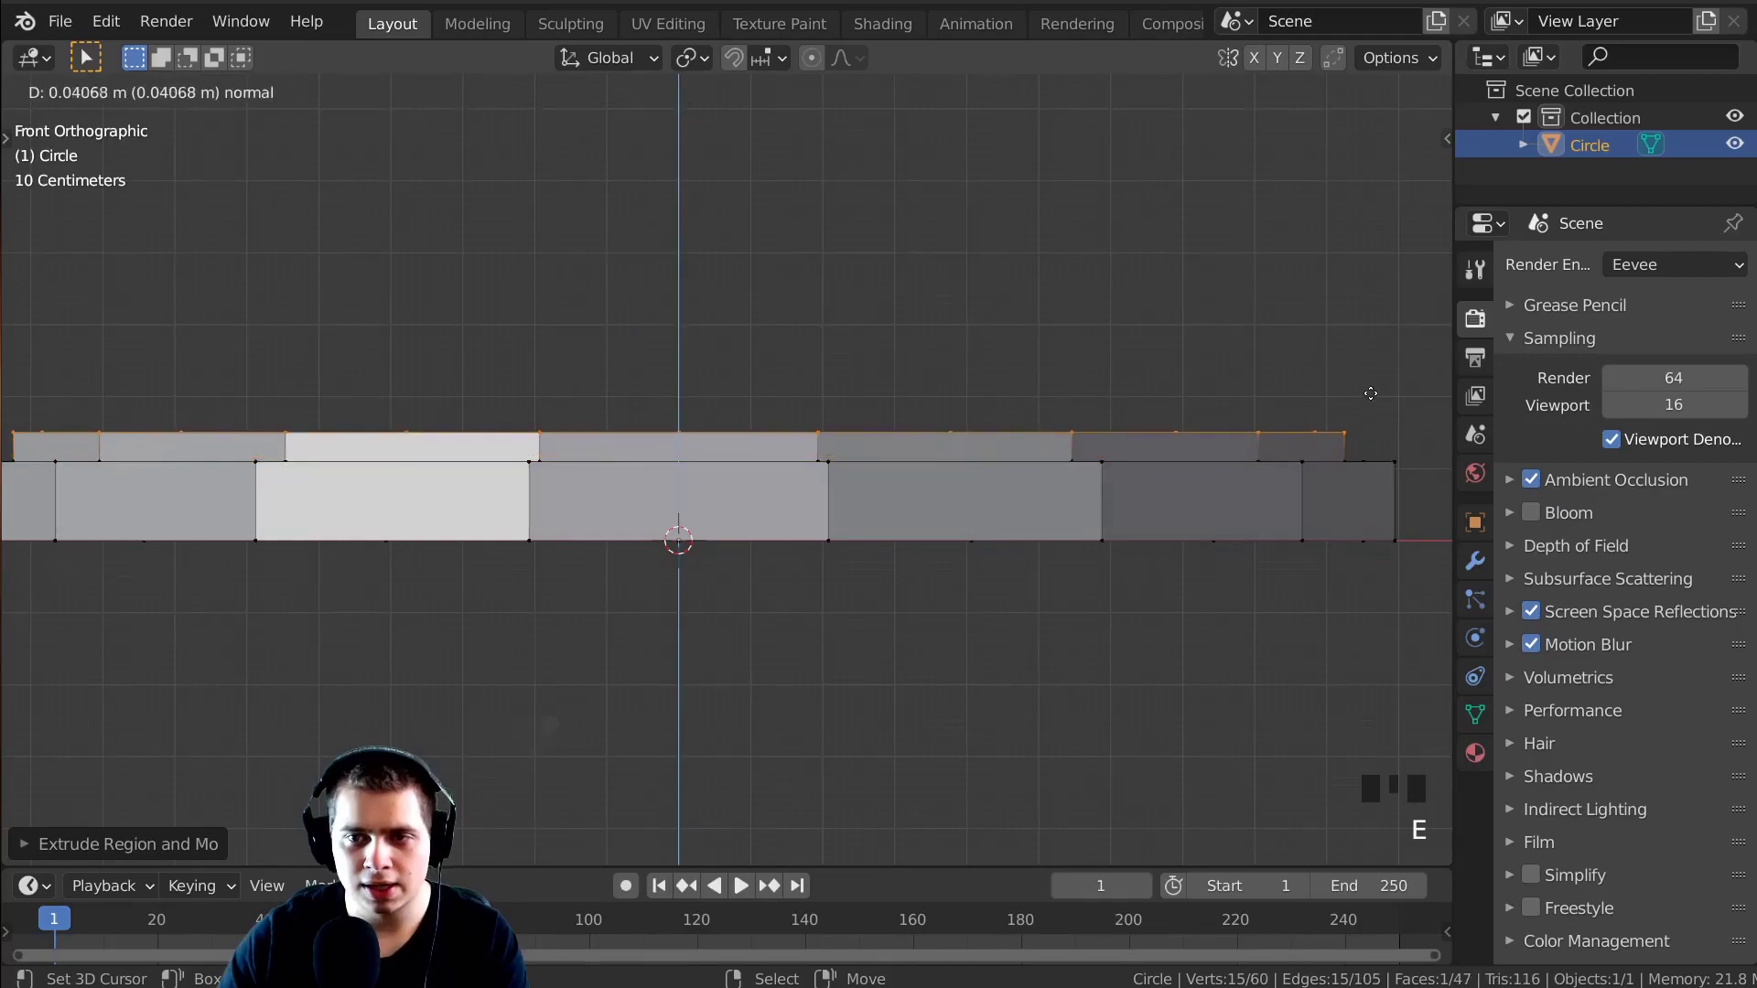
{"action": "left_click", "coordinate": [1373, 382]}
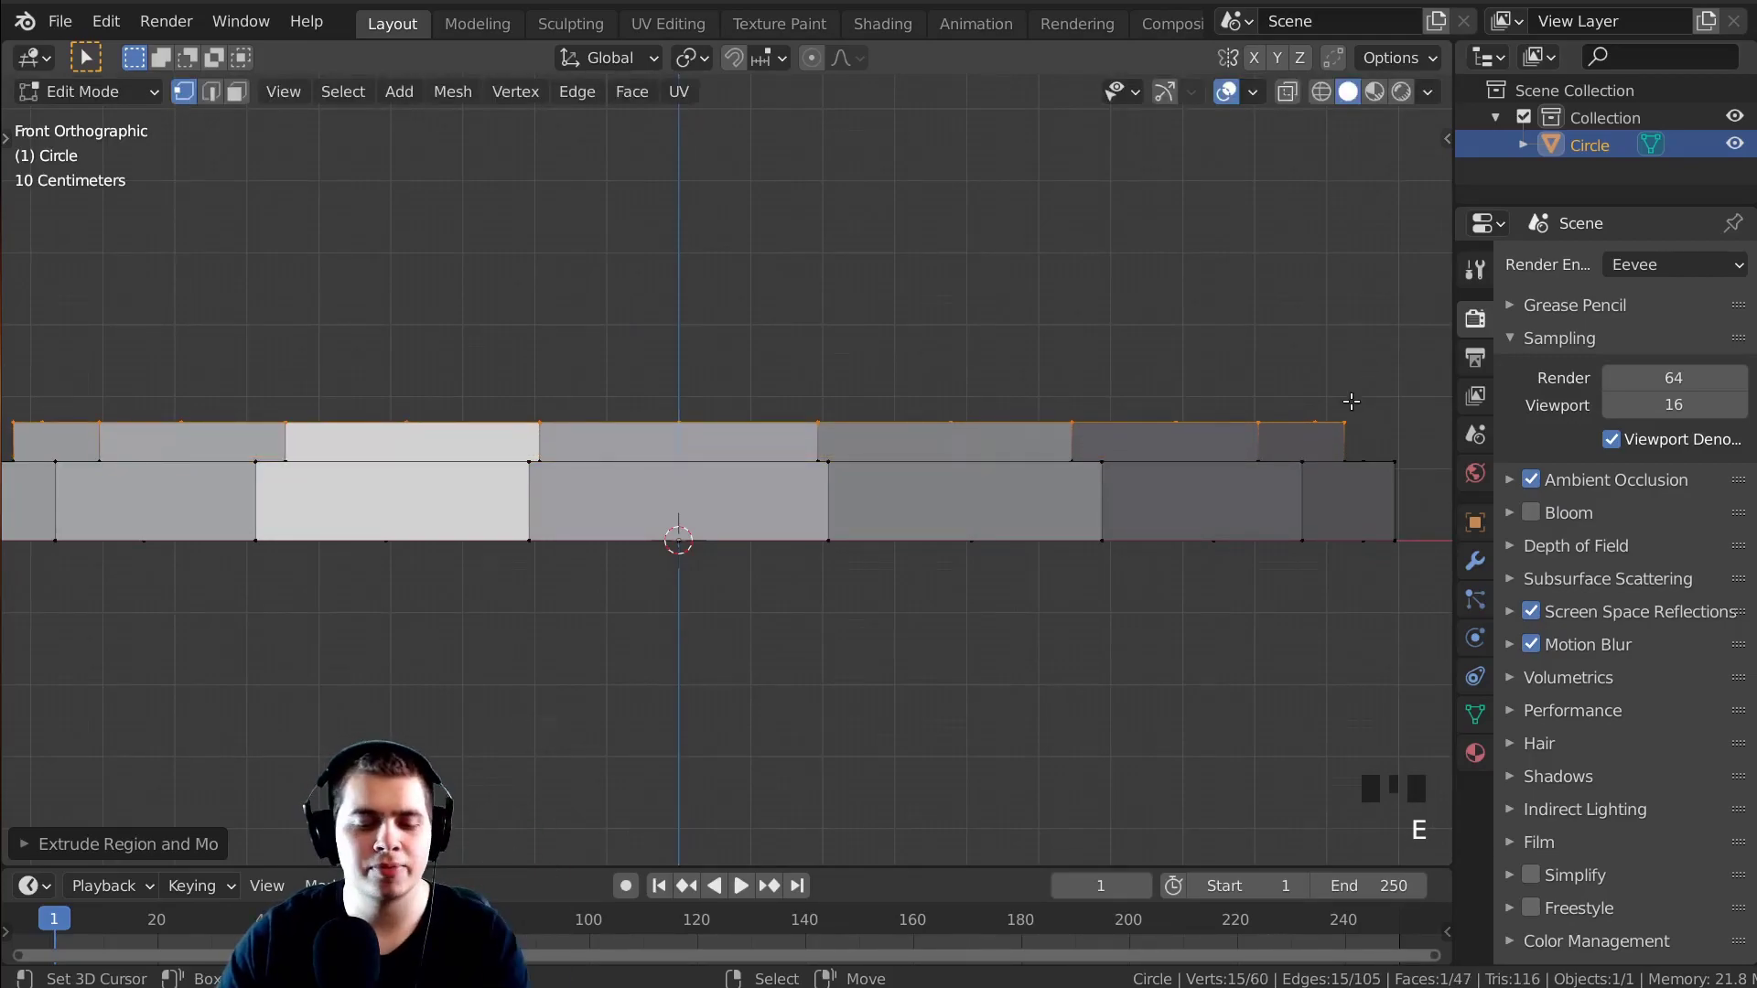
Extrude the top face outward at a scale of about 1.08, flush with the base's edge, to complete the groove.
{"action": "middle_click_drag", "start_coordinate": [1372, 391], "coordinate": [1256, 392], "text": "shift"}
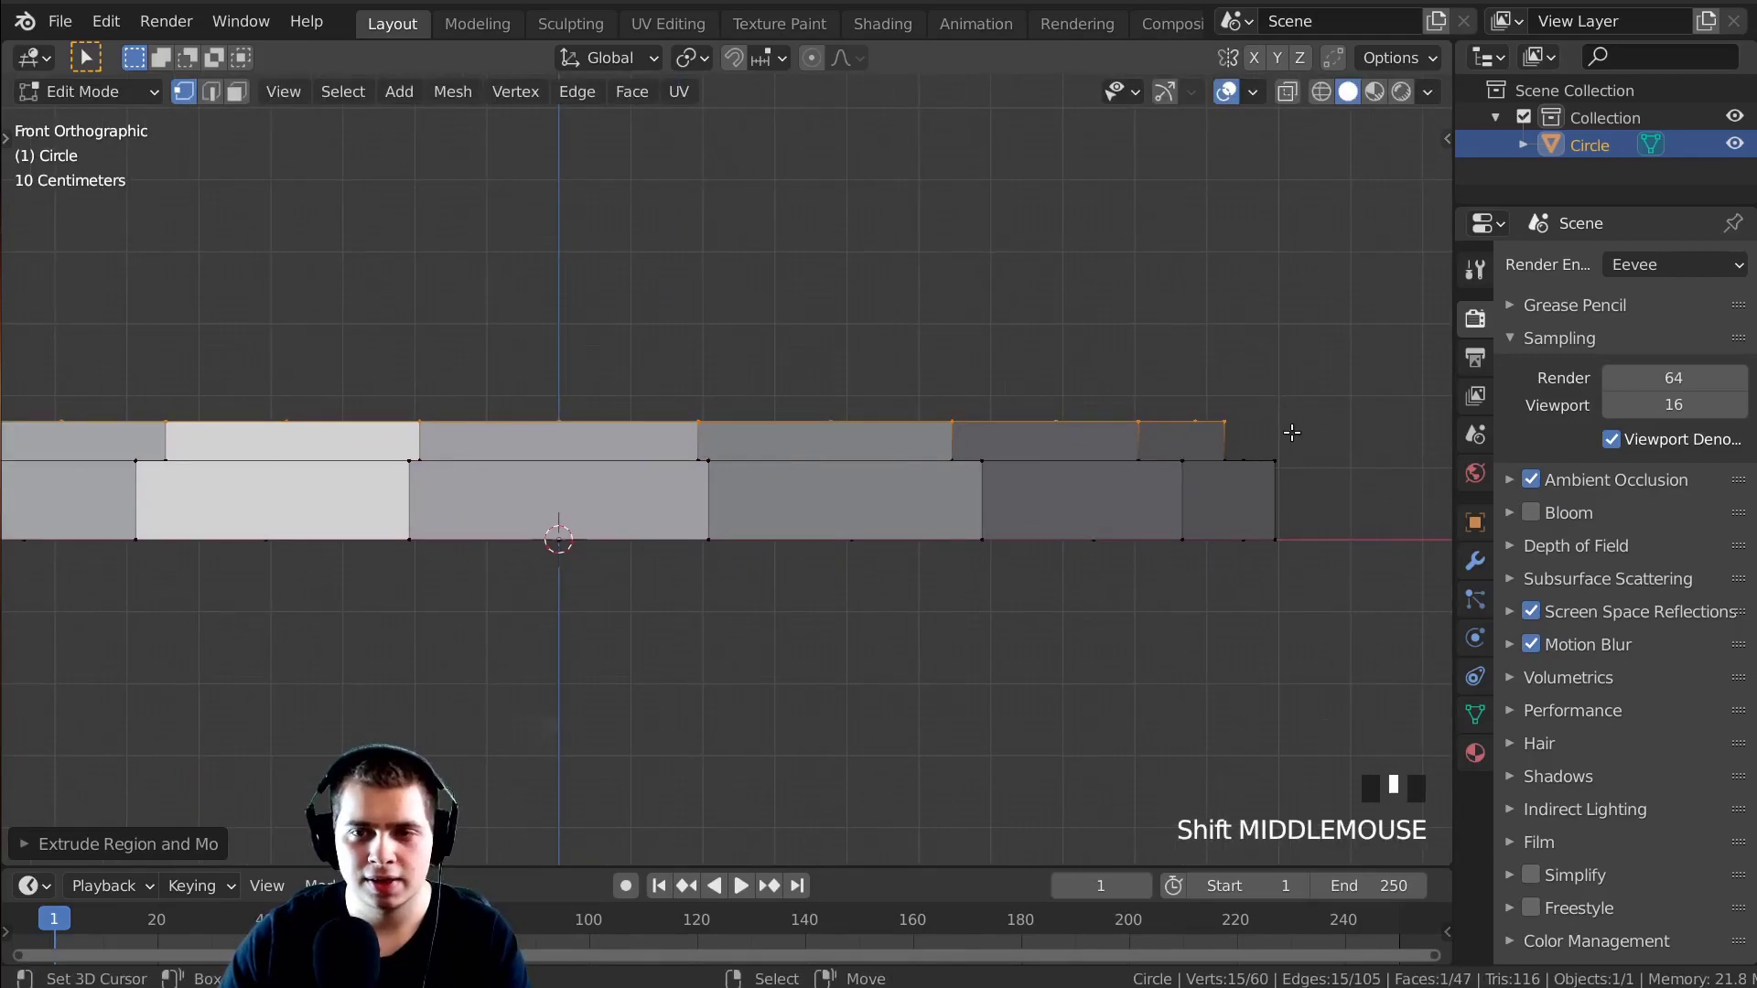
{"action": "key", "text": "e"}
{"action": "key", "text": "s"}
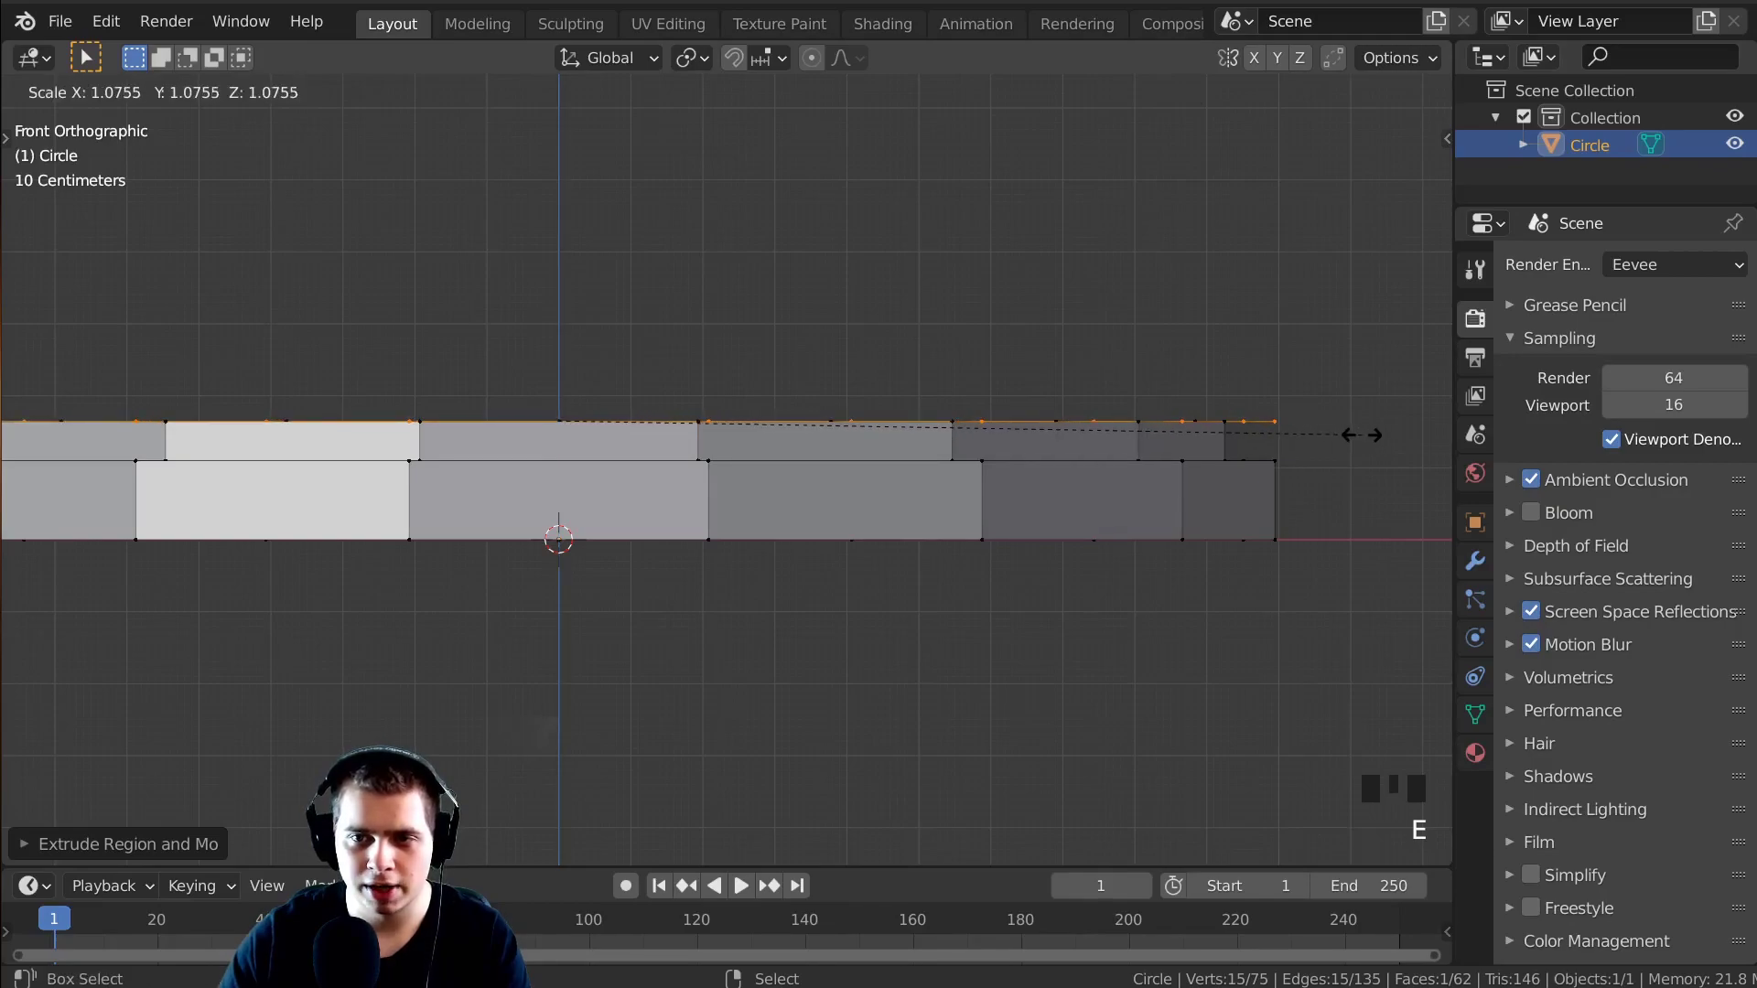
{"action": "left_click", "coordinate": [1365, 435]}
Extrude the top face upward twice, by about 0.2 m each, to build the straight wall above the groove.
{"action": "scroll", "coordinate": [1296, 443], "scroll_direction": "down", "scroll_amount": 2}
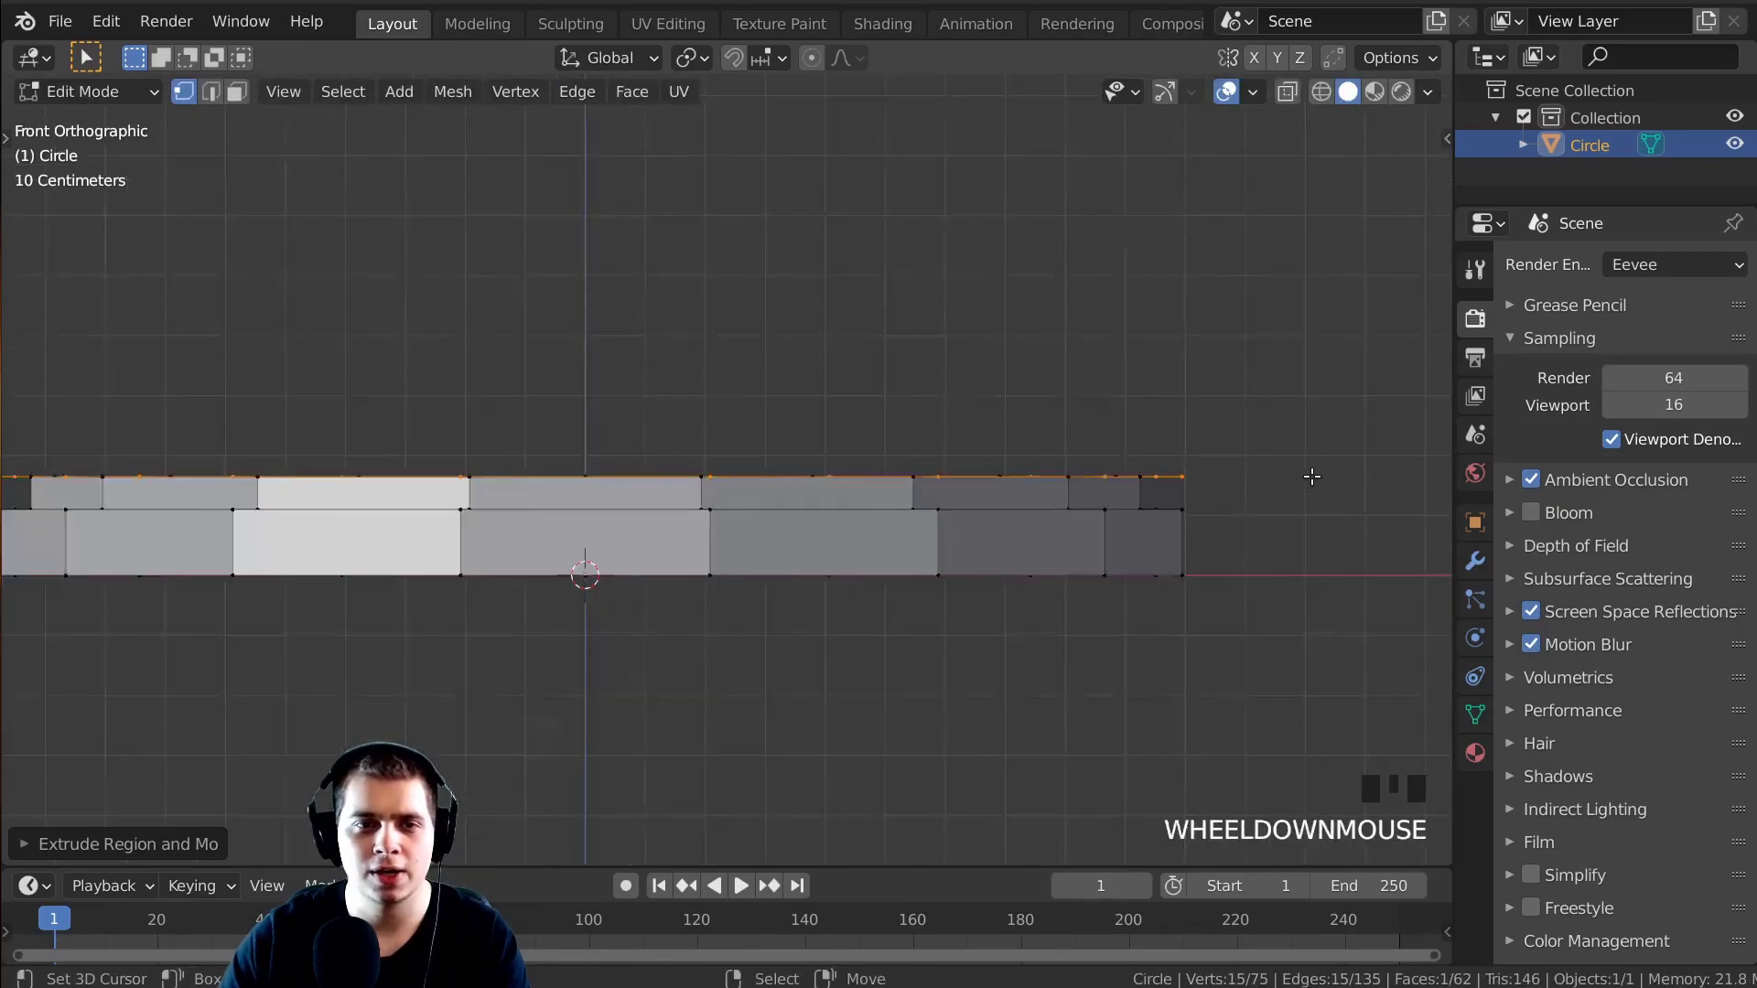
{"action": "middle_click_drag", "start_coordinate": [1255, 443], "coordinate": [1314, 441], "text": "shift"}
{"action": "key", "text": "e"}
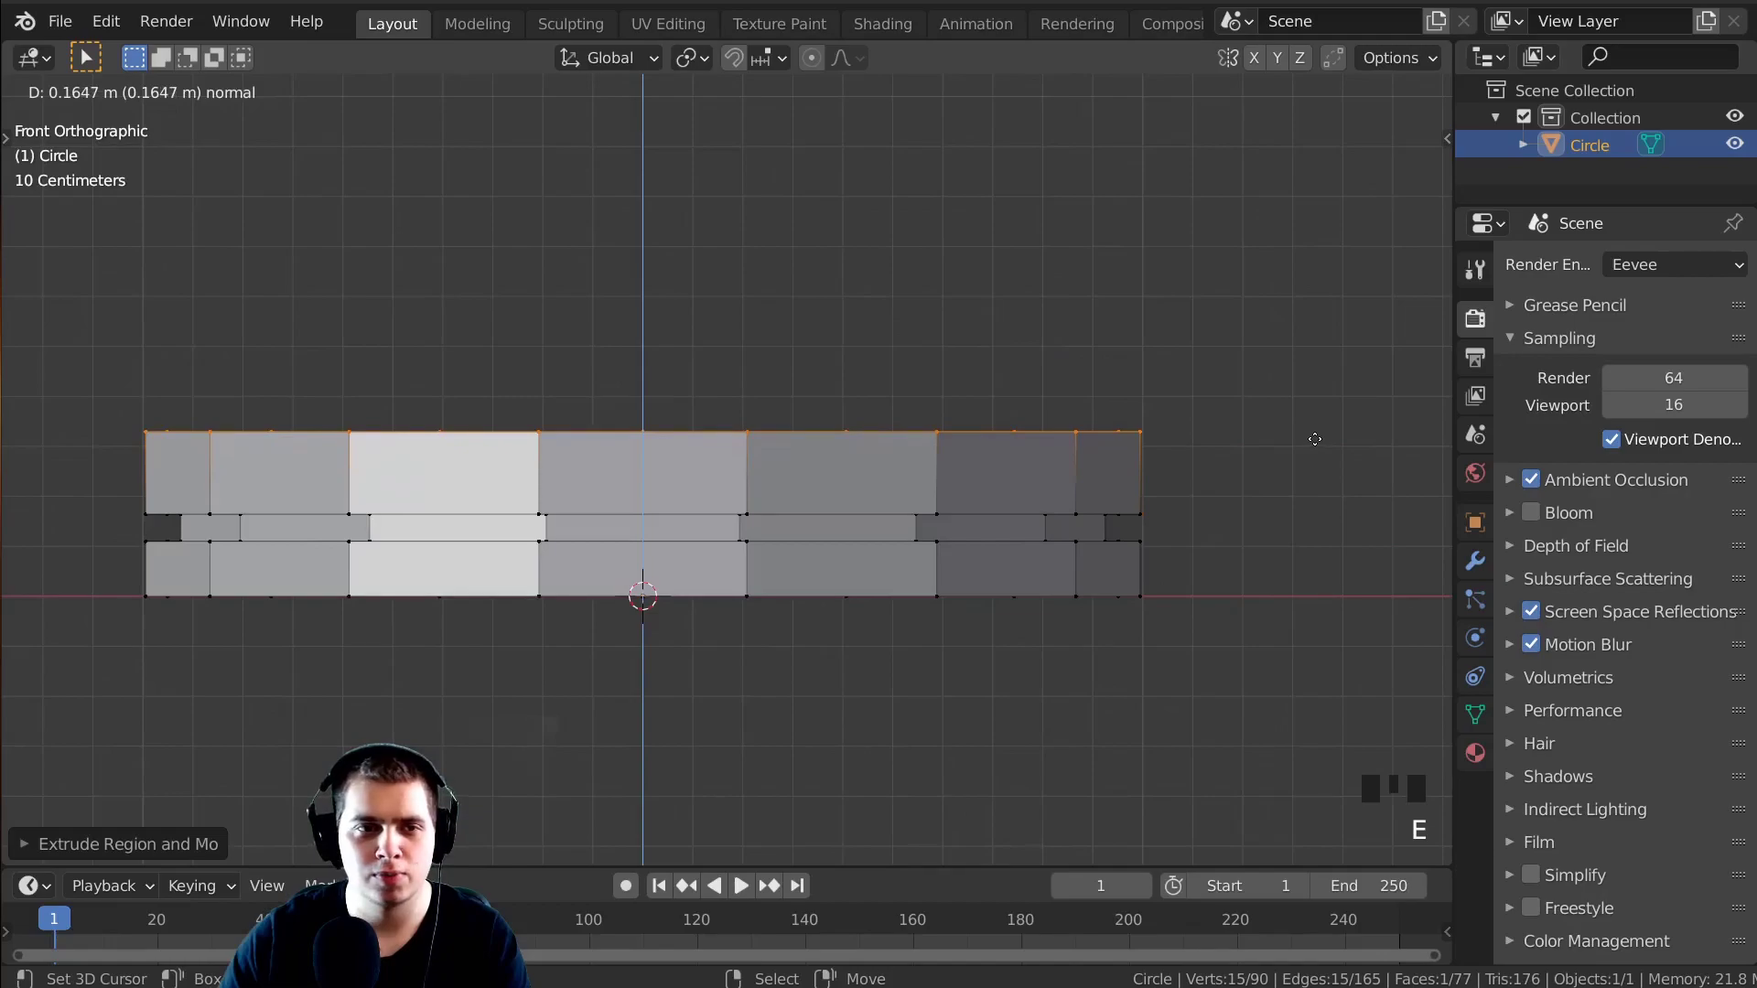
{"action": "key", "text": "ctrl+z"}
{"action": "middle_click_drag", "start_coordinate": [1315, 440], "coordinate": [1218, 476], "text": "shift"}
{"action": "key", "text": "e"}
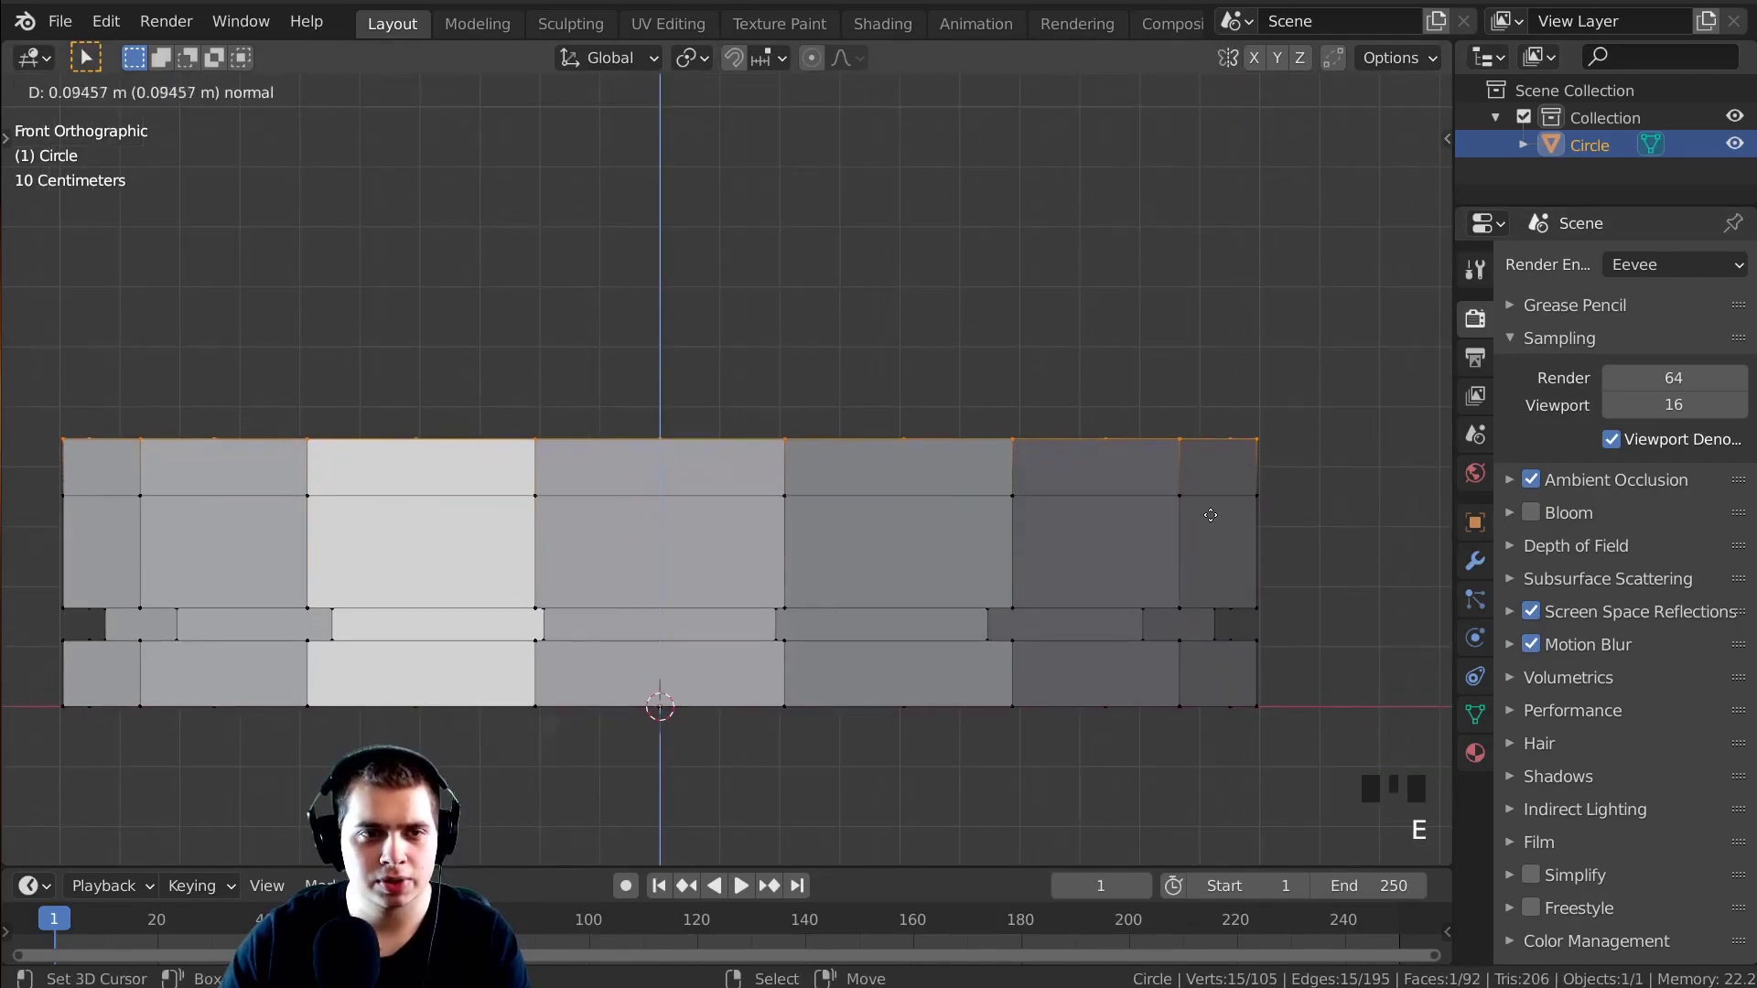
{"action": "left_click", "coordinate": [903, 409]}
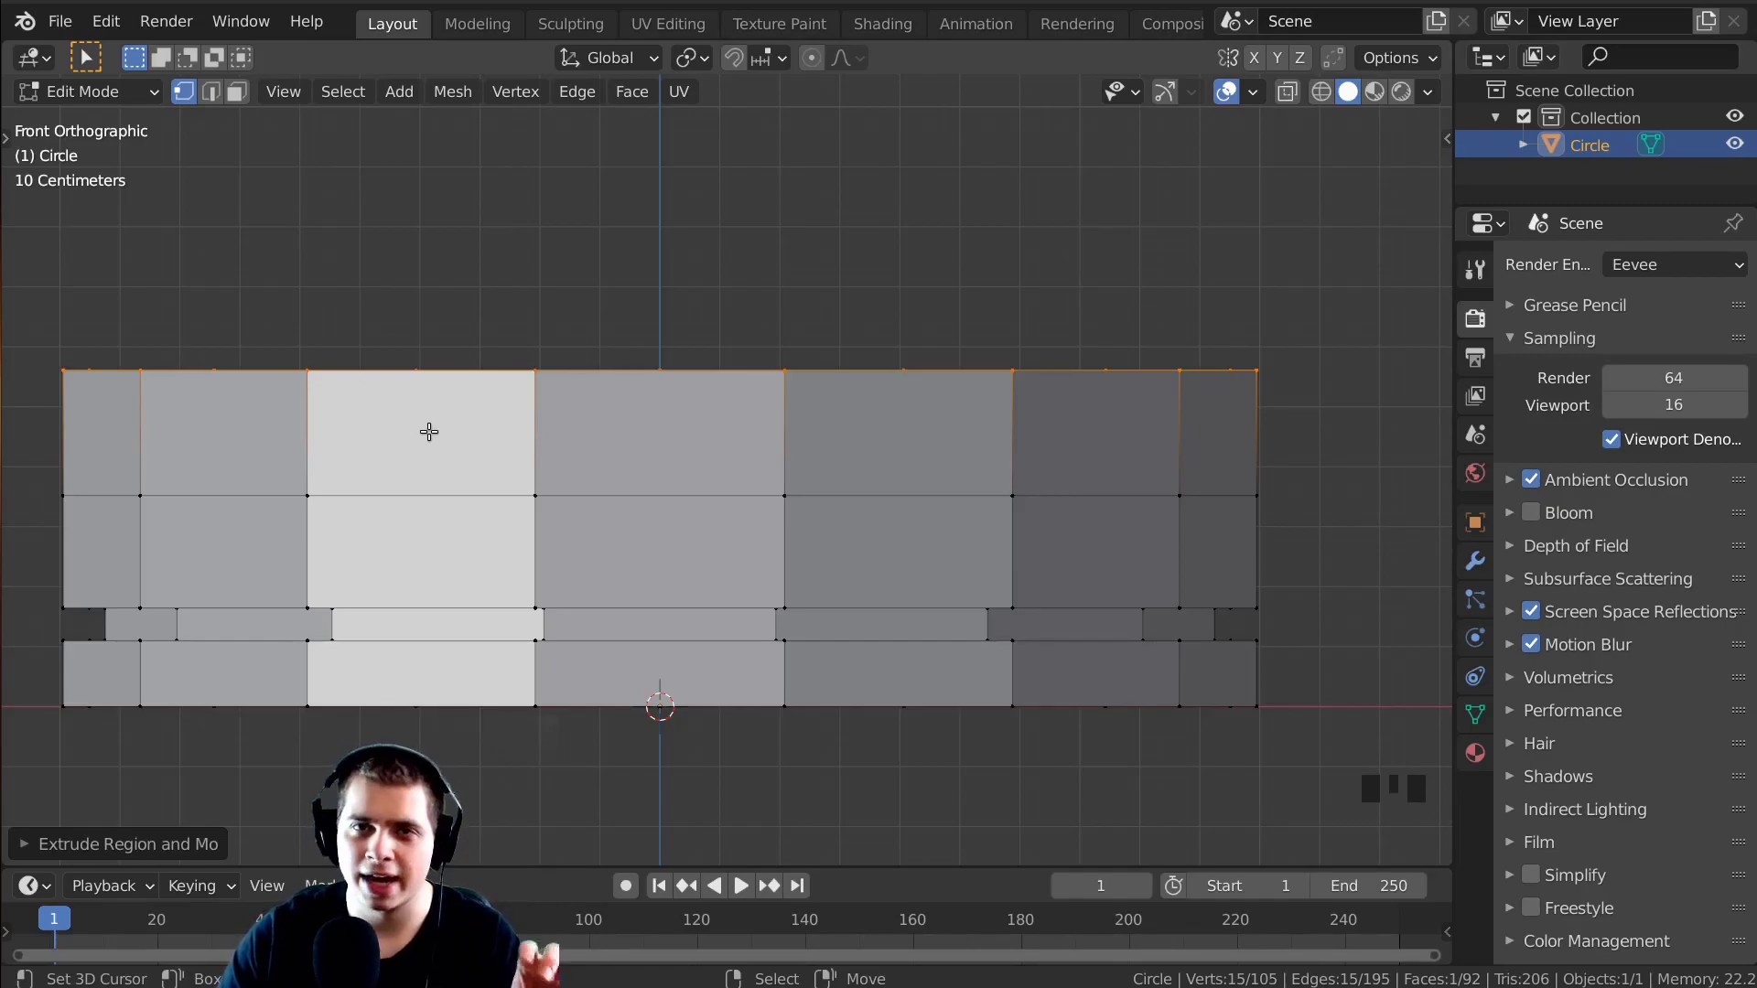
Extrude the top face upward by about 0.4 m and scale it down to about 0.8 for a sloped tier.
{"action": "middle_click_drag", "start_coordinate": [865, 317], "coordinate": [877, 426], "text": "shift"}
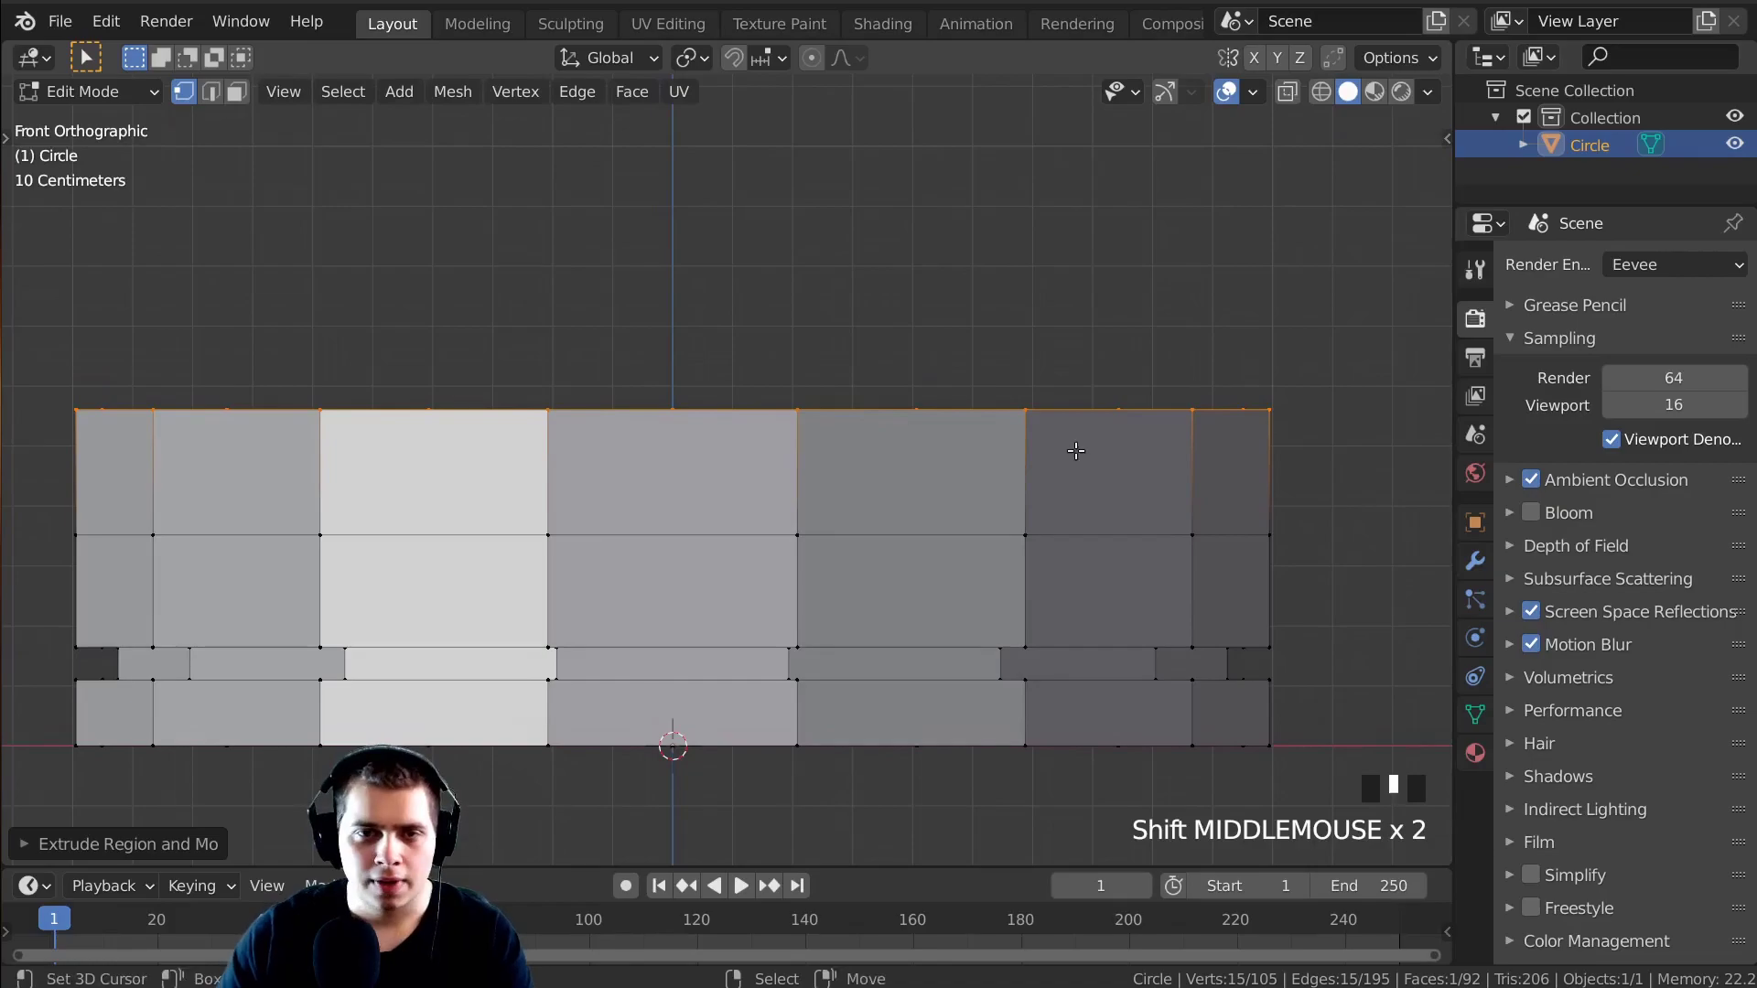
{"action": "middle_click_drag", "start_coordinate": [1076, 451], "coordinate": [1084, 509], "text": "shift"}
{"action": "key", "text": "e"}
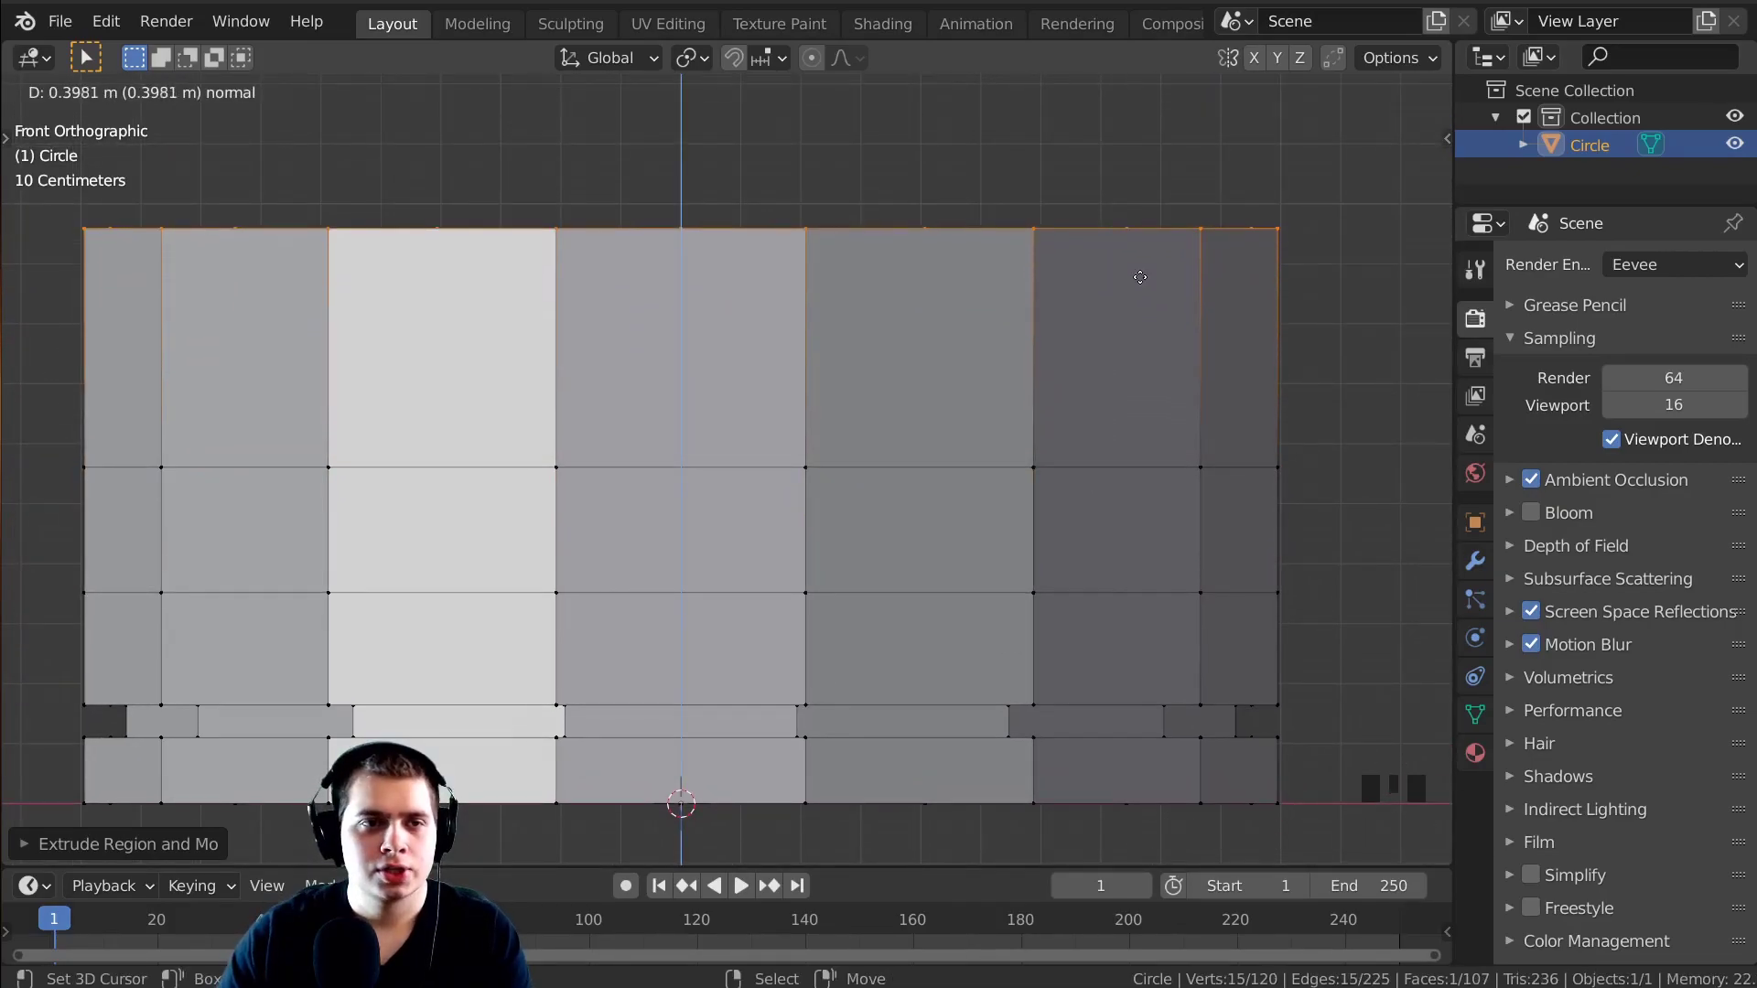
{"action": "left_click", "coordinate": [1139, 277]}
{"action": "middle_click_drag", "start_coordinate": [1139, 277], "coordinate": [1321, 376], "text": "shift"}
{"action": "key", "text": "s"}
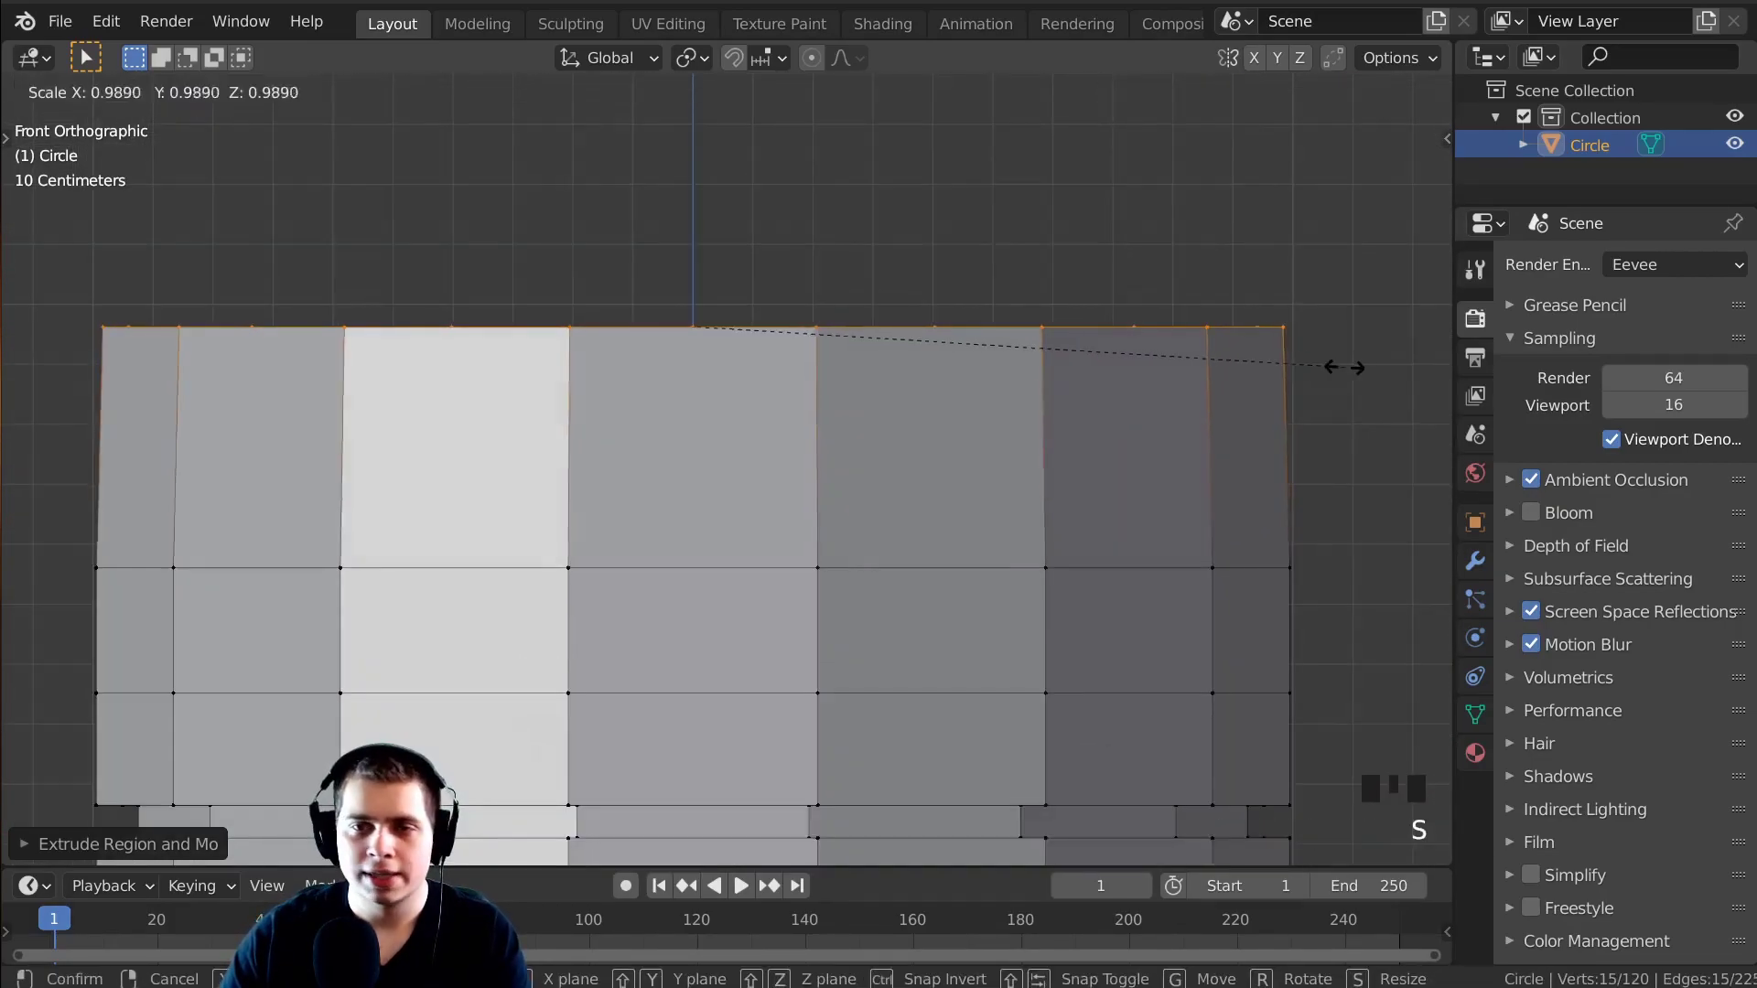
{"action": "left_click", "coordinate": [1224, 373]}
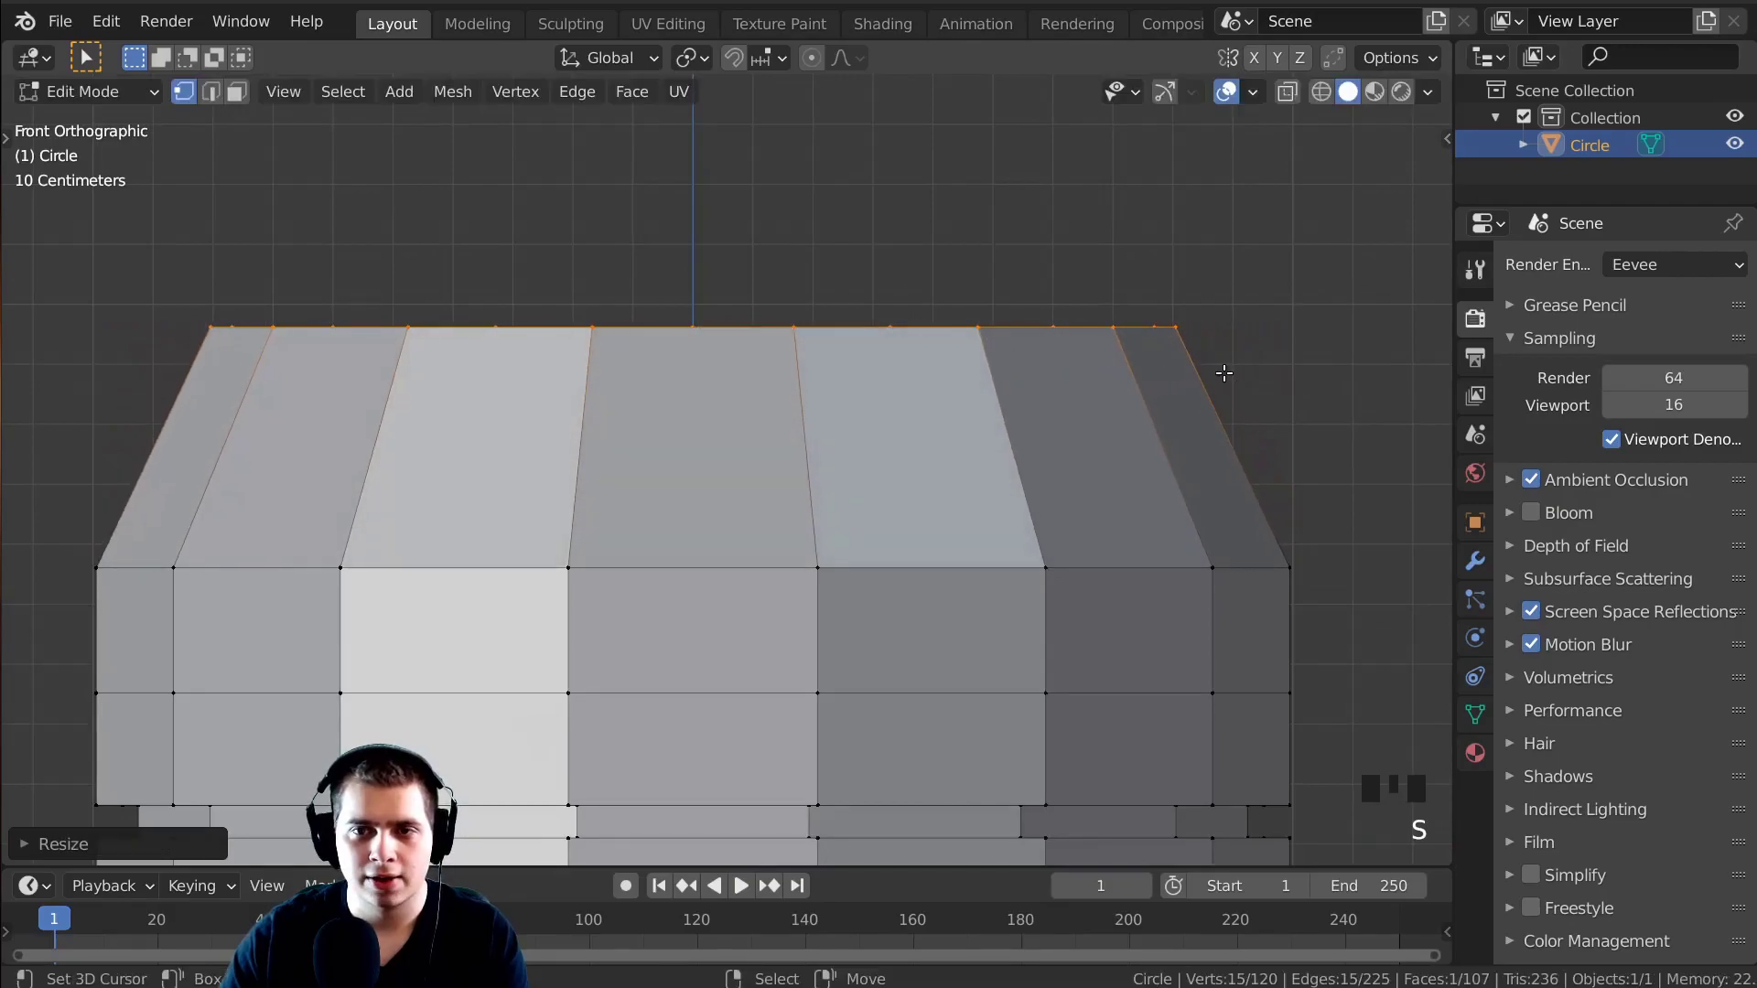
Extrude the top face upward by about 0.2 m and scale it down to about a third for the dome's narrow top.
{"action": "middle_click_drag", "start_coordinate": [1224, 373], "coordinate": [1242, 471], "text": "shift"}
{"action": "key", "text": "e"}
{"action": "left_click", "coordinate": [1267, 328]}
{"action": "key", "text": "s"}
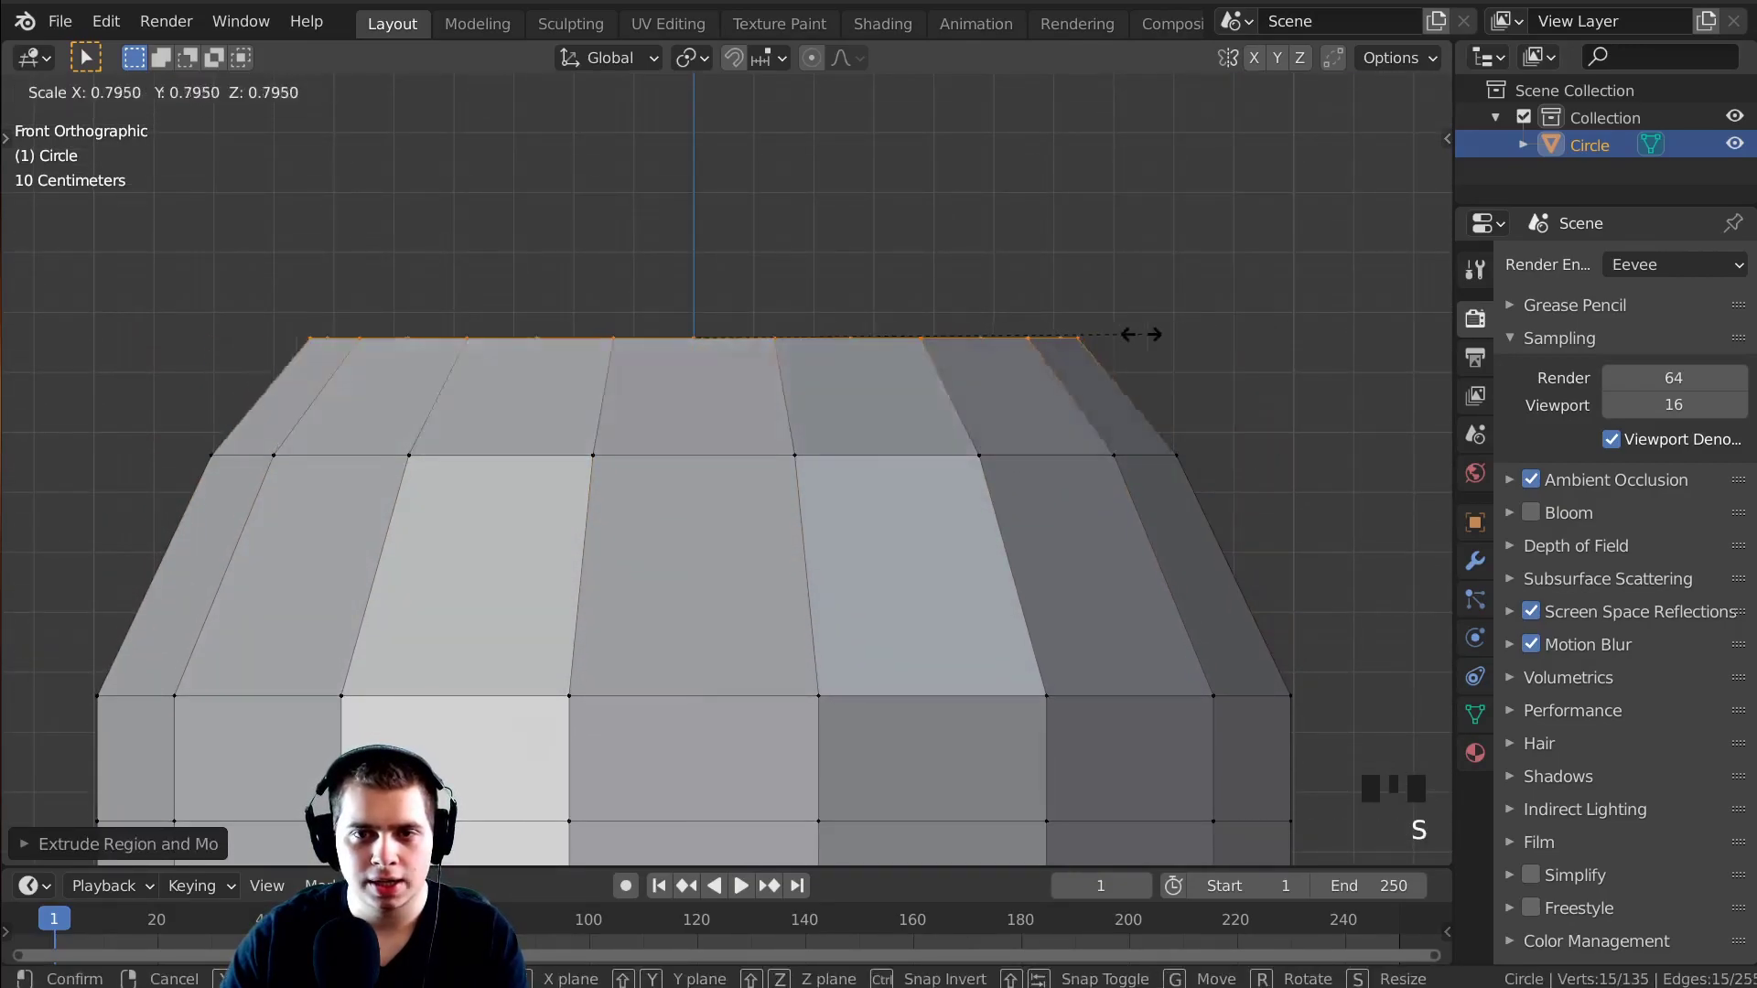
{"action": "left_click", "coordinate": [870, 341]}
{"action": "middle_click_drag", "start_coordinate": [1051, 356], "coordinate": [855, 571]}
{"action": "scroll", "coordinate": [1141, 513], "scroll_direction": "up", "scroll_amount": 4}
{"action": "scroll", "coordinate": [842, 640], "scroll_direction": "down", "scroll_amount": 3}
{"action": "key", "text": "KP_1"}
{"action": "scroll", "coordinate": [884, 481], "scroll_direction": "up", "scroll_amount": 2}
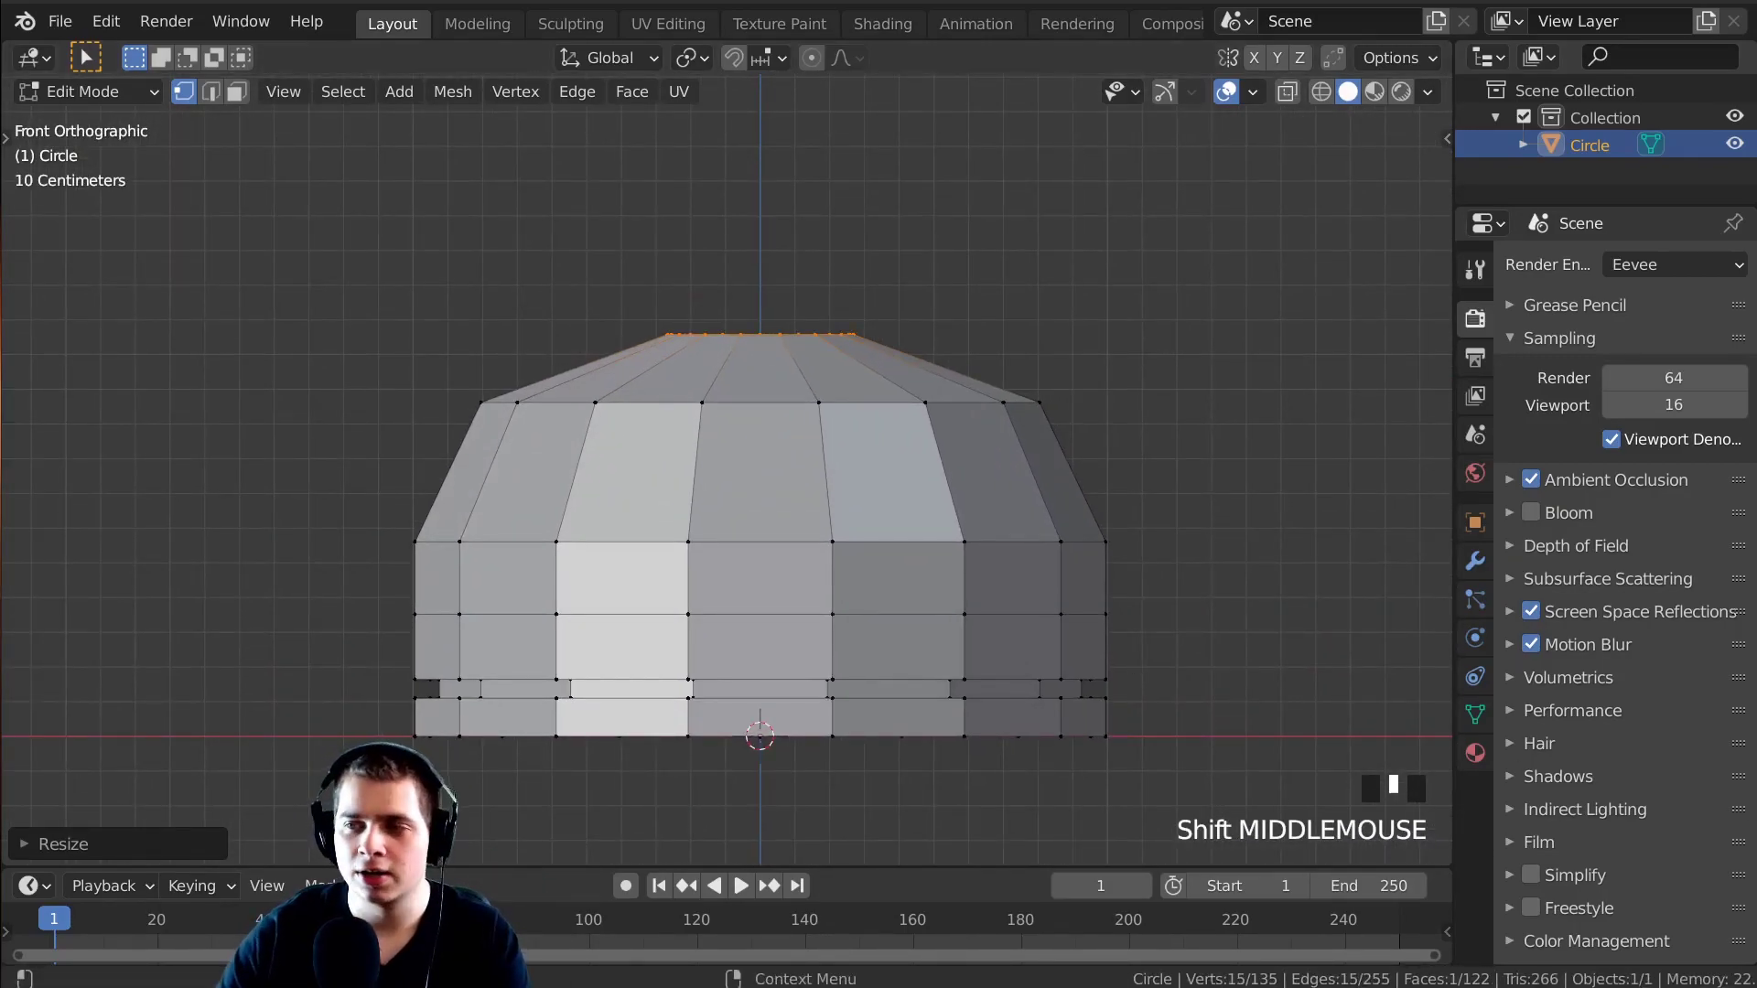
Raise the dome and all wall rings above the groove's upper edge by about 0.06 m along Z in wireframe view.
{"action": "middle_click_drag", "start_coordinate": [1307, 407], "coordinate": [1318, 407], "text": "shift"}
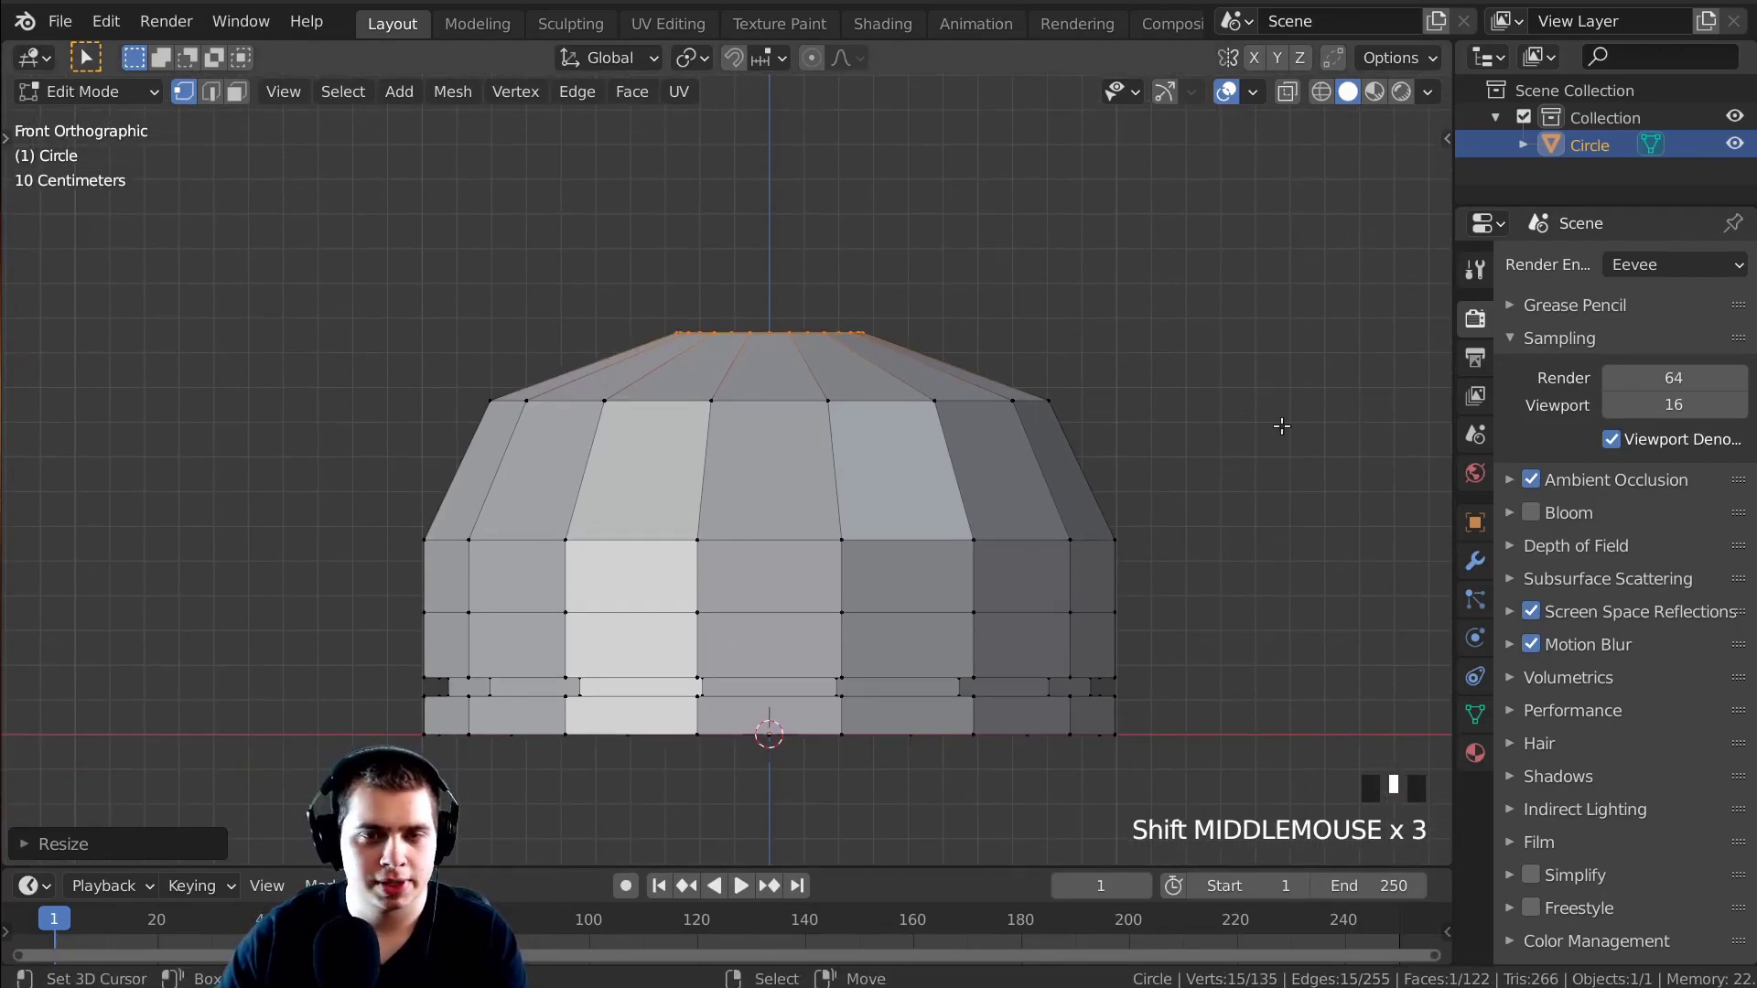
{"action": "key", "text": "shift+z"}
{"action": "key", "text": "a"}
{"action": "key", "text": "b"}
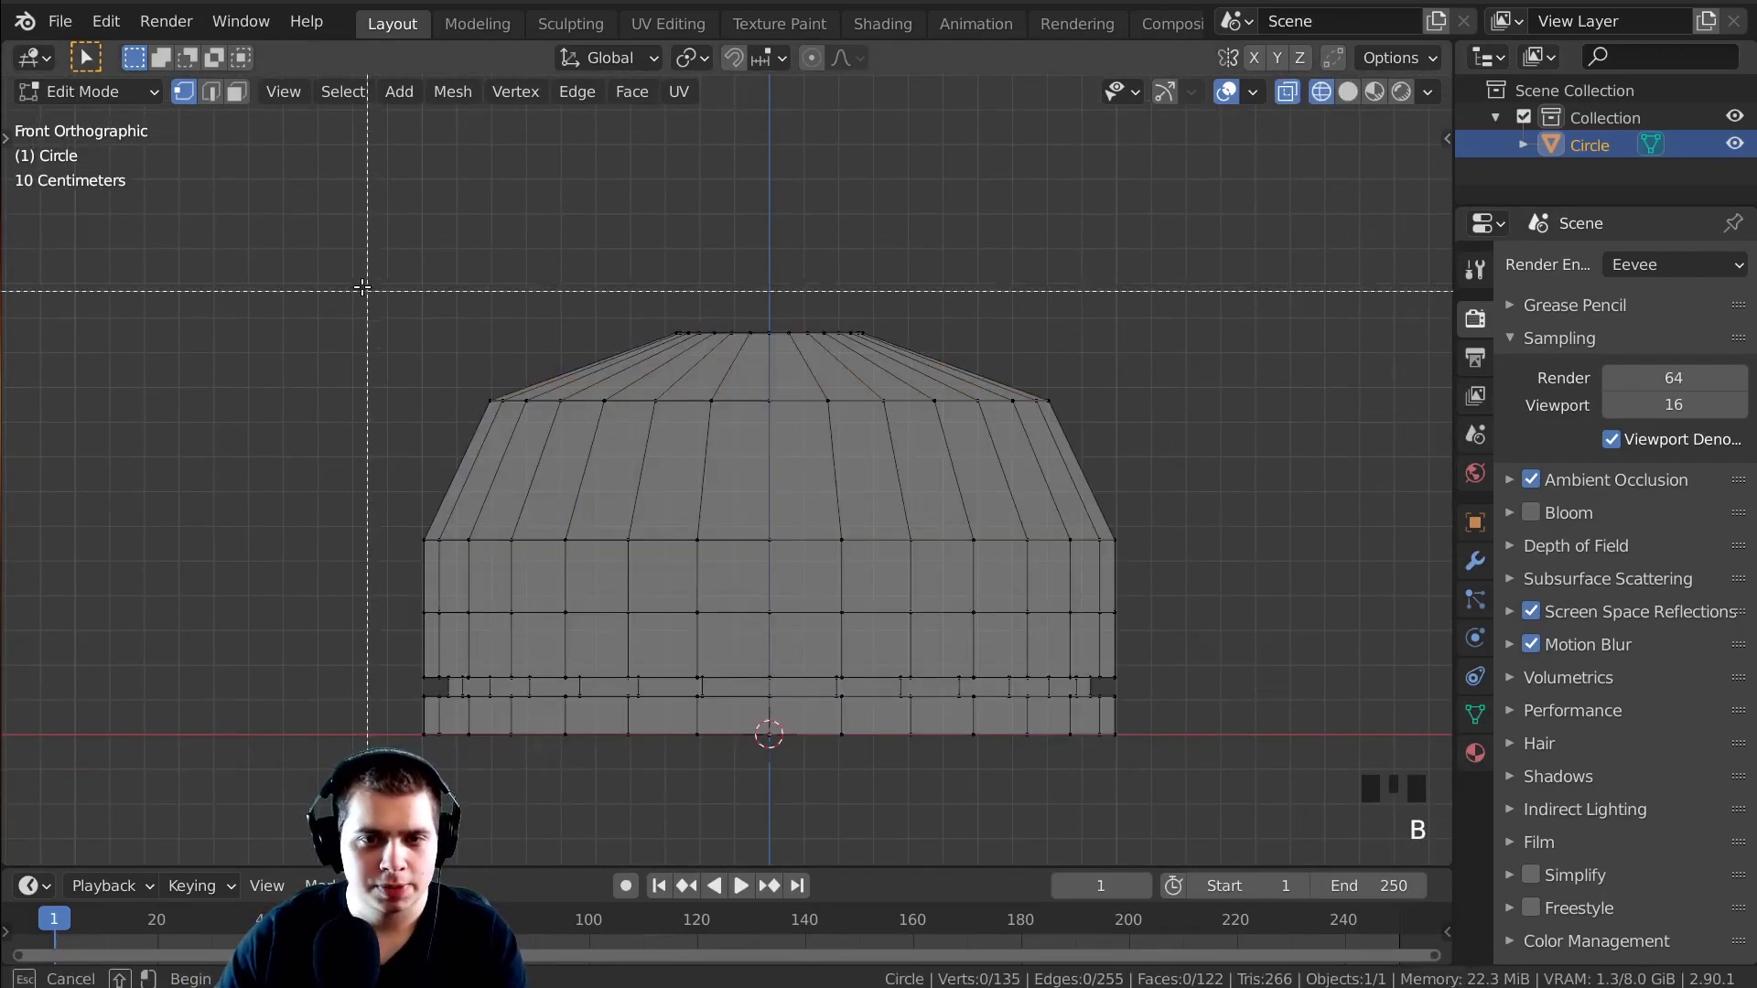
{"action": "left_click_drag", "start_coordinate": [305, 234], "coordinate": [1192, 621]}
{"action": "key", "text": "g"}
{"action": "key", "text": "z"}
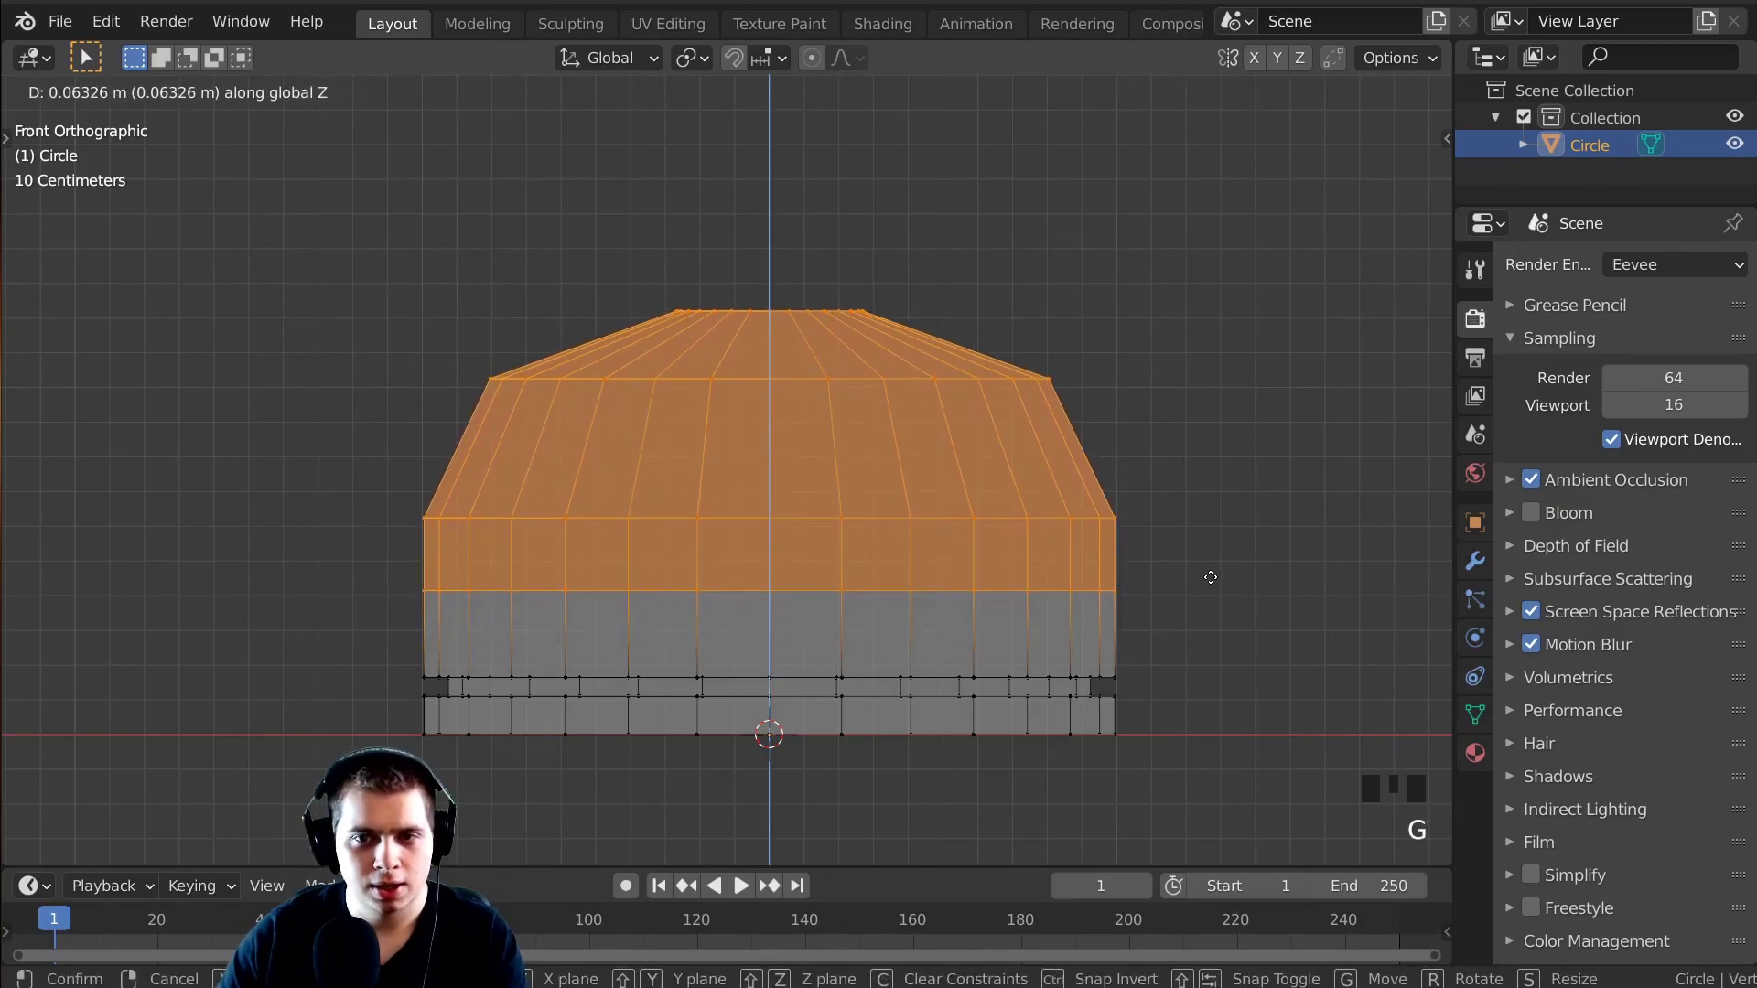
{"action": "left_click", "coordinate": [1210, 577]}
Raise only the two uppermost vertex rings of the dome by about 0.03 m along Z.
{"action": "key", "text": "b"}
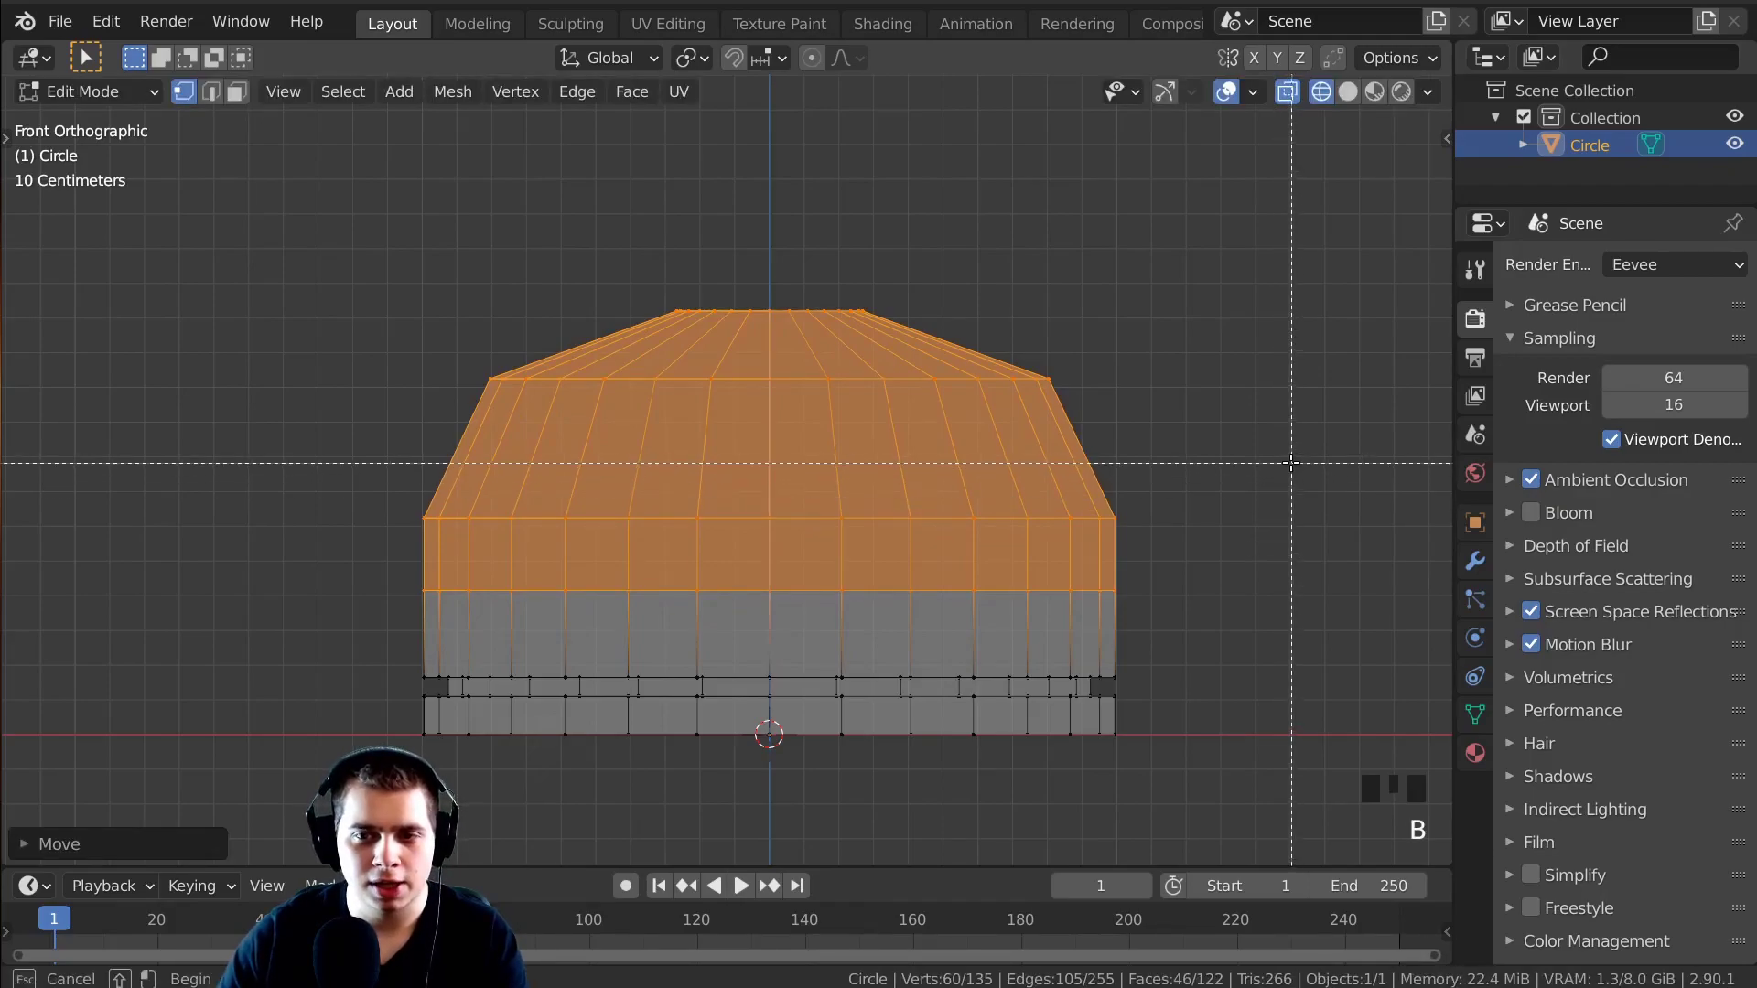
{"action": "middle_click_drag", "start_coordinate": [1290, 462], "coordinate": [198, 785]}
{"action": "scroll", "coordinate": [908, 513], "scroll_direction": "up", "scroll_amount": 1}
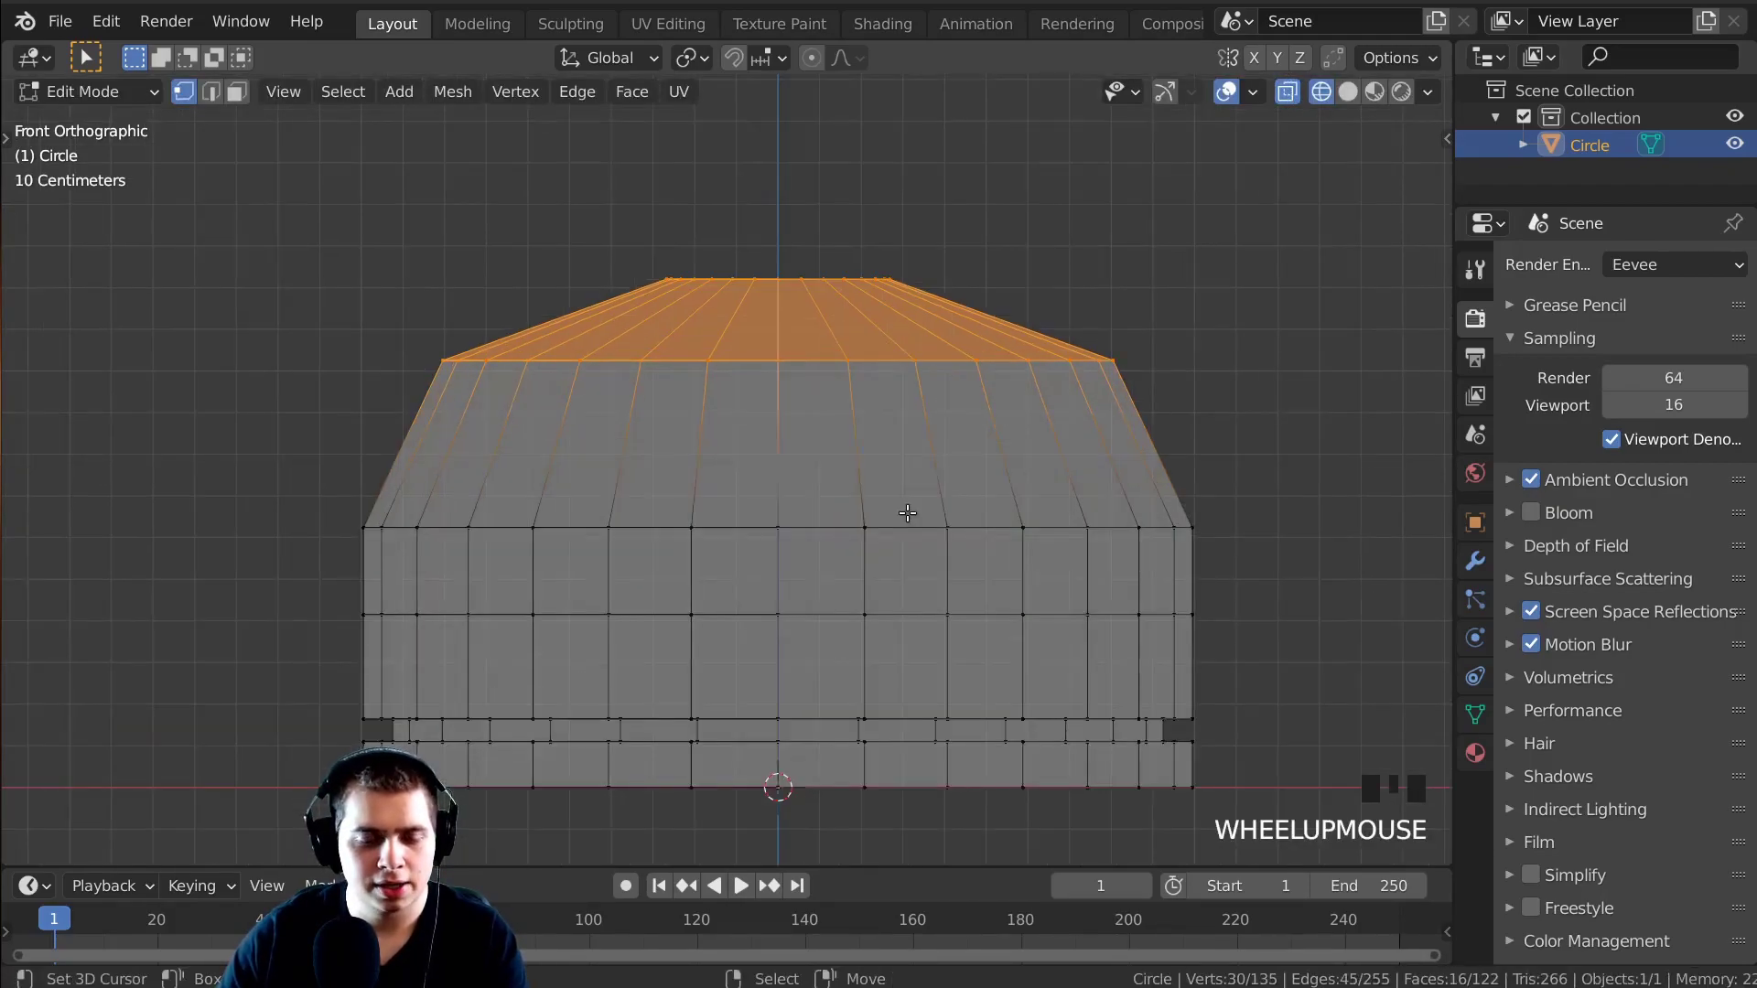
{"action": "key", "text": "g"}
{"action": "key", "text": "z"}
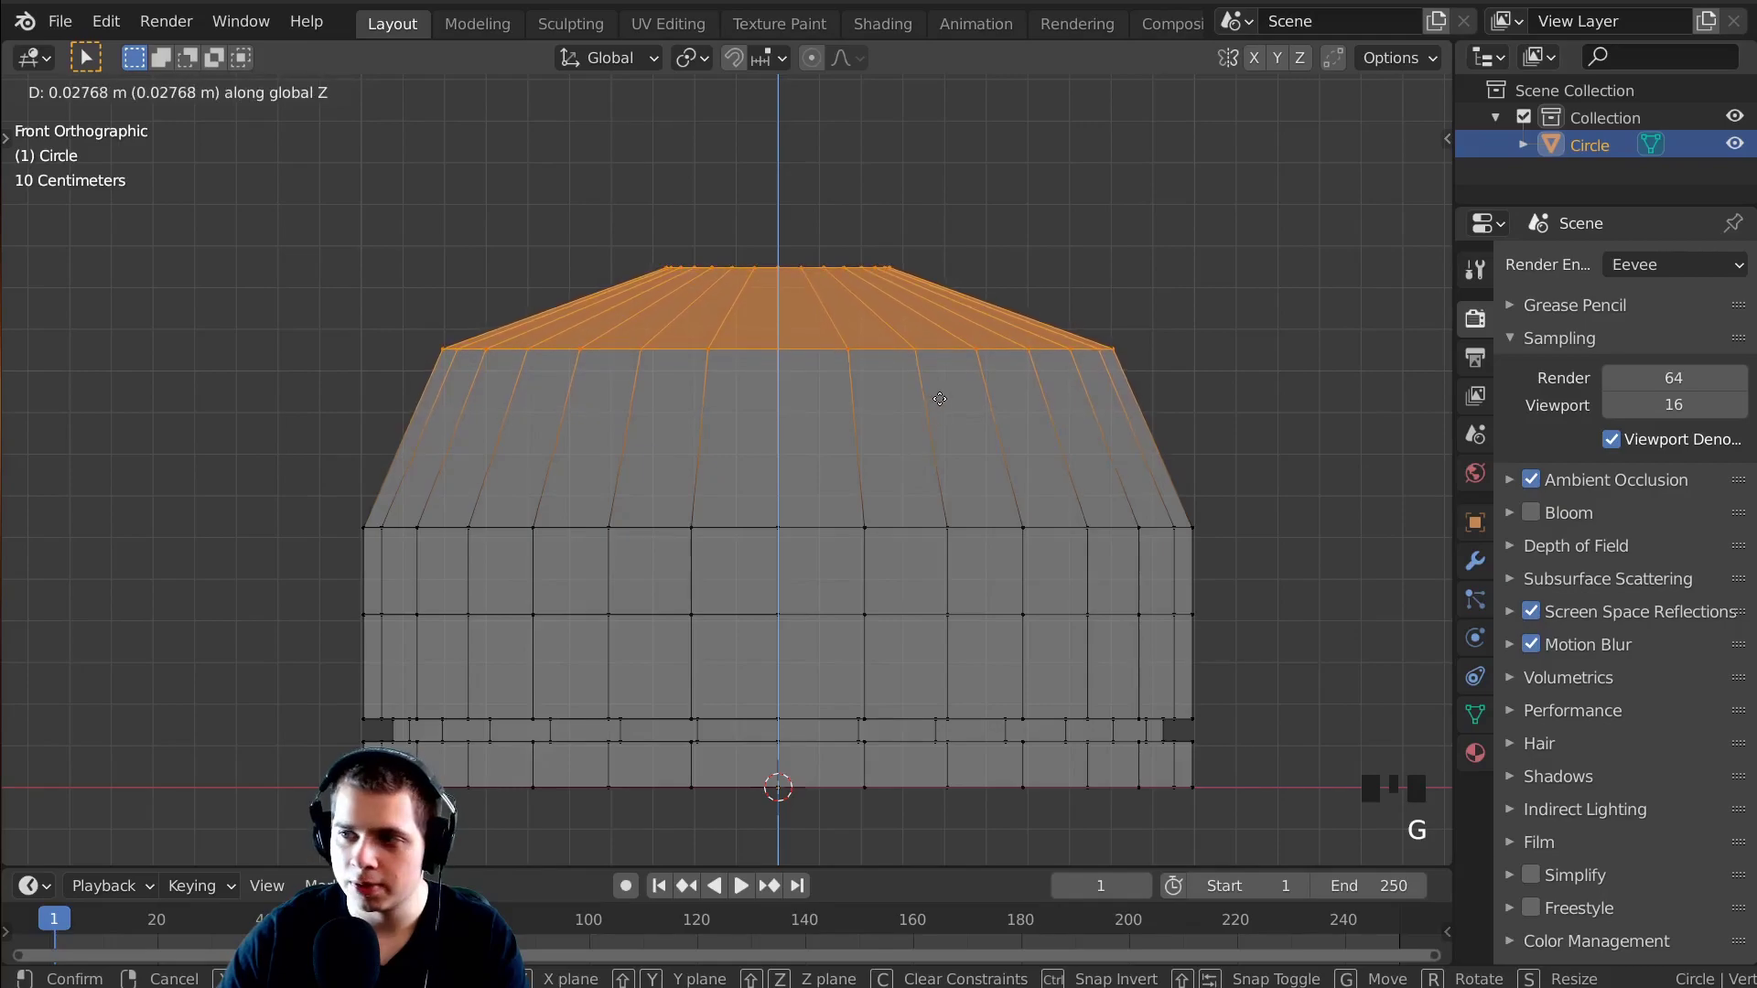
{"action": "left_click", "coordinate": [939, 418]}
{"action": "key", "text": "Tab"}
{"action": "scroll", "coordinate": [796, 431], "scroll_direction": "down", "scroll_amount": 3}
{"action": "middle_click_drag", "start_coordinate": [796, 431], "coordinate": [1115, 595]}
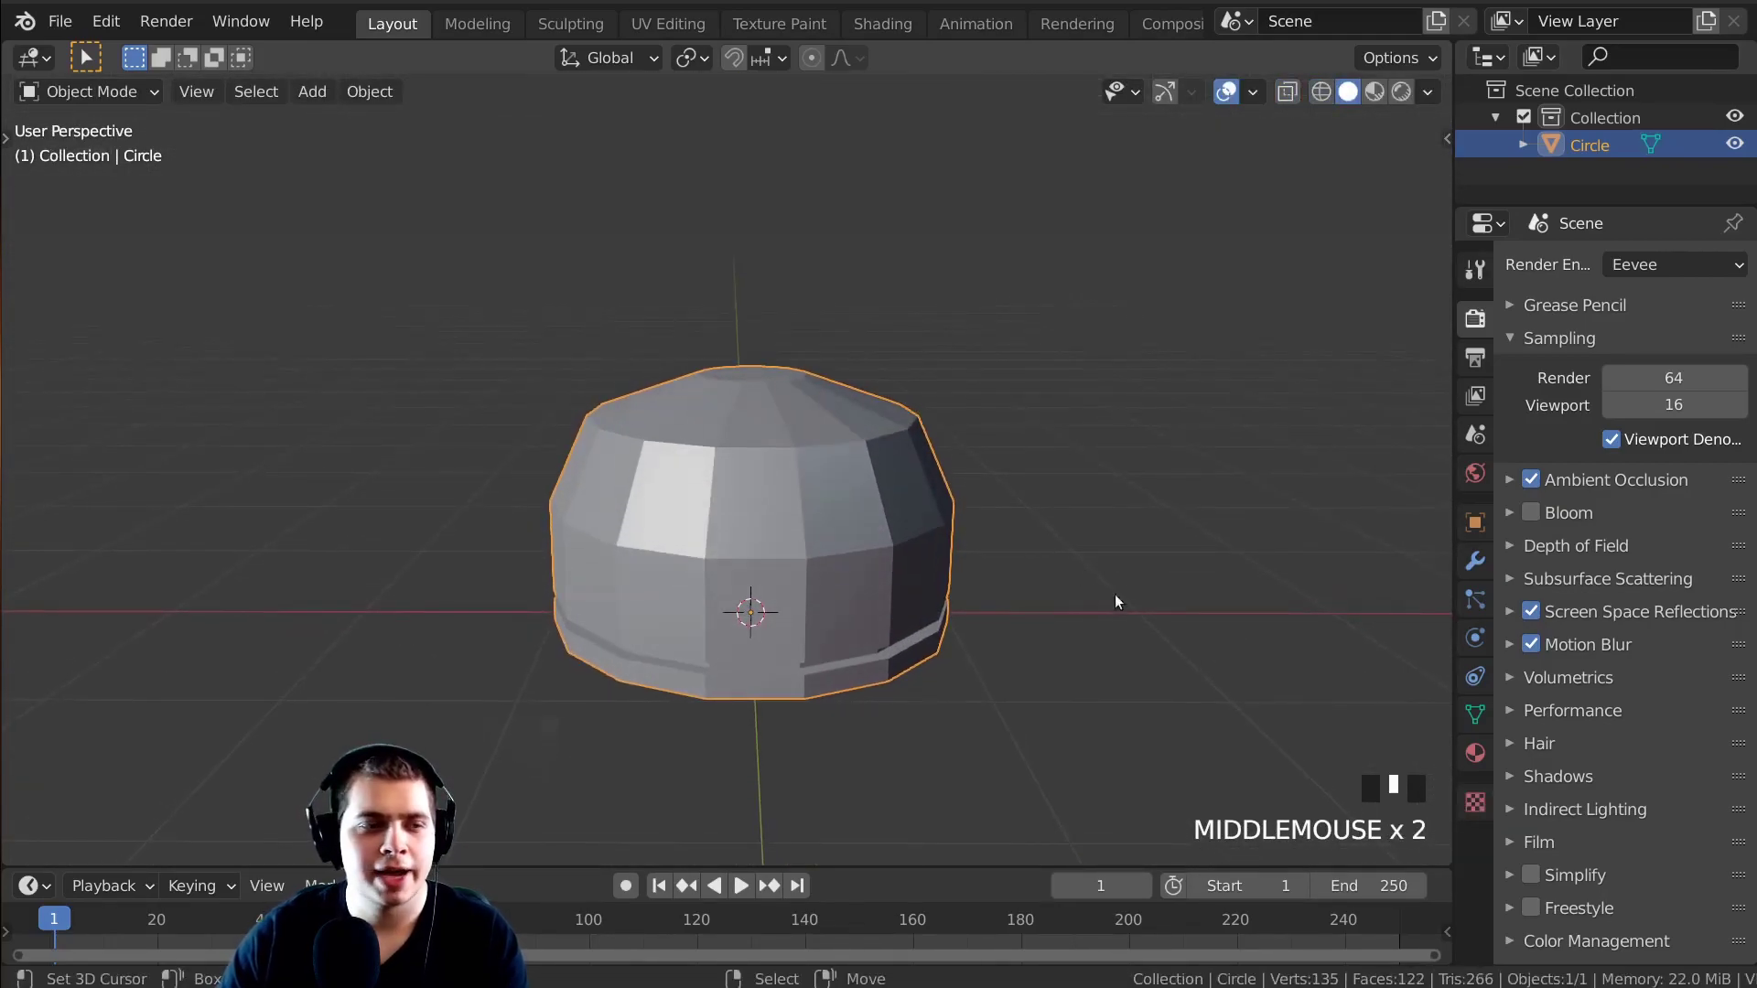
Add a Subdivision Surface modifier to the dome object and set its viewport level to 2.
{"action": "left_click", "coordinate": [1475, 563]}
{"action": "left_click", "coordinate": [1566, 265]}
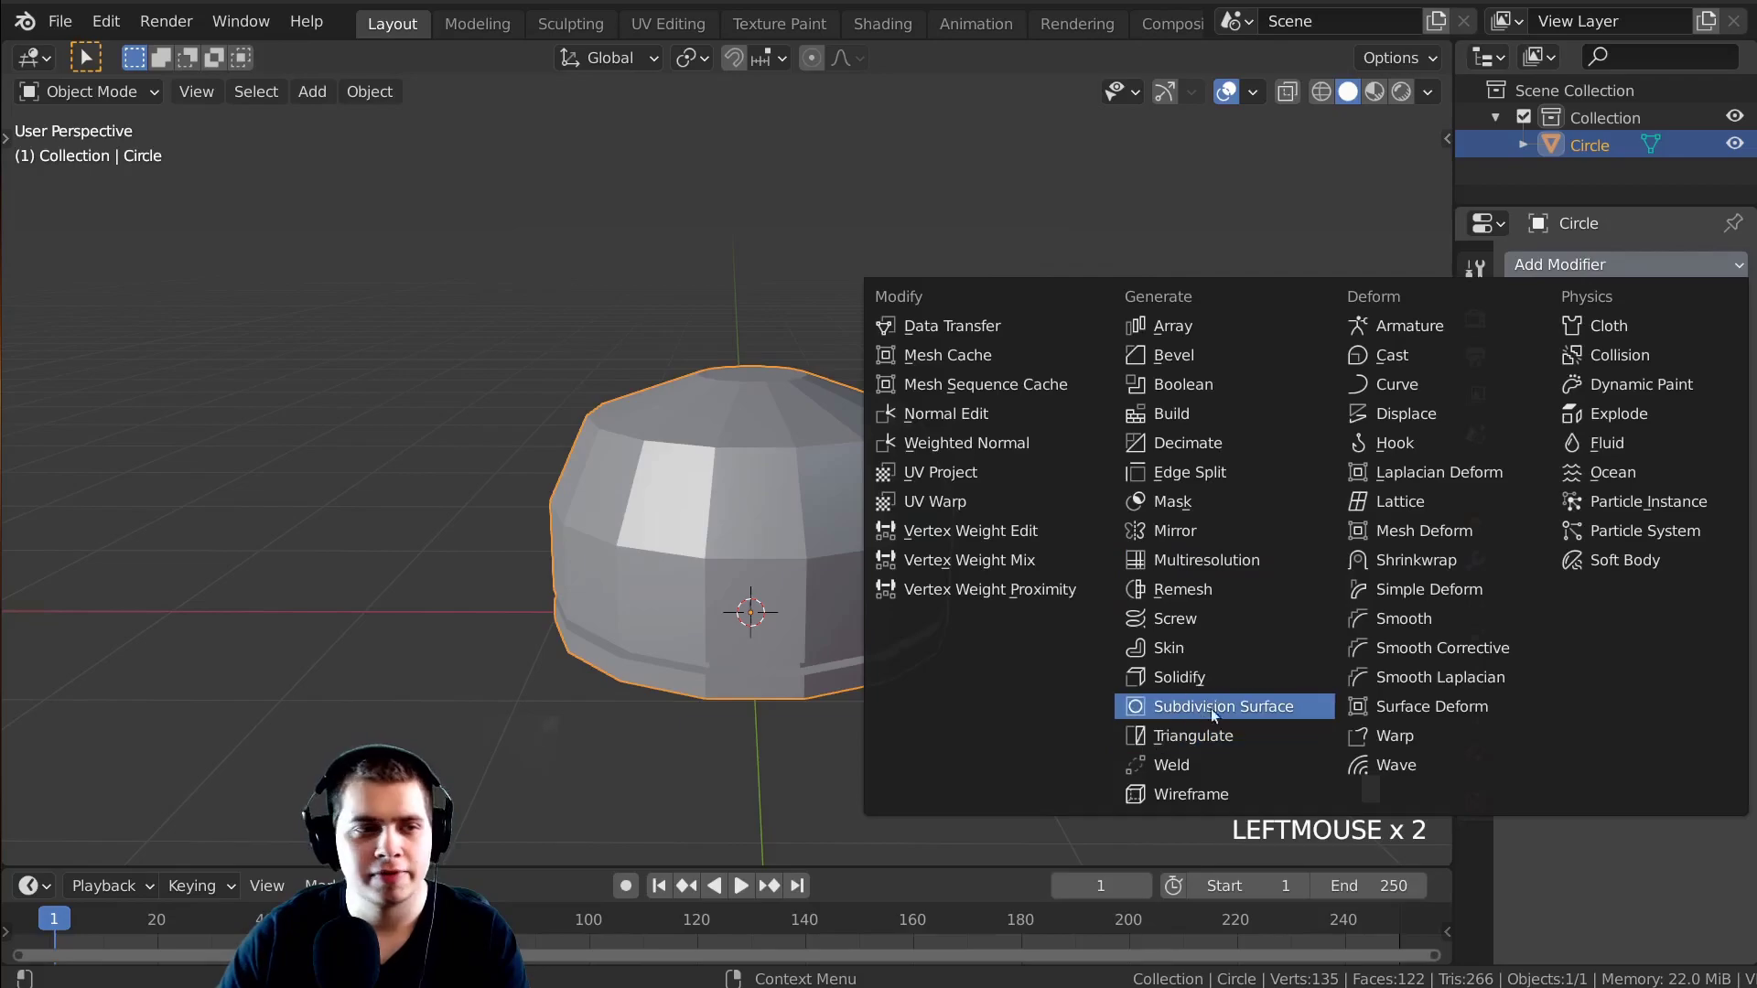
{"action": "left_click", "coordinate": [1234, 707]}
{"action": "middle_click_drag", "start_coordinate": [1186, 719], "coordinate": [1012, 502]}
{"action": "scroll", "coordinate": [968, 368], "scroll_direction": "up", "scroll_amount": 1}
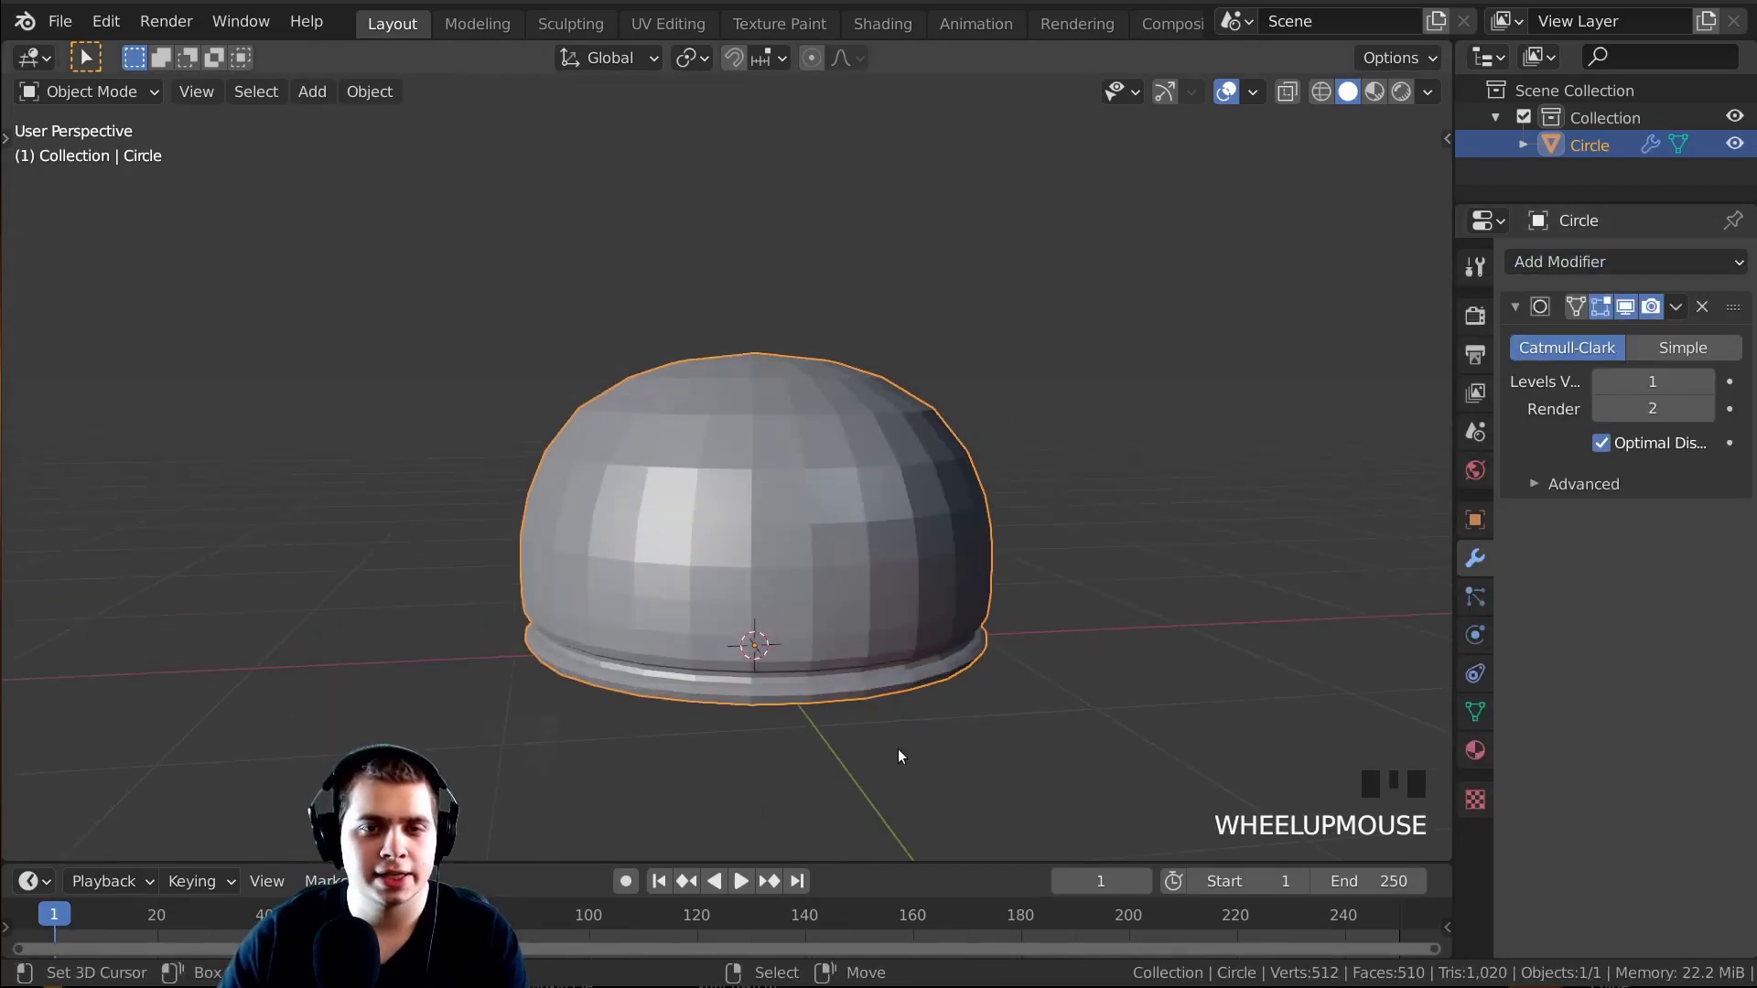
{"action": "middle_click_drag", "start_coordinate": [898, 748], "coordinate": [1006, 357]}
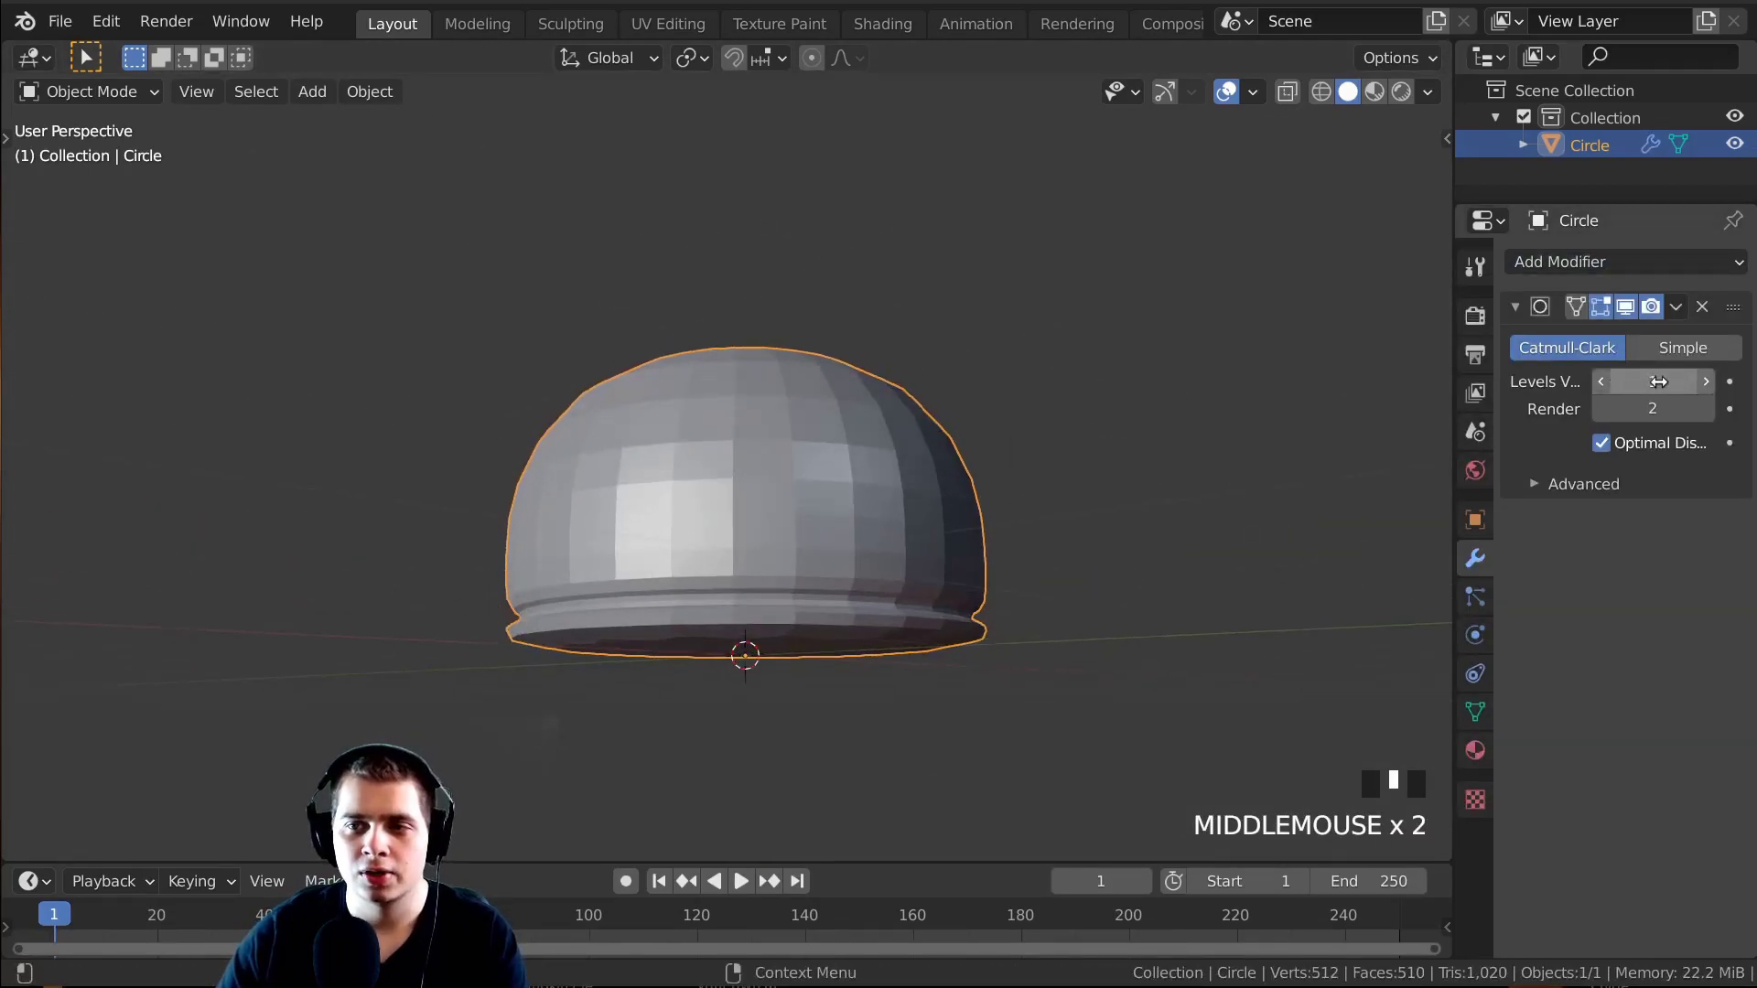
{"action": "left_click", "coordinate": [1706, 381]}
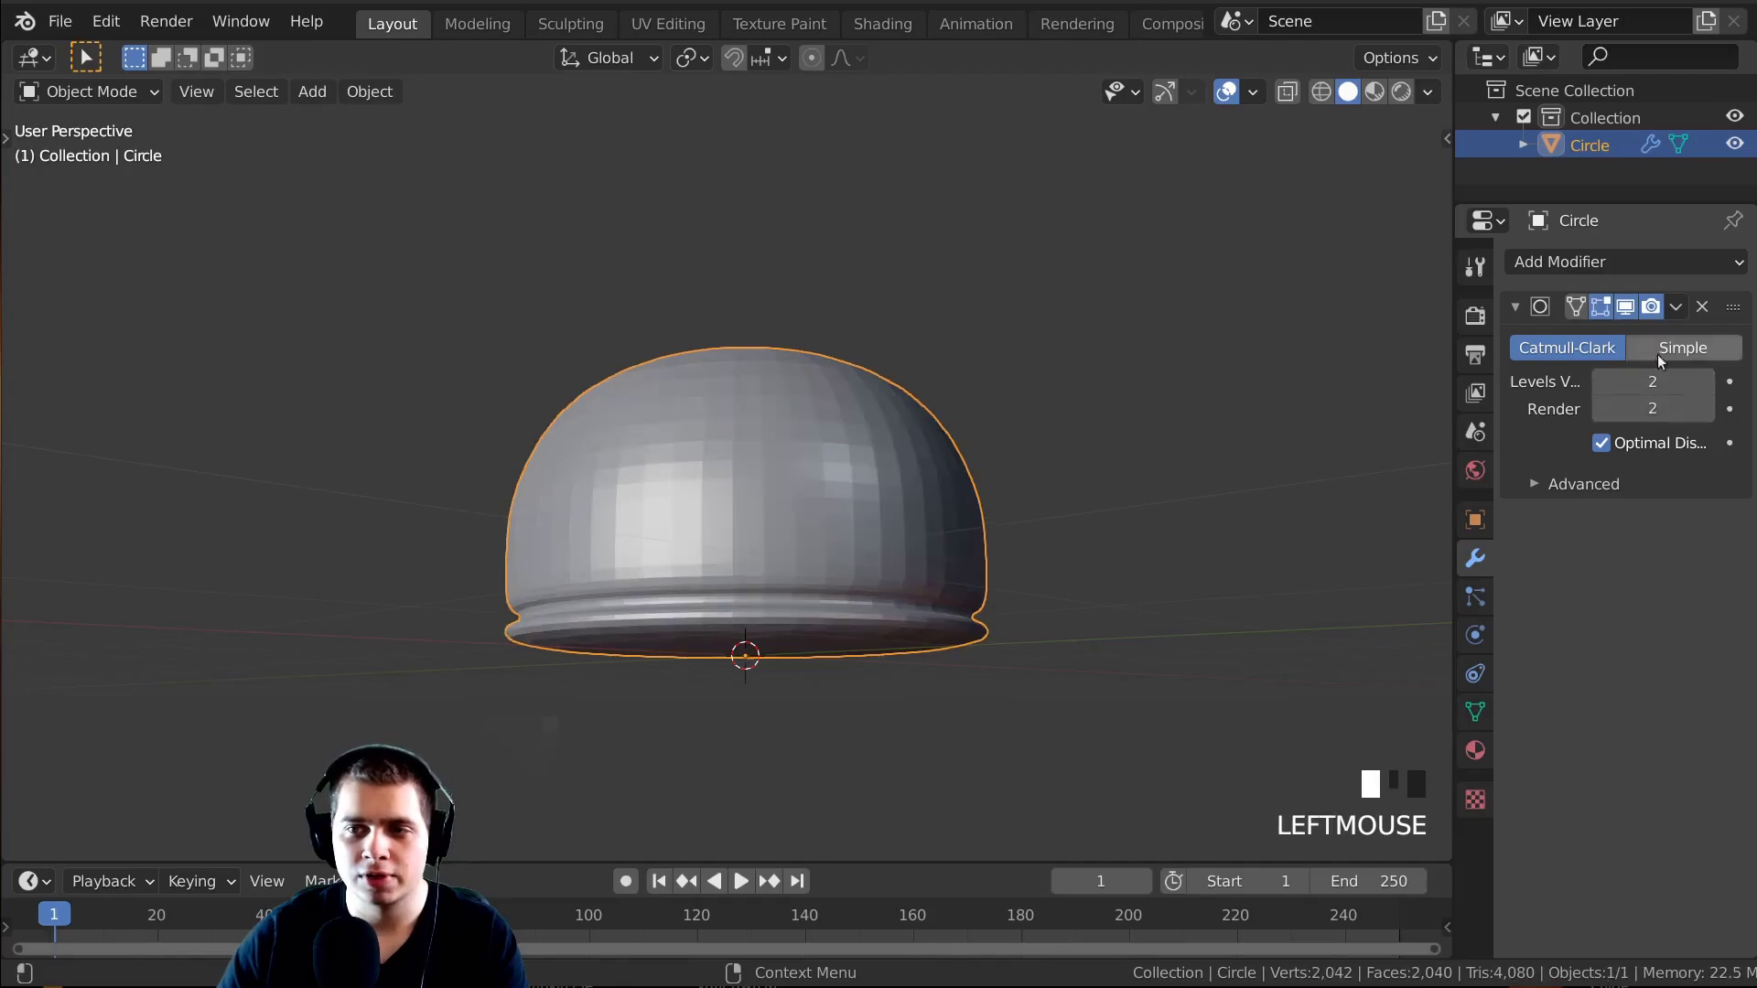
Apply smooth shading to the dome object.
{"action": "middle_click_drag", "start_coordinate": [714, 476], "coordinate": [878, 551]}
{"action": "key", "text": "w"}
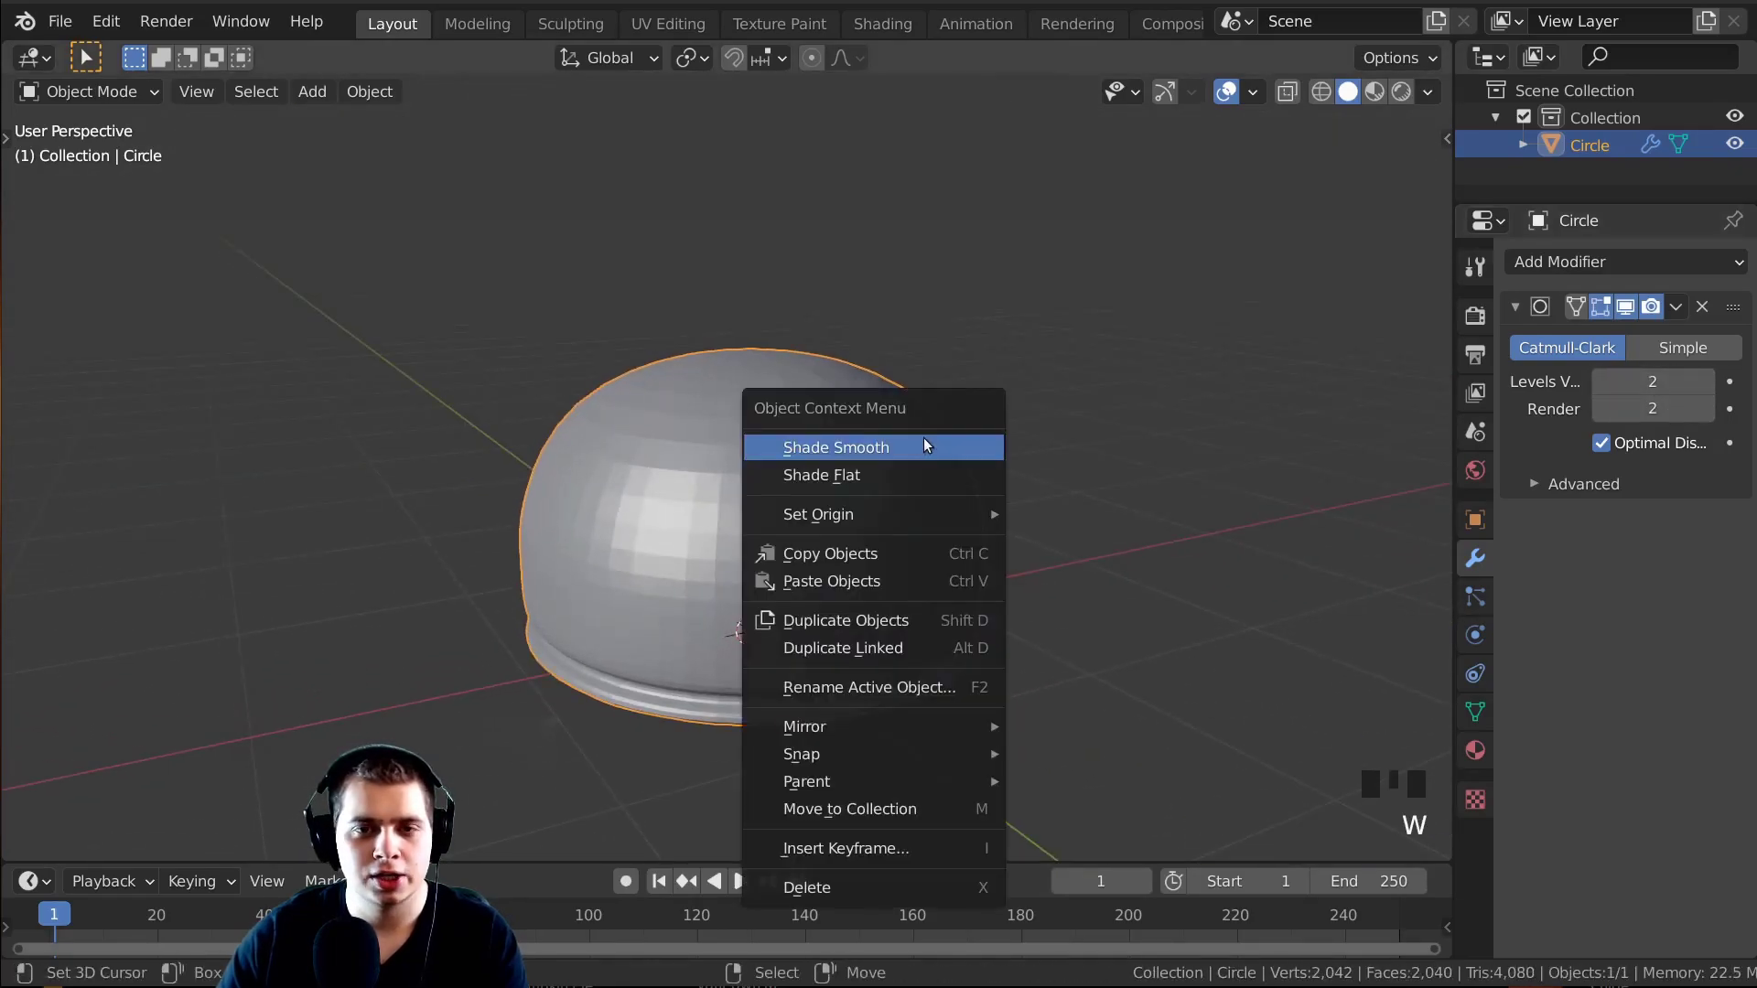
{"action": "left_click", "coordinate": [875, 455]}
{"action": "left_click", "coordinate": [370, 91]}
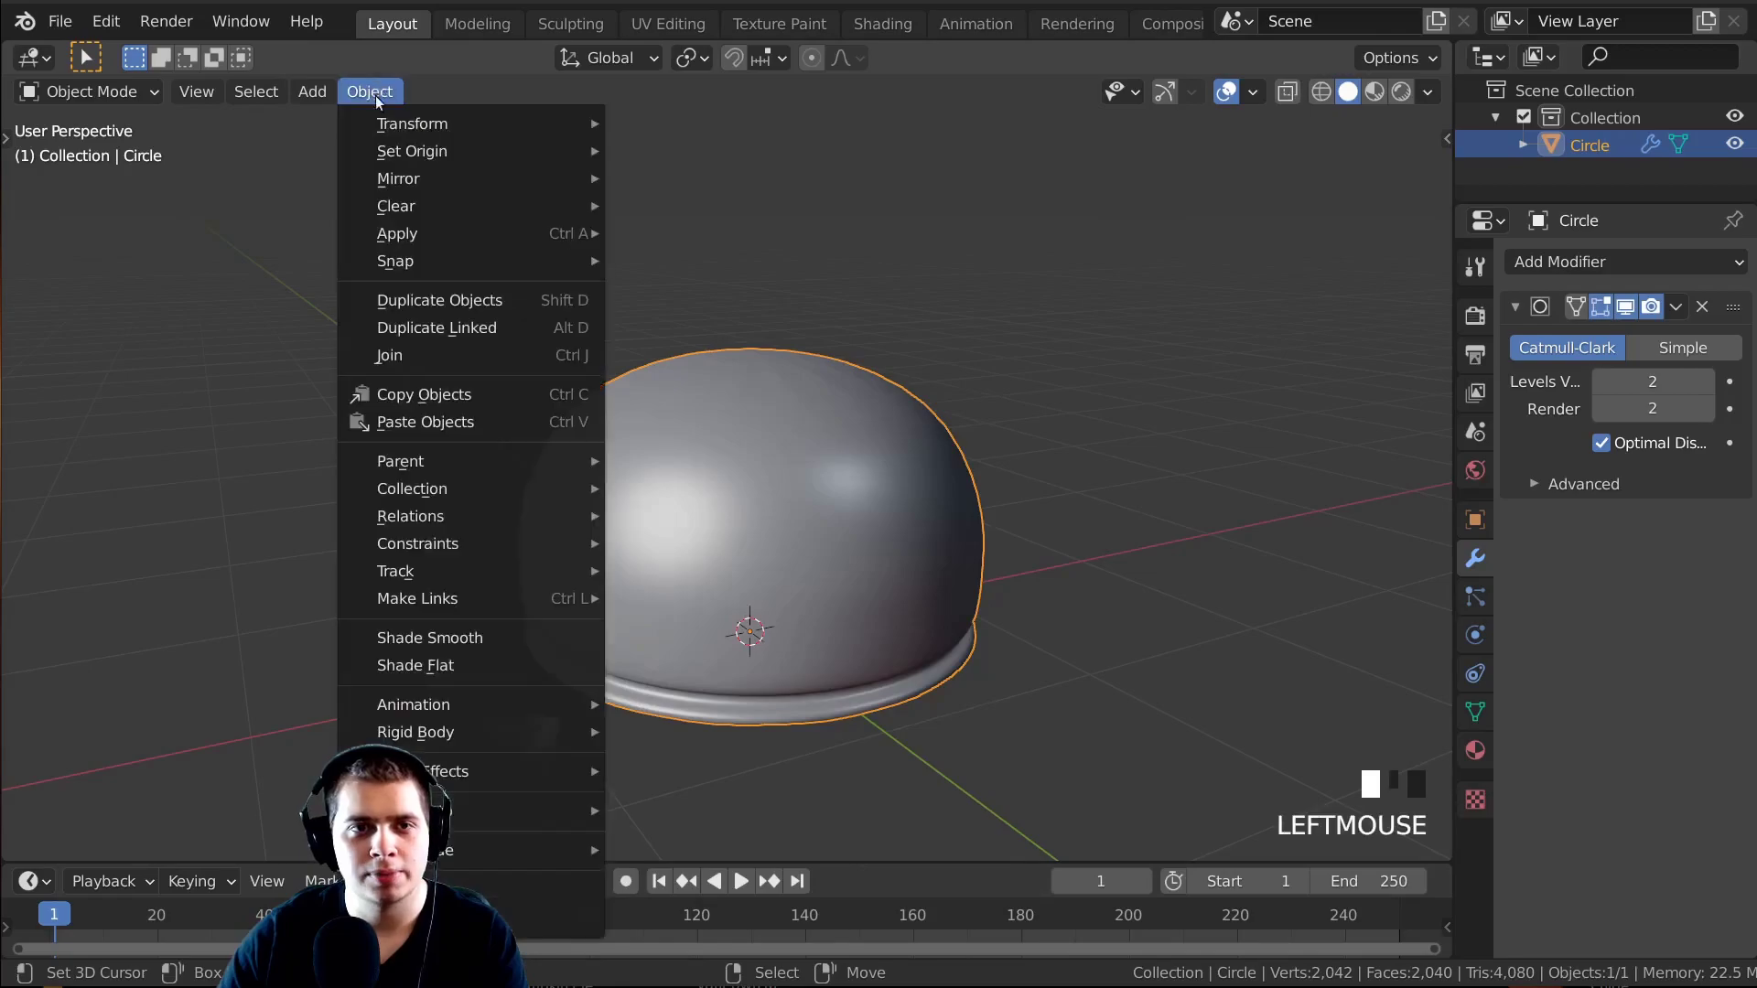
{"action": "left_click", "coordinate": [400, 639]}
Add a loop cut around the lower wall and slide it down close to the groove's upper rim to sharpen that edge.
{"action": "middle_click_drag", "start_coordinate": [400, 638], "coordinate": [623, 443], "text": "shift"}
{"action": "scroll", "coordinate": [1004, 353], "scroll_direction": "up", "scroll_amount": 3}
{"action": "middle_click_drag", "start_coordinate": [1003, 354], "coordinate": [1087, 415], "text": "shift"}
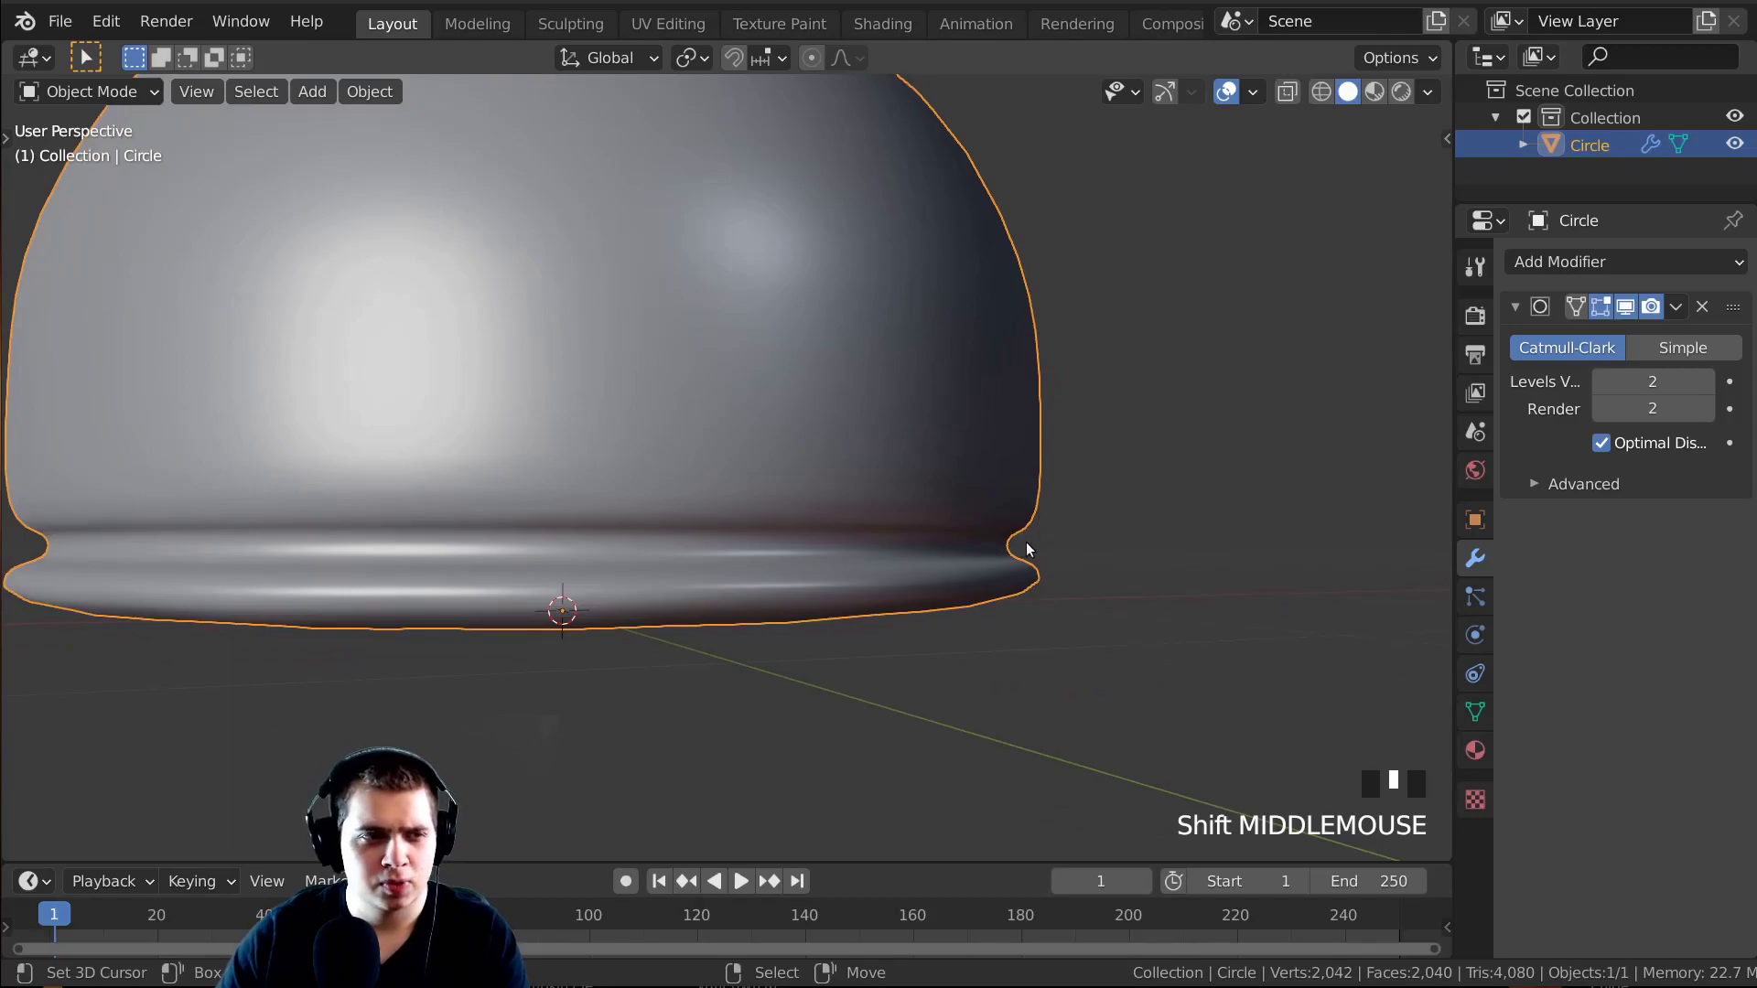
{"action": "key", "text": "Tab"}
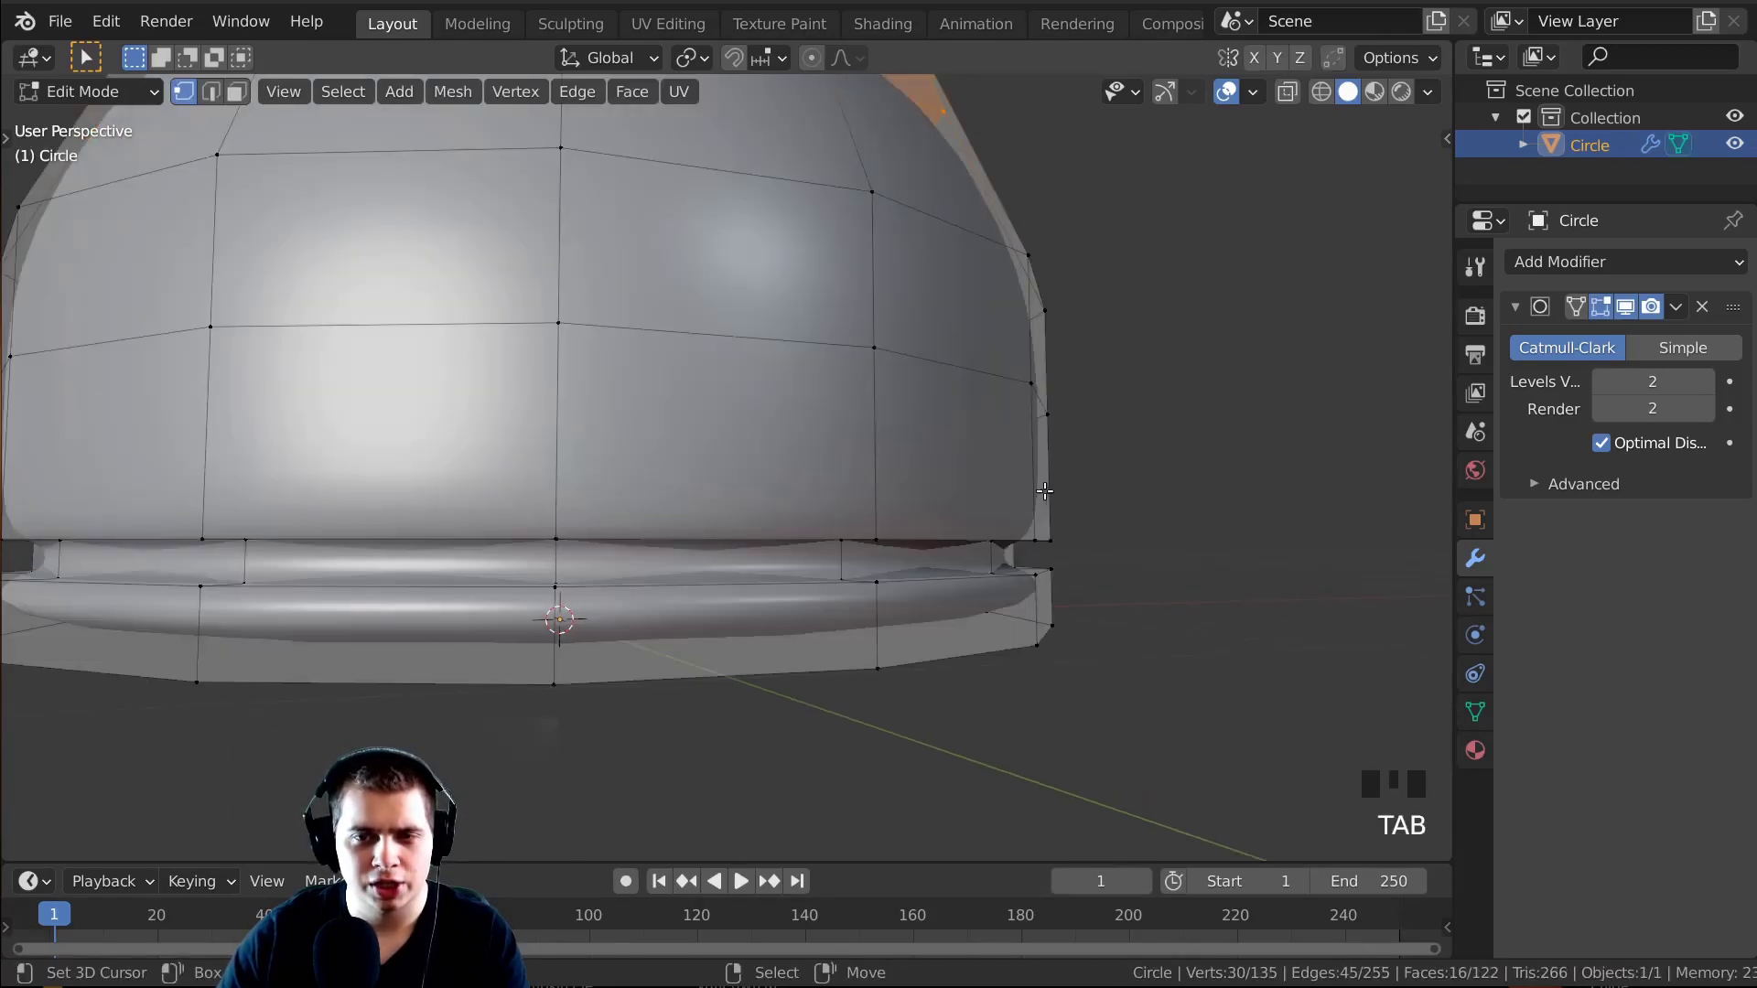
{"action": "scroll", "coordinate": [1017, 547], "scroll_direction": "up", "scroll_amount": 2}
{"action": "middle_click_drag", "start_coordinate": [1018, 546], "coordinate": [894, 615]}
{"action": "scroll", "coordinate": [922, 469], "scroll_direction": "down", "scroll_amount": 5}
{"action": "key", "text": "Tab"}
{"action": "key", "text": "Tab"}
{"action": "middle_click_drag", "start_coordinate": [921, 470], "coordinate": [996, 458]}
{"action": "scroll", "coordinate": [924, 476], "scroll_direction": "up", "scroll_amount": 2}
{"action": "scroll", "coordinate": [972, 506], "scroll_direction": "up", "scroll_amount": 1}
{"action": "key", "text": "ctrl+r"}
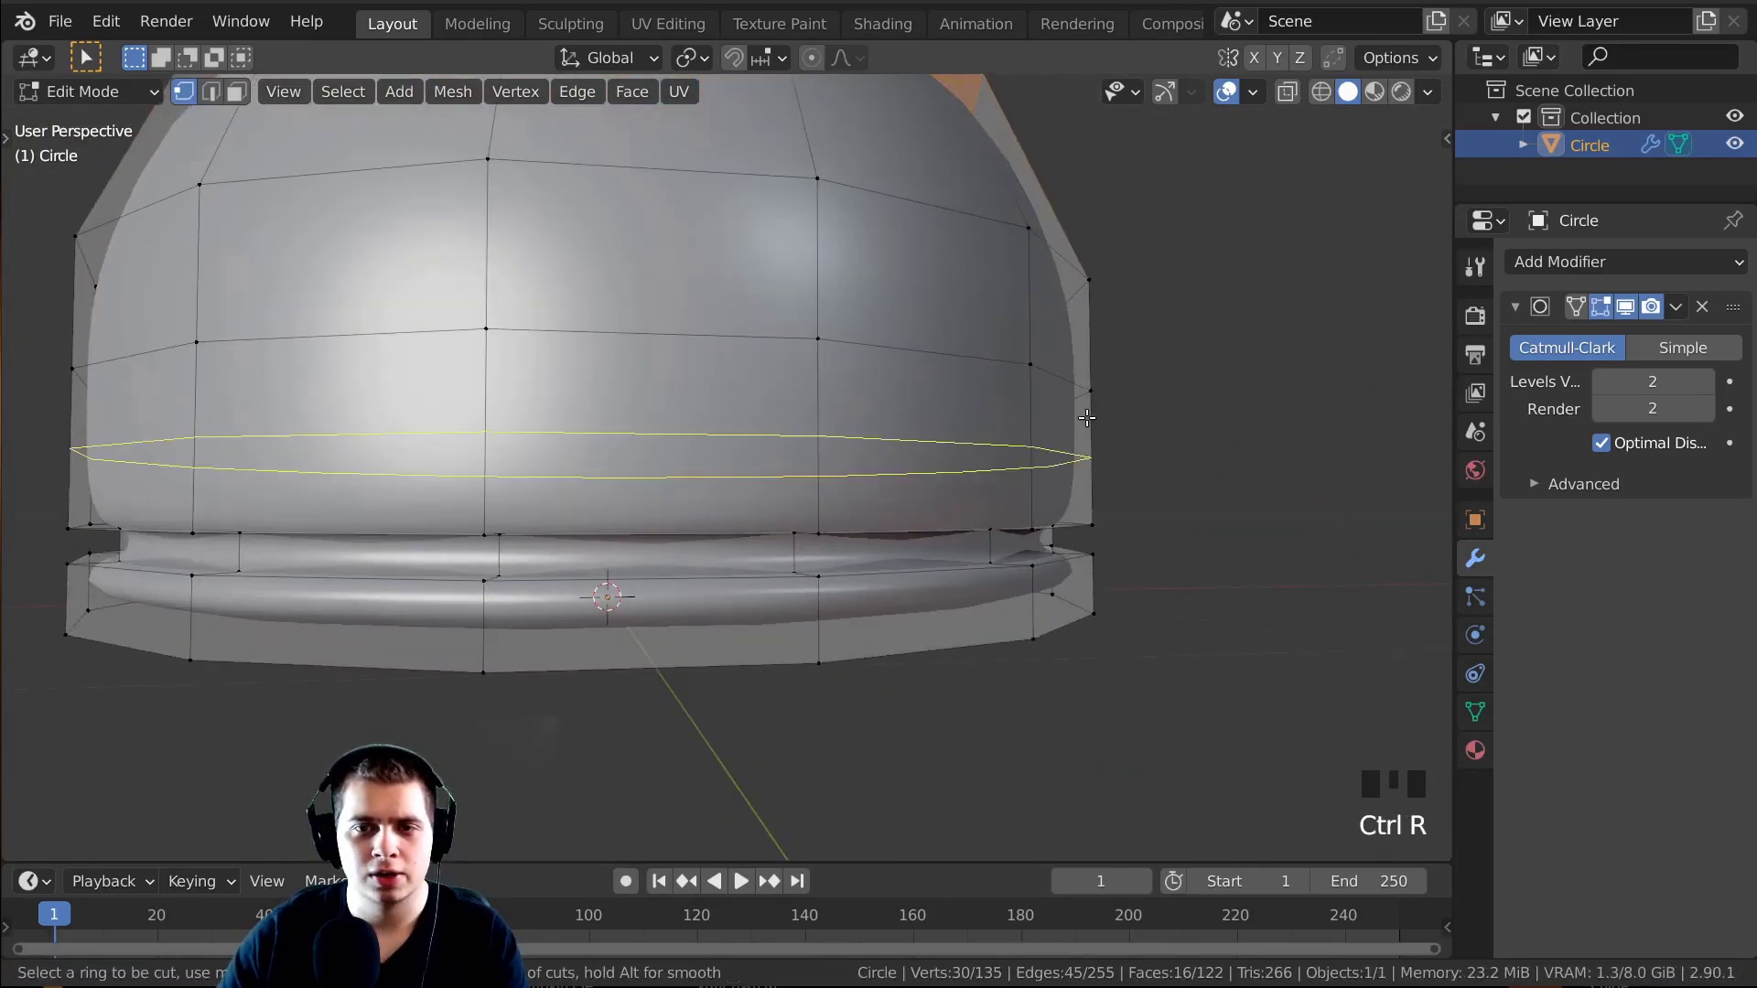
{"action": "left_click", "coordinate": [1031, 414]}
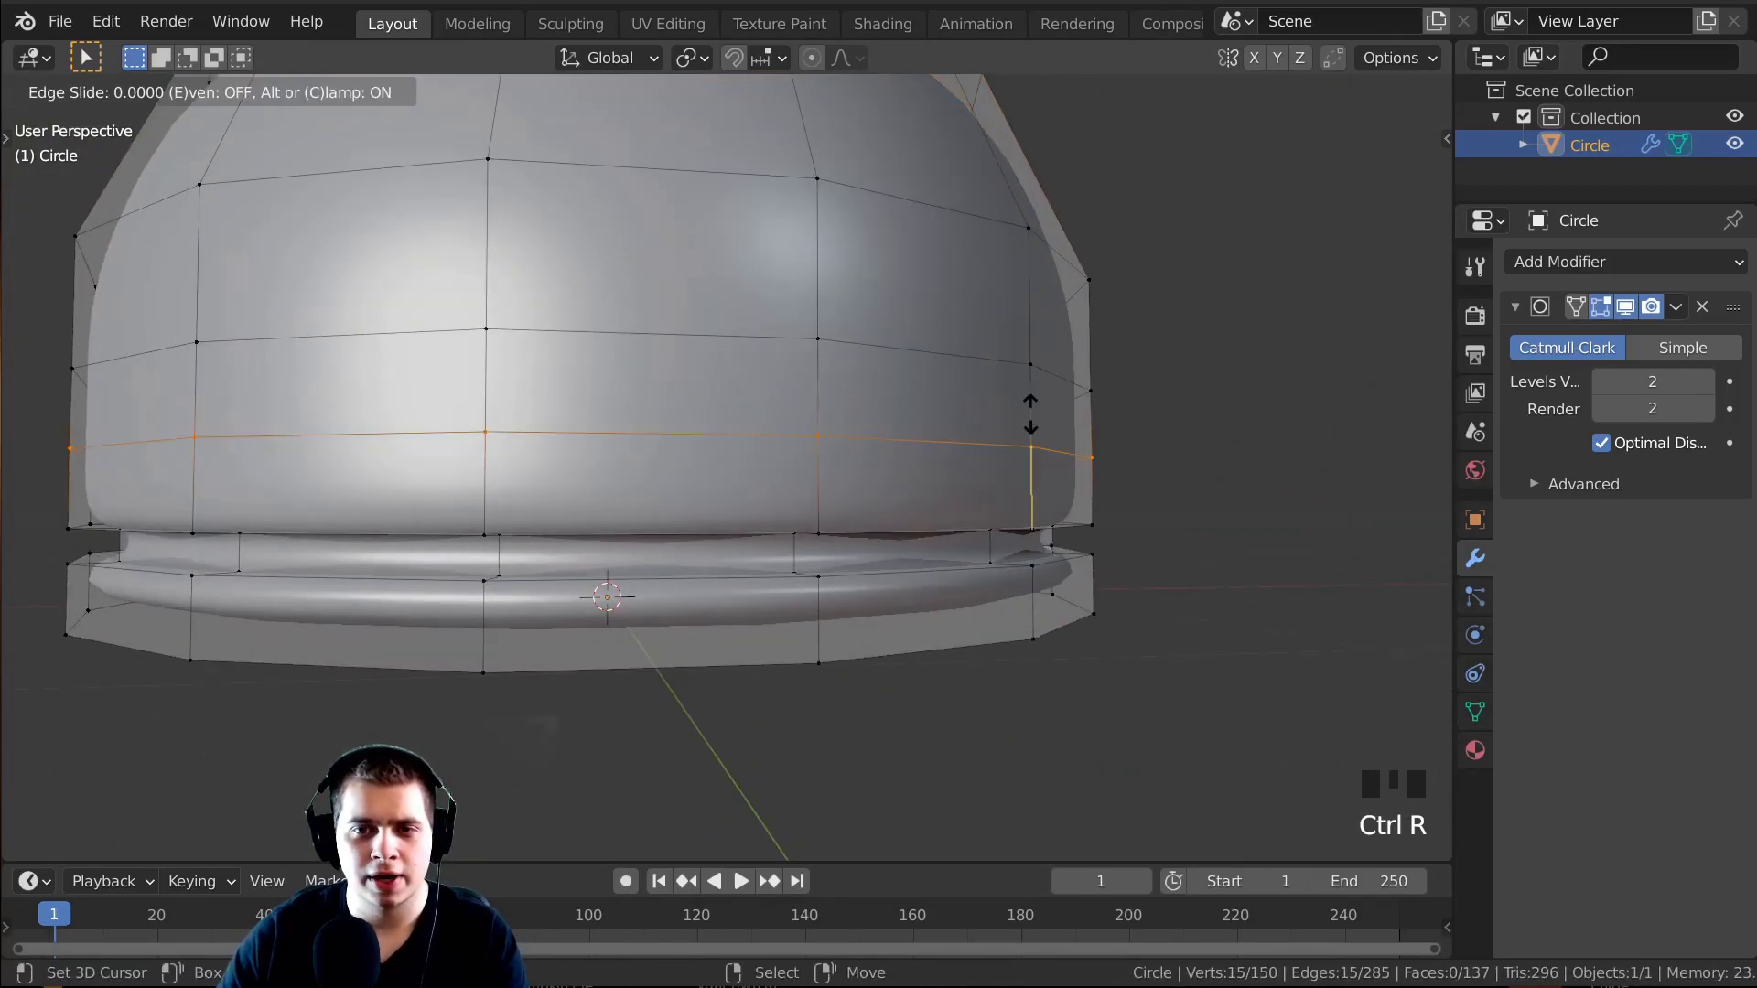
{"action": "left_click", "coordinate": [1005, 485]}
Add a loop cut around the base band below the groove and slide it up close to the band's upper edge.
{"action": "middle_click_drag", "start_coordinate": [1006, 485], "coordinate": [1056, 605]}
{"action": "middle_click", "coordinate": [1140, 641]}
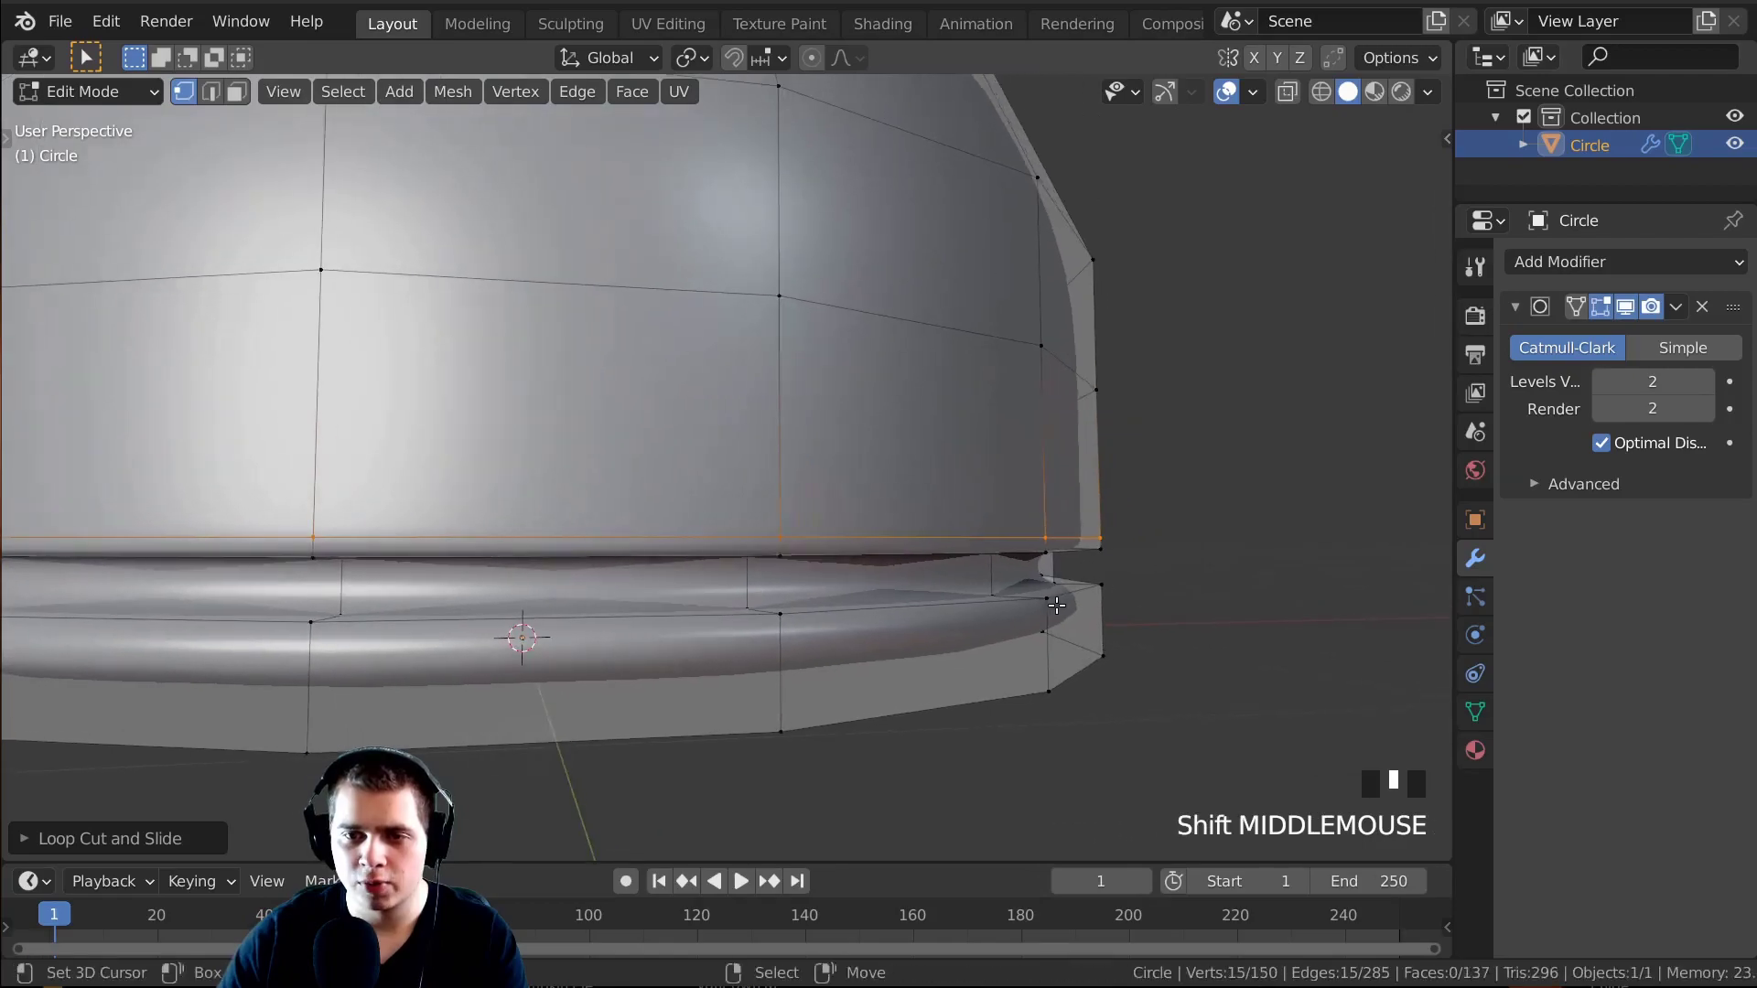
{"action": "key", "text": "ctrl+r"}
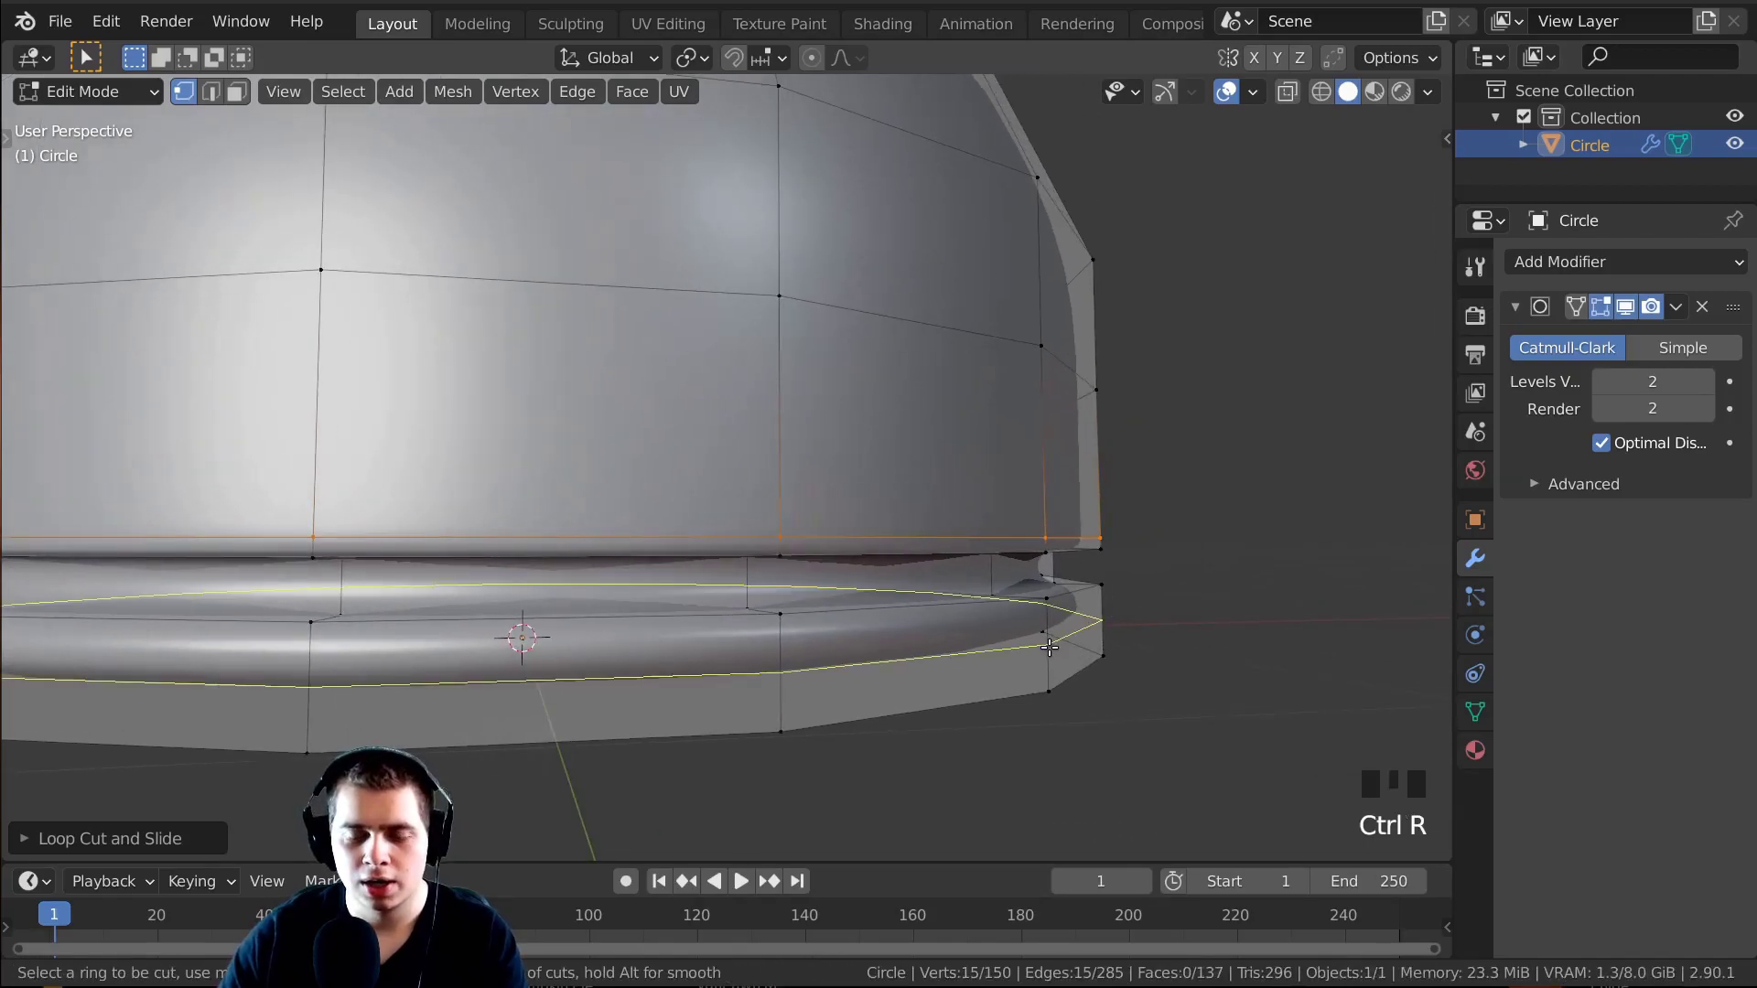
{"action": "left_click", "coordinate": [1050, 647]}
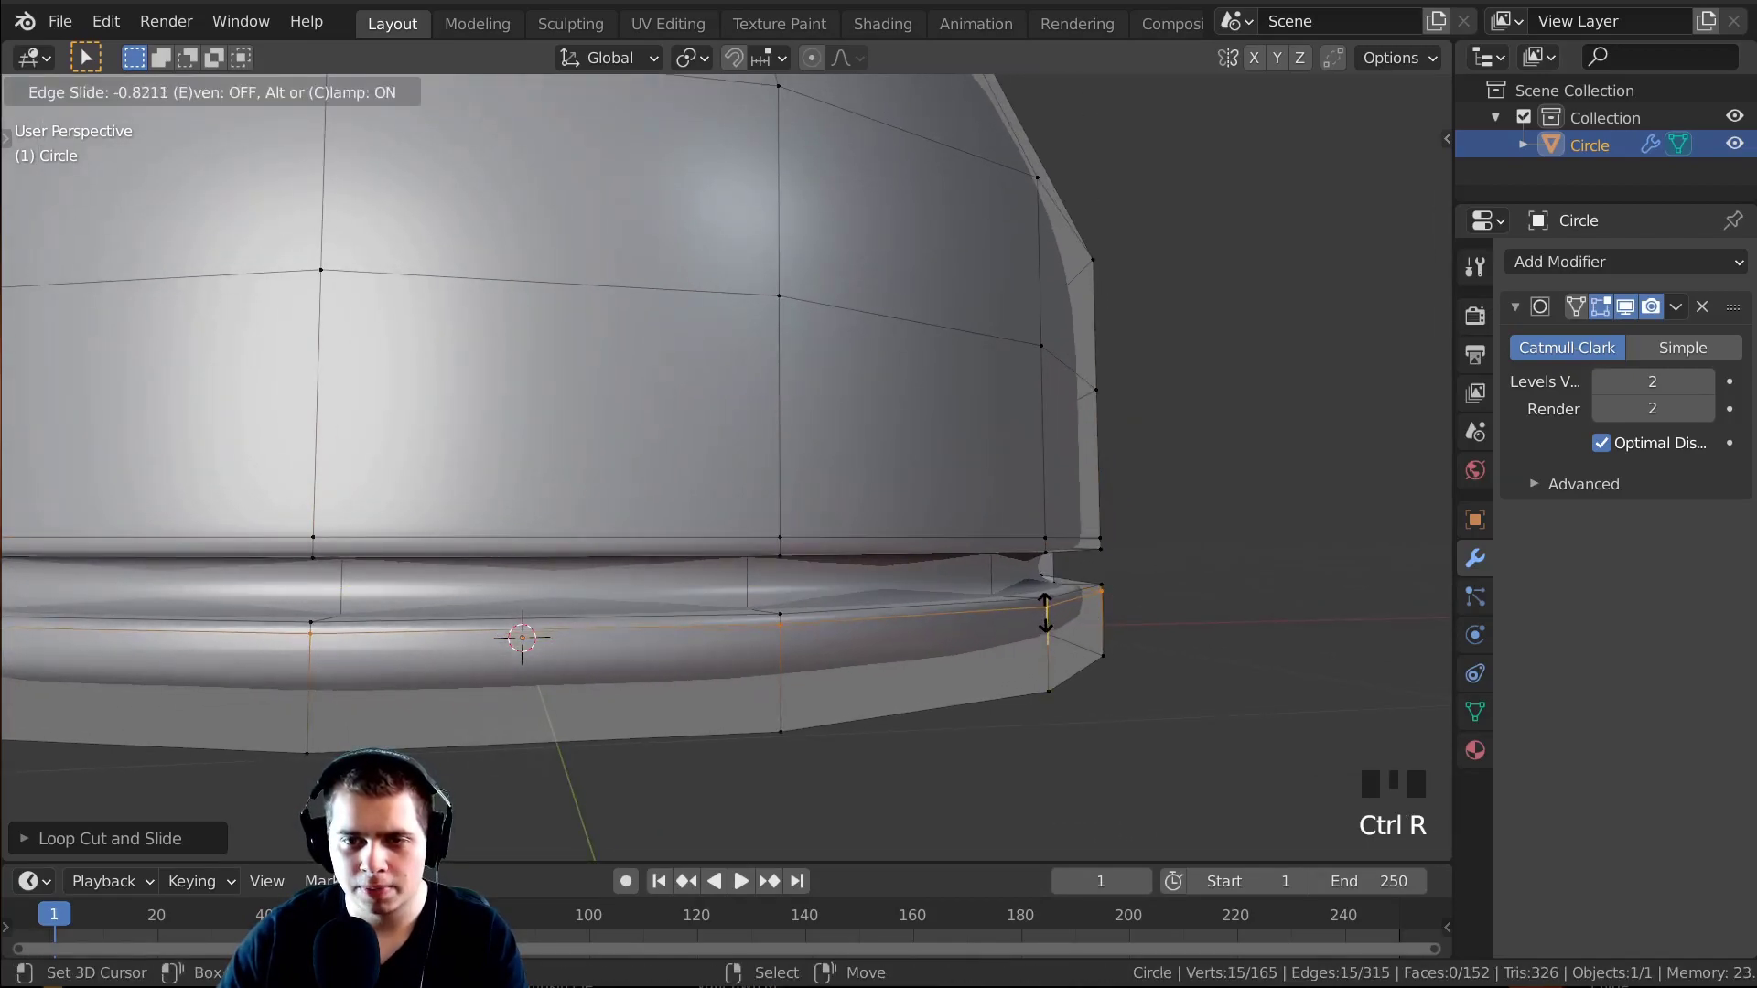
{"action": "left_click", "coordinate": [1045, 611]}
{"action": "scroll", "coordinate": [1045, 610], "scroll_direction": "down", "scroll_amount": 3}
{"action": "middle_click_drag", "start_coordinate": [980, 561], "coordinate": [1053, 549]}
{"action": "scroll", "coordinate": [980, 589], "scroll_direction": "up", "scroll_amount": 3}
{"action": "key", "text": "Tab"}
{"action": "key", "text": "Tab"}
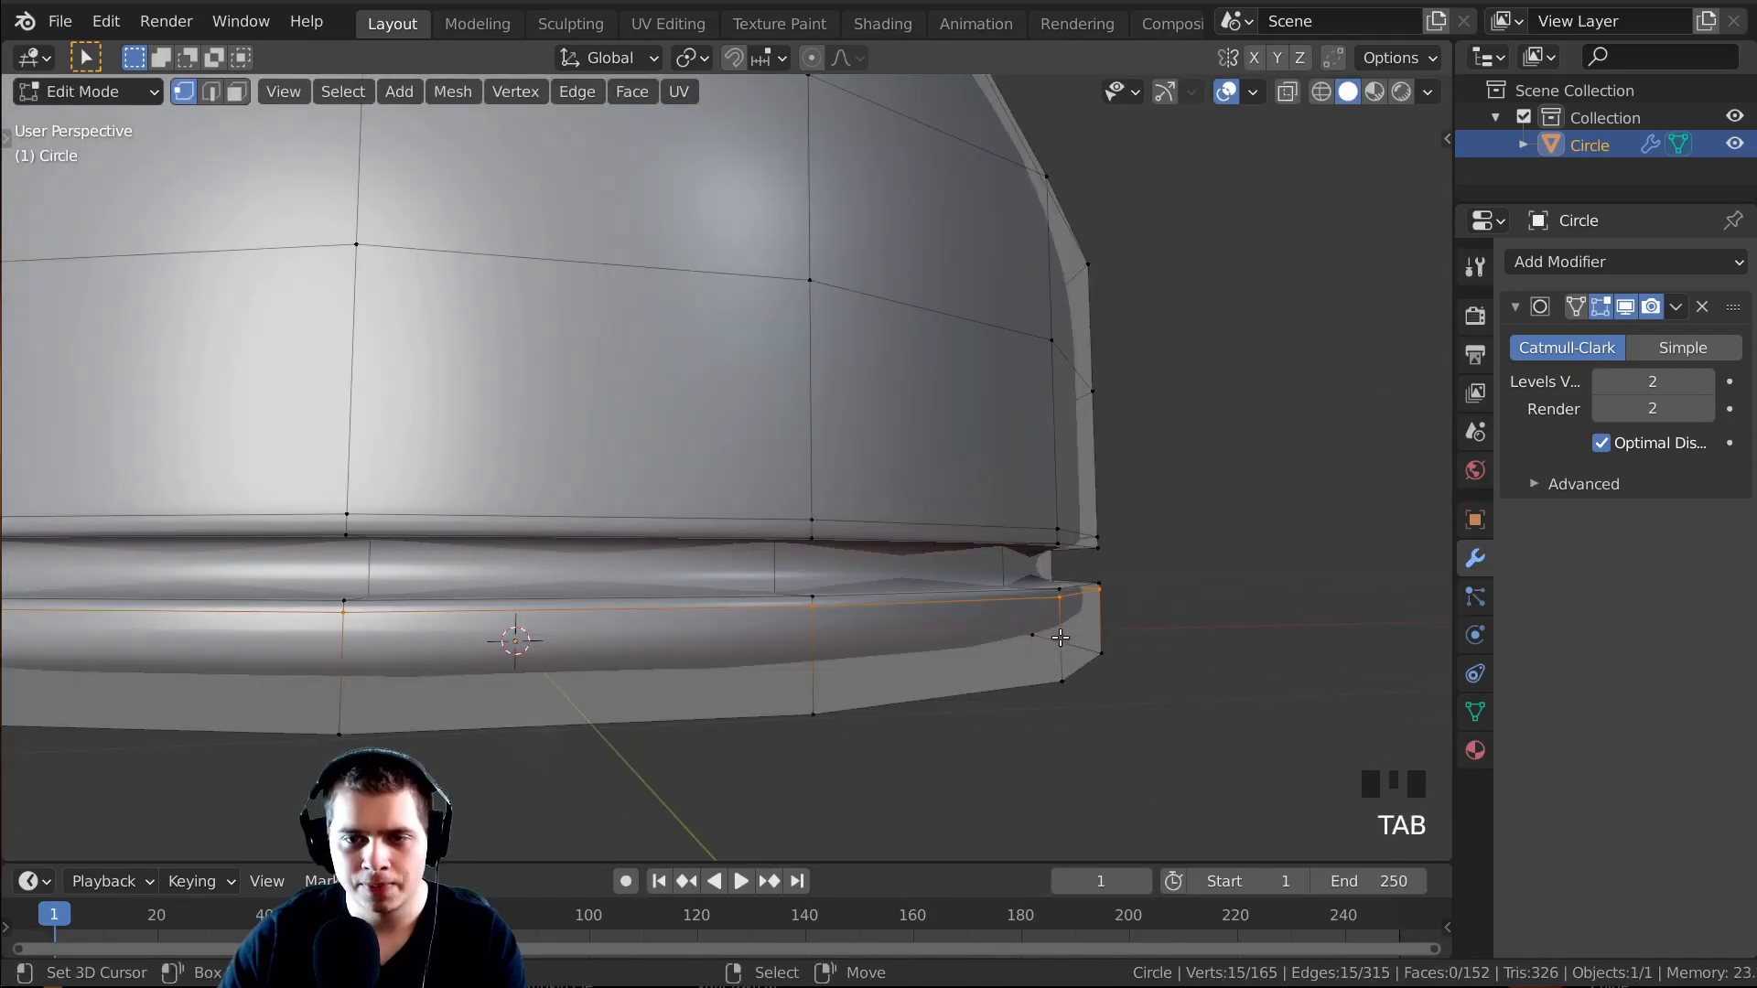
Add another loop cut around the base band and slide it down close to the object's bottom edge.
{"action": "middle_click_drag", "start_coordinate": [1079, 631], "coordinate": [1052, 654]}
{"action": "key", "text": "ctrl+r"}
{"action": "left_click", "coordinate": [1038, 665]}
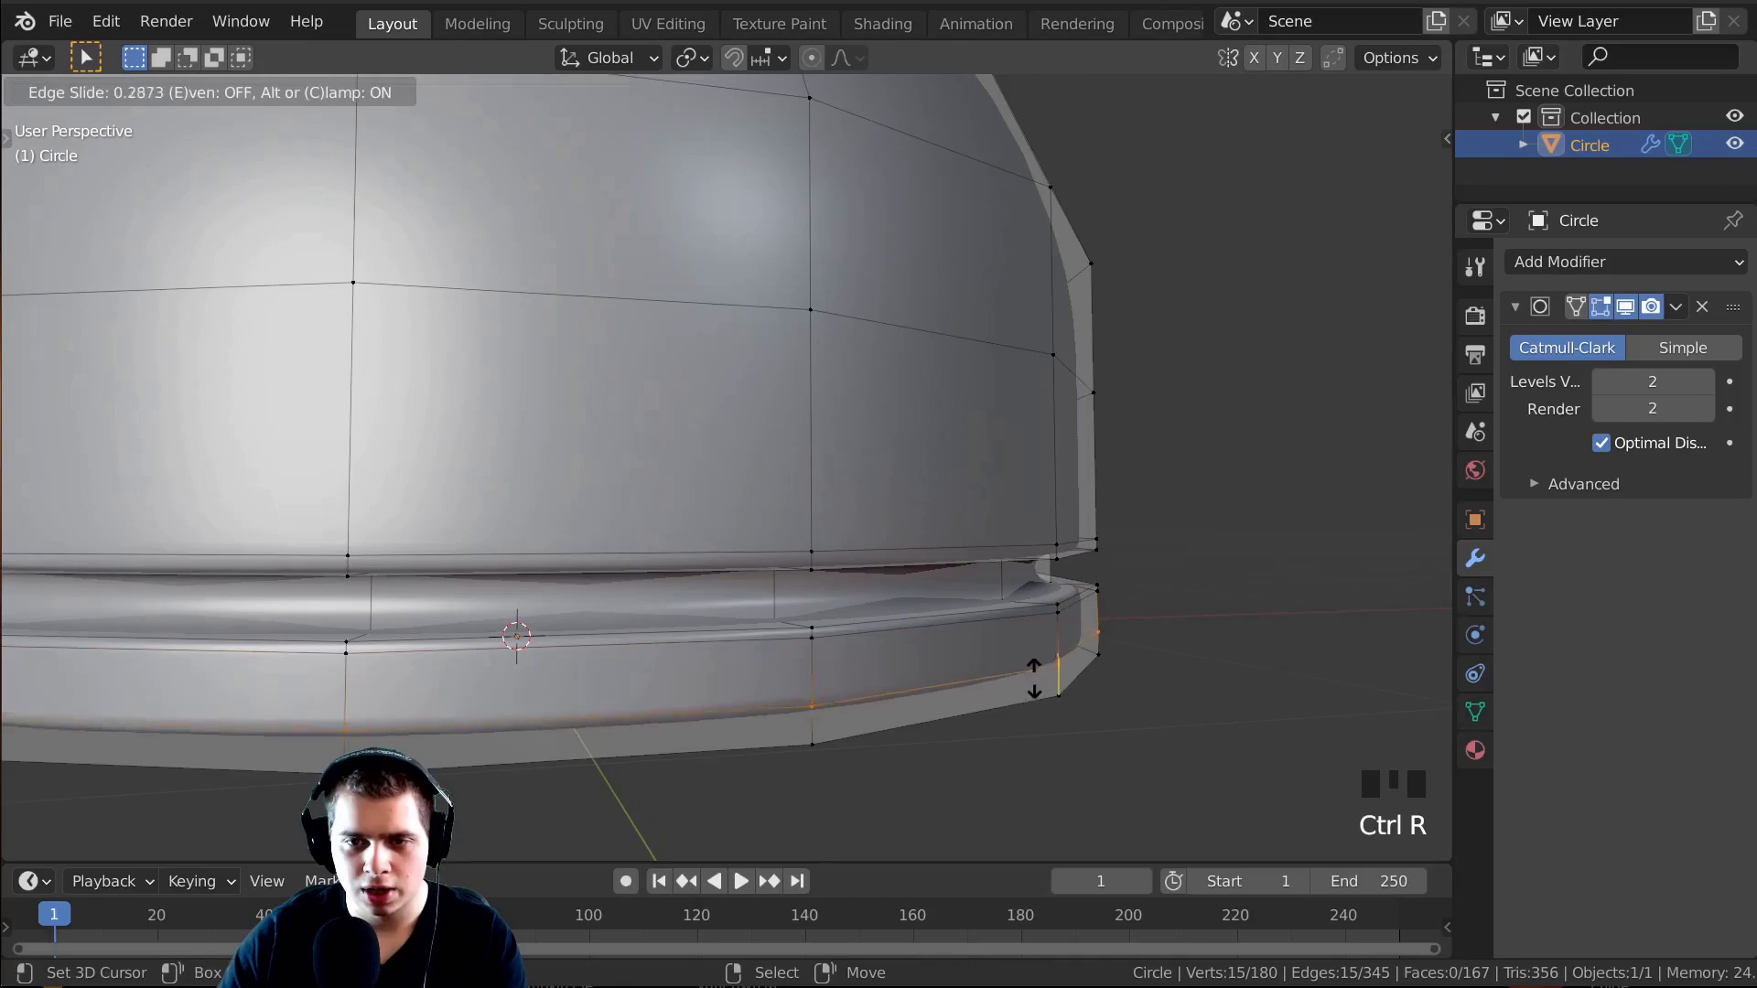
{"action": "left_click", "coordinate": [1029, 696]}
Add two loop cuts around the groove's inner wall, one close to its upper edge and one close to its lower edge.
{"action": "middle_click_drag", "start_coordinate": [1030, 695], "coordinate": [917, 601]}
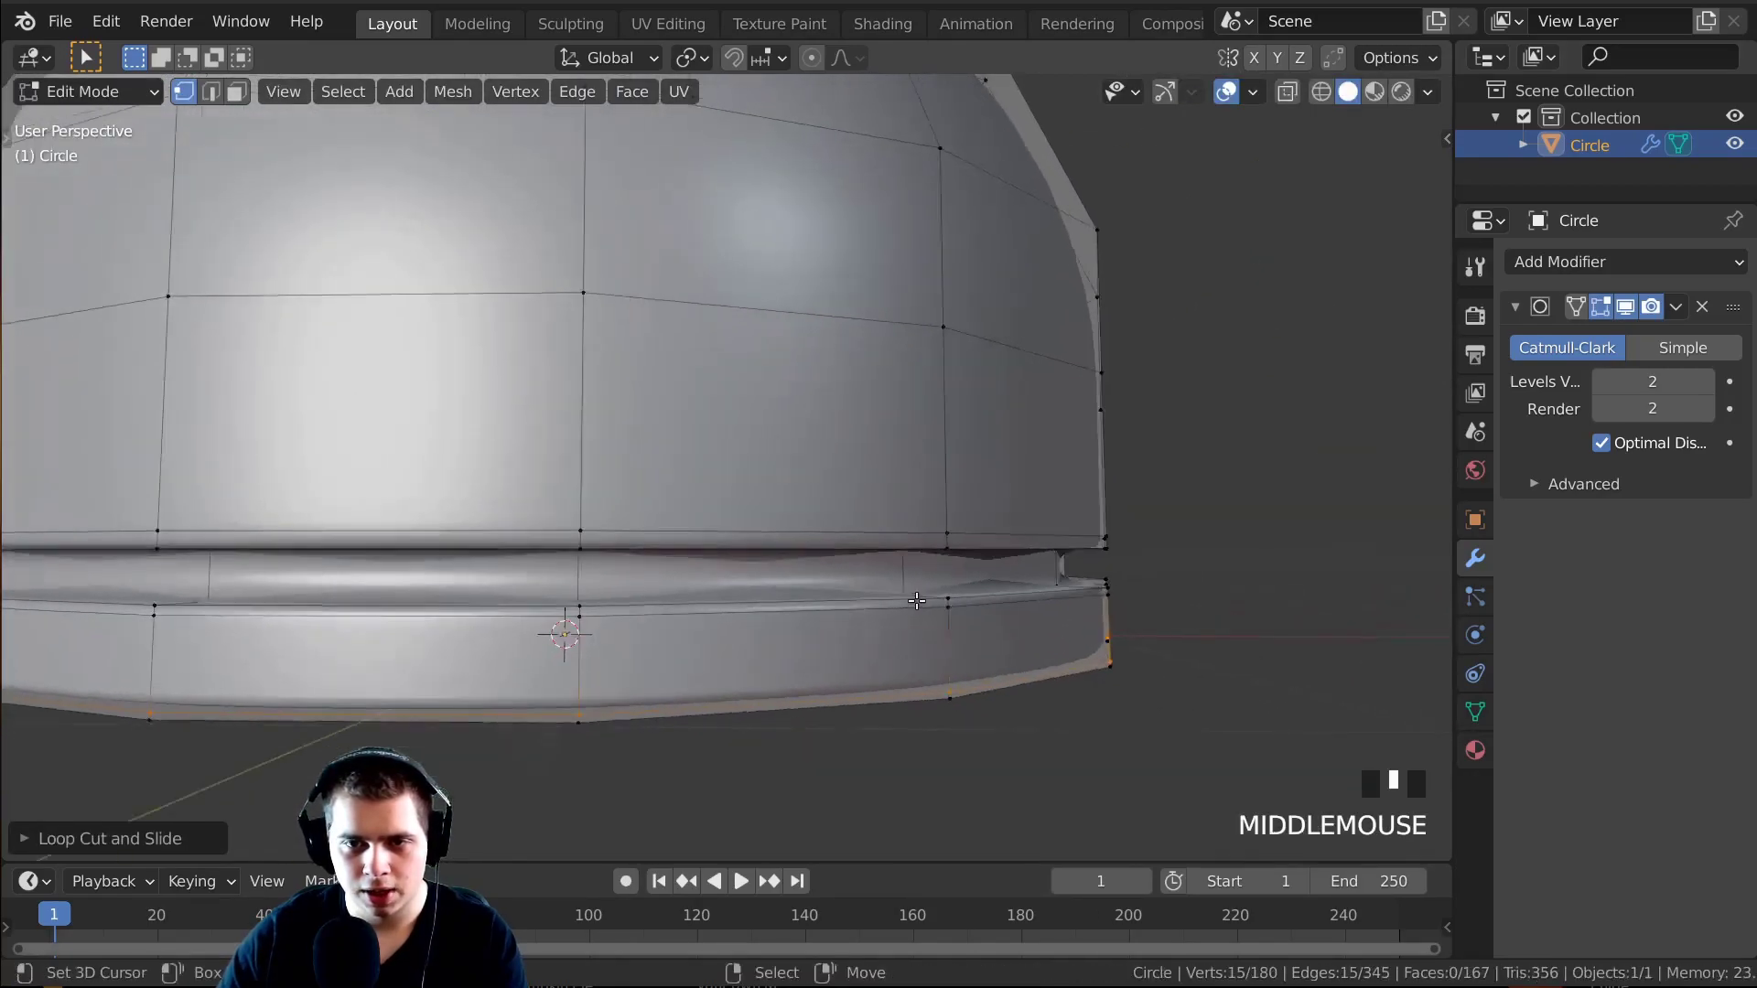
{"action": "key", "text": "ctrl+r"}
{"action": "left_click", "coordinate": [963, 553]}
{"action": "left_click", "coordinate": [960, 541]}
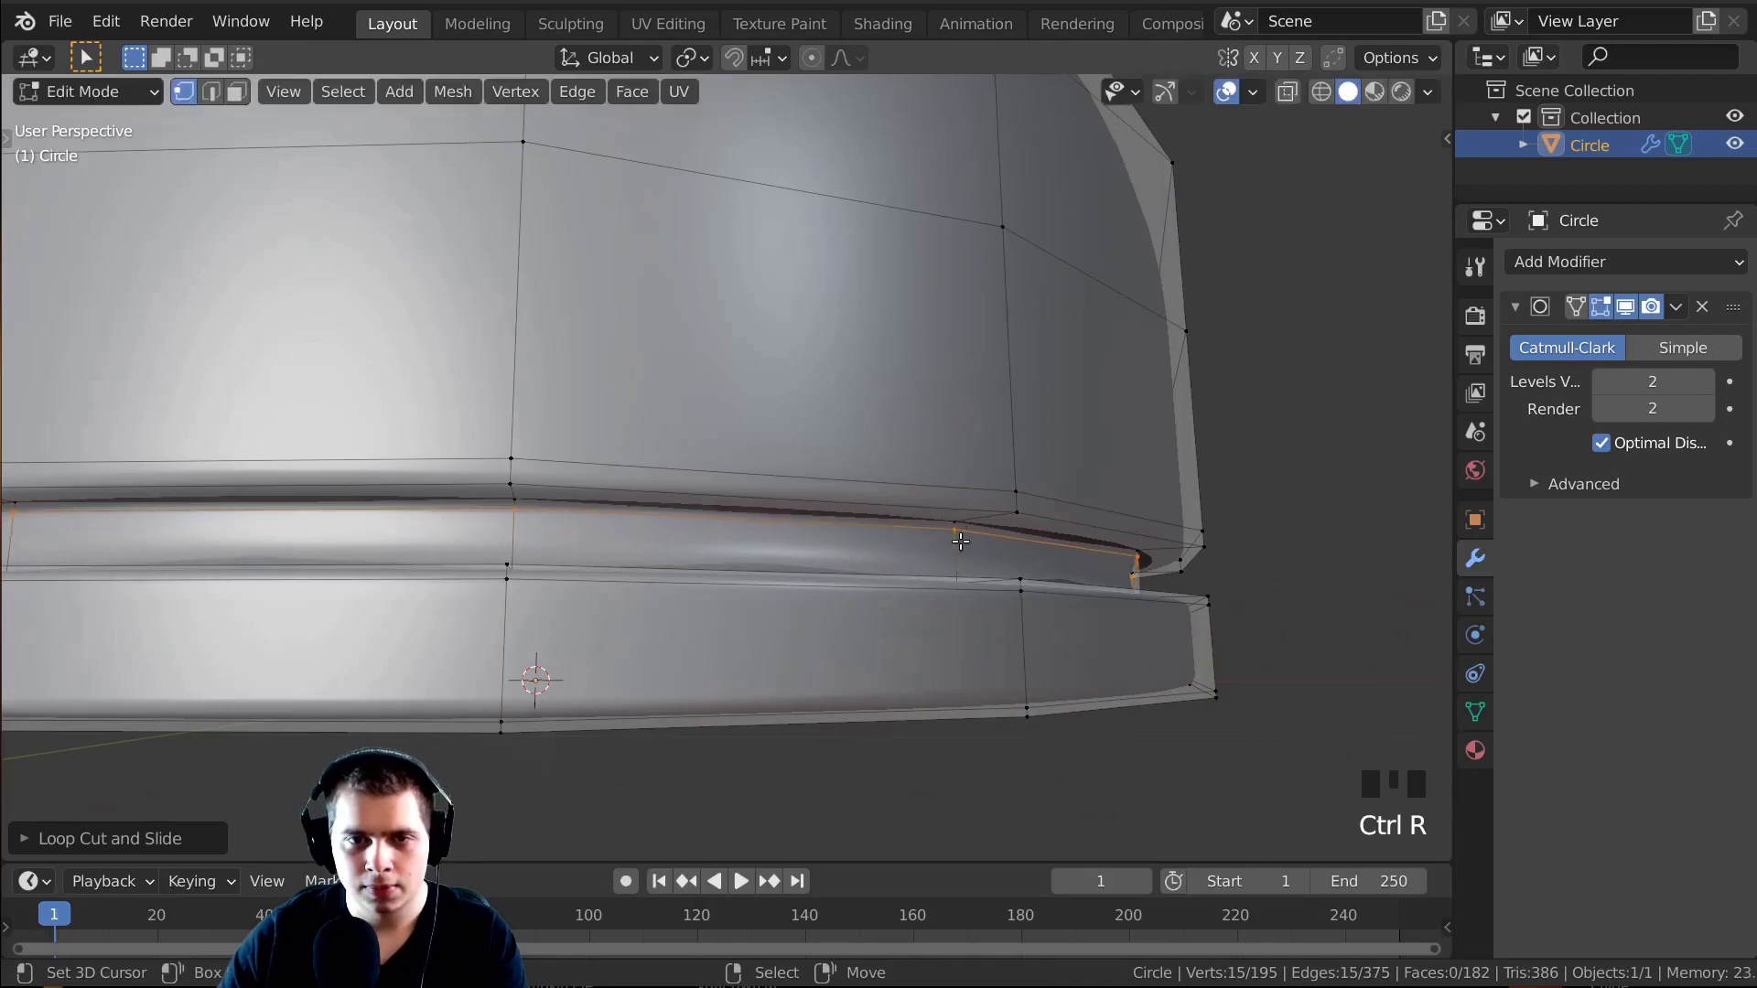
{"action": "key", "text": "ctrl+r"}
{"action": "left_click", "coordinate": [960, 541]}
{"action": "left_click", "coordinate": [960, 541]}
Add a loop cut on each of the groove's upper and lower ledges, sliding both toward the outer rims.
{"action": "middle_click_drag", "start_coordinate": [960, 541], "coordinate": [1139, 574]}
{"action": "key", "text": "ctrl+r"}
{"action": "left_click", "coordinate": [1082, 395]}
{"action": "left_click", "coordinate": [1108, 389]}
{"action": "middle_click", "coordinate": [1139, 574]}
{"action": "scroll", "coordinate": [1107, 608], "scroll_direction": "up", "scroll_amount": 1}
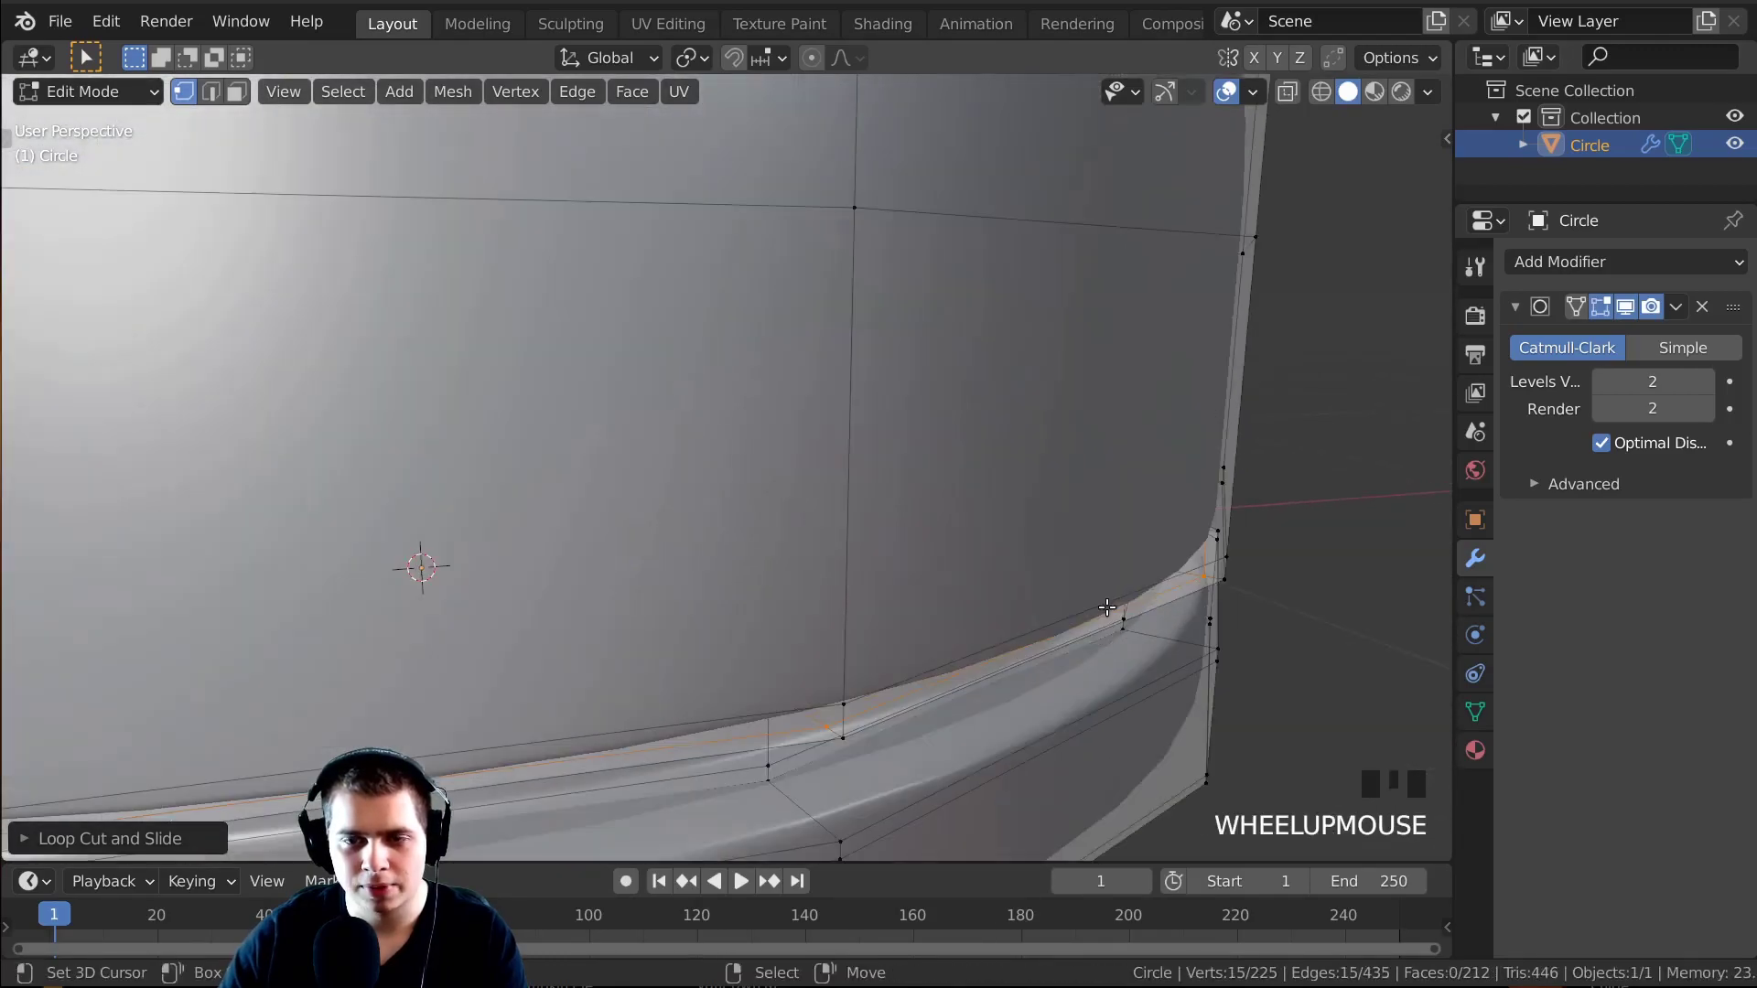
{"action": "key", "text": "ctrl+r"}
{"action": "left_click", "coordinate": [1158, 642]}
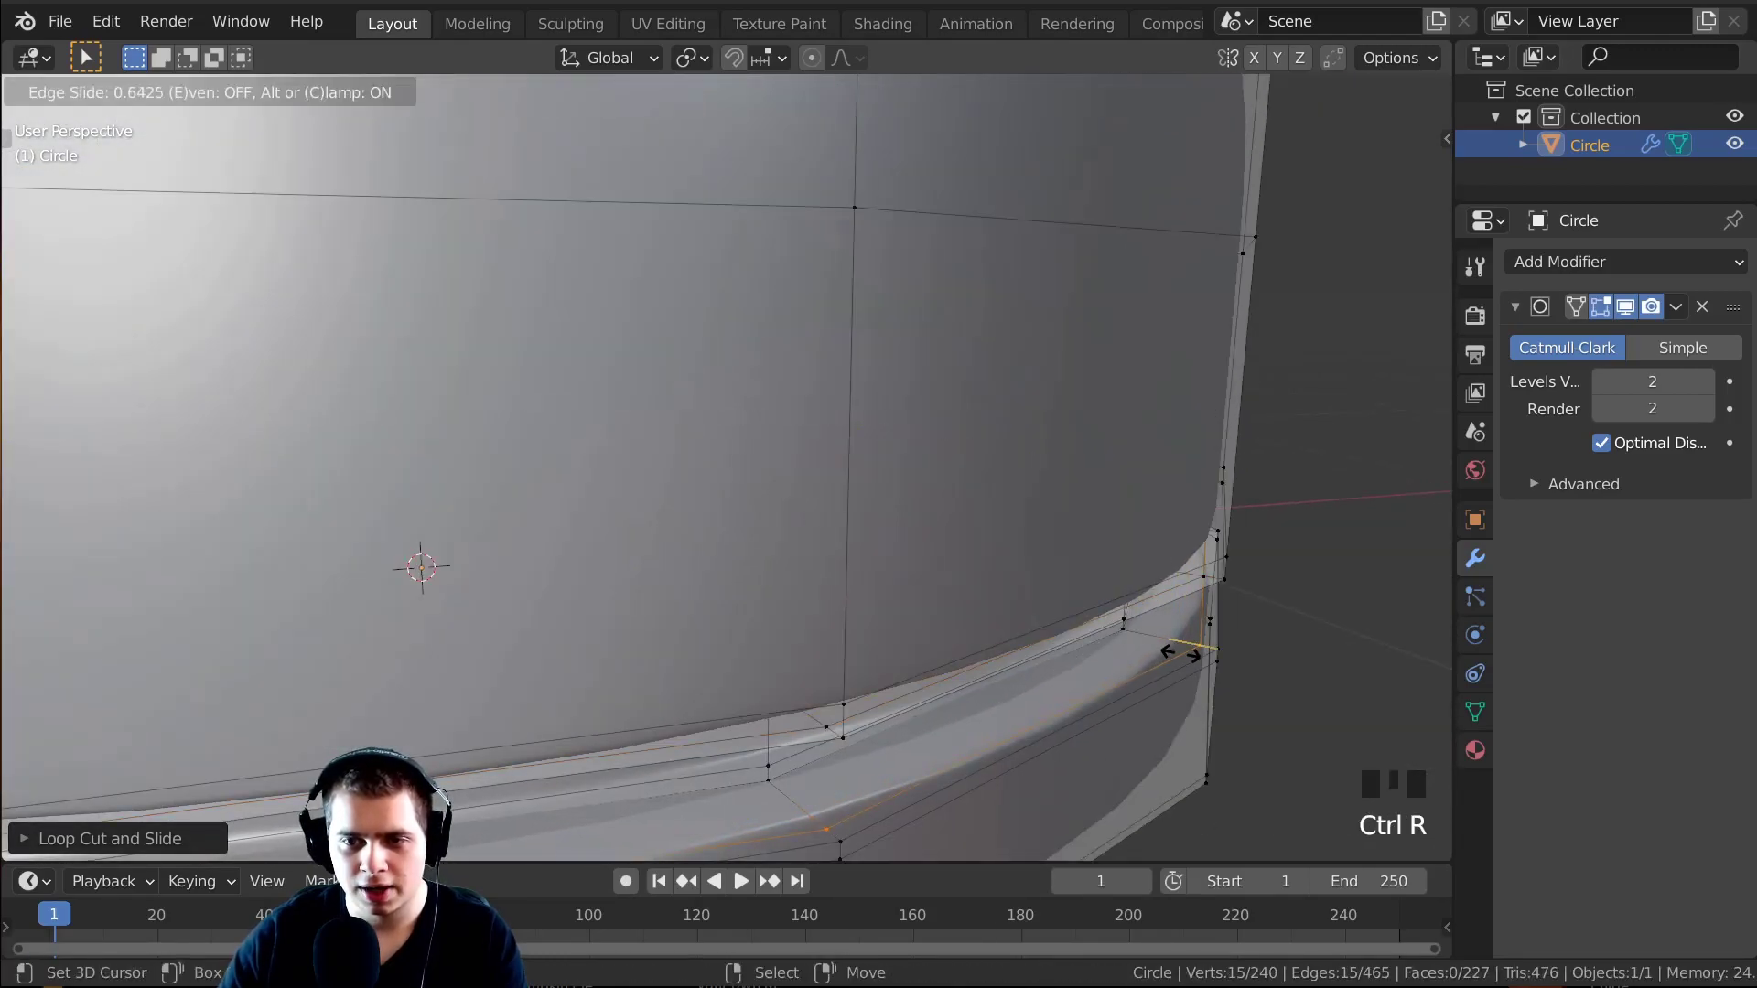
{"action": "left_click", "coordinate": [1182, 651]}
Inset the object's flat bottom face by a thin margin to sharpen the bottom edge.
{"action": "scroll", "coordinate": [1052, 710], "scroll_direction": "down", "scroll_amount": 3}
{"action": "middle_click_drag", "start_coordinate": [1051, 710], "coordinate": [669, 450]}
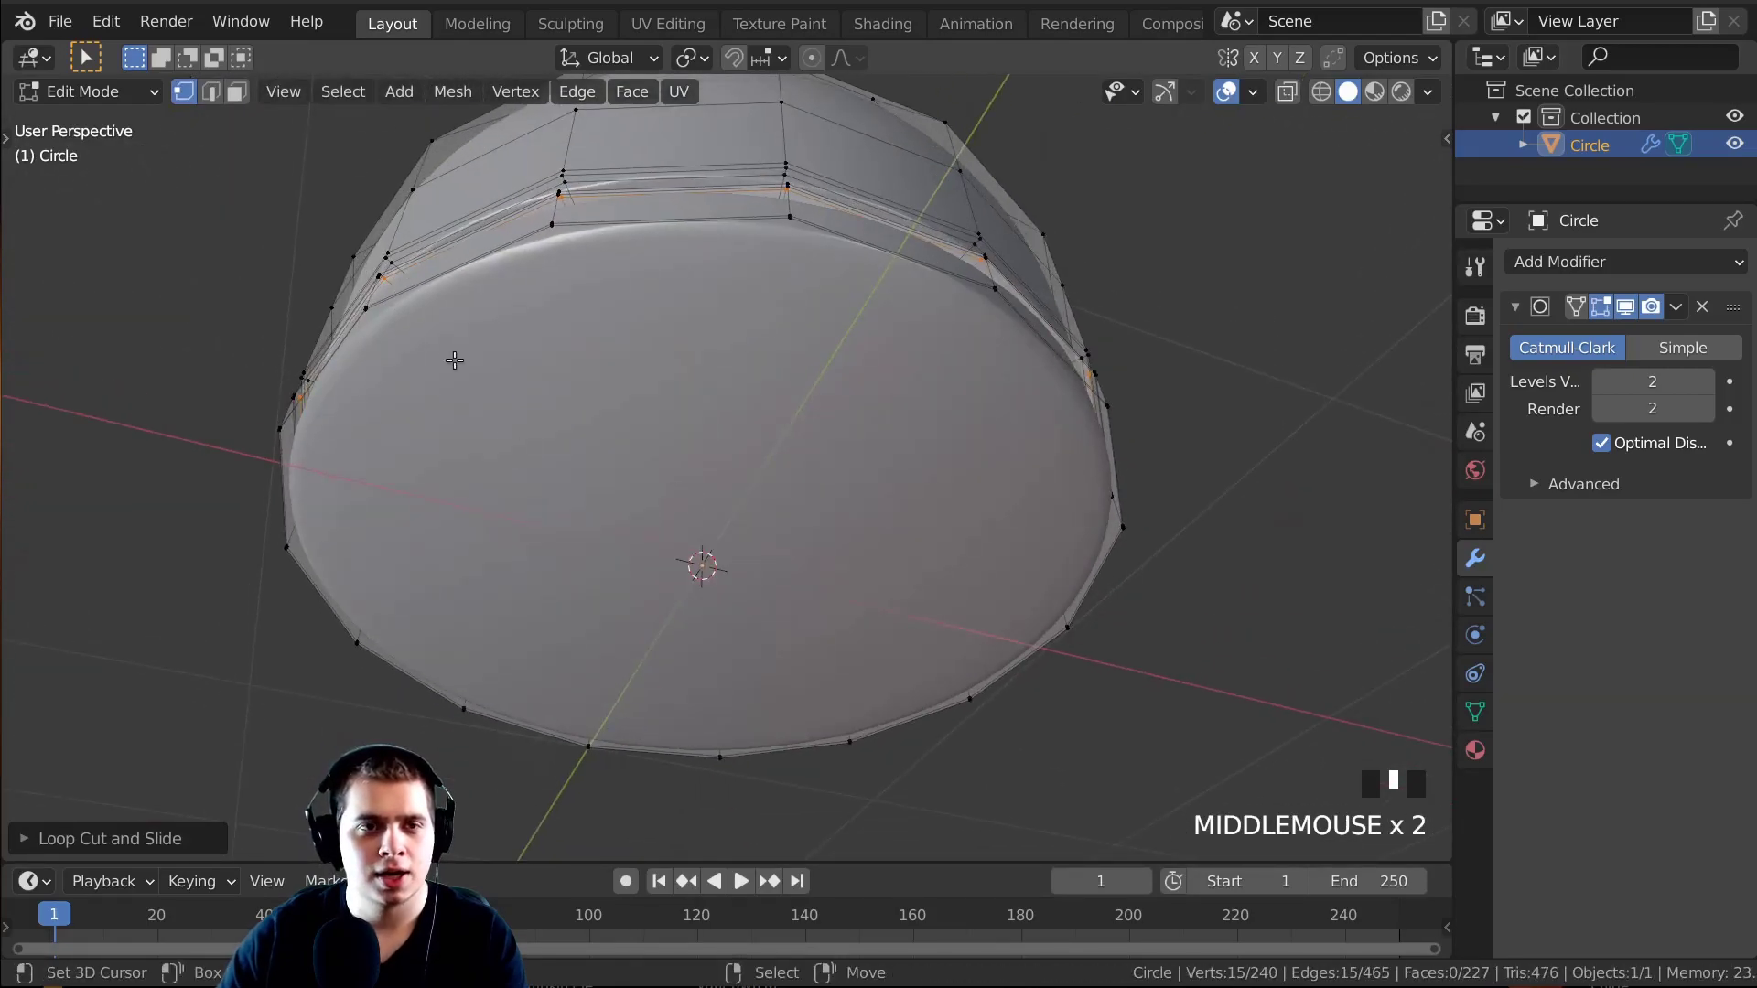
{"action": "middle_click_drag", "start_coordinate": [454, 361], "coordinate": [524, 519]}
{"action": "key", "text": "3"}
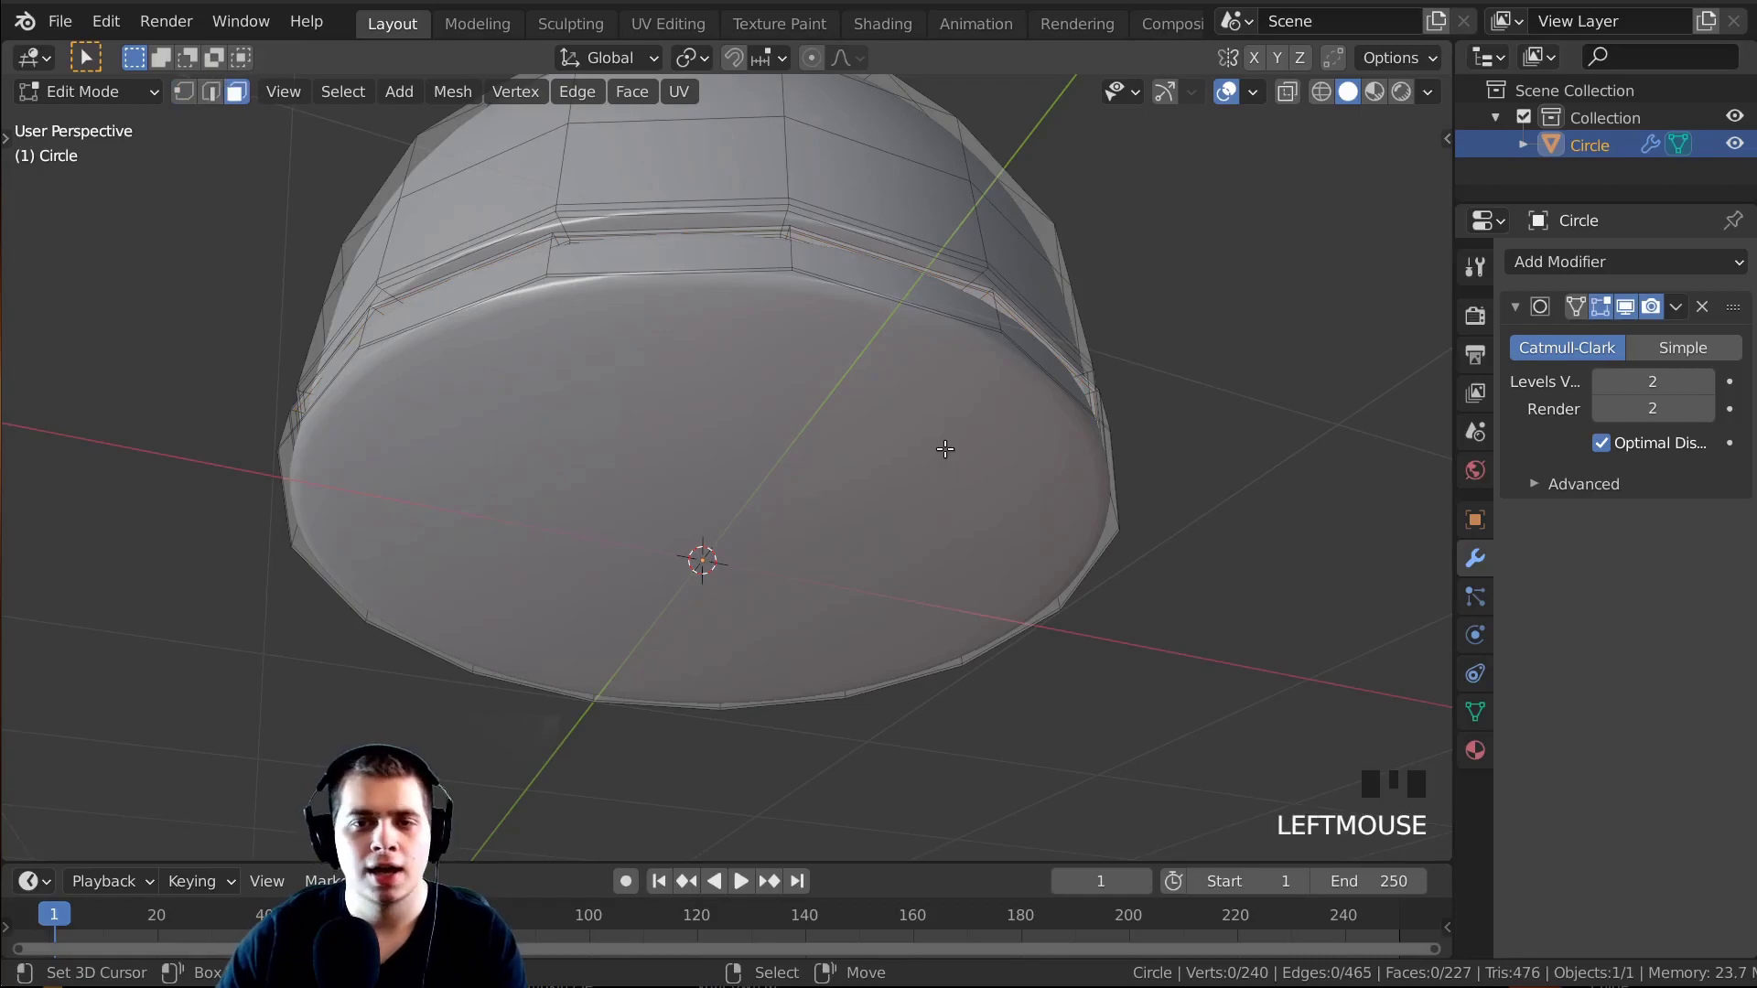
{"action": "right_click", "coordinate": [1035, 419]}
{"action": "middle_click_drag", "start_coordinate": [1035, 419], "coordinate": [1127, 317]}
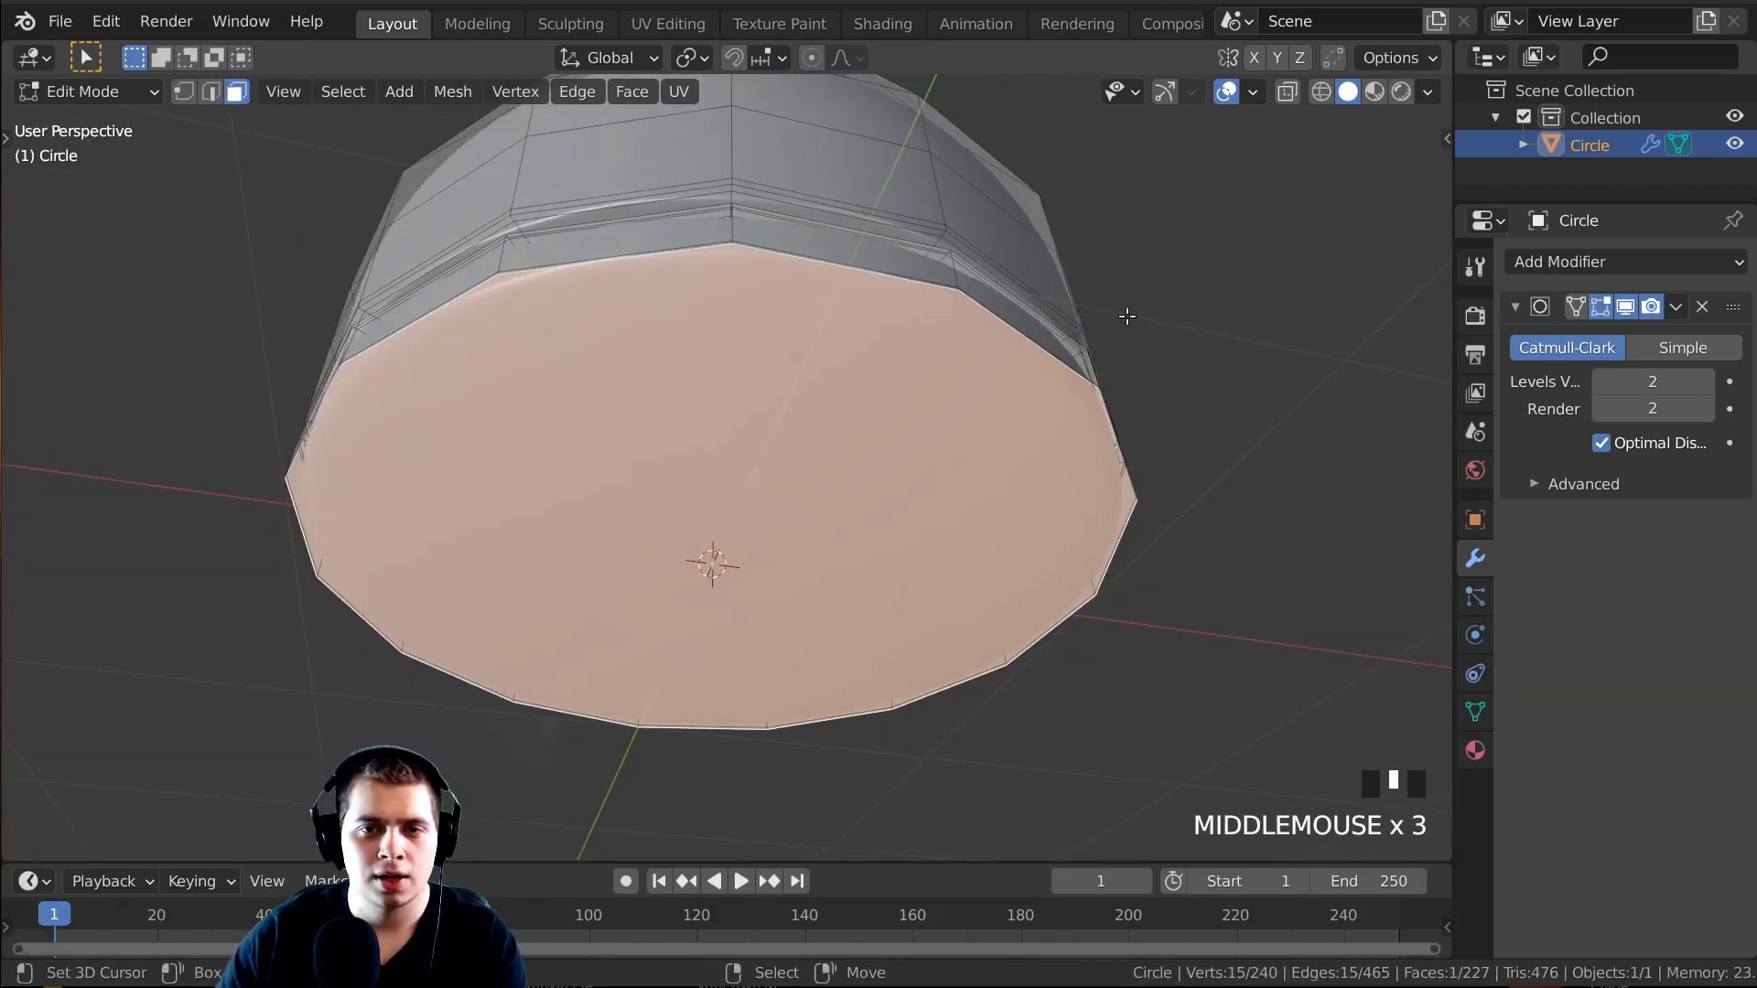
{"action": "key", "text": "i"}
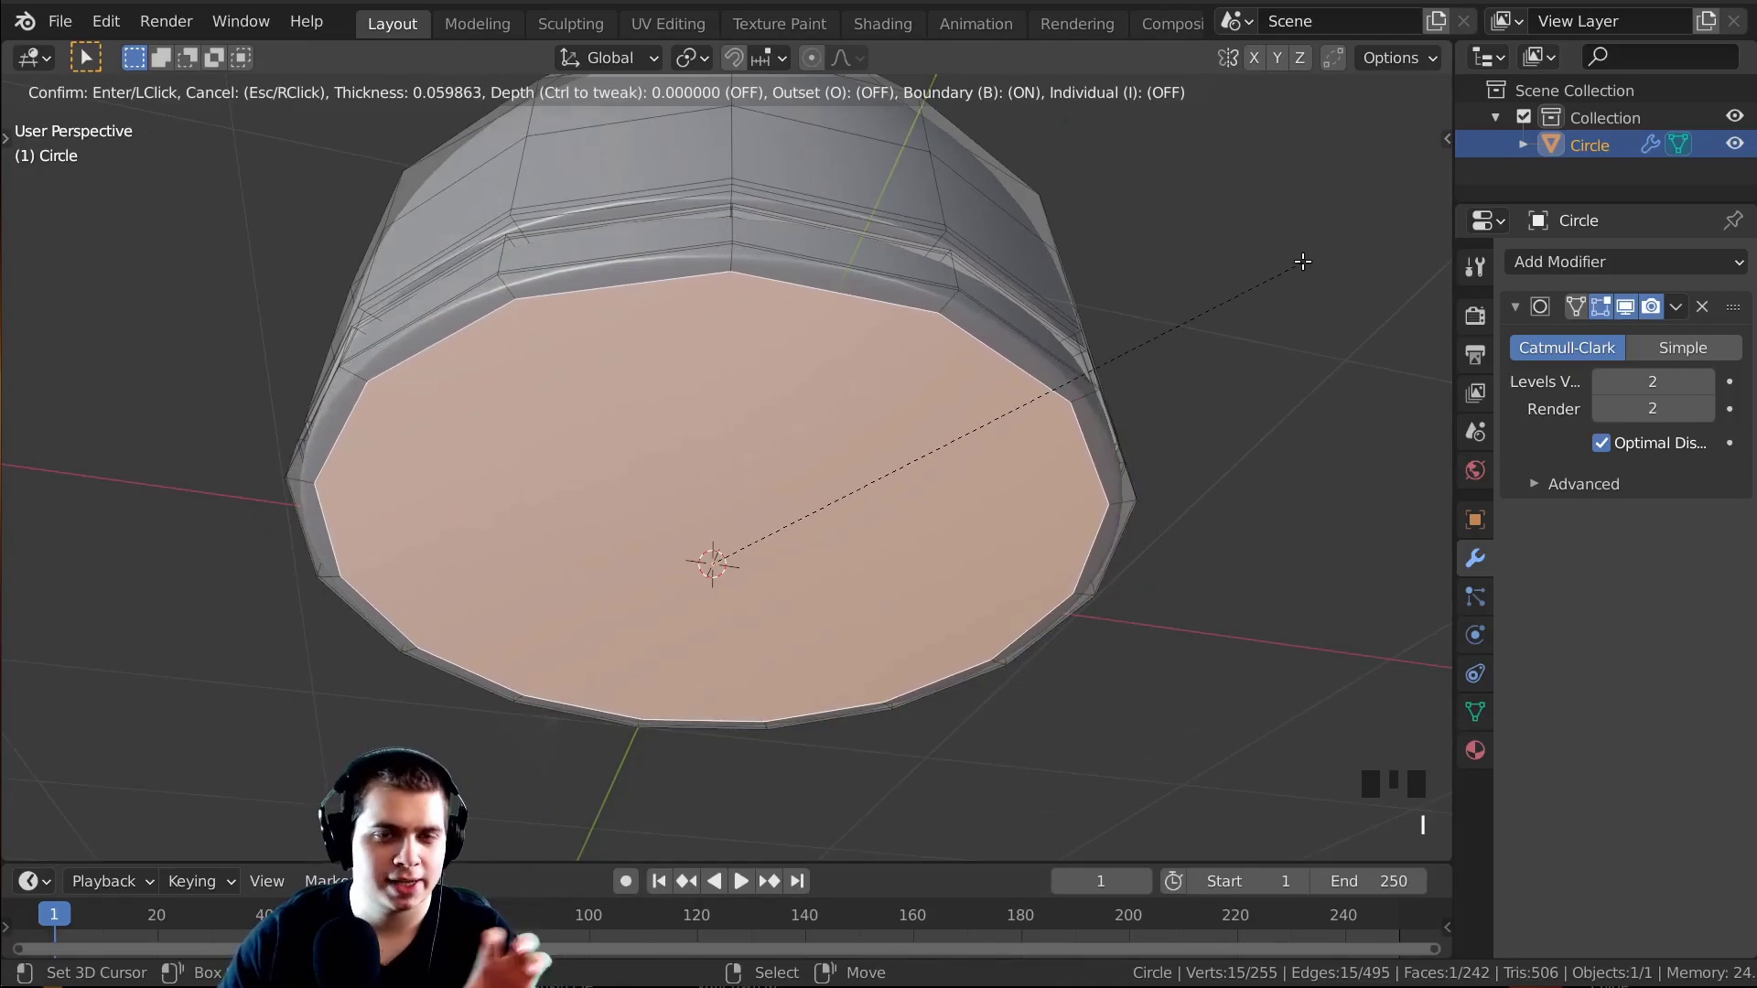
{"action": "left_click", "coordinate": [1149, 219]}
{"action": "key", "text": "Tab"}
Inset the dome's top face by about 0.2 to leave a small circular face at the centre.
{"action": "middle_click_drag", "start_coordinate": [1149, 220], "coordinate": [1050, 423]}
{"action": "scroll", "coordinate": [853, 386], "scroll_direction": "up", "scroll_amount": 2}
{"action": "middle_click_drag", "start_coordinate": [853, 393], "coordinate": [835, 458]}
{"action": "scroll", "coordinate": [779, 411], "scroll_direction": "up", "scroll_amount": 2}
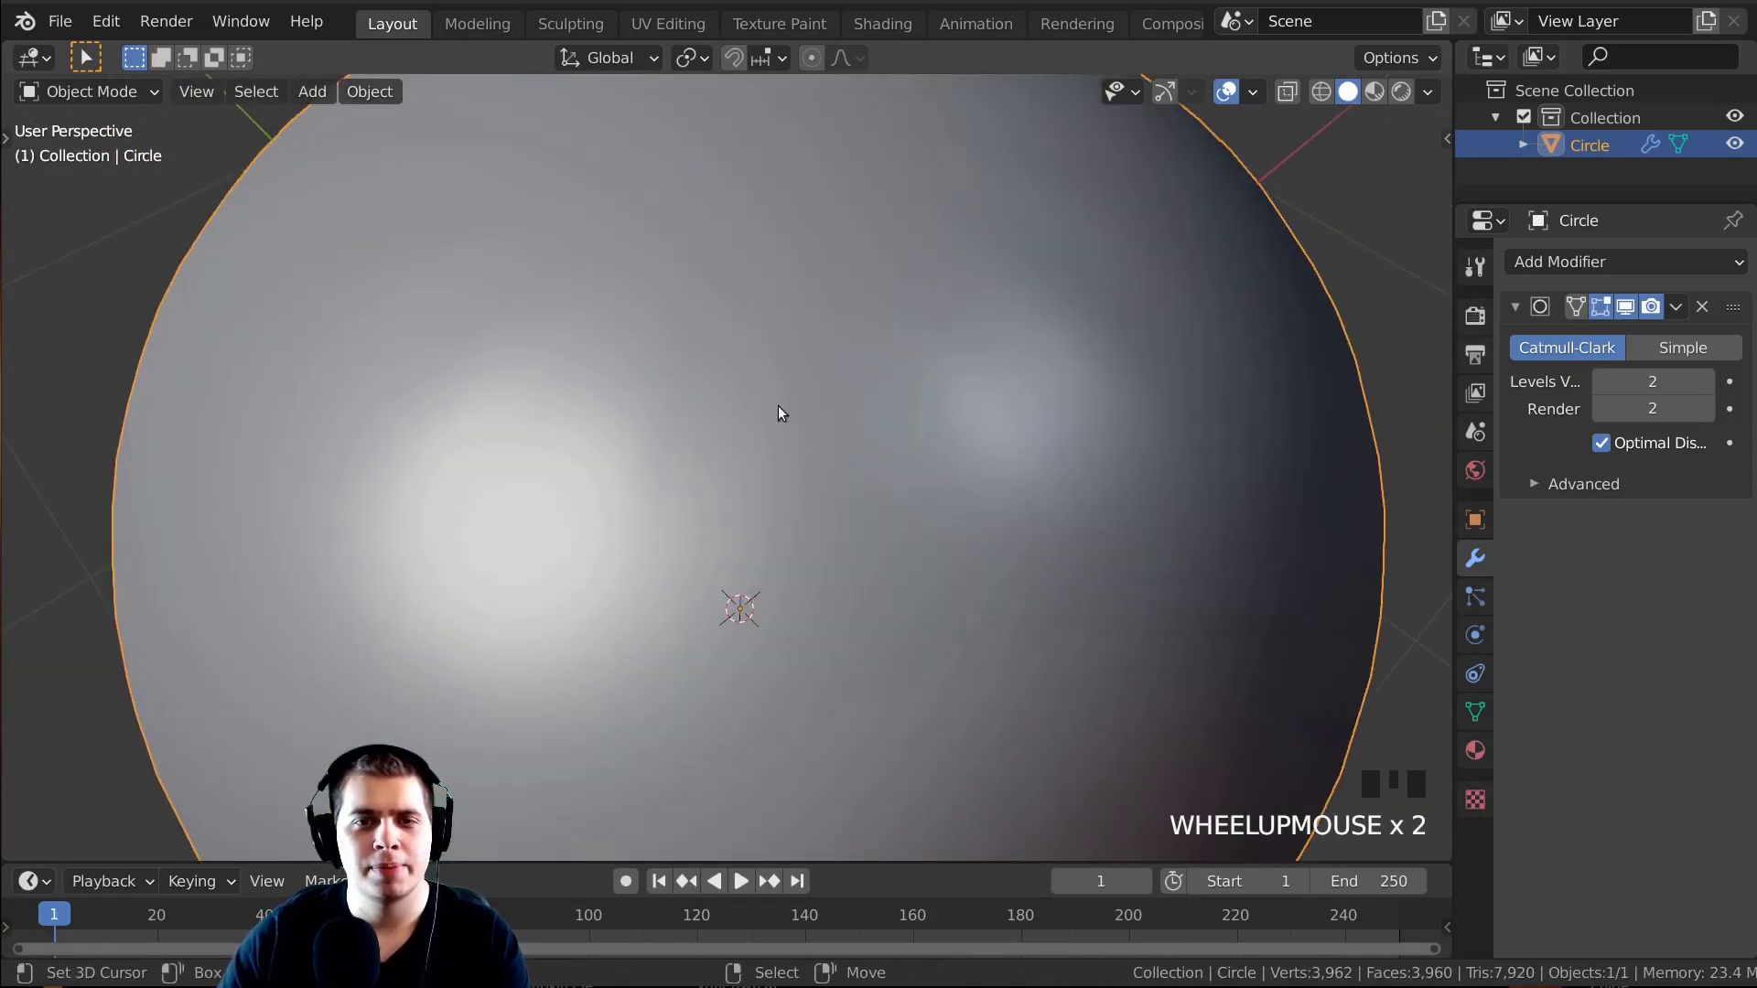
{"action": "middle_click_drag", "start_coordinate": [767, 368], "coordinate": [779, 472], "text": "ctrl"}
{"action": "key", "text": "Tab"}
{"action": "scroll", "coordinate": [763, 381], "scroll_direction": "up", "scroll_amount": 3}
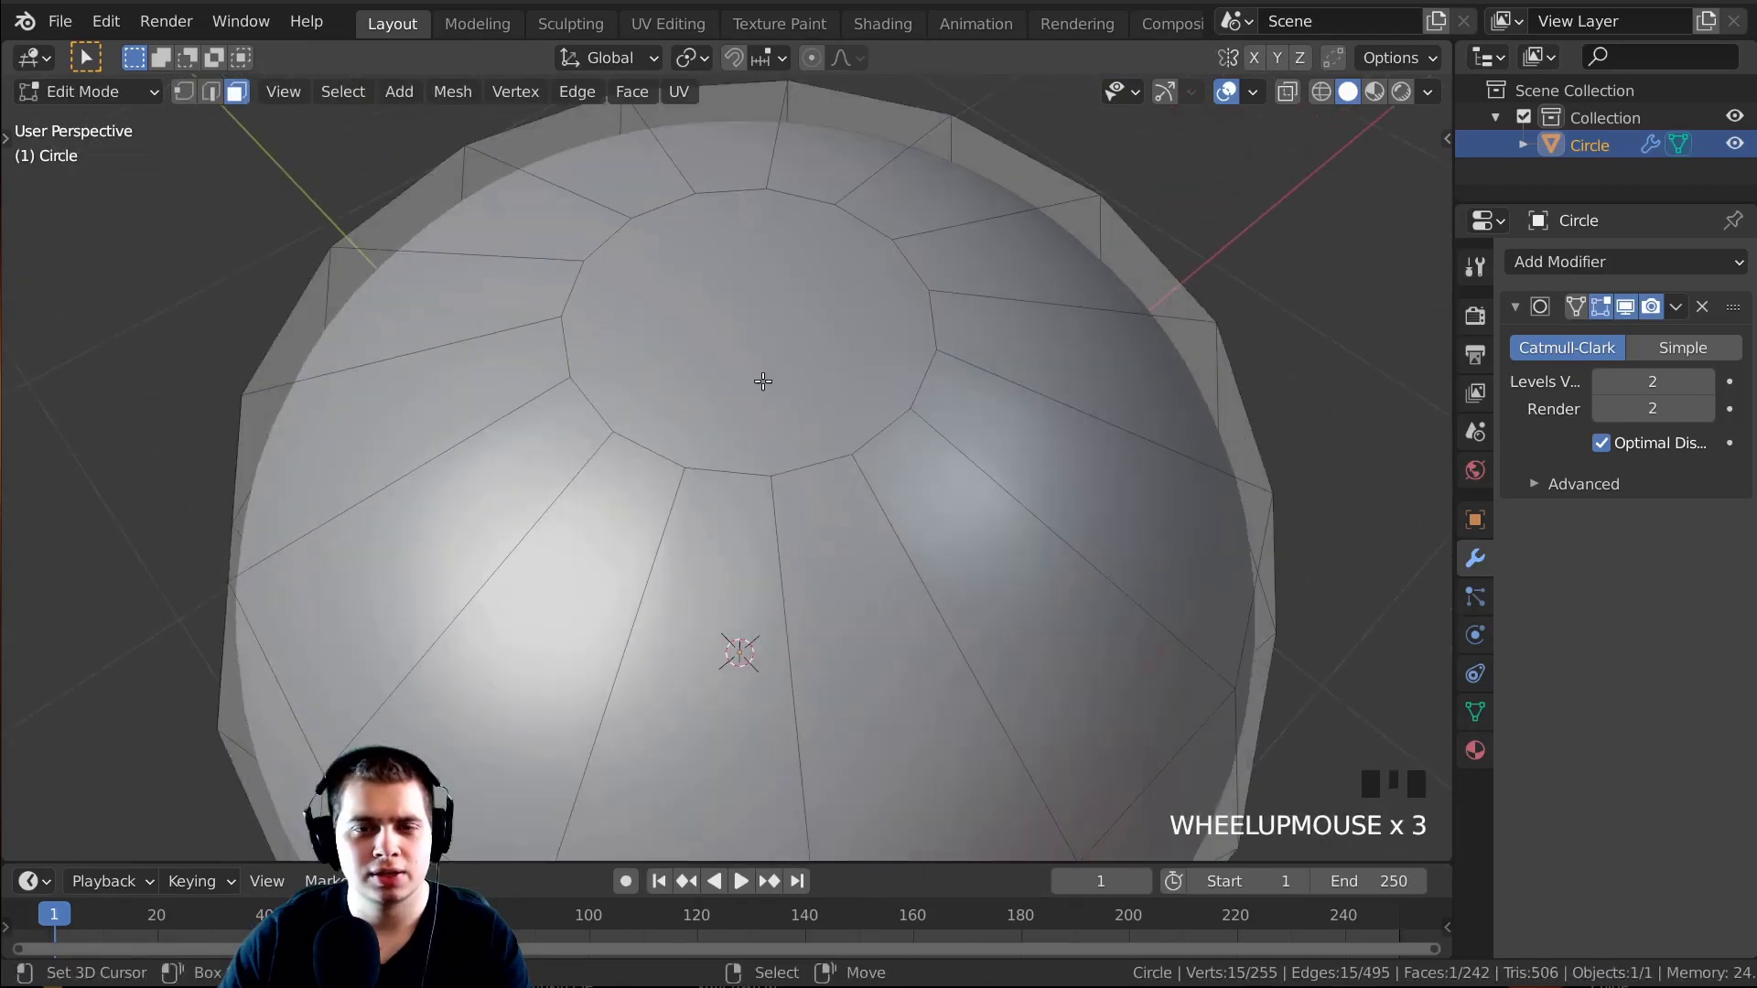
{"action": "right_click", "coordinate": [752, 362]}
{"action": "middle_click_drag", "start_coordinate": [882, 396], "coordinate": [1238, 417]}
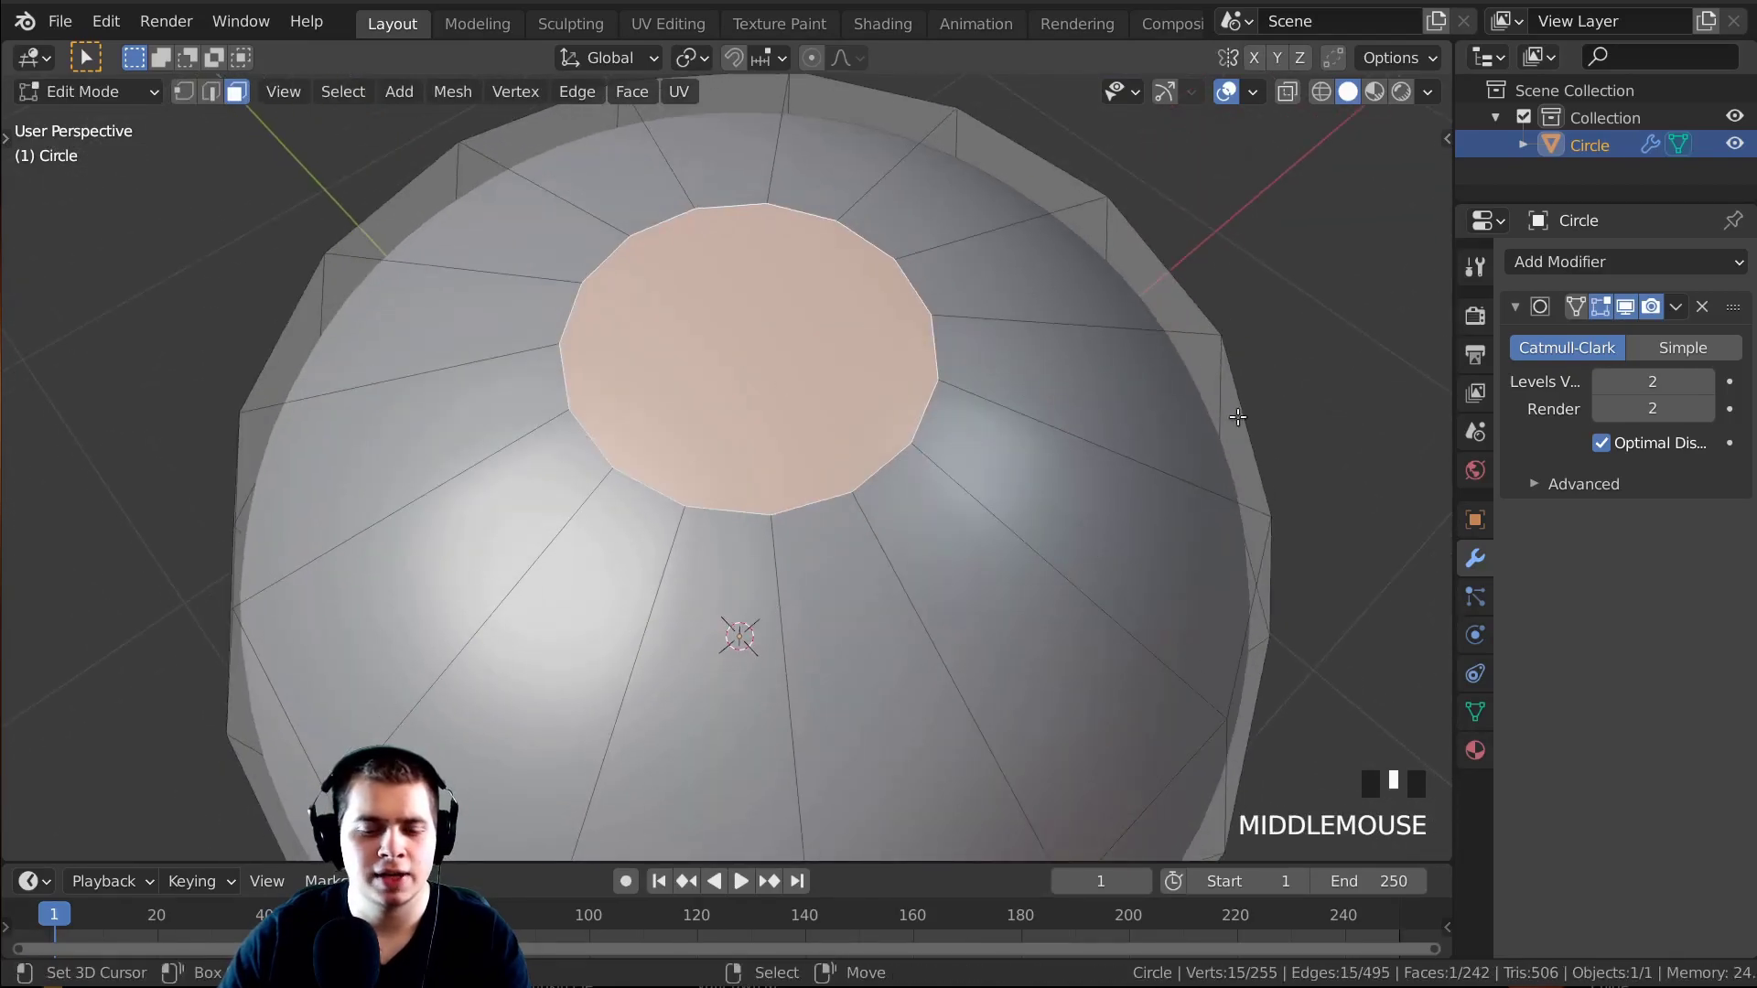
{"action": "middle_click_drag", "start_coordinate": [1307, 320], "coordinate": [1332, 418]}
{"action": "key", "text": "i"}
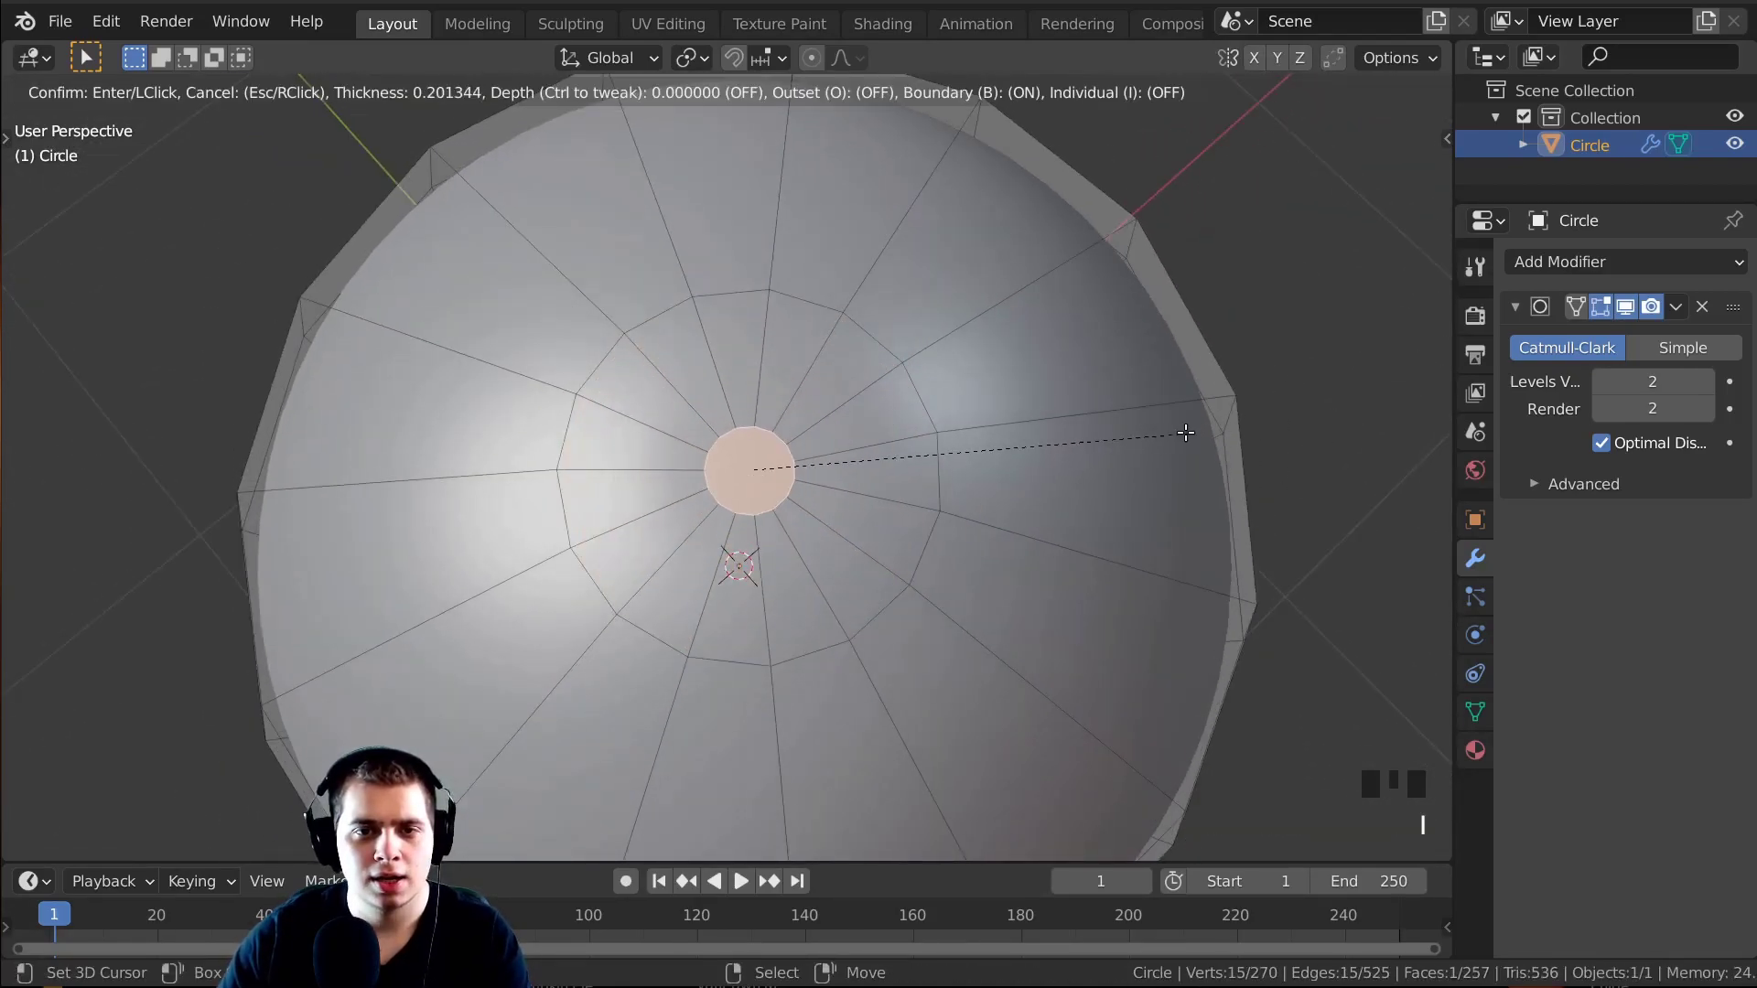
{"action": "left_click", "coordinate": [1165, 433]}
{"action": "key", "text": "Tab"}
{"action": "middle_click_drag", "start_coordinate": [1162, 432], "coordinate": [811, 294]}
{"action": "scroll", "coordinate": [847, 470], "scroll_direction": "up", "scroll_amount": 3}
{"action": "scroll", "coordinate": [768, 443], "scroll_direction": "down", "scroll_amount": 5}
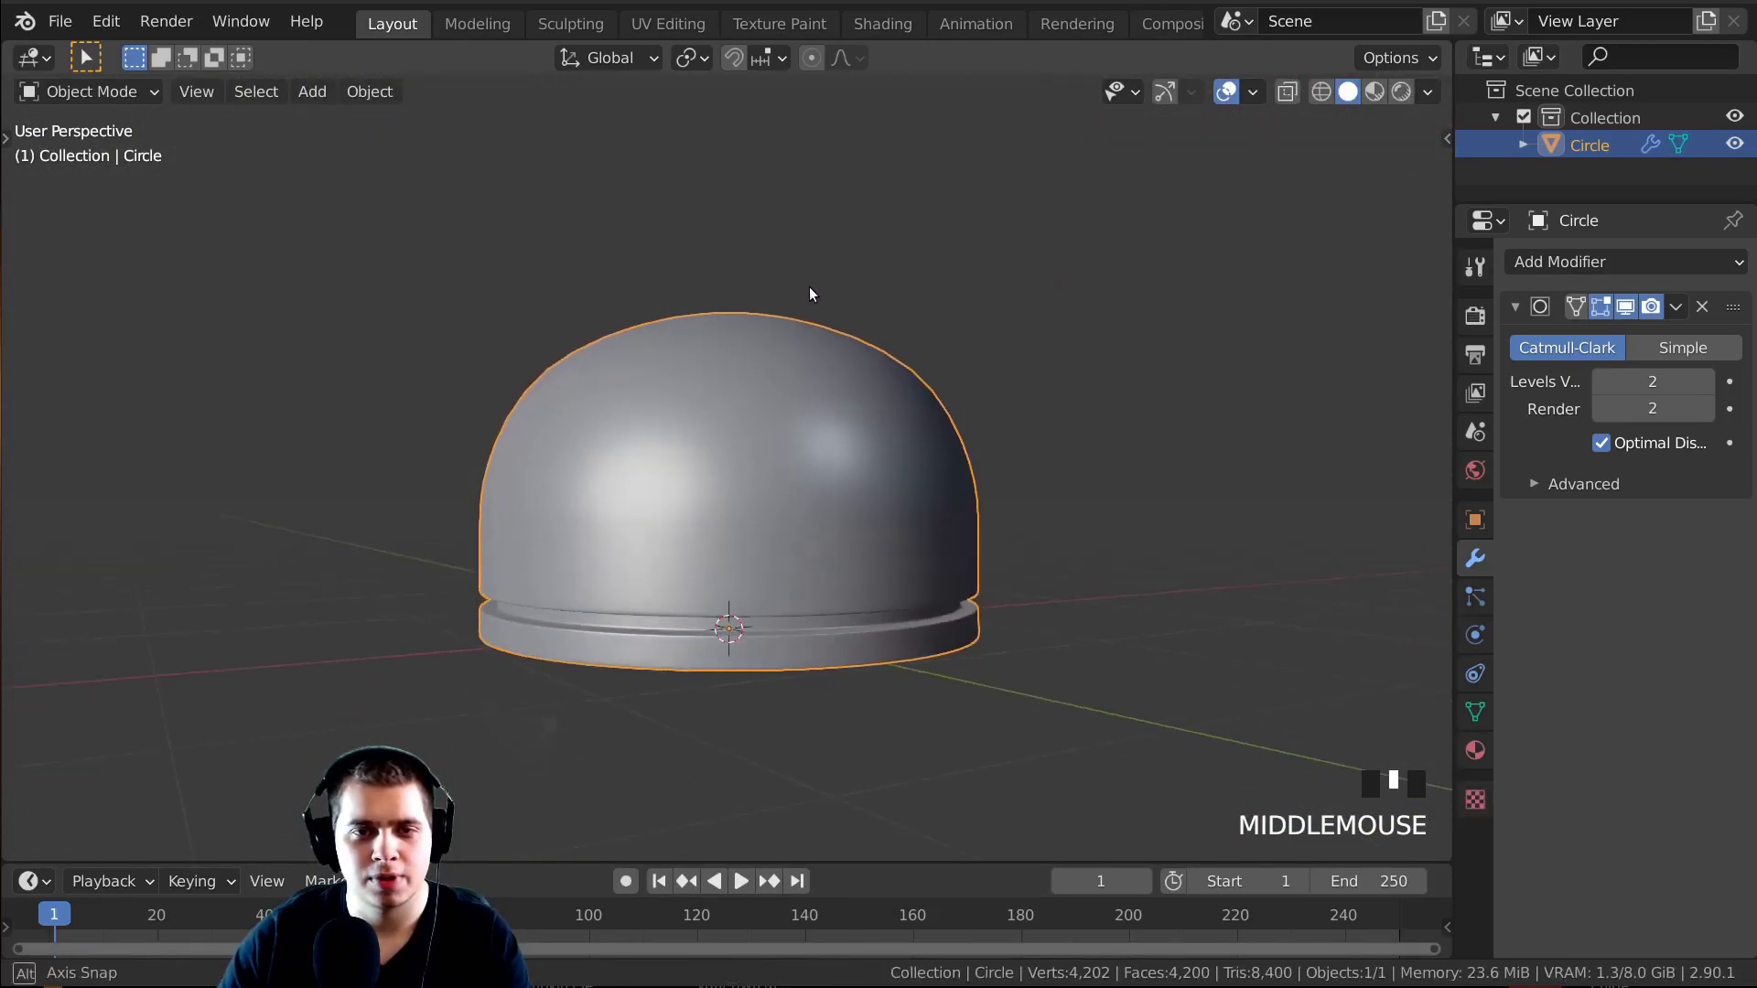
Edge-slide the horizontal vertex loop halfway up the dome slightly upward in vertex select mode.
{"action": "key", "text": "Tab"}
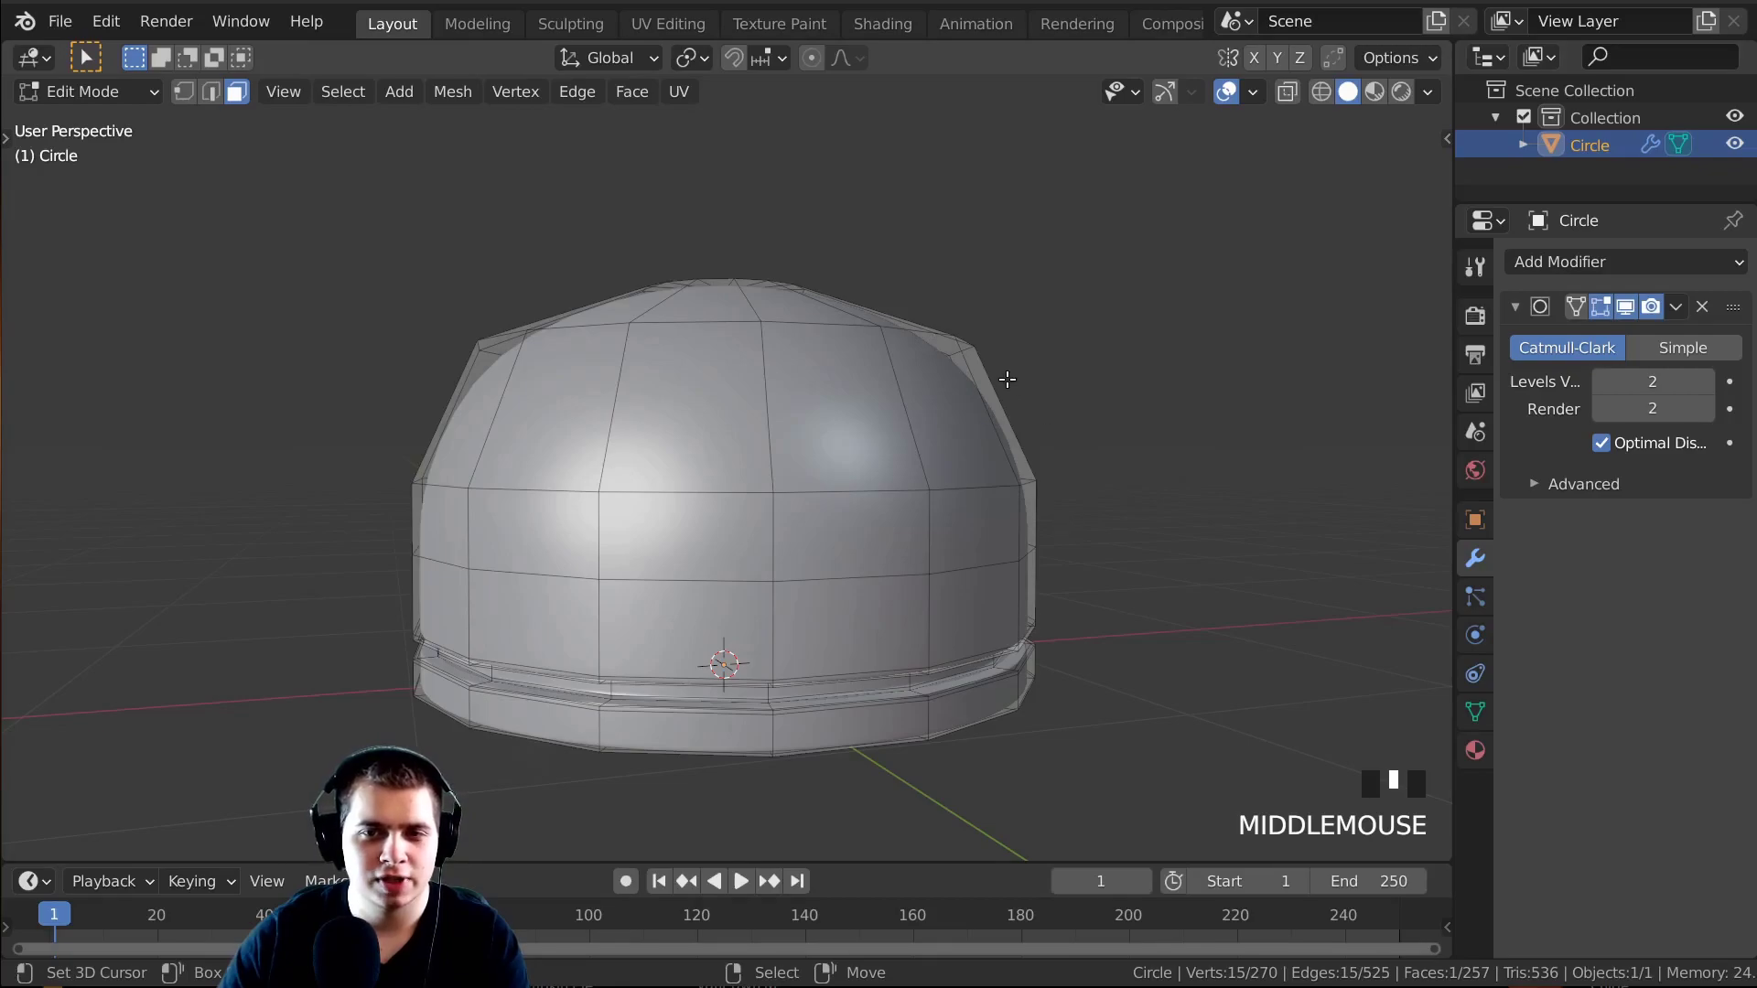
{"action": "middle_click_drag", "start_coordinate": [1031, 418], "coordinate": [911, 434]}
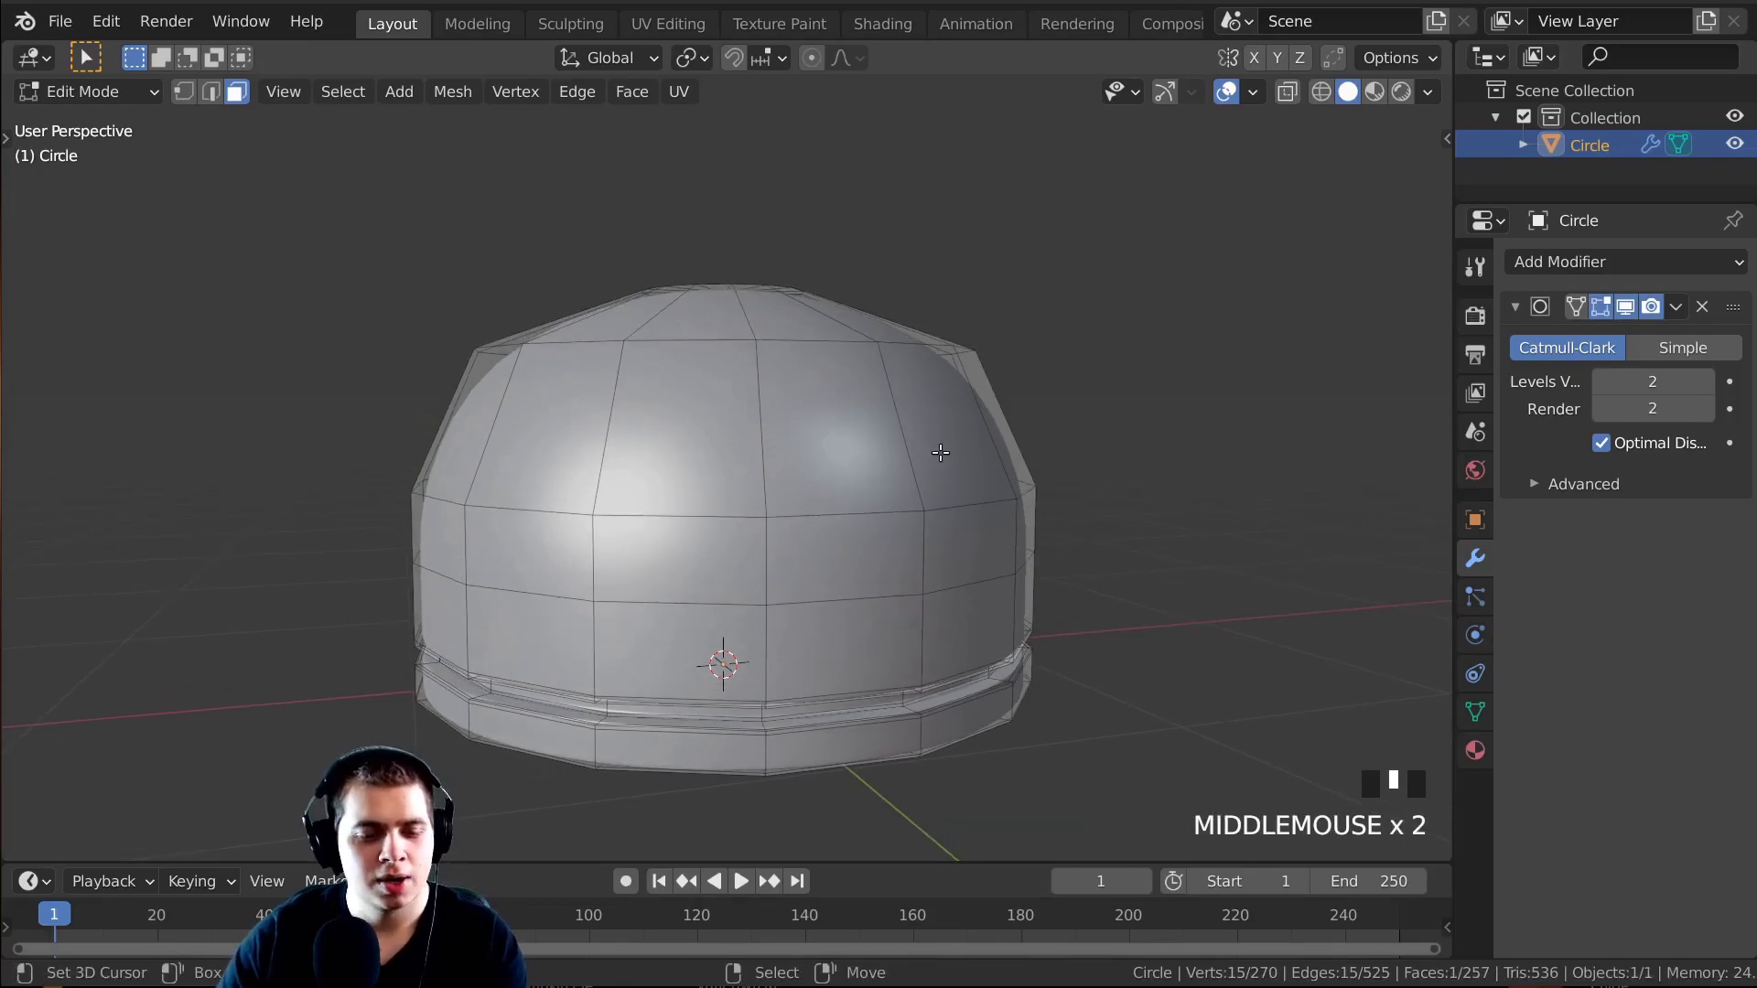
{"action": "key", "text": "1"}
{"action": "middle_click_drag", "start_coordinate": [710, 484], "coordinate": [898, 535]}
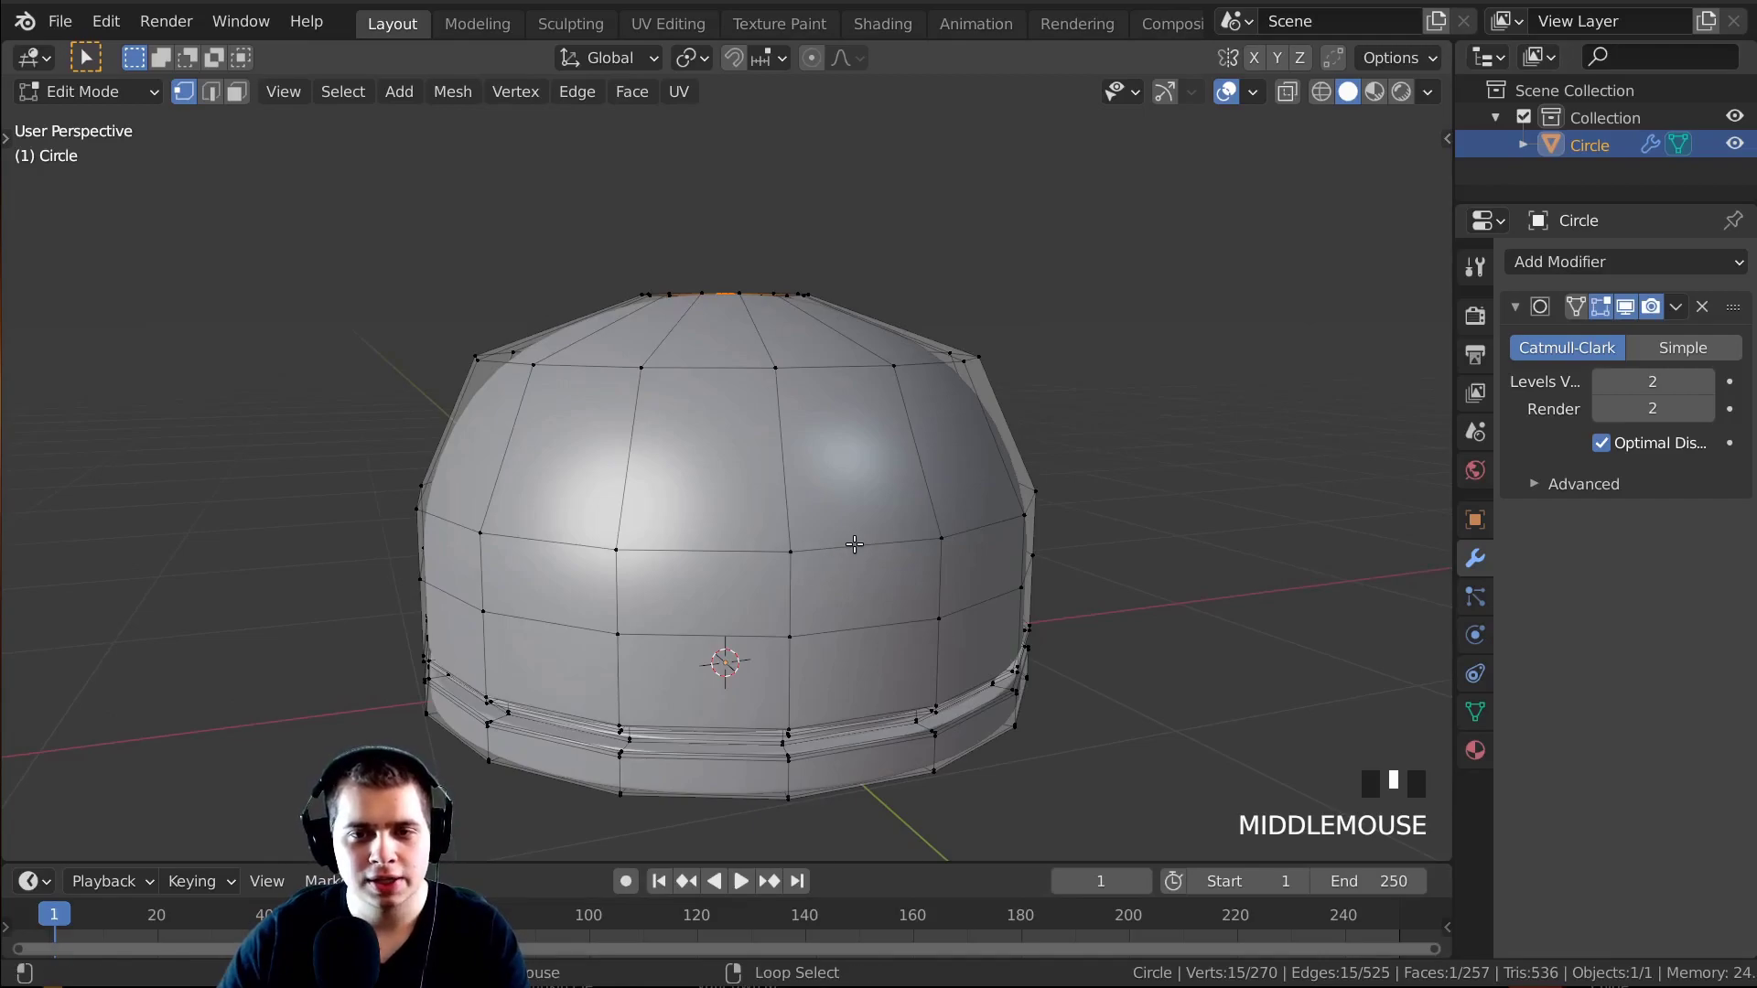
{"action": "middle_click_drag", "start_coordinate": [934, 531], "coordinate": [1211, 380]}
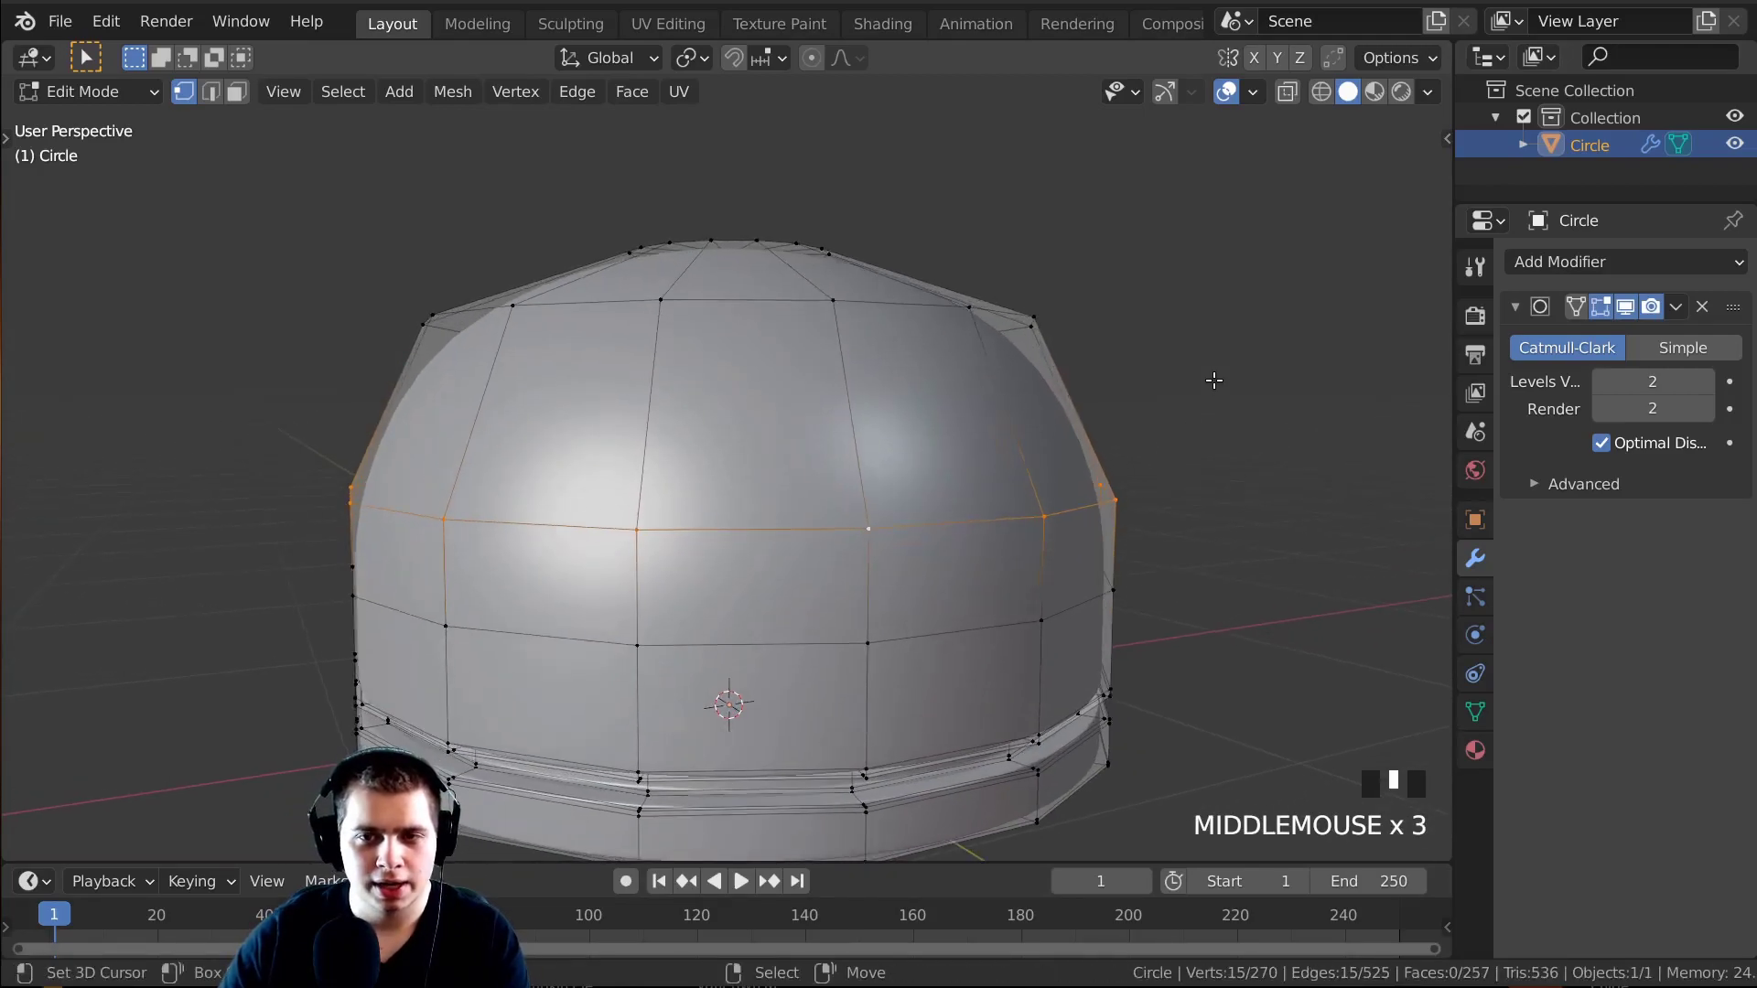
{"action": "key", "text": "g"}
{"action": "key", "text": "g"}
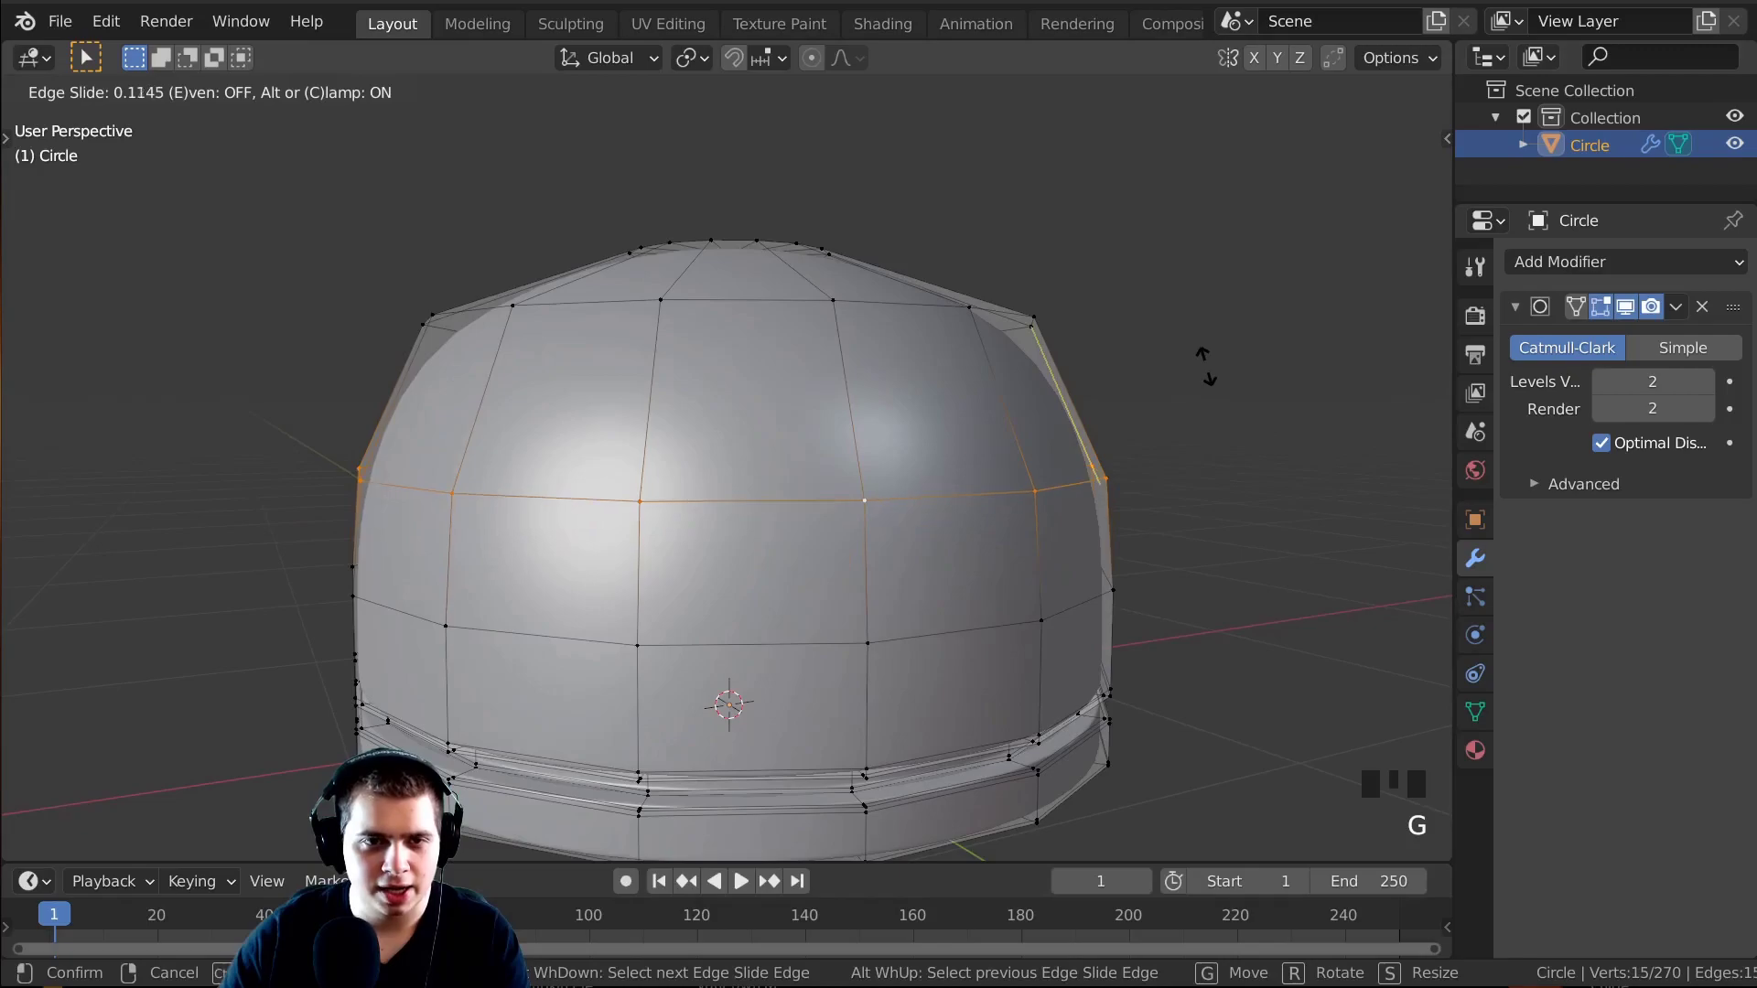
{"action": "left_click", "coordinate": [1206, 366]}
Scale the mid-height vertex loop slightly and check the dome's profile from the front.
{"action": "middle_click_drag", "start_coordinate": [1234, 358], "coordinate": [823, 383]}
{"action": "key", "text": "s"}
{"action": "left_click", "coordinate": [1367, 352]}
{"action": "scroll", "coordinate": [909, 385], "scroll_direction": "down", "scroll_amount": 4}
{"action": "key", "text": "KP_2"}
{"action": "key", "text": "KP_1"}
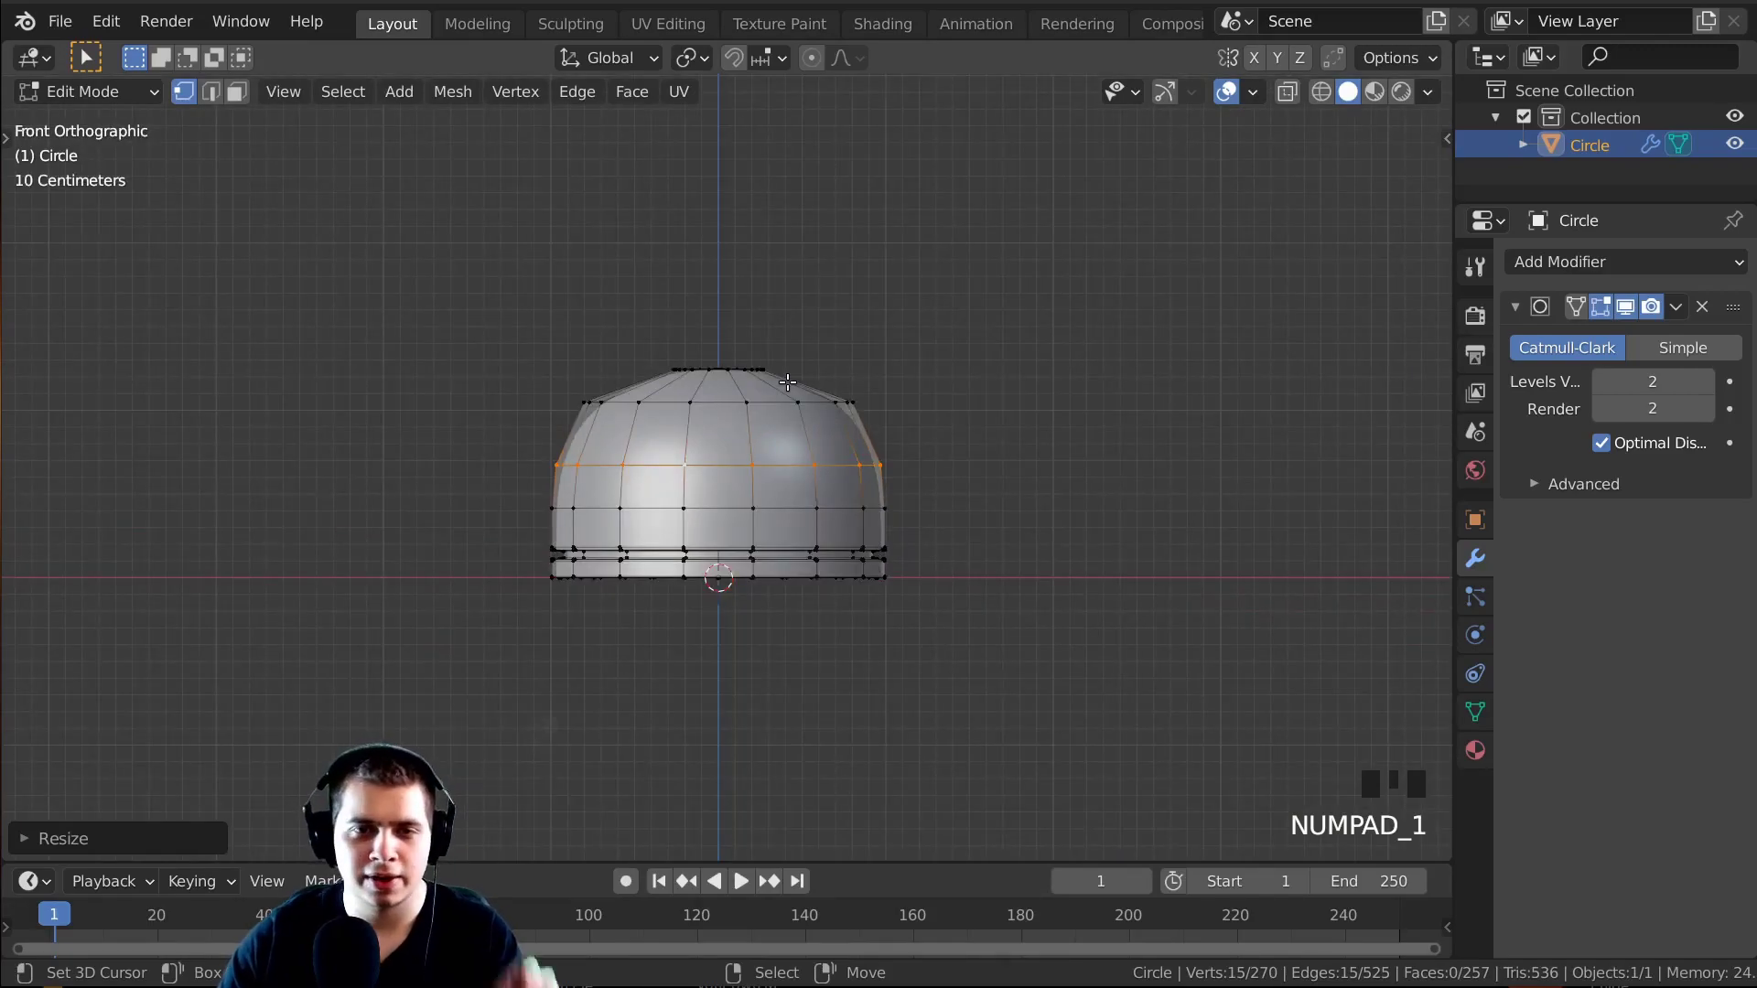
{"action": "scroll", "coordinate": [788, 382], "scroll_direction": "up", "scroll_amount": 2}
{"action": "middle_click_drag", "start_coordinate": [836, 383], "coordinate": [892, 394], "text": "shift"}
{"action": "scroll", "coordinate": [815, 415], "scroll_direction": "up", "scroll_amount": 2}
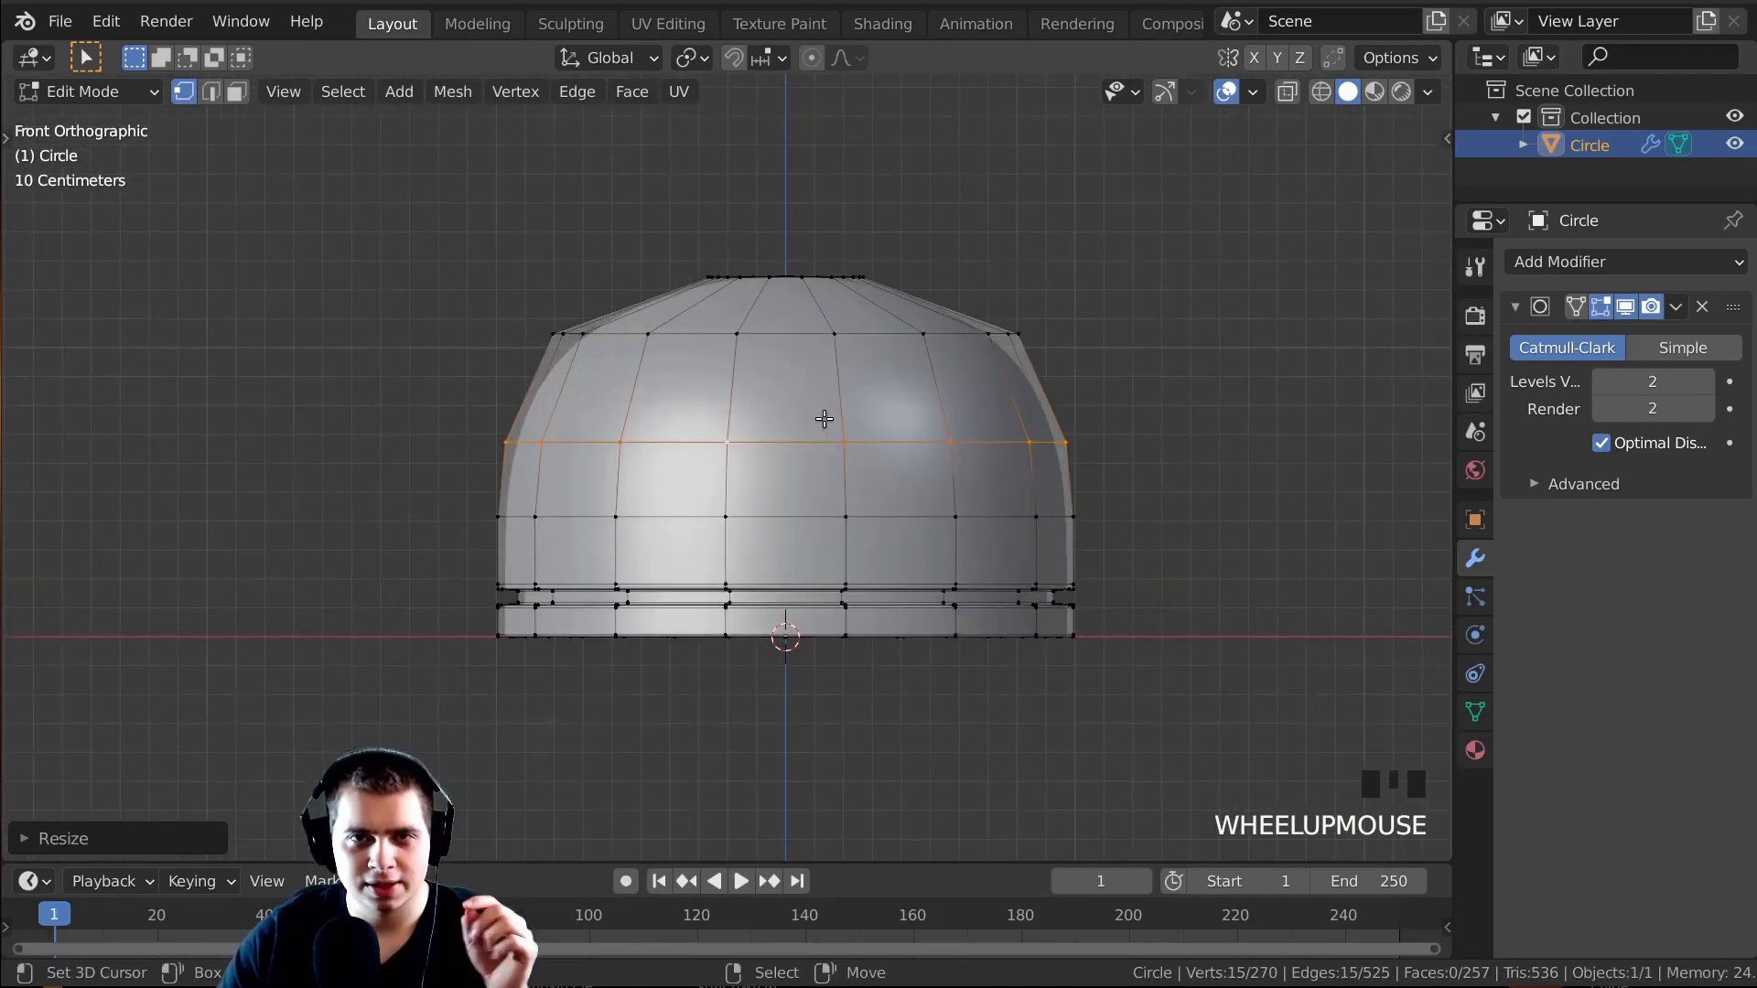
Add a vertical loop cut through the middle of a front column of the dome's faces.
{"action": "middle_click_drag", "start_coordinate": [785, 424], "coordinate": [789, 549]}
{"action": "scroll", "coordinate": [843, 388], "scroll_direction": "down", "scroll_amount": 2}
{"action": "key", "text": "ctrl+r"}
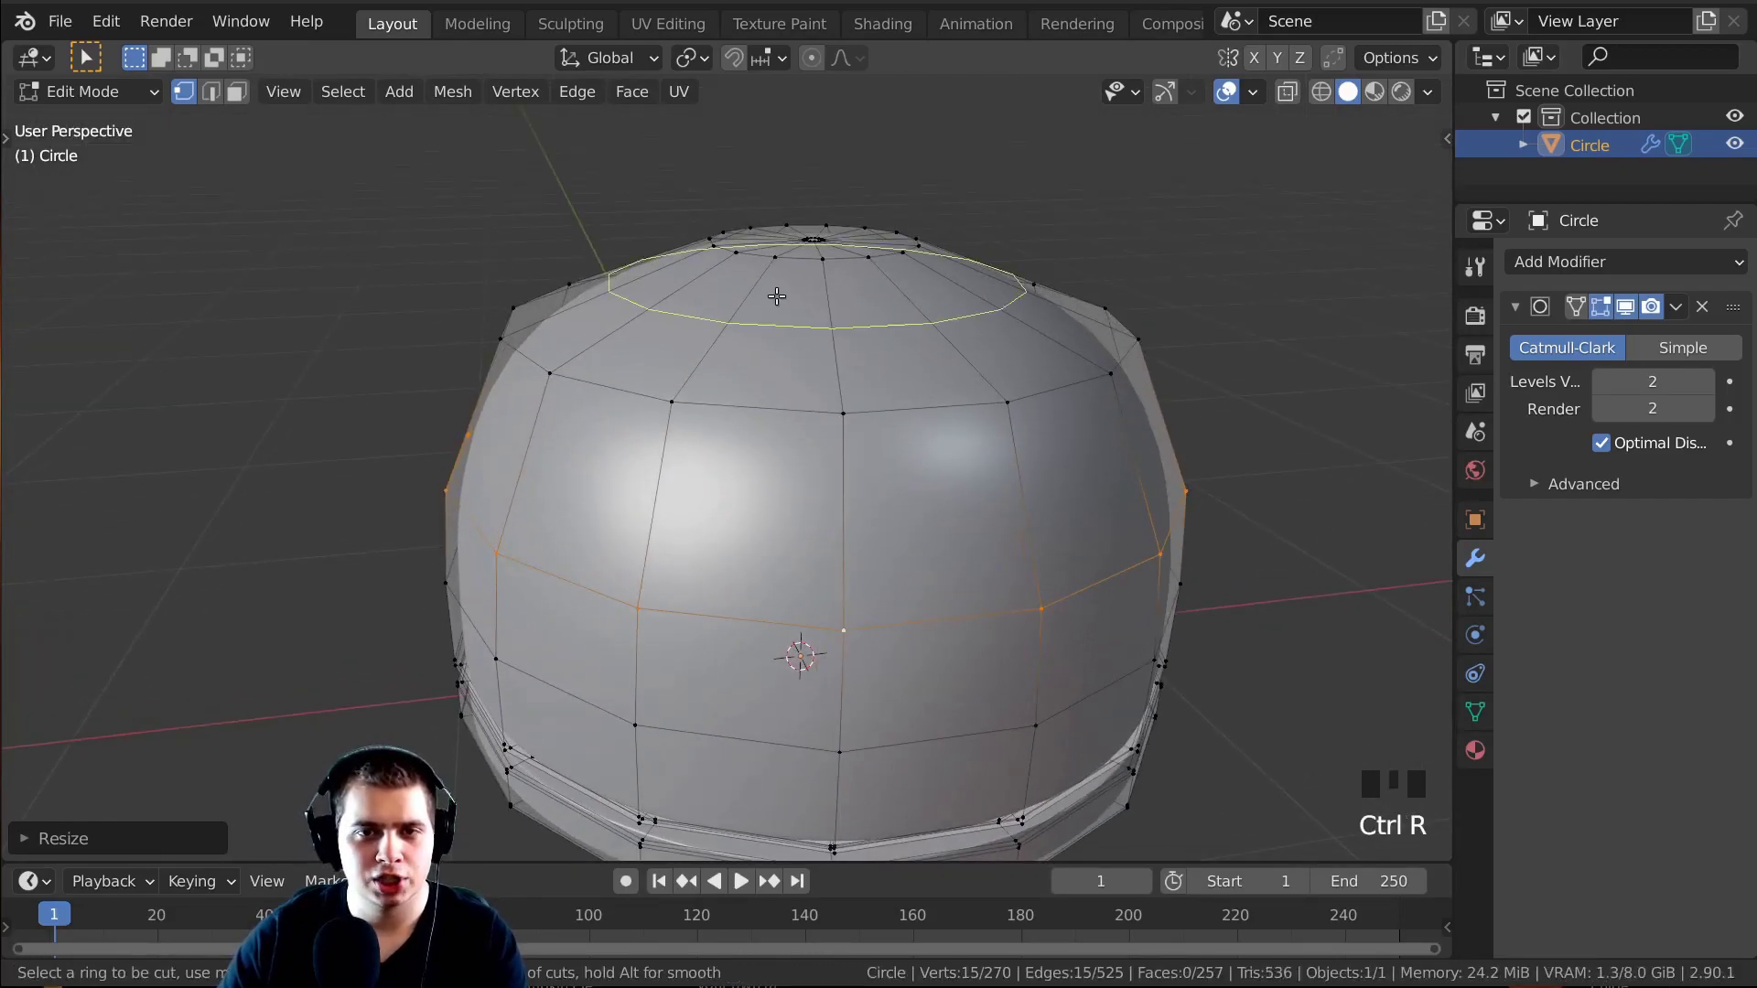
{"action": "left_click", "coordinate": [791, 395]}
{"action": "left_click", "coordinate": [771, 384]}
{"action": "scroll", "coordinate": [790, 396], "scroll_direction": "down", "scroll_amount": 2}
{"action": "middle_click_drag", "start_coordinate": [790, 395], "coordinate": [871, 474]}
{"action": "scroll", "coordinate": [871, 474], "scroll_direction": "up", "scroll_amount": 2}
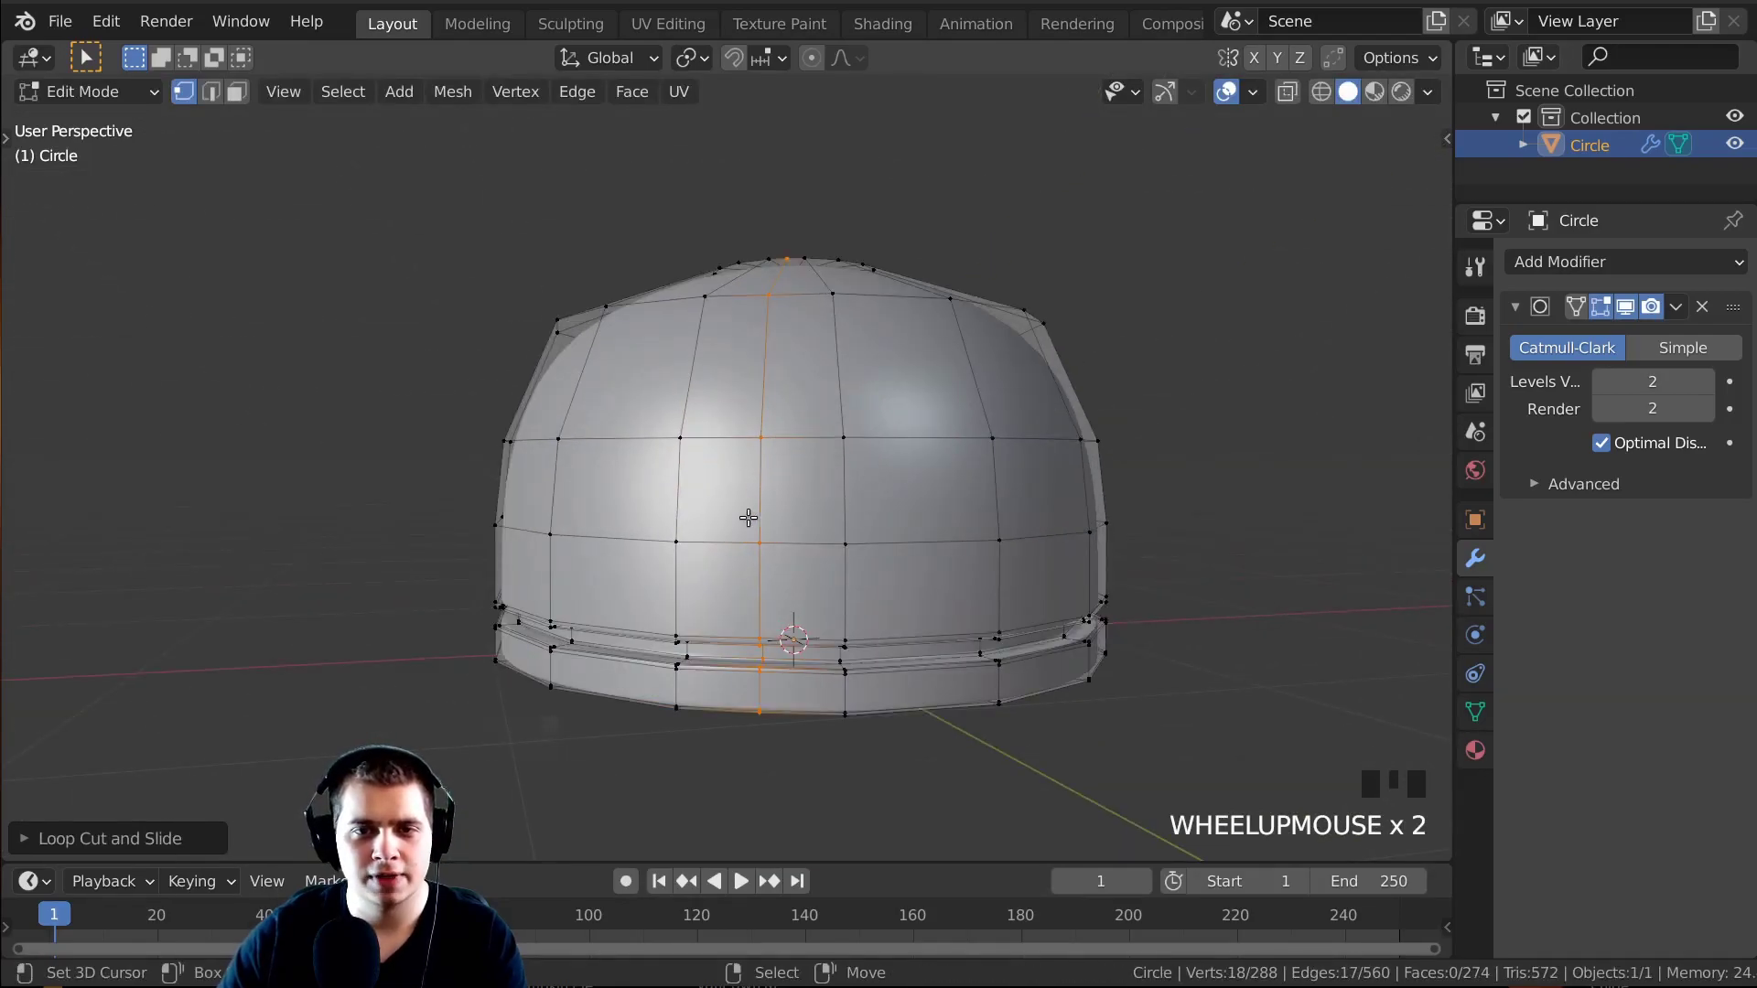
Edge-slide the right vertical edge of the narrow front face in the dome's middle row slightly outward to widen the face.
{"action": "scroll", "coordinate": [878, 554], "scroll_direction": "up", "scroll_amount": 1}
{"action": "right_click", "coordinate": [869, 600]}
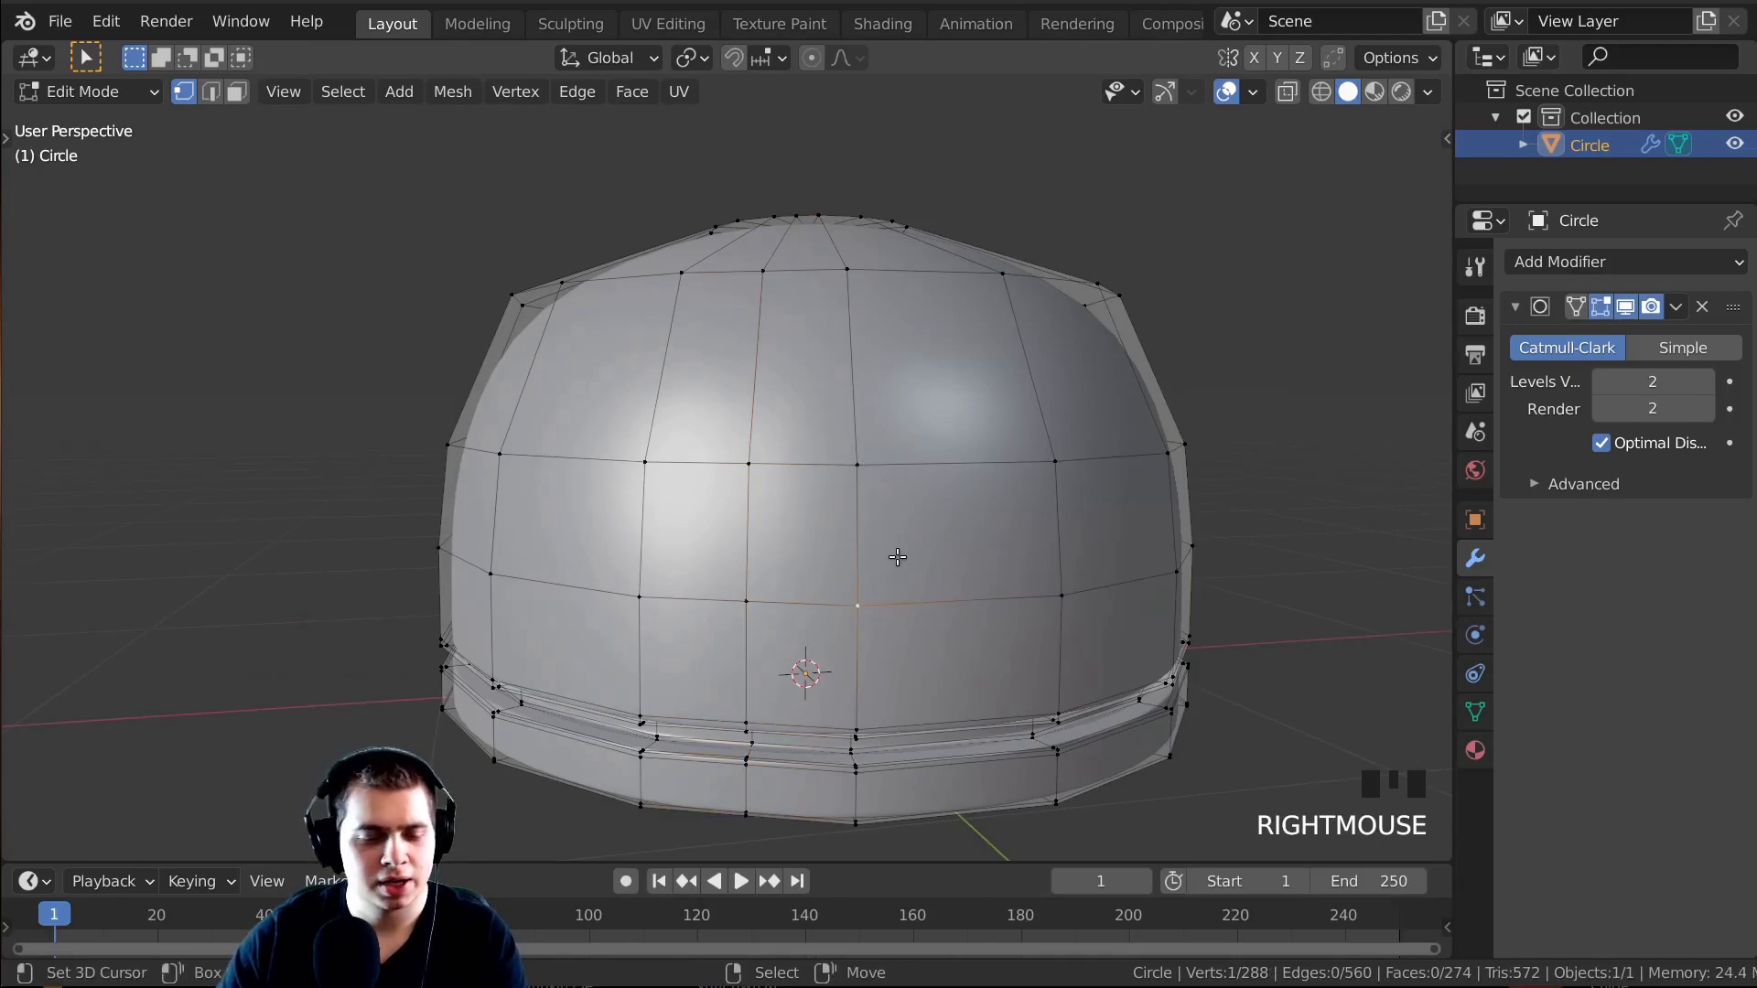
{"action": "key", "text": "g"}
{"action": "key", "text": "Escape"}
{"action": "middle_click_drag", "start_coordinate": [933, 601], "coordinate": [938, 601], "text": "shift"}
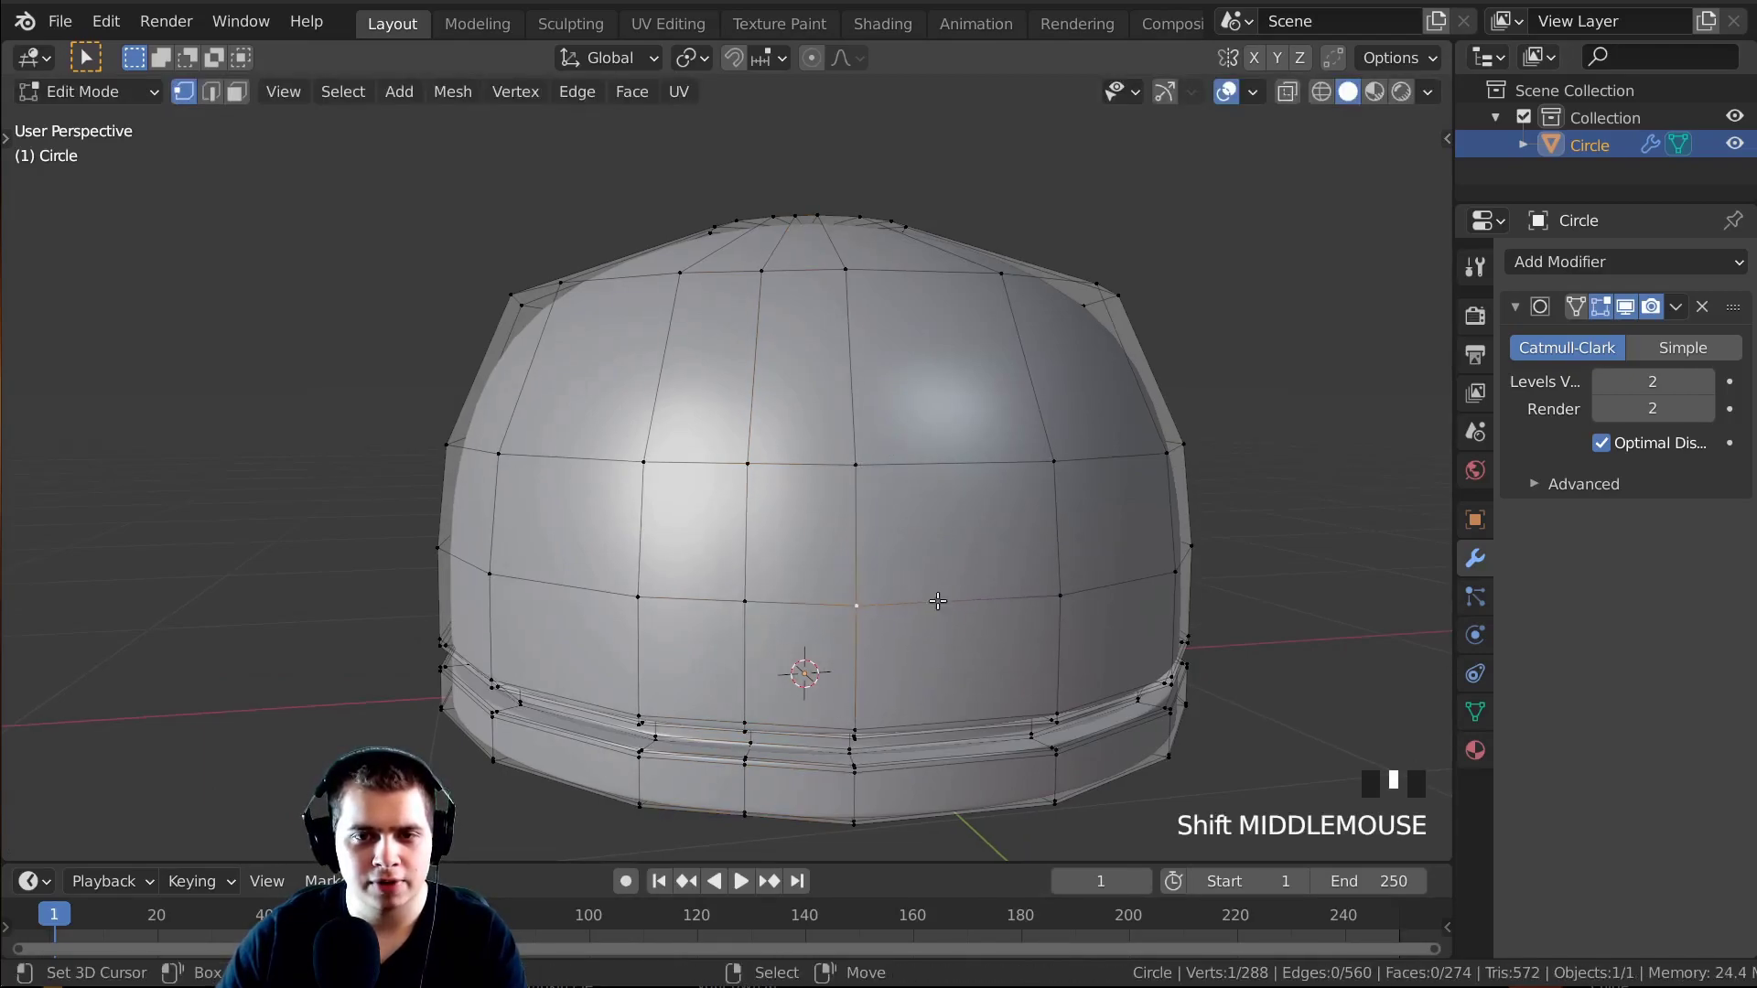
{"action": "scroll", "coordinate": [867, 468], "scroll_direction": "up", "scroll_amount": 1}
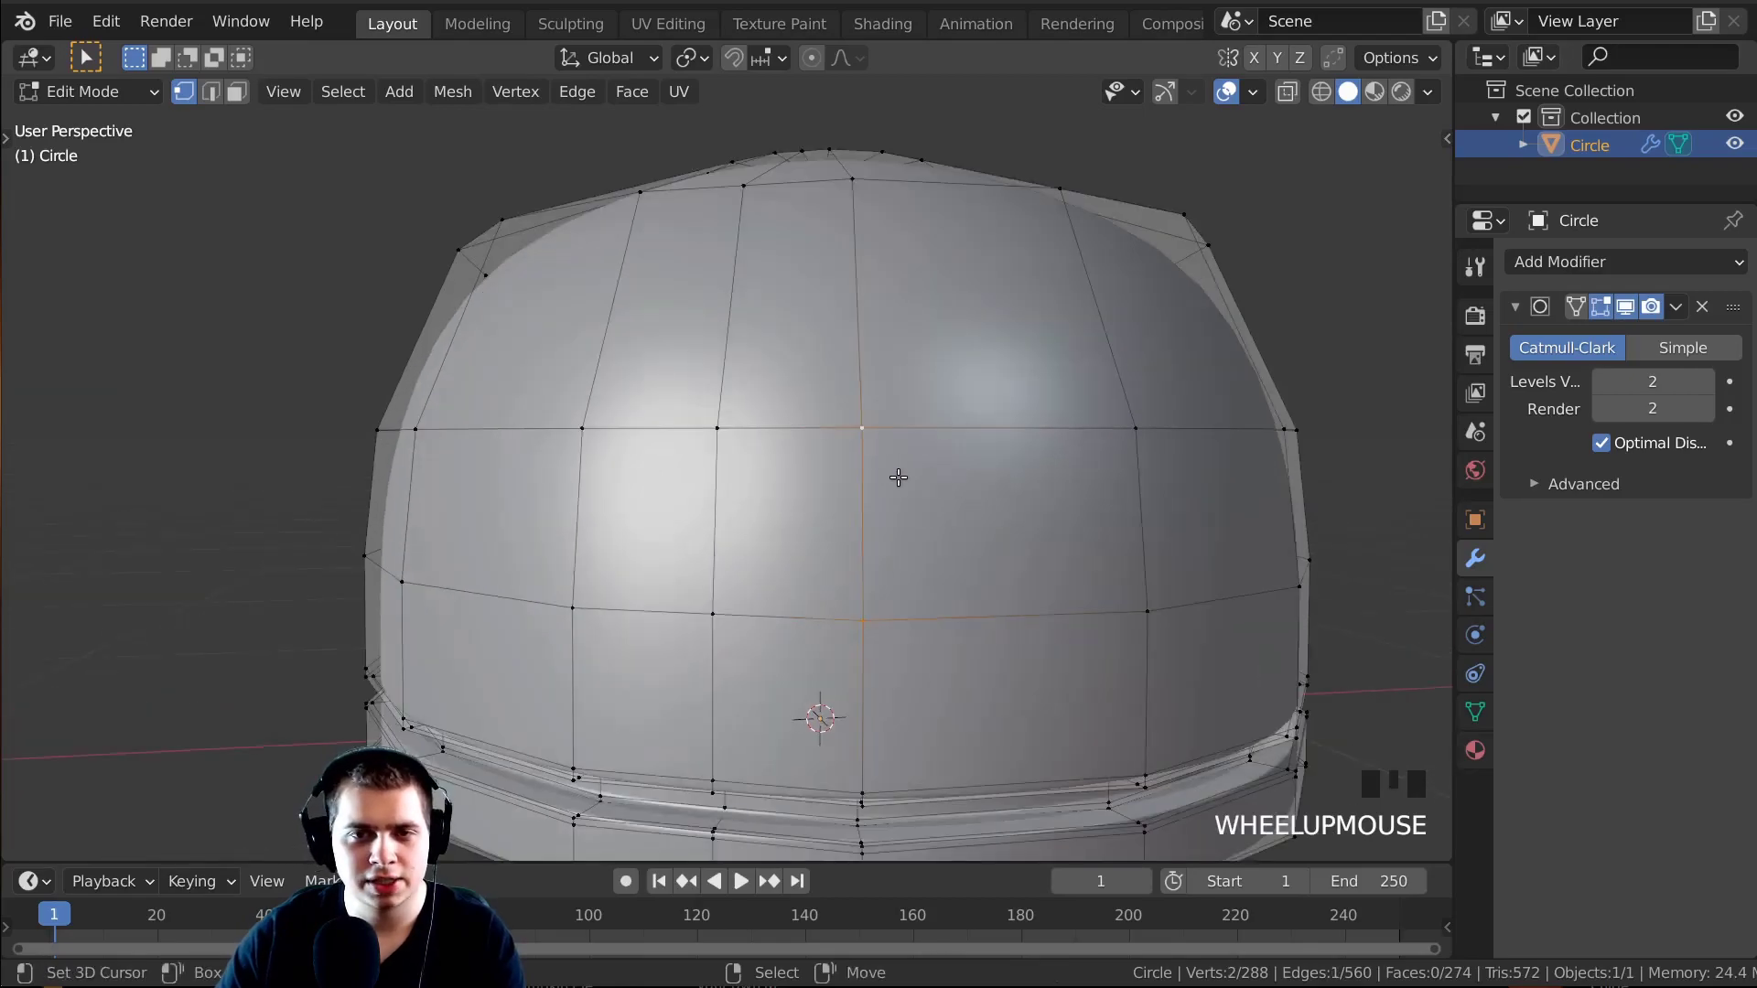
{"action": "key", "text": "g"}
{"action": "key", "text": "g"}
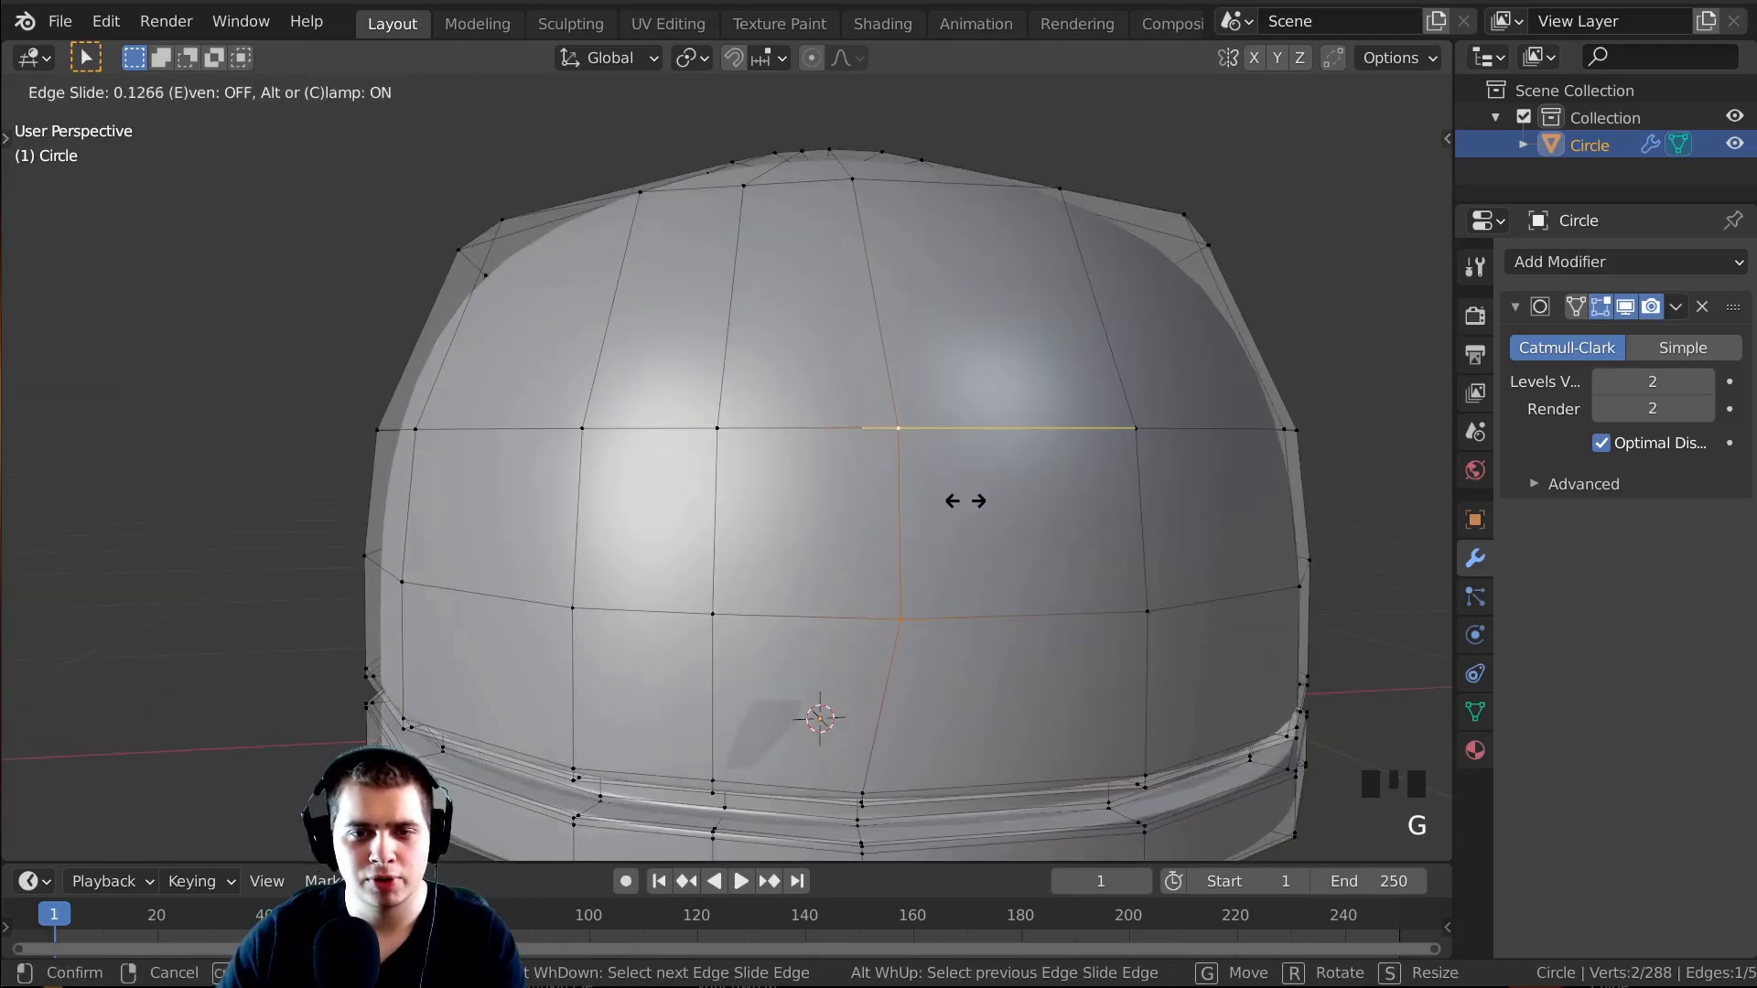
{"action": "left_click", "coordinate": [963, 500]}
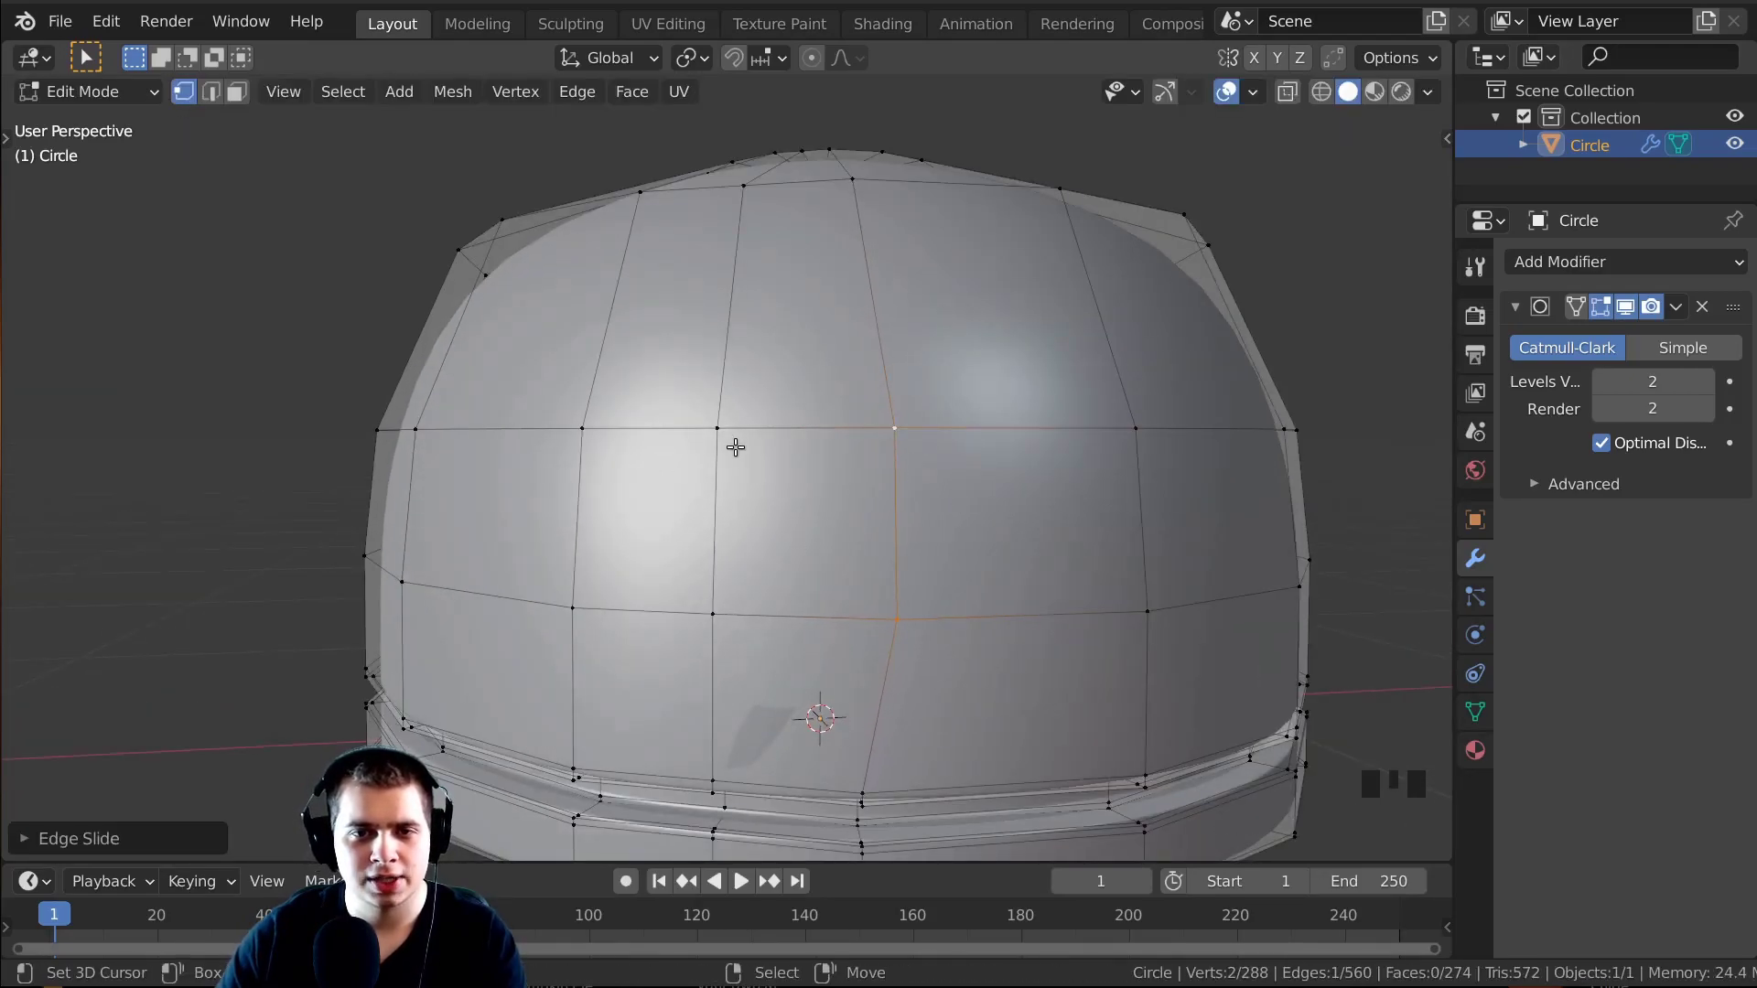
Edge-slide the opposite vertical edge of the narrow front face so that the face becomes nearly square.
{"action": "right_click_drag", "start_coordinate": [709, 429], "coordinate": [720, 497]}
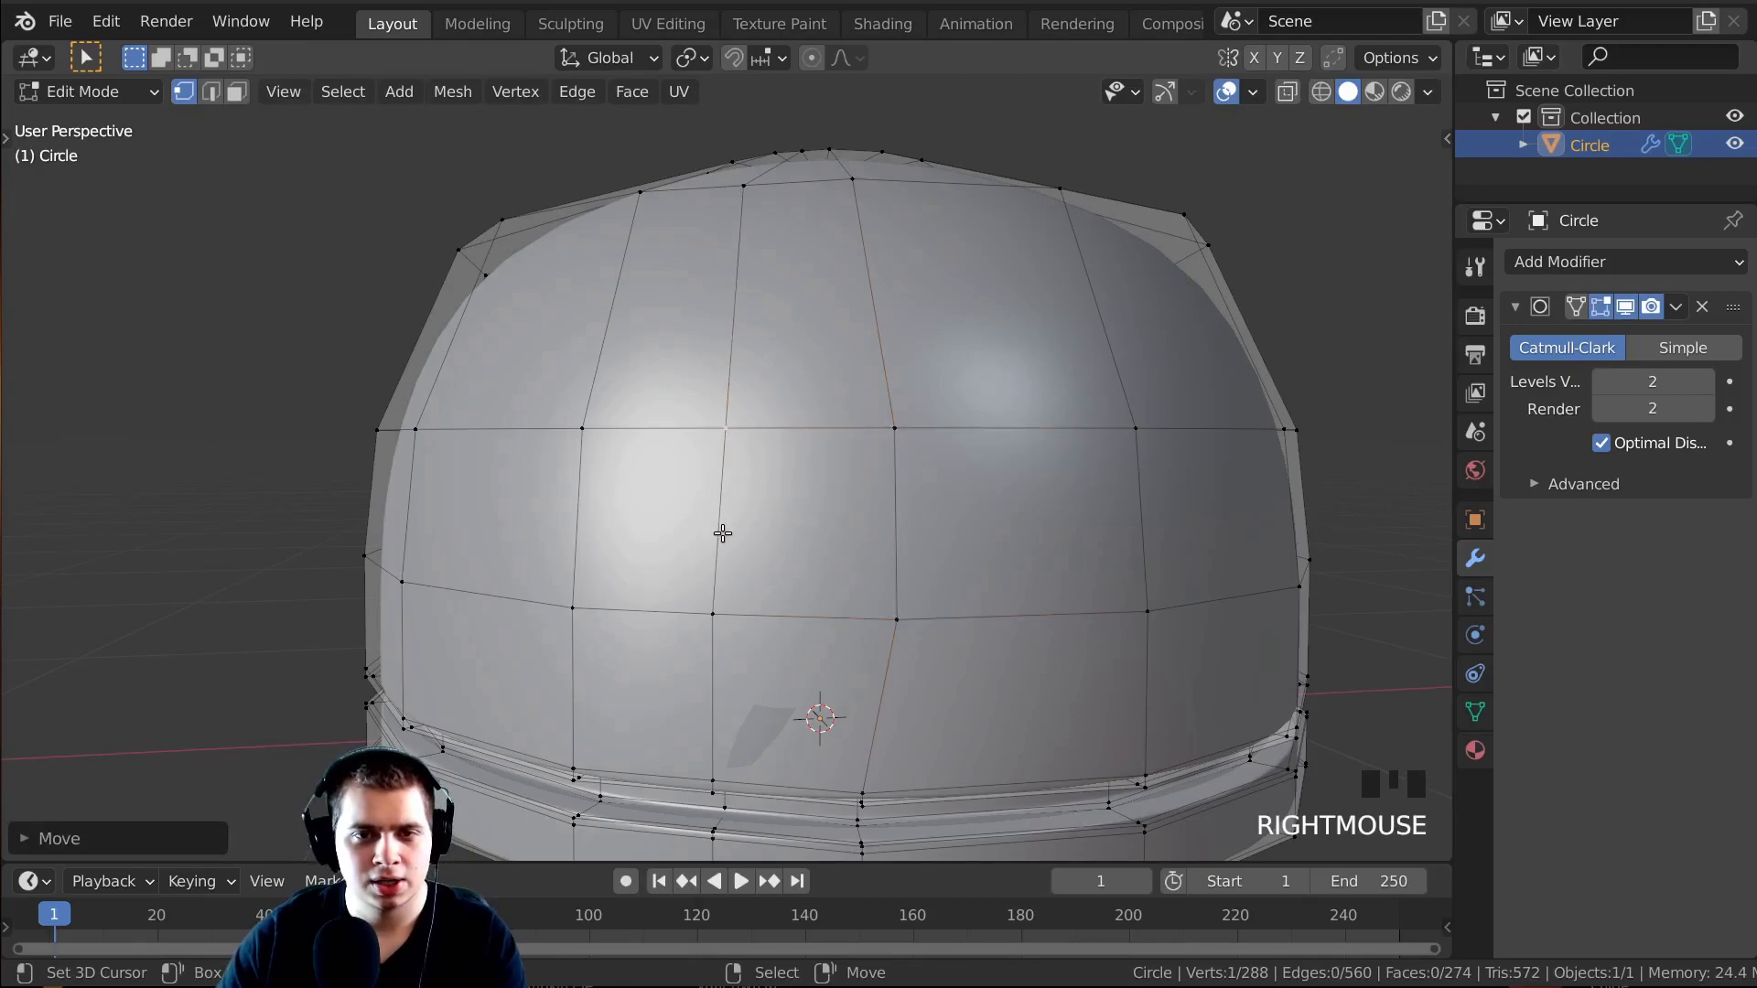
{"action": "key", "text": "ctrl+z"}
{"action": "right_click", "coordinate": [714, 613], "text": "shift"}
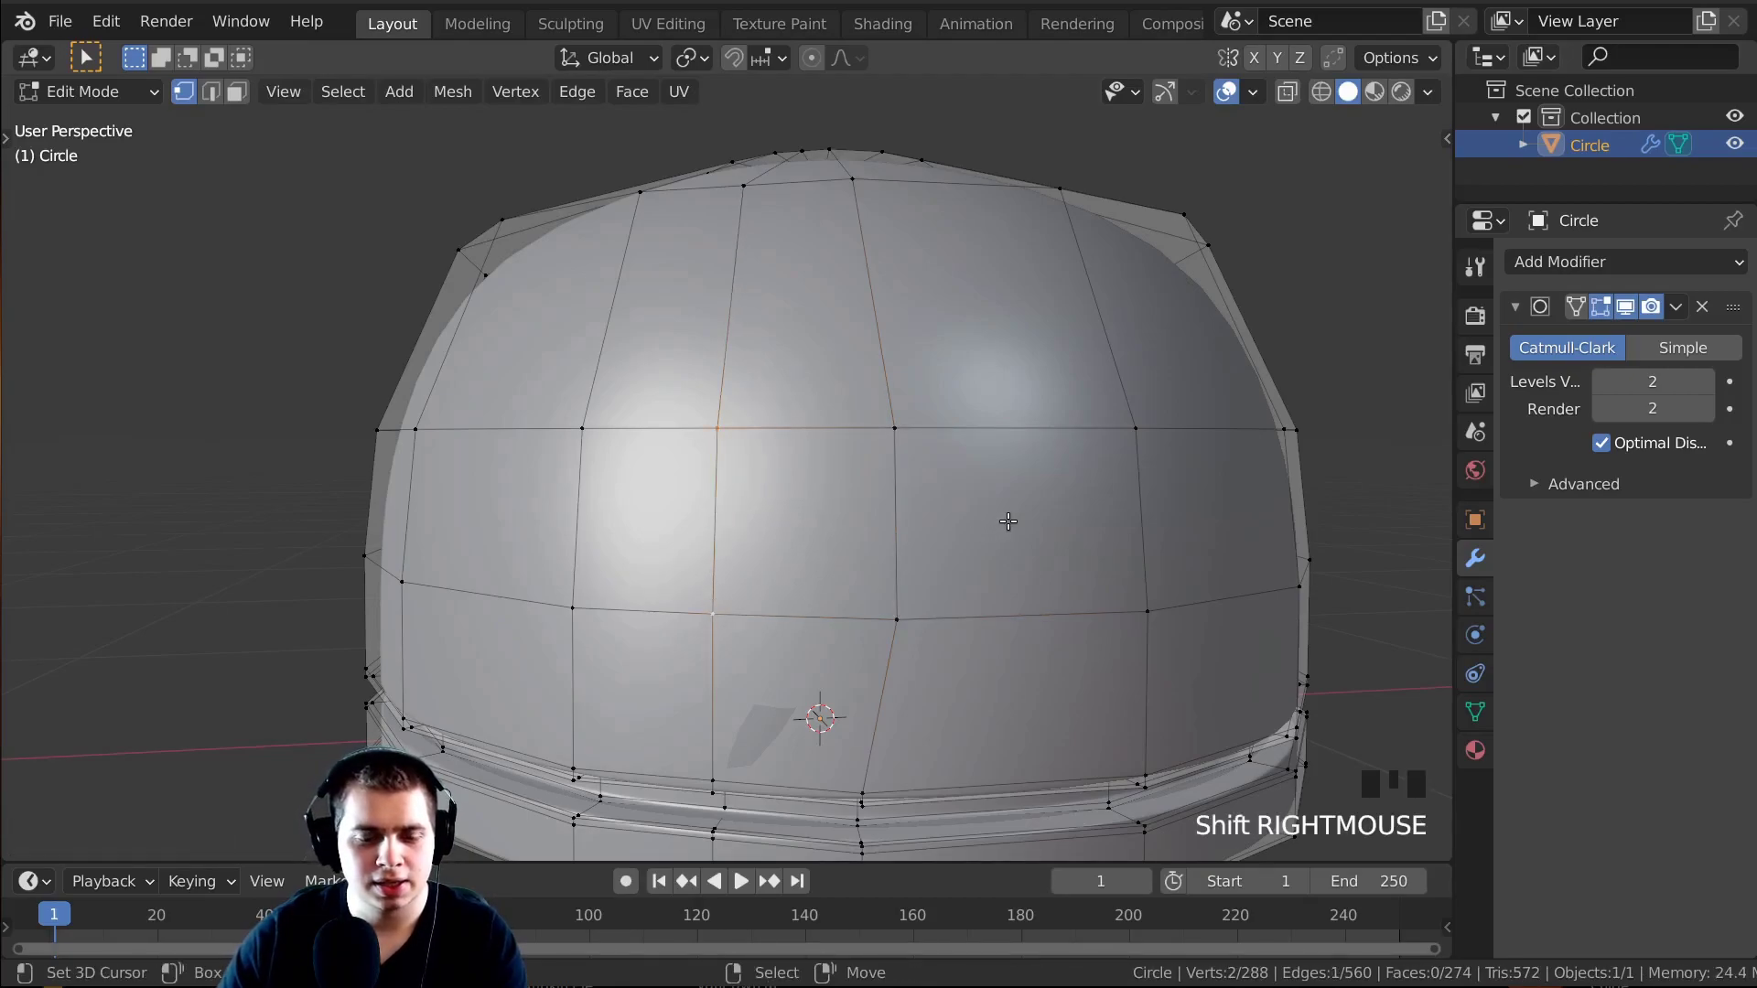
{"action": "key", "text": "g"}
{"action": "key", "text": "g"}
{"action": "left_click", "coordinate": [989, 523]}
{"action": "mouse_move", "coordinate": [989, 523]}
{"action": "middle_mouse_down"}
{"action": "mouse_move", "coordinate": [957, 522]}
{"action": "mouse_move", "coordinate": [1004, 522]}
{"action": "middle_mouse_up"}
{"action": "middle_click_drag", "start_coordinate": [825, 591], "coordinate": [651, 514]}
{"action": "middle_click_drag", "start_coordinate": [830, 433], "coordinate": [823, 420], "text": "shift"}
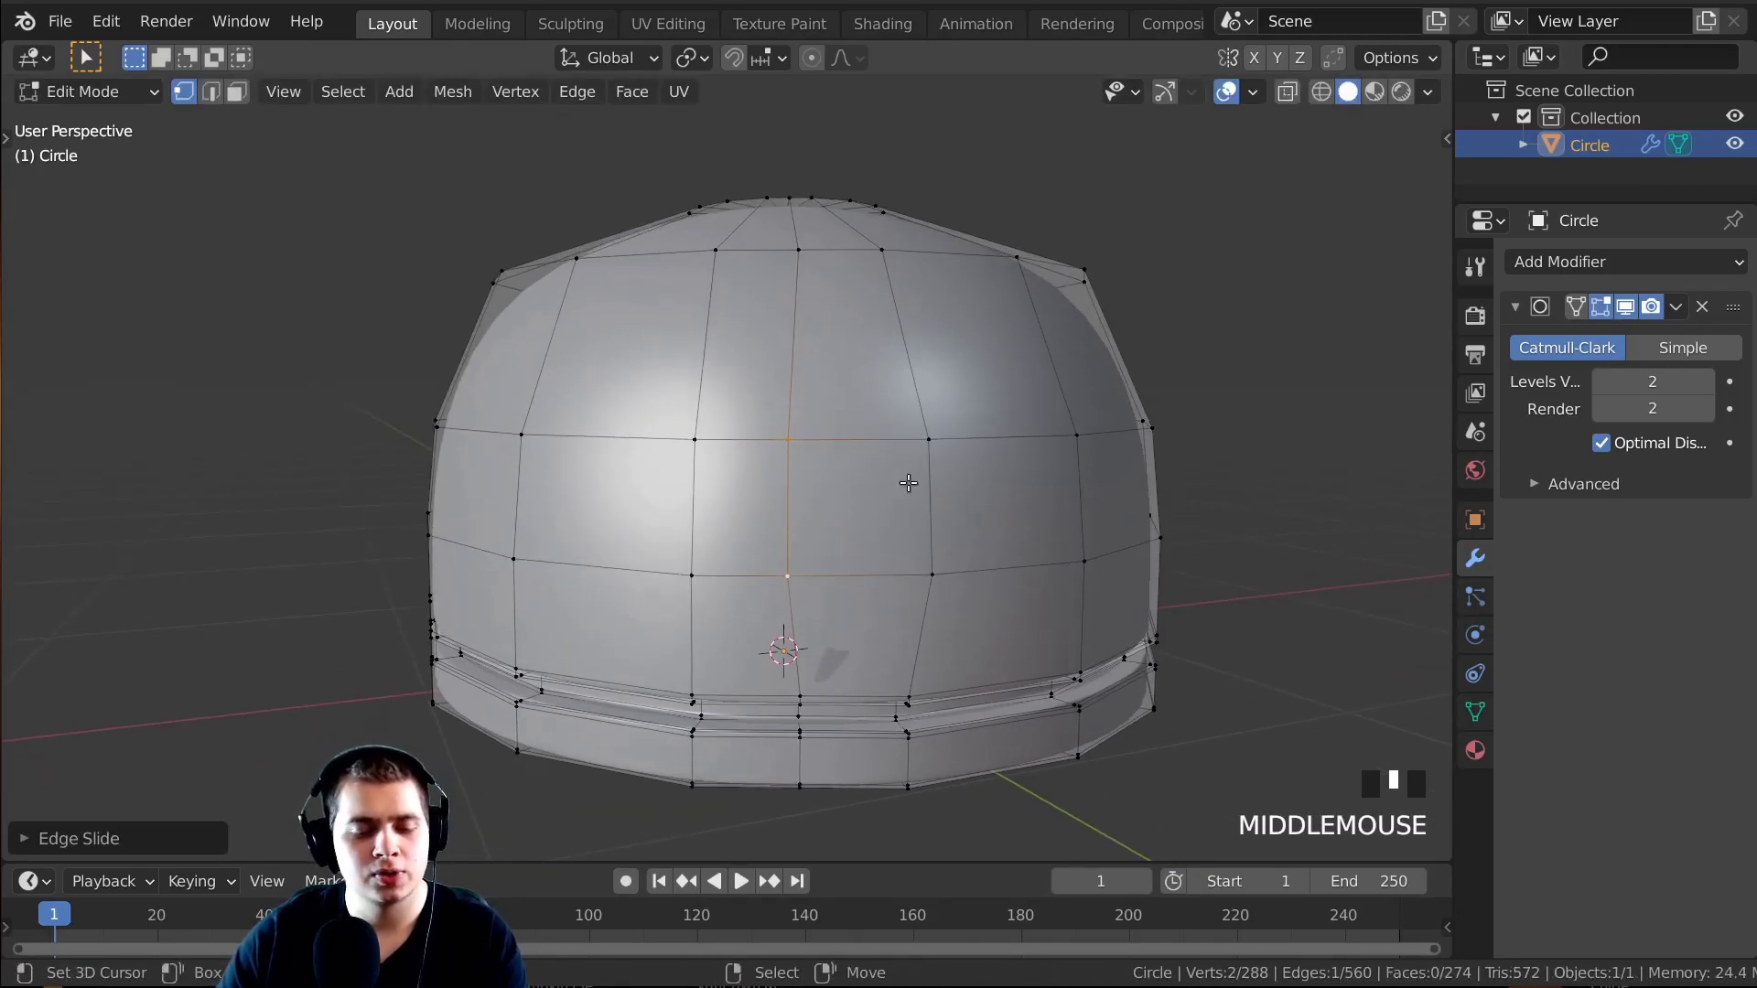
Select the nearly square front face and move it about 0.02 m in the negative X direction in front view.
{"action": "key", "text": "3"}
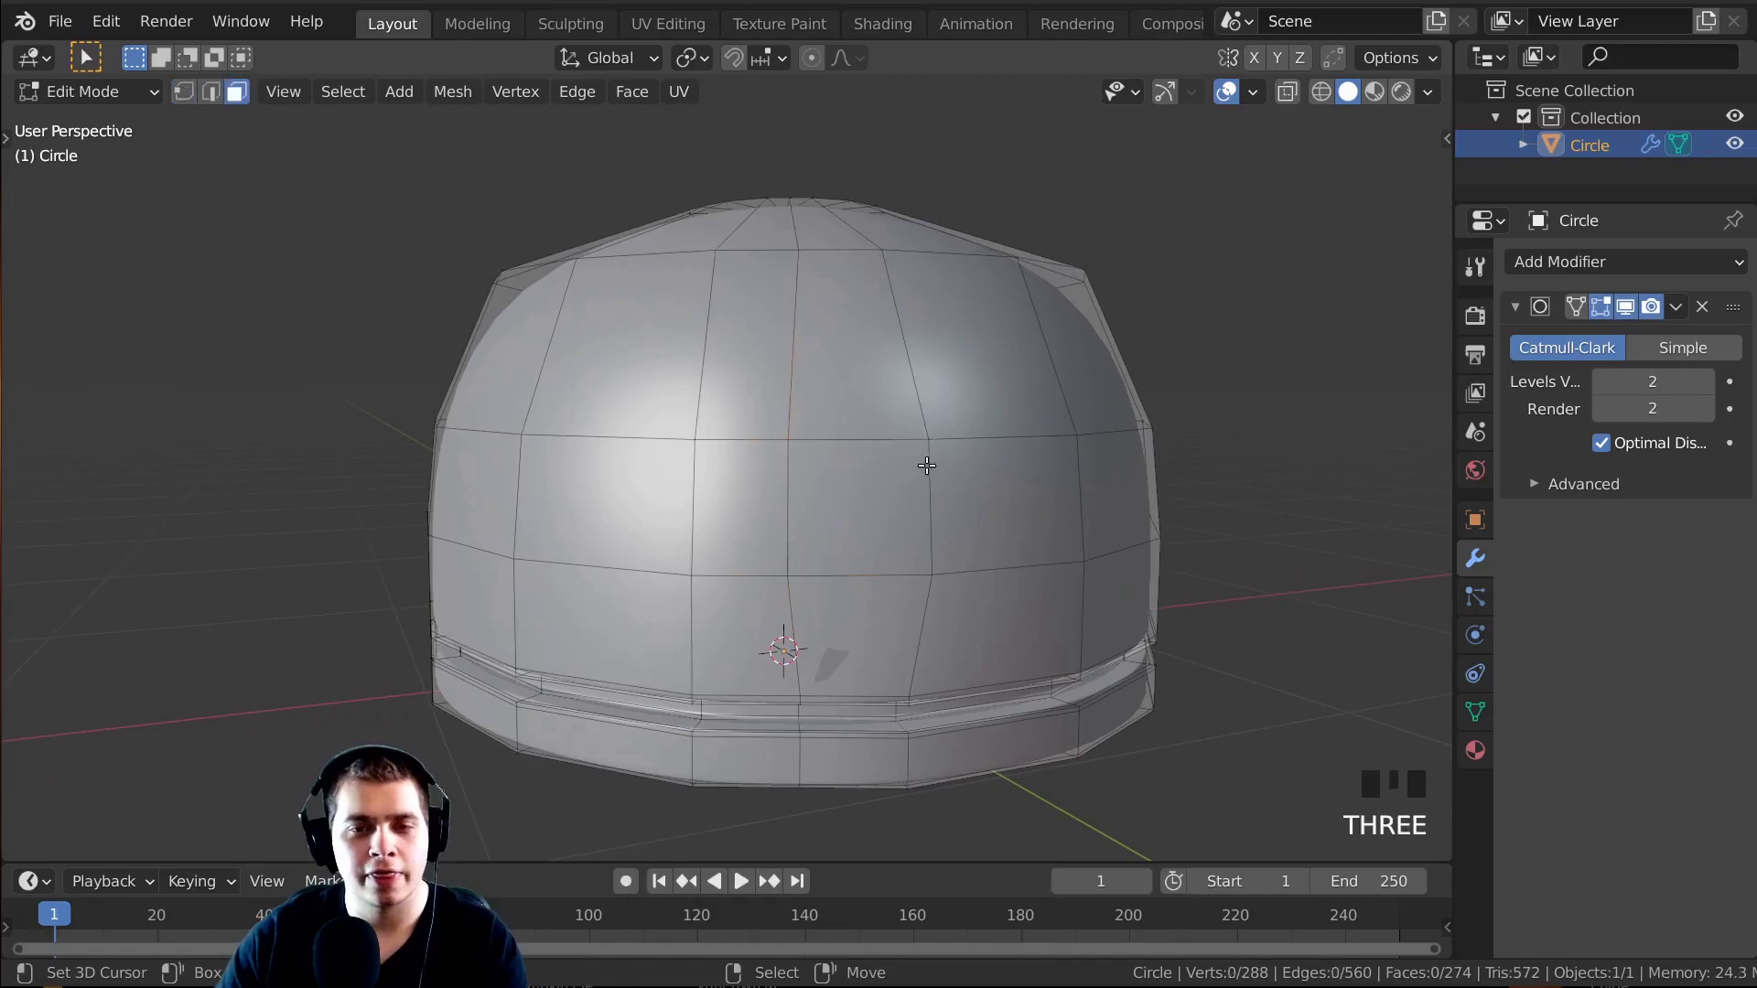
{"action": "right_click", "coordinate": [853, 499]}
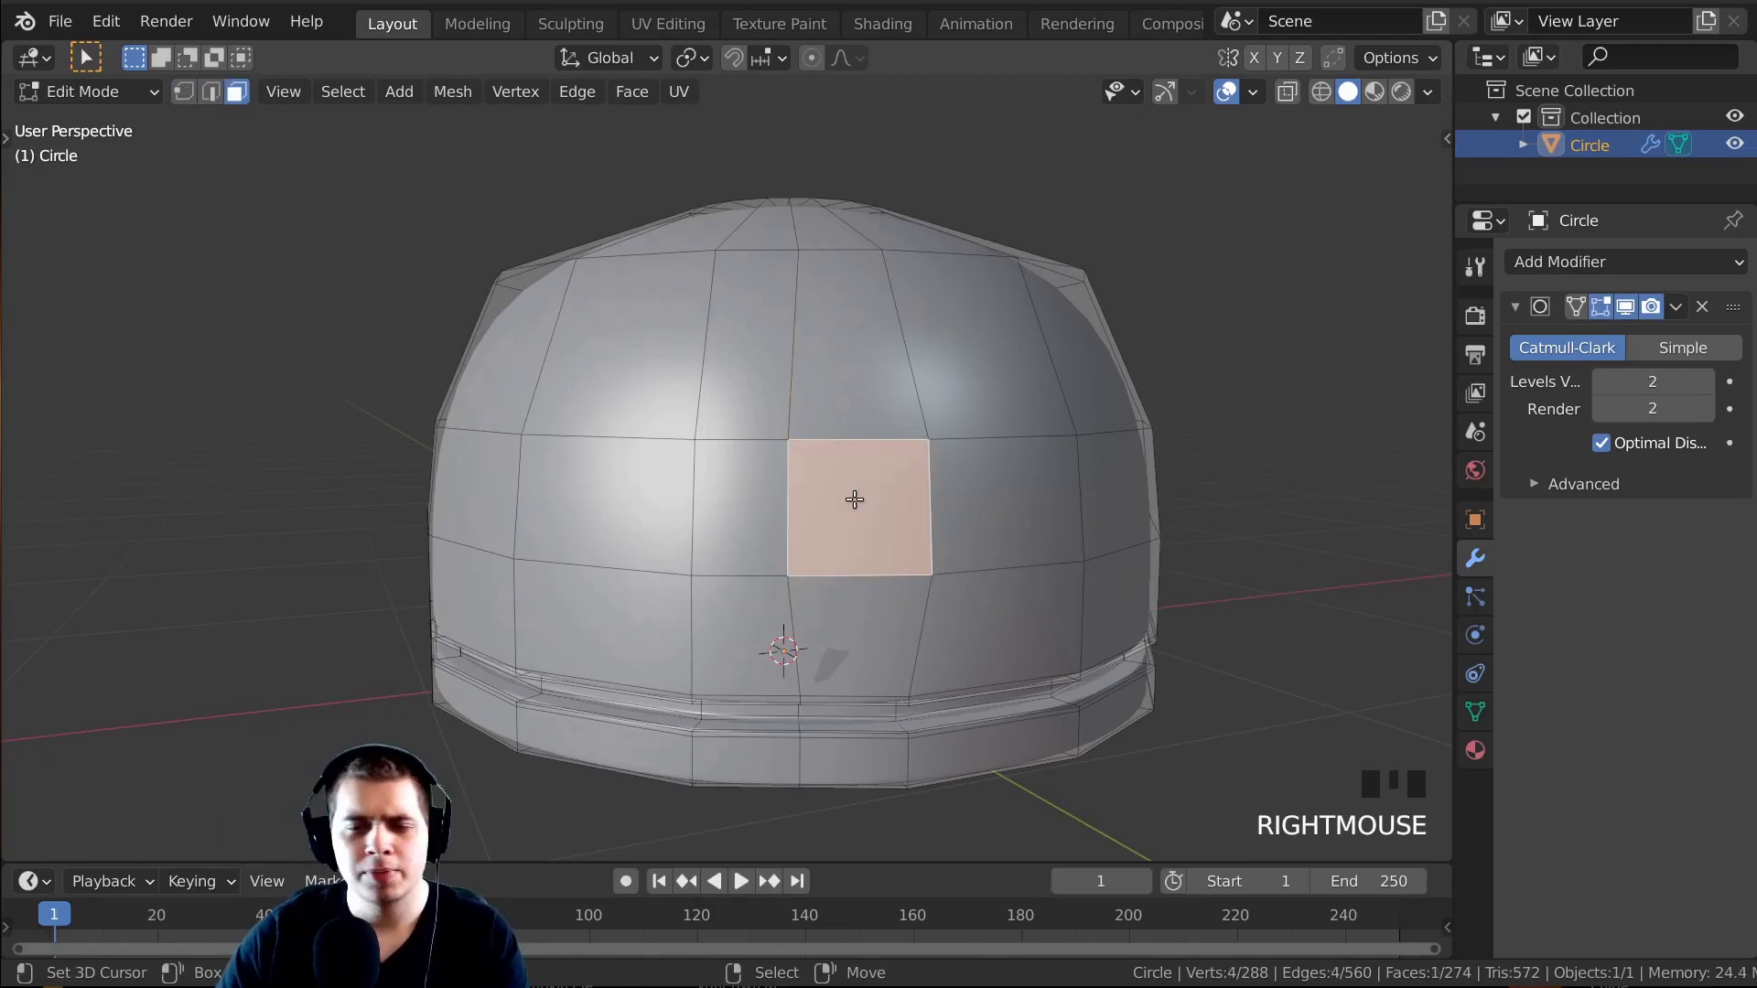
{"action": "key", "text": "KP_Decimal"}
{"action": "scroll", "coordinate": [855, 499], "scroll_direction": "down", "scroll_amount": 2}
{"action": "middle_click_drag", "start_coordinate": [1139, 228], "coordinate": [970, 324]}
{"action": "scroll", "coordinate": [969, 322], "scroll_direction": "up", "scroll_amount": 1}
{"action": "key", "text": "KP_1"}
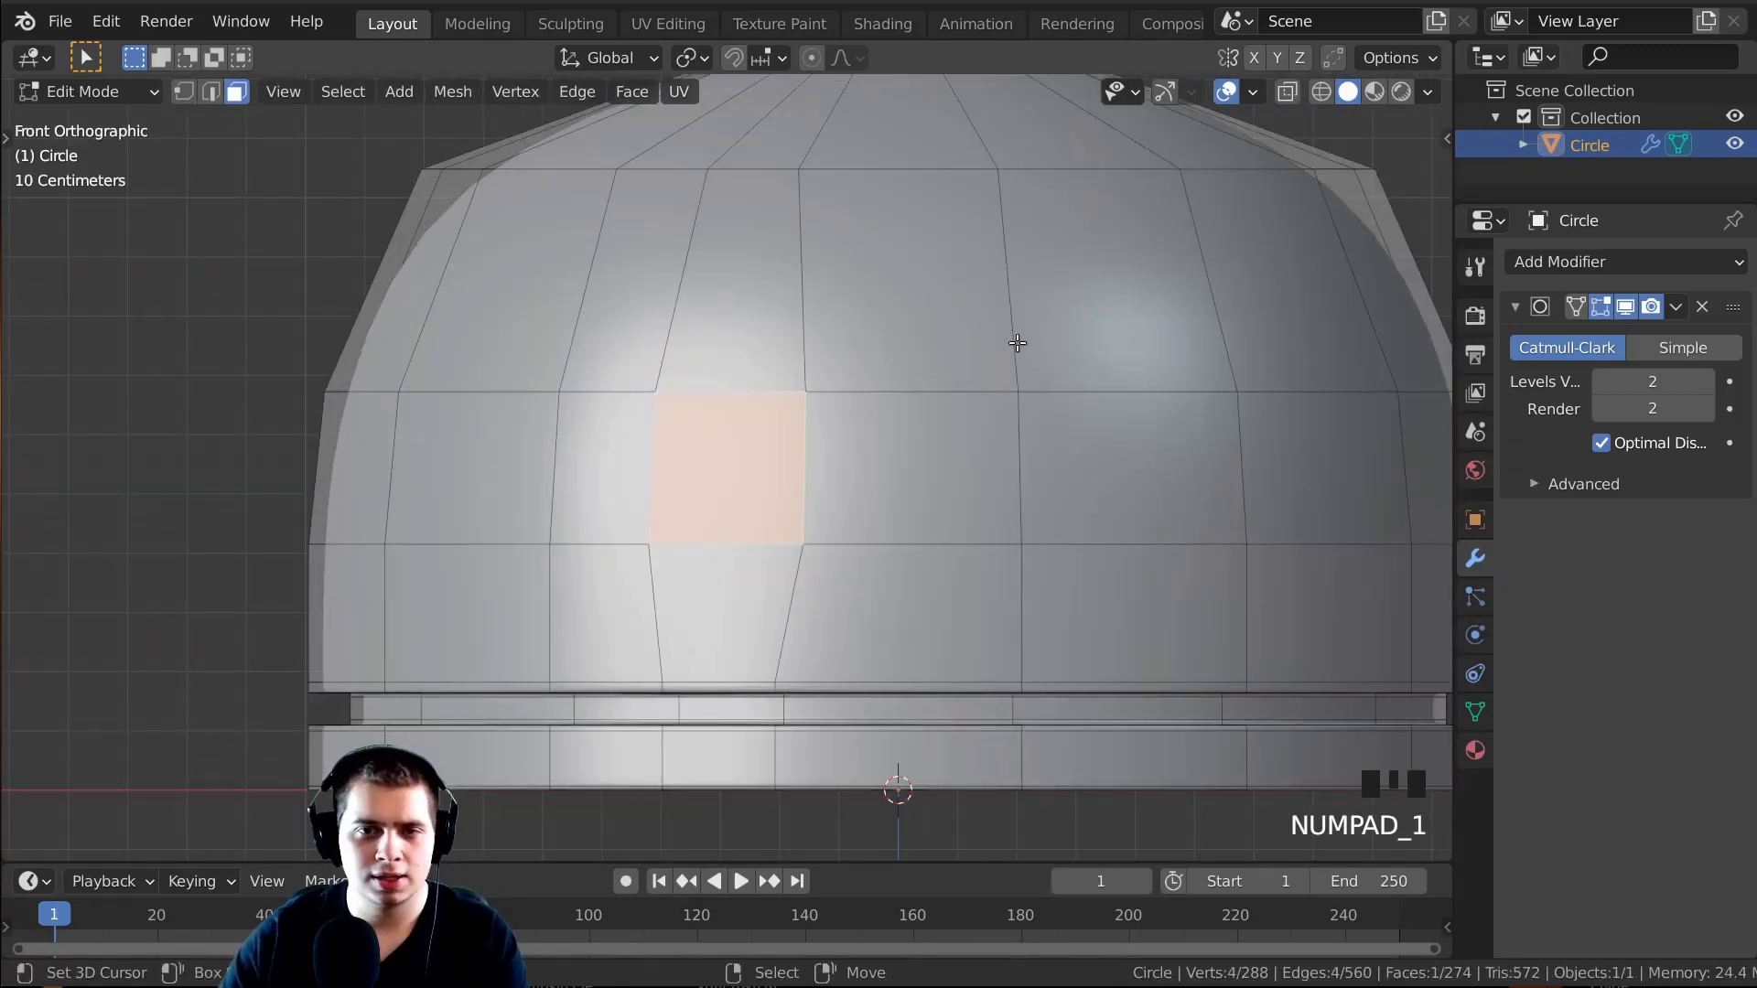
{"action": "scroll", "coordinate": [1017, 342], "scroll_direction": "down", "scroll_amount": 3}
{"action": "scroll", "coordinate": [998, 393], "scroll_direction": "up", "scroll_amount": 3}
{"action": "key", "text": "g"}
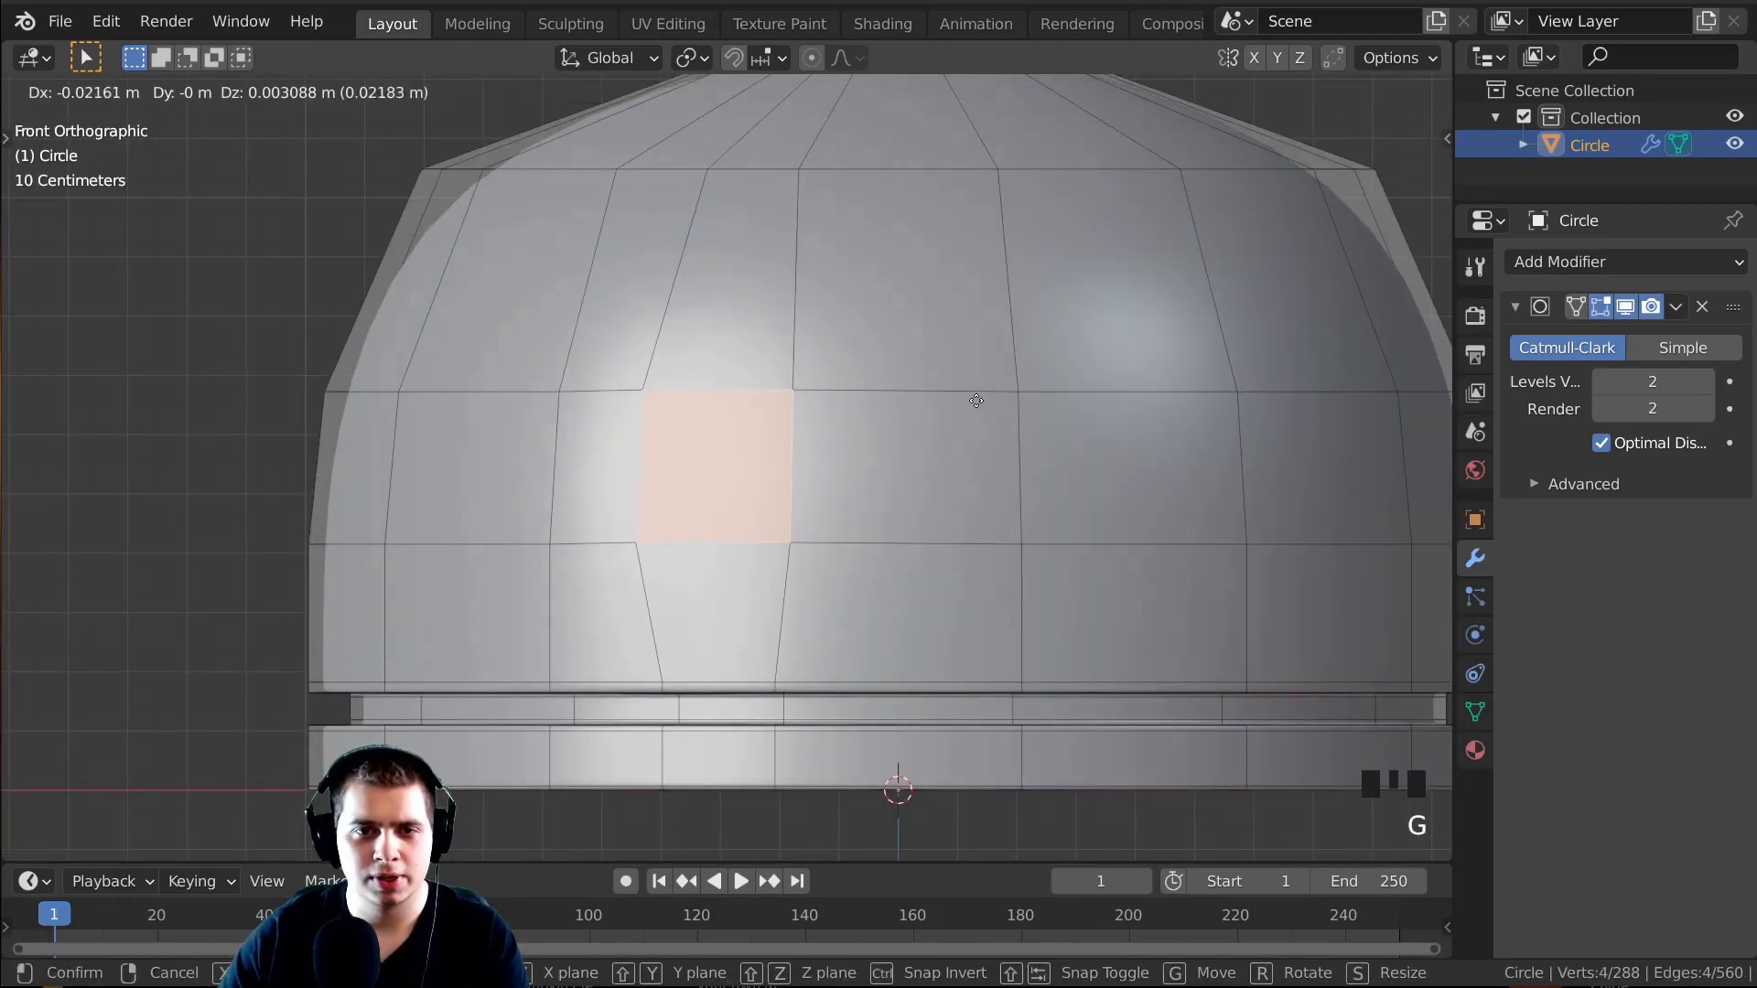
{"action": "left_click", "coordinate": [976, 401]}
{"action": "middle_click_drag", "start_coordinate": [976, 401], "coordinate": [1069, 546]}
{"action": "middle_click_drag", "start_coordinate": [1053, 402], "coordinate": [1144, 458]}
{"action": "key", "text": "g"}
{"action": "key", "text": "Escape"}
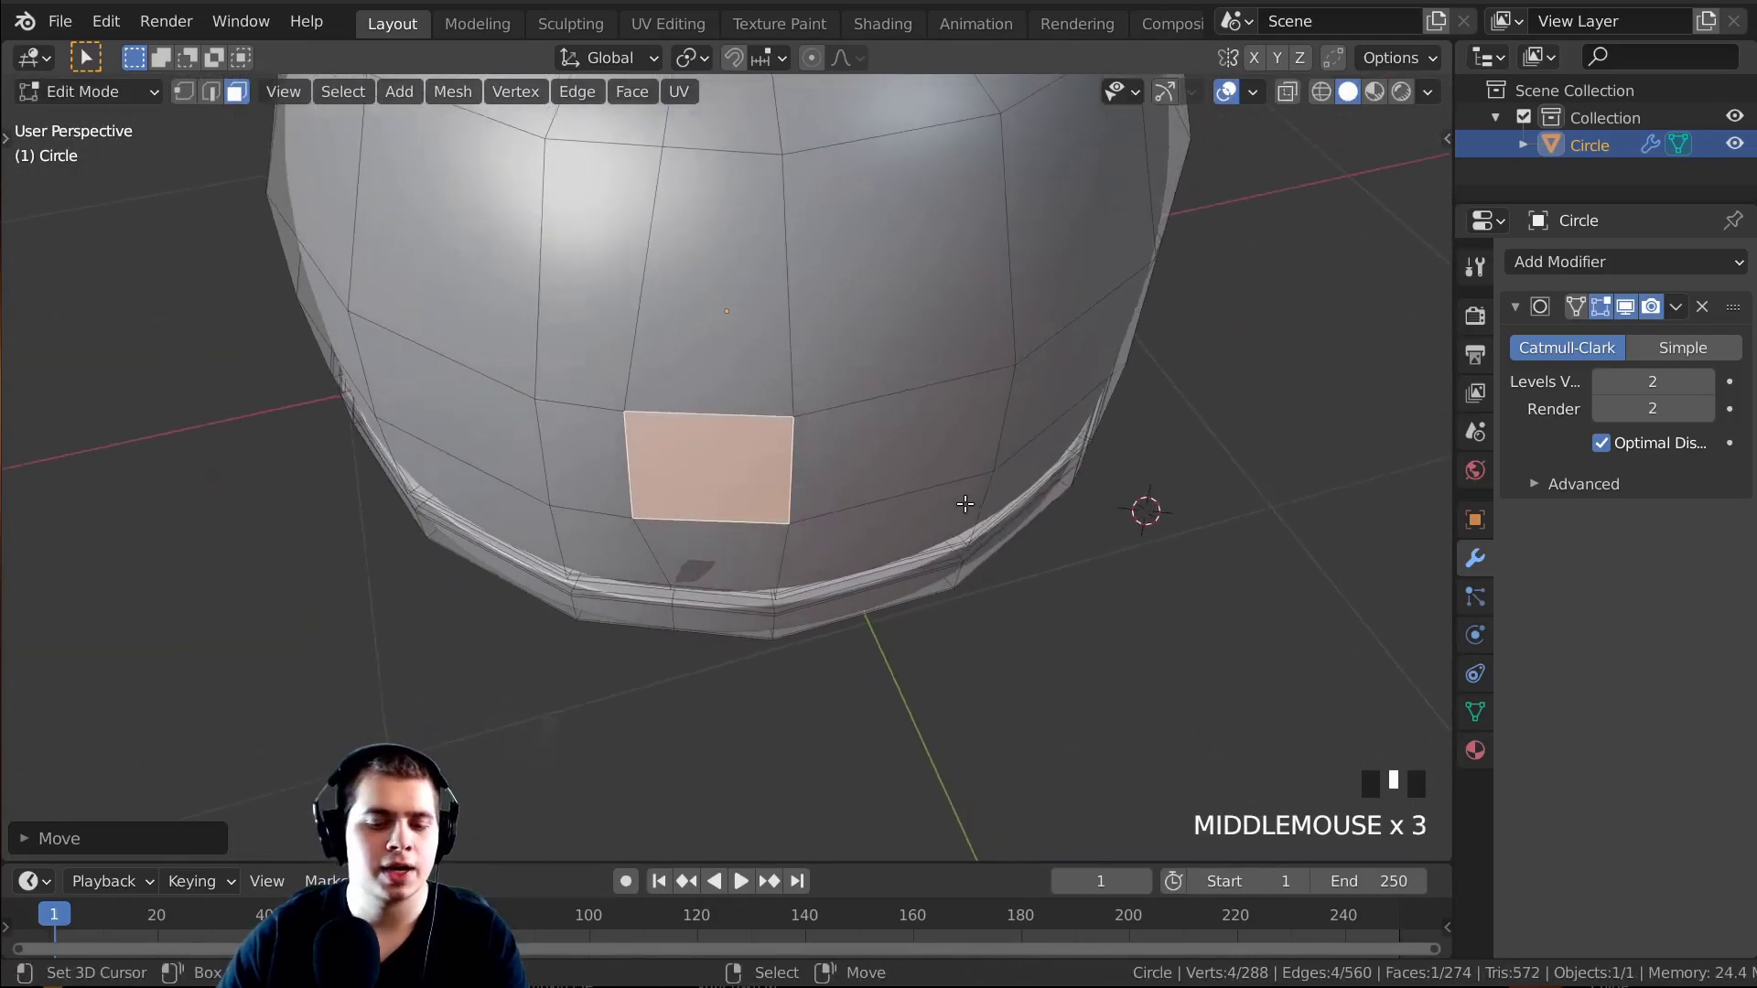
Inset the square front face by about 0.02 m.
{"action": "scroll", "coordinate": [1169, 461], "scroll_direction": "up", "scroll_amount": 1}
{"action": "key", "text": "i"}
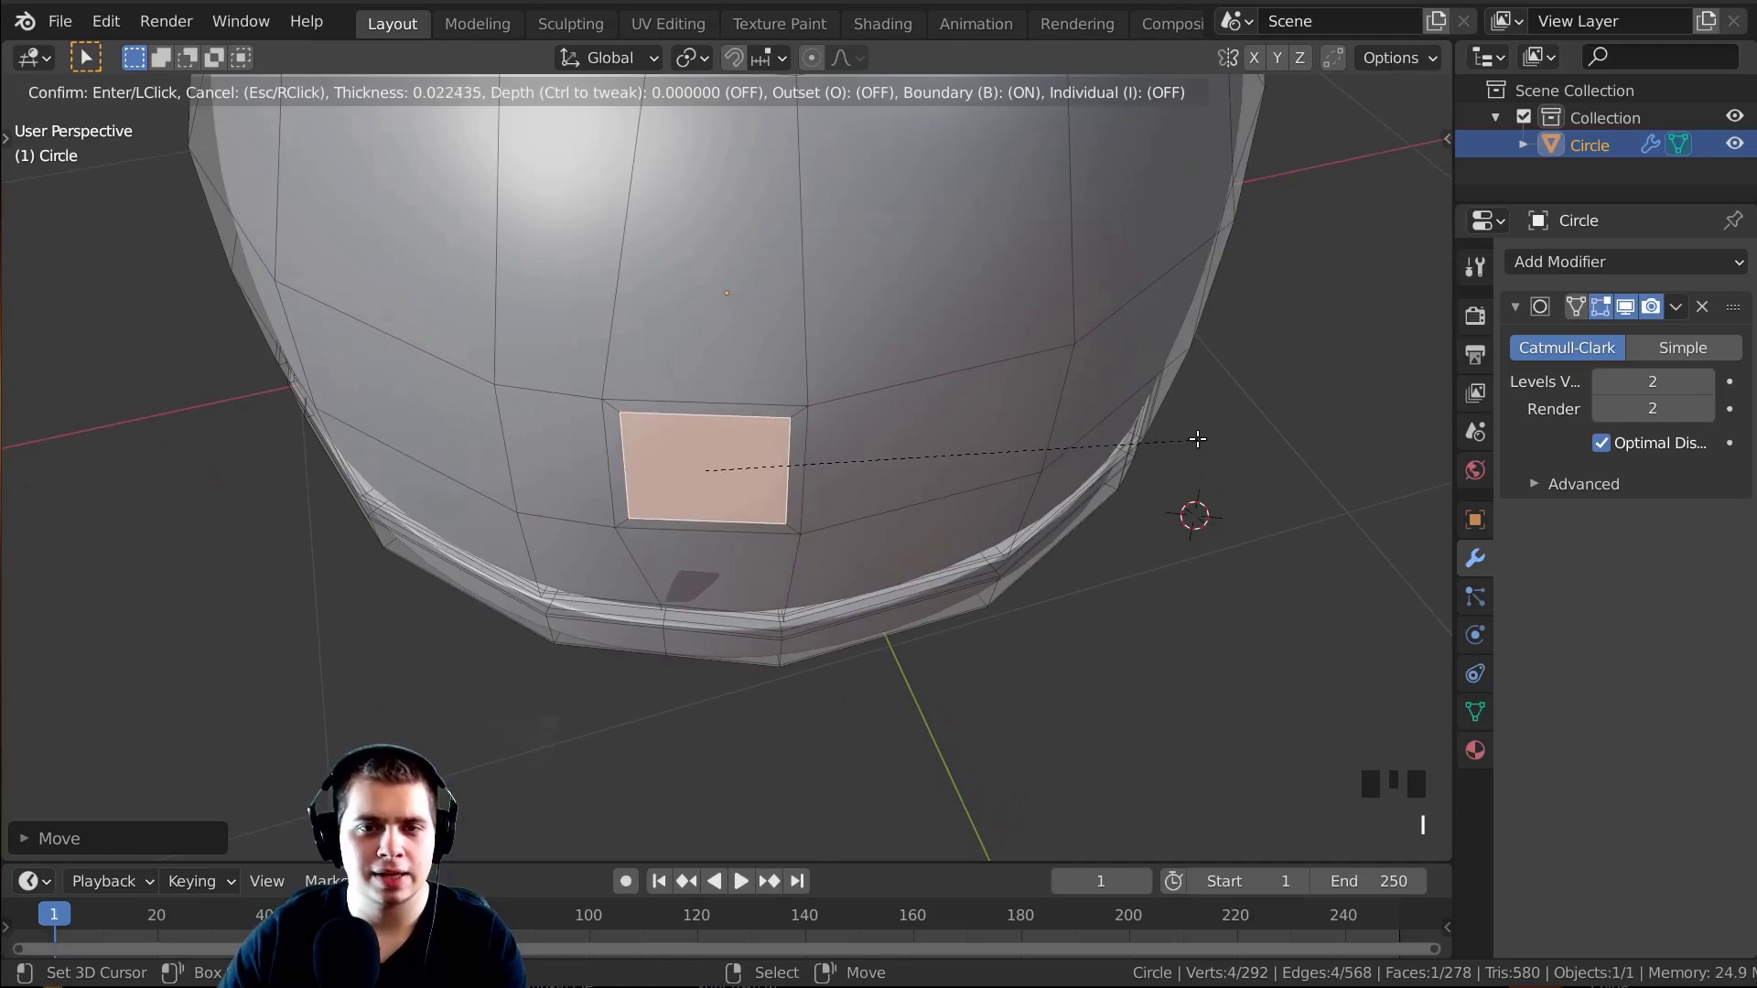
{"action": "left_click", "coordinate": [1171, 397]}
{"action": "middle_click_drag", "start_coordinate": [1172, 397], "coordinate": [1031, 337]}
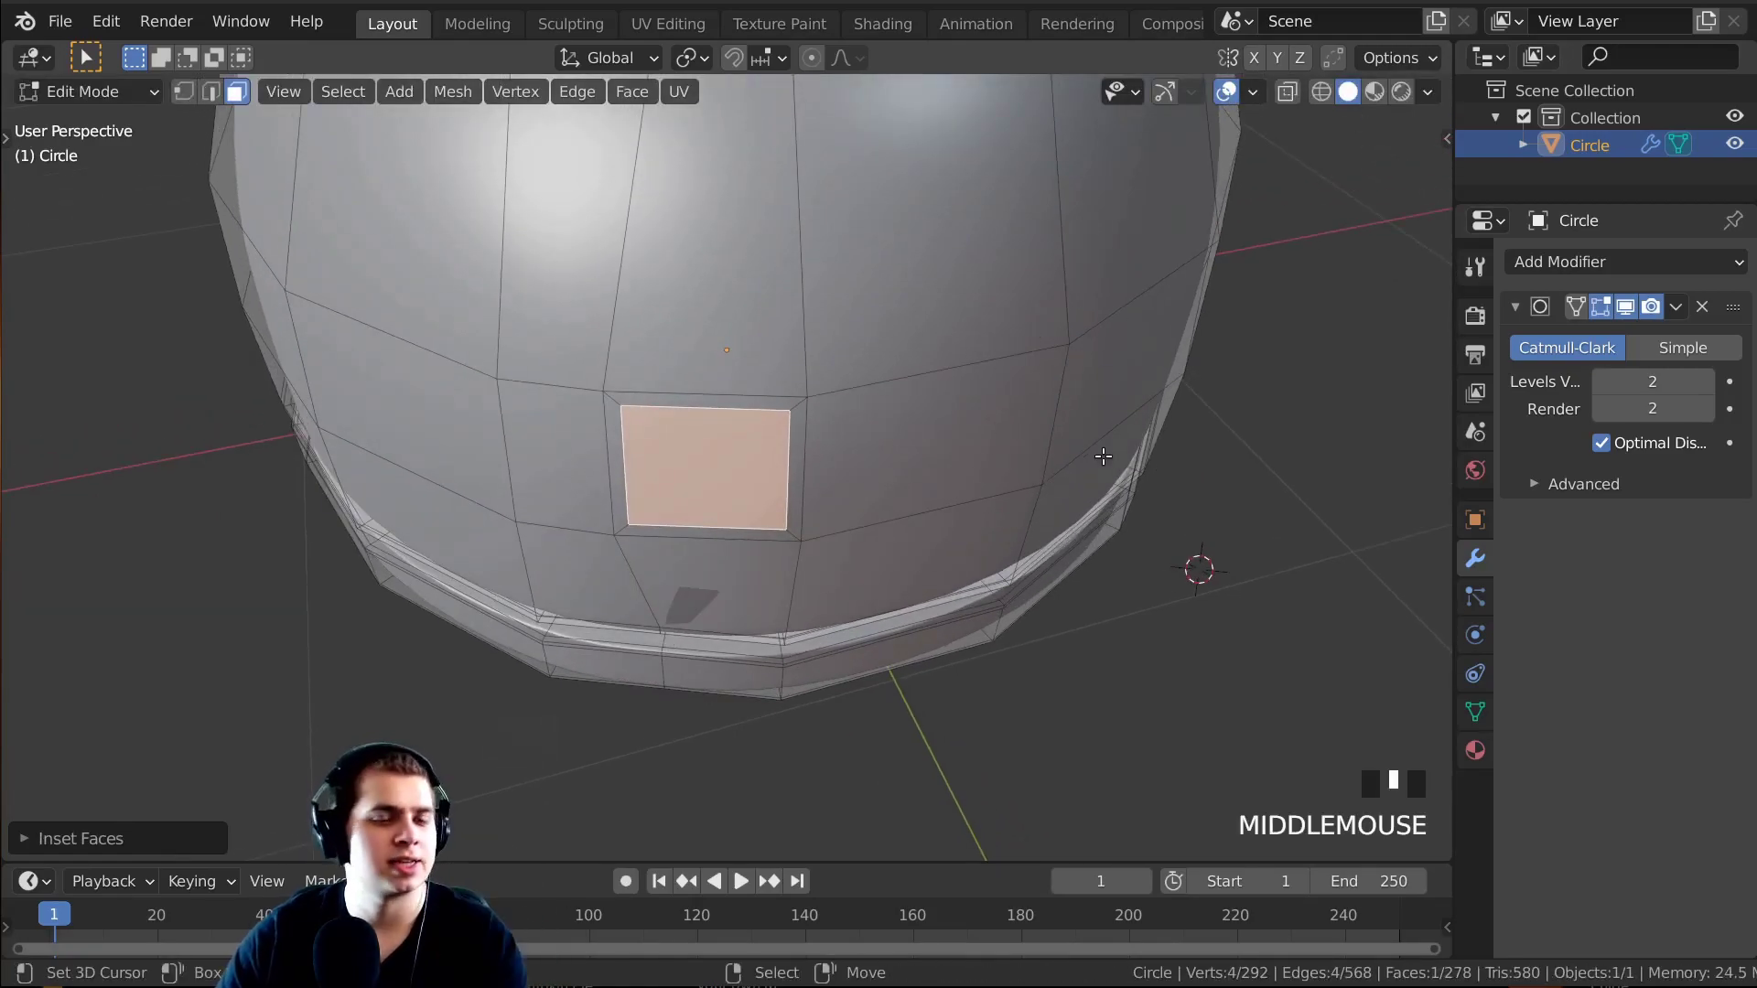
Extrude the inset front face into the dome to form a recess, and check the smoothed shape in Object Mode.
{"action": "middle_click_drag", "start_coordinate": [947, 560], "coordinate": [773, 431]}
{"action": "key", "text": "e"}
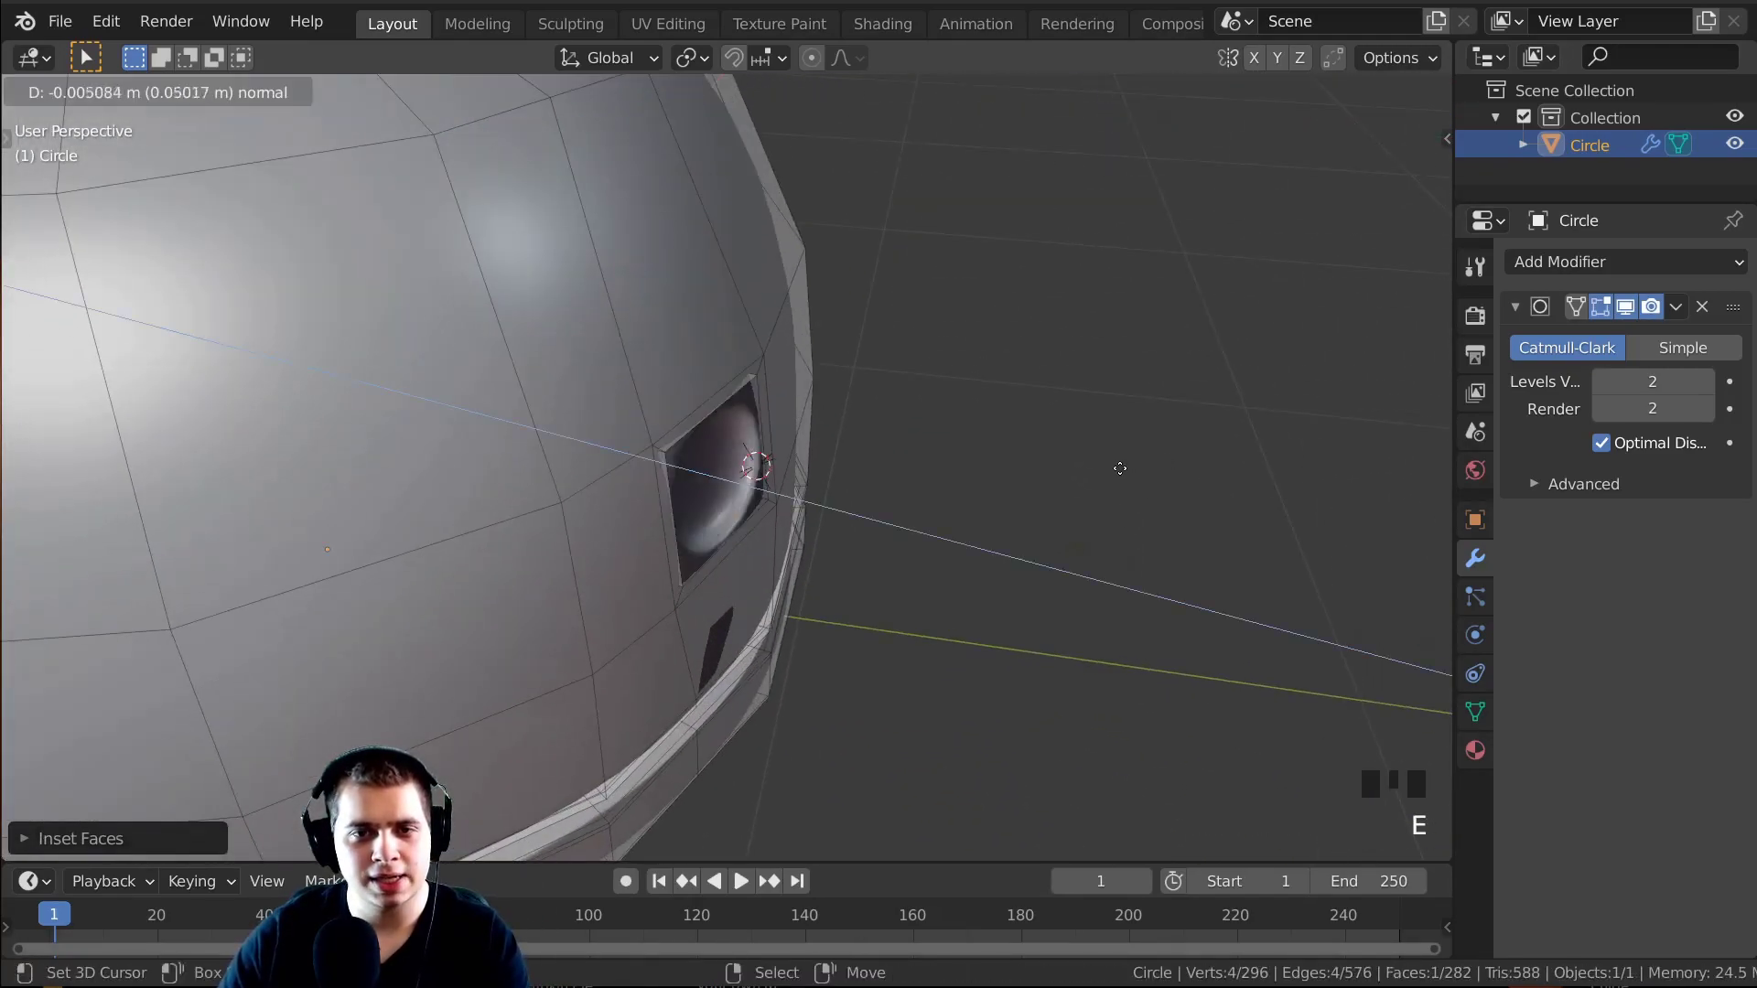
{"action": "left_click", "coordinate": [1059, 483]}
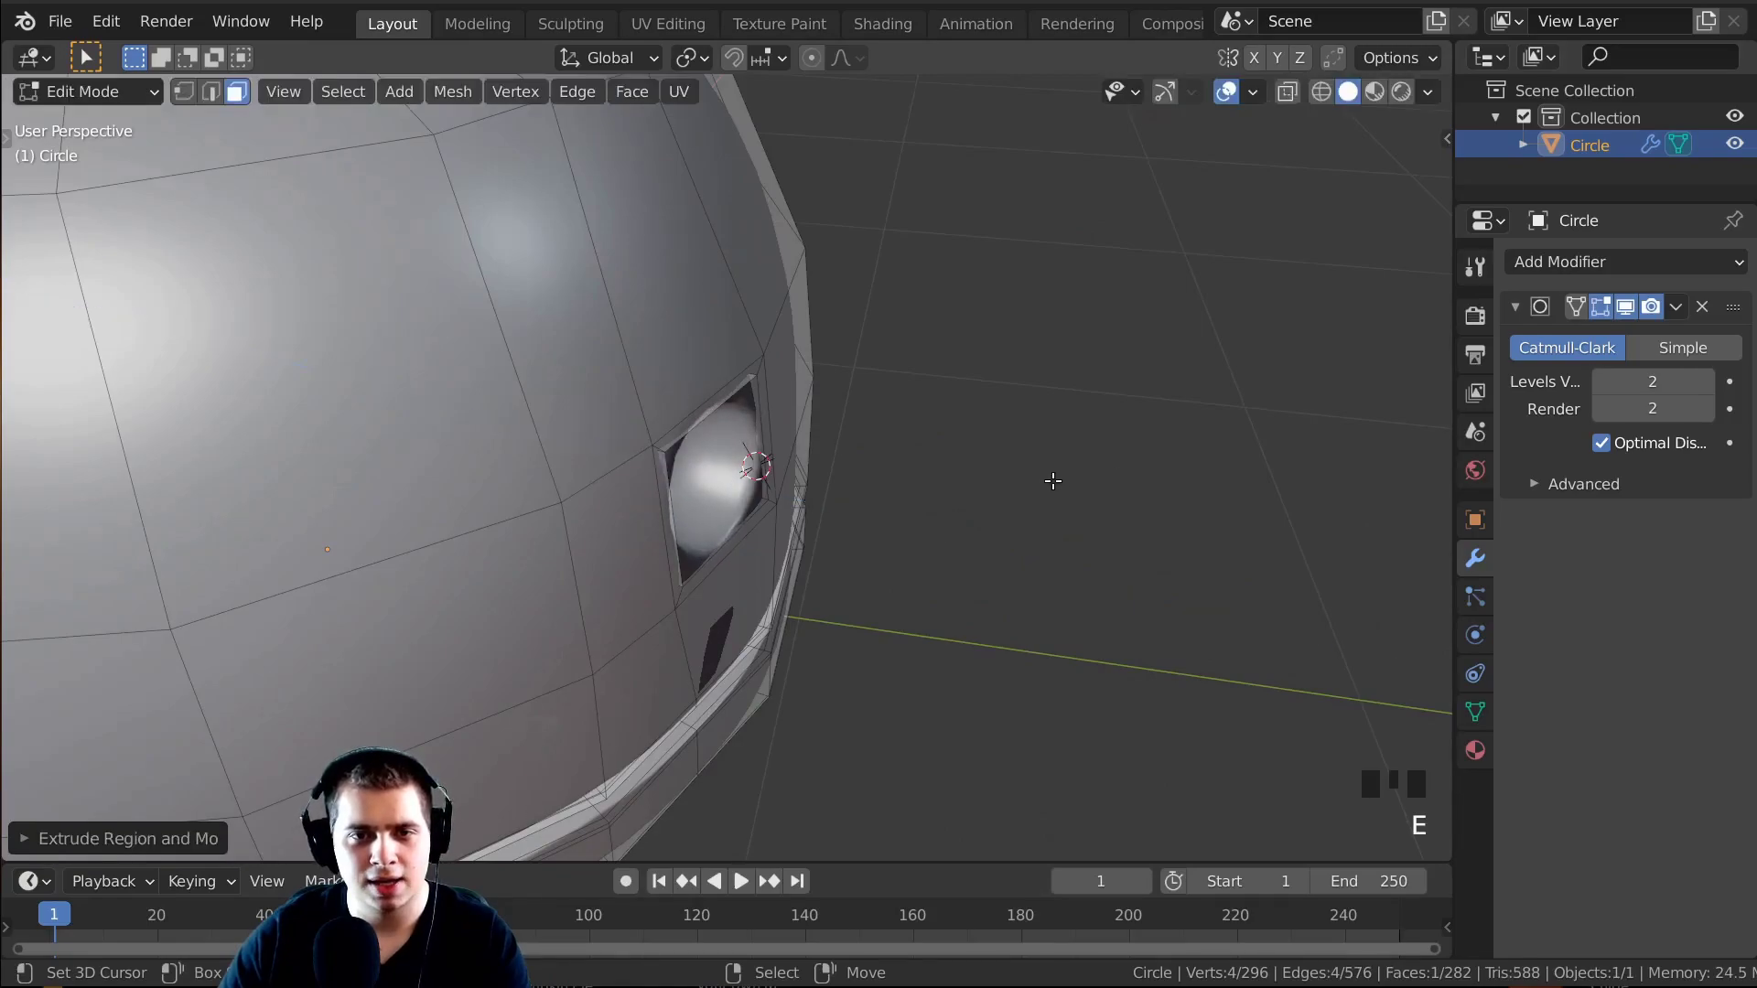
{"action": "scroll", "coordinate": [1060, 482], "scroll_direction": "down", "scroll_amount": 5}
{"action": "middle_click_drag", "start_coordinate": [1060, 482], "coordinate": [725, 511]}
{"action": "key", "text": "Tab"}
{"action": "key", "text": "Tab"}
{"action": "scroll", "coordinate": [926, 425], "scroll_direction": "up", "scroll_amount": 6}
Add two supporting loop cuts around the recess's inner walls, one close to the opening and one close to its floor.
{"action": "key", "text": "ctrl+r"}
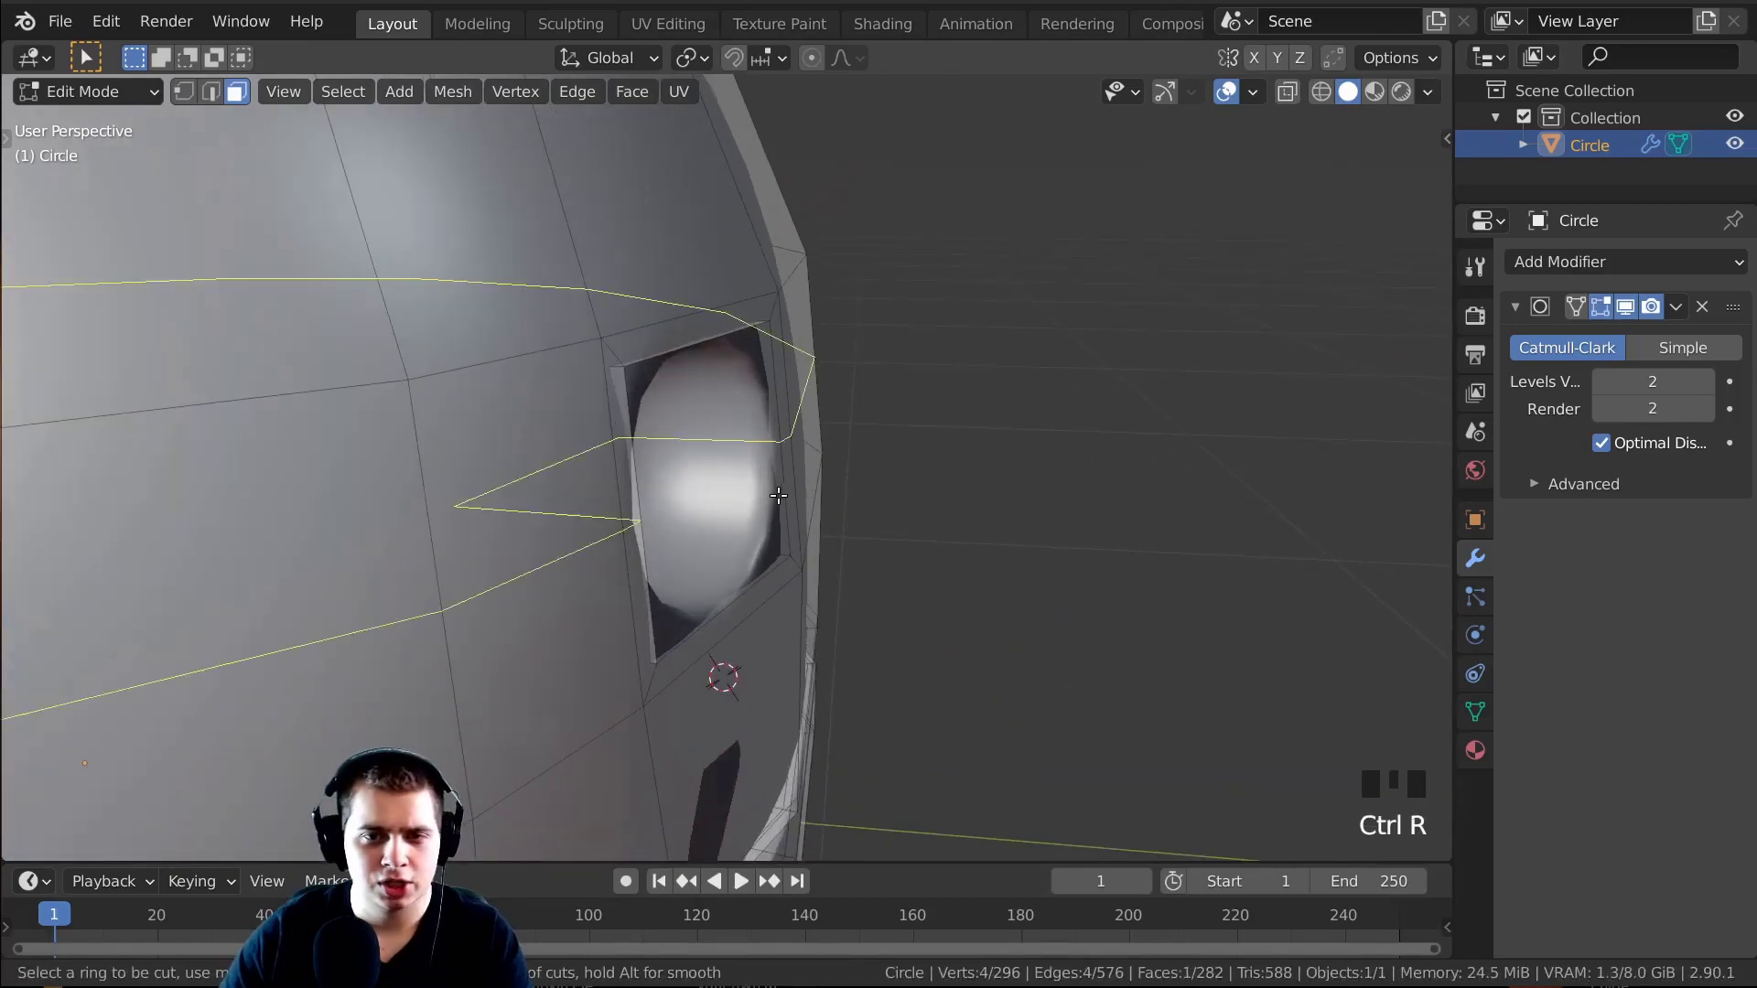
{"action": "left_click", "coordinate": [687, 523]}
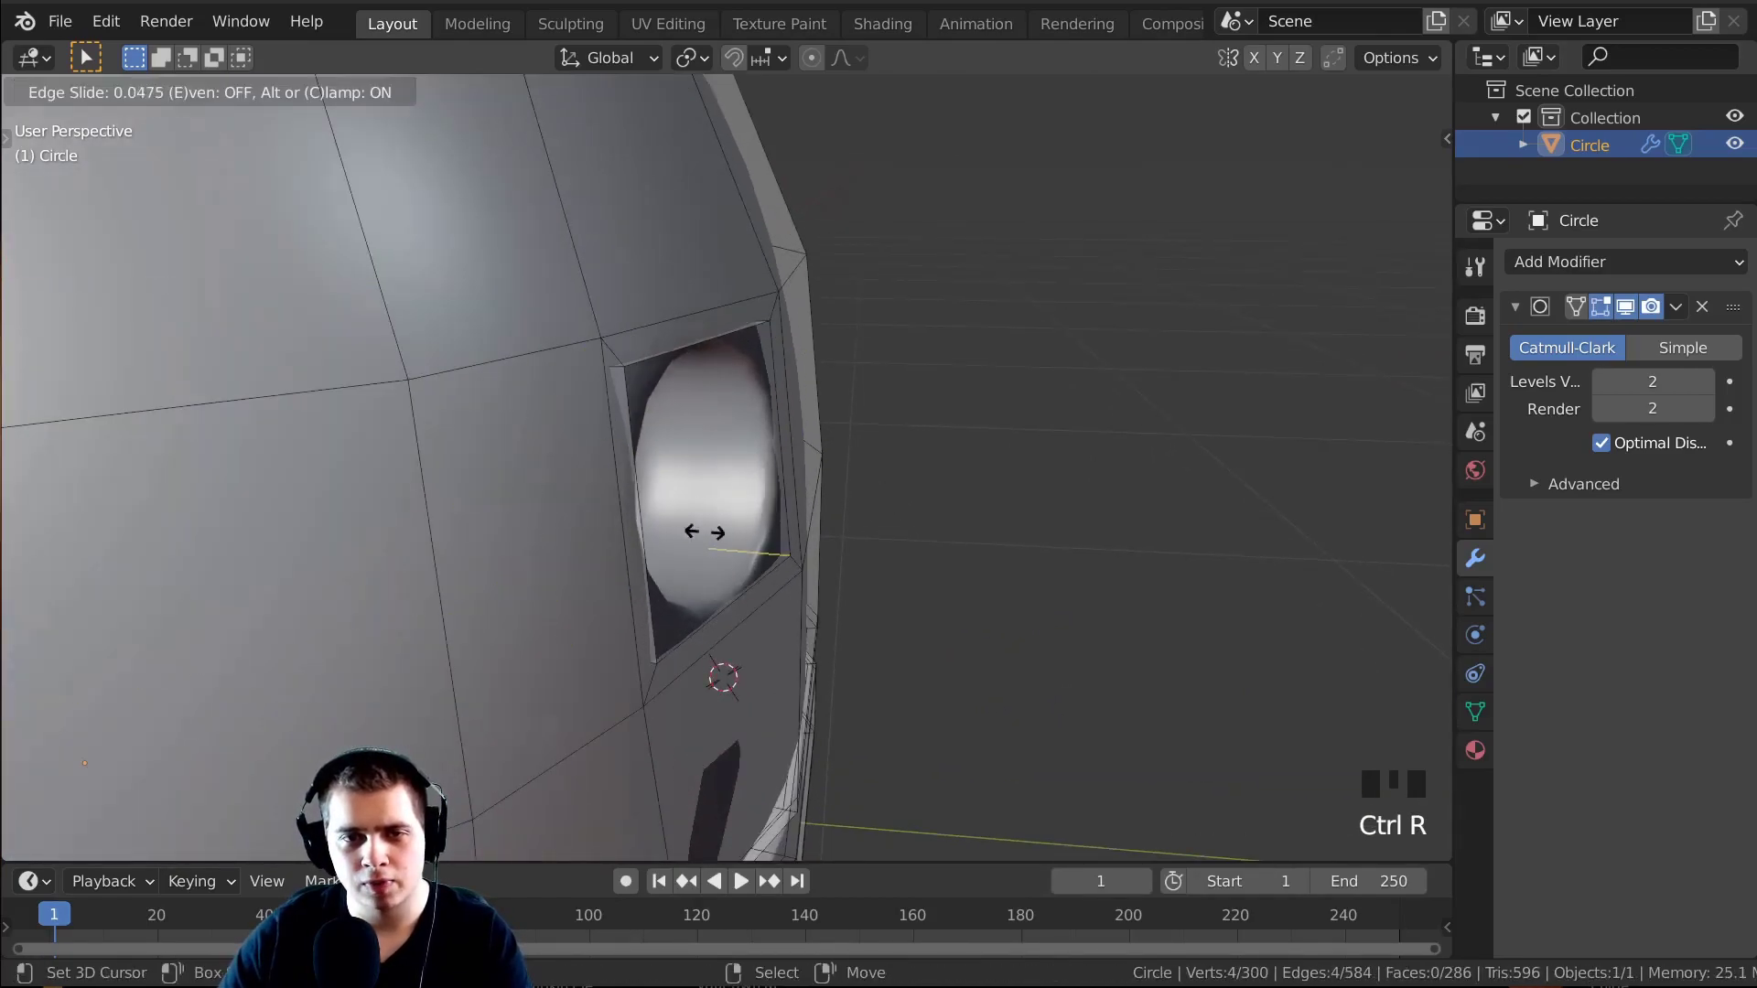
{"action": "left_click", "coordinate": [745, 555]}
{"action": "mouse_move", "coordinate": [745, 555]}
{"action": "middle_mouse_down"}
{"action": "mouse_move", "coordinate": [724, 427]}
{"action": "mouse_move", "coordinate": [690, 420]}
{"action": "mouse_move", "coordinate": [751, 418]}
{"action": "middle_mouse_up"}
{"action": "key", "text": "shift+z"}
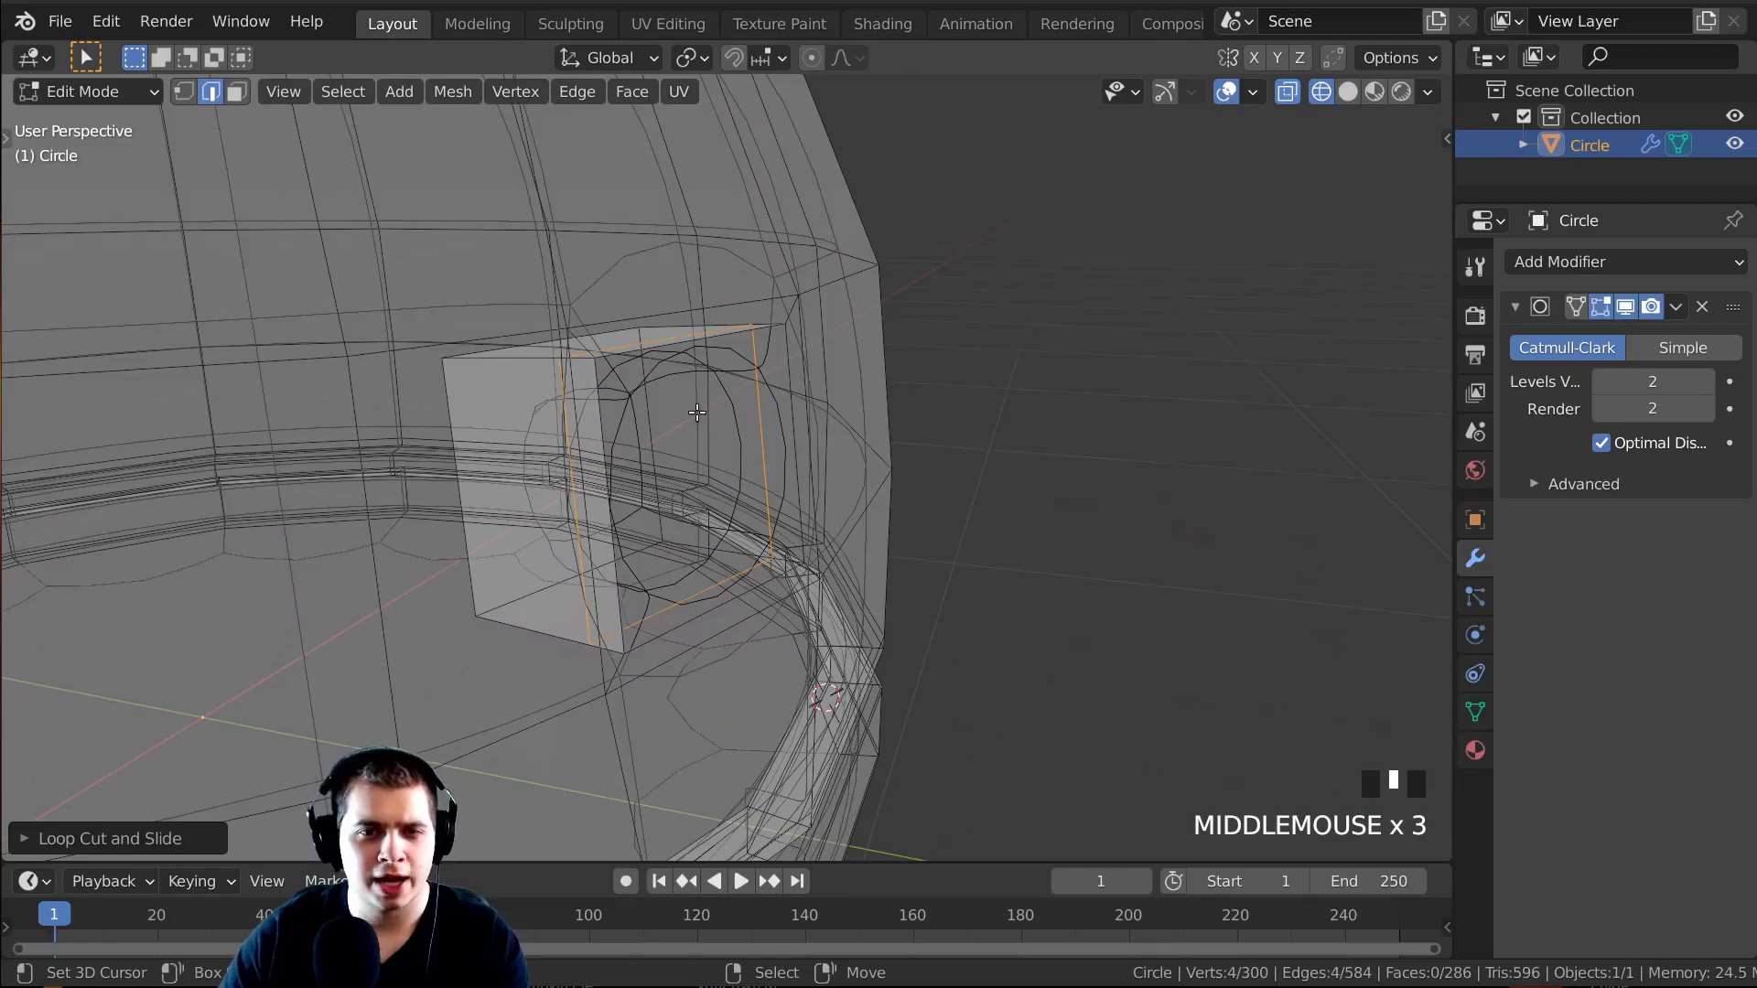
{"action": "middle_click_drag", "start_coordinate": [673, 147], "coordinate": [729, 503]}
{"action": "key", "text": "ctrl+r"}
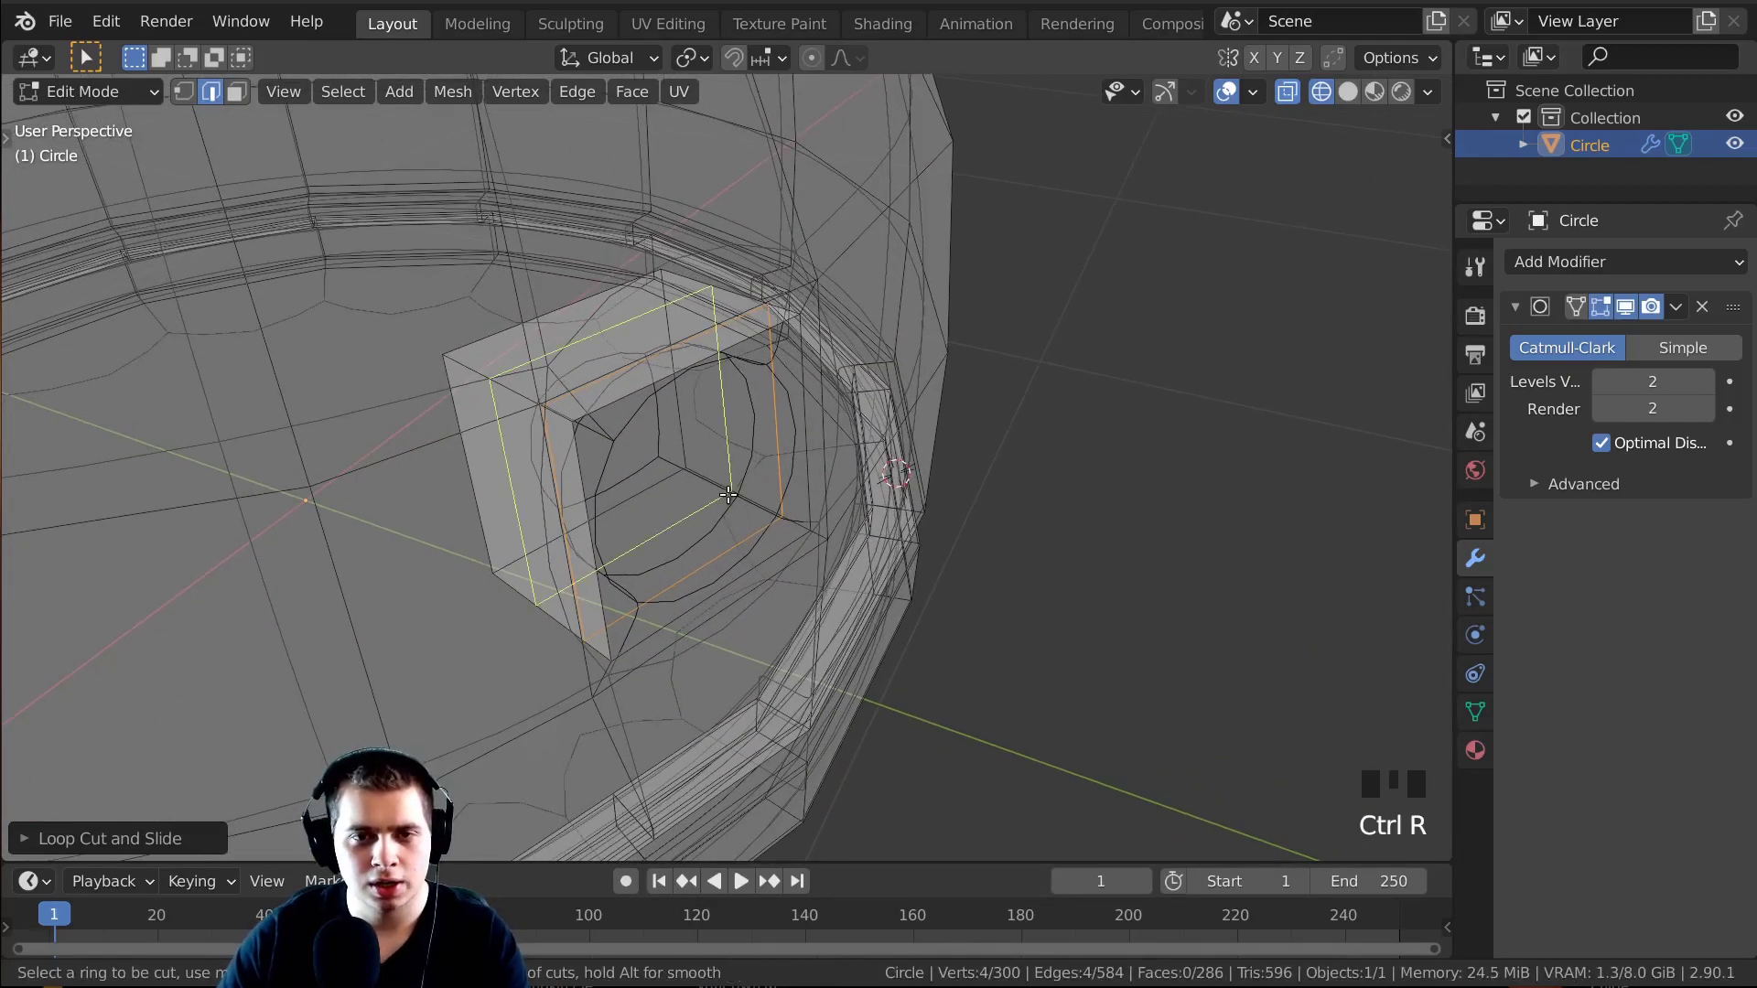
{"action": "left_click", "coordinate": [728, 496]}
{"action": "left_click", "coordinate": [682, 479]}
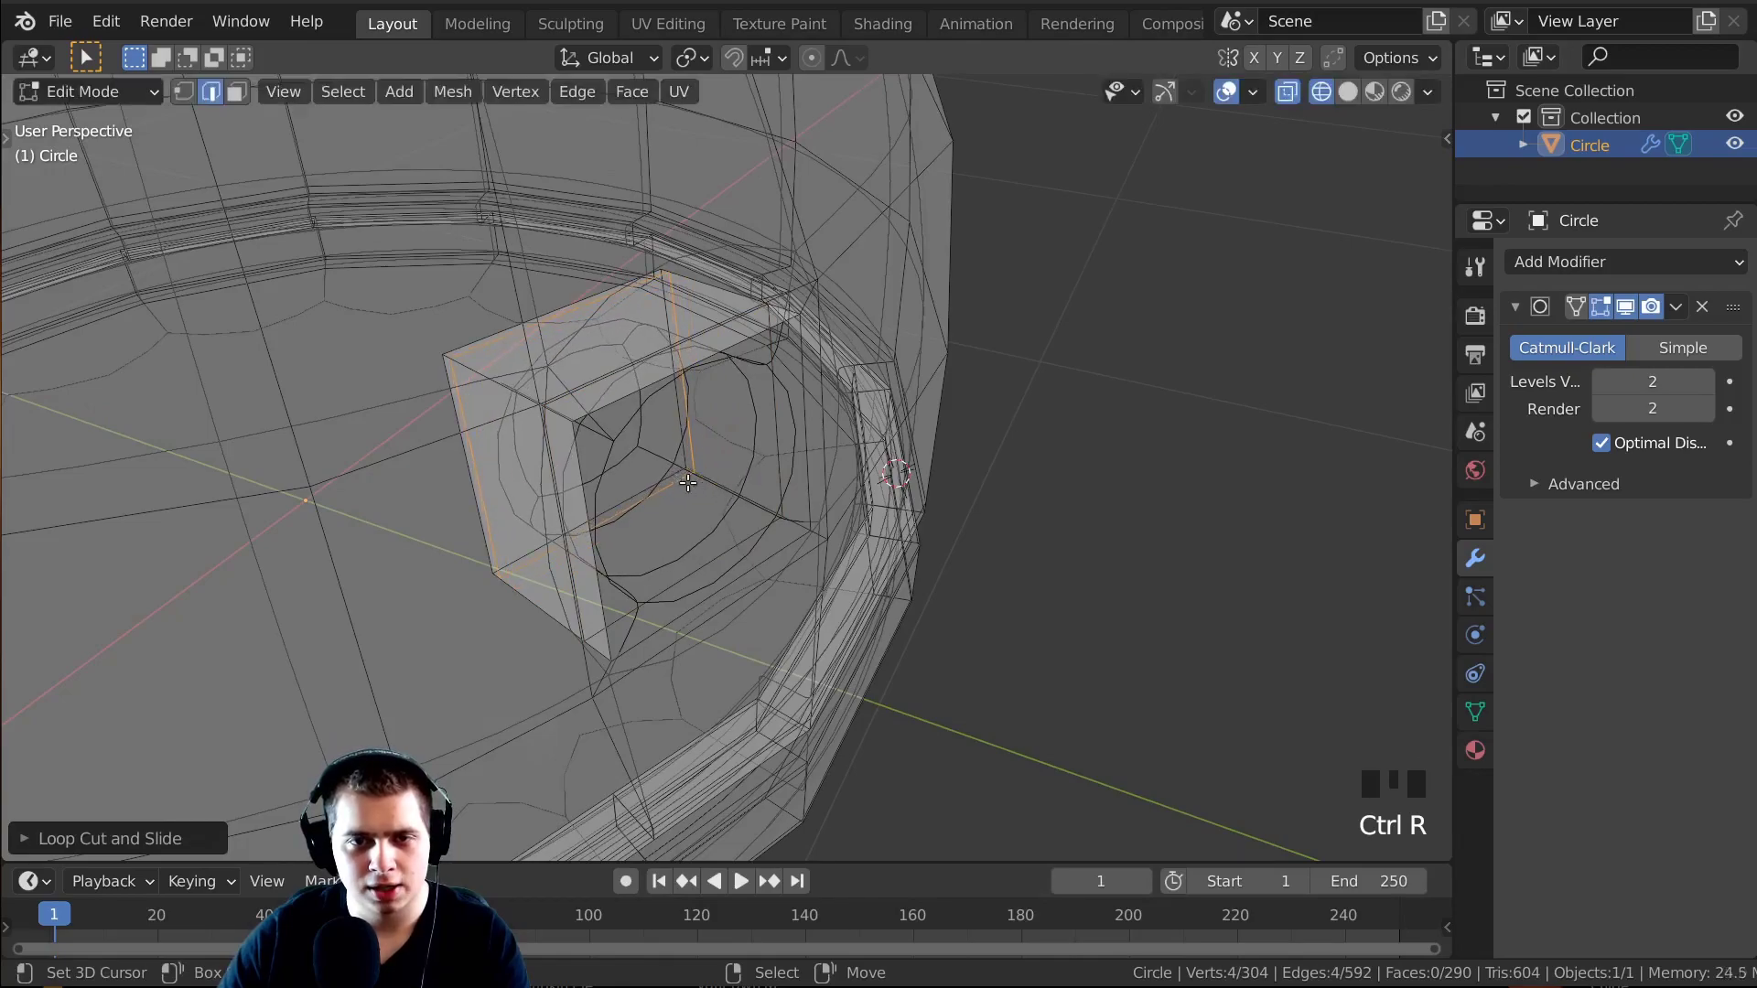
Return to solid shading in Object Mode and examine the smoothed round recess from the front and at an angle.
{"action": "key", "text": "Tab"}
{"action": "key", "text": "shift+z"}
{"action": "mouse_move", "coordinate": [682, 478]}
{"action": "middle_mouse_down"}
{"action": "mouse_move", "coordinate": [928, 359]}
{"action": "mouse_move", "coordinate": [756, 266]}
{"action": "mouse_move", "coordinate": [772, 416]}
{"action": "middle_mouse_up"}
{"action": "scroll", "coordinate": [879, 325], "scroll_direction": "up", "scroll_amount": 5}
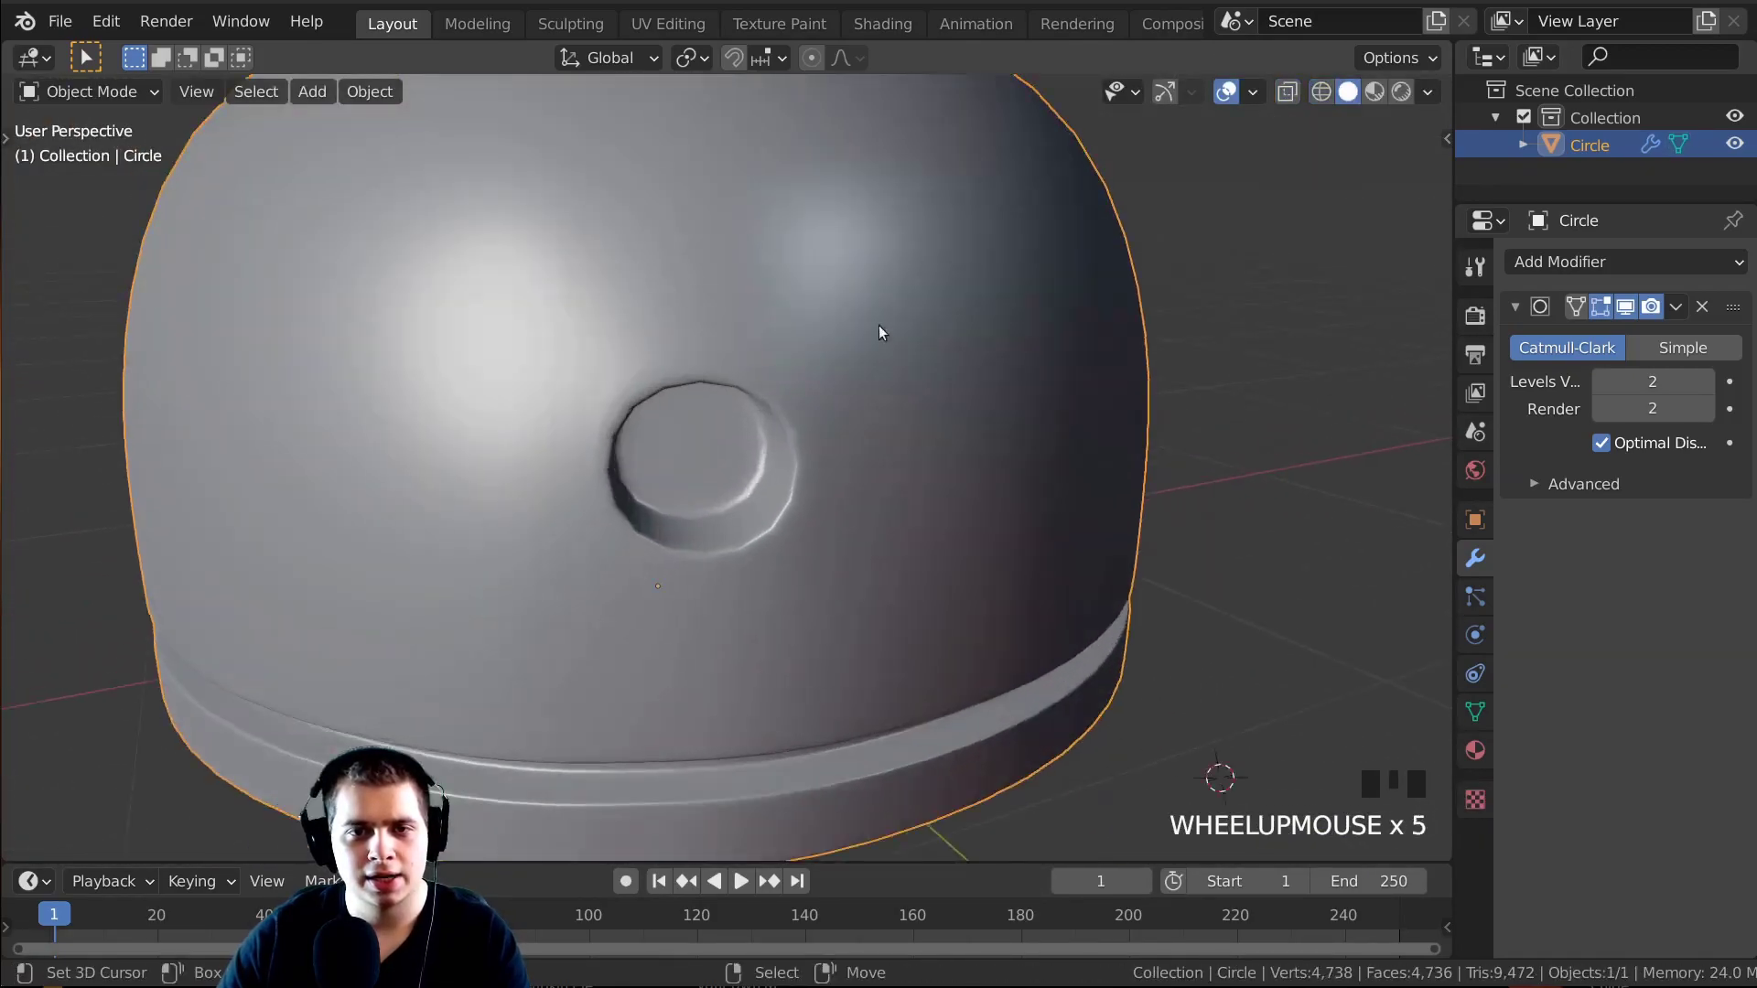
{"action": "scroll", "coordinate": [877, 304], "scroll_direction": "down", "scroll_amount": 7}
{"action": "scroll", "coordinate": [756, 267], "scroll_direction": "up", "scroll_amount": 3}
{"action": "middle_click_drag", "start_coordinate": [756, 266], "coordinate": [701, 121]}
{"action": "key", "text": "KP_1"}
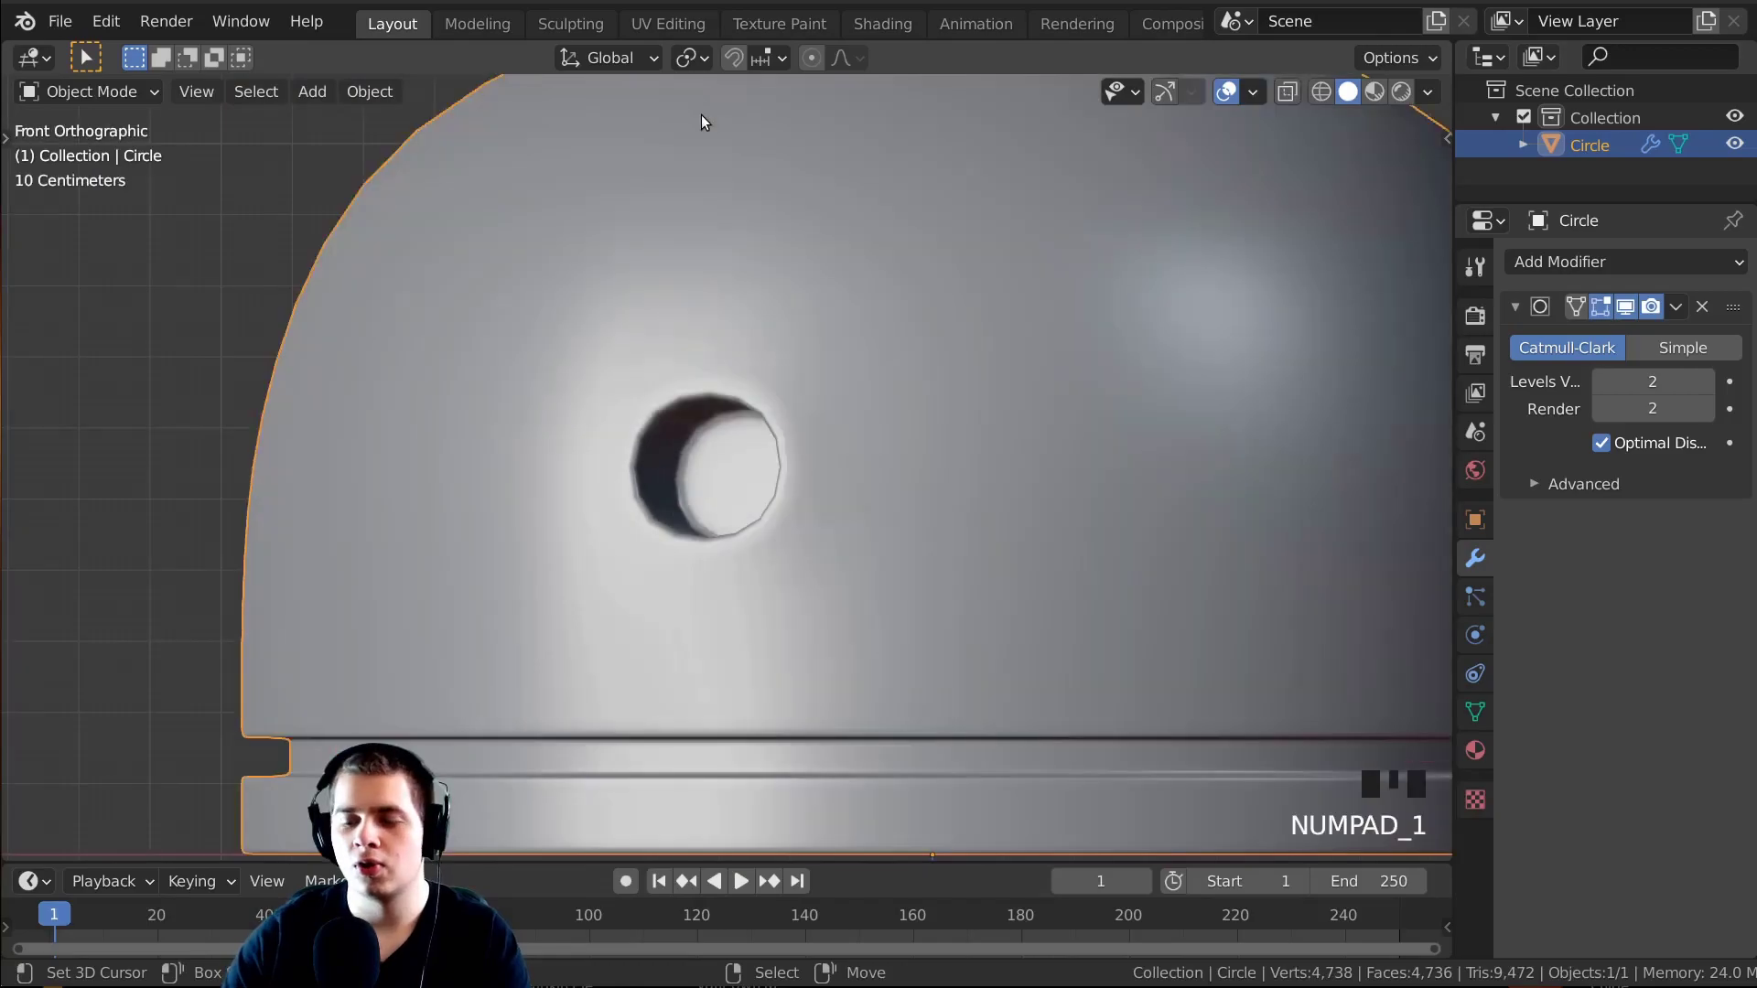
{"action": "scroll", "coordinate": [688, 128], "scroll_direction": "down", "scroll_amount": 4}
{"action": "middle_click_drag", "start_coordinate": [807, 256], "coordinate": [987, 382]}
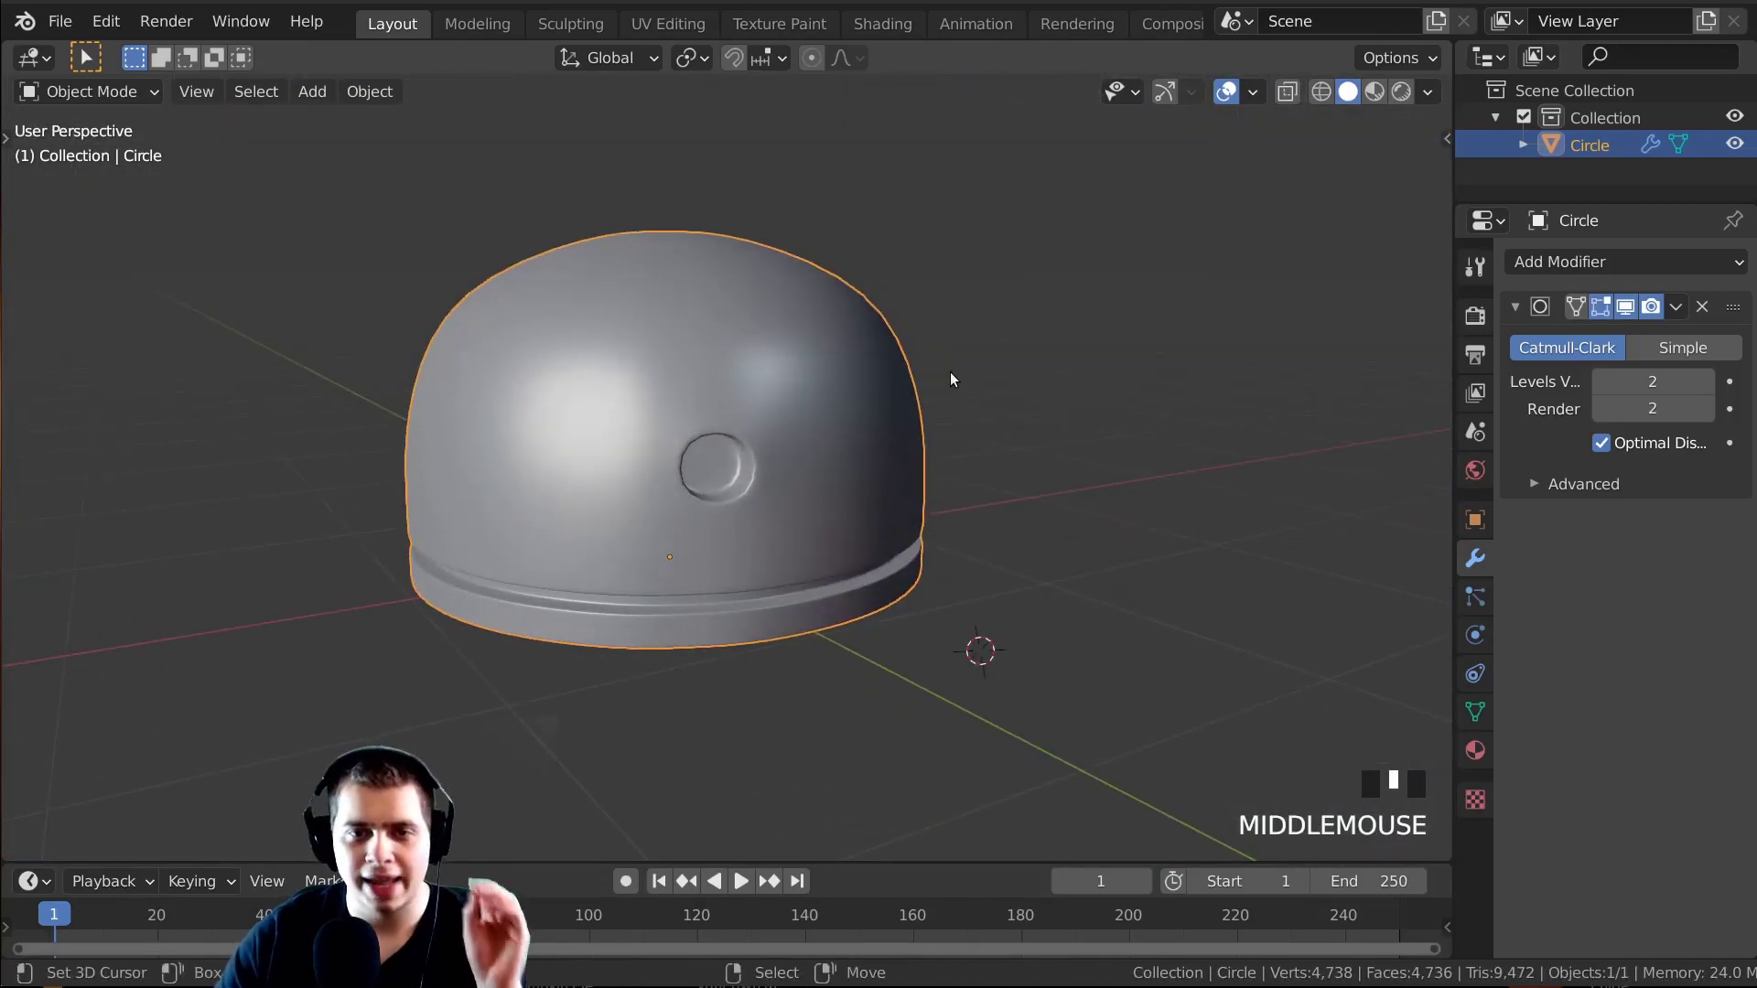
Select all vertices of the recess, including its surrounding frame and hidden floor, in Edit Mode with wireframe shading.
{"action": "scroll", "coordinate": [915, 359], "scroll_direction": "up", "scroll_amount": 3}
{"action": "middle_click_drag", "start_coordinate": [894, 345], "coordinate": [841, 430]}
{"action": "key", "text": "Tab"}
{"action": "mouse_move", "coordinate": [842, 430]}
{"action": "middle_mouse_down"}
{"action": "mouse_move", "coordinate": [854, 452]}
{"action": "mouse_move", "coordinate": [549, 355]}
{"action": "middle_mouse_up"}
{"action": "key", "text": "z"}
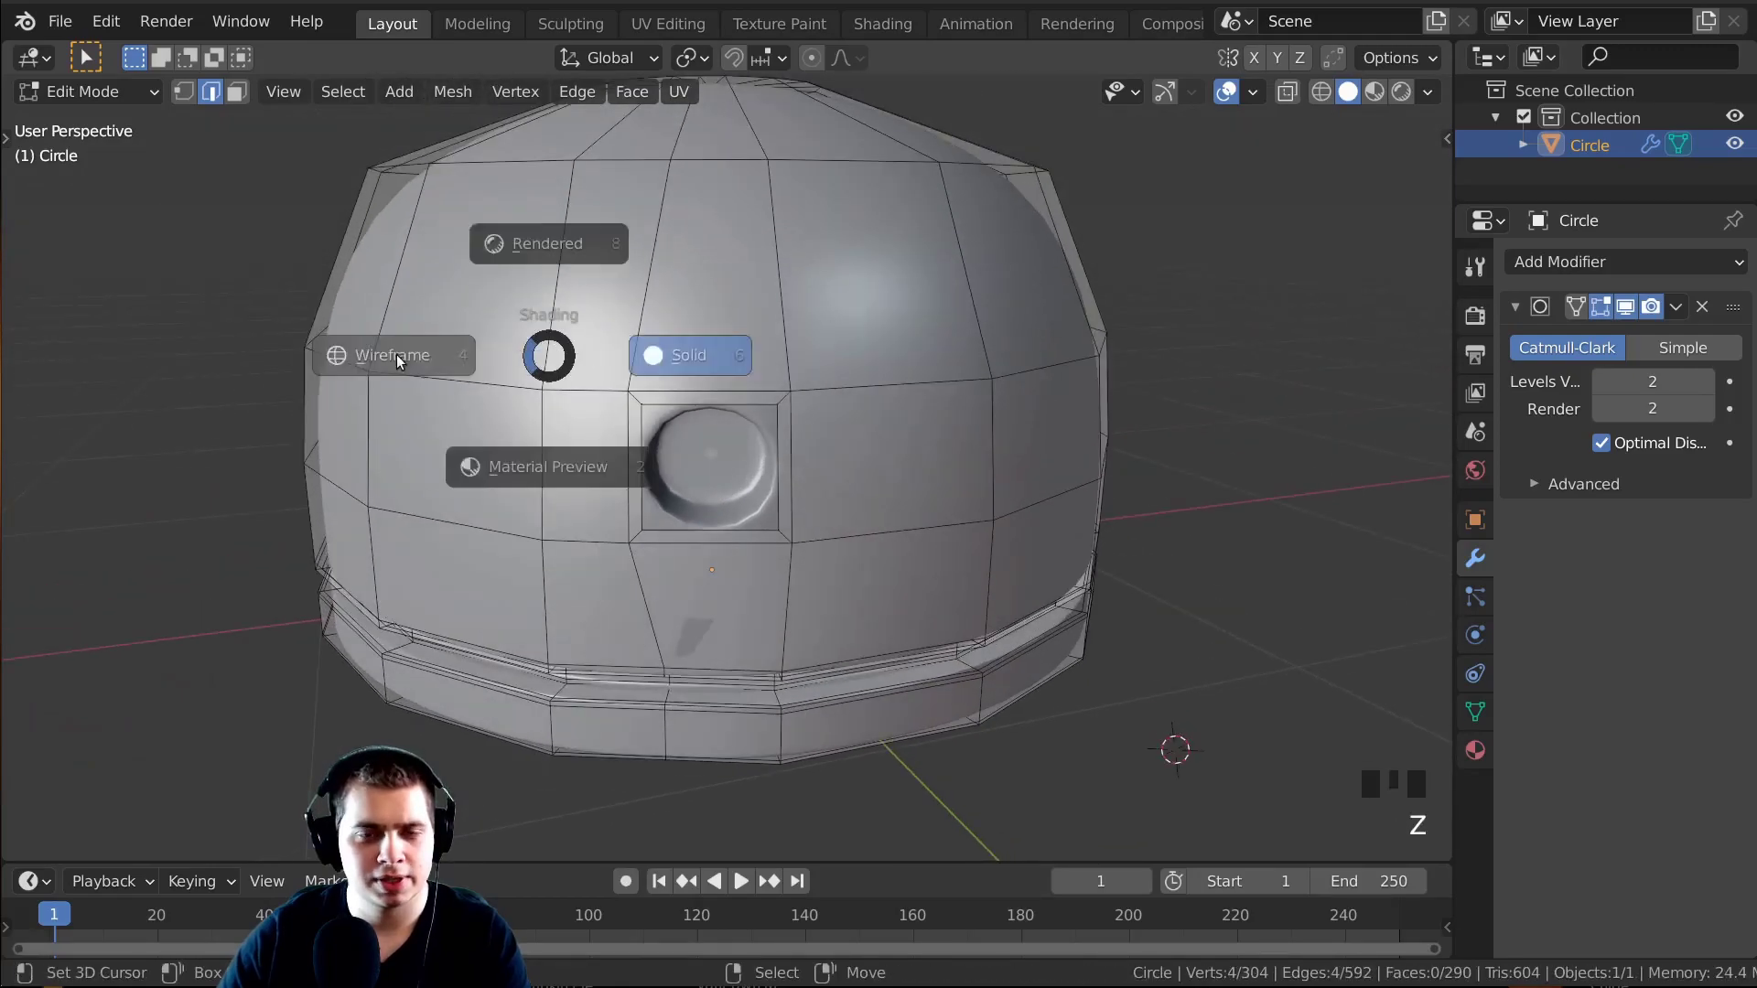
{"action": "left_click", "coordinate": [397, 354]}
{"action": "middle_click_drag", "start_coordinate": [397, 354], "coordinate": [693, 363]}
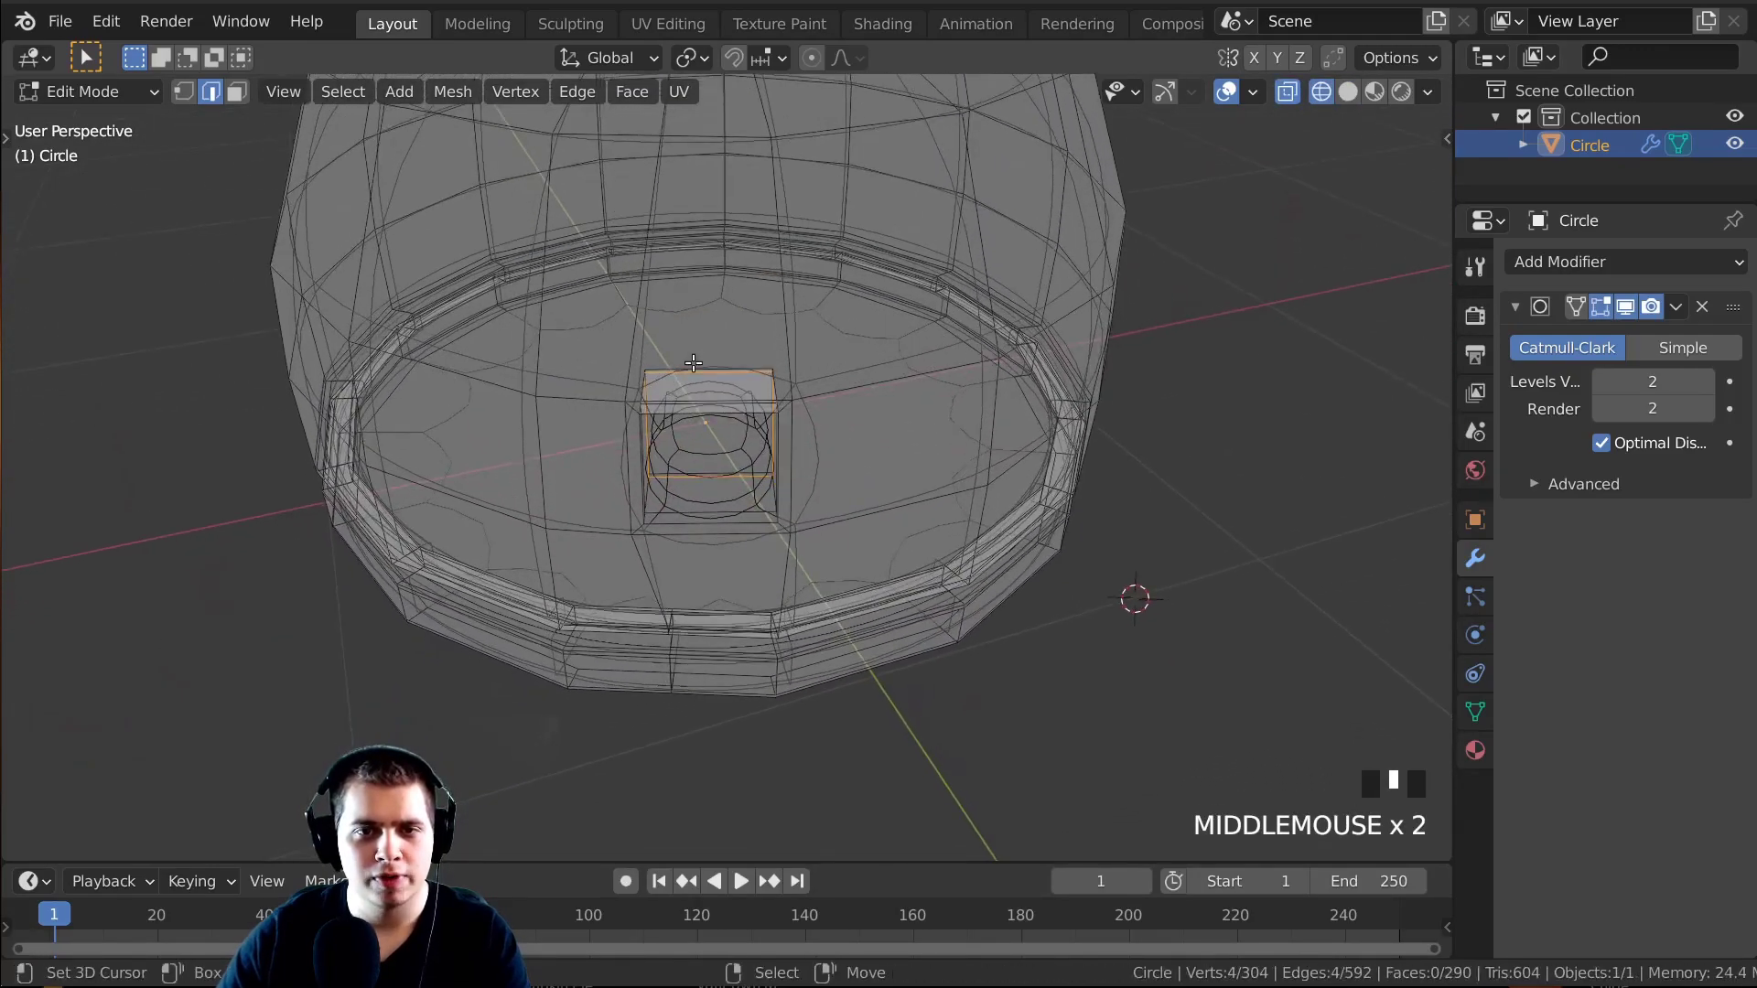
{"action": "scroll", "coordinate": [760, 411], "scroll_direction": "down", "scroll_amount": 1}
{"action": "middle_click_drag", "start_coordinate": [760, 411], "coordinate": [769, 385]}
{"action": "key", "text": "2"}
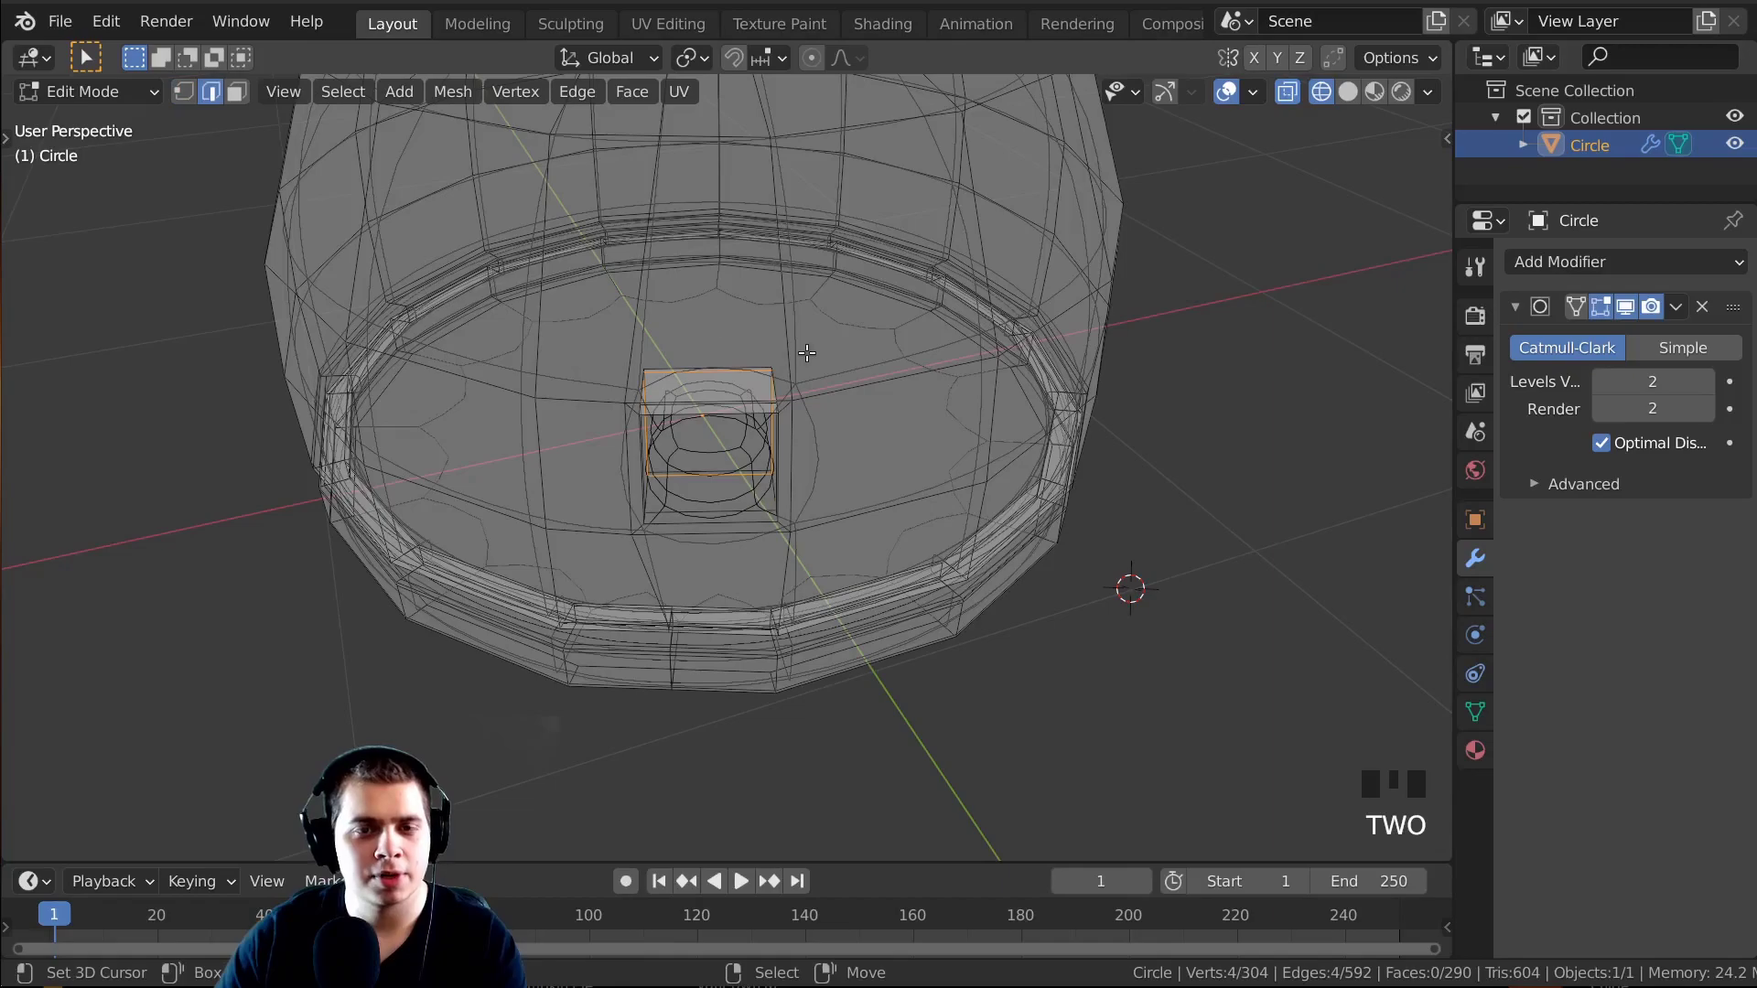
{"action": "key", "text": "1"}
{"action": "middle_click_drag", "start_coordinate": [848, 308], "coordinate": [825, 348], "text": "shift"}
{"action": "key", "text": "b"}
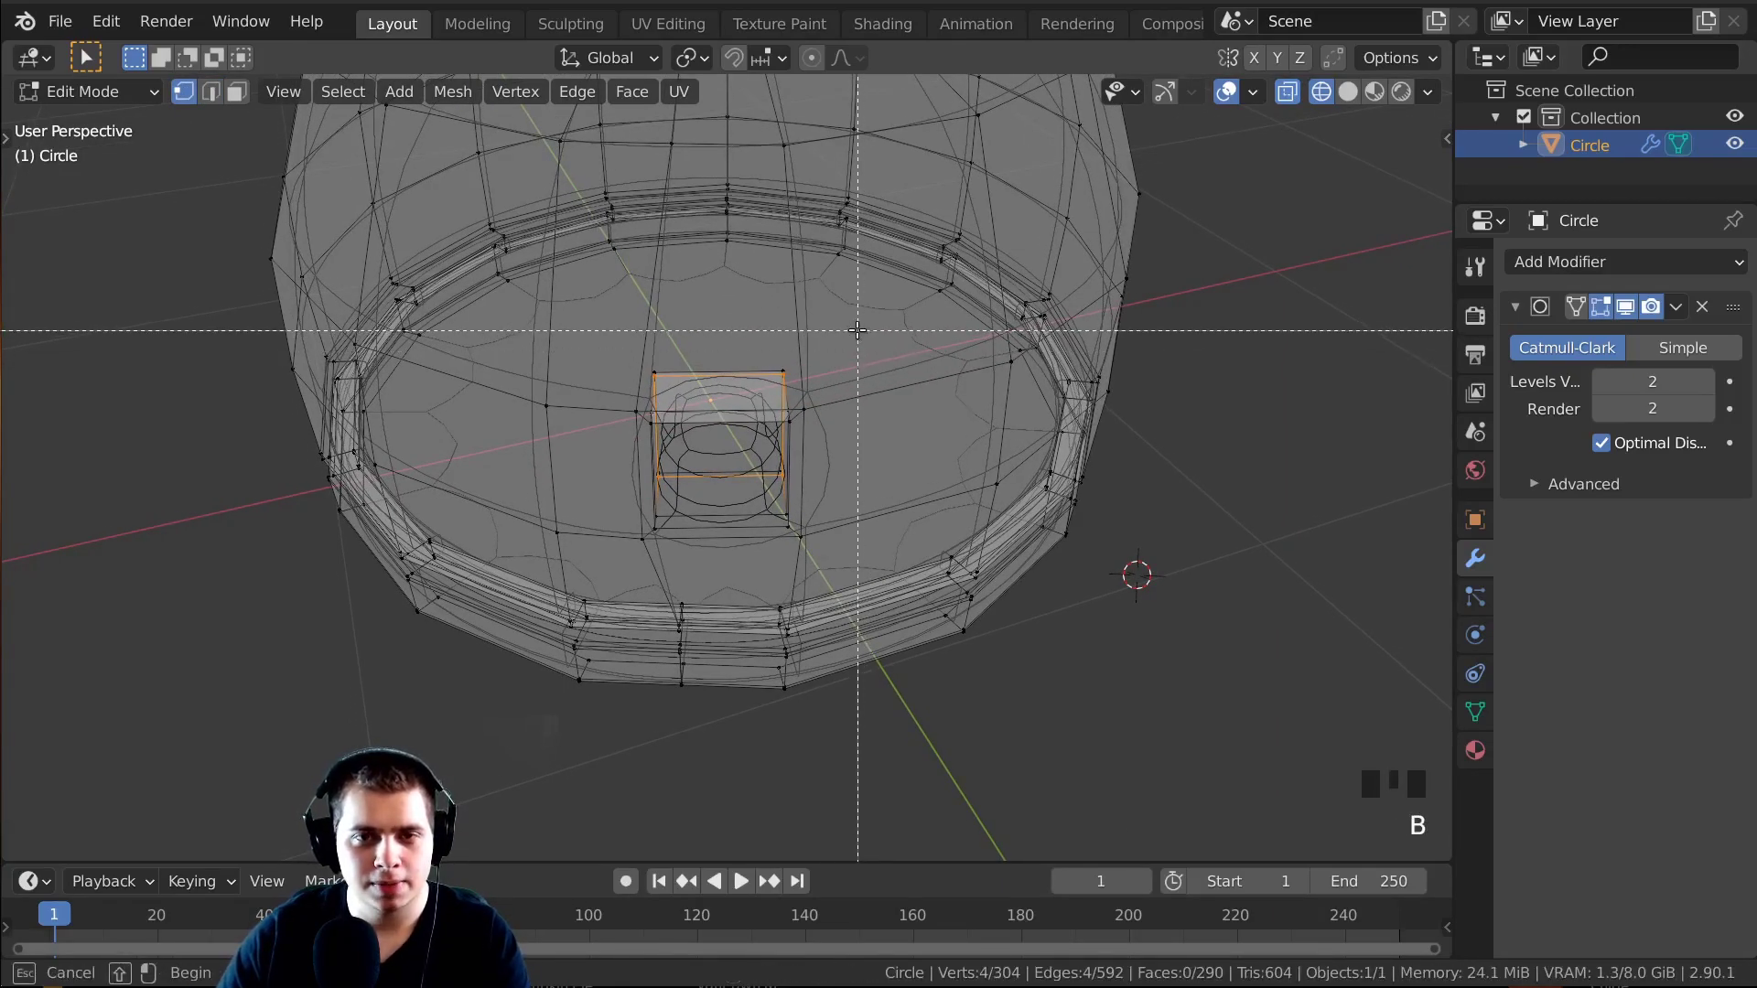
{"action": "left_click_drag", "start_coordinate": [609, 565], "coordinate": [607, 560]}
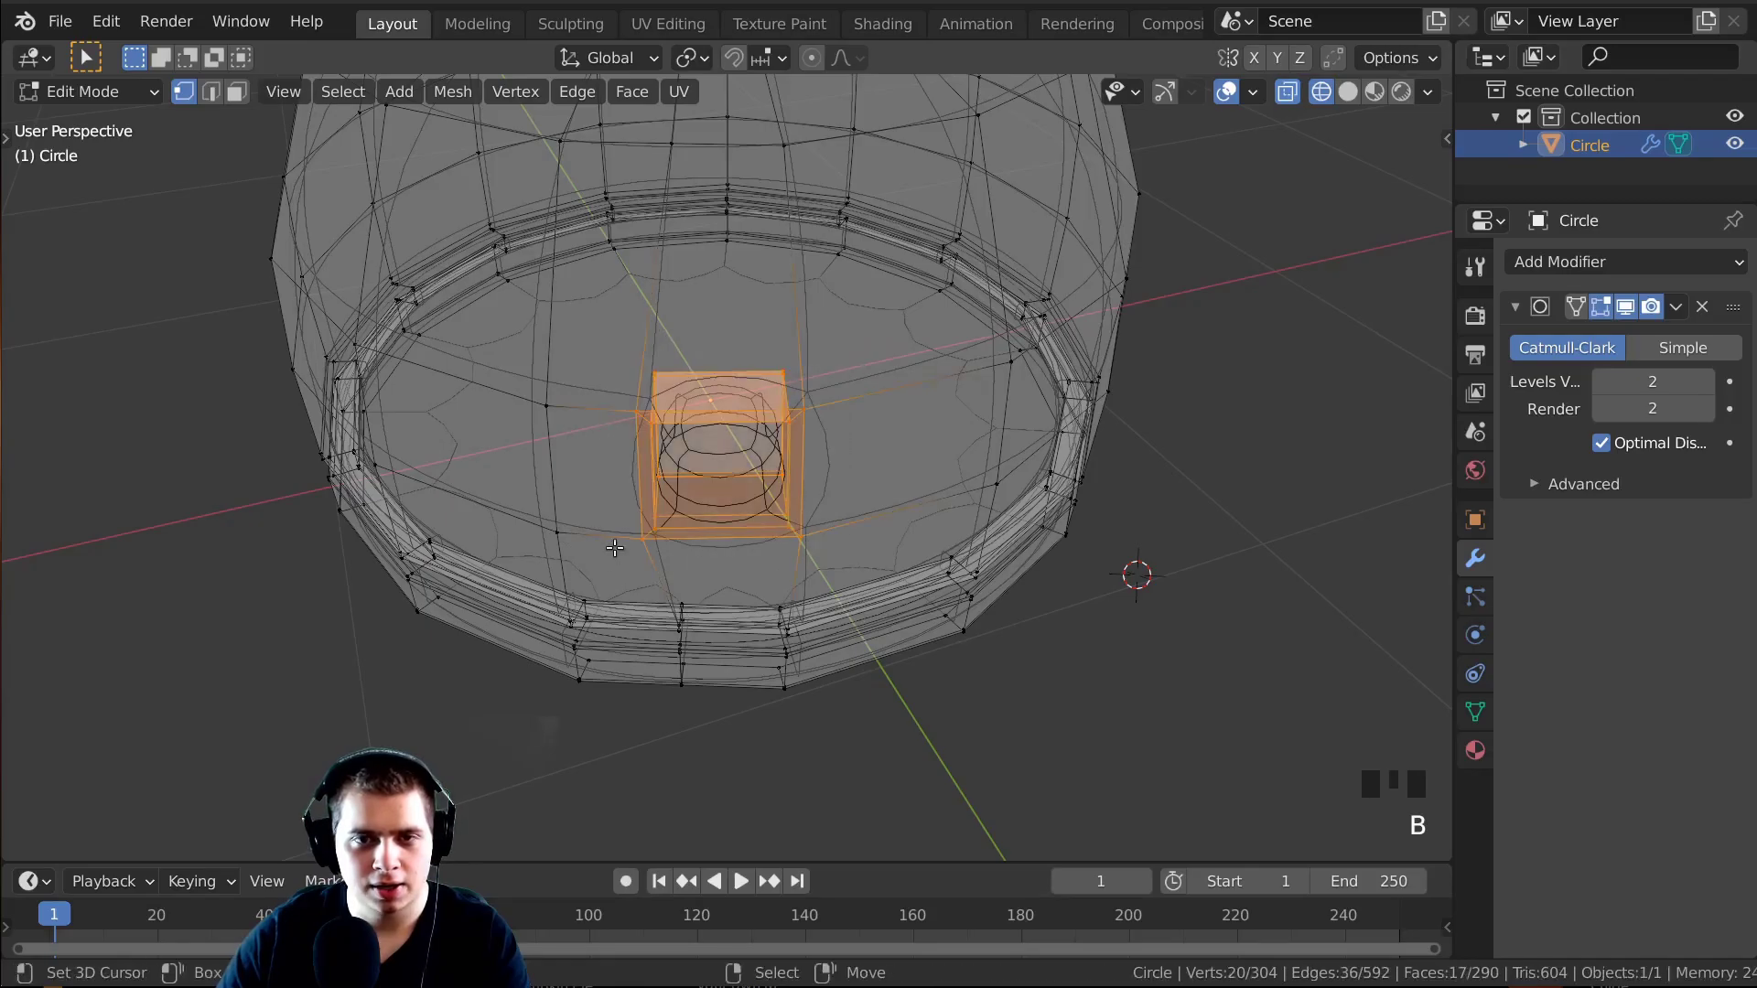
Return to solid shading and scale the selected recess geometry down to about 0.87.
{"action": "mouse_move", "coordinate": [607, 560]}
{"action": "middle_mouse_down"}
{"action": "mouse_move", "coordinate": [898, 494]}
{"action": "mouse_move", "coordinate": [886, 361]}
{"action": "mouse_move", "coordinate": [745, 333]}
{"action": "mouse_move", "coordinate": [915, 412]}
{"action": "mouse_move", "coordinate": [1298, 404]}
{"action": "middle_mouse_up"}
{"action": "key", "text": "alt+z"}
{"action": "scroll", "coordinate": [1297, 403], "scroll_direction": "up", "scroll_amount": 2}
{"action": "scroll", "coordinate": [1298, 403], "scroll_direction": "up", "scroll_amount": 1}
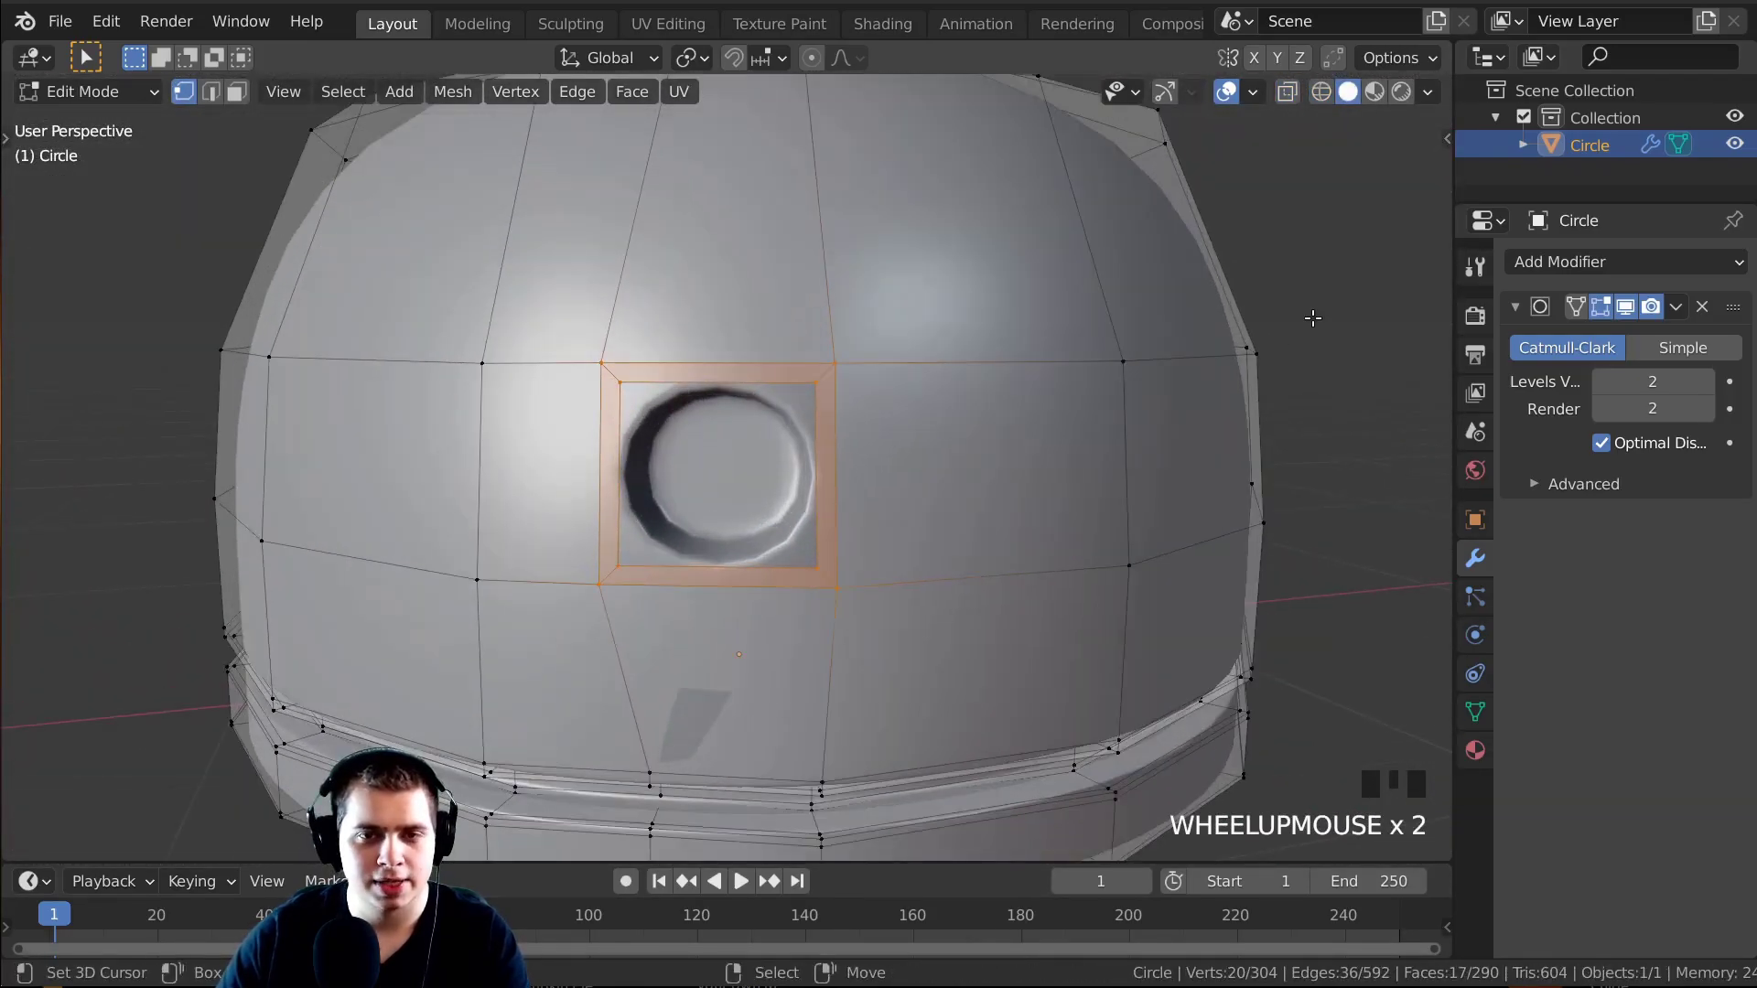
{"action": "key", "text": "s"}
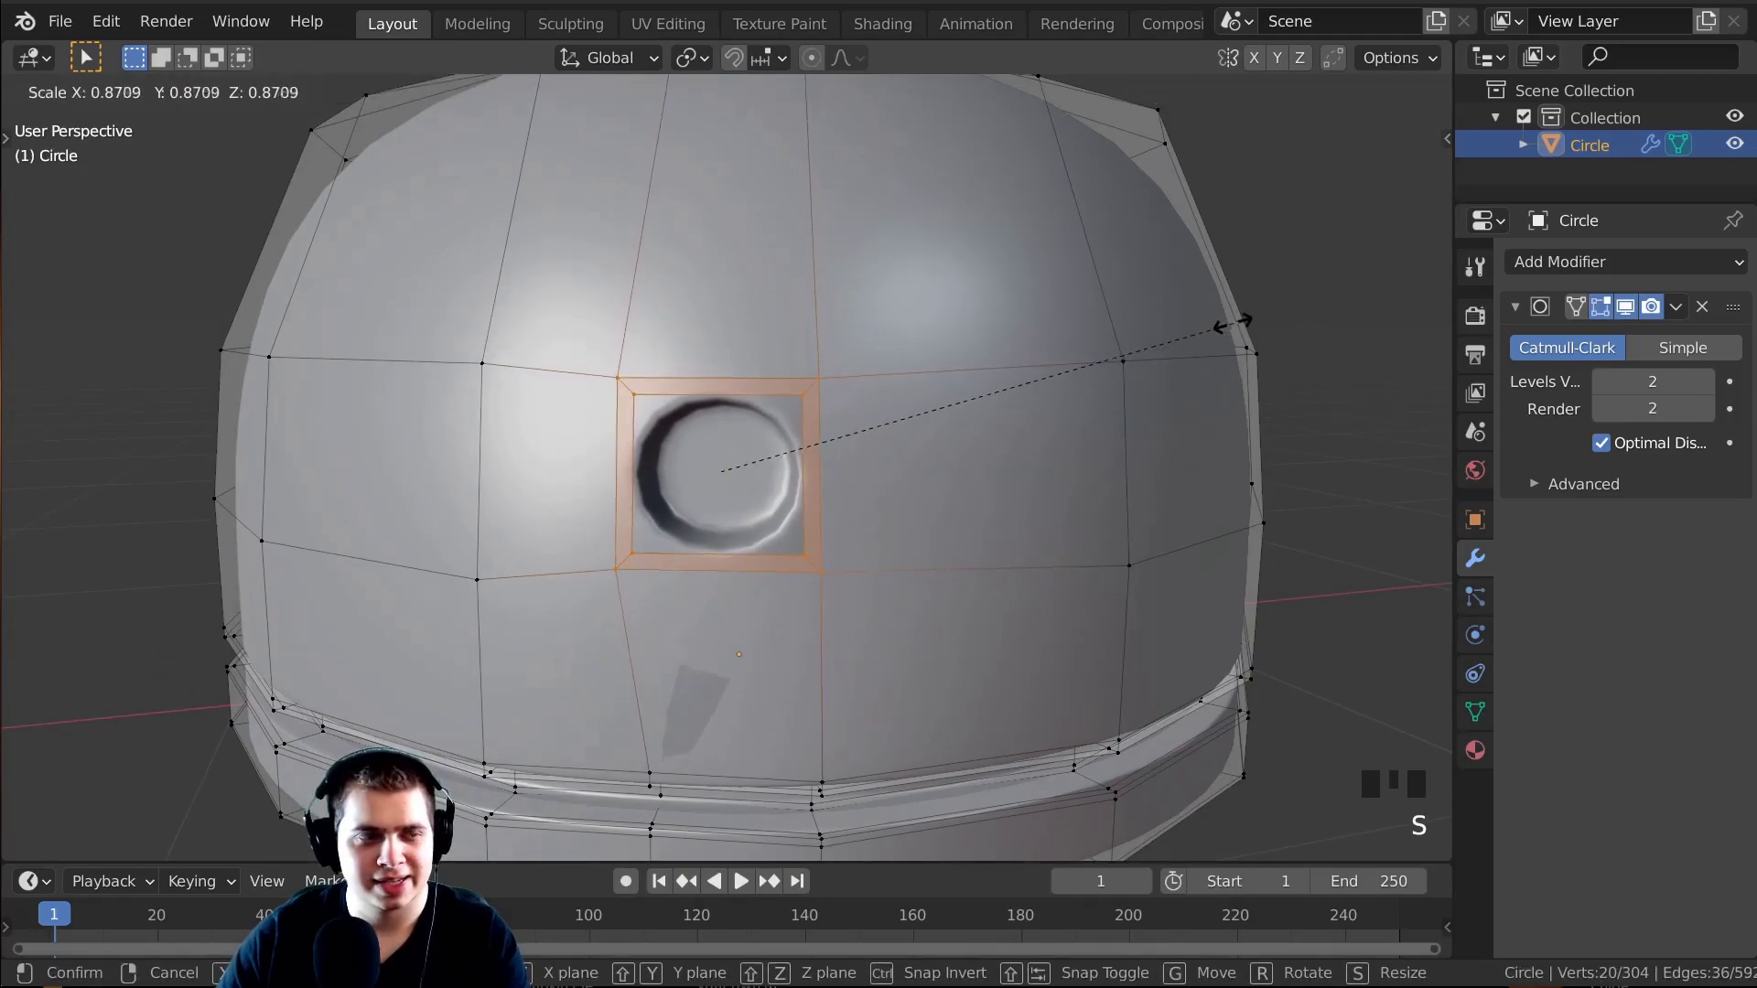
{"action": "left_click", "coordinate": [1243, 324]}
{"action": "middle_click_drag", "start_coordinate": [1243, 324], "coordinate": [954, 395]}
{"action": "key", "text": "s"}
{"action": "key", "text": "Escape"}
Examine the dome and its round recess in Object Mode from several angles.
{"action": "key", "text": "Tab"}
{"action": "scroll", "coordinate": [1298, 482], "scroll_direction": "down", "scroll_amount": 5}
{"action": "scroll", "coordinate": [953, 400], "scroll_direction": "down", "scroll_amount": 2}
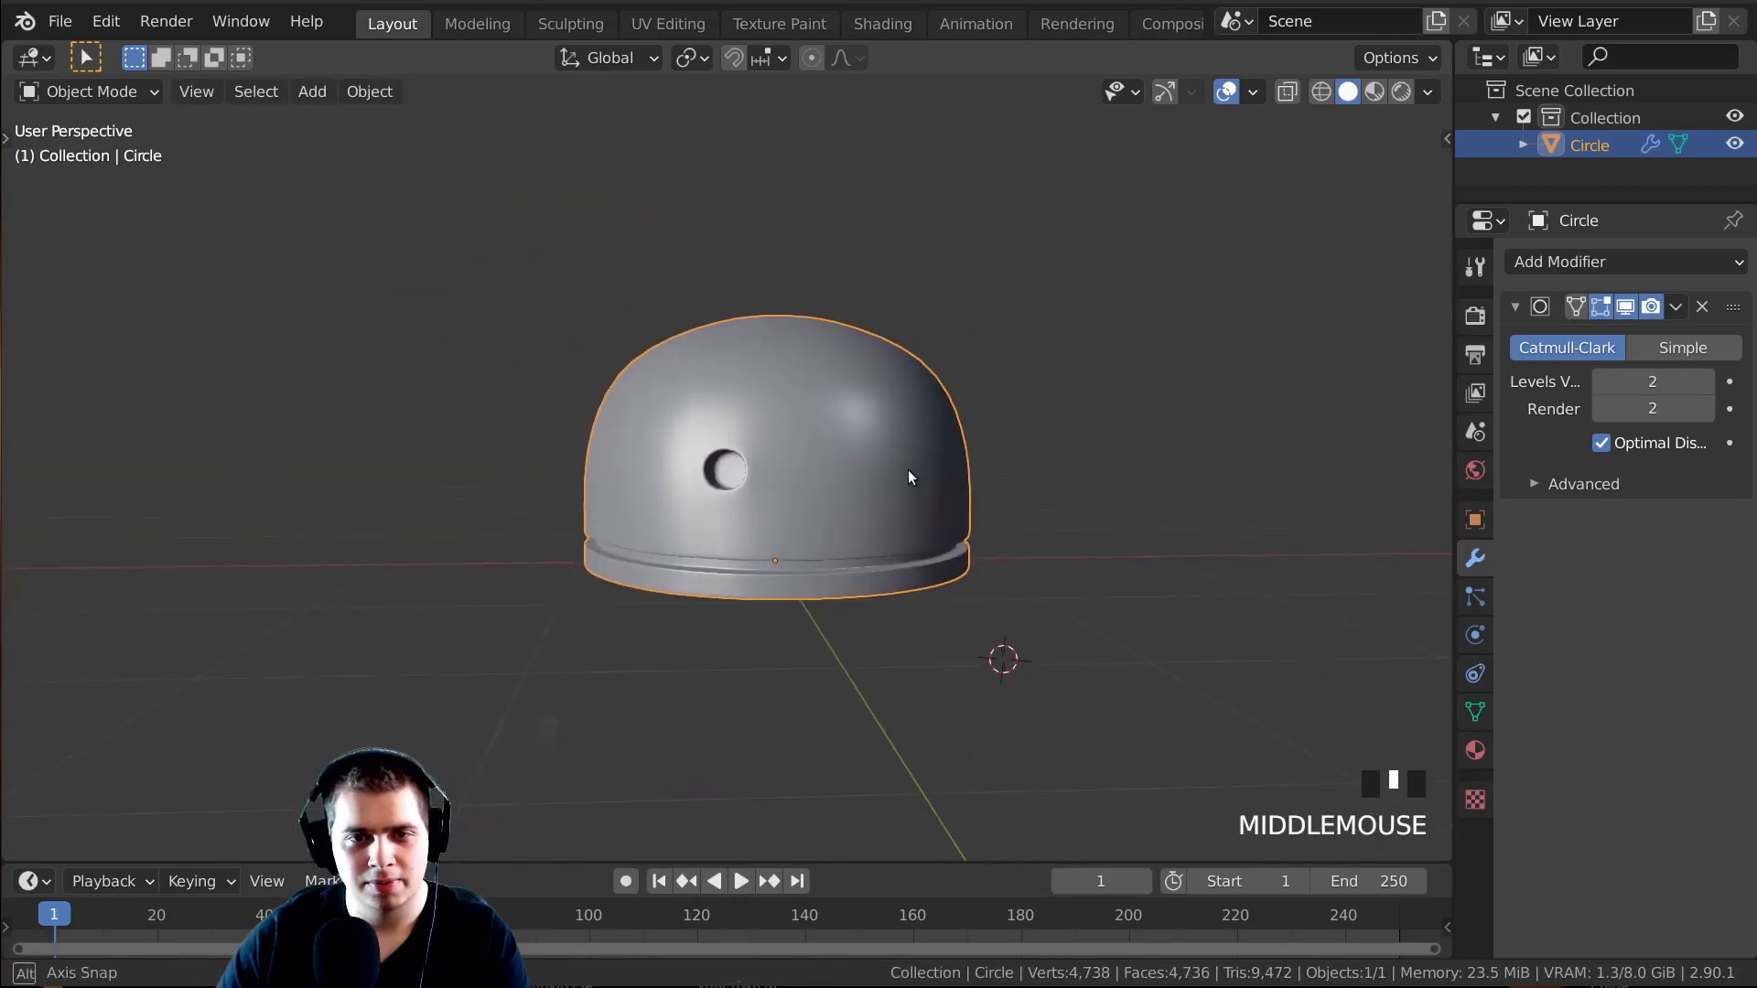
{"action": "middle_click_drag", "start_coordinate": [910, 470], "coordinate": [881, 400]}
{"action": "key", "text": "Tab"}
{"action": "key", "text": "Tab"}
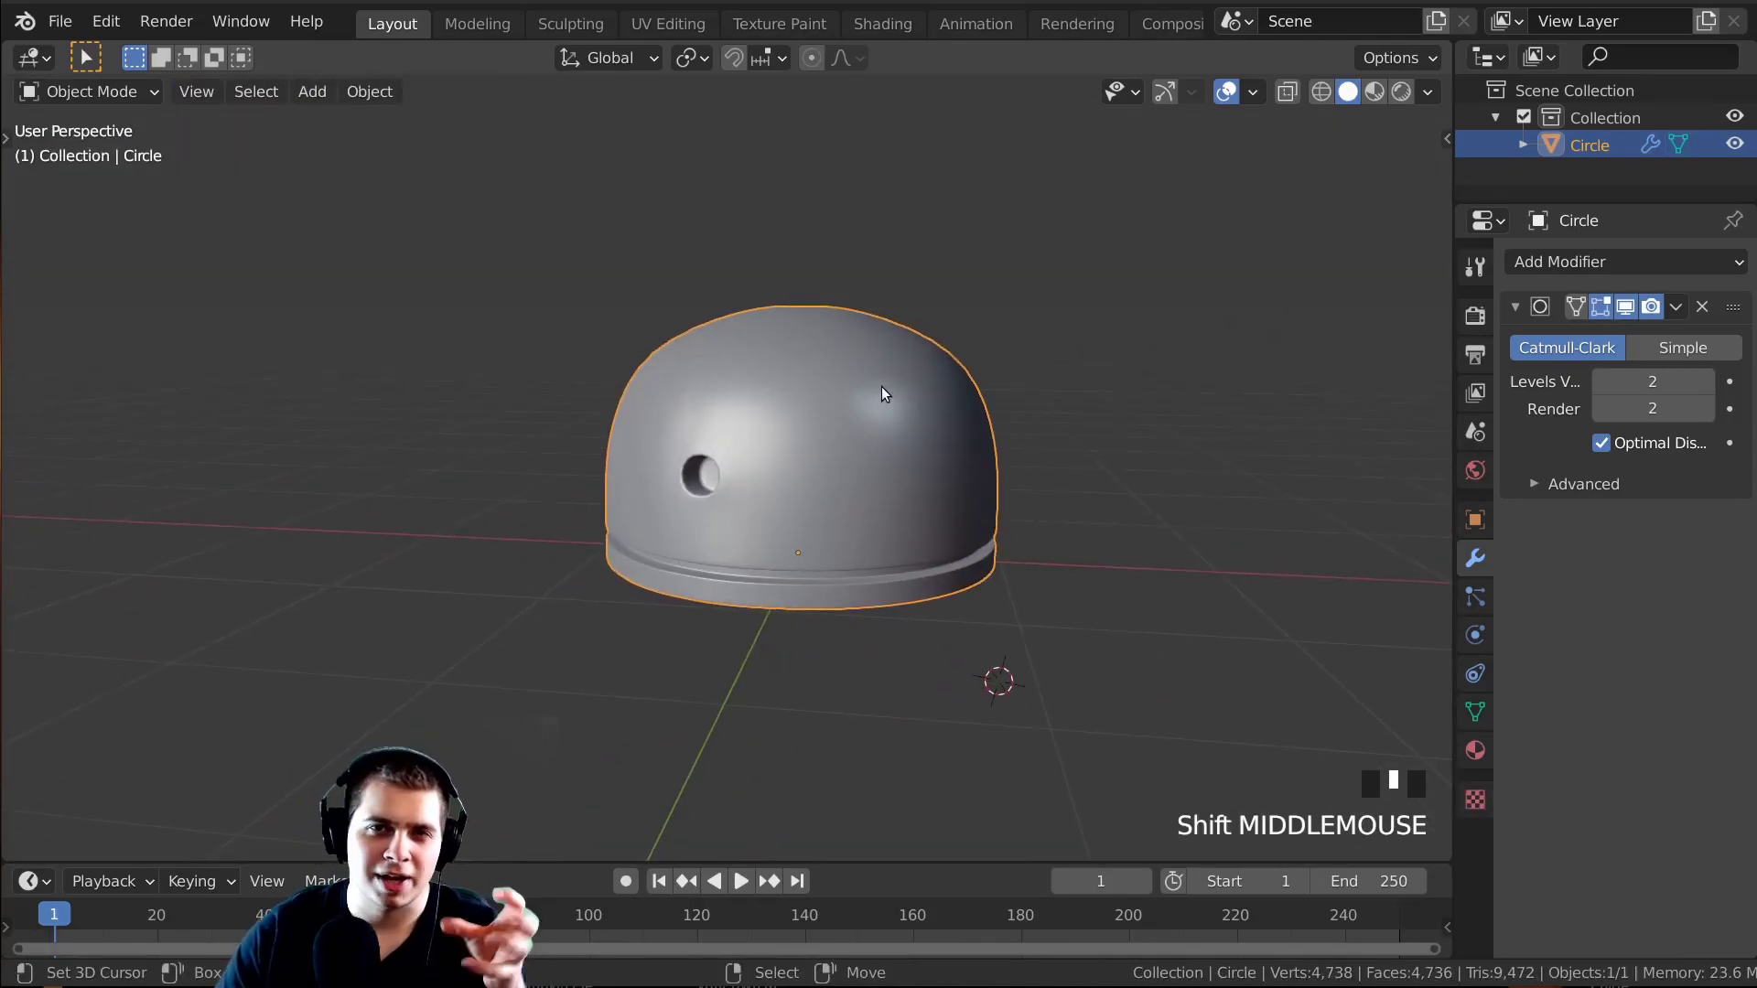
{"action": "scroll", "coordinate": [946, 382], "scroll_direction": "up", "scroll_amount": 1}
{"action": "middle_click_drag", "start_coordinate": [946, 383], "coordinate": [791, 397]}
{"action": "middle_click_drag", "start_coordinate": [718, 341], "coordinate": [1001, 242]}
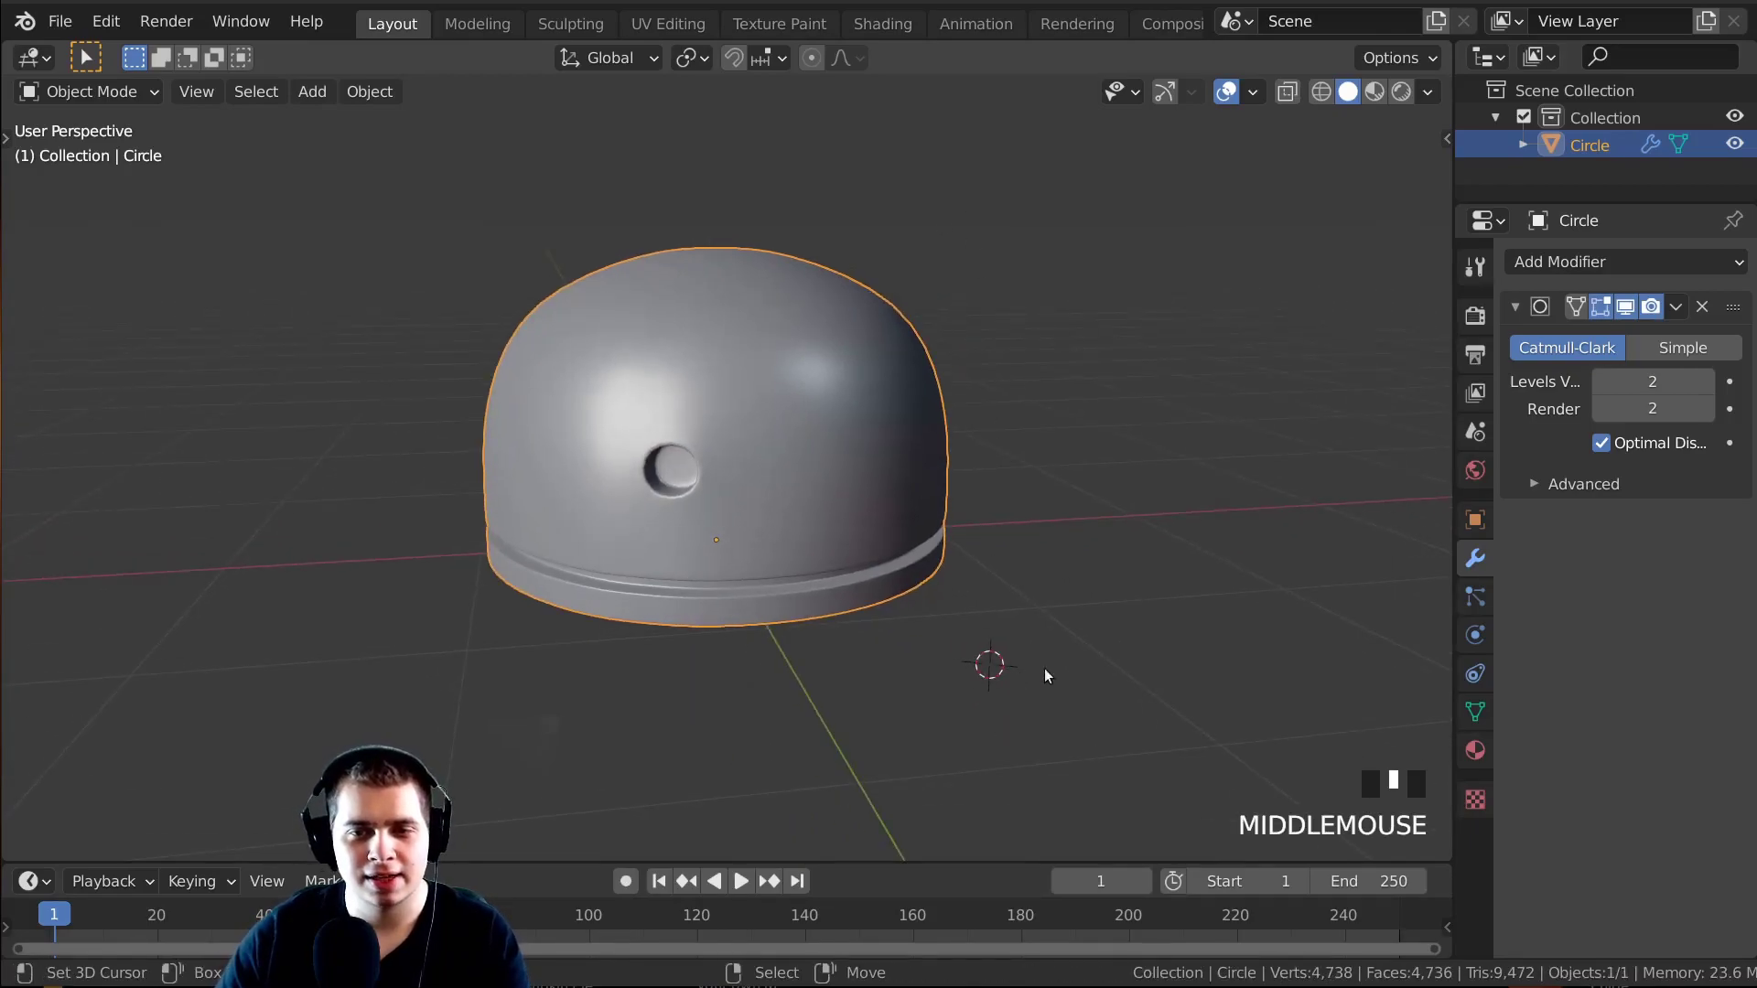
Reset the 3D cursor to the world origin.
{"action": "key", "text": "shift+c"}
{"action": "middle_click_drag", "start_coordinate": [821, 525], "coordinate": [836, 456]}
{"action": "key", "text": "shift+c"}
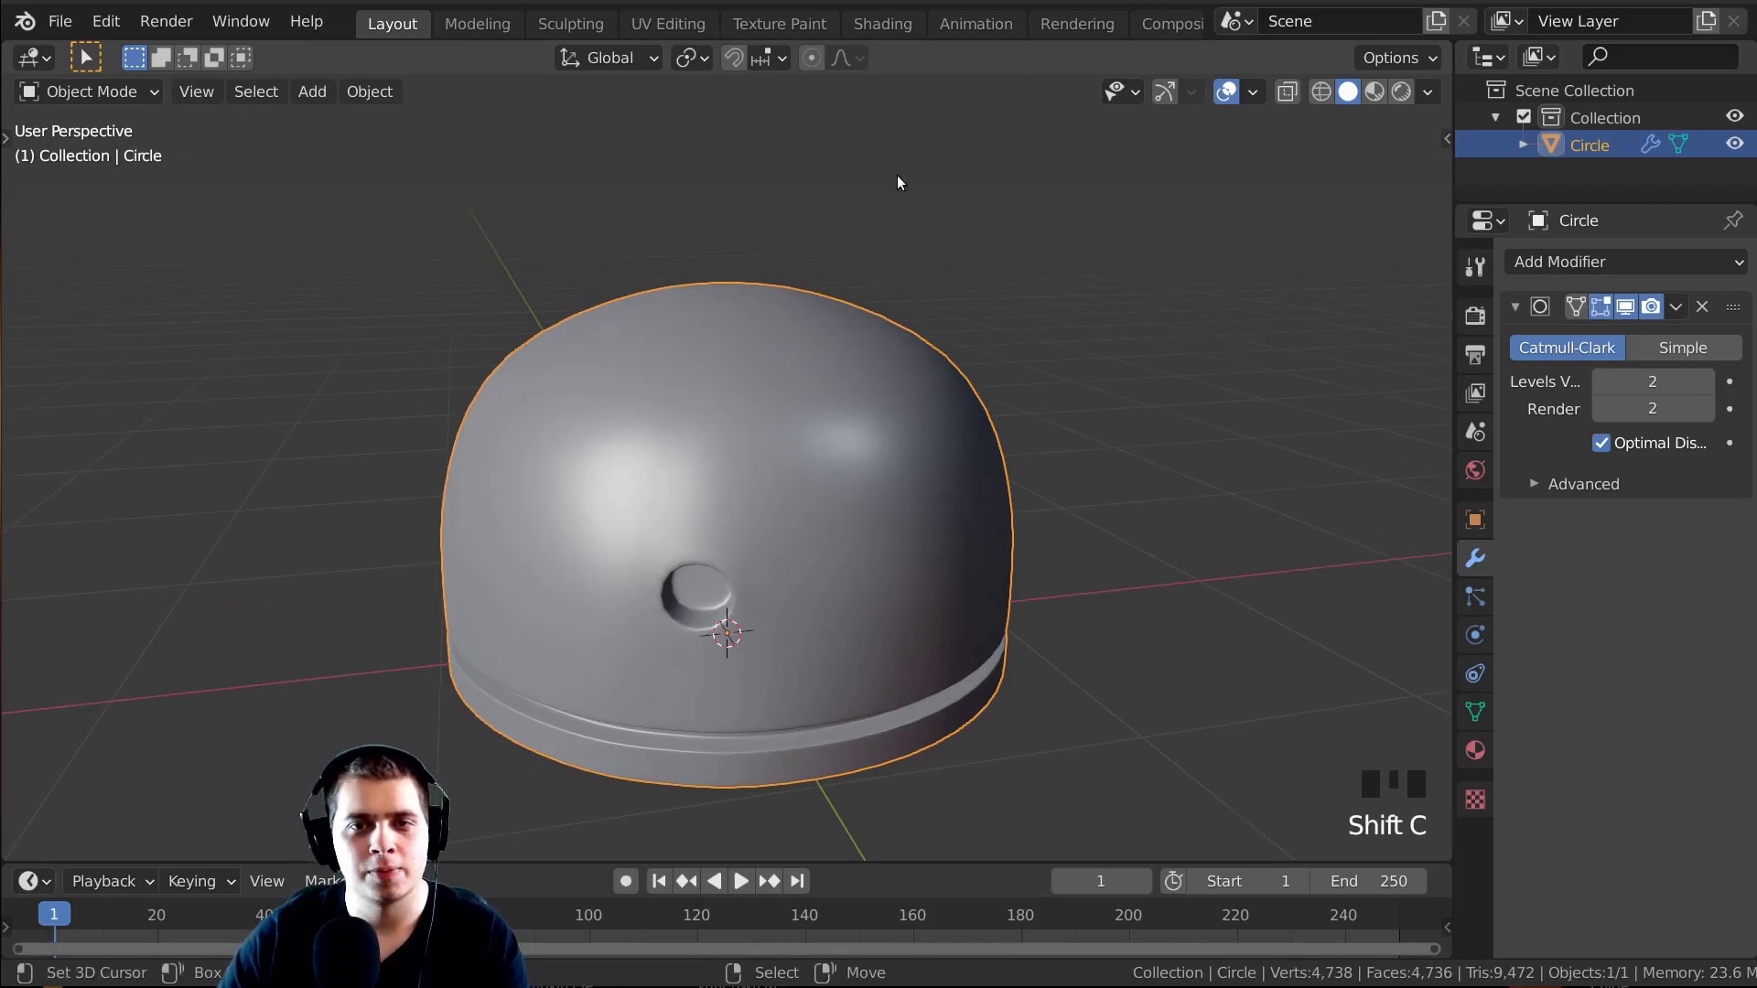
Add a mesh circle with 8 vertices at the world origin.
{"action": "key", "text": "shift+a"}
{"action": "mouse_move", "coordinate": [892, 183]}
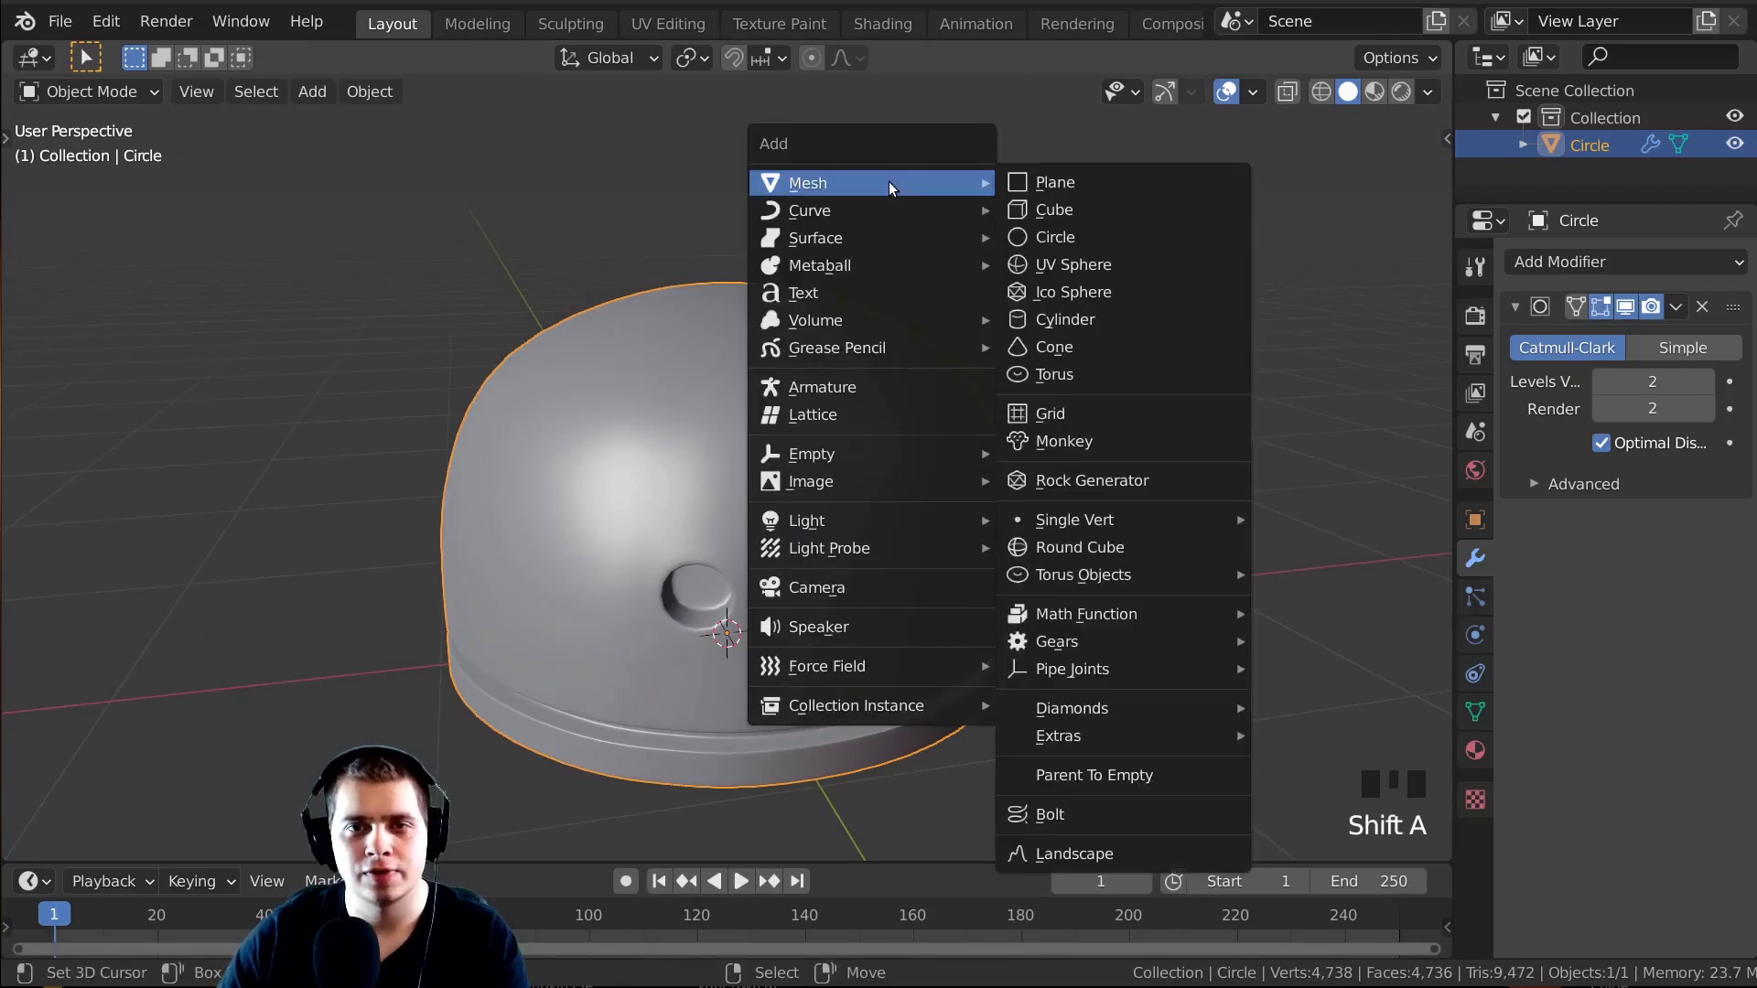
{"action": "left_click", "coordinate": [1046, 238]}
{"action": "left_click", "coordinate": [51, 839]}
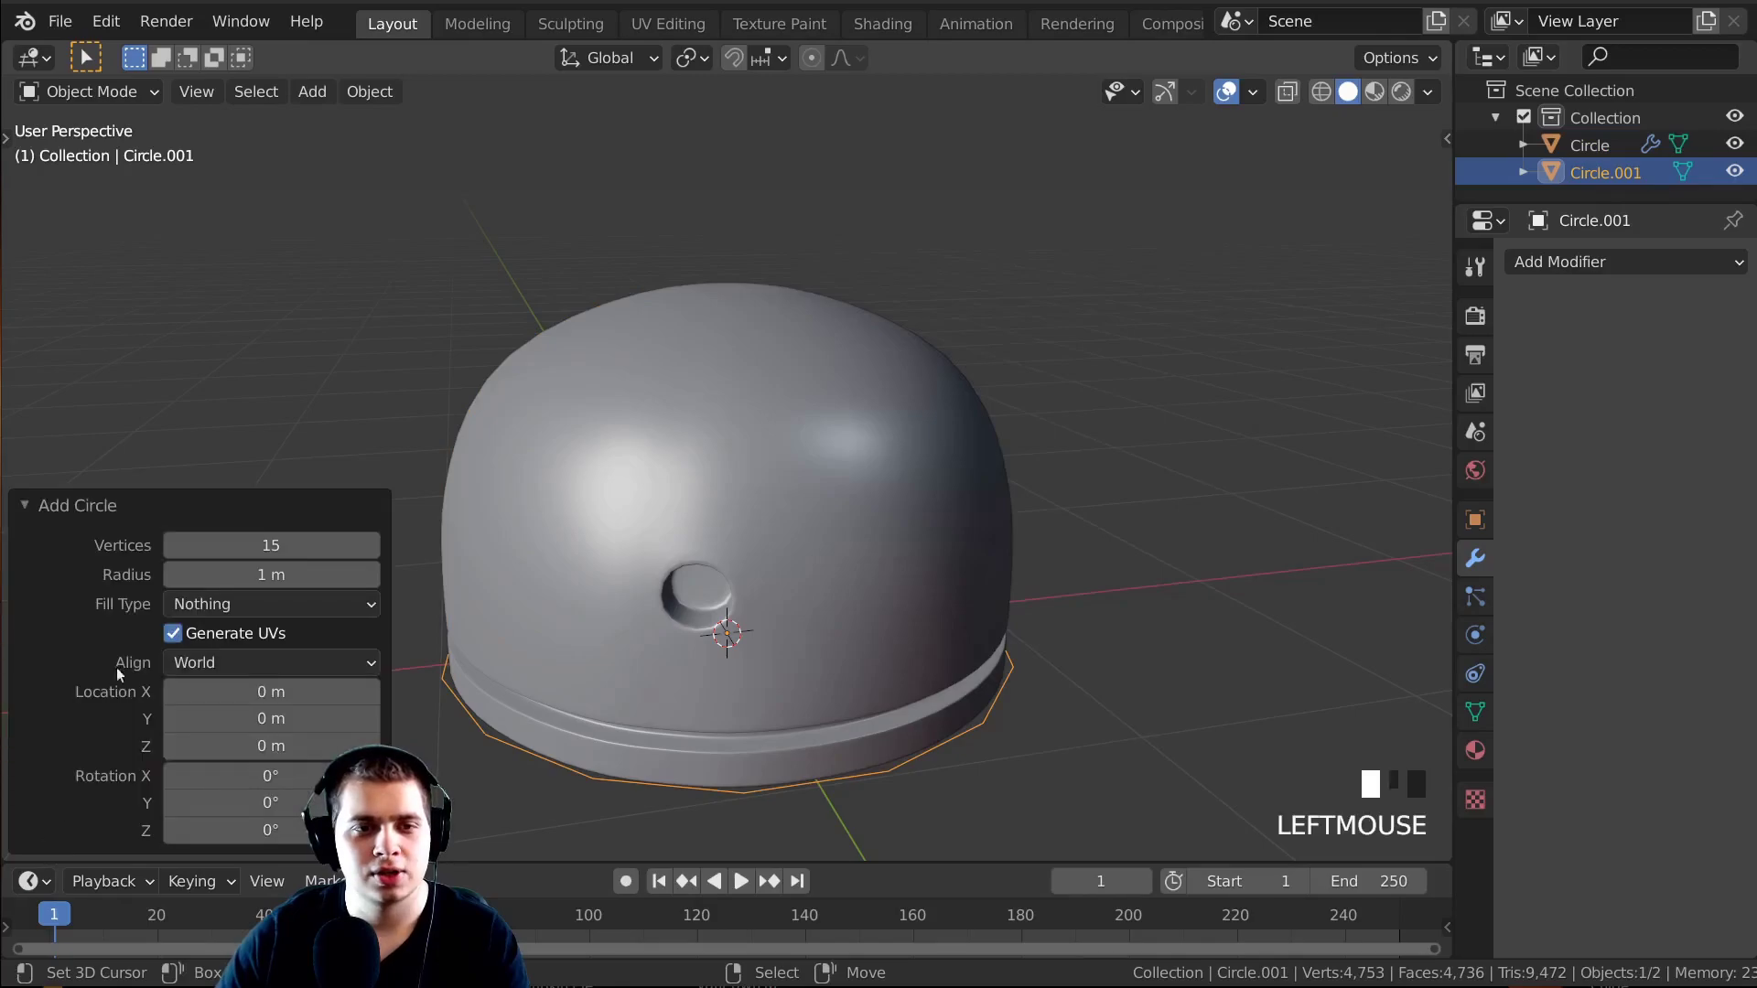
{"action": "left_click_drag", "start_coordinate": [321, 547], "coordinate": [271, 548]}
{"action": "double_click", "coordinate": [271, 547]}
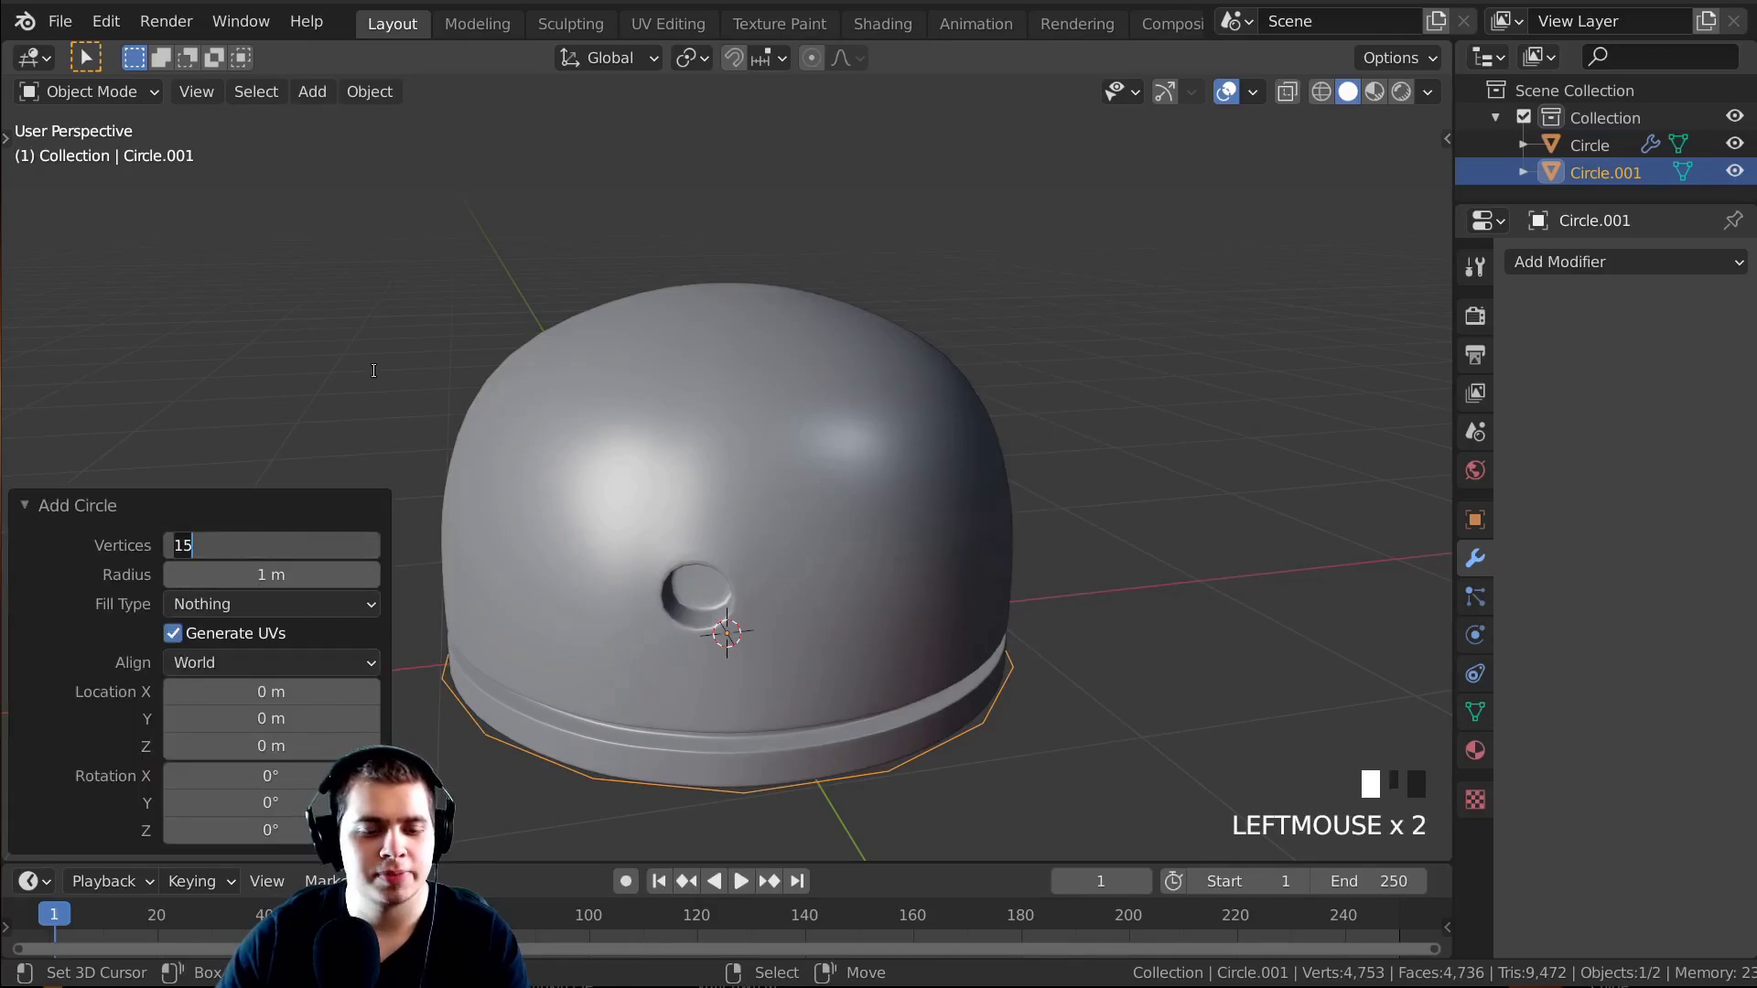
Move the new circle about 2.06 m along negative Y, clear of the dome, and scale it to about 0.415.
{"action": "middle_click_drag", "start_coordinate": [410, 424], "coordinate": [866, 560]}
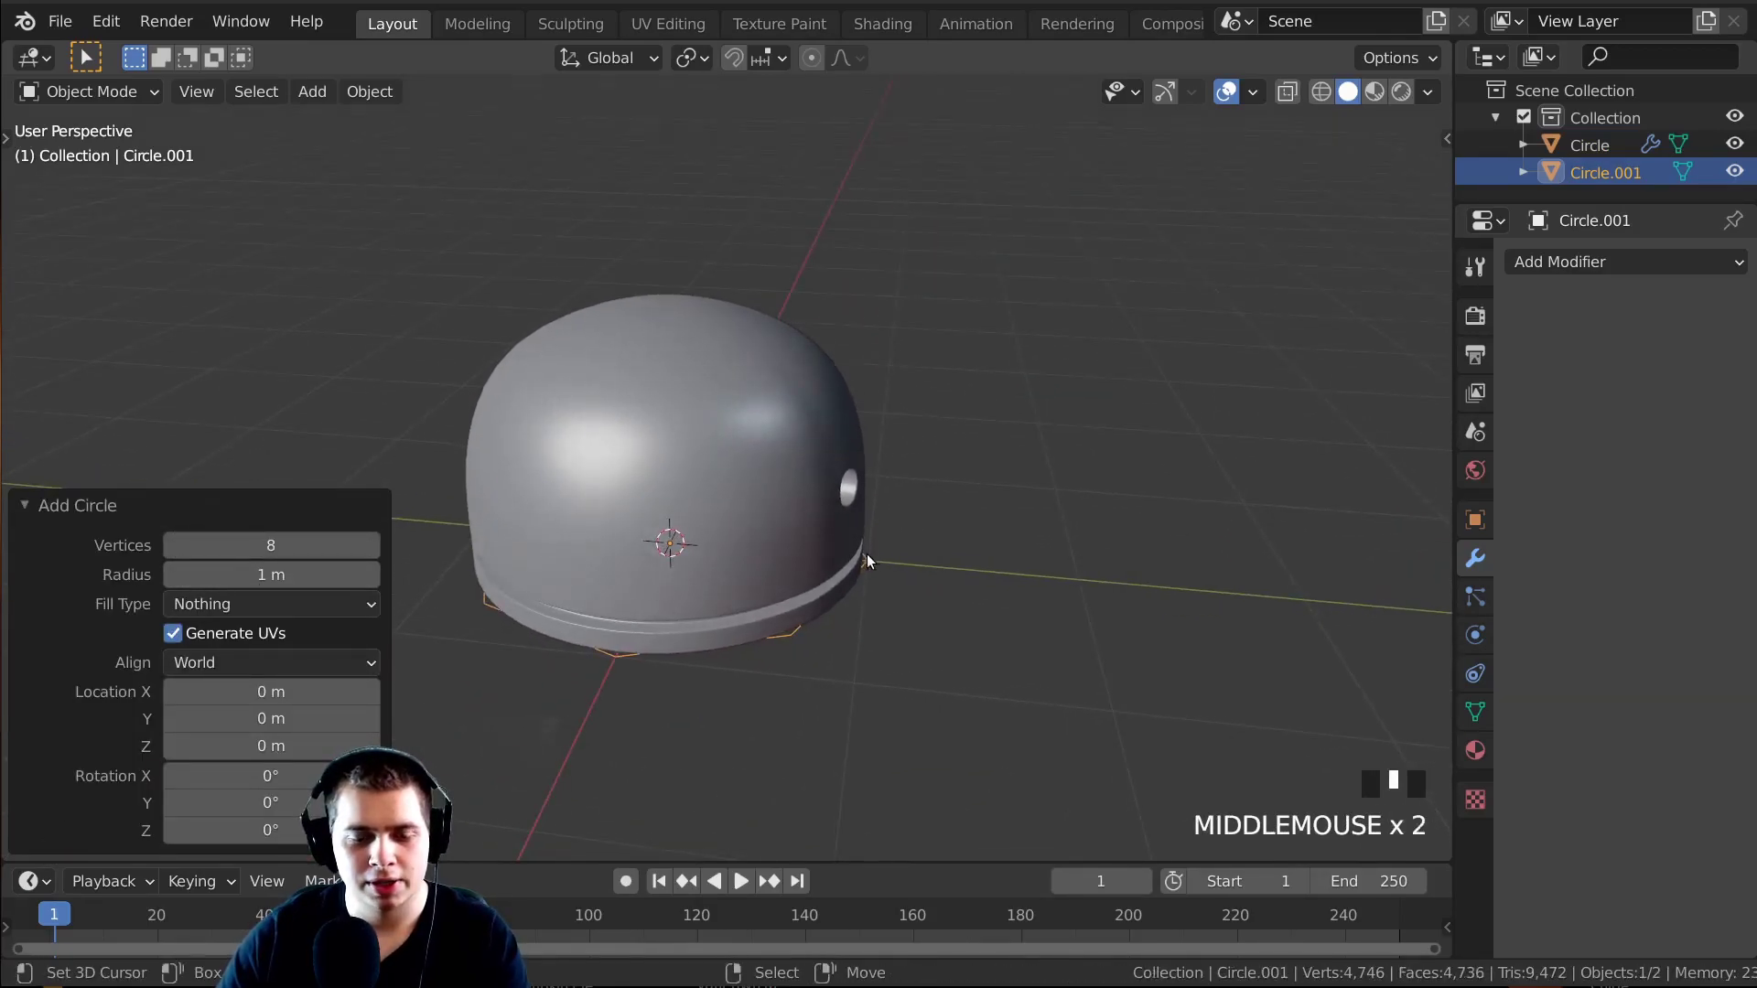
{"action": "key", "text": "g"}
{"action": "key", "text": "y"}
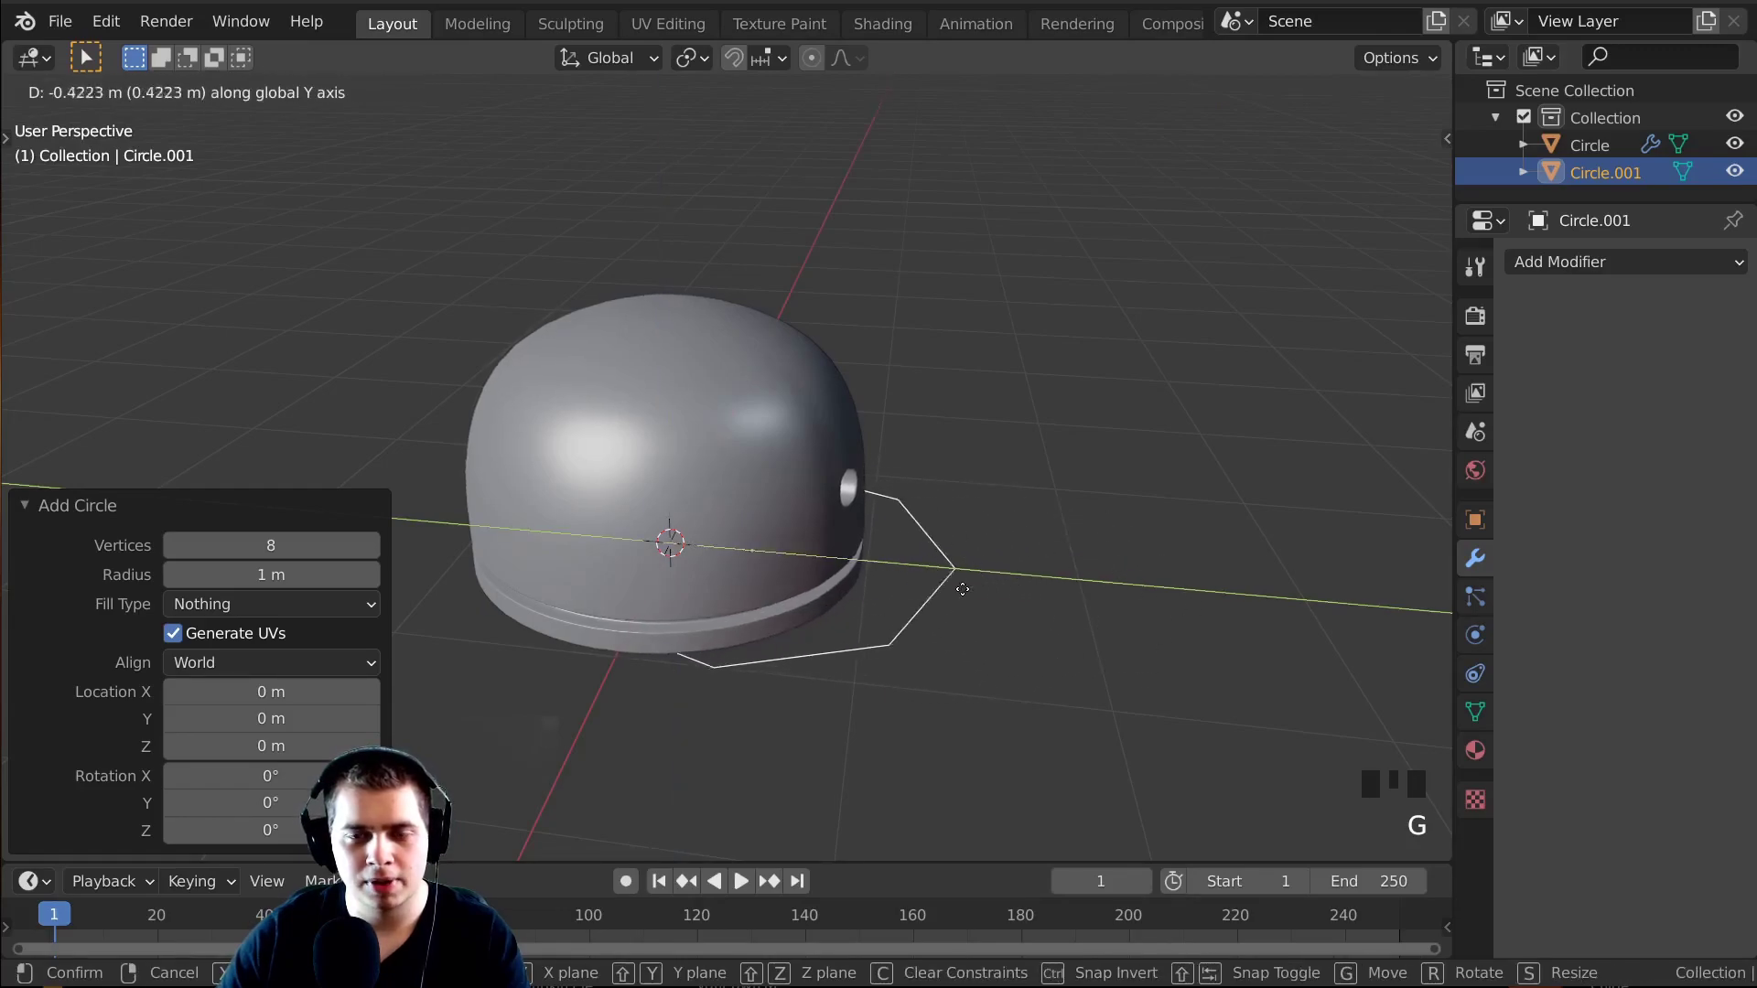
{"action": "left_click", "coordinate": [1311, 607]}
{"action": "middle_click_drag", "start_coordinate": [1162, 574], "coordinate": [872, 542], "text": "shift"}
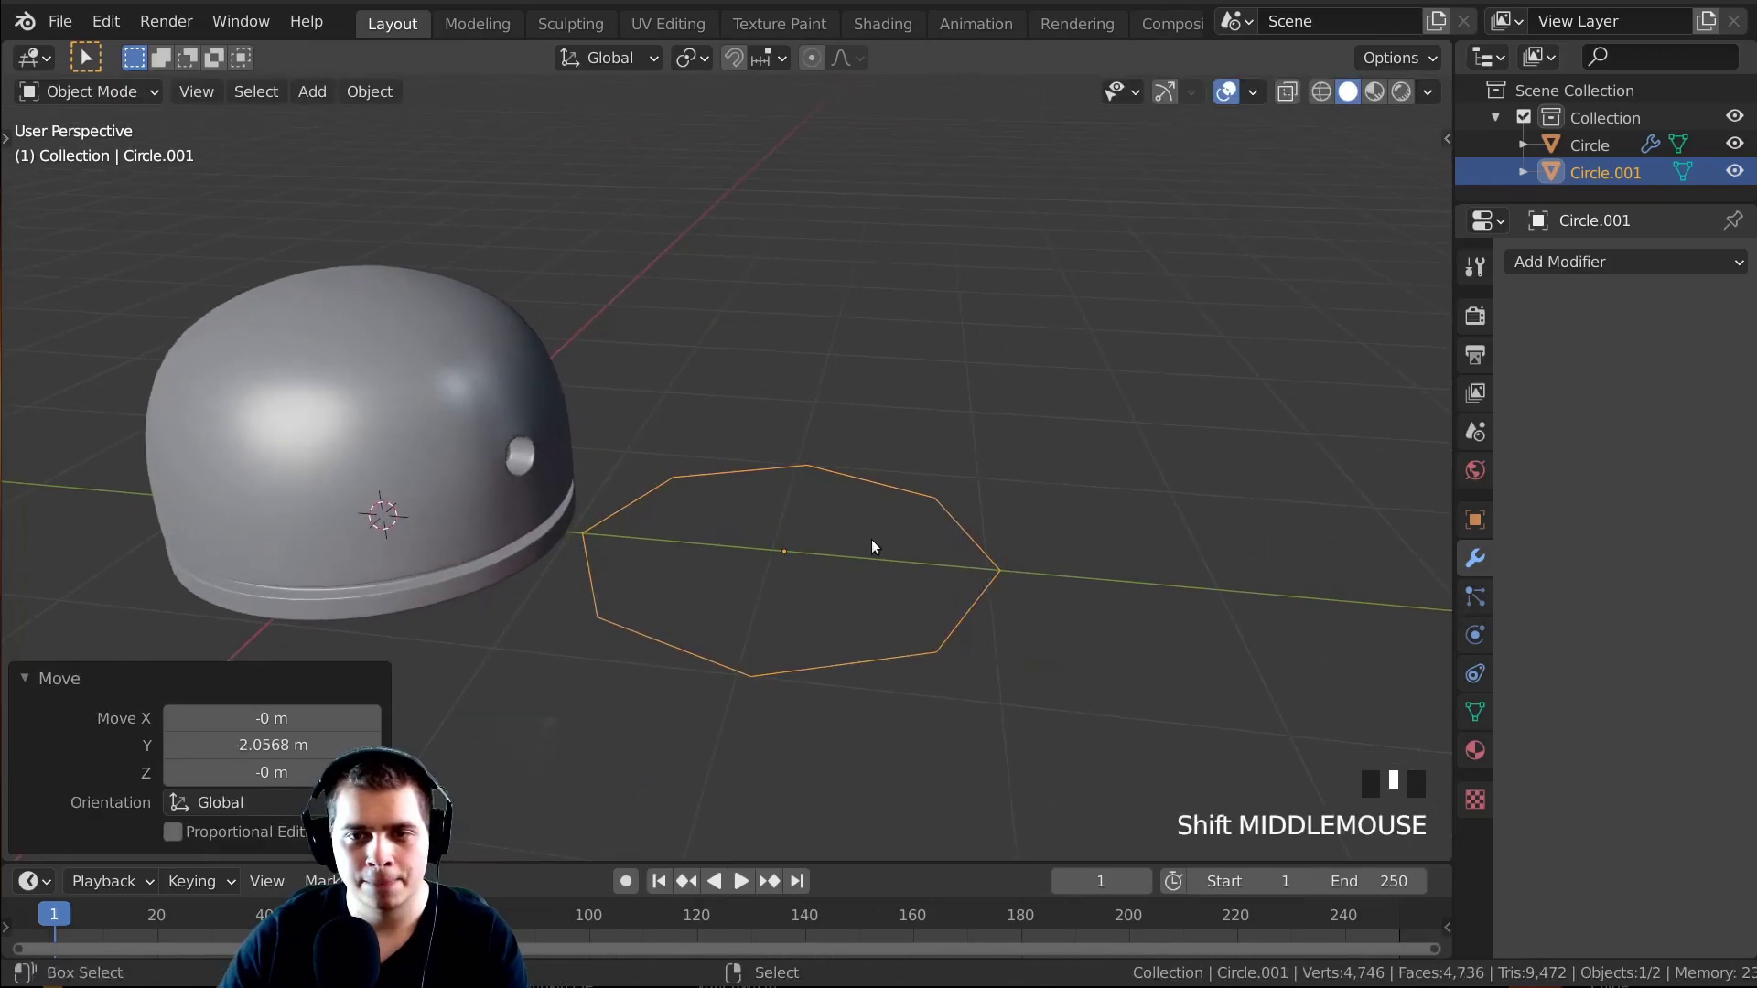
{"action": "key", "text": "s"}
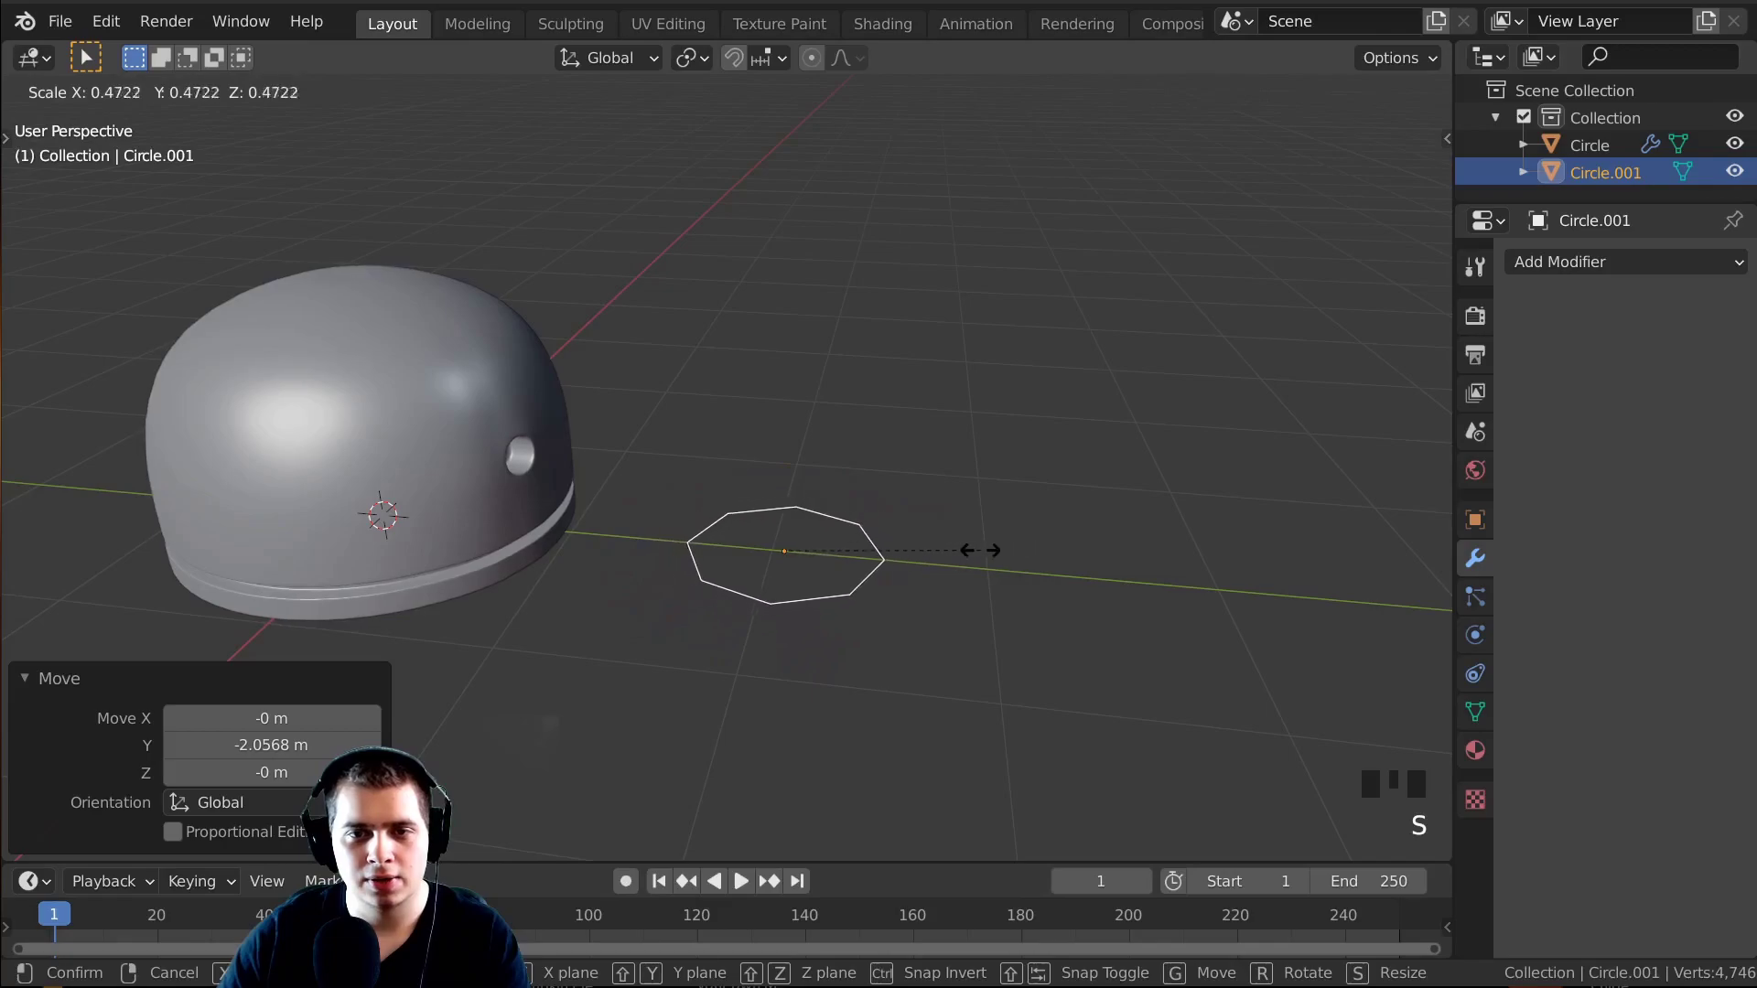
{"action": "left_click", "coordinate": [953, 552]}
Rotate the circle 90 degrees about the X axis.
{"action": "scroll", "coordinate": [1046, 448], "scroll_direction": "up", "scroll_amount": 2}
{"action": "key", "text": "r"}
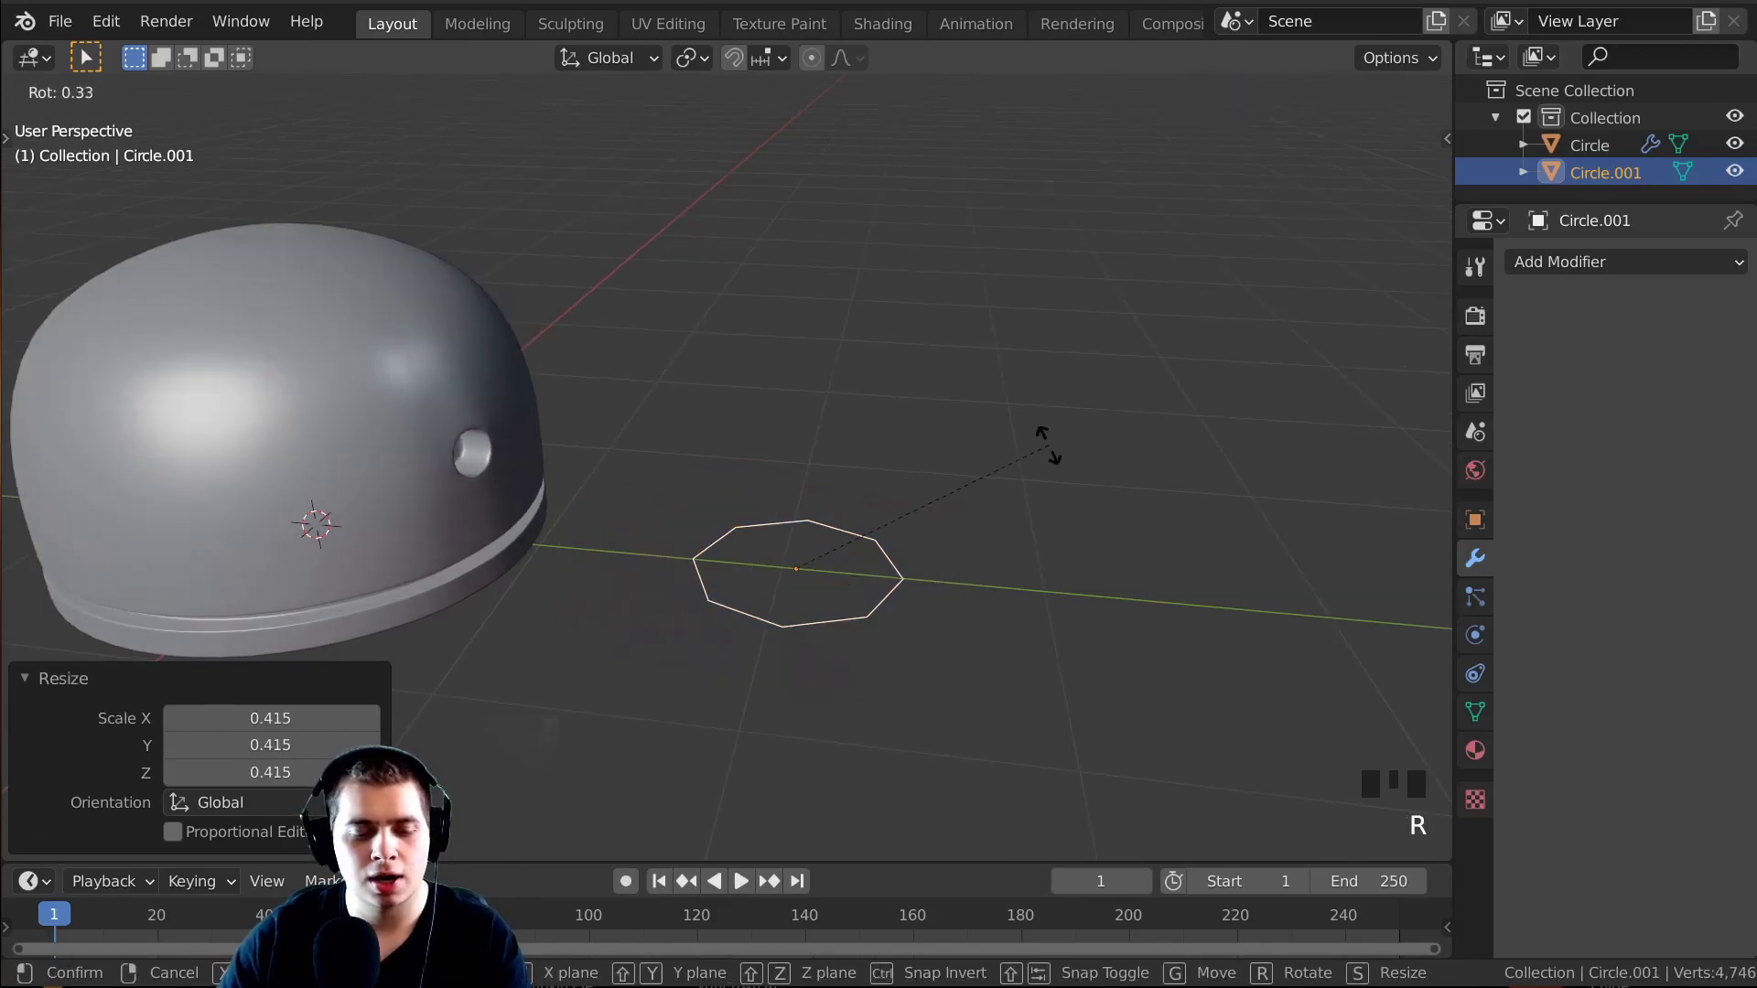
{"action": "type", "text": "x"}
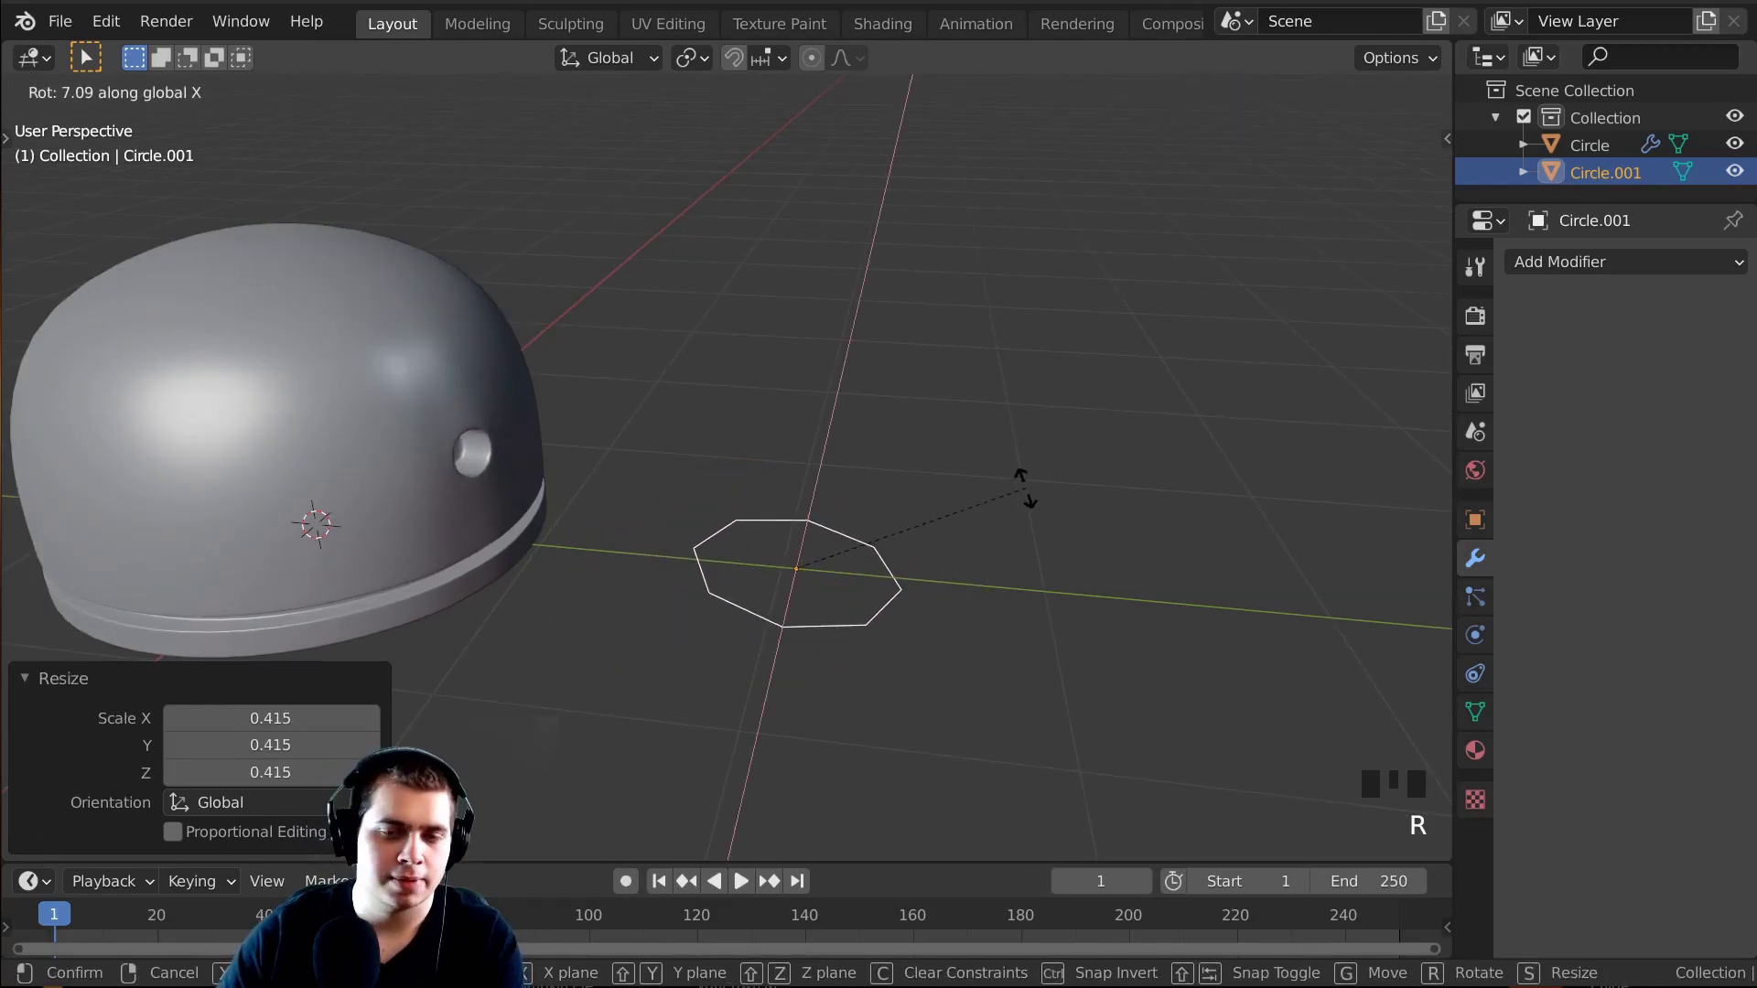
{"action": "type", "text": "90"}
{"action": "key", "text": "Return"}
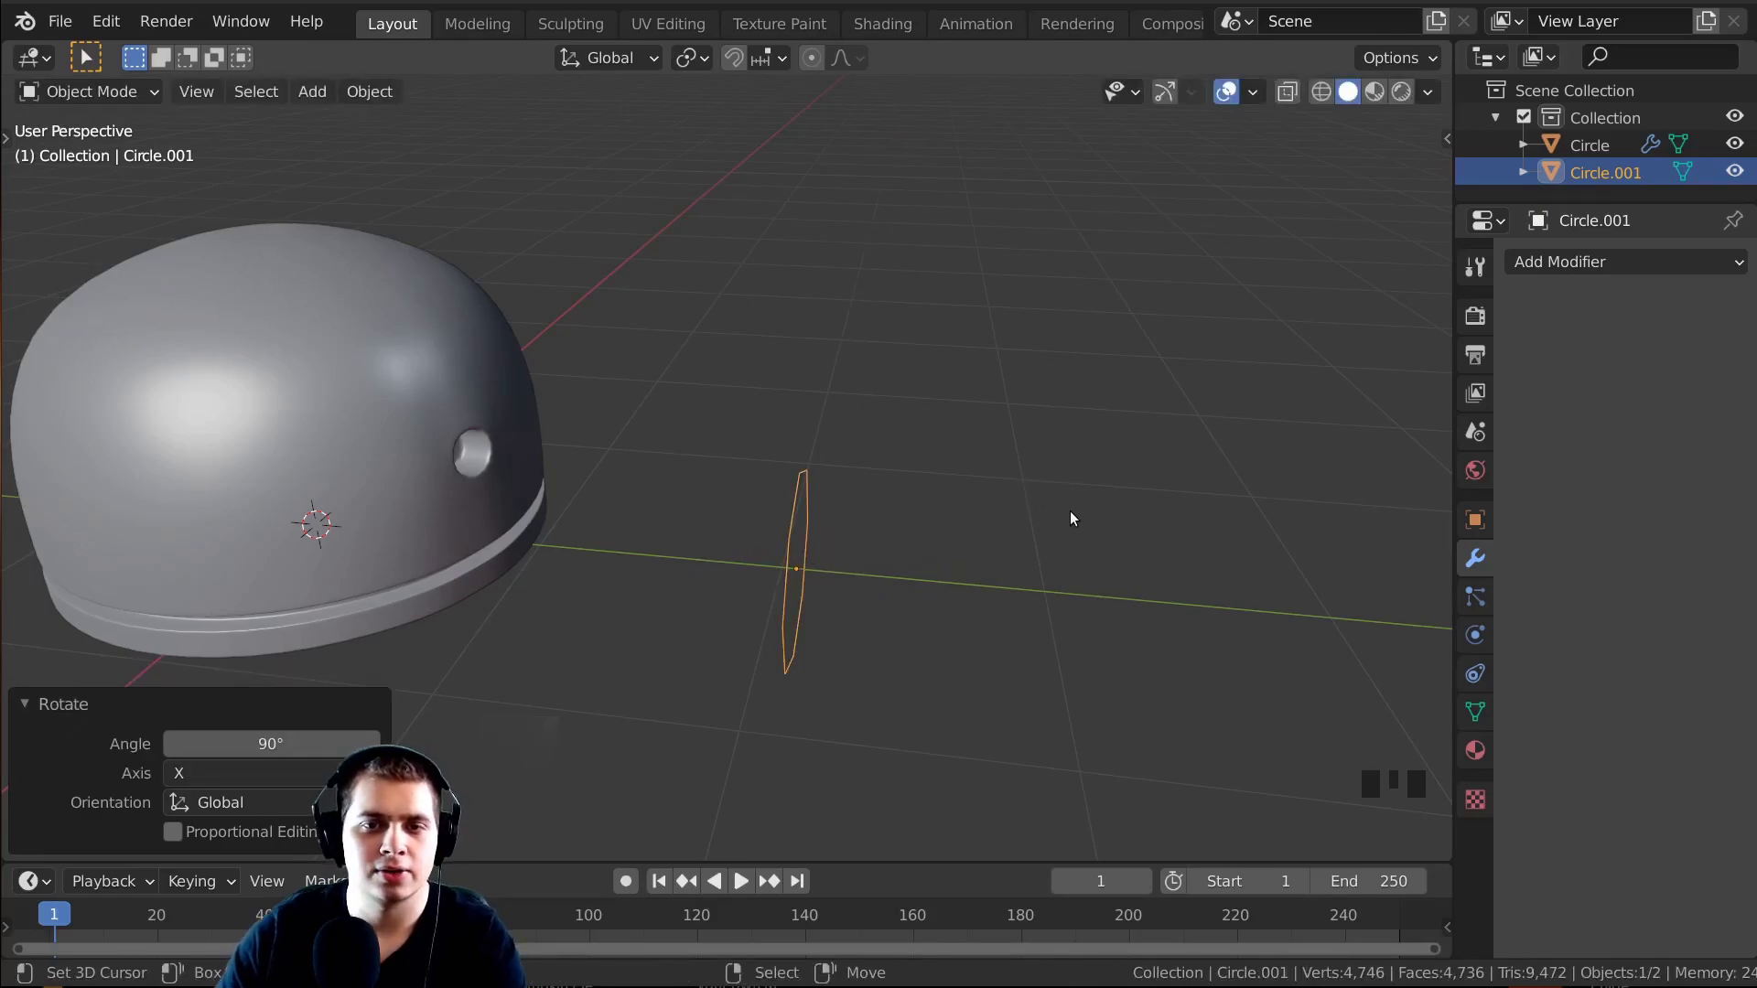
Extrude the whole circle in Edit Mode about 0.415 m along negative Y, away from the dome.
{"action": "middle_click_drag", "start_coordinate": [1056, 488], "coordinate": [759, 368]}
{"action": "scroll", "coordinate": [727, 454], "scroll_direction": "up", "scroll_amount": 2}
{"action": "scroll", "coordinate": [851, 439], "scroll_direction": "up", "scroll_amount": 2}
{"action": "scroll", "coordinate": [871, 420], "scroll_direction": "up", "scroll_amount": 1}
{"action": "key", "text": "Tab"}
{"action": "scroll", "coordinate": [925, 290], "scroll_direction": "up", "scroll_amount": 1}
{"action": "middle_click_drag", "start_coordinate": [925, 290], "coordinate": [932, 338]}
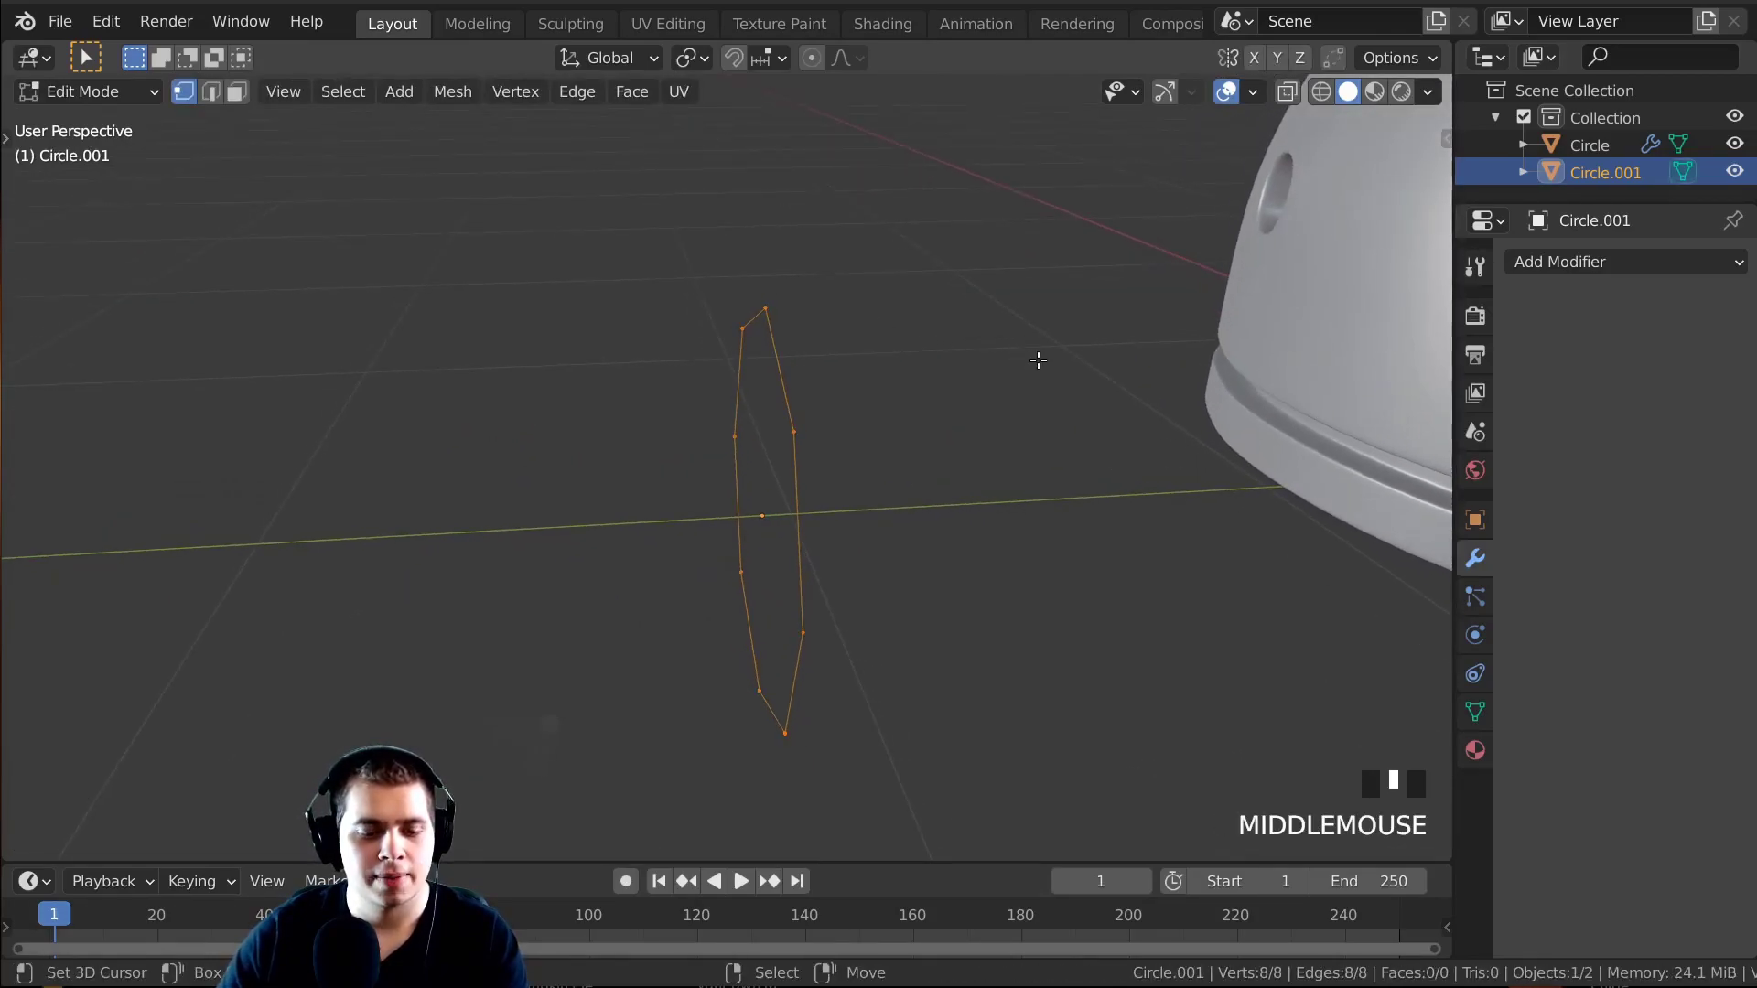
{"action": "key", "text": "e"}
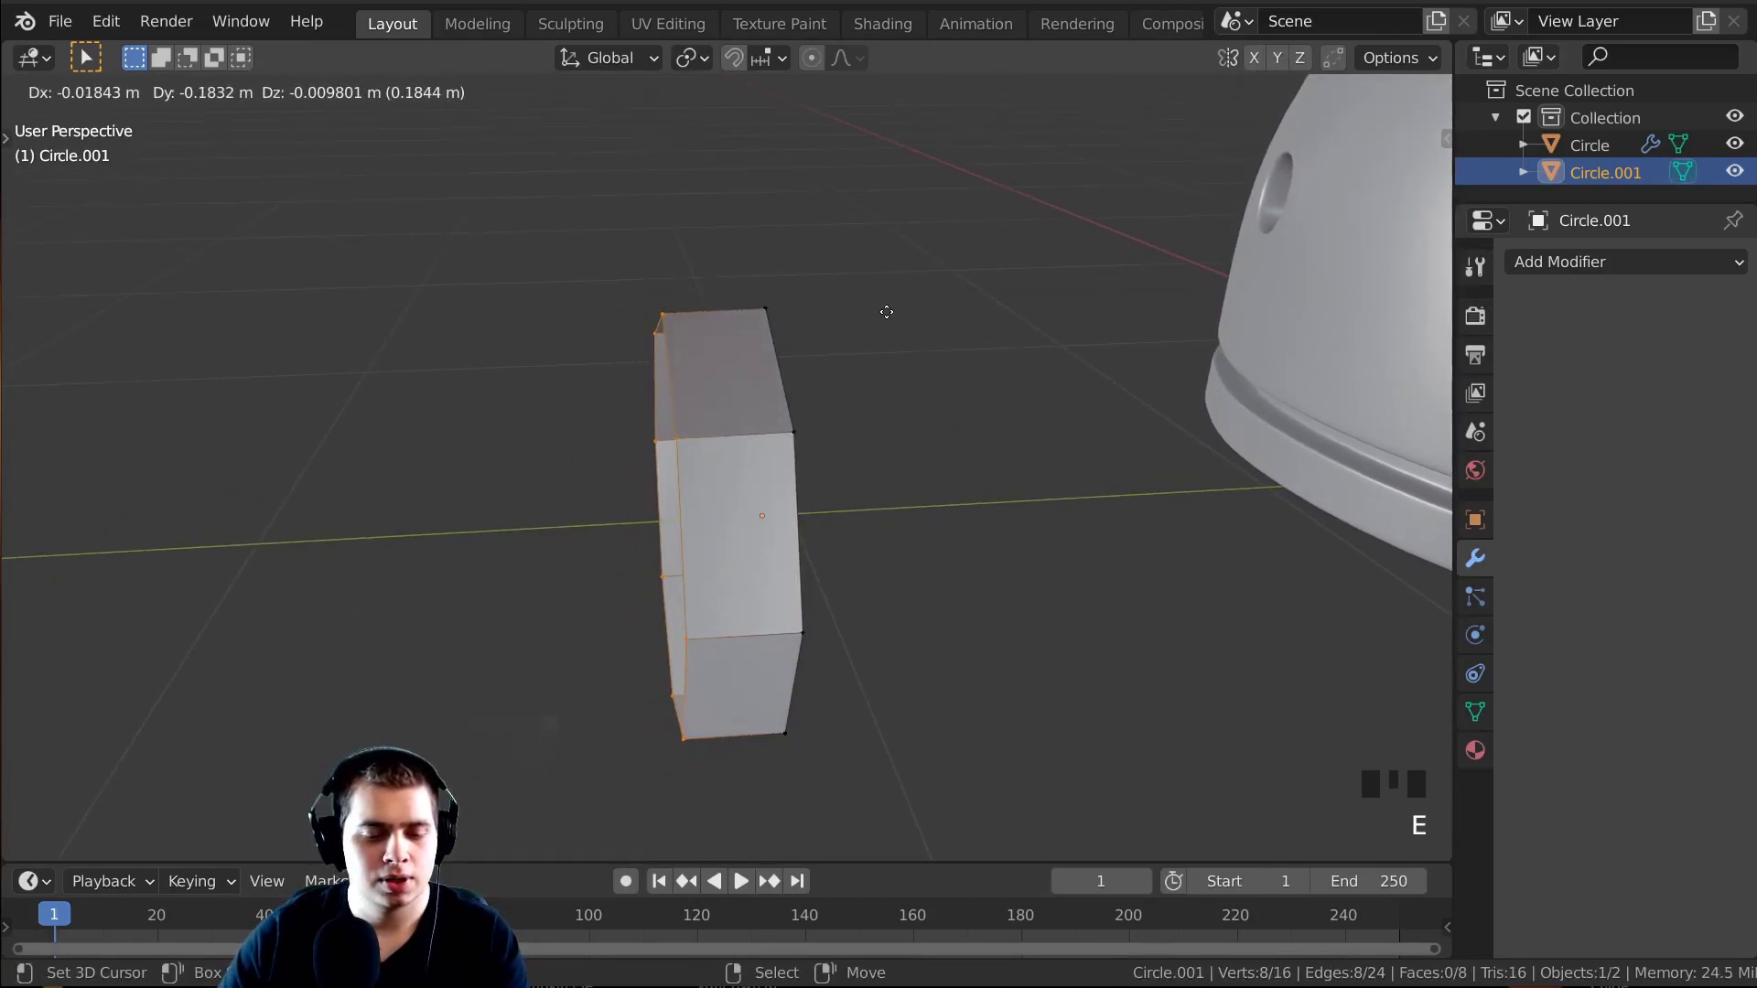
{"action": "key", "text": "y"}
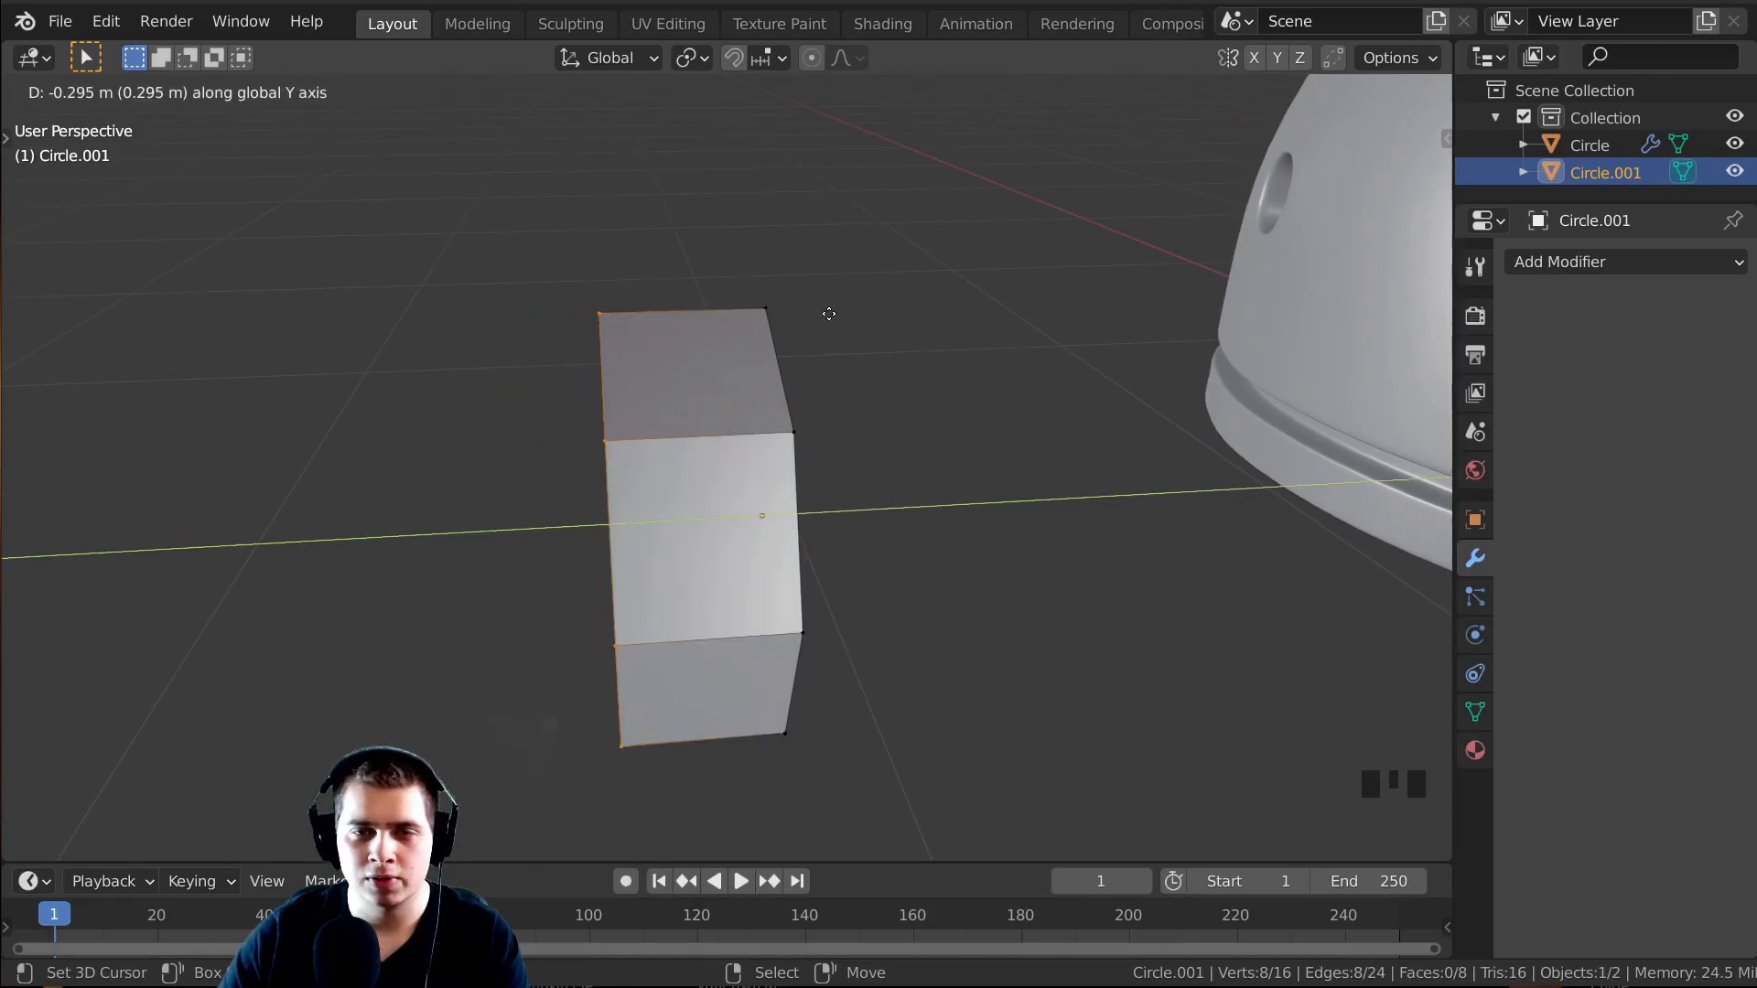
{"action": "left_click", "coordinate": [772, 337]}
Extrude the end loop about 0.21 m further along negative Y and scale it to about 0.628 for a taper.
{"action": "middle_click_drag", "start_coordinate": [751, 377], "coordinate": [863, 408], "text": "shift"}
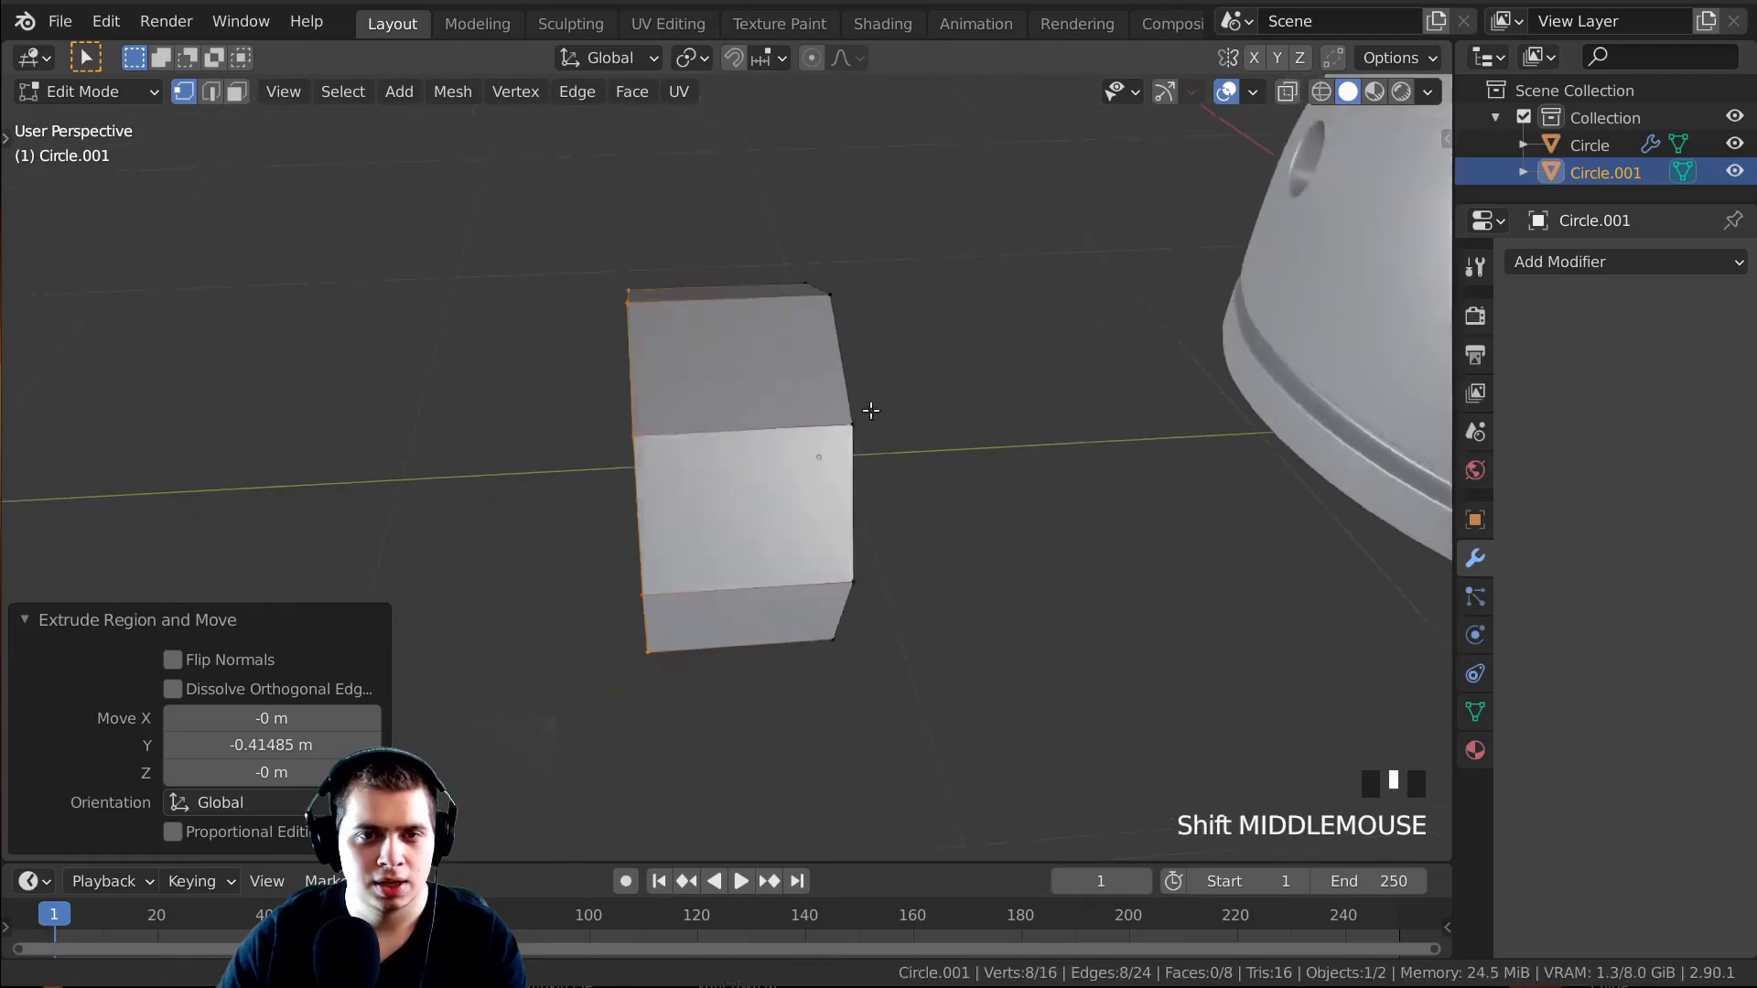
{"action": "scroll", "coordinate": [863, 408], "scroll_direction": "up", "scroll_amount": 2}
{"action": "key", "text": "e"}
{"action": "key", "text": "y"}
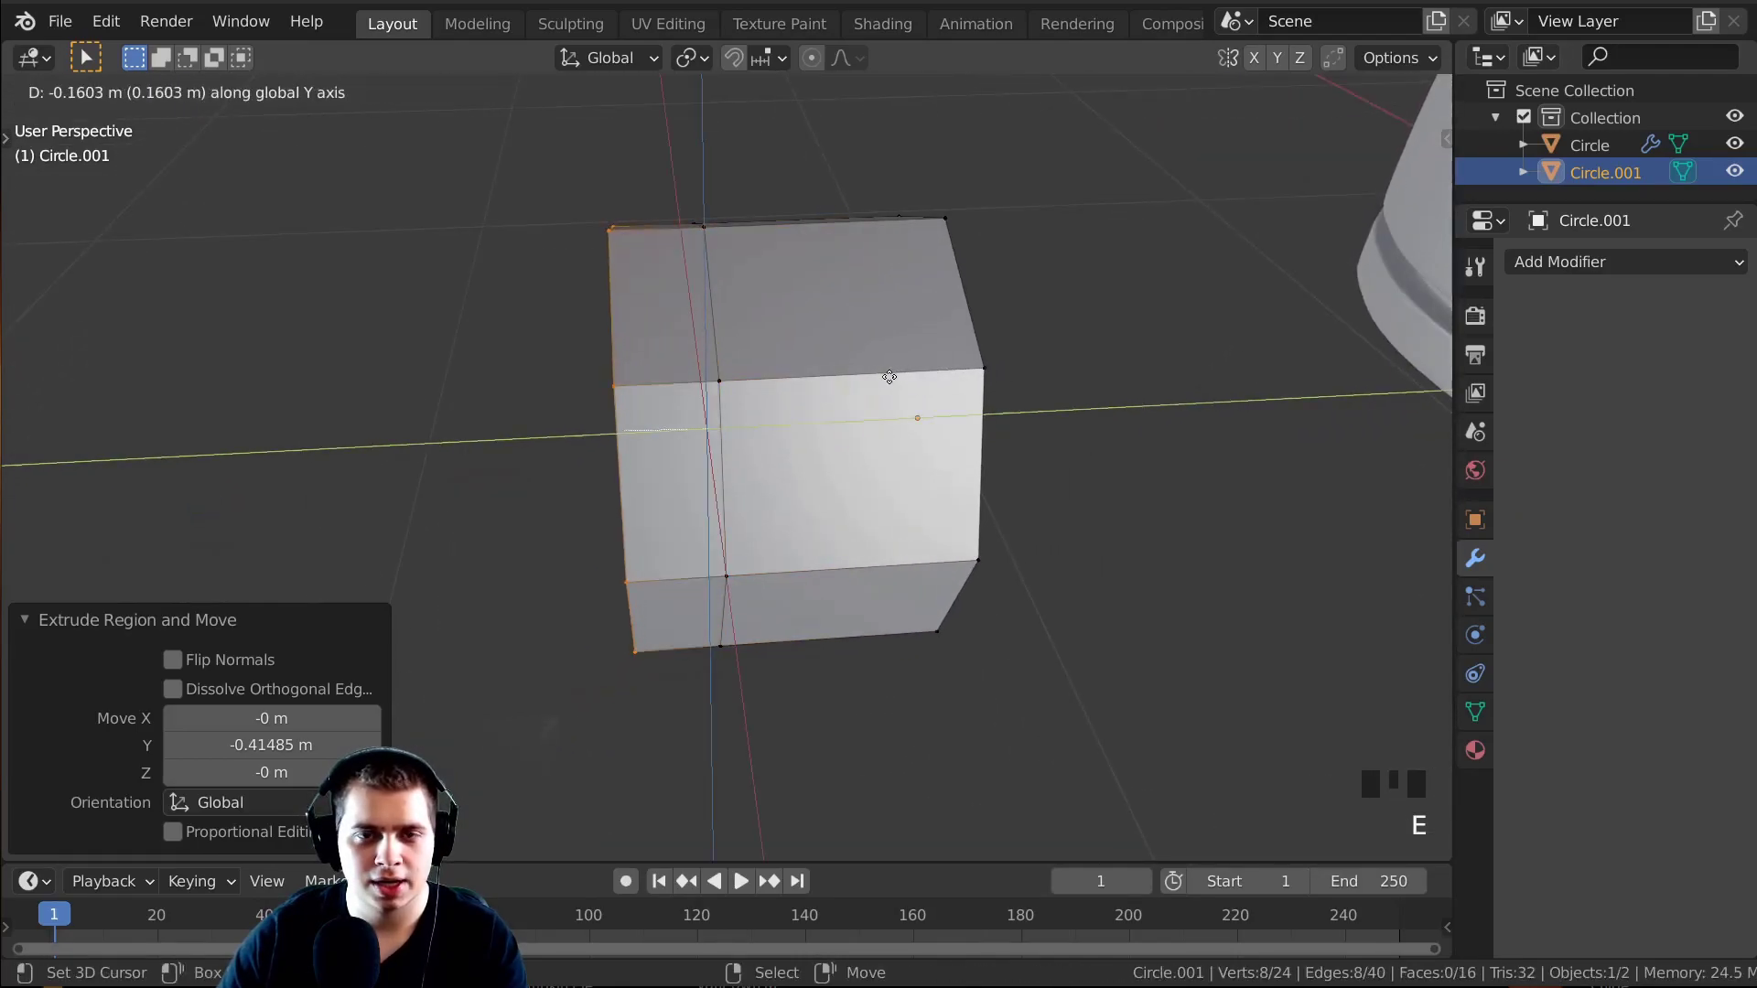
{"action": "left_click", "coordinate": [876, 377]}
{"action": "key", "text": "s"}
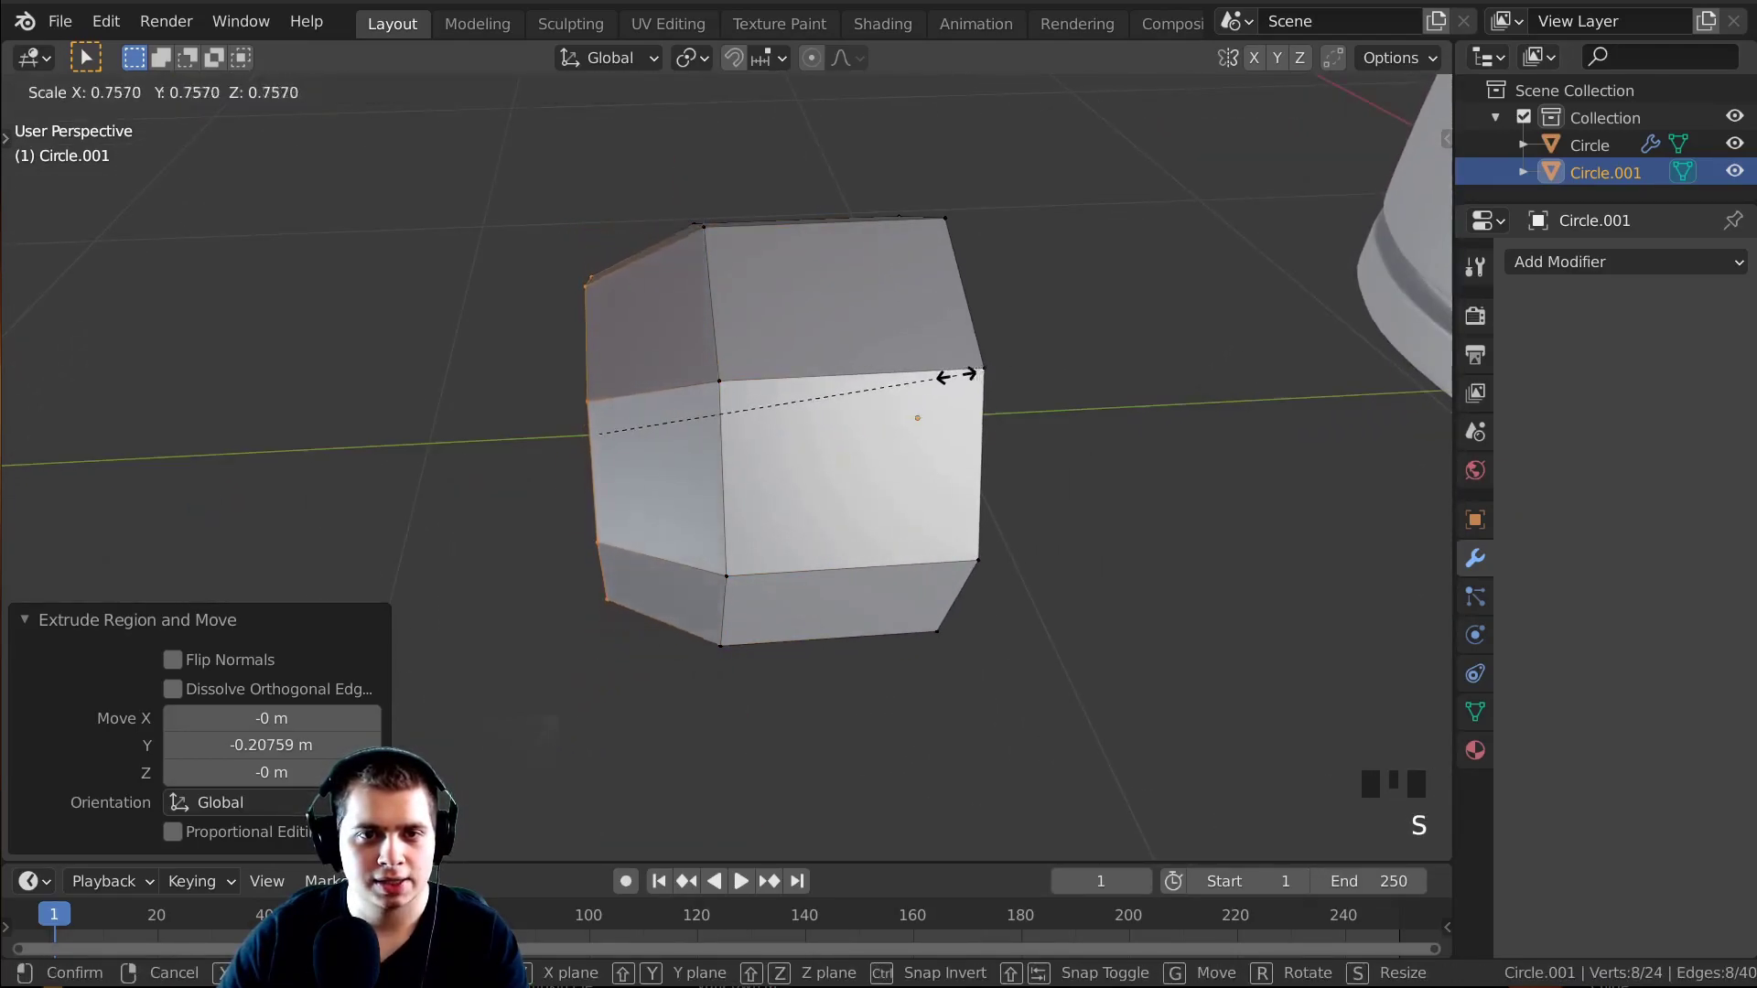
{"action": "left_click", "coordinate": [894, 387]}
Extrude the tapered end loop another 0.117 m or so along negative Y and scale it to about 0.233.
{"action": "middle_click_drag", "start_coordinate": [894, 388], "coordinate": [1043, 412]}
{"action": "middle_click_drag", "start_coordinate": [888, 380], "coordinate": [980, 385], "text": "shift"}
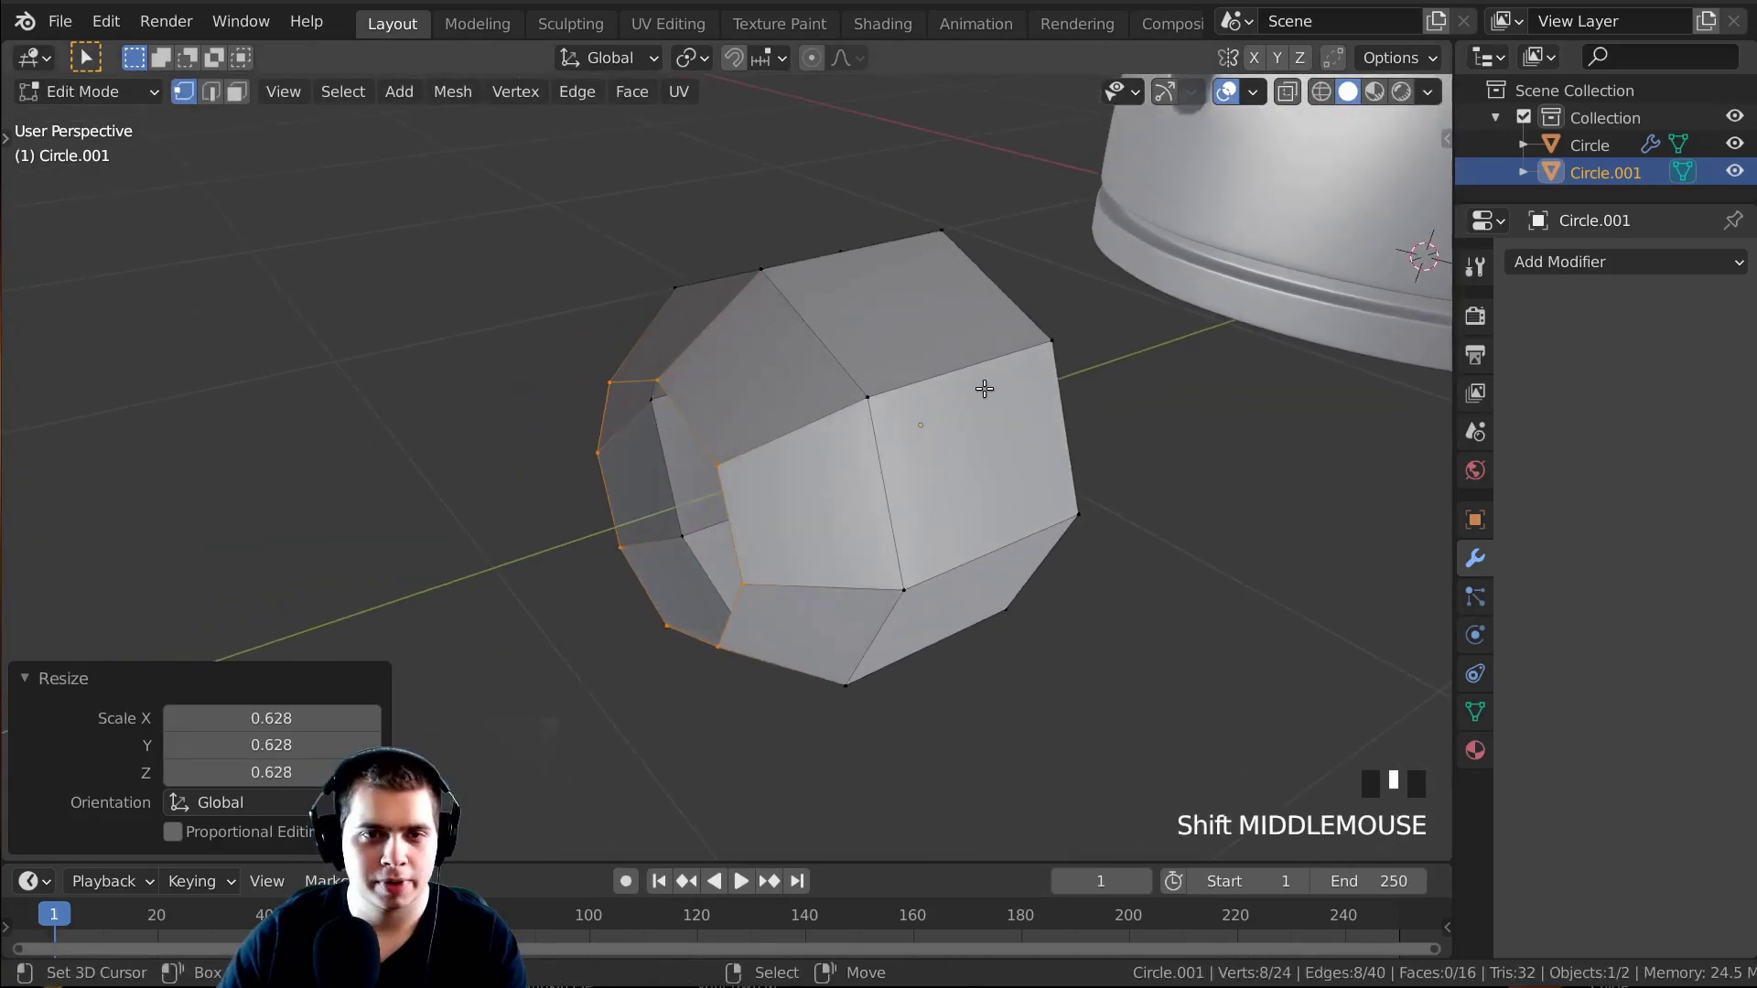
{"action": "key", "text": "e"}
{"action": "key", "text": "y"}
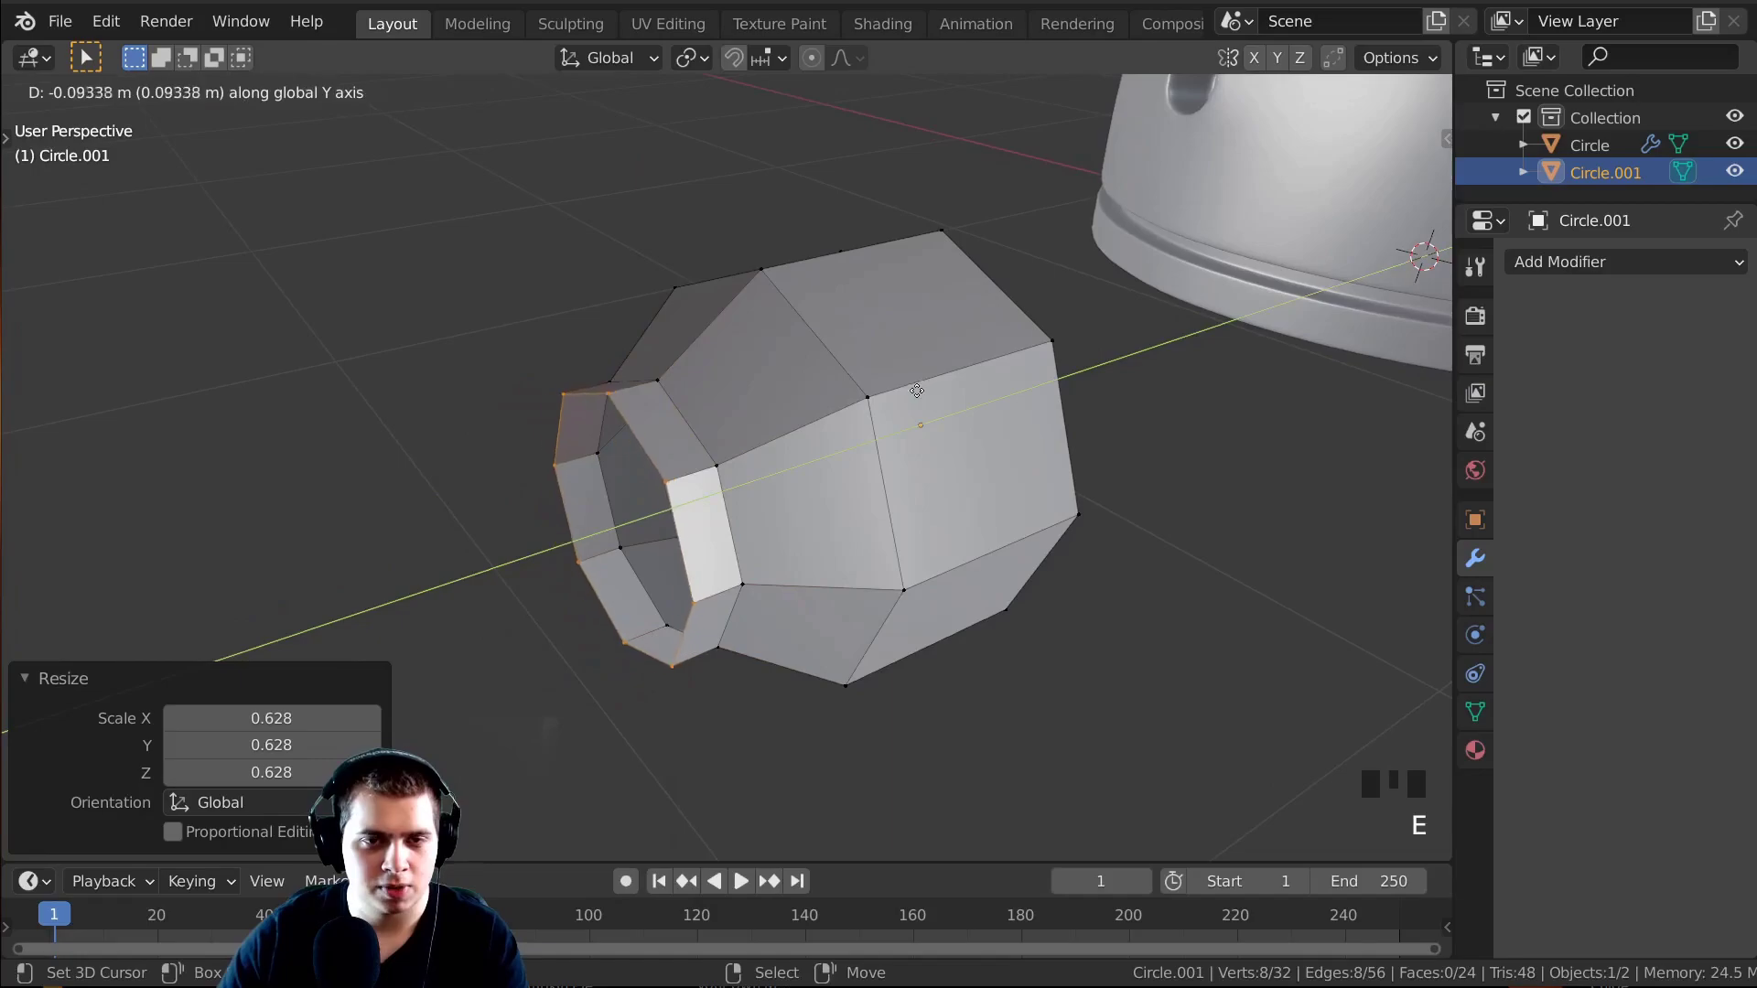
{"action": "left_click", "coordinate": [909, 392]}
{"action": "middle_click_drag", "start_coordinate": [908, 393], "coordinate": [970, 403]}
{"action": "key", "text": "s"}
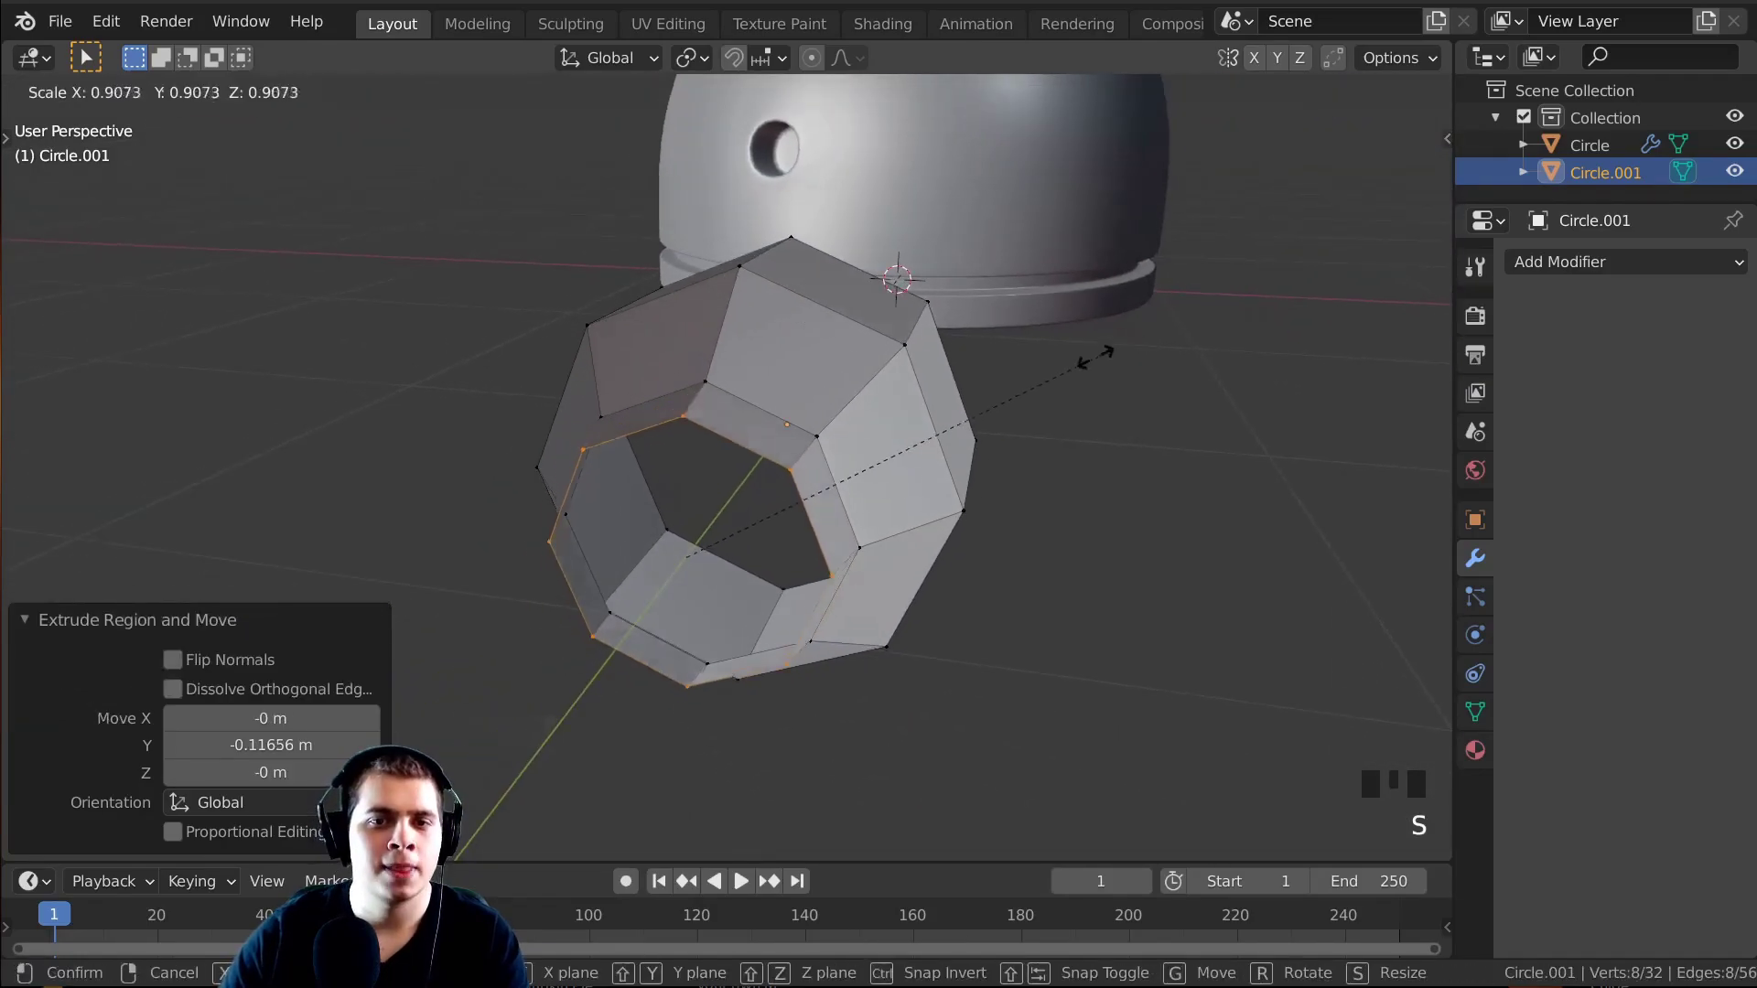
{"action": "left_click", "coordinate": [769, 471]}
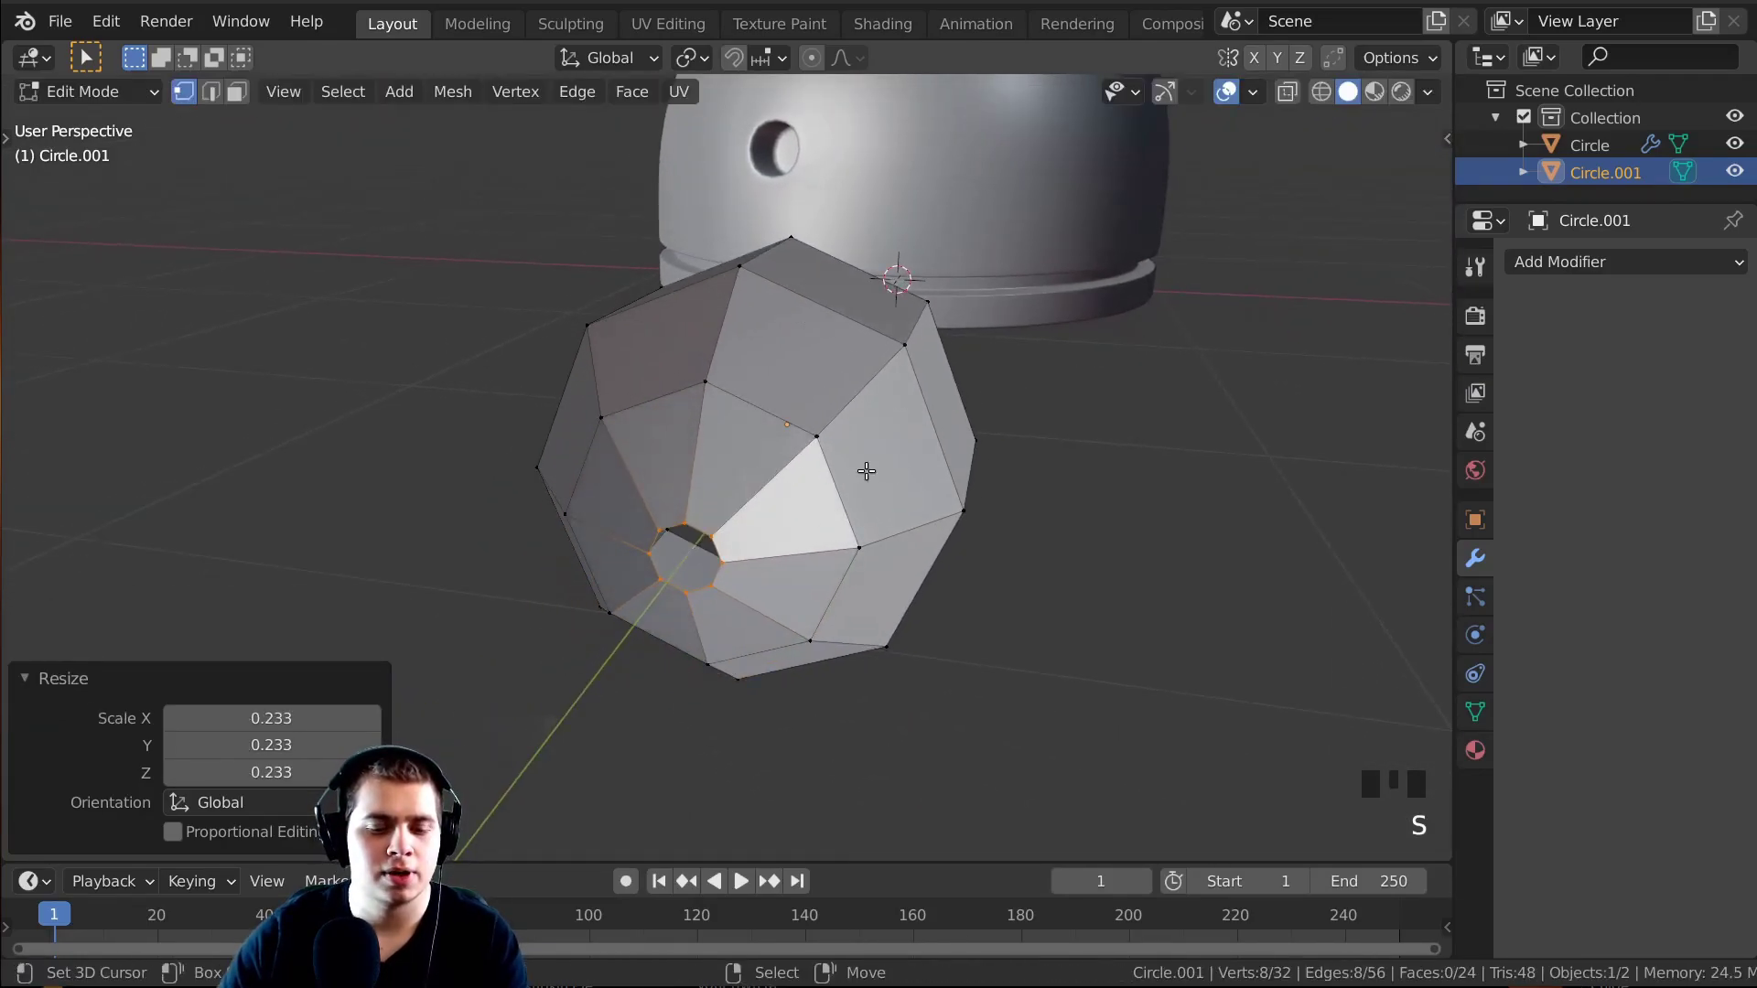
{"action": "middle_click_drag", "start_coordinate": [770, 470], "coordinate": [769, 432]}
{"action": "key", "text": "g"}
{"action": "key", "text": "y"}
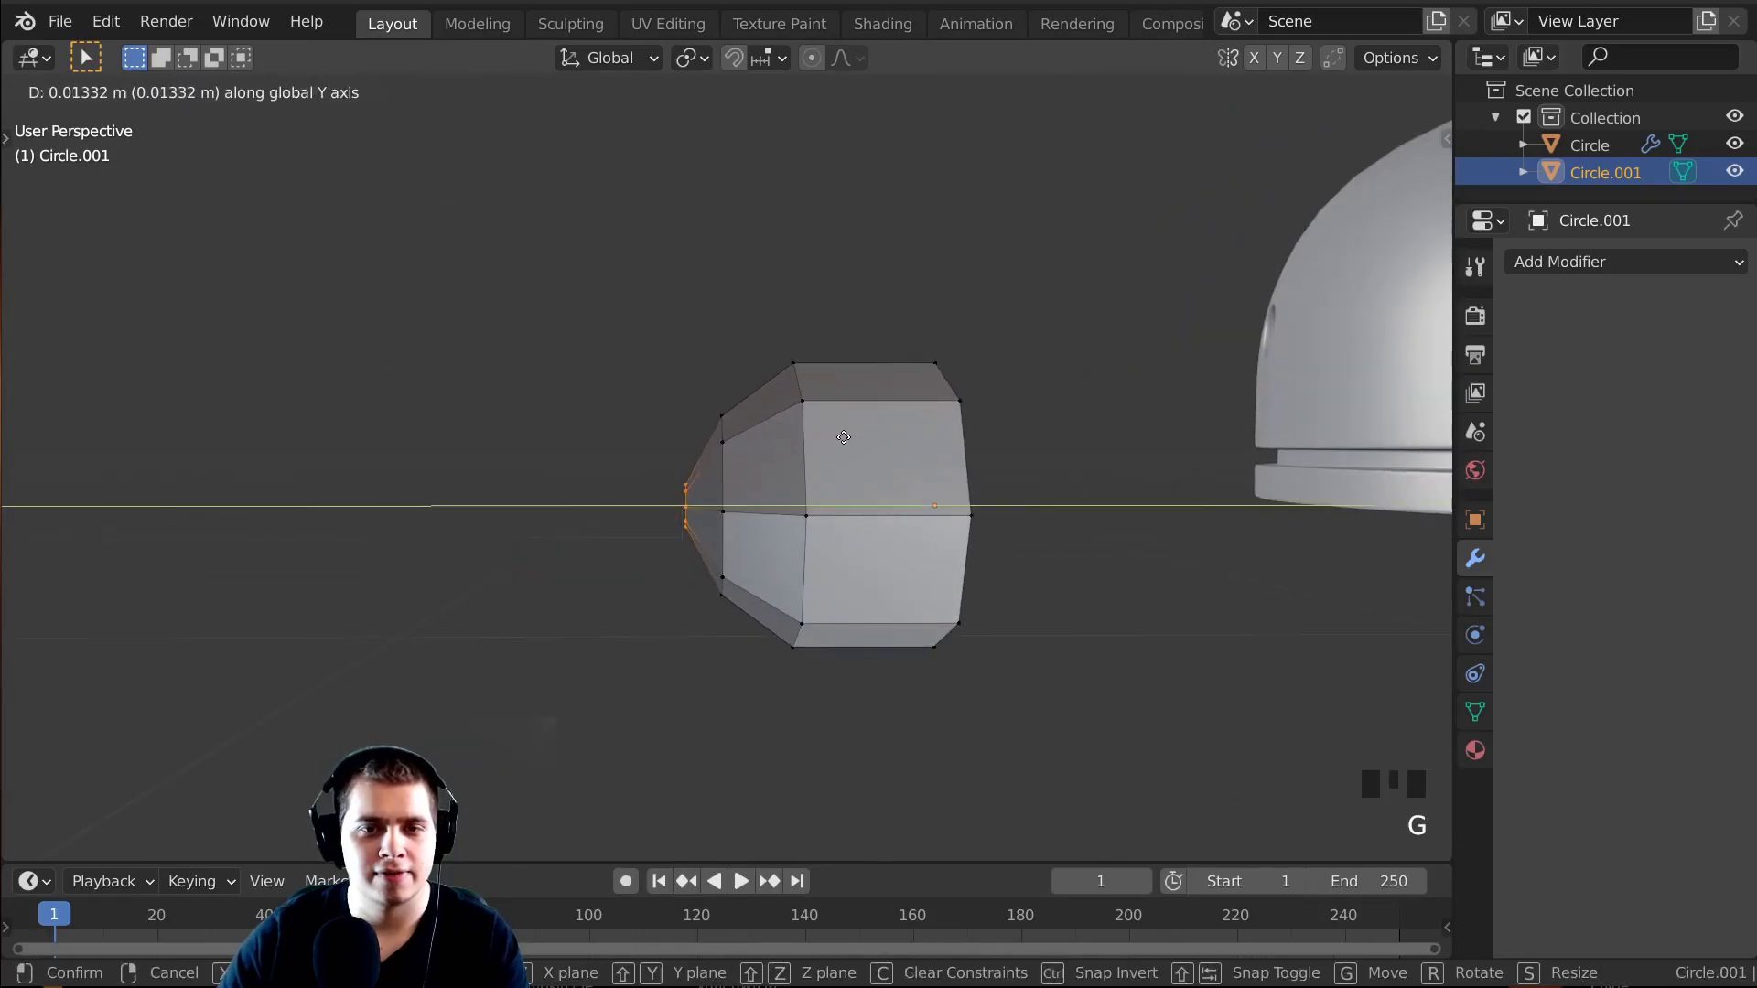
{"action": "key", "text": "Escape"}
Fill the small end opening with a face and move that end about 0.017 m along positive Y.
{"action": "scroll", "coordinate": [839, 448], "scroll_direction": "up", "scroll_amount": 3}
{"action": "key", "text": "g"}
{"action": "key", "text": "y"}
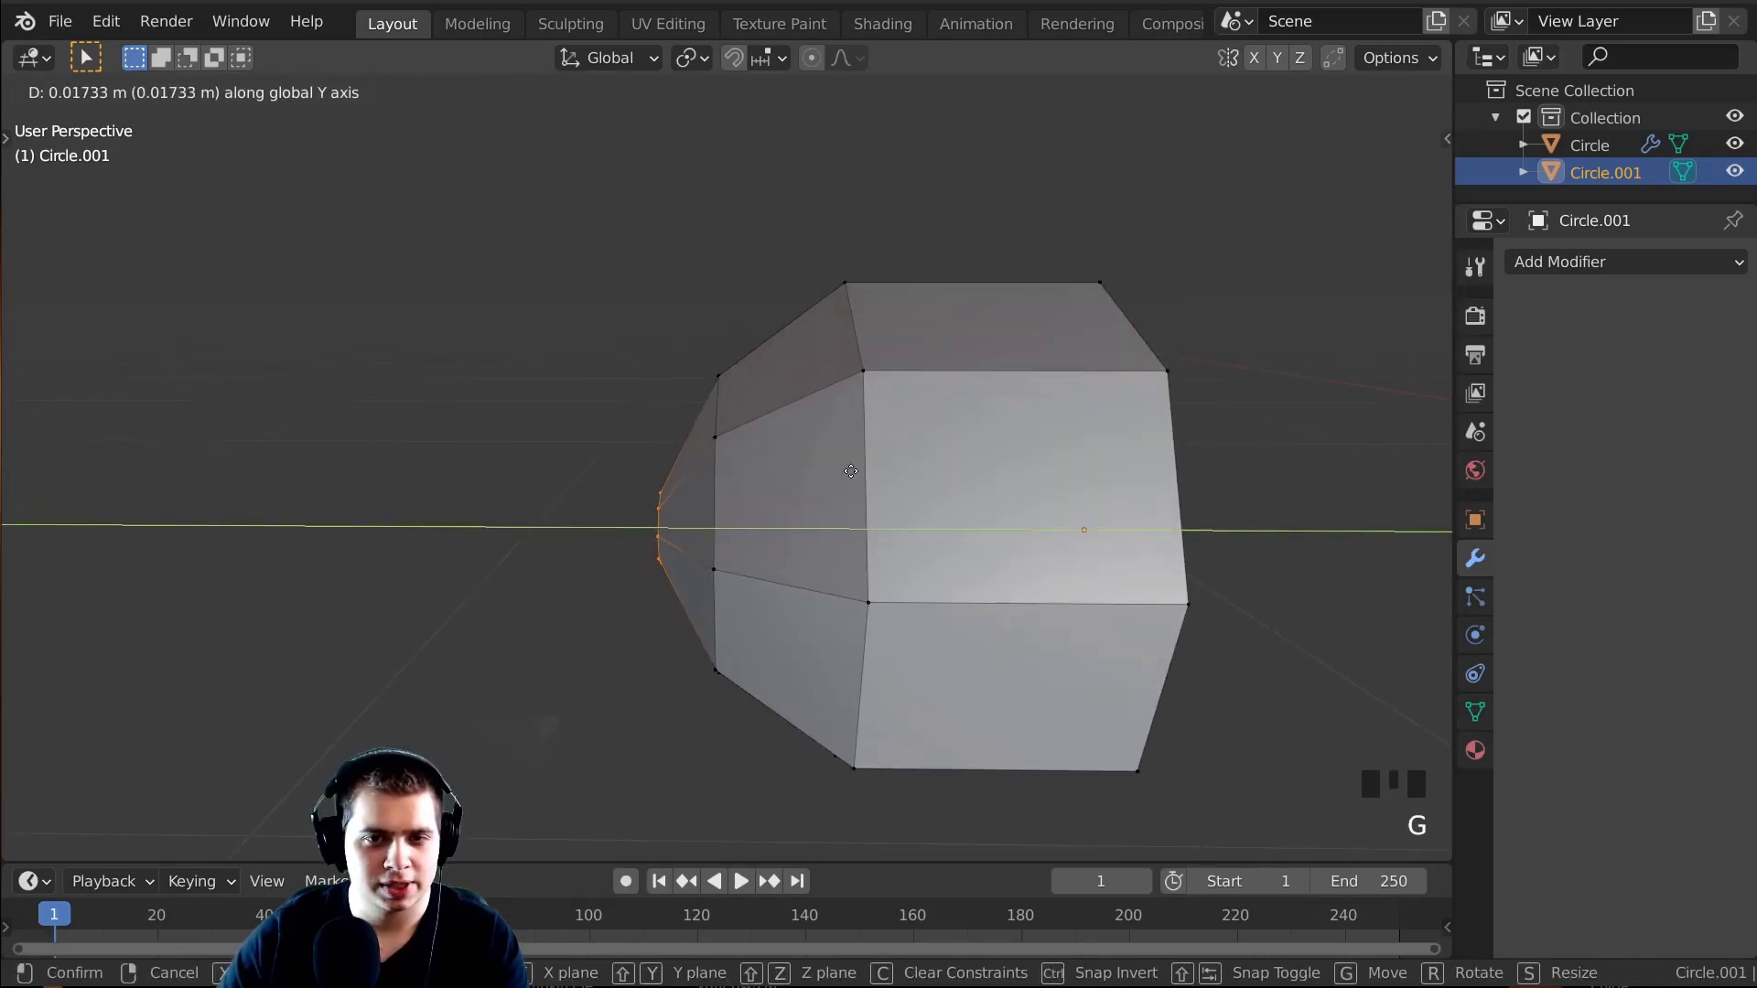
{"action": "left_click", "coordinate": [851, 471]}
Add a centred edge loop around the wider tapered band and enlarge it, with a final scale of about 1.011.
{"action": "middle_click_drag", "start_coordinate": [851, 471], "coordinate": [961, 433]}
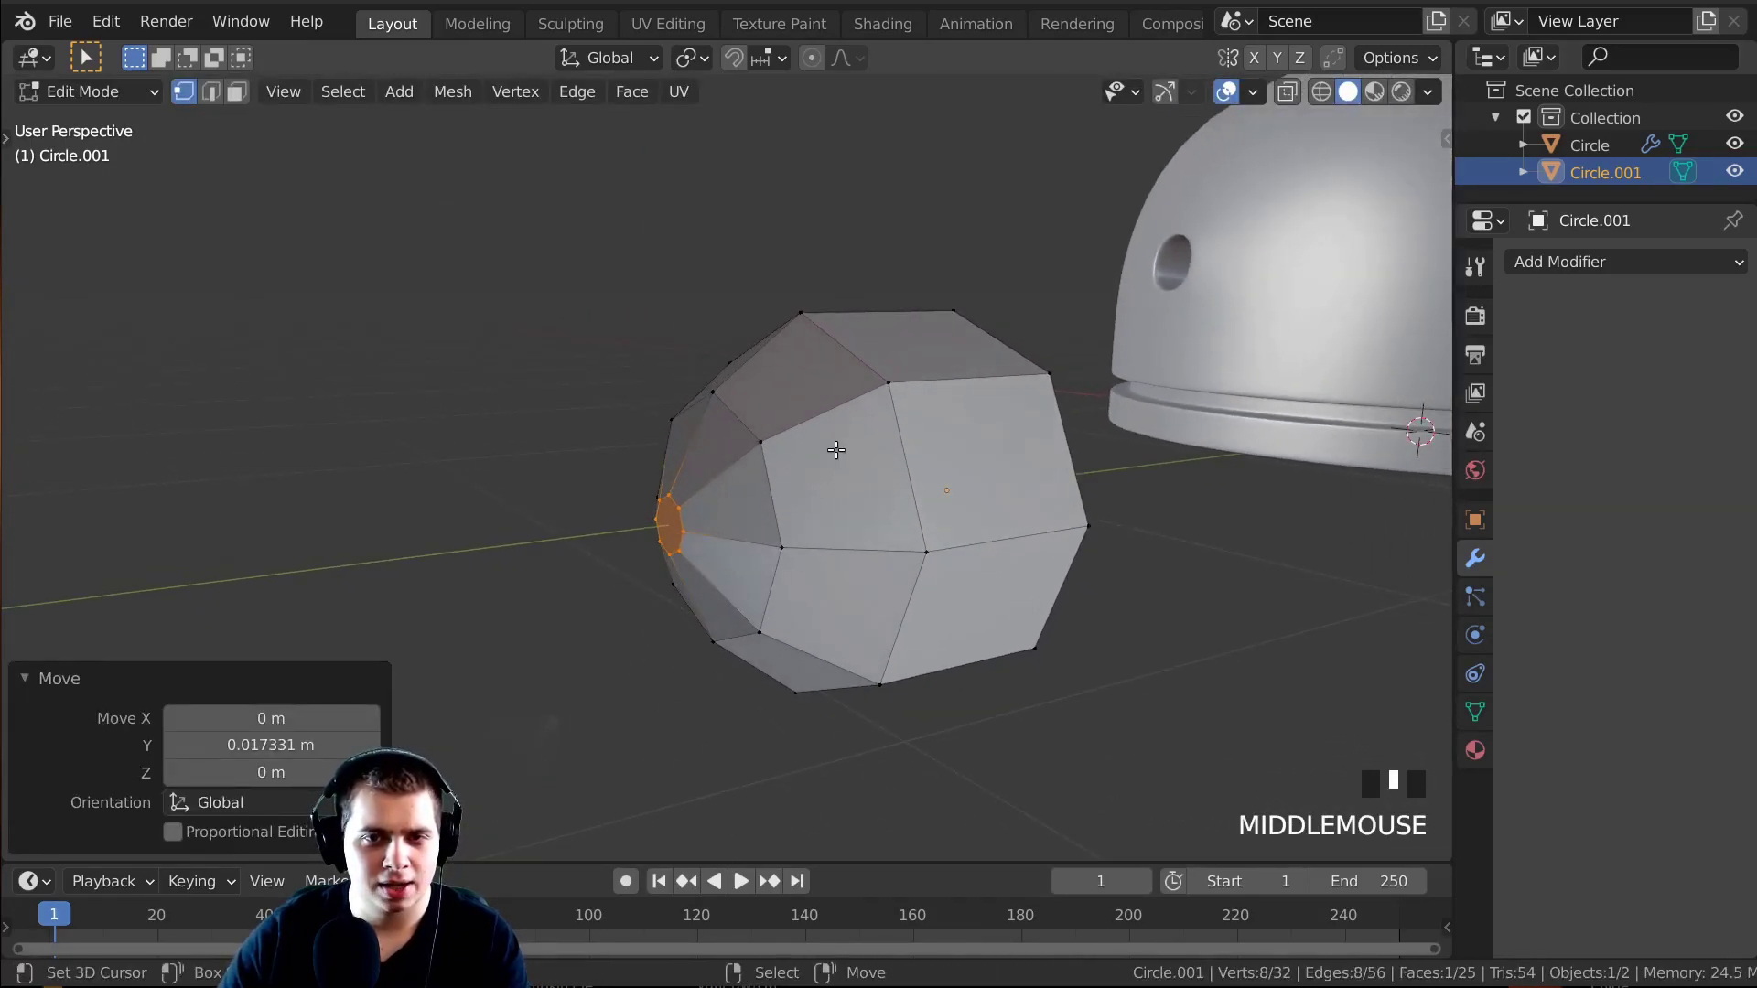
{"action": "scroll", "coordinate": [836, 449], "scroll_direction": "up", "scroll_amount": 2}
{"action": "key", "text": "ctrl+r"}
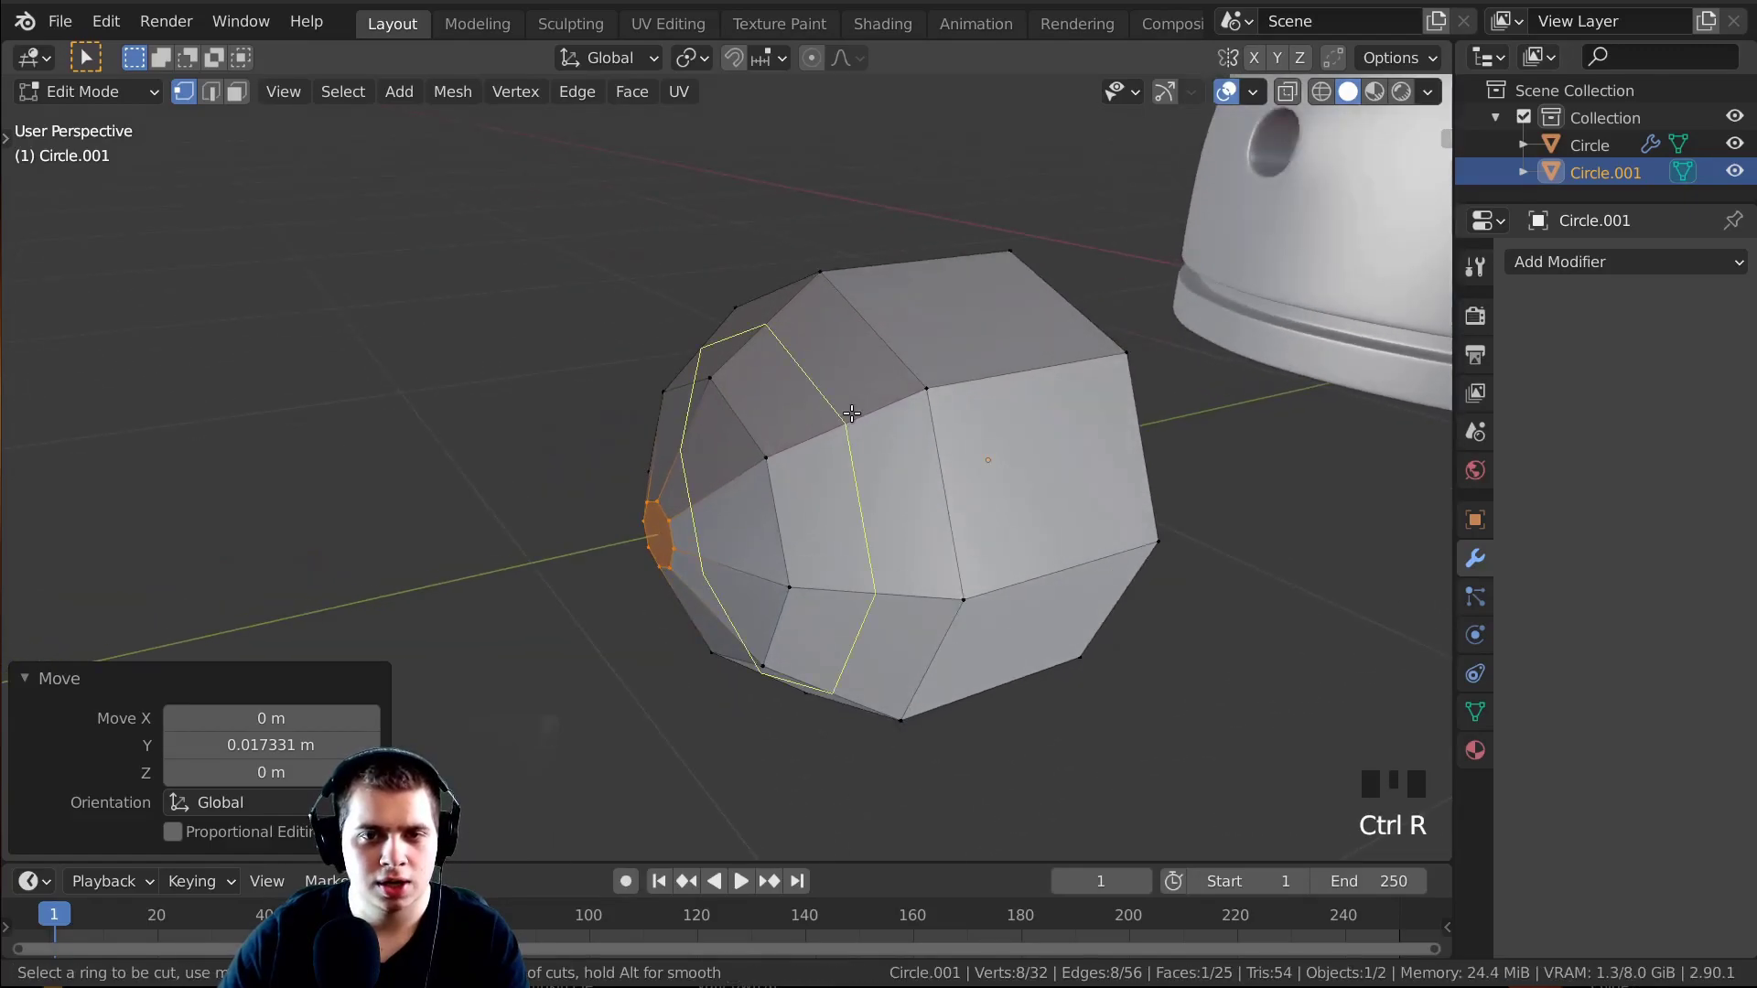
{"action": "left_click", "coordinate": [851, 414]}
{"action": "right_click", "coordinate": [846, 409]}
{"action": "middle_click_drag", "start_coordinate": [846, 409], "coordinate": [938, 506]}
{"action": "key", "text": "s"}
{"action": "left_click", "coordinate": [1250, 526]}
{"action": "key", "text": "s"}
{"action": "right_click", "coordinate": [1122, 664]}
{"action": "key", "text": "s"}
{"action": "left_click", "coordinate": [946, 515]}
{"action": "scroll", "coordinate": [1072, 467], "scroll_direction": "up", "scroll_amount": 3}
{"action": "middle_click_drag", "start_coordinate": [1071, 467], "coordinate": [988, 397], "text": "shift"}
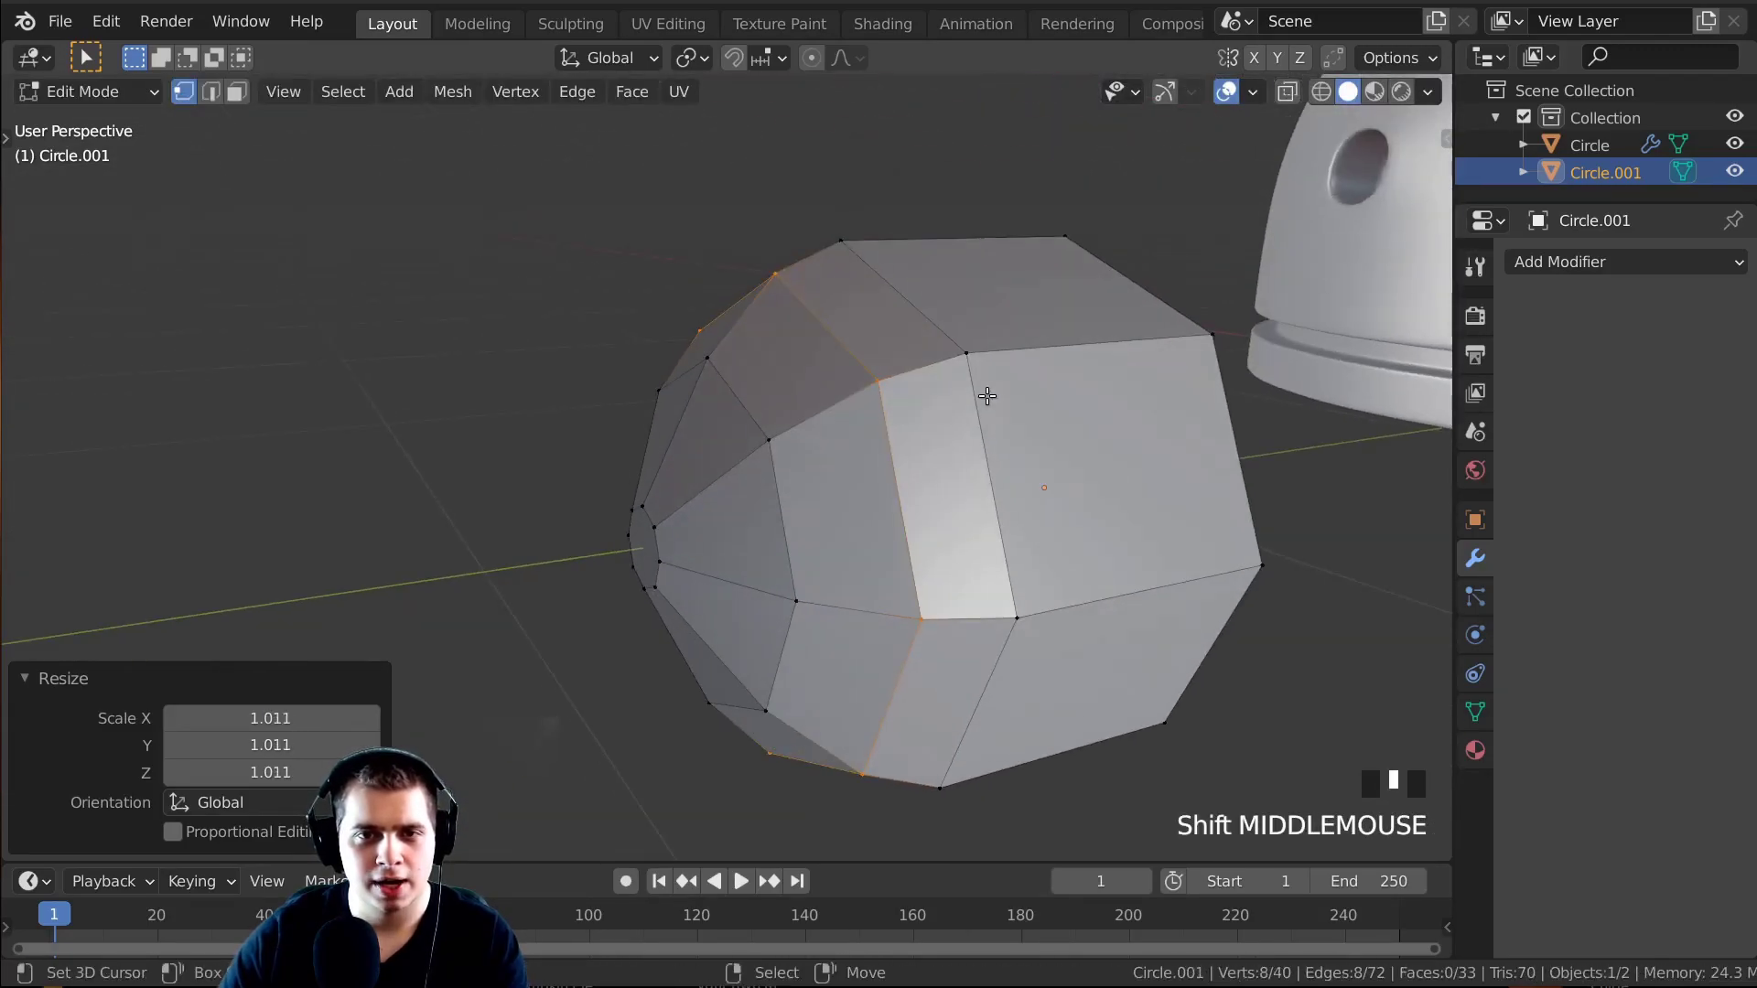
Return to Object Mode and add a Subdivision Surface modifier to the tapered part with viewport level 2.
{"action": "key", "text": "Tab"}
{"action": "scroll", "coordinate": [987, 396], "scroll_direction": "down", "scroll_amount": 3}
{"action": "scroll", "coordinate": [921, 501], "scroll_direction": "up", "scroll_amount": 3}
{"action": "middle_click_drag", "start_coordinate": [920, 501], "coordinate": [1006, 440], "text": "shift"}
{"action": "left_click", "coordinate": [1545, 262]}
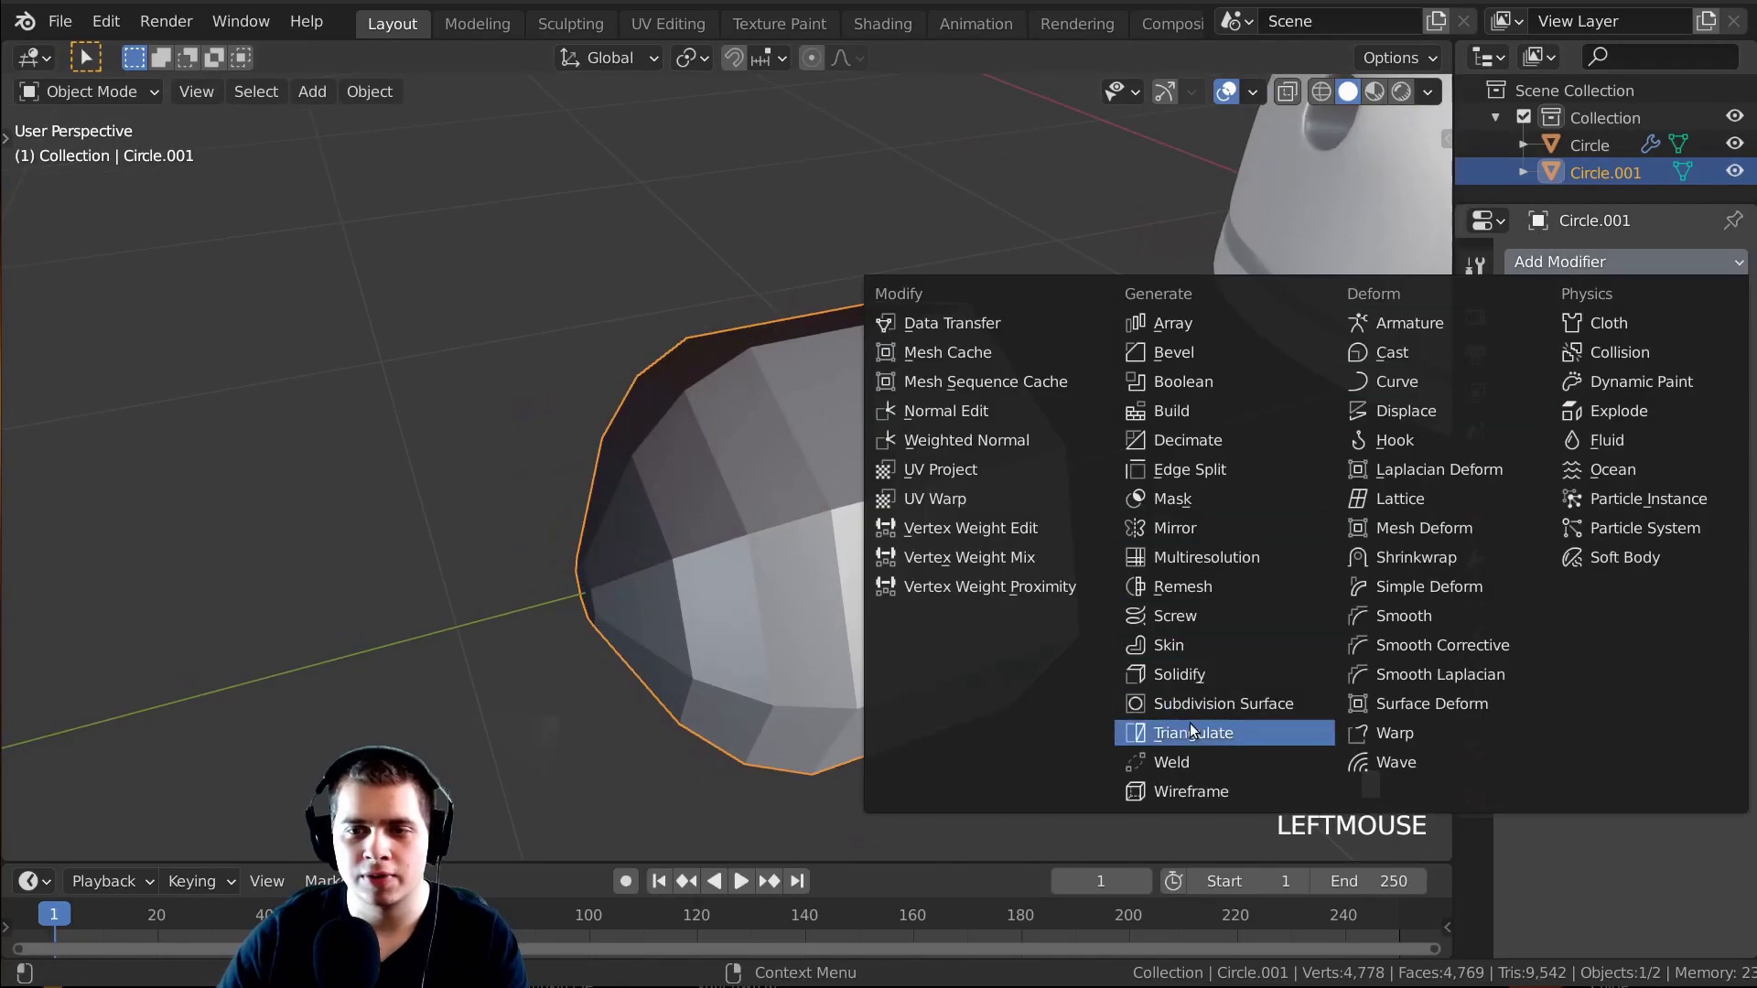
{"action": "left_click", "coordinate": [1215, 706]}
{"action": "scroll", "coordinate": [619, 602], "scroll_direction": "down", "scroll_amount": 3}
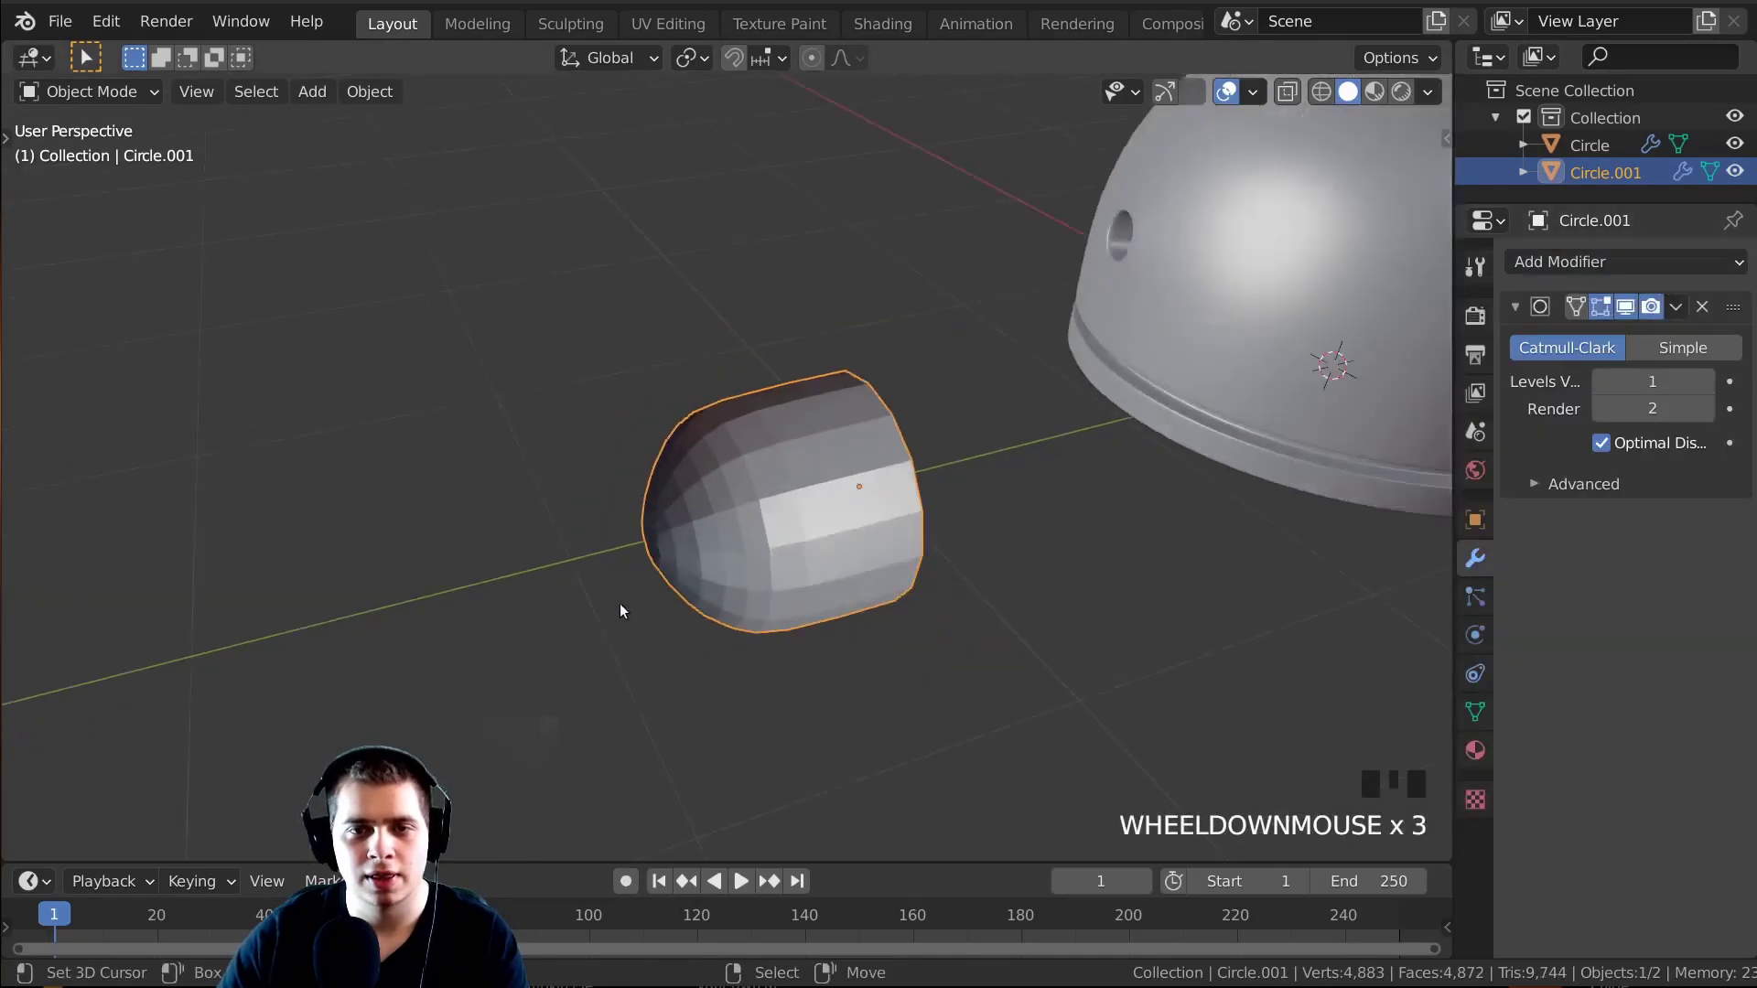
{"action": "middle_click_drag", "start_coordinate": [618, 602], "coordinate": [853, 503]}
{"action": "scroll", "coordinate": [1248, 453], "scroll_direction": "up", "scroll_amount": 2}
{"action": "left_click", "coordinate": [1708, 382]}
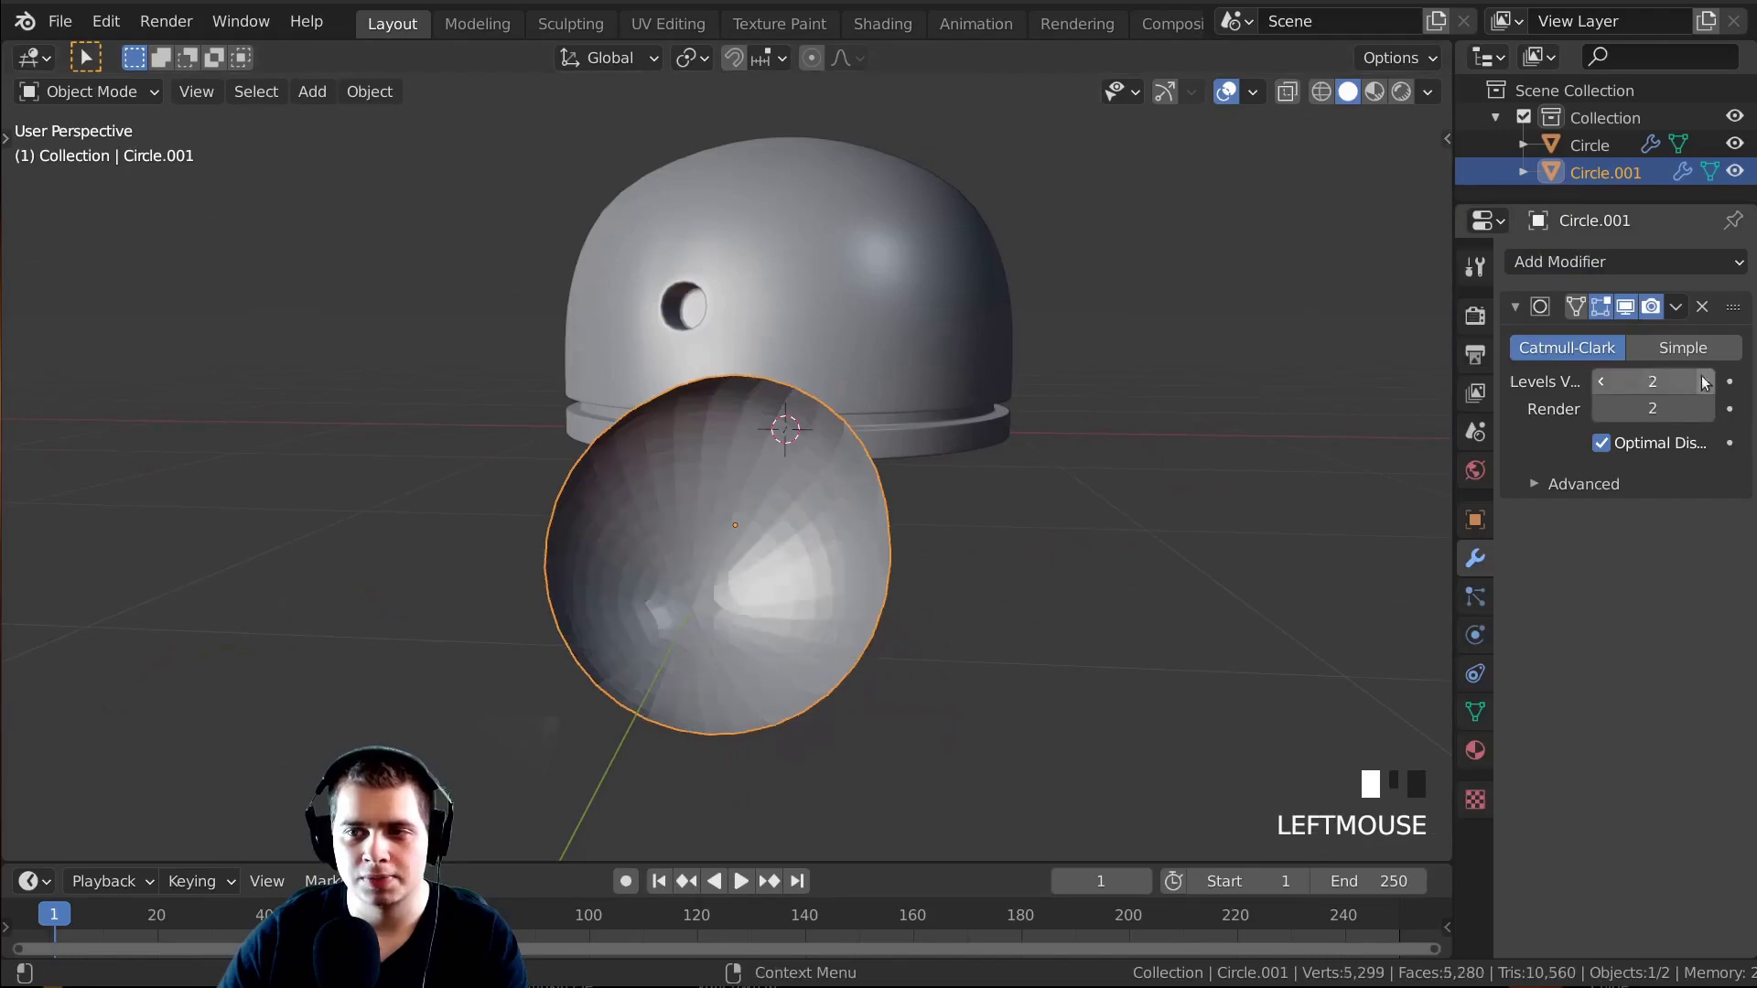
Apply Shade Smooth to the tapered part and inspect its surface shading.
{"action": "scroll", "coordinate": [1073, 421], "scroll_direction": "down", "scroll_amount": 2}
{"action": "scroll", "coordinate": [904, 429], "scroll_direction": "up", "scroll_amount": 4}
{"action": "key", "text": "w"}
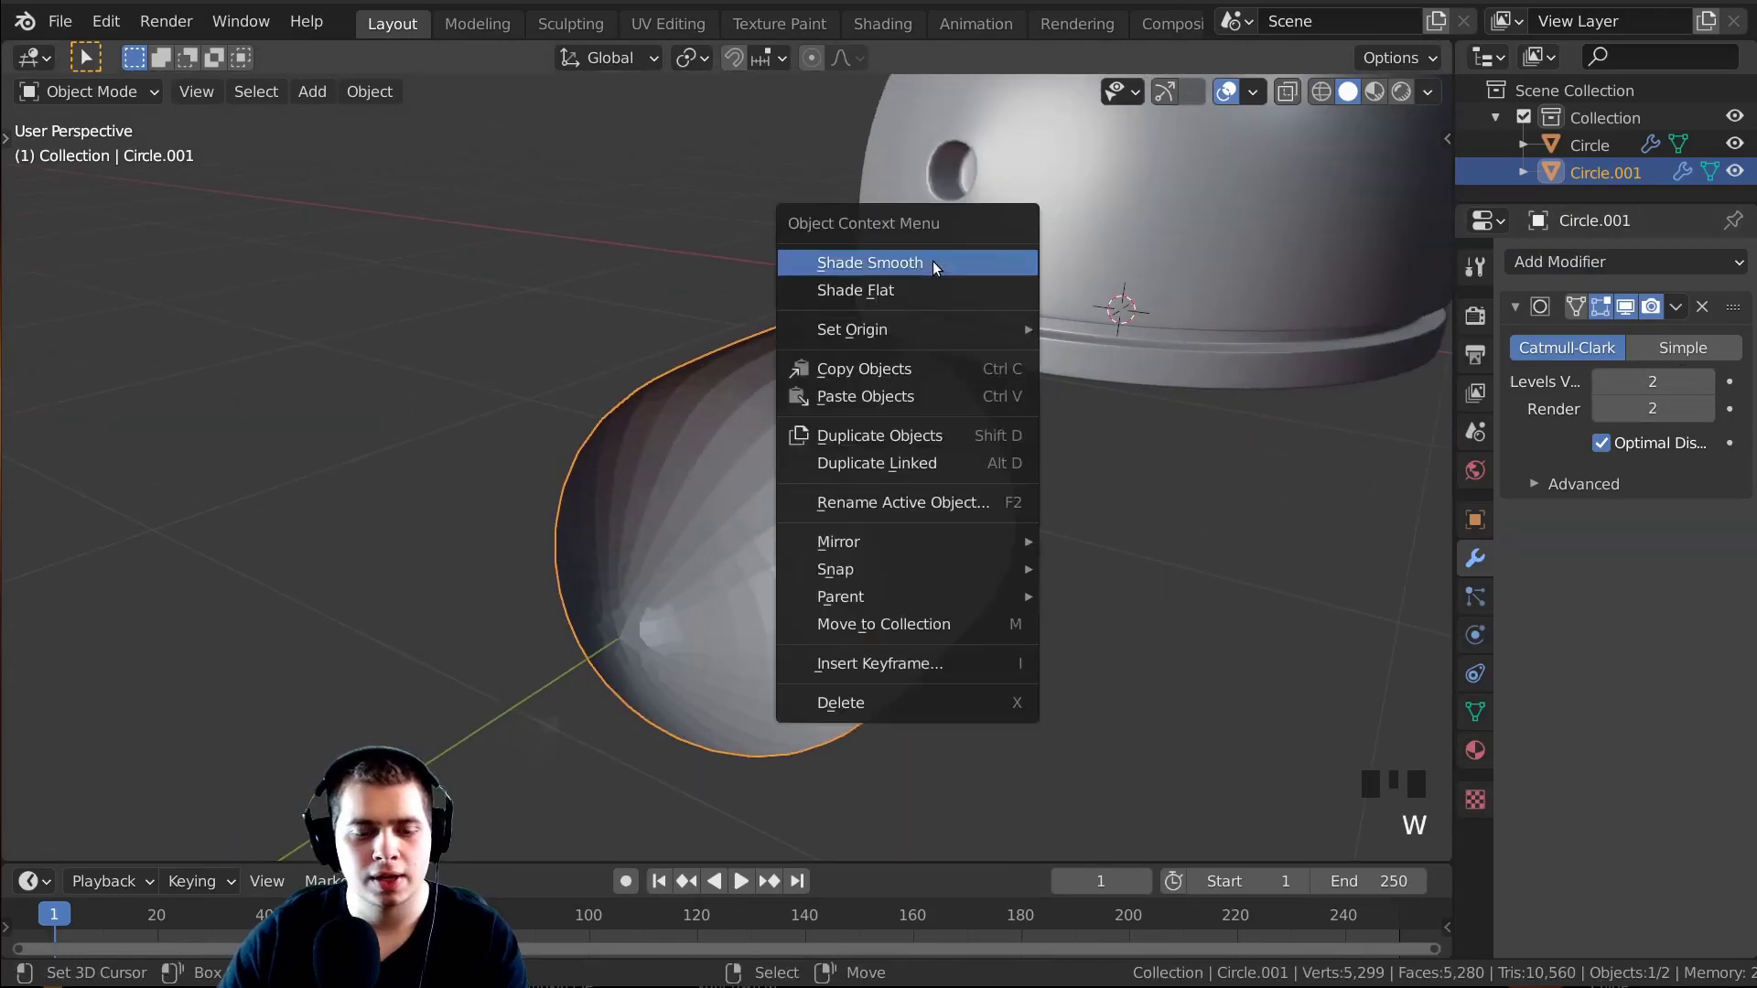
{"action": "left_click", "coordinate": [863, 264]}
{"action": "middle_click_drag", "start_coordinate": [882, 317], "coordinate": [804, 451]}
{"action": "scroll", "coordinate": [1170, 300], "scroll_direction": "up", "scroll_amount": 2}
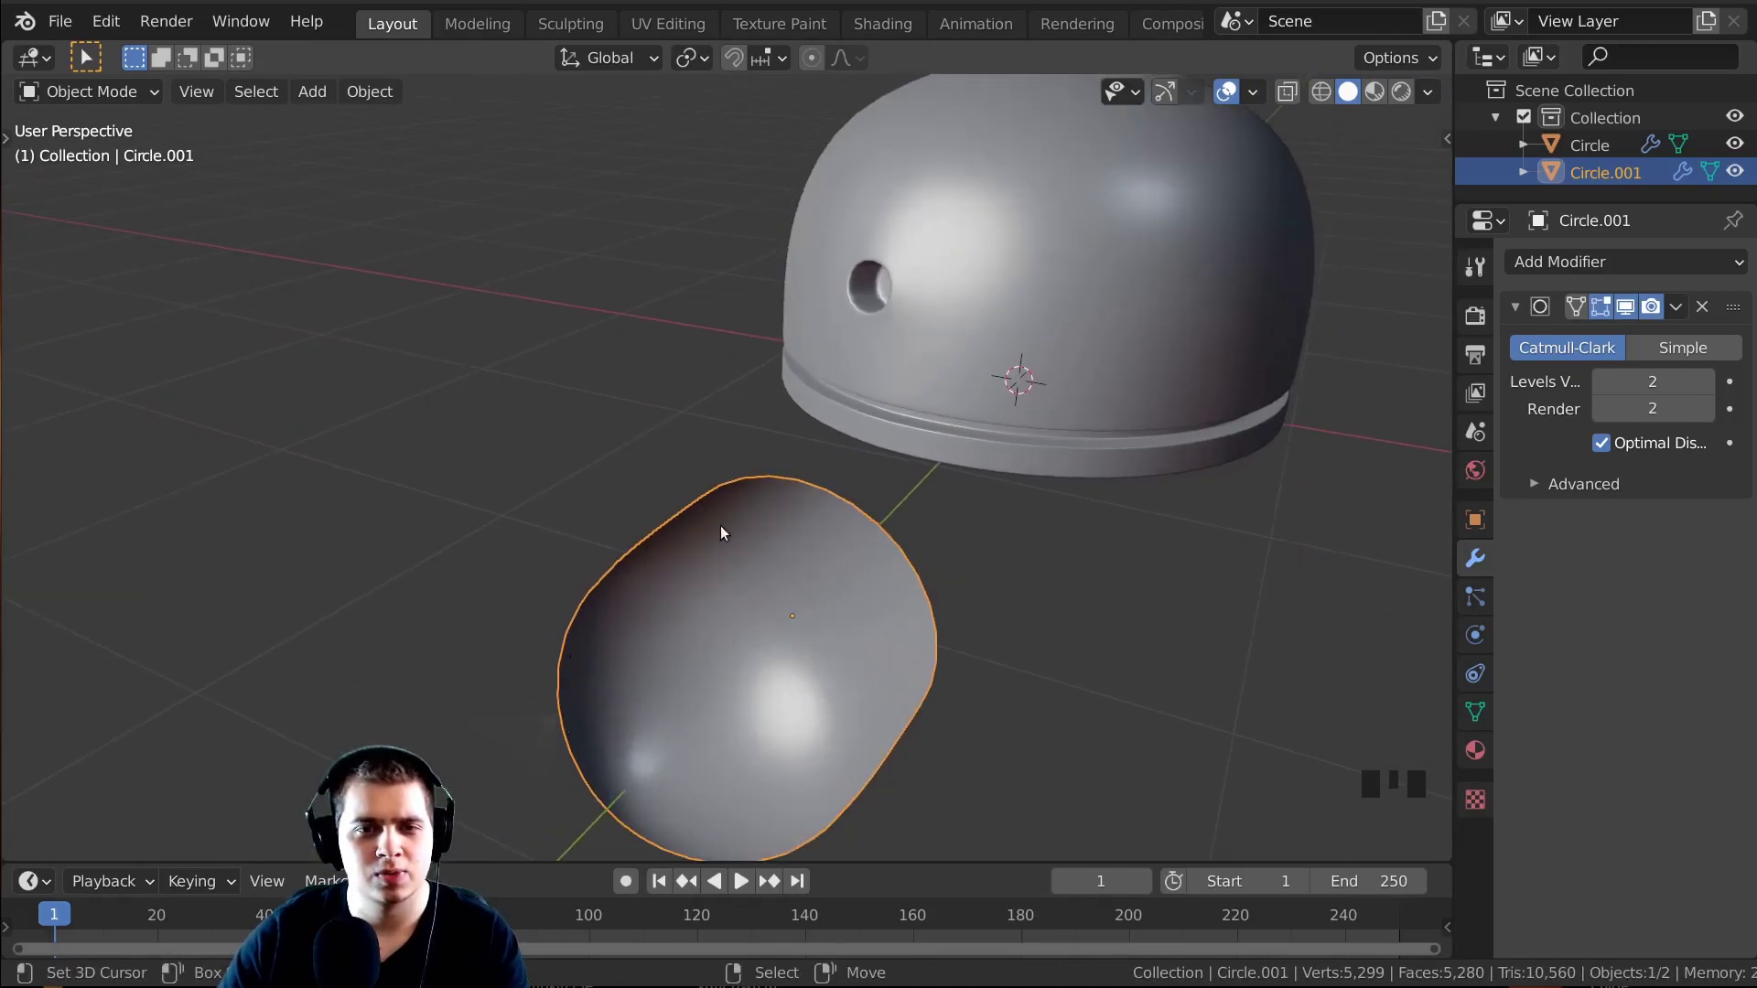
{"action": "middle_click_drag", "start_coordinate": [721, 532], "coordinate": [729, 423]}
{"action": "mouse_move", "coordinate": [804, 510]}
{"action": "middle_mouse_down"}
{"action": "mouse_move", "coordinate": [764, 658]}
{"action": "mouse_move", "coordinate": [832, 498]}
{"action": "middle_mouse_up"}
Select the tapered part's whole mesh in Edit Mode and recalculate its normals to face outside.
{"action": "key", "text": "Tab"}
{"action": "middle_click_drag", "start_coordinate": [944, 470], "coordinate": [973, 419]}
{"action": "key", "text": "a"}
{"action": "key", "text": "a"}
{"action": "key", "text": "a"}
{"action": "middle_click_drag", "start_coordinate": [682, 764], "coordinate": [785, 599]}
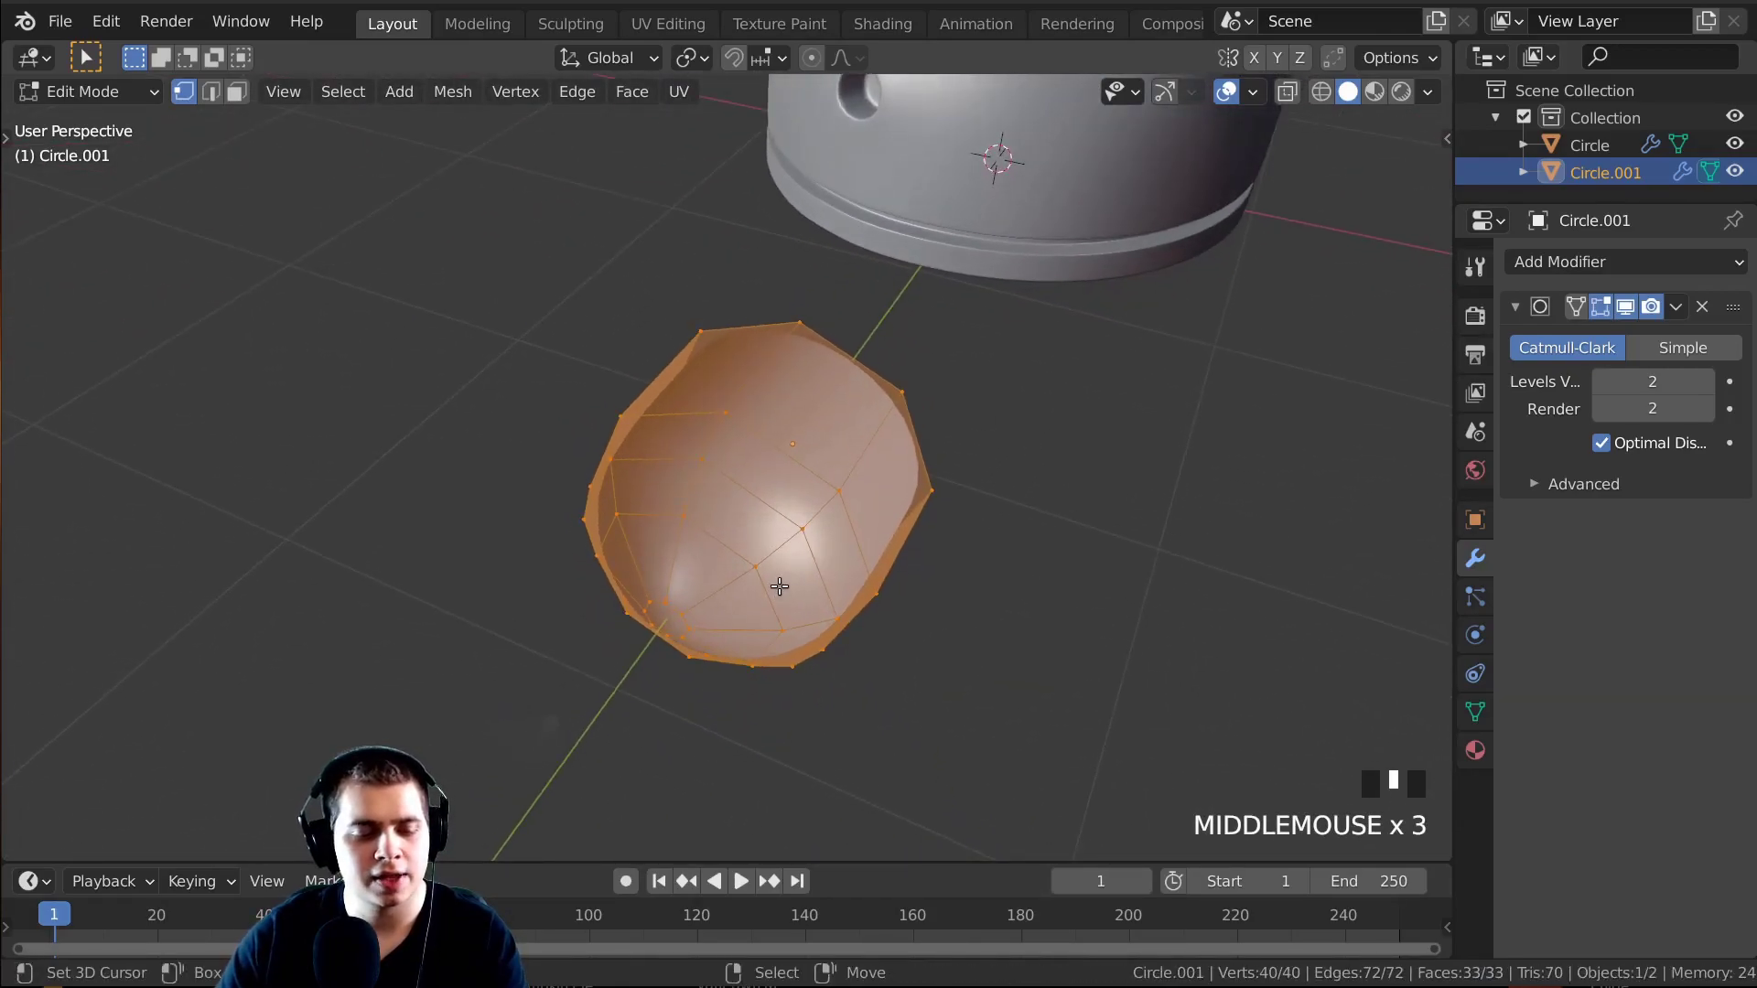
{"action": "key", "text": "shift+n"}
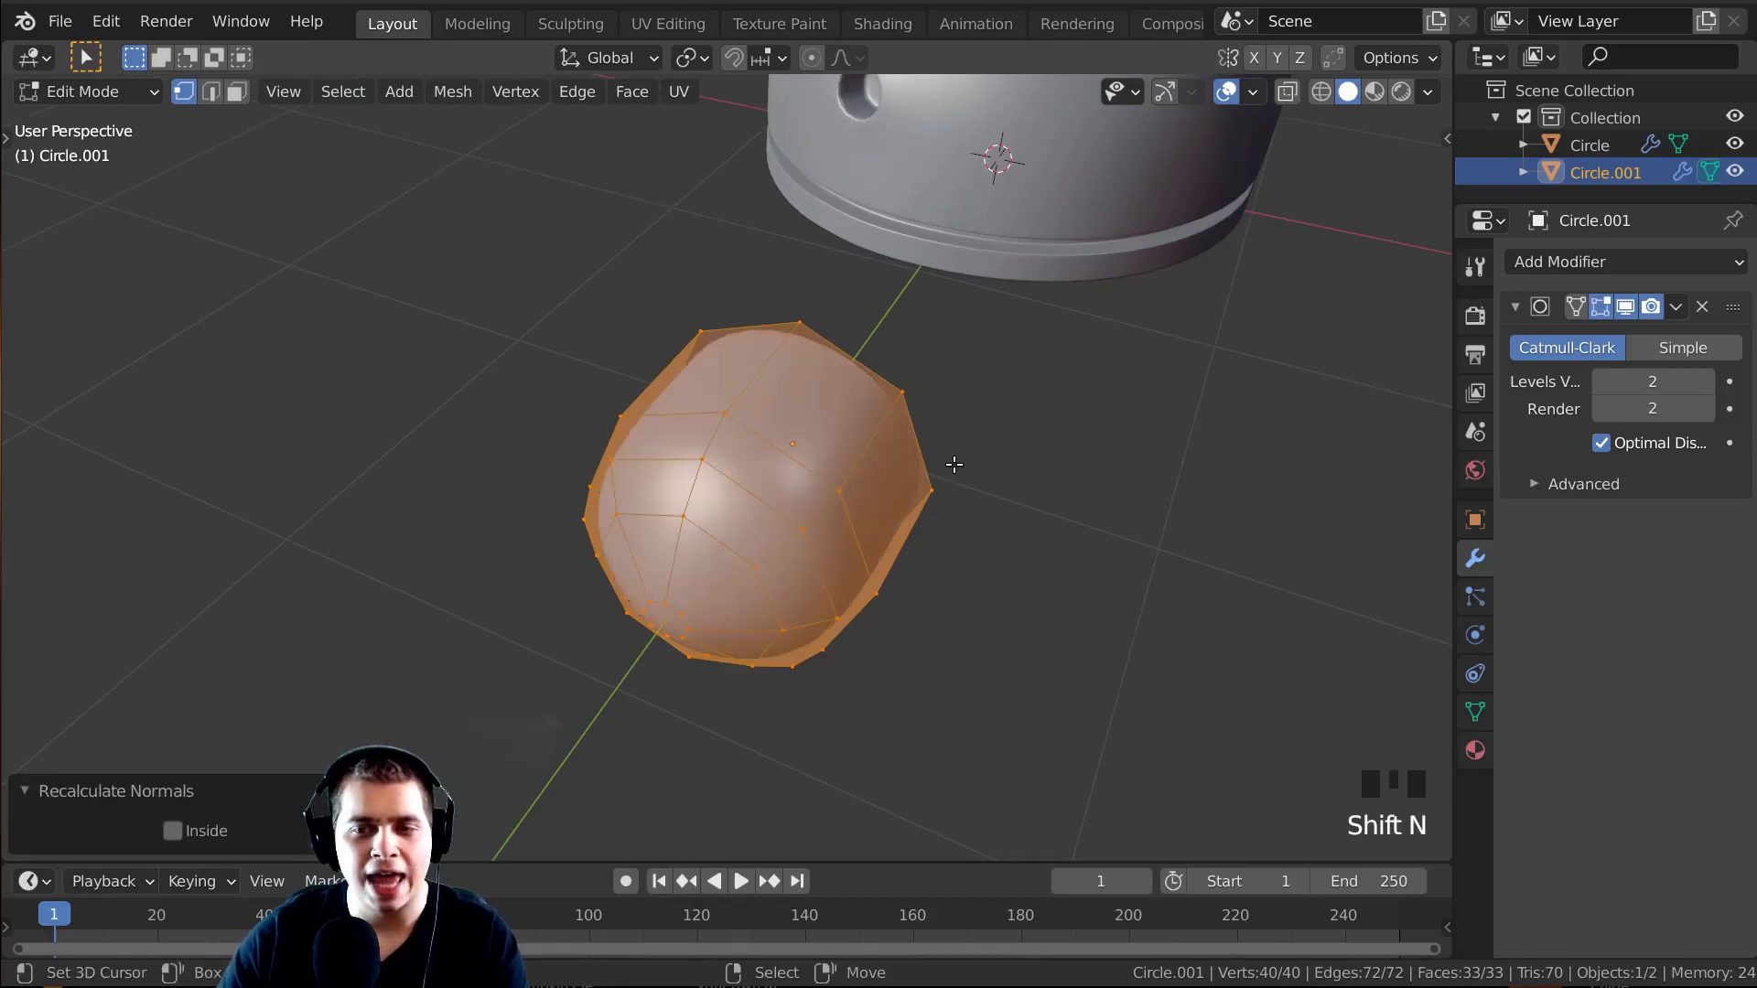
{"action": "middle_click_drag", "start_coordinate": [859, 544], "coordinate": [869, 419]}
{"action": "key", "text": "Tab"}
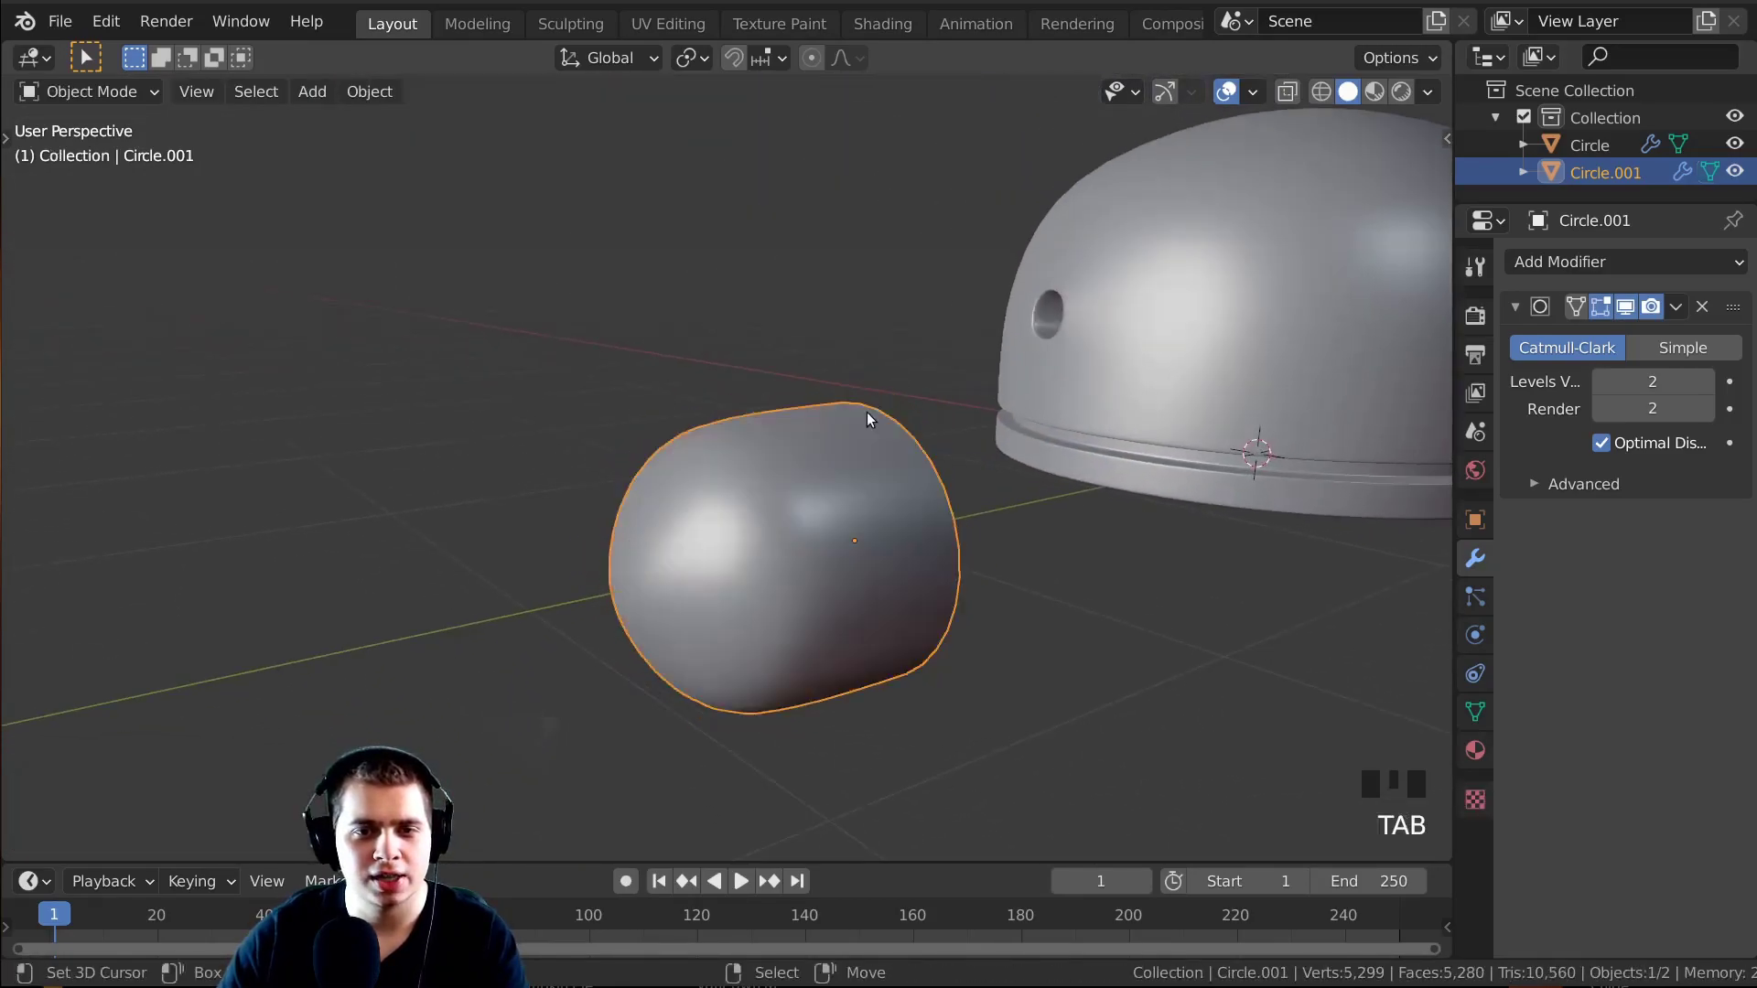
Edge-slide the loop where the straight section meets the taper towards the open end, with a factor of about -0.122.
{"action": "middle_click_drag", "start_coordinate": [600, 519], "coordinate": [816, 299], "text": "shift"}
{"action": "scroll", "coordinate": [815, 299], "scroll_direction": "up", "scroll_amount": 3}
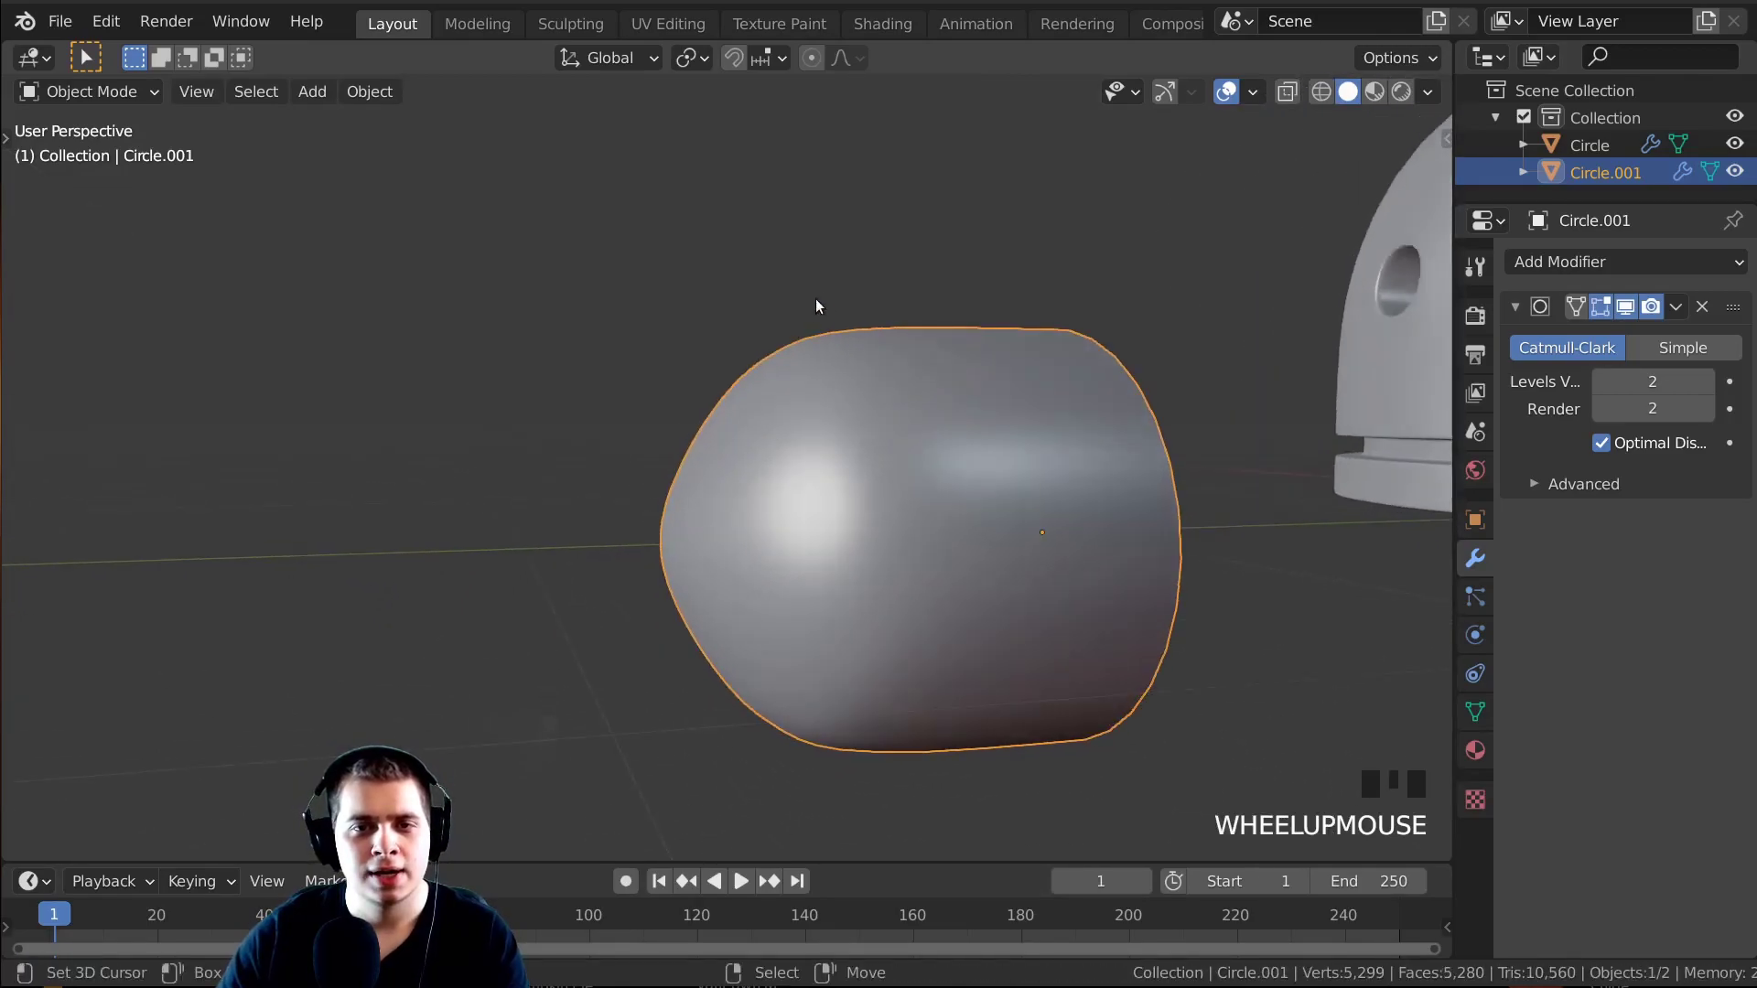
{"action": "middle_click_drag", "start_coordinate": [640, 549], "coordinate": [734, 349]}
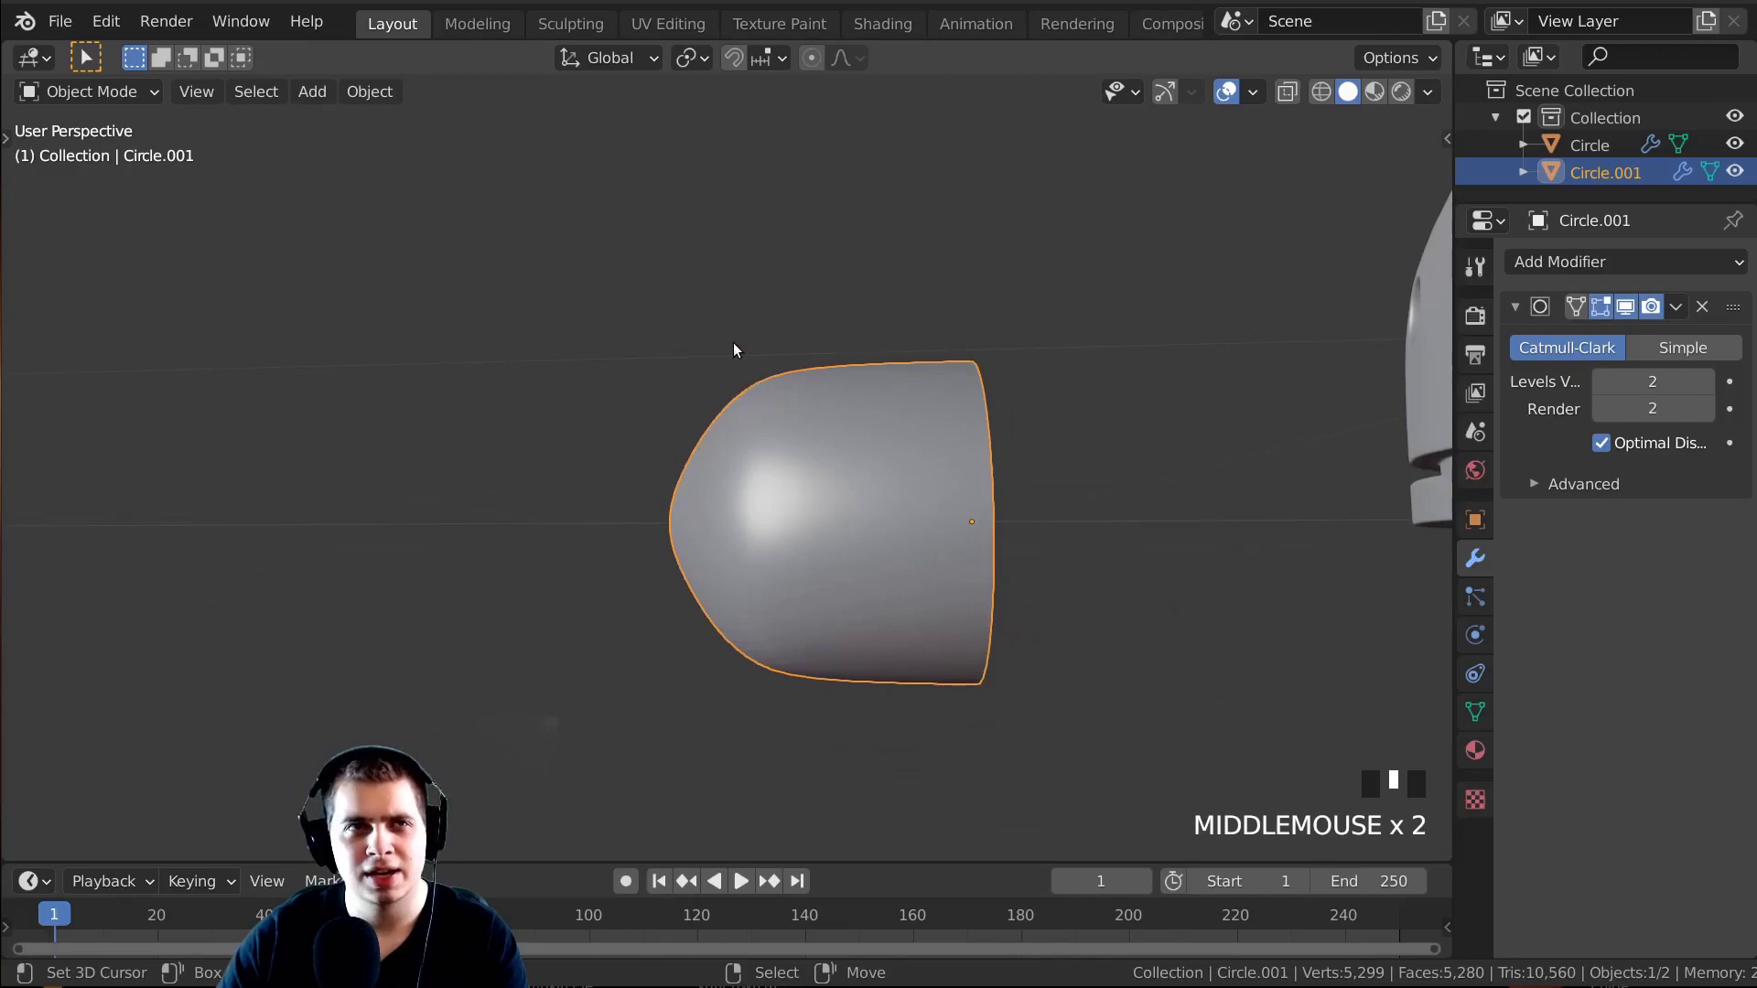
{"action": "scroll", "coordinate": [828, 439], "scroll_direction": "up", "scroll_amount": 1}
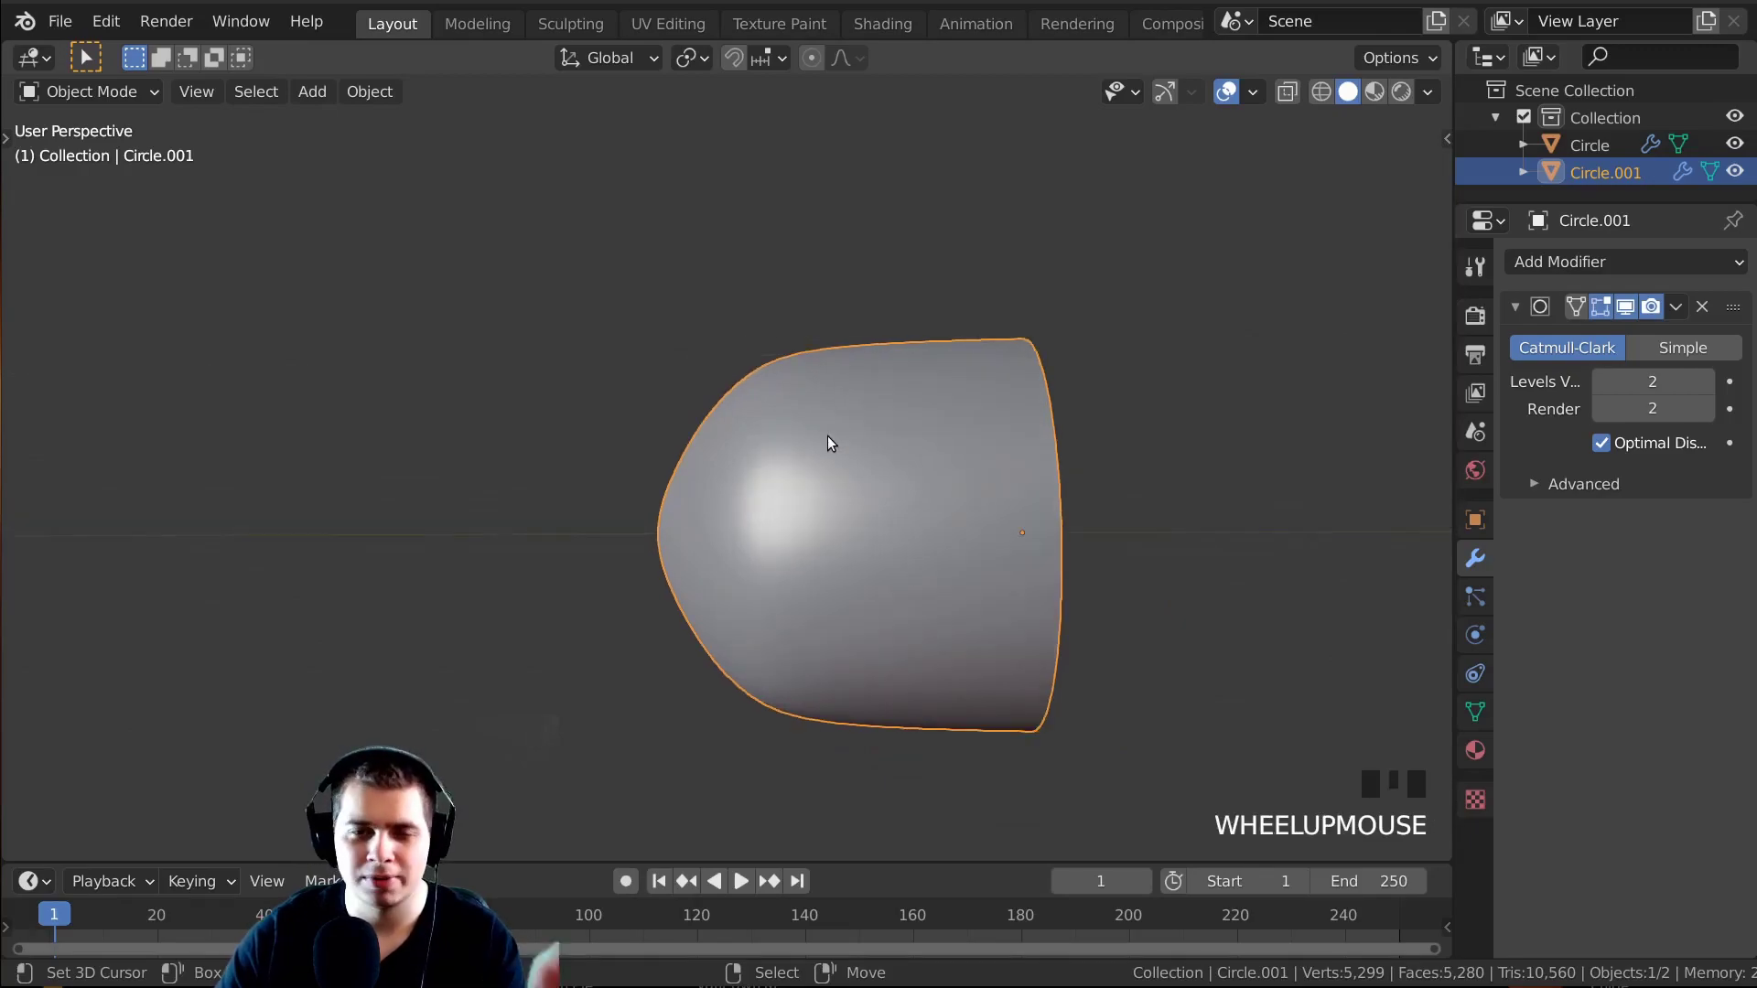
{"action": "key", "text": "Tab"}
{"action": "middle_click_drag", "start_coordinate": [846, 414], "coordinate": [850, 411]}
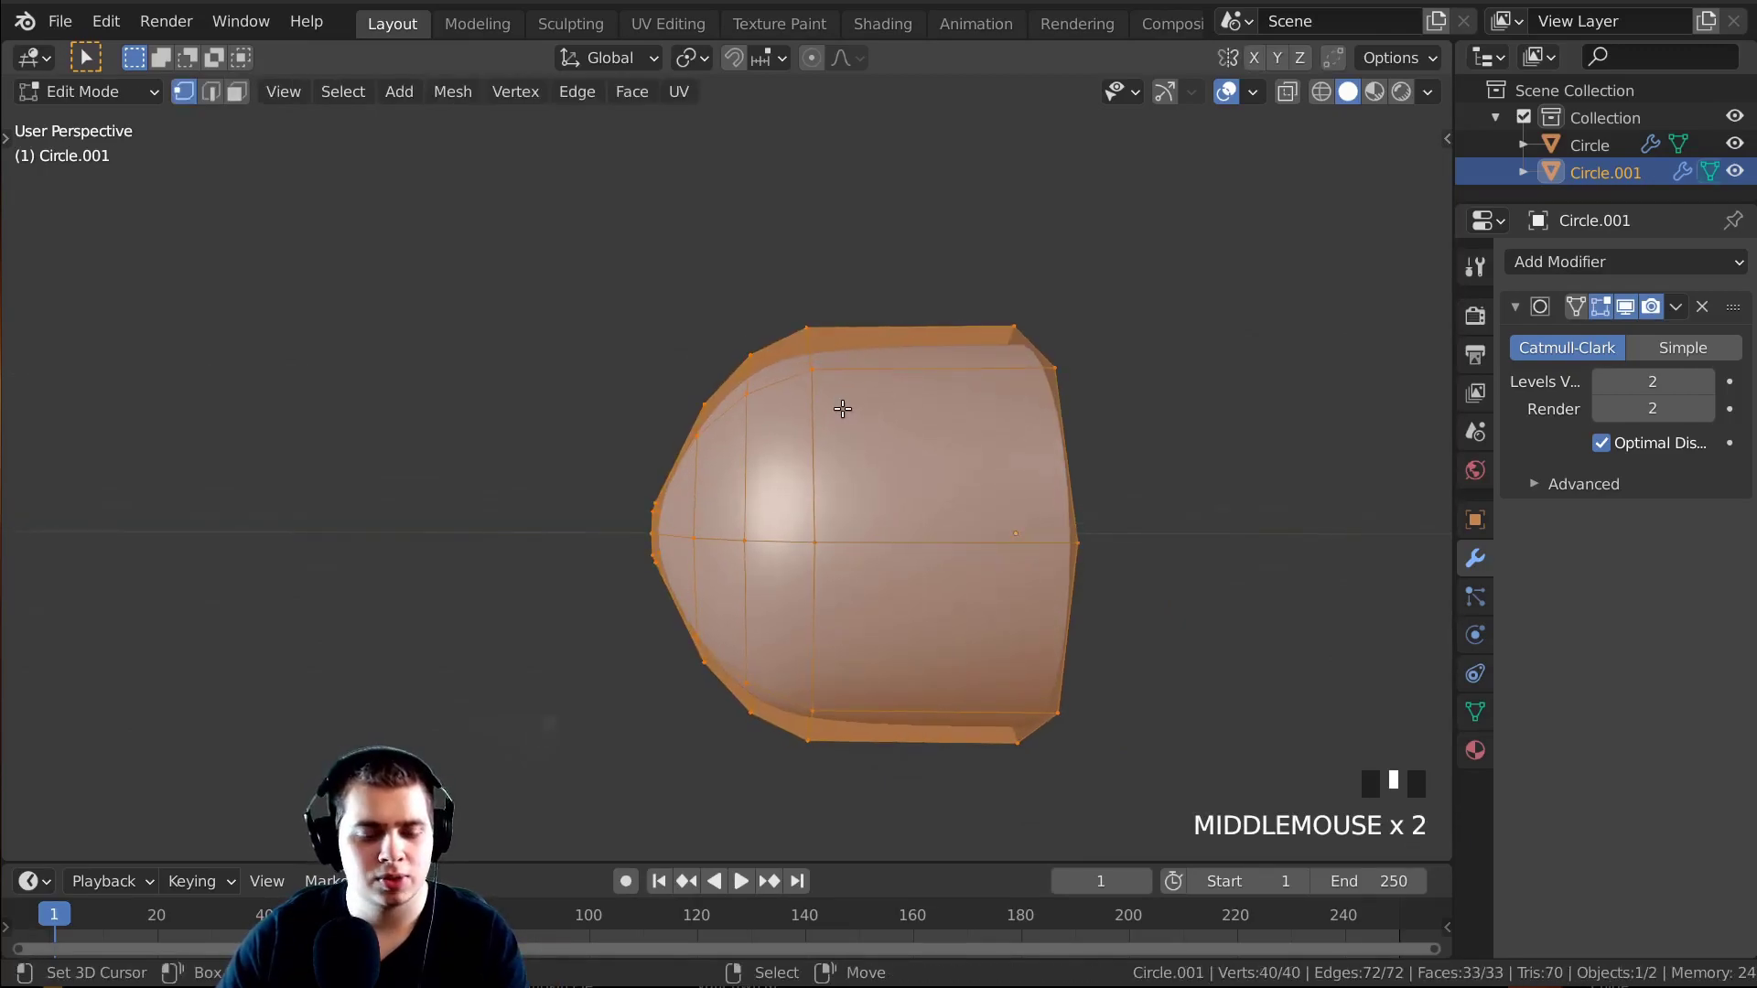
{"action": "right_click", "coordinate": [808, 406], "text": "alt"}
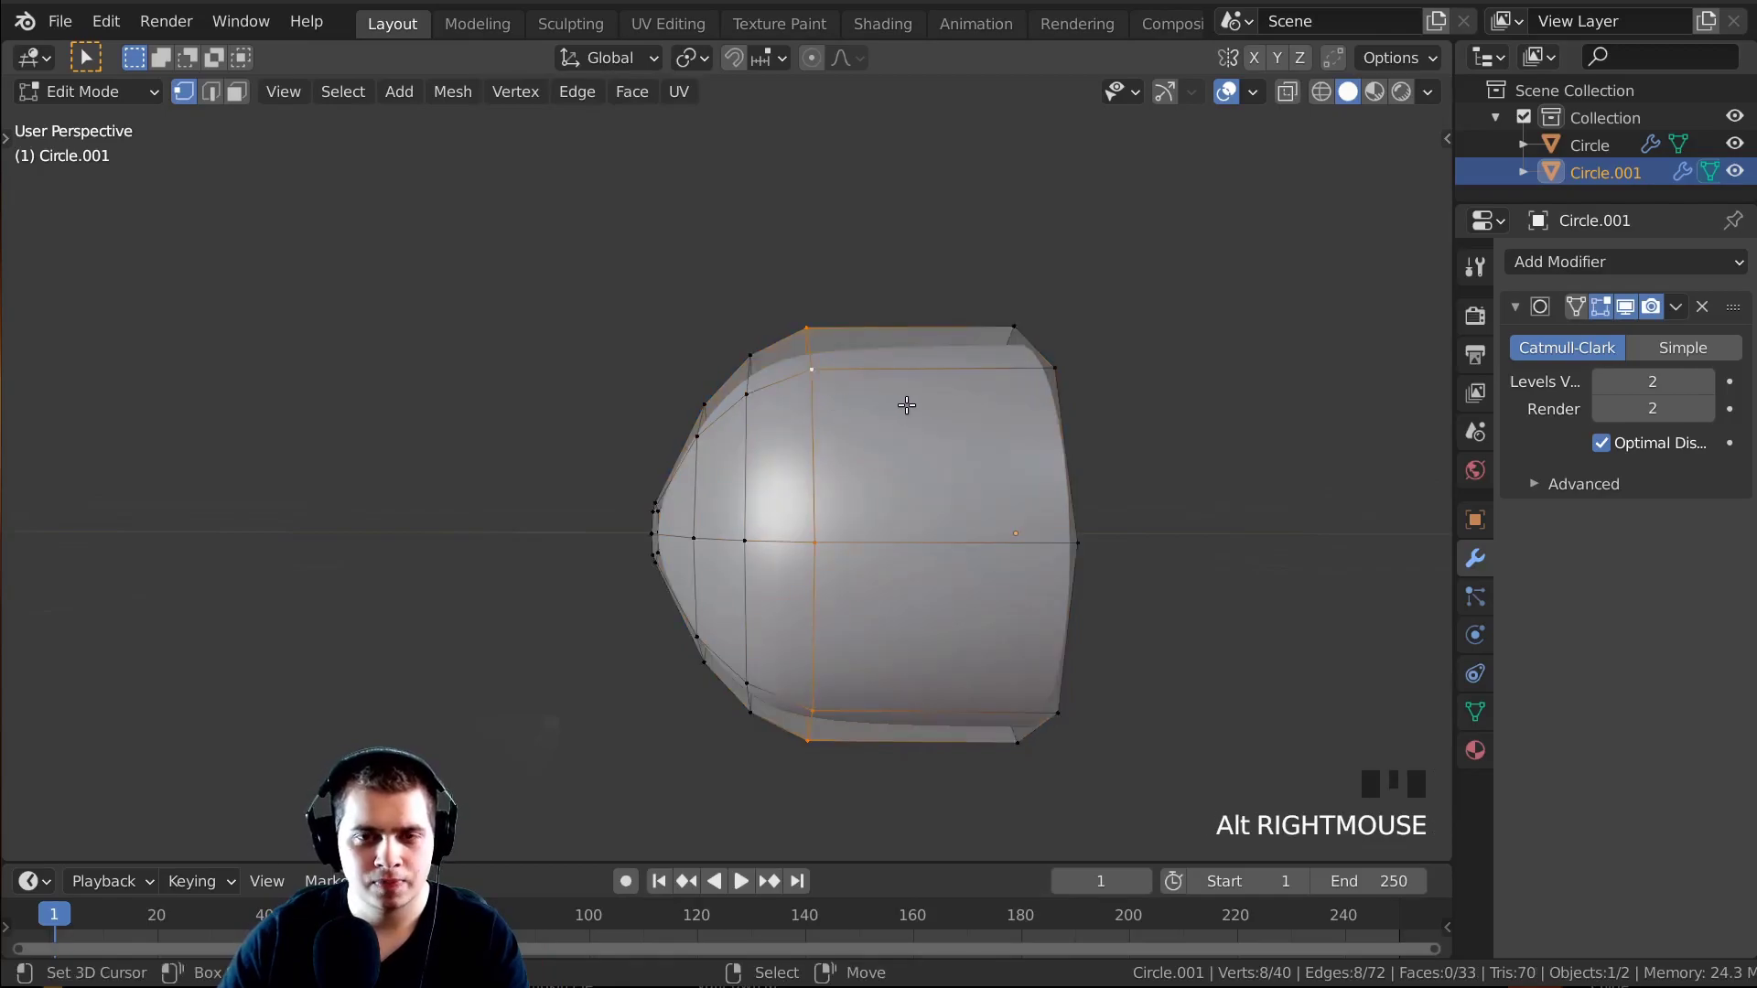
{"action": "key", "text": "g"}
{"action": "key", "text": "g"}
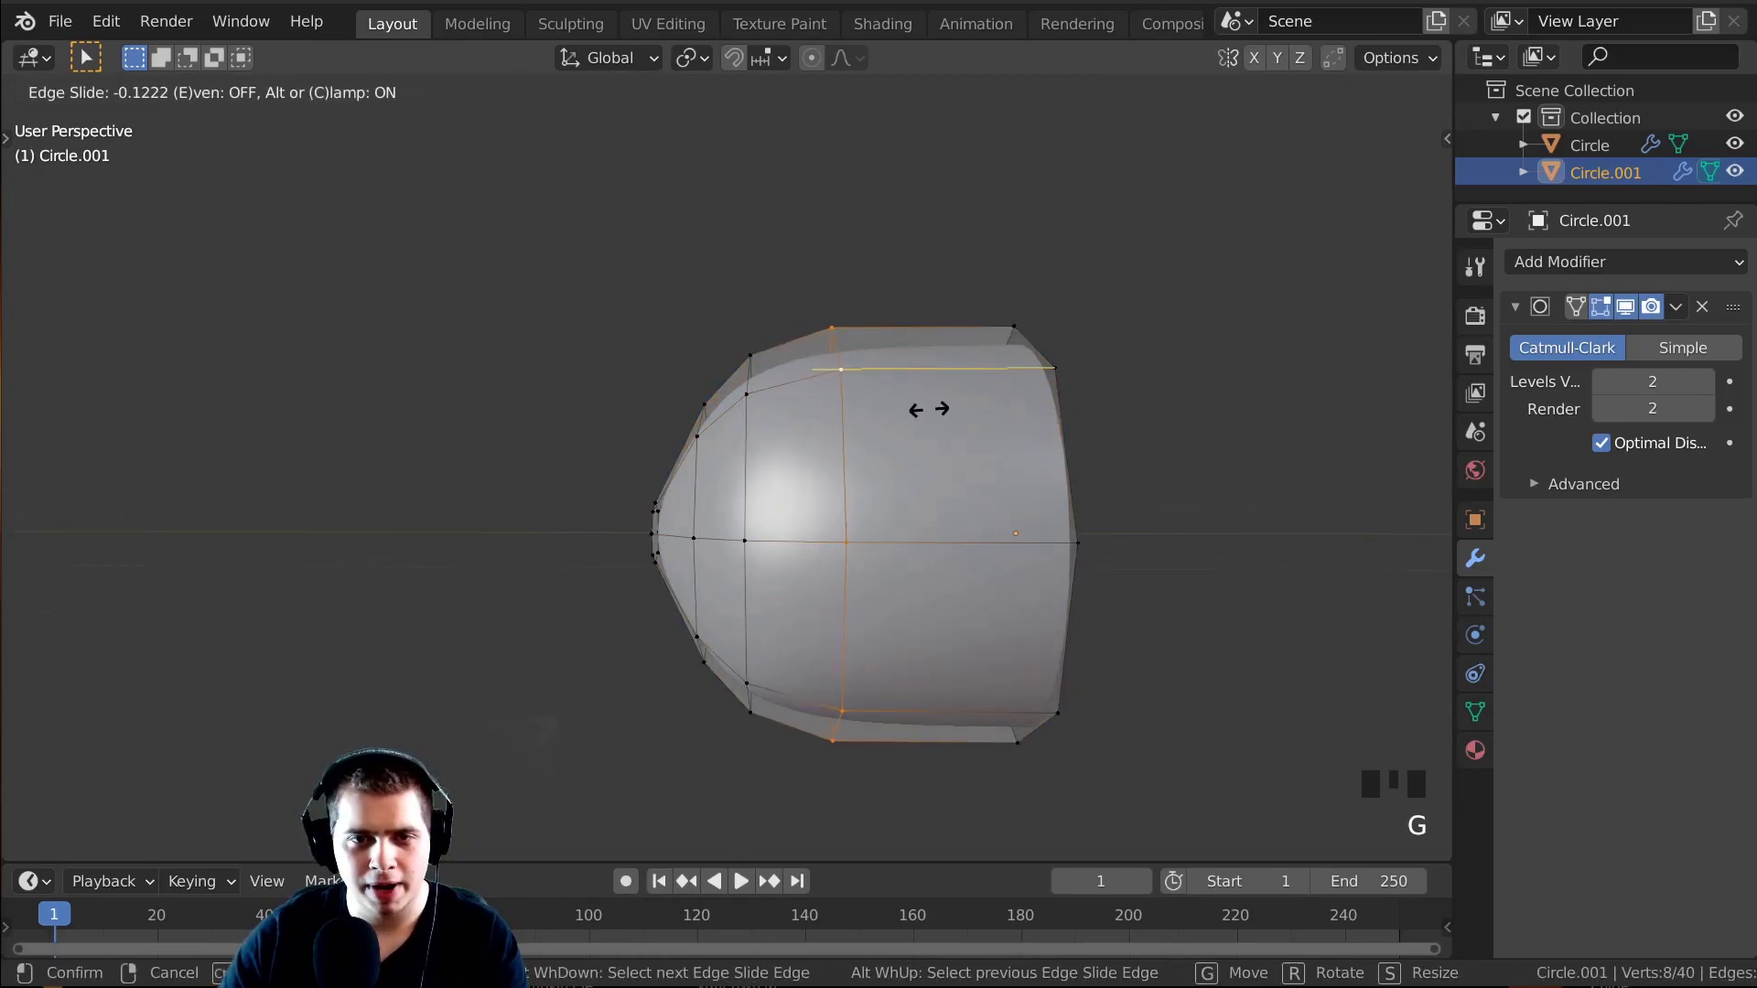
{"action": "left_click", "coordinate": [928, 409]}
Slide the extra loop on the wider tapered band along the surface and adjust its scale slightly to round the profile.
{"action": "middle_click_drag", "start_coordinate": [928, 409], "coordinate": [811, 440]}
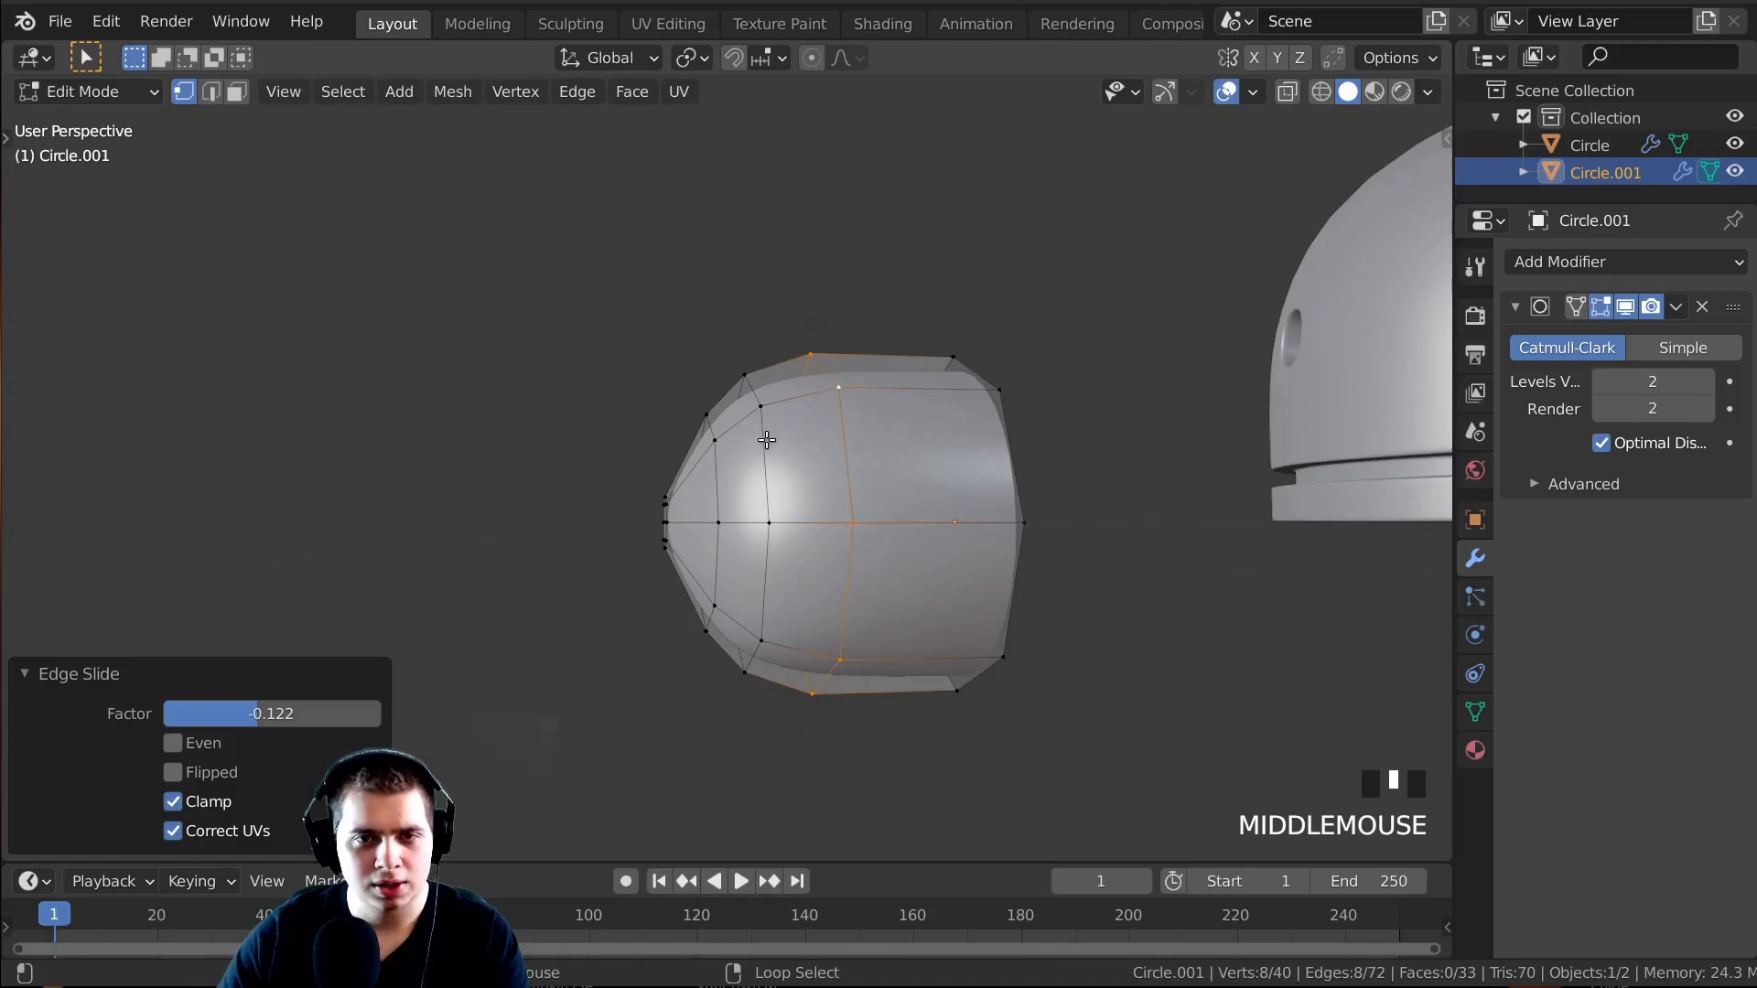
{"action": "scroll", "coordinate": [767, 440], "scroll_direction": "up", "scroll_amount": 2}
{"action": "middle_click_drag", "start_coordinate": [1133, 388], "coordinate": [631, 567]}
{"action": "key", "text": "g"}
{"action": "key", "text": "g"}
{"action": "left_click", "coordinate": [1088, 380]}
{"action": "key", "text": "s"}
{"action": "left_click", "coordinate": [1098, 380]}
{"action": "key", "text": "Tab"}
{"action": "key", "text": "Tab"}
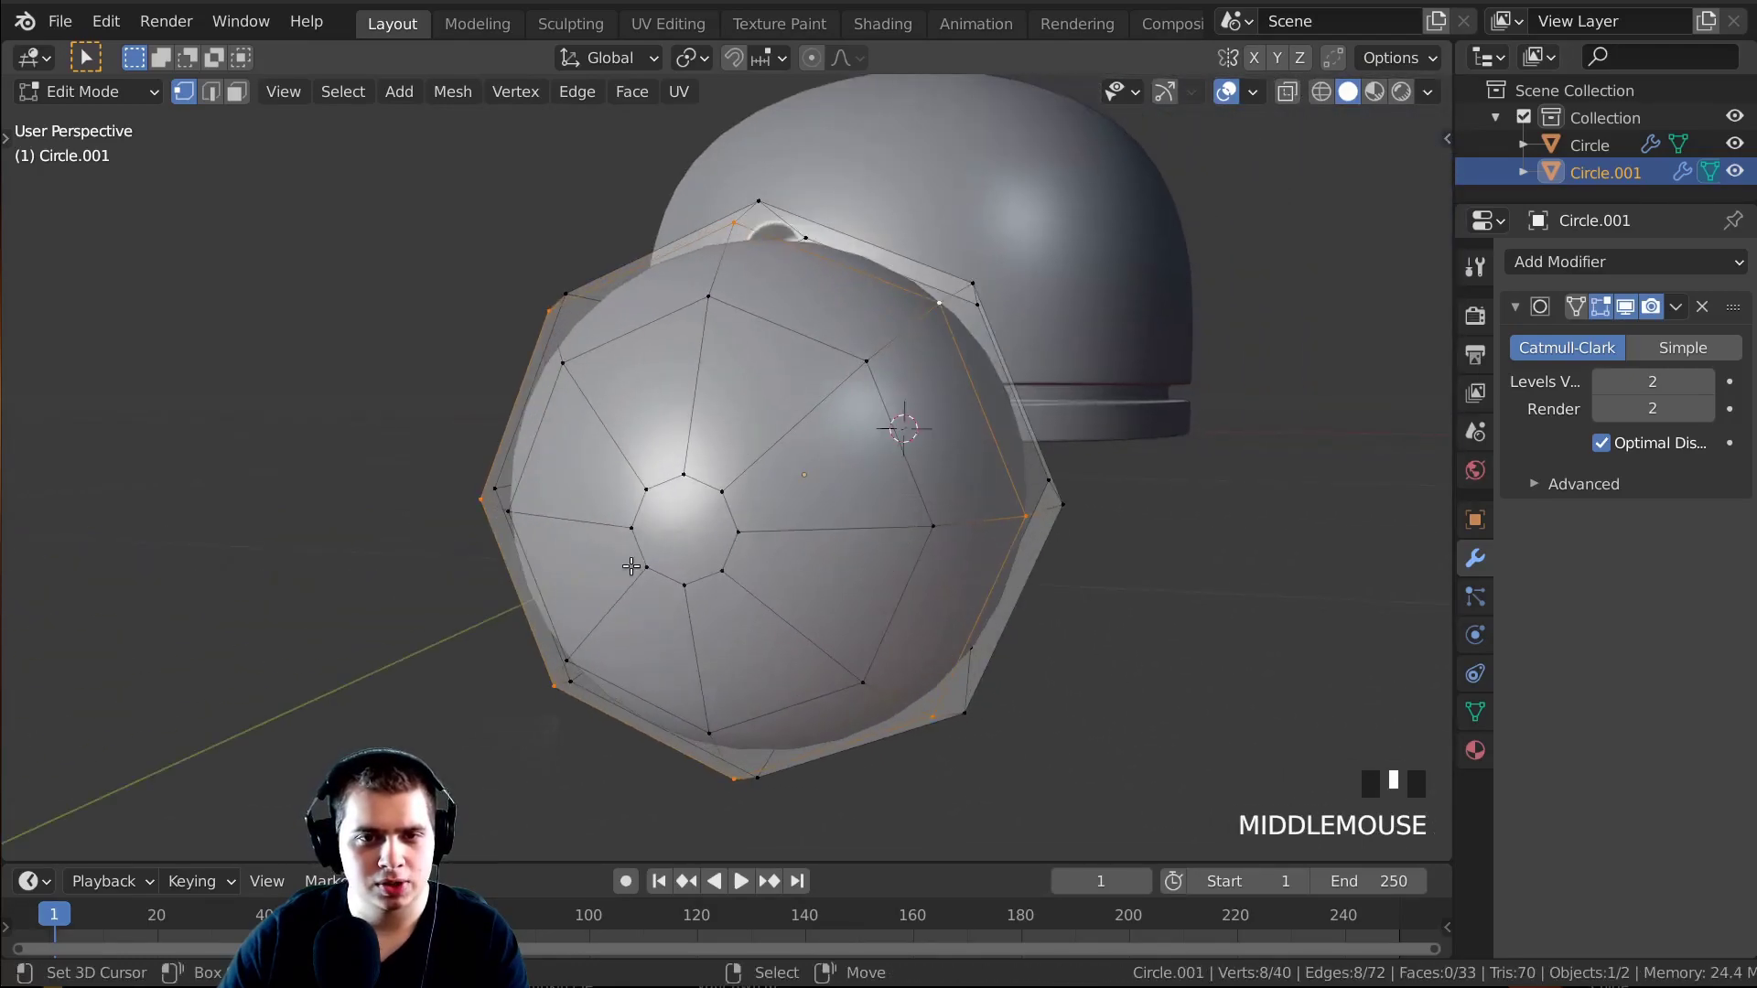
Move the small end face slightly along positive Y to flatten the rounded tip, and return to Object Mode.
{"action": "middle_click_drag", "start_coordinate": [709, 479], "coordinate": [749, 494]}
{"action": "scroll", "coordinate": [755, 486], "scroll_direction": "up", "scroll_amount": 1}
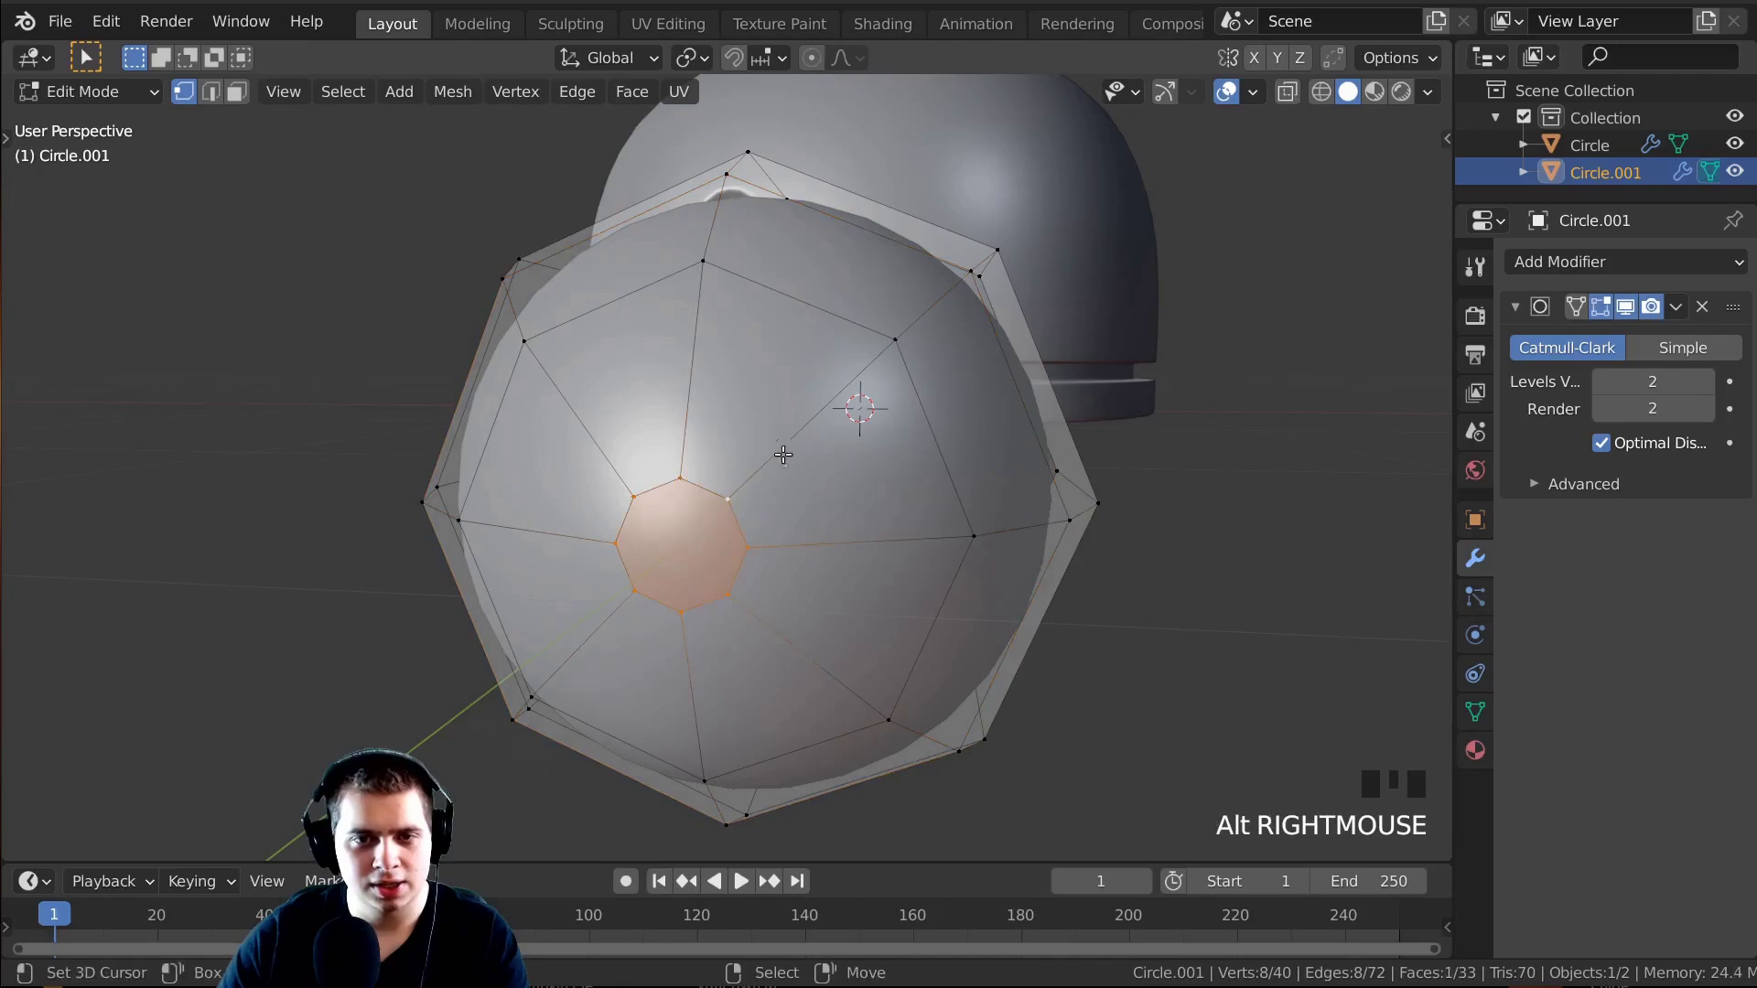
{"action": "middle_click_drag", "start_coordinate": [783, 455], "coordinate": [753, 509]}
{"action": "key", "text": "g"}
{"action": "key", "text": "y"}
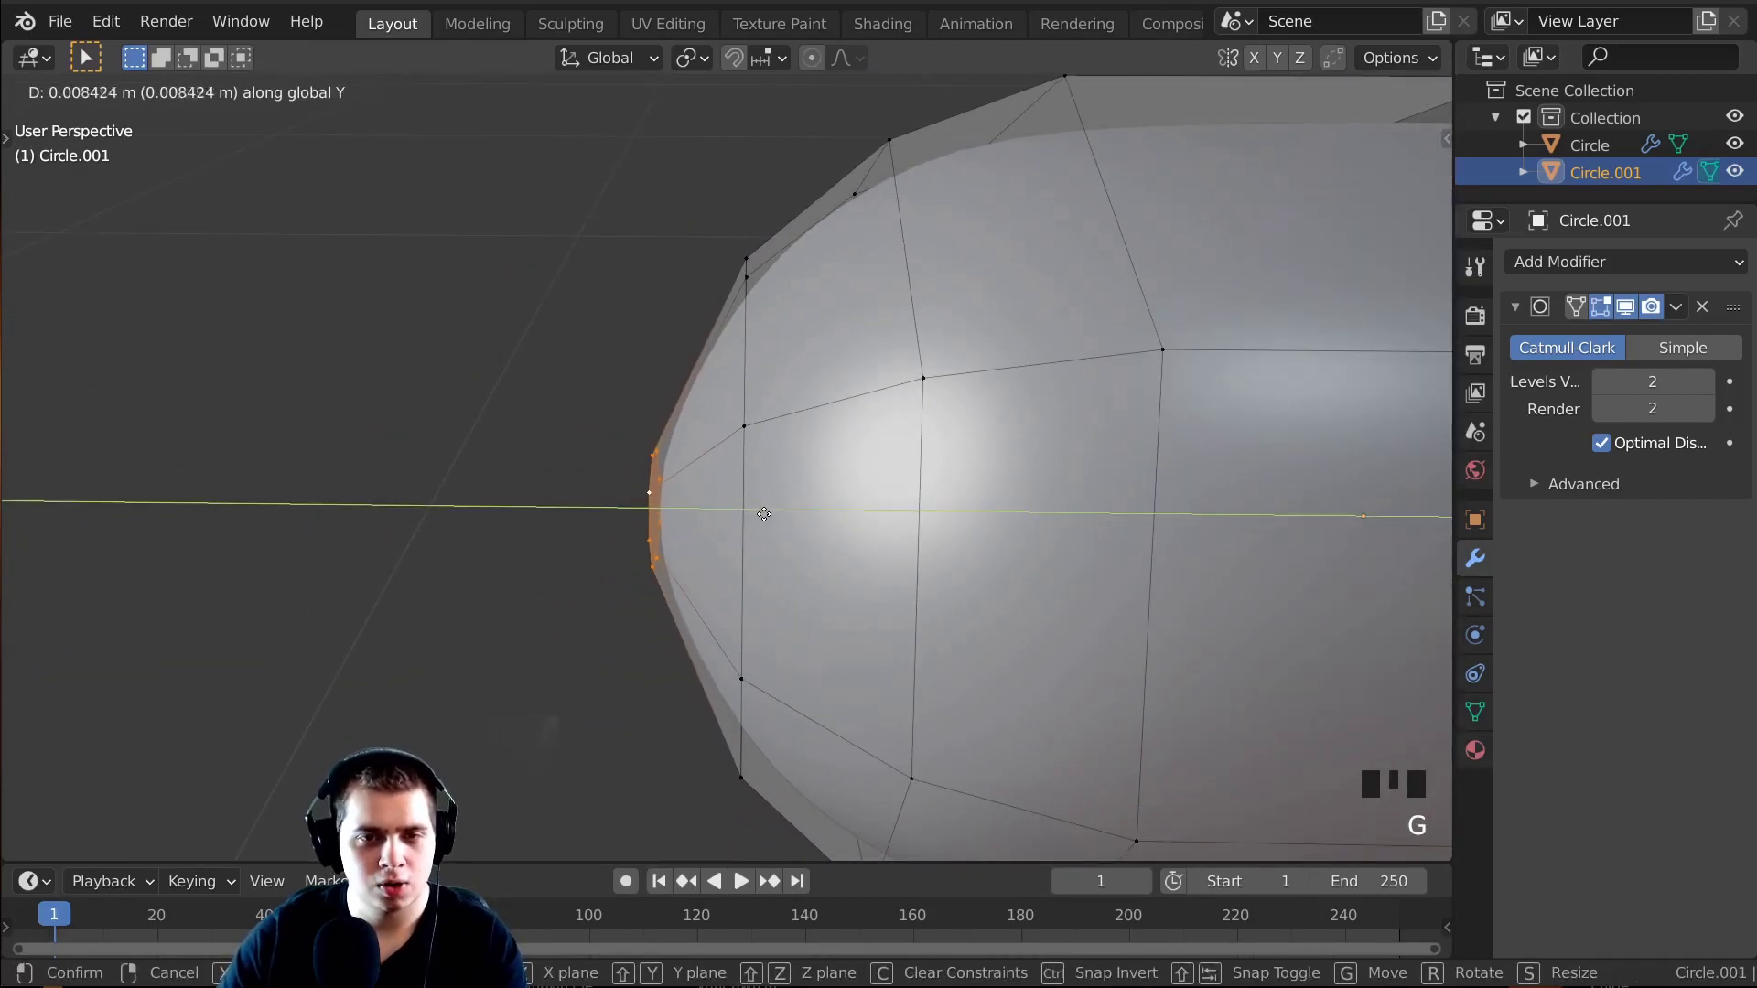
{"action": "left_click", "coordinate": [791, 527]}
{"action": "key", "text": "Tab"}
Move the rounded part against the front of the dome and scale it to about 0.606.
{"action": "middle_click_drag", "start_coordinate": [790, 527], "coordinate": [863, 262]}
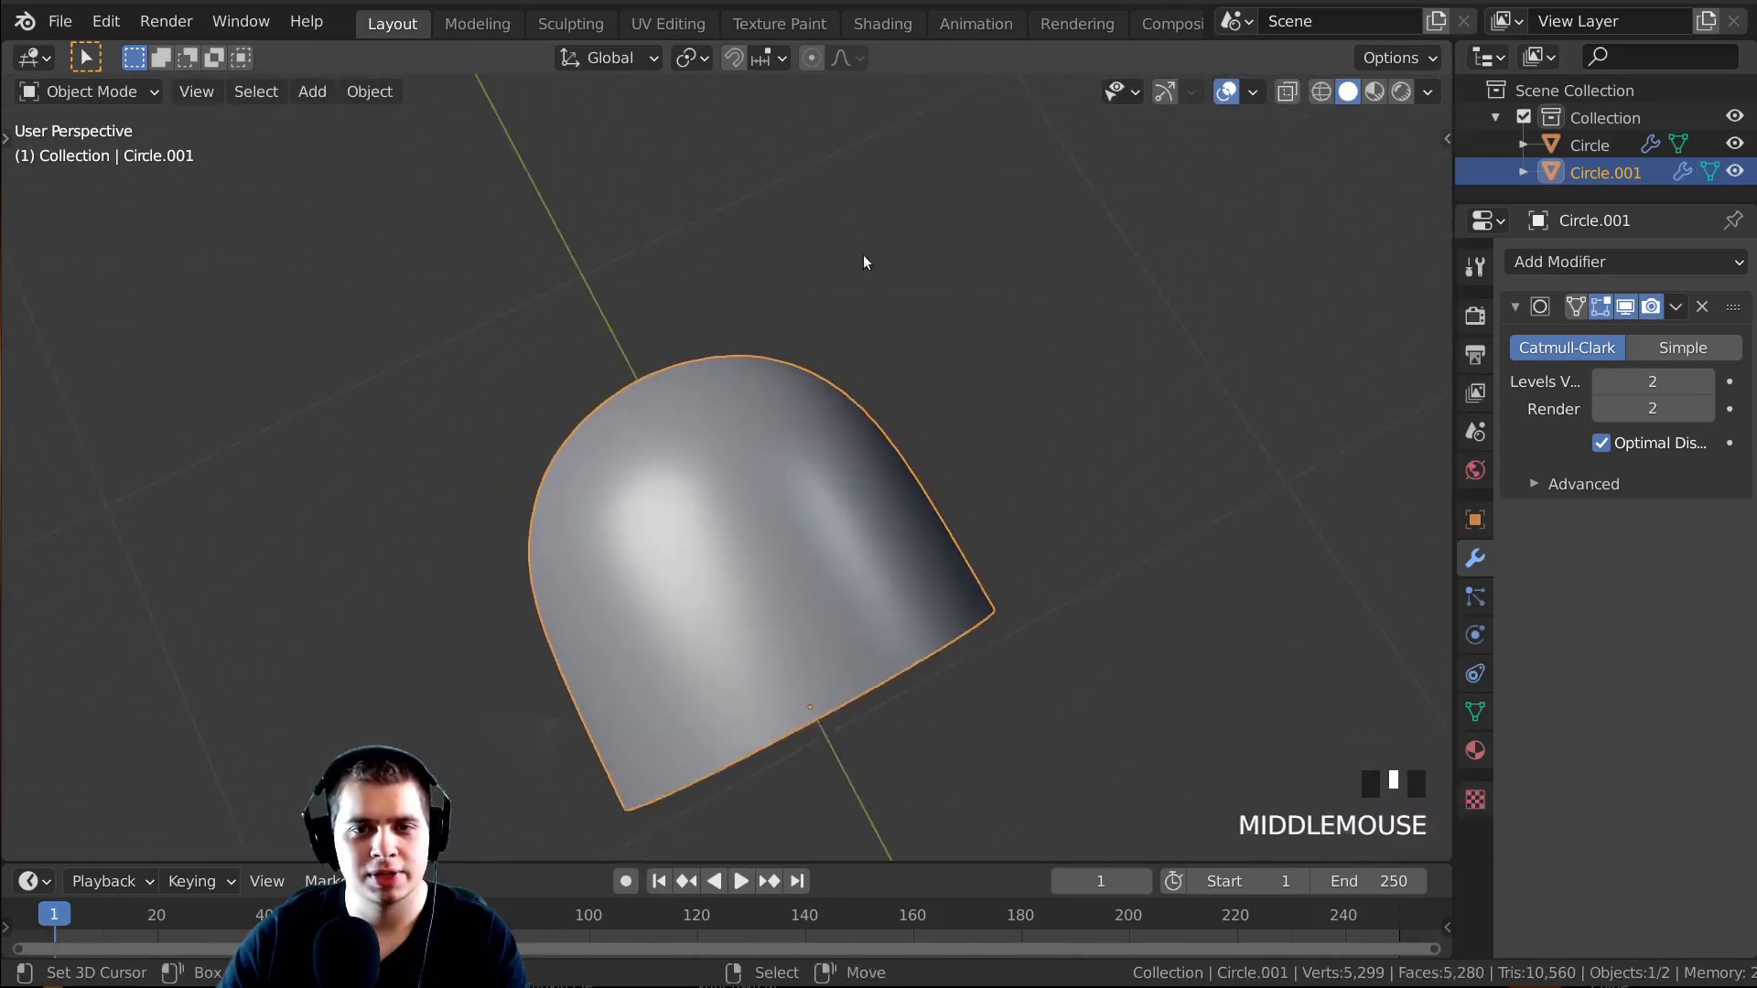
{"action": "scroll", "coordinate": [753, 291], "scroll_direction": "up", "scroll_amount": 2}
{"action": "scroll", "coordinate": [796, 339], "scroll_direction": "down", "scroll_amount": 1}
{"action": "scroll", "coordinate": [823, 421], "scroll_direction": "down", "scroll_amount": 2, "text": "shift"}
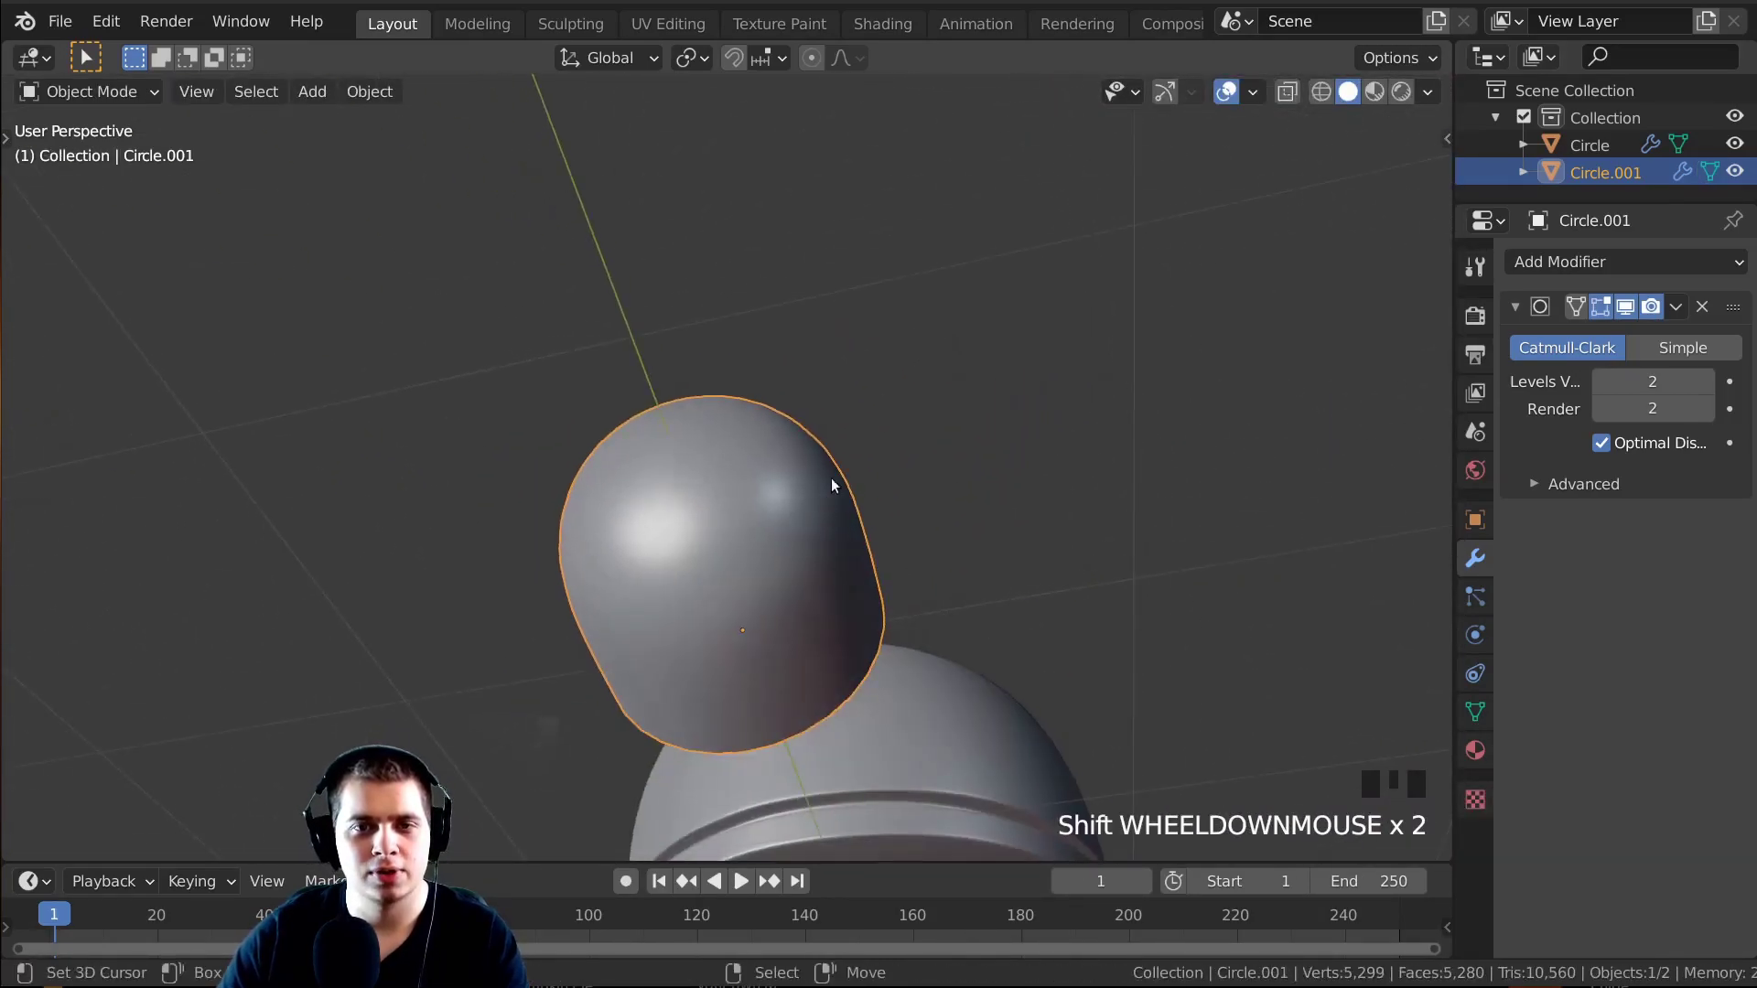
{"action": "middle_click_drag", "start_coordinate": [831, 478], "coordinate": [635, 626]}
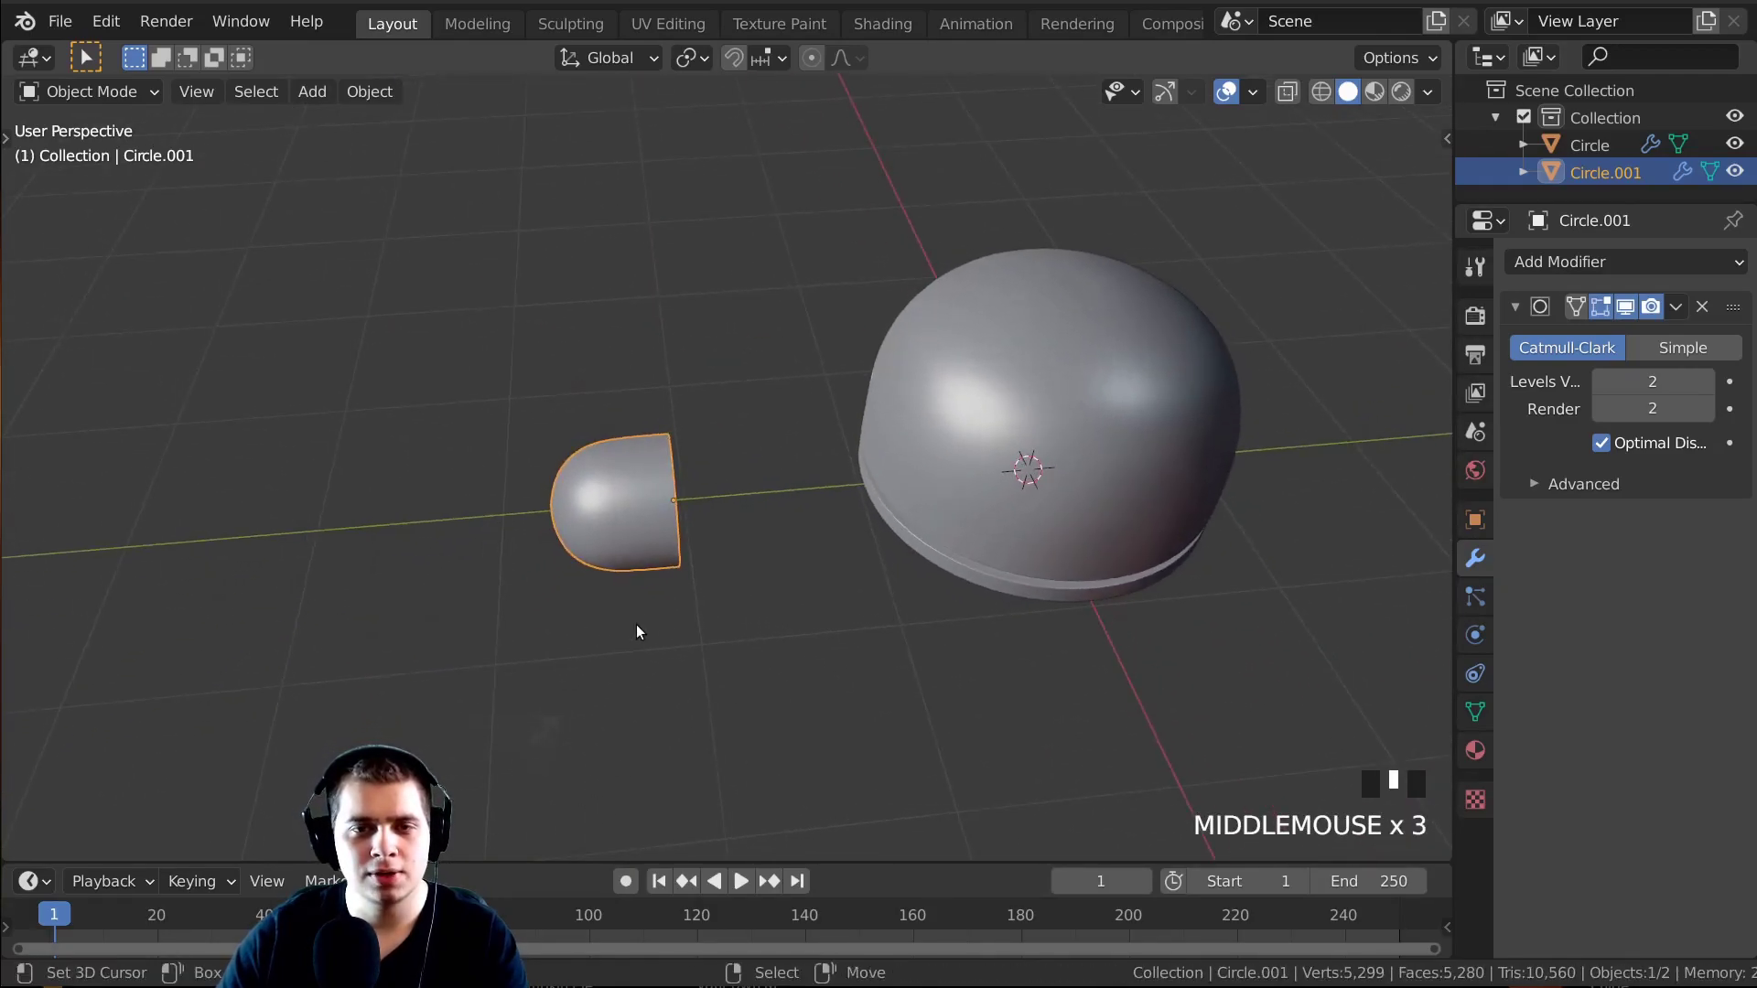
{"action": "key", "text": "g"}
{"action": "left_click", "coordinate": [898, 485]}
{"action": "middle_click_drag", "start_coordinate": [897, 486], "coordinate": [1216, 457]}
{"action": "key", "text": "g"}
{"action": "left_click", "coordinate": [796, 710]}
{"action": "key", "text": "s"}
{"action": "left_click", "coordinate": [1052, 485]}
In front view, shift the rounded part about 0.057 m in X and 0.046 m in Z, beside the dome's recess.
{"action": "key", "text": "KP_1"}
{"action": "middle_click_drag", "start_coordinate": [951, 585], "coordinate": [944, 540], "text": "shift"}
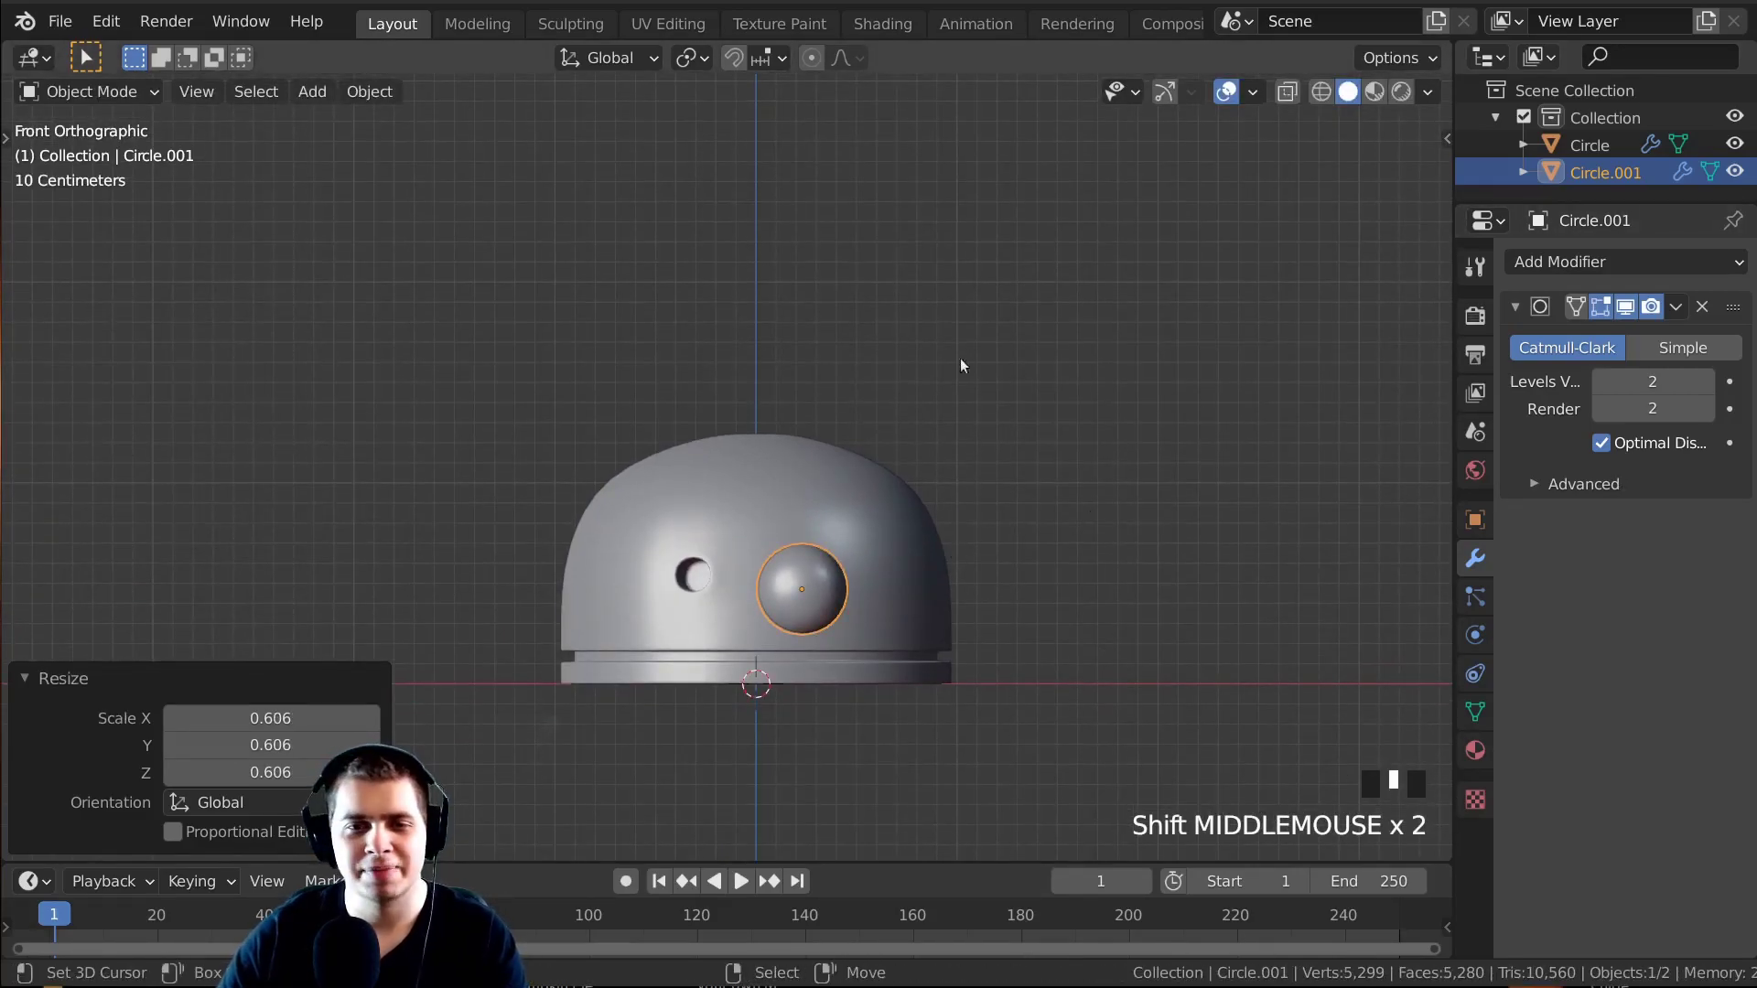
{"action": "middle_click_drag", "start_coordinate": [960, 364], "coordinate": [970, 575], "text": "shift"}
{"action": "scroll", "coordinate": [969, 518], "scroll_direction": "up", "scroll_amount": 7}
{"action": "key", "text": "g"}
{"action": "left_click", "coordinate": [1014, 479]}
{"action": "middle_click_drag", "start_coordinate": [1014, 480], "coordinate": [1021, 547], "text": "shift"}
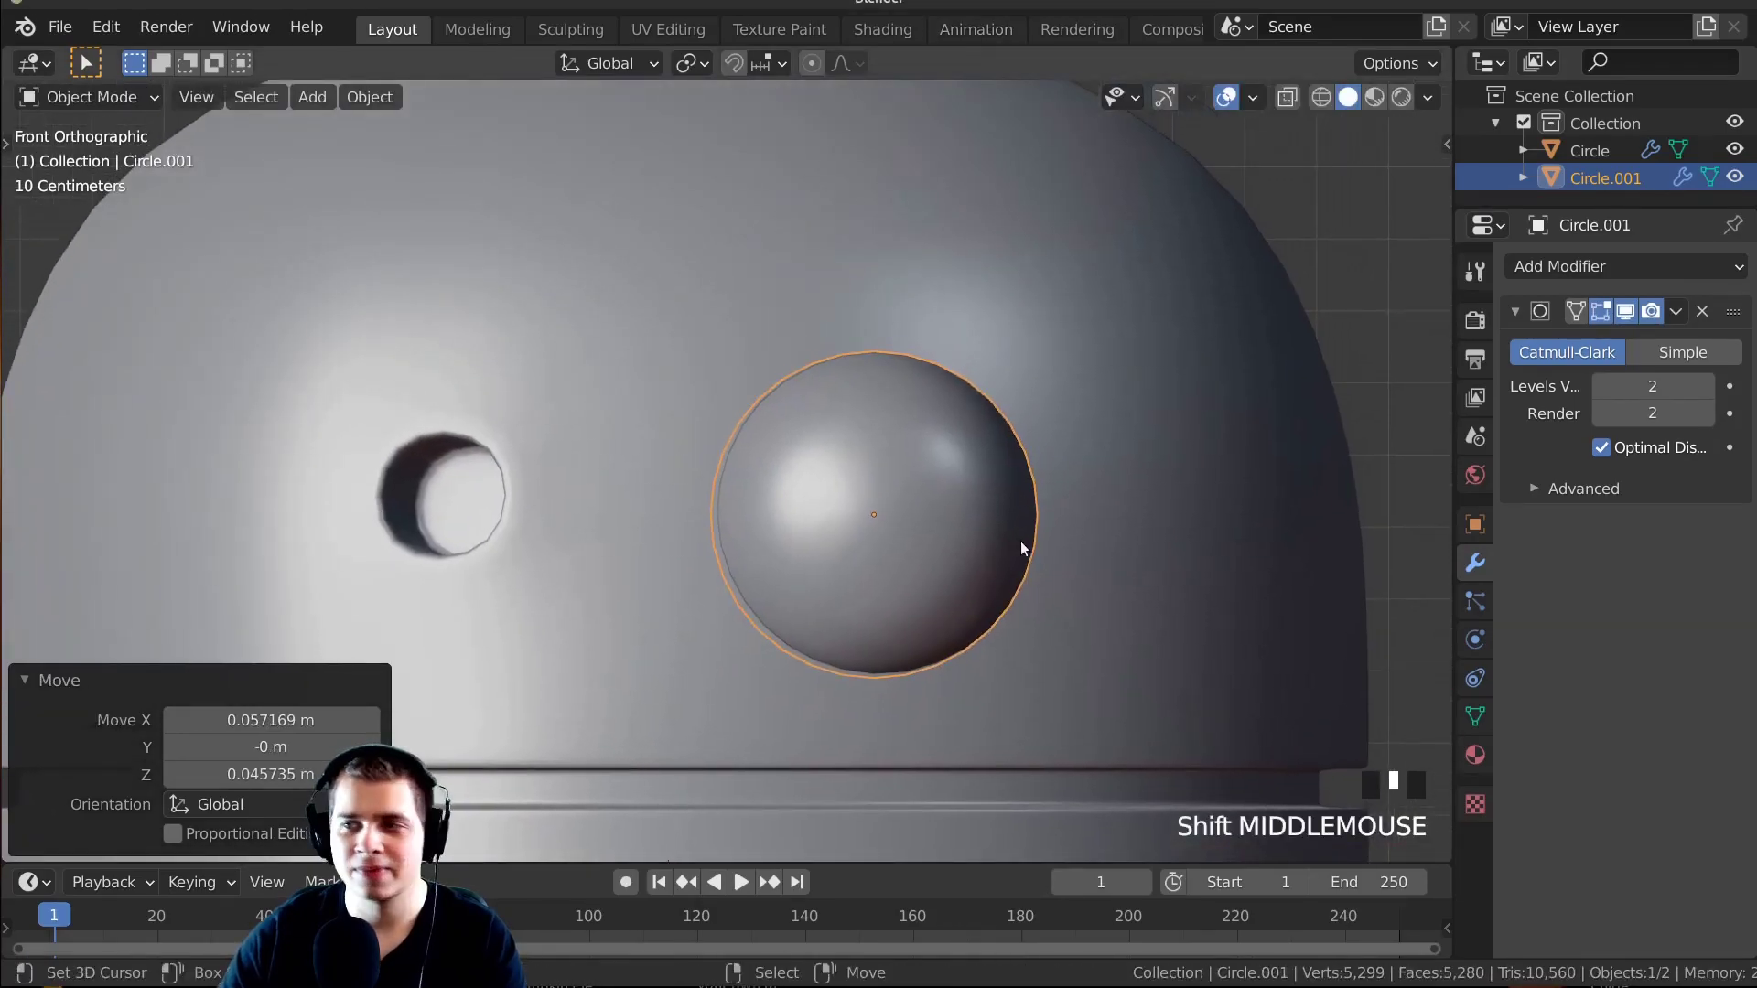
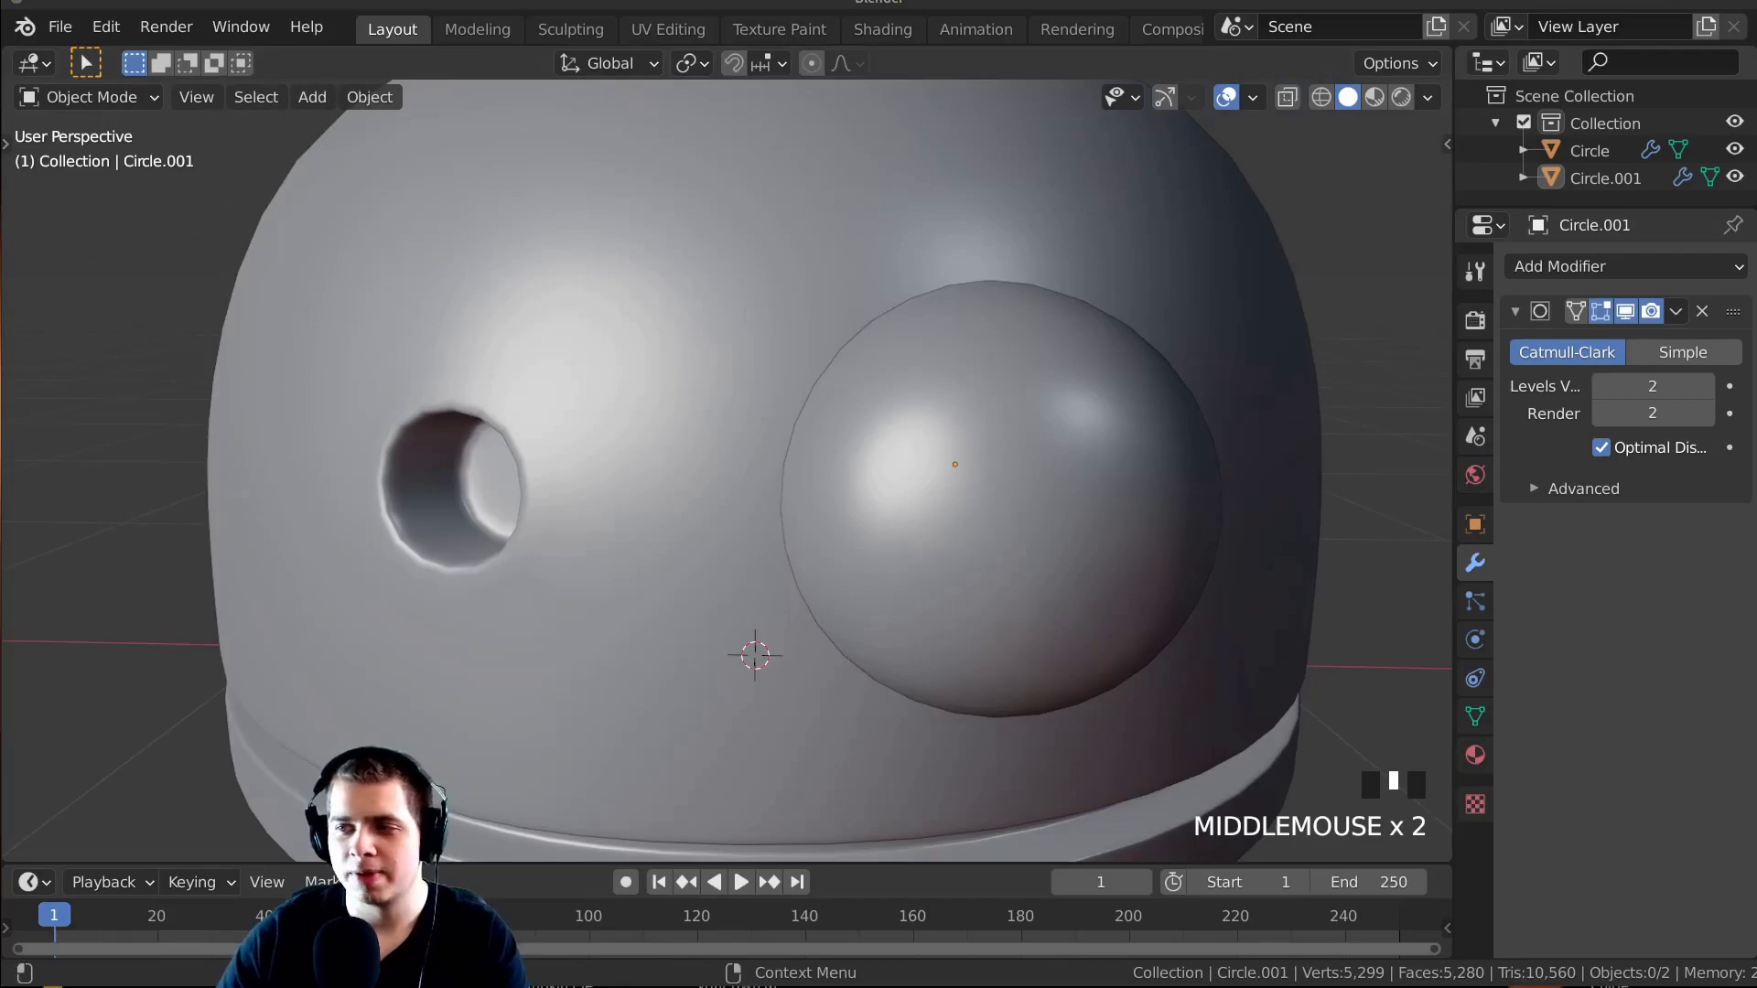
Reset the 3D cursor to the world origin and add an eight-vertex mesh circle with a 1 m radius there.
{"action": "middle_click_drag", "start_coordinate": [1091, 661], "coordinate": [969, 397]}
{"action": "scroll", "coordinate": [865, 644], "scroll_direction": "down", "scroll_amount": 2}
{"action": "scroll", "coordinate": [969, 397], "scroll_direction": "down", "scroll_amount": 2}
{"action": "key", "text": "shift+c"}
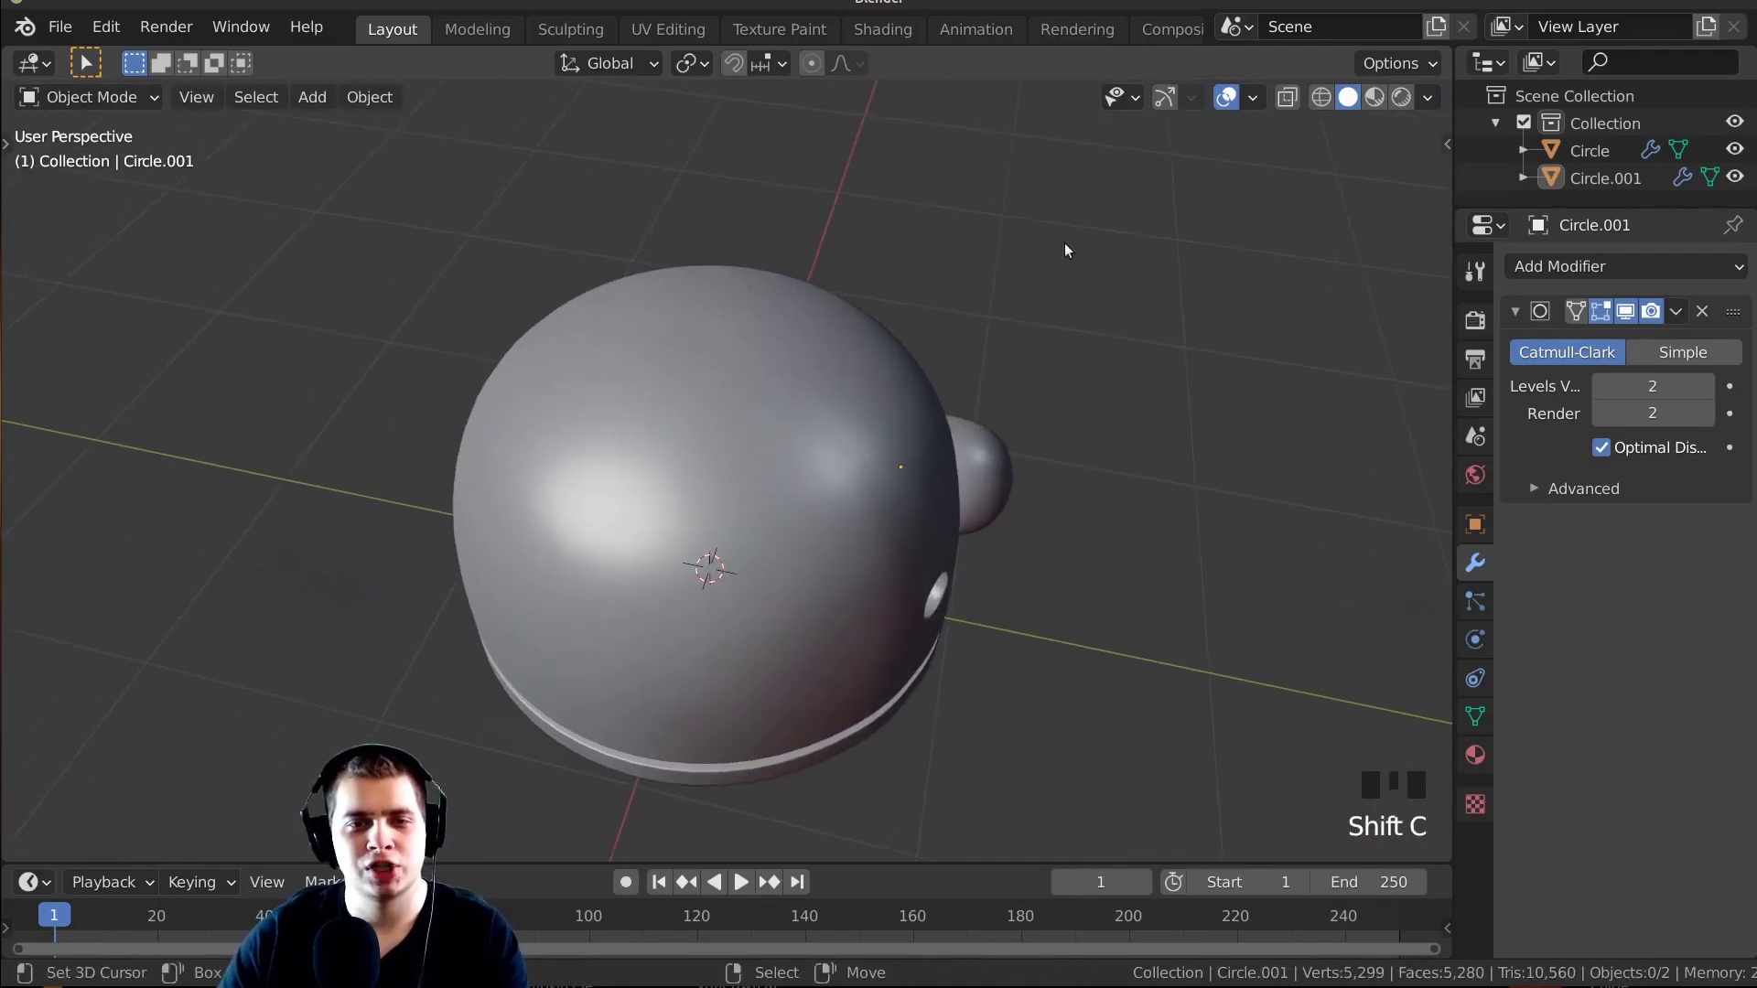
{"action": "middle_click_drag", "start_coordinate": [670, 576], "coordinate": [745, 637]}
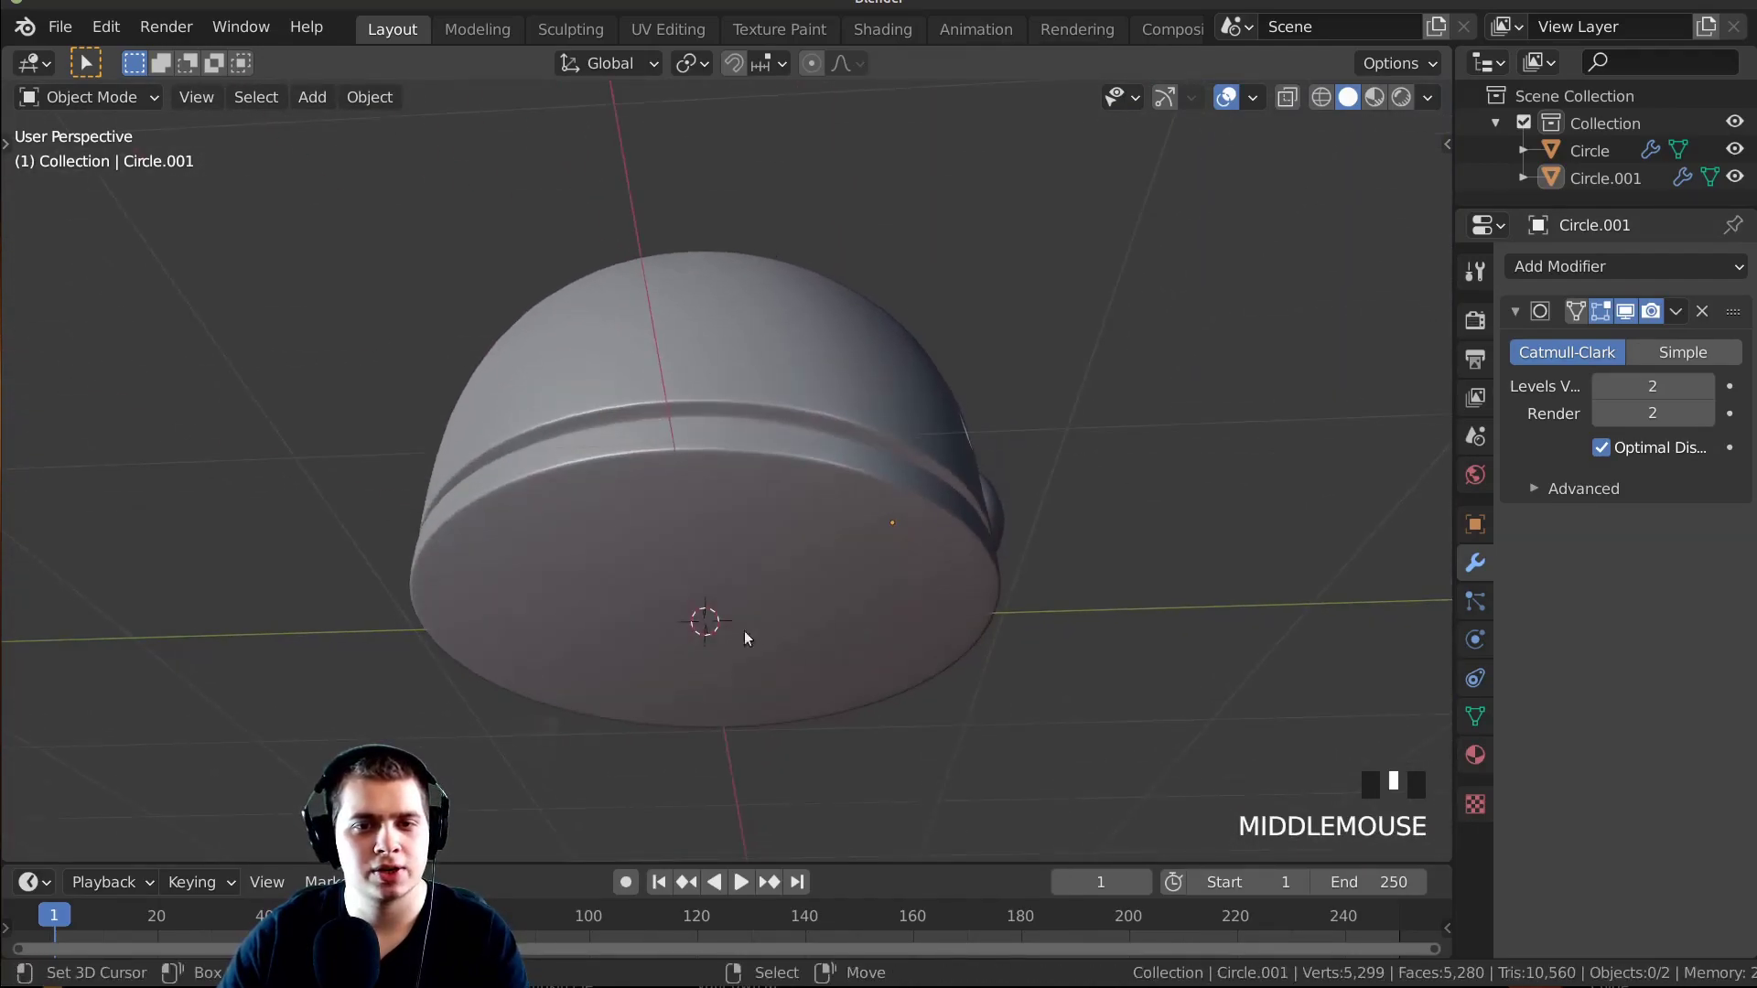
{"action": "middle_click_drag", "start_coordinate": [667, 358], "coordinate": [671, 538]}
{"action": "key", "text": "shift+a"}
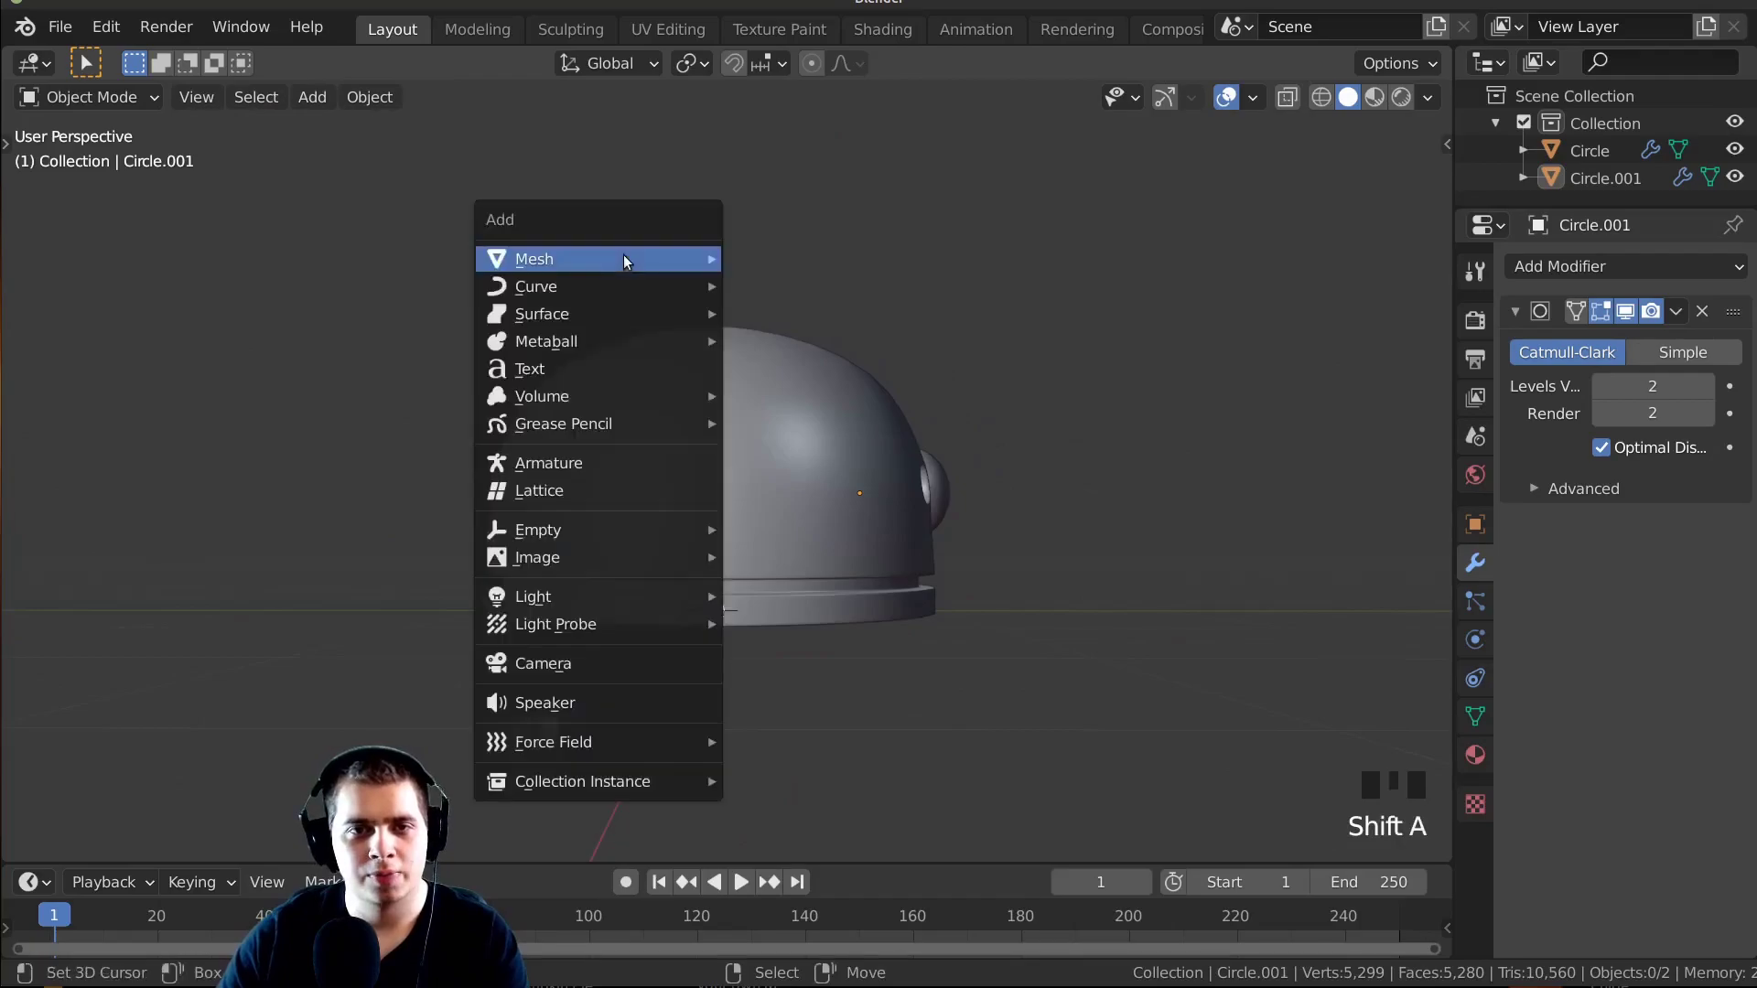
{"action": "mouse_move", "coordinate": [623, 258]}
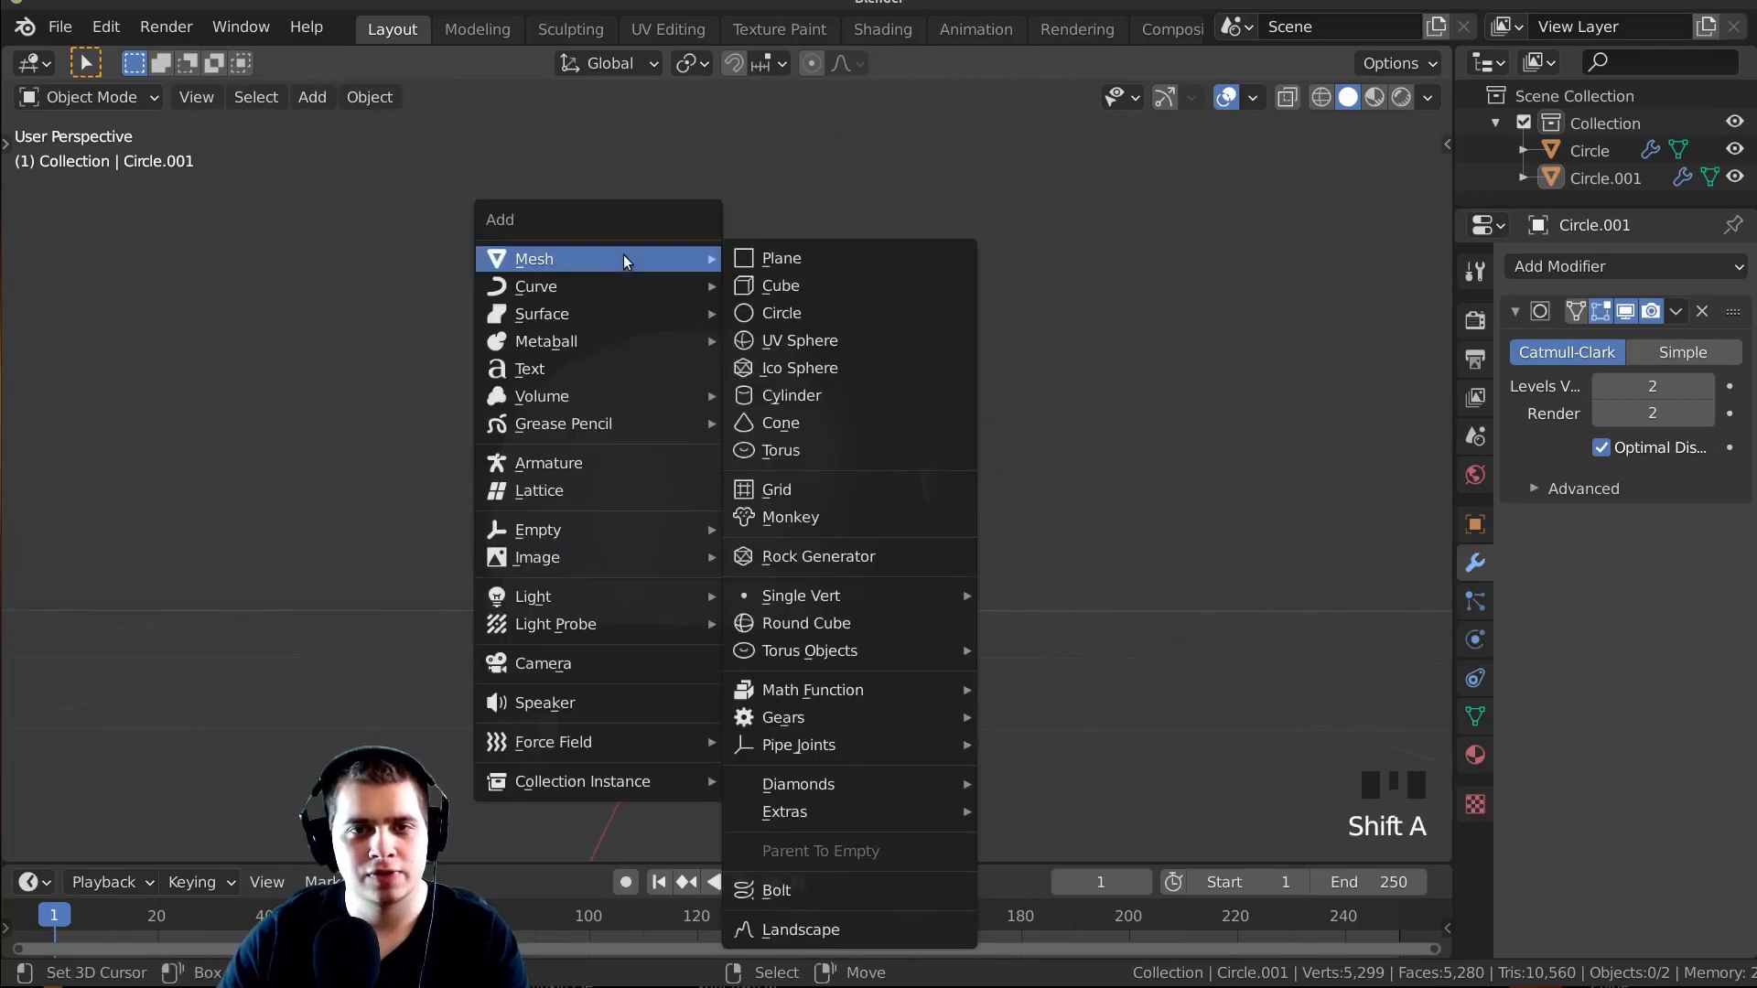
{"action": "left_click", "coordinate": [827, 319]}
{"action": "scroll", "coordinate": [694, 487], "scroll_direction": "down", "scroll_amount": 1}
Move the circle about 2.62 m along negative Y, clear of the dome.
{"action": "key", "text": "g"}
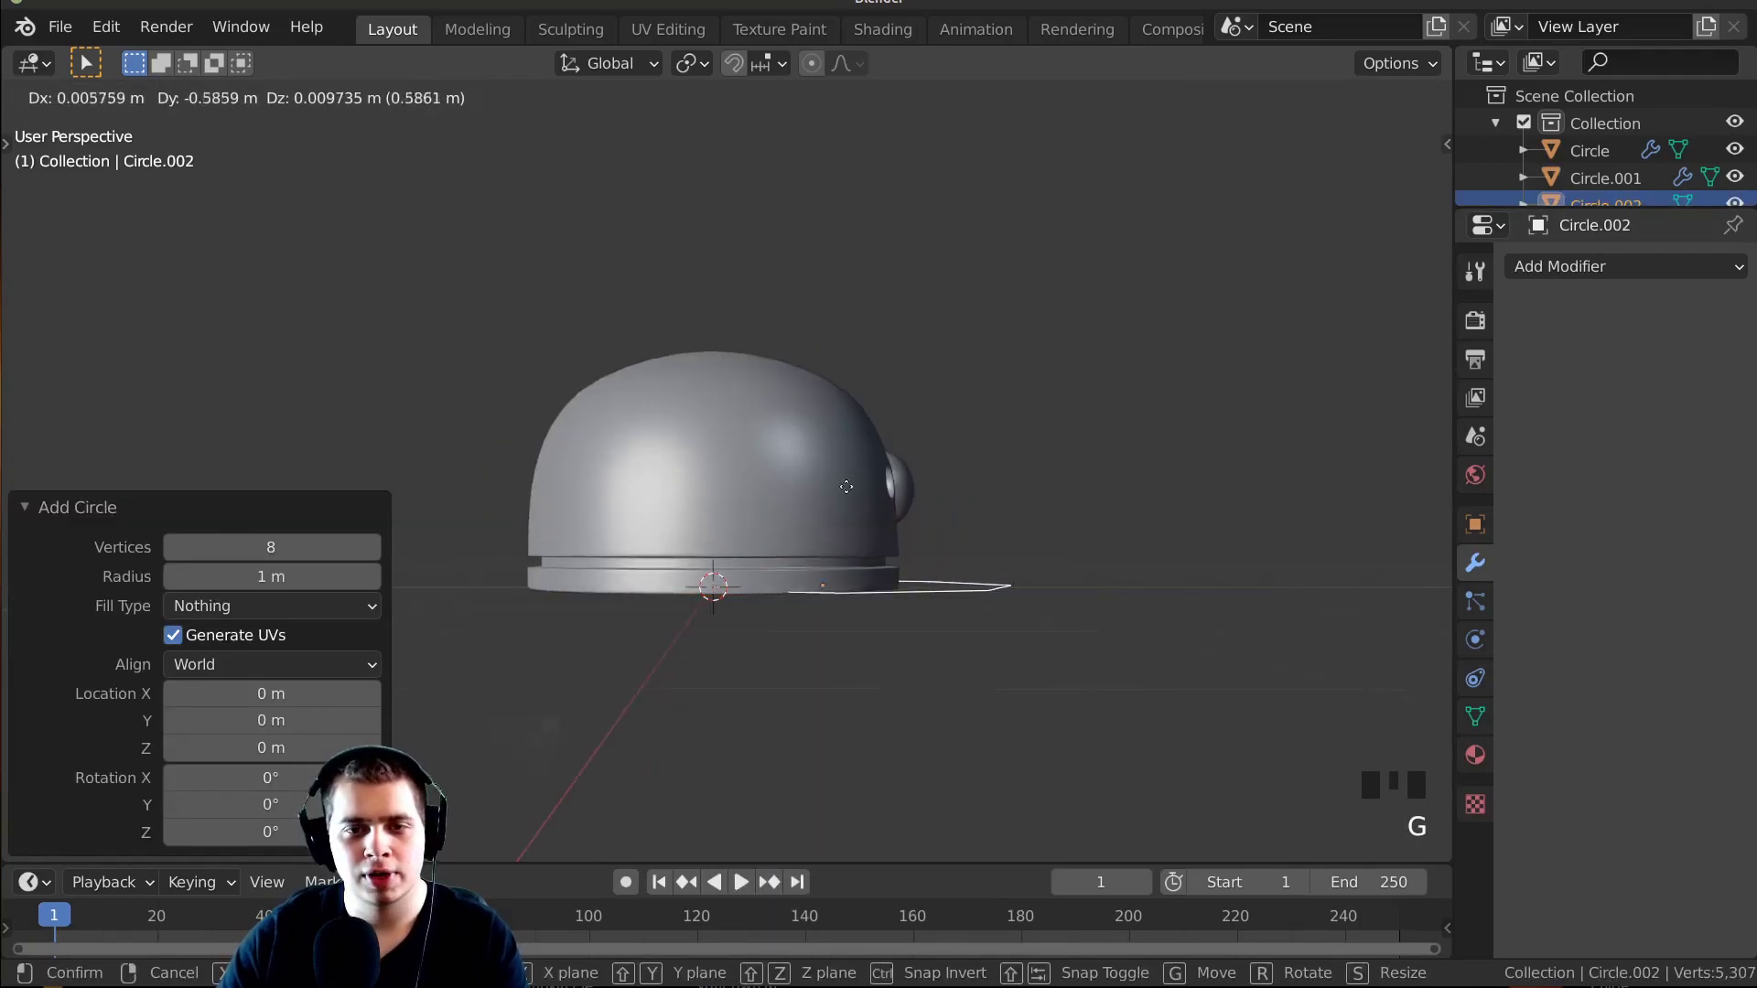
{"action": "key", "text": "y"}
{"action": "left_click", "coordinate": [1174, 503]}
{"action": "middle_click_drag", "start_coordinate": [1174, 504], "coordinate": [725, 606]}
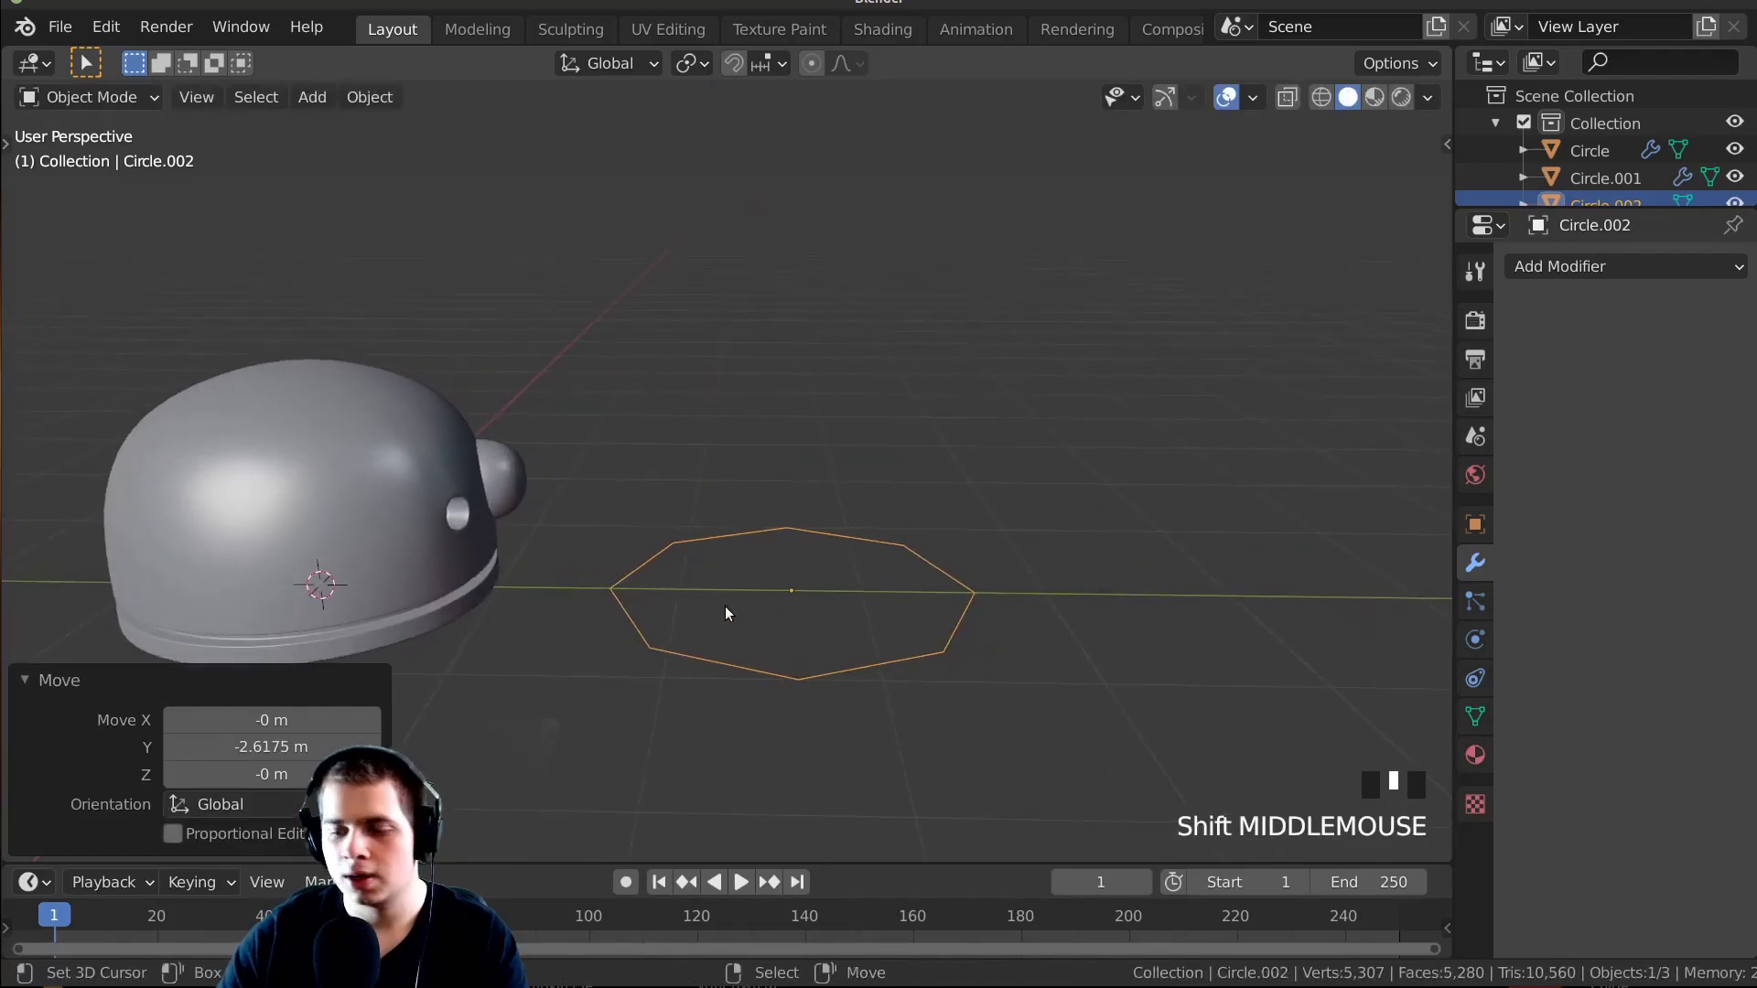
Frame the circle in the view and give it a level 2 Subdivision Surface modifier.
{"action": "key", "text": "KP_Decimal"}
{"action": "middle_click_drag", "start_coordinate": [785, 518], "coordinate": [930, 425]}
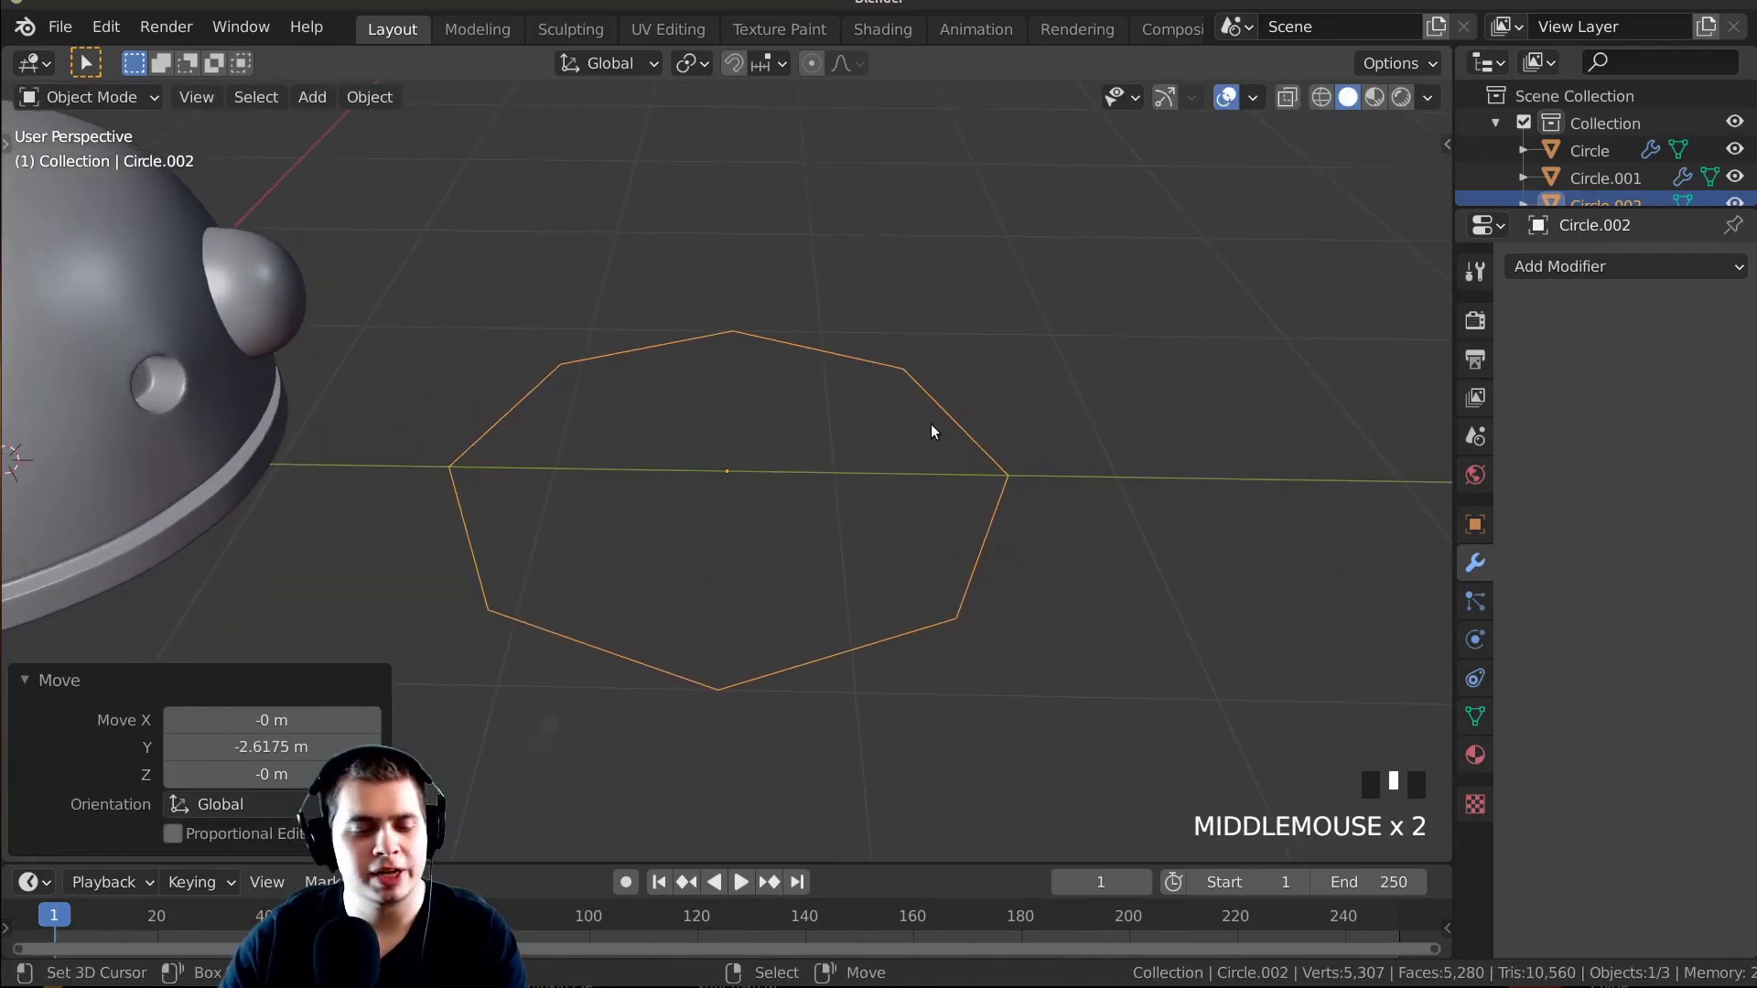
{"action": "key", "text": "ctrl+2"}
{"action": "middle_click_drag", "start_coordinate": [1023, 366], "coordinate": [1034, 449]}
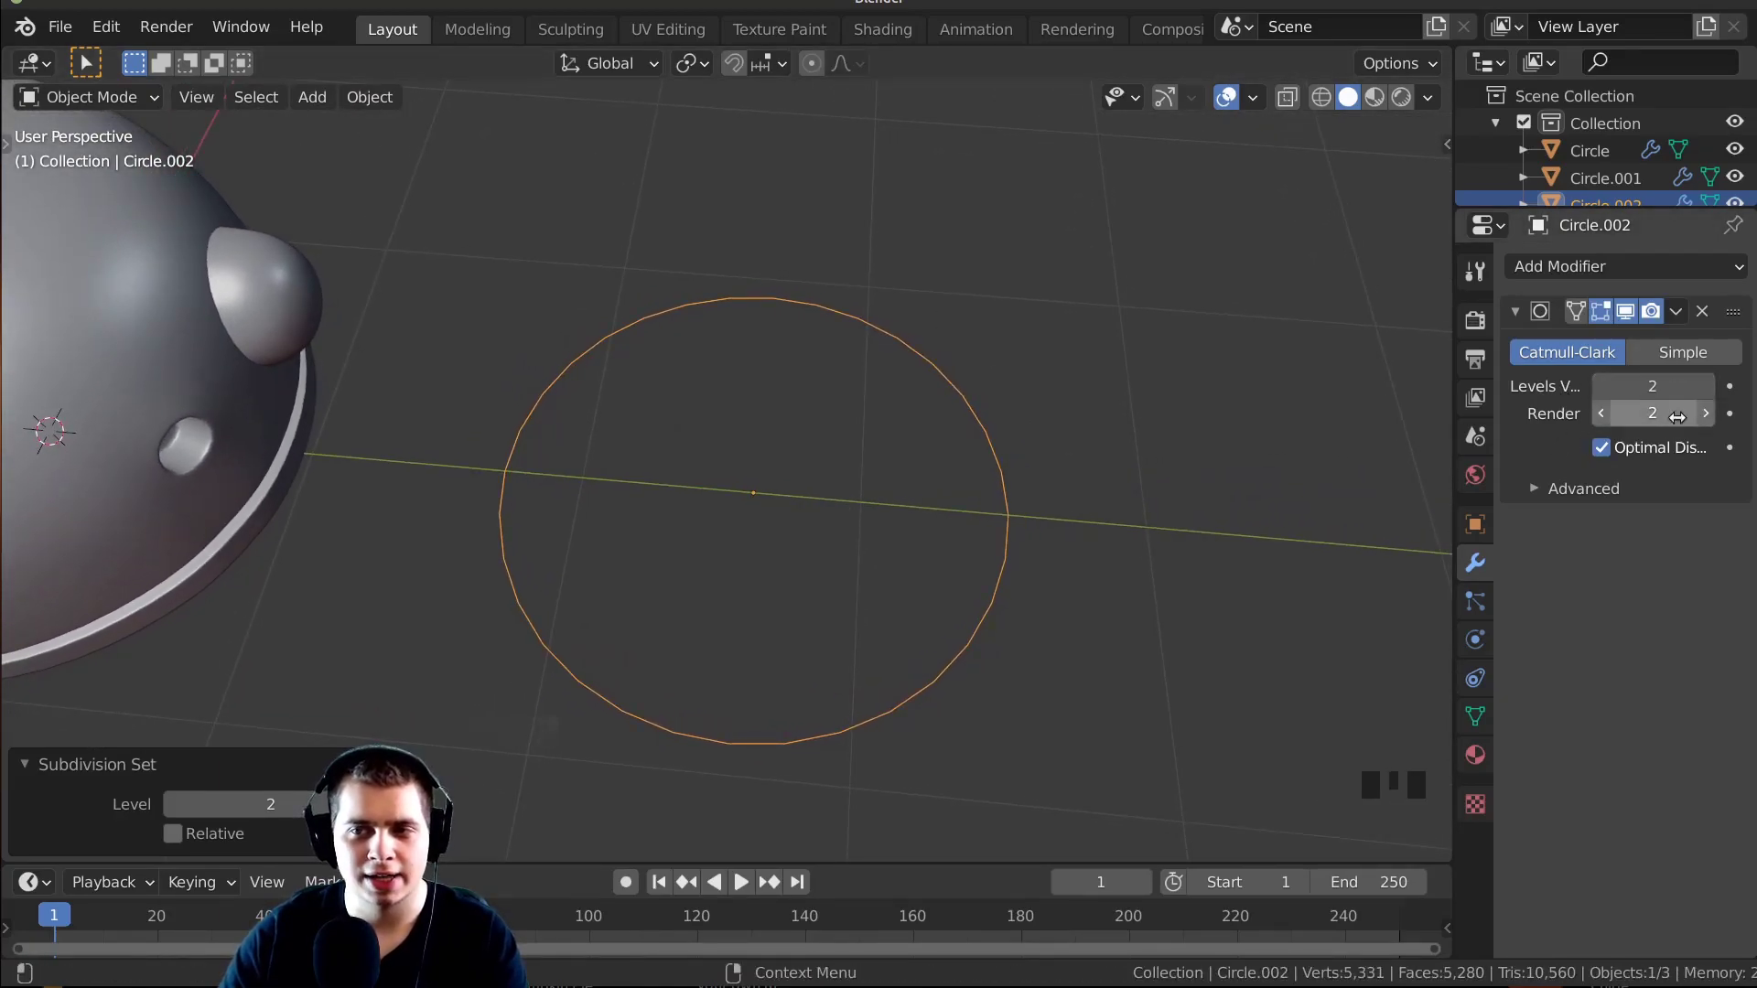
Extrude the whole eight-vertex circle about 0.275 m upward along Z to form an open band.
{"action": "middle_click_drag", "start_coordinate": [1052, 522], "coordinate": [1012, 438]}
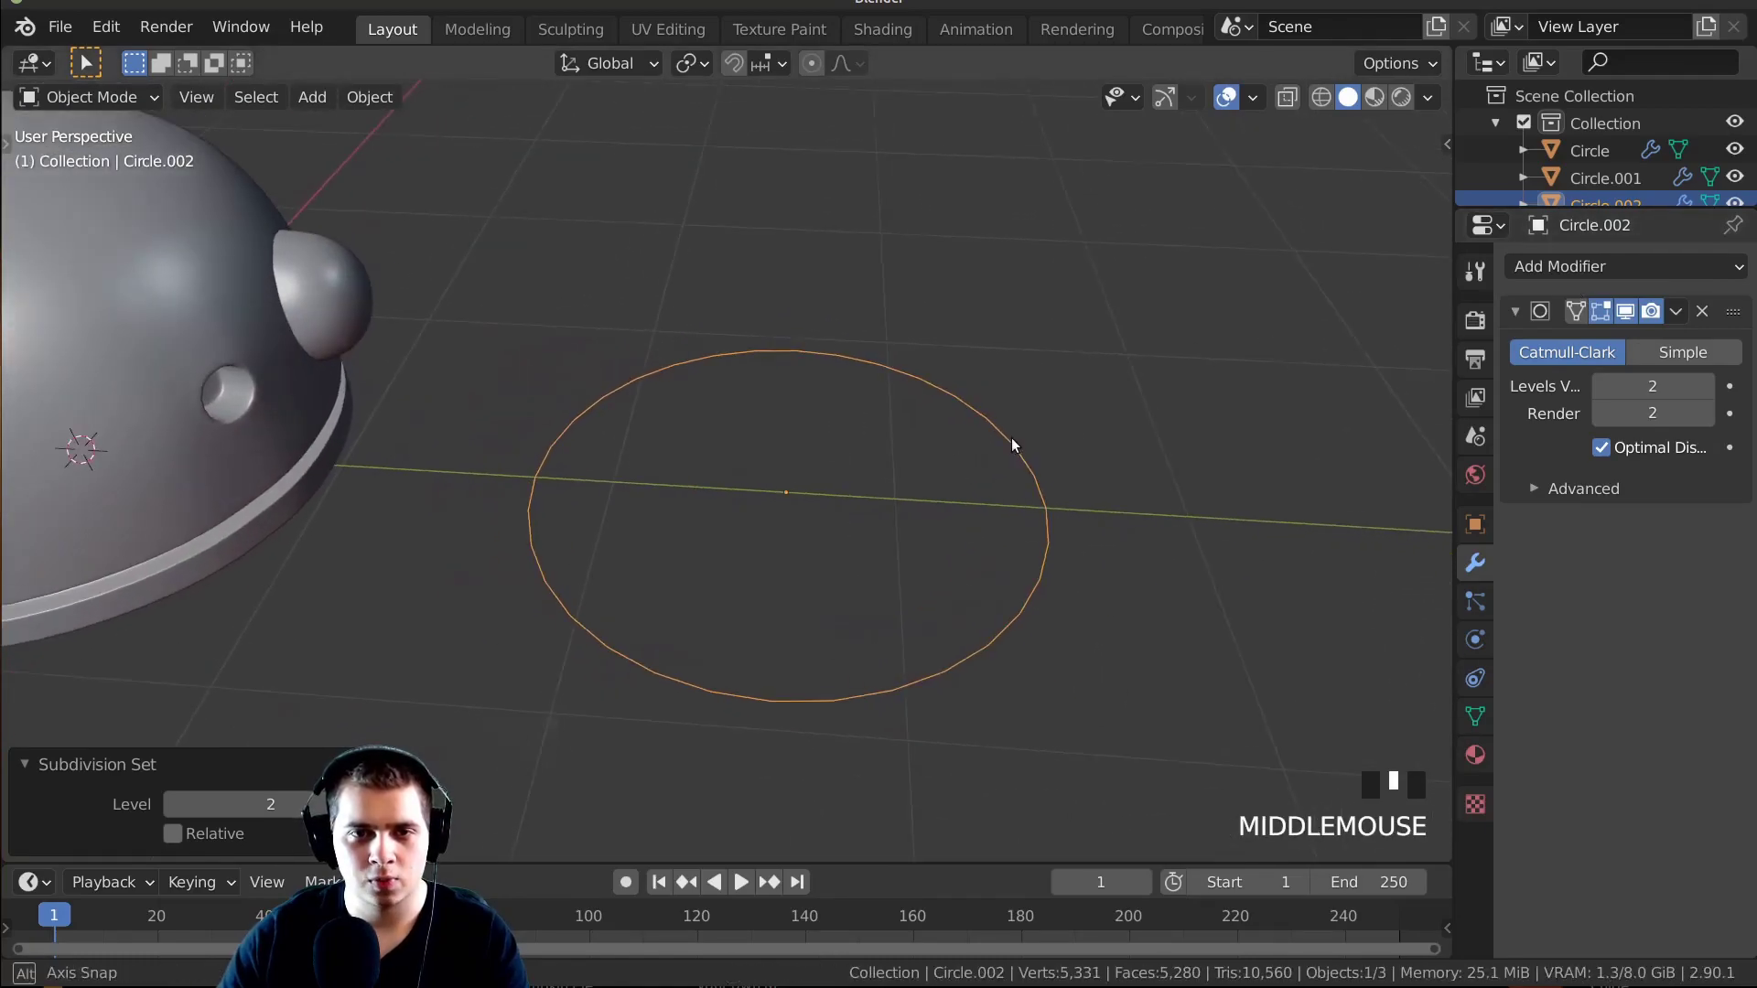
{"action": "key", "text": "Tab"}
{"action": "middle_click_drag", "start_coordinate": [947, 487], "coordinate": [796, 458], "text": "shift"}
{"action": "key", "text": "a"}
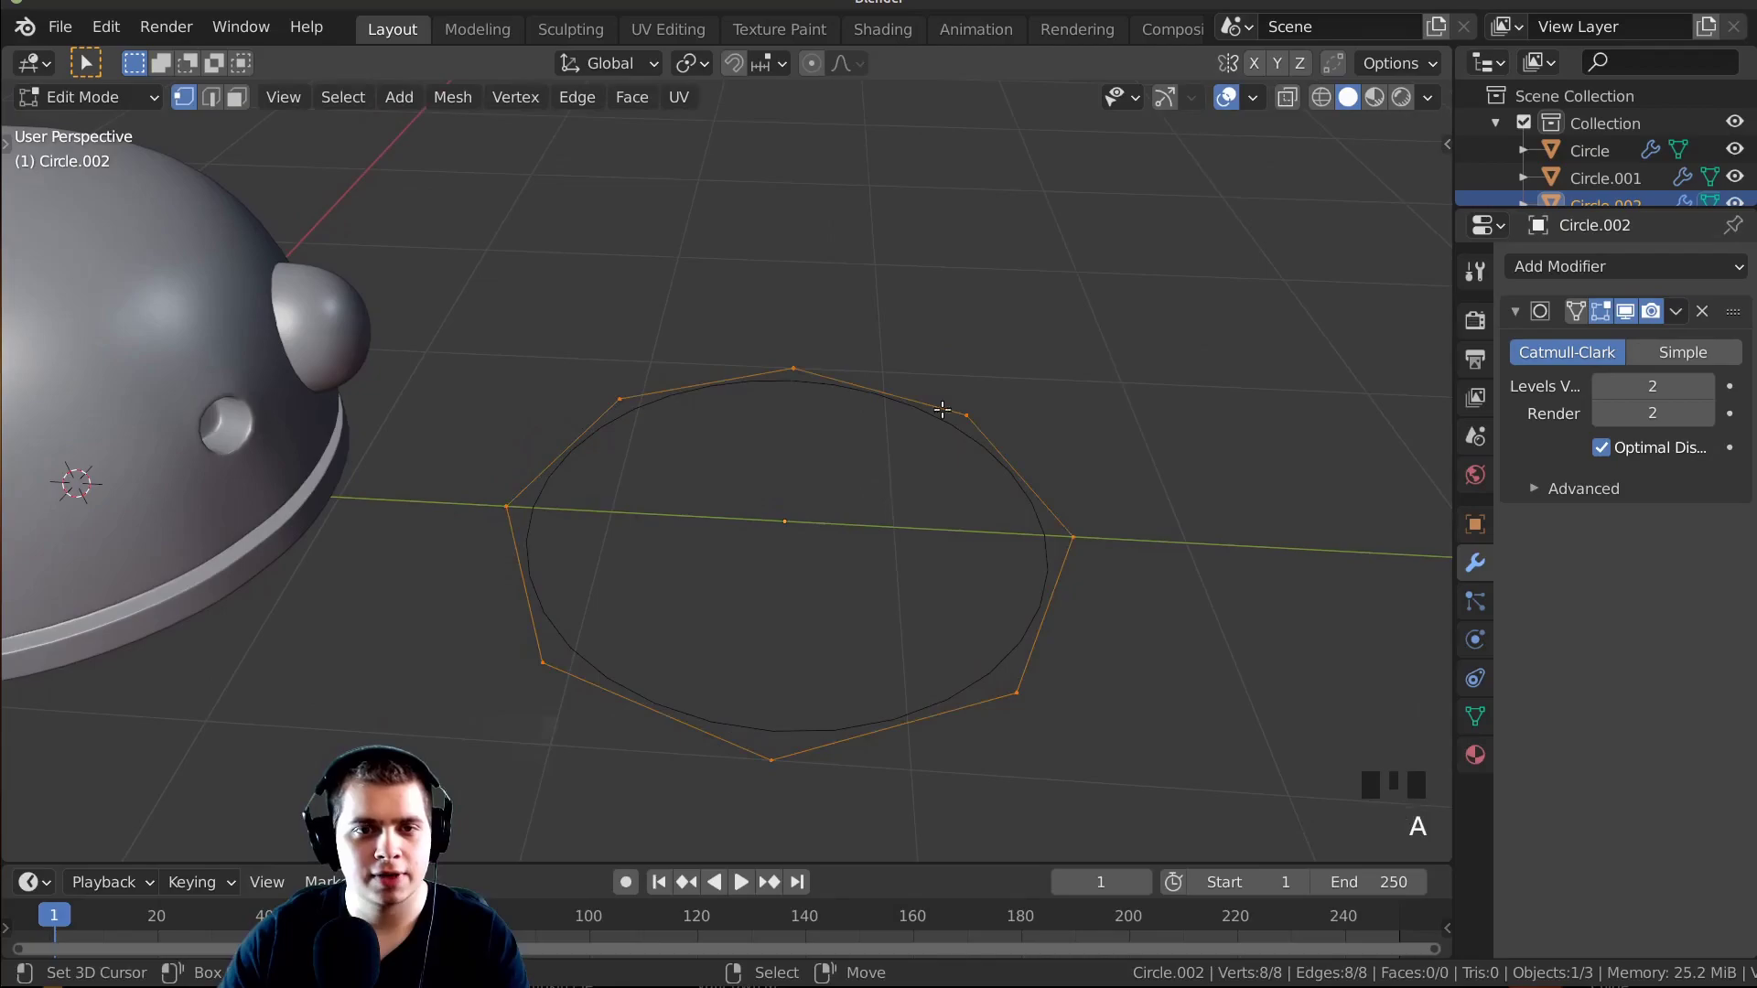
{"action": "middle_click_drag", "start_coordinate": [941, 404], "coordinate": [1020, 342]}
{"action": "key", "text": "e"}
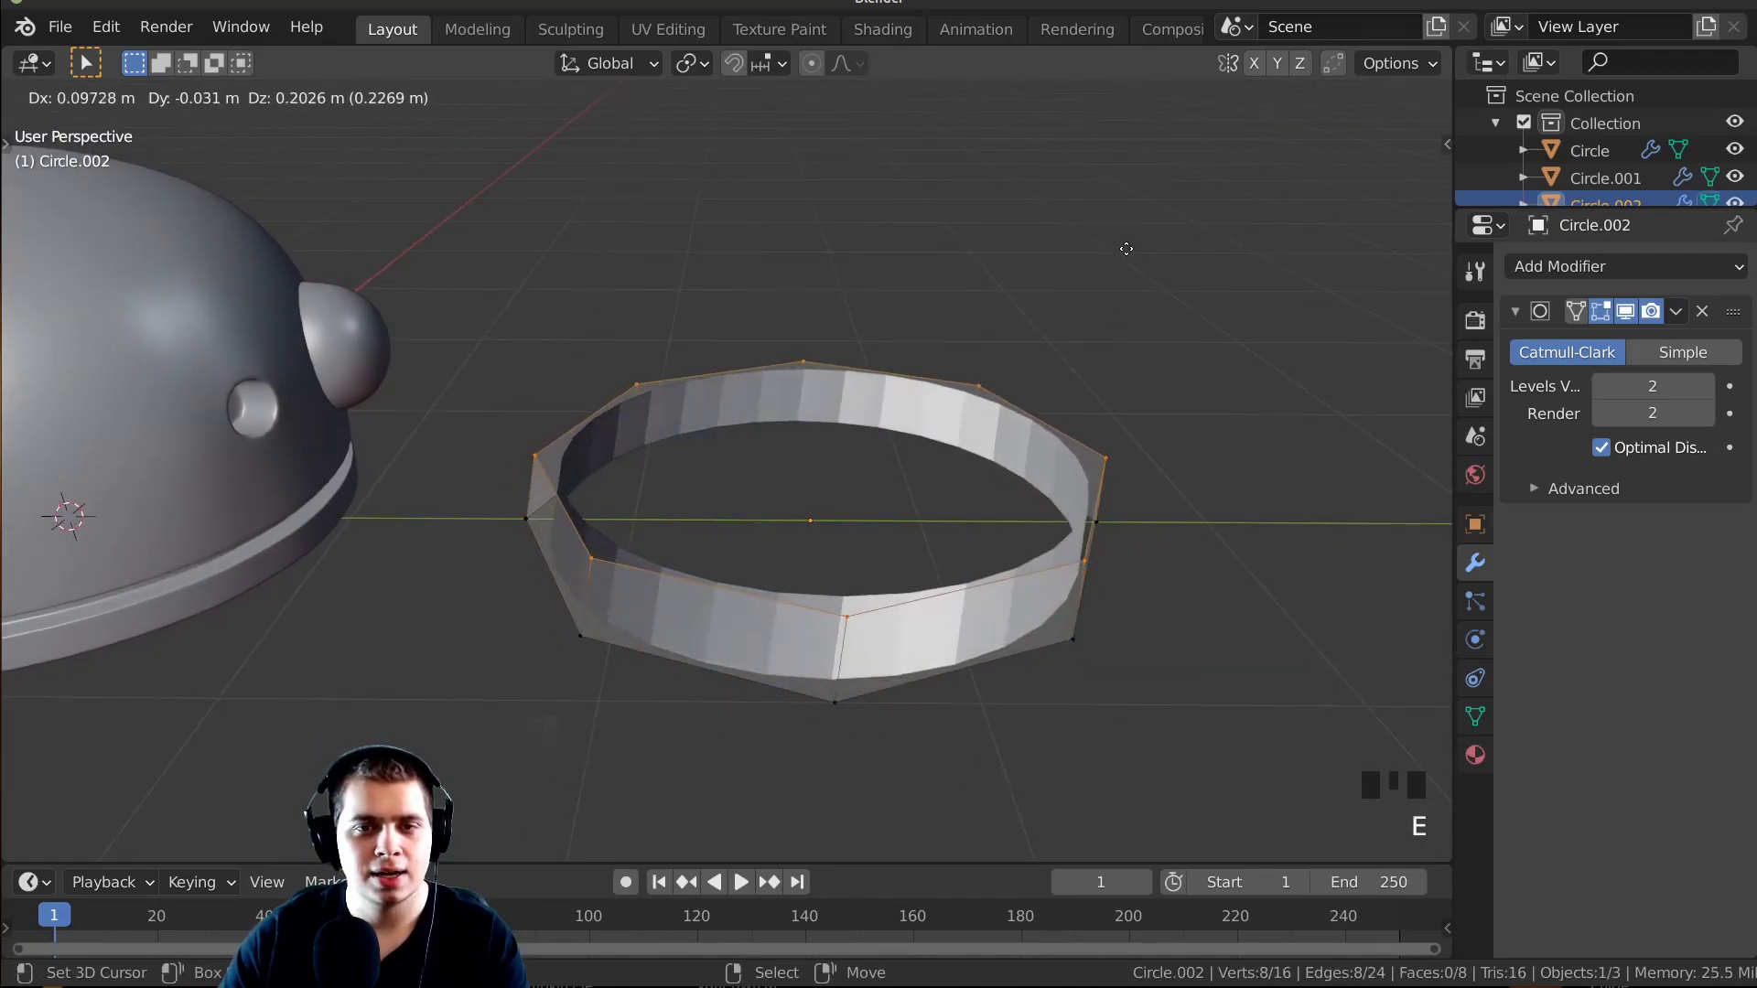
{"action": "key", "text": "z"}
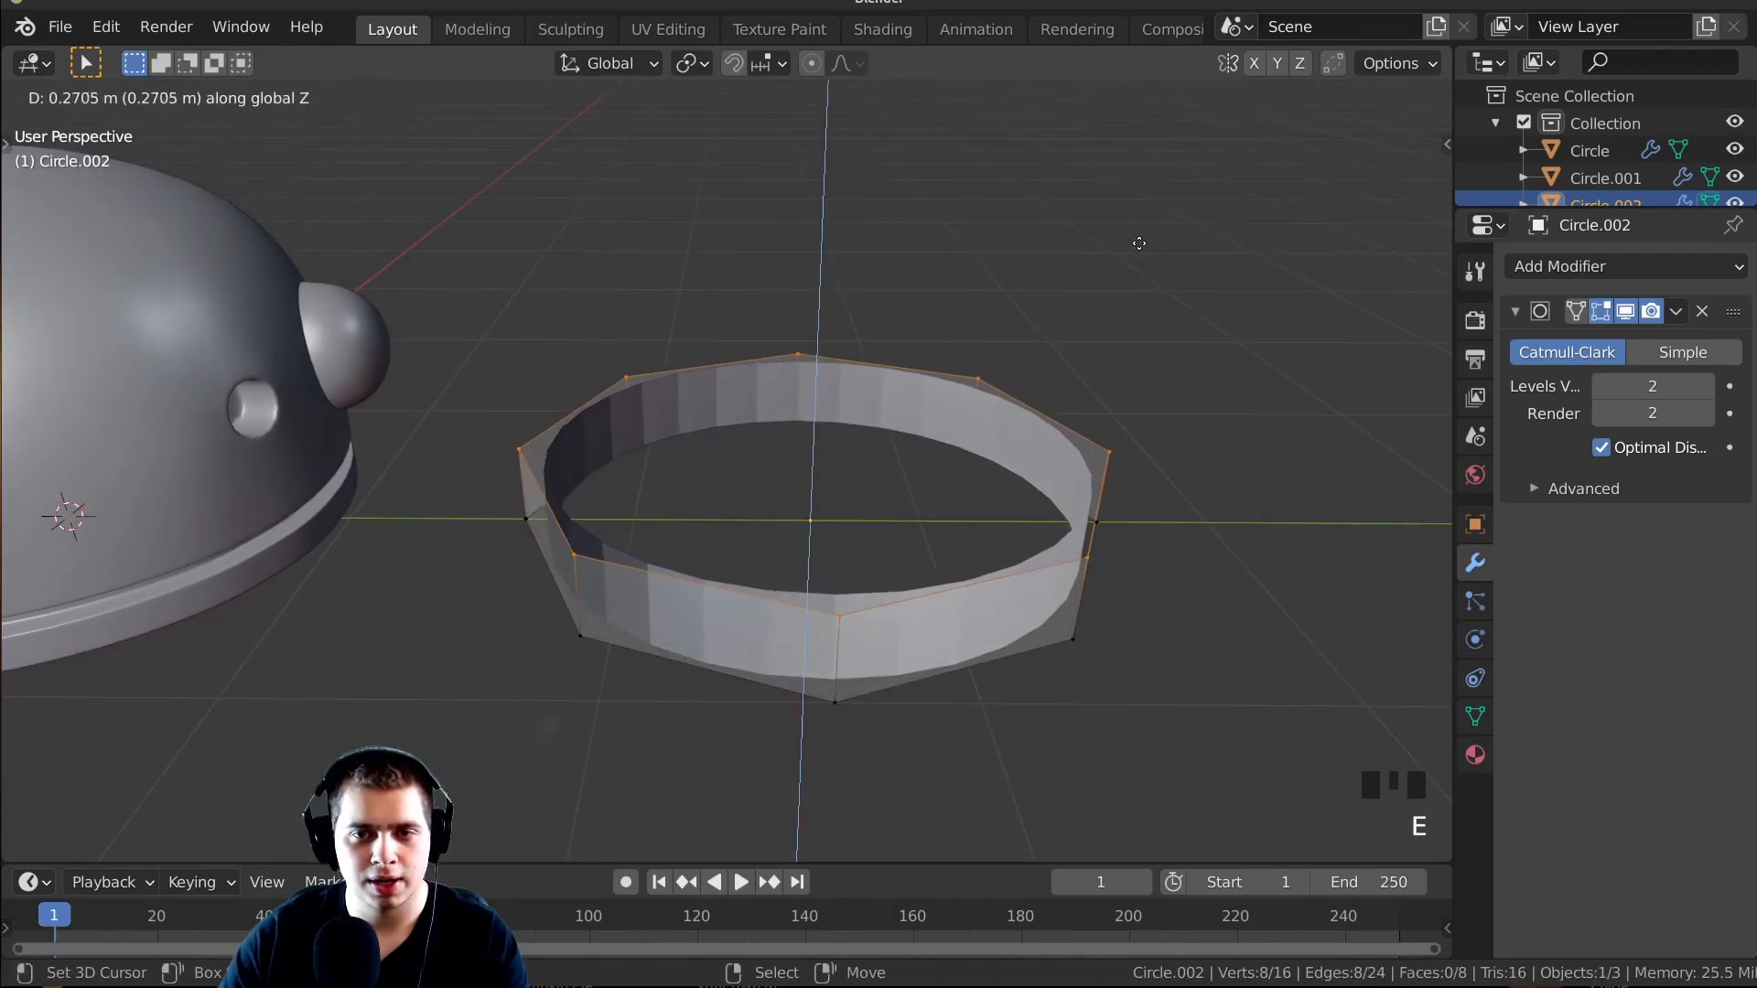
{"action": "left_click", "coordinate": [1149, 242]}
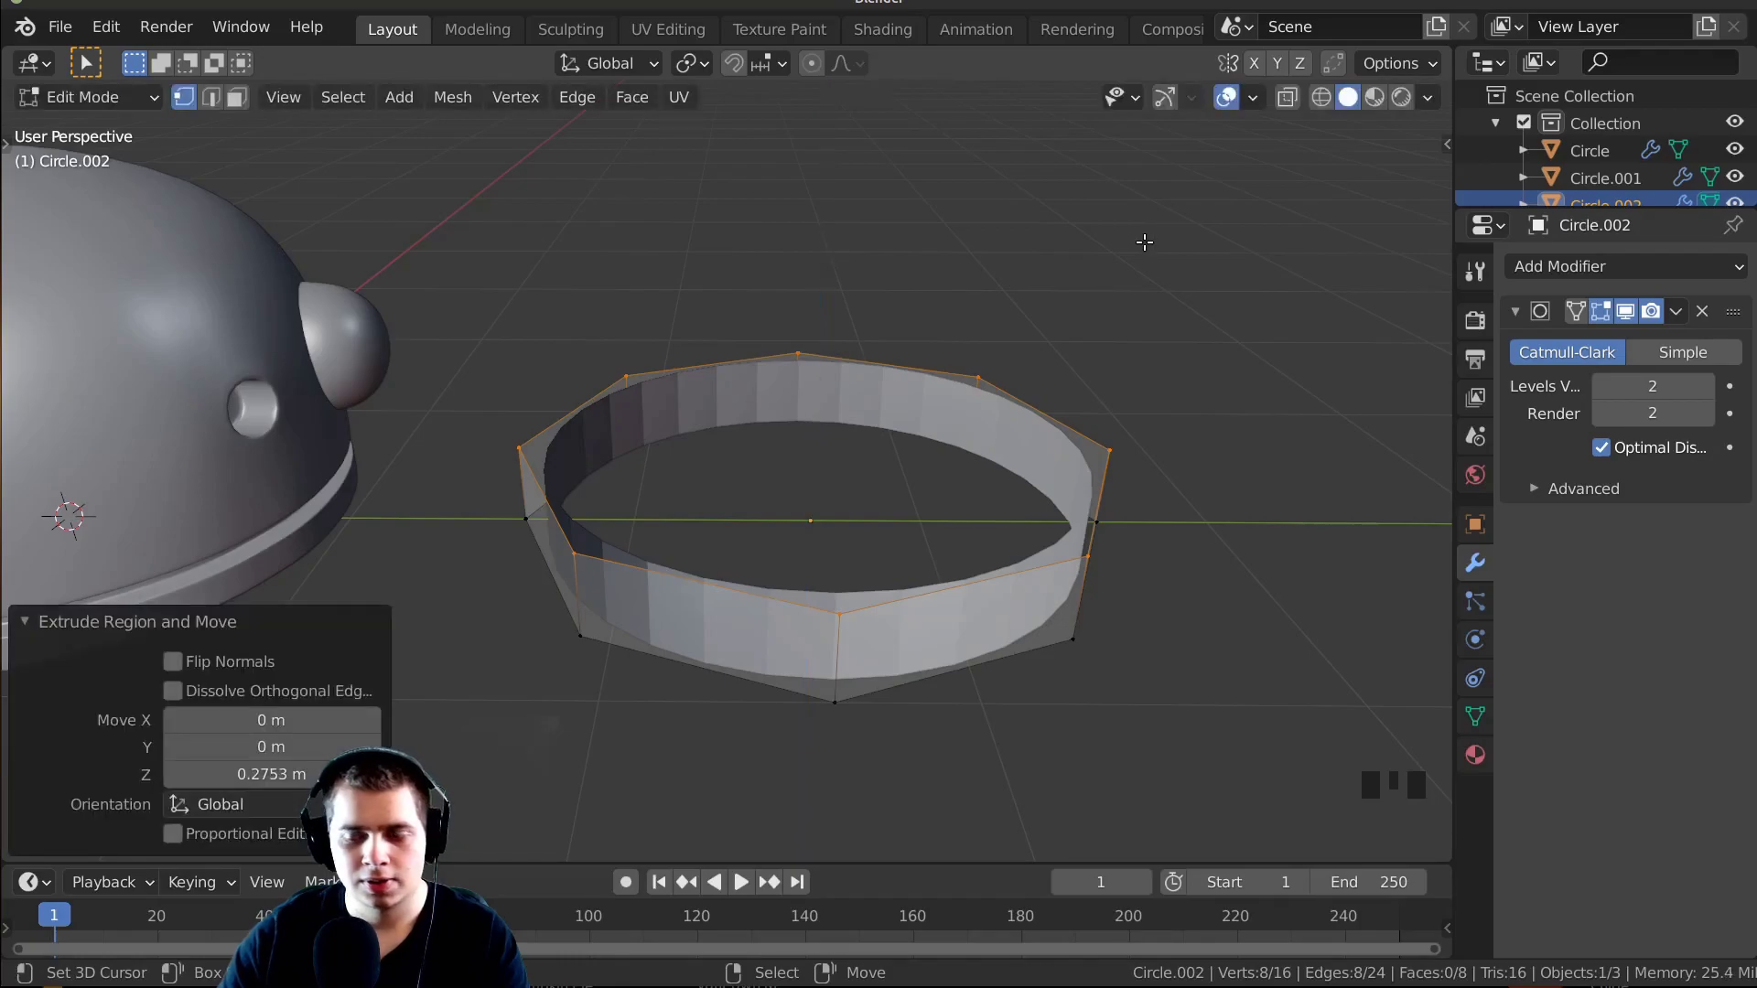
Extrude the whole band in place and scale the new faces inward with Z locked, giving the ring wall thickness.
{"action": "key", "text": "KP_Decimal"}
{"action": "middle_click_drag", "start_coordinate": [329, 376], "coordinate": [489, 592]}
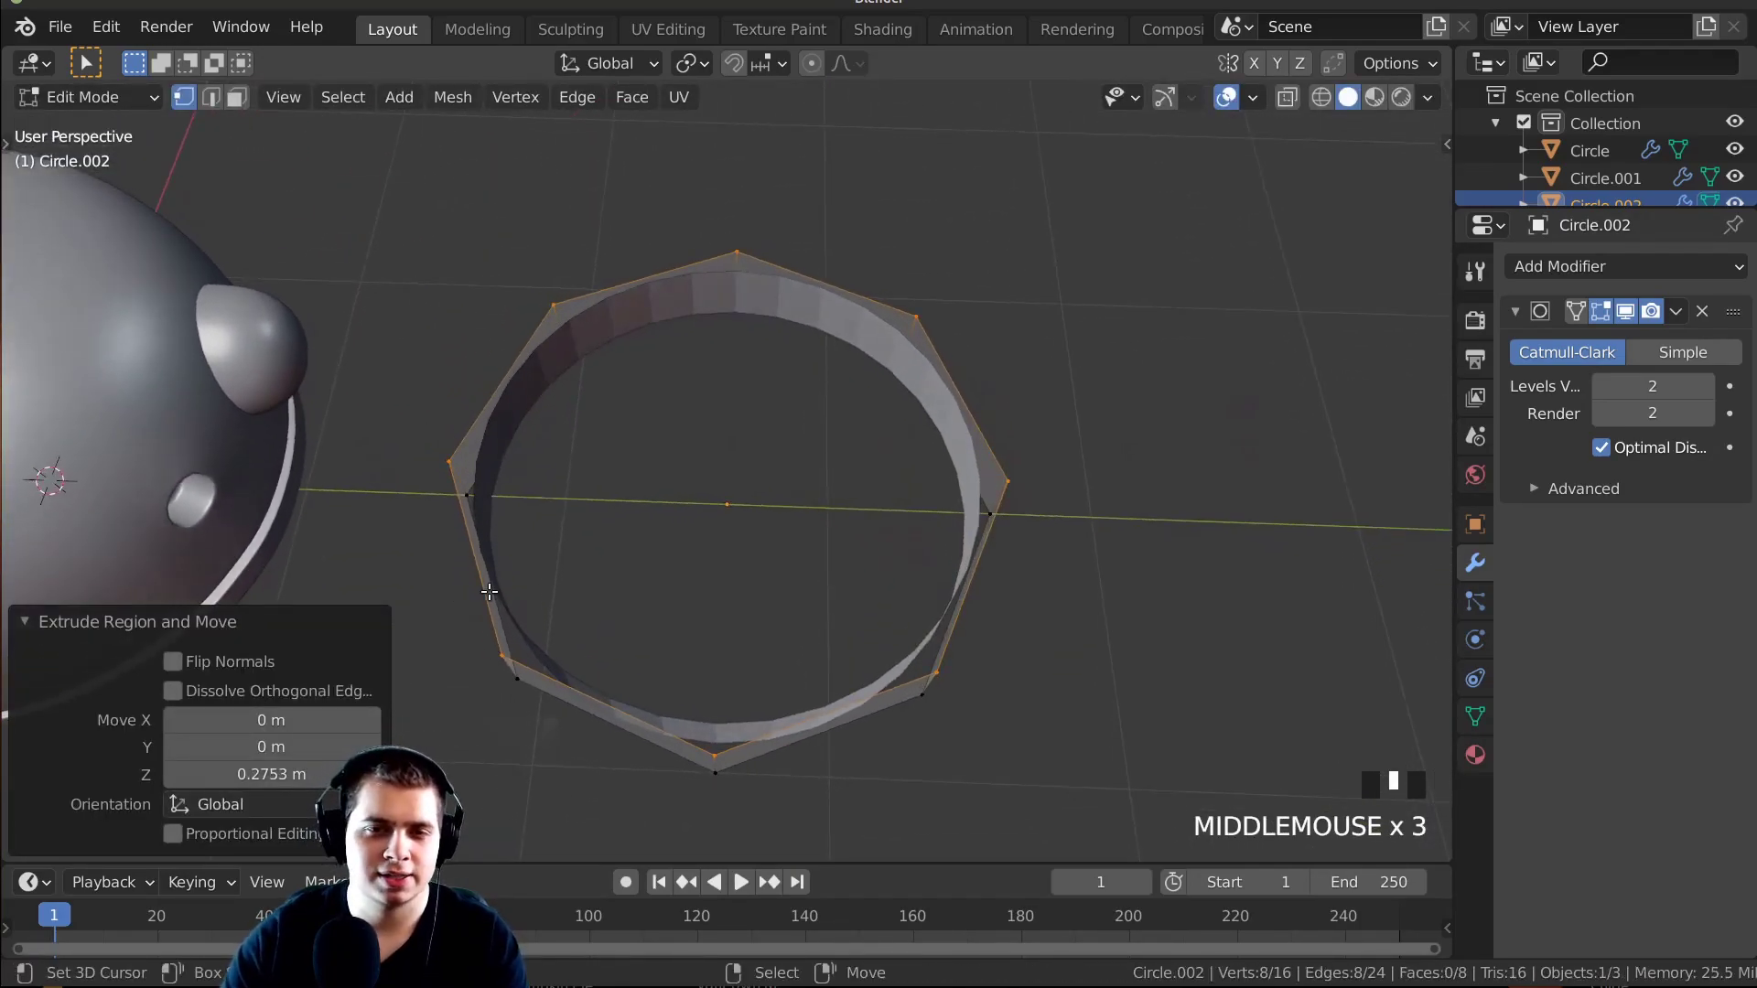
{"action": "key", "text": "a"}
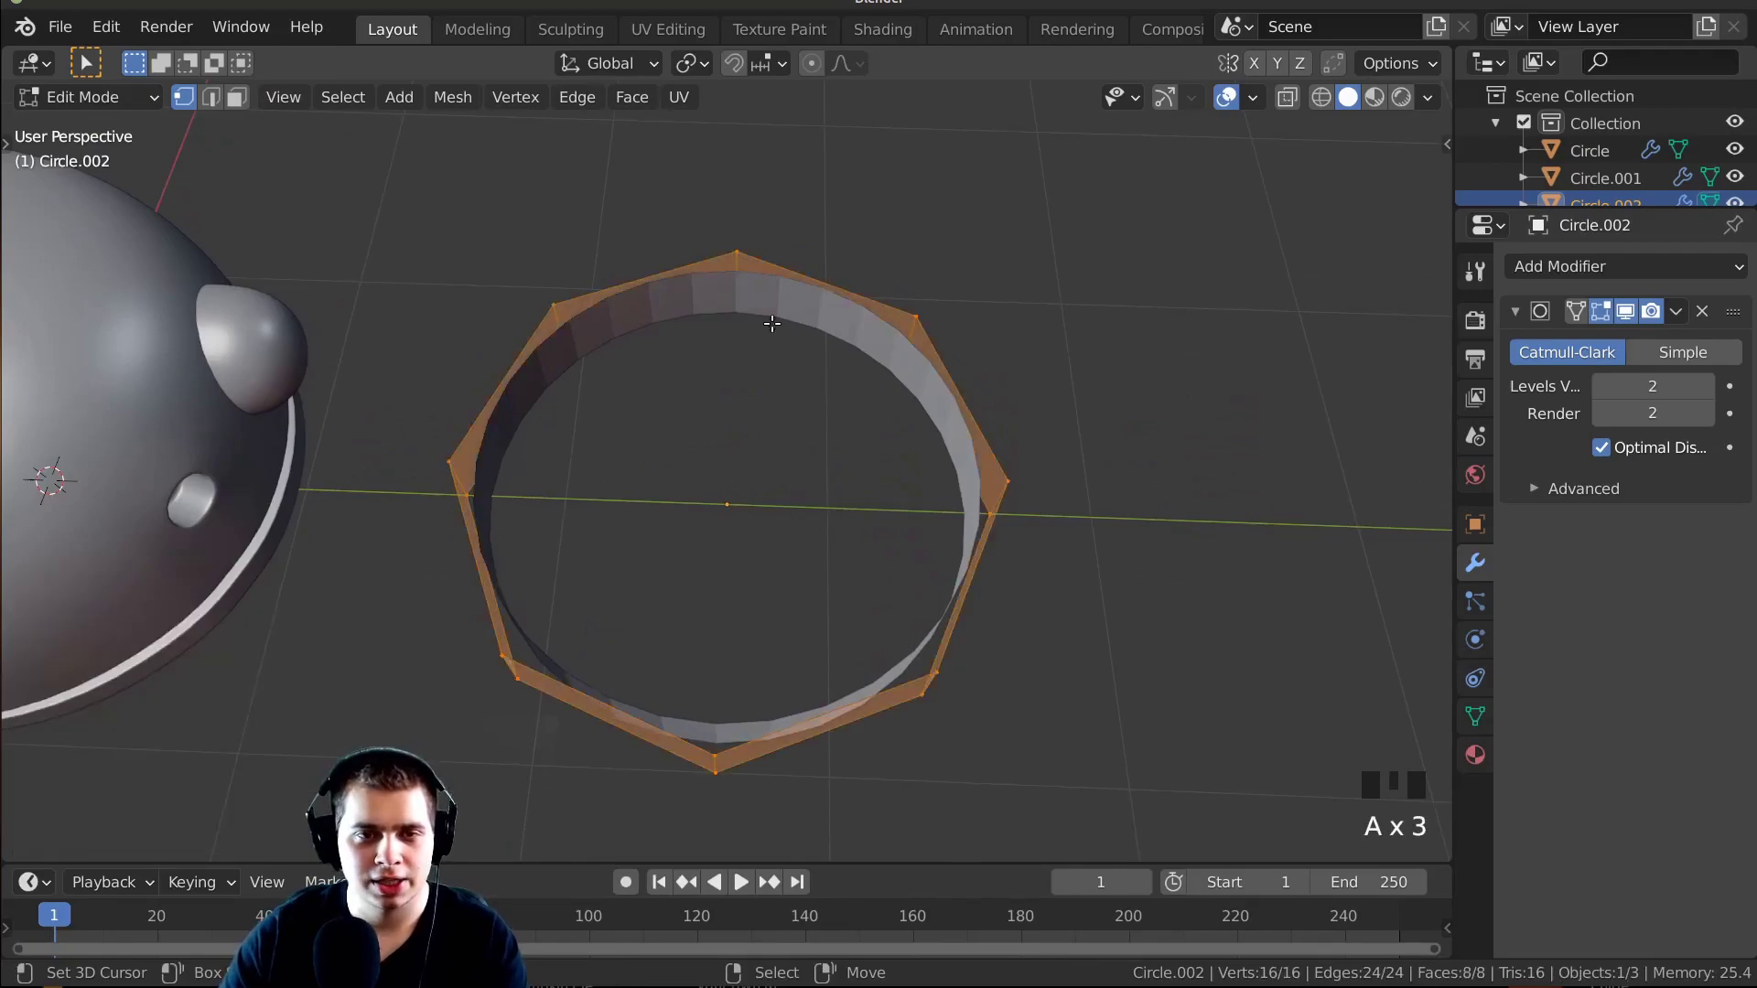
{"action": "key", "text": "a"}
{"action": "key", "text": "a"}
{"action": "key", "text": "a"}
{"action": "middle_click_drag", "start_coordinate": [831, 439], "coordinate": [860, 342]}
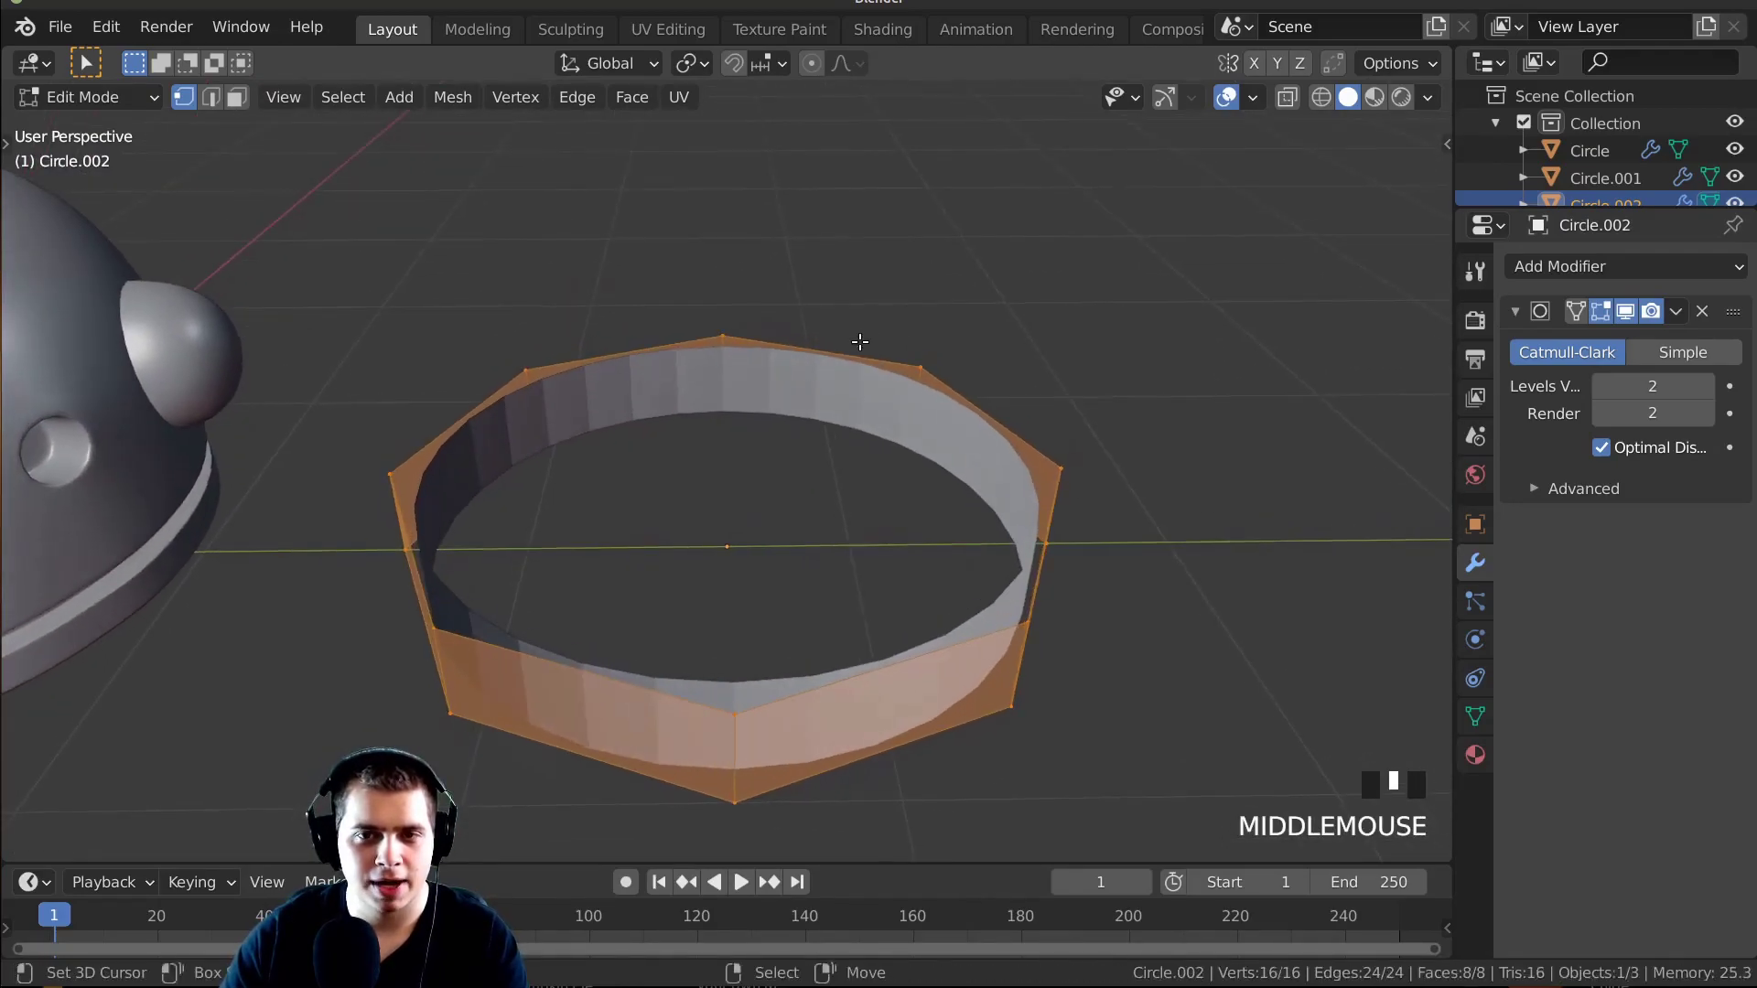
{"action": "key", "text": "e"}
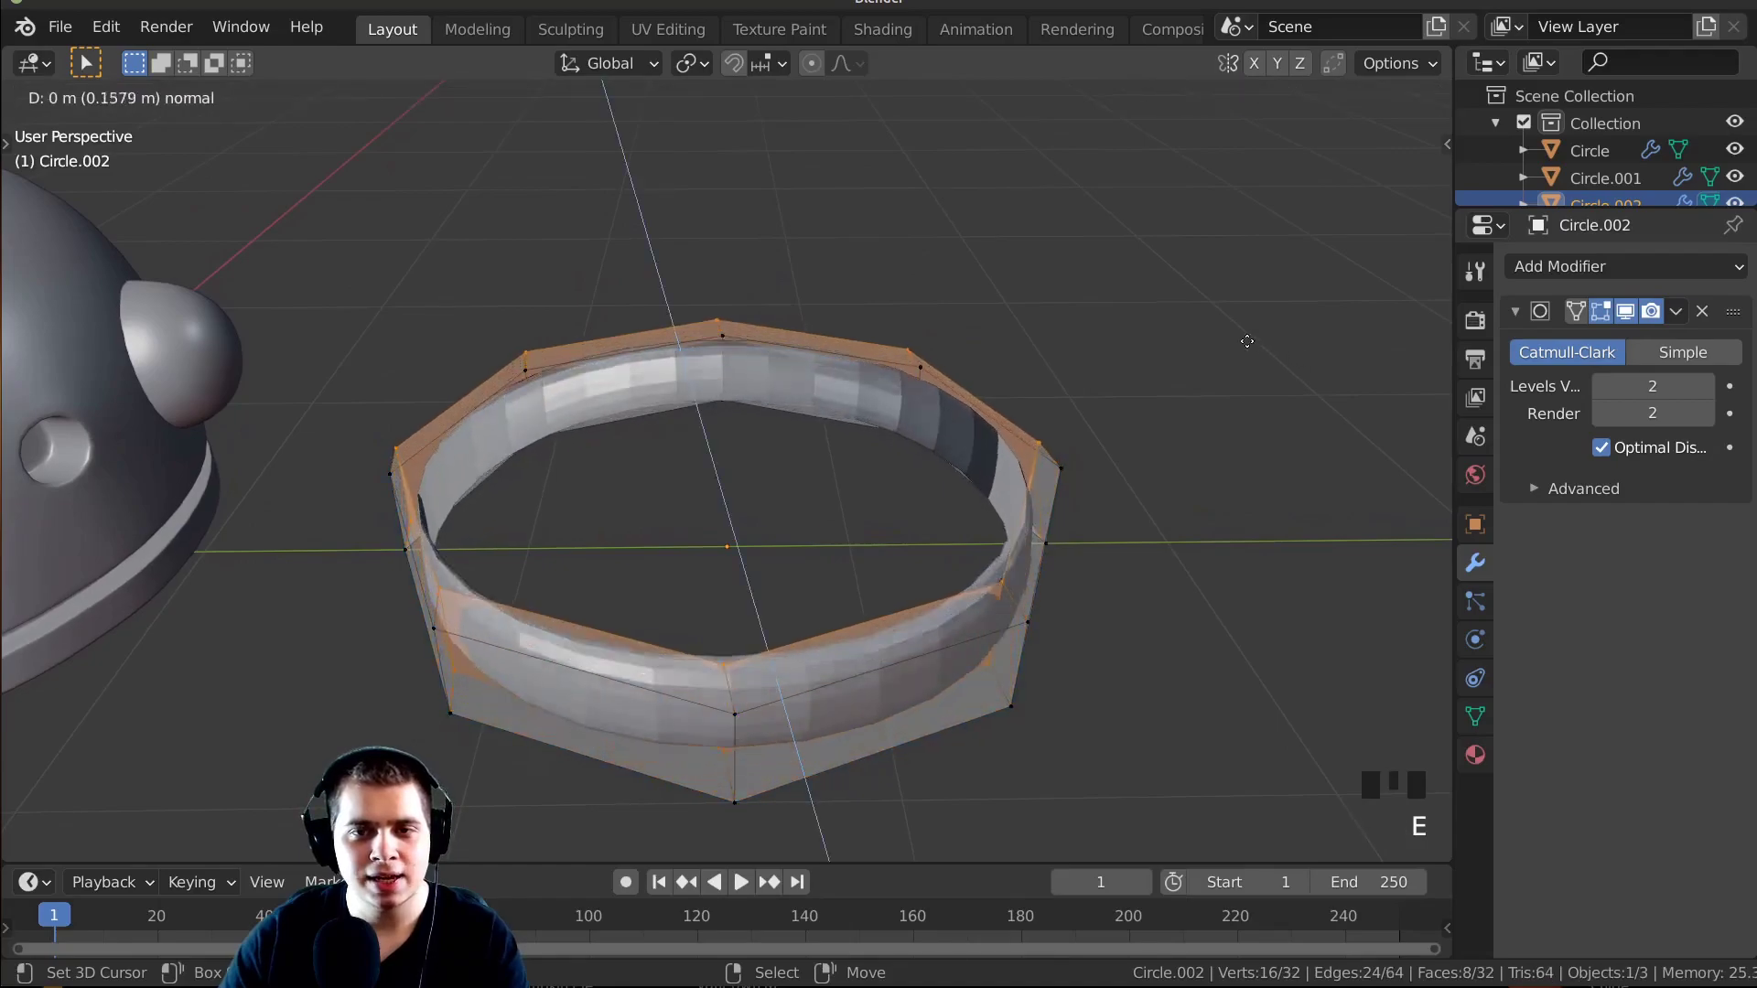
{"action": "right_click", "coordinate": [1281, 354]}
{"action": "key", "text": "s"}
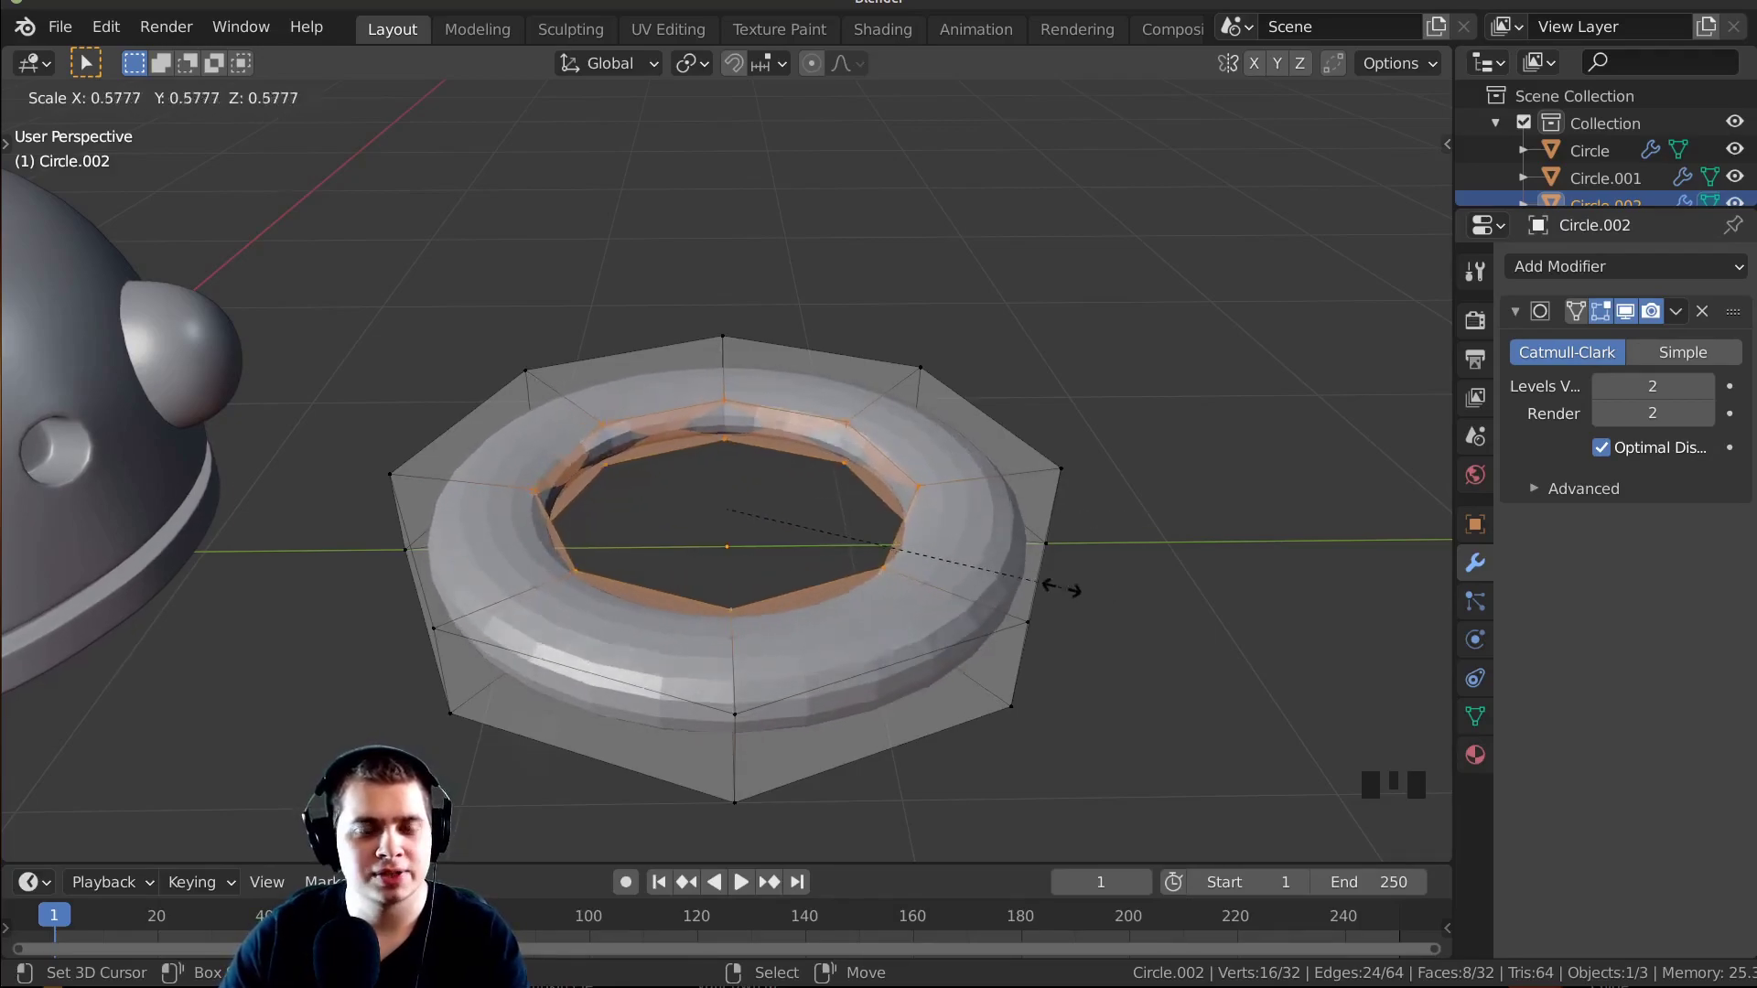
{"action": "key", "text": "shift+z"}
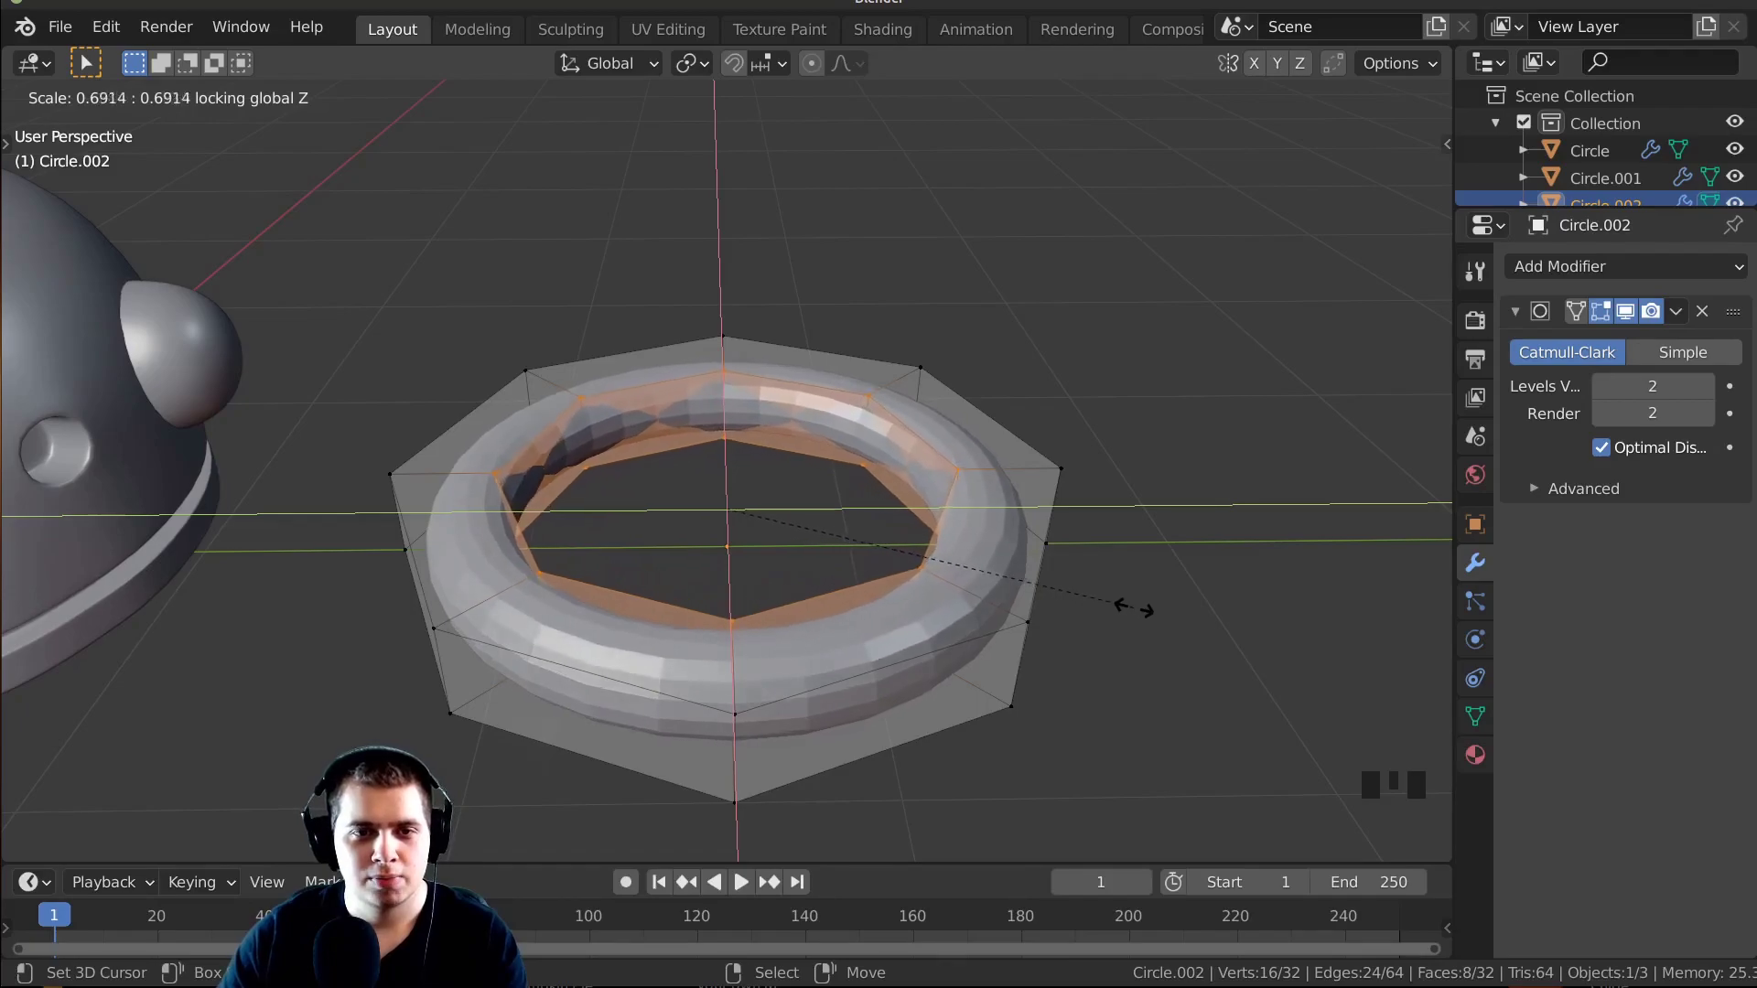
{"action": "left_click", "coordinate": [1188, 630]}
{"action": "middle_click_drag", "start_coordinate": [1187, 630], "coordinate": [887, 539]}
{"action": "key", "text": "Tab"}
{"action": "scroll", "coordinate": [887, 540], "scroll_direction": "down", "scroll_amount": 2}
{"action": "scroll", "coordinate": [871, 520], "scroll_direction": "up", "scroll_amount": 3}
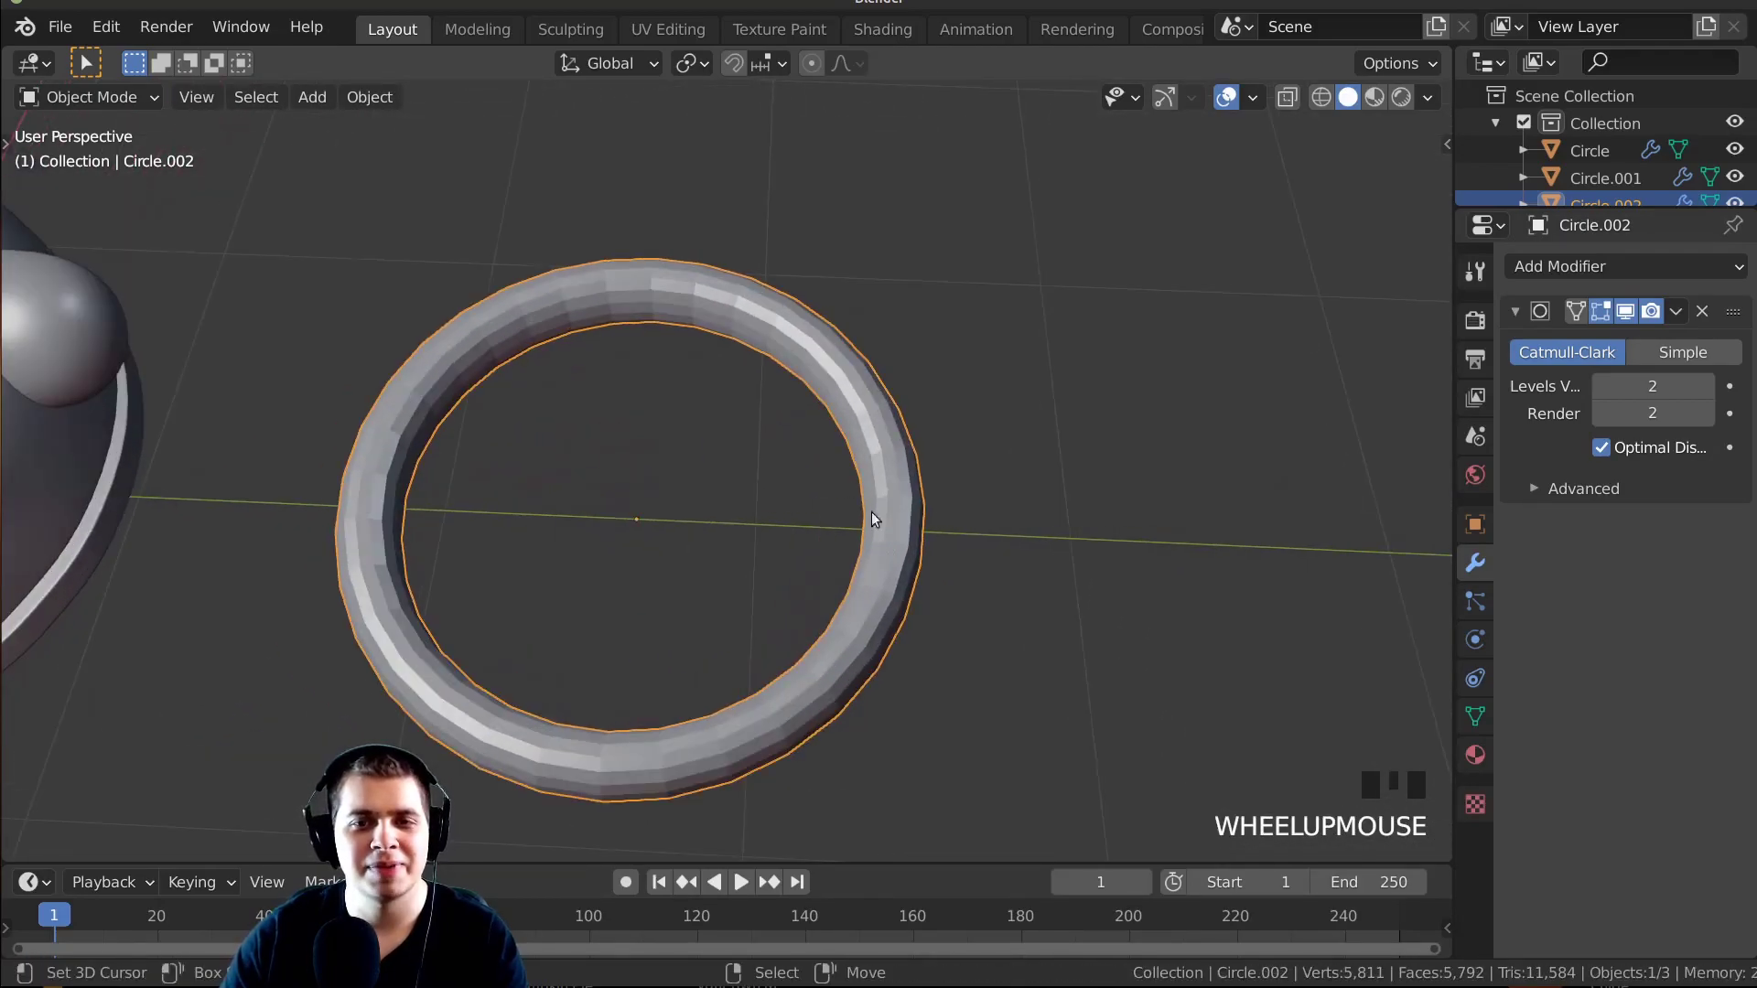
Add two supporting edge loops on the ring's top face, near its outer edge (factor 0.884) and inner edge (factor -0.833).
{"action": "middle_click_drag", "start_coordinate": [913, 475], "coordinate": [784, 388]}
{"action": "scroll", "coordinate": [976, 373], "scroll_direction": "up", "scroll_amount": 2}
{"action": "mouse_move", "coordinate": [996, 470]}
{"action": "middle_mouse_down"}
{"action": "mouse_move", "coordinate": [934, 451]}
{"action": "mouse_move", "coordinate": [1015, 460]}
{"action": "mouse_move", "coordinate": [995, 481]}
{"action": "mouse_move", "coordinate": [1011, 448]}
{"action": "middle_mouse_up"}
{"action": "key", "text": "Tab"}
{"action": "middle_click_drag", "start_coordinate": [1012, 448], "coordinate": [1018, 441]}
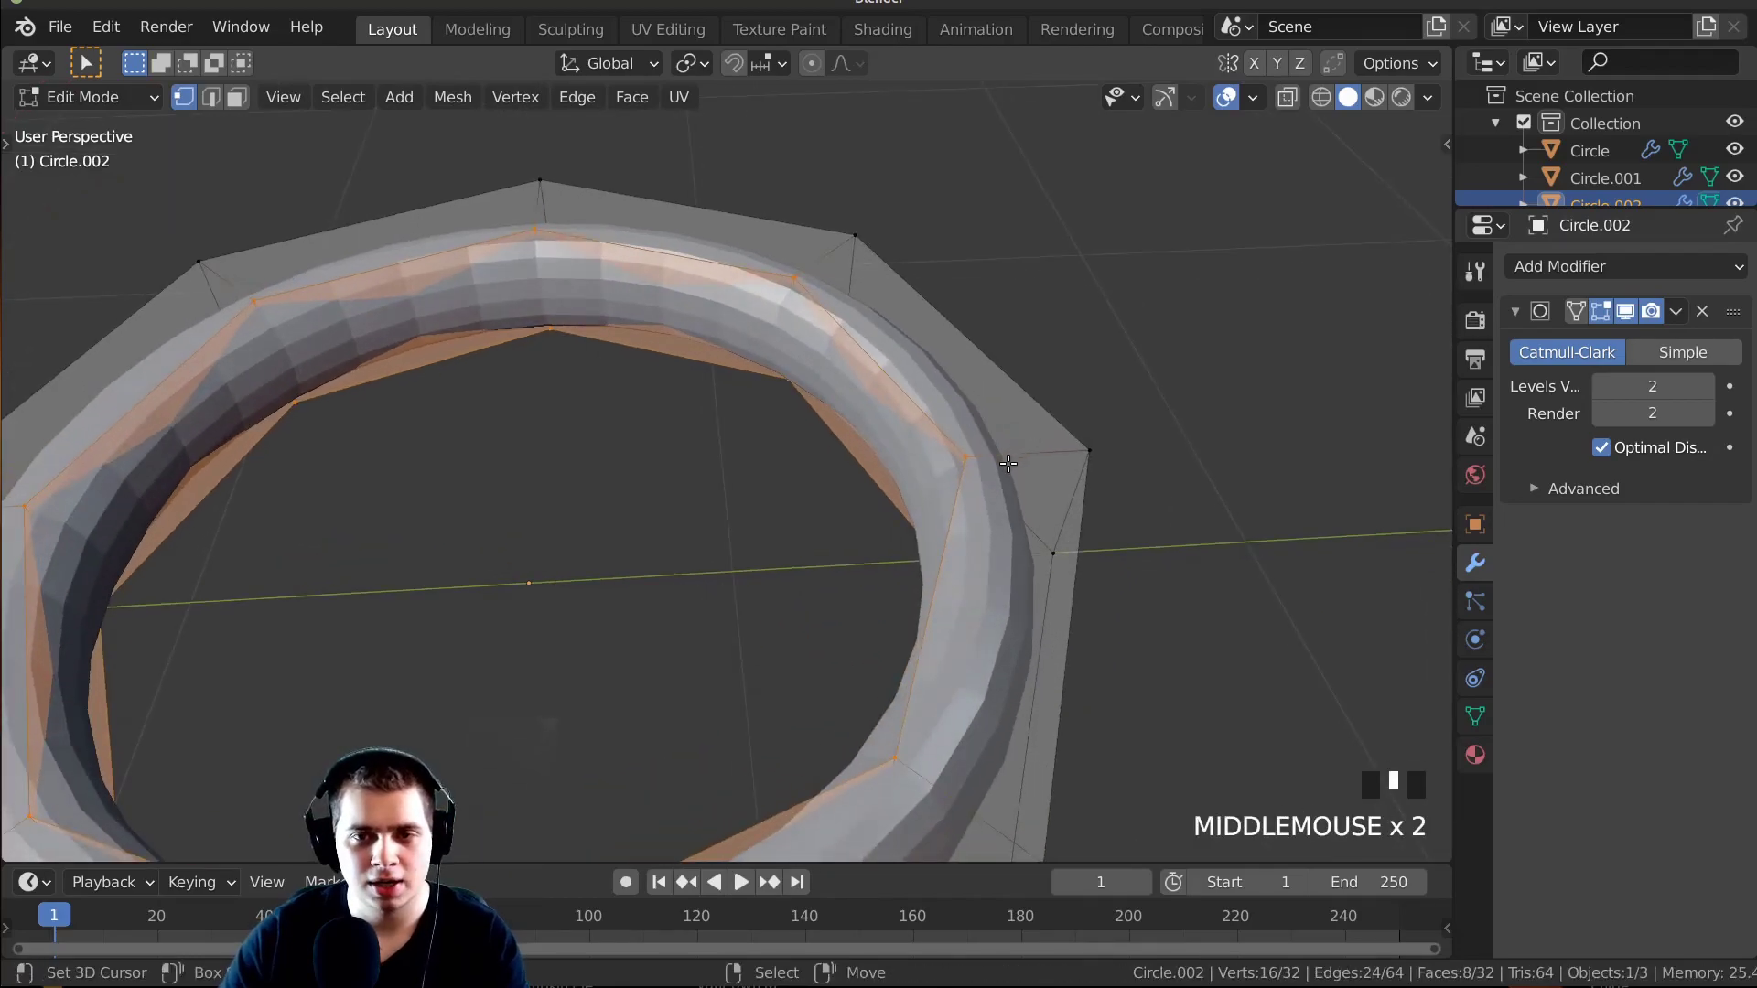
{"action": "key", "text": "ctrl+r"}
{"action": "left_click", "coordinate": [1023, 453]}
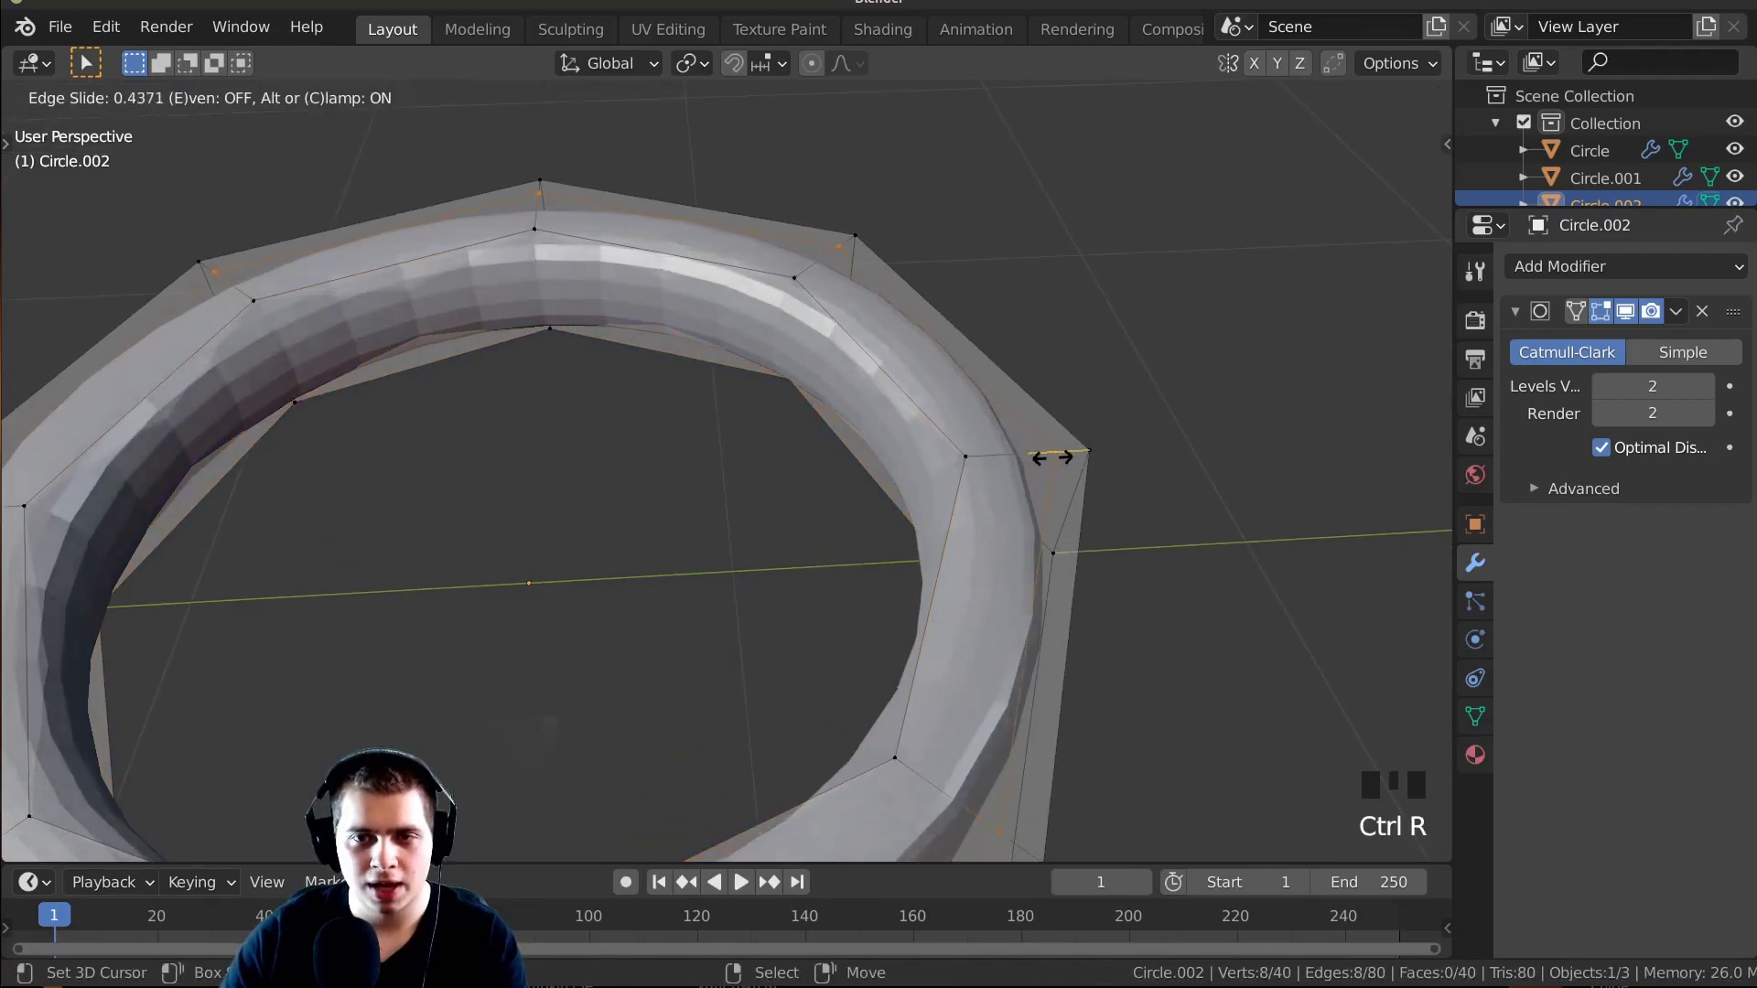
{"action": "left_click", "coordinate": [1080, 465]}
{"action": "middle_click_drag", "start_coordinate": [1079, 465], "coordinate": [1052, 464]}
{"action": "key", "text": "ctrl+r"}
{"action": "left_click", "coordinate": [1052, 467]}
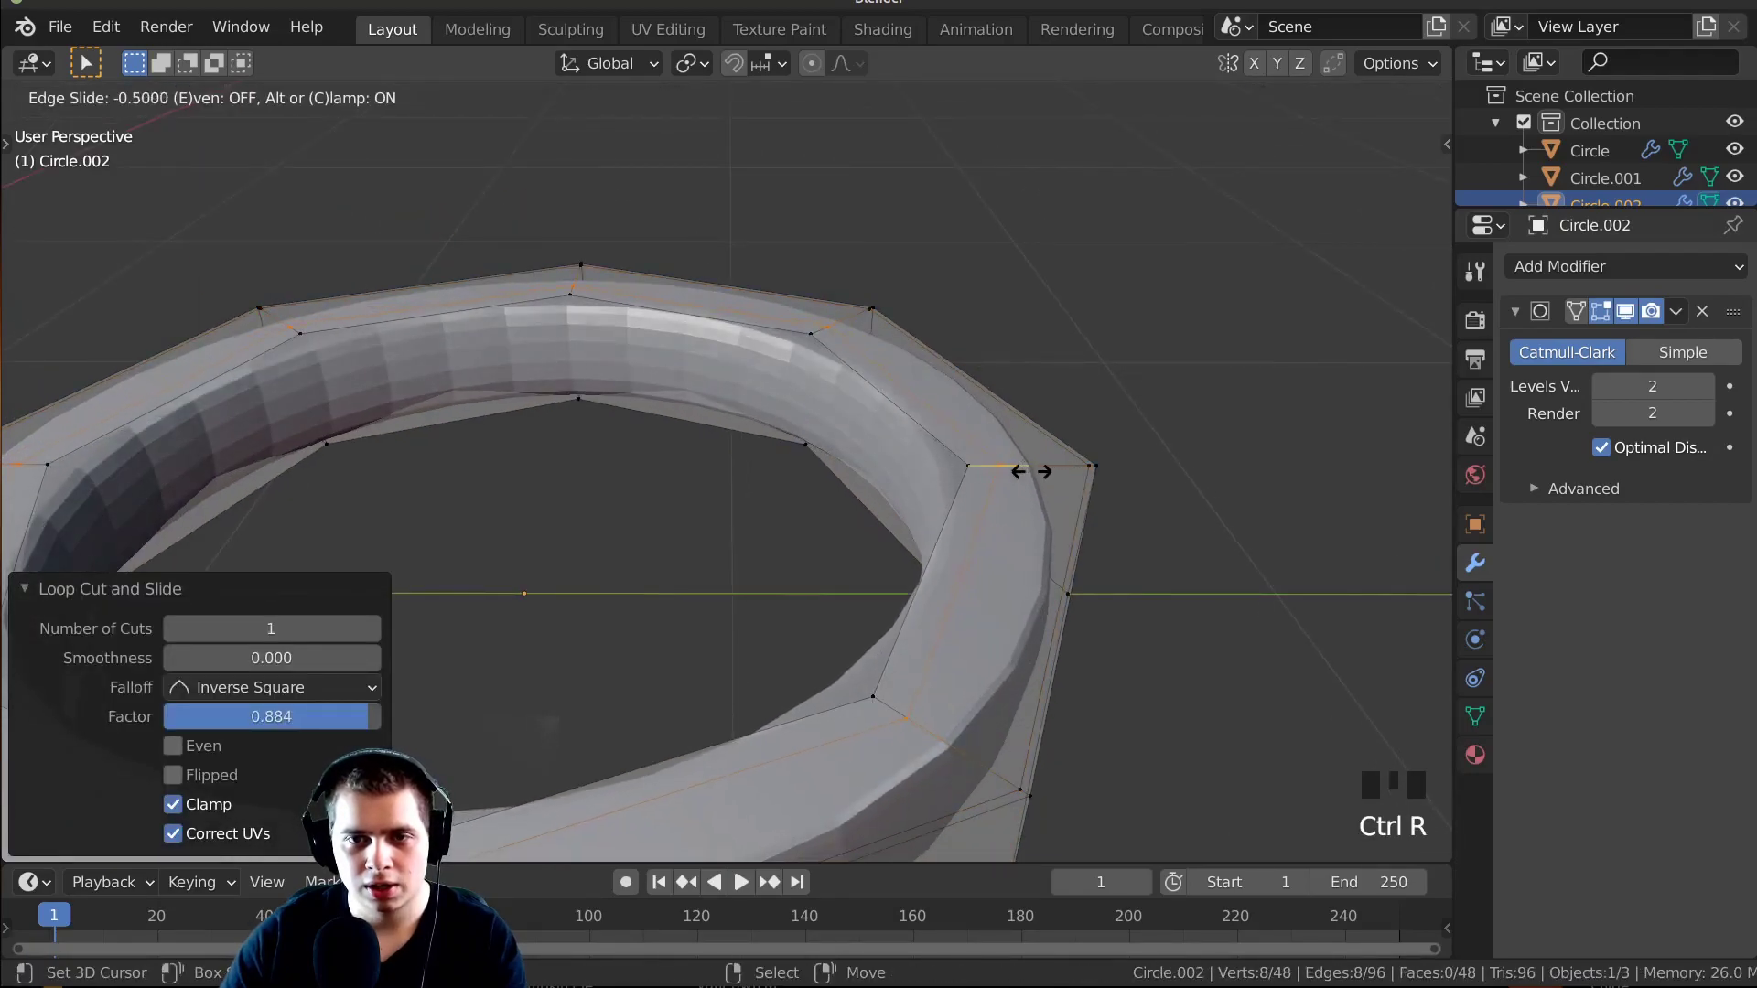
{"action": "left_click", "coordinate": [1013, 469]}
Add two supporting edge loops on the ring's underside, near its outer and inner edges, with factors 0.858 and -0.726.
{"action": "middle_click_drag", "start_coordinate": [1012, 469], "coordinate": [937, 404]}
{"action": "scroll", "coordinate": [875, 404], "scroll_direction": "up", "scroll_amount": 2}
{"action": "key", "text": "ctrl+r"}
{"action": "left_click", "coordinate": [875, 444]}
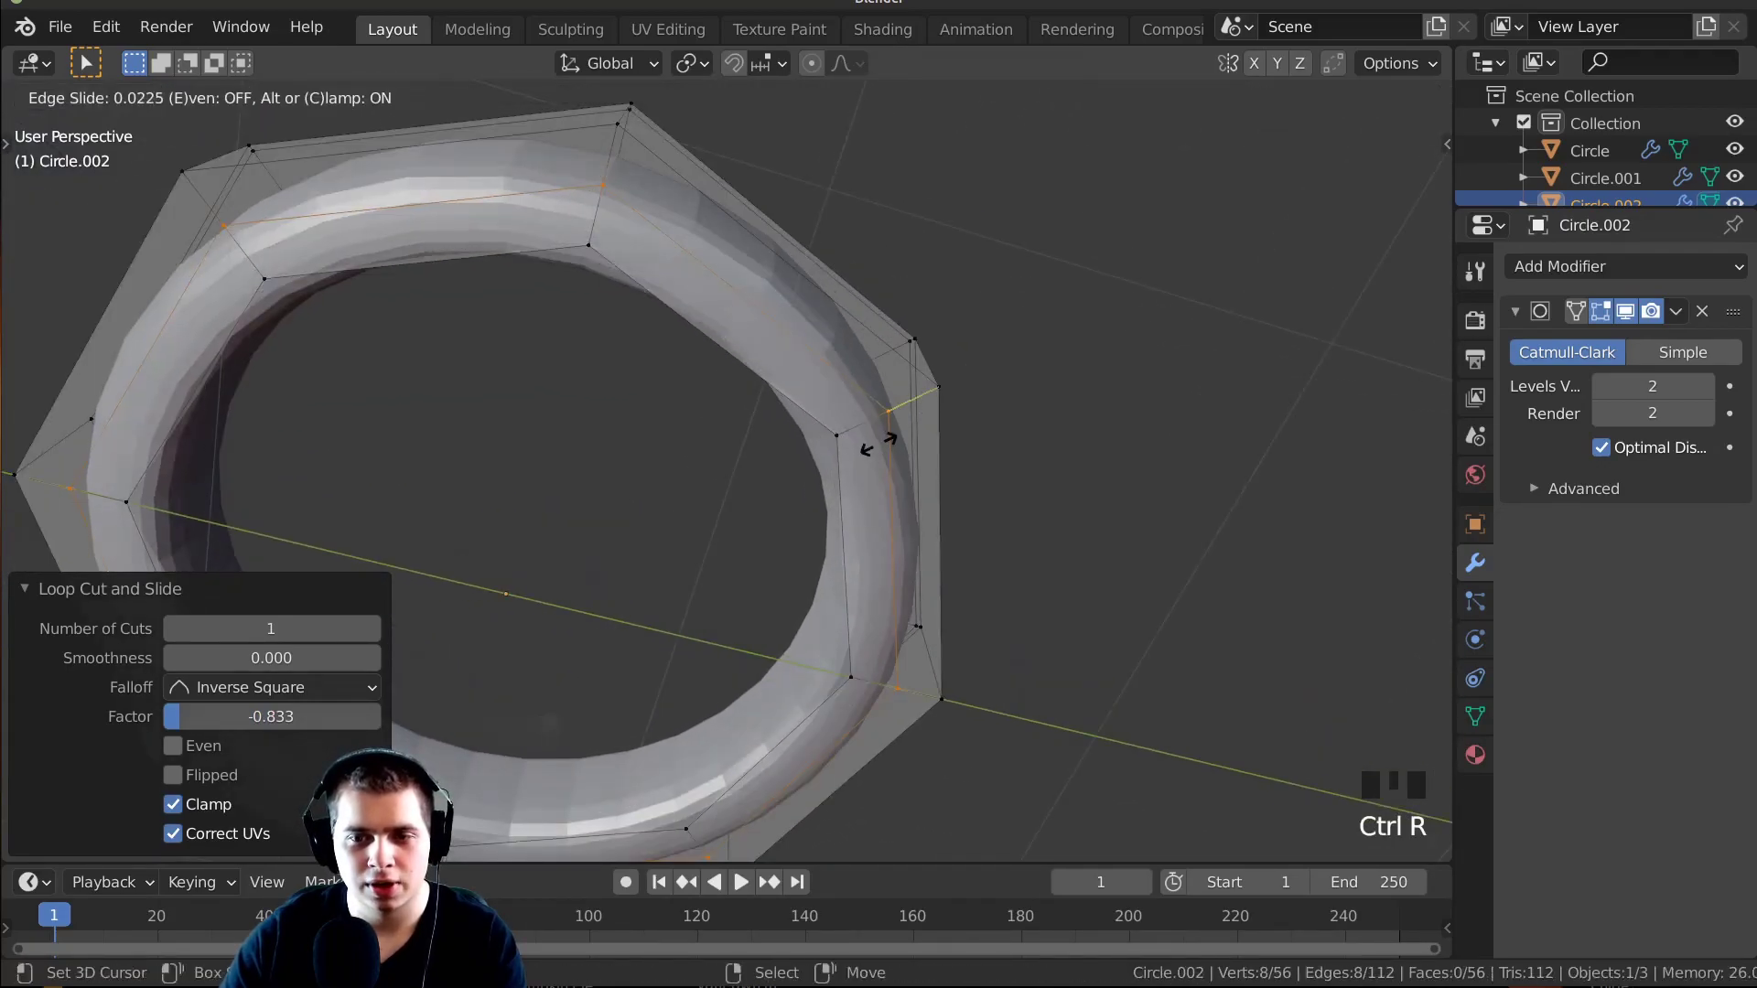
{"action": "left_click", "coordinate": [933, 450]}
{"action": "key", "text": "ctrl+r"}
{"action": "left_click", "coordinate": [882, 400]}
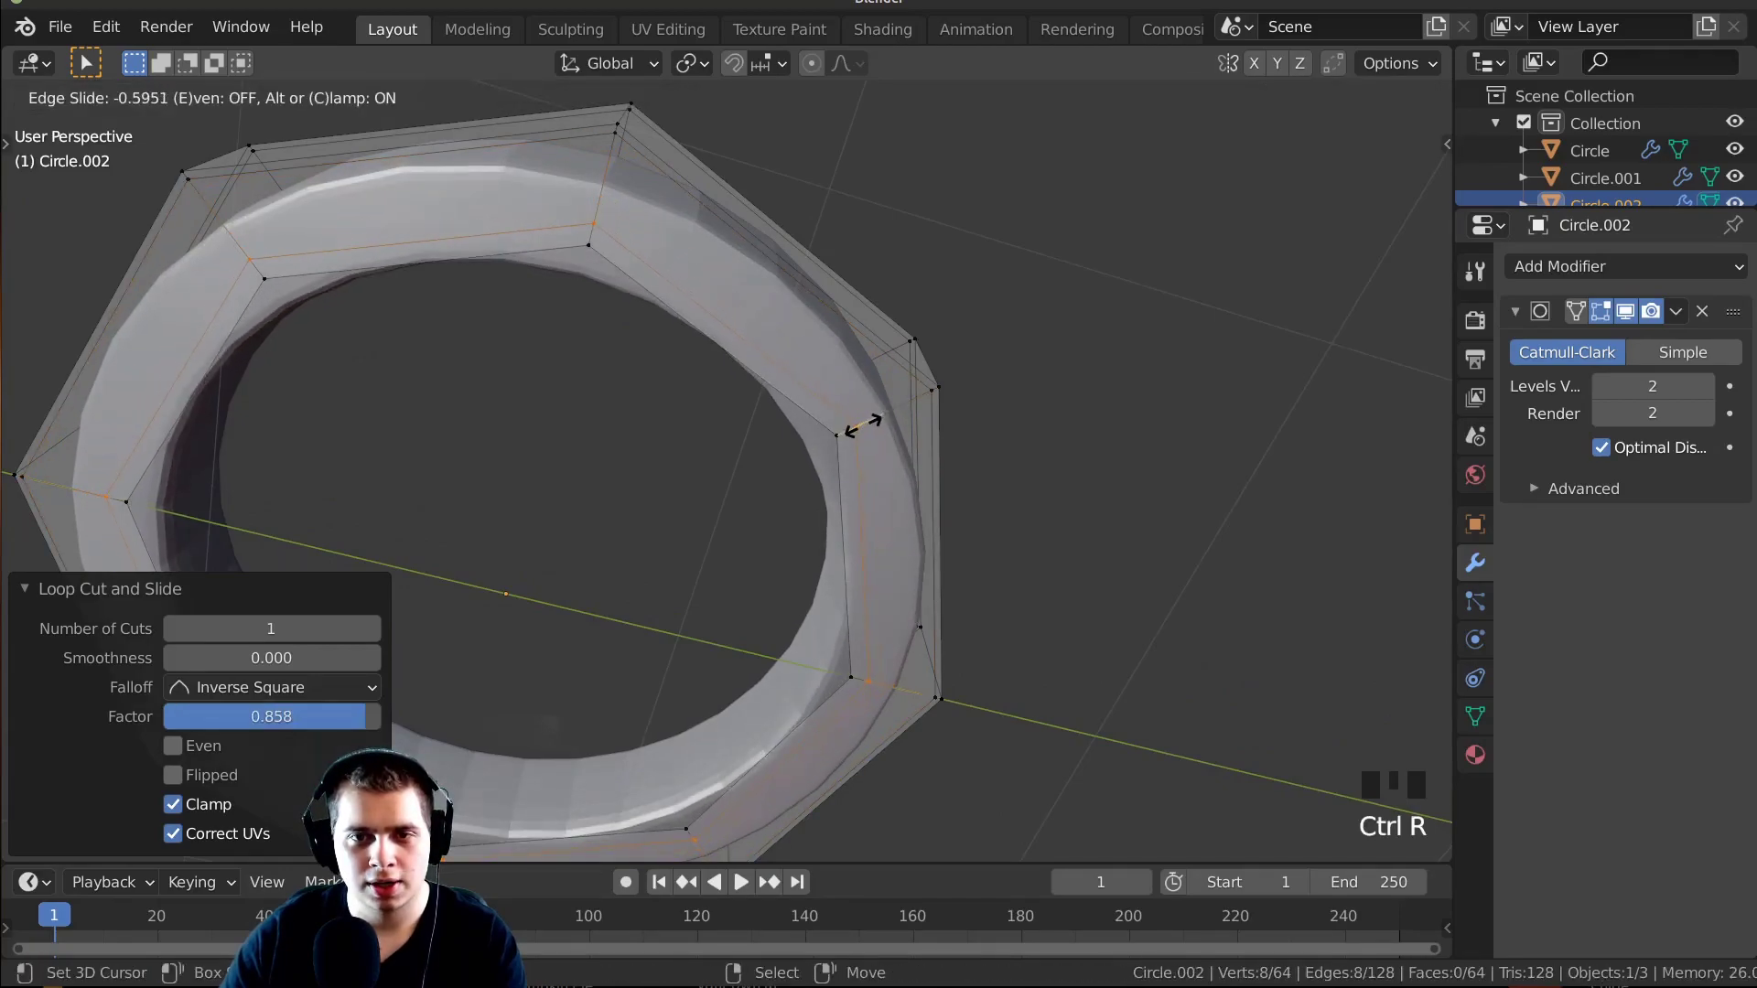
{"action": "left_click", "coordinate": [858, 428]}
Add two supporting edge loops around the ring's outer wall, near its upper edge (factor -0.818) and lower edge (factor 0.823).
{"action": "middle_click_drag", "start_coordinate": [857, 428], "coordinate": [869, 475]}
{"action": "left_click", "coordinate": [823, 494]}
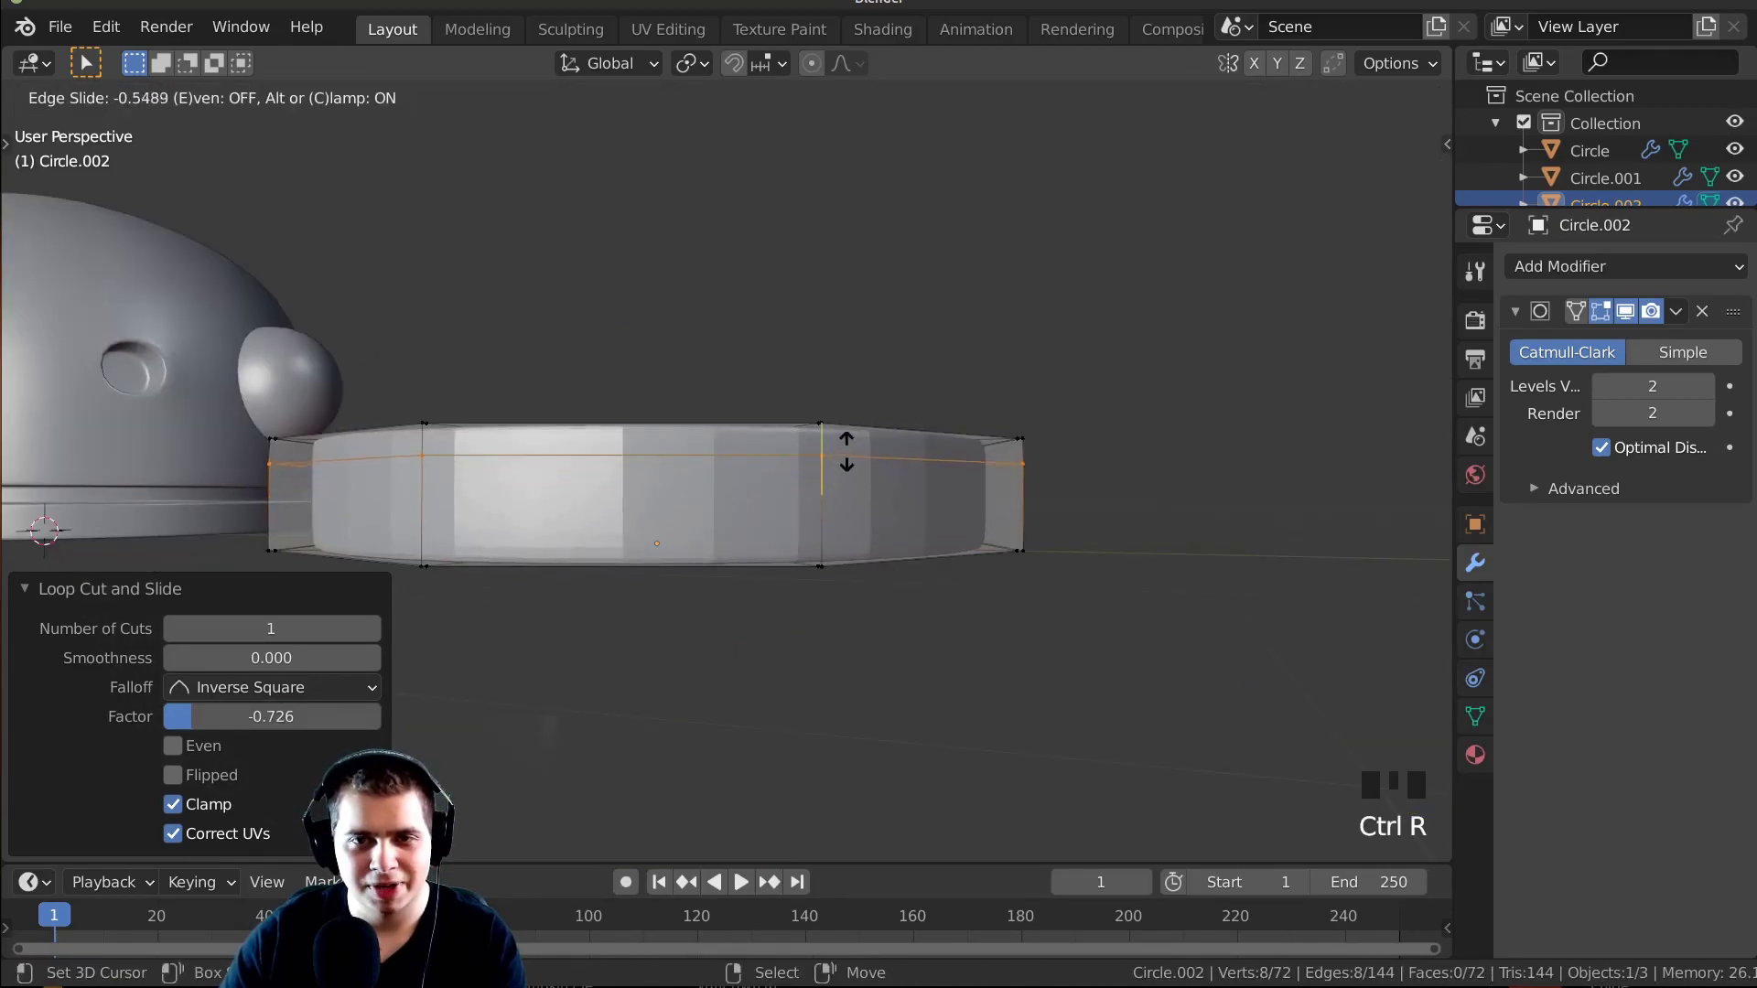
{"action": "left_click", "coordinate": [849, 433]}
{"action": "scroll", "coordinate": [848, 434], "scroll_direction": "up", "scroll_amount": 1}
{"action": "key", "text": "ctrl+r"}
{"action": "left_click", "coordinate": [850, 483]}
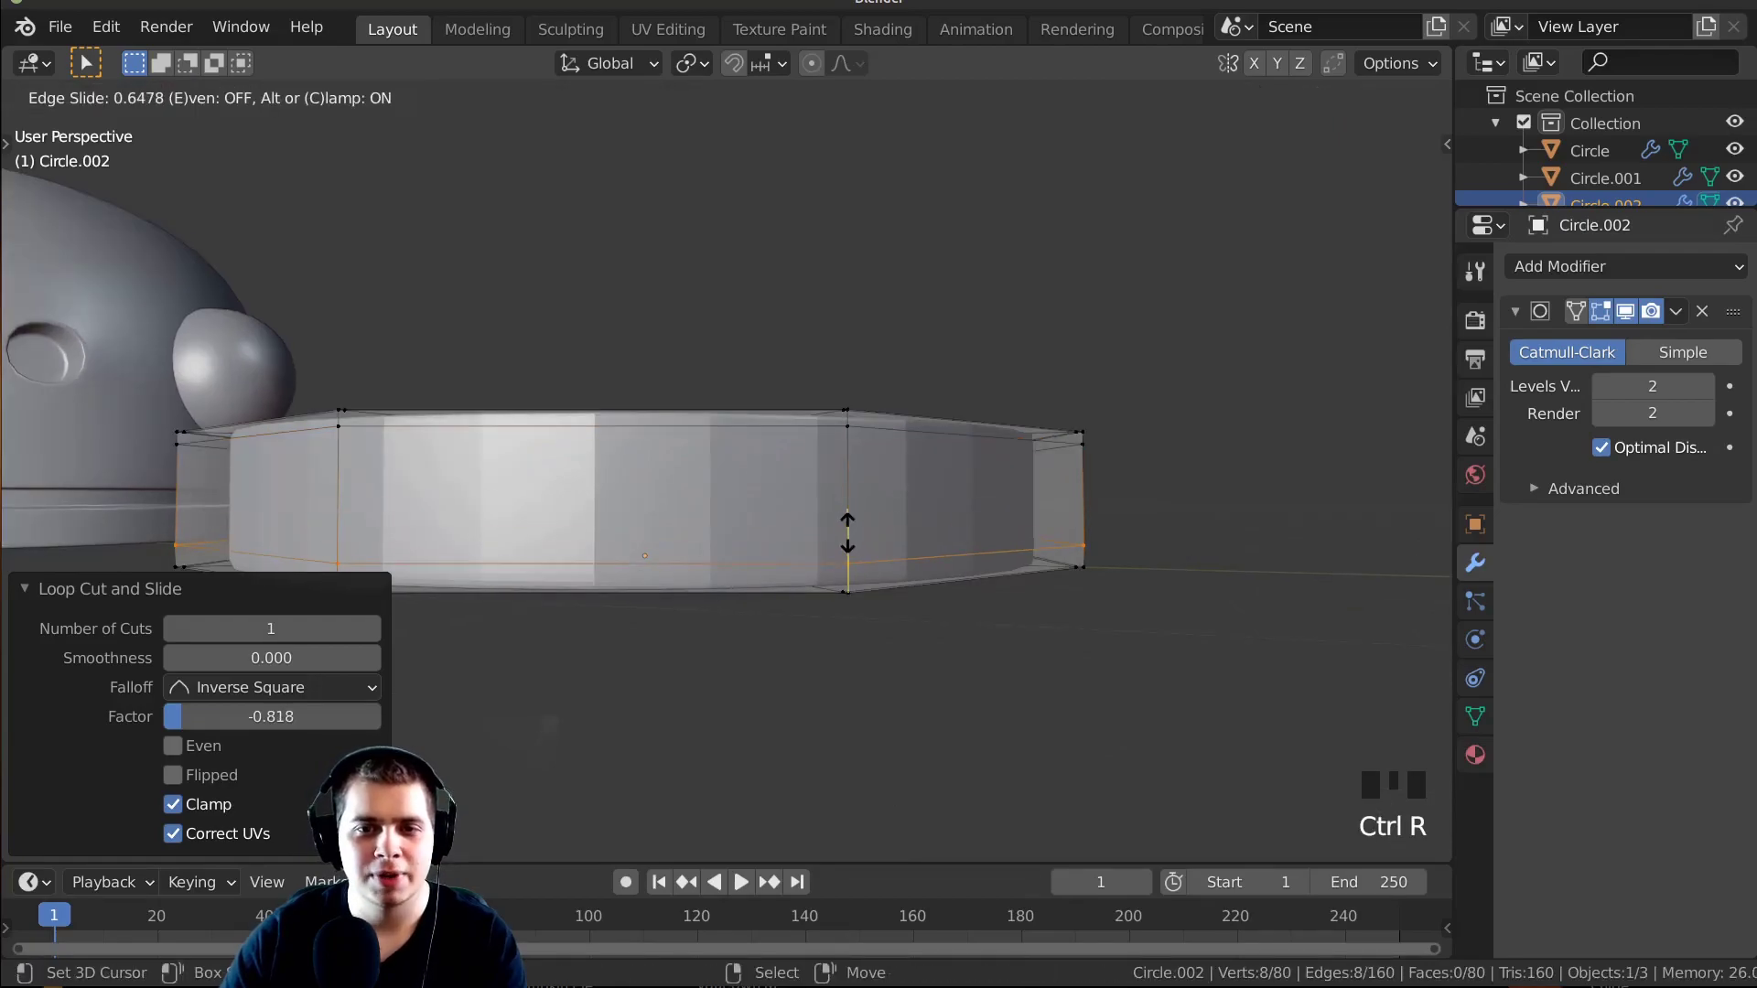
{"action": "left_click", "coordinate": [844, 543]}
Add two supporting edge loops around the ring's inner wall, close to its two rims, with factors -0.801 and 0.733.
{"action": "middle_click_drag", "start_coordinate": [844, 543], "coordinate": [749, 477]}
{"action": "key", "text": "ctrl+r"}
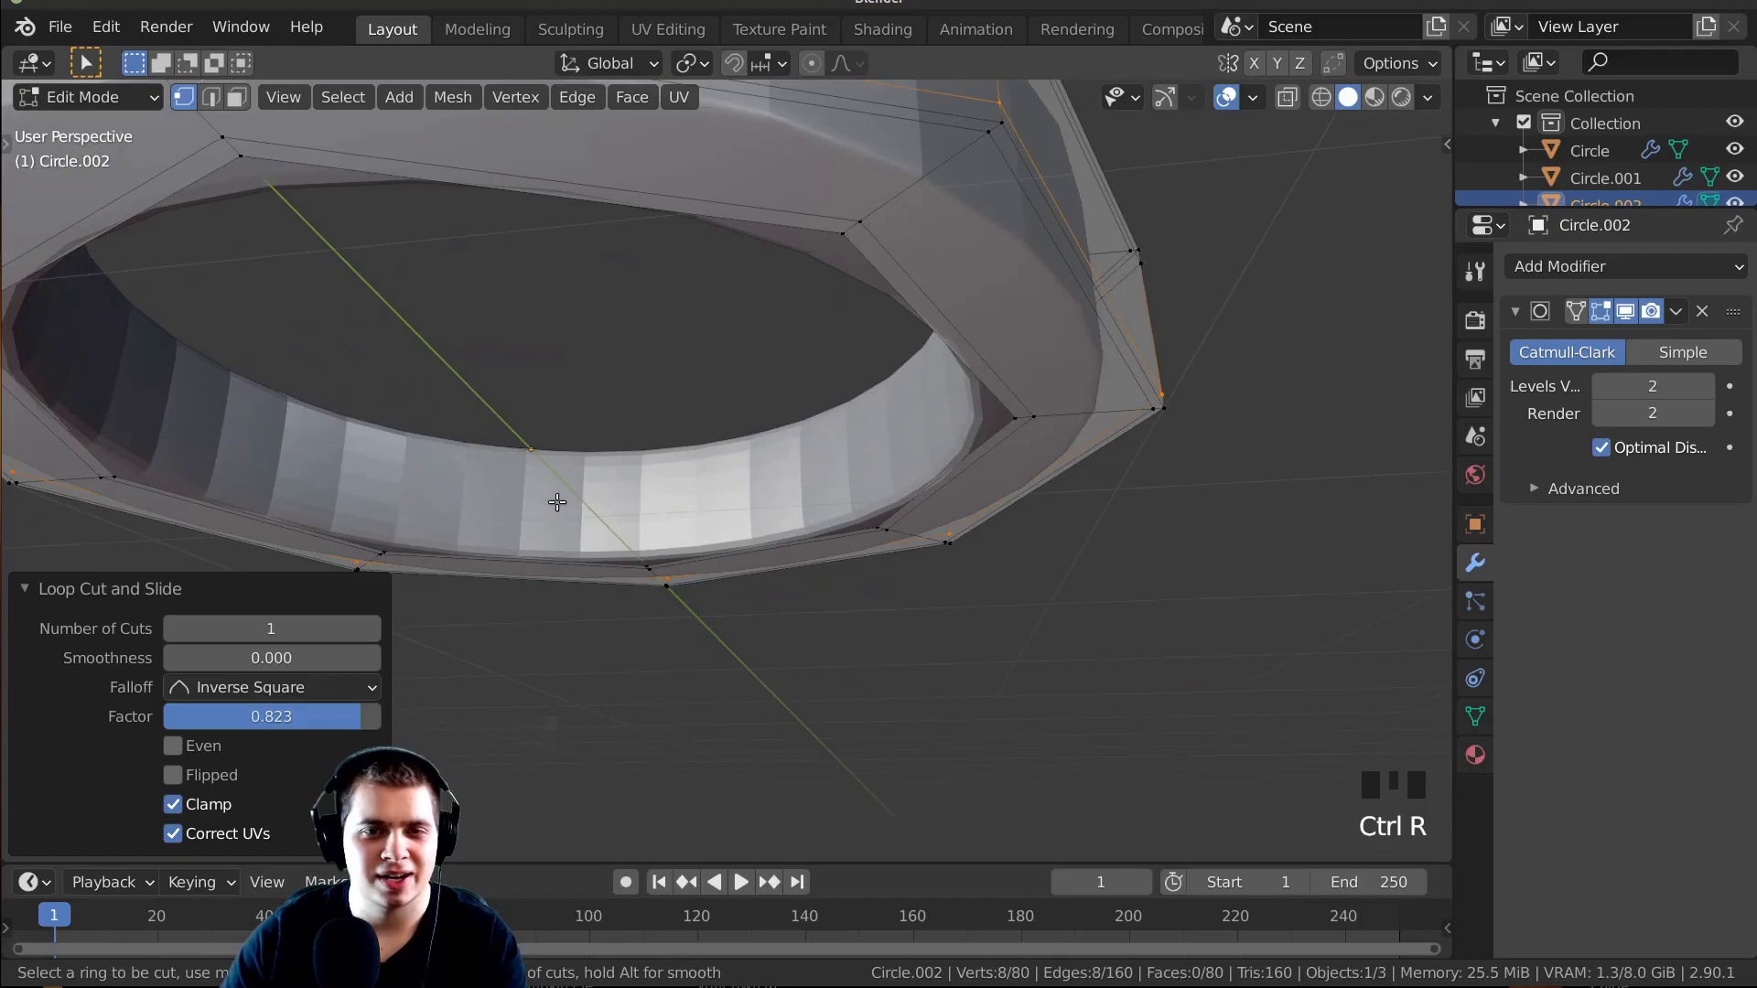
{"action": "left_click", "coordinate": [653, 503]}
{"action": "left_click", "coordinate": [681, 453]}
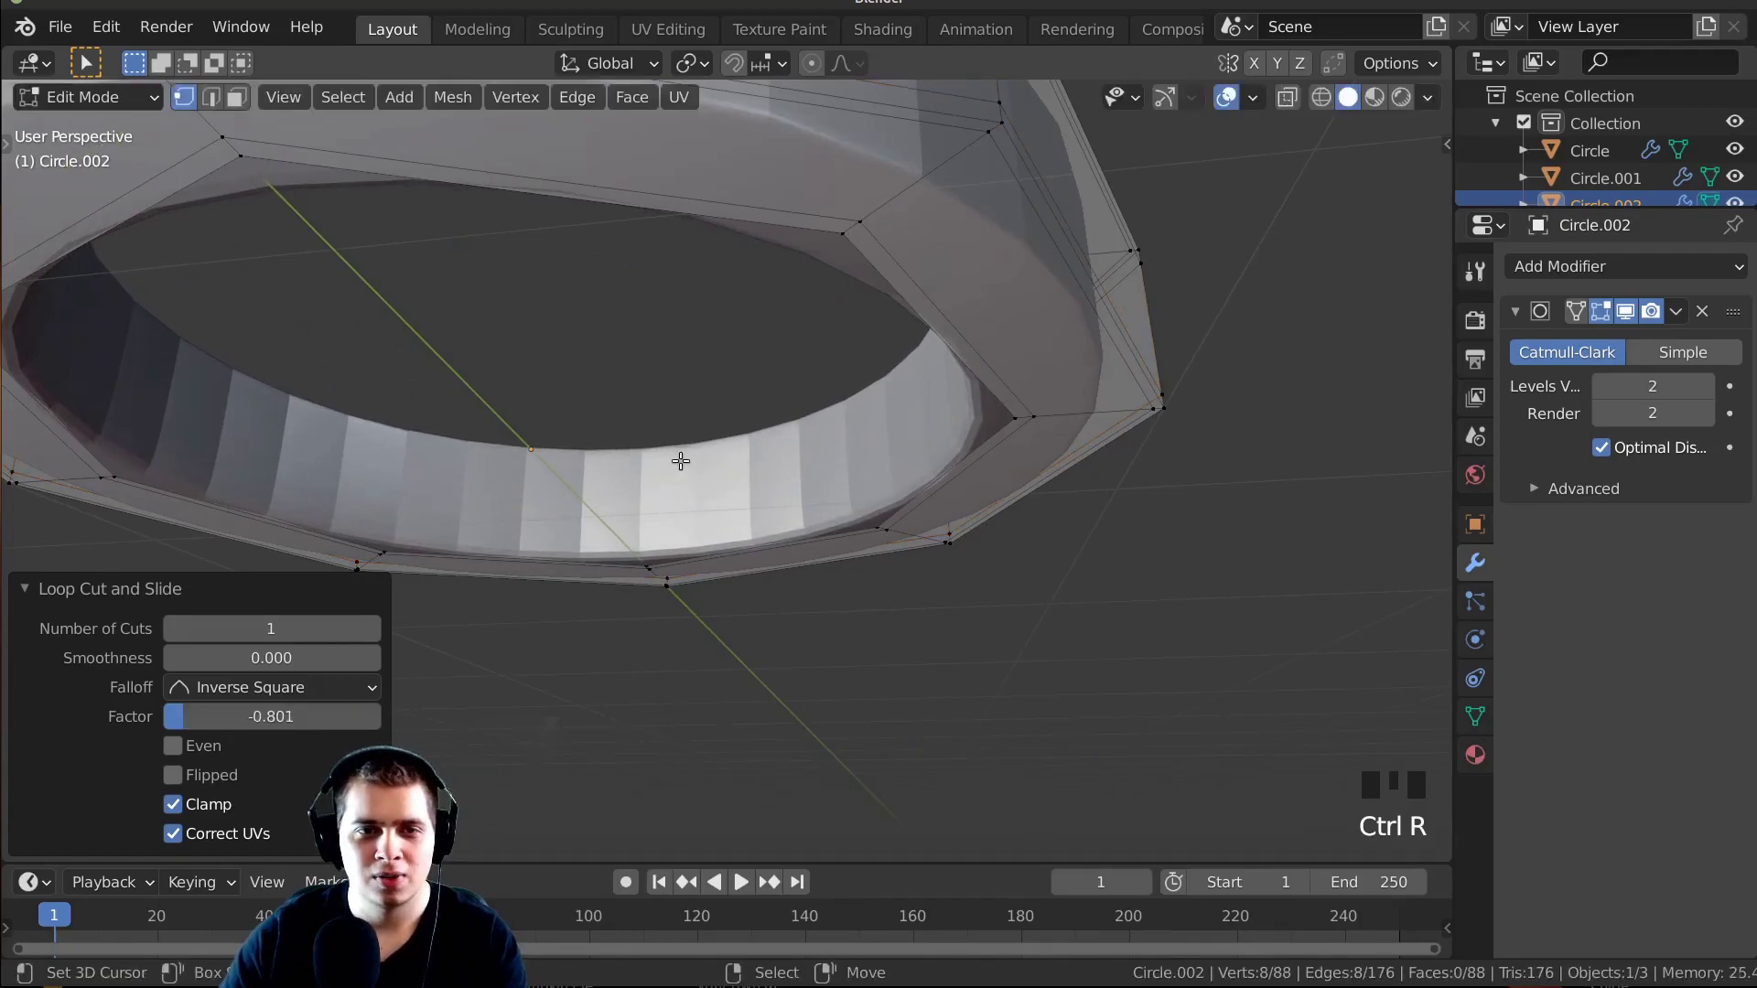
{"action": "key", "text": "ctrl+r"}
{"action": "left_click", "coordinate": [651, 510]}
{"action": "left_click", "coordinate": [657, 535]}
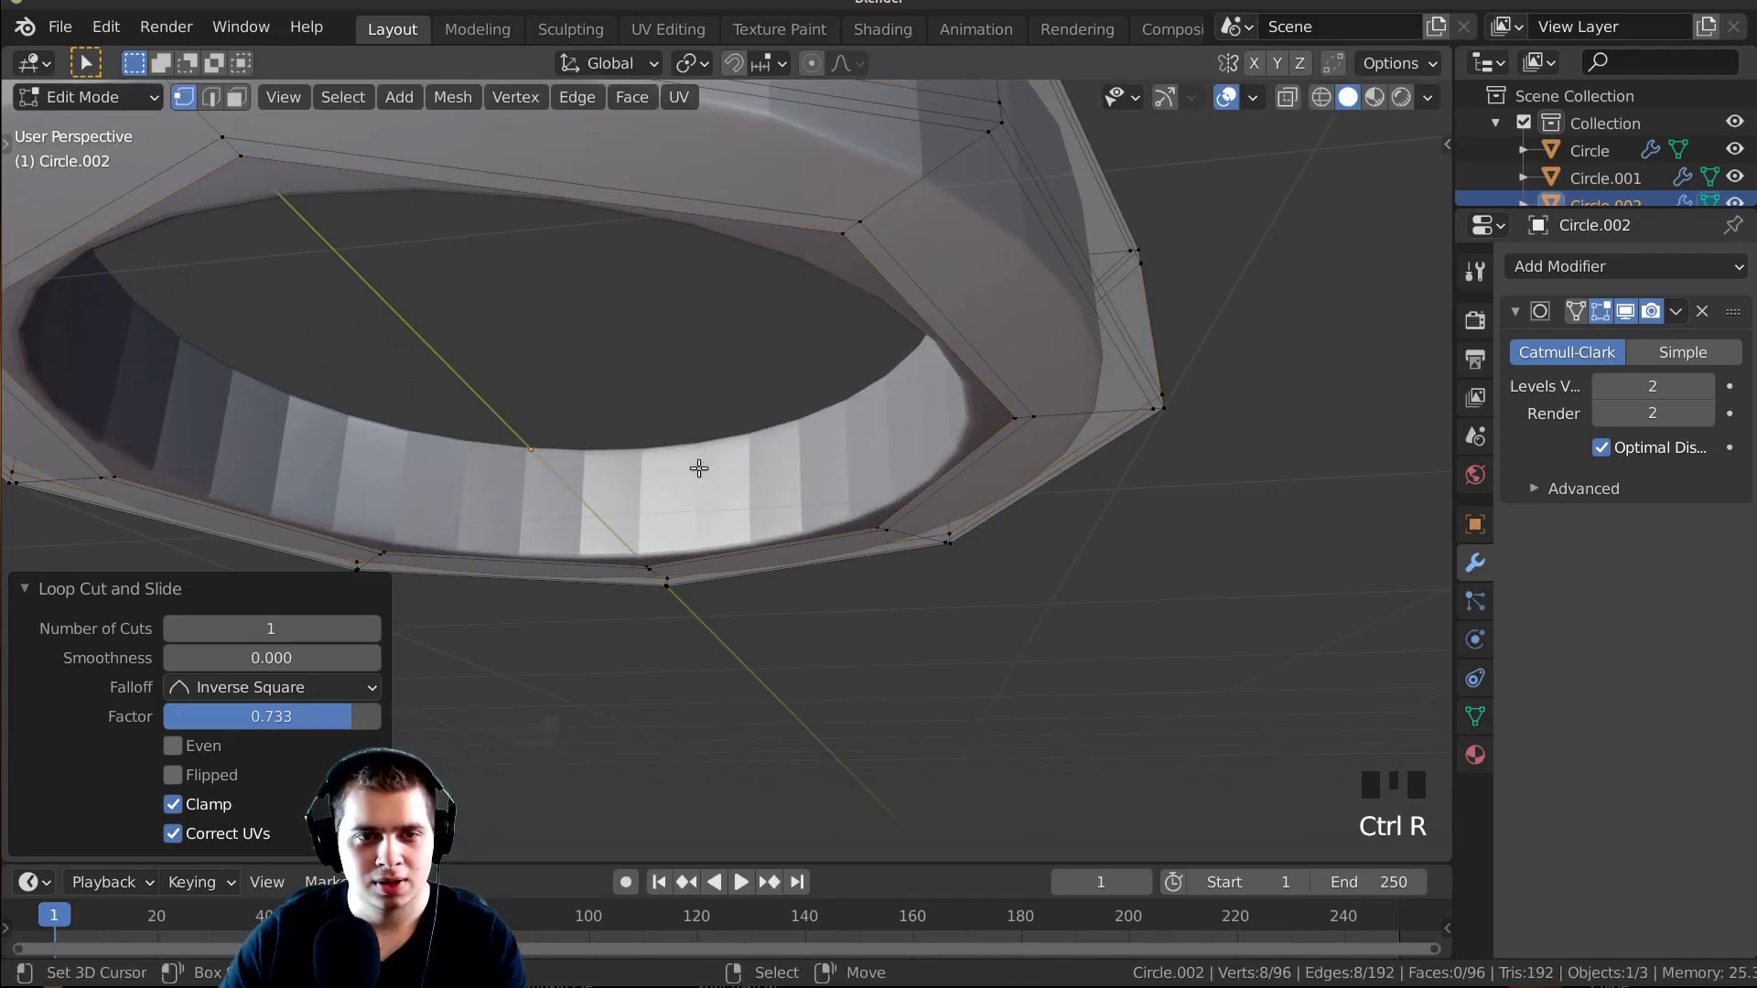
Leave mesh editing, shade the ring smooth and deselect it.
{"action": "key", "text": "Tab"}
{"action": "middle_click_drag", "start_coordinate": [698, 467], "coordinate": [771, 382]}
{"action": "key", "text": "w"}
{"action": "middle_click_drag", "start_coordinate": [952, 366], "coordinate": [826, 311]}
{"action": "scroll", "coordinate": [757, 177], "scroll_direction": "up", "scroll_amount": 2}
{"action": "key", "text": "w"}
{"action": "key", "text": "w"}
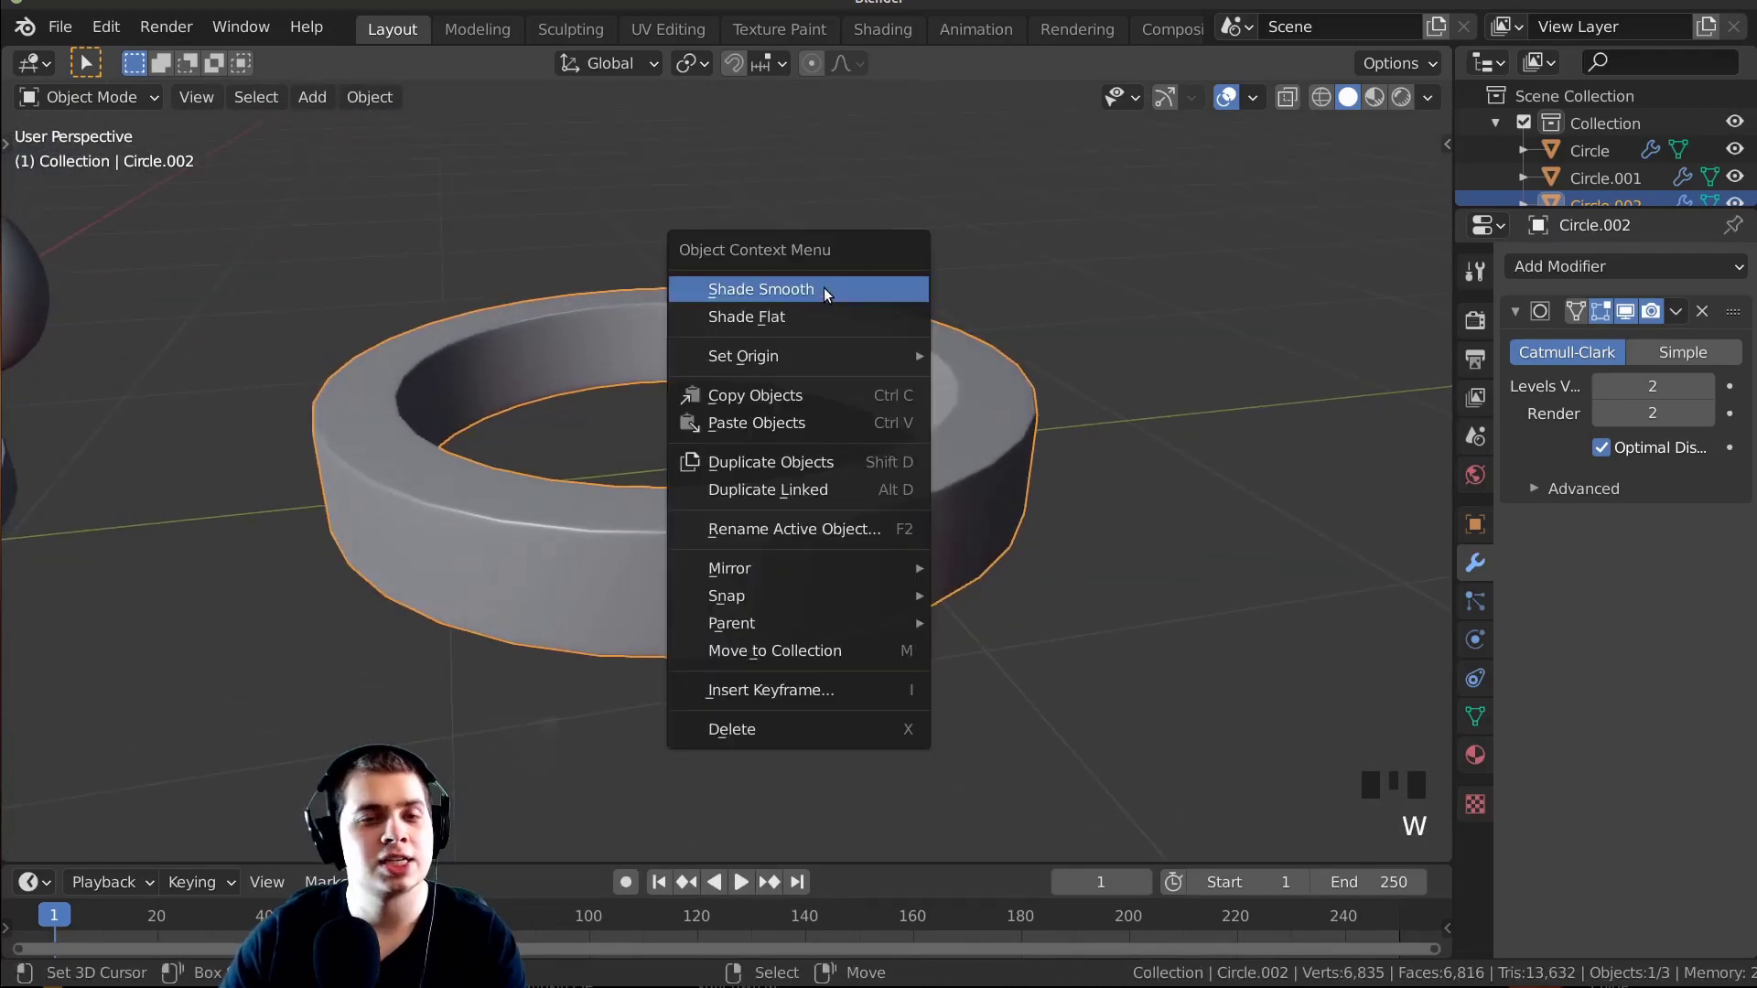
{"action": "key", "text": "w"}
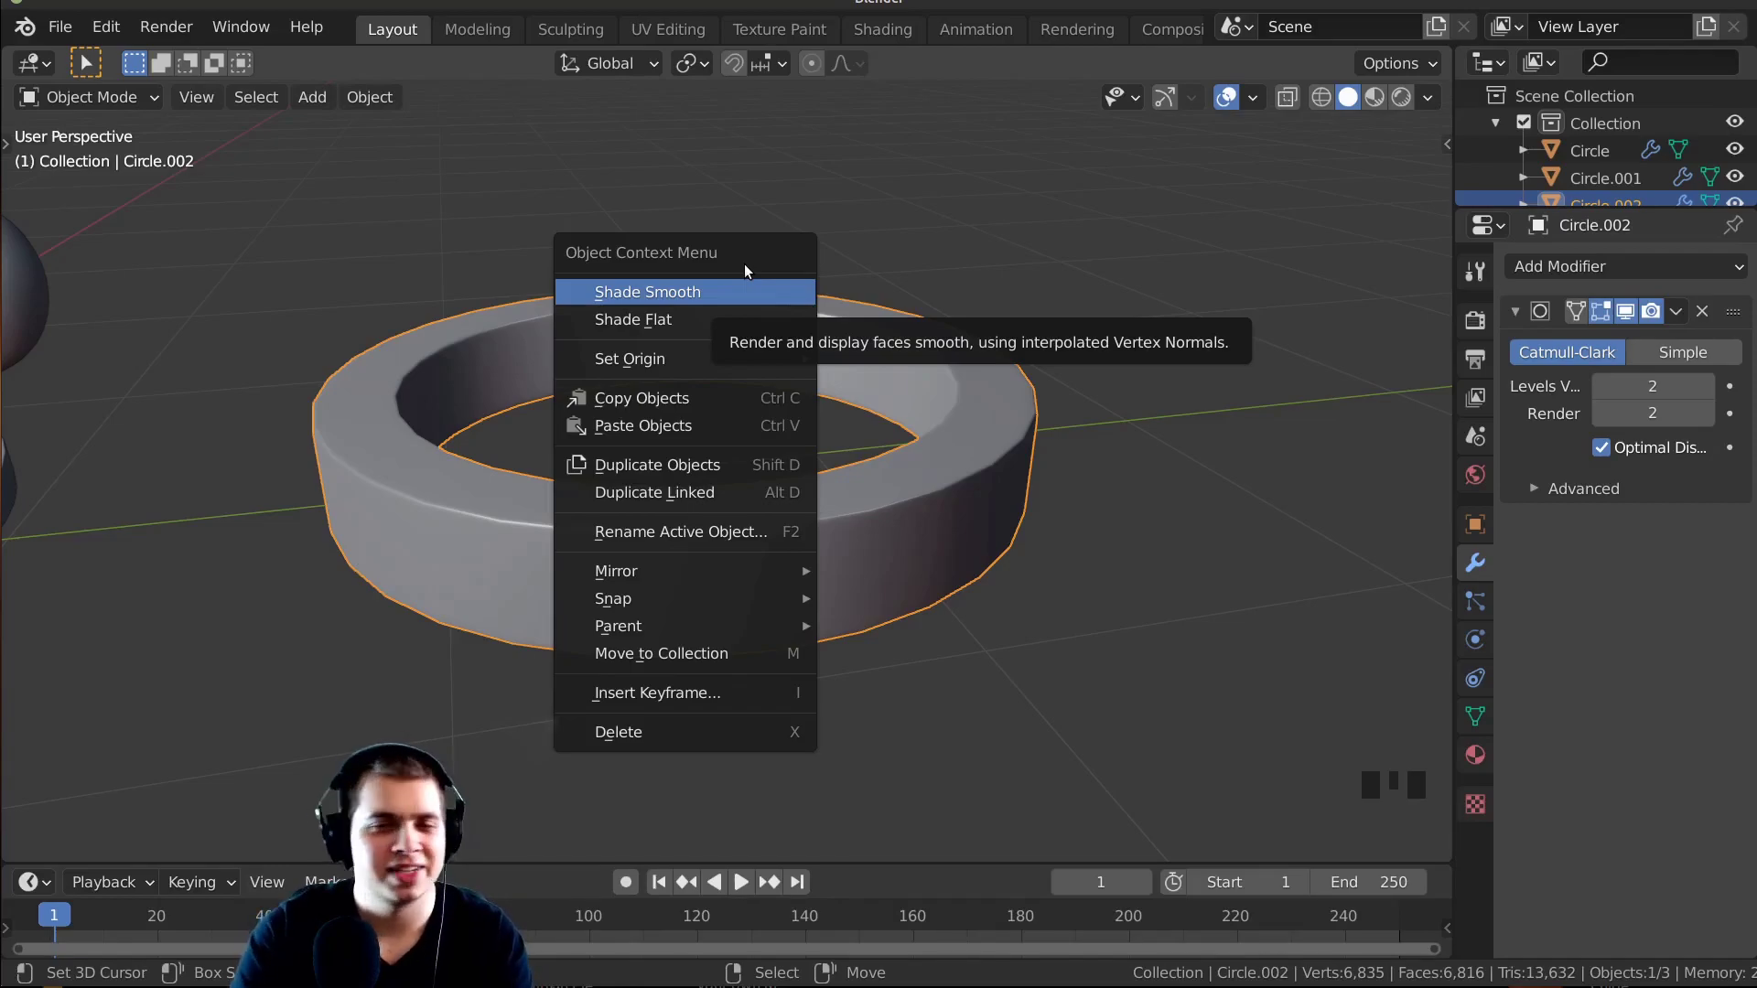
{"action": "left_click", "coordinate": [1142, 245]}
Frame all objects with the 3D cursor reset to the origin, reselect the ring and reapply Shade Smooth to it.
{"action": "key", "text": "shift+c"}
{"action": "middle_click_drag", "start_coordinate": [1141, 245], "coordinate": [1015, 405]}
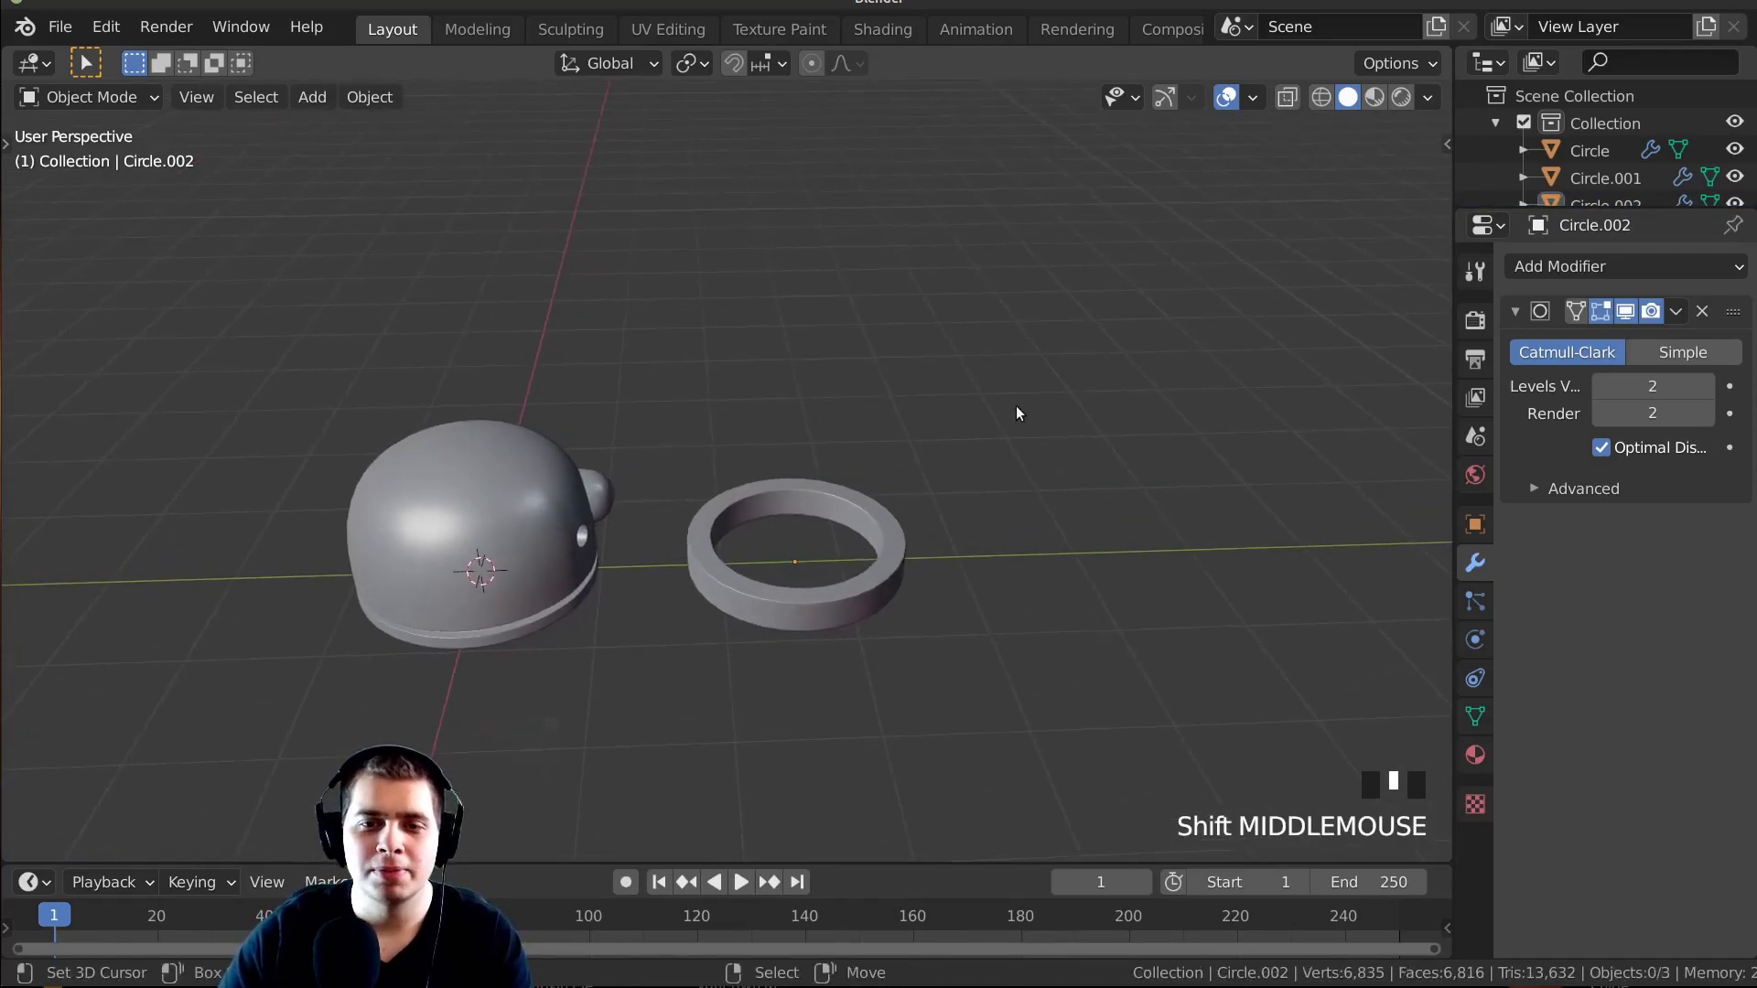
{"action": "right_click", "coordinate": [1014, 397]}
{"action": "scroll", "coordinate": [924, 531], "scroll_direction": "up", "scroll_amount": 2, "text": "shift"}
{"action": "scroll", "coordinate": [924, 458], "scroll_direction": "down", "scroll_amount": 1}
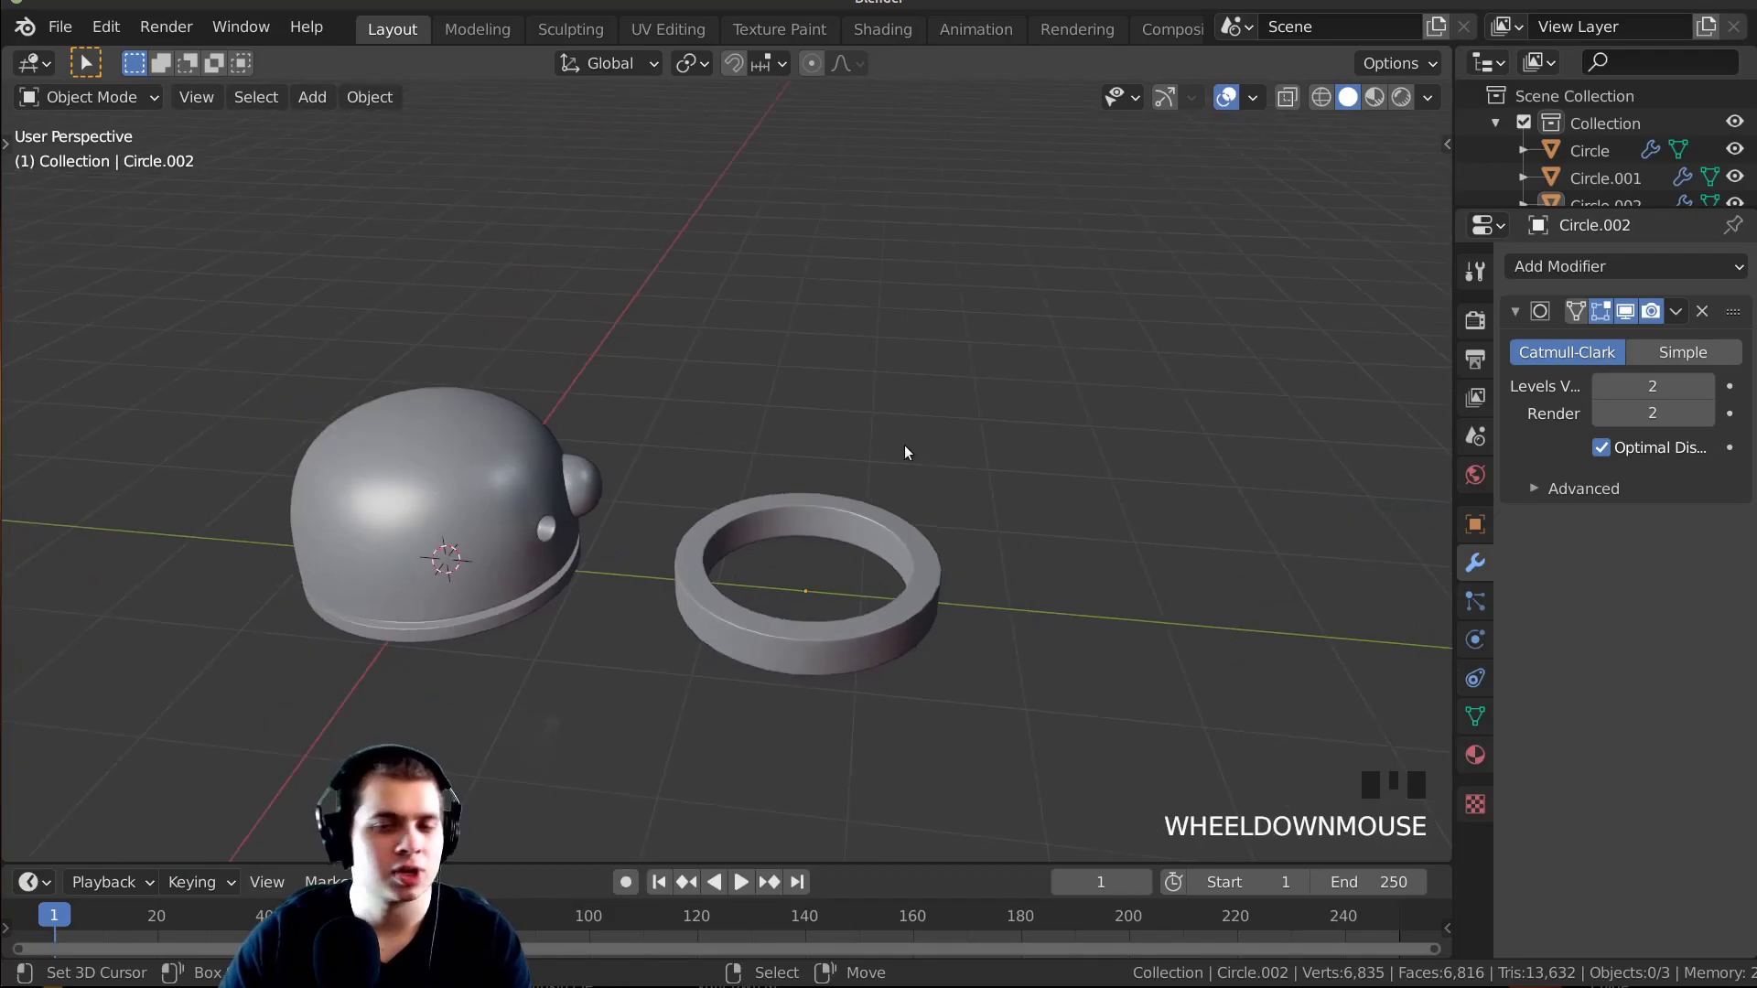
{"action": "scroll", "coordinate": [902, 485], "scroll_direction": "up", "scroll_amount": 3}
{"action": "right_click", "coordinate": [903, 494]}
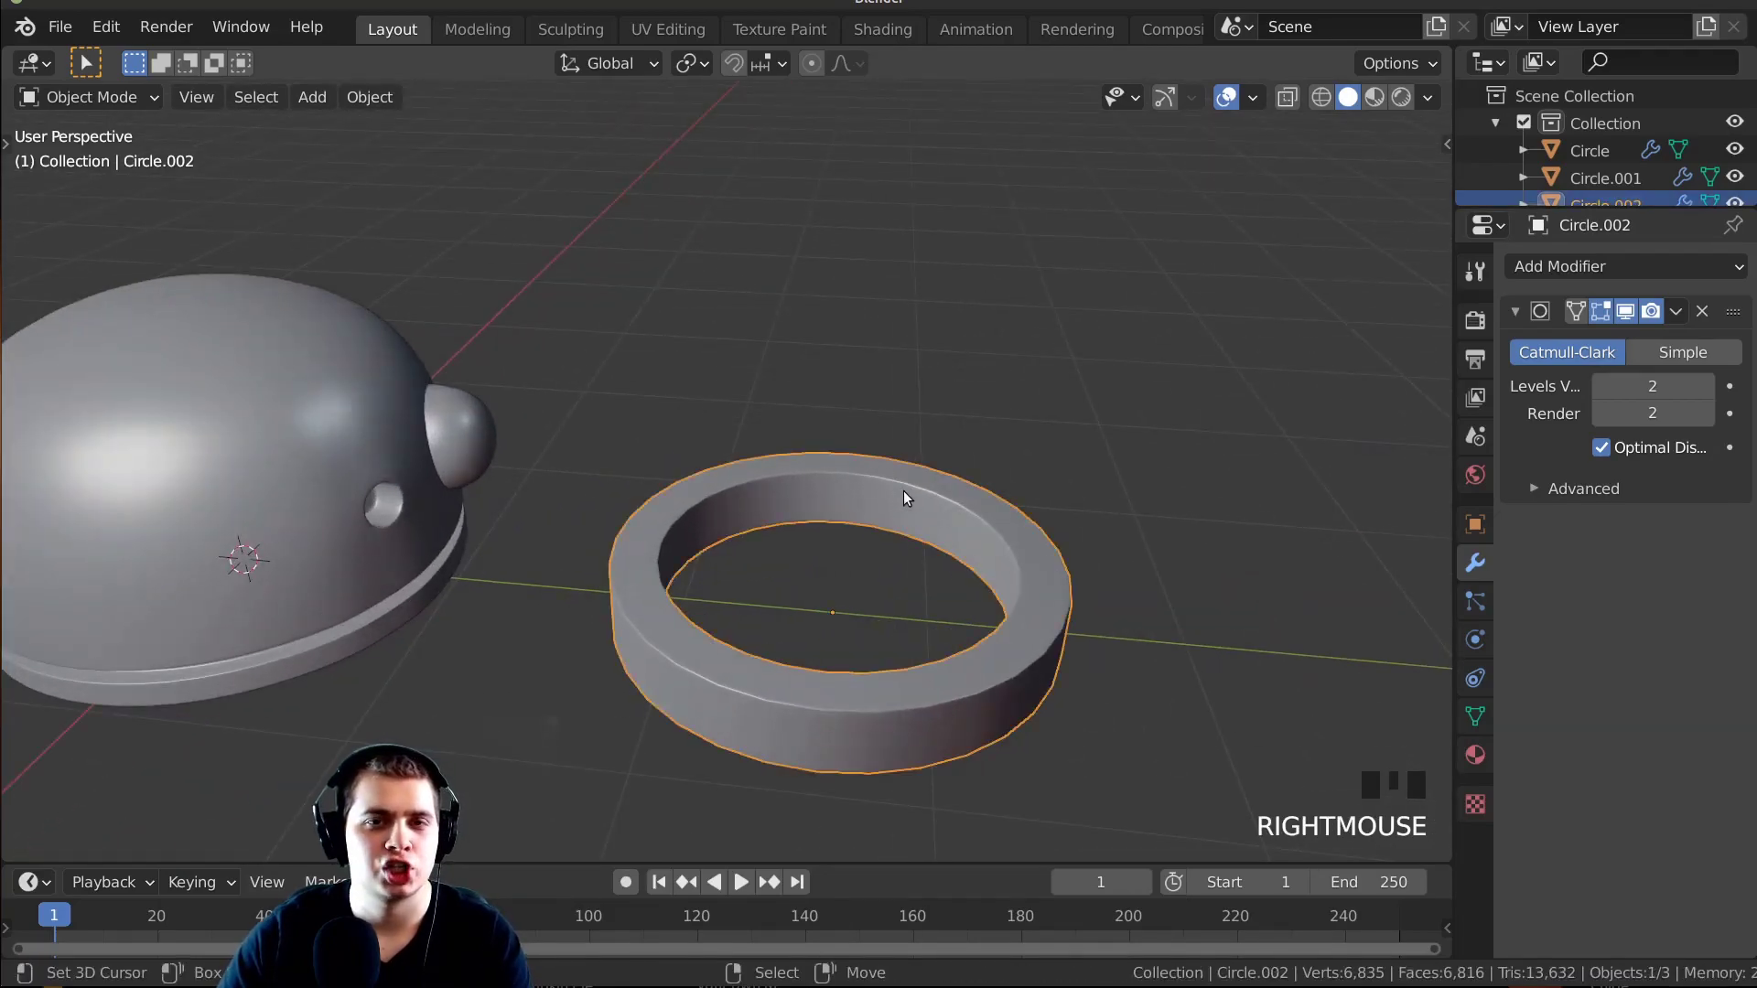
{"action": "left_click", "coordinate": [371, 97]}
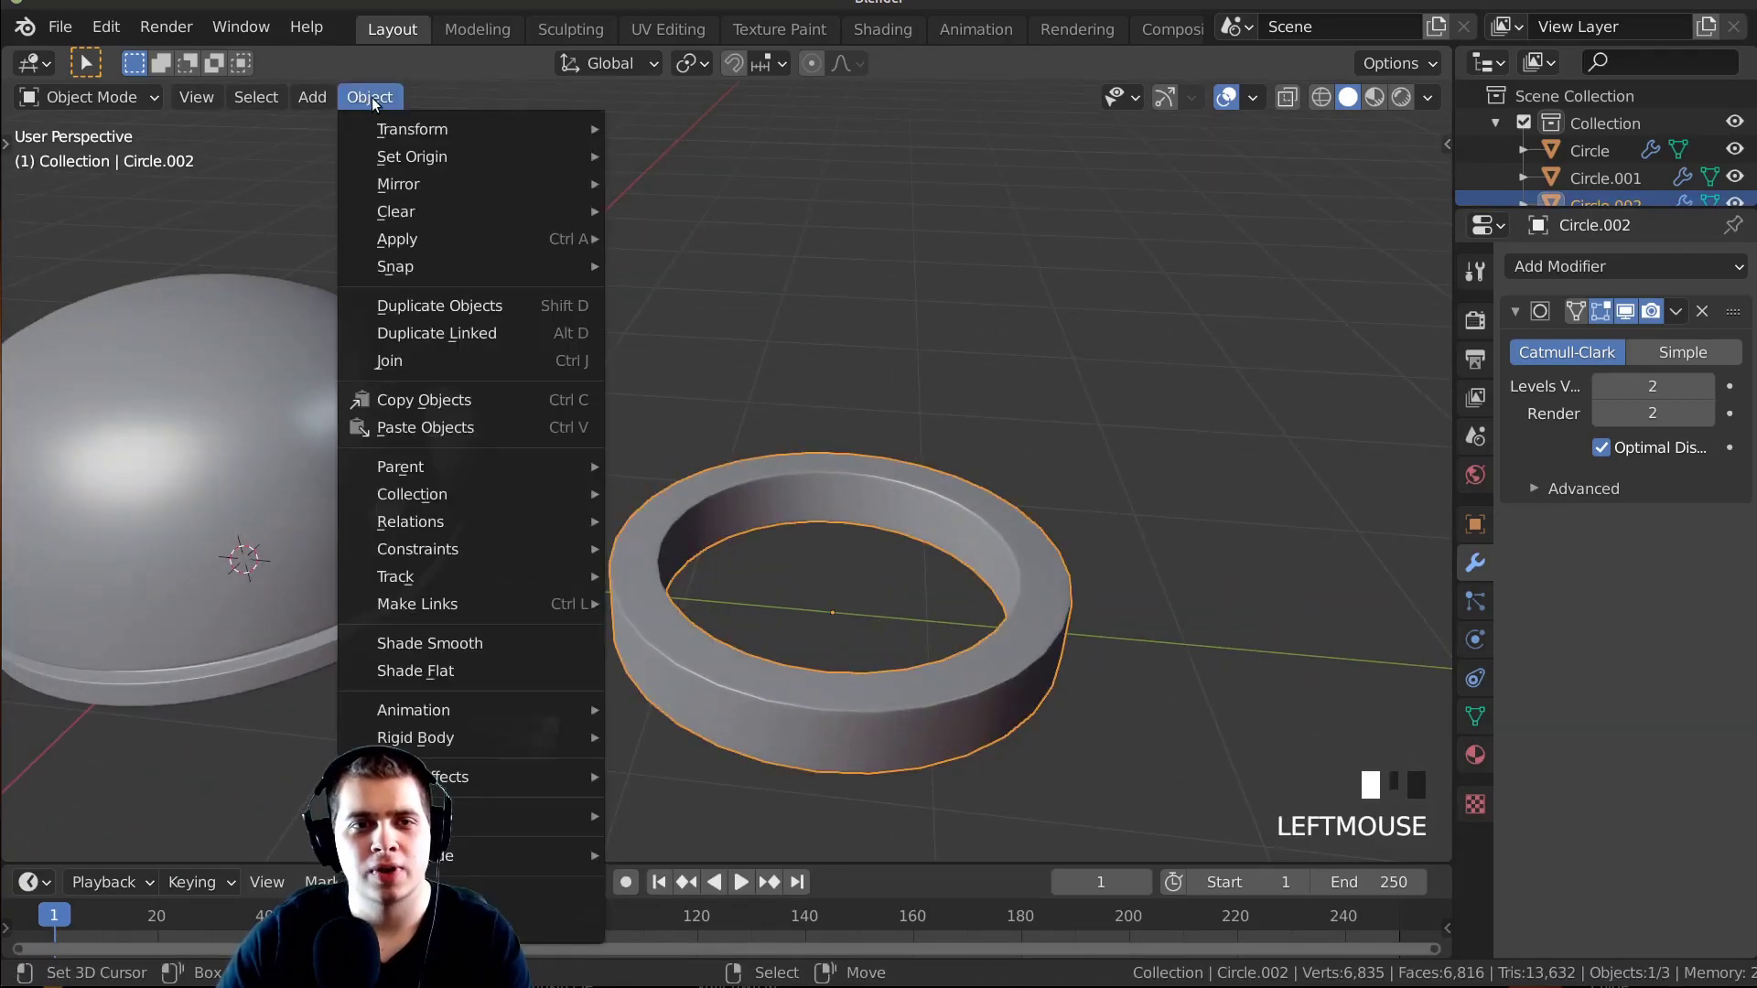
{"action": "left_click", "coordinate": [377, 645]}
In top view, move the ring about 0.255 m in X and 1.644 m in Y onto the rounded part and scale it to 0.267.
{"action": "middle_click_drag", "start_coordinate": [578, 592], "coordinate": [646, 609]}
{"action": "middle_click_drag", "start_coordinate": [632, 399], "coordinate": [824, 400], "text": "shift"}
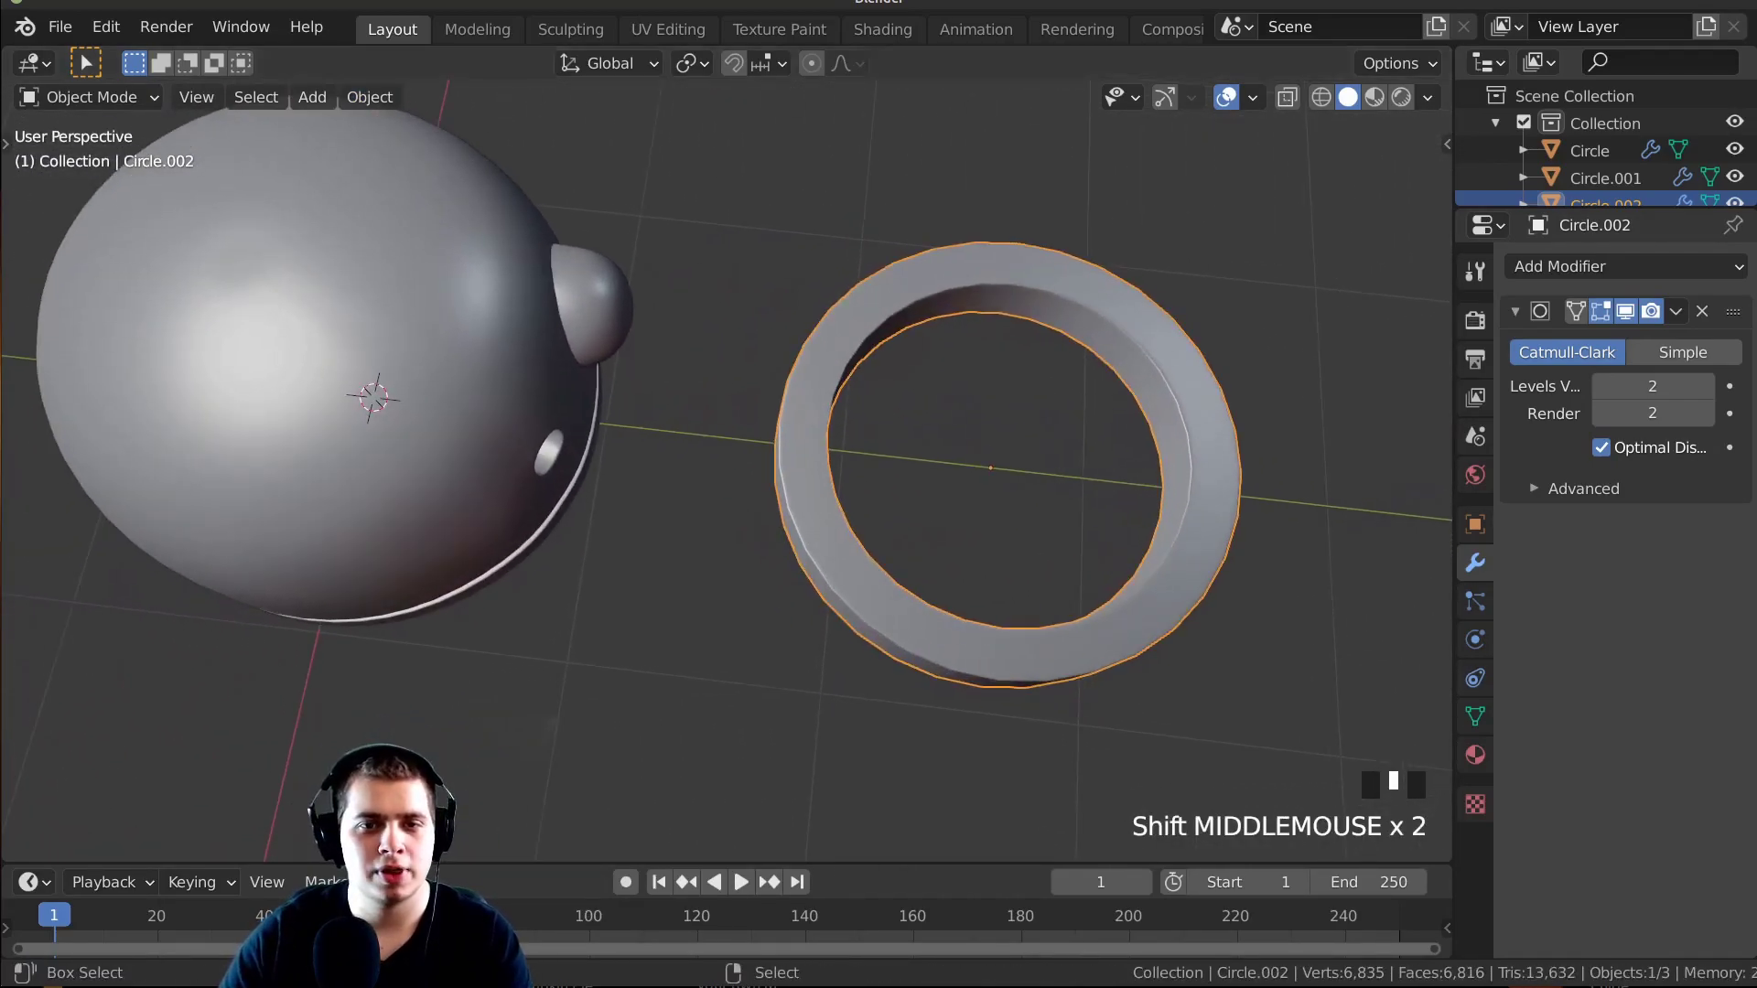
{"action": "middle_click_drag", "start_coordinate": [682, 314], "coordinate": [662, 361], "text": "shift"}
{"action": "key", "text": "KP_7"}
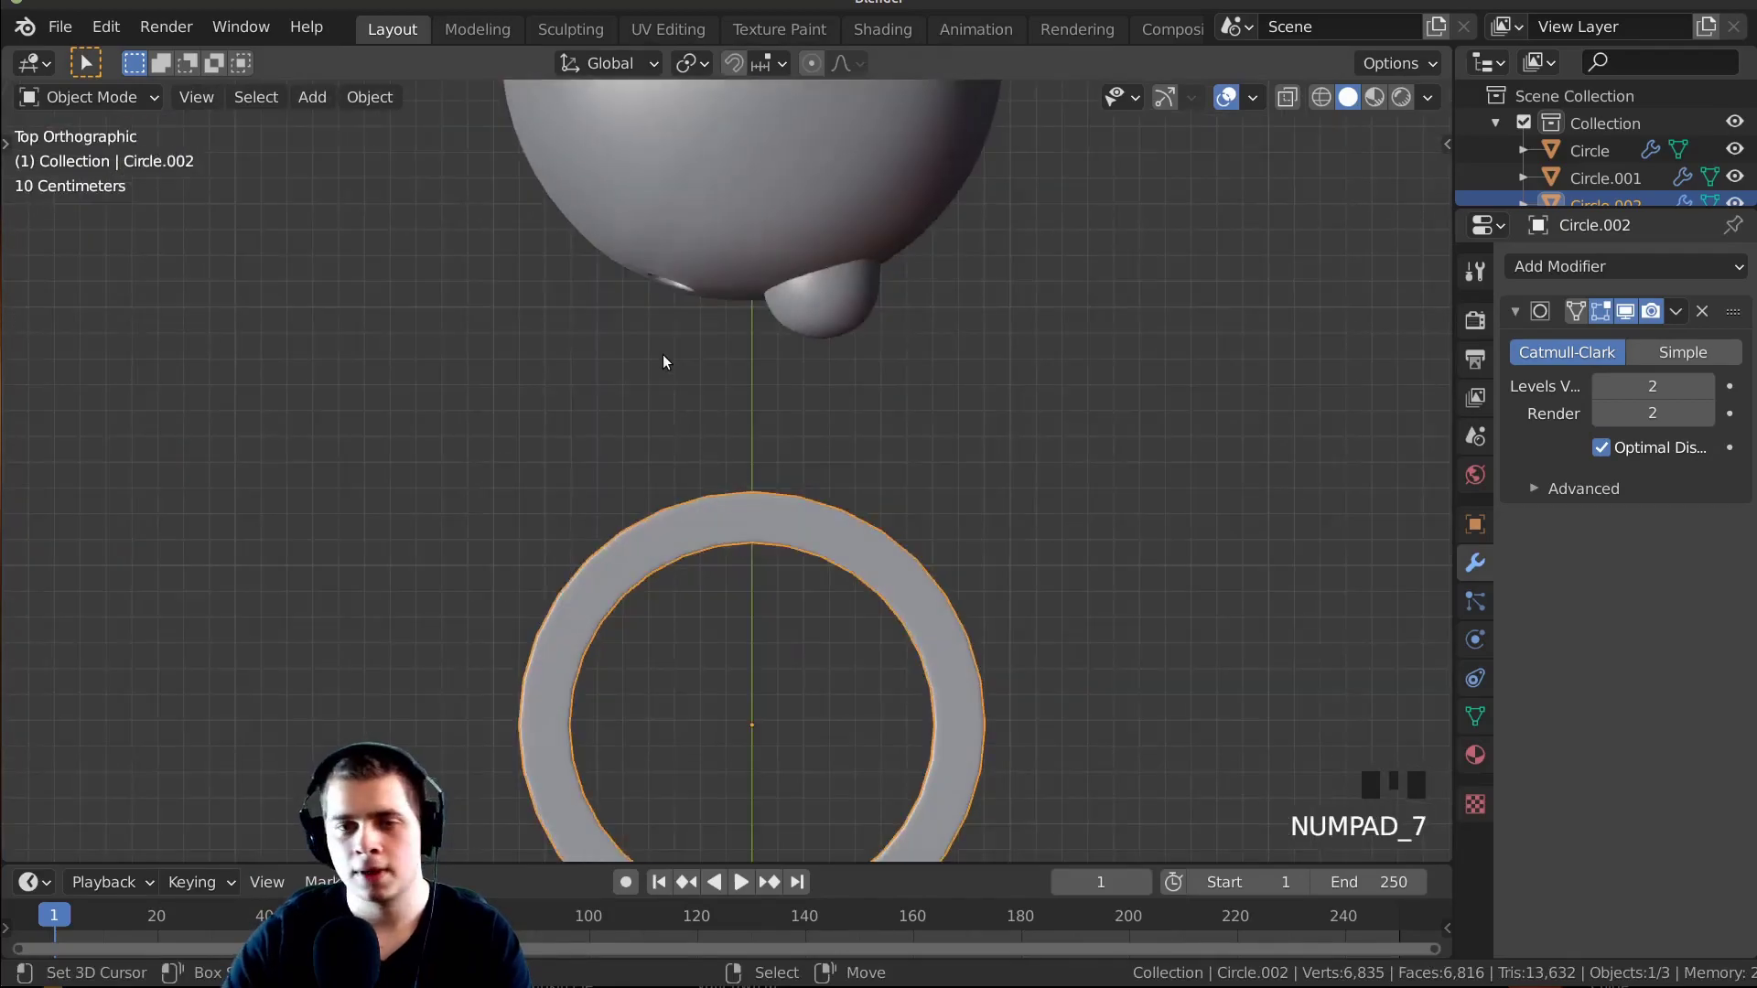
{"action": "scroll", "coordinate": [767, 569], "scroll_direction": "down", "scroll_amount": 2}
{"action": "middle_click_drag", "start_coordinate": [769, 576], "coordinate": [800, 611], "text": "shift"}
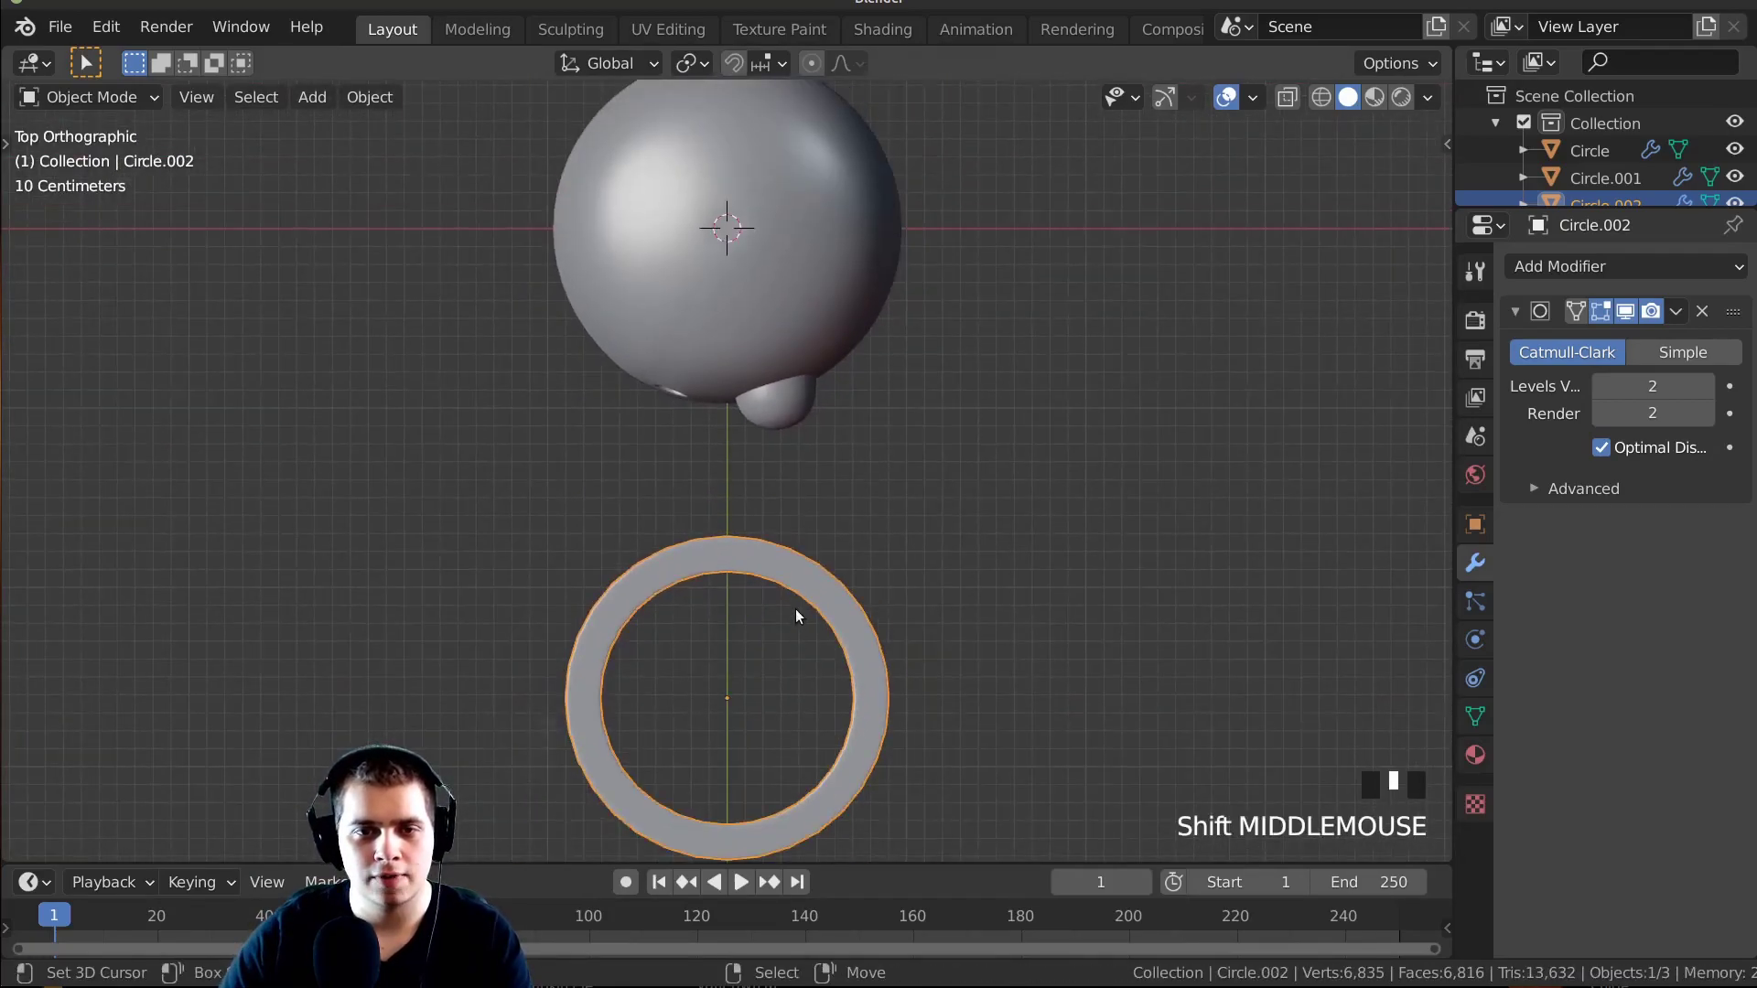
{"action": "scroll", "coordinate": [818, 684], "scroll_direction": "up", "scroll_amount": 2}
{"action": "key", "text": "g"}
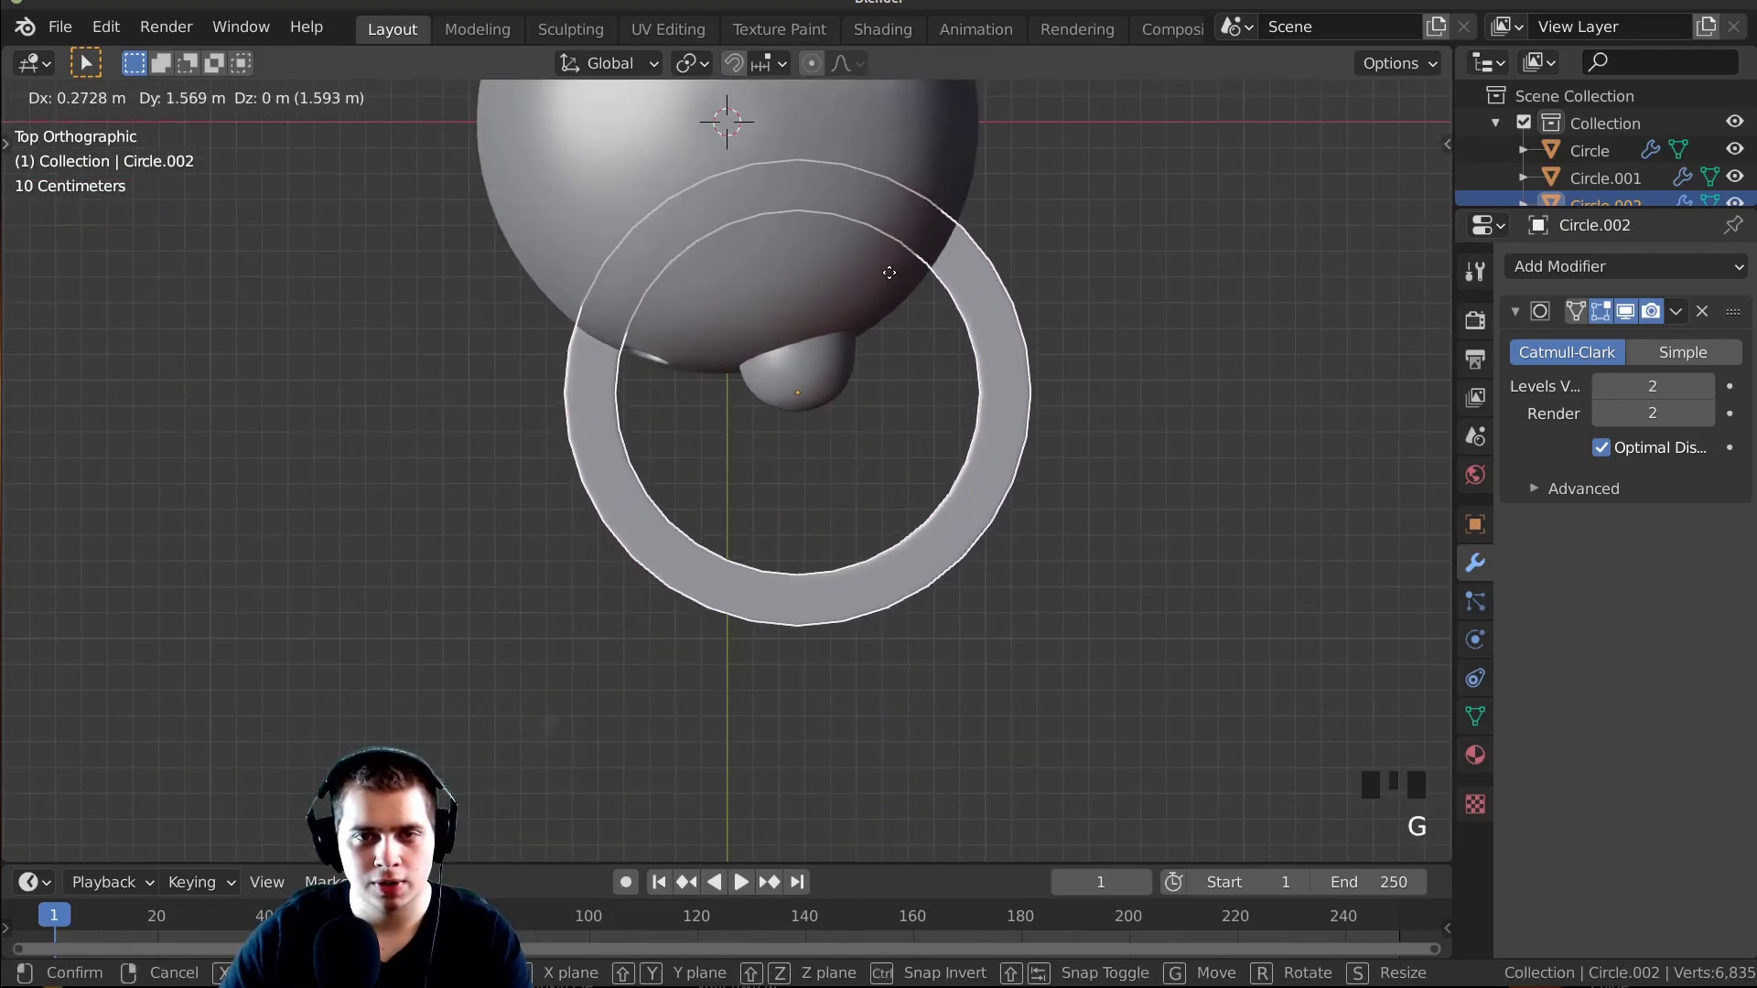
{"action": "left_click", "coordinate": [885, 259]}
{"action": "key", "text": "s"}
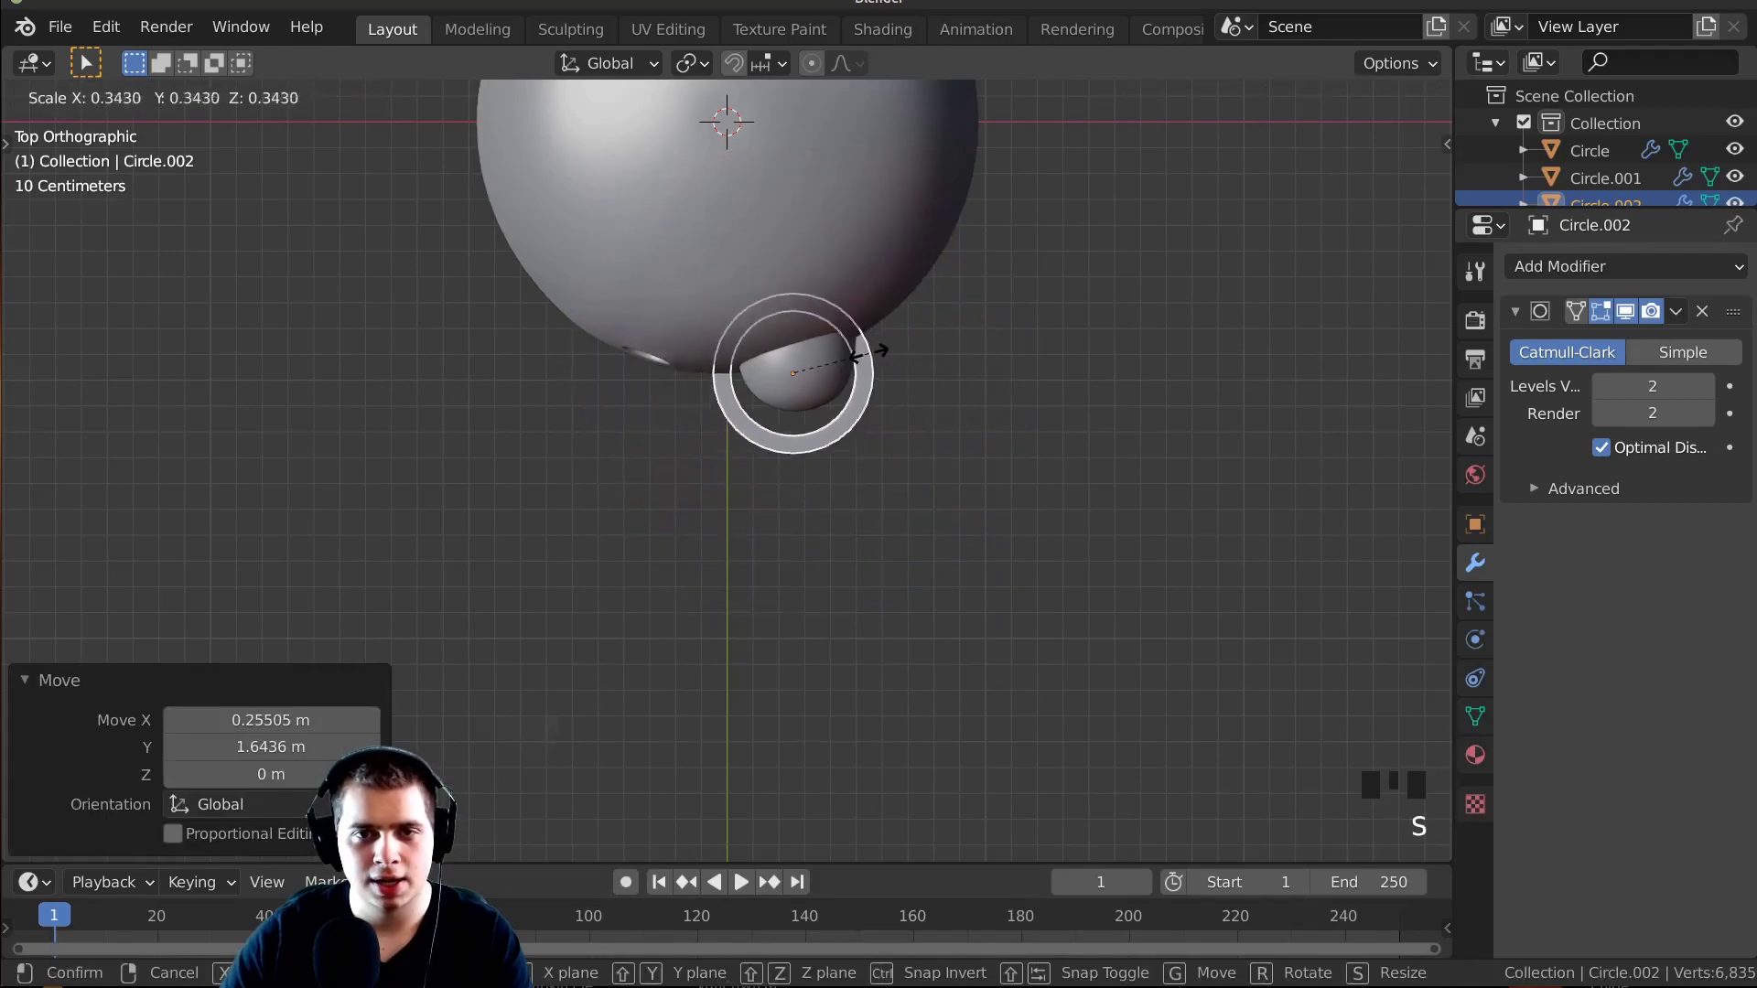
{"action": "left_click", "coordinate": [849, 355]}
In front view, raise the ring about 0.521 m in Z to the height of the rounded part.
{"action": "key", "text": "KP_1"}
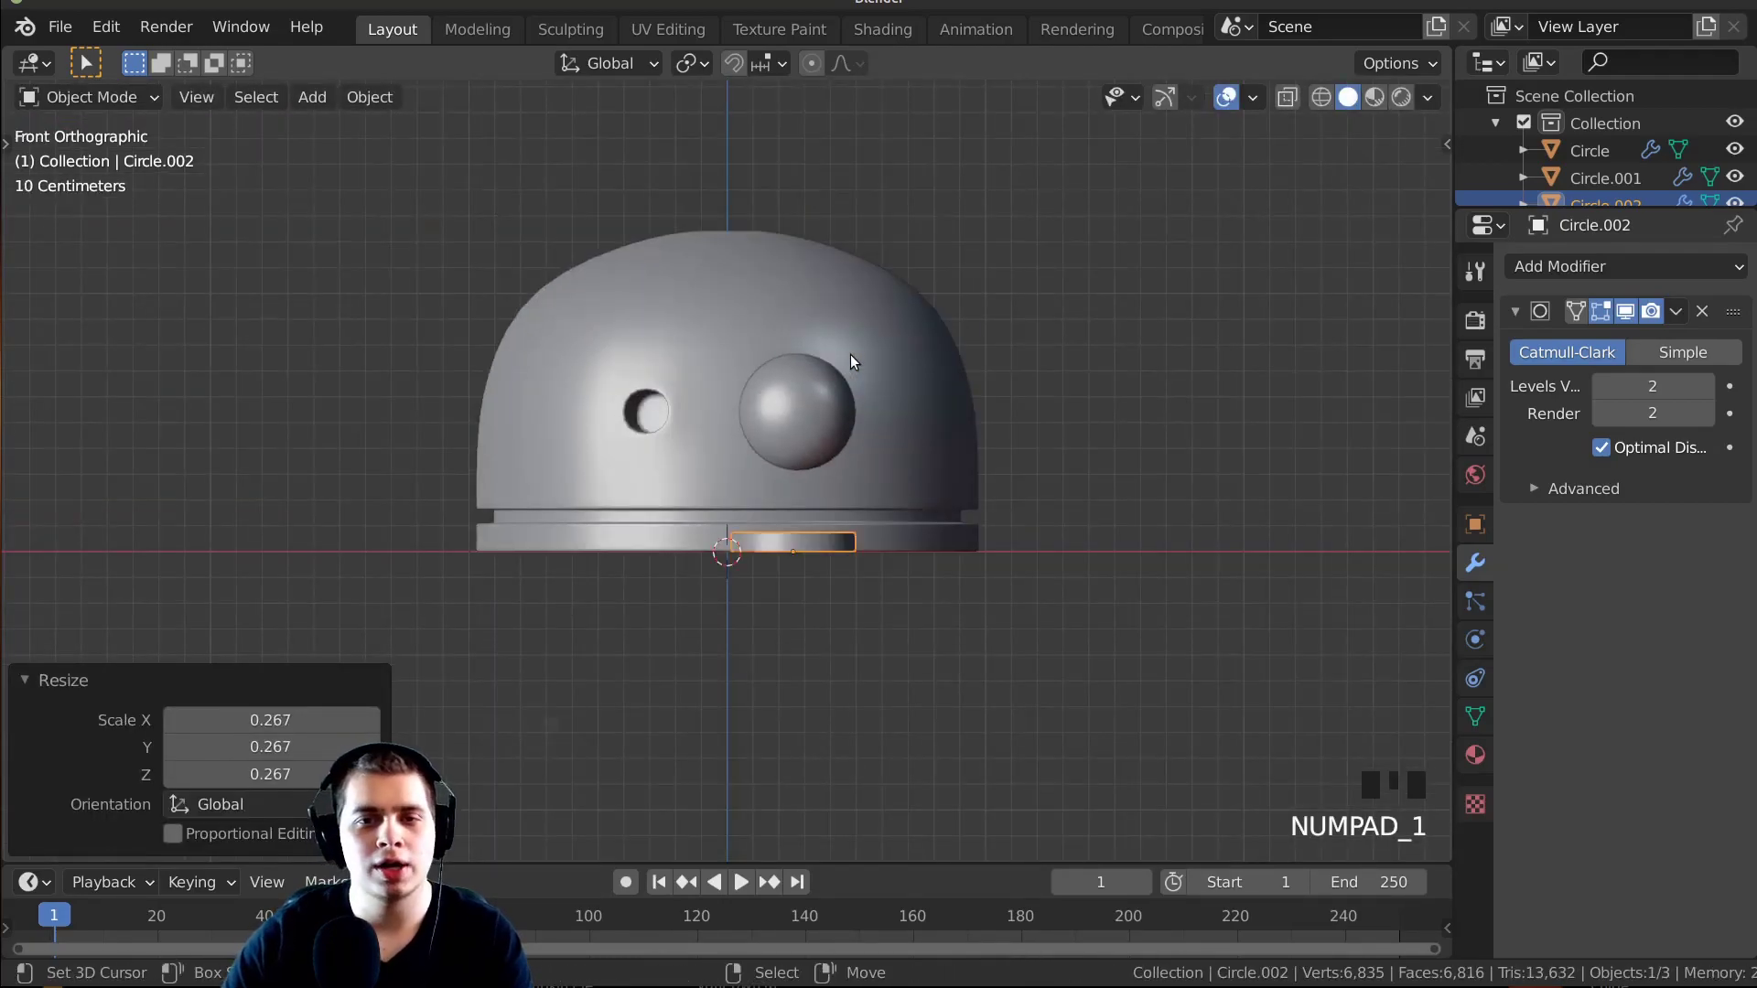
{"action": "middle_click_drag", "start_coordinate": [719, 303], "coordinate": [701, 309], "text": "shift"}
{"action": "scroll", "coordinate": [700, 309], "scroll_direction": "up", "scroll_amount": 3}
{"action": "middle_click_drag", "start_coordinate": [831, 360], "coordinate": [827, 420], "text": "shift"}
{"action": "key", "text": "g"}
{"action": "key", "text": "z"}
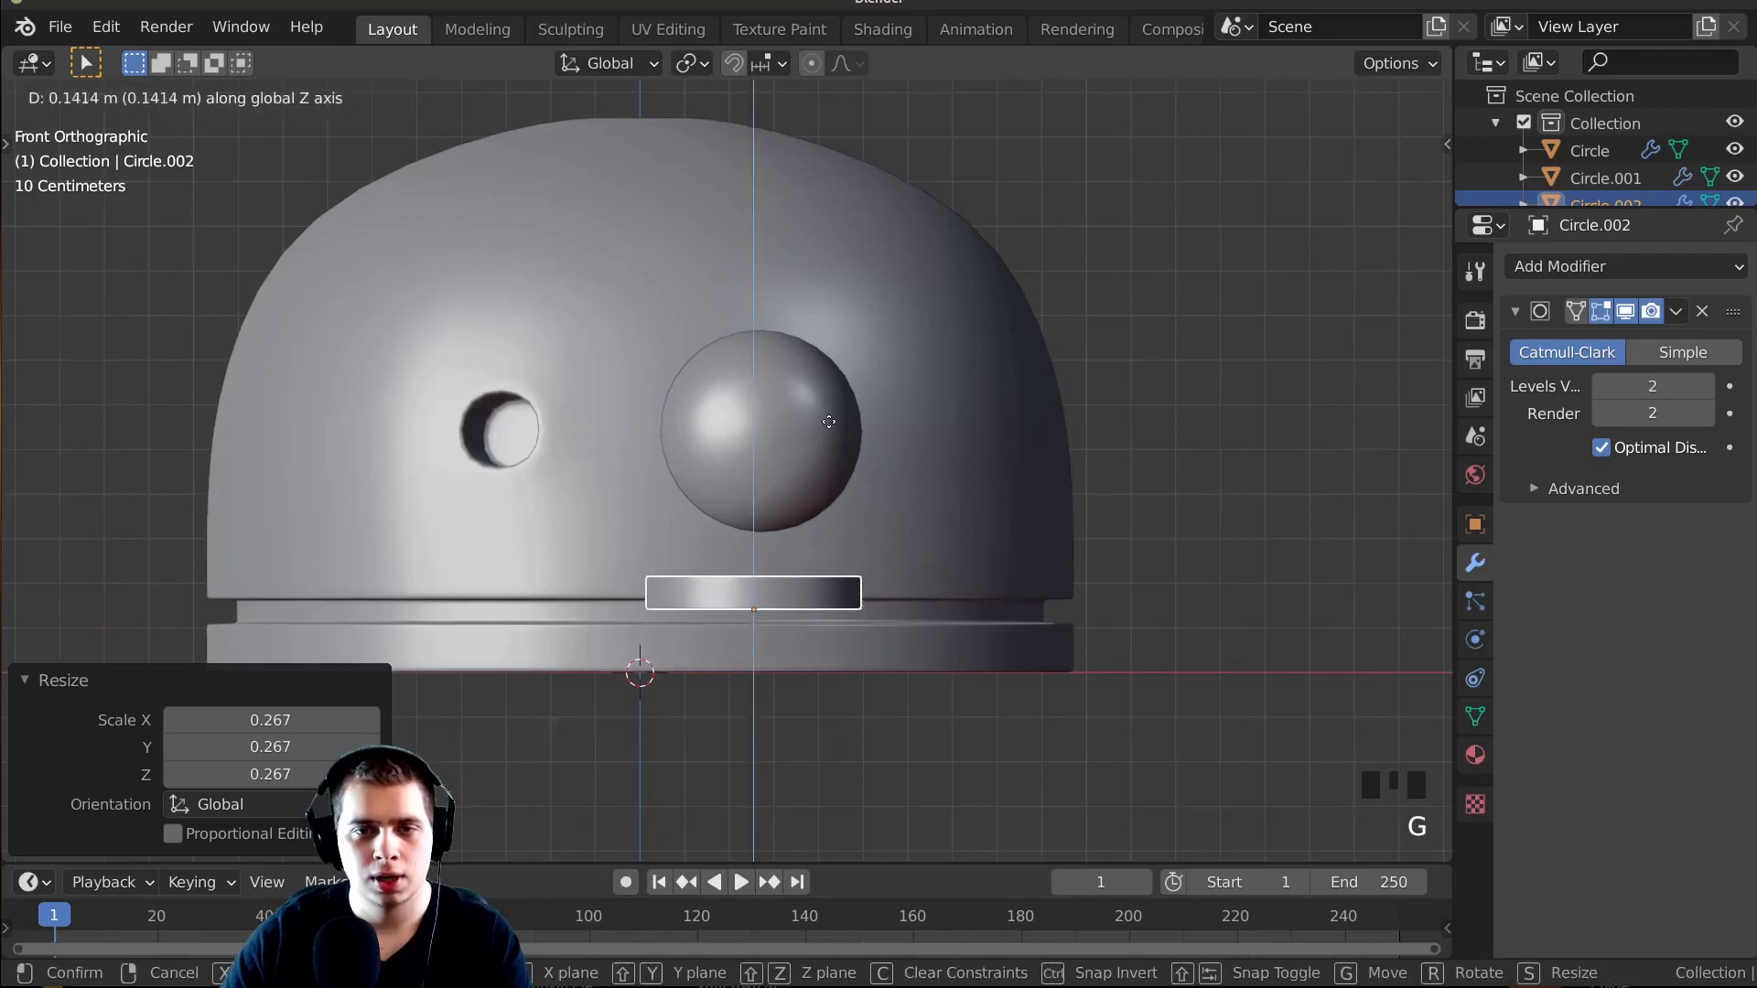
{"action": "left_click", "coordinate": [827, 265]}
{"action": "scroll", "coordinate": [877, 275], "scroll_direction": "up", "scroll_amount": 1}
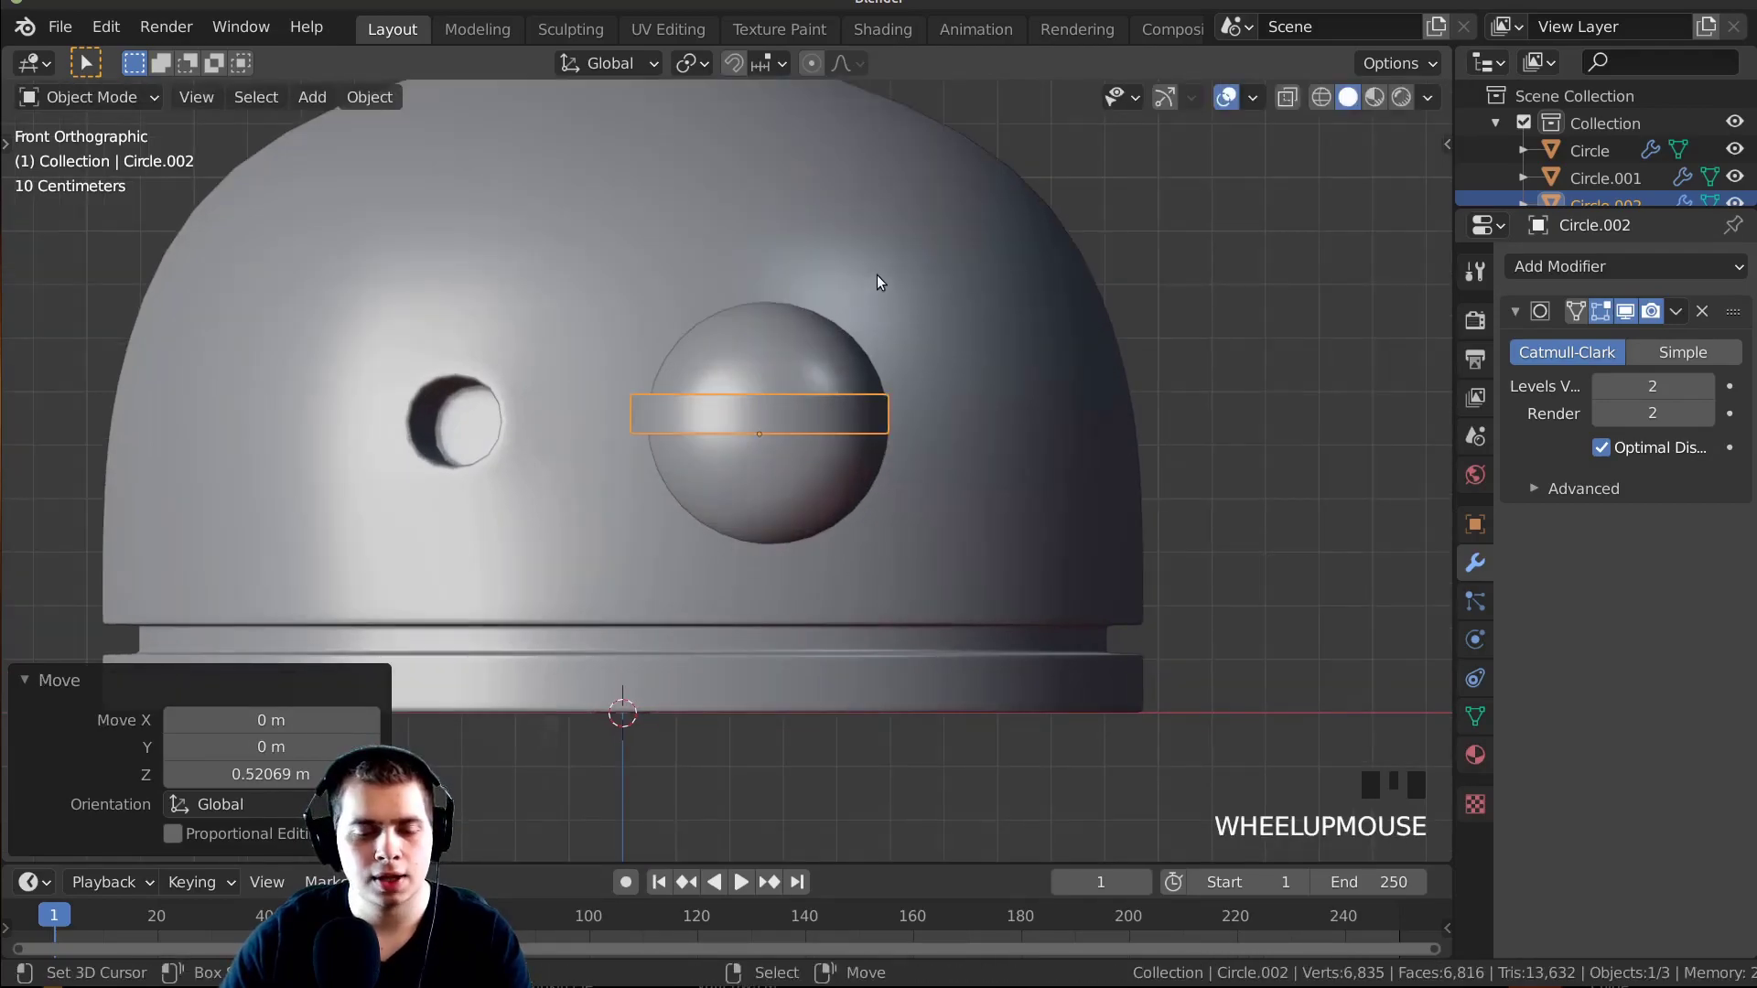
Rotate the ring freely with trackball rotation until it stands upright around the rounded part.
{"action": "middle_click_drag", "start_coordinate": [876, 275], "coordinate": [1109, 292]}
{"action": "scroll", "coordinate": [866, 299], "scroll_direction": "up", "scroll_amount": 2}
{"action": "middle_click_drag", "start_coordinate": [866, 299], "coordinate": [1109, 300], "text": "shift"}
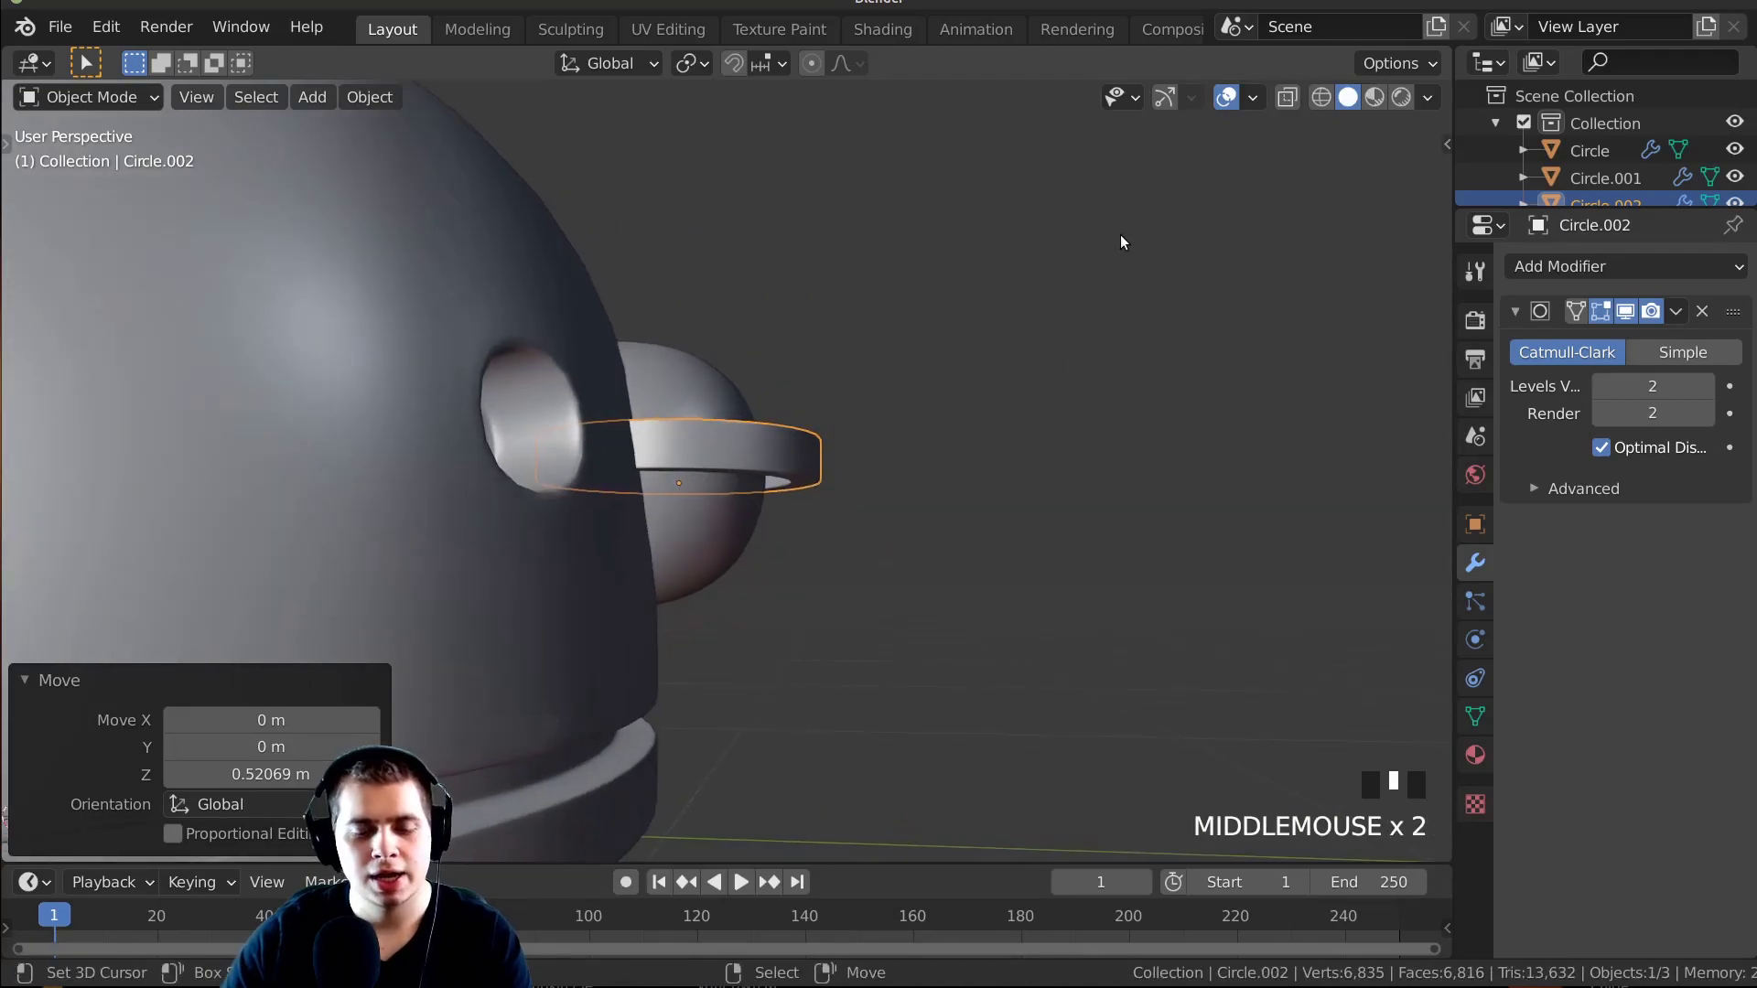
{"action": "key", "text": "r"}
{"action": "key", "text": "r"}
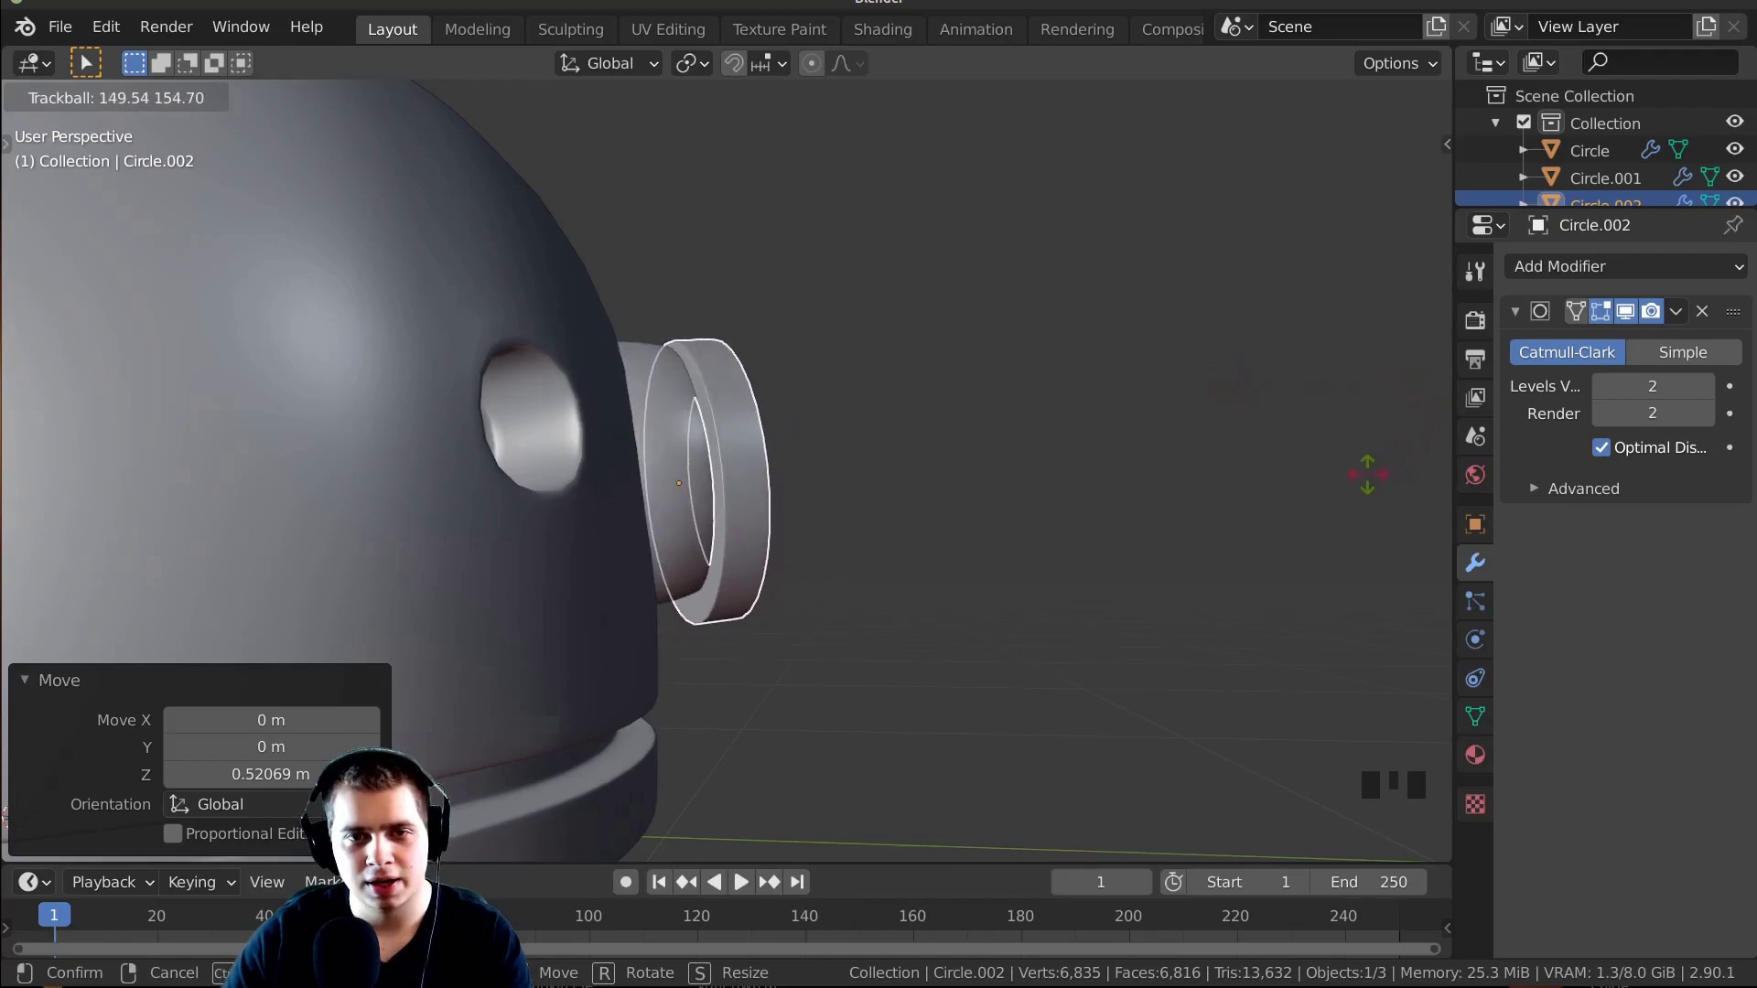
{"action": "left_click", "coordinate": [1014, 376]}
{"action": "middle_click_drag", "start_coordinate": [1014, 376], "coordinate": [560, 503]}
{"action": "key", "text": "r"}
{"action": "right_click", "coordinate": [1054, 734]}
Move the ring back toward the dome so that it sits concentrically around the rounded part.
{"action": "key", "text": "g"}
{"action": "left_click", "coordinate": [953, 613]}
{"action": "key", "text": "g"}
{"action": "left_click", "coordinate": [911, 590]}
{"action": "scroll", "coordinate": [882, 602], "scroll_direction": "up", "scroll_amount": 2}
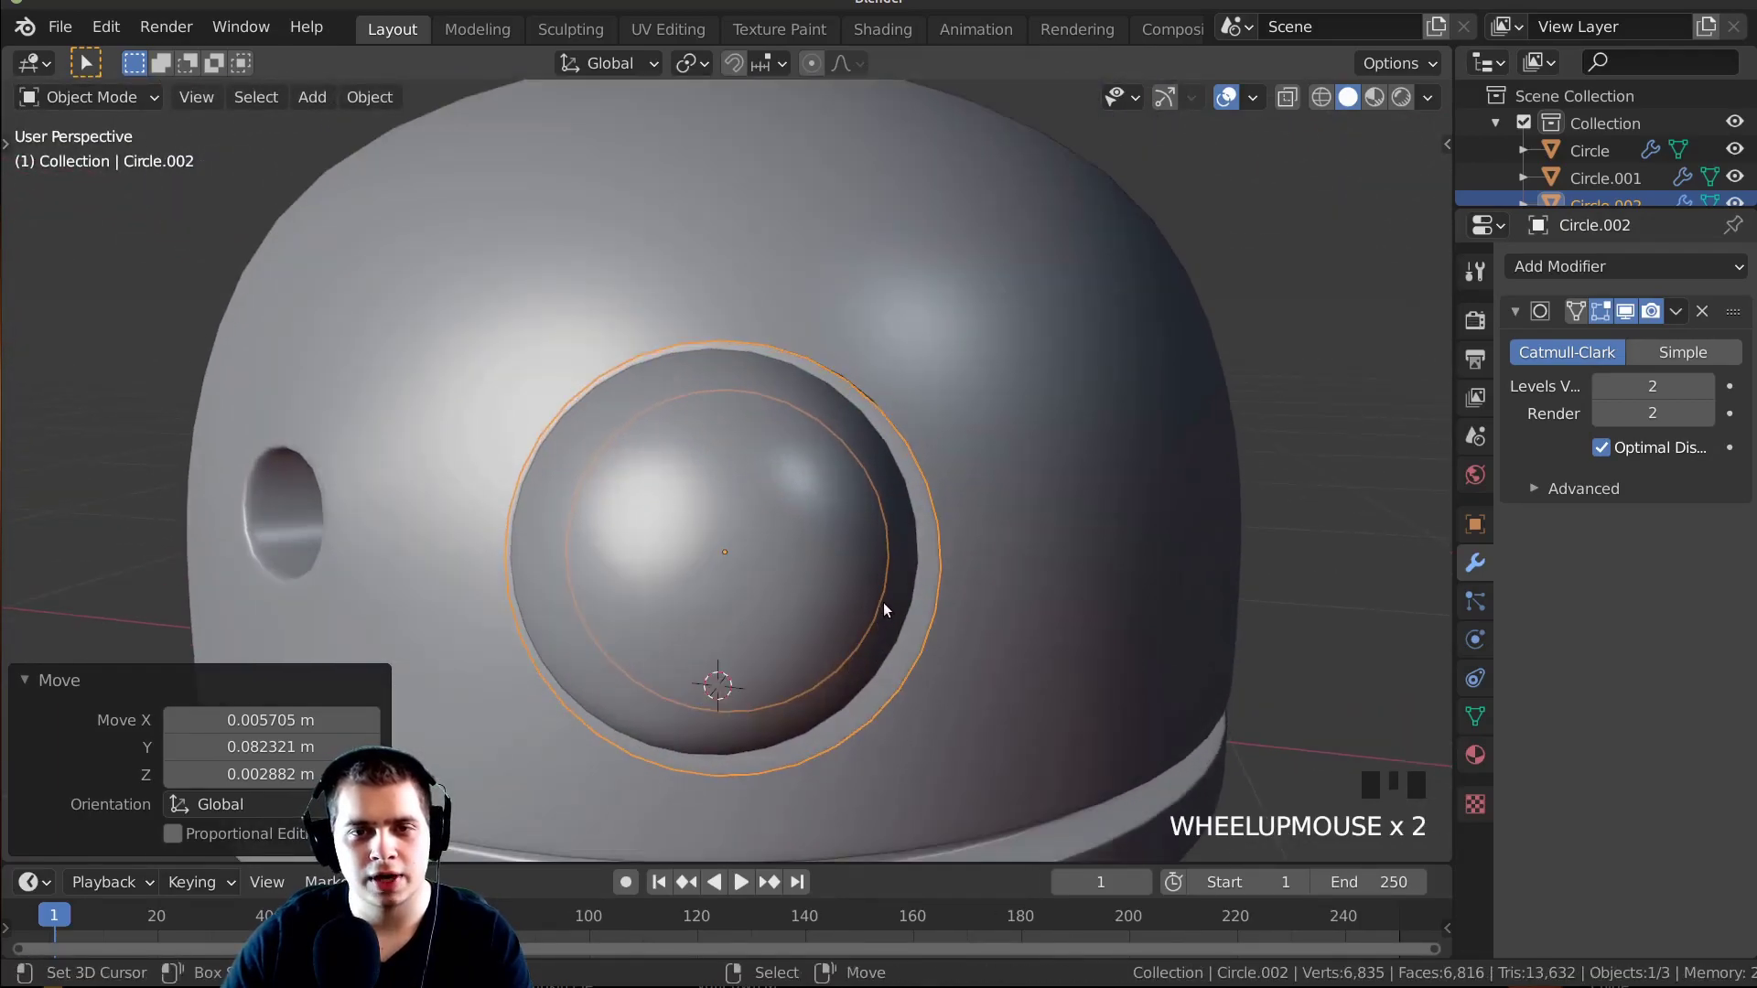
Fine-tune the ring's tilt with a trackball rotation and nudge it into line with the rounded part.
{"action": "middle_click_drag", "start_coordinate": [894, 615], "coordinate": [1062, 580]}
{"action": "key", "text": "r"}
{"action": "key", "text": "r"}
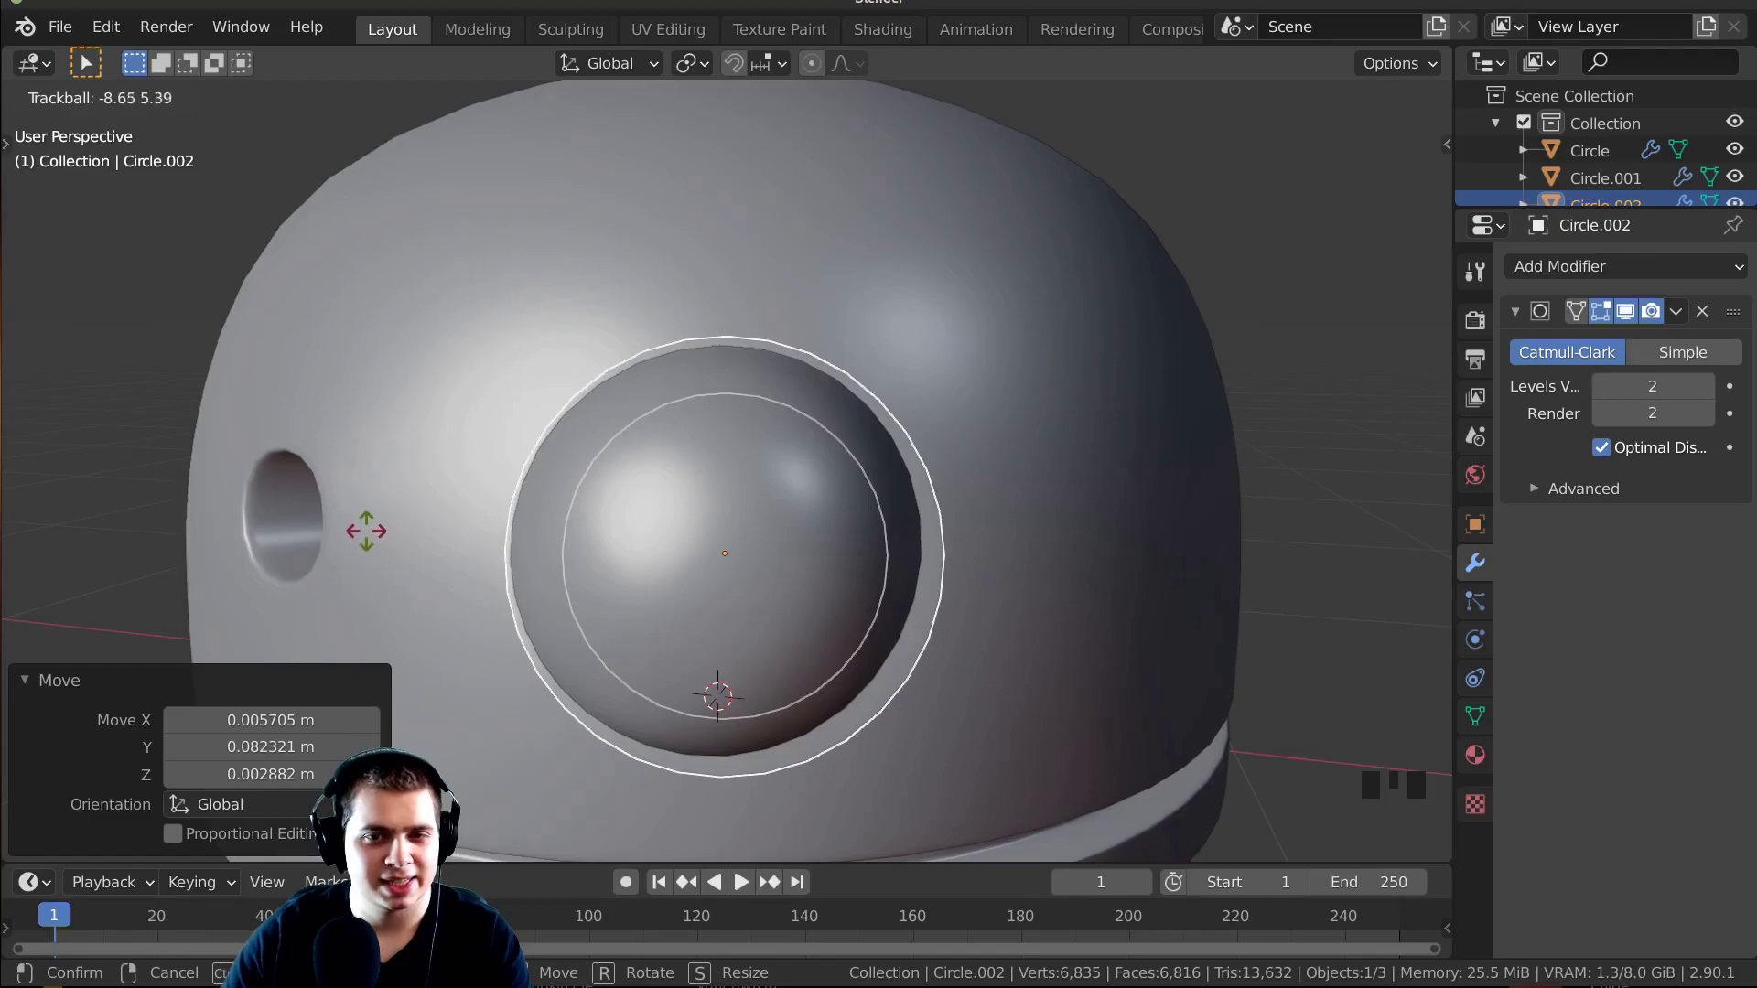
{"action": "left_click", "coordinate": [802, 648]}
{"action": "key", "text": "g"}
{"action": "left_click", "coordinate": [801, 648]}
{"action": "key", "text": "g"}
{"action": "left_click", "coordinate": [805, 651]}
From a side angle, rotate the ring to match the dome's slope behind the rounded part.
{"action": "middle_click_drag", "start_coordinate": [805, 652], "coordinate": [627, 567]}
{"action": "scroll", "coordinate": [627, 567], "scroll_direction": "down", "scroll_amount": 1}
{"action": "scroll", "coordinate": [816, 591], "scroll_direction": "up", "scroll_amount": 3}
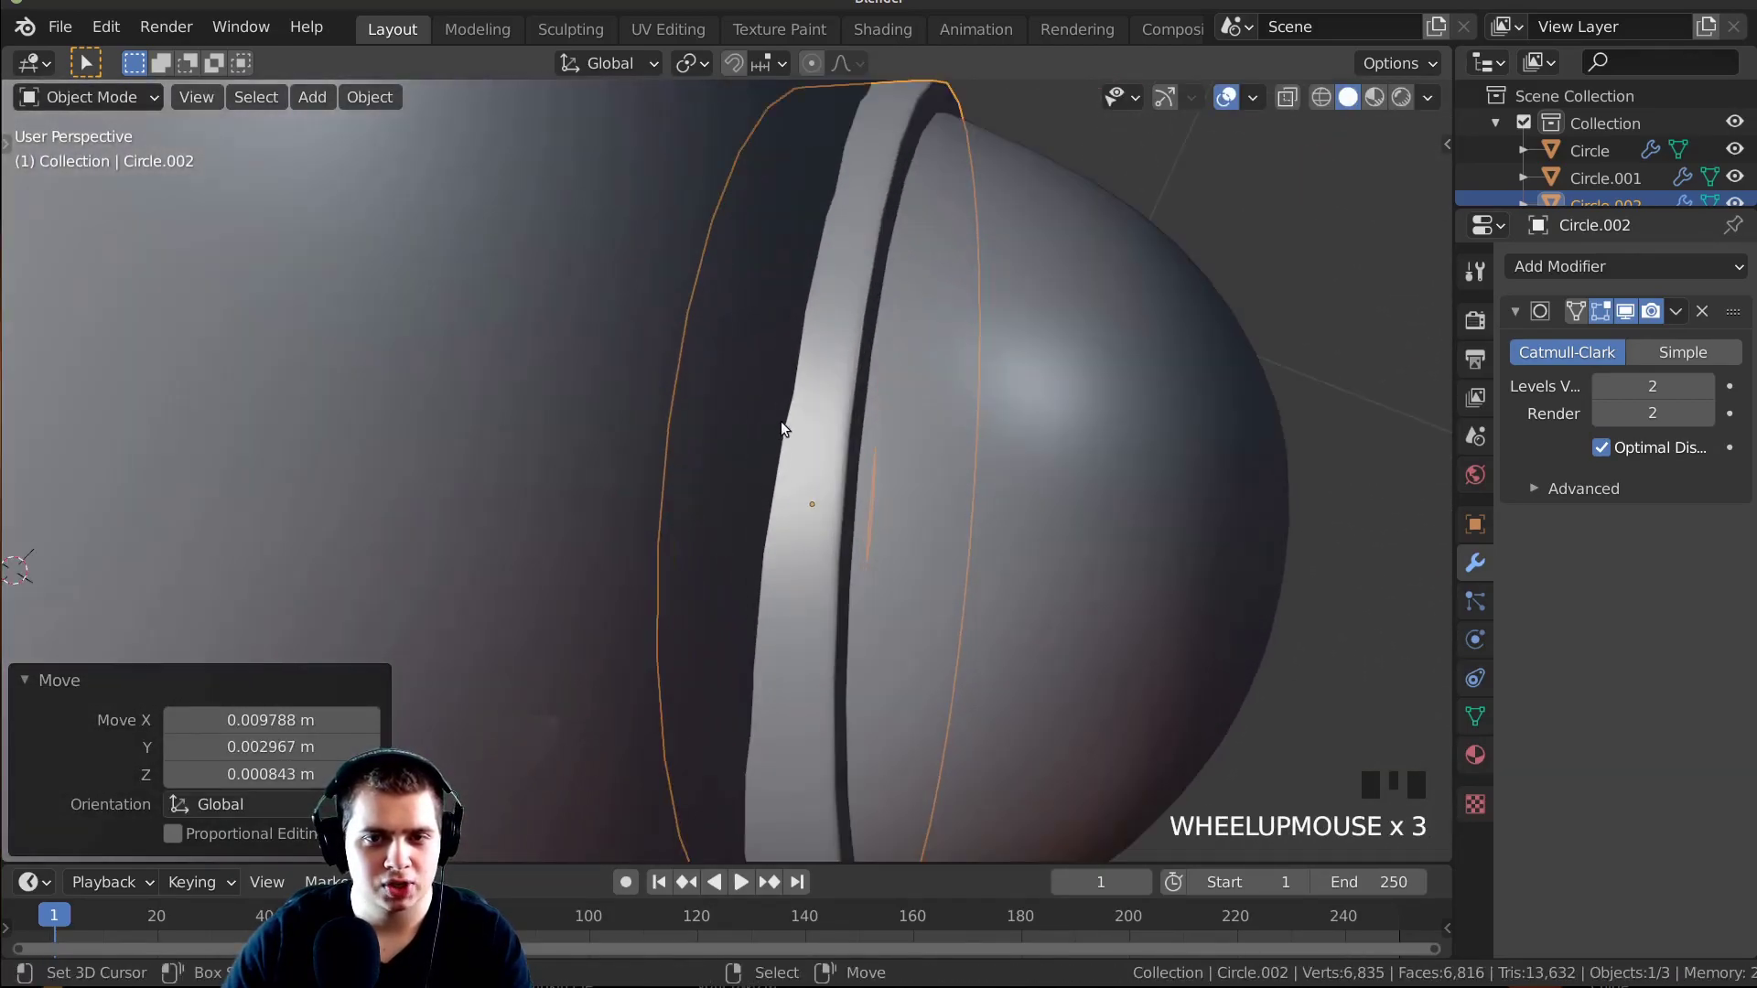
{"action": "middle_click_drag", "start_coordinate": [853, 423], "coordinate": [890, 383]}
{"action": "key", "text": "r"}
{"action": "left_click", "coordinate": [980, 169]}
{"action": "scroll", "coordinate": [882, 405], "scroll_direction": "up", "scroll_amount": 2}
{"action": "right_click", "coordinate": [876, 405]}
{"action": "key", "text": "g"}
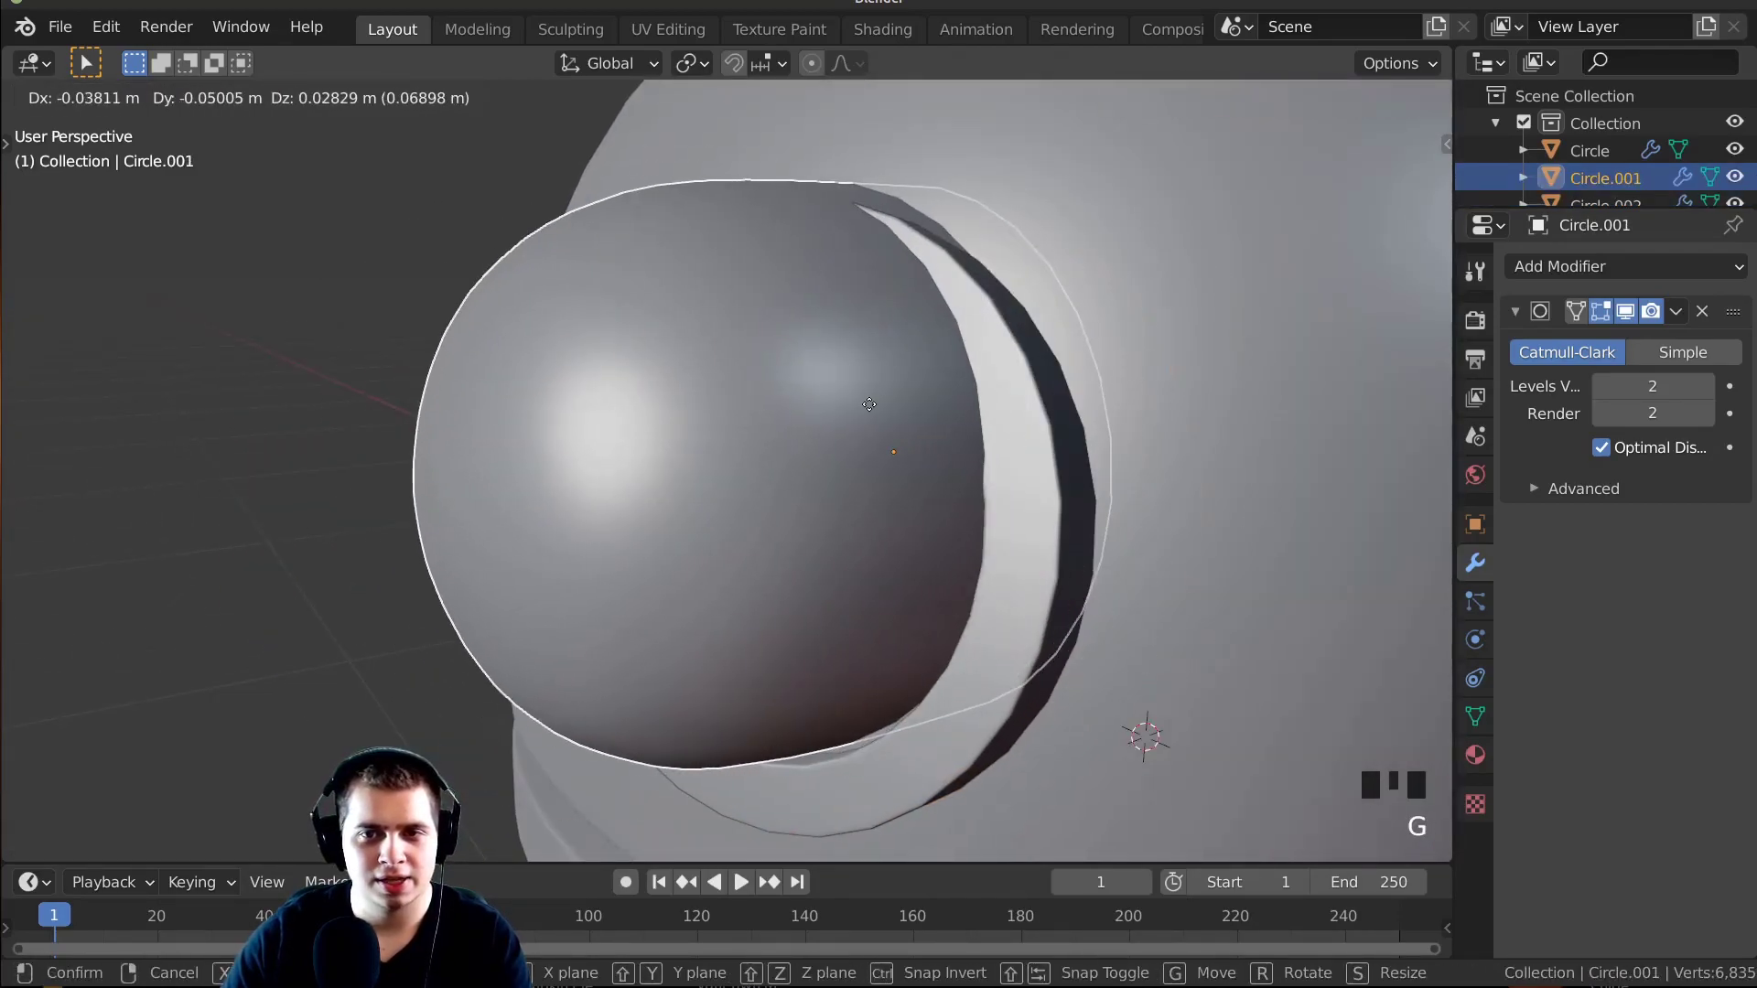
{"action": "right_click", "coordinate": [1030, 489]}
Scale the ring slightly to adjust its fit around the rounded part.
{"action": "middle_click_drag", "start_coordinate": [1084, 523], "coordinate": [1080, 593]}
{"action": "key", "text": "s"}
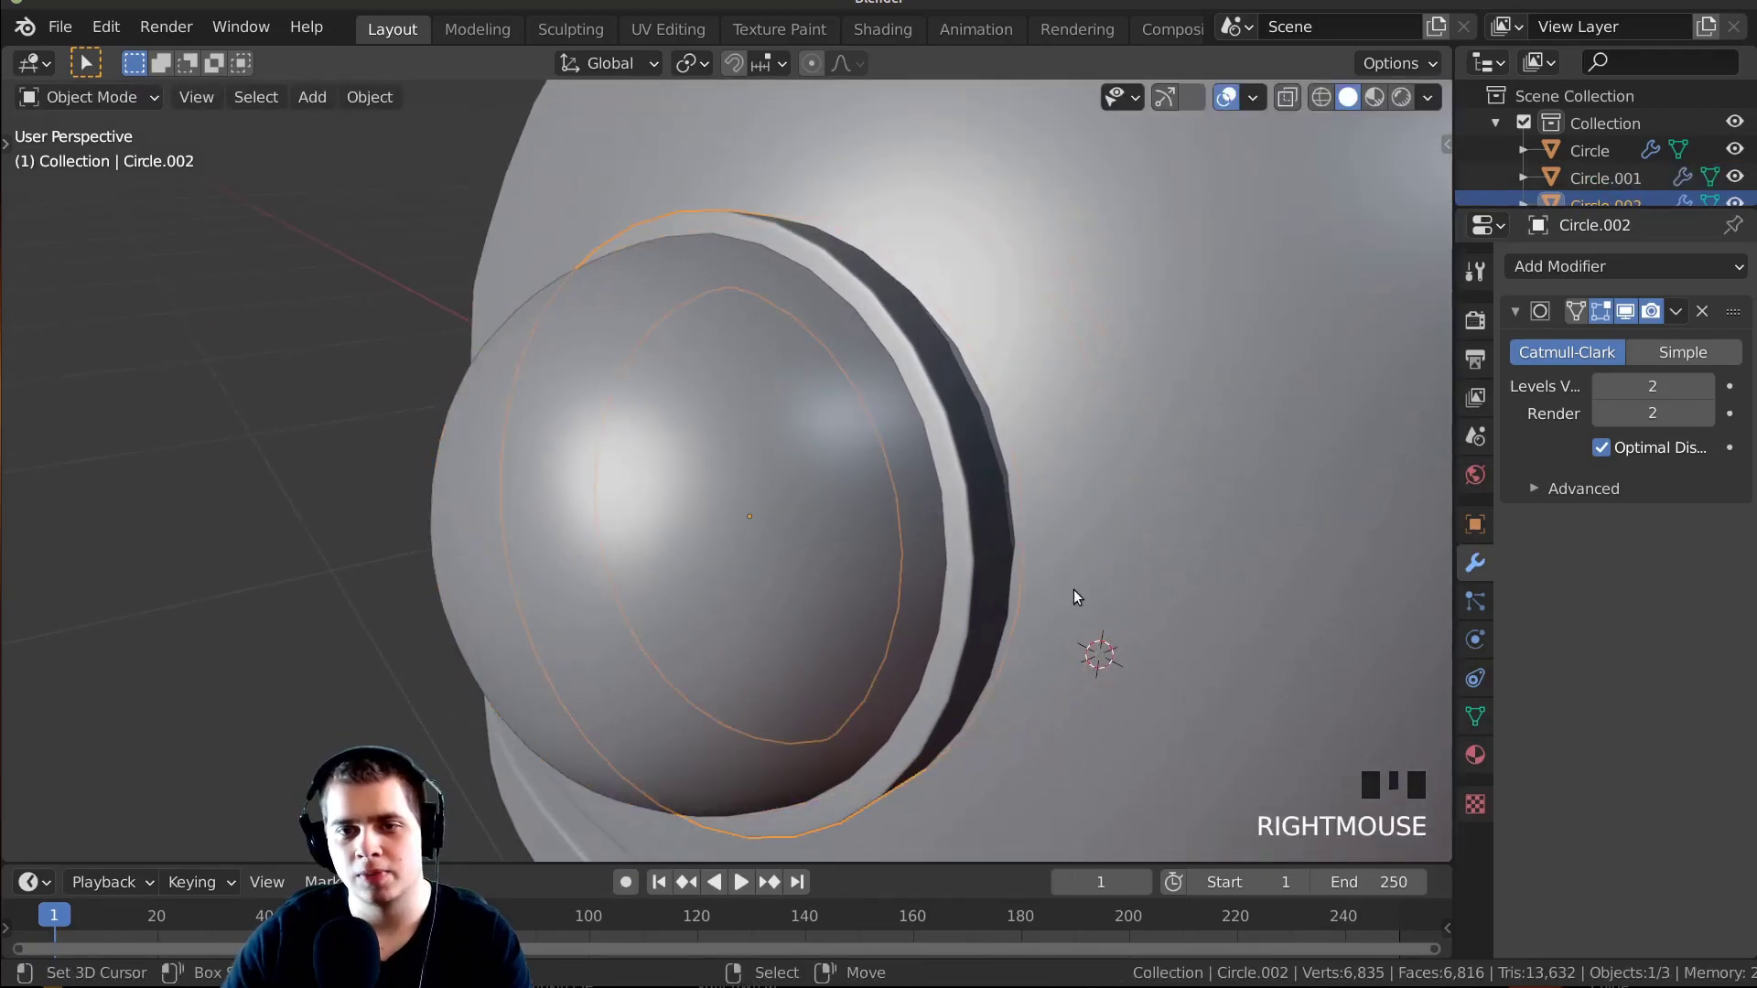
{"action": "key", "text": "s"}
{"action": "left_click", "coordinate": [1077, 569]}
Centre the ring around the rounded part with several small moves and a last small rotation.
{"action": "middle_click_drag", "start_coordinate": [1077, 569], "coordinate": [915, 697]}
{"action": "key", "text": "g"}
{"action": "left_click", "coordinate": [960, 545]}
{"action": "key", "text": "g"}
{"action": "left_click", "coordinate": [935, 563]}
{"action": "key", "text": "g"}
{"action": "left_click", "coordinate": [929, 571]}
{"action": "key", "text": "r"}
{"action": "left_click", "coordinate": [1201, 512]}
Deselect the ring and examine its fit around the rounded part from several angles and distances.
{"action": "key", "text": "alt+a"}
{"action": "scroll", "coordinate": [759, 615], "scroll_direction": "down", "scroll_amount": 2}
{"action": "middle_click_drag", "start_coordinate": [759, 615], "coordinate": [972, 489]}
{"action": "scroll", "coordinate": [837, 556], "scroll_direction": "up", "scroll_amount": 5}
{"action": "scroll", "coordinate": [817, 484], "scroll_direction": "down", "scroll_amount": 5}
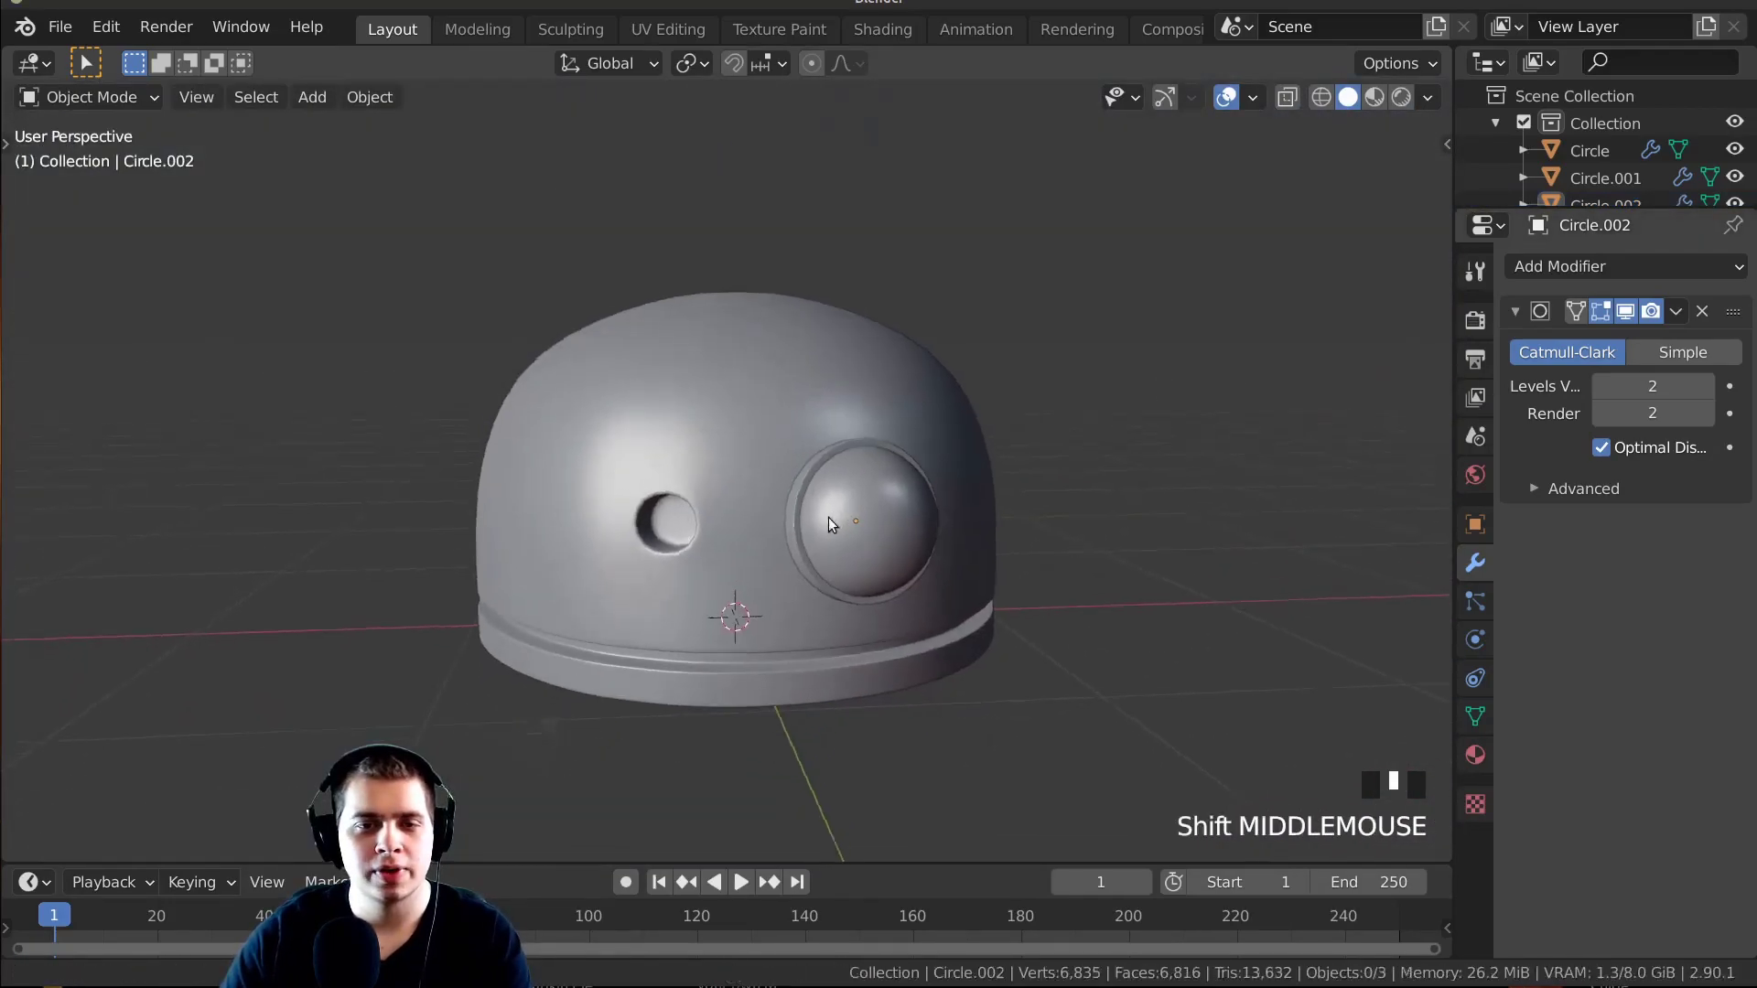
{"action": "middle_click_drag", "start_coordinate": [827, 518], "coordinate": [792, 446]}
{"action": "middle_click_drag", "start_coordinate": [799, 509], "coordinate": [917, 486]}
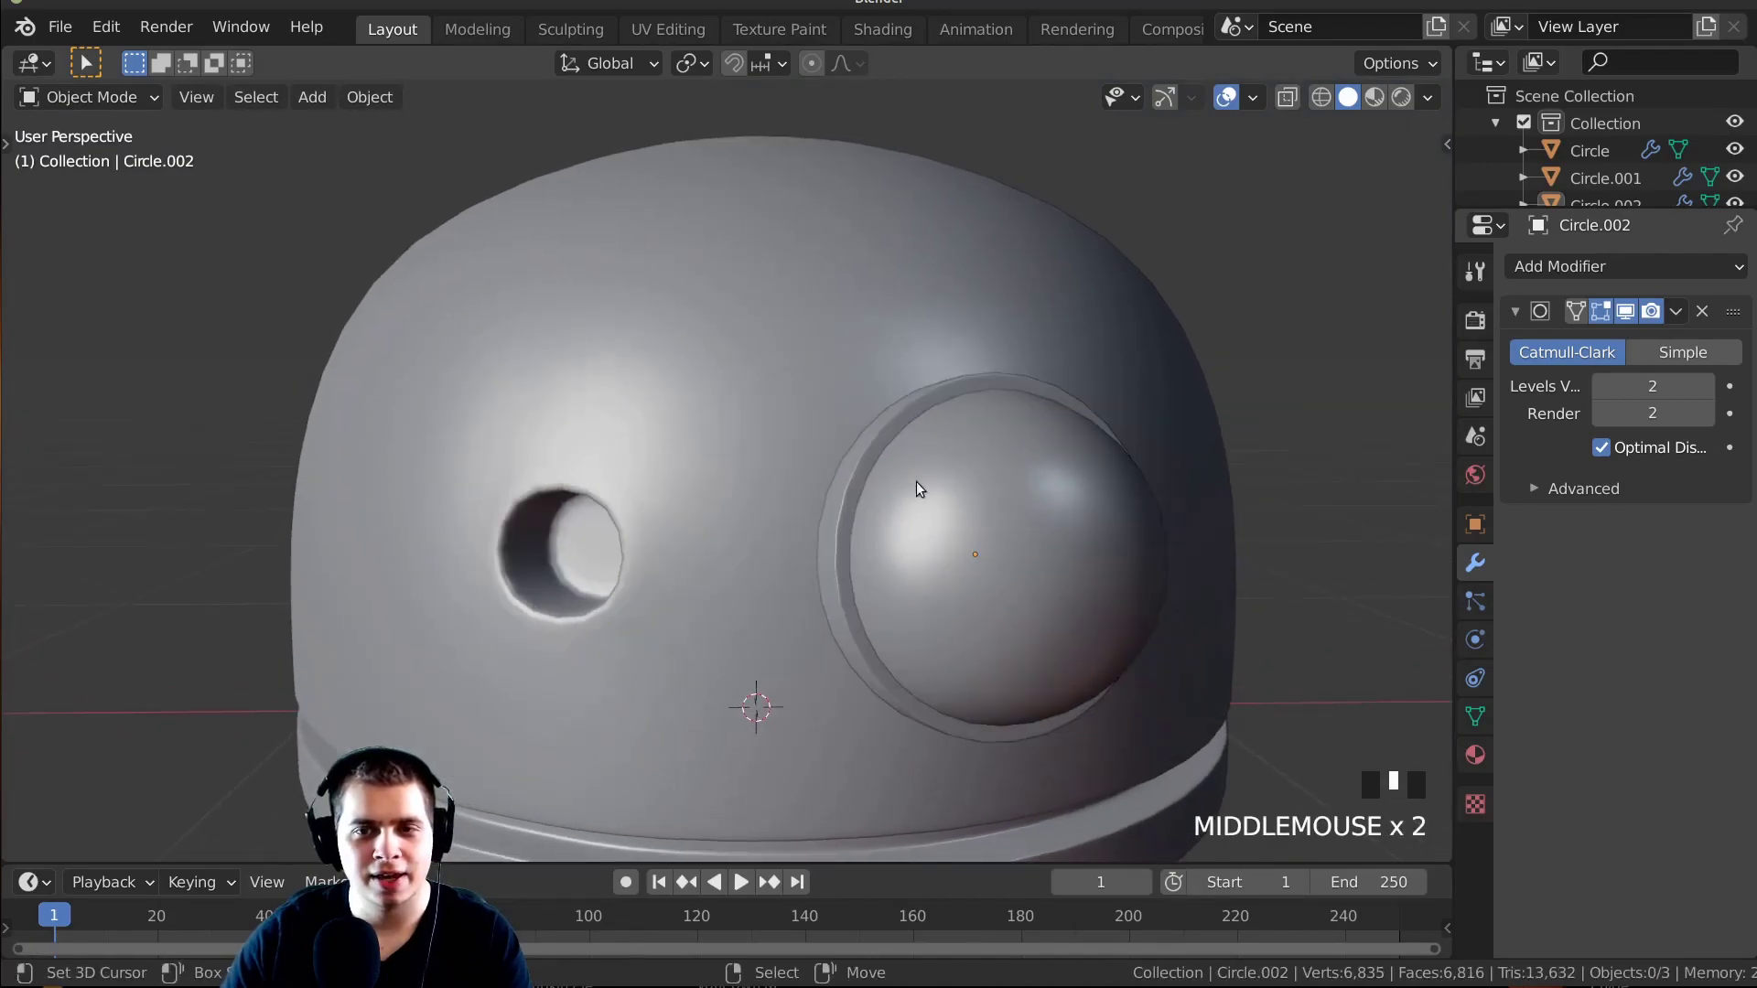
{"action": "scroll", "coordinate": [893, 540], "scroll_direction": "down", "scroll_amount": 2}
Duplicate the rounded part and place the copy -0.653 m along X, in front of the round recess.
{"action": "right_click", "coordinate": [899, 520]}
{"action": "middle_click_drag", "start_coordinate": [1001, 421], "coordinate": [1085, 476]}
{"action": "scroll", "coordinate": [1144, 420], "scroll_direction": "up", "scroll_amount": 1}
{"action": "key", "text": "shift+d"}
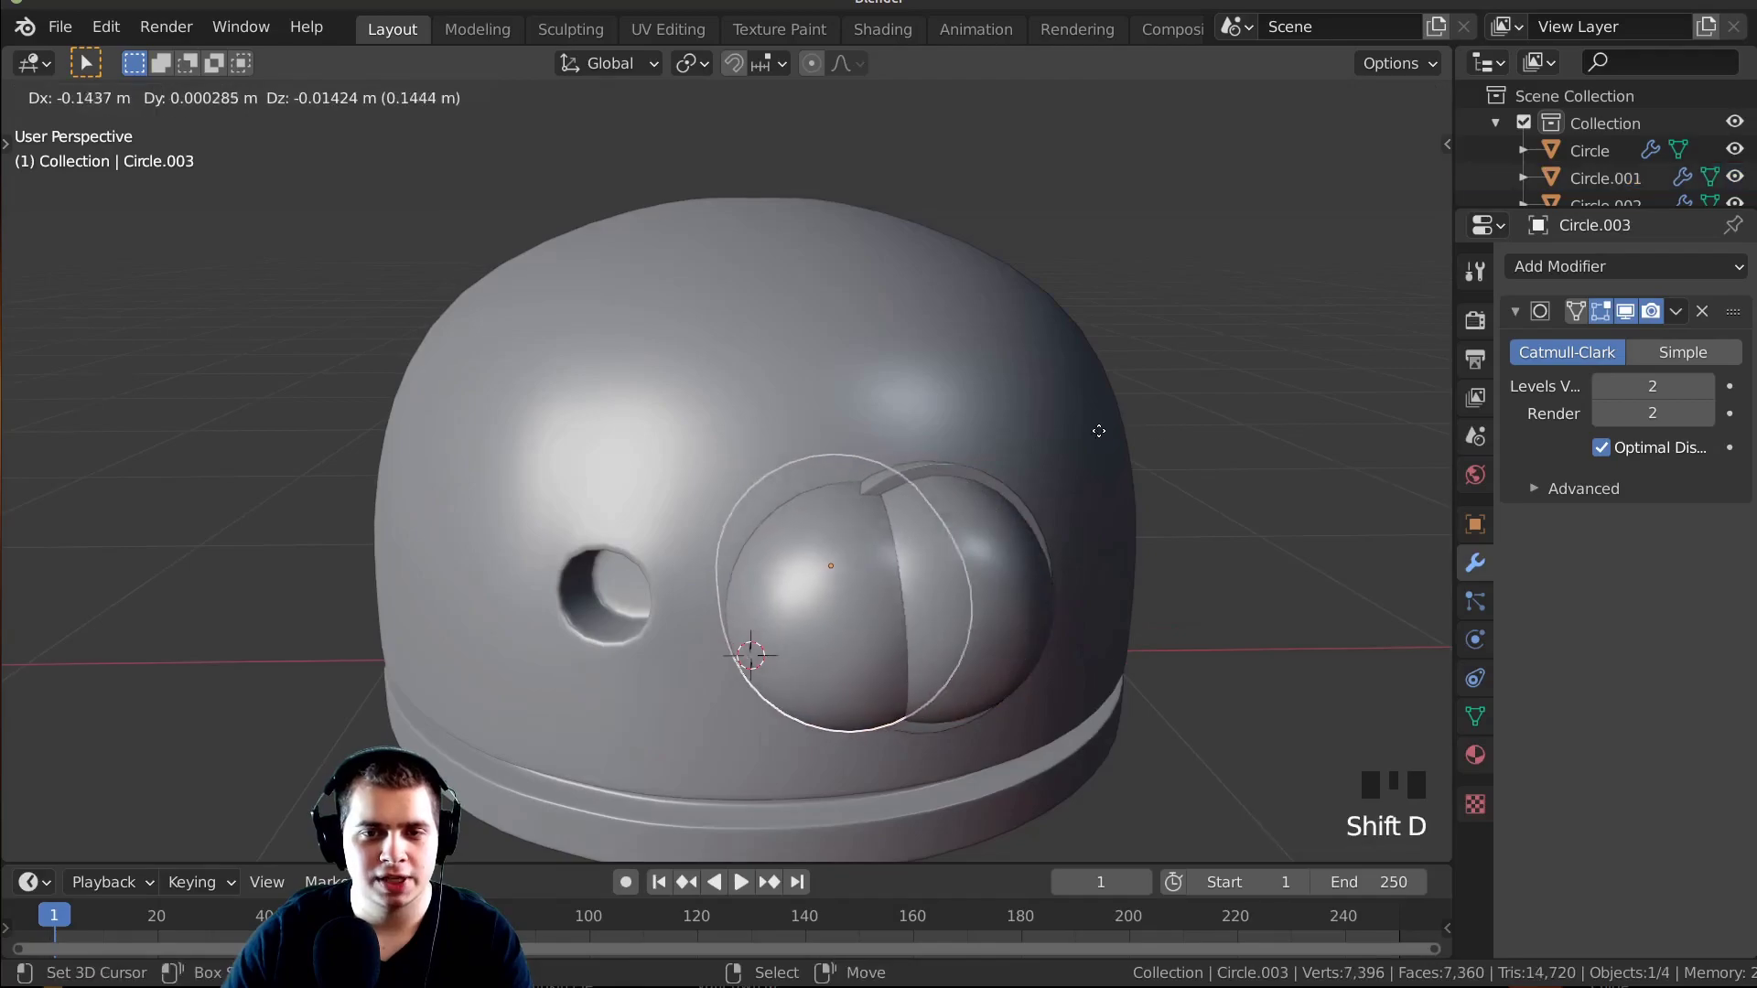
{"action": "key", "text": "x"}
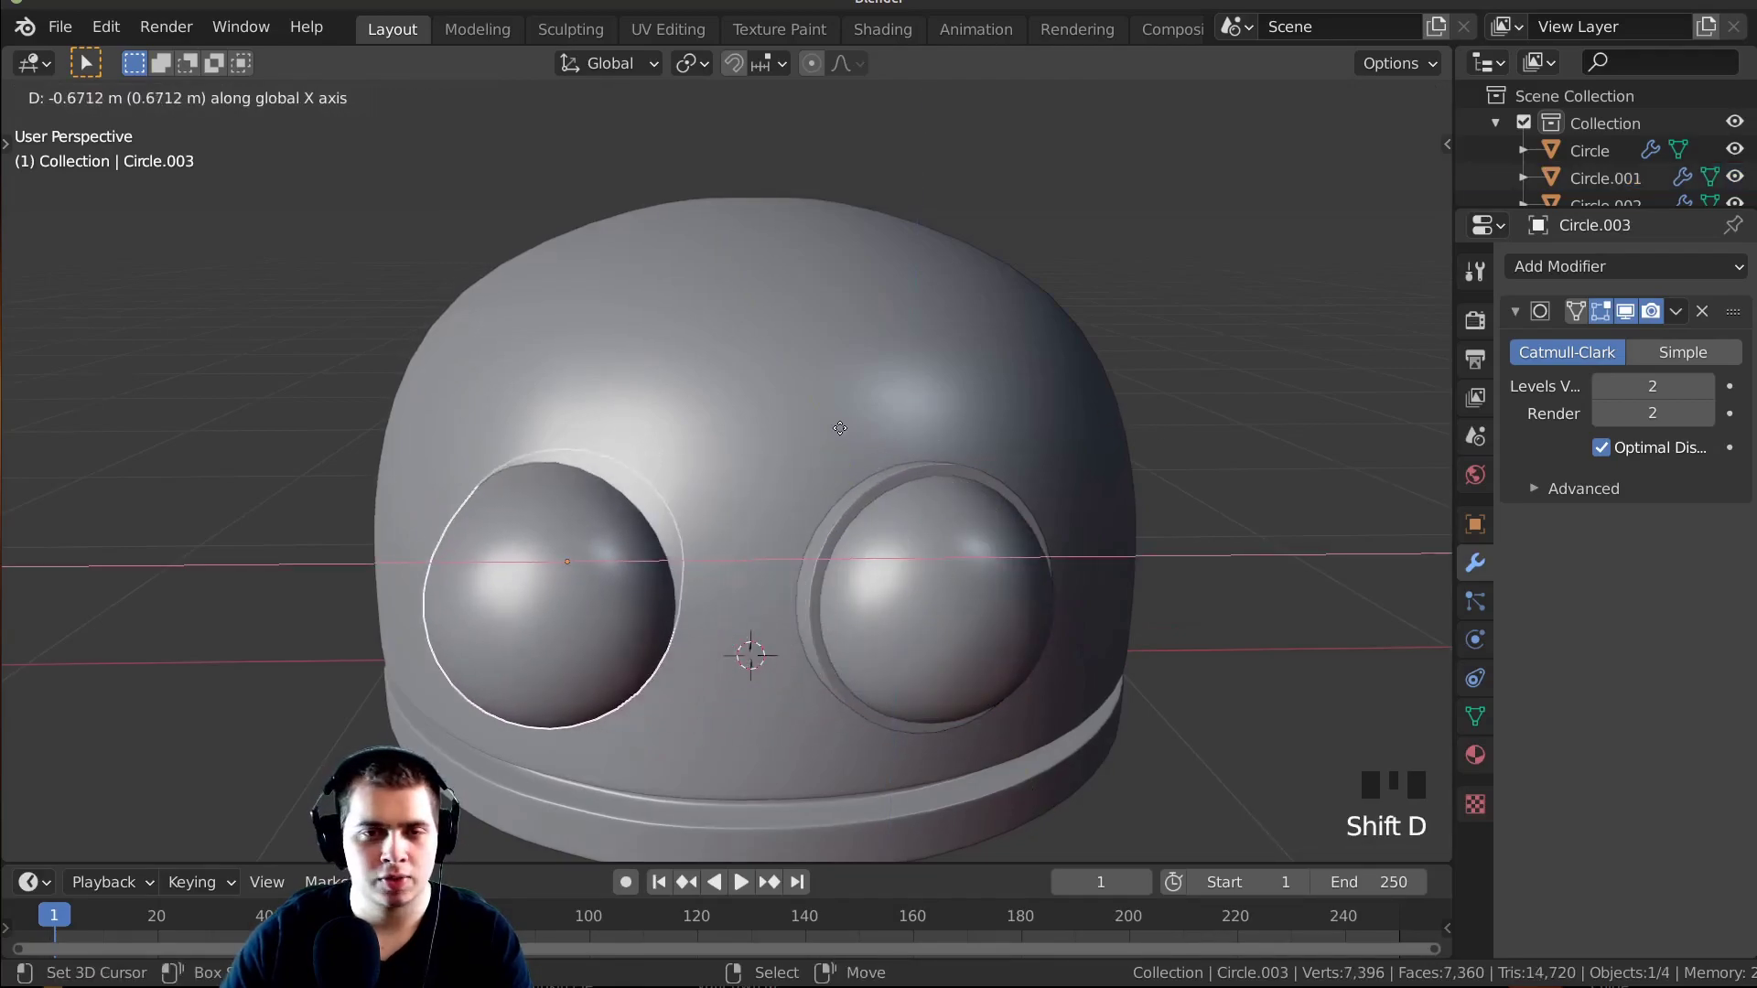
{"action": "left_click", "coordinate": [847, 445]}
Scale the copied rounded part to 0.349 and move it about 0.107 m in X and -0.031 m in Y into the recess.
{"action": "middle_click_drag", "start_coordinate": [847, 444], "coordinate": [949, 412], "text": "shift"}
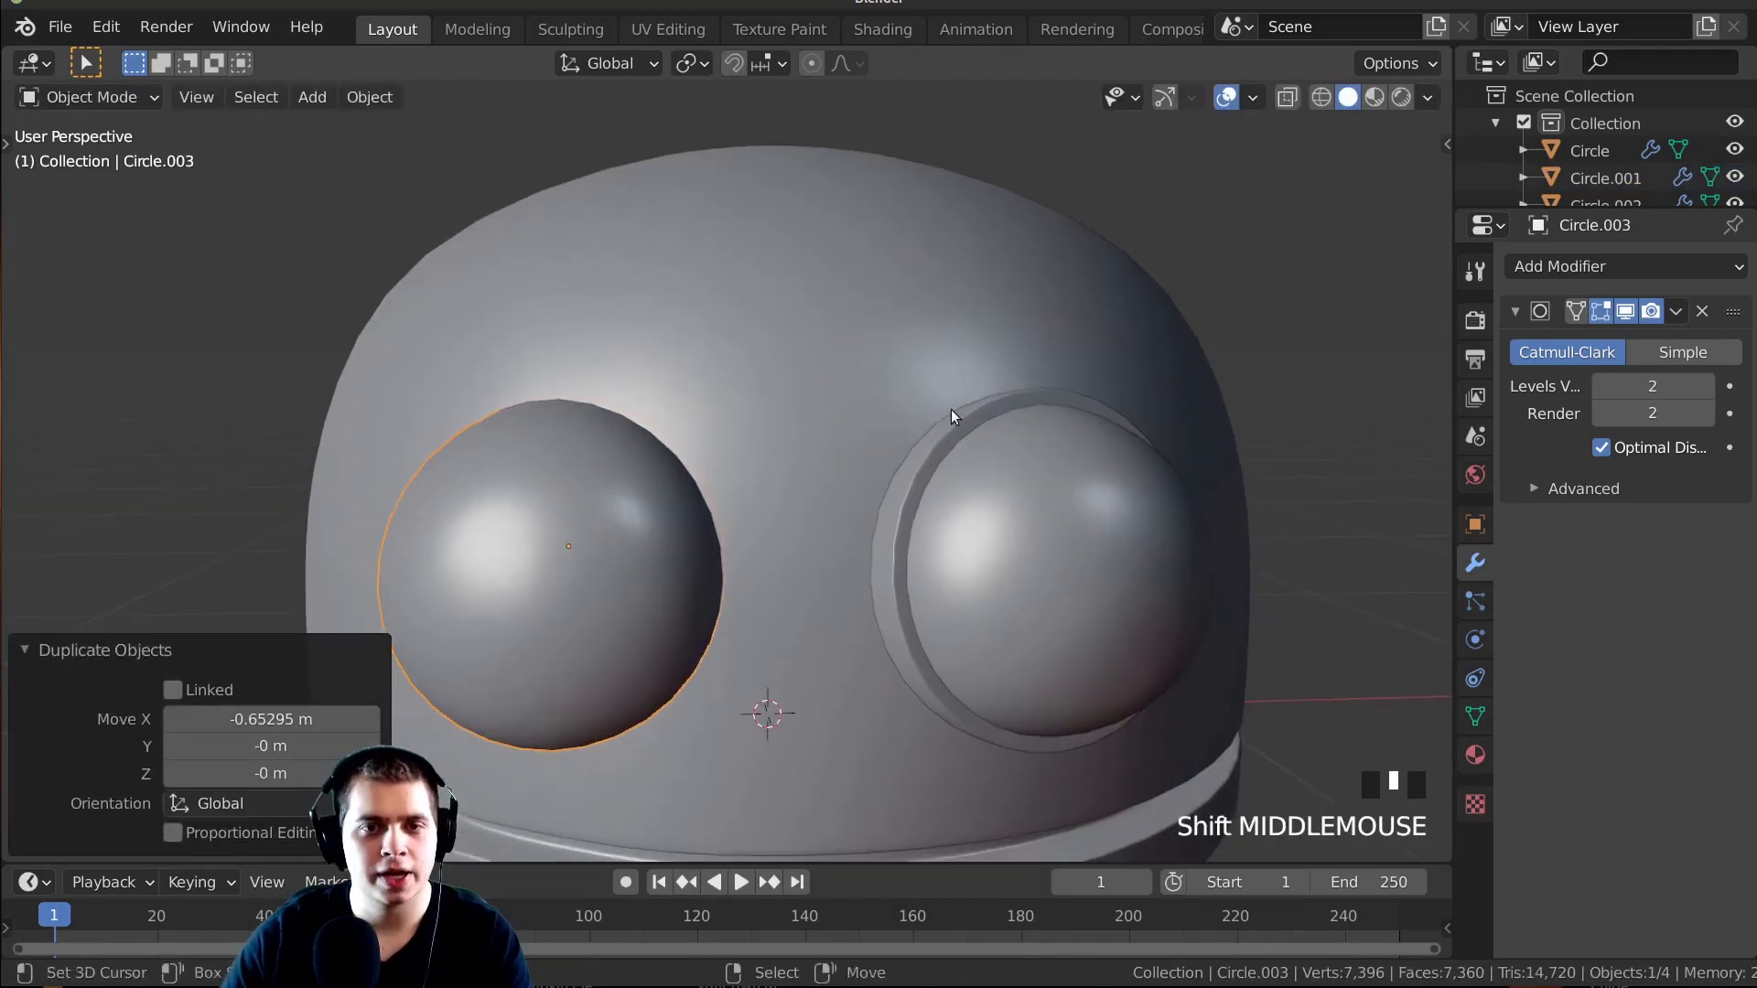
{"action": "key", "text": "s"}
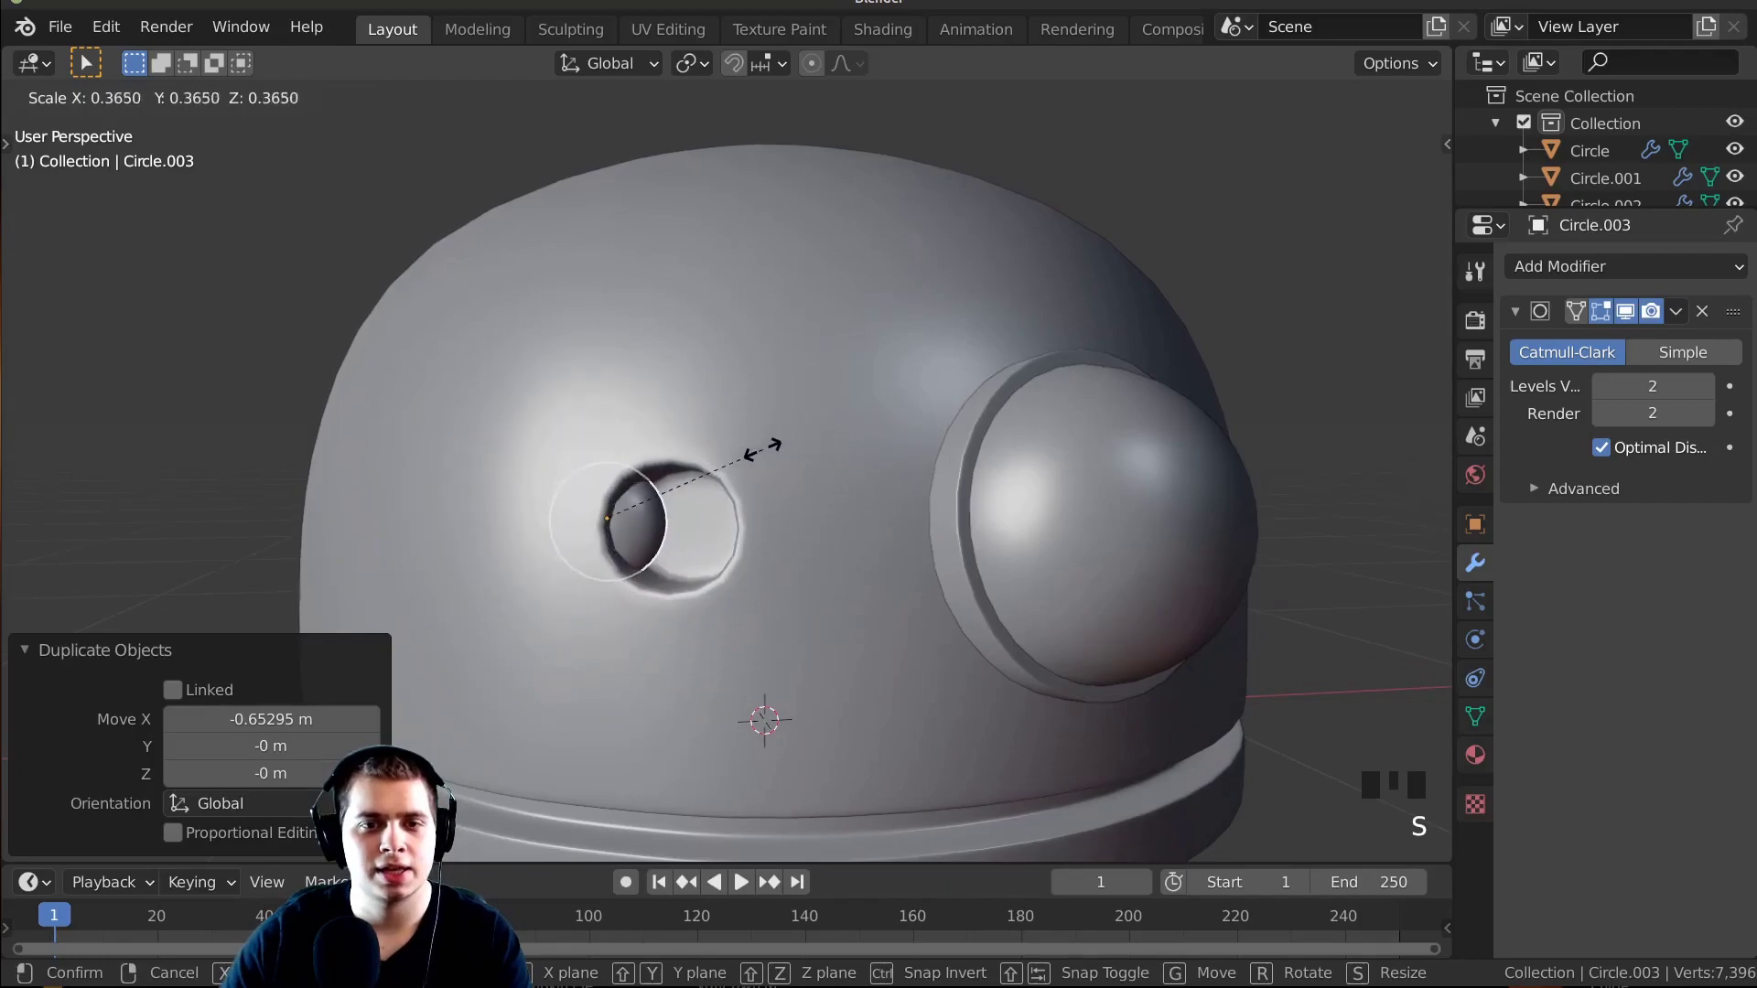
{"action": "left_click", "coordinate": [755, 453]}
{"action": "middle_click_drag", "start_coordinate": [755, 453], "coordinate": [756, 611]}
{"action": "key", "text": "g"}
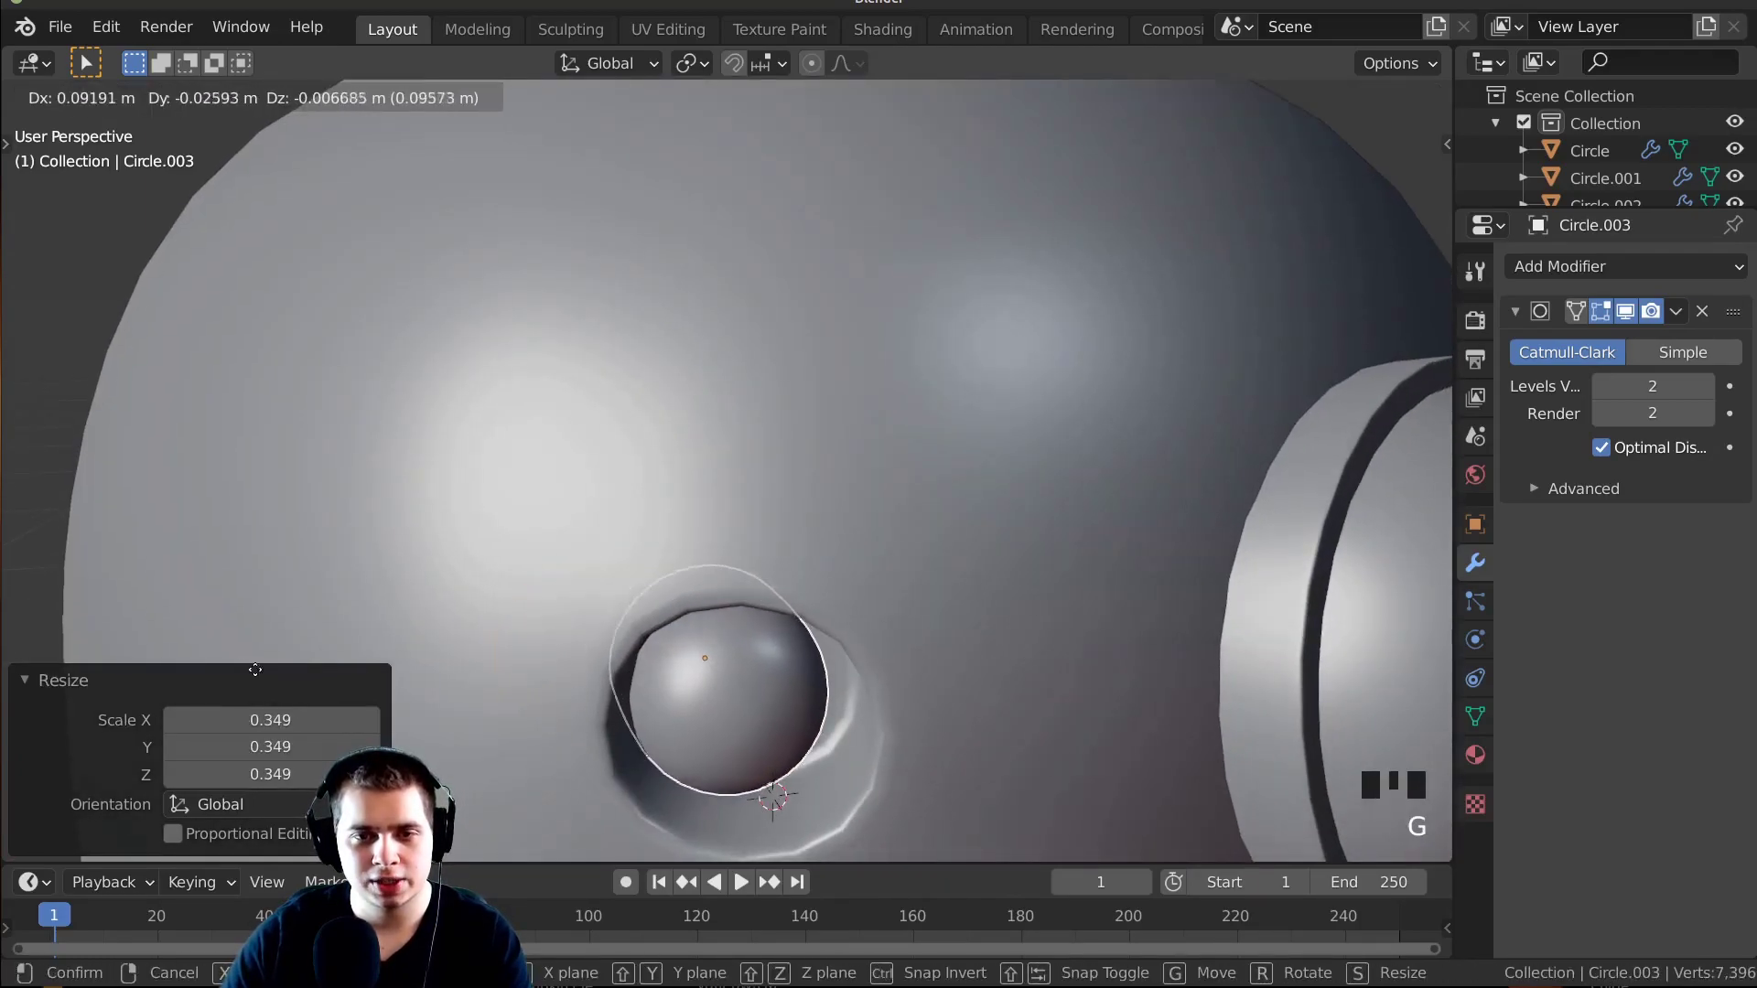
{"action": "left_click", "coordinate": [434, 712]}
Rotate the small rounded part about global Z to face out of the recess and nudge it sideways.
{"action": "key", "text": "KP_Decimal"}
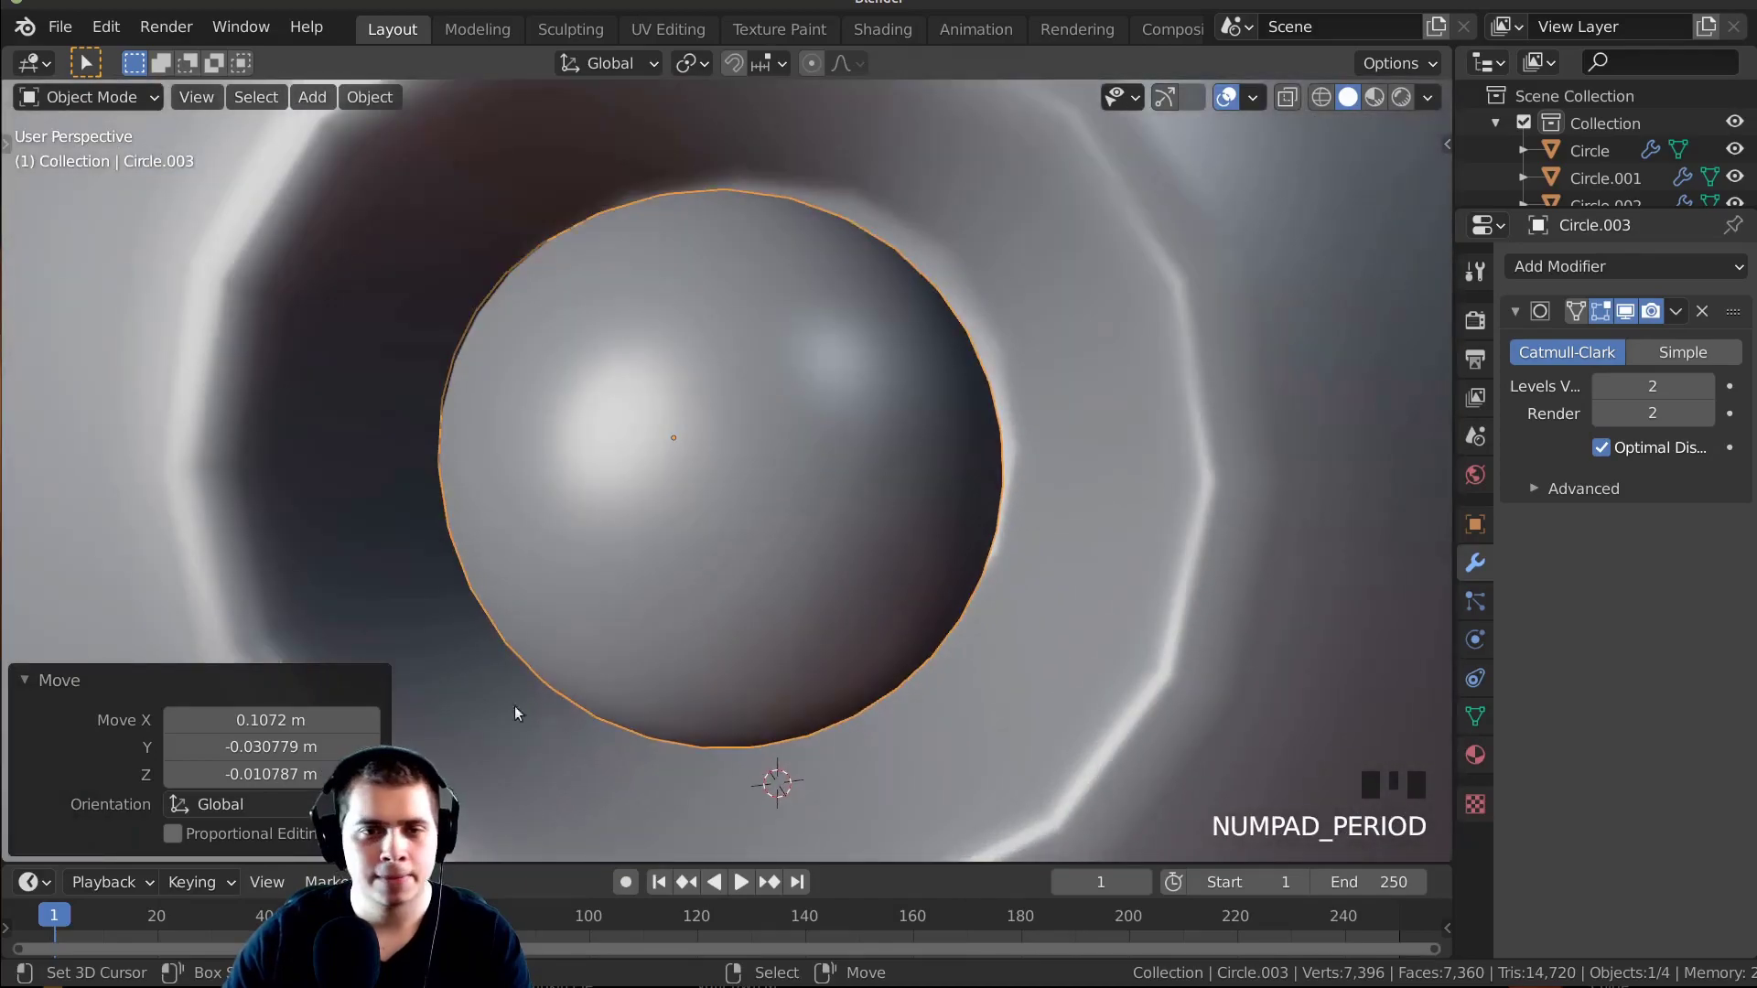
{"action": "middle_click_drag", "start_coordinate": [514, 711], "coordinate": [882, 368]}
{"action": "scroll", "coordinate": [765, 420], "scroll_direction": "up", "scroll_amount": 3}
{"action": "scroll", "coordinate": [879, 371], "scroll_direction": "down", "scroll_amount": 1}
{"action": "key", "text": "r"}
{"action": "key", "text": "z"}
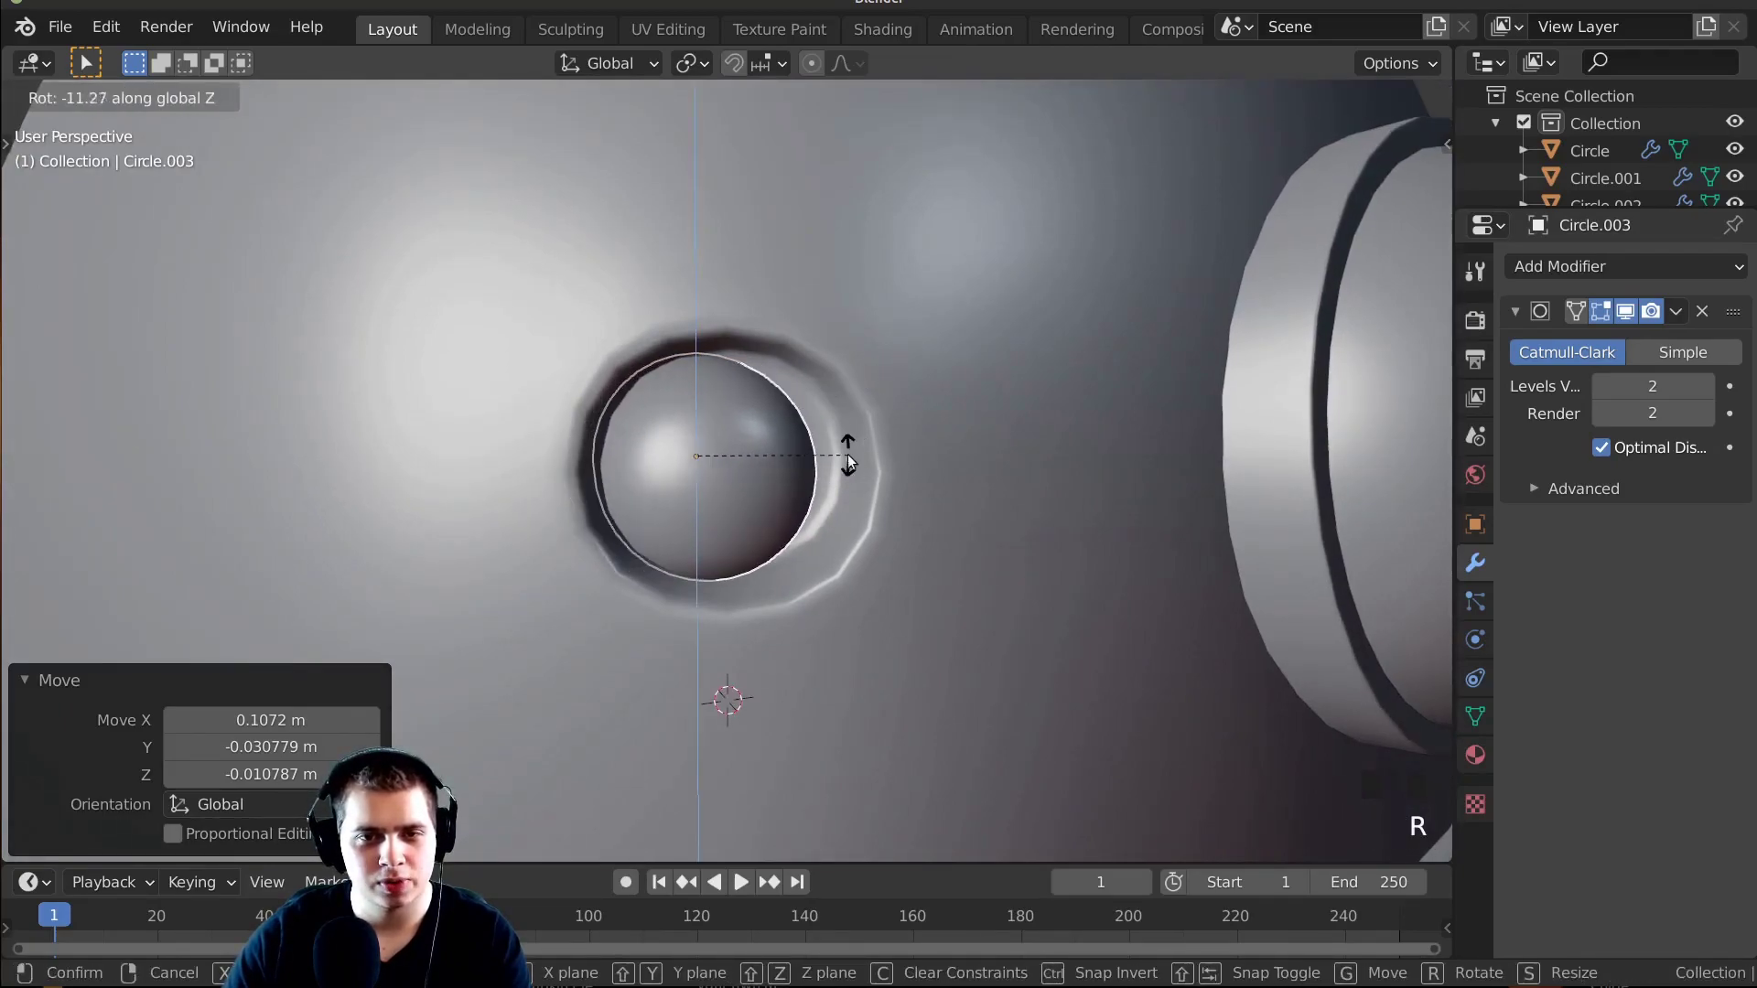
{"action": "left_click", "coordinate": [847, 454]}
{"action": "key", "text": "g"}
{"action": "left_click", "coordinate": [871, 458]}
Rotate the small rounded part a further -8.8° about Z and fine-tune its position inside the recess.
{"action": "key", "text": "r"}
{"action": "key", "text": "z"}
{"action": "left_click", "coordinate": [854, 466]}
{"action": "key", "text": "g"}
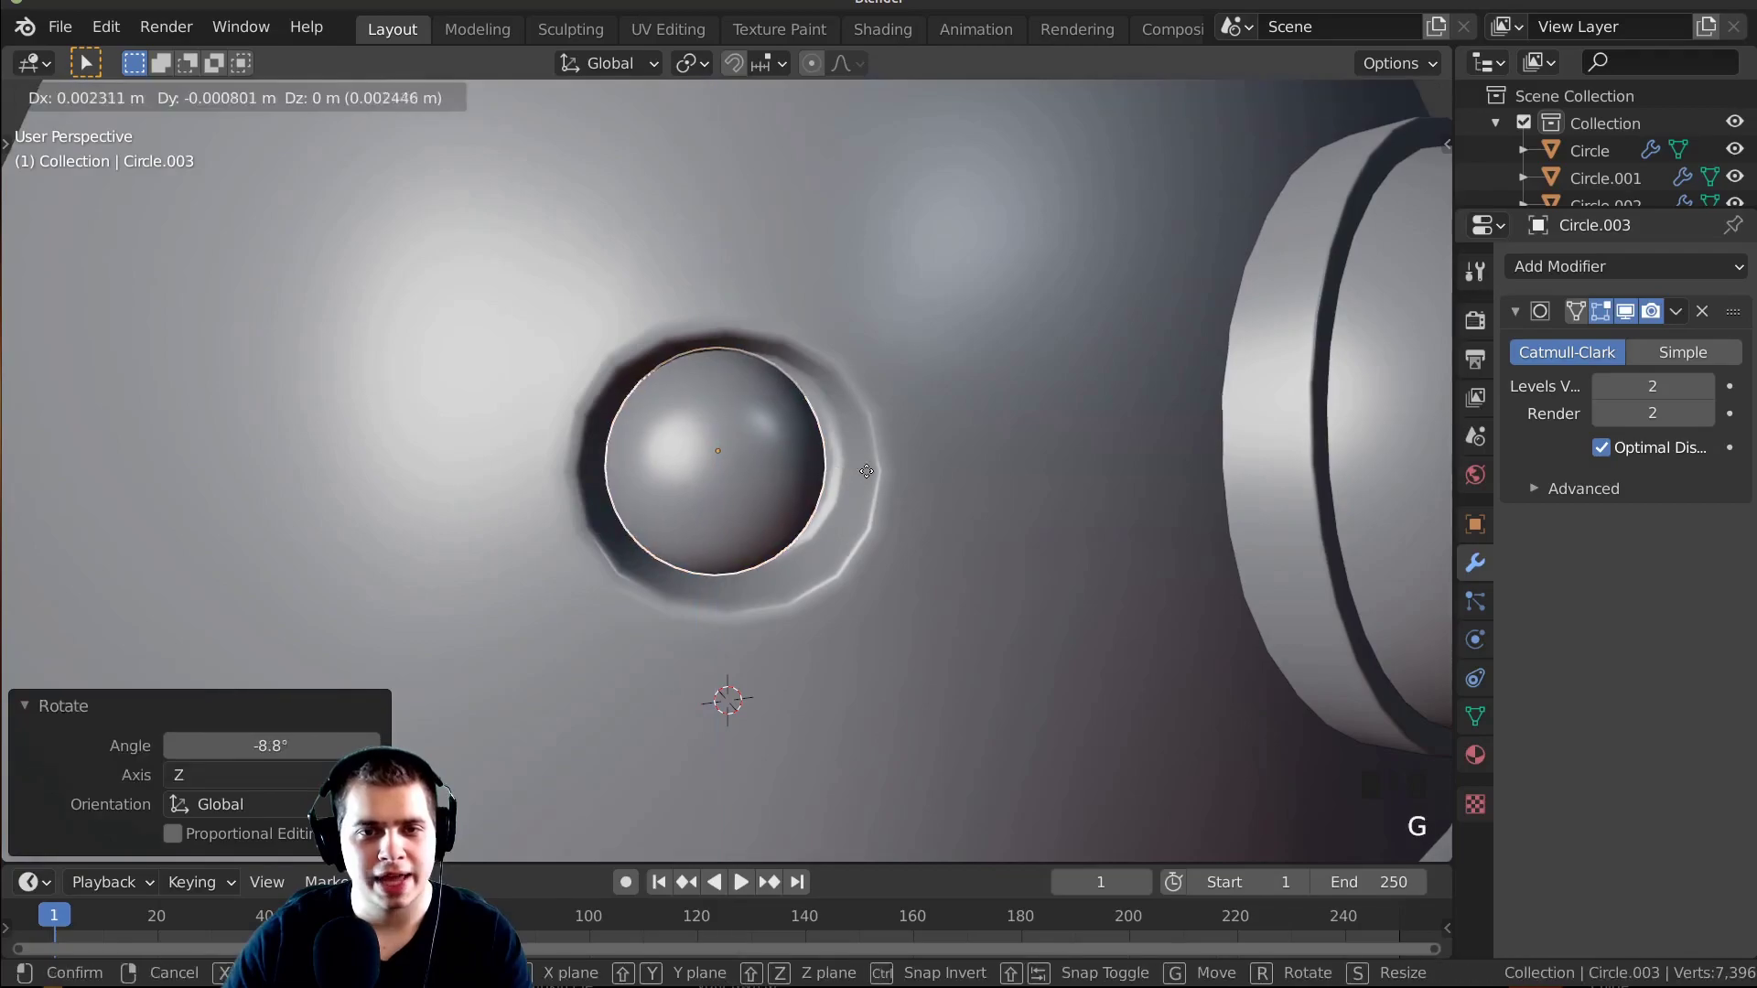
{"action": "left_click", "coordinate": [902, 471]}
{"action": "mouse_move", "coordinate": [903, 471]}
{"action": "middle_mouse_down"}
{"action": "mouse_move", "coordinate": [1018, 487]}
{"action": "mouse_move", "coordinate": [1102, 399]}
{"action": "mouse_move", "coordinate": [808, 375]}
{"action": "mouse_move", "coordinate": [881, 437]}
{"action": "mouse_move", "coordinate": [897, 500]}
{"action": "middle_mouse_up"}
{"action": "key", "text": "g"}
{"action": "left_click", "coordinate": [816, 379]}
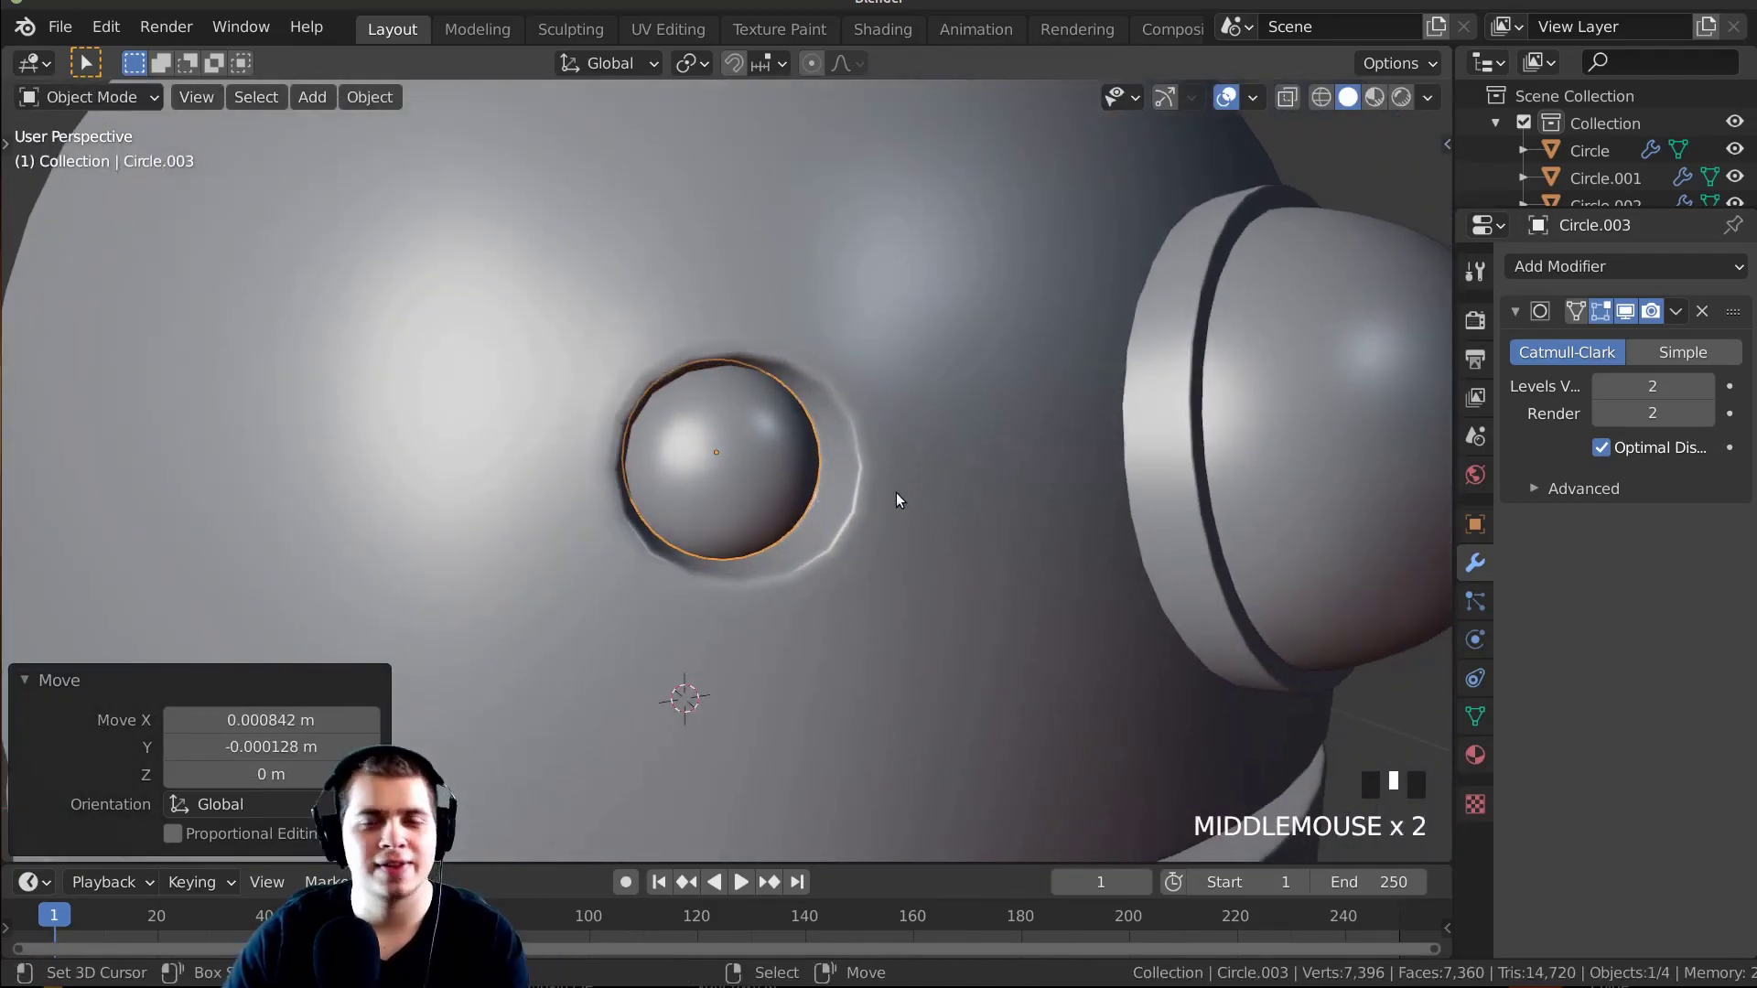
Deselect everything, add an eight-vertex mesh circle with a 1 m radius, and move it about 1.886 m in X beside the dome.
{"action": "key", "text": "alt+a"}
{"action": "middle_click_drag", "start_coordinate": [716, 326], "coordinate": [871, 442]}
{"action": "scroll", "coordinate": [897, 502], "scroll_direction": "down", "scroll_amount": 4}
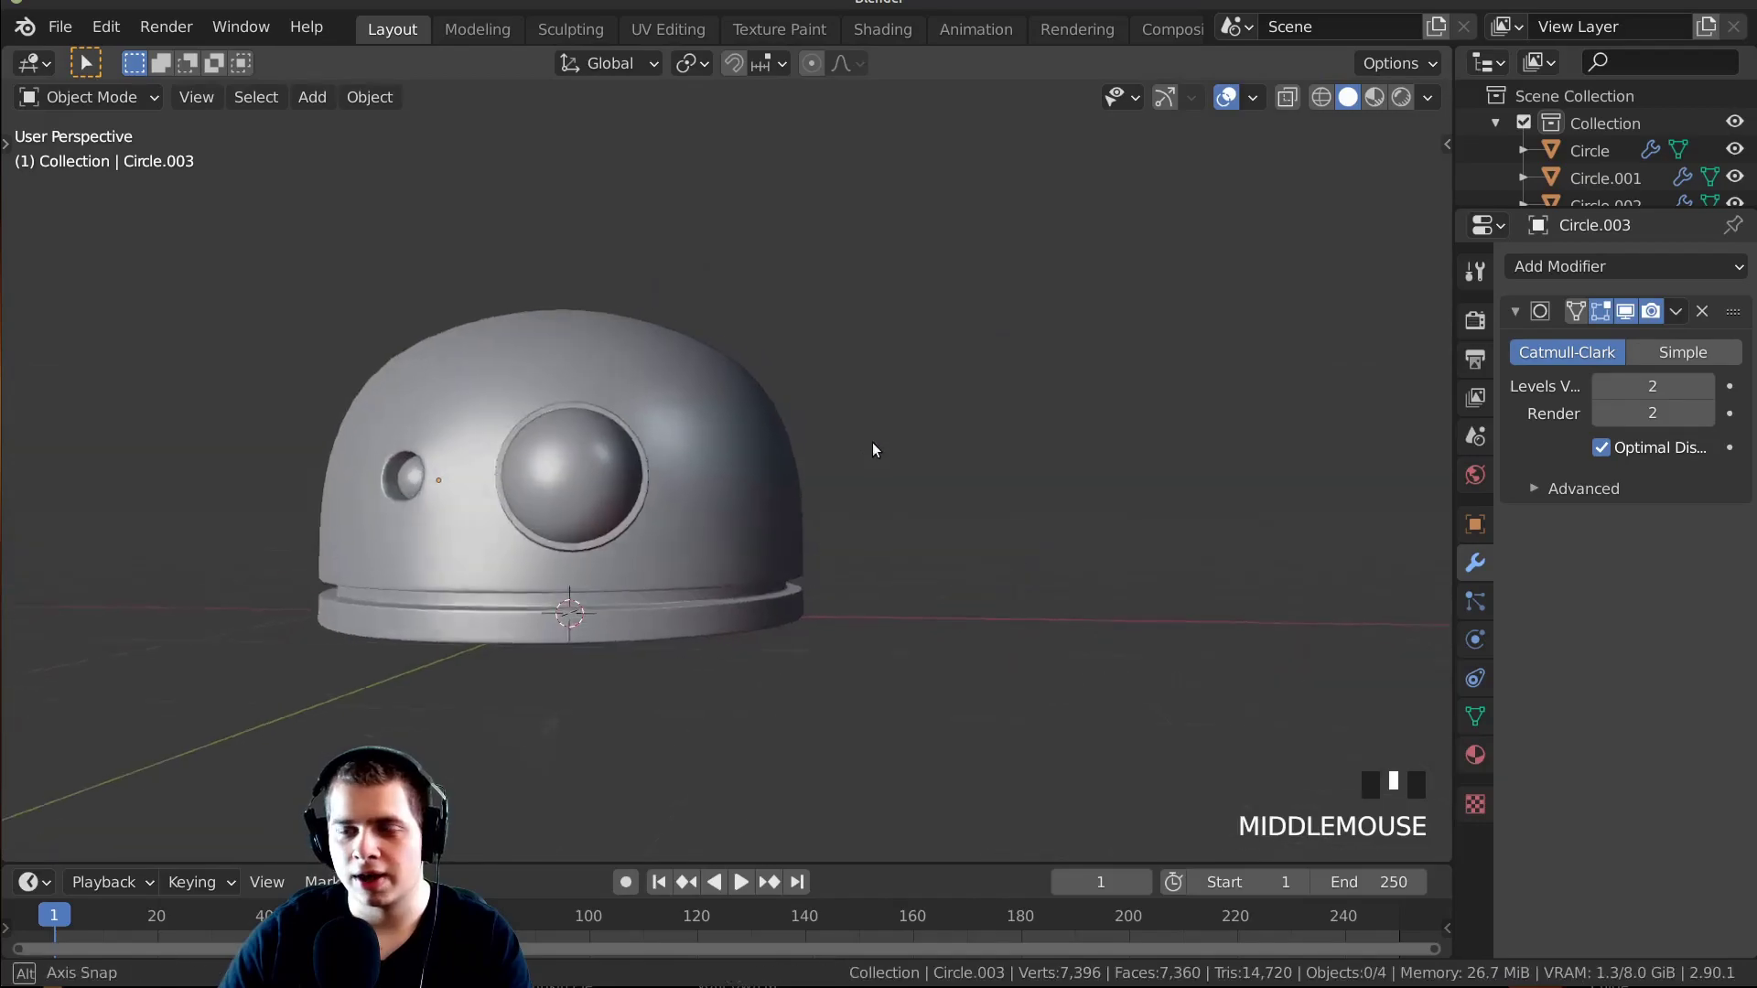
{"action": "scroll", "coordinate": [886, 465], "scroll_direction": "up", "scroll_amount": 2}
{"action": "middle_click_drag", "start_coordinate": [800, 520], "coordinate": [859, 408]}
{"action": "key", "text": "shift+a"}
{"action": "mouse_move", "coordinate": [859, 408]}
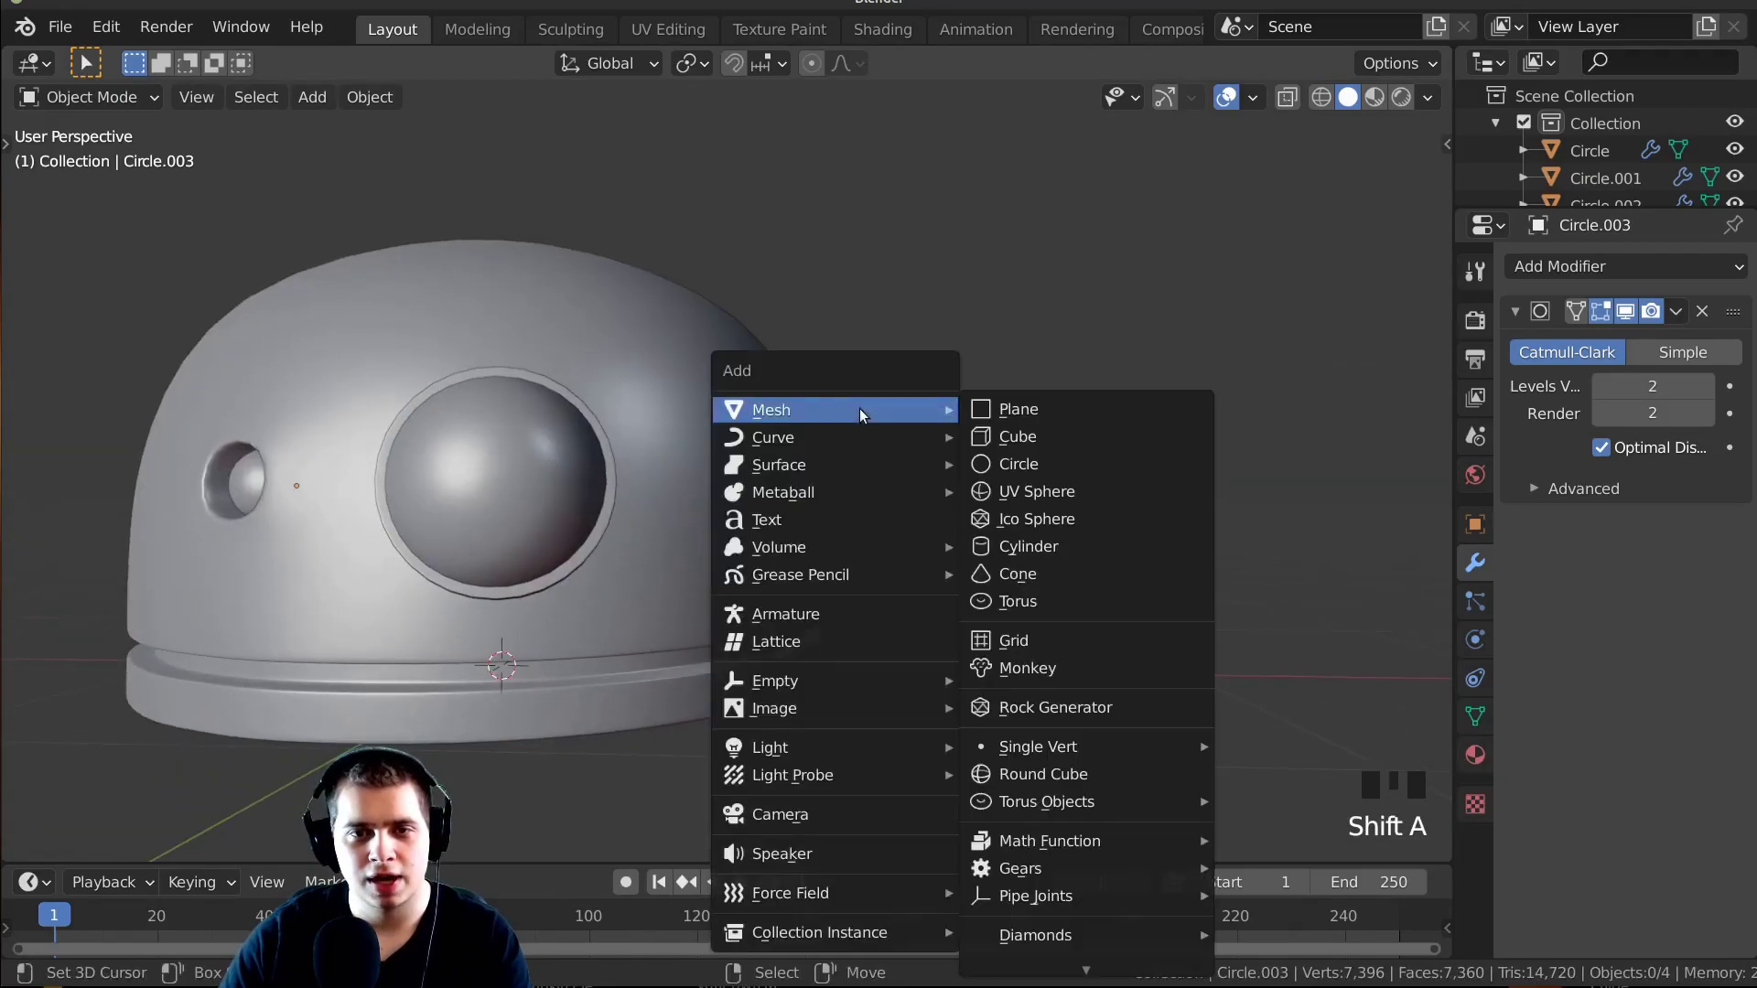
{"action": "left_click", "coordinate": [1061, 470]}
{"action": "scroll", "coordinate": [657, 569], "scroll_direction": "down", "scroll_amount": 3}
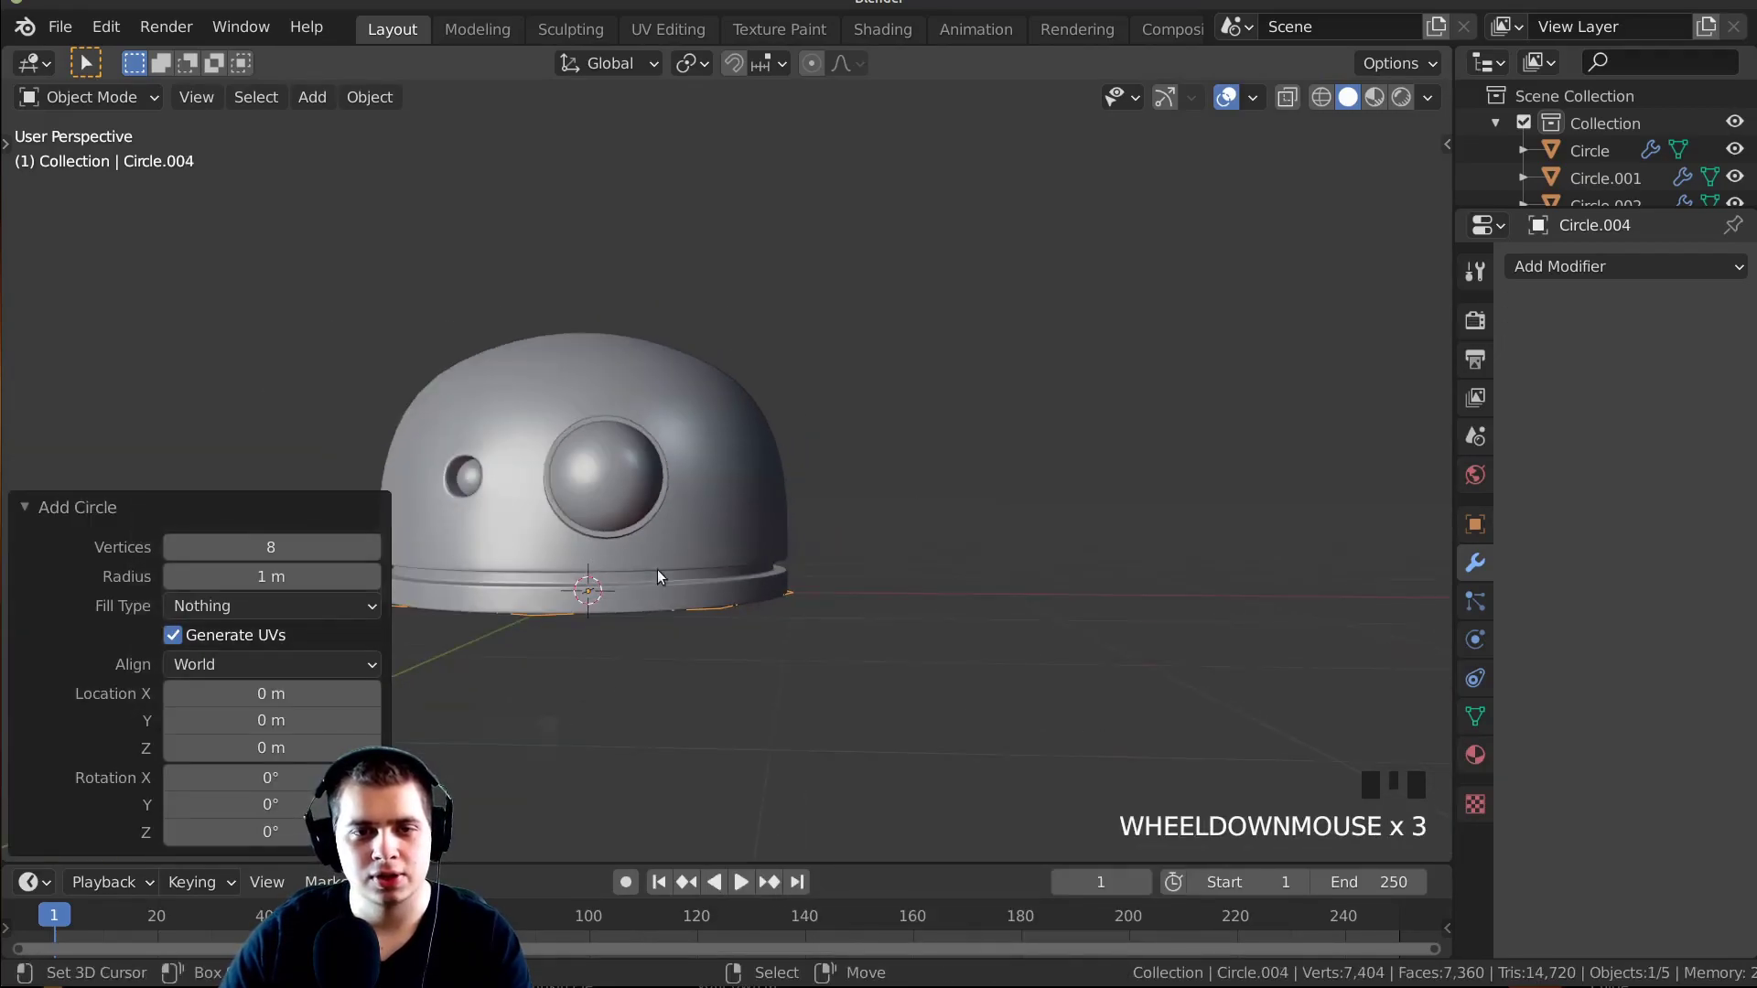
{"action": "key", "text": "g"}
{"action": "left_click", "coordinate": [1098, 559]}
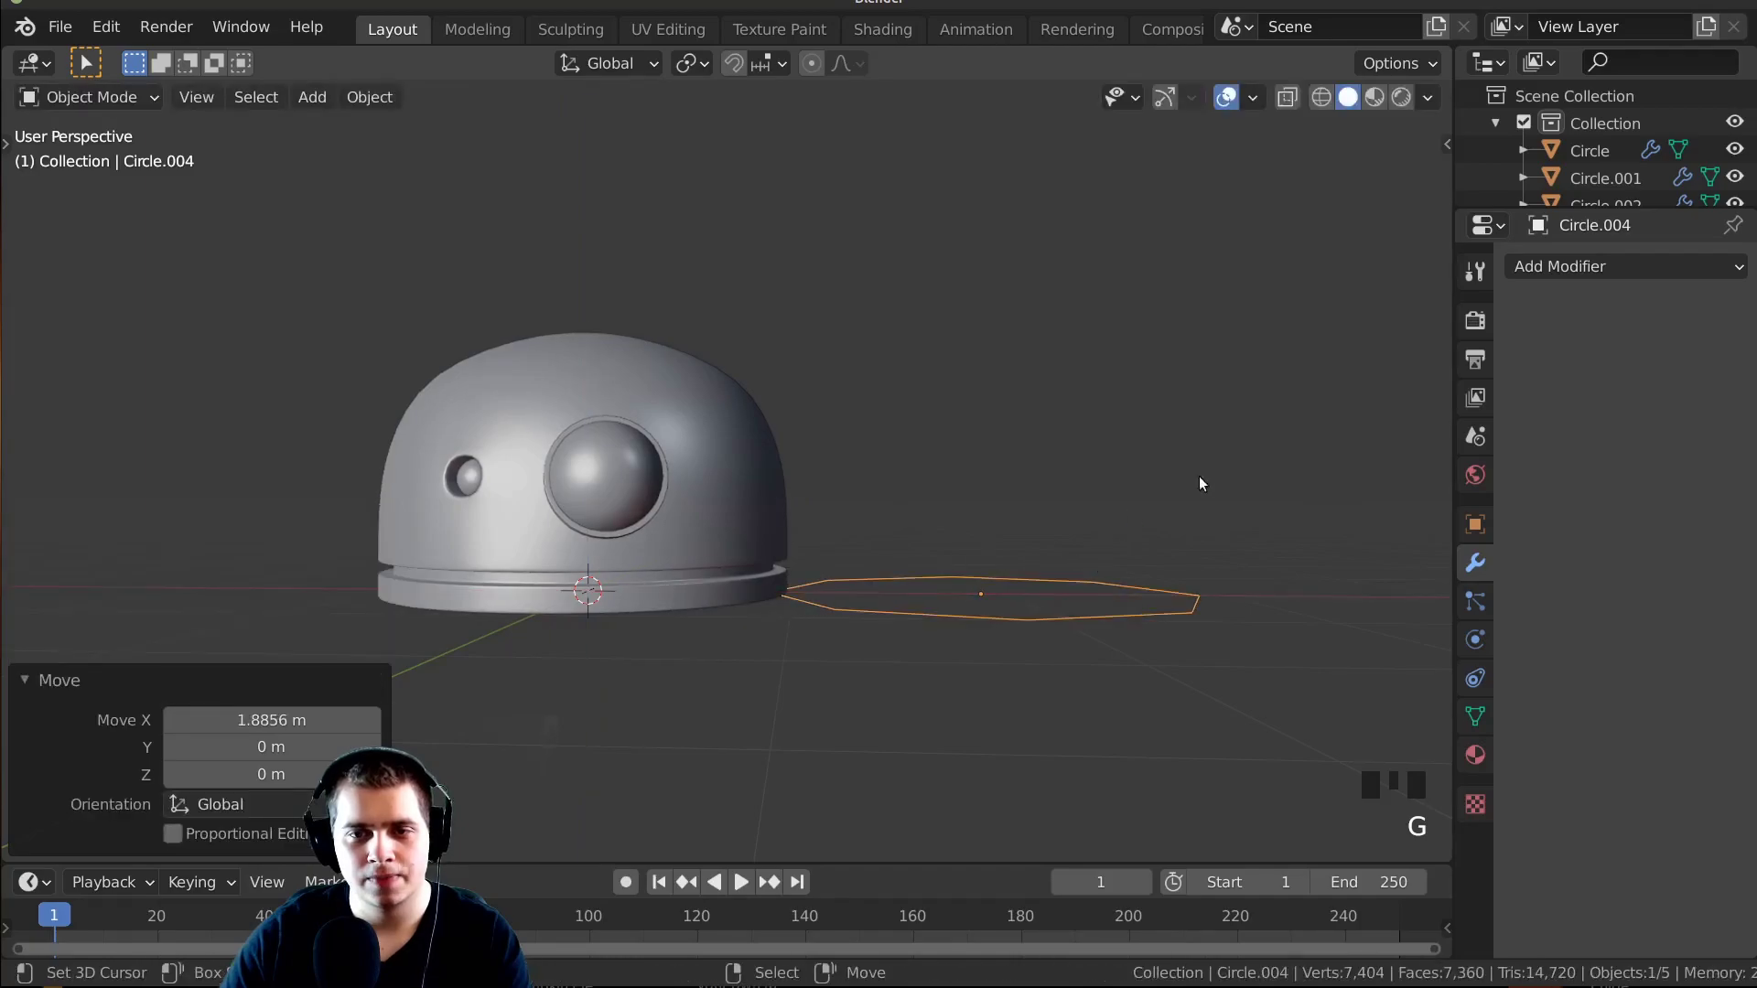
Rotate the new circle upright about global Y and give it a level 2 Subdivision Surface modifier.
{"action": "middle_click_drag", "start_coordinate": [1200, 482], "coordinate": [1244, 475]}
{"action": "key", "text": "r"}
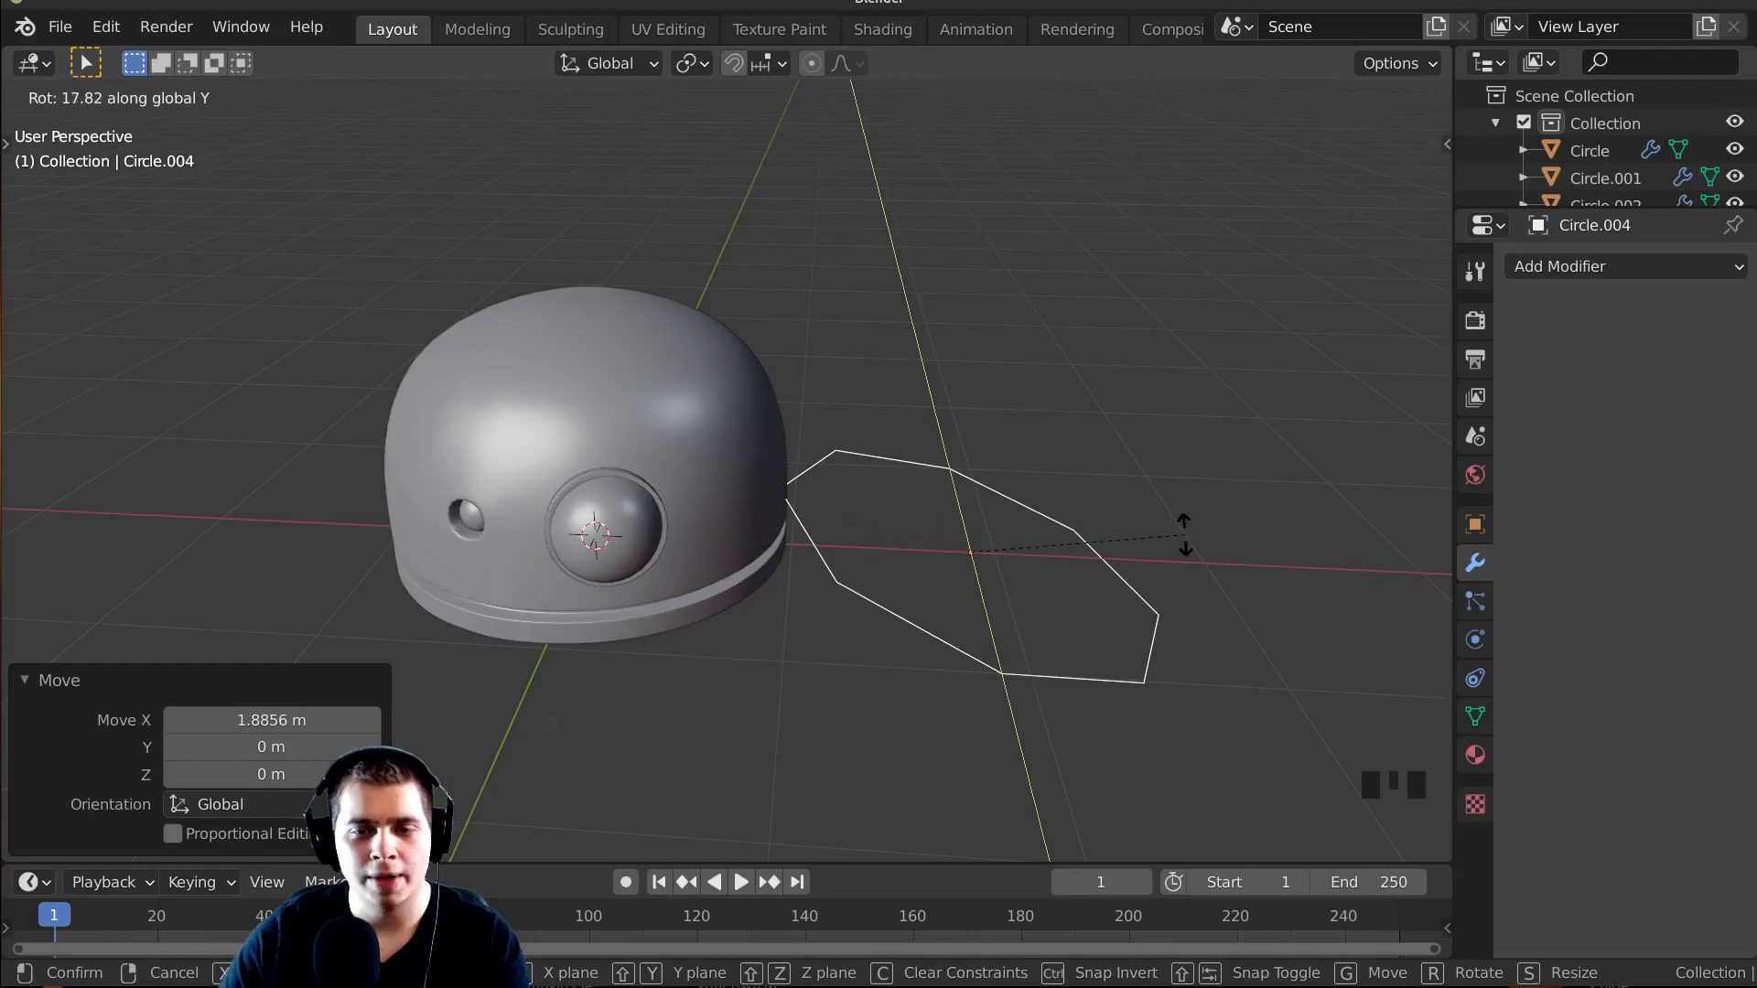
{"action": "key", "text": "Return"}
{"action": "middle_click_drag", "start_coordinate": [1184, 531], "coordinate": [1083, 314], "text": "shift"}
{"action": "key", "text": "ctrl+2"}
In mesh editing, fill the circle with a face and extrude it about -0.537 m along its normal toward the dome.
{"action": "key", "text": "Tab"}
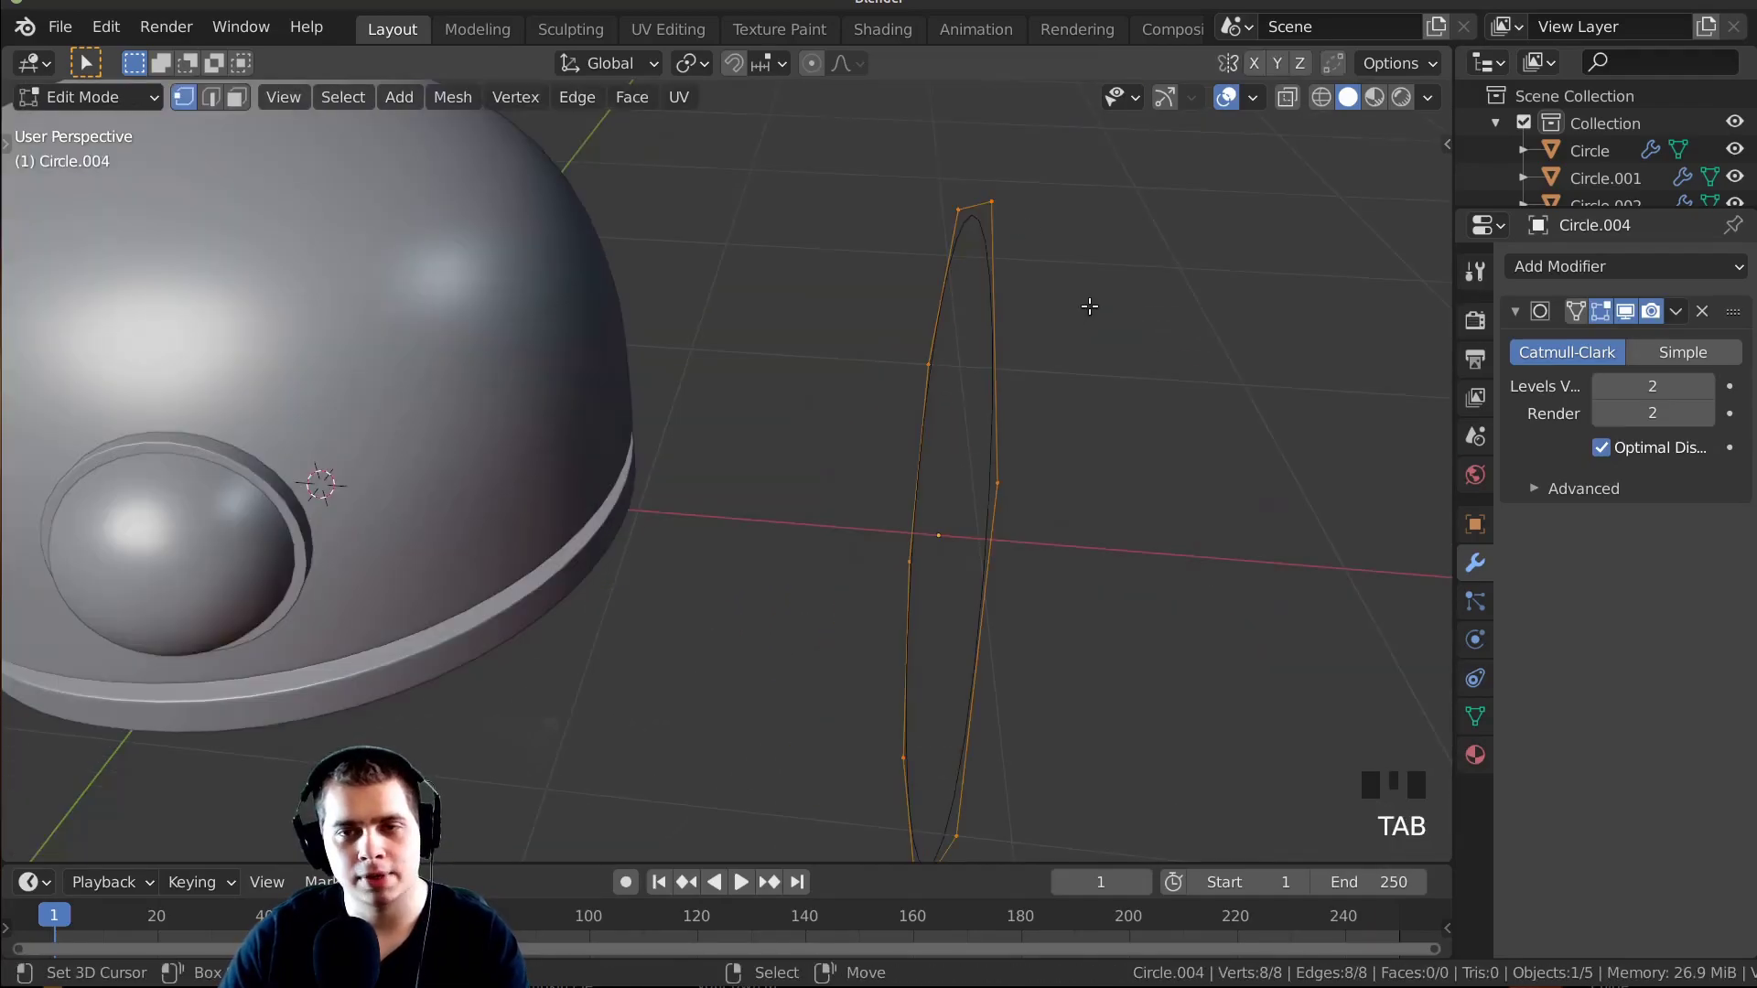
{"action": "middle_click_drag", "start_coordinate": [1150, 393], "coordinate": [1239, 380]}
{"action": "key", "text": "f"}
{"action": "key", "text": "e"}
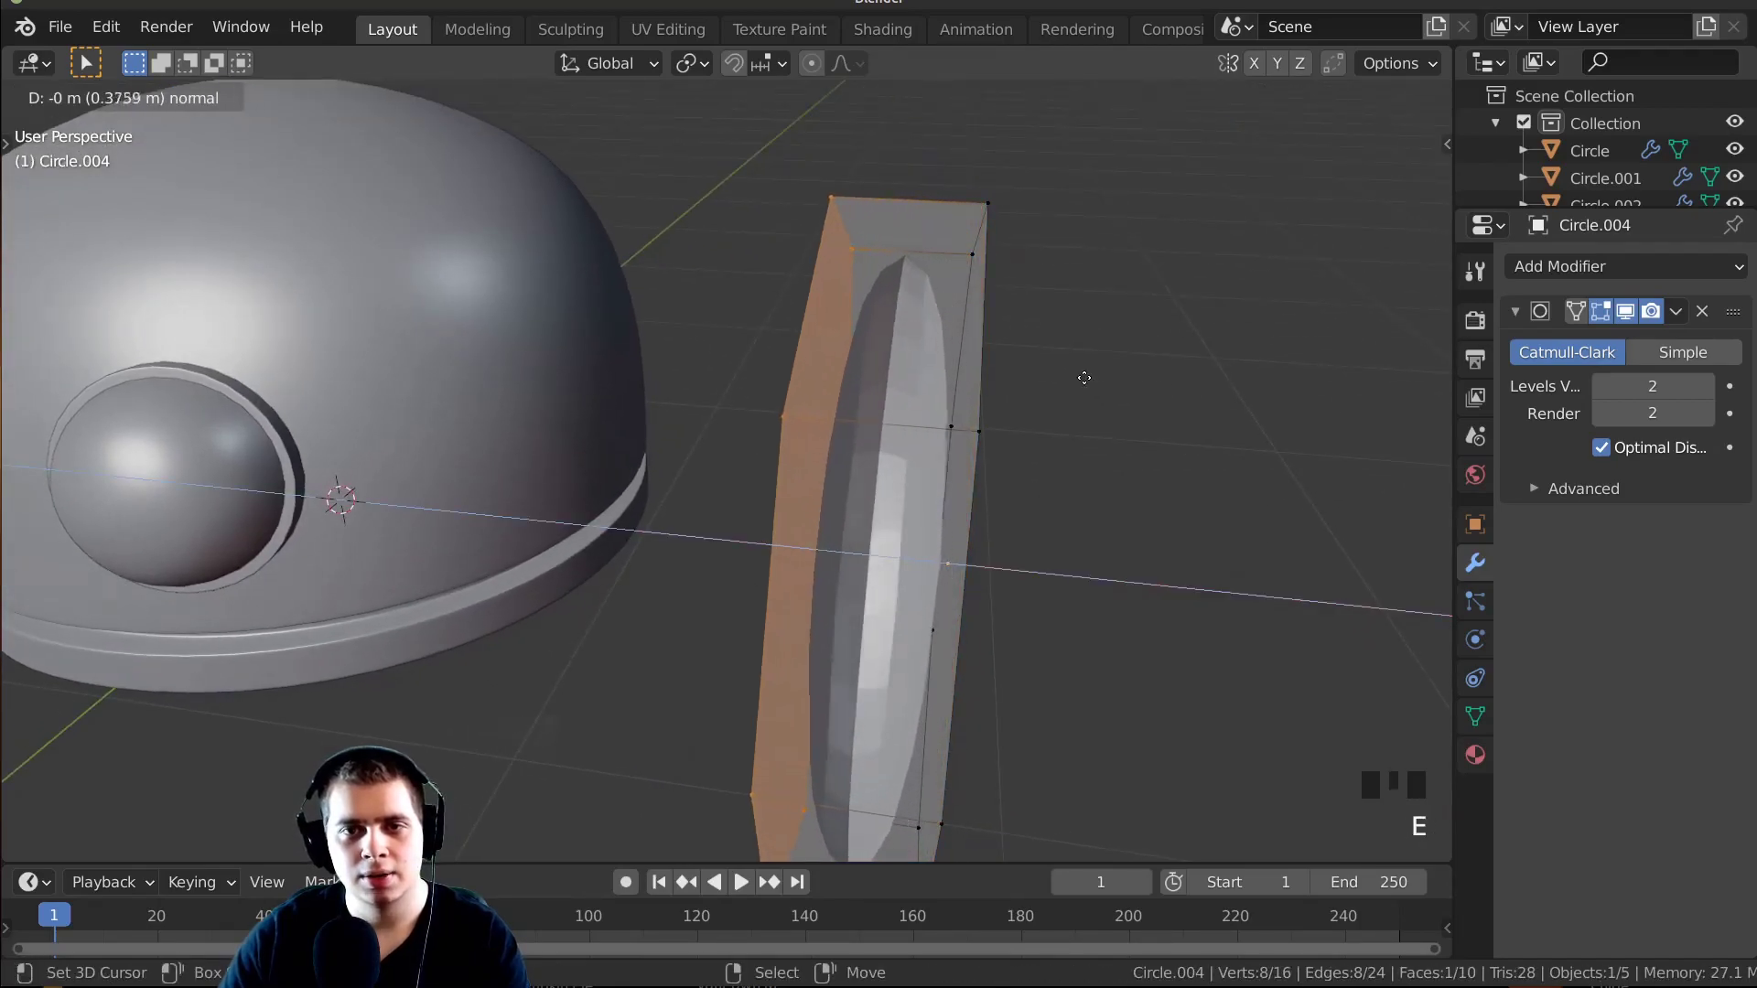
{"action": "left_click", "coordinate": [1034, 377]}
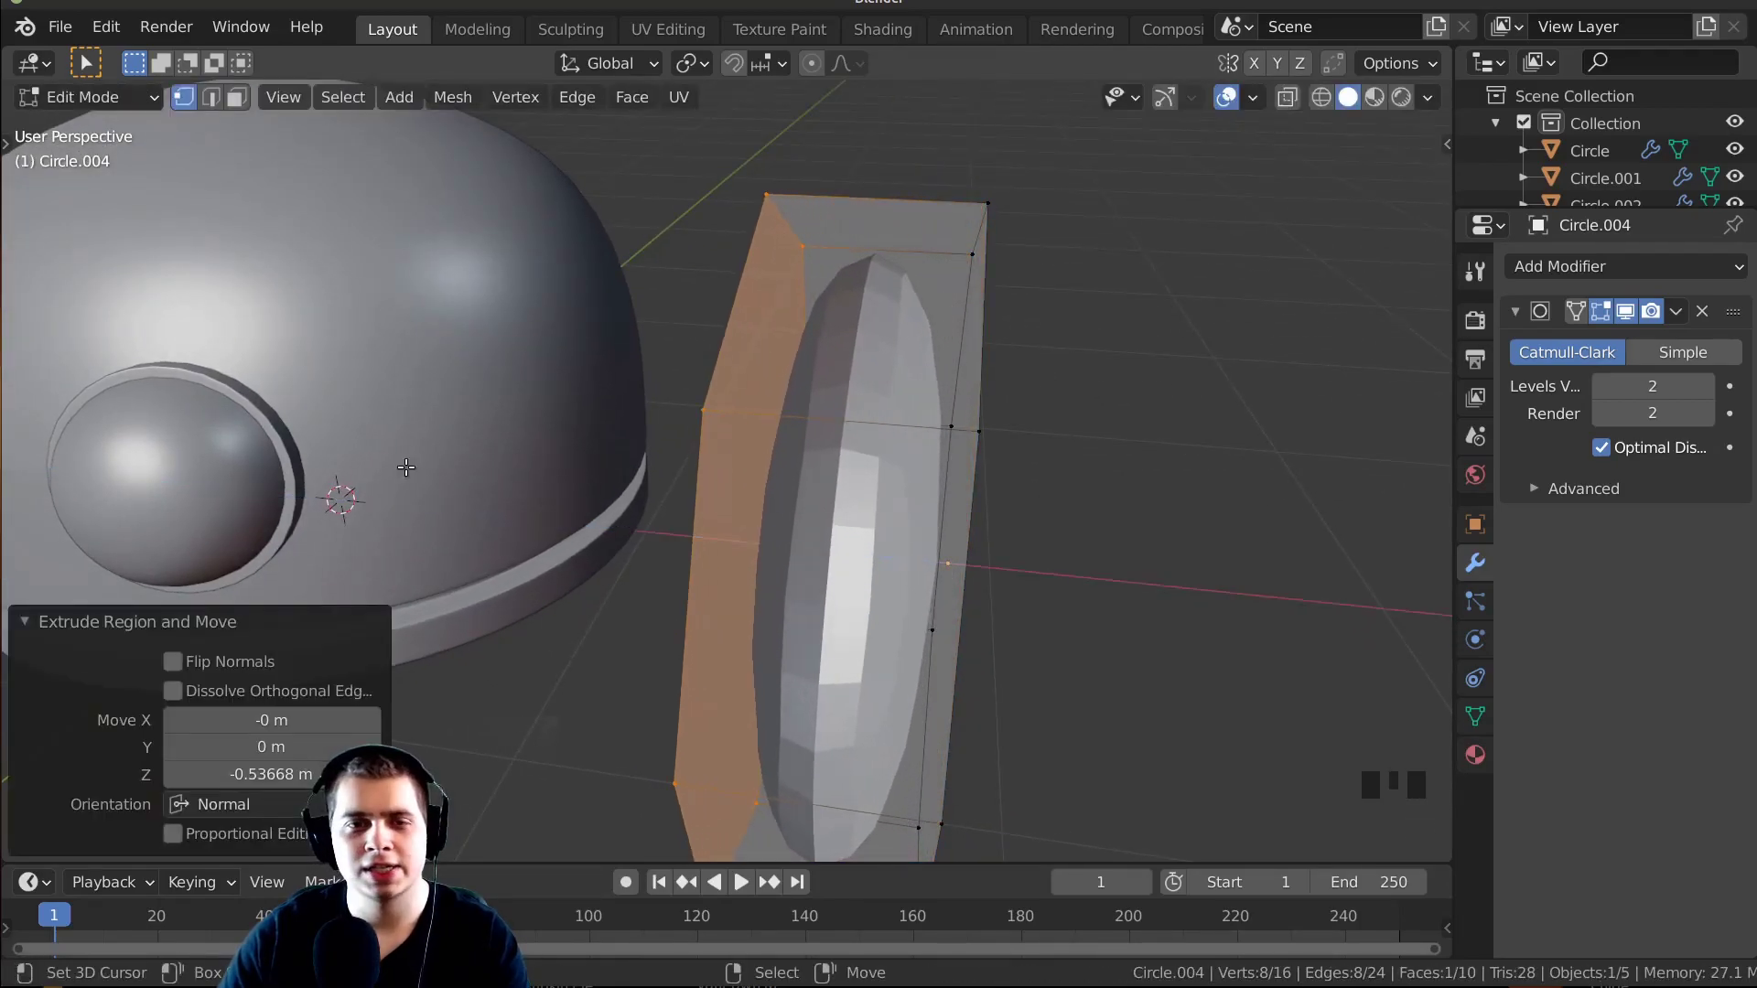
Delete the extruded end face on the dome side, leaving the shape open there.
{"action": "middle_click_drag", "start_coordinate": [1032, 378], "coordinate": [846, 422], "text": "shift"}
{"action": "middle_click_drag", "start_coordinate": [774, 370], "coordinate": [983, 485]}
{"action": "key", "text": "x"}
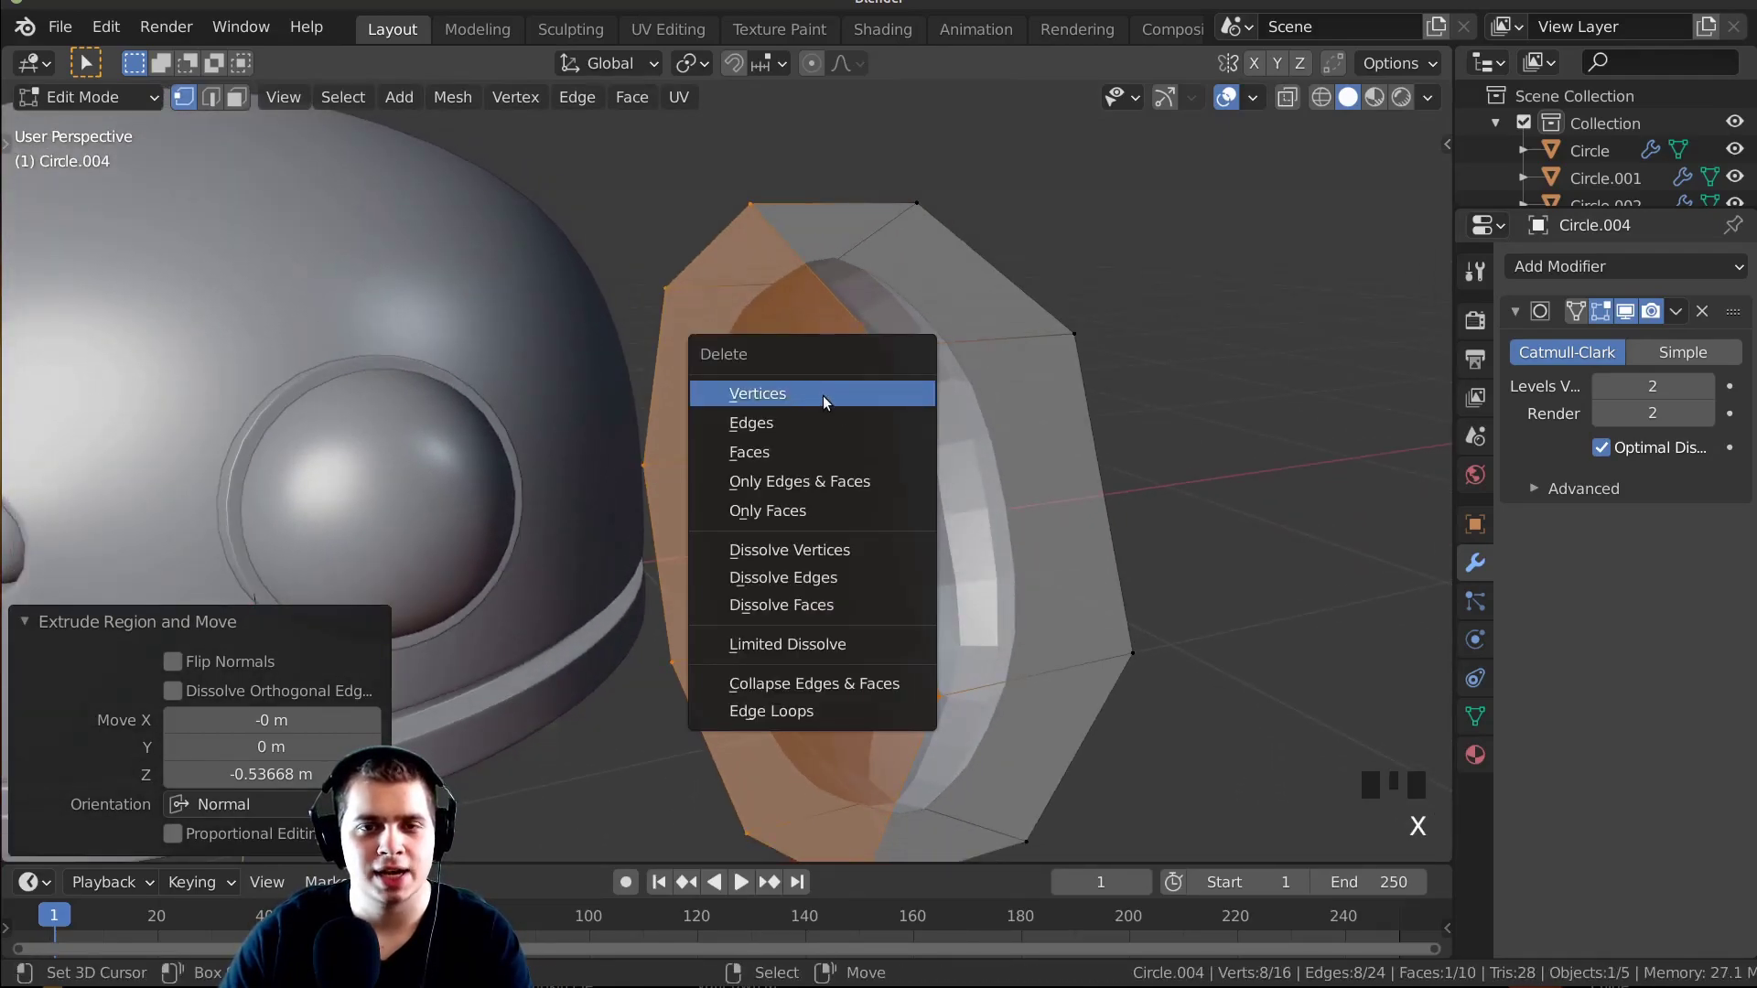
{"action": "middle_click_drag", "start_coordinate": [819, 395], "coordinate": [695, 394]}
{"action": "scroll", "coordinate": [644, 409], "scroll_direction": "up", "scroll_amount": 2}
{"action": "middle_click_drag", "start_coordinate": [695, 393], "coordinate": [663, 370], "text": "shift"}
{"action": "key", "text": "x"}
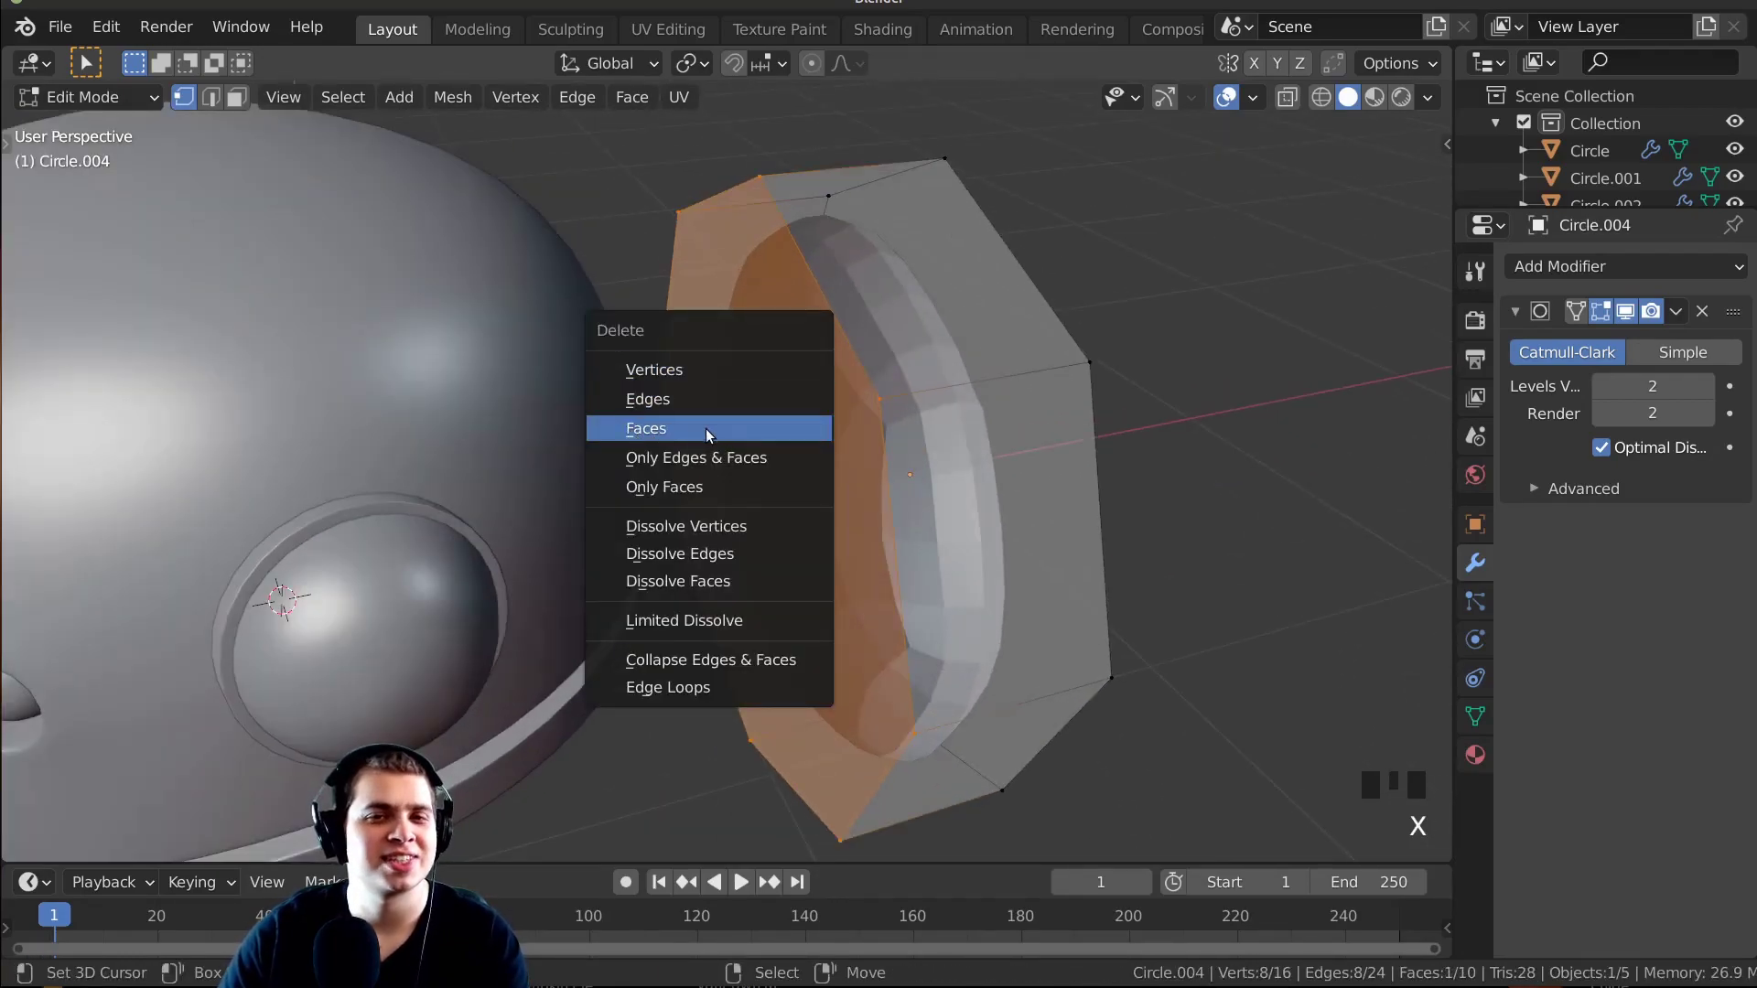
{"action": "key", "text": "x"}
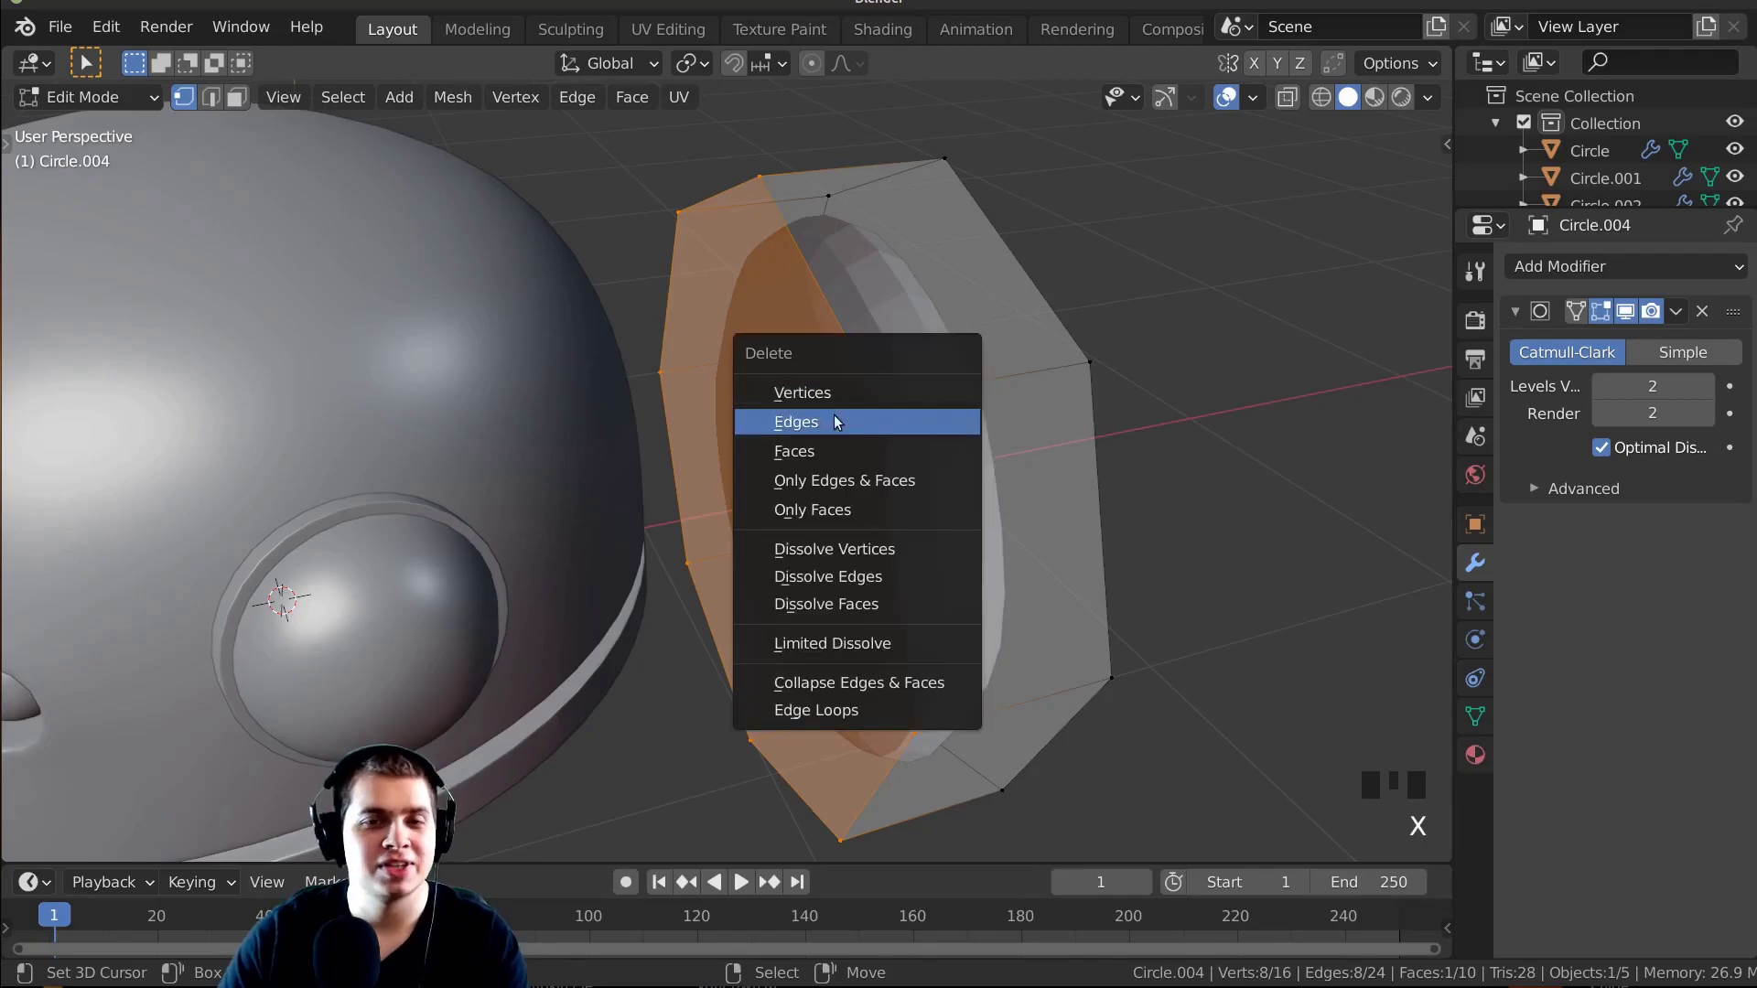
{"action": "left_click", "coordinate": [809, 451]}
Add a supporting edge loop around the side wall near the closed end, with a factor of 0.936.
{"action": "key", "text": "Tab"}
{"action": "mouse_move", "coordinate": [809, 451]}
{"action": "middle_mouse_down"}
{"action": "mouse_move", "coordinate": [832, 366]}
{"action": "mouse_move", "coordinate": [792, 391]}
{"action": "mouse_move", "coordinate": [798, 540]}
{"action": "mouse_move", "coordinate": [851, 522]}
{"action": "mouse_move", "coordinate": [823, 463]}
{"action": "middle_mouse_up"}
{"action": "scroll", "coordinate": [796, 389], "scroll_direction": "up", "scroll_amount": 2}
{"action": "key", "text": "Tab"}
{"action": "scroll", "coordinate": [796, 366], "scroll_direction": "down", "scroll_amount": 1}
{"action": "scroll", "coordinate": [798, 540], "scroll_direction": "up", "scroll_amount": 2}
{"action": "scroll", "coordinate": [851, 522], "scroll_direction": "up", "scroll_amount": 2}
{"action": "key", "text": "ctrl+r"}
{"action": "left_click", "coordinate": [824, 465]}
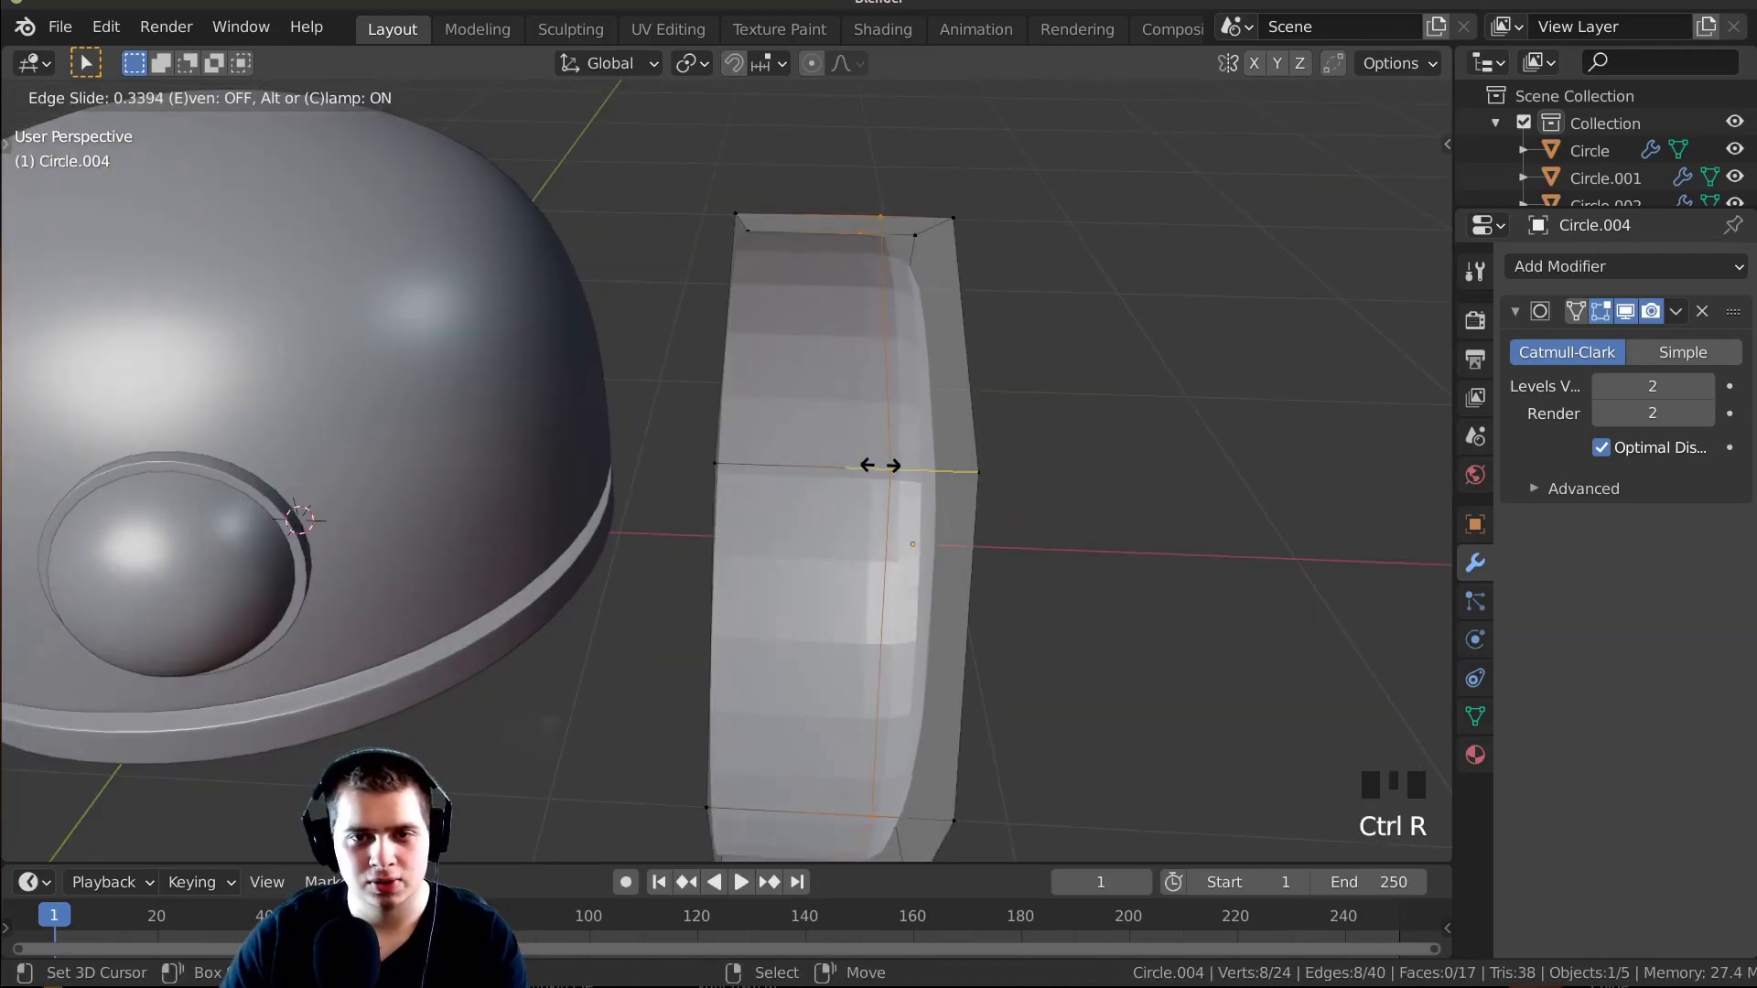
{"action": "left_click", "coordinate": [957, 481]}
{"action": "middle_click_drag", "start_coordinate": [957, 480], "coordinate": [736, 363]}
{"action": "scroll", "coordinate": [763, 424], "scroll_direction": "up", "scroll_amount": 3}
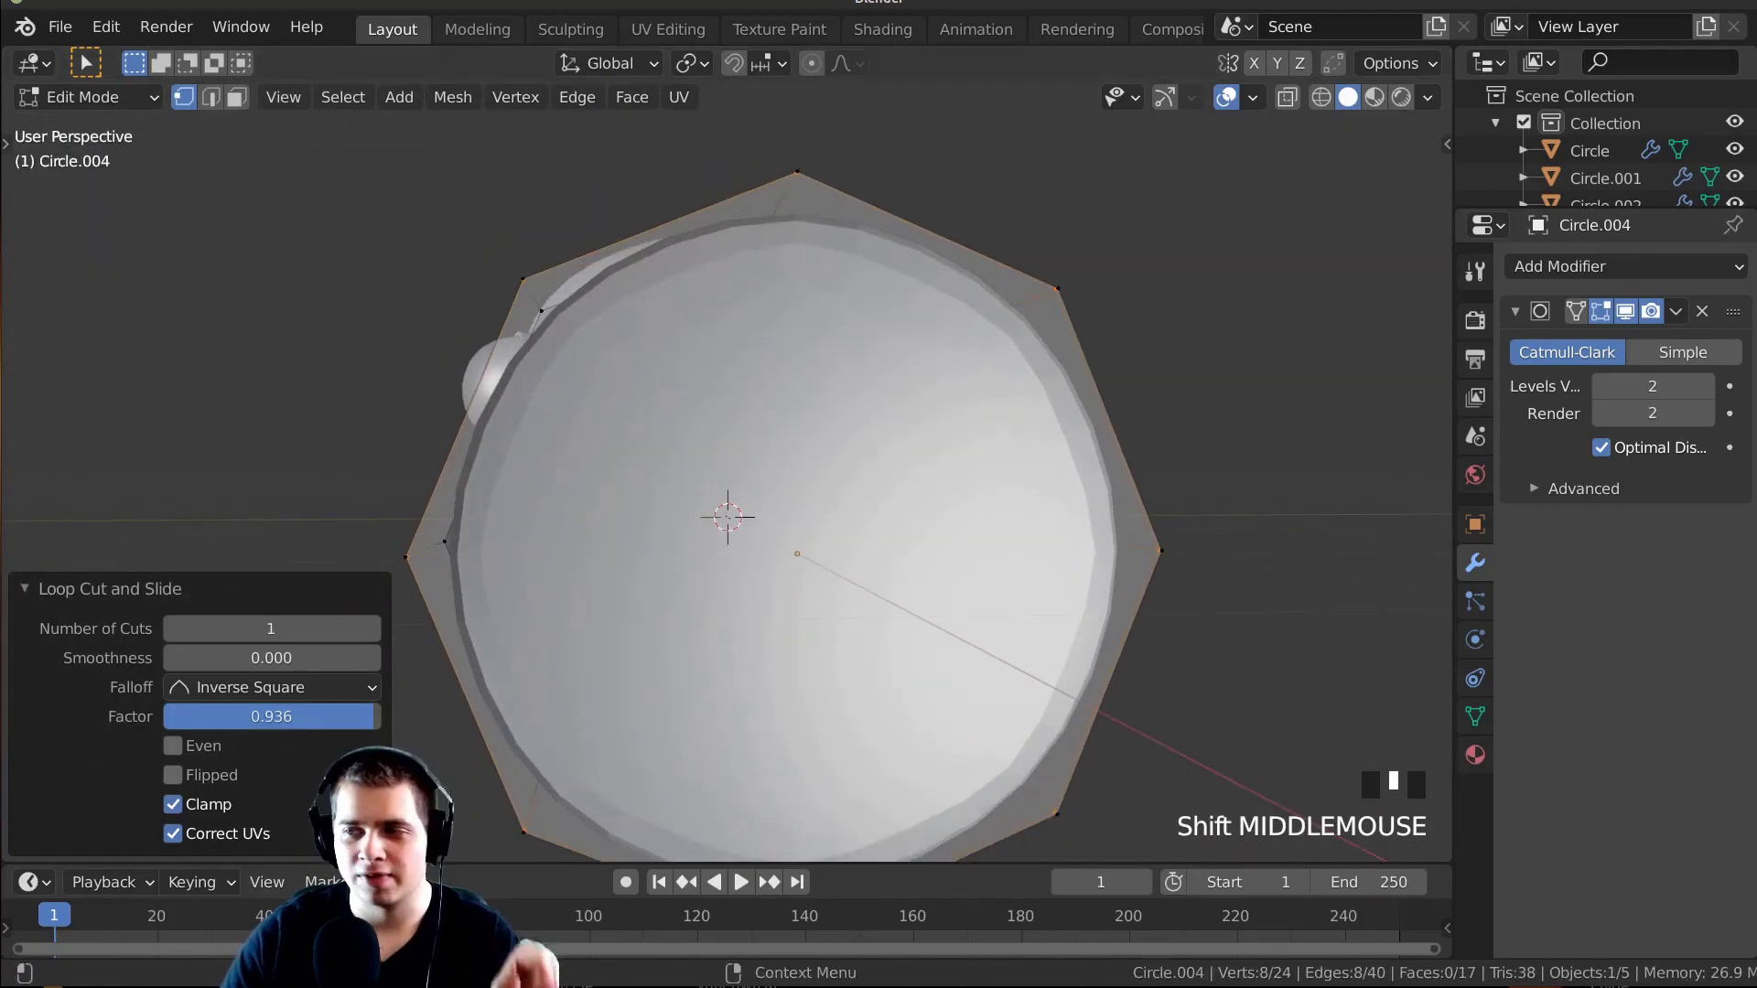
{"action": "scroll", "coordinate": [1177, 541], "scroll_direction": "down", "scroll_amount": 2}
{"action": "middle_click_drag", "start_coordinate": [1176, 541], "coordinate": [1035, 549]}
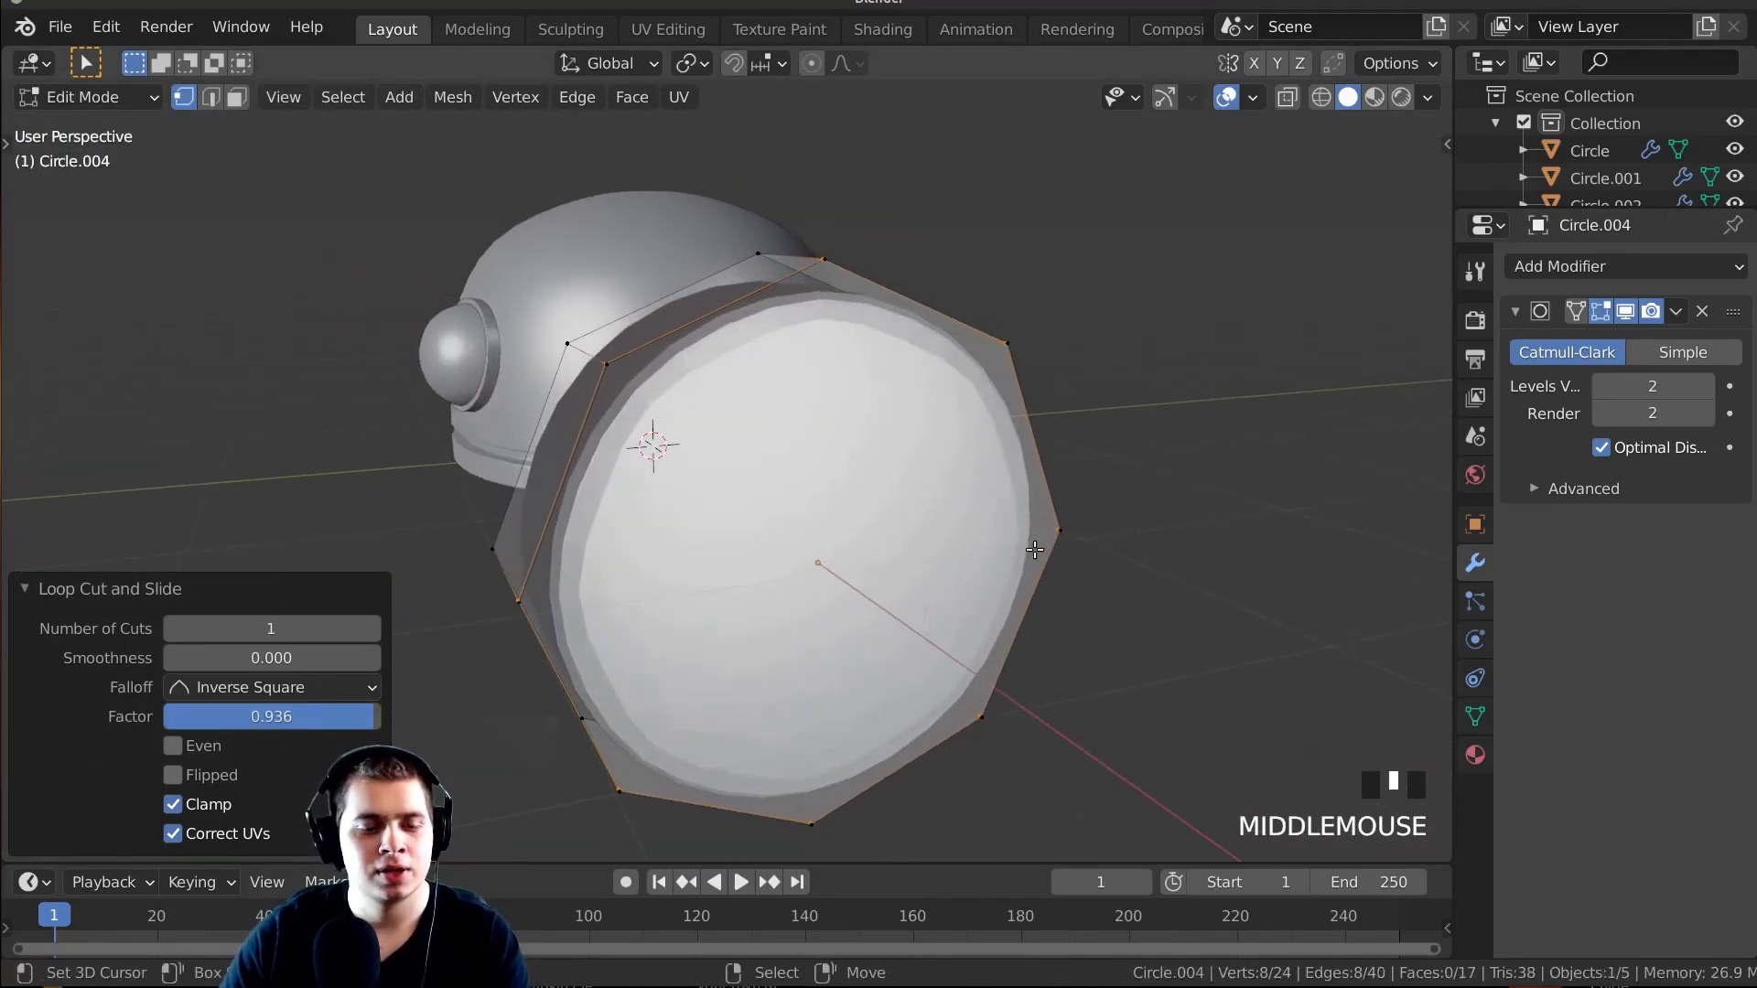
Select the closed octagonal end face of the side piece and inset it by about 0.311 m.
{"action": "key", "text": "3"}
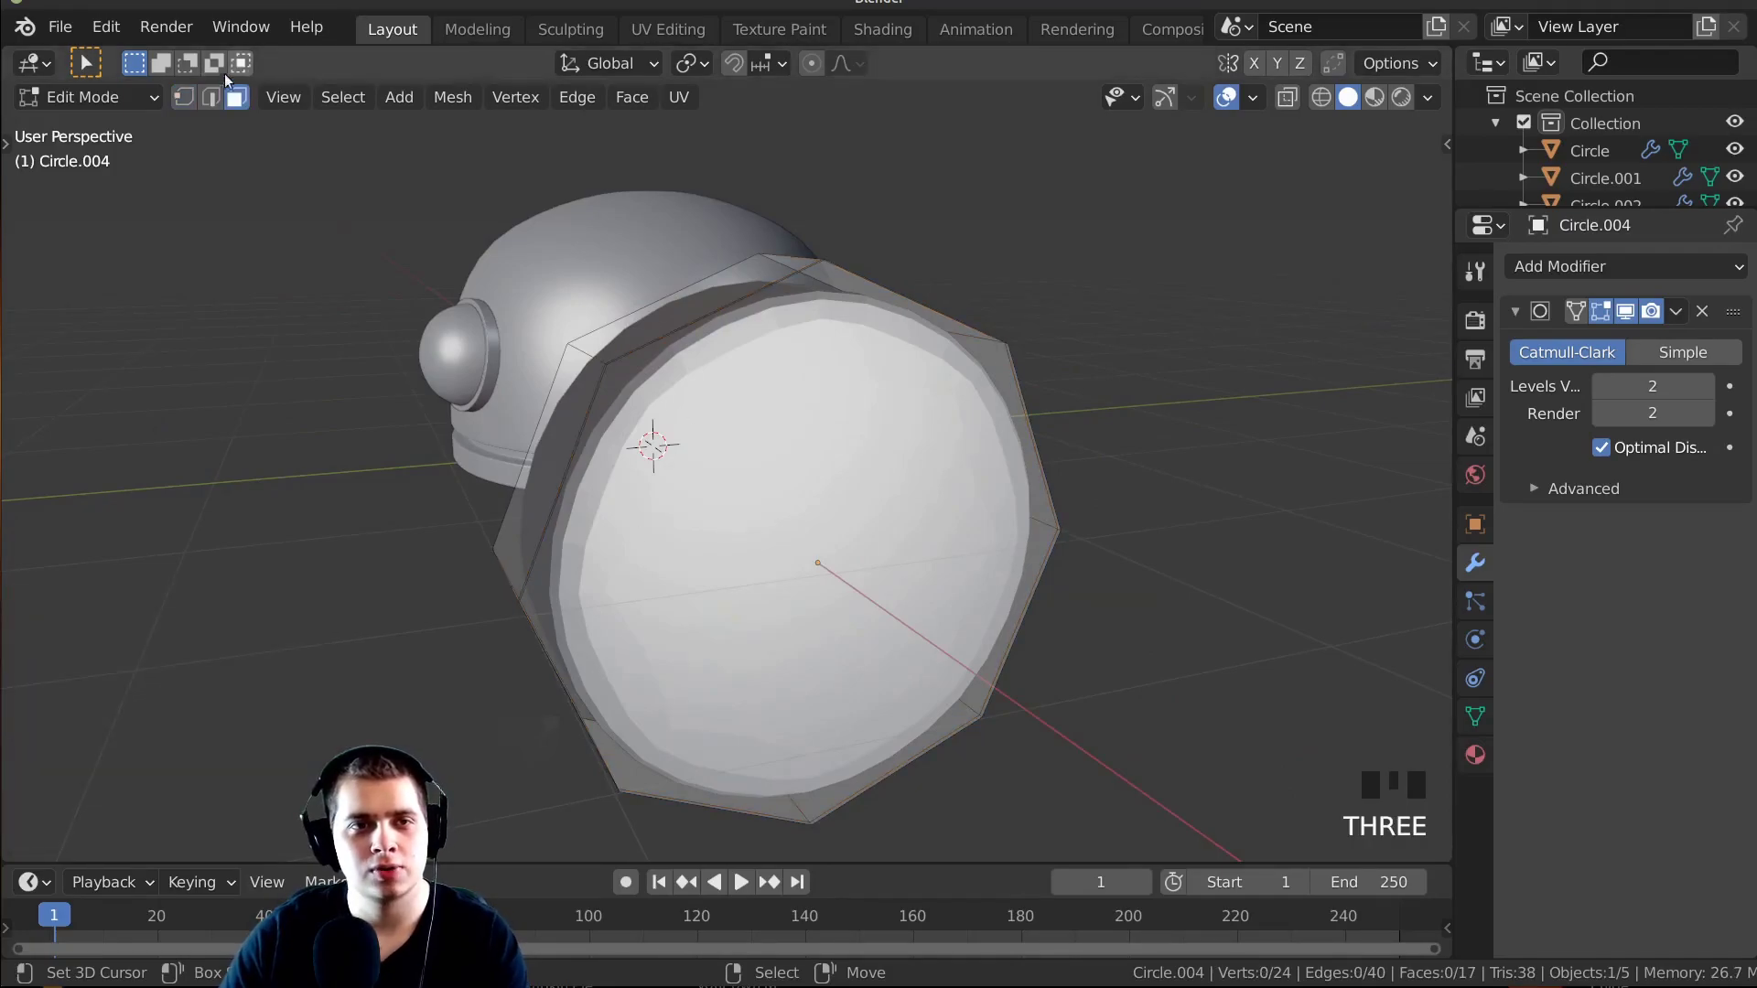
{"action": "left_click", "coordinate": [915, 437]}
{"action": "middle_click_drag", "start_coordinate": [915, 438], "coordinate": [1208, 430]}
{"action": "middle_click_drag", "start_coordinate": [907, 507], "coordinate": [1163, 453]}
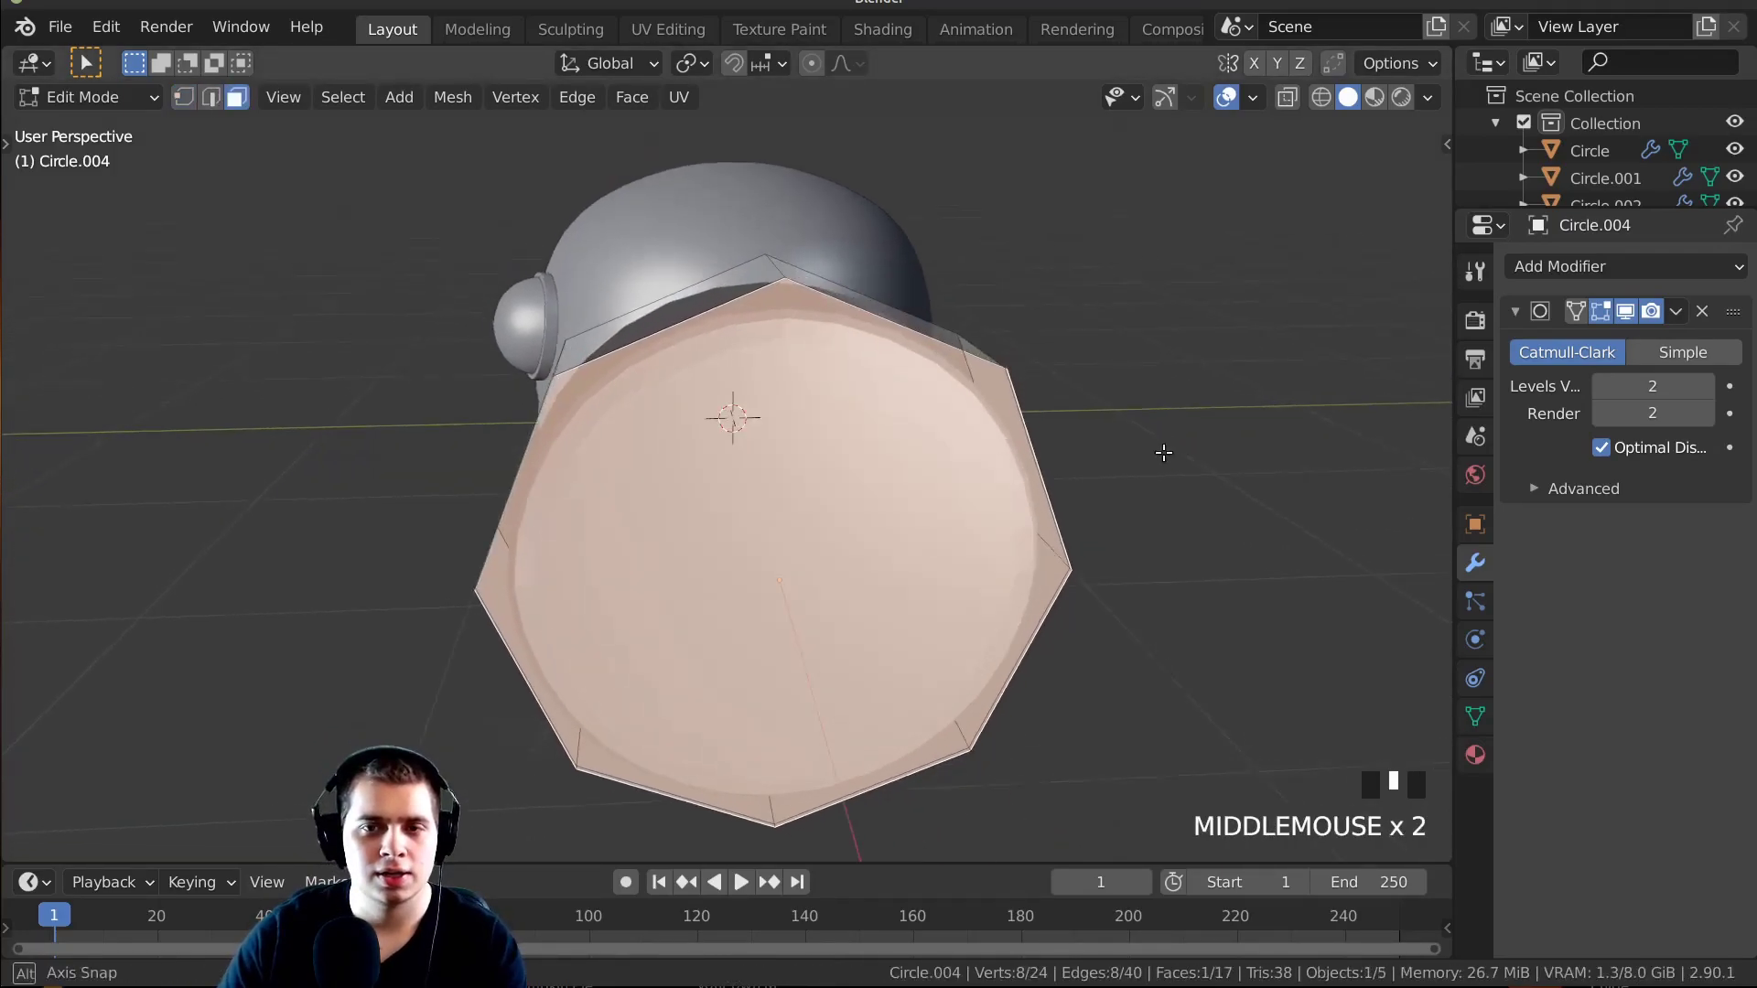
{"action": "key", "text": "i"}
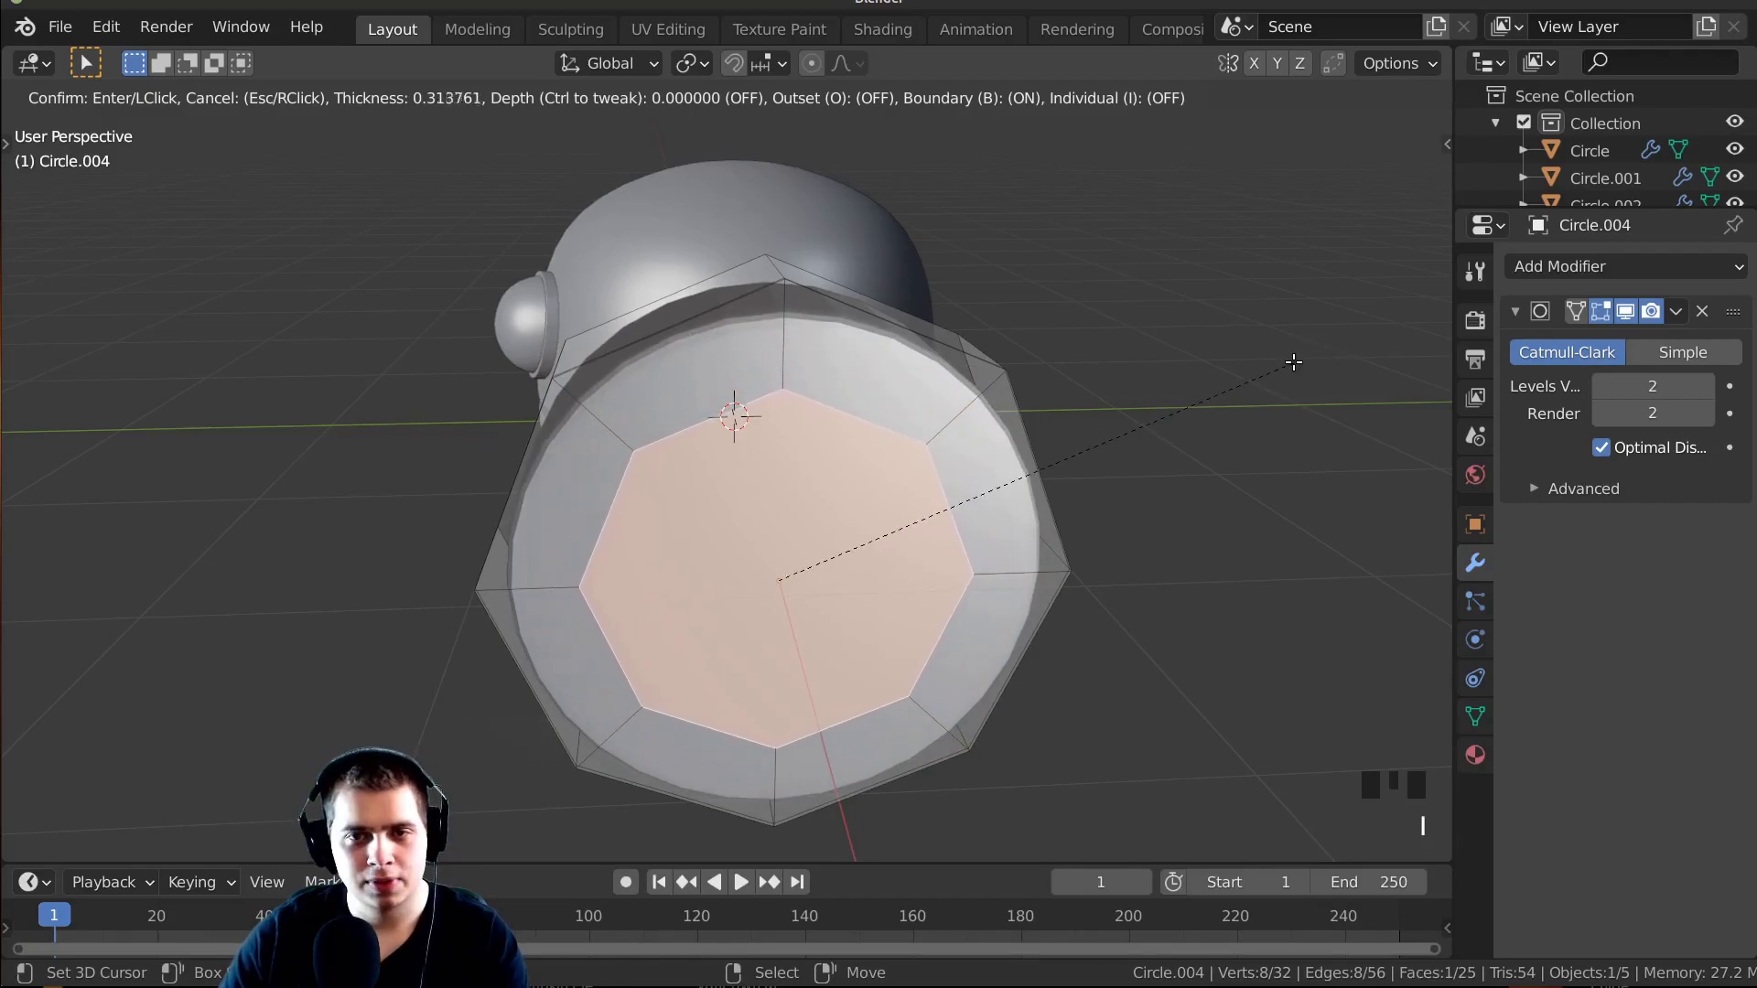
{"action": "left_click", "coordinate": [1293, 363]}
Extrude the inset face about 0.29 m into the part to form a recess, and adjust the recess floor's position.
{"action": "middle_click_drag", "start_coordinate": [1293, 362], "coordinate": [1217, 593]}
{"action": "scroll", "coordinate": [1217, 593], "scroll_direction": "up", "scroll_amount": 2}
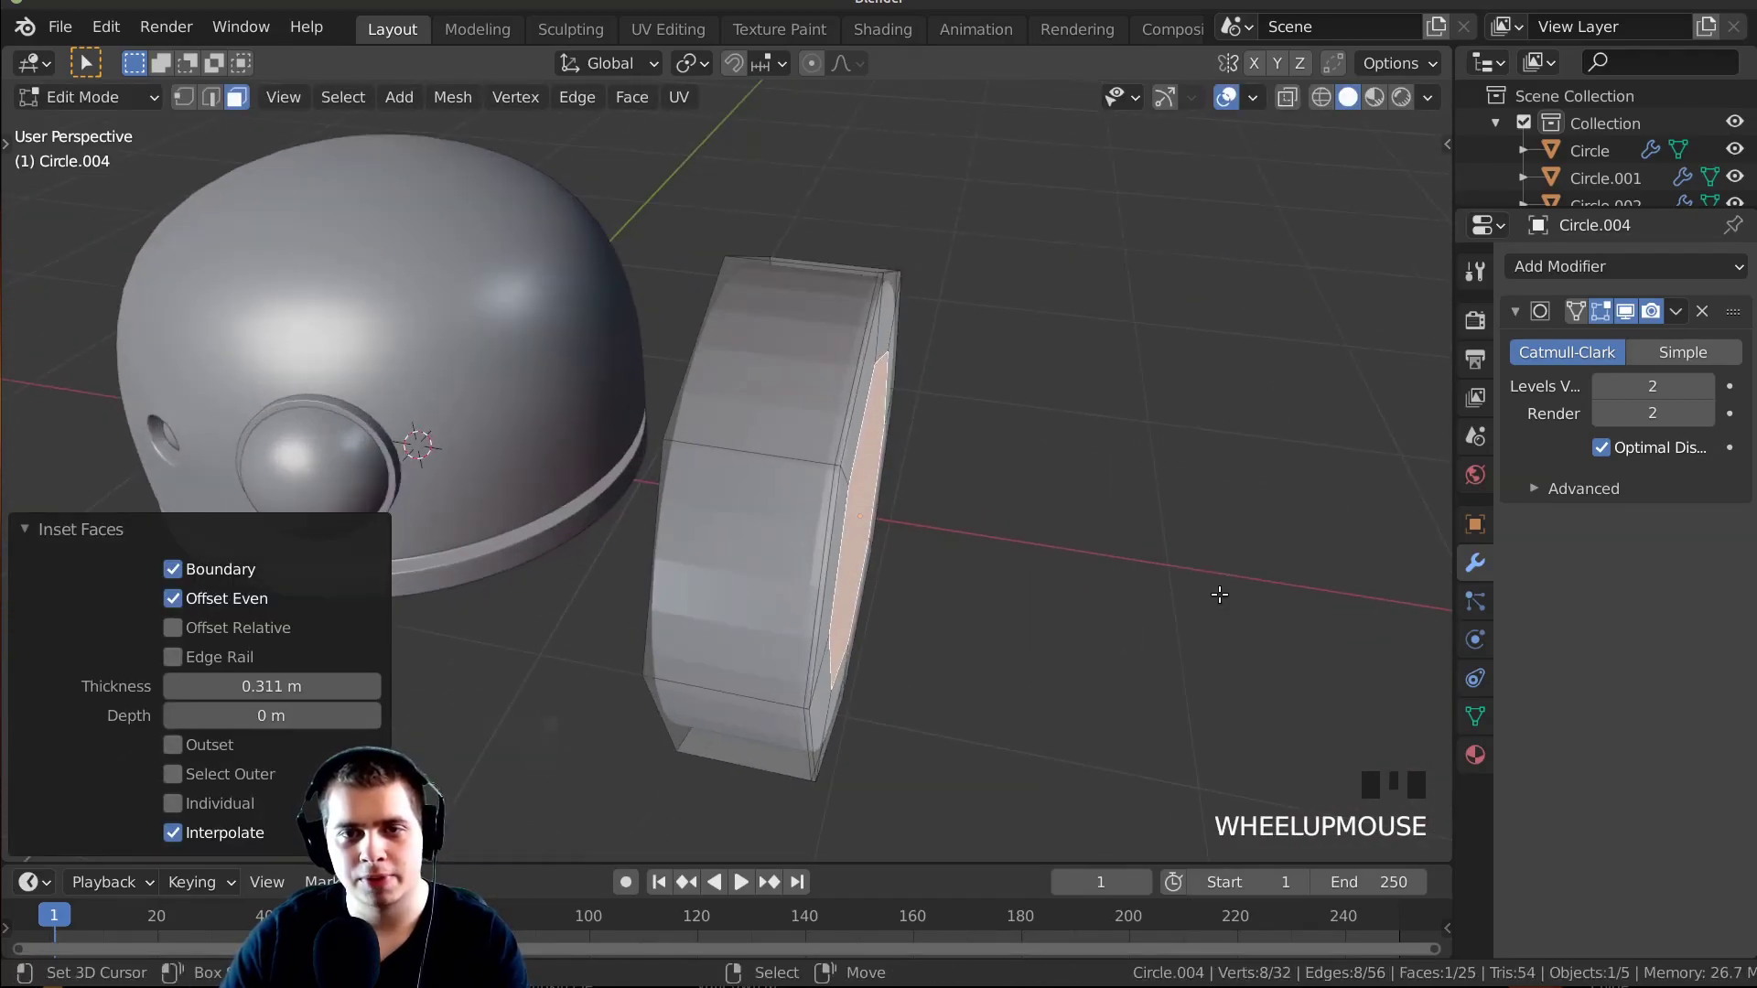
{"action": "key", "text": "e"}
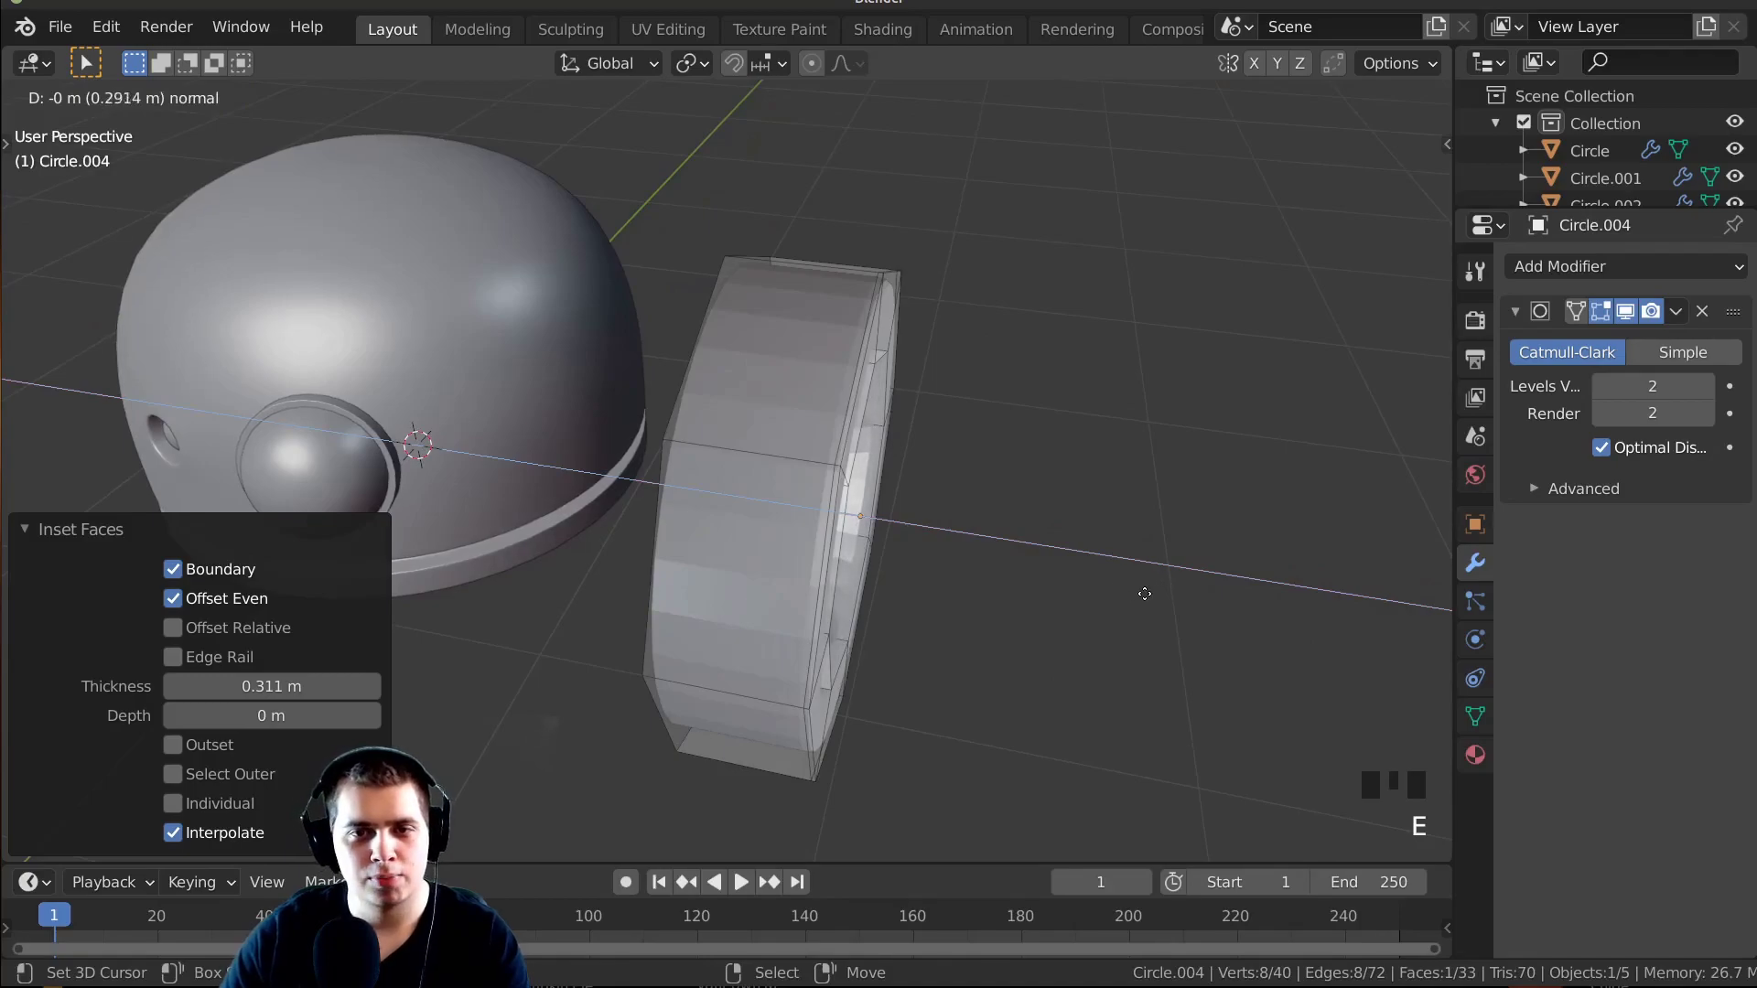
{"action": "left_click", "coordinate": [1147, 593]}
{"action": "key", "text": "shift+z"}
{"action": "middle_click_drag", "start_coordinate": [1168, 588], "coordinate": [1007, 389]}
{"action": "key", "text": "g"}
{"action": "left_click", "coordinate": [925, 565]}
{"action": "key", "text": "shift+z"}
{"action": "scroll", "coordinate": [925, 524], "scroll_direction": "down", "scroll_amount": 3}
{"action": "key", "text": "Tab"}
{"action": "key", "text": "Tab"}
{"action": "scroll", "coordinate": [887, 421], "scroll_direction": "up", "scroll_amount": 2}
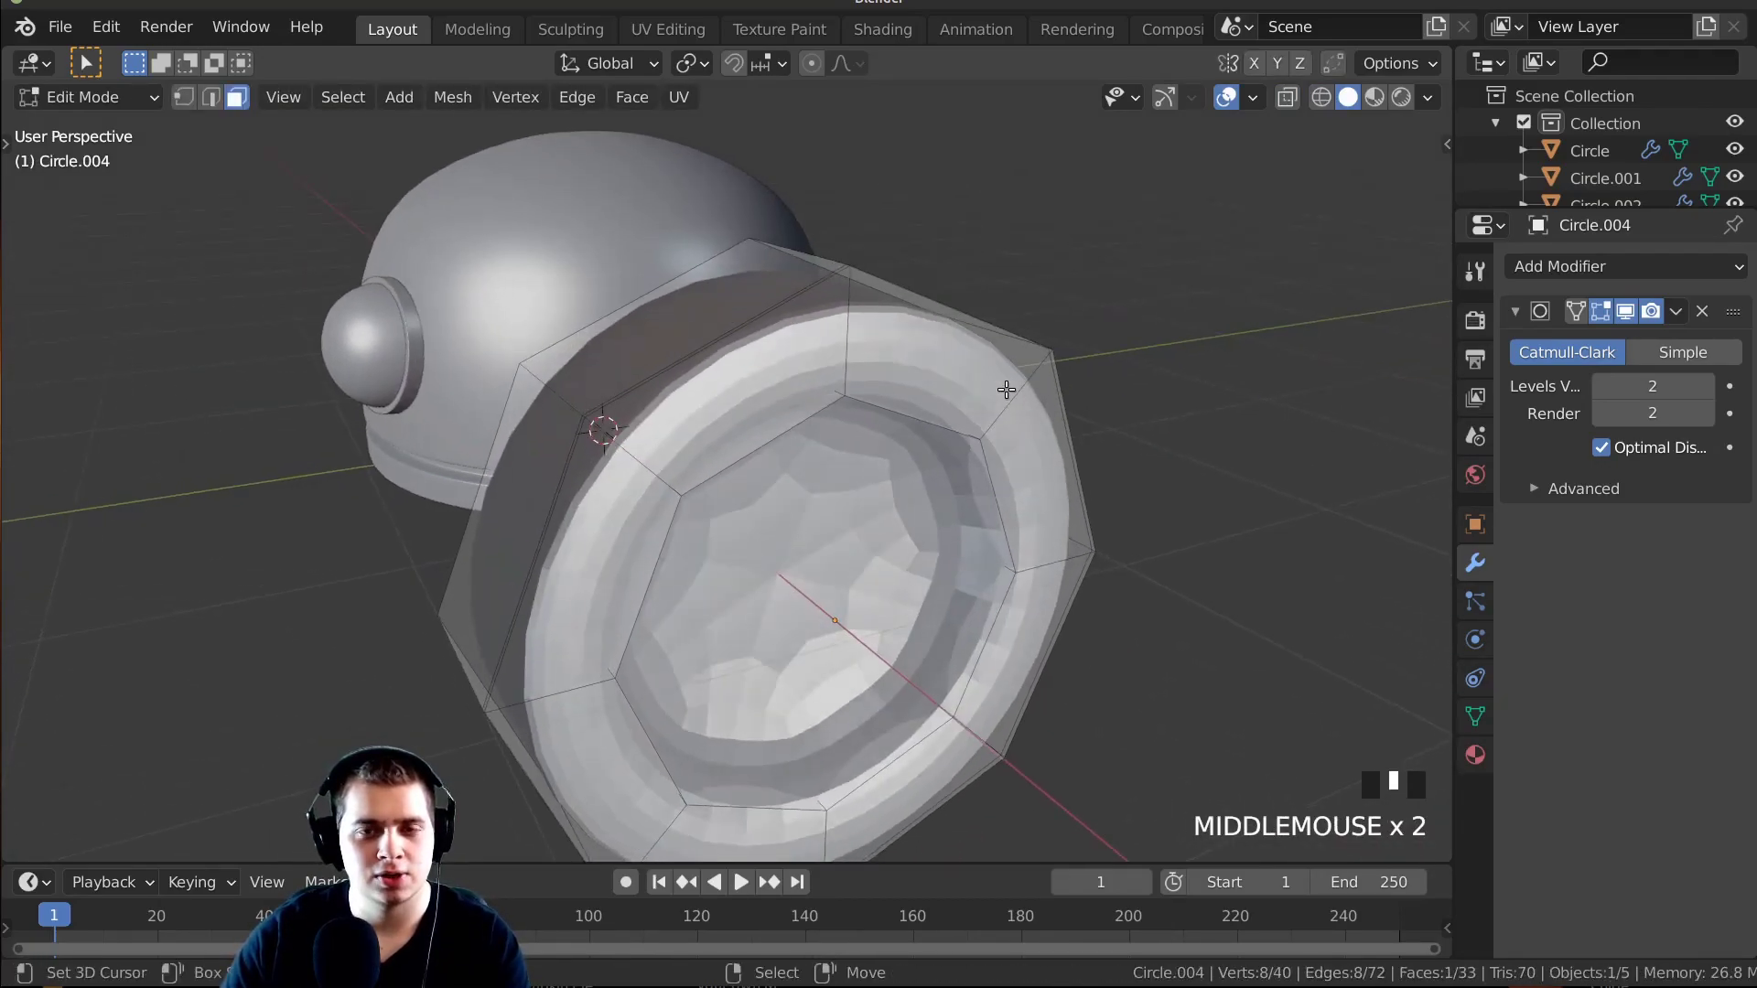
Add supporting edge loops beside the recess rim, with factor 0.752 on the front ring and 0.818 on the inner wall.
{"action": "left_click", "coordinate": [874, 342]}
{"action": "left_click", "coordinate": [856, 391]}
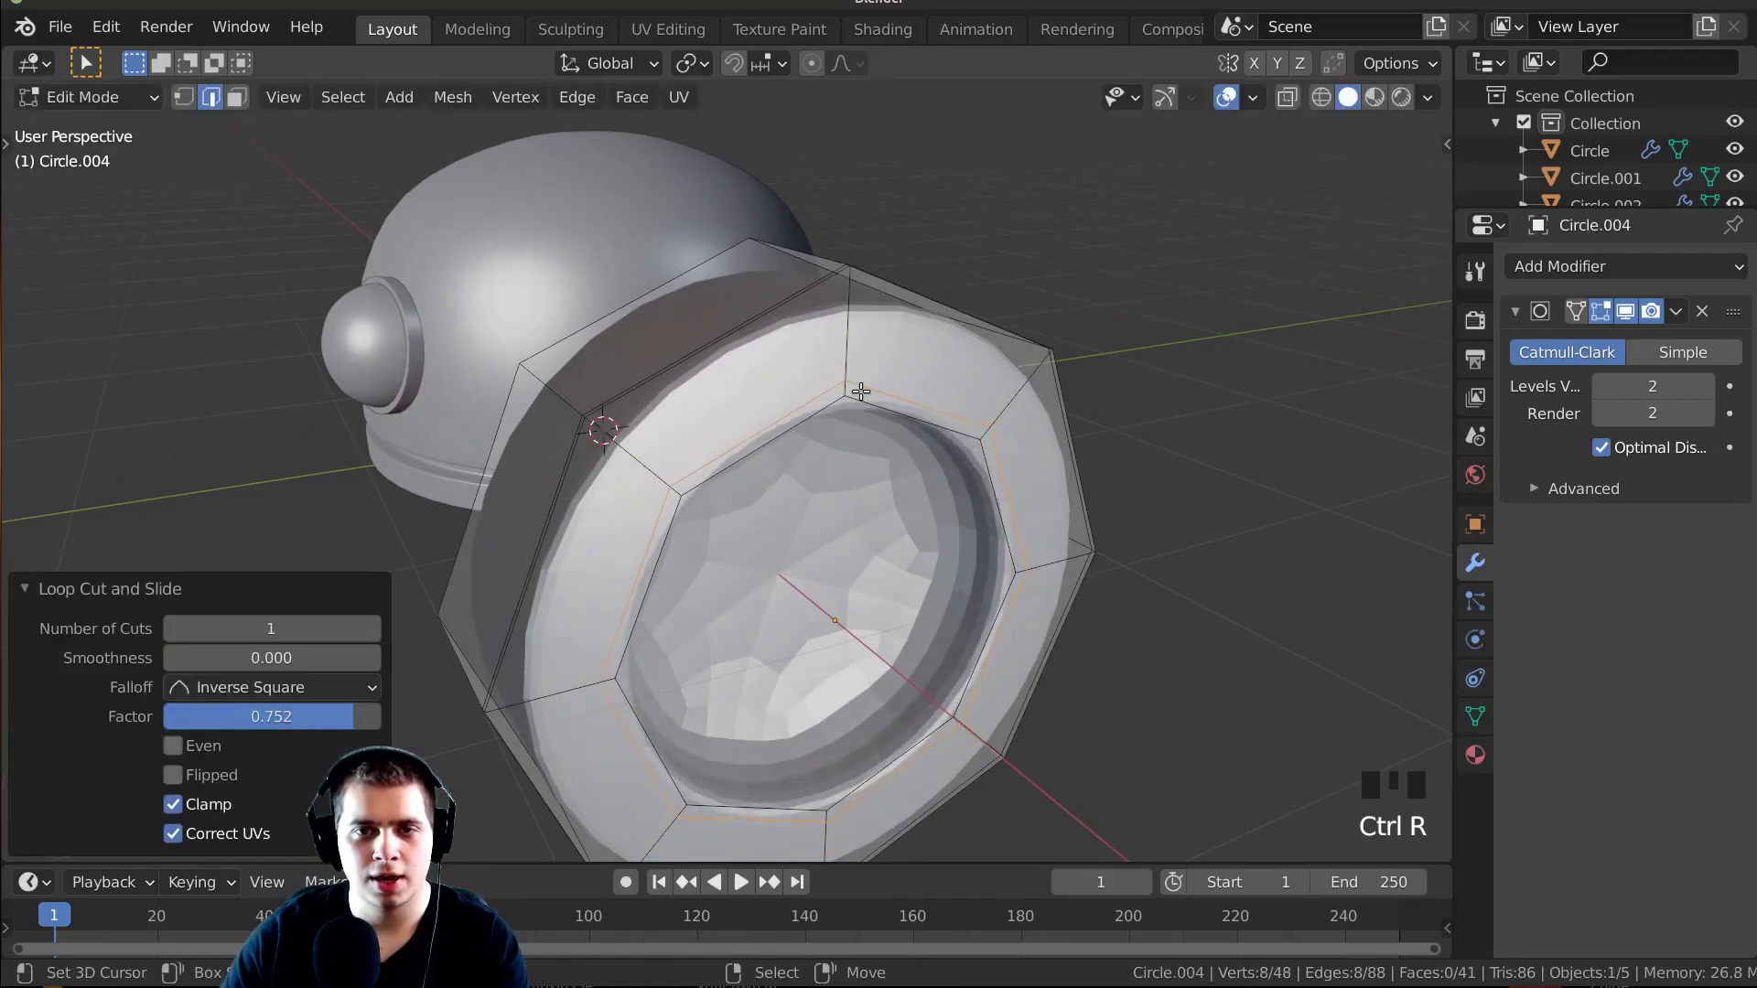
{"action": "middle_click_drag", "start_coordinate": [856, 392], "coordinate": [782, 224]}
{"action": "scroll", "coordinate": [782, 224], "scroll_direction": "up", "scroll_amount": 2}
{"action": "key", "text": "ctrl+r"}
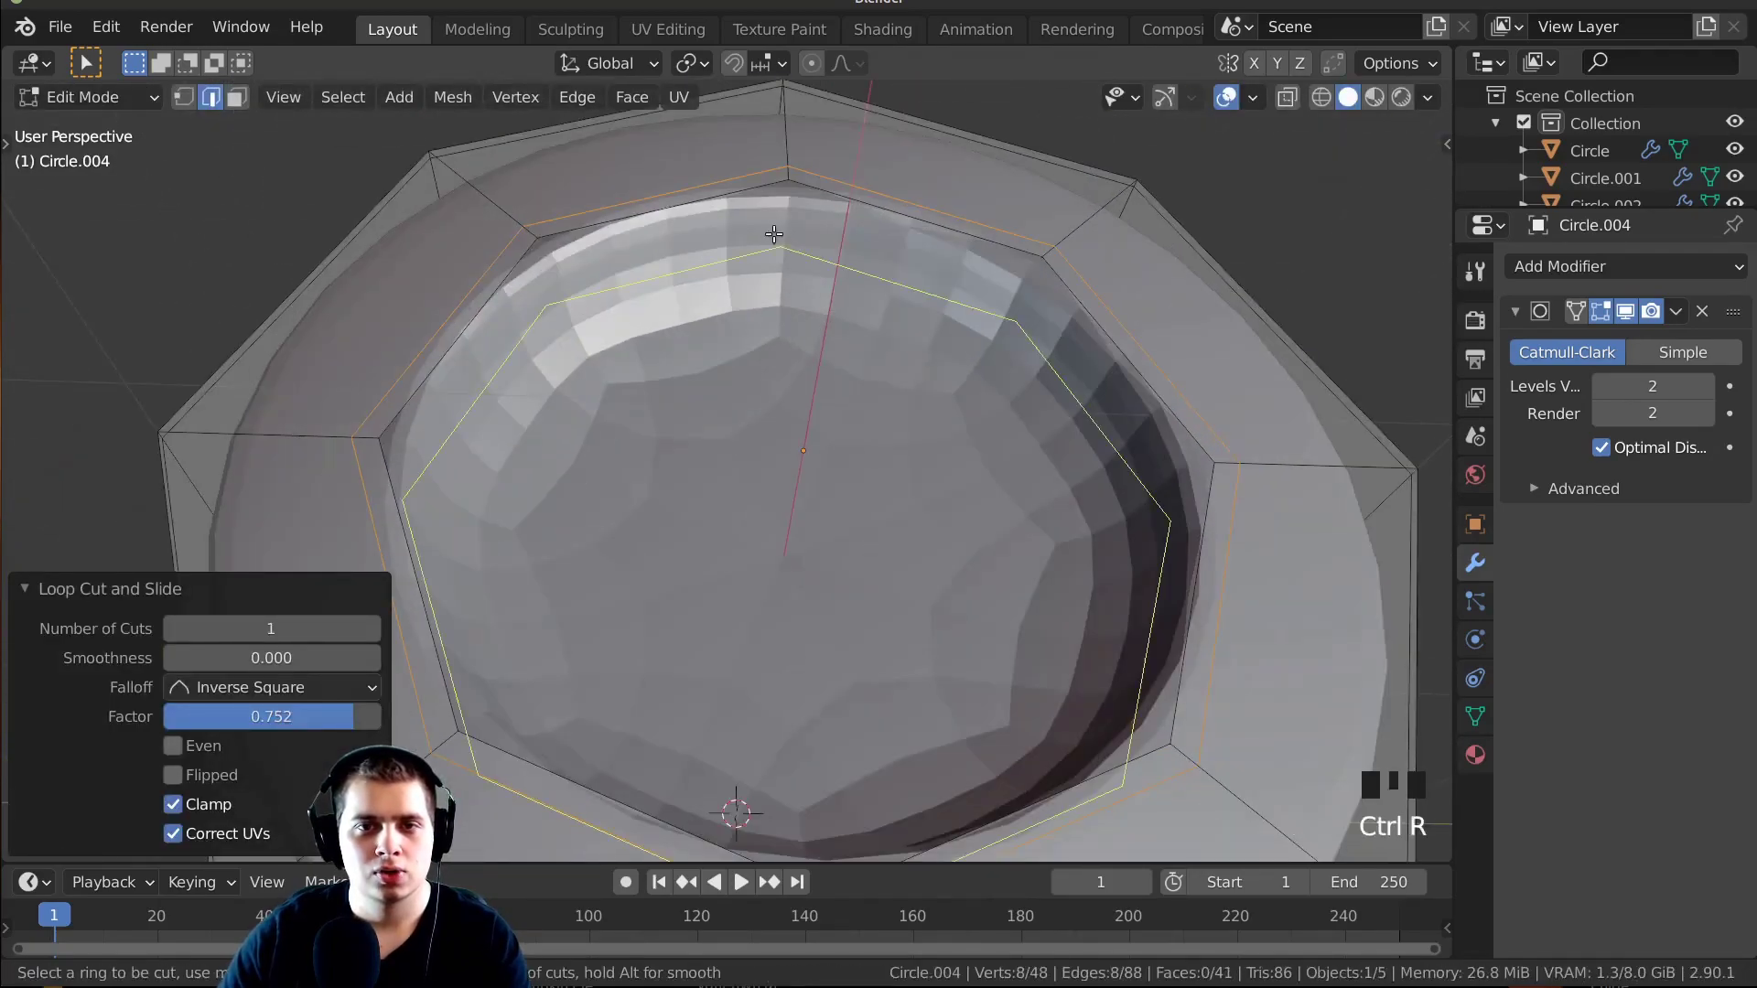
{"action": "left_click", "coordinate": [789, 224]}
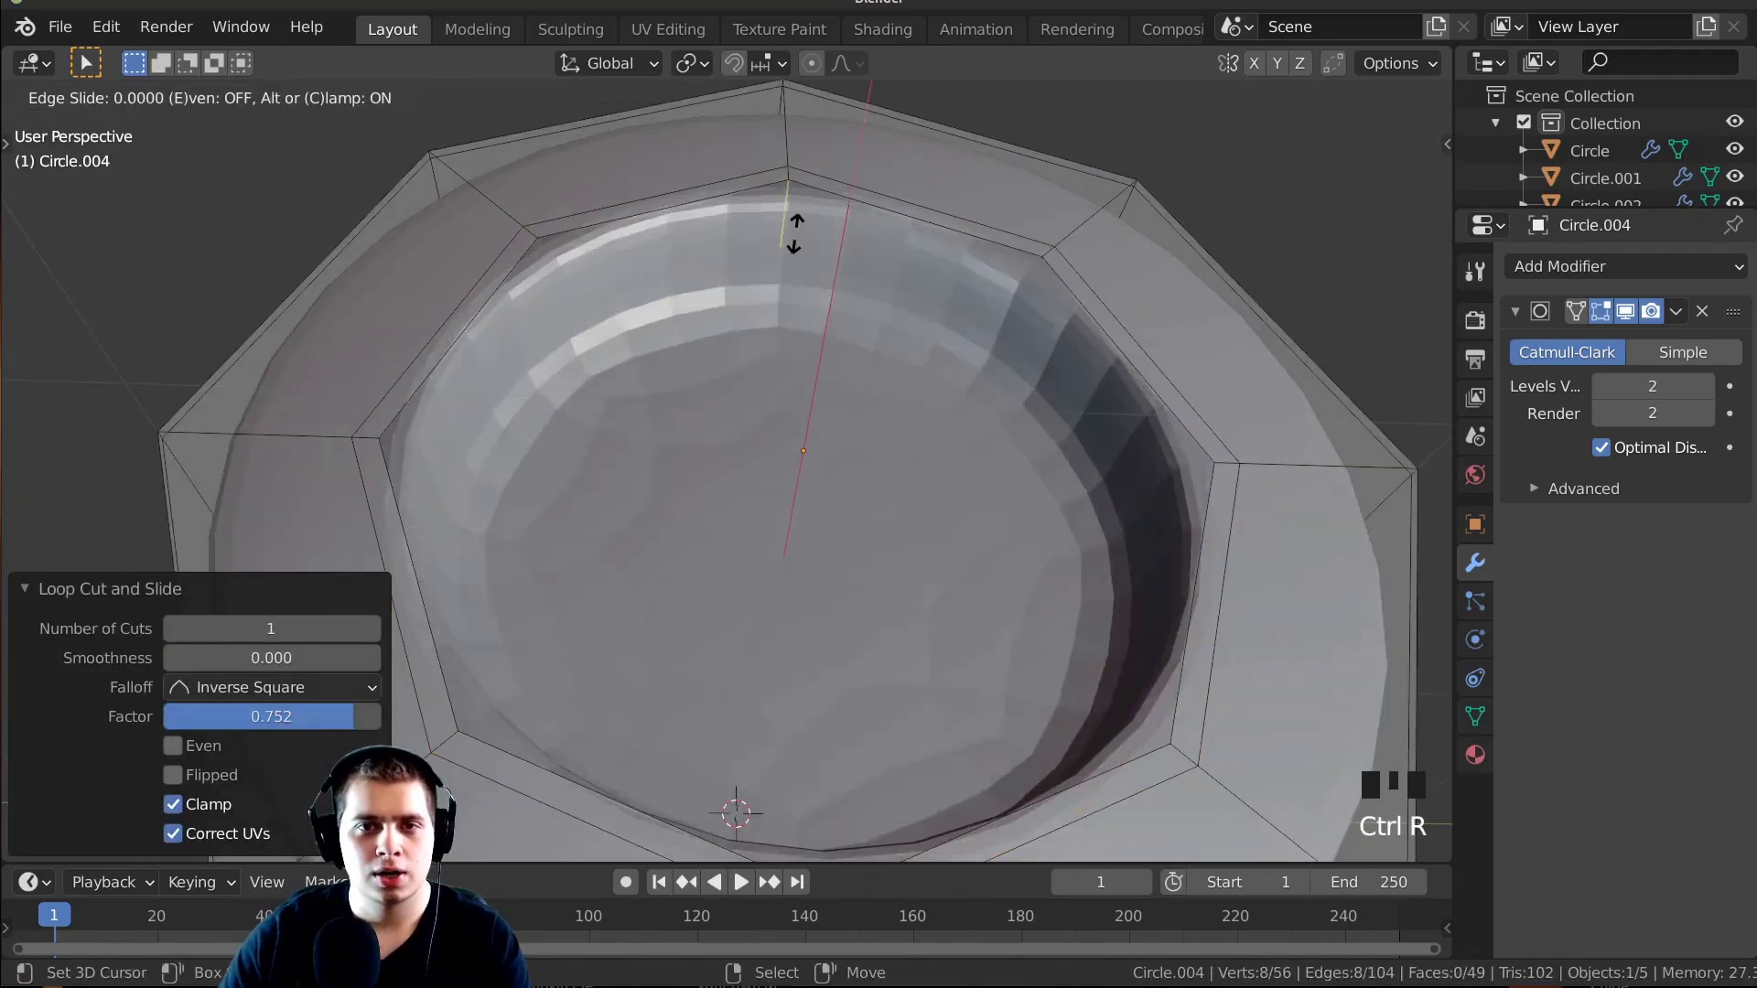
{"action": "left_click", "coordinate": [819, 183]}
Examine the inside of the recess by comparing solid and wireframe shading.
{"action": "key", "text": "ctrl+r"}
{"action": "middle_click_drag", "start_coordinate": [863, 283], "coordinate": [840, 292]}
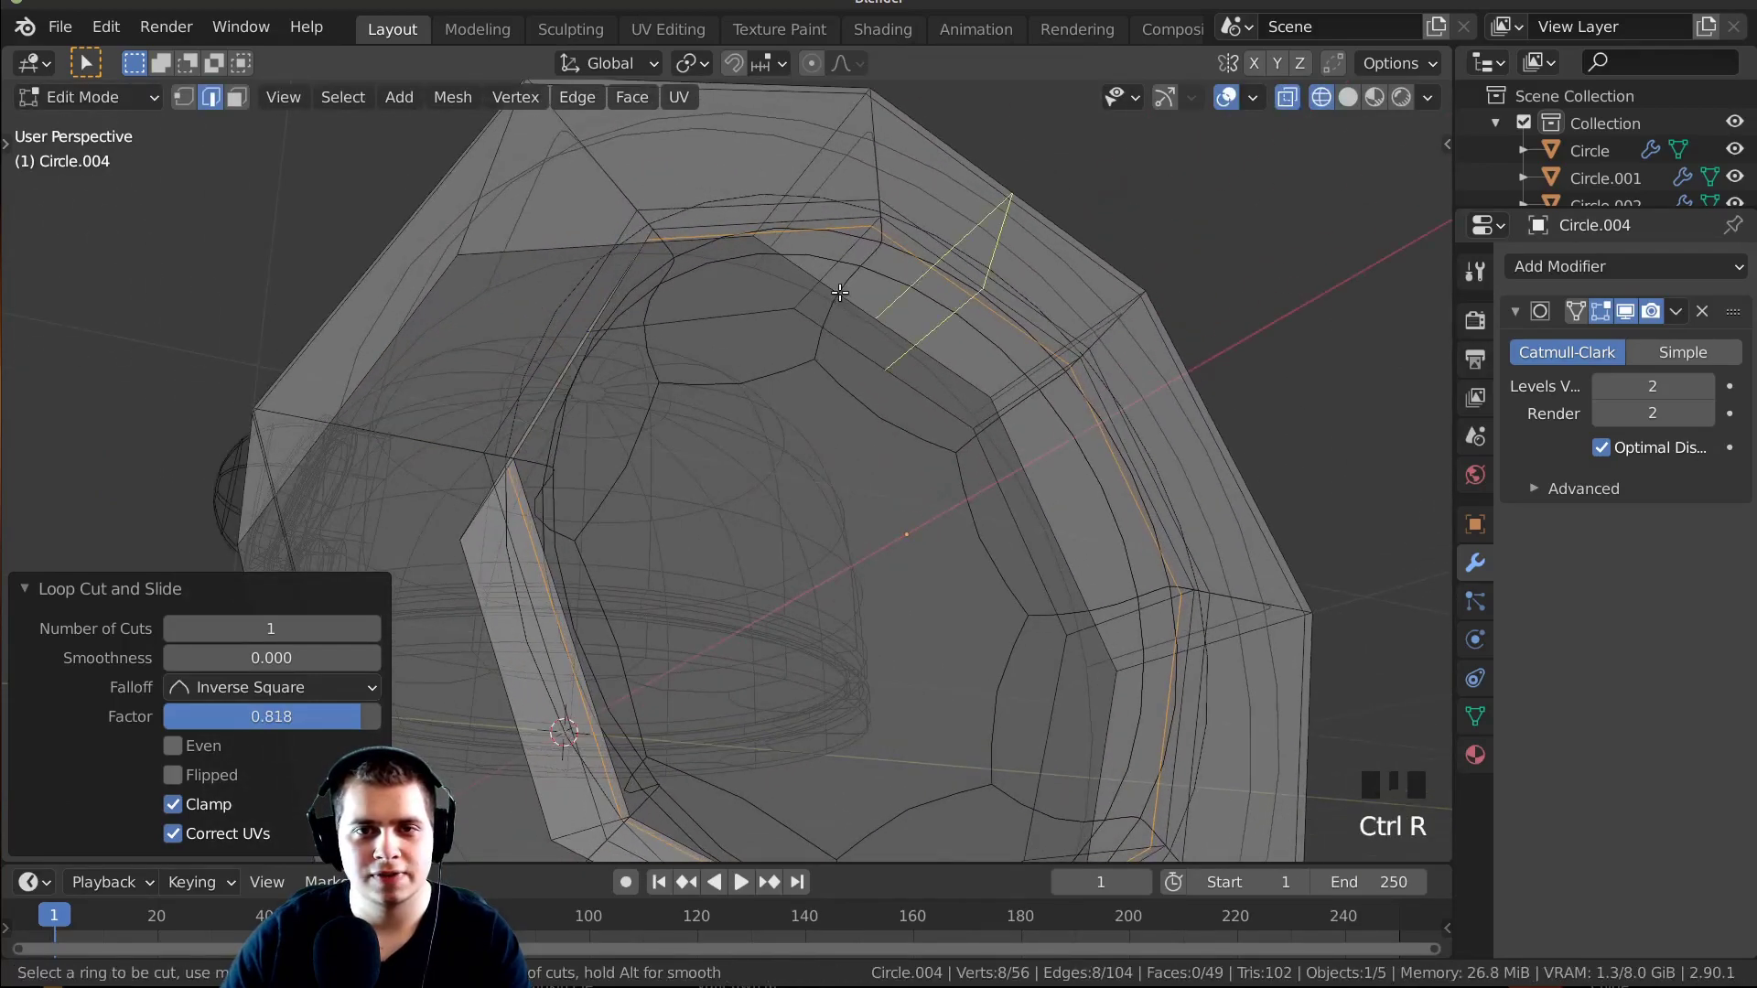
{"action": "key", "text": "z"}
{"action": "left_click", "coordinate": [1370, 386]}
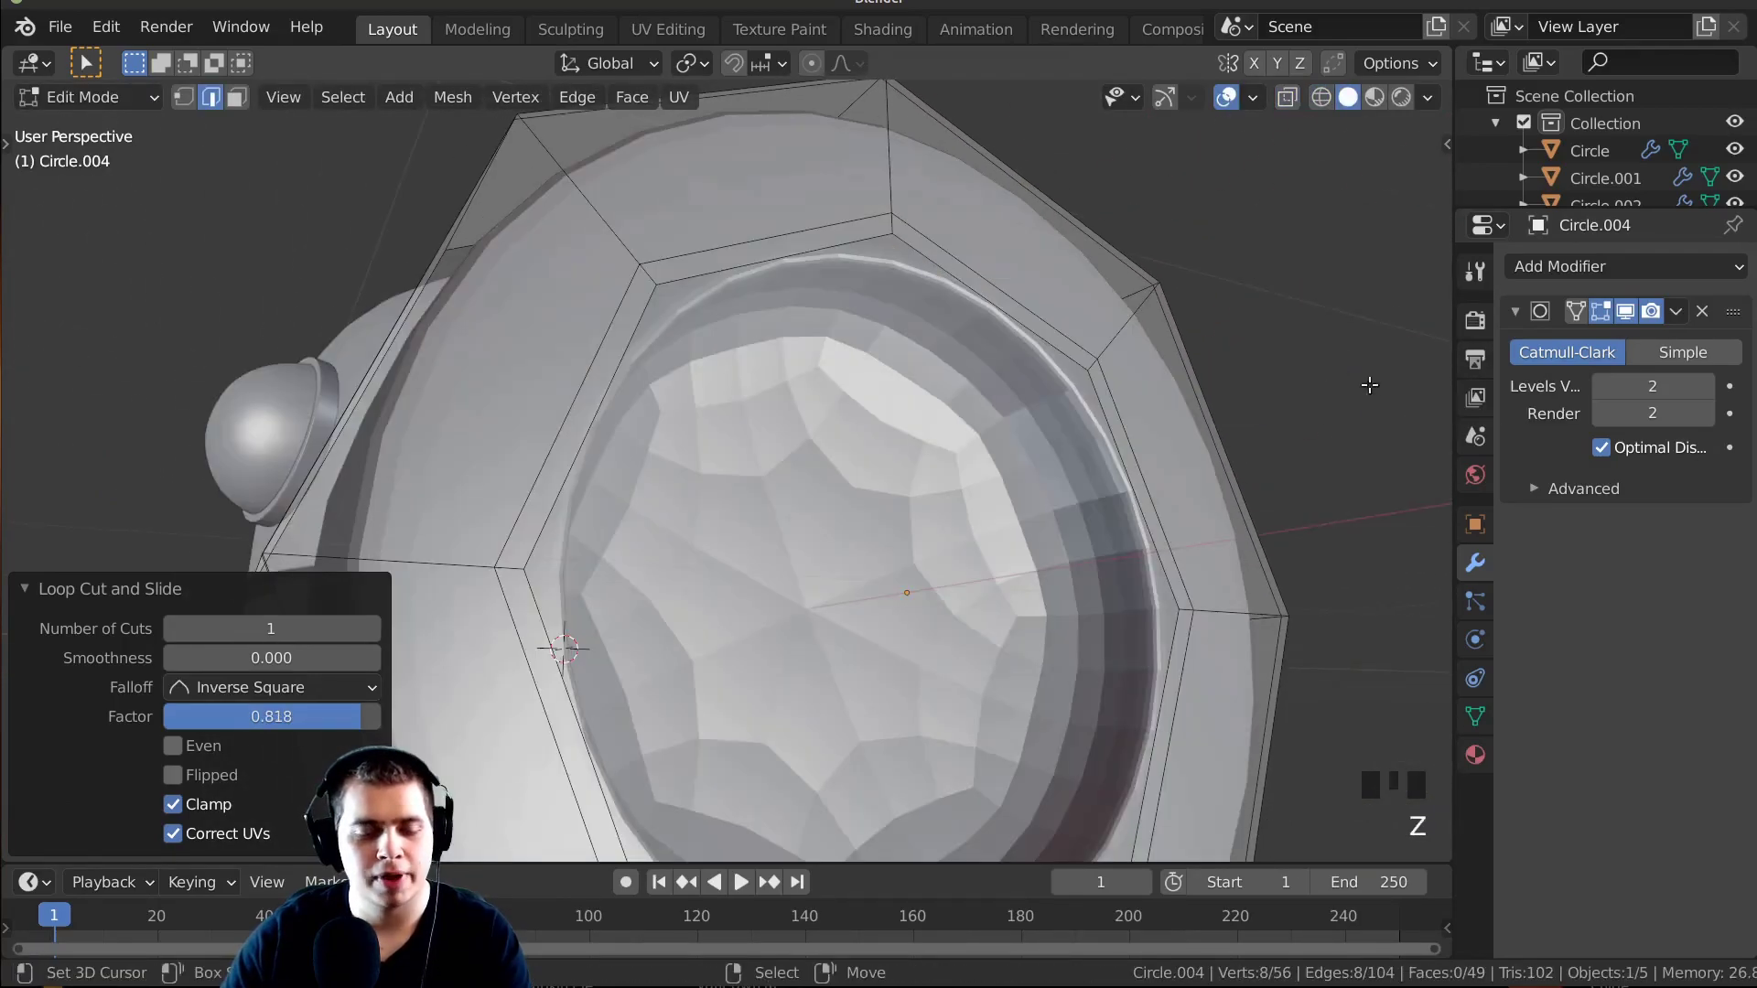
{"action": "key", "text": "z"}
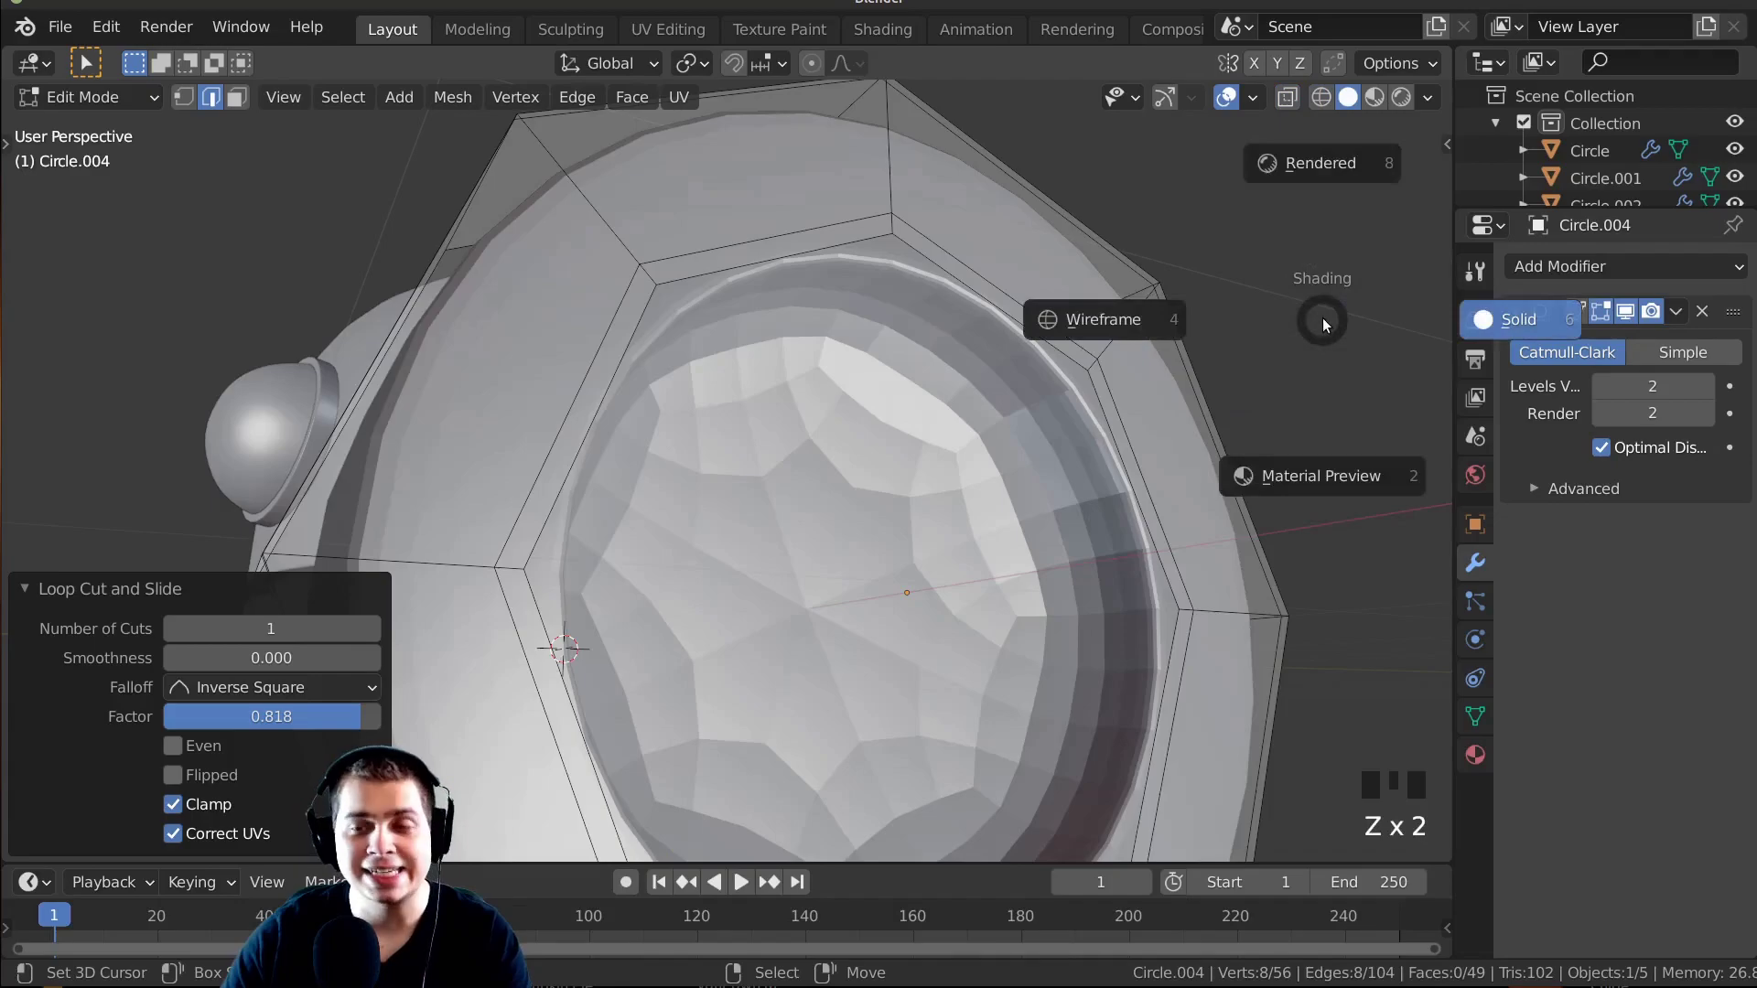
{"action": "left_click", "coordinate": [1107, 319]}
{"action": "key", "text": "z"}
{"action": "left_click", "coordinate": [1025, 312]}
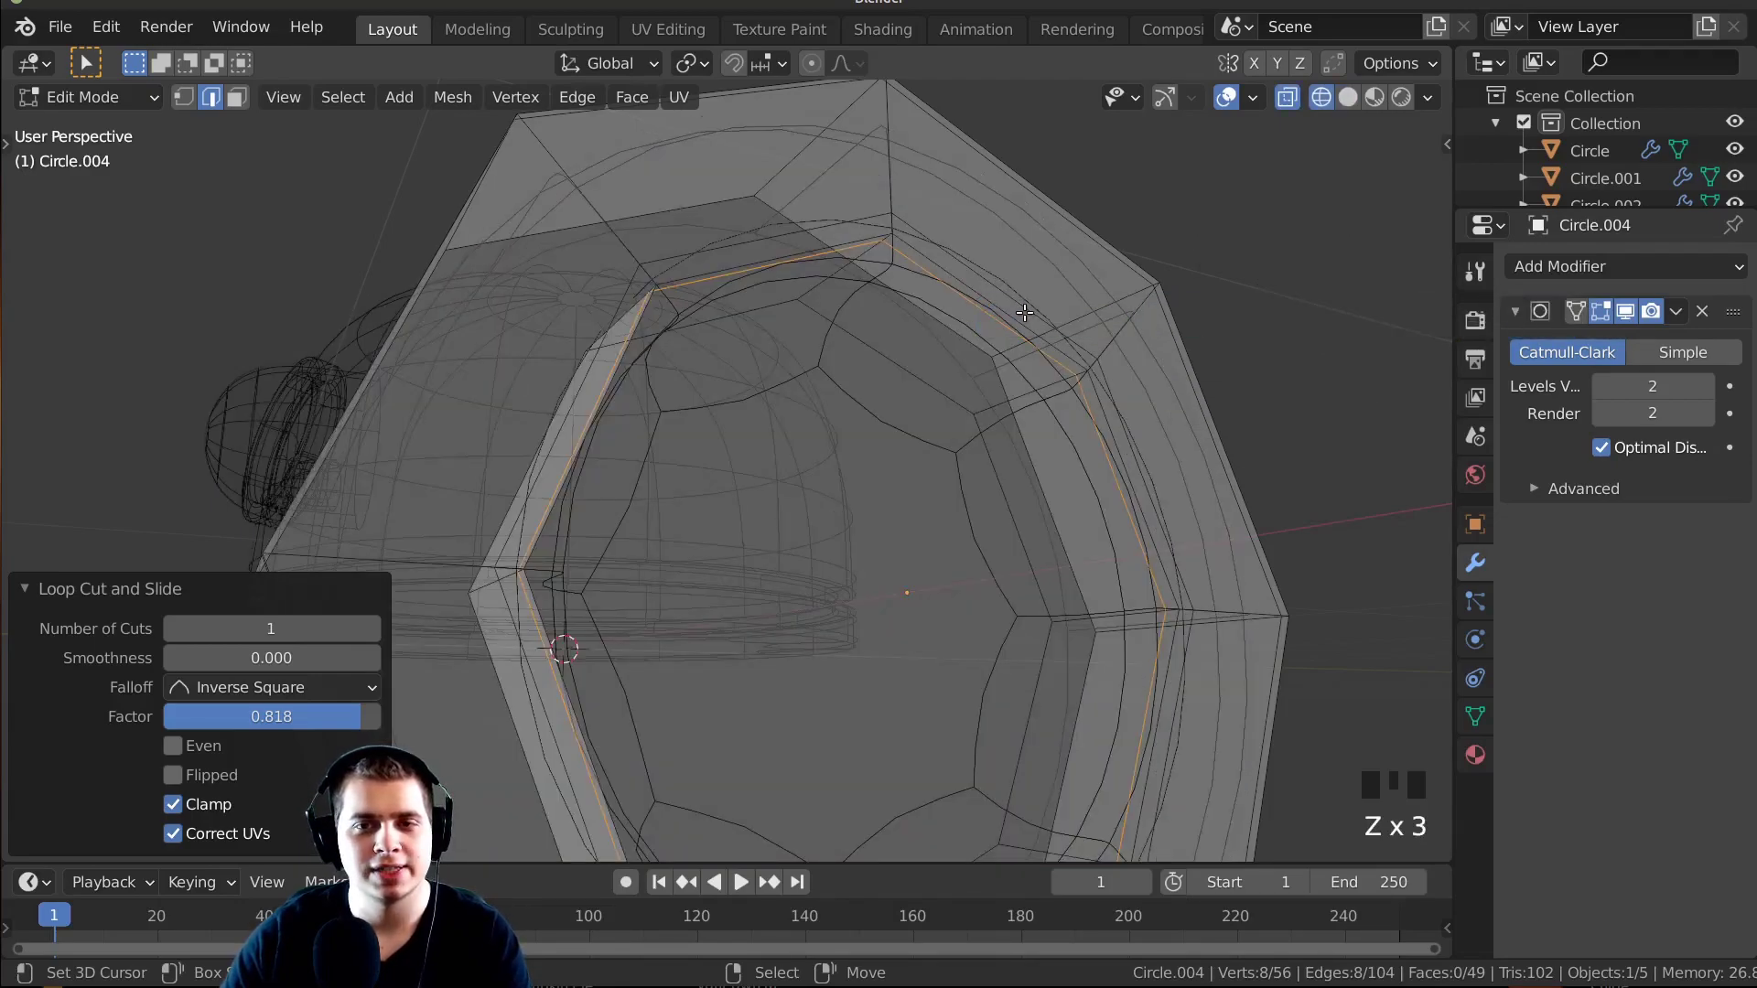
{"action": "middle_click_drag", "start_coordinate": [1006, 340], "coordinate": [804, 291], "text": "shift"}
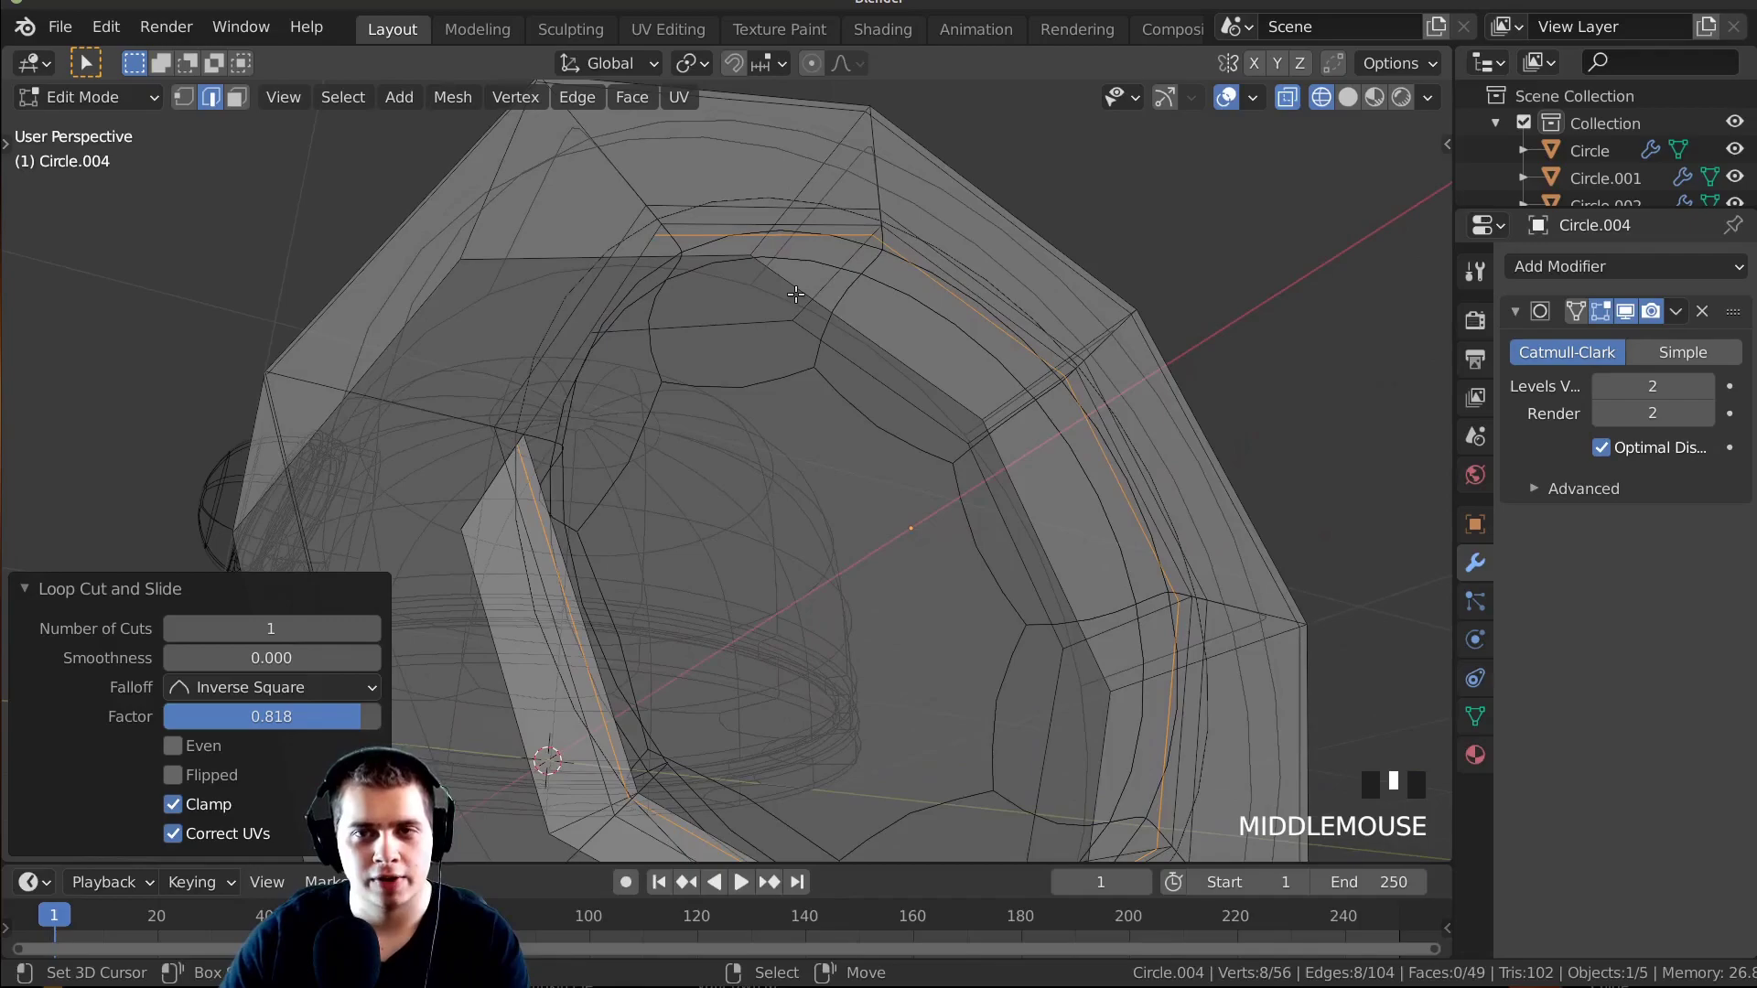
{"action": "left_click", "coordinate": [1349, 98]}
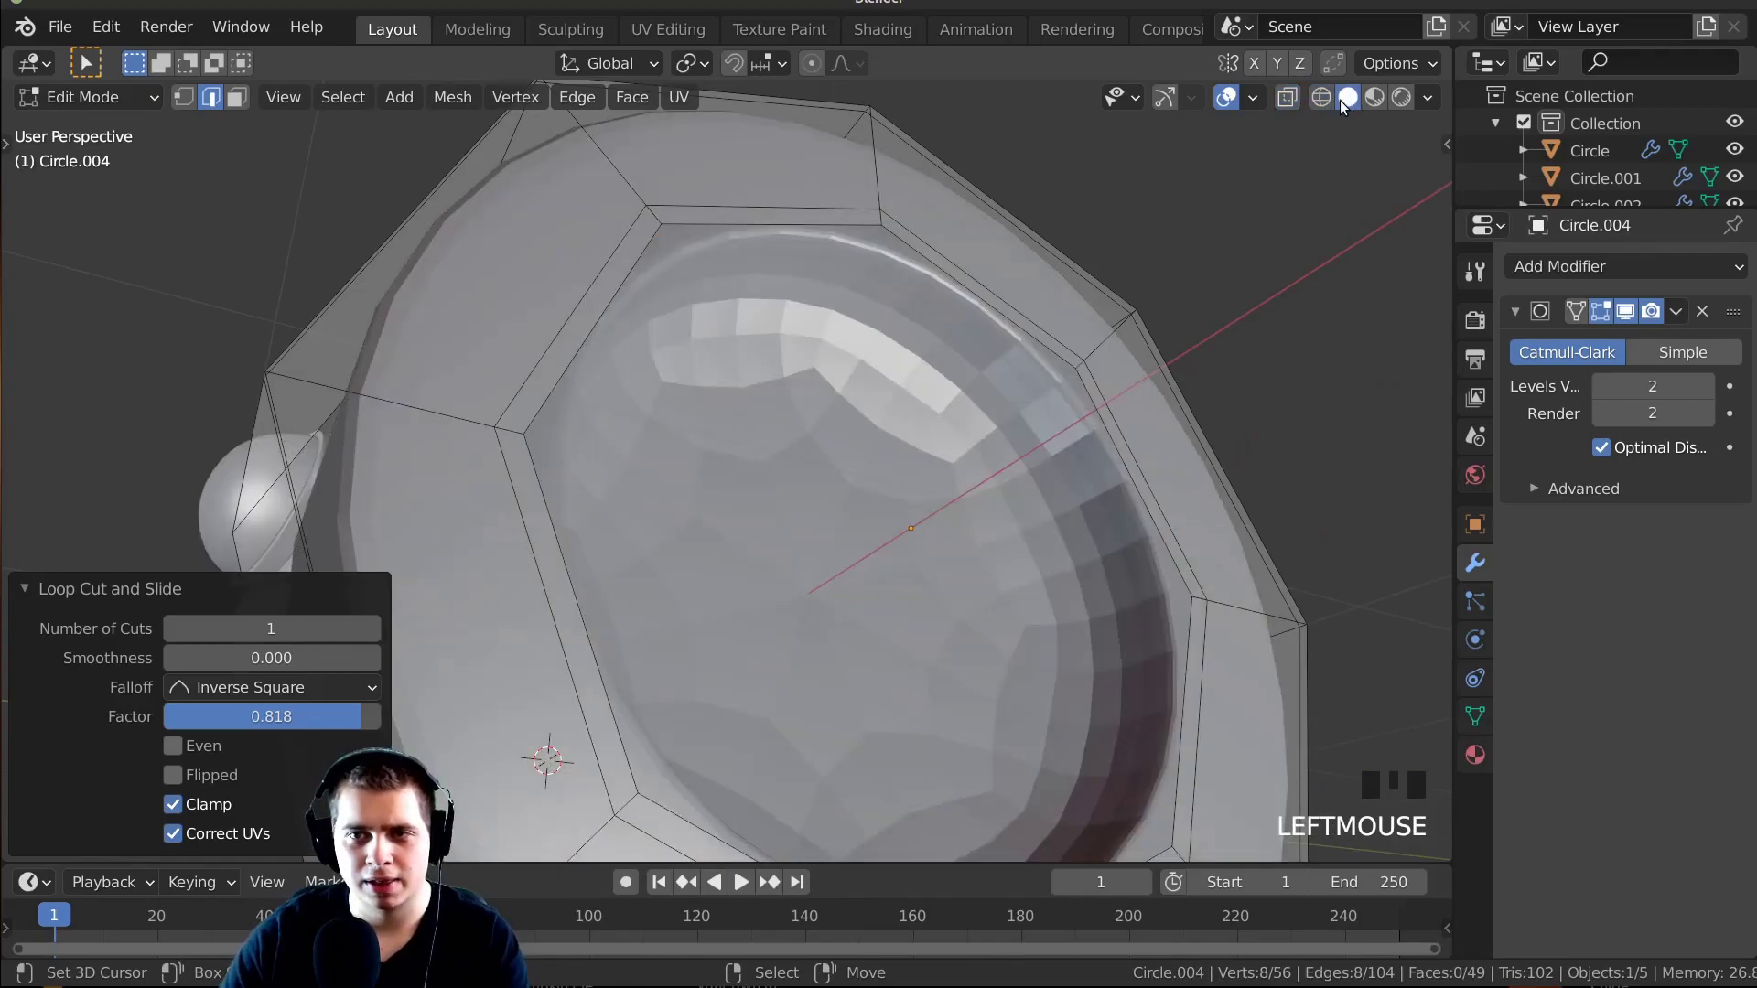
{"action": "left_click", "coordinate": [1320, 98]}
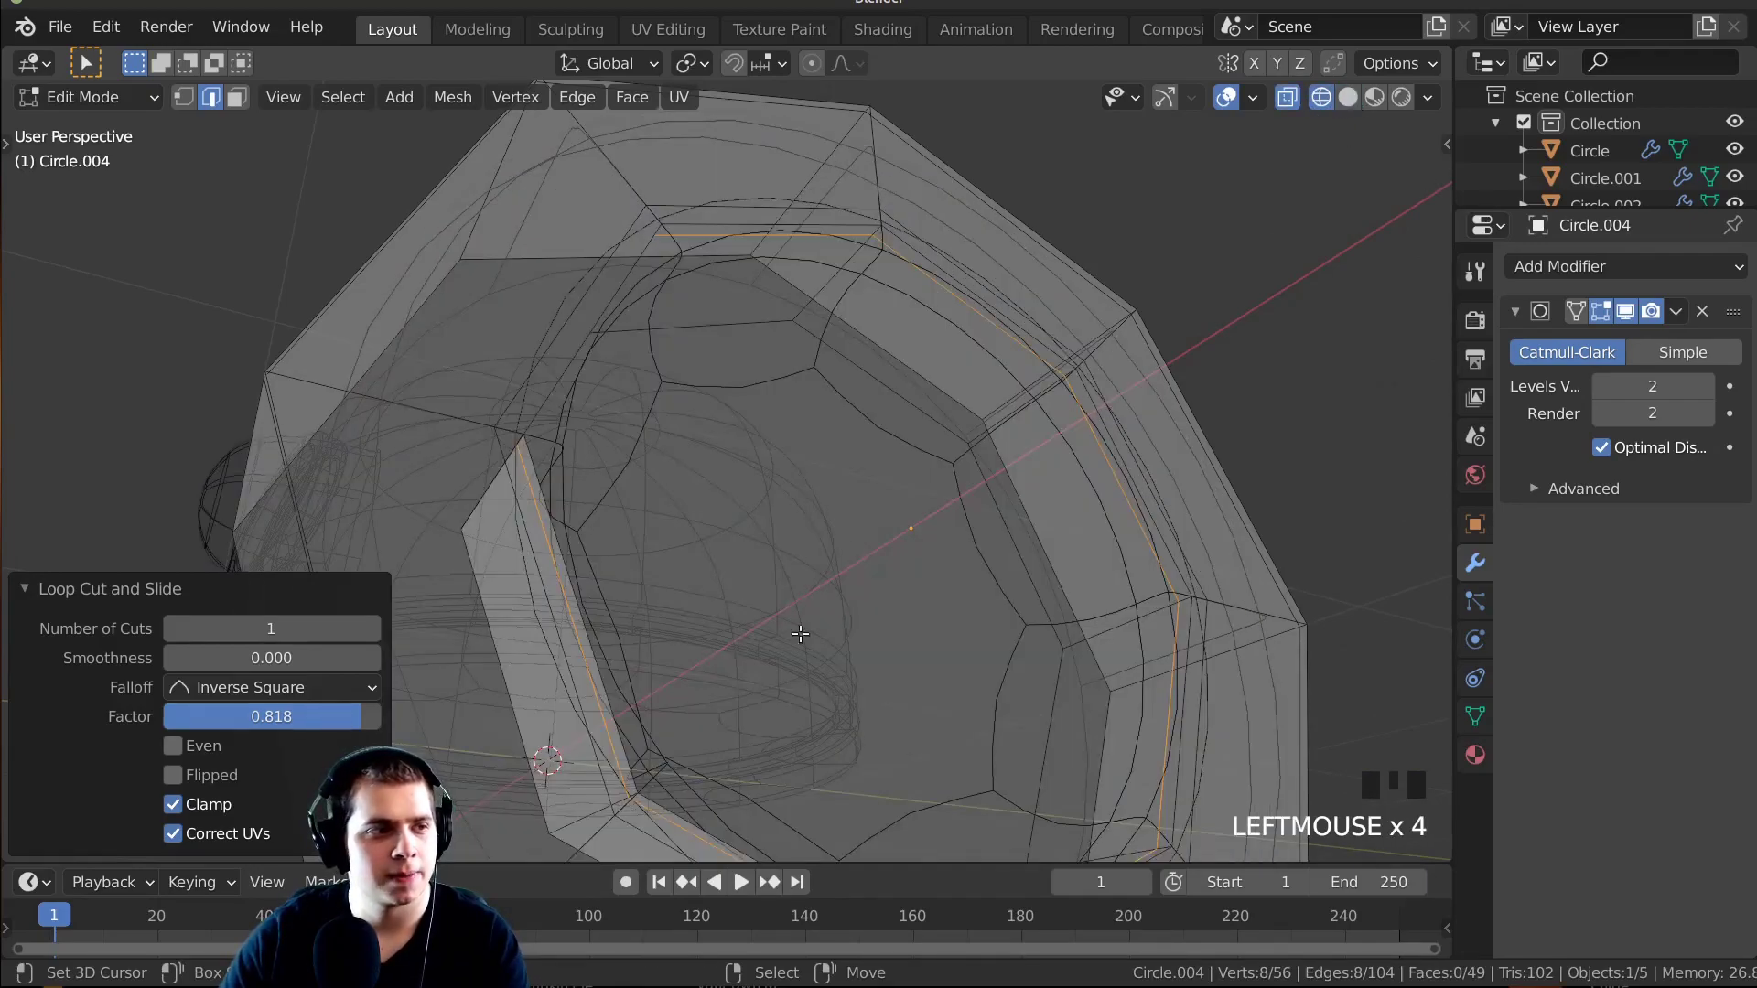
Add a supporting edge loop around the recess wall near its floor, and return to solid shading.
{"action": "key", "text": "ctrl+r"}
{"action": "mouse_move", "coordinate": [801, 634]}
{"action": "middle_mouse_down"}
{"action": "mouse_move", "coordinate": [851, 302]}
{"action": "mouse_move", "coordinate": [1025, 403]}
{"action": "mouse_move", "coordinate": [1238, 482]}
{"action": "mouse_move", "coordinate": [1178, 562]}
{"action": "mouse_move", "coordinate": [978, 436]}
{"action": "mouse_move", "coordinate": [973, 454]}
{"action": "middle_mouse_up"}
{"action": "left_click", "coordinate": [851, 294]}
{"action": "left_click", "coordinate": [820, 322]}
{"action": "key", "text": "shift+z"}
Leave mesh editing and shade the recessed side piece smooth.
{"action": "key", "text": "Tab"}
{"action": "key", "text": "w"}
{"action": "left_click", "coordinate": [985, 293]}
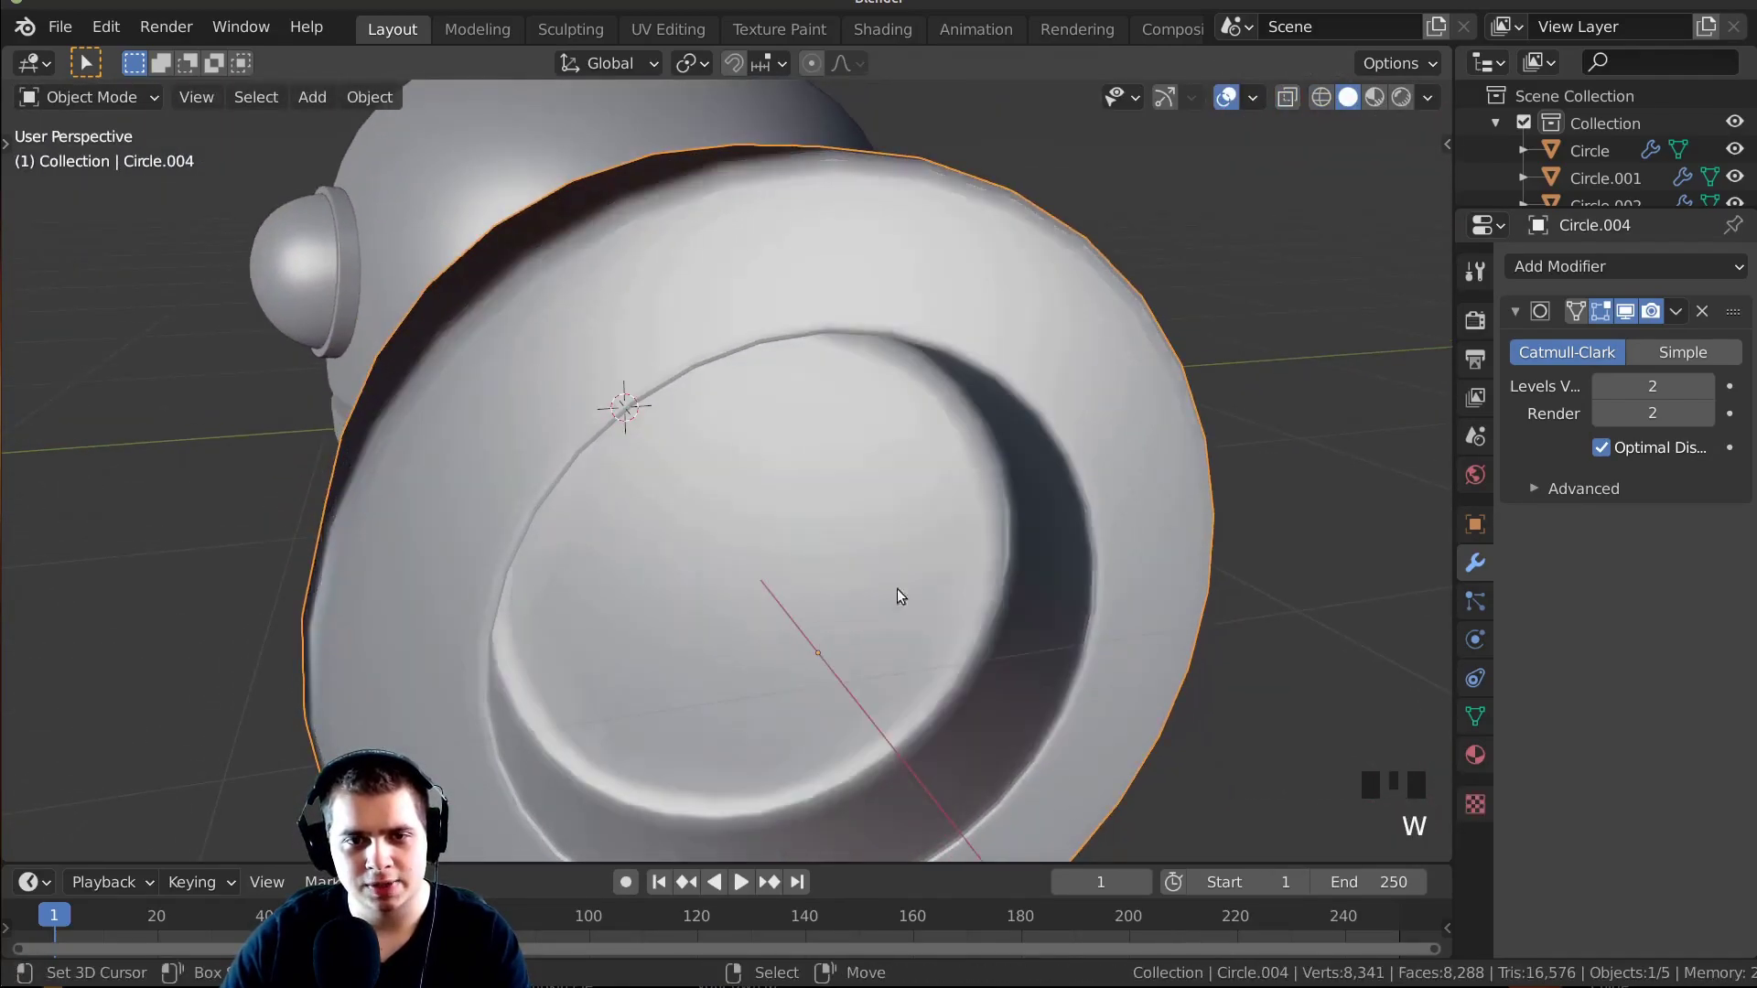
Scale the side piece down and move it along global X against the side of the dome.
{"action": "middle_click_drag", "start_coordinate": [899, 597], "coordinate": [1190, 622], "text": "shift"}
{"action": "scroll", "coordinate": [1030, 573], "scroll_direction": "up", "scroll_amount": 3}
{"action": "scroll", "coordinate": [1028, 571], "scroll_direction": "up", "scroll_amount": 2}
{"action": "key", "text": "s"}
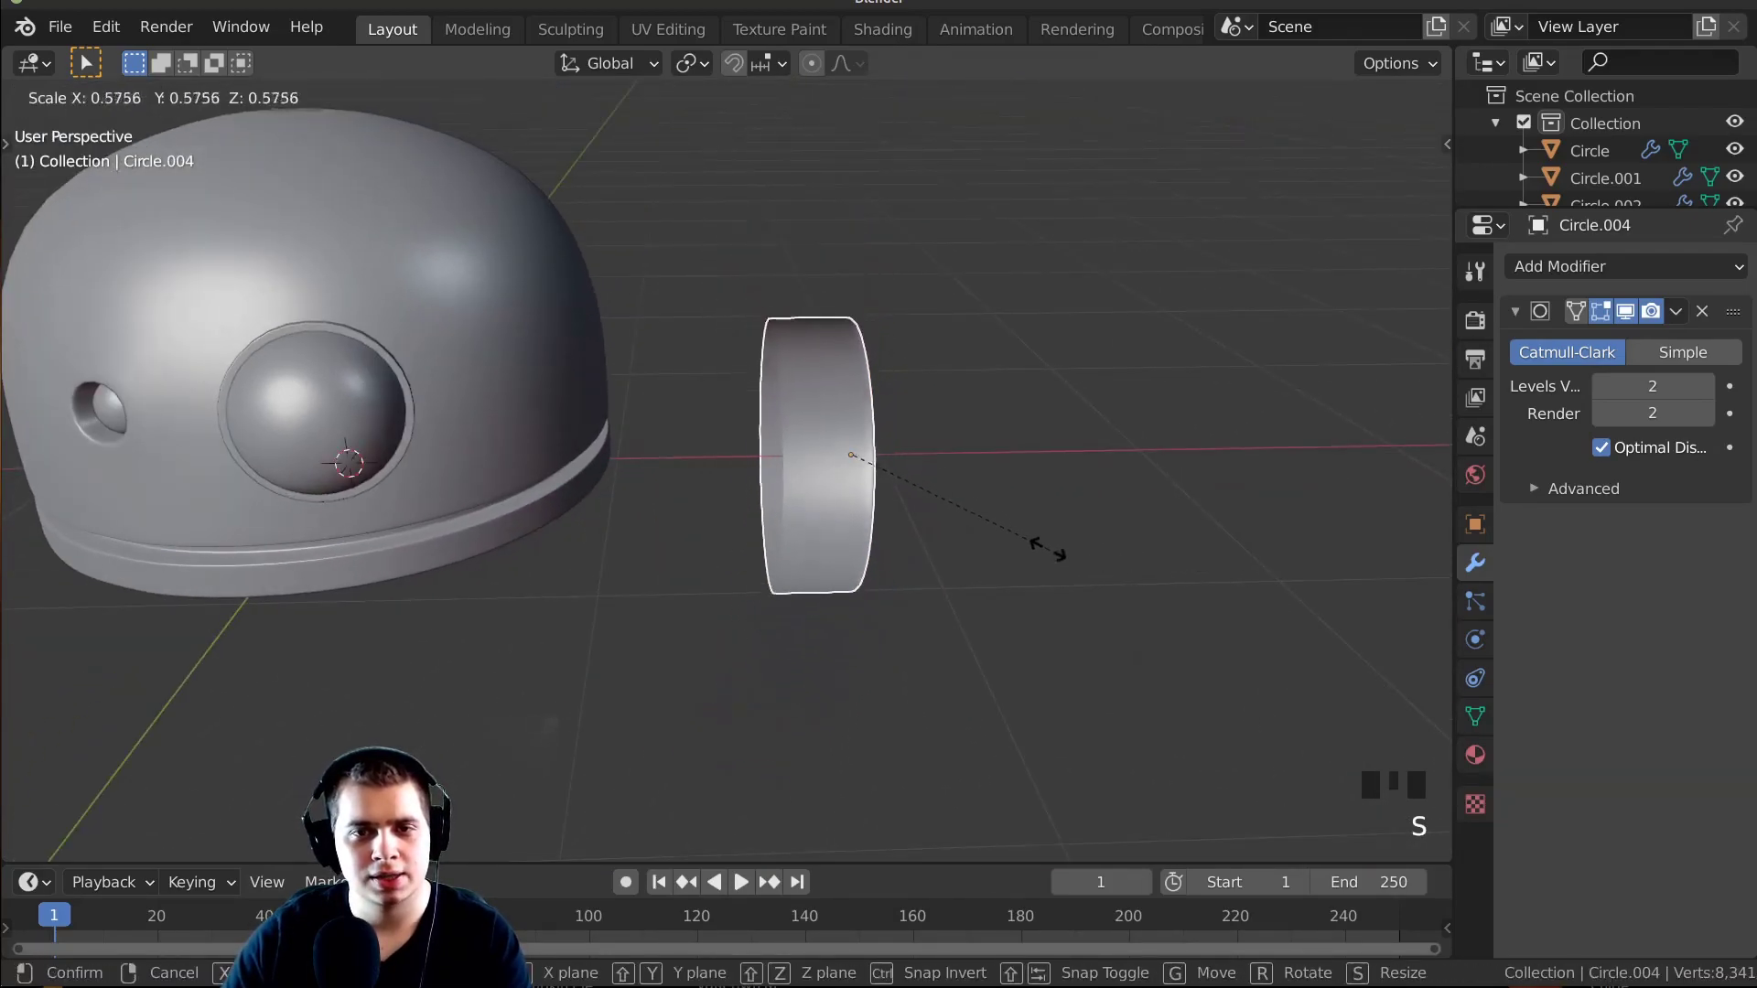
{"action": "left_click", "coordinate": [965, 529]}
{"action": "key", "text": "g"}
{"action": "key", "text": "x"}
{"action": "middle_click_drag", "start_coordinate": [964, 529], "coordinate": [1052, 614]}
{"action": "left_click", "coordinate": [919, 483]}
In front view, raise the side piece about 0.339 m along global Z and fine-tune its size and position.
{"action": "key", "text": "KP_1"}
{"action": "key", "text": "g"}
{"action": "key", "text": "z"}
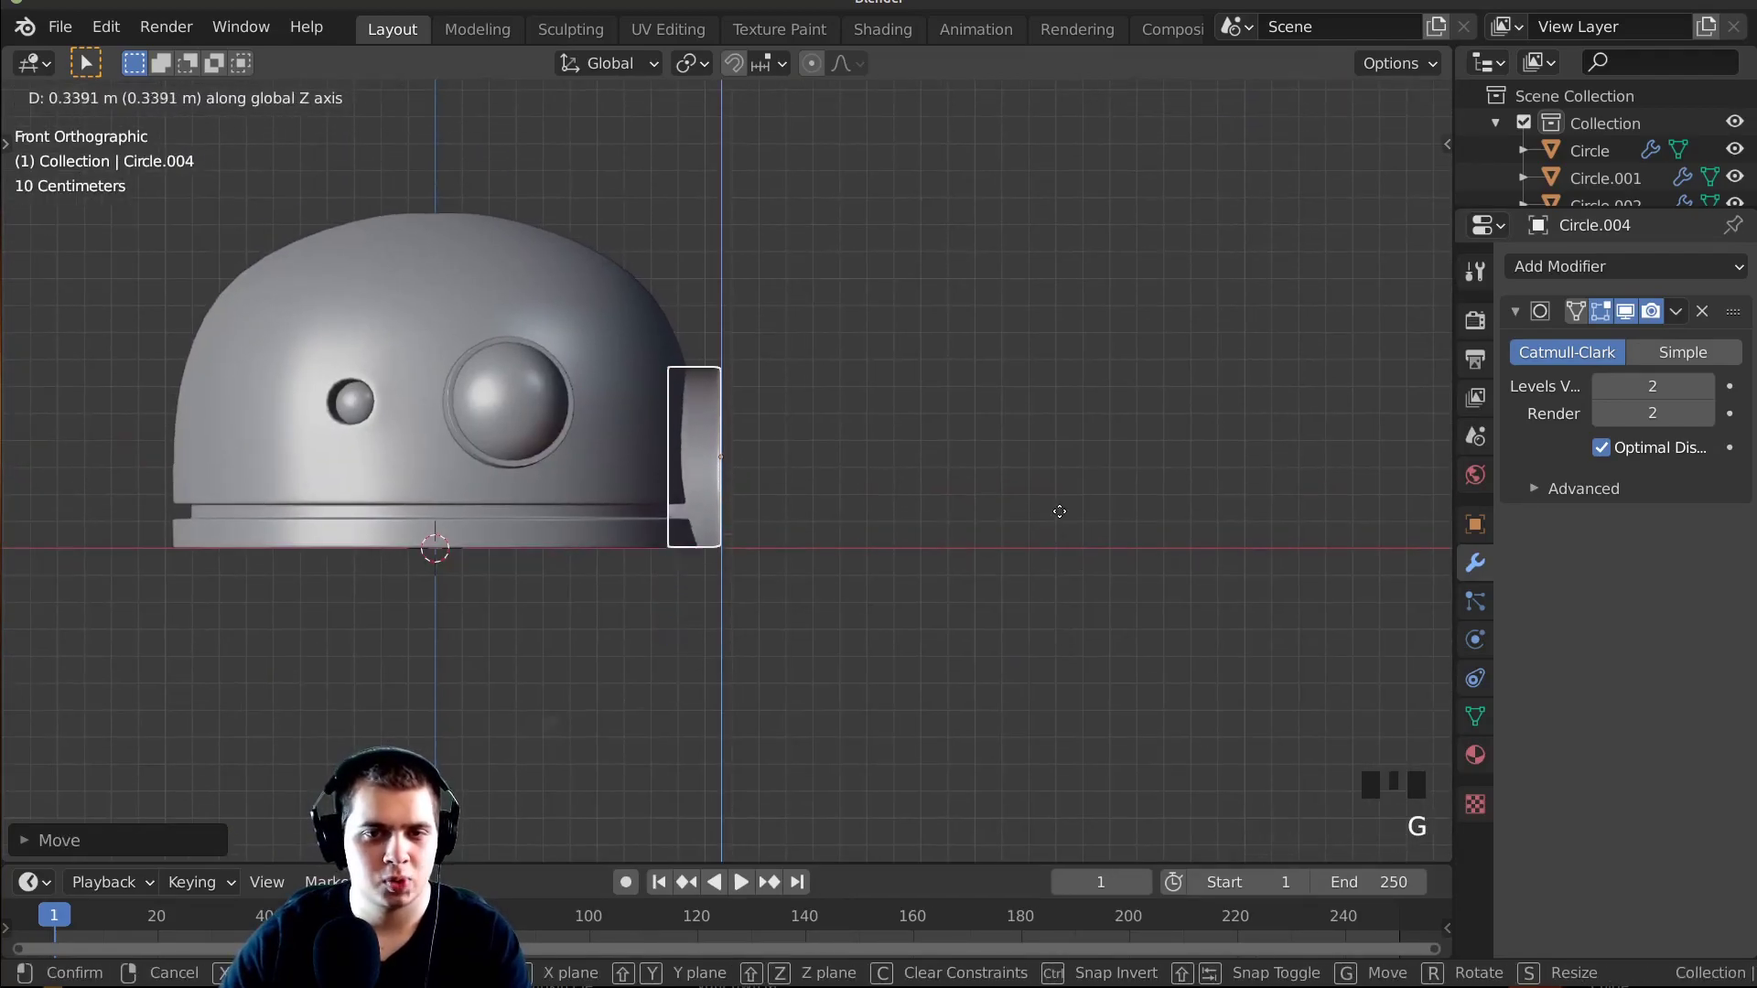
{"action": "left_click", "coordinate": [1060, 512]}
{"action": "scroll", "coordinate": [931, 347], "scroll_direction": "up", "scroll_amount": 5}
{"action": "key", "text": "s"}
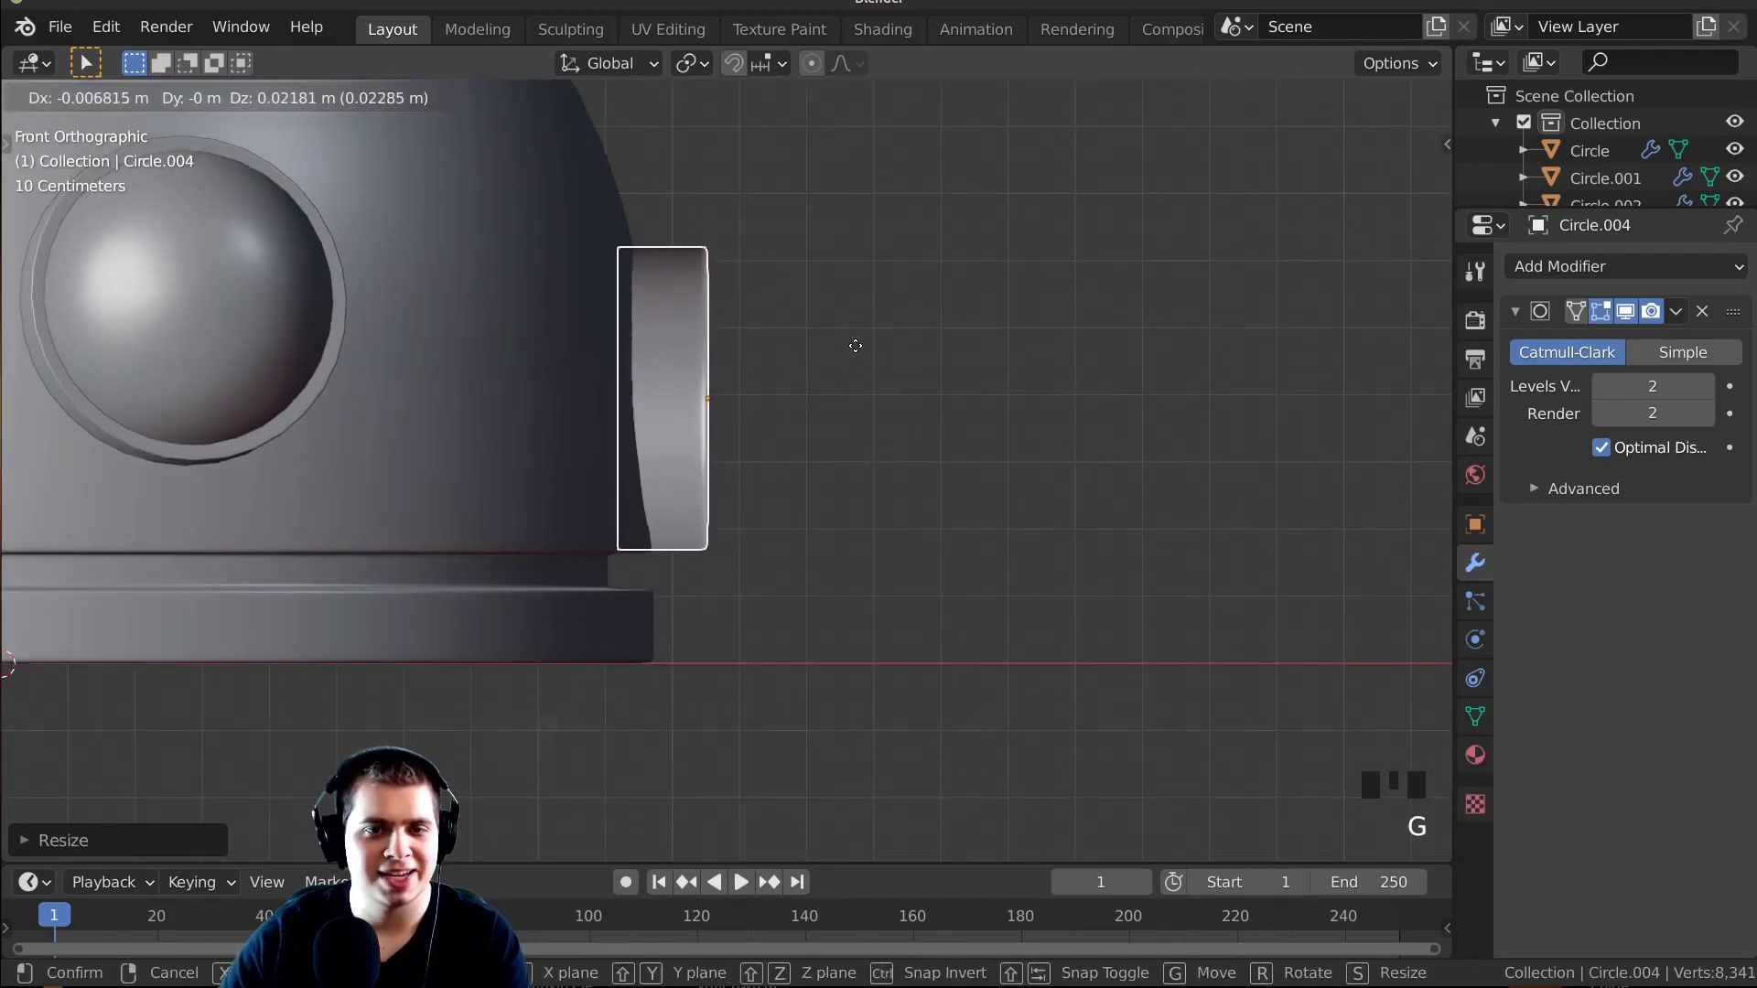
{"action": "left_click", "coordinate": [857, 334]}
{"action": "middle_click_drag", "start_coordinate": [857, 334], "coordinate": [882, 546]}
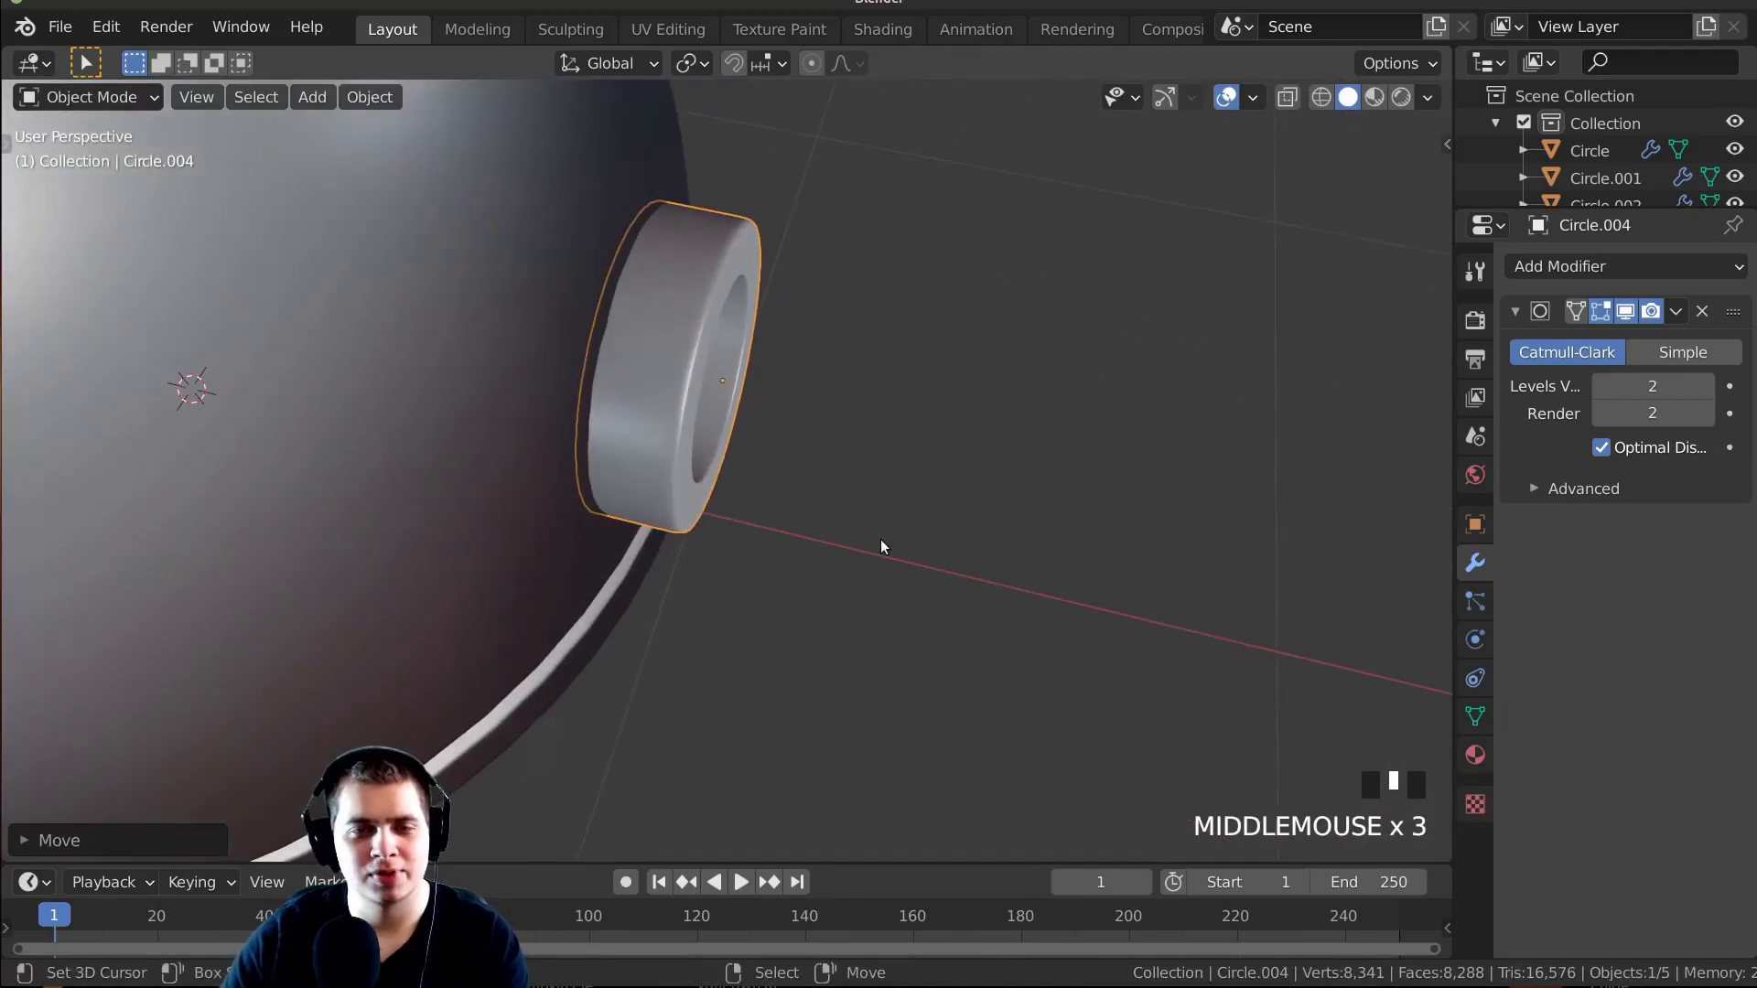
Lengthen the side piece by scaling its whole mesh along global X in mesh editing.
{"action": "middle_click_drag", "start_coordinate": [849, 468], "coordinate": [914, 510]}
{"action": "key", "text": "Tab"}
{"action": "key", "text": "a"}
{"action": "key", "text": "a"}
{"action": "key", "text": "a"}
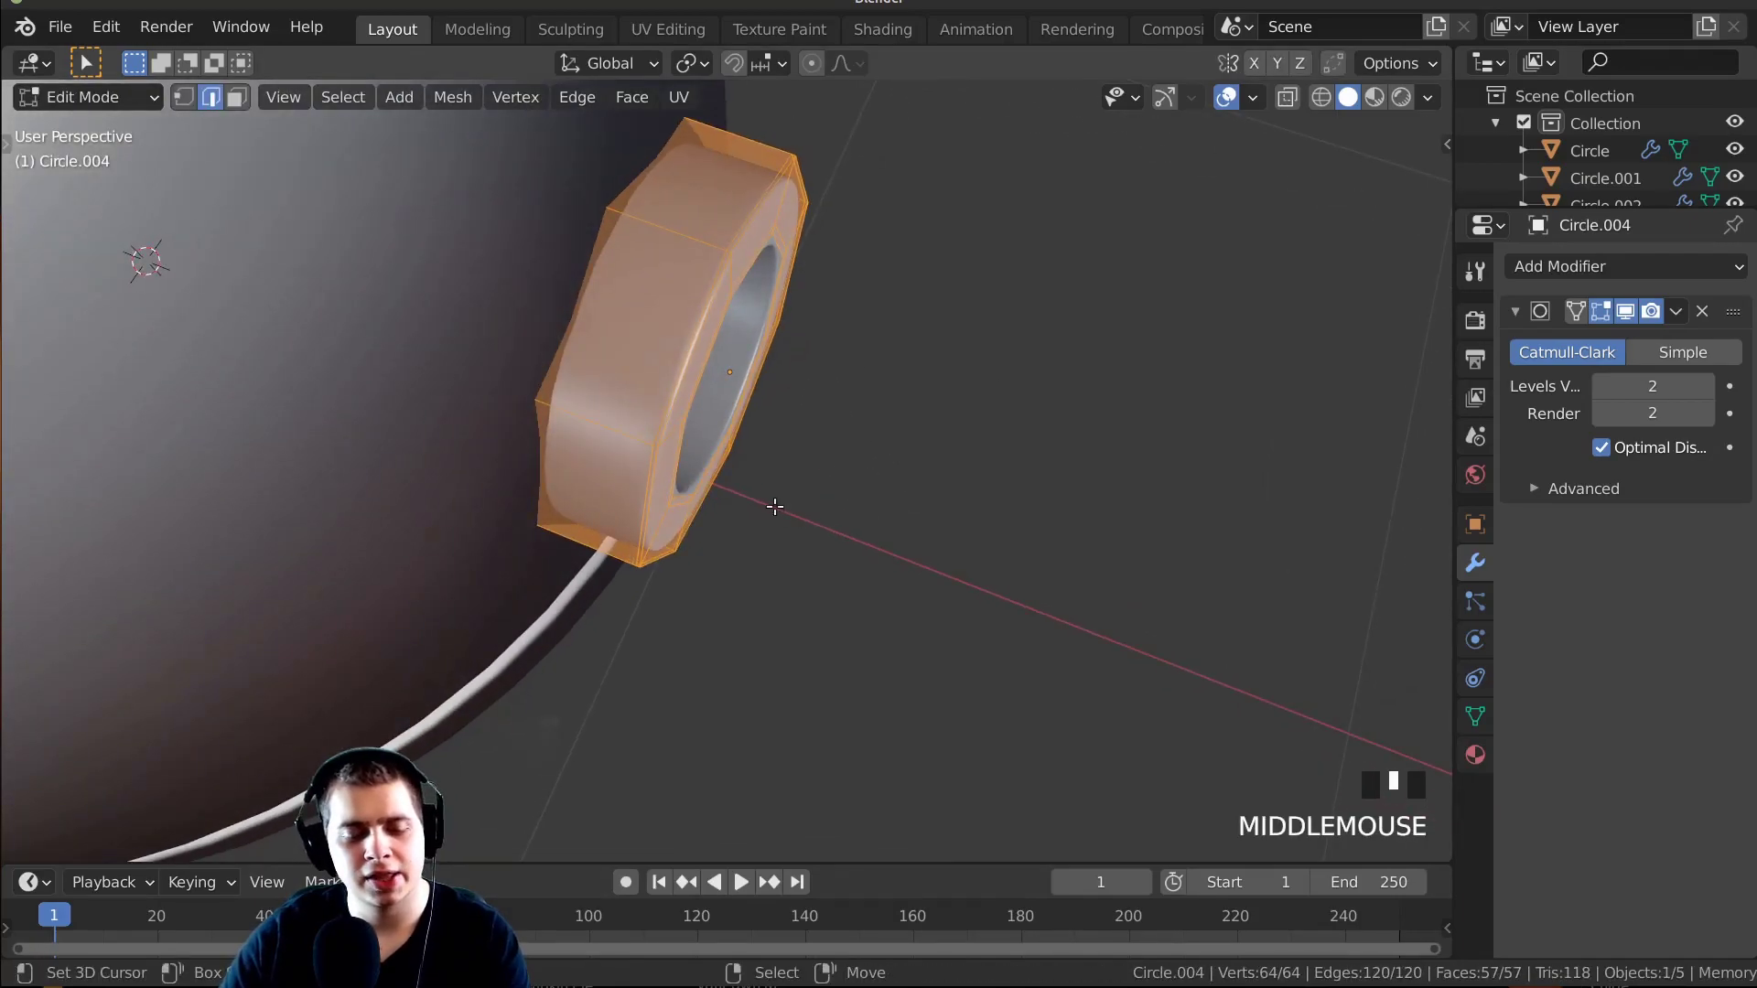
{"action": "key", "text": "s"}
{"action": "key", "text": "x"}
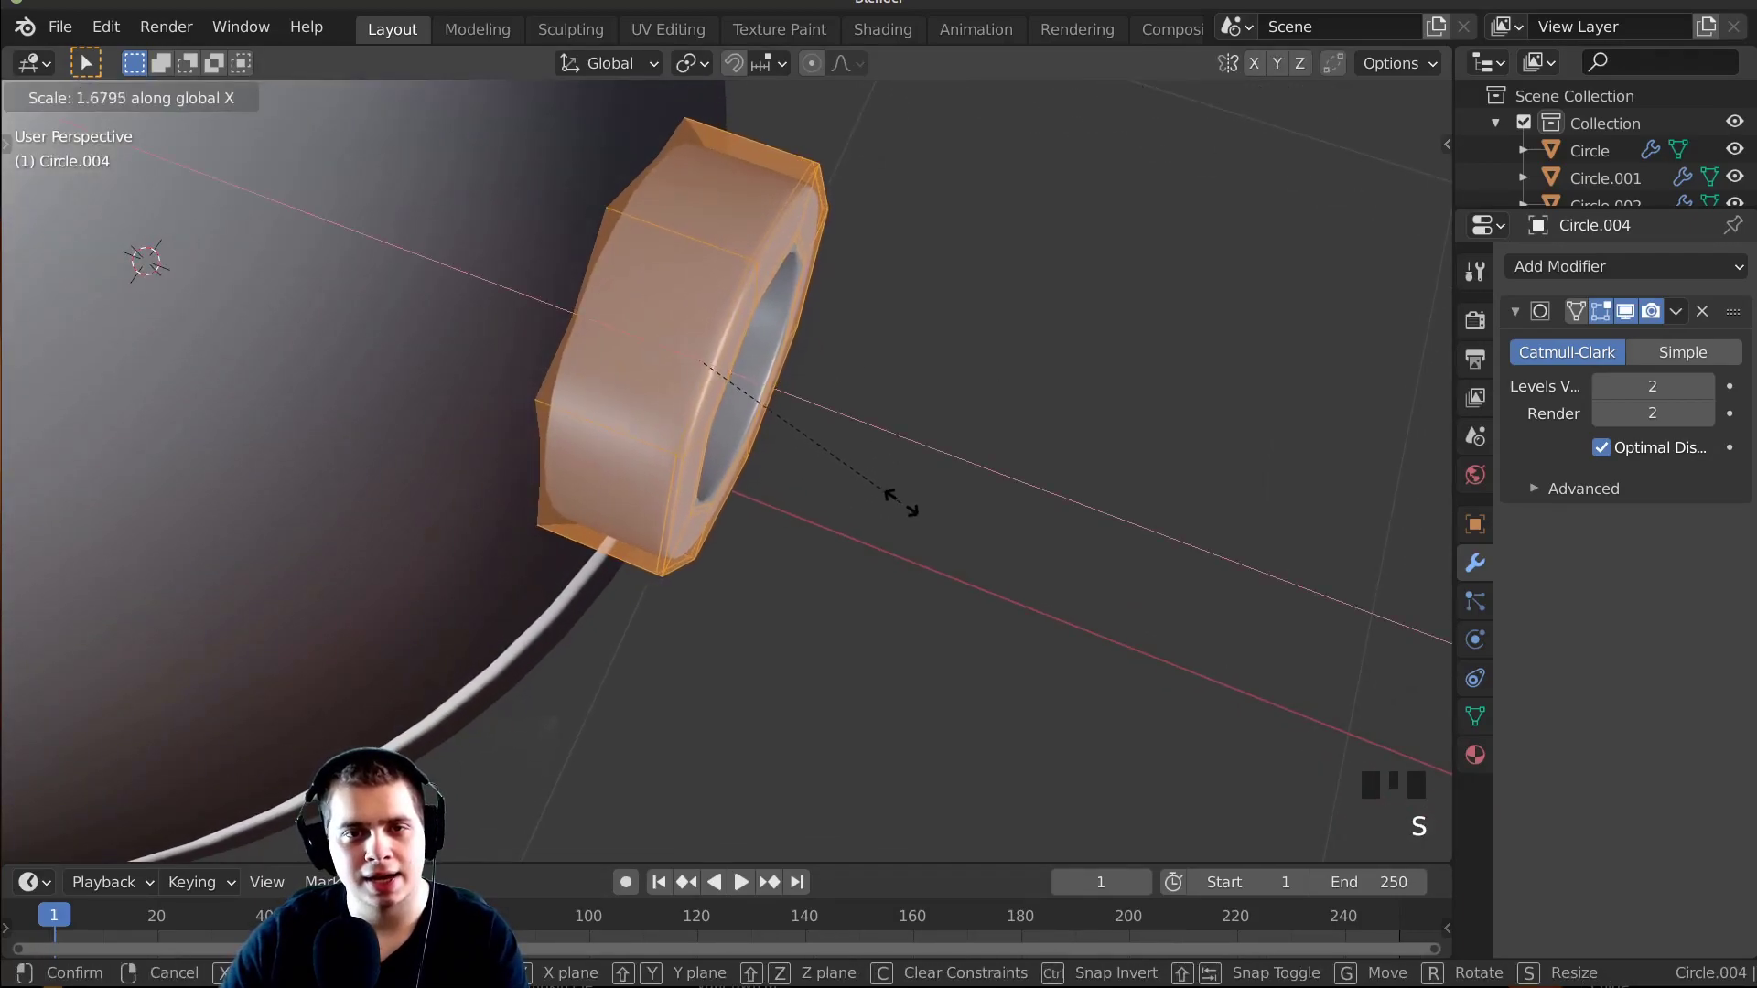
{"action": "left_click", "coordinate": [1007, 538]}
{"action": "key", "text": "Tab"}
Move the lengthened side piece along global X so it protrudes from the dome with its open end embedded.
{"action": "middle_click_drag", "start_coordinate": [1006, 538], "coordinate": [862, 487]}
{"action": "key", "text": "g"}
{"action": "left_click", "coordinate": [761, 566]}
{"action": "key", "text": "g"}
{"action": "key", "text": "x"}
{"action": "left_click", "coordinate": [869, 626]}
{"action": "scroll", "coordinate": [664, 448], "scroll_direction": "up", "scroll_amount": 2}
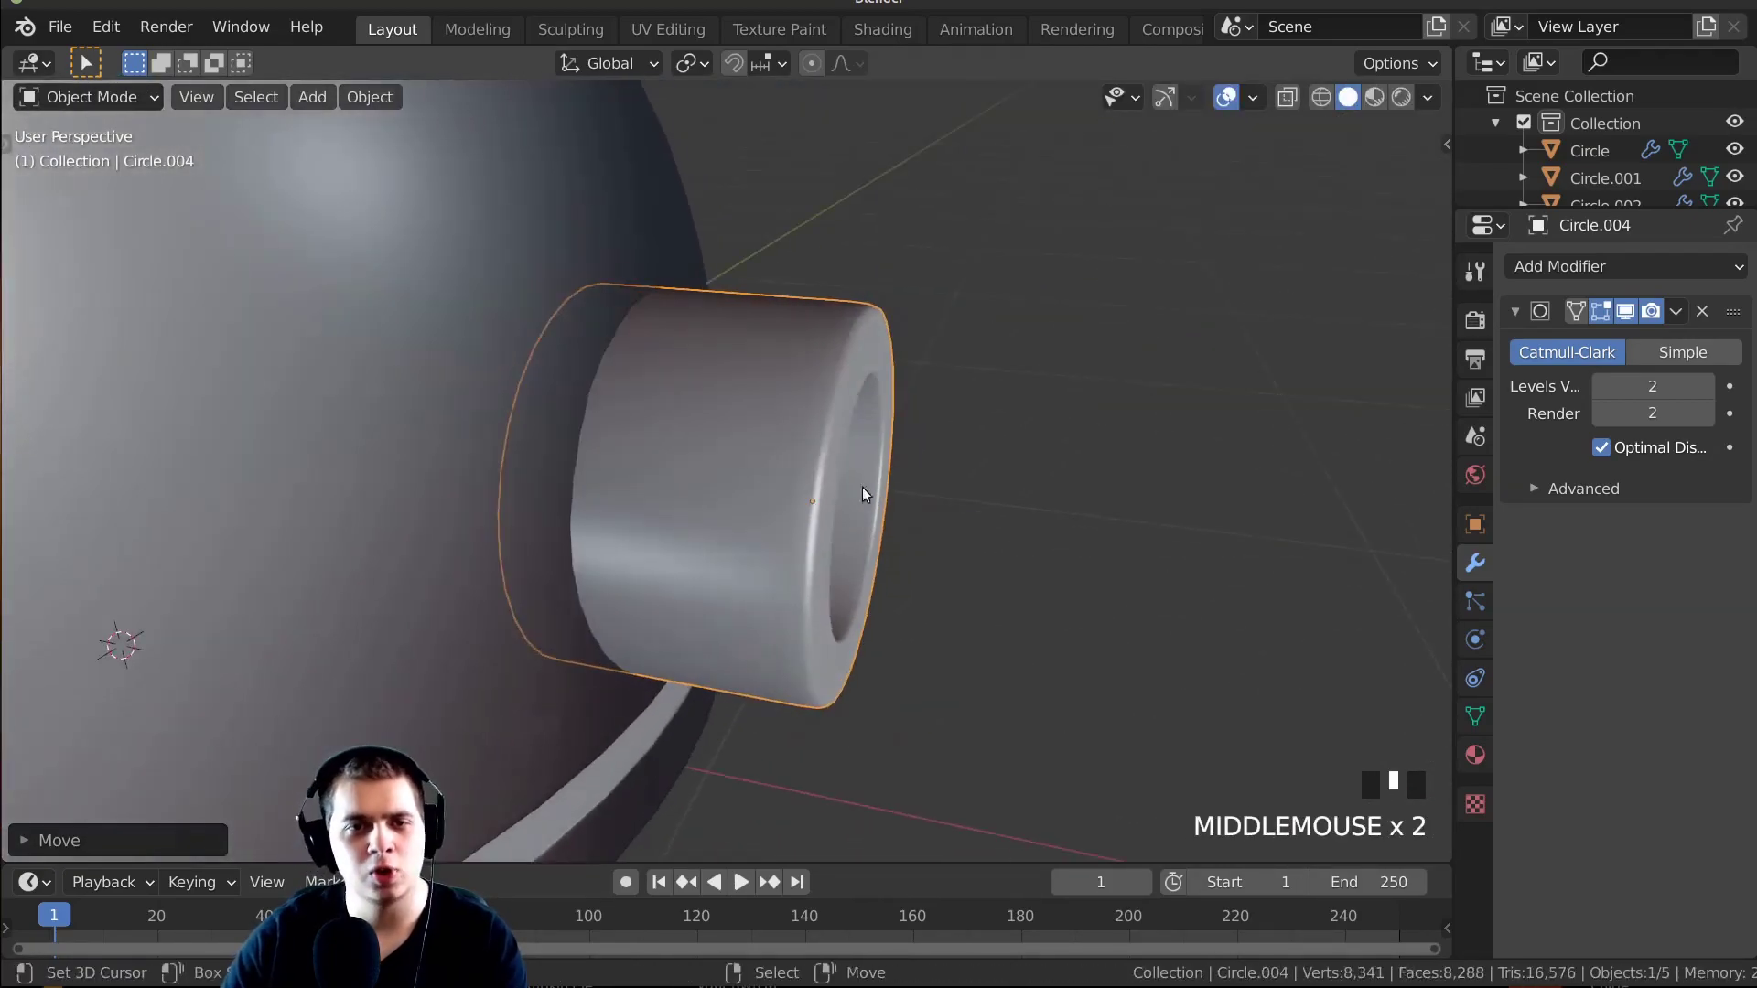
Fine-tune how far the side piece sticks out of the dome with another move along global X.
{"action": "key", "text": "g"}
{"action": "left_click", "coordinate": [754, 460]}
{"action": "middle_click_drag", "start_coordinate": [754, 460], "coordinate": [757, 541]}
{"action": "right_click", "coordinate": [426, 345]}
{"action": "right_click", "coordinate": [511, 375]}
{"action": "key", "text": "g"}
{"action": "left_click", "coordinate": [915, 604]}
{"action": "key", "text": "g"}
{"action": "key", "text": "x"}
{"action": "left_click", "coordinate": [920, 585]}
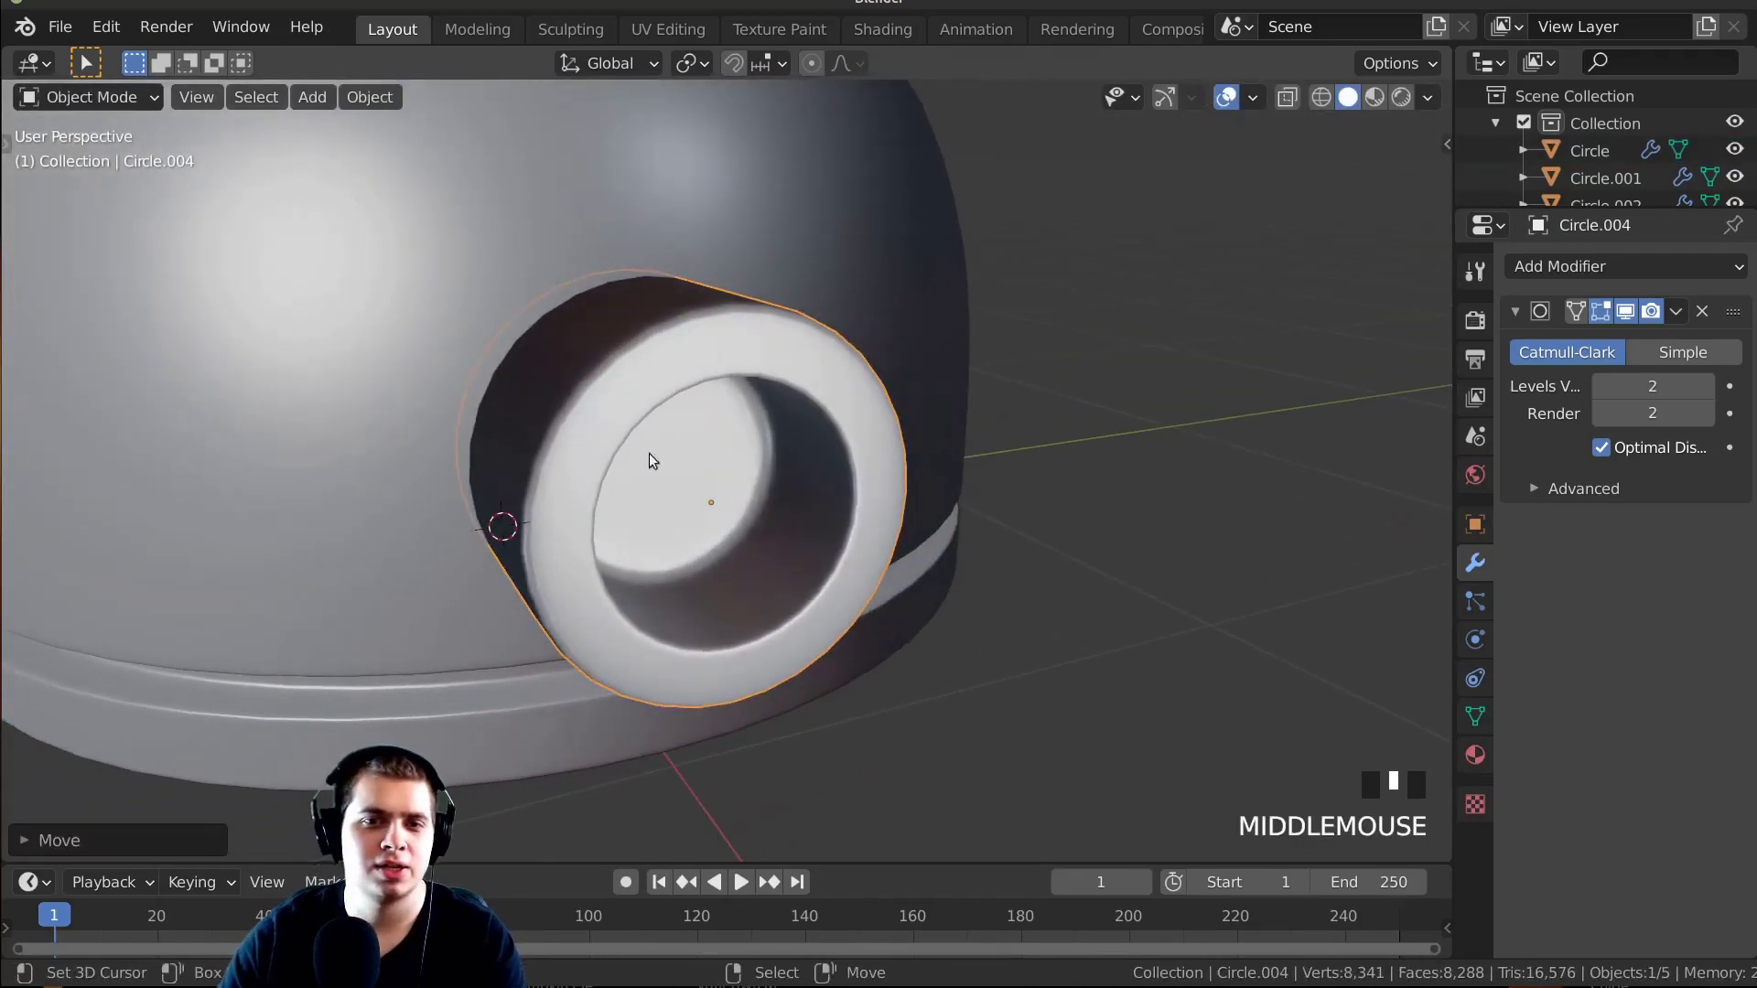
{"action": "middle_click_drag", "start_coordinate": [650, 459], "coordinate": [926, 474]}
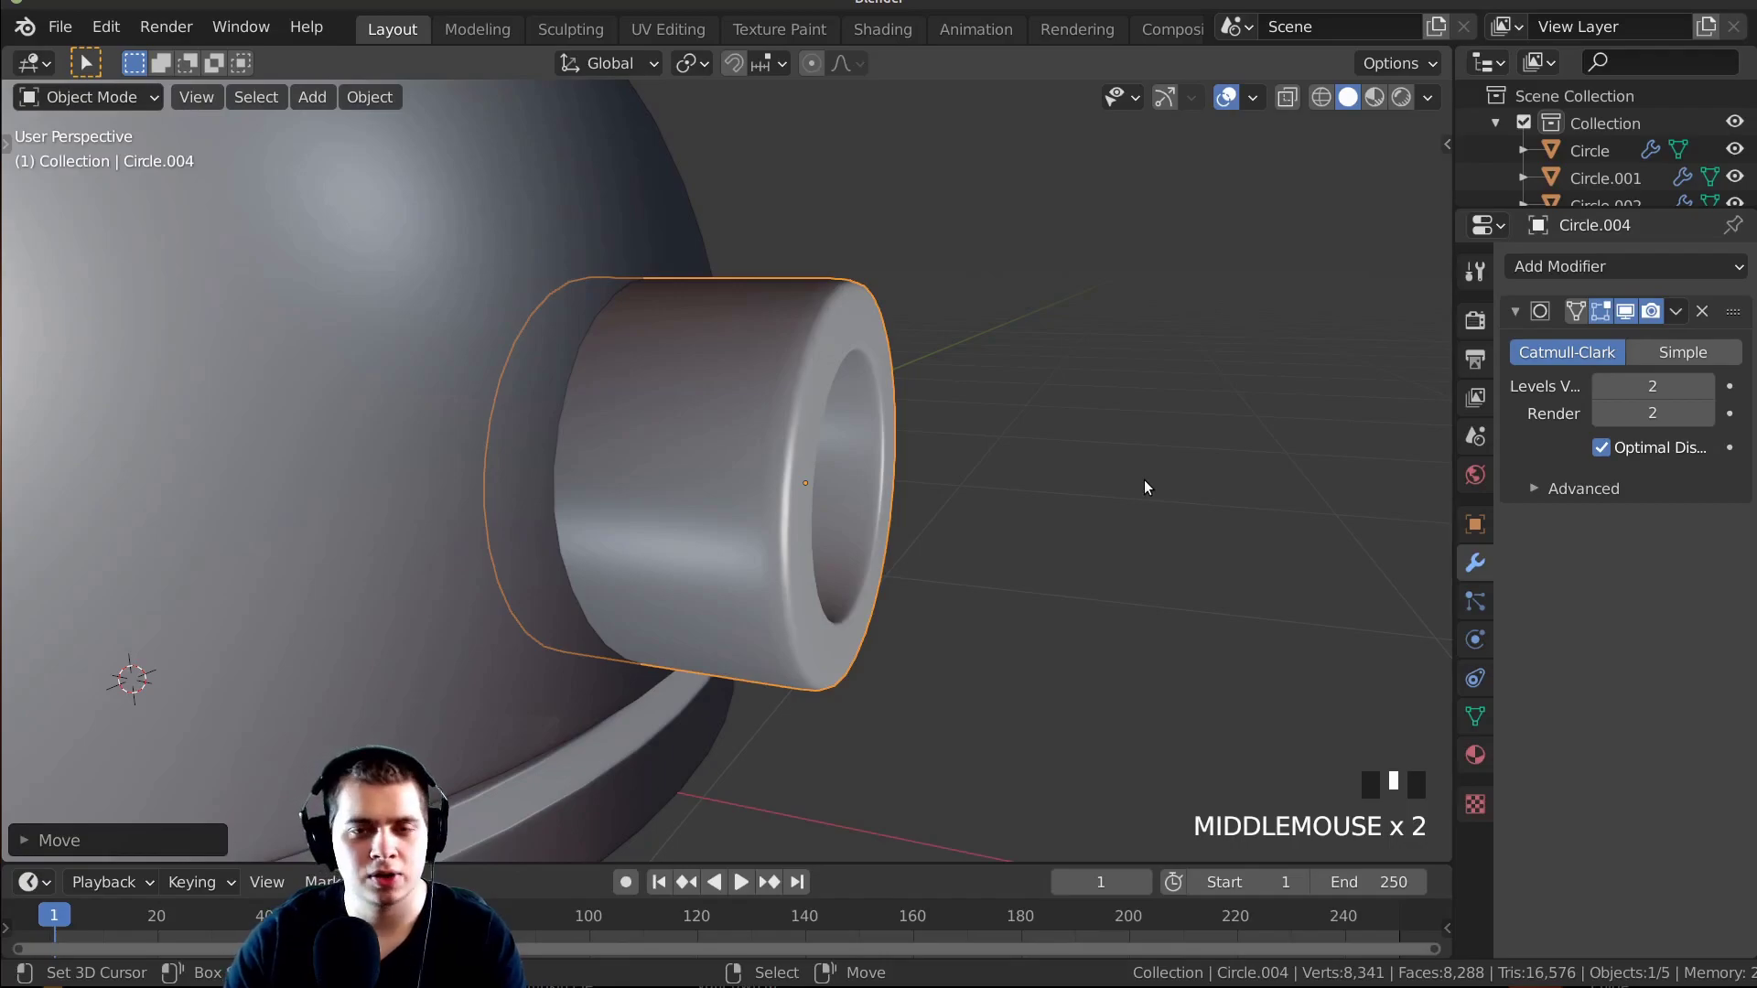
In front wireframe view, box-select the vertices at the side piece's outer end and move them along global X to adjust its length.
{"action": "key", "text": "KP_1"}
{"action": "scroll", "coordinate": [1039, 586], "scroll_direction": "up", "scroll_amount": 1}
{"action": "key", "text": "Tab"}
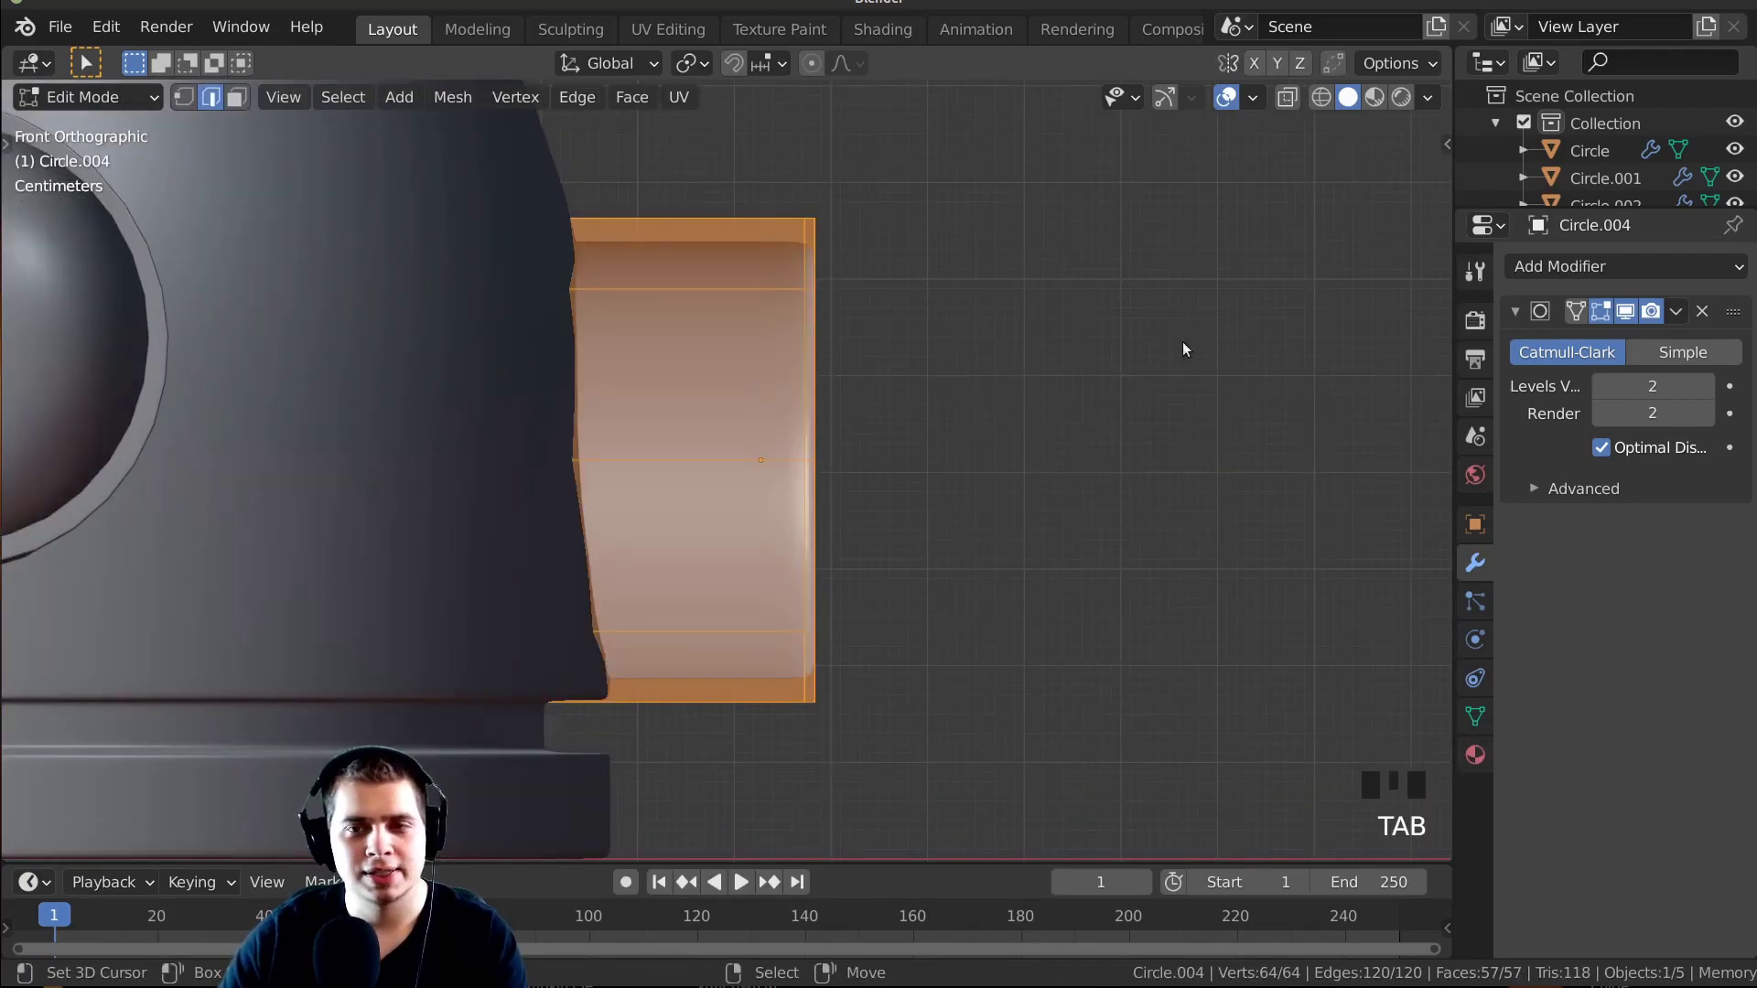
{"action": "key", "text": "z"}
{"action": "left_click", "coordinate": [837, 333]}
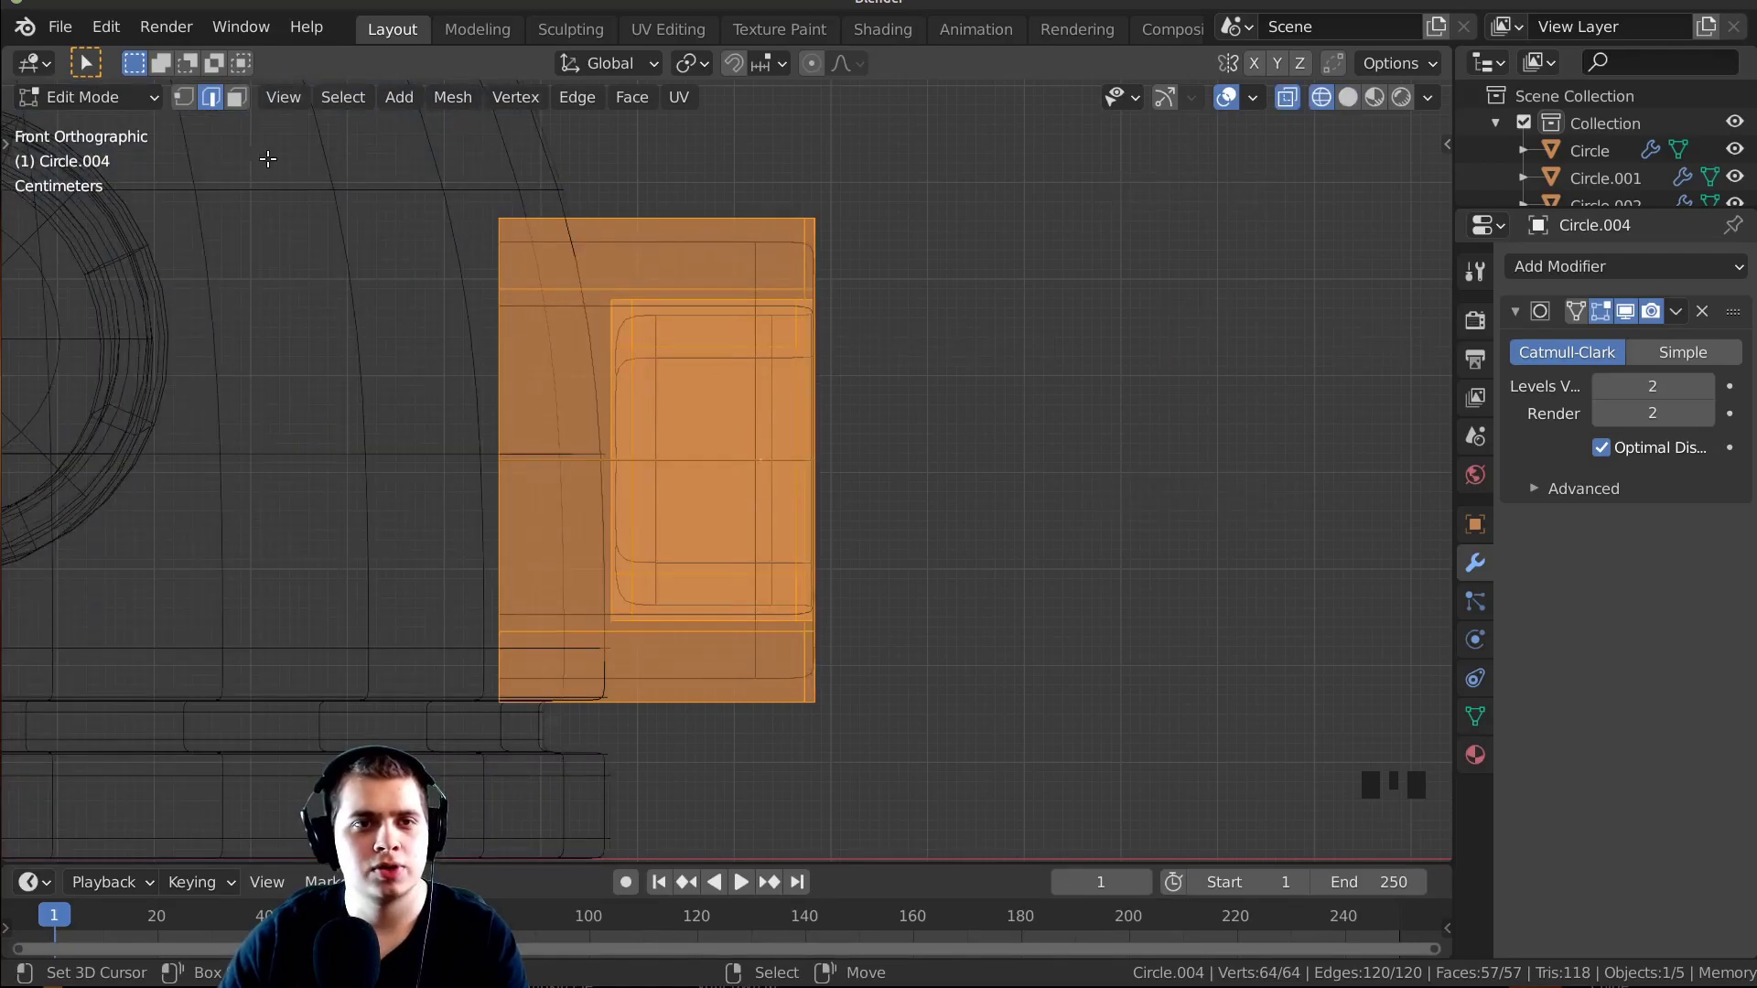
{"action": "left_click", "coordinate": [184, 97]}
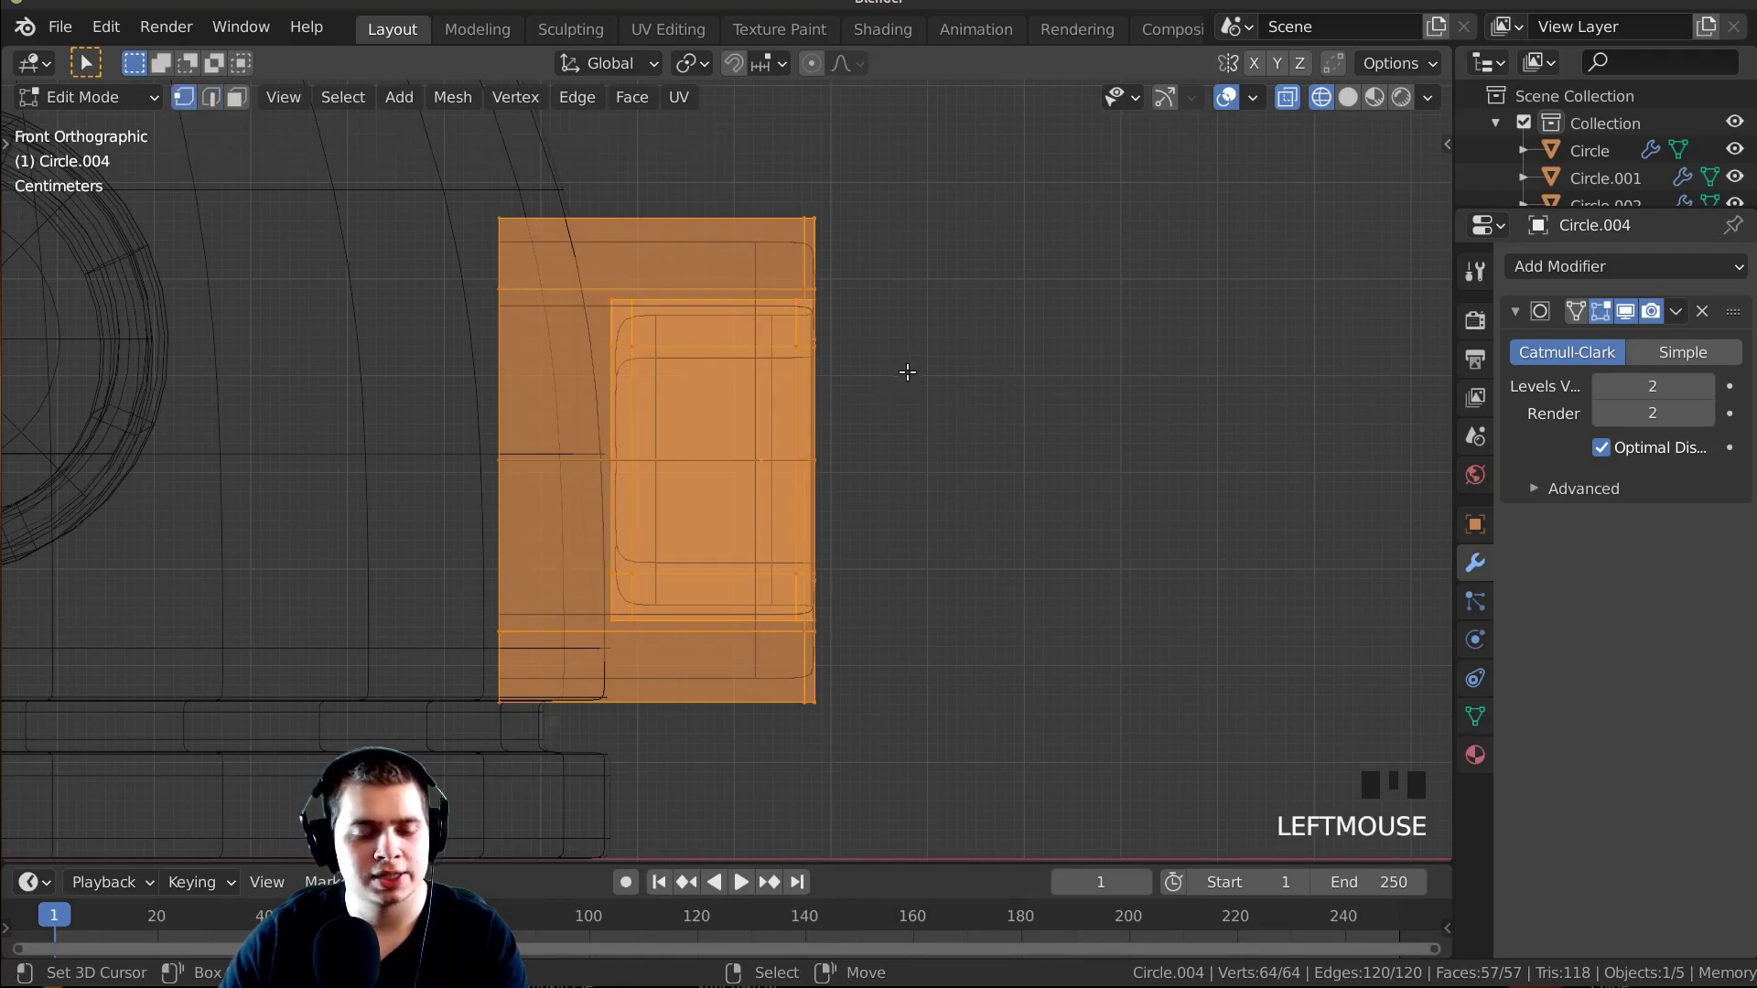
{"action": "key", "text": "alt+a"}
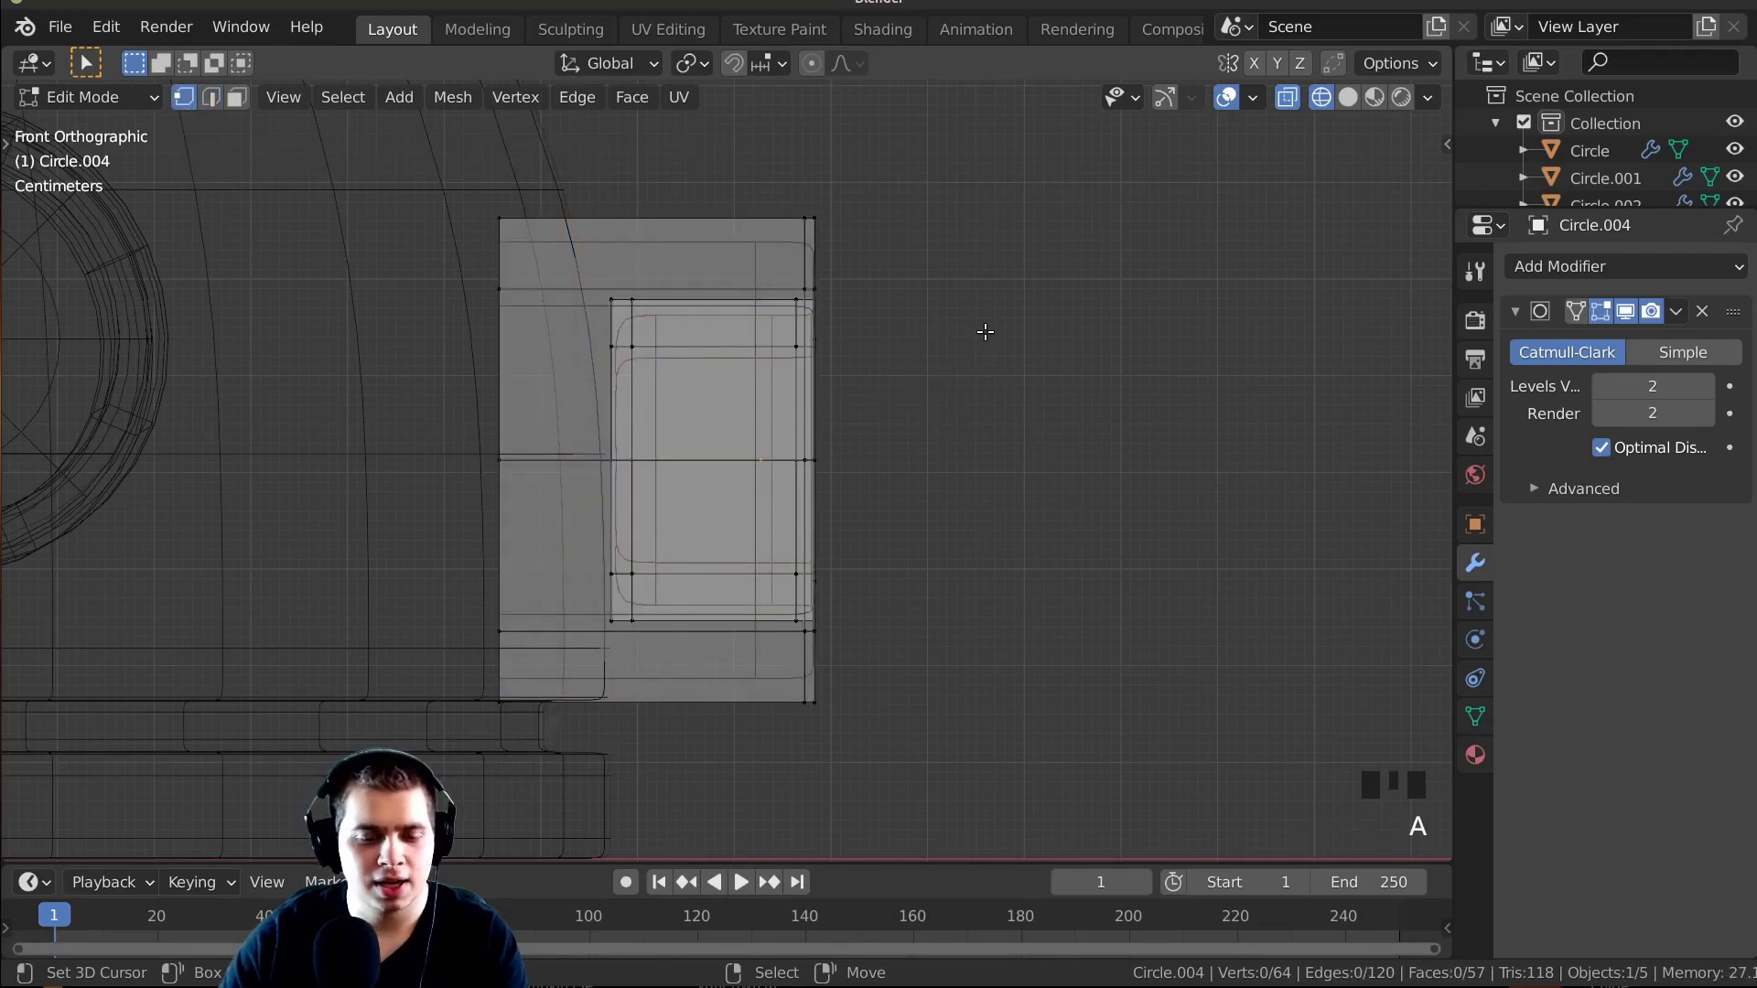
{"action": "left_click_drag", "start_coordinate": [928, 359], "coordinate": [793, 635]}
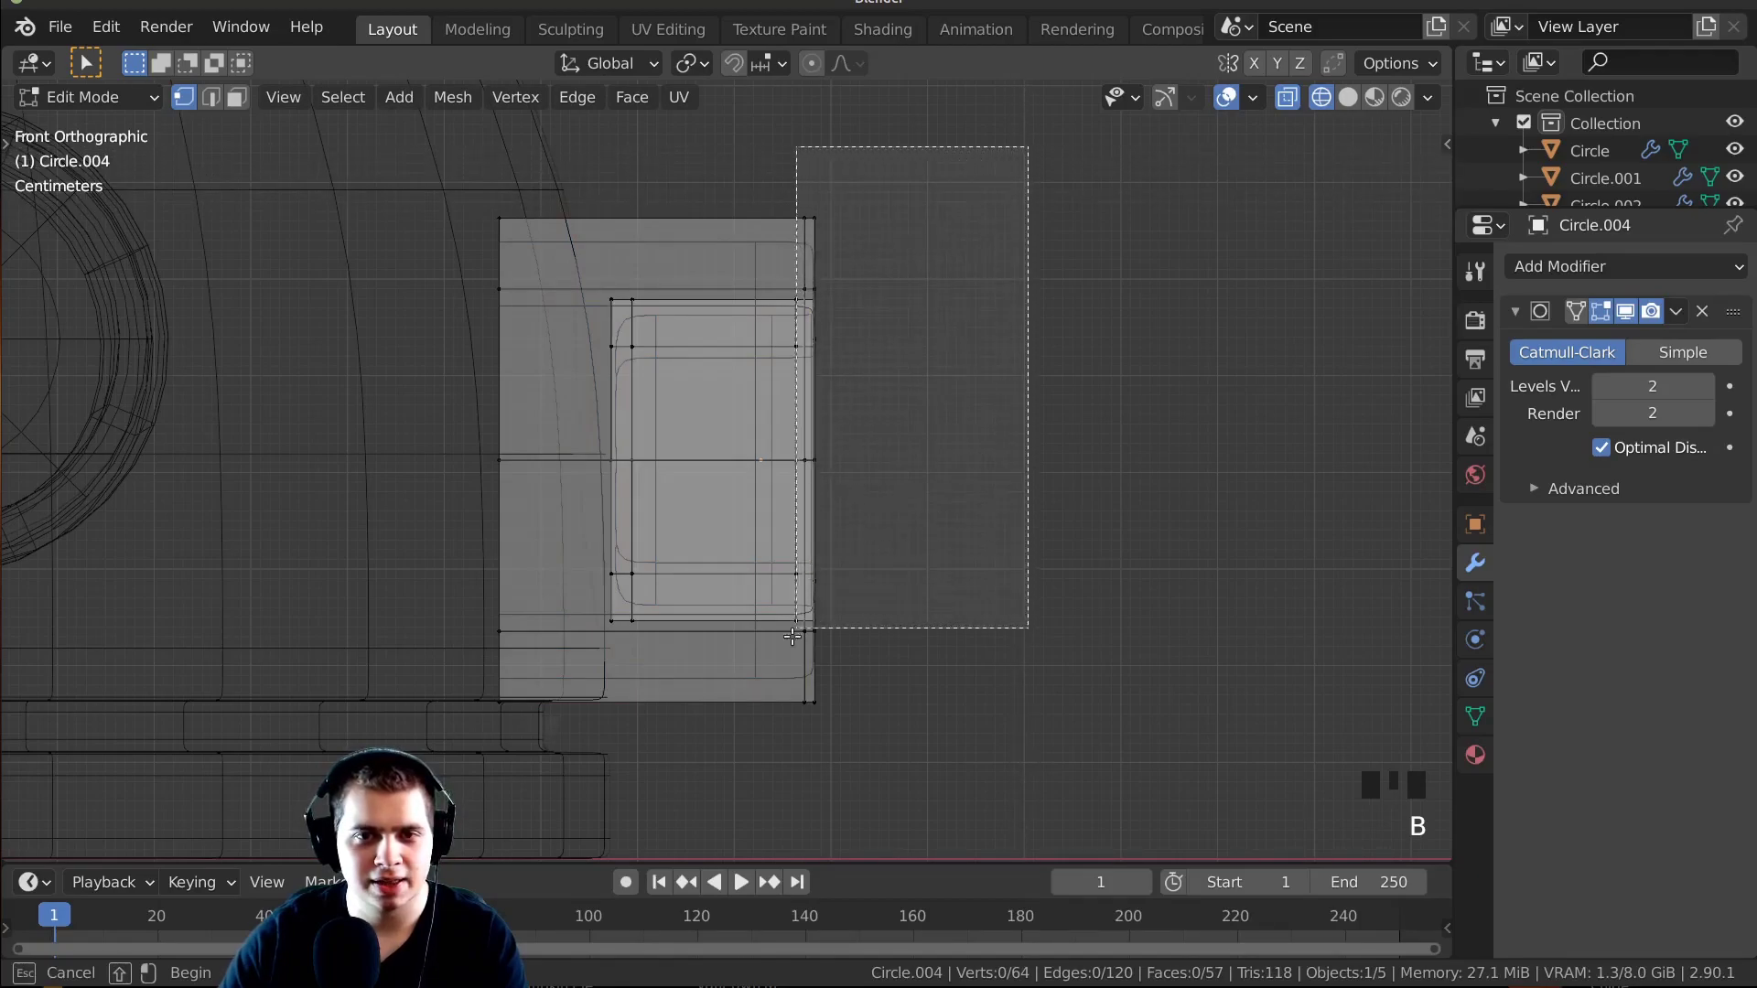
{"action": "left_click_drag", "start_coordinate": [743, 792], "coordinate": [743, 791]}
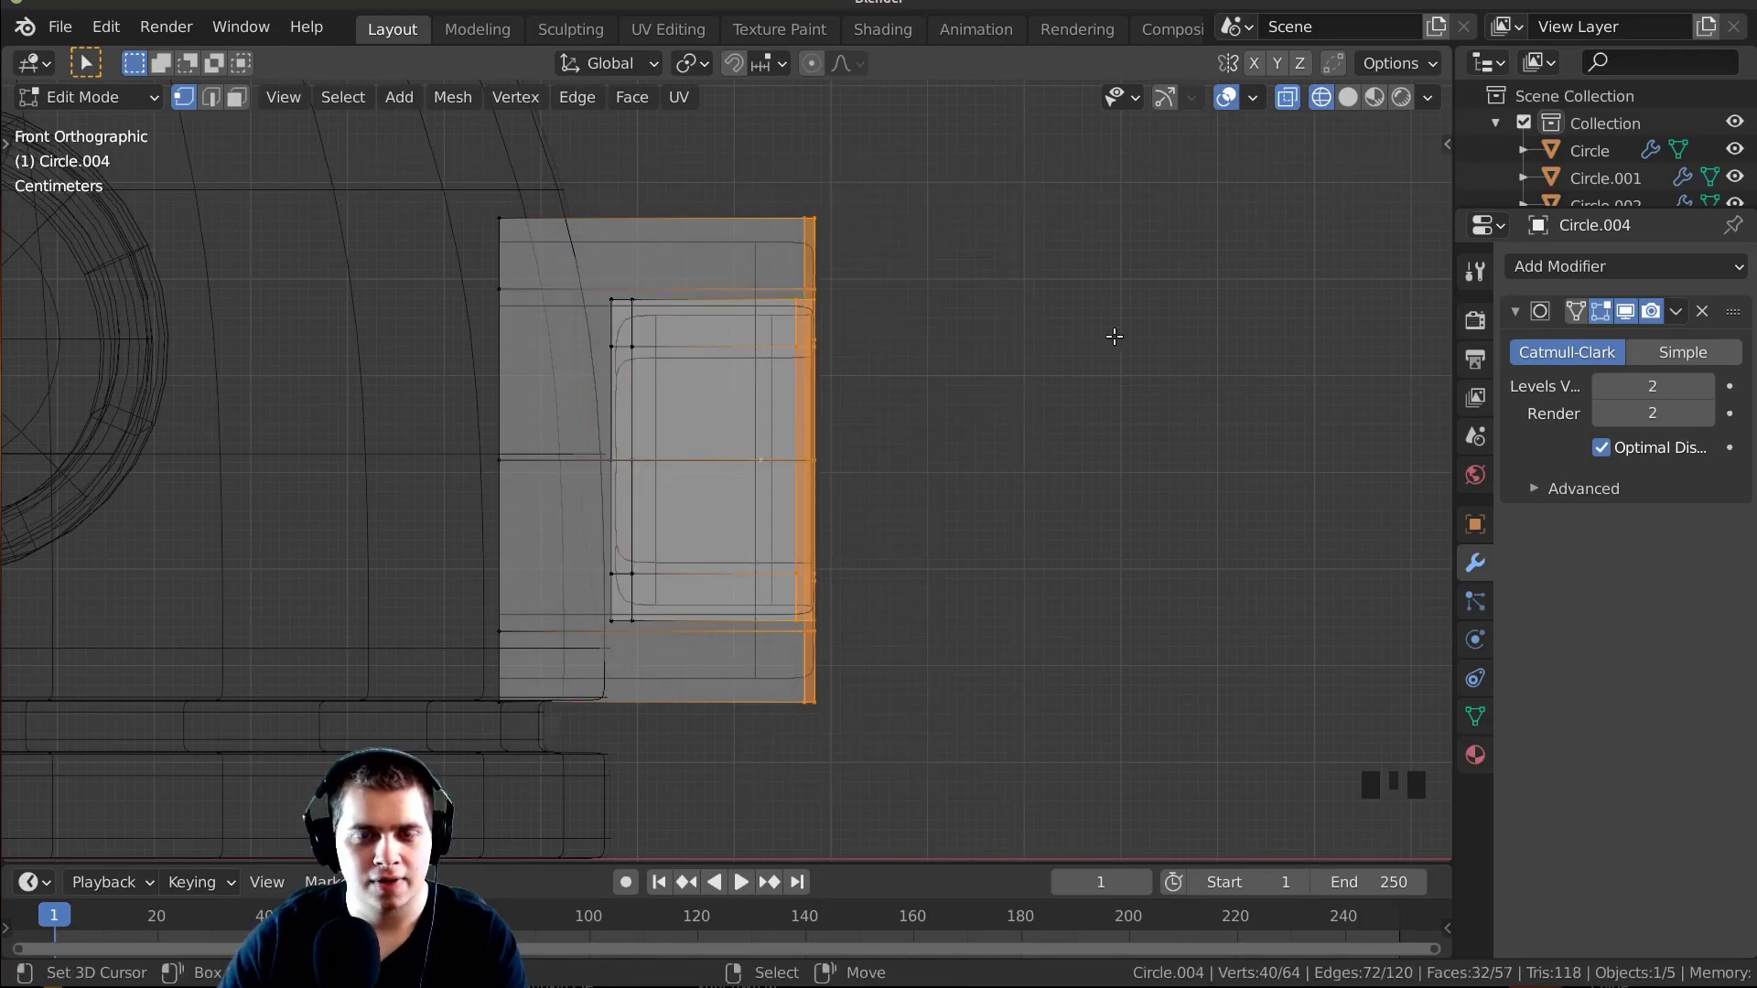
{"action": "key", "text": "g"}
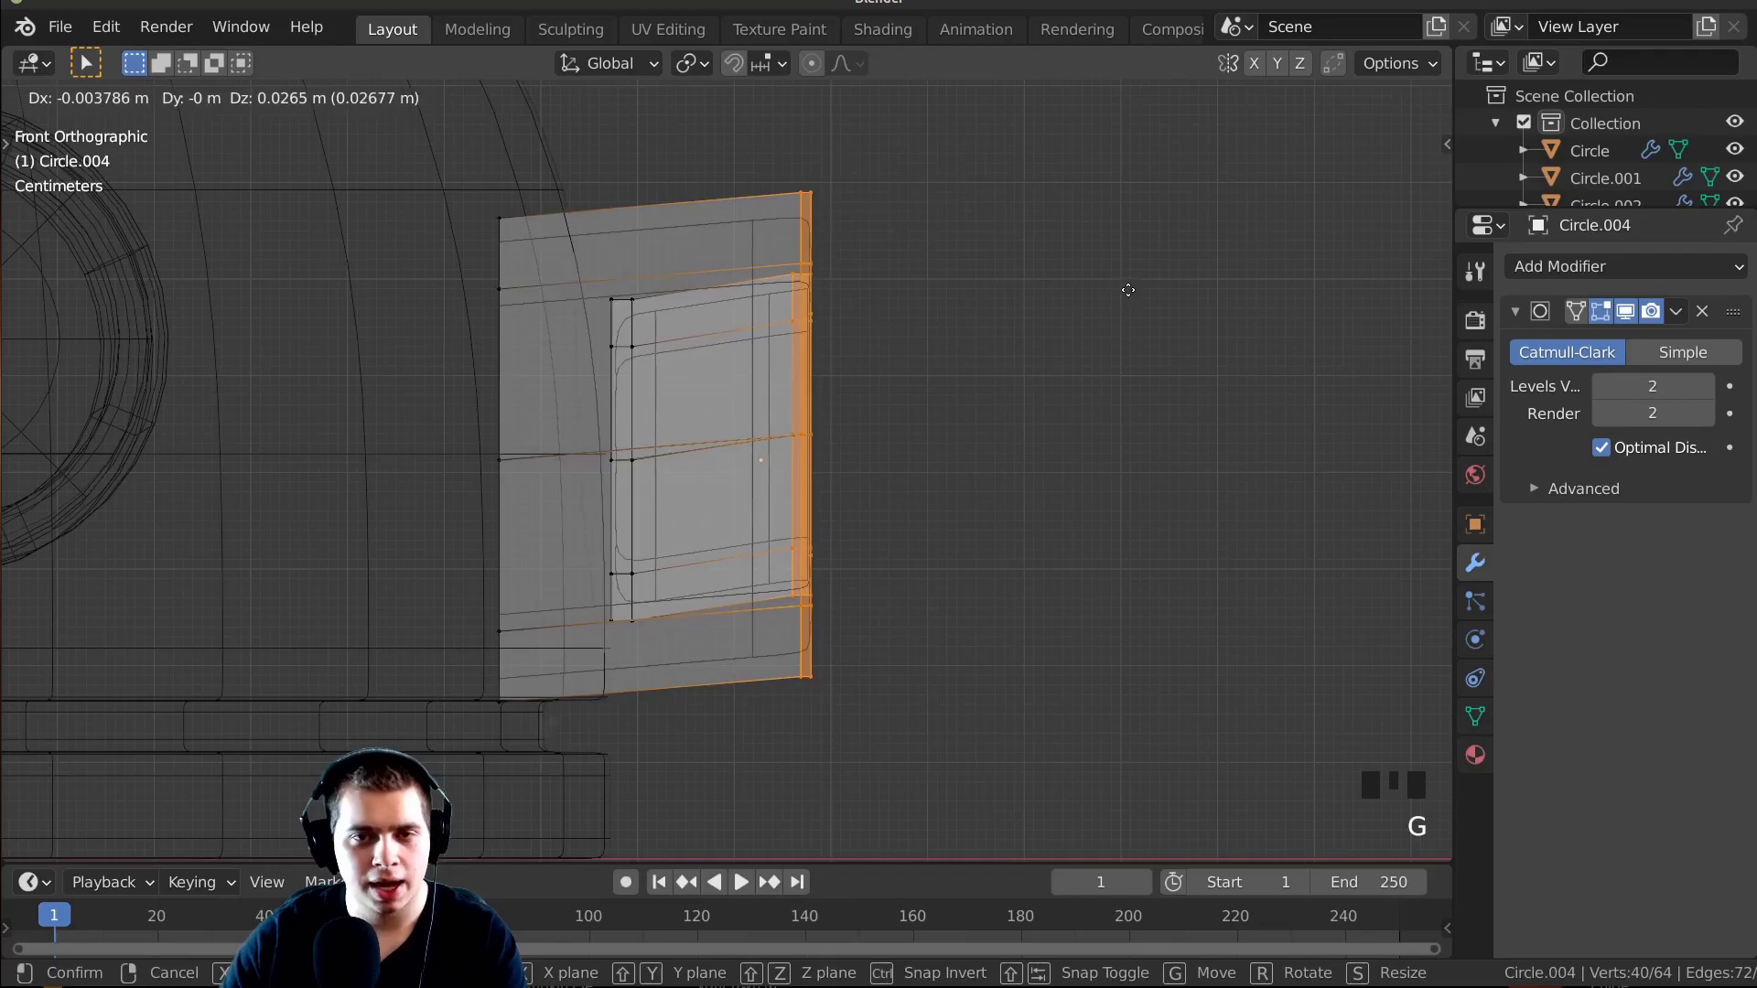
{"action": "key", "text": "x"}
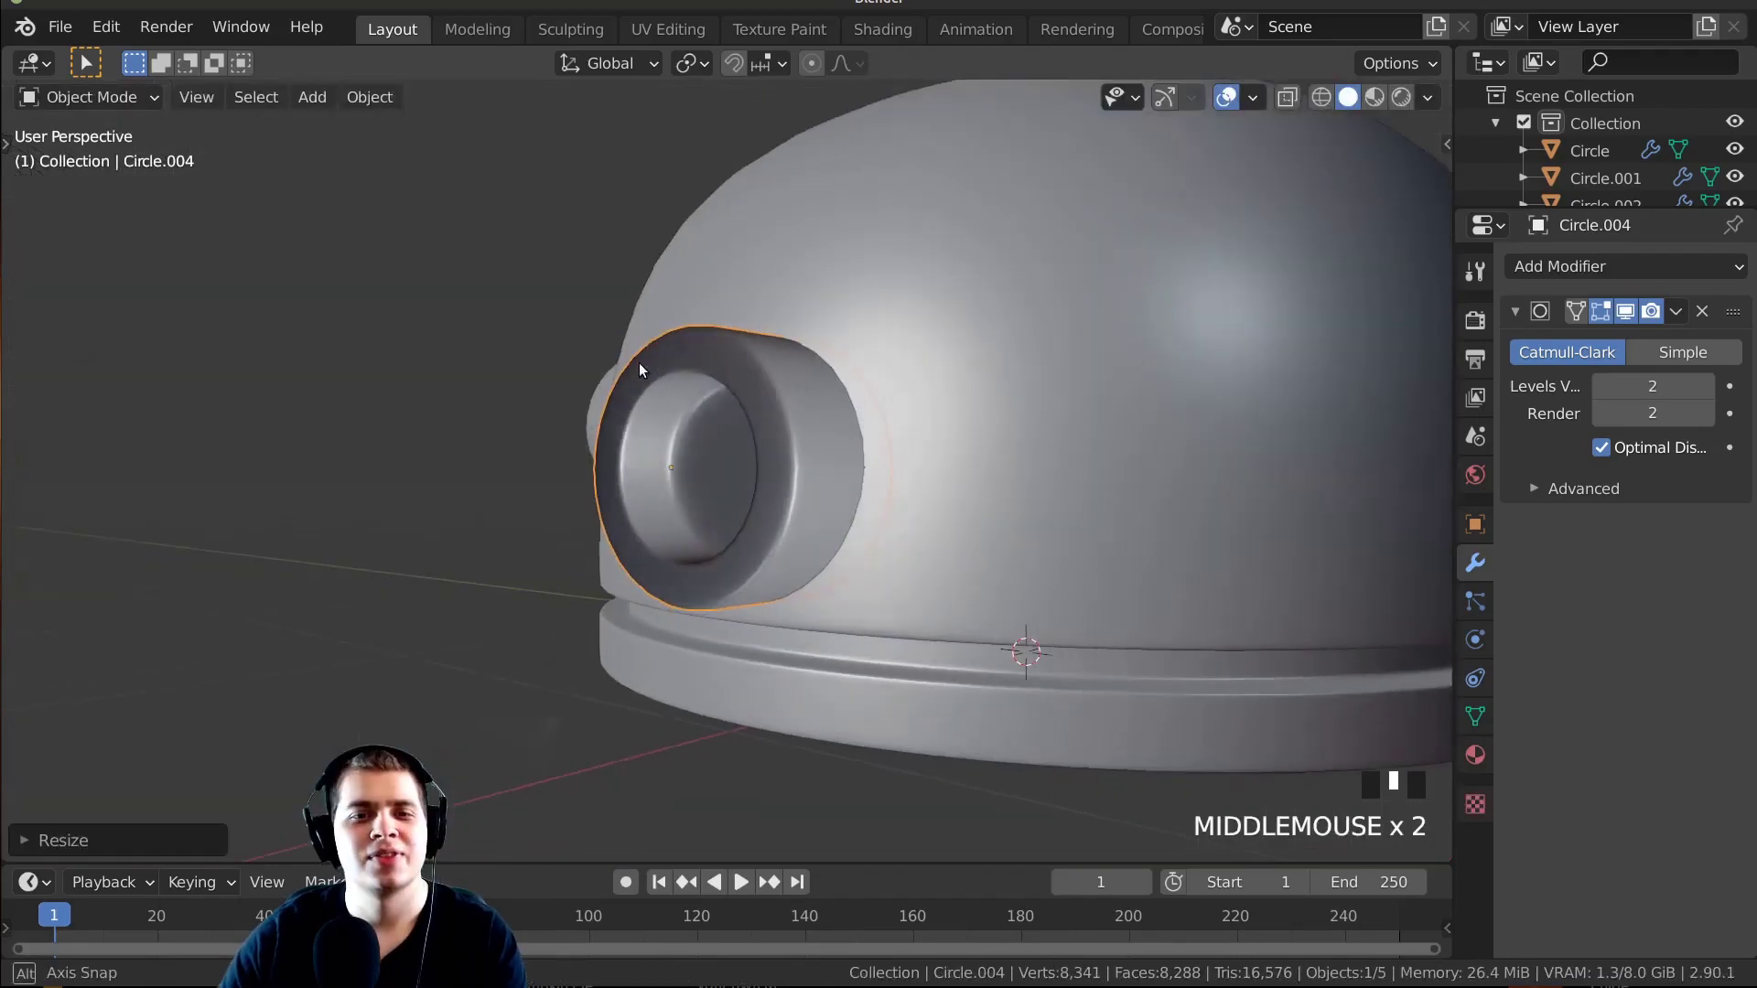
{"action": "middle_click_drag", "start_coordinate": [635, 365], "coordinate": [653, 564]}
{"action": "scroll", "coordinate": [719, 346], "scroll_direction": "up", "scroll_amount": 2}
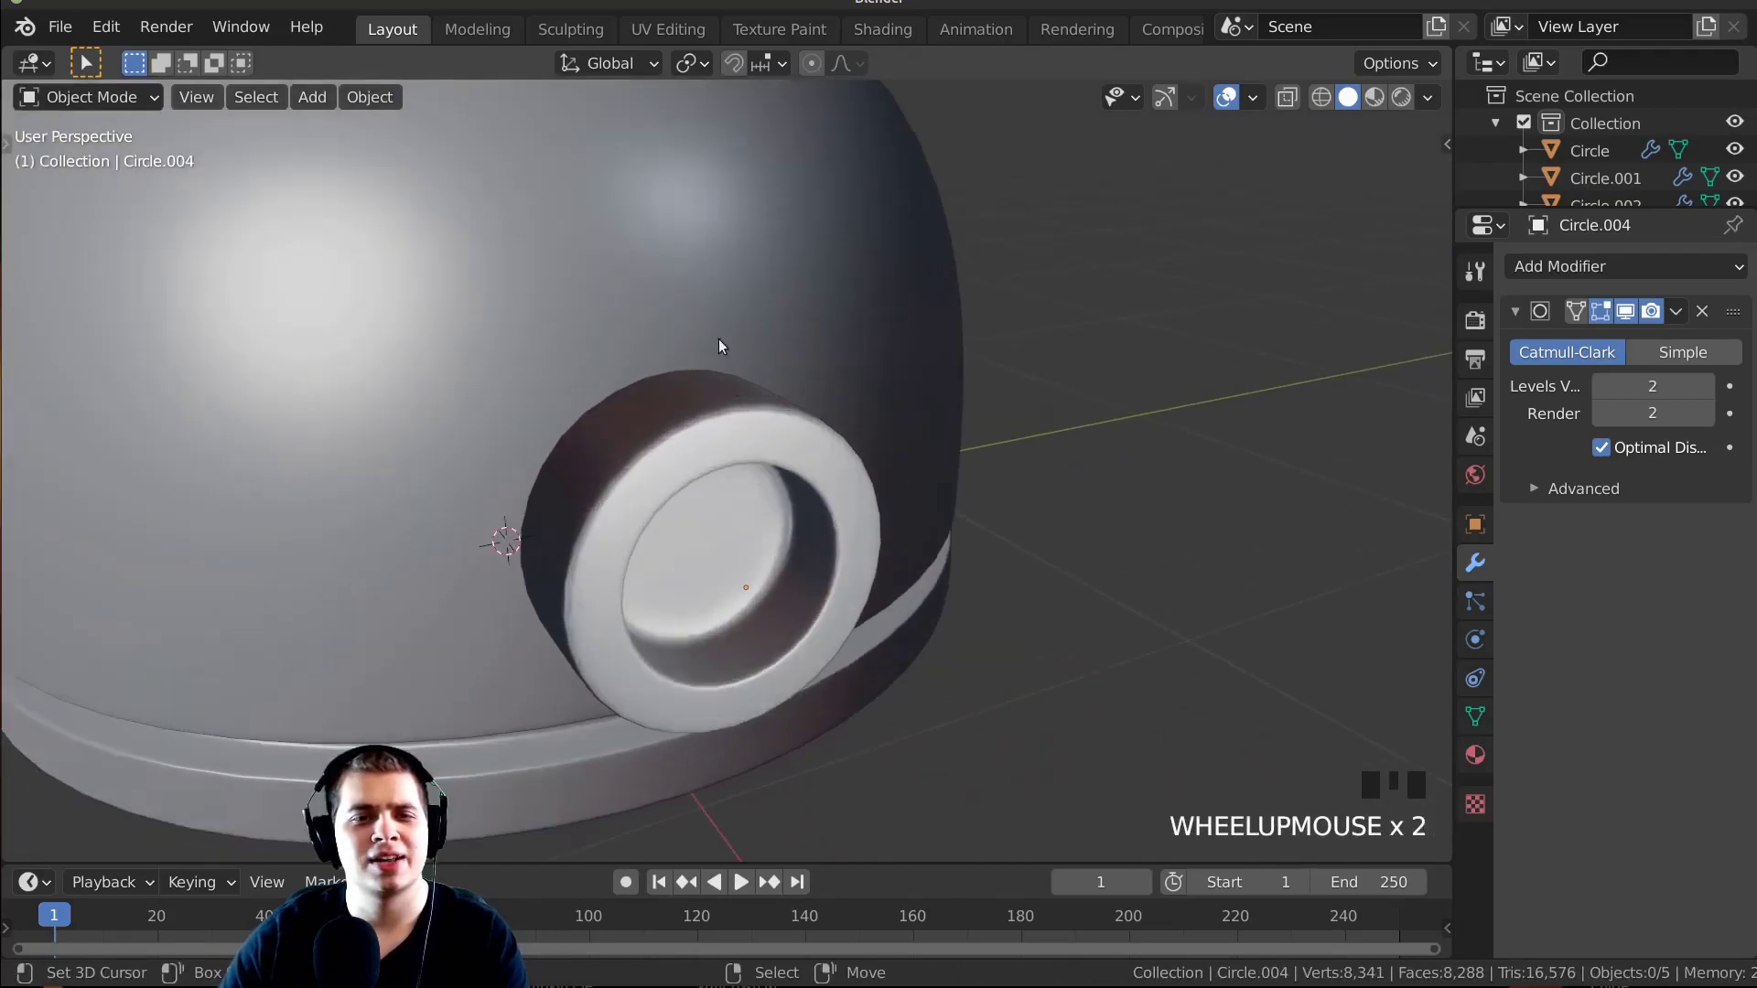
Recalculate the normals of the side piece's entire mesh to face outside, returning to object mode with nothing selected.
{"action": "scroll", "coordinate": [657, 326], "scroll_direction": "down", "scroll_amount": 3}
{"action": "middle_click_drag", "start_coordinate": [657, 326], "coordinate": [753, 530]}
{"action": "scroll", "coordinate": [749, 608], "scroll_direction": "up", "scroll_amount": 2}
{"action": "scroll", "coordinate": [719, 538], "scroll_direction": "up", "scroll_amount": 1}
{"action": "right_click", "coordinate": [721, 534]}
{"action": "middle_click_drag", "start_coordinate": [529, 510], "coordinate": [889, 375]}
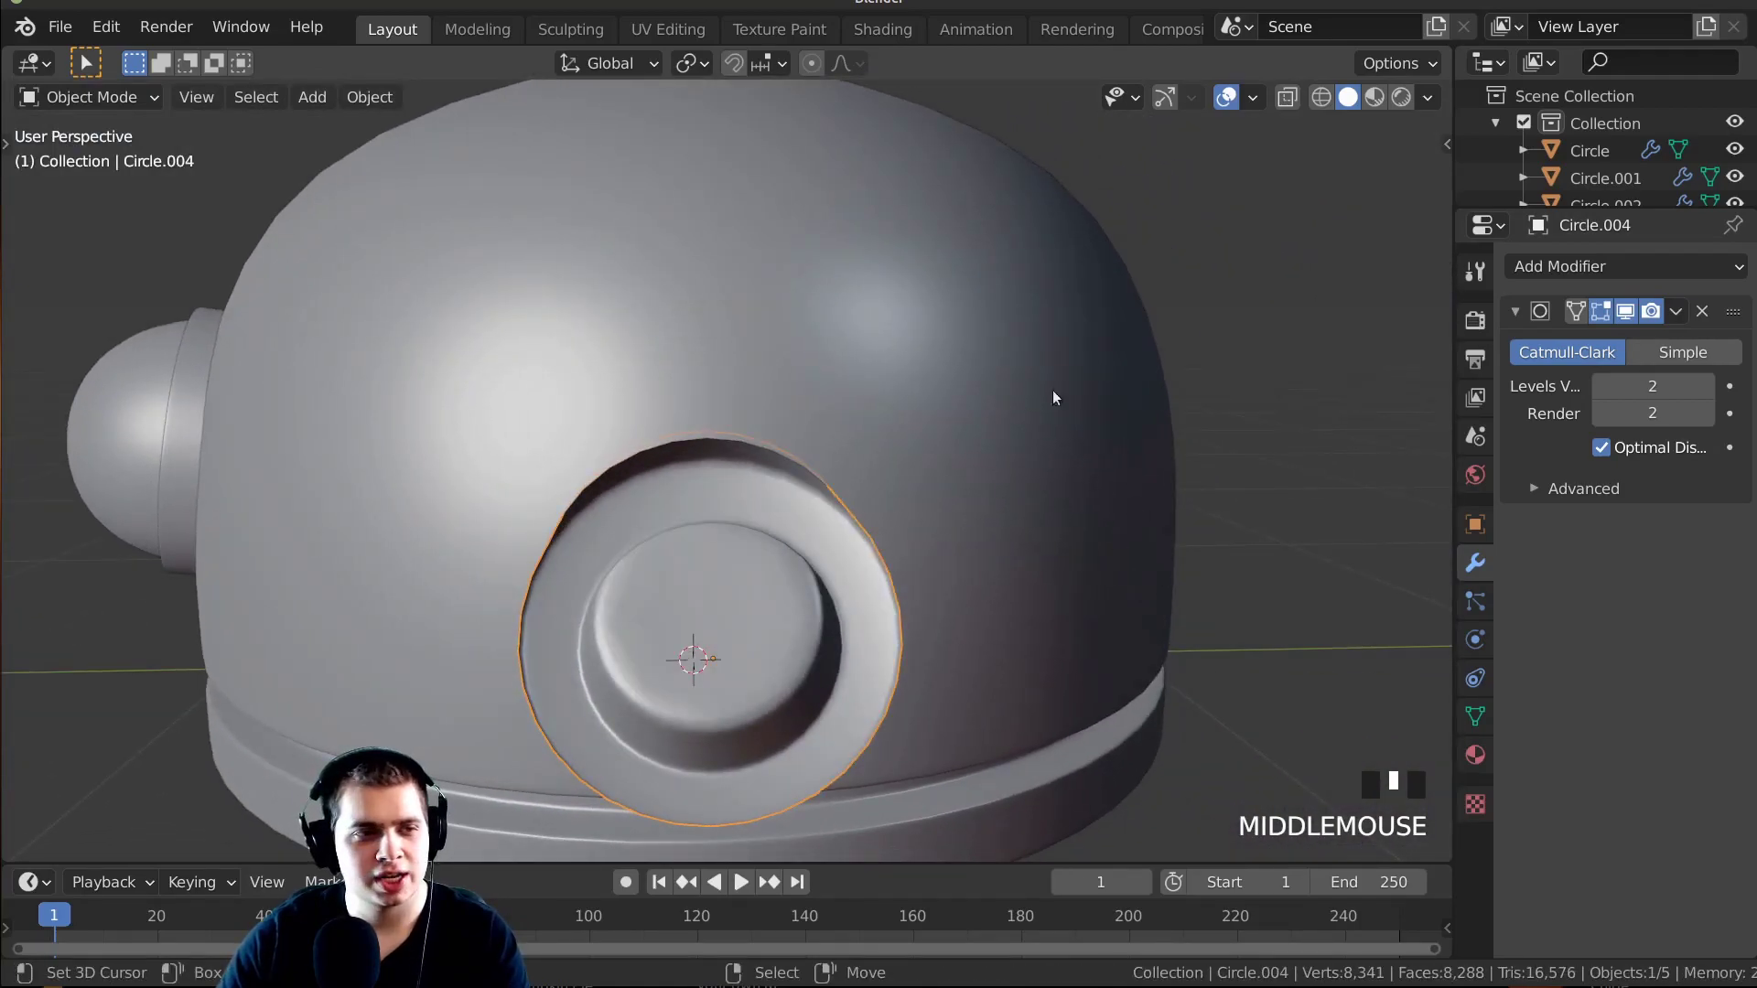
{"action": "middle_click_drag", "start_coordinate": [1052, 397], "coordinate": [740, 561]}
{"action": "key", "text": "Tab"}
{"action": "scroll", "coordinate": [860, 623], "scroll_direction": "down", "scroll_amount": 2}
{"action": "key", "text": "a"}
{"action": "key", "text": "a"}
{"action": "key", "text": "a"}
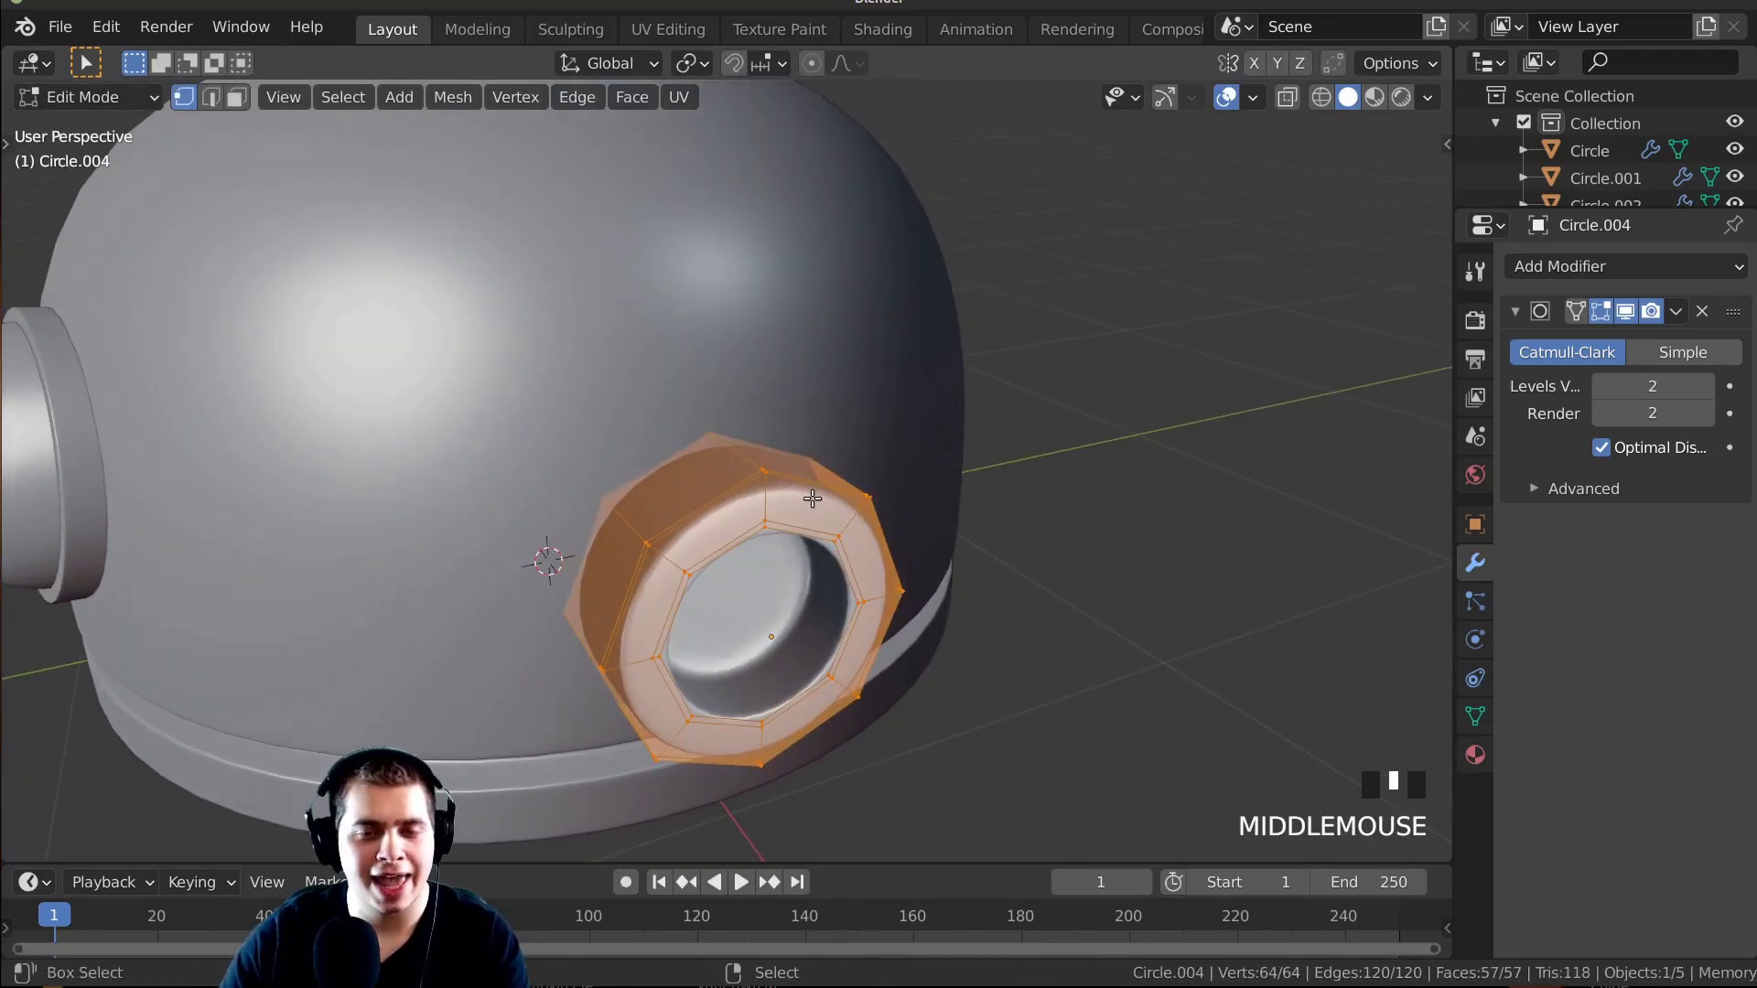
{"action": "key", "text": "shift+n"}
{"action": "middle_click_drag", "start_coordinate": [813, 498], "coordinate": [588, 283]}
{"action": "key", "text": "Tab"}
{"action": "middle_click_drag", "start_coordinate": [580, 392], "coordinate": [849, 571]}
{"action": "key", "text": "alt+a"}
Add a cylinder mesh with 8 vertices.
{"action": "scroll", "coordinate": [745, 556], "scroll_direction": "down", "scroll_amount": 4}
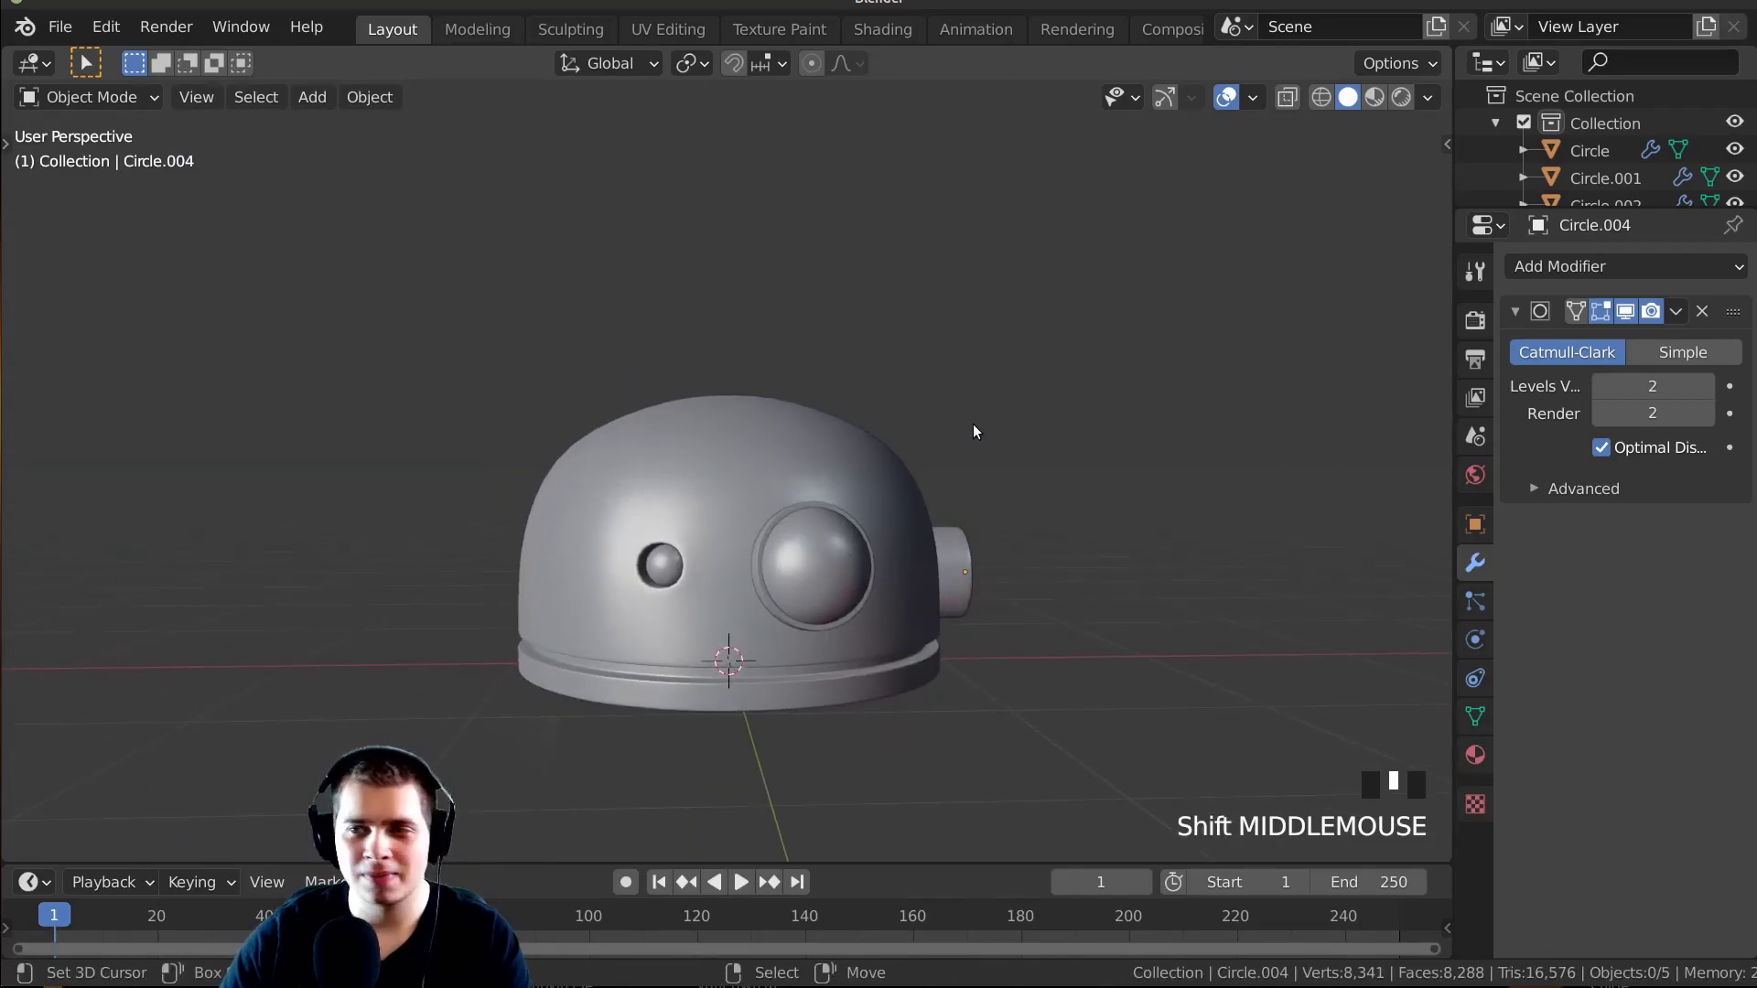
{"action": "middle_click_drag", "start_coordinate": [930, 424], "coordinate": [820, 393]}
{"action": "scroll", "coordinate": [703, 264], "scroll_direction": "up", "scroll_amount": 2}
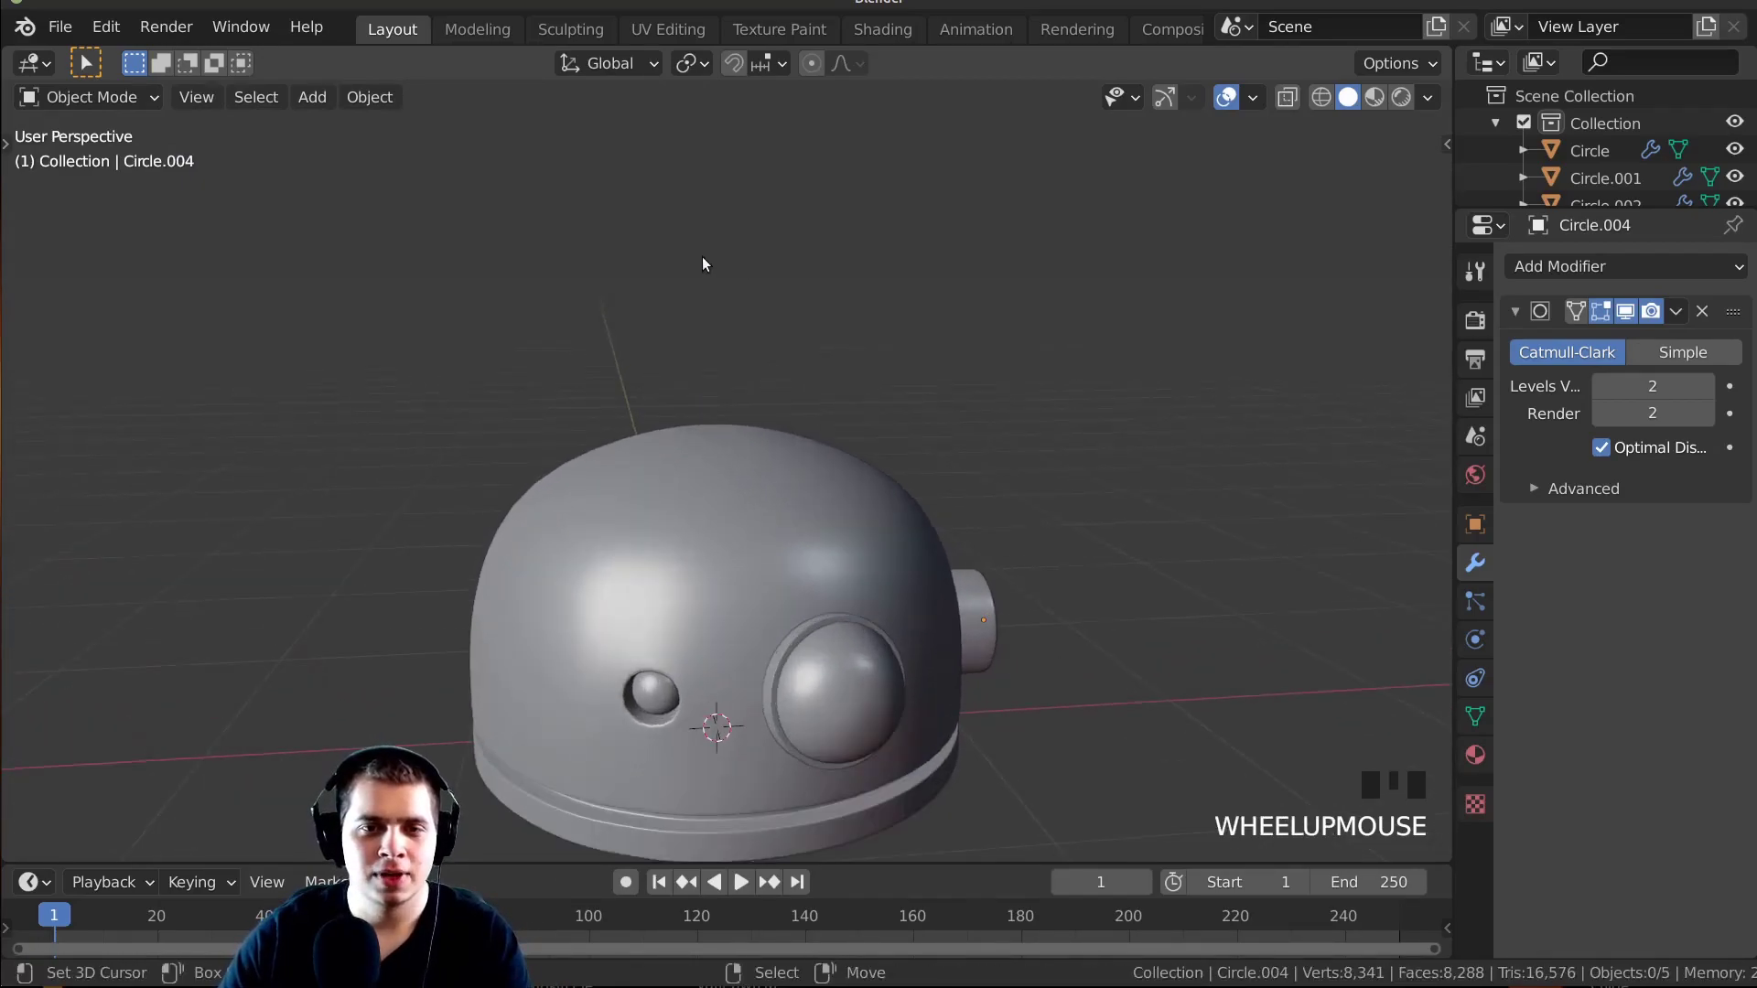
{"action": "middle_click_drag", "start_coordinate": [902, 307], "coordinate": [700, 316]}
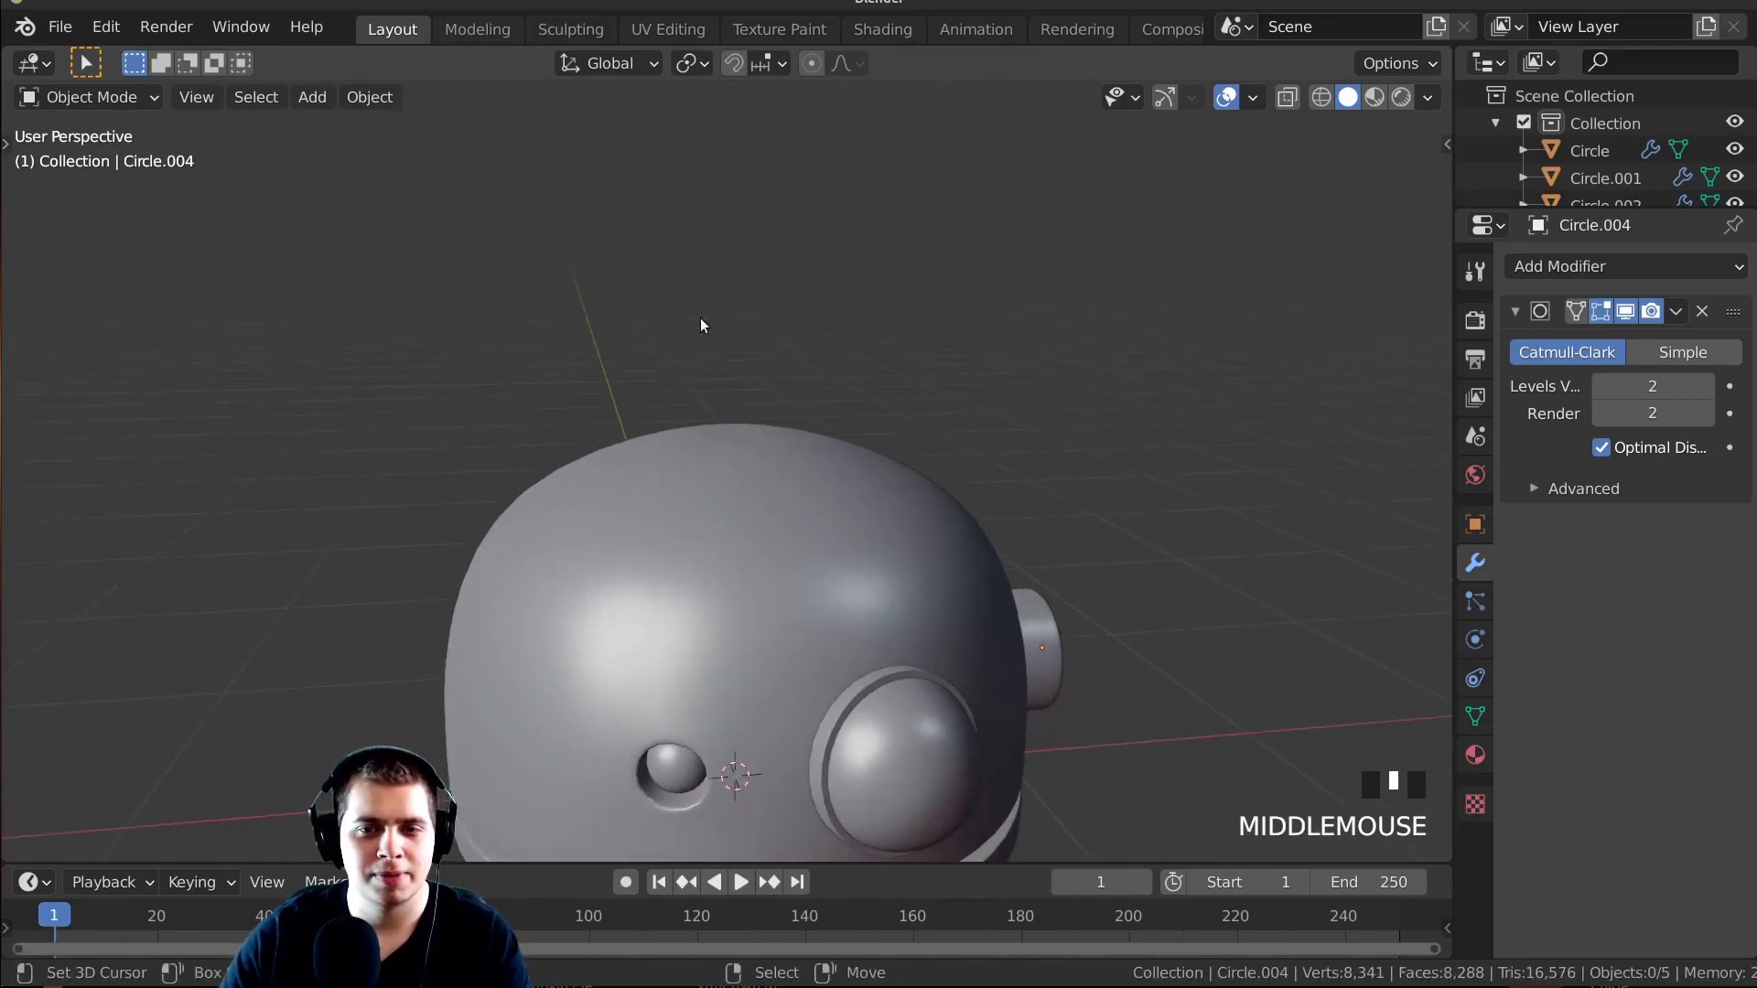
{"action": "scroll", "coordinate": [688, 301], "scroll_direction": "down", "scroll_amount": 3}
{"action": "key", "text": "shift+a"}
{"action": "mouse_move", "coordinate": [681, 284]}
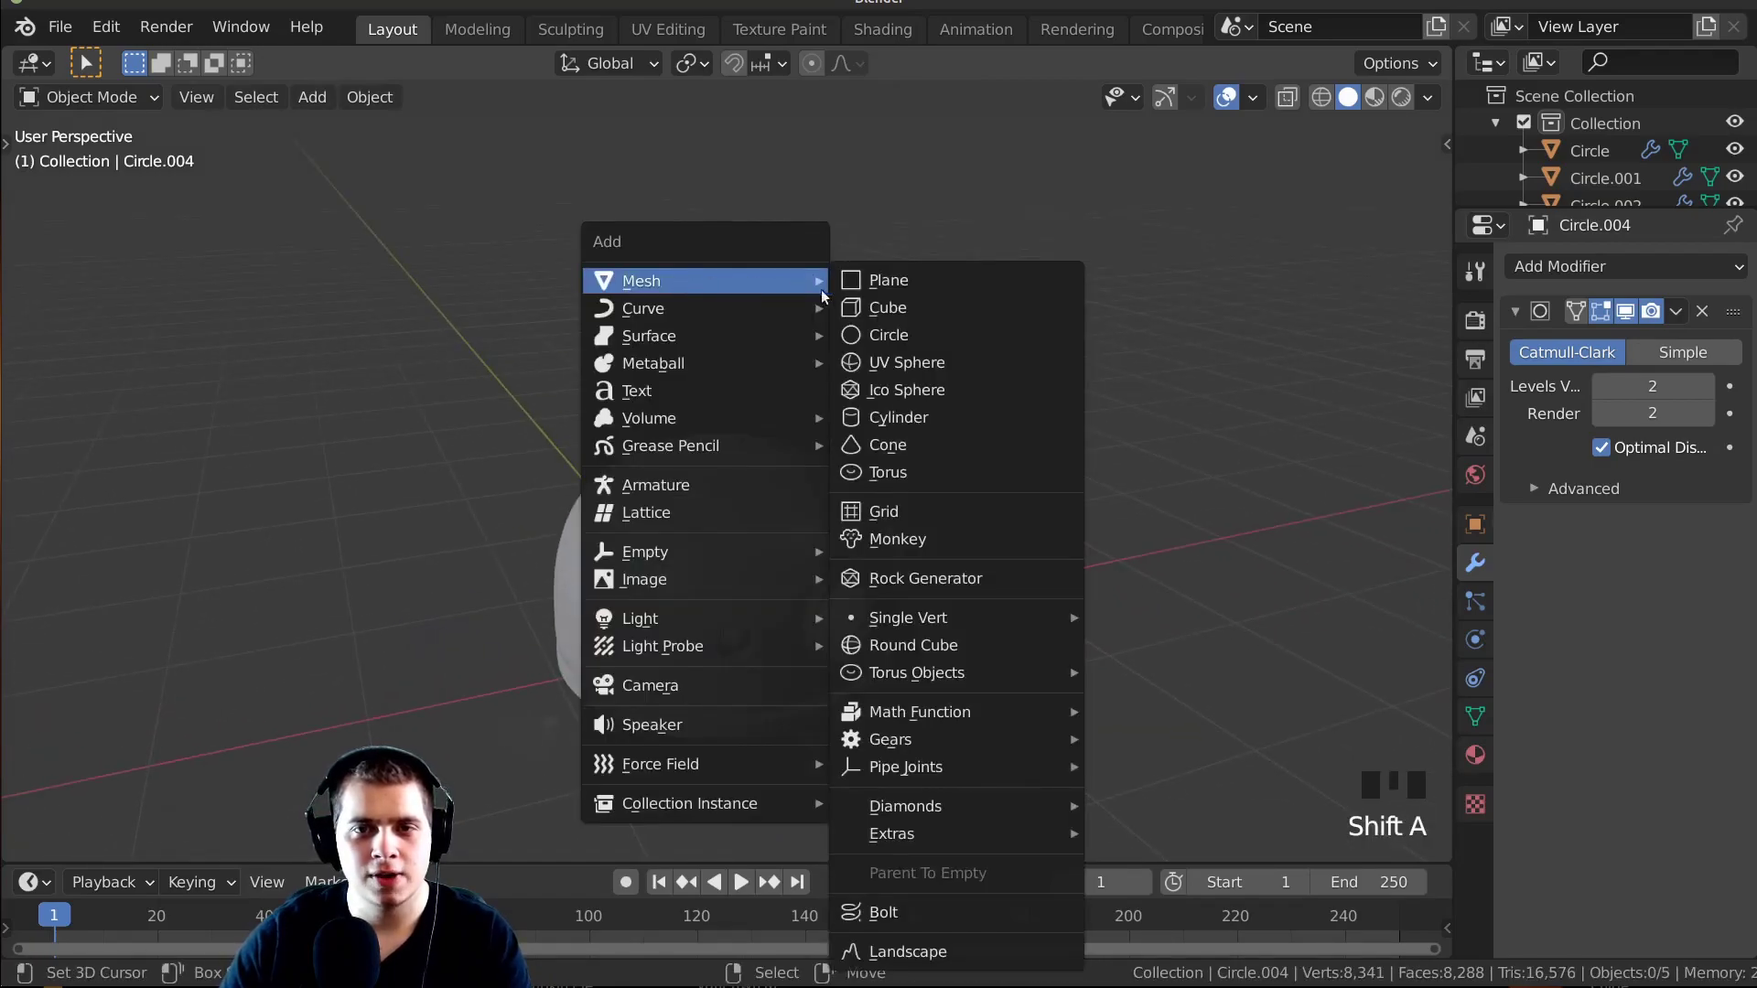
{"action": "left_click", "coordinate": [906, 421]}
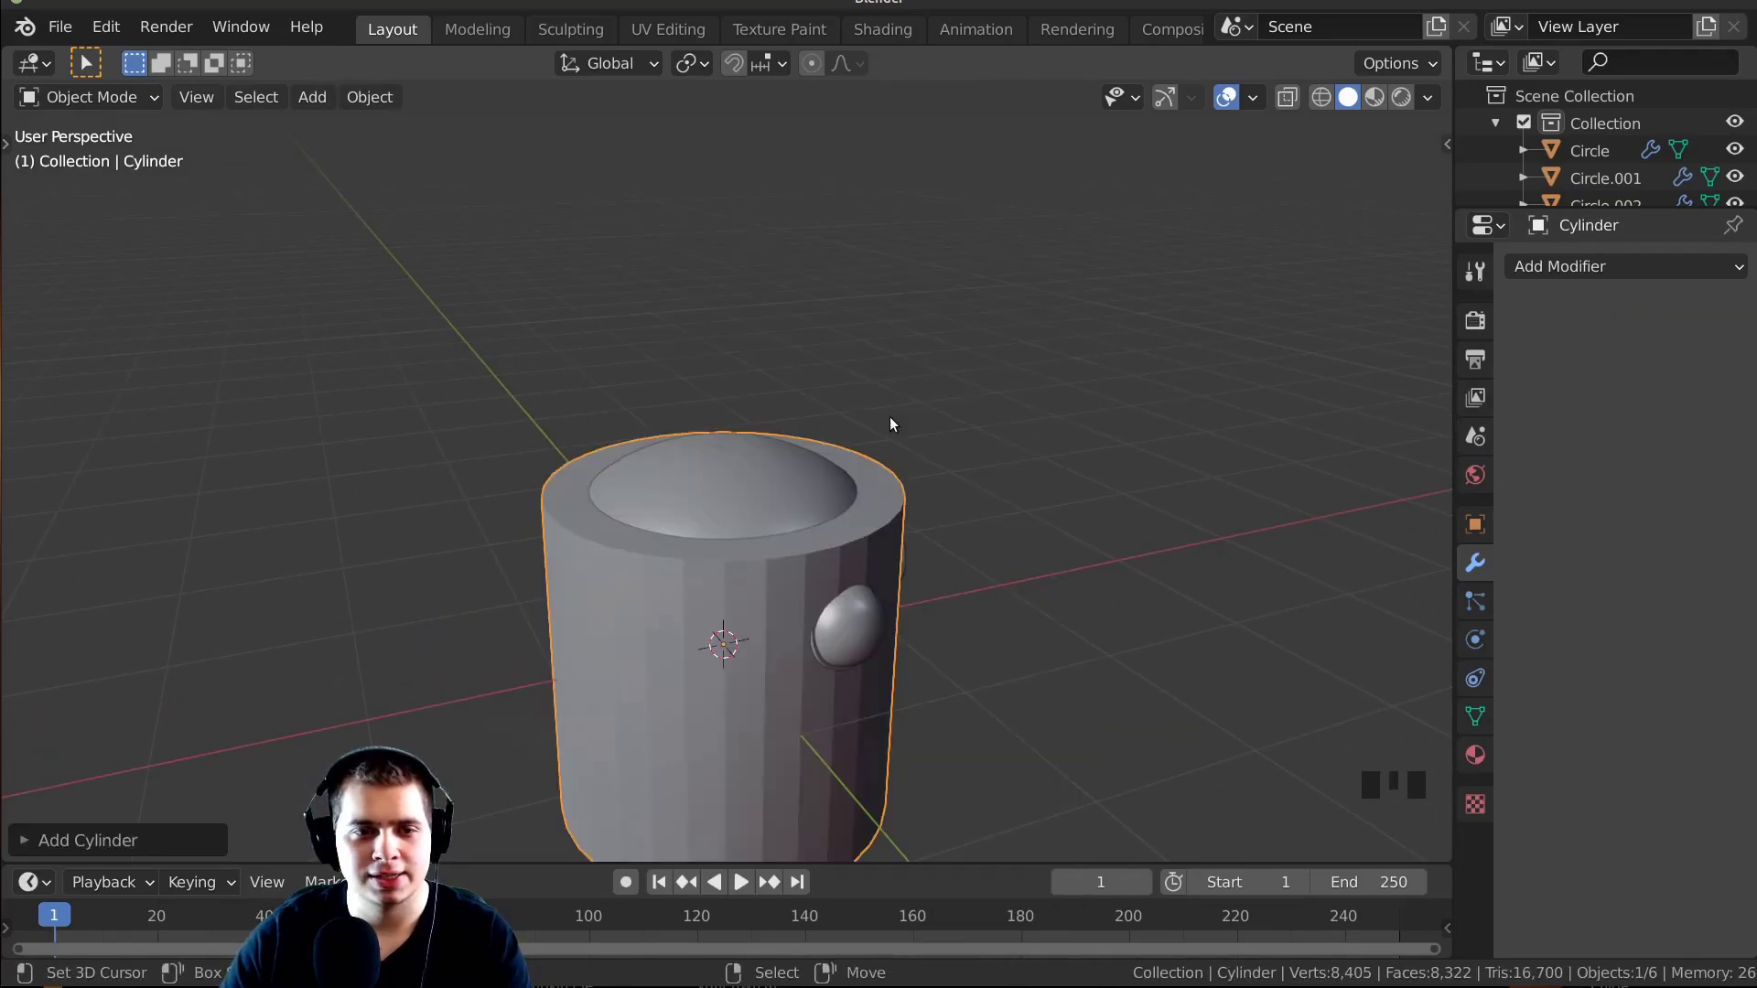
{"action": "left_click", "coordinate": [80, 843]}
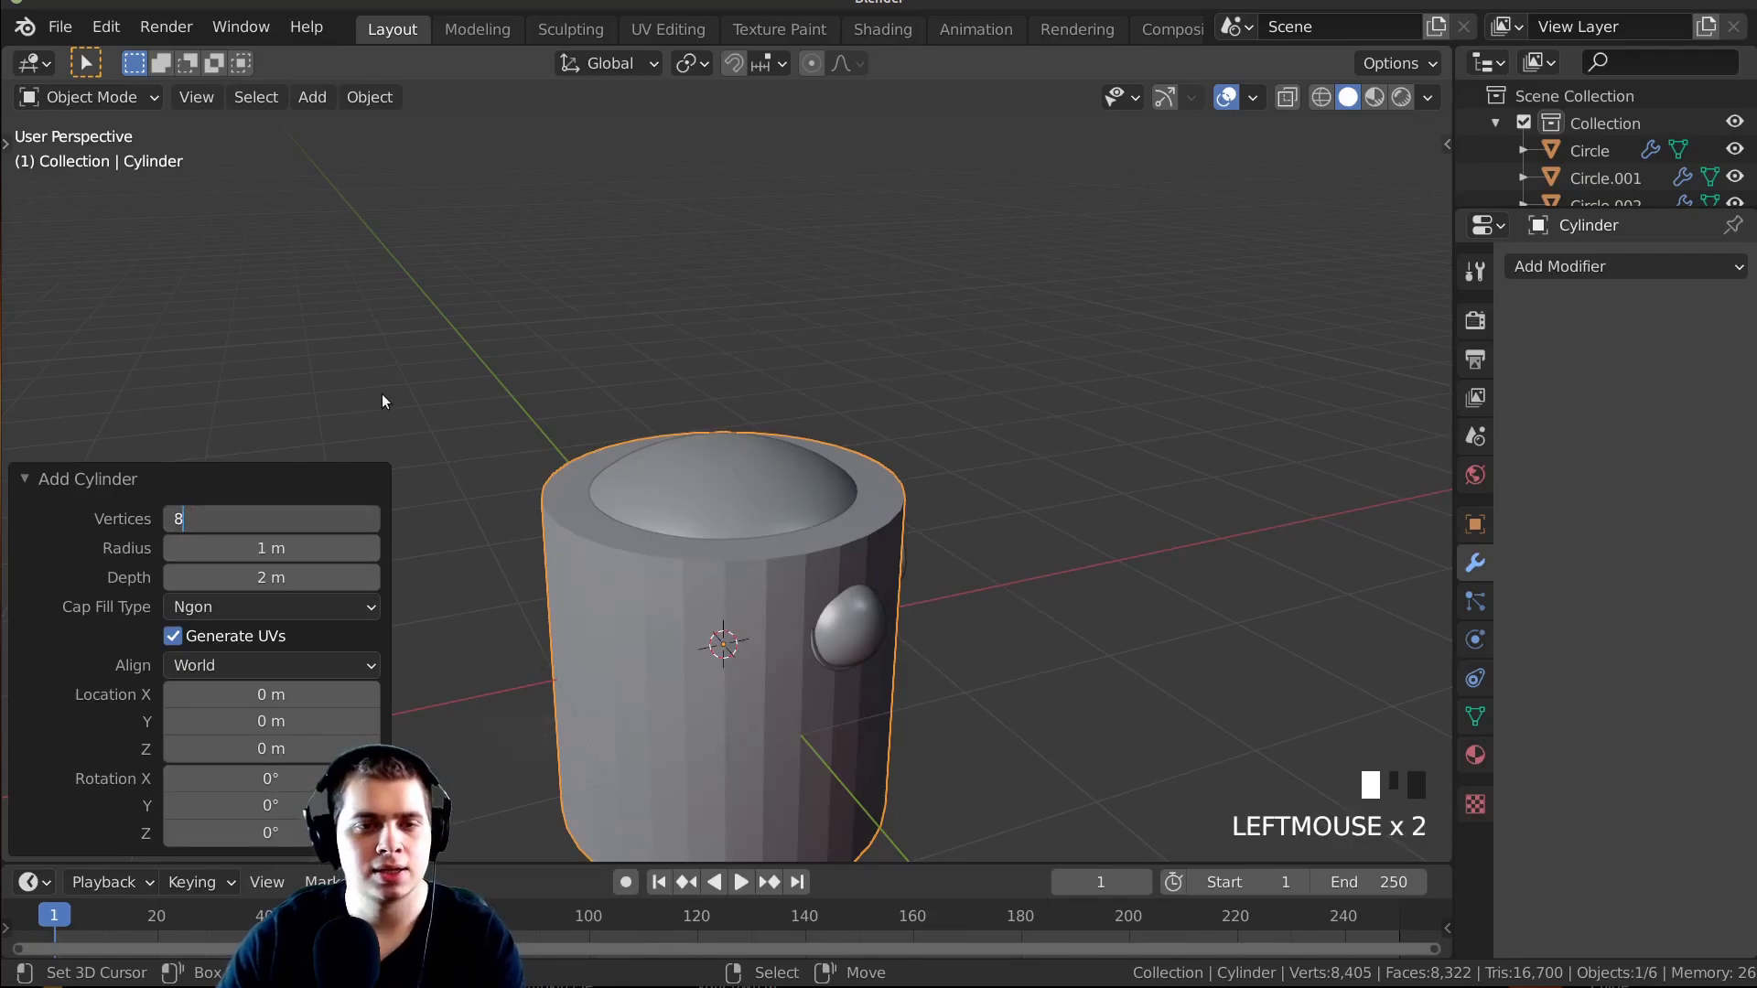
{"action": "type", "text": "8"}
{"action": "key", "text": "Return"}
{"action": "left_click", "coordinate": [48, 478]}
Raise the new cylinder along global Z above the dome and scale it down to a small, thin piece.
{"action": "middle_click_drag", "start_coordinate": [271, 492], "coordinate": [859, 482]}
{"action": "key", "text": "g"}
{"action": "key", "text": "z"}
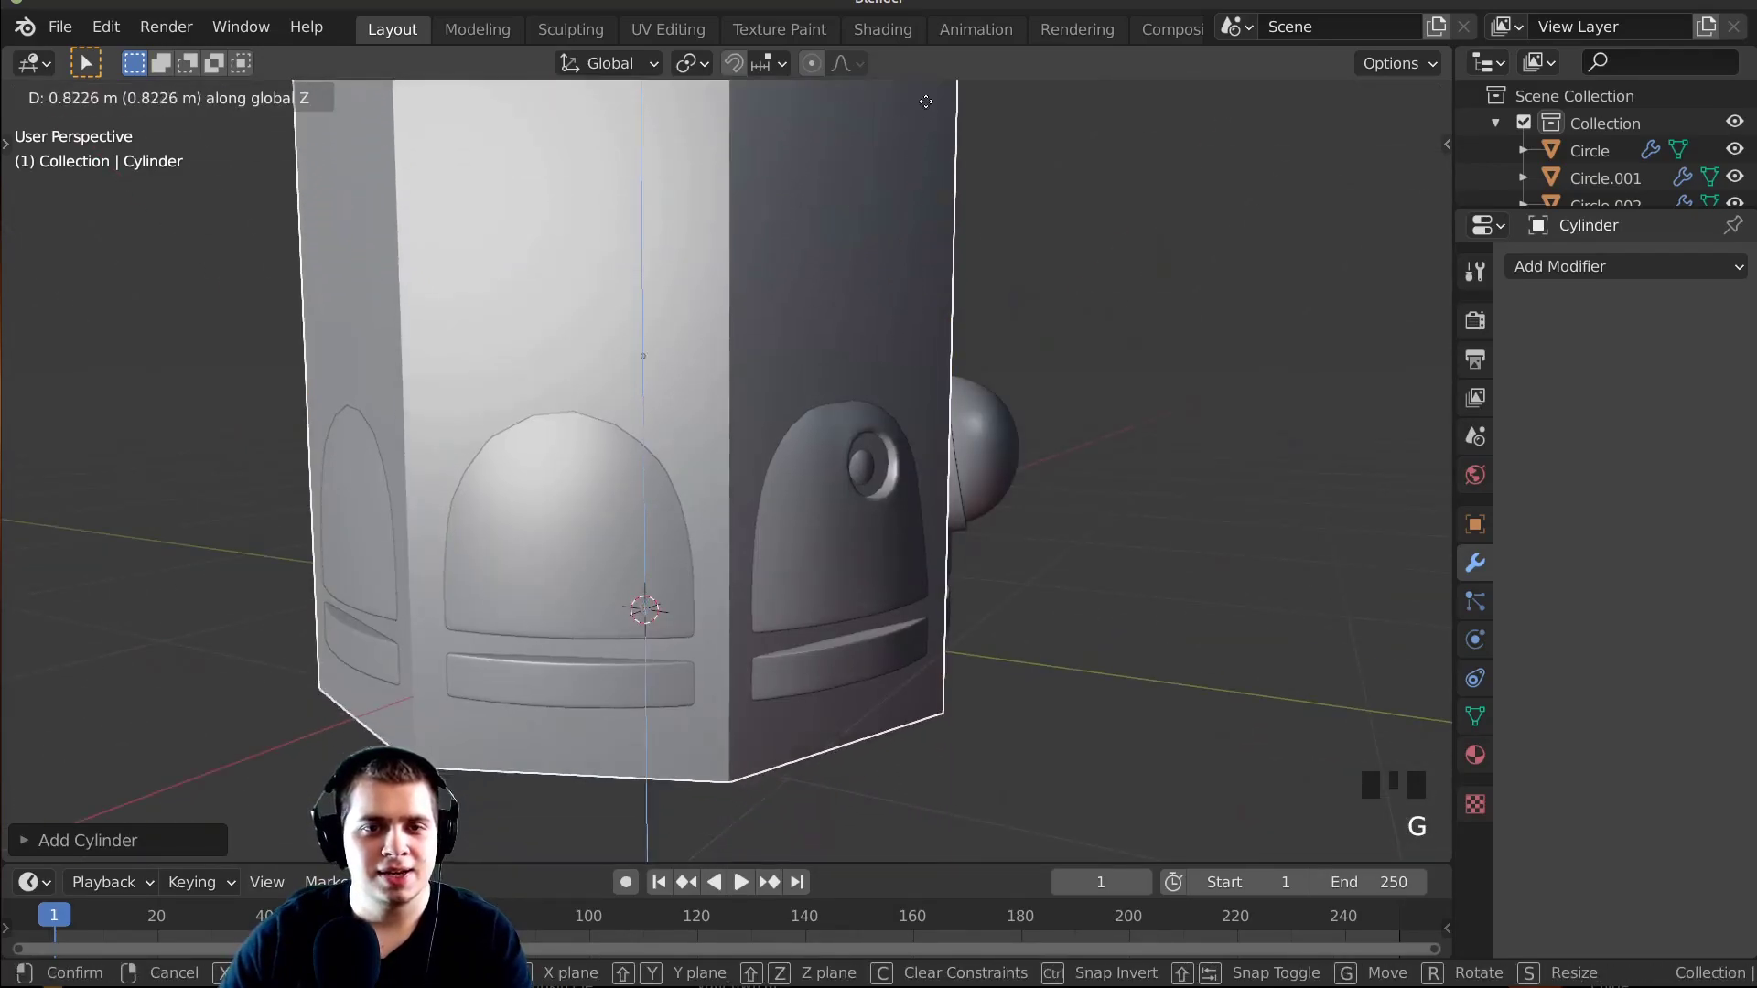
{"action": "left_click", "coordinate": [961, 596]}
{"action": "middle_click_drag", "start_coordinate": [960, 596], "coordinate": [961, 596], "text": "shift"}
{"action": "scroll", "coordinate": [1190, 534], "scroll_direction": "down", "scroll_amount": 3}
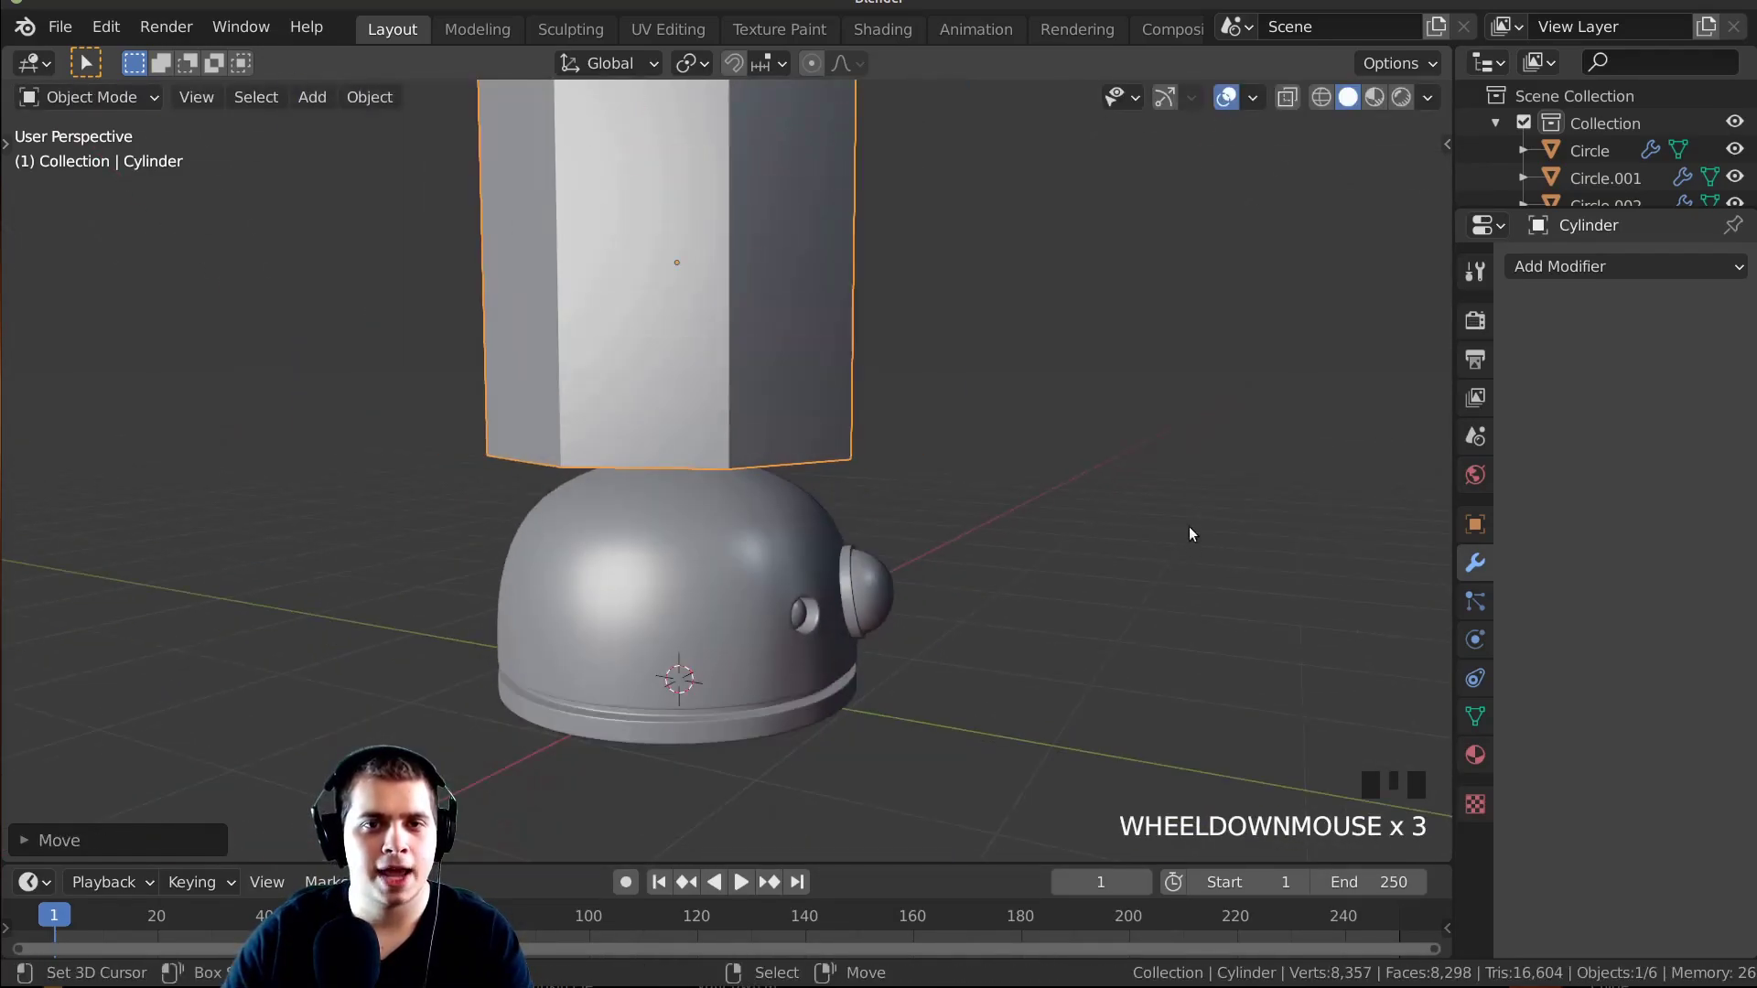
{"action": "key", "text": "s"}
{"action": "left_click", "coordinate": [711, 286]}
{"action": "middle_click_drag", "start_coordinate": [711, 285], "coordinate": [874, 478], "text": "shift"}
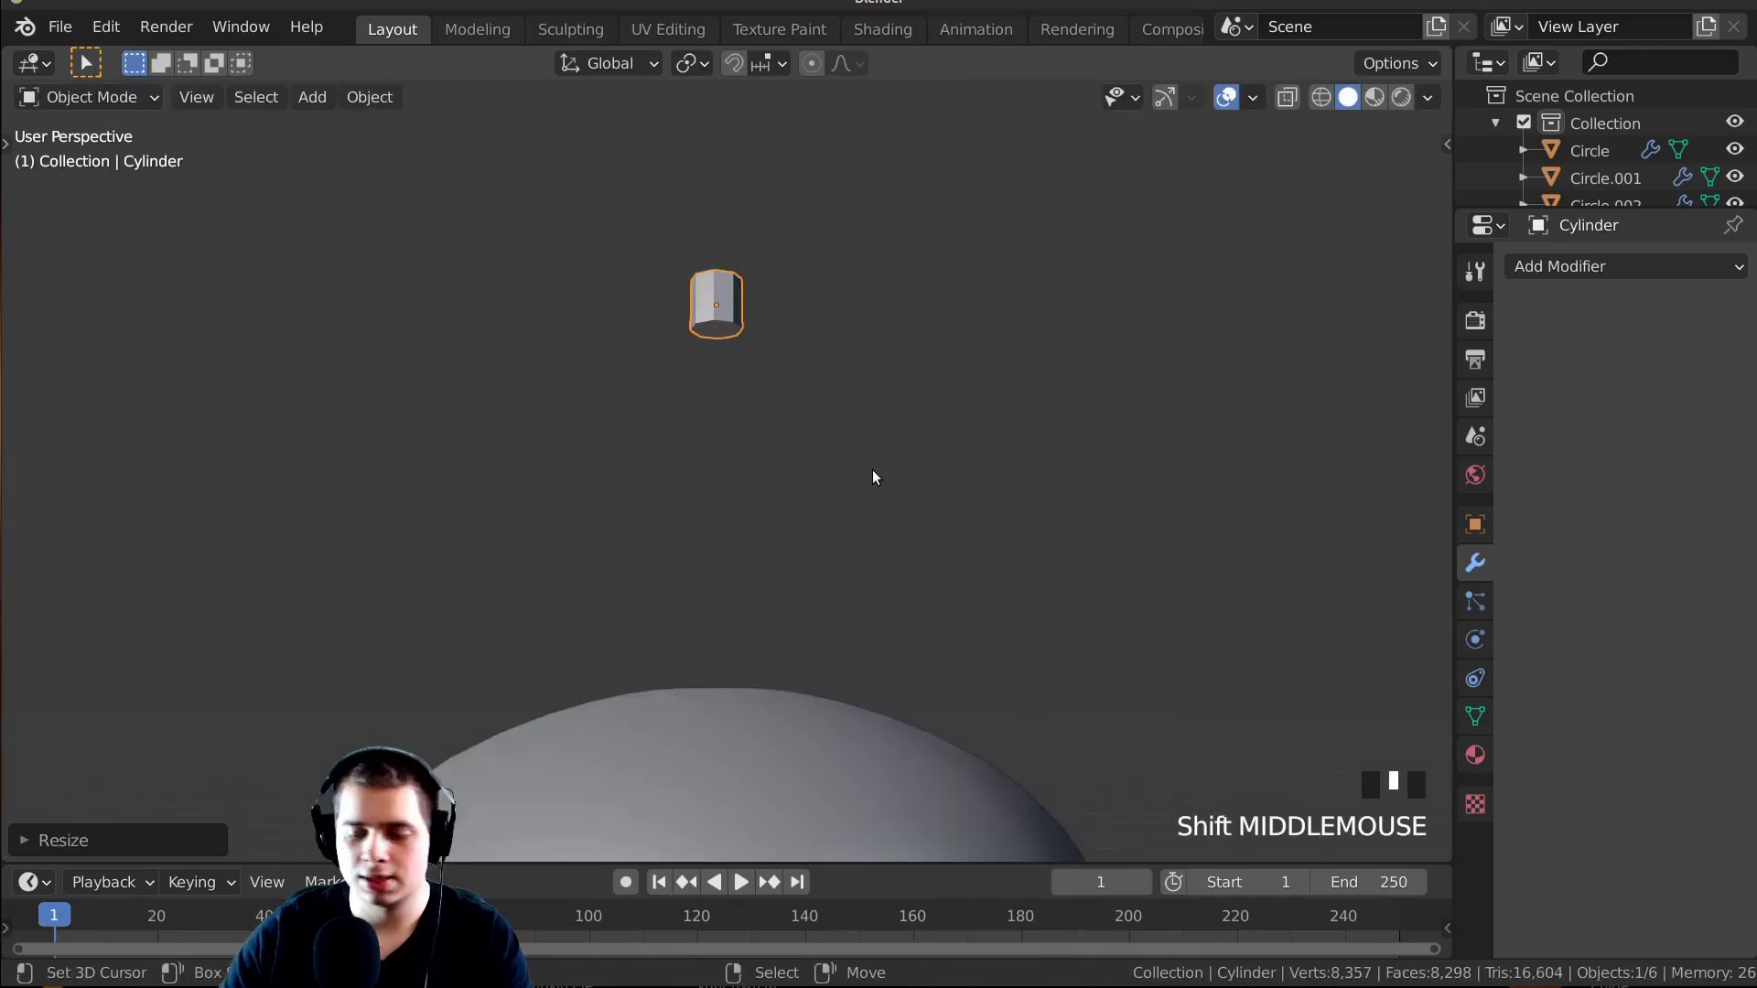
In mesh editing, select the small cylinder's bottom face and move it down along global Z to the dome's top, forming a long rod.
{"action": "key", "text": "KP_Decimal"}
{"action": "scroll", "coordinate": [743, 650], "scroll_direction": "down", "scroll_amount": 4}
{"action": "middle_click_drag", "start_coordinate": [743, 651], "coordinate": [755, 512]}
{"action": "scroll", "coordinate": [769, 749], "scroll_direction": "down", "scroll_amount": 2}
{"action": "key", "text": "Tab"}
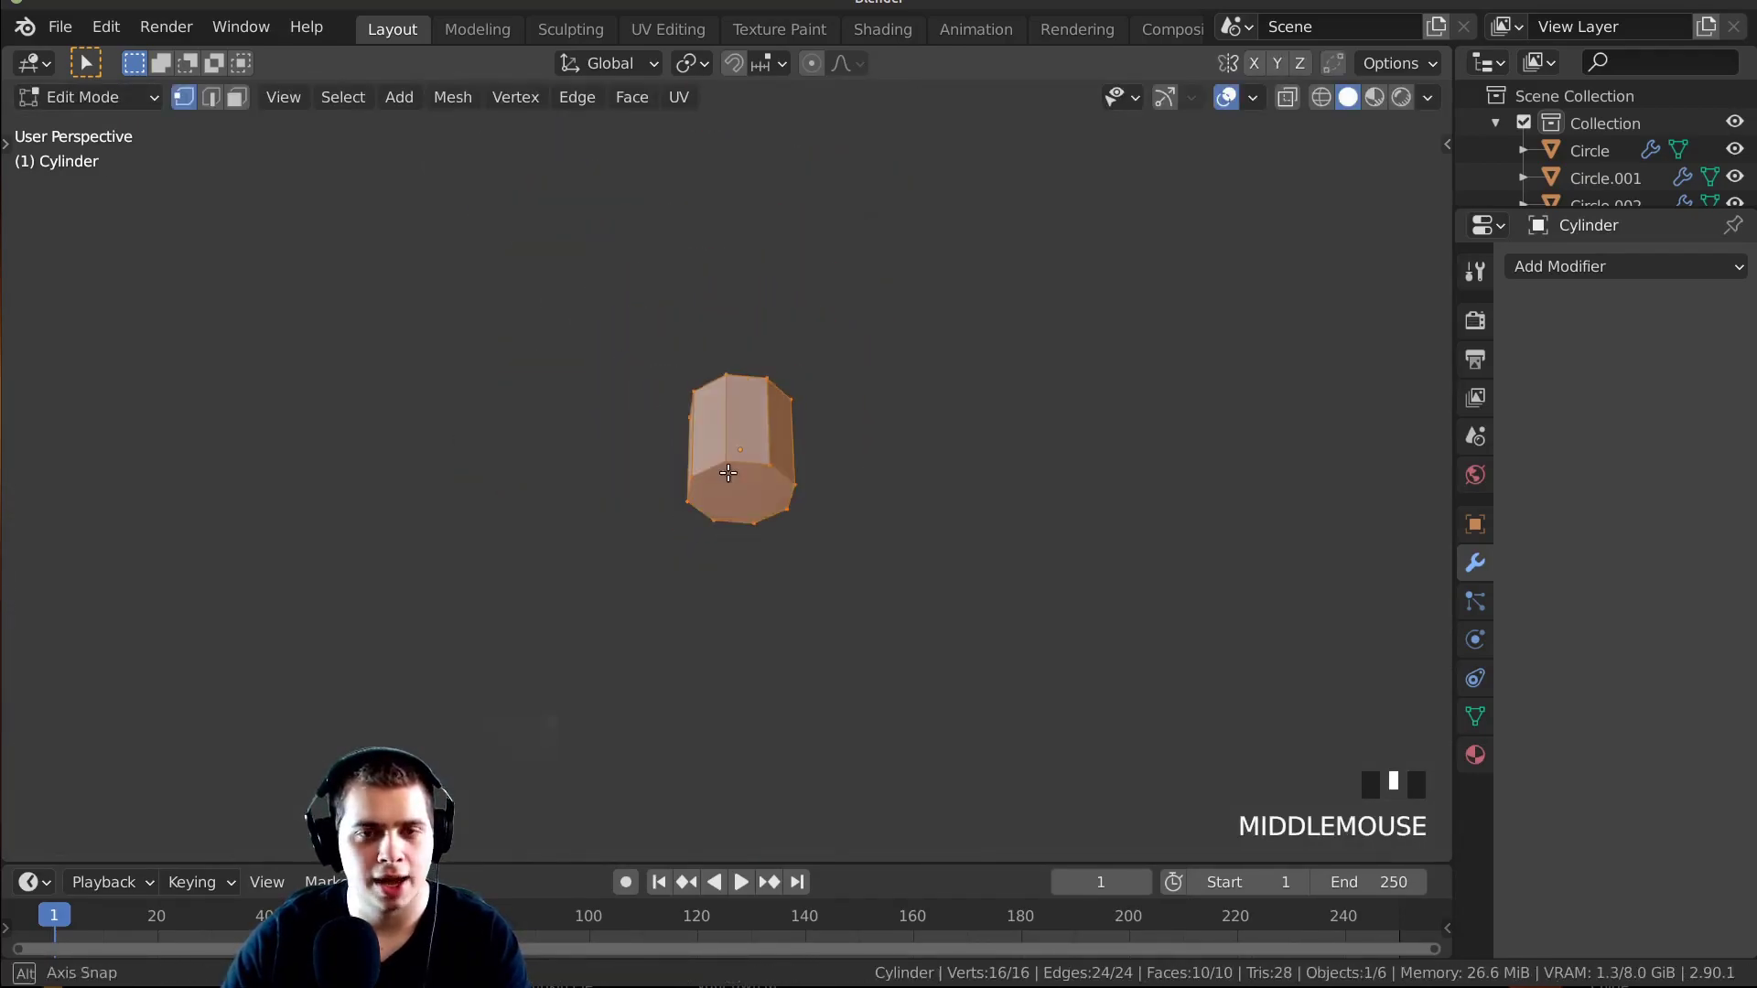
{"action": "scroll", "coordinate": [757, 442], "scroll_direction": "up", "scroll_amount": 3}
{"action": "middle_click_drag", "start_coordinate": [757, 443], "coordinate": [788, 494]}
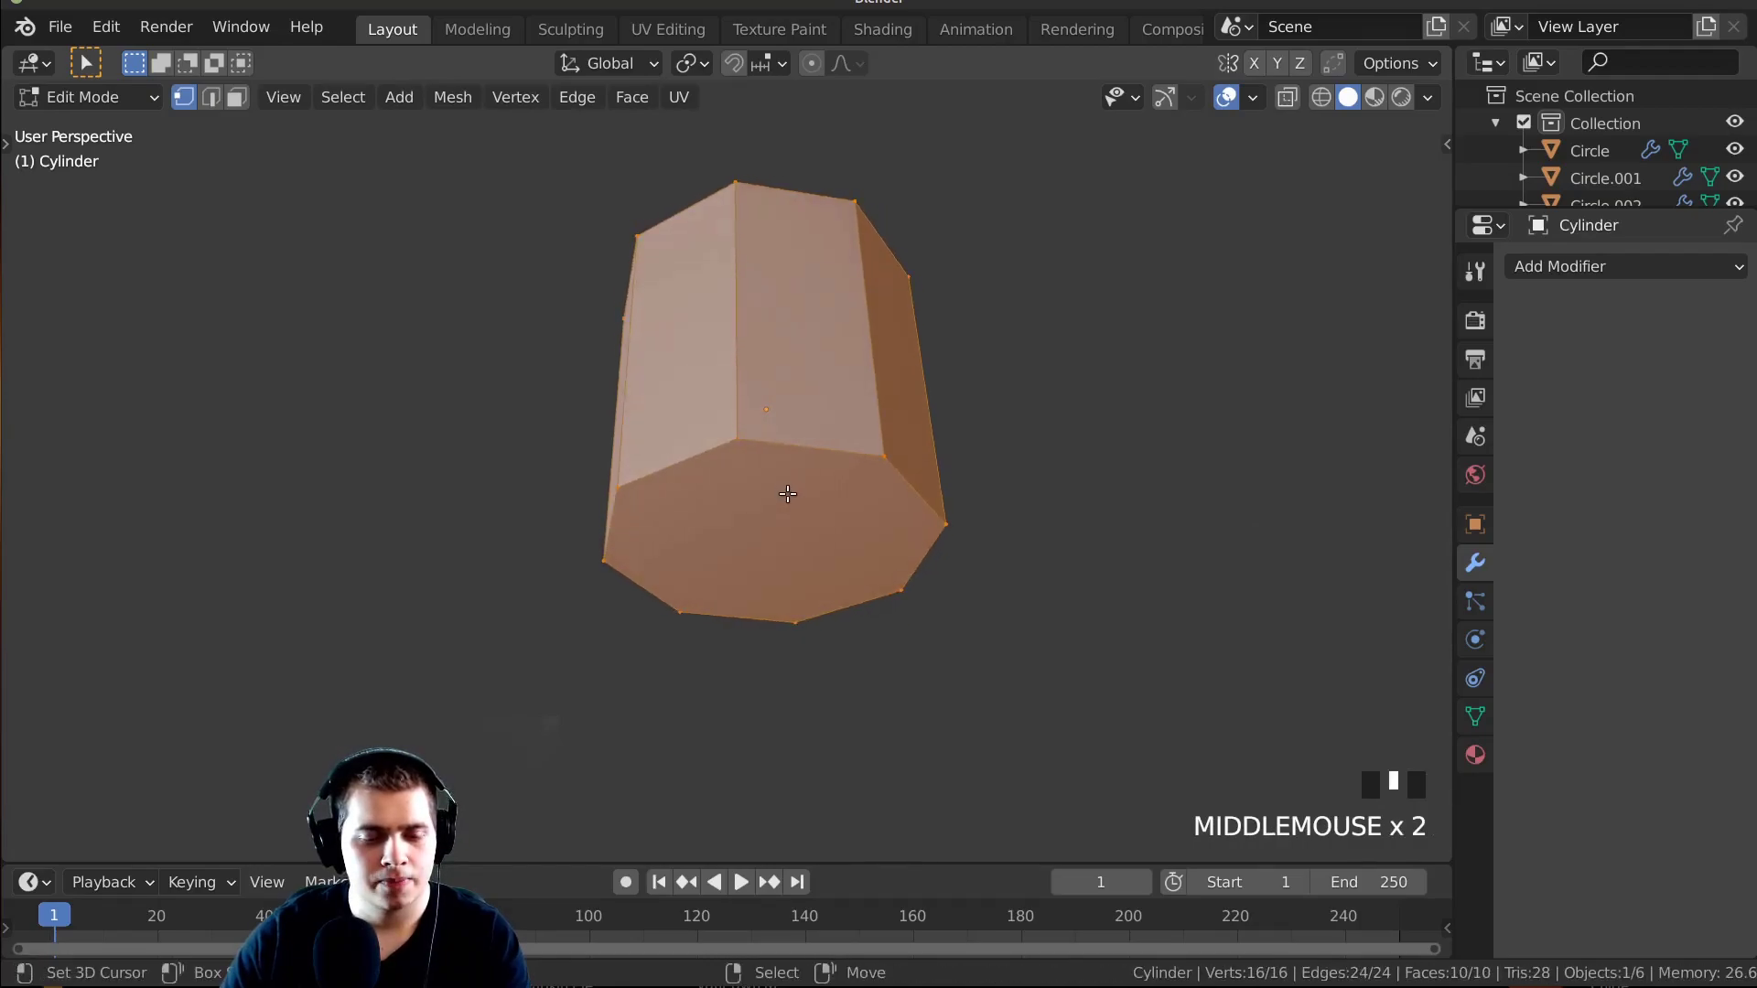
{"action": "key", "text": "3"}
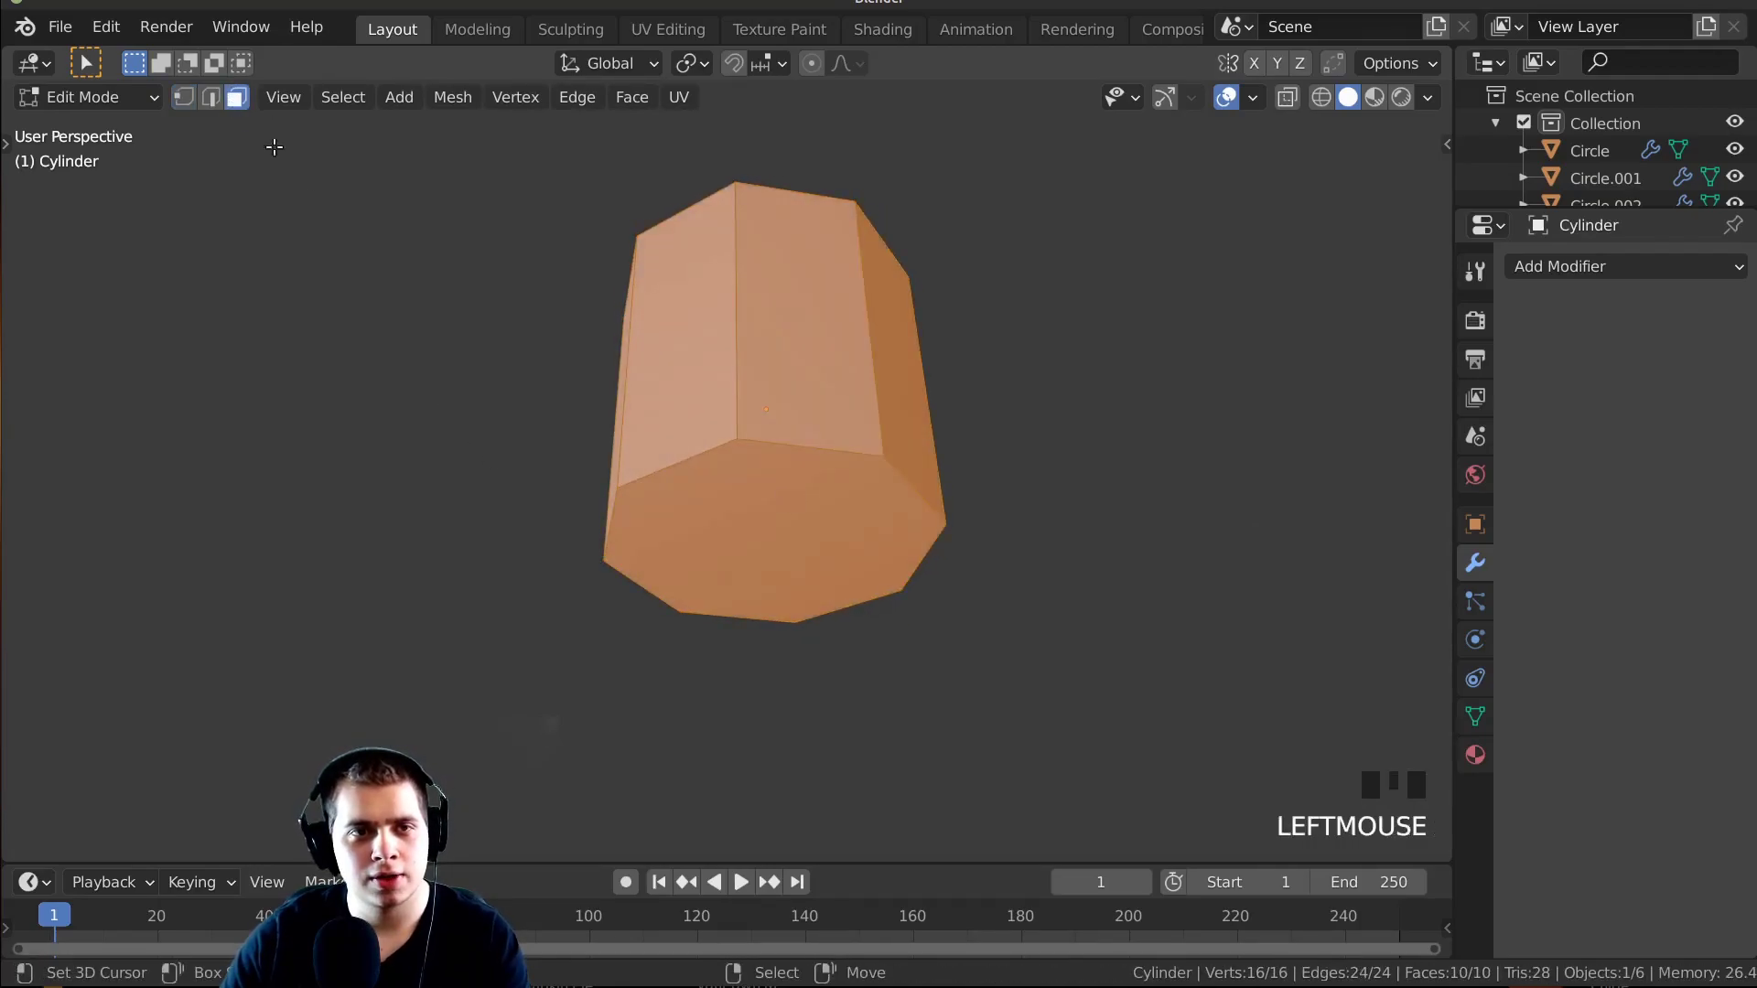
{"action": "right_click", "coordinate": [740, 519]}
{"action": "middle_click_drag", "start_coordinate": [733, 463], "coordinate": [769, 662]}
{"action": "scroll", "coordinate": [751, 441], "scroll_direction": "down", "scroll_amount": 4}
{"action": "key", "text": "g"}
{"action": "key", "text": "z"}
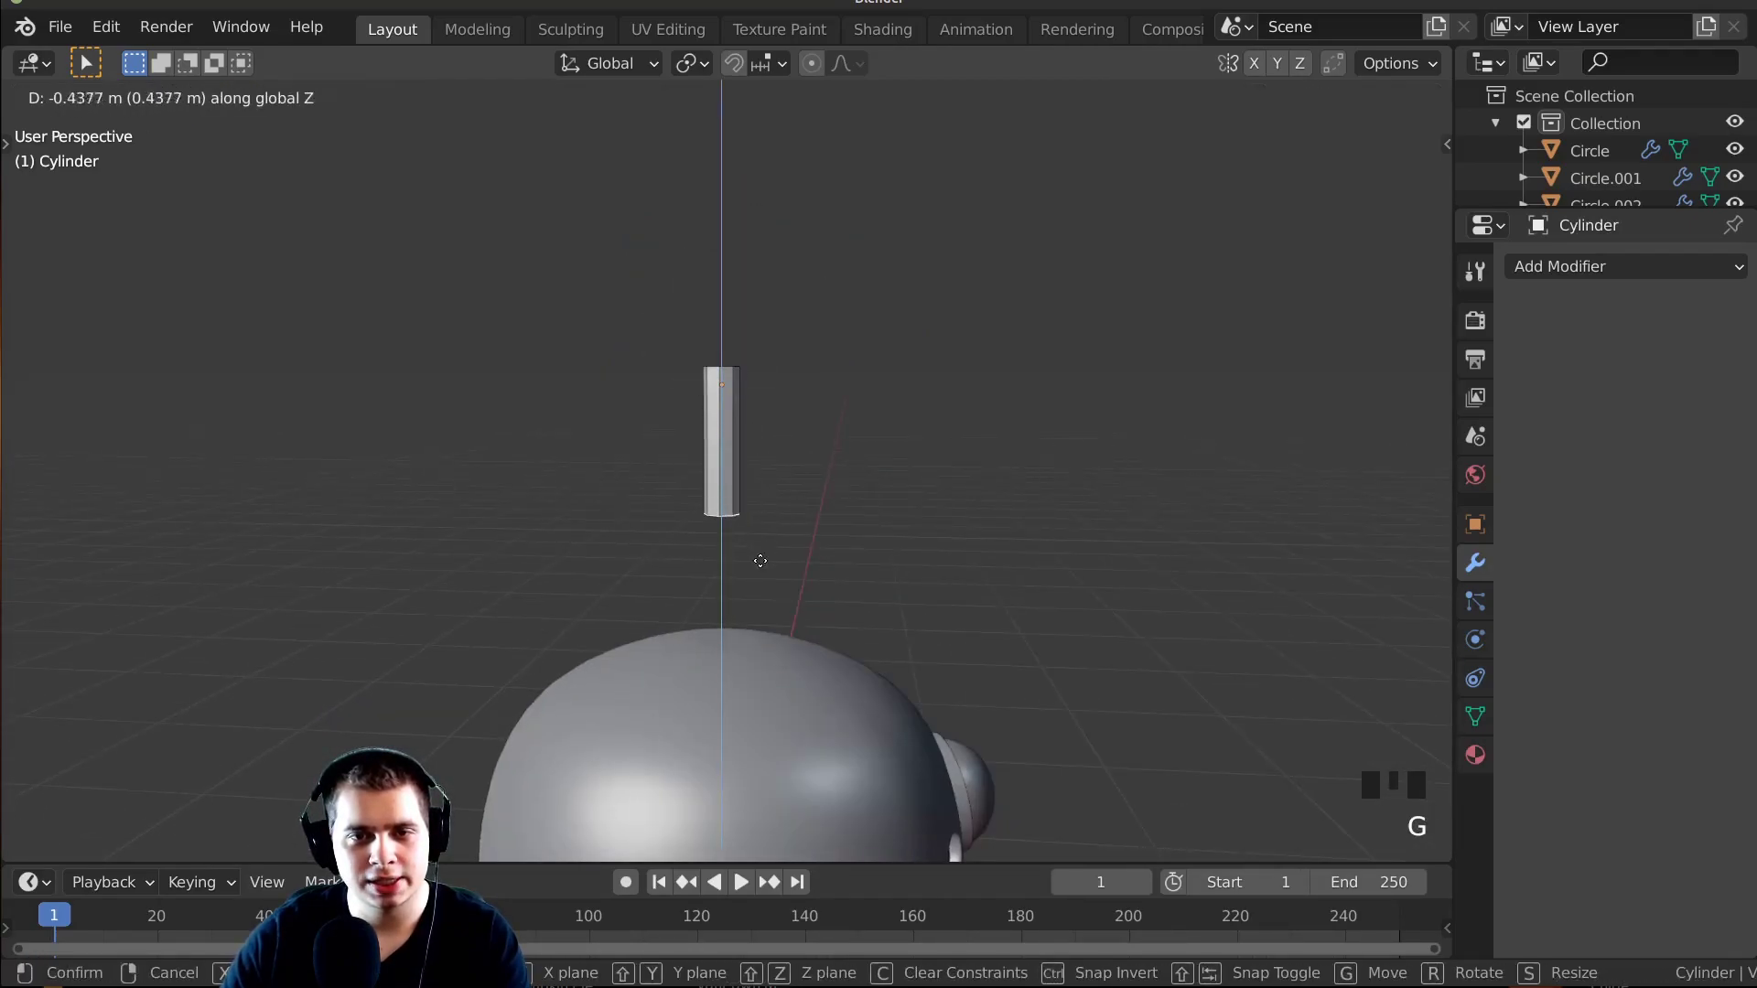
{"action": "left_click", "coordinate": [759, 671]}
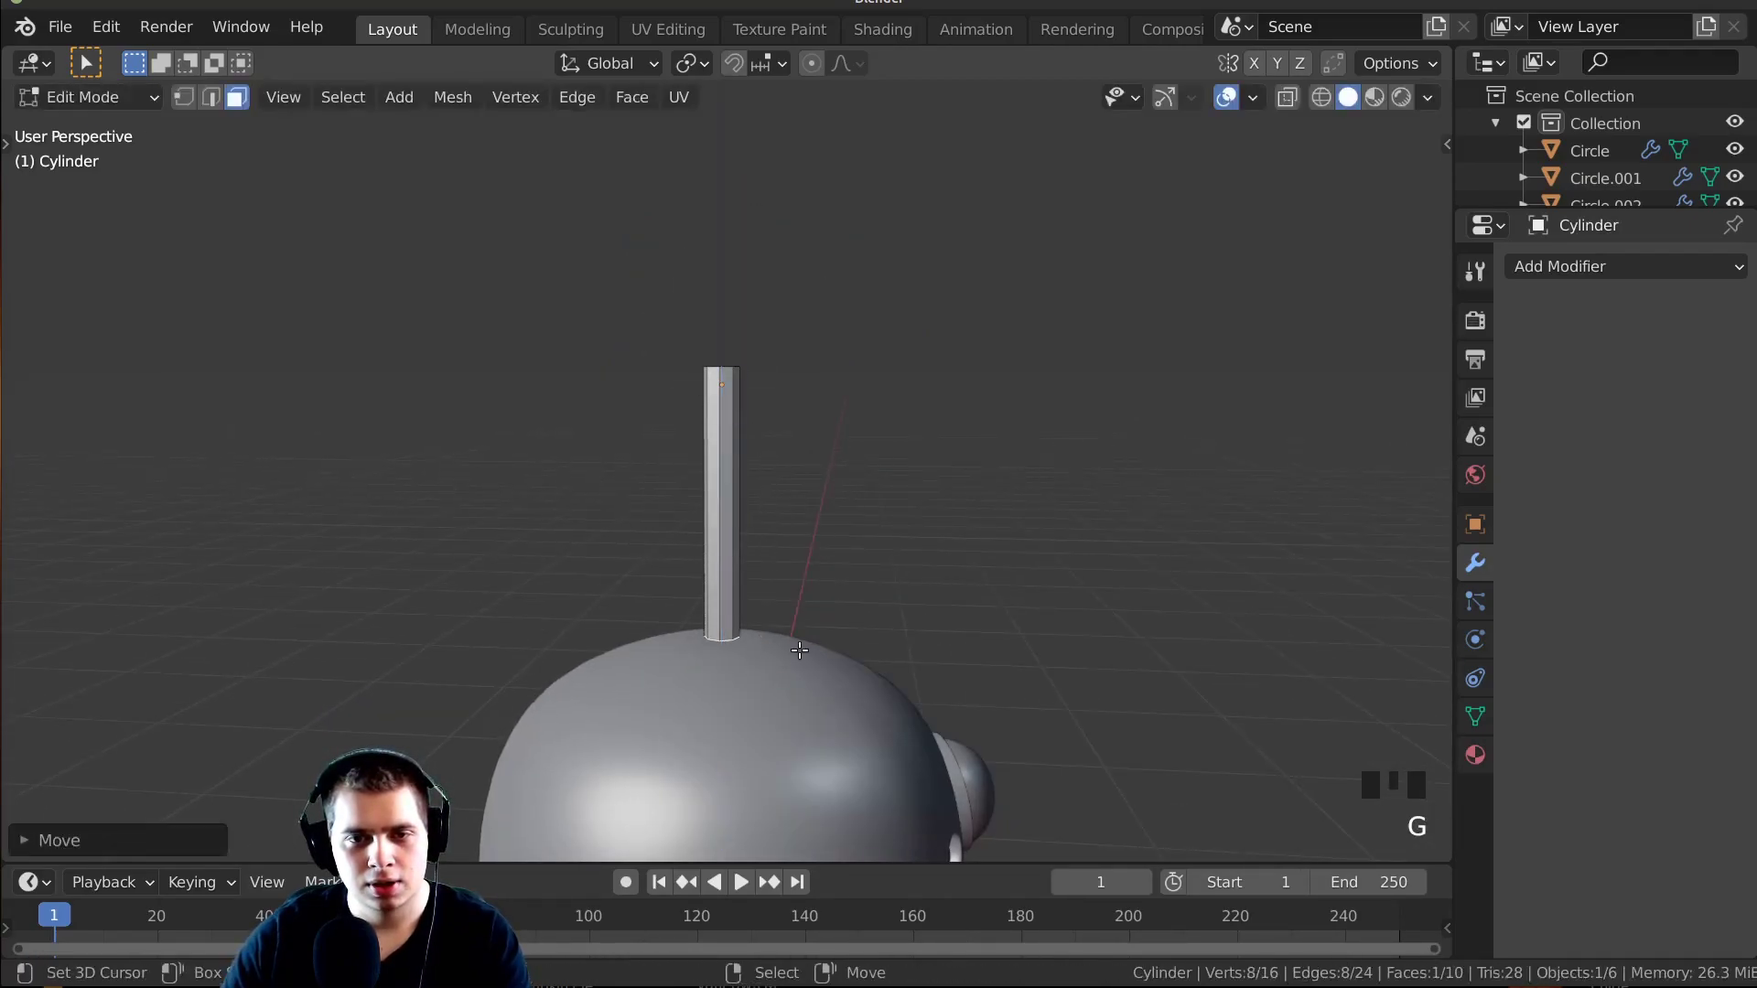
Fine-tune the height of the rod's bottom face where it meets the top of the dome.
{"action": "middle_click_drag", "start_coordinate": [758, 671], "coordinate": [769, 513]}
{"action": "key", "text": "g"}
{"action": "key", "text": "z"}
{"action": "left_click", "coordinate": [794, 592]}
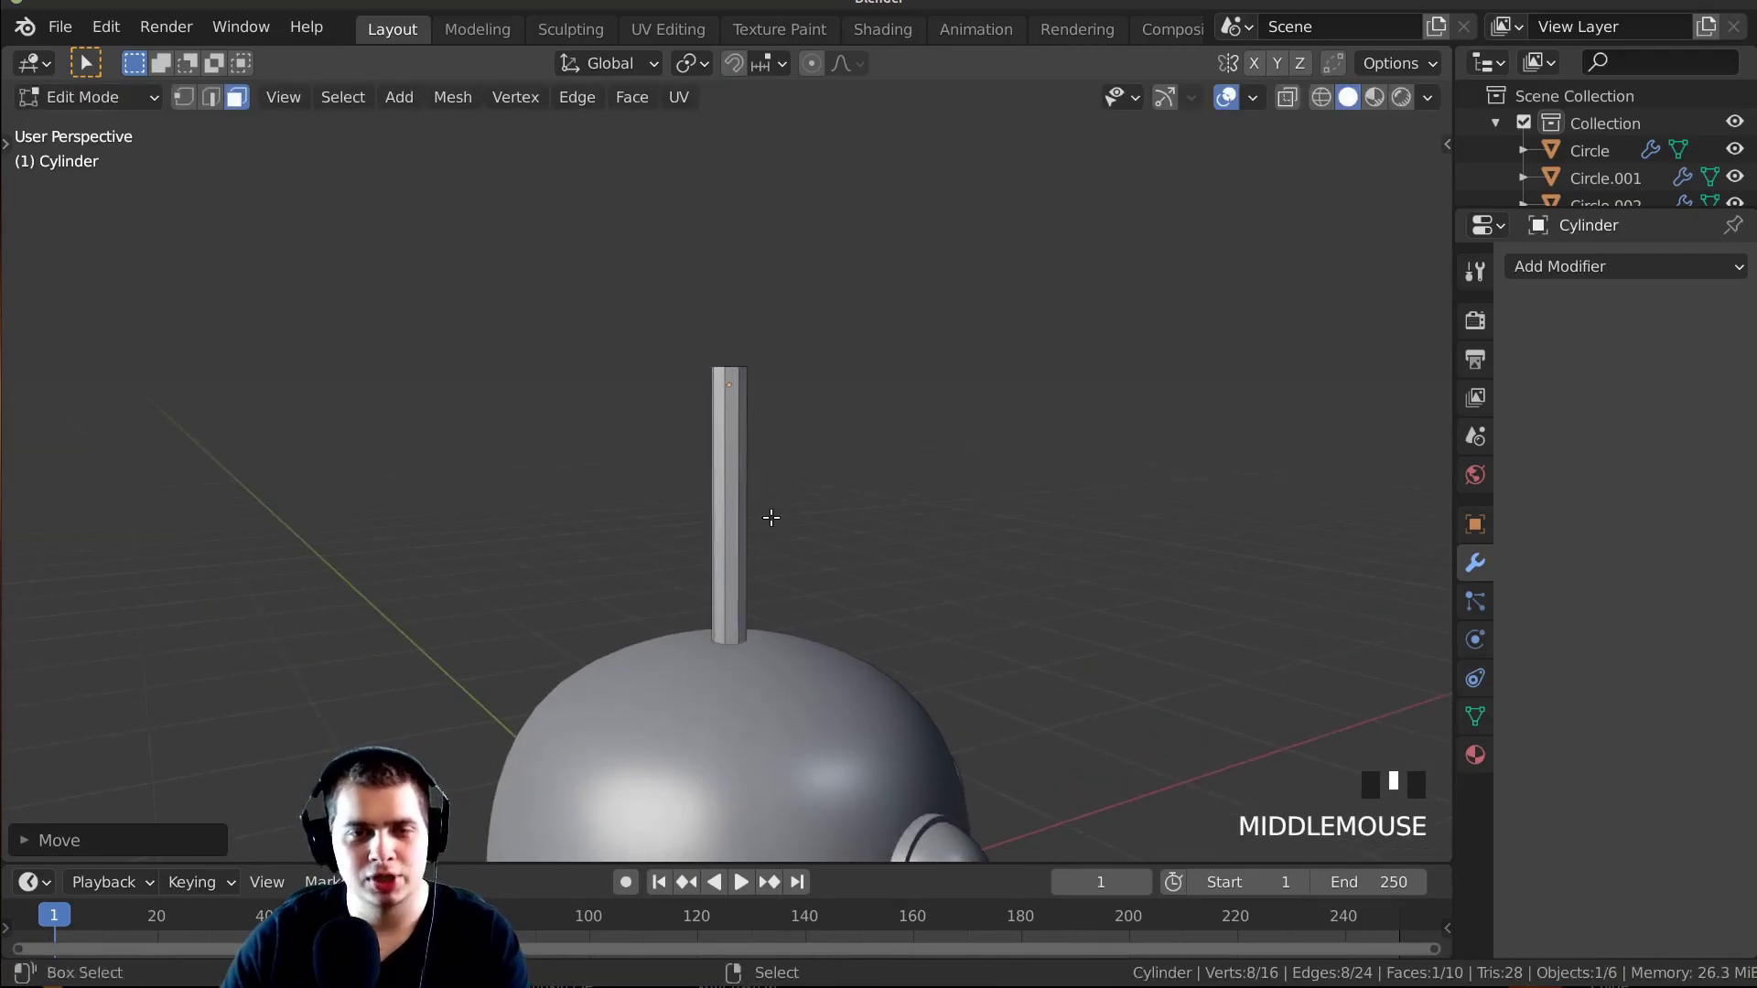
{"action": "key", "text": "g"}
{"action": "left_click", "coordinate": [805, 420]}
Select the rod's top face and raise it along global Z to make the rod taller.
{"action": "middle_click_drag", "start_coordinate": [804, 420], "coordinate": [653, 369]}
{"action": "scroll", "coordinate": [832, 412], "scroll_direction": "up", "scroll_amount": 2}
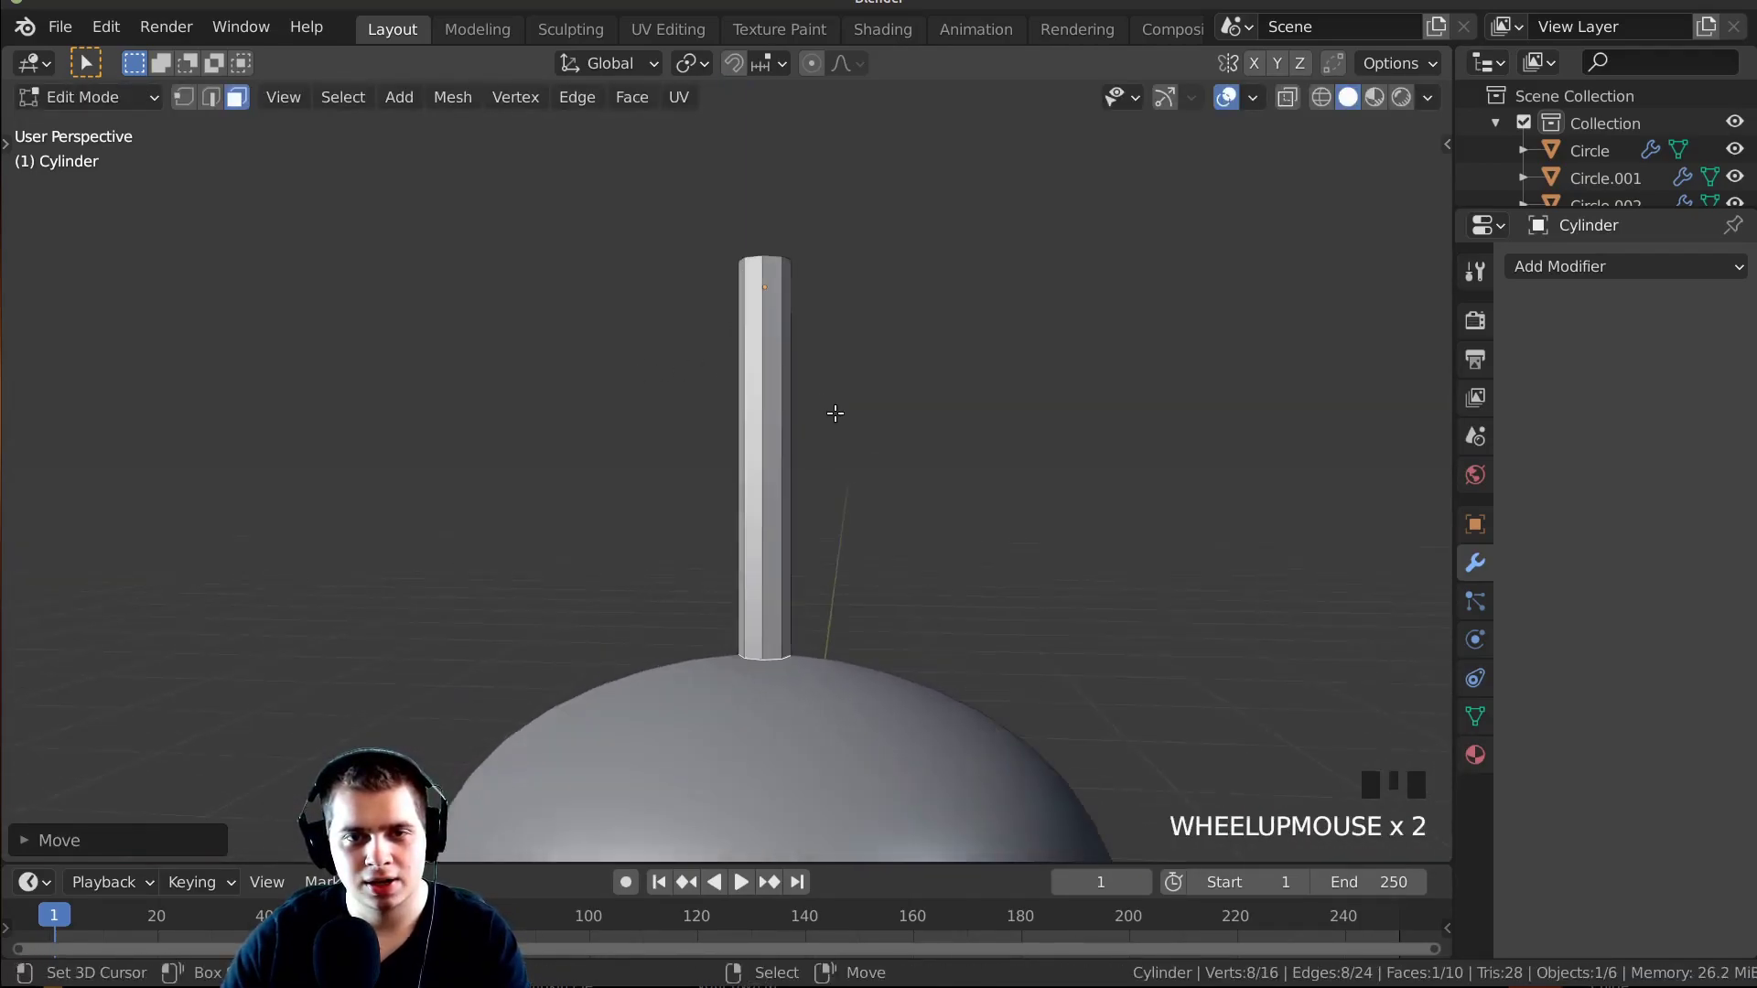
{"action": "middle_click_drag", "start_coordinate": [832, 411], "coordinate": [967, 377]}
{"action": "scroll", "coordinate": [764, 298], "scroll_direction": "up", "scroll_amount": 3}
{"action": "scroll", "coordinate": [854, 380], "scroll_direction": "down", "scroll_amount": 2}
{"action": "key", "text": "g"}
{"action": "key", "text": "z"}
{"action": "left_click", "coordinate": [882, 282]}
{"action": "scroll", "coordinate": [929, 506], "scroll_direction": "up", "scroll_amount": 3}
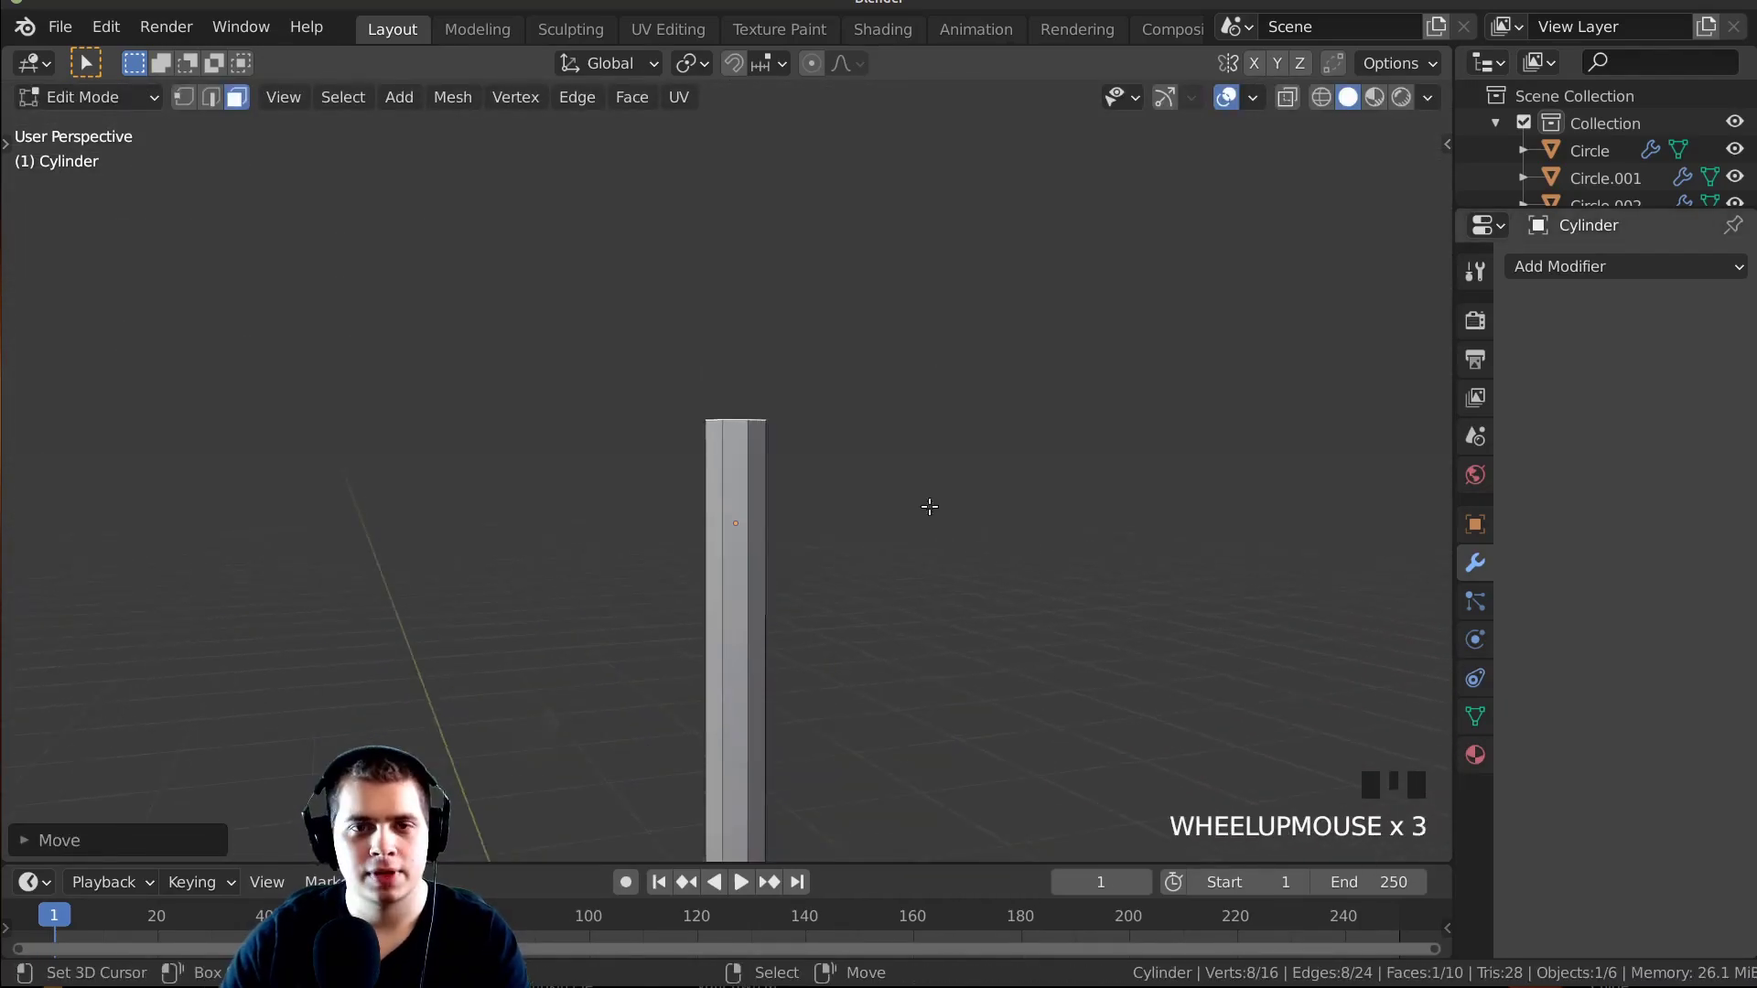
Inset the rod's top face and extrude the inner face up about 0.07 m to form a narrower neck.
{"action": "middle_click_drag", "start_coordinate": [929, 506], "coordinate": [1035, 521], "text": "shift"}
{"action": "scroll", "coordinate": [932, 501], "scroll_direction": "up", "scroll_amount": 1}
{"action": "scroll", "coordinate": [933, 500], "scroll_direction": "up", "scroll_amount": 1}
{"action": "key", "text": "i"}
{"action": "left_click", "coordinate": [1237, 504]}
{"action": "key", "text": "e"}
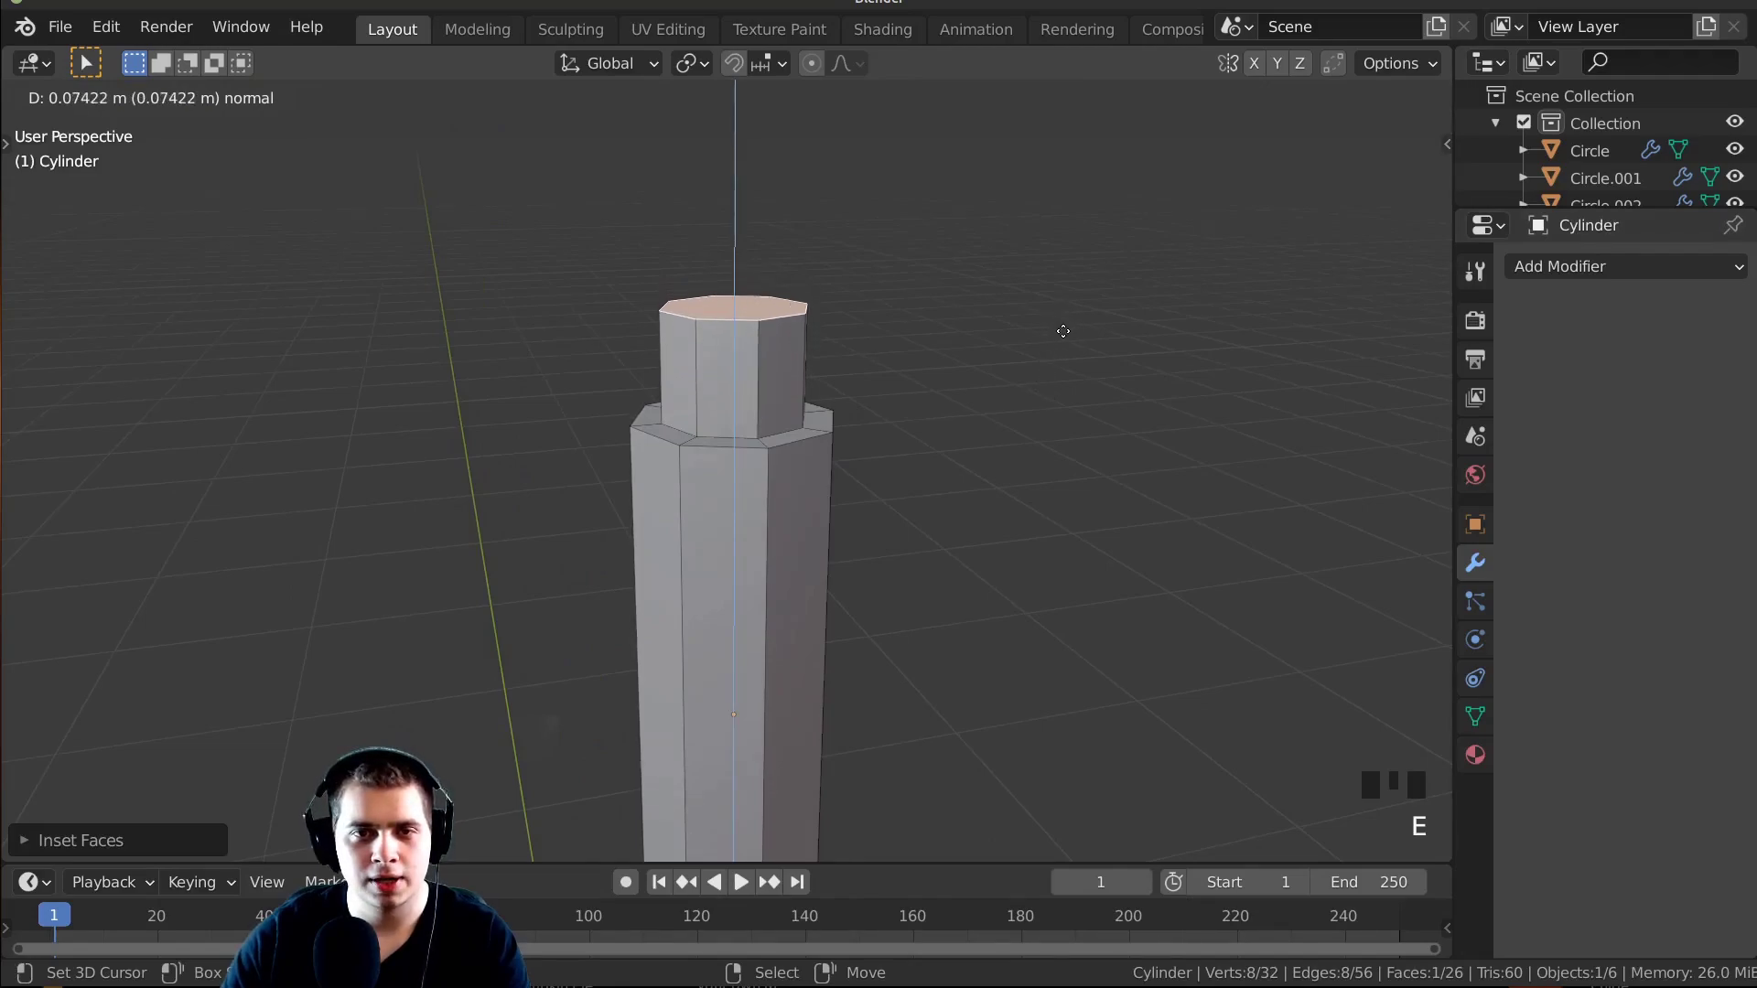
{"action": "left_click", "coordinate": [1063, 331]}
Extrude the neck's top face in place and scale it outward to match the rod's width in front view.
{"action": "key", "text": "e"}
{"action": "key", "text": "s"}
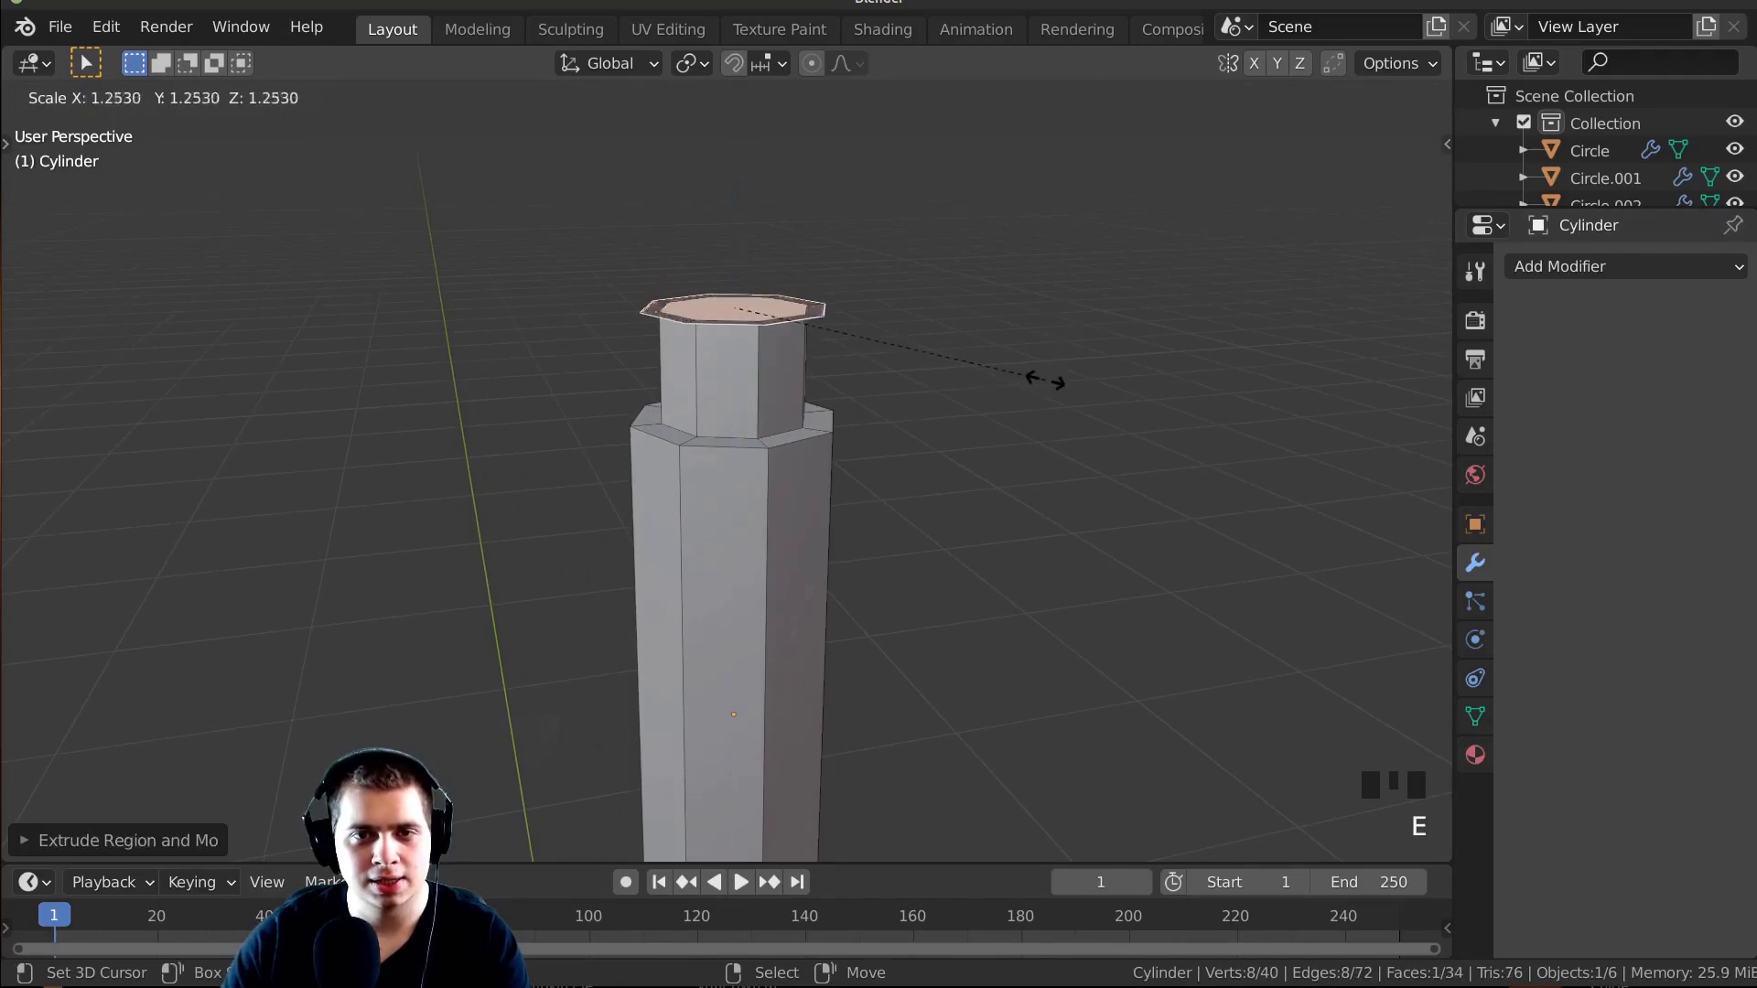
{"action": "left_click", "coordinate": [1080, 387]}
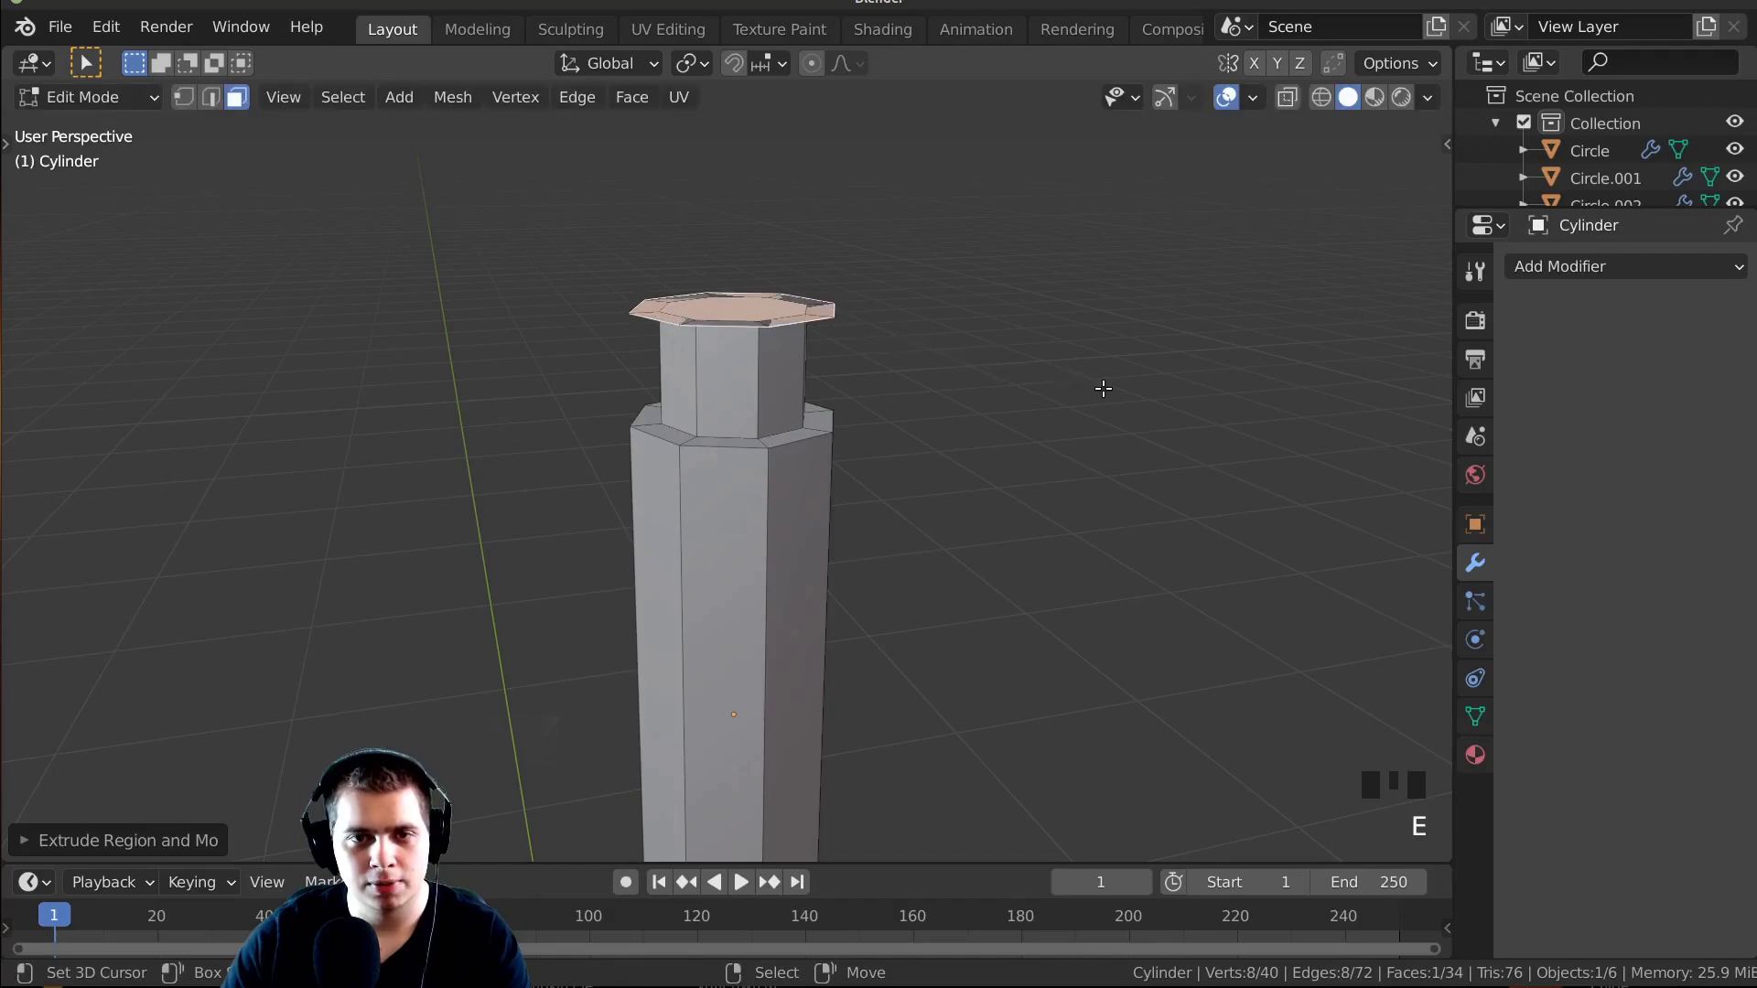
{"action": "key", "text": "KP_1"}
{"action": "middle_click_drag", "start_coordinate": [1101, 386], "coordinate": [988, 522], "text": "shift"}
{"action": "scroll", "coordinate": [1007, 512], "scroll_direction": "up", "scroll_amount": 6}
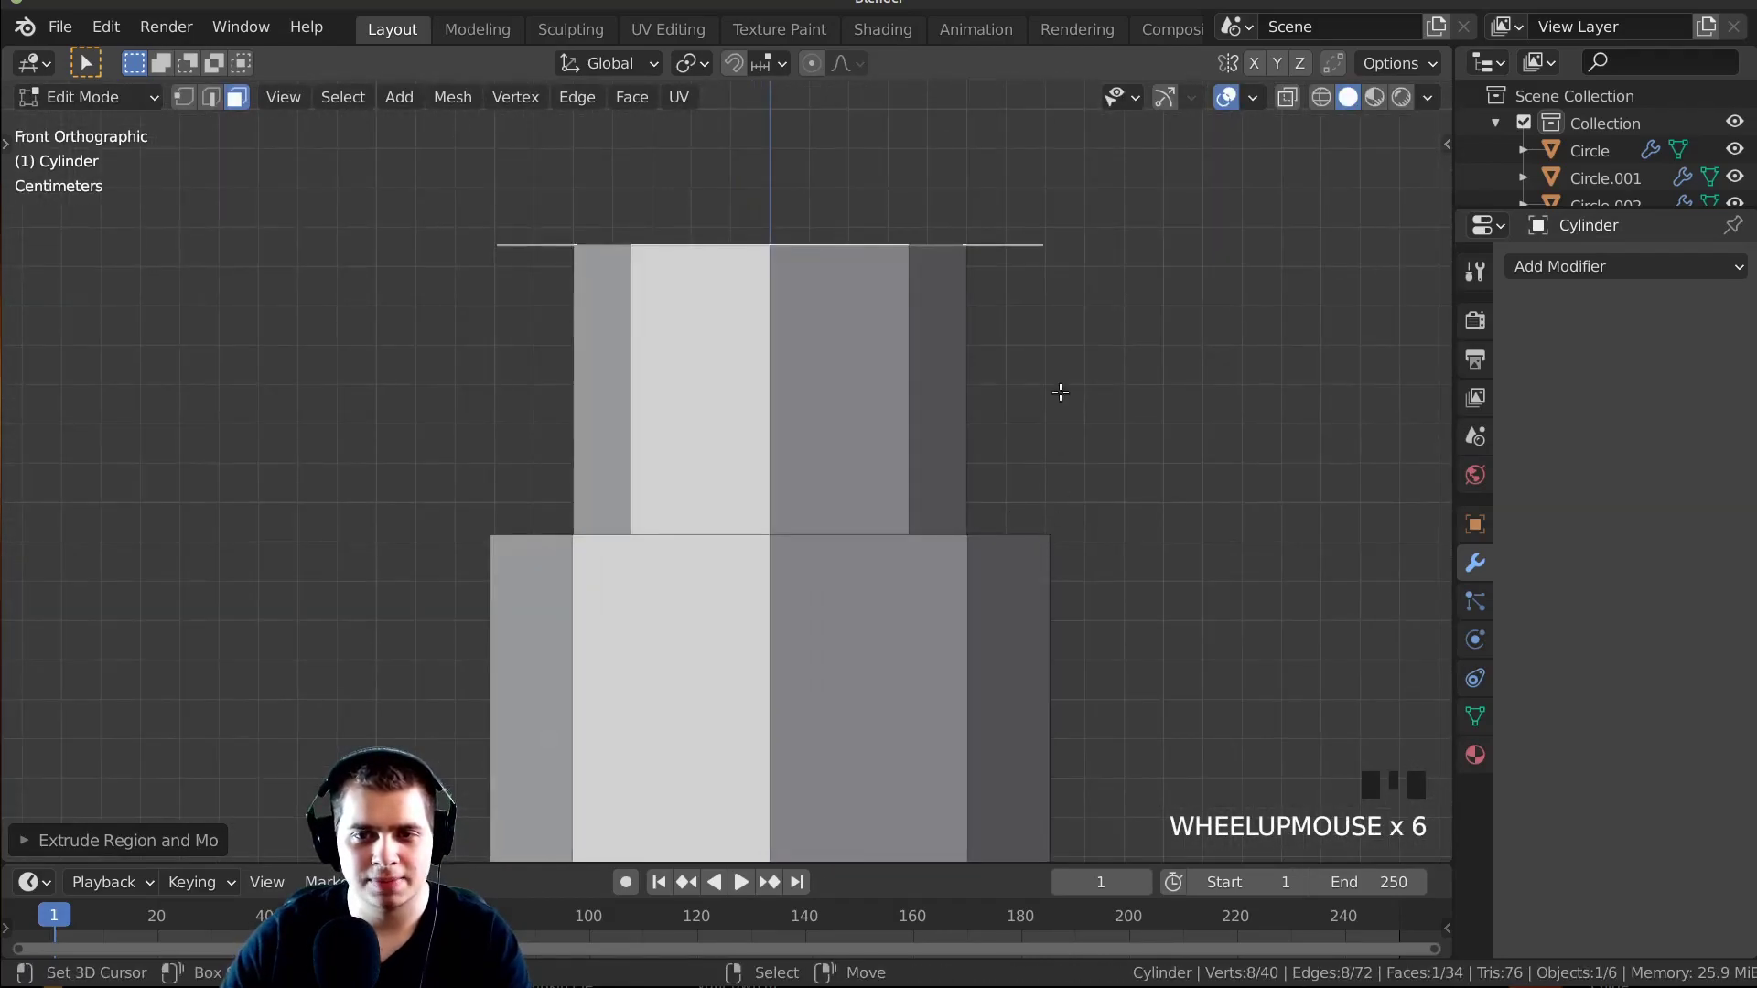
{"action": "key", "text": "s"}
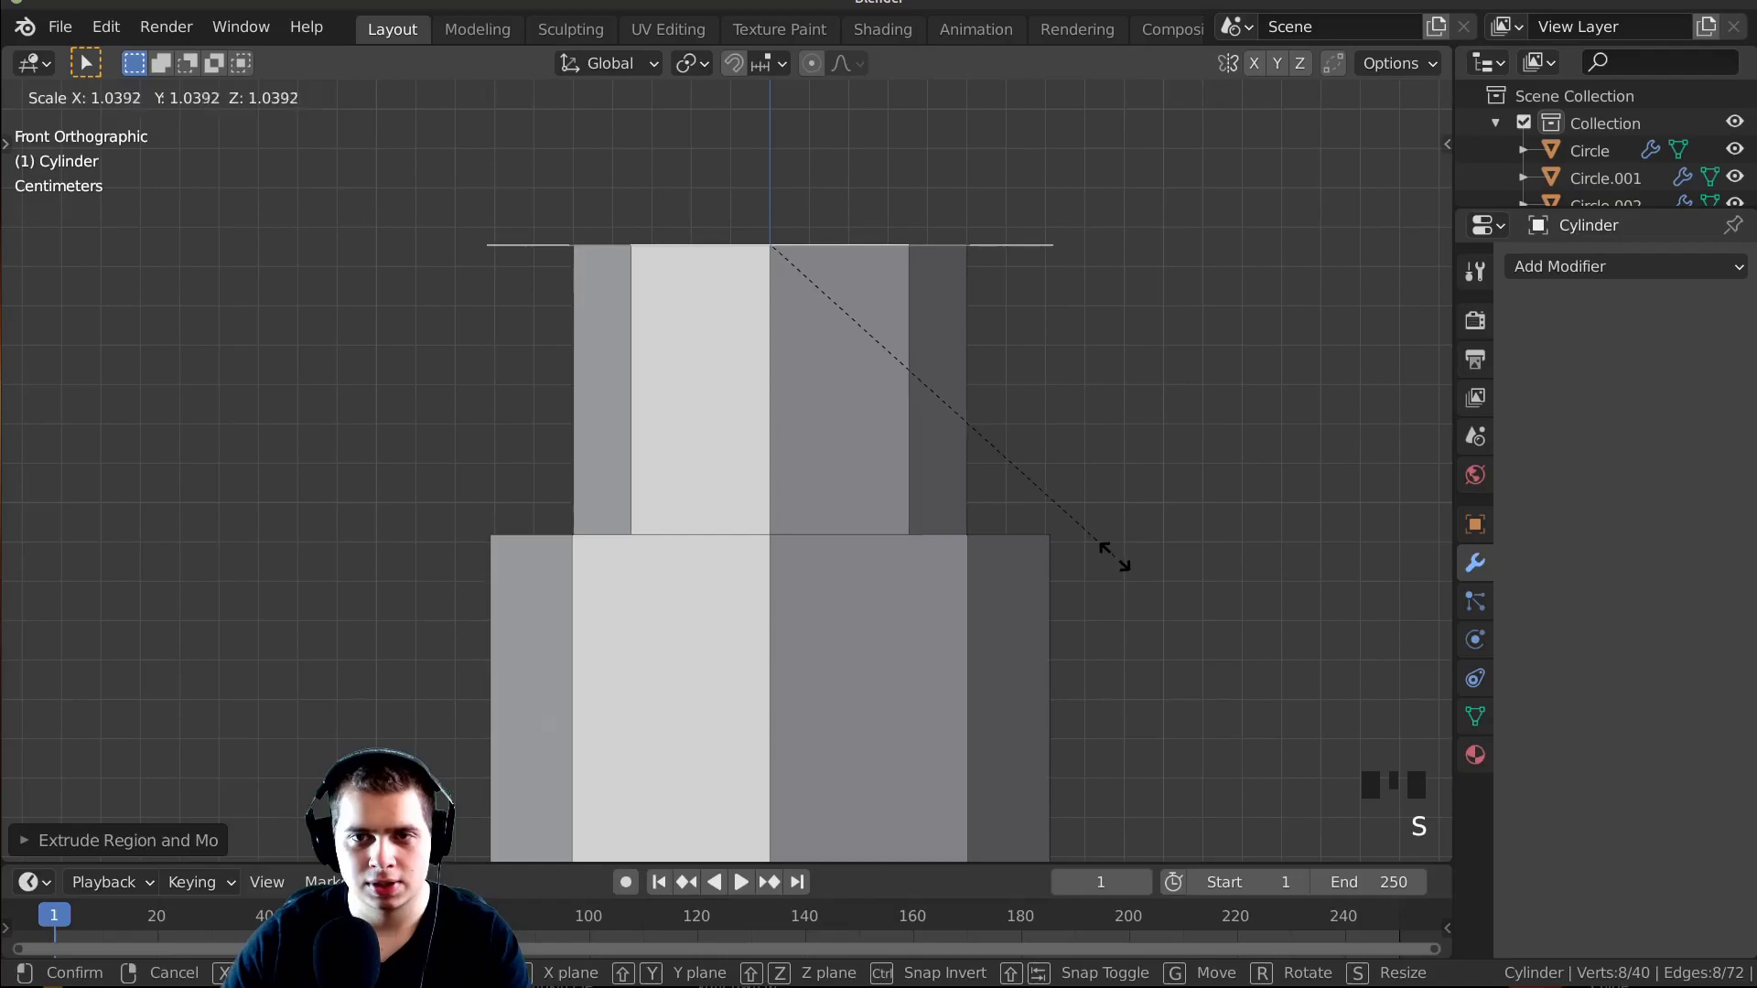
{"action": "left_click", "coordinate": [1114, 557]}
Extrude the widened face upward into a cap above the neck and adjust the cap's height along global Z.
{"action": "middle_click_drag", "start_coordinate": [1114, 556], "coordinate": [1110, 667], "text": "shift"}
{"action": "key", "text": "e"}
{"action": "left_click", "coordinate": [1149, 266]}
{"action": "scroll", "coordinate": [984, 584], "scroll_direction": "down", "scroll_amount": 5}
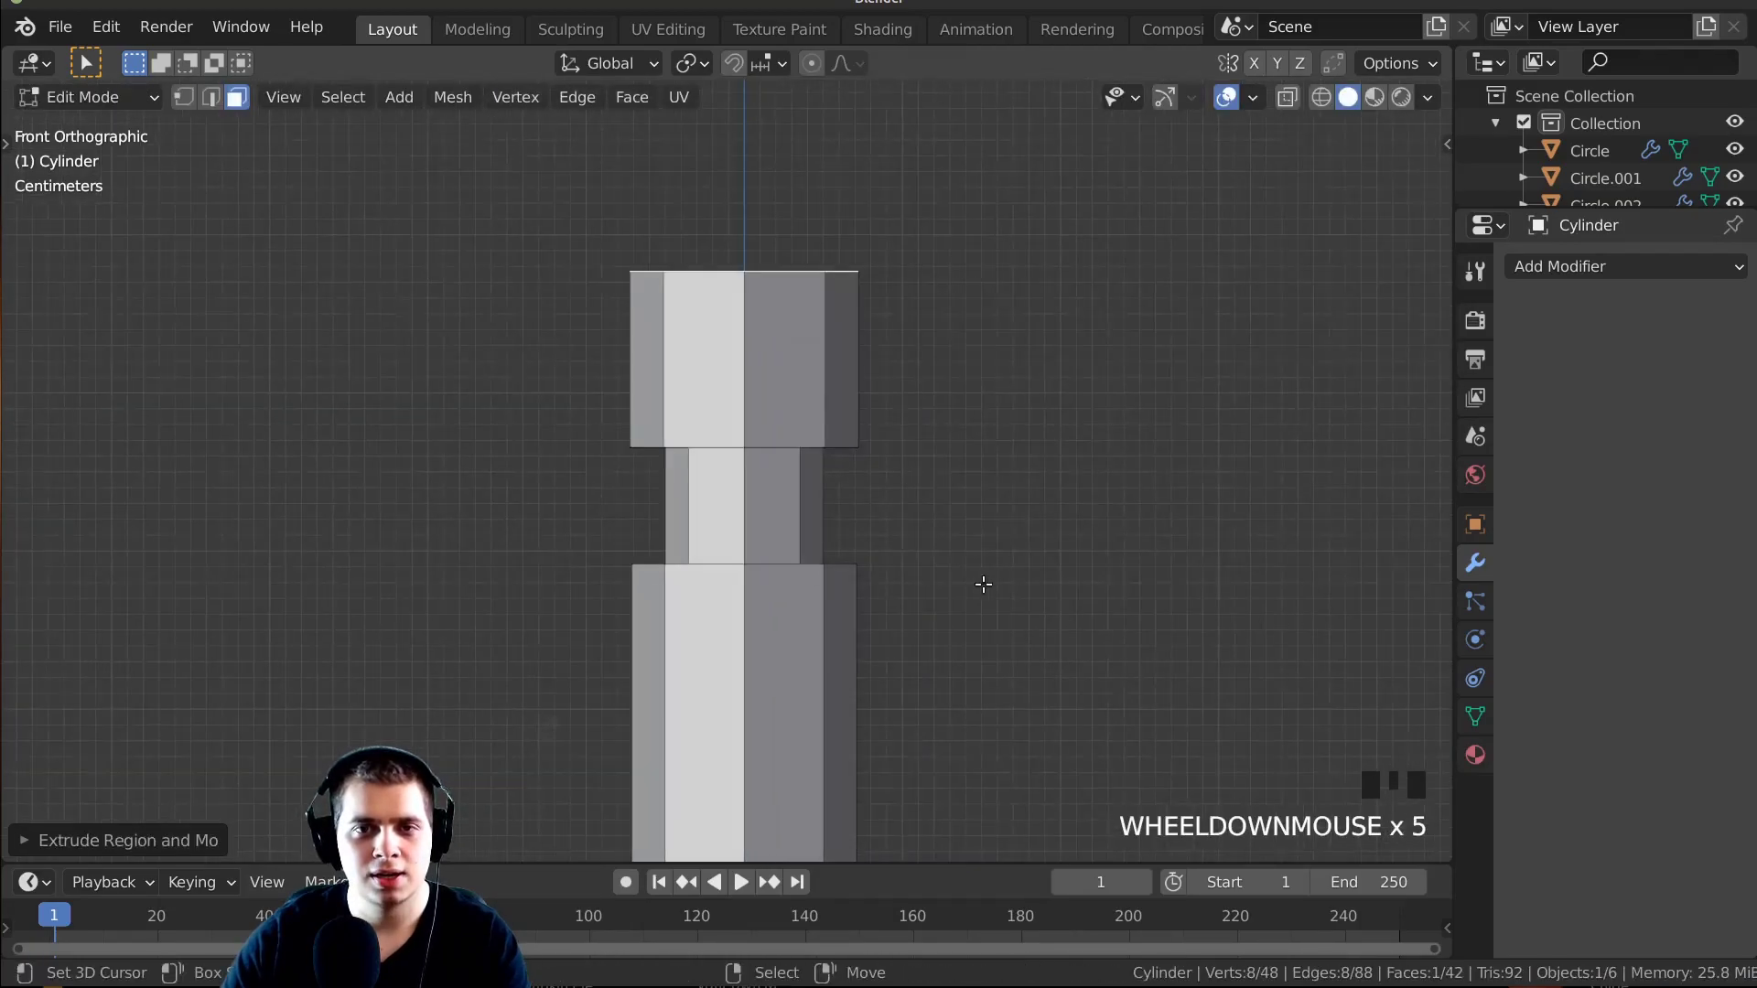
{"action": "scroll", "coordinate": [984, 584], "scroll_direction": "down", "scroll_amount": 2}
{"action": "key", "text": "g"}
{"action": "key", "text": "z"}
{"action": "left_click", "coordinate": [926, 578]}
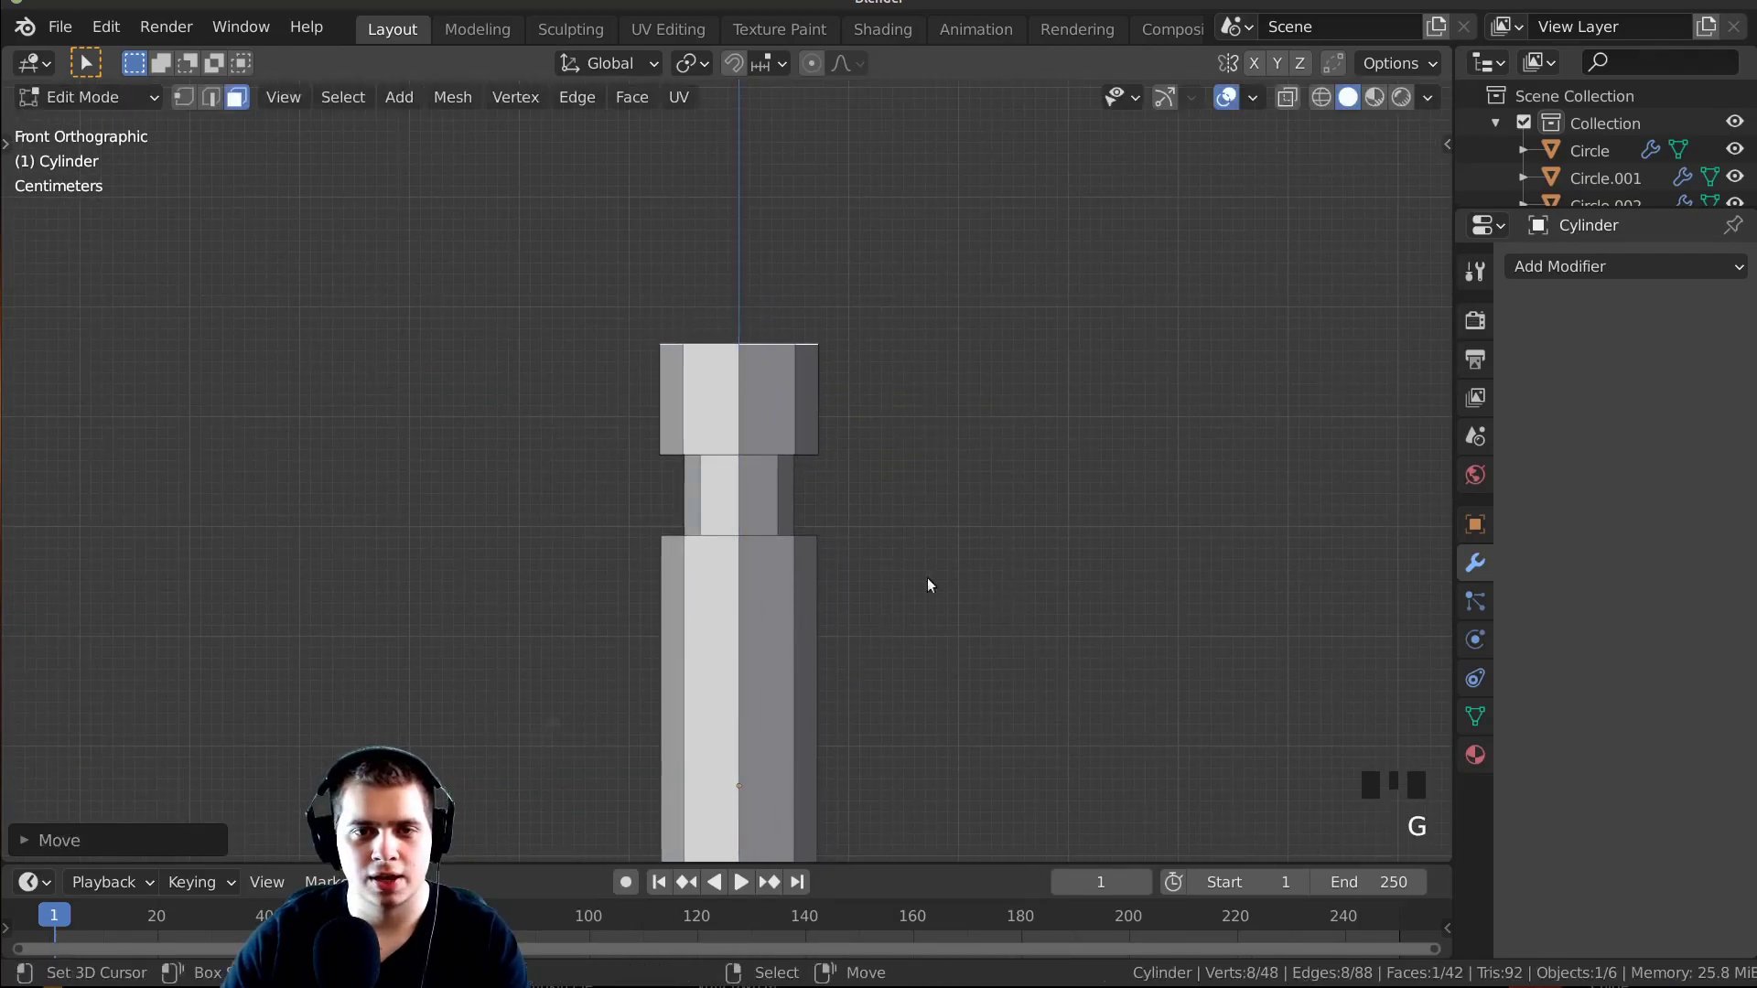
Scale down the whole antenna rod in object mode.
{"action": "key", "text": "Tab"}
{"action": "middle_click_drag", "start_coordinate": [926, 578], "coordinate": [843, 639]}
{"action": "scroll", "coordinate": [796, 501], "scroll_direction": "up", "scroll_amount": 3}
{"action": "middle_click_drag", "start_coordinate": [796, 501], "coordinate": [984, 357]}
{"action": "scroll", "coordinate": [811, 466], "scroll_direction": "up", "scroll_amount": 3}
{"action": "key", "text": "Tab"}
{"action": "key", "text": "Tab"}
{"action": "scroll", "coordinate": [918, 495], "scroll_direction": "down", "scroll_amount": 2}
{"action": "key", "text": "s"}
{"action": "left_click", "coordinate": [902, 451]}
Lower the antenna along global Z into the dome and shift it in the negative X direction off the dome's centre.
{"action": "key", "text": "g"}
{"action": "key", "text": "z"}
{"action": "left_click", "coordinate": [958, 567]}
{"action": "key", "text": "g"}
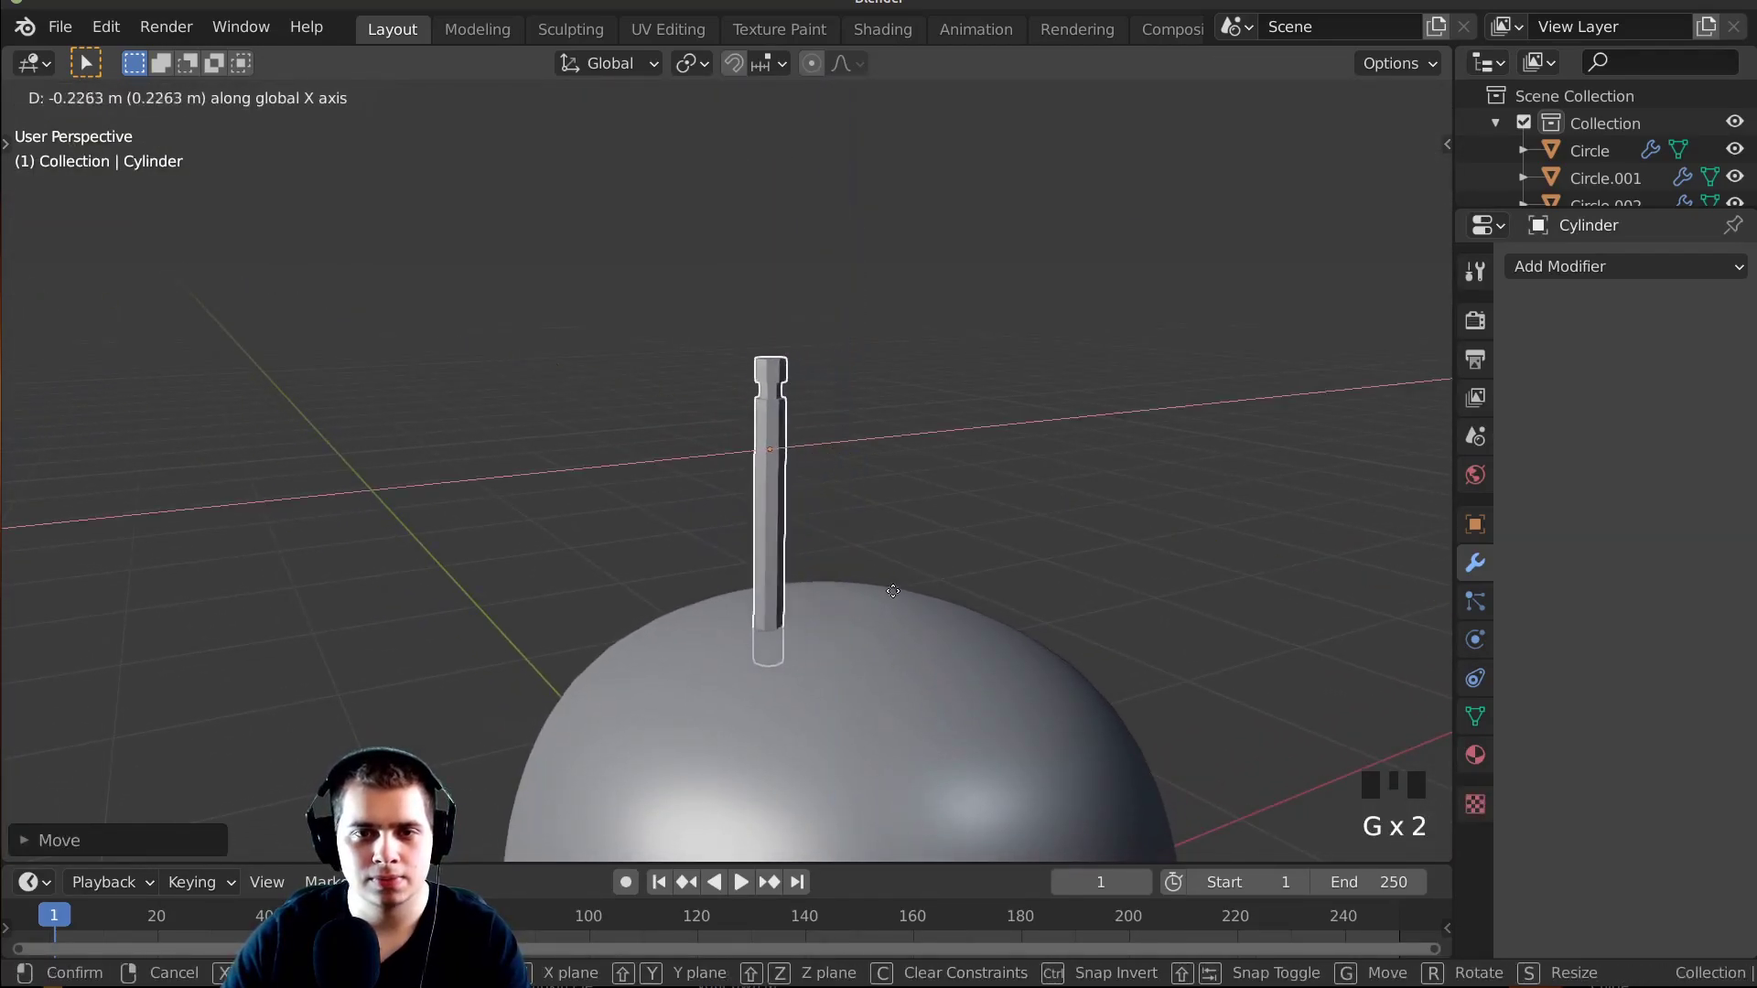
{"action": "key", "text": "Escape"}
Add a horizontal edge loop around the antenna's long shaft and slide it into the shaft's upper part.
{"action": "key", "text": "Tab"}
{"action": "scroll", "coordinate": [887, 348], "scroll_direction": "up", "scroll_amount": 5}
{"action": "middle_click_drag", "start_coordinate": [850, 475], "coordinate": [886, 348], "text": "shift"}
{"action": "scroll", "coordinate": [850, 522], "scroll_direction": "down", "scroll_amount": 2}
{"action": "scroll", "coordinate": [784, 393], "scroll_direction": "up", "scroll_amount": 2}
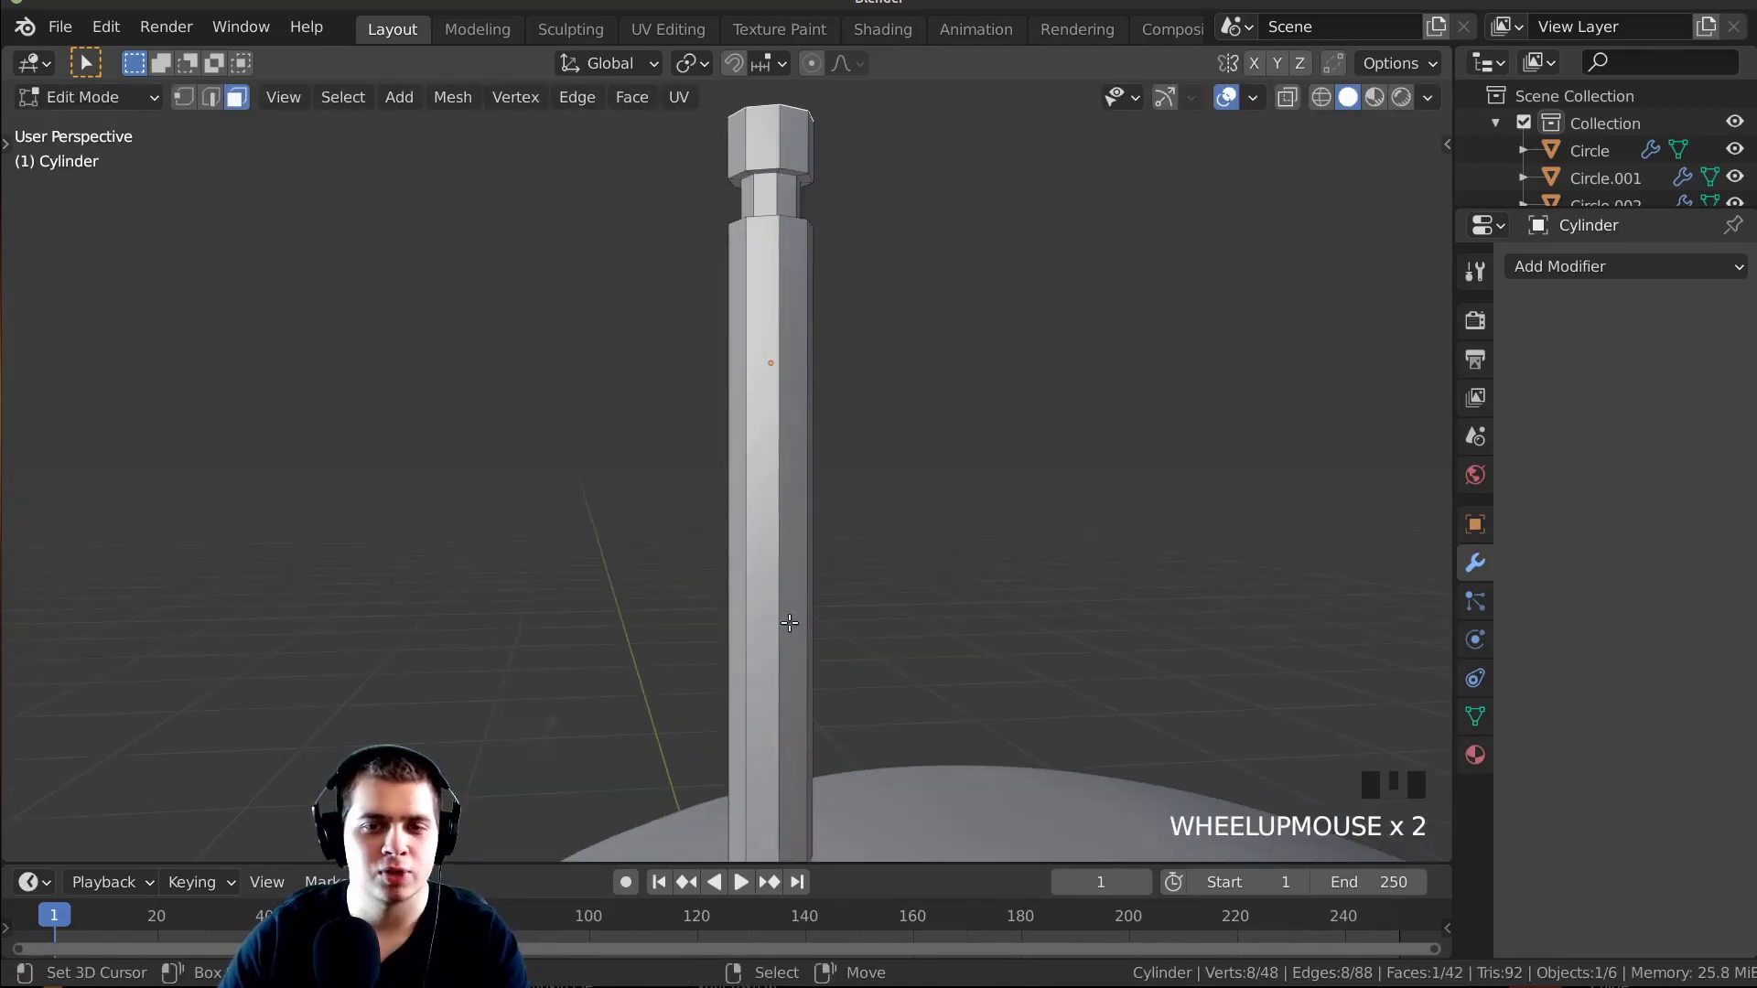
{"action": "middle_click_drag", "start_coordinate": [790, 623], "coordinate": [832, 563], "text": "shift"}
{"action": "scroll", "coordinate": [775, 586], "scroll_direction": "down", "scroll_amount": 3}
{"action": "scroll", "coordinate": [776, 504], "scroll_direction": "up", "scroll_amount": 2}
{"action": "scroll", "coordinate": [779, 522], "scroll_direction": "up", "scroll_amount": 1}
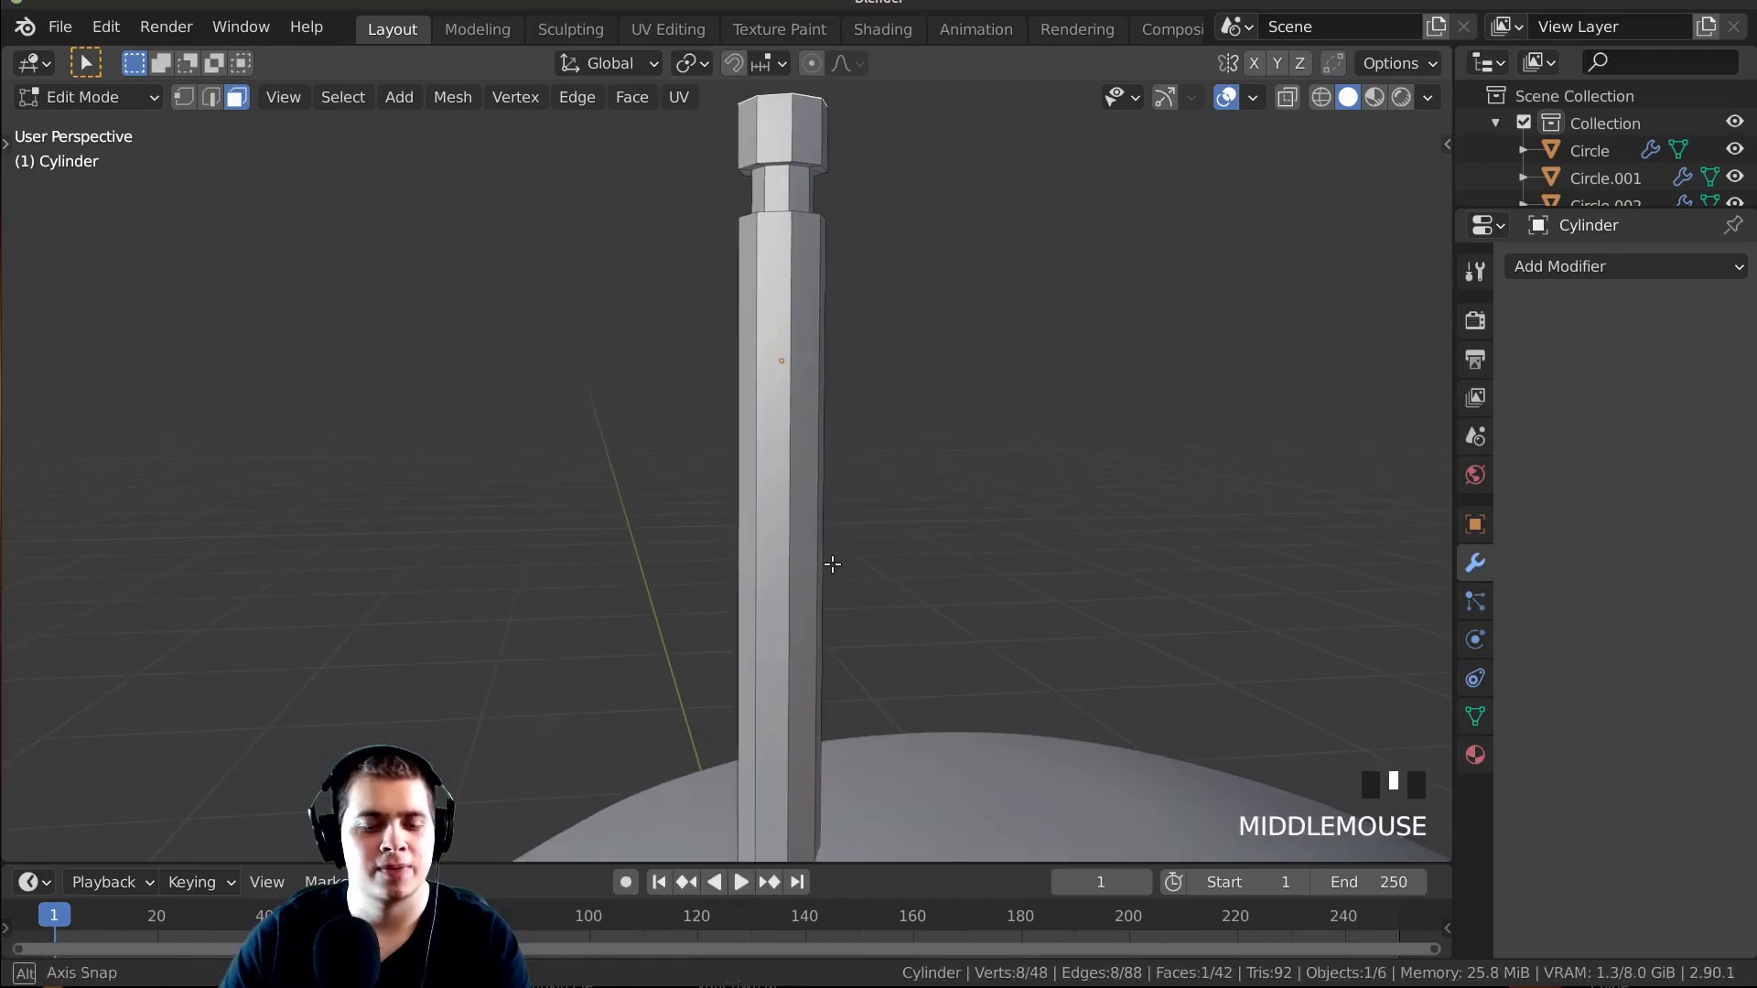
{"action": "key", "text": "ctrl+r"}
{"action": "left_click", "coordinate": [801, 721]}
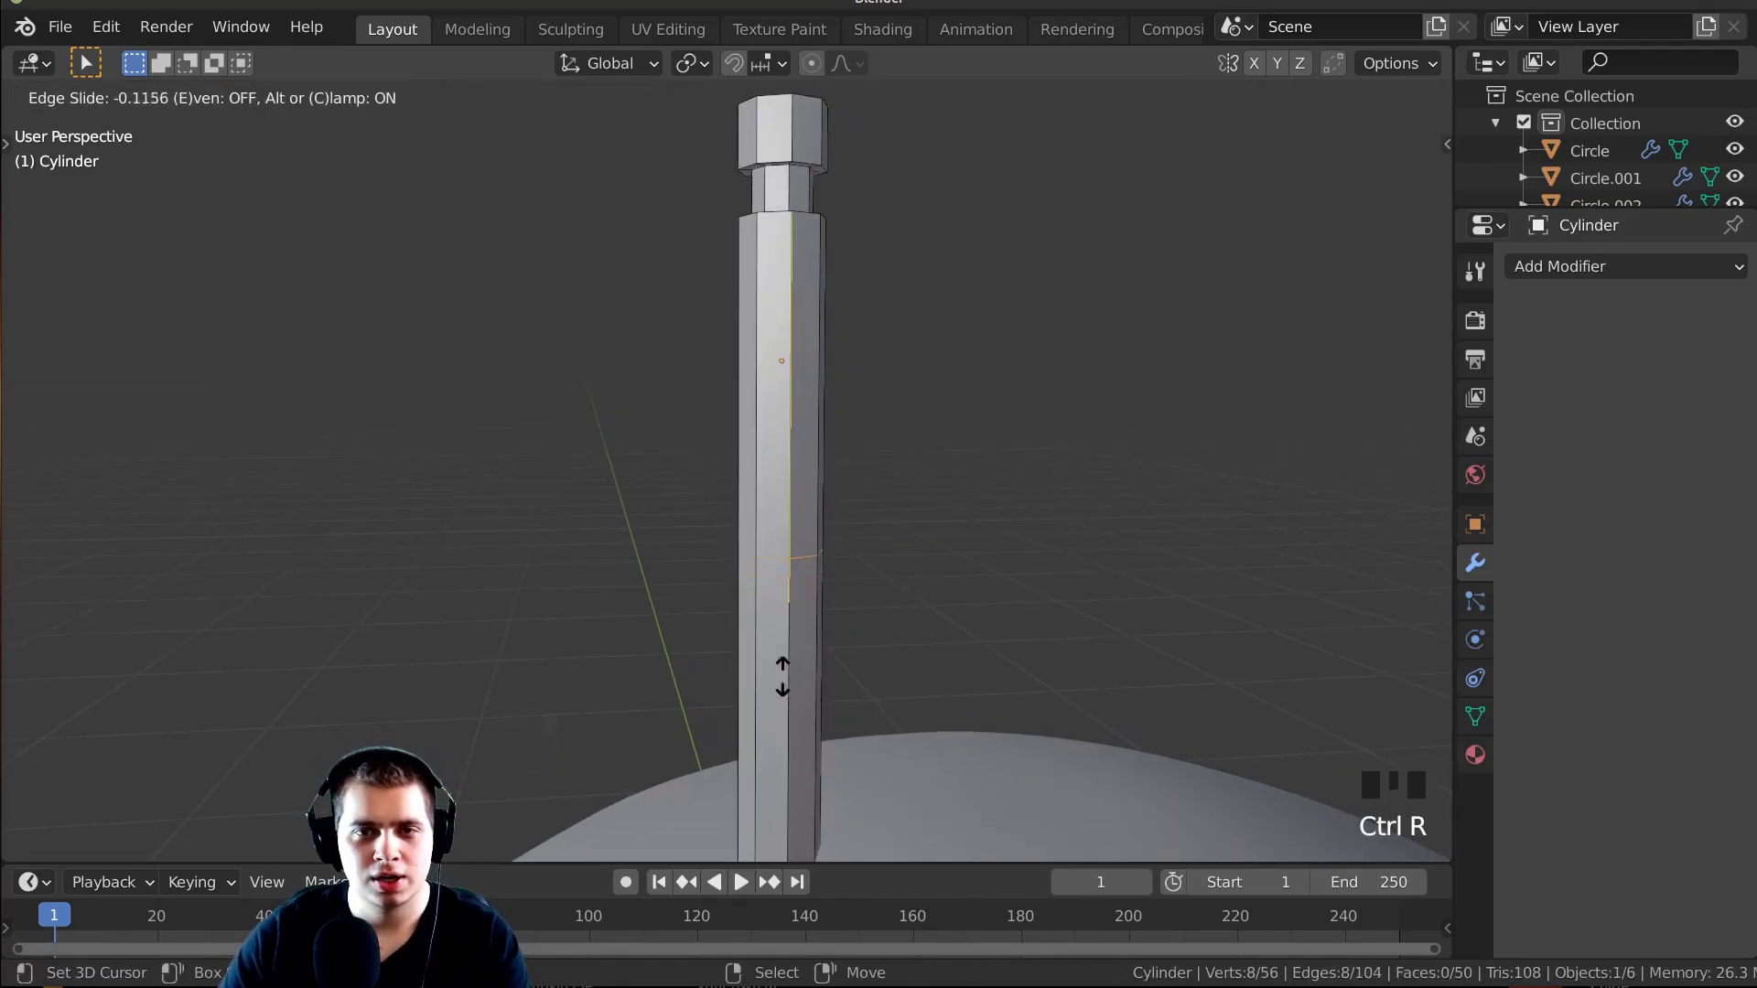
{"action": "left_click", "coordinate": [795, 535]}
{"action": "middle_click_drag", "start_coordinate": [795, 535], "coordinate": [1073, 543]}
Delete the bottom end vertices of the antenna's shaft below the added edge loop, selecting them in wireframe display.
{"action": "key", "text": "1"}
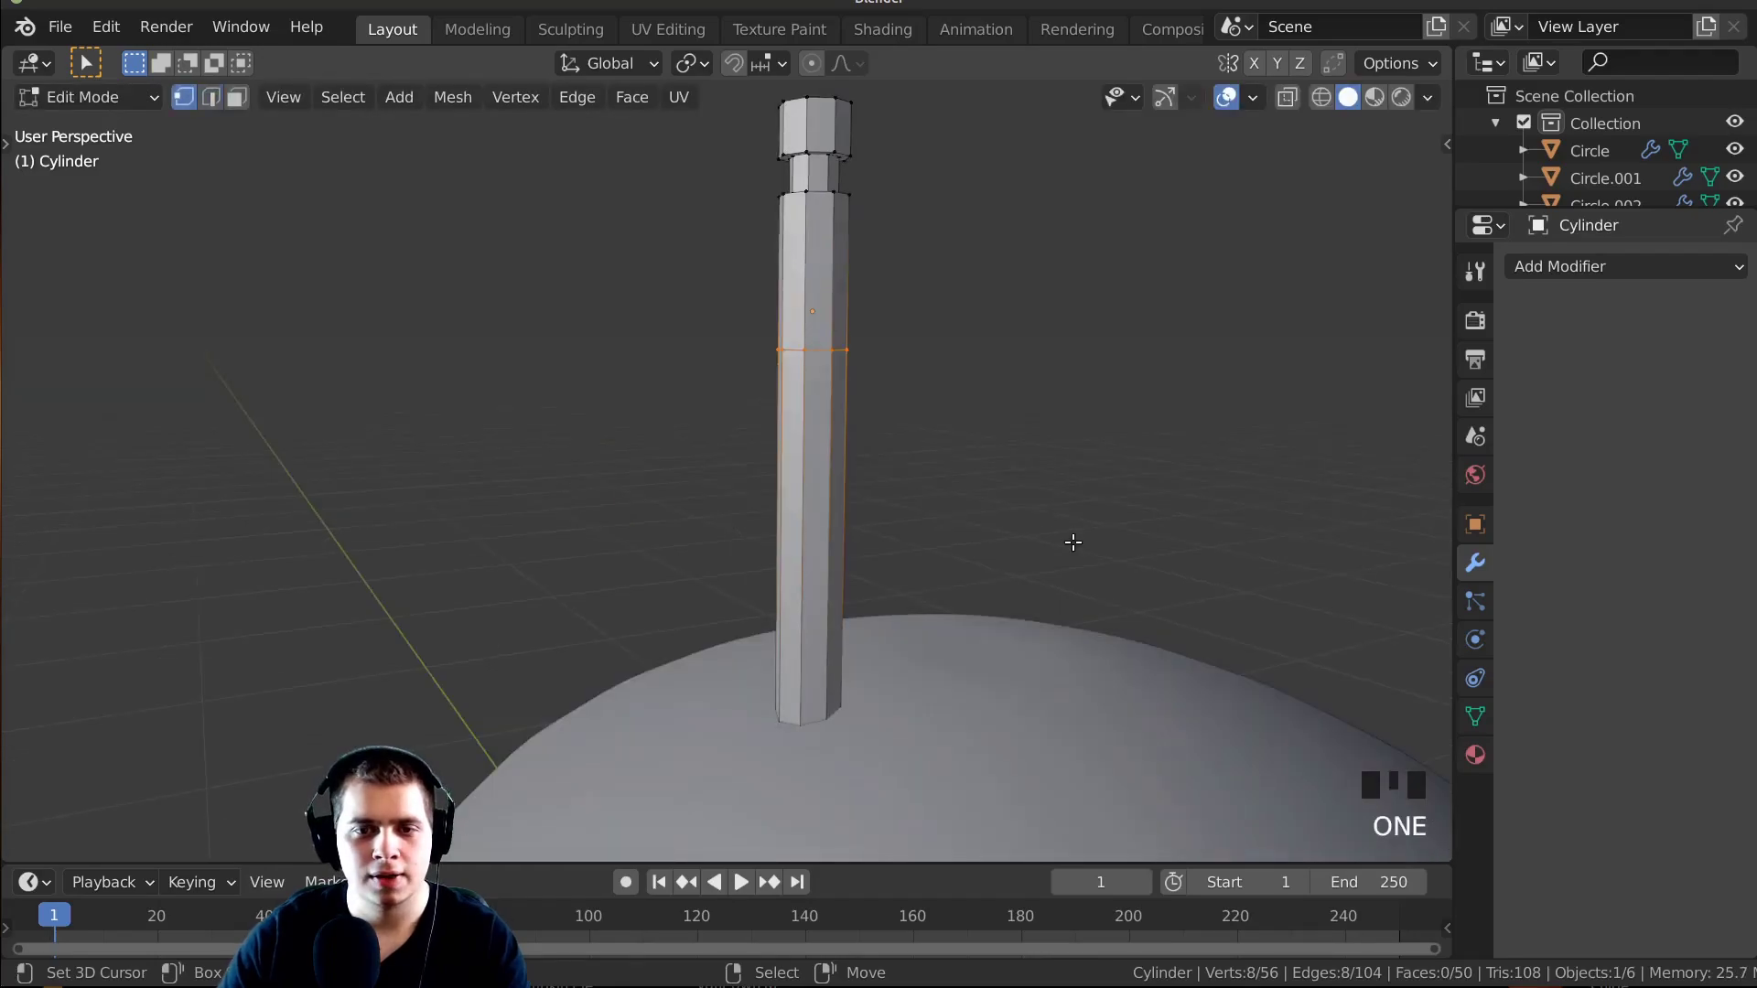
{"action": "key", "text": "shift+z"}
{"action": "middle_click_drag", "start_coordinate": [699, 518], "coordinate": [216, 157], "text": "shift"}
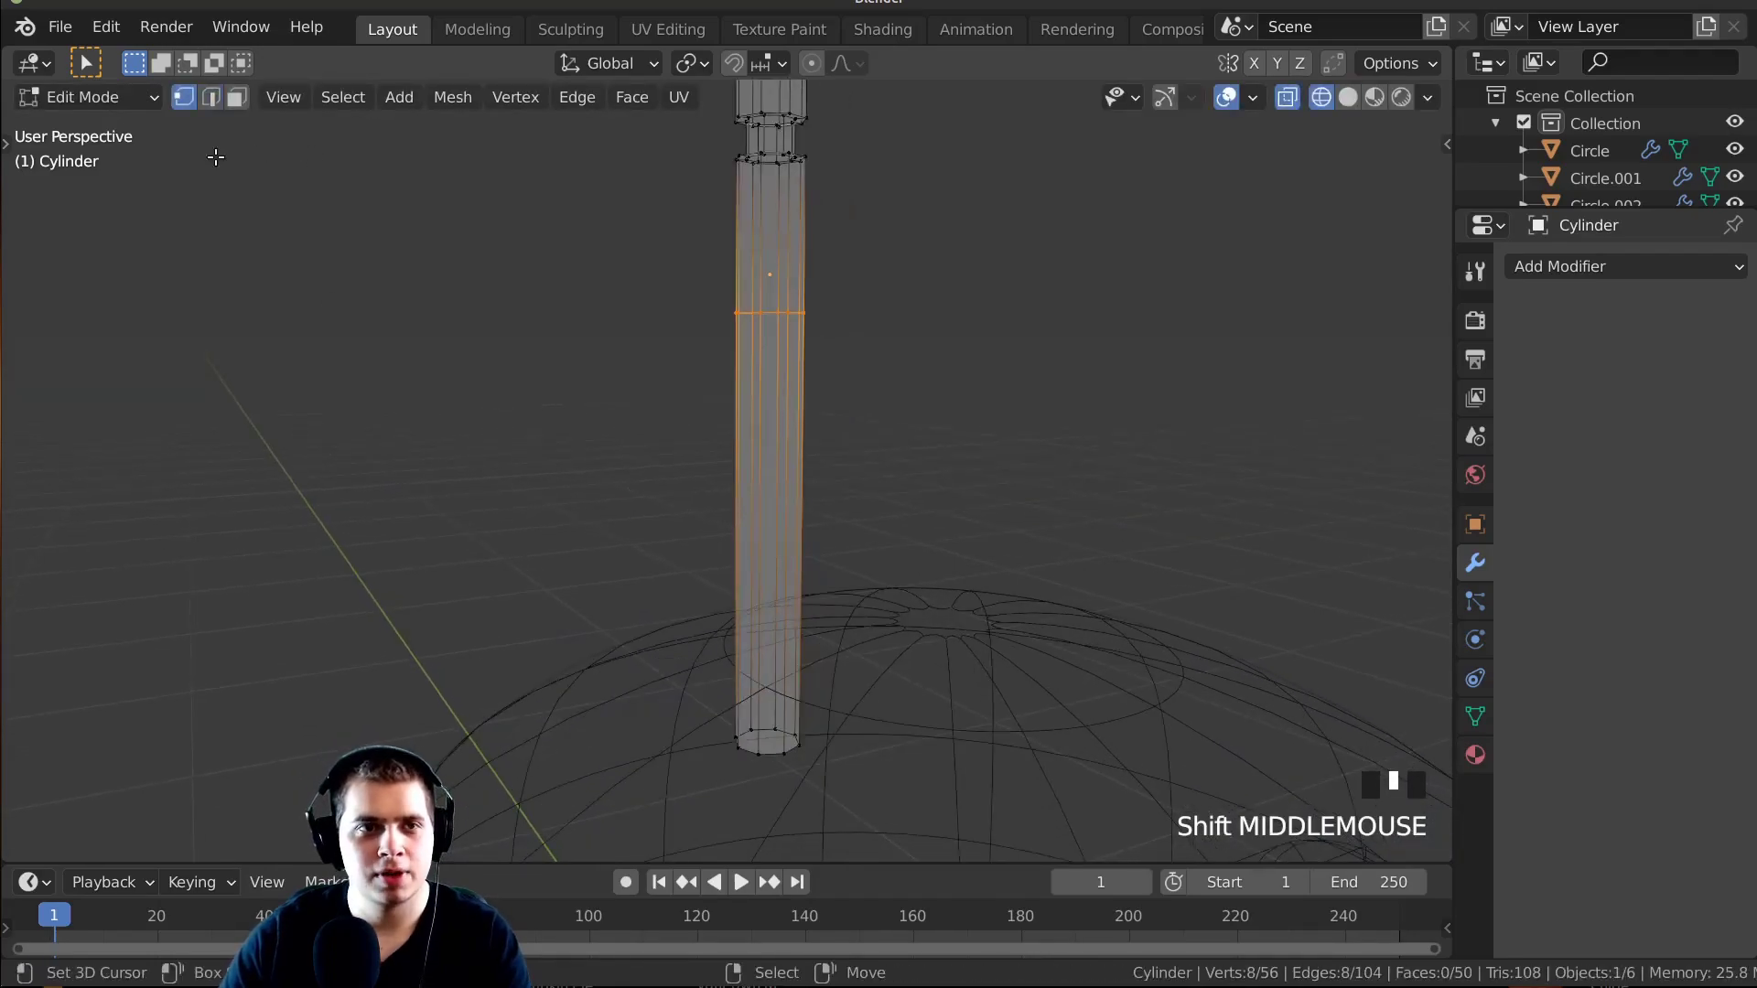
{"action": "key", "text": "a"}
{"action": "key", "text": "a"}
{"action": "key", "text": "a"}
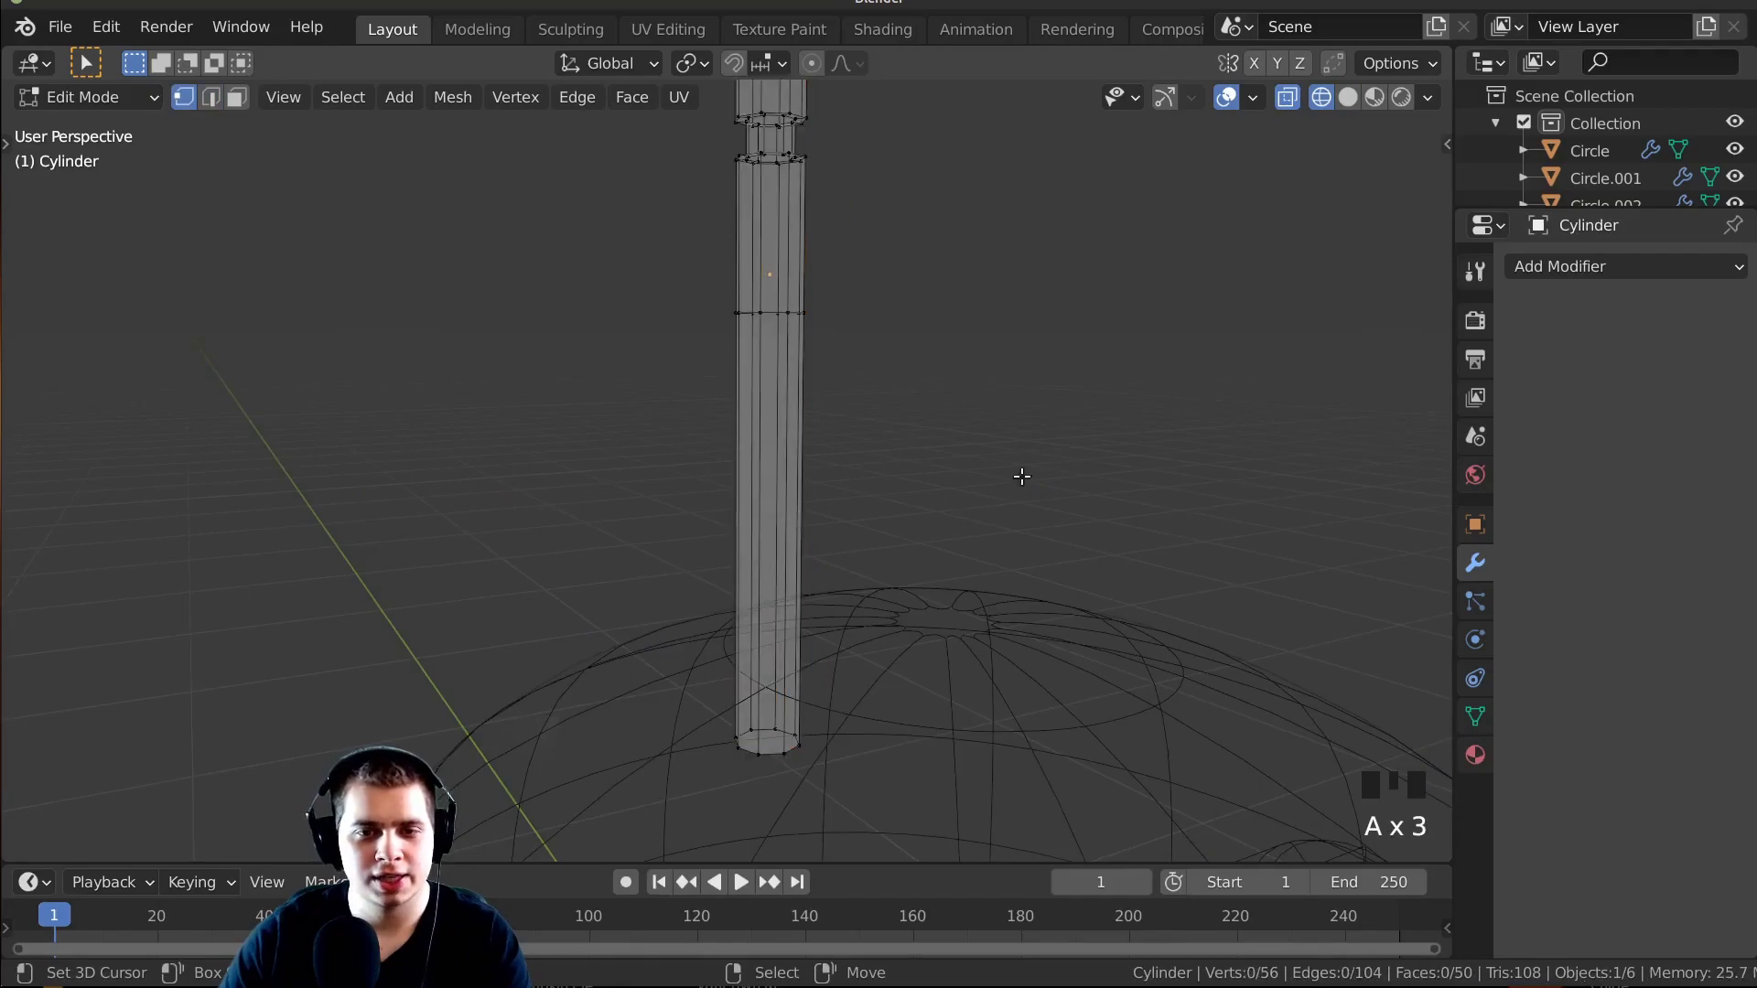
{"action": "key", "text": "b"}
{"action": "left_click_drag", "start_coordinate": [1011, 515], "coordinate": [506, 879]}
{"action": "key", "text": "x"}
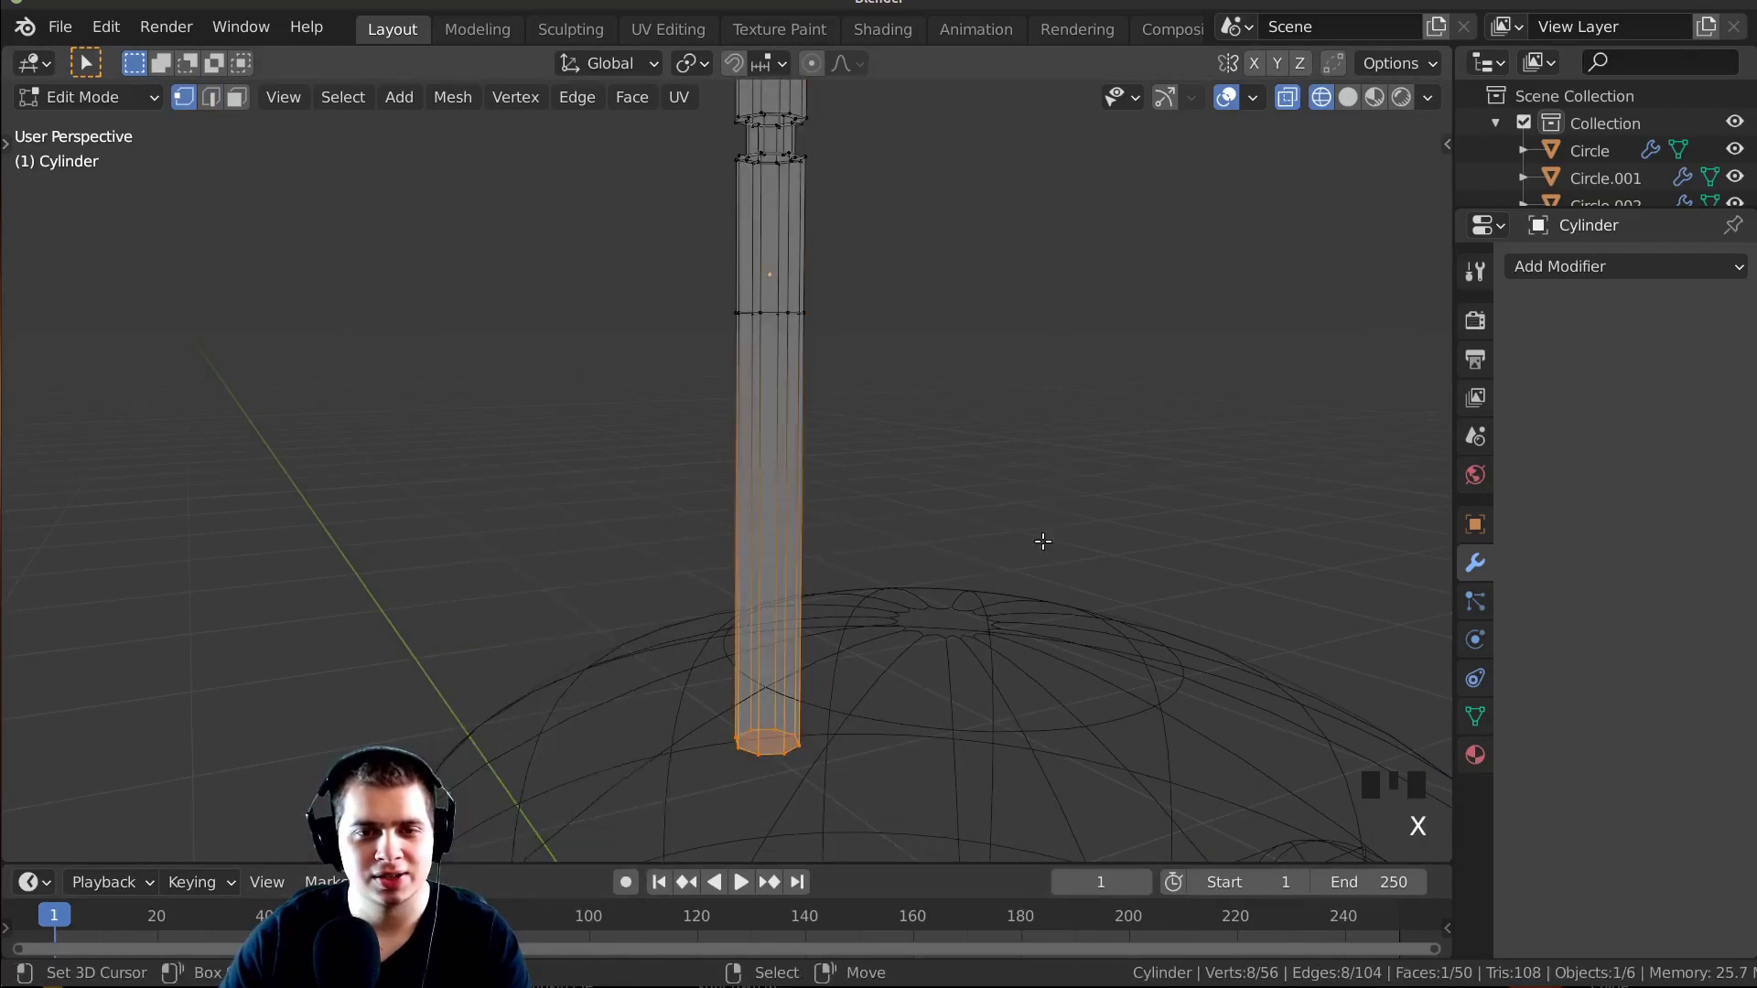
{"action": "key", "text": "x"}
{"action": "key", "text": "b"}
{"action": "left_click_drag", "start_coordinate": [1059, 470], "coordinate": [658, 675]}
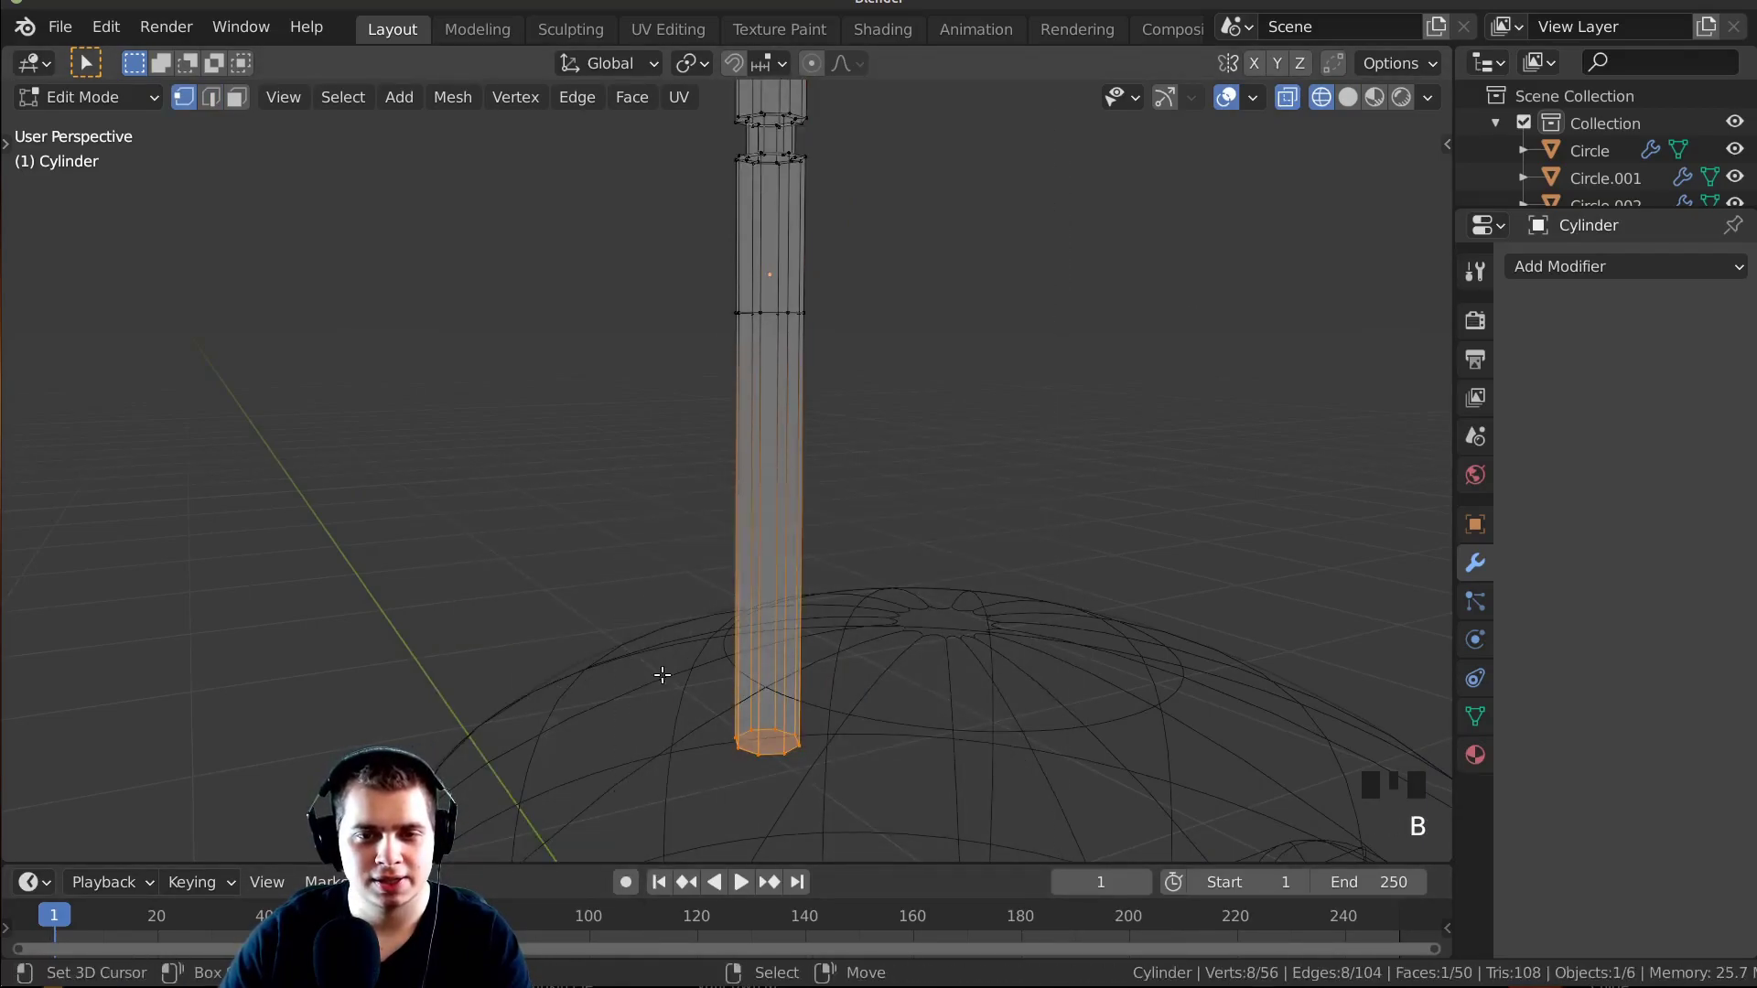
{"action": "middle_click_drag", "start_coordinate": [659, 674], "coordinate": [719, 624]}
{"action": "key", "text": "x"}
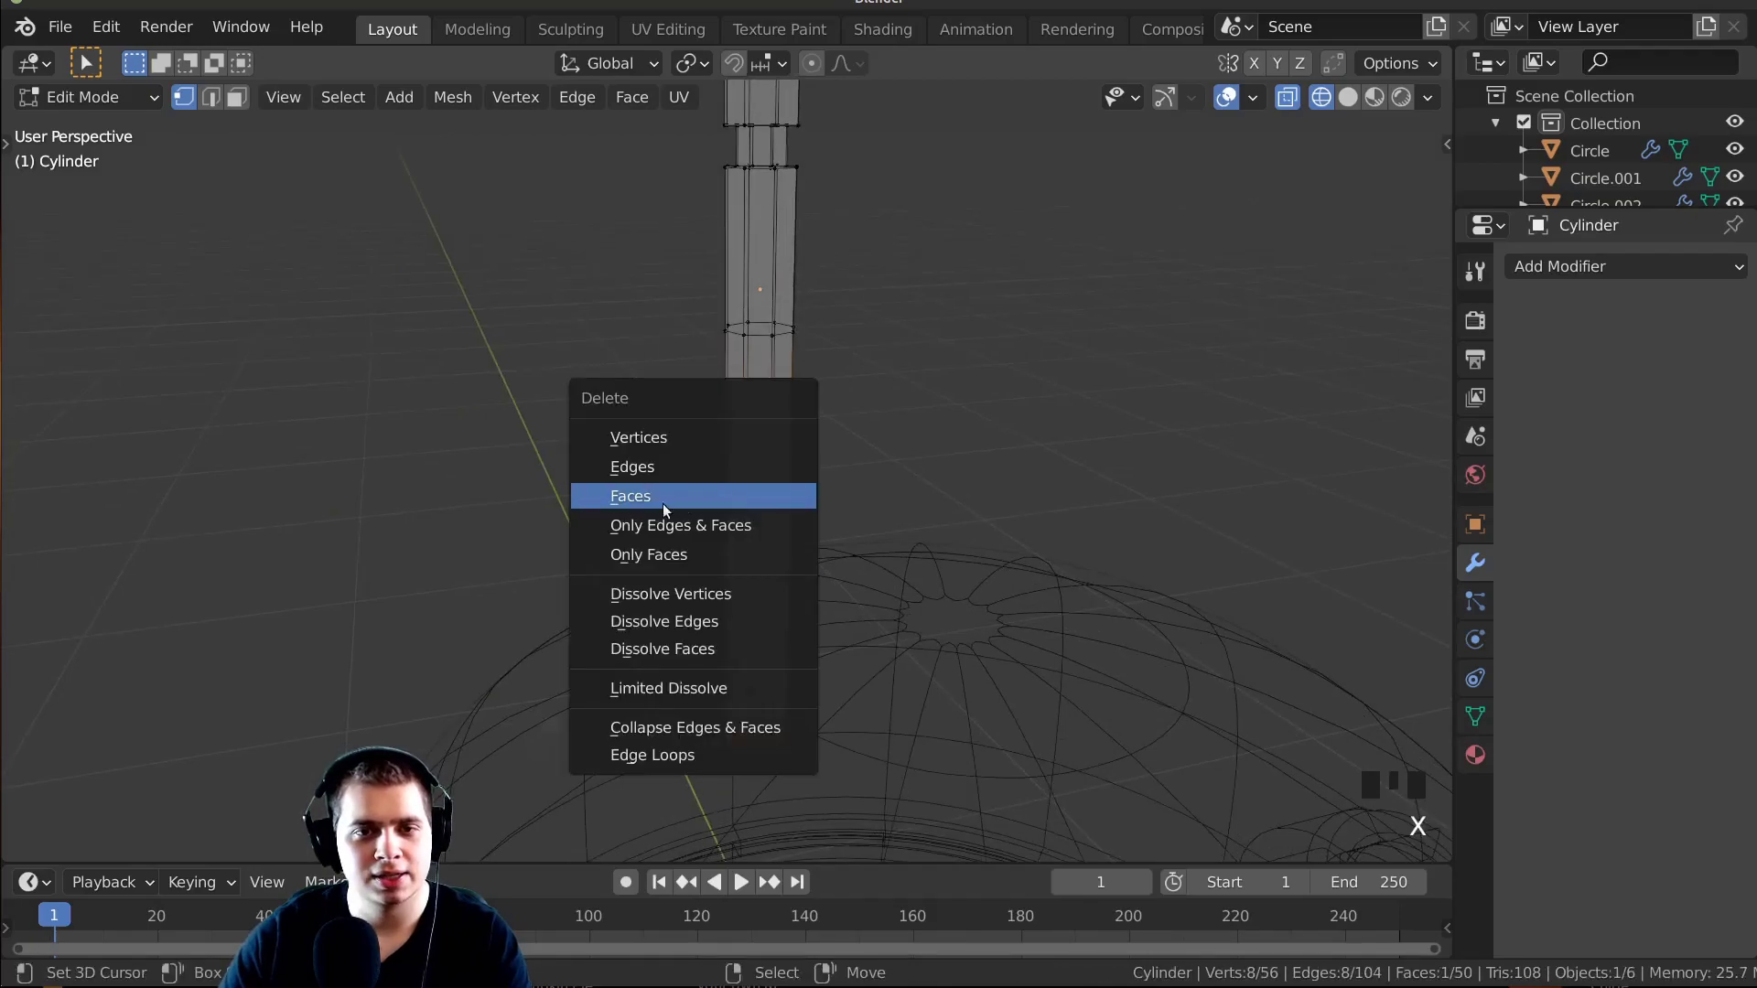
{"action": "left_click", "coordinate": [656, 431]}
Extrude the open edge loop at the shaft's underside in place and scale it inward into a narrower ring.
{"action": "scroll", "coordinate": [748, 400], "scroll_direction": "up", "scroll_amount": 2}
{"action": "mouse_move", "coordinate": [801, 235]}
{"action": "middle_mouse_down", "text": "shift"}
{"action": "mouse_move", "coordinate": [728, 418]}
{"action": "mouse_move", "coordinate": [1122, 365]}
{"action": "middle_mouse_up", "text": "shift"}
{"action": "key", "text": "shift+z"}
{"action": "scroll", "coordinate": [1070, 485], "scroll_direction": "up", "scroll_amount": 2}
{"action": "scroll", "coordinate": [1126, 486], "scroll_direction": "up", "scroll_amount": 1, "text": "shift"}
{"action": "middle_click_drag", "start_coordinate": [1125, 486], "coordinate": [1015, 436]}
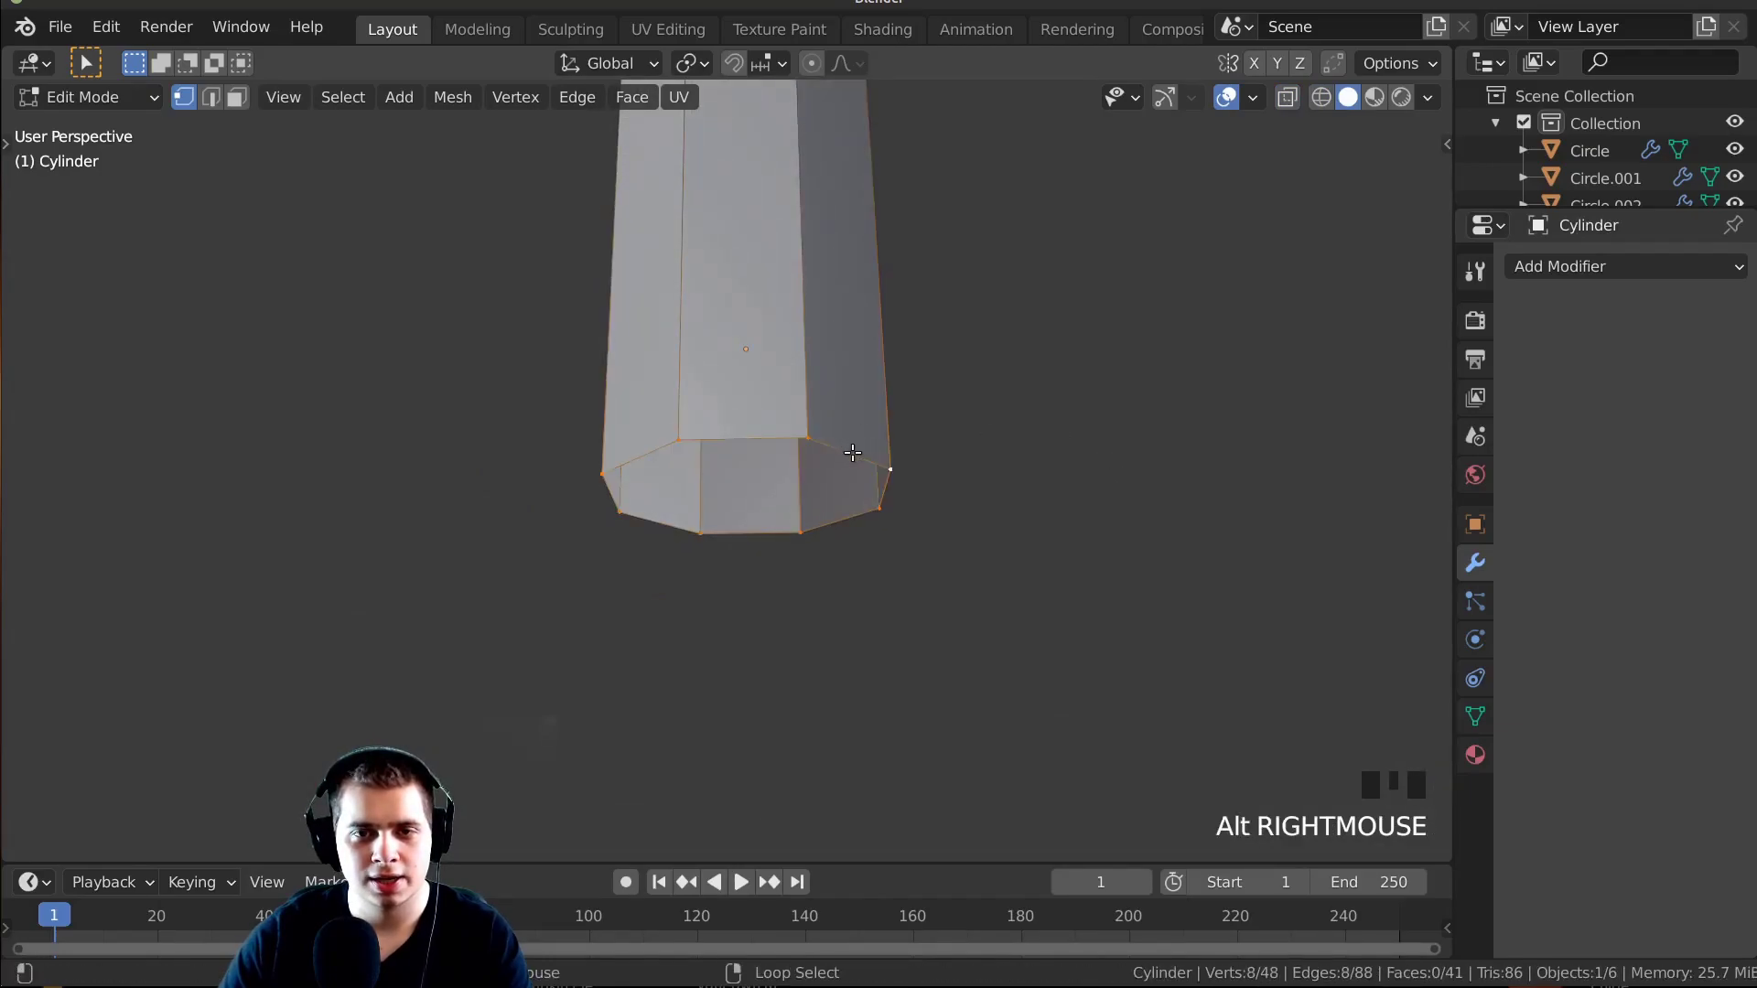
{"action": "middle_click_drag", "start_coordinate": [853, 453], "coordinate": [1140, 509]}
{"action": "key", "text": "e"}
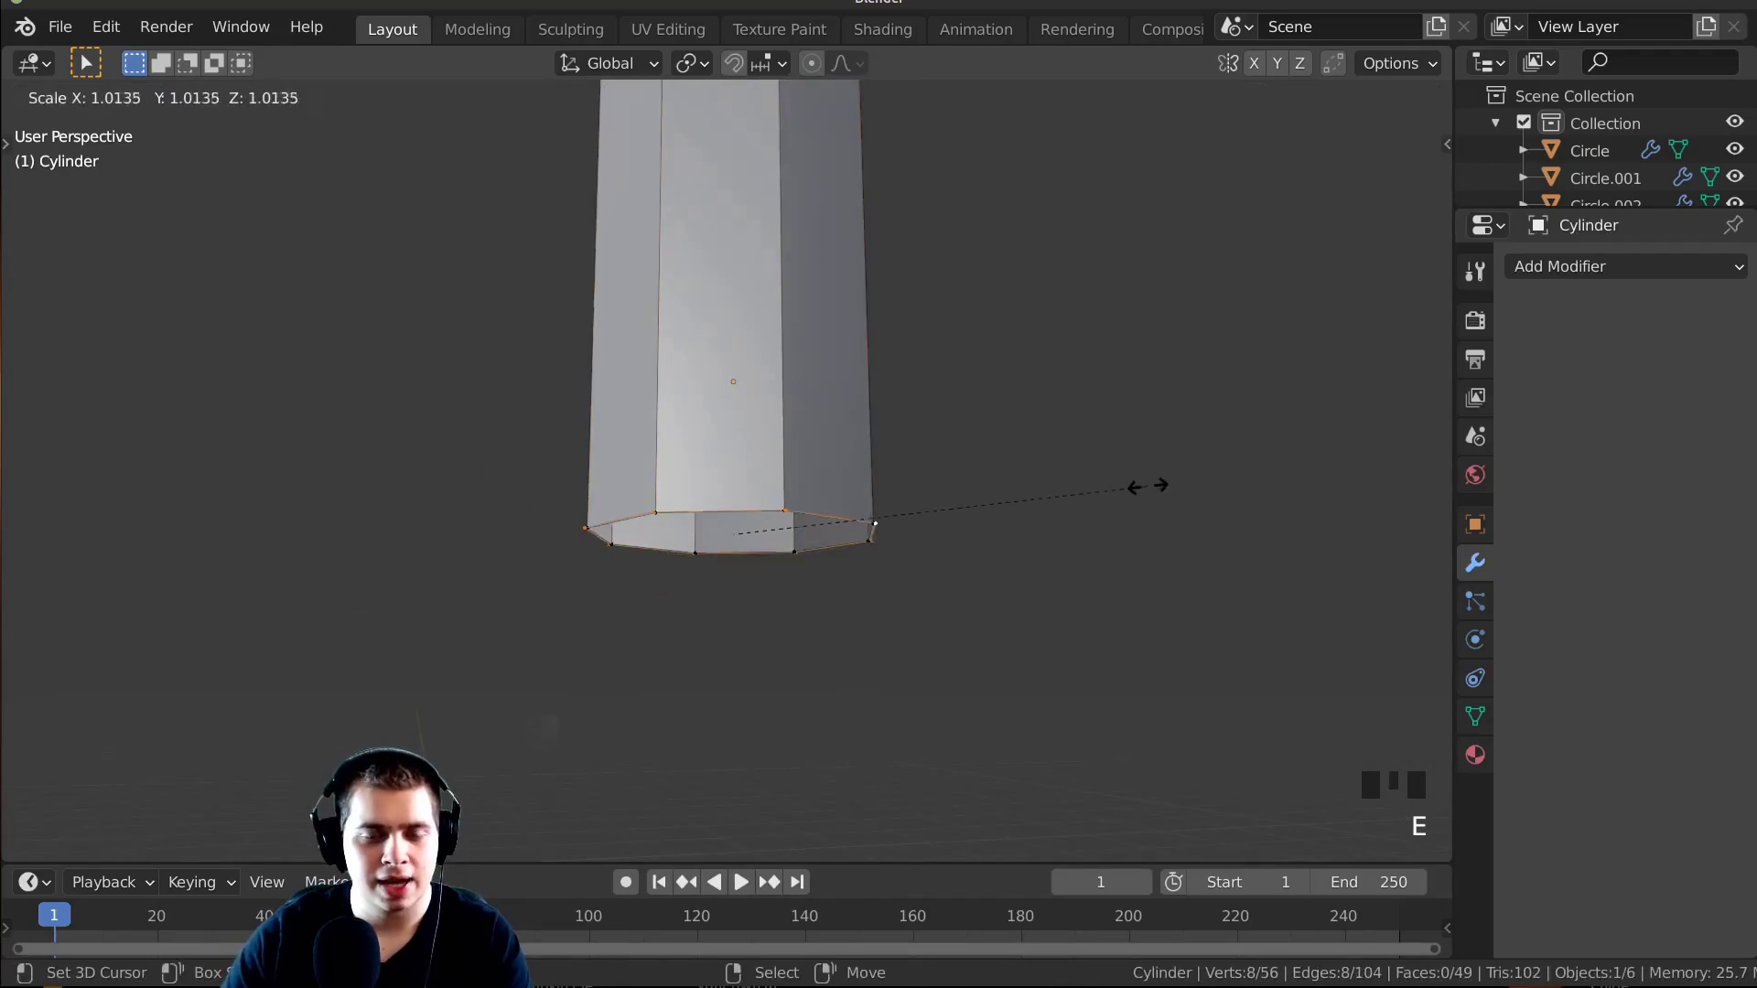
{"action": "right_click", "coordinate": [997, 501]}
{"action": "scroll", "coordinate": [983, 509], "scroll_direction": "down", "scroll_amount": 3}
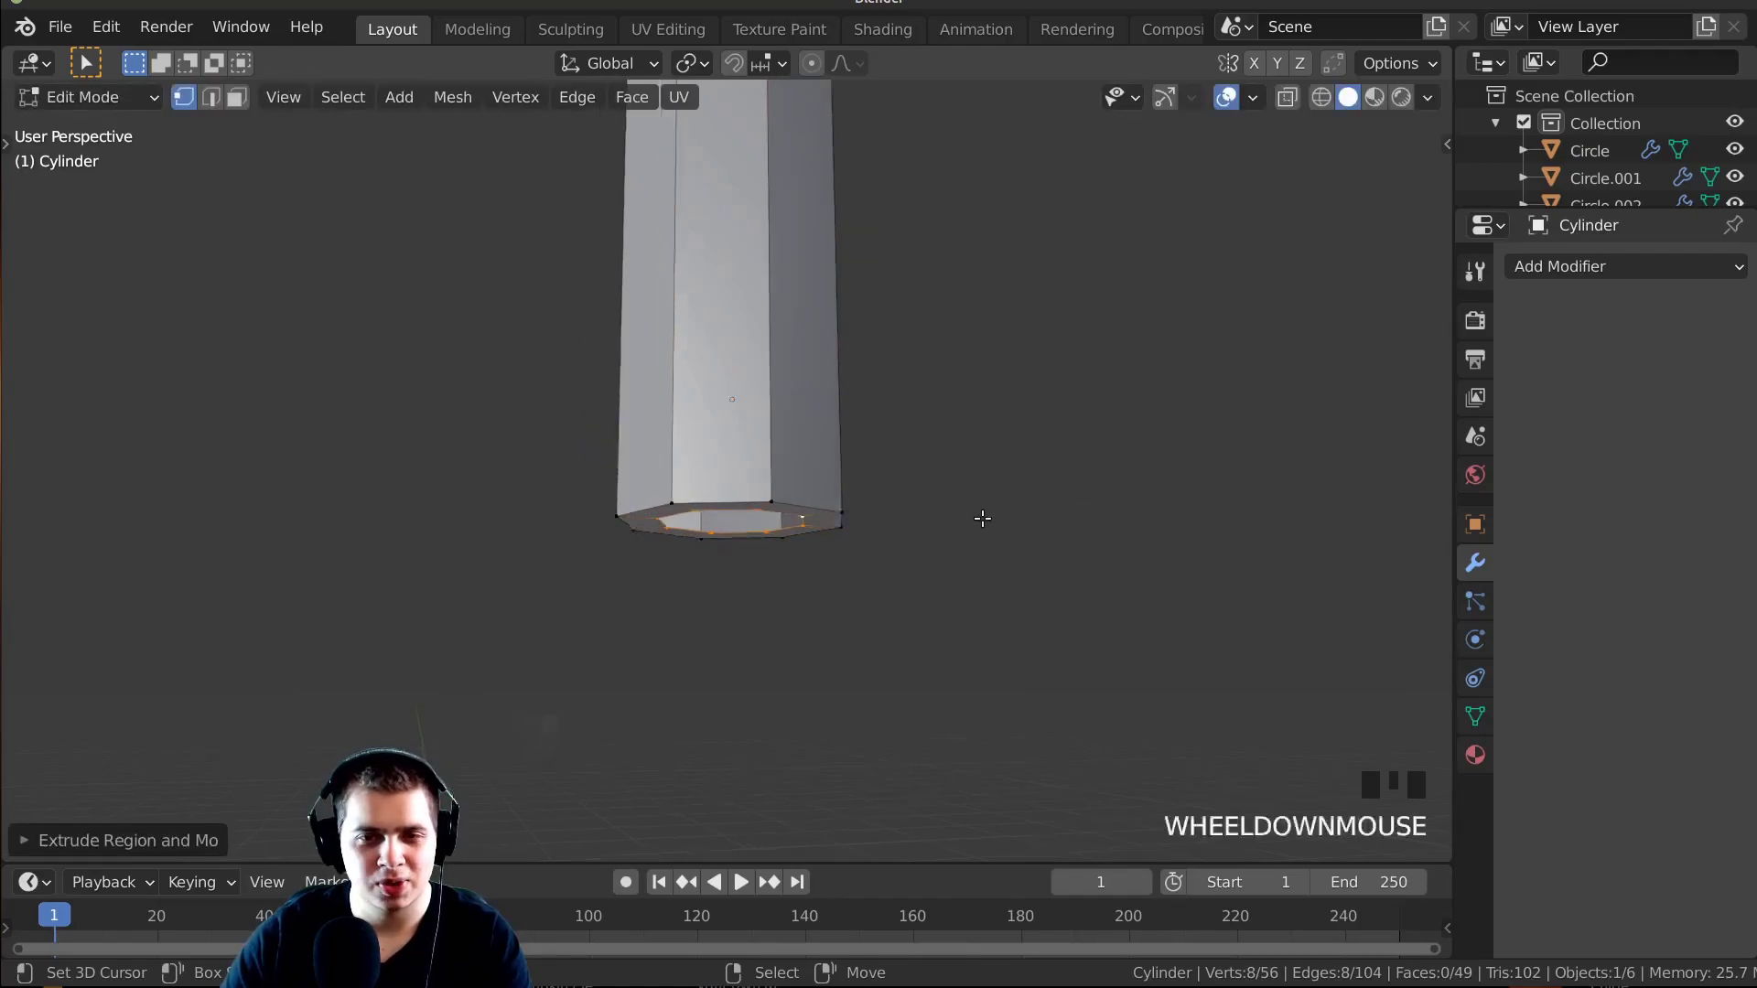
{"action": "middle_click_drag", "start_coordinate": [980, 513], "coordinate": [992, 290], "text": "shift"}
{"action": "key", "text": "s"}
{"action": "left_click", "coordinate": [1025, 281]}
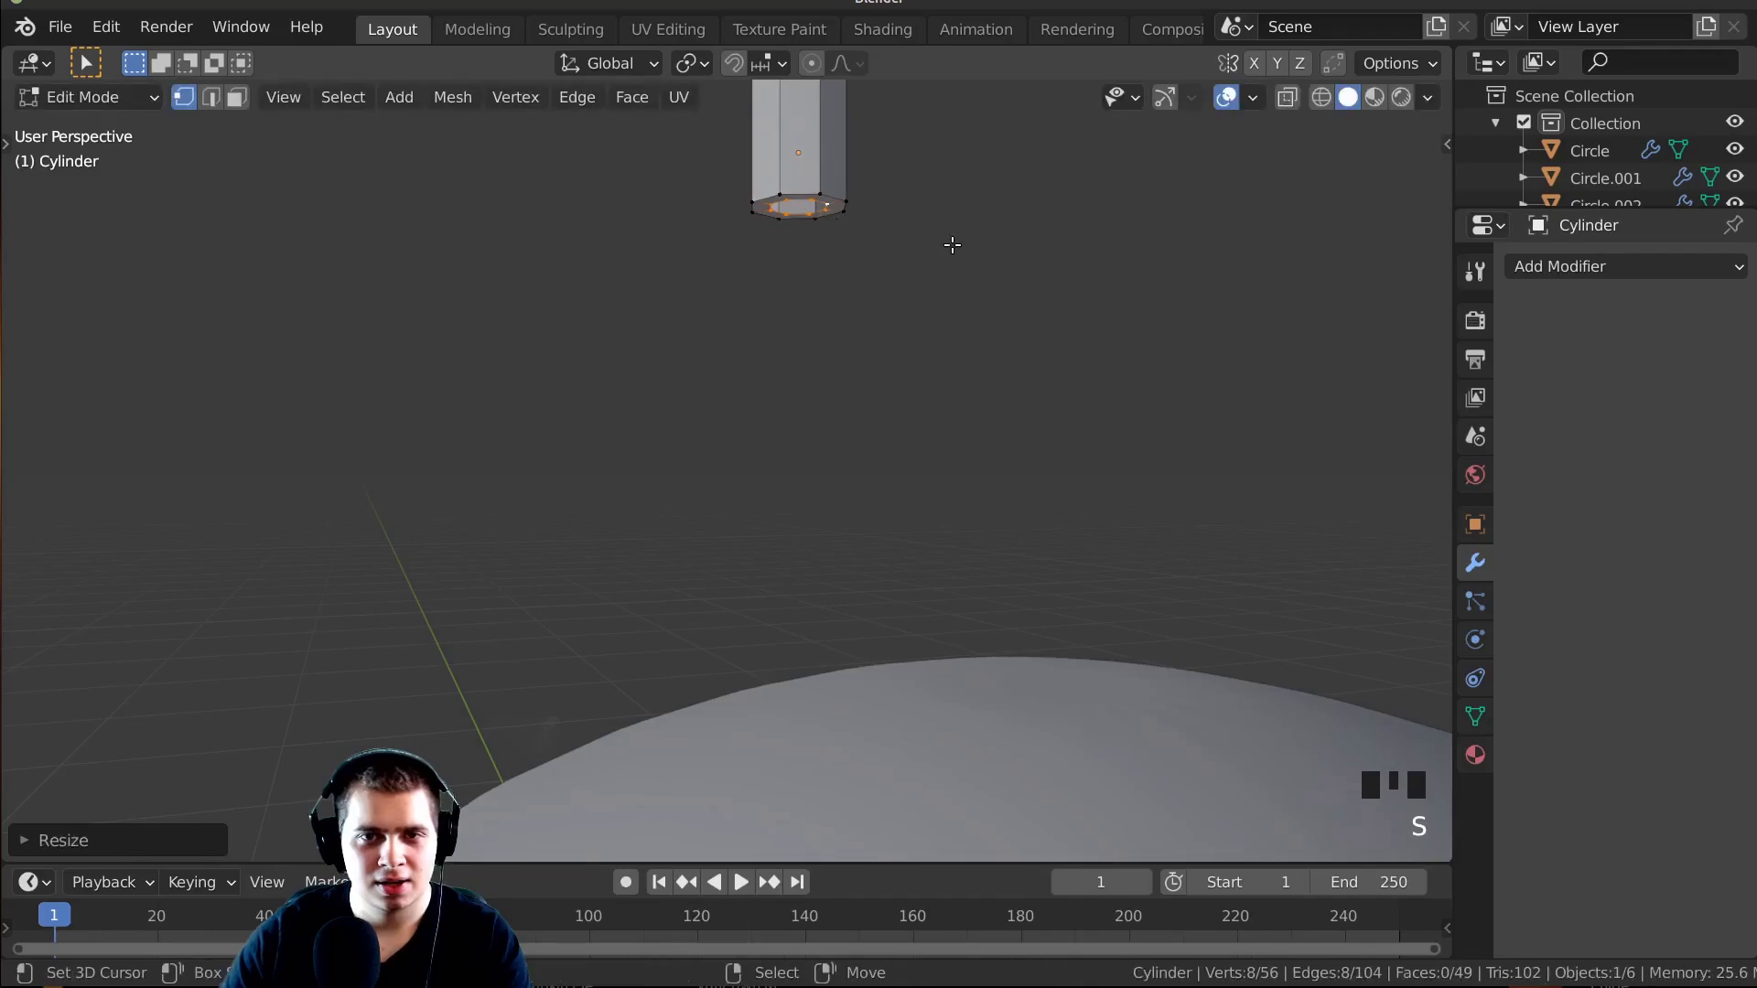
Extrude the narrowed ring downward into a long thin rod that reaches into the dome, and return to object mode.
{"action": "key", "text": "e"}
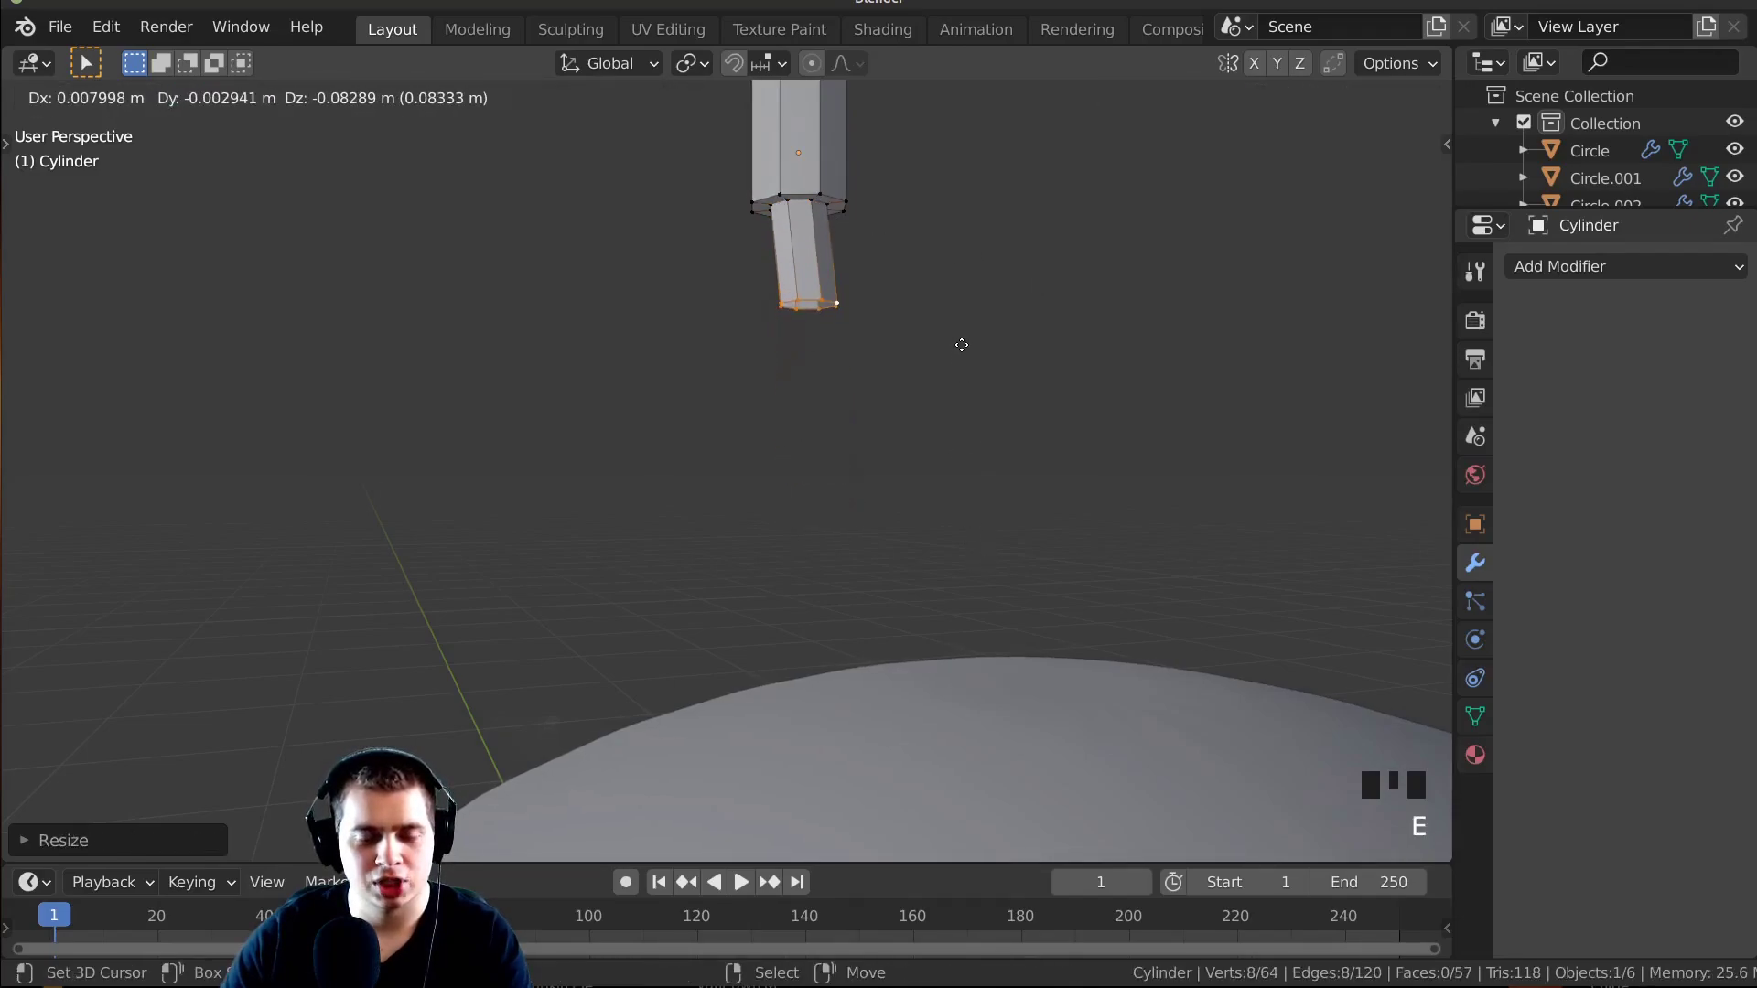
{"action": "left_click", "coordinate": [949, 278]}
{"action": "key", "text": "Tab"}
{"action": "scroll", "coordinate": [968, 337], "scroll_direction": "down", "scroll_amount": 9}
Scale the whole antenna down slightly in object mode and keep it selected.
{"action": "key", "text": "s"}
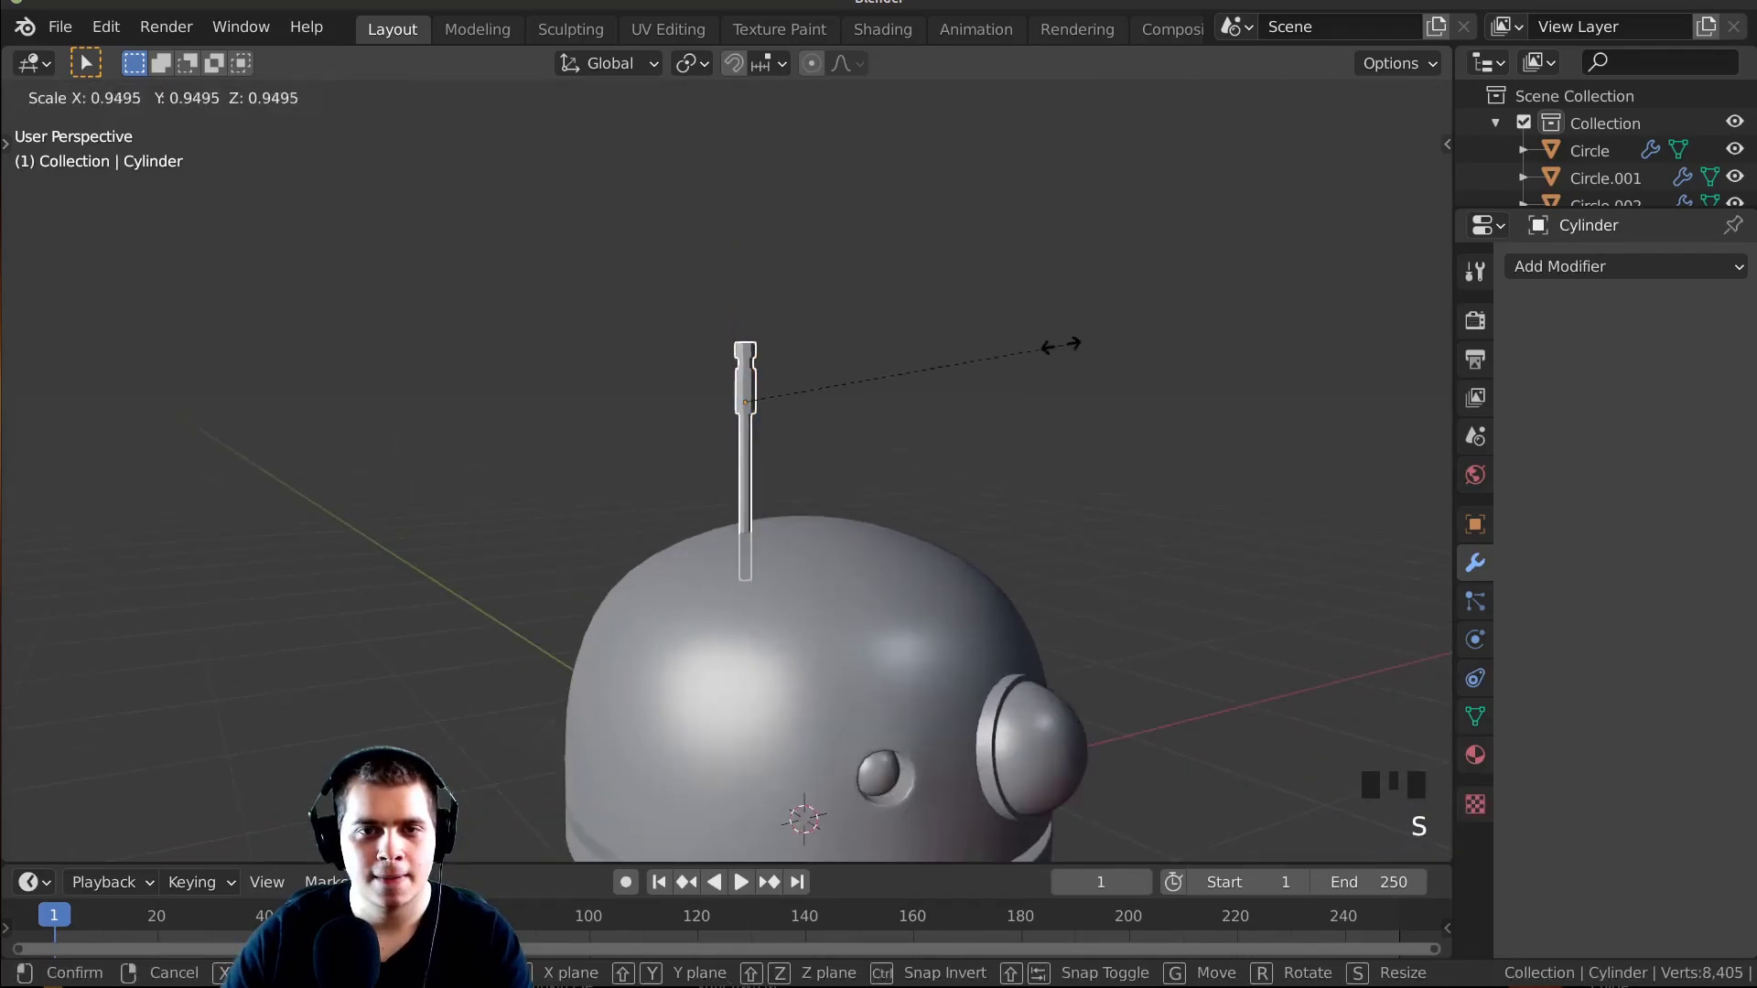
{"action": "left_click", "coordinate": [1062, 346]}
{"action": "key", "text": "g"}
{"action": "right_click", "coordinate": [954, 355]}
{"action": "middle_click_drag", "start_coordinate": [953, 355], "coordinate": [909, 423]}
{"action": "key", "text": "alt+a"}
{"action": "key", "text": "ctrl+z"}
Move the antenna off the dome's centre in the positive Y direction, placing it in the top view.
{"action": "key", "text": "g"}
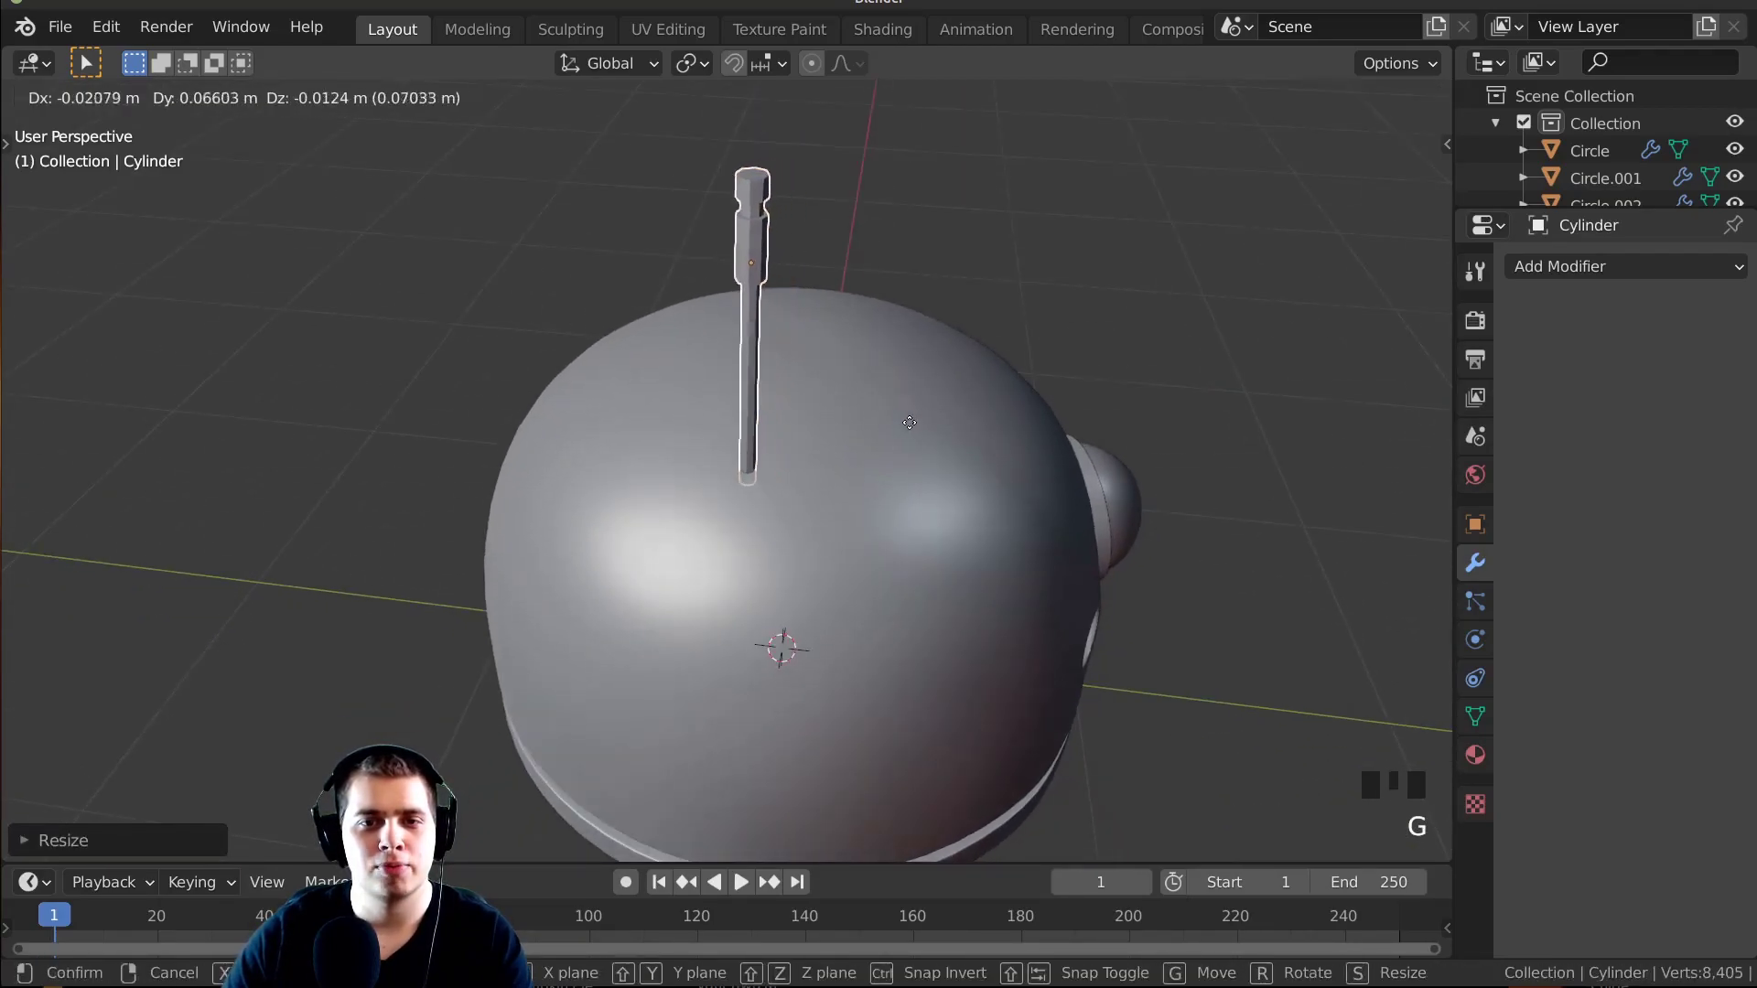
{"action": "left_click", "coordinate": [909, 423]}
{"action": "key", "text": "KP_7"}
{"action": "scroll", "coordinate": [844, 389], "scroll_direction": "down", "scroll_amount": 2}
{"action": "key", "text": "g"}
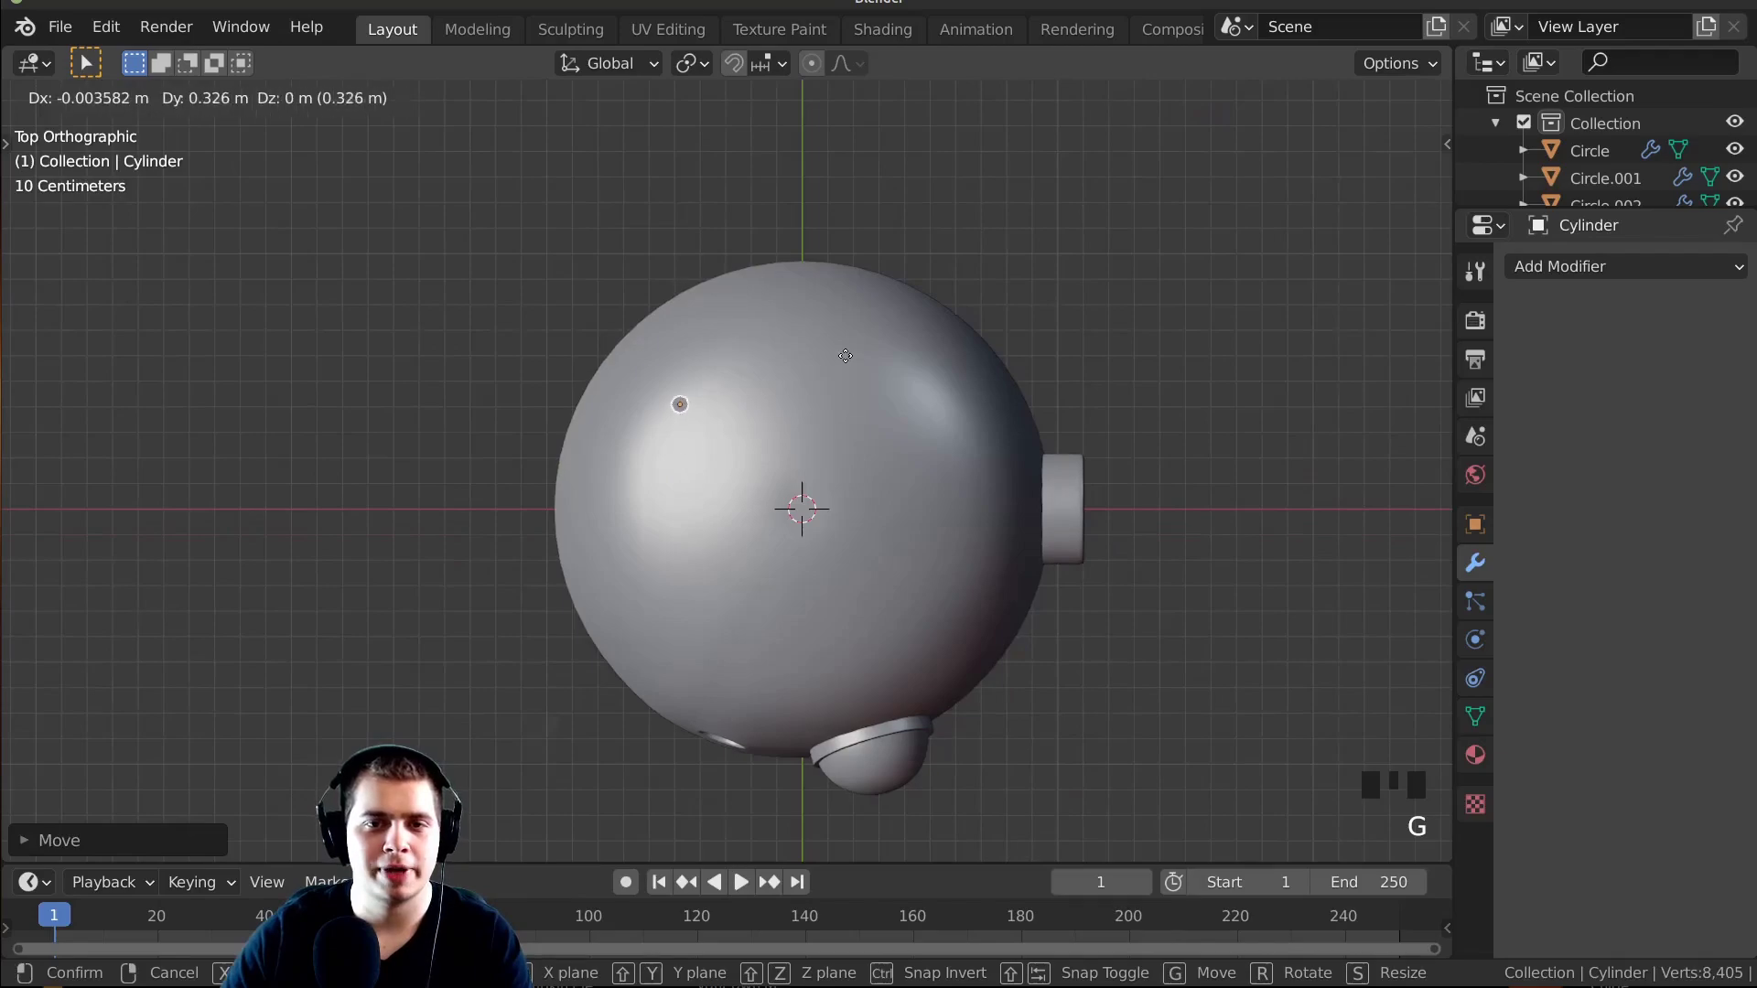
{"action": "left_click", "coordinate": [849, 357]}
Rescale the antenna and adjust its position on the dome in solid shading.
{"action": "key", "text": "s"}
{"action": "middle_click_drag", "start_coordinate": [855, 358], "coordinate": [891, 293], "text": "shift"}
{"action": "left_click", "coordinate": [904, 422]}
{"action": "scroll", "coordinate": [1004, 404], "scroll_direction": "up", "scroll_amount": 3}
{"action": "scroll", "coordinate": [710, 432], "scroll_direction": "up", "scroll_amount": 2}
{"action": "key", "text": "z"}
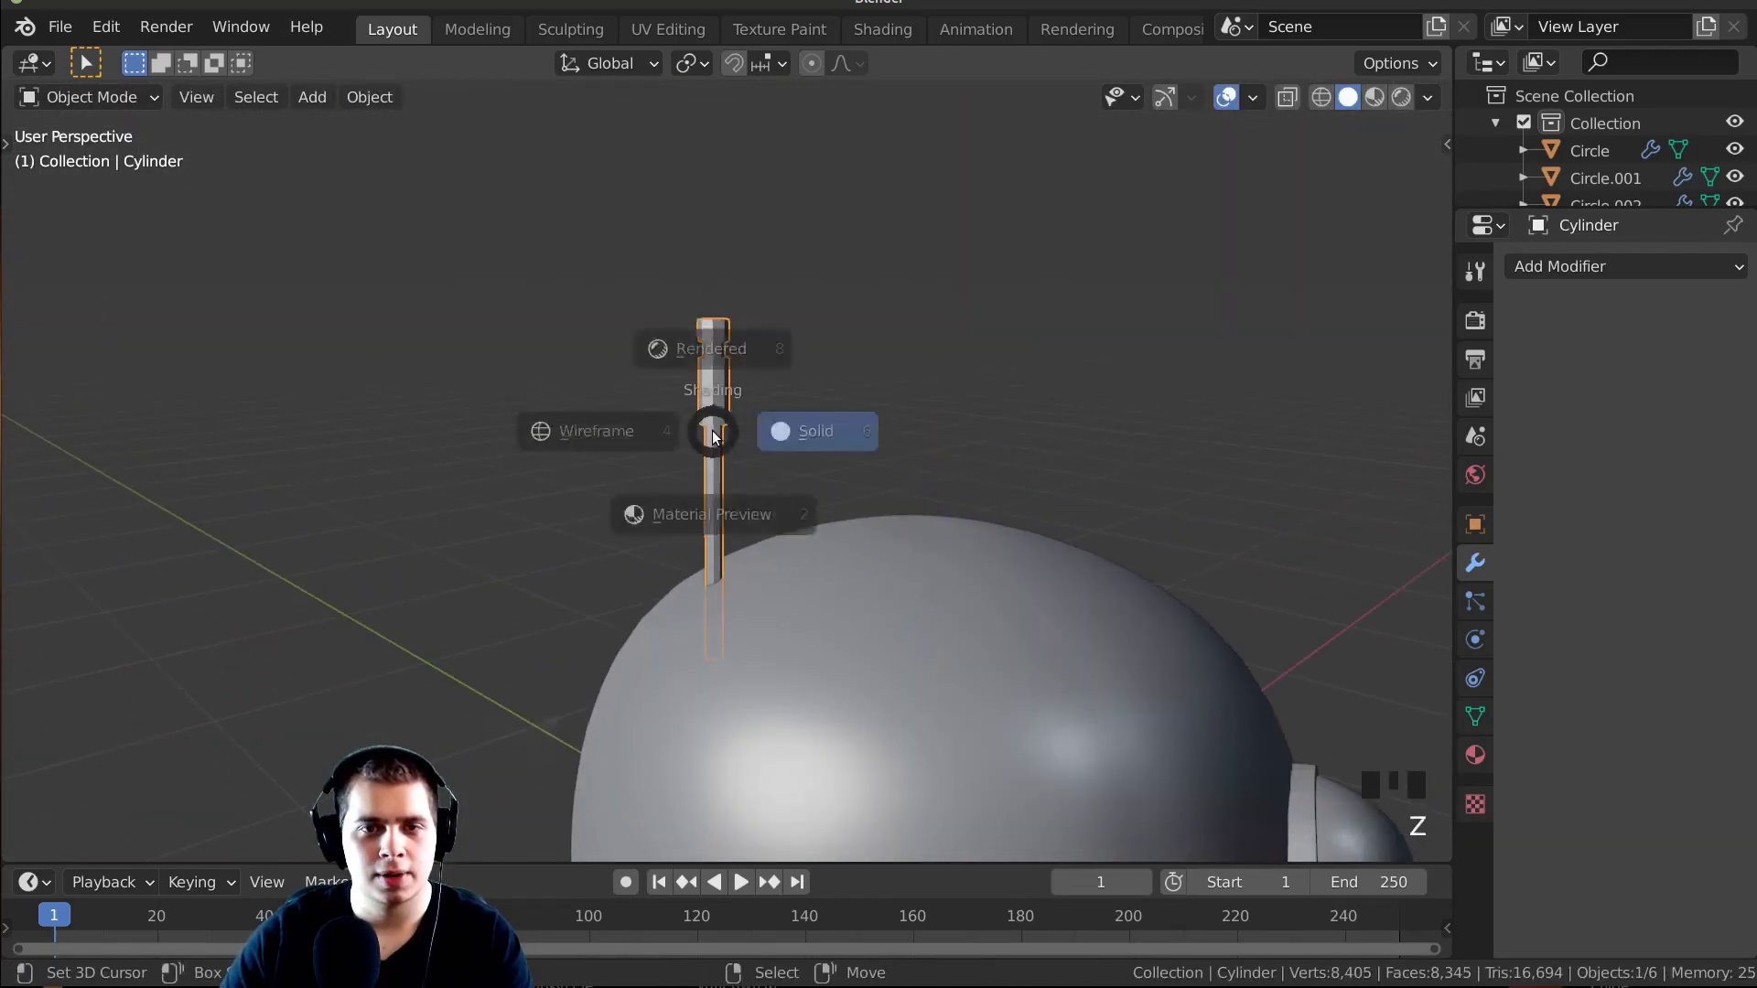
{"action": "left_click", "coordinate": [710, 431]}
{"action": "key", "text": "g"}
{"action": "left_click", "coordinate": [1336, 366]}
Add a Catmull-Clark subdivision modifier to the antenna, compare viewport level 2, and set the viewport level to 1.
{"action": "key", "text": "ctrl+1"}
{"action": "middle_click_drag", "start_coordinate": [1018, 347], "coordinate": [1010, 353]}
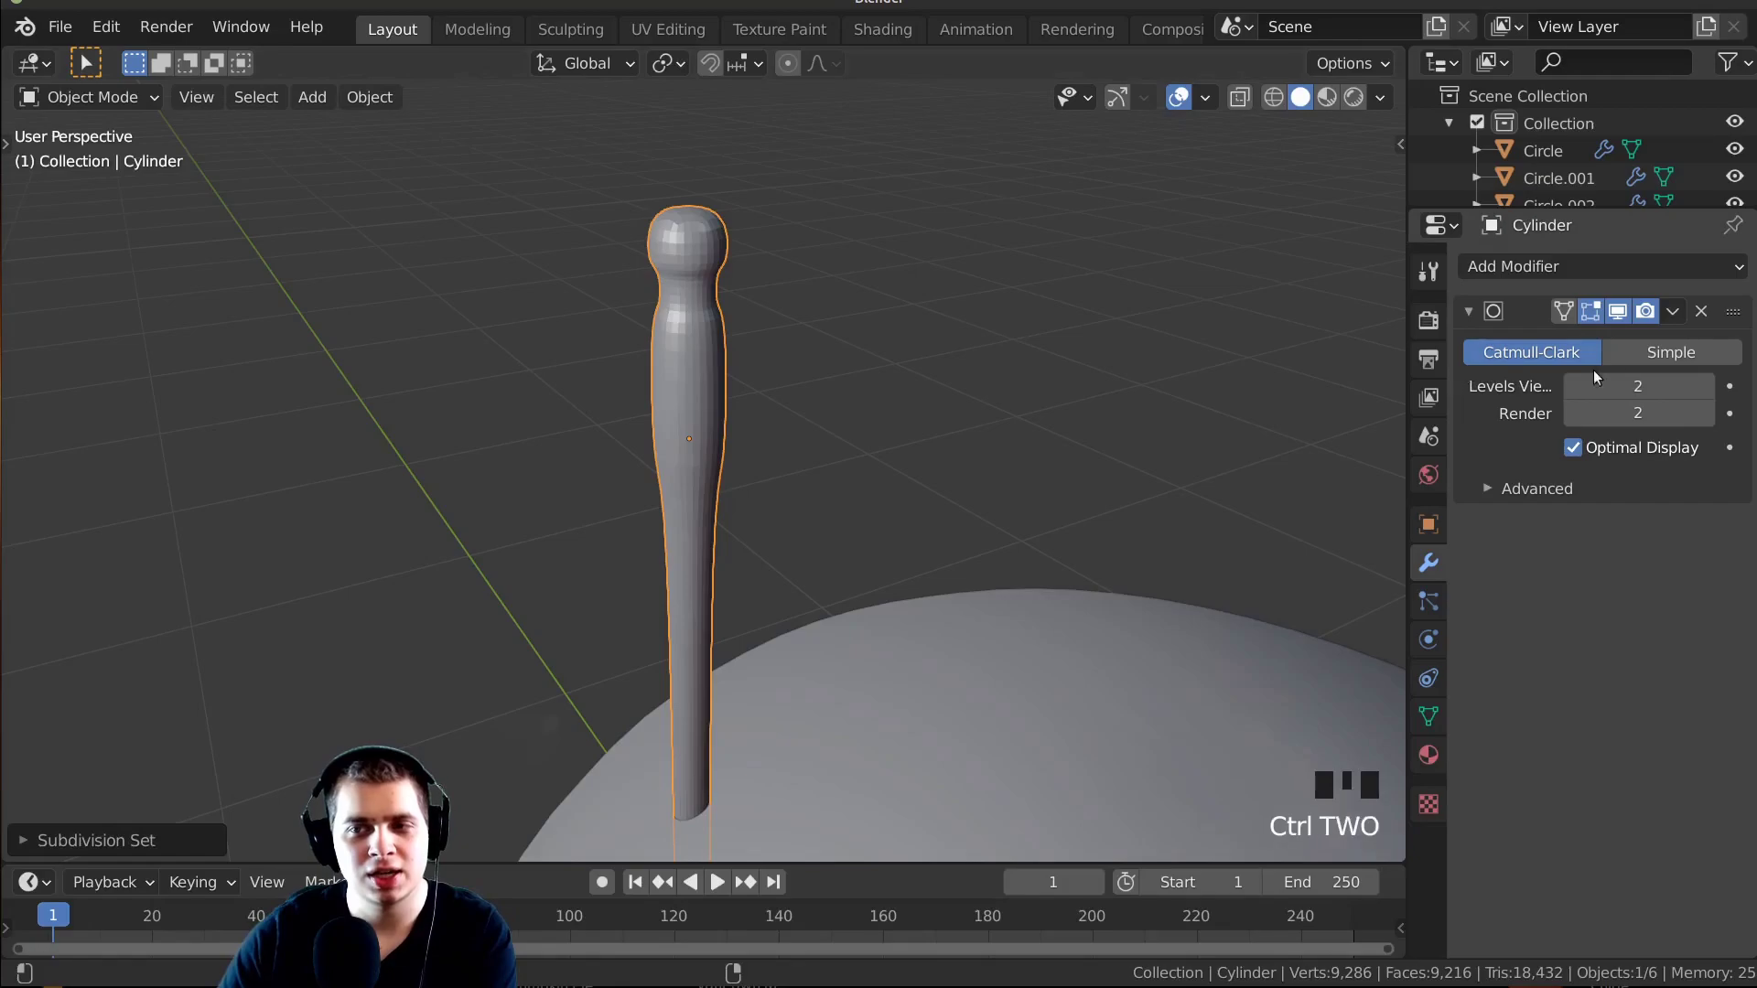
{"action": "middle_click_drag", "start_coordinate": [1354, 369], "coordinate": [1380, 403]}
{"action": "key", "text": "ctrl+2"}
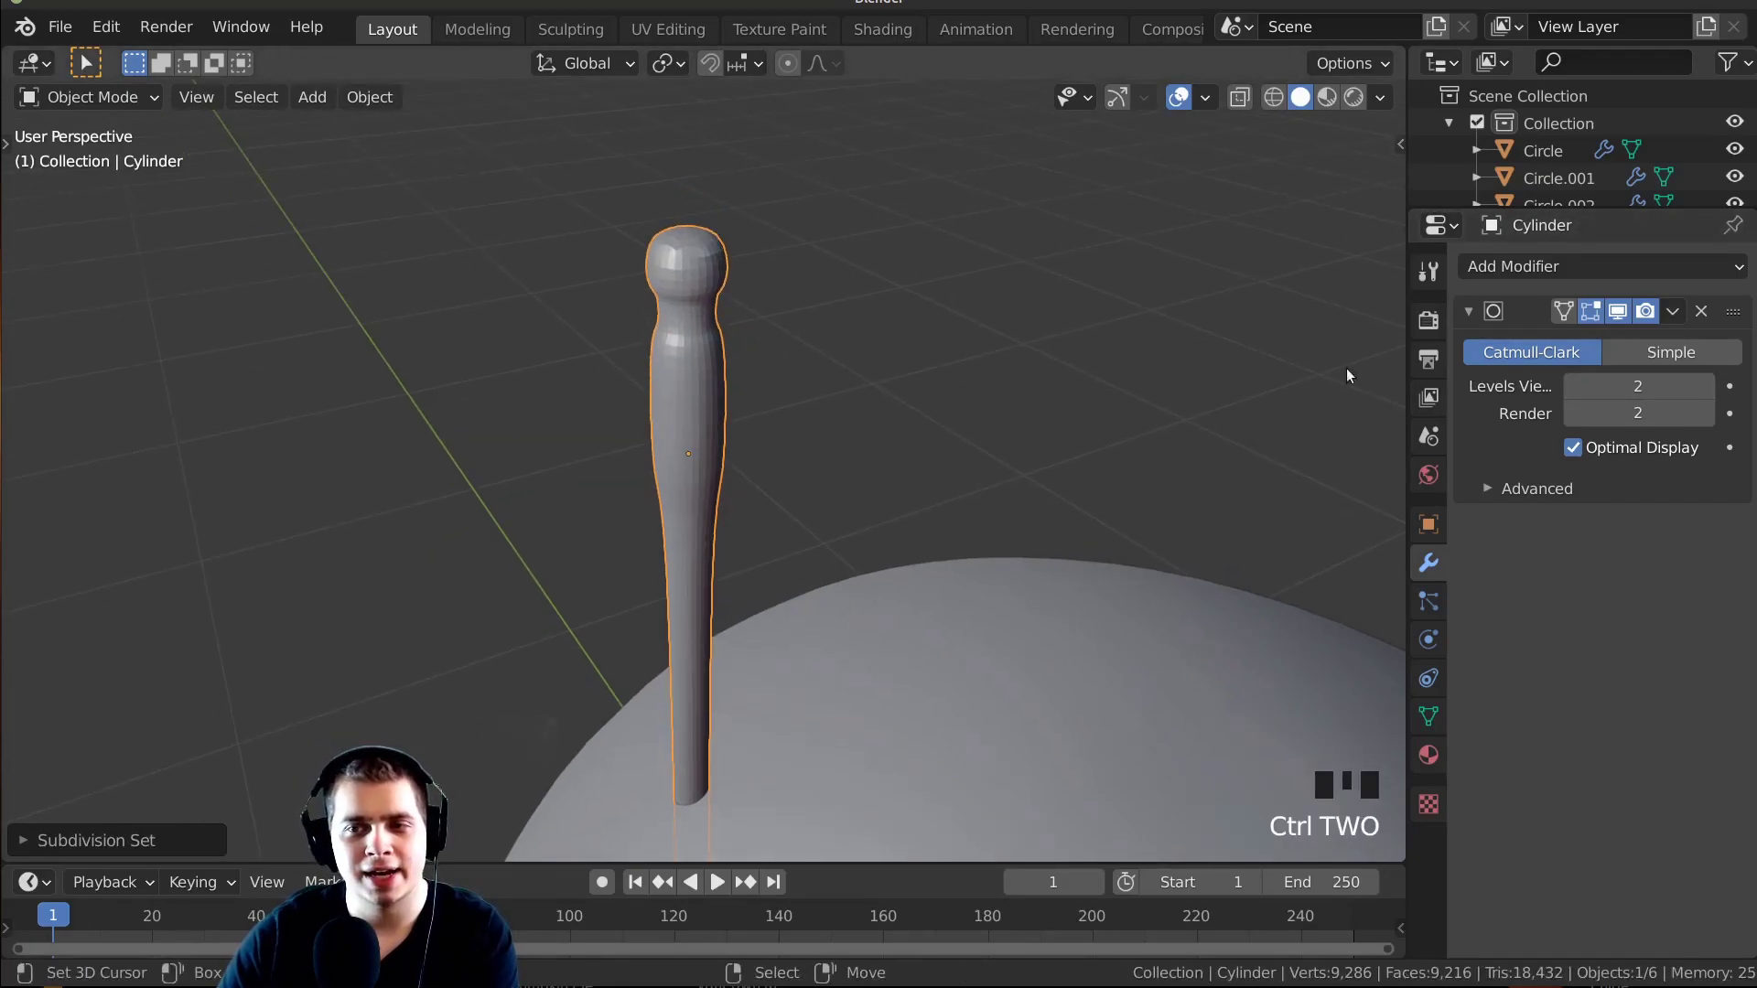
{"action": "scroll", "coordinate": [803, 386], "scroll_direction": "up", "scroll_amount": 2}
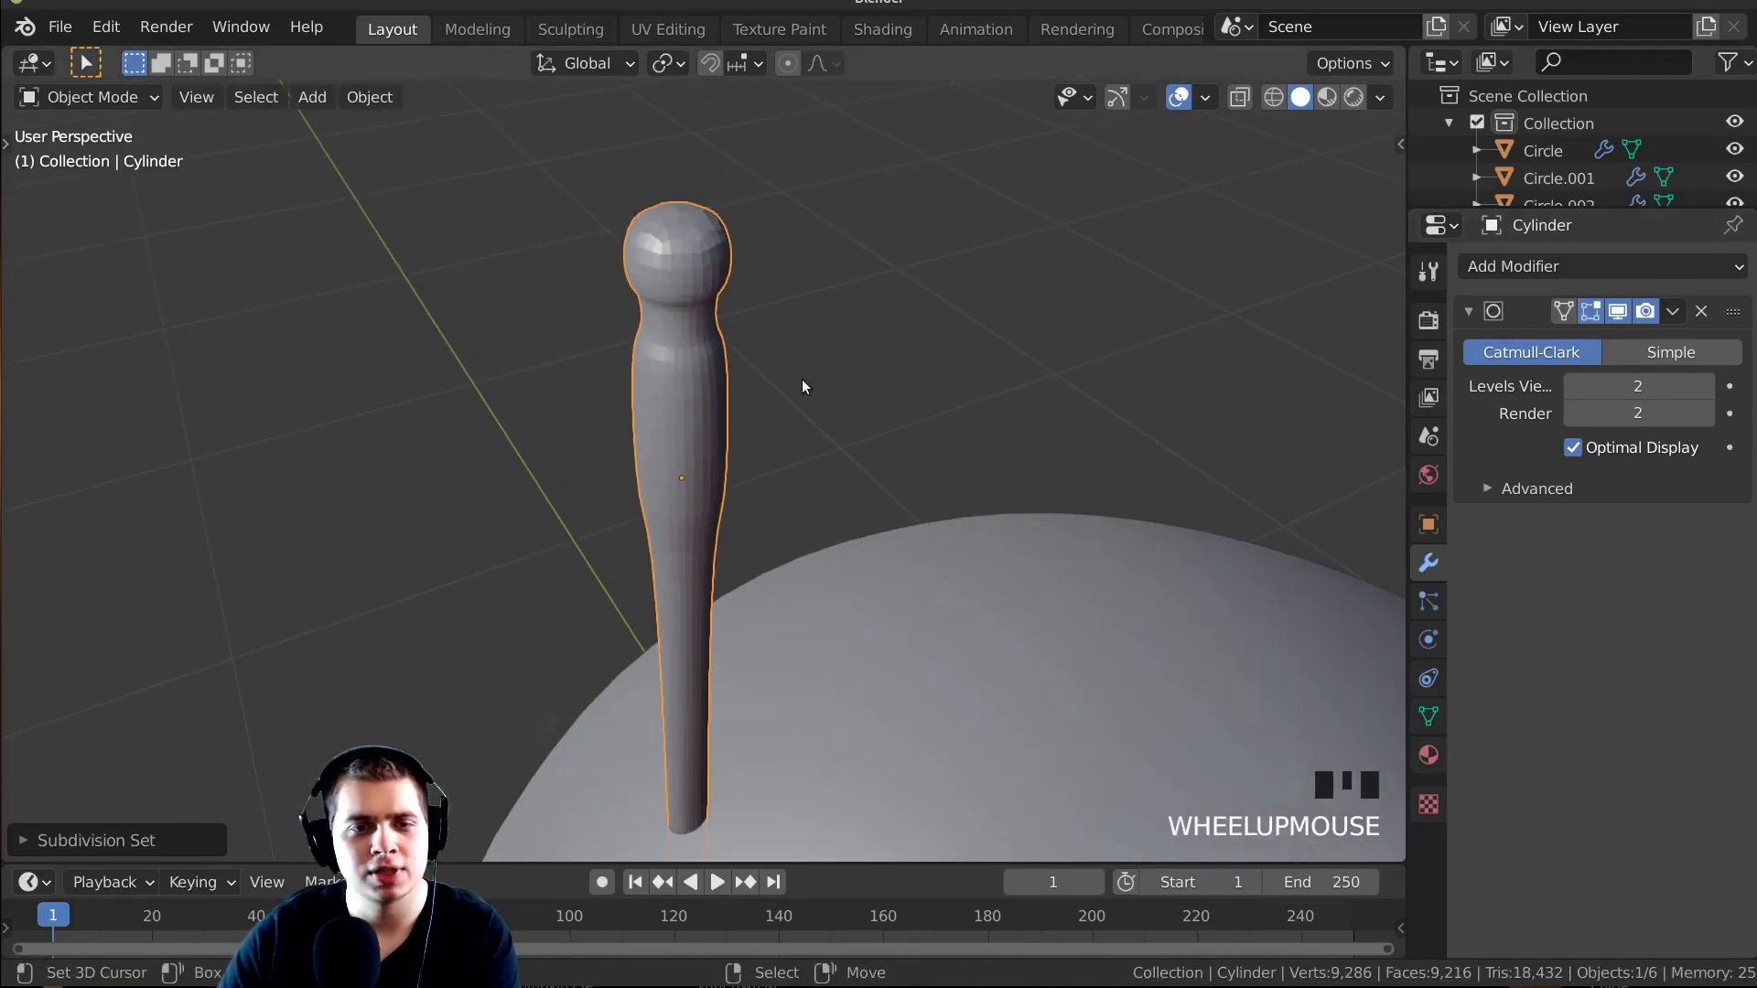
{"action": "key", "text": "ctrl+1"}
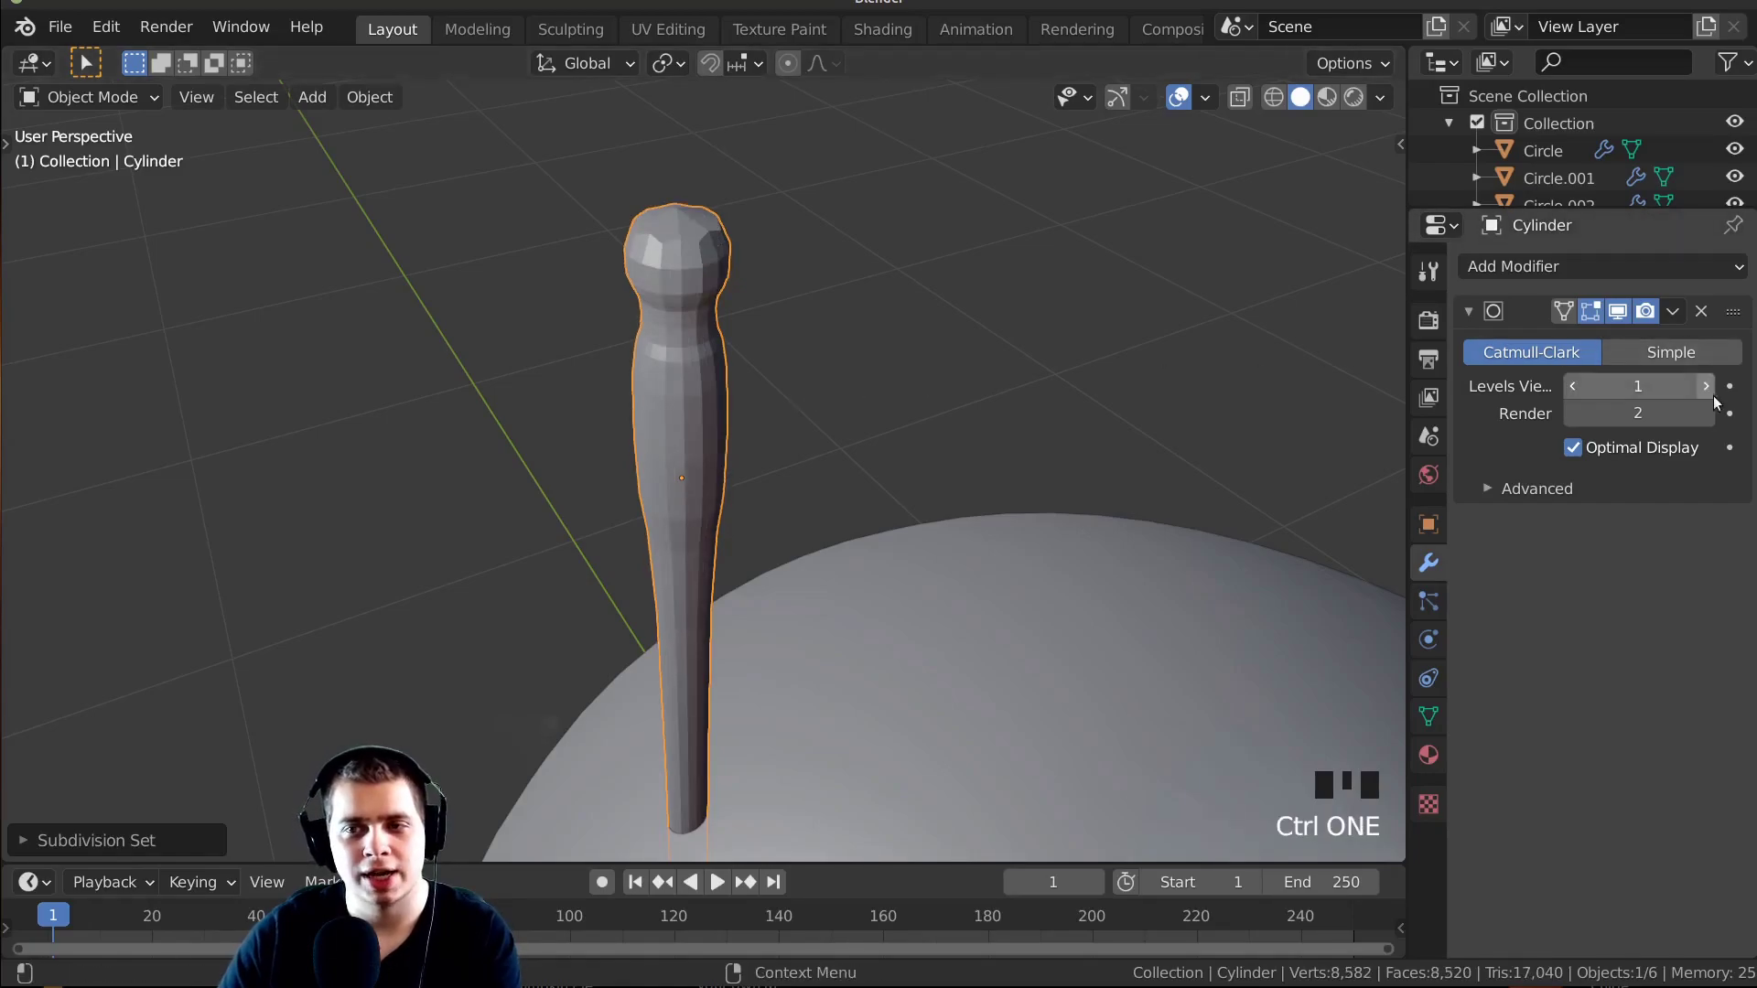
Apply smooth shading to the antenna.
{"action": "mouse_move", "coordinate": [805, 302]}
{"action": "middle_mouse_down"}
{"action": "mouse_move", "coordinate": [732, 178]}
{"action": "mouse_move", "coordinate": [816, 249]}
{"action": "middle_mouse_up"}
{"action": "key", "text": "w"}
{"action": "left_click", "coordinate": [716, 245]}
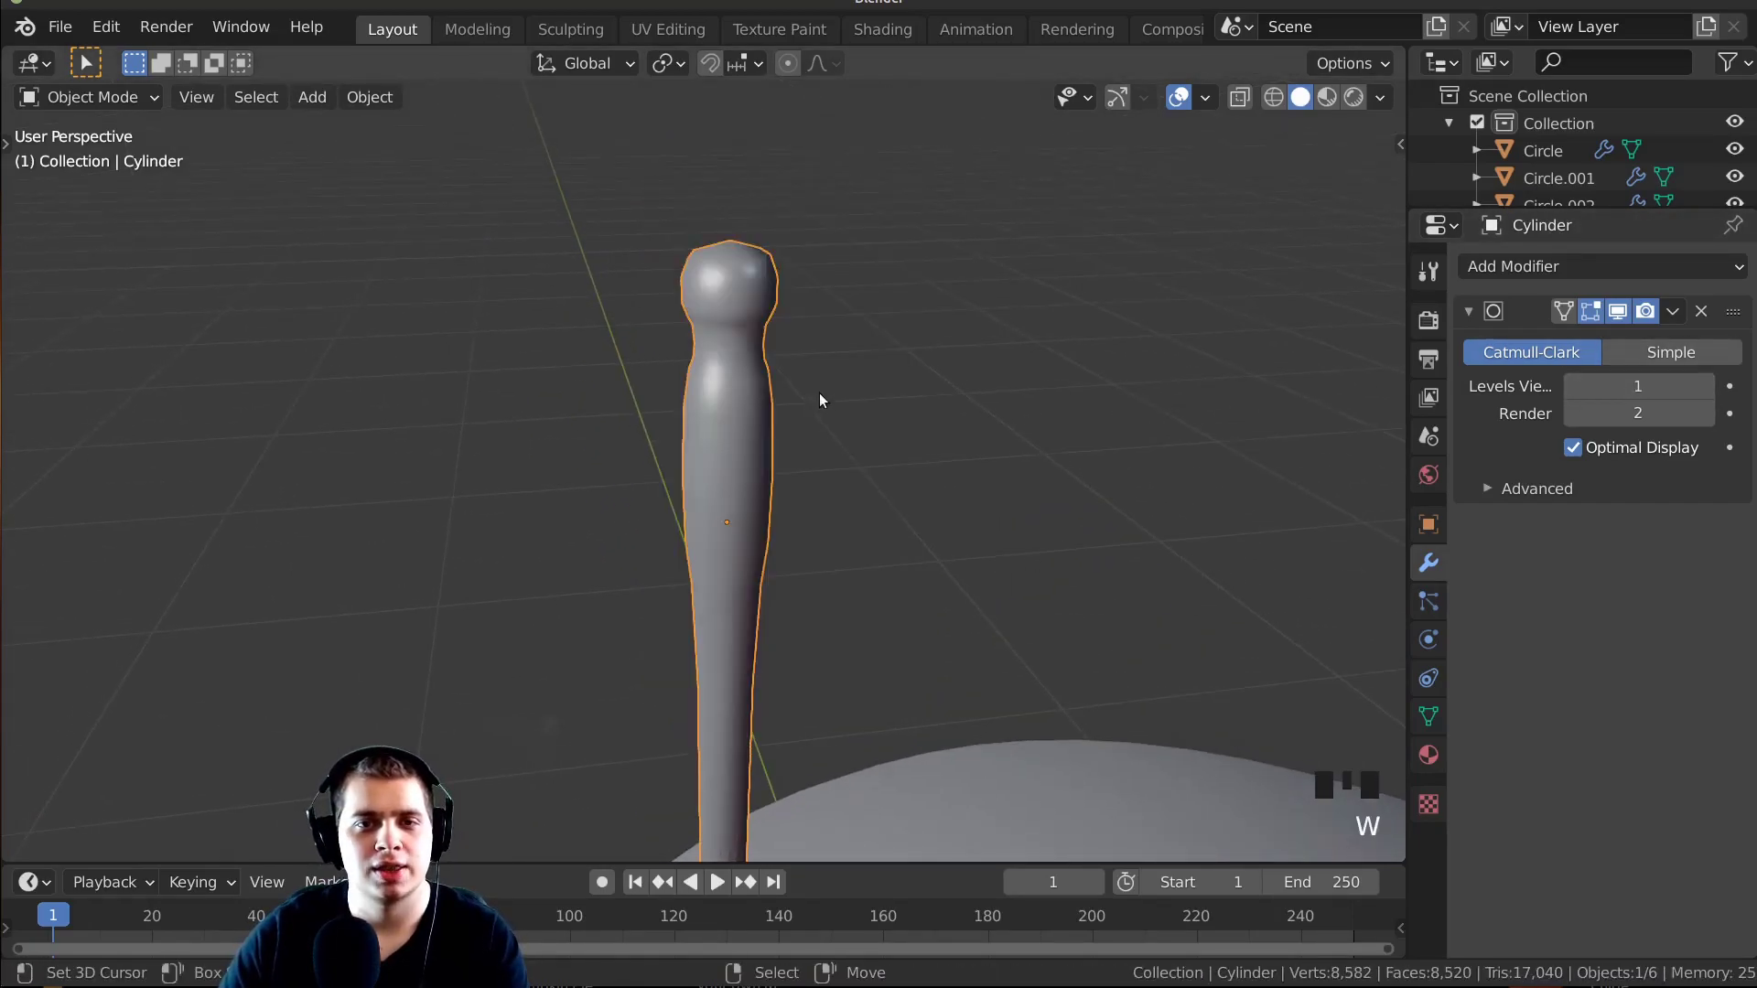
Add two supporting edge loops around the antenna's cap, one close to its top edge and one close to its bottom edge.
{"action": "middle_click_drag", "start_coordinate": [820, 394], "coordinate": [811, 450]}
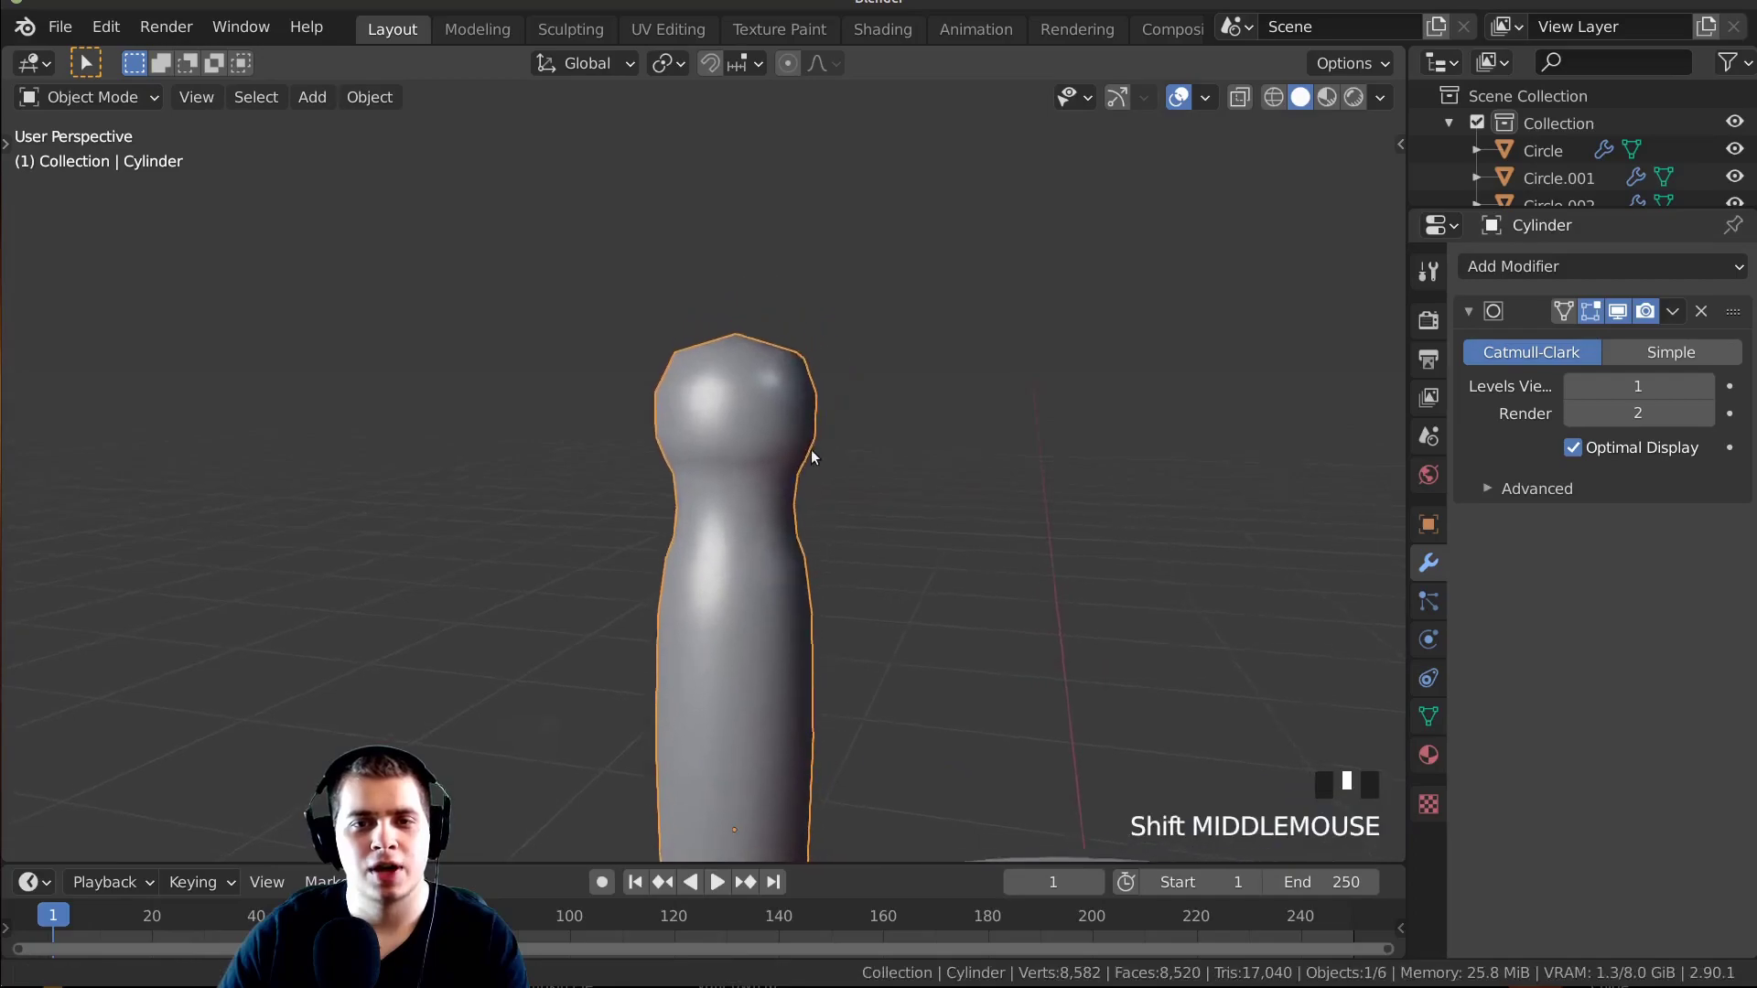
{"action": "scroll", "coordinate": [823, 430], "scroll_direction": "up", "scroll_amount": 3}
{"action": "key", "text": "Tab"}
{"action": "key", "text": "ctrl+r"}
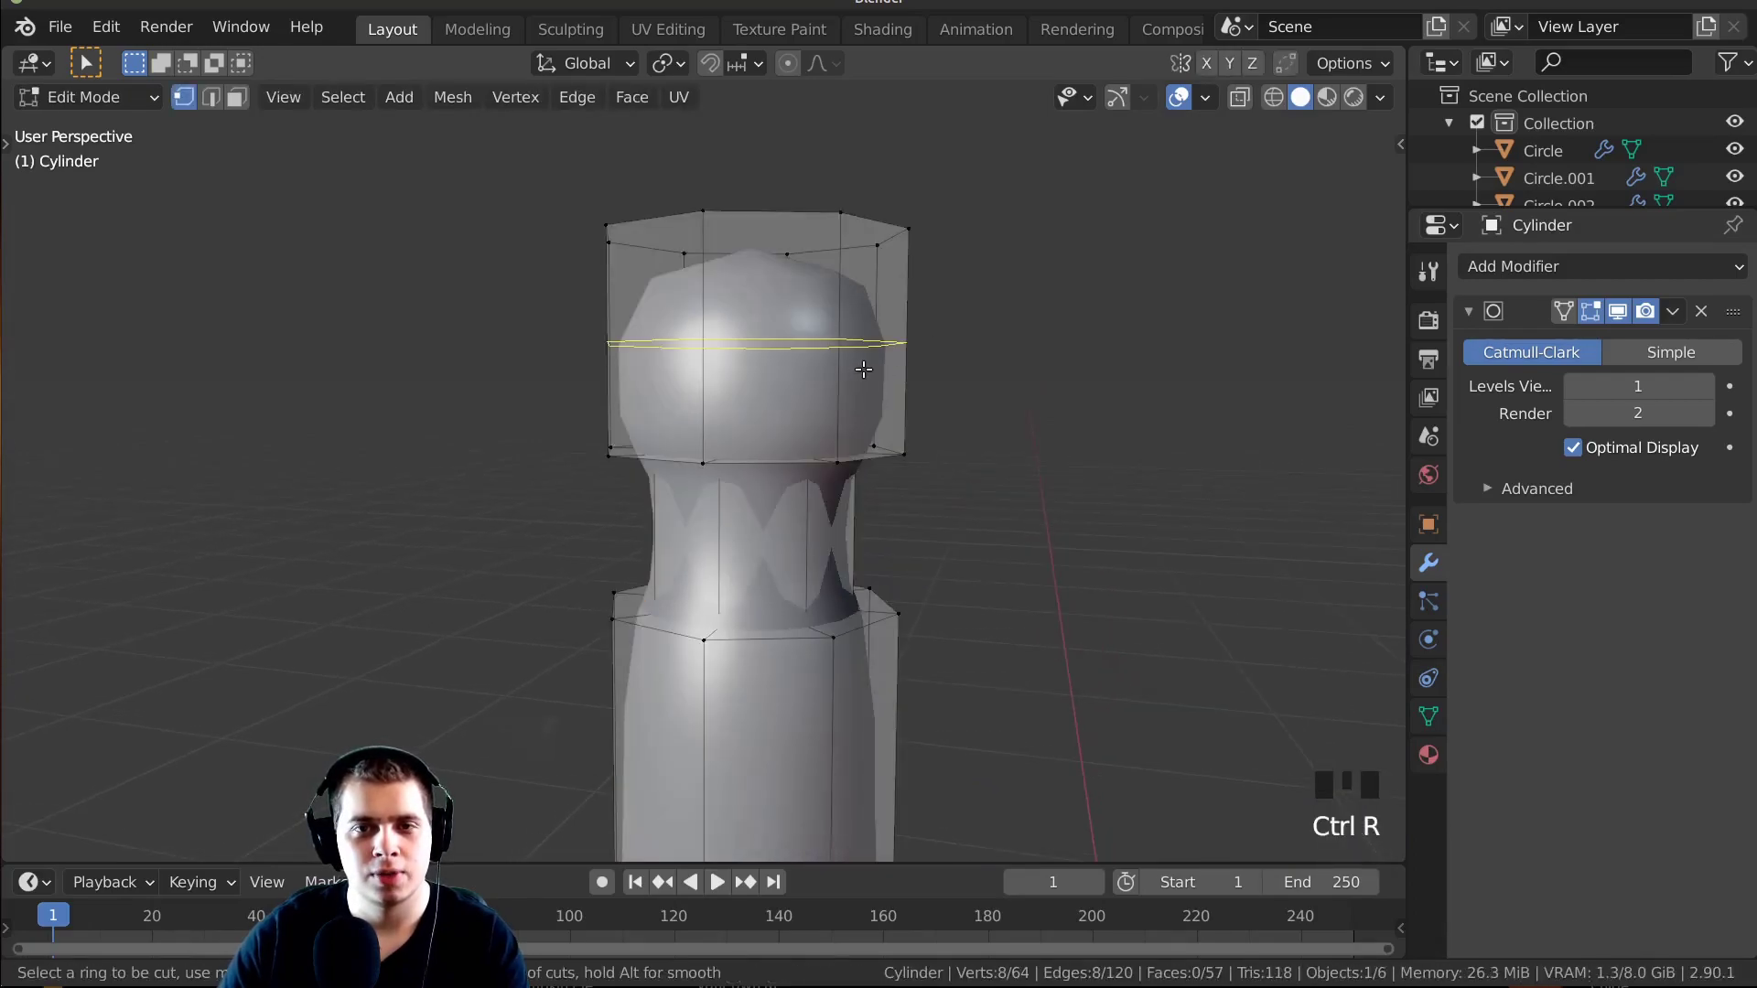
{"action": "left_click", "coordinate": [869, 352]}
{"action": "left_click", "coordinate": [880, 249]}
{"action": "key", "text": "ctrl+r"}
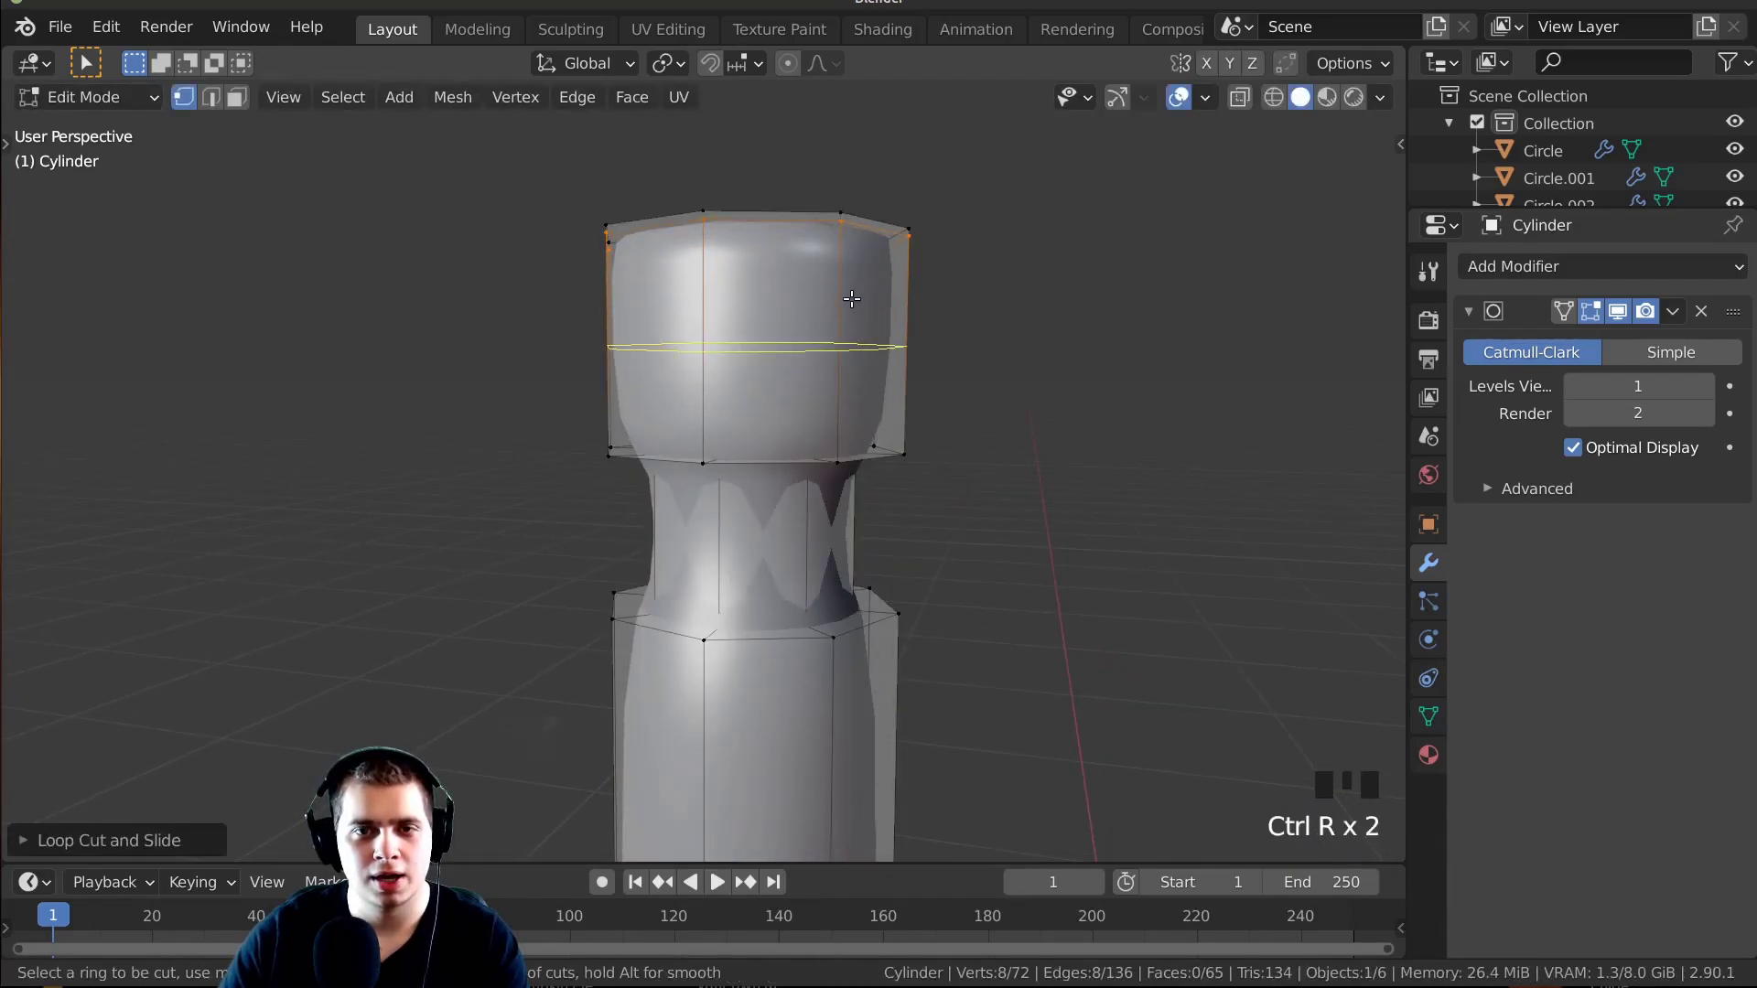
{"action": "left_click", "coordinate": [851, 343]}
{"action": "left_click", "coordinate": [853, 411]}
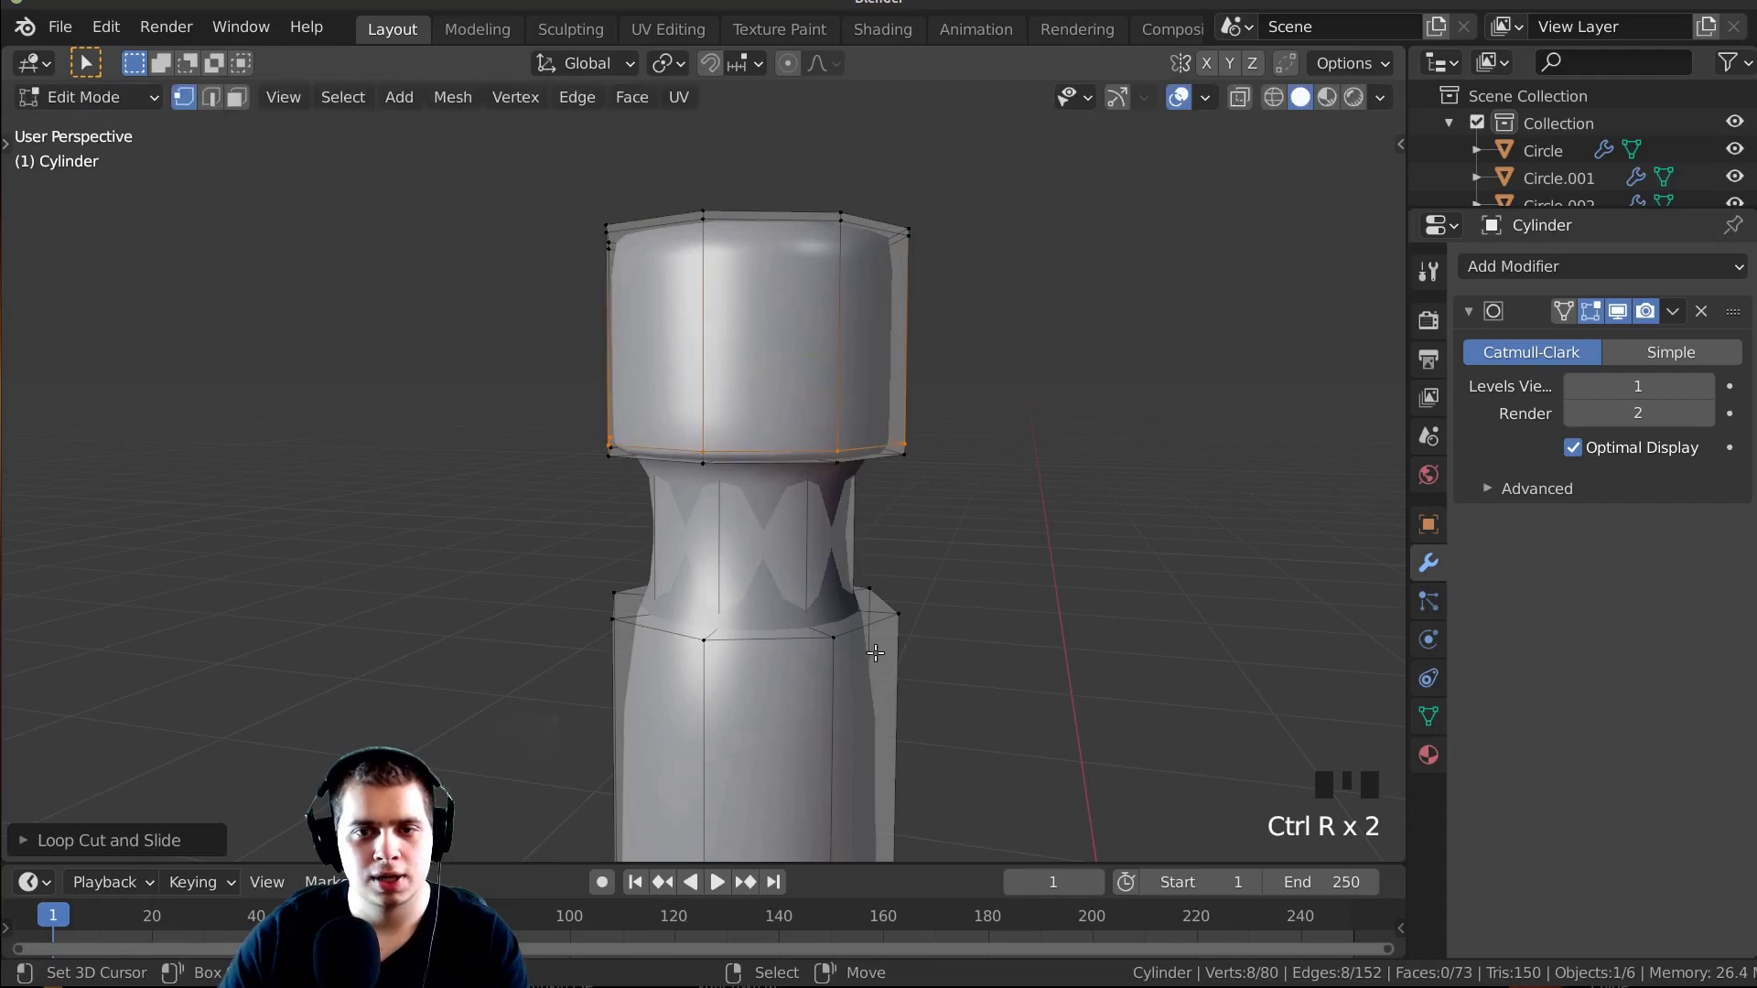
Add an edge loop around the thick shaft section below the neck and slide it towards that section's top edge.
{"action": "scroll", "coordinate": [849, 538], "scroll_direction": "down", "scroll_amount": 2}
{"action": "key", "text": "ctrl+r"}
{"action": "left_click", "coordinate": [789, 623]}
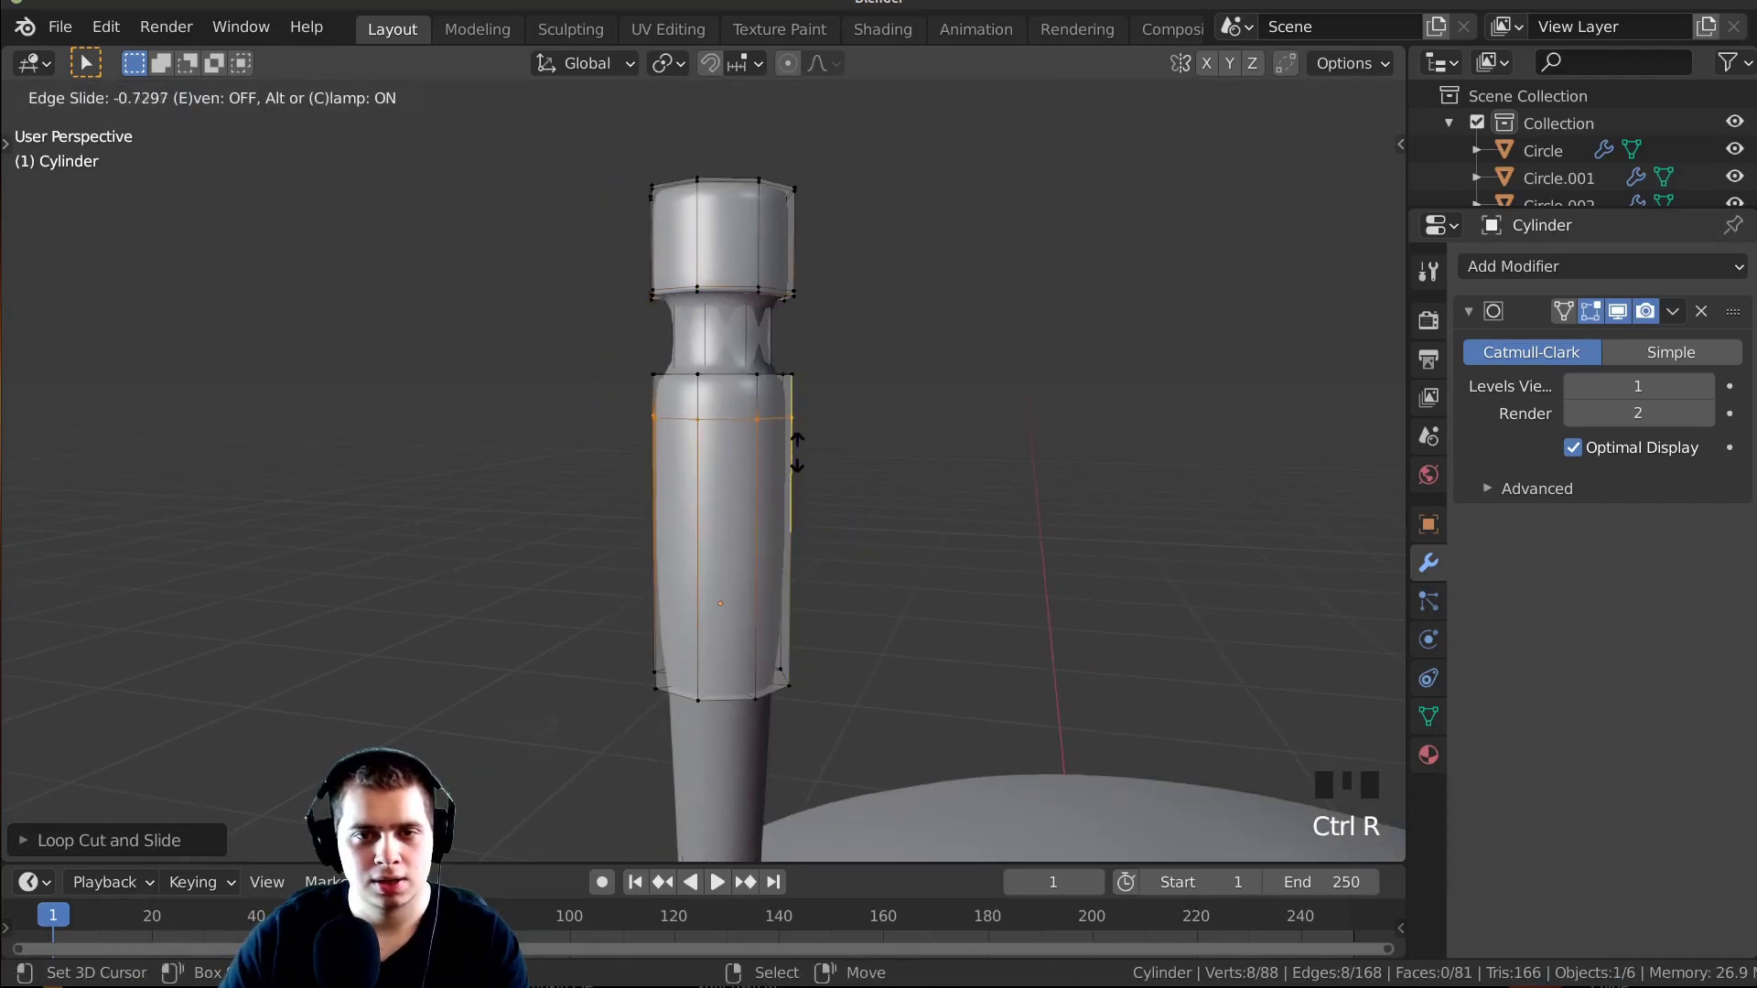
Add supporting loop cuts near the upper and lower ends of the antenna's wide sleeve section.
{"action": "left_click", "coordinate": [797, 416]}
{"action": "key", "text": "ctrl+r"}
{"action": "left_click", "coordinate": [799, 558]}
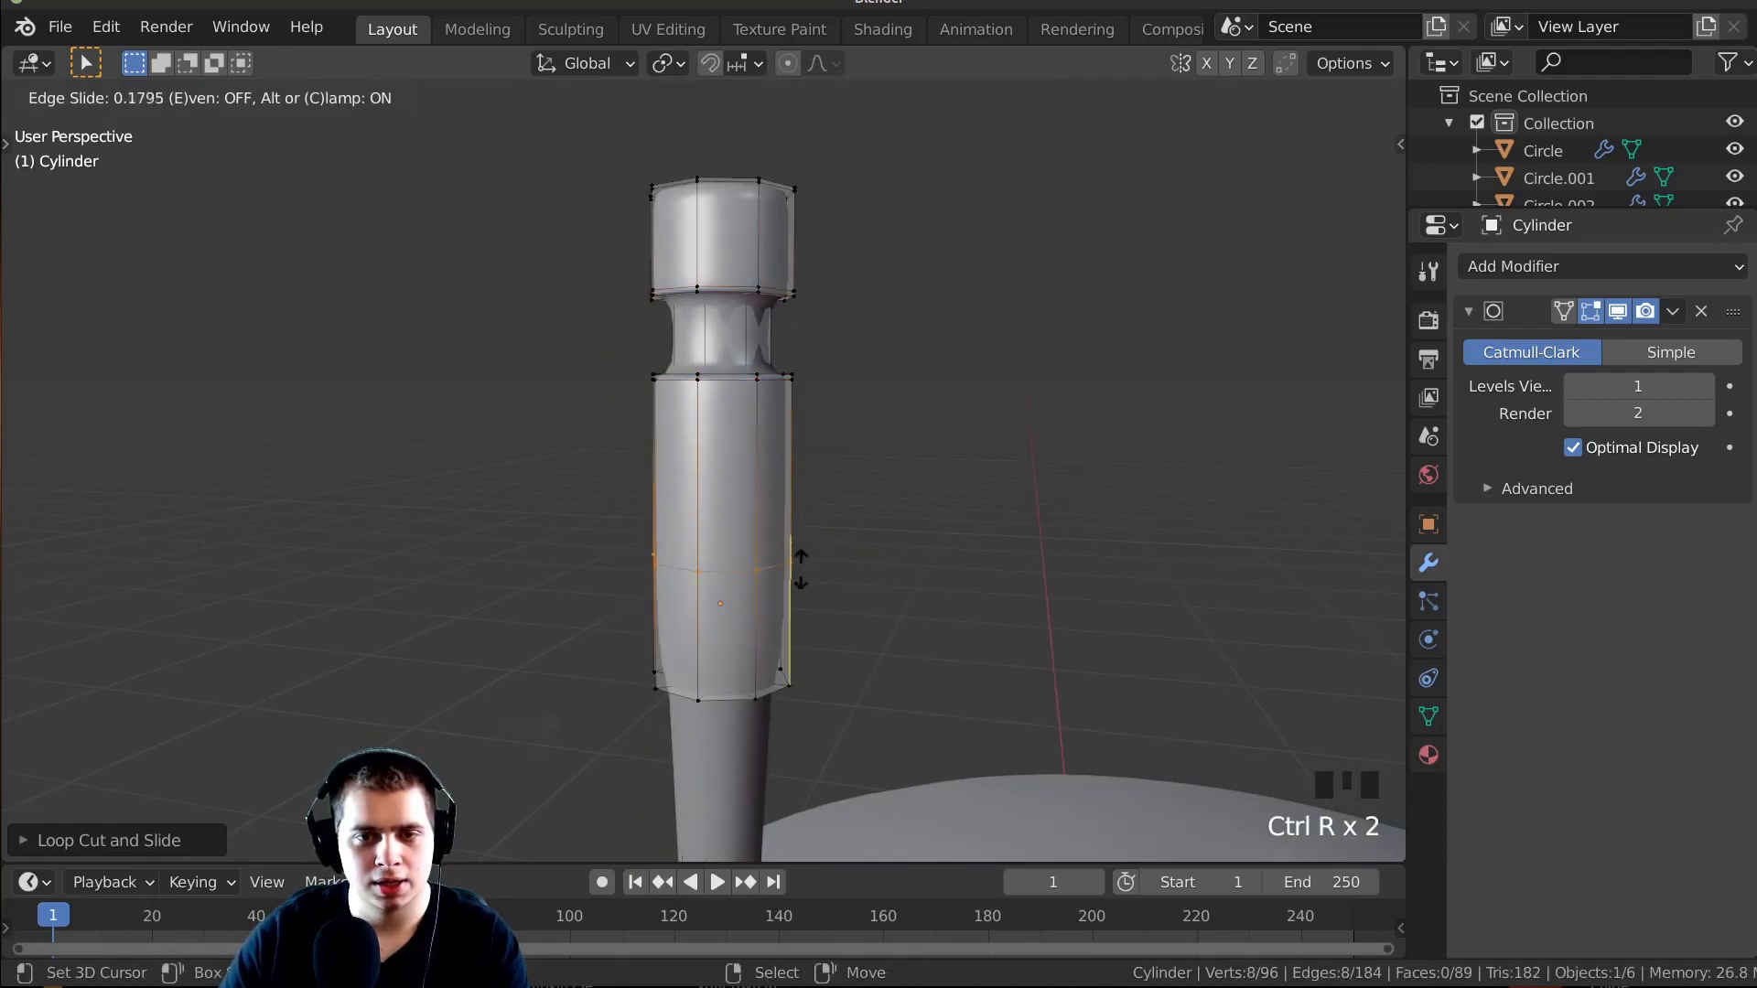
{"action": "left_click", "coordinate": [807, 657]}
Add a loop cut to the antenna's thin rod and slide it up just below the sleeve's underside.
{"action": "scroll", "coordinate": [807, 657], "scroll_direction": "down", "scroll_amount": 4}
{"action": "key", "text": "ctrl+r"}
{"action": "left_click", "coordinate": [719, 696]}
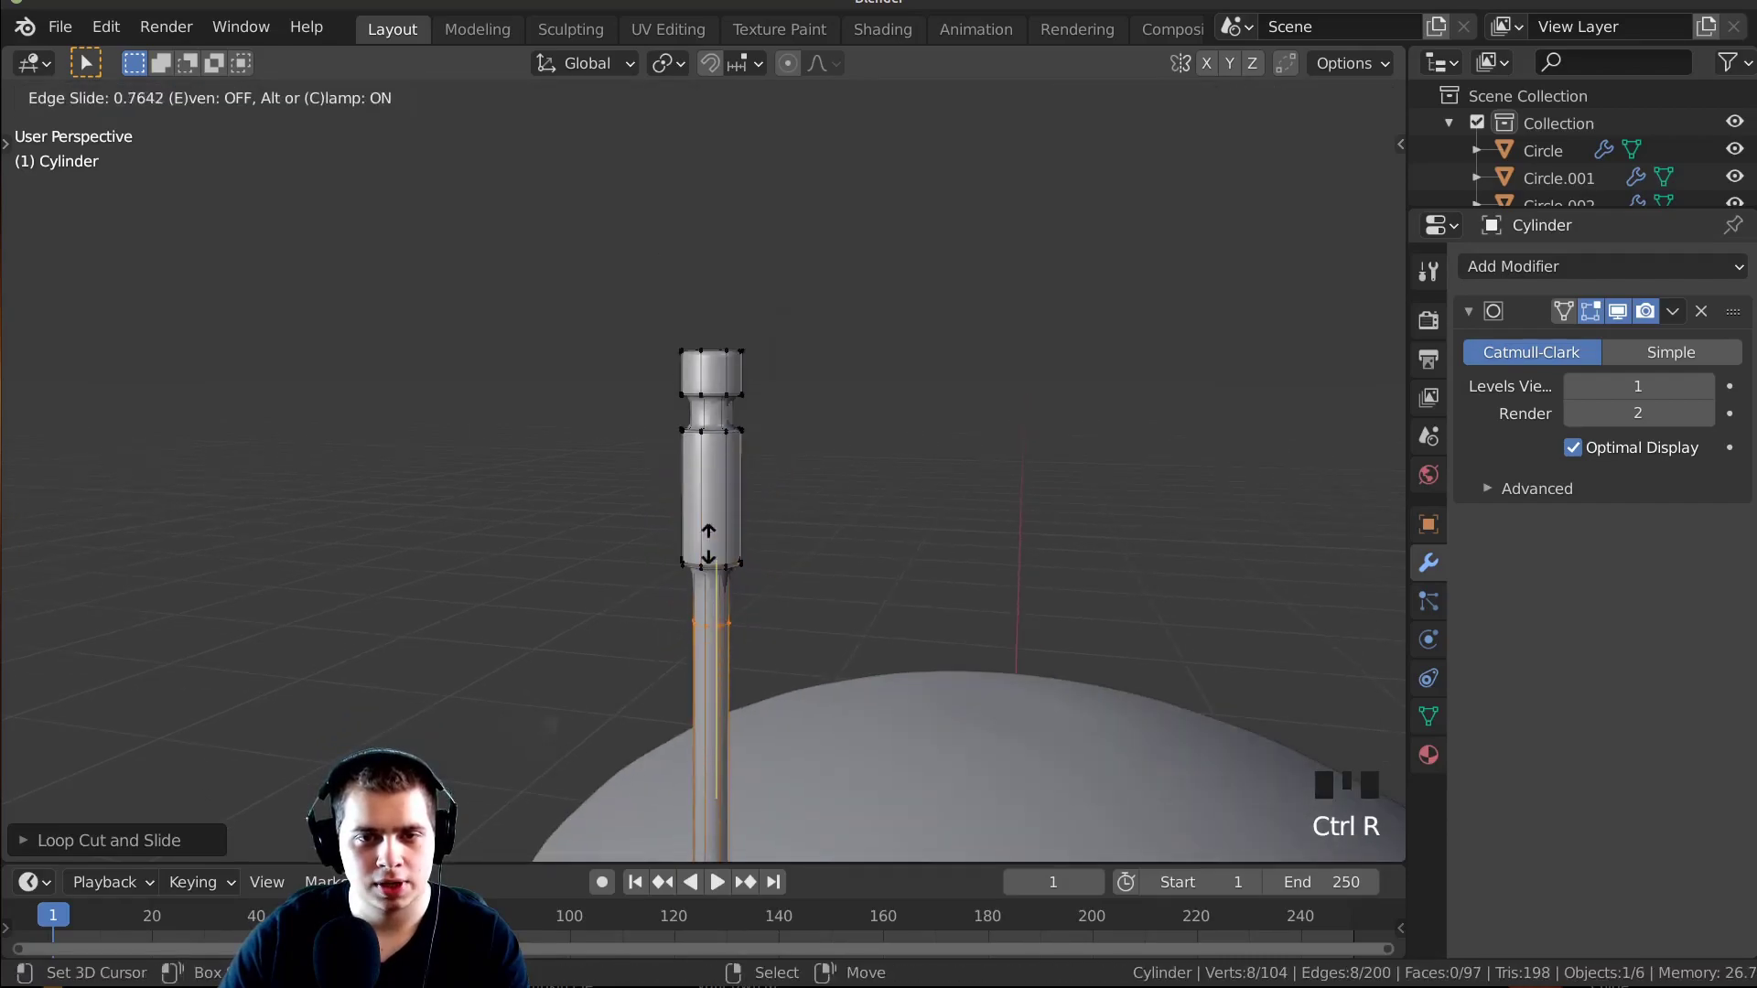
{"action": "left_click", "coordinate": [734, 516]}
{"action": "scroll", "coordinate": [734, 516], "scroll_direction": "up", "scroll_amount": 4}
{"action": "middle_click_drag", "start_coordinate": [734, 516], "coordinate": [696, 464]}
{"action": "middle_click_drag", "start_coordinate": [844, 596], "coordinate": [813, 613]}
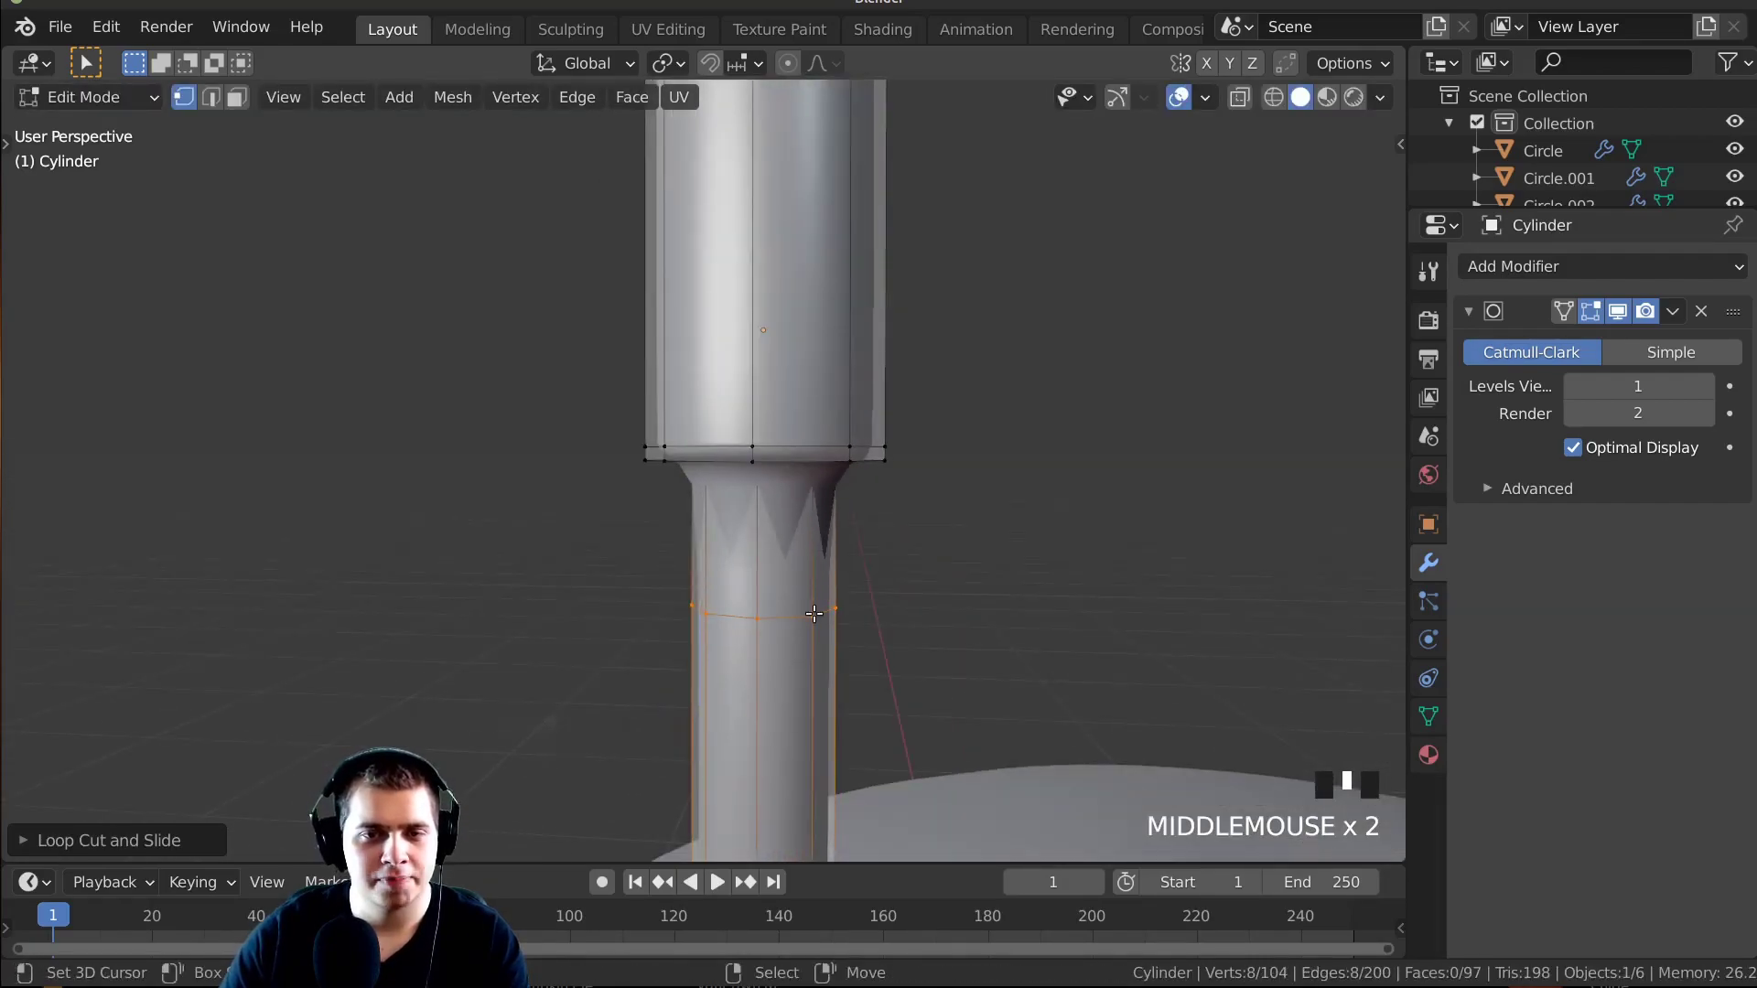
{"action": "key", "text": "g"}
{"action": "key", "text": "g"}
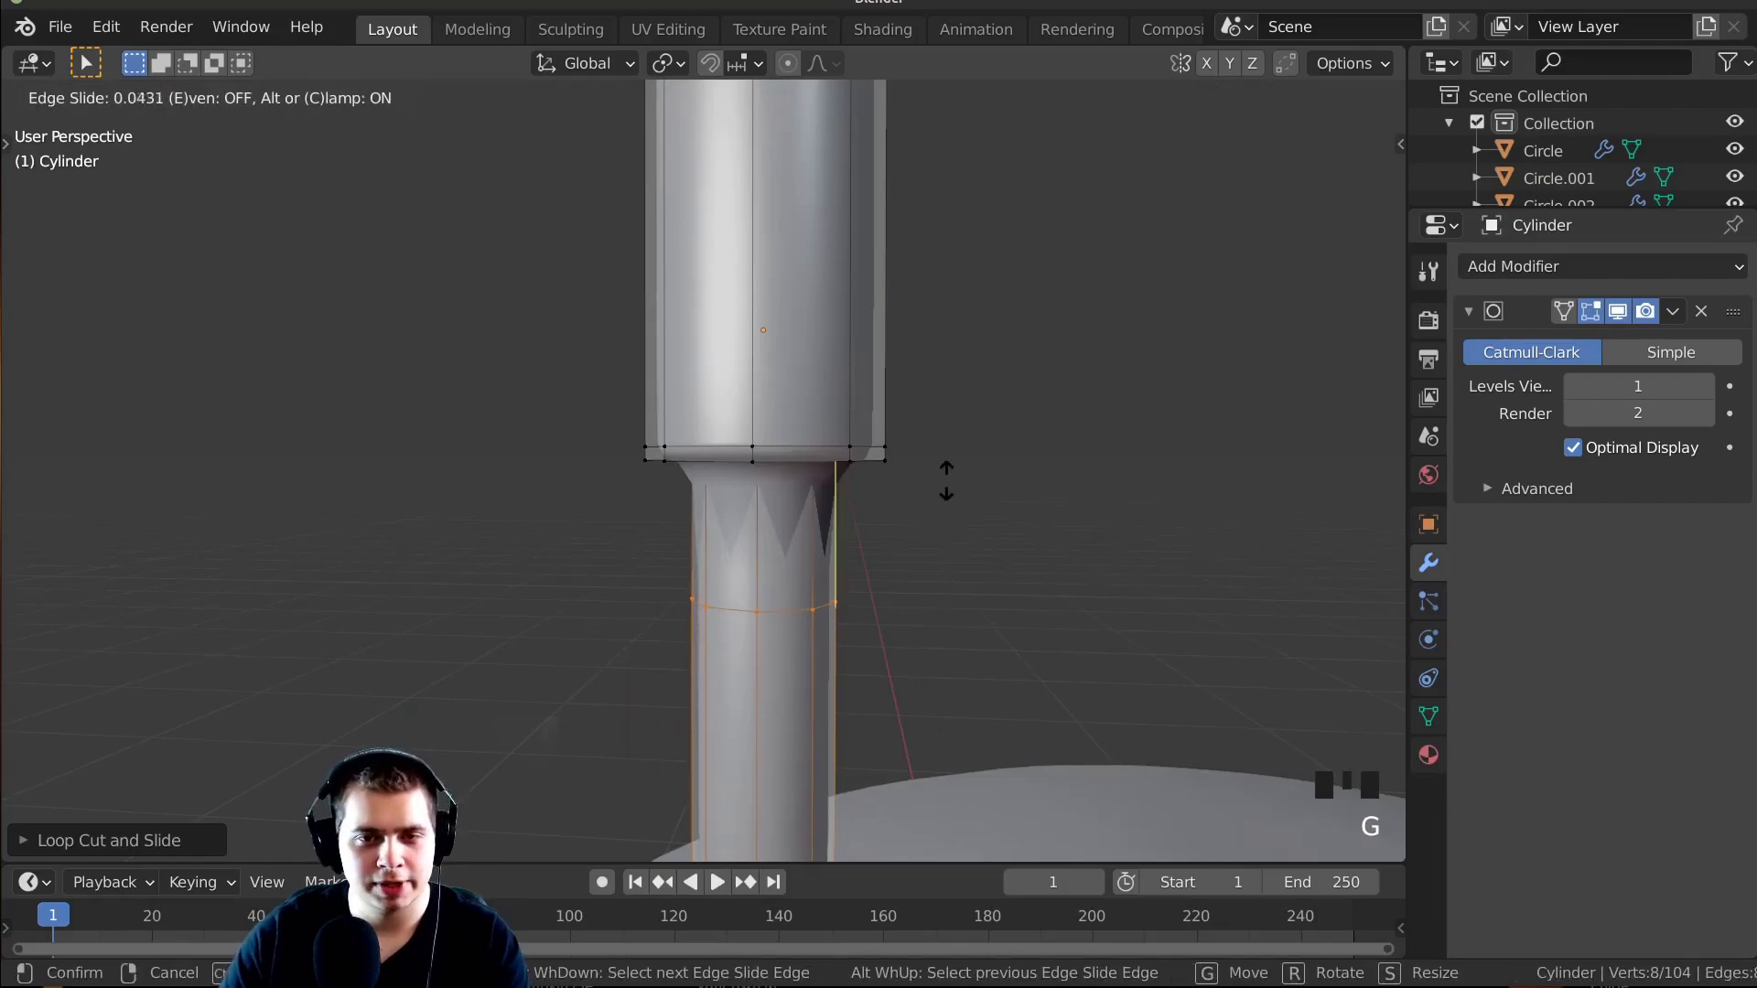
{"action": "left_click", "coordinate": [963, 452]}
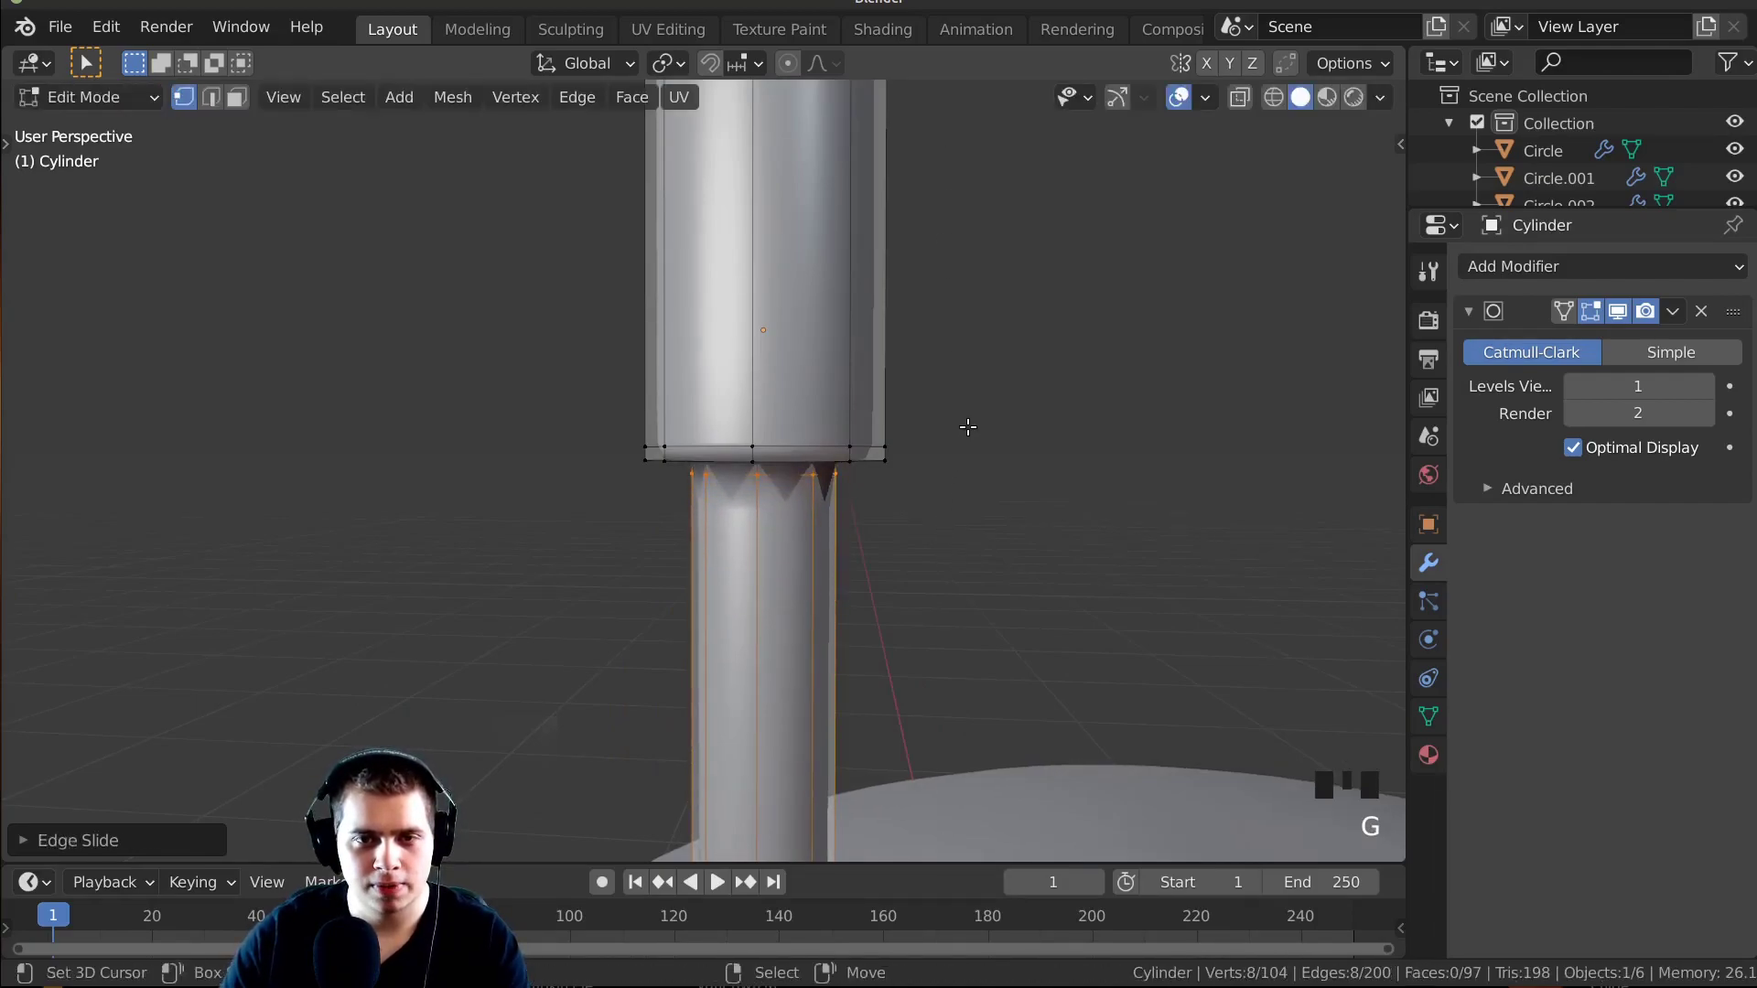
Add supporting loop cuts to the ring-shaped ledges on the underside and top of the antenna's sleeve.
{"action": "key", "text": "Tab"}
{"action": "middle_click_drag", "start_coordinate": [964, 420], "coordinate": [823, 192]}
{"action": "key", "text": "Tab"}
{"action": "key", "text": "ctrl+r"}
{"action": "left_click", "coordinate": [823, 188]}
{"action": "left_click", "coordinate": [823, 187]}
{"action": "key", "text": "ctrl+r"}
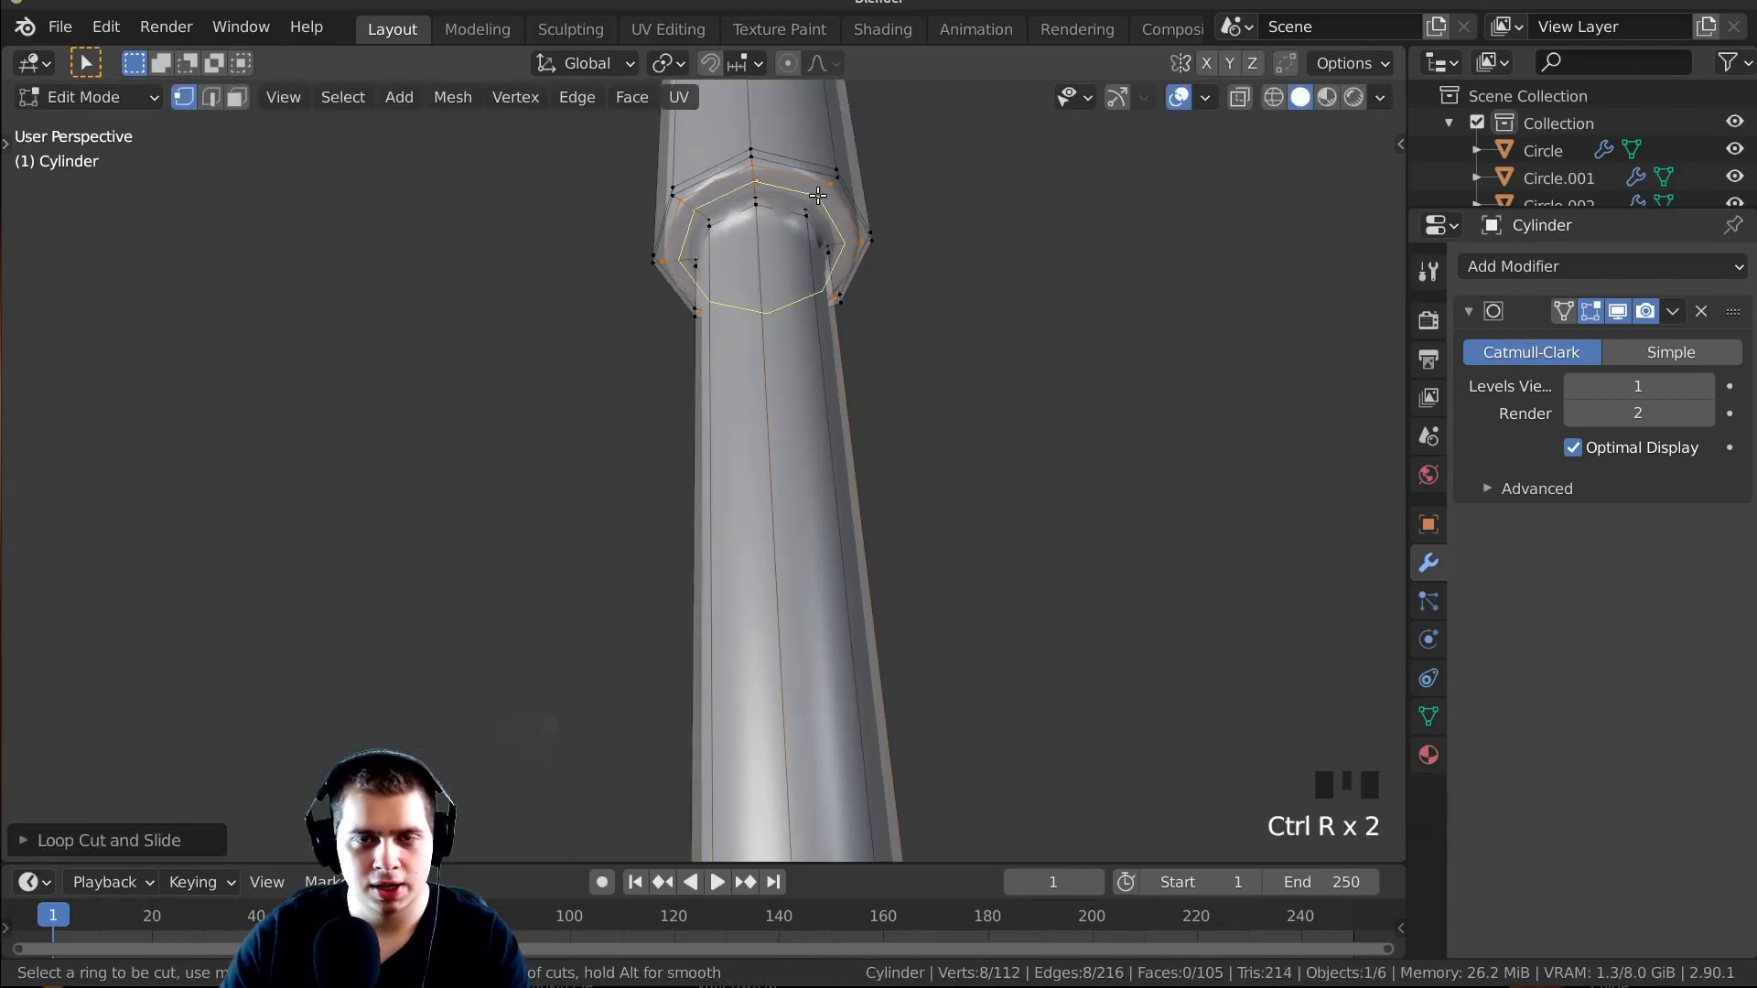
{"action": "left_click", "coordinate": [765, 255]}
{"action": "middle_click_drag", "start_coordinate": [778, 366], "coordinate": [792, 411]}
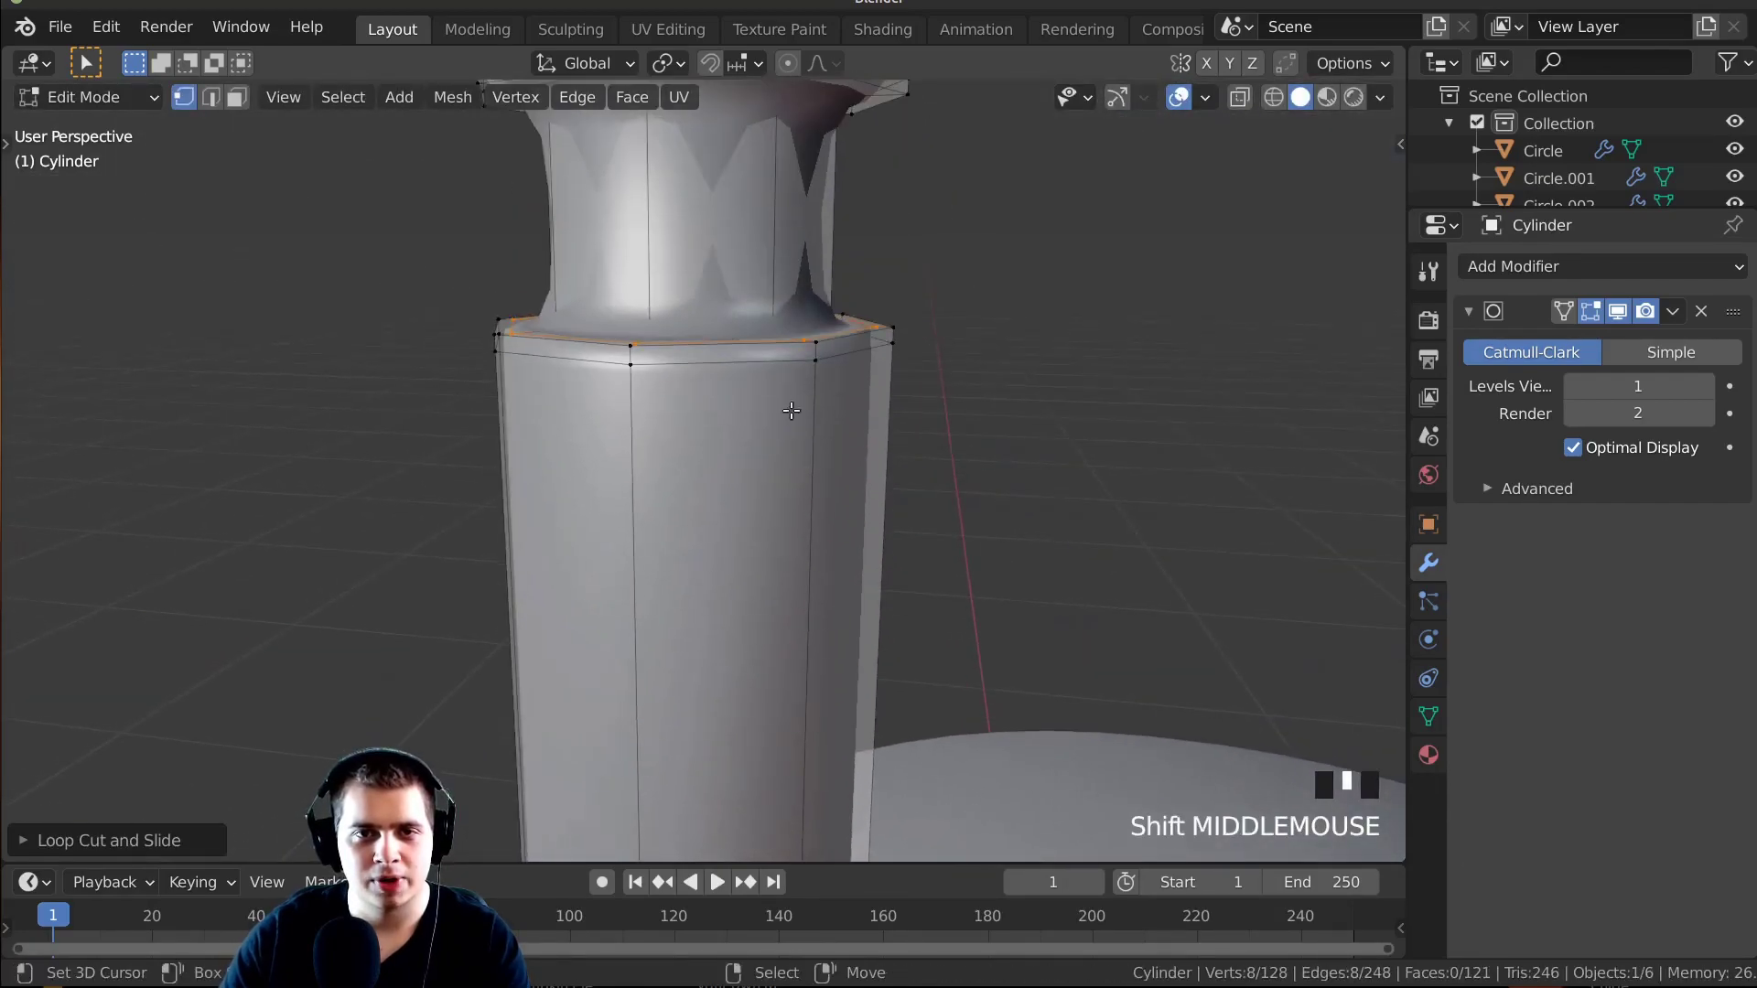
Add two loop cuts to the narrow antenna neck, one near its upper end and one near its lower end.
{"action": "middle_click_drag", "start_coordinate": [824, 316], "coordinate": [829, 389], "text": "shift"}
{"action": "key", "text": "ctrl+r"}
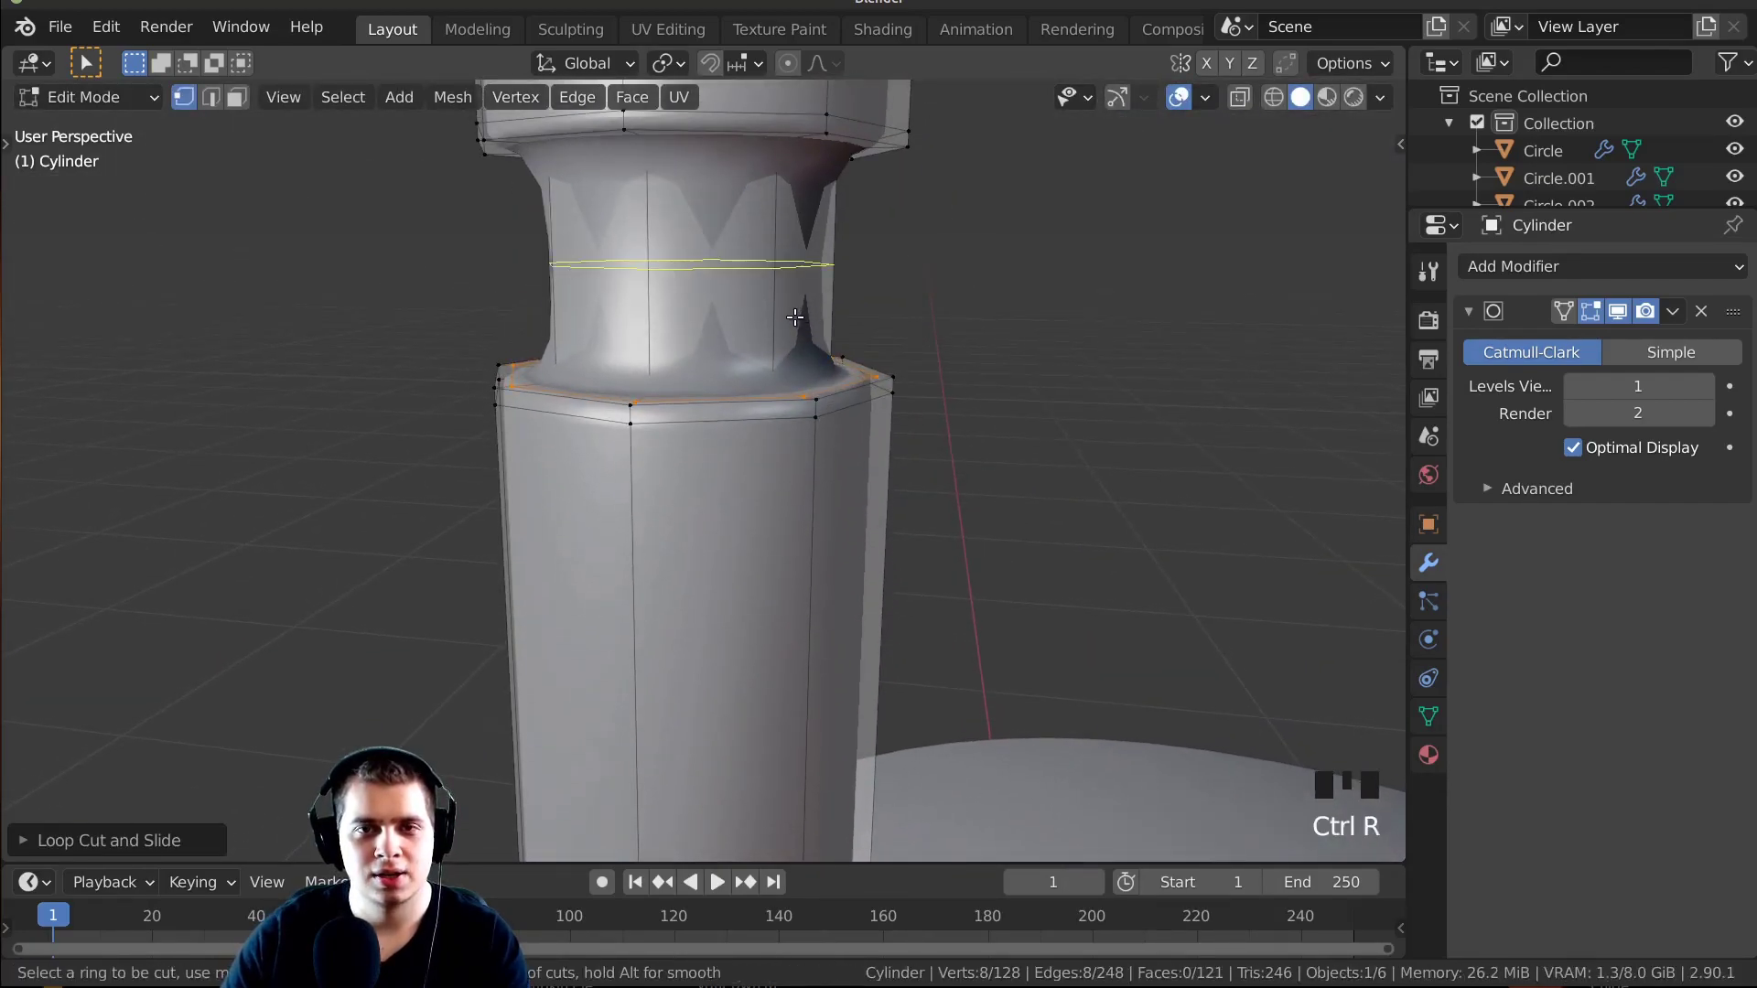
{"action": "left_click", "coordinate": [796, 279]}
{"action": "left_click", "coordinate": [790, 222]}
{"action": "key", "text": "ctrl+r"}
{"action": "left_click", "coordinate": [787, 247]}
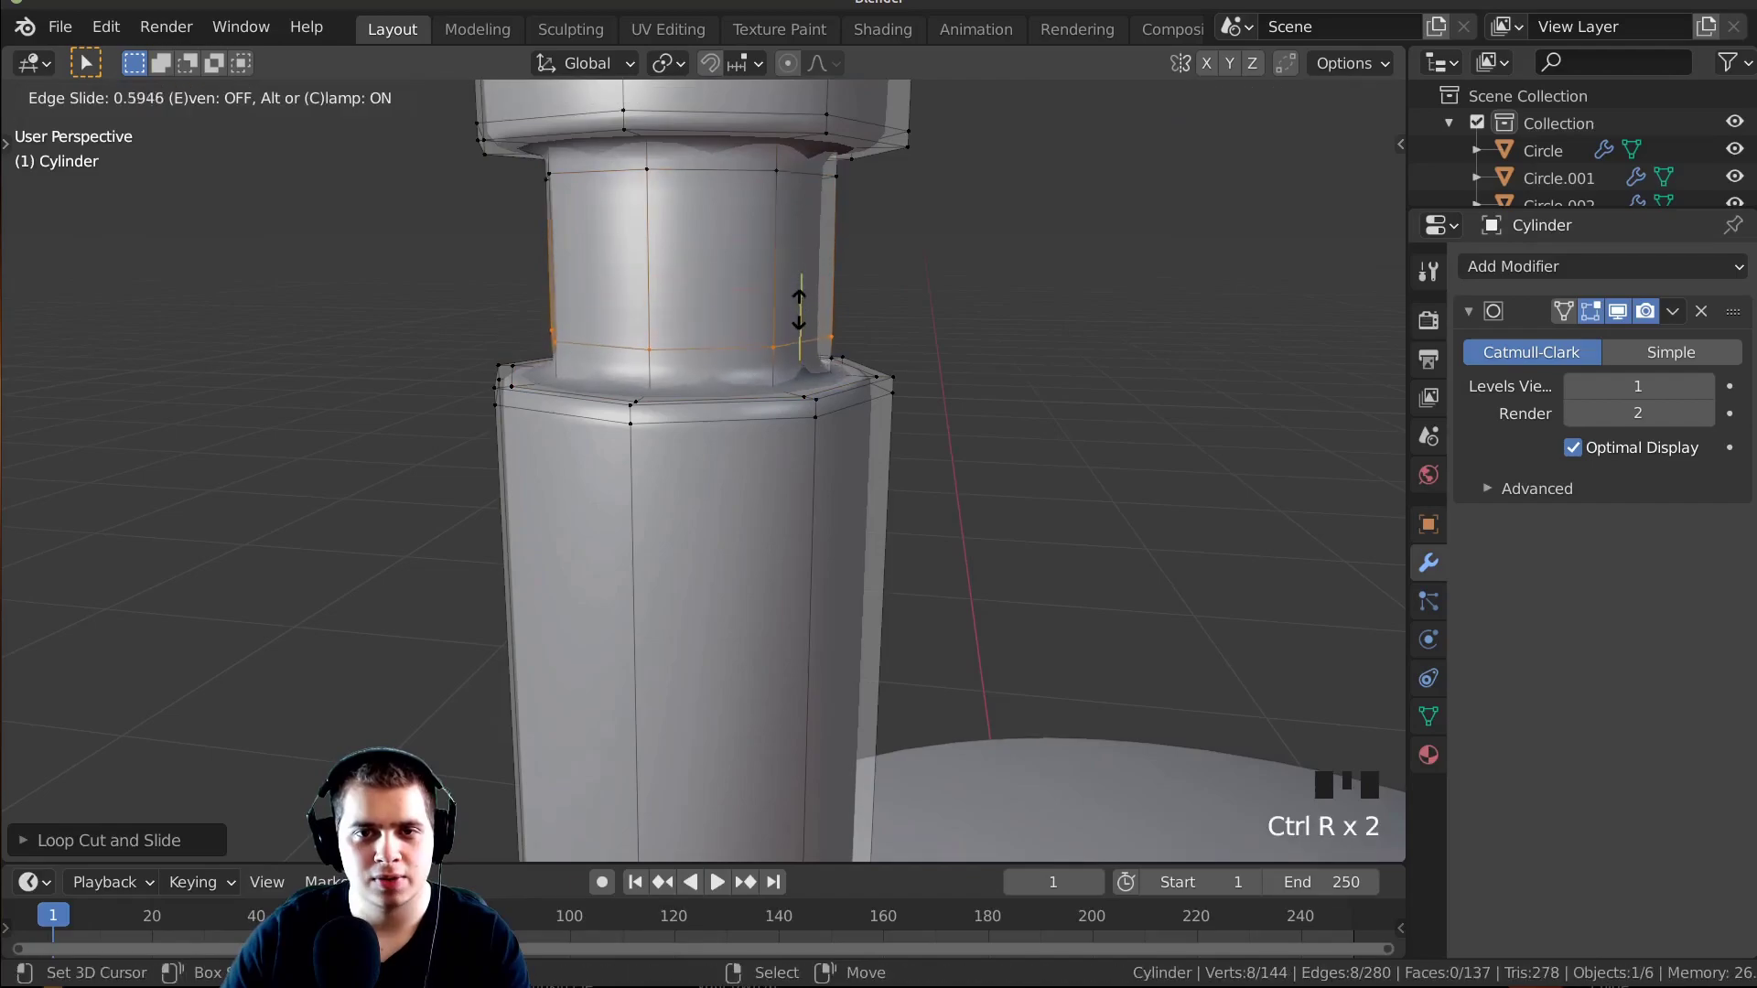
{"action": "left_click", "coordinate": [799, 309]}
Add a loop cut near the upper edge of the antenna's end cap and return to Object Mode.
{"action": "scroll", "coordinate": [798, 309], "scroll_direction": "down", "scroll_amount": 3}
{"action": "middle_click_drag", "start_coordinate": [798, 309], "coordinate": [853, 407], "text": "shift"}
{"action": "scroll", "coordinate": [915, 274], "scroll_direction": "up", "scroll_amount": 3}
{"action": "middle_click_drag", "start_coordinate": [933, 261], "coordinate": [886, 472], "text": "shift"}
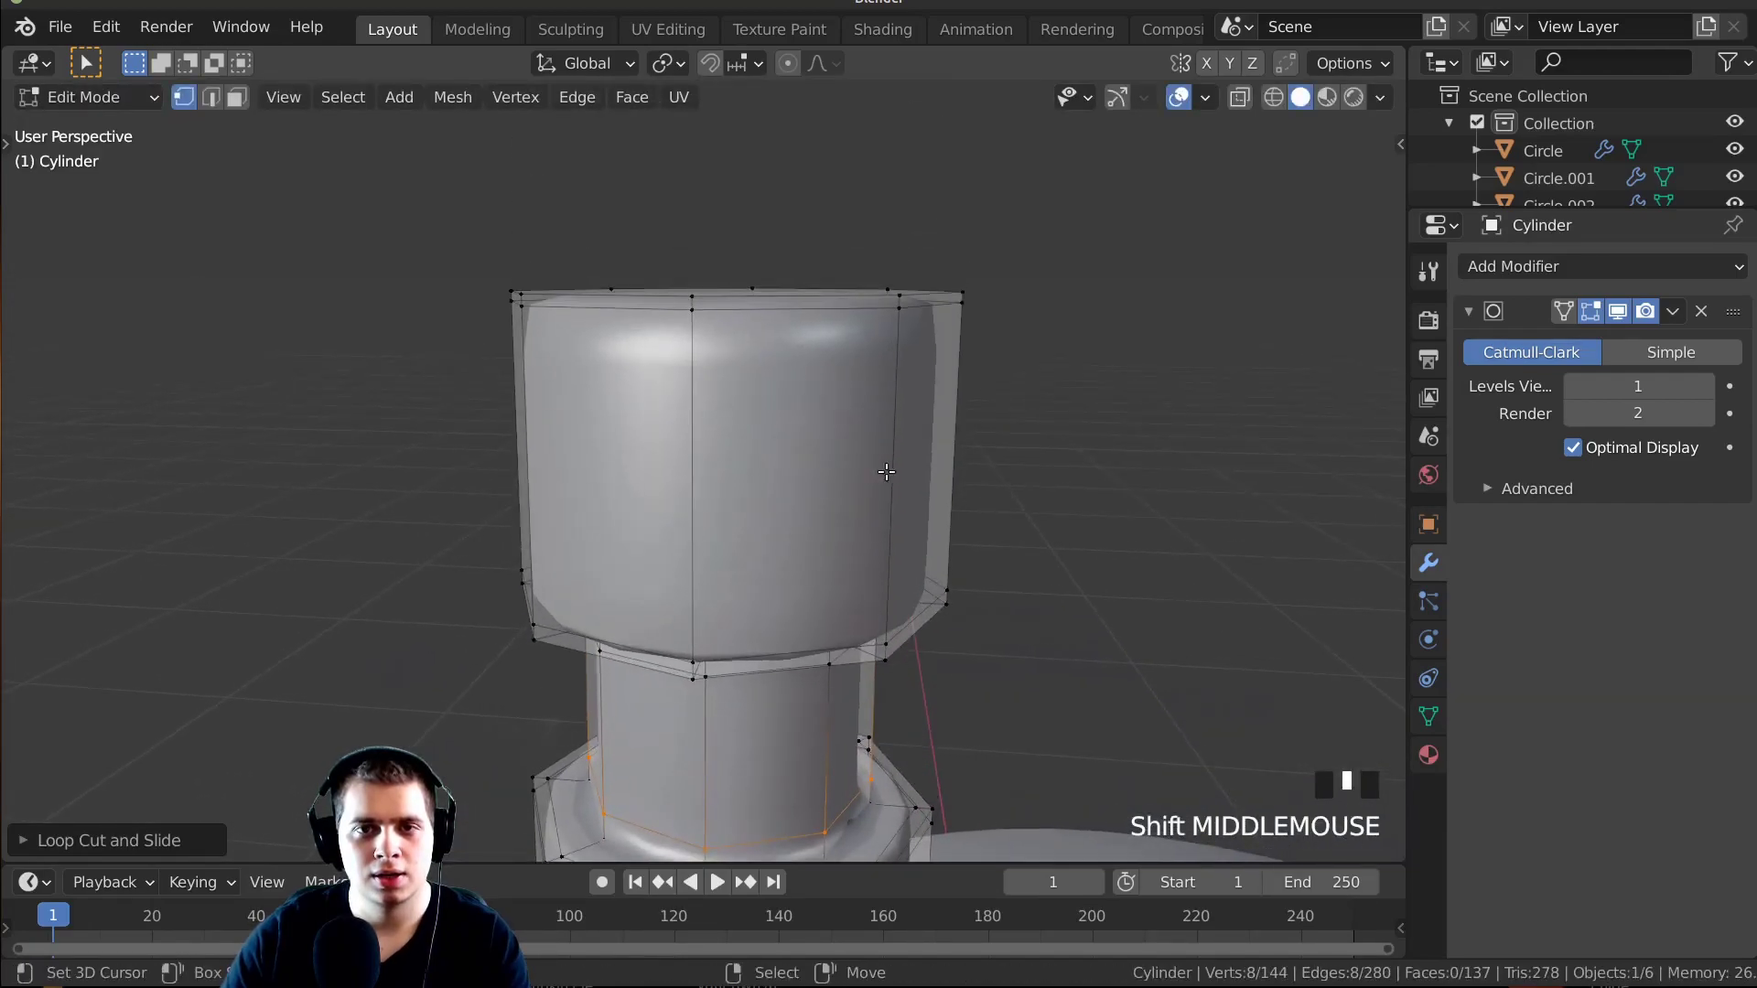
{"action": "key", "text": "ctrl+r"}
{"action": "left_click", "coordinate": [886, 471]}
{"action": "left_click", "coordinate": [914, 348]}
{"action": "key", "text": "Tab"}
Save the project over Robot Body.blend in the Part 1-Robot Body Modelling folder.
{"action": "scroll", "coordinate": [914, 347], "scroll_direction": "down", "scroll_amount": 3}
{"action": "middle_click_drag", "start_coordinate": [914, 347], "coordinate": [637, 366]}
{"action": "scroll", "coordinate": [637, 366], "scroll_direction": "up", "scroll_amount": 2}
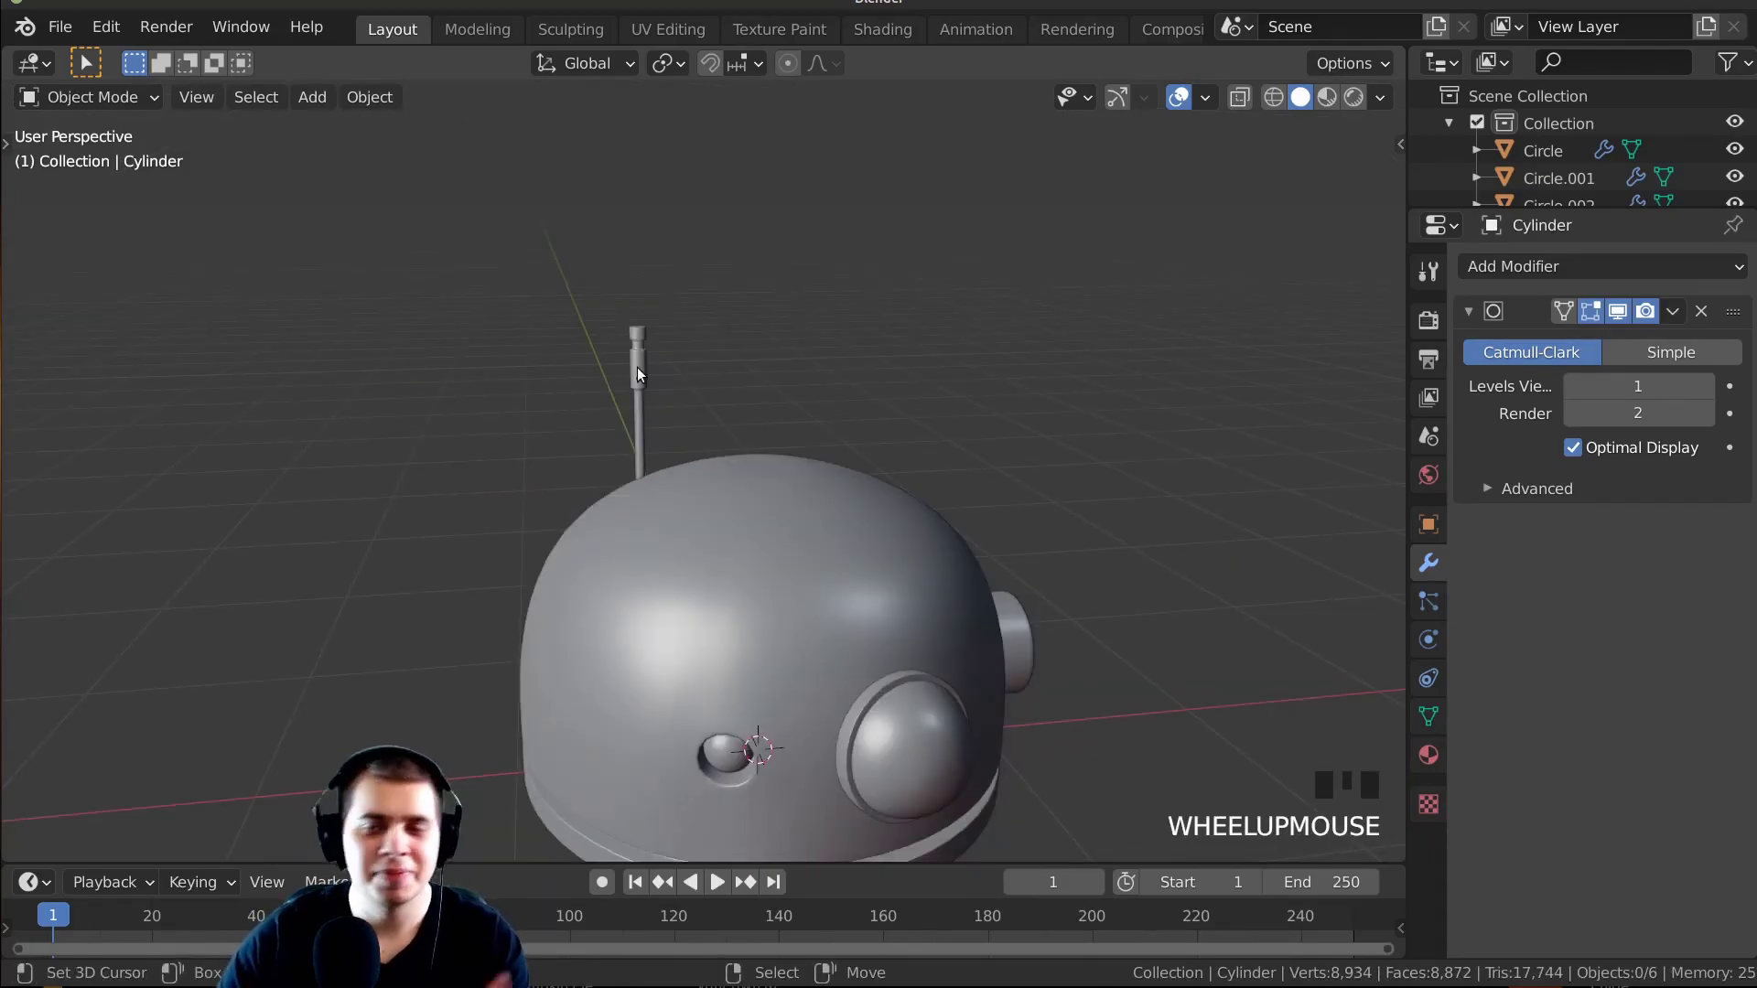
{"action": "middle_click_drag", "start_coordinate": [757, 380], "coordinate": [805, 302], "text": "shift"}
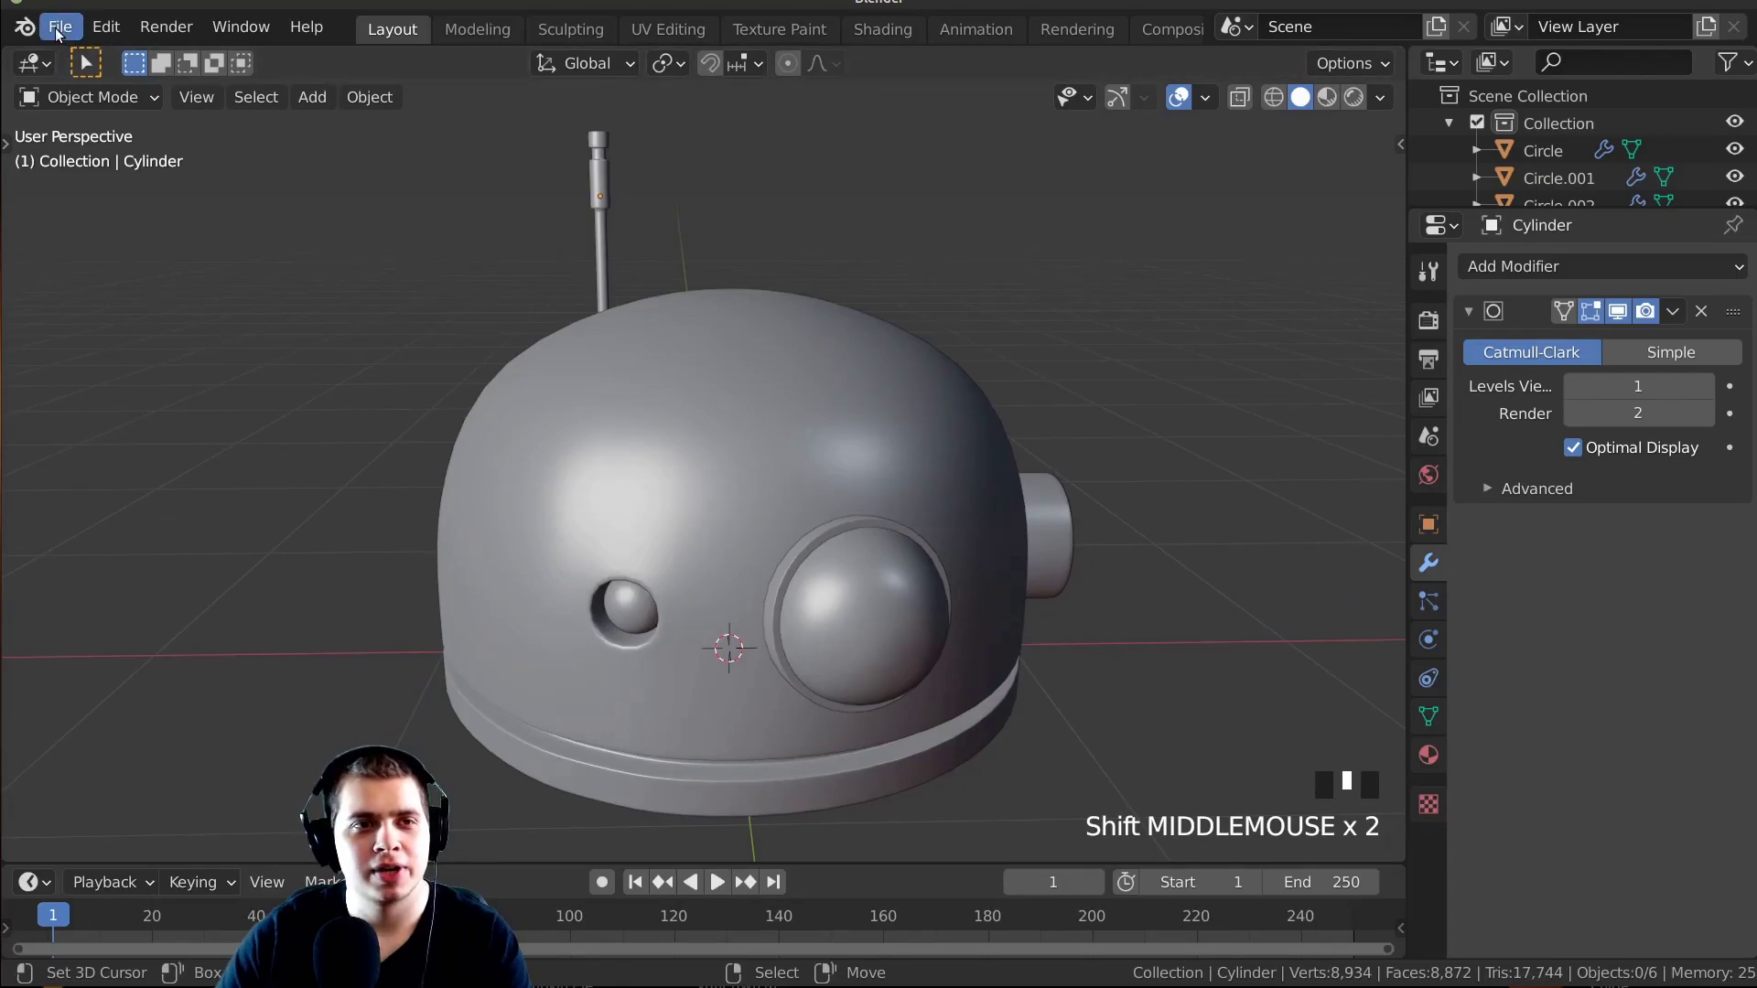
{"action": "left_click", "coordinate": [58, 27]}
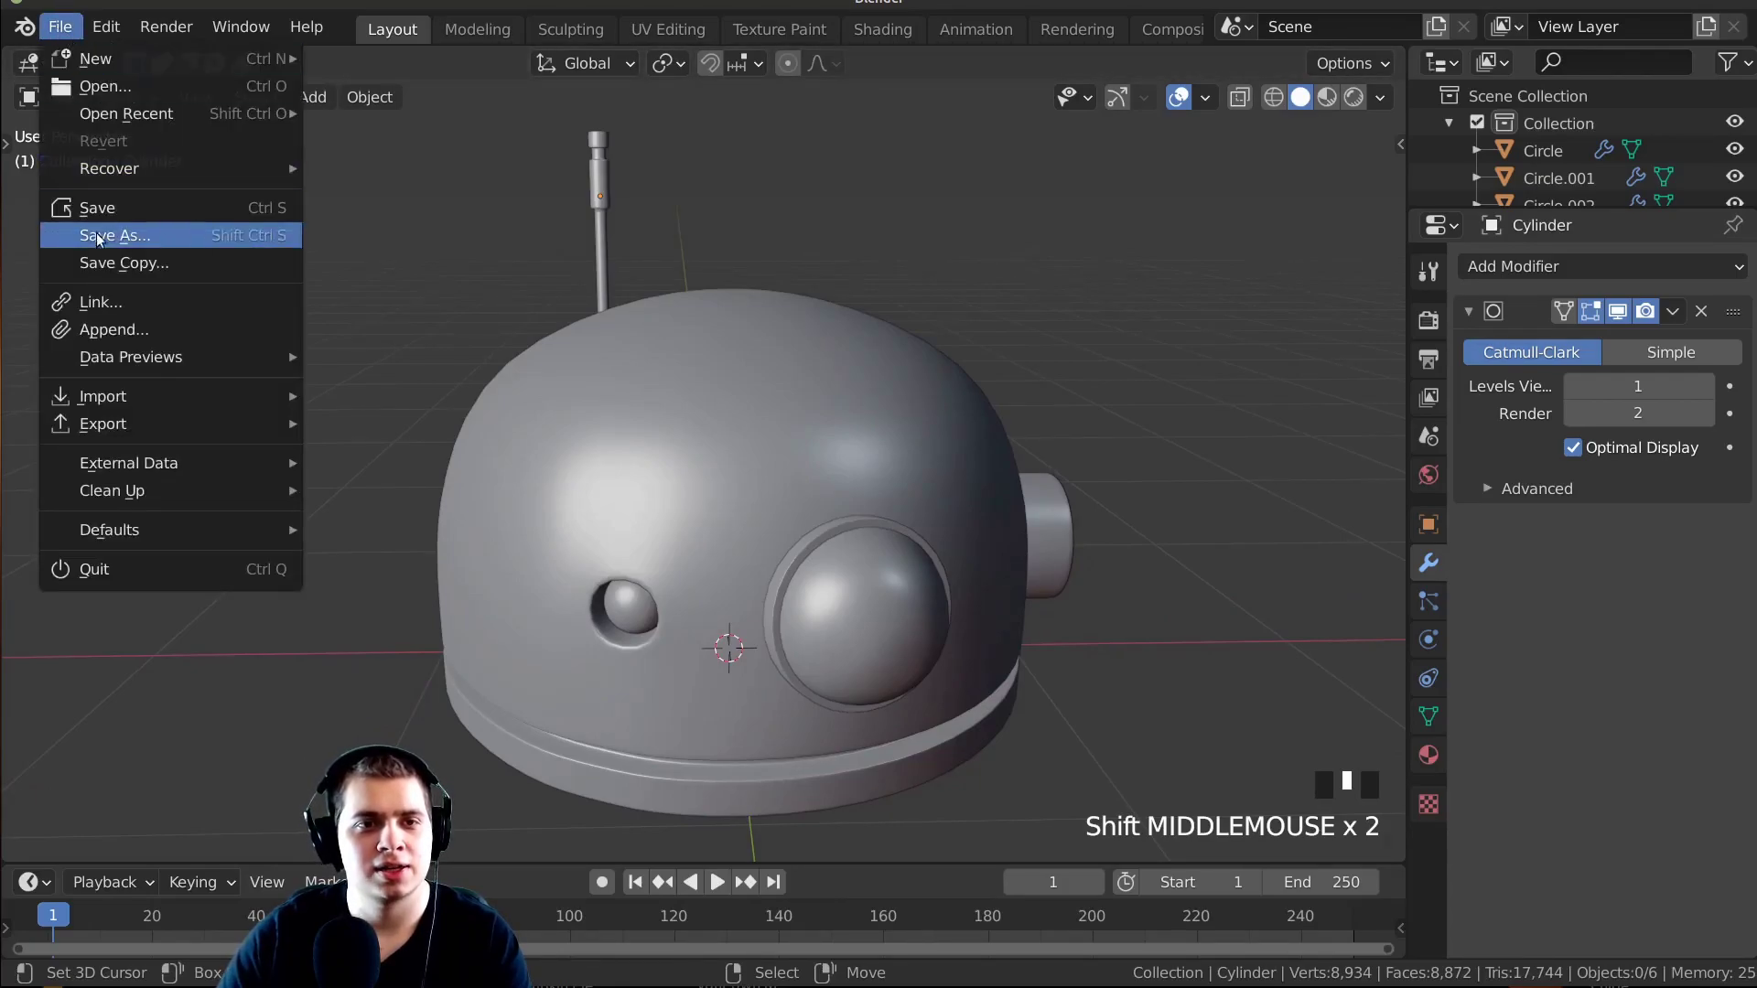
{"action": "left_click", "coordinate": [168, 238]}
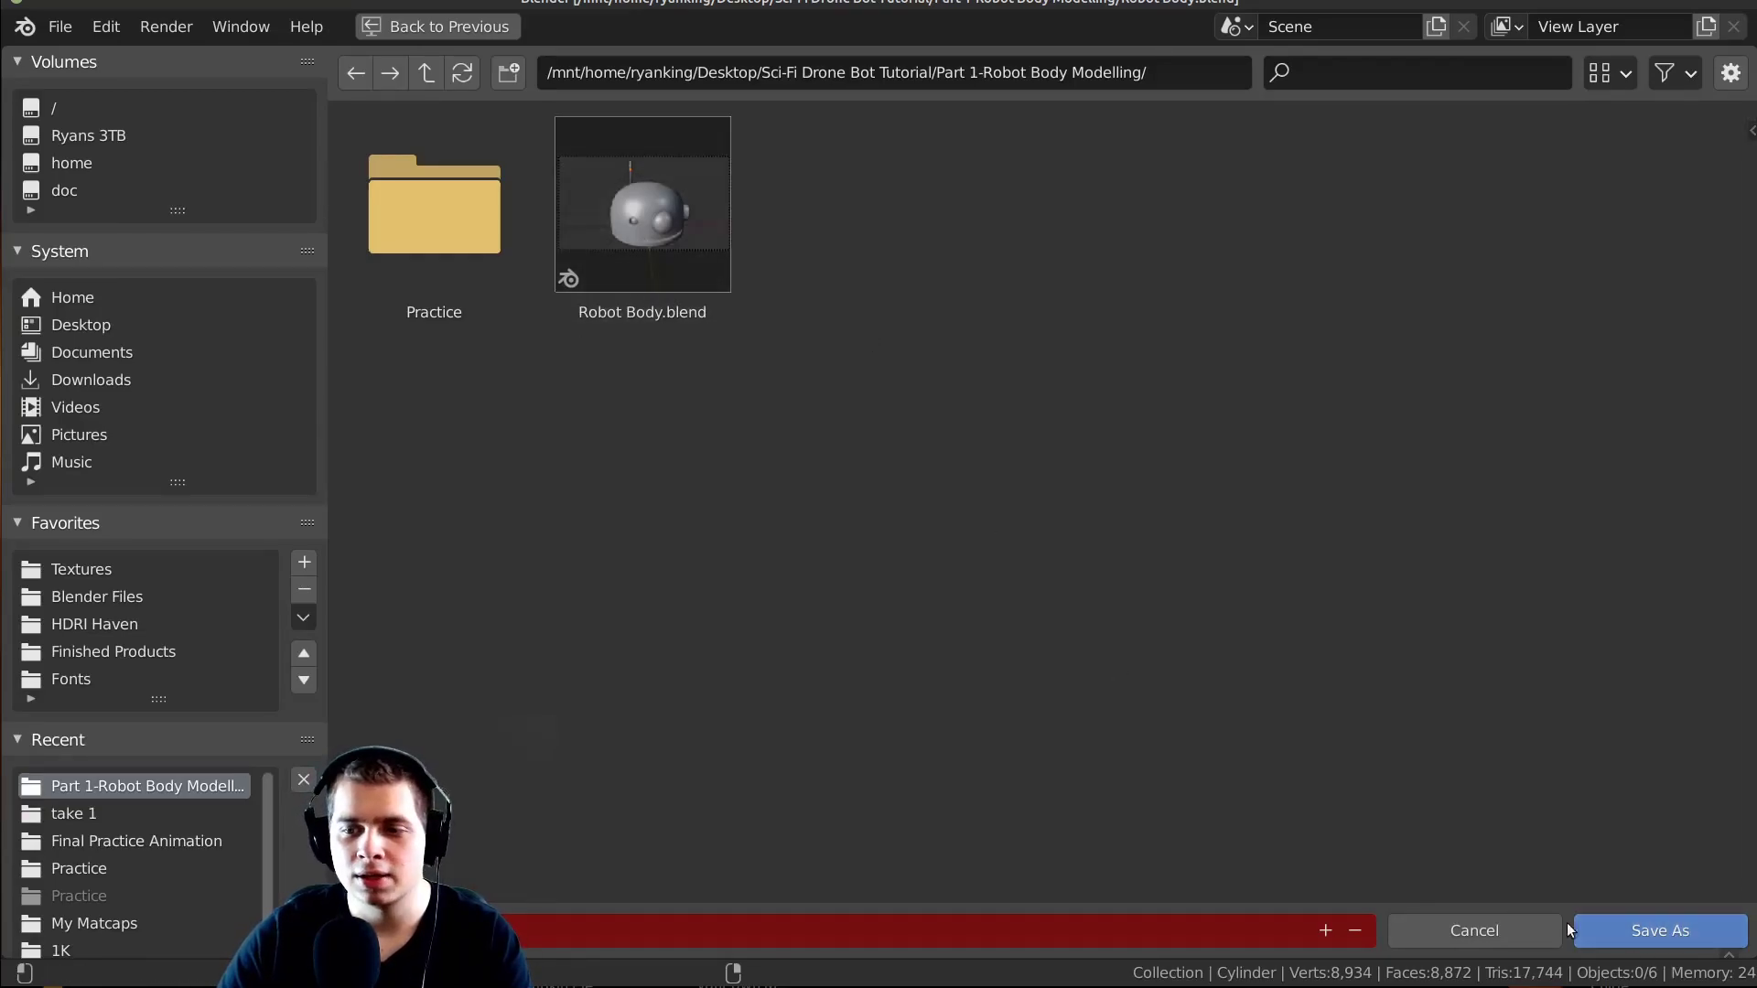
{"action": "left_click", "coordinate": [1644, 938]}
Duplicate the ring-shaped ear piece along the X axis and place the copy beyond the opposite side of the dome.
{"action": "middle_click_drag", "start_coordinate": [778, 439], "coordinate": [816, 453]}
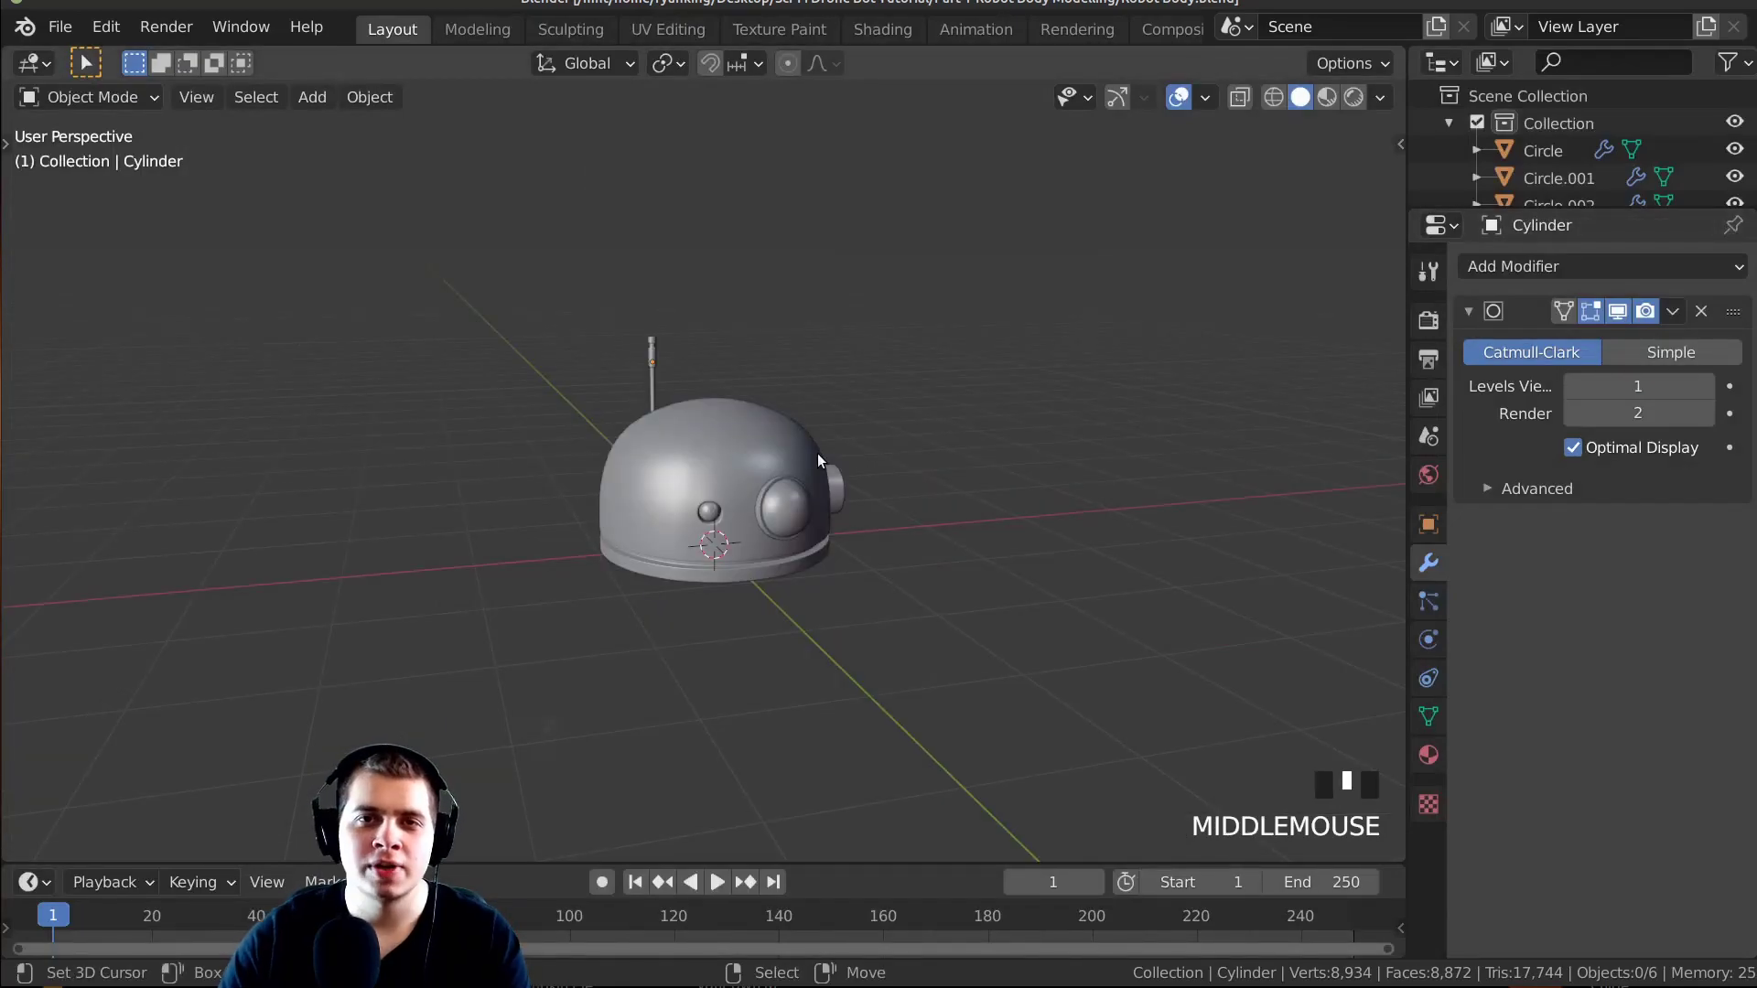
{"action": "scroll", "coordinate": [553, 384], "scroll_direction": "up", "scroll_amount": 2}
{"action": "middle_click_drag", "start_coordinate": [554, 388], "coordinate": [788, 472]}
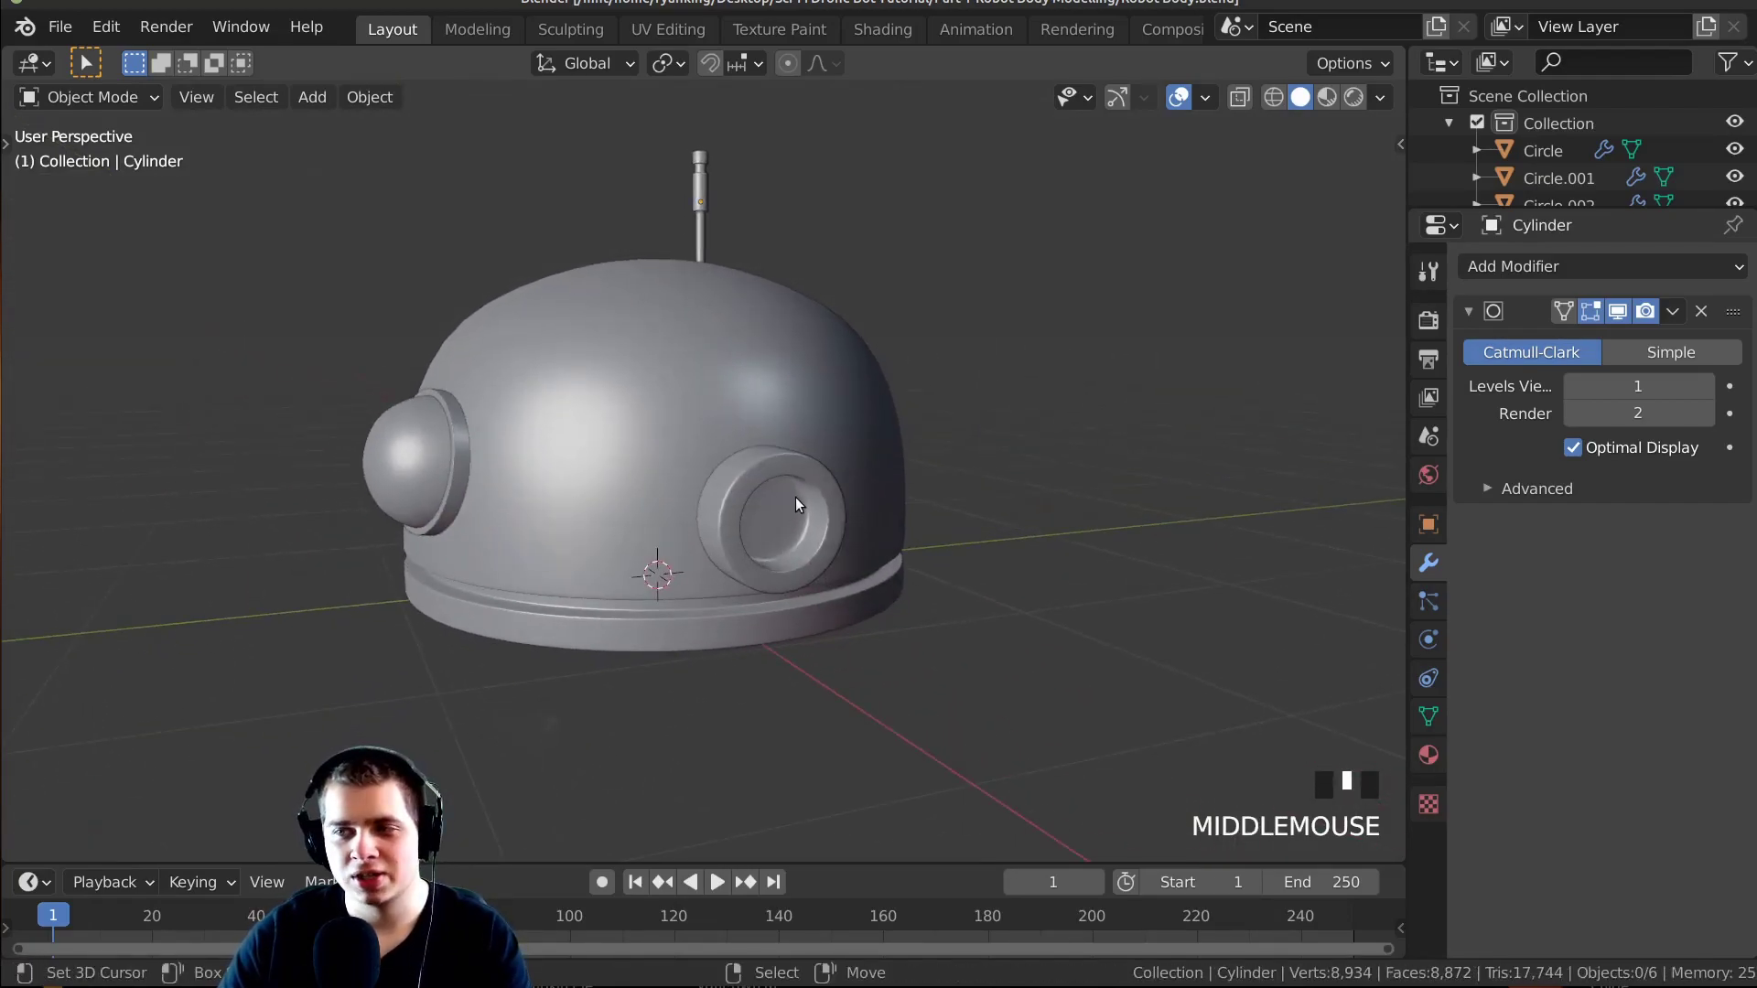
{"action": "left_click", "coordinate": [794, 497]}
{"action": "middle_click_drag", "start_coordinate": [851, 549], "coordinate": [1052, 403]}
{"action": "key", "text": "shift+d"}
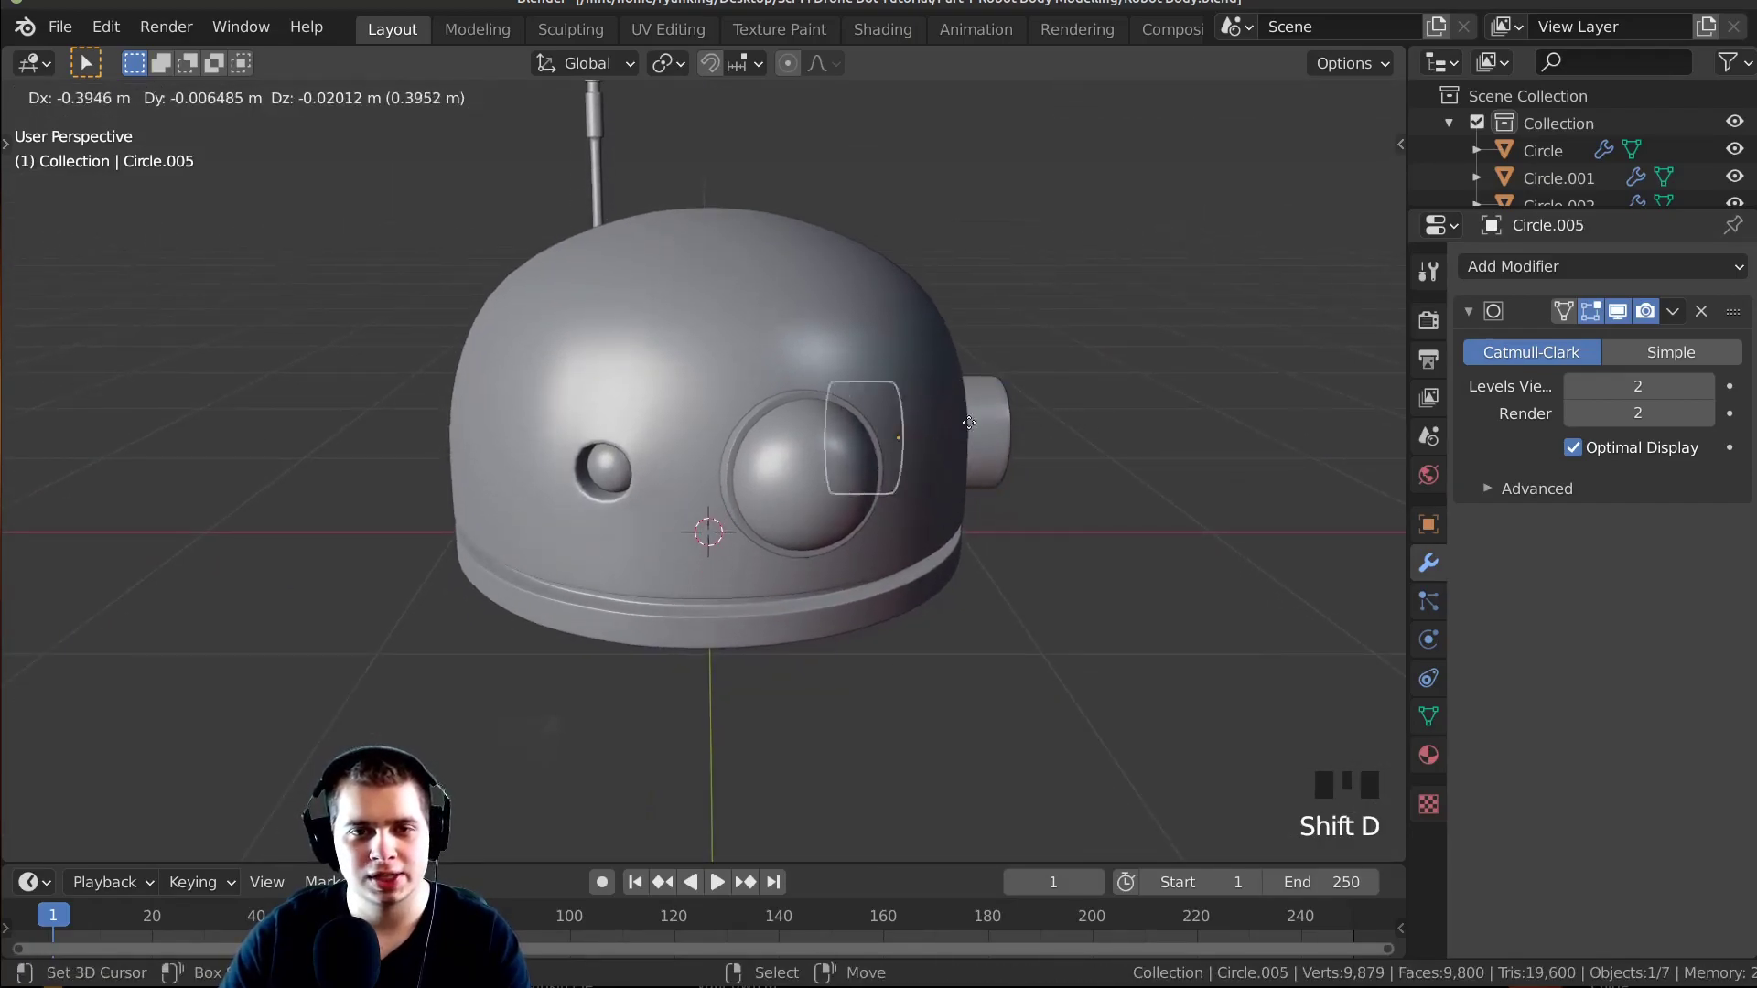
{"action": "key", "text": "x"}
{"action": "left_click", "coordinate": [517, 467]}
Rotate the duplicated ear piece -90° around the global Z axis so its recess faces forward.
{"action": "middle_click_drag", "start_coordinate": [659, 457], "coordinate": [913, 525], "text": "shift"}
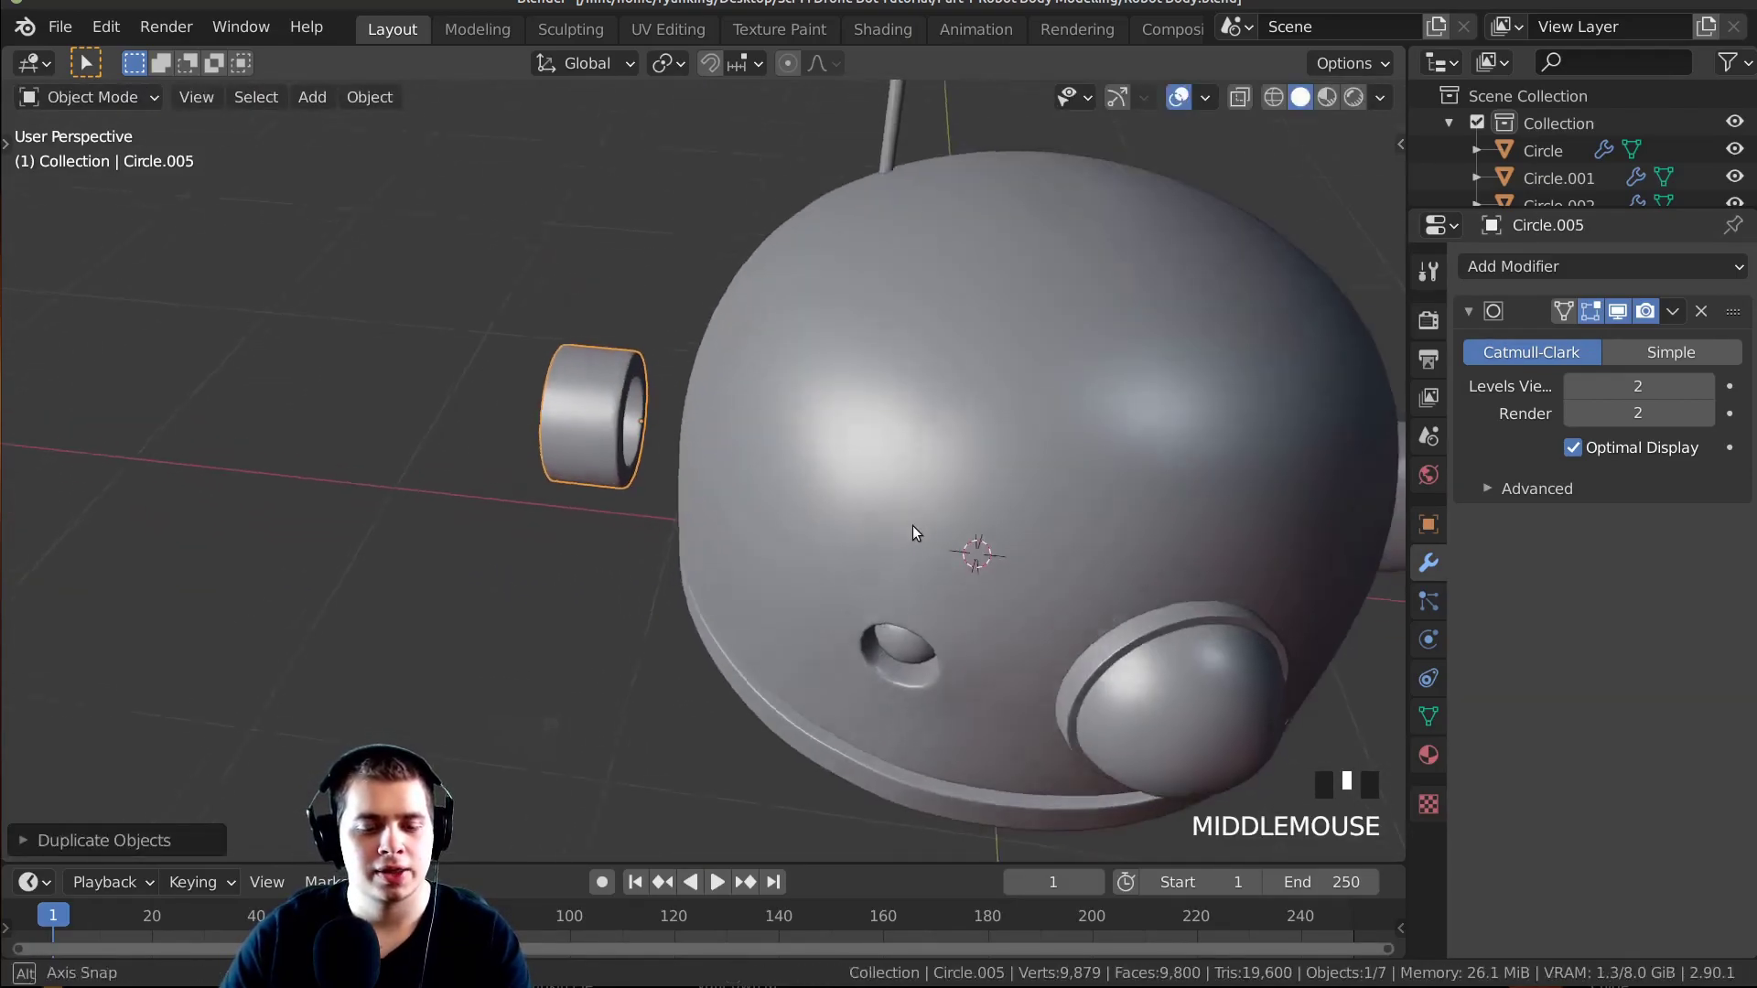
{"action": "key", "text": "r"}
{"action": "type", "text": "z"}
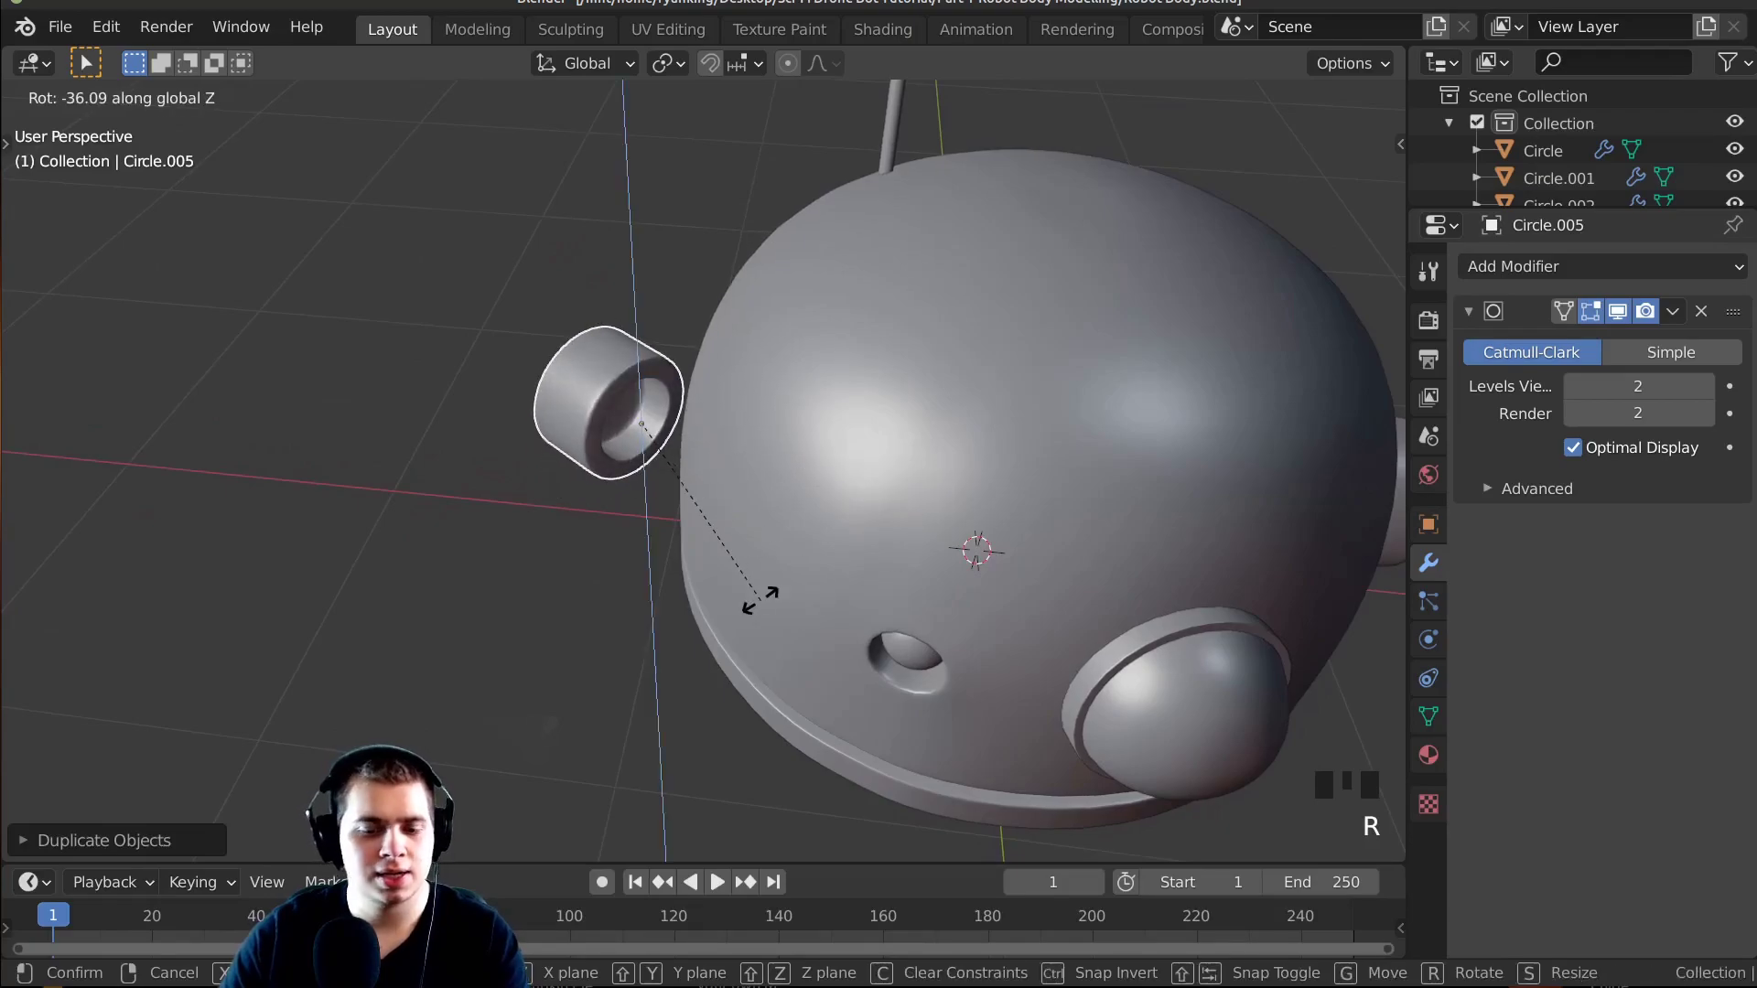
{"action": "type", "text": "90"}
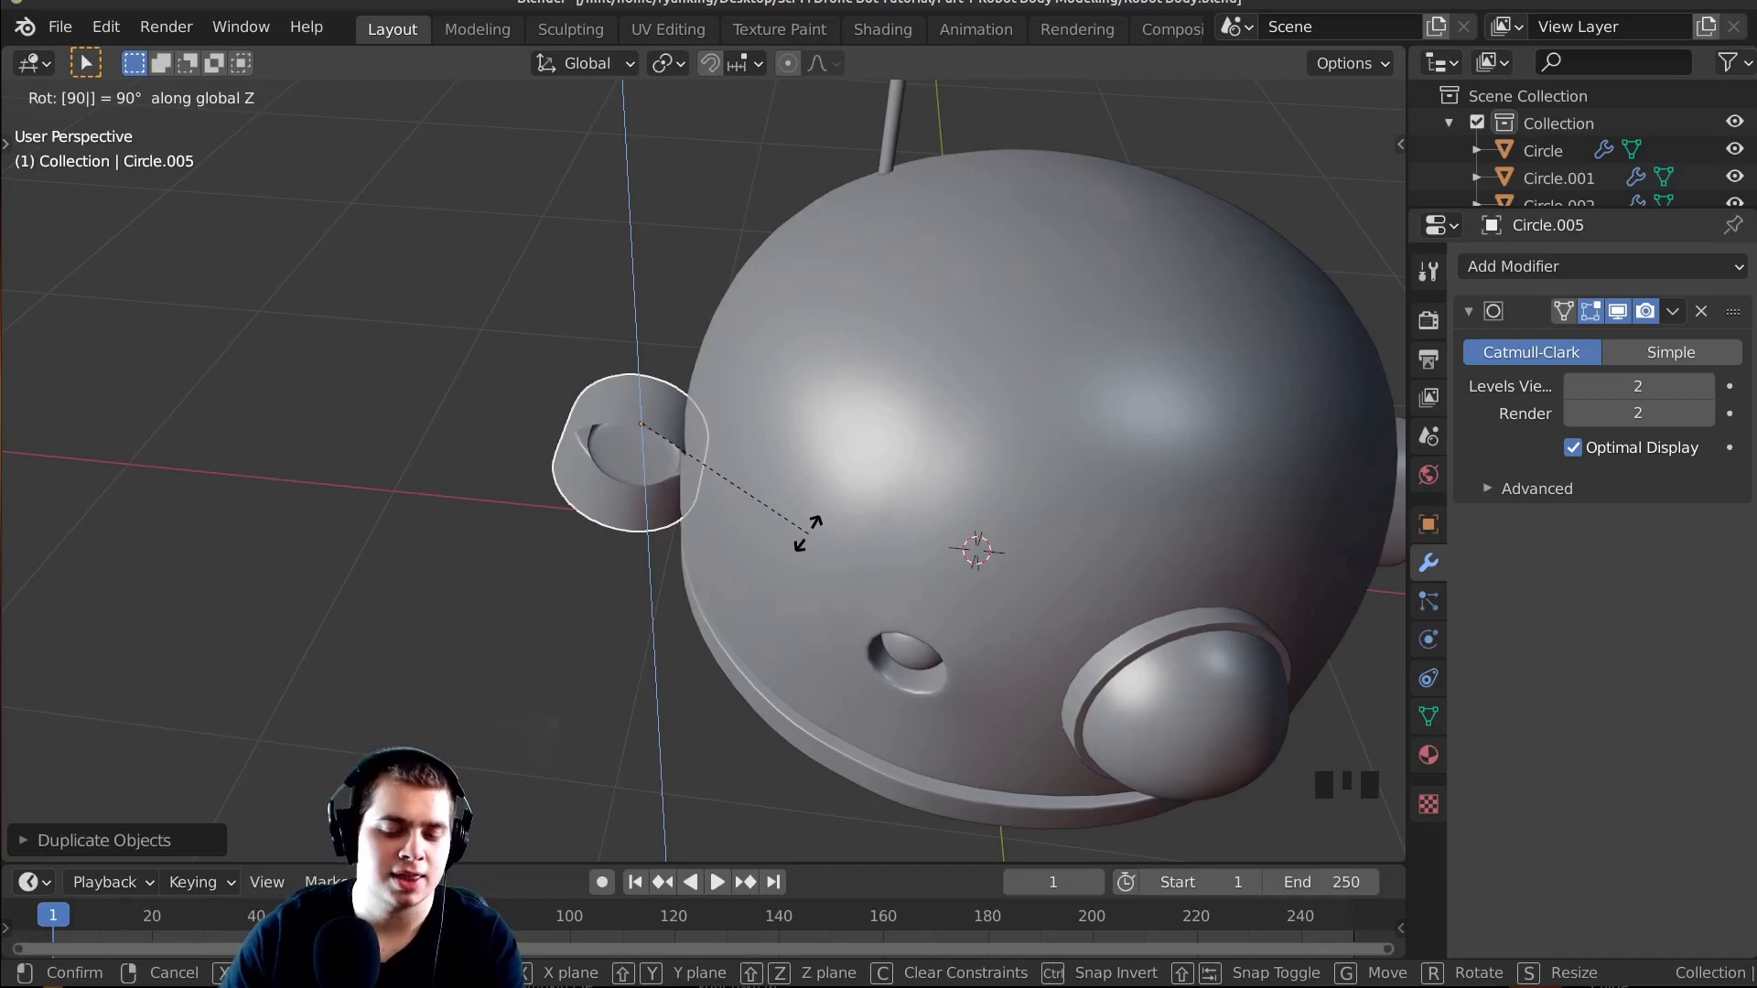
{"action": "key", "text": "minus"}
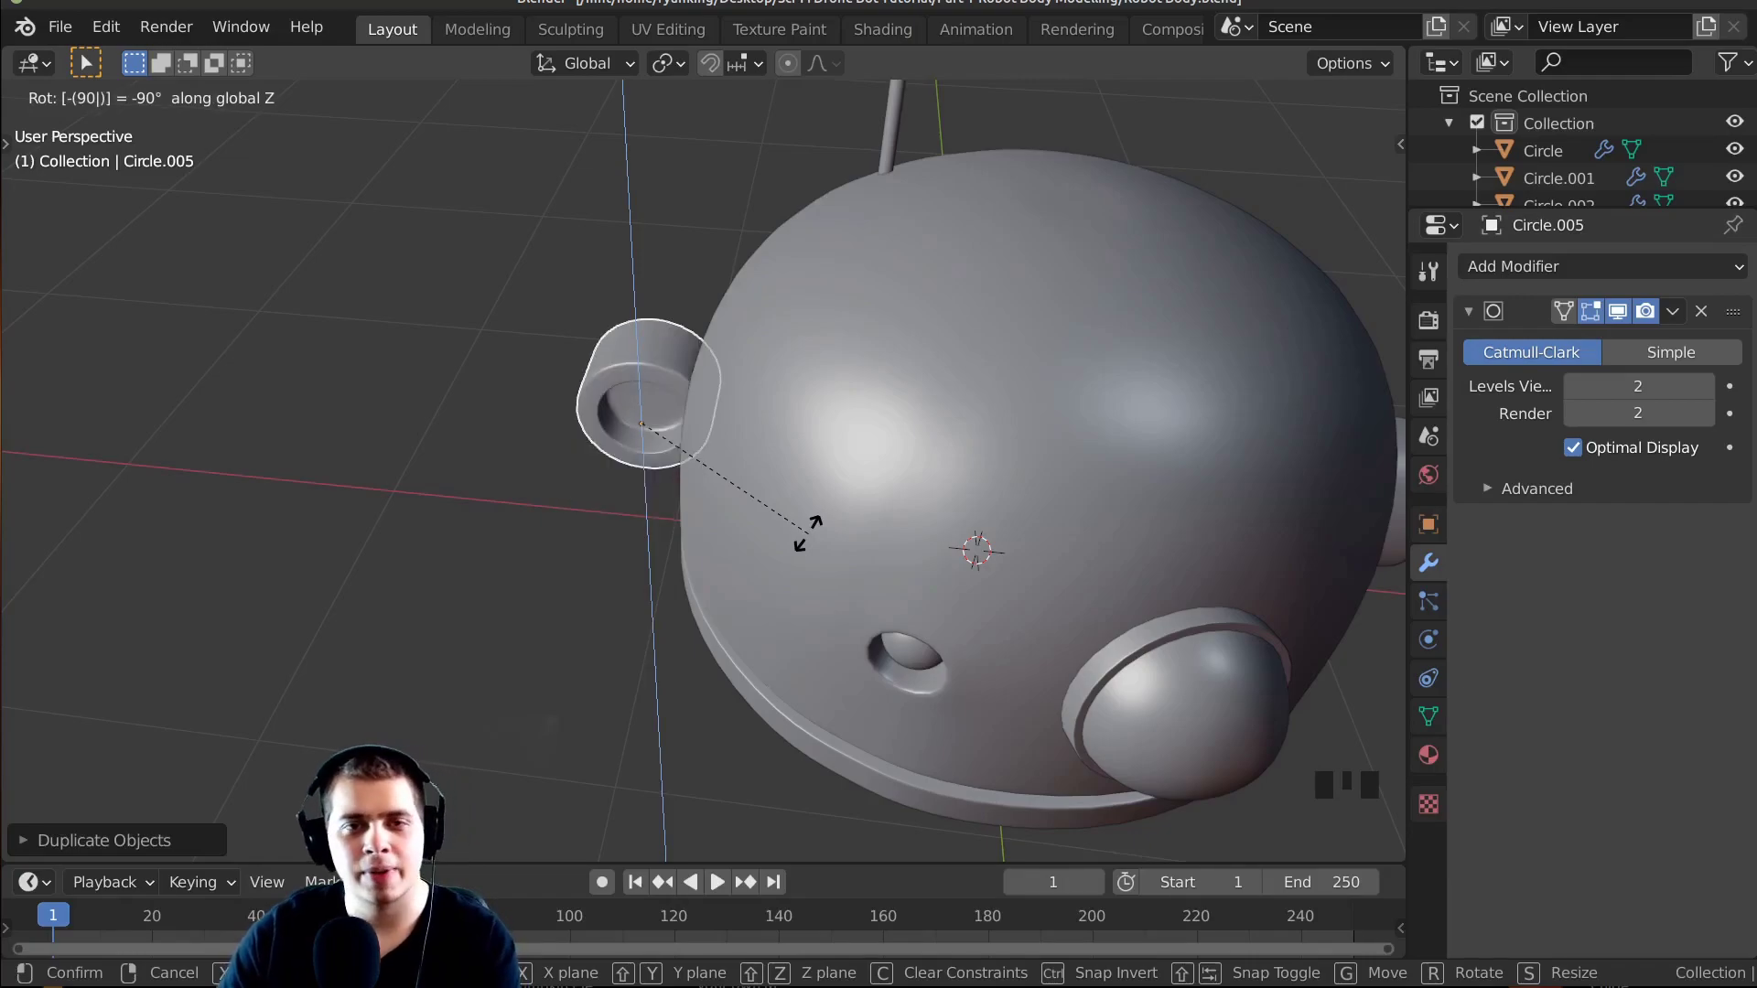
{"action": "key", "text": "Return"}
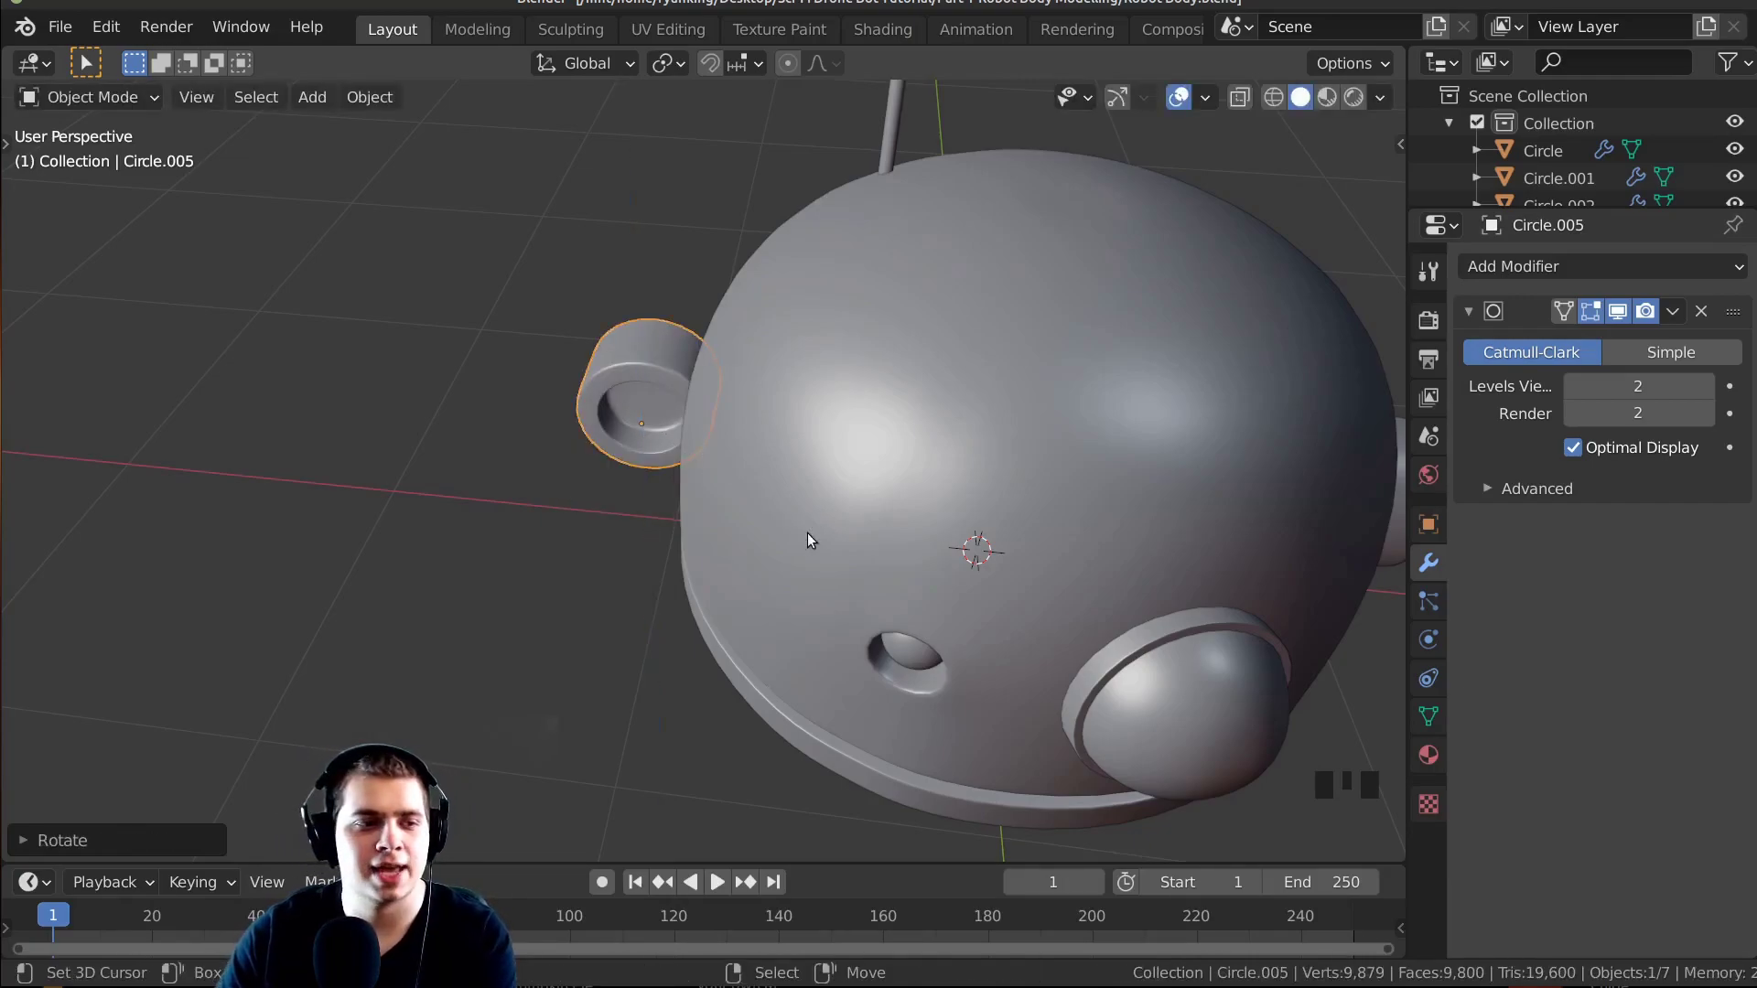
Move the duplicated ear piece about -0.35 m along the Y axis.
{"action": "middle_click_drag", "start_coordinate": [679, 458], "coordinate": [668, 412]}
{"action": "scroll", "coordinate": [844, 414], "scroll_direction": "up", "scroll_amount": 2}
{"action": "middle_click_drag", "start_coordinate": [844, 414], "coordinate": [791, 492]}
{"action": "key", "text": "g"}
{"action": "key", "text": "y"}
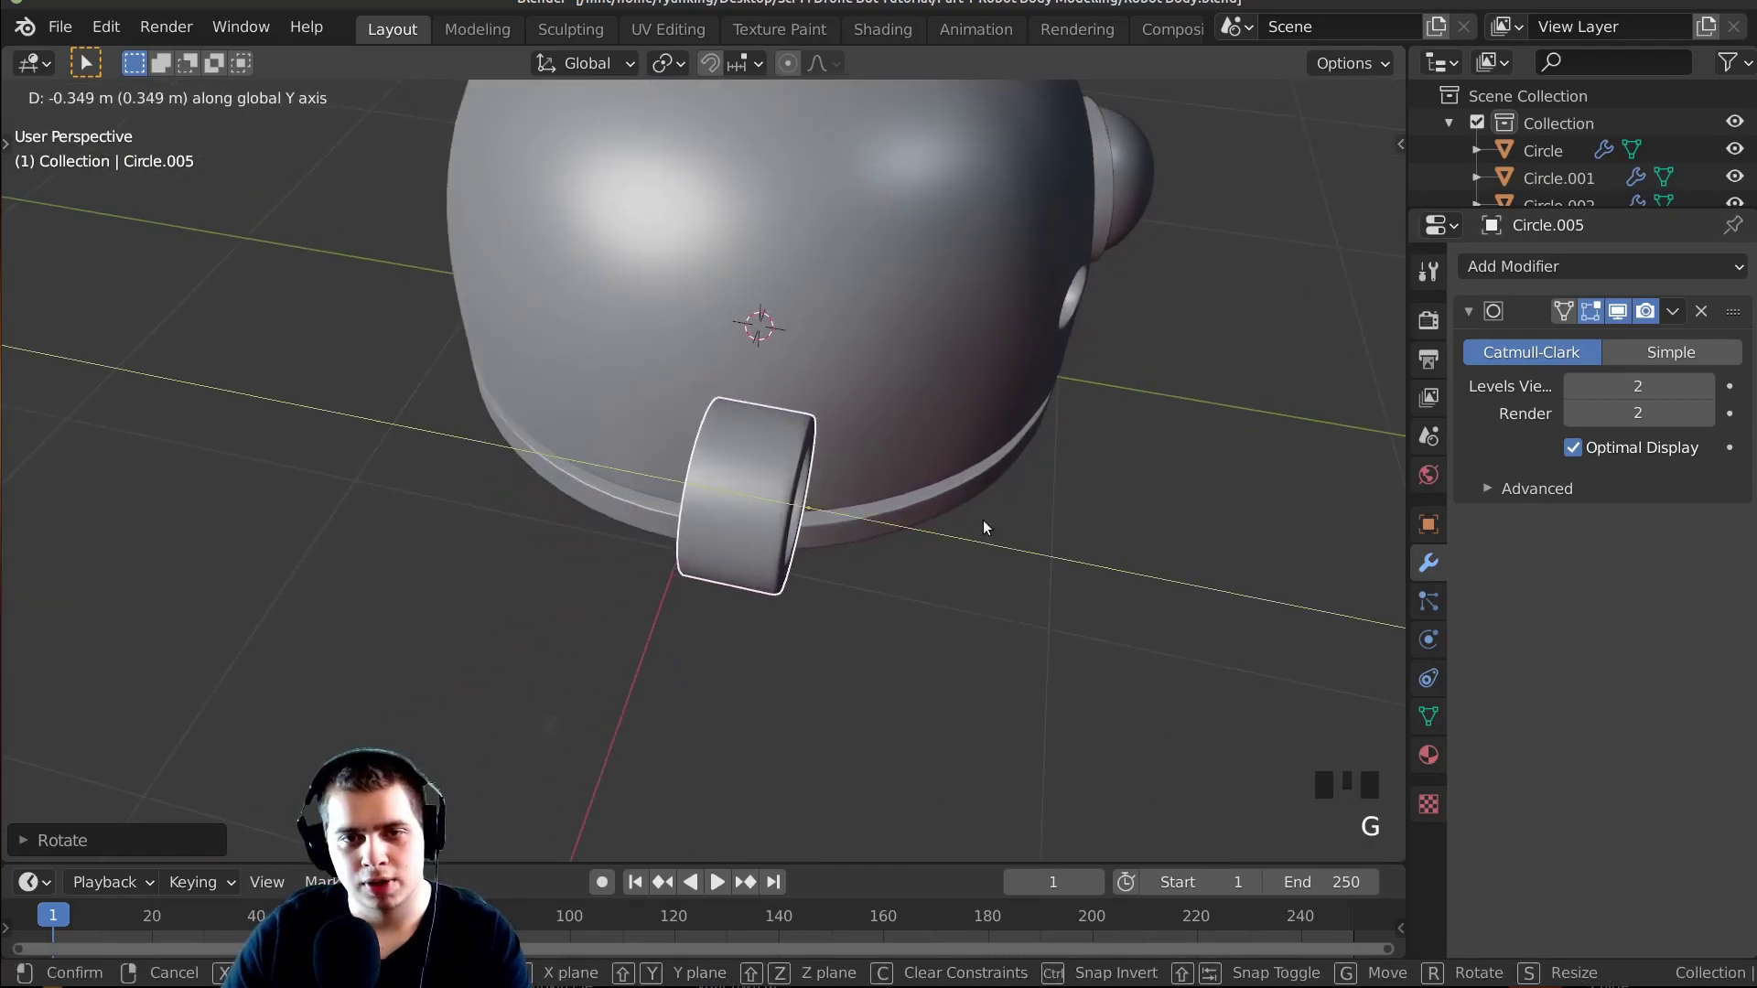
{"action": "left_click", "coordinate": [985, 528]}
Scale the duplicated ear piece down uniformly.
{"action": "middle_click_drag", "start_coordinate": [952, 498], "coordinate": [905, 417]}
{"action": "key", "text": "s"}
{"action": "left_click", "coordinate": [796, 403]}
Position the duplicated ear piece beside the dome's outer edge in the front orthographic view.
{"action": "middle_click_drag", "start_coordinate": [796, 403], "coordinate": [752, 429]}
{"action": "key", "text": "KP_1"}
{"action": "key", "text": "KP_1"}
{"action": "key", "text": "g"}
{"action": "left_click", "coordinate": [915, 405]}
{"action": "scroll", "coordinate": [915, 406], "scroll_direction": "up", "scroll_amount": 3}
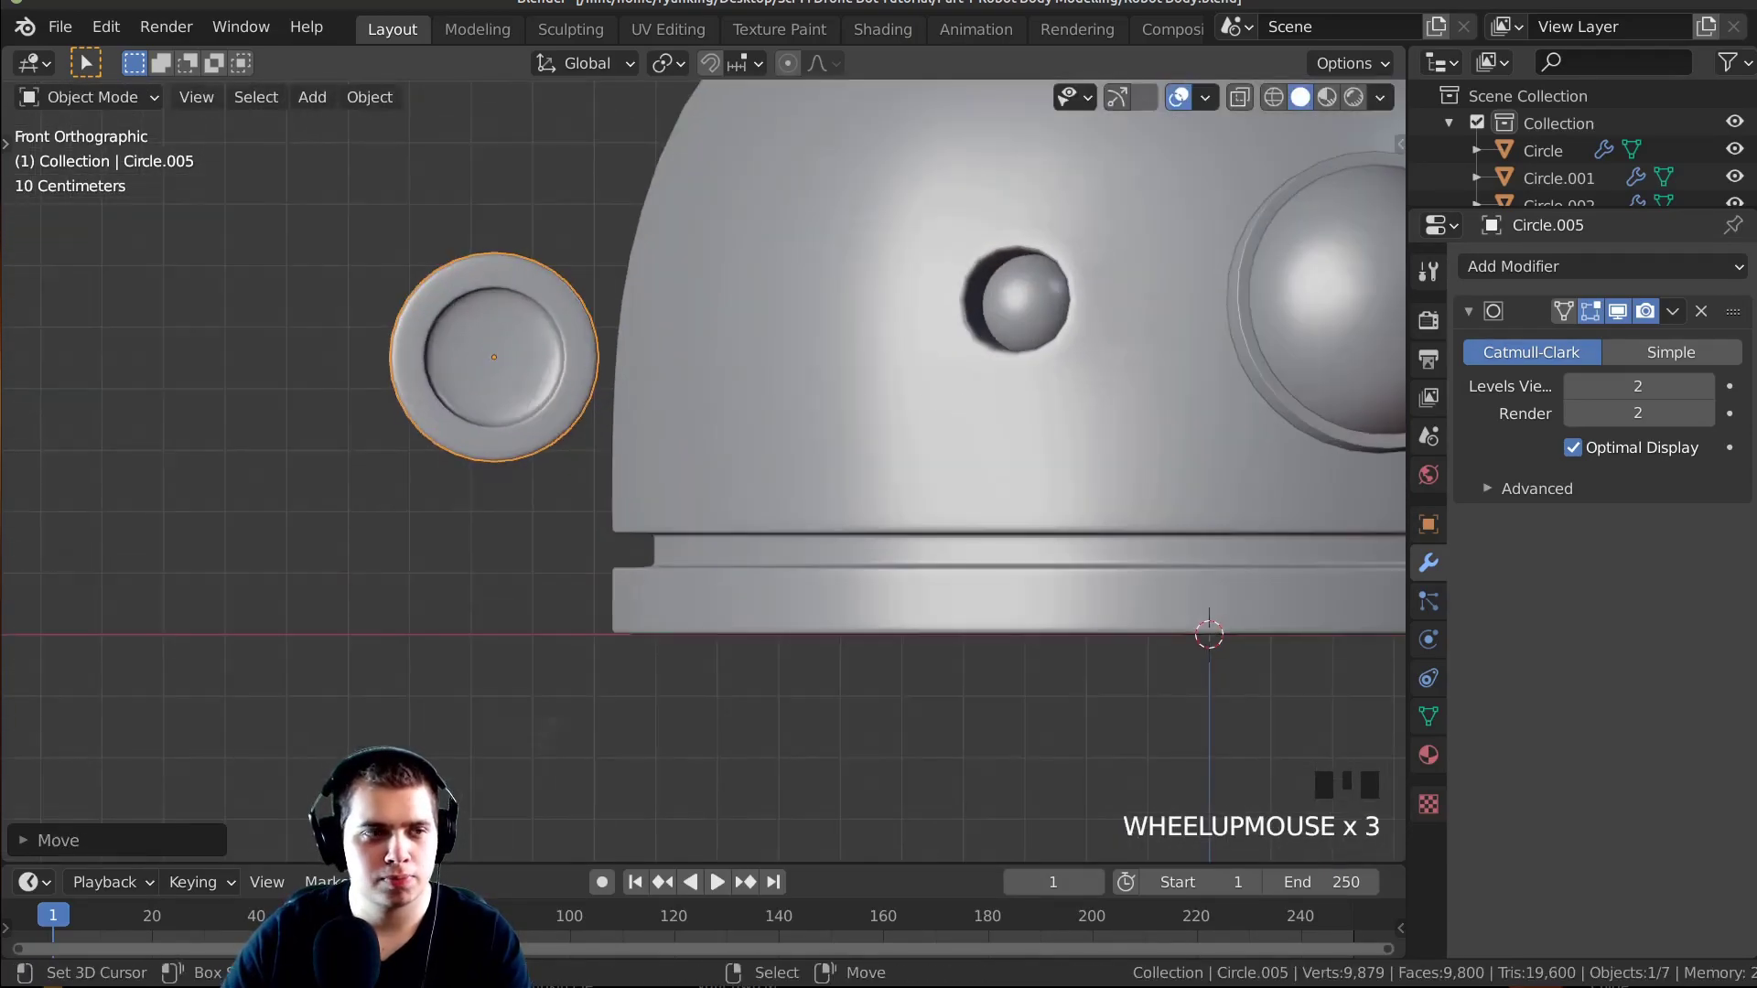
{"action": "key", "text": "g"}
{"action": "left_click", "coordinate": [902, 436]}
Lengthen the ear piece copy into a long cylinder by moving its open rear edge loop backward along the Y axis.
{"action": "middle_click_drag", "start_coordinate": [902, 436], "coordinate": [755, 387]}
{"action": "middle_click_drag", "start_coordinate": [891, 393], "coordinate": [851, 430]}
{"action": "key", "text": "Tab"}
{"action": "right_click", "coordinate": [873, 411], "text": "alt"}
{"action": "scroll", "coordinate": [873, 411], "scroll_direction": "down", "scroll_amount": 2}
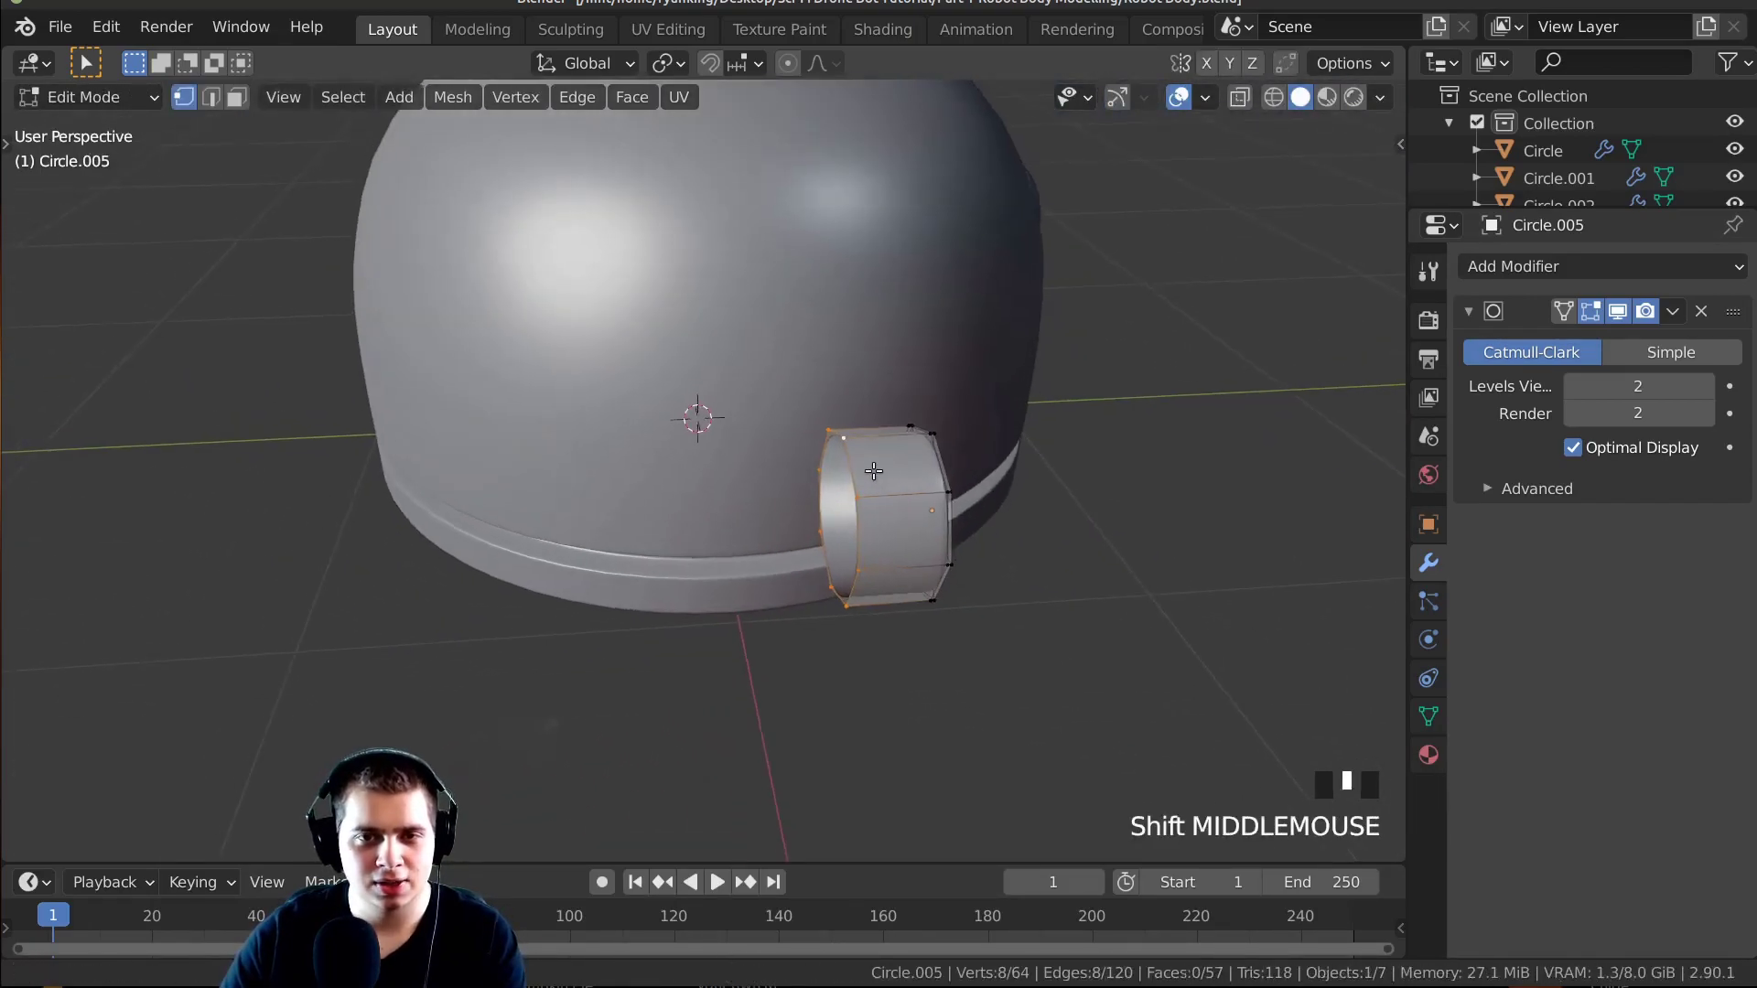
{"action": "key", "text": "g"}
{"action": "key", "text": "y"}
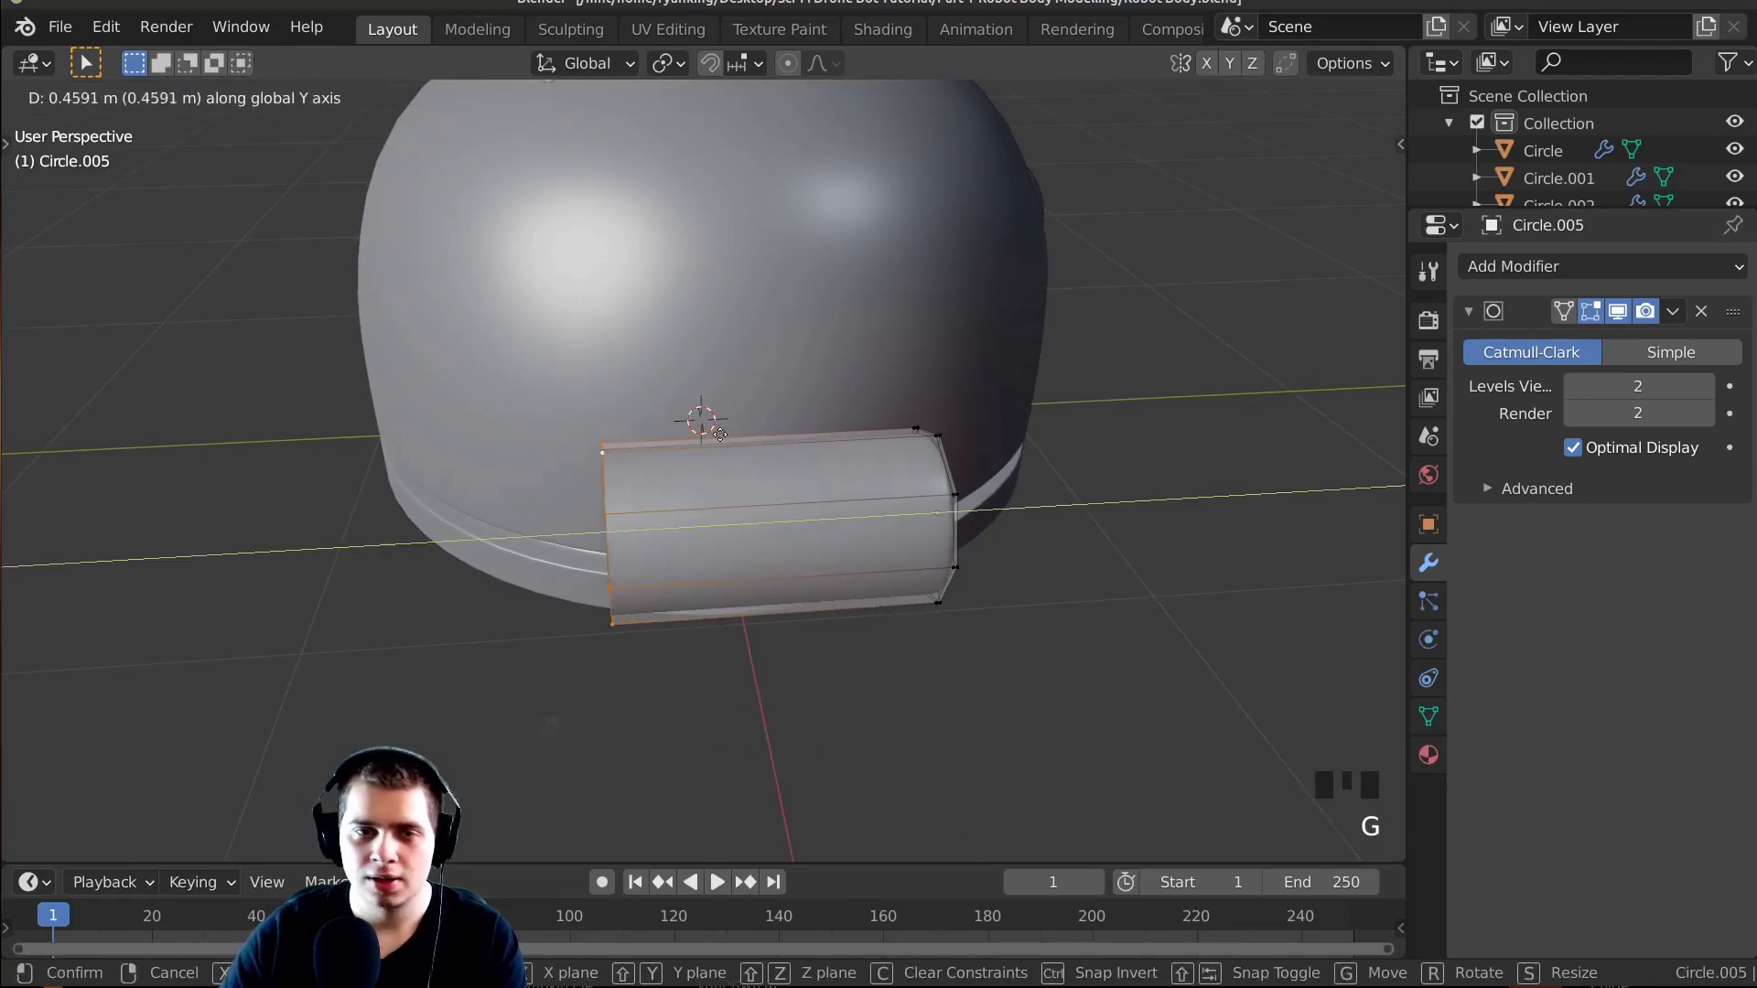
{"action": "left_click", "coordinate": [768, 435]}
Extrude the cylinder's rear edge loop slightly inward and fill the opening with a face.
{"action": "scroll", "coordinate": [769, 436], "scroll_direction": "up", "scroll_amount": 3}
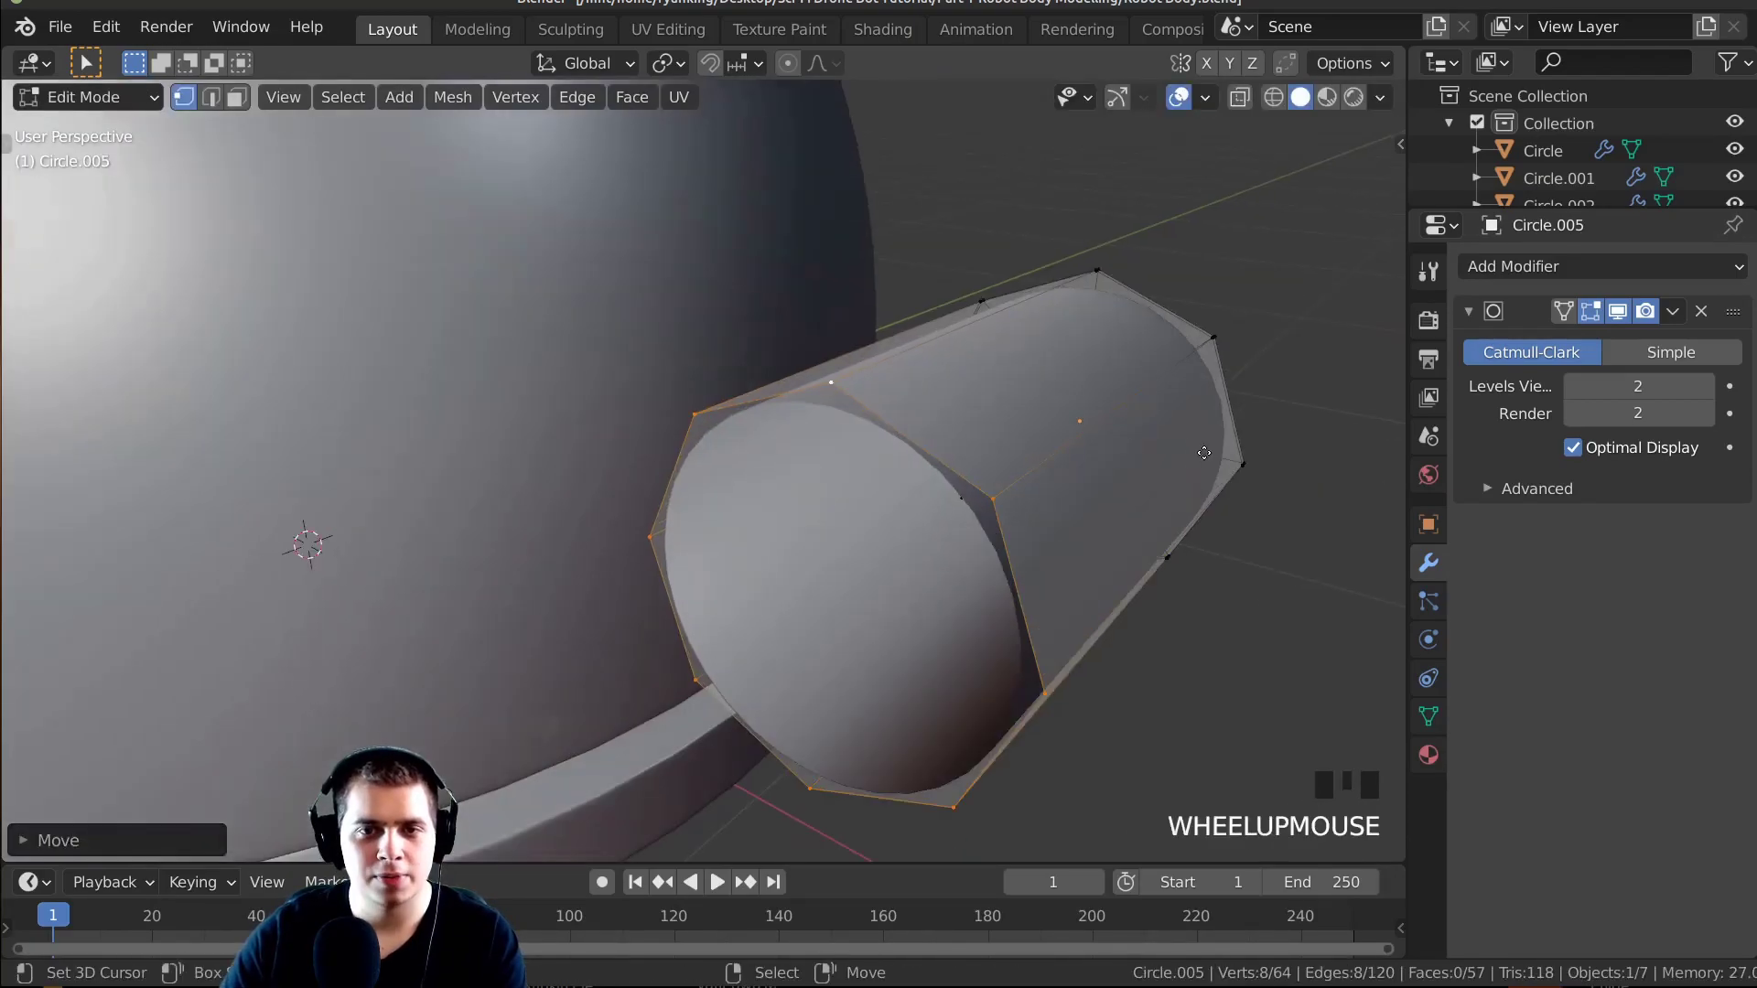
{"action": "key", "text": "e"}
{"action": "key", "text": "s"}
{"action": "left_click", "coordinate": [1175, 455]}
{"action": "key", "text": "f"}
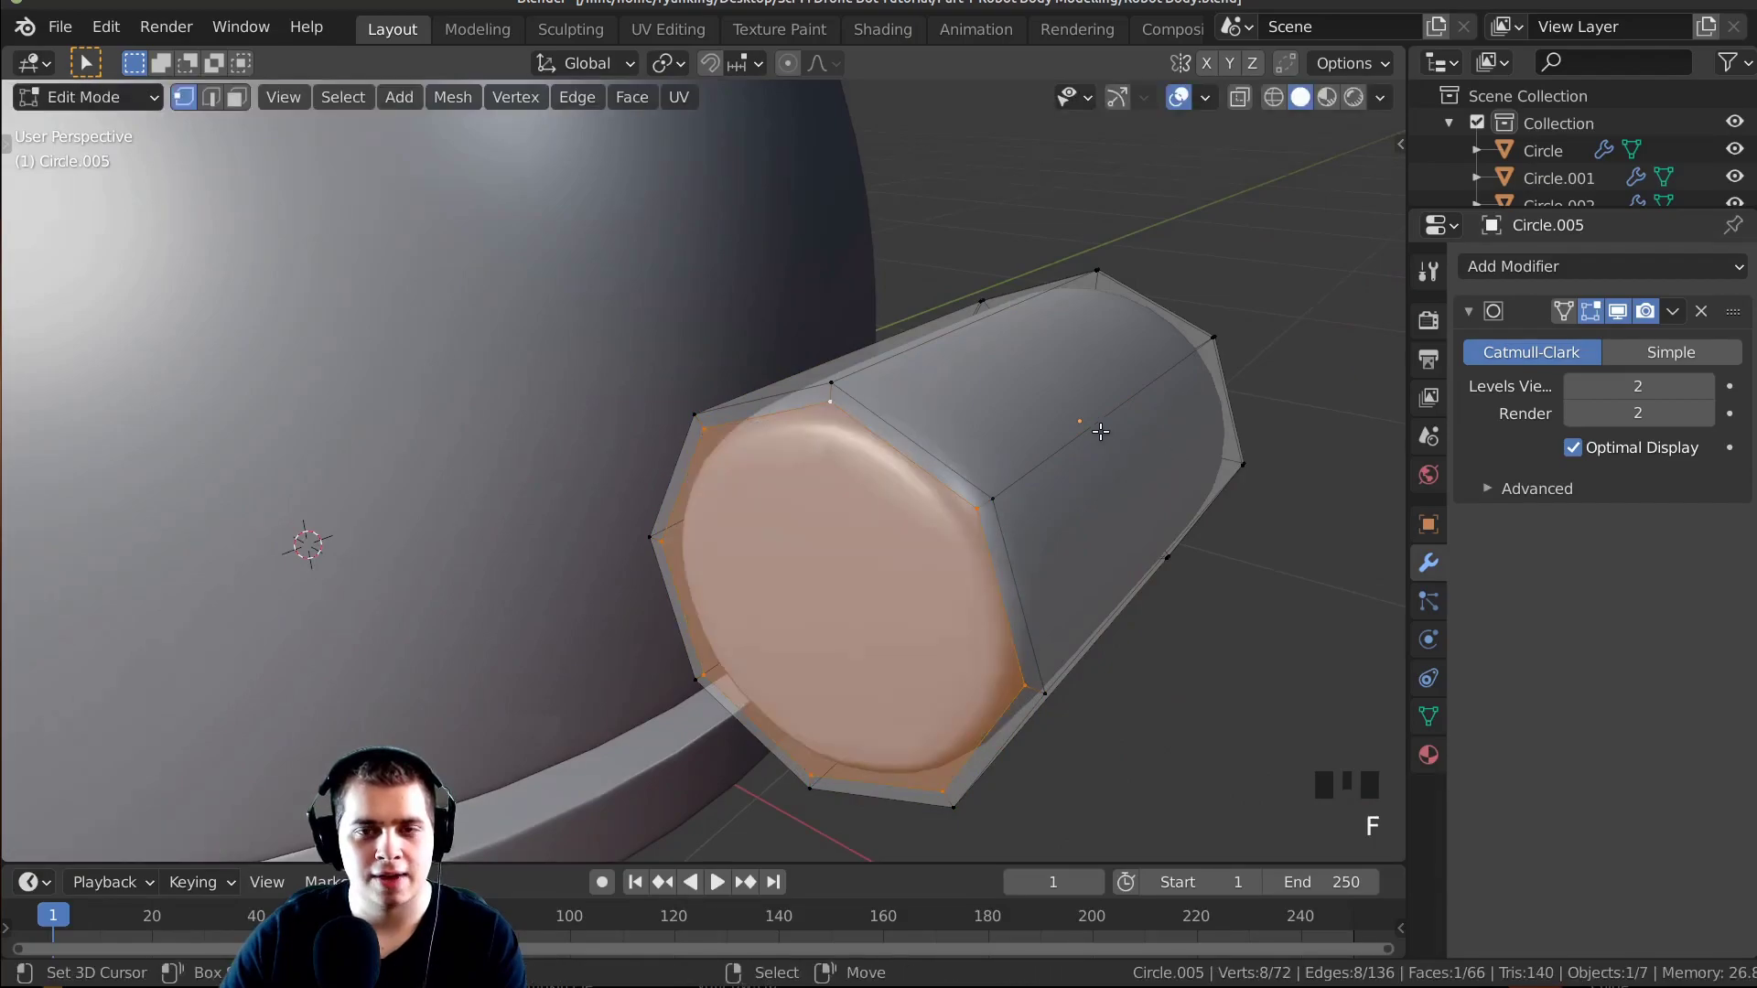
Sharpen the cylinder's rear end with a loop cut slid close to it, and return to Object Mode.
{"action": "middle_click_drag", "start_coordinate": [1175, 455], "coordinate": [686, 632]}
{"action": "scroll", "coordinate": [652, 484], "scroll_direction": "up", "scroll_amount": 5}
{"action": "key", "text": "Tab"}
{"action": "middle_click_drag", "start_coordinate": [653, 484], "coordinate": [557, 435]}
{"action": "key", "text": "Tab"}
{"action": "key", "text": "ctrl+r"}
{"action": "left_click", "coordinate": [982, 423]}
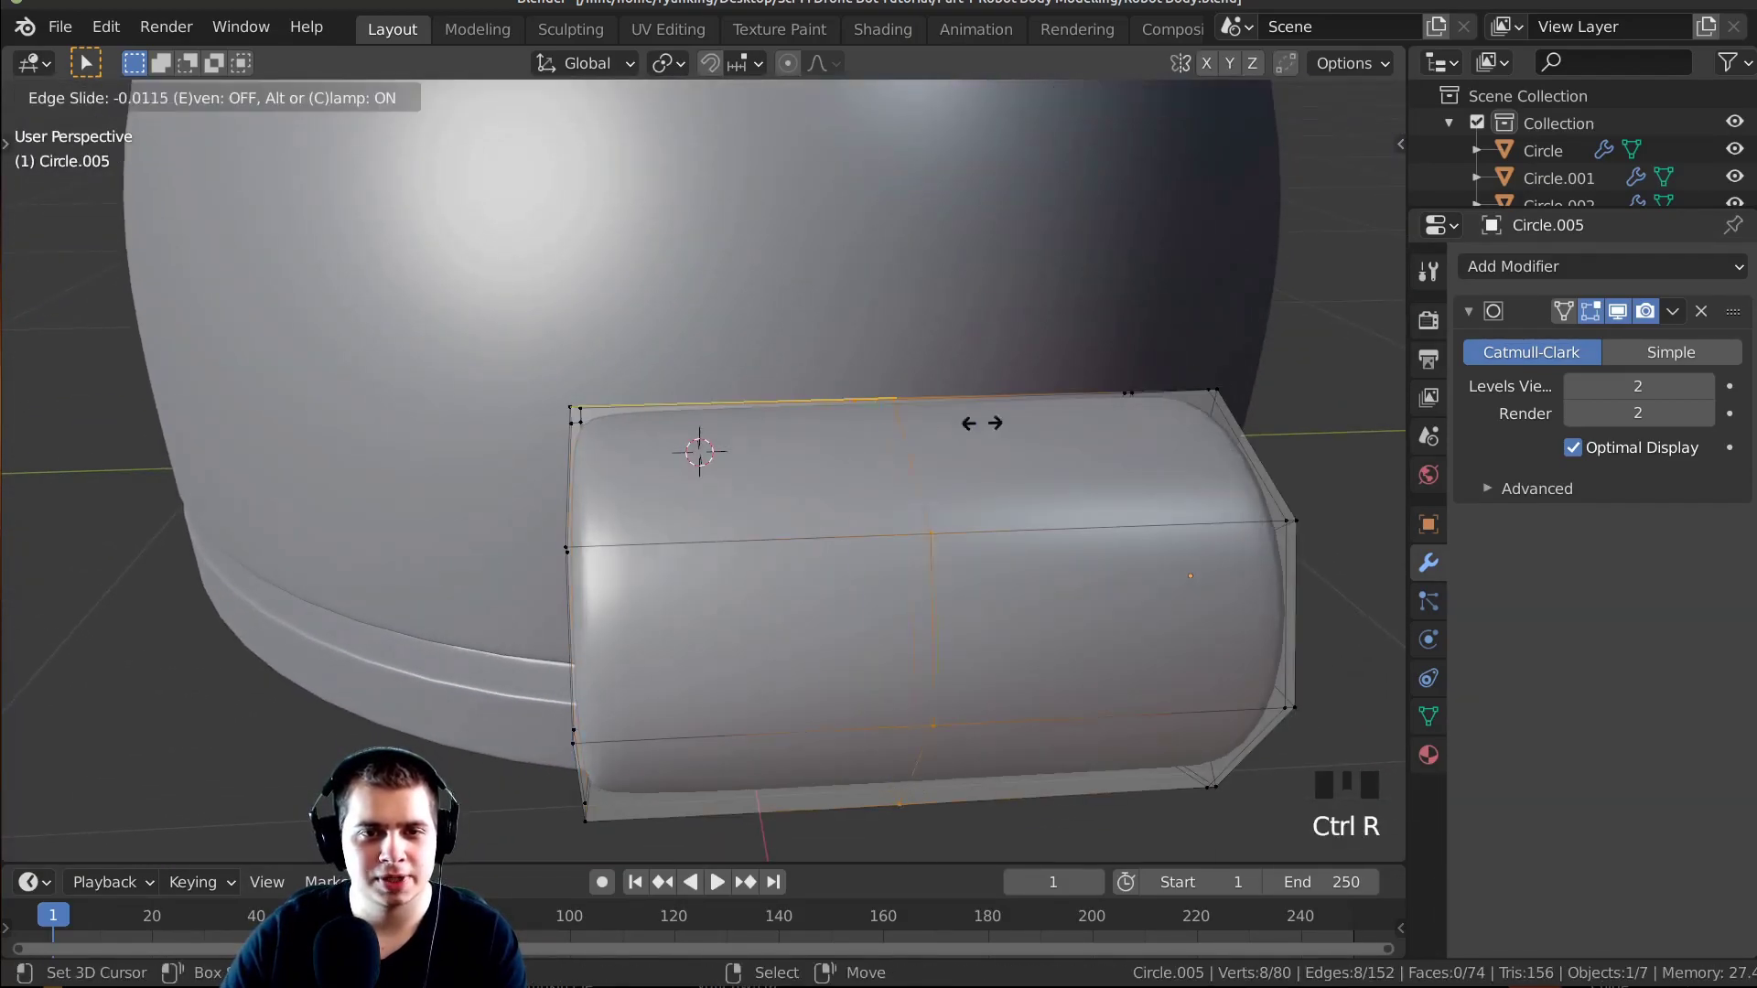
{"action": "left_click", "coordinate": [691, 480]}
{"action": "key", "text": "Tab"}
Select the long cylinder and reposition it beside the dome.
{"action": "middle_click_drag", "start_coordinate": [690, 480], "coordinate": [376, 353]}
{"action": "scroll", "coordinate": [624, 538], "scroll_direction": "up", "scroll_amount": 3}
{"action": "left_click", "coordinate": [624, 538]}
{"action": "key", "text": "g"}
{"action": "left_click", "coordinate": [512, 513]}
{"action": "middle_click_drag", "start_coordinate": [512, 513], "coordinate": [486, 414]}
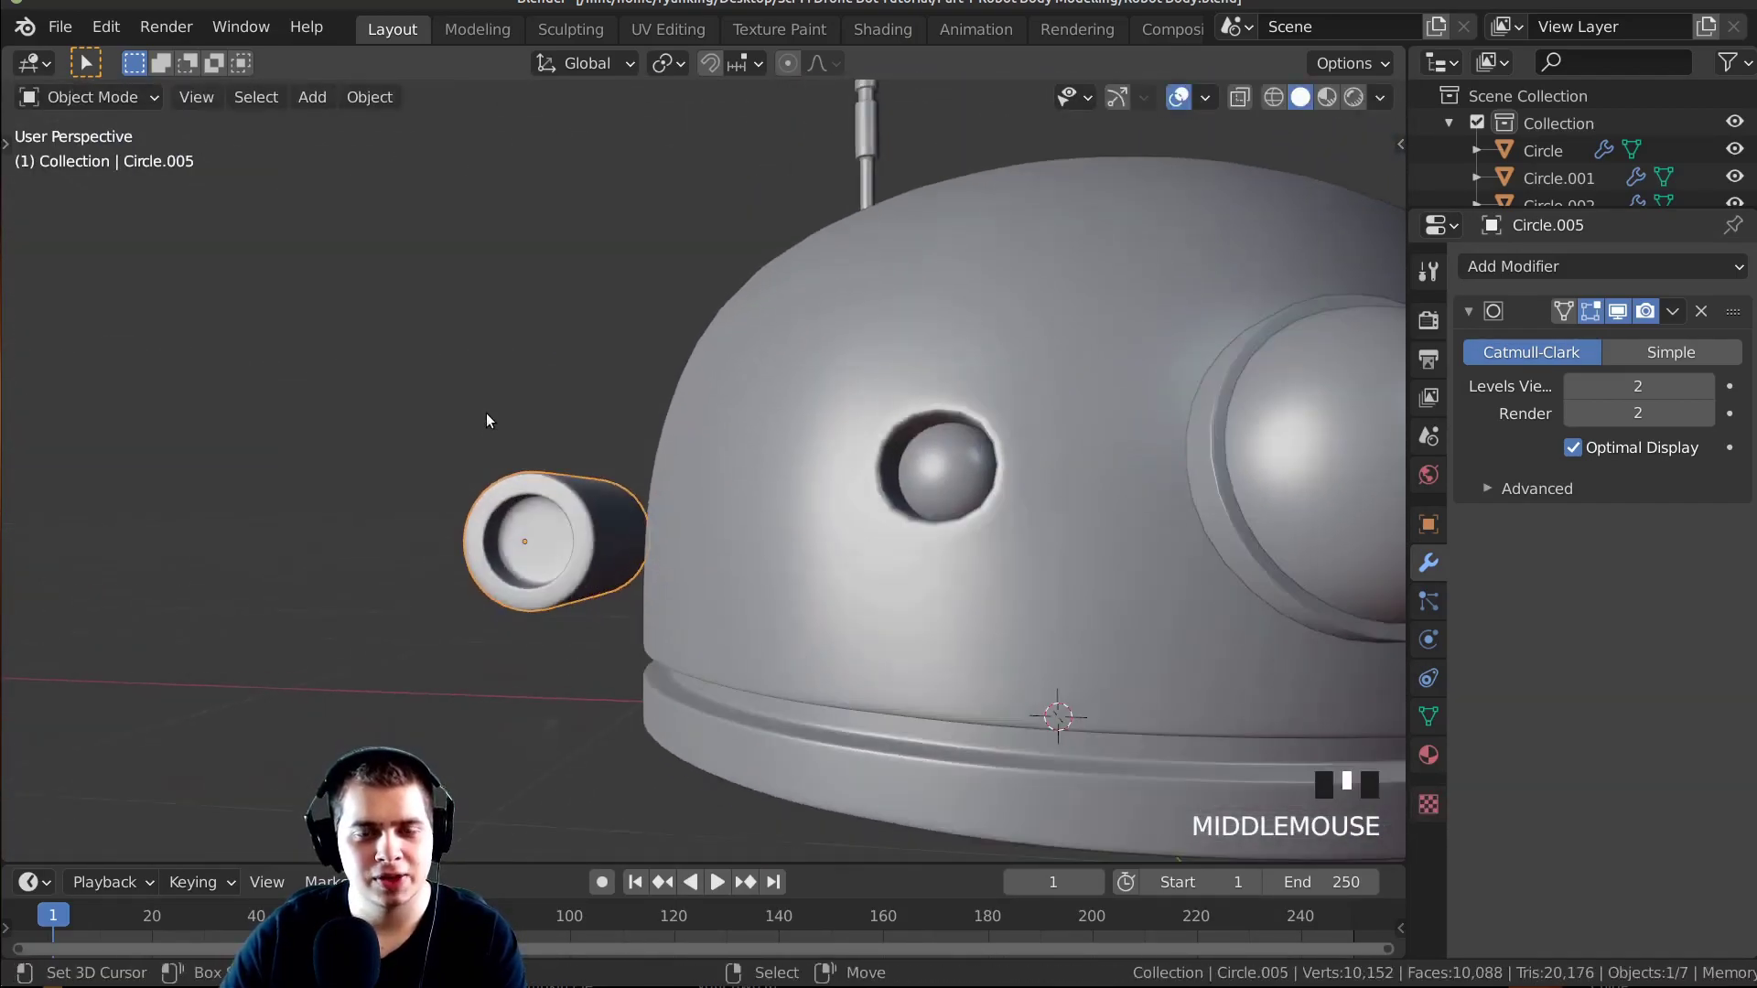
Add a cube mesh to the scene.
{"action": "scroll", "coordinate": [645, 540], "scroll_direction": "up", "scroll_amount": 2}
{"action": "middle_click_drag", "start_coordinate": [652, 553], "coordinate": [722, 474]}
{"action": "scroll", "coordinate": [721, 474], "scroll_direction": "down", "scroll_amount": 2}
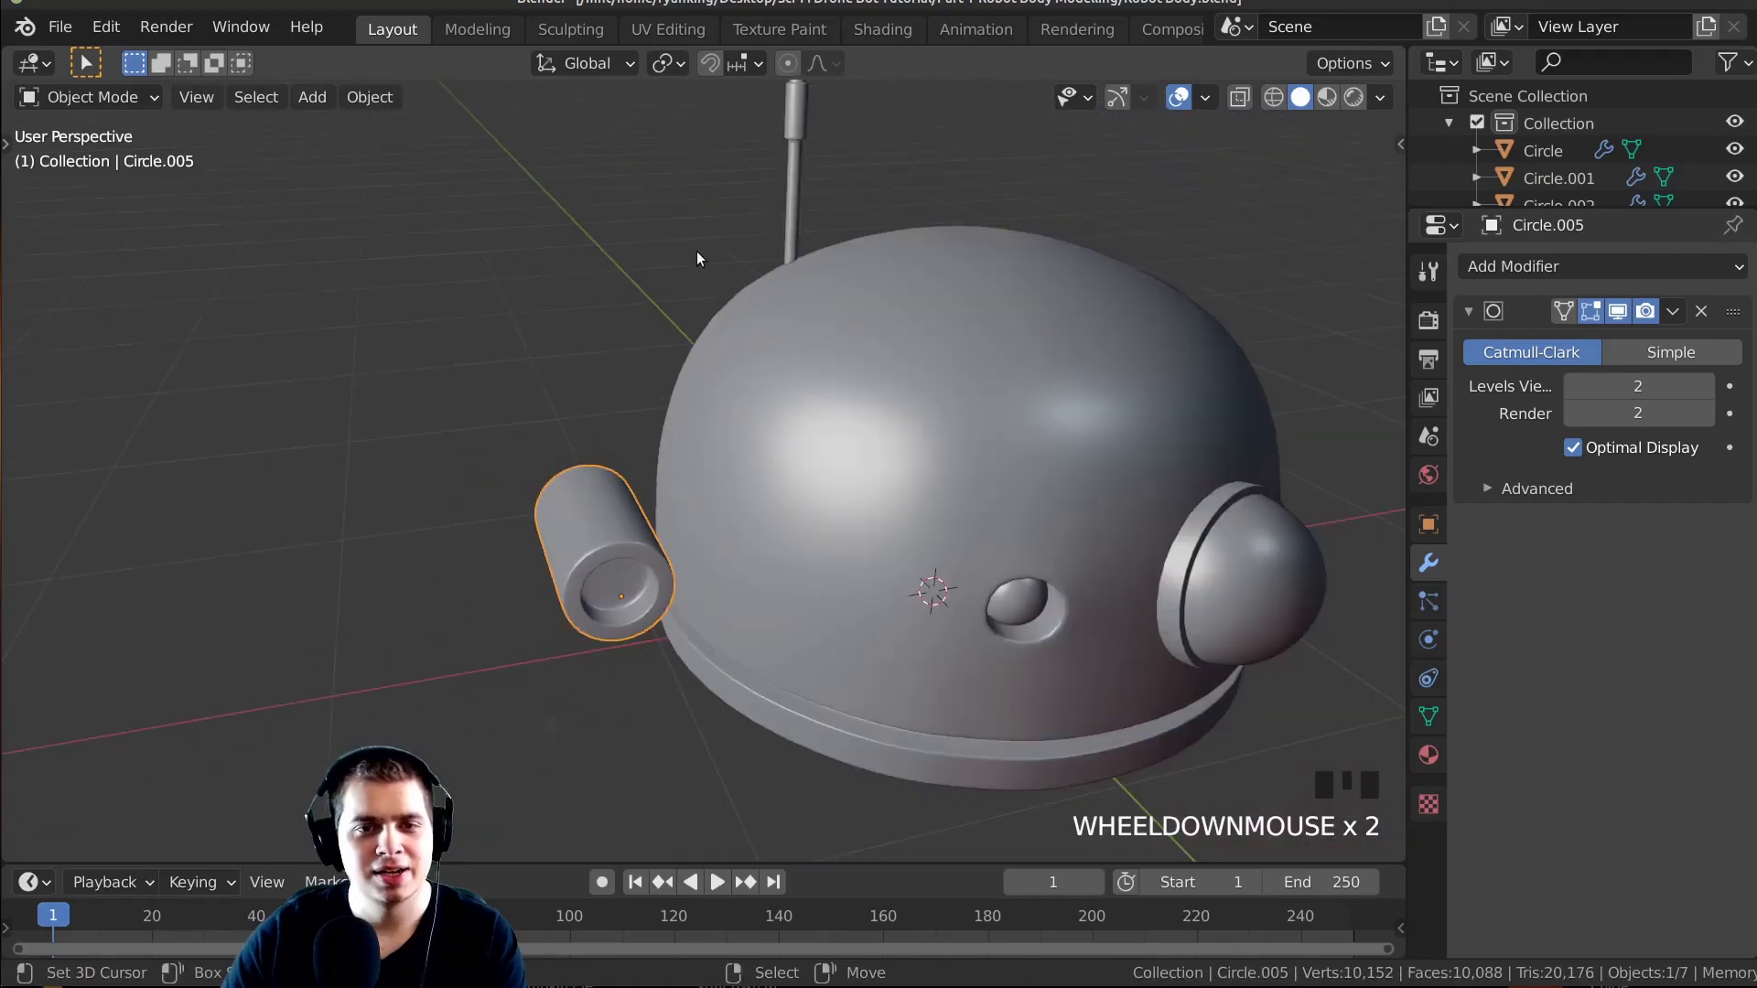
{"action": "key", "text": "shift+a"}
{"action": "mouse_move", "coordinate": [695, 239]}
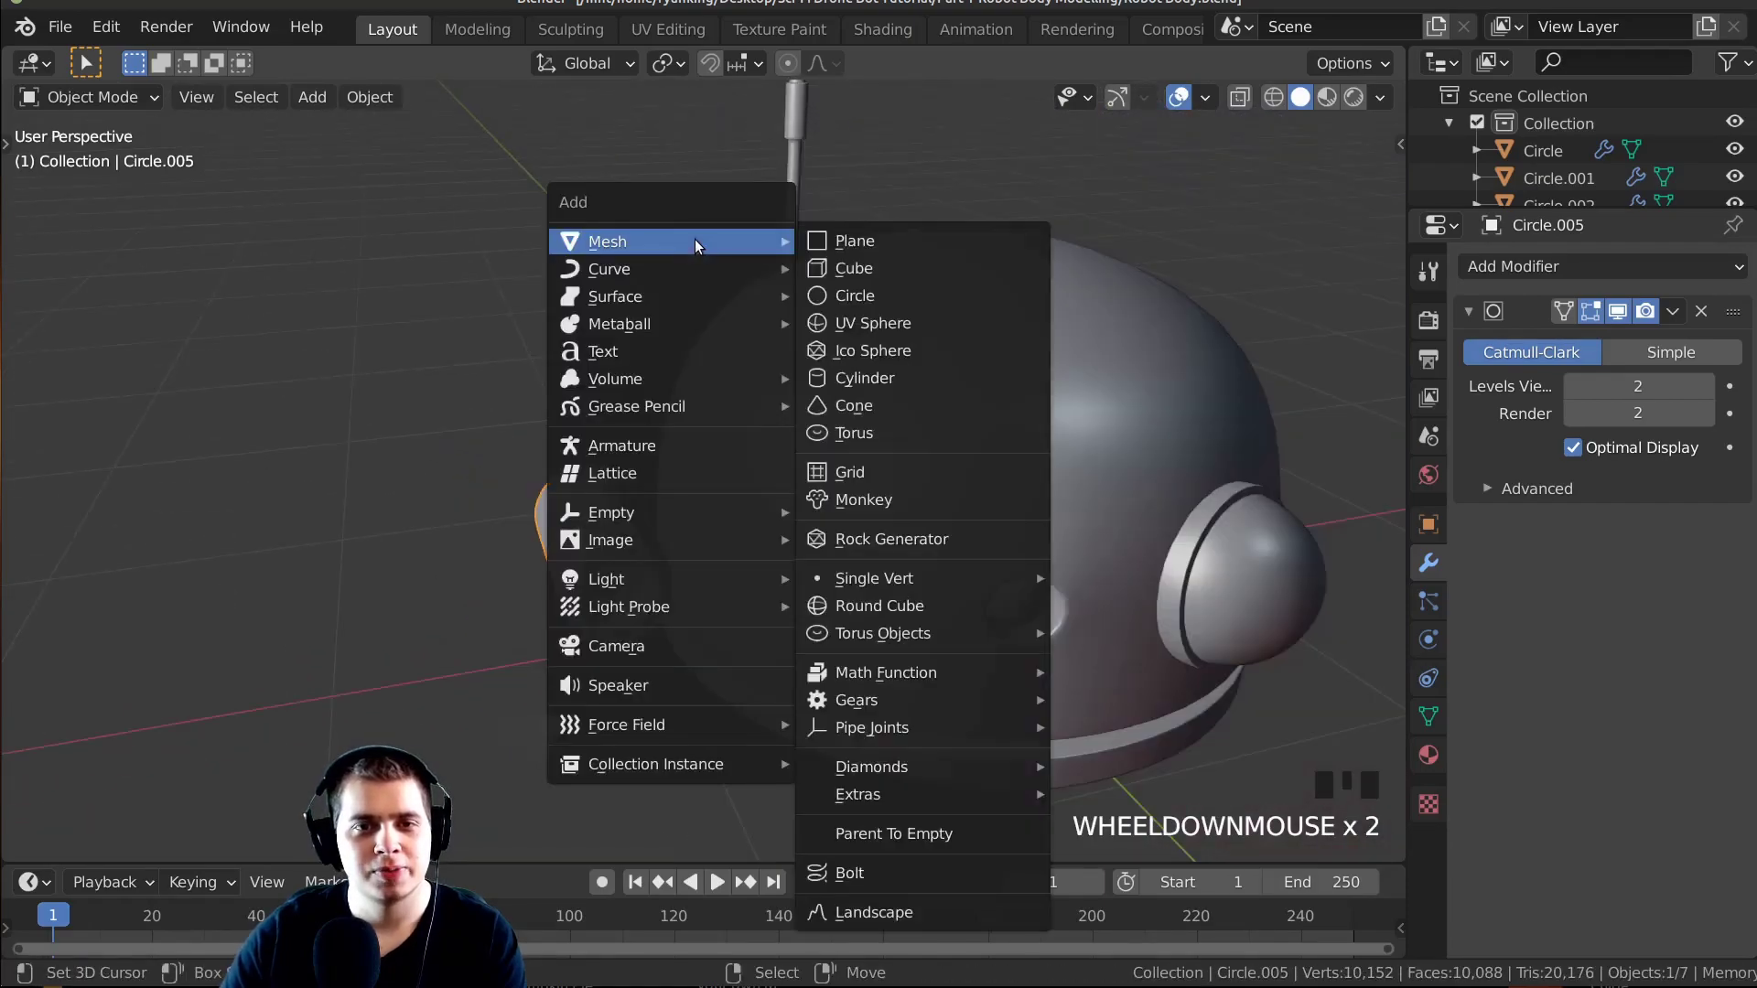
{"action": "left_click", "coordinate": [870, 268]}
Move the new cube along X toward the side cylinder and scale it down to a small block.
{"action": "middle_click_drag", "start_coordinate": [870, 268], "coordinate": [828, 472]}
{"action": "scroll", "coordinate": [1199, 368], "scroll_direction": "down", "scroll_amount": 4}
{"action": "scroll", "coordinate": [1198, 368], "scroll_direction": "up", "scroll_amount": 2}
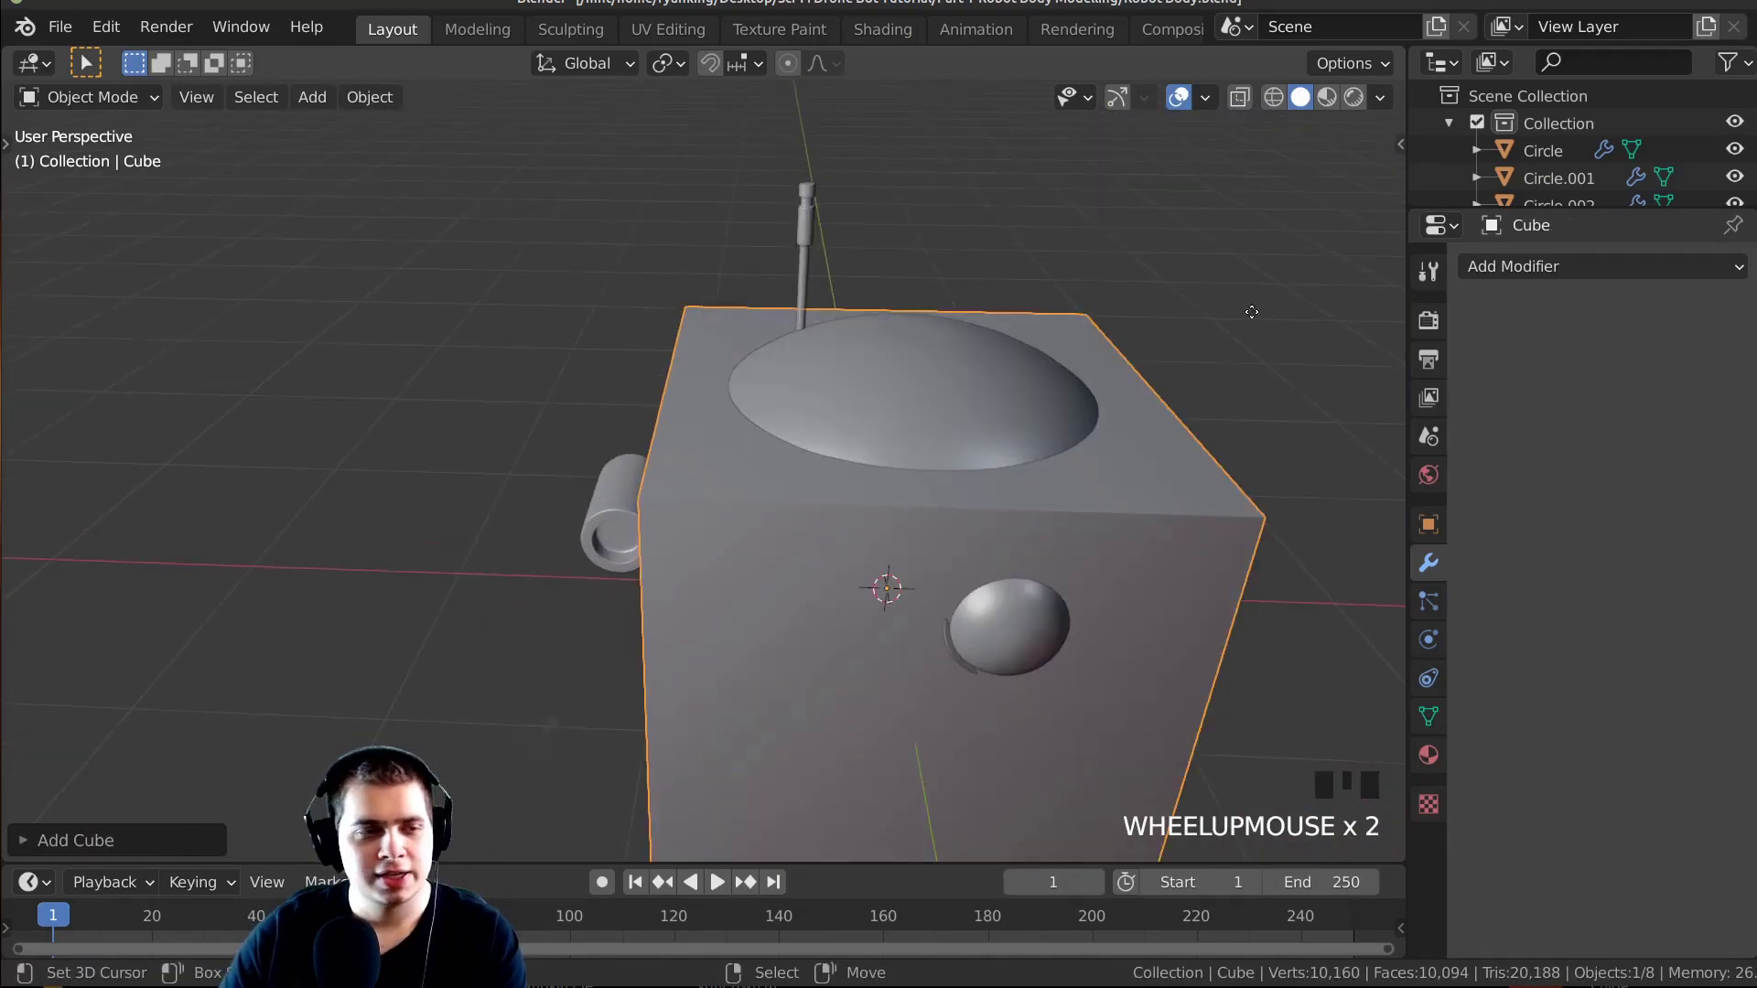
{"action": "key", "text": "g"}
{"action": "right_click", "coordinate": [1182, 240]}
{"action": "key", "text": "g"}
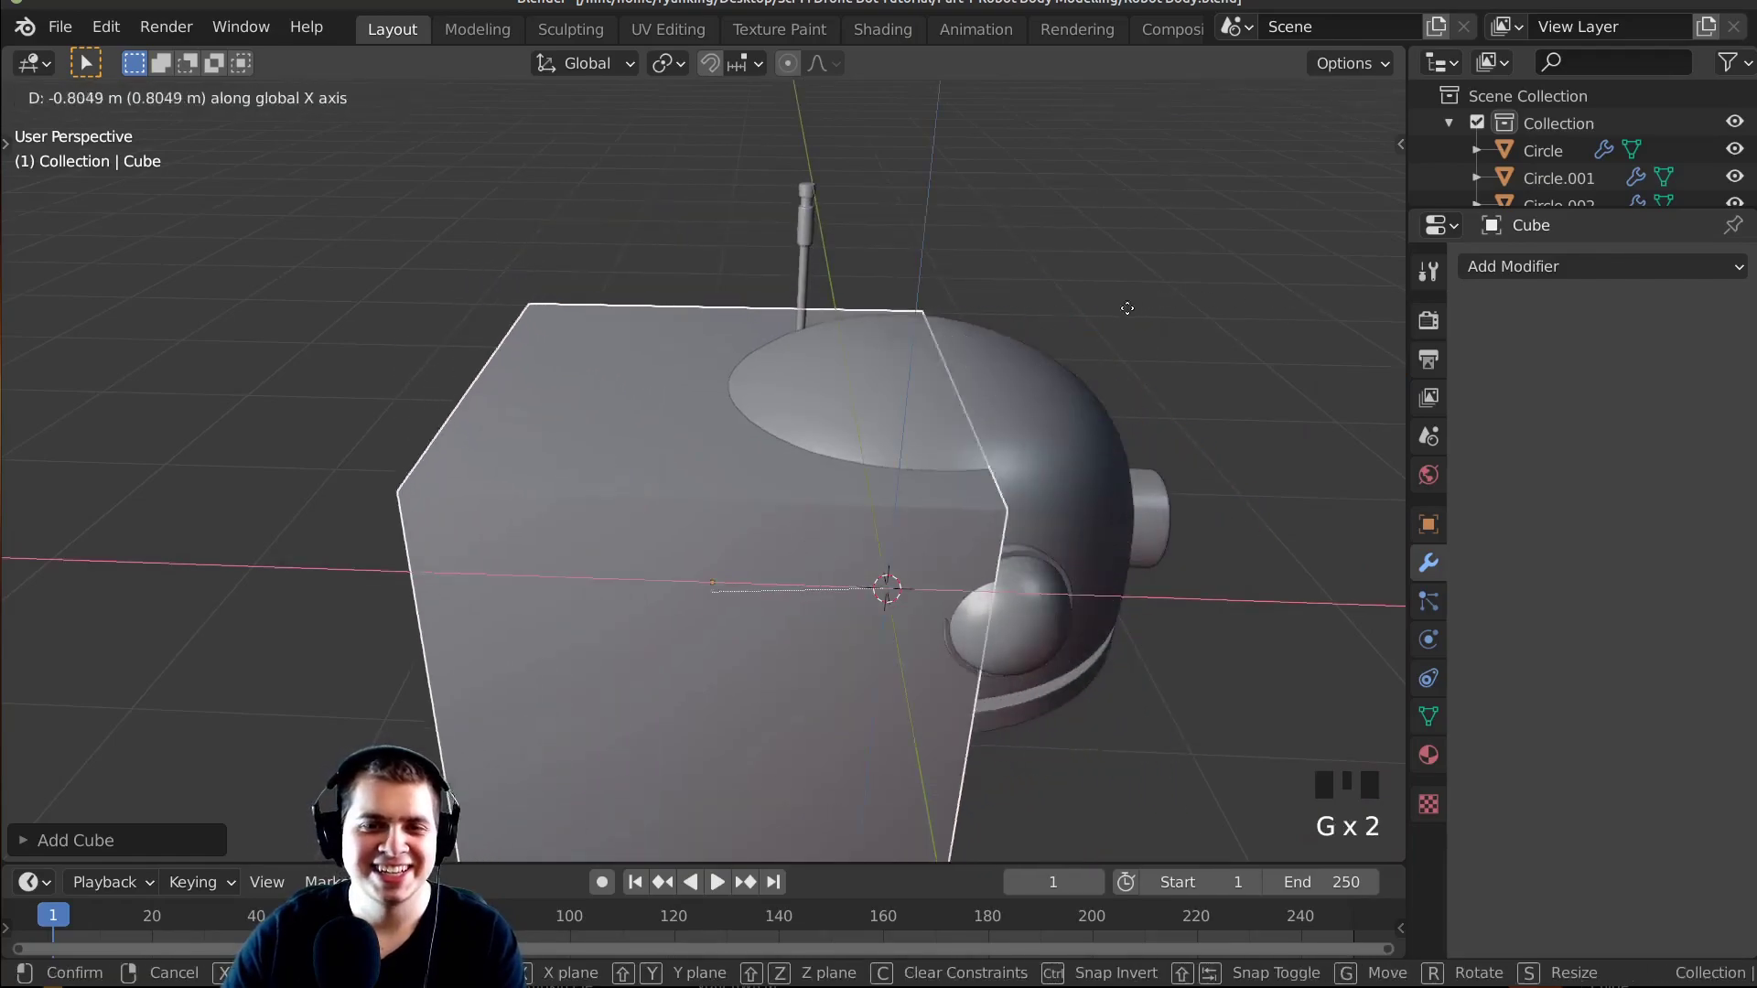
{"action": "left_click", "coordinate": [1083, 302]}
{"action": "key", "text": "s"}
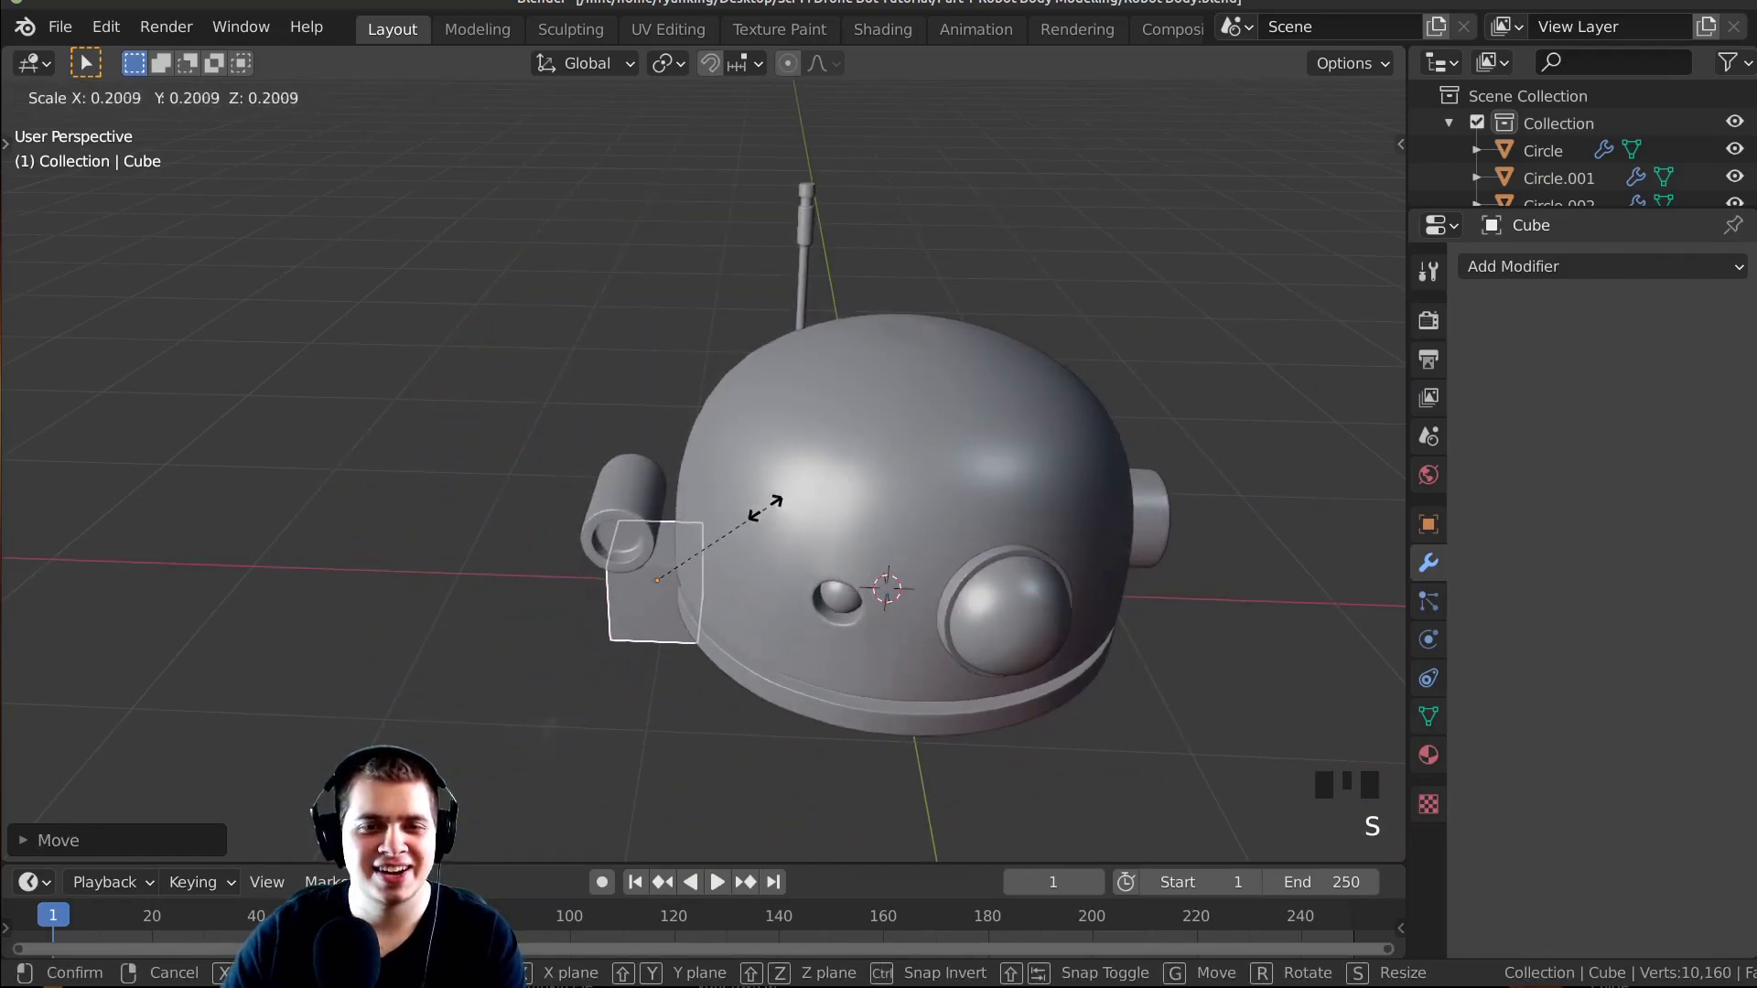
{"action": "left_click", "coordinate": [730, 519]}
Raise the small cube along Z to fit between the side cylinder and the dome, and rescale its height.
{"action": "scroll", "coordinate": [730, 520], "scroll_direction": "up", "scroll_amount": 3}
{"action": "key", "text": "g"}
{"action": "key", "text": "z"}
{"action": "left_click", "coordinate": [805, 276]}
{"action": "middle_click_drag", "start_coordinate": [805, 277], "coordinate": [894, 545]}
{"action": "key", "text": "s"}
{"action": "key", "text": "z"}
{"action": "left_click", "coordinate": [792, 482]}
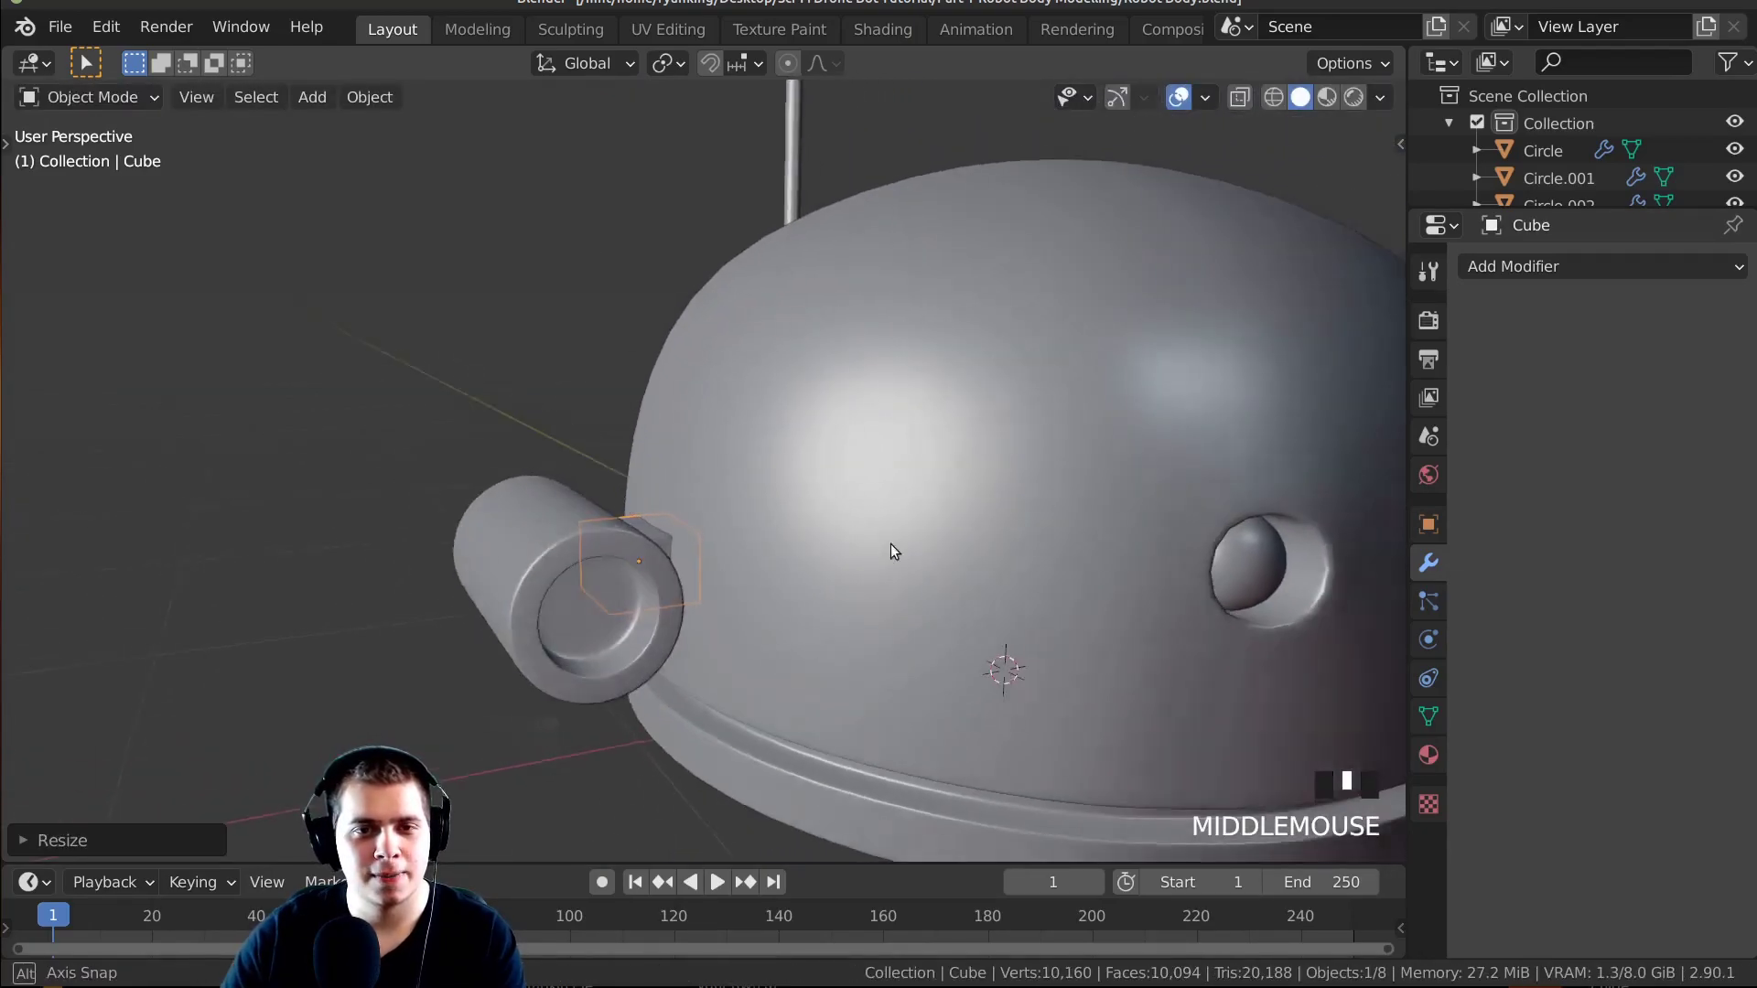
Delete the block's two opposite end faces, the ones facing the dome and the side cylinder.
{"action": "key", "text": "Tab"}
{"action": "scroll", "coordinate": [647, 545], "scroll_direction": "up", "scroll_amount": 4}
{"action": "middle_click_drag", "start_coordinate": [647, 546], "coordinate": [804, 451]}
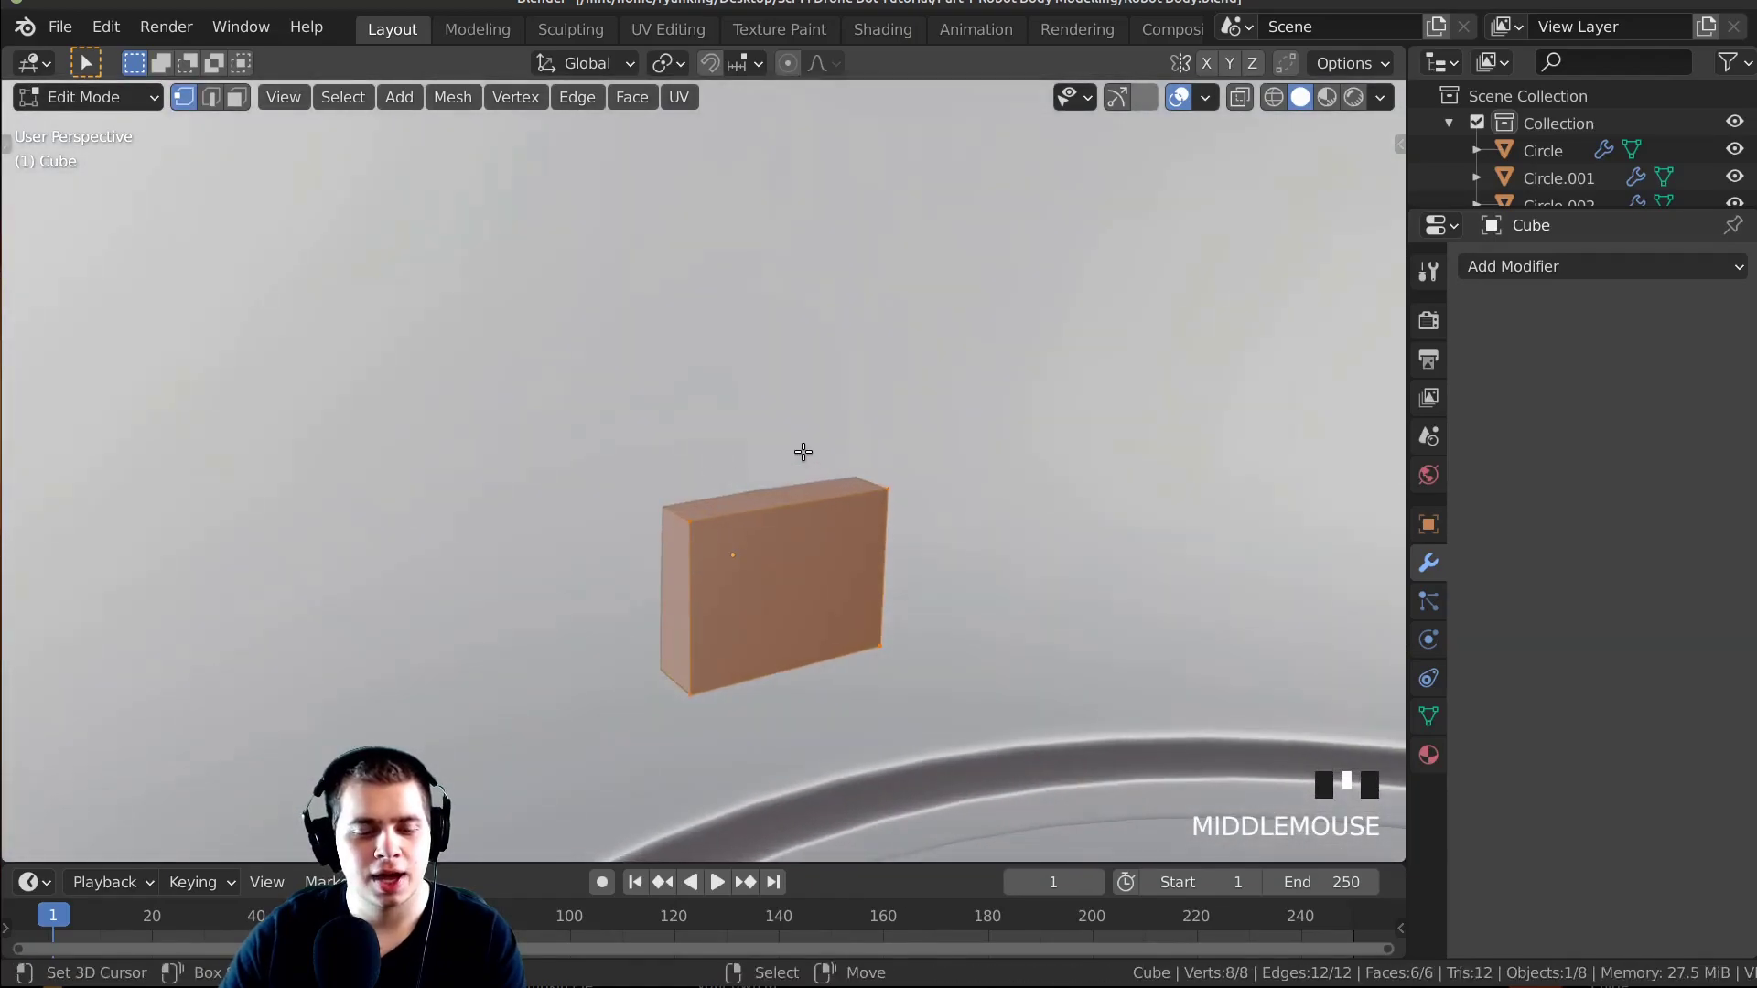
{"action": "key", "text": "3"}
{"action": "right_click", "coordinate": [820, 557]}
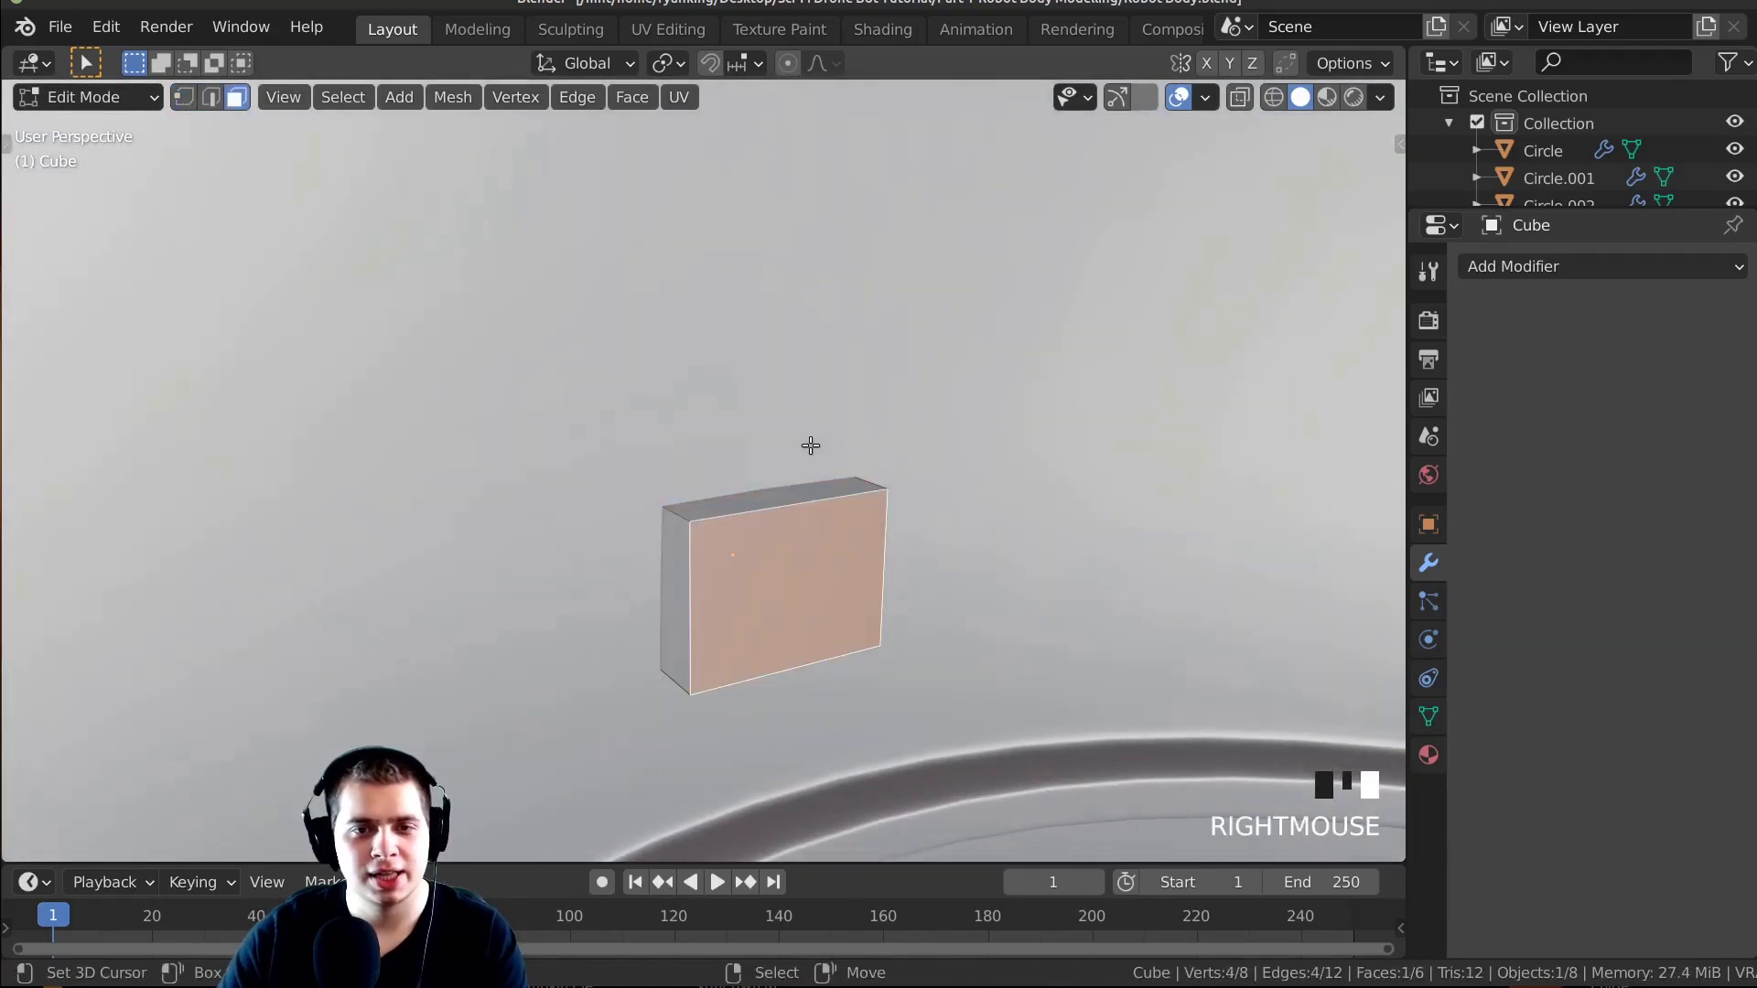
{"action": "key", "text": "x"}
{"action": "left_click", "coordinate": [818, 505]}
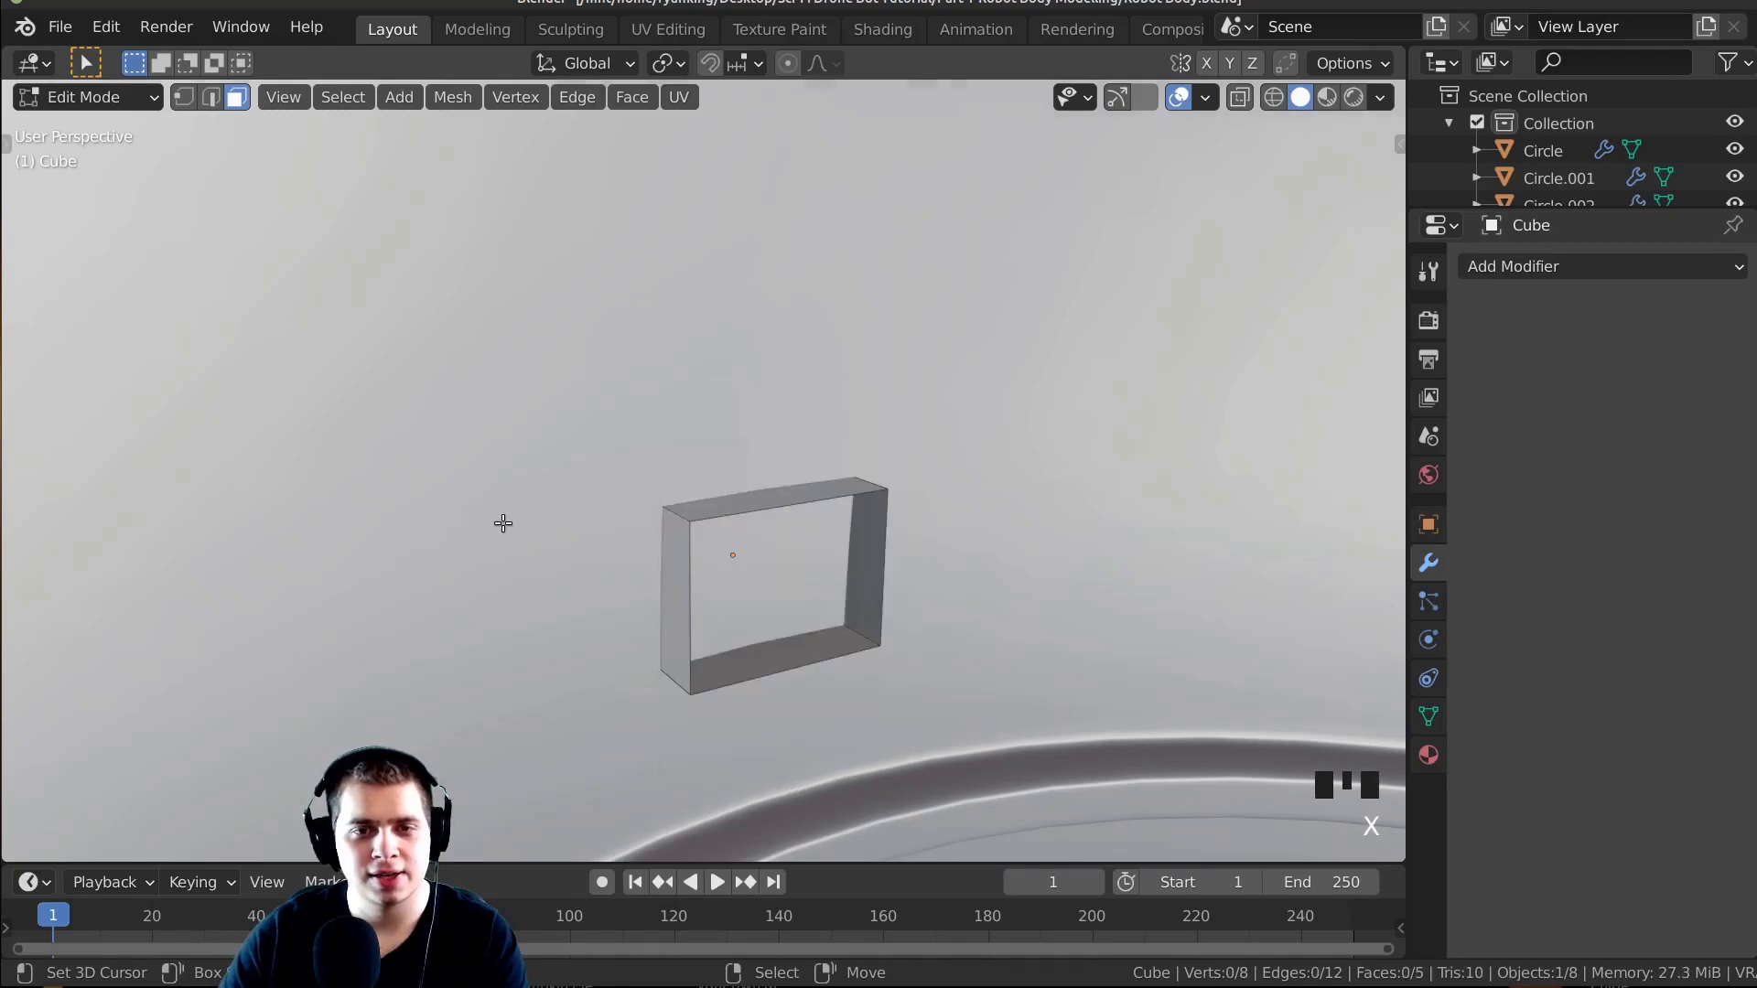
{"action": "middle_click_drag", "start_coordinate": [502, 522], "coordinate": [640, 457]}
{"action": "right_click", "coordinate": [502, 664]}
{"action": "key", "text": "x"}
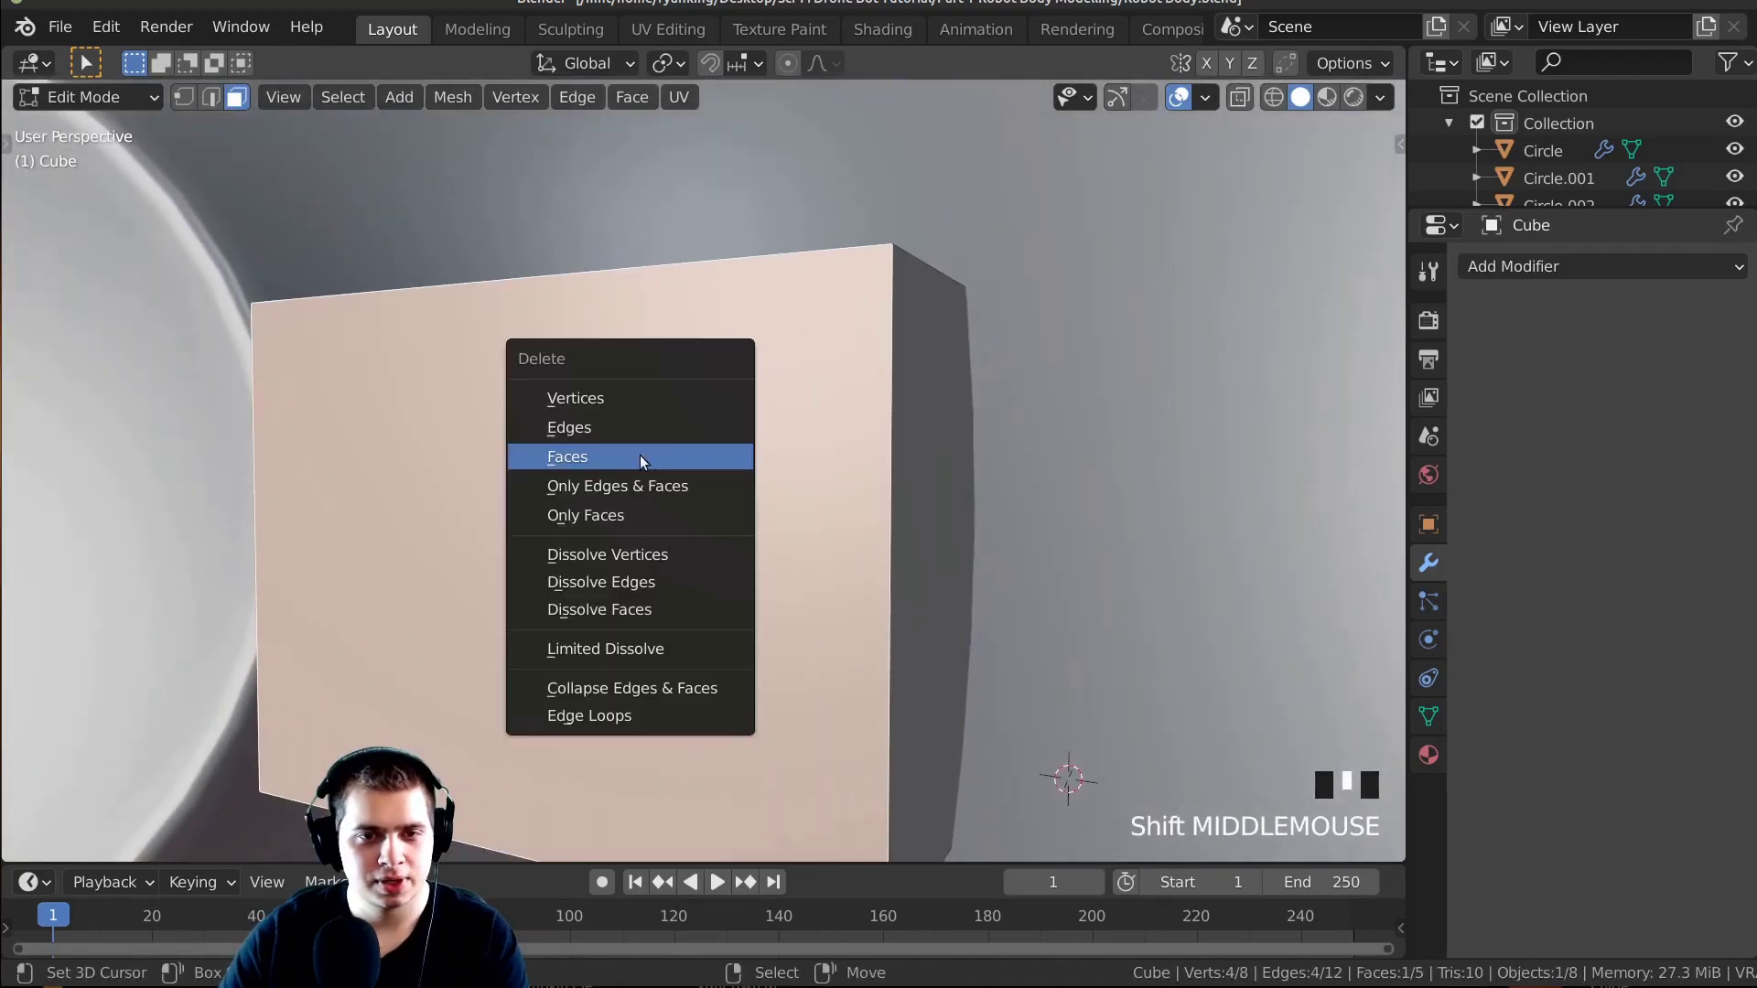
{"action": "left_click", "coordinate": [641, 456]}
Bevel the connector block's edges with three segments, return to Object Mode and deselect the block.
{"action": "key", "text": "a"}
{"action": "scroll", "coordinate": [772, 436], "scroll_direction": "down", "scroll_amount": 5}
{"action": "middle_click_drag", "start_coordinate": [772, 435], "coordinate": [1007, 339]}
{"action": "scroll", "coordinate": [929, 522], "scroll_direction": "up", "scroll_amount": 2}
{"action": "scroll", "coordinate": [1007, 320], "scroll_direction": "down", "scroll_amount": 2}
{"action": "key", "text": "ctrl+b"}
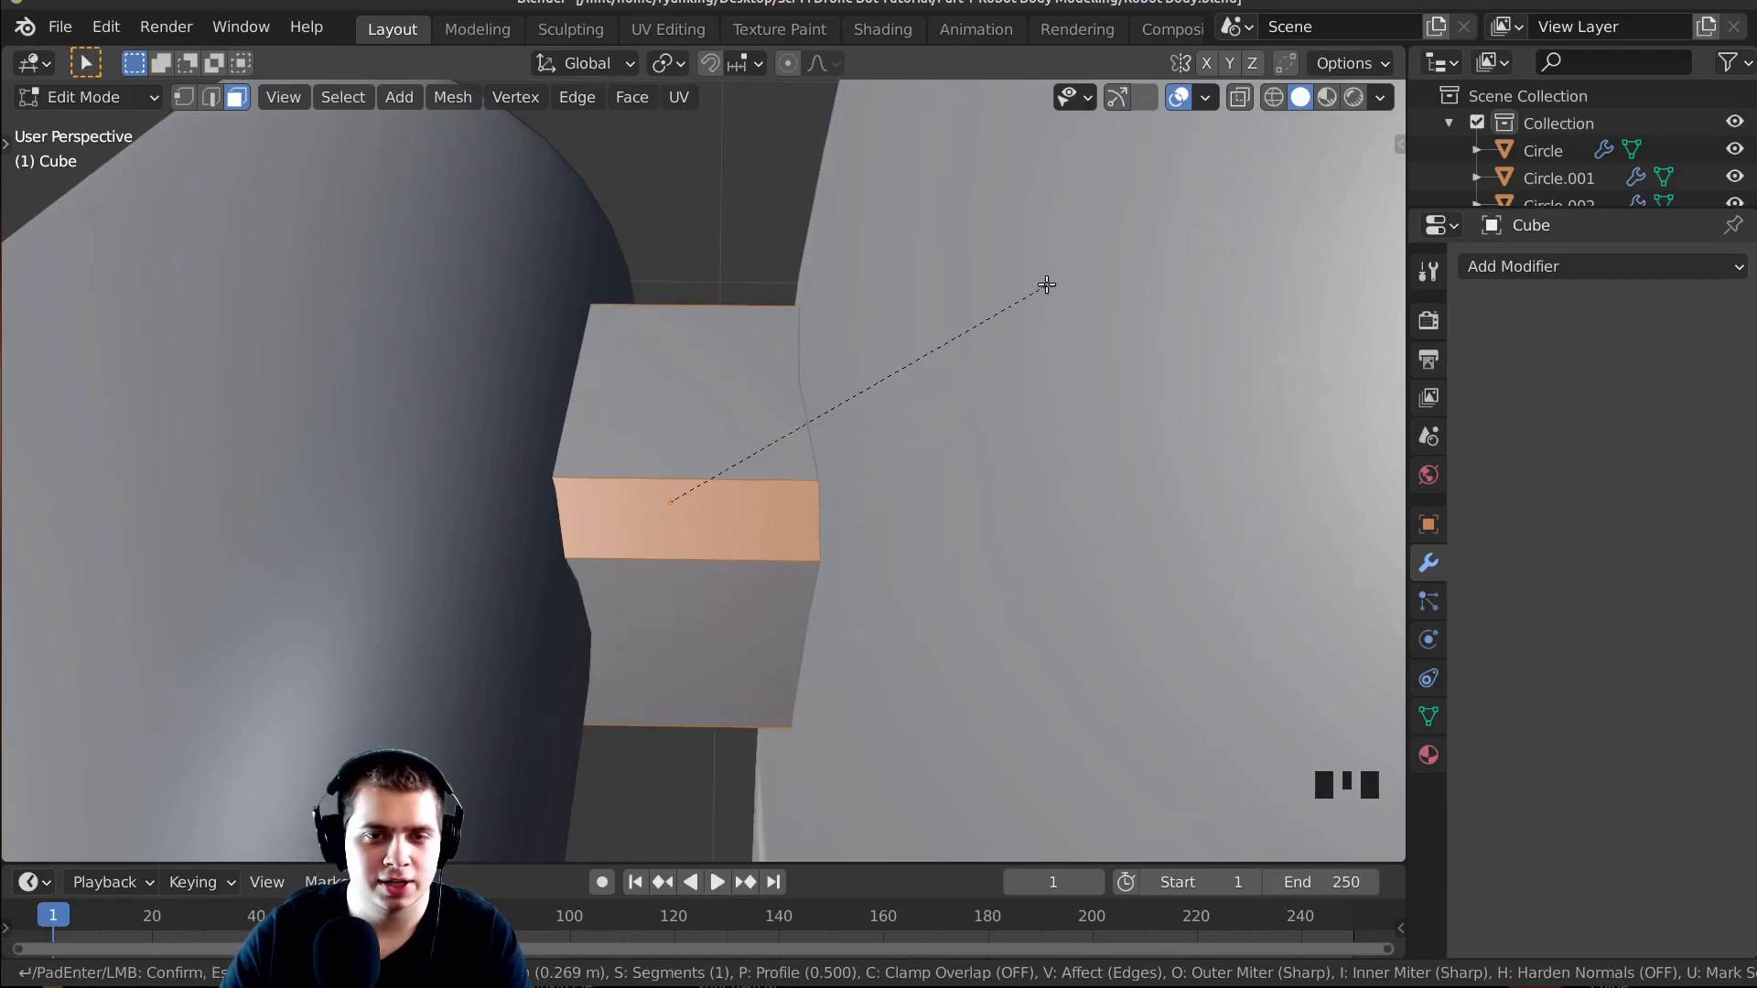
{"action": "scroll", "coordinate": [1047, 285], "scroll_direction": "up", "scroll_amount": 1}
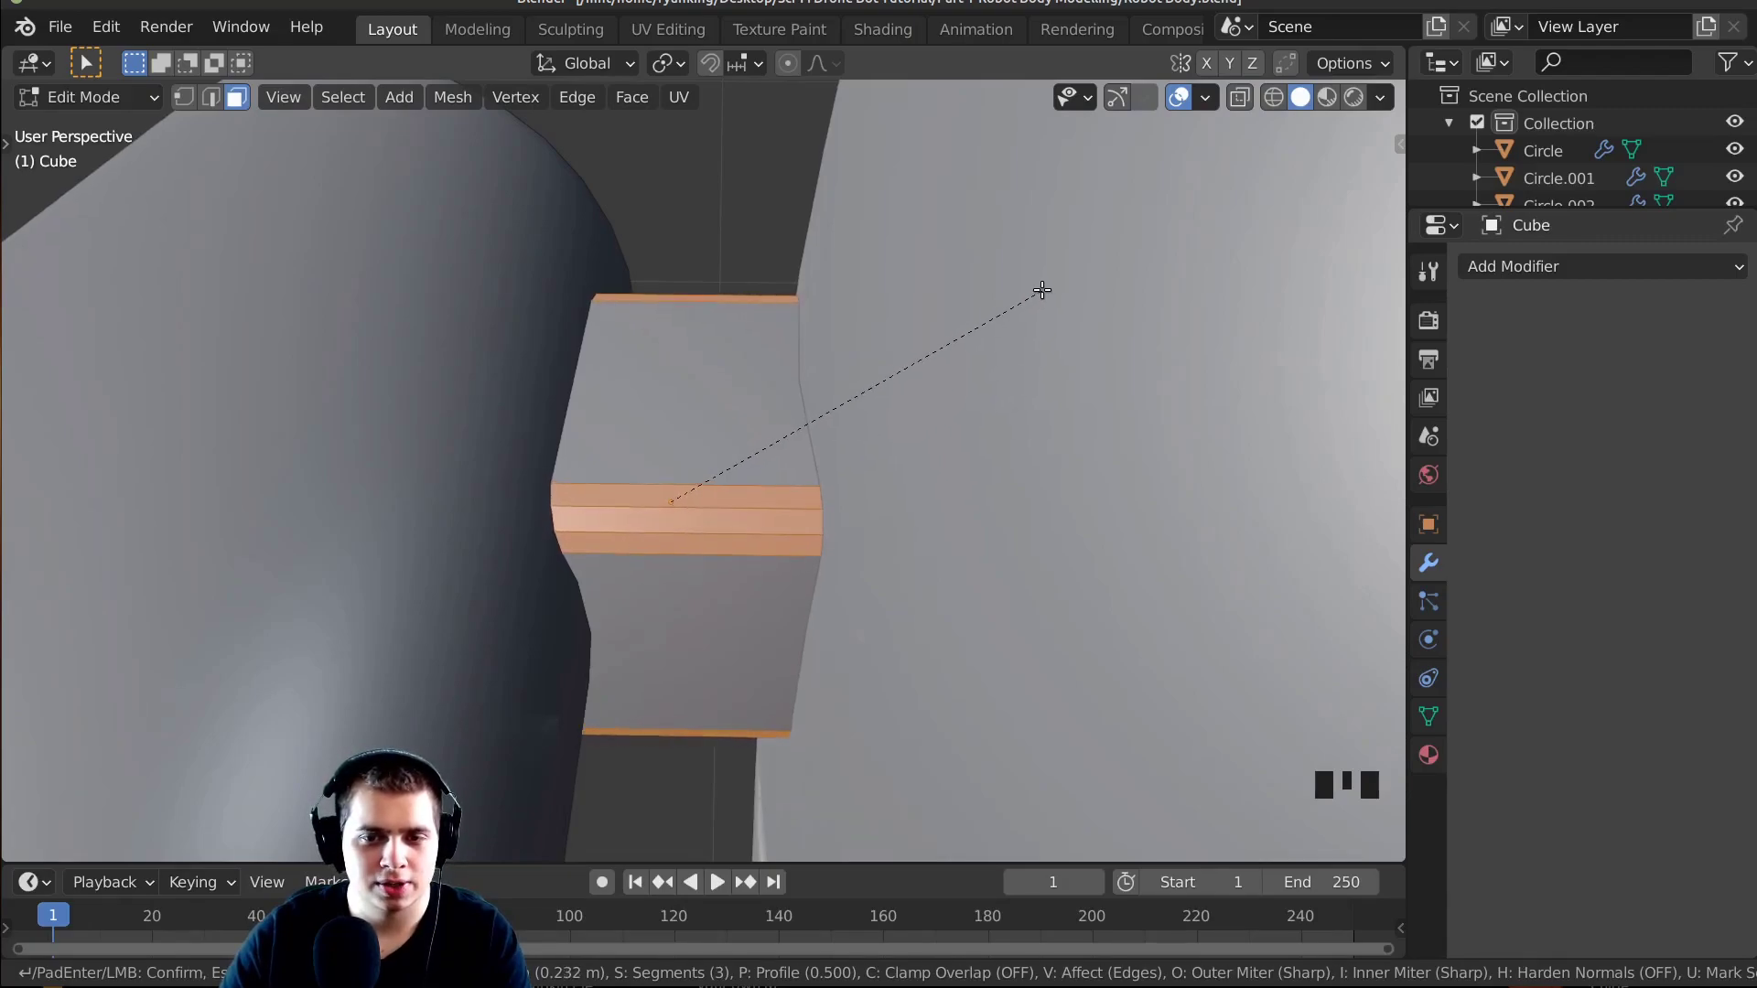
{"action": "left_click", "coordinate": [1044, 289]}
{"action": "scroll", "coordinate": [755, 430], "scroll_direction": "down", "scroll_amount": 3}
{"action": "key", "text": "Tab"}
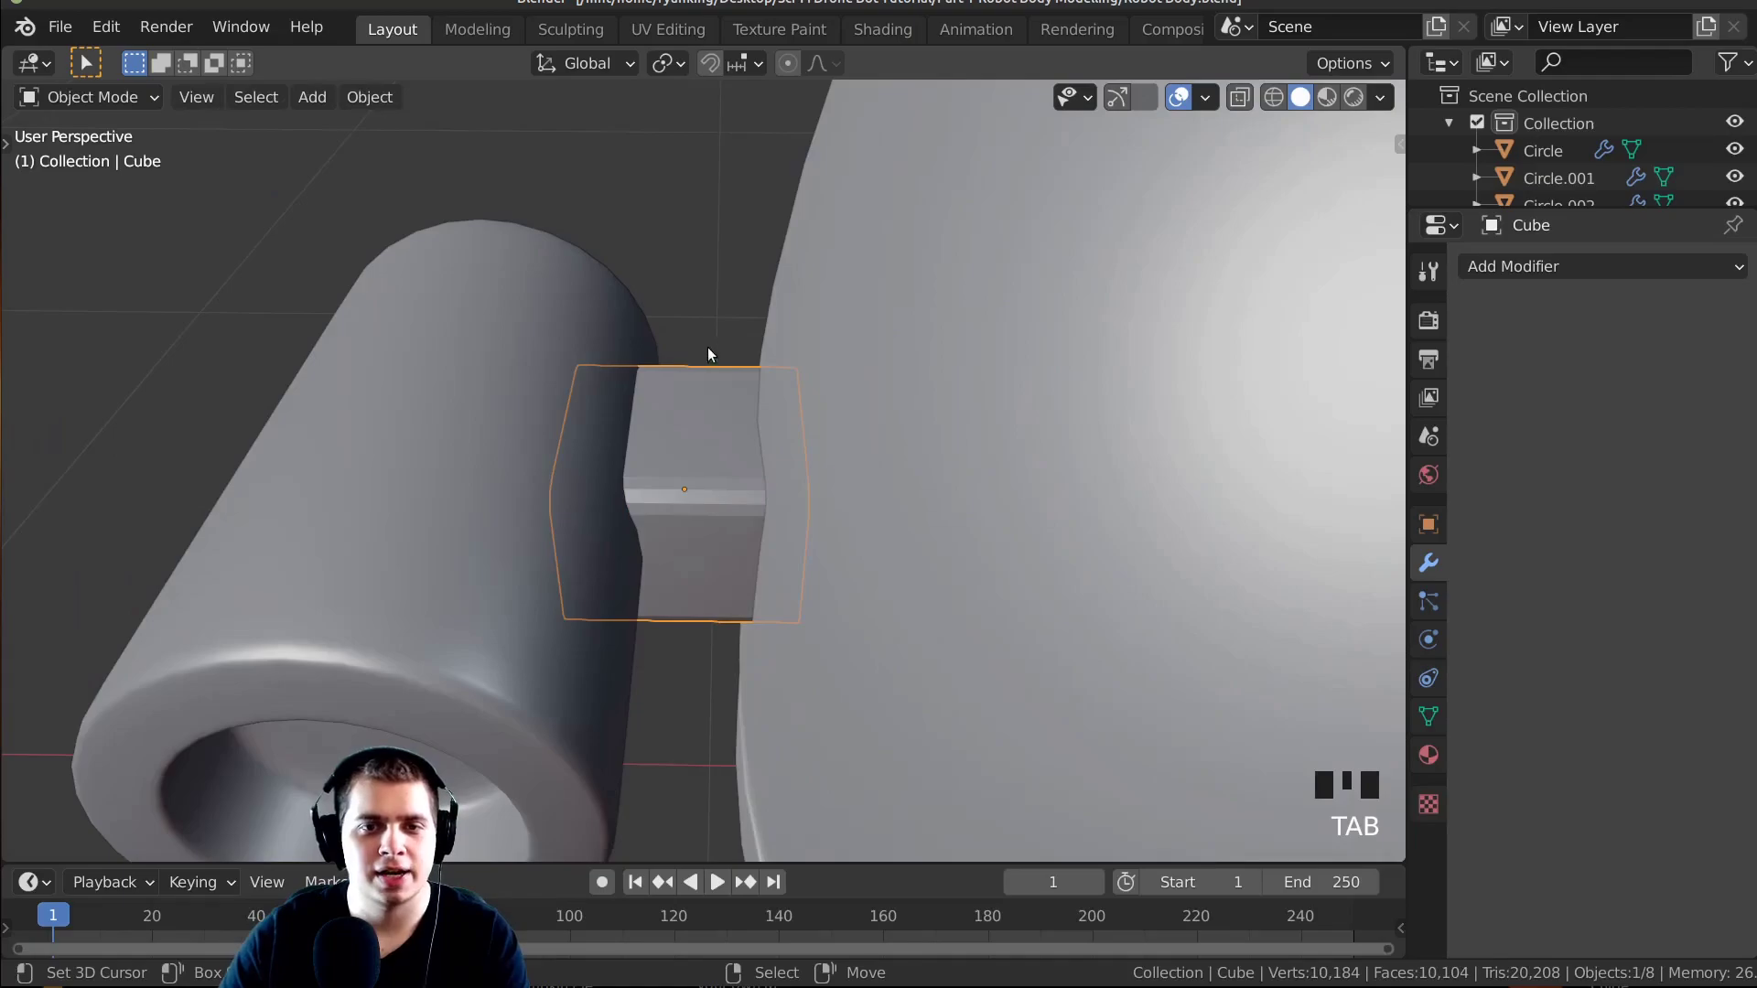
{"action": "right_click", "coordinate": [681, 349]}
{"action": "left_click", "coordinate": [682, 348]}
{"action": "middle_click_drag", "start_coordinate": [681, 349], "coordinate": [669, 693]}
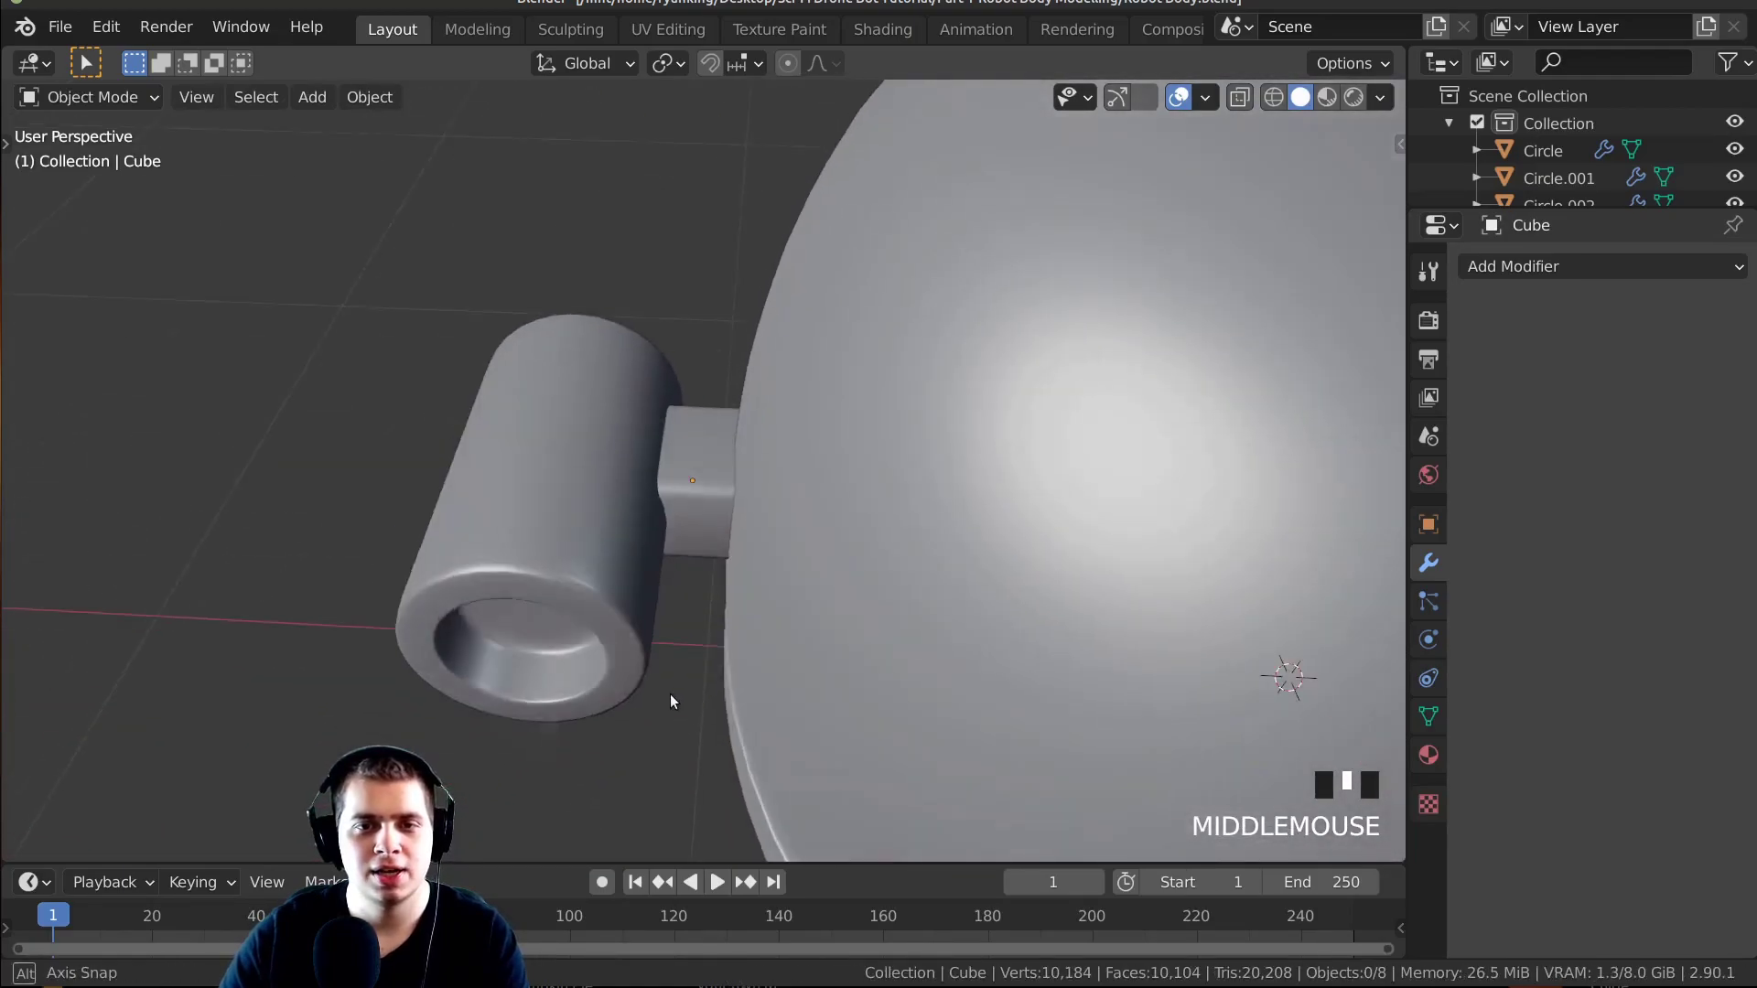
Duplicate the side cylinder and place the copy at the front of the dome.
{"action": "scroll", "coordinate": [644, 600], "scroll_direction": "up", "scroll_amount": 3}
{"action": "right_click", "coordinate": [601, 603]}
{"action": "scroll", "coordinate": [600, 604], "scroll_direction": "down", "scroll_amount": 5}
{"action": "middle_click_drag", "start_coordinate": [601, 604], "coordinate": [787, 551]}
{"action": "scroll", "coordinate": [787, 552], "scroll_direction": "up", "scroll_amount": 2, "text": "shift"}
{"action": "middle_click_drag", "start_coordinate": [654, 547], "coordinate": [829, 531]}
{"action": "scroll", "coordinate": [799, 541], "scroll_direction": "up", "scroll_amount": 3}
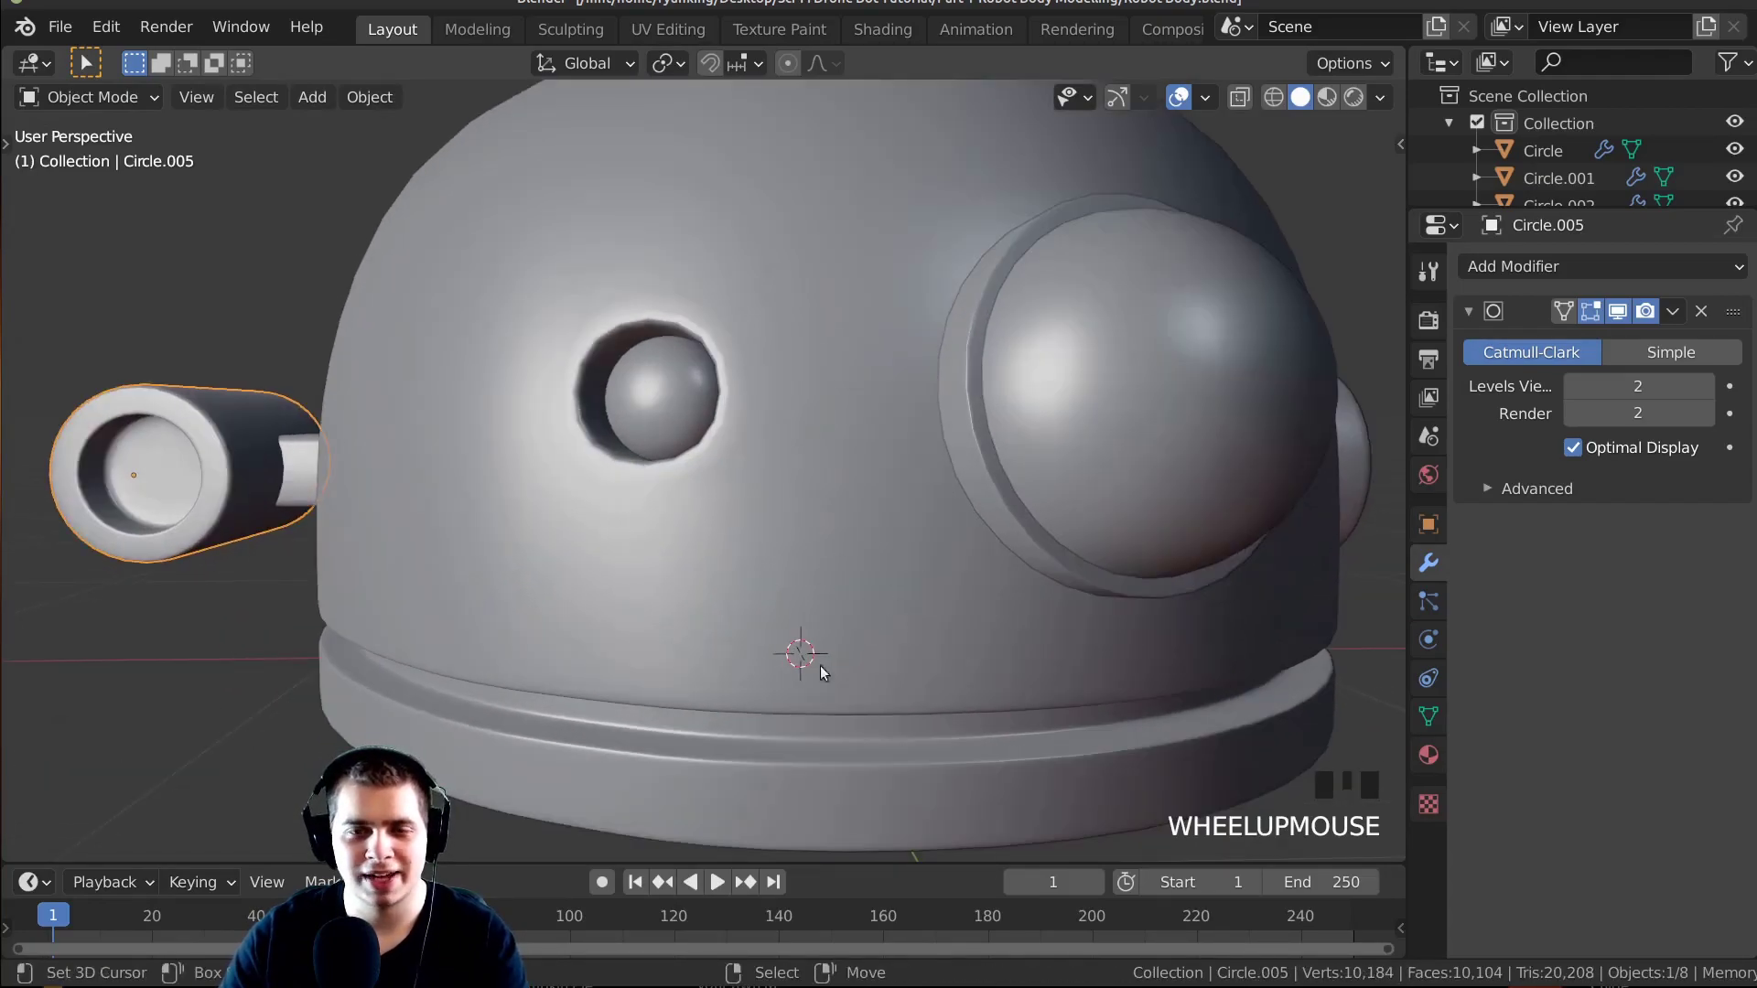
{"action": "scroll", "coordinate": [820, 666], "scroll_direction": "down", "scroll_amount": 2}
{"action": "middle_click_drag", "start_coordinate": [851, 563], "coordinate": [392, 522]}
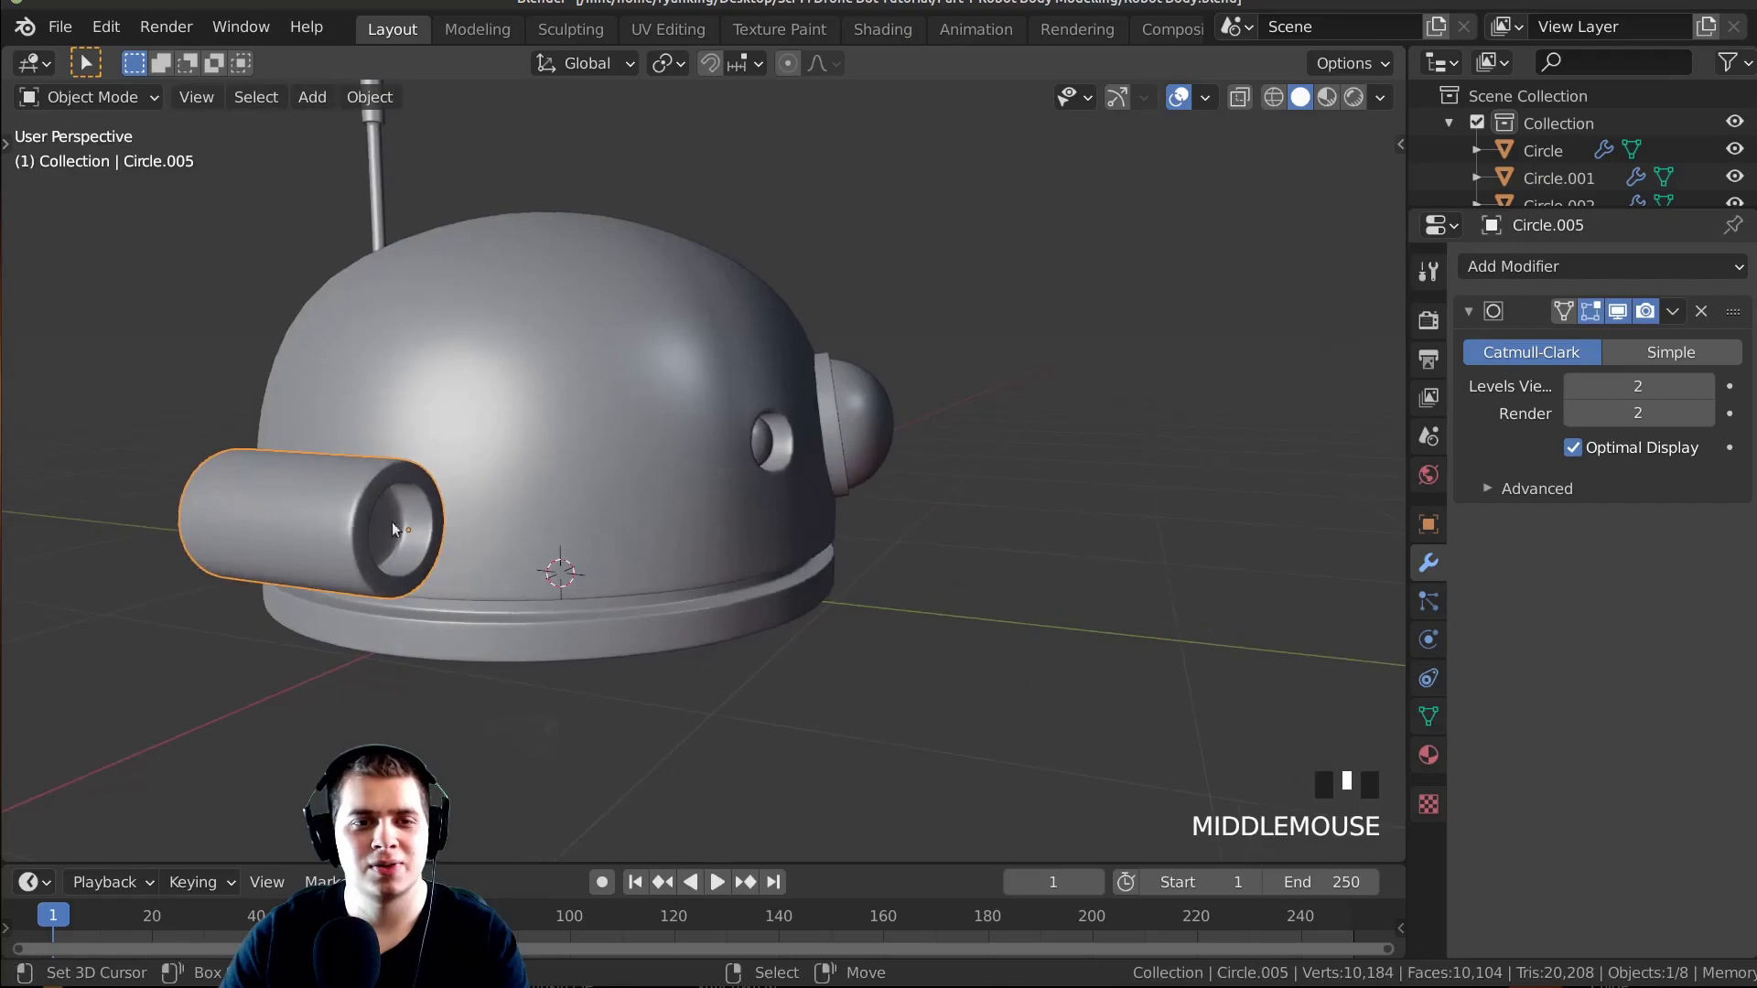
{"action": "middle_click_drag", "start_coordinate": [552, 463], "coordinate": [540, 635]}
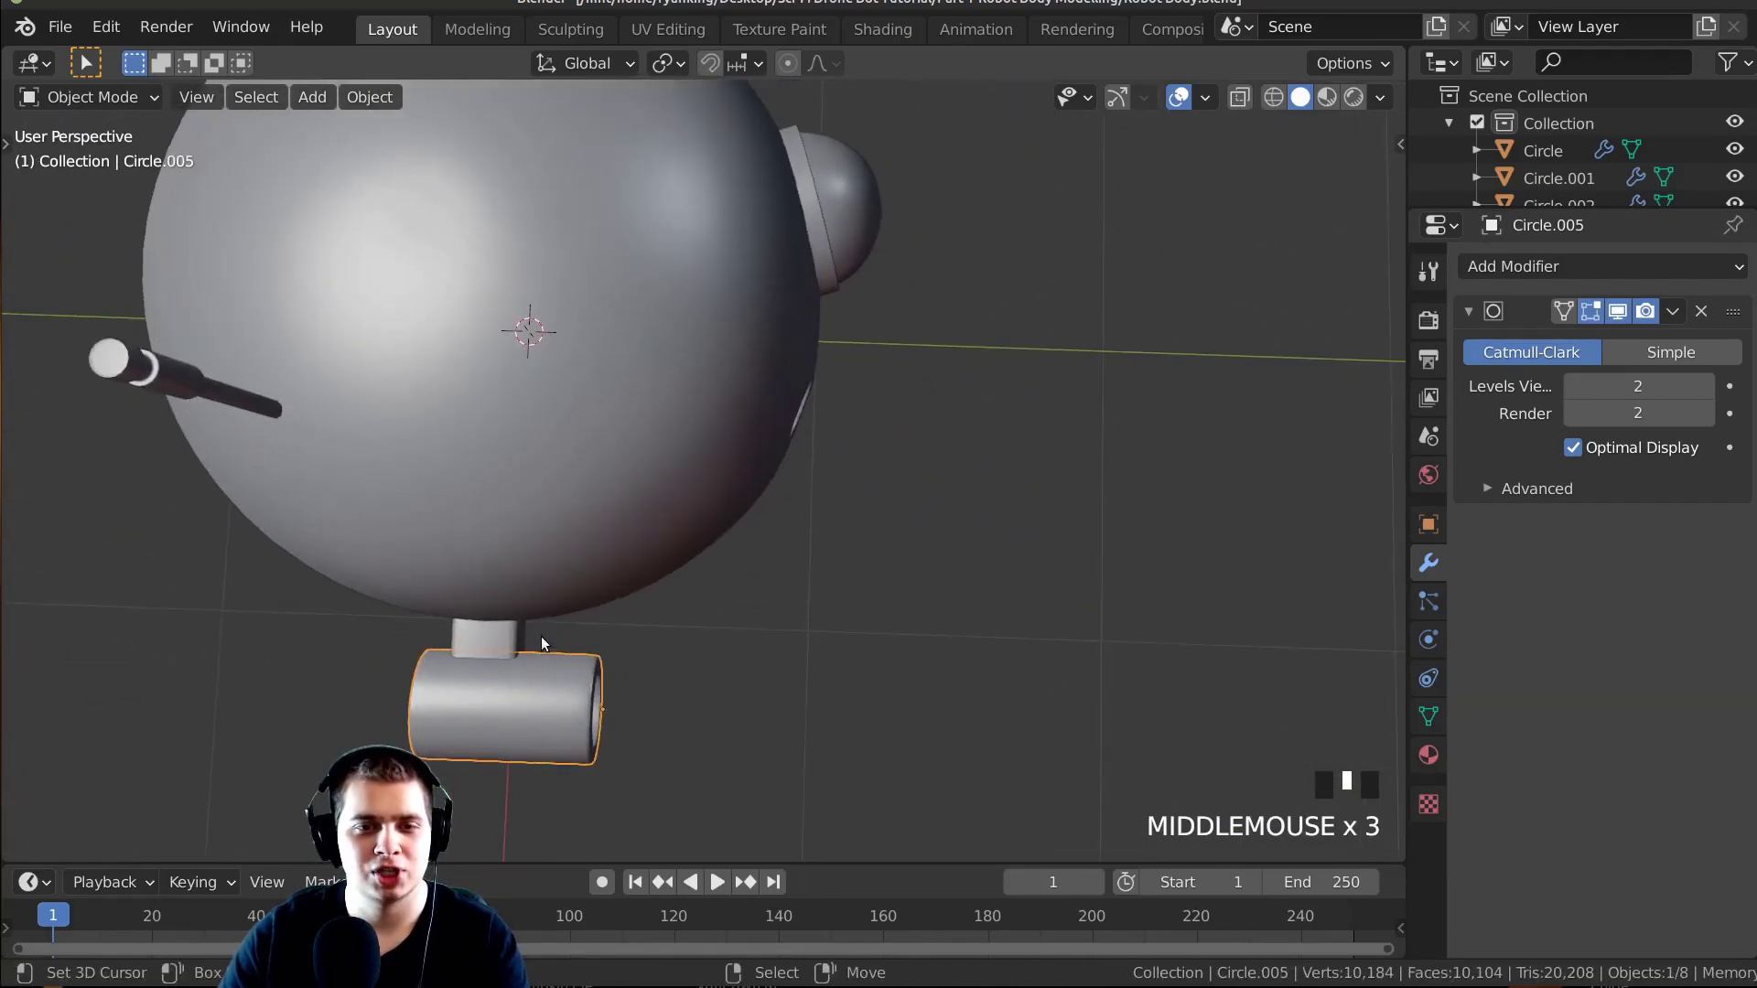
{"action": "key", "text": "shift+d"}
{"action": "left_click", "coordinate": [883, 294]}
{"action": "middle_click_drag", "start_coordinate": [883, 294], "coordinate": [790, 304]}
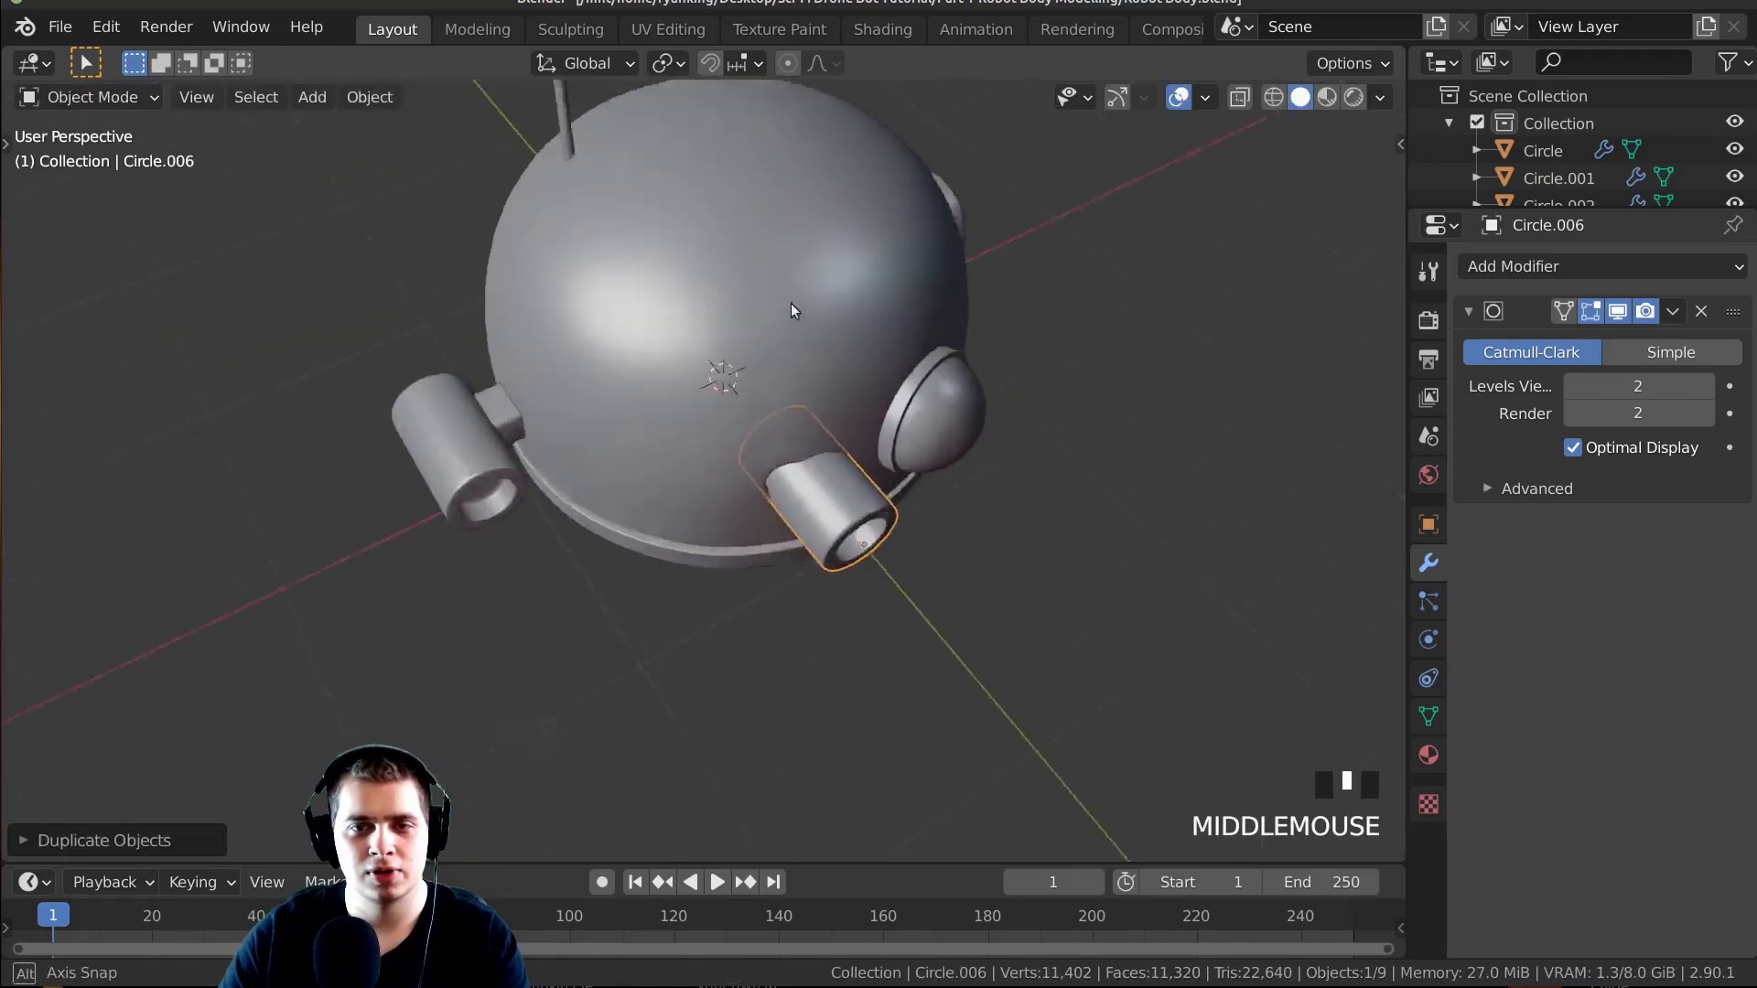
Scale down the duplicated cylinder and position it along Z and X below the dome's small eye.
{"action": "scroll", "coordinate": [1216, 447], "scroll_direction": "up", "scroll_amount": 5}
{"action": "key", "text": "s"}
{"action": "left_click", "coordinate": [1112, 455]}
{"action": "middle_click_drag", "start_coordinate": [1111, 454], "coordinate": [972, 354], "text": "shift"}
{"action": "key", "text": "g"}
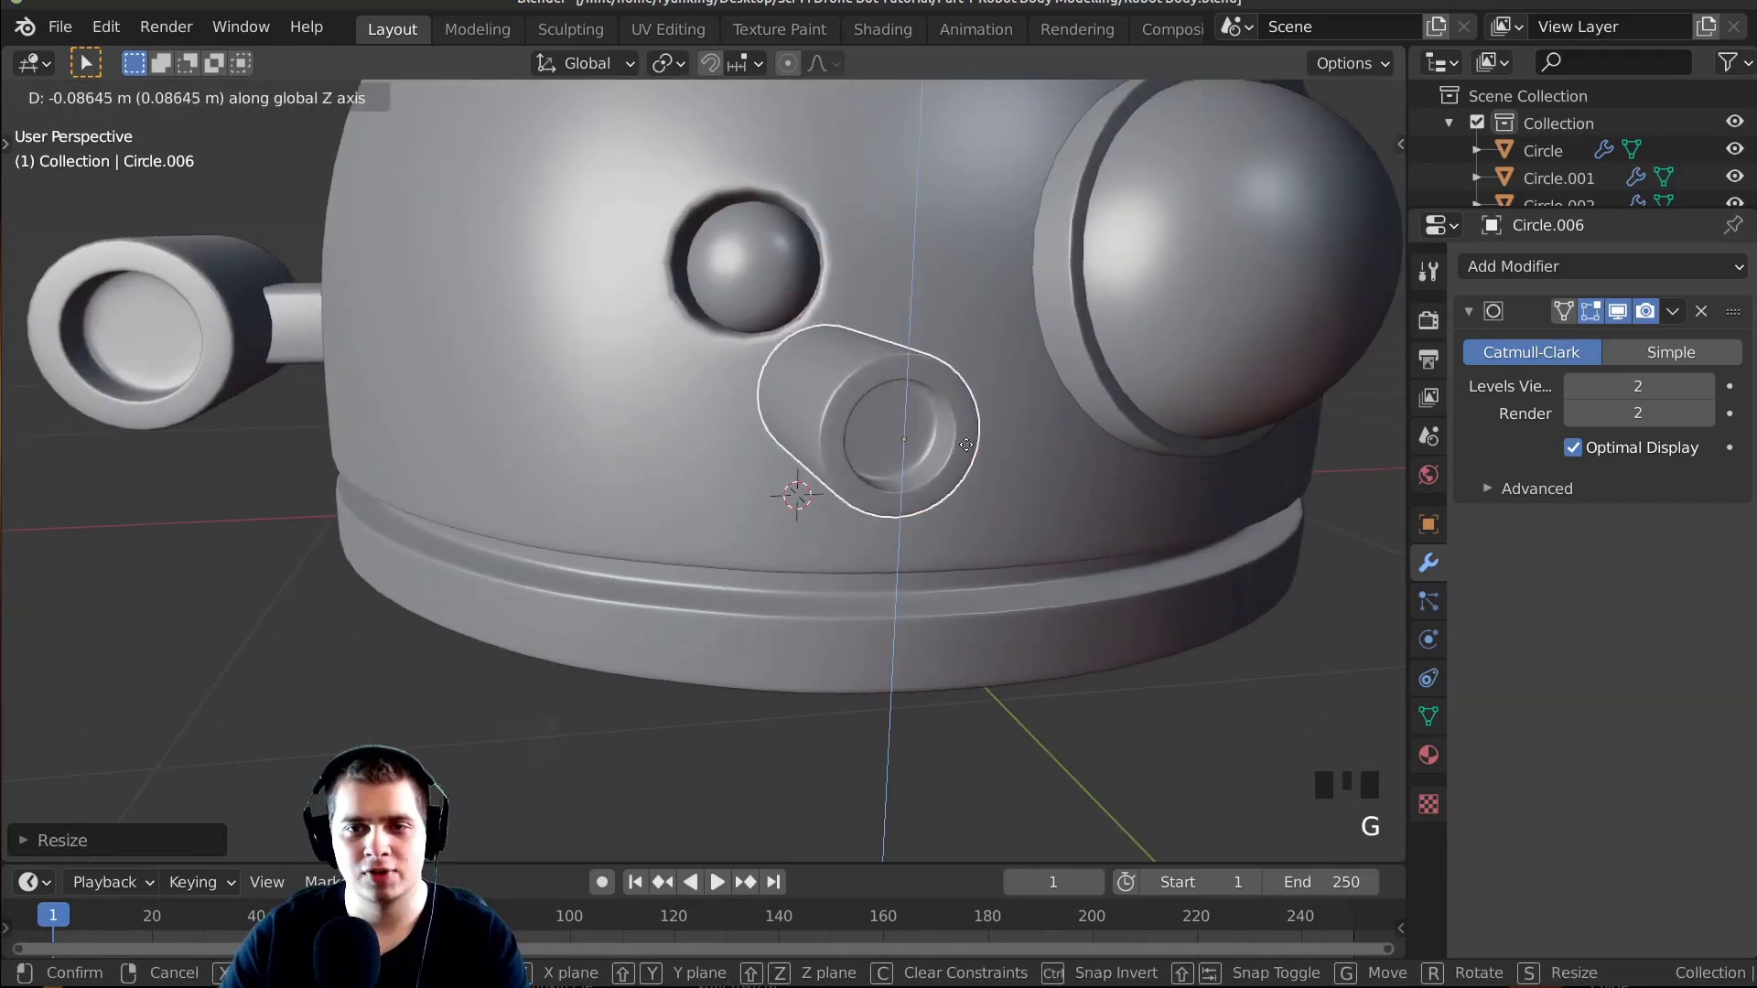
{"action": "left_click", "coordinate": [785, 478]}
{"action": "middle_click_drag", "start_coordinate": [785, 478], "coordinate": [1116, 656]}
{"action": "key", "text": "g"}
{"action": "key", "text": "x"}
{"action": "left_click", "coordinate": [993, 423]}
Rescale the small front cylinder and push it along Y into the dome.
{"action": "key", "text": "s"}
{"action": "left_click", "coordinate": [1083, 549]}
{"action": "key", "text": "ctrl+z"}
{"action": "scroll", "coordinate": [1261, 566], "scroll_direction": "down", "scroll_amount": 3}
{"action": "key", "text": "s"}
{"action": "left_click", "coordinate": [1189, 604]}
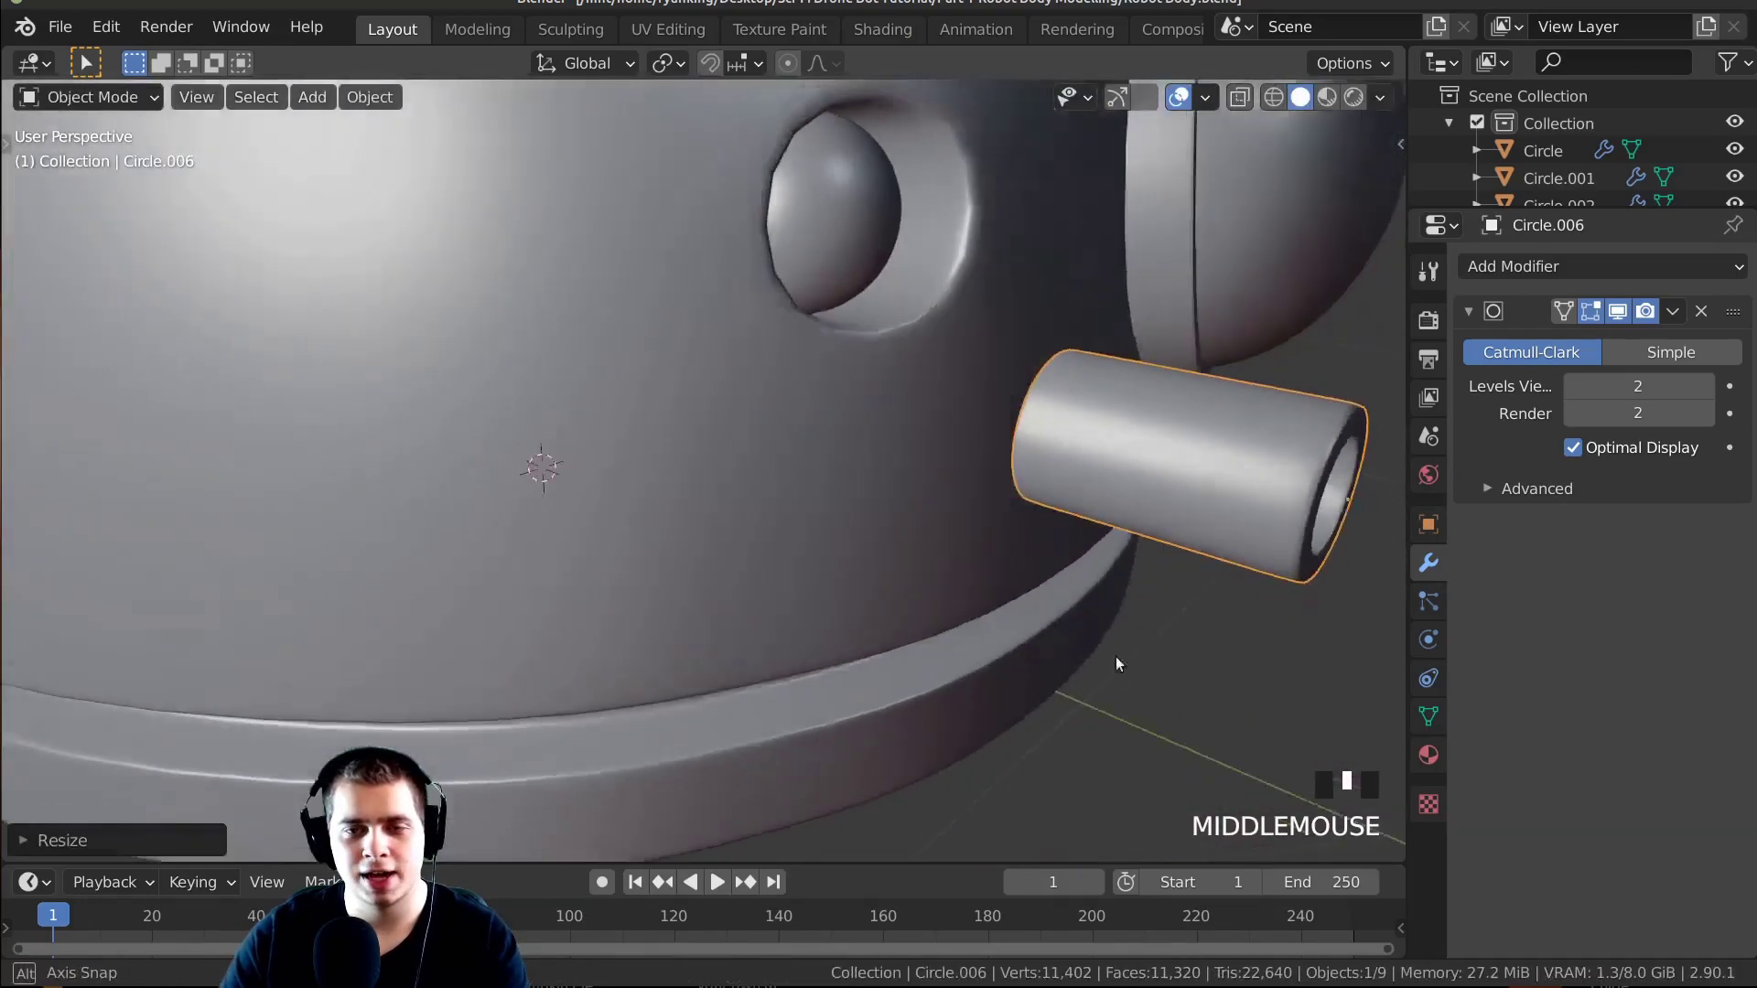
{"action": "key", "text": "g"}
{"action": "key", "text": "y"}
{"action": "left_click", "coordinate": [927, 405]}
Duplicate the small front cylinder beside the original and sink the copy along Y into the dome.
{"action": "middle_click_drag", "start_coordinate": [927, 405], "coordinate": [1186, 591]}
{"action": "key", "text": "shift+d"}
{"action": "left_click", "coordinate": [941, 428]}
{"action": "key", "text": "g"}
{"action": "key", "text": "y"}
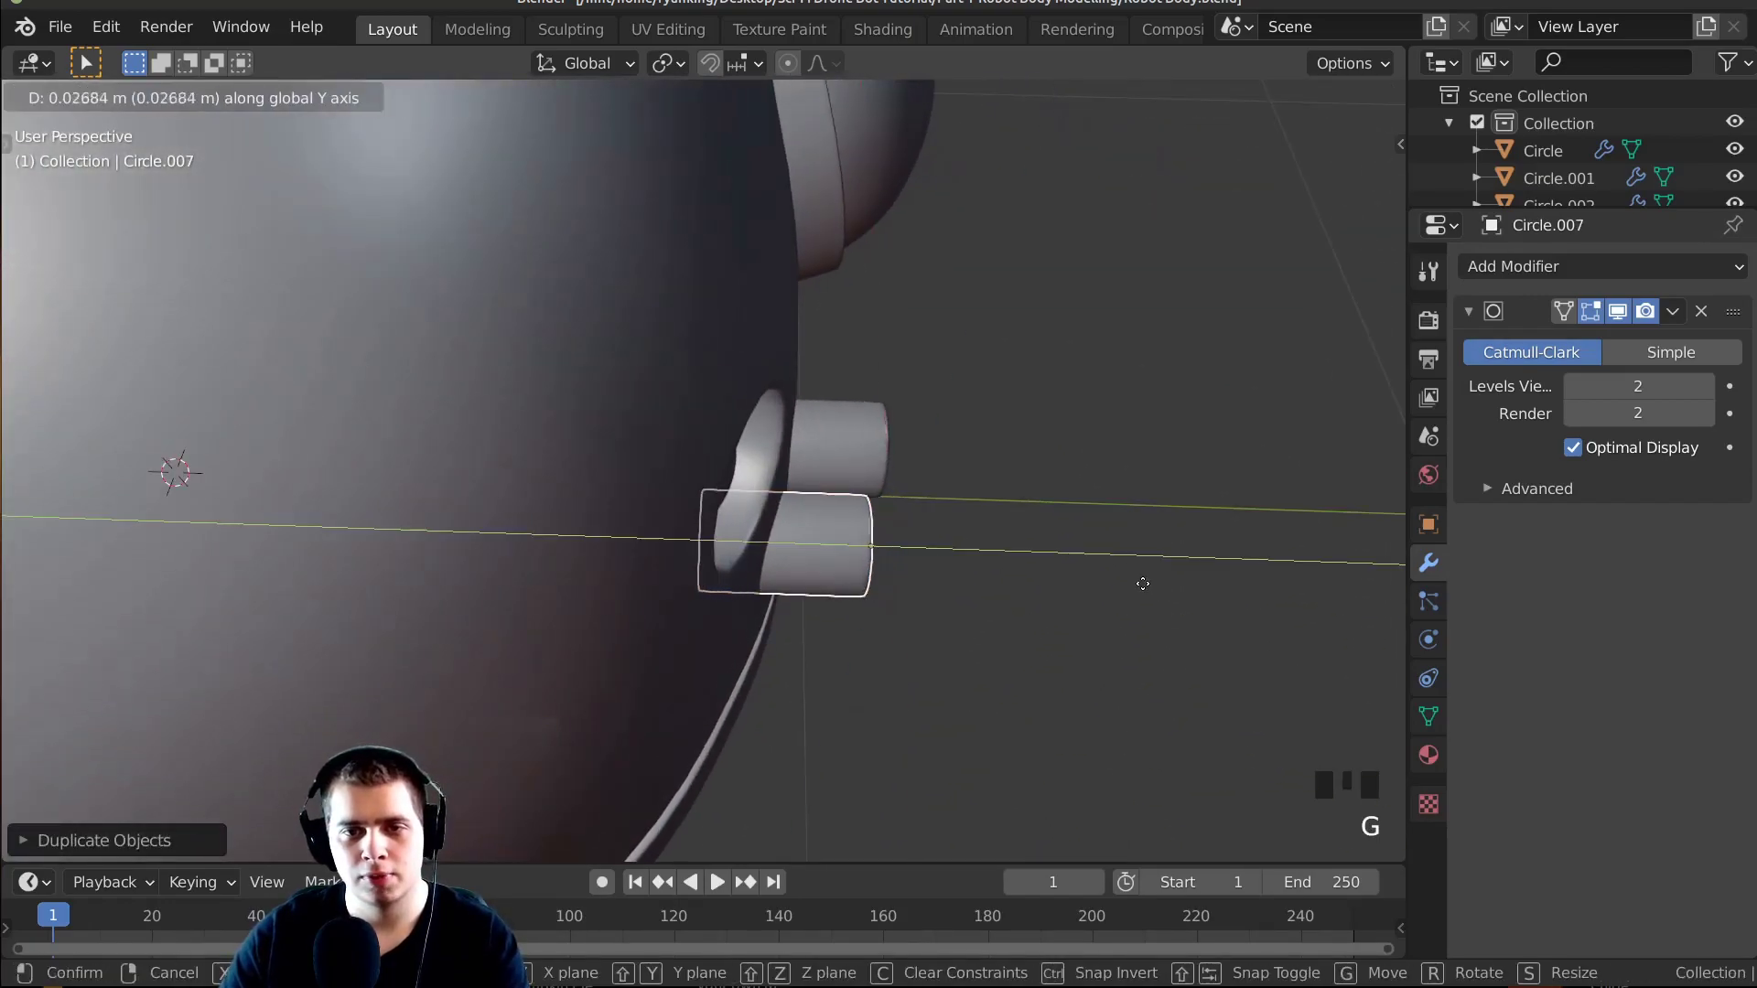
{"action": "left_click", "coordinate": [1122, 579]}
Adjust the positions of both small front cylinders so they sit side by side below the small eye.
{"action": "right_click", "coordinate": [878, 440]}
{"action": "key", "text": "g"}
{"action": "left_click", "coordinate": [924, 443]}
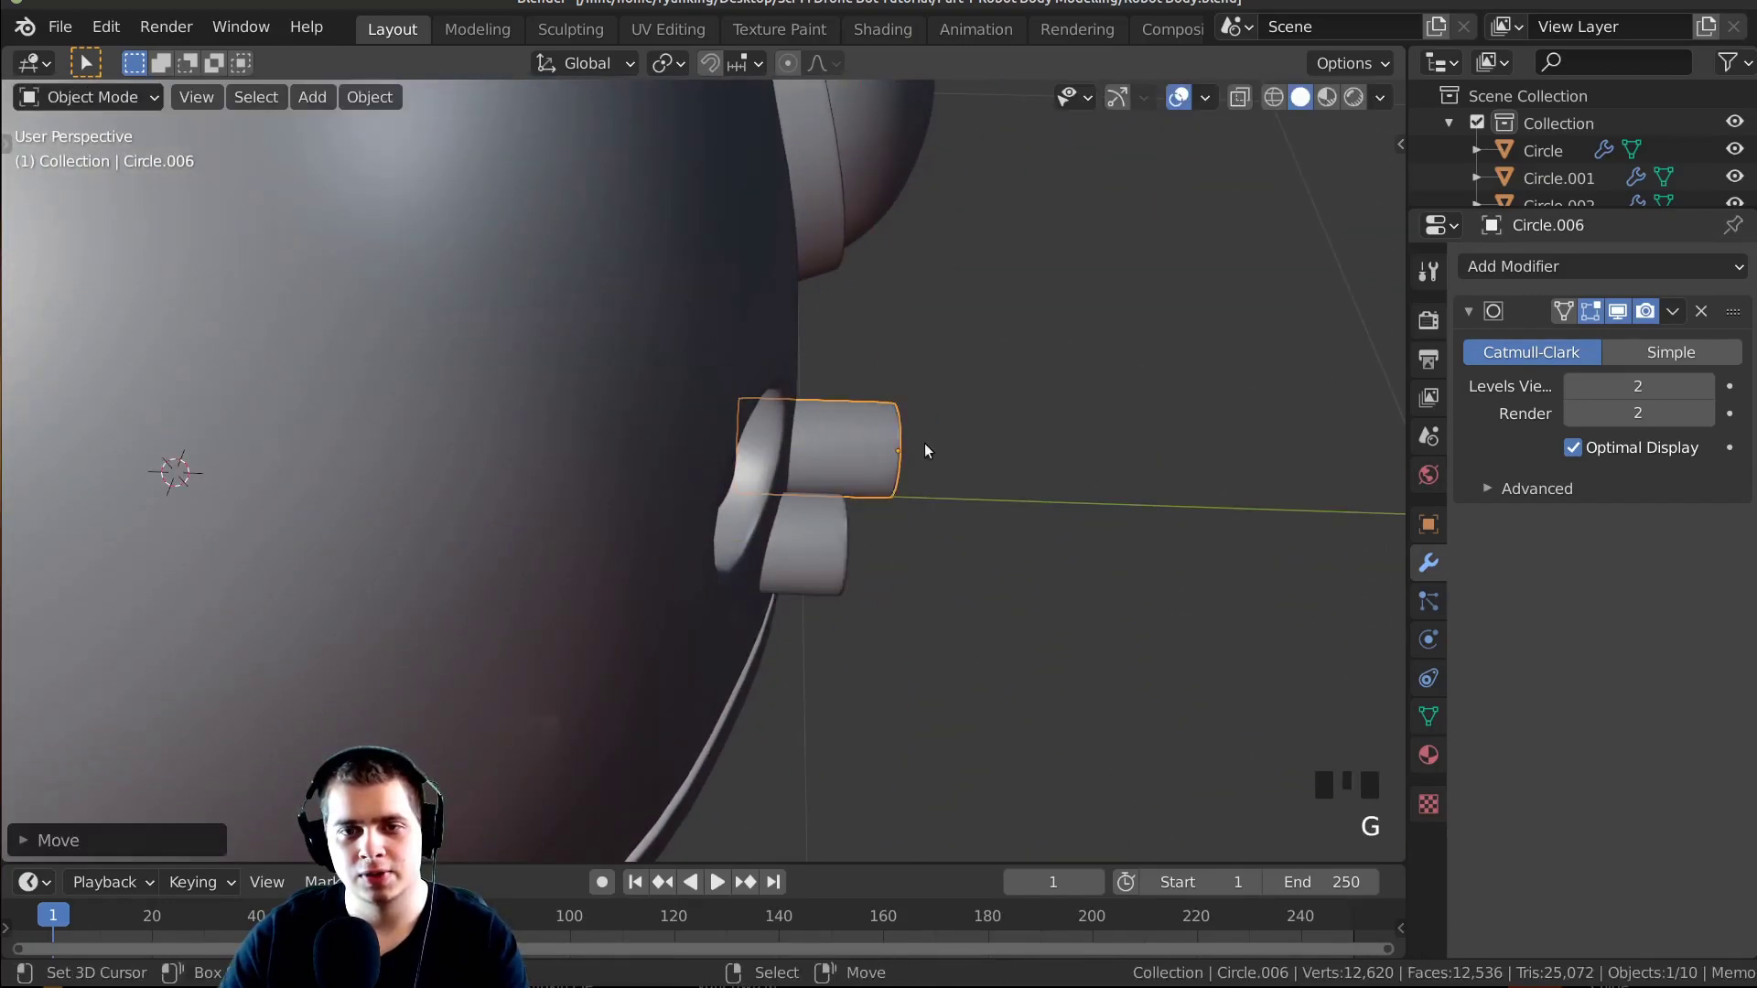
{"action": "scroll", "coordinate": [811, 491], "scroll_direction": "down", "scroll_amount": 2}
{"action": "middle_click_drag", "start_coordinate": [924, 443], "coordinate": [656, 447]}
{"action": "scroll", "coordinate": [656, 448], "scroll_direction": "up", "scroll_amount": 3}
{"action": "right_click", "coordinate": [631, 502]}
{"action": "key", "text": "g"}
{"action": "left_click", "coordinate": [705, 562]}
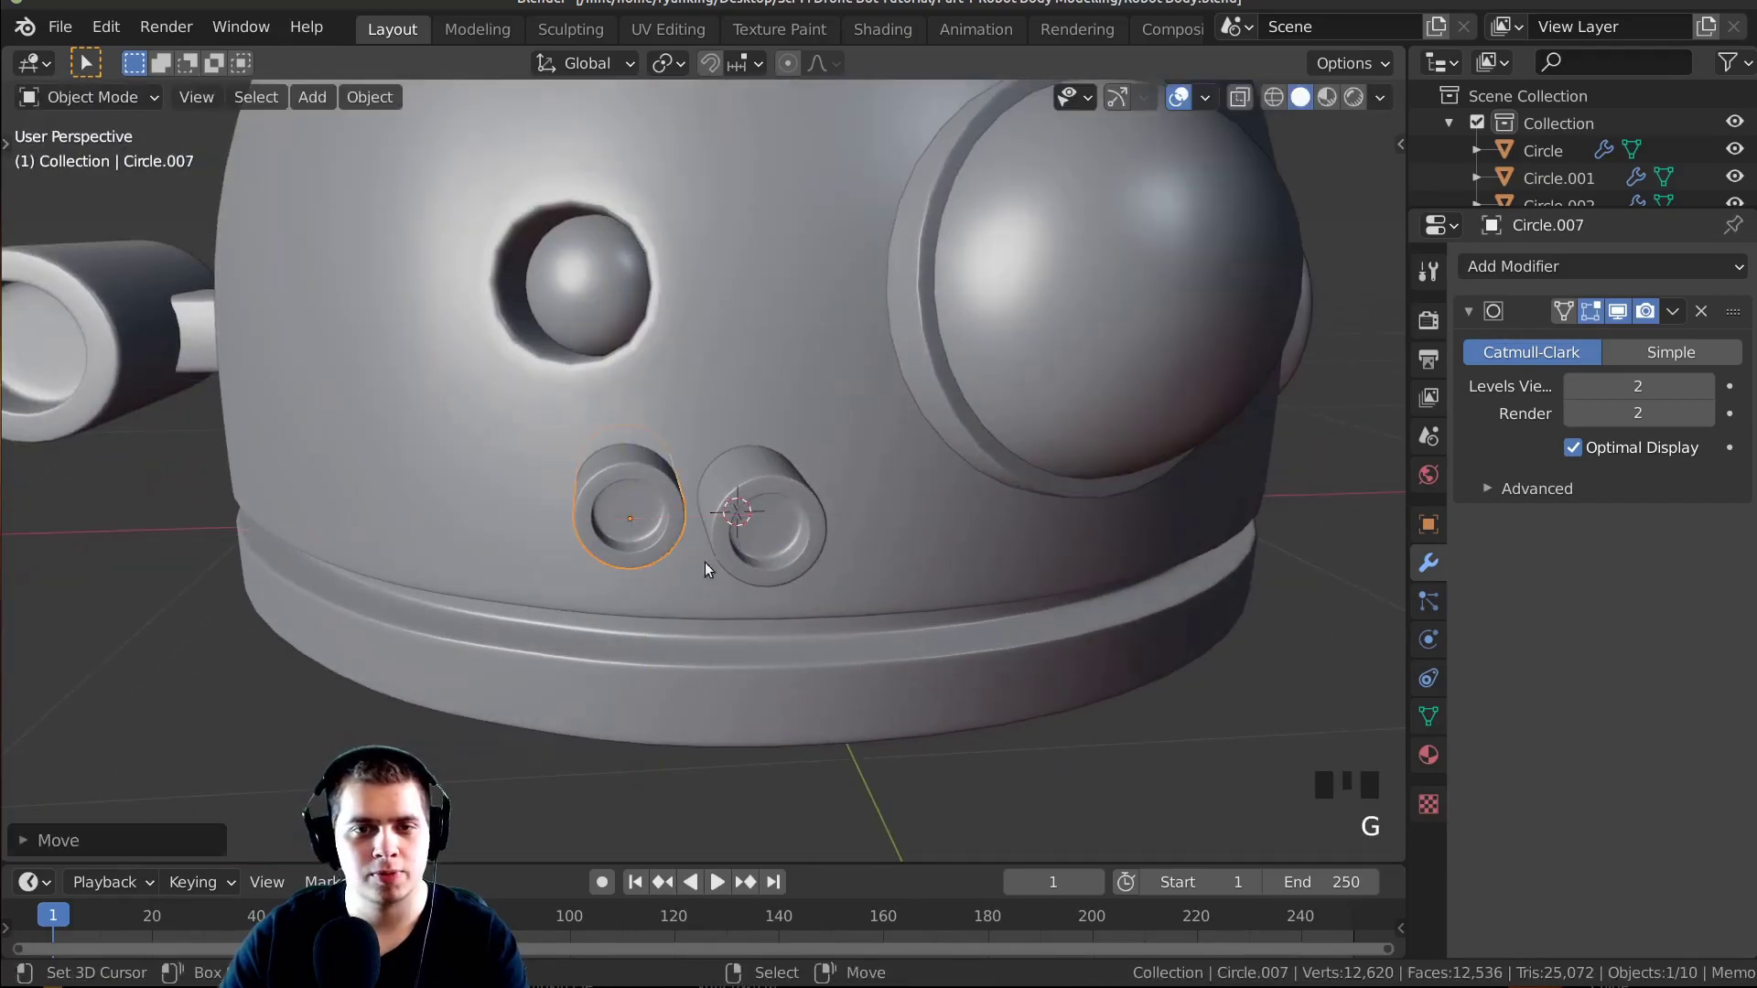
{"action": "middle_click_drag", "start_coordinate": [704, 562], "coordinate": [821, 542]}
{"action": "scroll", "coordinate": [826, 482], "scroll_direction": "up", "scroll_amount": 4}
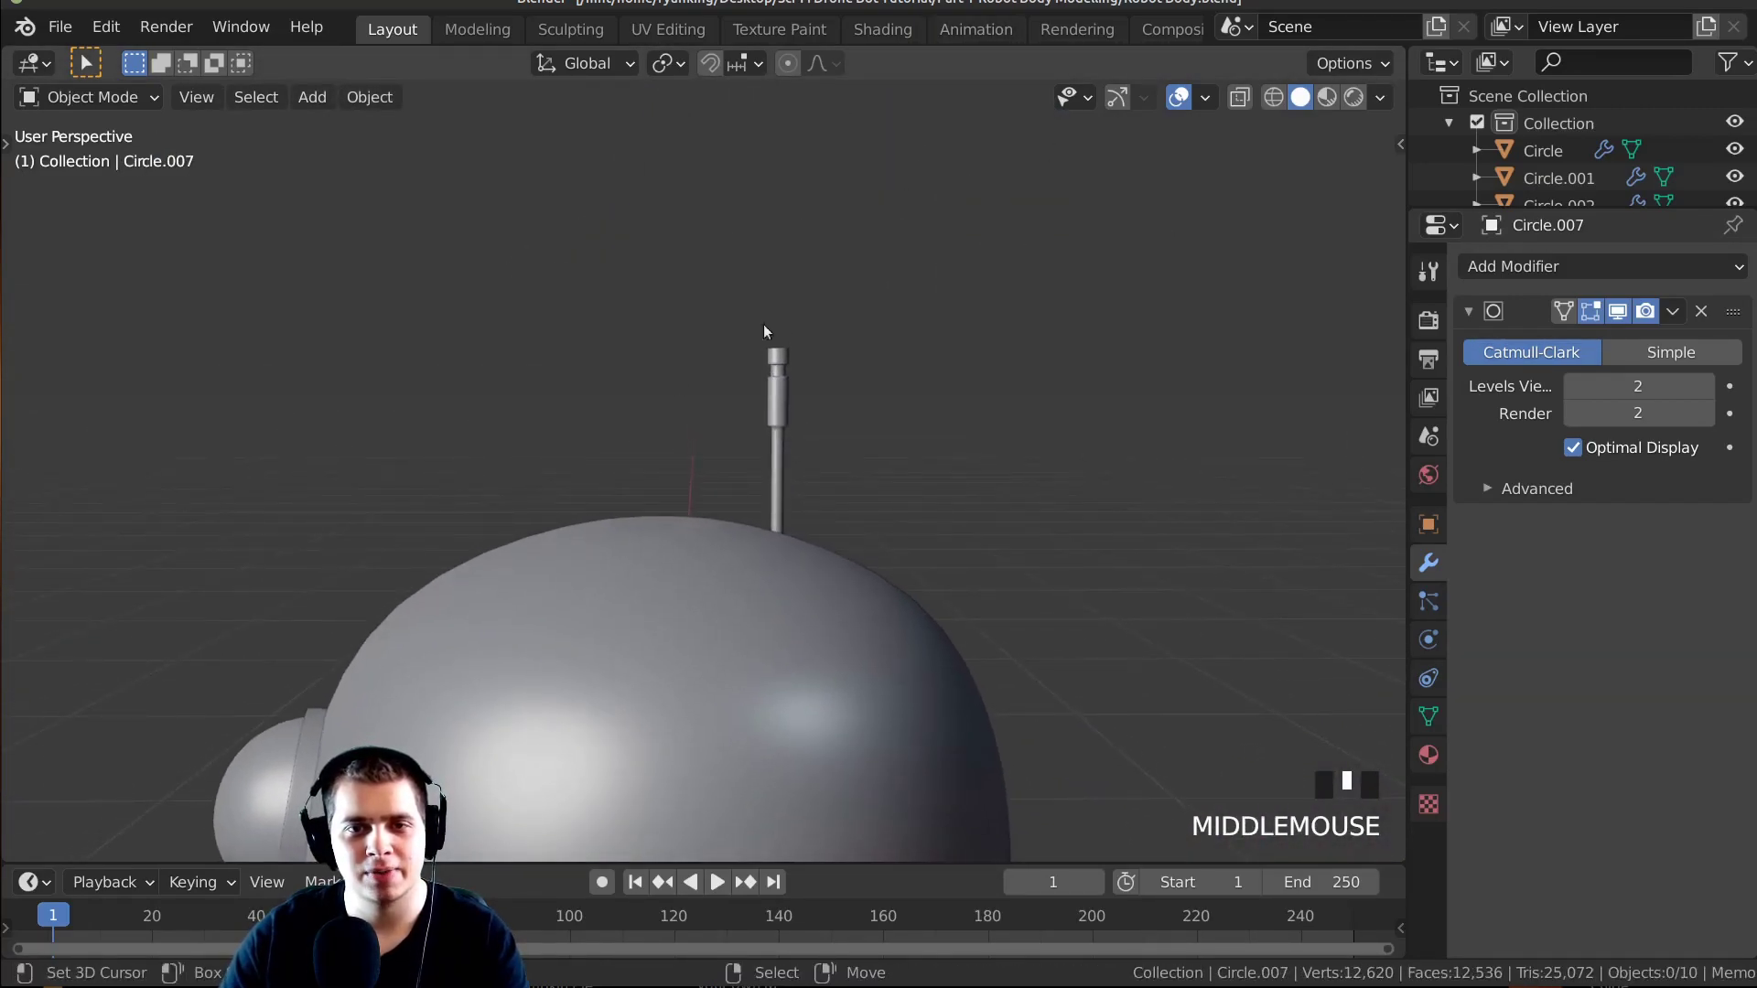
Duplicate the antenna and place the copy about 0.32 m away along X.
{"action": "scroll", "coordinate": [765, 331], "scroll_direction": "down", "scroll_amount": 3}
{"action": "middle_click_drag", "start_coordinate": [765, 331], "coordinate": [884, 508], "text": "shift"}
{"action": "scroll", "coordinate": [794, 446], "scroll_direction": "up", "scroll_amount": 3}
{"action": "right_click", "coordinate": [747, 384]}
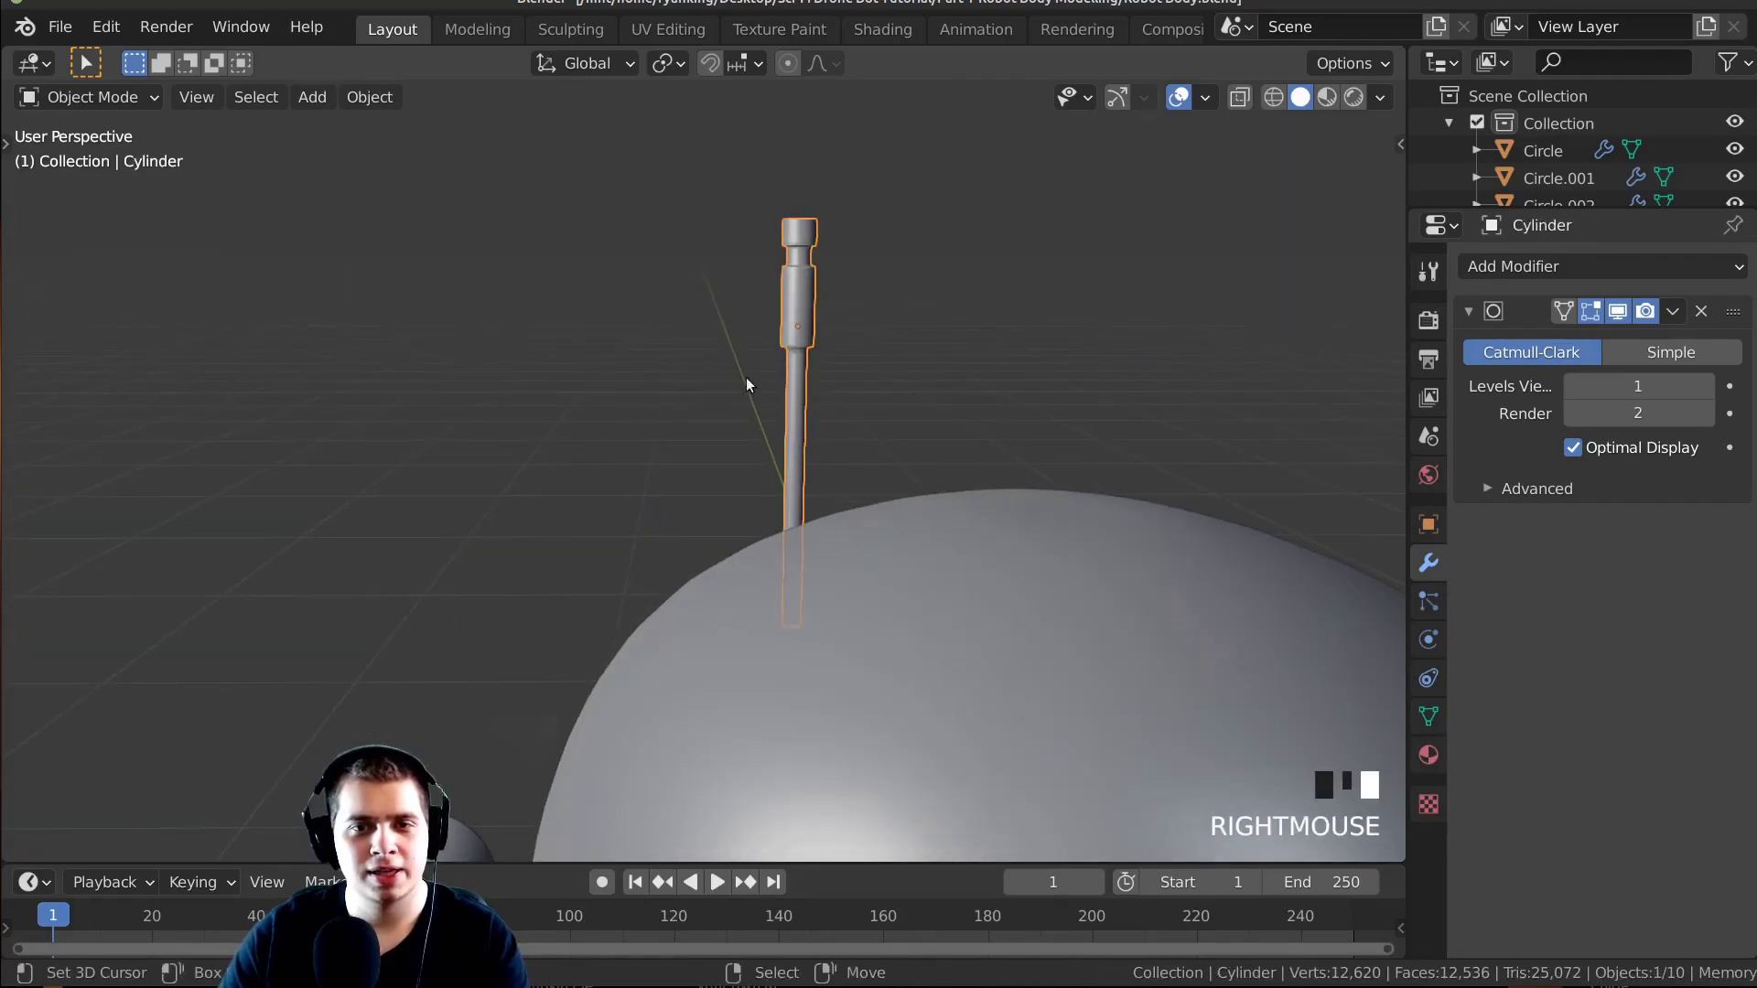
{"action": "scroll", "coordinate": [785, 509], "scroll_direction": "up", "scroll_amount": 2}
{"action": "scroll", "coordinate": [663, 391], "scroll_direction": "up", "scroll_amount": 5}
{"action": "scroll", "coordinate": [894, 361], "scroll_direction": "down", "scroll_amount": 2}
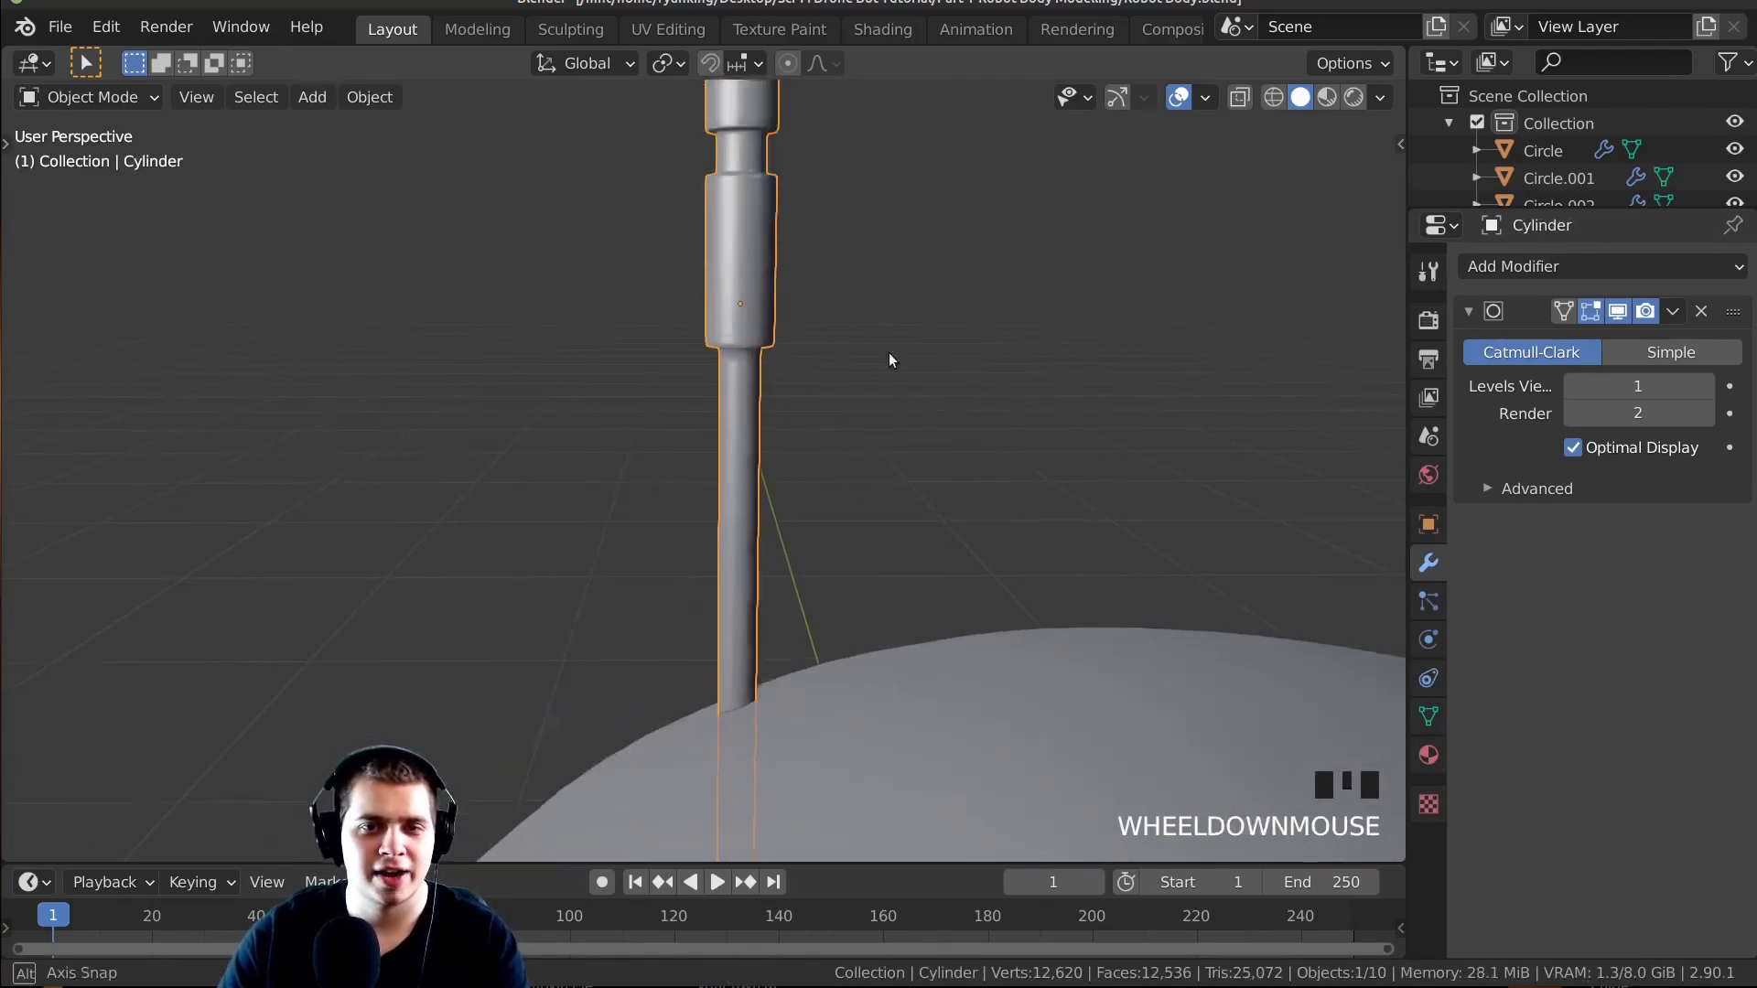
{"action": "middle_click_drag", "start_coordinate": [894, 360], "coordinate": [726, 361]}
{"action": "key", "text": "shift+d"}
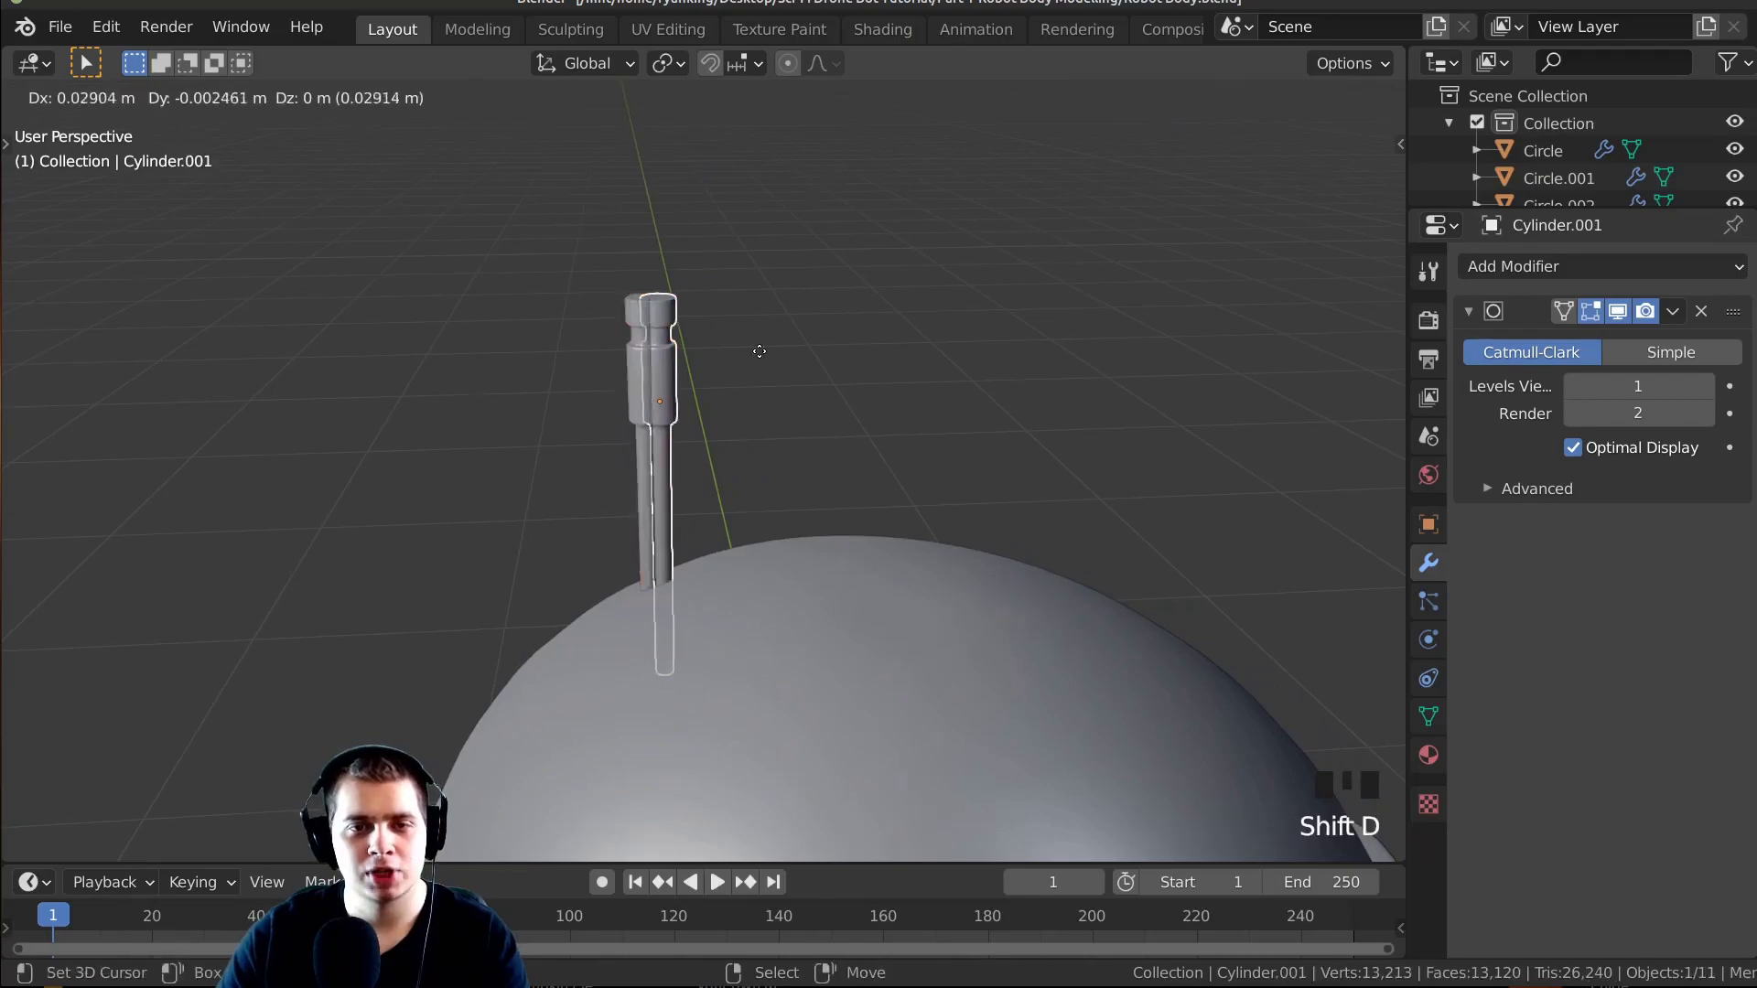
{"action": "key", "text": "x"}
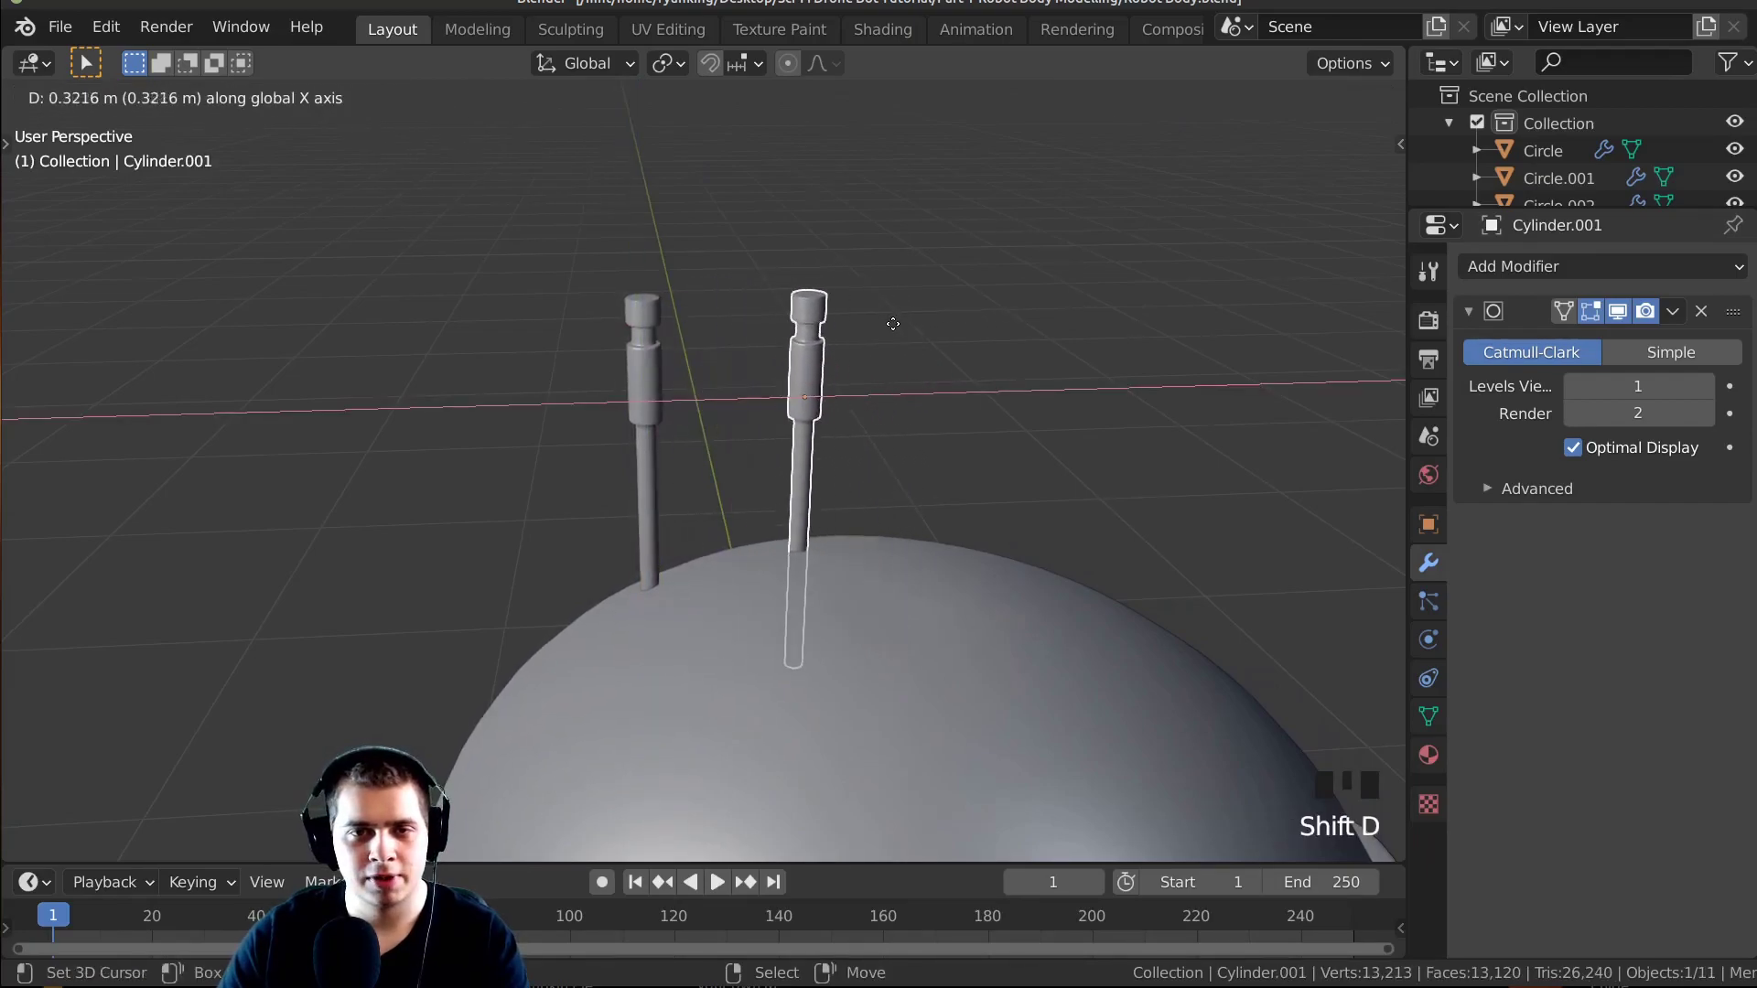
{"action": "left_click", "coordinate": [887, 323]}
Add a loop cut around the copied antenna's thin shaft, slid up to below the thick section.
{"action": "middle_click_drag", "start_coordinate": [871, 322], "coordinate": [714, 327]}
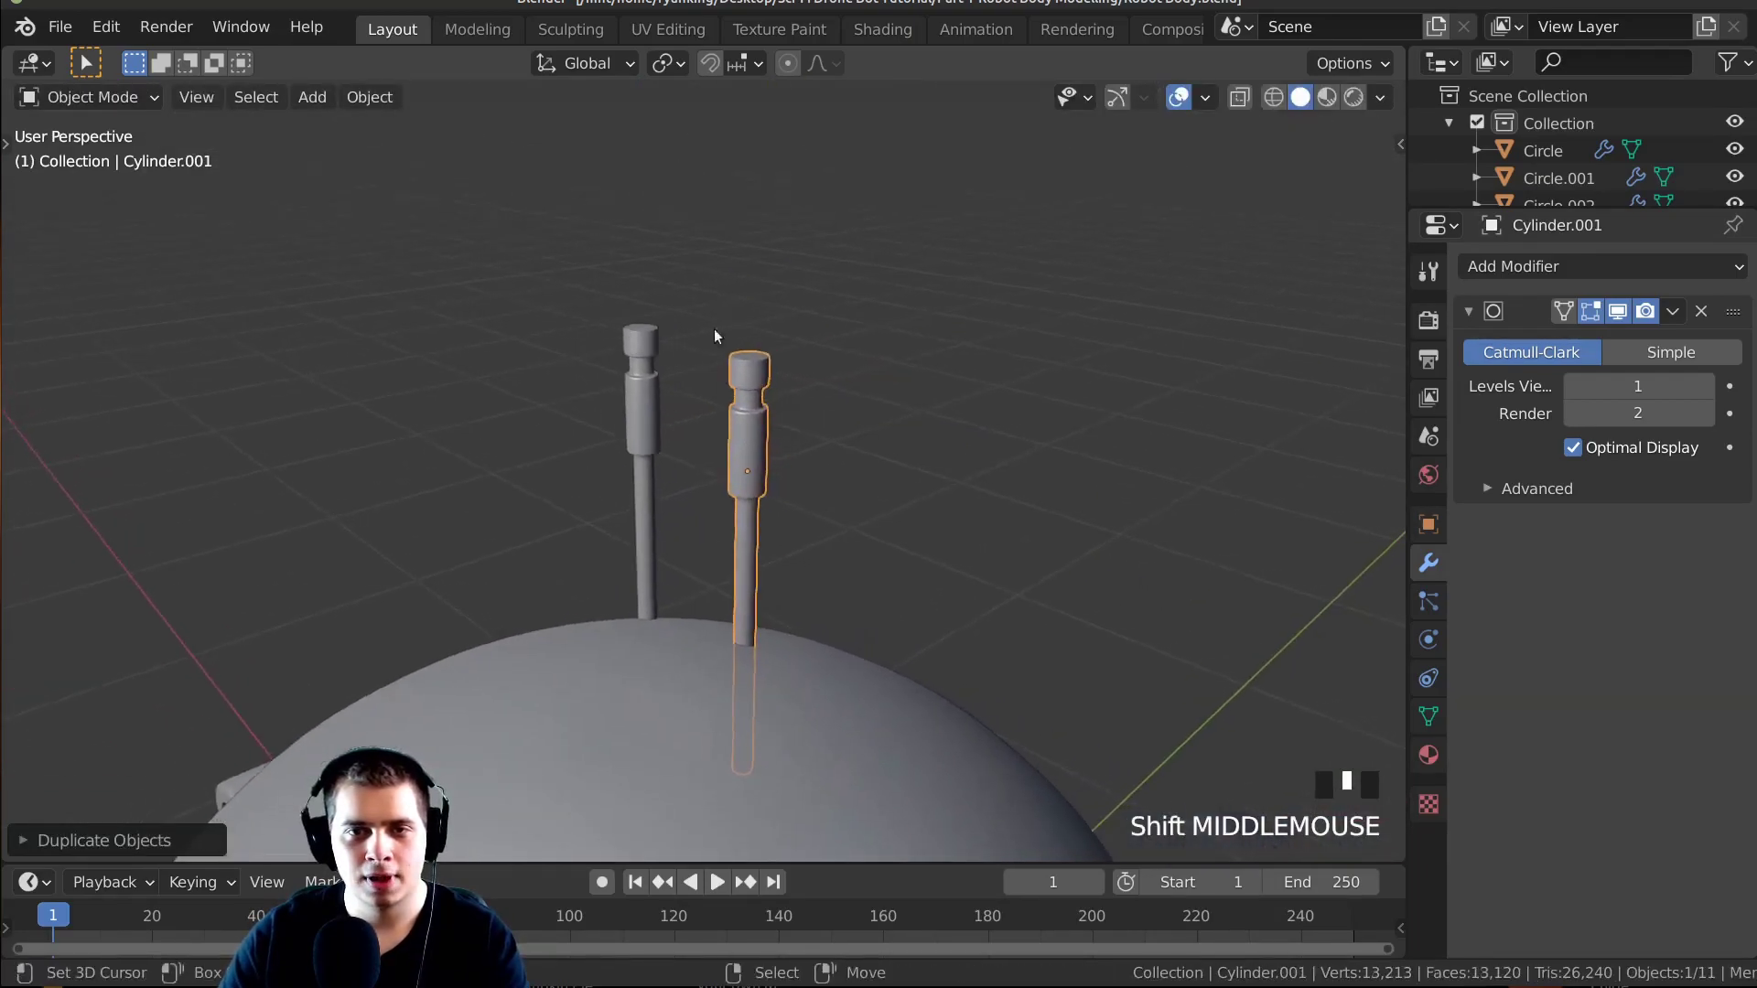
{"action": "scroll", "coordinate": [713, 327], "scroll_direction": "up", "scroll_amount": 3}
{"action": "key", "text": "Tab"}
{"action": "scroll", "coordinate": [1004, 266], "scroll_direction": "up", "scroll_amount": 4}
{"action": "middle_click_drag", "start_coordinate": [1012, 271], "coordinate": [832, 370]}
{"action": "scroll", "coordinate": [835, 372], "scroll_direction": "down", "scroll_amount": 2}
{"action": "key", "text": "ctrl+r"}
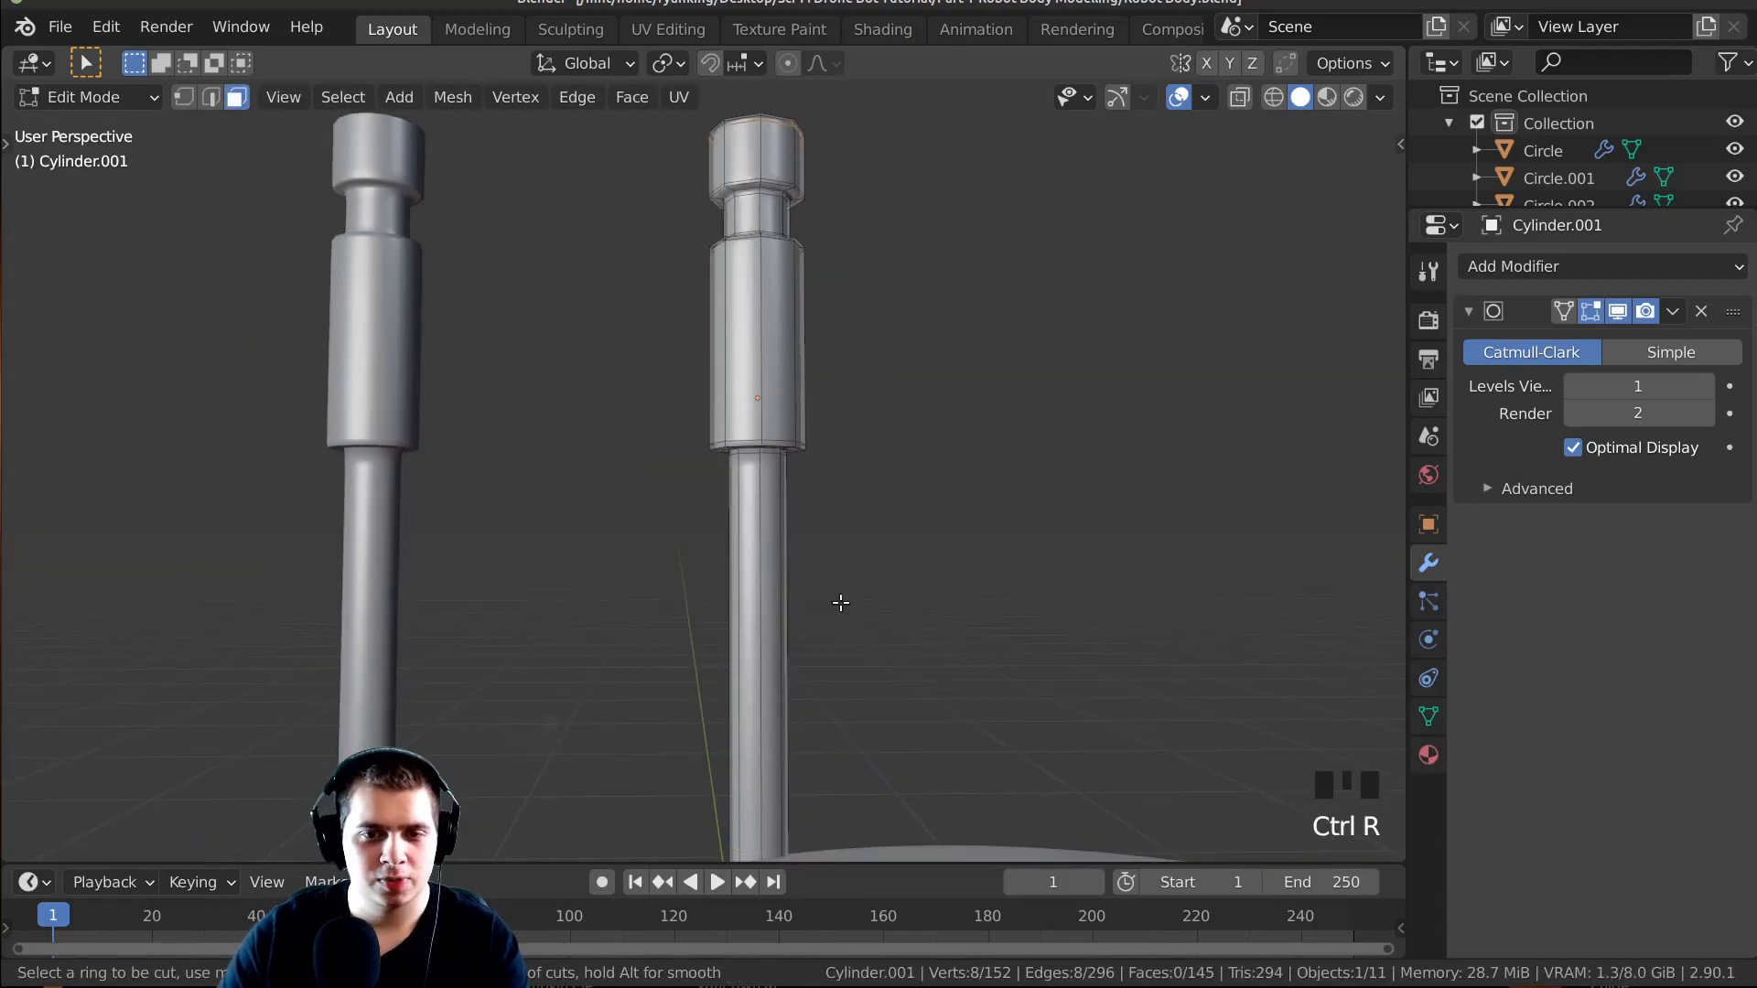
{"action": "left_click", "coordinate": [758, 838]}
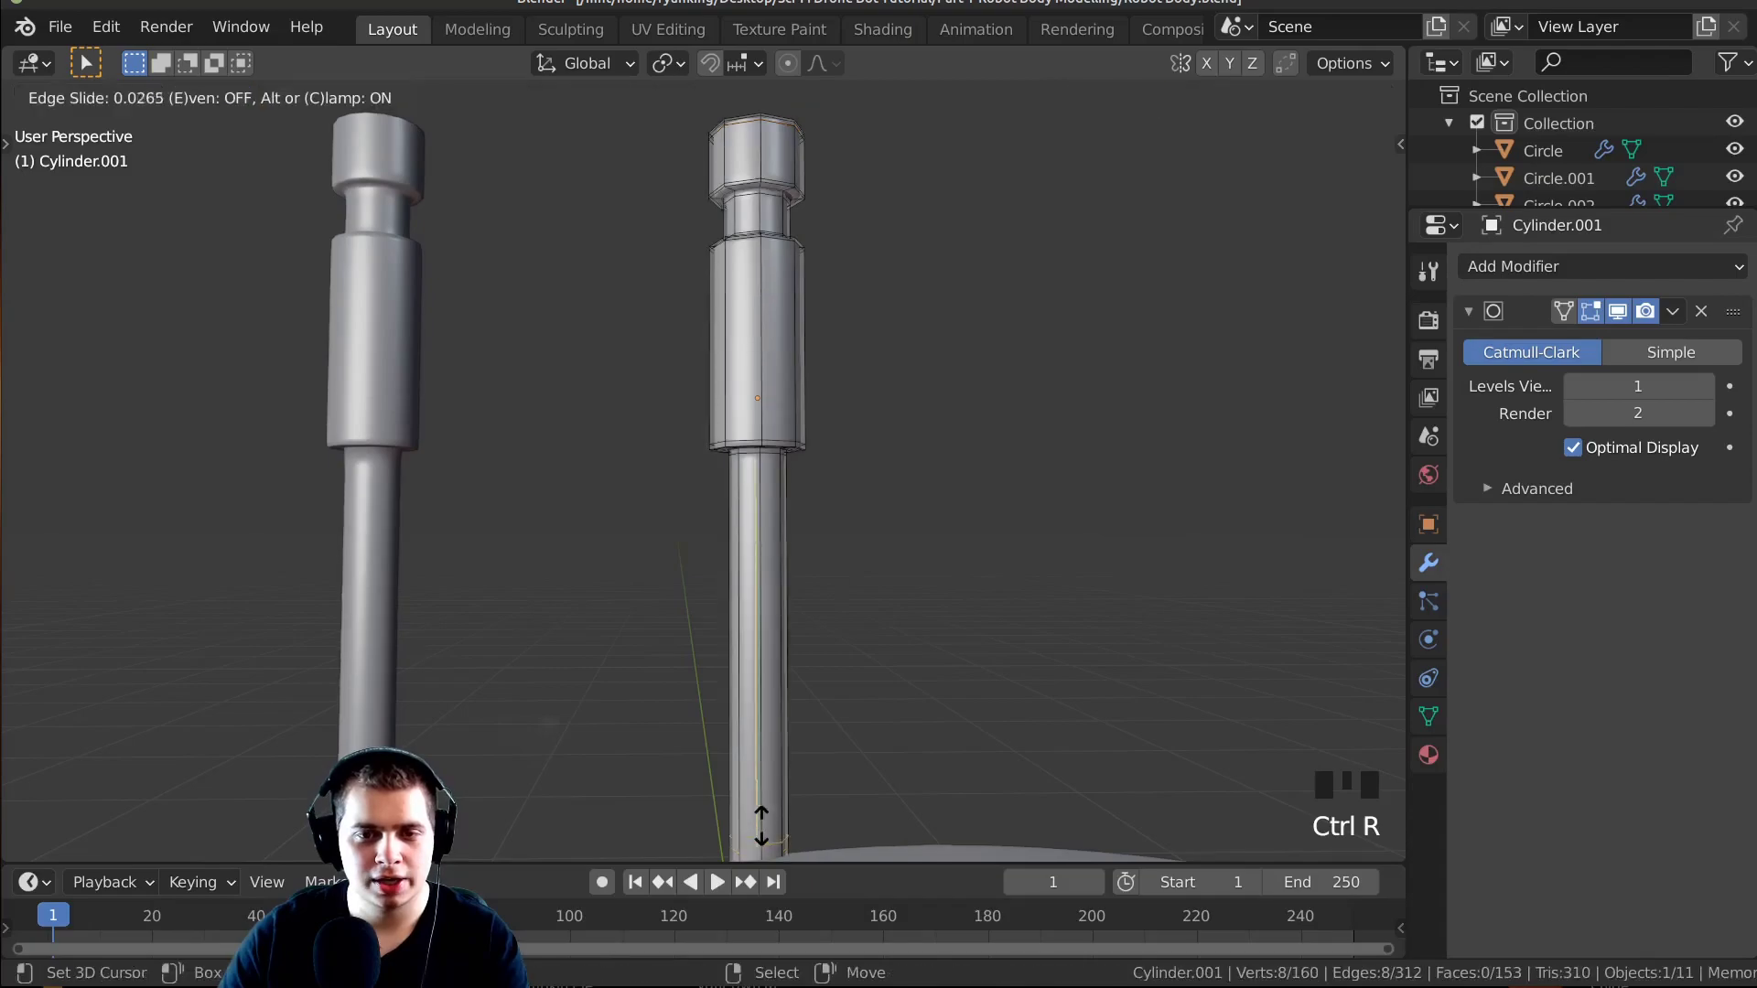
{"action": "left_click", "coordinate": [820, 562]}
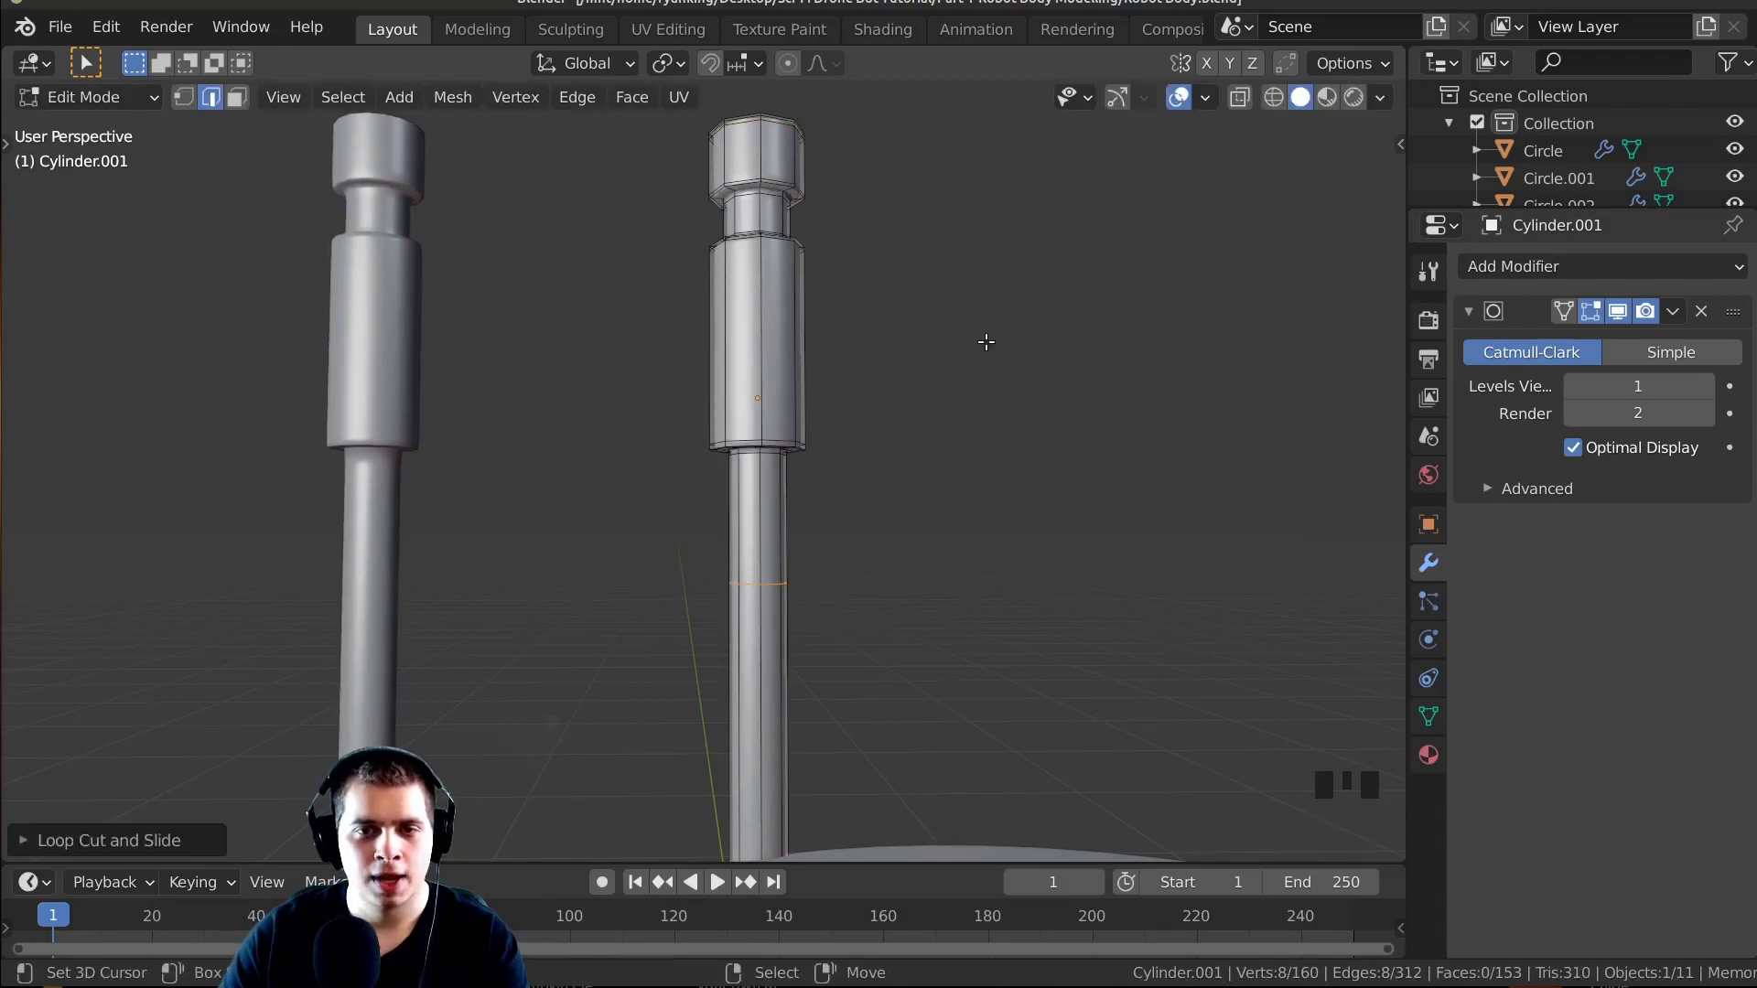
Delete all vertices of the copied antenna above the new loop cut, leaving only the lower thin shaft.
{"action": "left_click", "coordinate": [184, 98]}
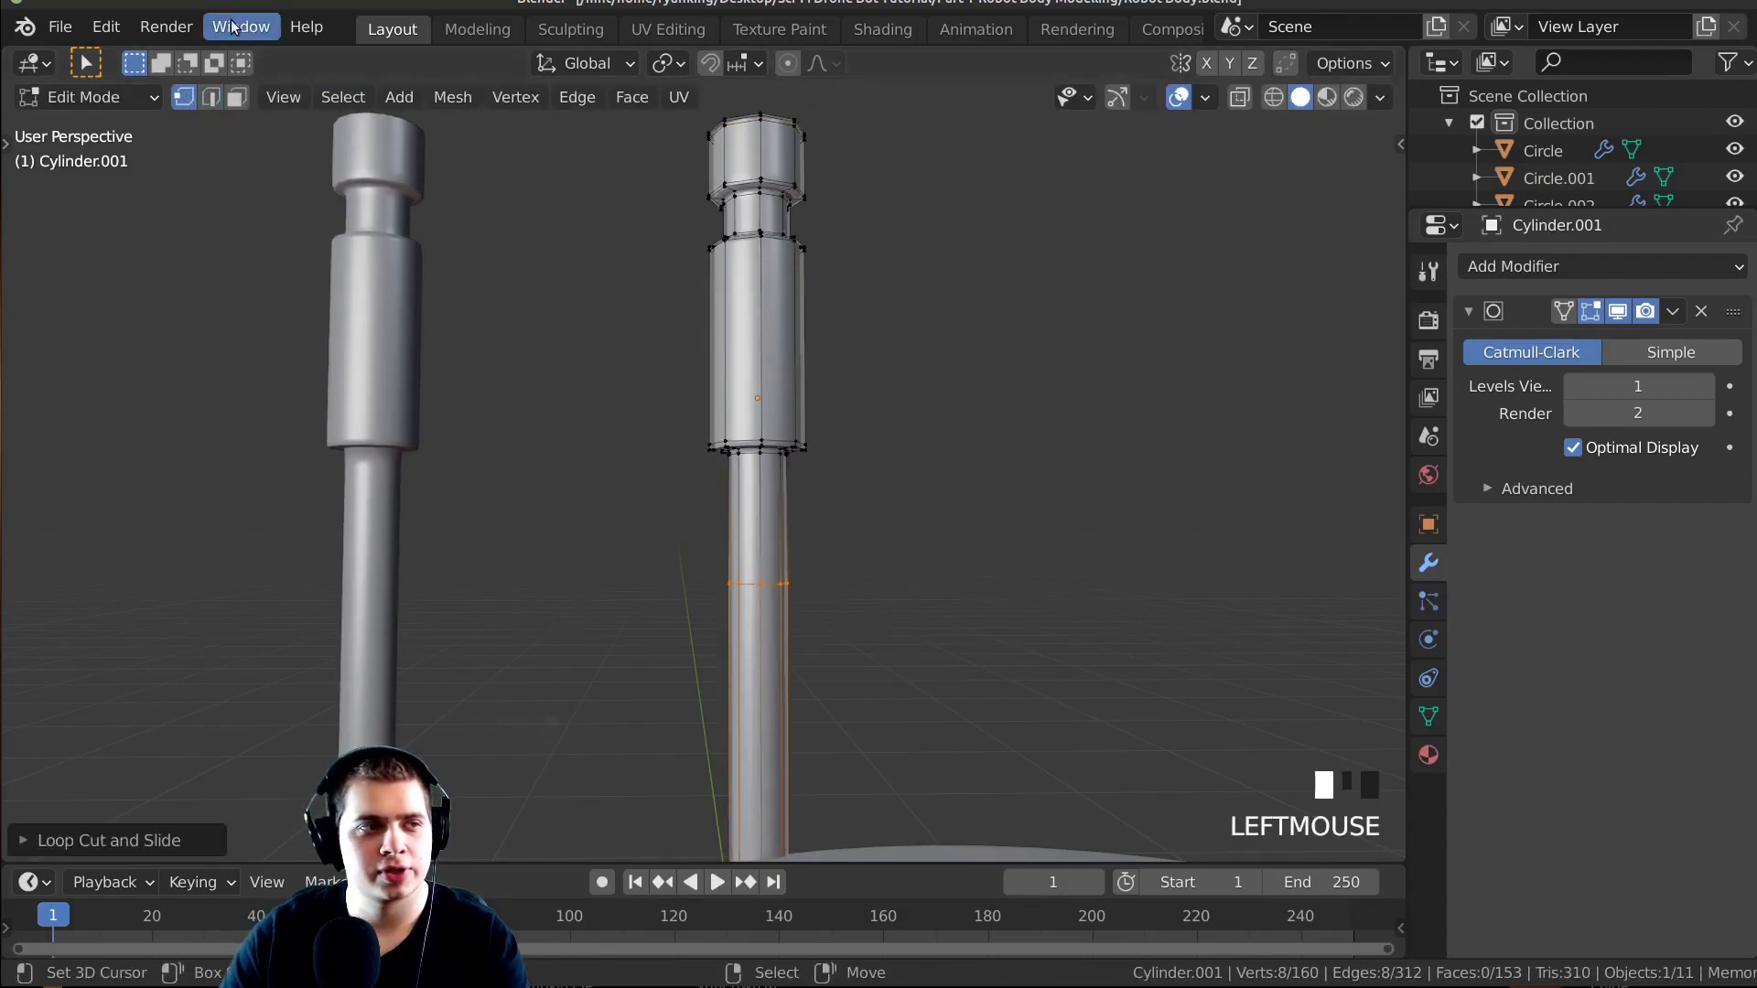
{"action": "middle_click_drag", "start_coordinate": [1027, 405], "coordinate": [1007, 414]}
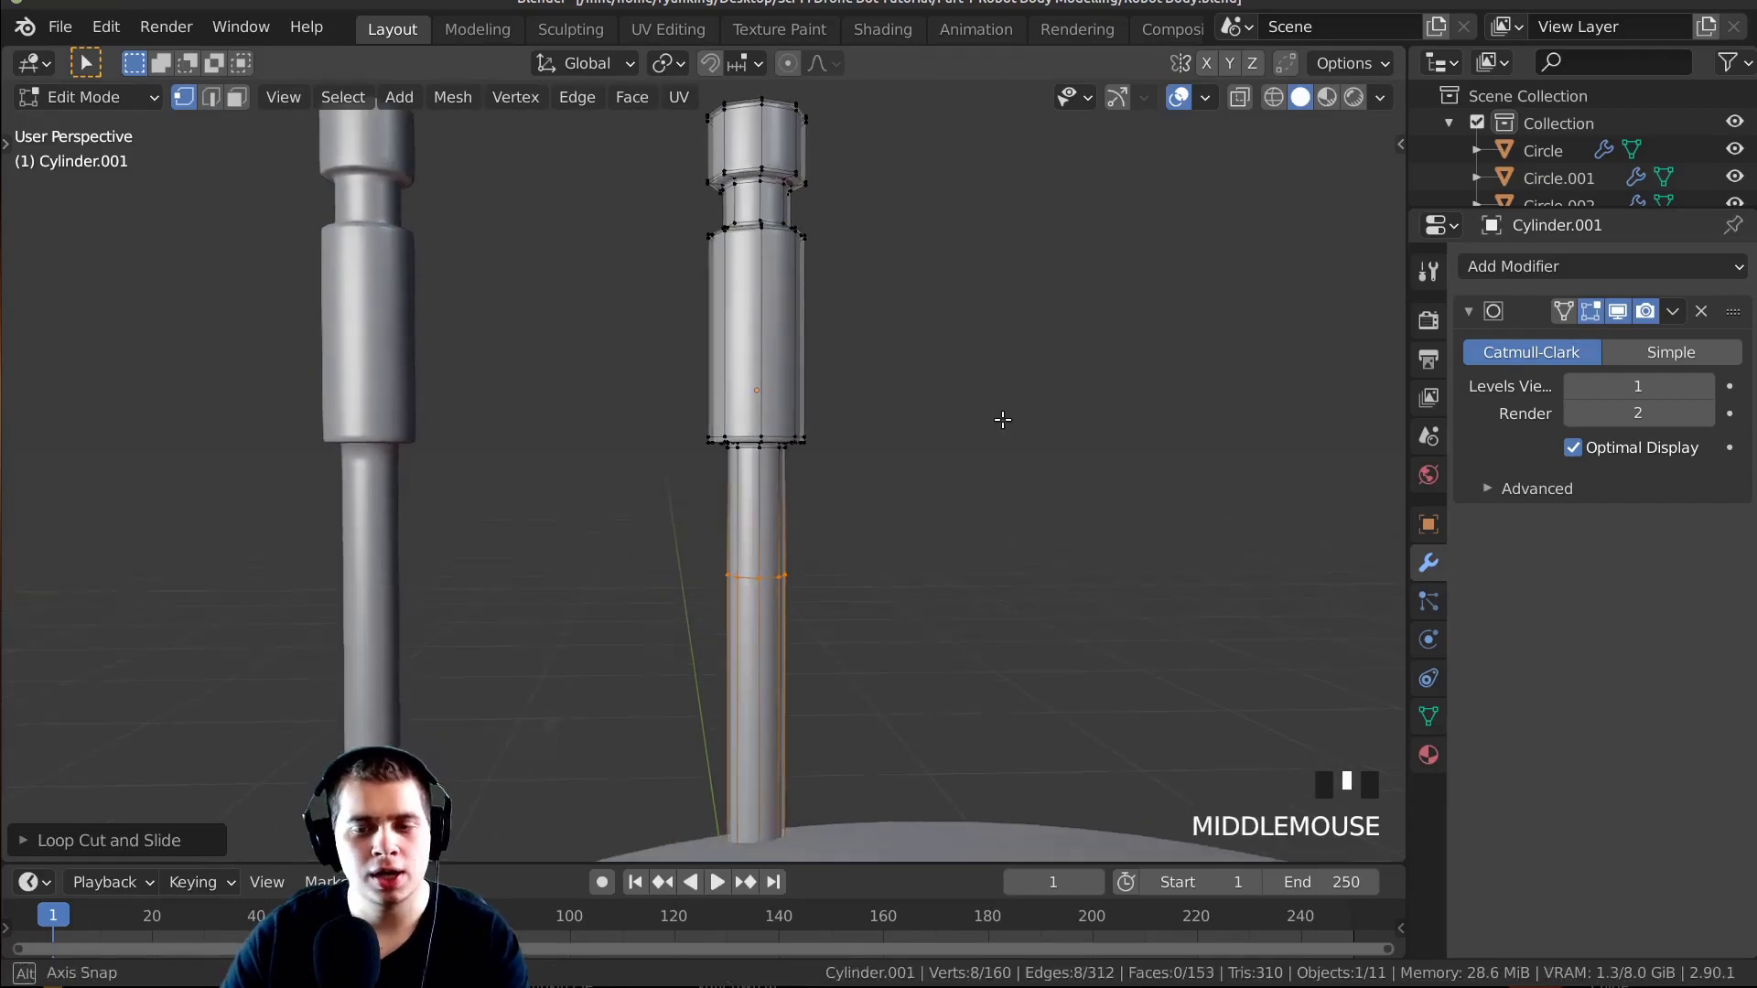
{"action": "key", "text": "z"}
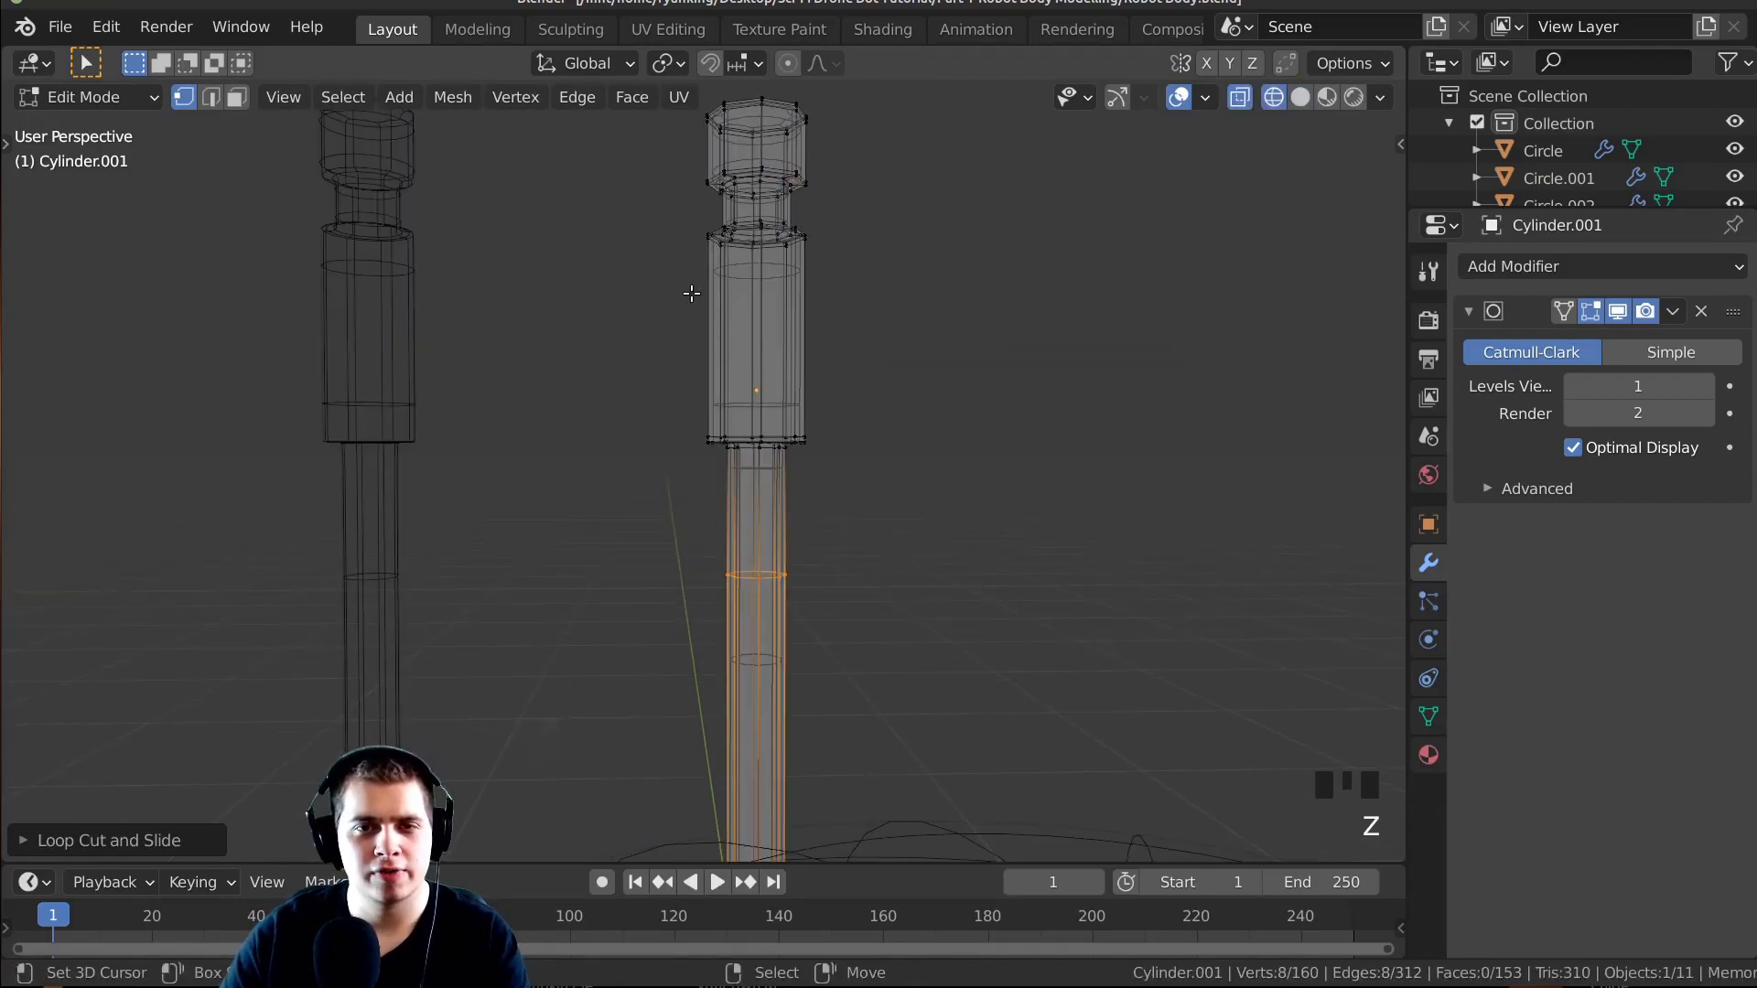
{"action": "scroll", "coordinate": [691, 292], "scroll_direction": "down", "scroll_amount": 2}
{"action": "middle_click_drag", "start_coordinate": [687, 306], "coordinate": [760, 312]}
{"action": "key", "text": "a"}
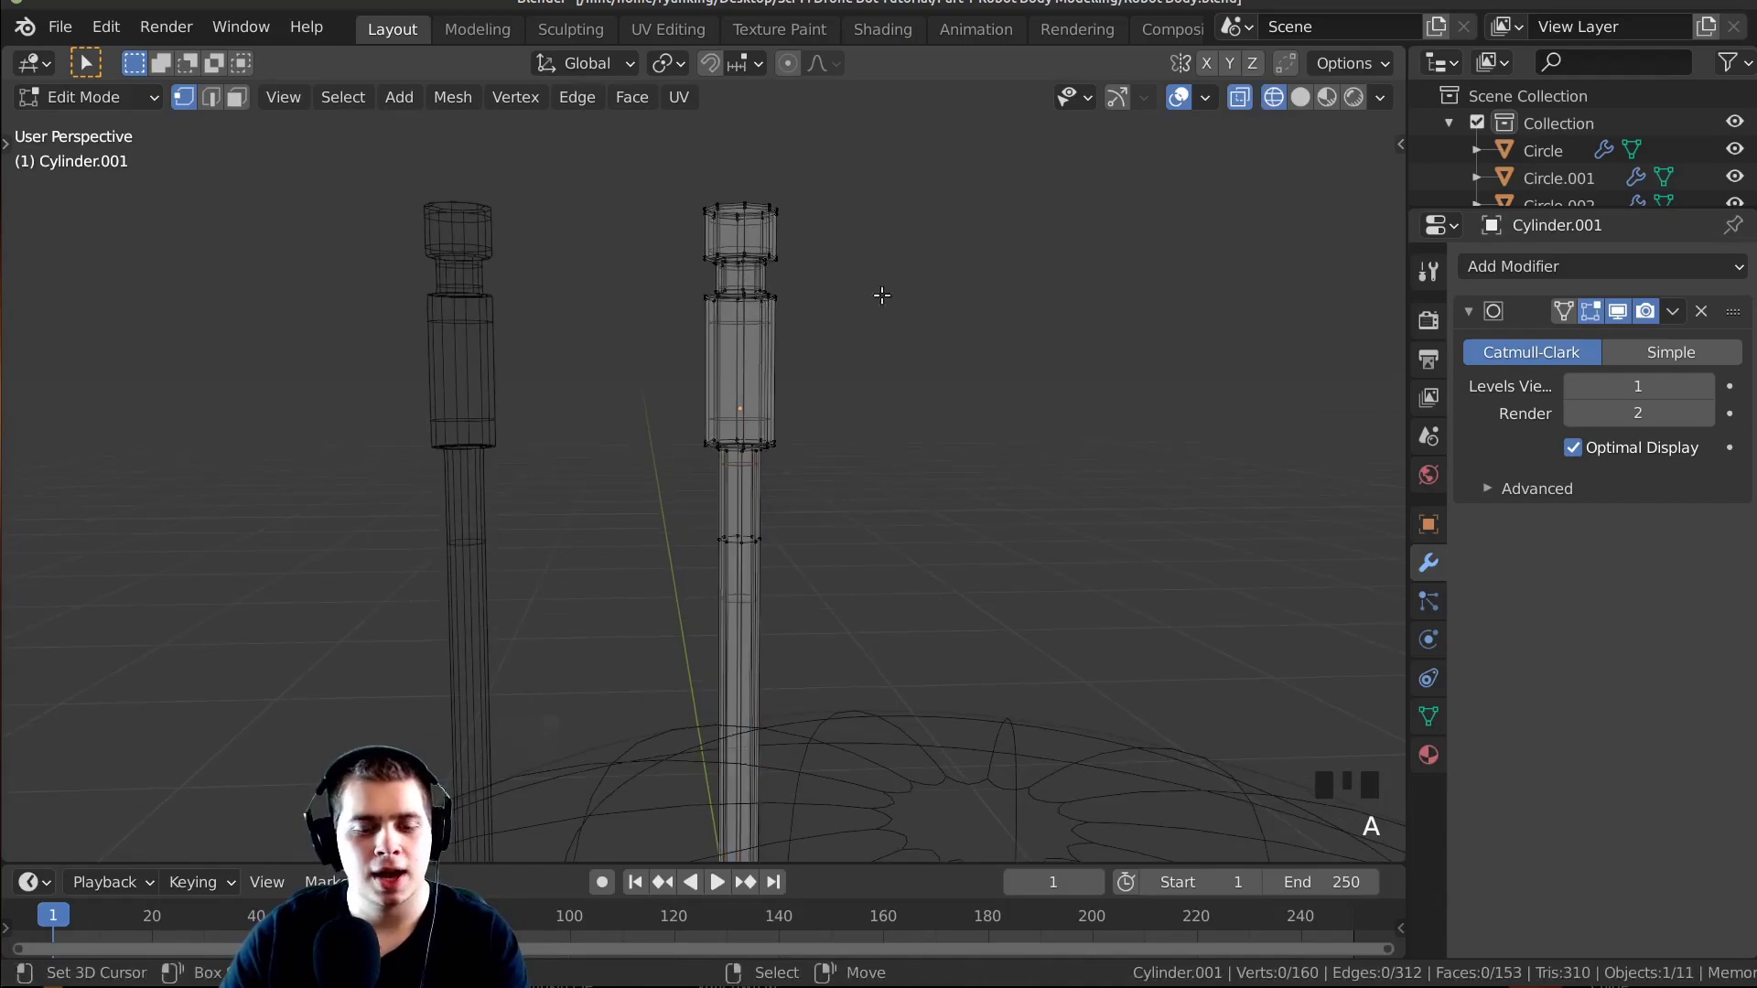
{"action": "key", "text": "b"}
{"action": "left_click_drag", "start_coordinate": [990, 173], "coordinate": [663, 495]}
{"action": "middle_click_drag", "start_coordinate": [662, 495], "coordinate": [794, 345]}
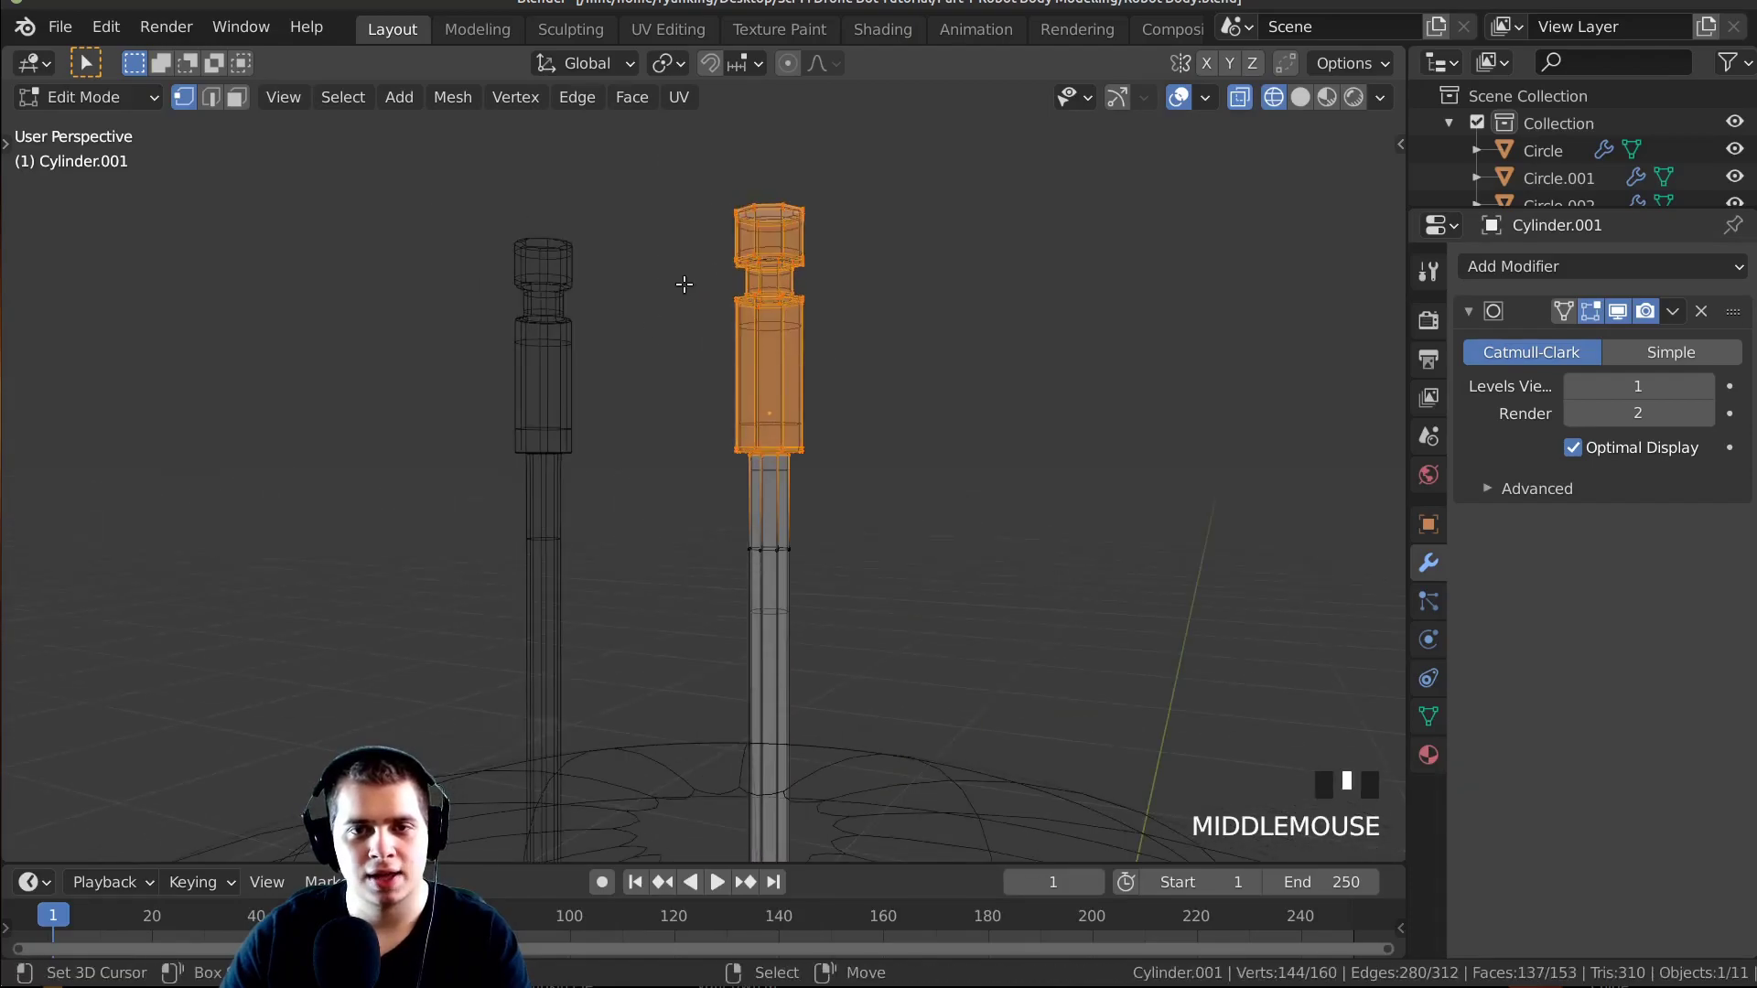
{"action": "key", "text": "x"}
{"action": "left_click", "coordinate": [604, 228]}
{"action": "key", "text": "z"}
{"action": "left_click", "coordinate": [1214, 412]}
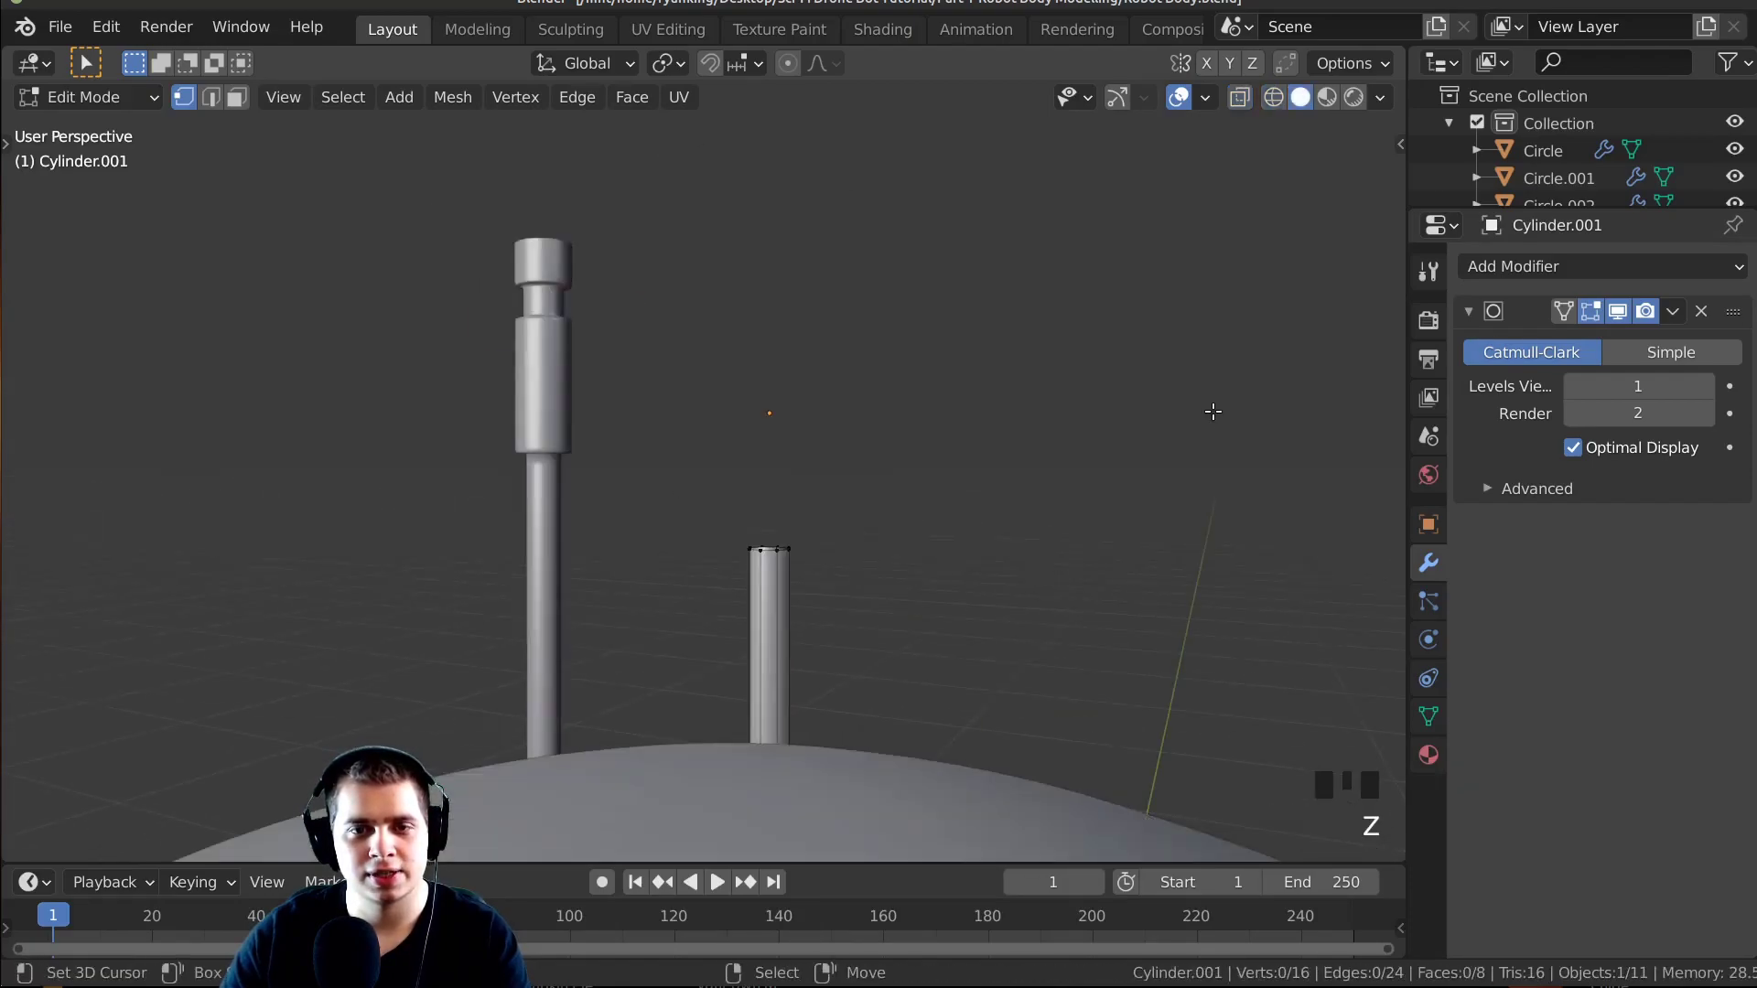
Raise the open rim of the shortened shaft along Z to just below the first antenna's narrow neck.
{"action": "scroll", "coordinate": [744, 576], "scroll_direction": "up", "scroll_amount": 7}
{"action": "scroll", "coordinate": [732, 354], "scroll_direction": "up", "scroll_amount": 2}
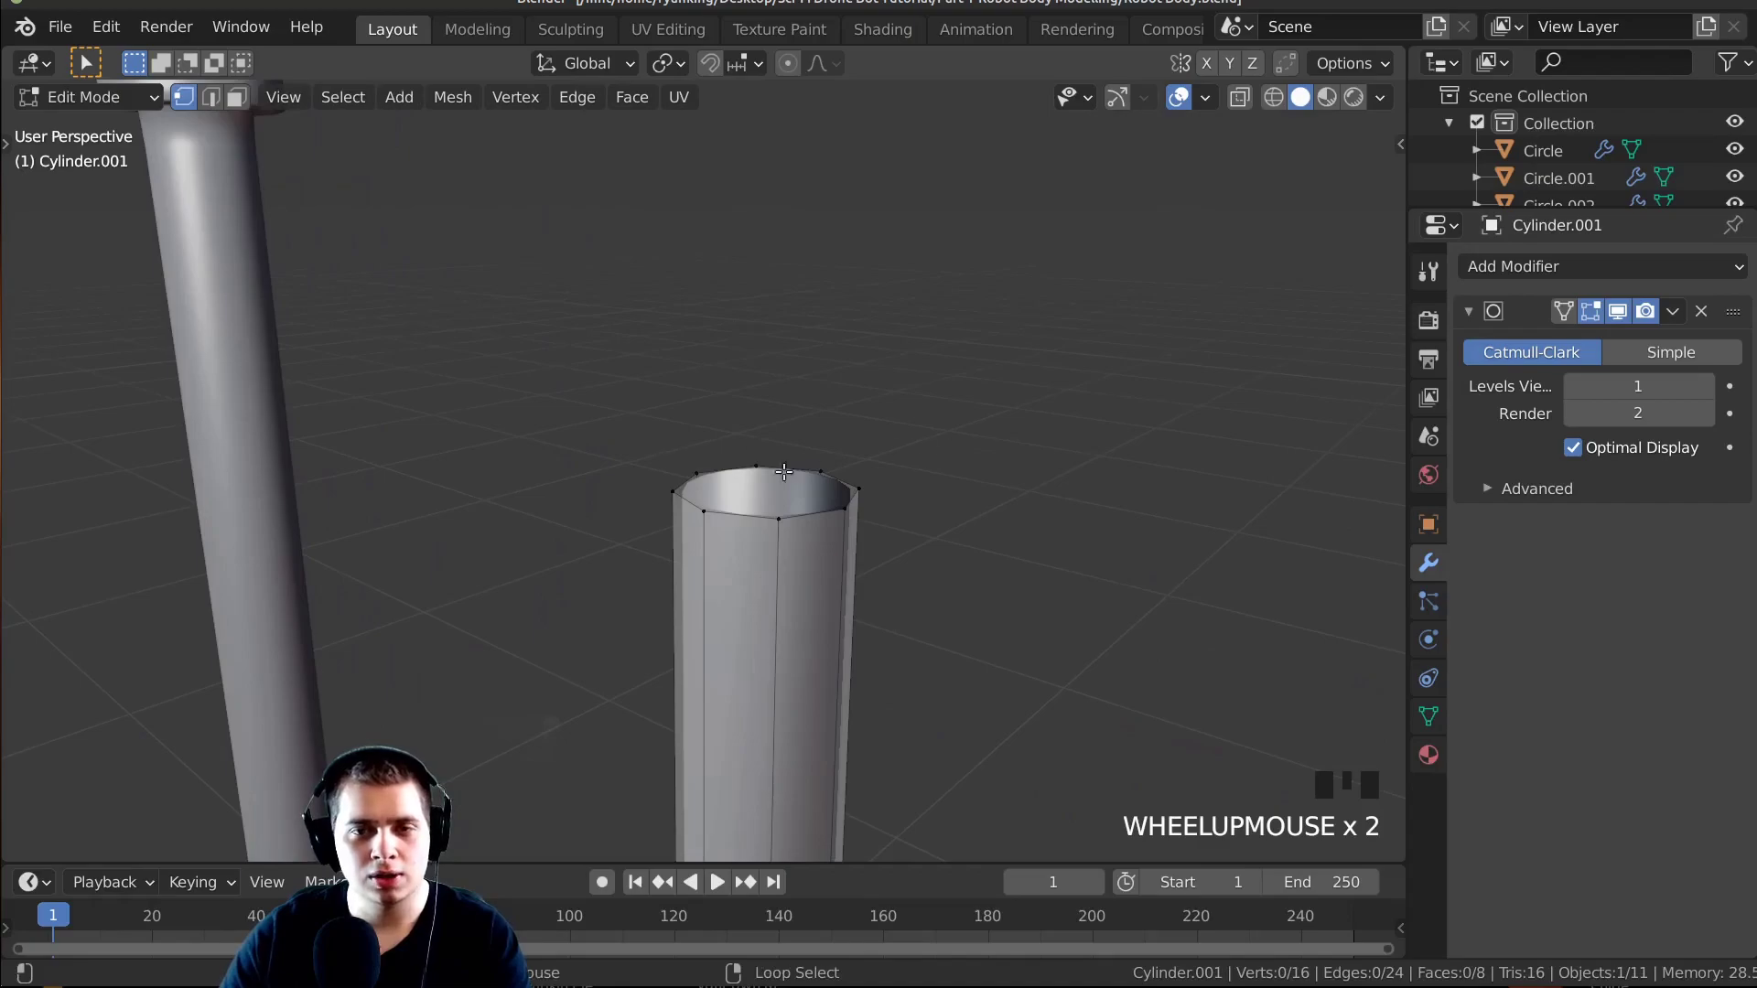
{"action": "scroll", "coordinate": [933, 353], "scroll_direction": "down", "scroll_amount": 5}
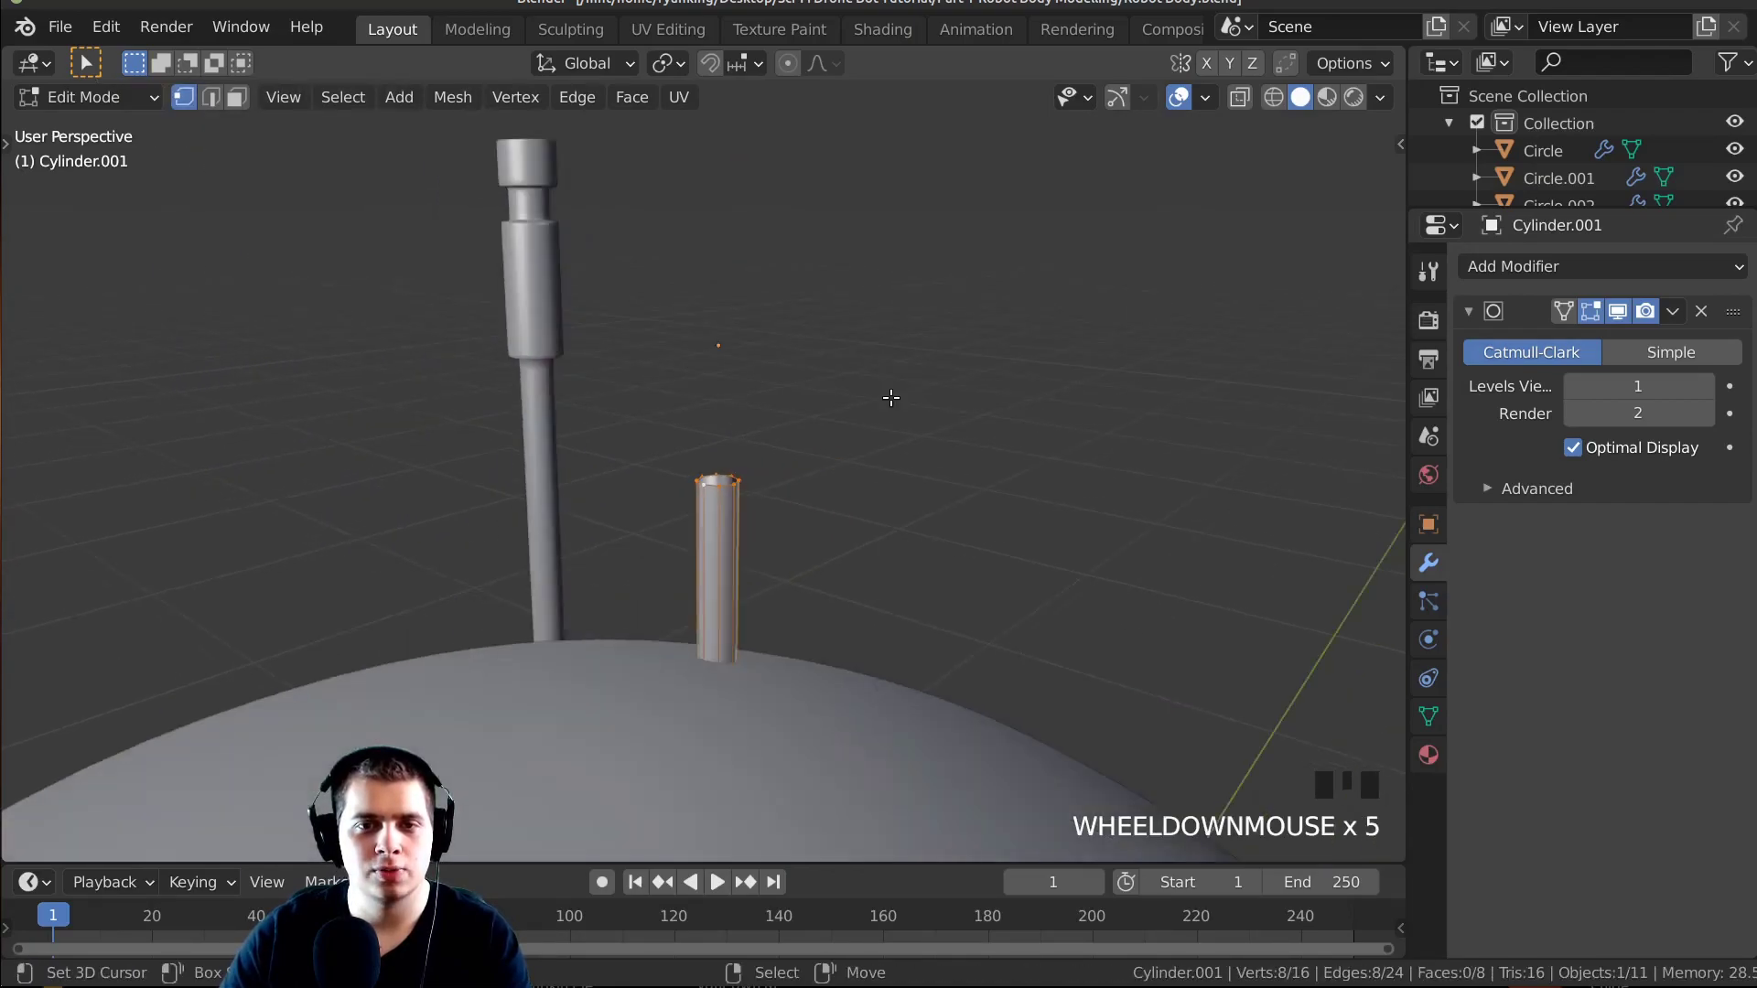
{"action": "middle_click_drag", "start_coordinate": [894, 392], "coordinate": [958, 391]}
{"action": "key", "text": "g"}
{"action": "key", "text": "z"}
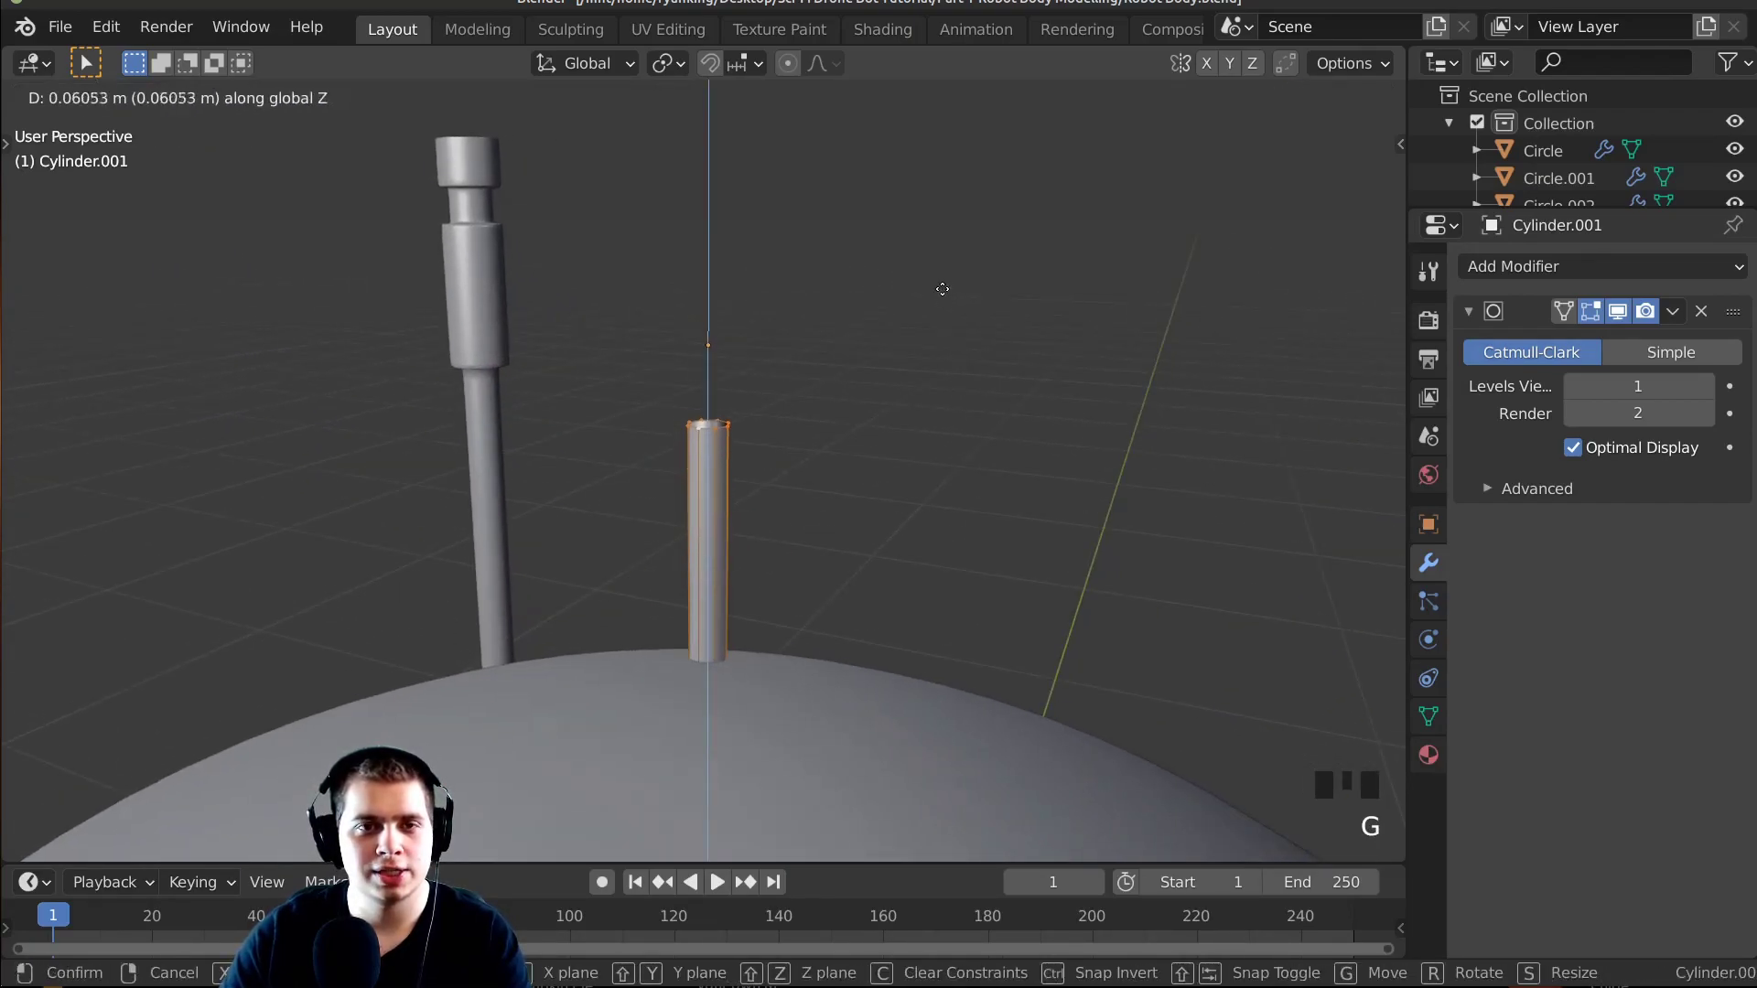
{"action": "left_click", "coordinate": [942, 92]}
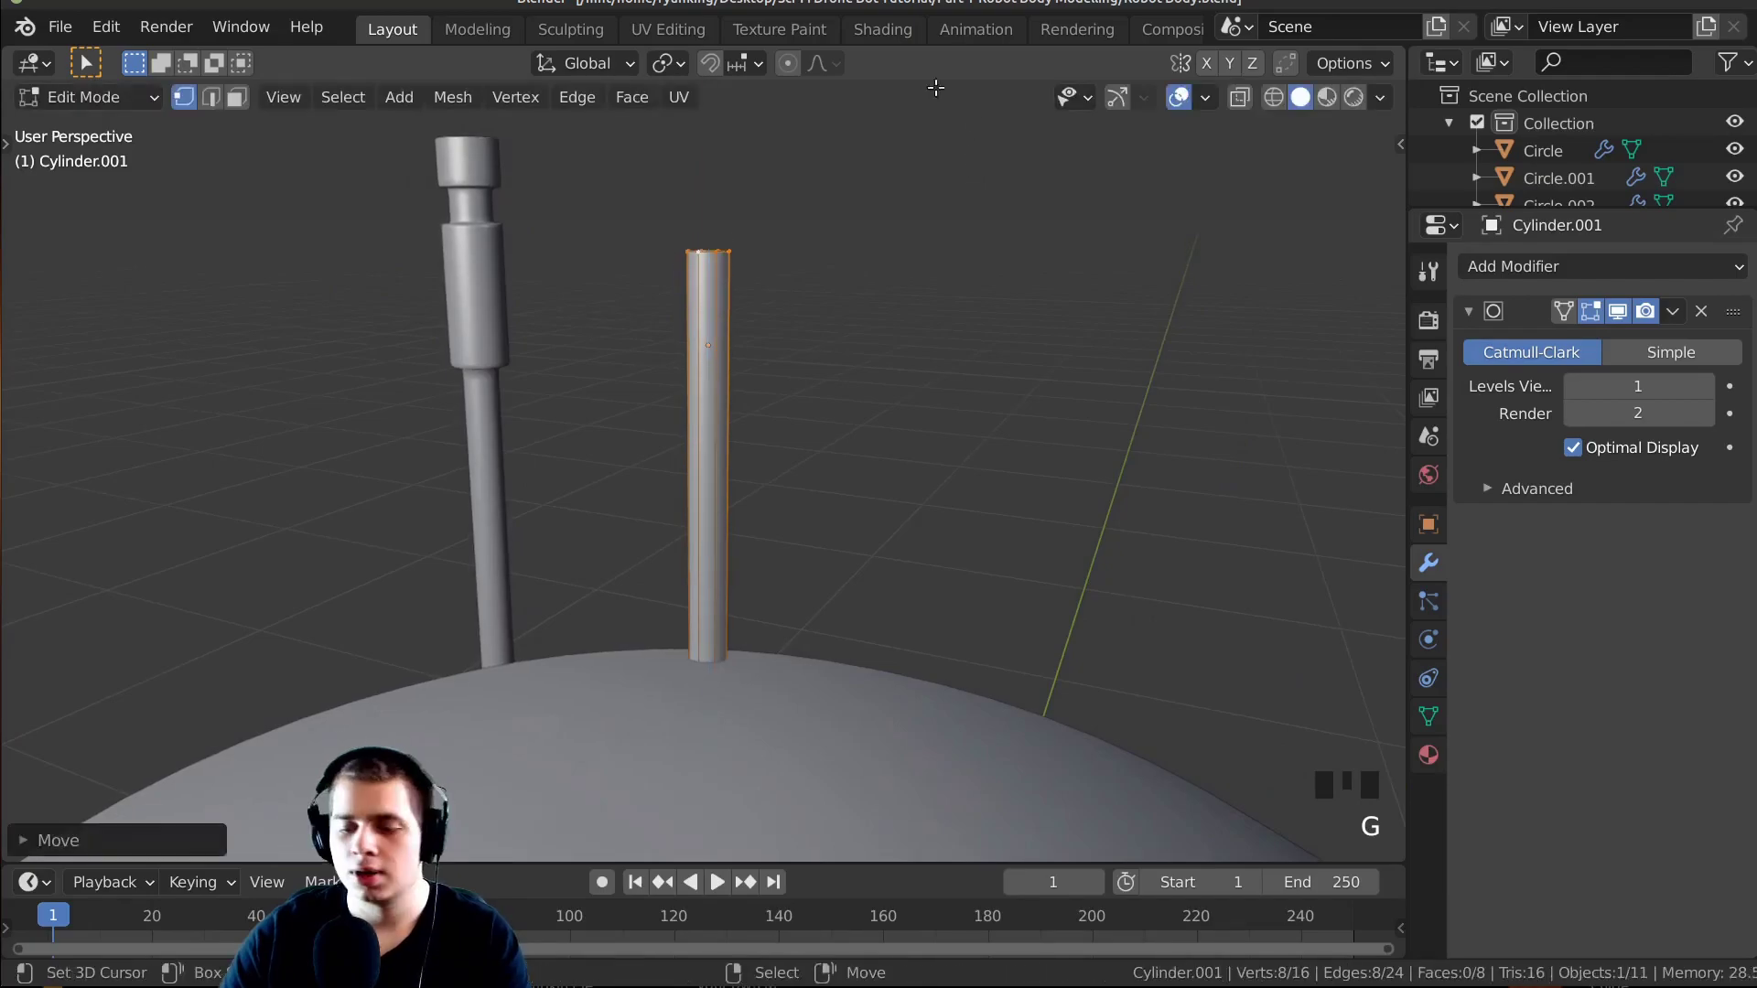
Raise the shaft's rim further along Z in the right view, well above the first antenna's cap.
{"action": "key", "text": "KP_3"}
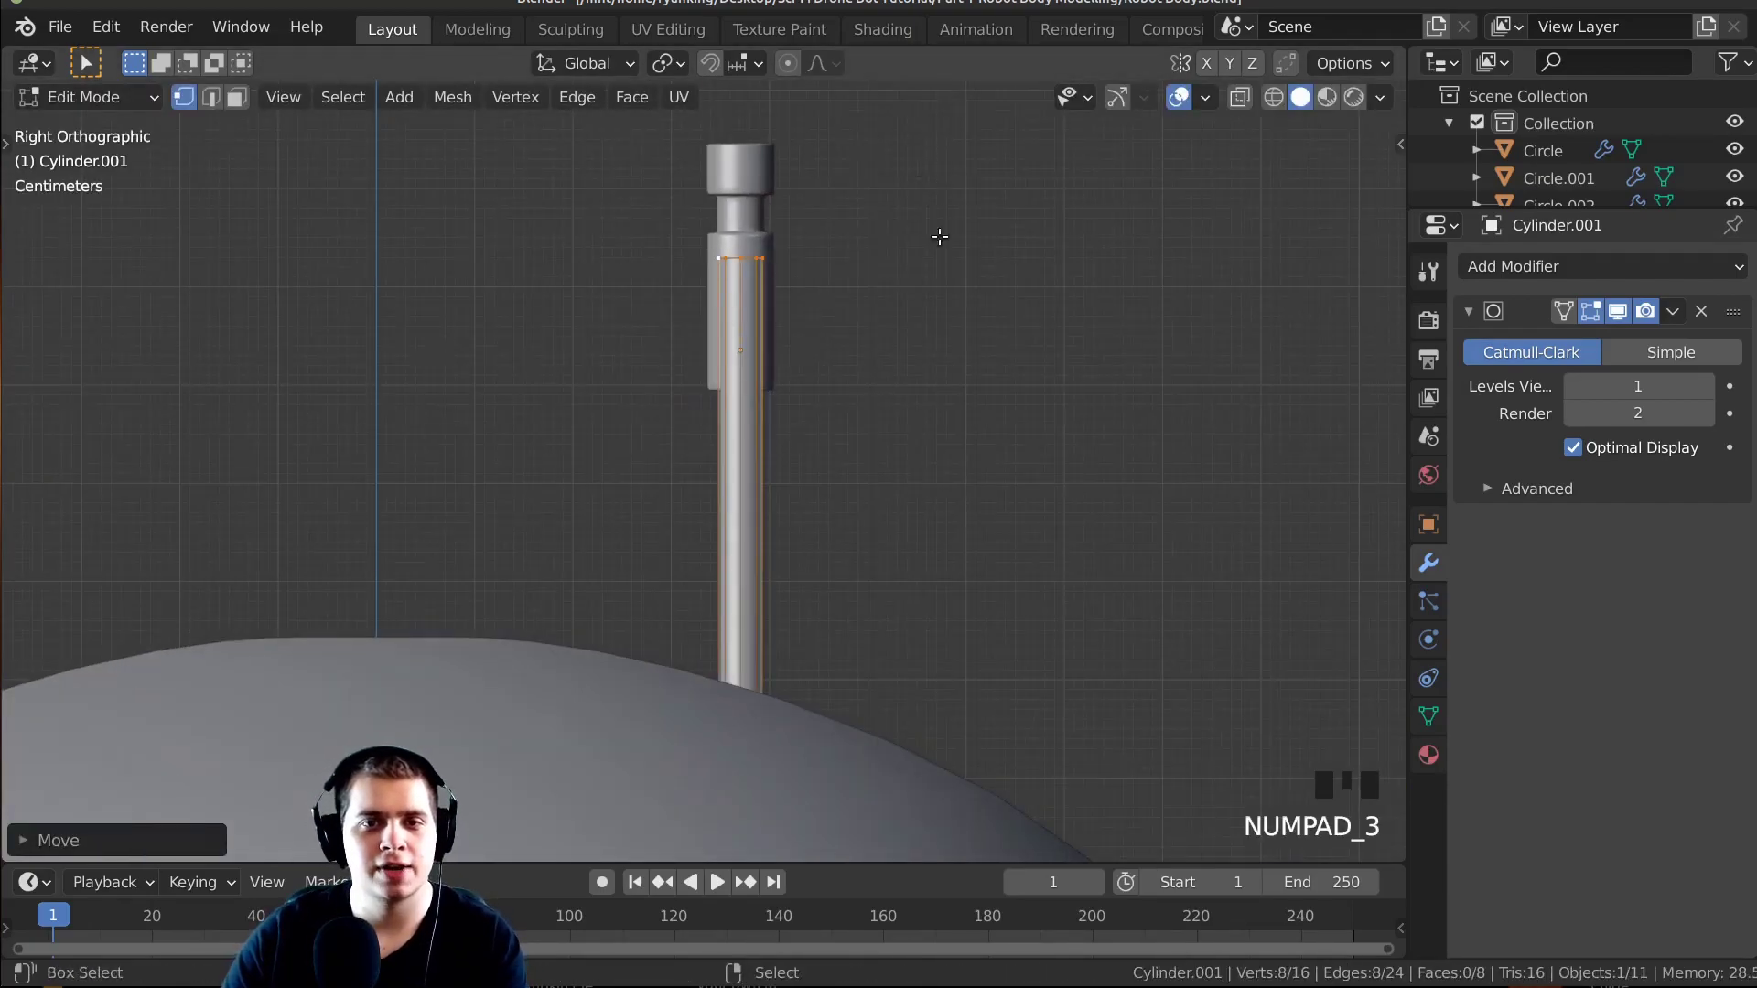
{"action": "middle_click_drag", "start_coordinate": [933, 236], "coordinate": [919, 562], "text": "shift"}
{"action": "key", "text": "g"}
{"action": "key", "text": "z"}
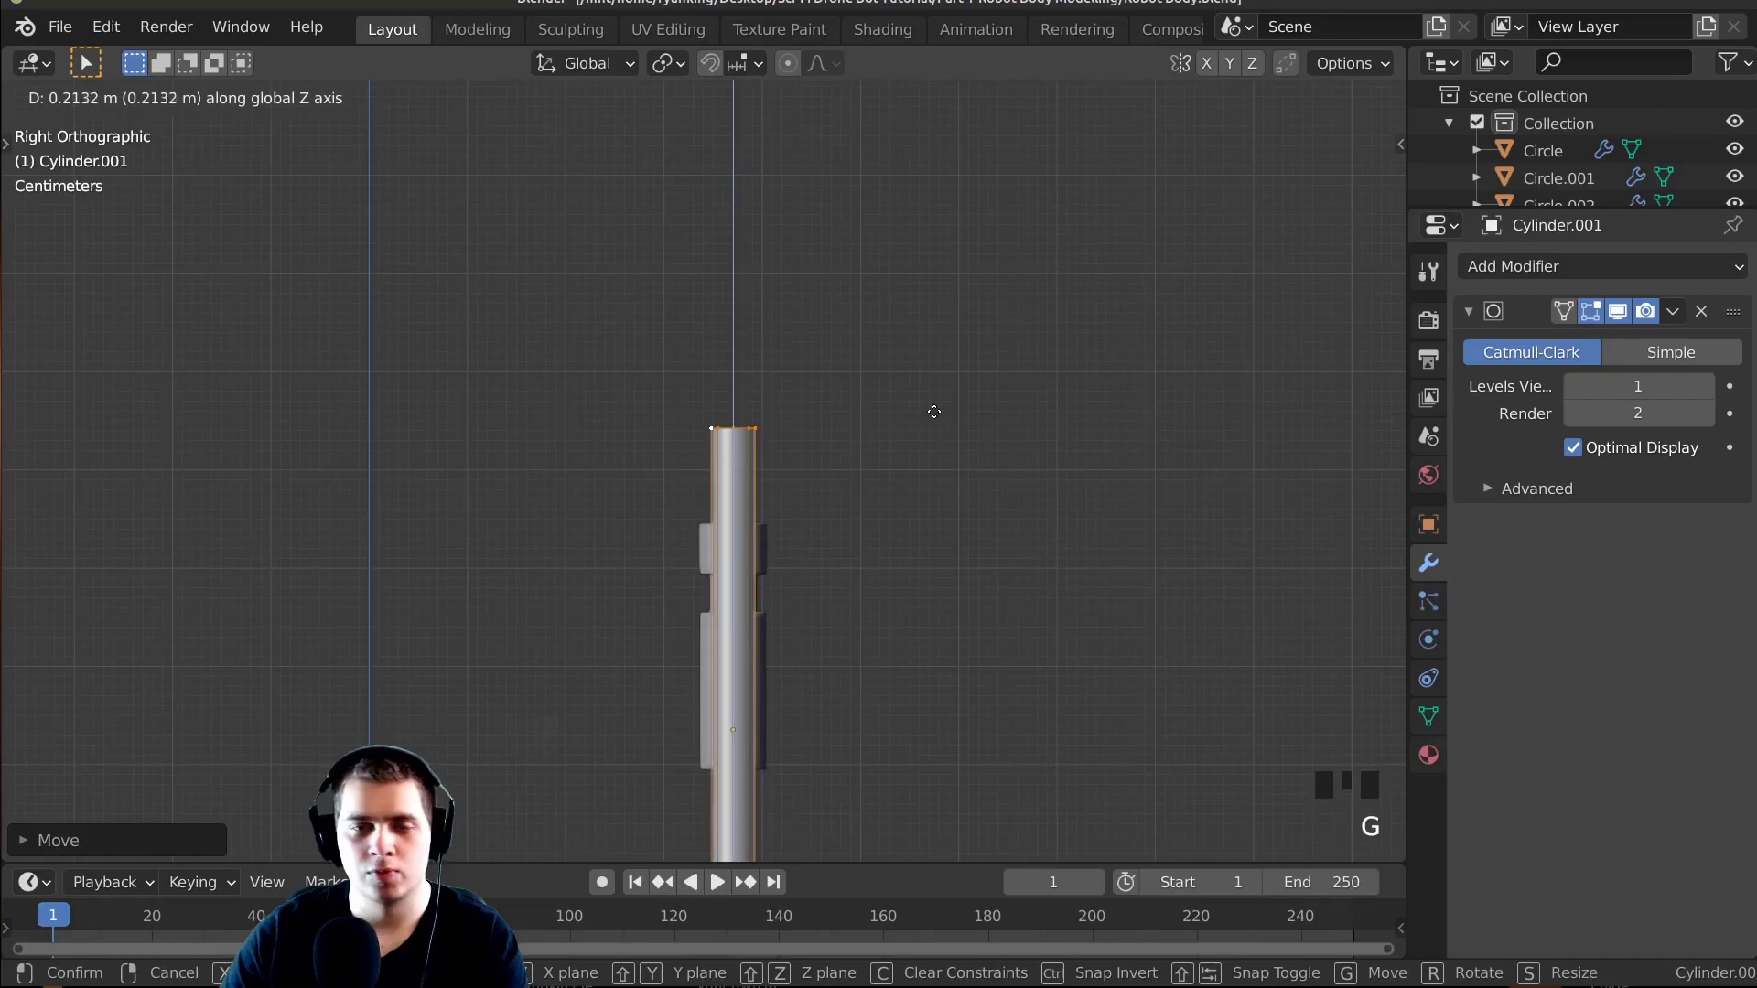
{"action": "left_click", "coordinate": [940, 374]}
Extrude the shaft's rim four times in a curve, bending the antenna into a horizontal arm towards the robot's rear.
{"action": "middle_click_drag", "start_coordinate": [939, 375], "coordinate": [910, 408], "text": "shift"}
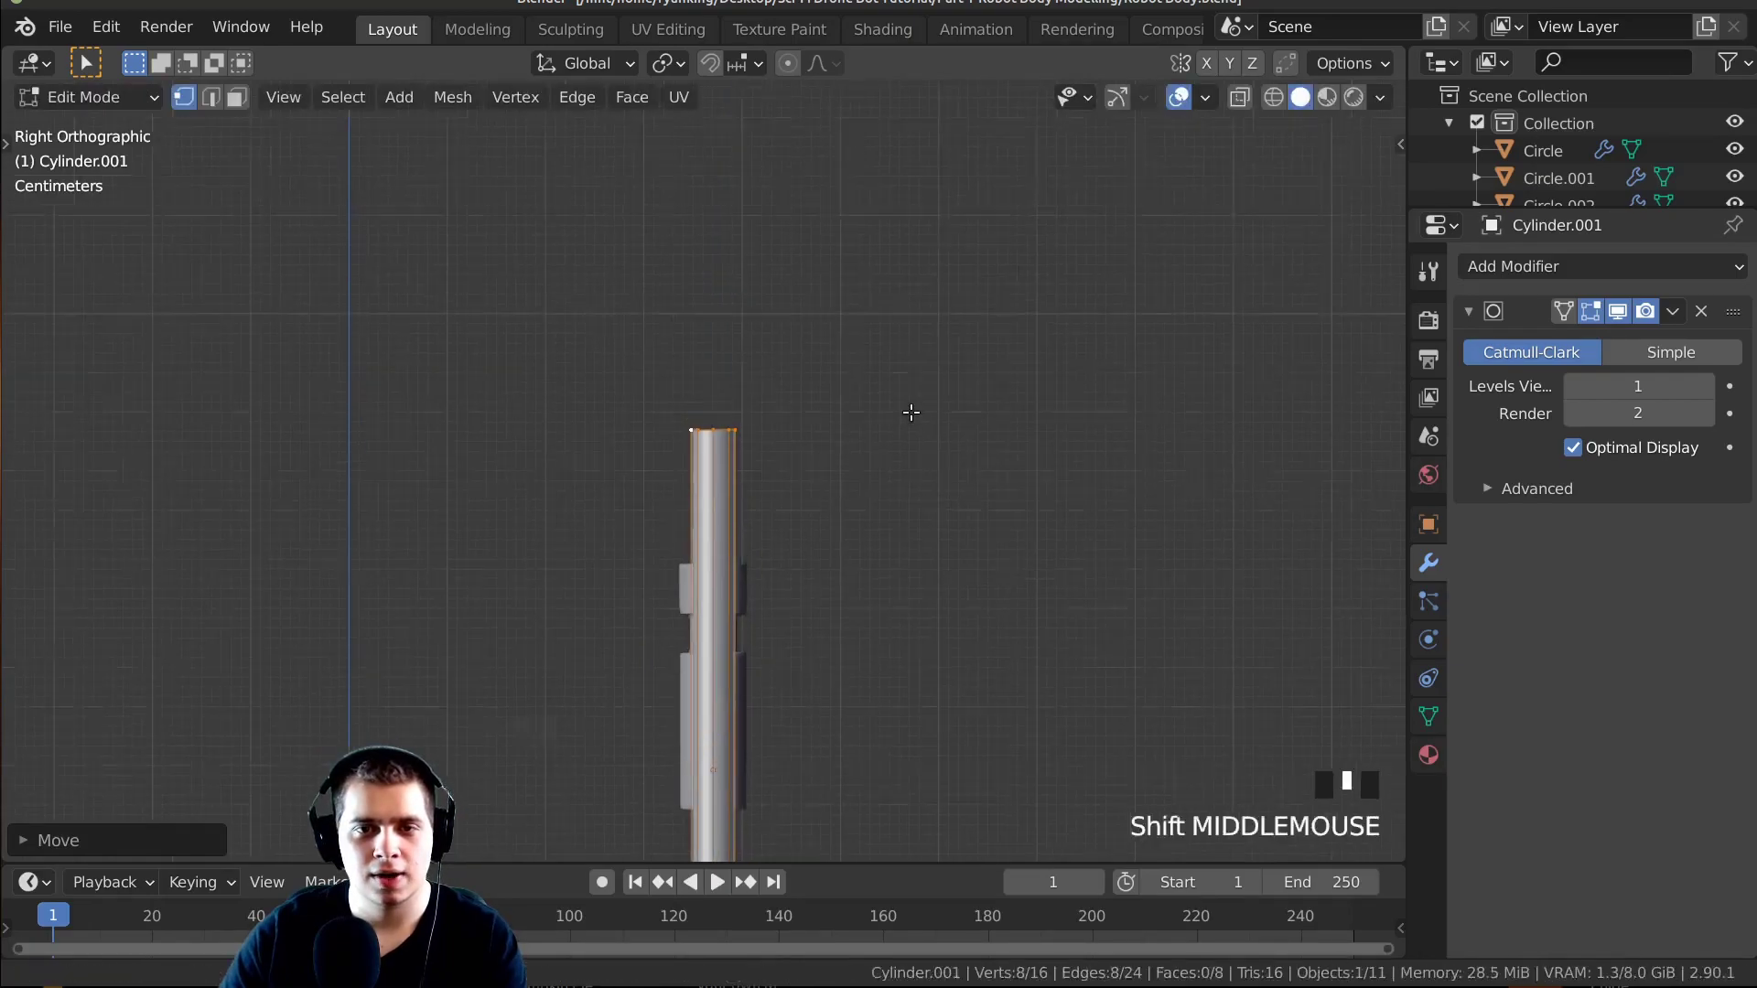
{"action": "scroll", "coordinate": [785, 392], "scroll_direction": "up", "scroll_amount": 6}
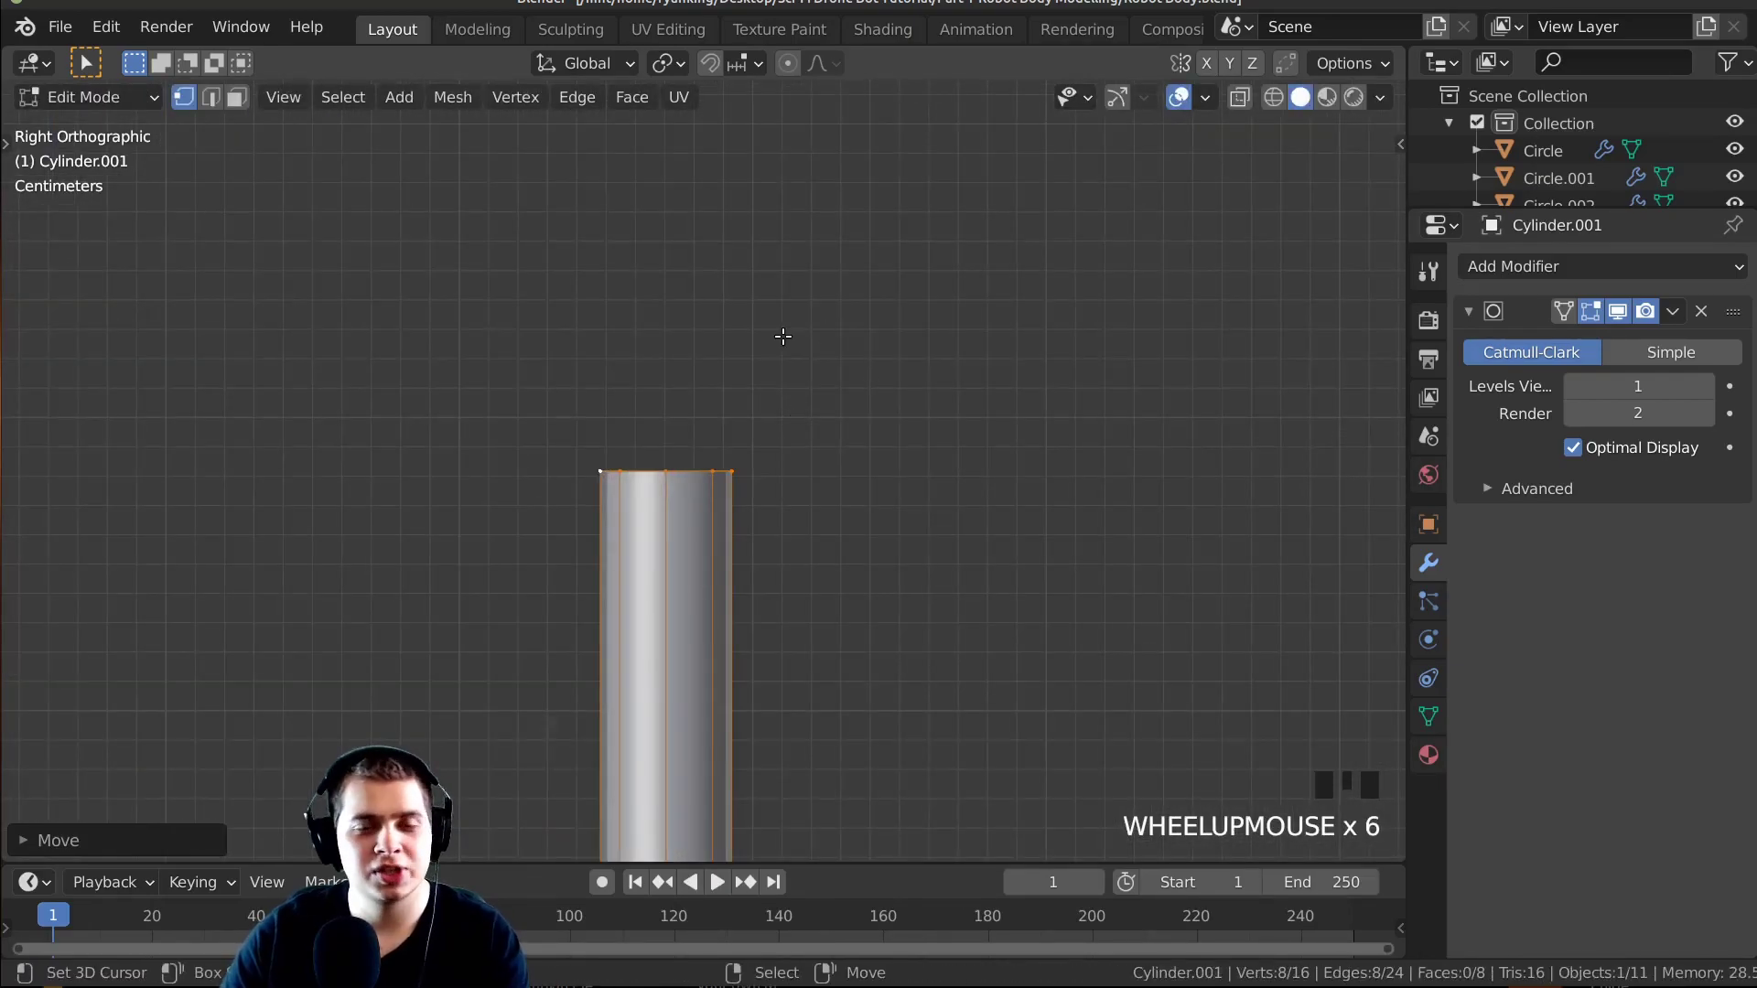
{"action": "middle_click_drag", "start_coordinate": [783, 337], "coordinate": [828, 363], "text": "shift"}
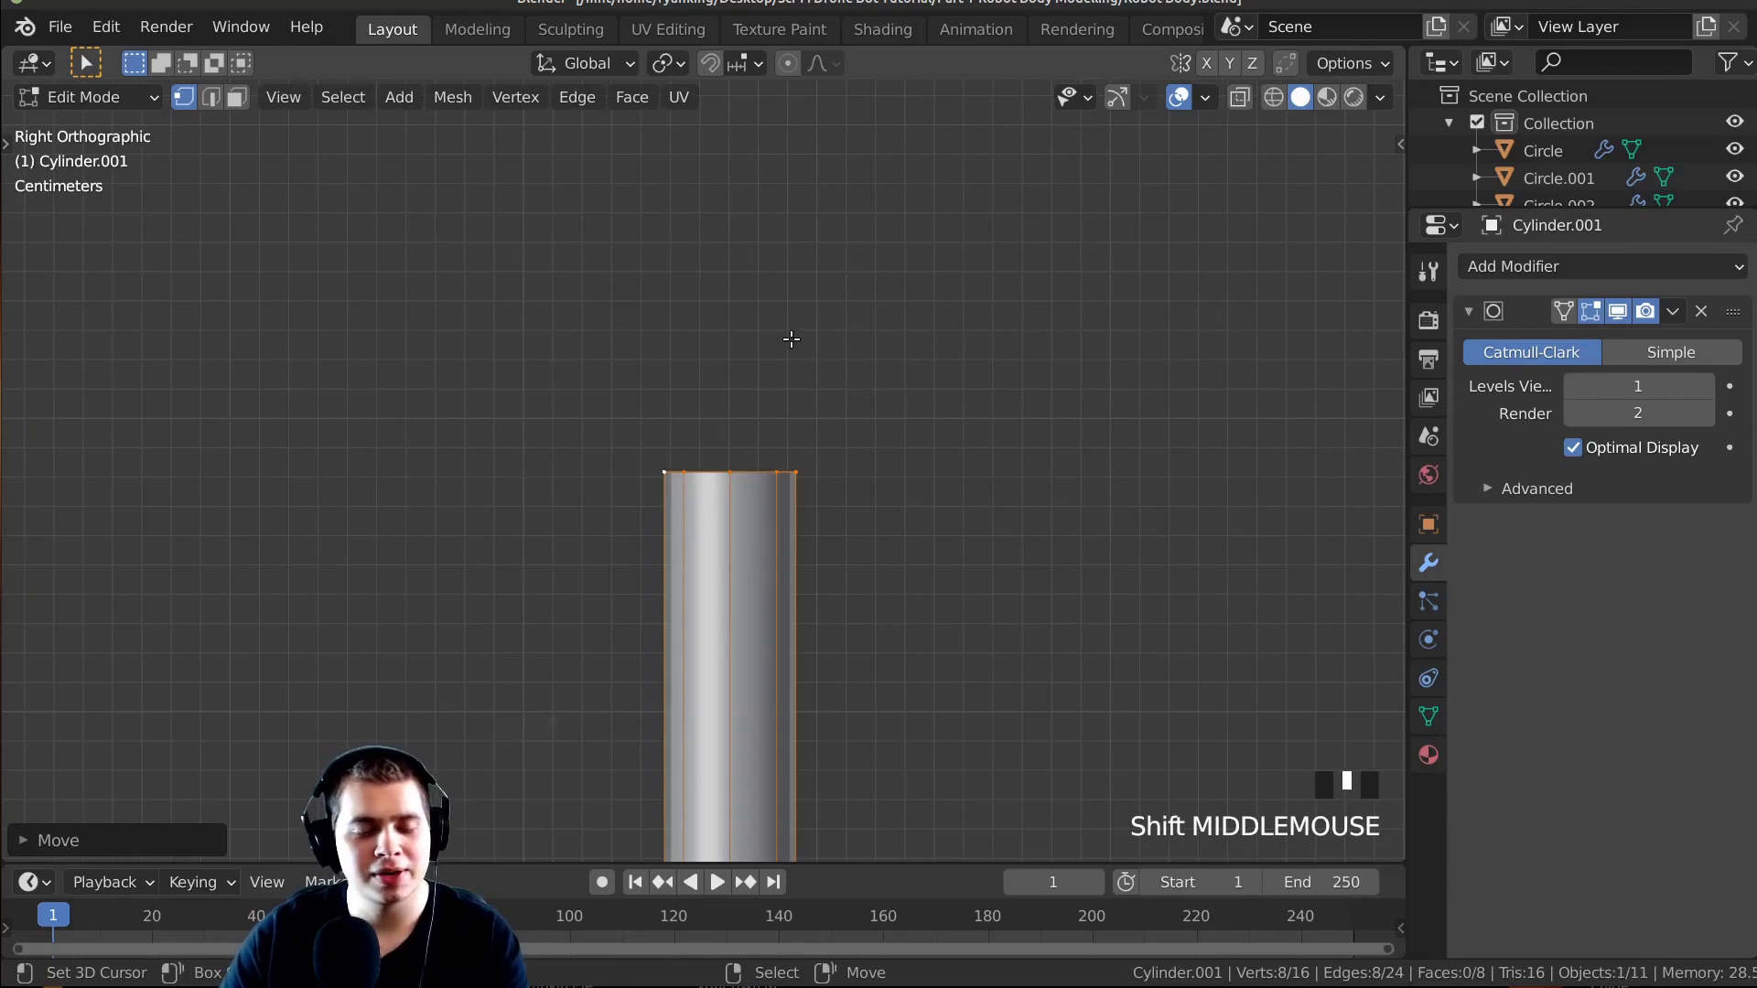
{"action": "left_click", "coordinate": [755, 353], "text": "ctrl"}
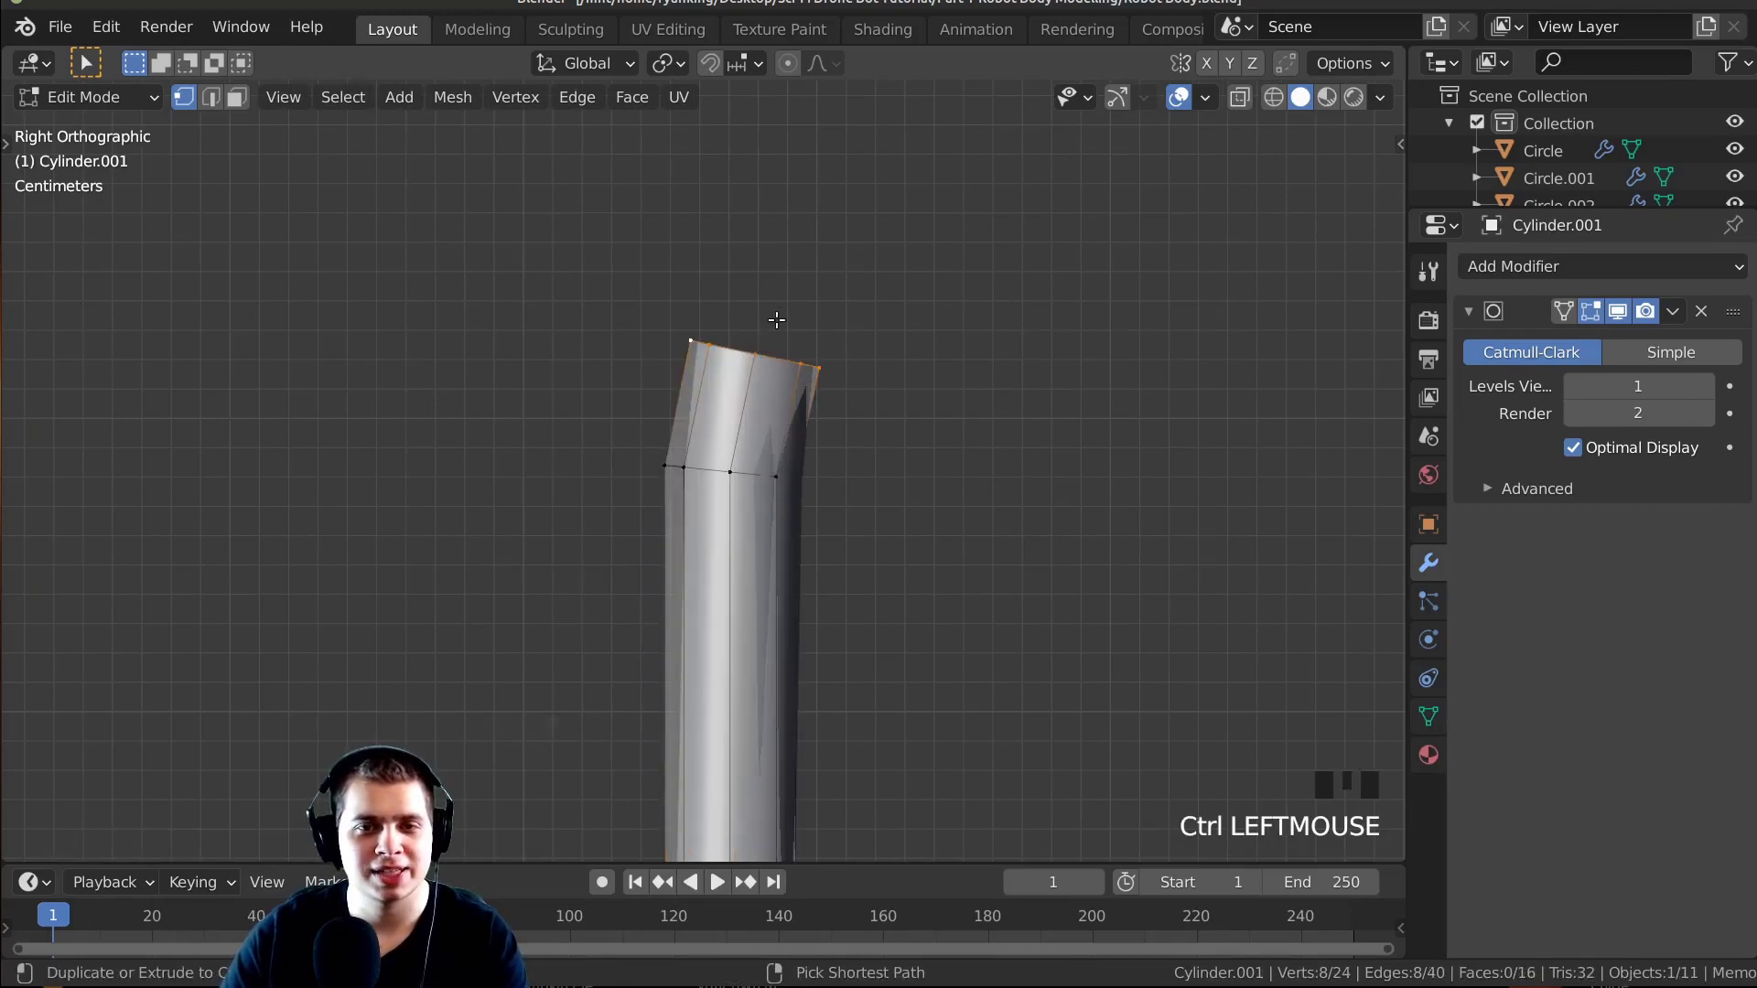
{"action": "left_click", "coordinate": [836, 269], "text": "ctrl"}
{"action": "left_click", "coordinate": [975, 248], "text": "ctrl"}
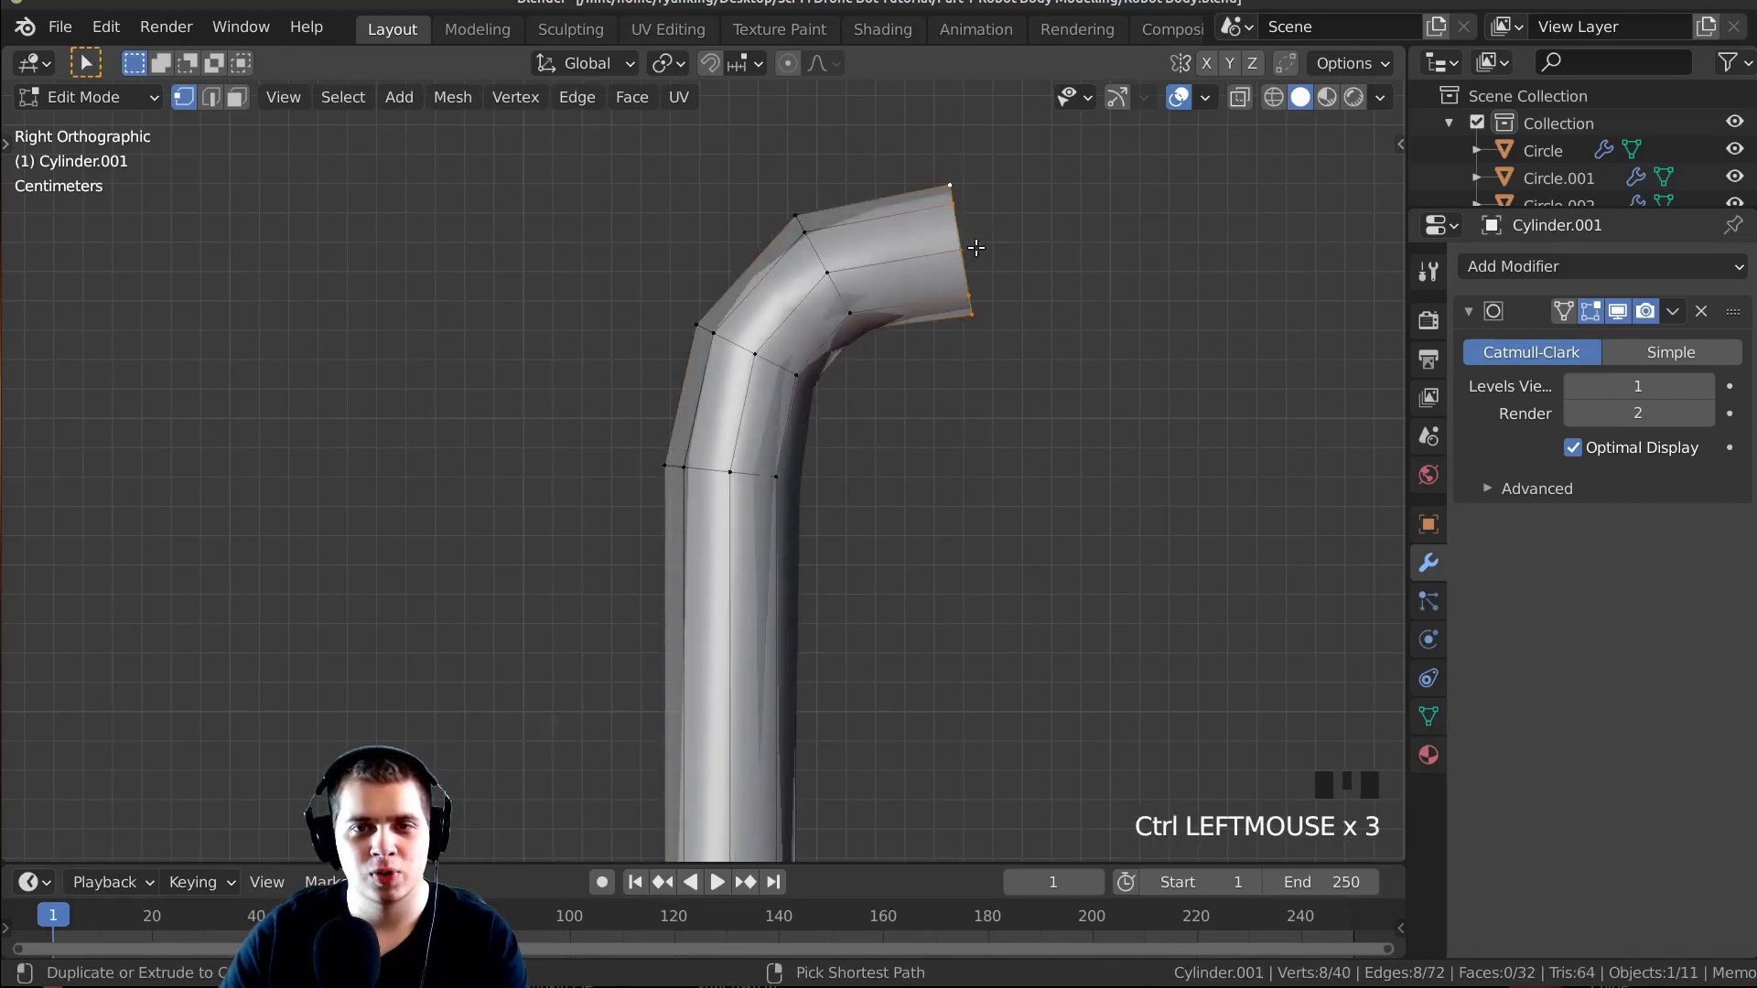
{"action": "left_click", "coordinate": [1176, 265], "text": "ctrl"}
Move the end ring of the horizontal arm along its length to adjust how far the arm reaches.
{"action": "scroll", "coordinate": [1177, 274], "scroll_direction": "down", "scroll_amount": 4}
{"action": "key", "text": "g"}
{"action": "key", "text": "g"}
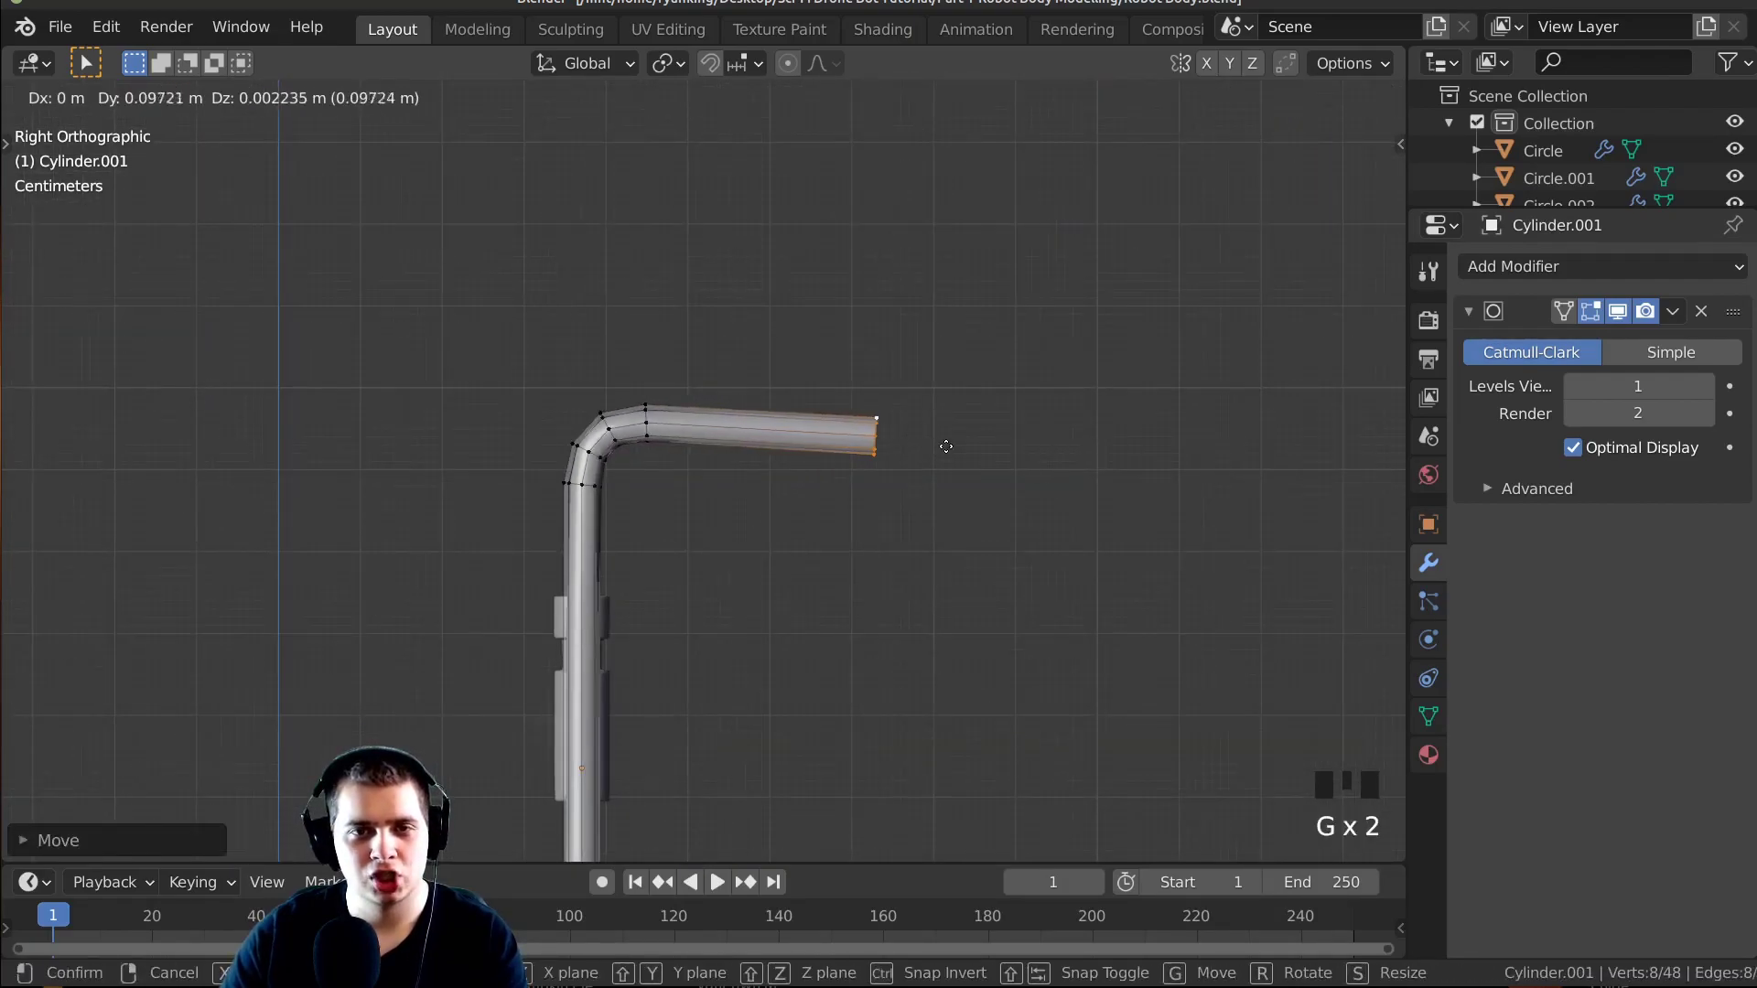
{"action": "left_click", "coordinate": [943, 444]}
{"action": "scroll", "coordinate": [937, 438], "scroll_direction": "up", "scroll_amount": 2}
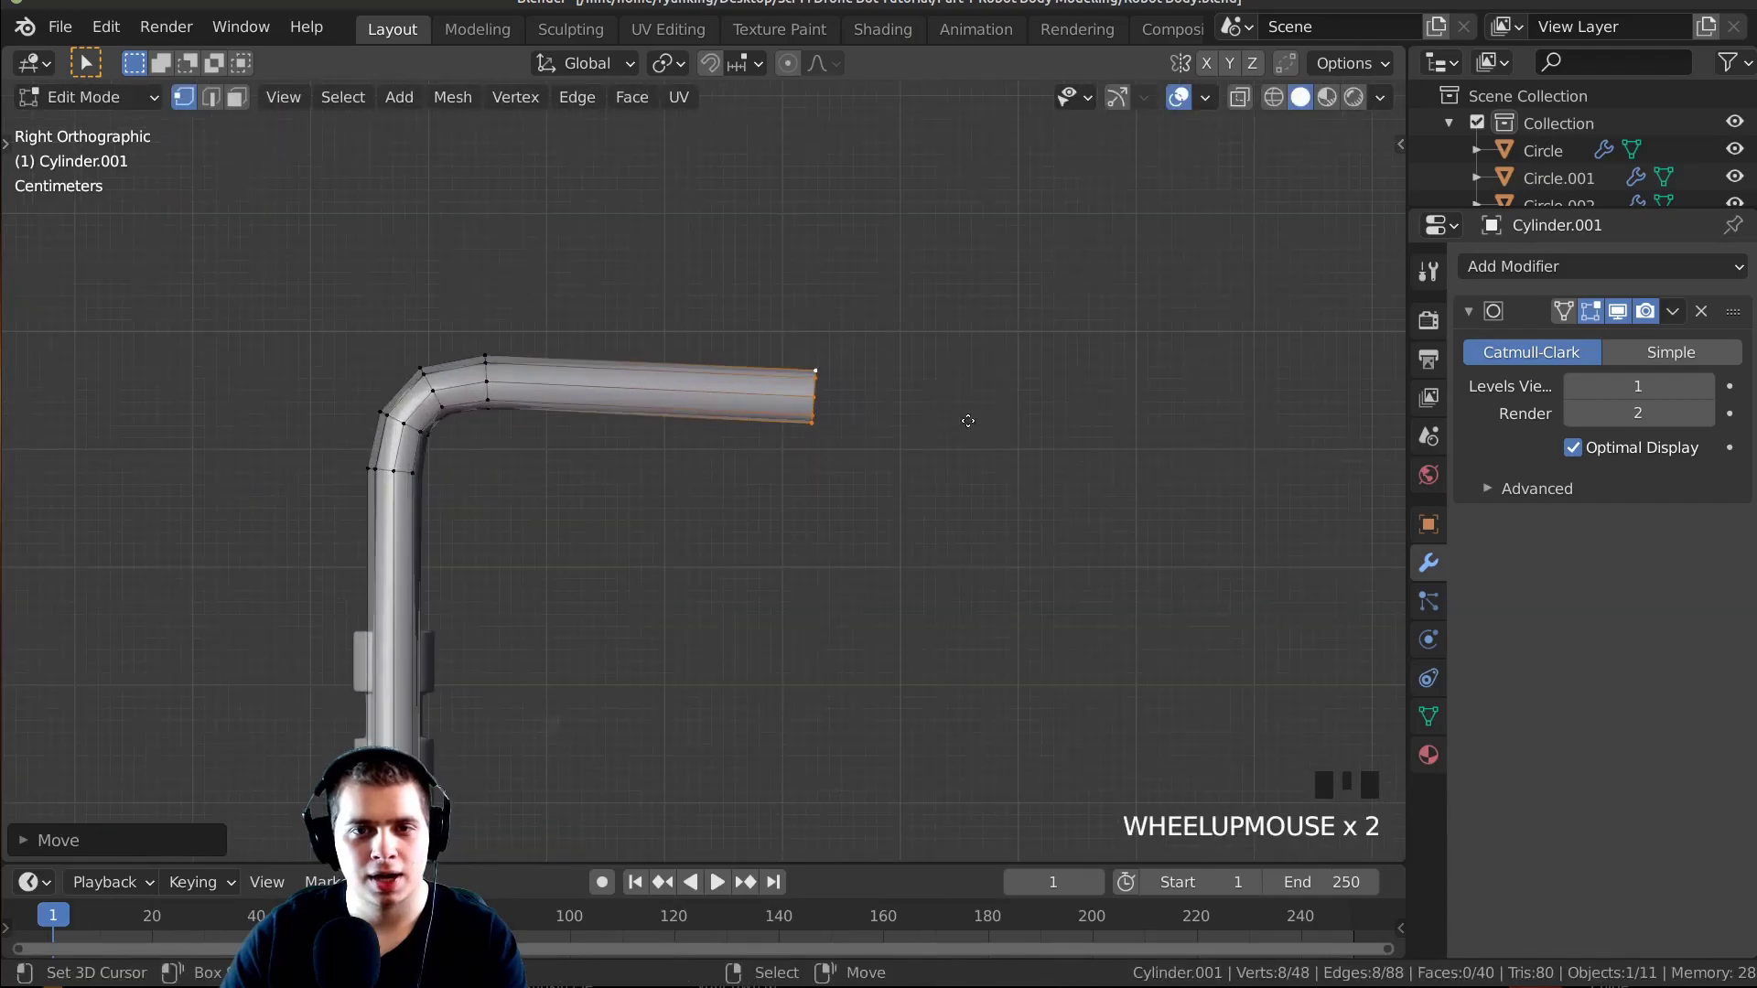
{"action": "key", "text": "g"}
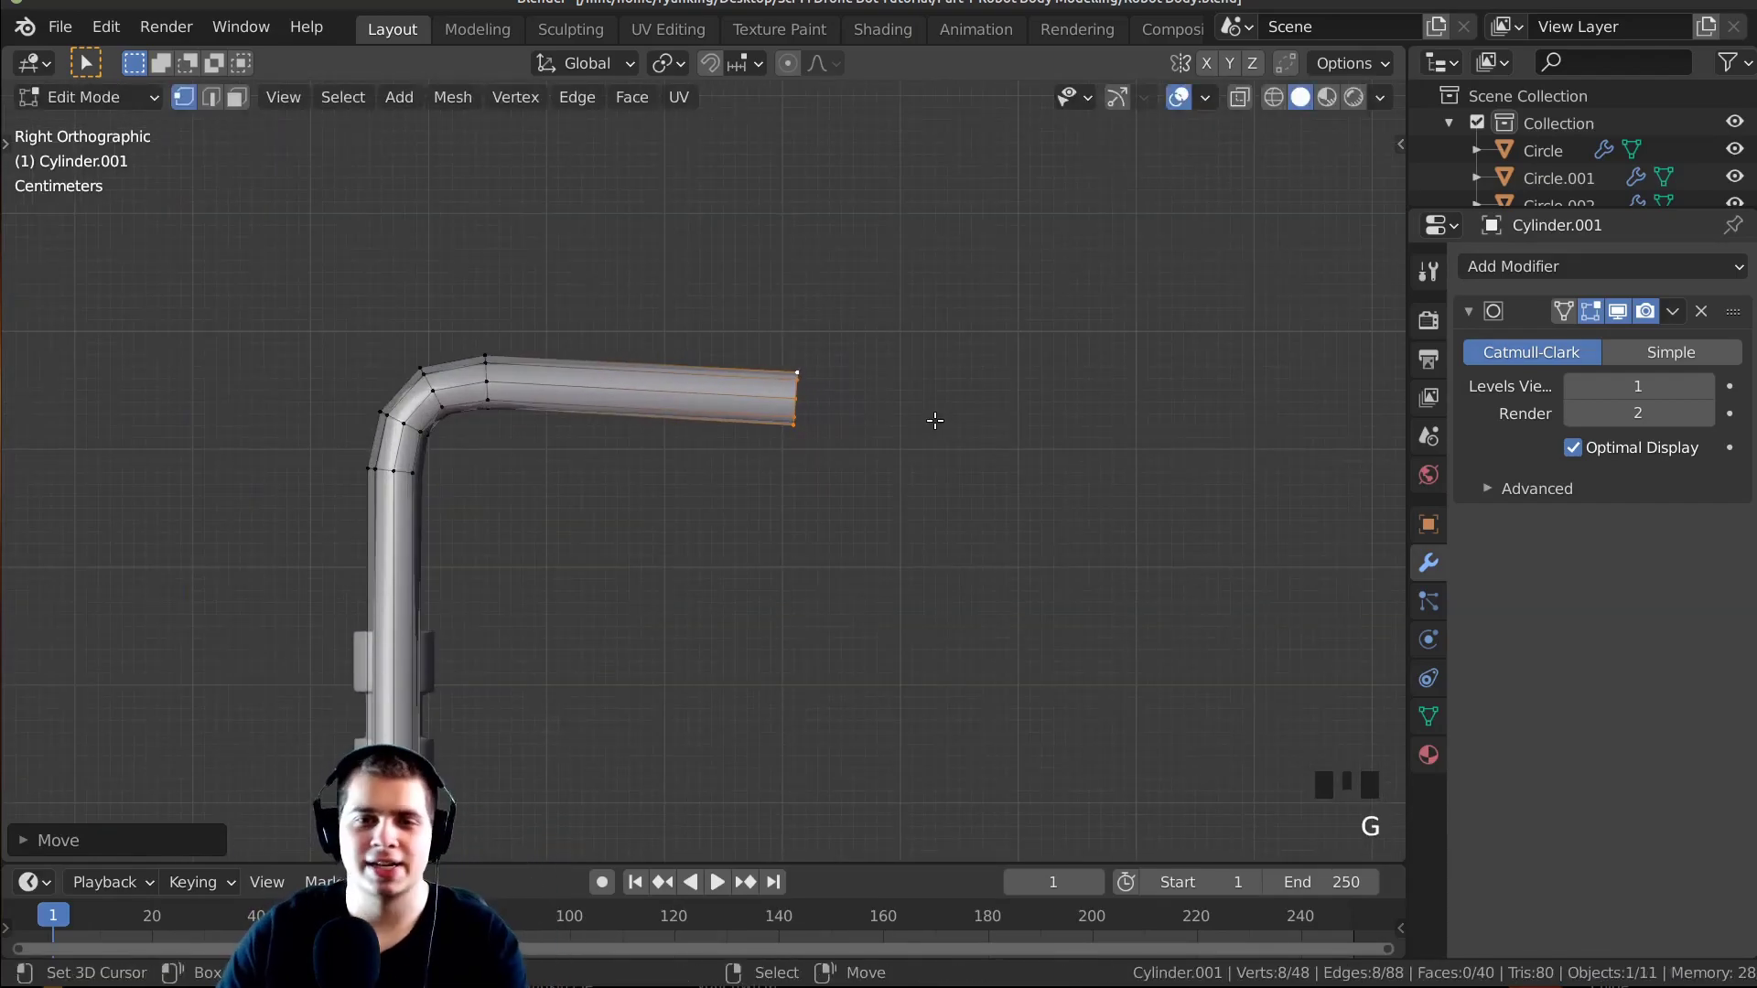
Extrude the arm's end outward by about 0.097 m and rotate the new end ring slightly.
{"action": "scroll", "coordinate": [935, 420], "scroll_direction": "up", "scroll_amount": 3}
{"action": "key", "text": "e"}
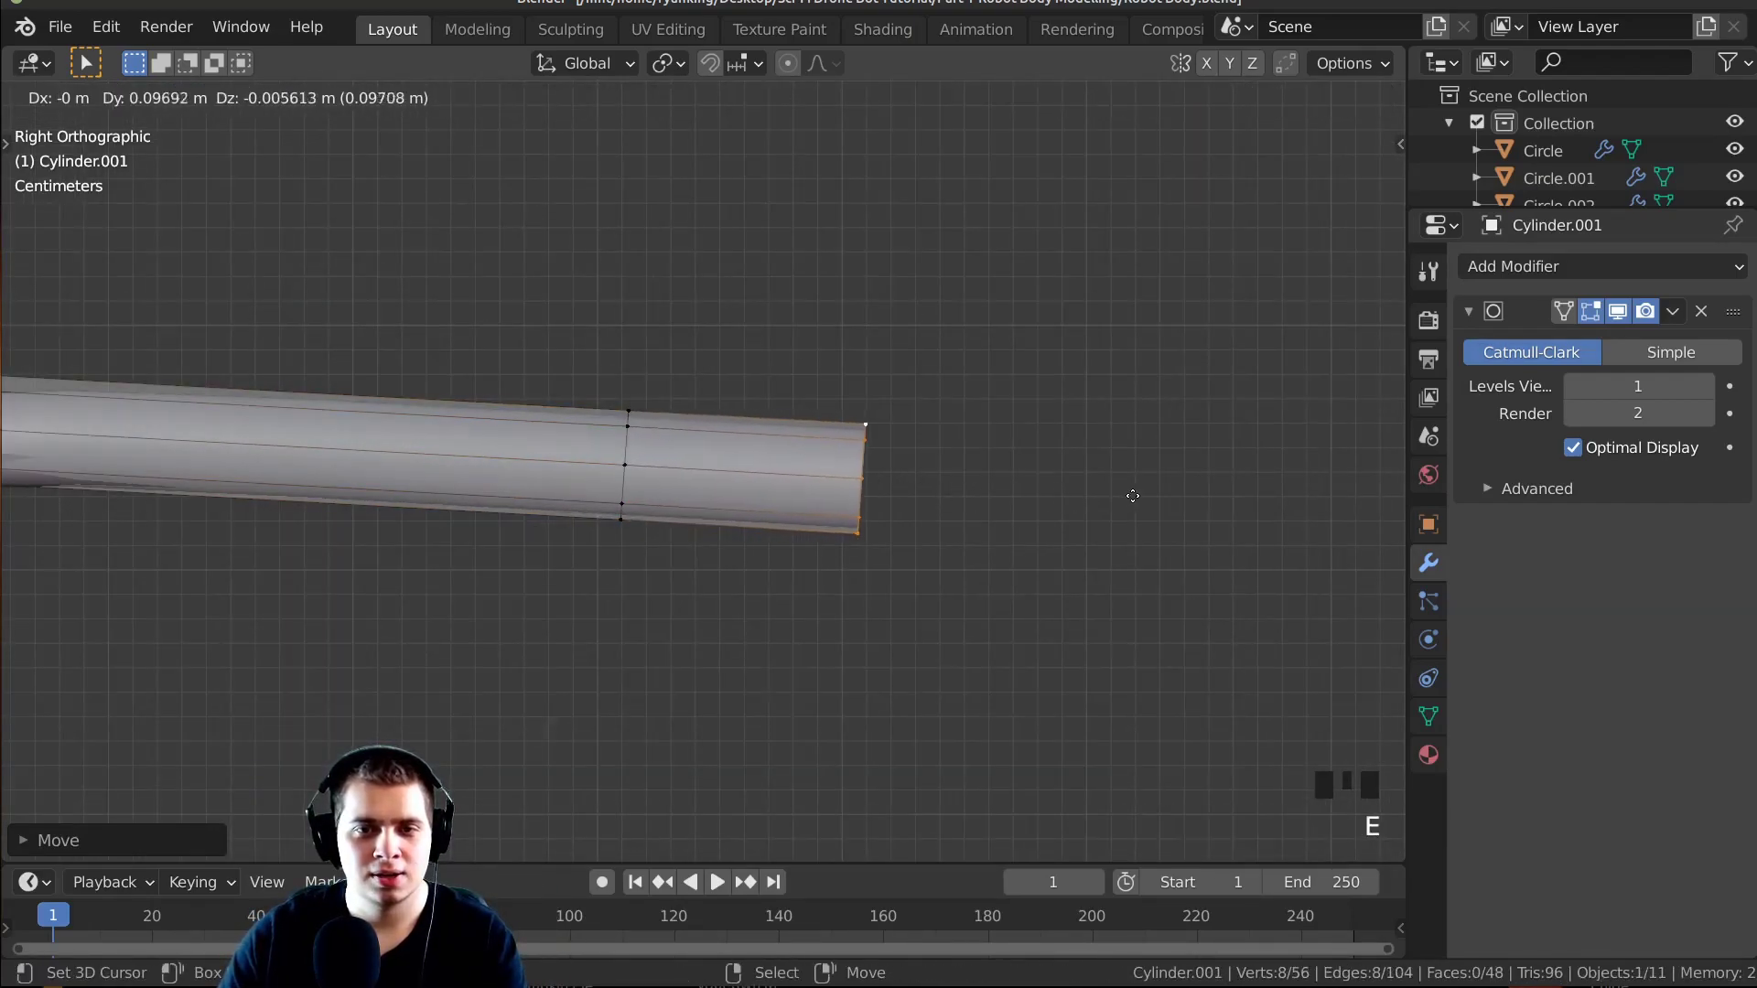
{"action": "left_click", "coordinate": [1132, 494]}
{"action": "key", "text": "r"}
{"action": "left_click", "coordinate": [1153, 475]}
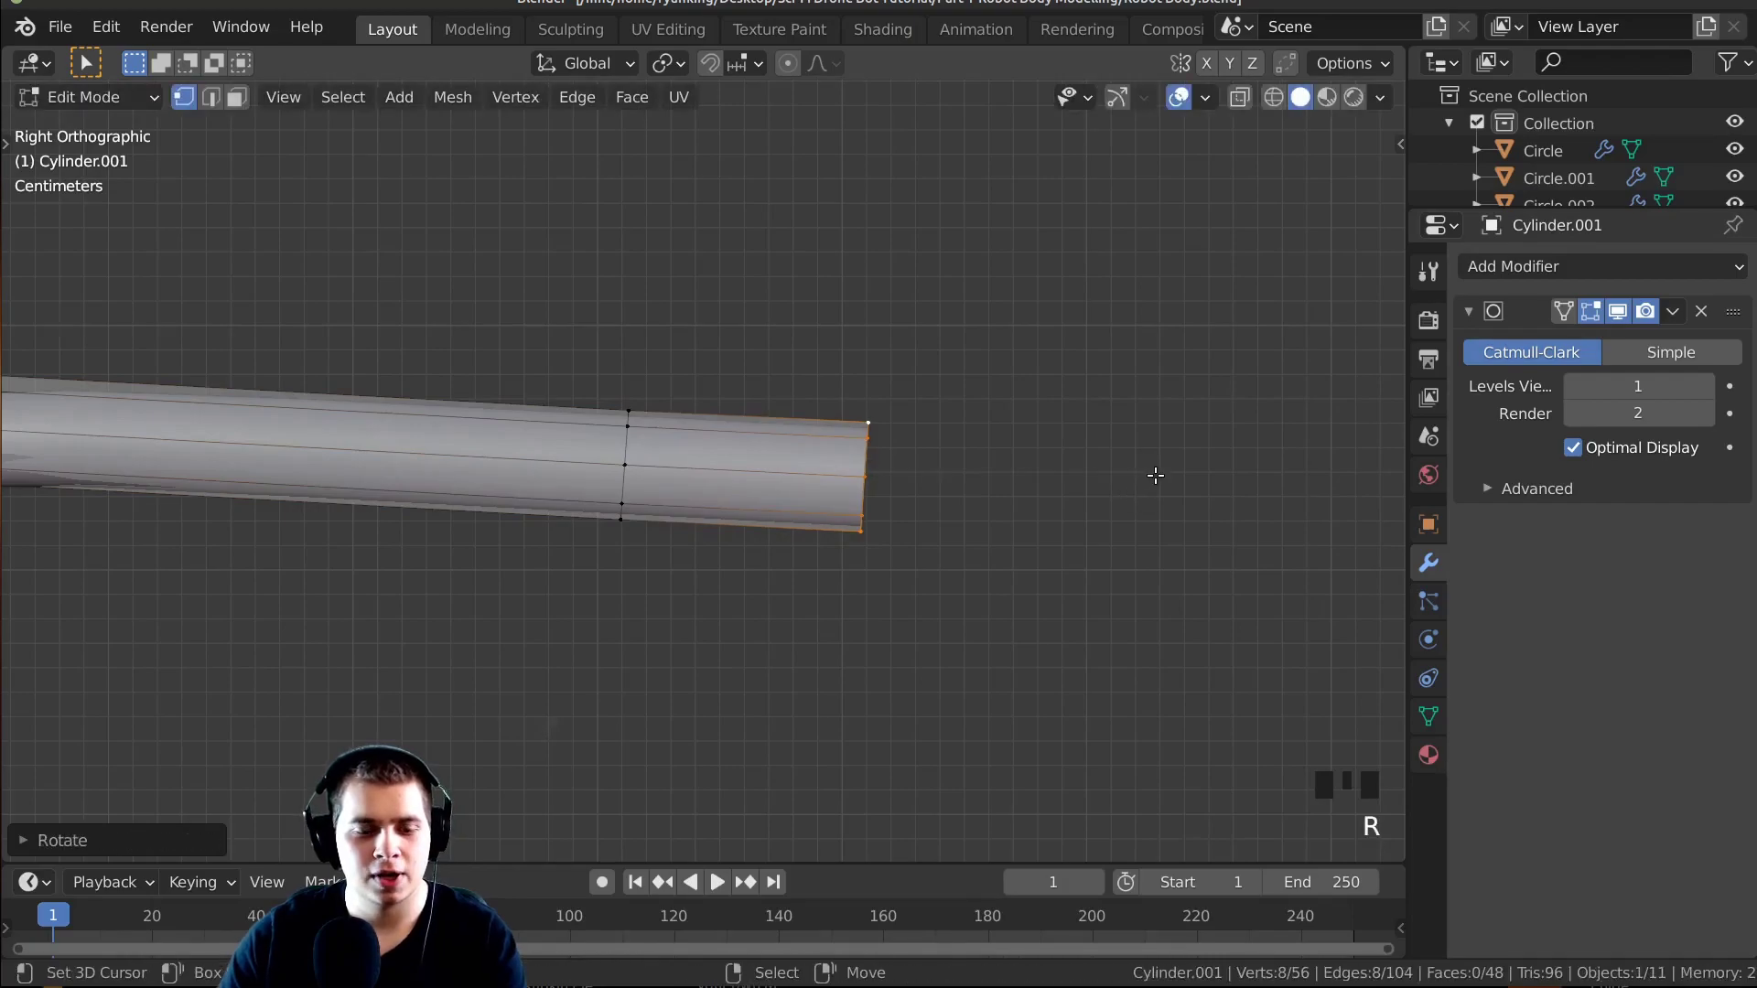
Scale the end ring down along Z to taper the arm, and rotate the ring upright.
{"action": "key", "text": "s"}
{"action": "key", "text": "z"}
{"action": "left_click", "coordinate": [940, 467]}
{"action": "scroll", "coordinate": [738, 467], "scroll_direction": "up", "scroll_amount": 2}
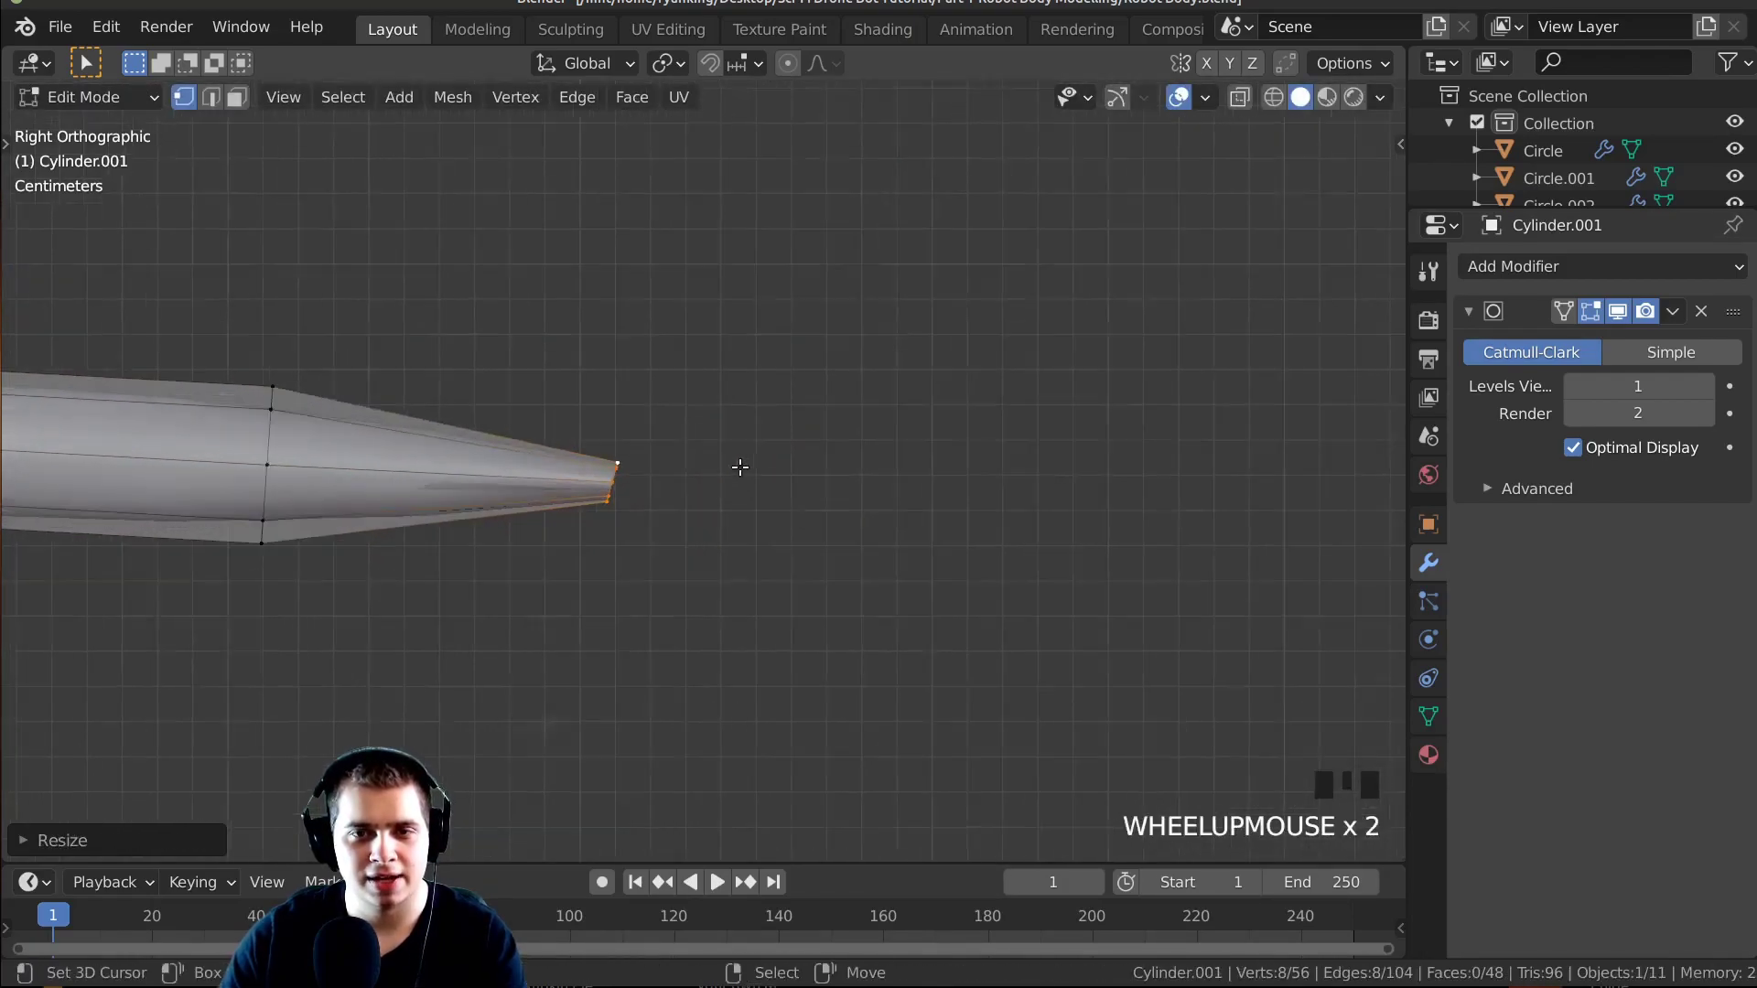
{"action": "middle_click_drag", "start_coordinate": [738, 466], "coordinate": [879, 462], "text": "shift"}
{"action": "key", "text": "r"}
{"action": "left_click", "coordinate": [938, 386]}
{"action": "scroll", "coordinate": [882, 392], "scroll_direction": "down", "scroll_amount": 3}
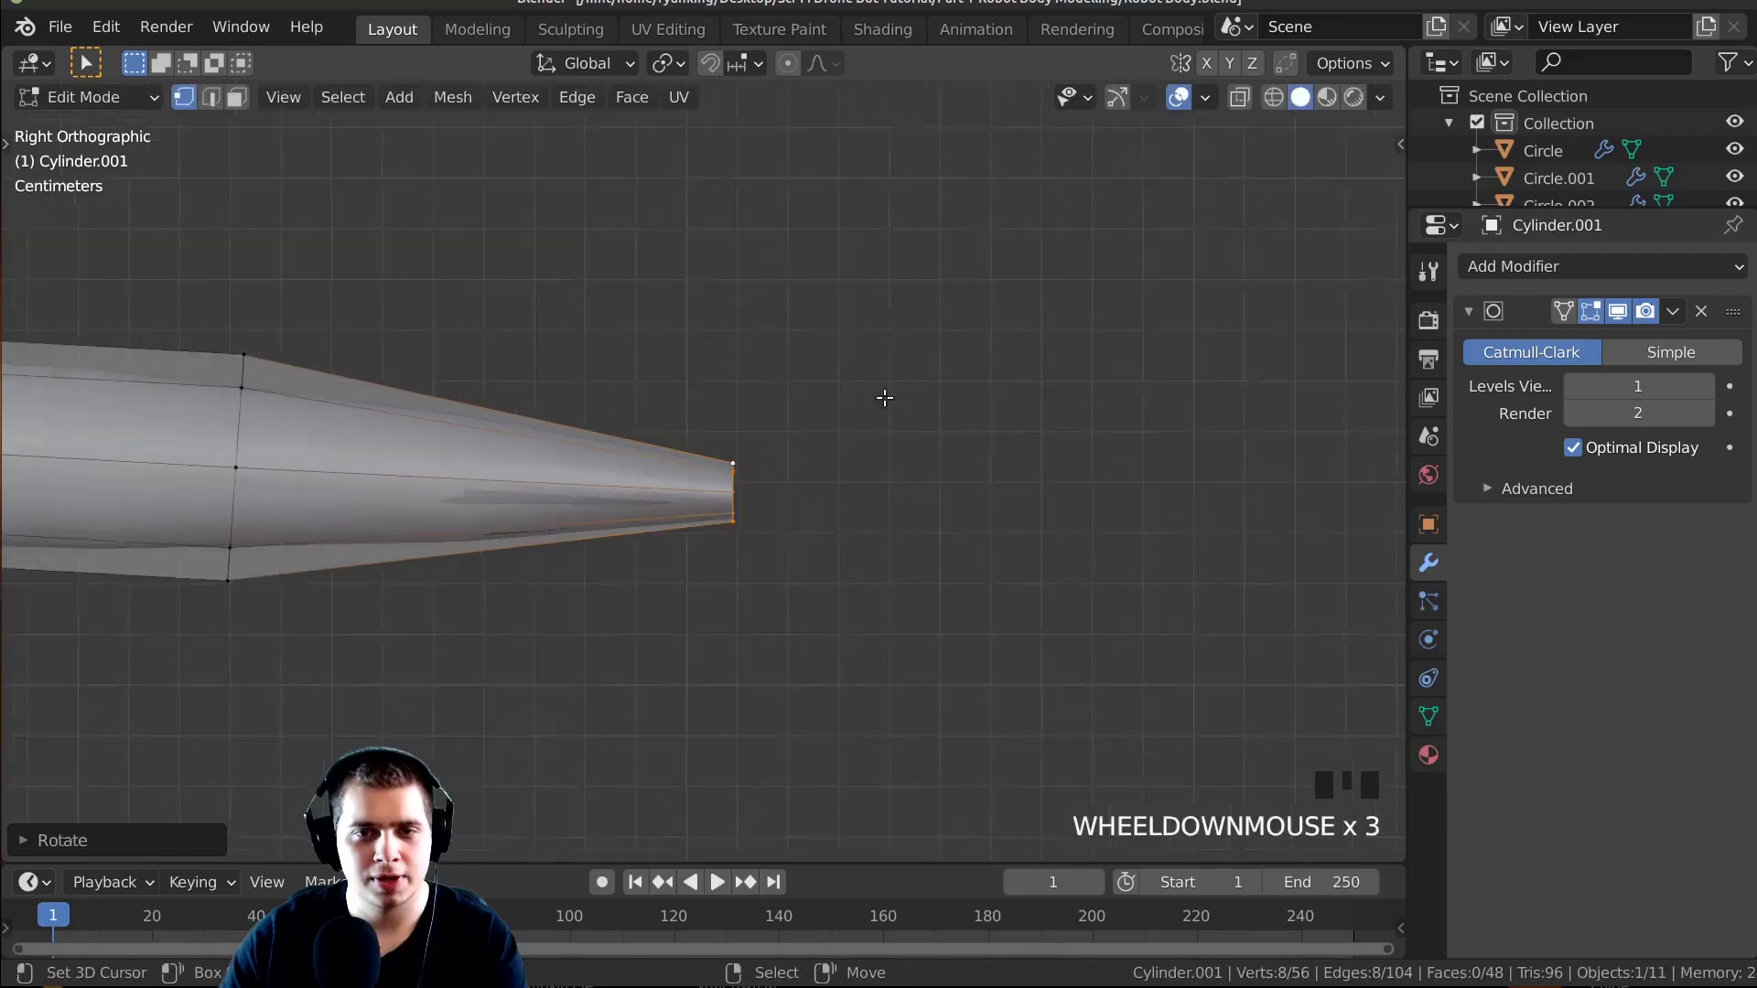
Fill the arm's open end with a face, flatten it further along Z, and return to Object Mode.
{"action": "middle_click_drag", "start_coordinate": [882, 393], "coordinate": [882, 451]}
{"action": "key", "text": "f"}
{"action": "key", "text": "s"}
{"action": "key", "text": "z"}
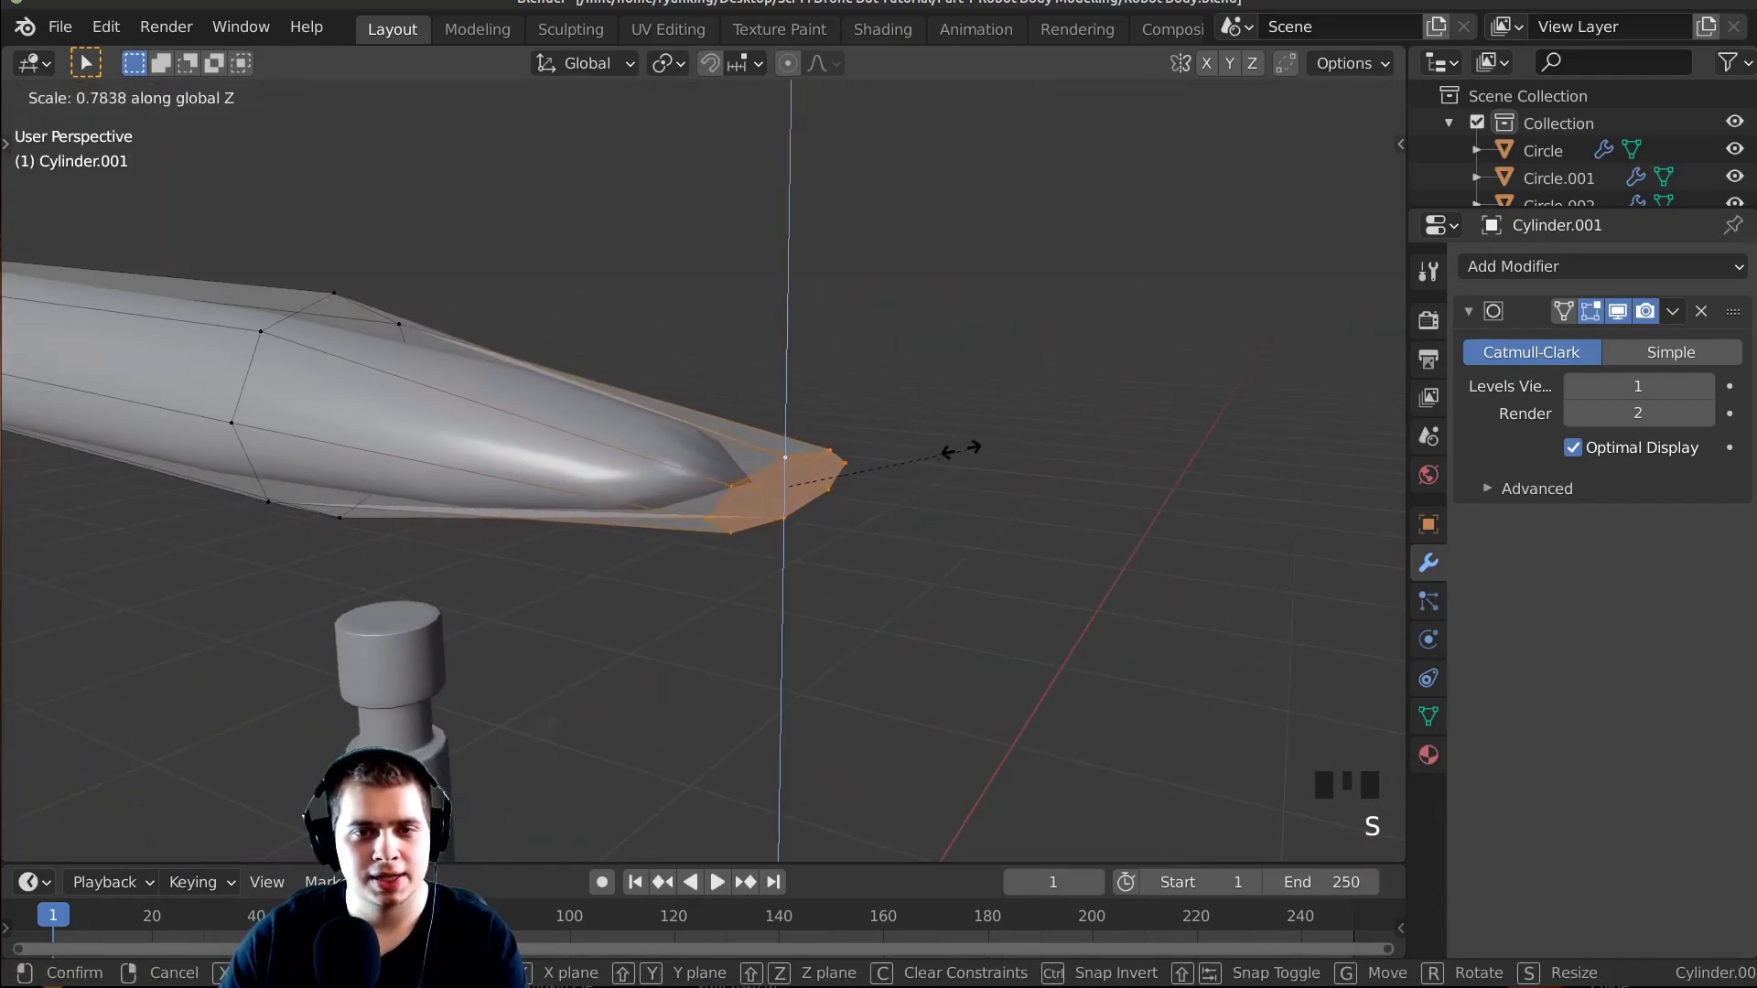
{"action": "left_click", "coordinate": [933, 448]}
{"action": "scroll", "coordinate": [934, 448], "scroll_direction": "down", "scroll_amount": 5}
{"action": "key", "text": "Tab"}
{"action": "scroll", "coordinate": [732, 483], "scroll_direction": "down", "scroll_amount": 2}
{"action": "middle_click_drag", "start_coordinate": [732, 483], "coordinate": [657, 380]}
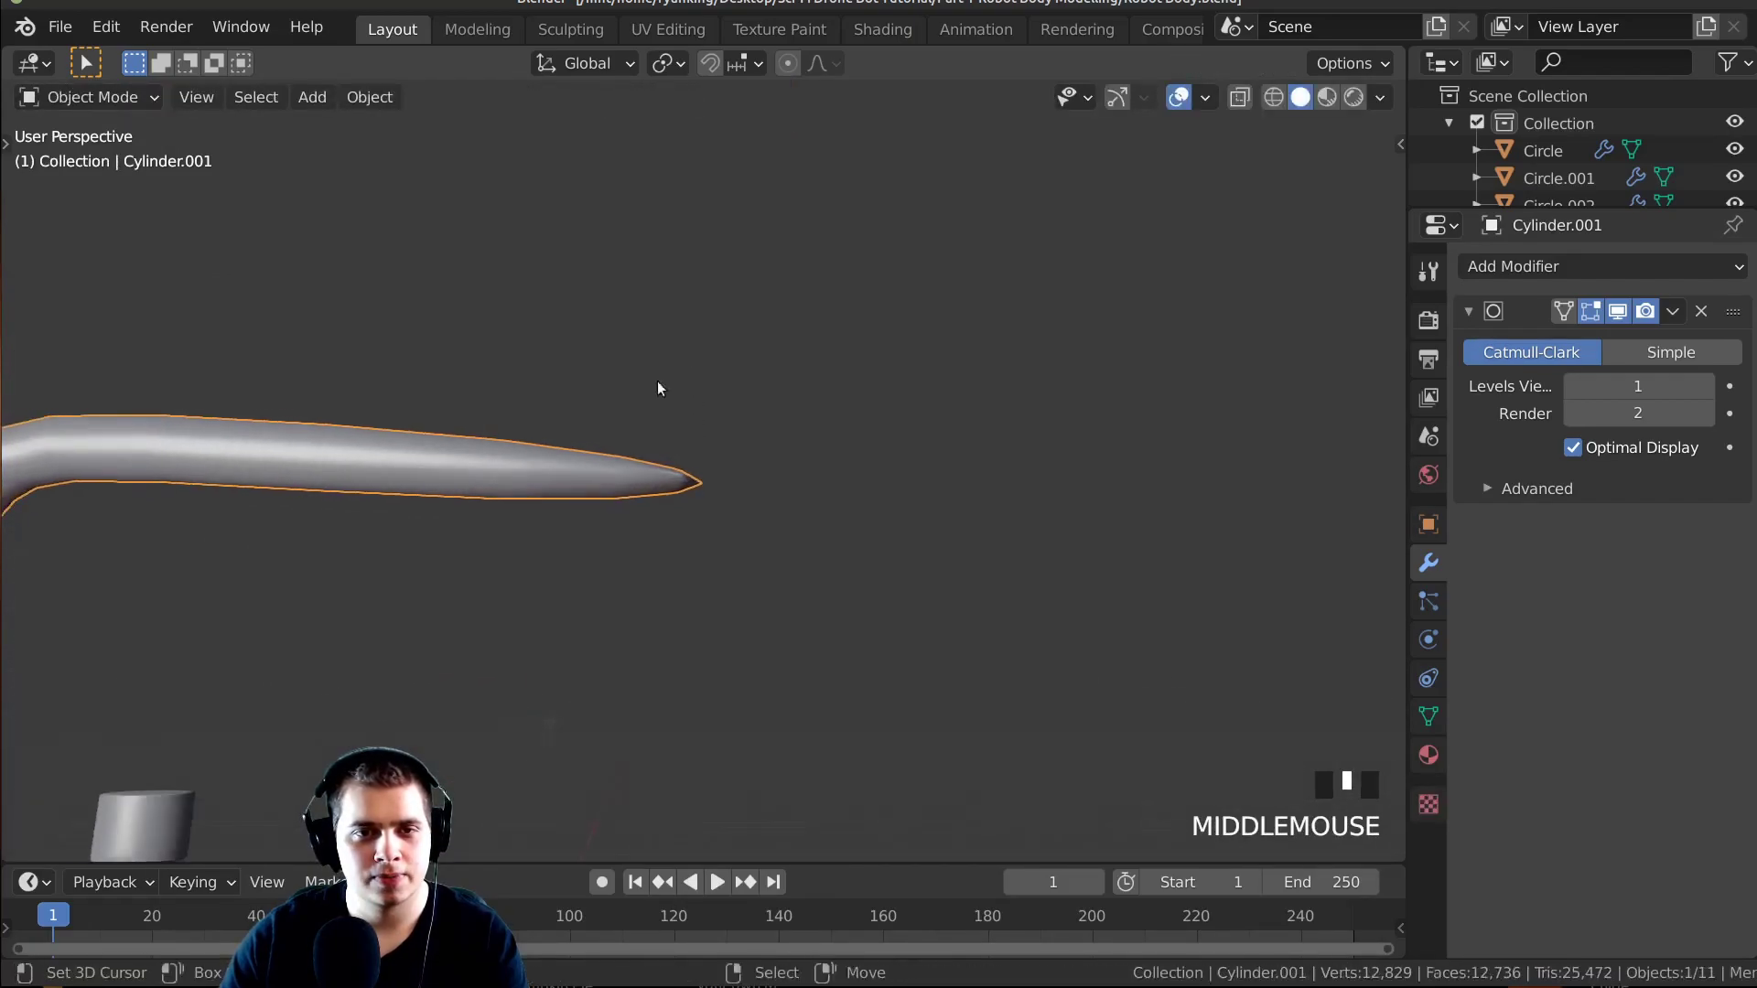
Add a loop cut close to the arm's tip to sharpen its tapered end under the subdivision.
{"action": "scroll", "coordinate": [652, 512], "scroll_direction": "up", "scroll_amount": 4}
{"action": "scroll", "coordinate": [810, 370], "scroll_direction": "up", "scroll_amount": 1}
{"action": "middle_click_drag", "start_coordinate": [810, 370], "coordinate": [835, 431]}
{"action": "key", "text": "Tab"}
{"action": "key", "text": "ctrl+r"}
{"action": "left_click", "coordinate": [719, 410]}
{"action": "left_click", "coordinate": [728, 421]}
{"action": "key", "text": "Tab"}
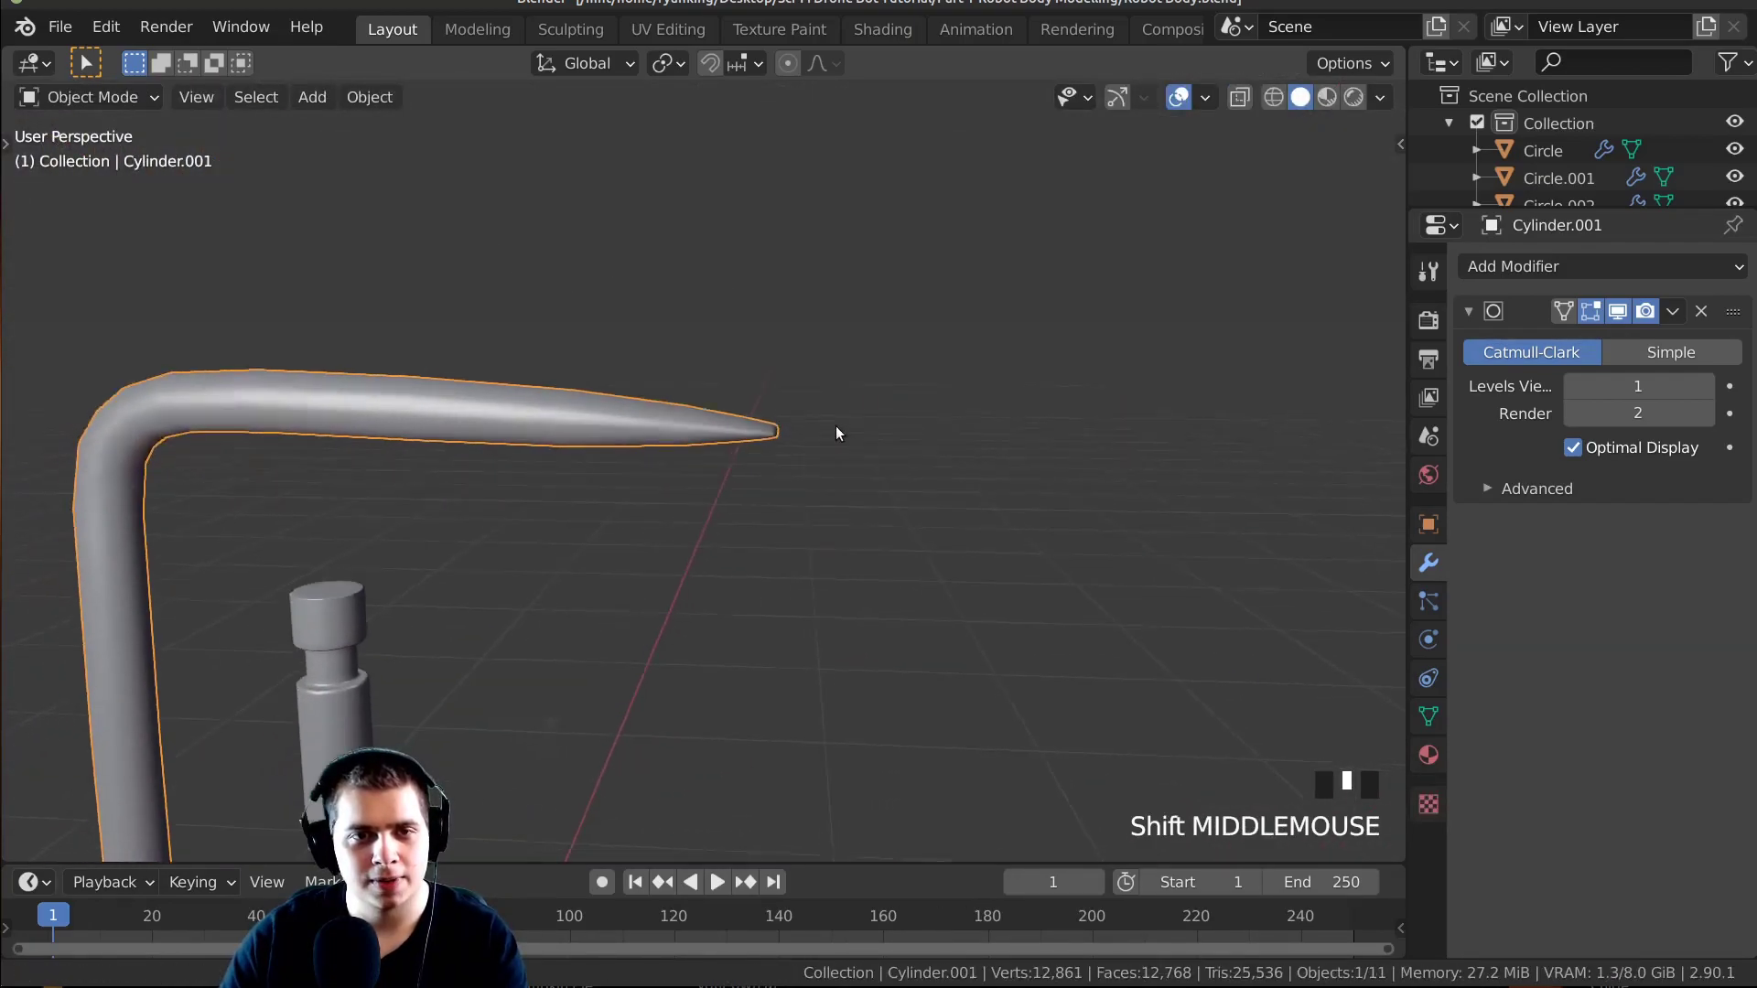
Scale up the whole bent antenna in Object Mode.
{"action": "key", "text": "Tab"}
{"action": "scroll", "coordinate": [608, 513], "scroll_direction": "down", "scroll_amount": 4}
{"action": "key", "text": "Tab"}
{"action": "scroll", "coordinate": [667, 537], "scroll_direction": "down", "scroll_amount": 2}
{"action": "middle_click_drag", "start_coordinate": [667, 537], "coordinate": [769, 353], "text": "shift"}
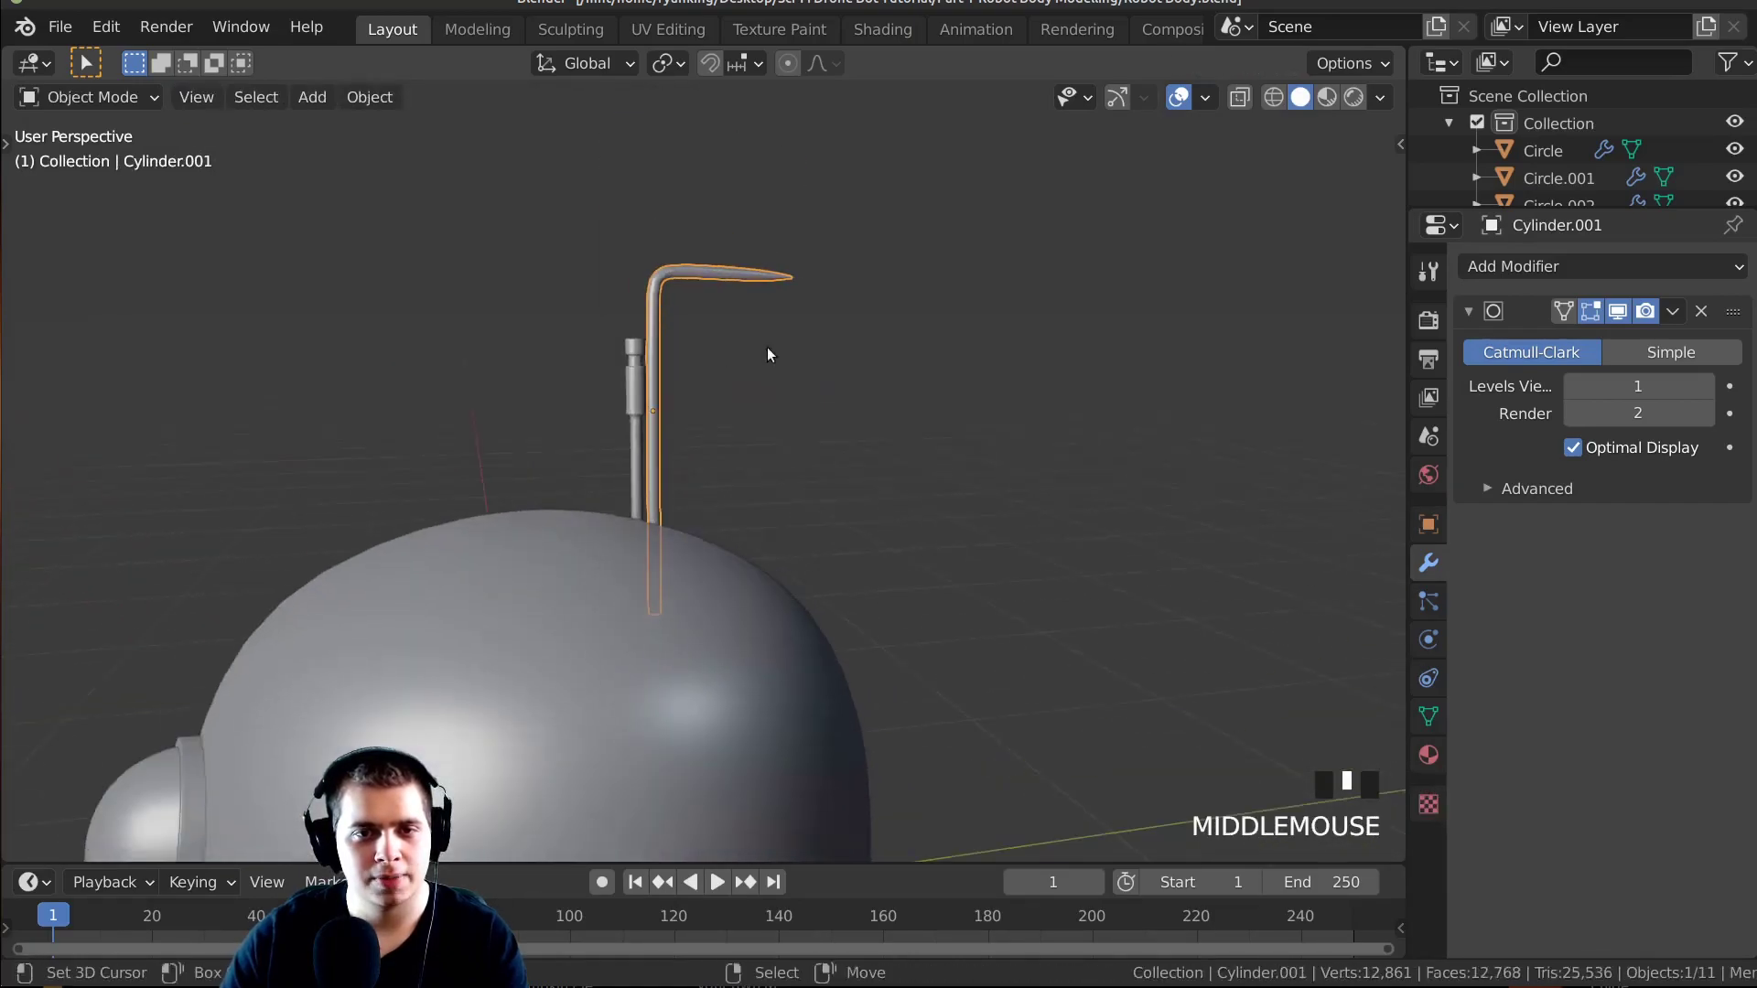
{"action": "key", "text": "s"}
{"action": "left_click", "coordinate": [895, 363]}
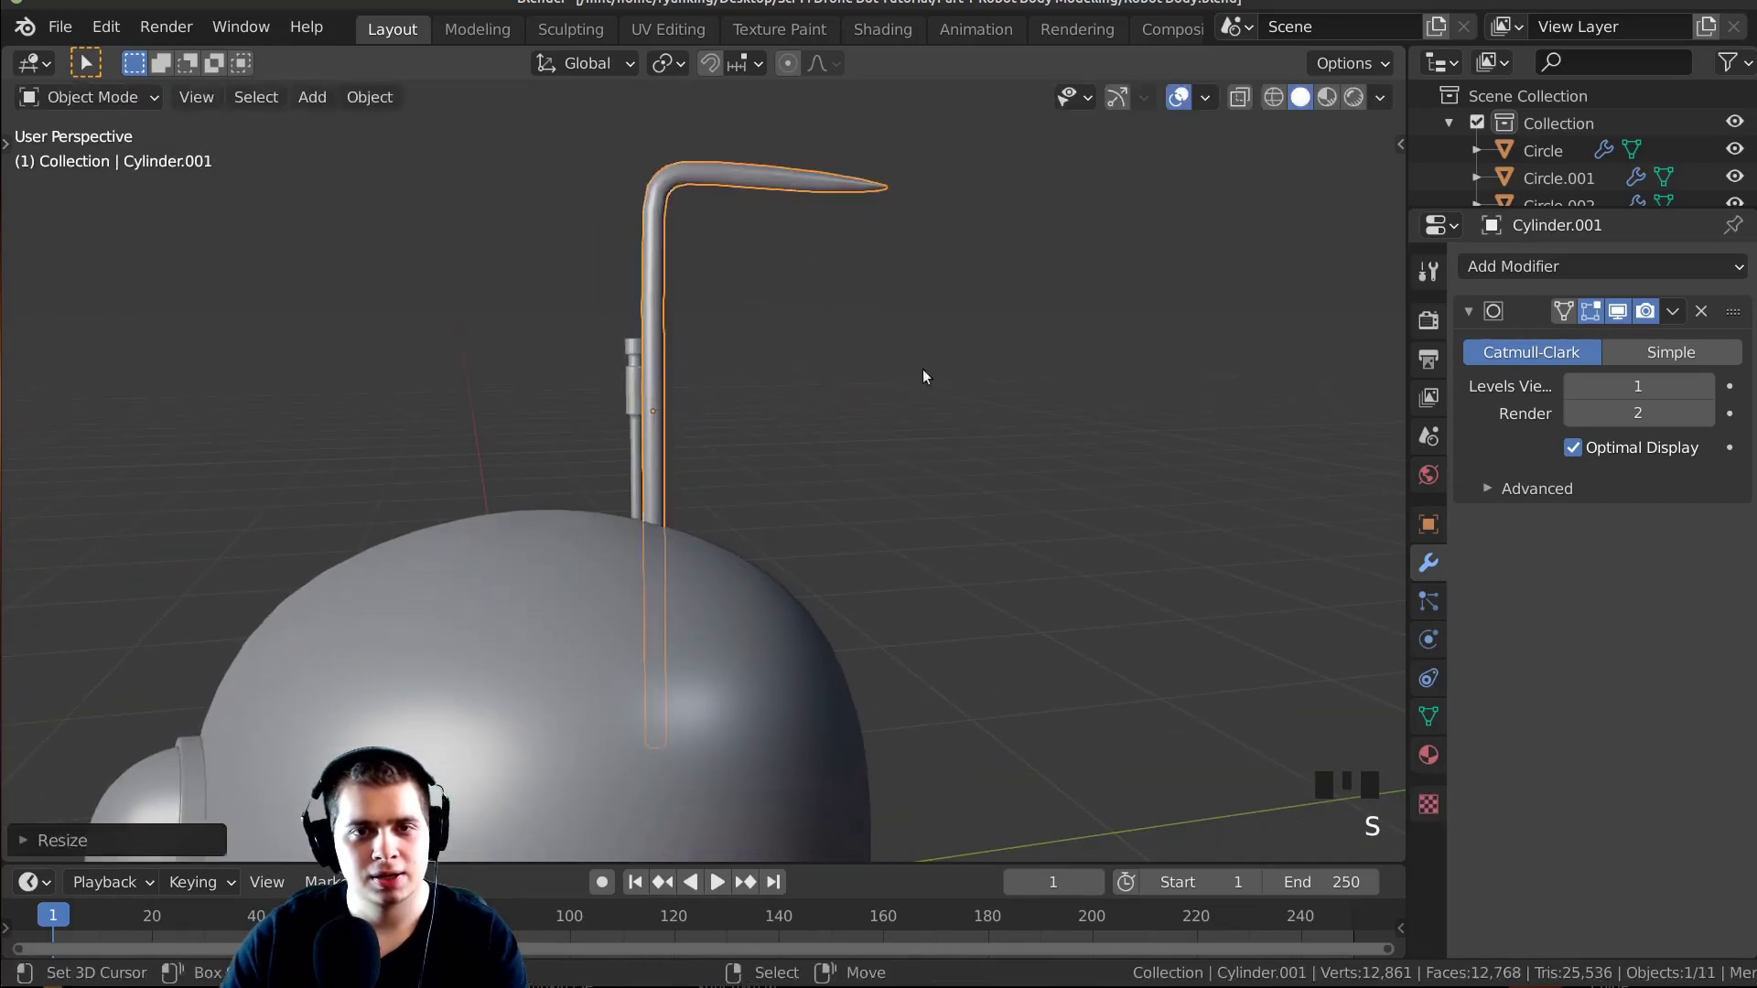
Move the bent antenna along Y towards the front of the dome, ahead of the first antenna.
{"action": "middle_click_drag", "start_coordinate": [925, 376], "coordinate": [826, 628]}
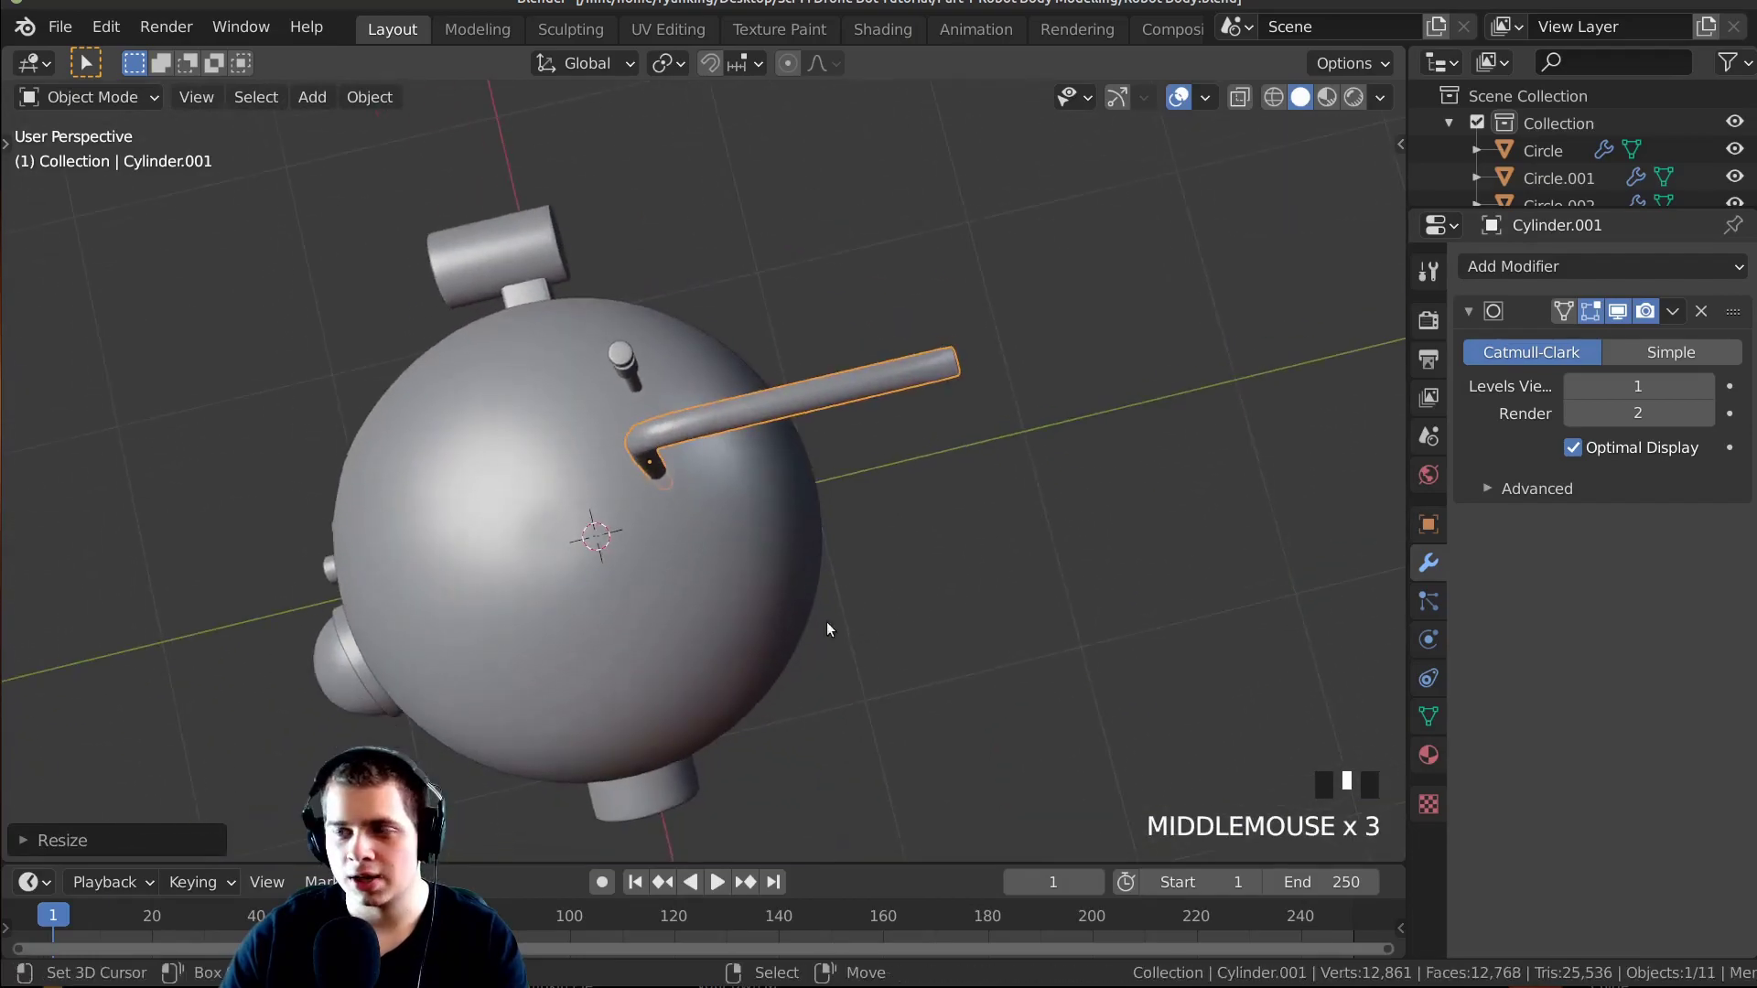
{"action": "key", "text": "g"}
{"action": "key", "text": "x"}
{"action": "key", "text": "y"}
{"action": "left_click", "coordinate": [805, 430]}
Lower the bent antenna along Z into the dome and adjust its overall size.
{"action": "middle_click_drag", "start_coordinate": [805, 430], "coordinate": [891, 302]}
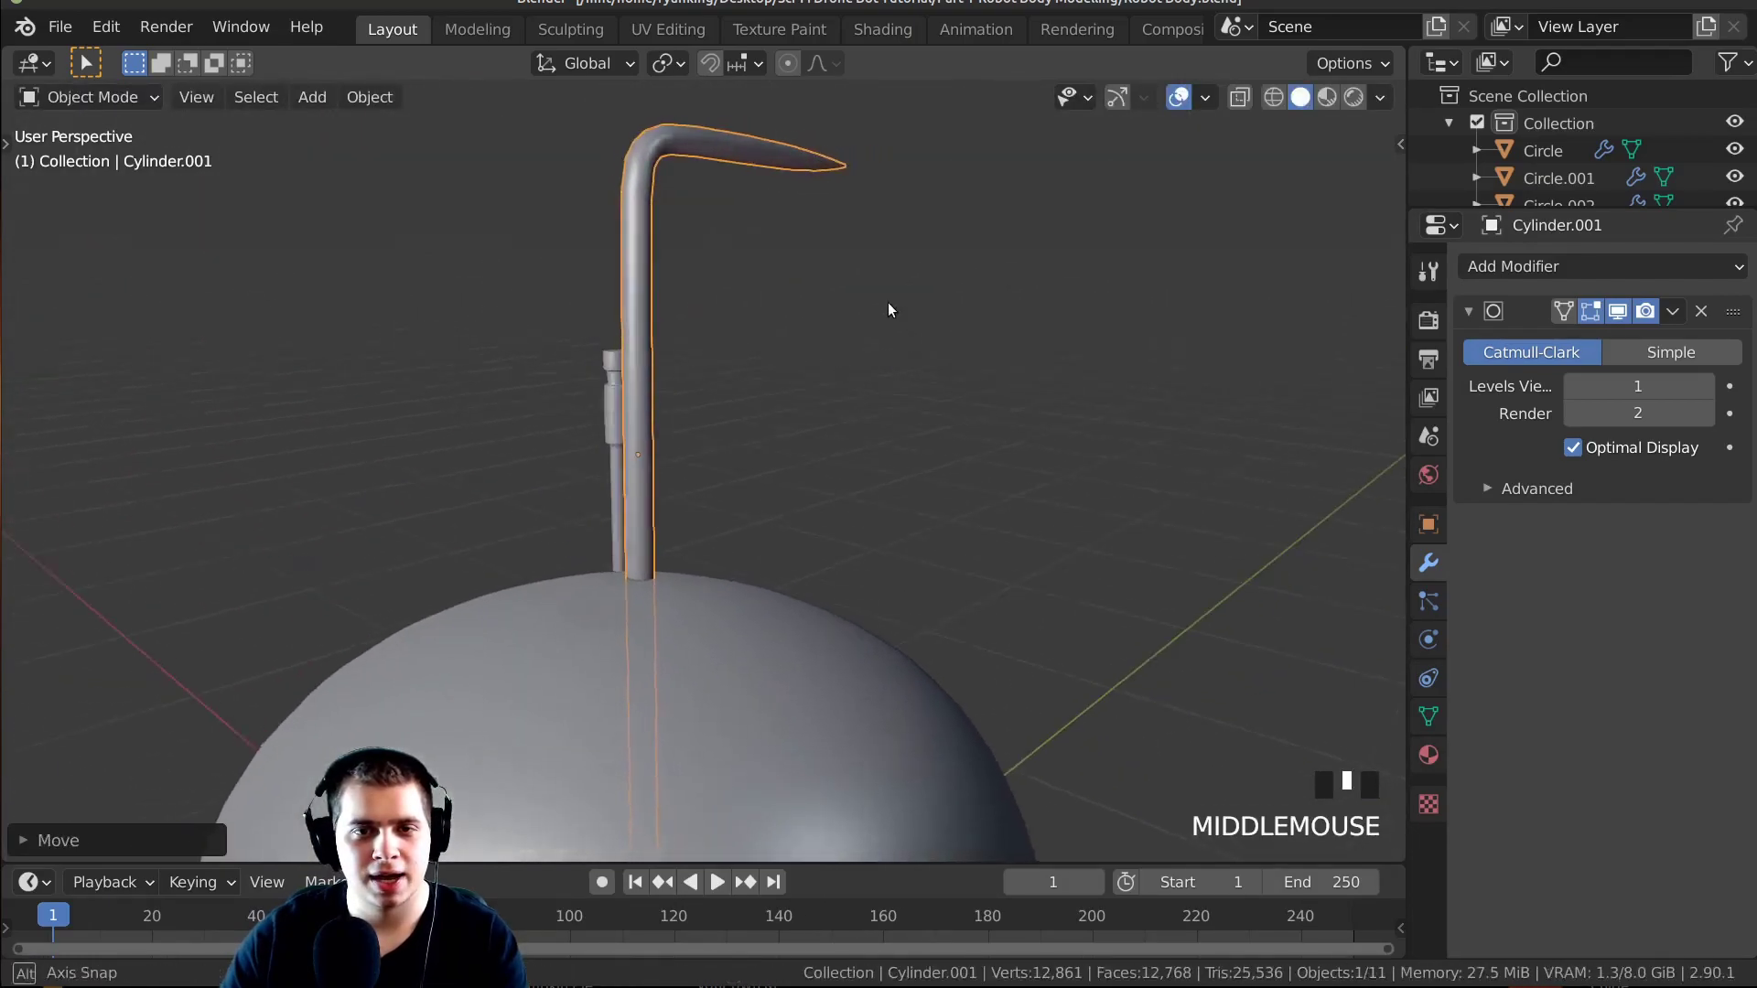
{"action": "key", "text": "g"}
{"action": "key", "text": "z"}
{"action": "left_click", "coordinate": [933, 384]}
{"action": "middle_click_drag", "start_coordinate": [933, 384], "coordinate": [628, 350]}
{"action": "key", "text": "s"}
{"action": "left_click", "coordinate": [977, 473]}
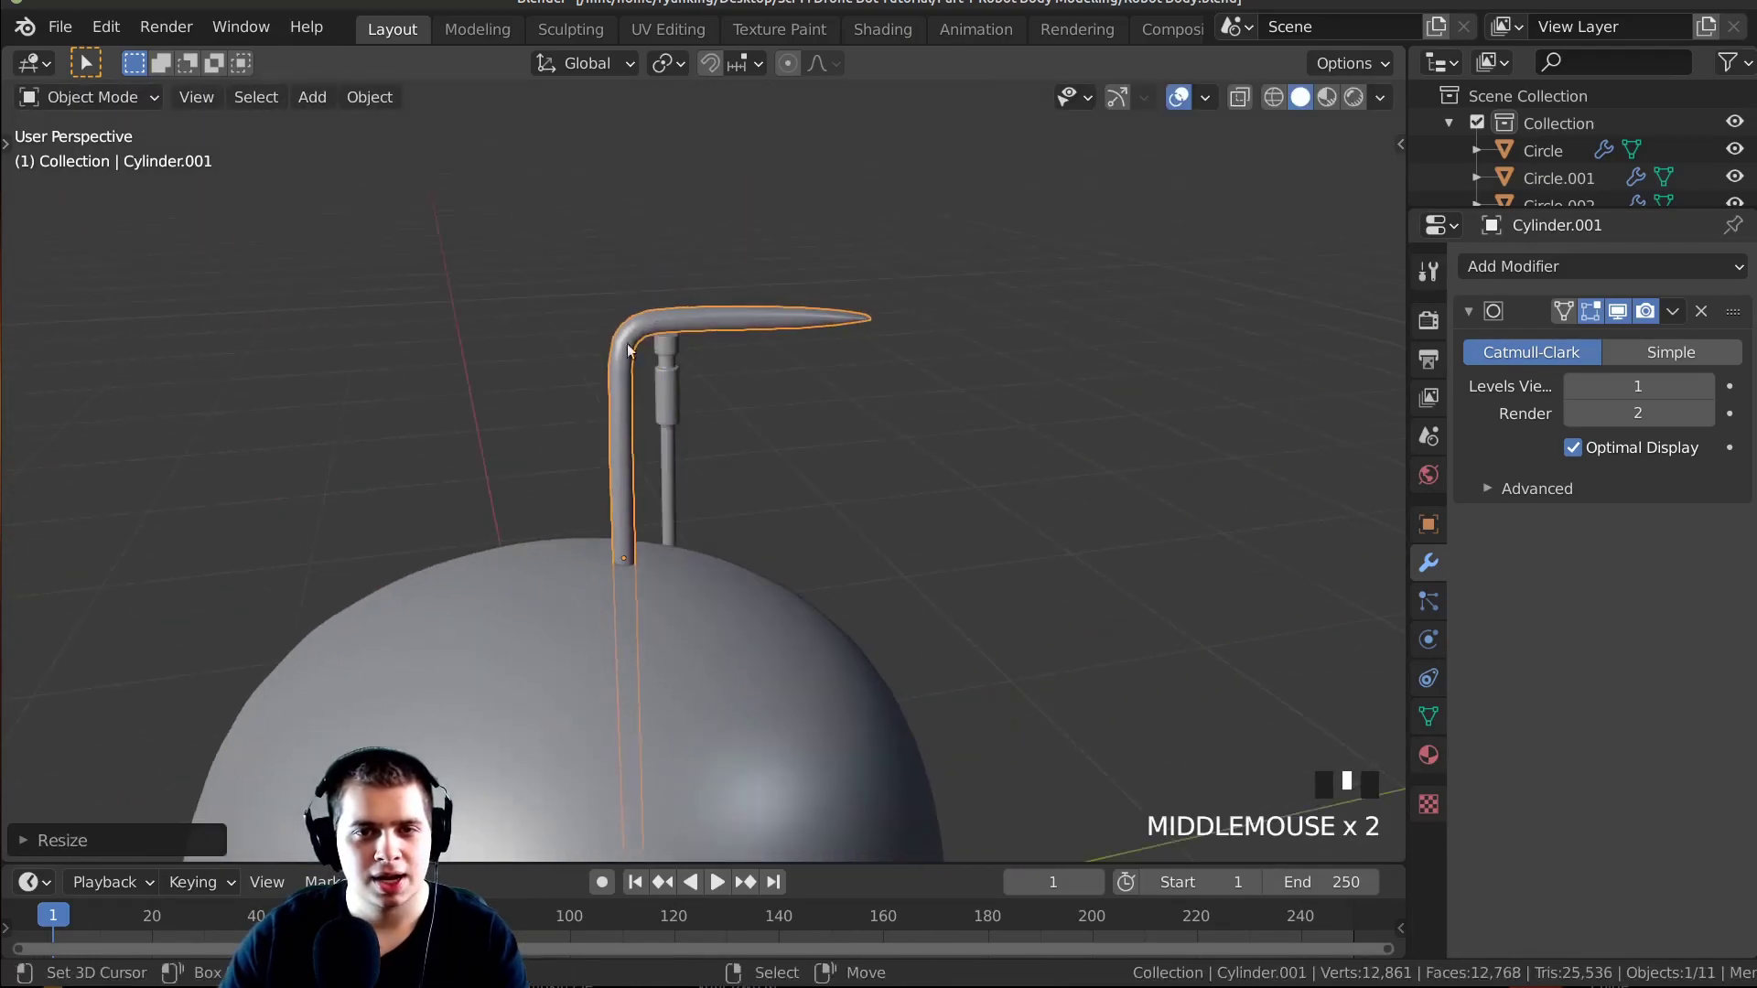
Shorten the bent antenna's horizontal arm by moving all vertices of its tapered tip section back towards the bend.
{"action": "key", "text": "KP_1"}
{"action": "key", "text": "KP_3"}
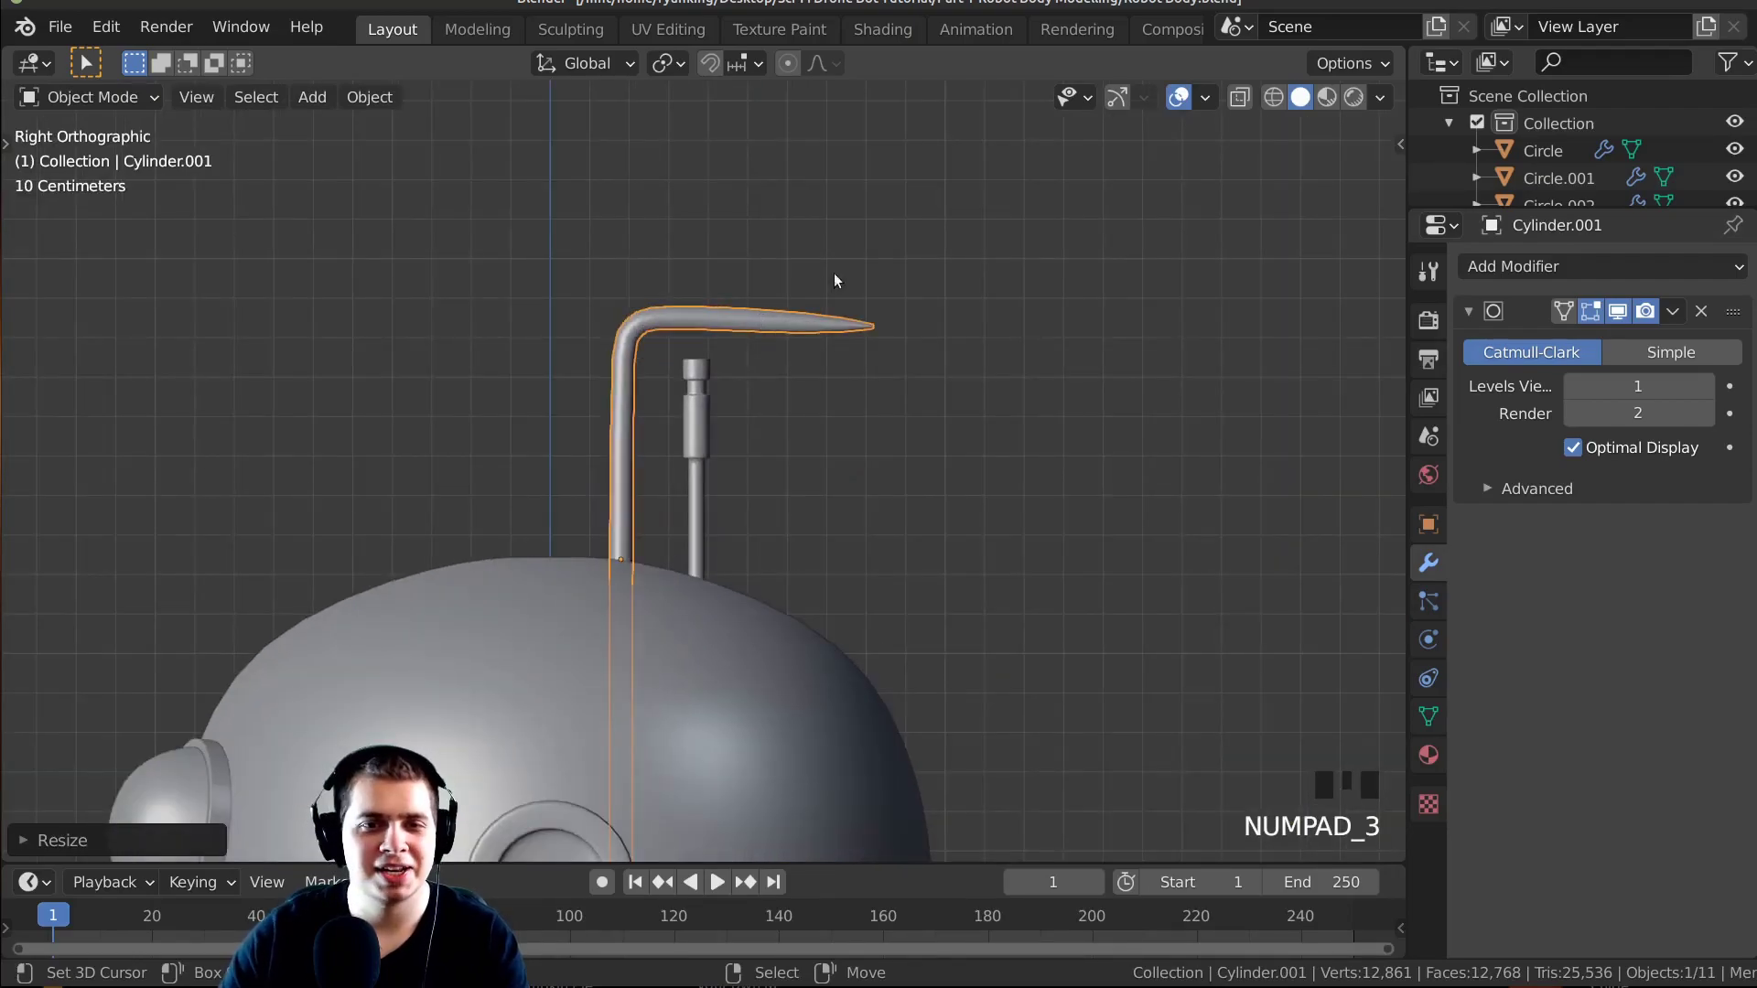
{"action": "middle_click_drag", "start_coordinate": [833, 273], "coordinate": [666, 441], "text": "shift"}
{"action": "scroll", "coordinate": [846, 317], "scroll_direction": "up", "scroll_amount": 2}
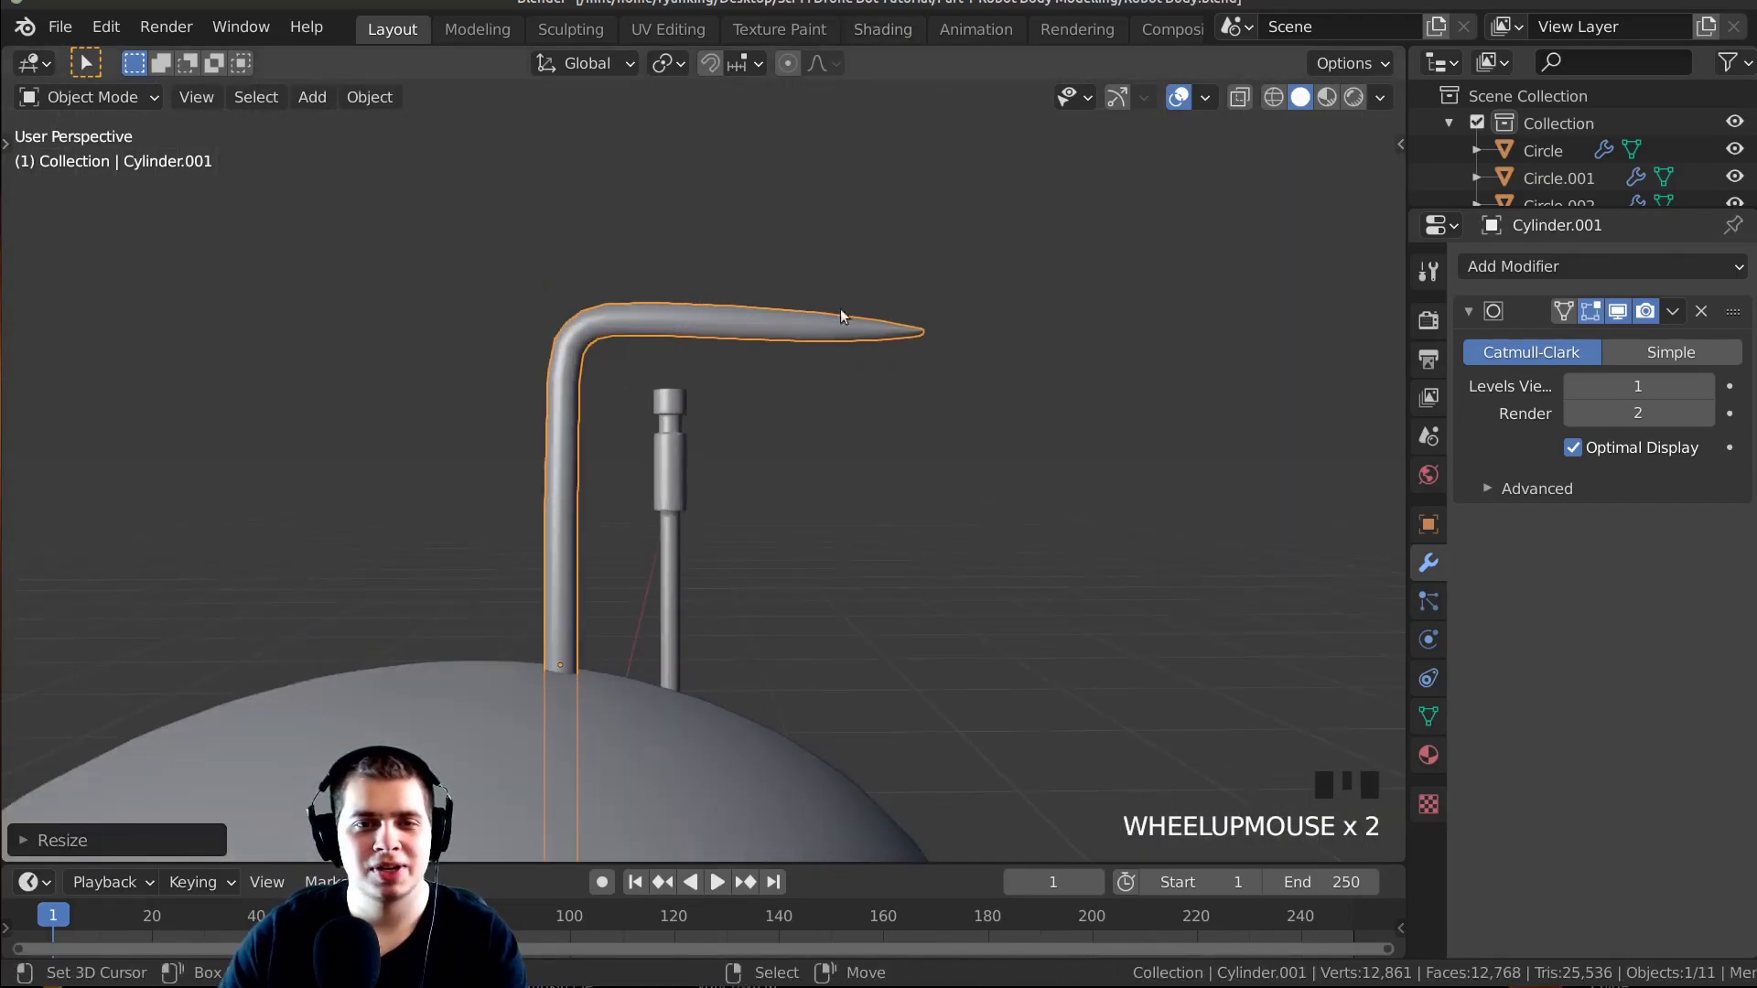
{"action": "key", "text": "Tab"}
{"action": "key", "text": "KP_1"}
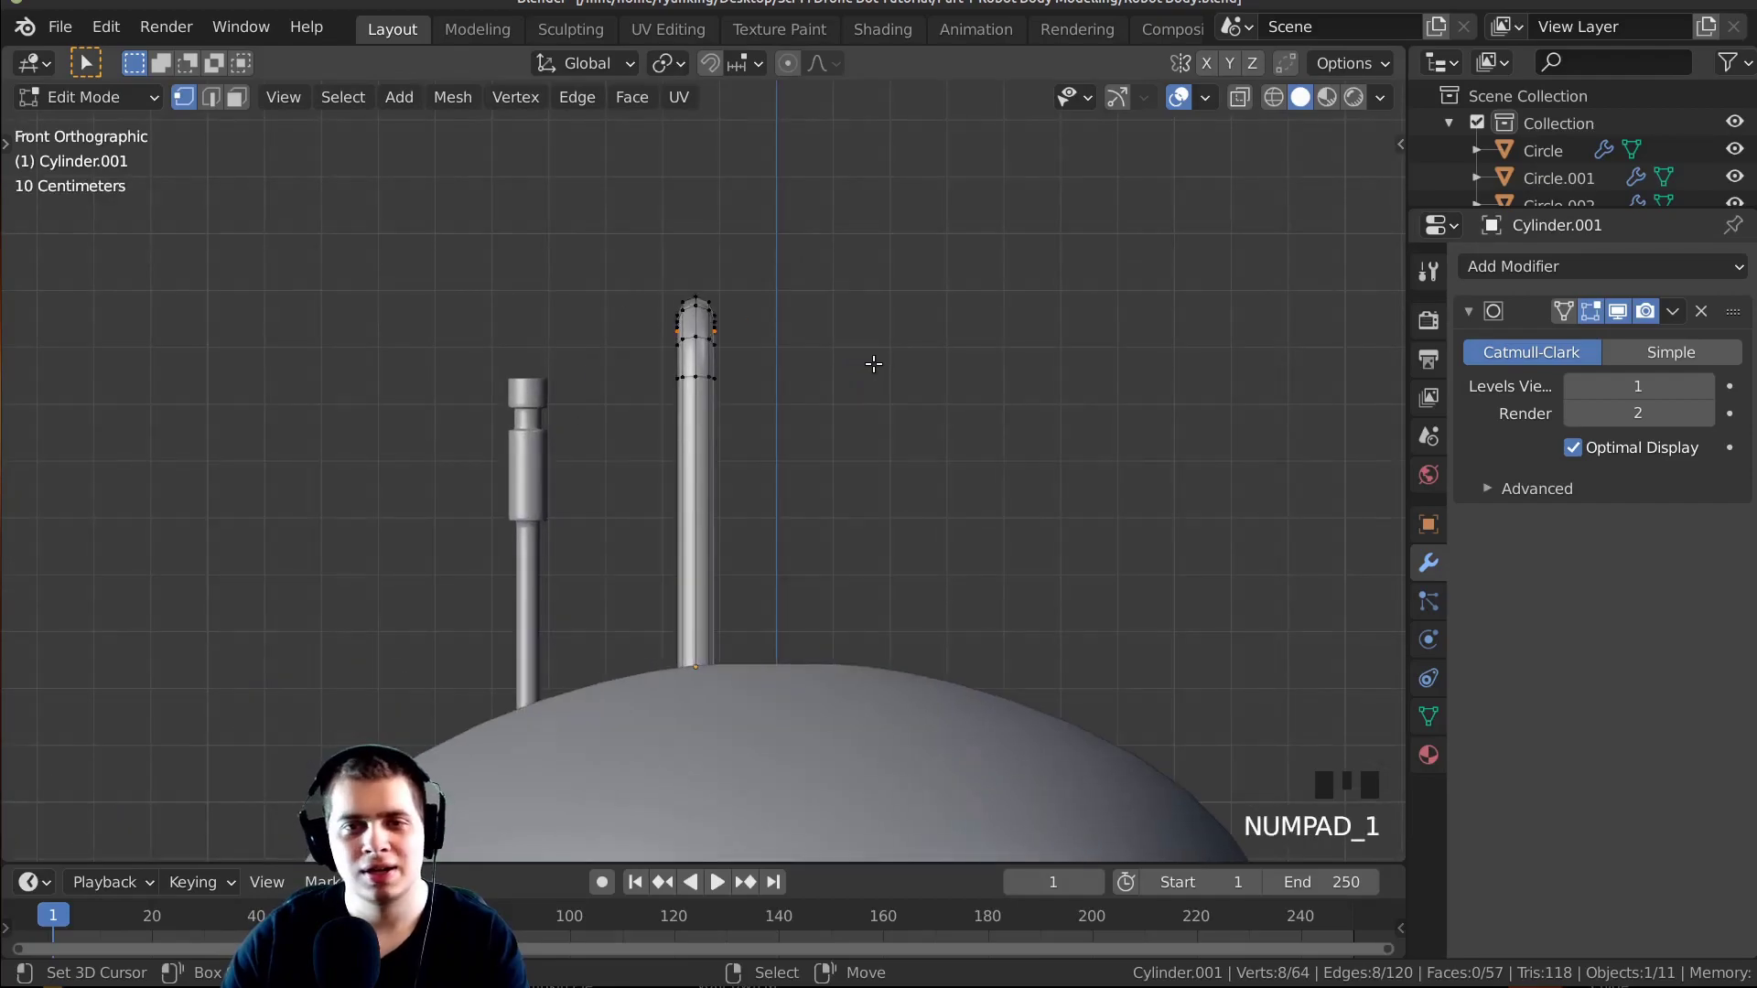
{"action": "key", "text": "KP_3"}
{"action": "scroll", "coordinate": [1179, 376], "scroll_direction": "up", "scroll_amount": 2}
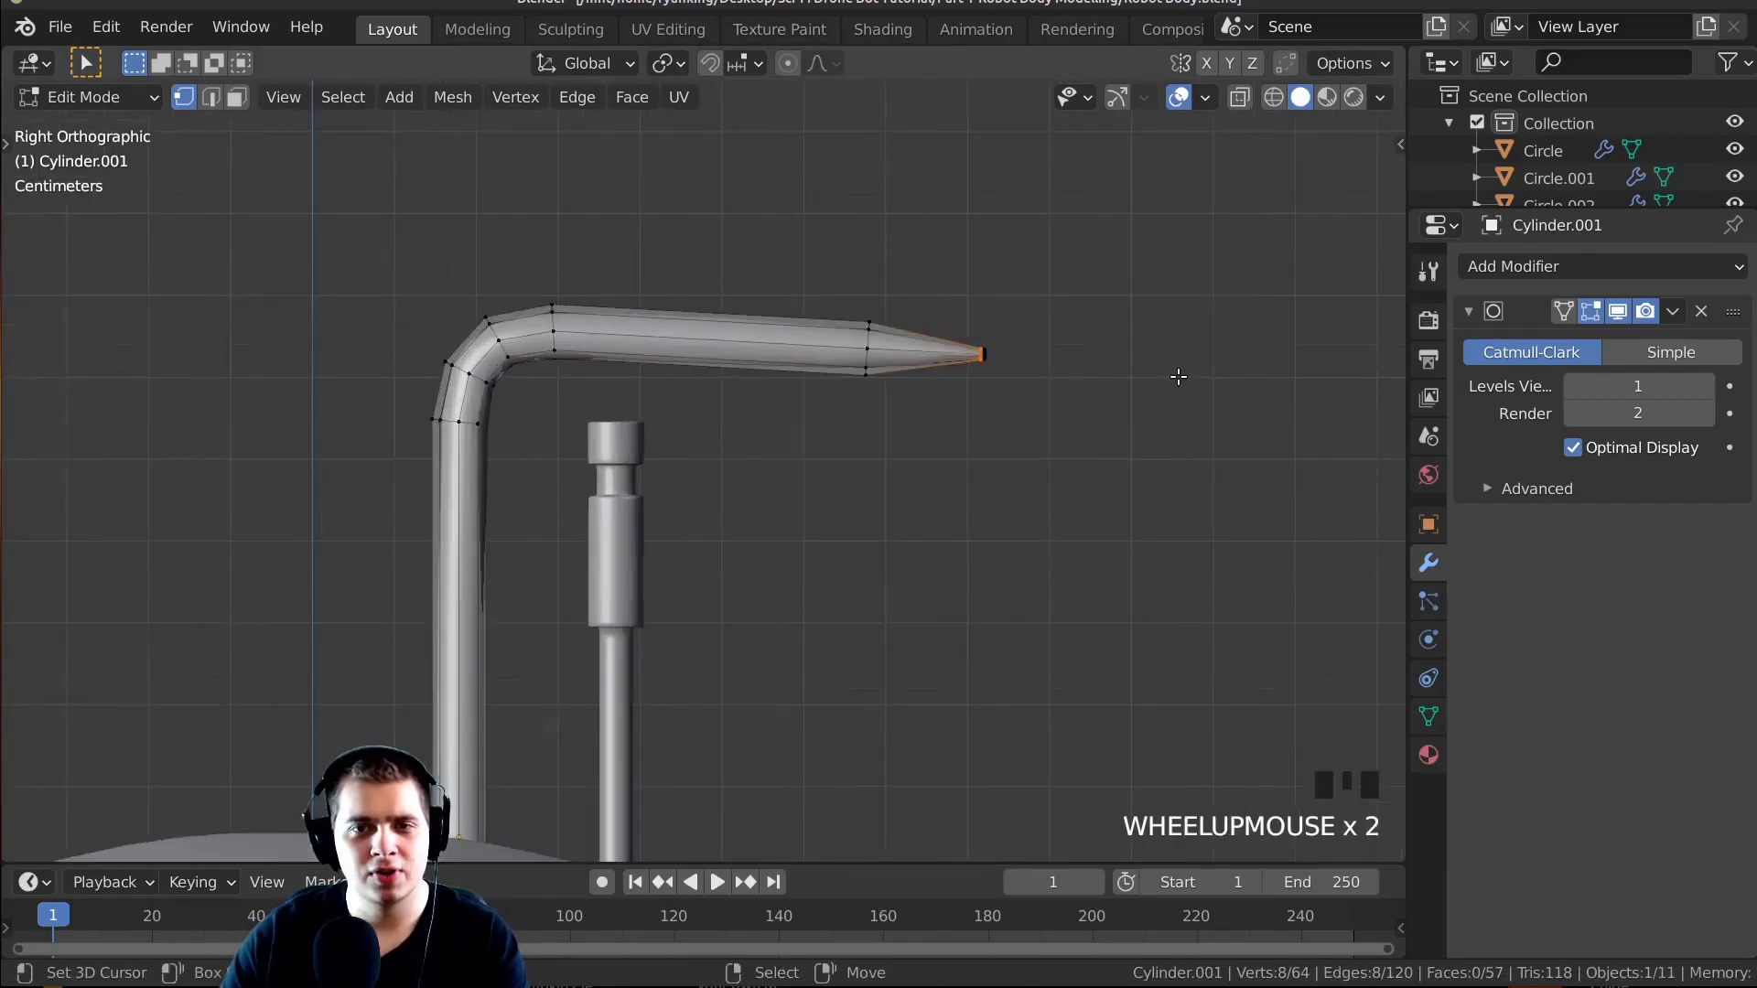
{"action": "key", "text": "z"}
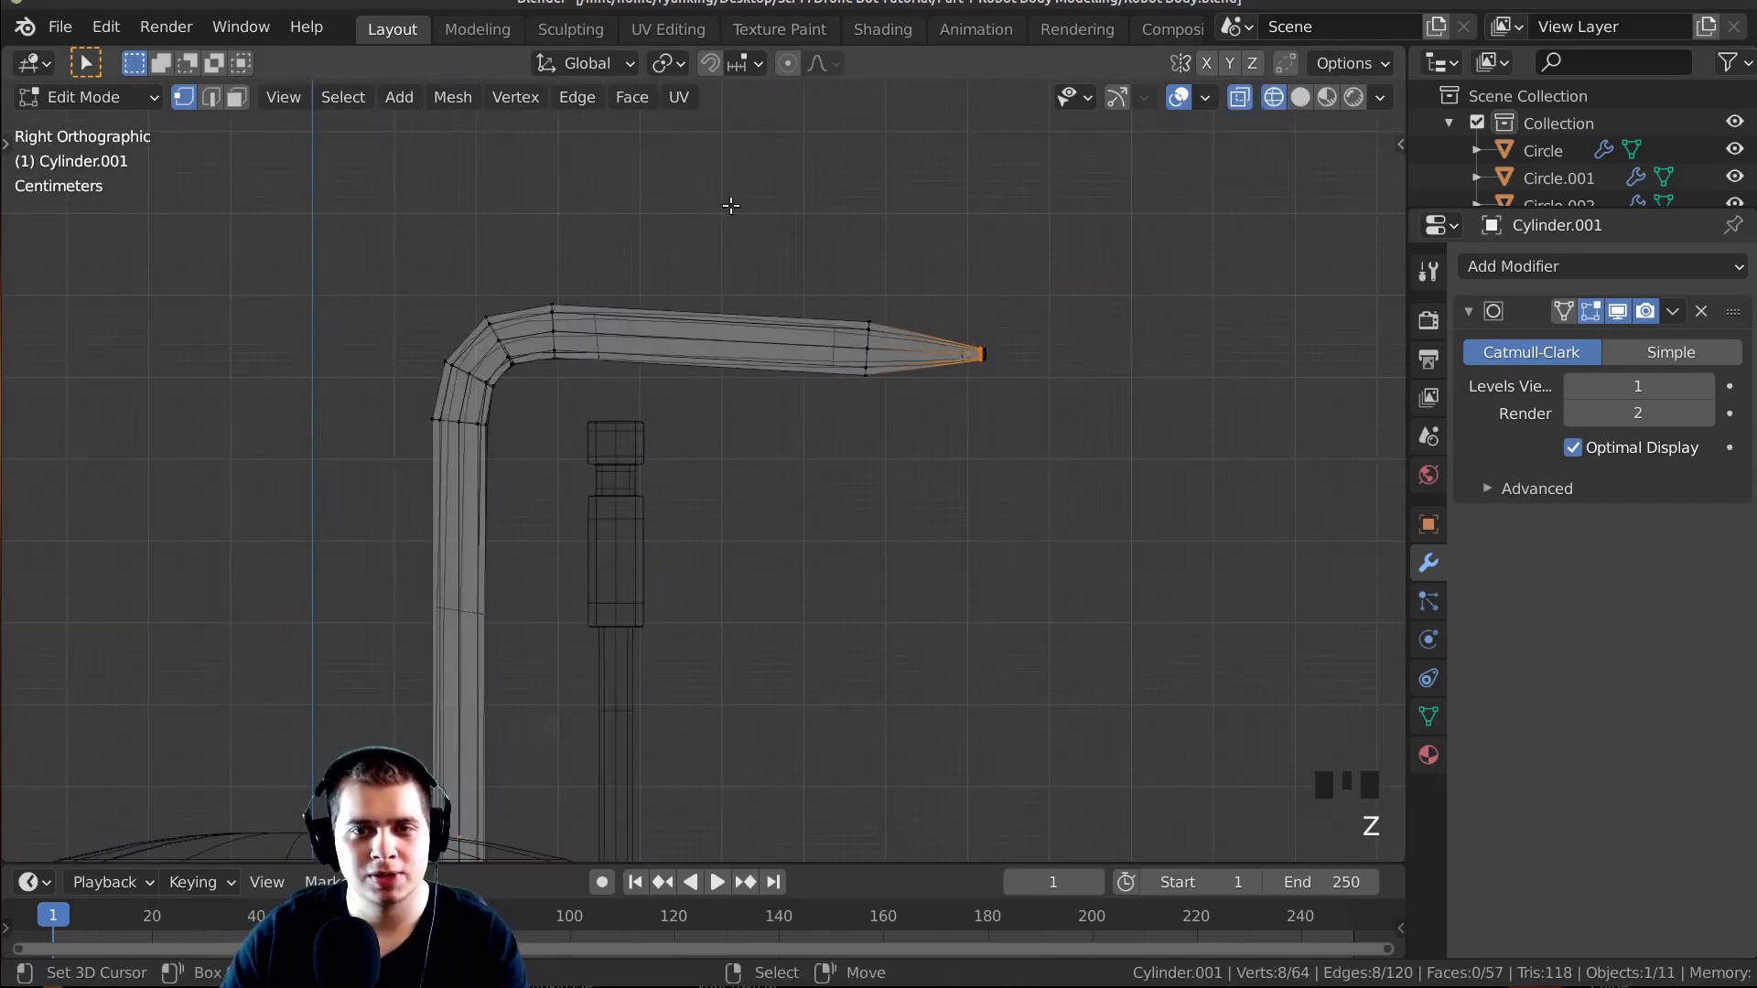
{"action": "key", "text": "b"}
{"action": "left_click_drag", "start_coordinate": [698, 178], "coordinate": [1113, 514]}
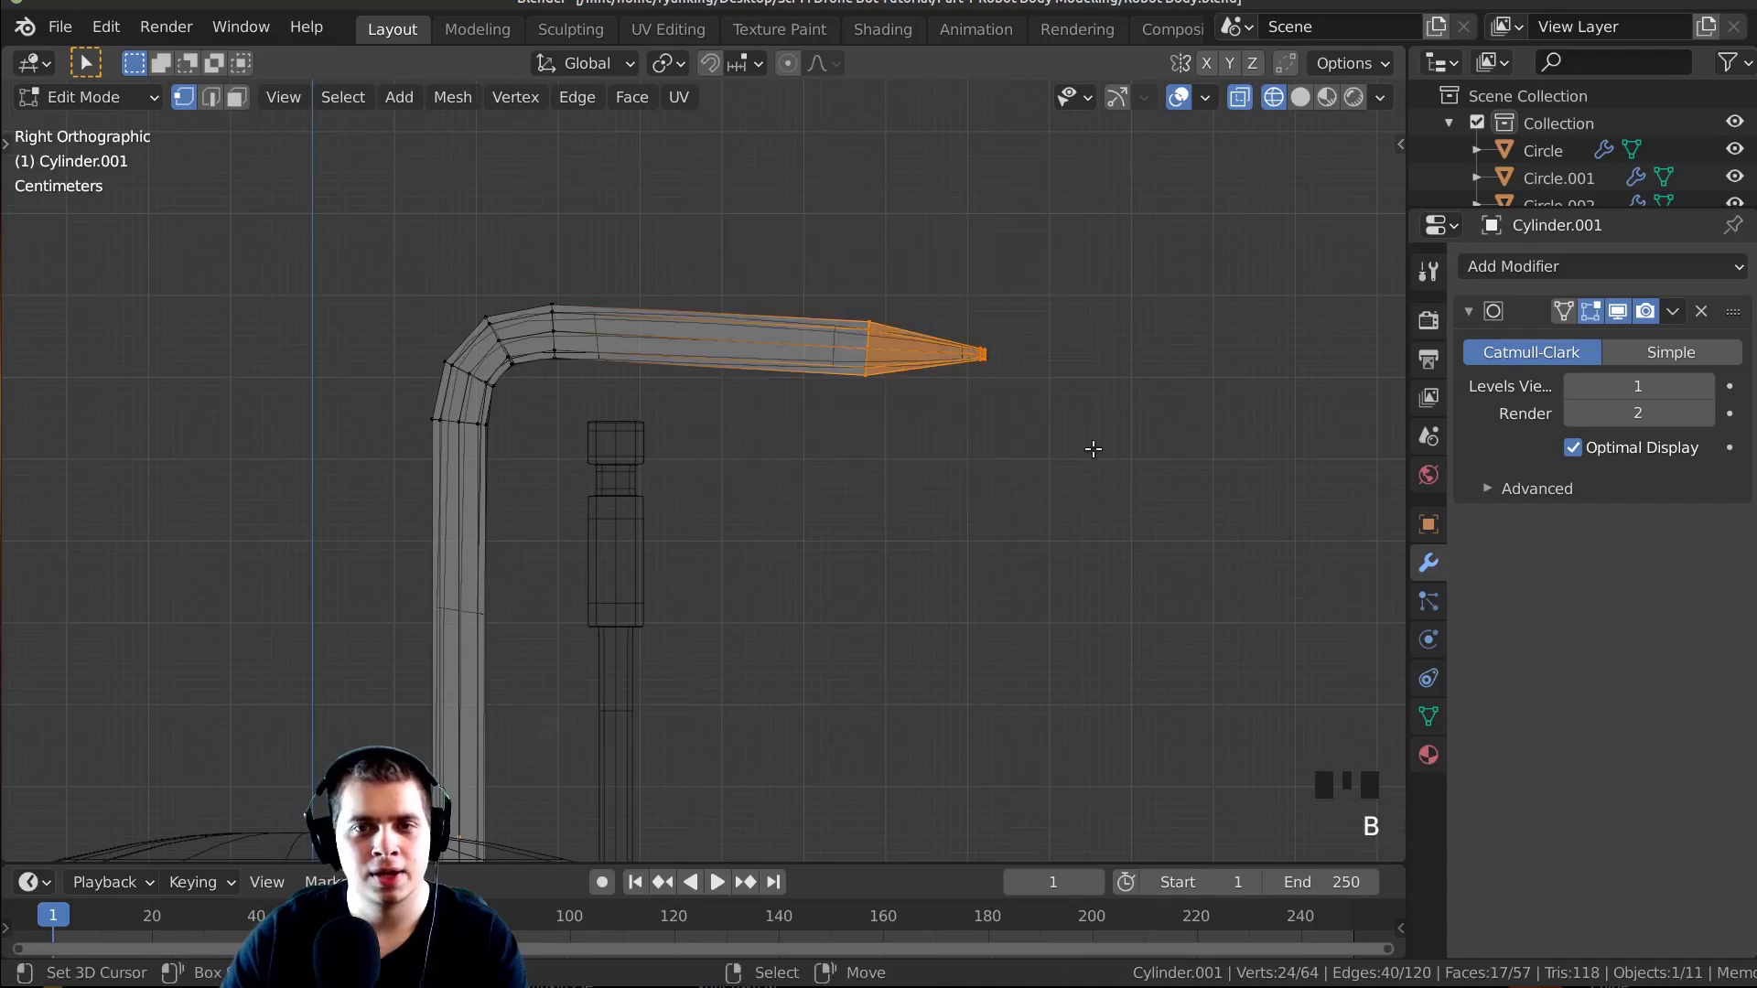
{"action": "key", "text": "g"}
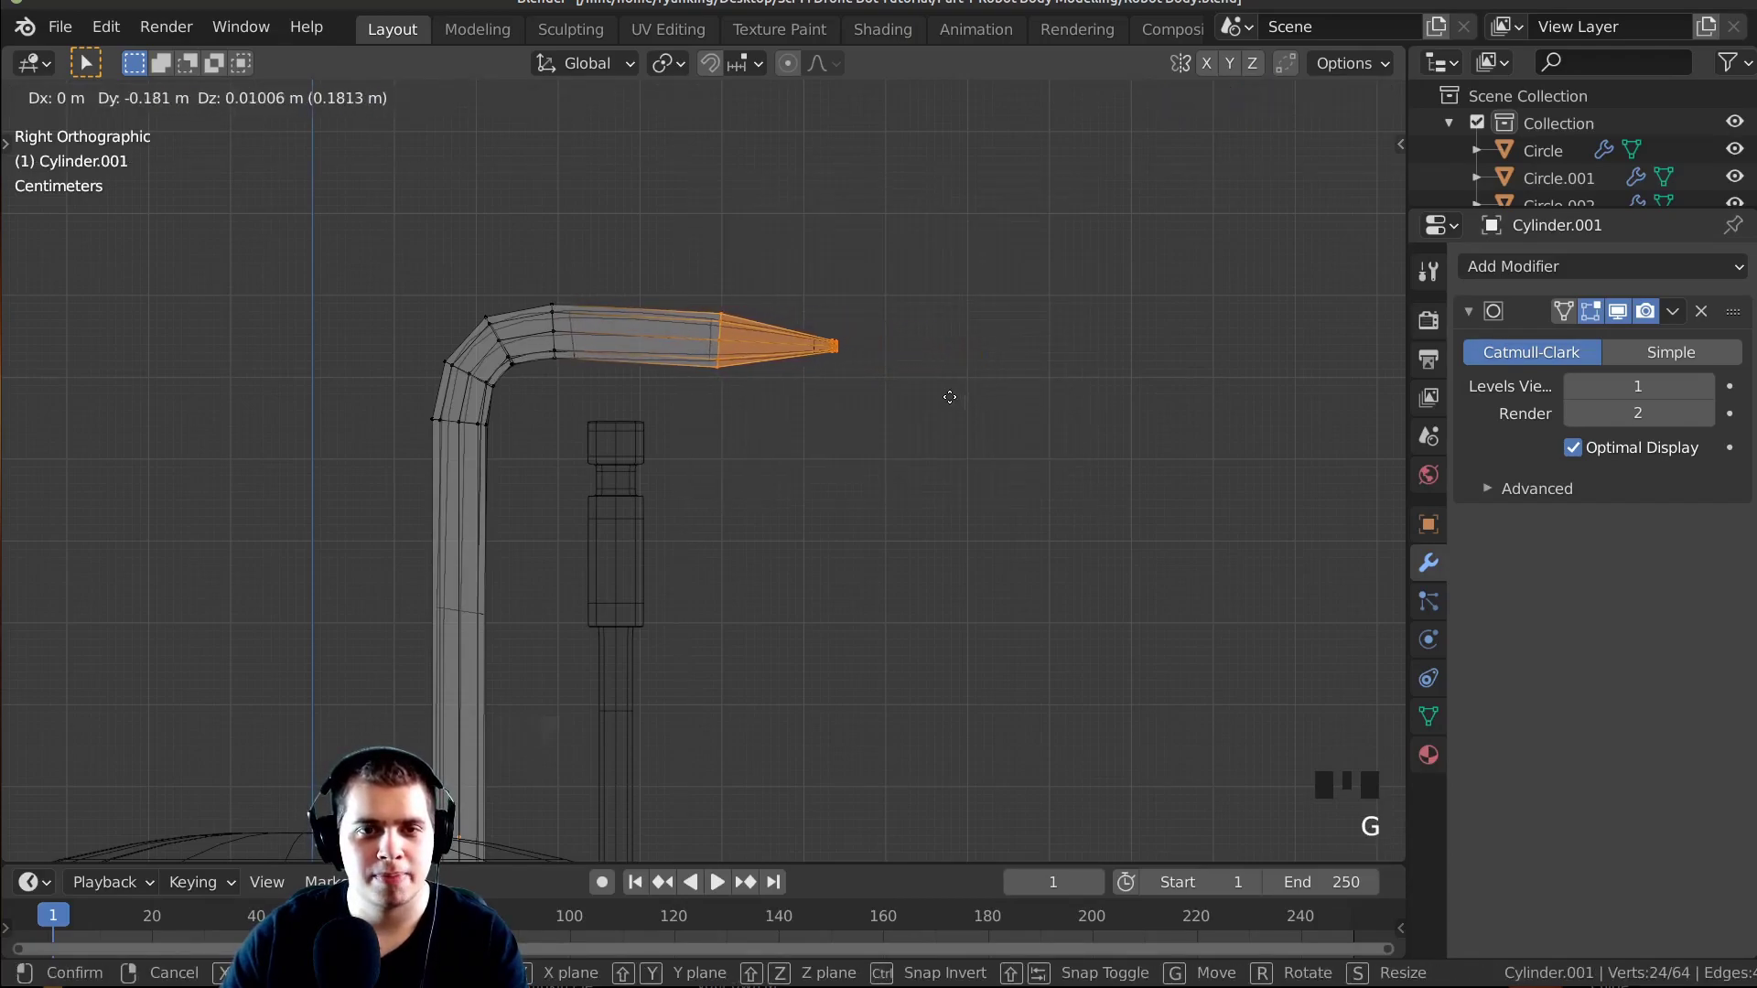
{"action": "left_click", "coordinate": [913, 391]}
{"action": "key", "text": "r"}
{"action": "right_click", "coordinate": [913, 403]}
{"action": "key", "text": "Tab"}
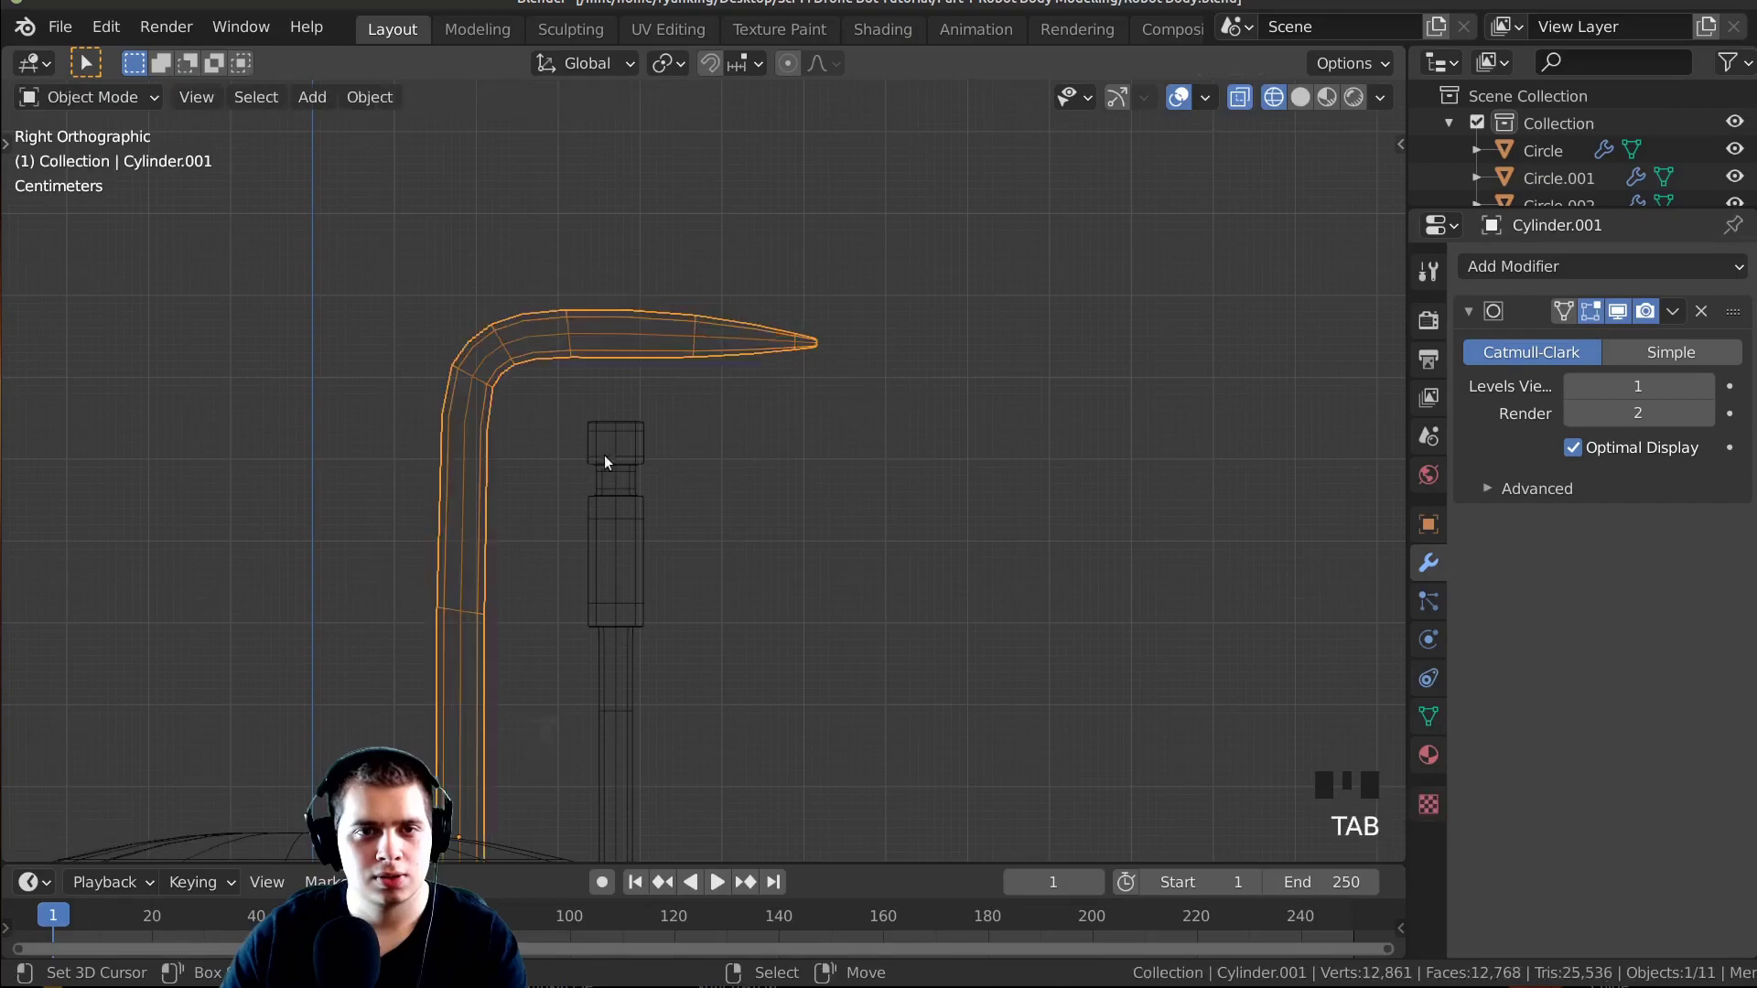
Shorten the bent antenna's stem inside the dome by raising its bottom vertices along Z to just below the dome's surface.
{"action": "scroll", "coordinate": [604, 454], "scroll_direction": "down", "scroll_amount": 1}
{"action": "middle_click_drag", "start_coordinate": [604, 454], "coordinate": [896, 245], "text": "shift"}
{"action": "scroll", "coordinate": [796, 348], "scroll_direction": "down", "scroll_amount": 2}
{"action": "key", "text": "Tab"}
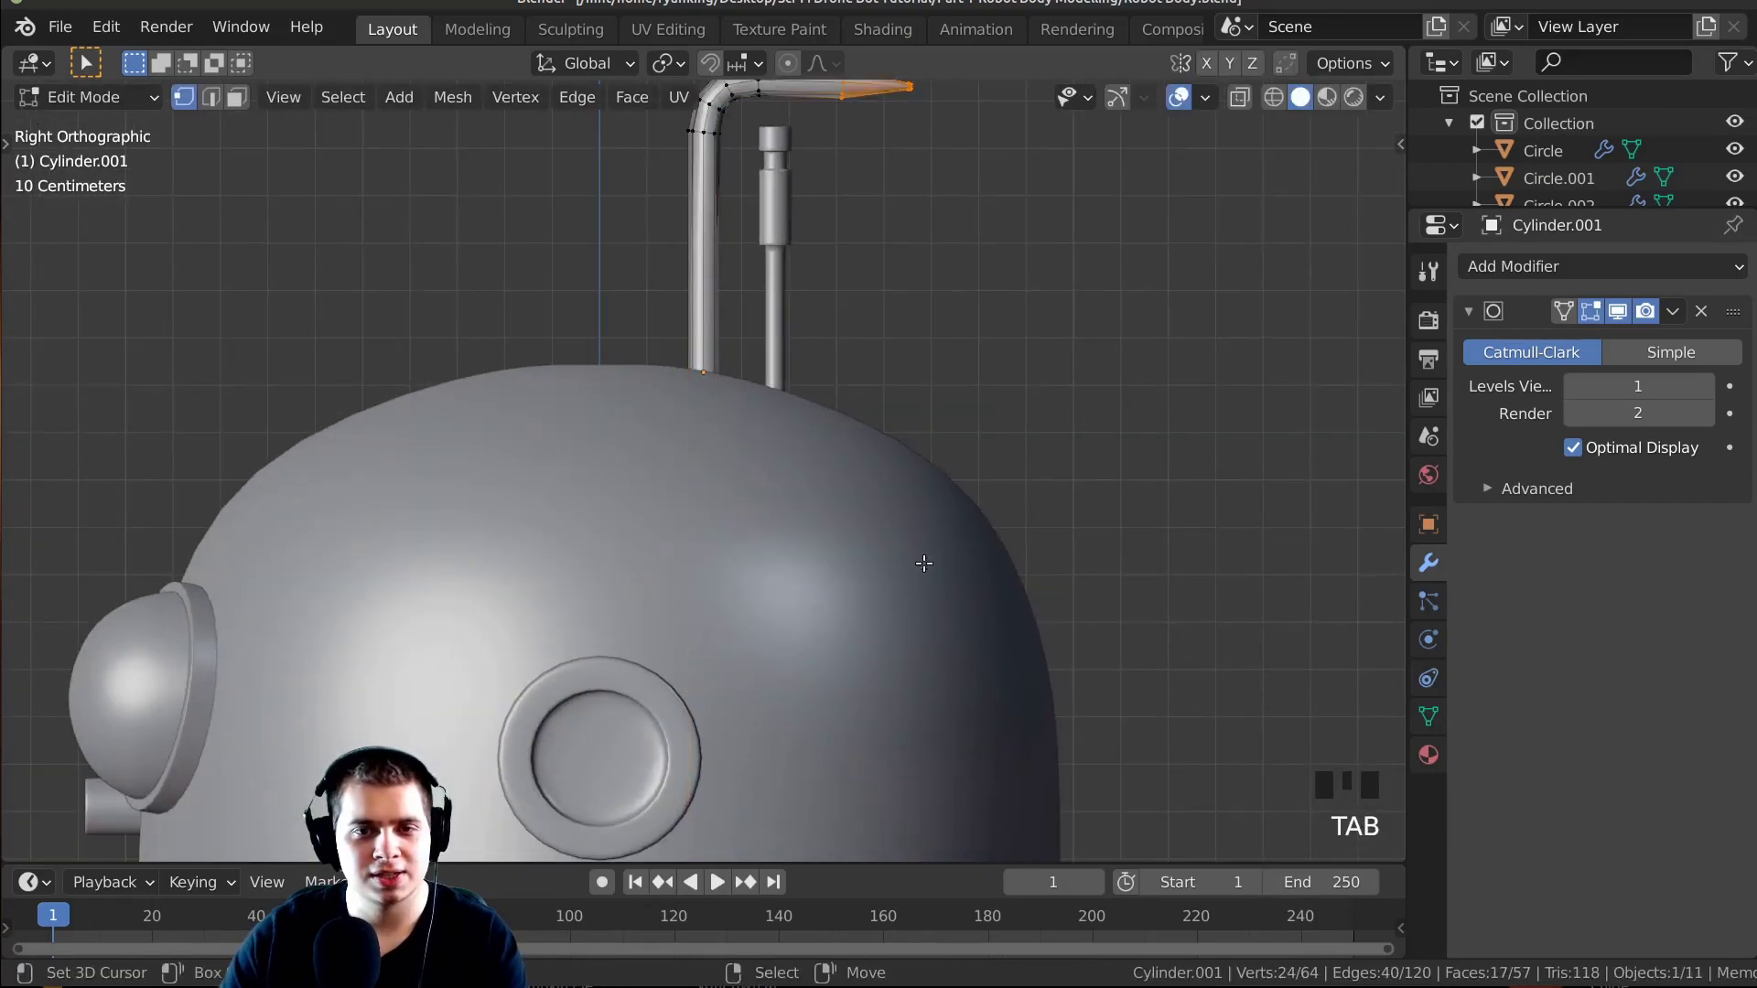
{"action": "key", "text": "z"}
{"action": "middle_click_drag", "start_coordinate": [717, 580], "coordinate": [709, 615], "text": "shift"}
{"action": "scroll", "coordinate": [817, 682], "scroll_direction": "down", "scroll_amount": 2}
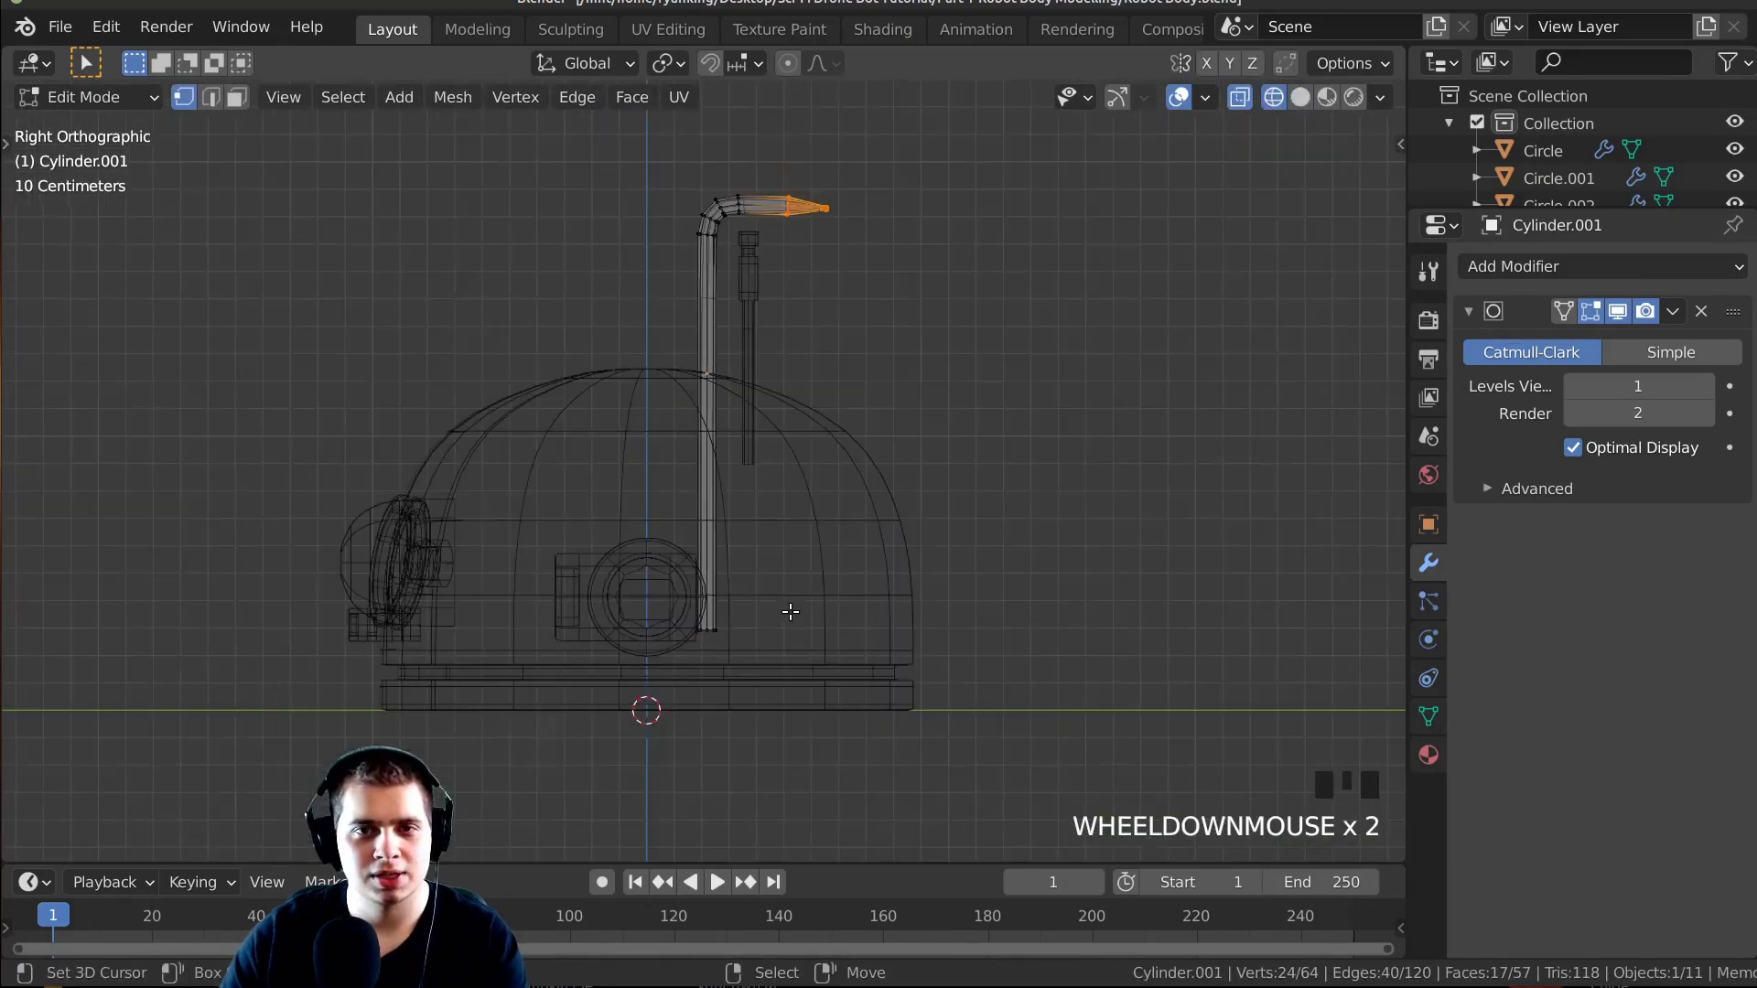
{"action": "key", "text": "a"}
{"action": "scroll", "coordinate": [796, 577], "scroll_direction": "up", "scroll_amount": 1}
{"action": "key", "text": "b"}
{"action": "left_click_drag", "start_coordinate": [818, 563], "coordinate": [683, 681]}
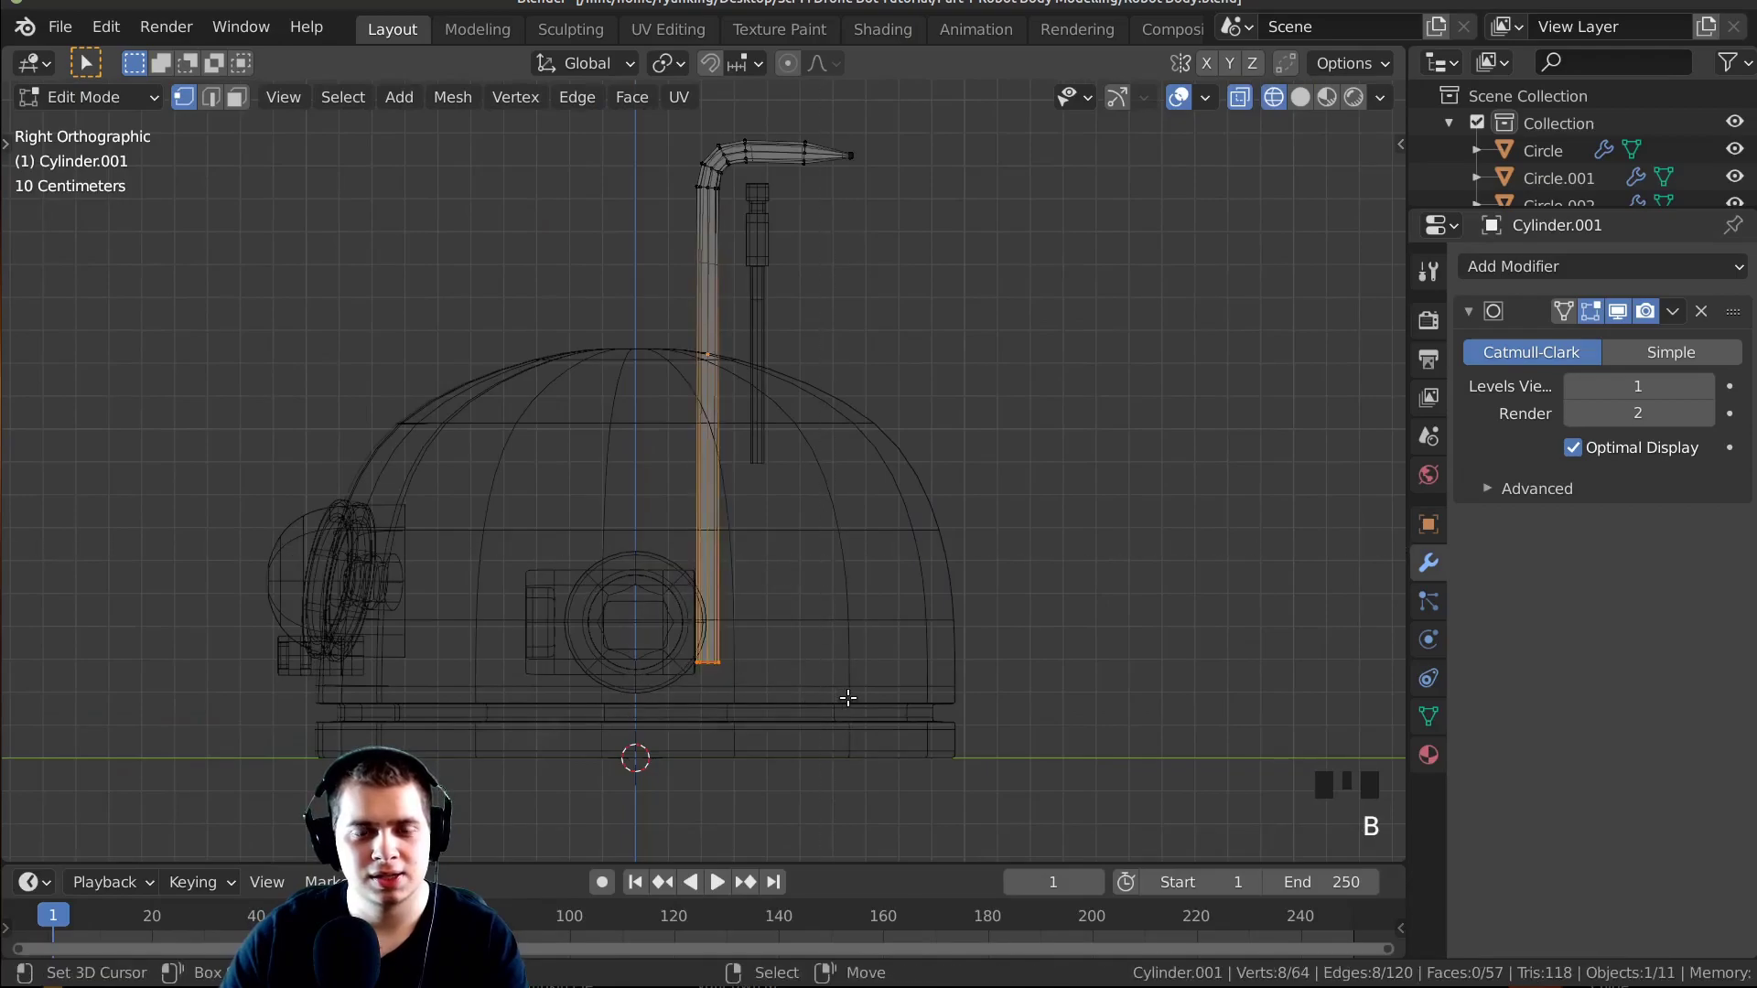
{"action": "key", "text": "g"}
{"action": "key", "text": "z"}
{"action": "left_click", "coordinate": [853, 469]}
{"action": "key", "text": "Tab"}
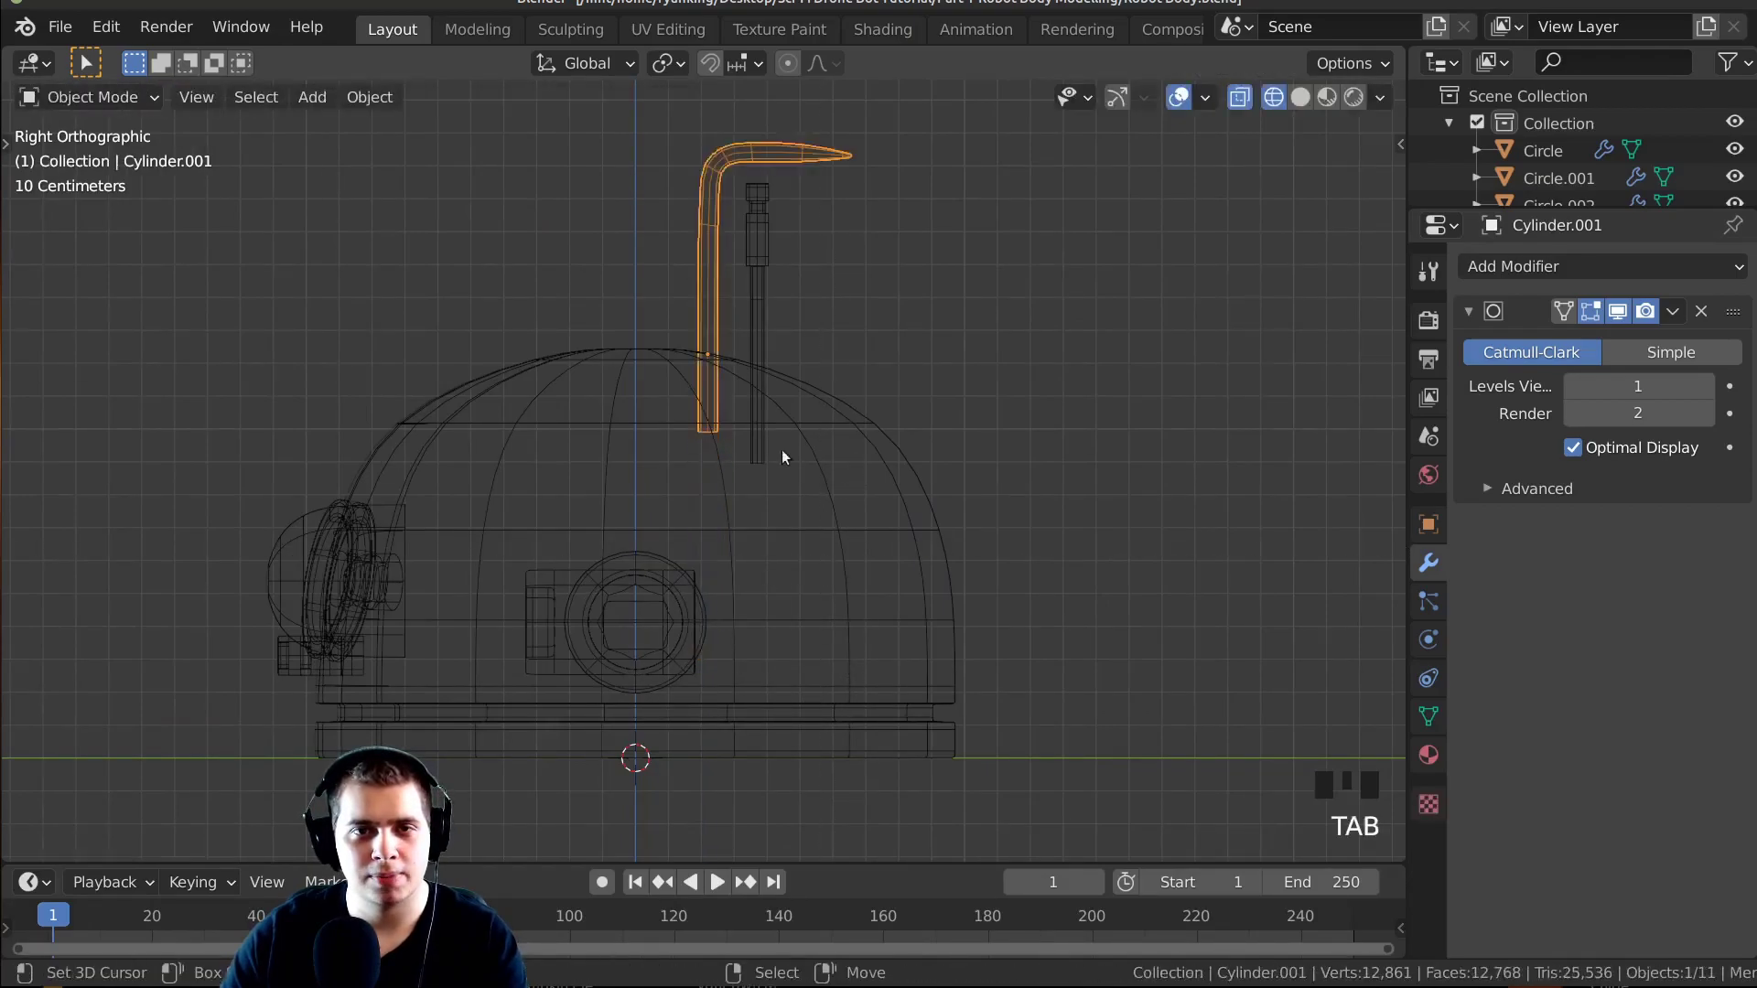
Return the viewport to solid shading and deselect the bent antenna.
{"action": "key", "text": "shift+z"}
{"action": "mouse_move", "coordinate": [784, 449]}
{"action": "middle_mouse_down"}
{"action": "mouse_move", "coordinate": [782, 493]}
{"action": "mouse_move", "coordinate": [1007, 408]}
{"action": "mouse_move", "coordinate": [874, 480]}
{"action": "middle_mouse_up"}
{"action": "scroll", "coordinate": [804, 503], "scroll_direction": "down", "scroll_amount": 2}
{"action": "scroll", "coordinate": [838, 480], "scroll_direction": "up", "scroll_amount": 2}
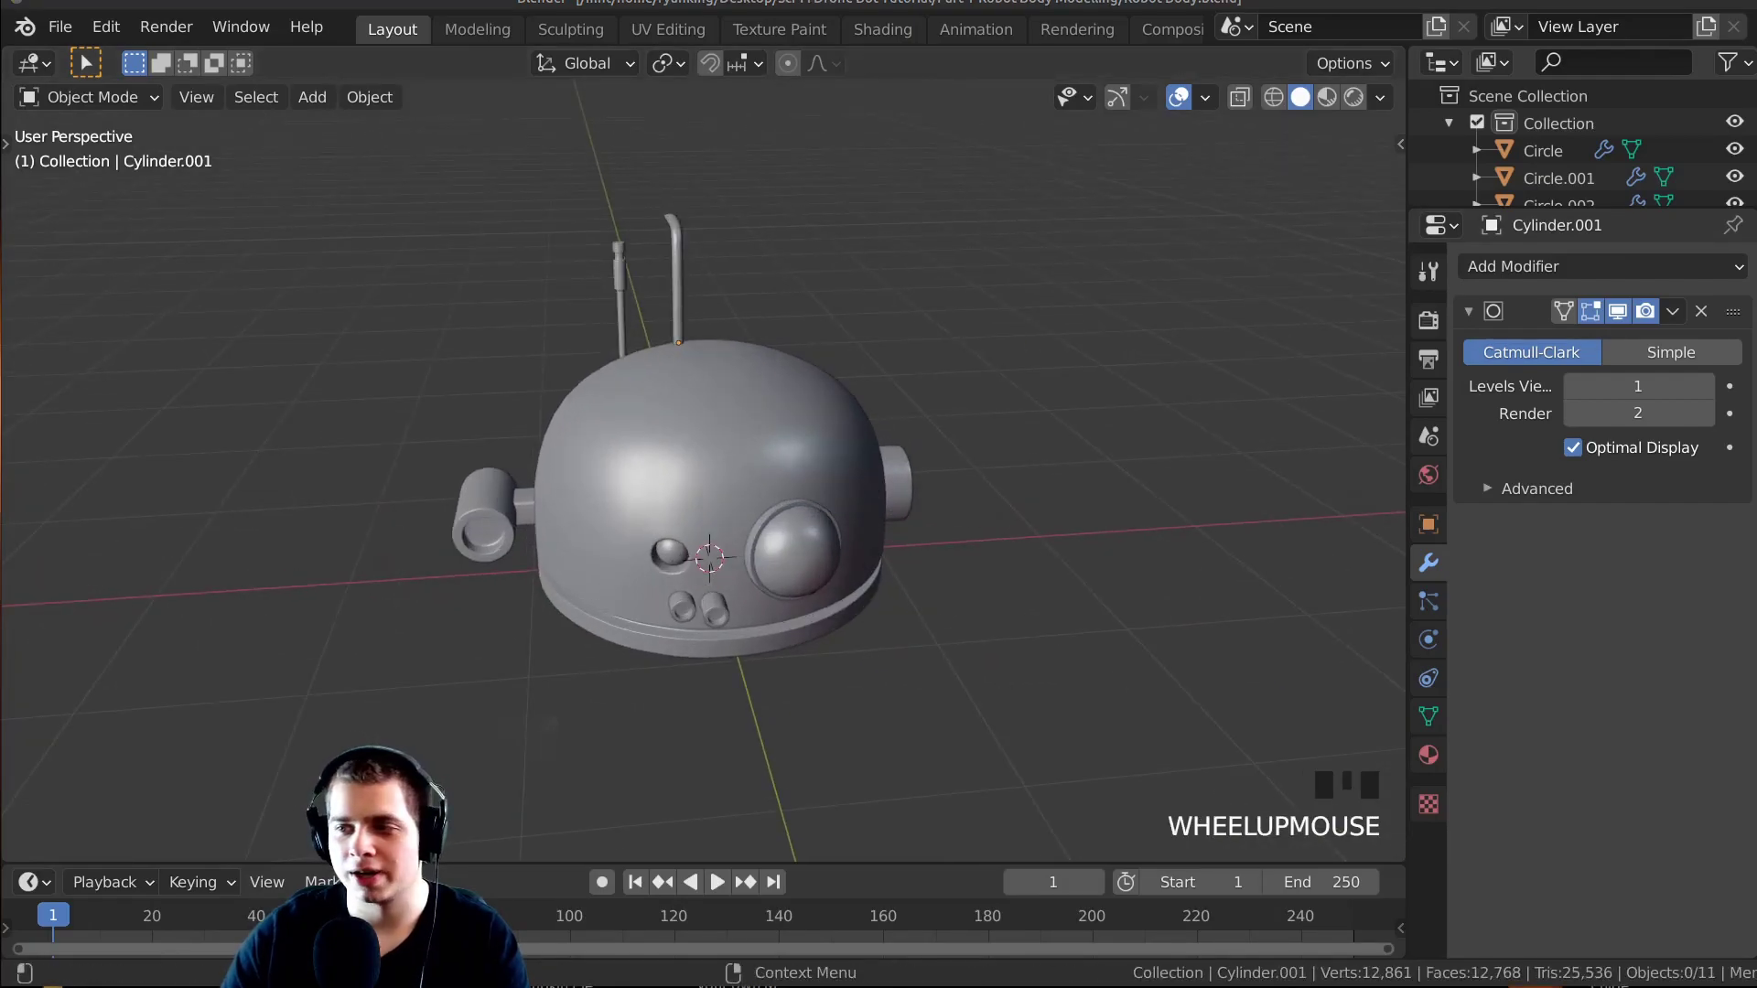
{"action": "middle_click_drag", "start_coordinate": [1062, 577], "coordinate": [787, 520], "text": "shift"}
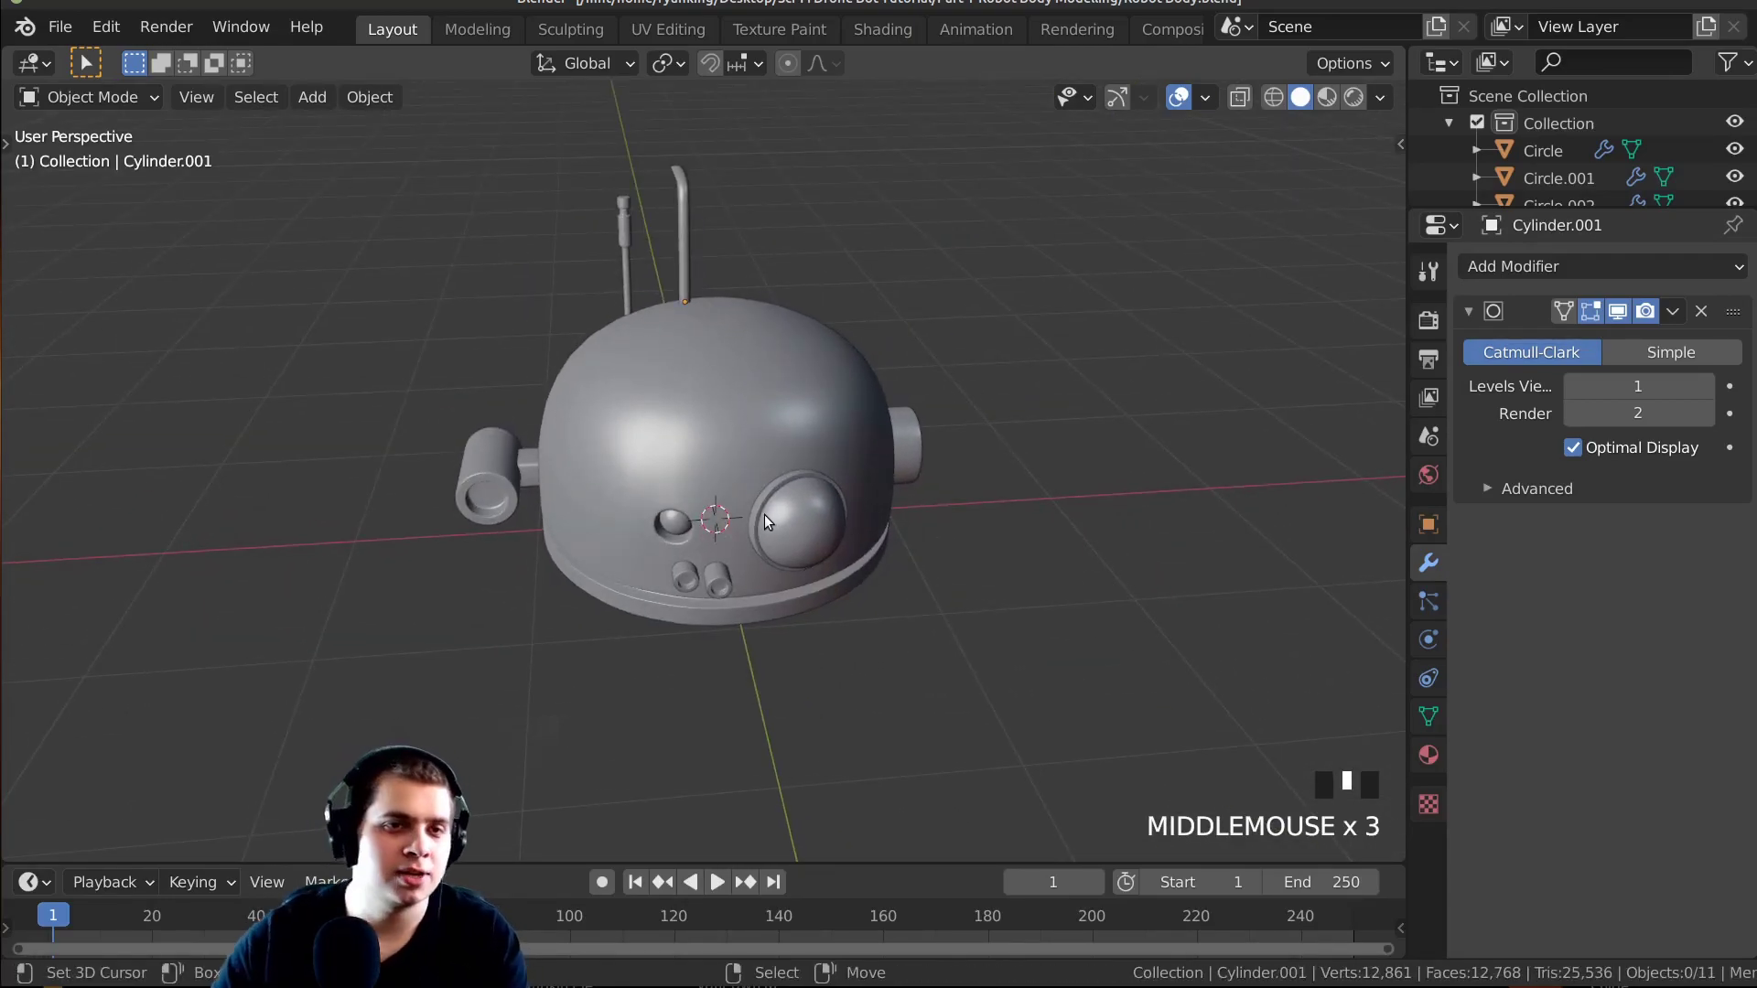
Search the add-ons in the preferences for "extra" and check whether Add Mesh: Extra Objects is enabled.
{"action": "left_click", "coordinate": [107, 28]}
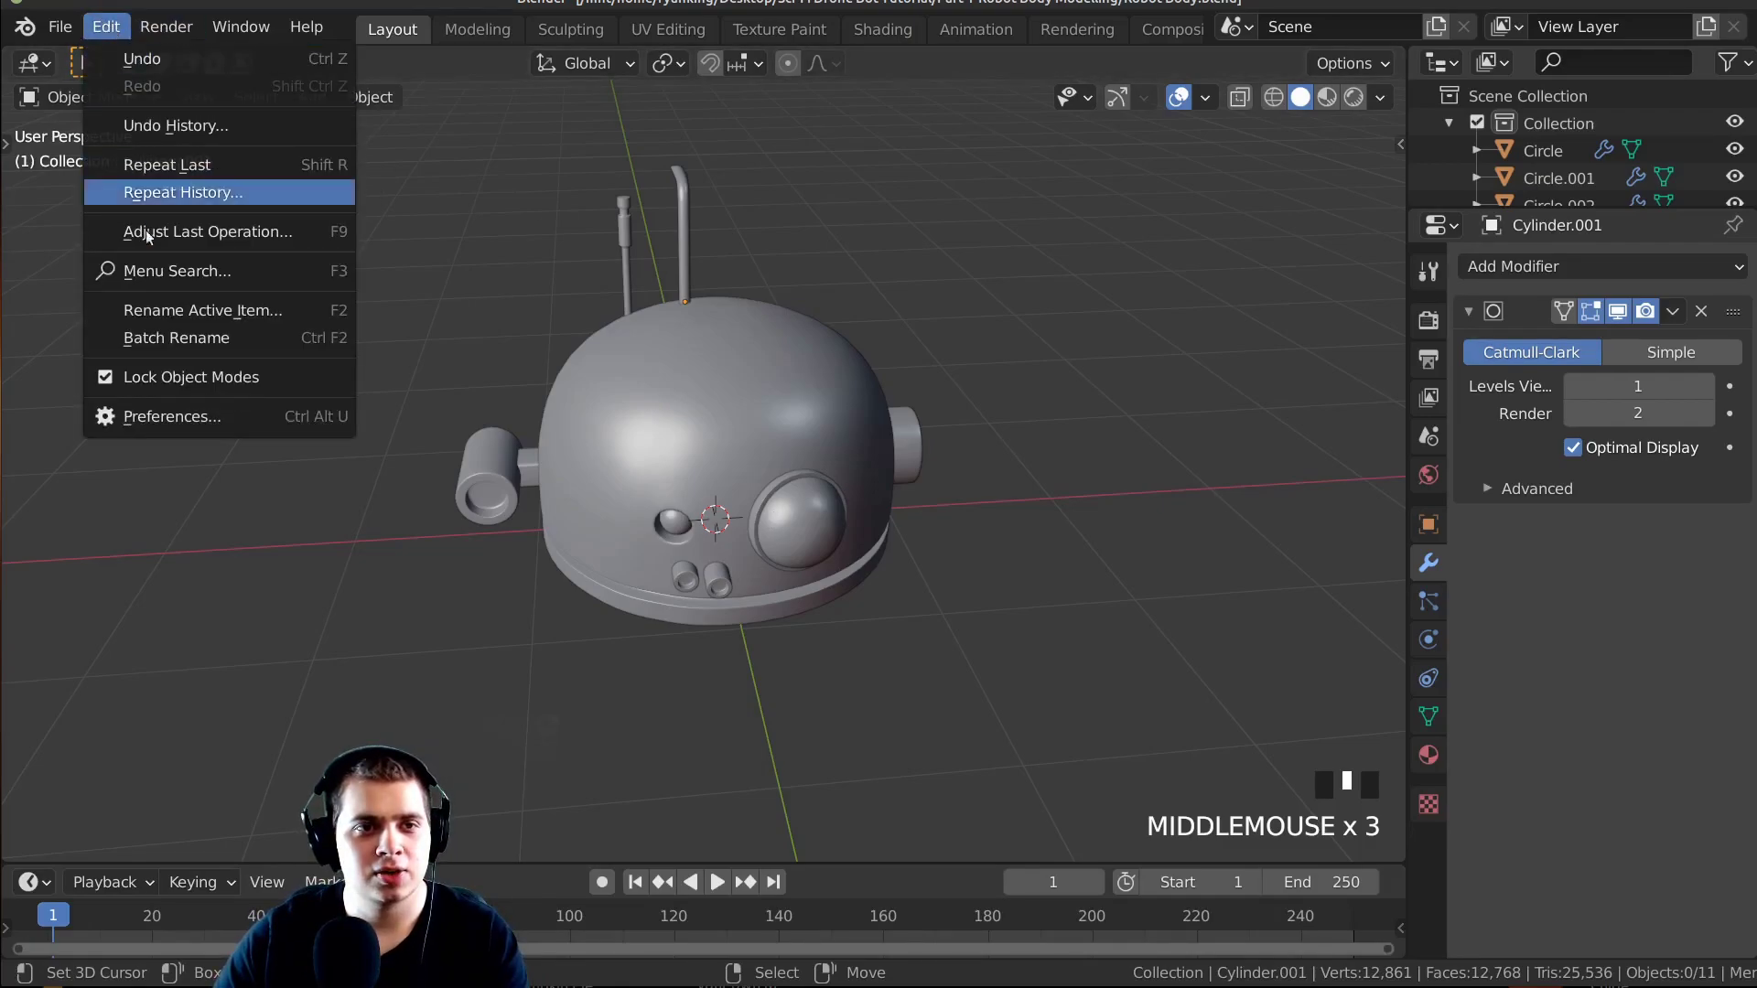
{"action": "left_click", "coordinate": [143, 416]}
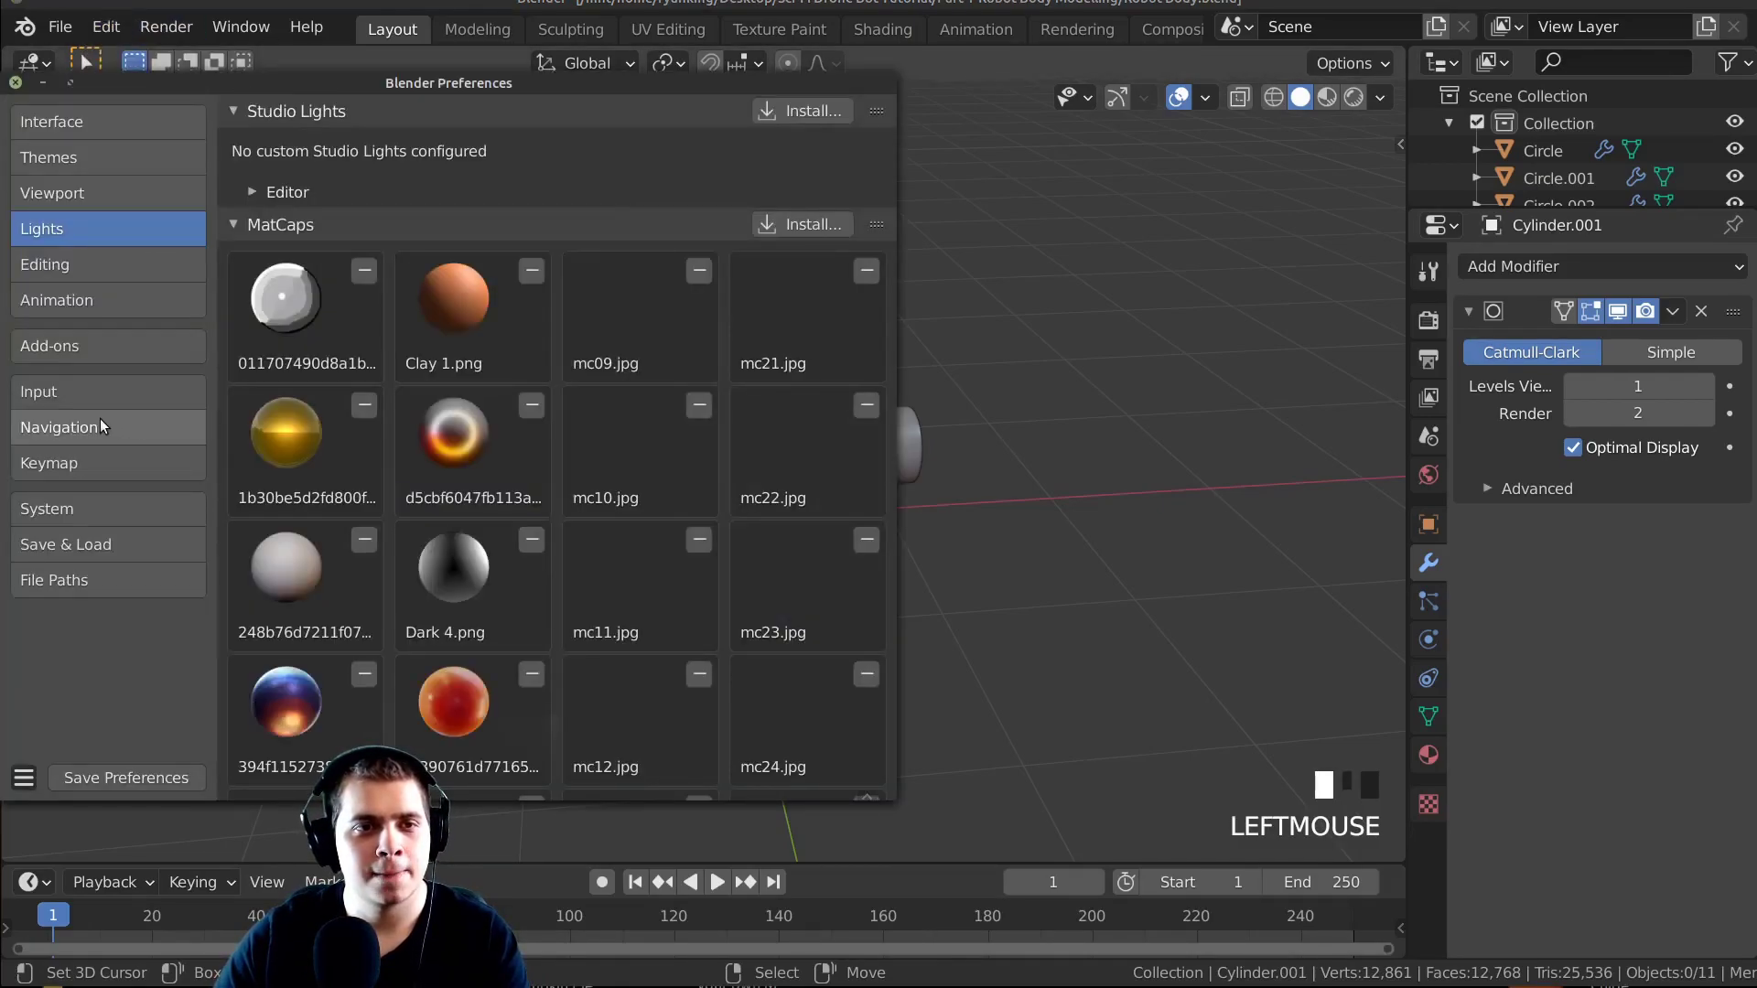
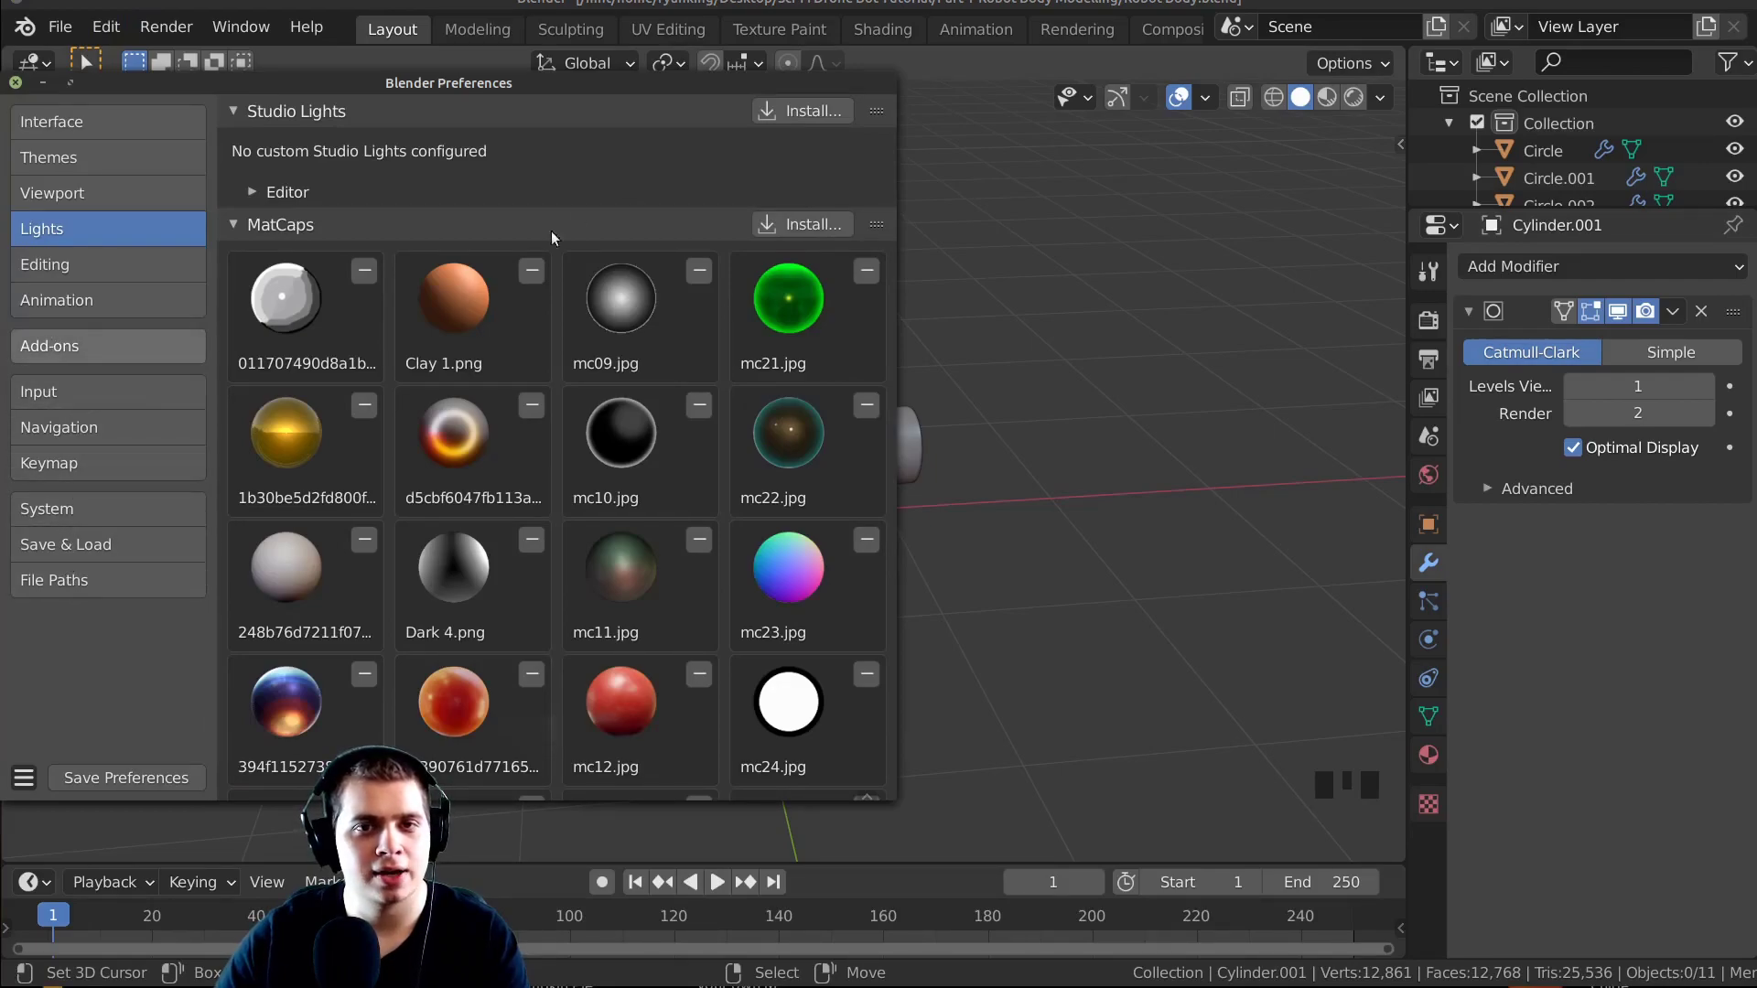
{"action": "left_click", "coordinate": [41, 345]}
{"action": "left_click", "coordinate": [705, 149]}
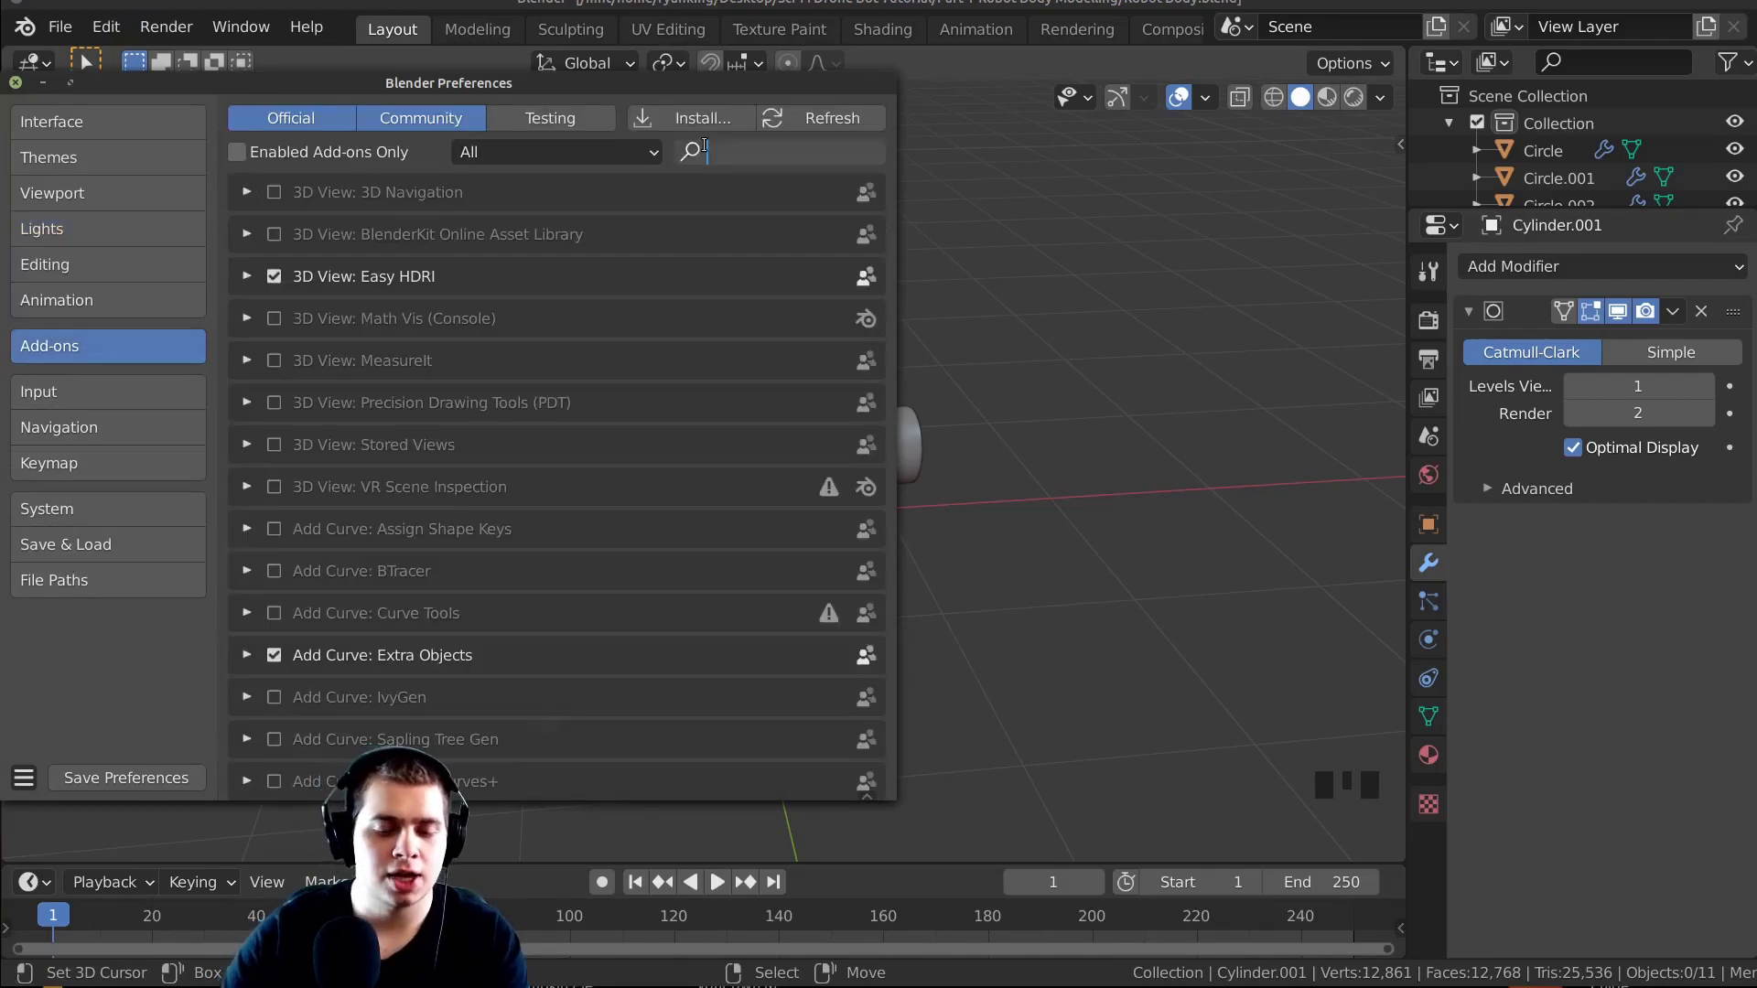
{"action": "type", "text": "extra"}
{"action": "key", "text": "Return"}
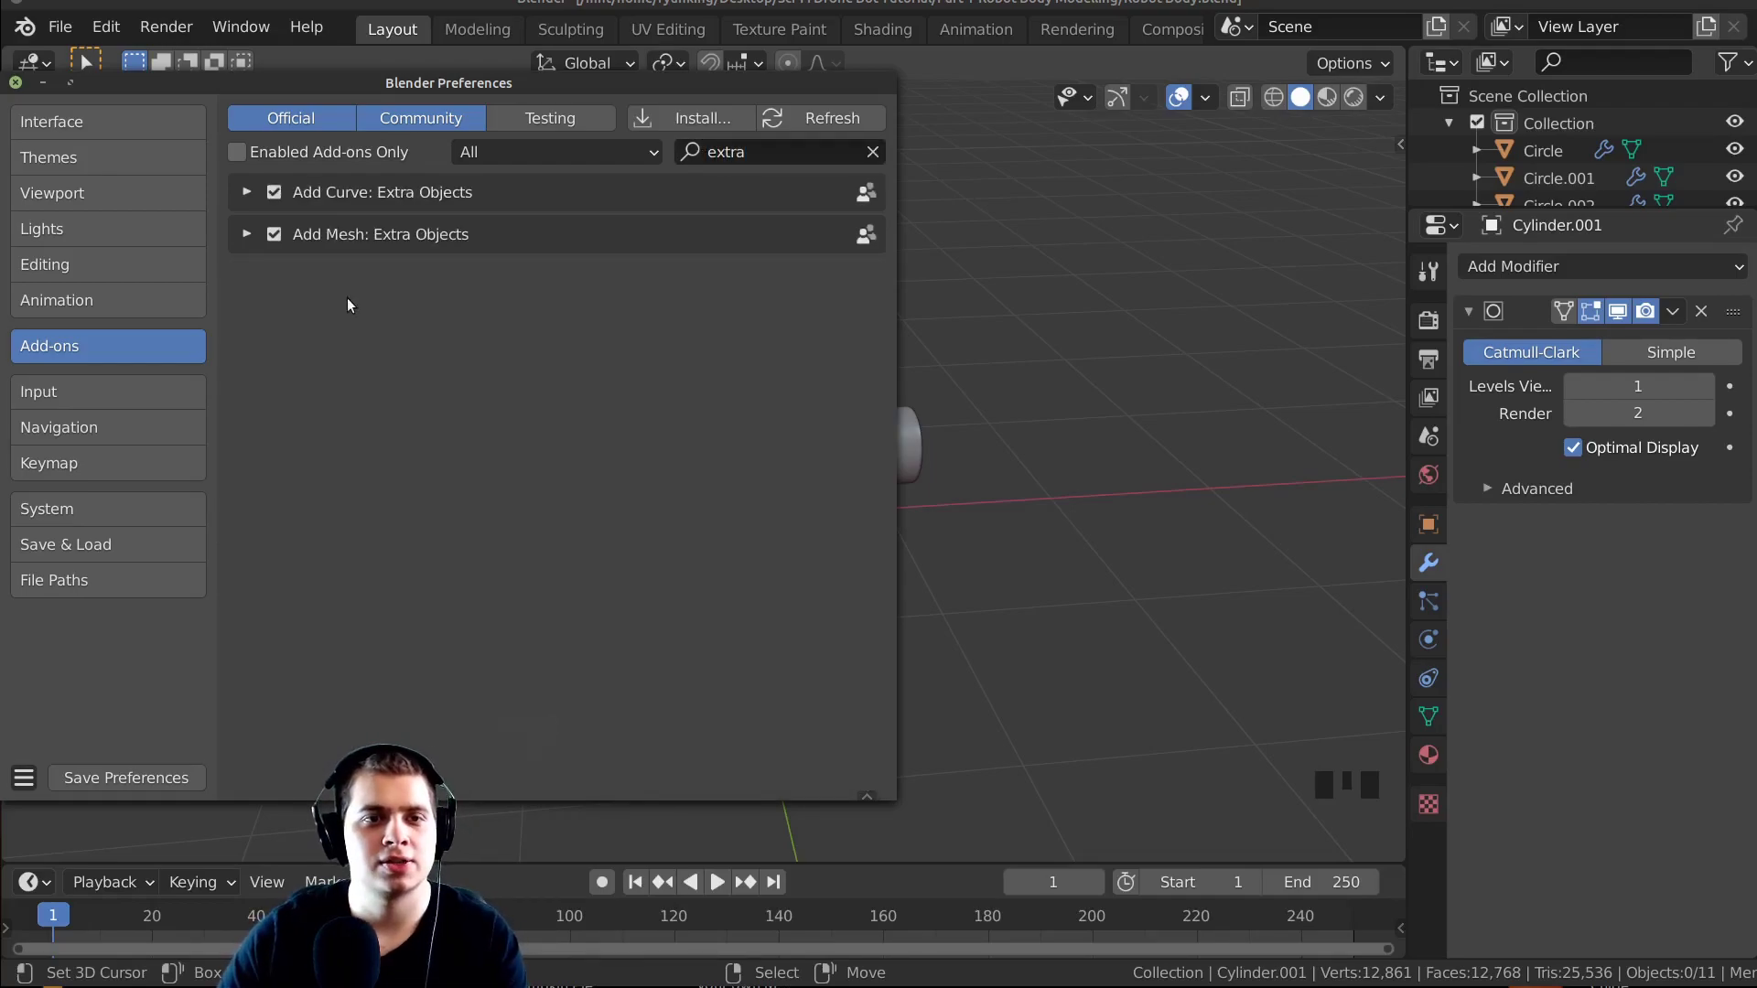
{"action": "left_click", "coordinate": [247, 236]}
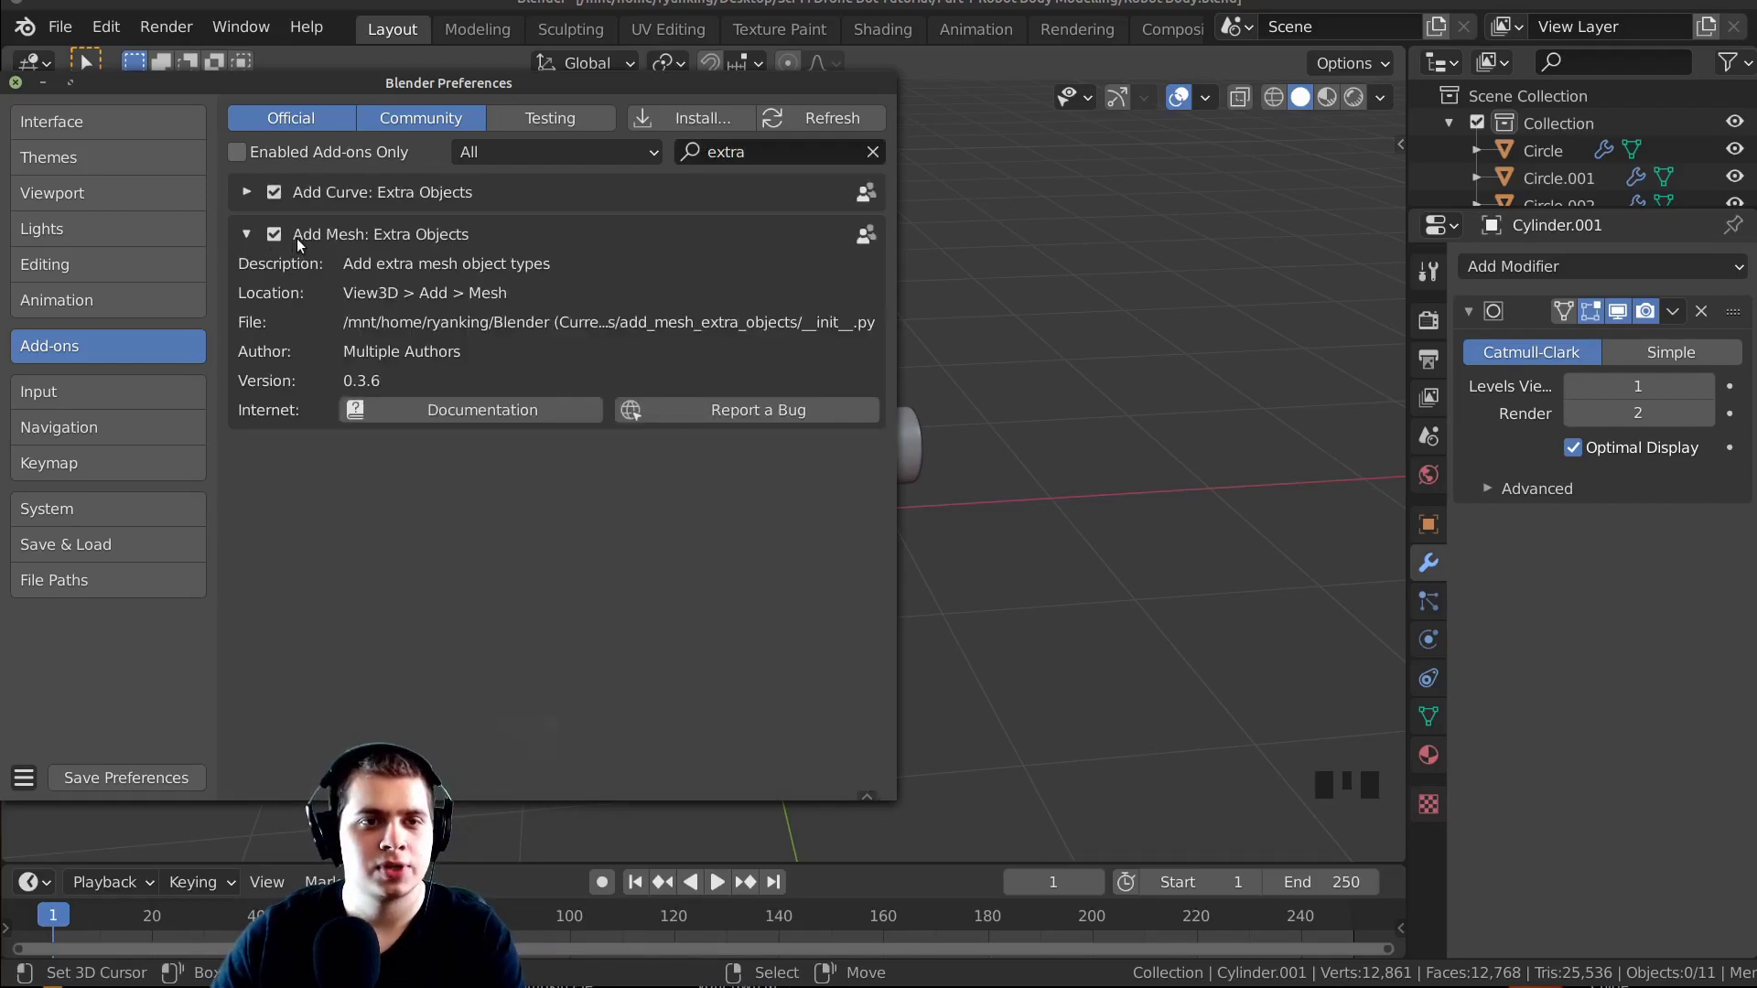
{"action": "left_click", "coordinate": [247, 236]}
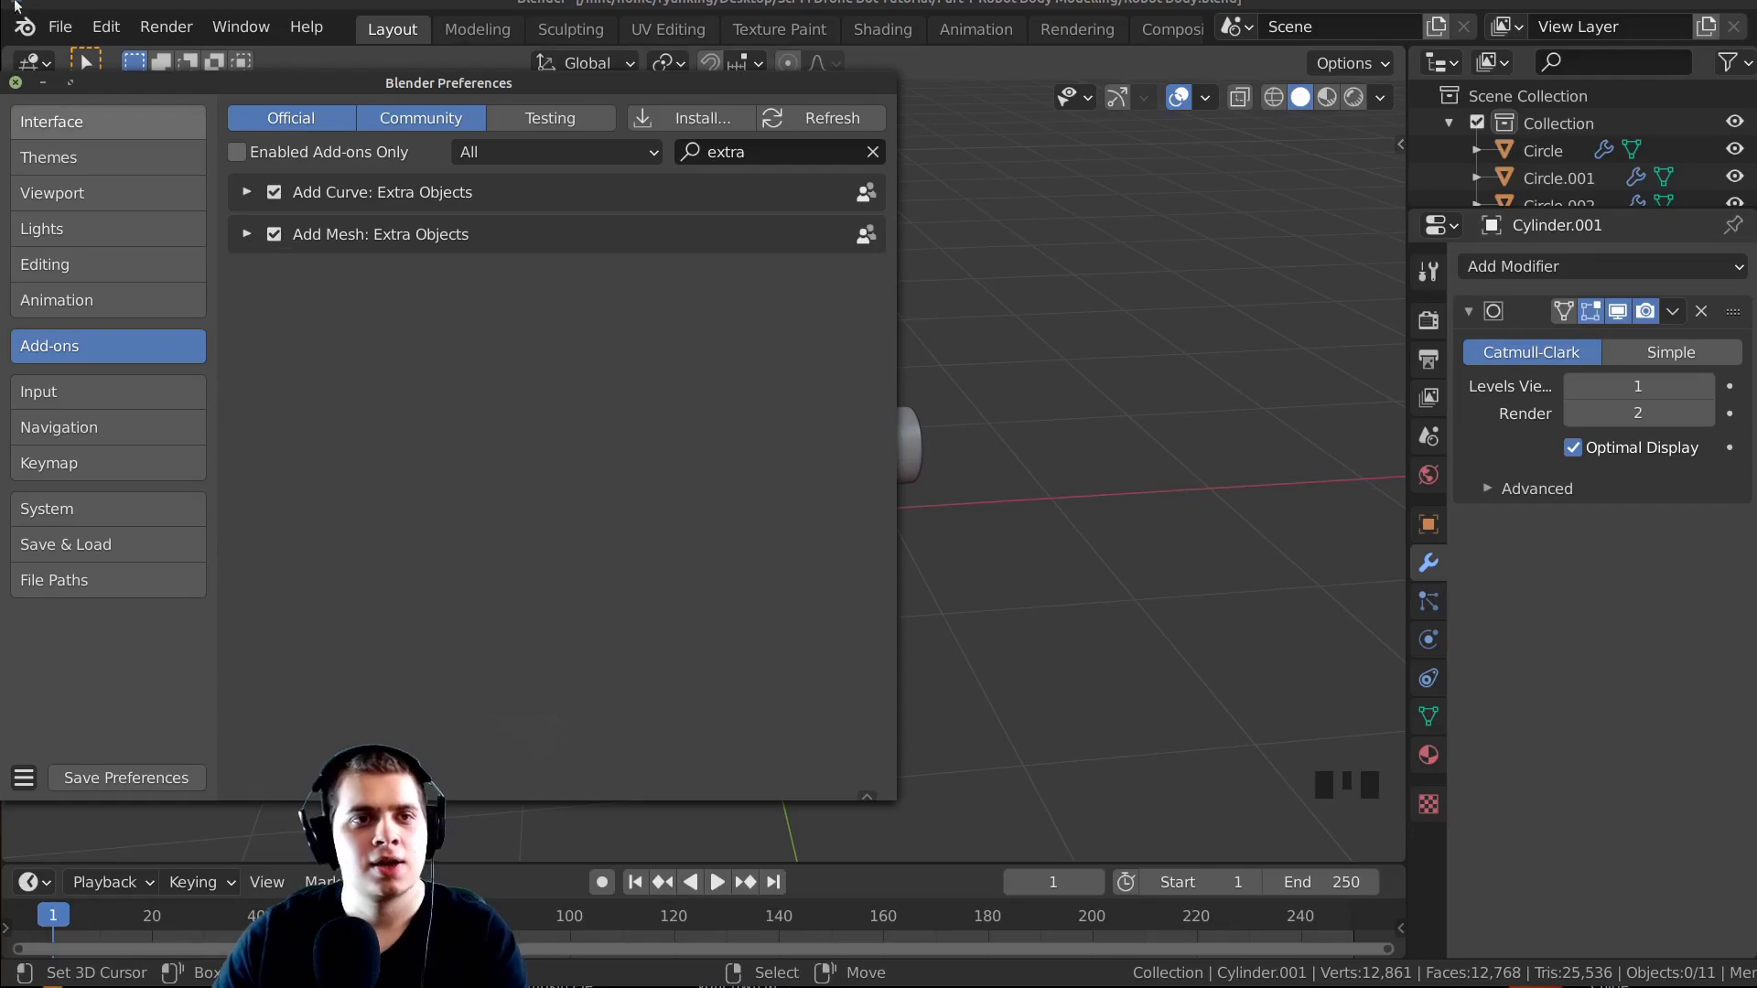
{"action": "left_click", "coordinate": [15, 82]}
Add a Gear mesh from the extra mesh objects at the centre of the robot's base.
{"action": "middle_click_drag", "start_coordinate": [809, 147], "coordinate": [712, 141], "text": "shift"}
{"action": "key", "text": "shift+a"}
{"action": "mouse_move", "coordinate": [633, 146]}
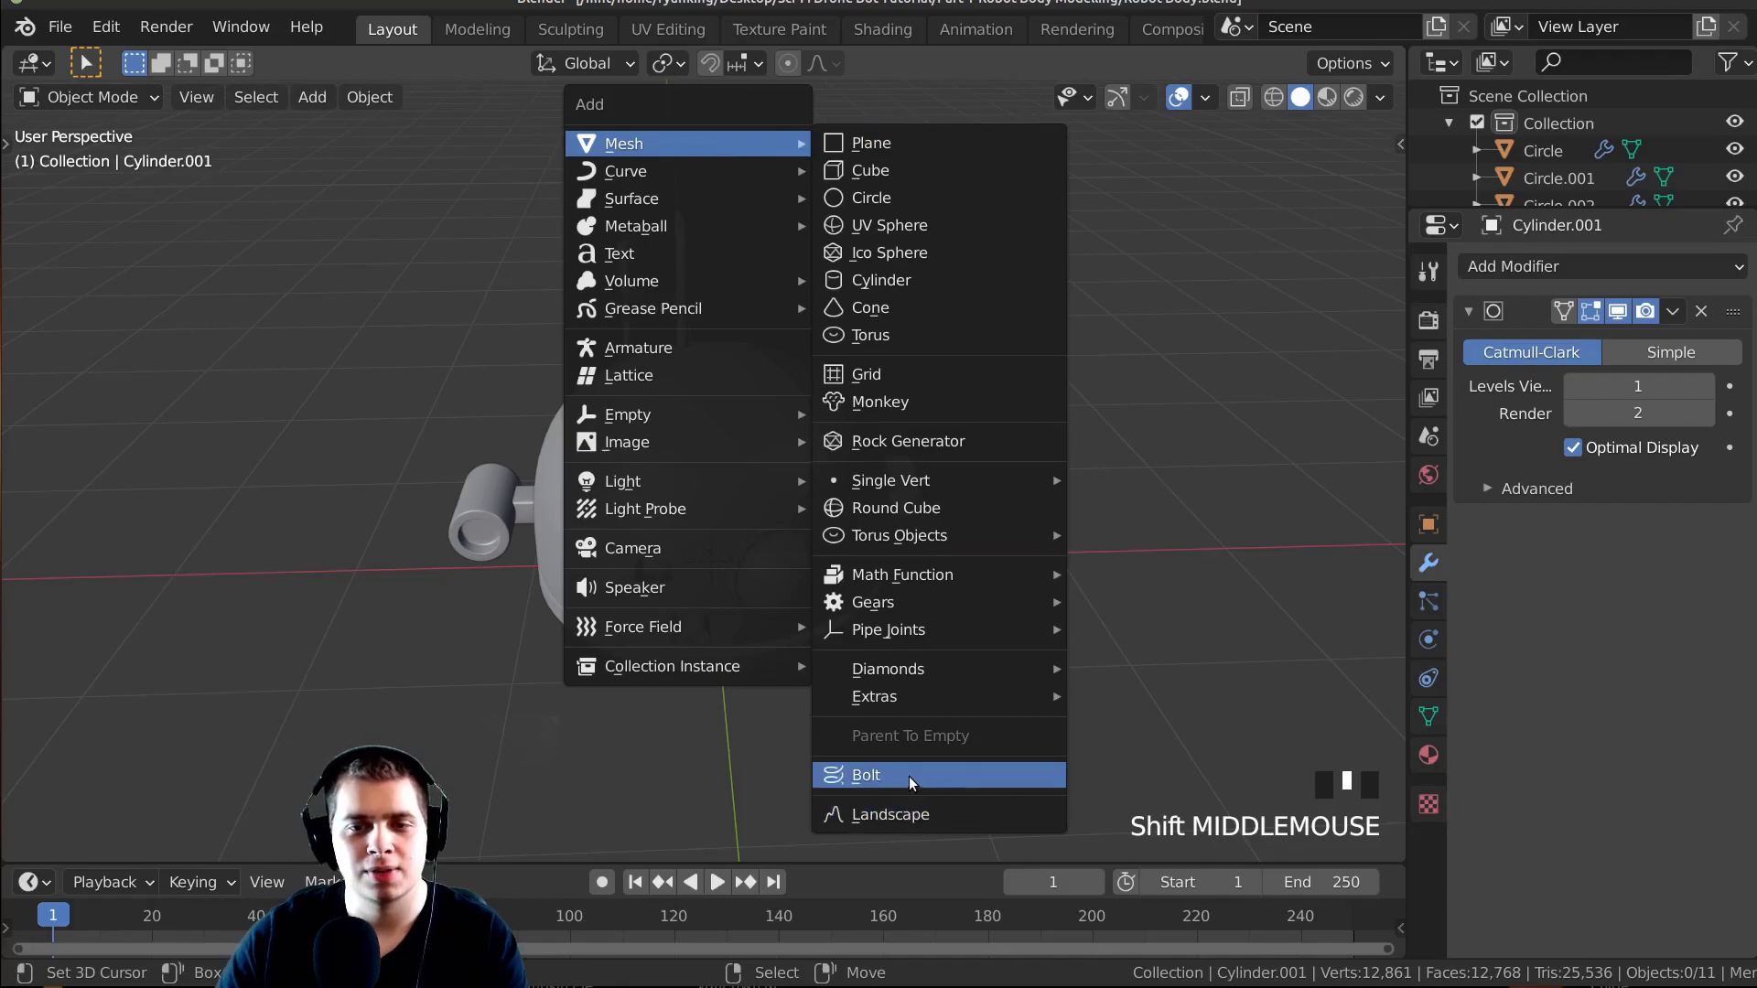
{"action": "mouse_move", "coordinate": [875, 697]}
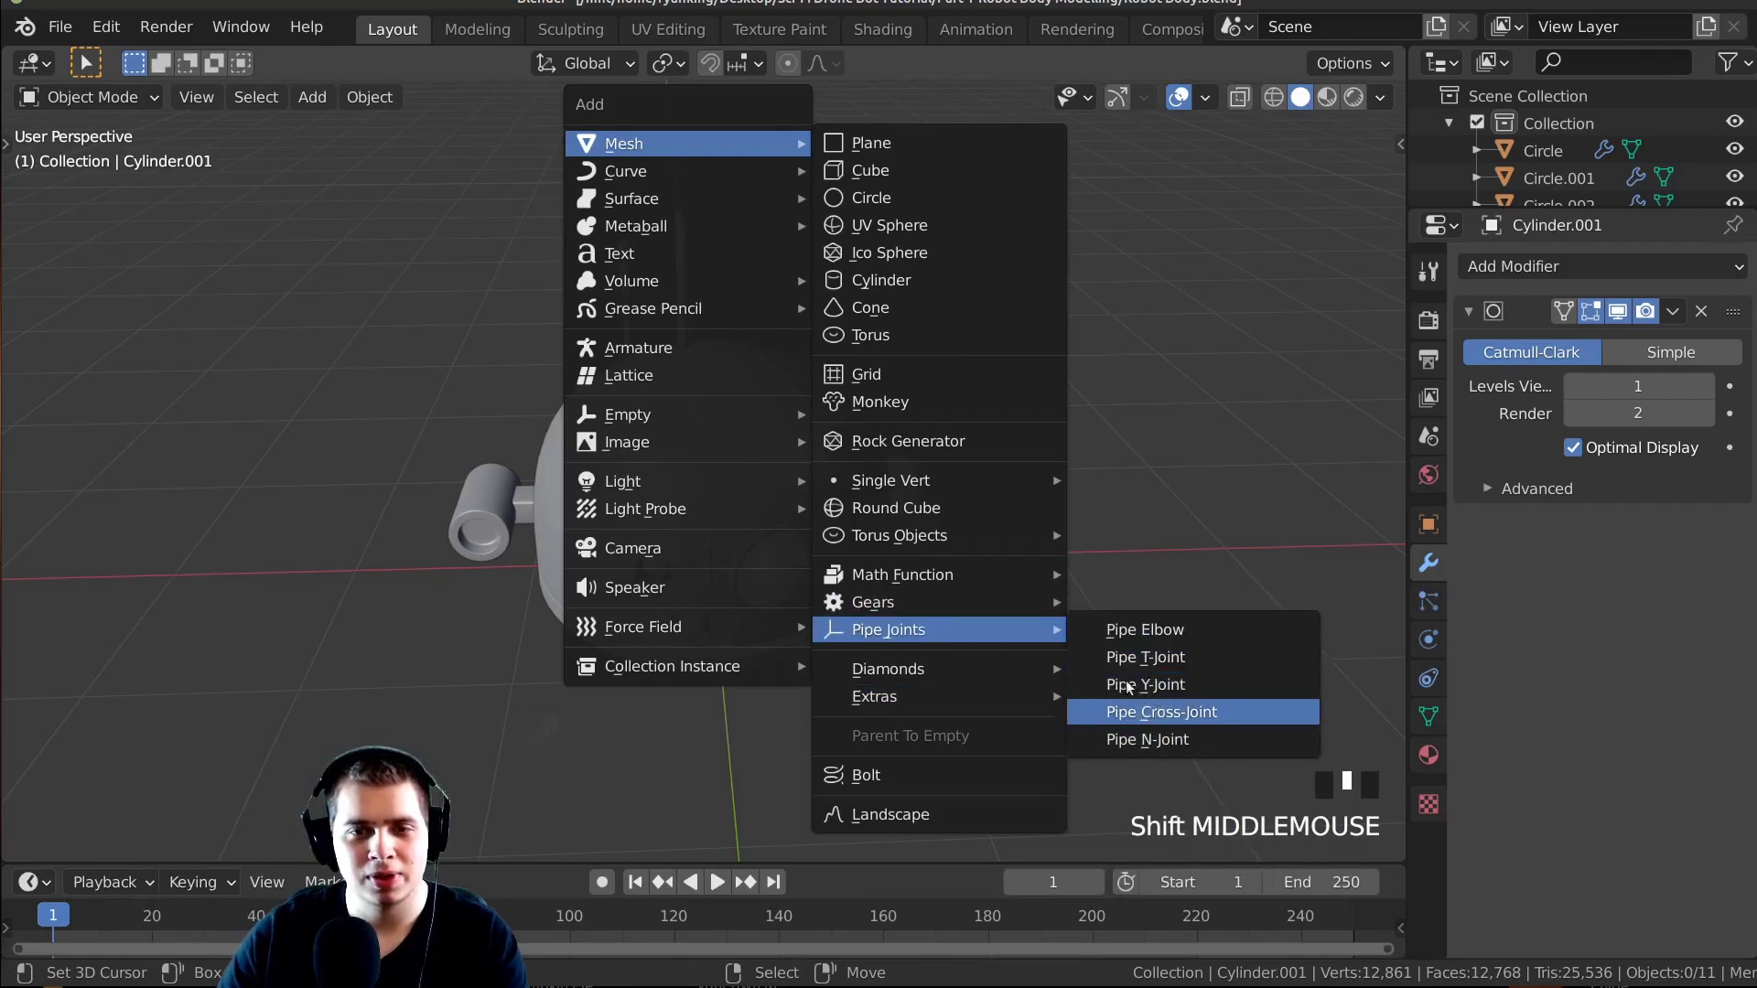
{"action": "mouse_move", "coordinate": [894, 611]}
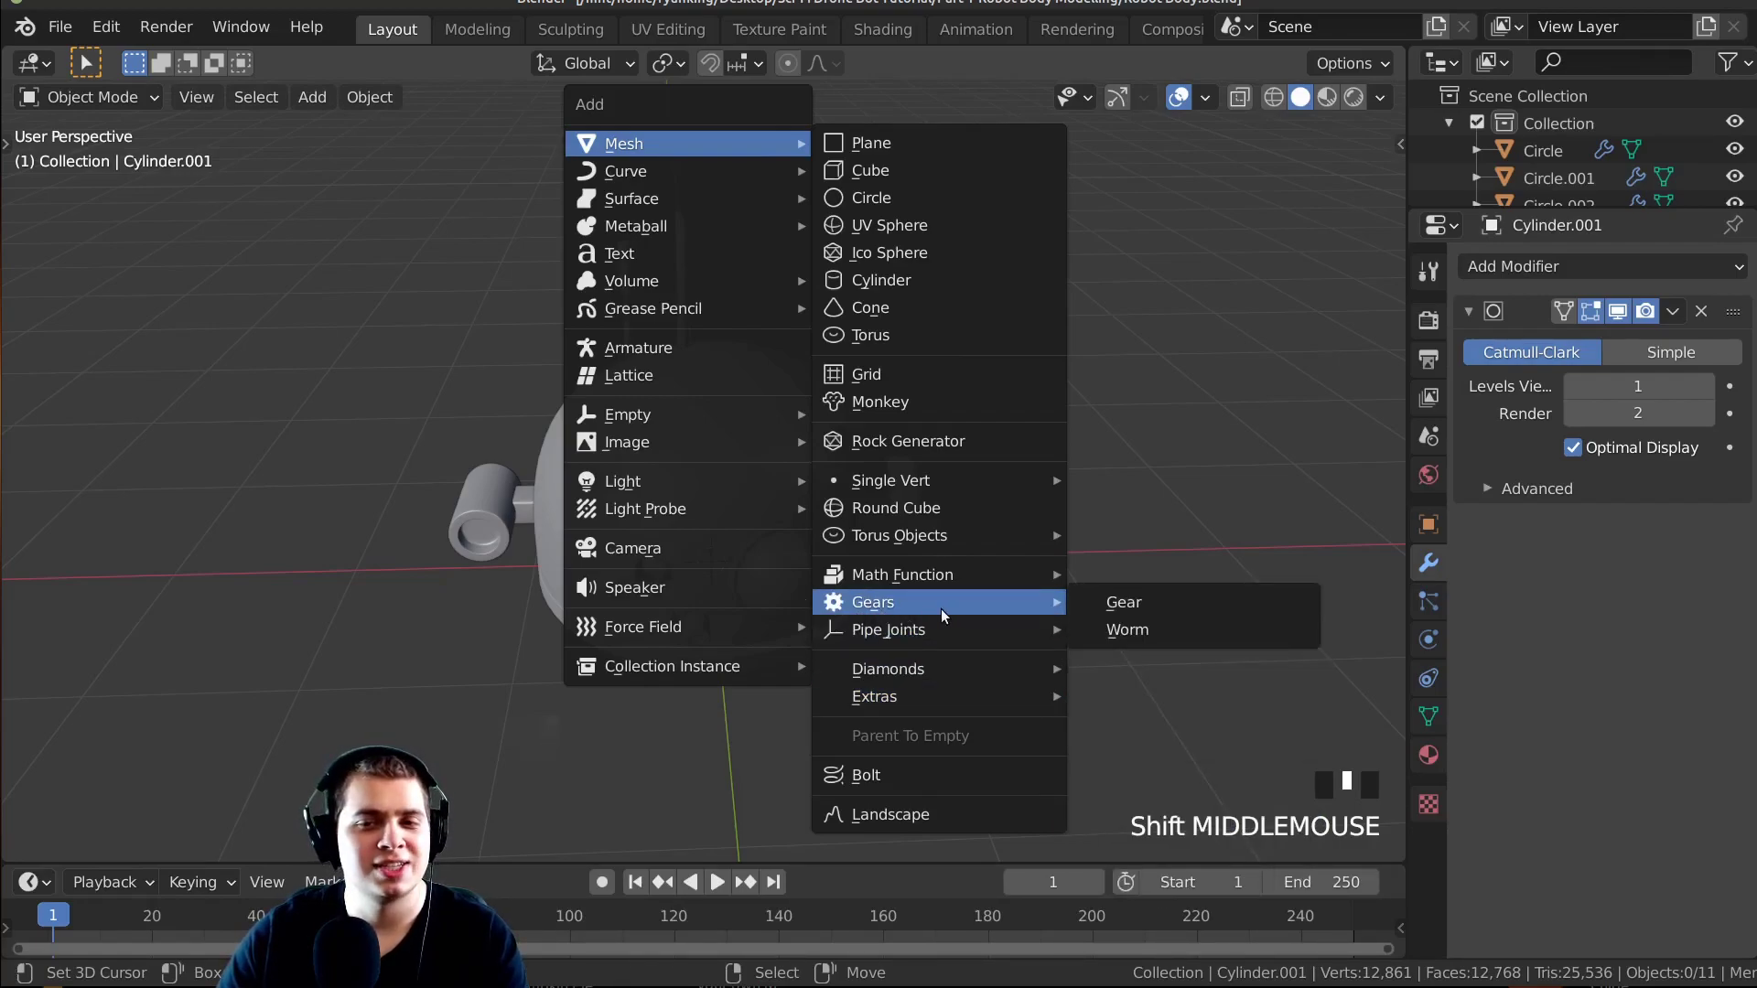
{"action": "left_click", "coordinate": [1128, 605]}
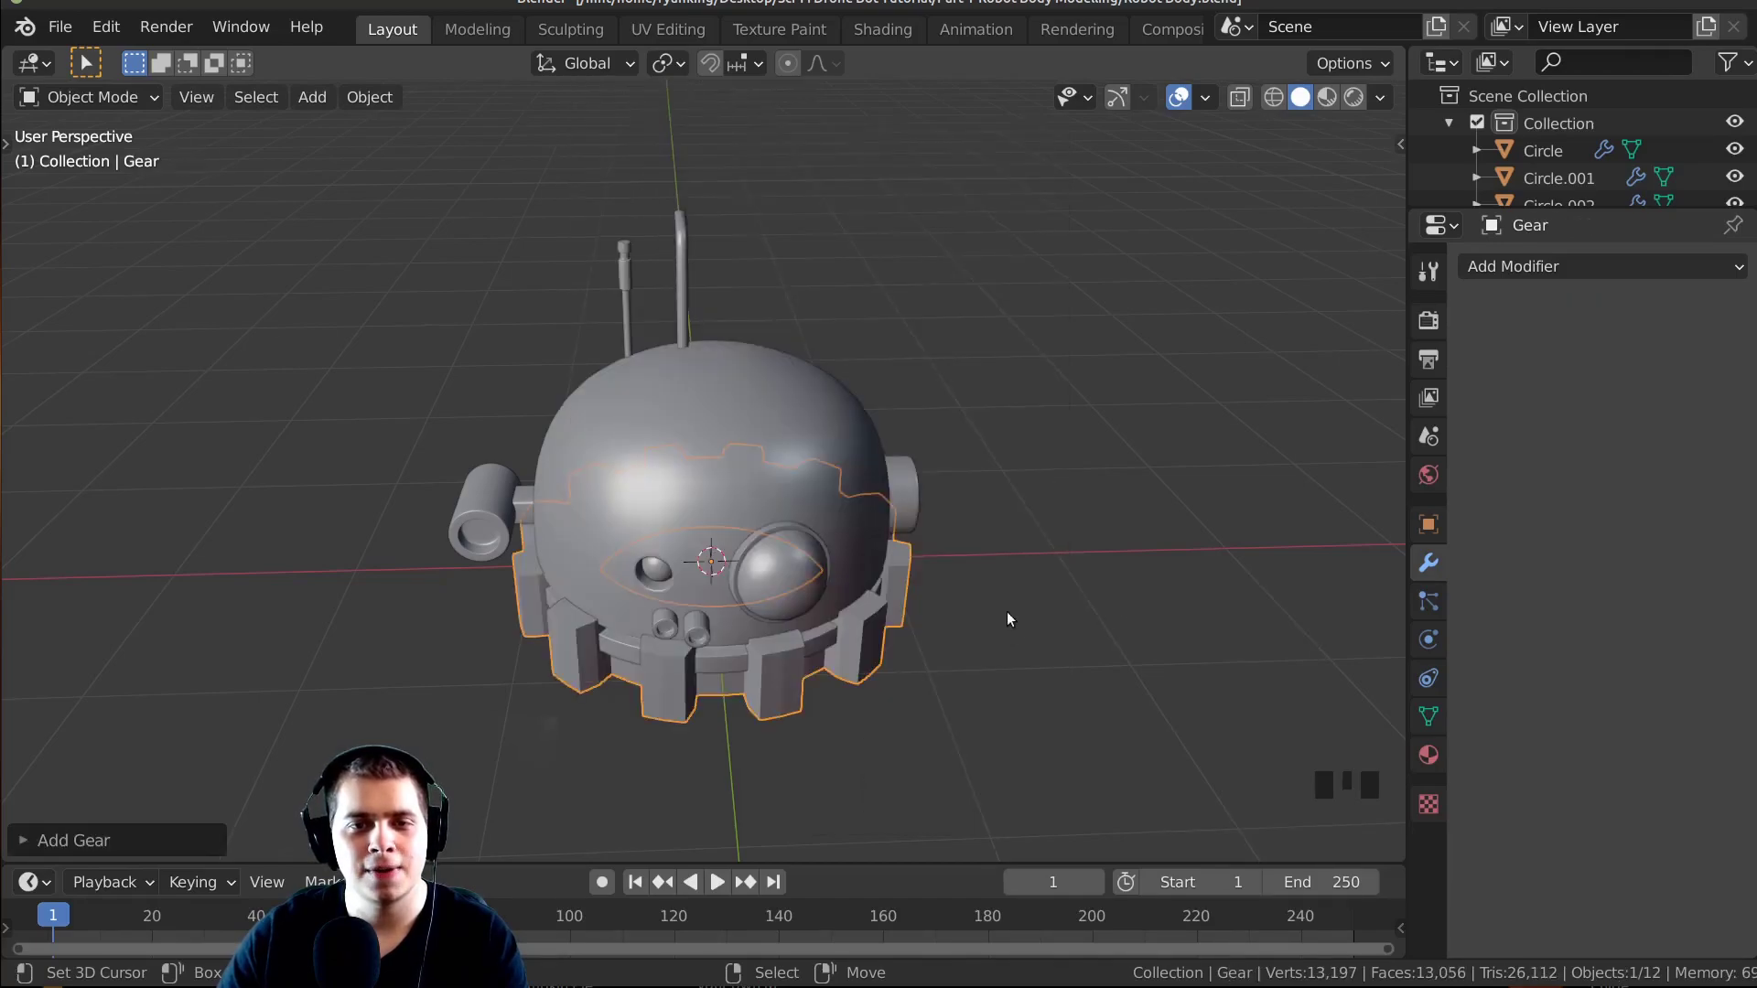
Scale the gear down uniformly so its teeth fit inside the rim of the robot's base.
{"action": "middle_click_drag", "start_coordinate": [1007, 613], "coordinate": [1052, 326]}
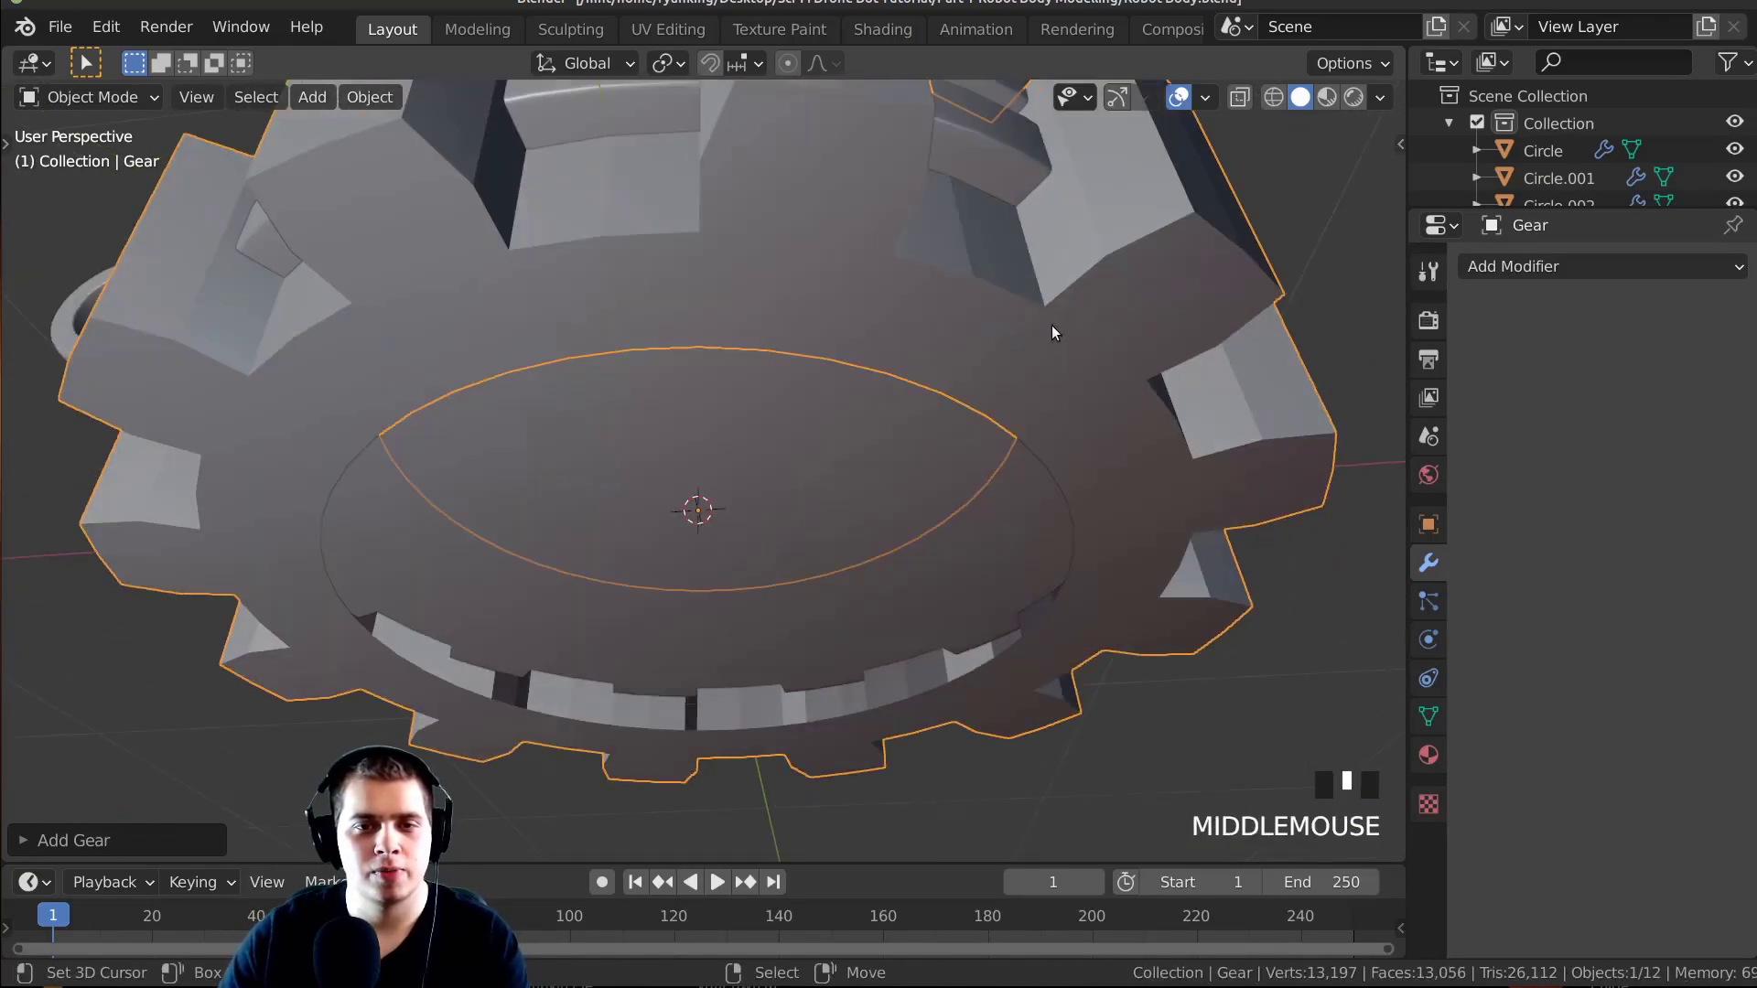
{"action": "scroll", "coordinate": [1255, 340], "scroll_direction": "down", "scroll_amount": 3}
{"action": "key", "text": "s"}
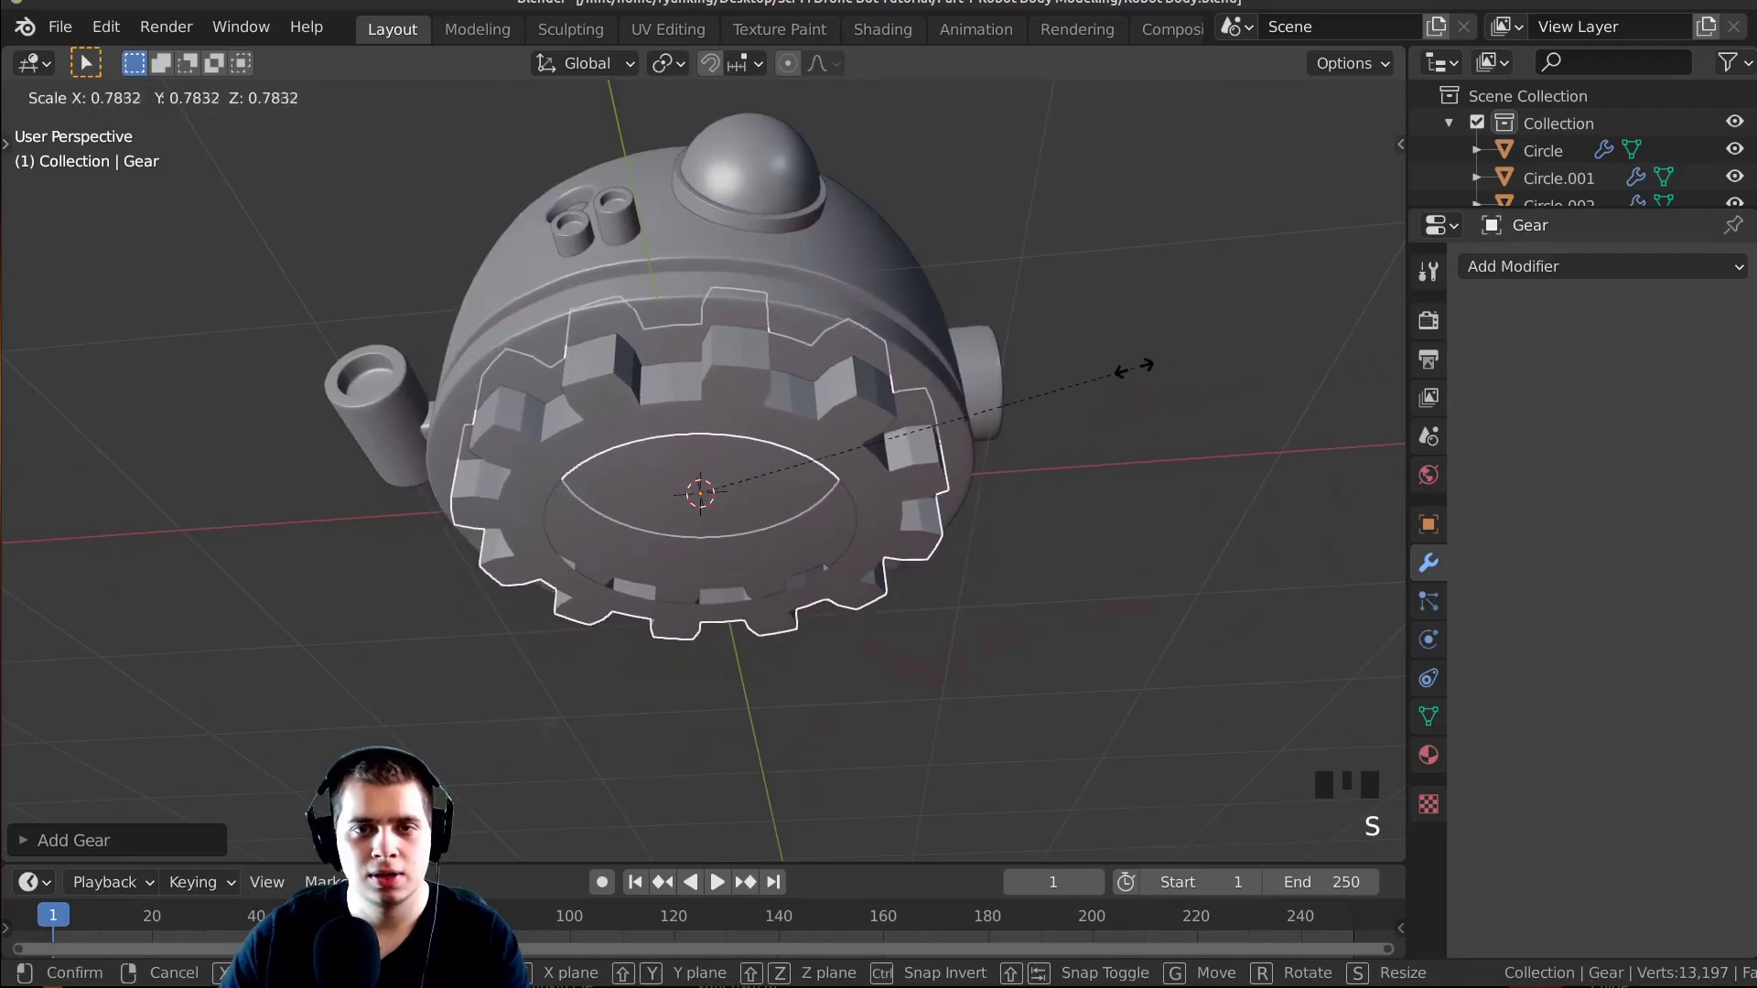
{"action": "left_click", "coordinate": [1032, 371]}
Lower the gear about 0.04 m along Z beneath the robot's base.
{"action": "middle_click_drag", "start_coordinate": [1032, 371], "coordinate": [1040, 437]}
{"action": "key", "text": "g"}
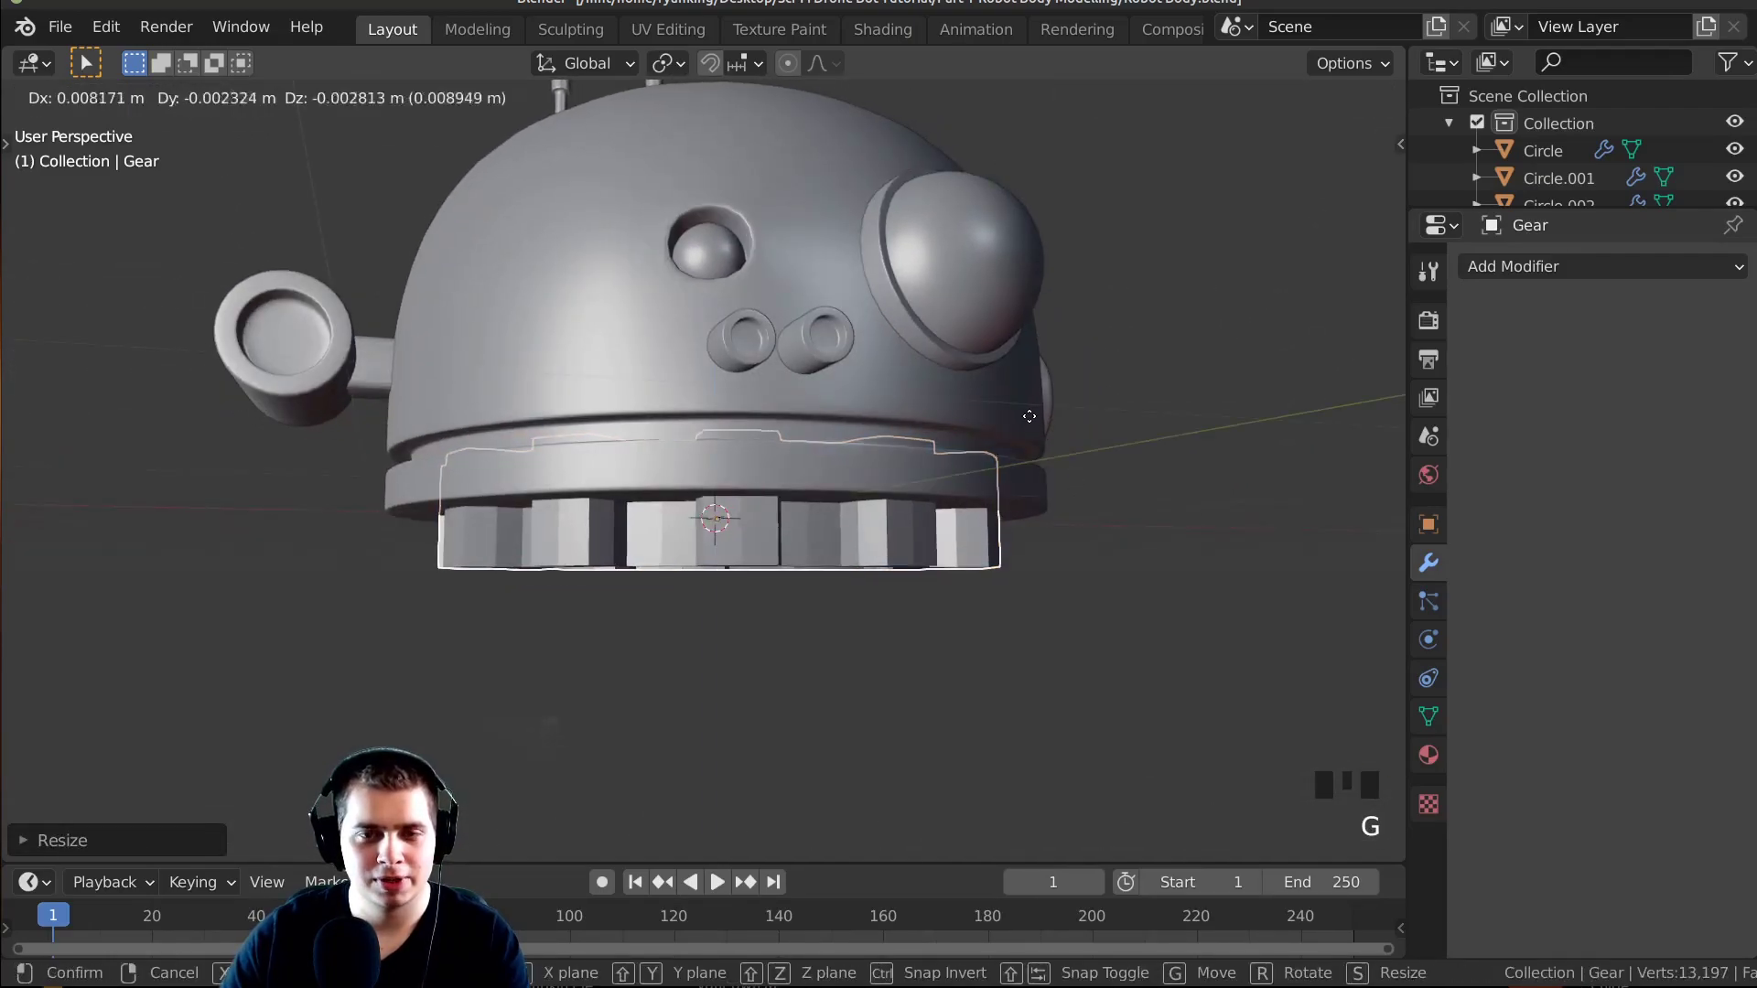
{"action": "key", "text": "z"}
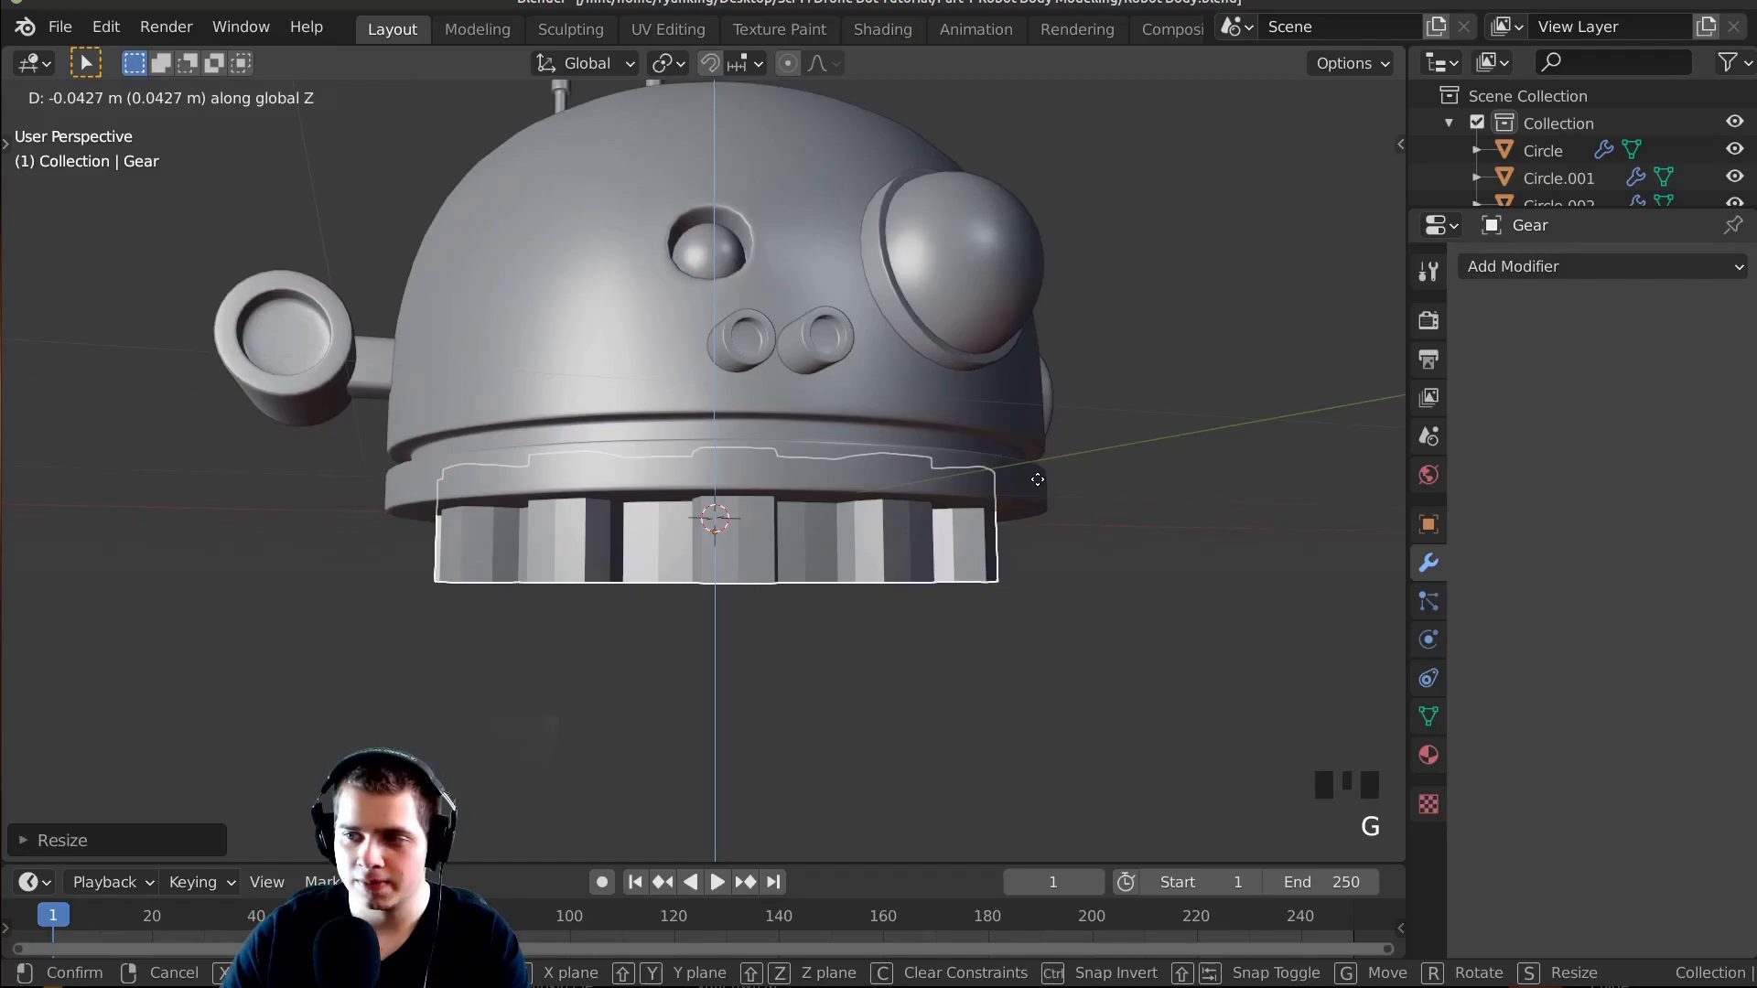
{"action": "left_click", "coordinate": [1037, 479]}
Try a level 2 subdivision surface on the gear, and undo it together with the gear's last move.
{"action": "middle_click_drag", "start_coordinate": [1037, 479], "coordinate": [858, 262]}
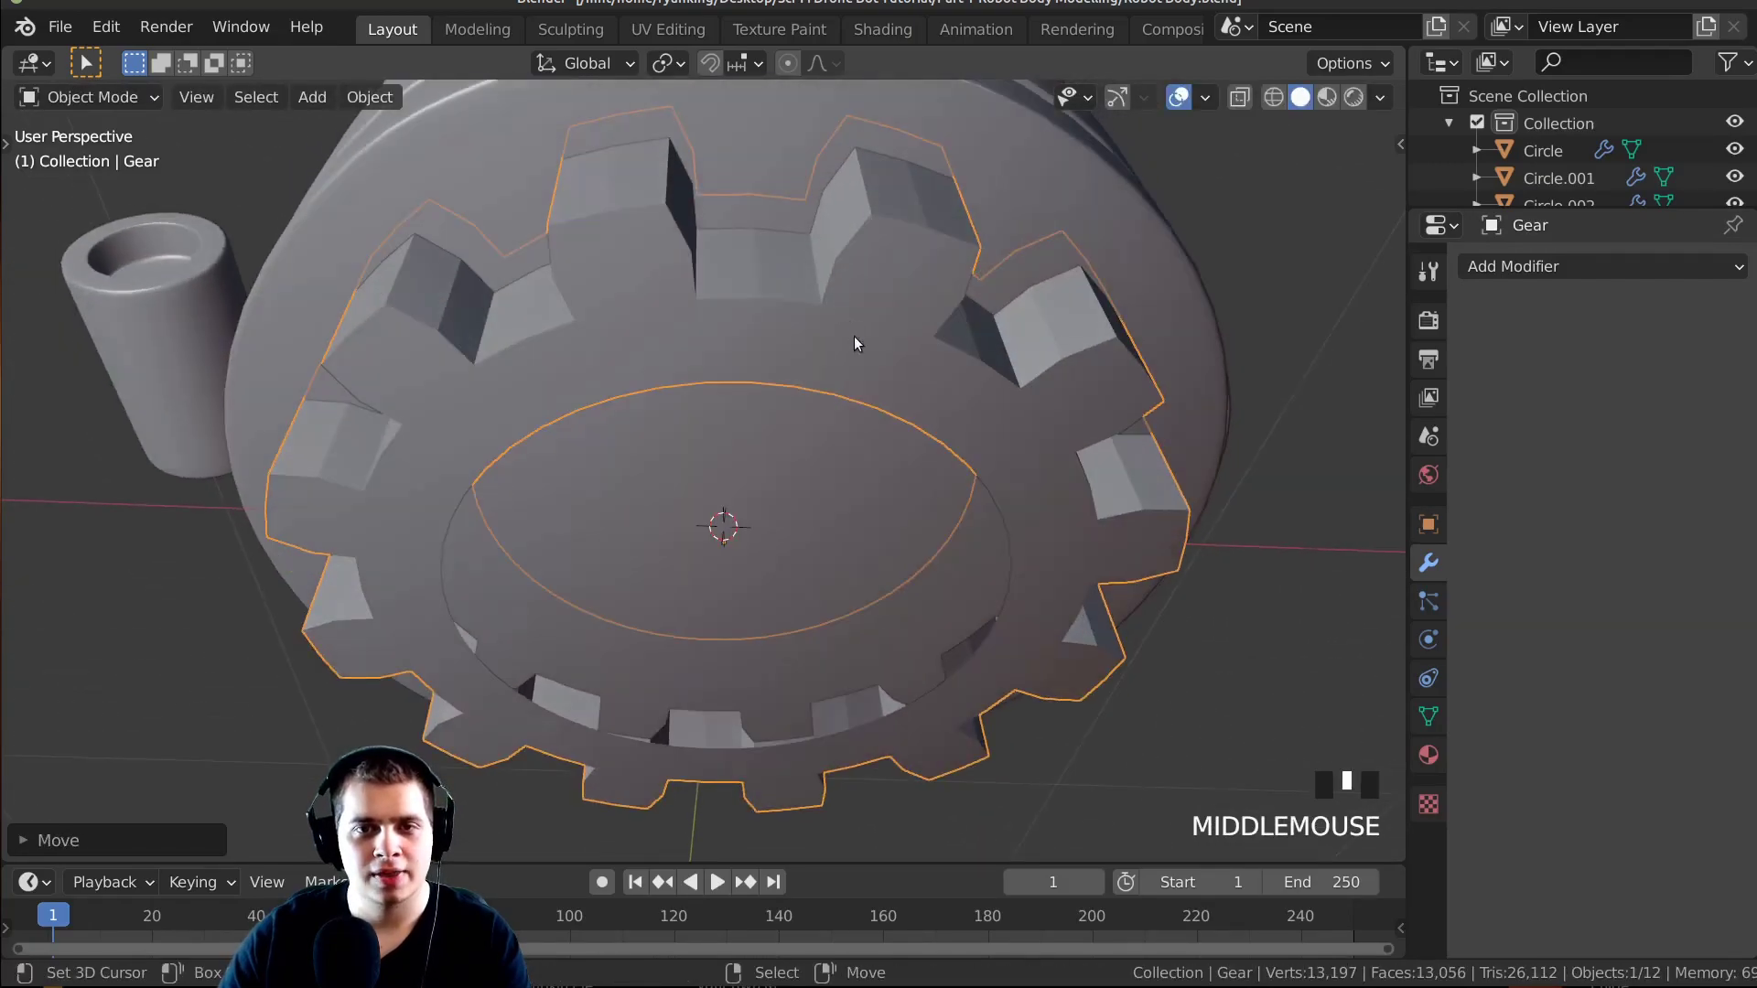
{"action": "middle_click_drag", "start_coordinate": [853, 344], "coordinate": [931, 363]}
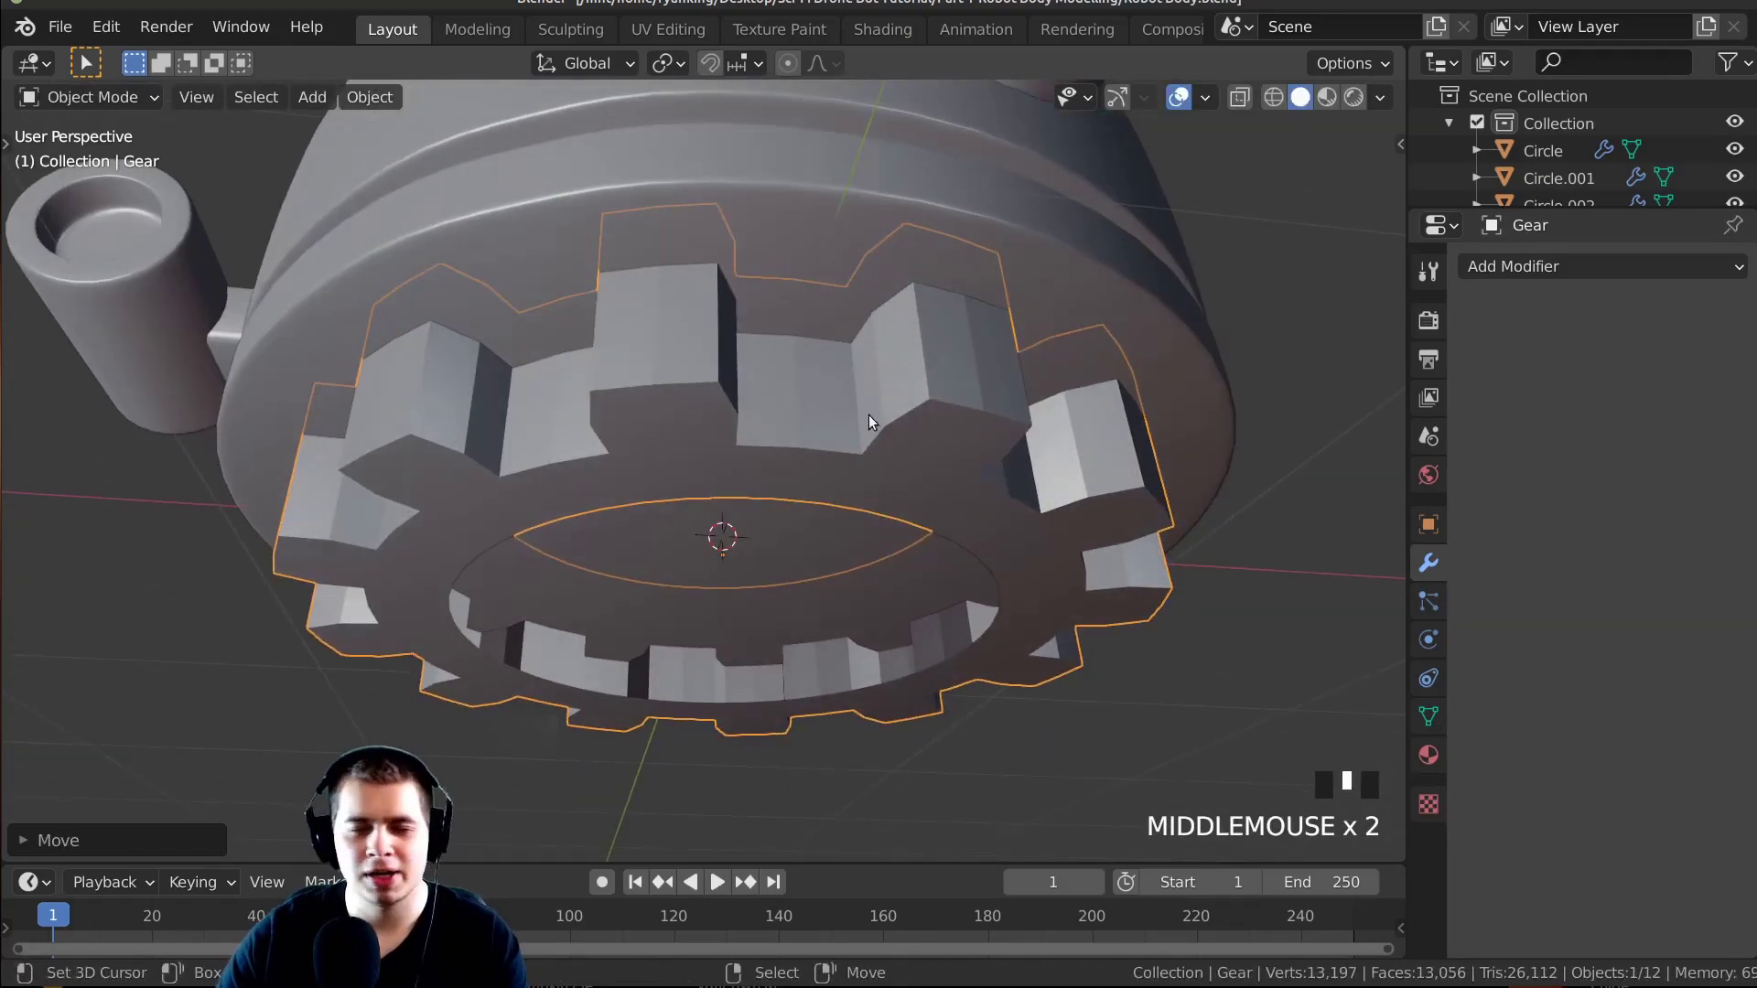
{"action": "middle_click_drag", "start_coordinate": [869, 415], "coordinate": [840, 426]}
{"action": "key", "text": "ctrl+2"}
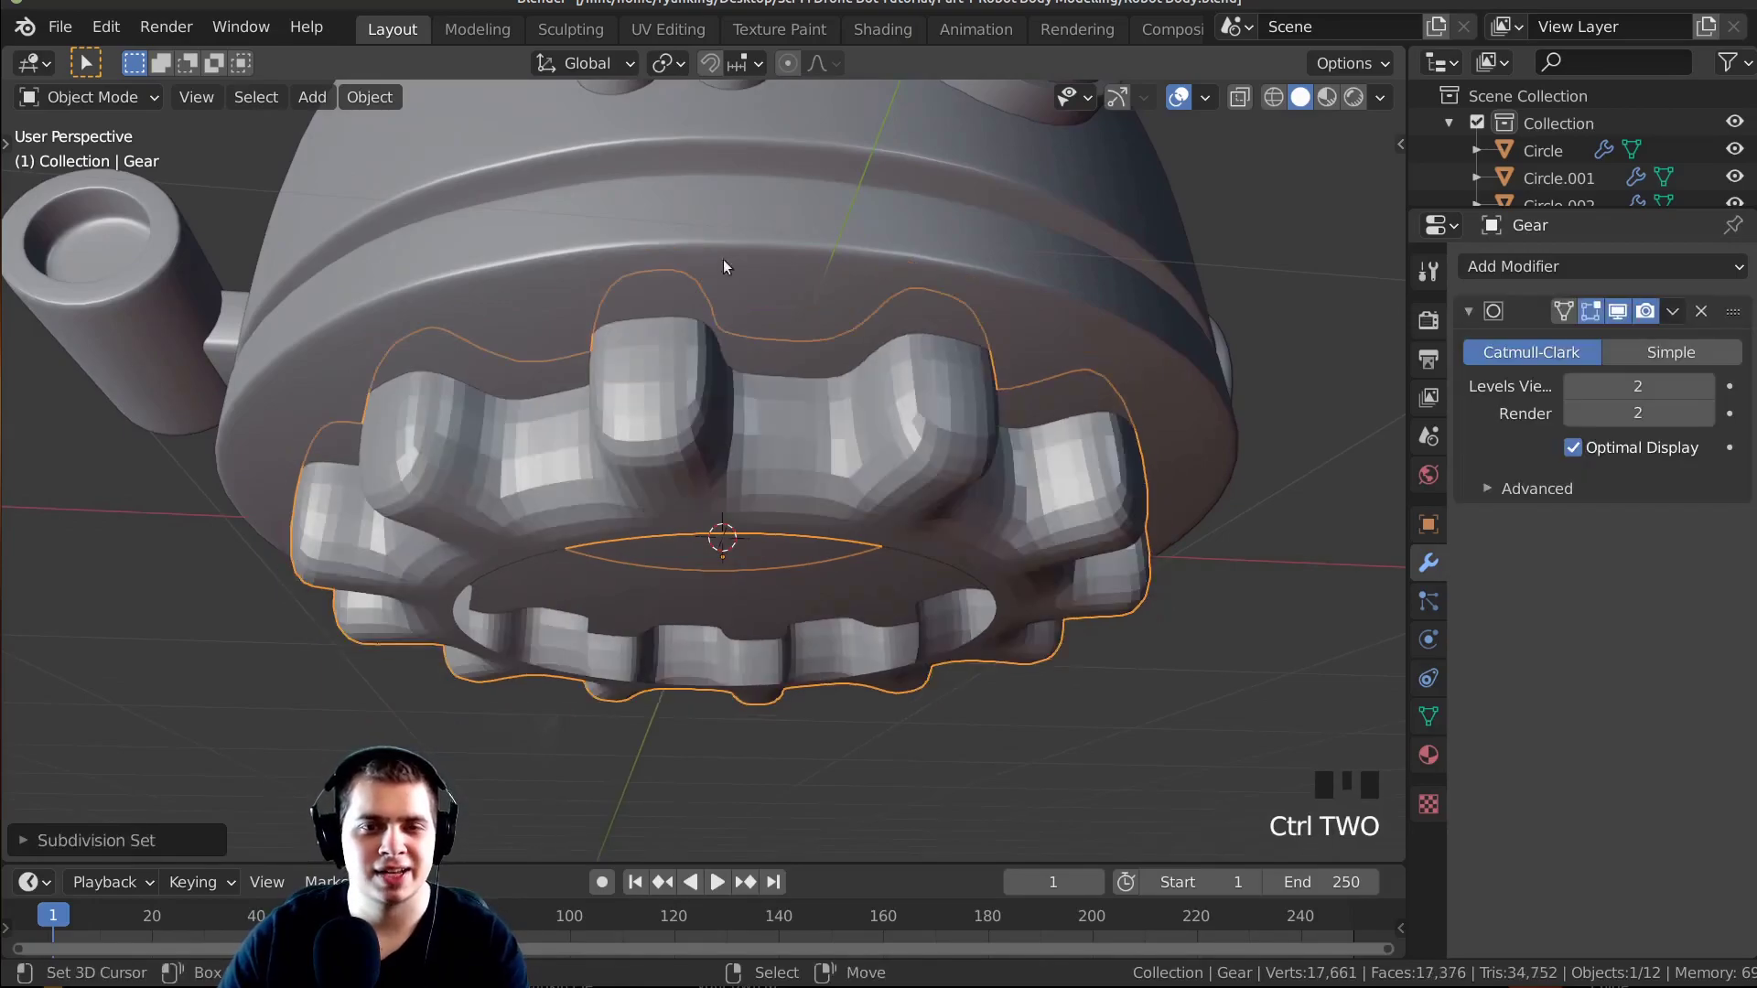
{"action": "middle_click_drag", "start_coordinate": [721, 263], "coordinate": [871, 245]}
{"action": "key", "text": "Tab"}
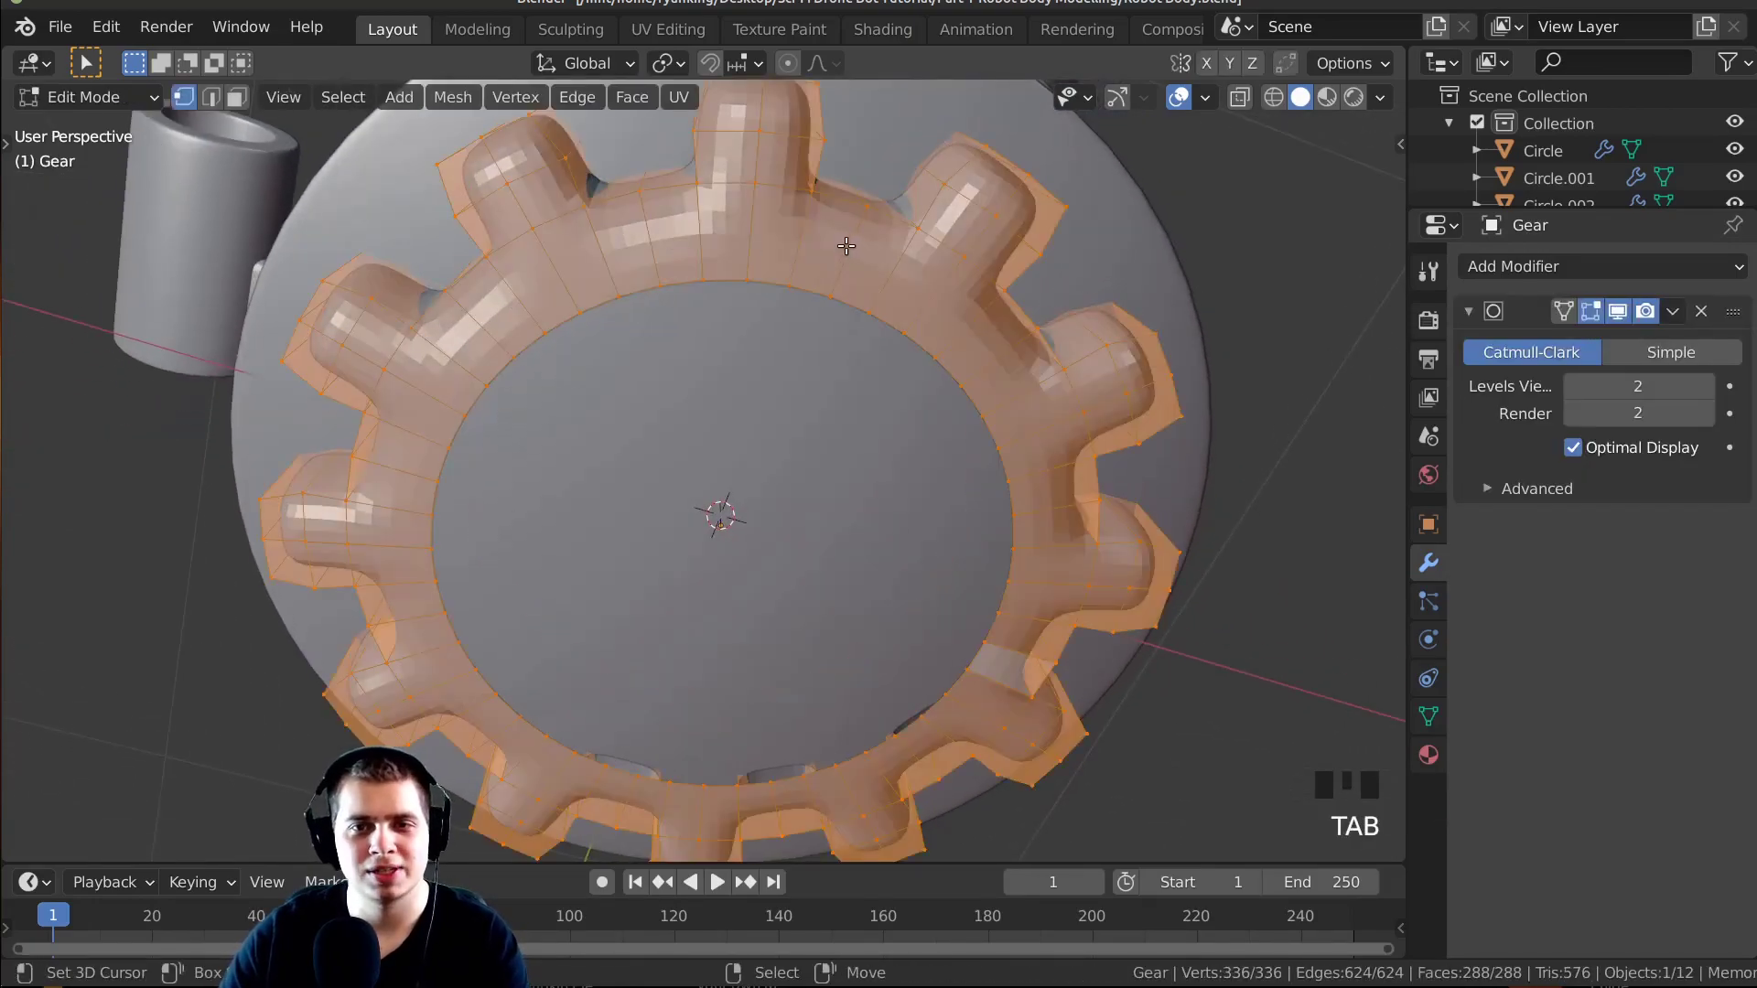
{"action": "key", "text": "Tab"}
{"action": "key", "text": "ctrl+z"}
{"action": "key", "text": "ctrl+z"}
{"action": "key", "text": "ctrl+z"}
{"action": "key", "text": "ctrl+z"}
{"action": "key", "text": "ctrl+z"}
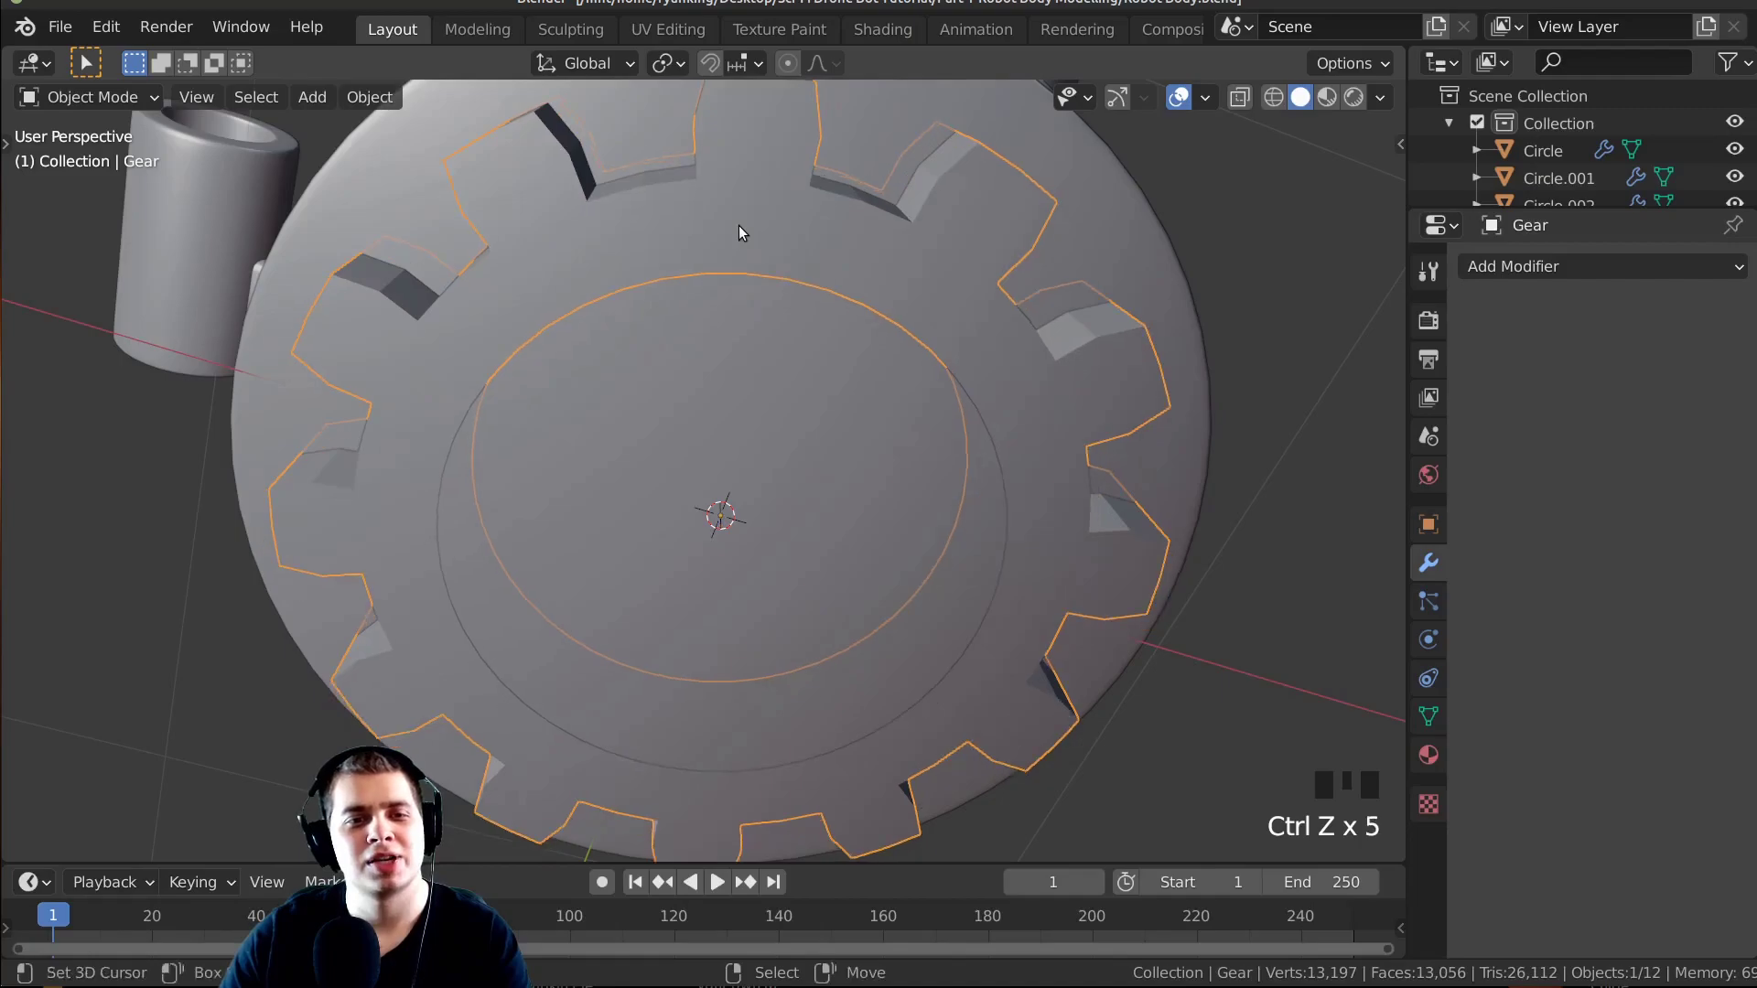
Move the gear down again so it sticks out below the robot's base.
{"action": "middle_click_drag", "start_coordinate": [738, 225], "coordinate": [792, 439]}
{"action": "key", "text": "g"}
{"action": "left_click", "coordinate": [800, 485]}
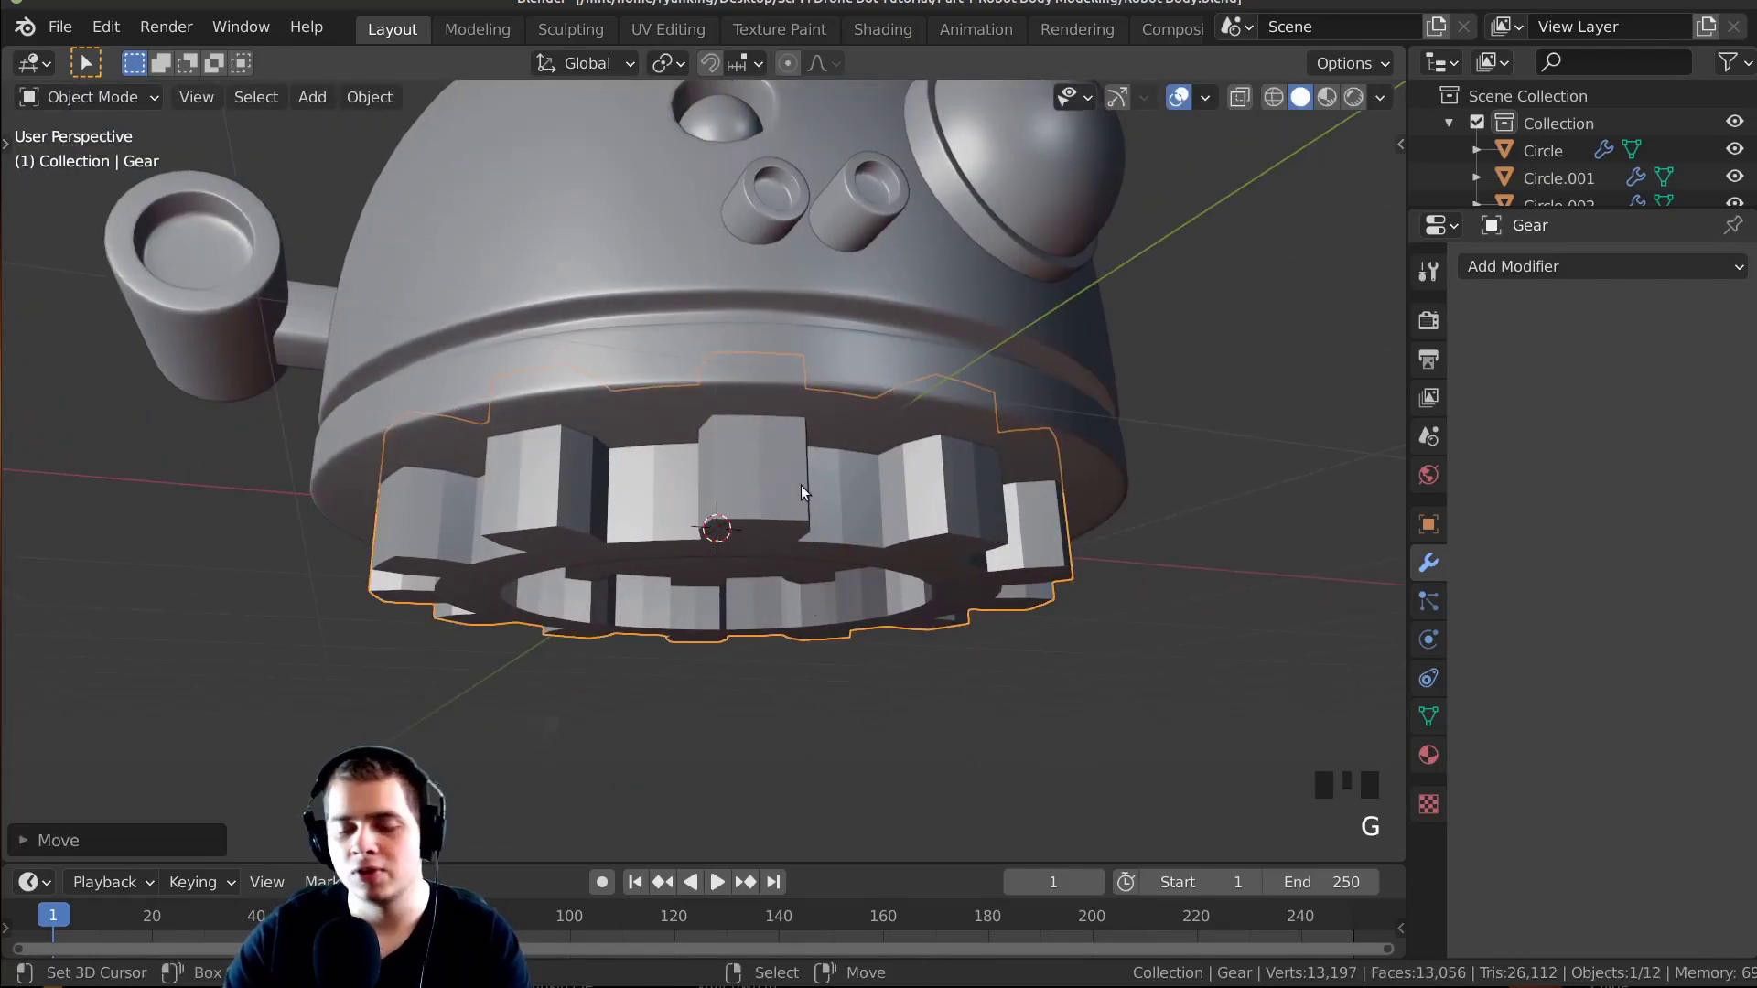
Open the gear's mesh for editing in a wireframe view from above and deselect all its geometry.
{"action": "key", "text": "KP_7"}
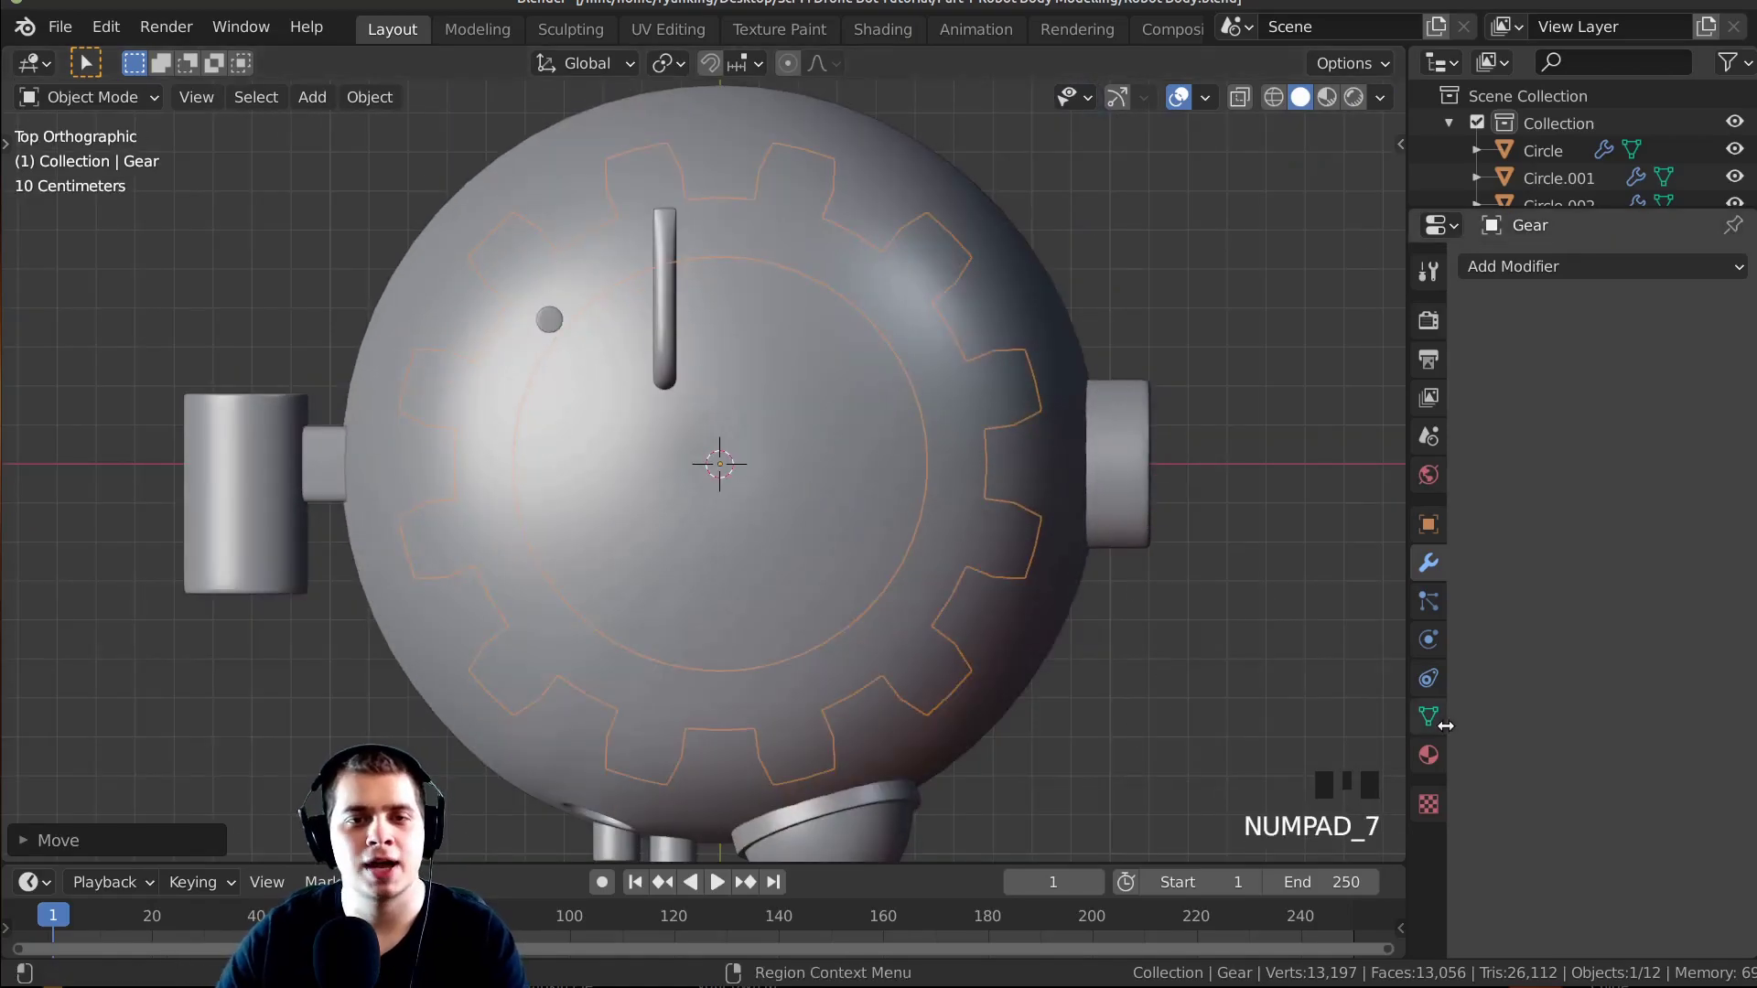
{"action": "key", "text": "z"}
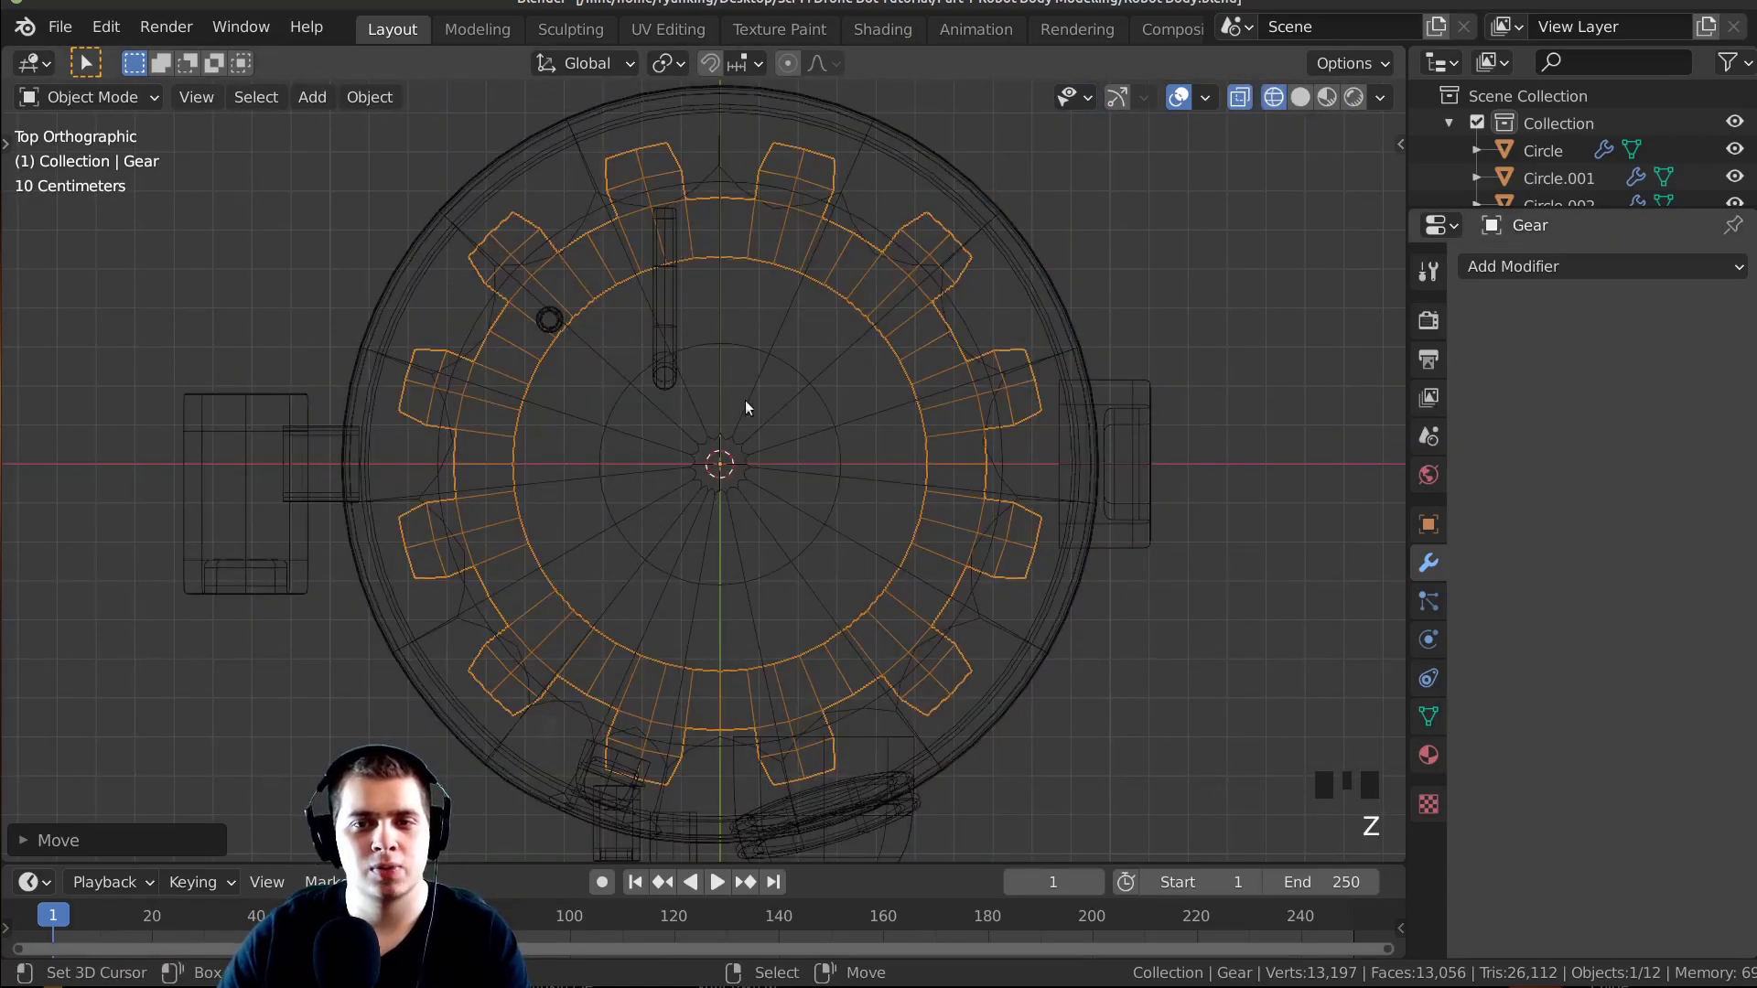
{"action": "middle_click_drag", "start_coordinate": [745, 398], "coordinate": [777, 403], "text": "shift"}
{"action": "key", "text": "Tab"}
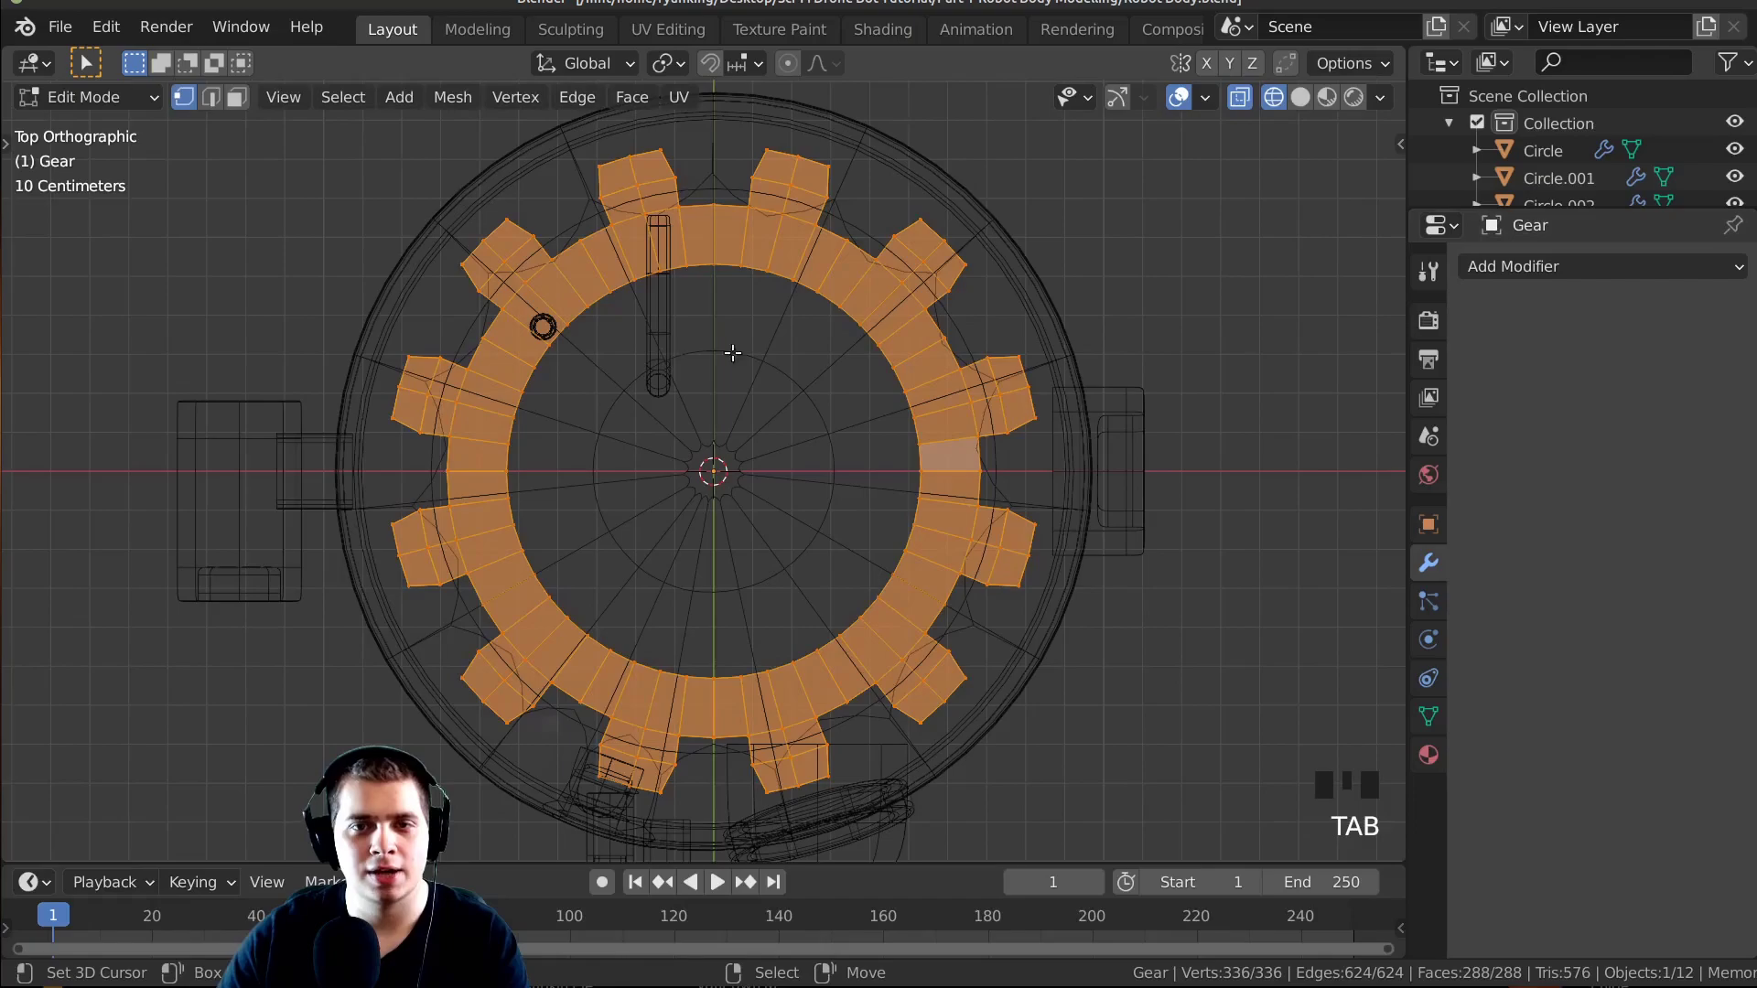
{"action": "middle_click_drag", "start_coordinate": [688, 325], "coordinate": [675, 355], "text": "shift"}
{"action": "scroll", "coordinate": [799, 387], "scroll_direction": "up", "scroll_amount": 1}
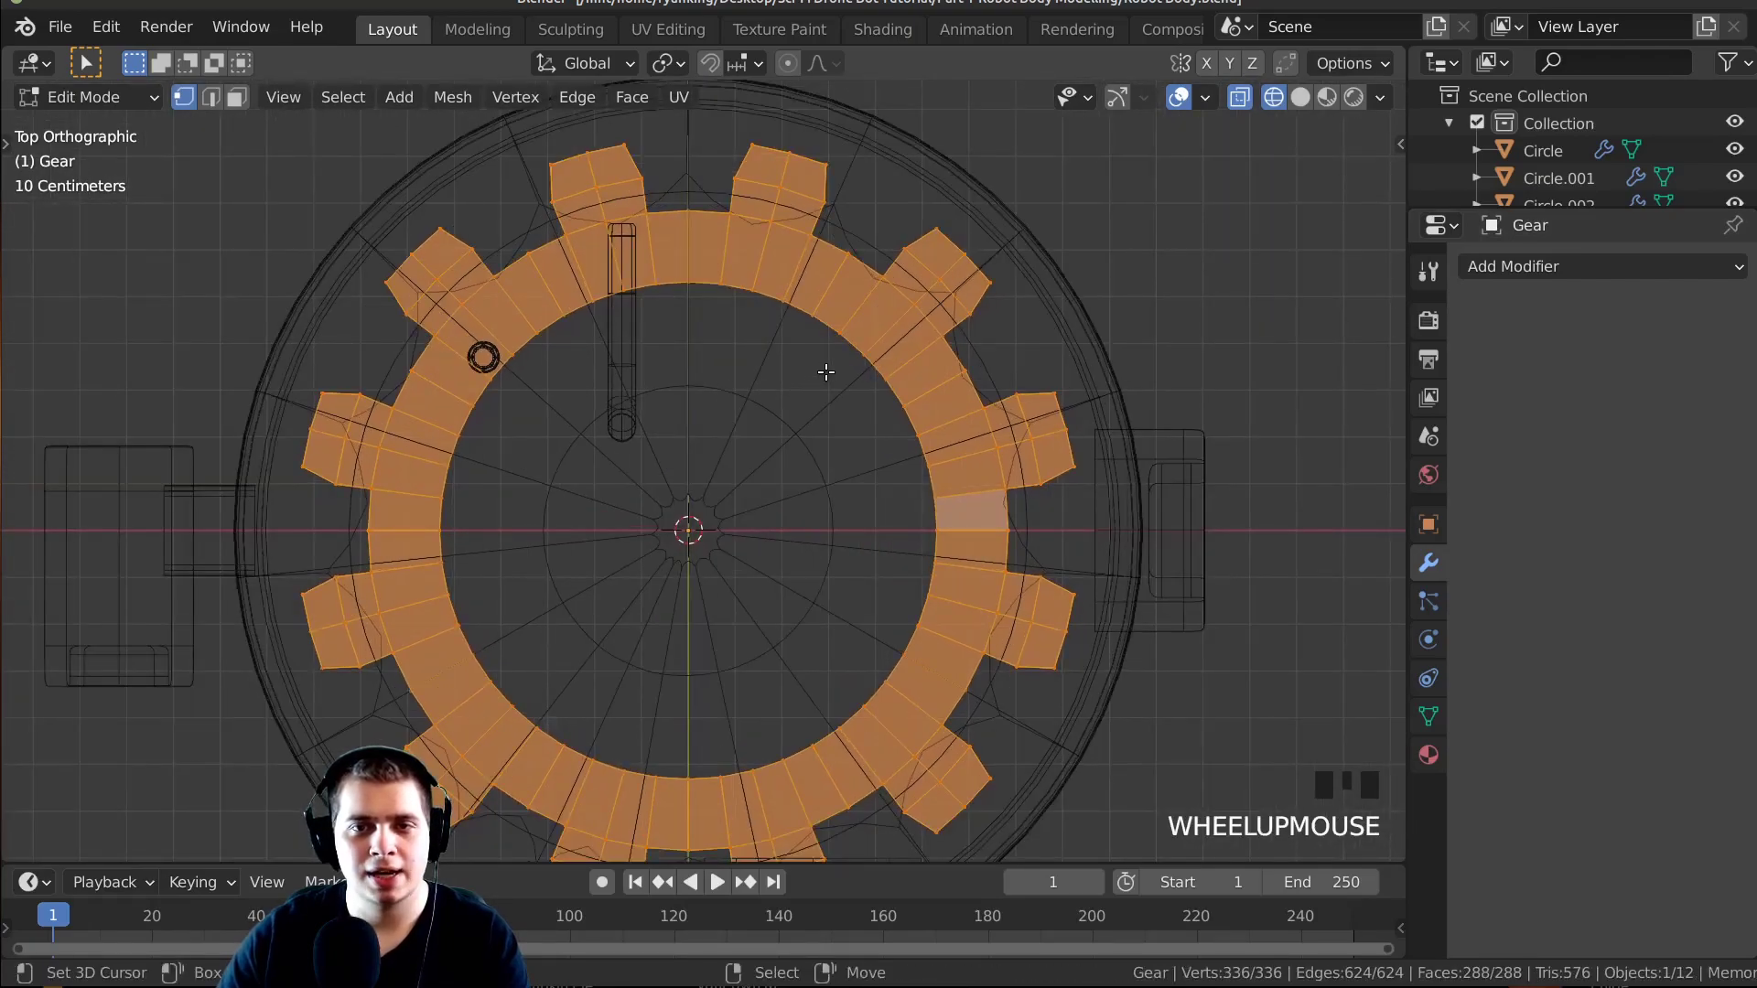
{"action": "key", "text": "a"}
{"action": "scroll", "coordinate": [767, 293], "scroll_direction": "down", "scroll_amount": 1}
{"action": "middle_click_drag", "start_coordinate": [767, 409], "coordinate": [767, 382], "text": "shift"}
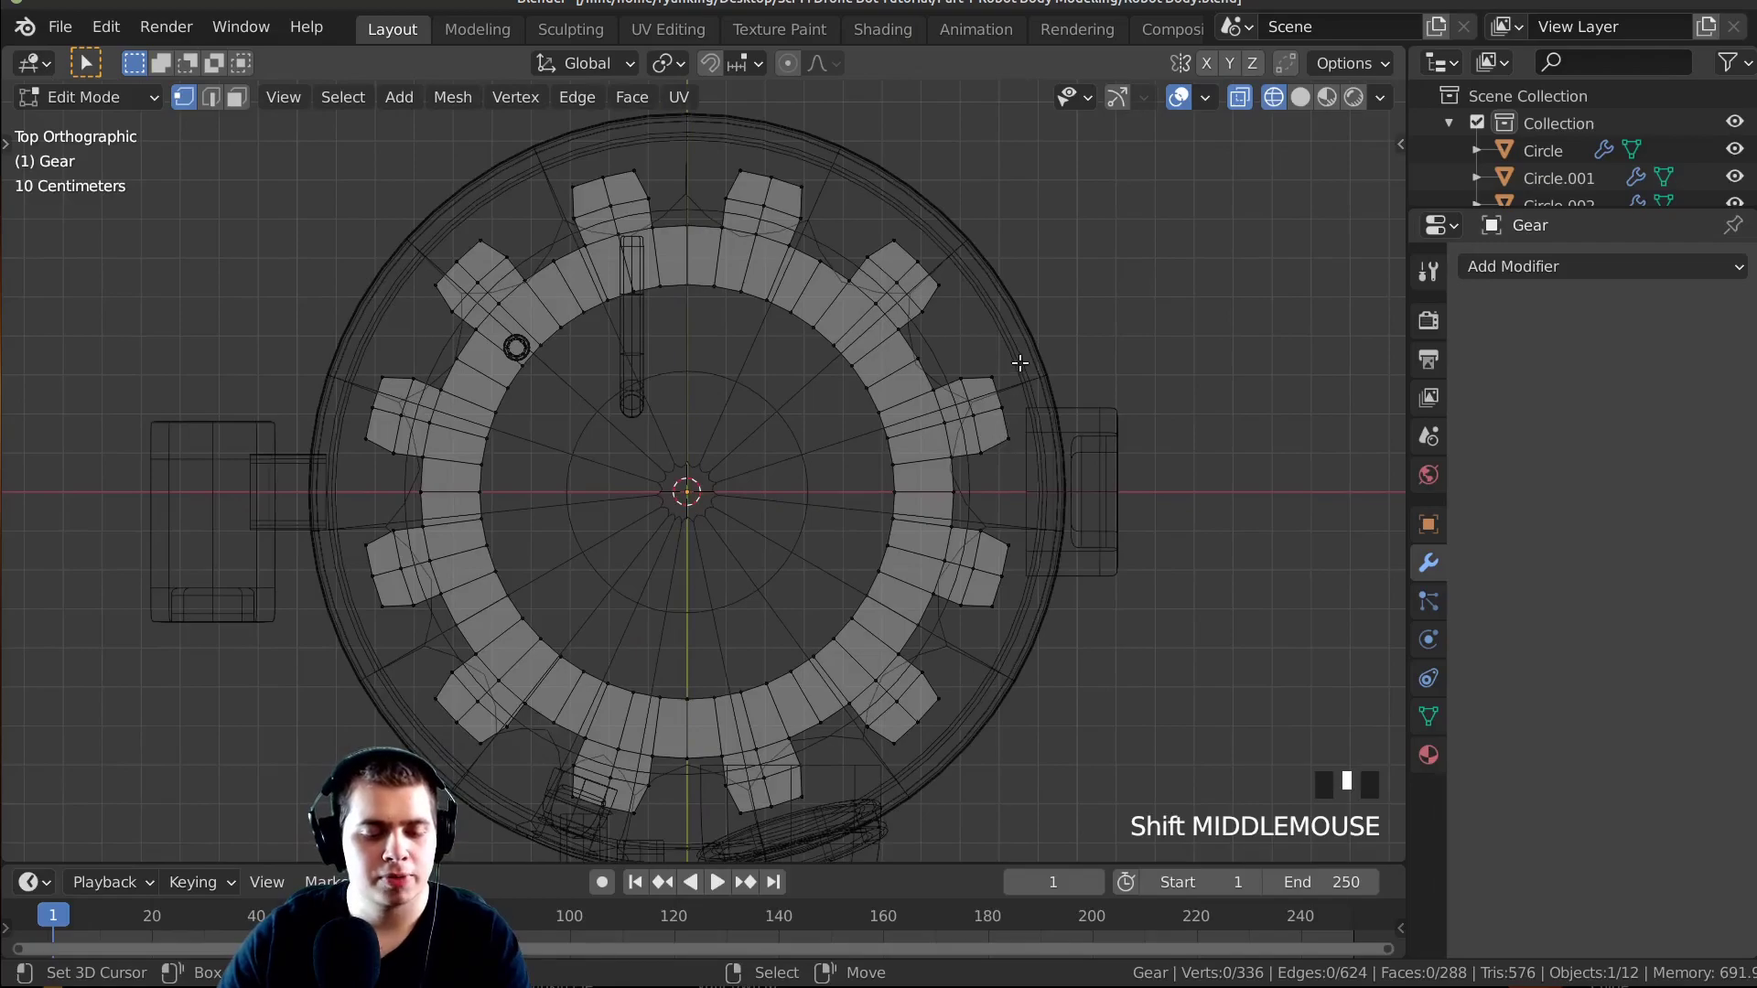
Circle-select all twelve teeth of the gear, leaving the inner ring and the sections between the teeth unselected.
{"action": "key", "text": "c"}
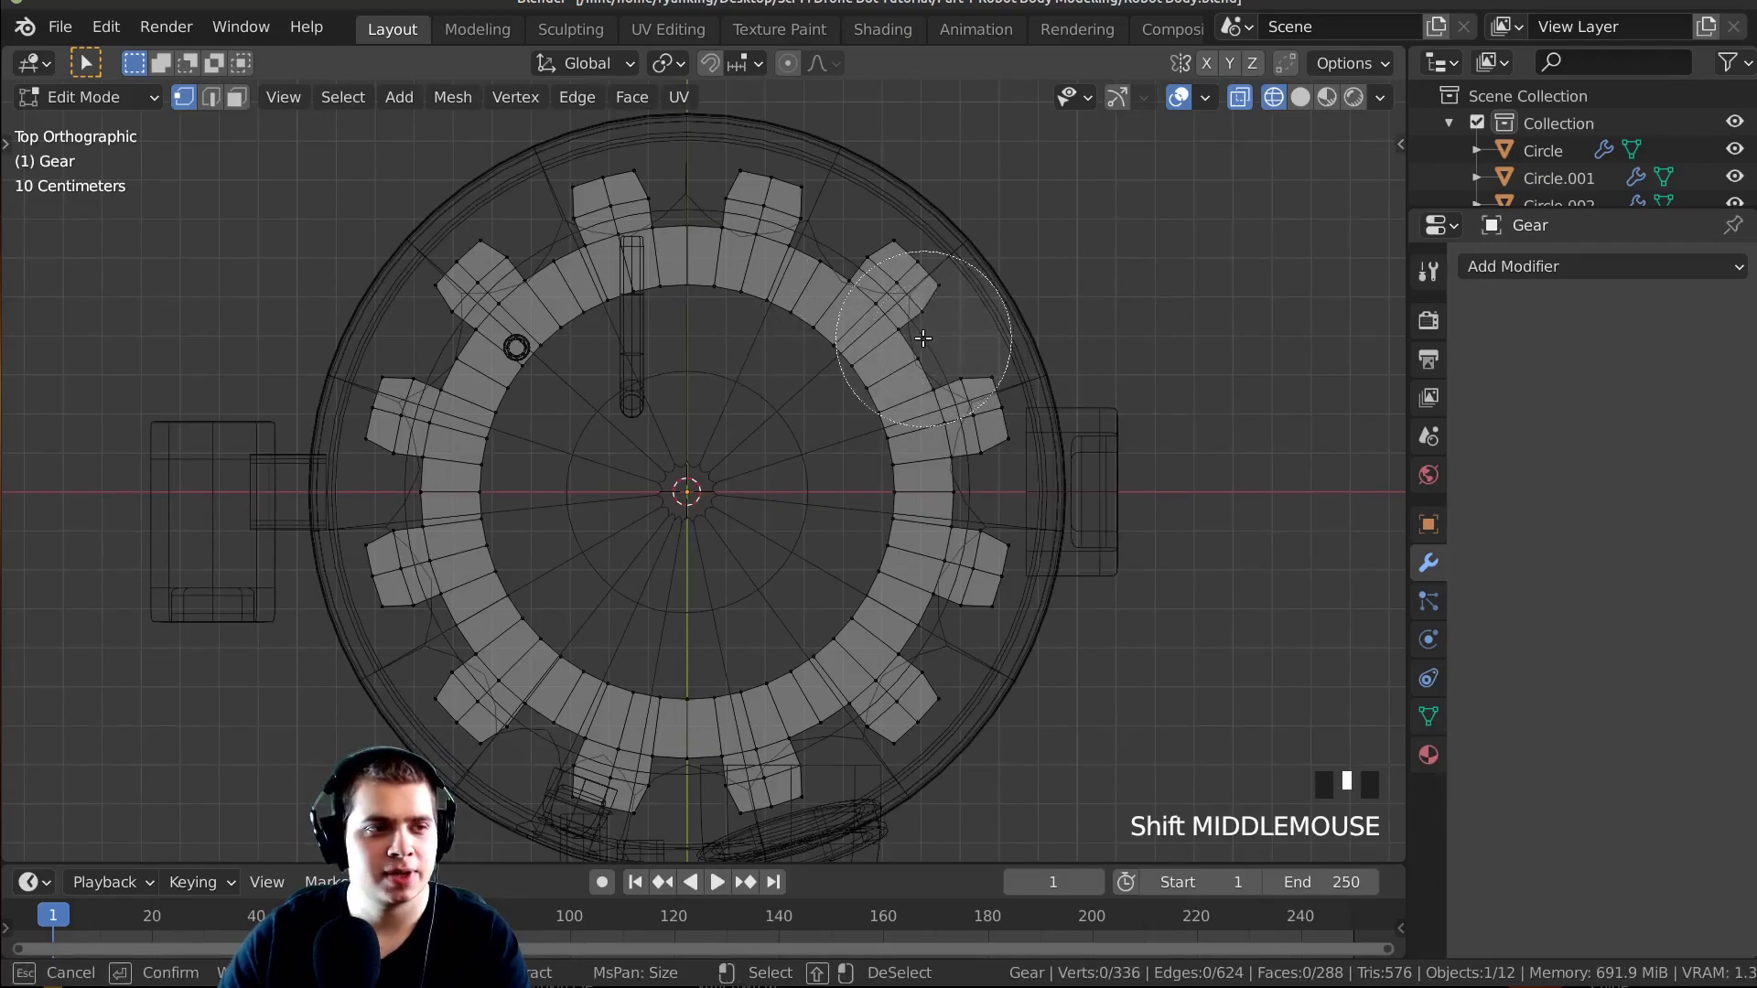
{"action": "scroll", "coordinate": [911, 343], "scroll_direction": "up", "scroll_amount": 4}
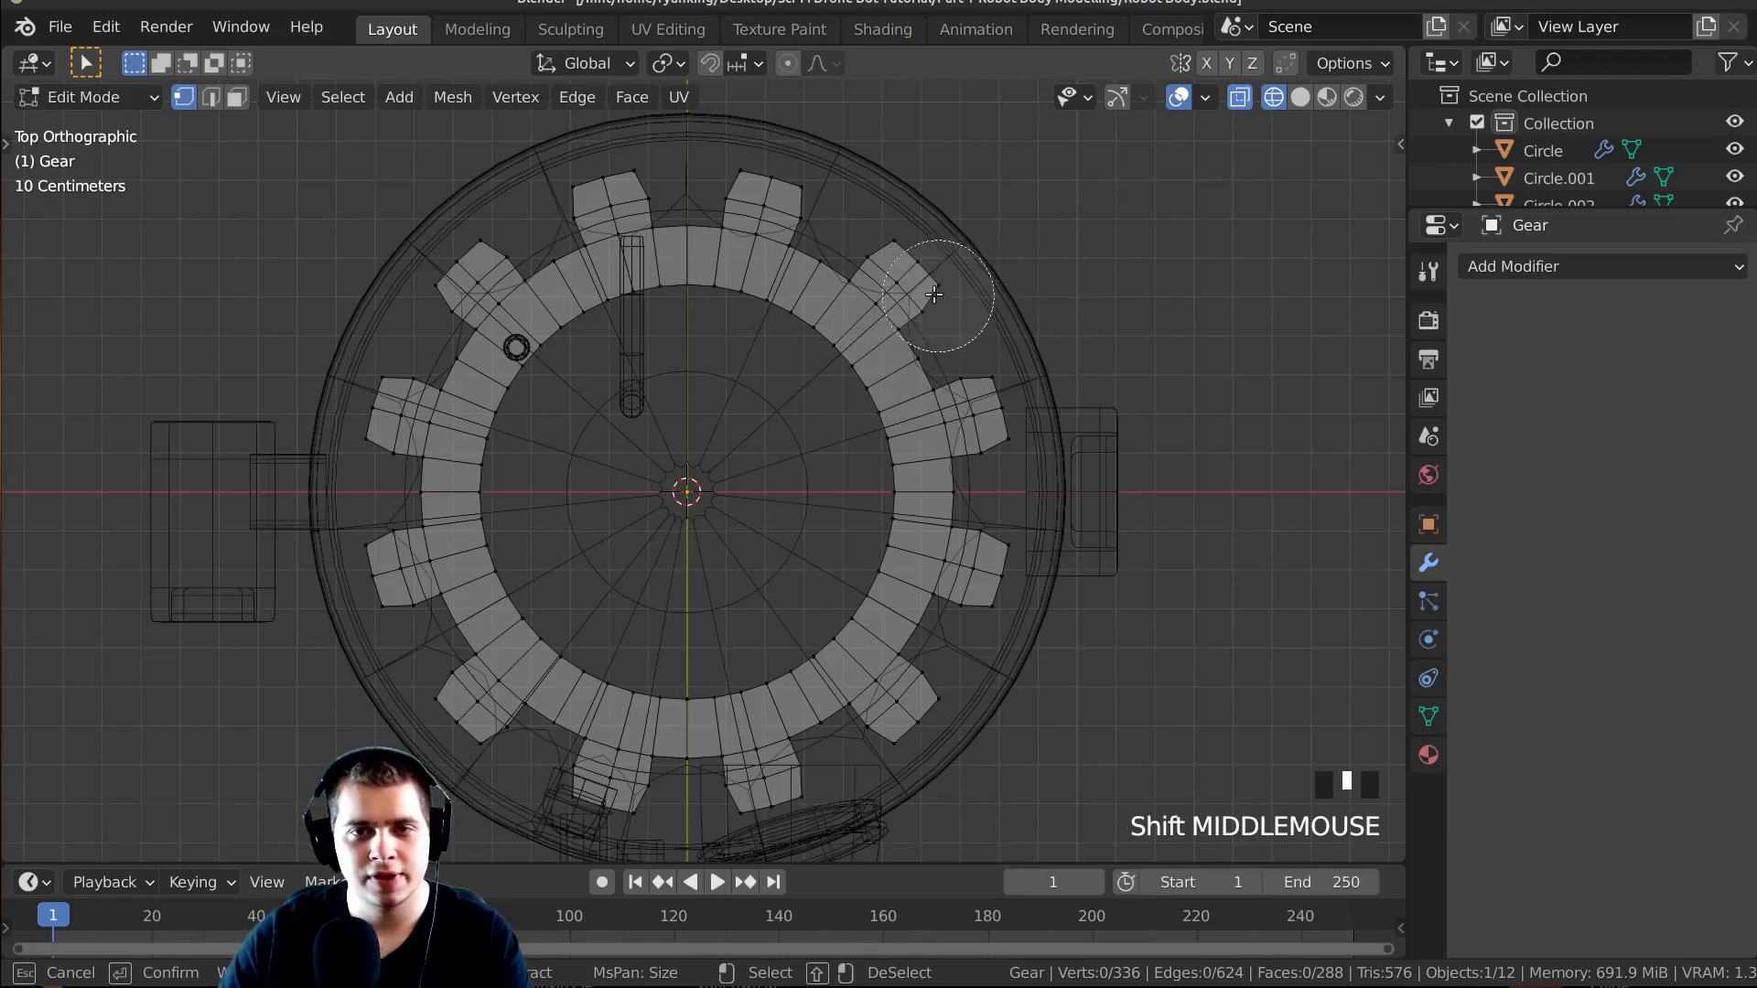
{"action": "left_click", "coordinate": [895, 279]}
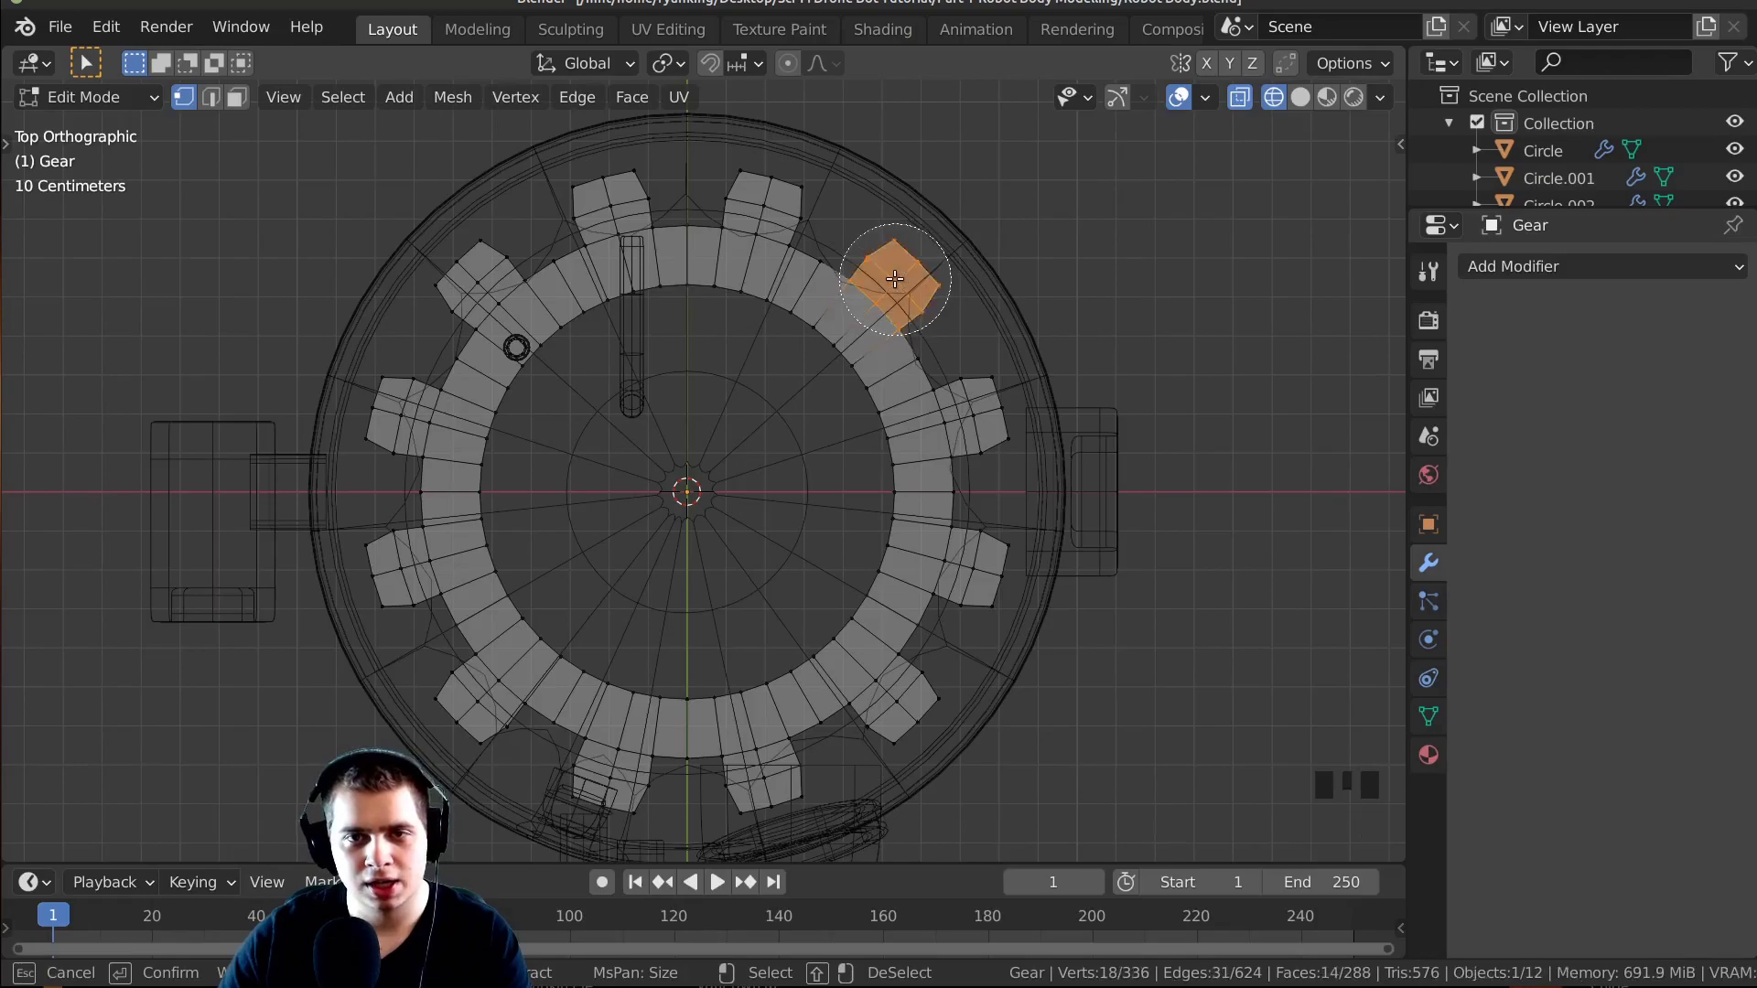
{"action": "left_click", "coordinate": [766, 206]}
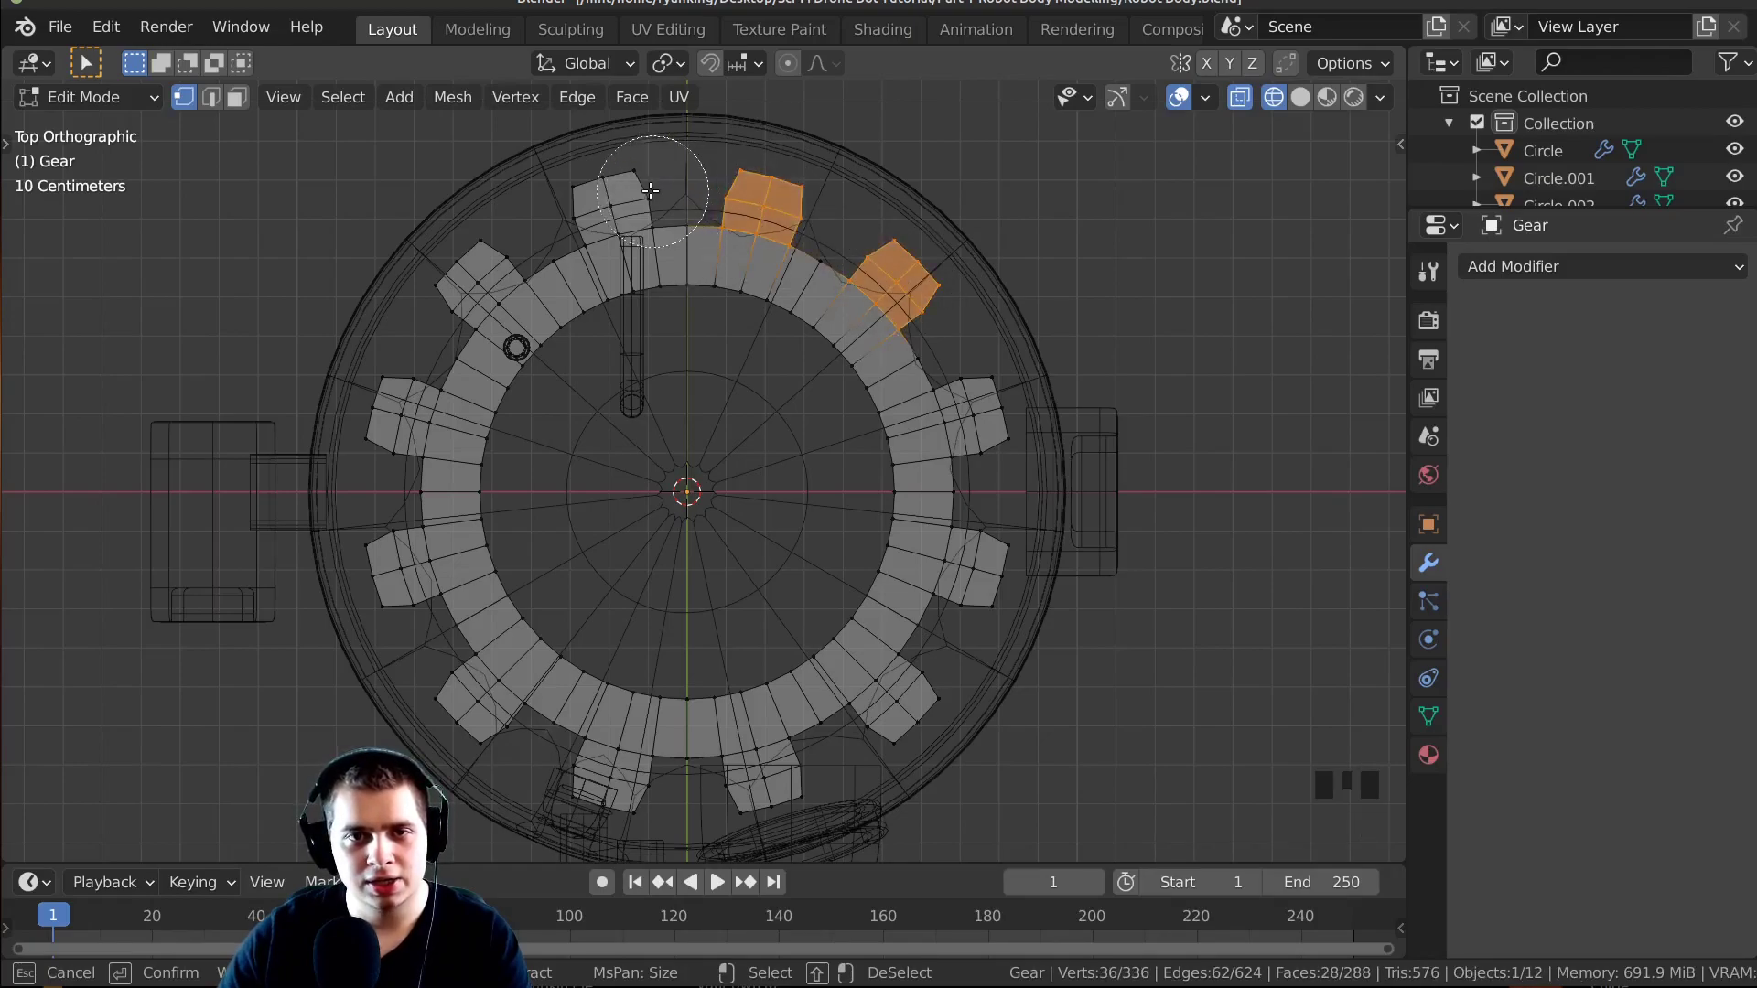
{"action": "left_click", "coordinate": [474, 283]}
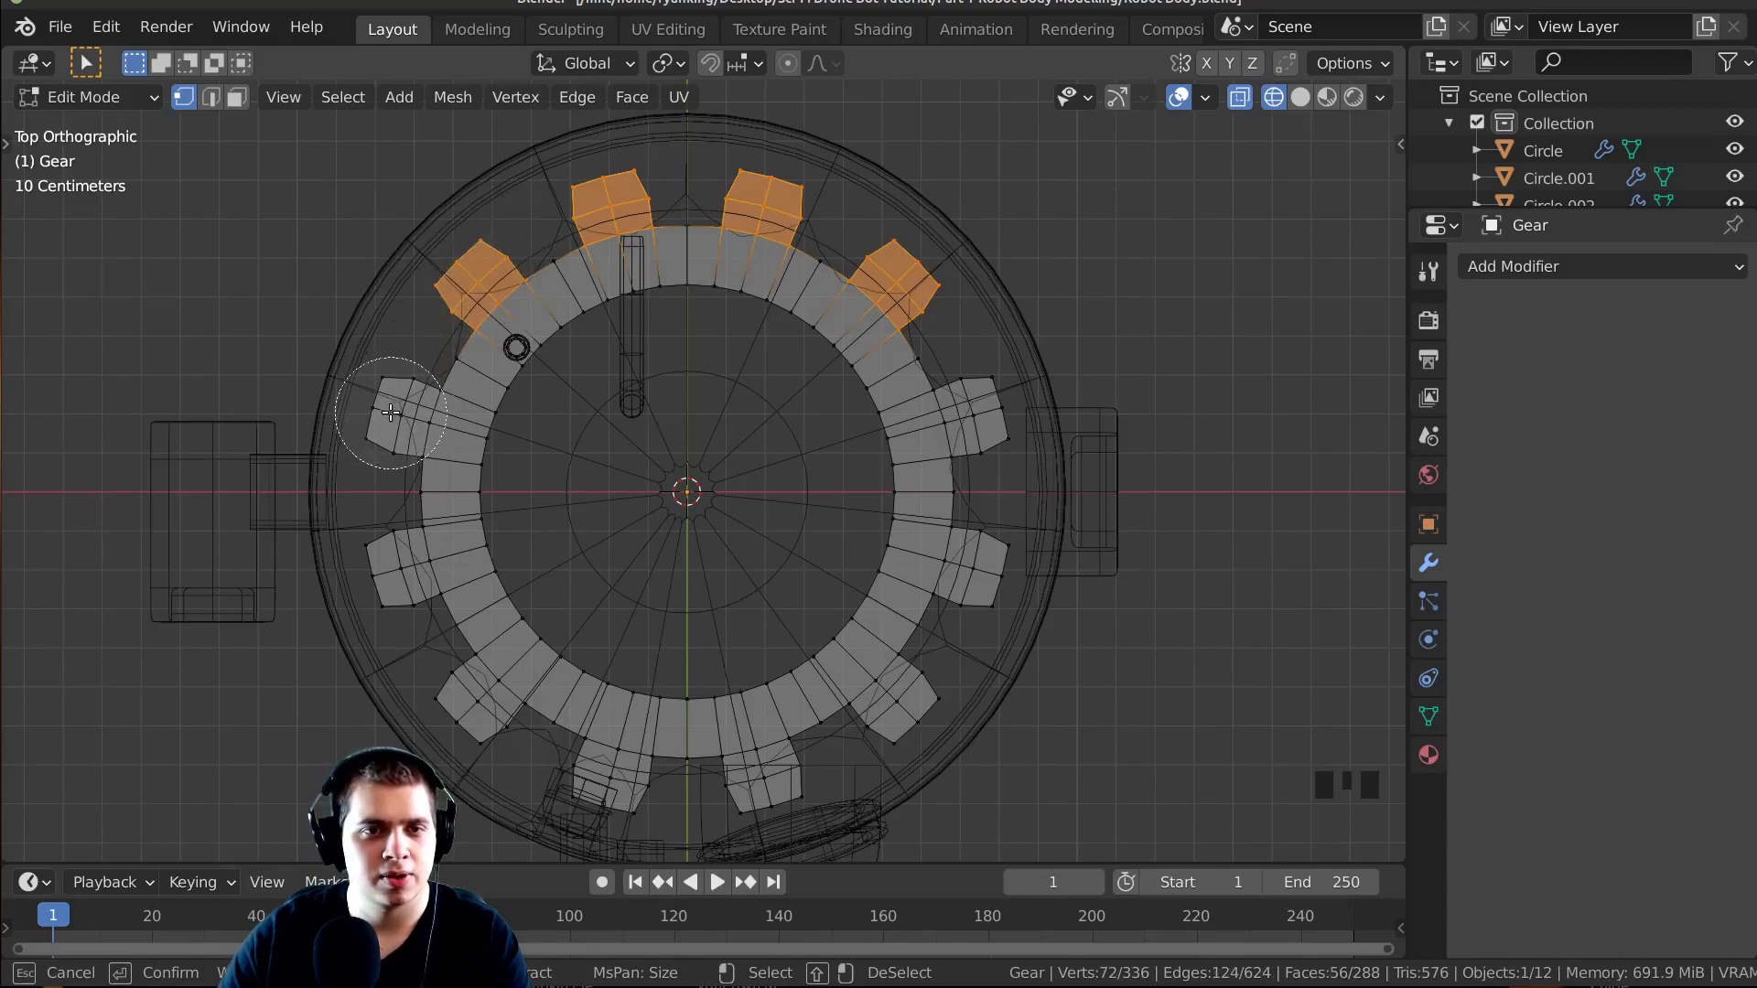
{"action": "mouse_move", "coordinate": [391, 413]}
{"action": "left_mouse_down"}
{"action": "mouse_move", "coordinate": [443, 372]}
{"action": "mouse_move", "coordinate": [534, 398]}
{"action": "mouse_move", "coordinate": [424, 370]}
{"action": "left_mouse_up"}
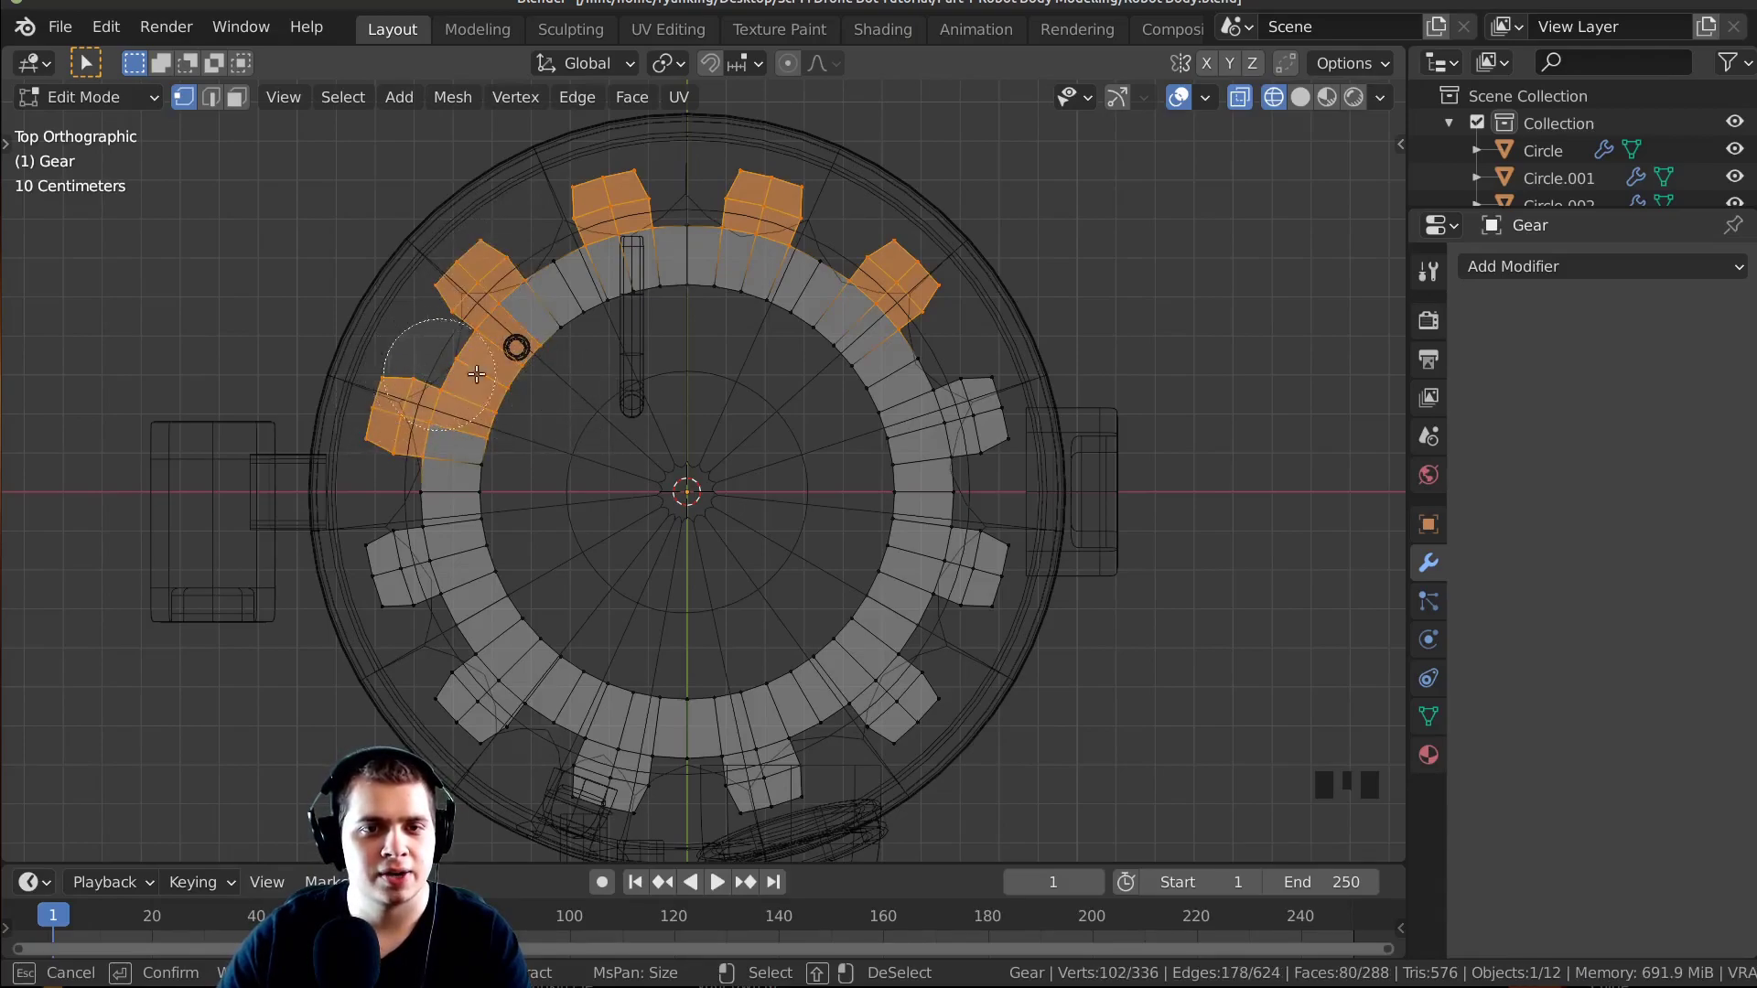
{"action": "mouse_move", "coordinate": [544, 386]}
{"action": "left_mouse_down", "text": "shift"}
{"action": "mouse_move", "coordinate": [525, 439]}
{"action": "mouse_move", "coordinate": [554, 366]}
{"action": "left_mouse_up", "text": "shift"}
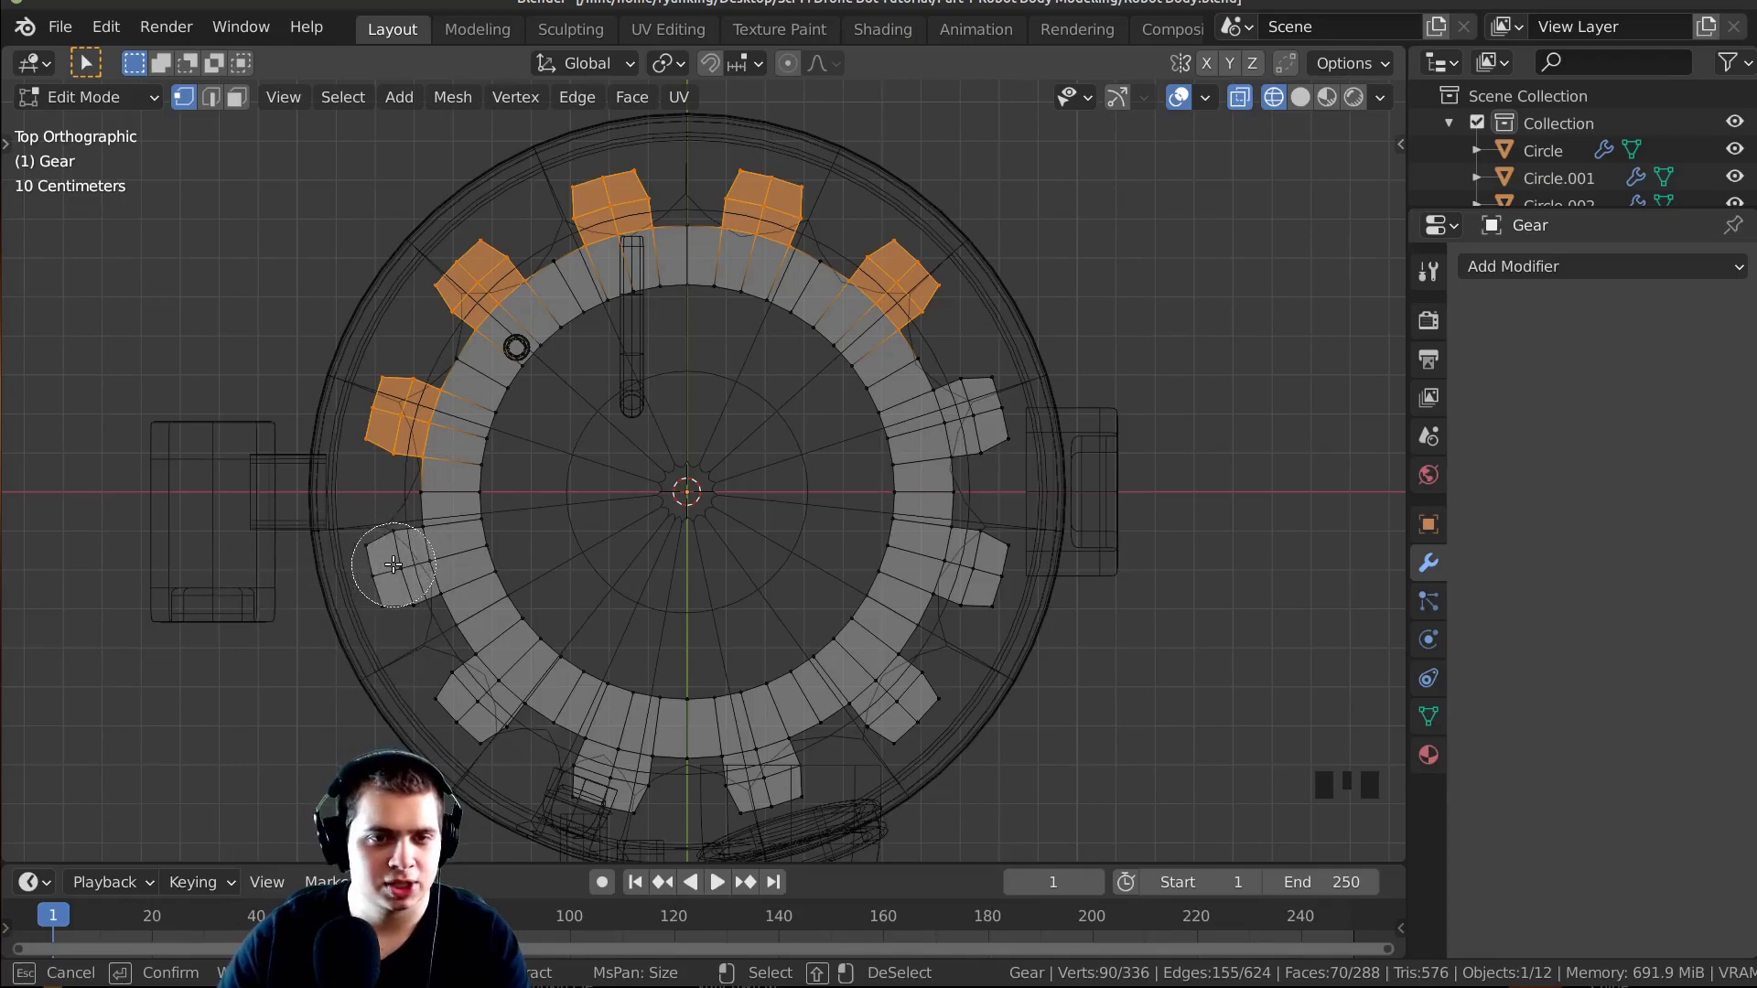
{"action": "left_click_drag", "start_coordinate": [402, 572], "coordinate": [405, 563]}
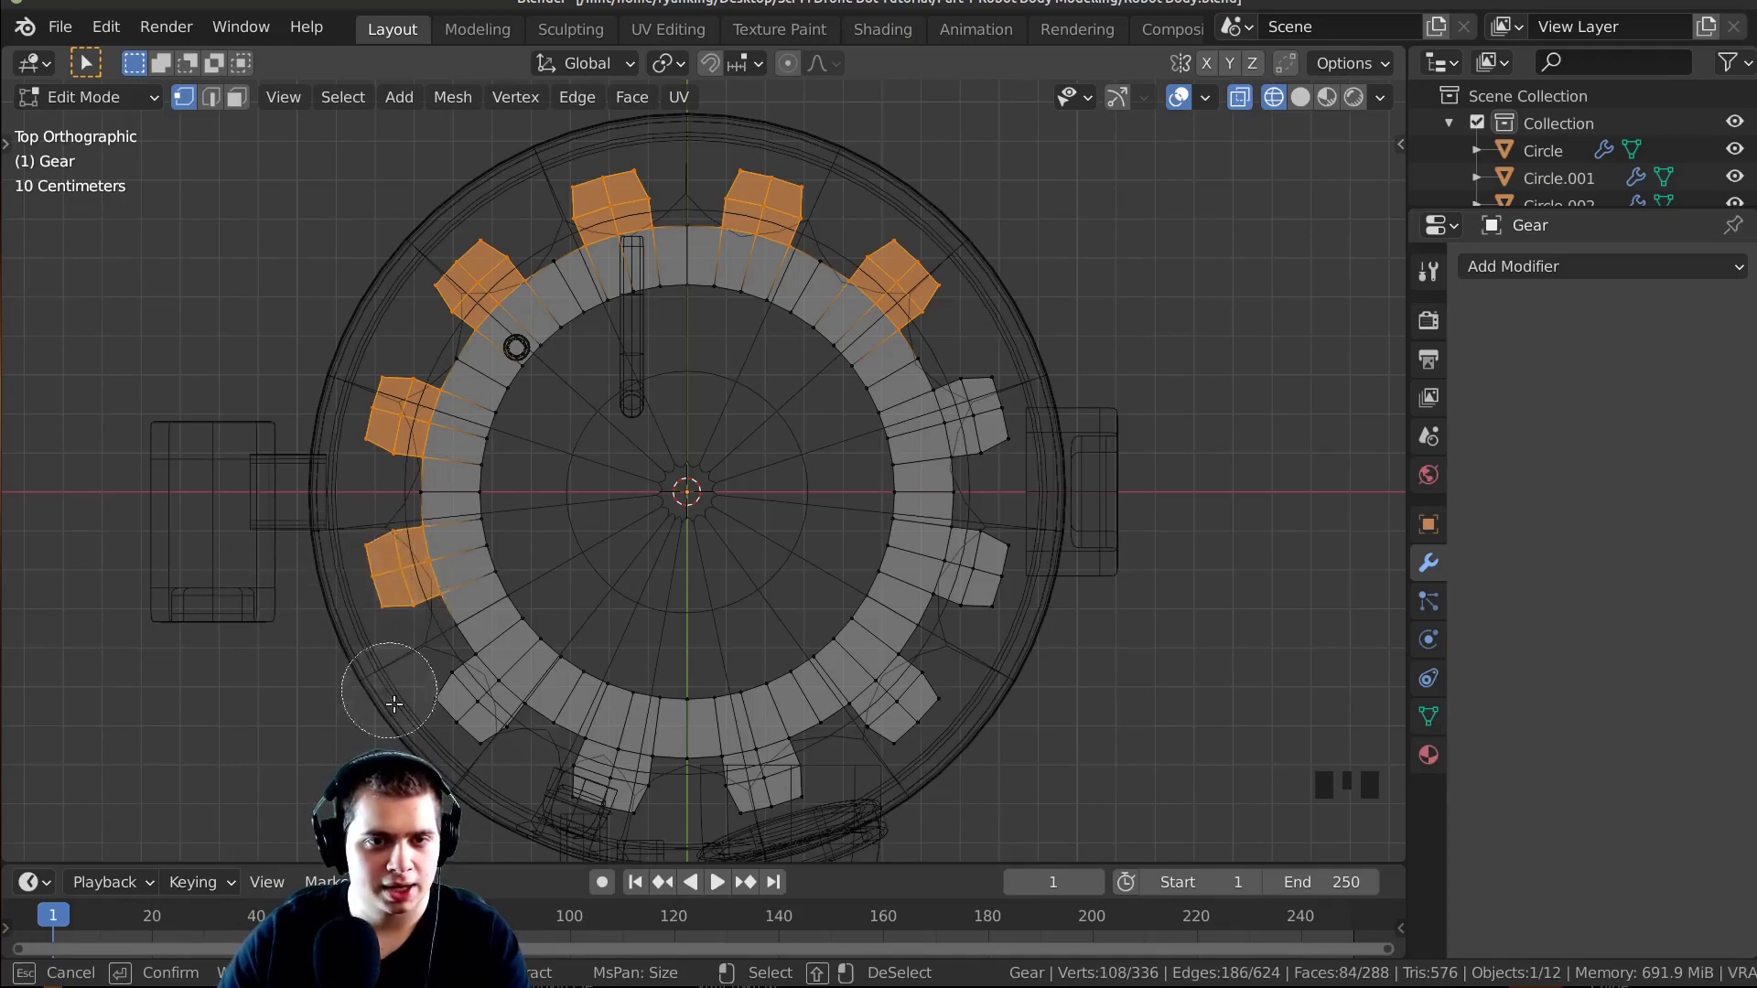
{"action": "mouse_move", "coordinate": [624, 792]}
{"action": "left_mouse_down"}
{"action": "mouse_move", "coordinate": [618, 768]}
{"action": "mouse_move", "coordinate": [764, 783]}
{"action": "left_mouse_up"}
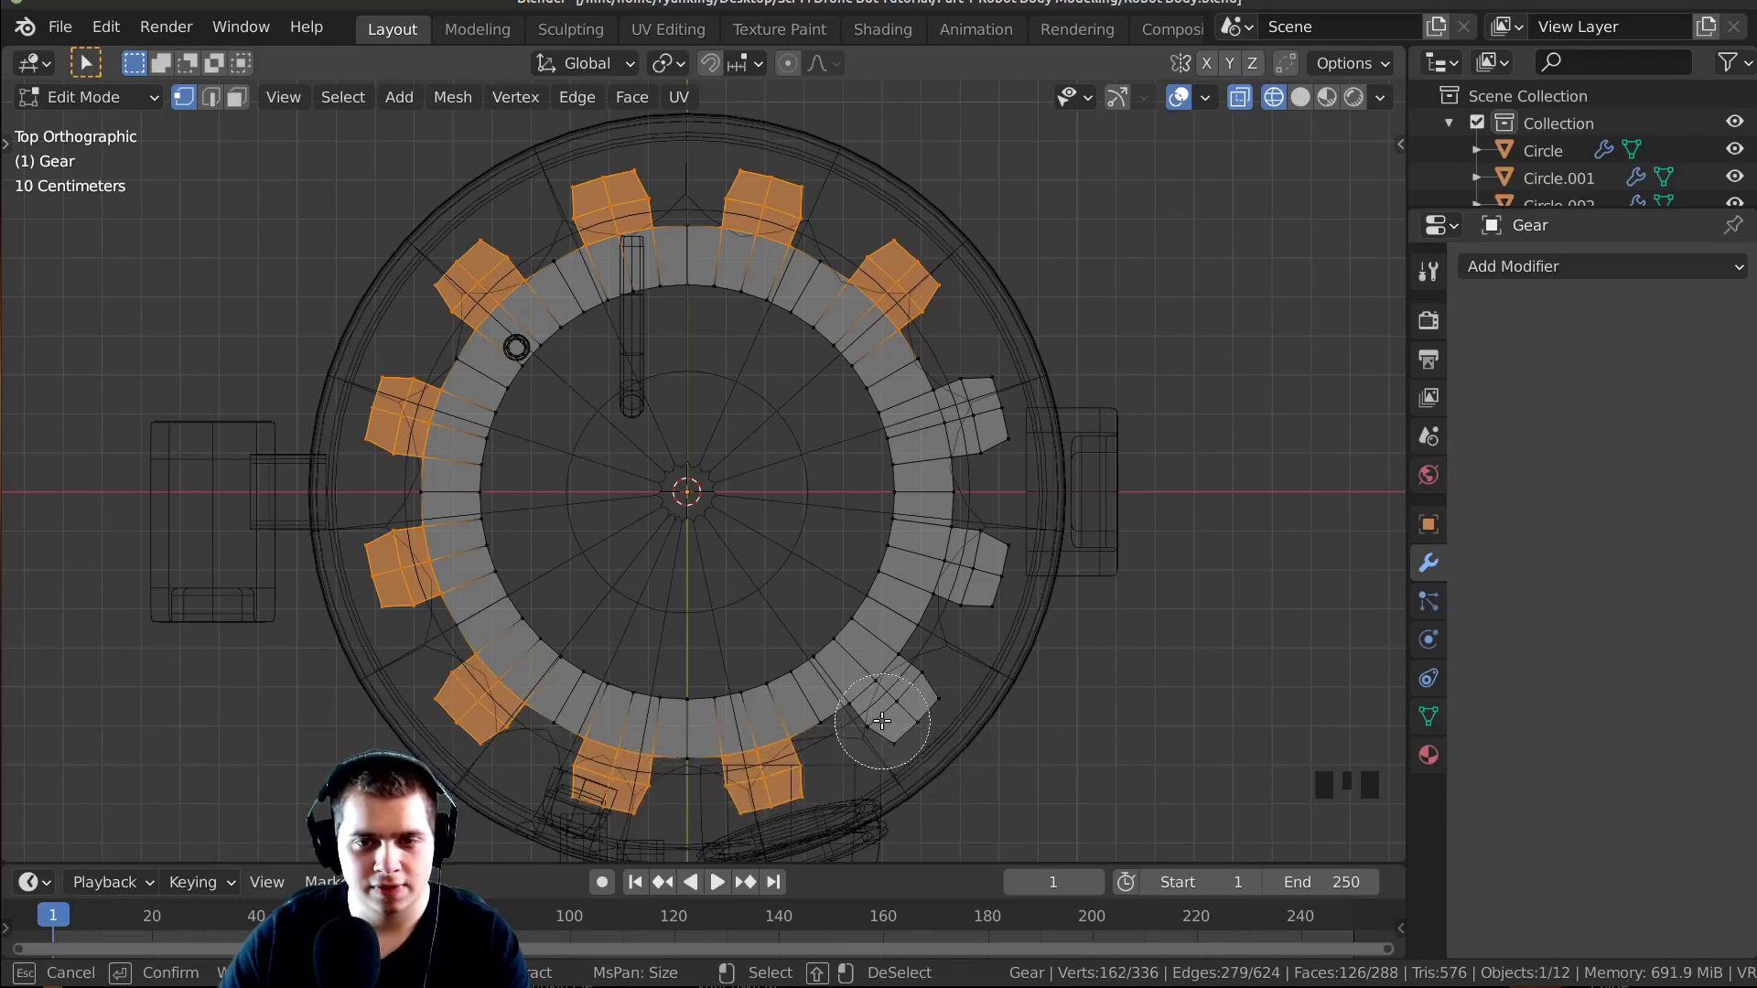
{"action": "left_click_drag", "start_coordinate": [917, 704], "coordinate": [974, 540]}
{"action": "left_click_drag", "start_coordinate": [965, 418], "coordinate": [989, 415]}
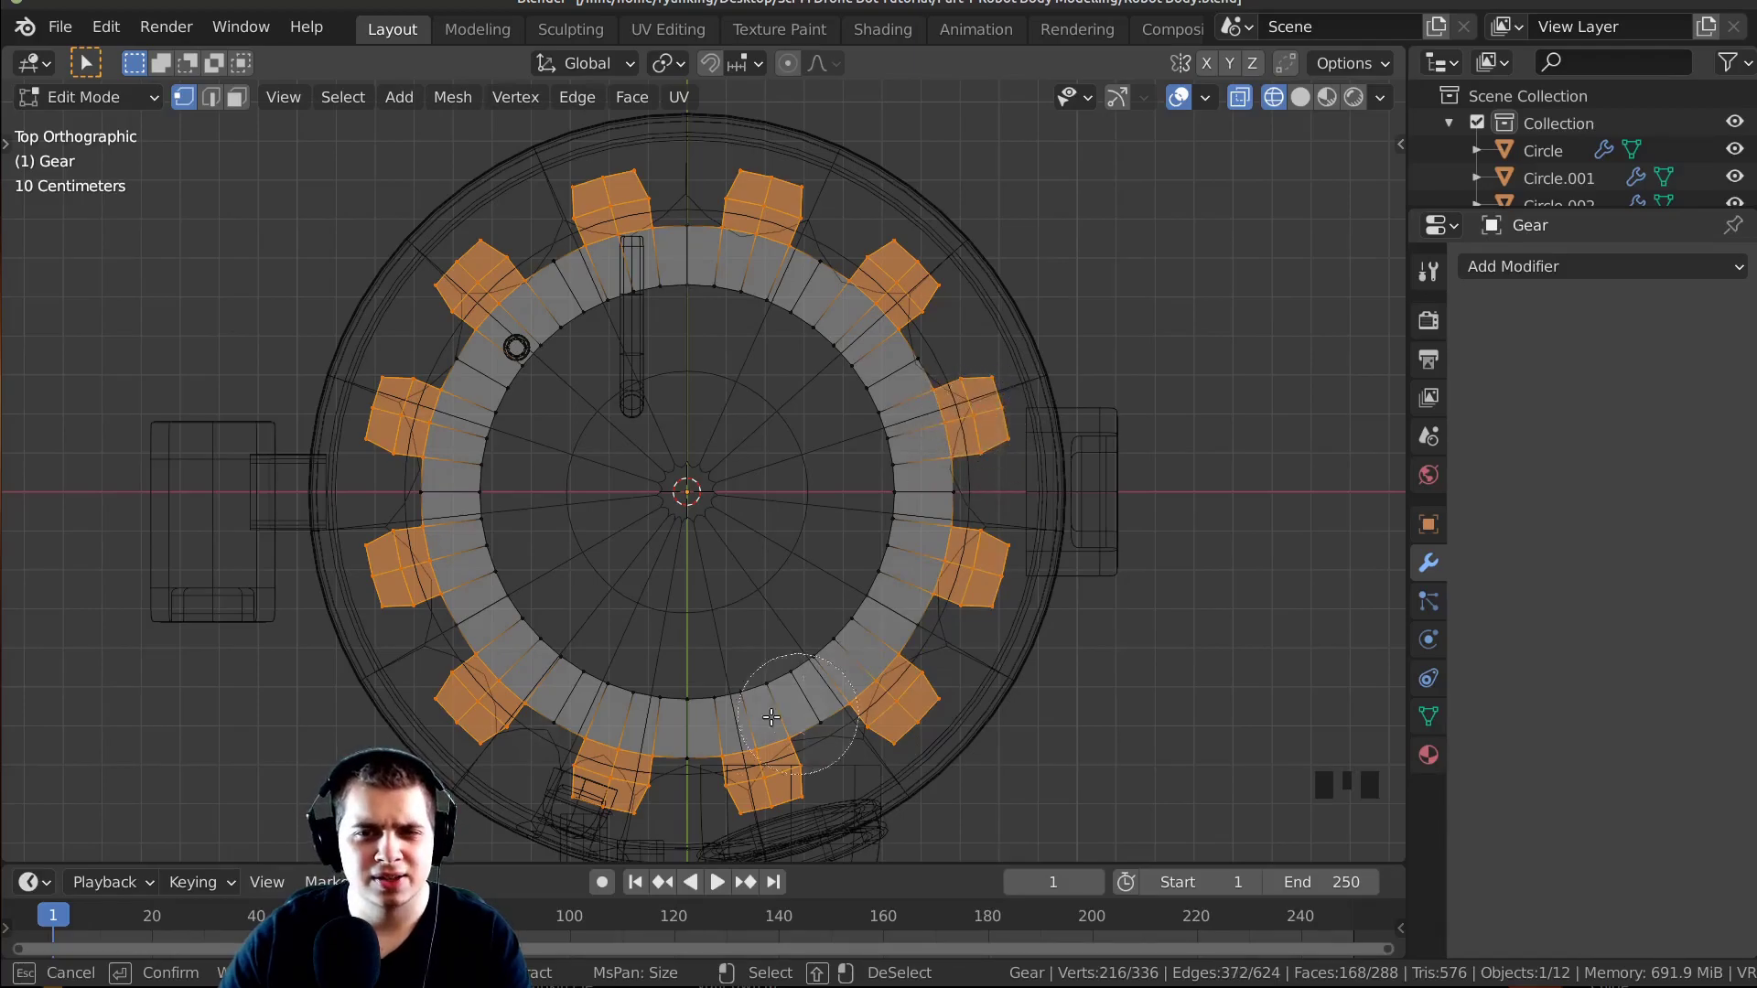
Bevel the edges of the selected gear teeth about 0.016 m wide with two segments.
{"action": "scroll", "coordinate": [772, 717], "scroll_direction": "down", "scroll_amount": 2}
{"action": "mouse_move", "coordinate": [549, 364]}
{"action": "middle_mouse_down"}
{"action": "mouse_move", "coordinate": [915, 513]}
{"action": "mouse_move", "coordinate": [1007, 442]}
{"action": "mouse_move", "coordinate": [969, 339]}
{"action": "middle_mouse_up"}
{"action": "key", "text": "z"}
{"action": "scroll", "coordinate": [989, 384], "scroll_direction": "up", "scroll_amount": 2}
{"action": "scroll", "coordinate": [989, 384], "scroll_direction": "up", "scroll_amount": 2}
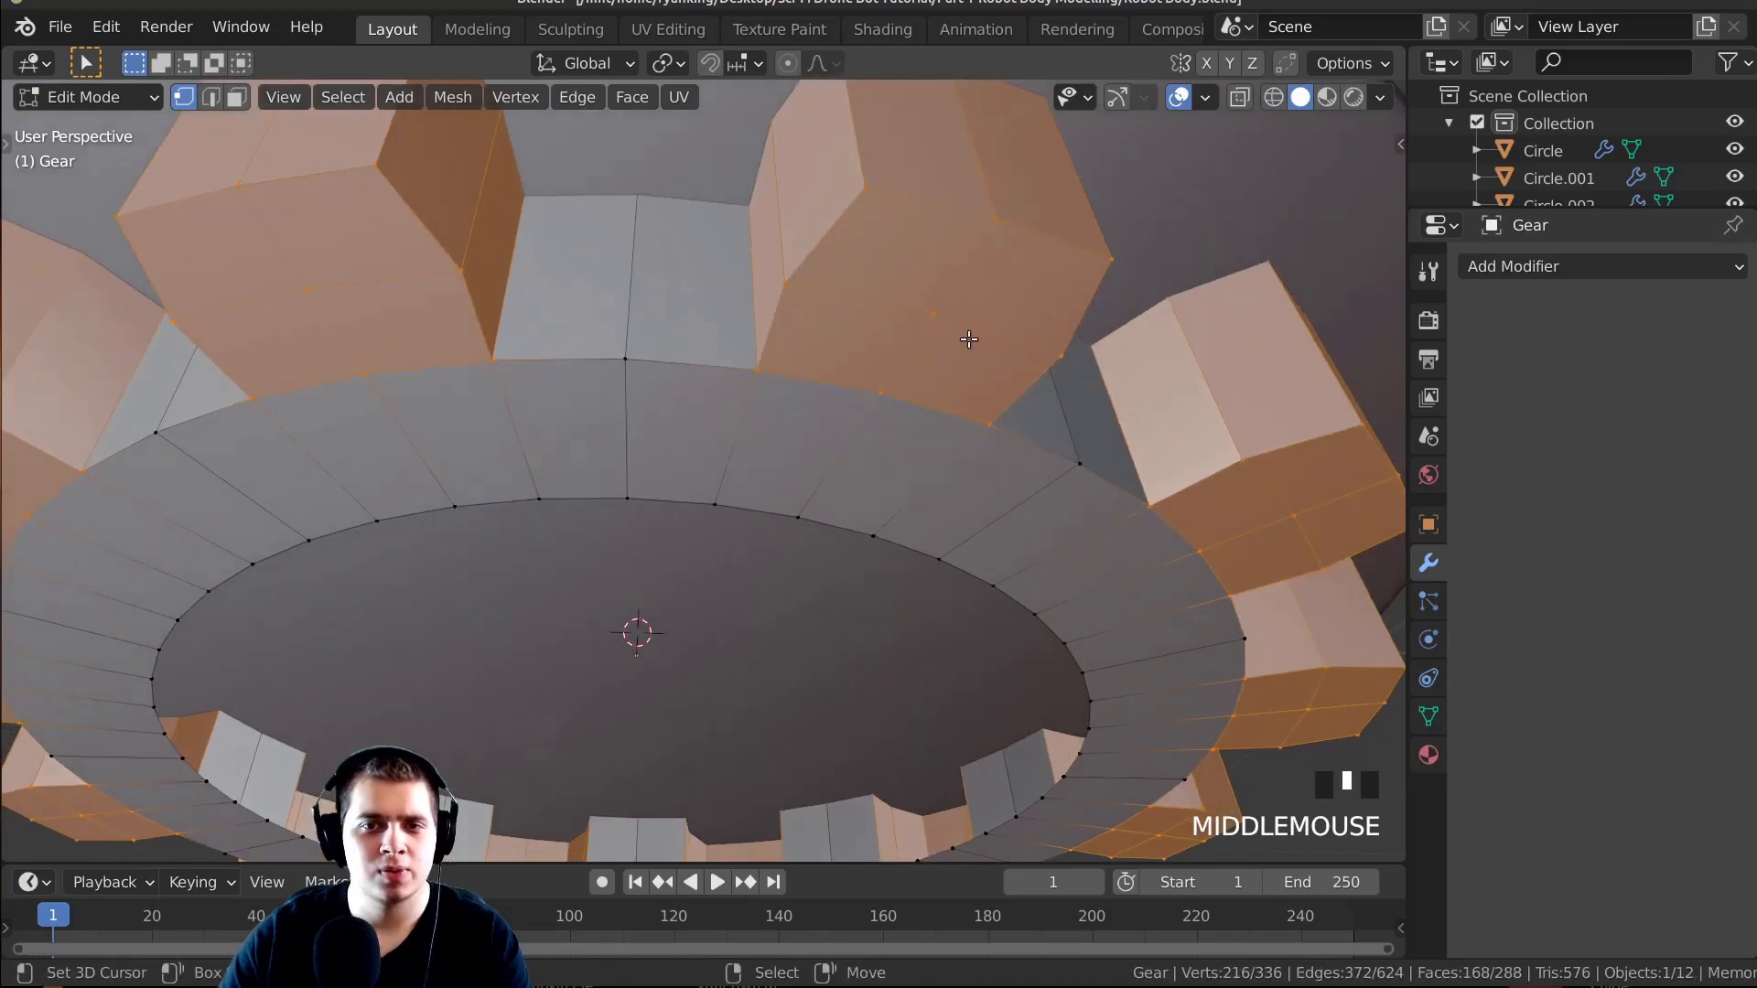
{"action": "scroll", "coordinate": [988, 331], "scroll_direction": "down", "scroll_amount": 2}
{"action": "scroll", "coordinate": [1010, 315], "scroll_direction": "up", "scroll_amount": 2}
{"action": "scroll", "coordinate": [1112, 311], "scroll_direction": "down", "scroll_amount": 2}
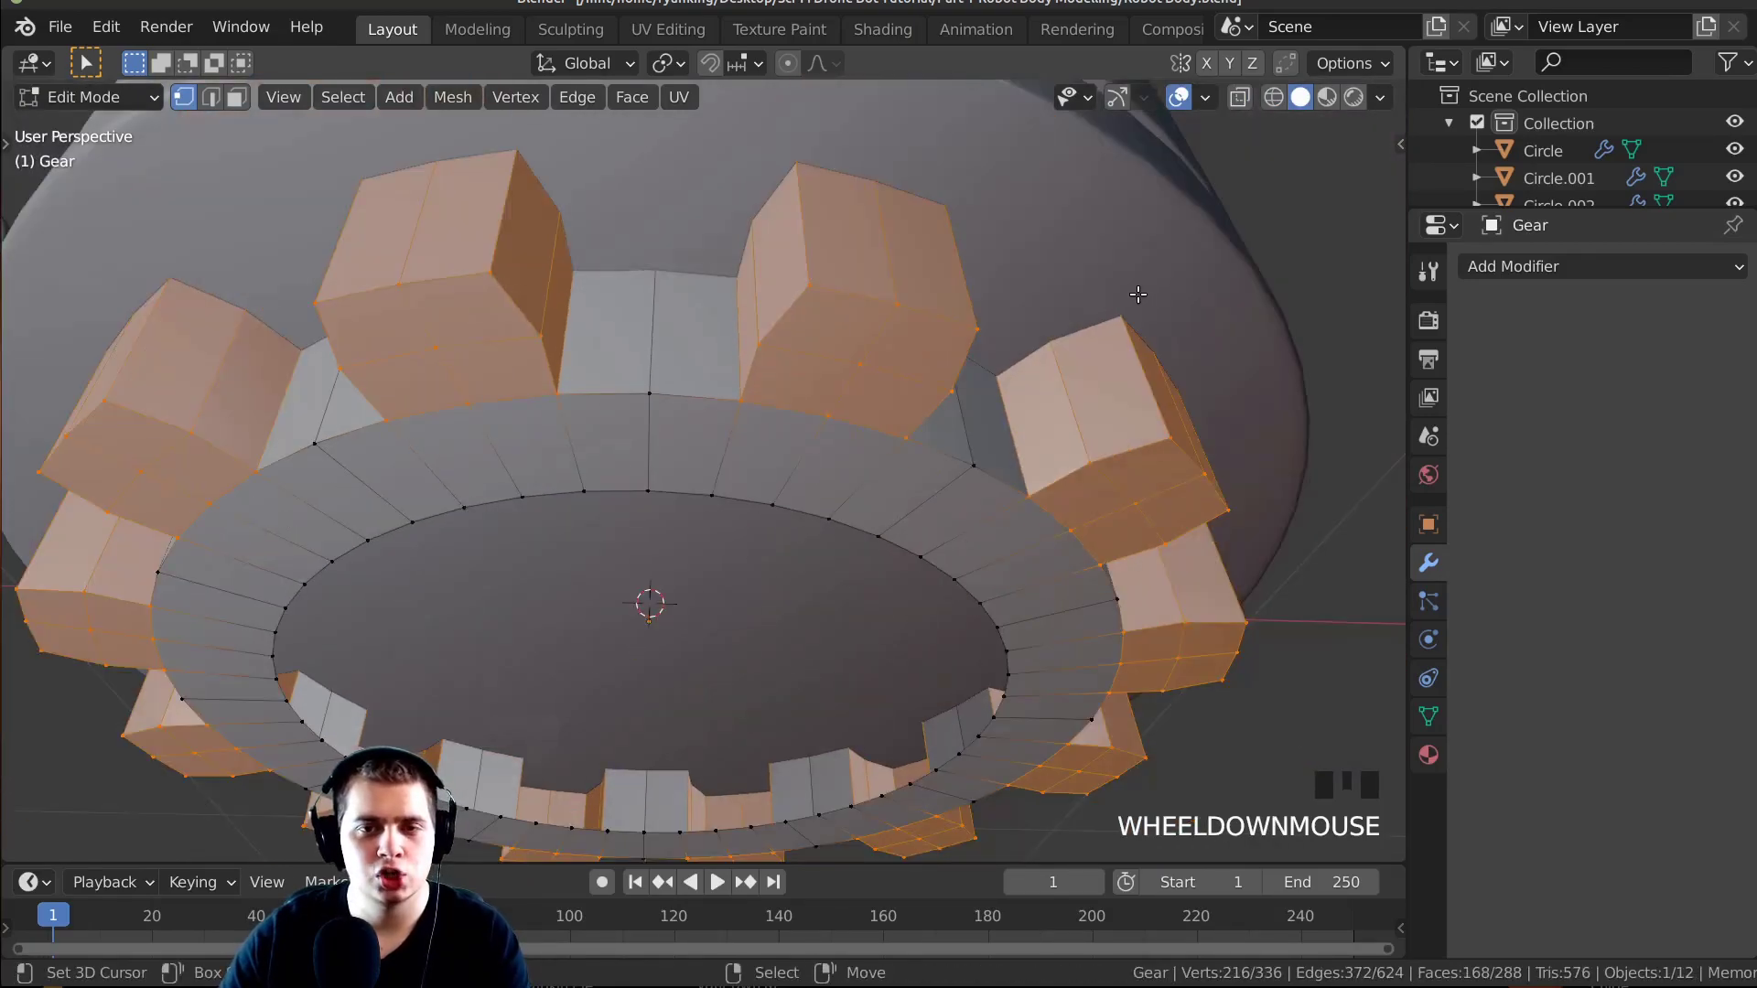
{"action": "key", "text": "ctrl+b"}
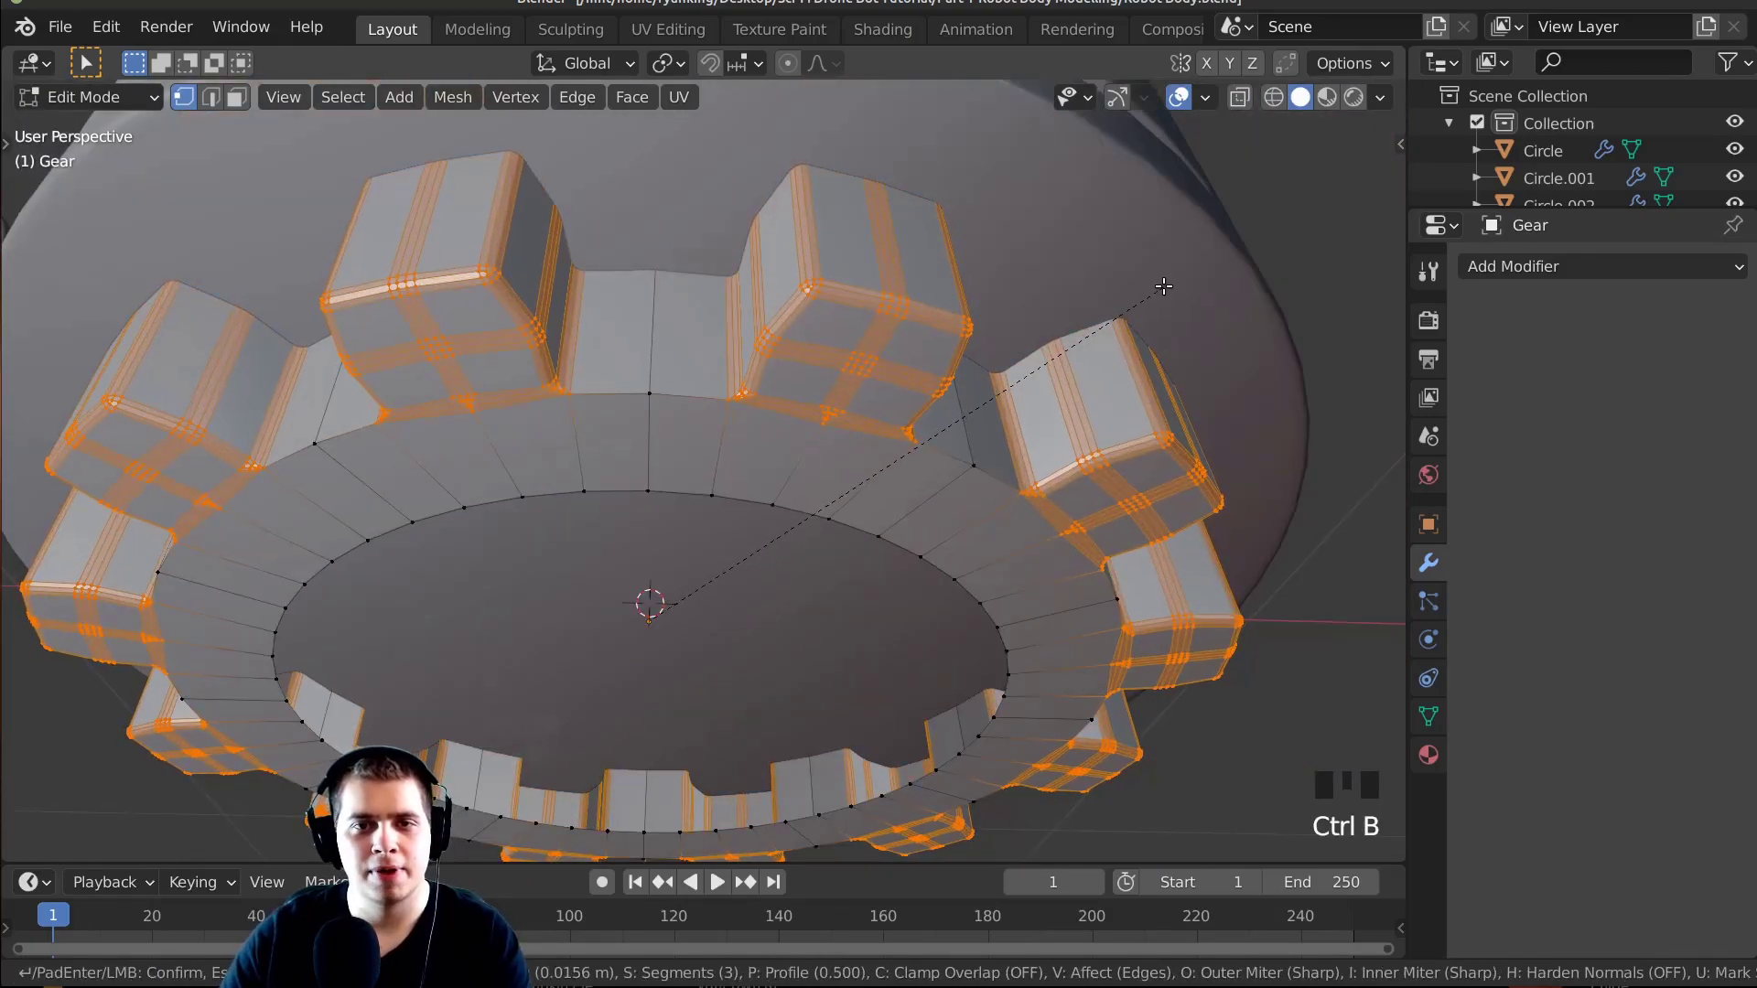
{"action": "scroll", "coordinate": [1163, 287], "scroll_direction": "down", "scroll_amount": 1}
{"action": "left_click", "coordinate": [1149, 271]}
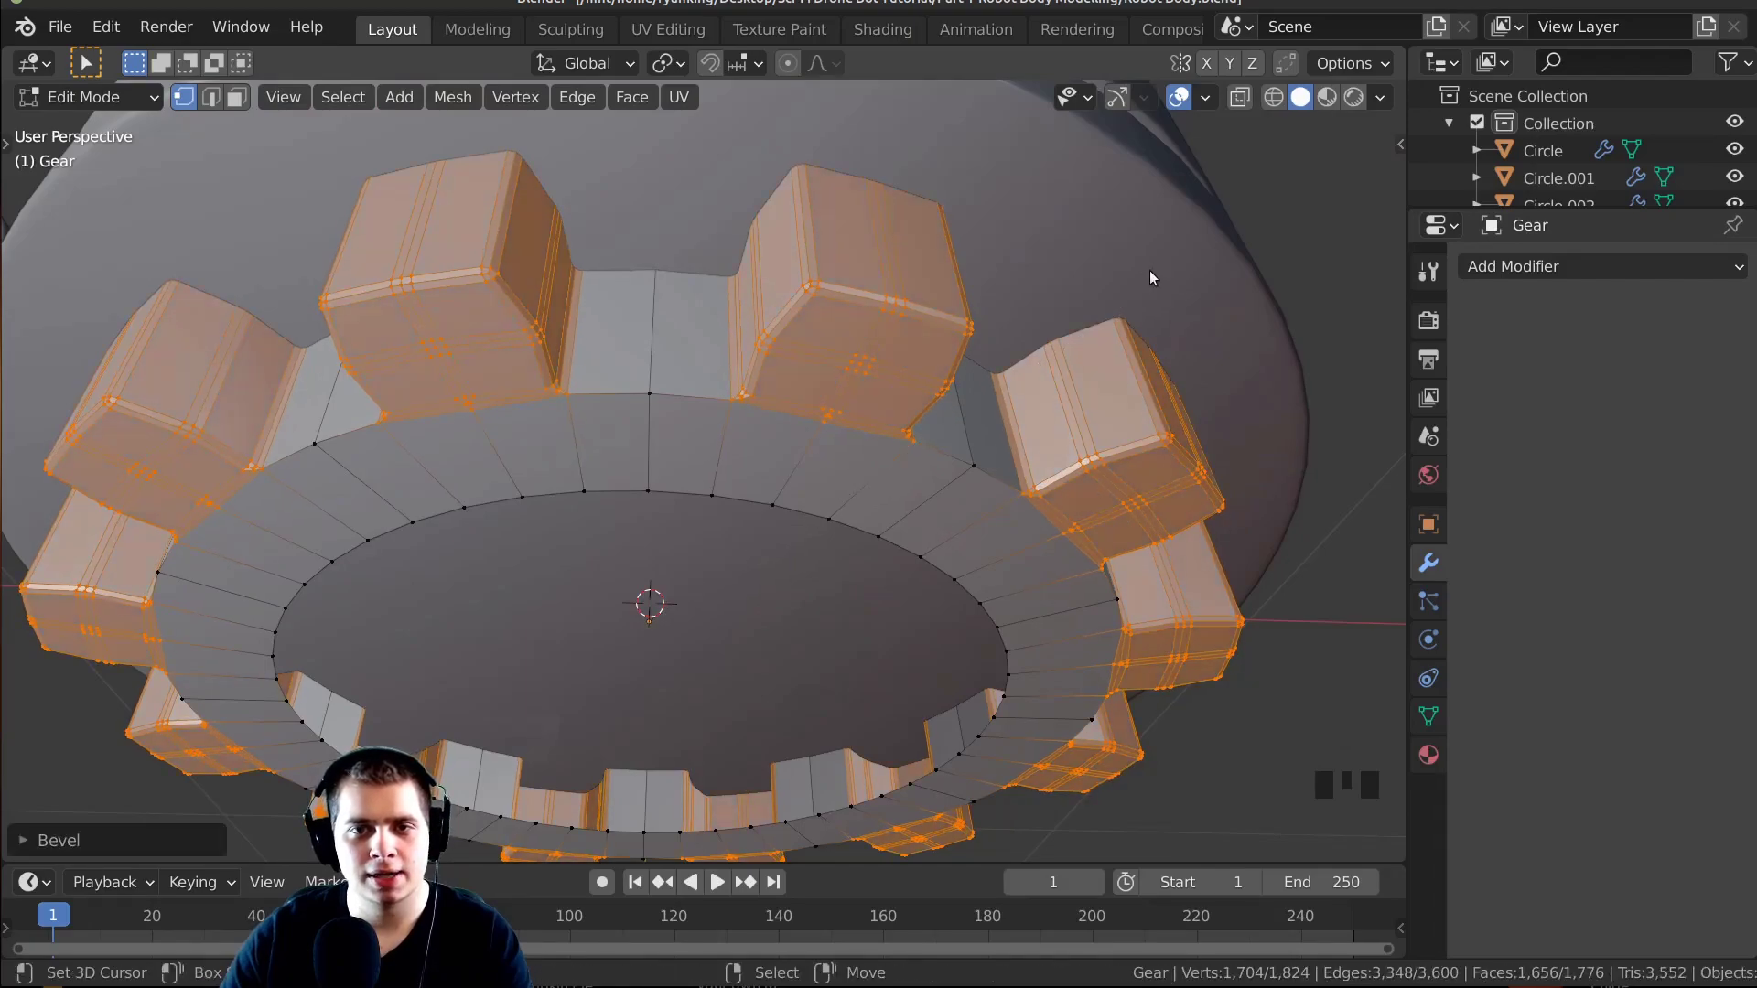
Return the gear to Object Mode and shade it smooth.
{"action": "key", "text": "Tab"}
{"action": "middle_click_drag", "start_coordinate": [1149, 271], "coordinate": [1043, 310]}
{"action": "right_click", "coordinate": [899, 245]}
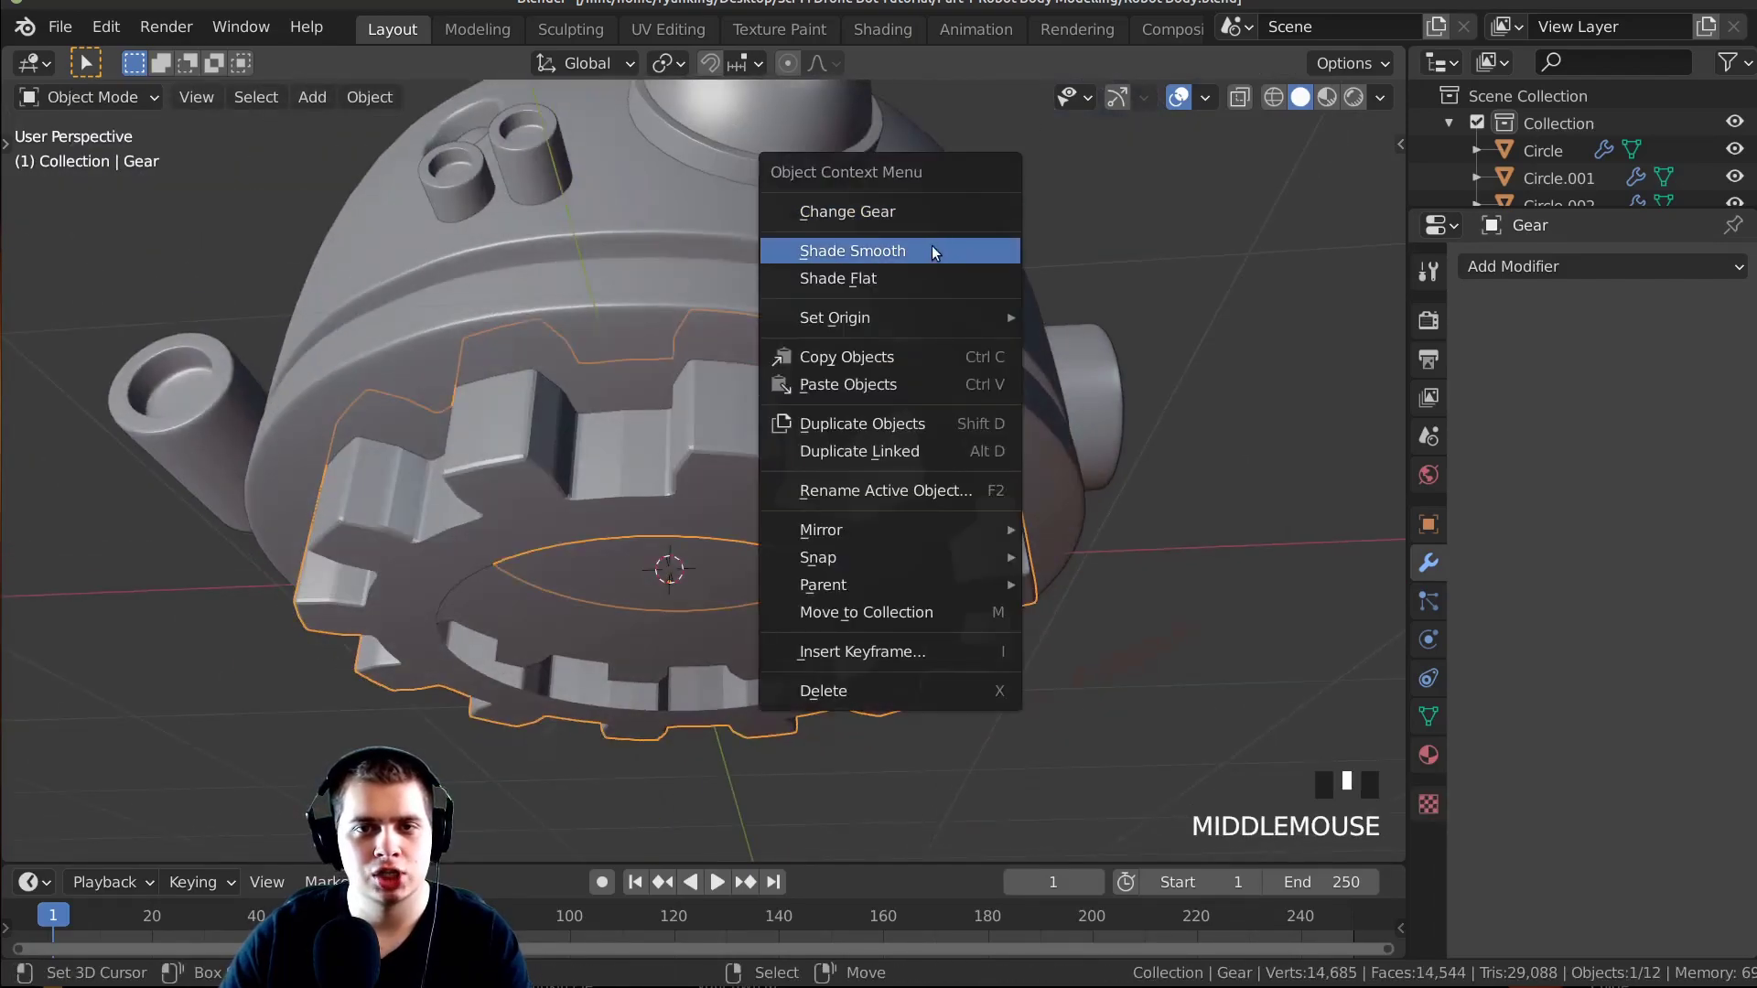
{"action": "left_click", "coordinate": [941, 251]}
{"action": "middle_click_drag", "start_coordinate": [904, 254], "coordinate": [833, 343]}
{"action": "key", "text": "Tab"}
{"action": "key", "text": "Tab"}
Add one loop cut around the flat underside of the gear's ring, slid close to its outer edge near the teeth.
{"action": "middle_click_drag", "start_coordinate": [842, 330], "coordinate": [847, 400], "text": "shift"}
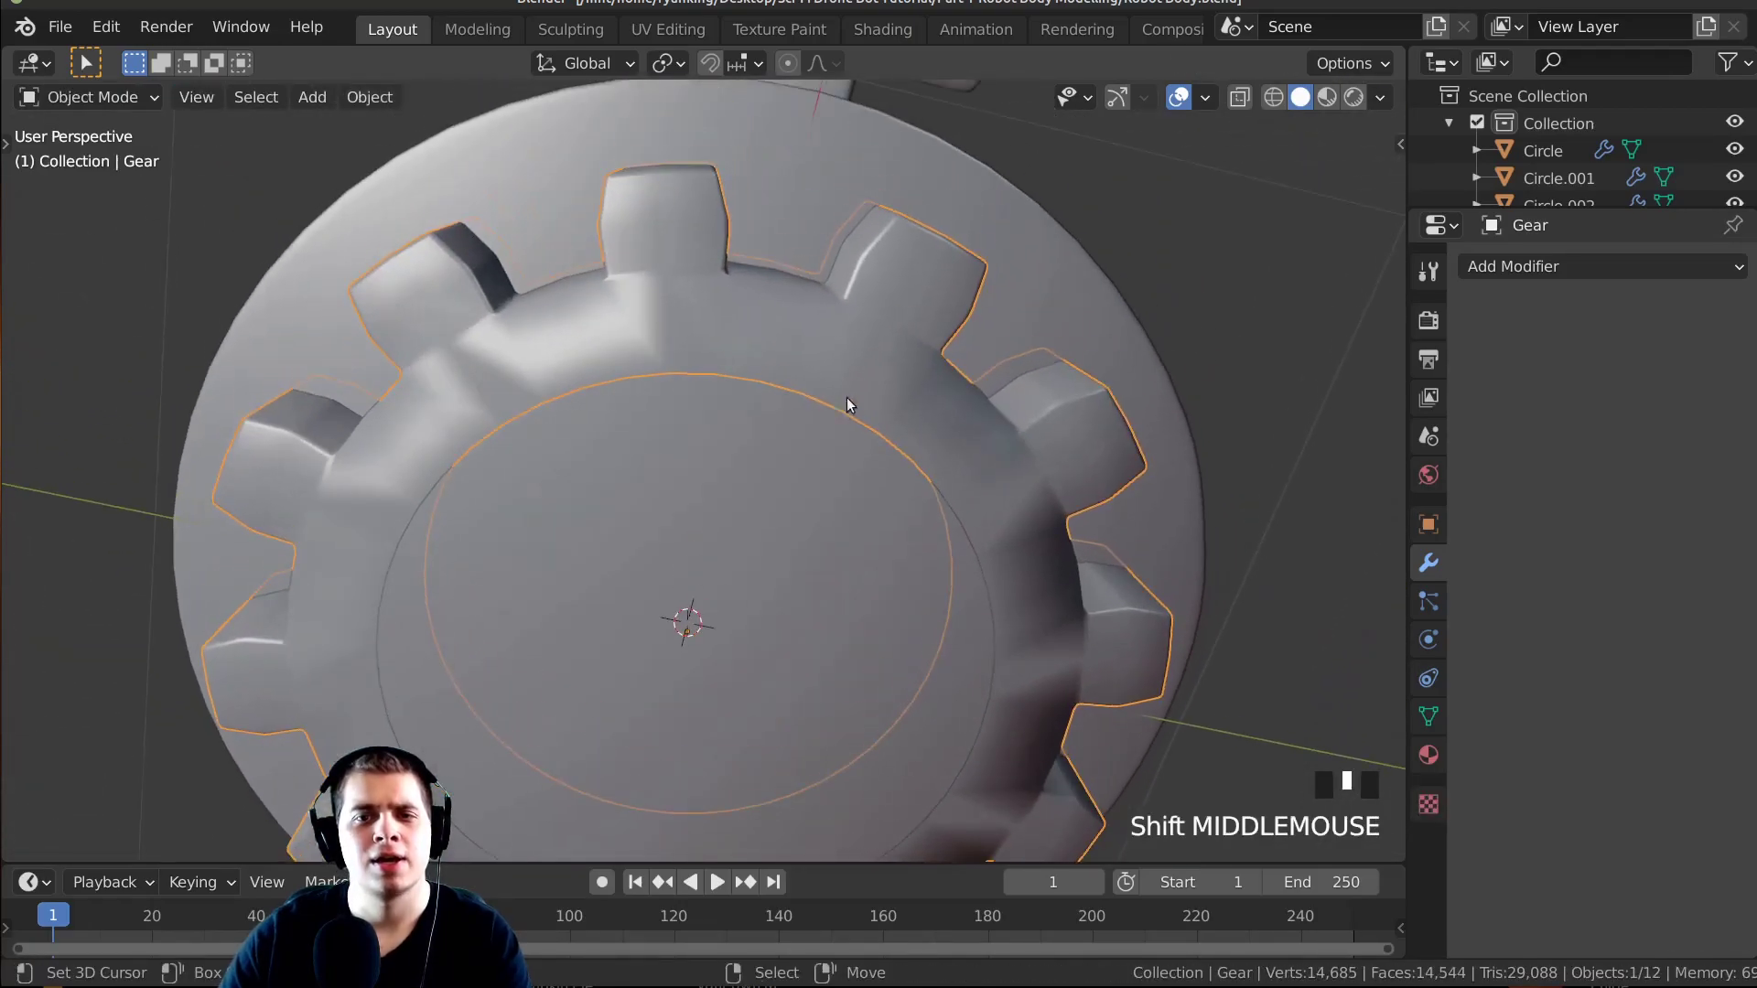
{"action": "scroll", "coordinate": [592, 275], "scroll_direction": "up", "scroll_amount": 2}
{"action": "middle_click_drag", "start_coordinate": [592, 274], "coordinate": [702, 348], "text": "shift"}
{"action": "scroll", "coordinate": [628, 302], "scroll_direction": "up", "scroll_amount": 1}
{"action": "scroll", "coordinate": [624, 295], "scroll_direction": "down", "scroll_amount": 5}
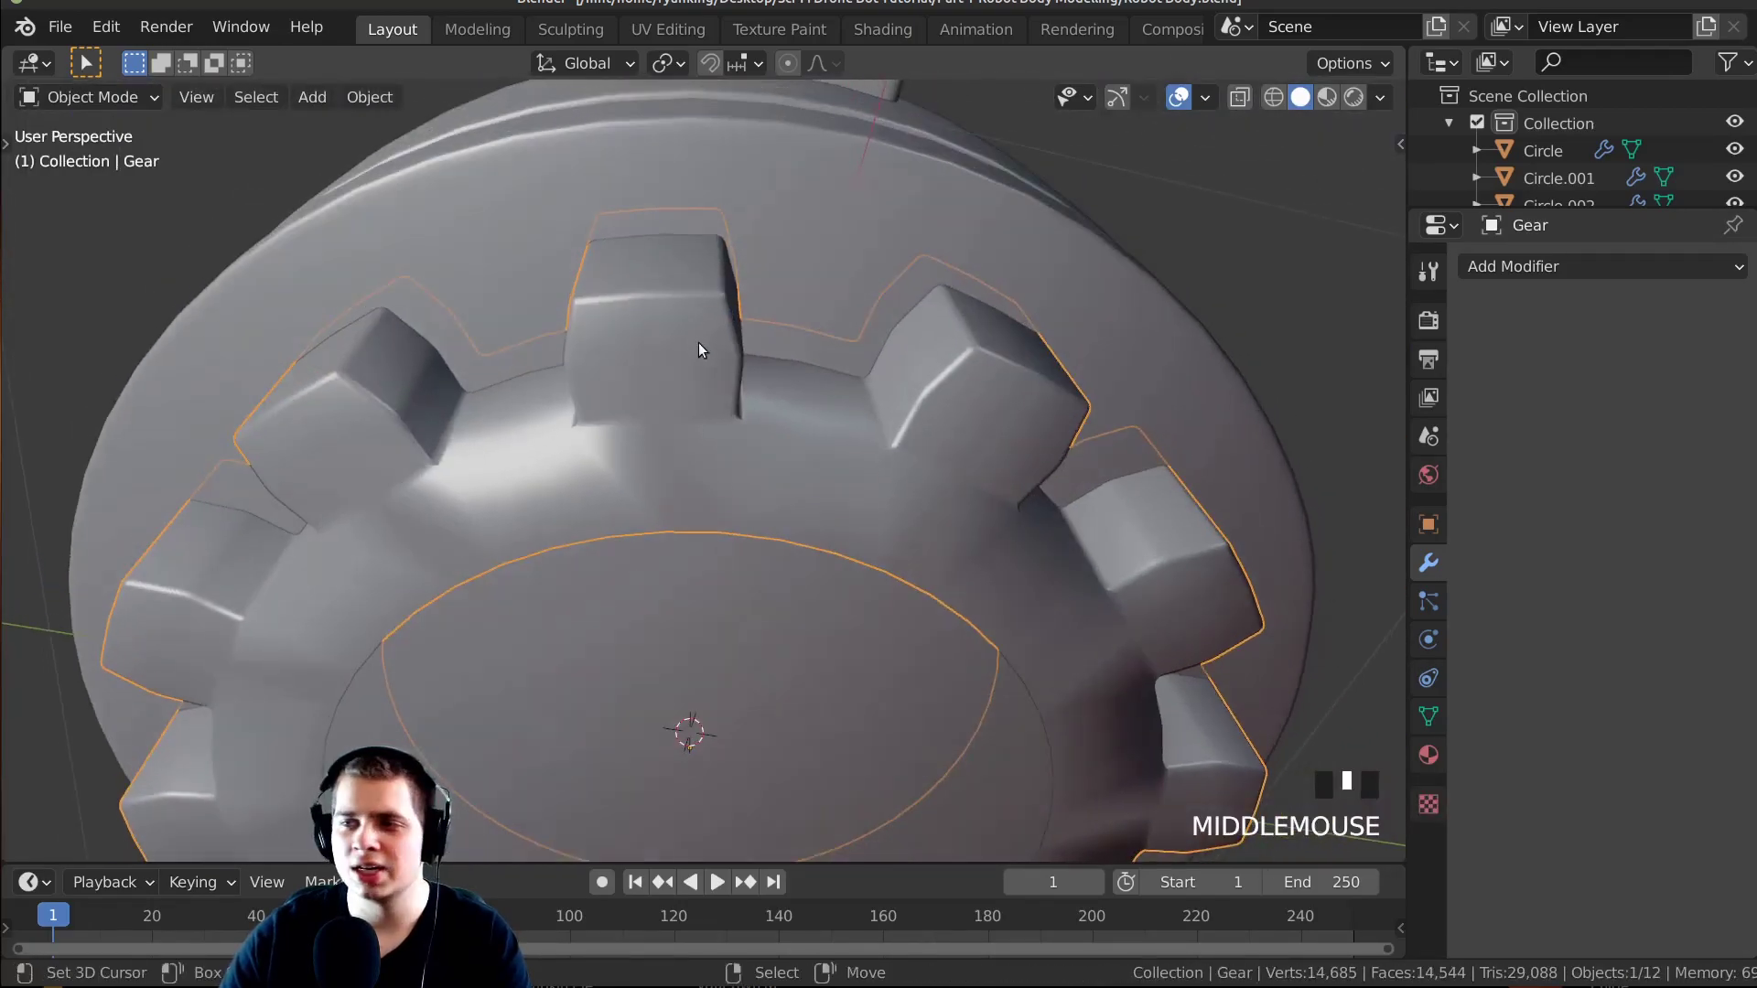
{"action": "scroll", "coordinate": [635, 408], "scroll_direction": "up", "scroll_amount": 2}
{"action": "middle_click_drag", "start_coordinate": [635, 408], "coordinate": [673, 354]}
{"action": "key", "text": "Tab"}
{"action": "key", "text": "ctrl+r"}
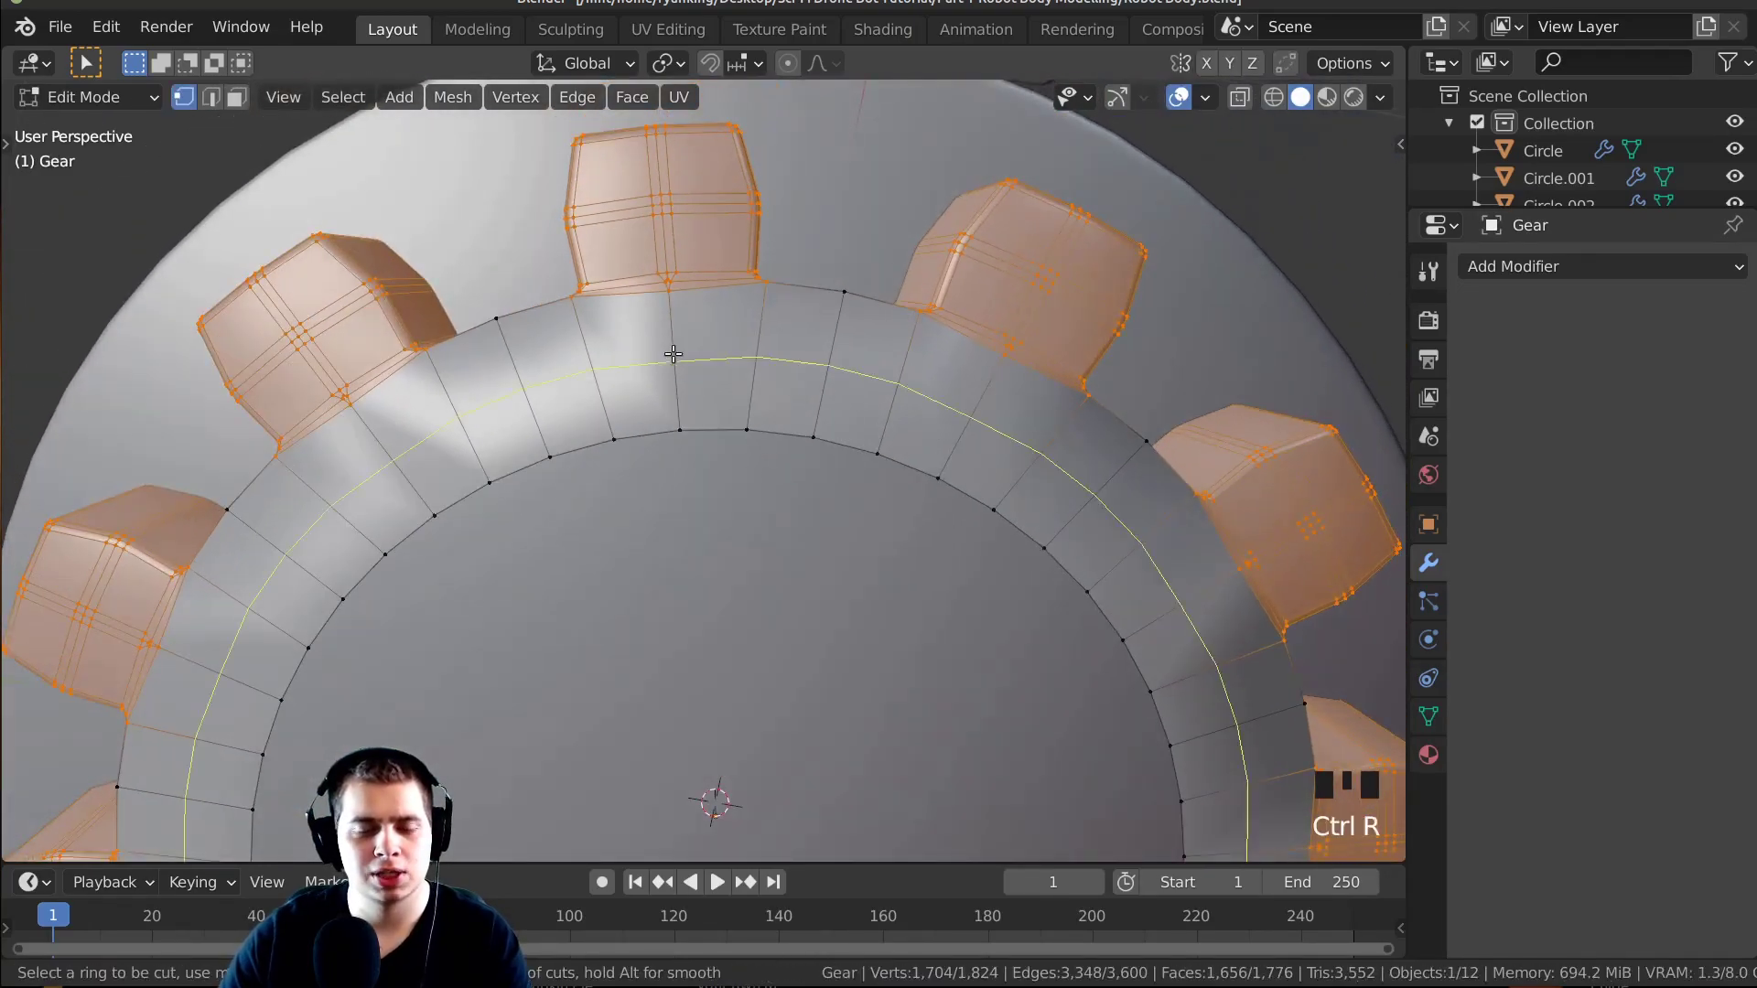
{"action": "left_click", "coordinate": [825, 348]}
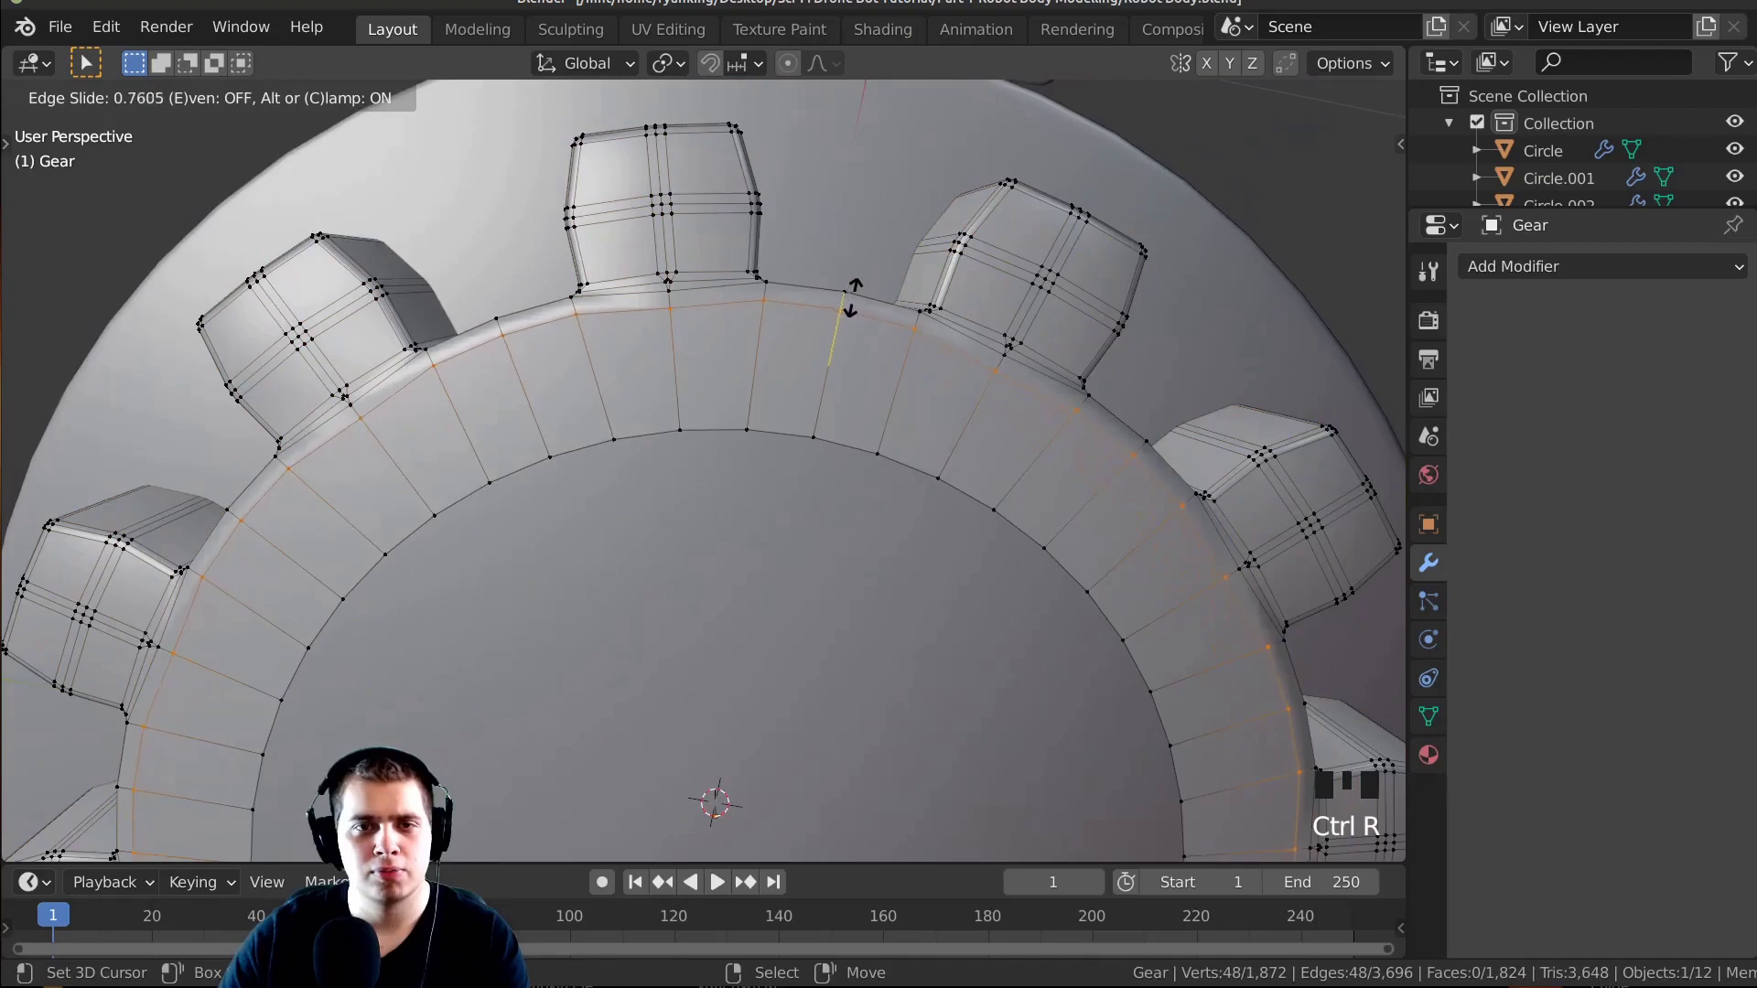
{"action": "left_click", "coordinate": [851, 288]}
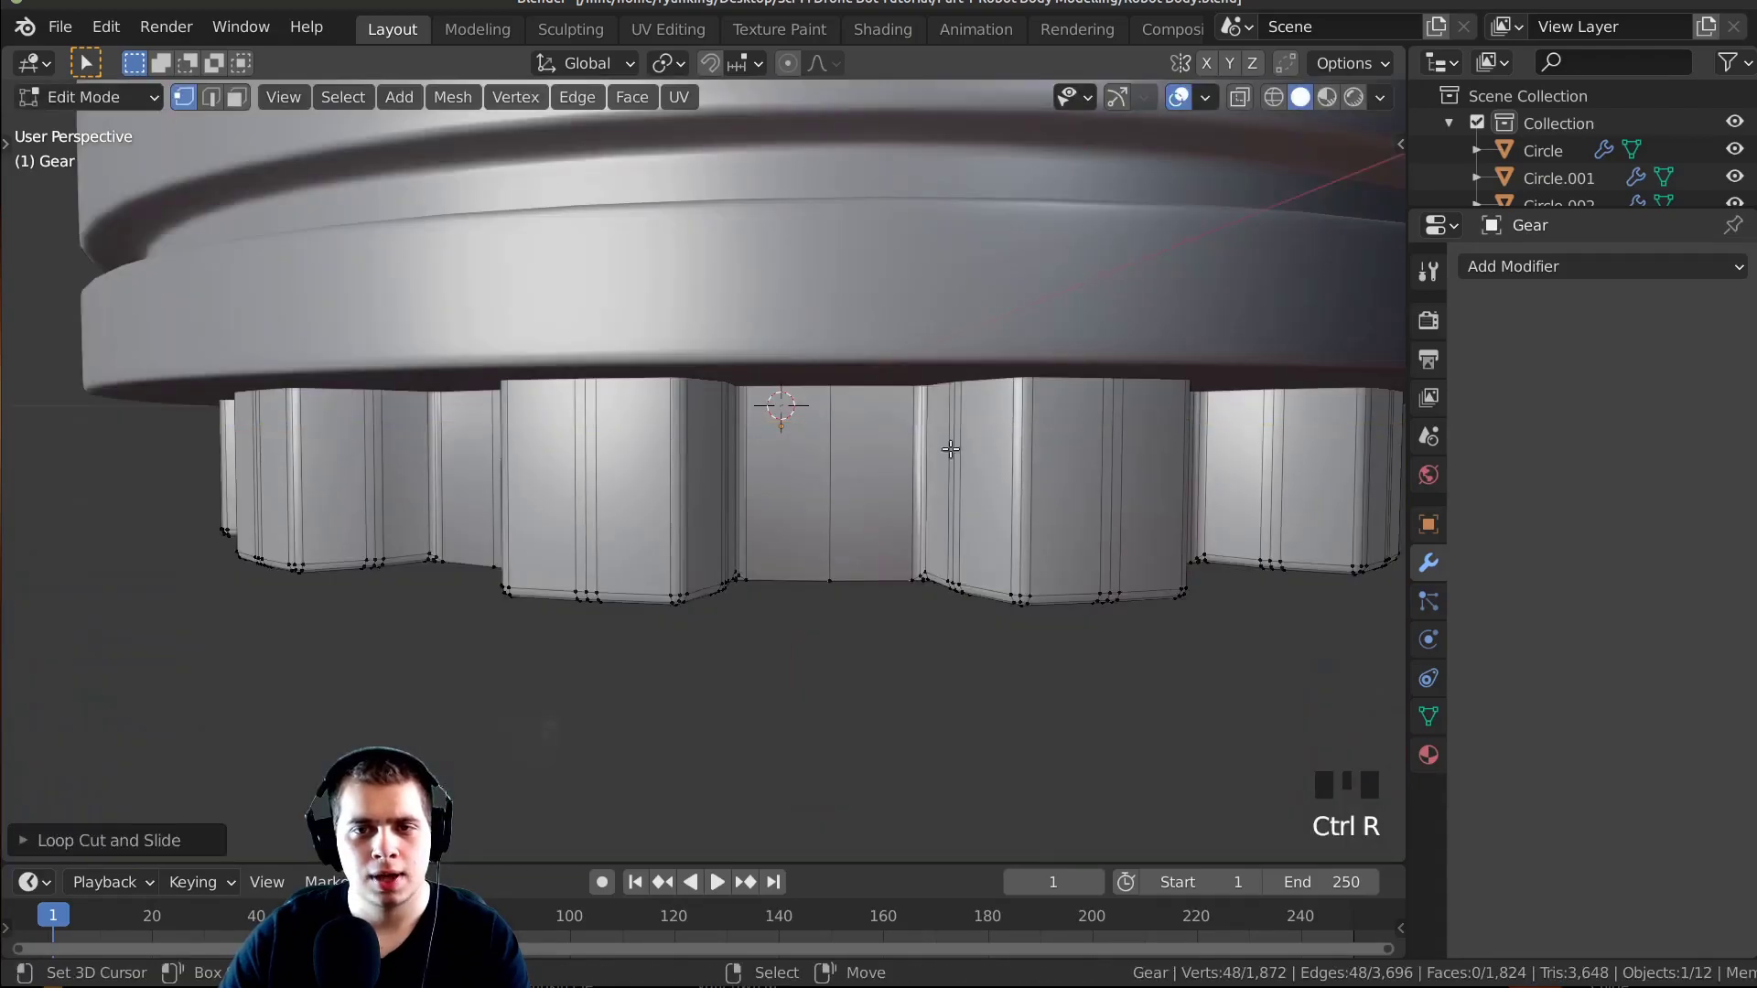
Add a loop cut around the gear's outer walls, slid close to the lower edge, and deselect the gear in Object Mode.
{"action": "middle_click_drag", "start_coordinate": [969, 462], "coordinate": [942, 391]}
{"action": "key", "text": "ctrl+r"}
{"action": "key", "text": "ctrl+r"}
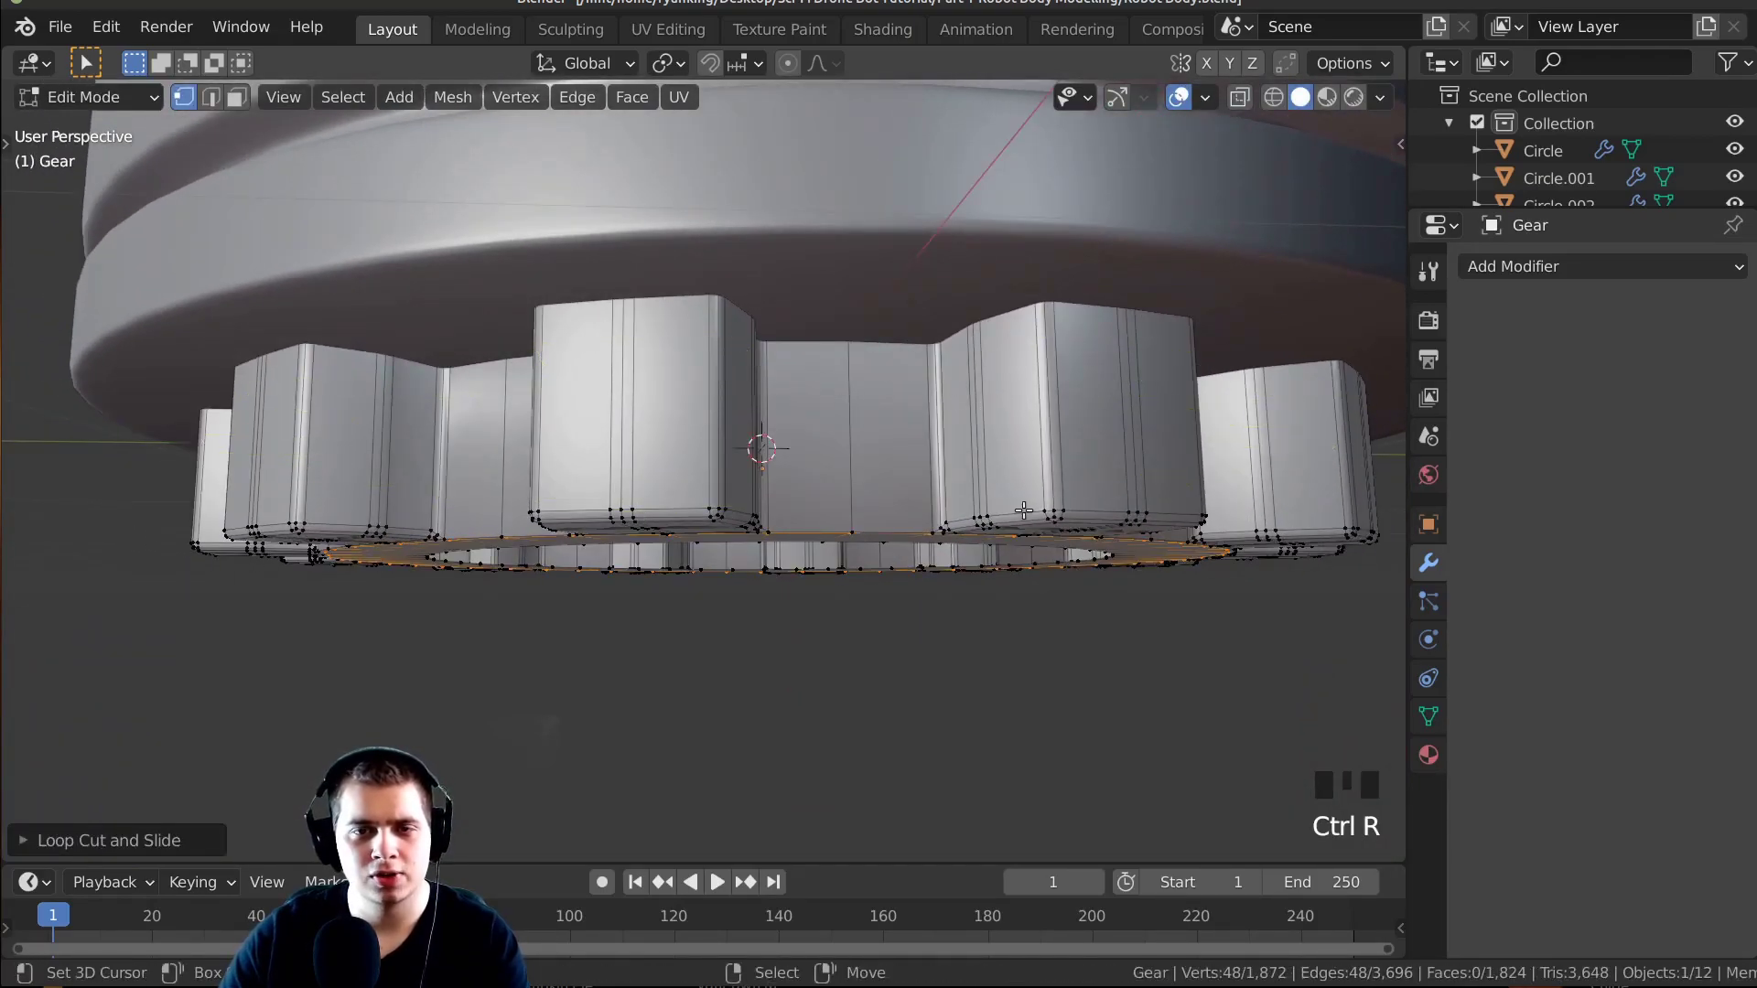
{"action": "left_click", "coordinate": [990, 359]}
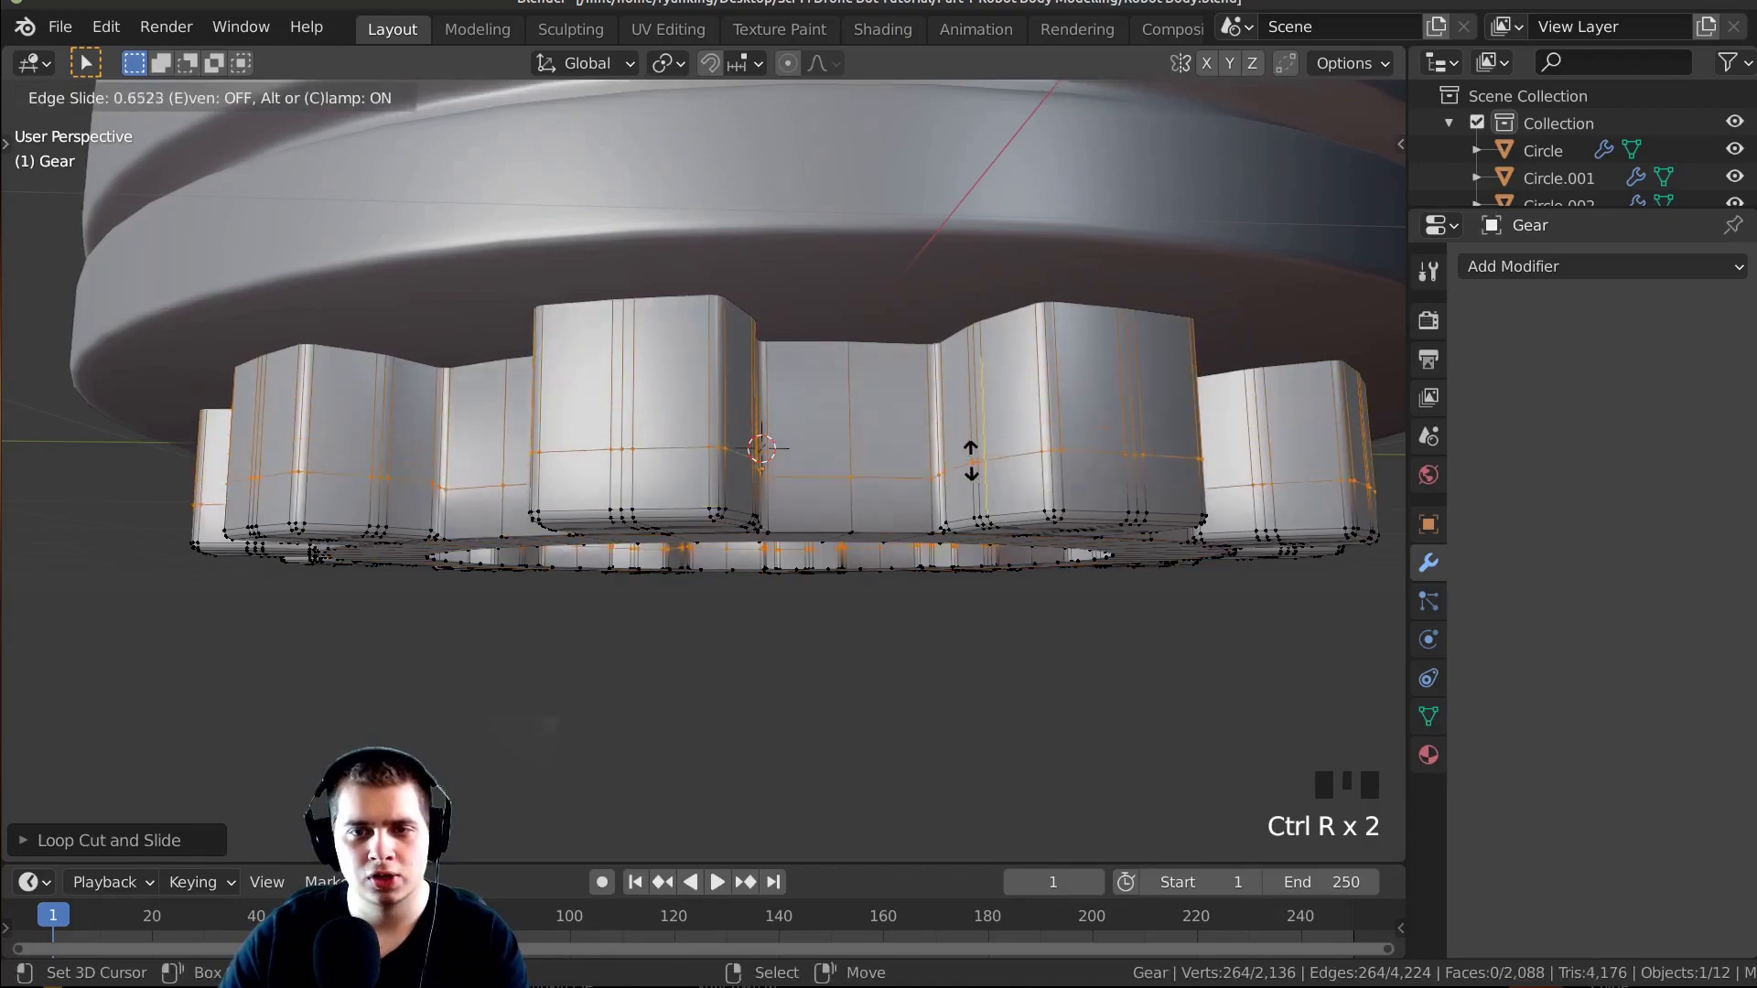
{"action": "left_click", "coordinate": [968, 499]}
{"action": "key", "text": "Tab"}
{"action": "middle_click_drag", "start_coordinate": [968, 499], "coordinate": [1006, 439]}
{"action": "scroll", "coordinate": [867, 459], "scroll_direction": "up", "scroll_amount": 2}
{"action": "scroll", "coordinate": [1109, 508], "scroll_direction": "down", "scroll_amount": 5}
{"action": "key", "text": "alt+a"}
{"action": "middle_click_drag", "start_coordinate": [1006, 439], "coordinate": [833, 403], "text": "shift"}
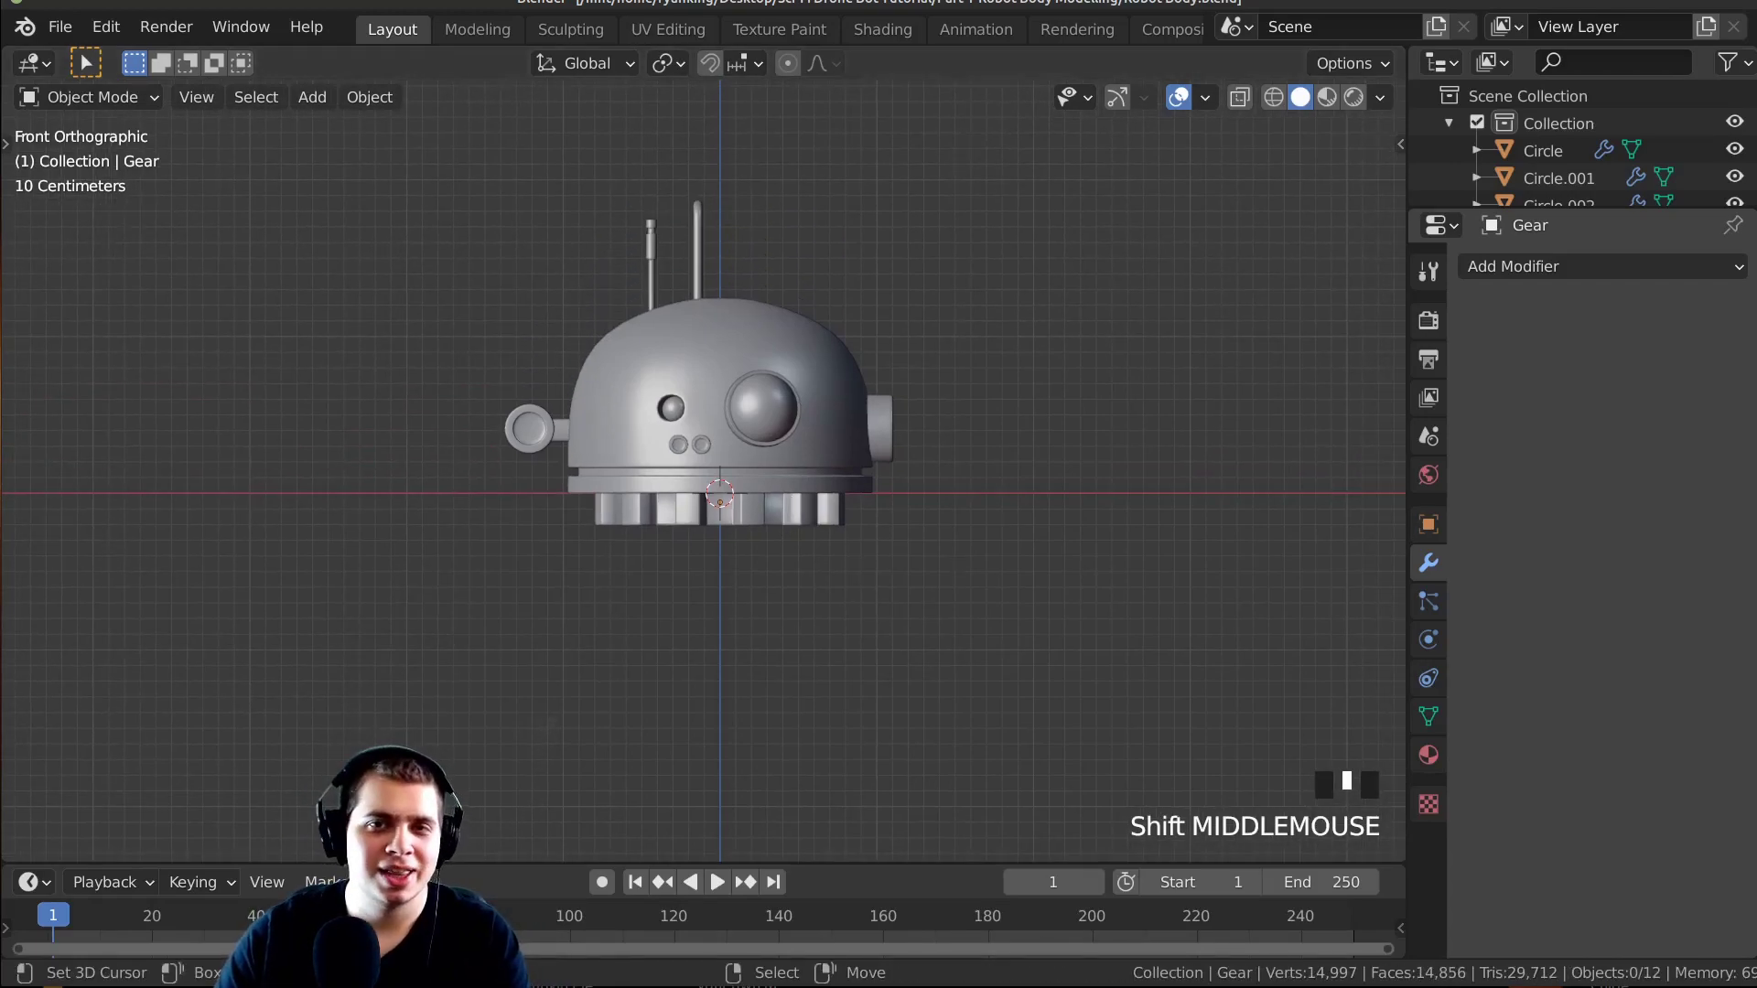
Open the robot's main body for editing and select the edge loop around the lower edge of its base rim.
{"action": "scroll", "coordinate": [795, 278], "scroll_direction": "up", "scroll_amount": 3}
{"action": "middle_click_drag", "start_coordinate": [795, 278], "coordinate": [853, 425], "text": "shift"}
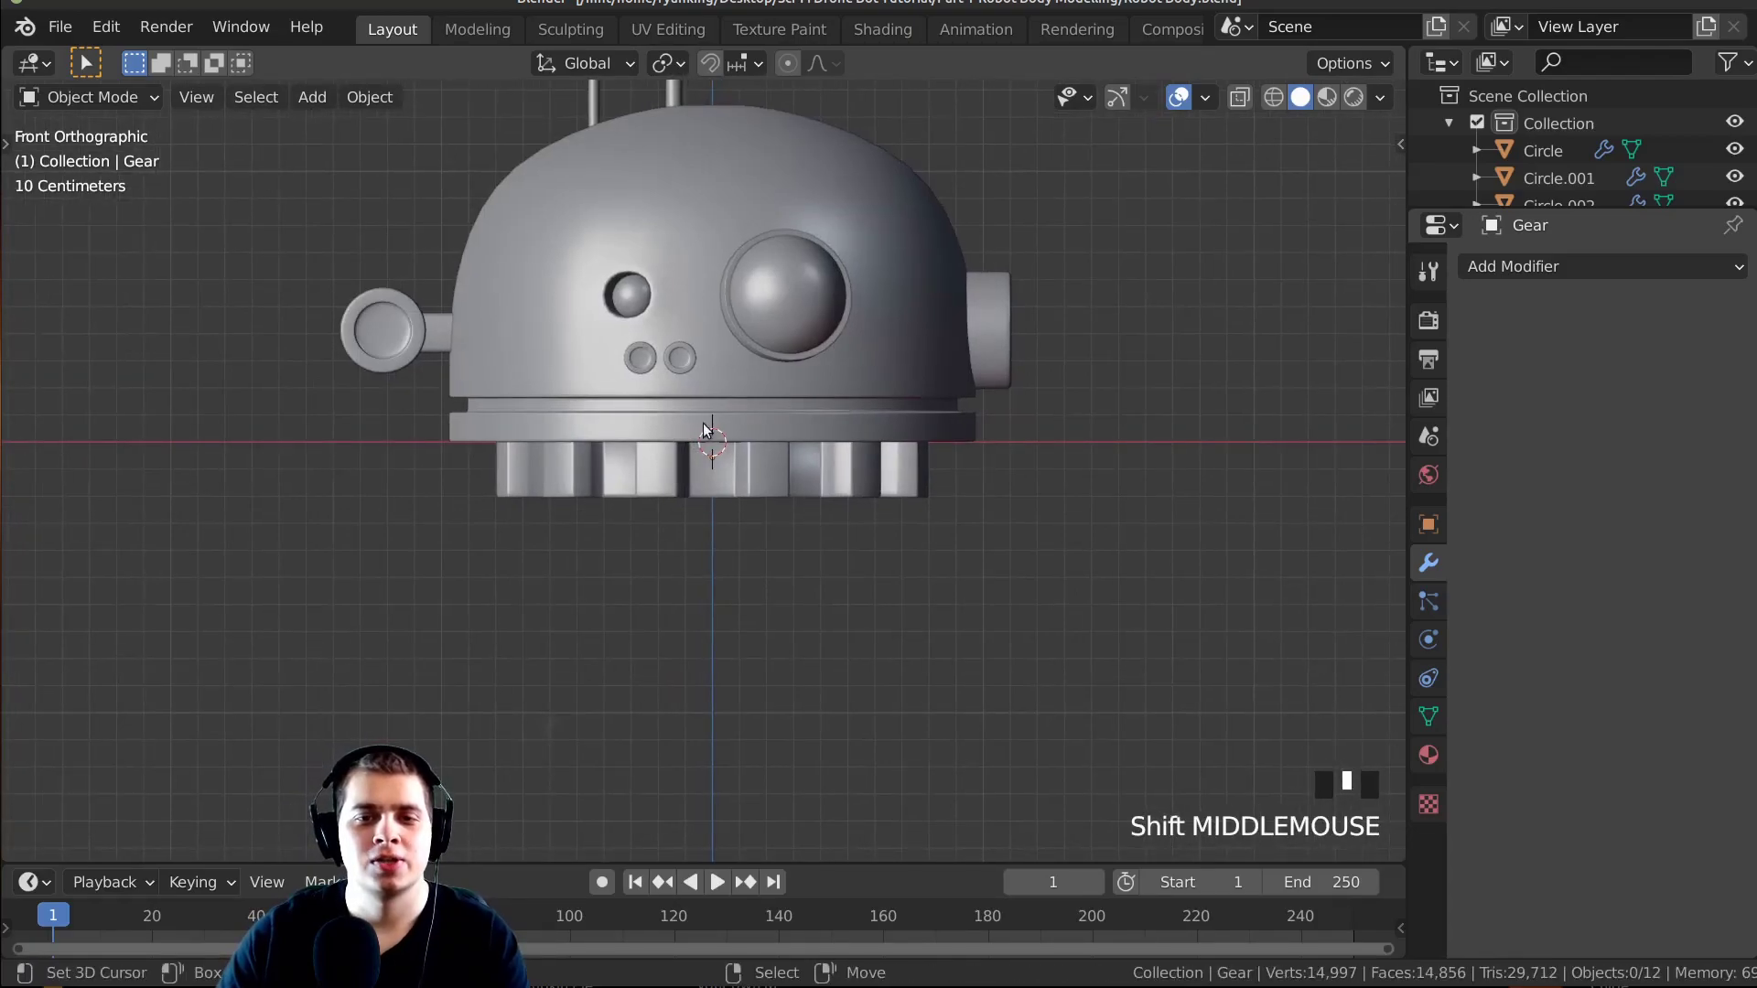
{"action": "right_click", "coordinate": [909, 365]}
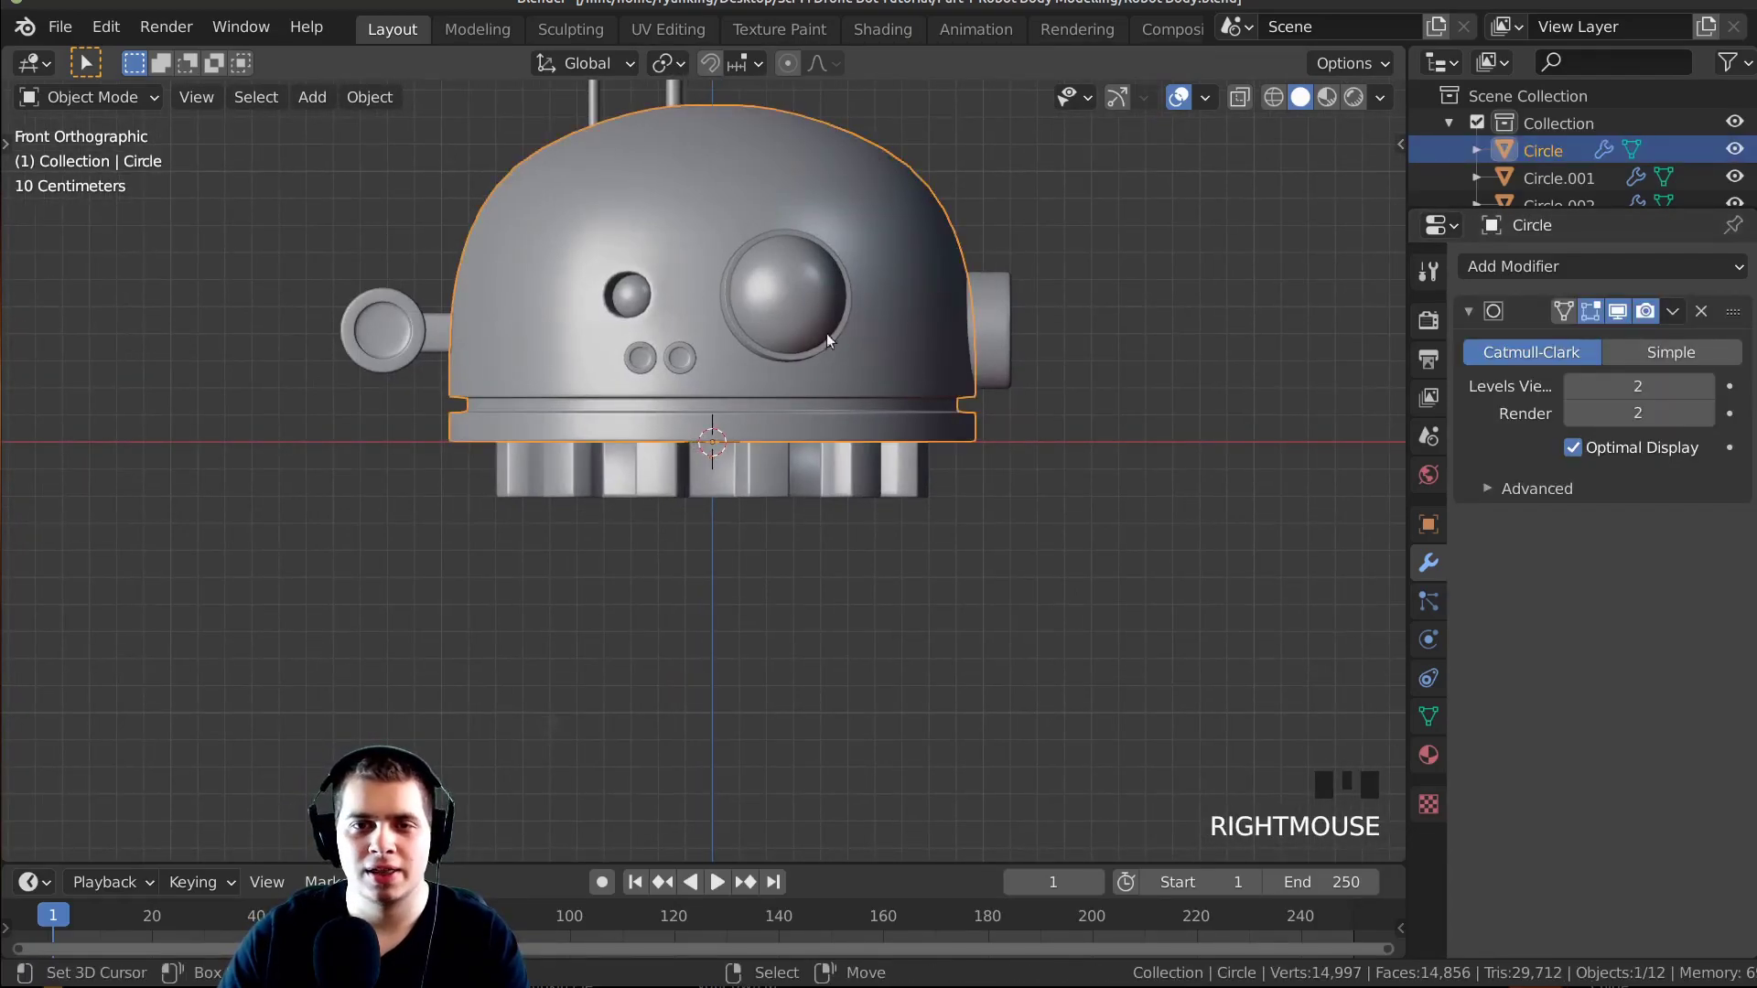
{"action": "key", "text": "Tab"}
{"action": "scroll", "coordinate": [853, 389], "scroll_direction": "up", "scroll_amount": 4}
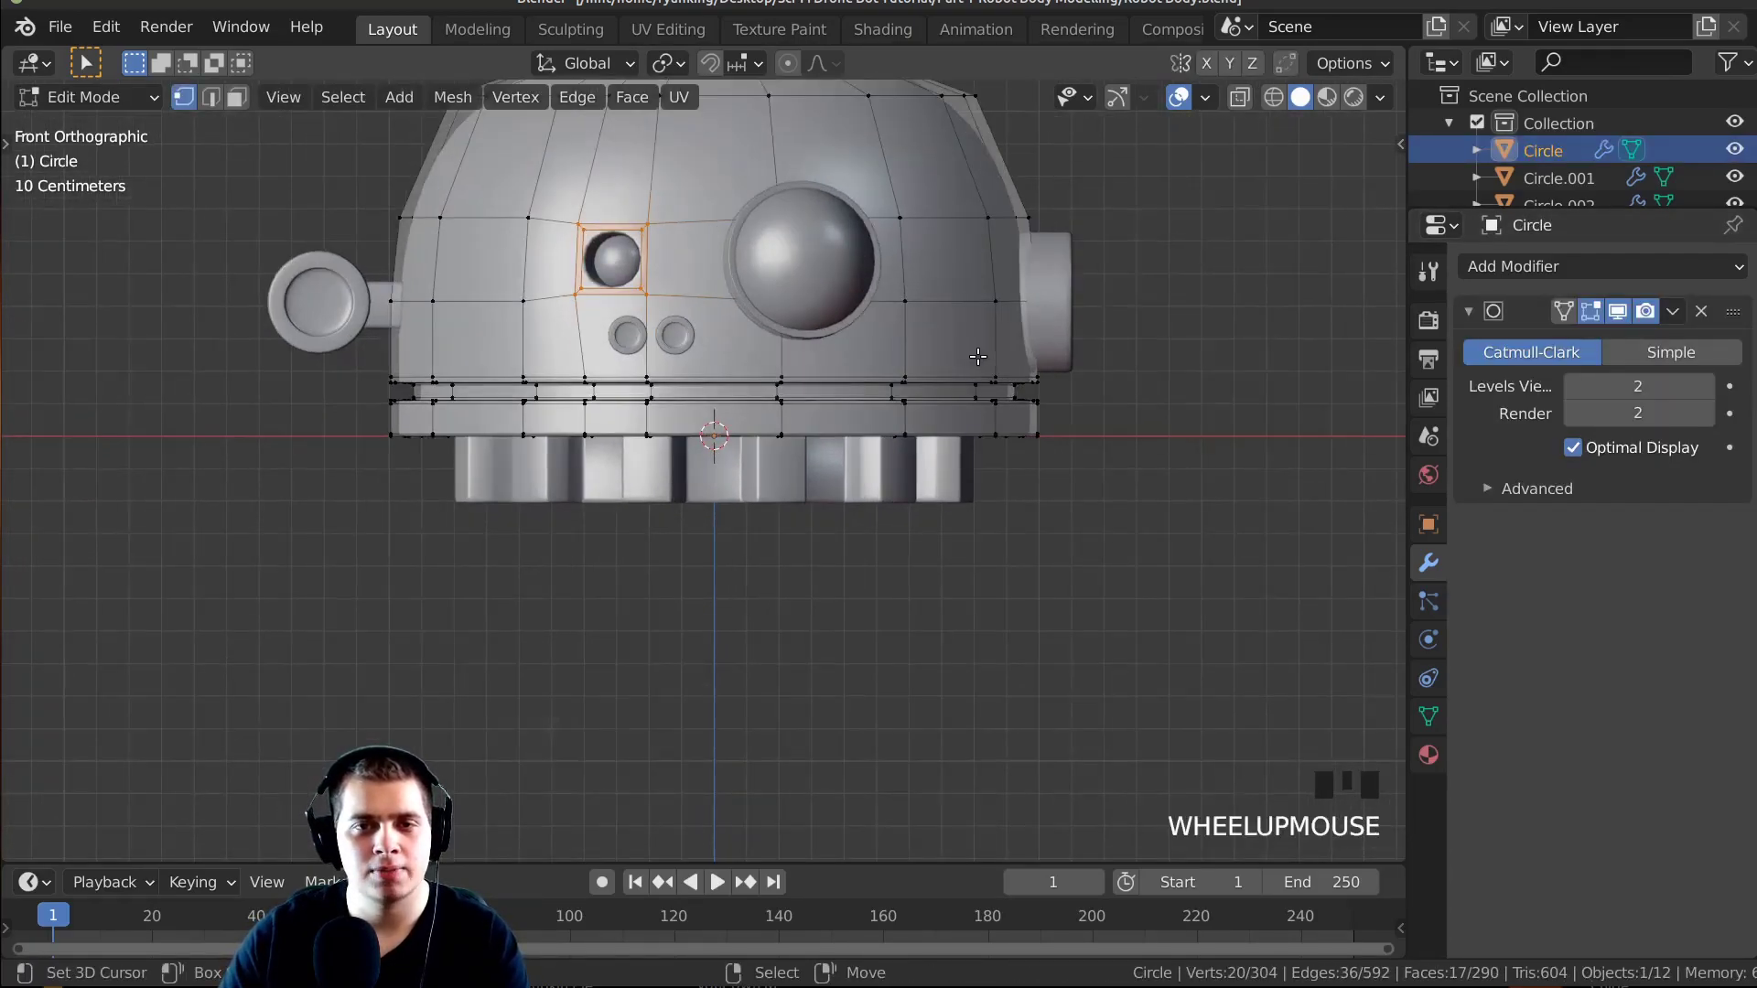
{"action": "middle_click_drag", "start_coordinate": [852, 389], "coordinate": [765, 354]}
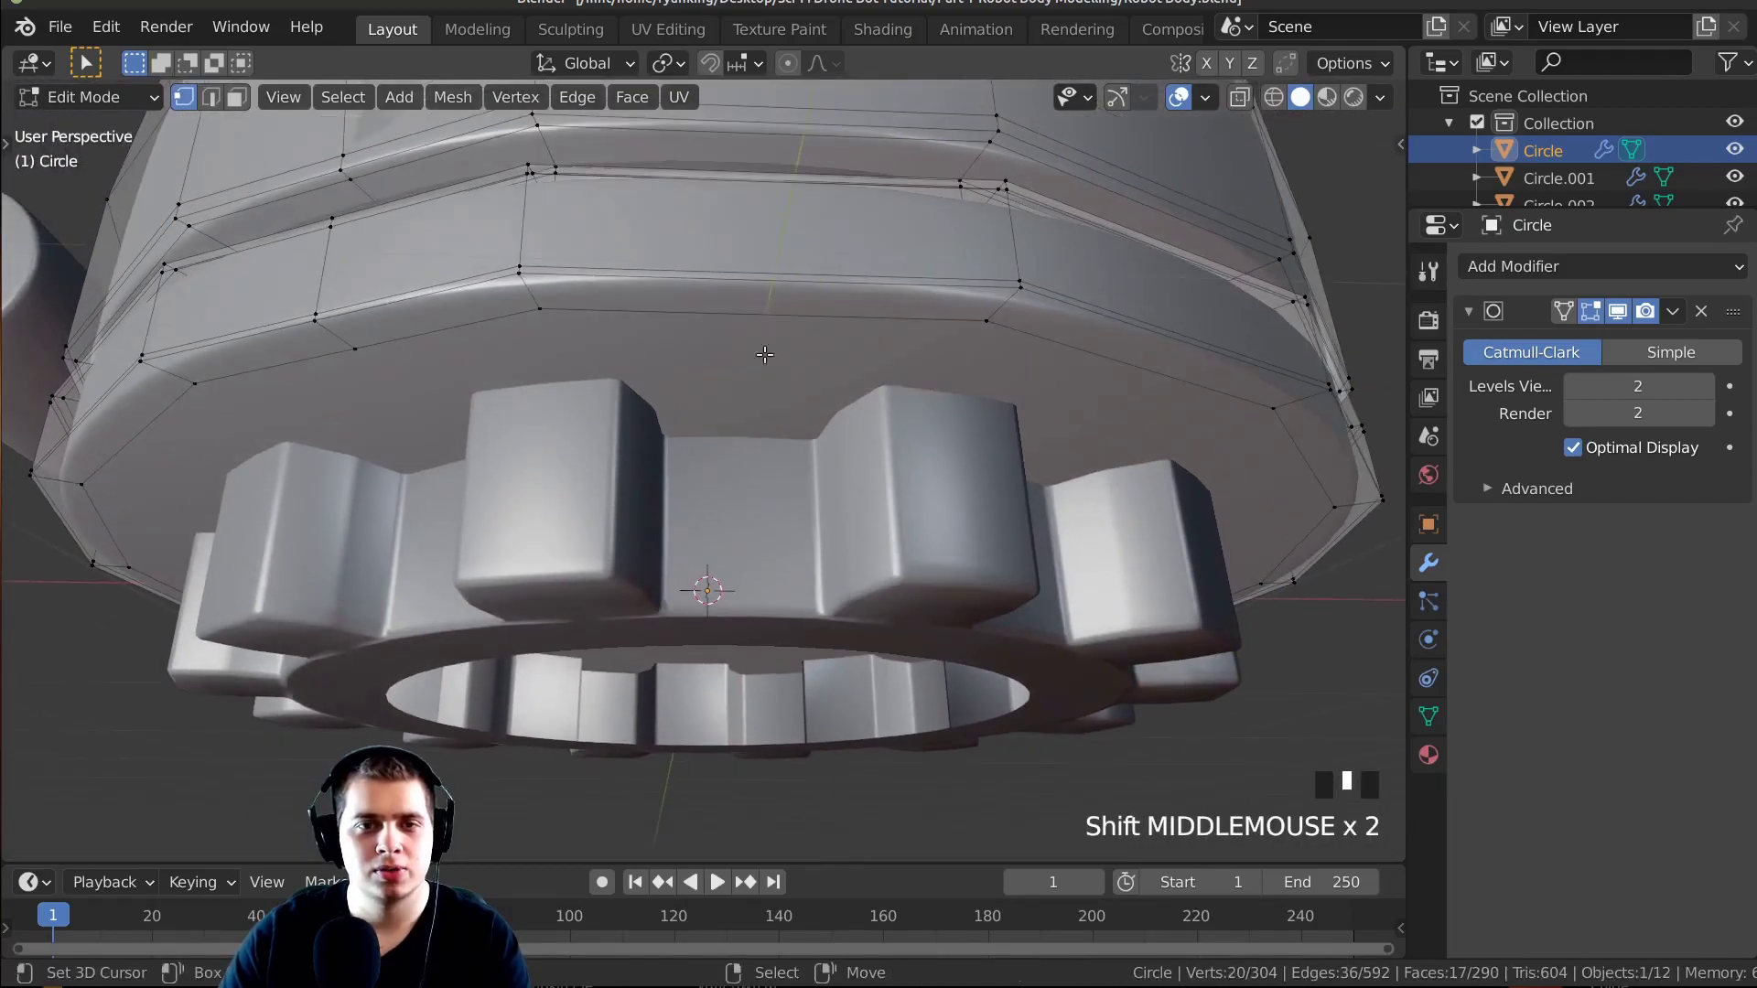
{"action": "right_click", "coordinate": [843, 282], "text": "alt"}
Duplicate the selected base edge loop and move the copy straight down along Z until it sits below the gear.
{"action": "scroll", "coordinate": [925, 261], "scroll_direction": "down", "scroll_amount": 6}
{"action": "middle_click_drag", "start_coordinate": [924, 261], "coordinate": [886, 266], "text": "shift"}
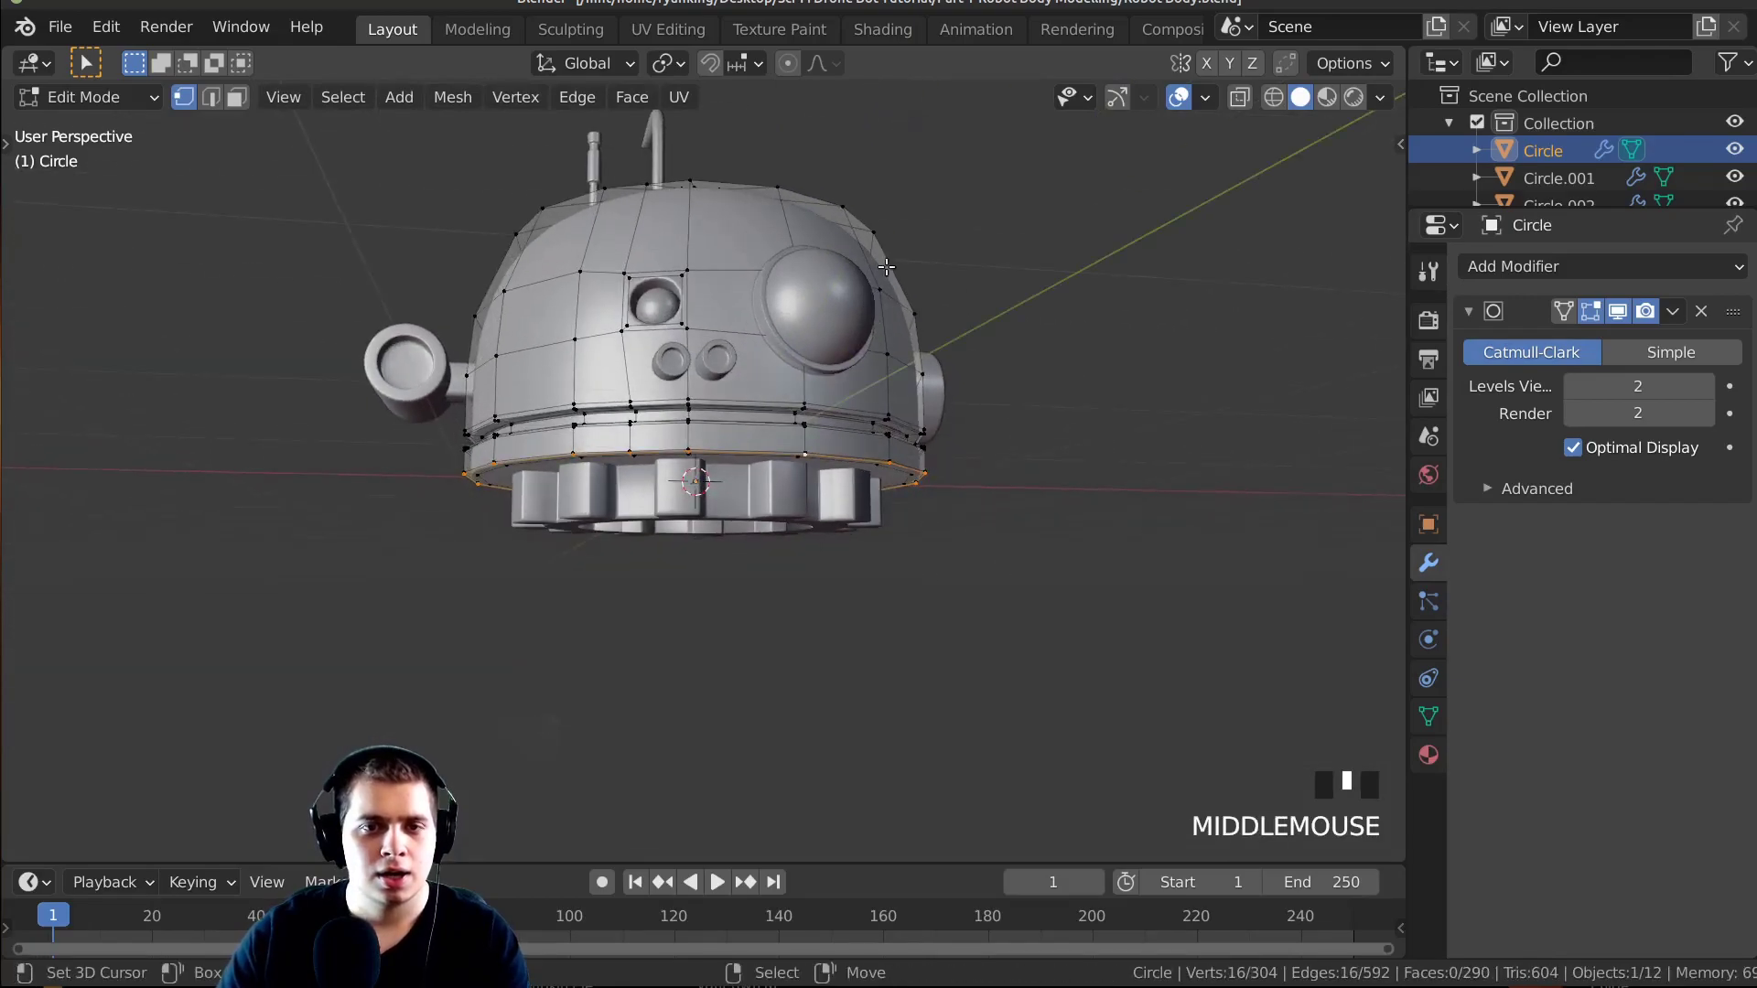
{"action": "key", "text": "shift+d"}
{"action": "key", "text": "z"}
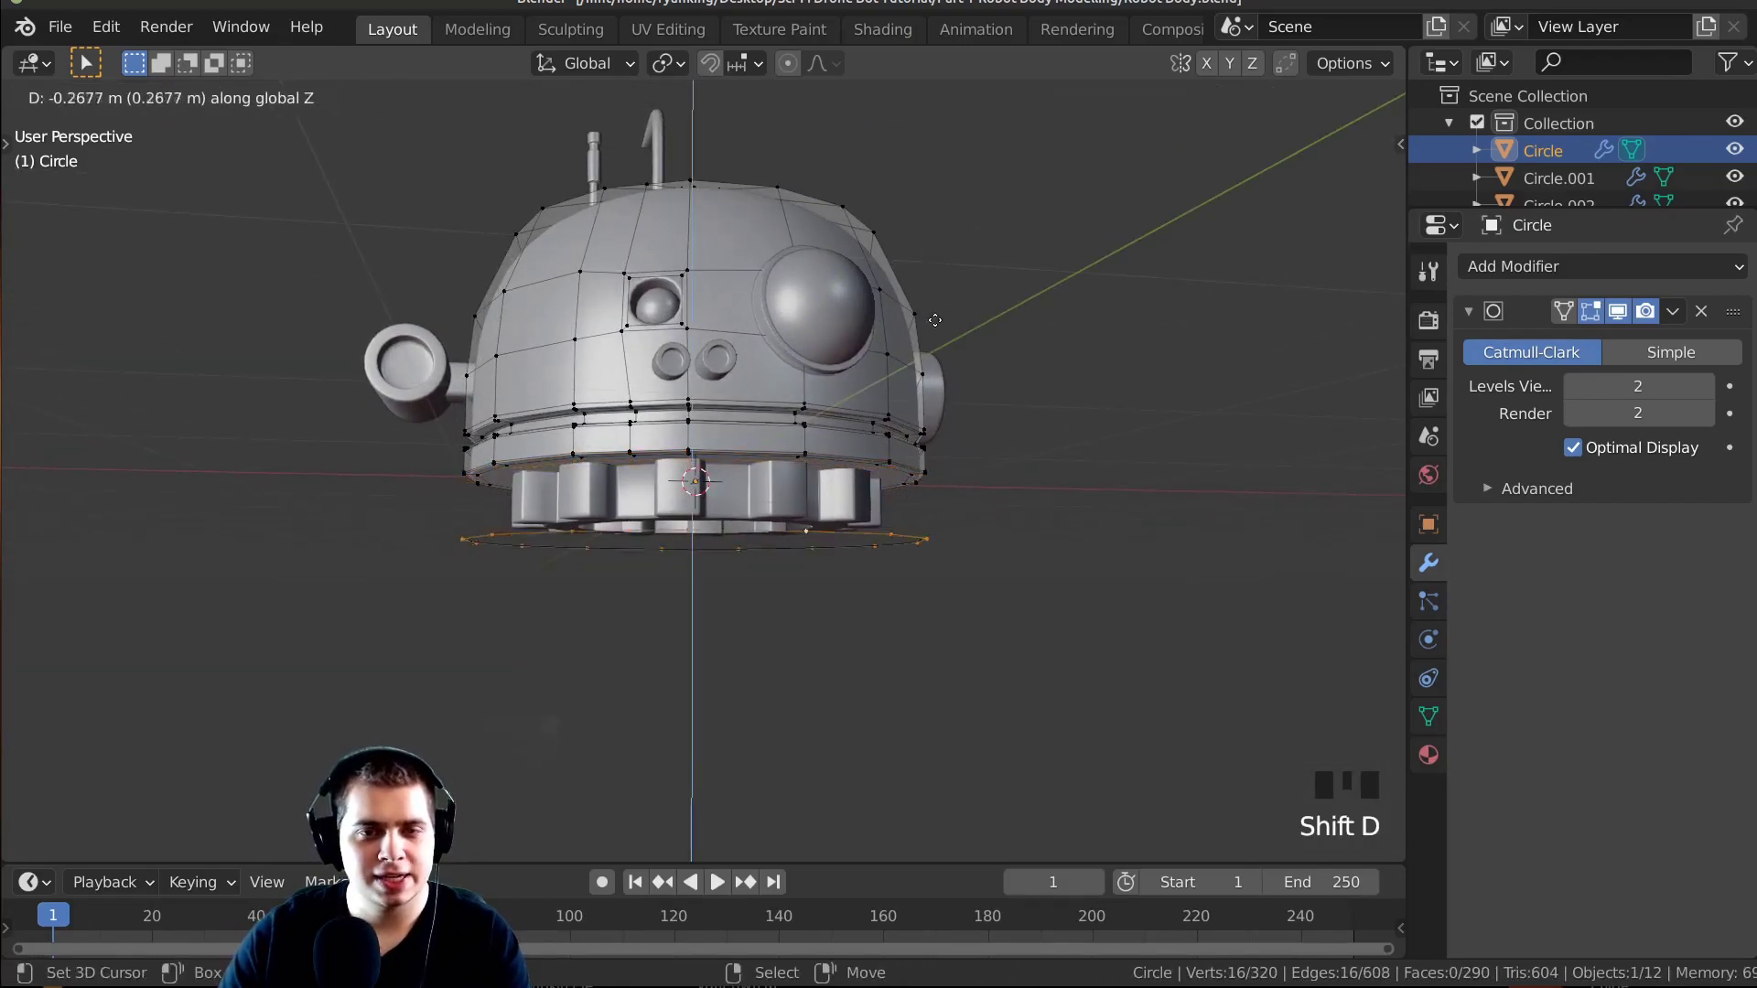
{"action": "left_click", "coordinate": [922, 313]}
{"action": "middle_click_drag", "start_coordinate": [859, 358], "coordinate": [677, 554]}
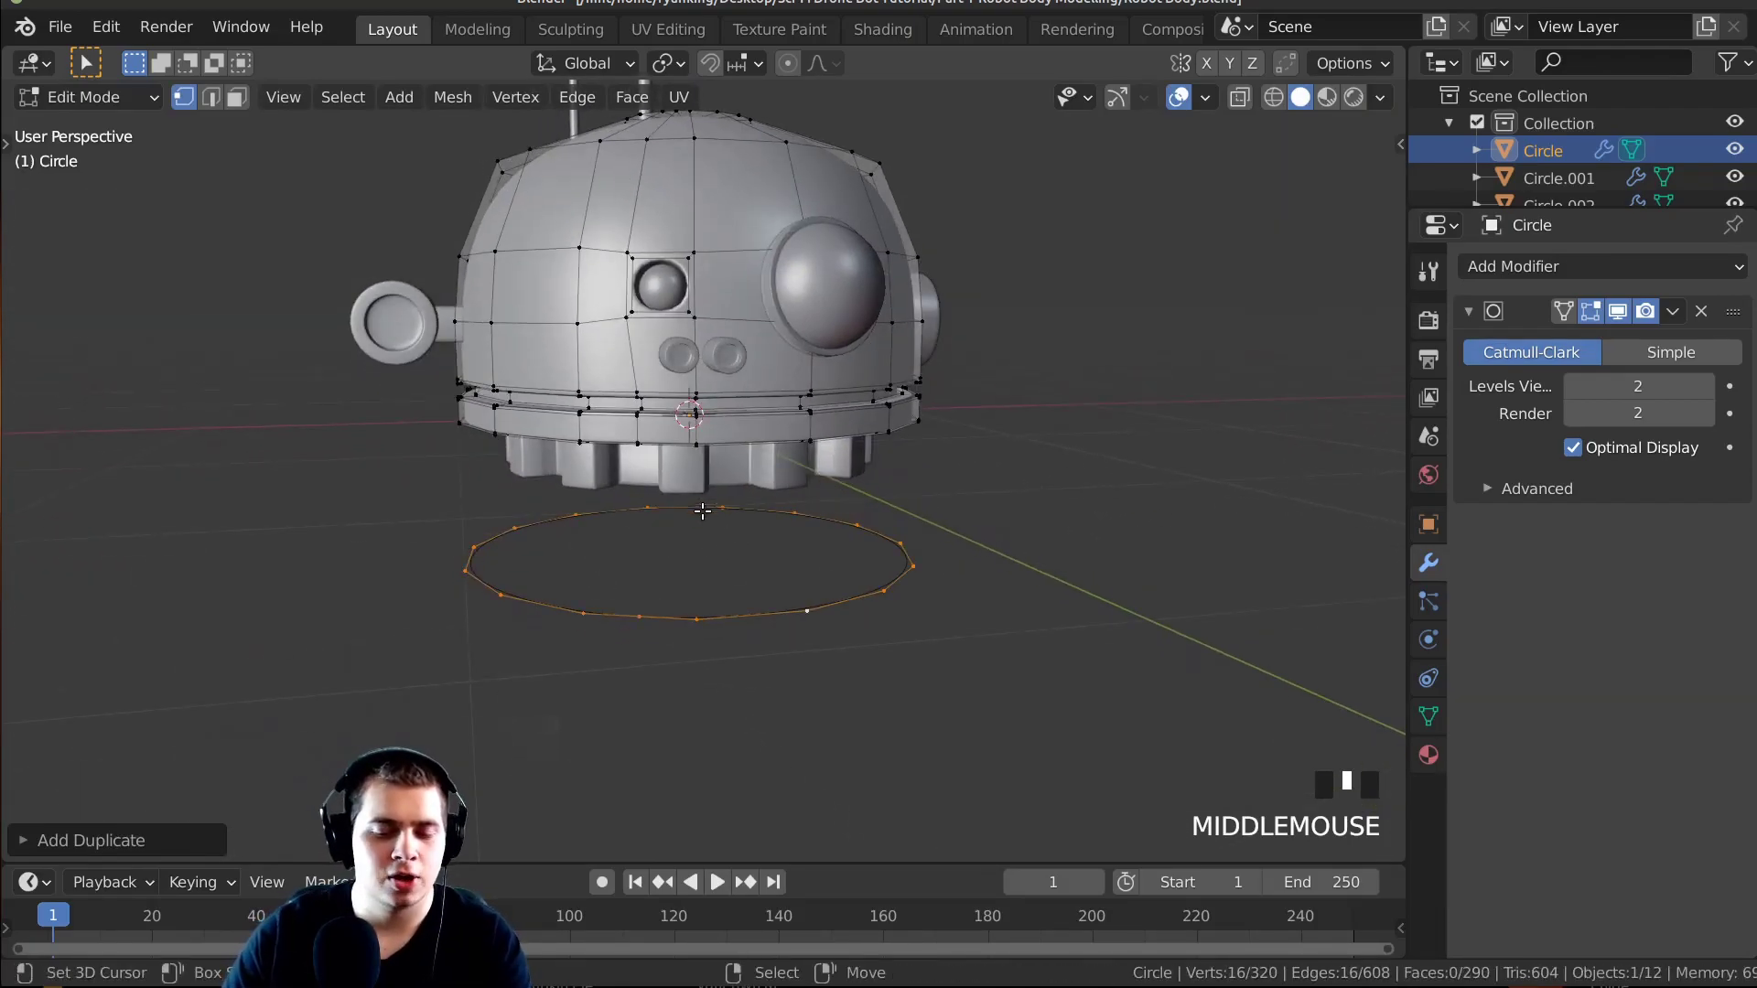
Separate the duplicated edge loop into its own object and select that new object in Object Mode.
{"action": "key", "text": "p"}
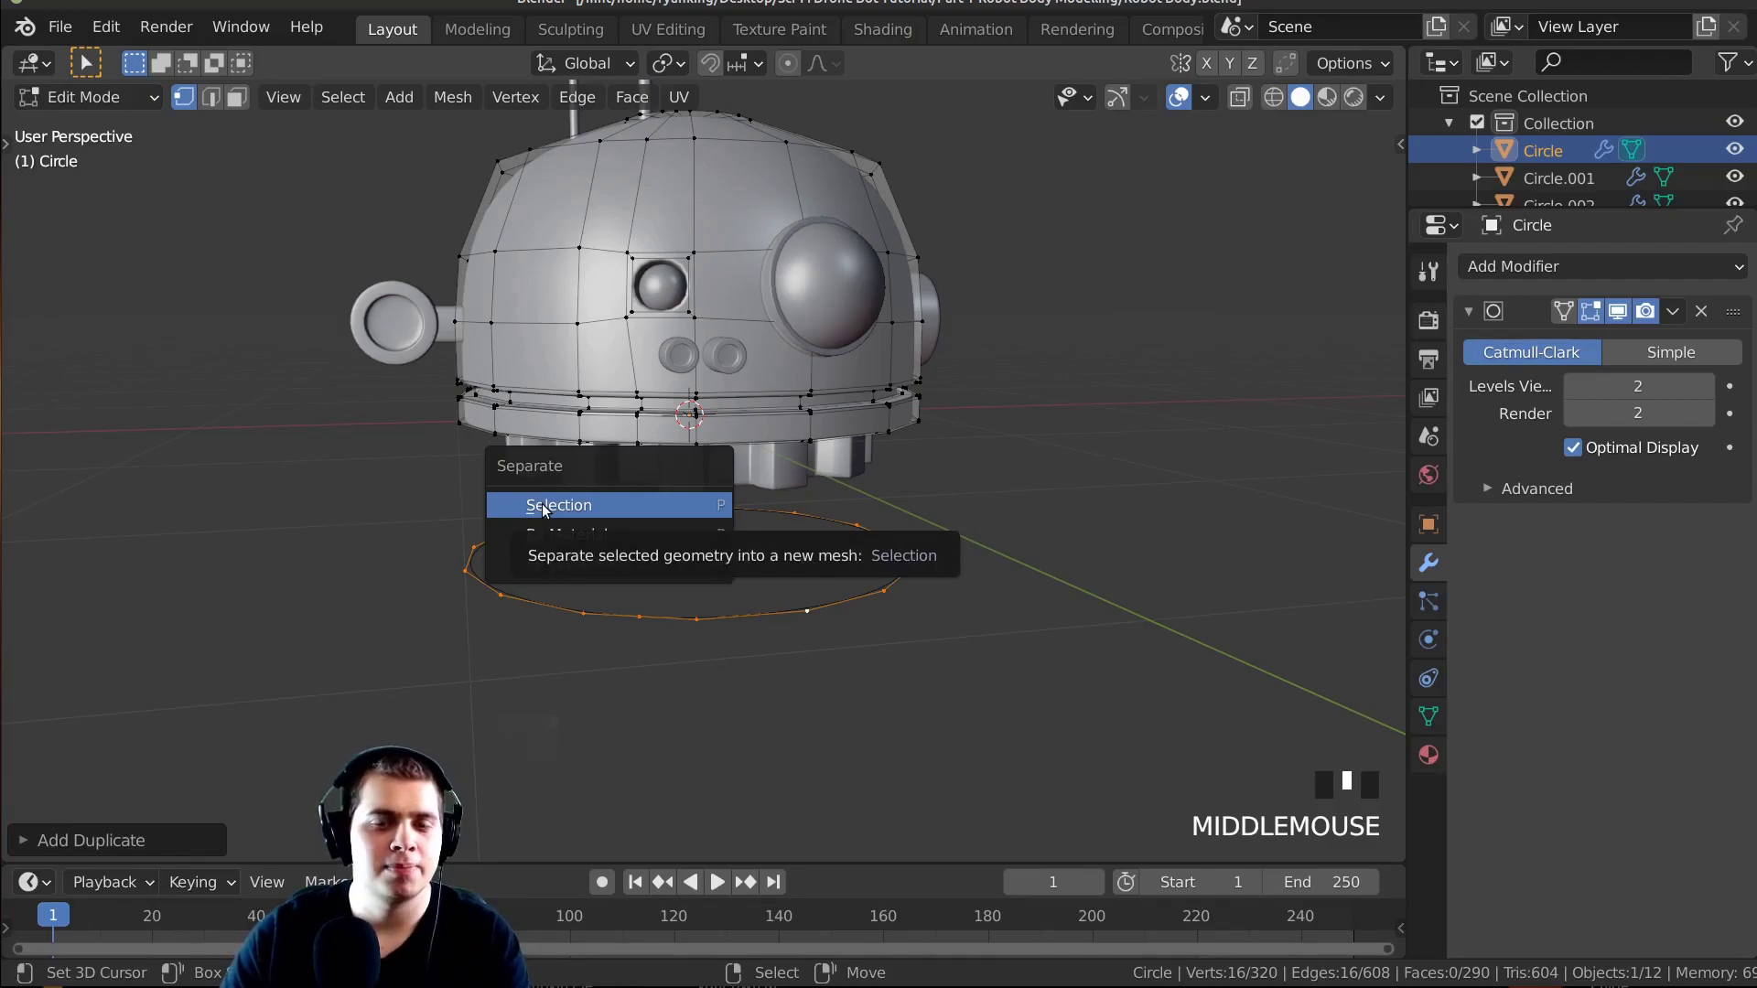
{"action": "left_click", "coordinate": [630, 498]}
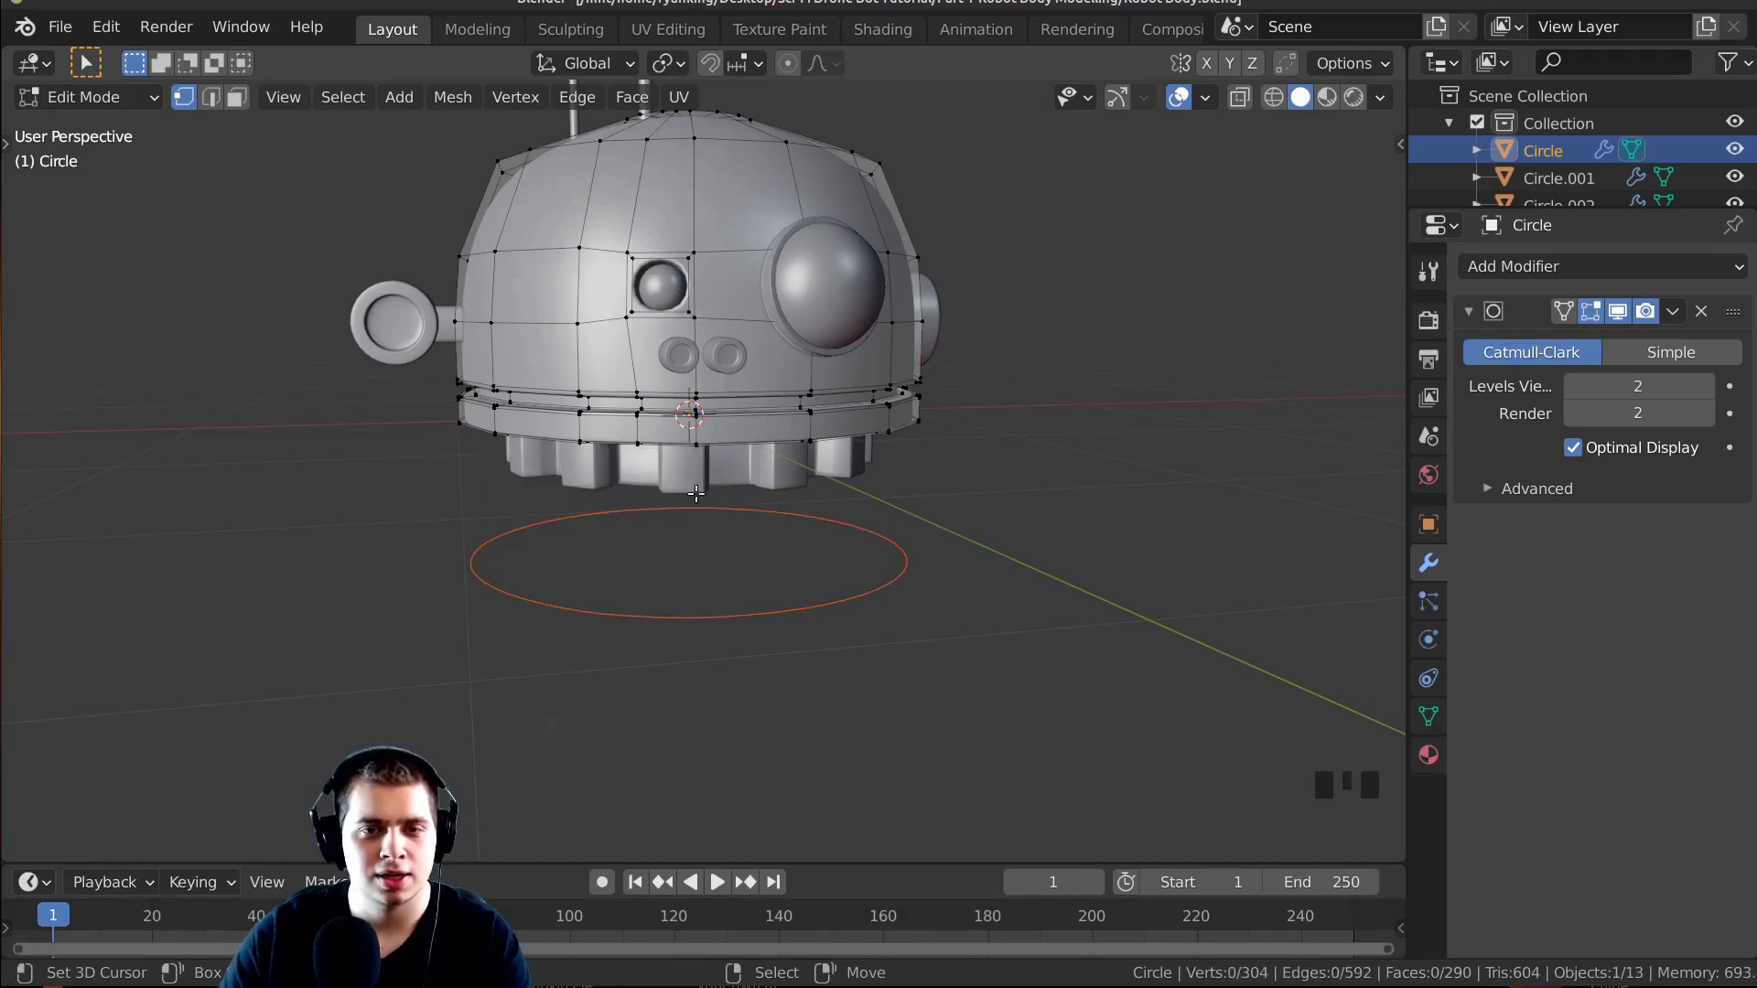
{"action": "middle_click_drag", "start_coordinate": [630, 499], "coordinate": [756, 552]}
{"action": "key", "text": "Tab"}
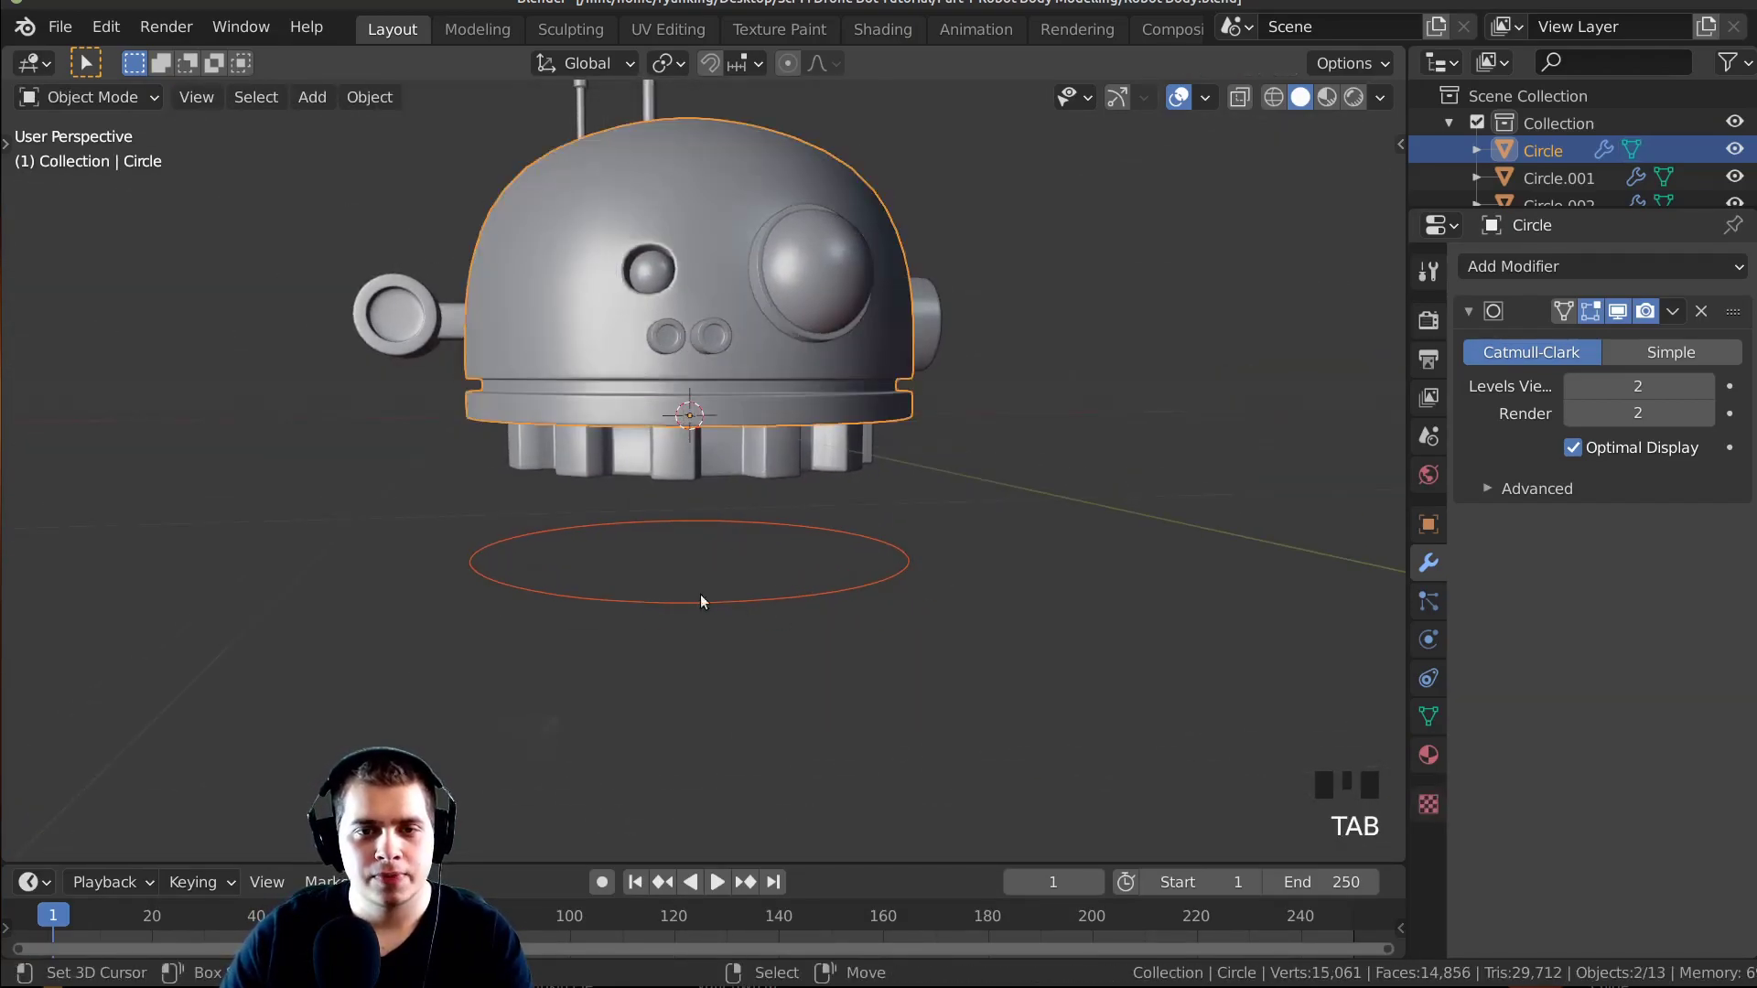
{"action": "left_click", "coordinate": [731, 601]}
{"action": "key", "text": "KP_1"}
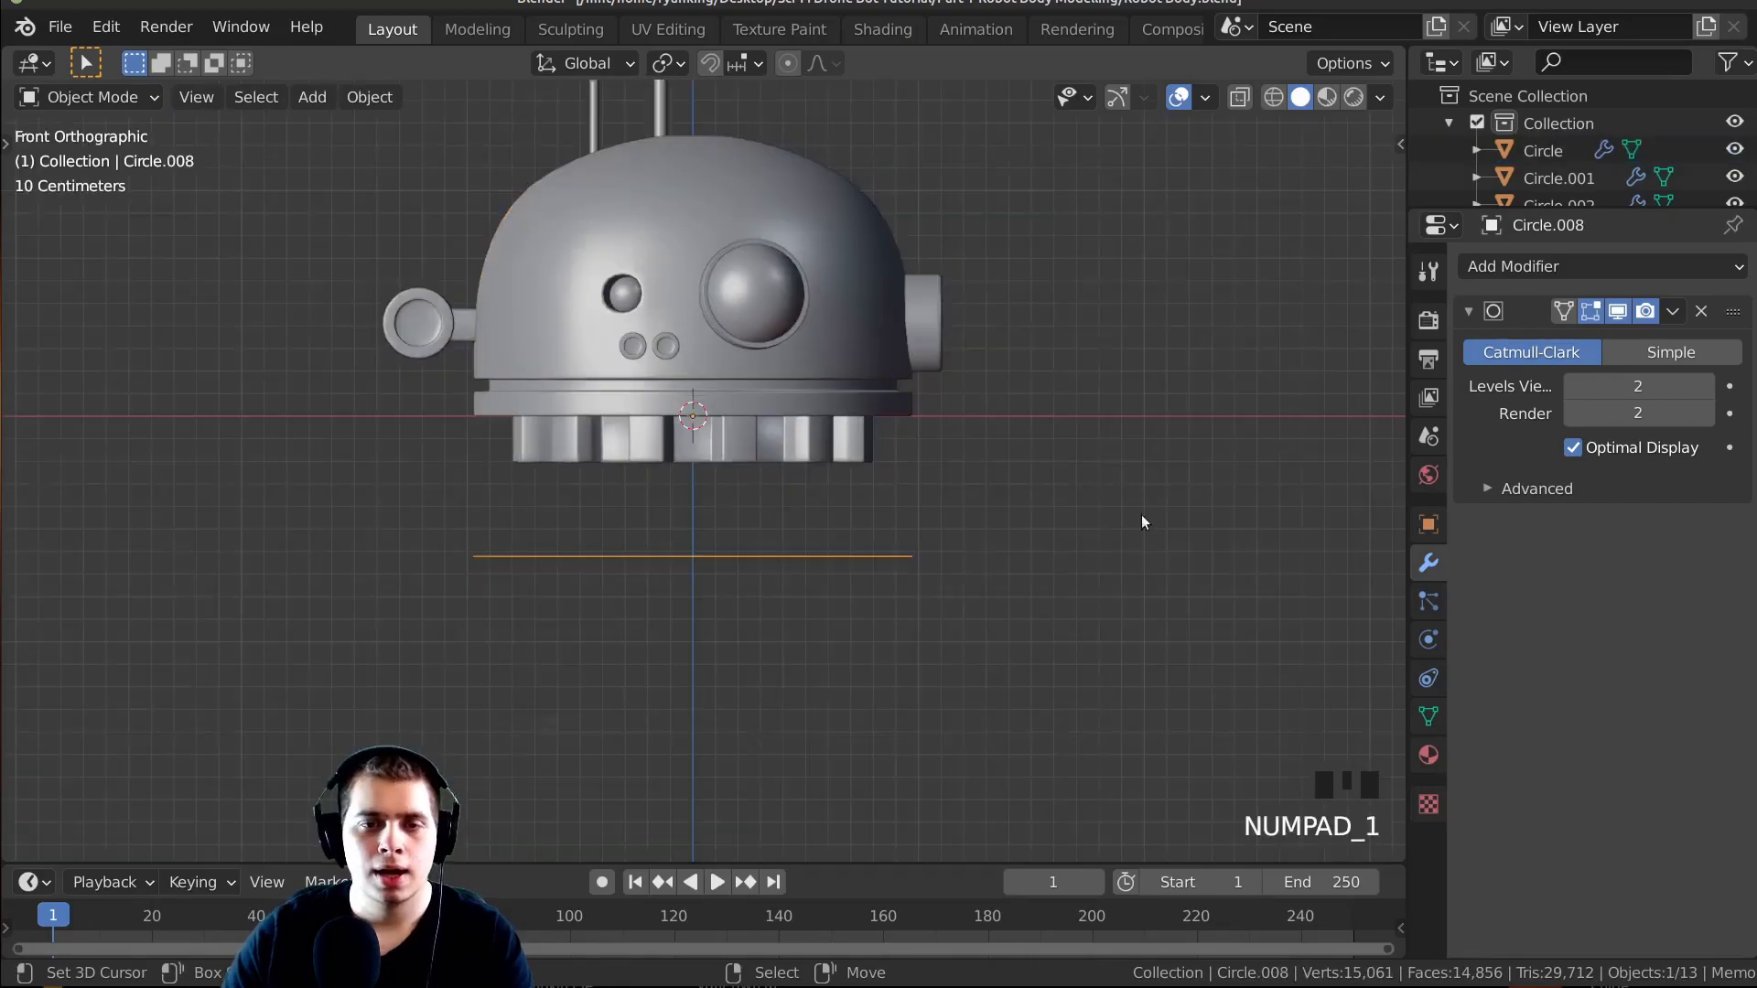
{"action": "key", "text": "Tab"}
{"action": "middle_click_drag", "start_coordinate": [1145, 513], "coordinate": [1086, 525]}
{"action": "scroll", "coordinate": [774, 475], "scroll_direction": "up", "scroll_amount": 3}
{"action": "key", "text": "KP_1"}
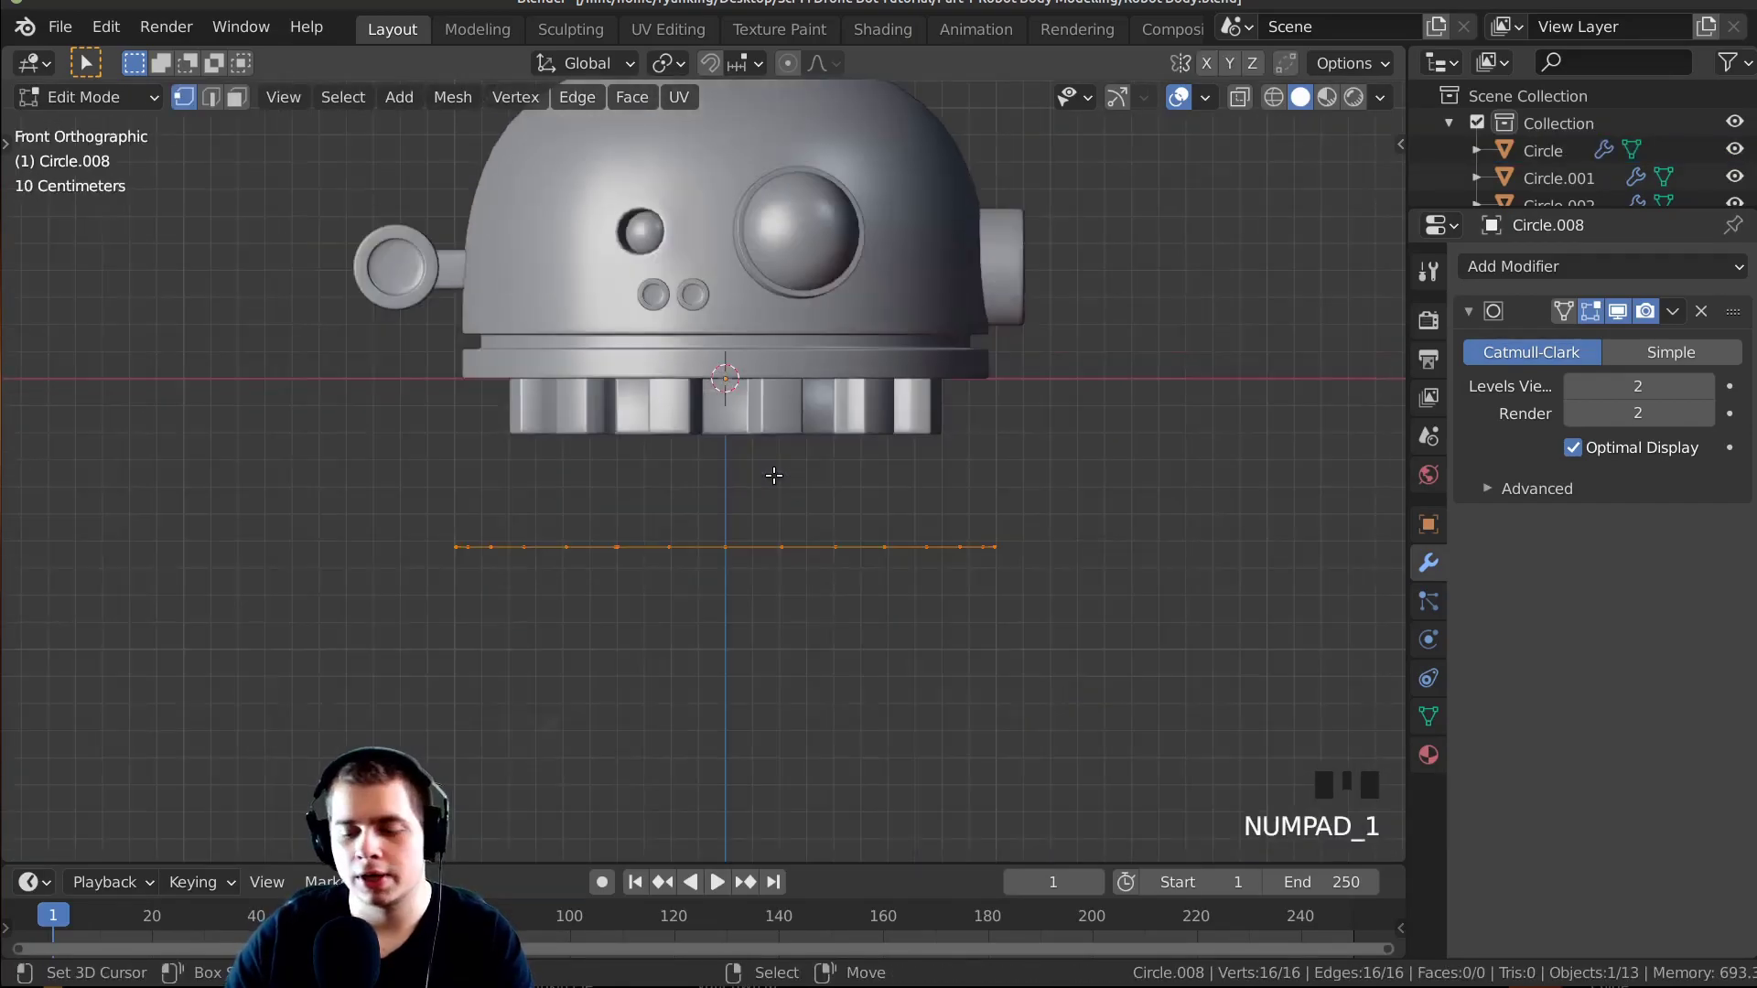
{"action": "key", "text": "Tab"}
{"action": "middle_click_drag", "start_coordinate": [774, 475], "coordinate": [1036, 579]}
{"action": "key", "text": "Tab"}
{"action": "key", "text": "Tab"}
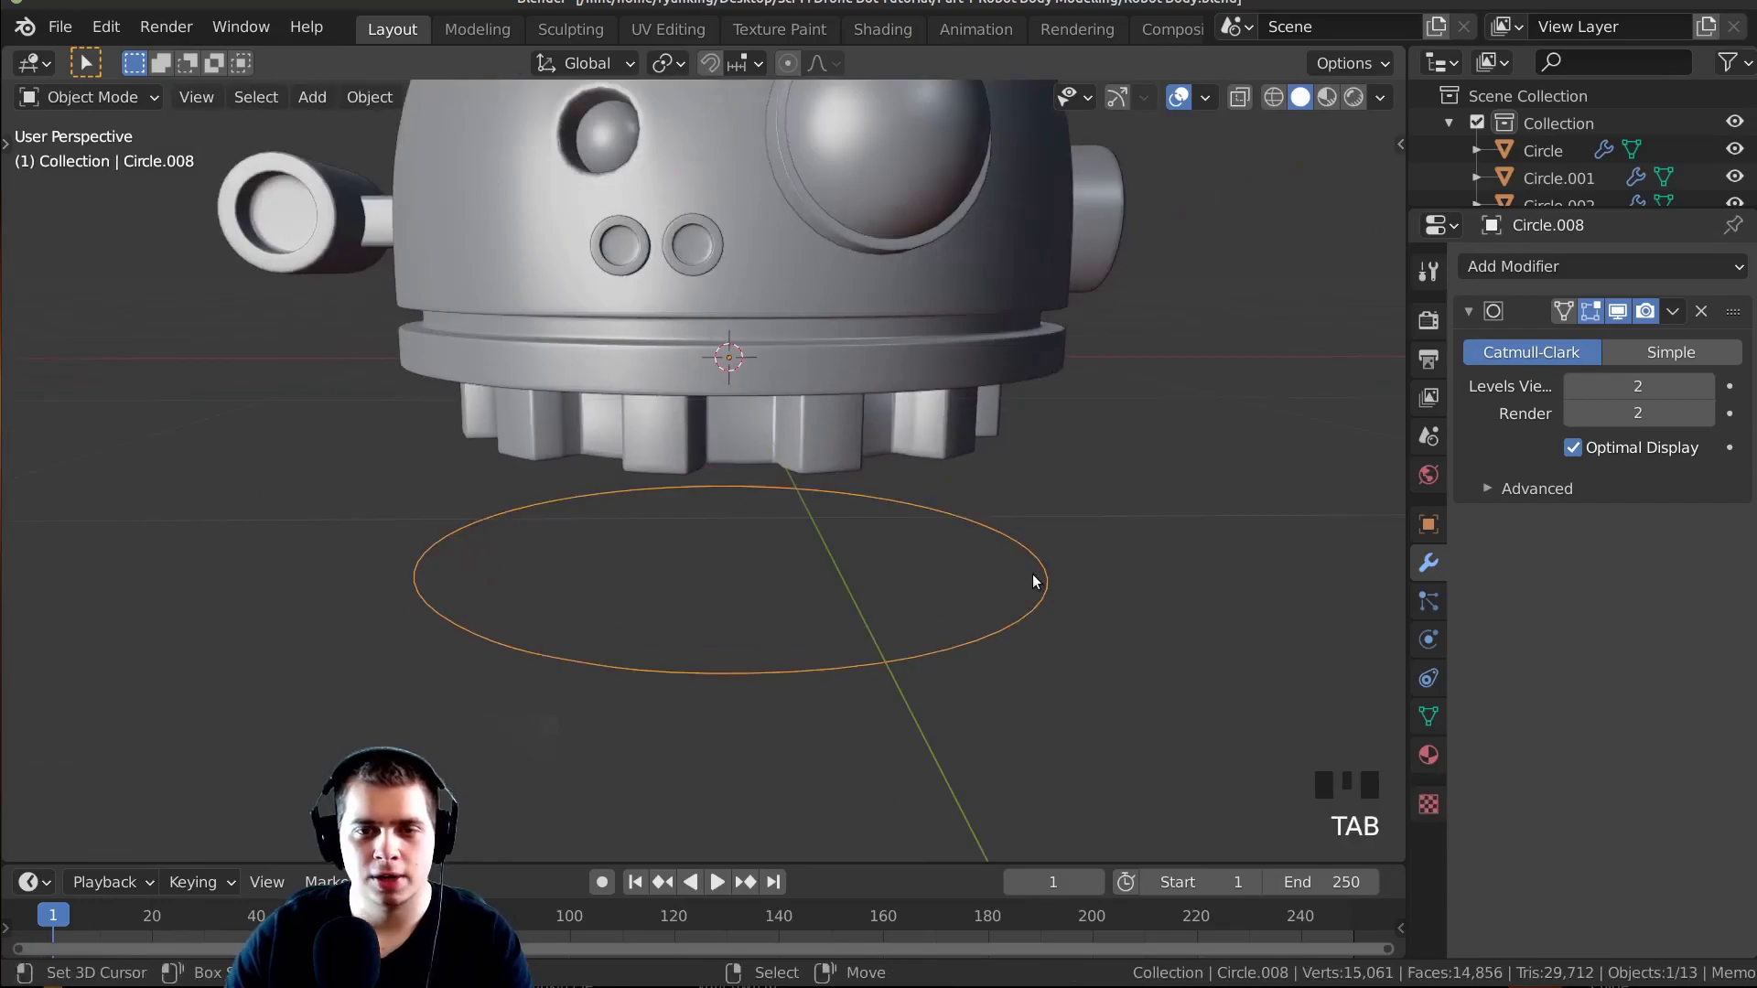
Raise the separated loop straight up along Z in front view until it is level with the gear's underside.
{"action": "key", "text": "KP_1"}
{"action": "key", "text": "g"}
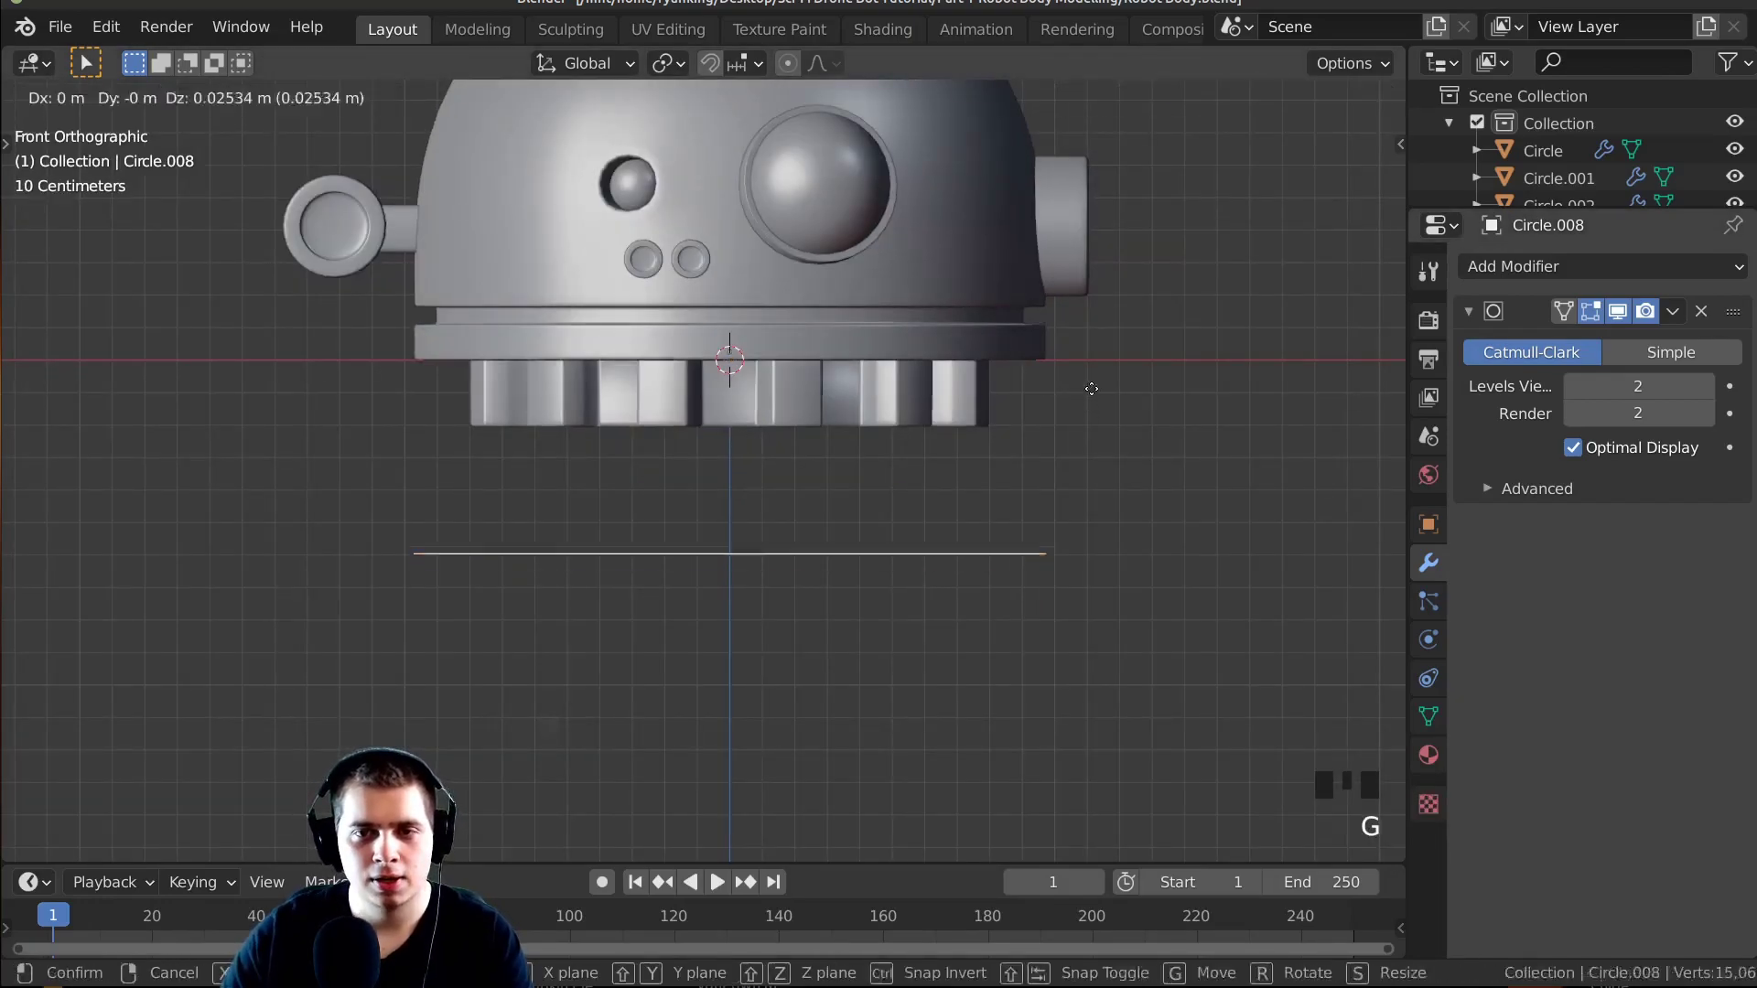
{"action": "left_click", "coordinate": [1127, 359]}
{"action": "scroll", "coordinate": [1127, 358], "scroll_direction": "up", "scroll_amount": 3}
{"action": "key", "text": "g"}
{"action": "key", "text": "z"}
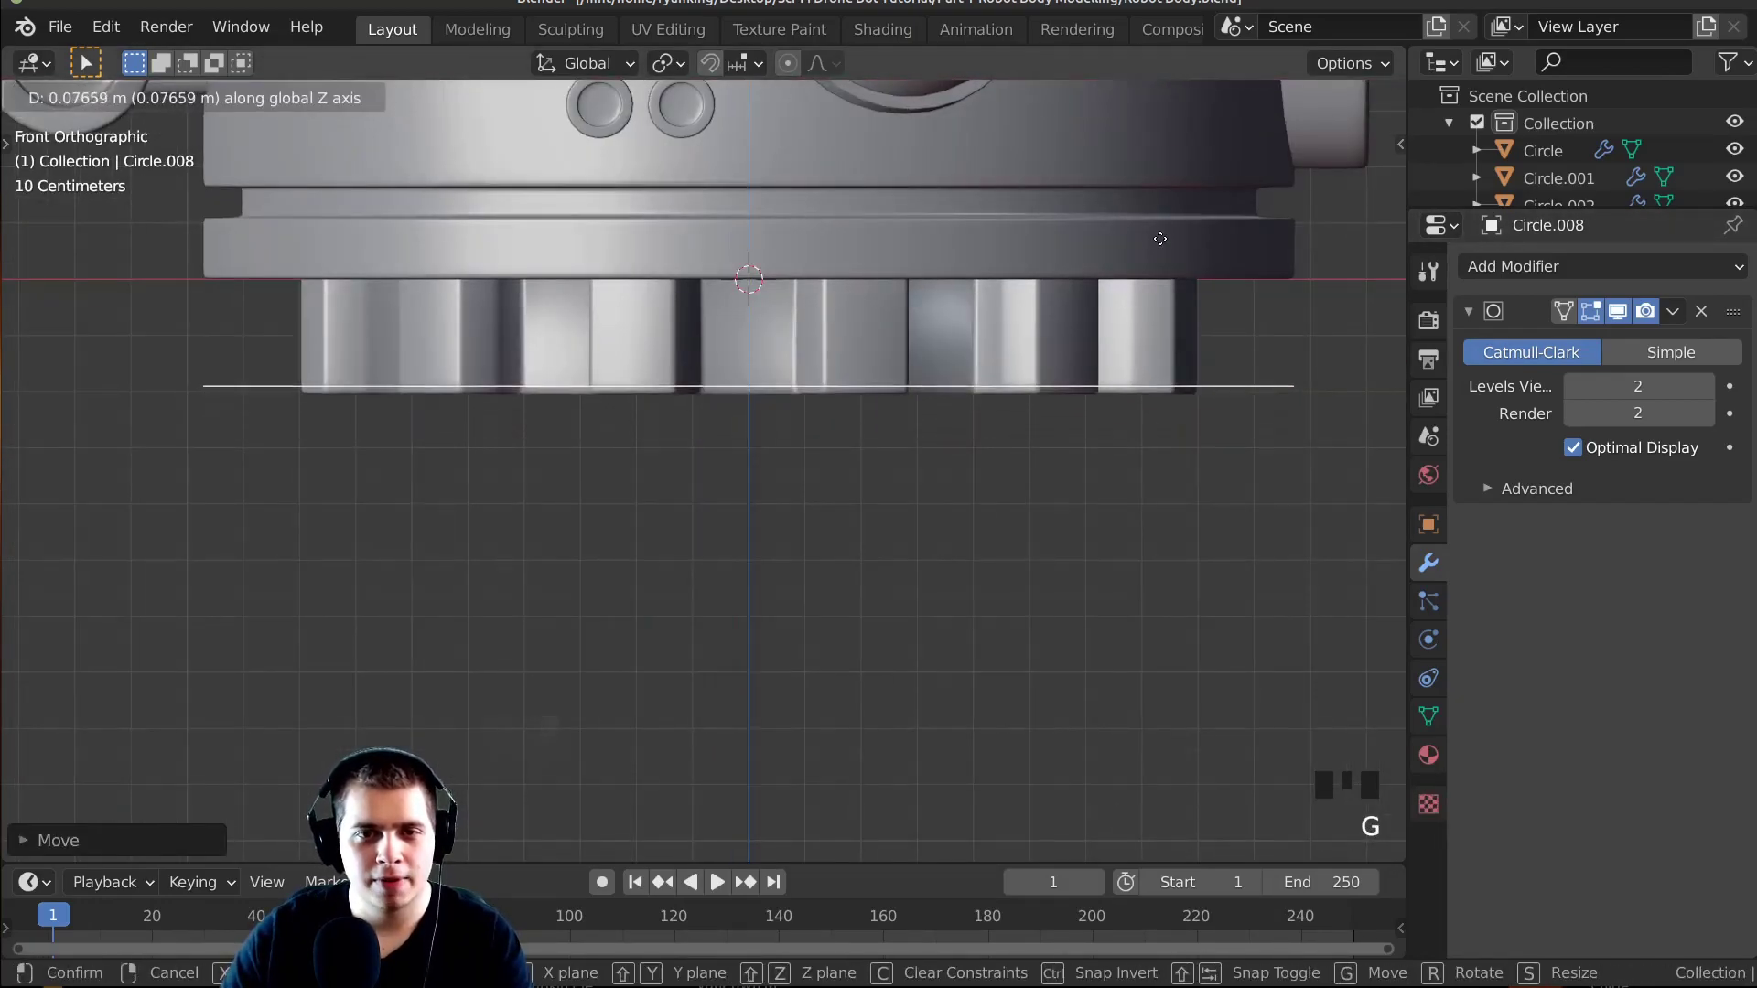
{"action": "left_click", "coordinate": [1161, 279]}
Fill the loop with a face and extrude it straight down to form the block of the lower body part.
{"action": "key", "text": "Tab"}
{"action": "middle_click_drag", "start_coordinate": [1161, 278], "coordinate": [838, 485]}
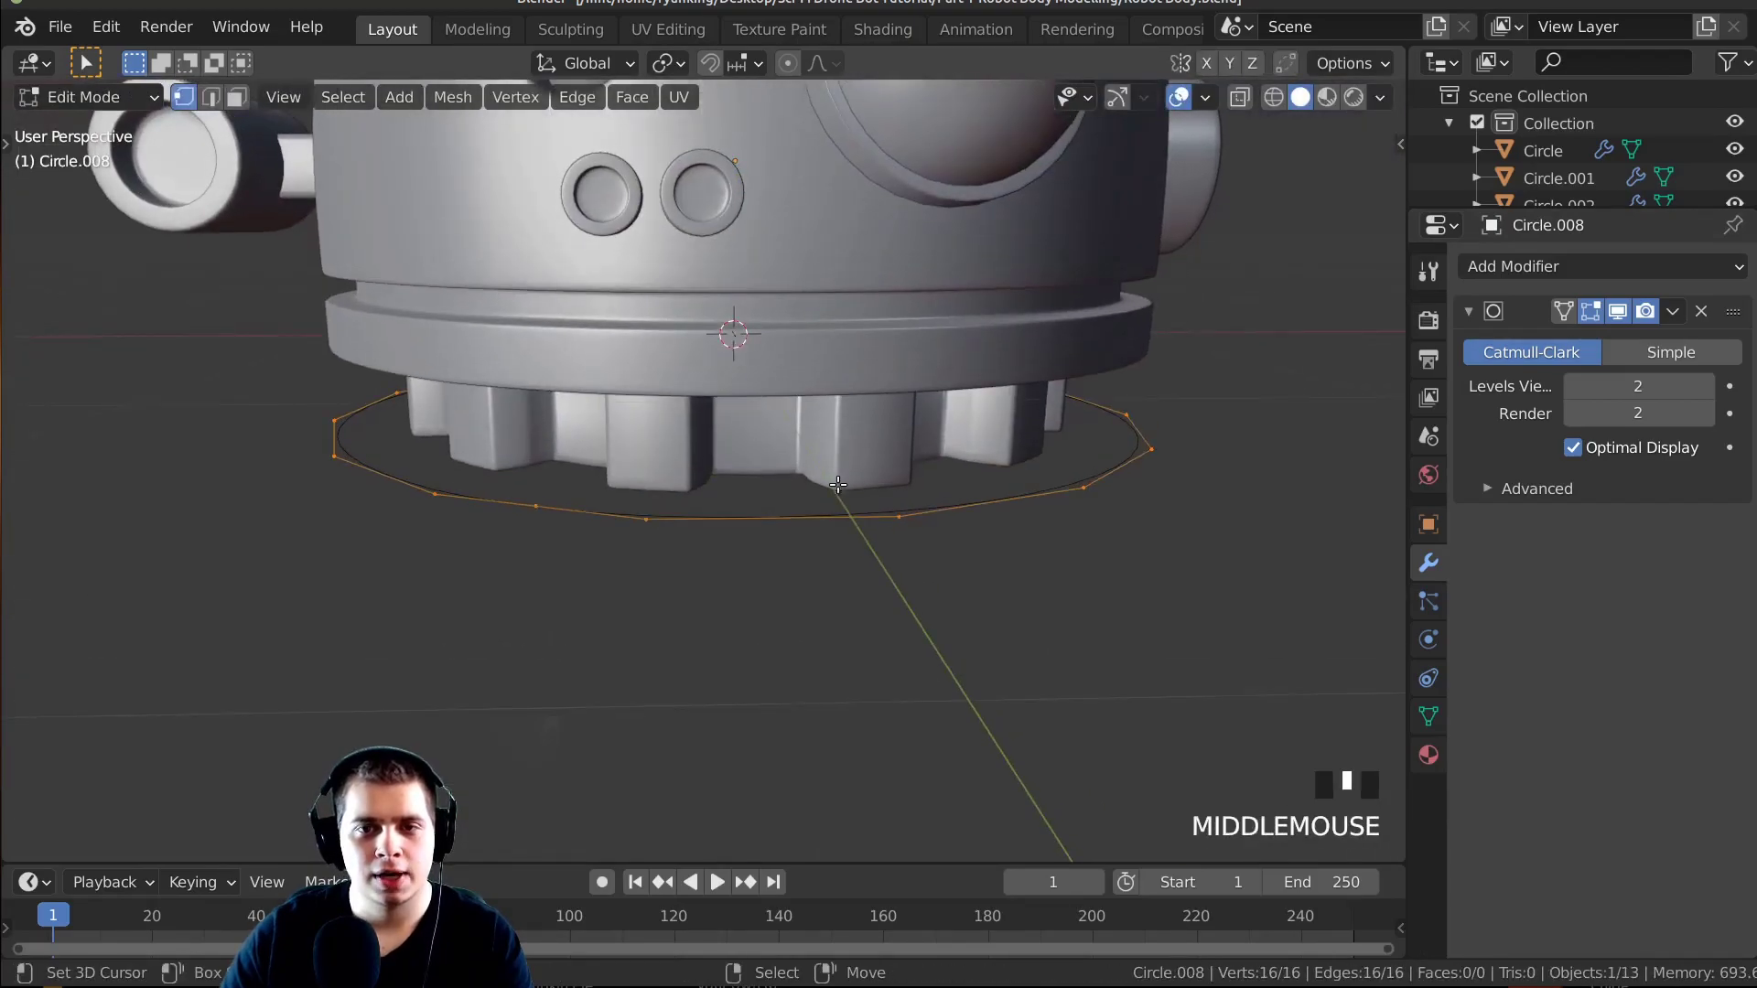
{"action": "middle_click_drag", "start_coordinate": [993, 553], "coordinate": [1052, 332]}
{"action": "key", "text": "f"}
{"action": "key", "text": "KP_1"}
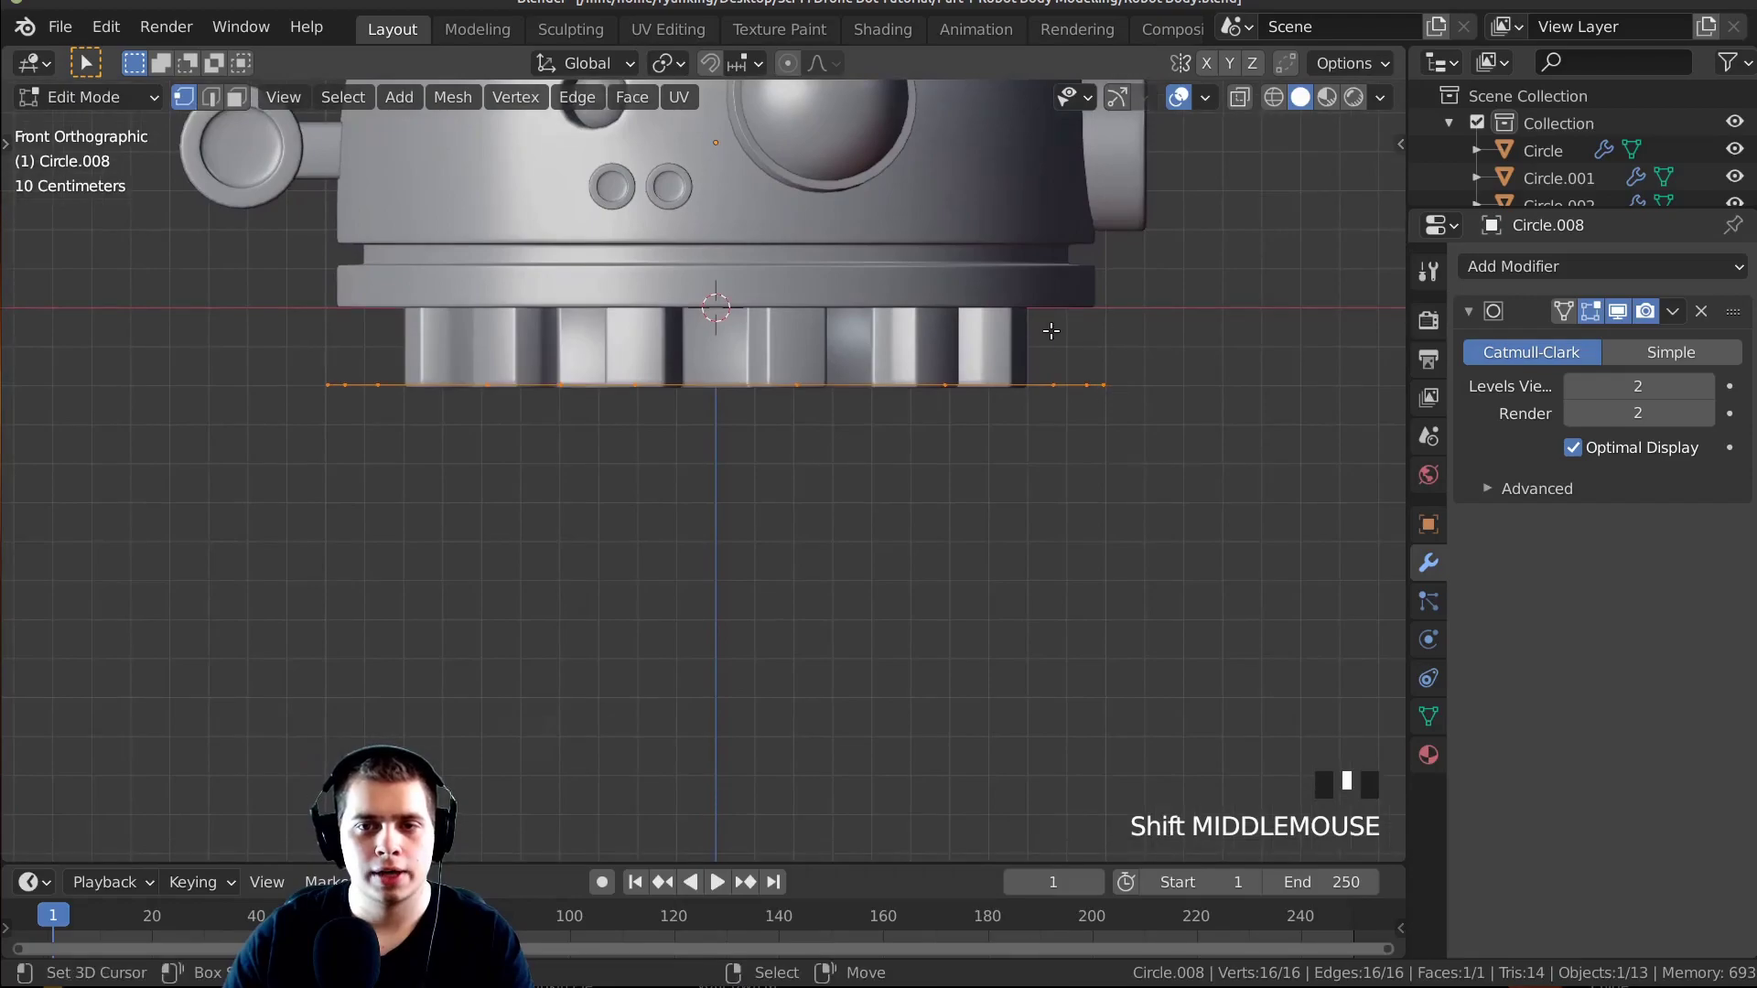
{"action": "key", "text": "e"}
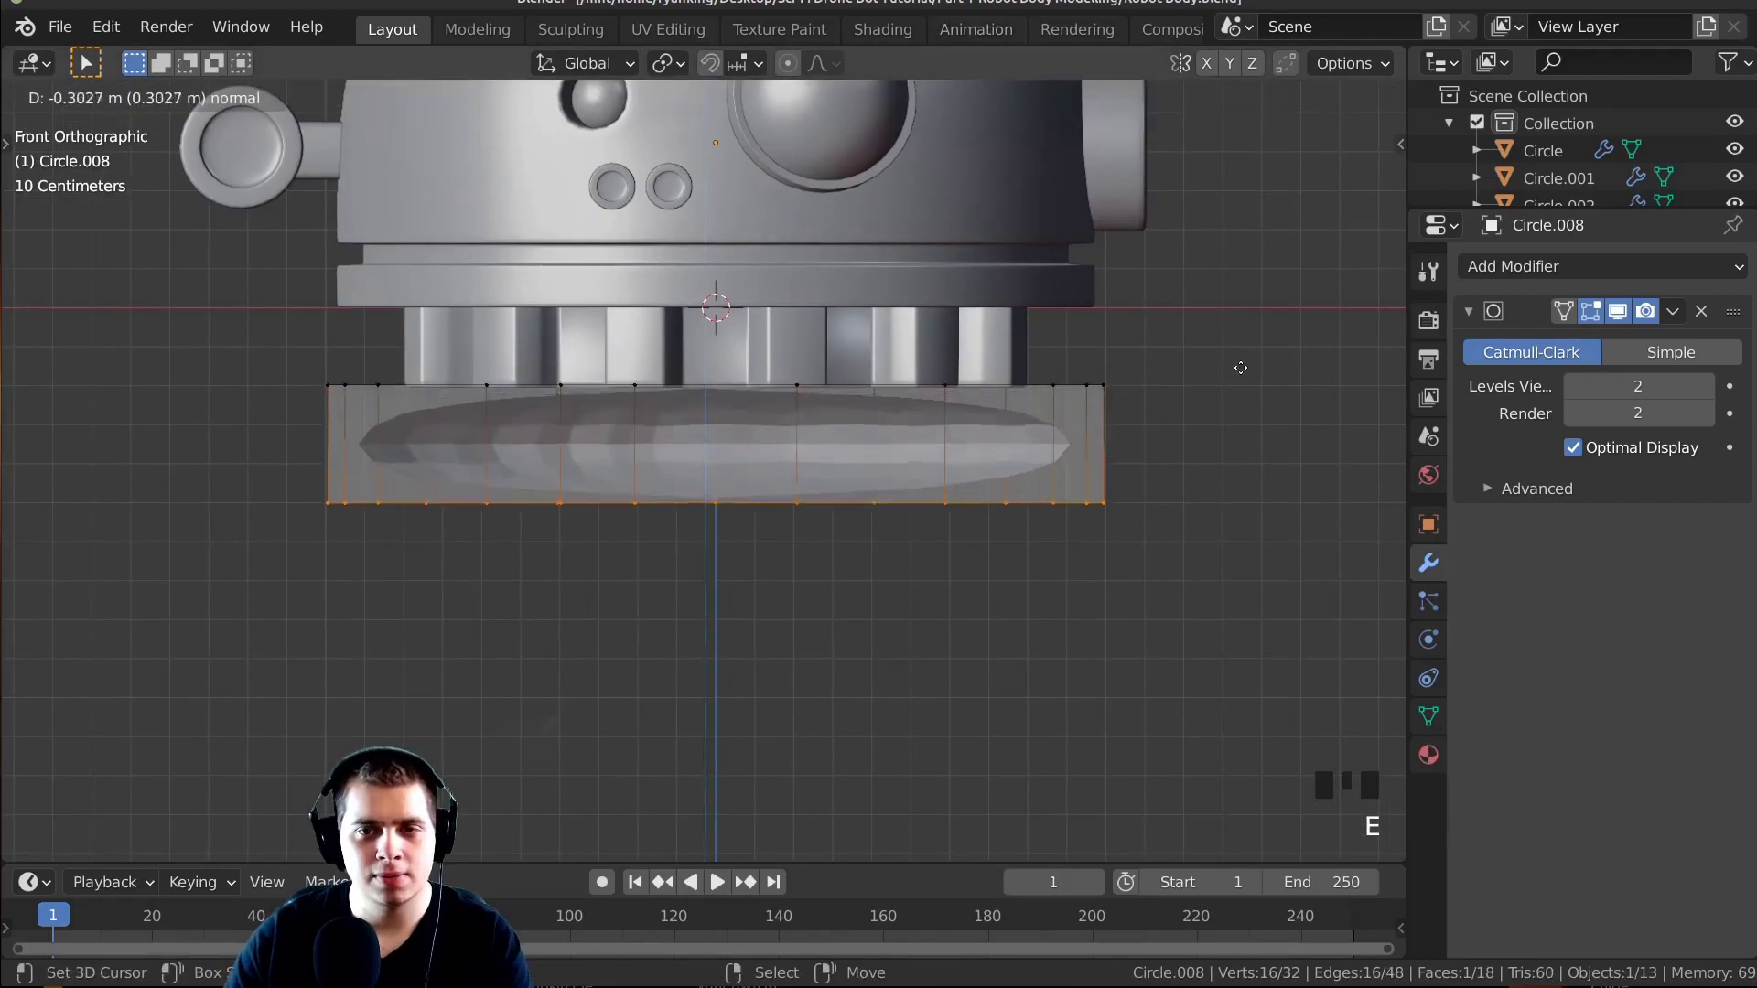
{"action": "left_click", "coordinate": [1274, 513]}
Move the extruded bottom face further down along Z and scale it smaller so the lower body tapers downward.
{"action": "scroll", "coordinate": [1274, 513], "scroll_direction": "down", "scroll_amount": 4}
{"action": "key", "text": "g"}
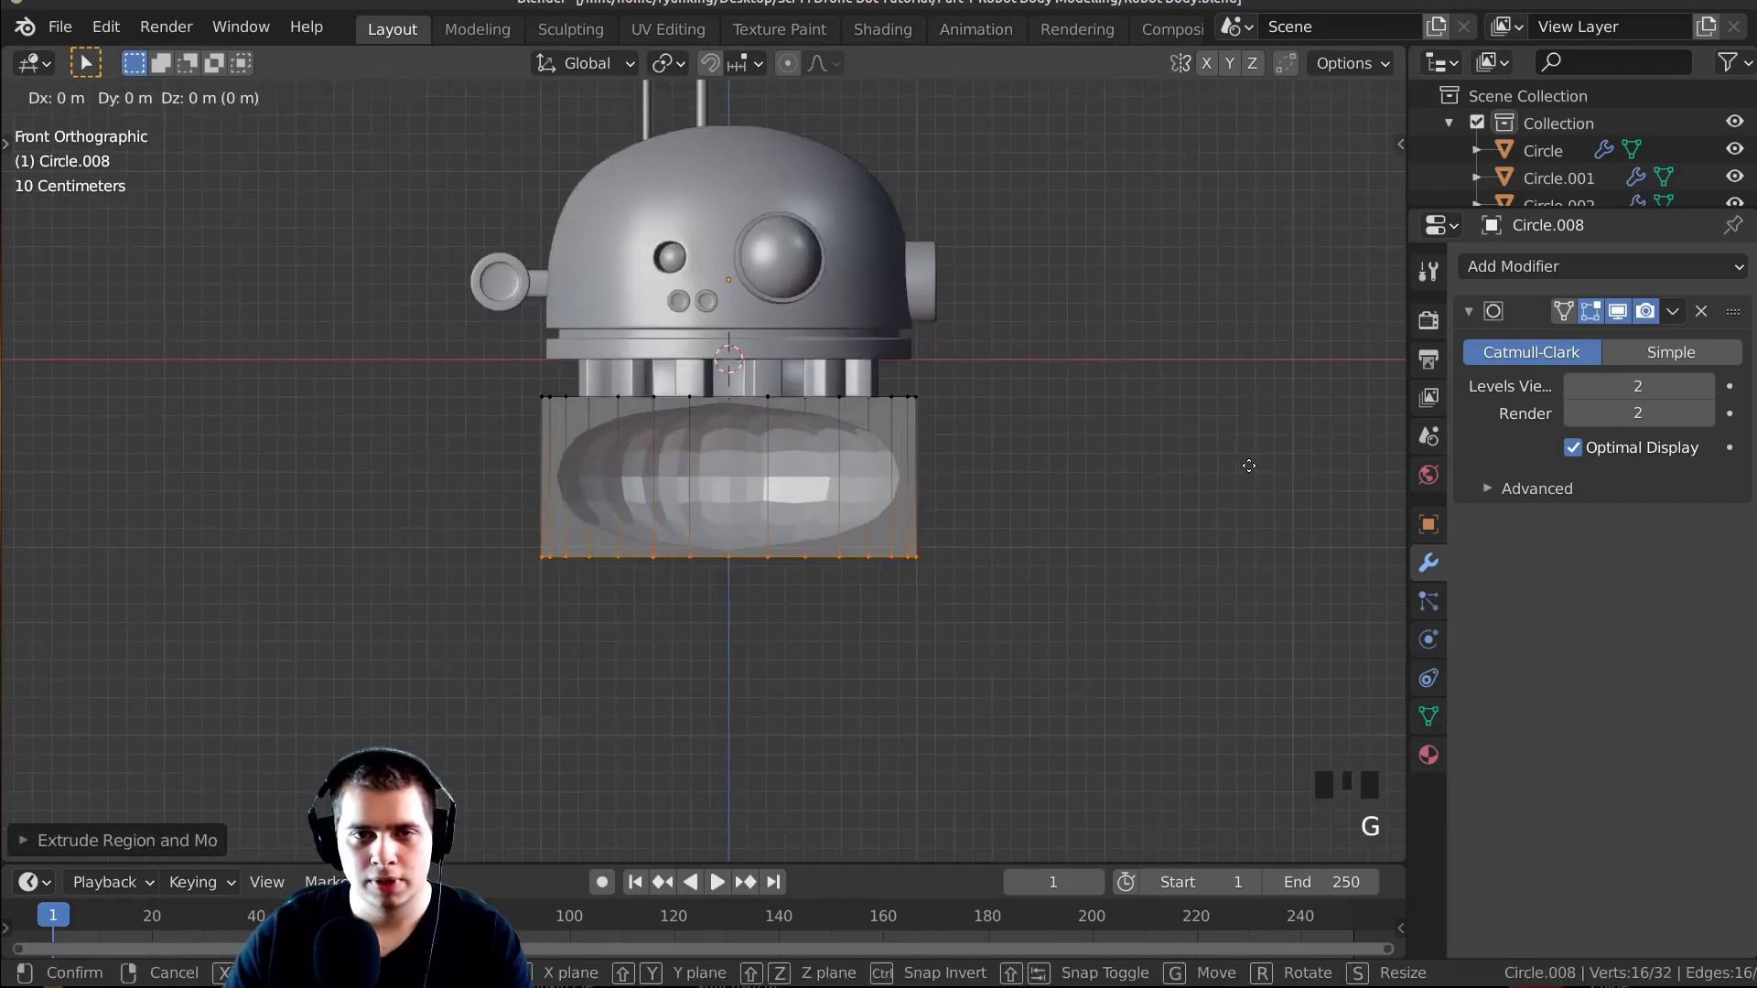
{"action": "key", "text": "z"}
{"action": "left_click", "coordinate": [1260, 510]}
{"action": "scroll", "coordinate": [1261, 510], "scroll_direction": "up", "scroll_amount": 2}
{"action": "key", "text": "s"}
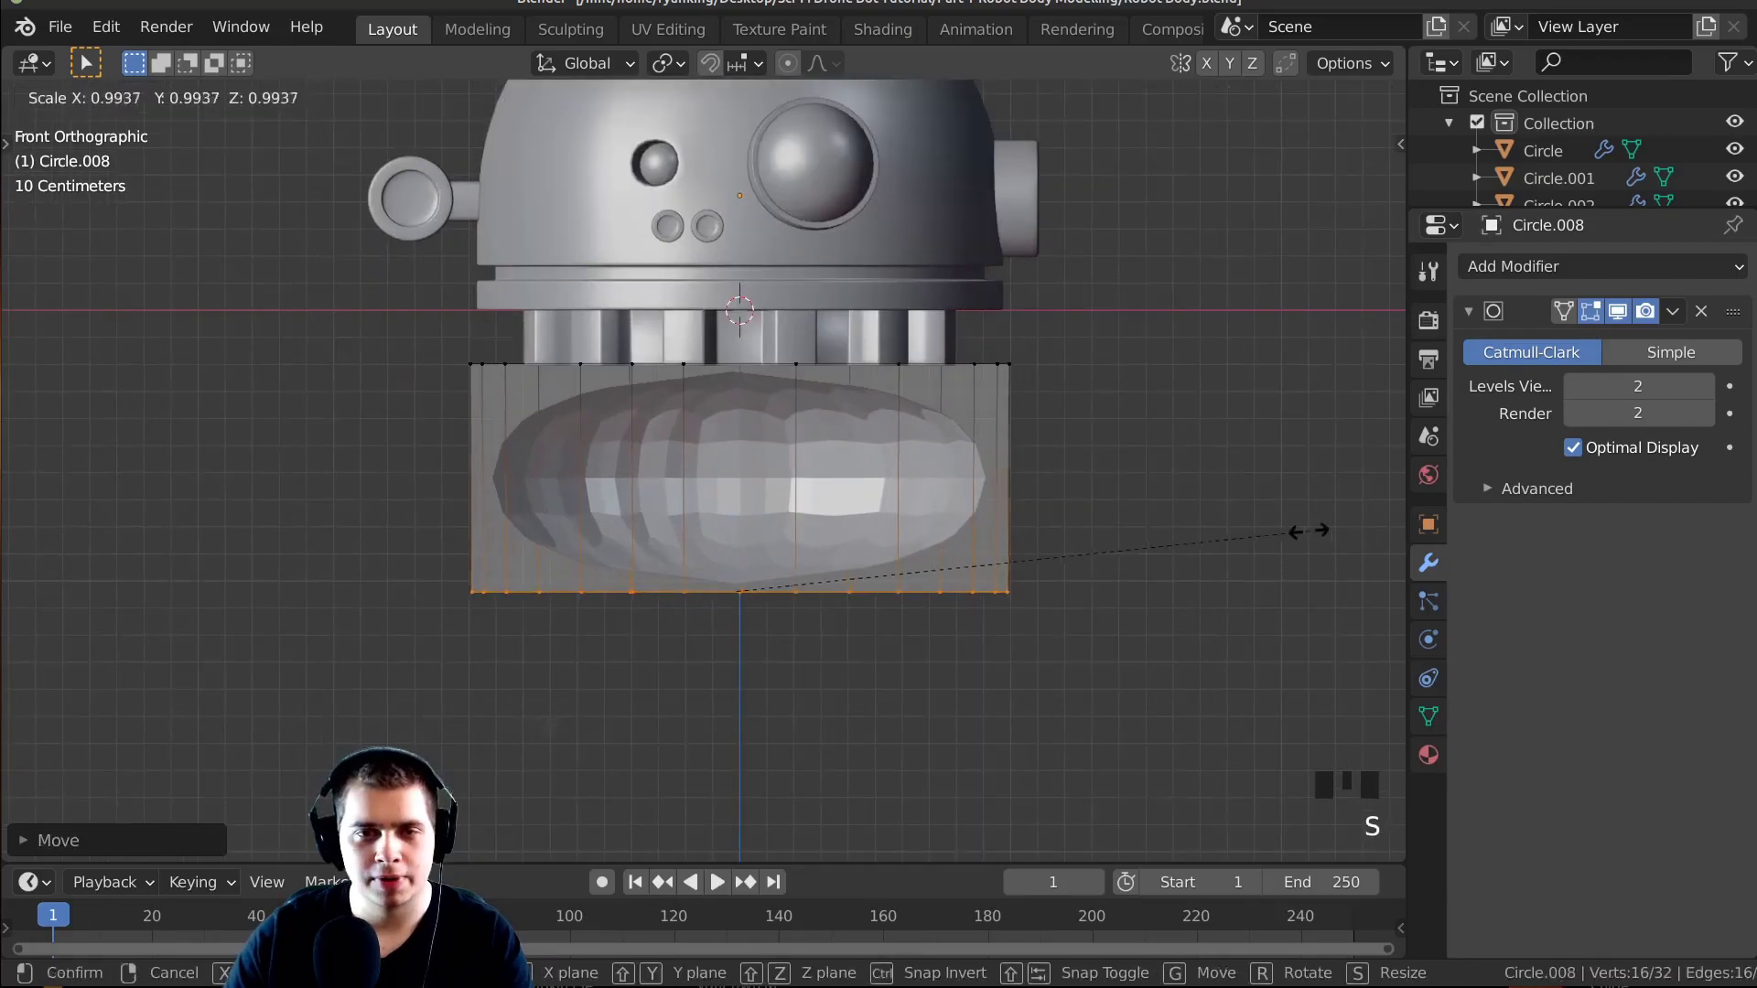
{"action": "left_click", "coordinate": [1201, 528]}
Add two loop cuts around the lower body's wall, one slid close to its upper edge and one close to its lower edge.
{"action": "scroll", "coordinate": [1202, 528], "scroll_direction": "up", "scroll_amount": 3}
{"action": "key", "text": "ctrl+r"}
{"action": "left_click", "coordinate": [1217, 384]}
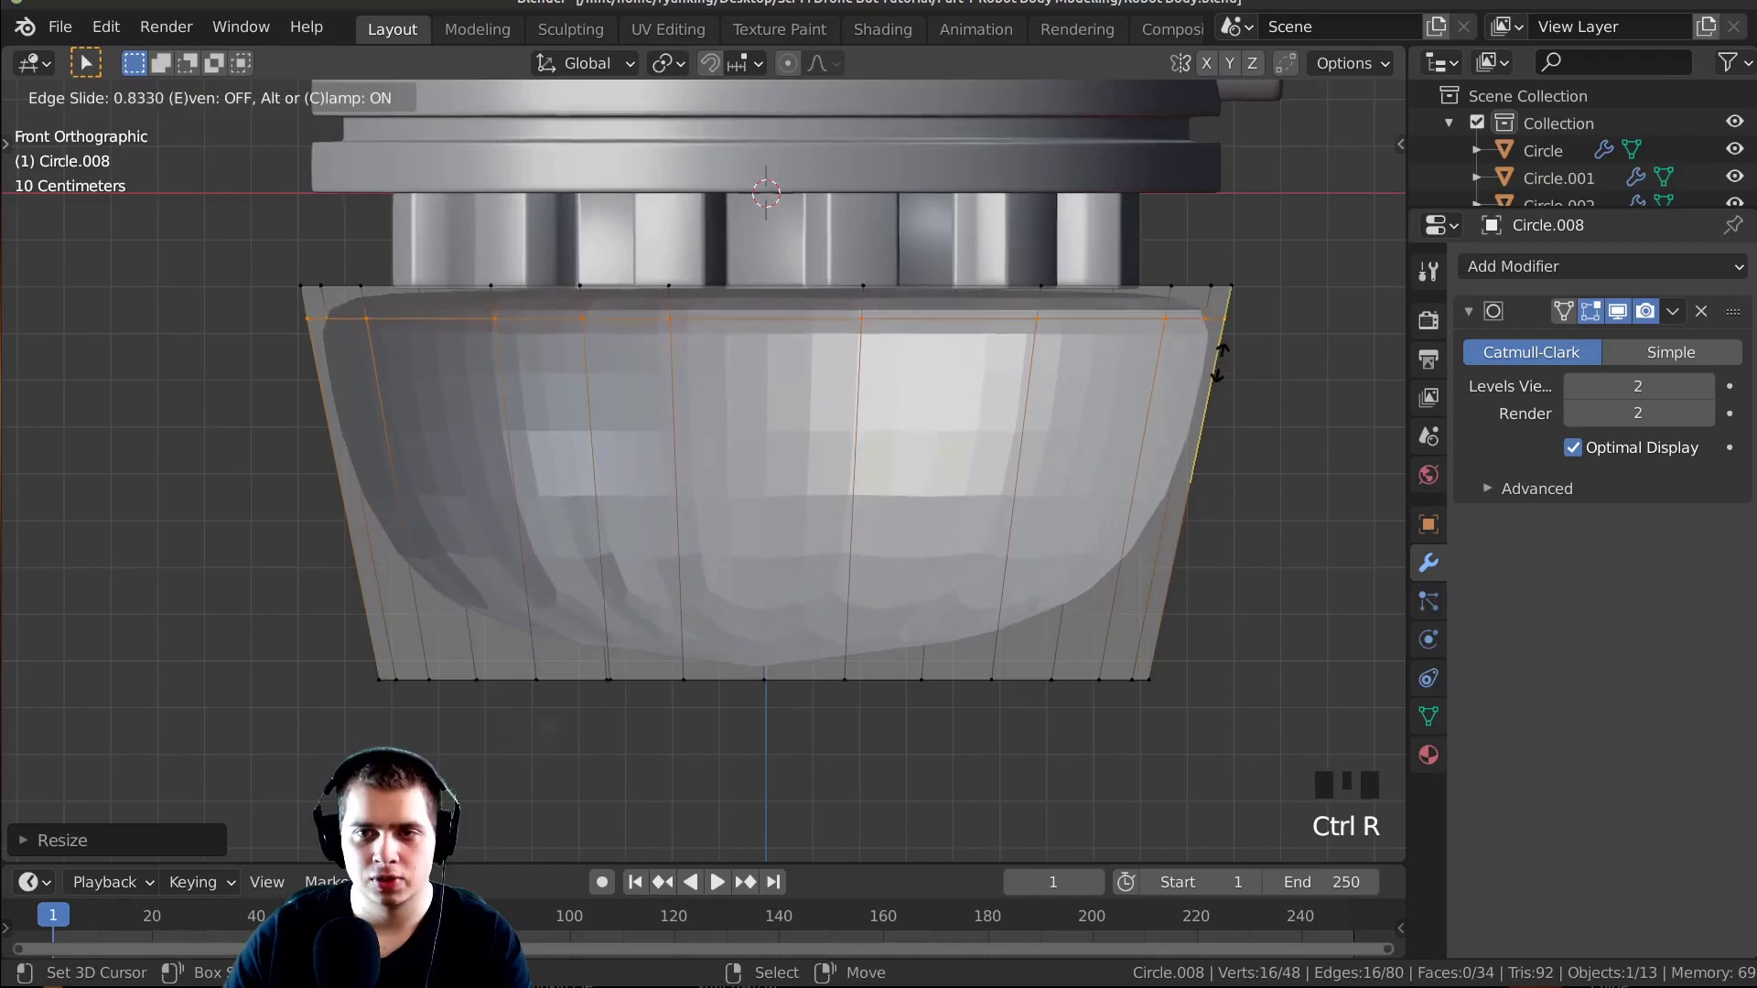
{"action": "left_click", "coordinate": [1224, 337]}
{"action": "key", "text": "ctrl+r"}
{"action": "left_click", "coordinate": [1189, 483]}
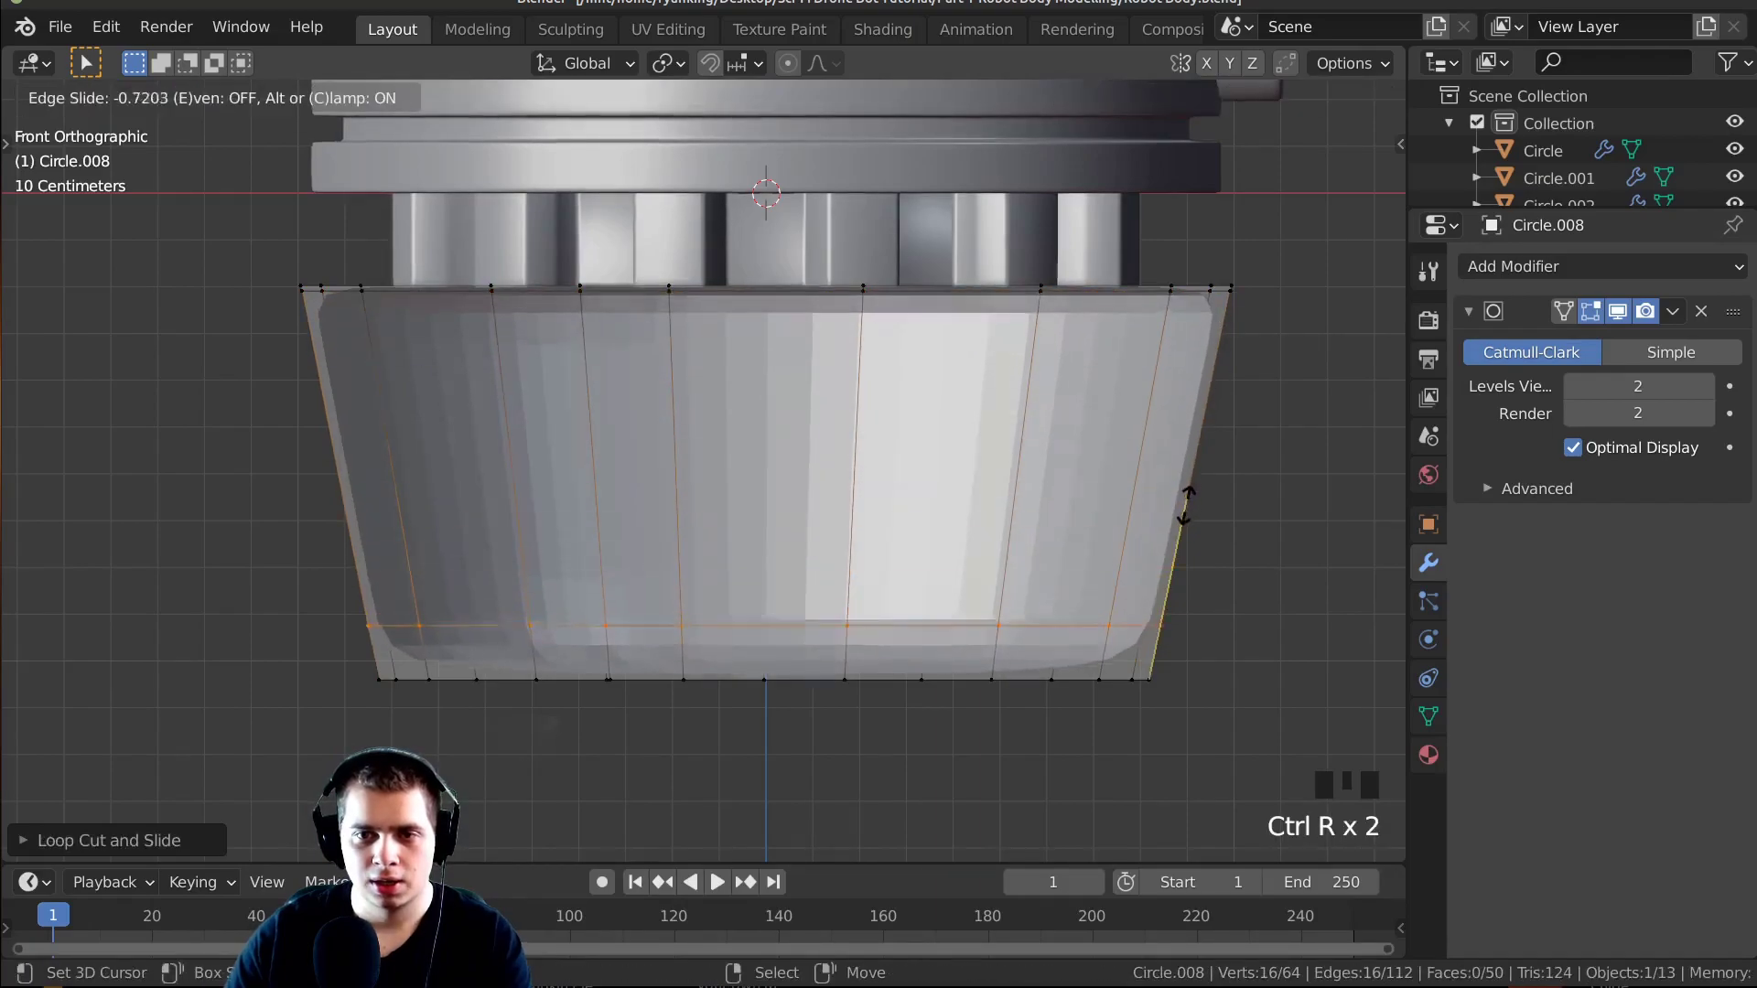
{"action": "left_click", "coordinate": [1176, 549]}
Select the bottom face of the lower body in face select mode and inset it slightly.
{"action": "middle_click_drag", "start_coordinate": [1176, 549], "coordinate": [1062, 402]}
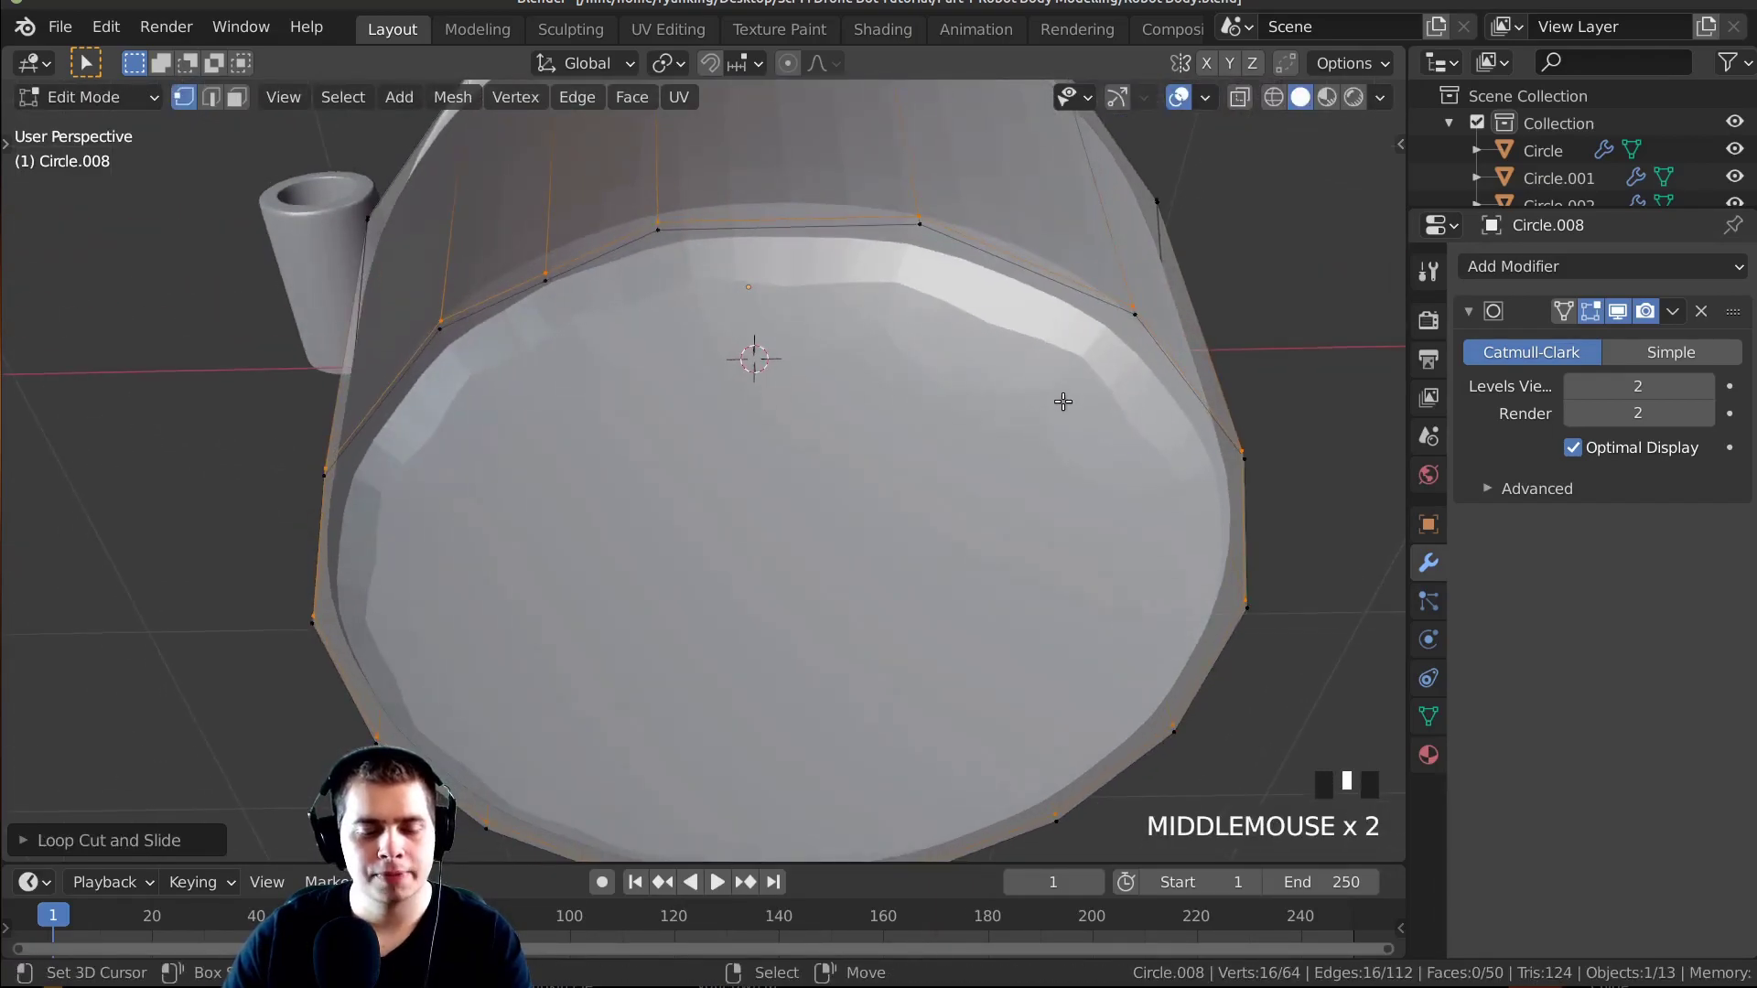
{"action": "key", "text": "3"}
{"action": "middle_click_drag", "start_coordinate": [964, 348], "coordinate": [655, 458]}
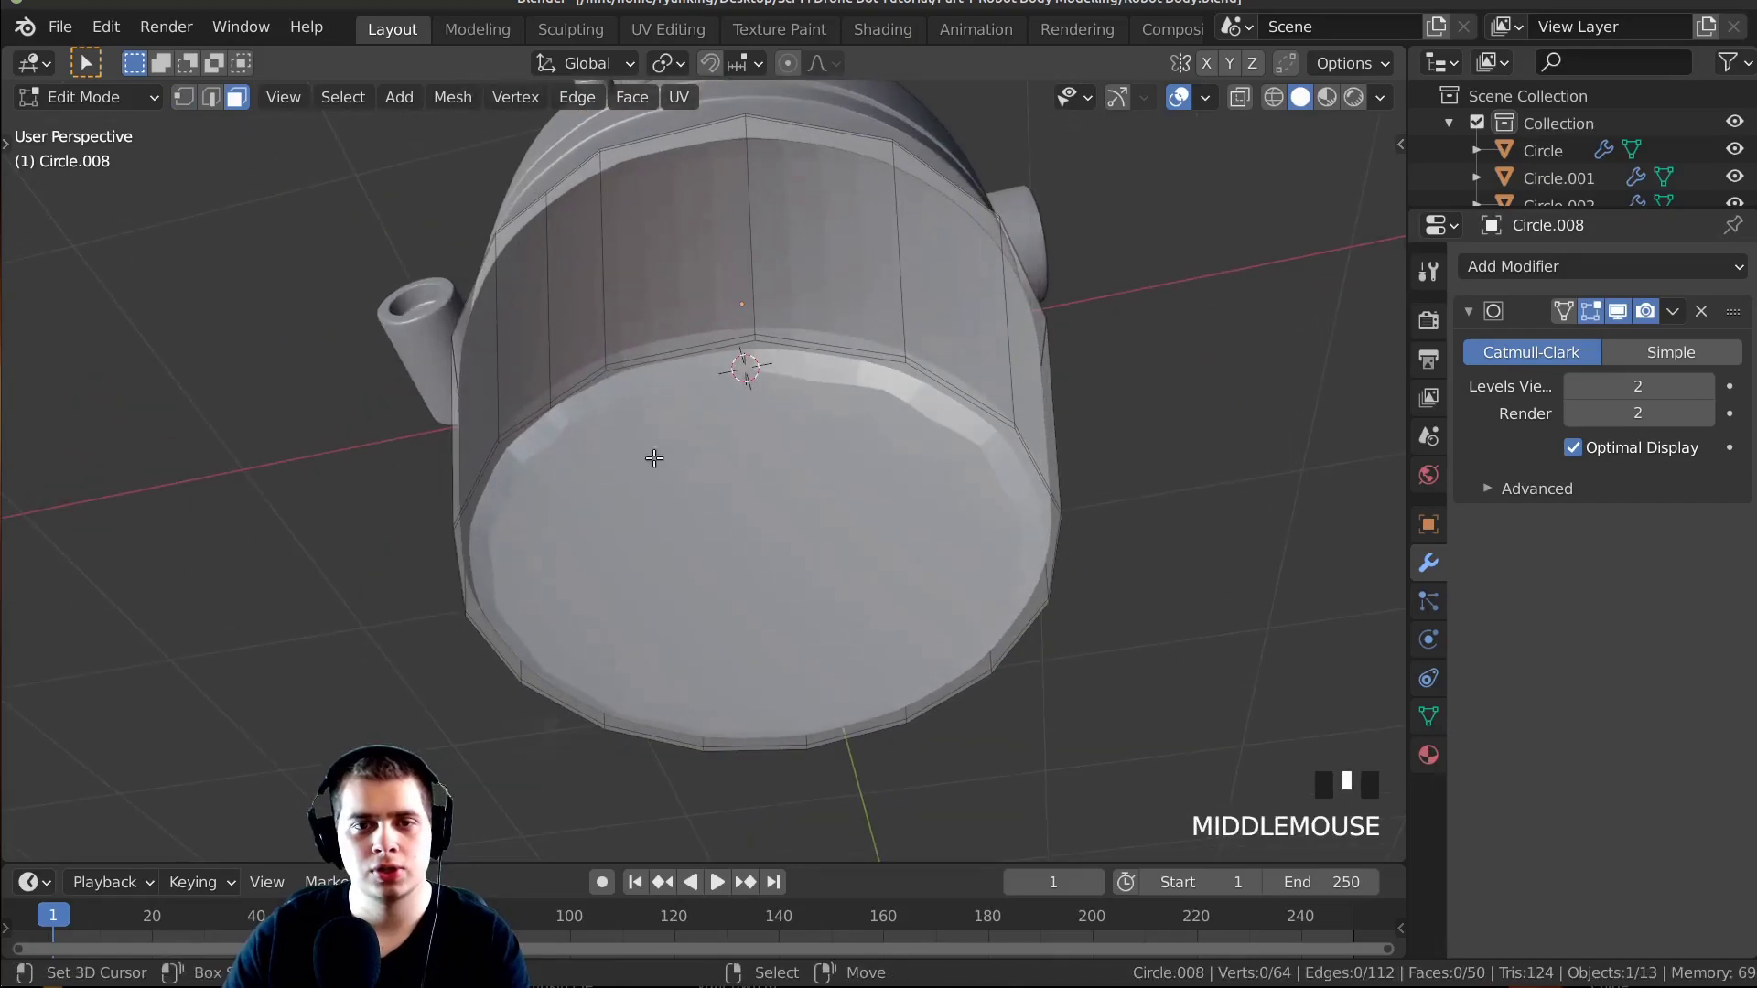
{"action": "right_click", "coordinate": [712, 527]}
{"action": "scroll", "coordinate": [1141, 379], "scroll_direction": "up", "scroll_amount": 2}
{"action": "scroll", "coordinate": [1141, 379], "scroll_direction": "down", "scroll_amount": 1}
{"action": "key", "text": "i"}
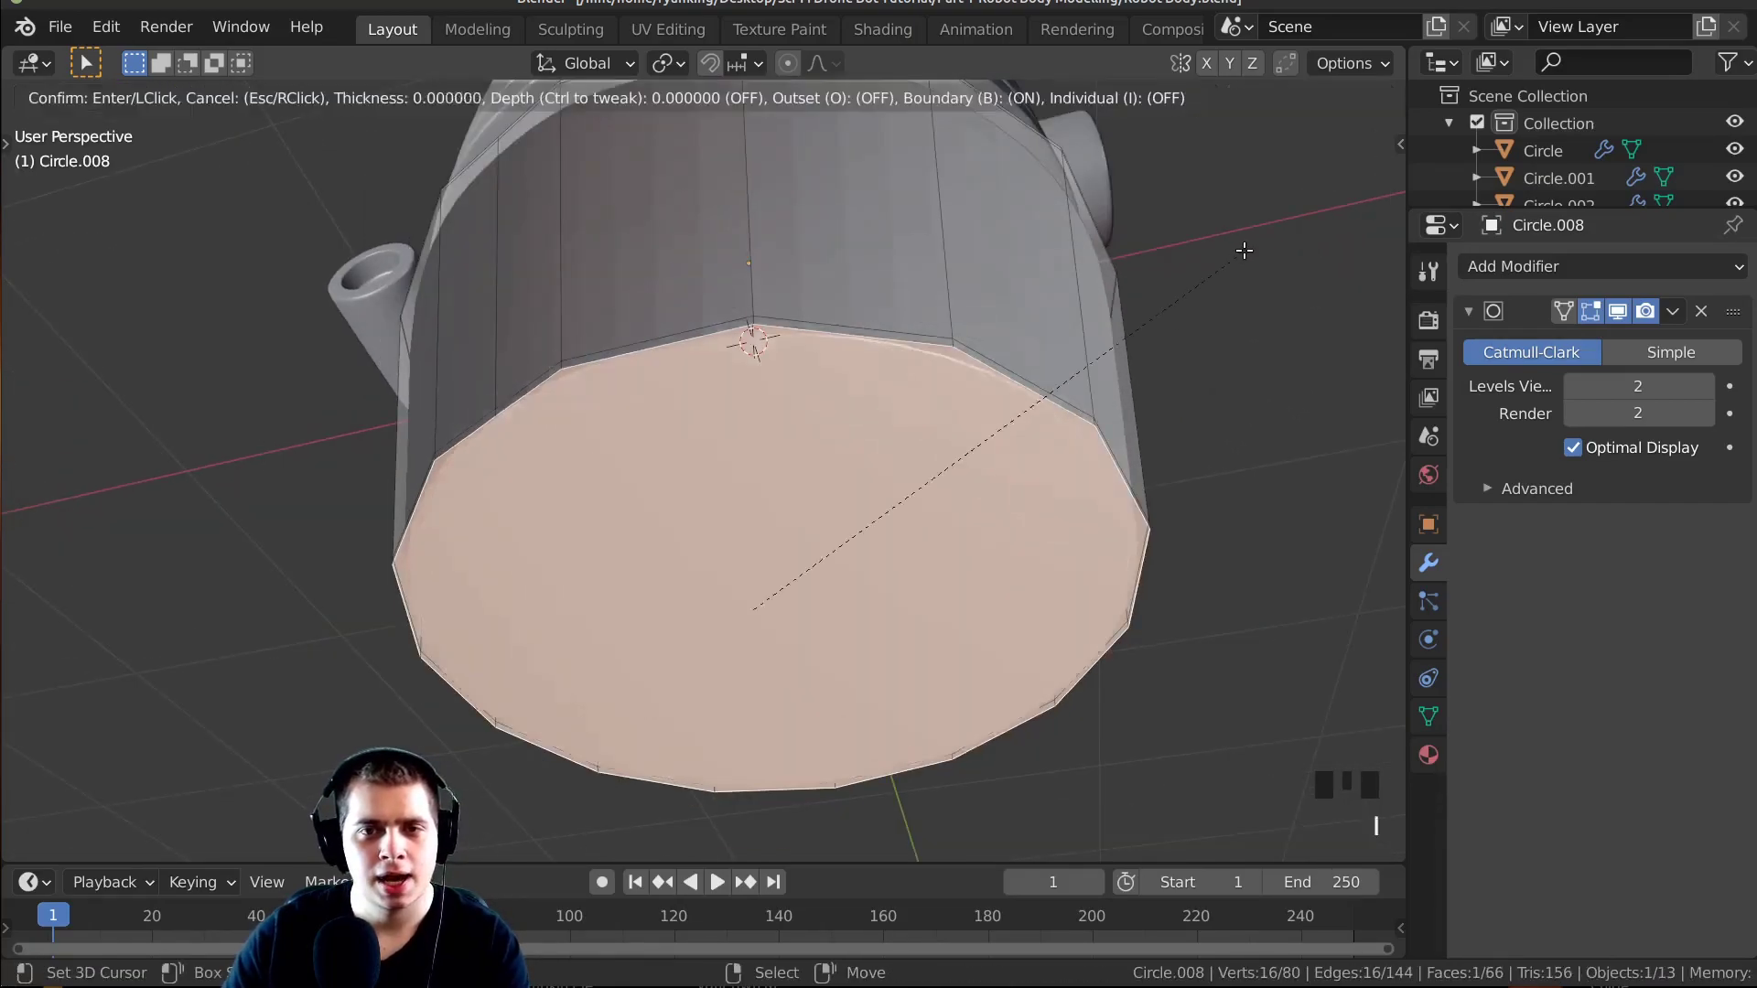
{"action": "left_click", "coordinate": [1229, 257]}
Inset the lower body's top face slightly inside its rim and return to Object Mode.
{"action": "middle_click_drag", "start_coordinate": [1230, 256], "coordinate": [1185, 389]}
{"action": "right_click", "coordinate": [1130, 388]}
{"action": "key", "text": "e"}
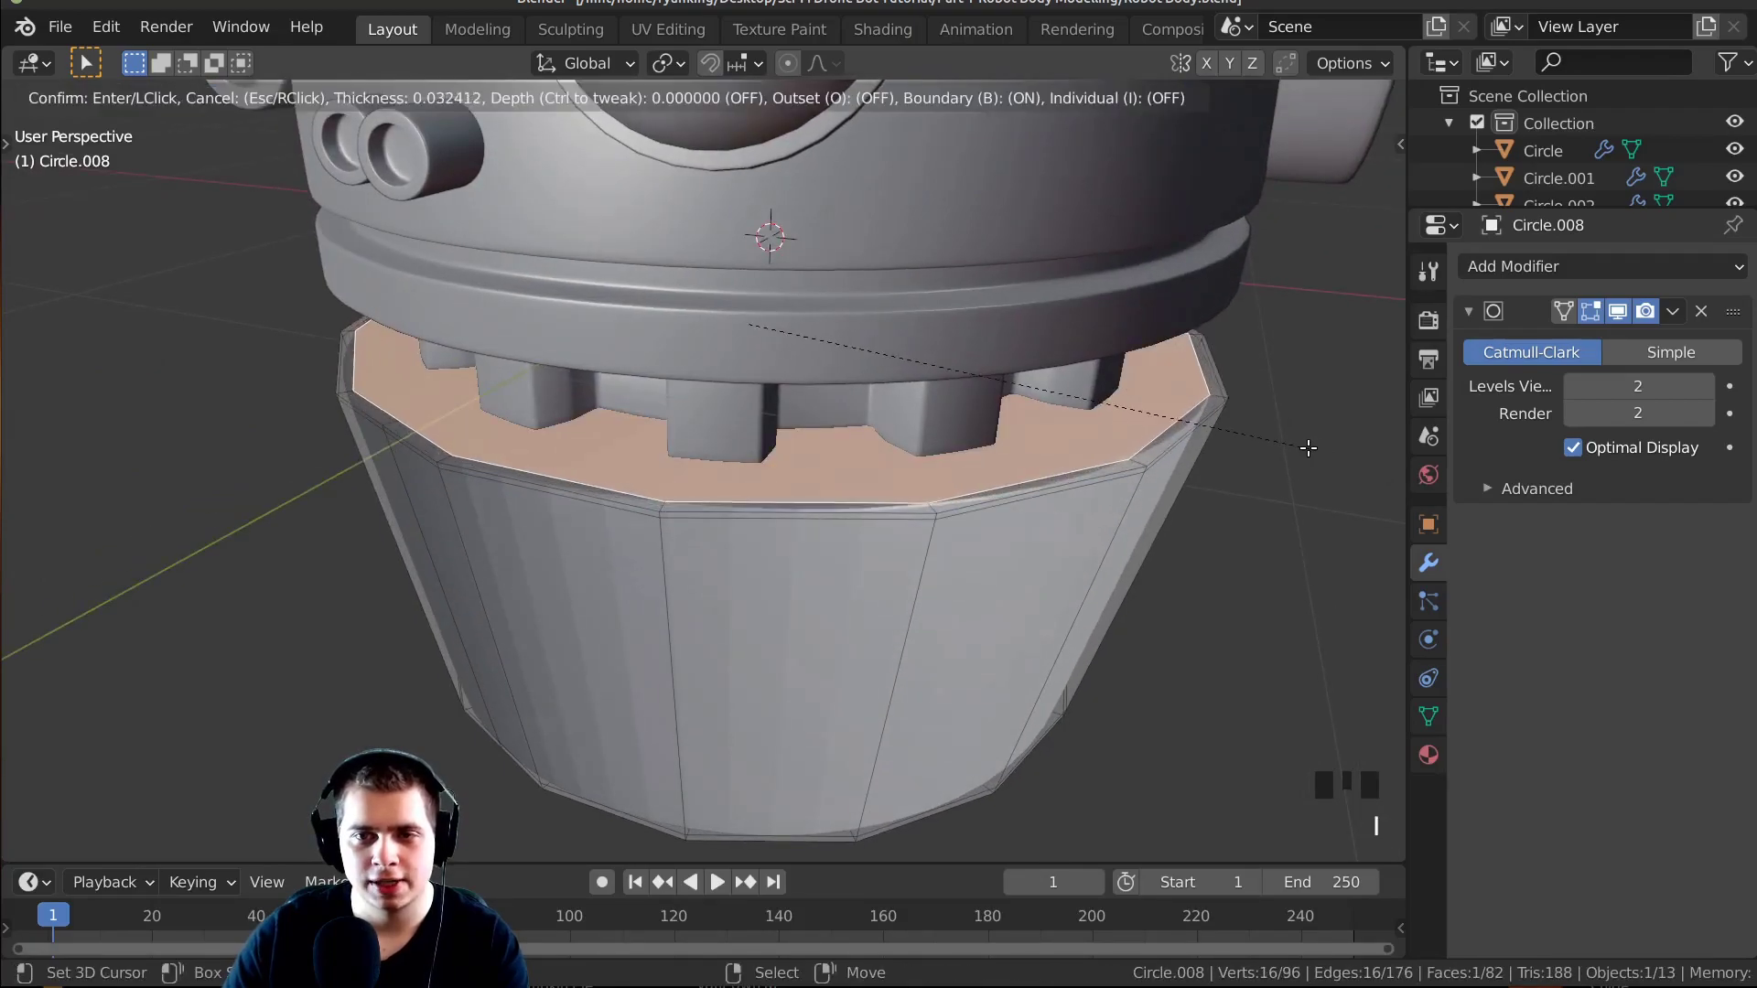
{"action": "left_click", "coordinate": [1007, 497]}
{"action": "key", "text": "Tab"}
Select all faces of the lower body part in Edit Mode and recalculate its normals.
{"action": "middle_click_drag", "start_coordinate": [1006, 497], "coordinate": [629, 607]}
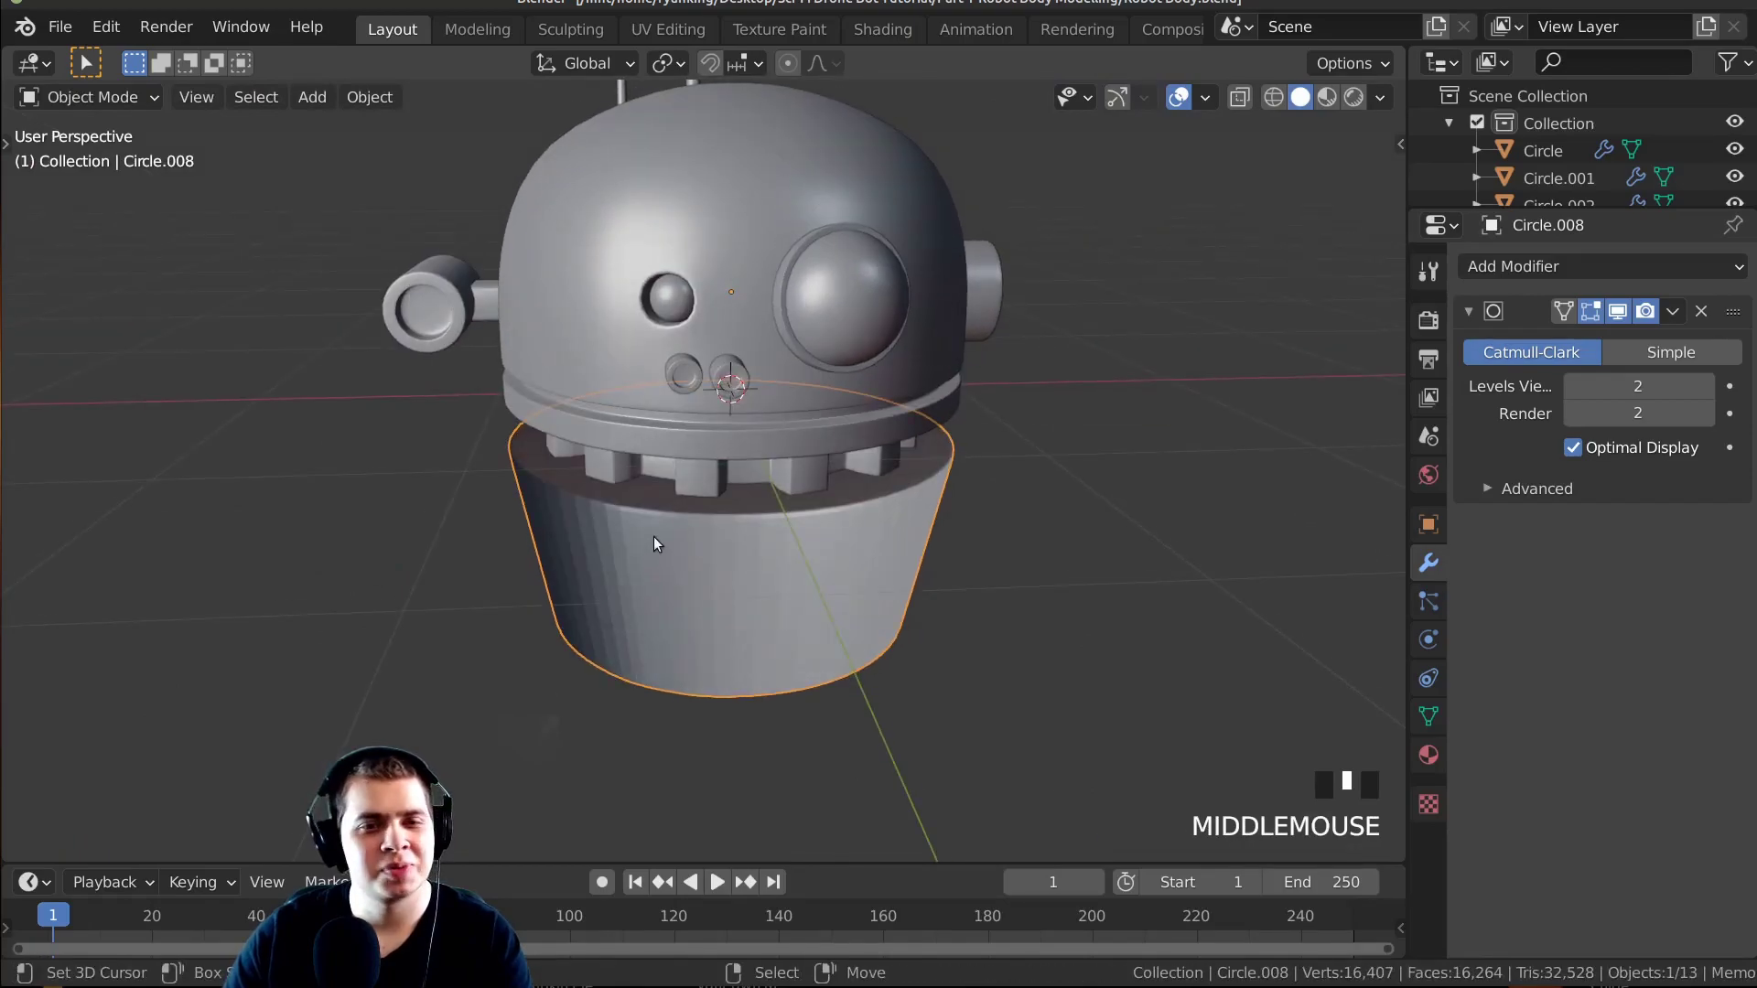
{"action": "scroll", "coordinate": [558, 485], "scroll_direction": "up", "scroll_amount": 2}
{"action": "middle_click_drag", "start_coordinate": [712, 564], "coordinate": [706, 527]}
{"action": "key", "text": "Tab"}
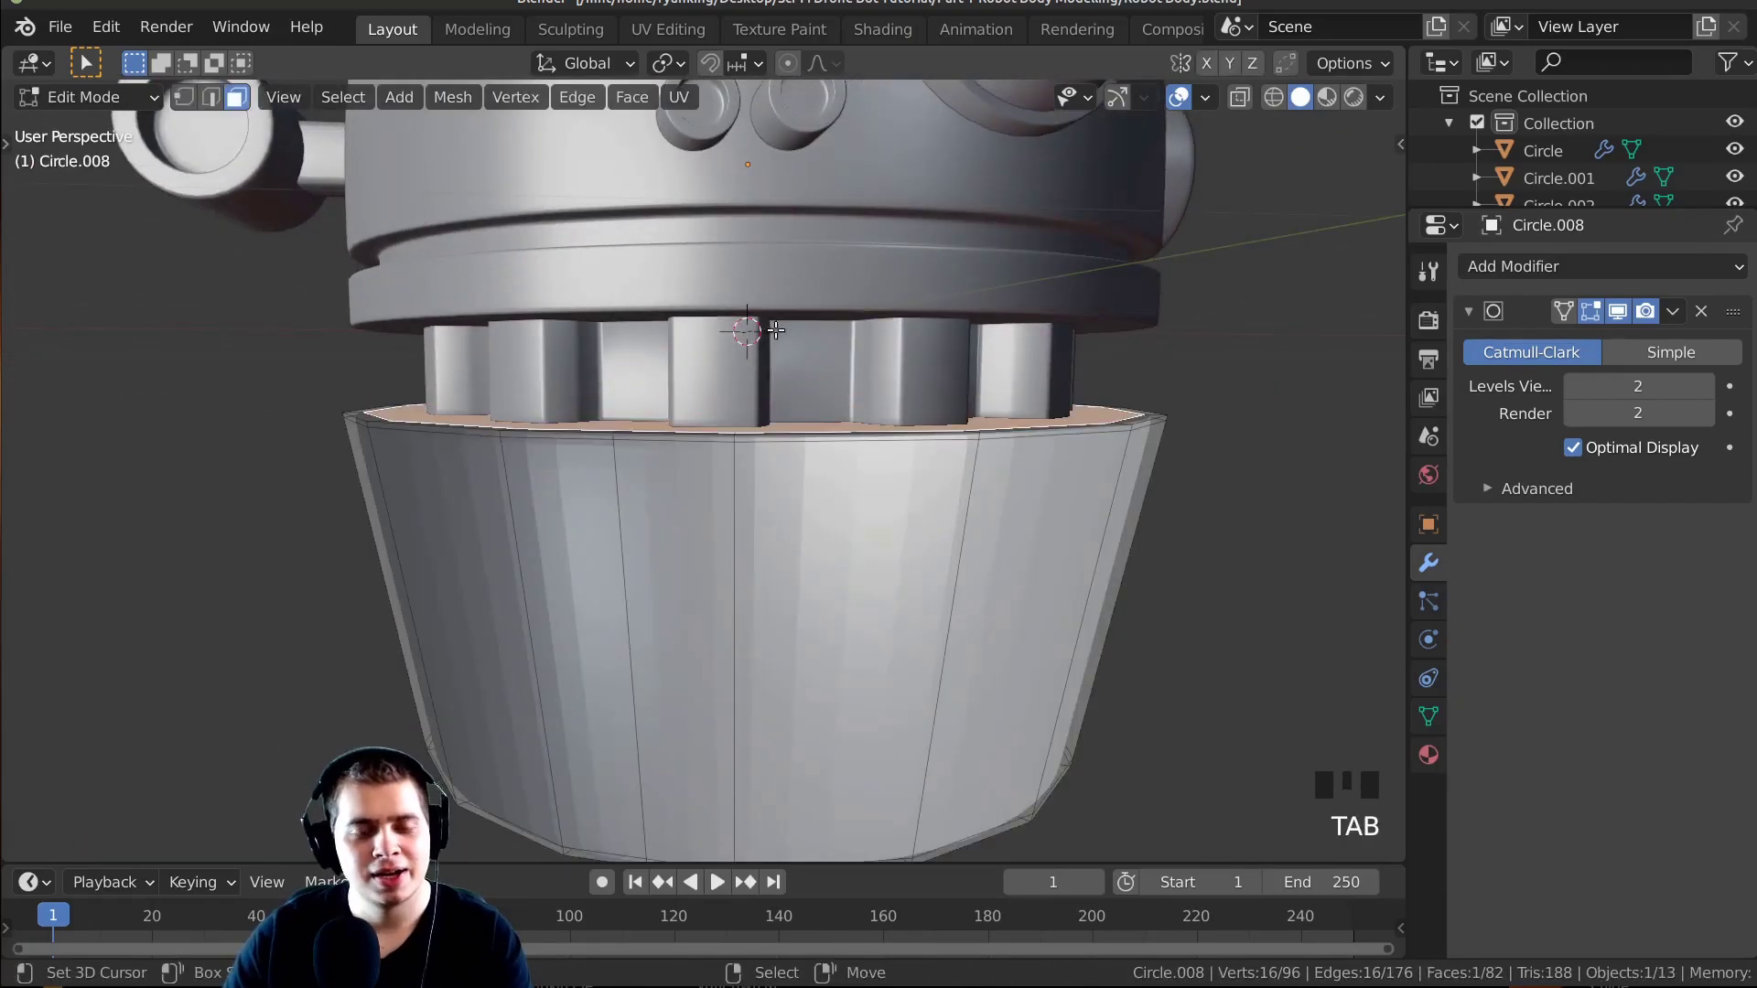
{"action": "key", "text": "a"}
{"action": "key", "text": "a"}
{"action": "key", "text": "a"}
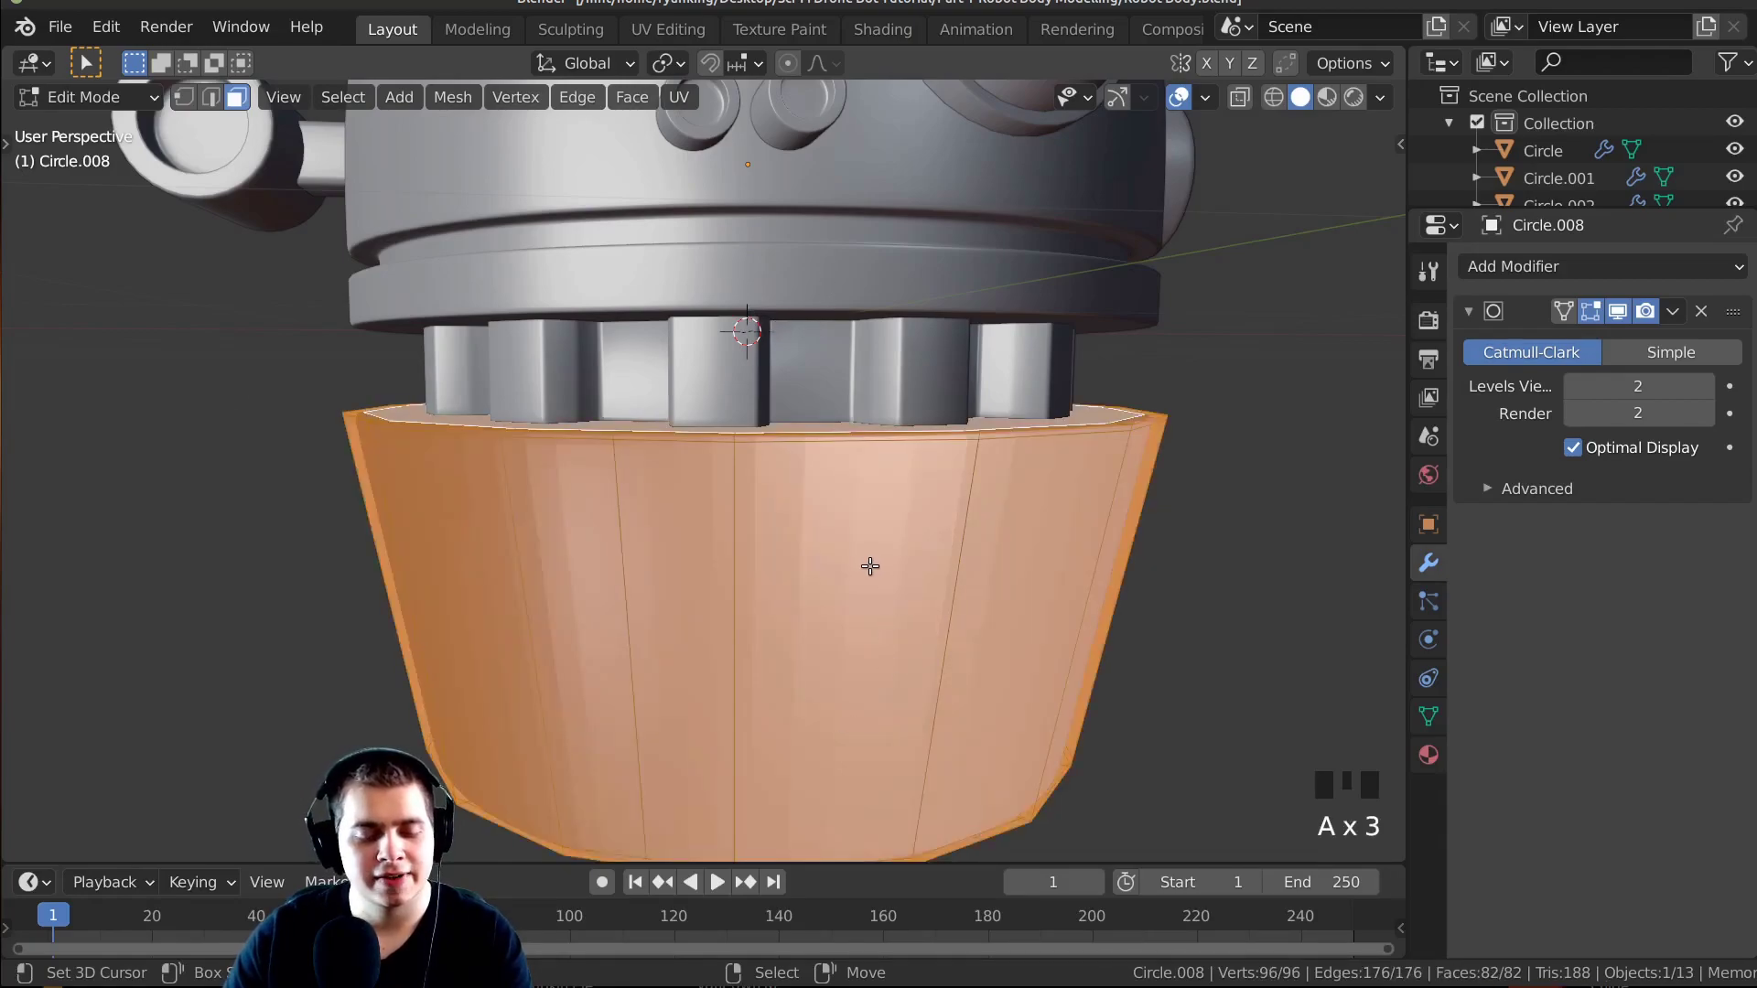
{"action": "key", "text": "shift+n"}
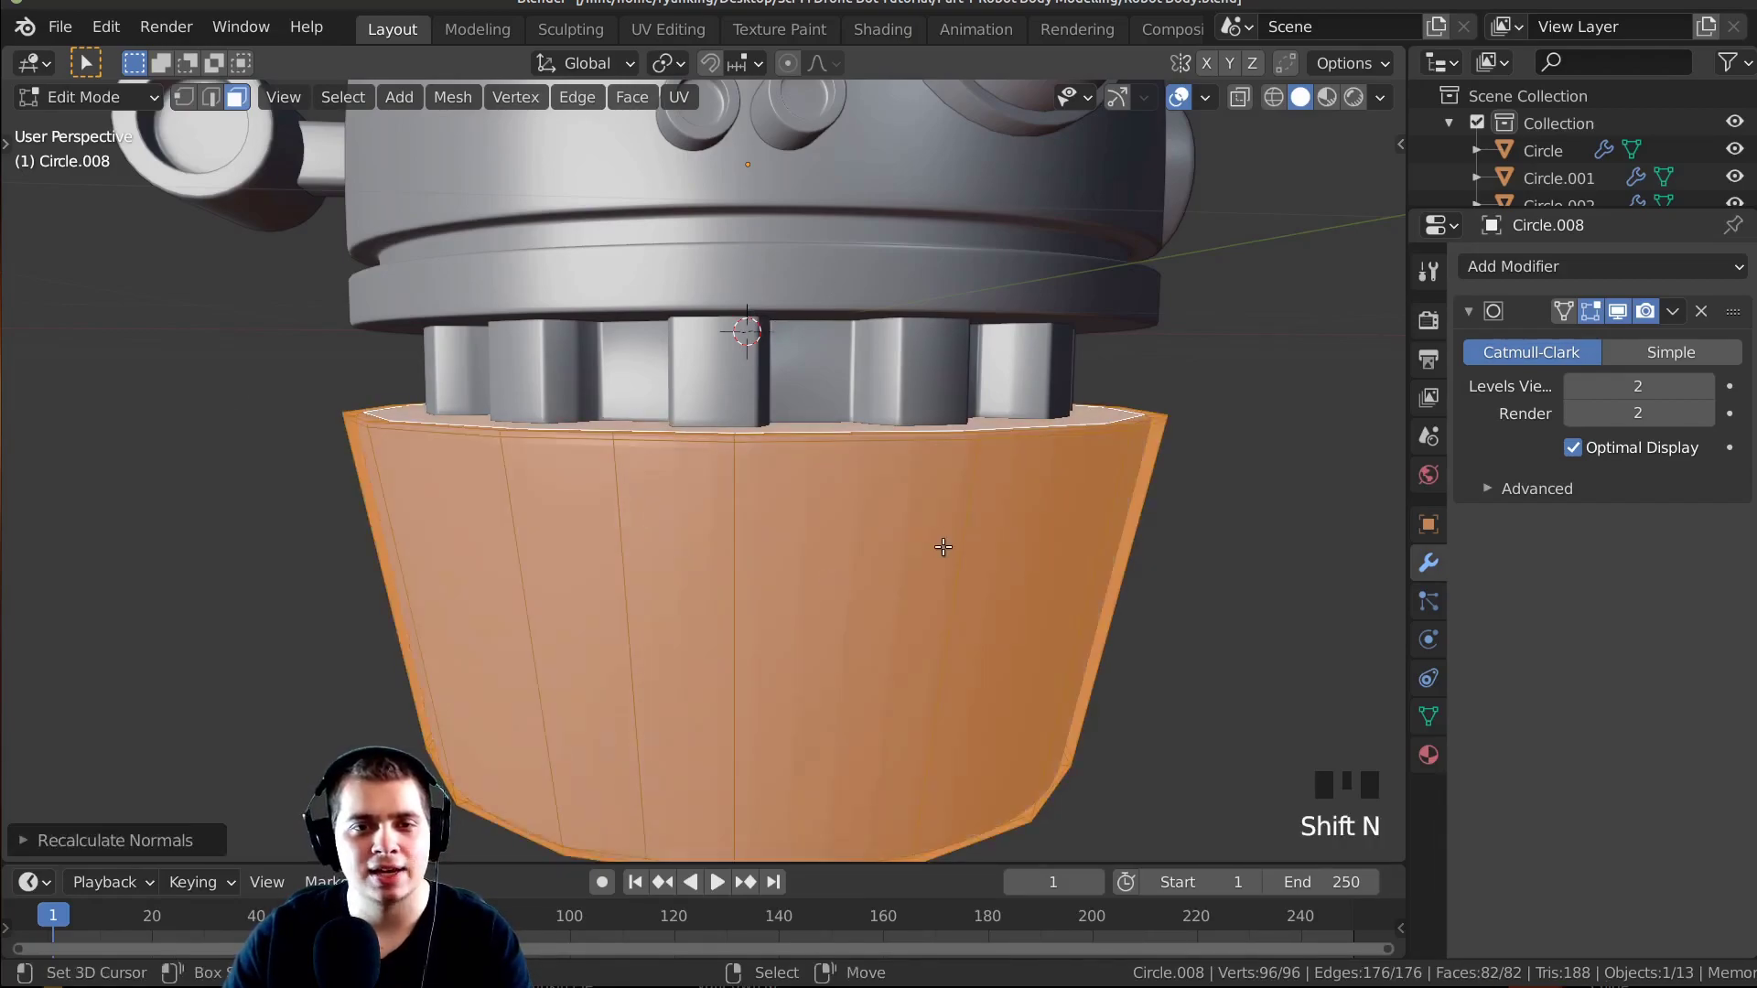
Set the lower body part to smooth shading in Object Mode.
{"action": "key", "text": "Tab"}
{"action": "middle_click_drag", "start_coordinate": [930, 532], "coordinate": [804, 514]}
{"action": "right_click", "coordinate": [793, 408]}
{"action": "left_click", "coordinate": [792, 408]}
{"action": "scroll", "coordinate": [810, 408], "scroll_direction": "down", "scroll_amount": 3}
{"action": "scroll", "coordinate": [887, 458], "scroll_direction": "up", "scroll_amount": 2}
{"action": "scroll", "coordinate": [877, 459], "scroll_direction": "up", "scroll_amount": 1}
{"action": "key", "text": "Tab"}
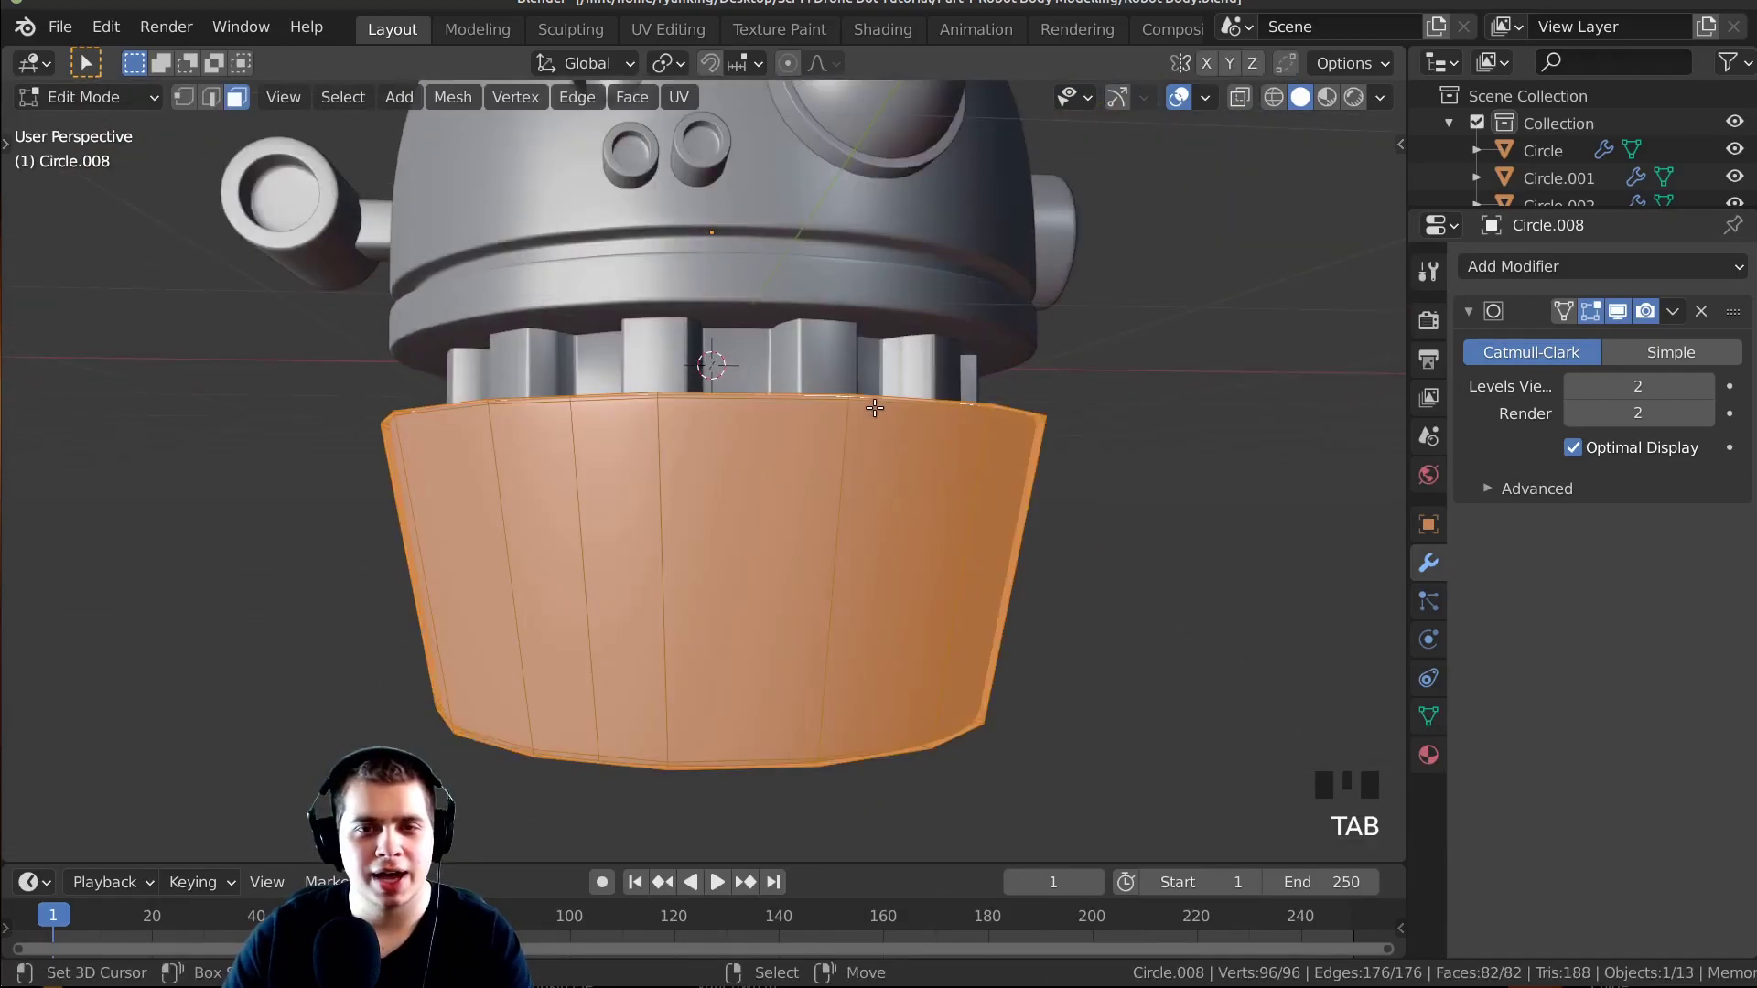
{"action": "key", "text": "Tab"}
{"action": "scroll", "coordinate": [862, 370], "scroll_direction": "up", "scroll_amount": 2}
{"action": "middle_click_drag", "start_coordinate": [946, 392], "coordinate": [1101, 323]}
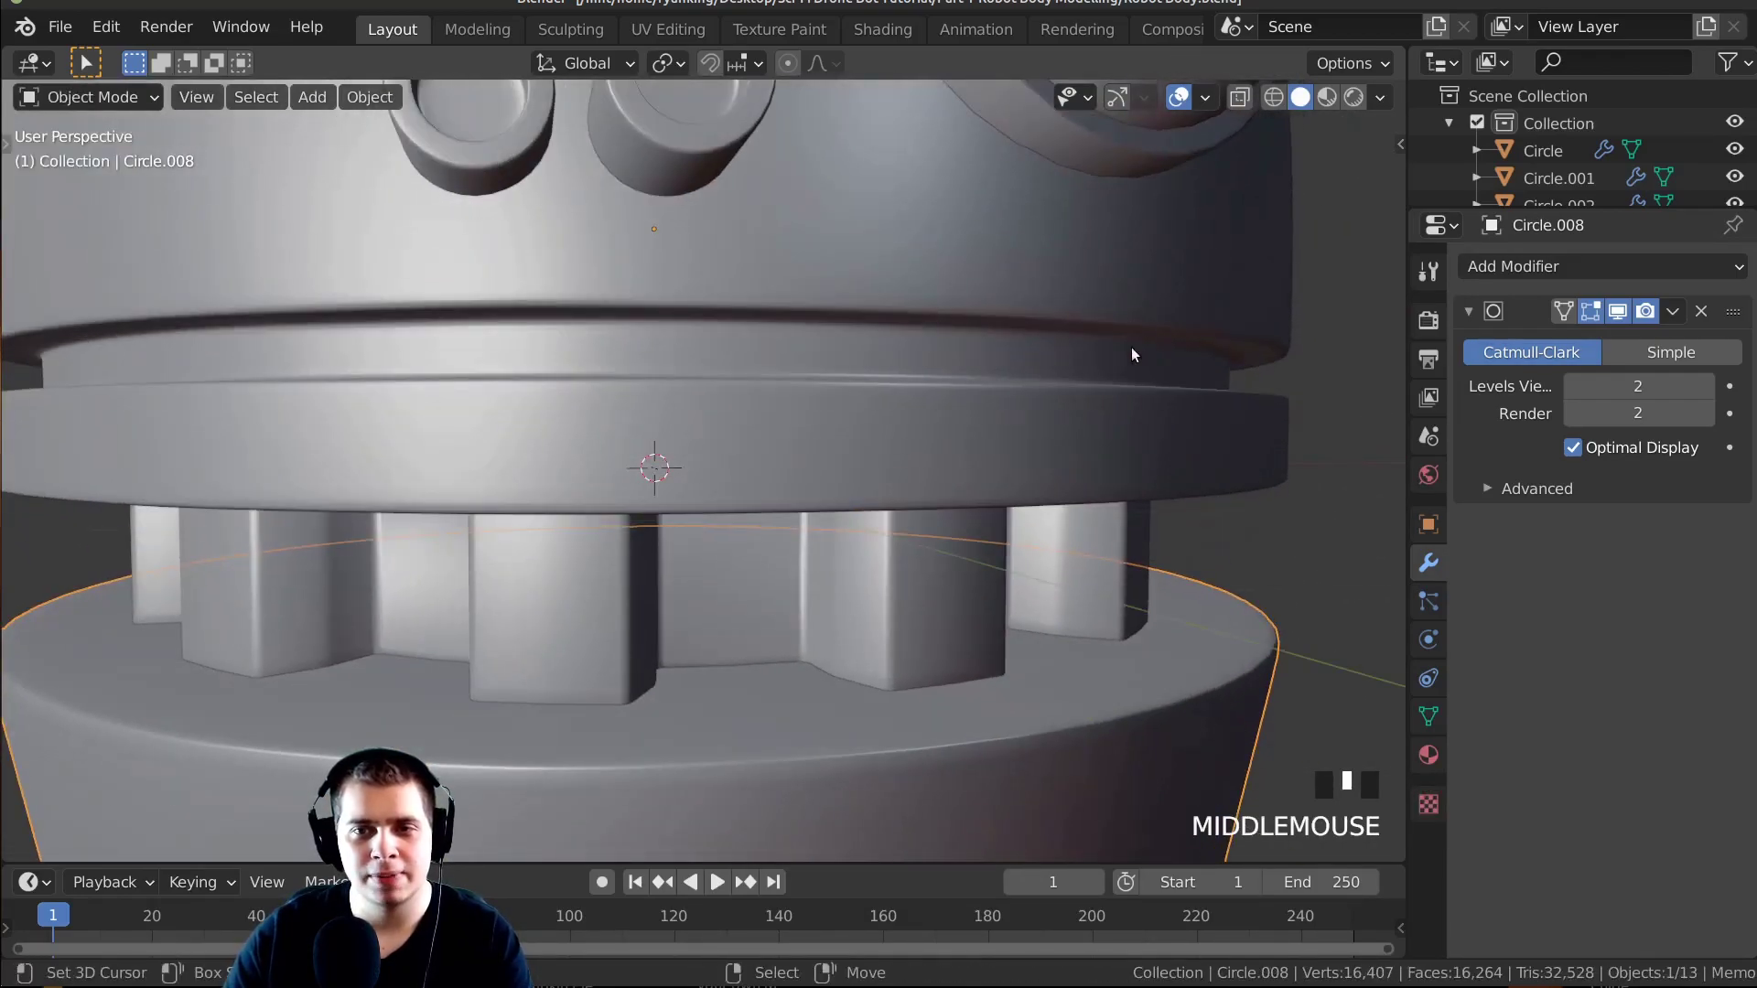
{"action": "scroll", "coordinate": [1107, 602], "scroll_direction": "down", "scroll_amount": 4}
{"action": "left_click", "coordinate": [920, 351]}
{"action": "key", "text": "g"}
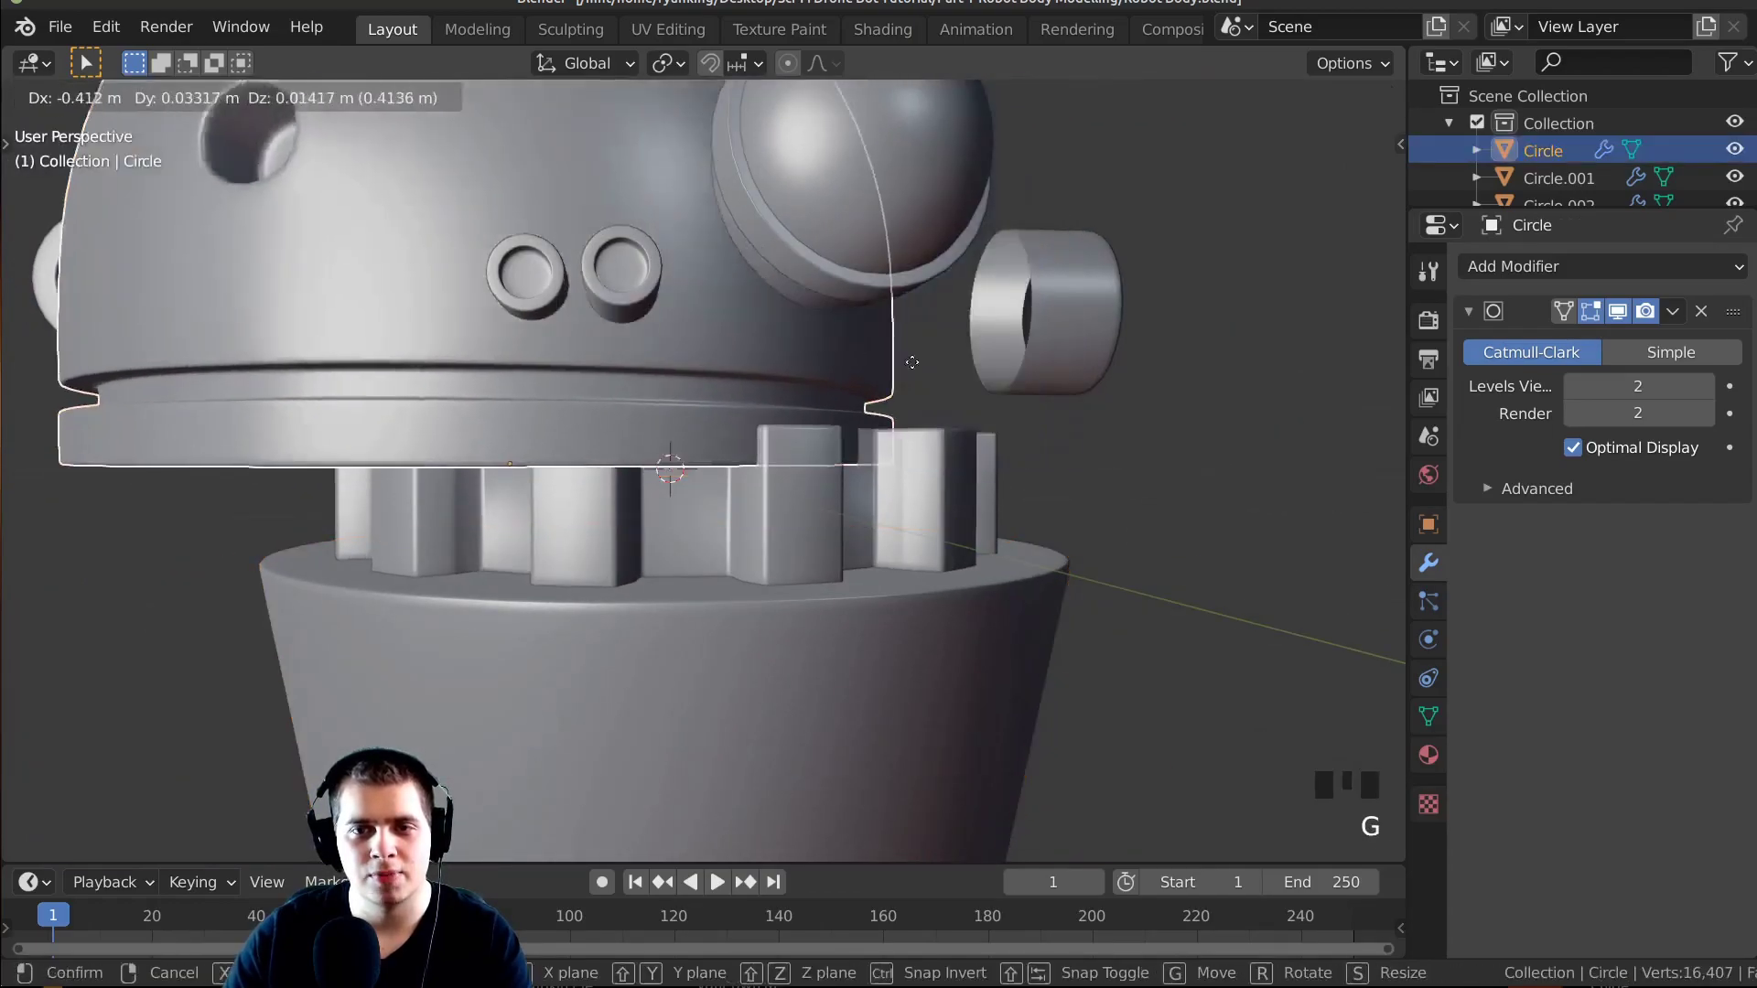
{"action": "key", "text": "Escape"}
Add two loop cuts around the upper part of the lower body's wall, leaving a narrow band between them.
{"action": "mouse_move", "coordinate": [913, 531]}
{"action": "middle_mouse_down", "text": "shift"}
{"action": "mouse_move", "coordinate": [913, 619]}
{"action": "mouse_move", "coordinate": [937, 580]}
{"action": "mouse_move", "coordinate": [903, 540]}
{"action": "middle_mouse_up", "text": "shift"}
{"action": "right_click", "coordinate": [937, 580]}
{"action": "key", "text": "Tab"}
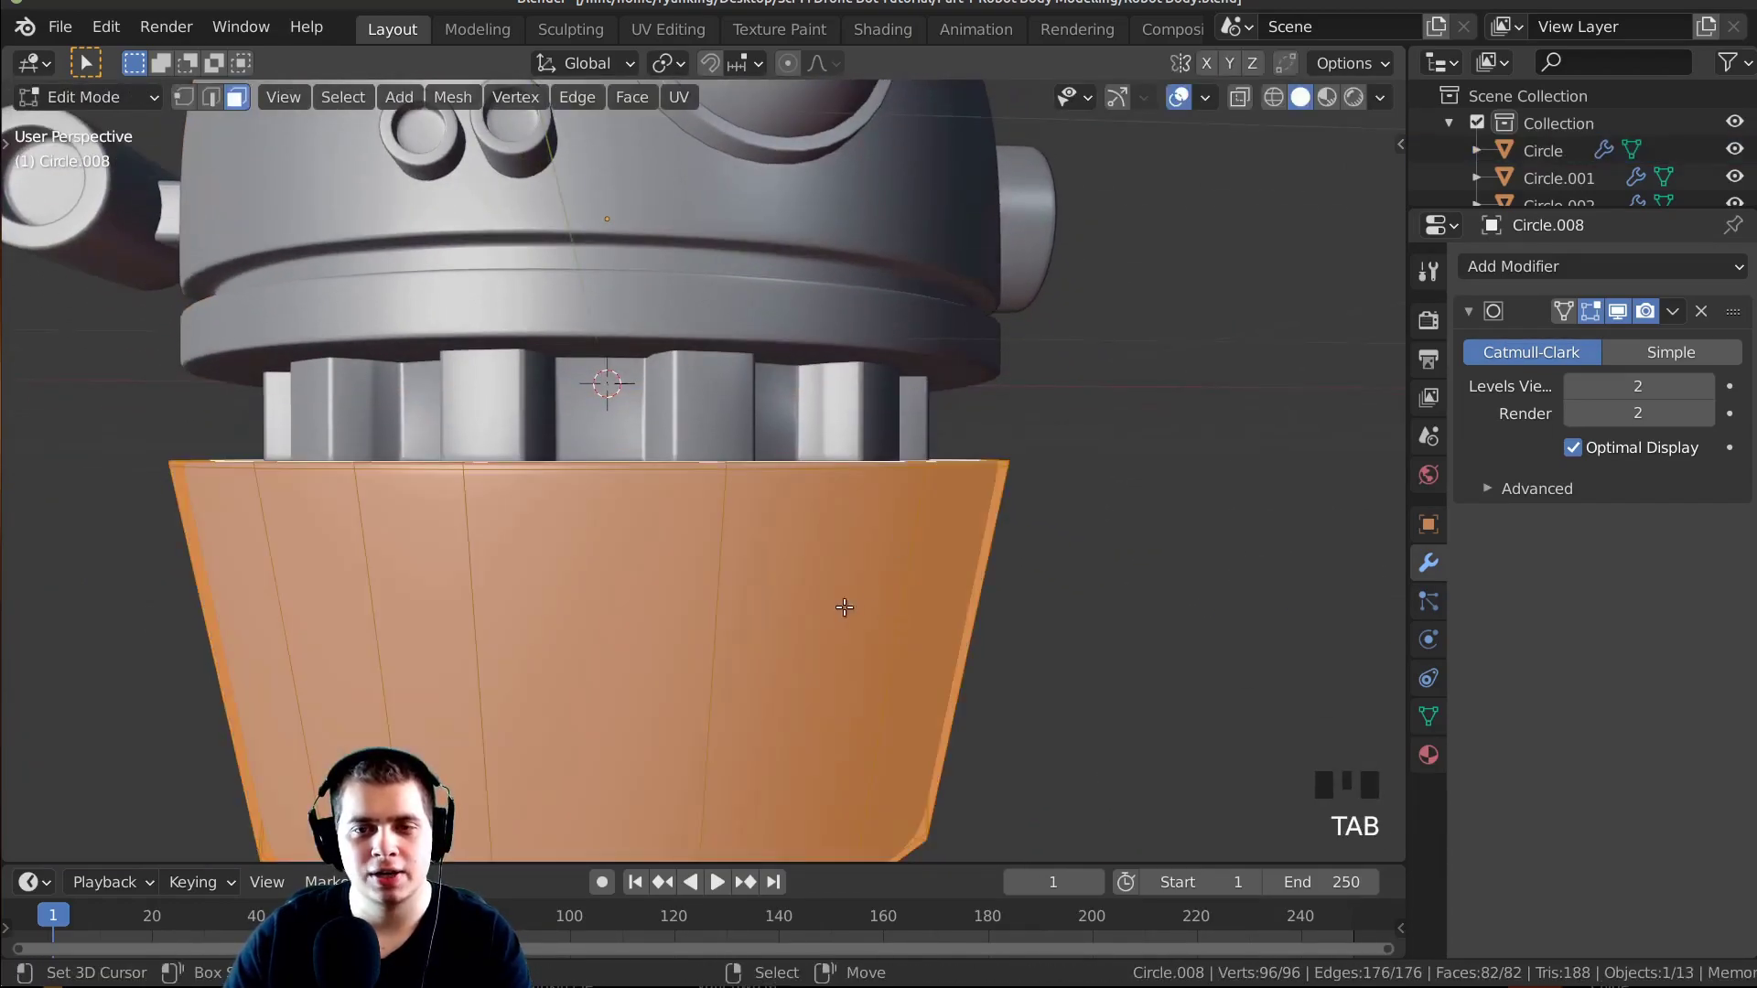
{"action": "middle_click_drag", "start_coordinate": [846, 607], "coordinate": [887, 625]}
{"action": "key", "text": "ctrl+r"}
{"action": "left_click", "coordinate": [968, 644]}
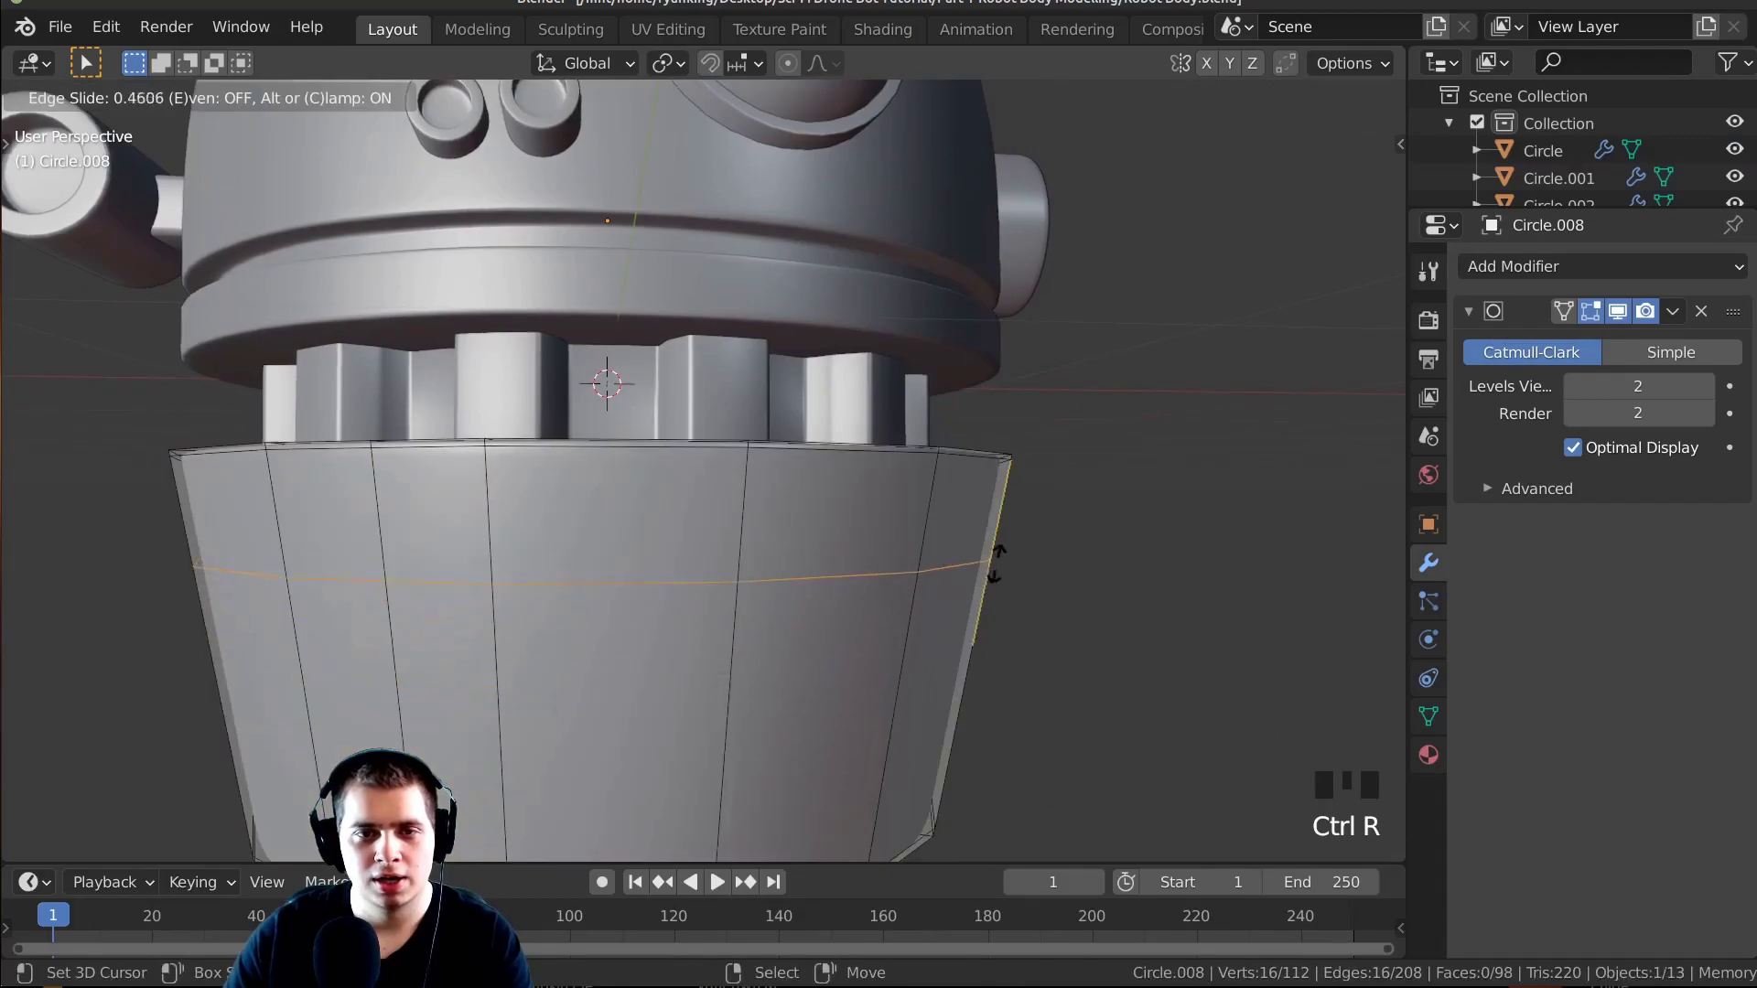
{"action": "left_click", "coordinate": [1019, 508]}
{"action": "key", "text": "ctrl+r"}
{"action": "left_click", "coordinate": [961, 688]}
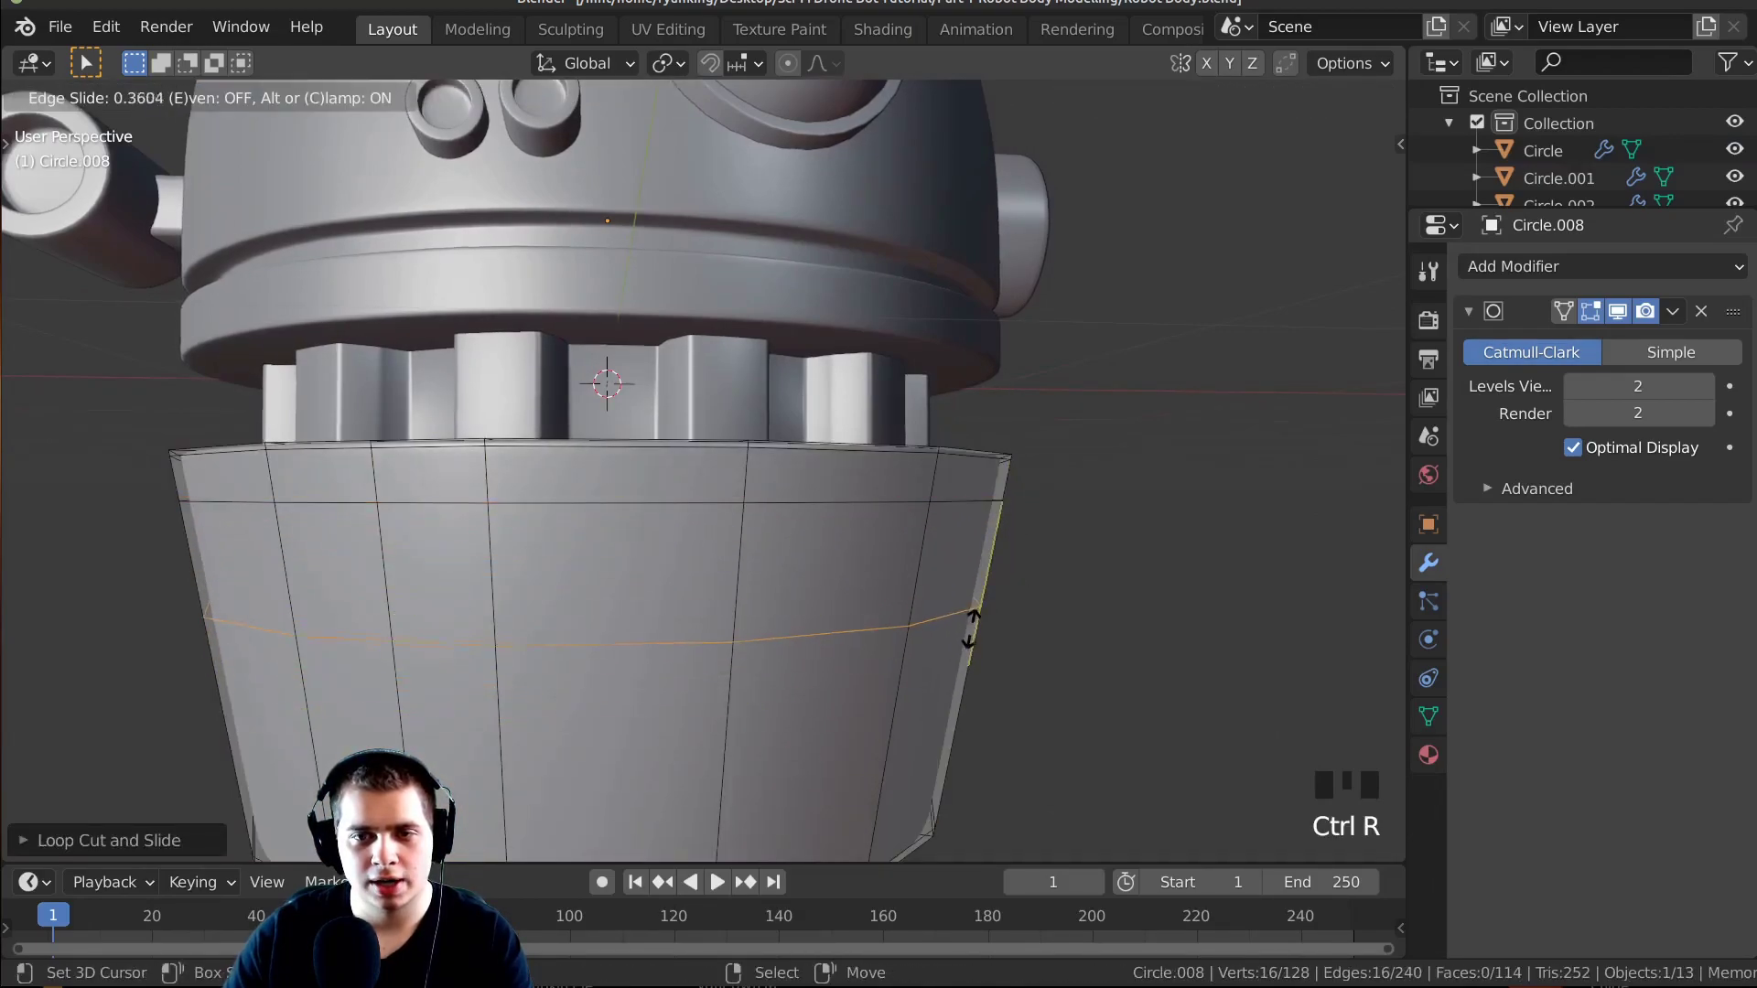
{"action": "left_click", "coordinate": [986, 579]}
Extrude the ring of faces between the lower body's two loop cuts and scale it inward with Z locked, forming a groove.
{"action": "middle_click_drag", "start_coordinate": [862, 571], "coordinate": [436, 337]}
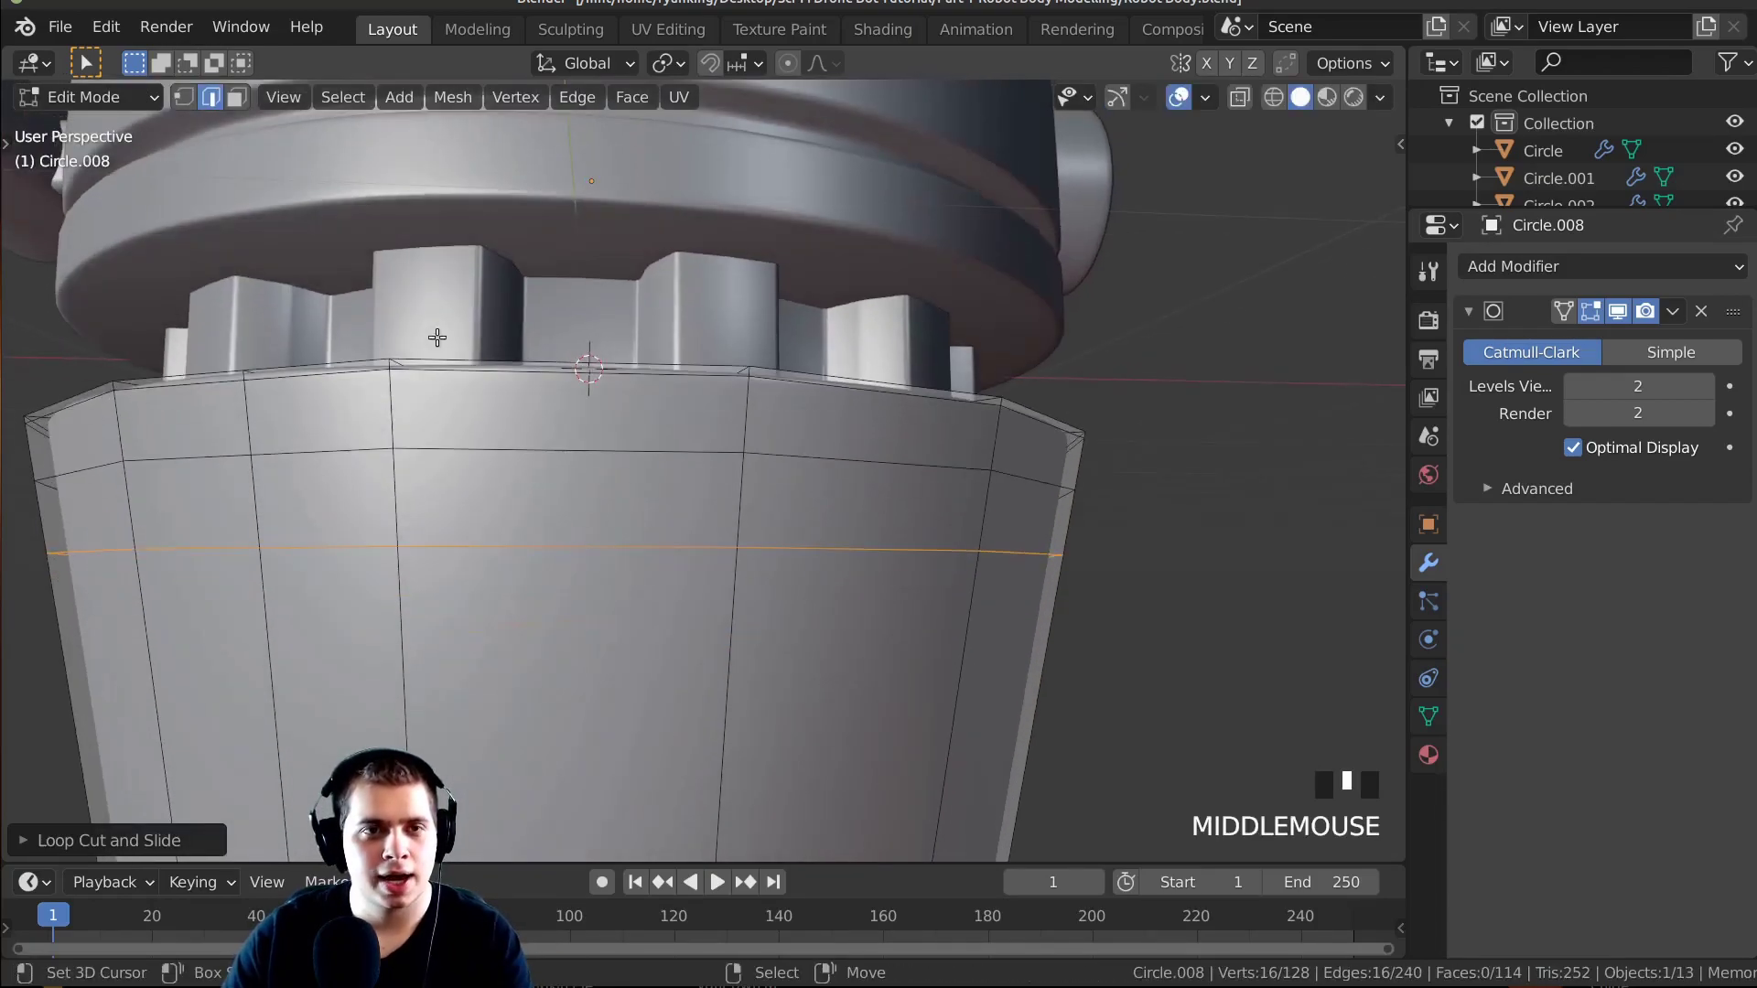
{"action": "left_click", "coordinate": [237, 98]}
{"action": "middle_click_drag", "start_coordinate": [283, 273], "coordinate": [790, 520]}
{"action": "middle_click", "coordinate": [791, 519]}
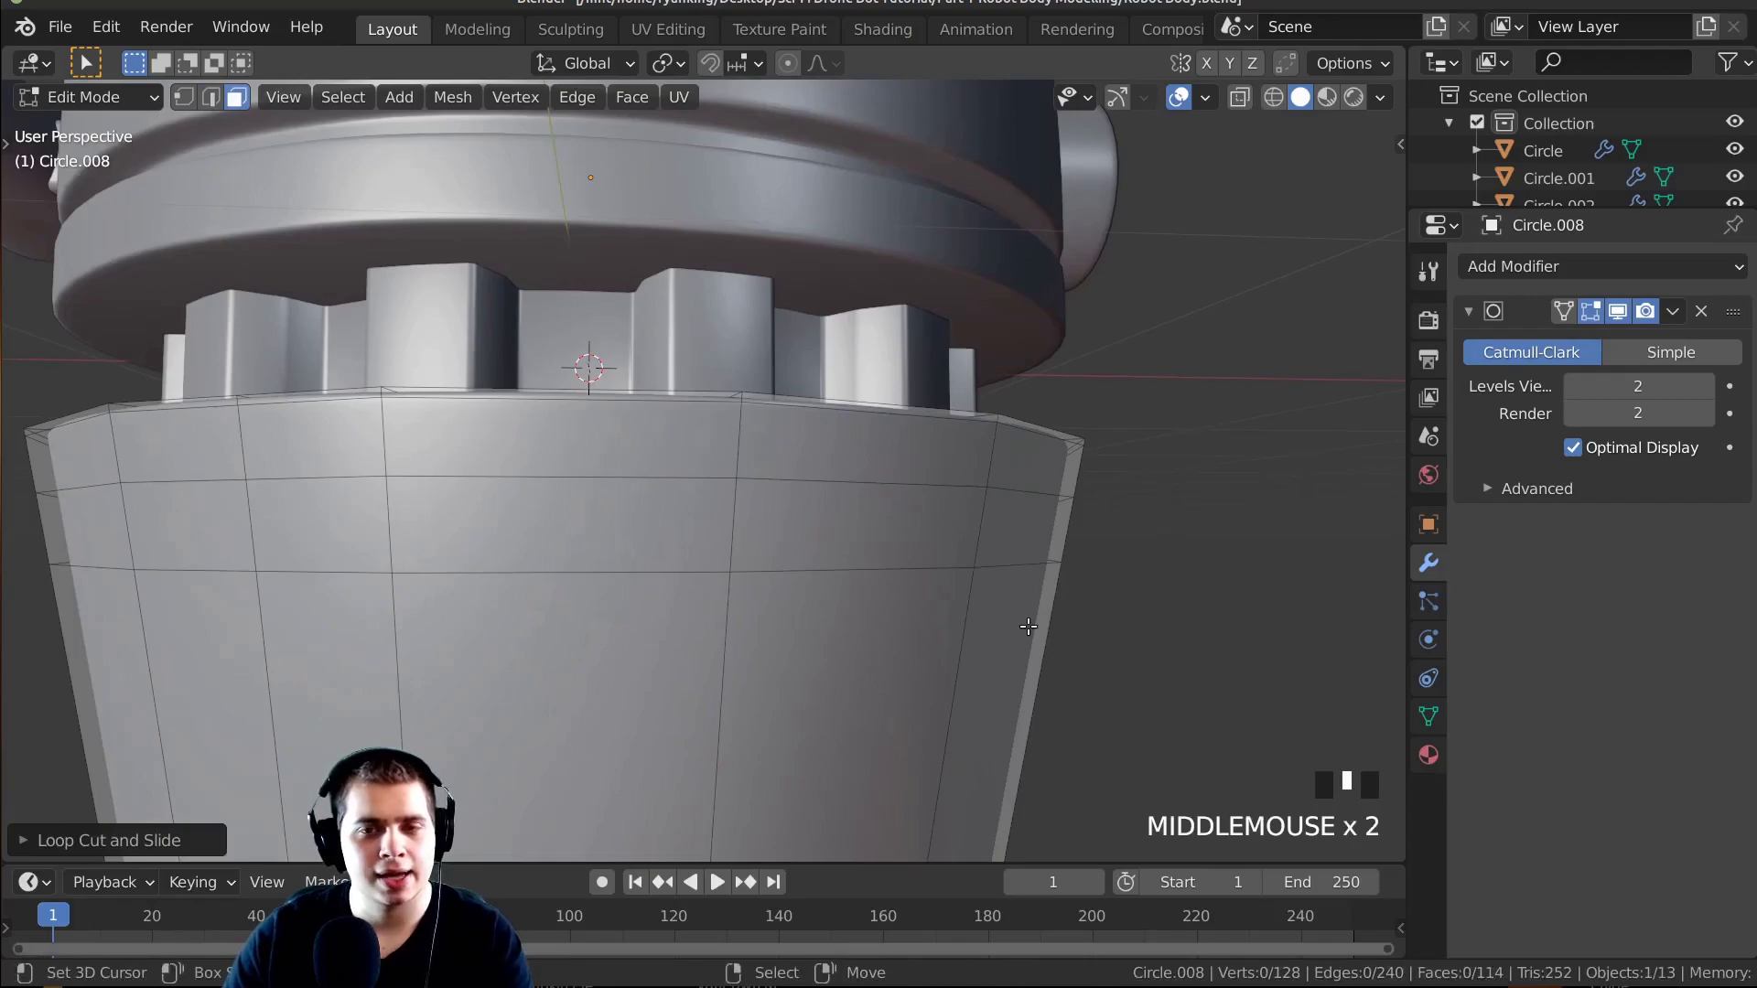
{"action": "right_click", "coordinate": [988, 528], "text": "alt"}
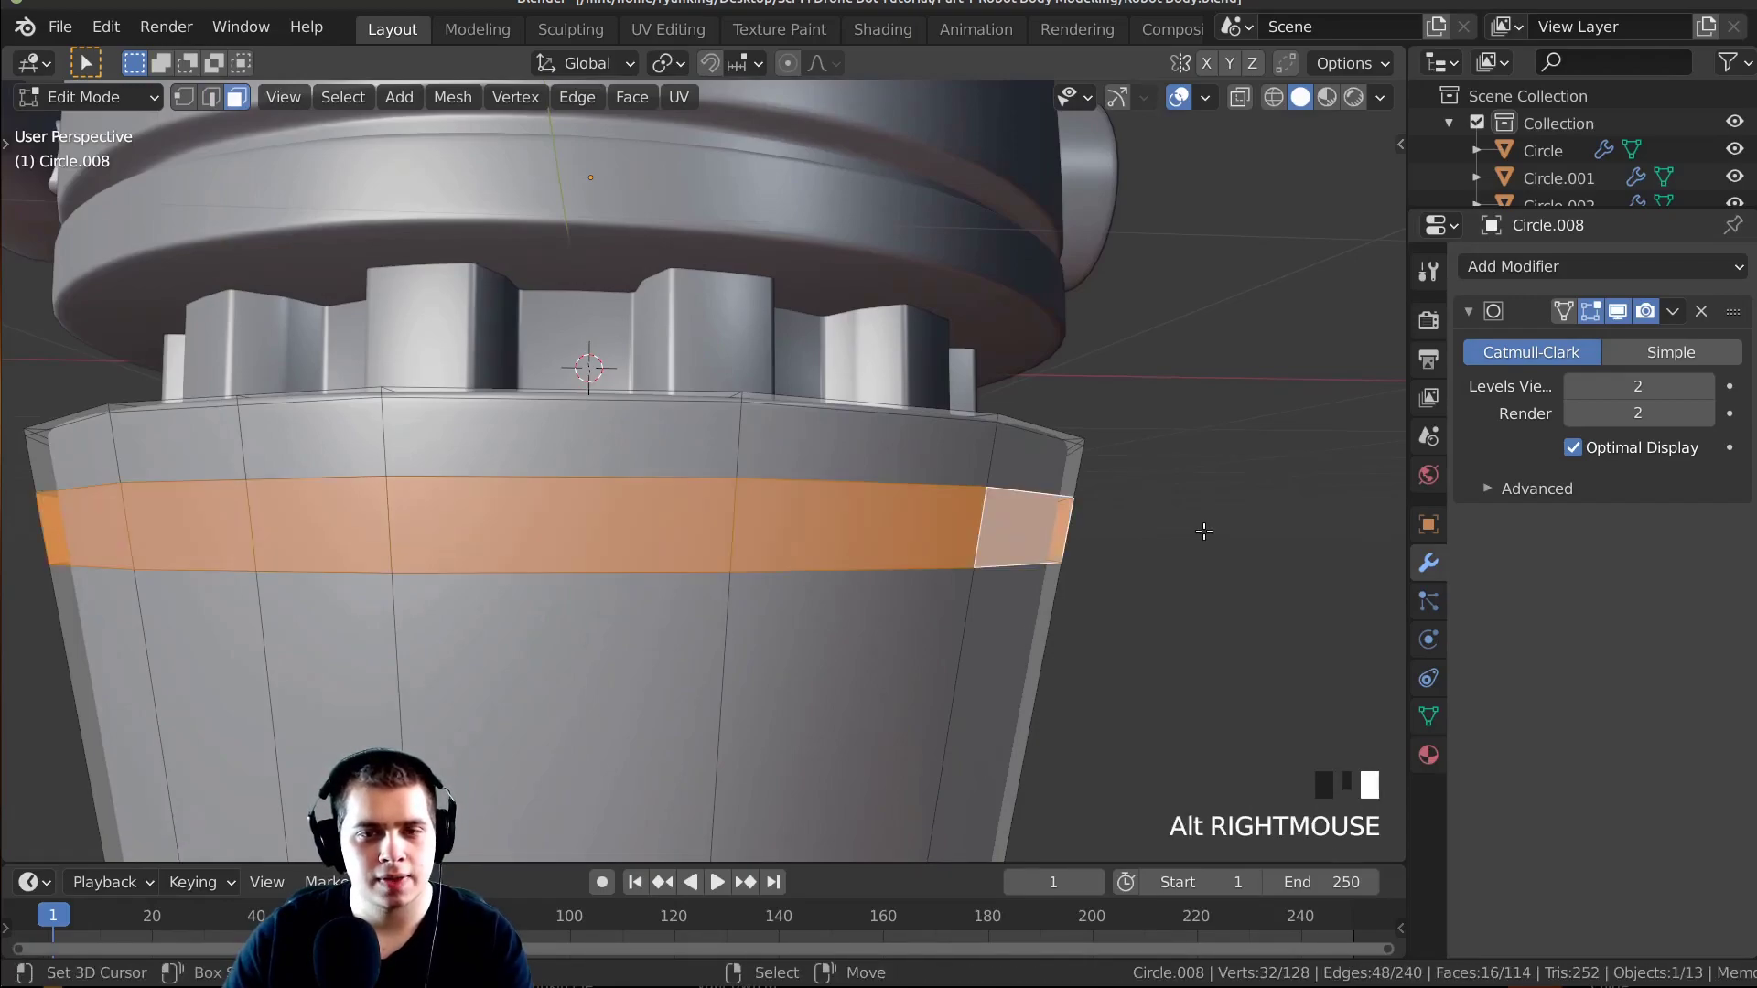
{"action": "key", "text": "e"}
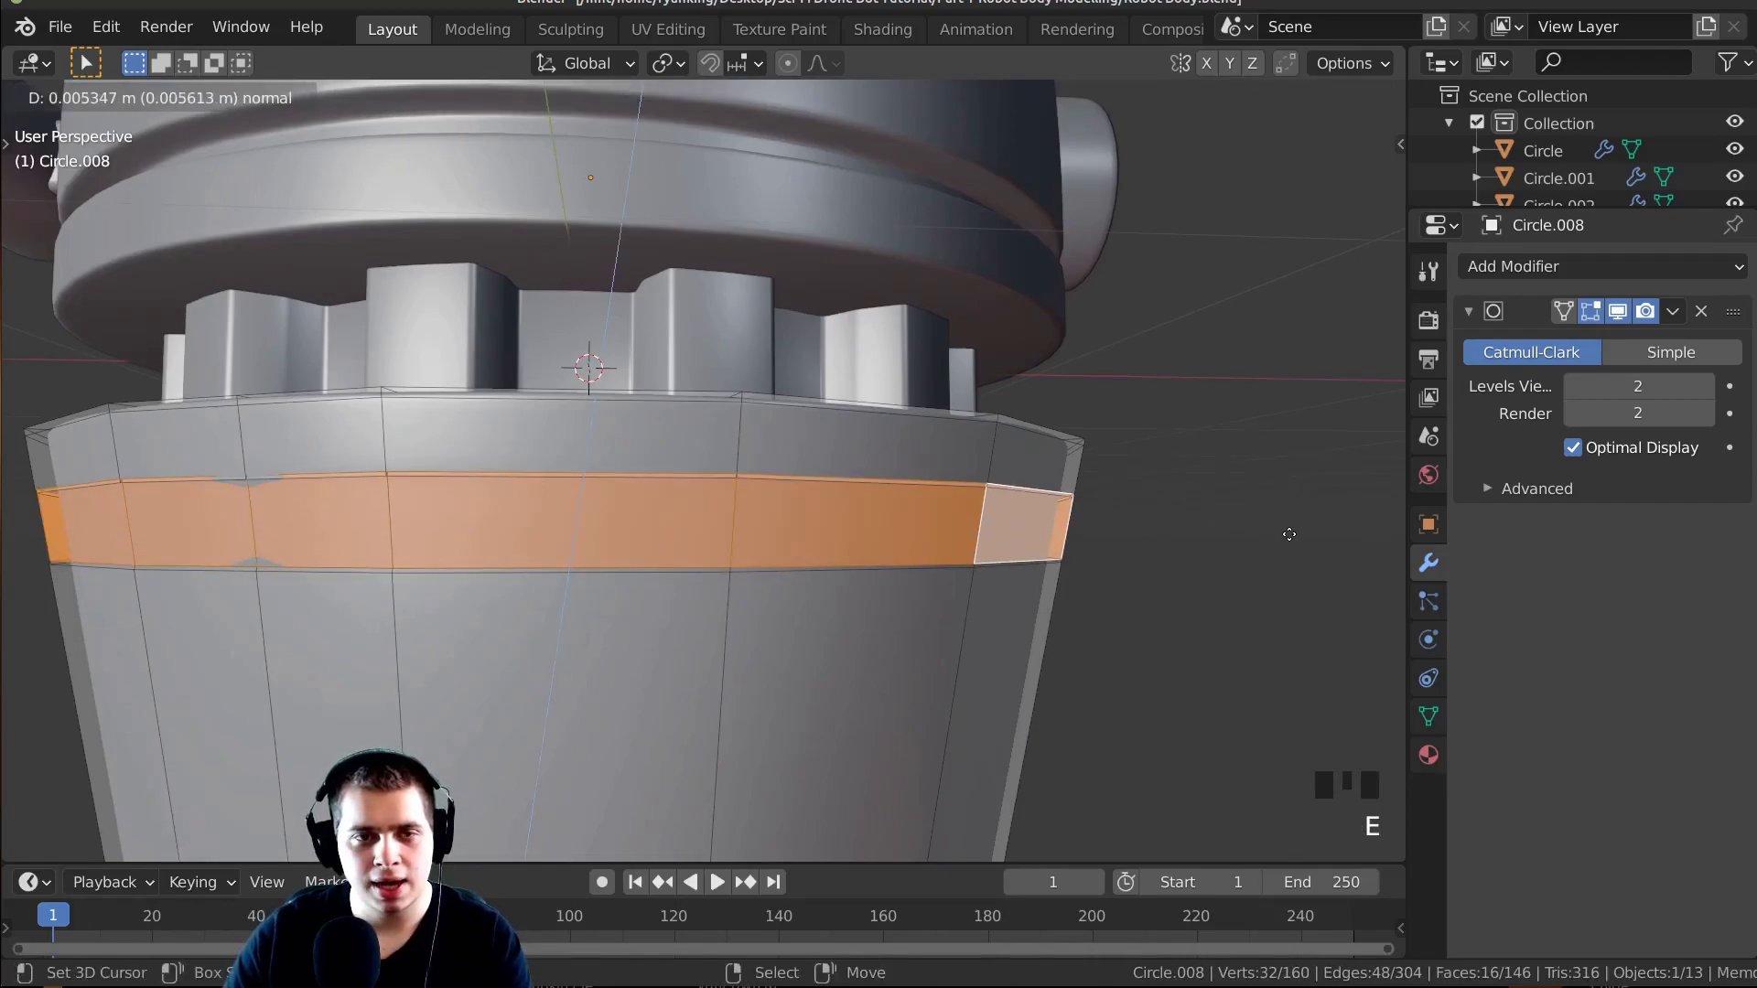
{"action": "key", "text": "s"}
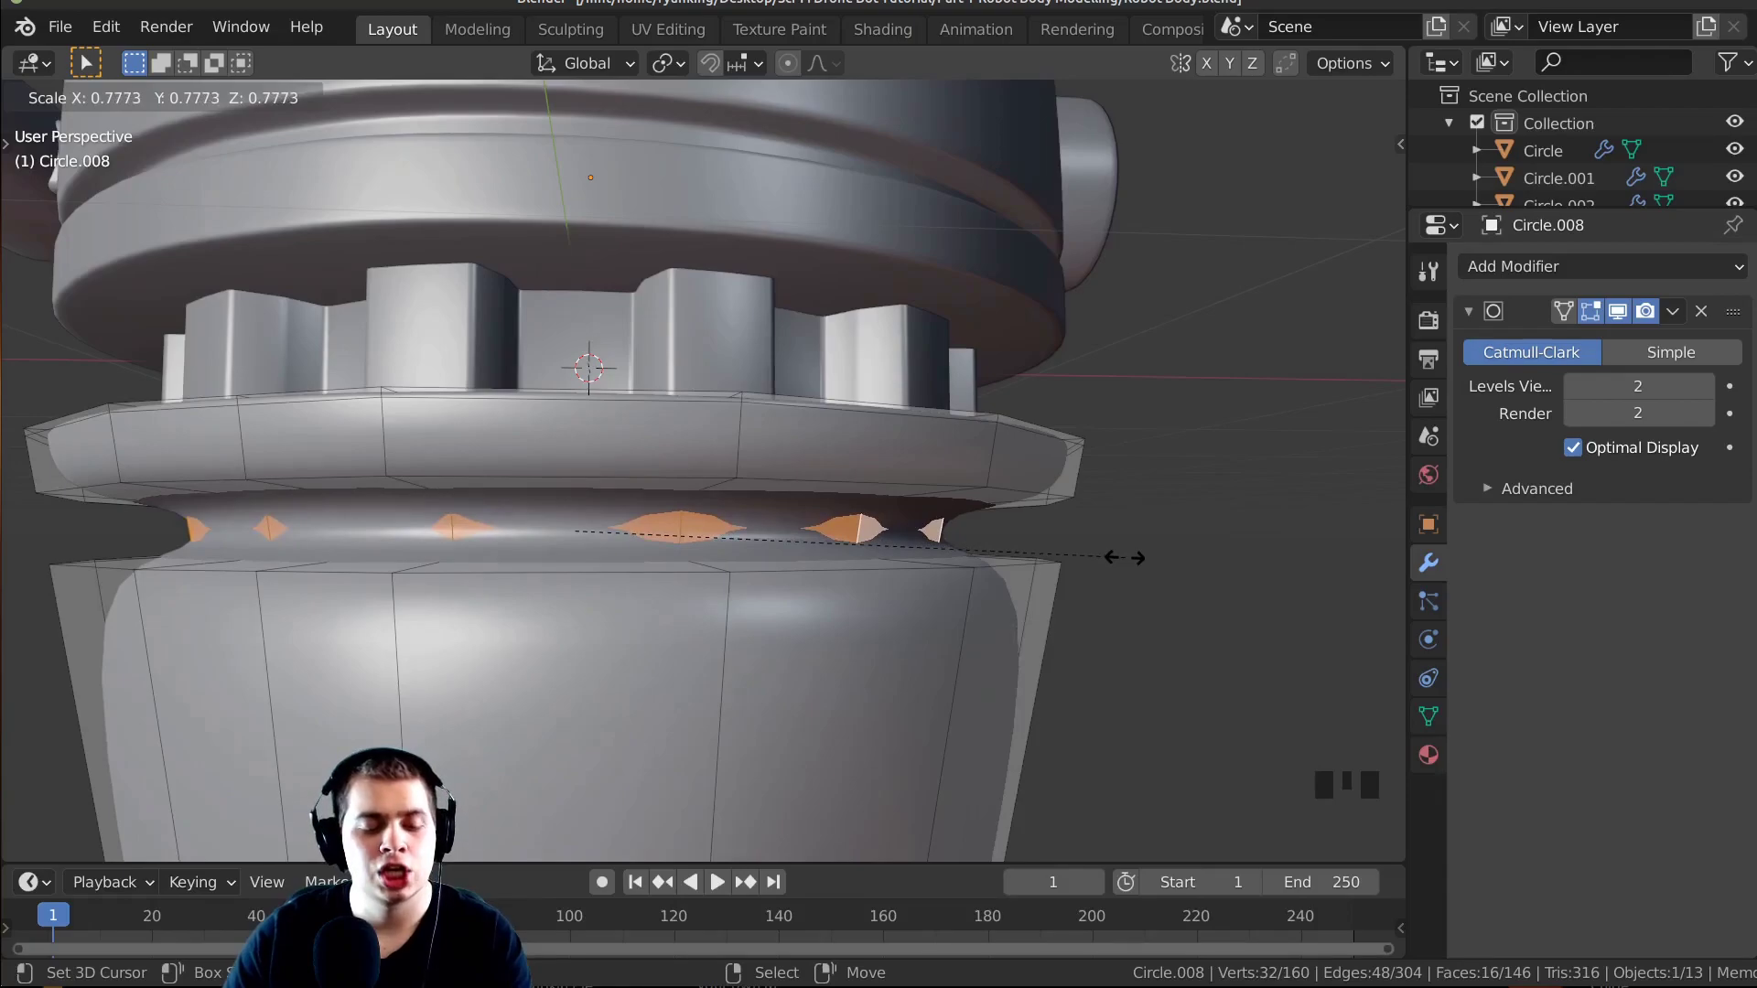
{"action": "key", "text": "shift+z"}
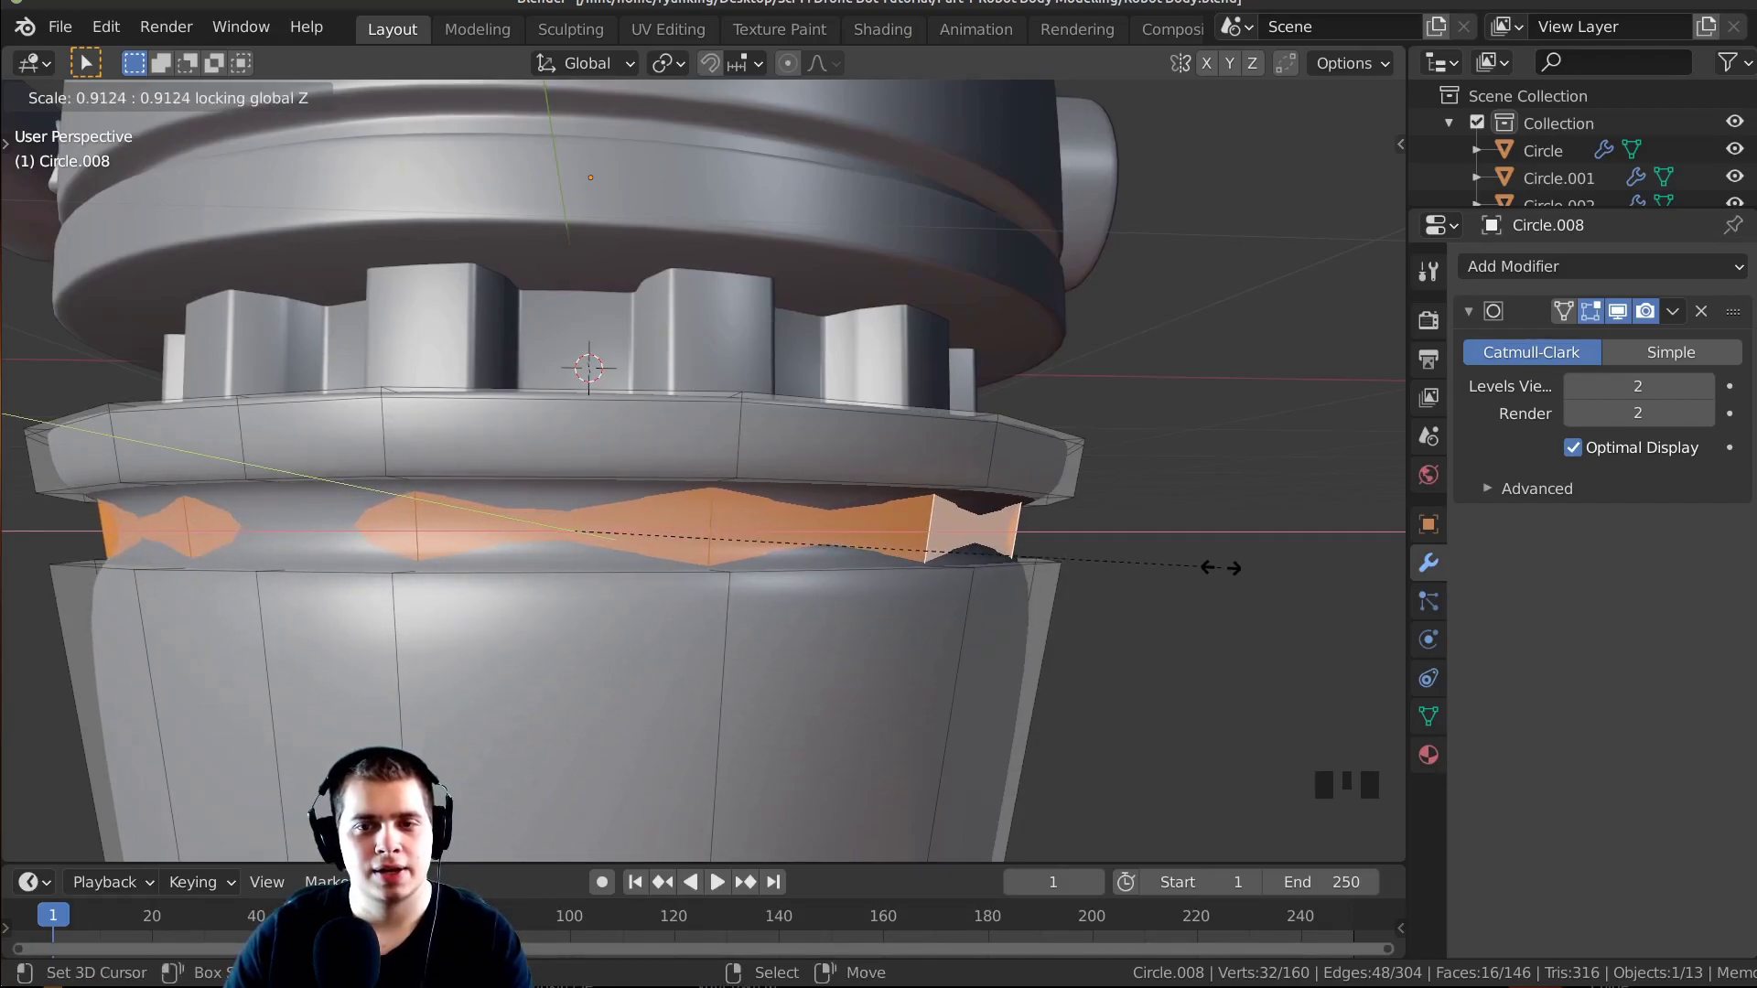
{"action": "left_click", "coordinate": [1217, 566]}
Fine-tune the groove's depth by scaling its inner face ring again.
{"action": "middle_click_drag", "start_coordinate": [1217, 565], "coordinate": [1165, 463]}
{"action": "scroll", "coordinate": [1062, 579], "scroll_direction": "up", "scroll_amount": 2}
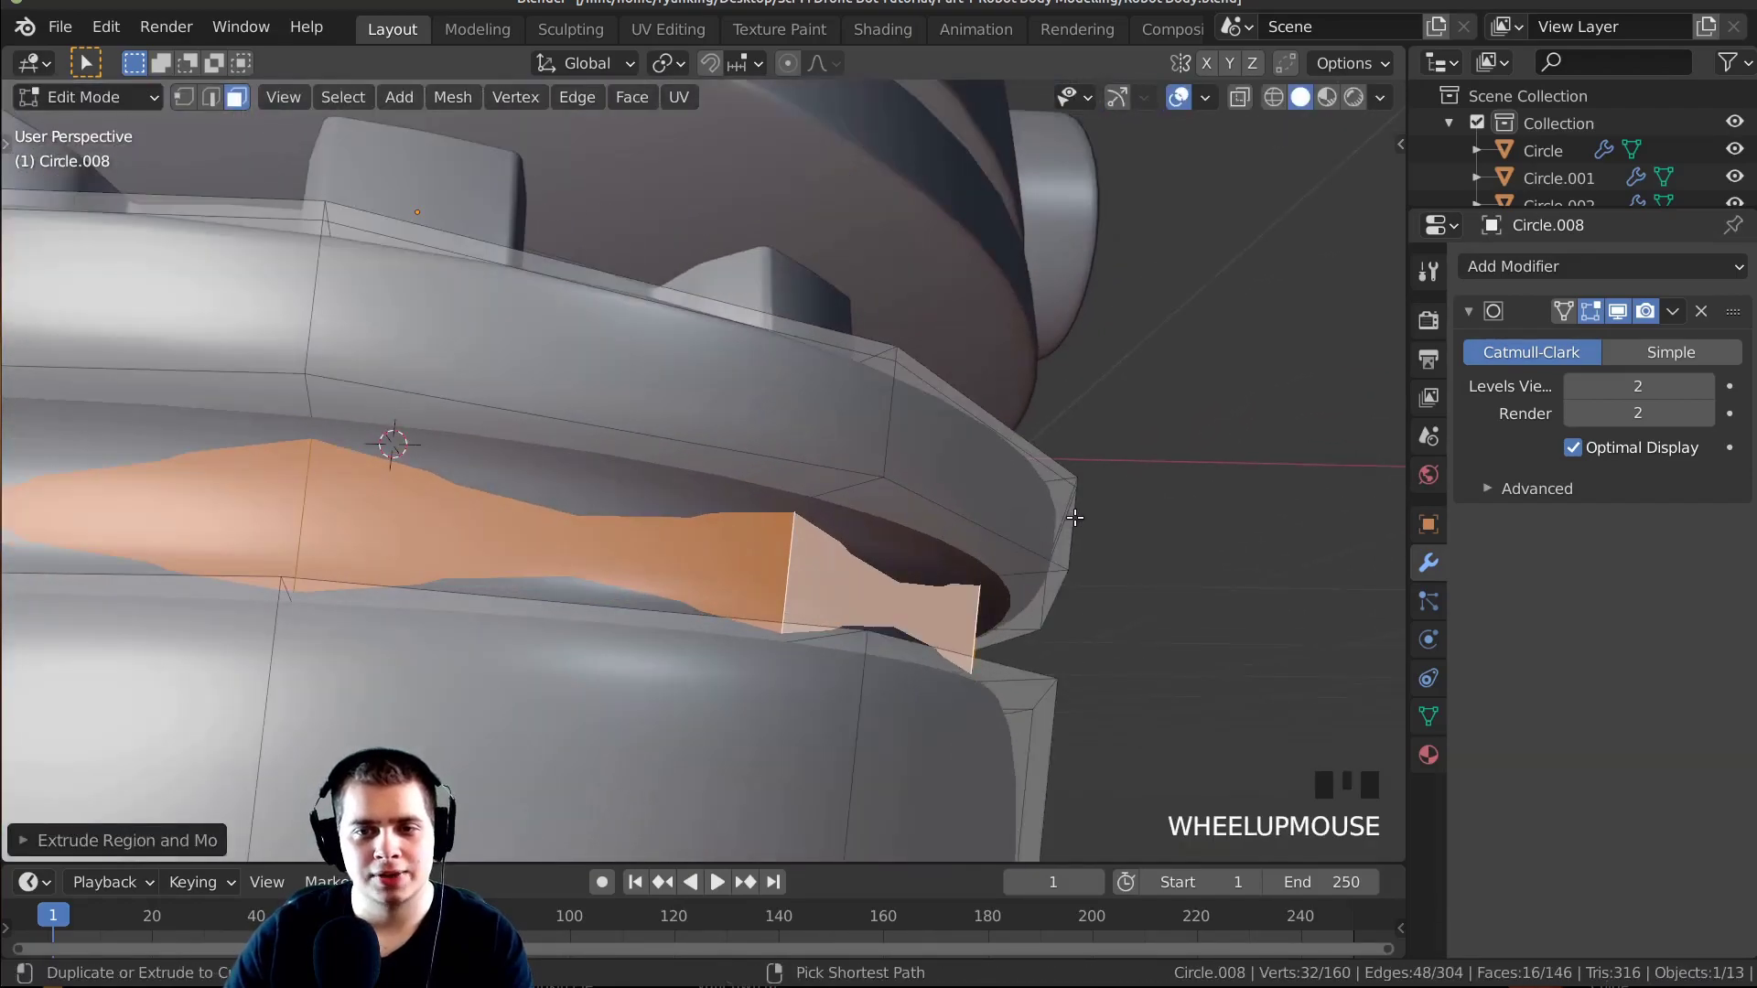
{"action": "scroll", "coordinate": [1062, 578], "scroll_direction": "down", "scroll_amount": 2}
{"action": "key", "text": "s"}
{"action": "left_click", "coordinate": [1012, 522]}
{"action": "middle_click_drag", "start_coordinate": [1012, 522], "coordinate": [1004, 502]}
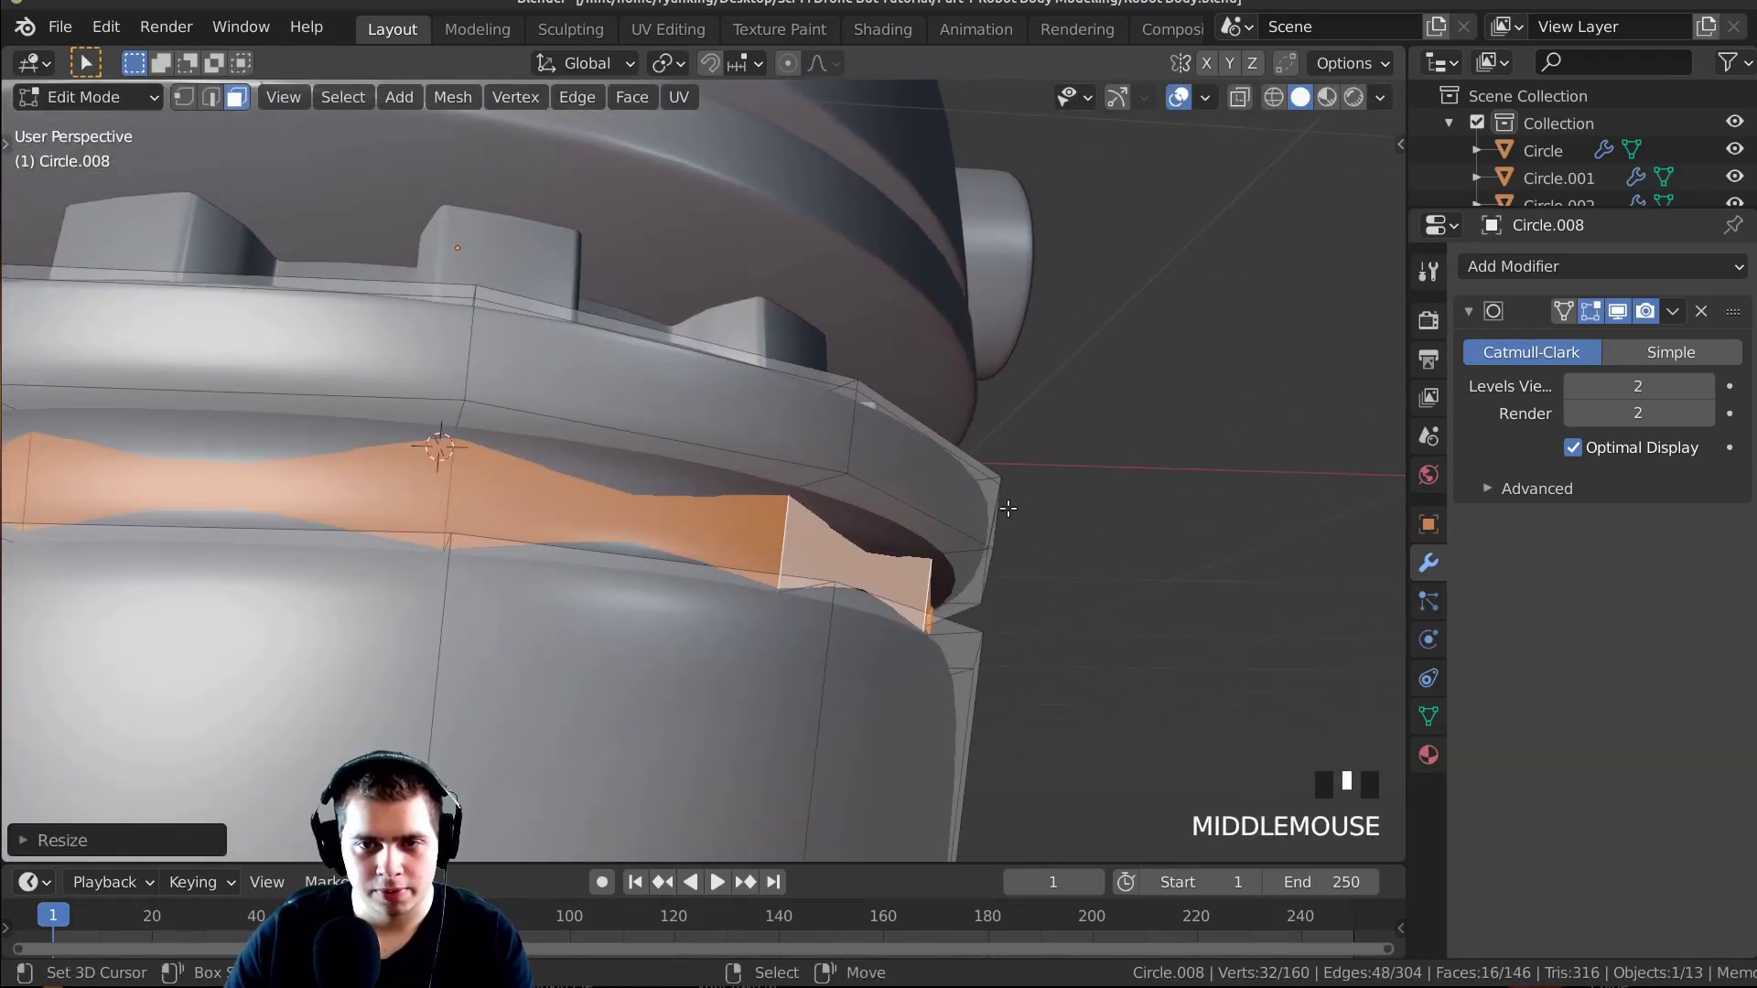
Add supporting loop cuts close to both outer edges of the groove, on the rim above and on the wall below.
{"action": "scroll", "coordinate": [1046, 507], "scroll_direction": "up", "scroll_amount": 2}
{"action": "key", "text": "ctrl+r"}
{"action": "left_click", "coordinate": [902, 416]}
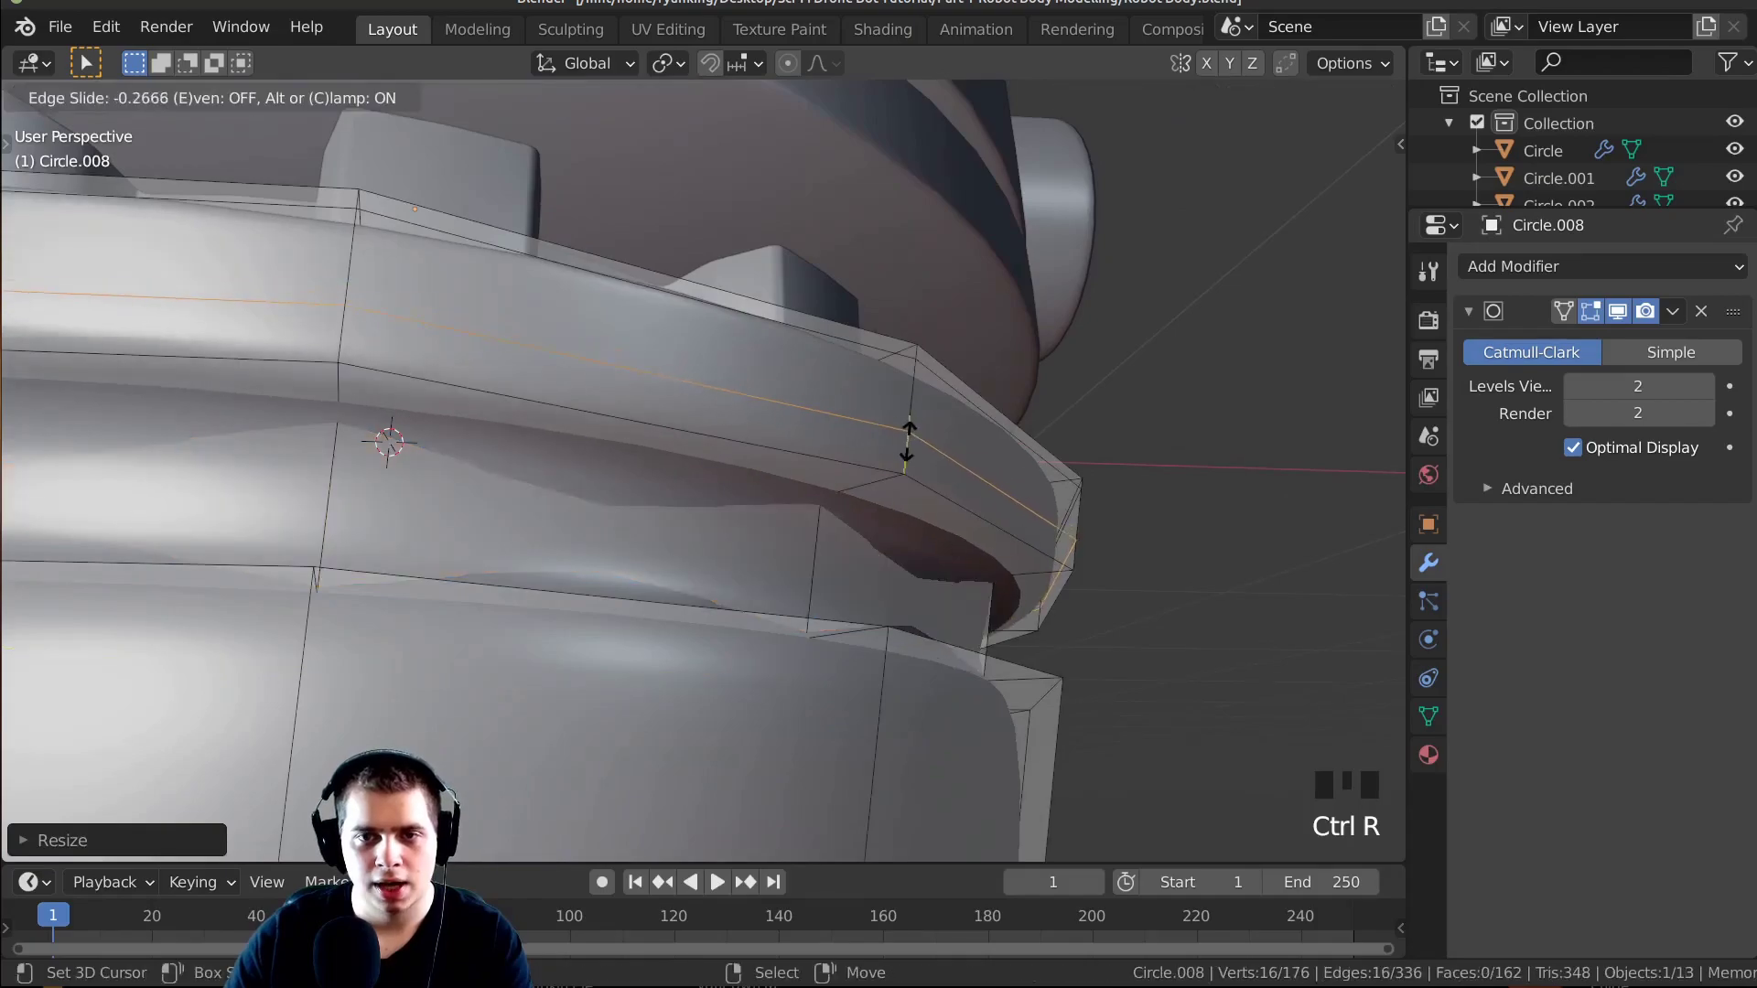
{"action": "left_click", "coordinate": [904, 467]}
{"action": "scroll", "coordinate": [868, 583], "scroll_direction": "down", "scroll_amount": 3}
{"action": "key", "text": "ctrl+r"}
{"action": "left_click", "coordinate": [803, 580]}
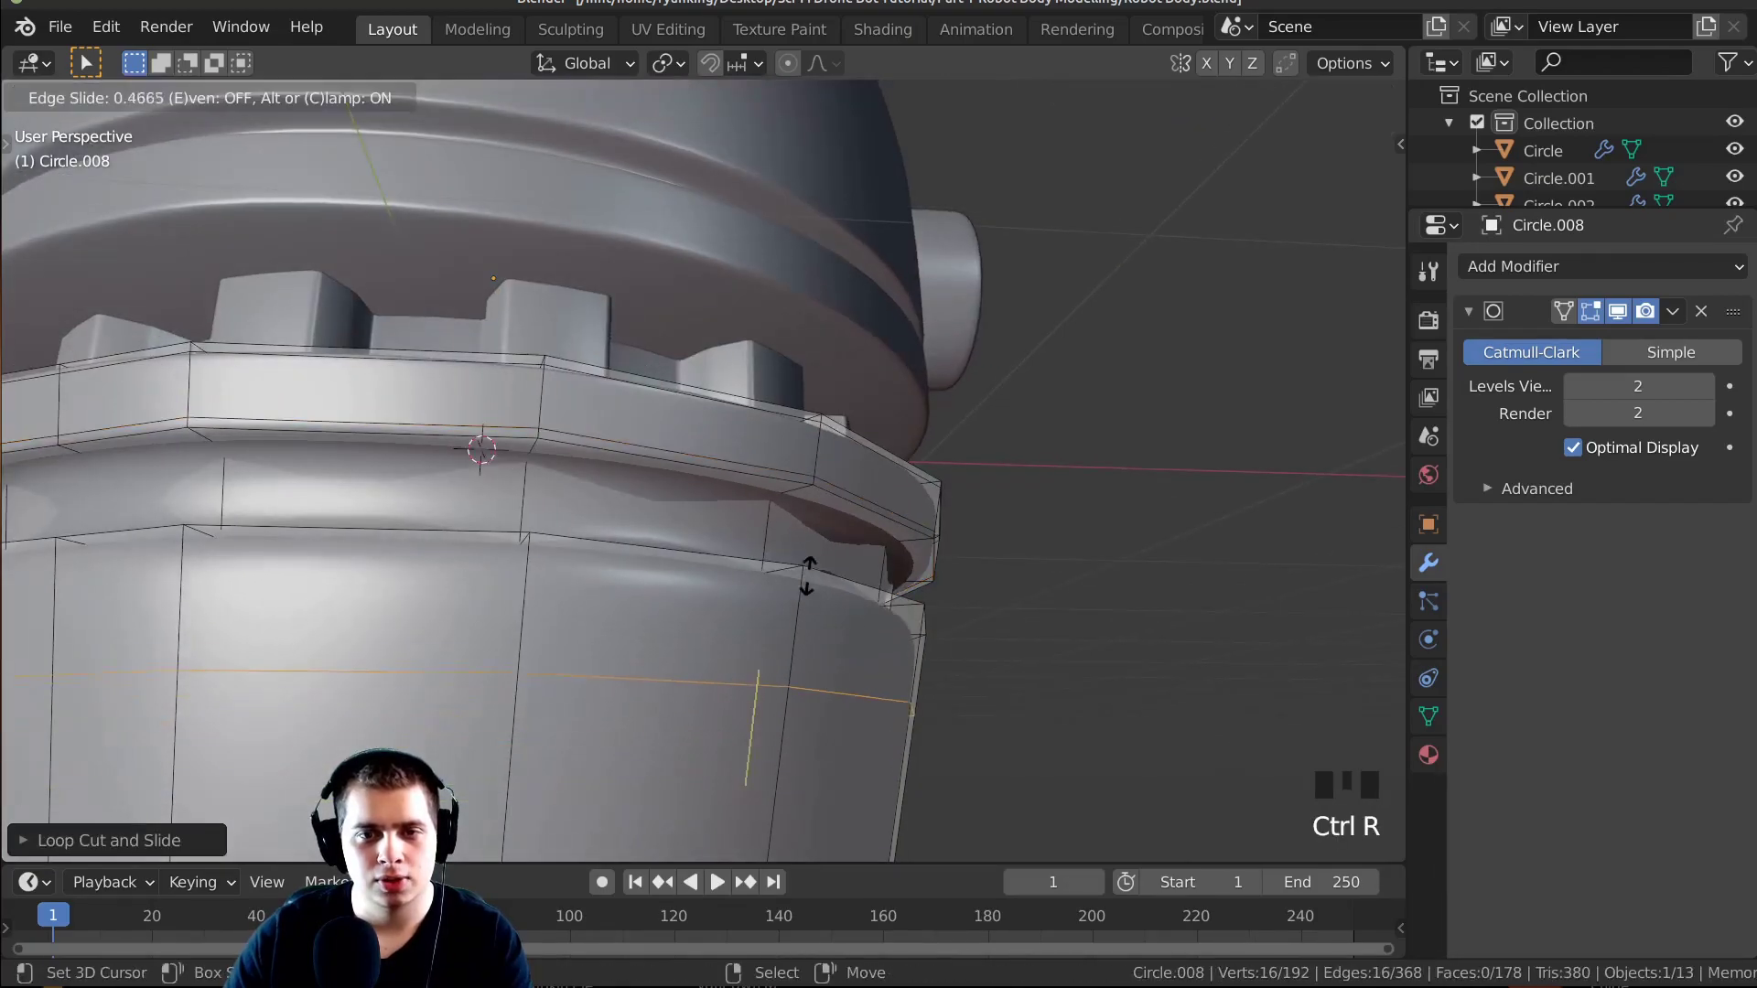
{"action": "left_click", "coordinate": [826, 471]}
{"action": "middle_click_drag", "start_coordinate": [826, 472], "coordinate": [837, 459], "text": "shift"}
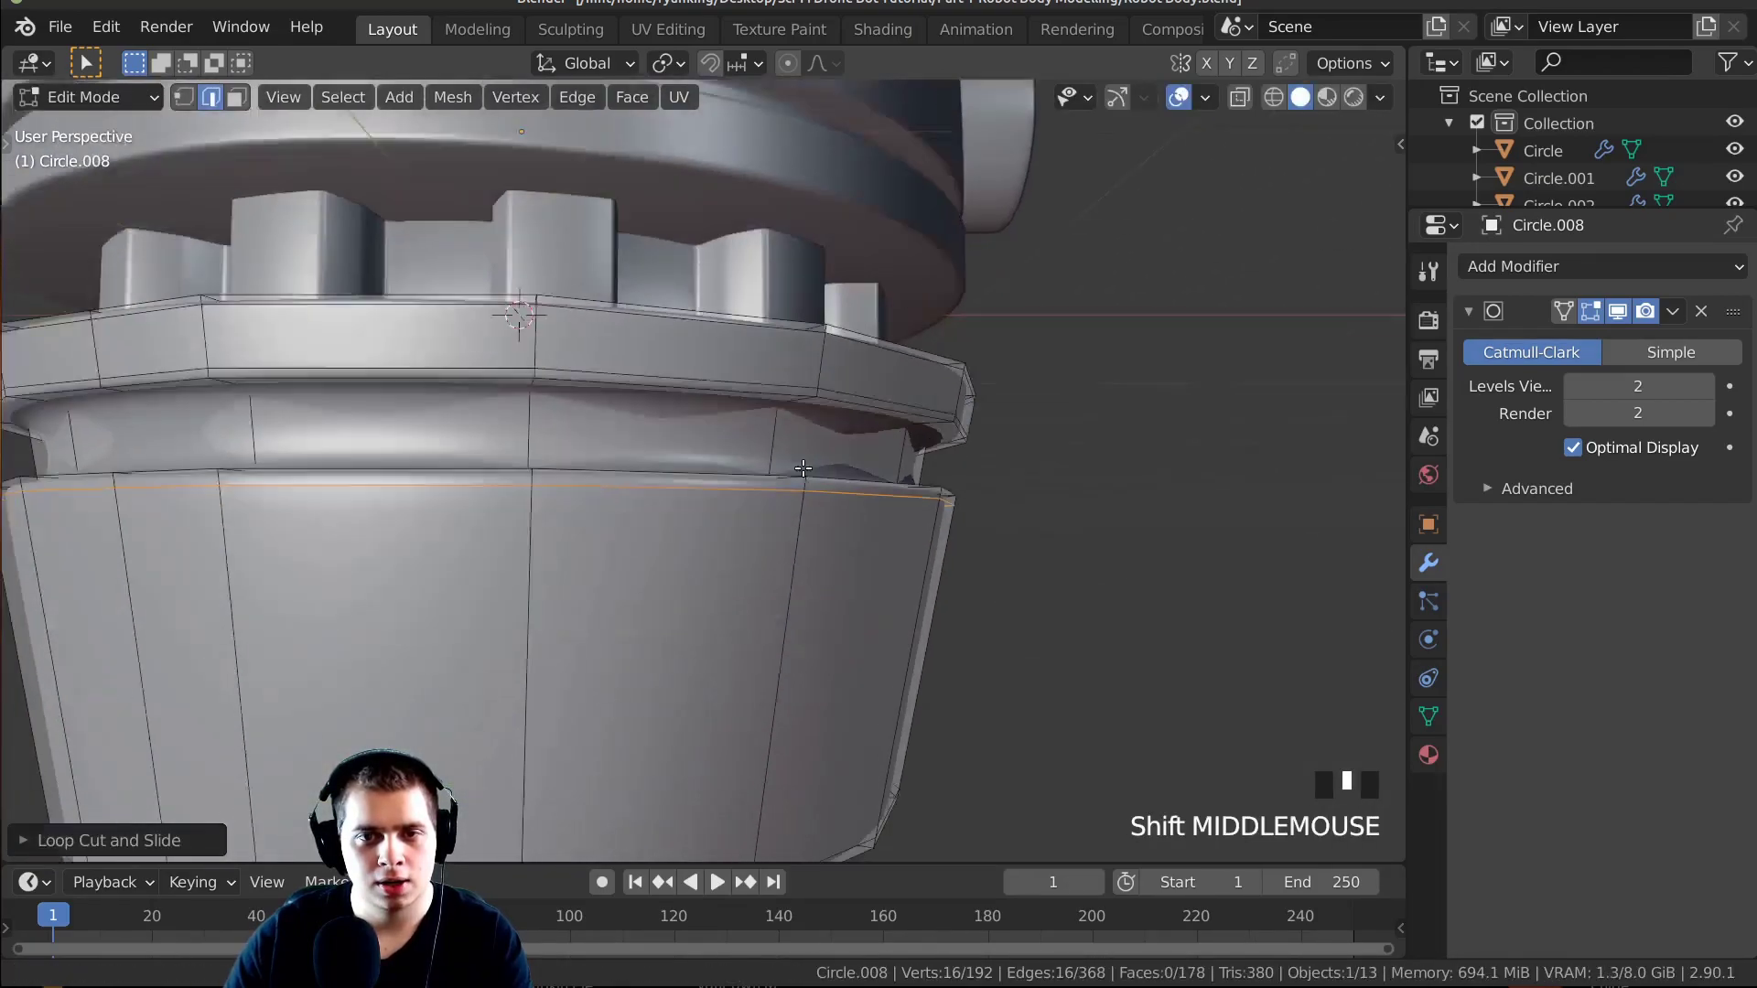
Add two supporting loop cuts on the groove's inner wall, close to its upper and lower edges.
{"action": "scroll", "coordinate": [837, 459], "scroll_direction": "up", "scroll_amount": 3}
{"action": "key", "text": "ctrl+r"}
{"action": "left_click", "coordinate": [845, 456]}
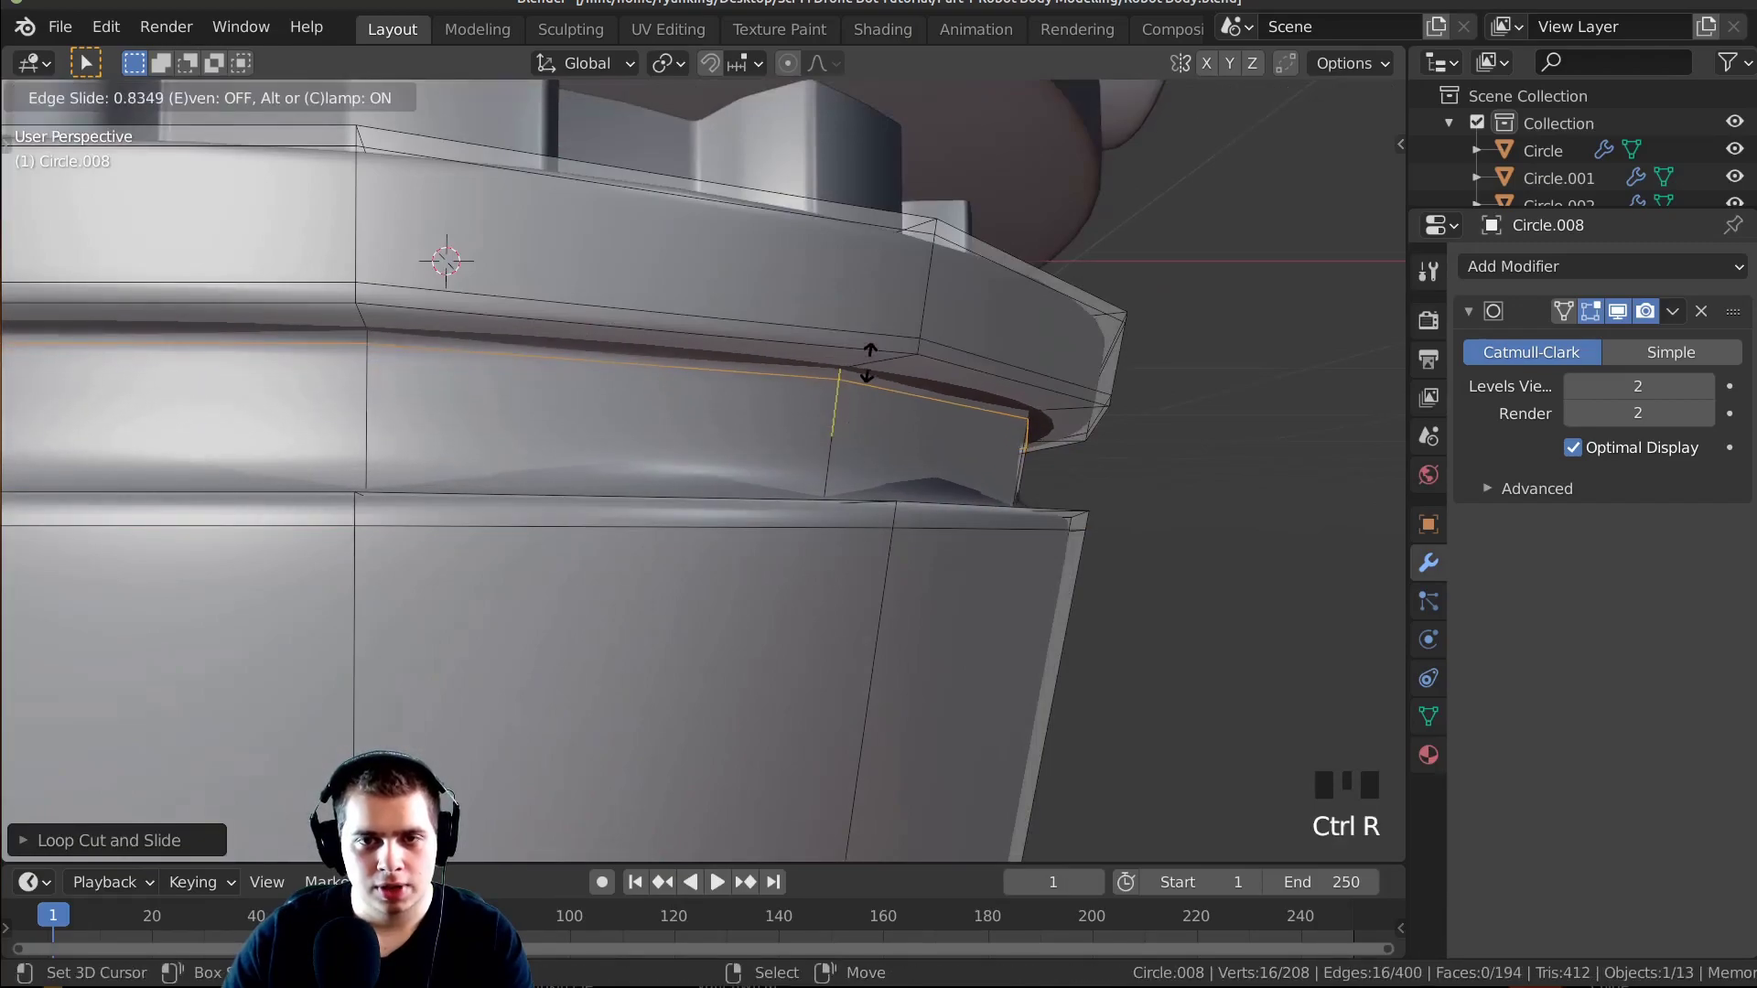
{"action": "left_click", "coordinate": [855, 391]}
{"action": "key", "text": "ctrl+r"}
{"action": "left_click", "coordinate": [837, 451]}
{"action": "left_click", "coordinate": [836, 451]}
Add two more supporting loop cuts around the lower body to sharpen its edges and return to Object Mode.
{"action": "middle_click_drag", "start_coordinate": [836, 451], "coordinate": [816, 513]}
{"action": "key", "text": "ctrl+r"}
{"action": "left_click", "coordinate": [824, 595]}
{"action": "left_click", "coordinate": [823, 596]}
{"action": "key", "text": "ctrl+r"}
{"action": "left_click", "coordinate": [761, 283]}
{"action": "left_click", "coordinate": [777, 276]}
{"action": "key", "text": "Tab"}
Examine the whole robot from the front, below and above to check the shape of the grooved lower body.
{"action": "scroll", "coordinate": [777, 276], "scroll_direction": "down", "scroll_amount": 3}
{"action": "right_click", "coordinate": [757, 339]}
{"action": "key", "text": "KP_1"}
{"action": "left_click", "coordinate": [825, 596]}
{"action": "key", "text": "shift+c"}
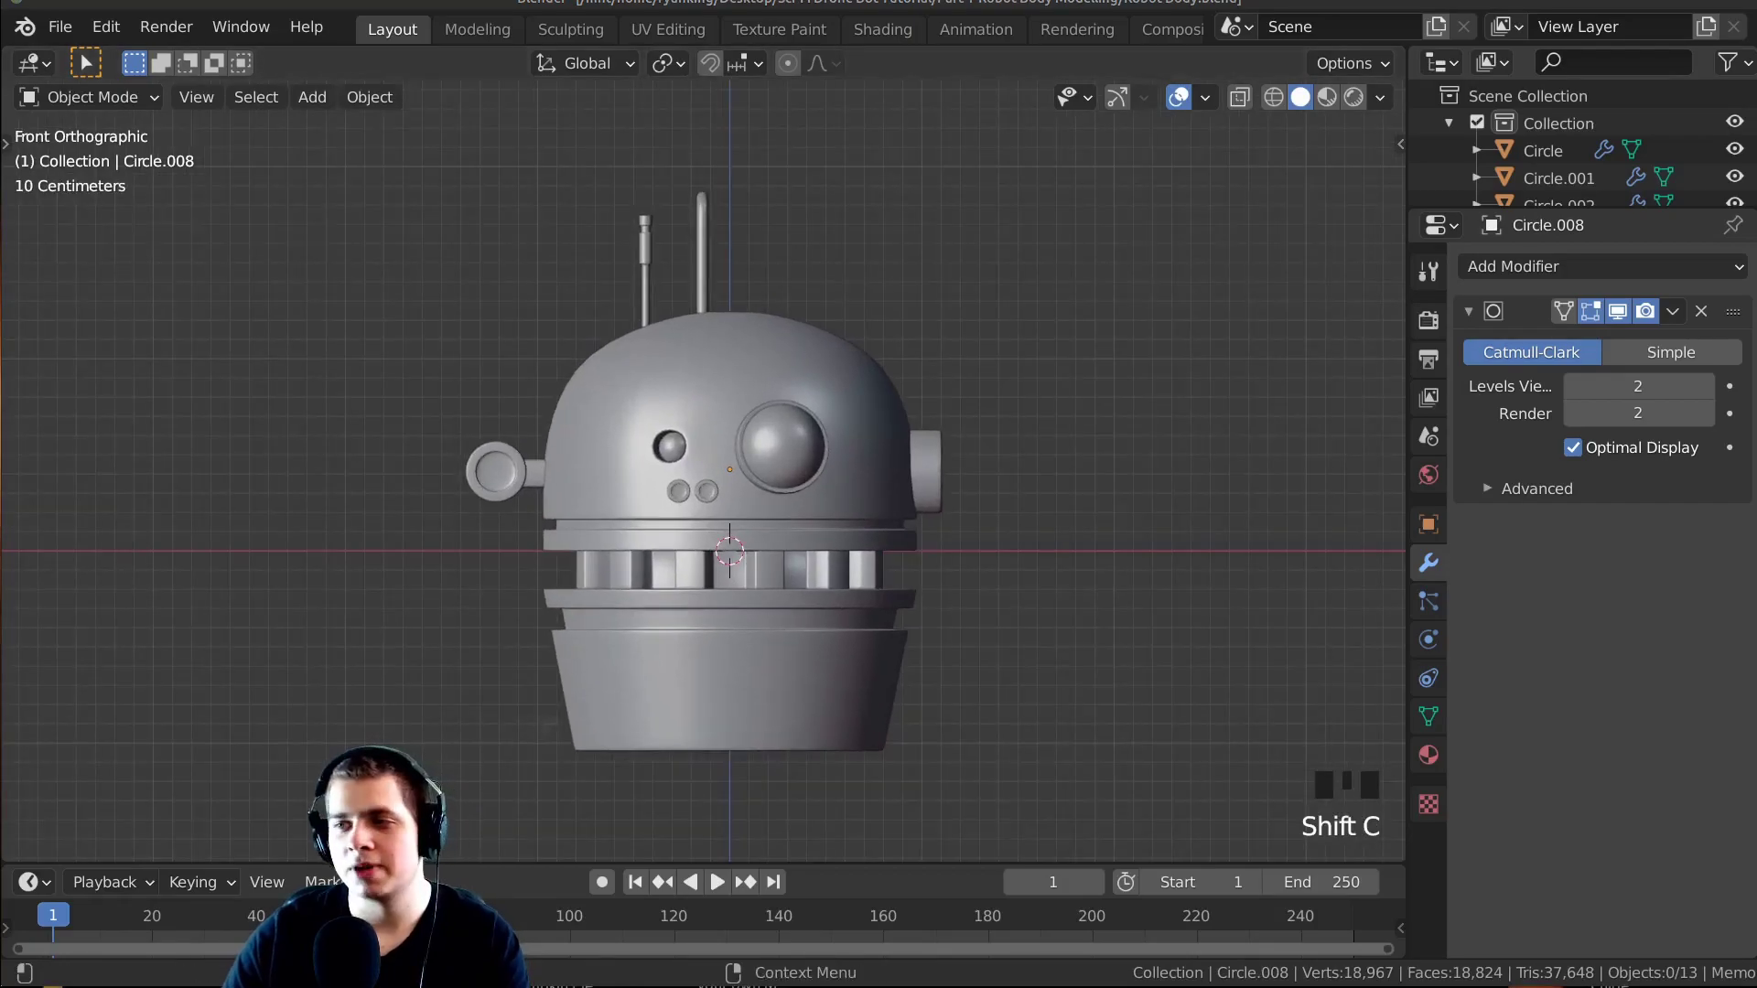
{"action": "scroll", "coordinate": [975, 606], "scroll_direction": "down", "scroll_amount": 2}
{"action": "middle_click_drag", "start_coordinate": [974, 598], "coordinate": [878, 521]}
{"action": "middle_click_drag", "start_coordinate": [878, 522], "coordinate": [547, 344], "text": "shift"}
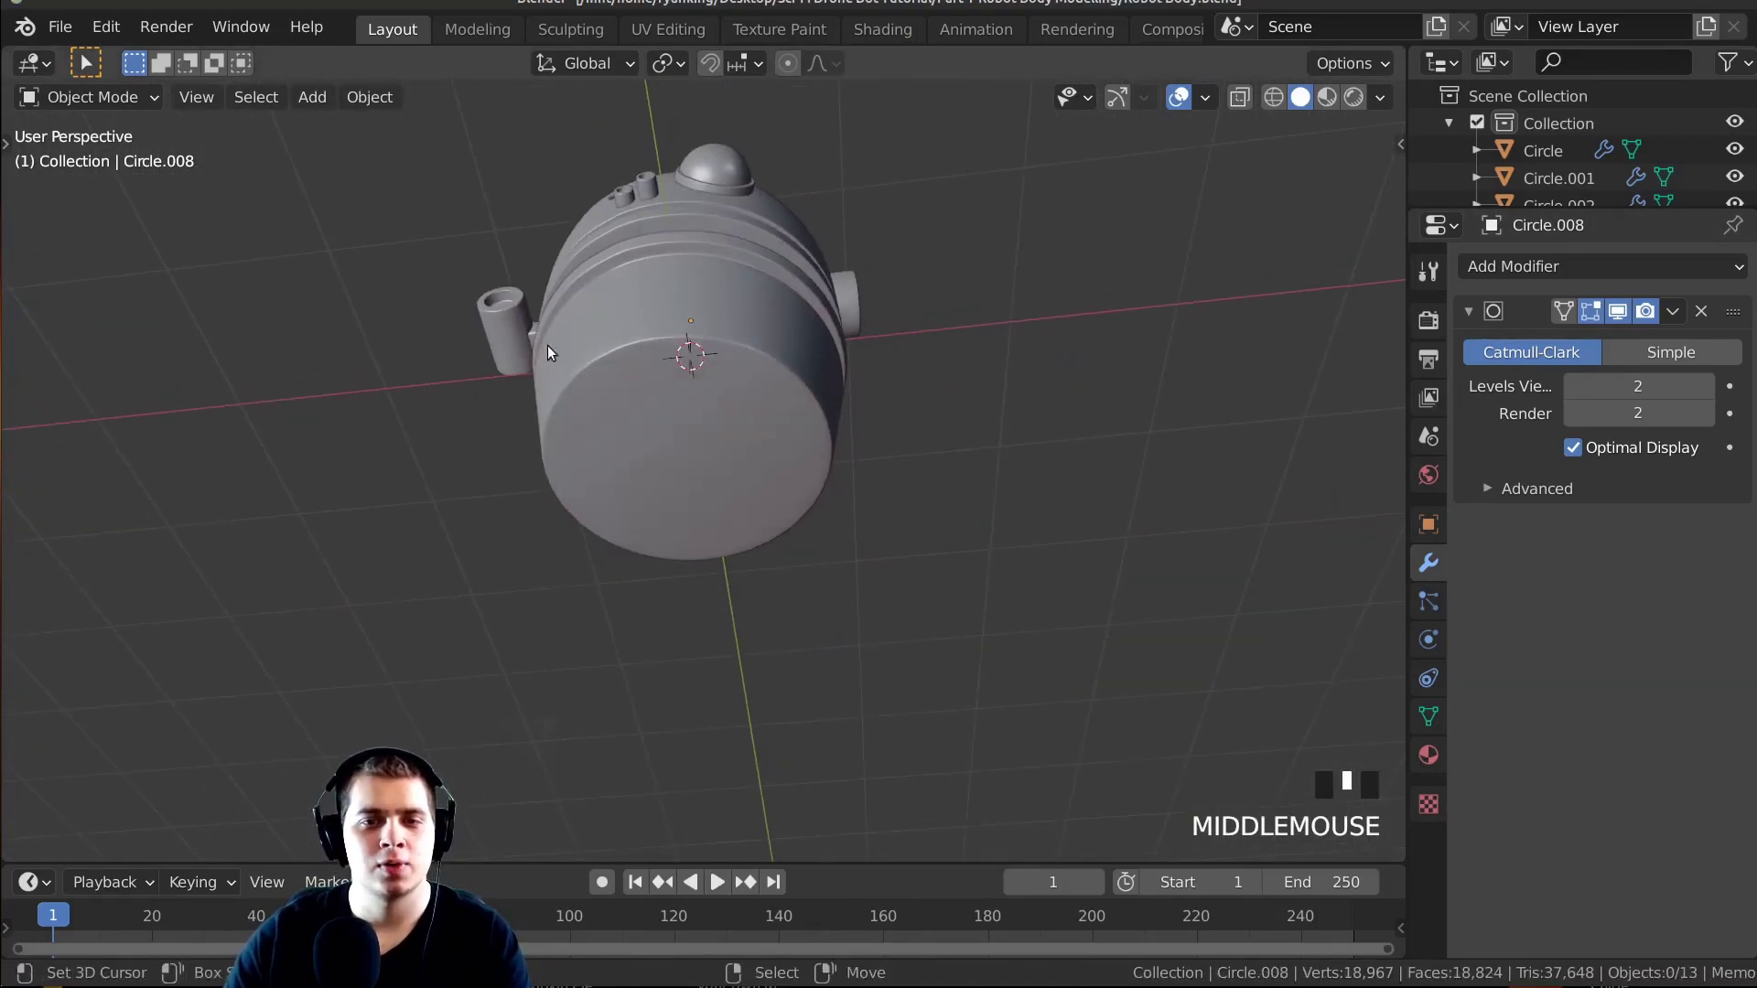
{"action": "scroll", "coordinate": [717, 396], "scroll_direction": "up", "scroll_amount": 2}
{"action": "scroll", "coordinate": [678, 369], "scroll_direction": "up", "scroll_amount": 1}
{"action": "middle_click_drag", "start_coordinate": [678, 369], "coordinate": [687, 794]}
{"action": "scroll", "coordinate": [602, 392], "scroll_direction": "down", "scroll_amount": 2}
{"action": "key", "text": "shift+c"}
{"action": "middle_click_drag", "start_coordinate": [707, 472], "coordinate": [690, 573]}
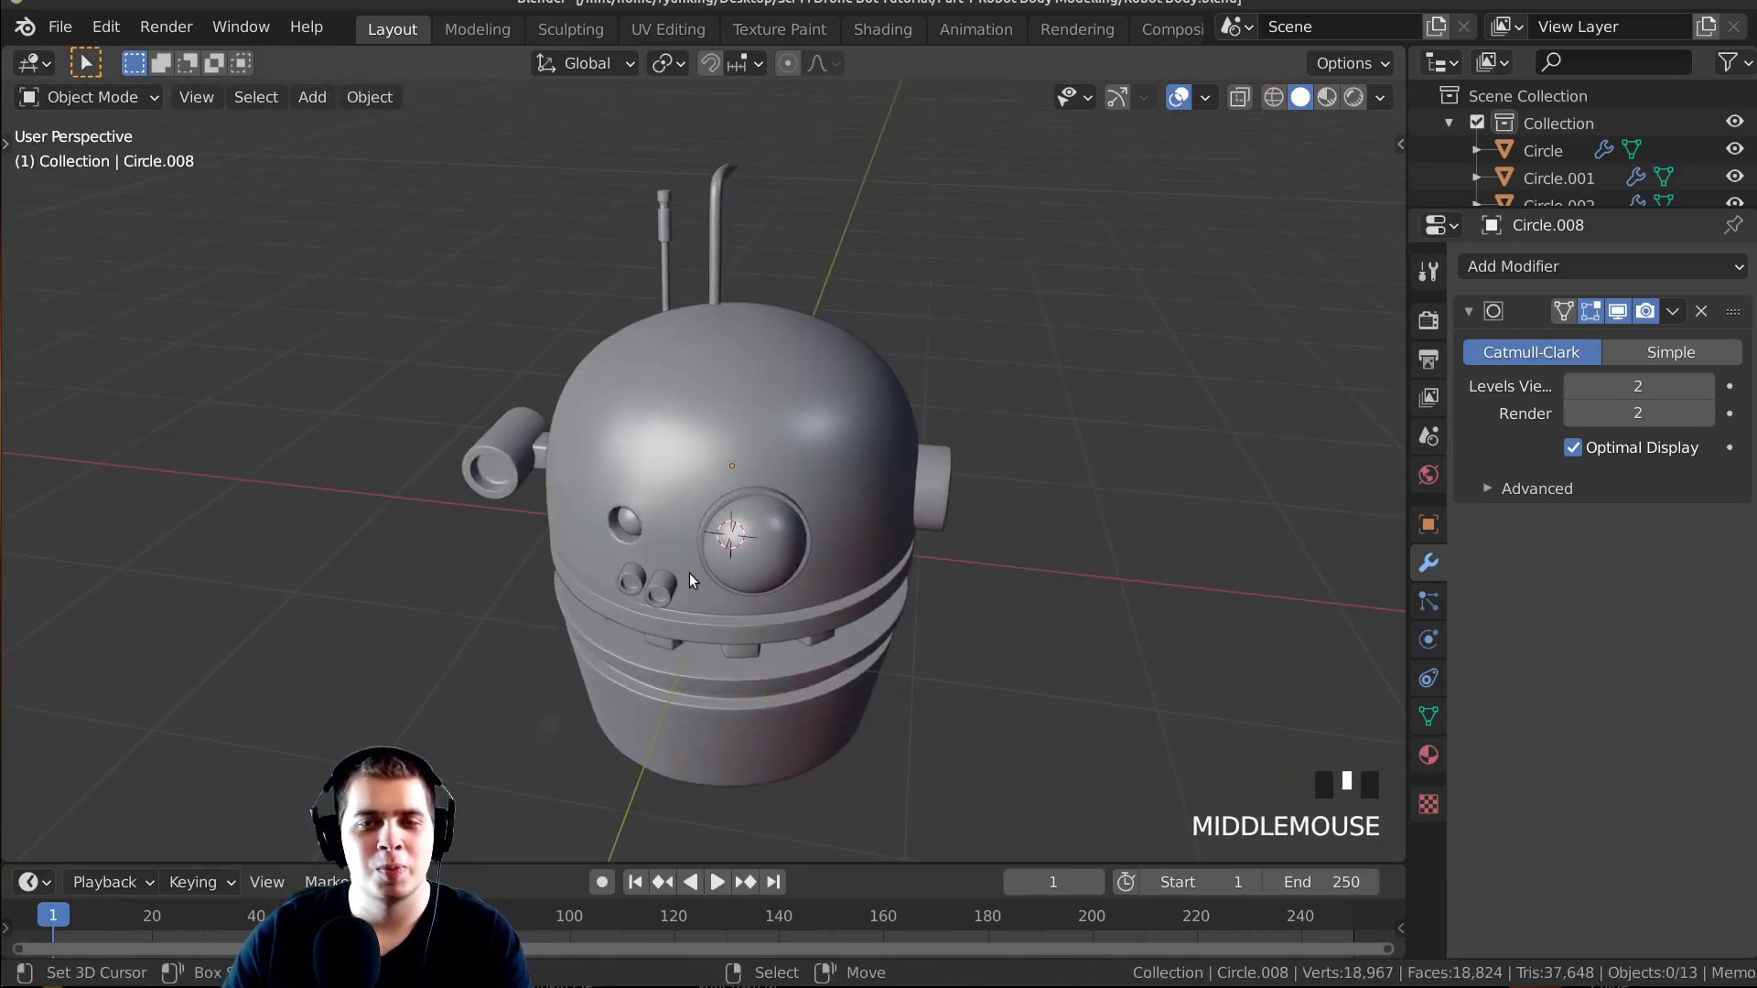
{"action": "middle_click_drag", "start_coordinate": [540, 618], "coordinate": [639, 401]}
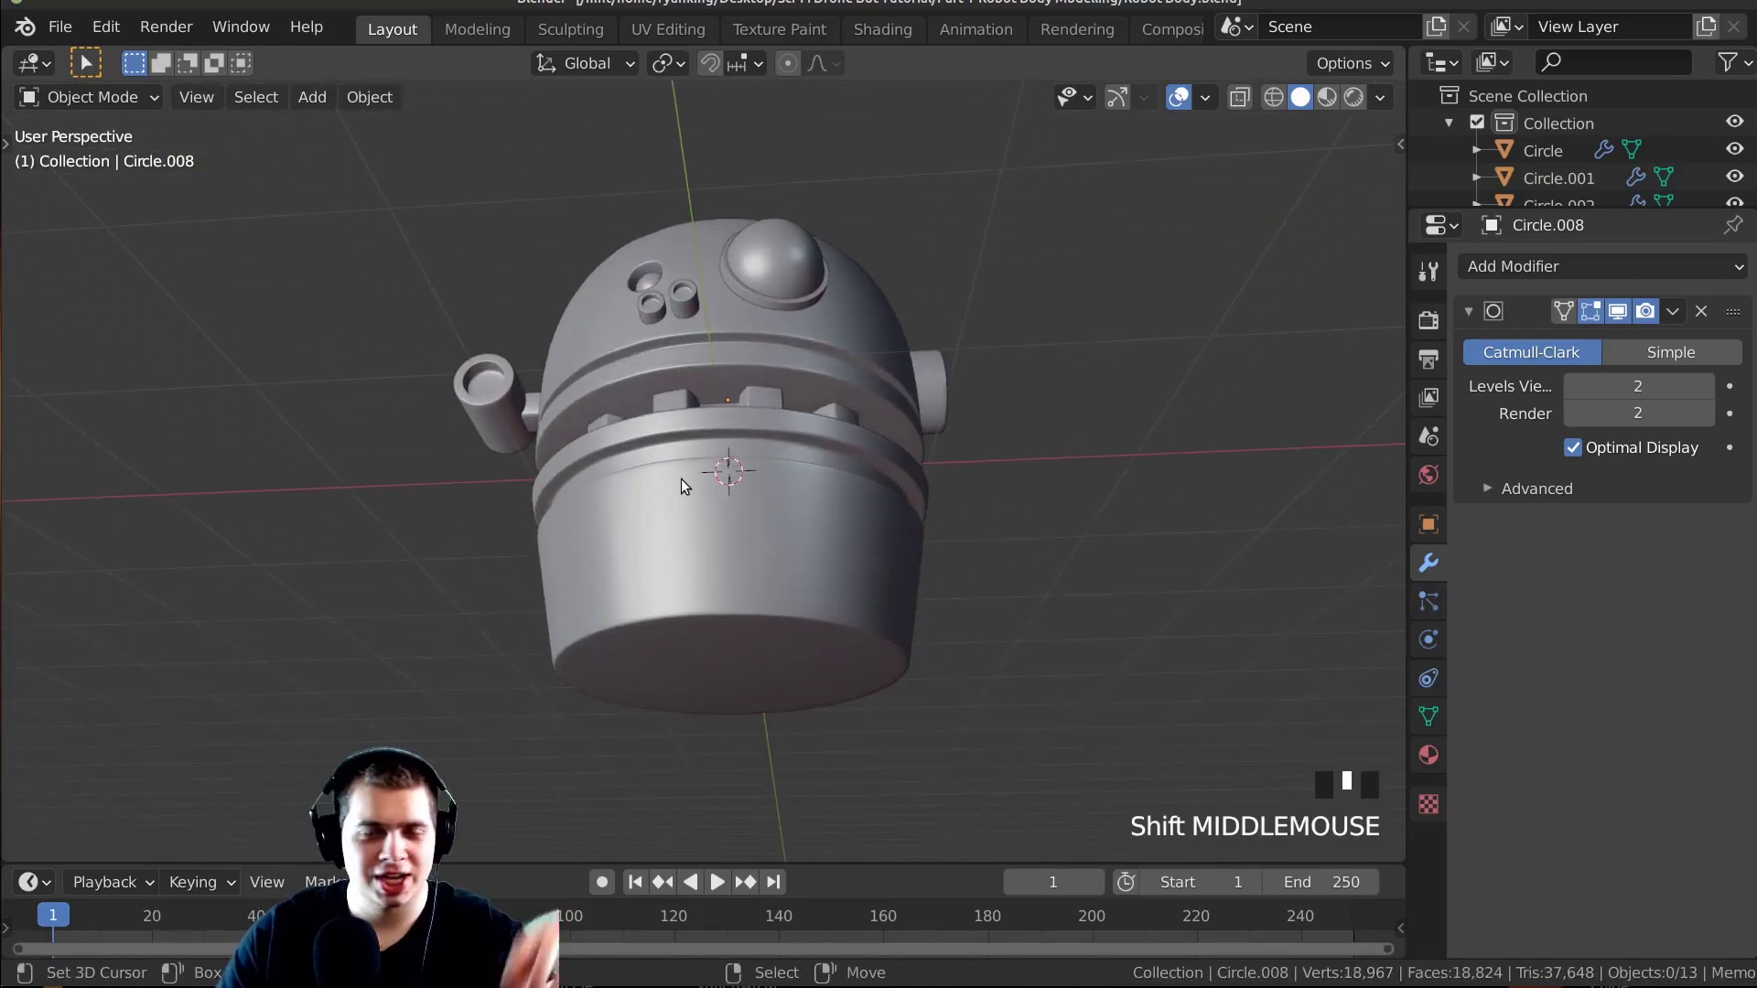
{"action": "middle_click_drag", "start_coordinate": [681, 480], "coordinate": [879, 623]}
{"action": "middle_click_drag", "start_coordinate": [878, 622], "coordinate": [696, 542], "text": "shift"}
{"action": "middle_click_drag", "start_coordinate": [841, 563], "coordinate": [872, 335], "text": "shift"}
{"action": "key", "text": "shift+a"}
{"action": "key", "text": "Escape"}
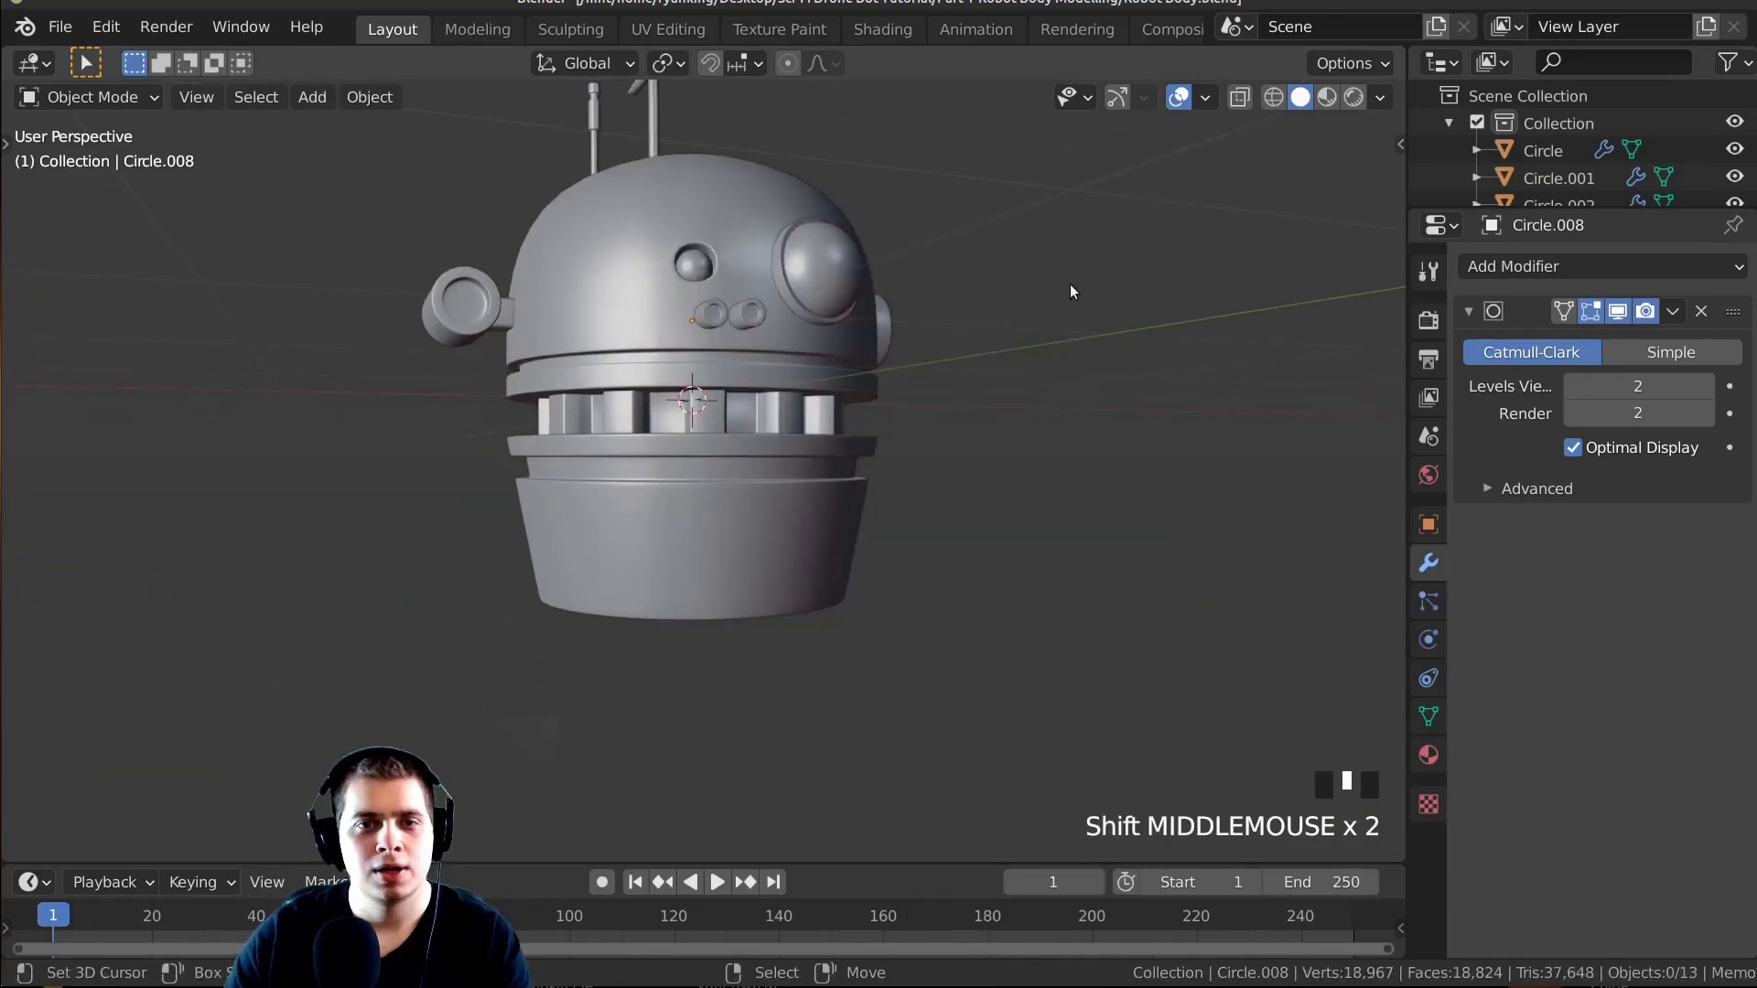
Reset the 3D cursor to the world origin, add a cube there and enter Edit Mode.
{"action": "key", "text": "shift+c"}
{"action": "middle_click_drag", "start_coordinate": [962, 315], "coordinate": [887, 541]}
{"action": "key", "text": "shift+a"}
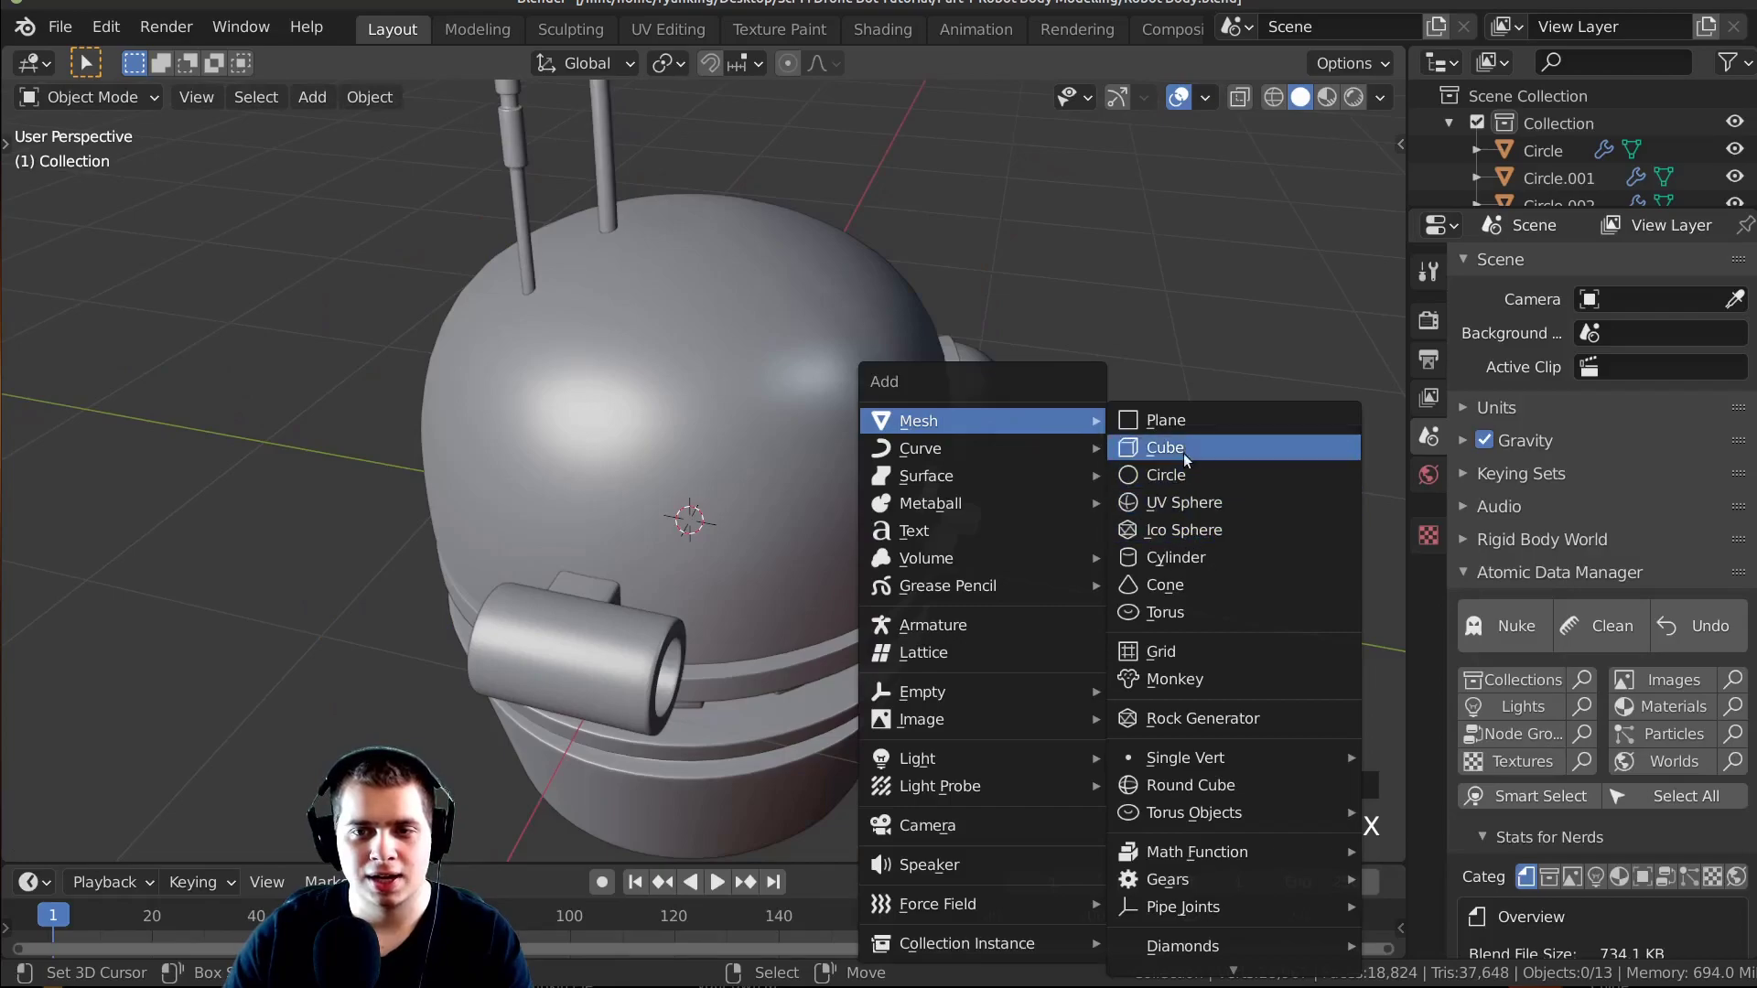
{"action": "left_click", "coordinate": [1182, 446]}
{"action": "middle_click_drag", "start_coordinate": [925, 716], "coordinate": [915, 529]}
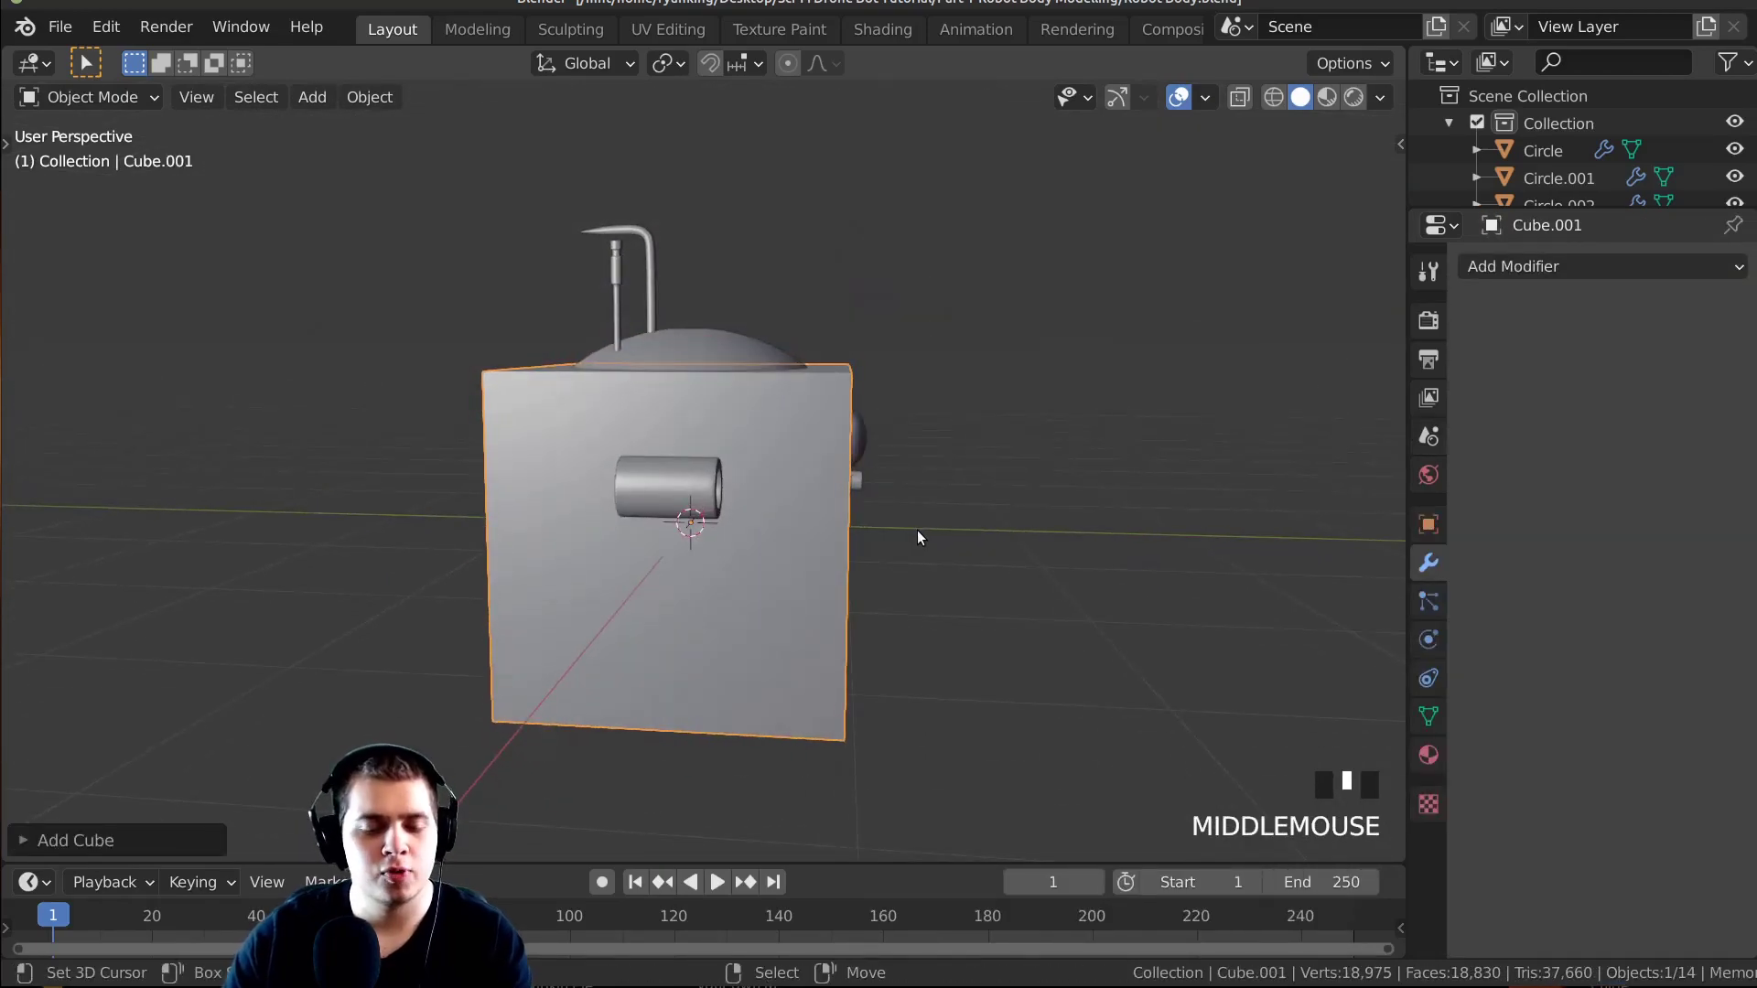
{"action": "key", "text": "Tab"}
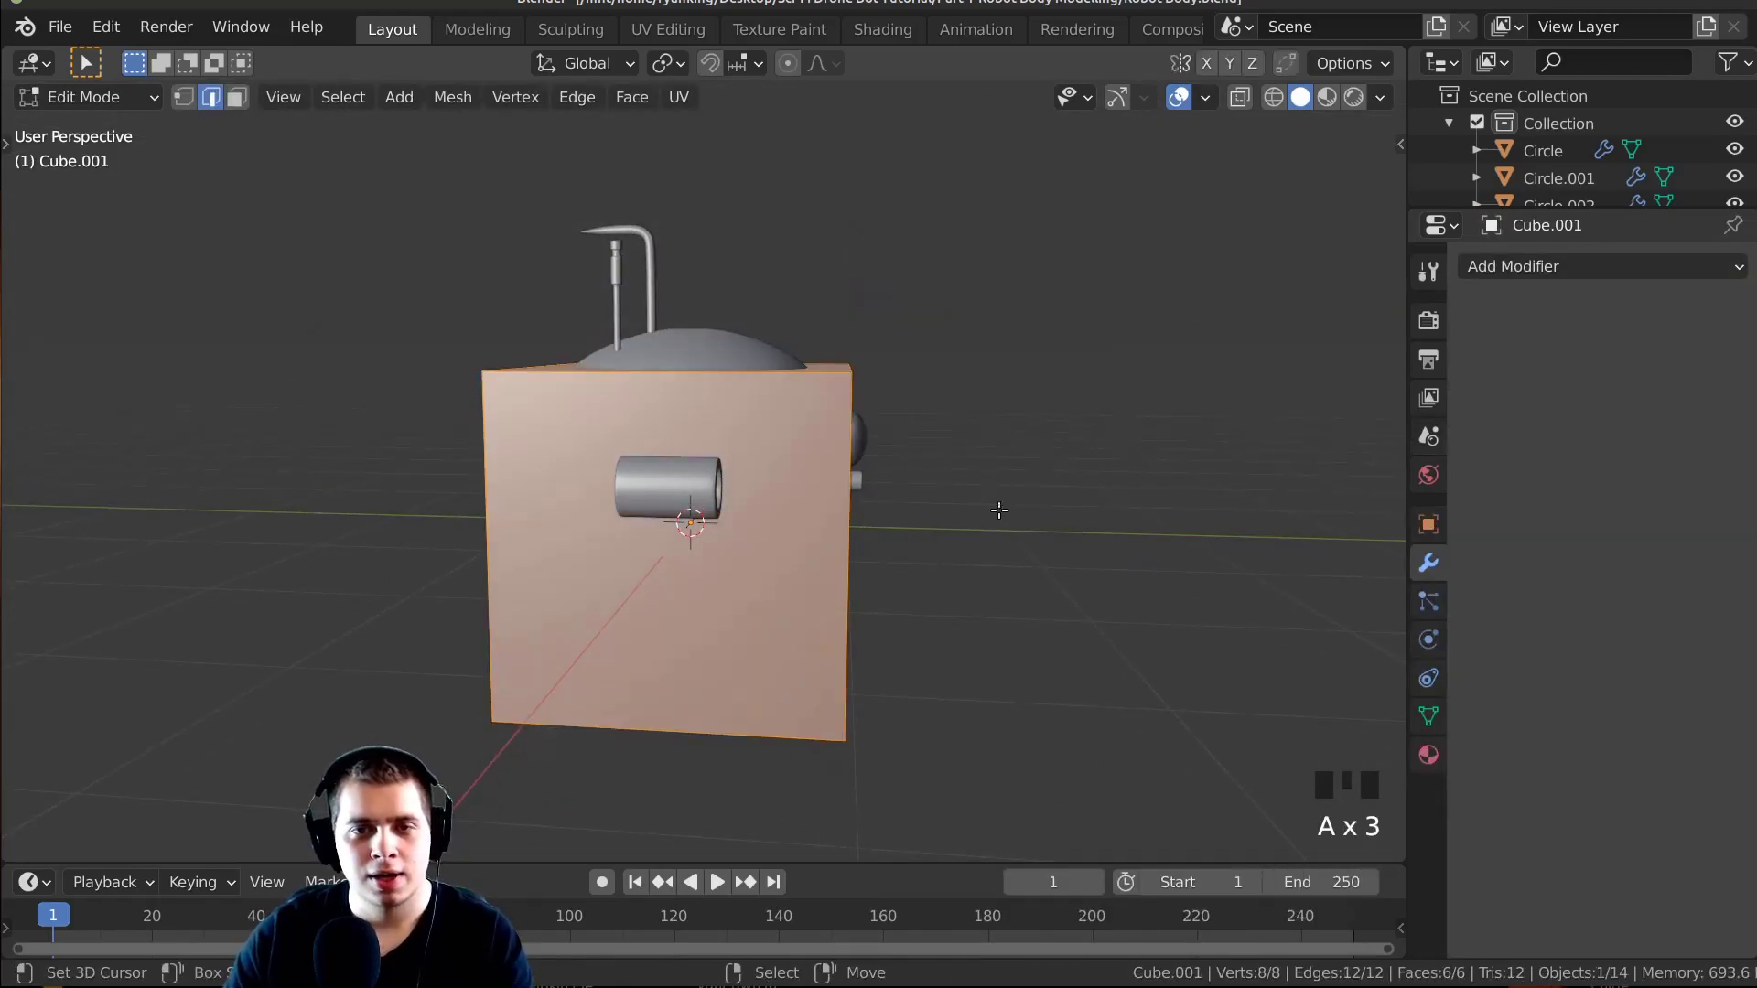
Scale the whole cube down and move it along the Y axis to just in front of the robot's body.
{"action": "middle_click_drag", "start_coordinate": [999, 510], "coordinate": [915, 499]}
{"action": "key", "text": "s"}
{"action": "left_click", "coordinate": [847, 522]}
{"action": "key", "text": "g"}
{"action": "key", "text": "y"}
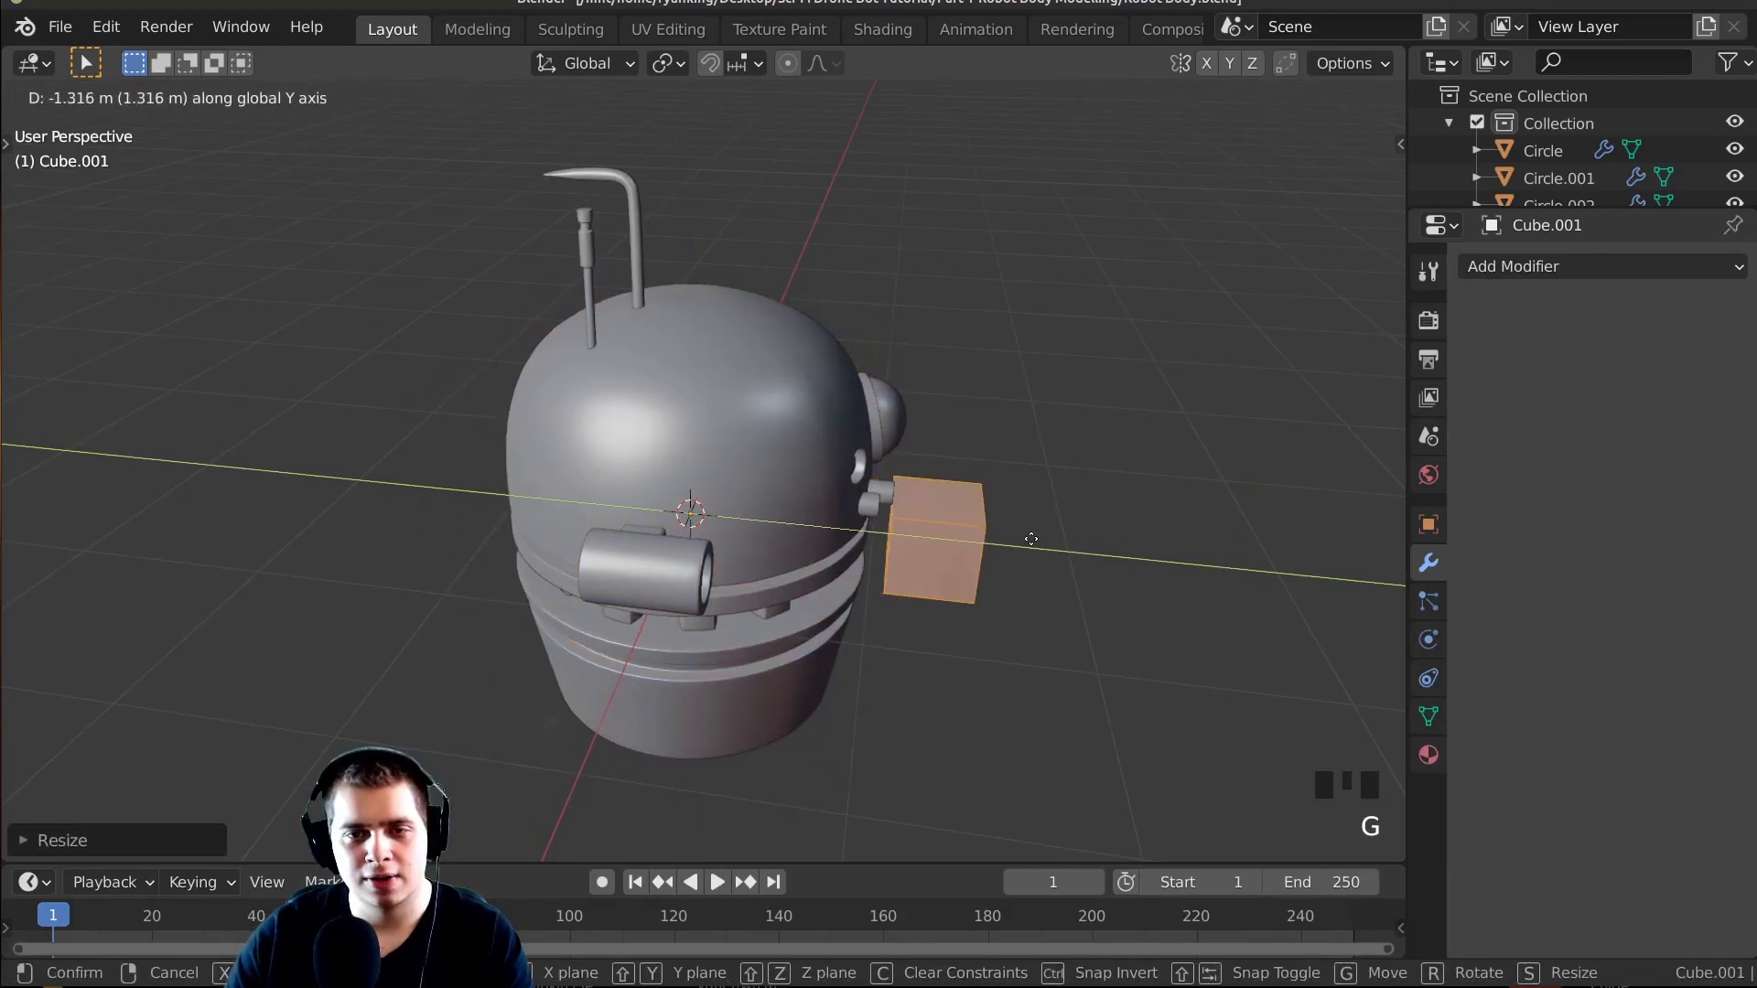
{"action": "left_click", "coordinate": [1008, 534]}
{"action": "middle_click_drag", "start_coordinate": [1007, 531], "coordinate": [898, 502]}
{"action": "key", "text": "g"}
{"action": "key", "text": "Escape"}
Scale the cube down along the Y axis into a thin slab.
{"action": "scroll", "coordinate": [898, 502], "scroll_direction": "up", "scroll_amount": 3}
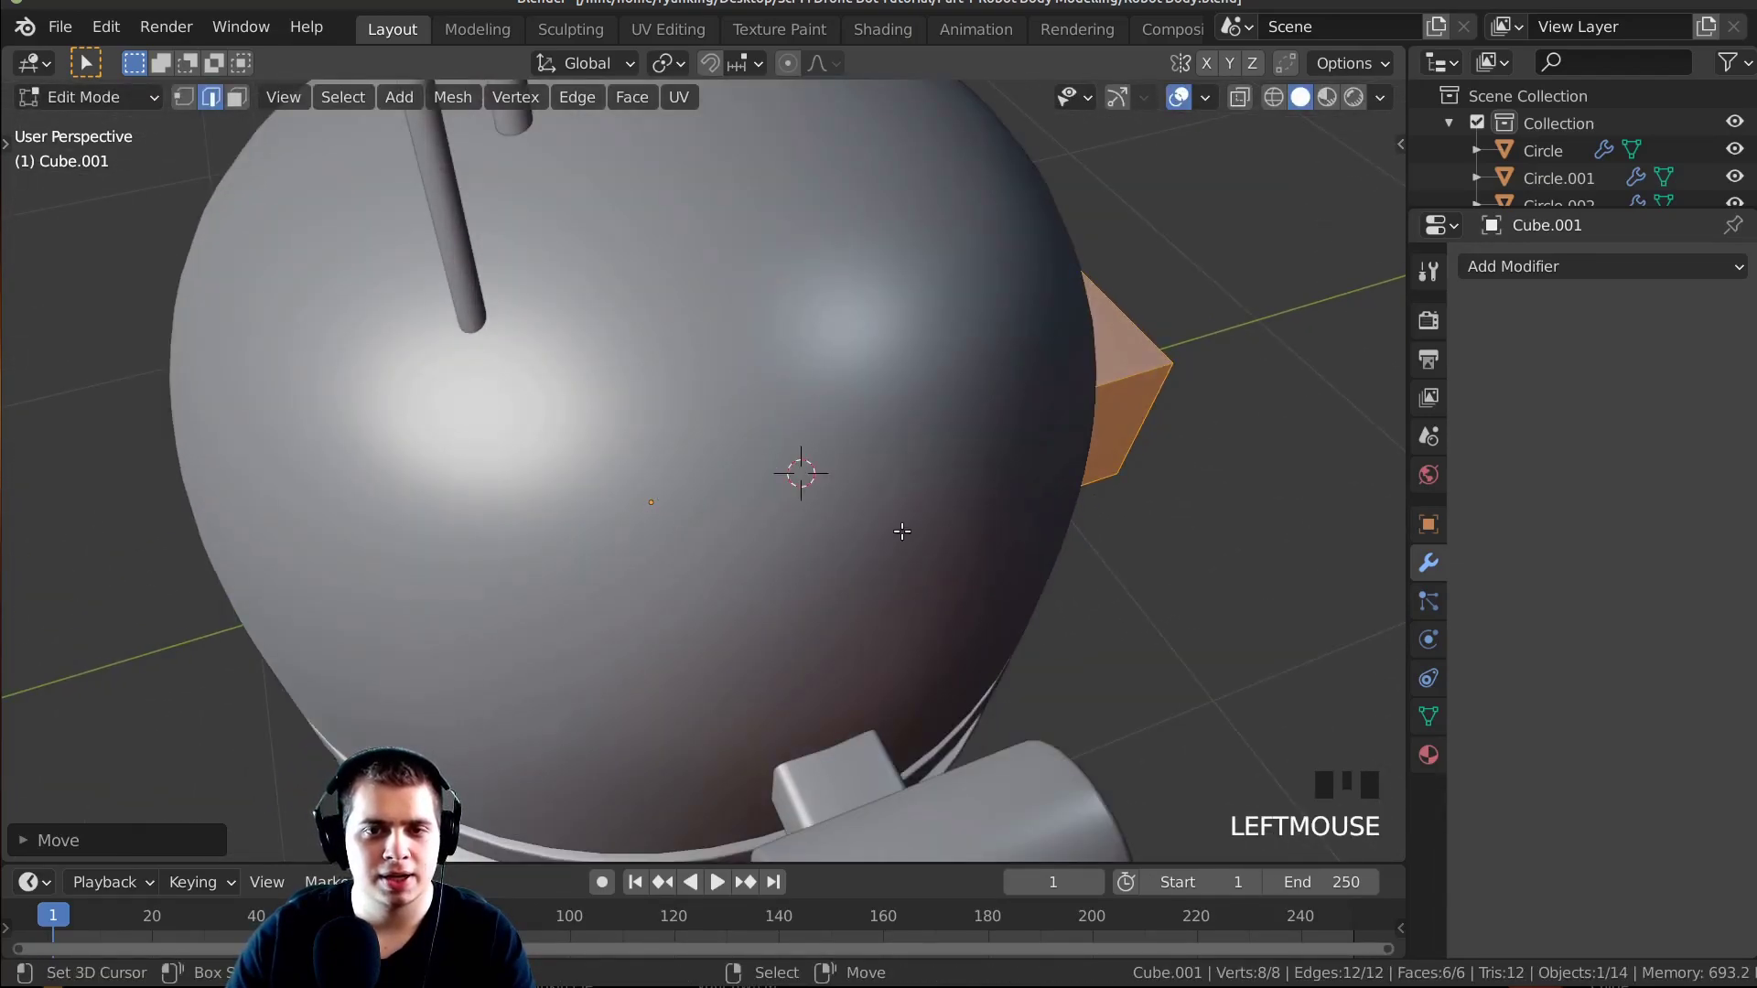
{"action": "middle_click_drag", "start_coordinate": [901, 531], "coordinate": [1251, 466], "text": "shift"}
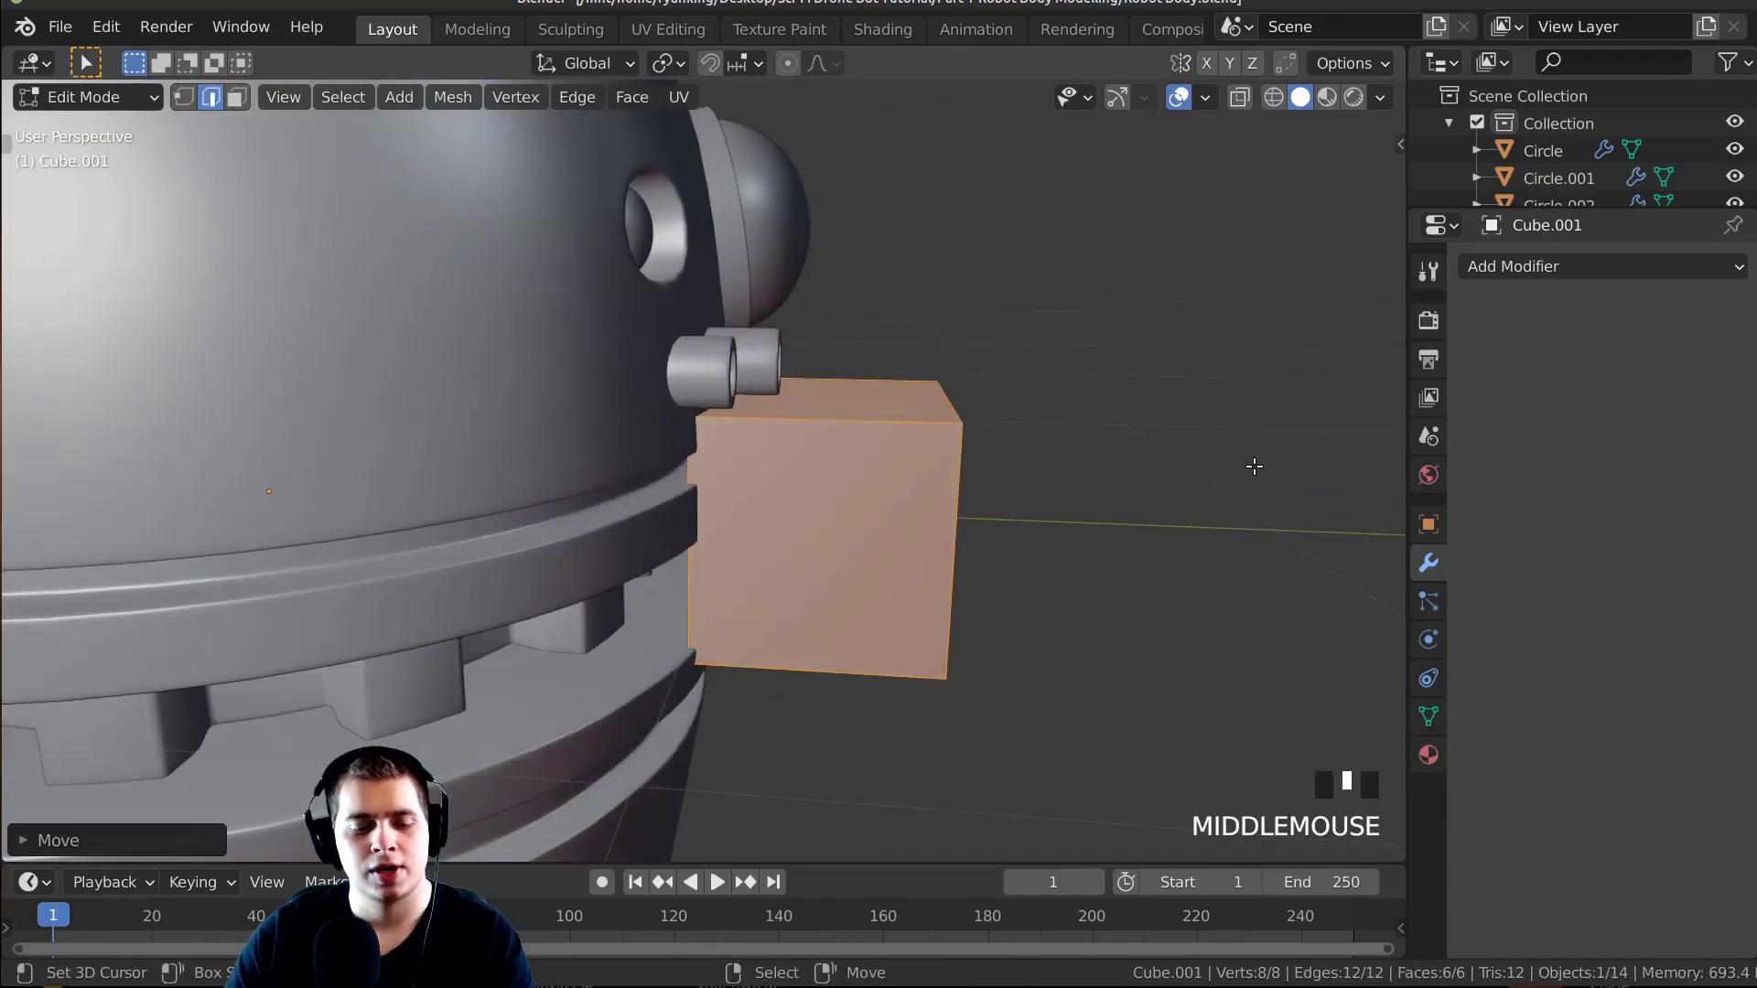
{"action": "key", "text": "s"}
{"action": "key", "text": "y"}
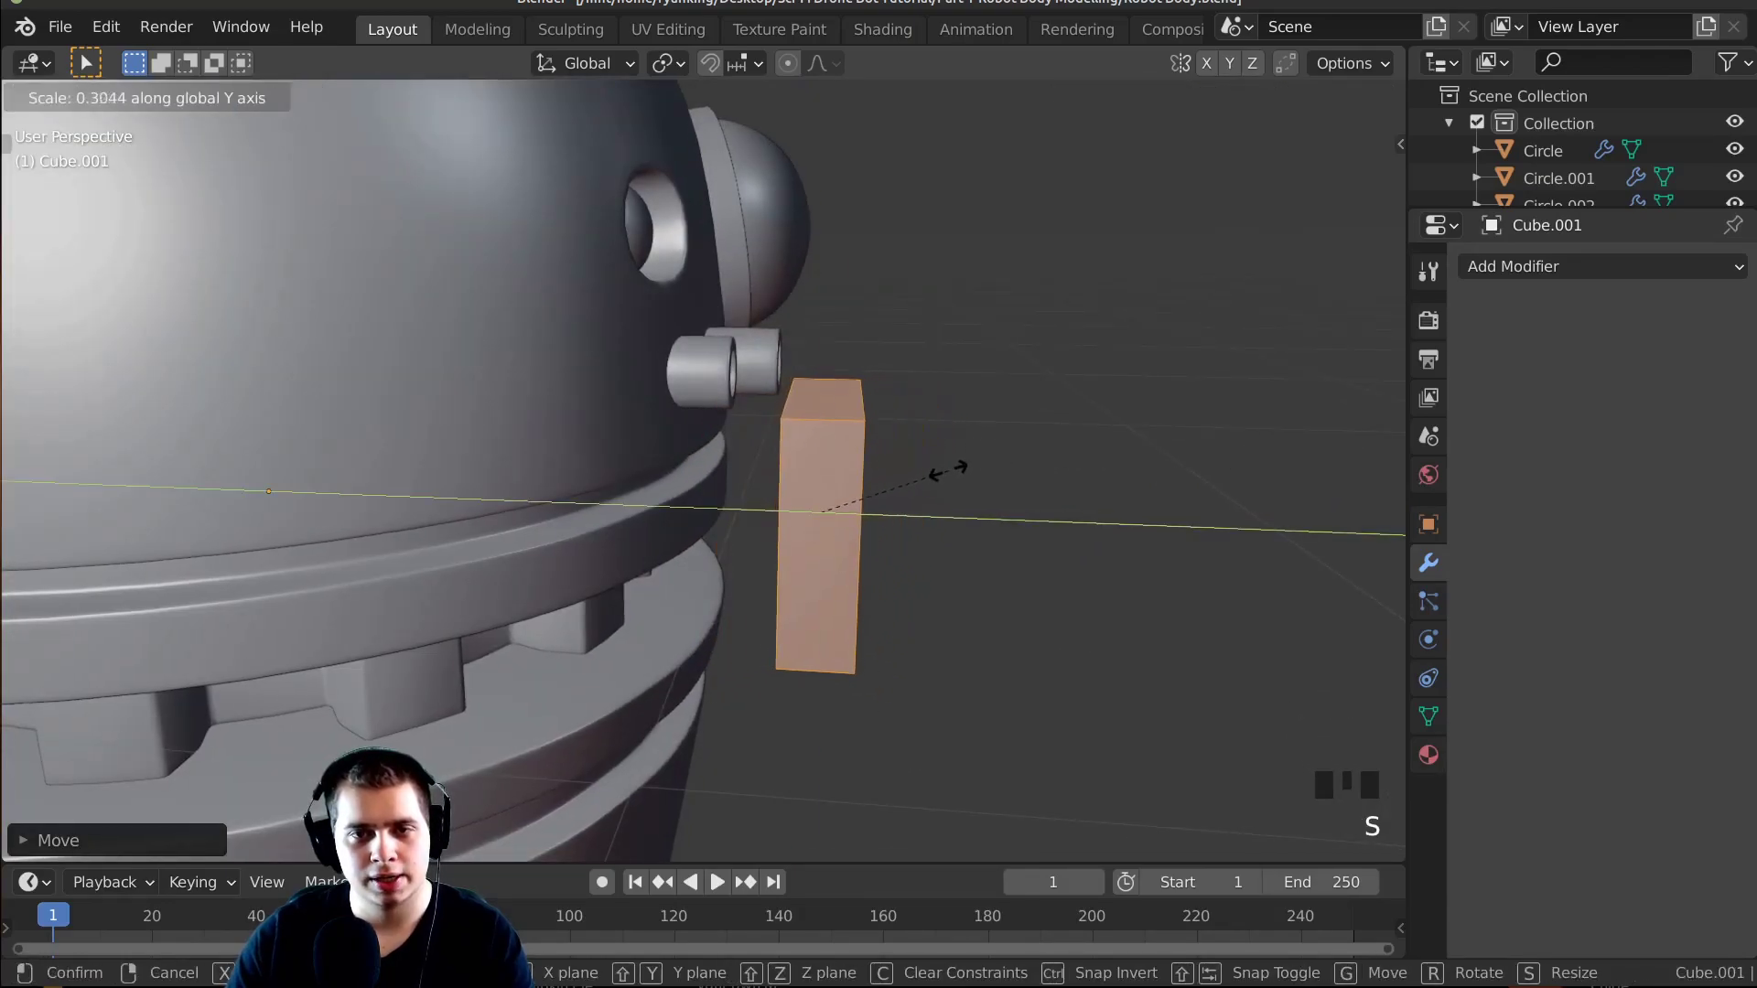
{"action": "left_click", "coordinate": [922, 486]}
Move the slab down against the front of the tapered lower body.
{"action": "middle_click_drag", "start_coordinate": [922, 487], "coordinate": [961, 322], "text": "shift"}
{"action": "key", "text": "g"}
{"action": "left_click", "coordinate": [940, 646]}
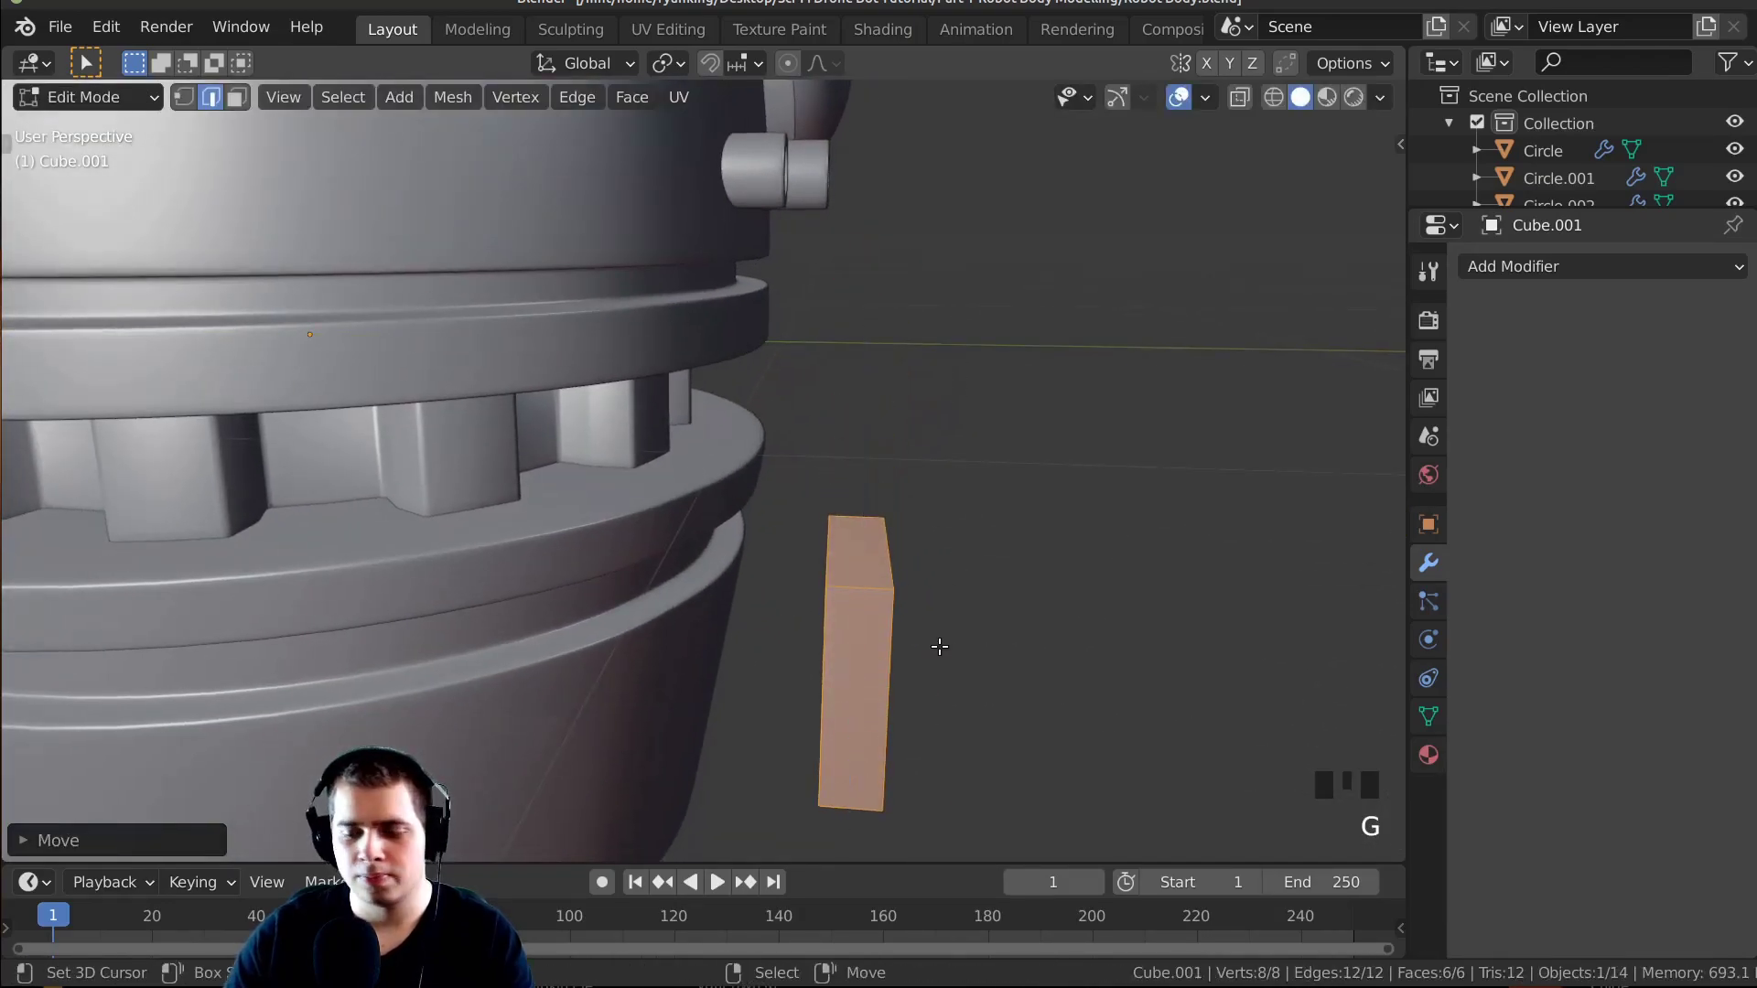
{"action": "middle_click_drag", "start_coordinate": [1178, 610], "coordinate": [1238, 451]}
{"action": "key", "text": "g"}
{"action": "left_click", "coordinate": [1145, 423]}
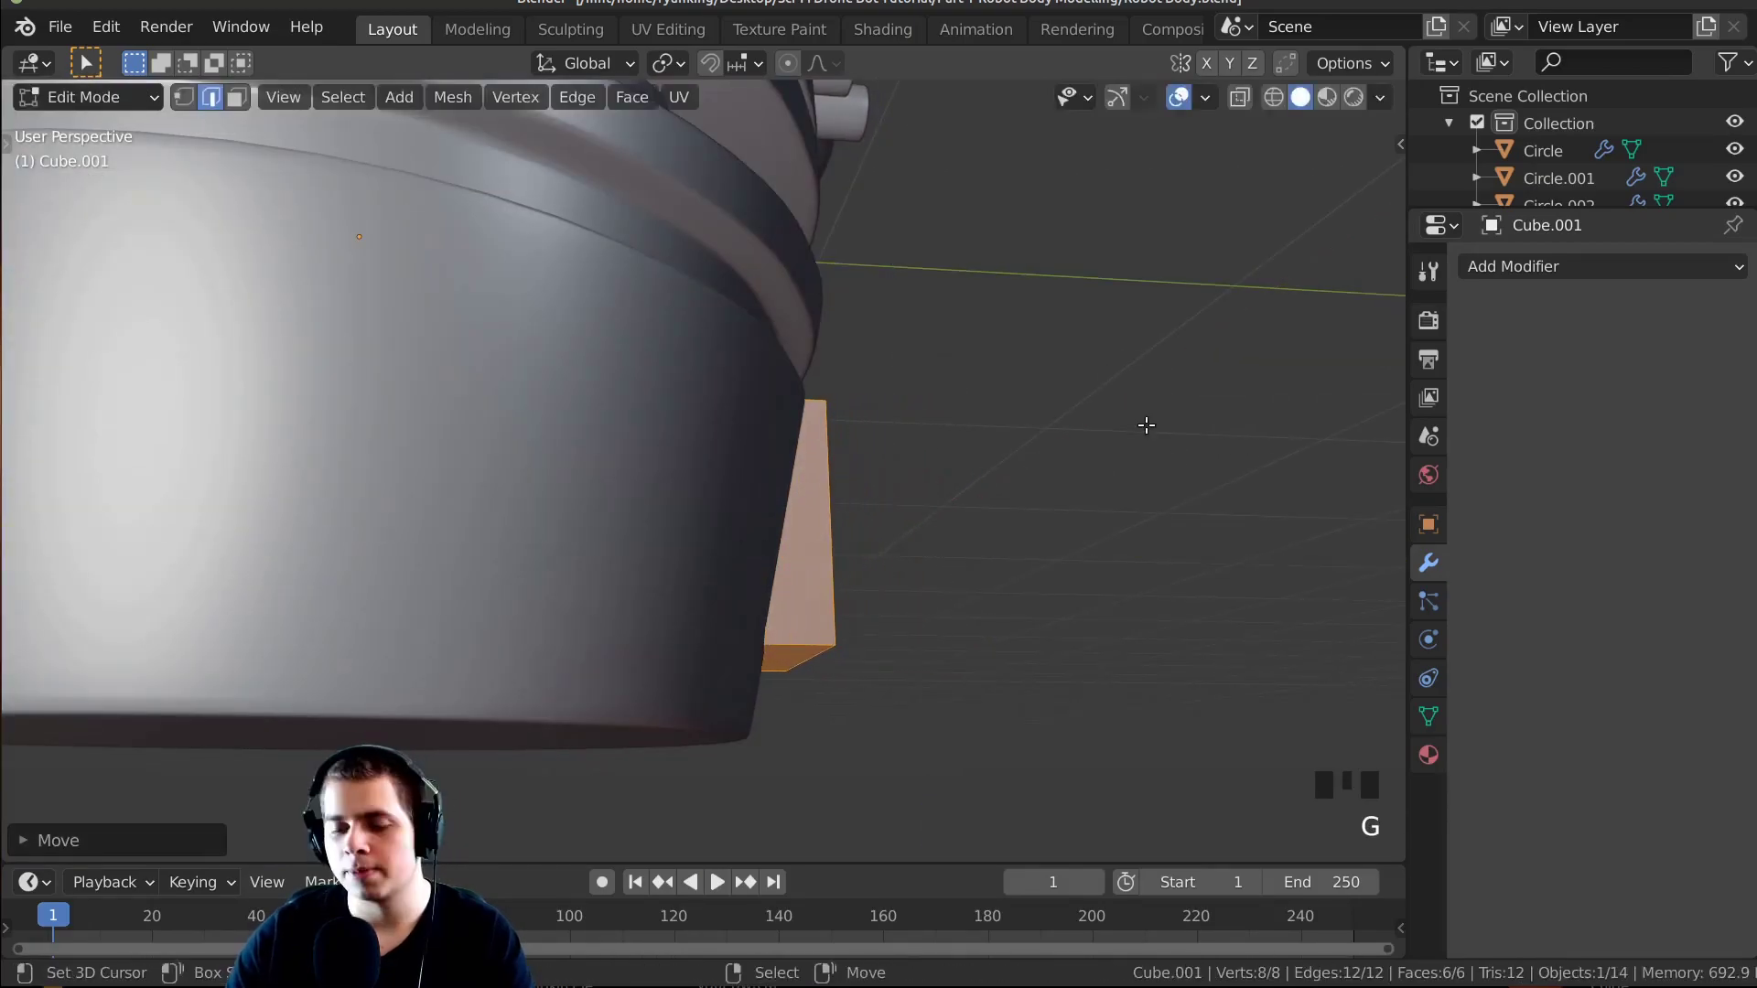
In right-side wireframe view, rotate the slab to match the lower body's taper, position it over the wall and return to solid shading.
{"action": "key", "text": "KP_3"}
{"action": "middle_click_drag", "start_coordinate": [1027, 521], "coordinate": [921, 498], "text": "shift"}
{"action": "key", "text": "z"}
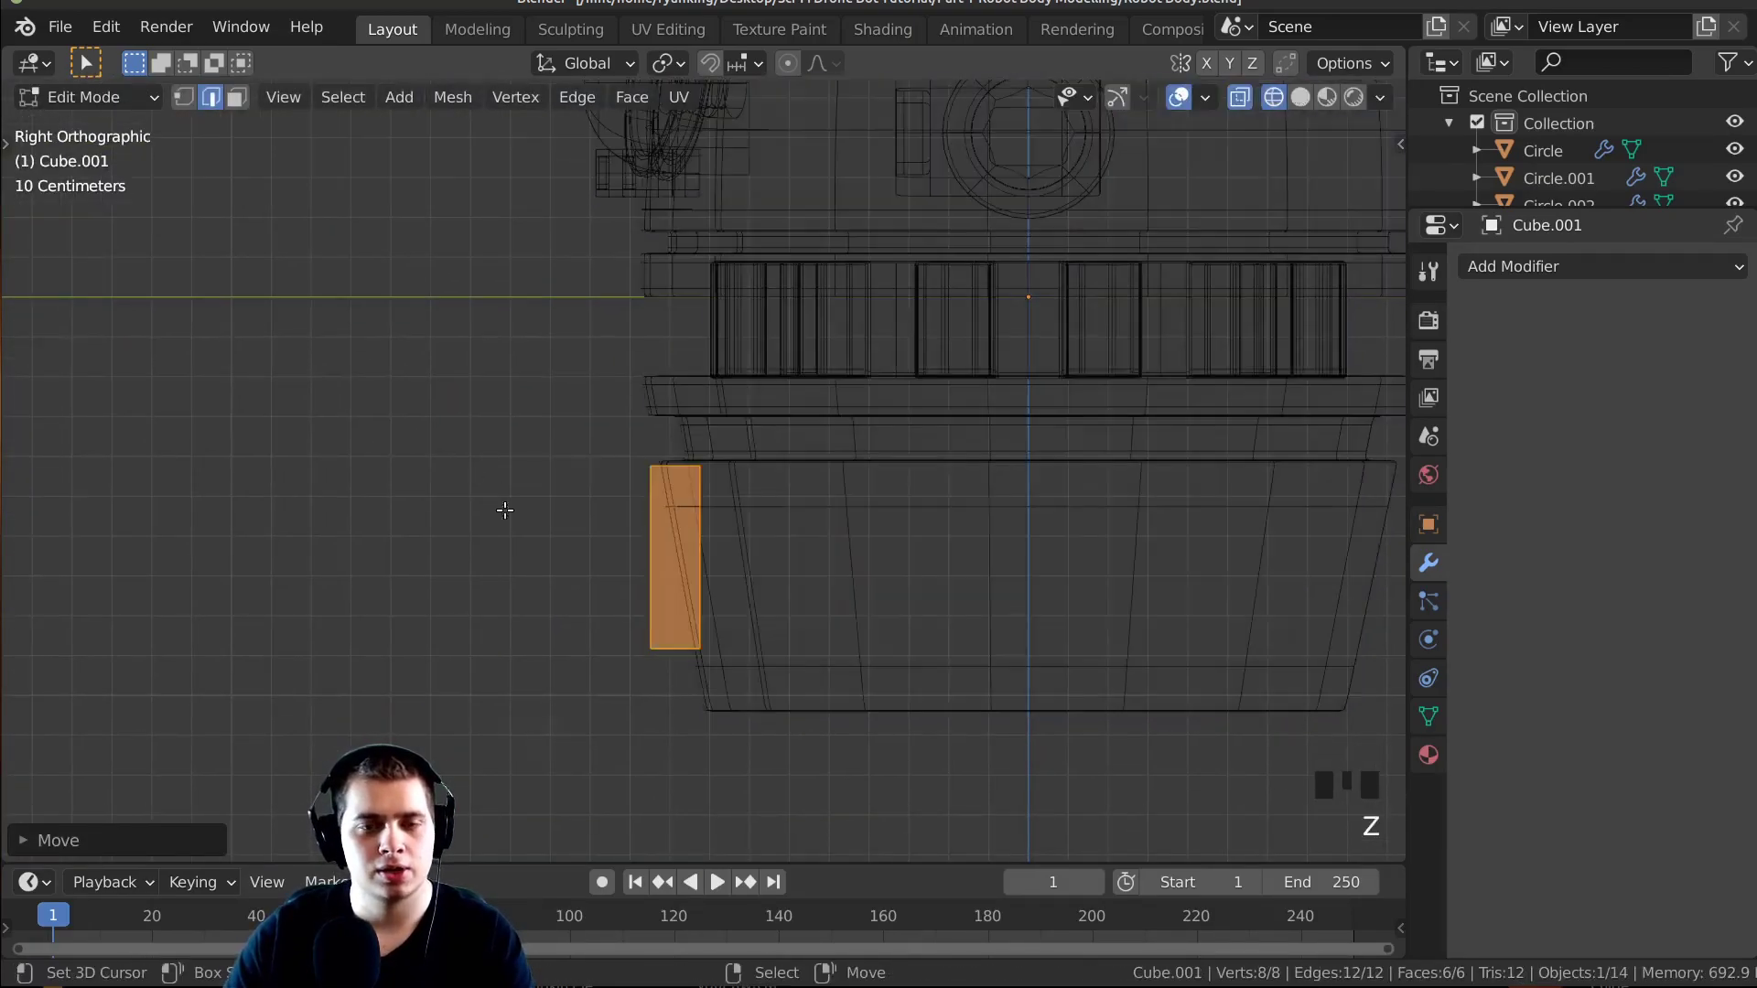
{"action": "scroll", "coordinate": [1040, 596], "scroll_direction": "up", "scroll_amount": 2}
{"action": "key", "text": "r"}
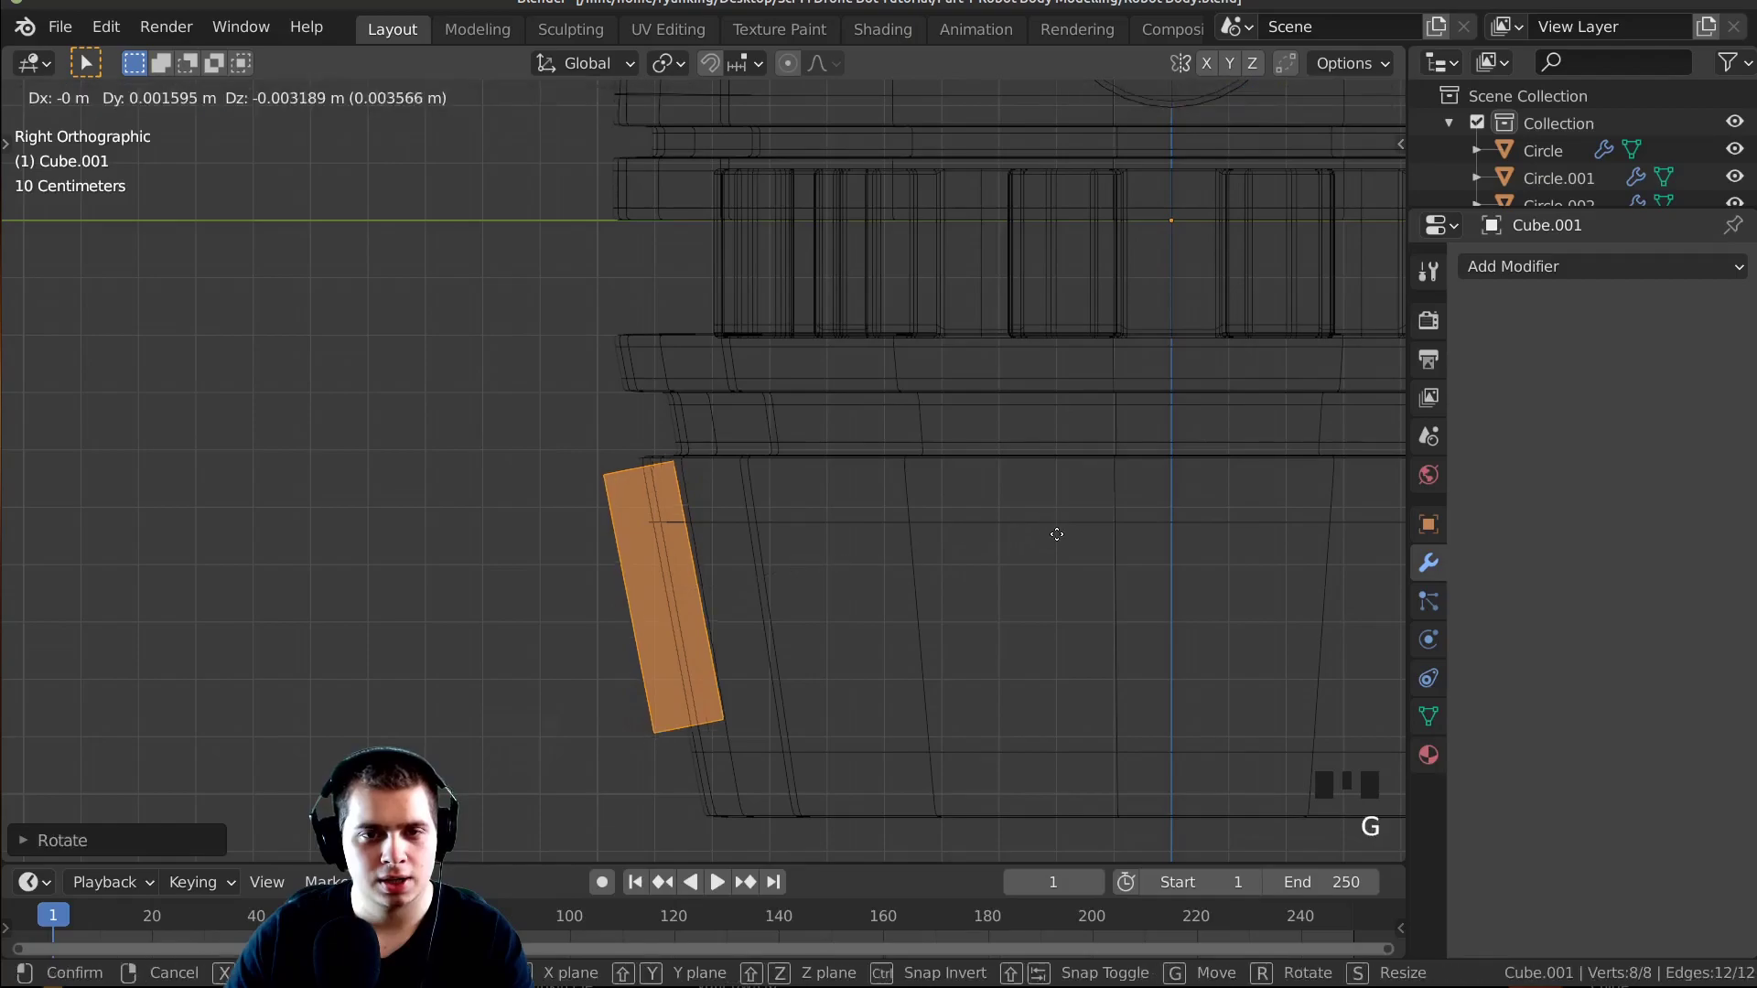
{"action": "left_click", "coordinate": [1067, 558]}
{"action": "key", "text": "z"}
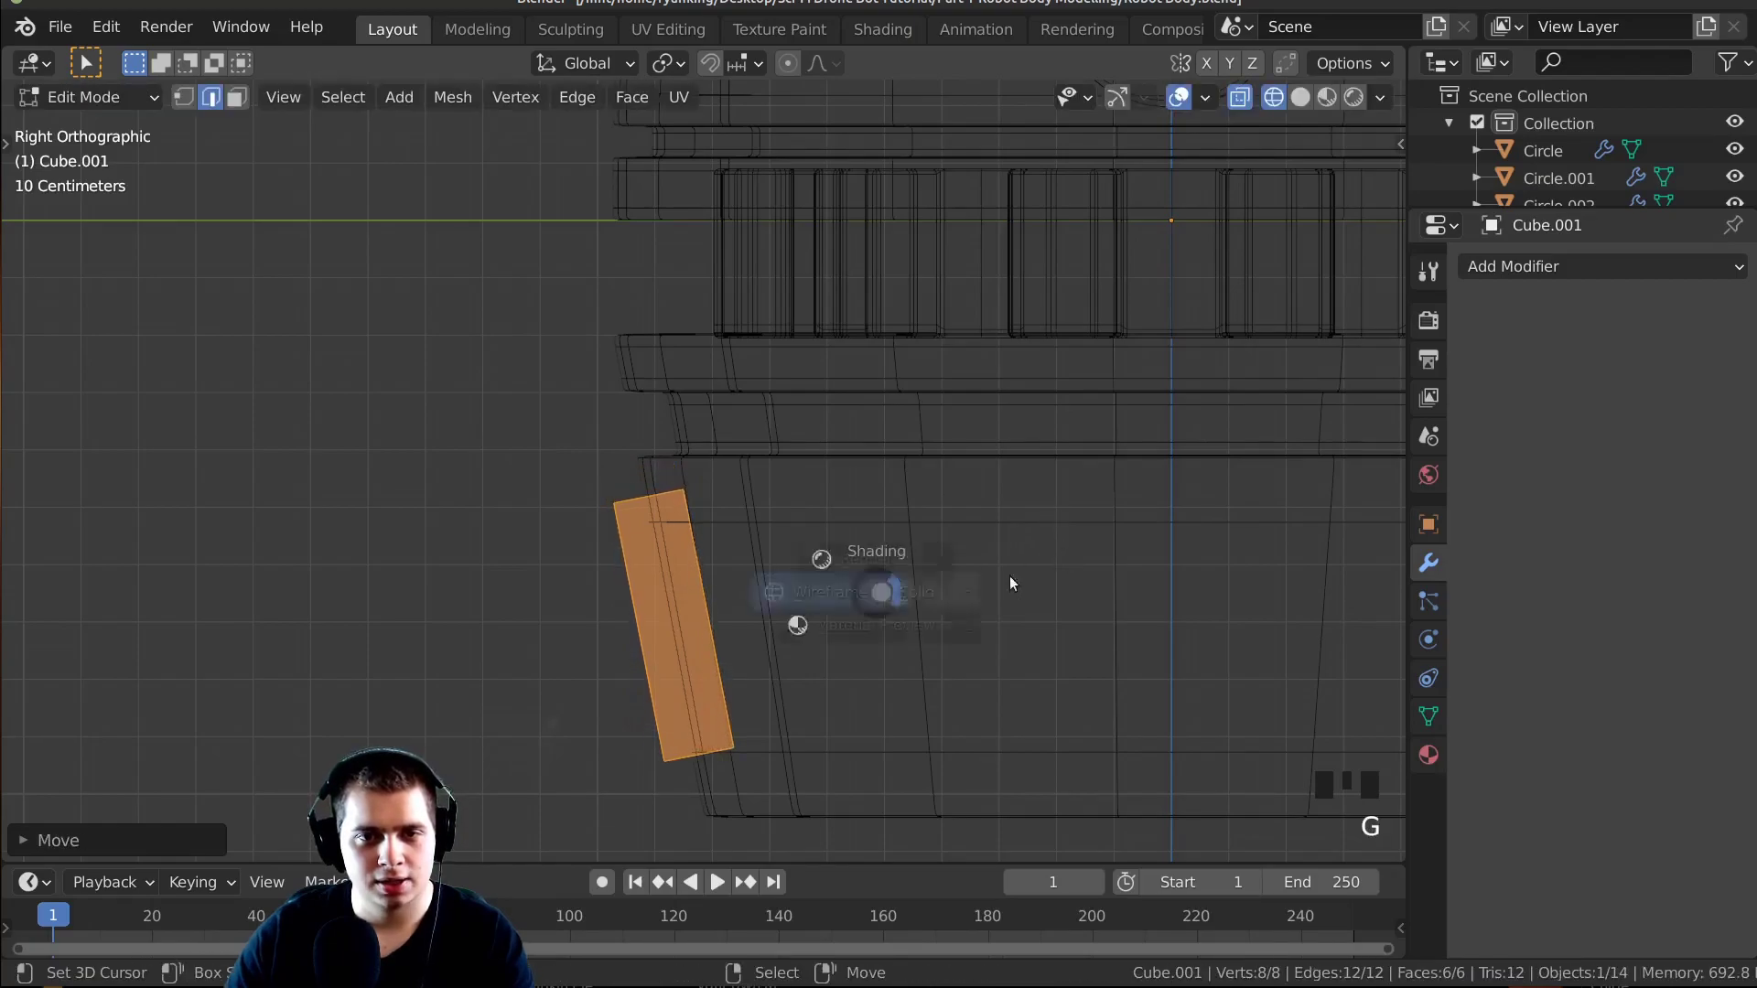
{"action": "left_click", "coordinate": [1009, 575]}
Widen the slab along X across the front of the lower body and adjust its position along the Y axis.
{"action": "middle_click_drag", "start_coordinate": [1008, 574], "coordinate": [1071, 628]}
{"action": "key", "text": "s"}
{"action": "left_click", "coordinate": [1180, 622]}
{"action": "middle_click_drag", "start_coordinate": [1180, 623], "coordinate": [619, 569]}
{"action": "key", "text": "g"}
{"action": "key", "text": "y"}
{"action": "left_click", "coordinate": [764, 600]}
{"action": "middle_click_drag", "start_coordinate": [849, 645], "coordinate": [884, 526]}
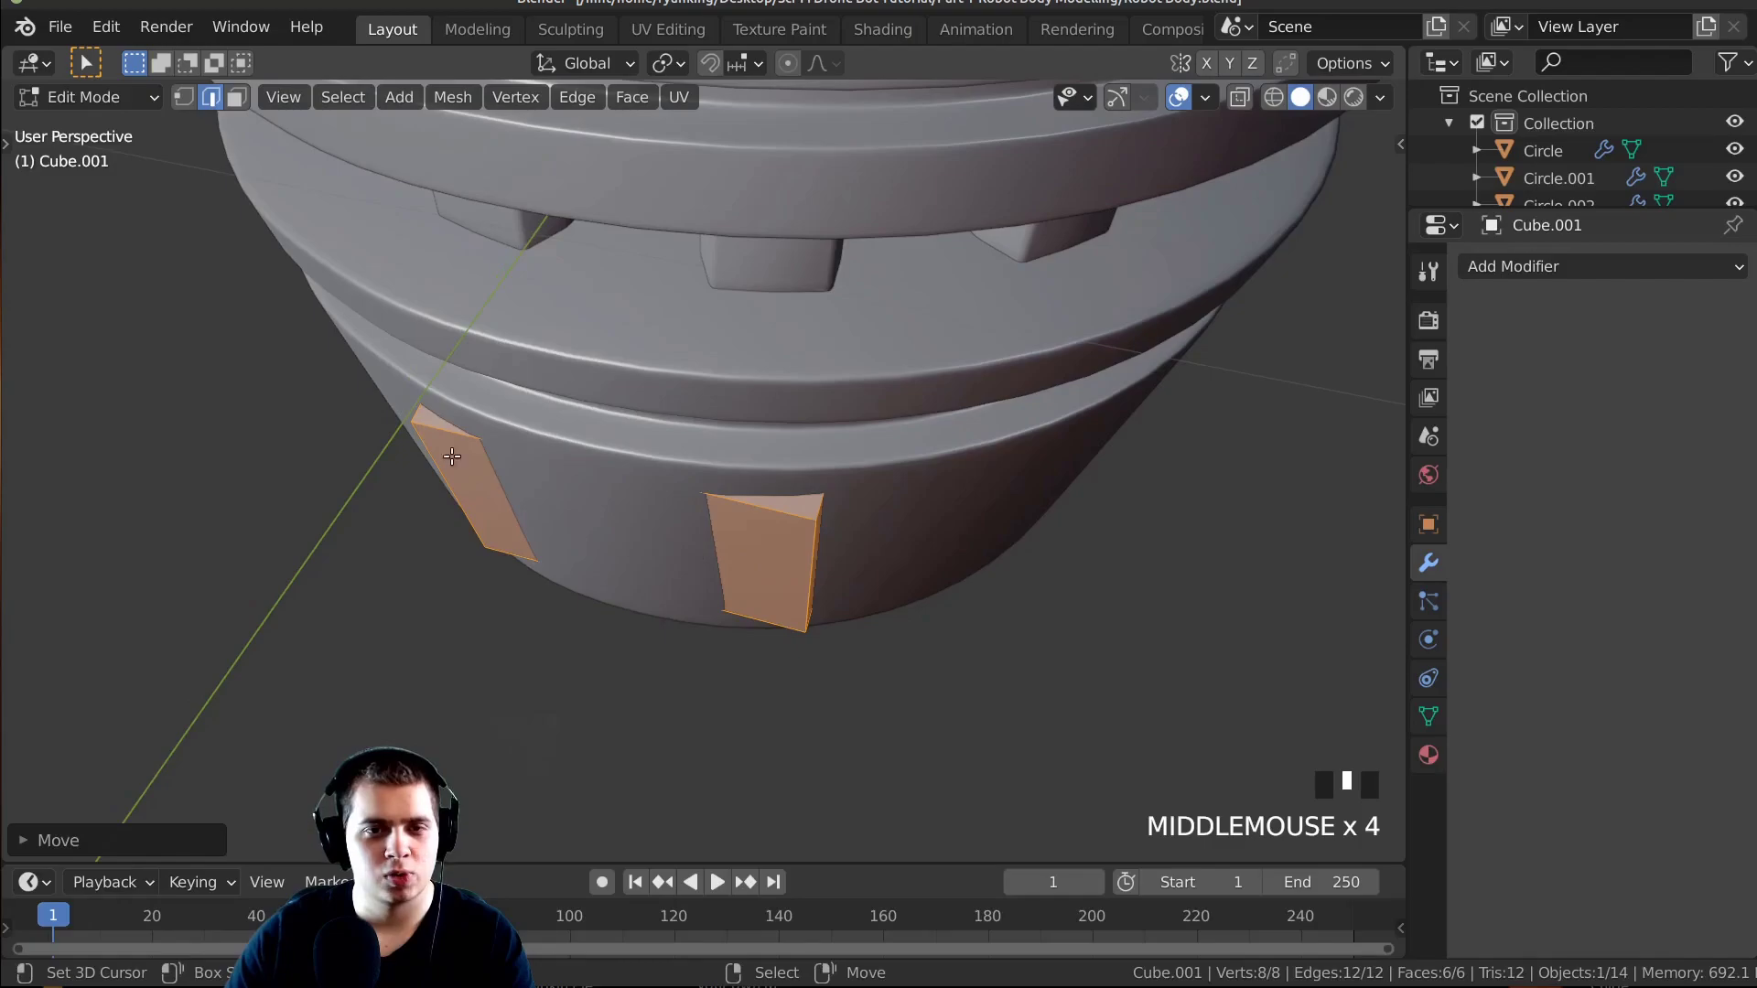
Add two evenly spaced vertical loop cuts across the slab without sliding them.
{"action": "mouse_move", "coordinate": [595, 511]}
{"action": "middle_mouse_down"}
{"action": "mouse_move", "coordinate": [677, 513]}
{"action": "mouse_move", "coordinate": [750, 463]}
{"action": "mouse_move", "coordinate": [618, 497]}
{"action": "middle_mouse_up"}
{"action": "key", "text": "ctrl+r"}
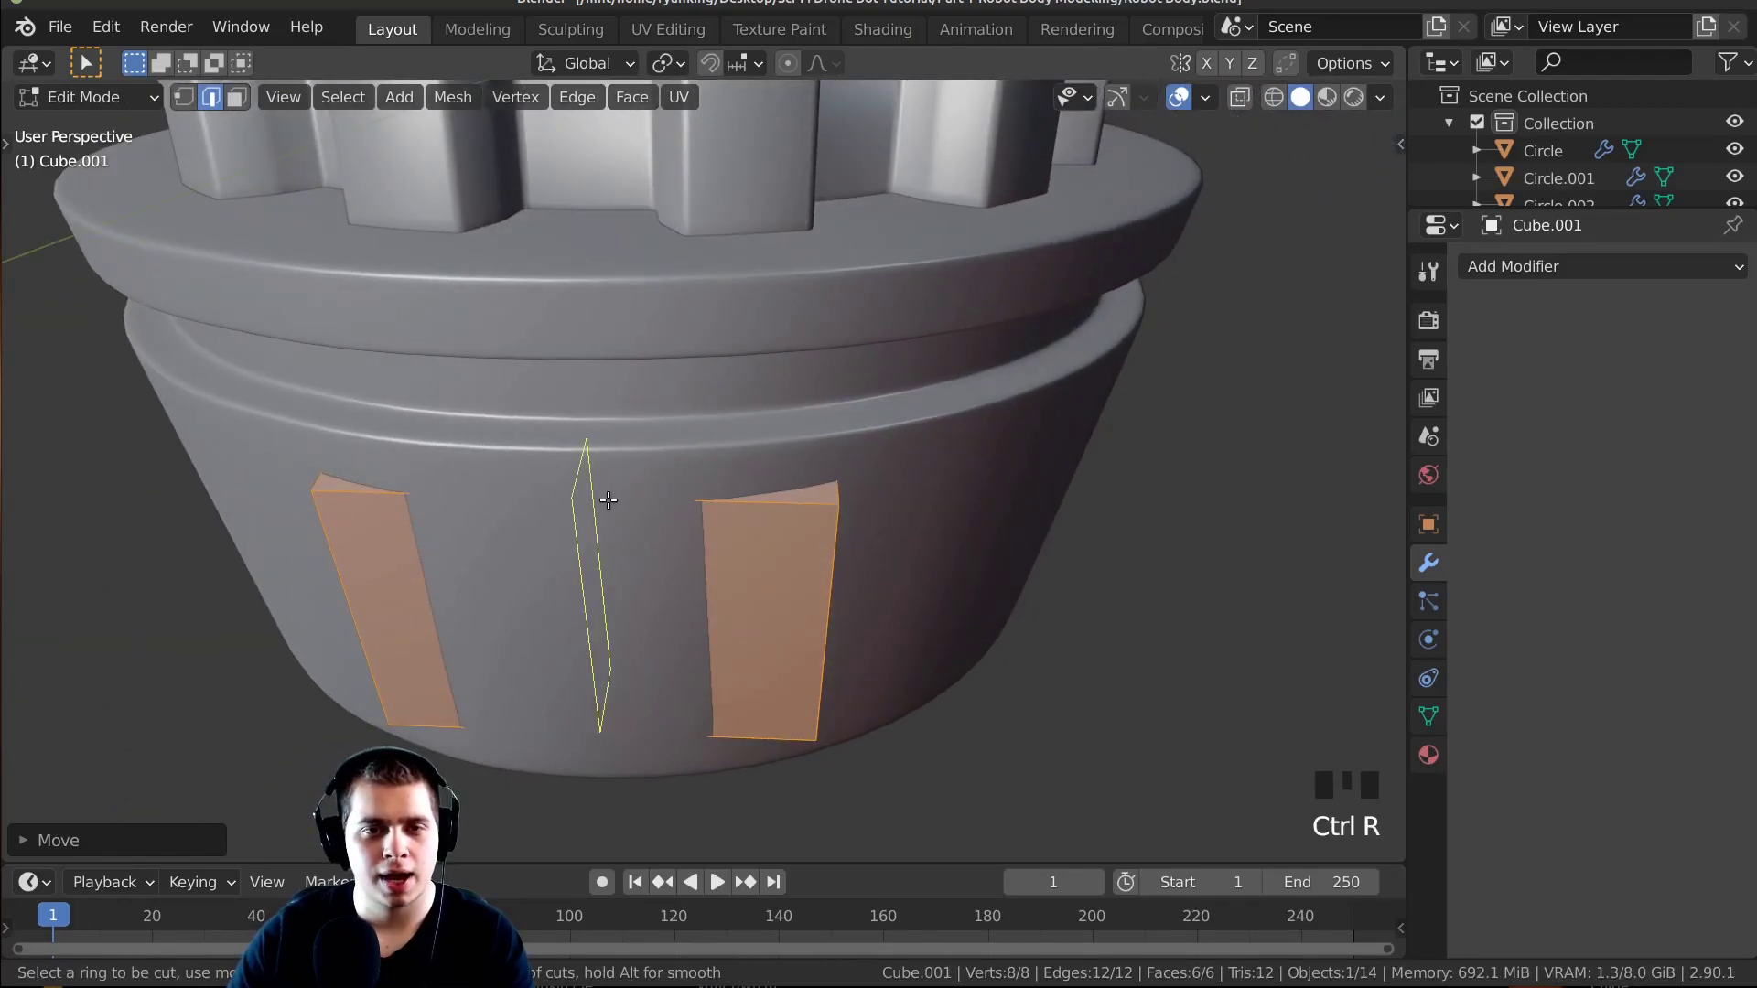
{"action": "scroll", "coordinate": [609, 500], "scroll_direction": "up", "scroll_amount": 1}
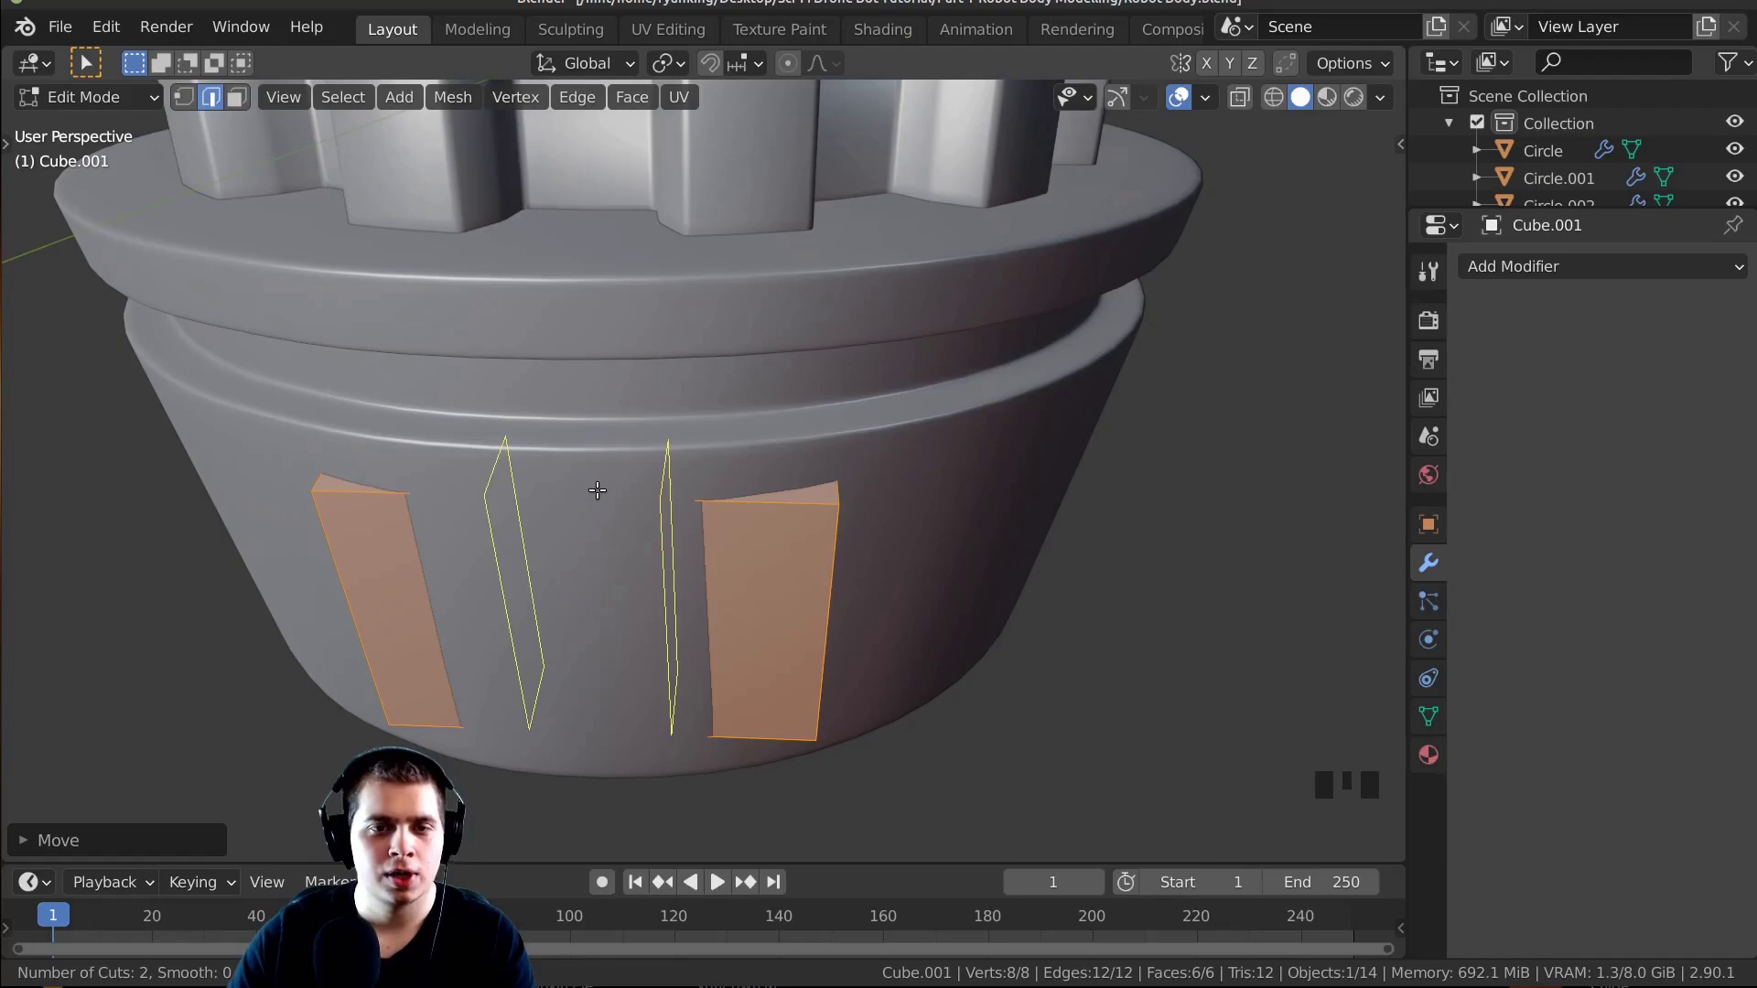
{"action": "key", "text": "ctrl+r"}
{"action": "scroll", "coordinate": [584, 490], "scroll_direction": "up", "scroll_amount": 1}
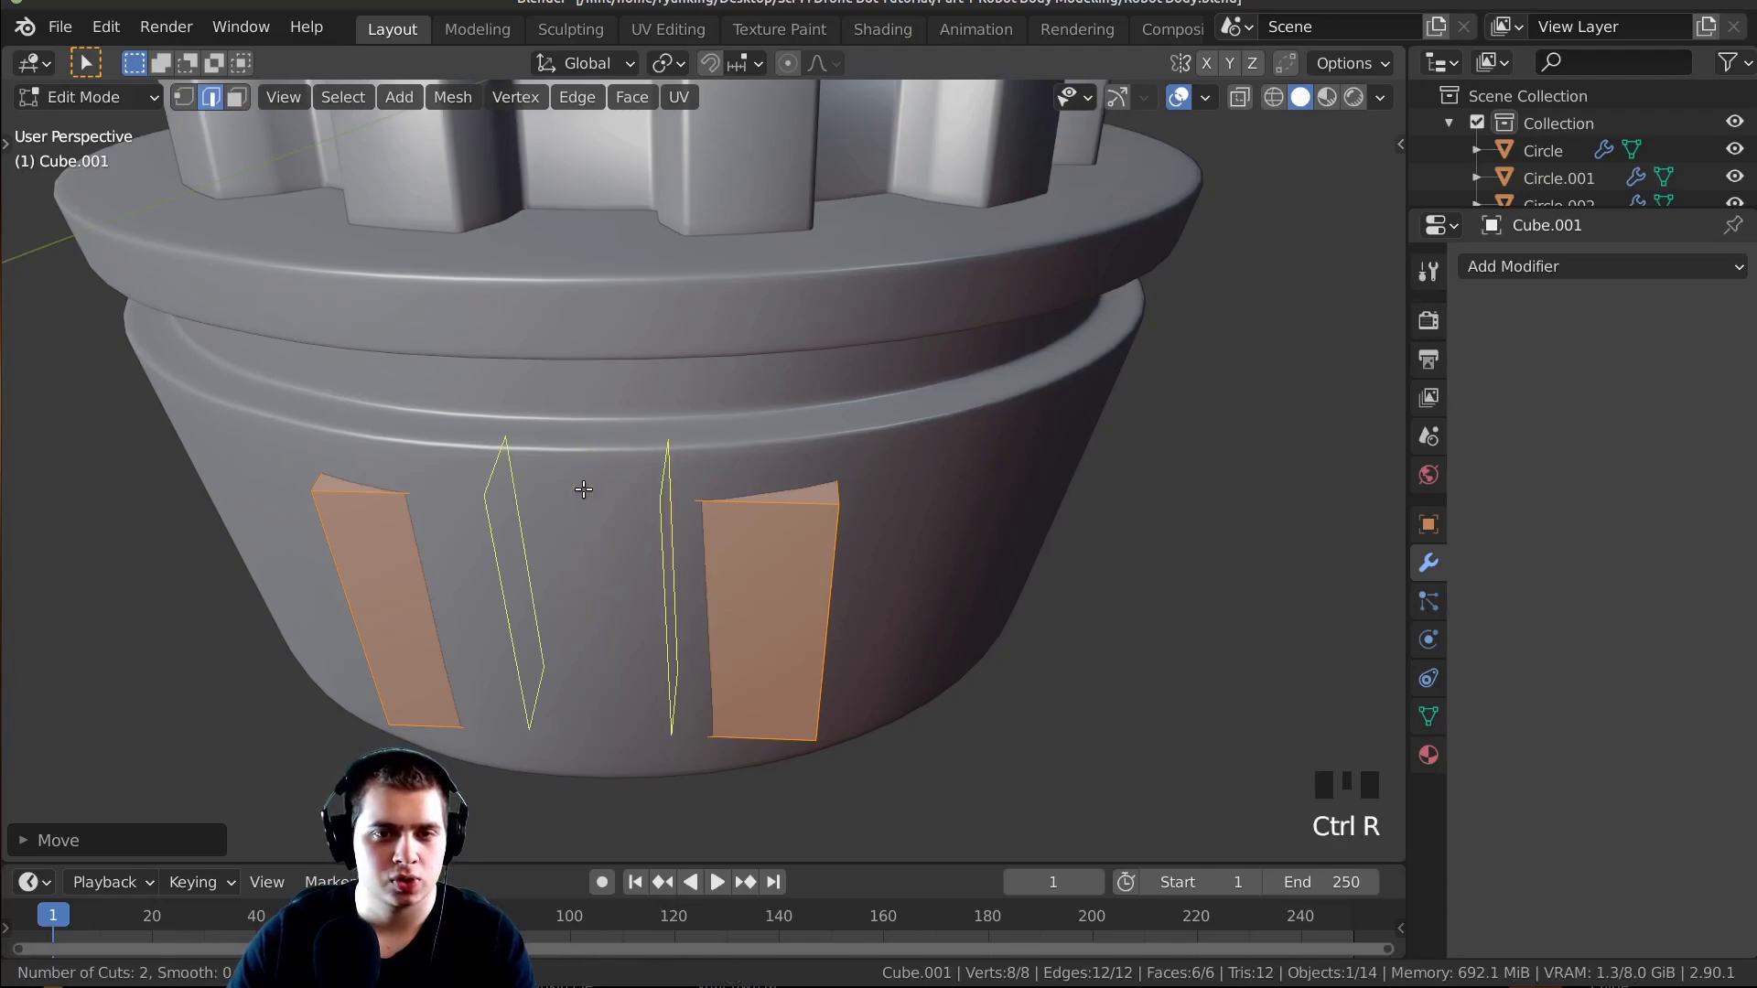
{"action": "left_click", "coordinate": [581, 490]}
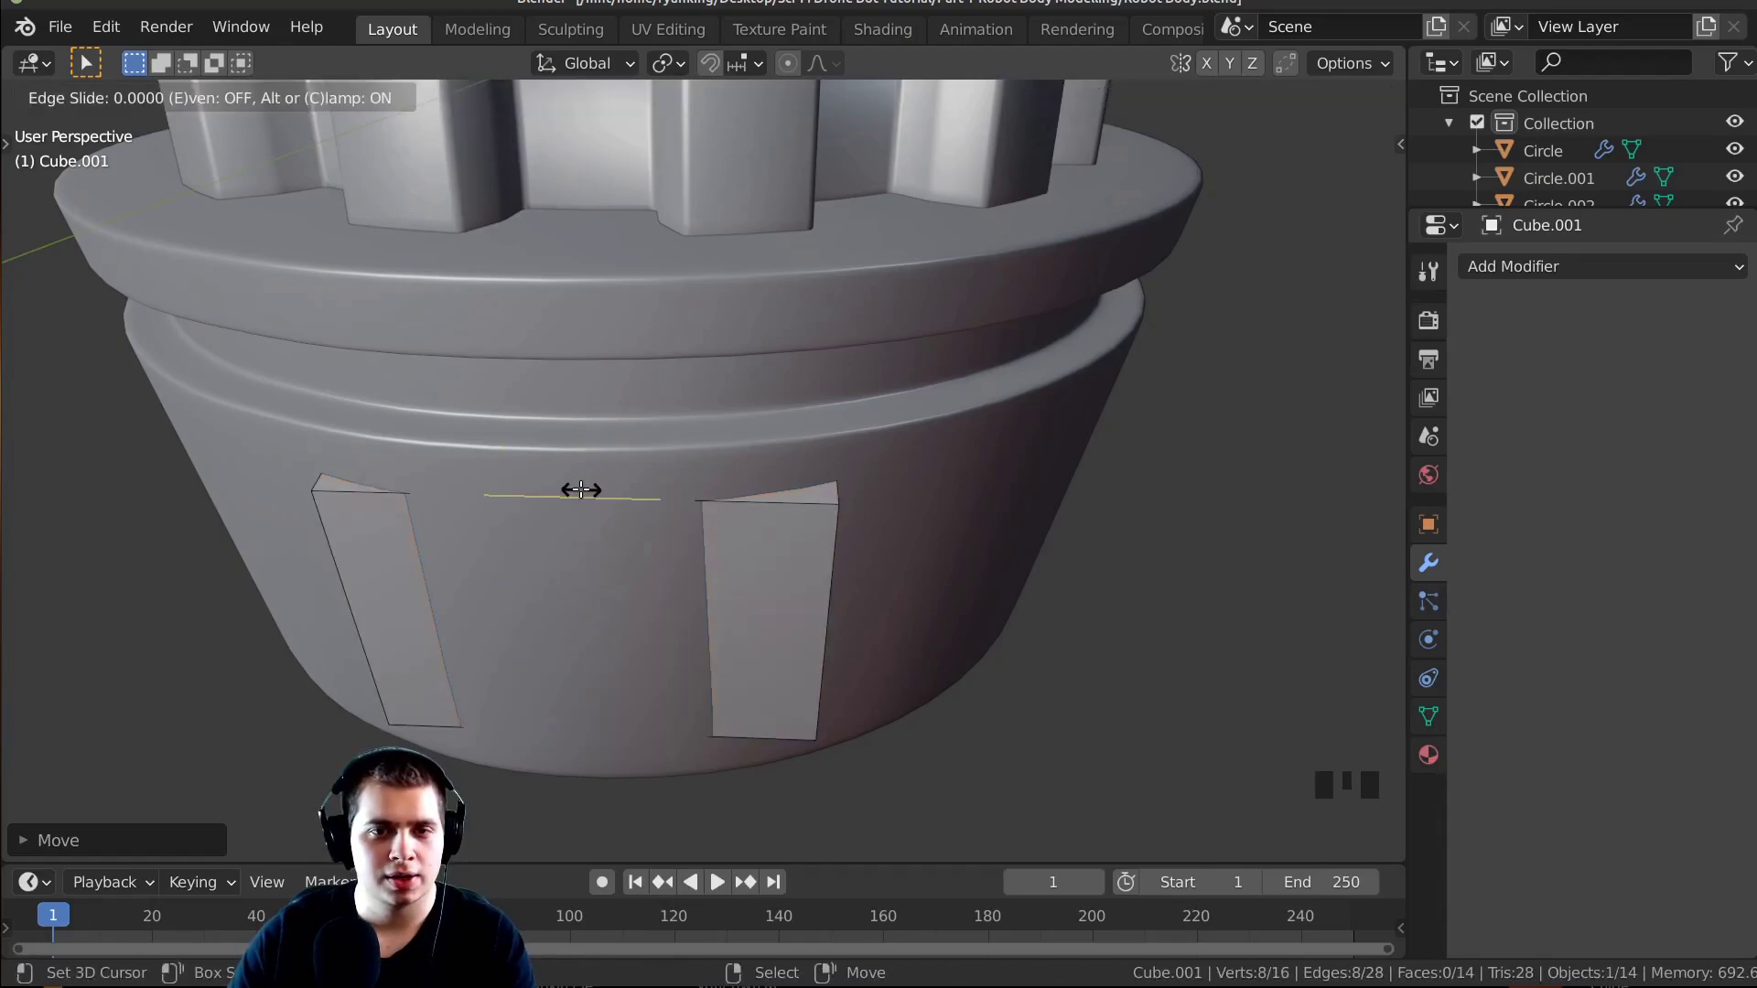
{"action": "right_click", "coordinate": [581, 489]}
Move the slab's two middle edge loops outward along the Y axis so it bows around the lower body.
{"action": "middle_click_drag", "start_coordinate": [581, 490], "coordinate": [832, 384]}
{"action": "key", "text": "g"}
{"action": "key", "text": "y"}
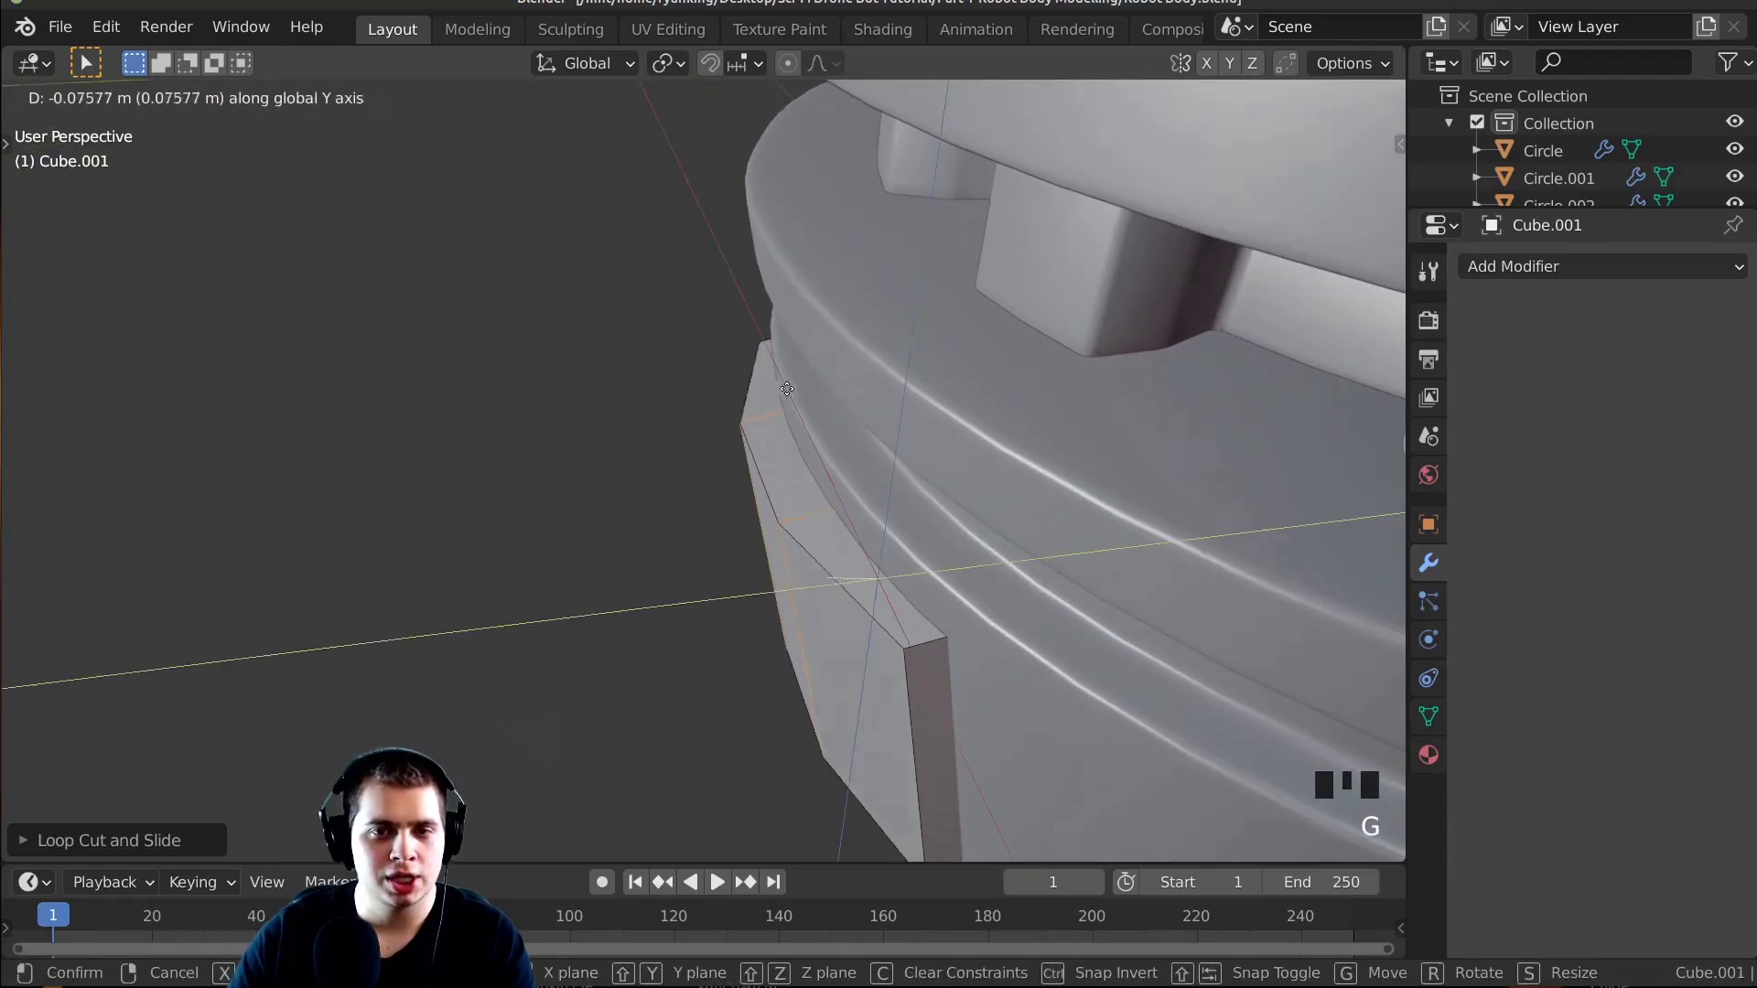
{"action": "left_click", "coordinate": [810, 400]}
Reposition one of the slab's inner vertical front edges to follow the curve of the lower body.
{"action": "middle_click_drag", "start_coordinate": [809, 400], "coordinate": [896, 407]}
{"action": "key", "text": "KP_3"}
{"action": "middle_click_drag", "start_coordinate": [1006, 458], "coordinate": [1046, 375]}
{"action": "key", "text": "Tab"}
{"action": "middle_click_drag", "start_coordinate": [1033, 273], "coordinate": [901, 366]}
{"action": "key", "text": "Tab"}
{"action": "scroll", "coordinate": [1054, 434], "scroll_direction": "down", "scroll_amount": 6}
{"action": "key", "text": "g"}
{"action": "left_click", "coordinate": [1024, 425]}
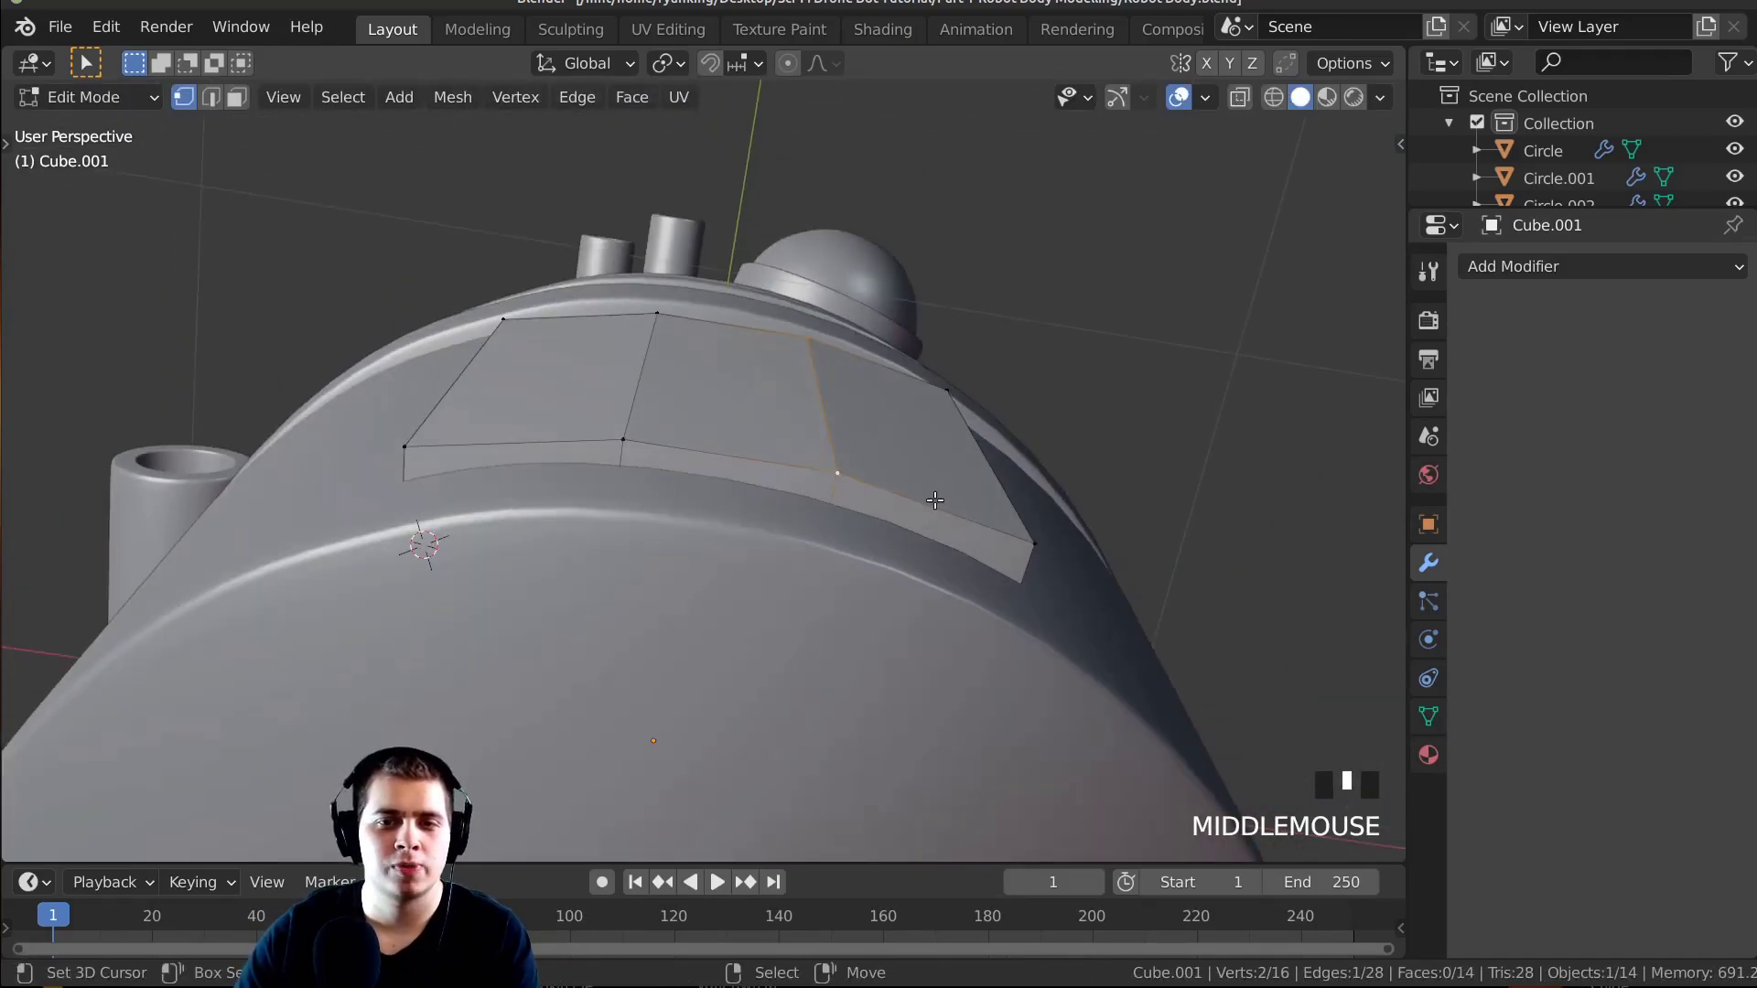
{"action": "middle_click_drag", "start_coordinate": [934, 500], "coordinate": [1005, 560]}
{"action": "middle_click_drag", "start_coordinate": [958, 318], "coordinate": [969, 563]}
Bevel the outer perimeter edges of the slab's front face with three segments, about 0.016 m wide.
{"action": "key", "text": "2"}
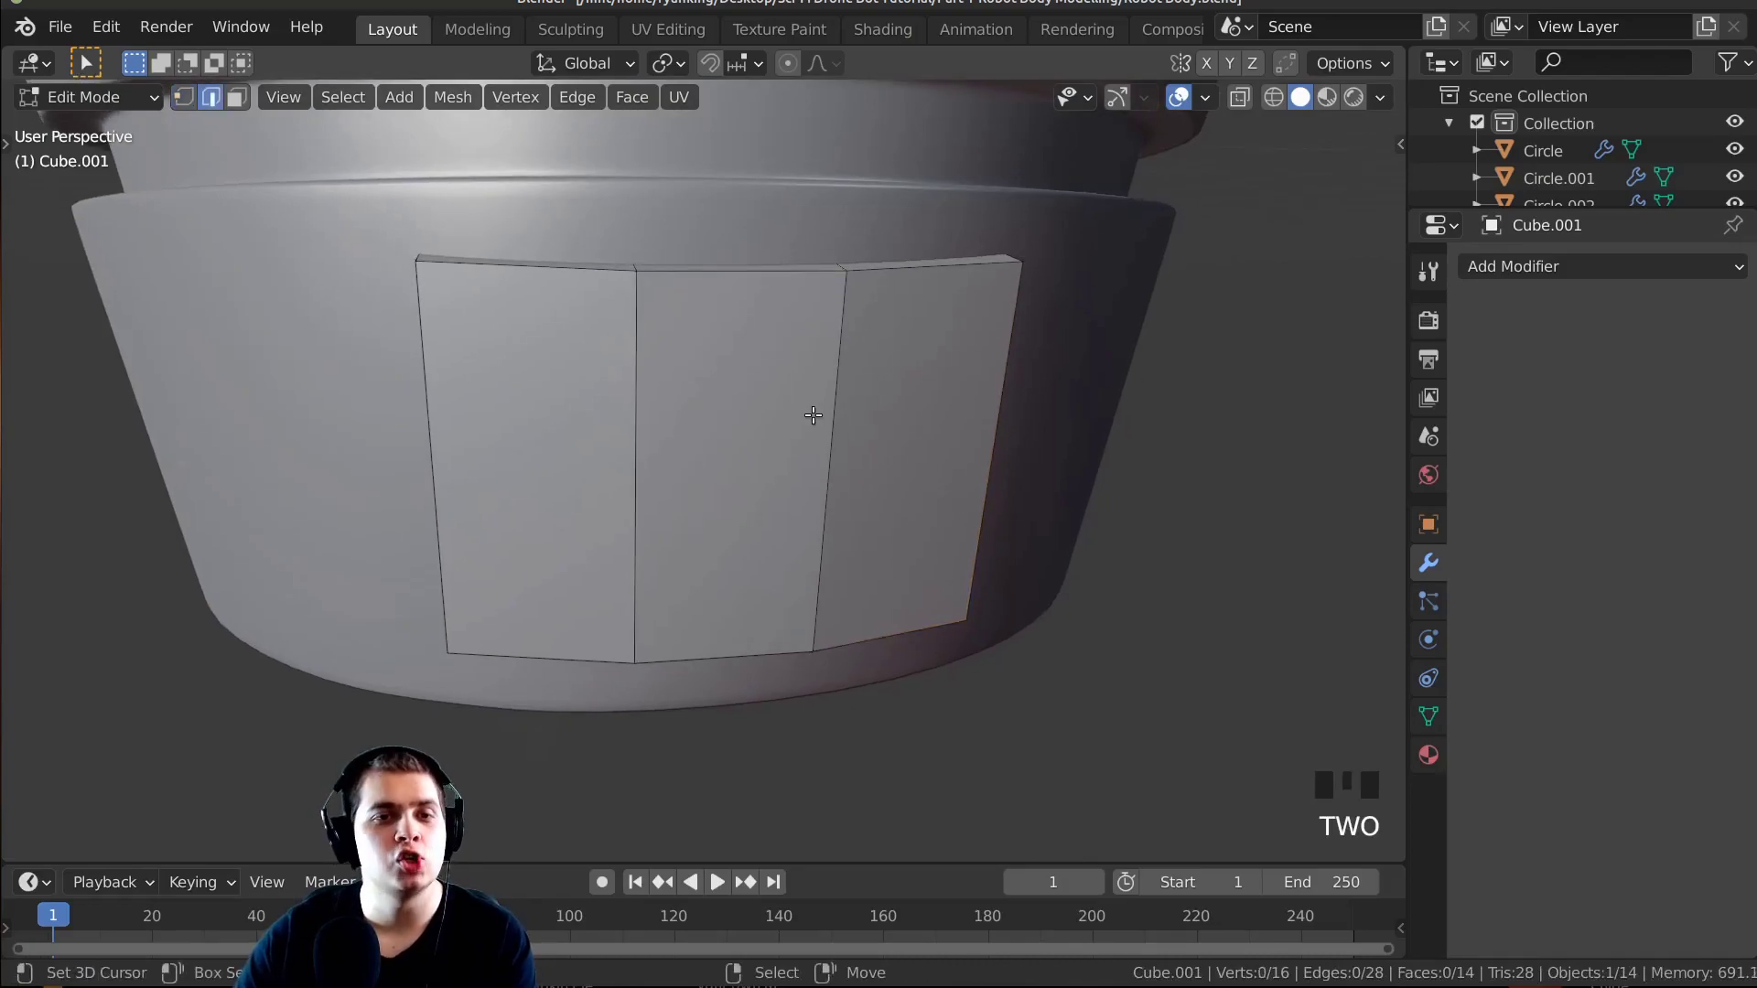
{"action": "middle_click_drag", "start_coordinate": [812, 411], "coordinate": [623, 415]}
{"action": "left_click", "coordinate": [541, 355]}
{"action": "key", "text": "g"}
{"action": "right_click", "coordinate": [638, 383]}
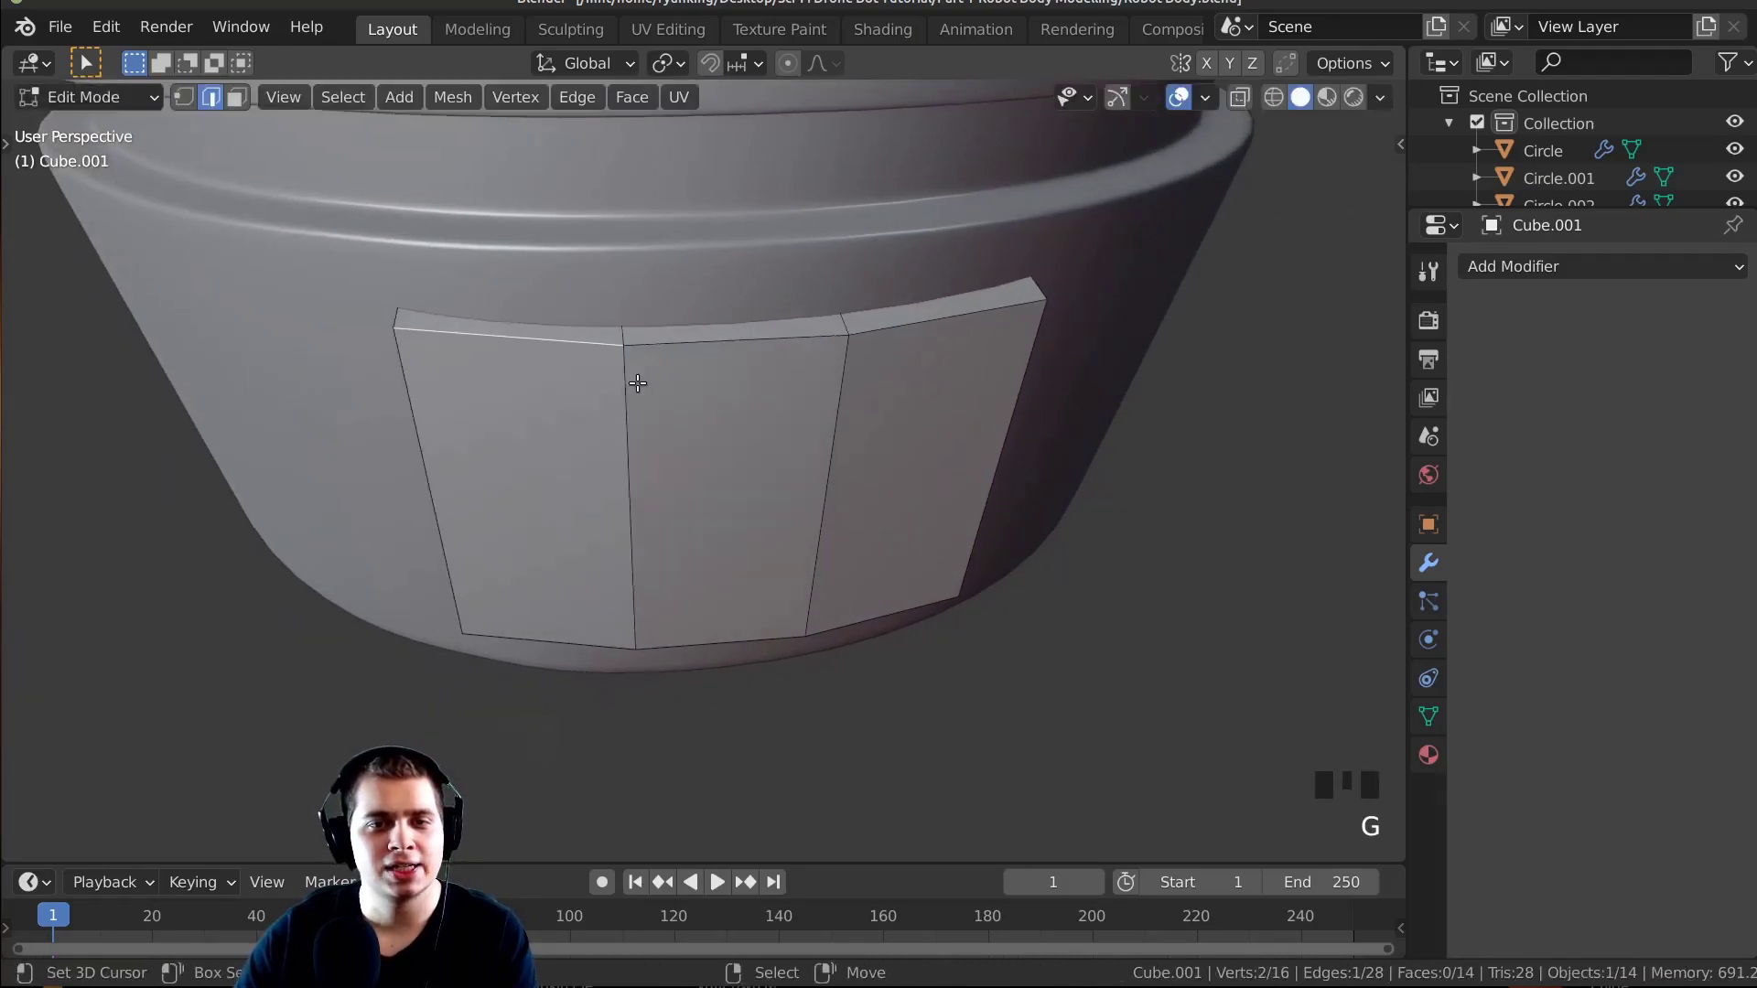
{"action": "right_click", "coordinate": [972, 313], "text": "shift"}
{"action": "middle_click_drag", "start_coordinate": [972, 314], "coordinate": [931, 401]}
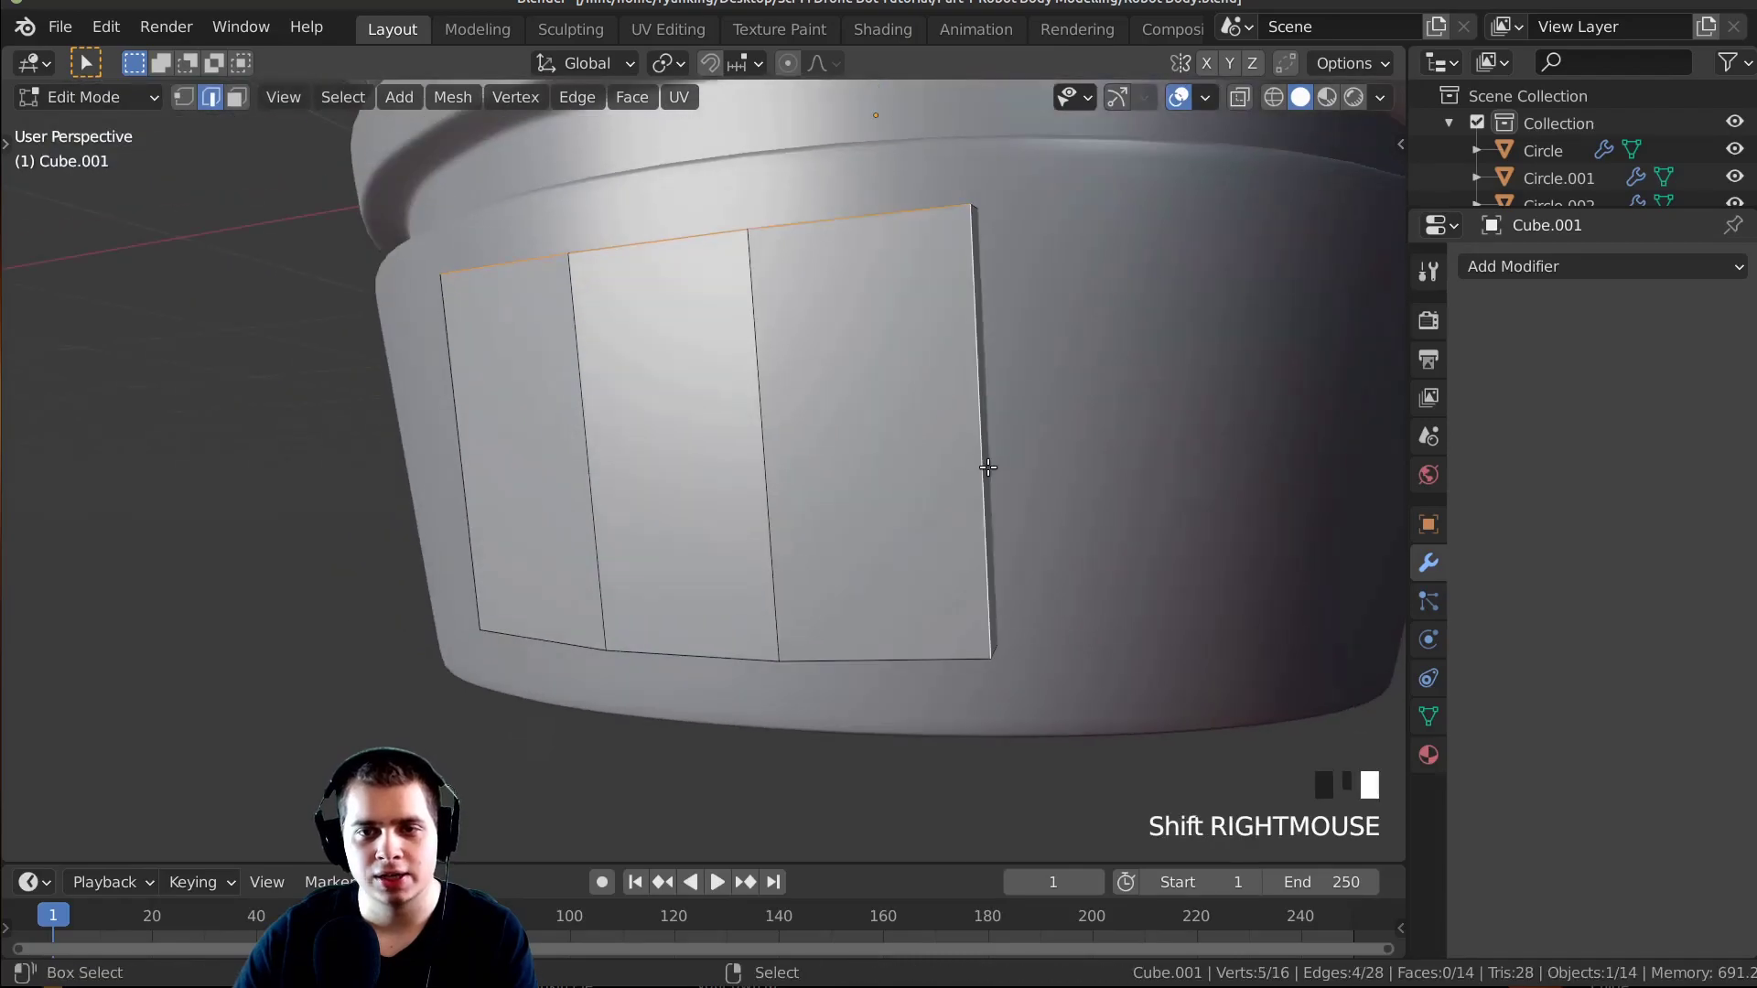
{"action": "middle_click_drag", "start_coordinate": [987, 468], "coordinate": [875, 471]}
{"action": "scroll", "coordinate": [875, 471], "scroll_direction": "up", "scroll_amount": 2}
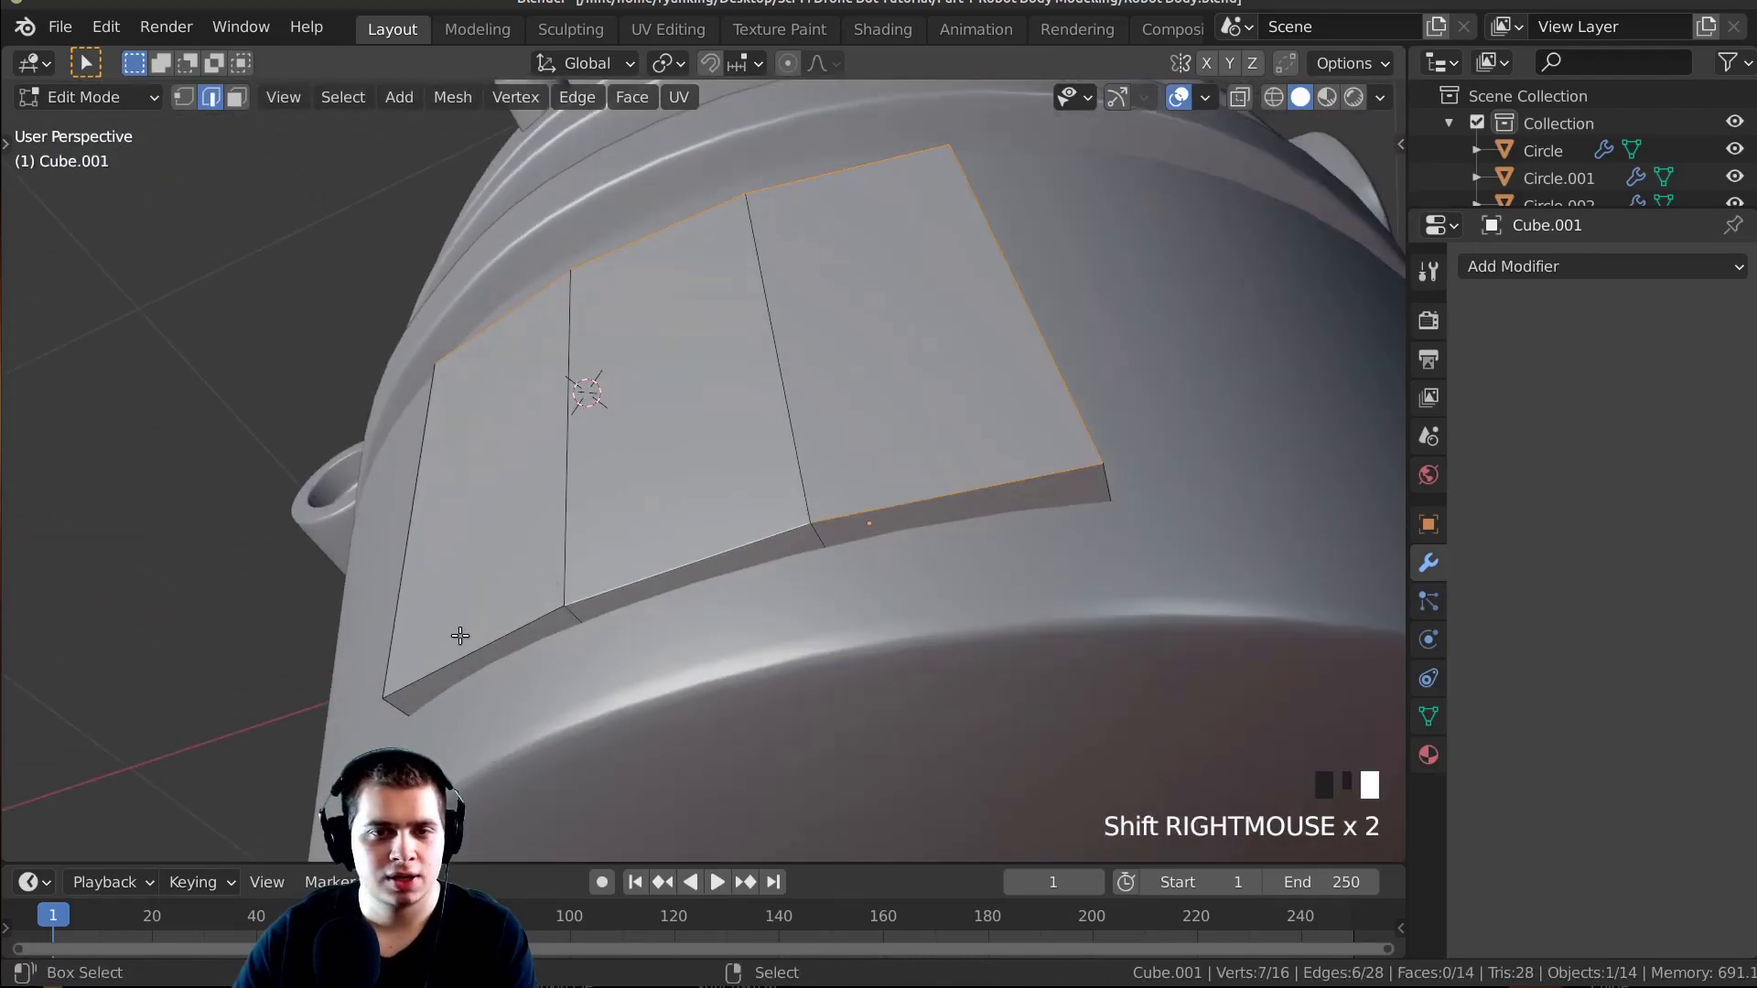
{"action": "middle_click_drag", "start_coordinate": [803, 352], "coordinate": [1031, 451], "text": "shift"}
{"action": "key", "text": "ctrl+b"}
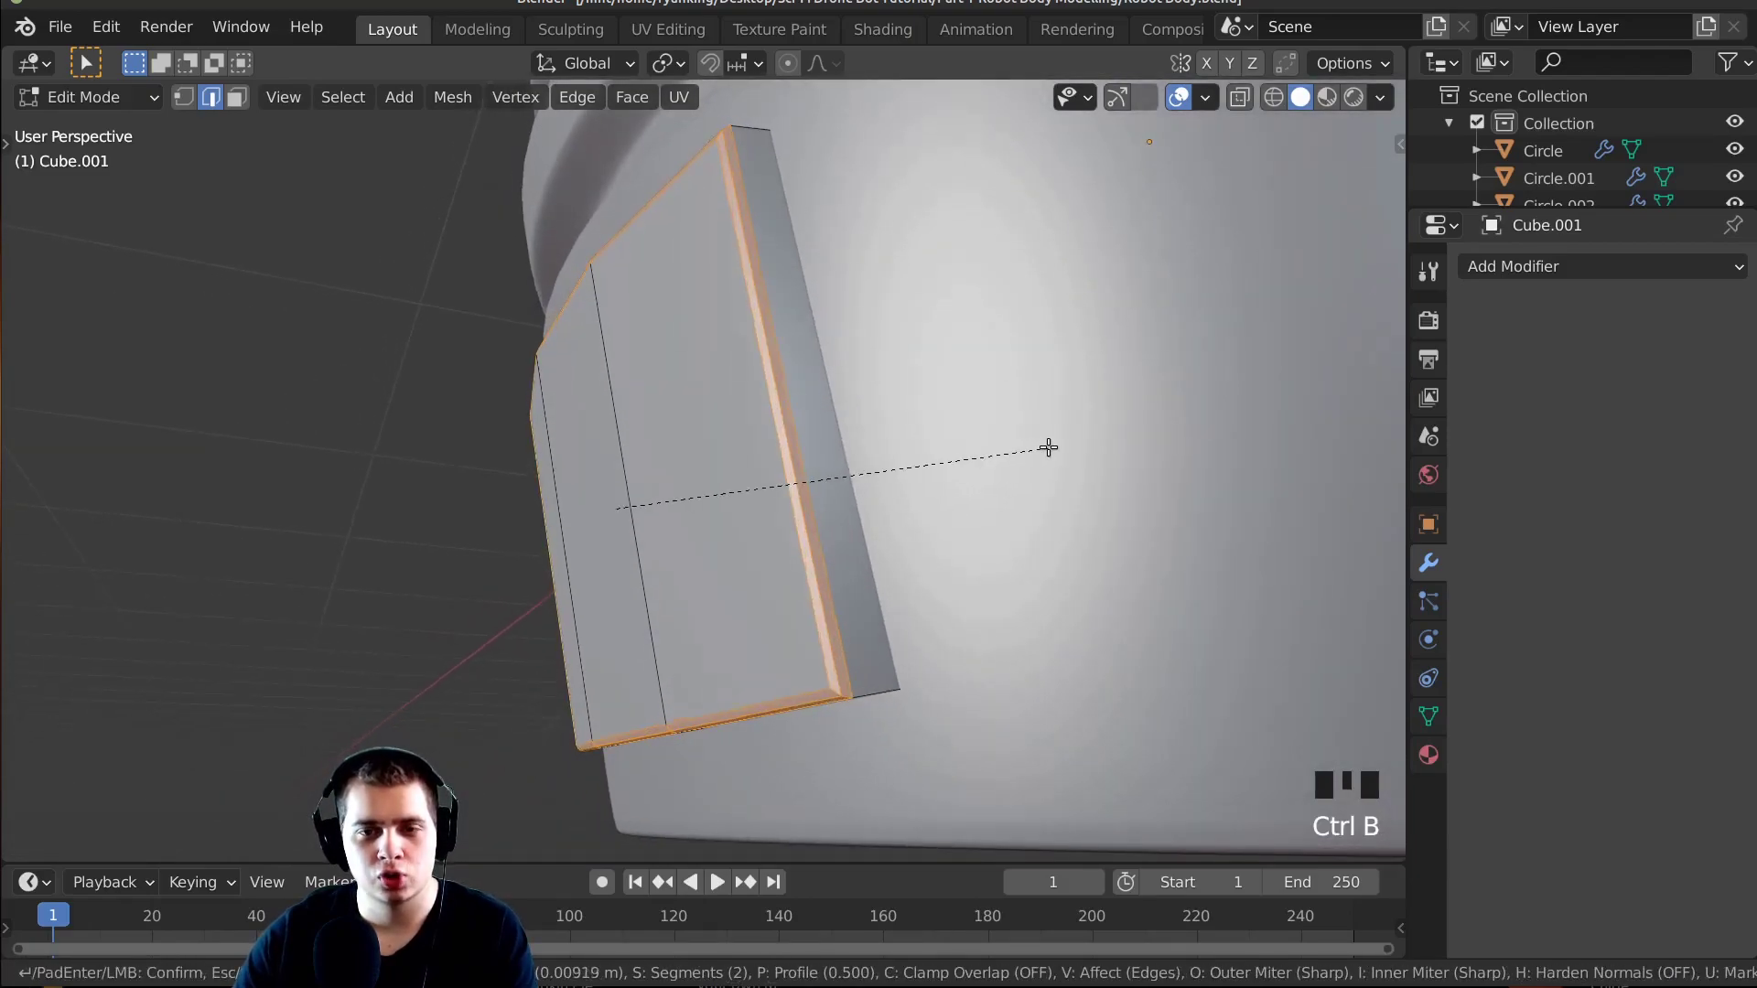
{"action": "scroll", "coordinate": [1055, 446], "scroll_direction": "up", "scroll_amount": 1}
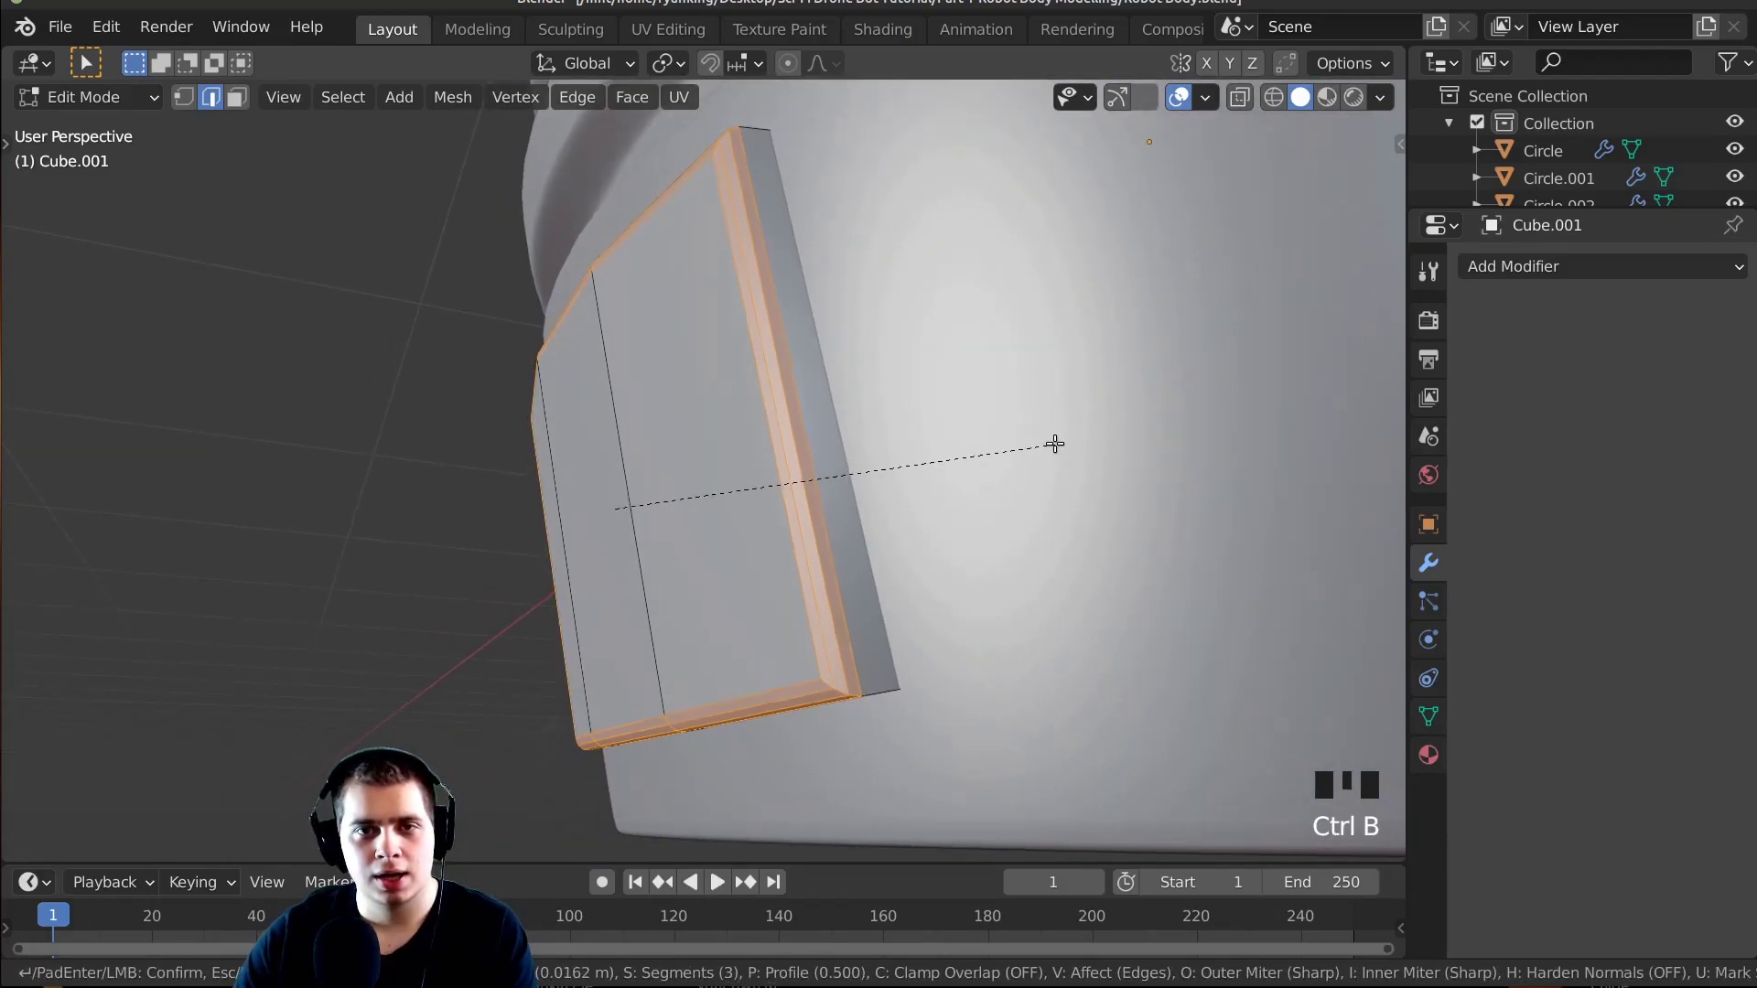
{"action": "left_click", "coordinate": [1050, 444]}
Shade the slab smooth and give it a level 2 Subdivision Surface modifier.
{"action": "key", "text": "Tab"}
{"action": "right_click", "coordinate": [933, 310]}
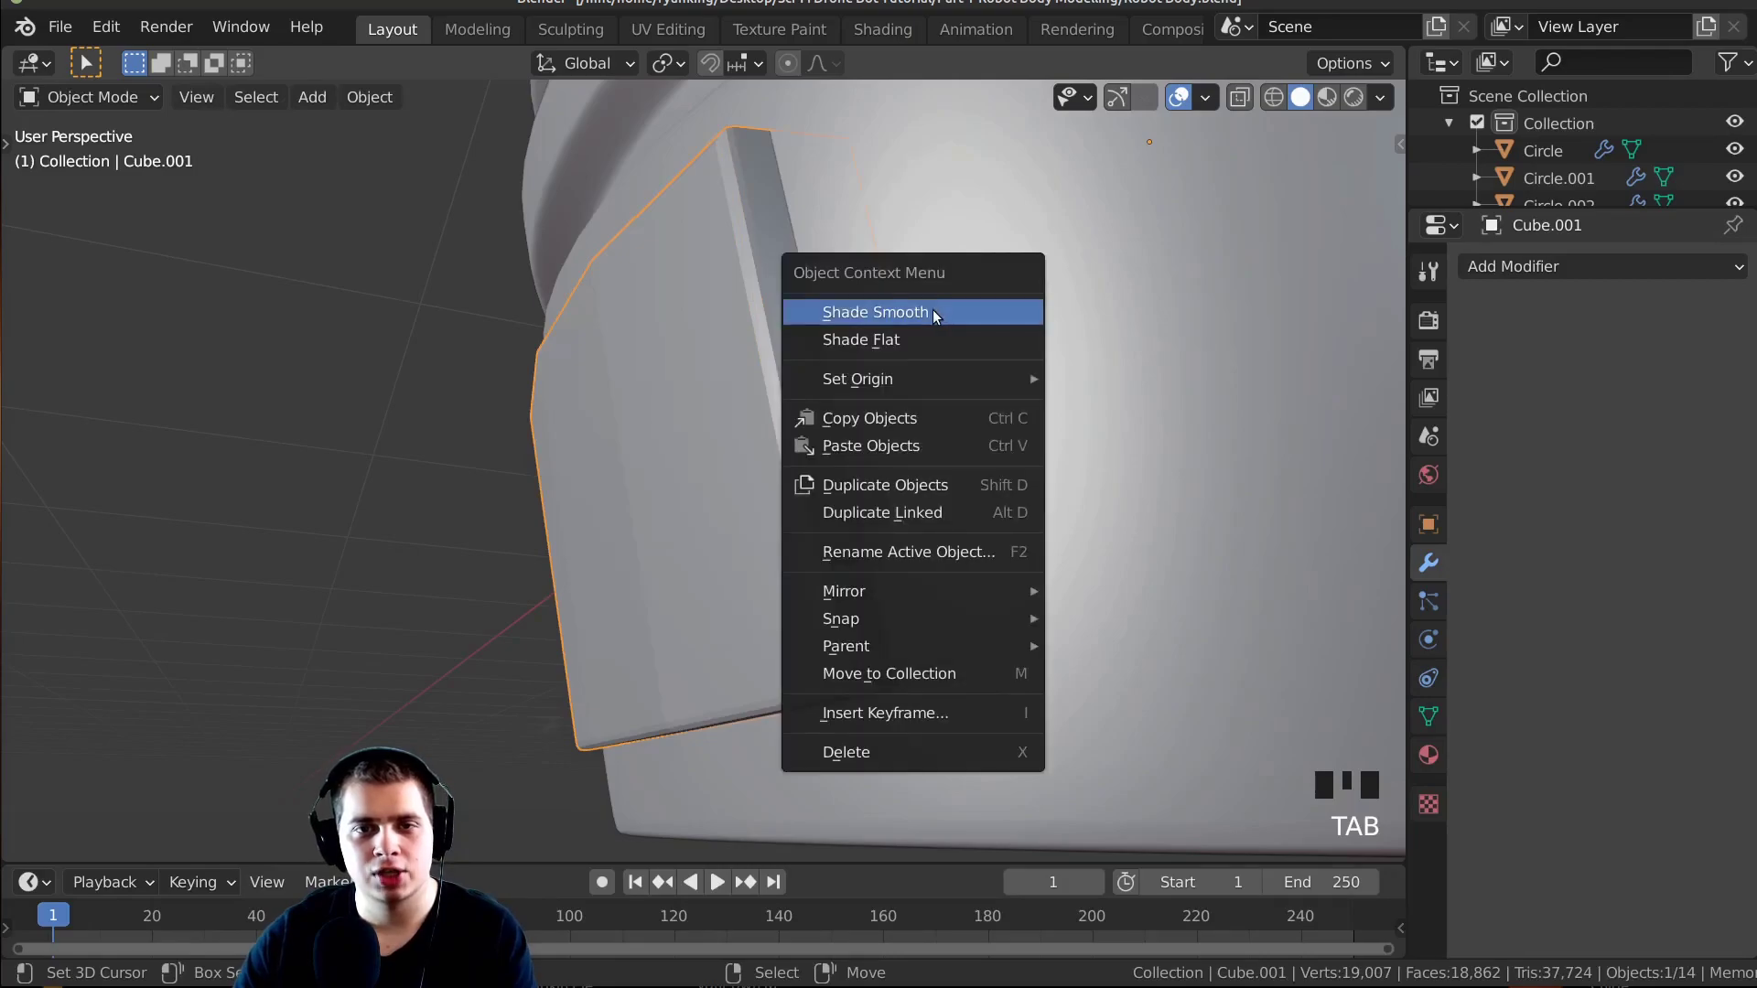
{"action": "left_click", "coordinate": [933, 309]}
{"action": "middle_click_drag", "start_coordinate": [933, 309], "coordinate": [882, 376]}
{"action": "key", "text": "Tab"}
{"action": "scroll", "coordinate": [889, 370], "scroll_direction": "up", "scroll_amount": 2}
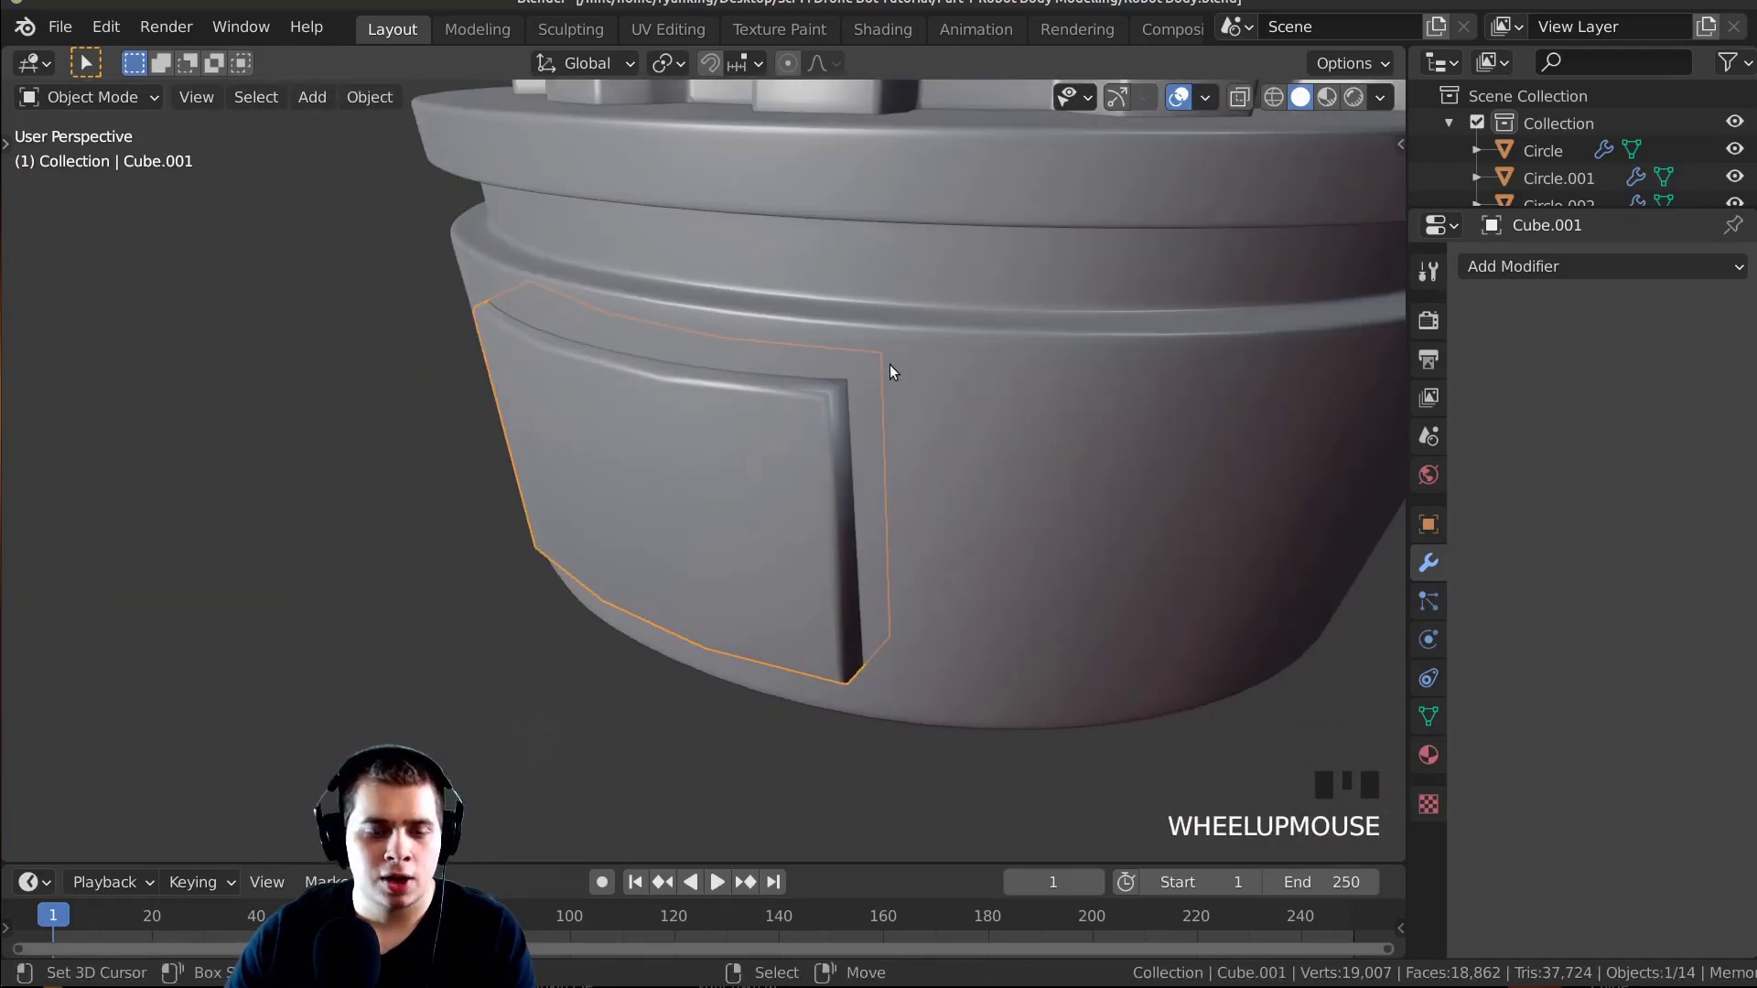
{"action": "key", "text": "ctrl+2"}
Add a vertical supporting loop cut close to each side edge of the panel to sharpen its corners.
{"action": "middle_click_drag", "start_coordinate": [784, 344], "coordinate": [865, 501]}
{"action": "key", "text": "Tab"}
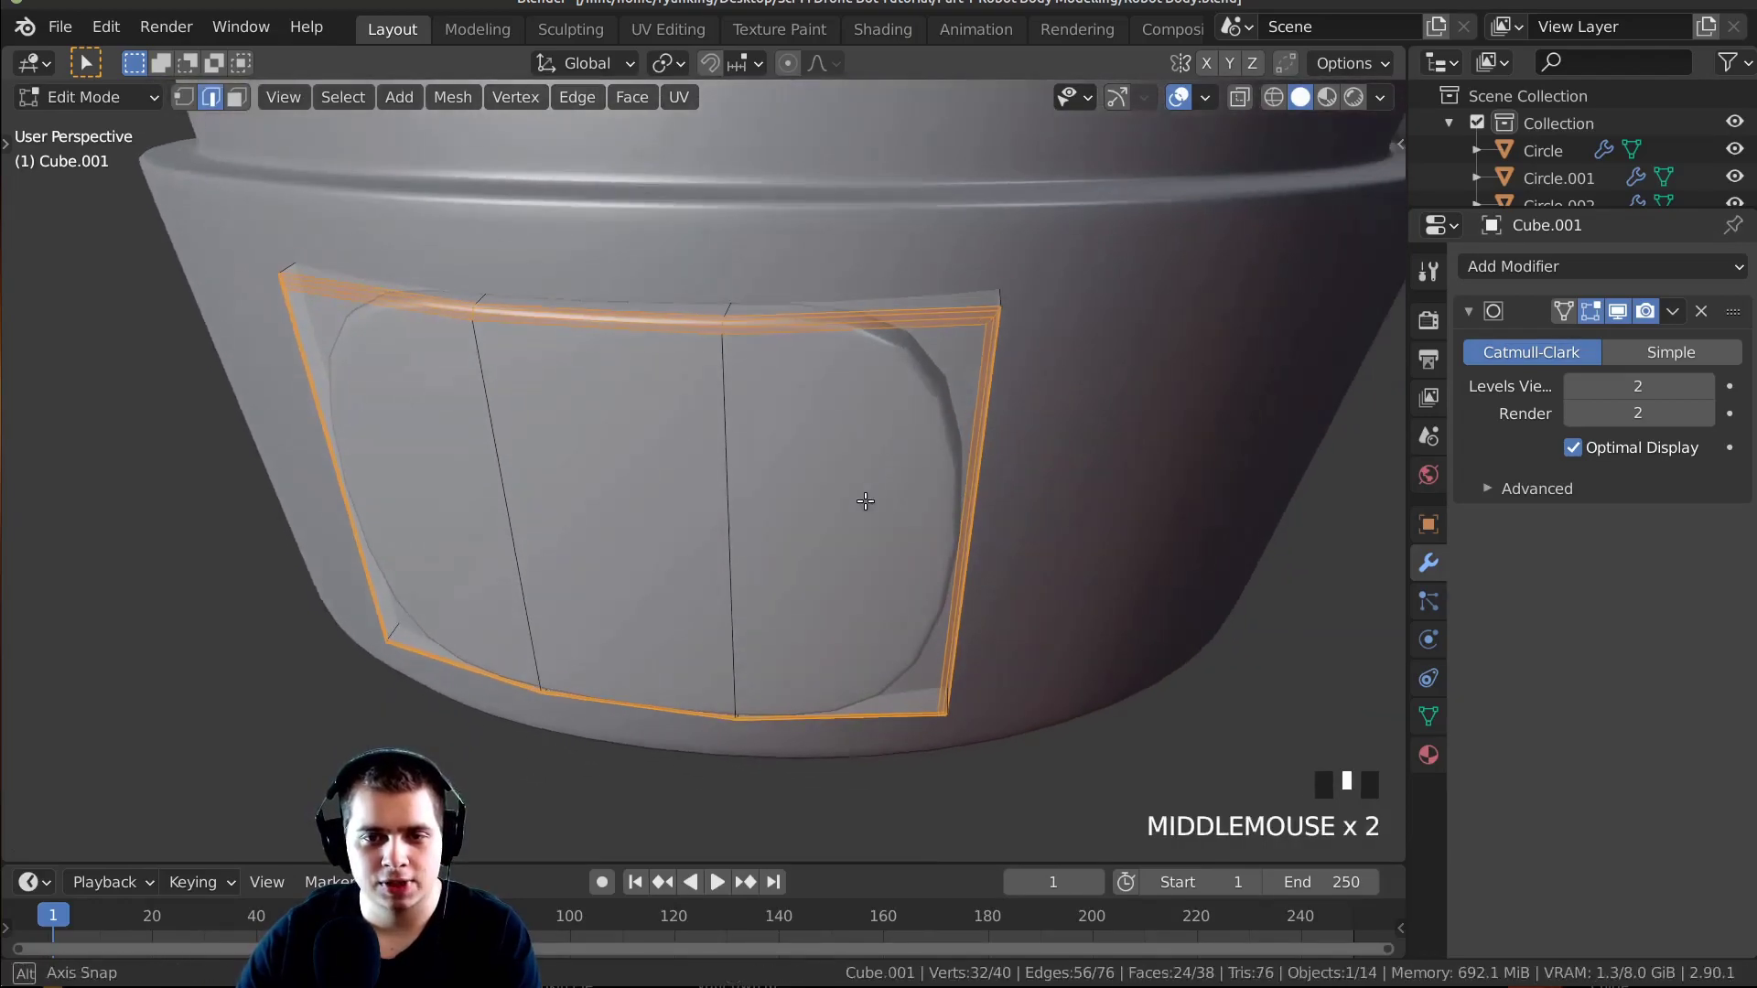
{"action": "key", "text": "ctrl+r"}
{"action": "left_click", "coordinate": [851, 403]}
{"action": "left_click", "coordinate": [981, 340]}
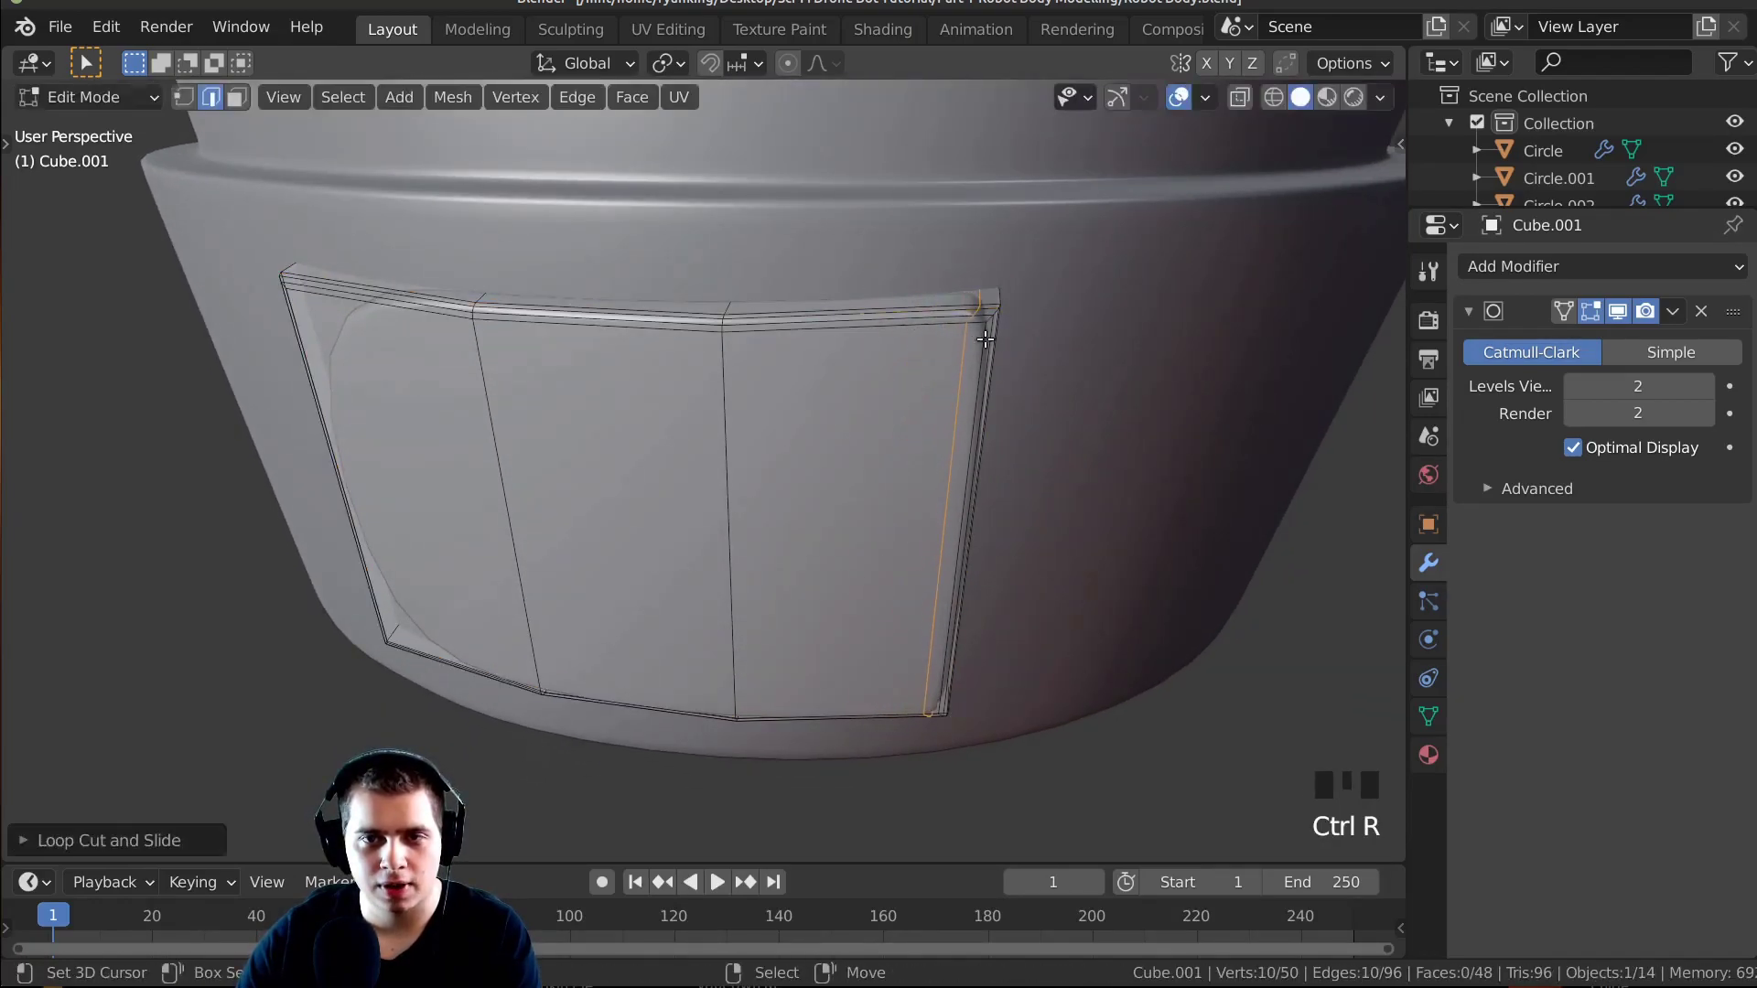
{"action": "middle_click_drag", "start_coordinate": [981, 340], "coordinate": [1107, 329], "text": "shift"}
{"action": "key", "text": "ctrl+r"}
{"action": "left_click", "coordinate": [494, 311]}
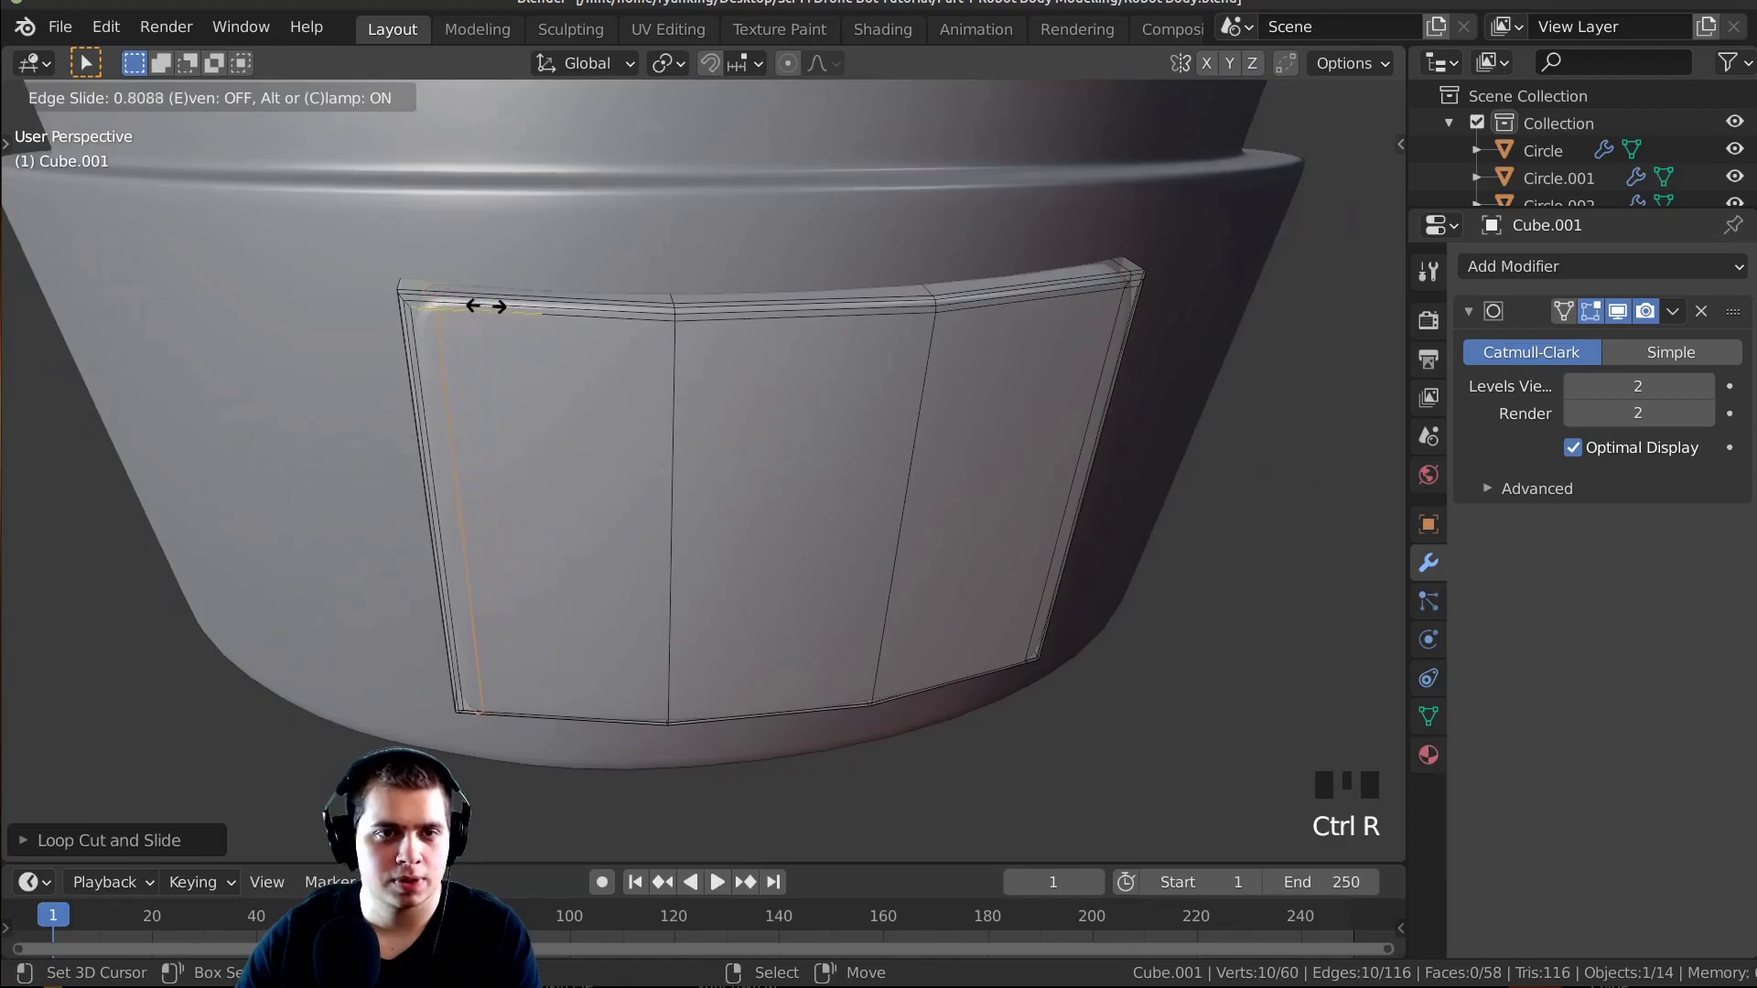
{"action": "left_click", "coordinate": [486, 307]}
{"action": "key", "text": "Tab"}
Add horizontal supporting loop cuts close to the panel's upper and lower edges.
{"action": "middle_click_drag", "start_coordinate": [486, 306], "coordinate": [673, 365]}
{"action": "scroll", "coordinate": [674, 365], "scroll_direction": "down", "scroll_amount": 2}
{"action": "key", "text": "Tab"}
{"action": "scroll", "coordinate": [640, 412], "scroll_direction": "down", "scroll_amount": 2}
{"action": "key", "text": "ctrl+r"}
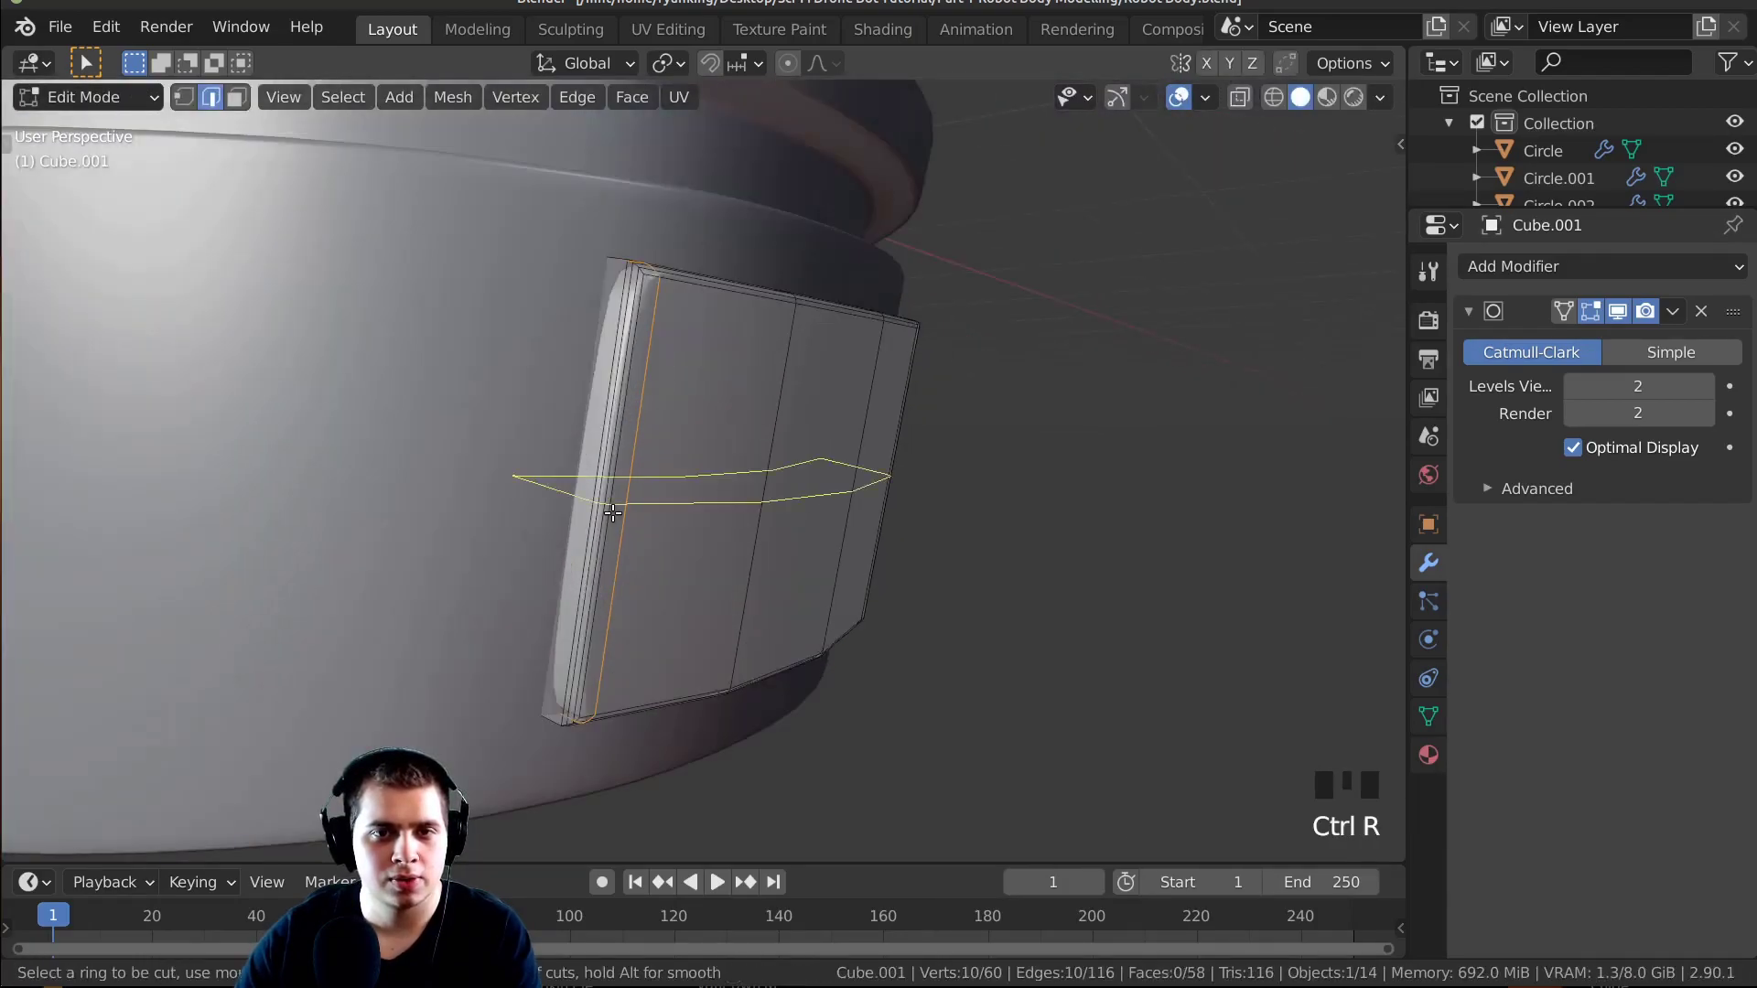
{"action": "left_click", "coordinate": [612, 512]}
{"action": "left_click", "coordinate": [640, 302]}
{"action": "key", "text": "ctrl+r"}
{"action": "left_click", "coordinate": [625, 599]}
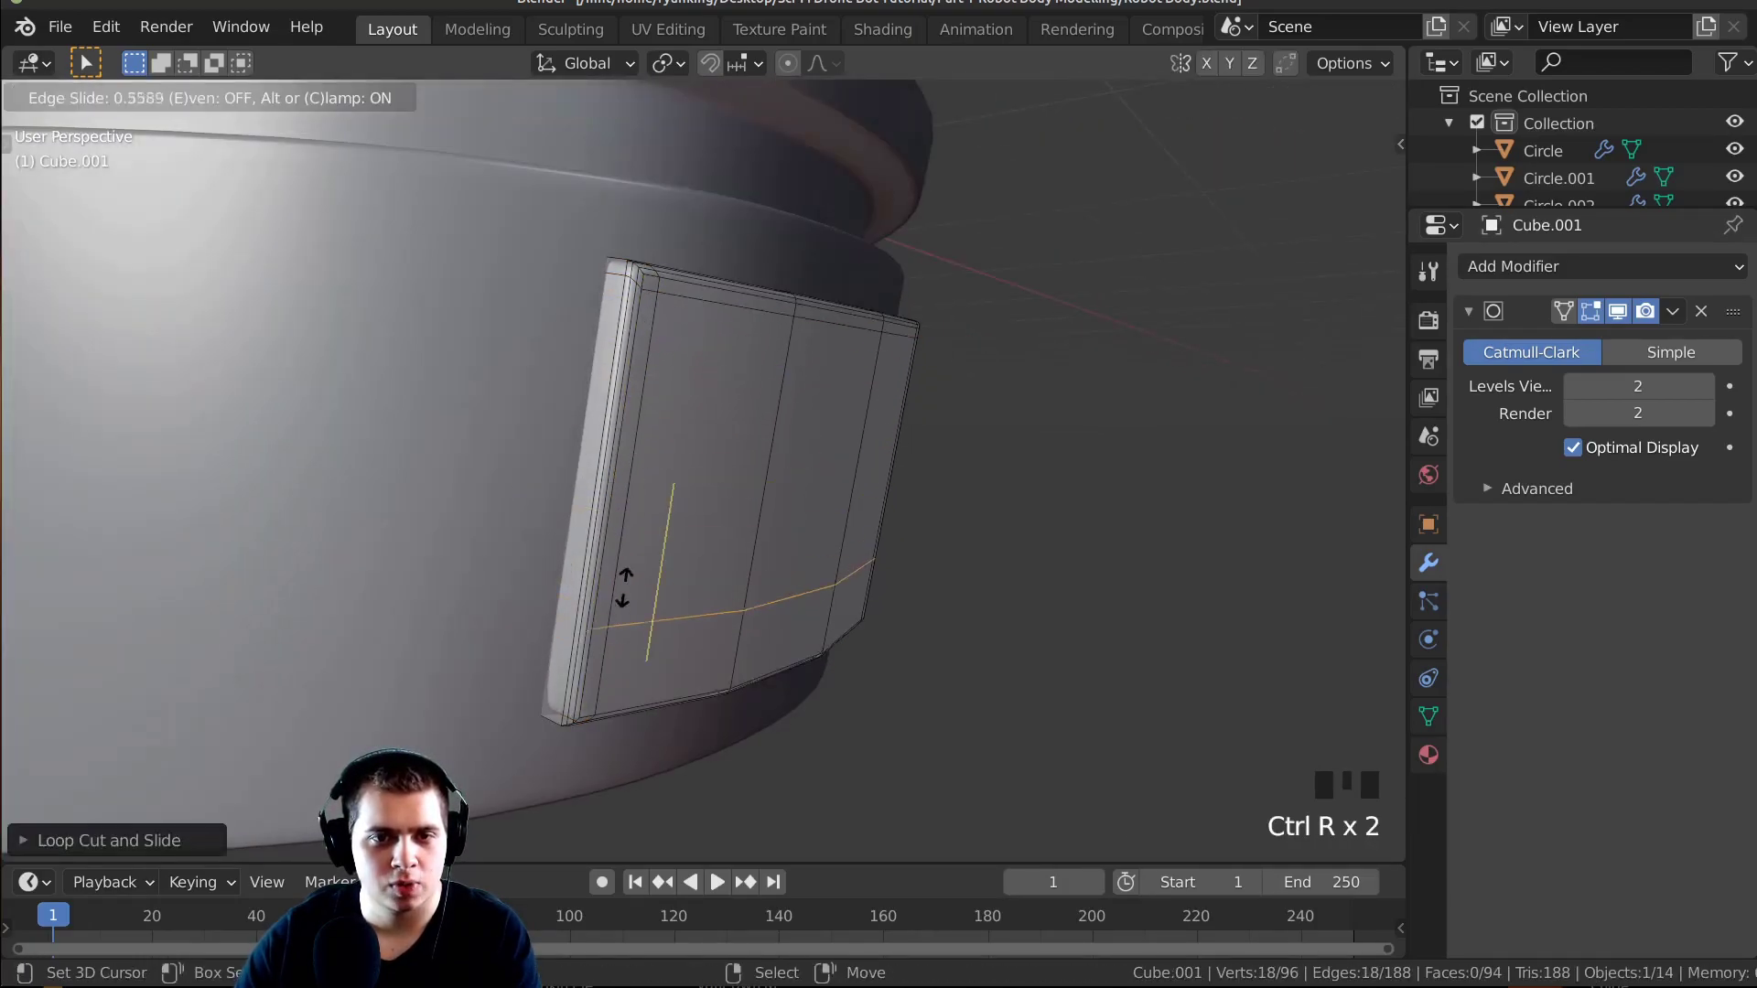
{"action": "left_click", "coordinate": [621, 662]}
{"action": "key", "text": "Tab"}
Select the whole panel mesh and scale it down along the Z axis.
{"action": "middle_click_drag", "start_coordinate": [622, 662], "coordinate": [952, 455]}
{"action": "scroll", "coordinate": [803, 549], "scroll_direction": "up", "scroll_amount": 2}
{"action": "key", "text": "Tab"}
{"action": "key", "text": "a"}
{"action": "key", "text": "a"}
{"action": "key", "text": "a"}
{"action": "key", "text": "s"}
{"action": "key", "text": "z"}
{"action": "left_click", "coordinate": [988, 485]}
In right side view, rotate the panel about 2° to match the slope of the lower body's wall.
{"action": "key", "text": "KP_3"}
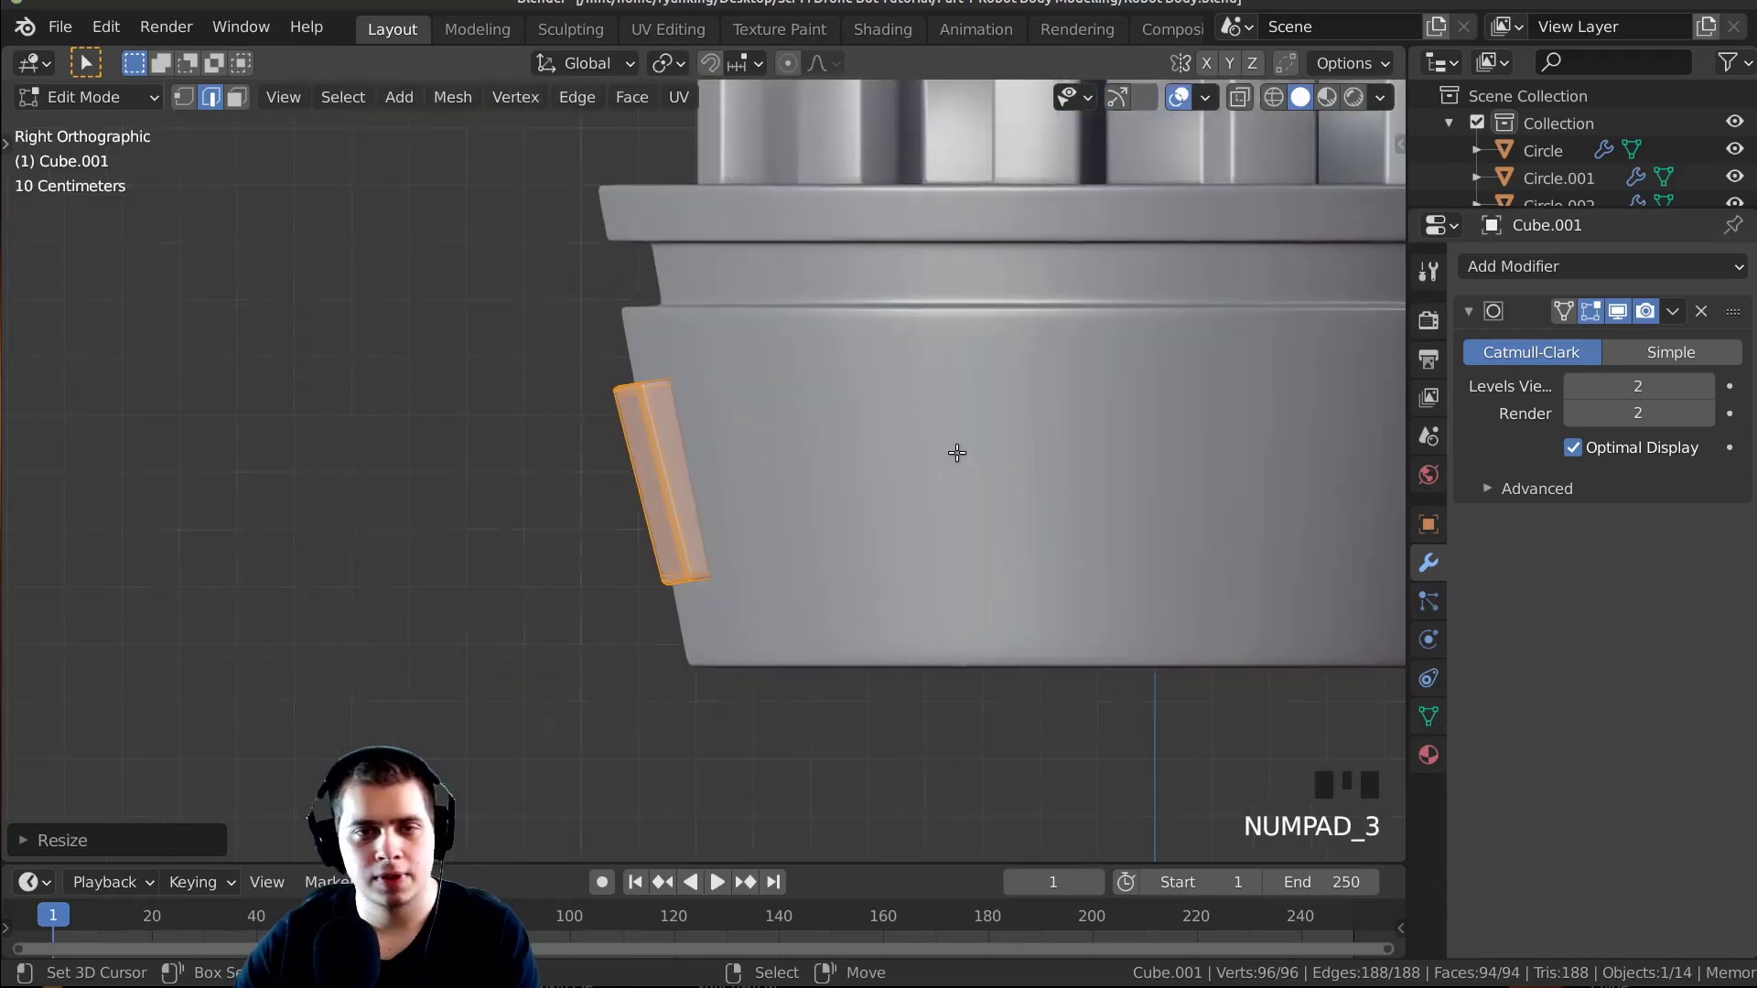
{"action": "scroll", "coordinate": [903, 450], "scroll_direction": "up", "scroll_amount": 2}
{"action": "key", "text": "r"}
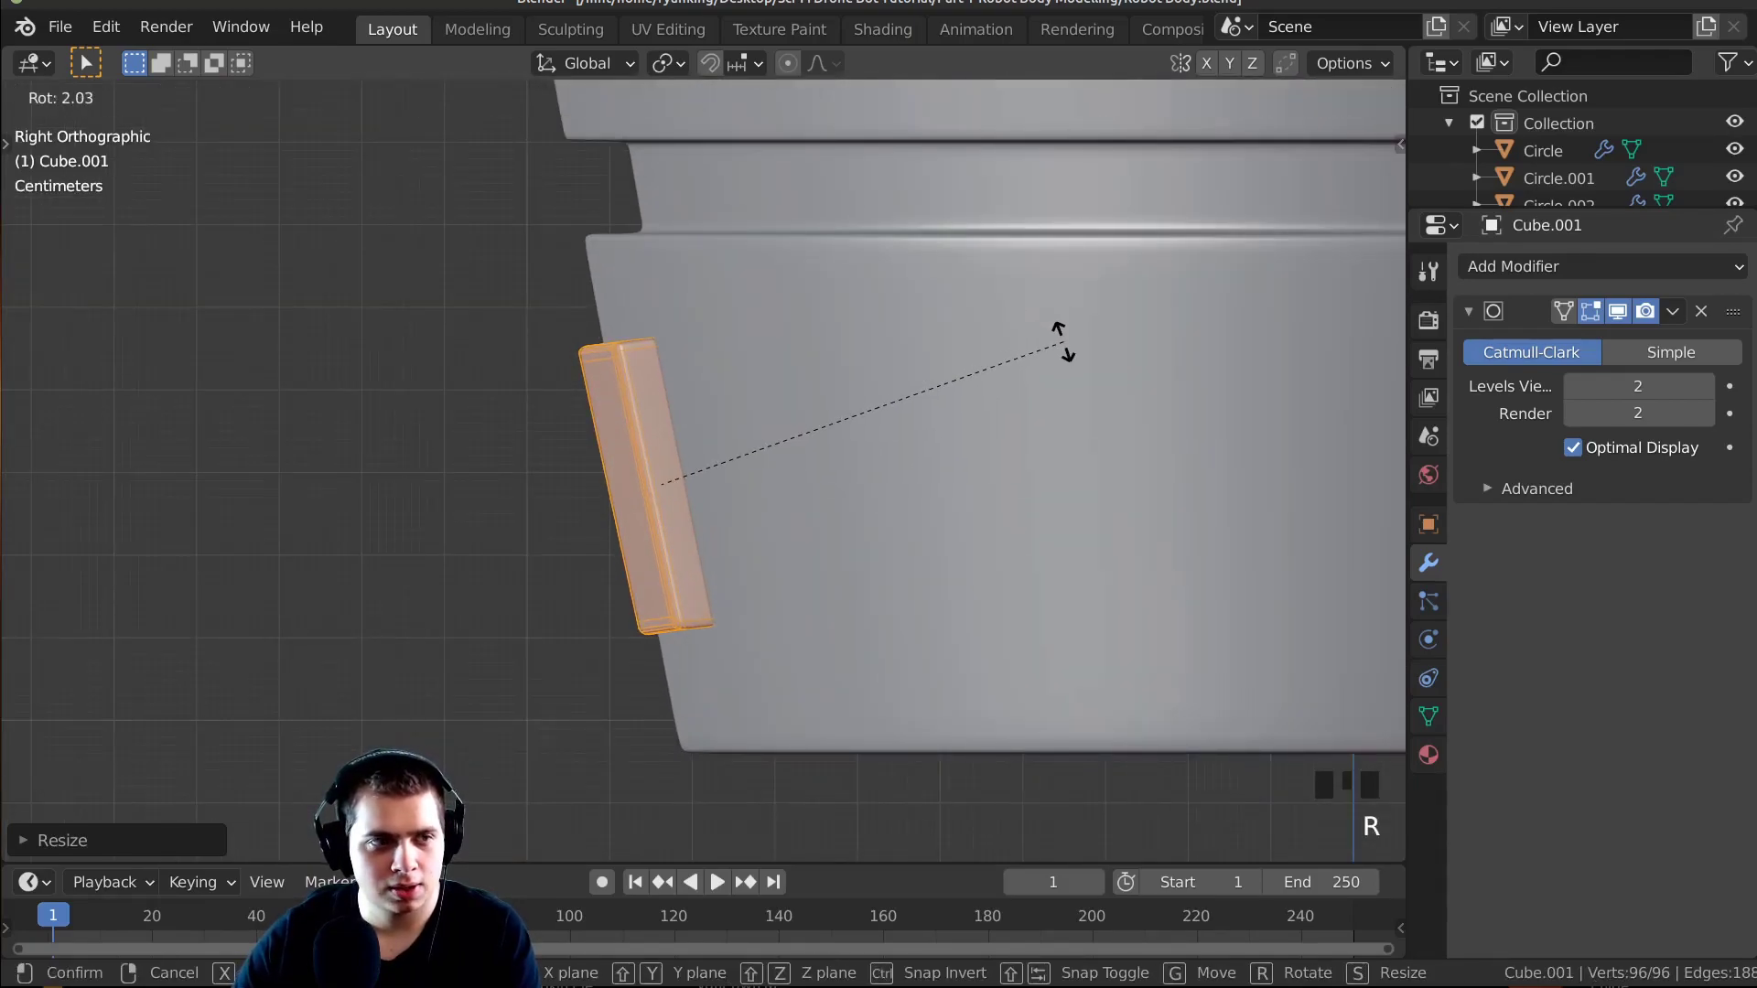
{"action": "left_click", "coordinate": [1064, 341]}
{"action": "key", "text": "Tab"}
Add a Mirror modifier to the front panel that mirrors across the Y axis only, placing a copy on the back.
{"action": "middle_click_drag", "start_coordinate": [1063, 340], "coordinate": [729, 671]}
{"action": "scroll", "coordinate": [974, 568], "scroll_direction": "up", "scroll_amount": 2}
{"action": "right_click", "coordinate": [651, 547]}
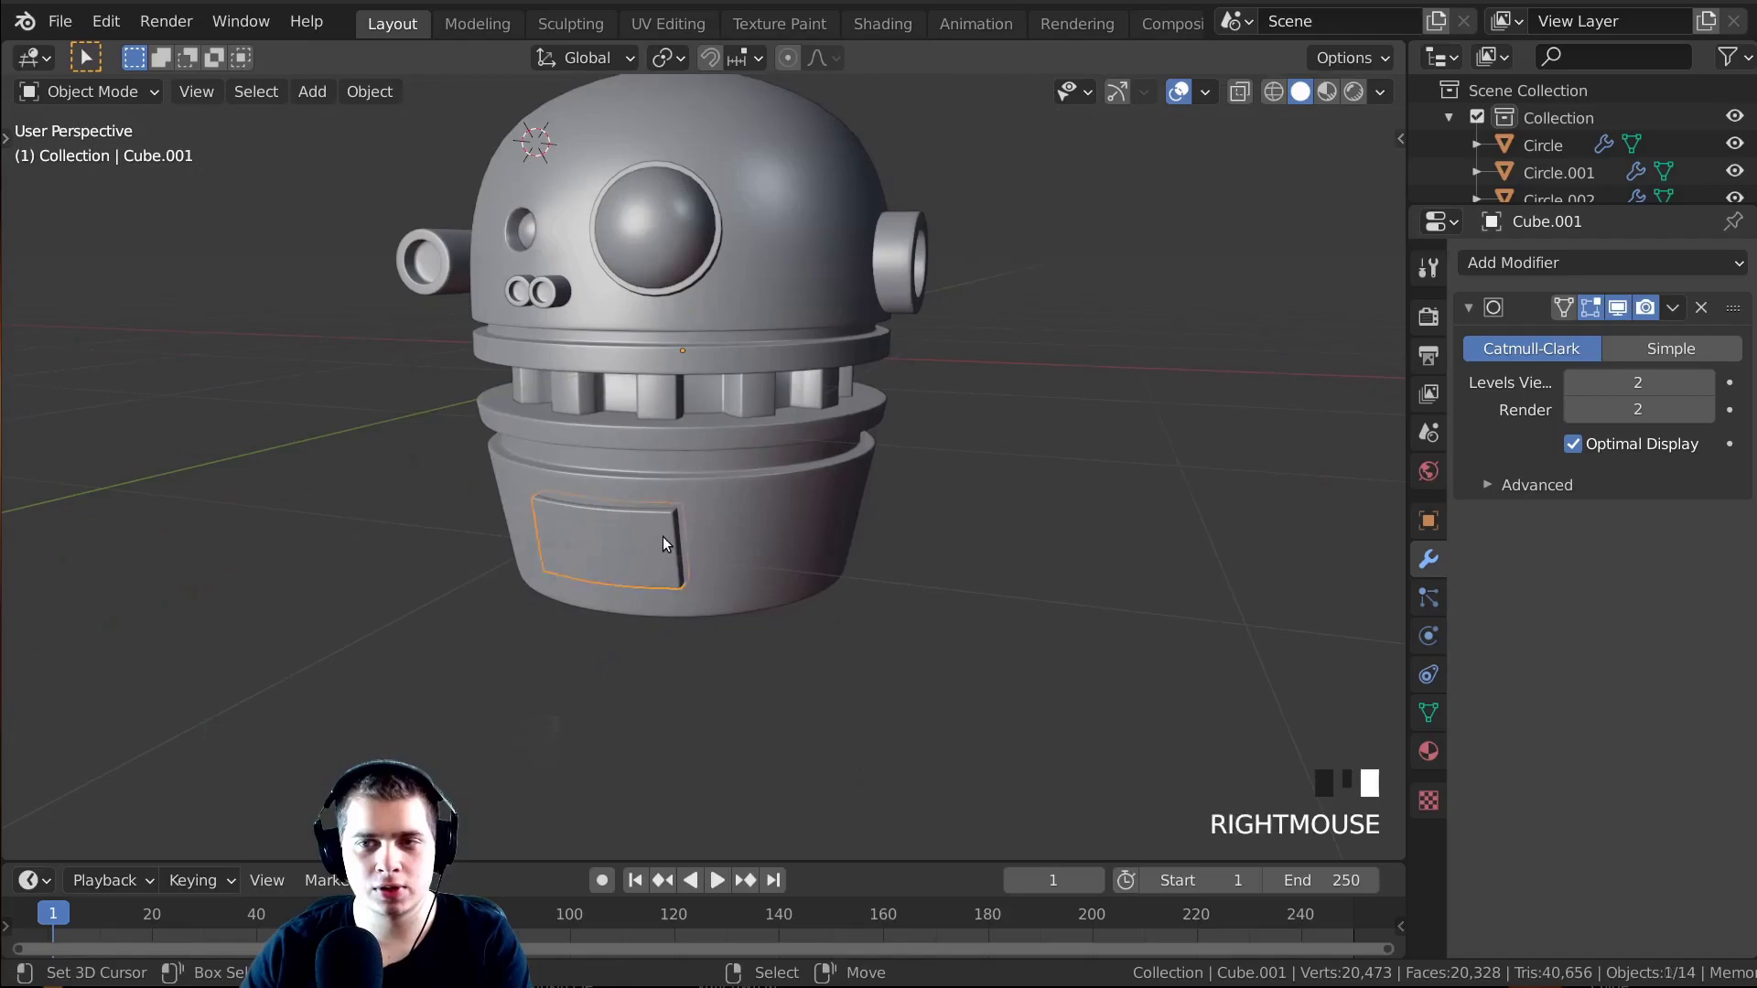
{"action": "middle_click_drag", "start_coordinate": [663, 536], "coordinate": [700, 497]}
{"action": "scroll", "coordinate": [700, 497], "scroll_direction": "up", "scroll_amount": 2}
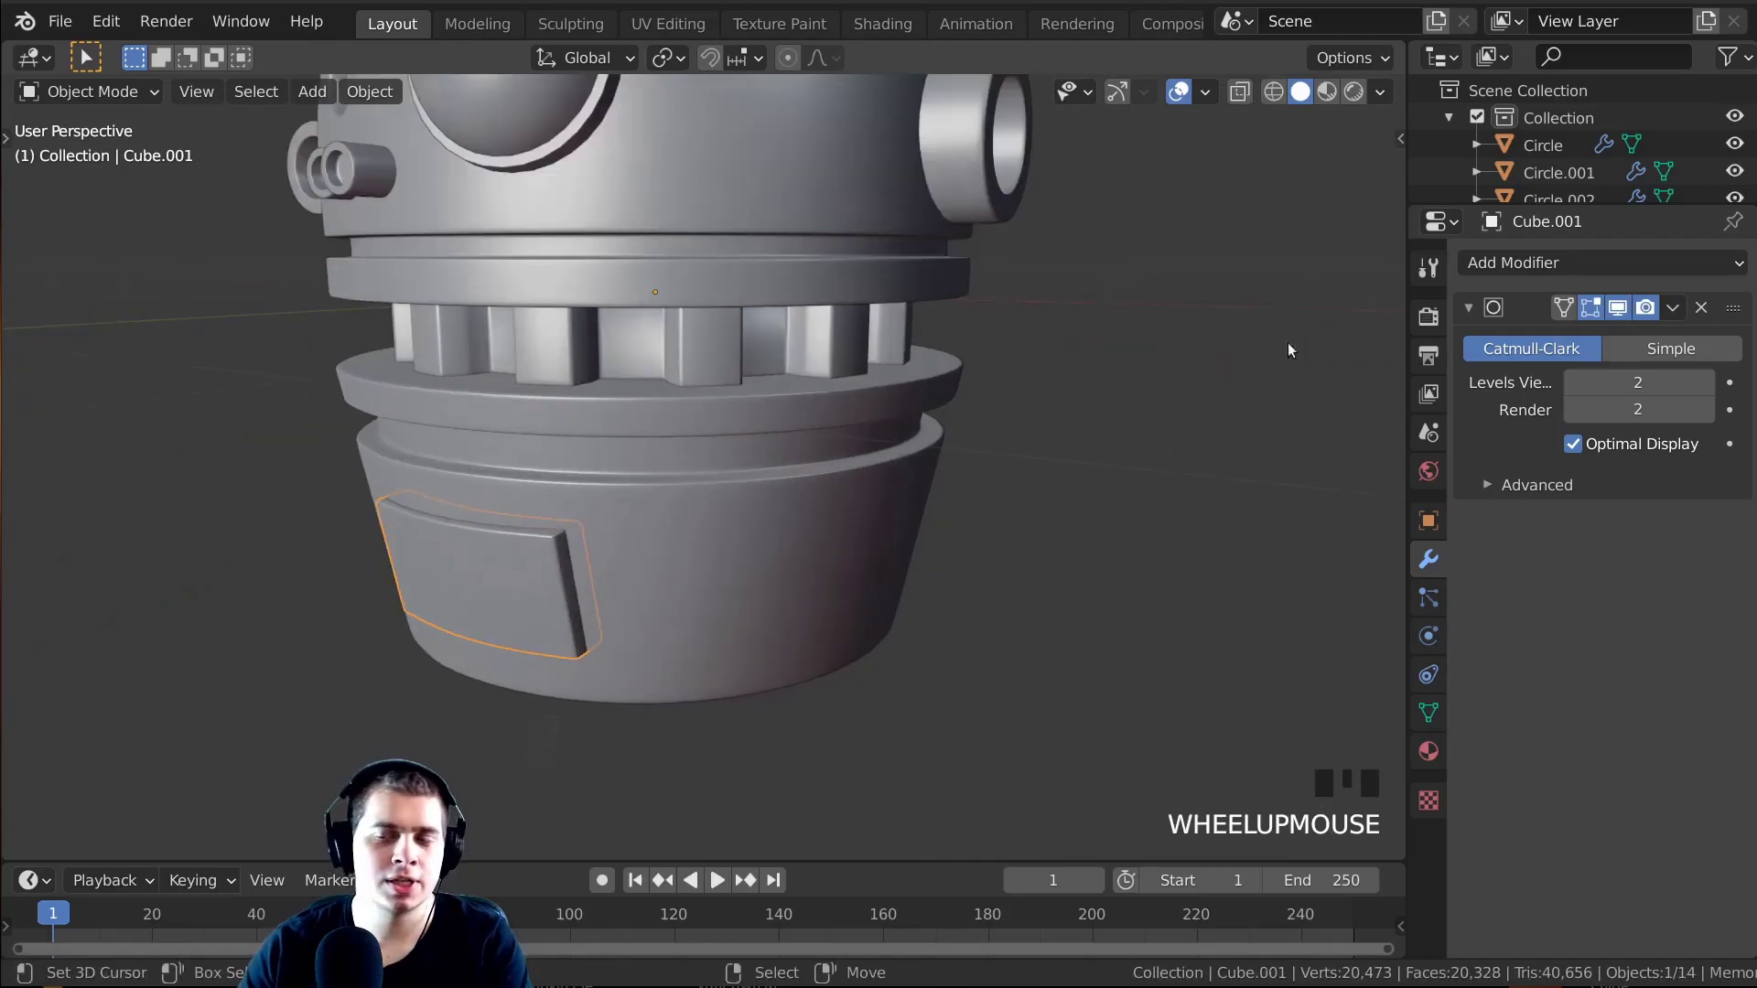
{"action": "left_click", "coordinate": [1512, 265]}
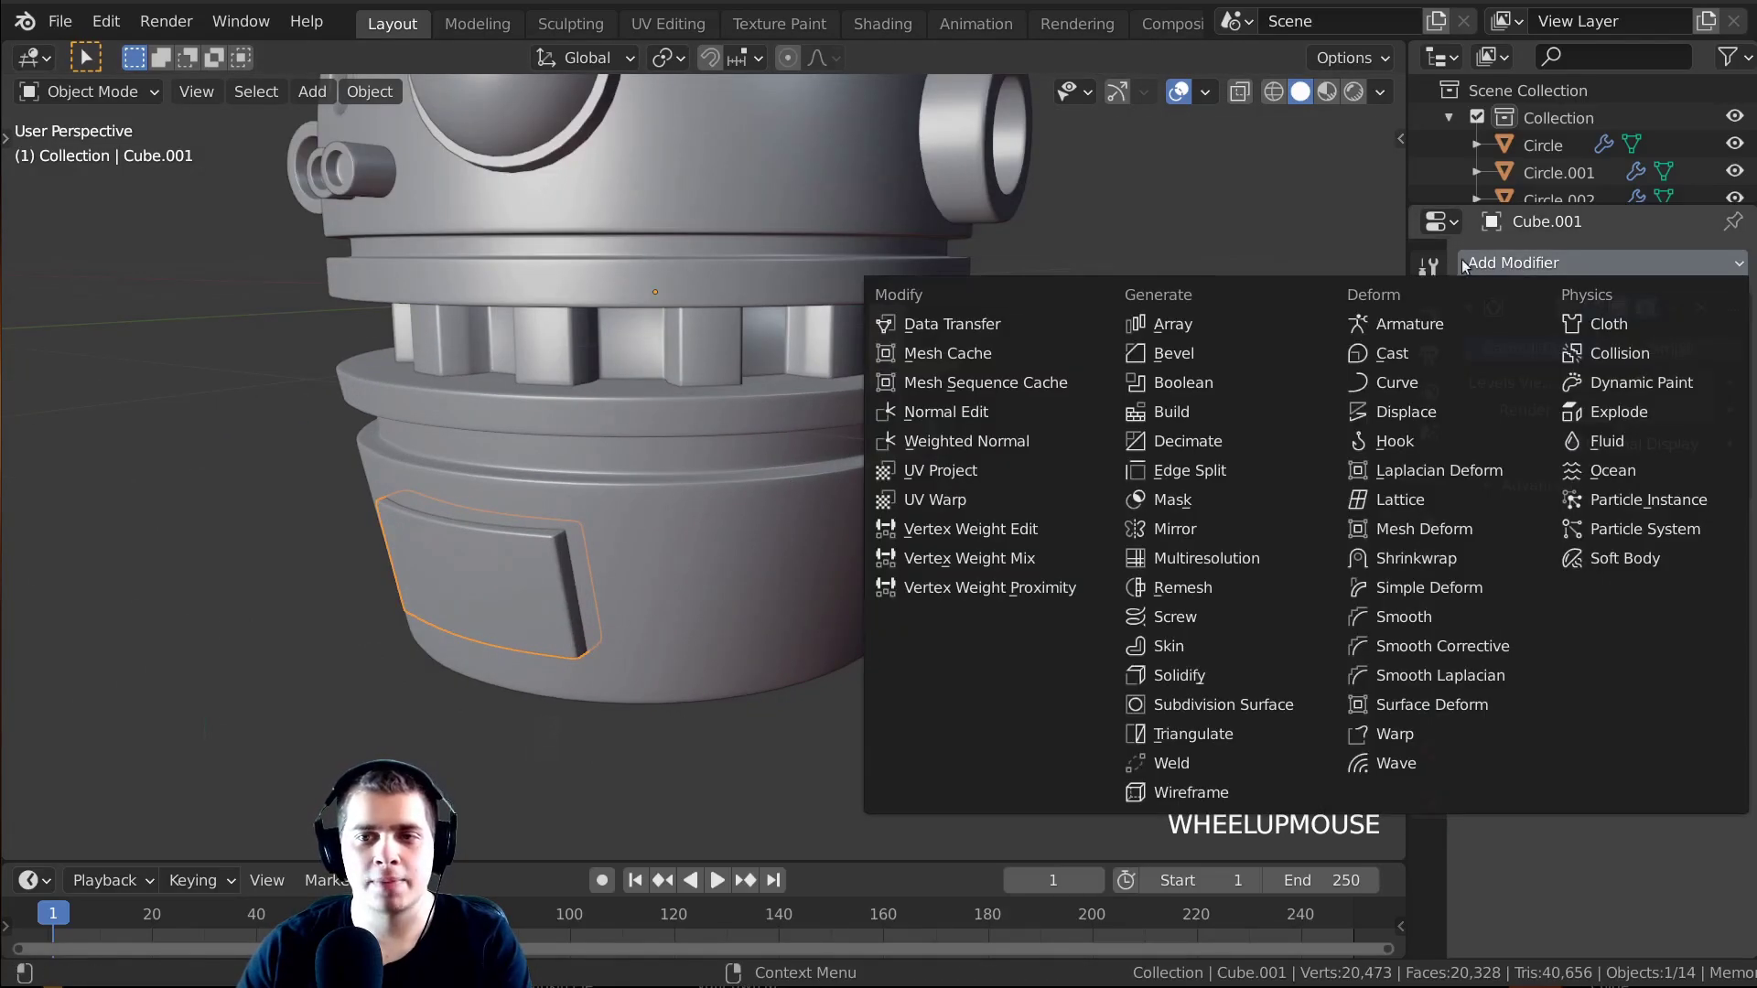
{"action": "left_click", "coordinate": [1164, 538]}
{"action": "middle_click_drag", "start_coordinate": [670, 518], "coordinate": [1016, 449]}
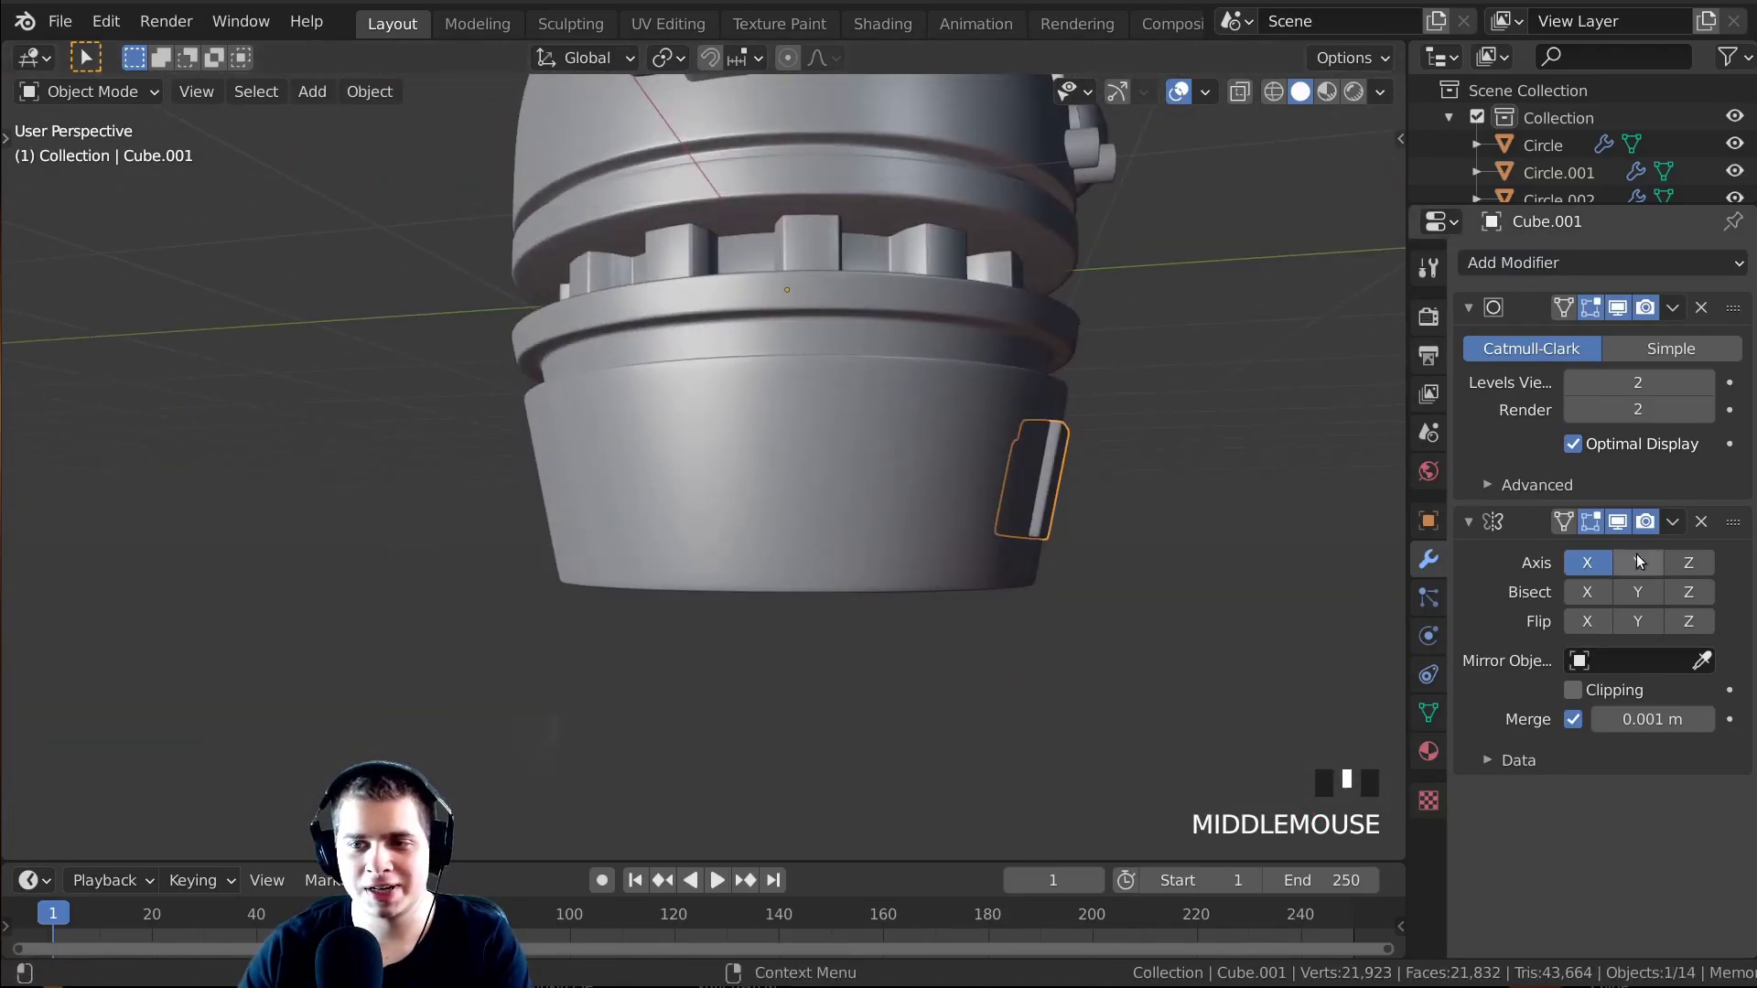
{"action": "middle_click_drag", "start_coordinate": [823, 513], "coordinate": [689, 546]}
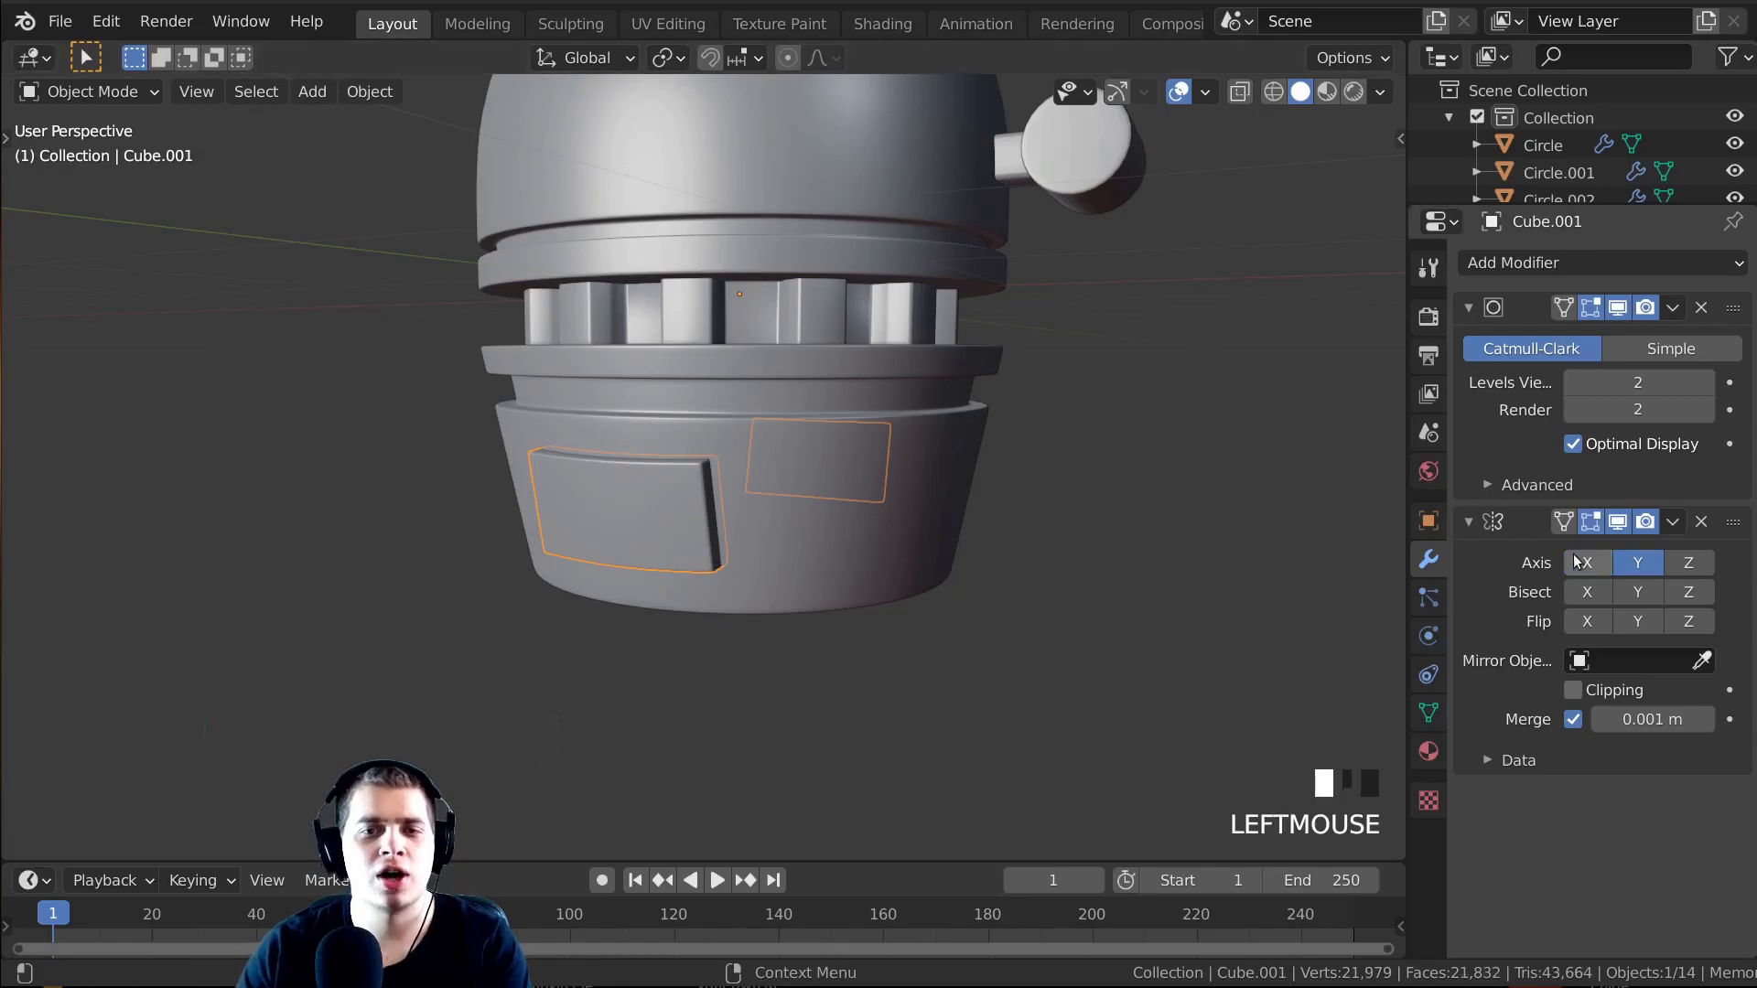
{"action": "scroll", "coordinate": [1363, 611], "scroll_direction": "down", "scroll_amount": 2}
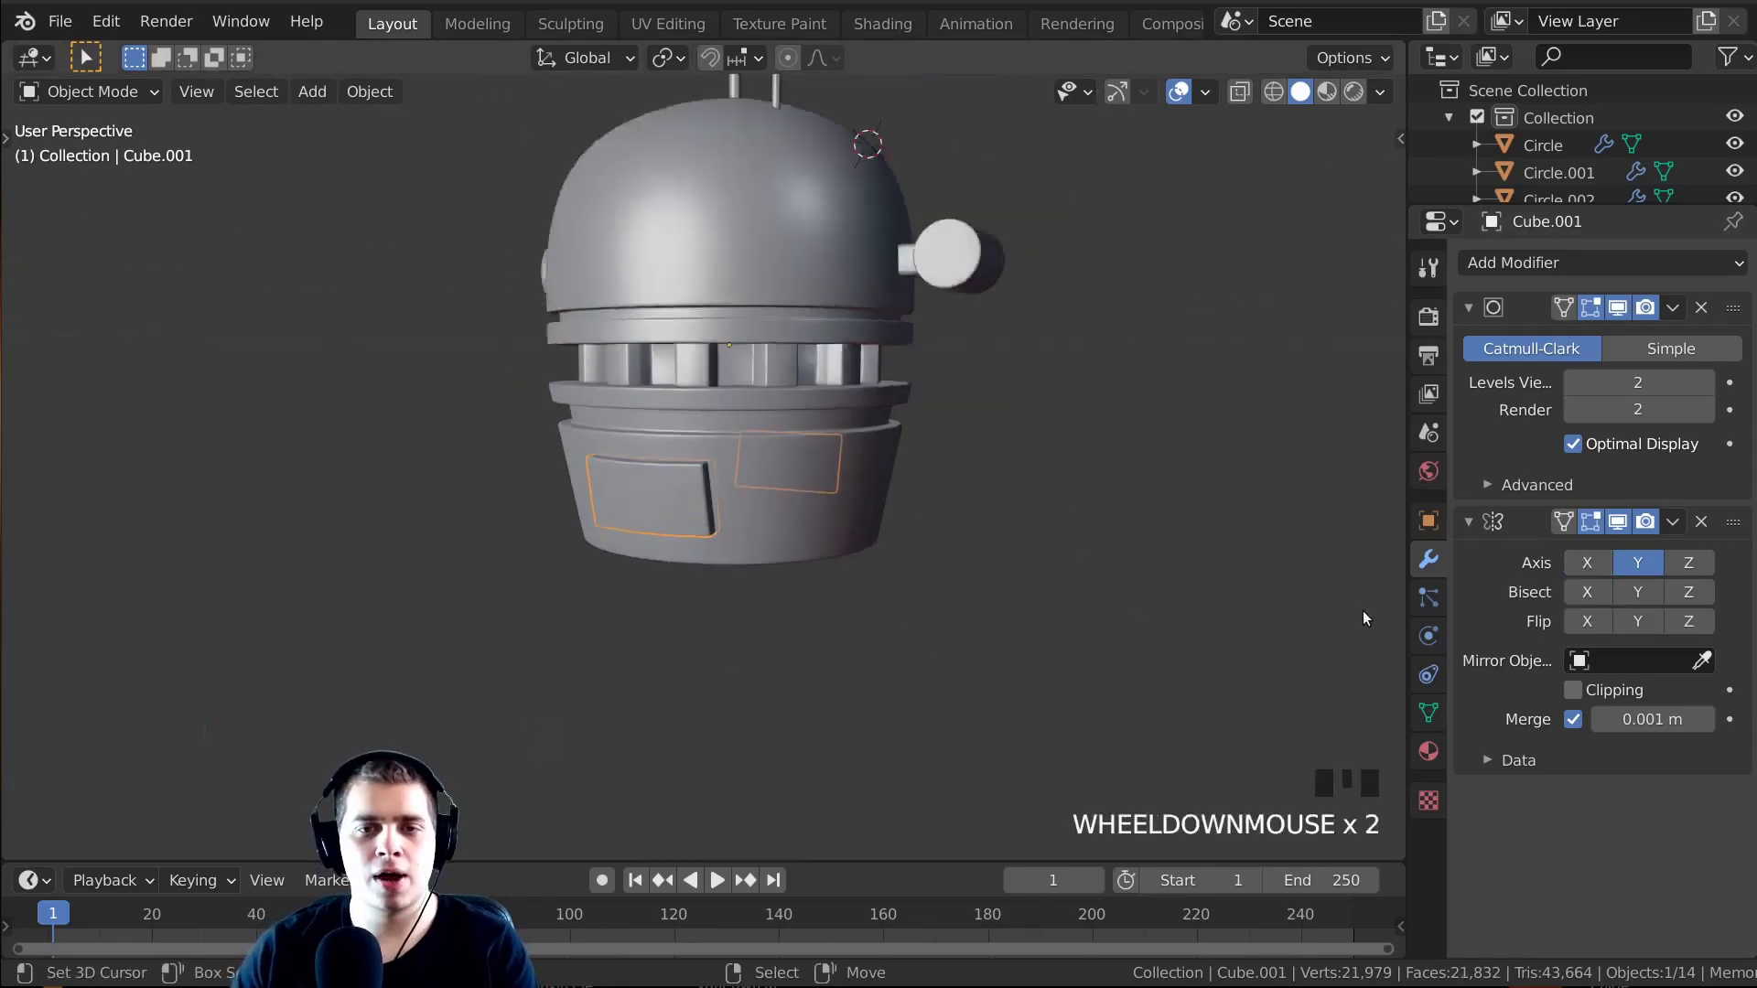
{"action": "middle_click_drag", "start_coordinate": [1363, 611], "coordinate": [1061, 685]}
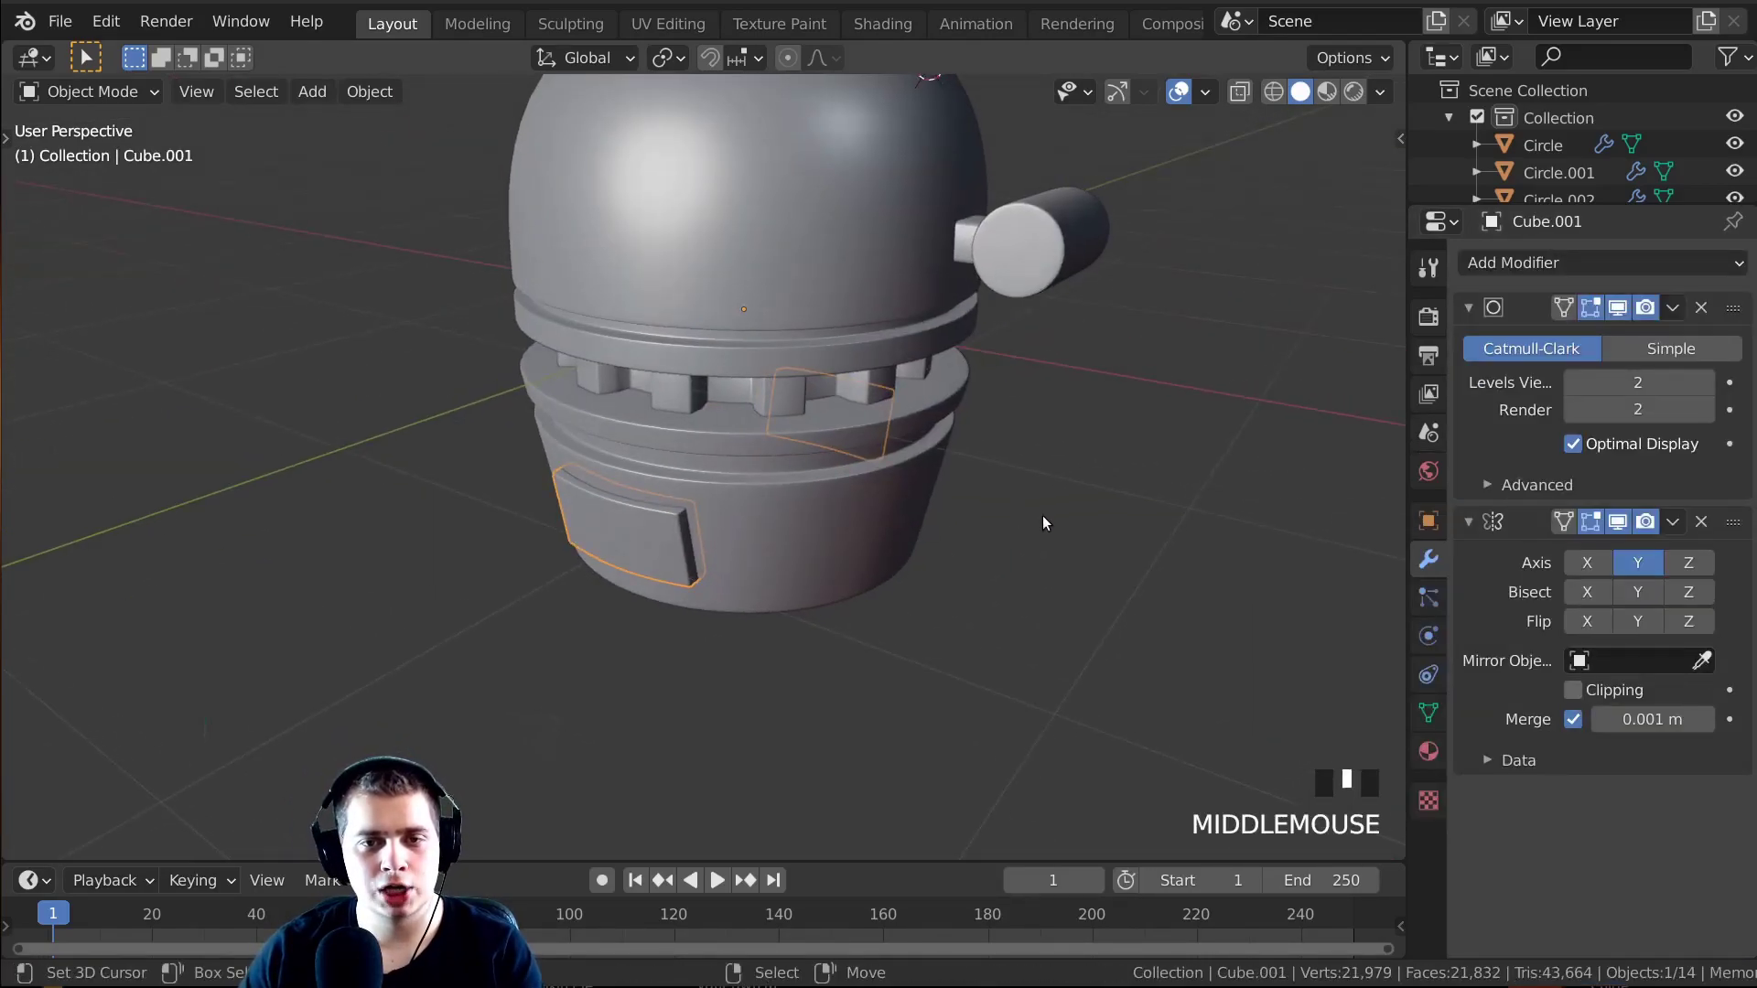
Duplicate the mirrored panels in place and rotate the copy 90° around the Z axis onto the body's sides.
{"action": "key", "text": "shift+d"}
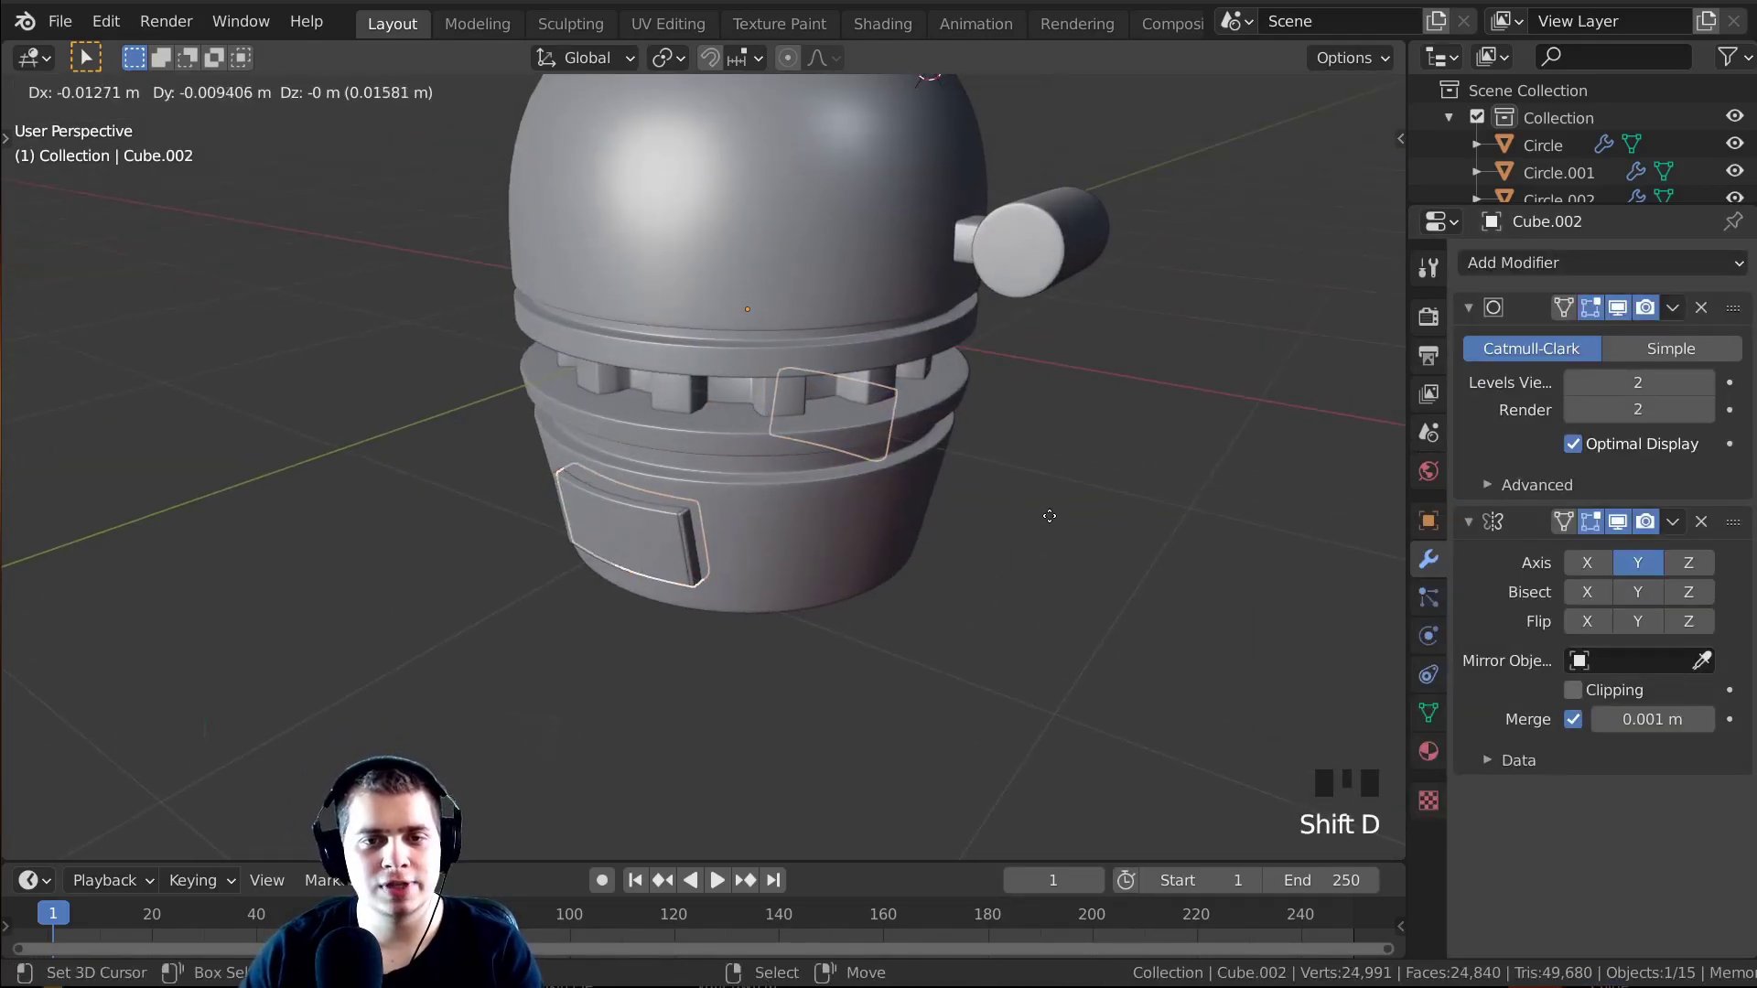
{"action": "left_click", "coordinate": [1049, 522]}
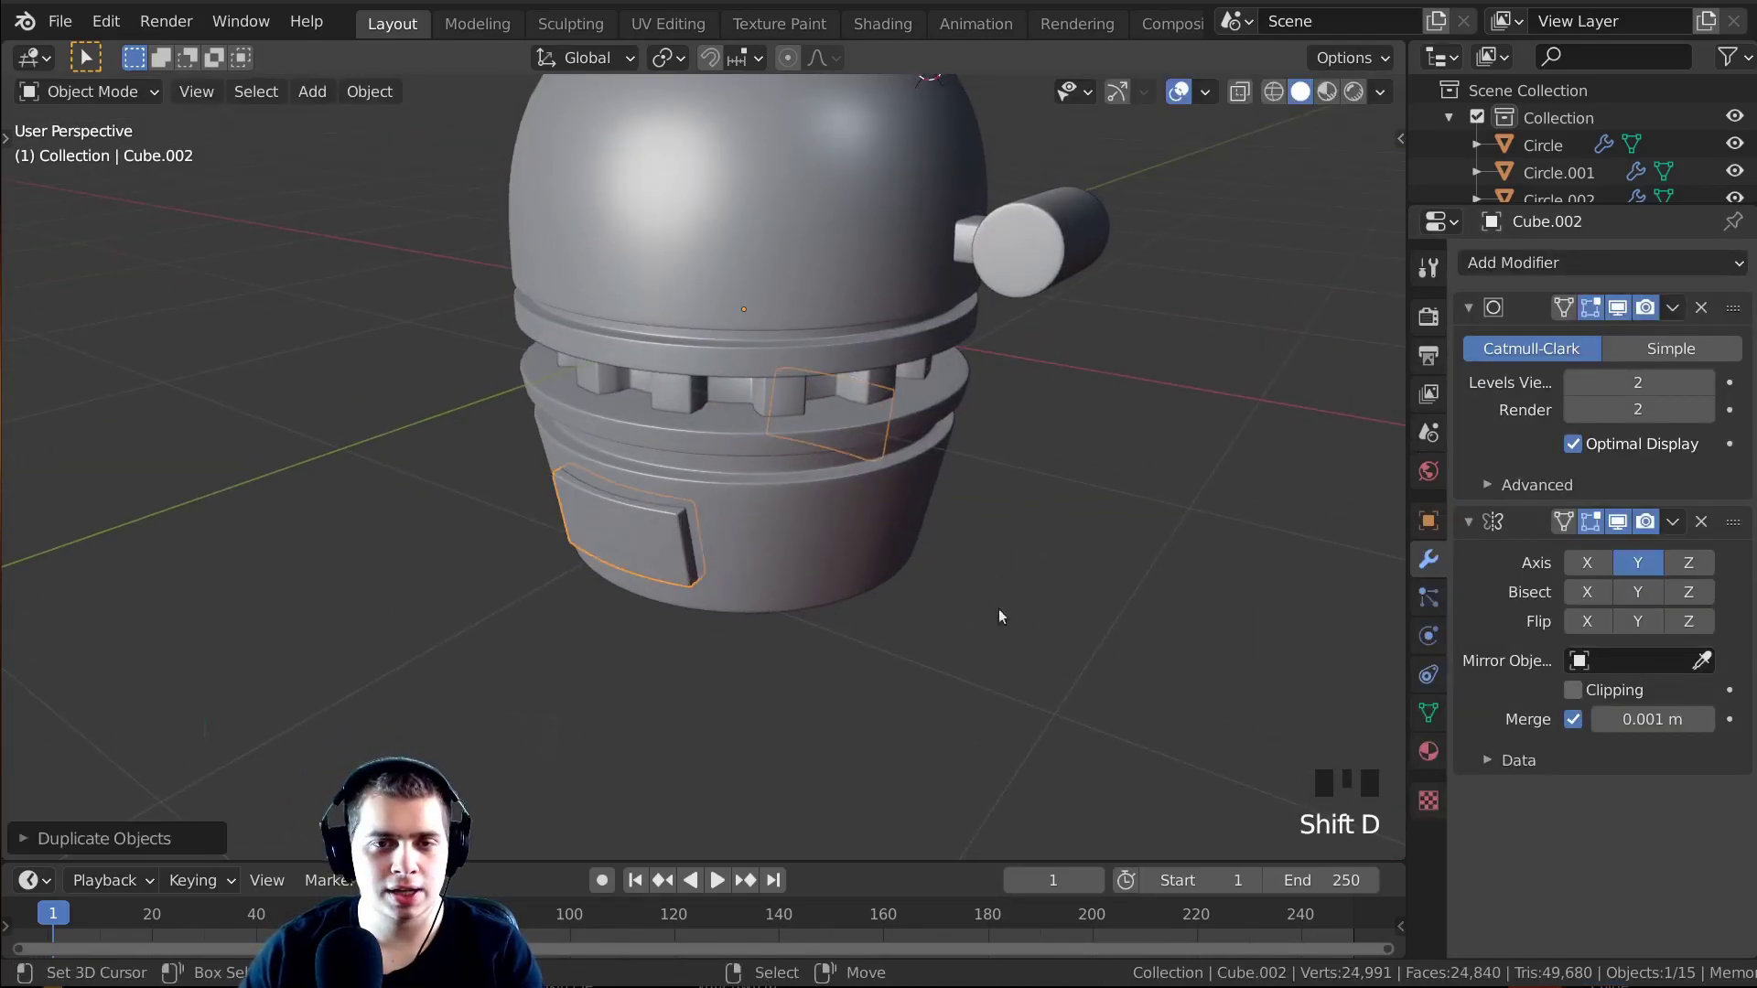
{"action": "middle_click_drag", "start_coordinate": [1000, 616], "coordinate": [1078, 476]}
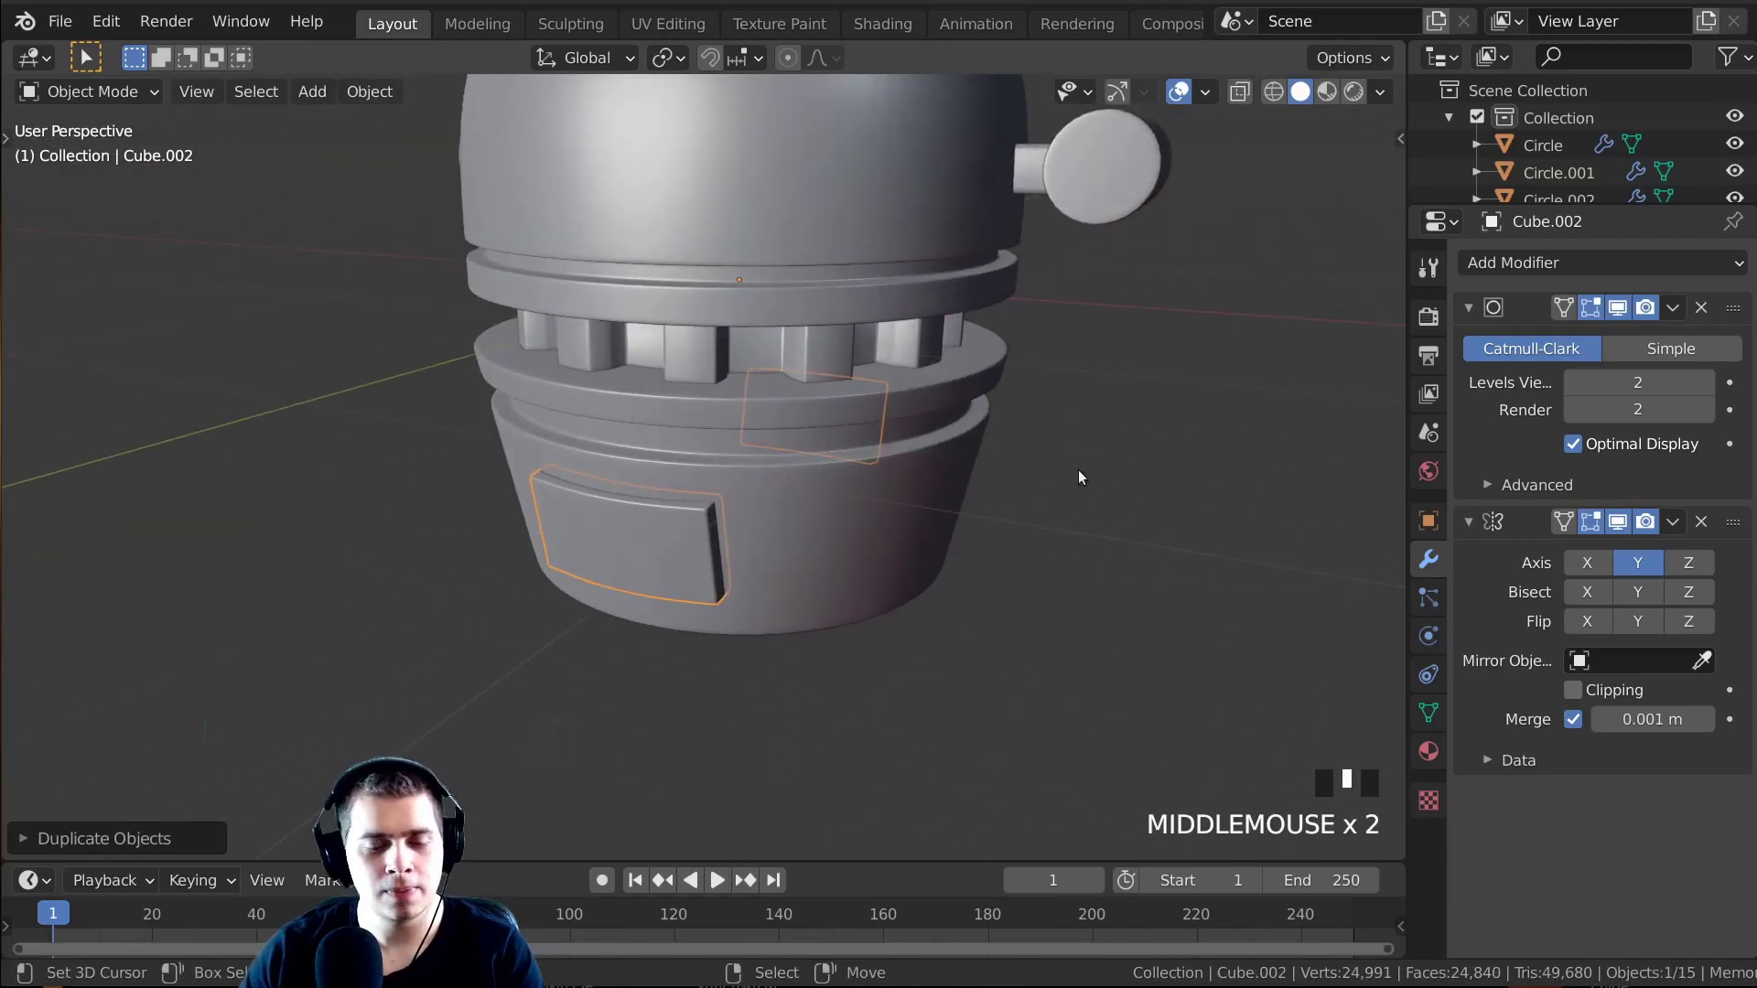
{"action": "key", "text": "r"}
{"action": "type", "text": "z"}
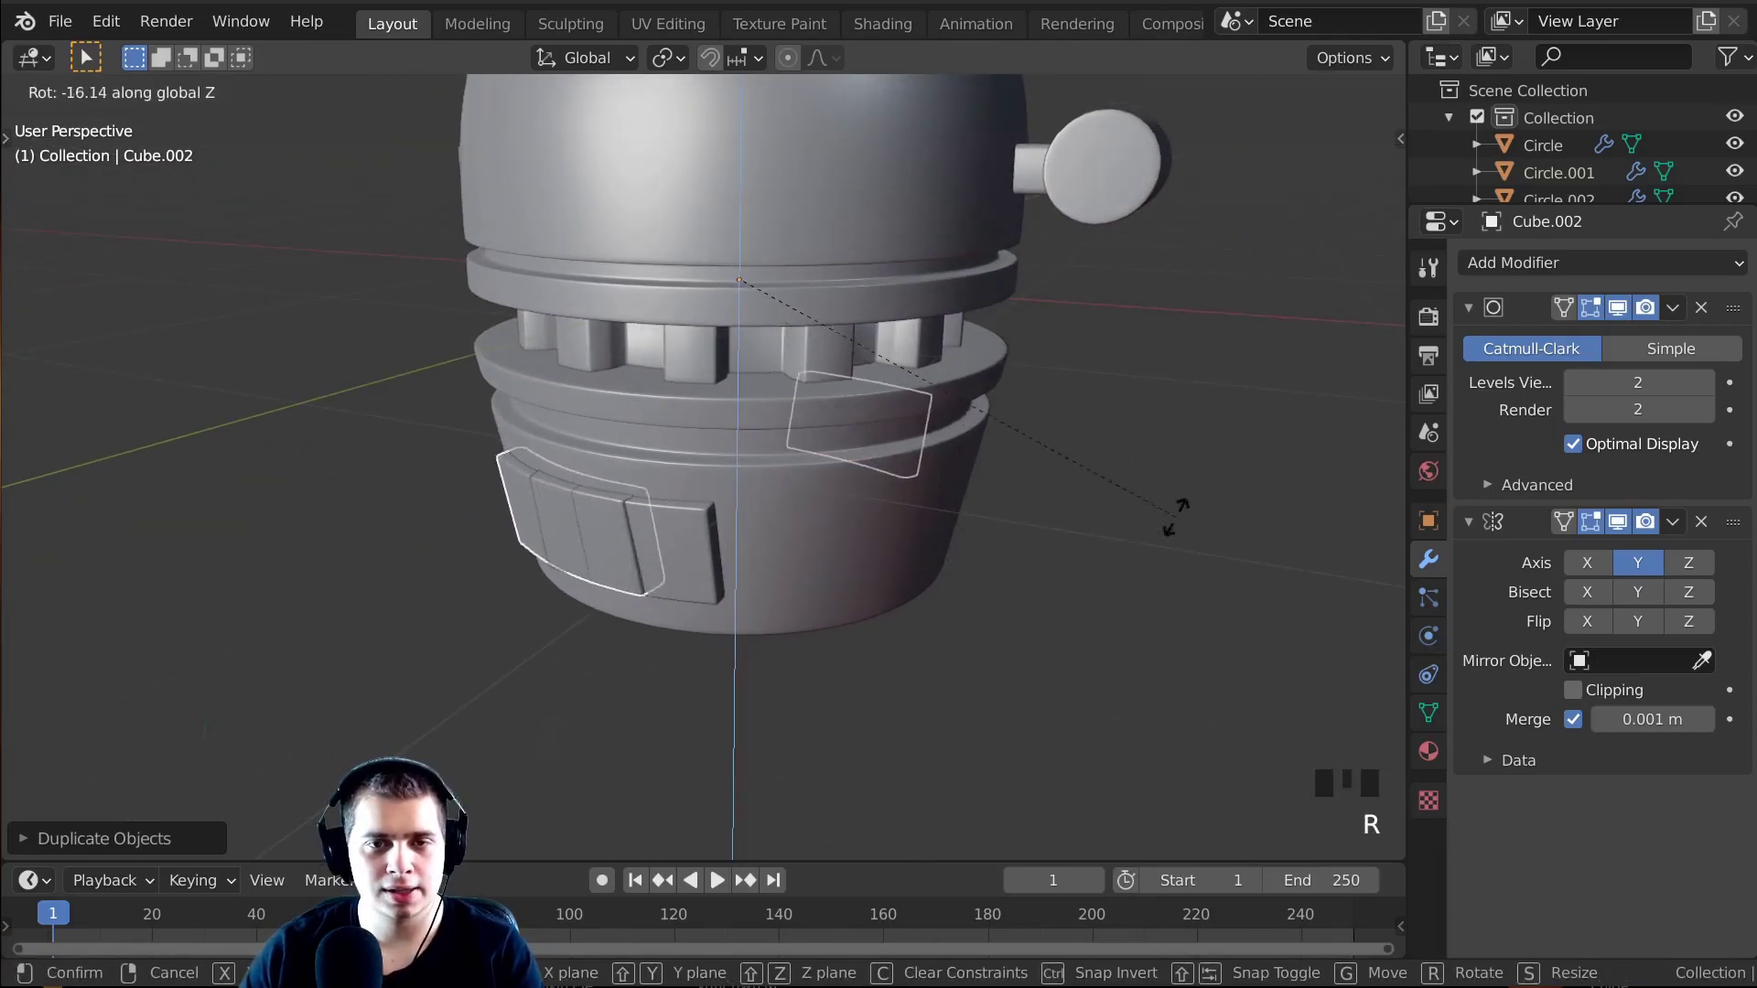
{"action": "type", "text": "90"}
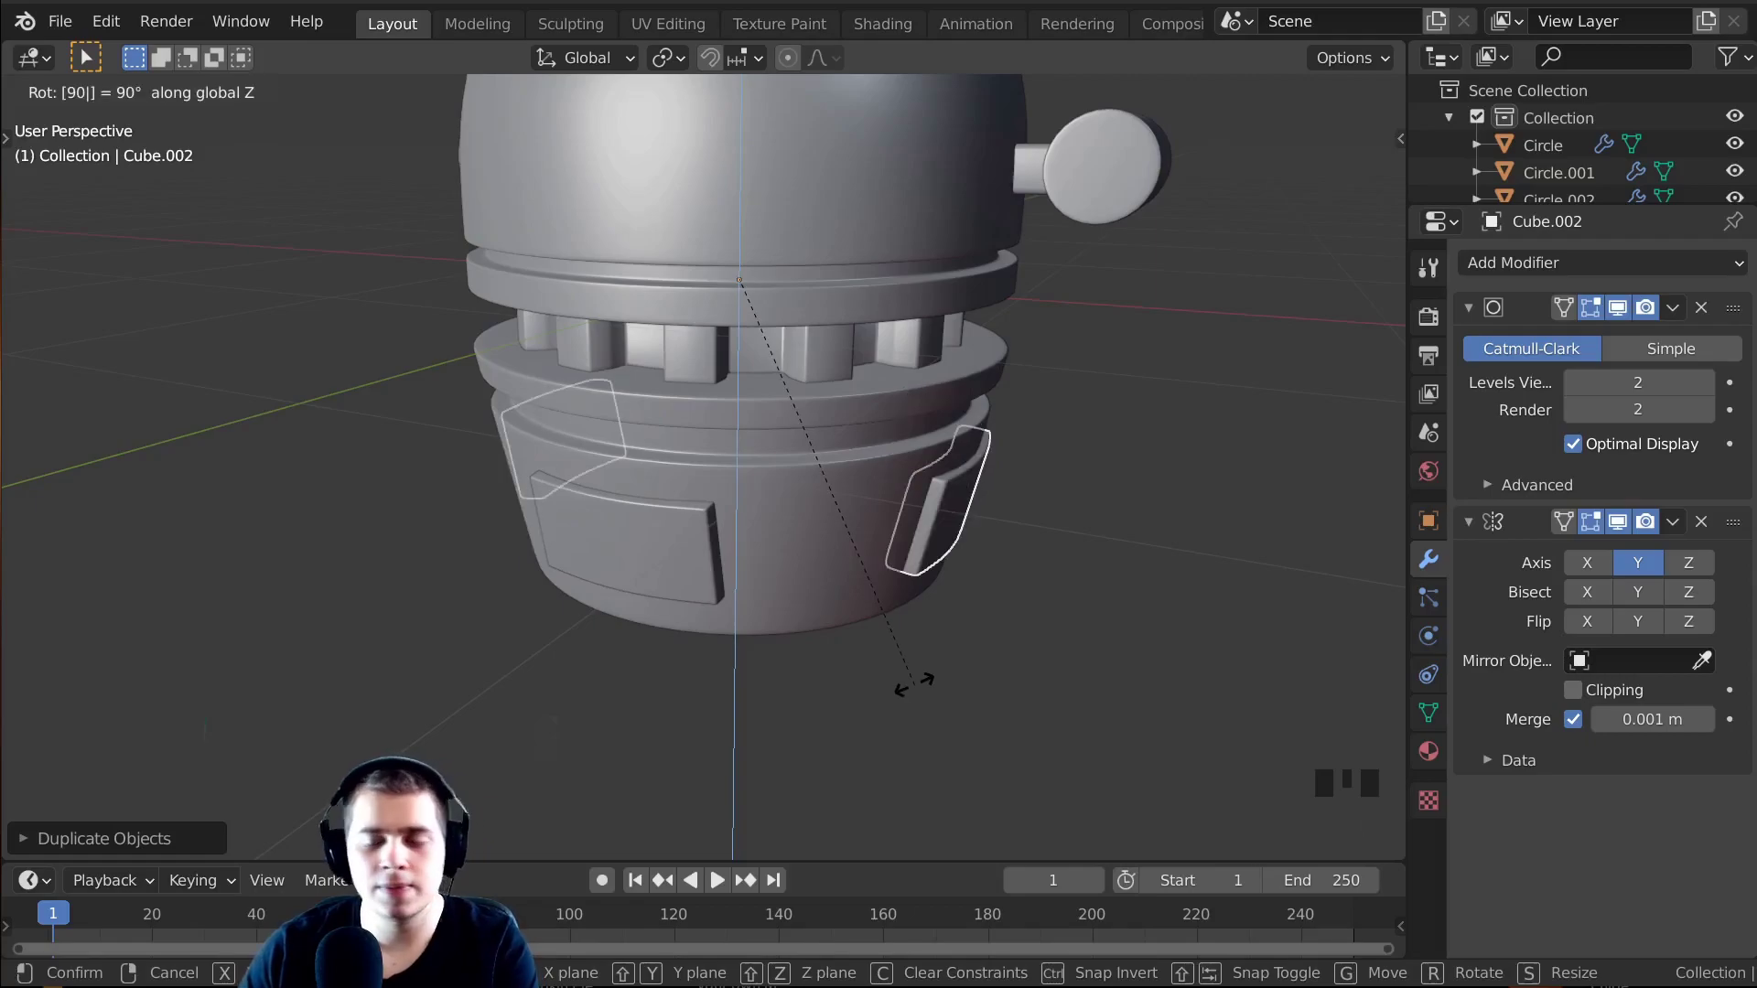
{"action": "key", "text": "Return"}
Examine the panels around the lower body from below and from several sides.
{"action": "scroll", "coordinate": [846, 599], "scroll_direction": "down", "scroll_amount": 4}
{"action": "middle_click_drag", "start_coordinate": [846, 599], "coordinate": [683, 459]}
{"action": "scroll", "coordinate": [534, 465], "scroll_direction": "up", "scroll_amount": 1}
{"action": "middle_click_drag", "start_coordinate": [534, 464], "coordinate": [683, 367]}
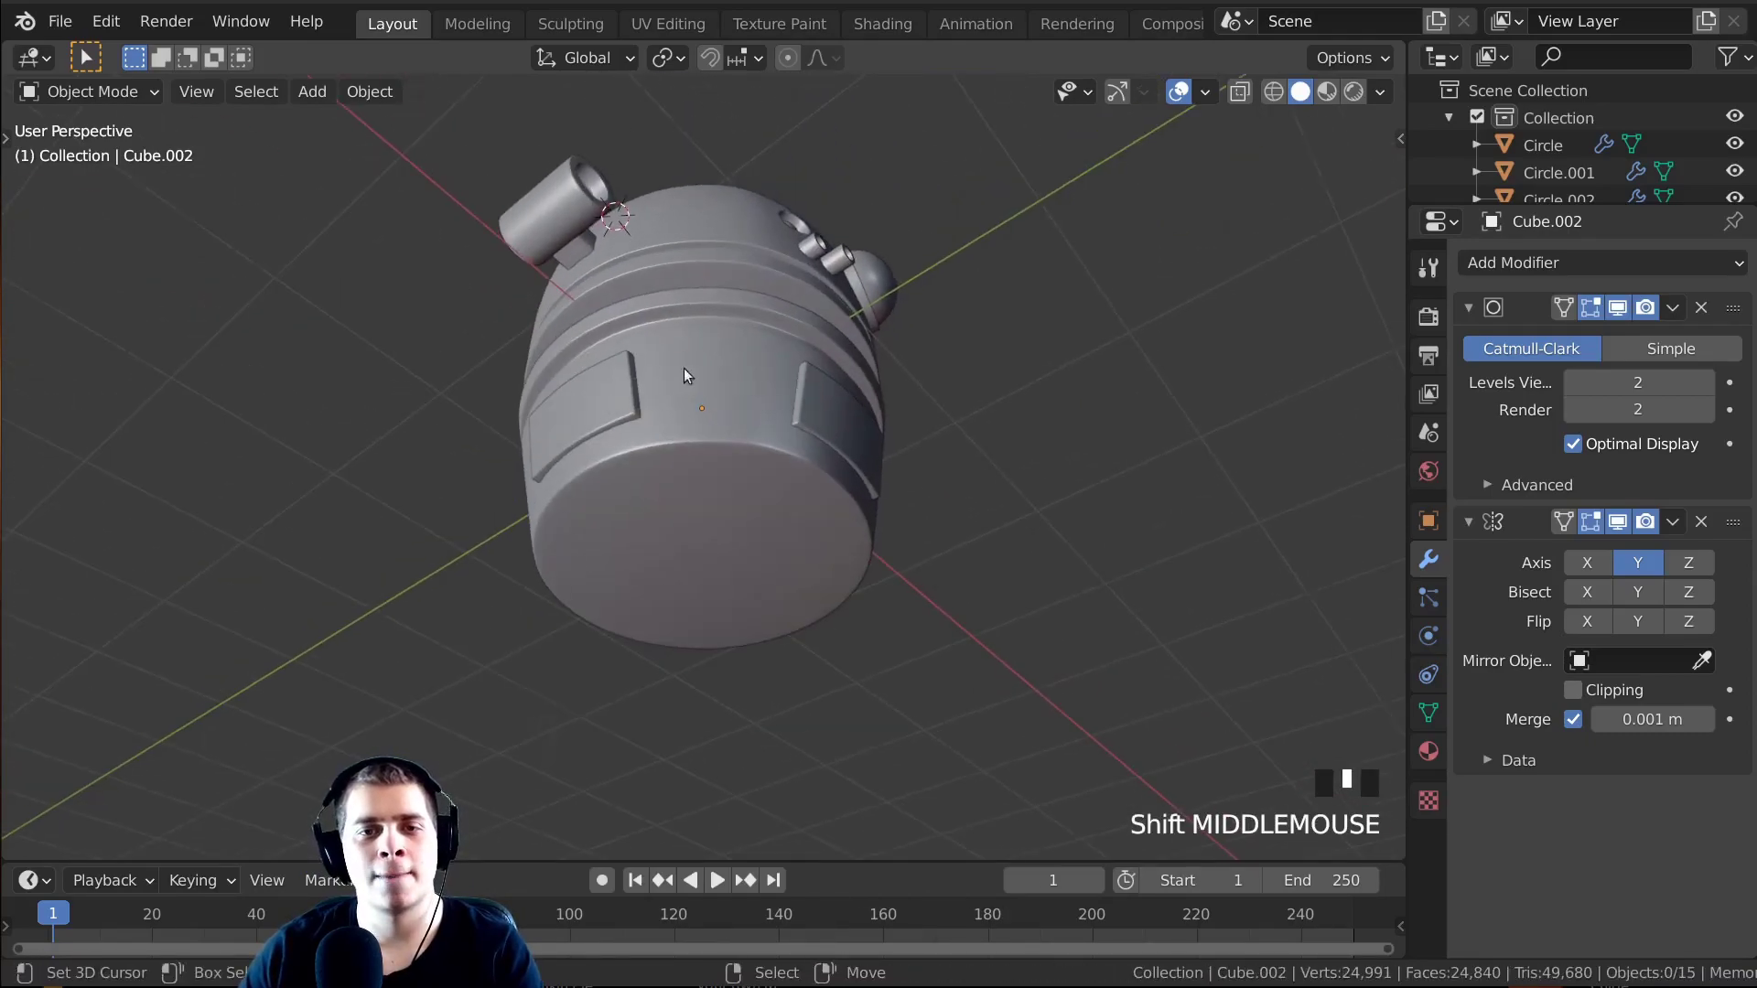
{"action": "scroll", "coordinate": [931, 454], "scroll_direction": "up", "scroll_amount": 2}
{"action": "scroll", "coordinate": [523, 532], "scroll_direction": "down", "scroll_amount": 2}
{"action": "middle_click_drag", "start_coordinate": [523, 532], "coordinate": [643, 615]}
In front view, duplicate the tapered lower body and move the copy down along the Z axis.
{"action": "right_click", "coordinate": [678, 489]}
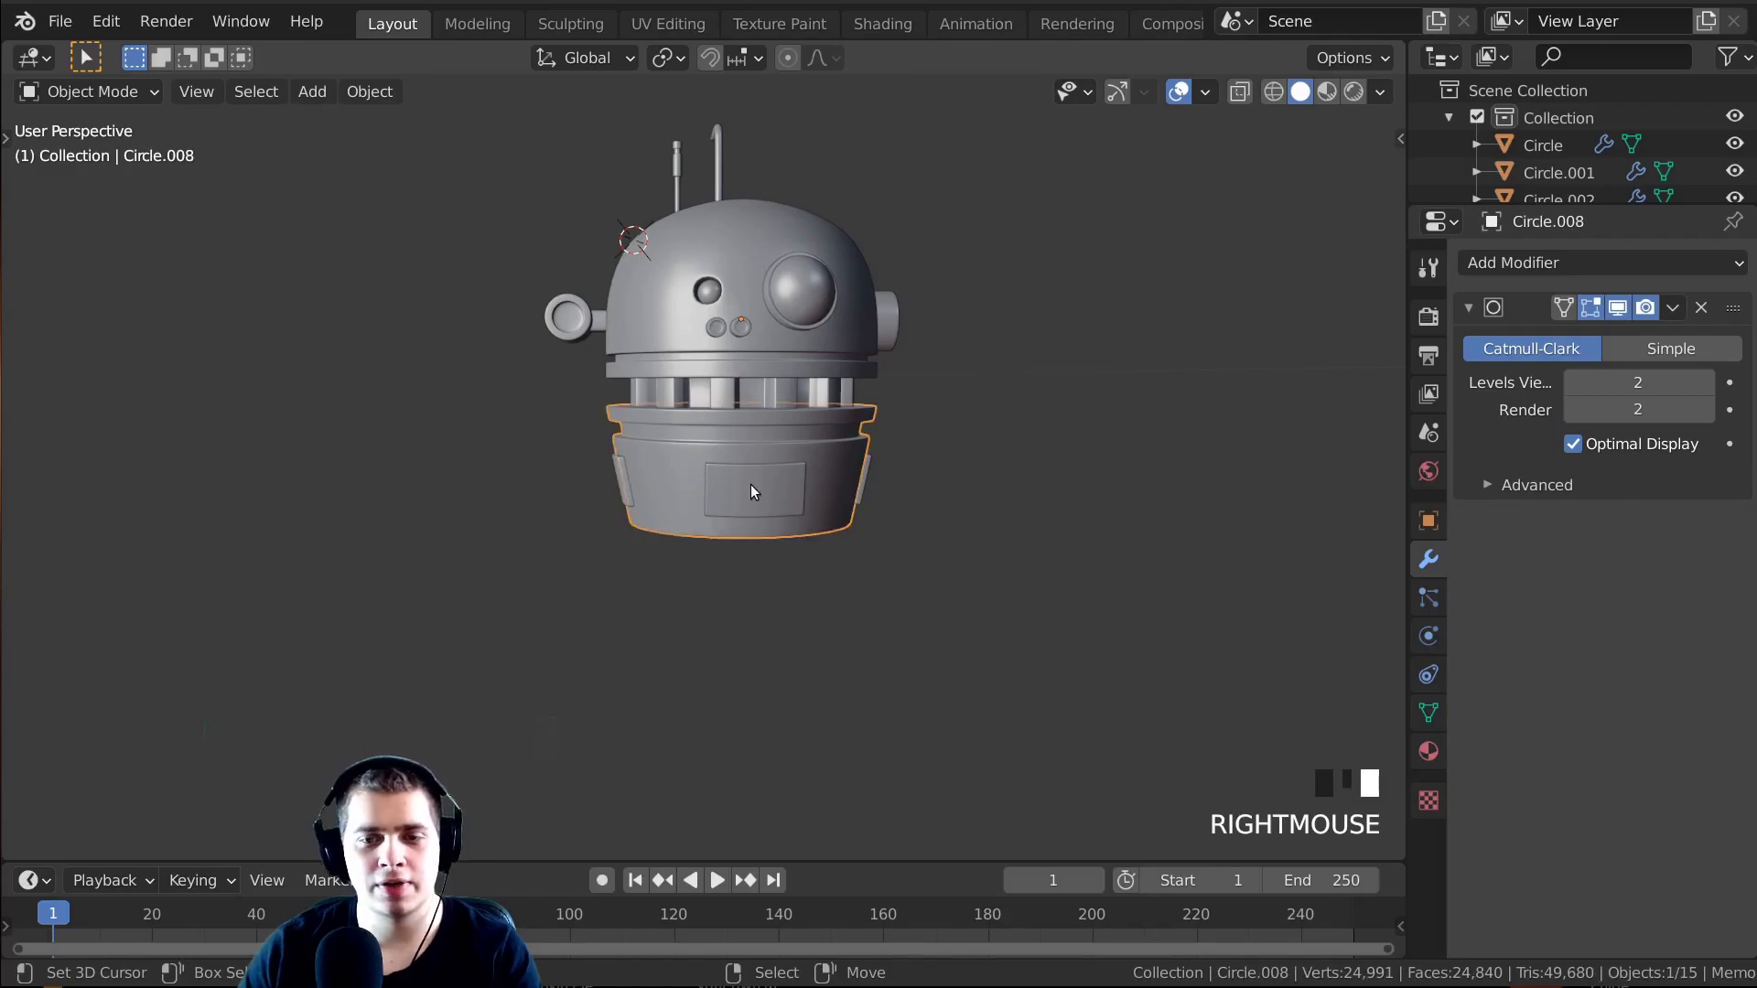
{"action": "key", "text": "KP_1"}
{"action": "scroll", "coordinate": [750, 485], "scroll_direction": "up", "scroll_amount": 3}
{"action": "key", "text": "shift+d"}
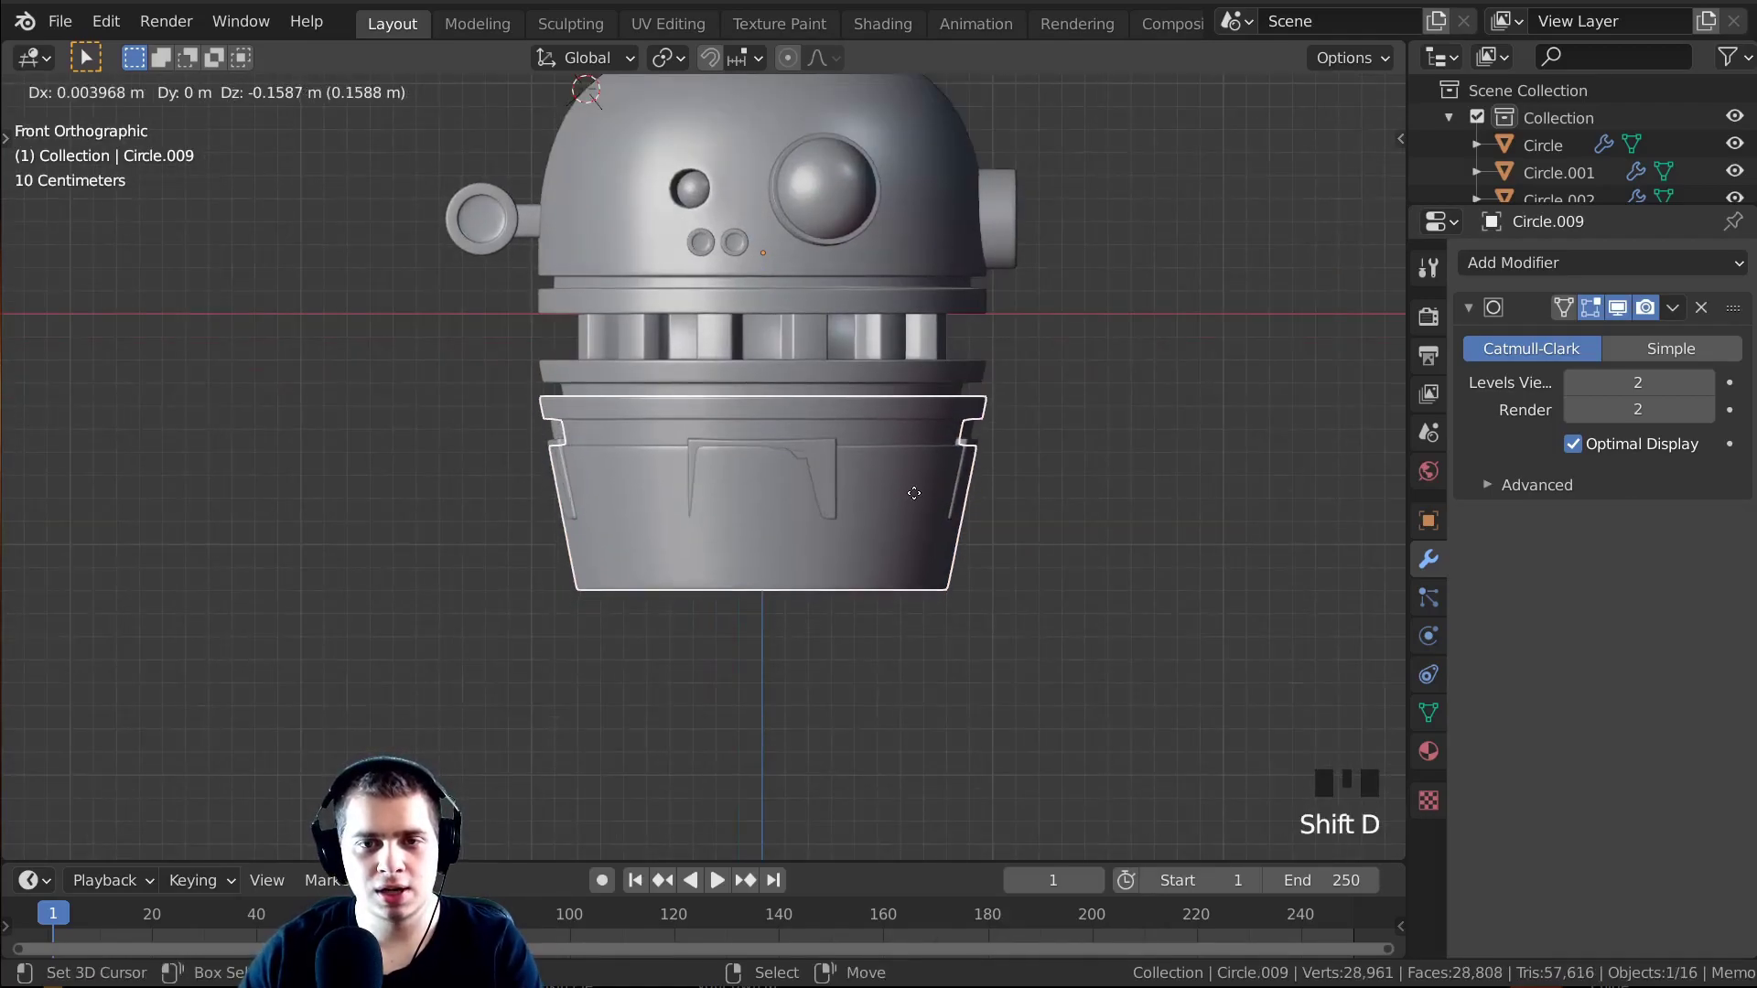
{"action": "key", "text": "z"}
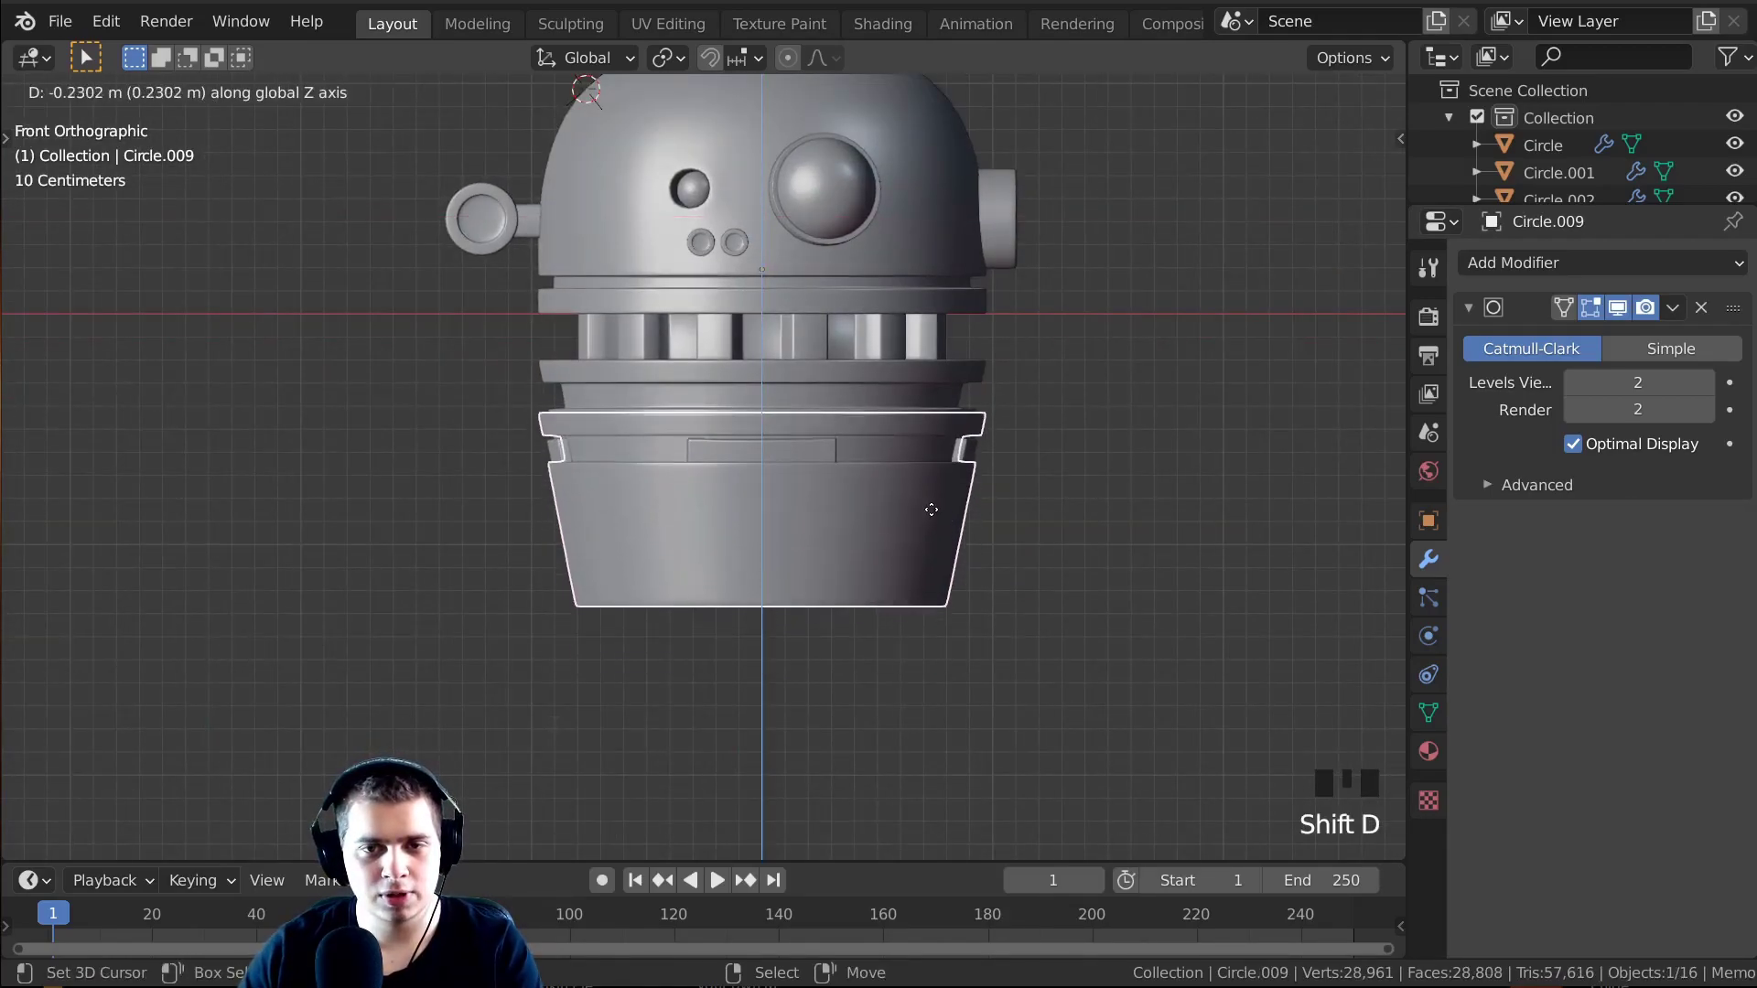
{"action": "left_click", "coordinate": [1250, 554]}
Scale the duplicated body section down and lower it along the Z axis until its base protrudes beneath the lower body.
{"action": "scroll", "coordinate": [1189, 485], "scroll_direction": "up", "scroll_amount": 1}
{"action": "key", "text": "s"}
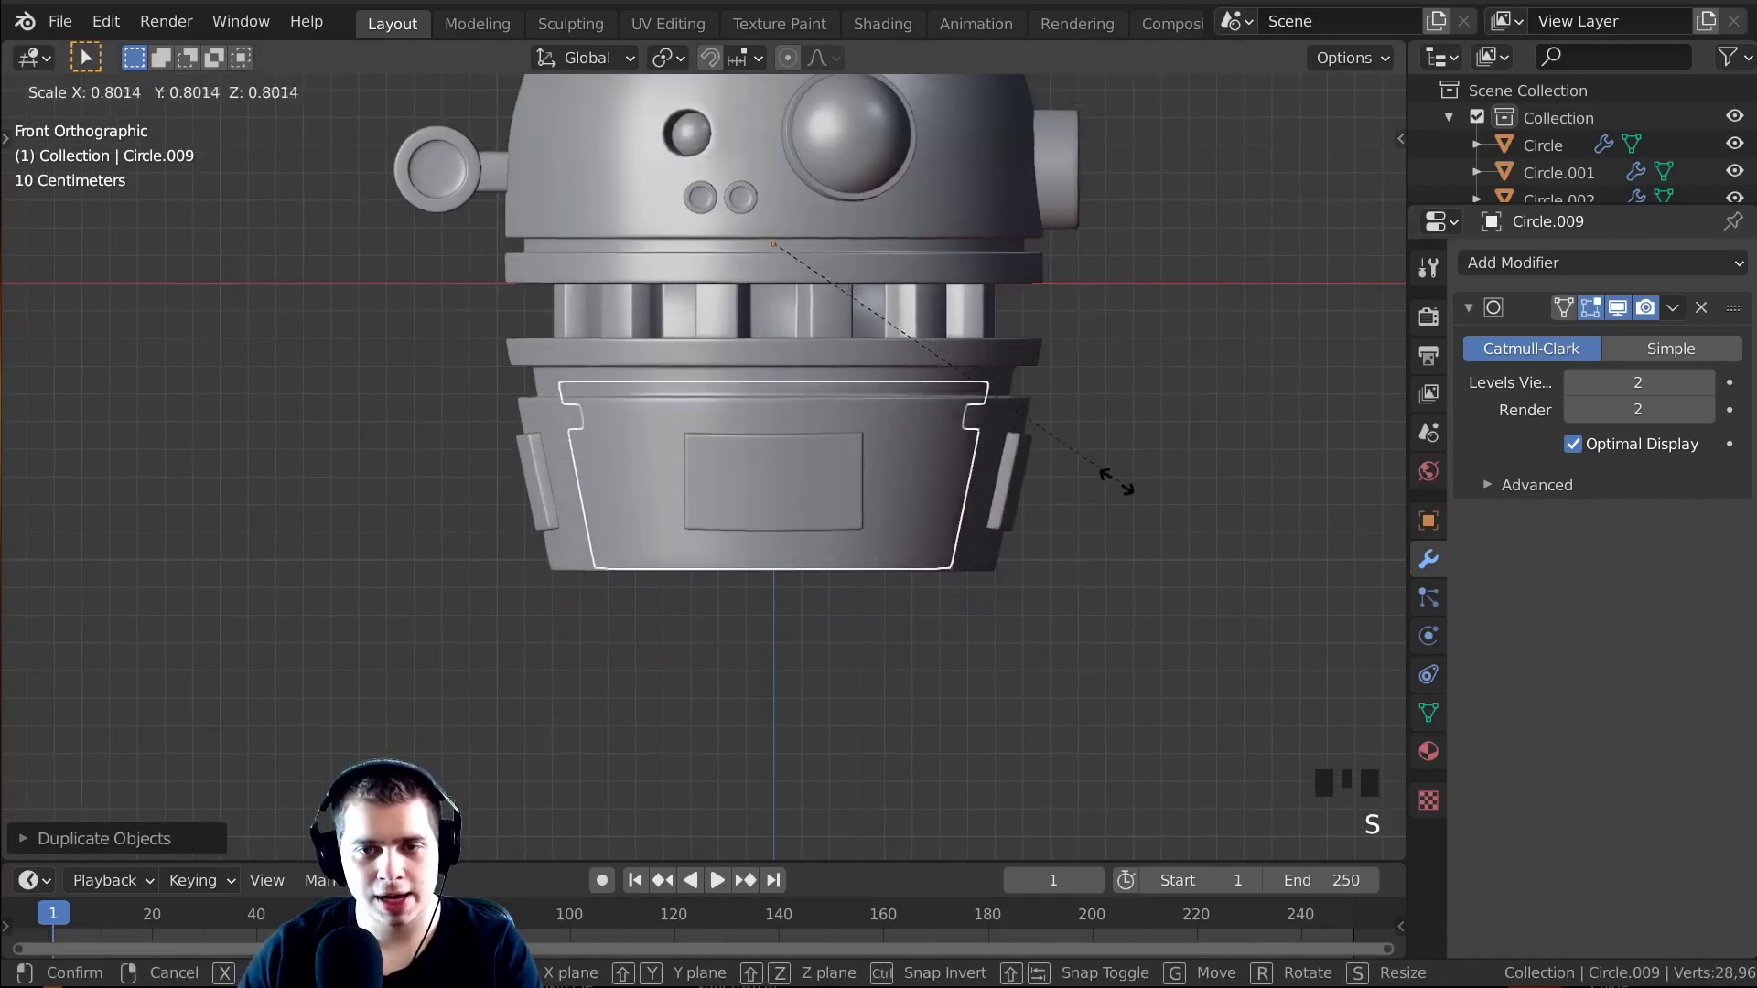
{"action": "left_click", "coordinate": [1015, 448]}
{"action": "key", "text": "g"}
{"action": "key", "text": "z"}
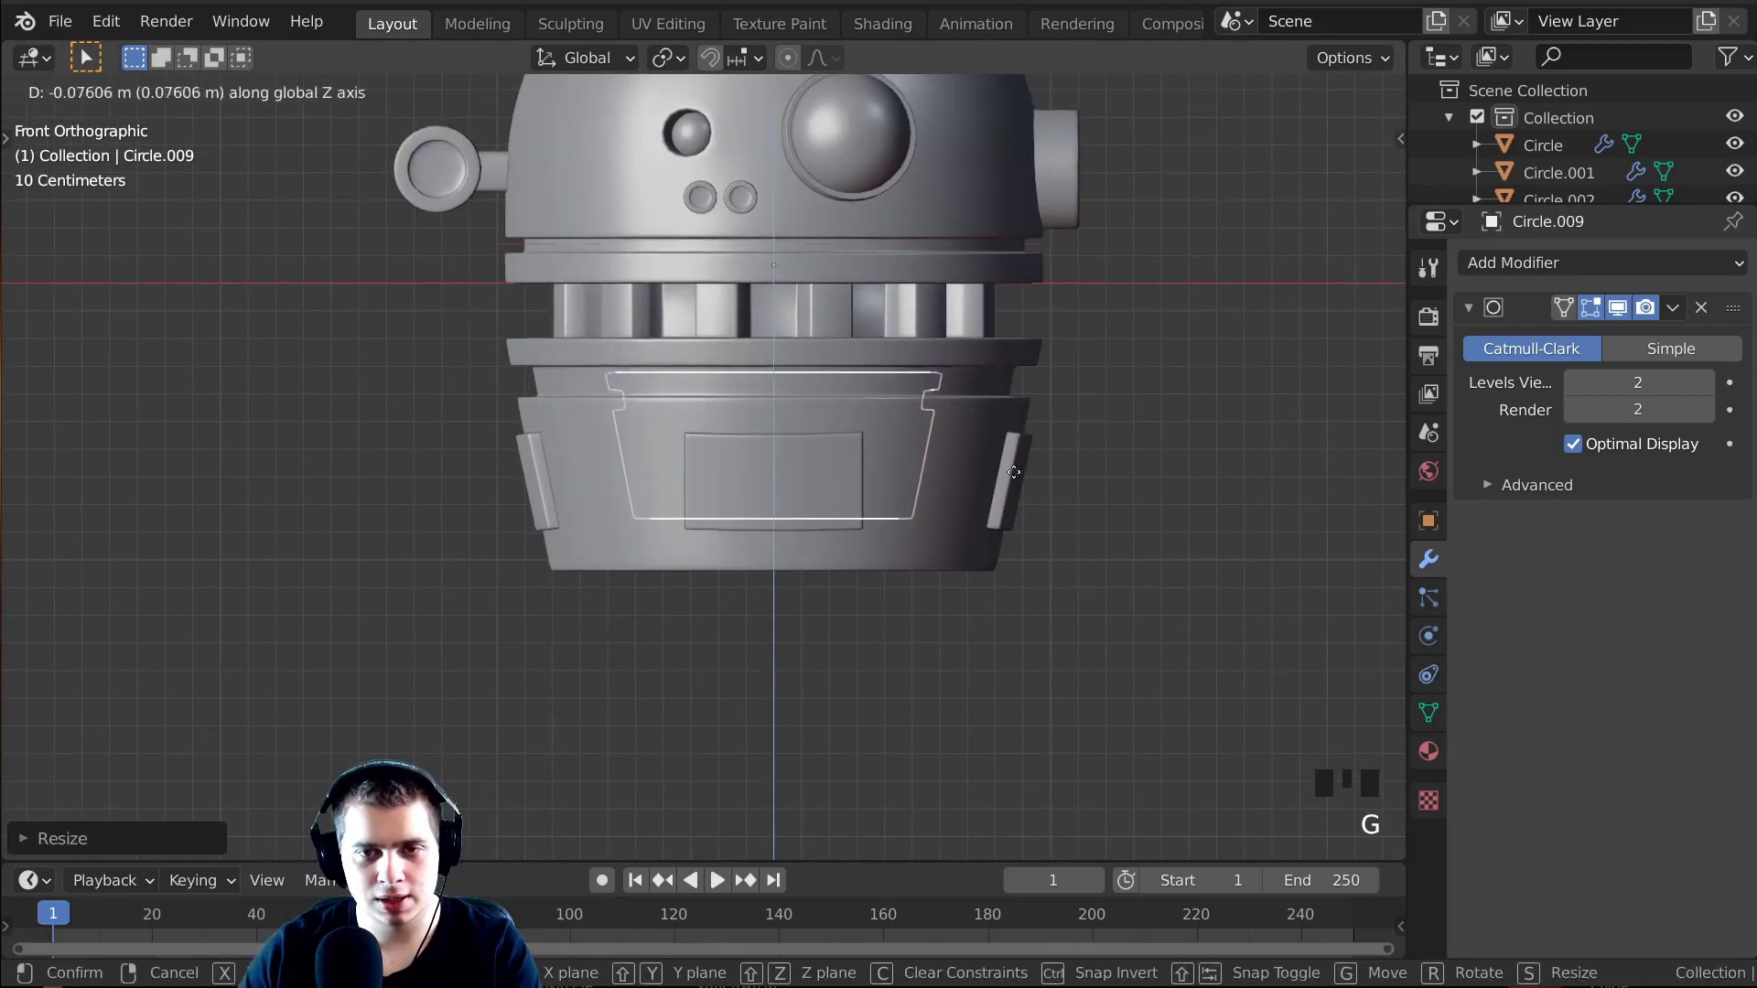
{"action": "left_click", "coordinate": [1020, 562]}
{"action": "key", "text": "s"}
{"action": "left_click", "coordinate": [1017, 558]}
{"action": "key", "text": "g"}
{"action": "key", "text": "z"}
{"action": "left_click", "coordinate": [1098, 549]}
{"action": "middle_click_drag", "start_coordinate": [1098, 549], "coordinate": [1012, 522]}
{"action": "key", "text": "g"}
{"action": "key", "text": "z"}
{"action": "left_click", "coordinate": [1121, 556]}
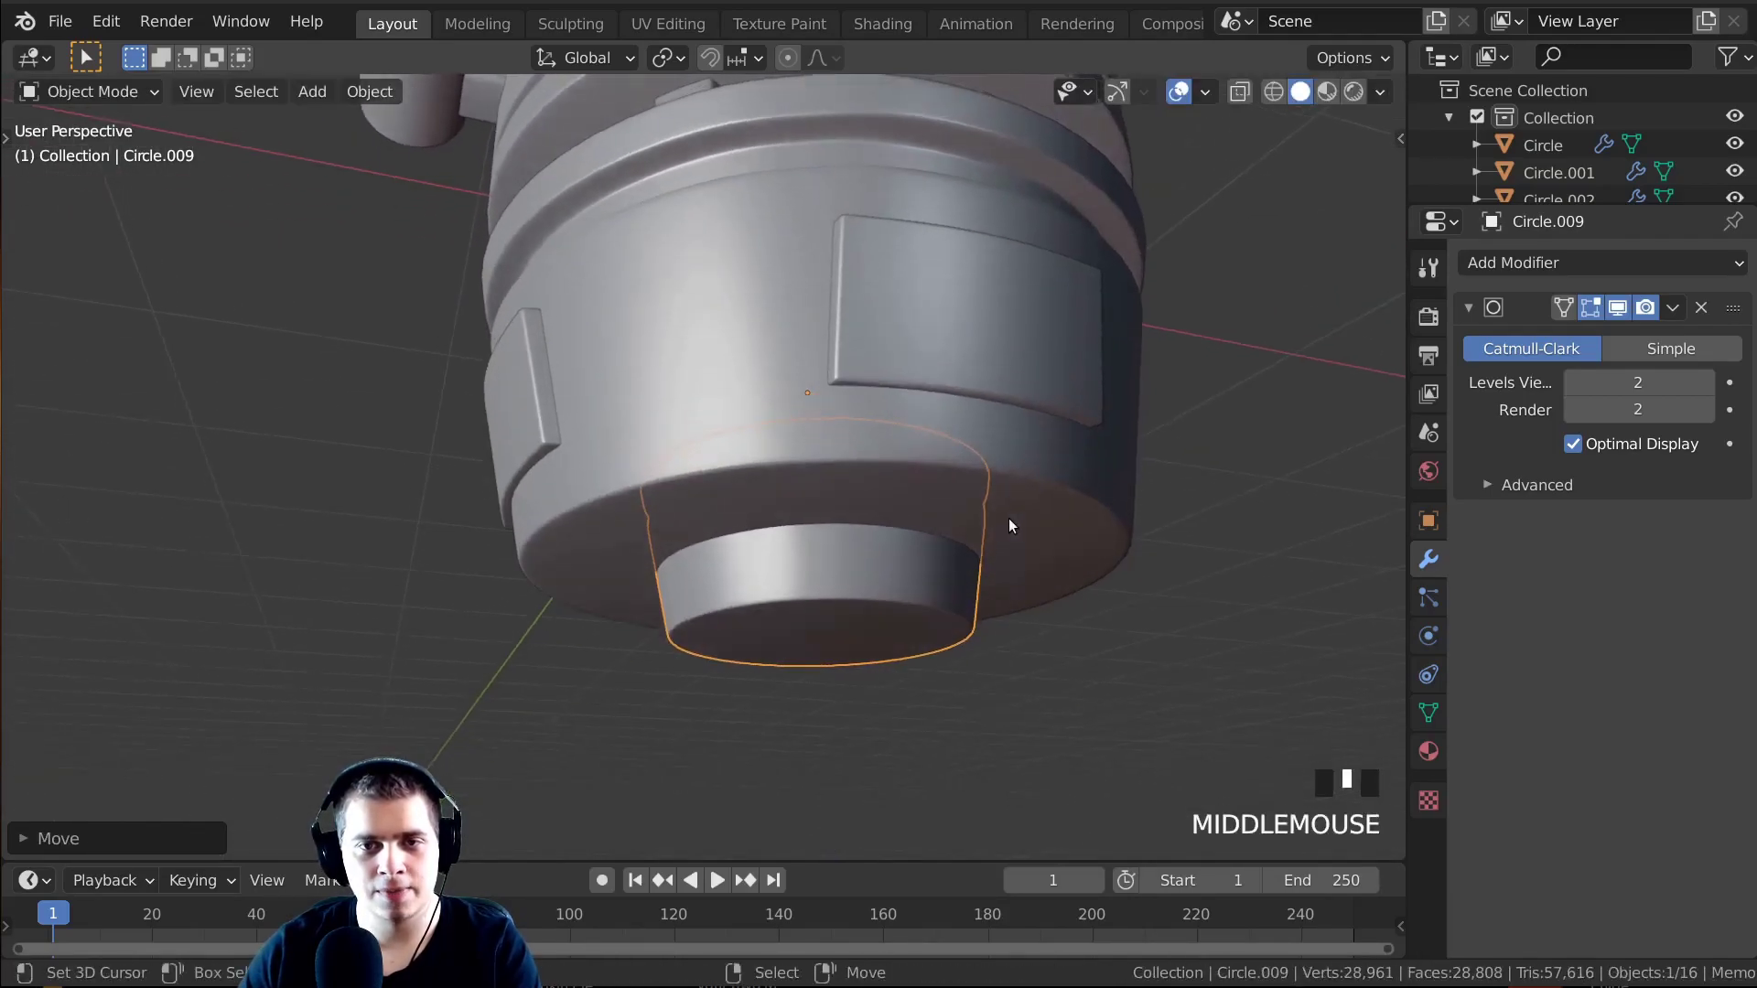
Examine the upper part of the small section hidden inside the lower body.
{"action": "key", "text": "KP_1"}
{"action": "key", "text": "Tab"}
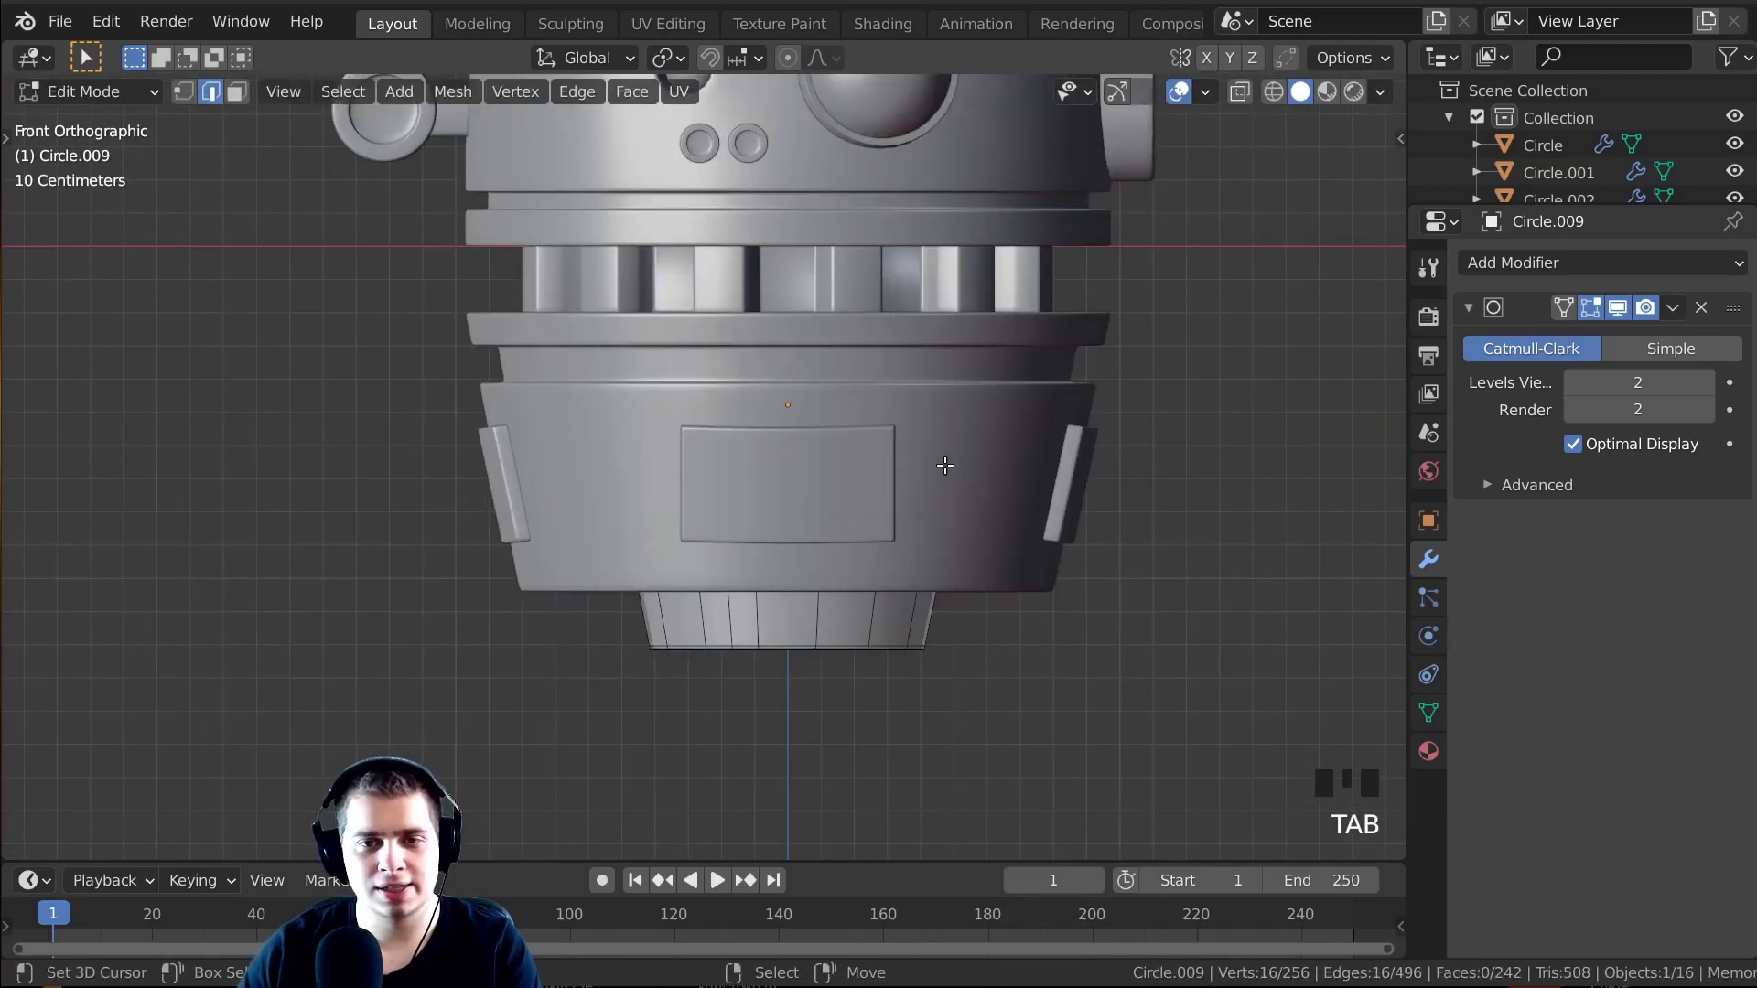
{"action": "key", "text": "Tab"}
{"action": "scroll", "coordinate": [843, 479], "scroll_direction": "up", "scroll_amount": 3}
{"action": "middle_click_drag", "start_coordinate": [843, 479], "coordinate": [934, 549]}
{"action": "scroll", "coordinate": [839, 552], "scroll_direction": "down", "scroll_amount": 2}
{"action": "scroll", "coordinate": [794, 529], "scroll_direction": "up", "scroll_amount": 2}
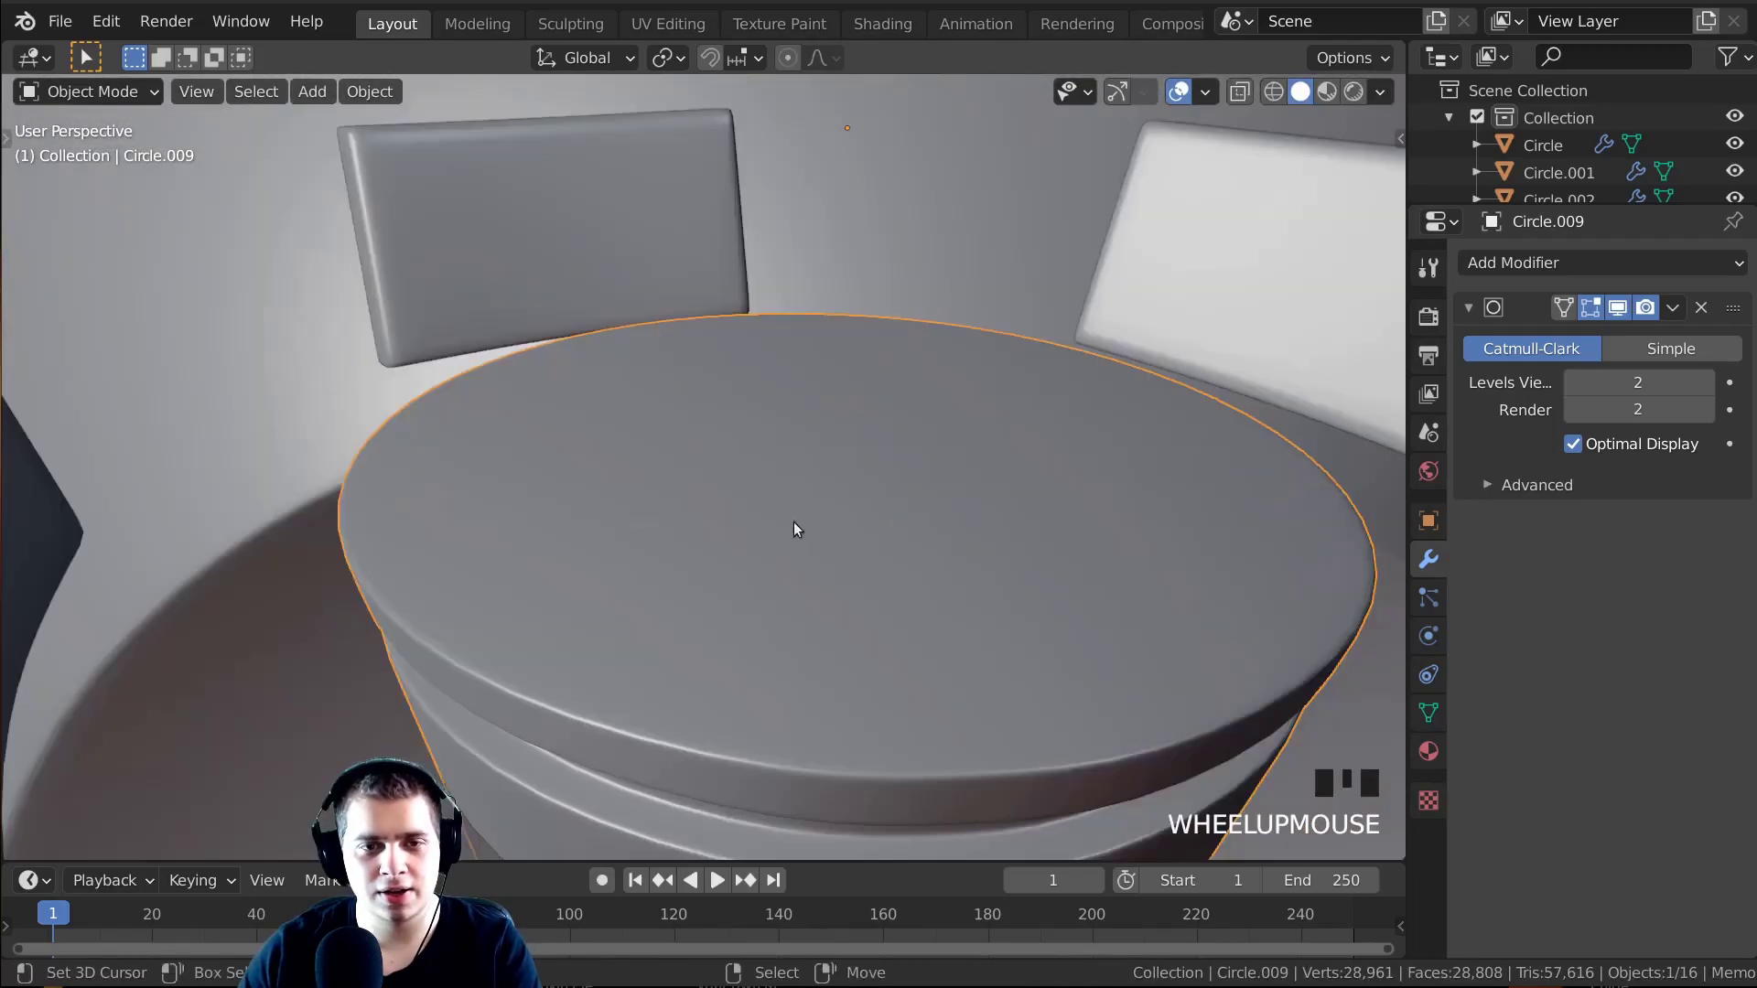
{"action": "middle_click_drag", "start_coordinate": [793, 529], "coordinate": [404, 604]}
In wireframe front view, delete the vertices of the small section's upper rim and groove, keeping only its tapered lower part.
{"action": "key", "text": "KP_1"}
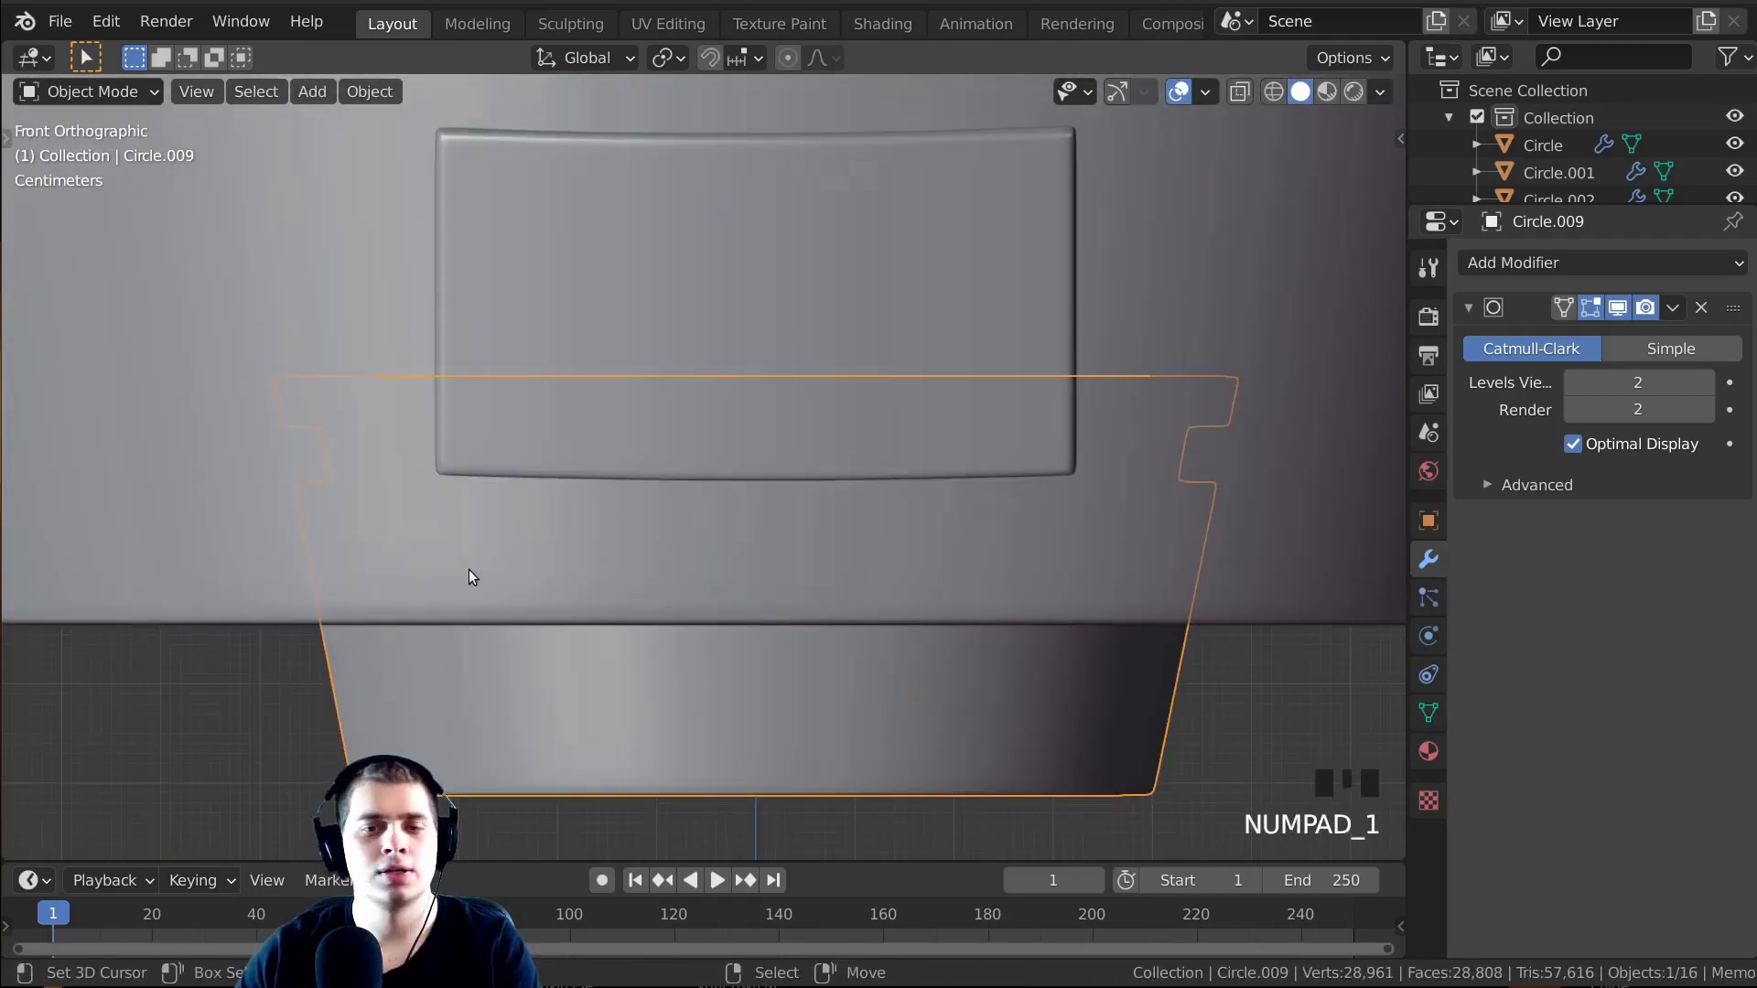
{"action": "key", "text": "Tab"}
{"action": "middle_click_drag", "start_coordinate": [726, 510], "coordinate": [894, 486], "text": "shift"}
{"action": "key", "text": "1"}
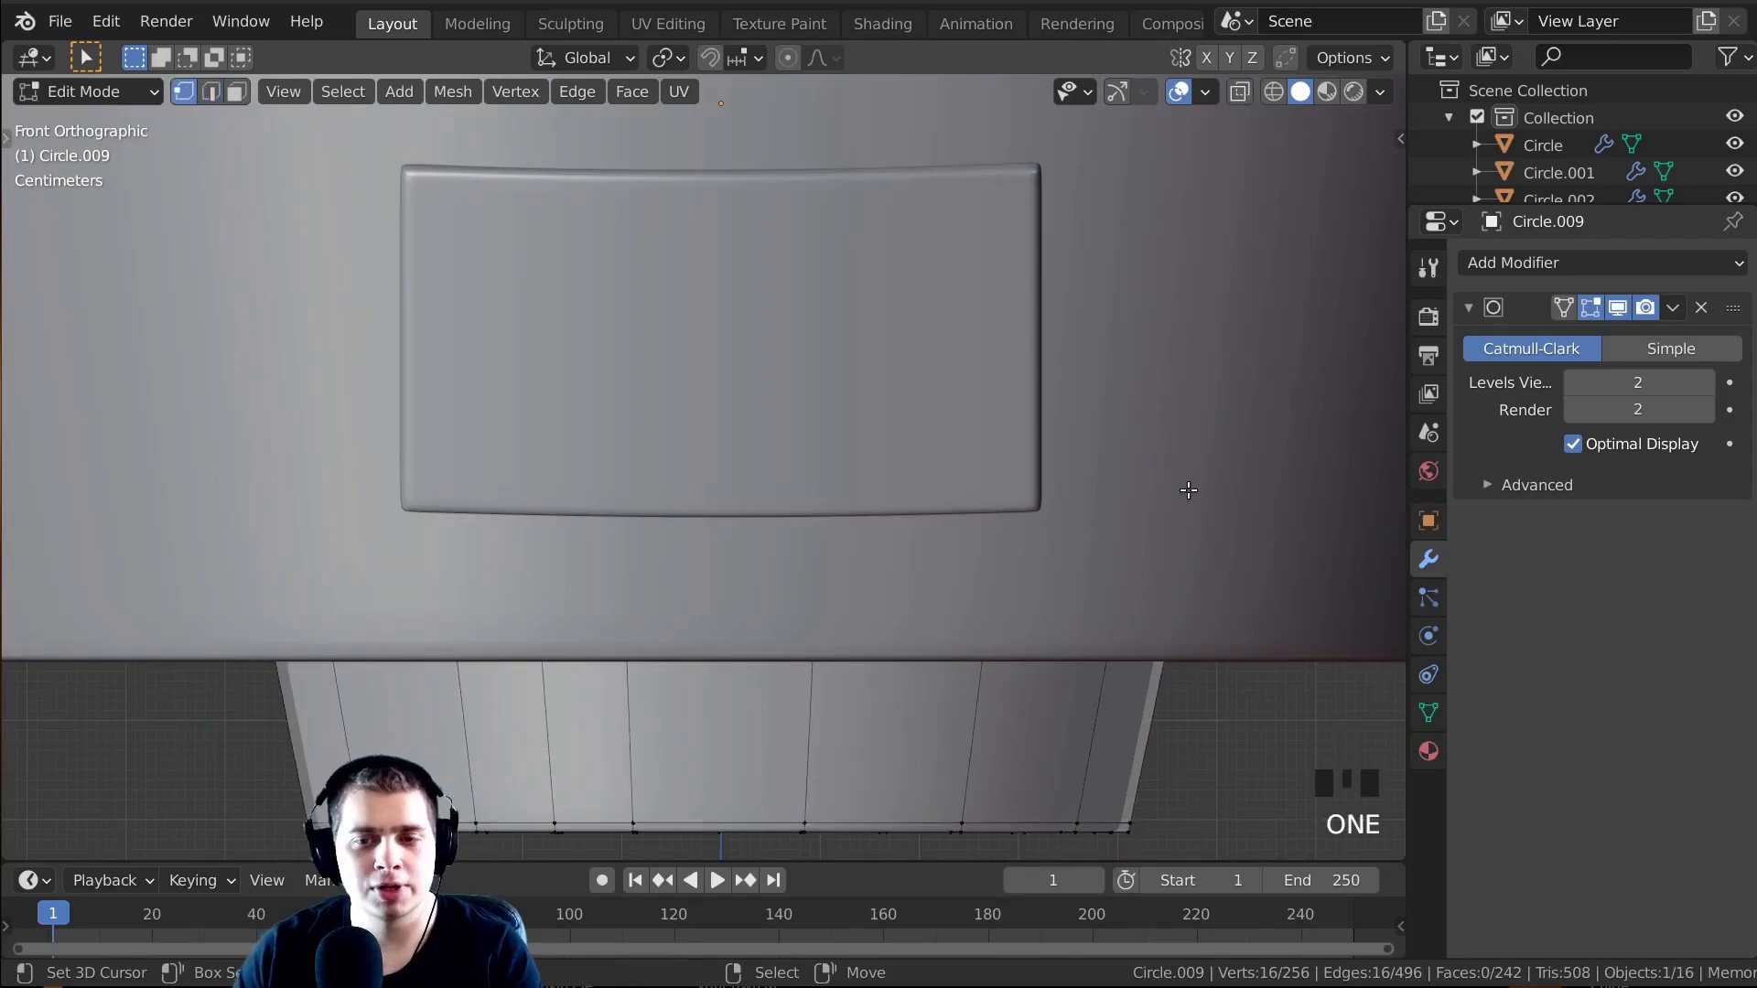
{"action": "key", "text": "z"}
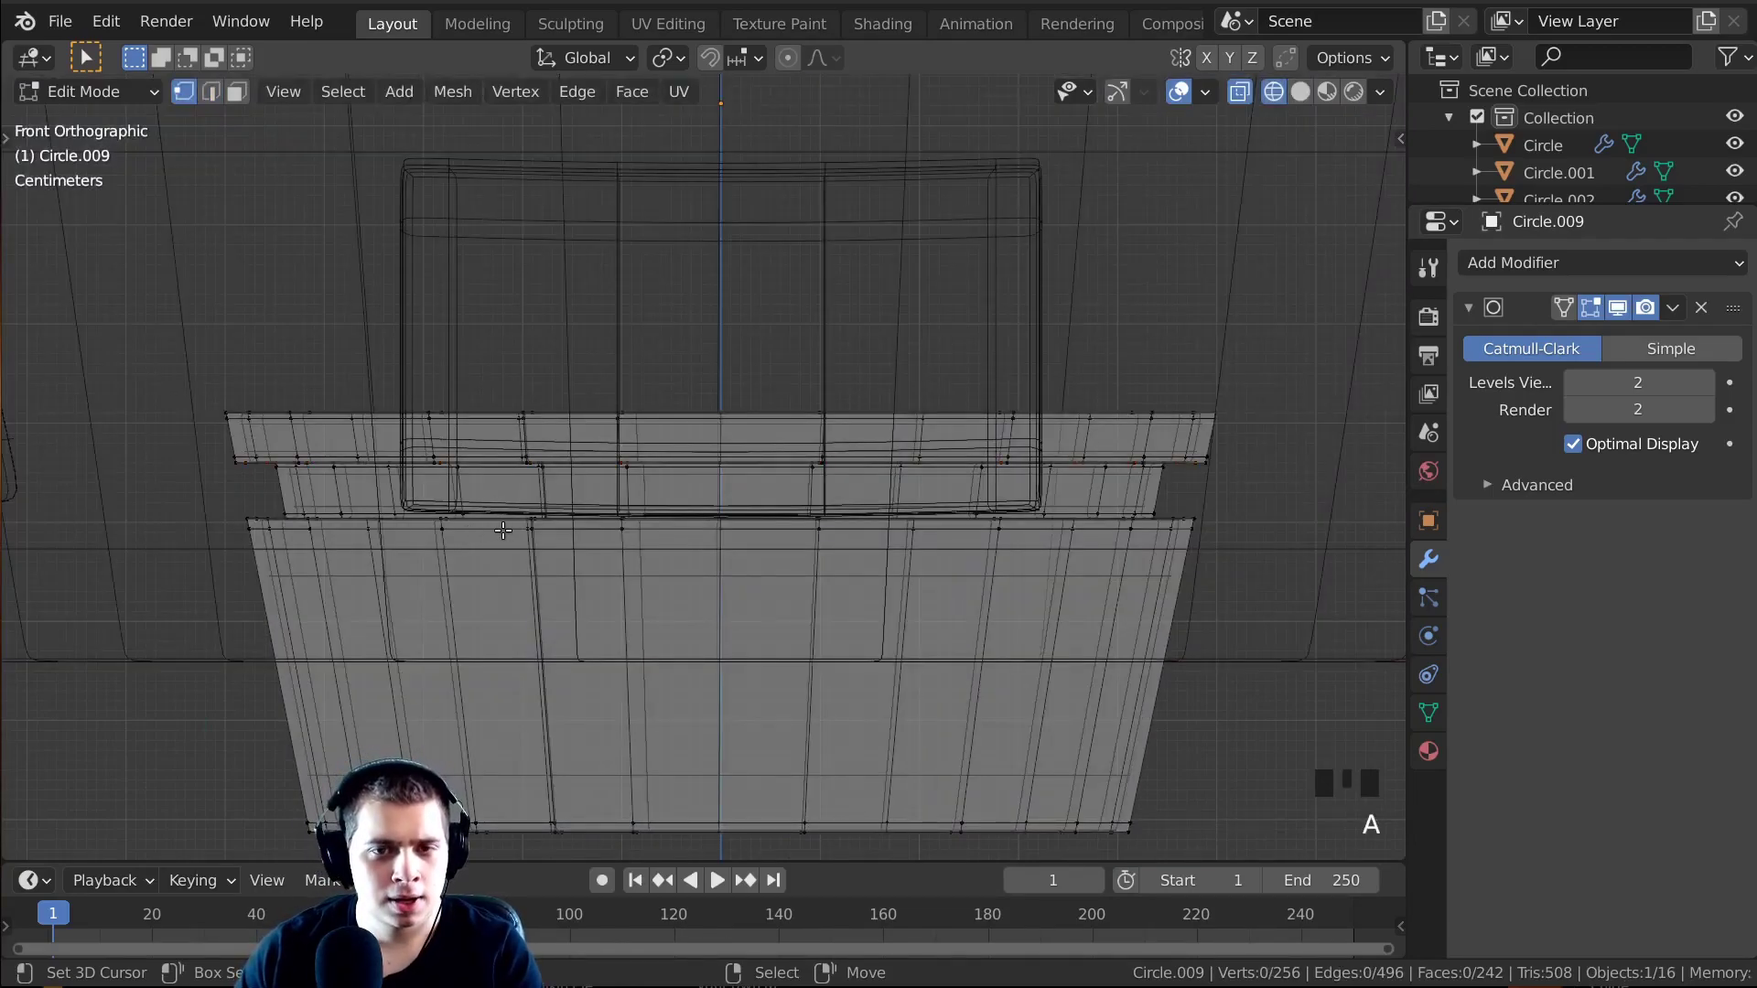
{"action": "left_click_drag", "start_coordinate": [132, 268], "coordinate": [1351, 528]}
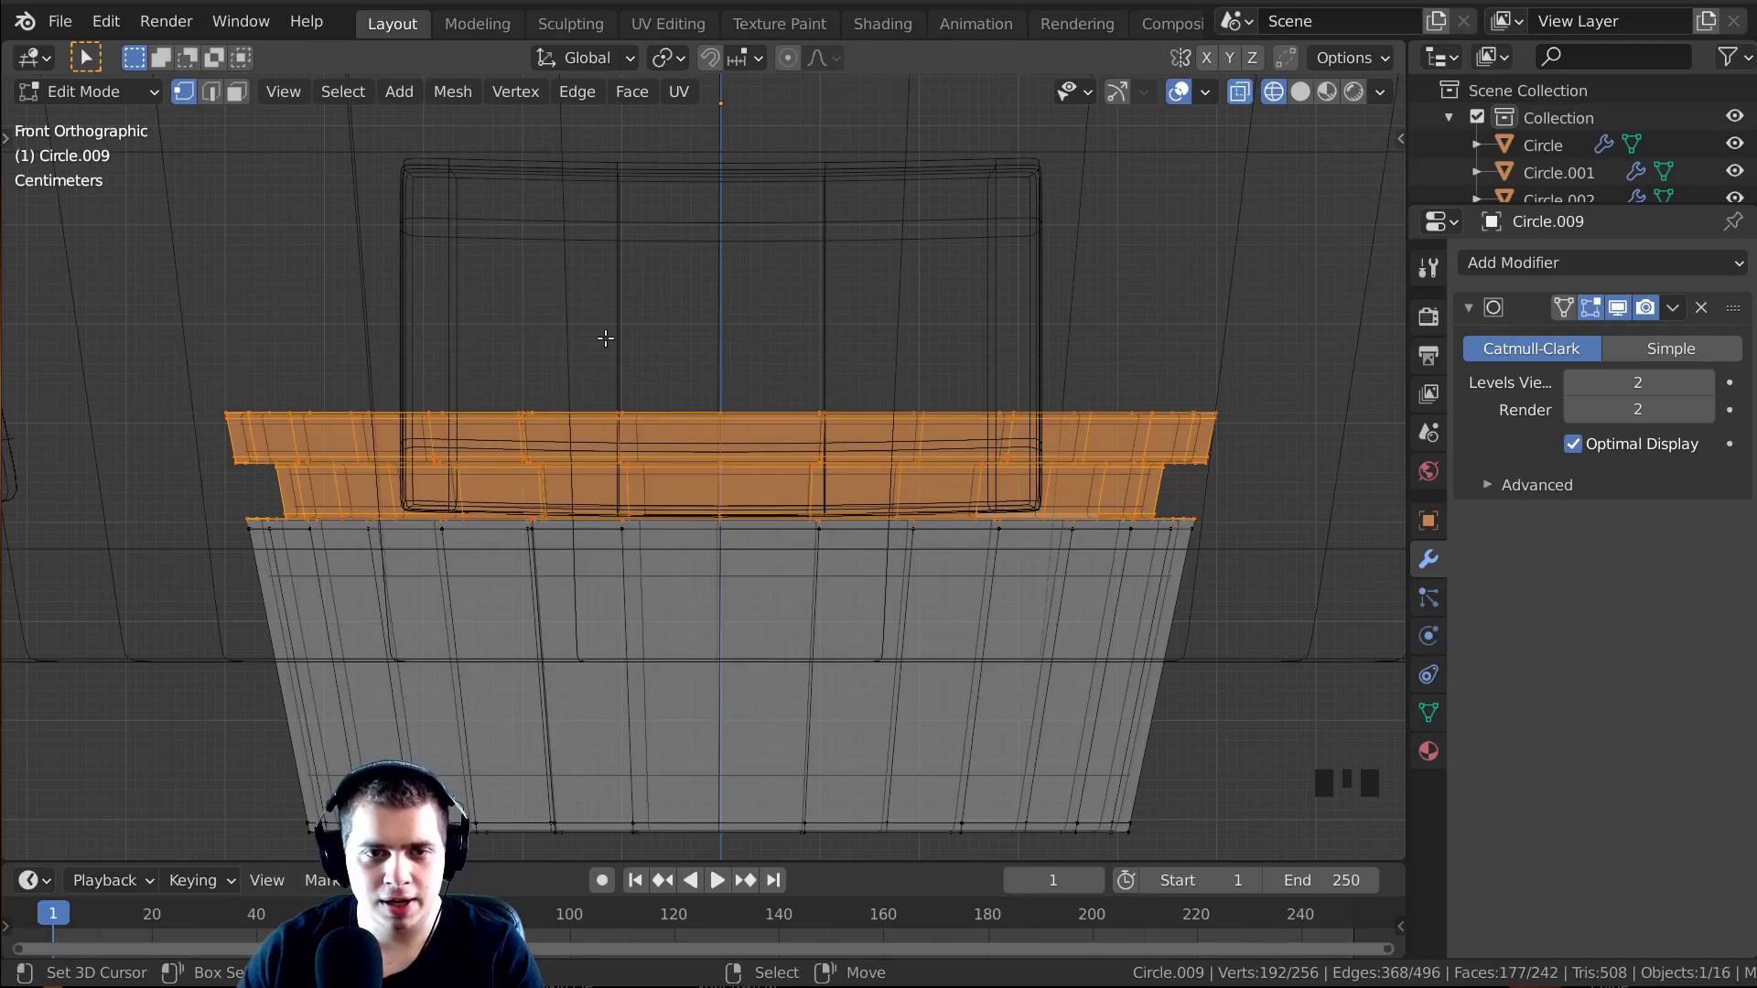
{"action": "key", "text": "x"}
{"action": "left_click", "coordinate": [577, 316]}
{"action": "key", "text": "shift+z"}
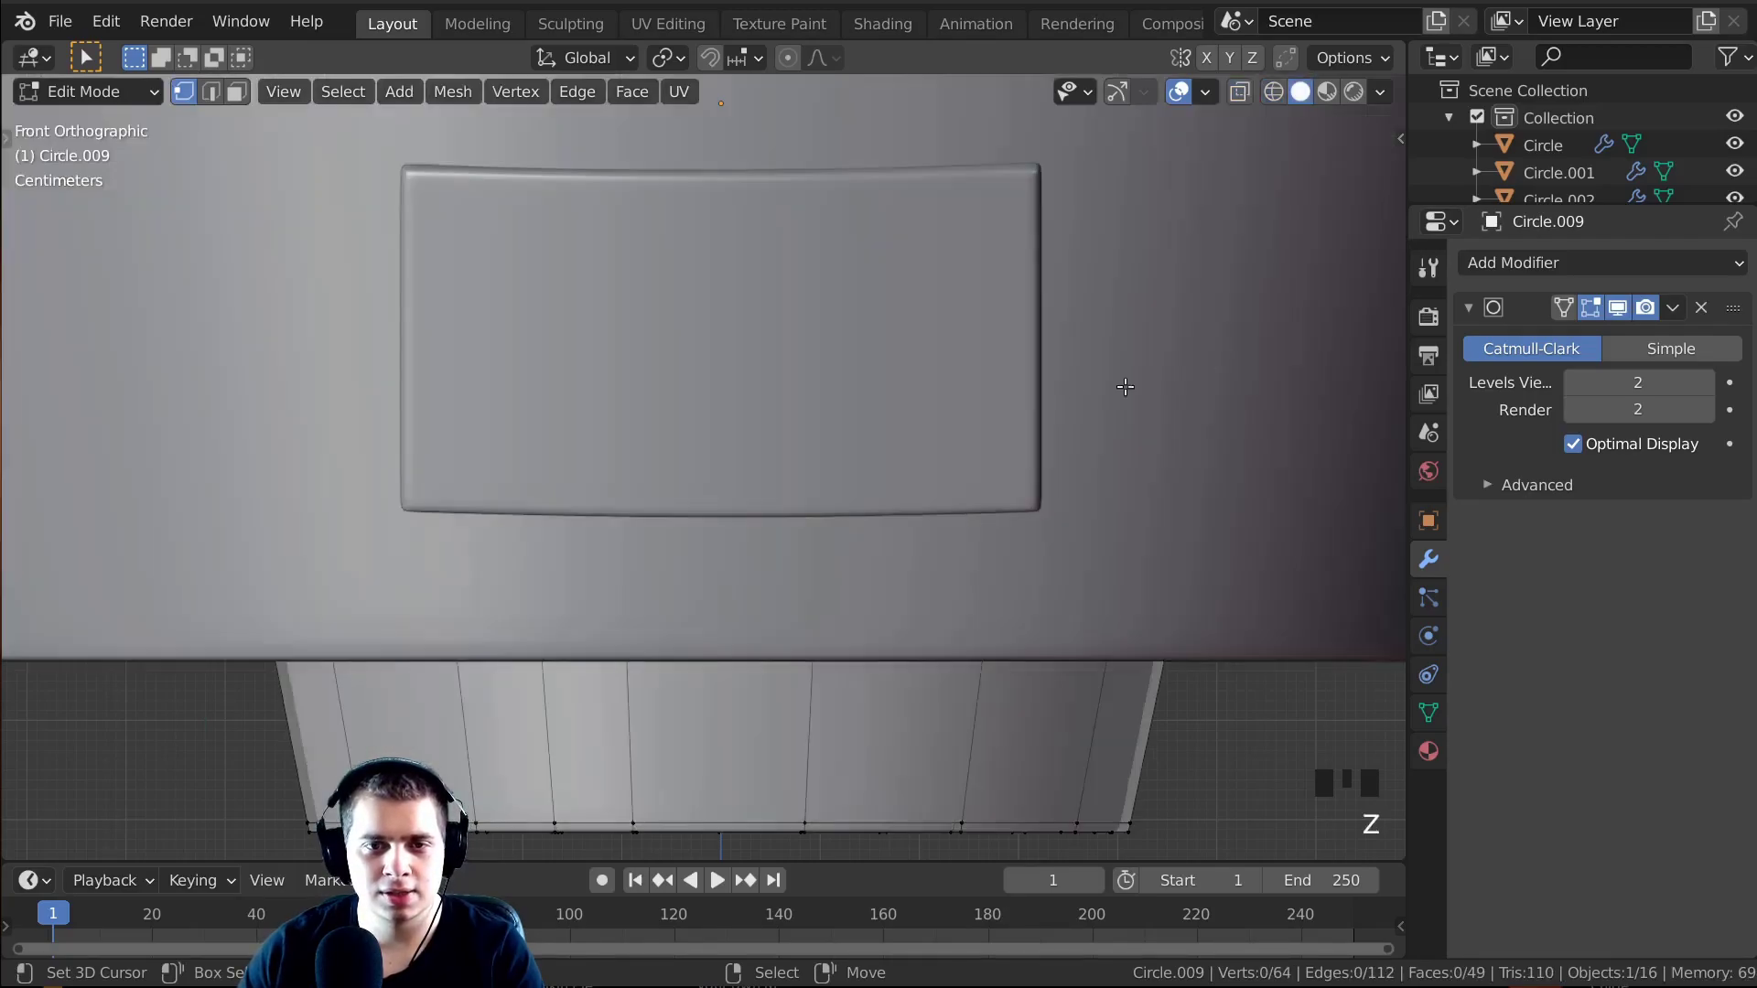
{"action": "key", "text": "Tab"}
{"action": "middle_click_drag", "start_coordinate": [848, 413], "coordinate": [897, 546]}
{"action": "scroll", "coordinate": [953, 458], "scroll_direction": "up", "scroll_amount": 1}
{"action": "scroll", "coordinate": [835, 642], "scroll_direction": "down", "scroll_amount": 2}
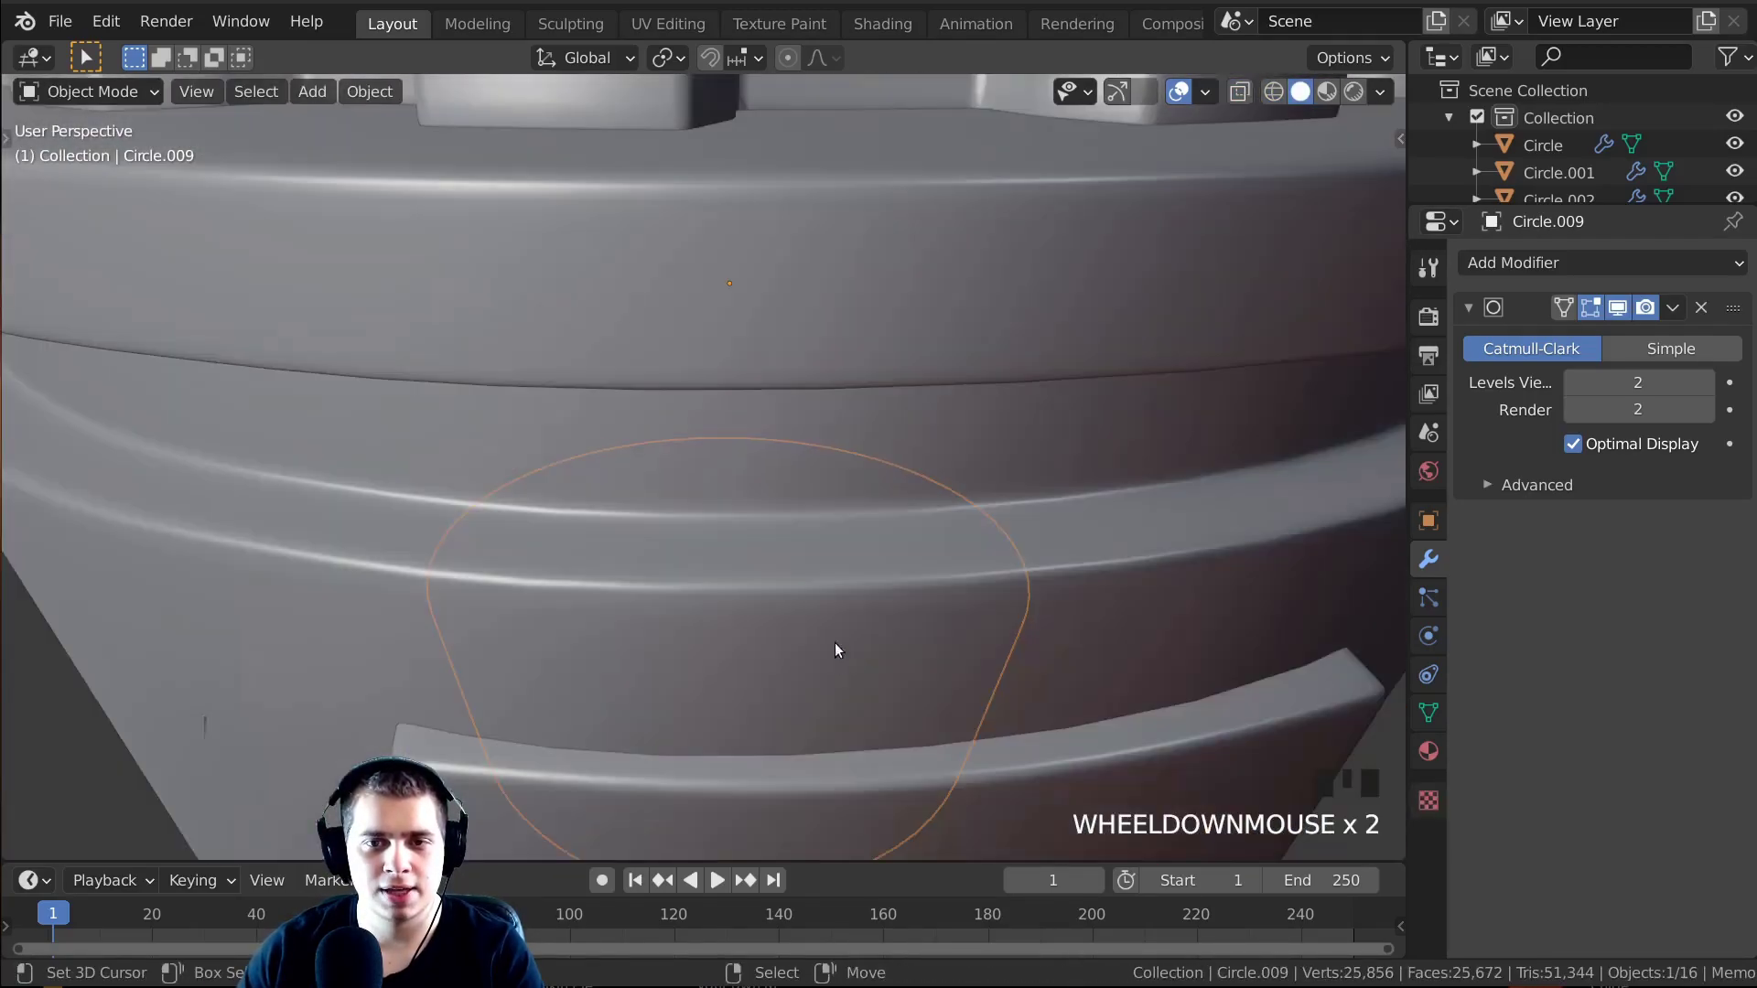
Inset the small section's bottom face to form a ring around a smaller central face.
{"action": "key", "text": "Tab"}
{"action": "middle_click_drag", "start_coordinate": [803, 510], "coordinate": [741, 620]}
{"action": "scroll", "coordinate": [762, 583], "scroll_direction": "down", "scroll_amount": 2}
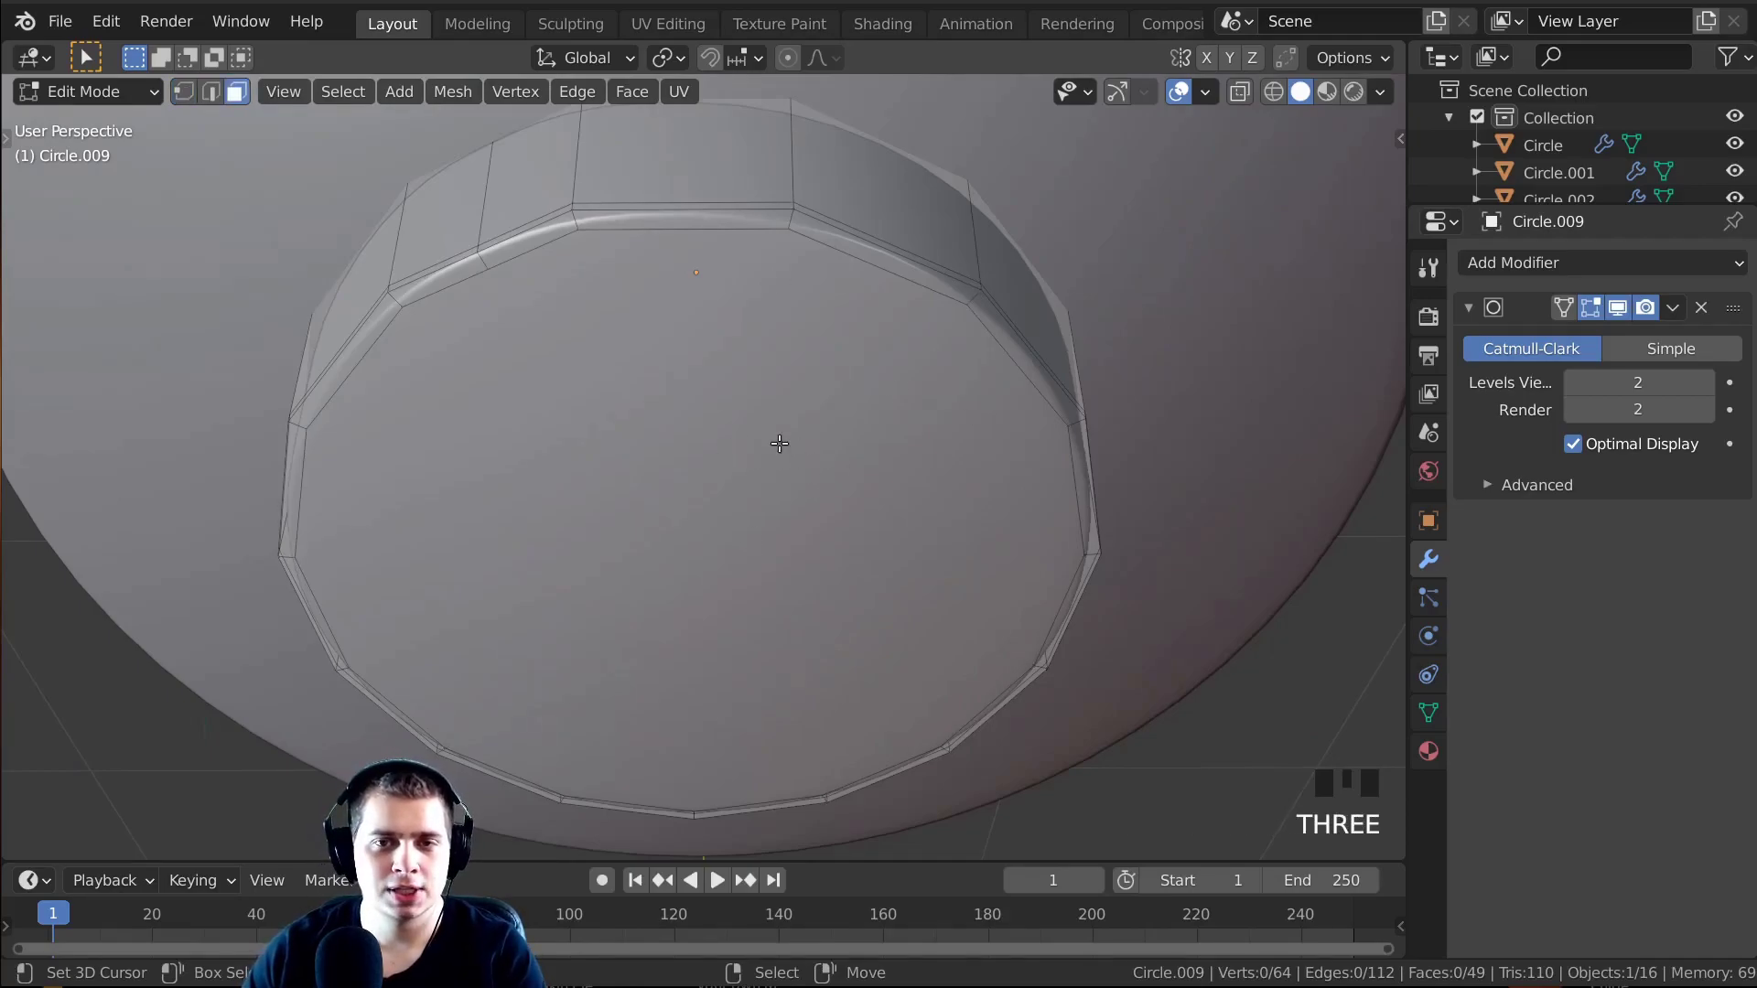
{"action": "right_click", "coordinate": [779, 444]}
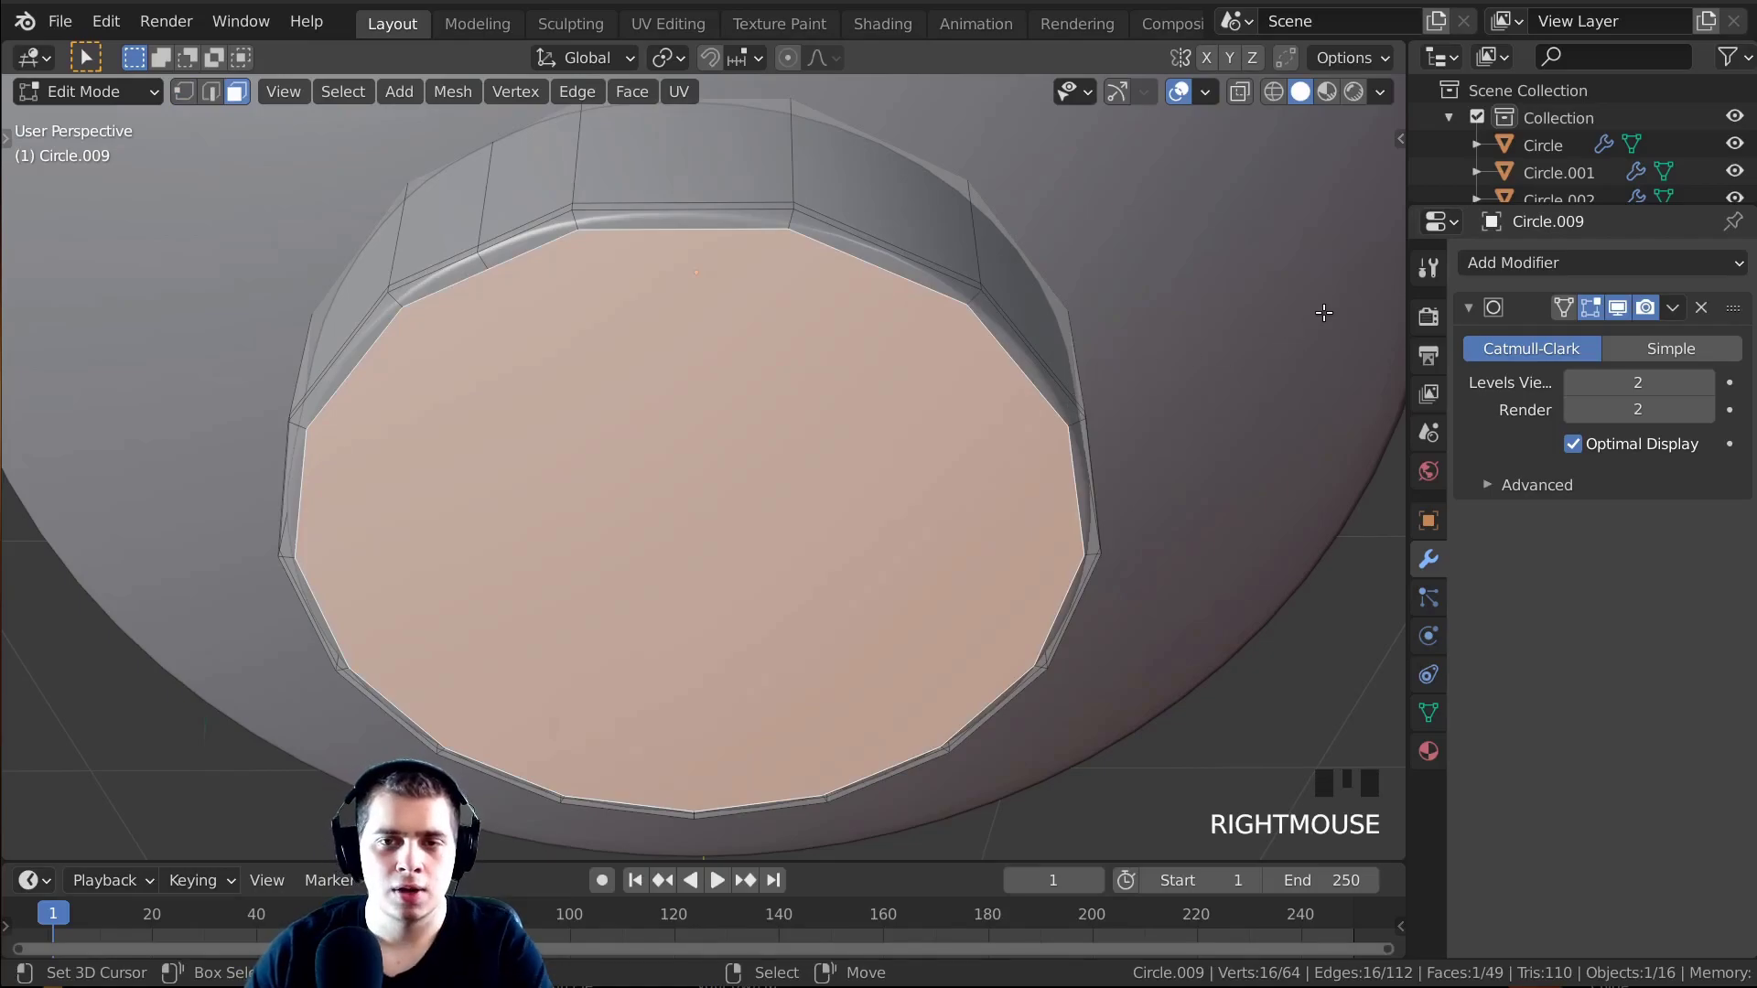
{"action": "key", "text": "i"}
{"action": "left_click", "coordinate": [953, 522]}
{"action": "key", "text": "ctrl+z"}
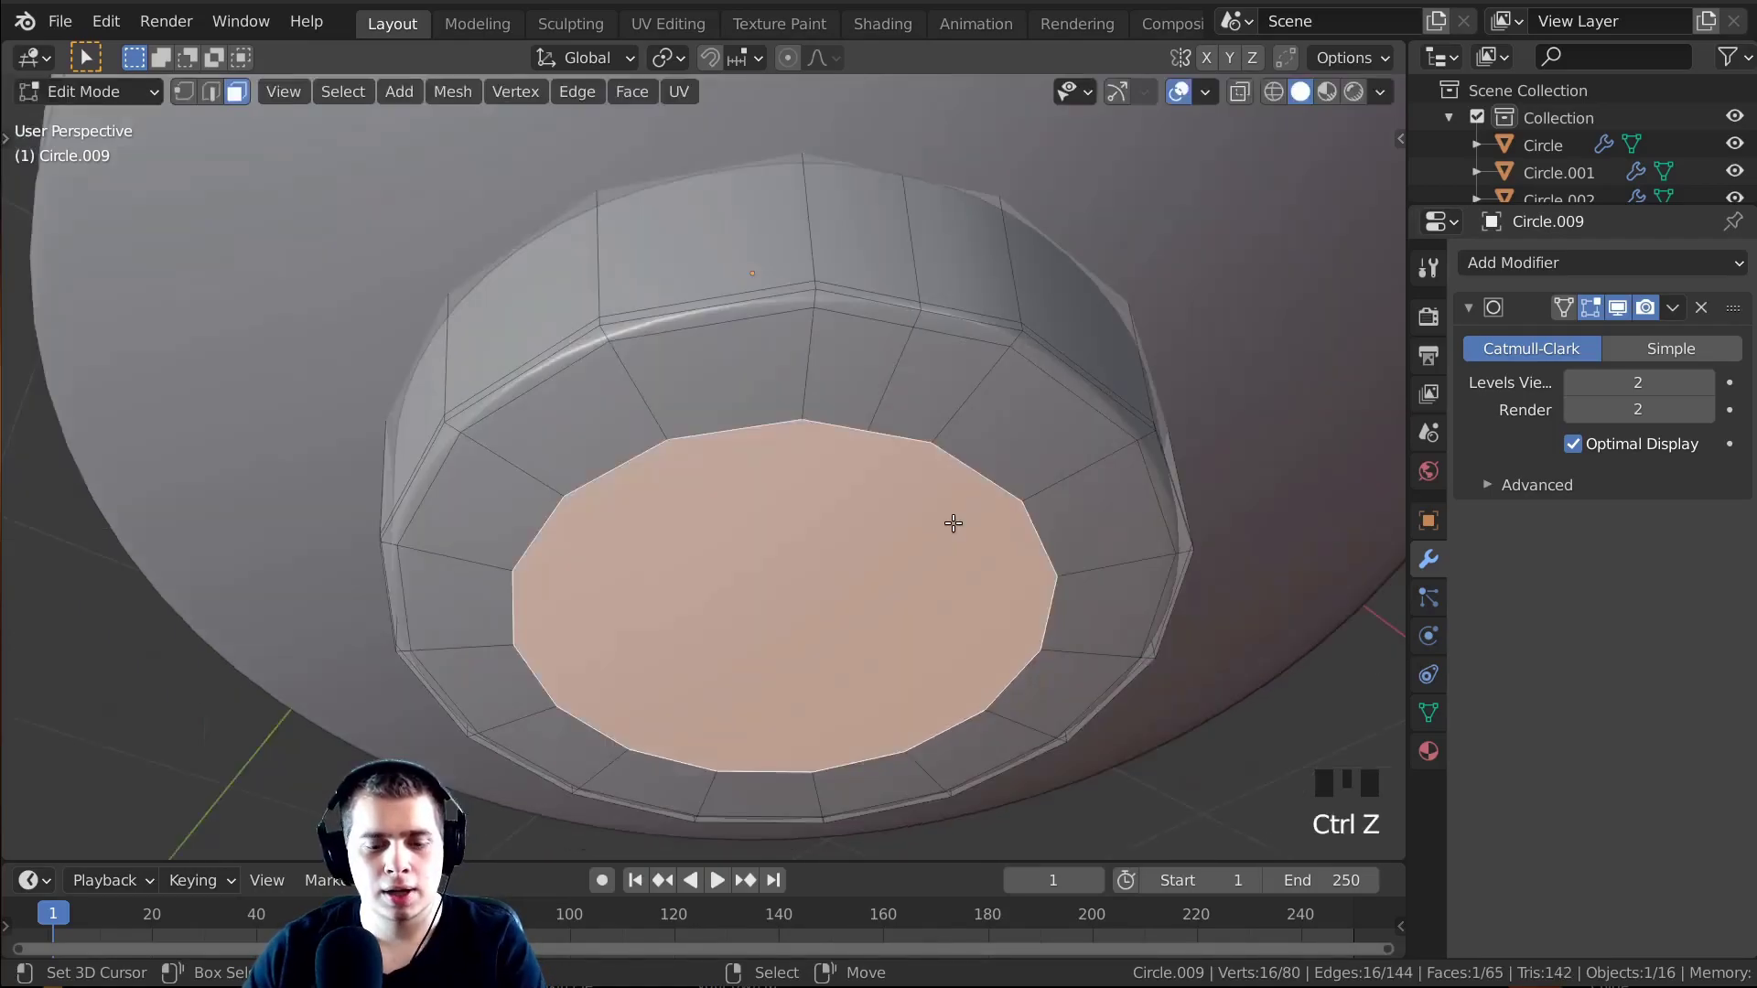
Extrude the inset face up into the section and delete only that face to open a hole.
{"action": "key", "text": "e"}
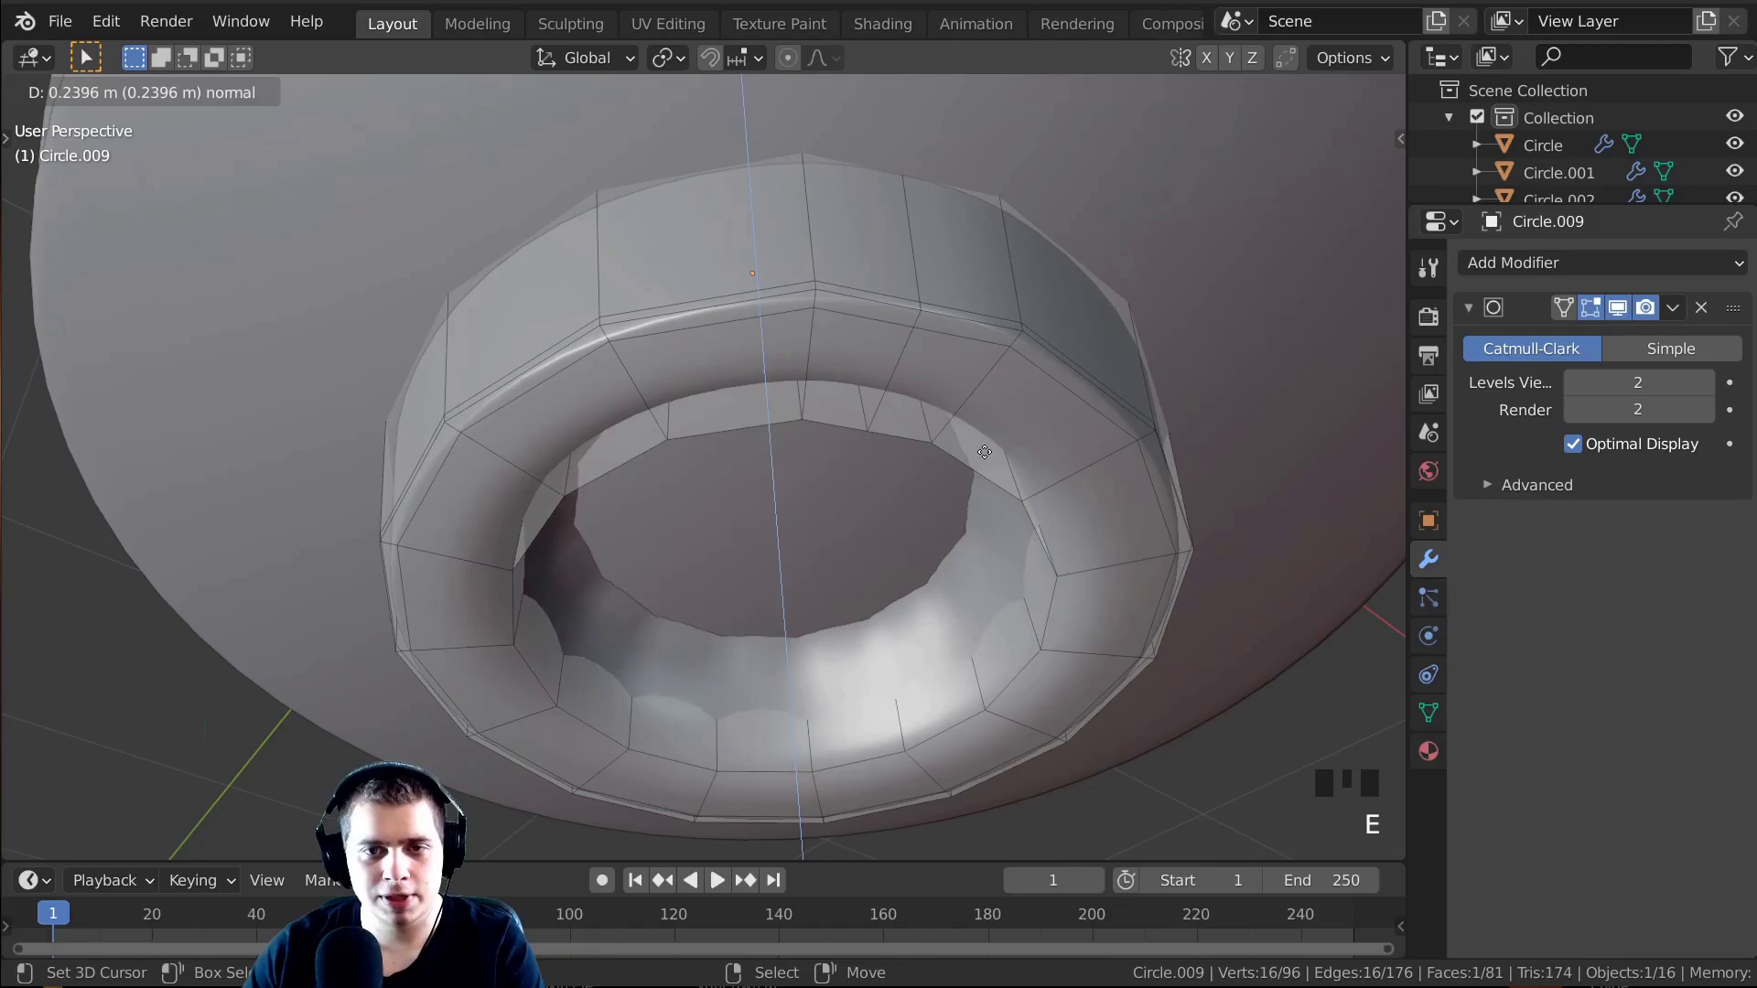
{"action": "left_click", "coordinate": [892, 379]}
{"action": "middle_click_drag", "start_coordinate": [891, 379], "coordinate": [916, 362]}
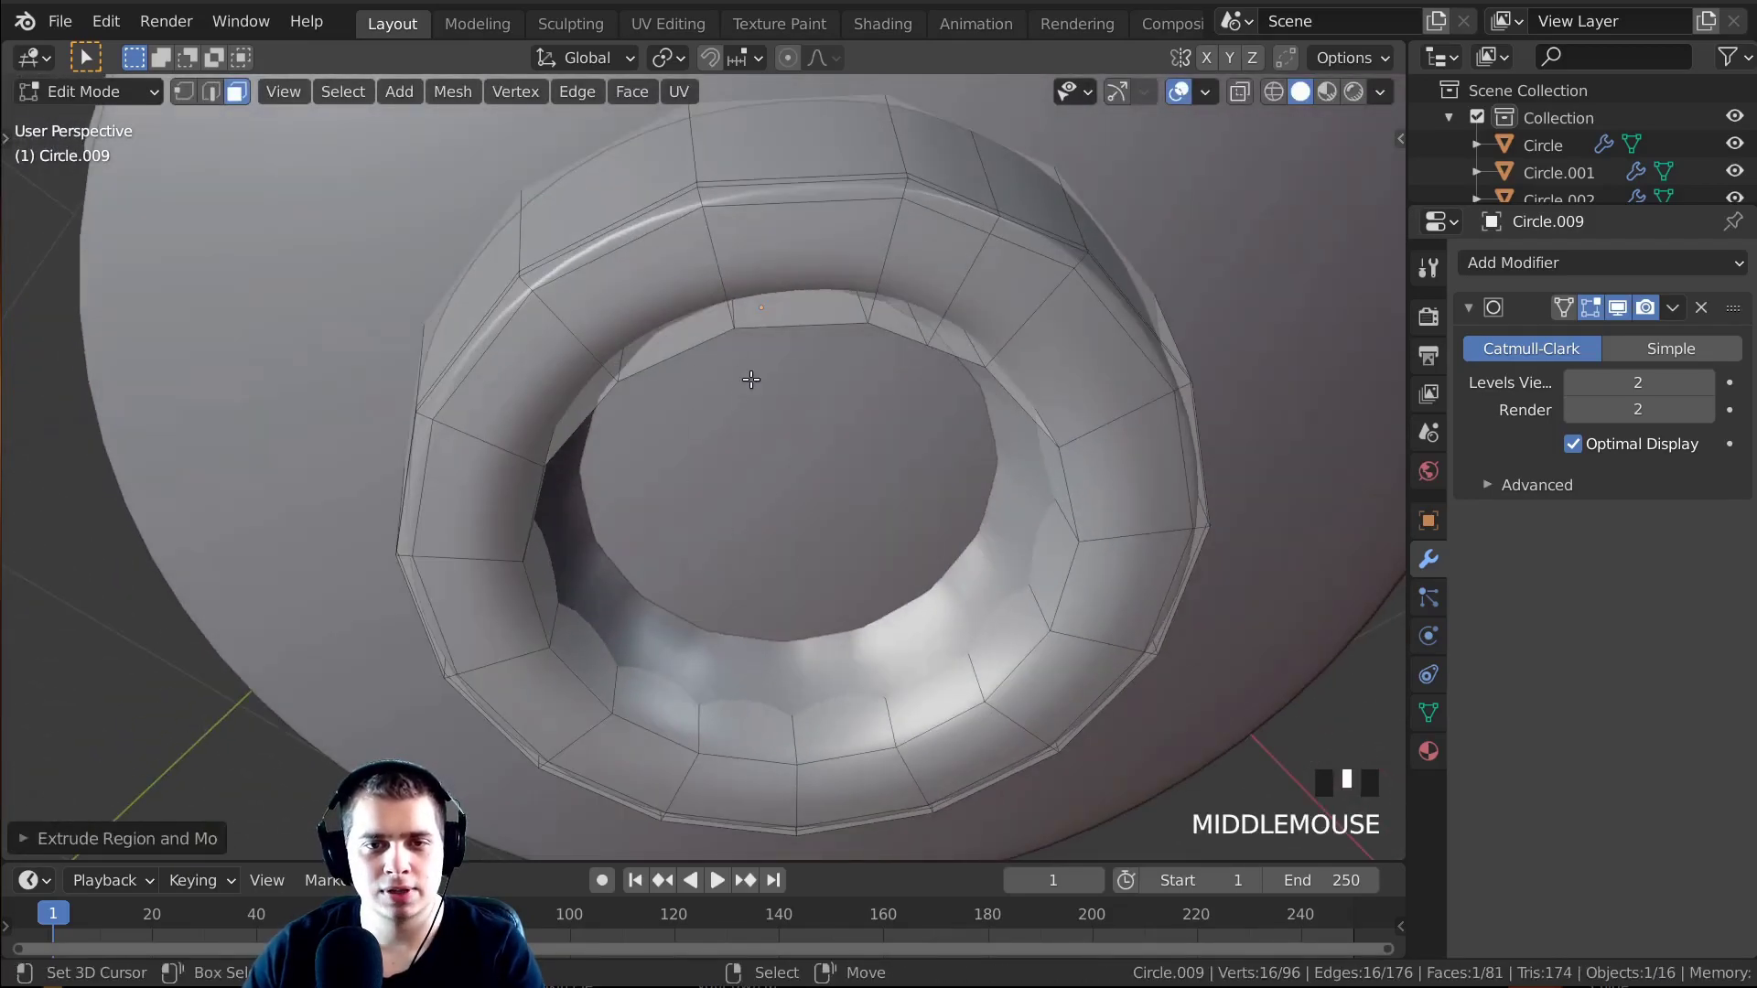
{"action": "middle_click_drag", "start_coordinate": [751, 378], "coordinate": [753, 386]}
{"action": "key", "text": "x"}
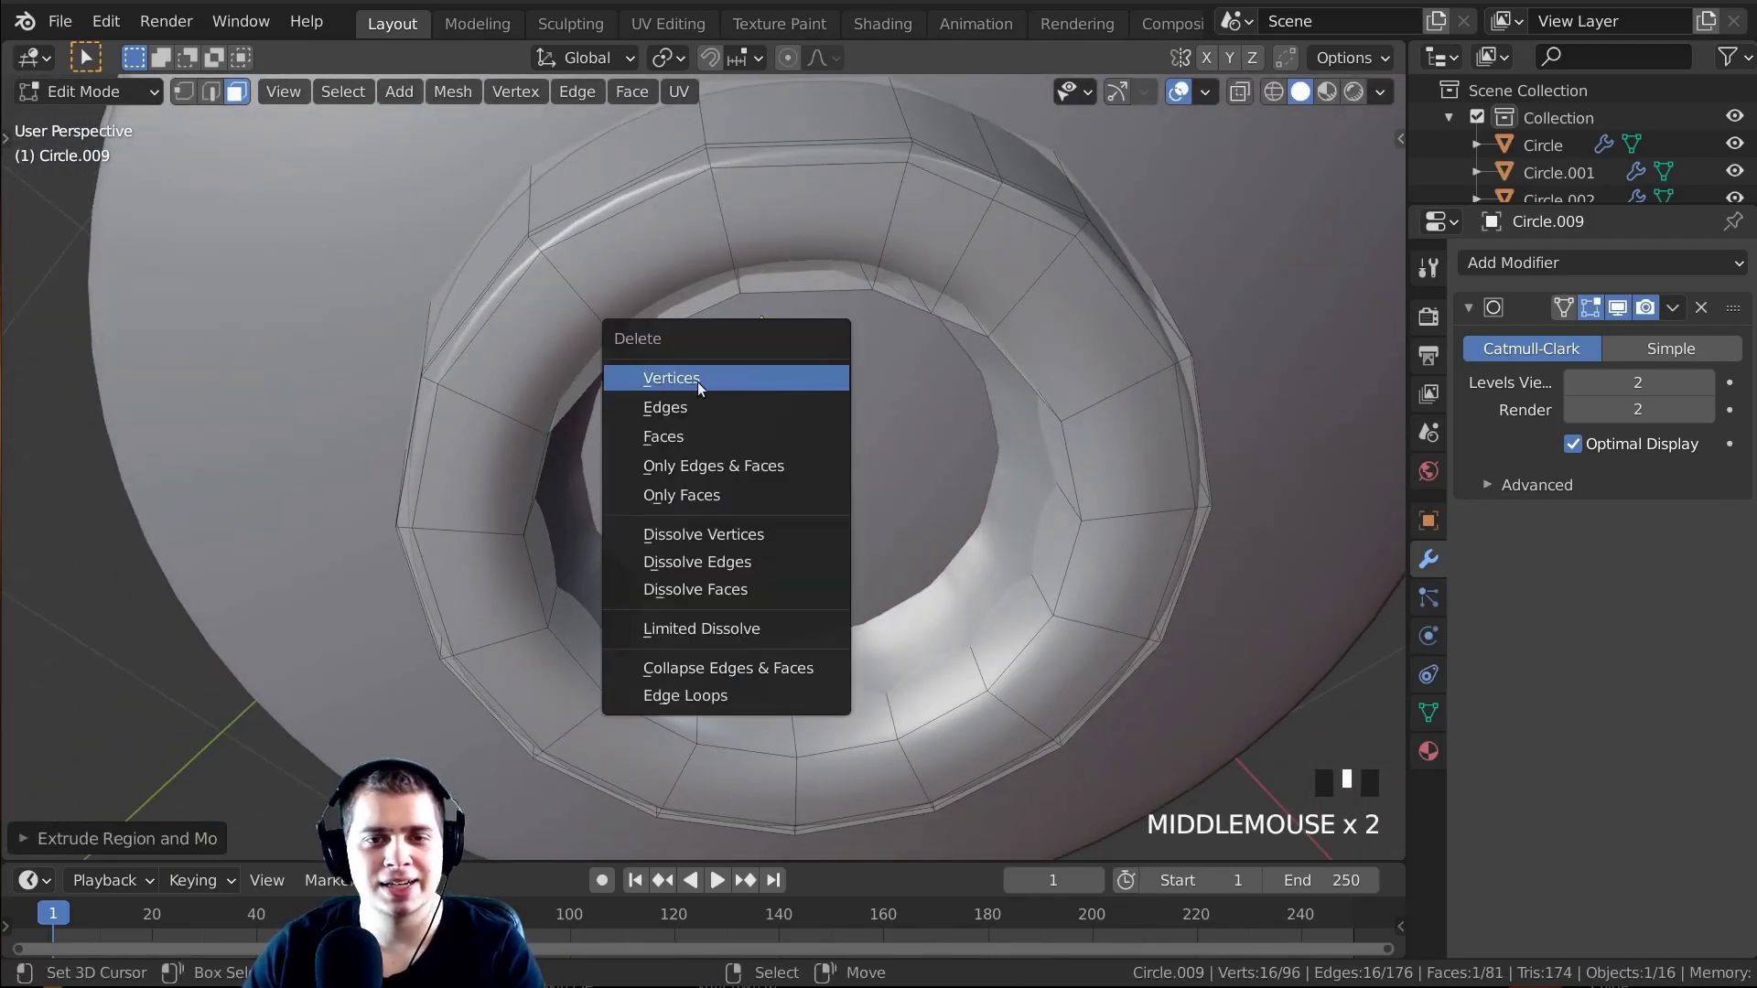
{"action": "left_click", "coordinate": [681, 495]}
Sharpen the hole's lower edge with two loop cuts, one on the ring face and one on the inner wall.
{"action": "middle_click_drag", "start_coordinate": [682, 495], "coordinate": [805, 476], "text": "shift"}
{"action": "key", "text": "ctrl+r"}
{"action": "left_click", "coordinate": [929, 391]}
{"action": "left_click", "coordinate": [880, 389]}
{"action": "middle_click_drag", "start_coordinate": [805, 476], "coordinate": [725, 537], "text": "shift"}
{"action": "key", "text": "ctrl+r"}
{"action": "left_click", "coordinate": [726, 540]}
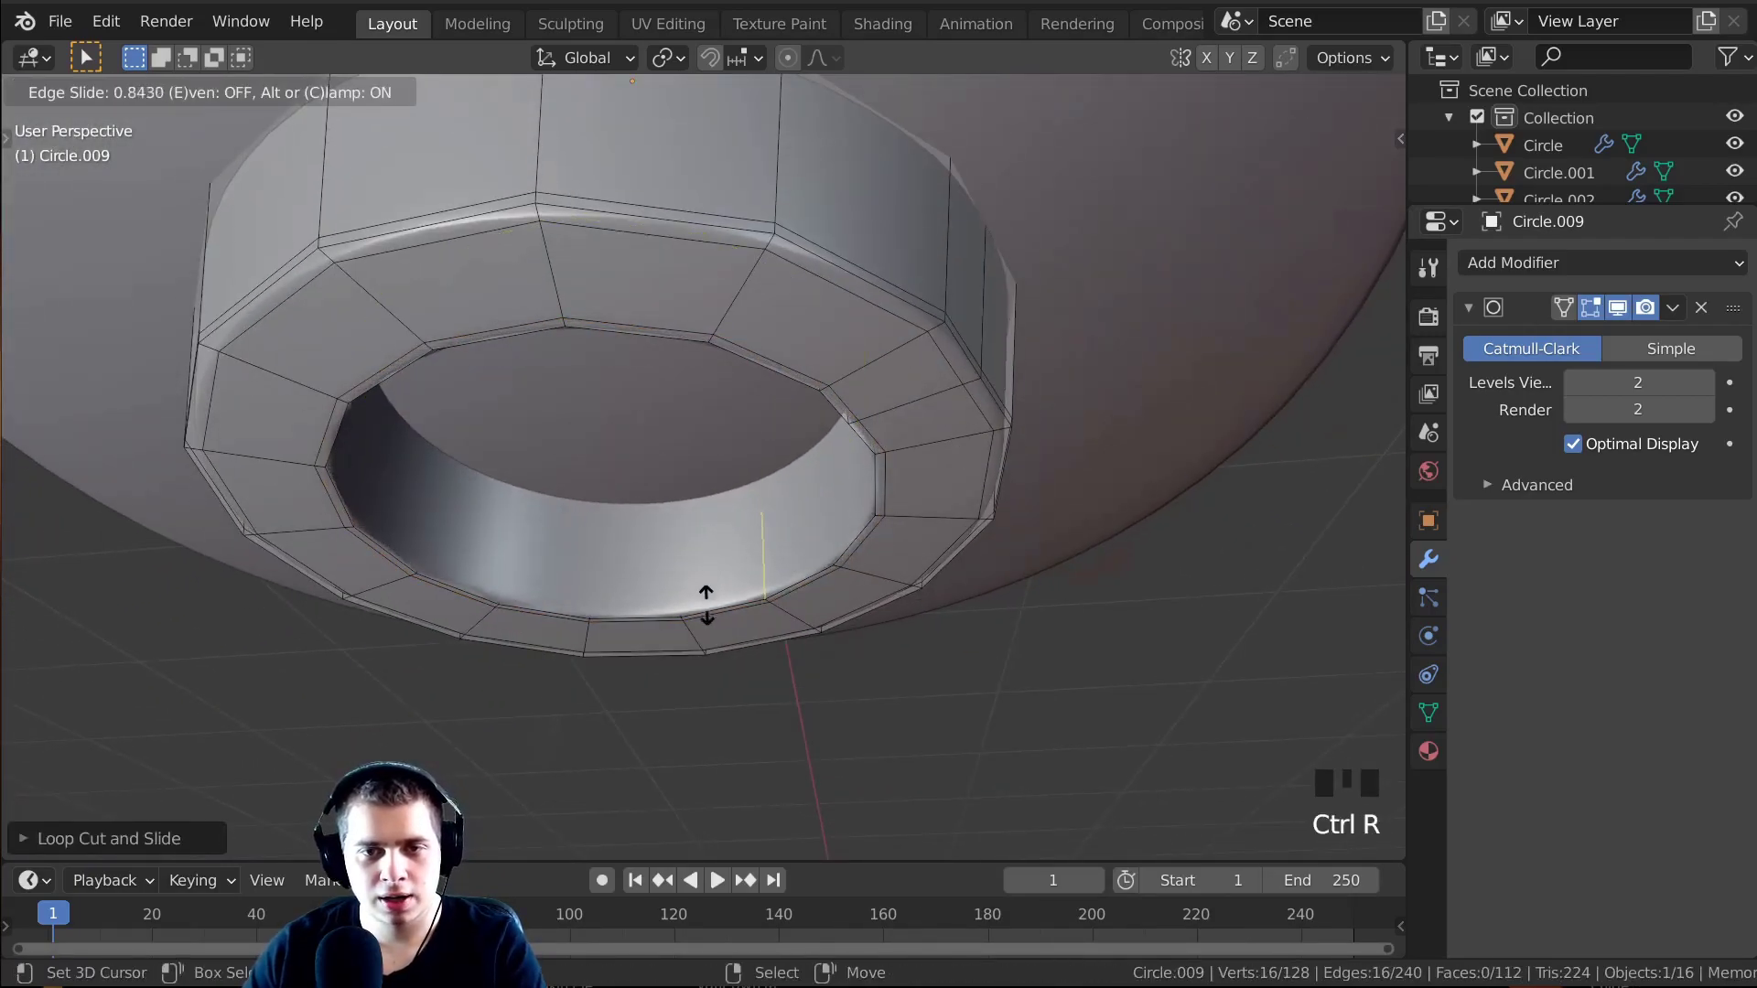
{"action": "left_click", "coordinate": [700, 587]}
{"action": "key", "text": "Tab"}
Rescale the ring-shaped section as a whole and adjust its height along the Z axis beneath the body.
{"action": "middle_click_drag", "start_coordinate": [699, 588], "coordinate": [1149, 585]}
{"action": "key", "text": "alt+a"}
{"action": "scroll", "coordinate": [809, 423], "scroll_direction": "up", "scroll_amount": 4}
{"action": "left_click", "coordinate": [926, 424]}
{"action": "scroll", "coordinate": [926, 425], "scroll_direction": "down", "scroll_amount": 4}
{"action": "scroll", "coordinate": [1098, 506], "scroll_direction": "up", "scroll_amount": 3}
{"action": "key", "text": "s"}
{"action": "left_click", "coordinate": [1130, 549]}
{"action": "key", "text": "g"}
{"action": "key", "text": "z"}
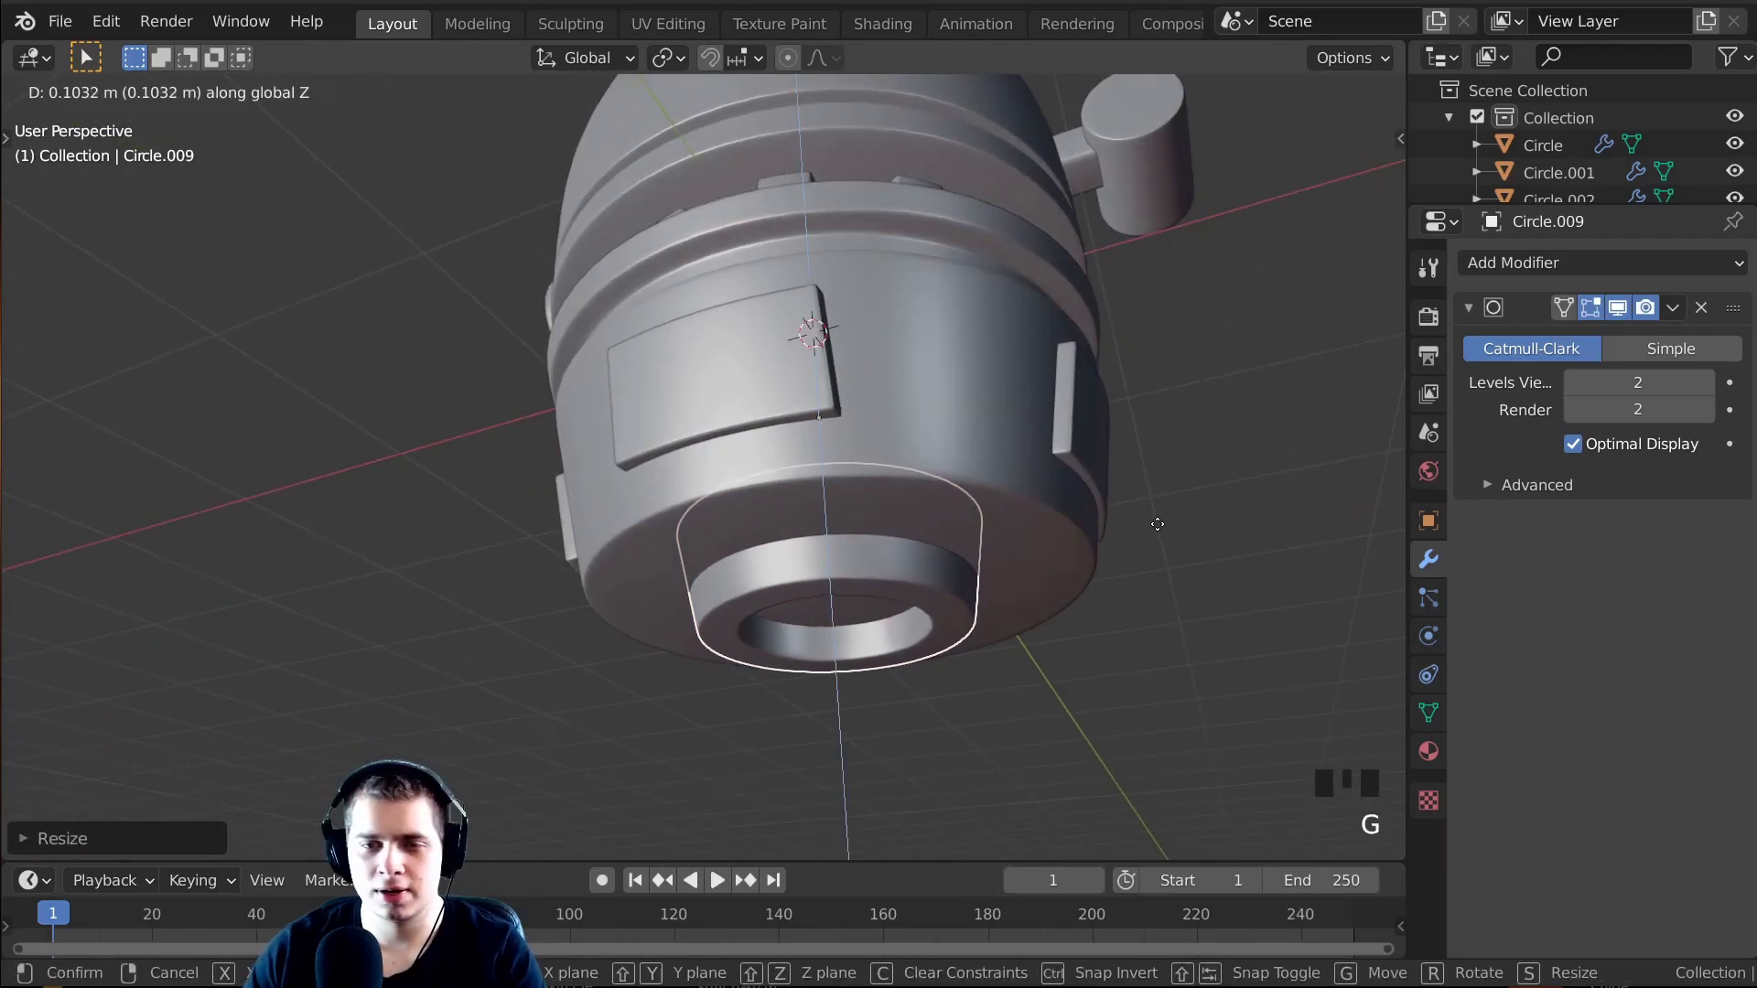
{"action": "left_click", "coordinate": [777, 698]}
Reset the 3D cursor to the world origin and frame the whole robot in view.
{"action": "middle_click_drag", "start_coordinate": [777, 697], "coordinate": [847, 584]}
{"action": "scroll", "coordinate": [637, 557], "scroll_direction": "up", "scroll_amount": 5}
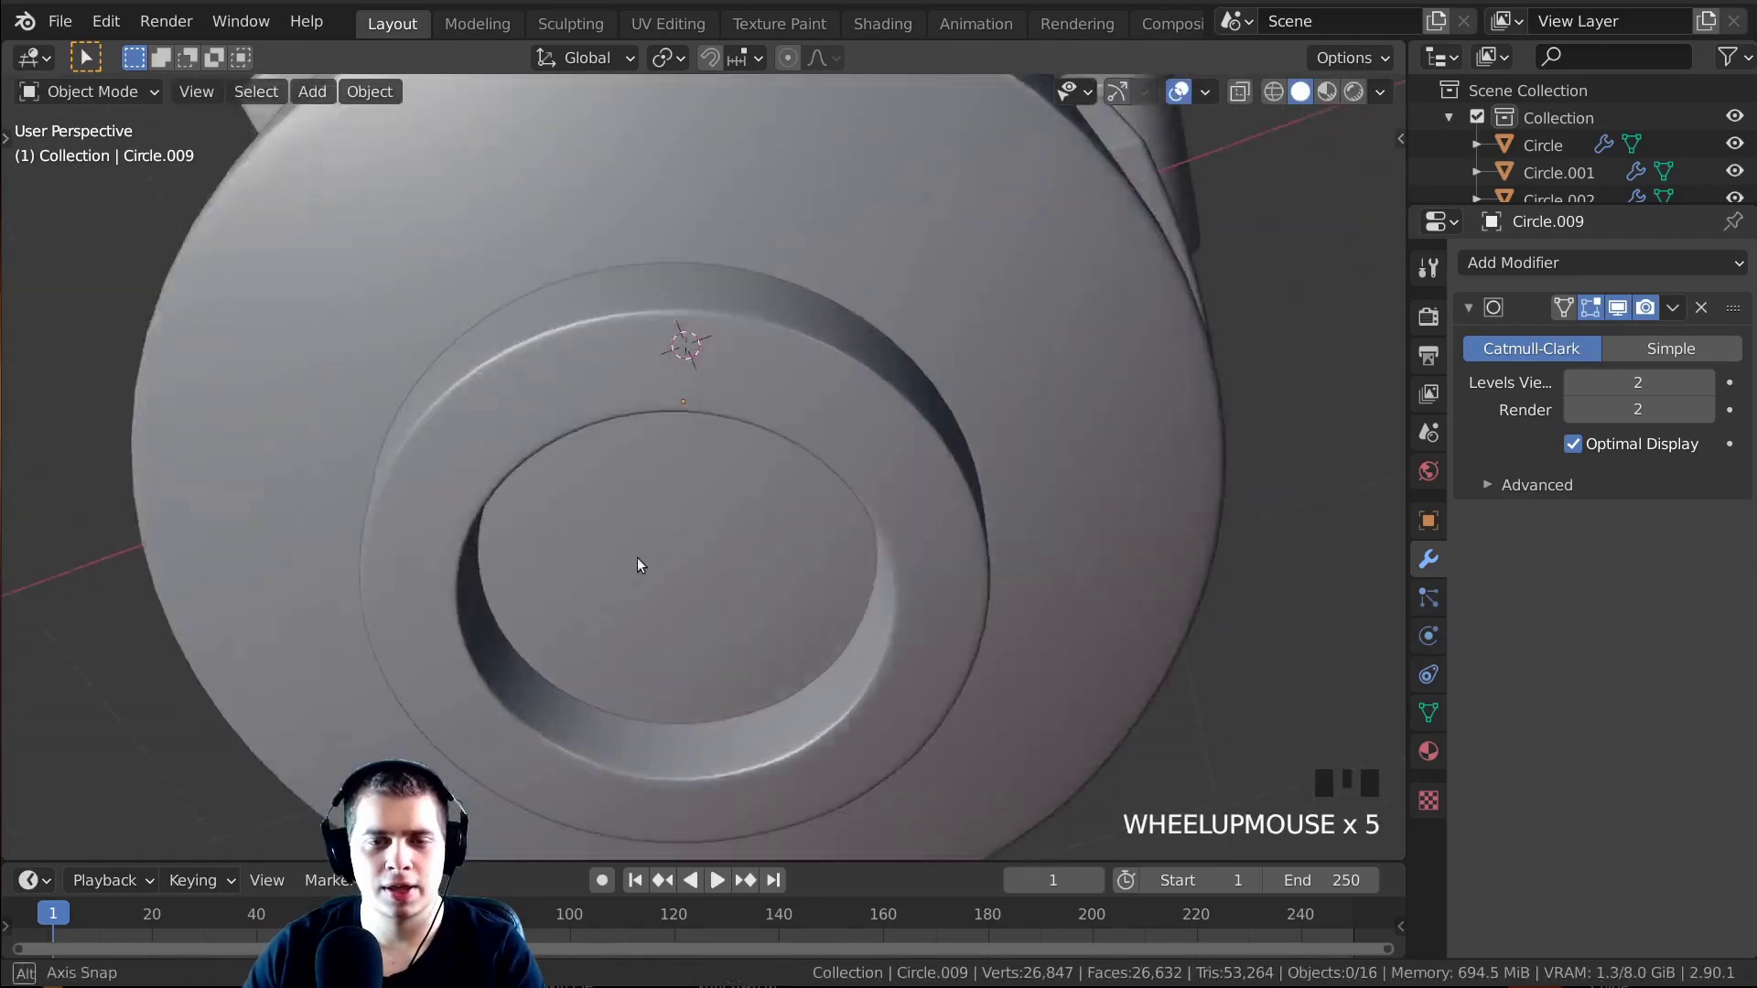
{"action": "middle_click_drag", "start_coordinate": [637, 562], "coordinate": [597, 461]}
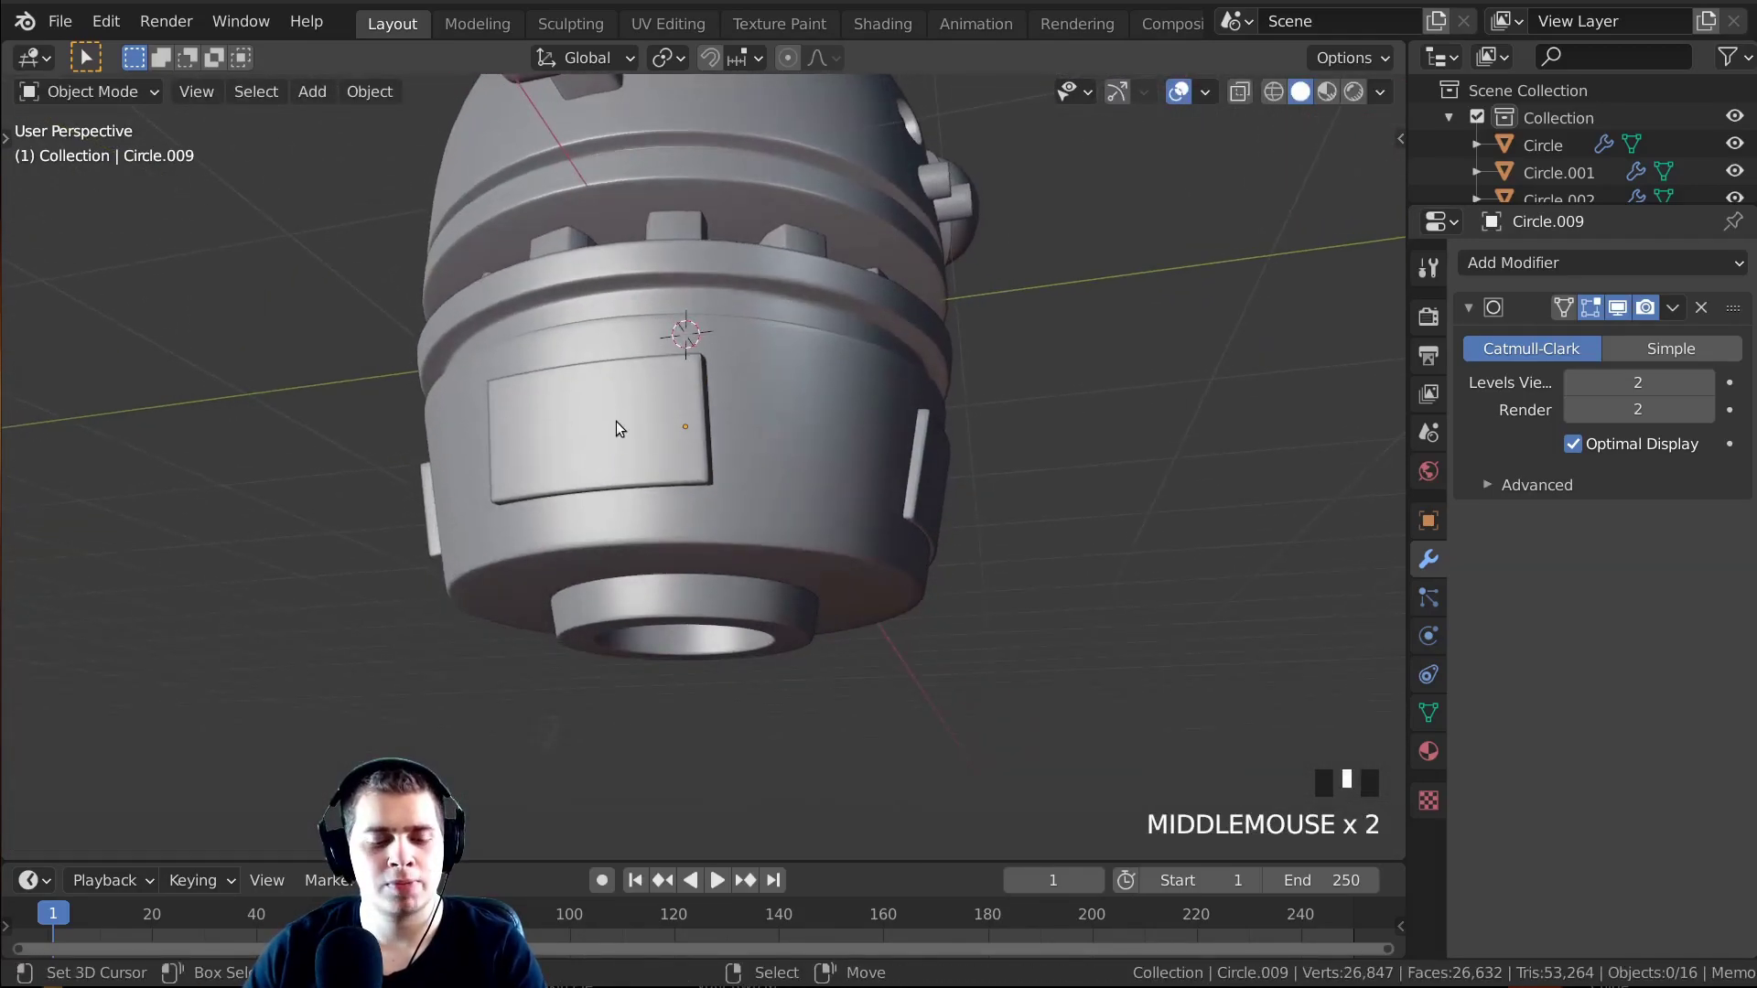
{"action": "key", "text": "shift+c"}
{"action": "left_click", "coordinate": [982, 242]}
{"action": "key", "text": "shift+c"}
{"action": "left_click", "coordinate": [1008, 247]}
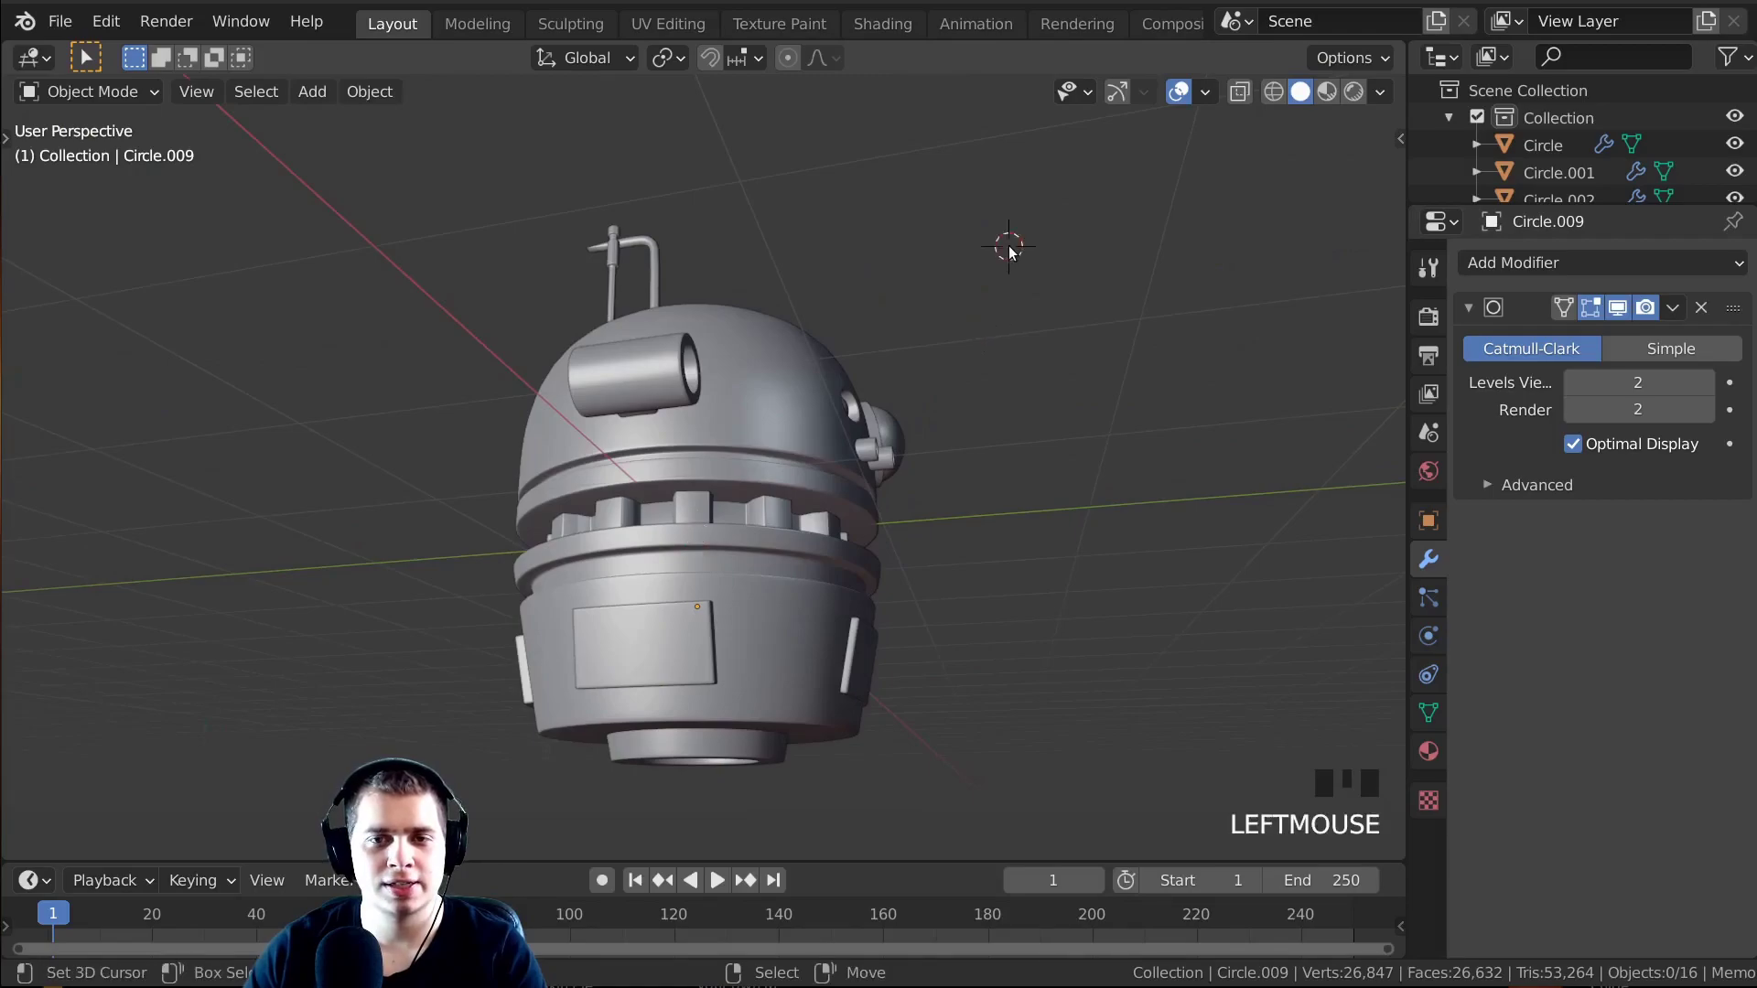
{"action": "key", "text": "shift+c"}
{"action": "middle_click_drag", "start_coordinate": [679, 634], "coordinate": [604, 317]}
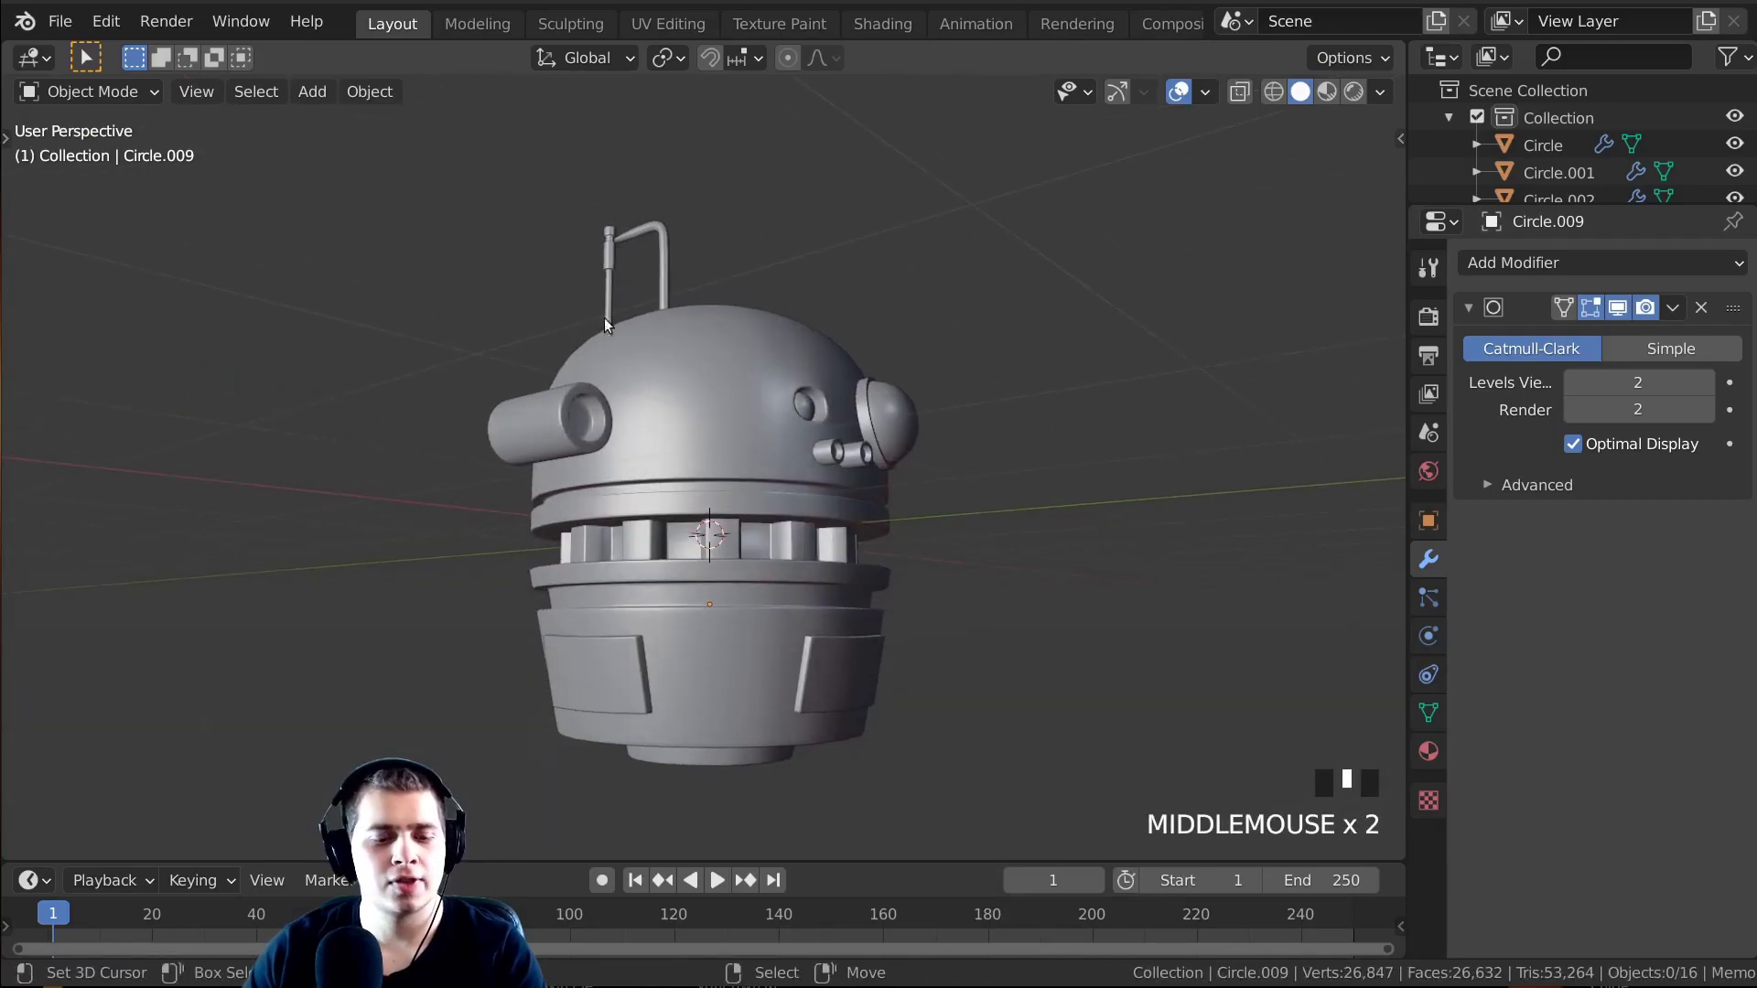
Add a Honeycomb mesh at the world origin and display the scene in wireframe to see it through the robot.
{"action": "key", "text": "shift+a"}
{"action": "mouse_move", "coordinate": [612, 239]}
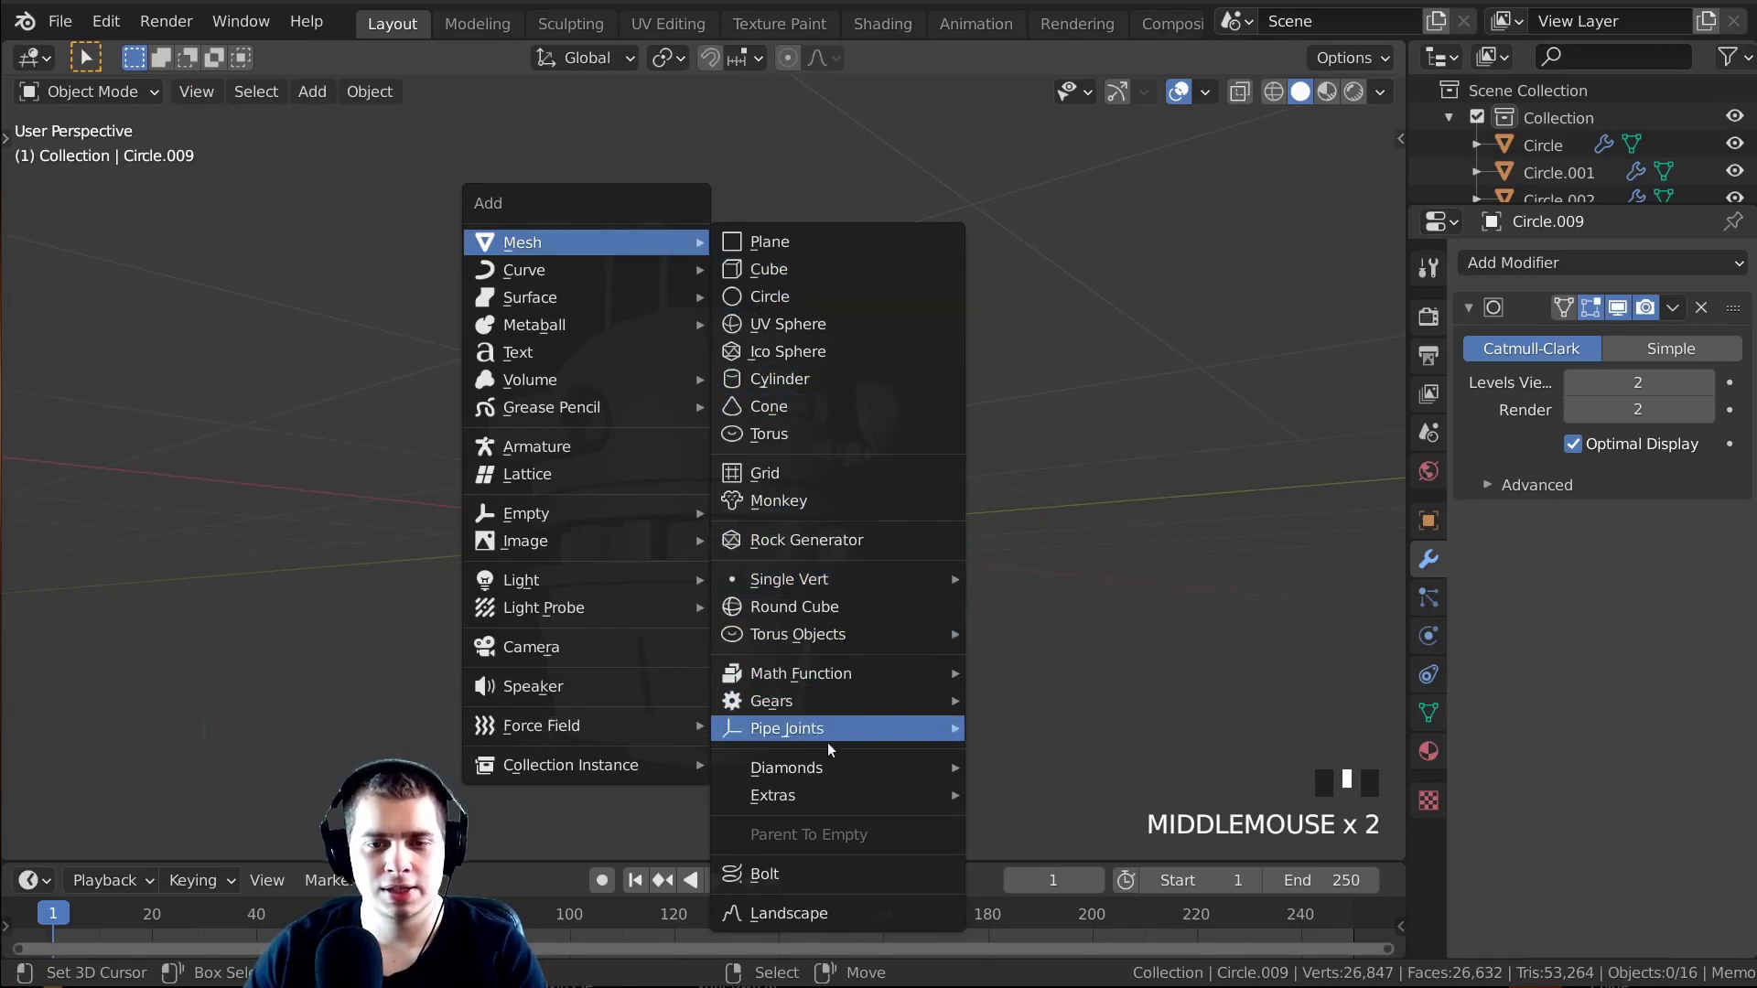
{"action": "mouse_move", "coordinate": [805, 799]}
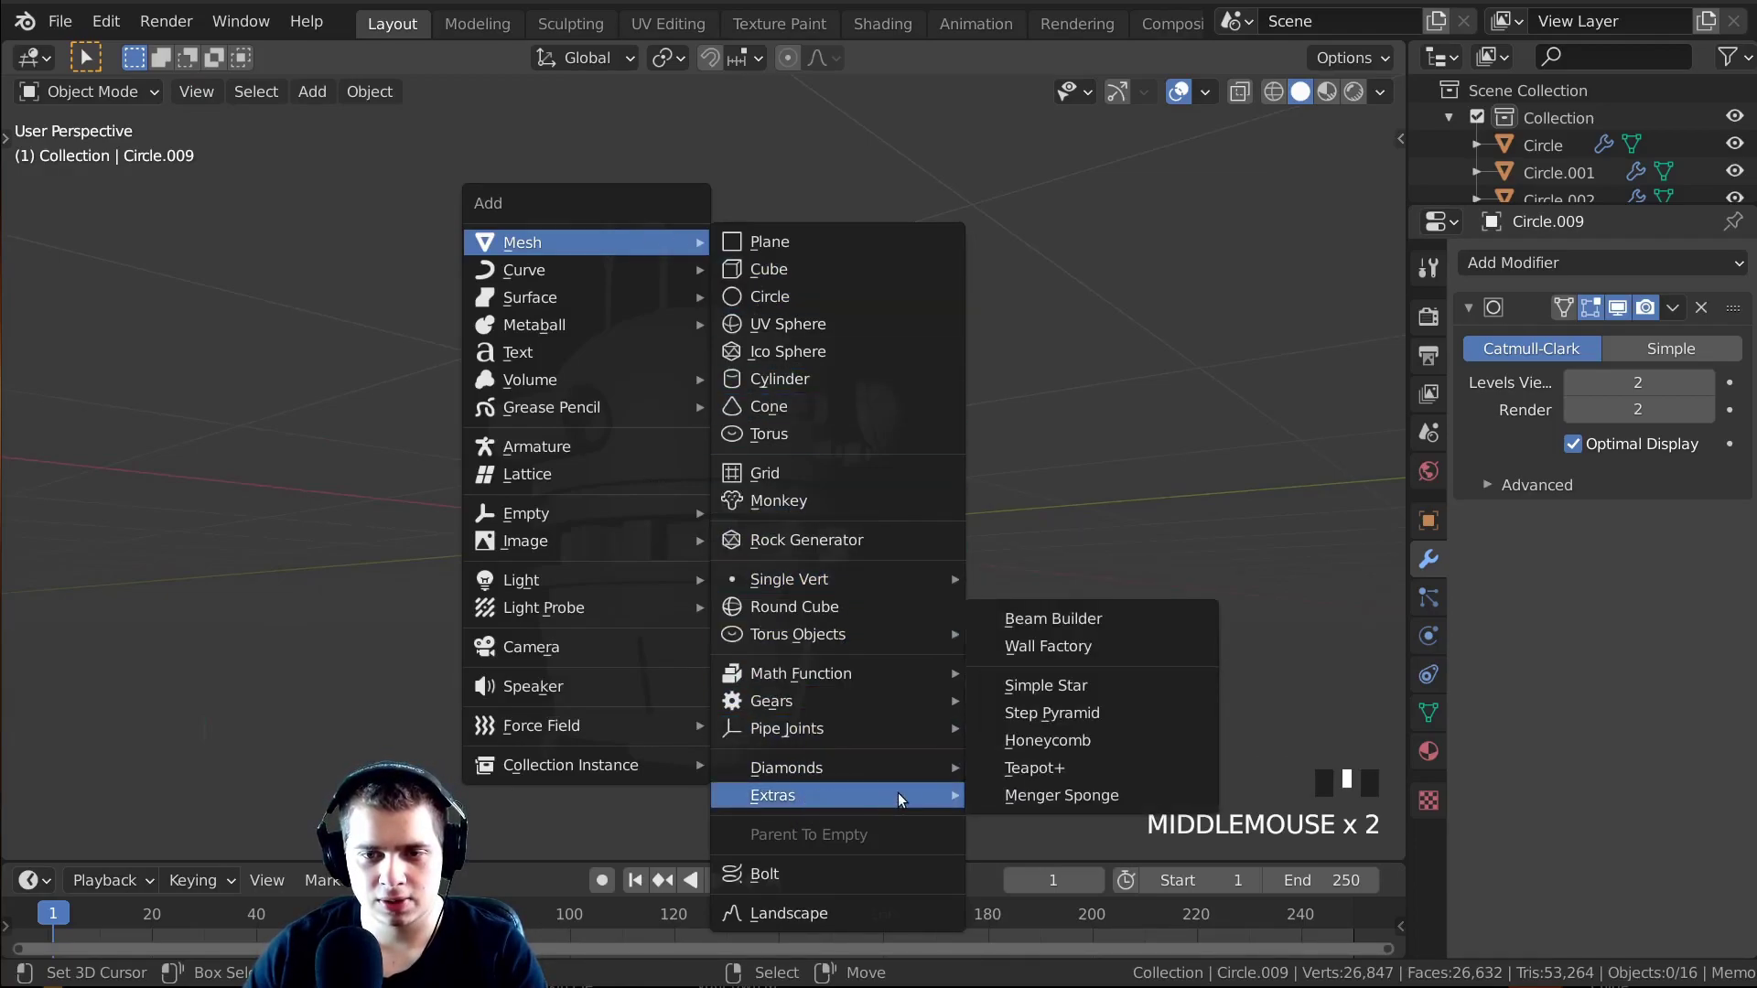
{"action": "left_click", "coordinate": [1031, 739]}
{"action": "mouse_move", "coordinate": [849, 336]}
{"action": "middle_mouse_down"}
{"action": "mouse_move", "coordinate": [635, 683]}
{"action": "mouse_move", "coordinate": [480, 782]}
{"action": "mouse_move", "coordinate": [536, 594]}
{"action": "mouse_move", "coordinate": [694, 761]}
{"action": "middle_mouse_up"}
{"action": "key", "text": "z"}
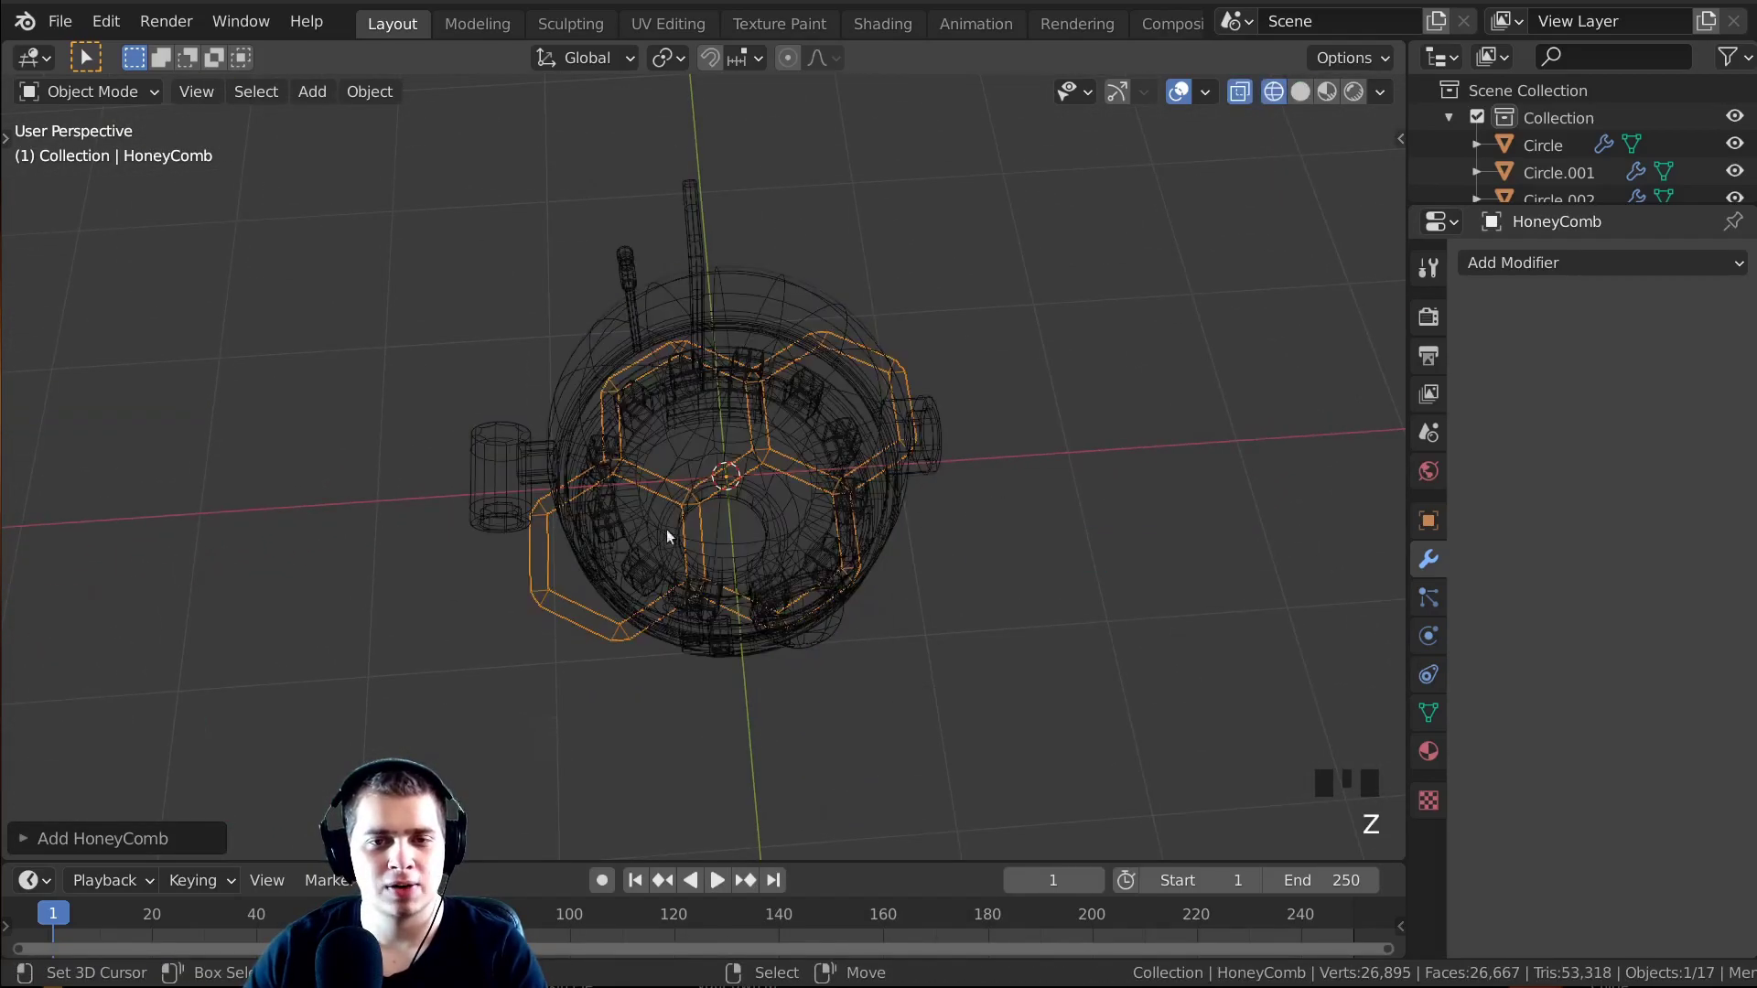
{"action": "key", "text": "z"}
{"action": "key", "text": "z"}
{"action": "middle_click_drag", "start_coordinate": [582, 575], "coordinate": [578, 648]}
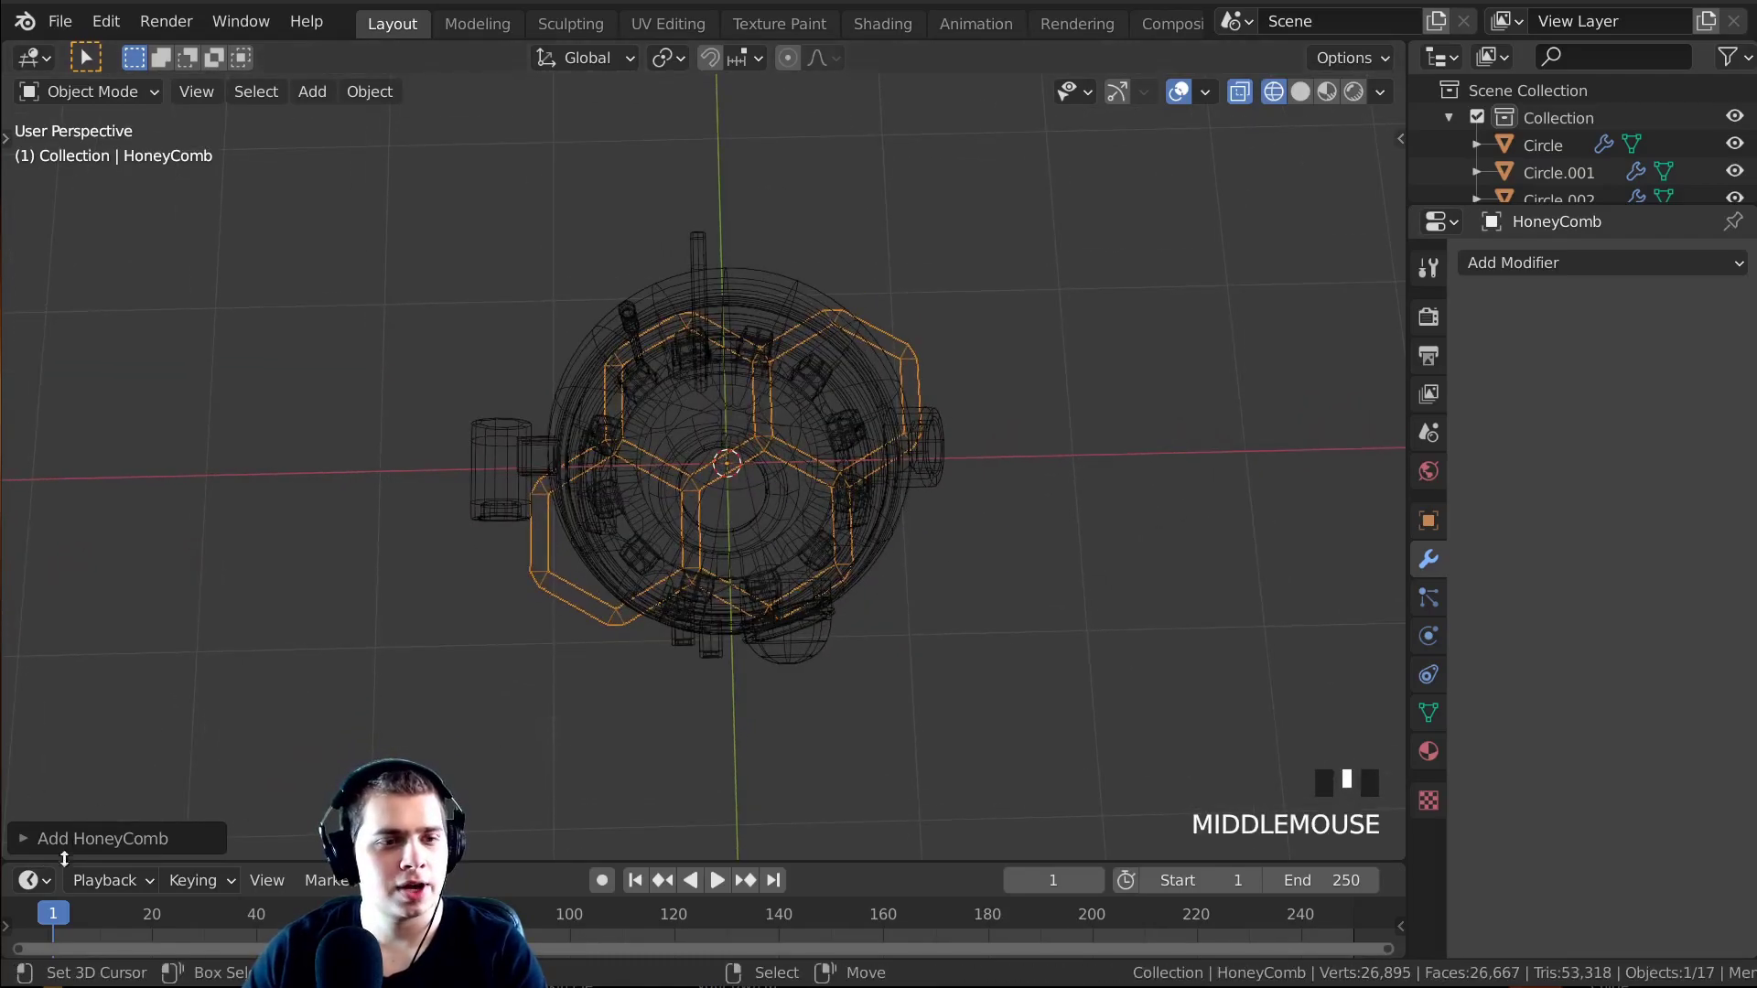
Set the honeycomb to 14 rows and 14 columns.
{"action": "left_click", "coordinate": [36, 838]}
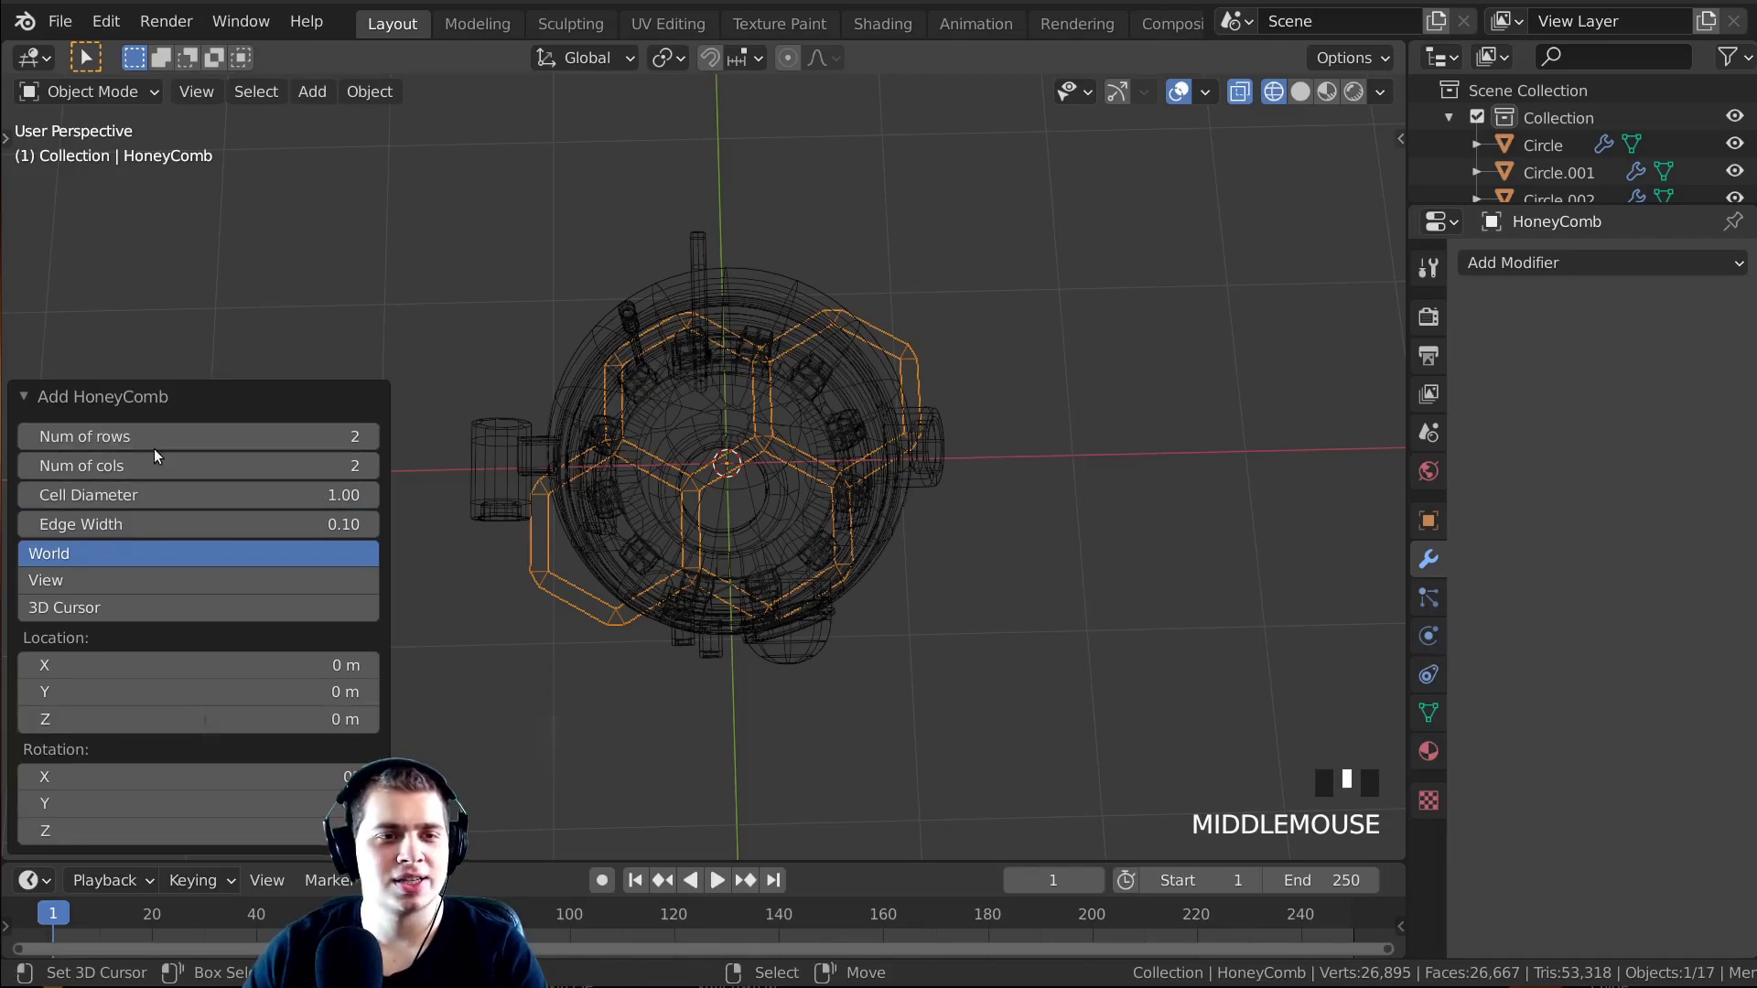
{"action": "left_click_drag", "start_coordinate": [197, 437], "coordinate": [293, 437]}
{"action": "left_click_drag", "start_coordinate": [197, 466], "coordinate": [302, 466]}
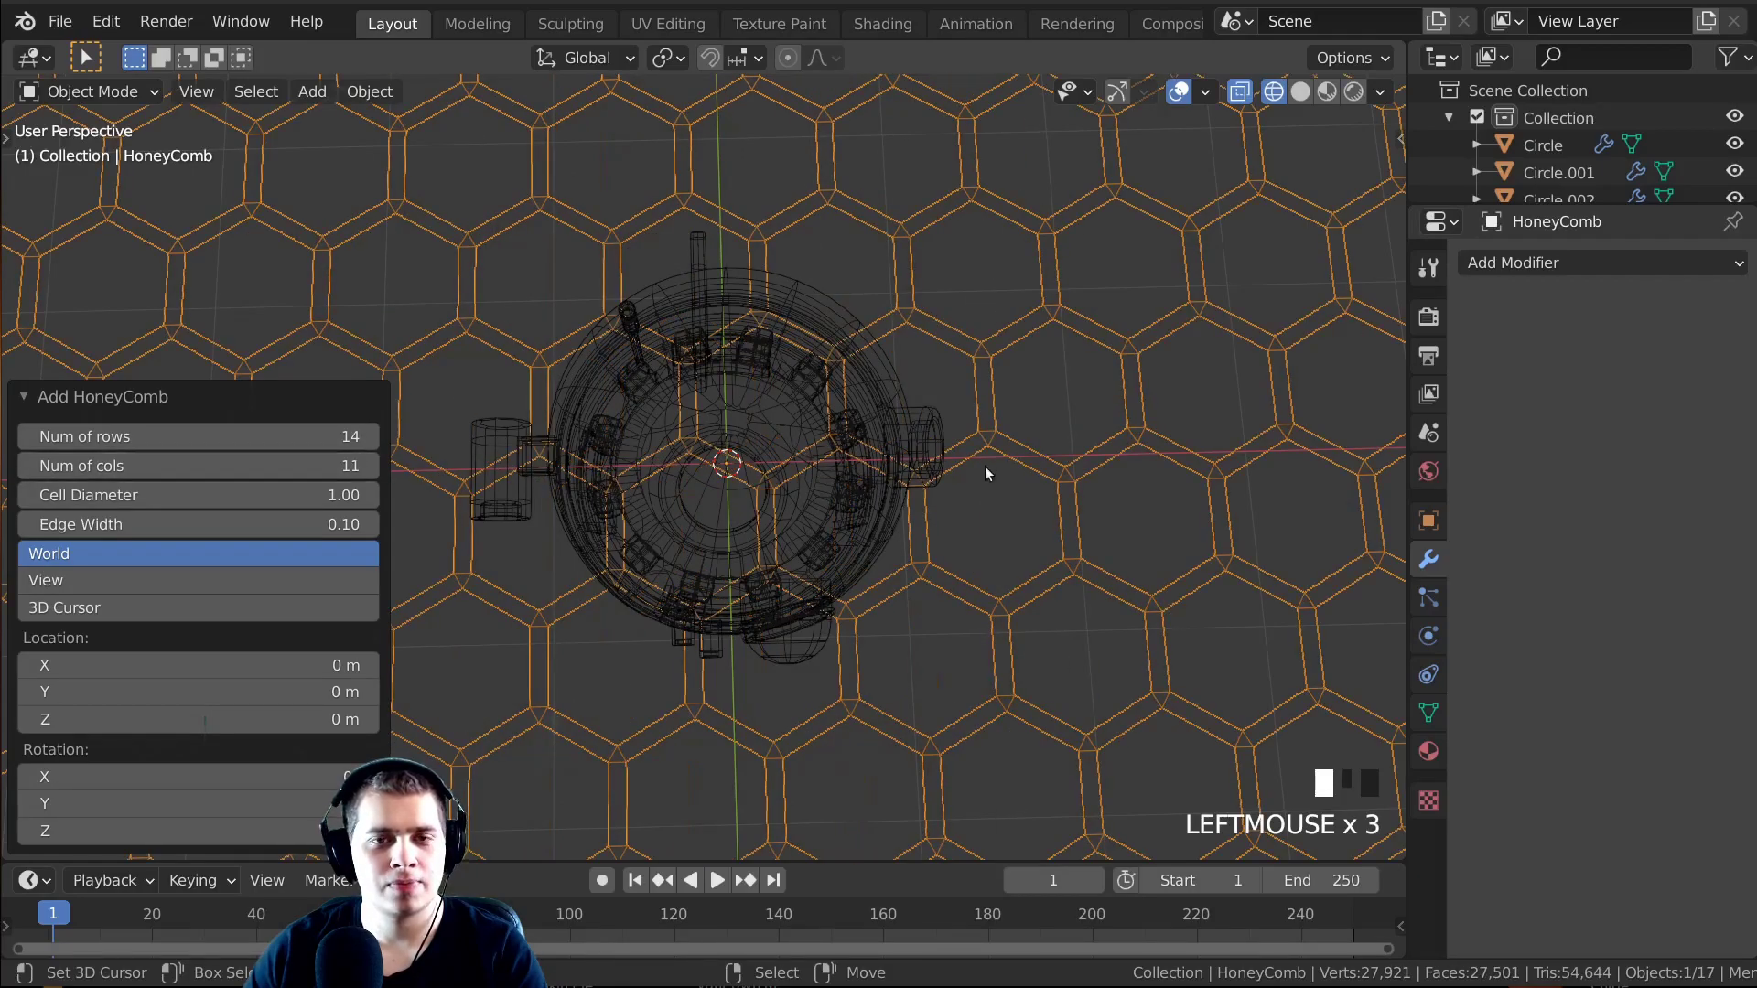
{"action": "middle_click_drag", "start_coordinate": [989, 471], "coordinate": [791, 423]}
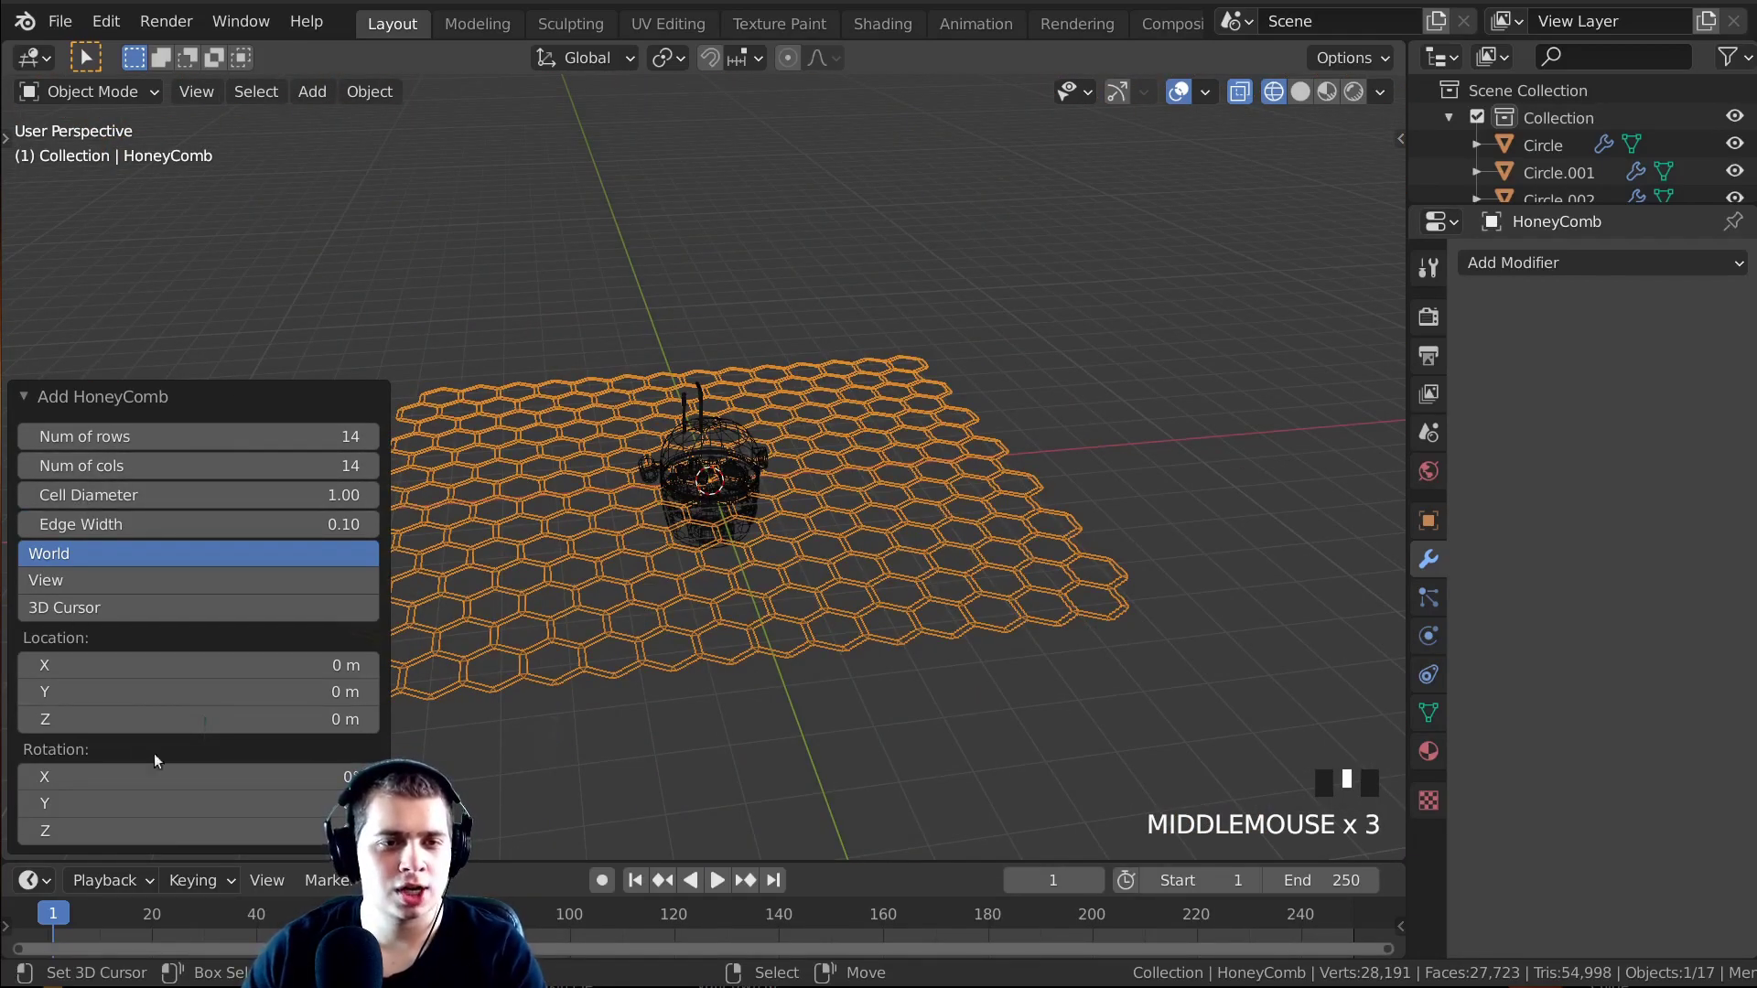
{"action": "left_click", "coordinate": [34, 402]}
In solid shading, scale the honeycomb grid down and move it down along the Z axis toward the ring opening.
{"action": "key", "text": "shift+z"}
{"action": "middle_click_drag", "start_coordinate": [585, 512], "coordinate": [1134, 836]}
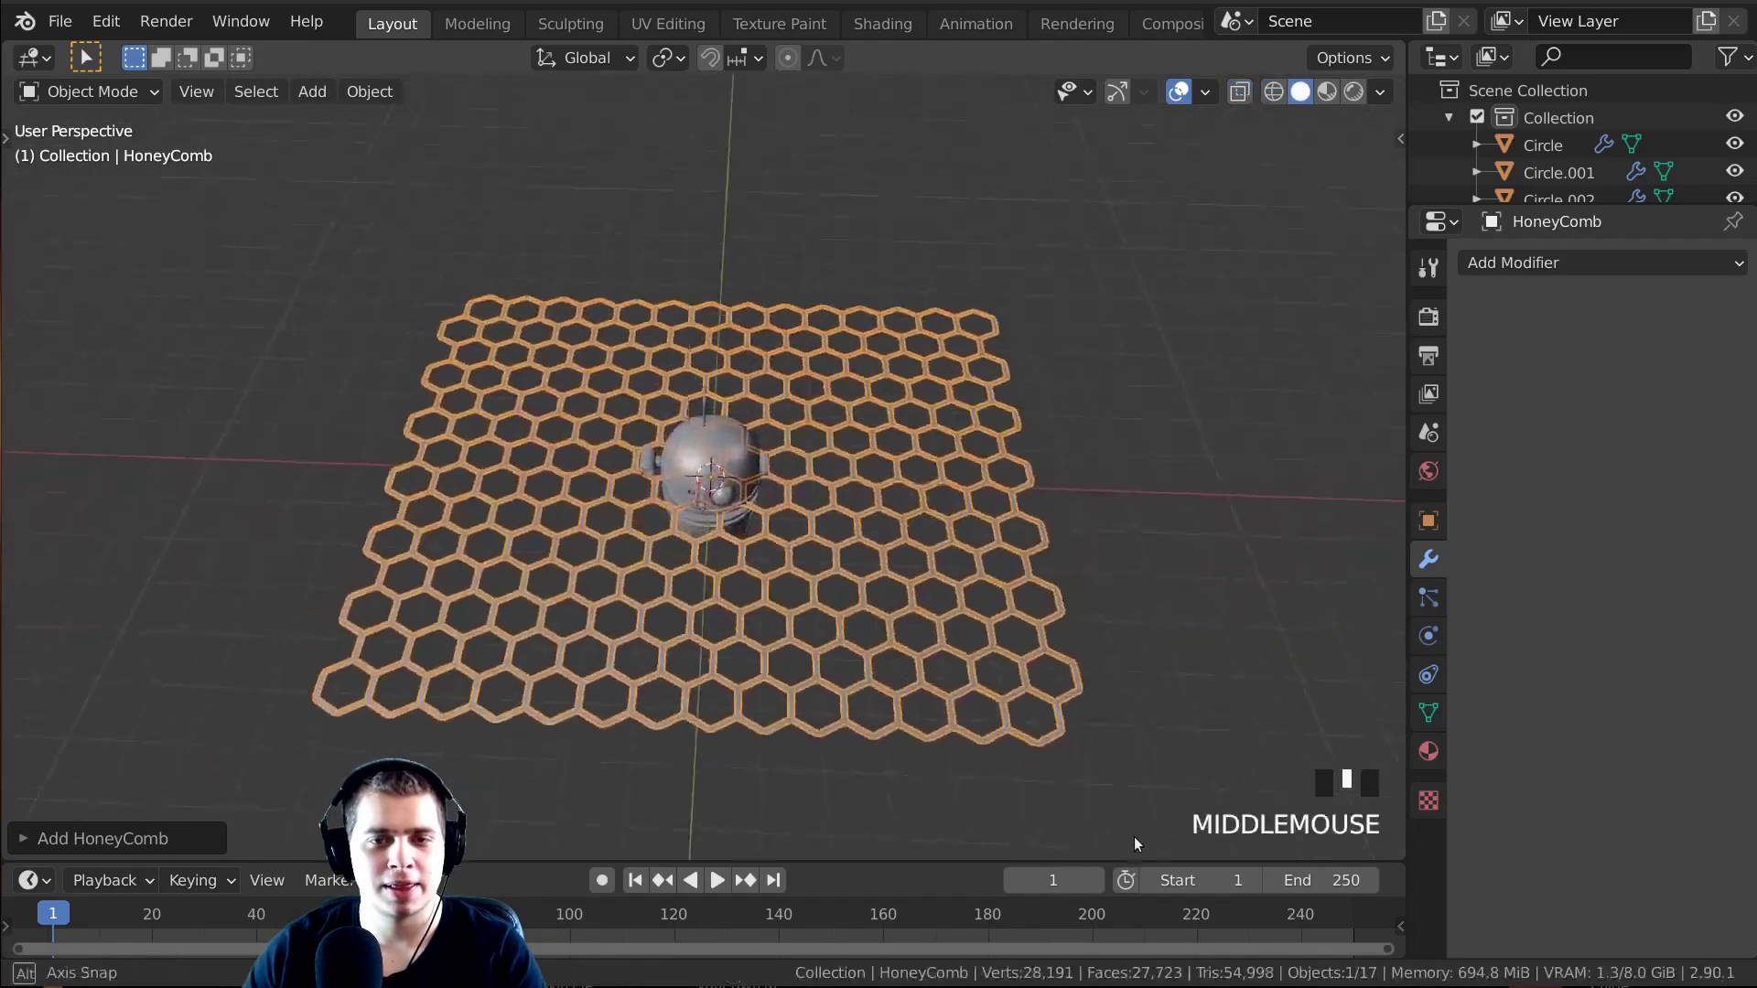
{"action": "scroll", "coordinate": [1133, 836], "scroll_direction": "up", "scroll_amount": 4}
{"action": "key", "text": "s"}
{"action": "left_click", "coordinate": [869, 558]}
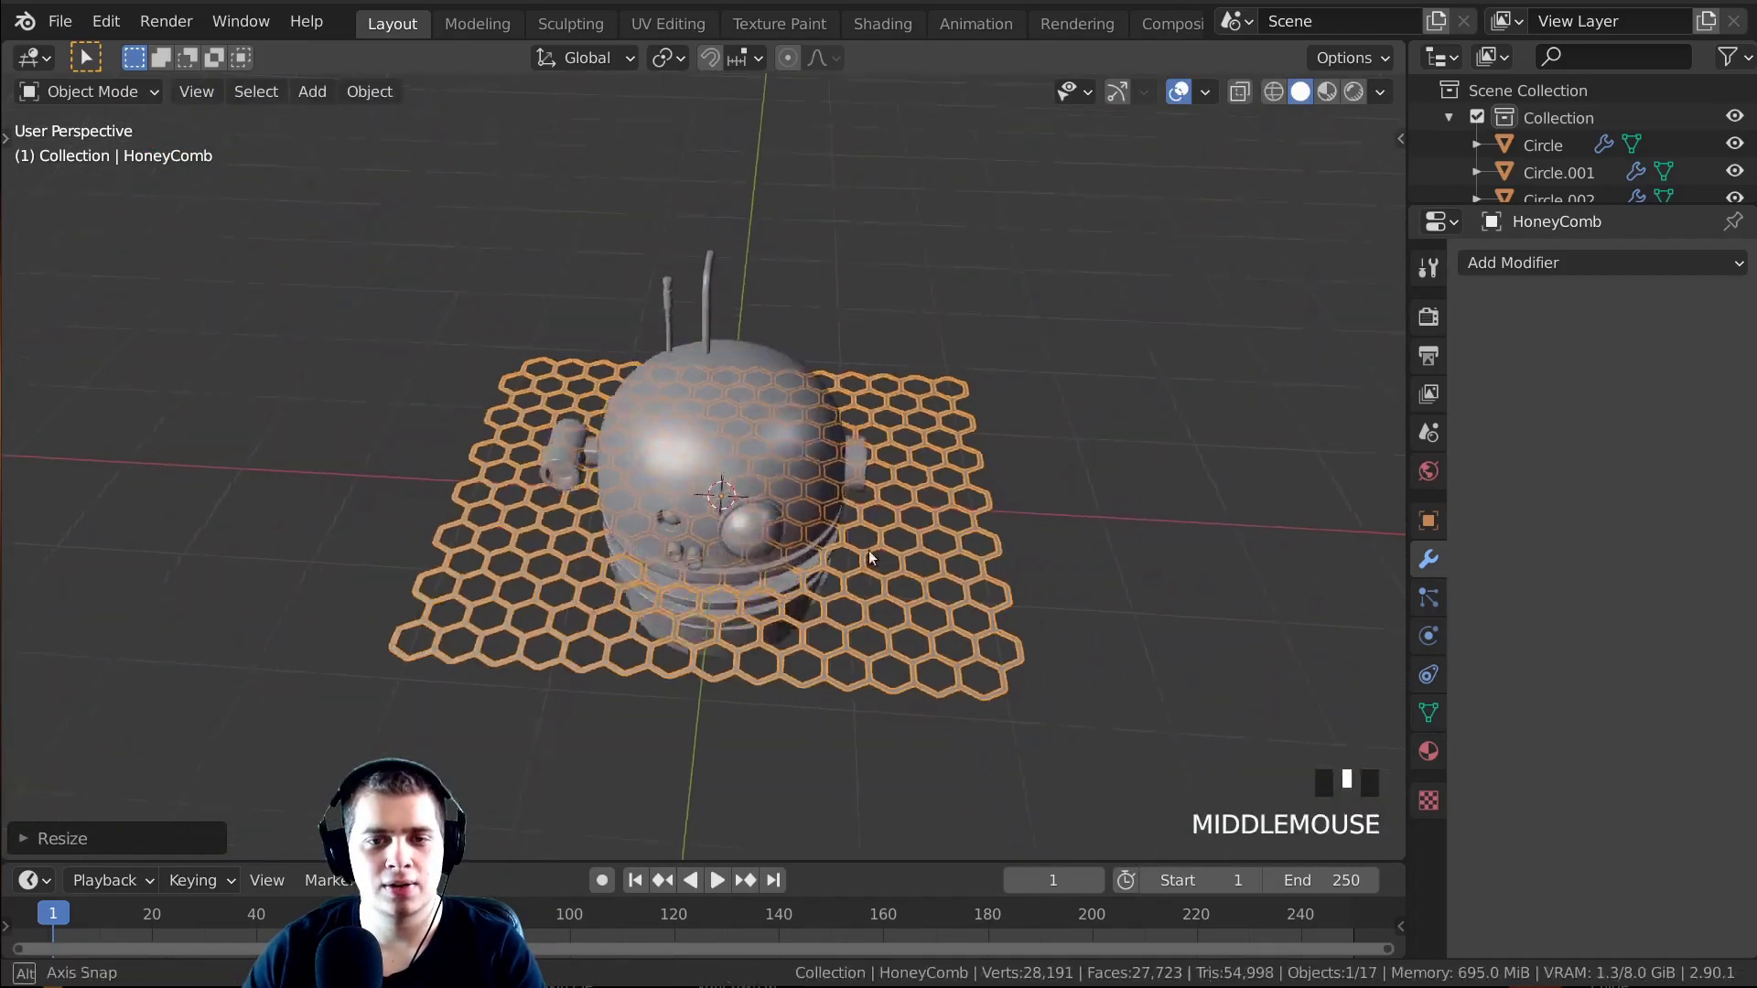
{"action": "middle_click_drag", "start_coordinate": [869, 557], "coordinate": [883, 366]}
{"action": "key", "text": "g"}
{"action": "key", "text": "z"}
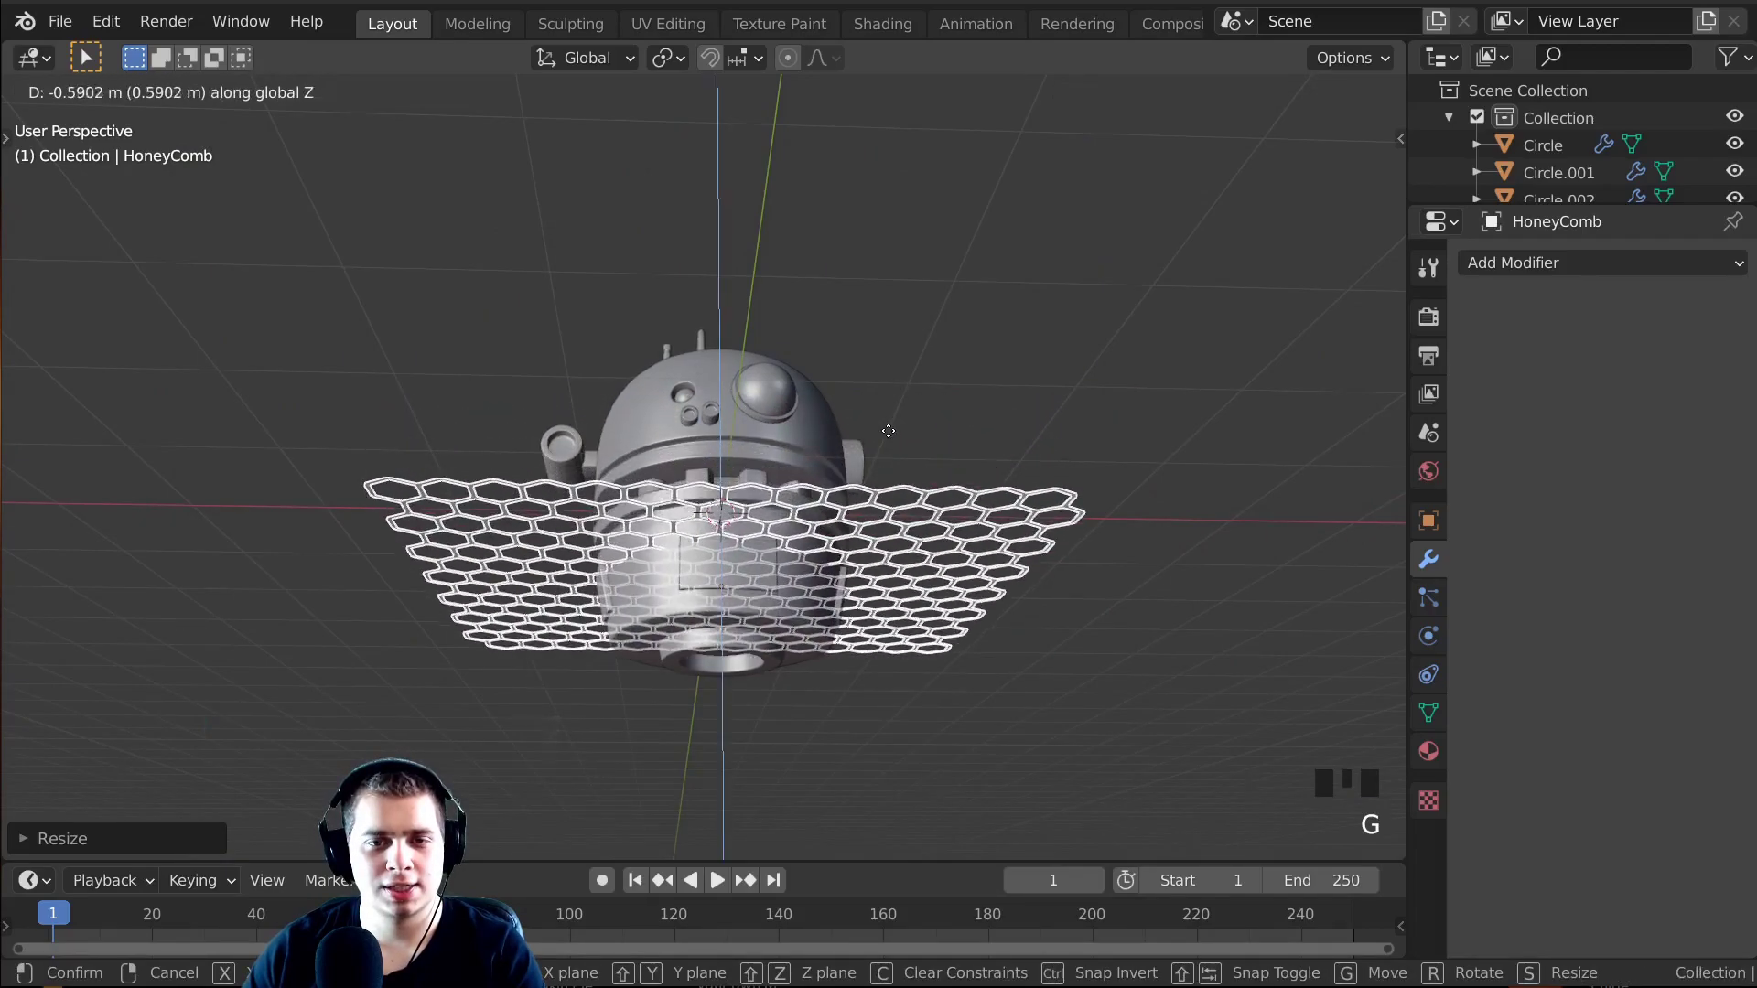
{"action": "left_click", "coordinate": [897, 492]}
{"action": "middle_click_drag", "start_coordinate": [896, 492], "coordinate": [888, 398]}
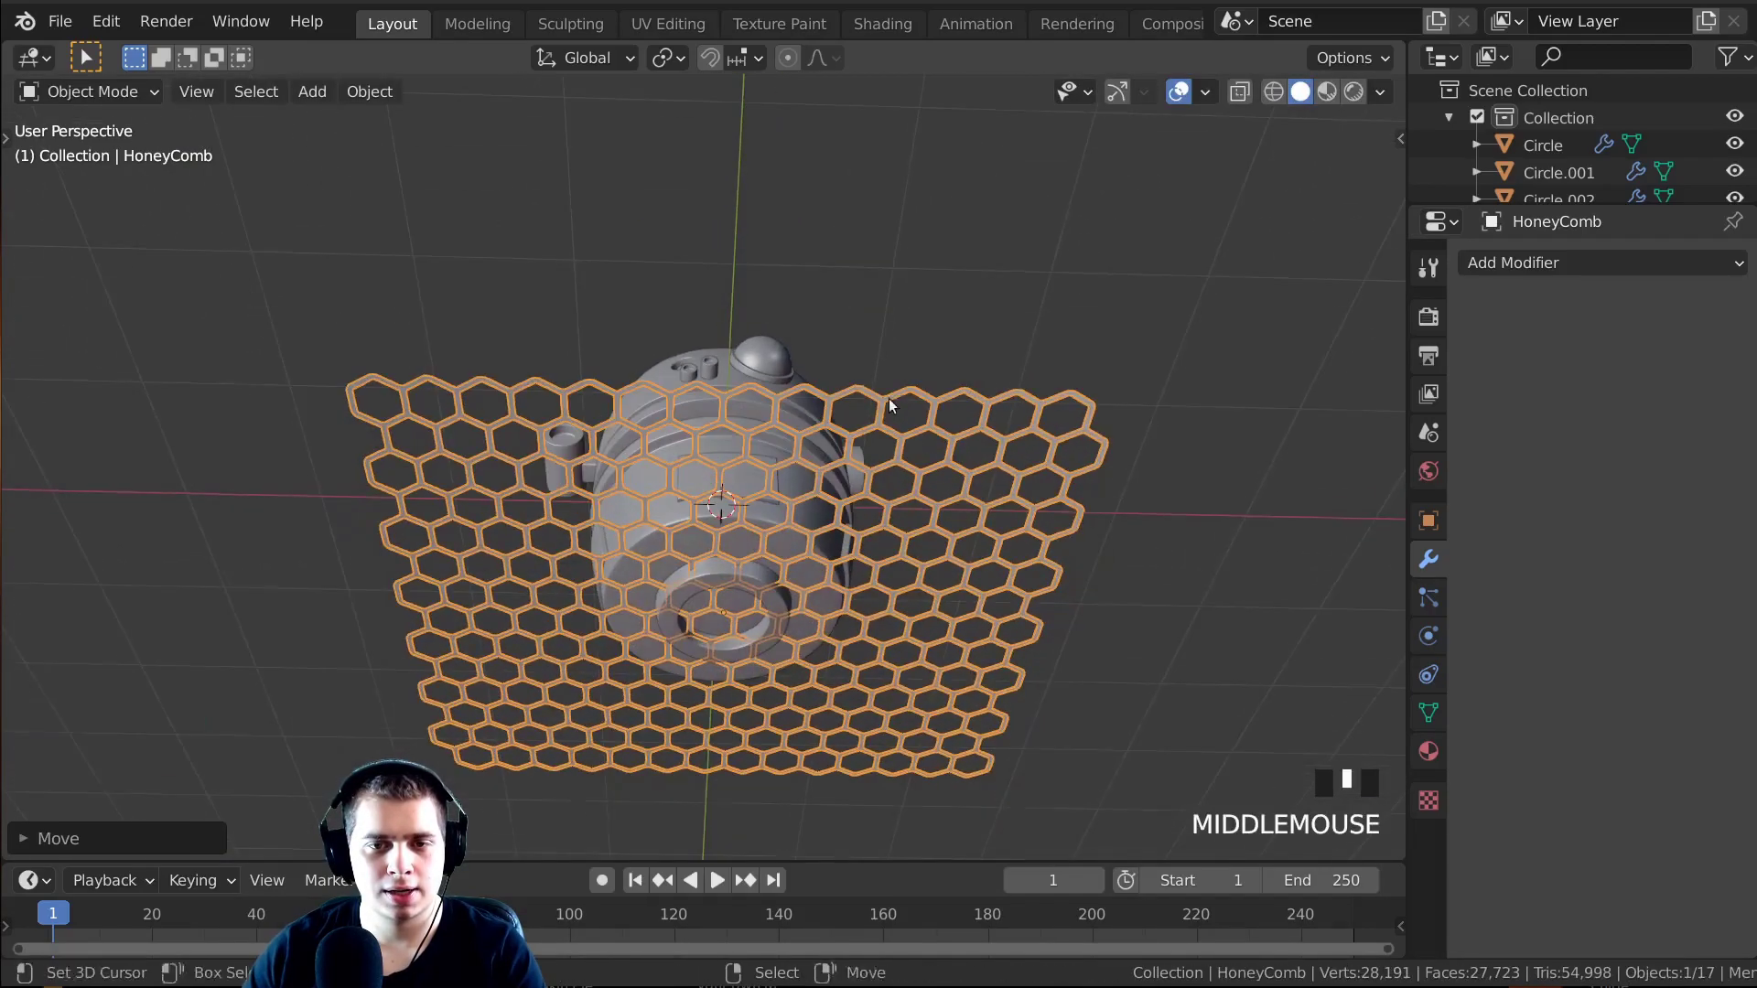
Undo the last honeycomb move and scale the grid down in stages so several cells span the ring opening.
{"action": "scroll", "coordinate": [997, 364], "scroll_direction": "up", "scroll_amount": 3}
{"action": "key", "text": "ctrl+z"}
{"action": "scroll", "coordinate": [1172, 295], "scroll_direction": "up", "scroll_amount": 1}
{"action": "key", "text": "s"}
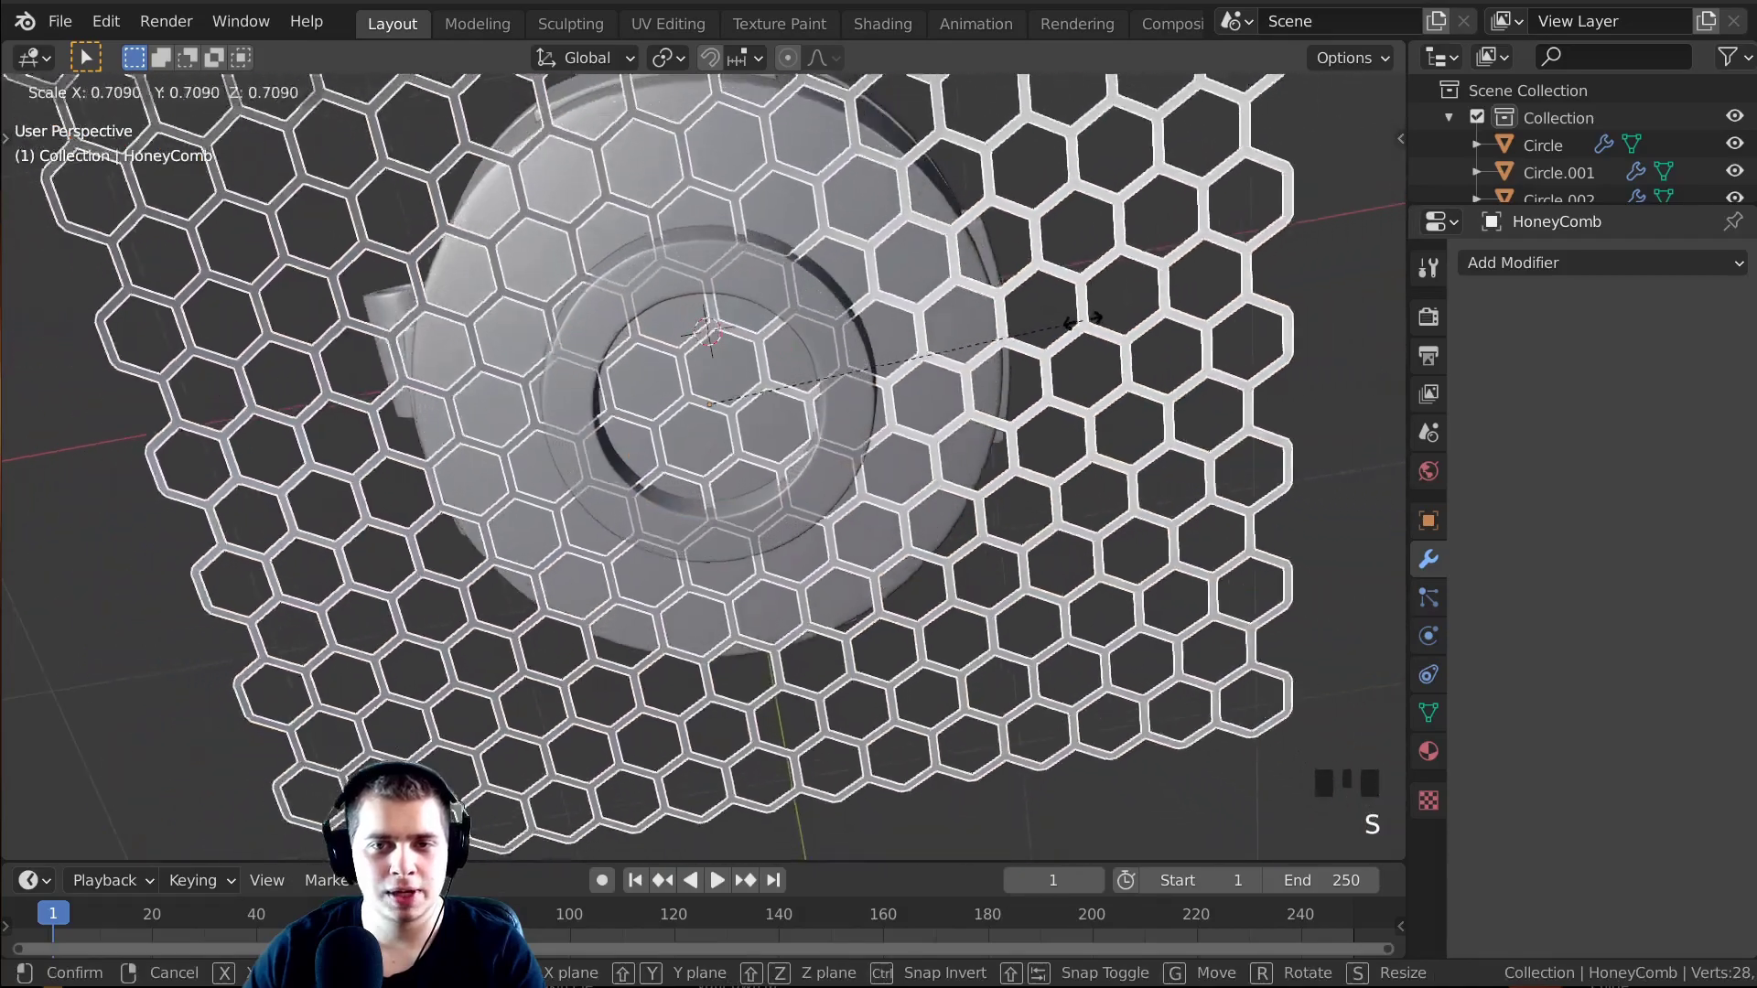
{"action": "left_click", "coordinate": [1025, 349]}
{"action": "scroll", "coordinate": [1183, 353], "scroll_direction": "up", "scroll_amount": 2}
{"action": "key", "text": "s"}
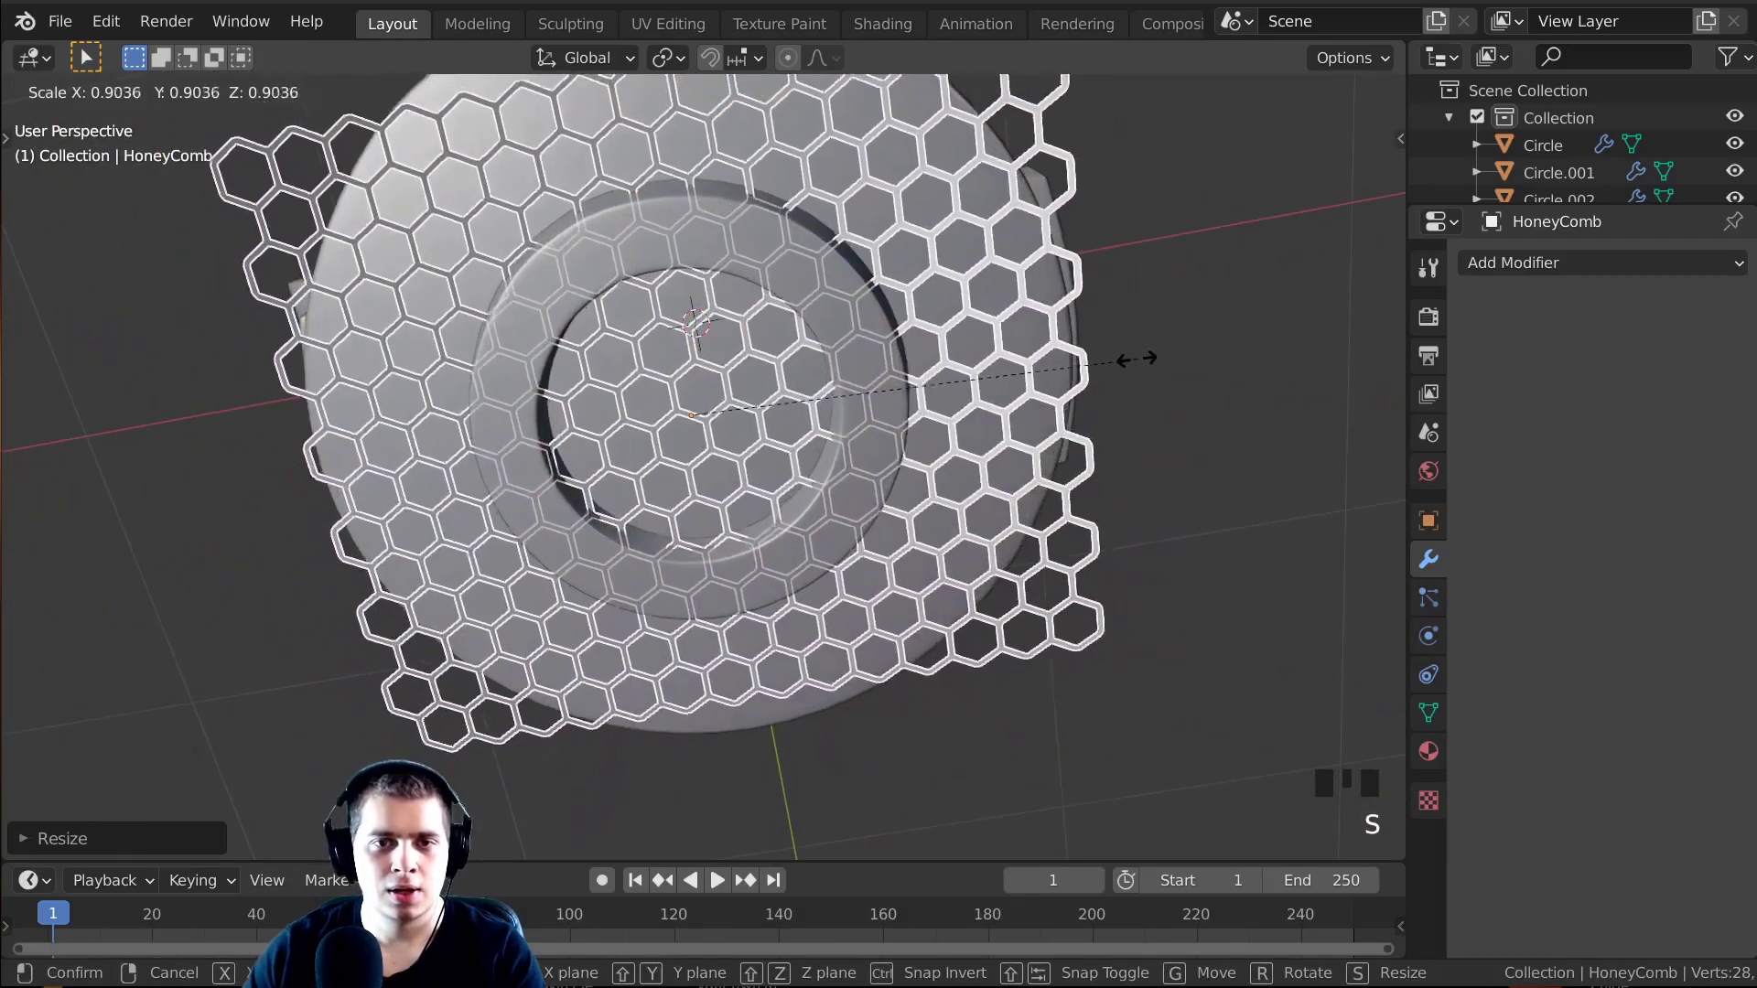
{"action": "left_click", "coordinate": [1136, 358]}
{"action": "middle_click_drag", "start_coordinate": [1136, 359], "coordinate": [1017, 391]}
{"action": "key", "text": "s"}
{"action": "left_click", "coordinate": [1116, 407]}
Fine-tune the honeycomb's size and shift its height so it sits at the ring opening under the body.
{"action": "key", "text": "s"}
{"action": "left_click", "coordinate": [1144, 329]}
{"action": "key", "text": "s"}
{"action": "left_click", "coordinate": [1142, 309]}
{"action": "key", "text": "s"}
{"action": "left_click", "coordinate": [1138, 338]}
{"action": "key", "text": "g"}
{"action": "left_click", "coordinate": [771, 465]}
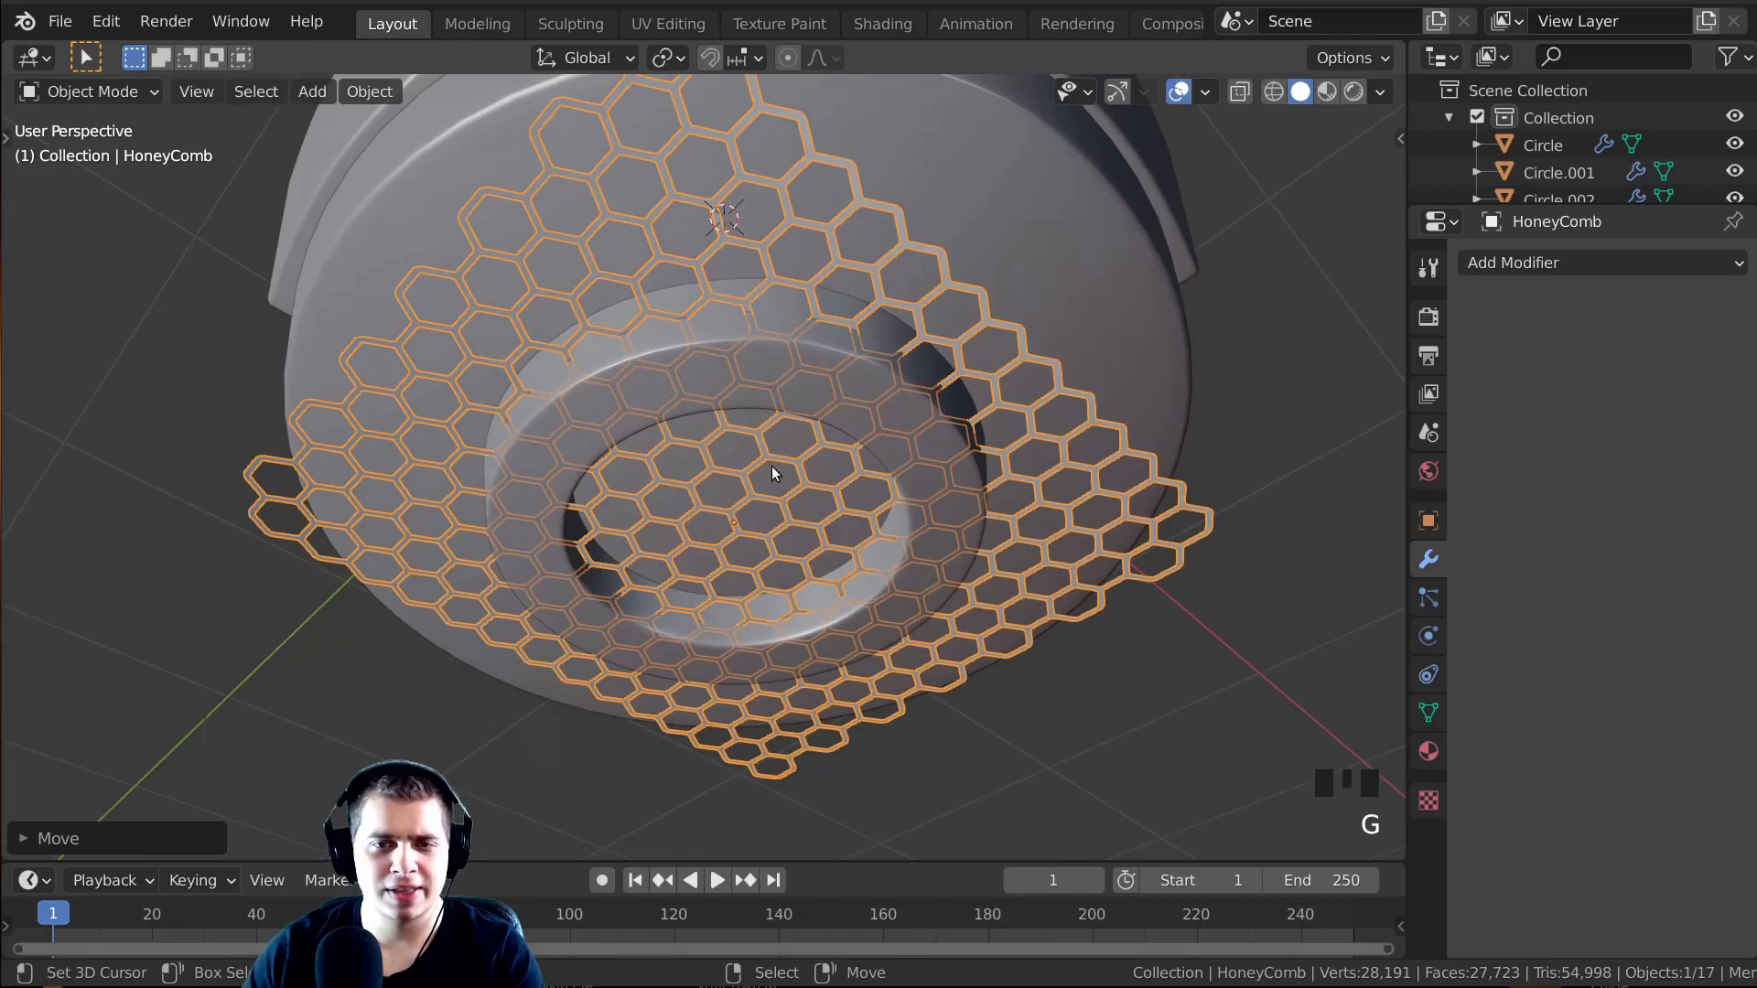
{"action": "middle_click_drag", "start_coordinate": [715, 705], "coordinate": [480, 370]}
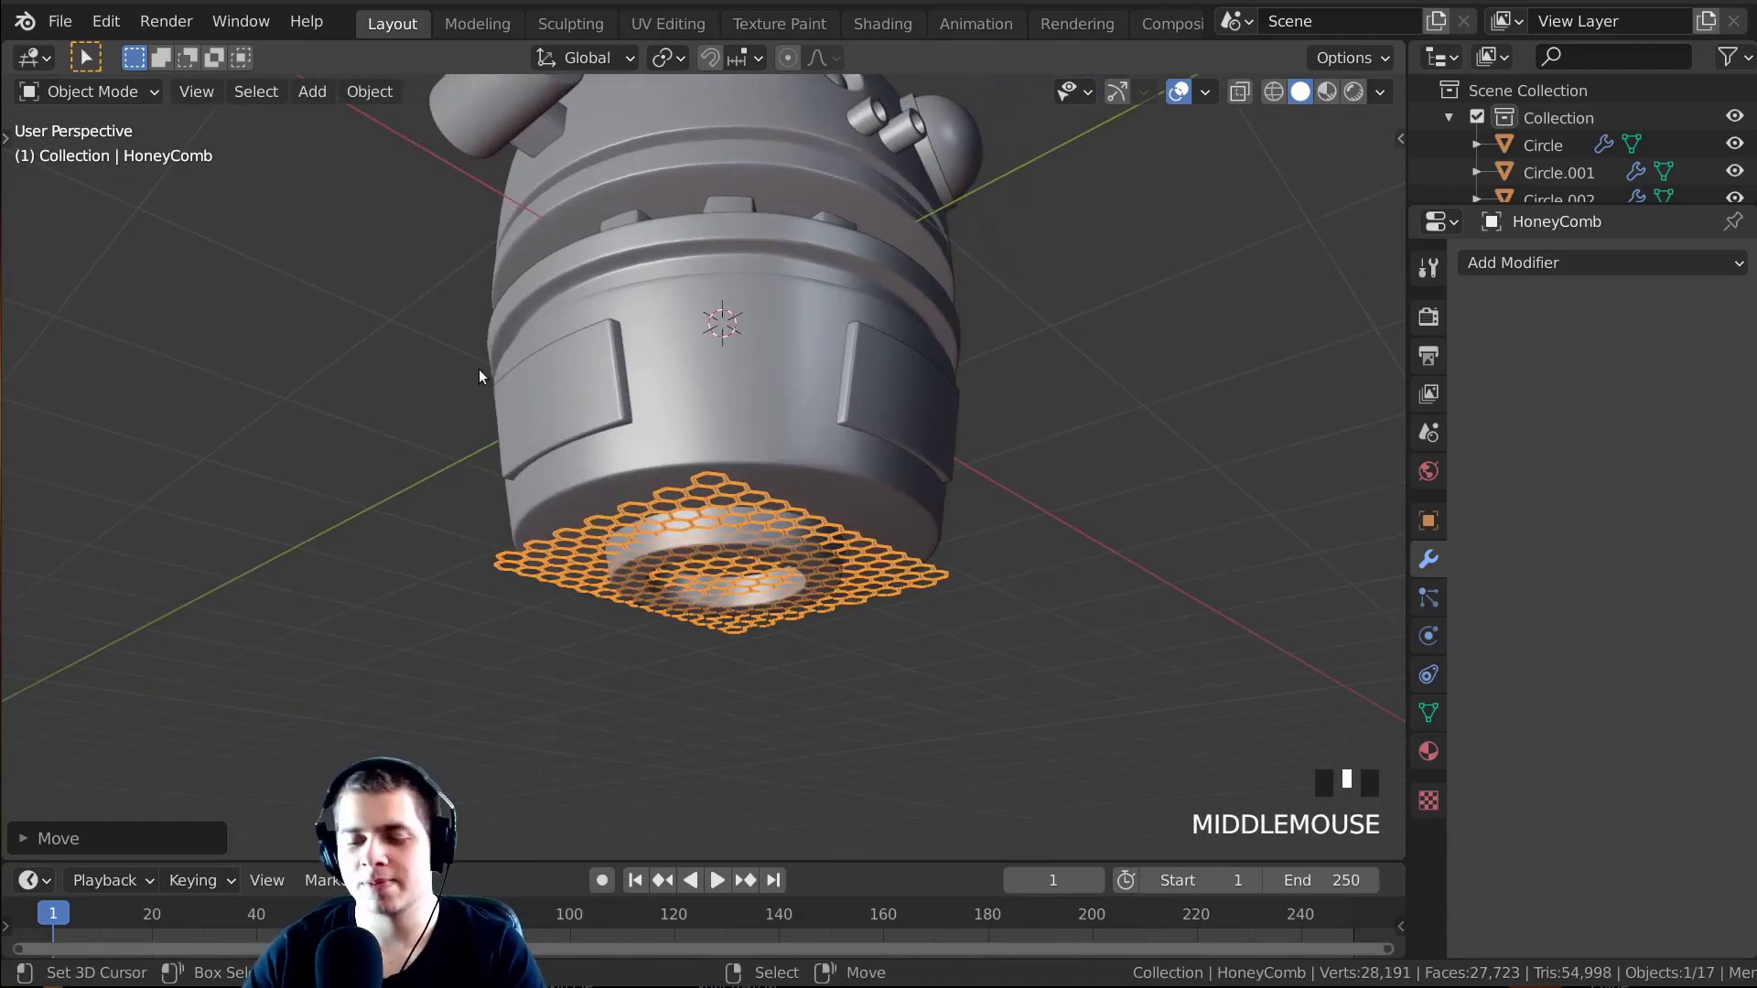
From the top view in wireframe, open the honeycomb mesh for vertex editing.
{"action": "key", "text": "KP_7"}
{"action": "middle_click_drag", "start_coordinate": [904, 292], "coordinate": [1201, 409], "text": "shift"}
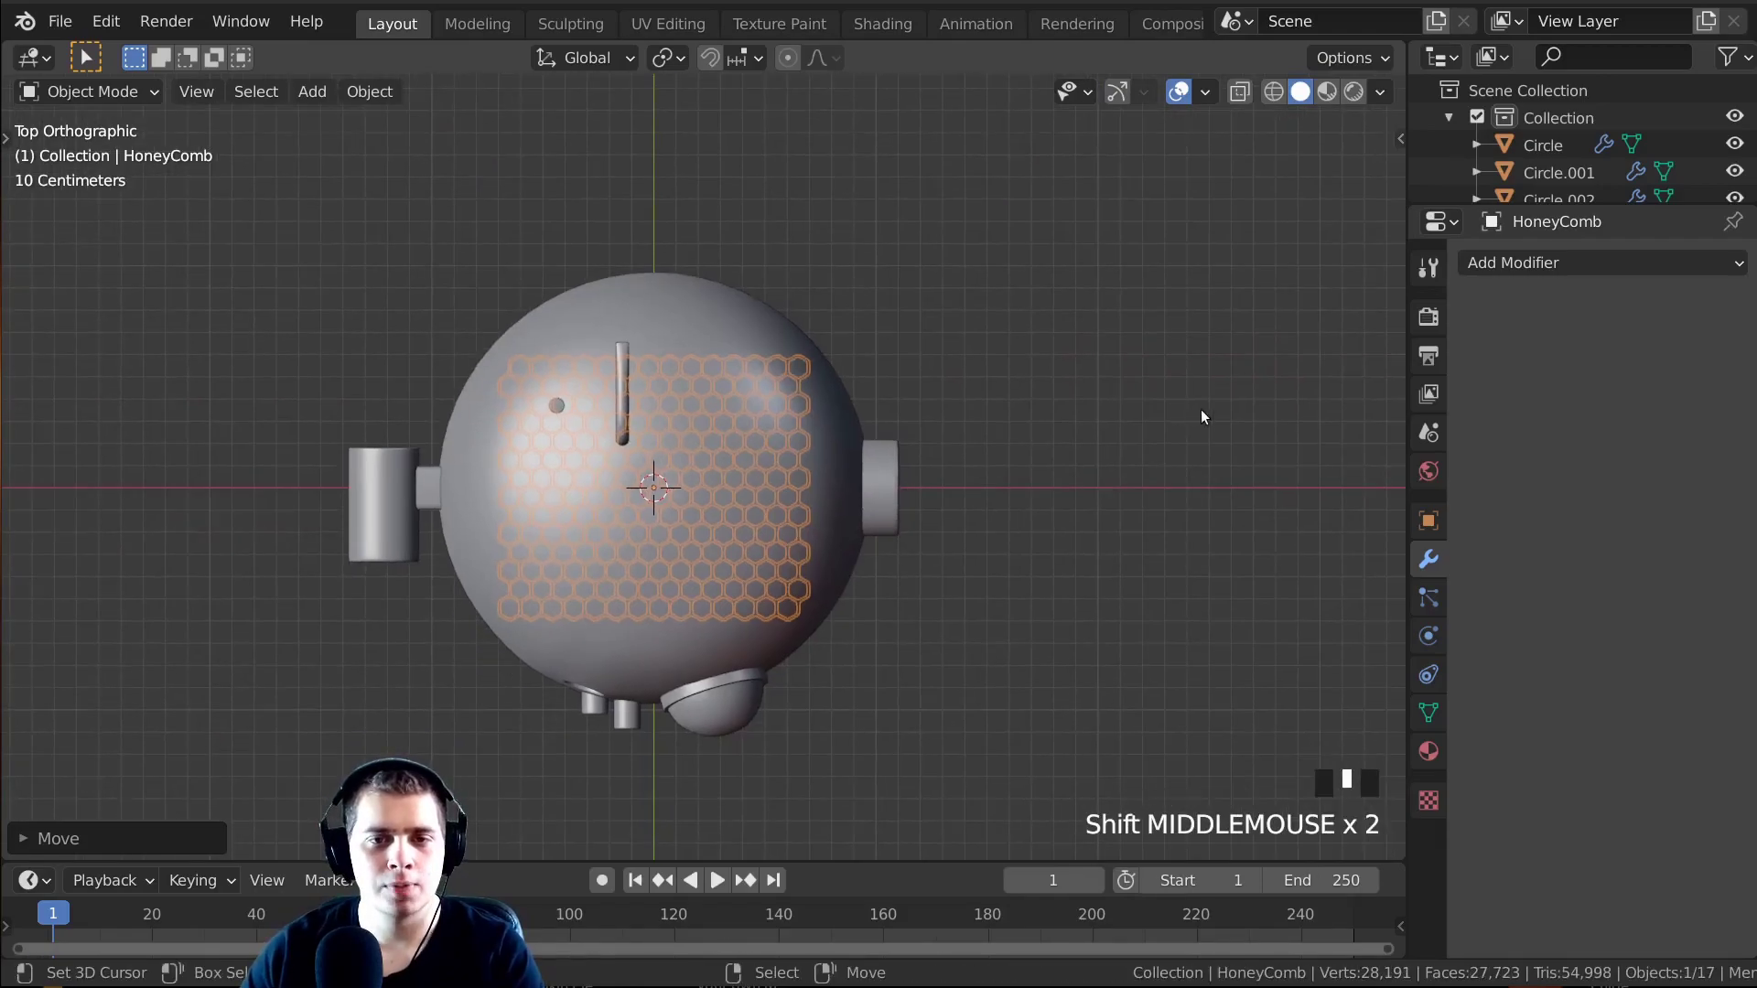
{"action": "key", "text": "z"}
{"action": "left_click", "coordinate": [113, 452]}
{"action": "scroll", "coordinate": [549, 293], "scroll_direction": "up", "scroll_amount": 2}
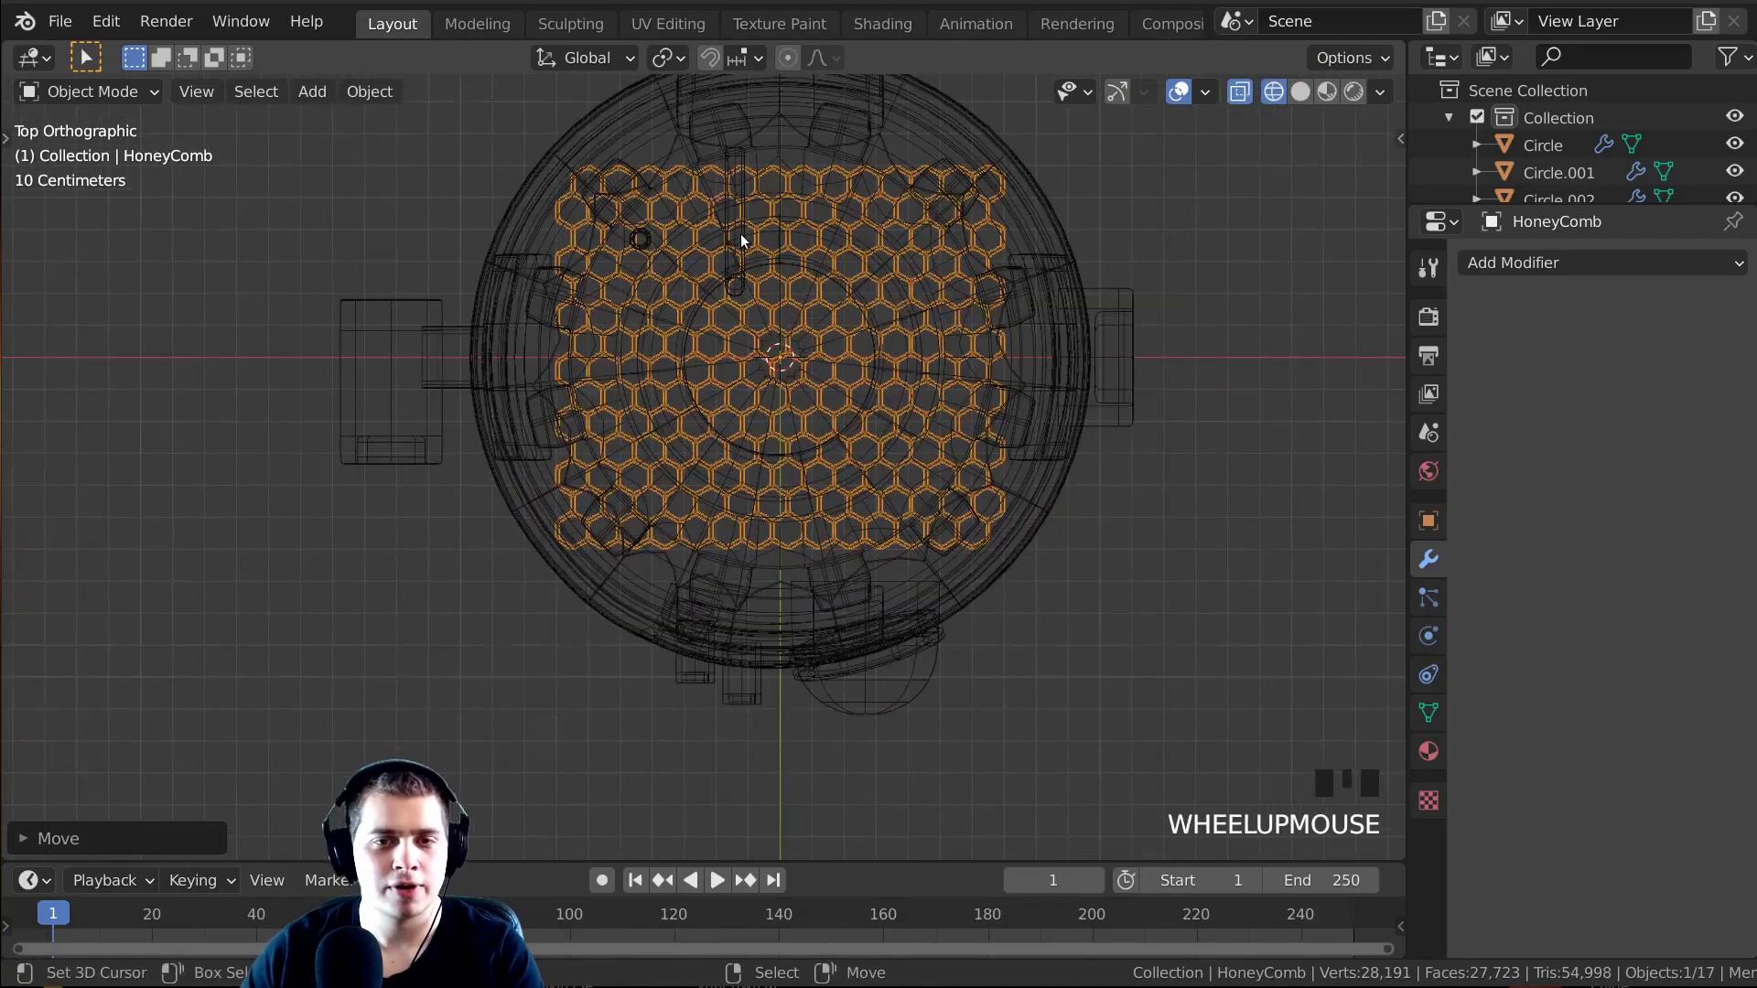
{"action": "middle_click_drag", "start_coordinate": [745, 243], "coordinate": [746, 332], "text": "shift"}
{"action": "key", "text": "Tab"}
{"action": "middle_click_drag", "start_coordinate": [863, 362], "coordinate": [854, 375], "text": "shift"}
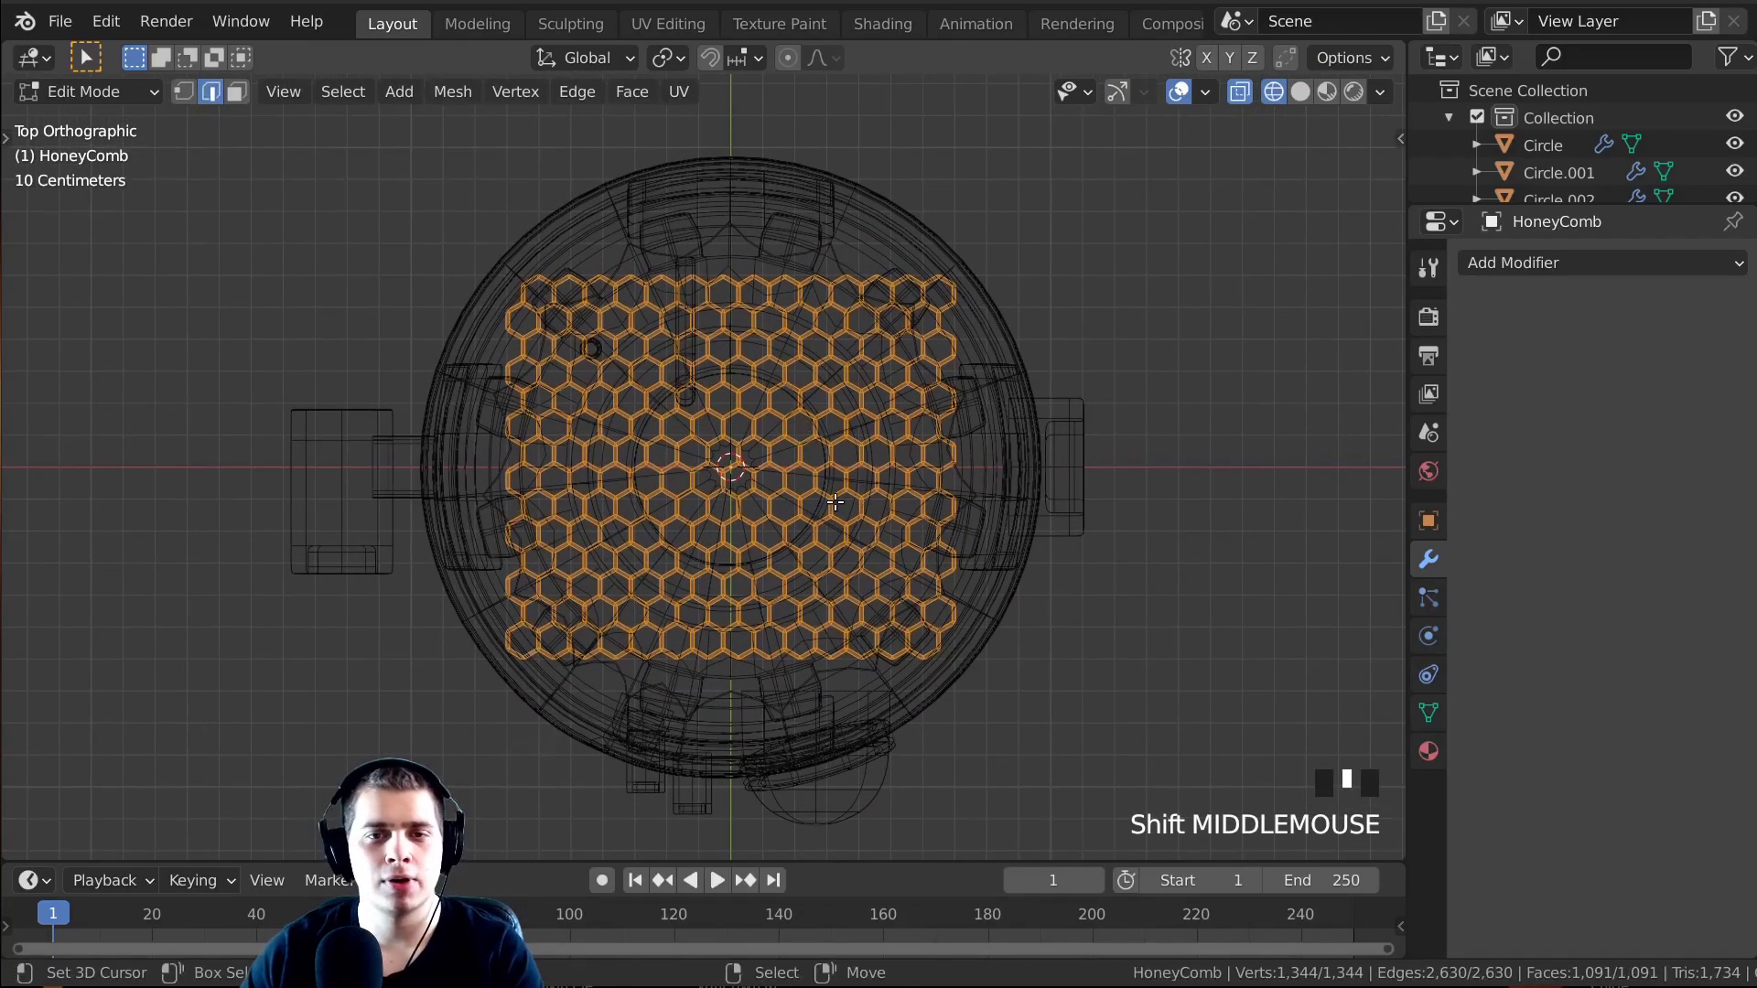
{"action": "scroll", "coordinate": [785, 471], "scroll_direction": "up", "scroll_amount": 1}
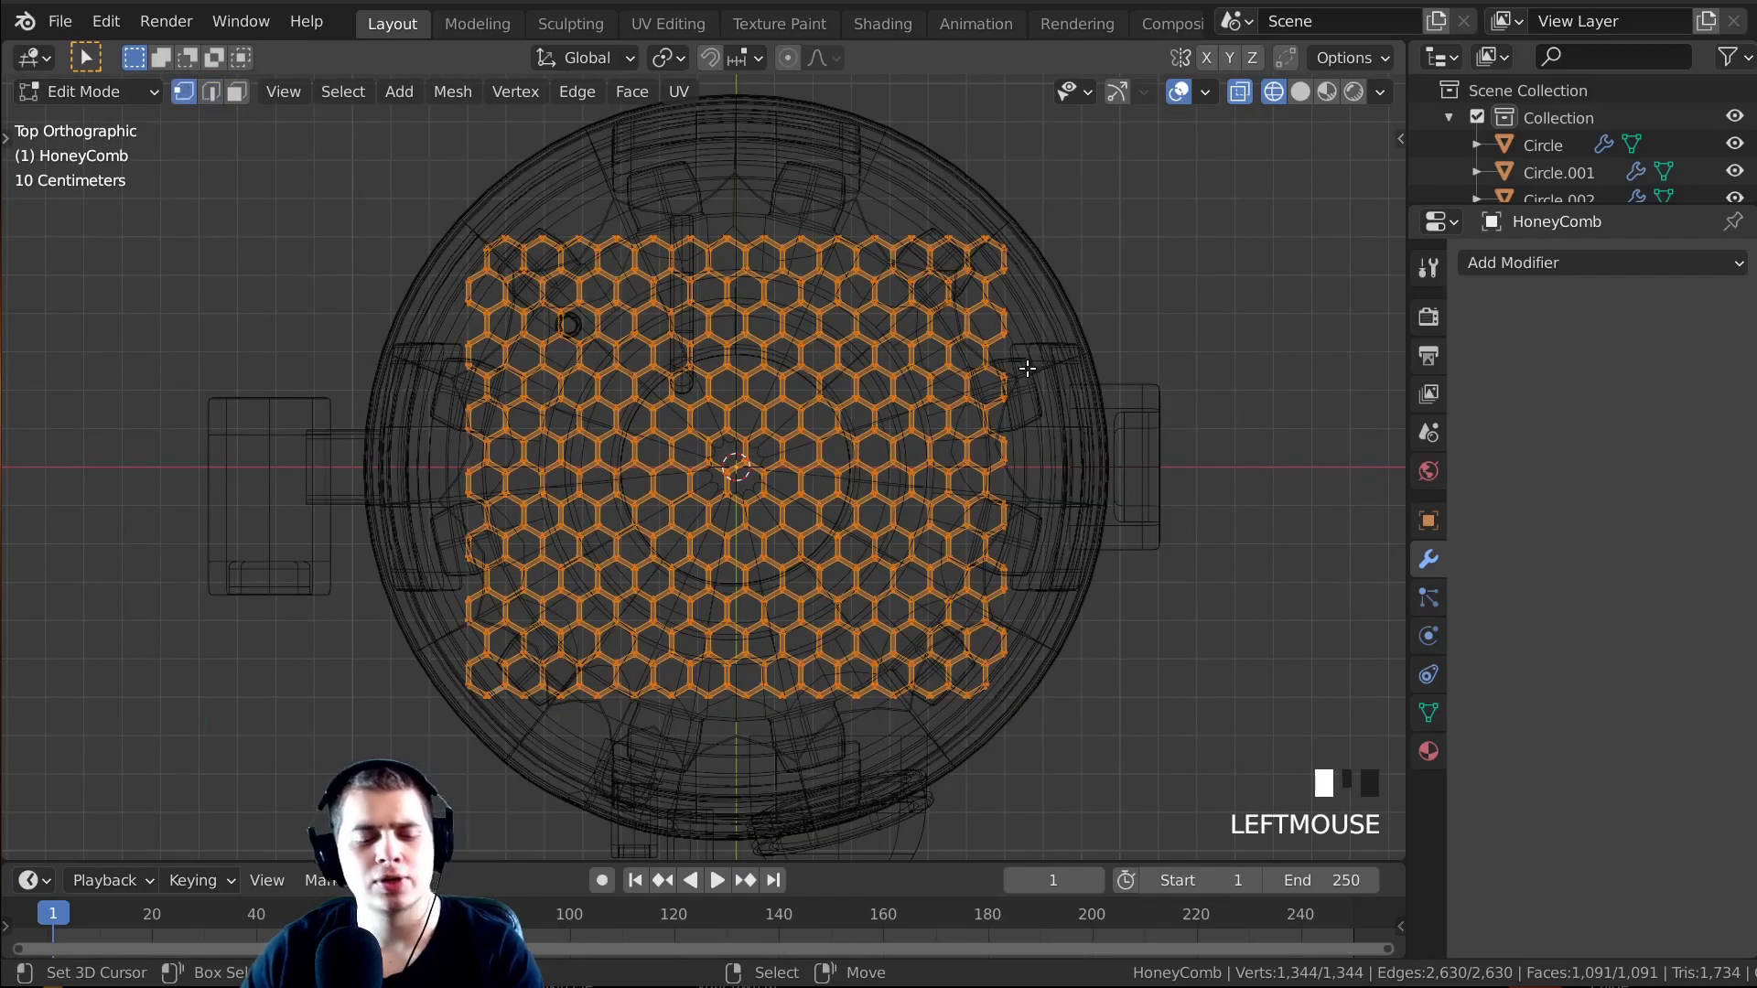
{"action": "middle_click_drag", "start_coordinate": [935, 368], "coordinate": [936, 368], "text": "shift"}
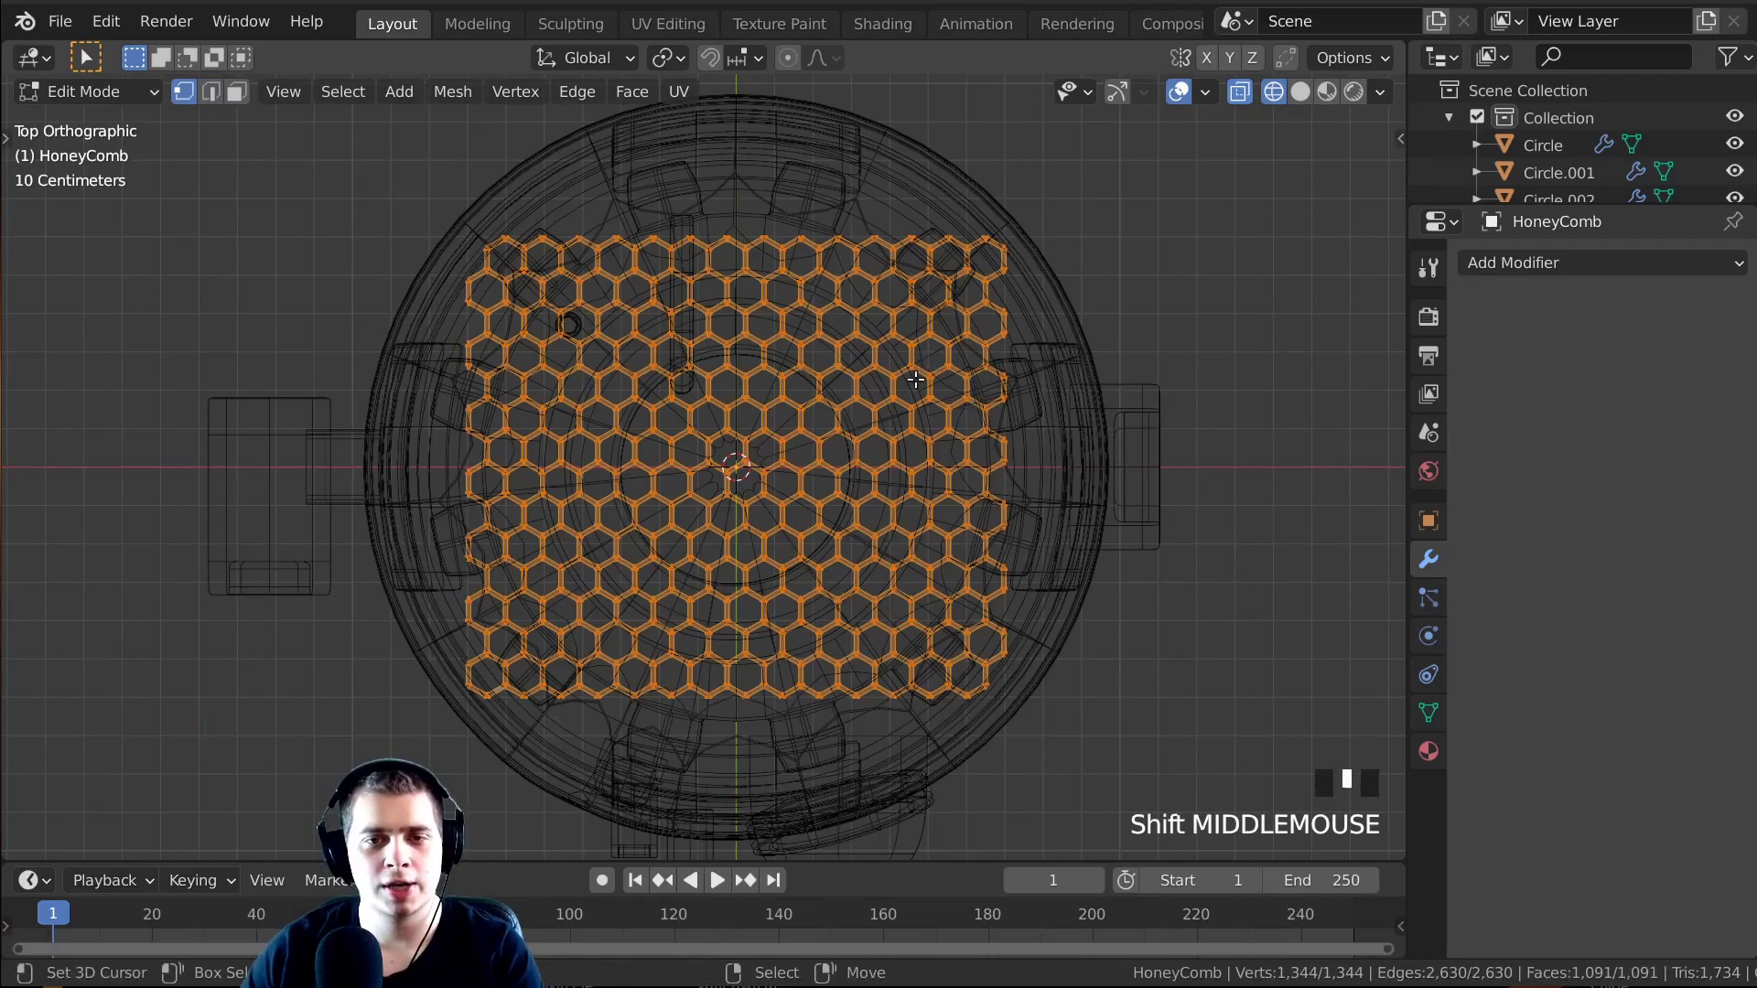
Clear the selection and circle-select the central honeycomb vertices in a round area slightly larger than the ring opening.
{"action": "scroll", "coordinate": [915, 380], "scroll_direction": "up", "scroll_amount": 1}
{"action": "key", "text": "a"}
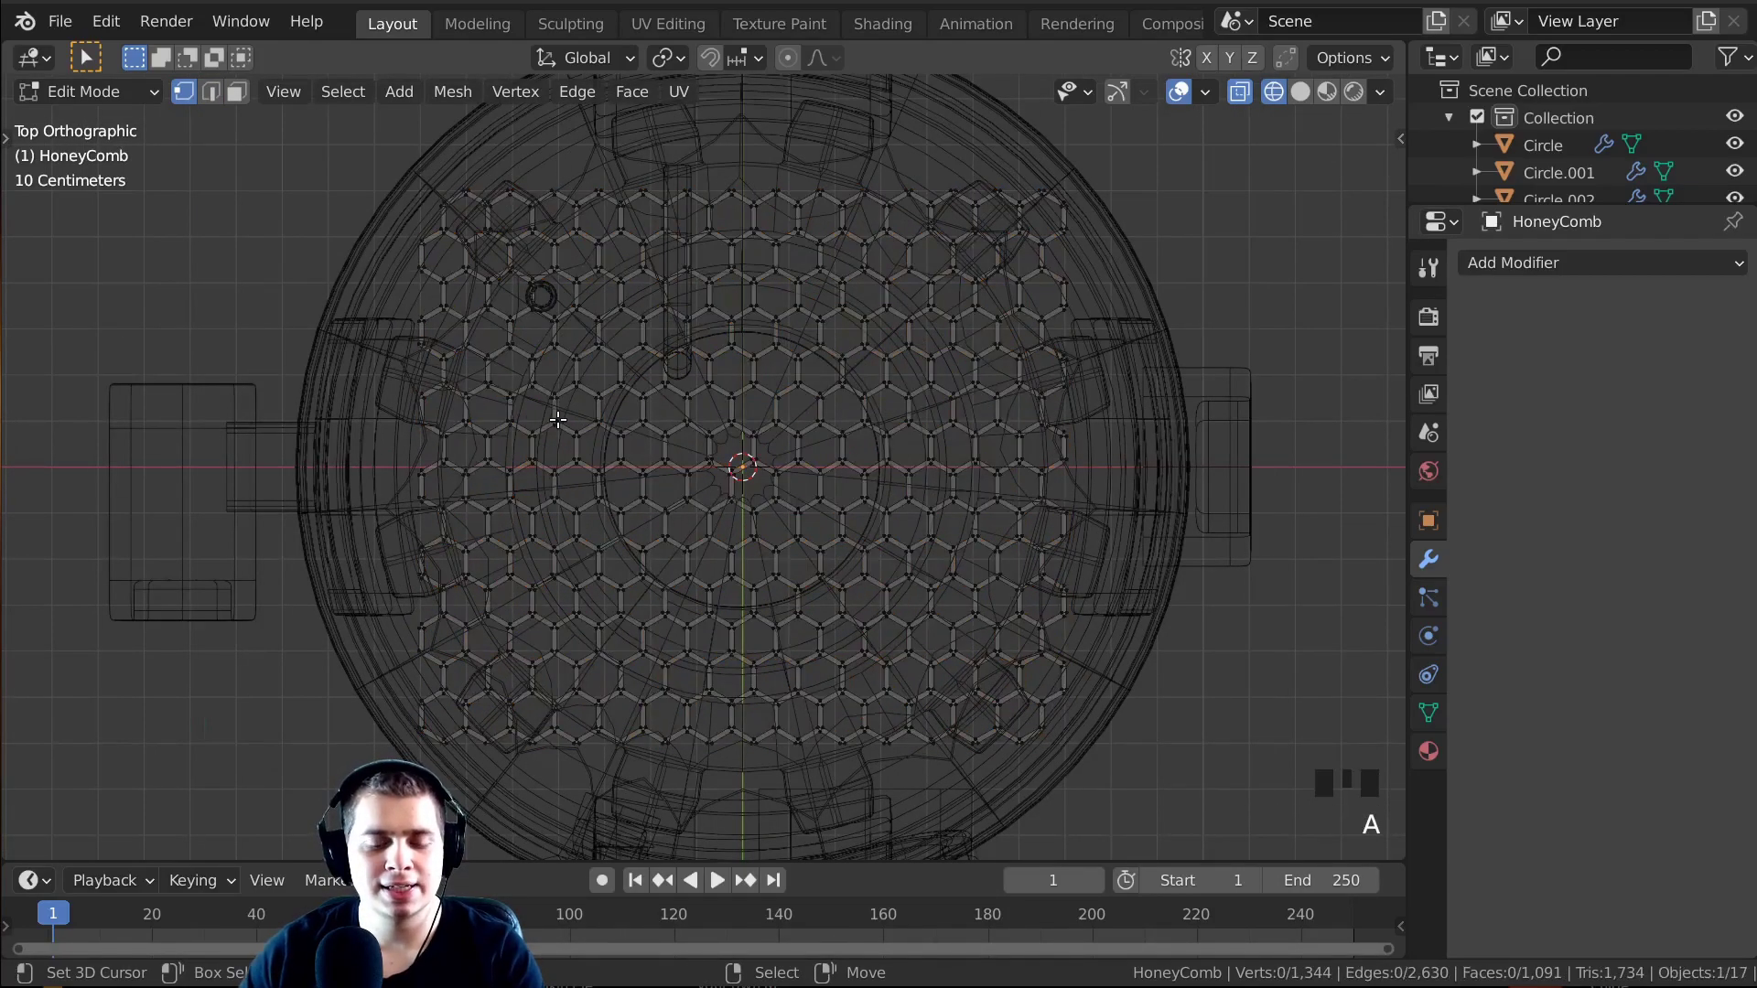
{"action": "scroll", "coordinate": [622, 397], "scroll_direction": "up", "scroll_amount": 1}
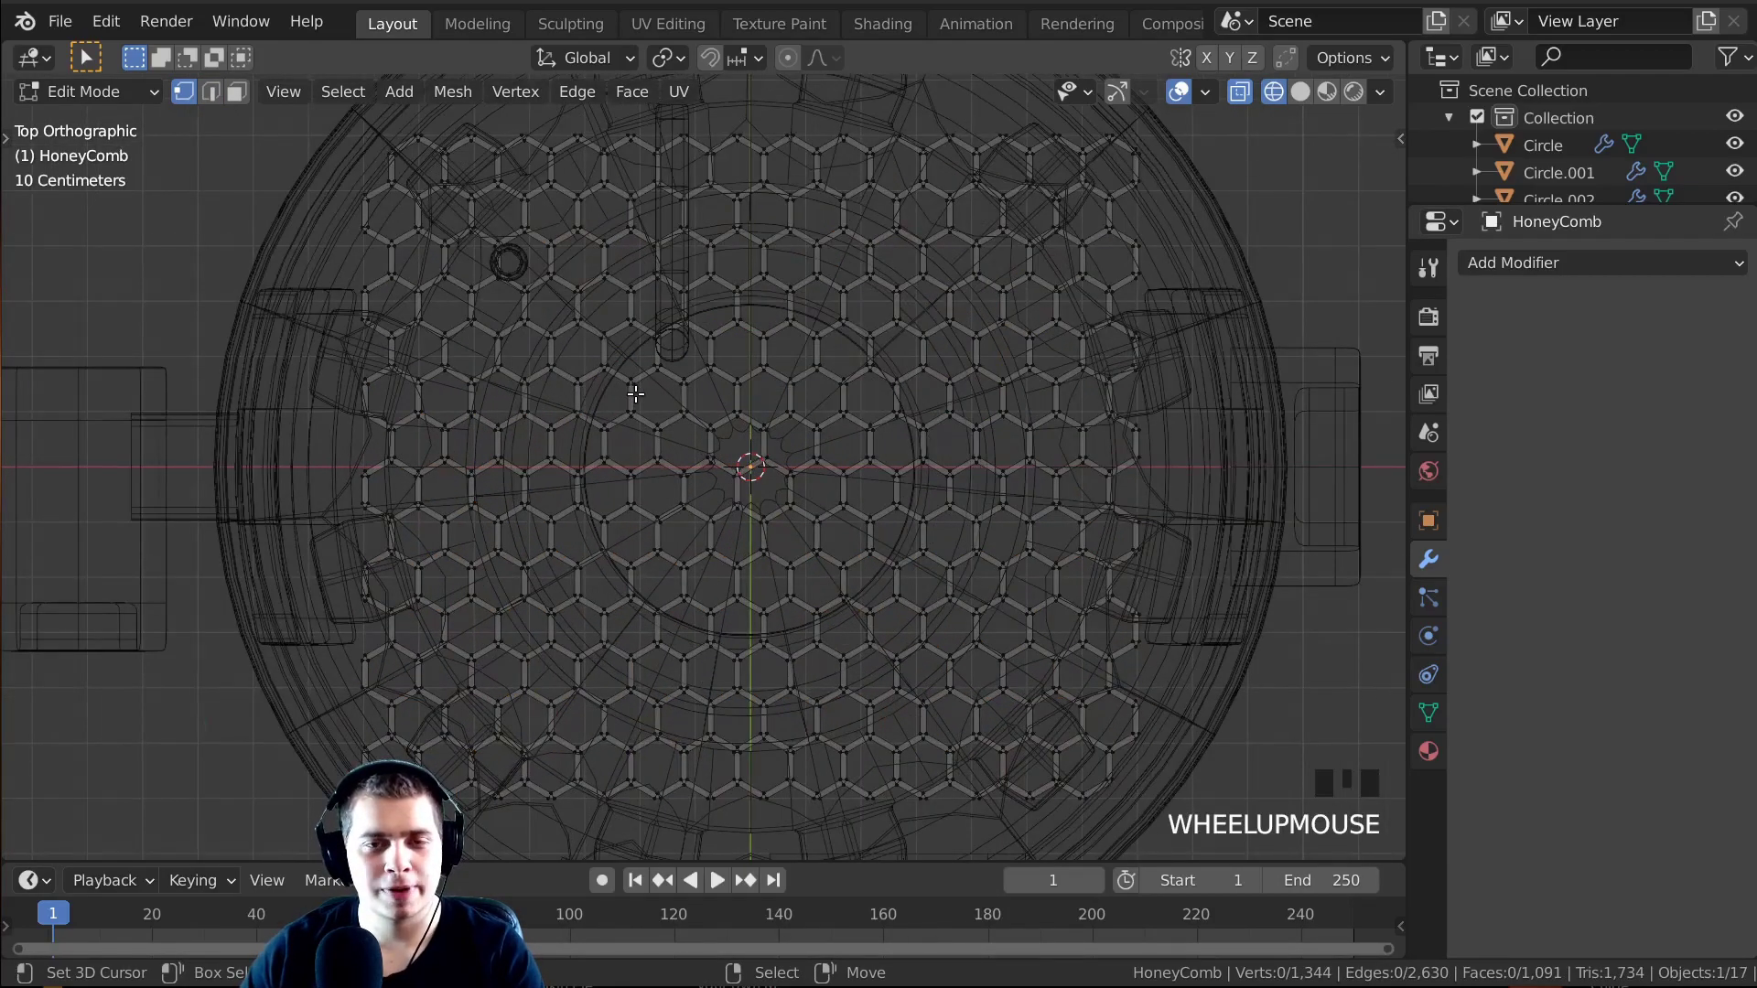
{"action": "key", "text": "c"}
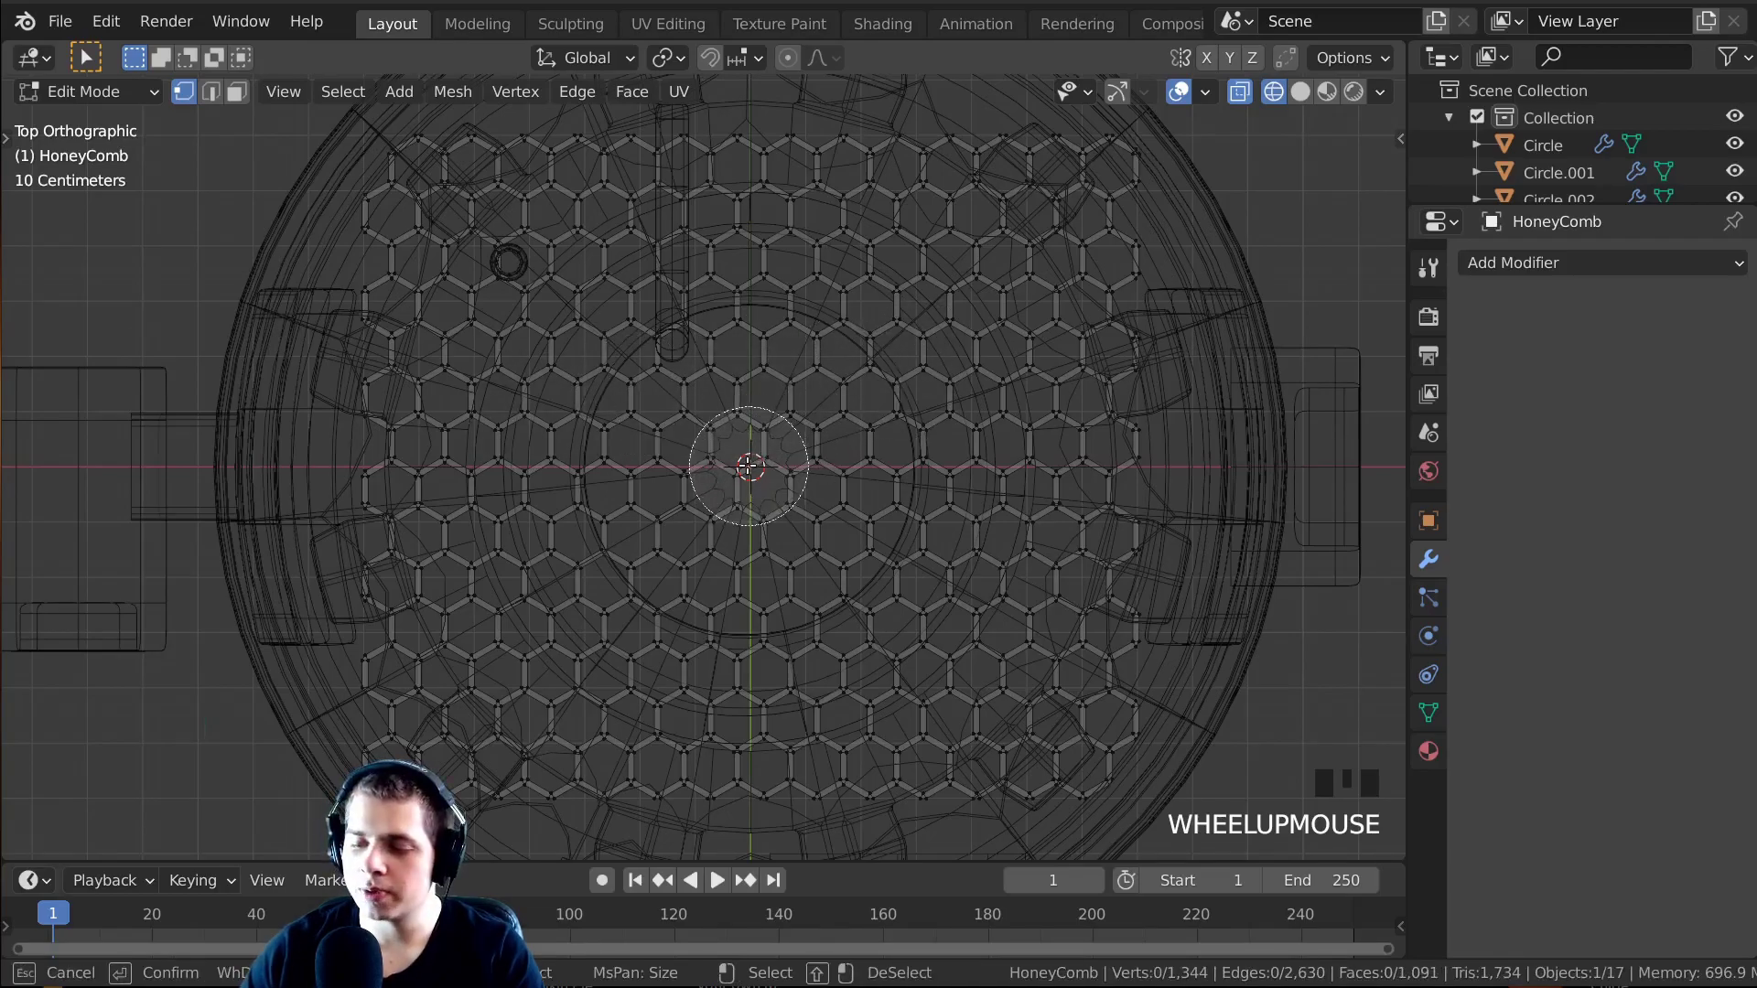
{"action": "scroll", "coordinate": [748, 466], "scroll_direction": "down", "scroll_amount": 11}
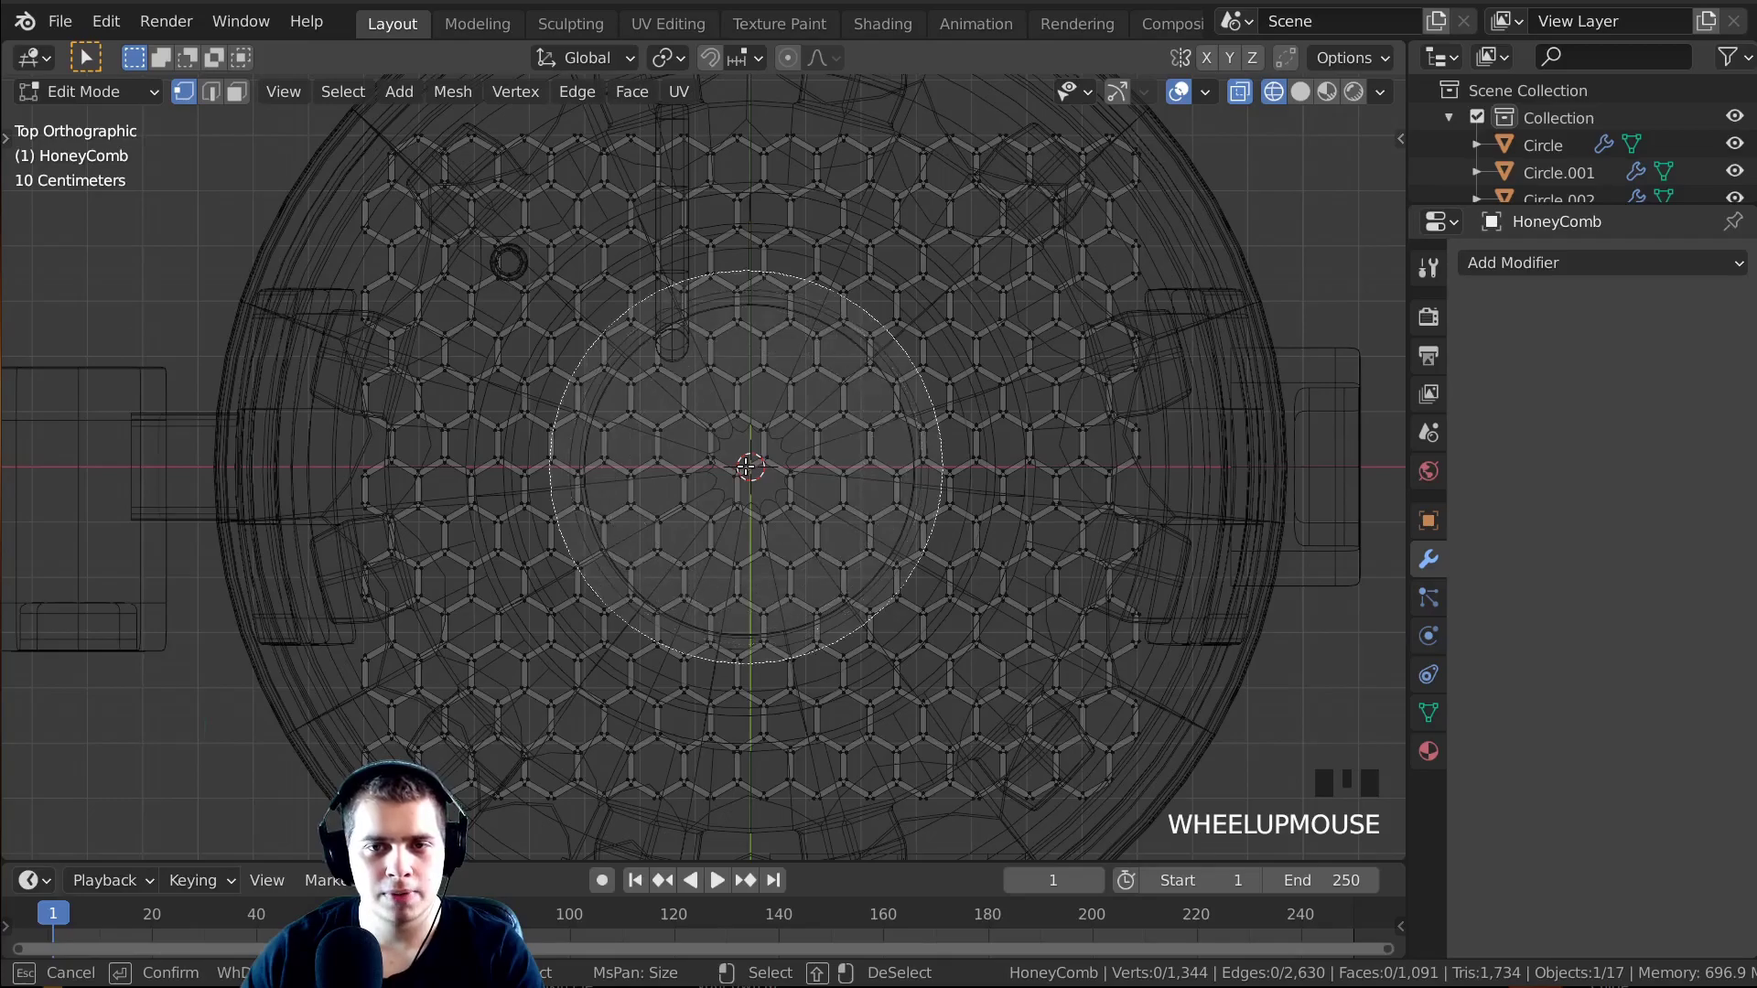
{"action": "scroll", "coordinate": [748, 467], "scroll_direction": "down", "scroll_amount": 2}
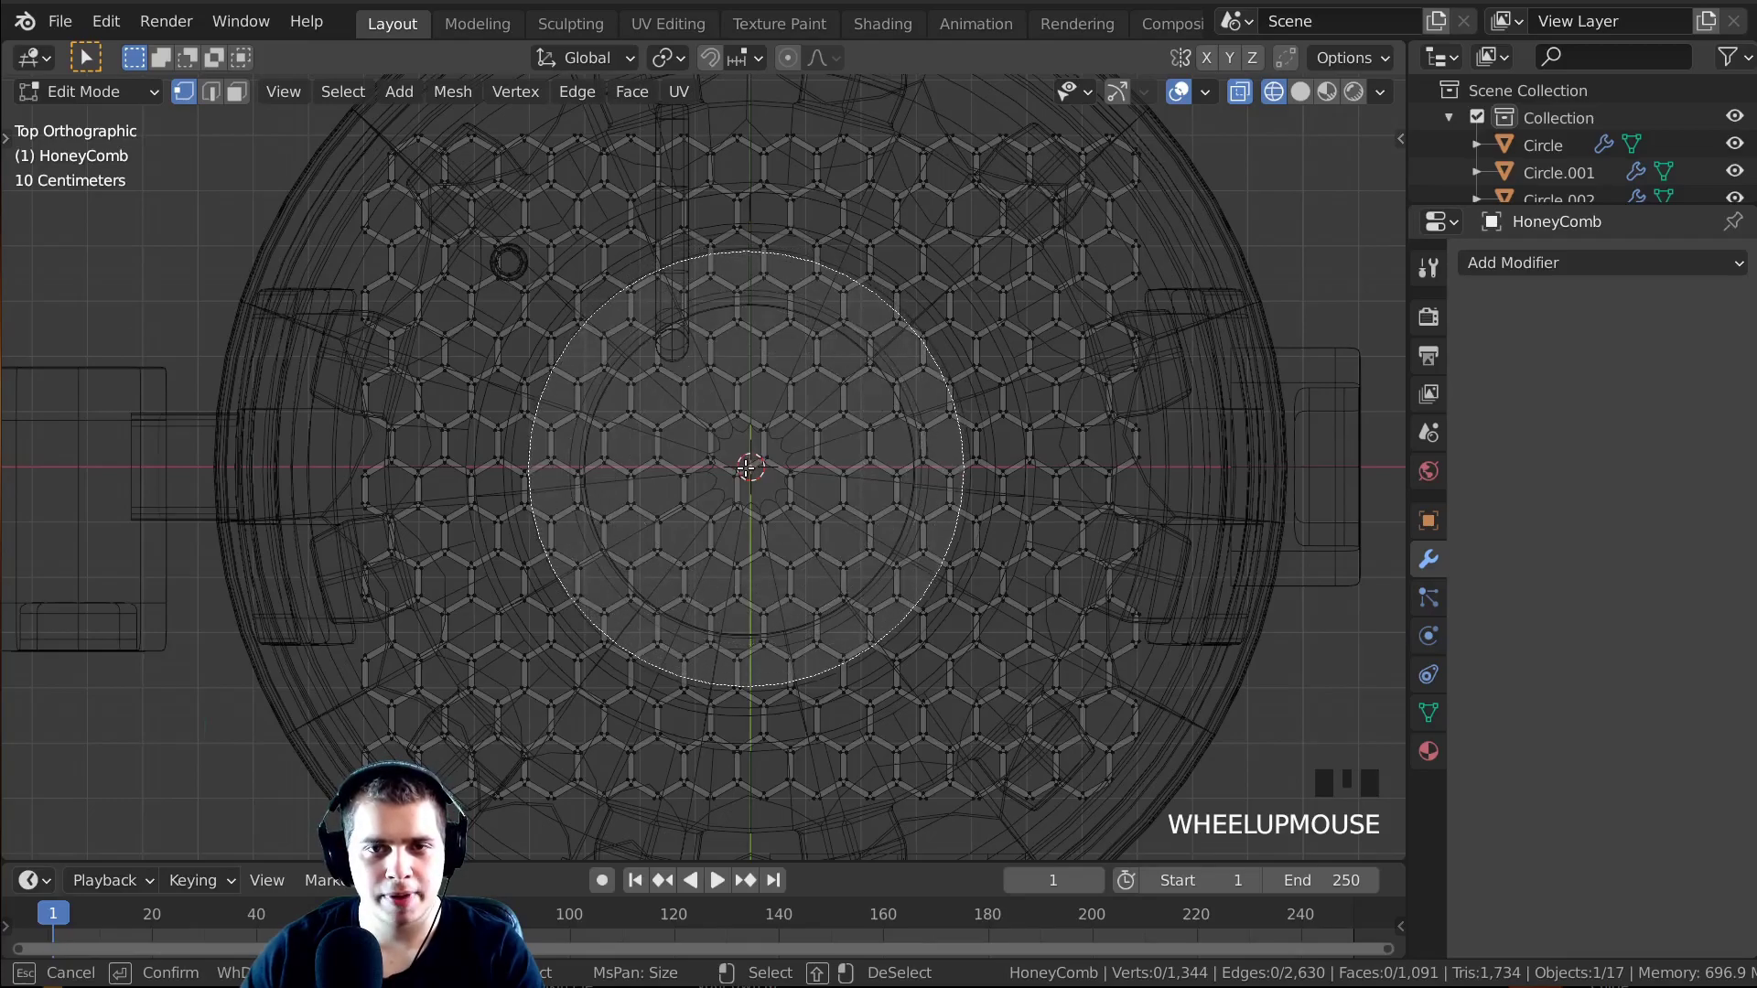
{"action": "left_click", "coordinate": [748, 467]}
{"action": "right_click", "coordinate": [751, 466]}
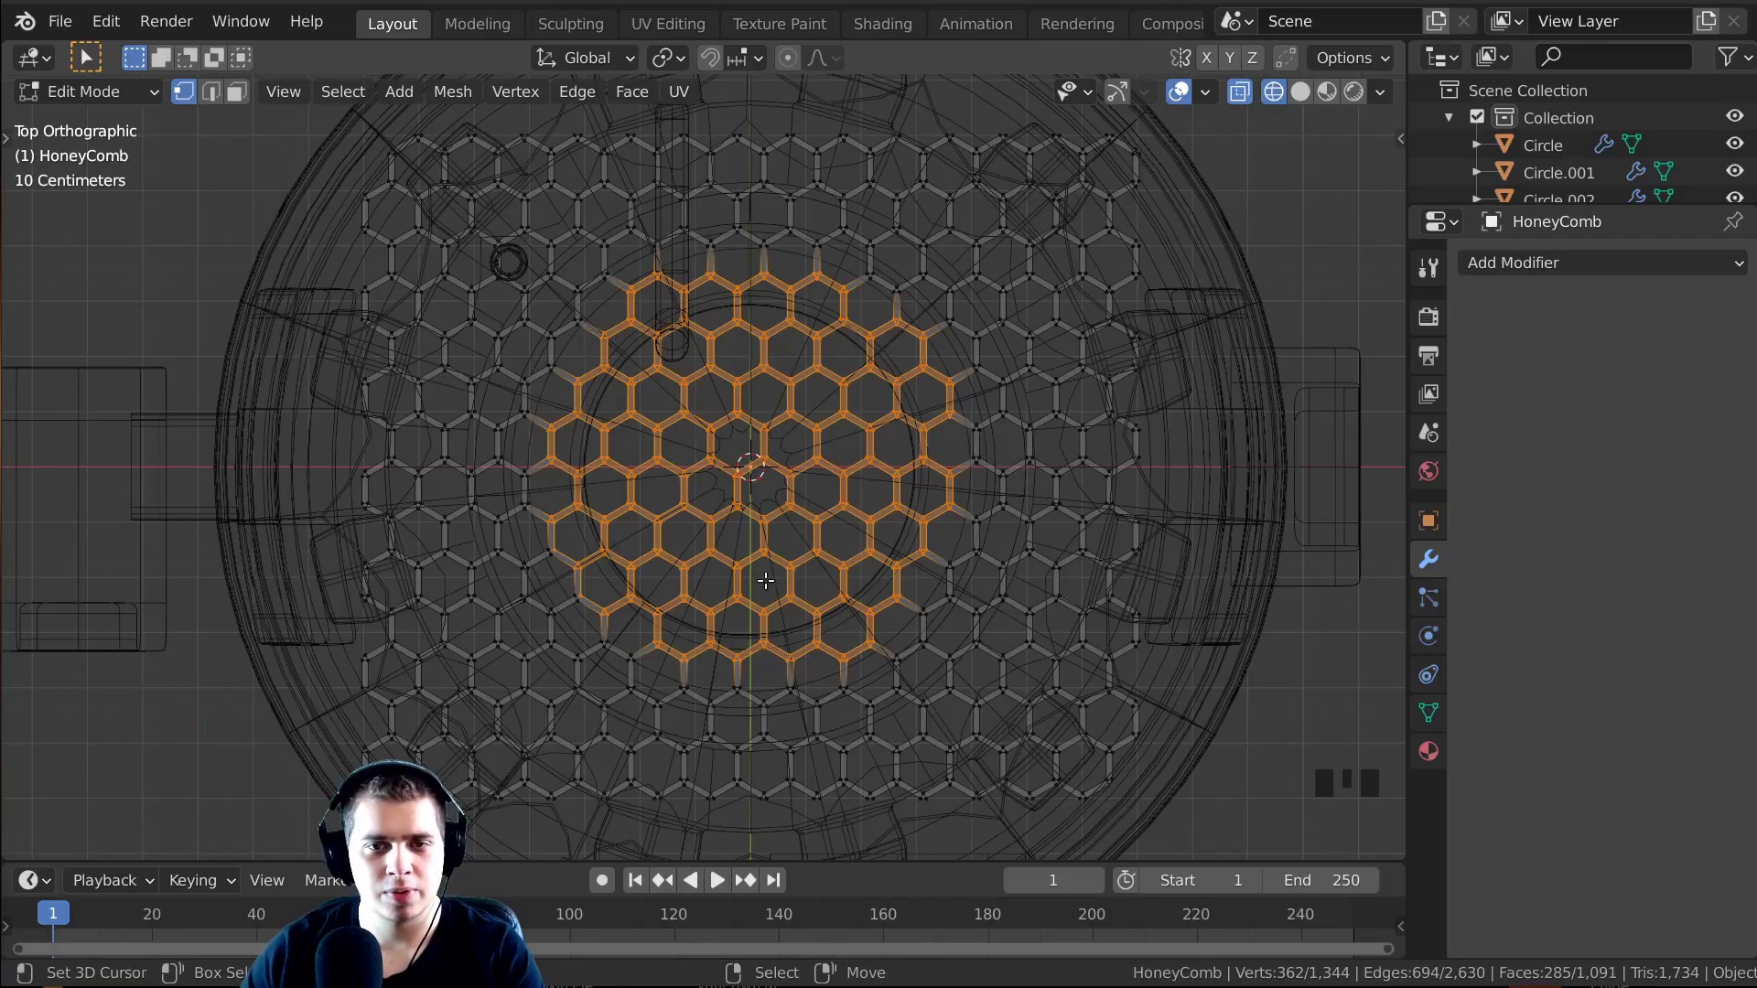
In solid shading, invert the selection and delete the honeycomb vertices outside the round central area.
{"action": "middle_click_drag", "start_coordinate": [726, 675], "coordinate": [768, 549]}
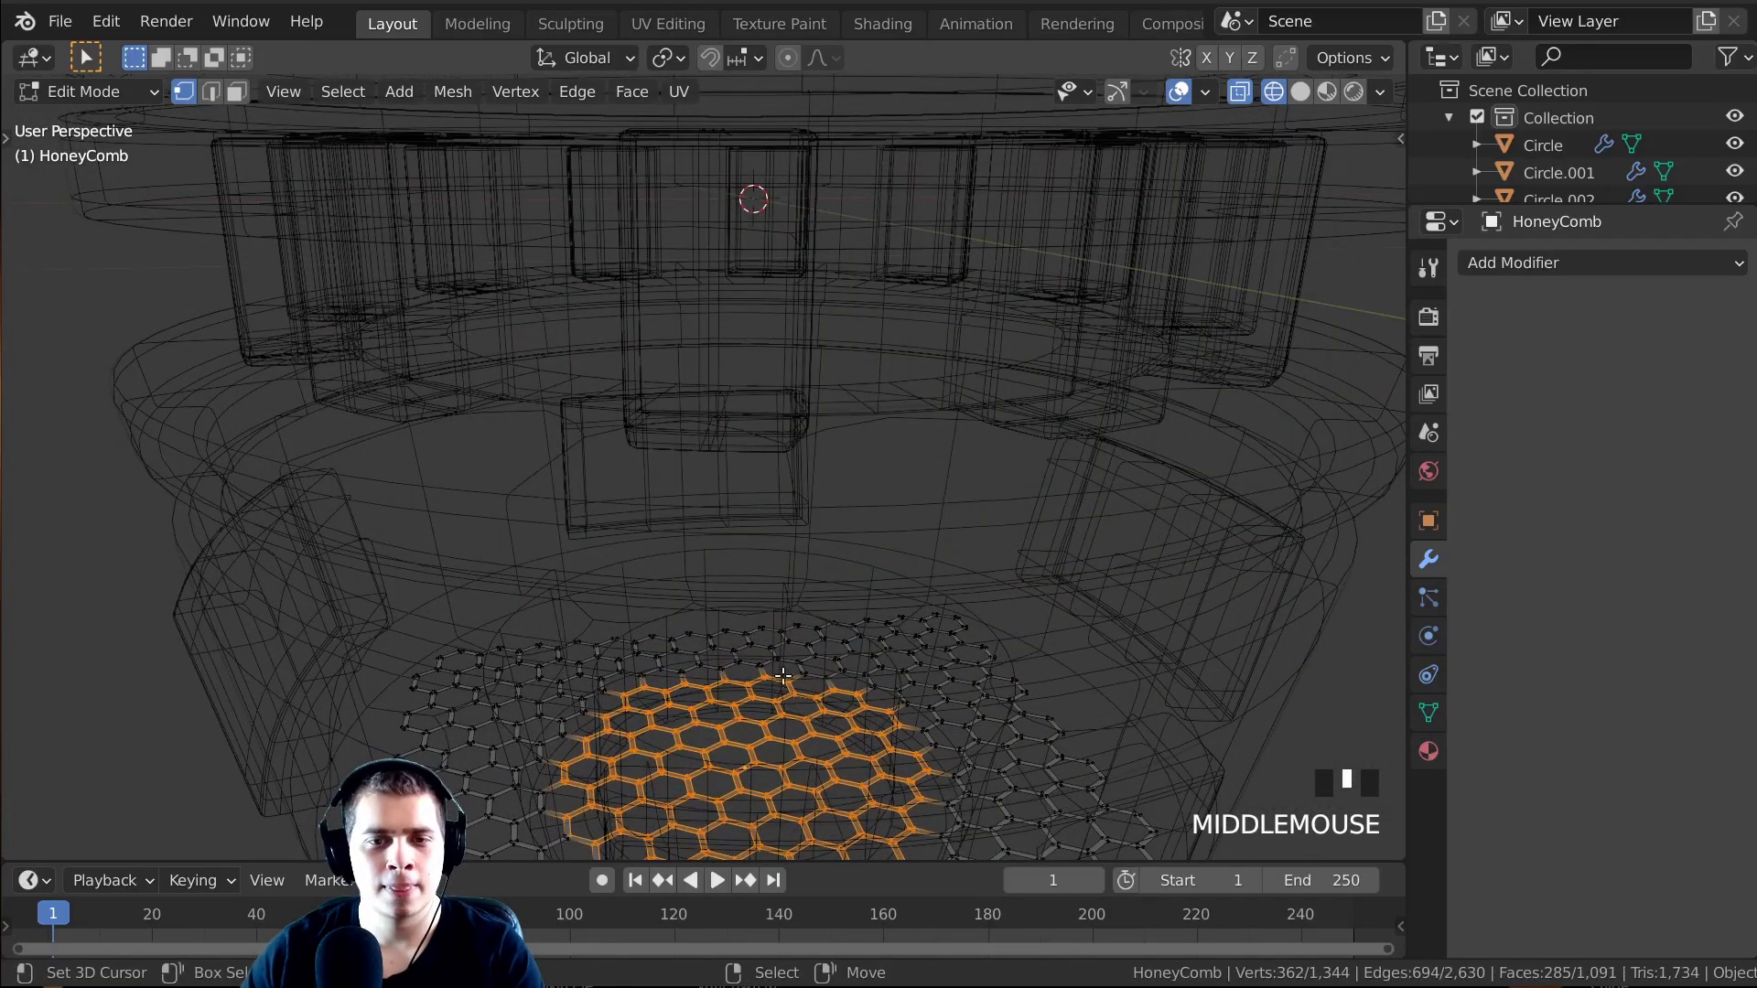
{"action": "mouse_move", "coordinate": [783, 675]}
{"action": "middle_mouse_down"}
{"action": "mouse_move", "coordinate": [781, 424]}
{"action": "mouse_move", "coordinate": [748, 528]}
{"action": "middle_mouse_up"}
{"action": "scroll", "coordinate": [748, 528], "scroll_direction": "down", "scroll_amount": 3}
{"action": "key", "text": "z"}
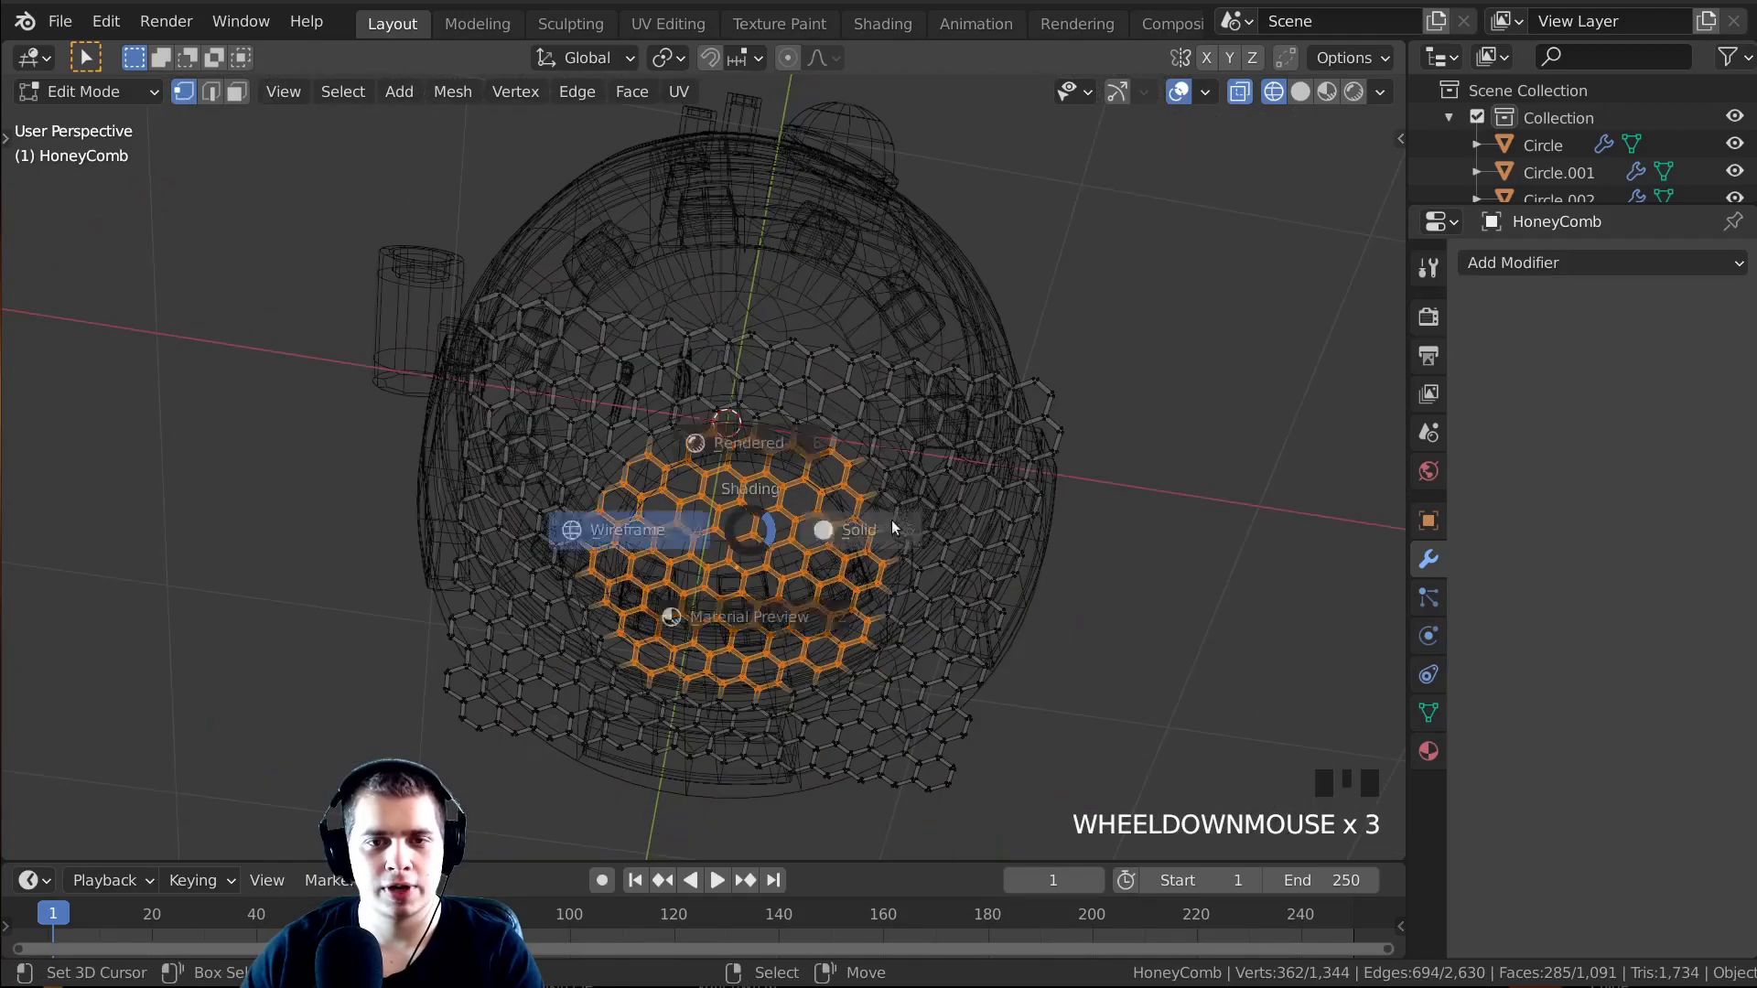
{"action": "left_click", "coordinate": [892, 528]}
{"action": "mouse_move", "coordinate": [892, 528]}
{"action": "middle_mouse_down"}
{"action": "mouse_move", "coordinate": [1085, 465]}
{"action": "mouse_move", "coordinate": [812, 629]}
{"action": "mouse_move", "coordinate": [667, 388]}
{"action": "middle_mouse_up"}
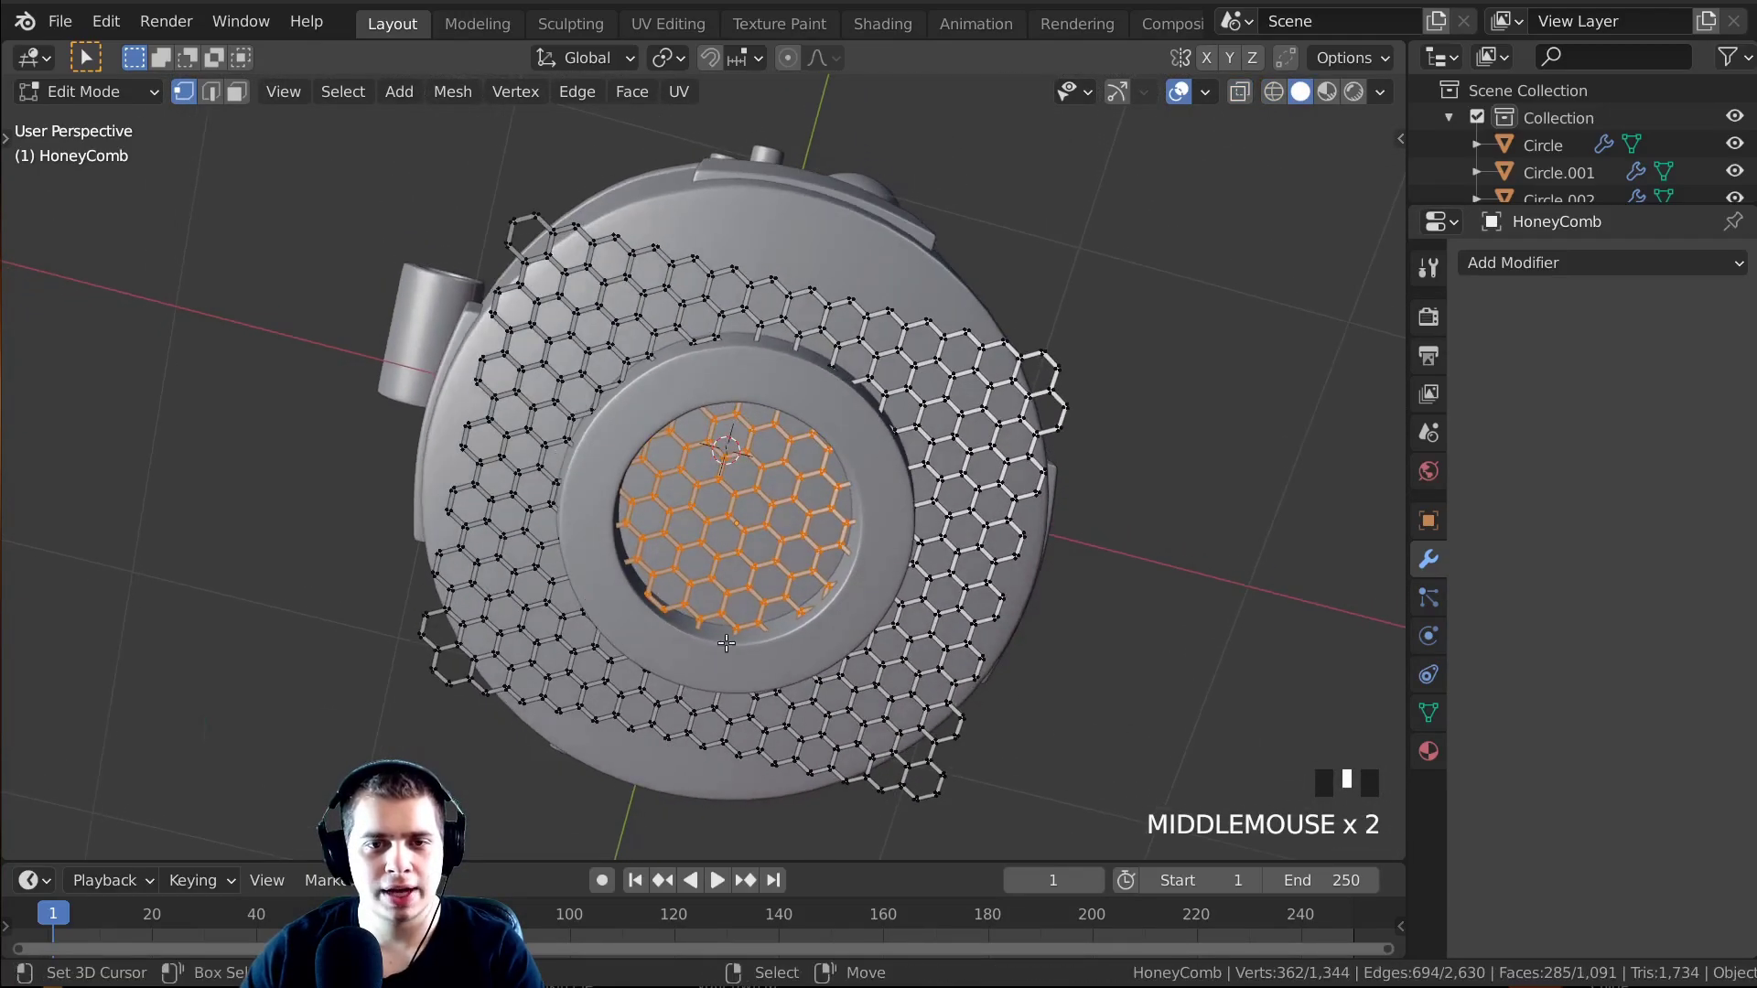
{"action": "middle_click_drag", "start_coordinate": [812, 515], "coordinate": [817, 565]}
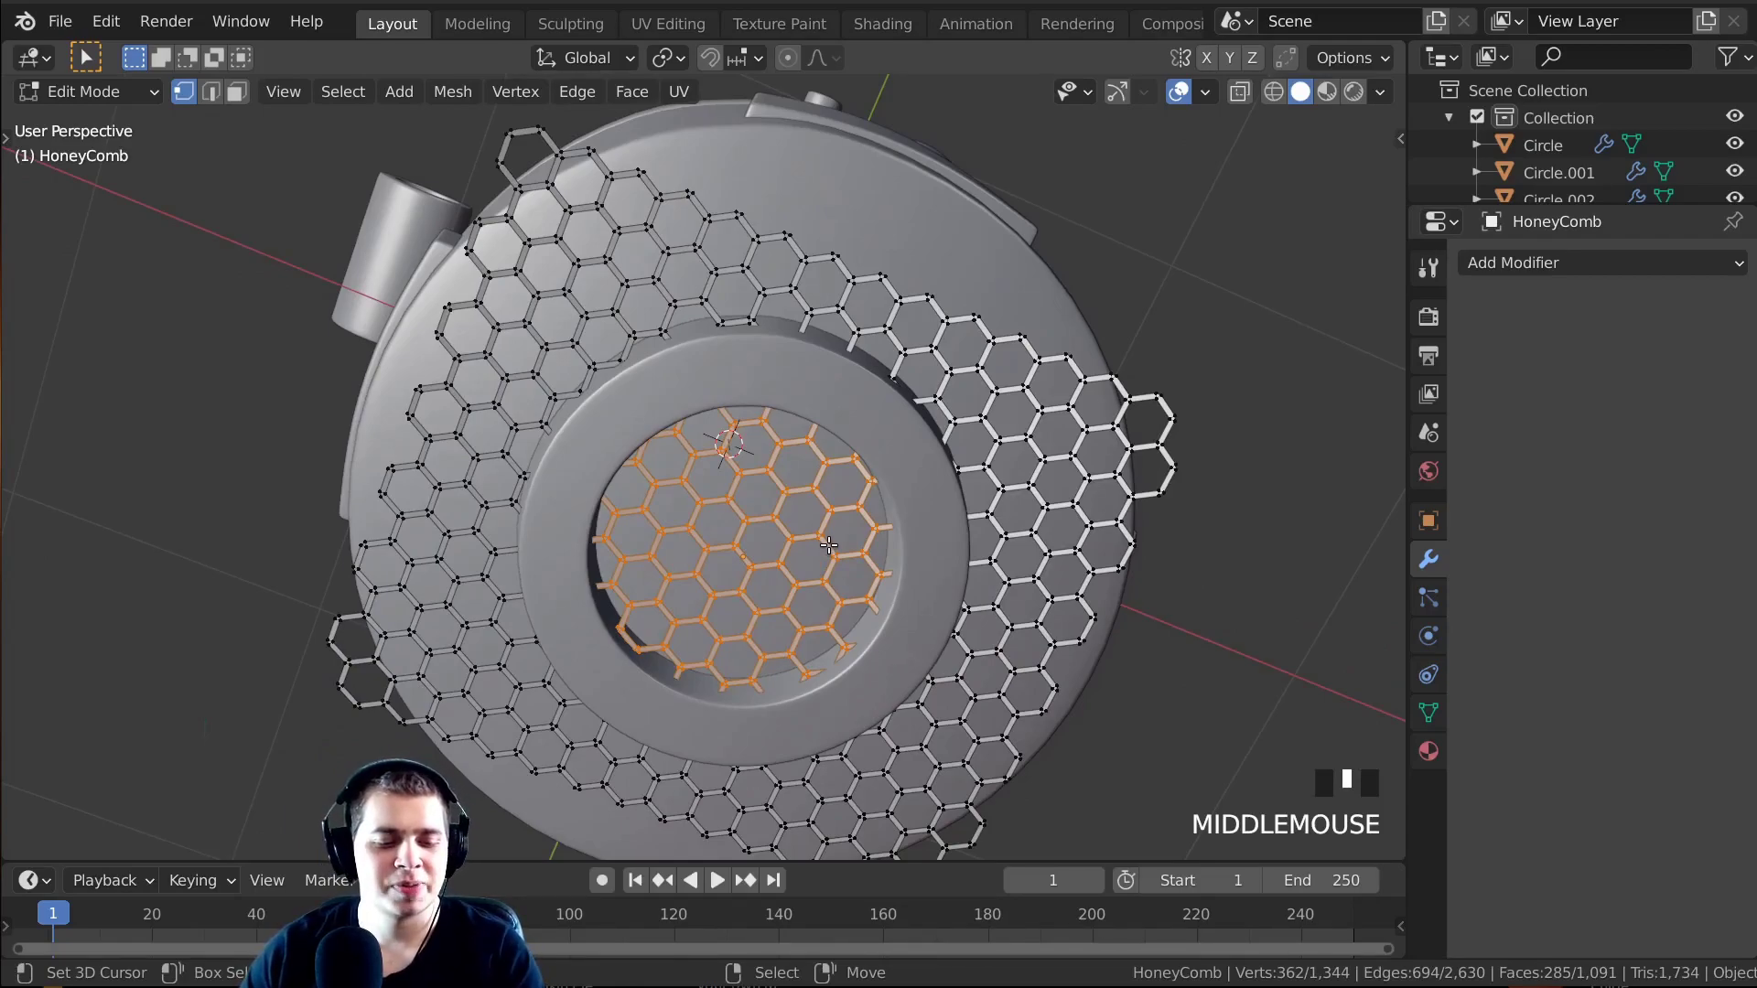
{"action": "key", "text": "ctrl+i"}
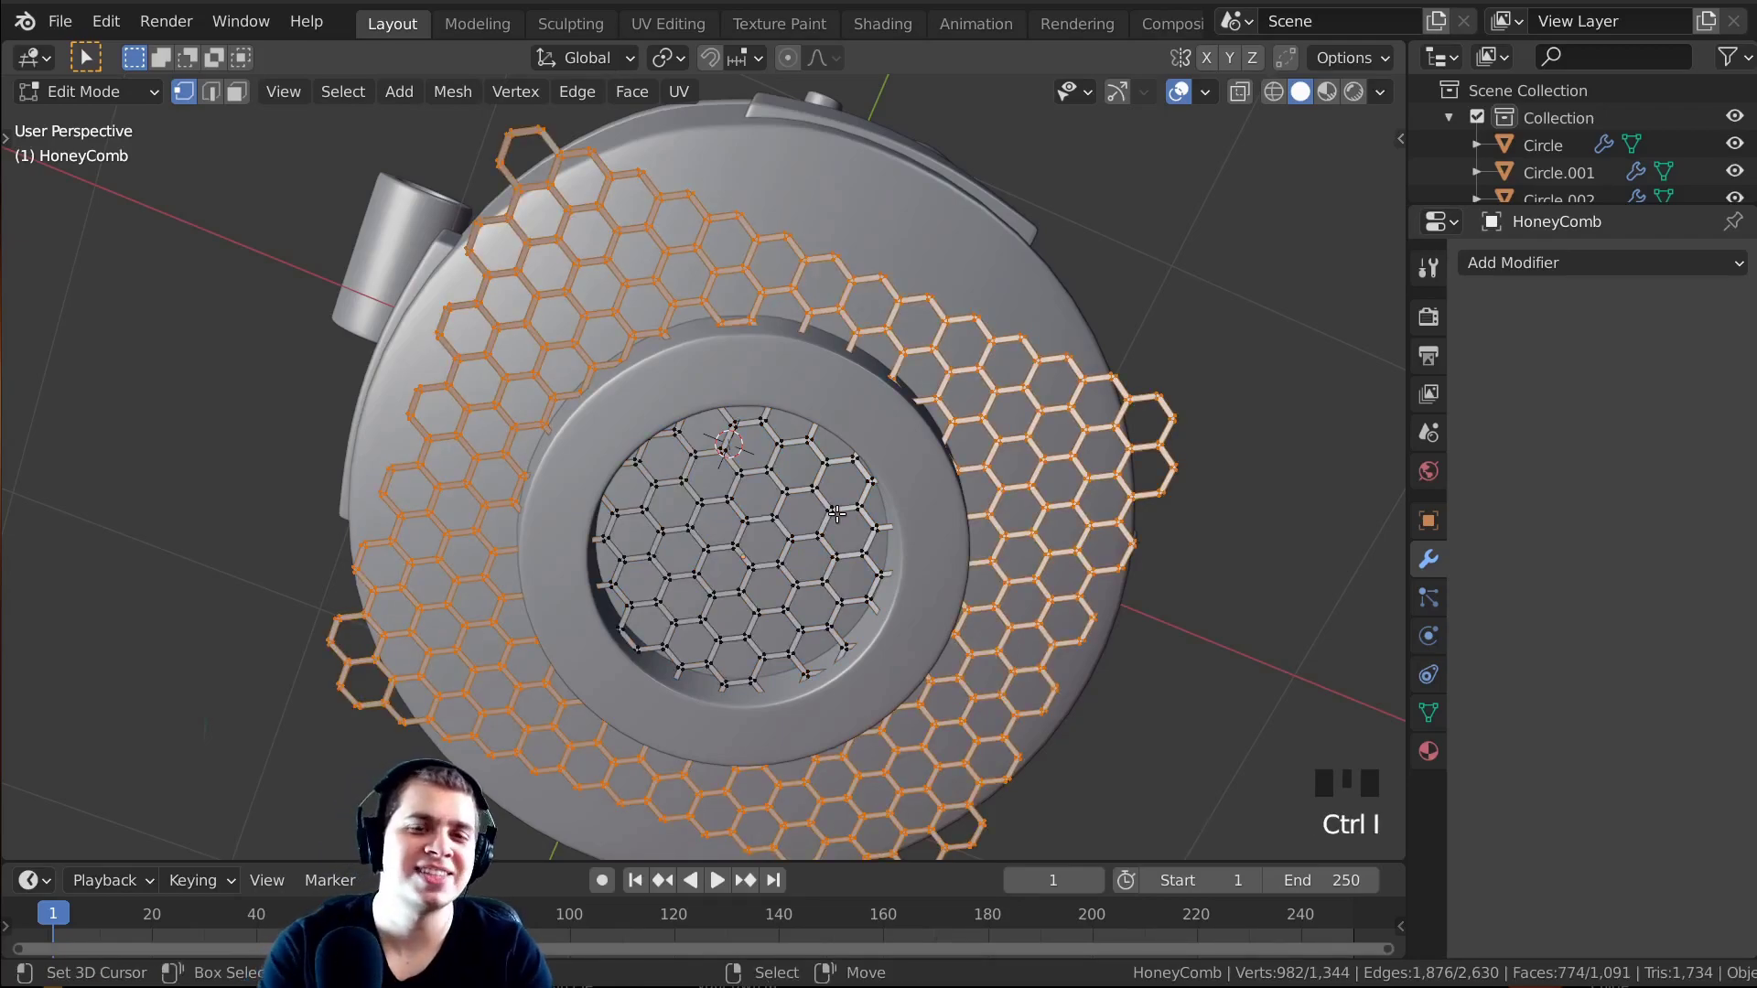
{"action": "key", "text": "x"}
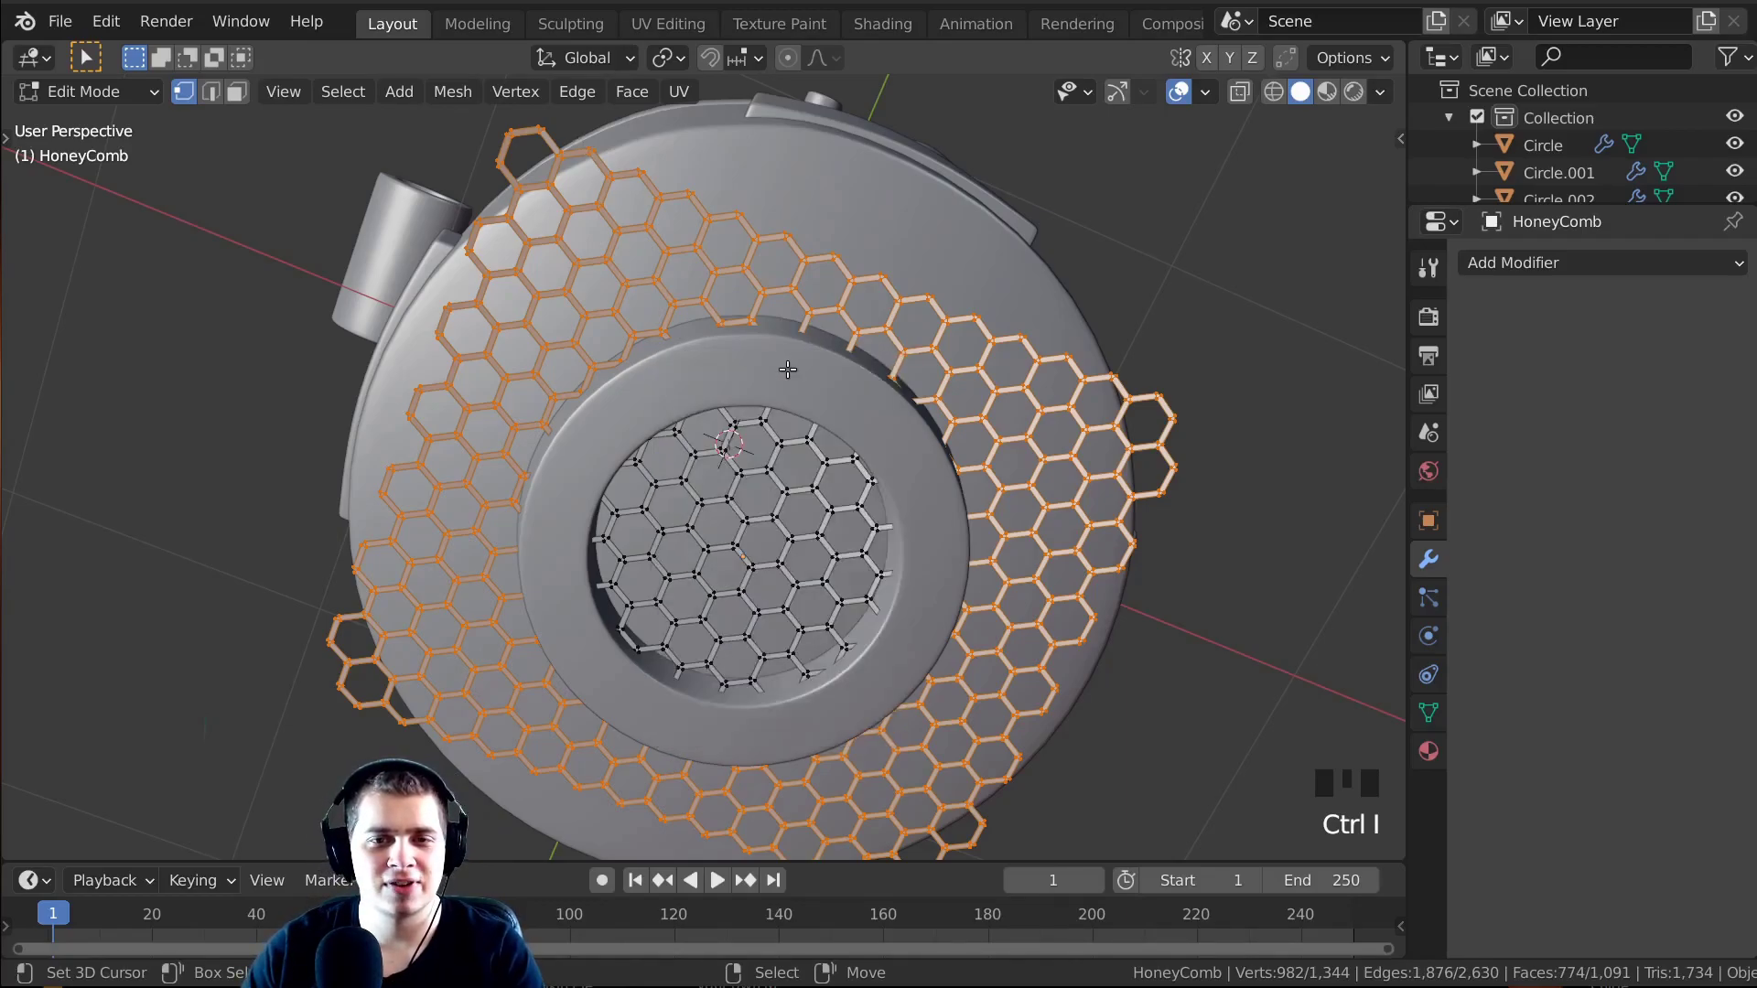
{"action": "key", "text": "x"}
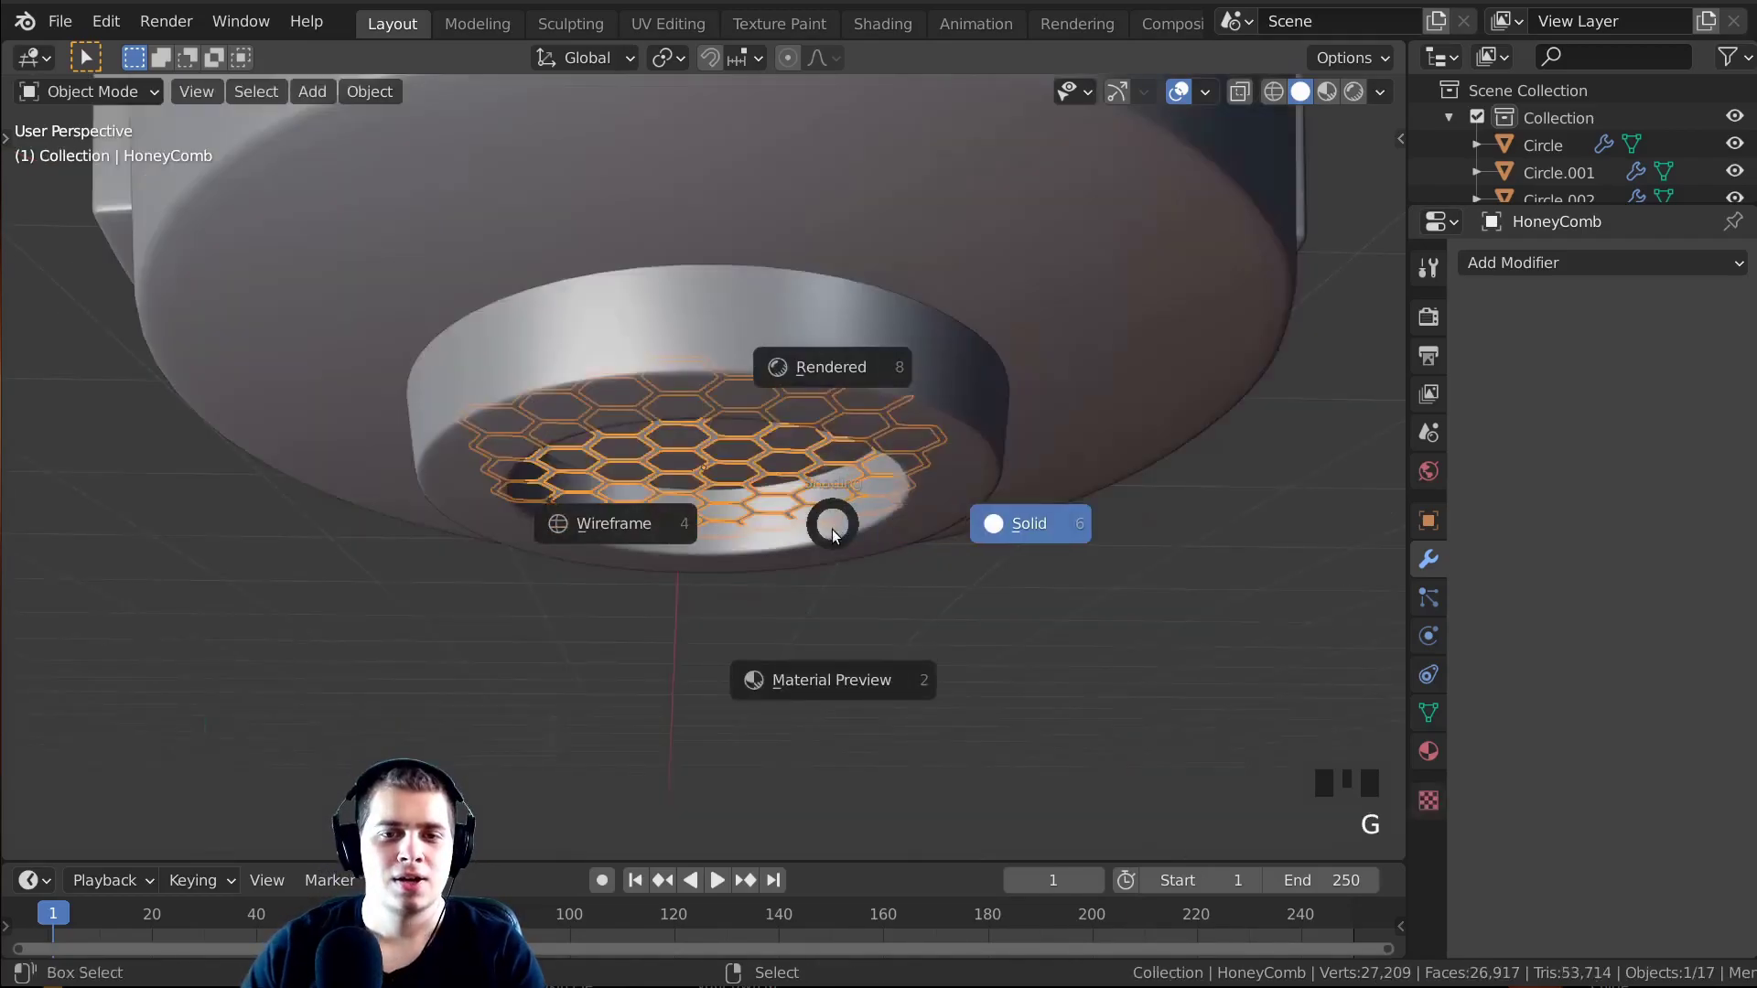
Adjust the trimmed honeycomb's position inside the ring and extrude the whole mesh to give the grille depth.
{"action": "key", "text": "g"}
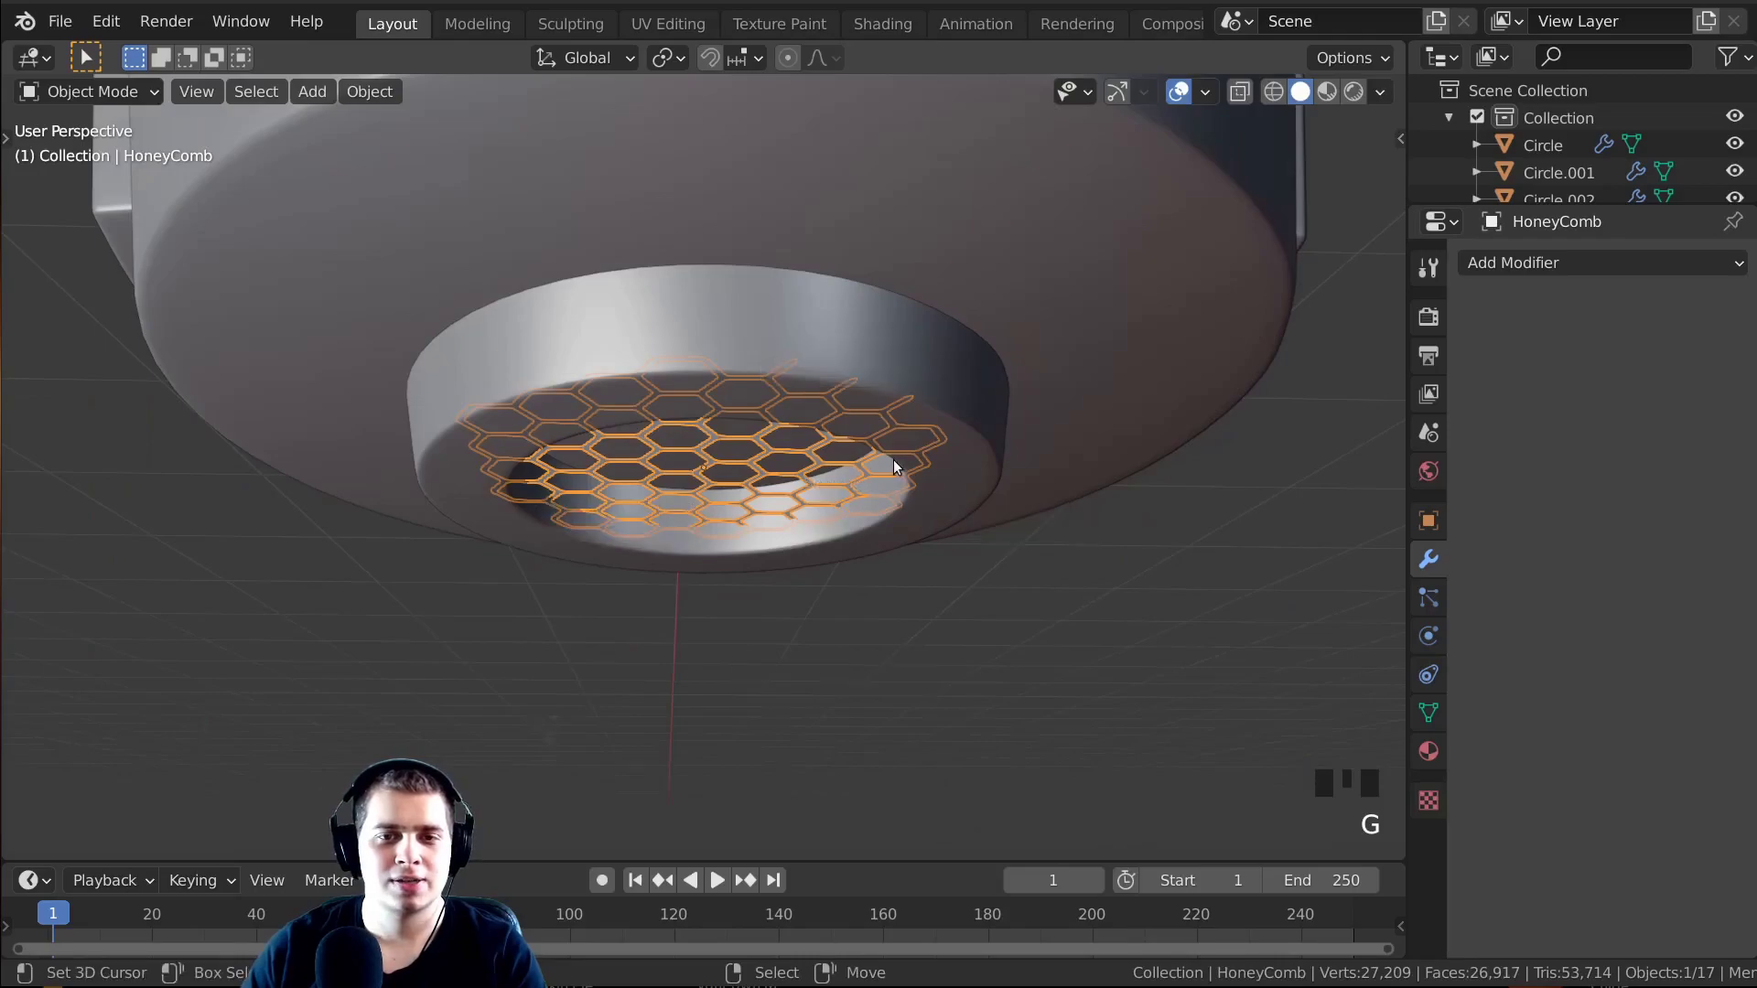
{"action": "left_click", "coordinate": [893, 461]}
{"action": "middle_click_drag", "start_coordinate": [893, 461], "coordinate": [569, 408]}
{"action": "key", "text": "Tab"}
{"action": "key", "text": "a"}
{"action": "scroll", "coordinate": [892, 604], "scroll_direction": "up", "scroll_amount": 2}
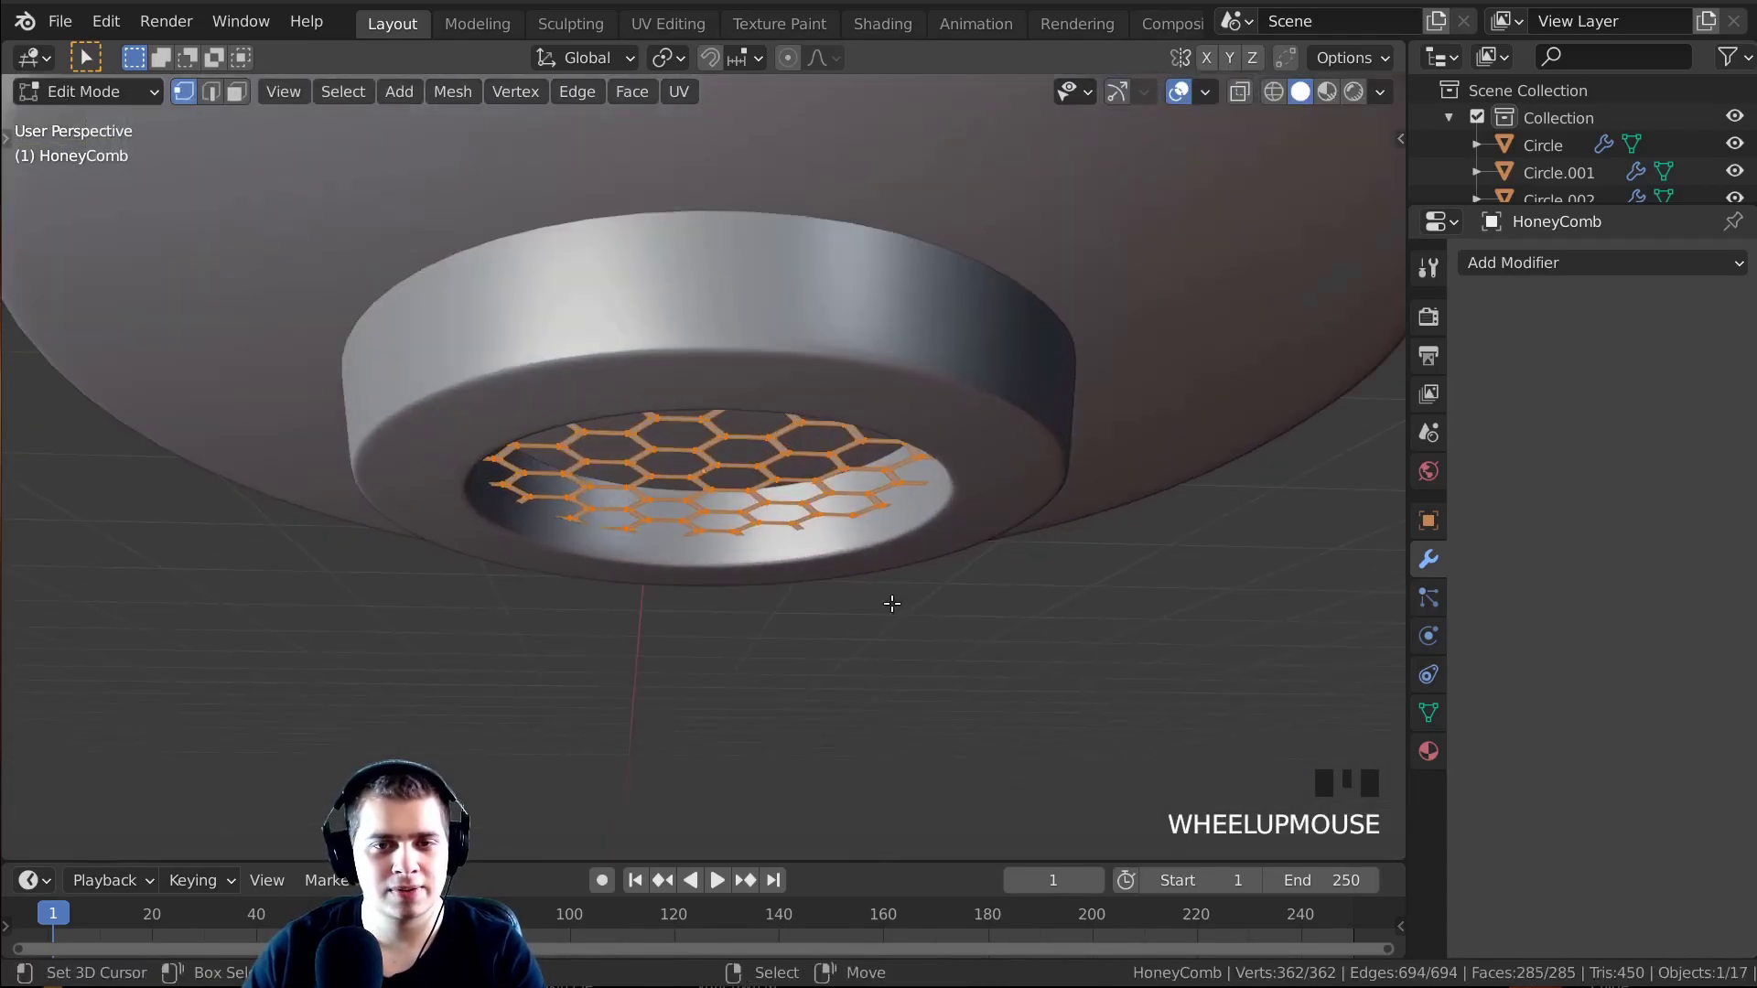
{"action": "key", "text": "e"}
{"action": "left_click", "coordinate": [1013, 527]}
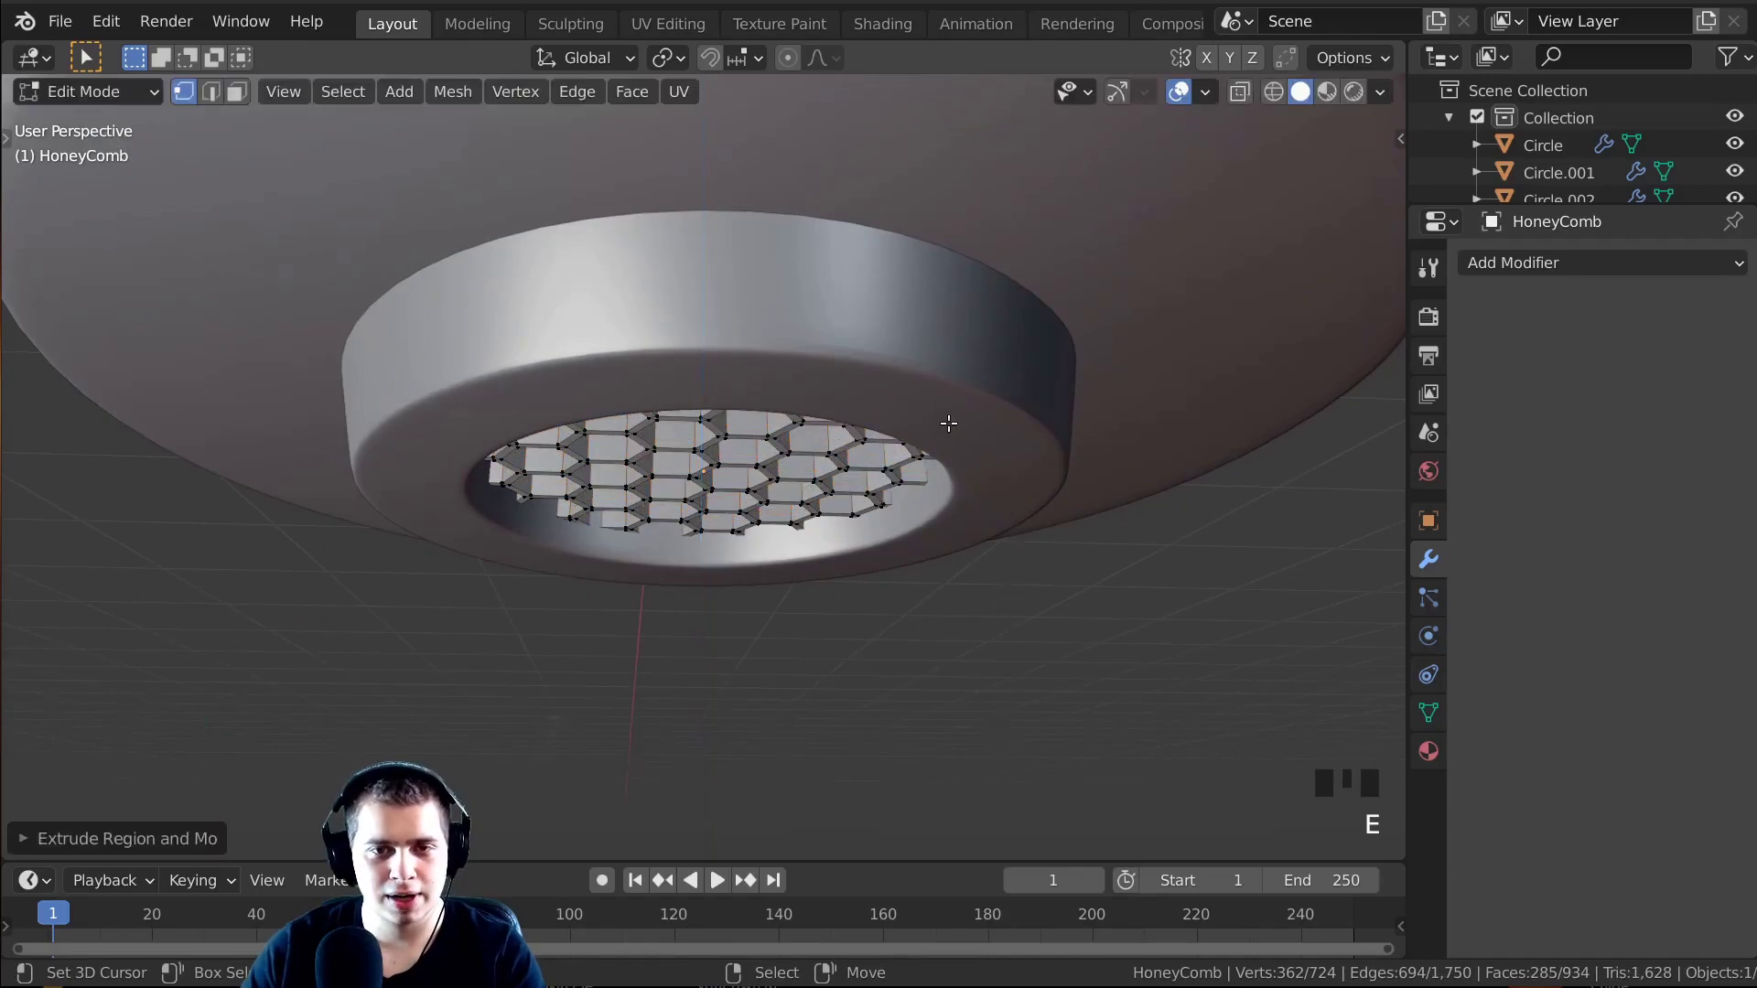
Select the entire extruded grille and bevel its edges slightly with one segment.
{"action": "middle_click_drag", "start_coordinate": [945, 420], "coordinate": [866, 509]}
{"action": "scroll", "coordinate": [773, 210], "scroll_direction": "up", "scroll_amount": 4}
{"action": "key", "text": "a"}
{"action": "scroll", "coordinate": [865, 509], "scroll_direction": "up", "scroll_amount": 2}
{"action": "scroll", "coordinate": [865, 509], "scroll_direction": "down", "scroll_amount": 2}
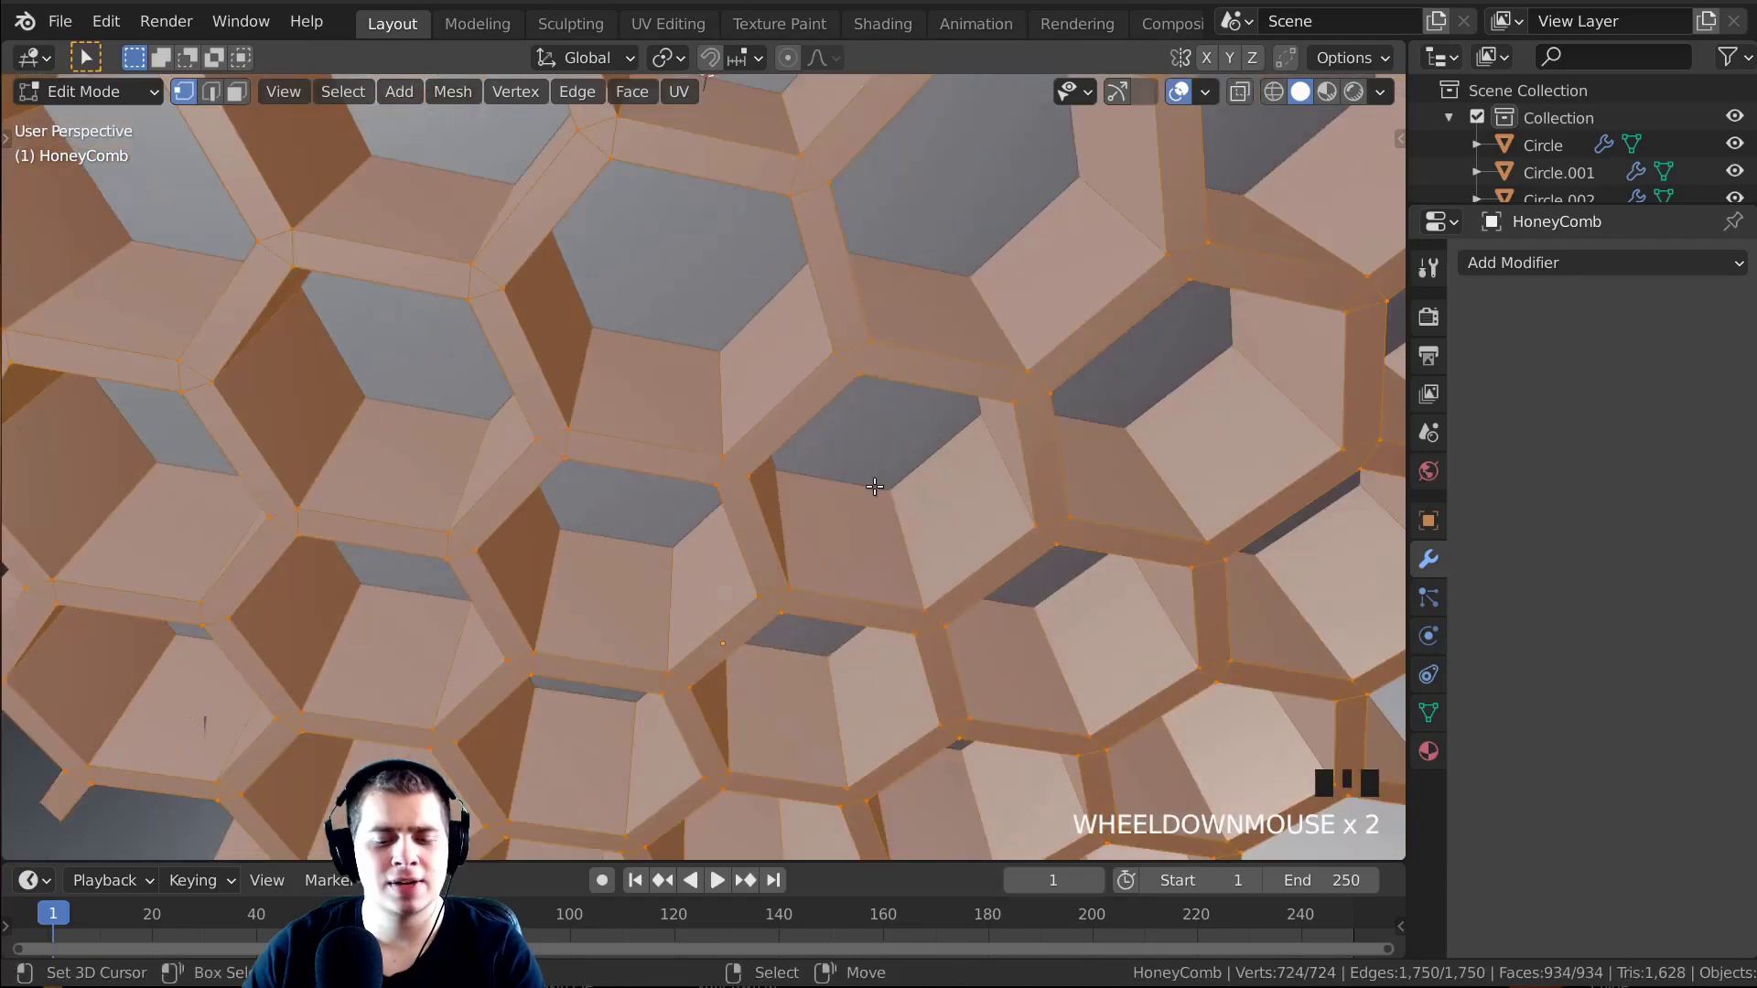
{"action": "scroll", "coordinate": [874, 442], "scroll_direction": "up", "scroll_amount": 2}
{"action": "middle_click_drag", "start_coordinate": [920, 435], "coordinate": [828, 516], "text": "shift"}
{"action": "scroll", "coordinate": [876, 491], "scroll_direction": "down", "scroll_amount": 2}
{"action": "key", "text": "ctrl+b"}
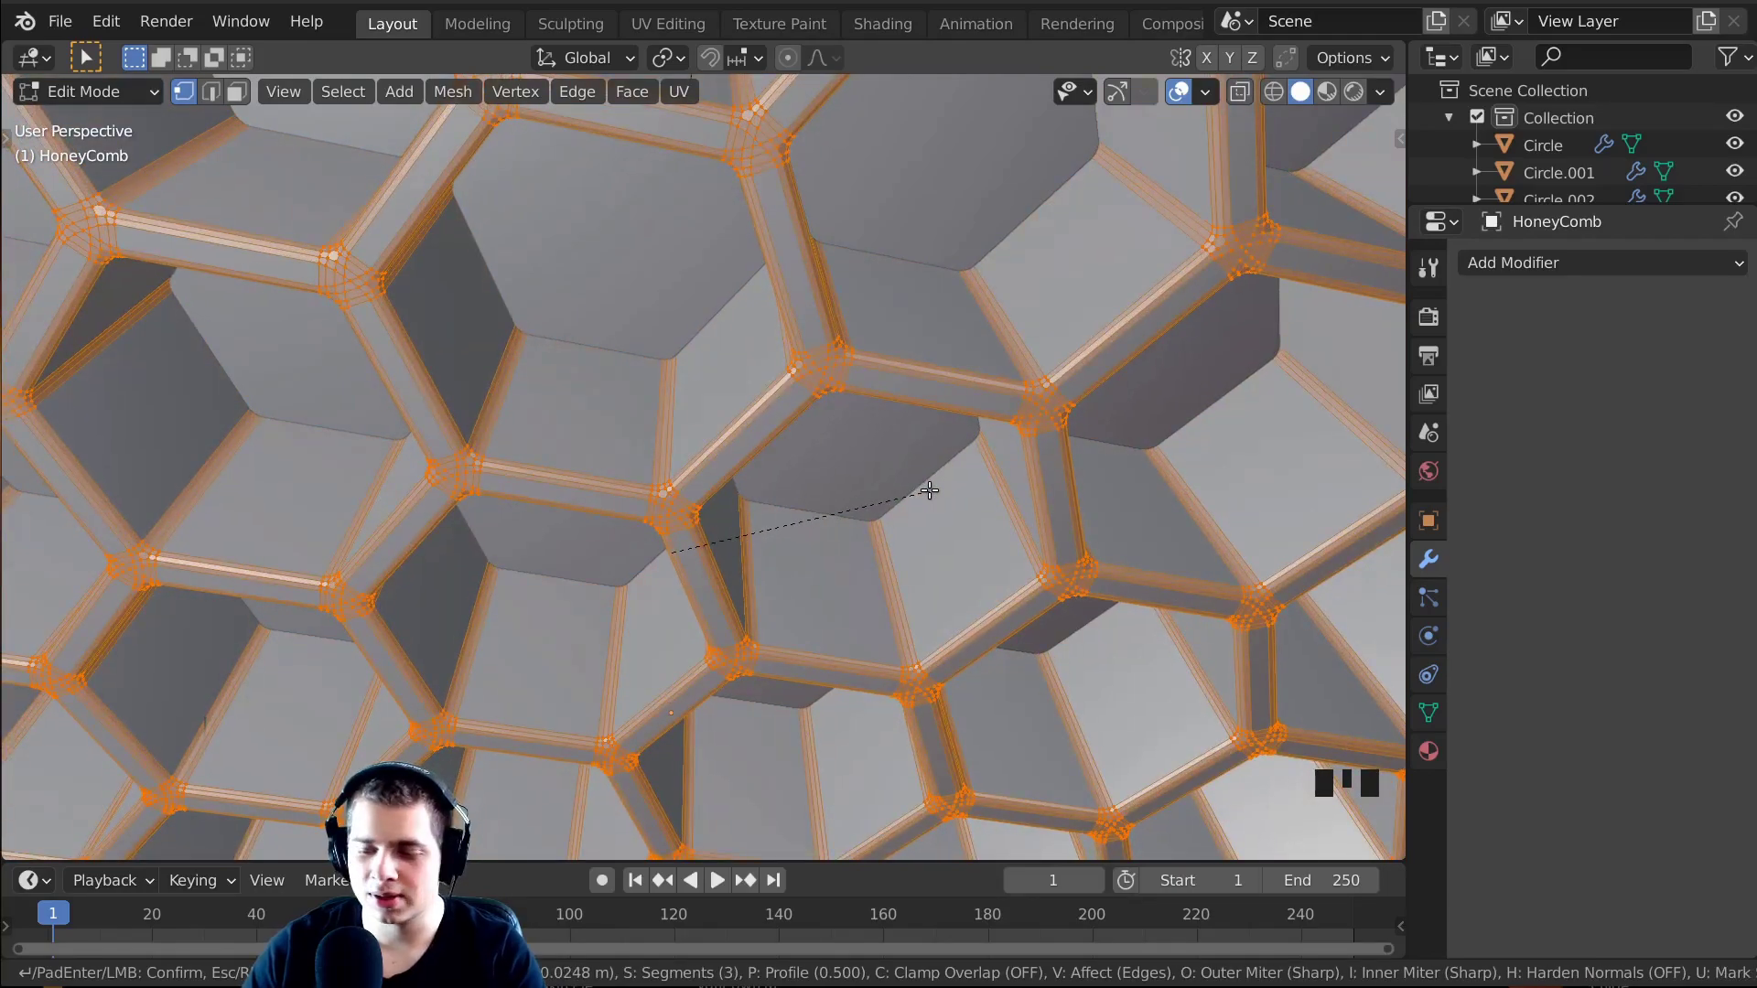
{"action": "scroll", "coordinate": [929, 490], "scroll_direction": "down", "scroll_amount": 1}
{"action": "scroll", "coordinate": [932, 490], "scroll_direction": "down", "scroll_amount": 1}
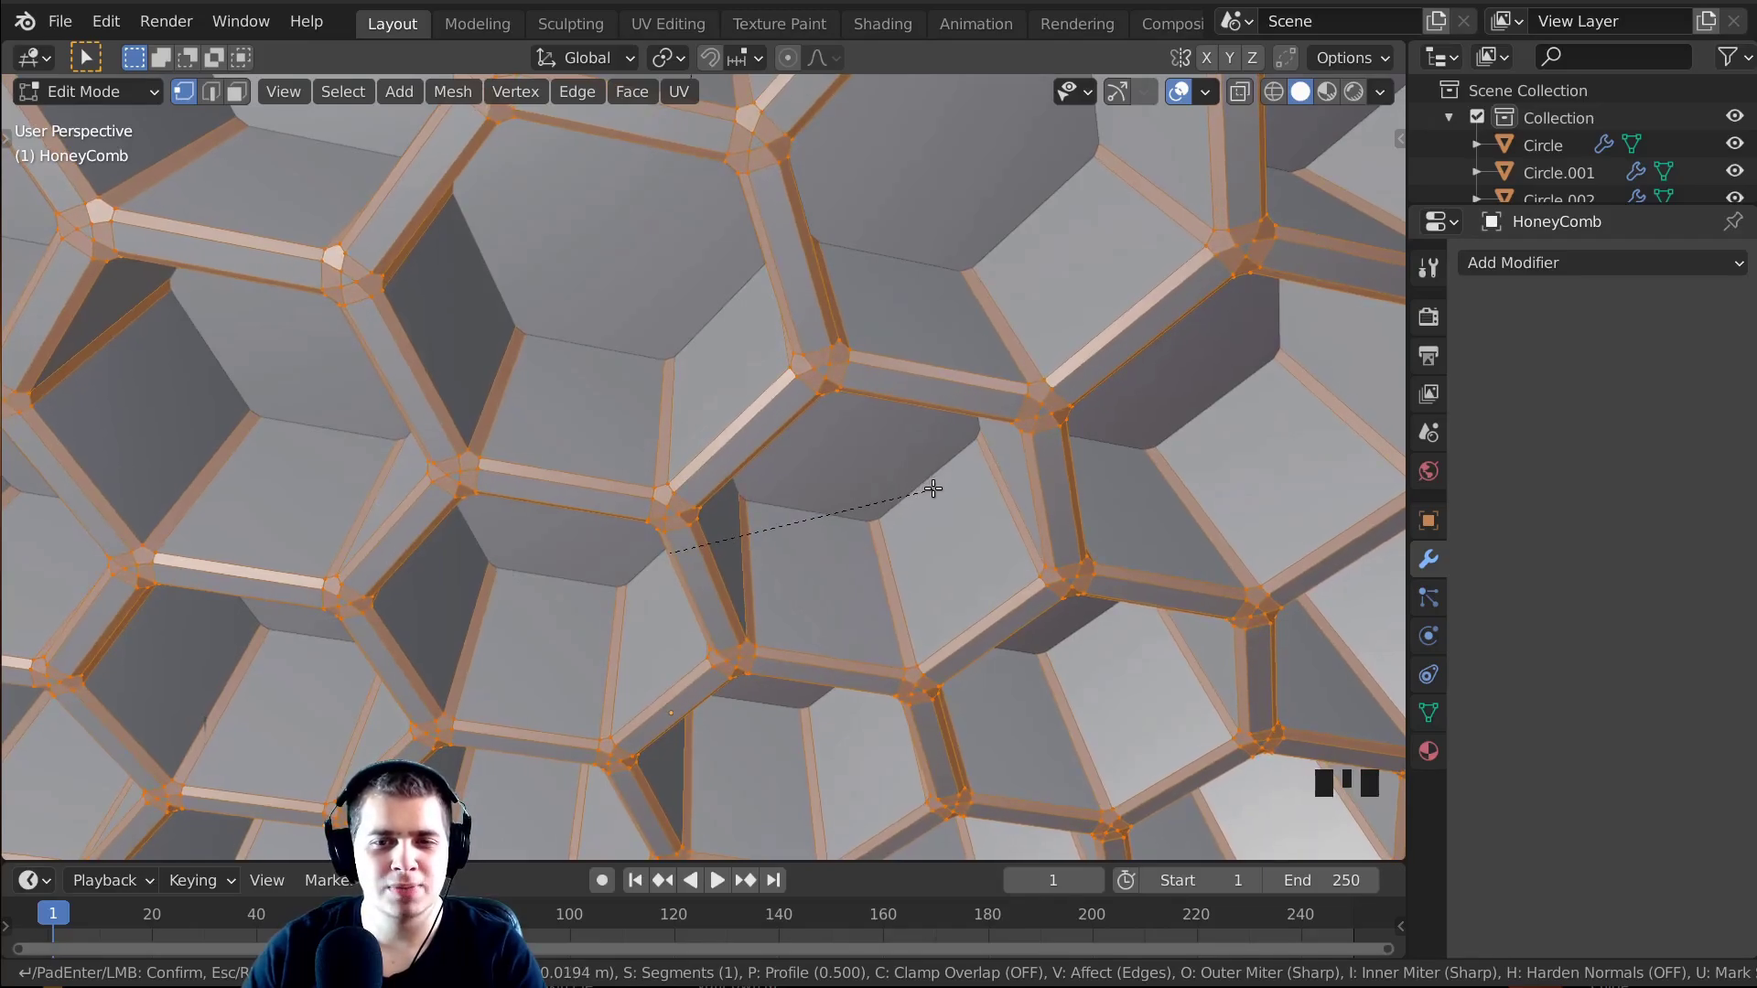
{"action": "left_click", "coordinate": [925, 480]}
{"action": "scroll", "coordinate": [925, 480], "scroll_direction": "down", "scroll_amount": 4}
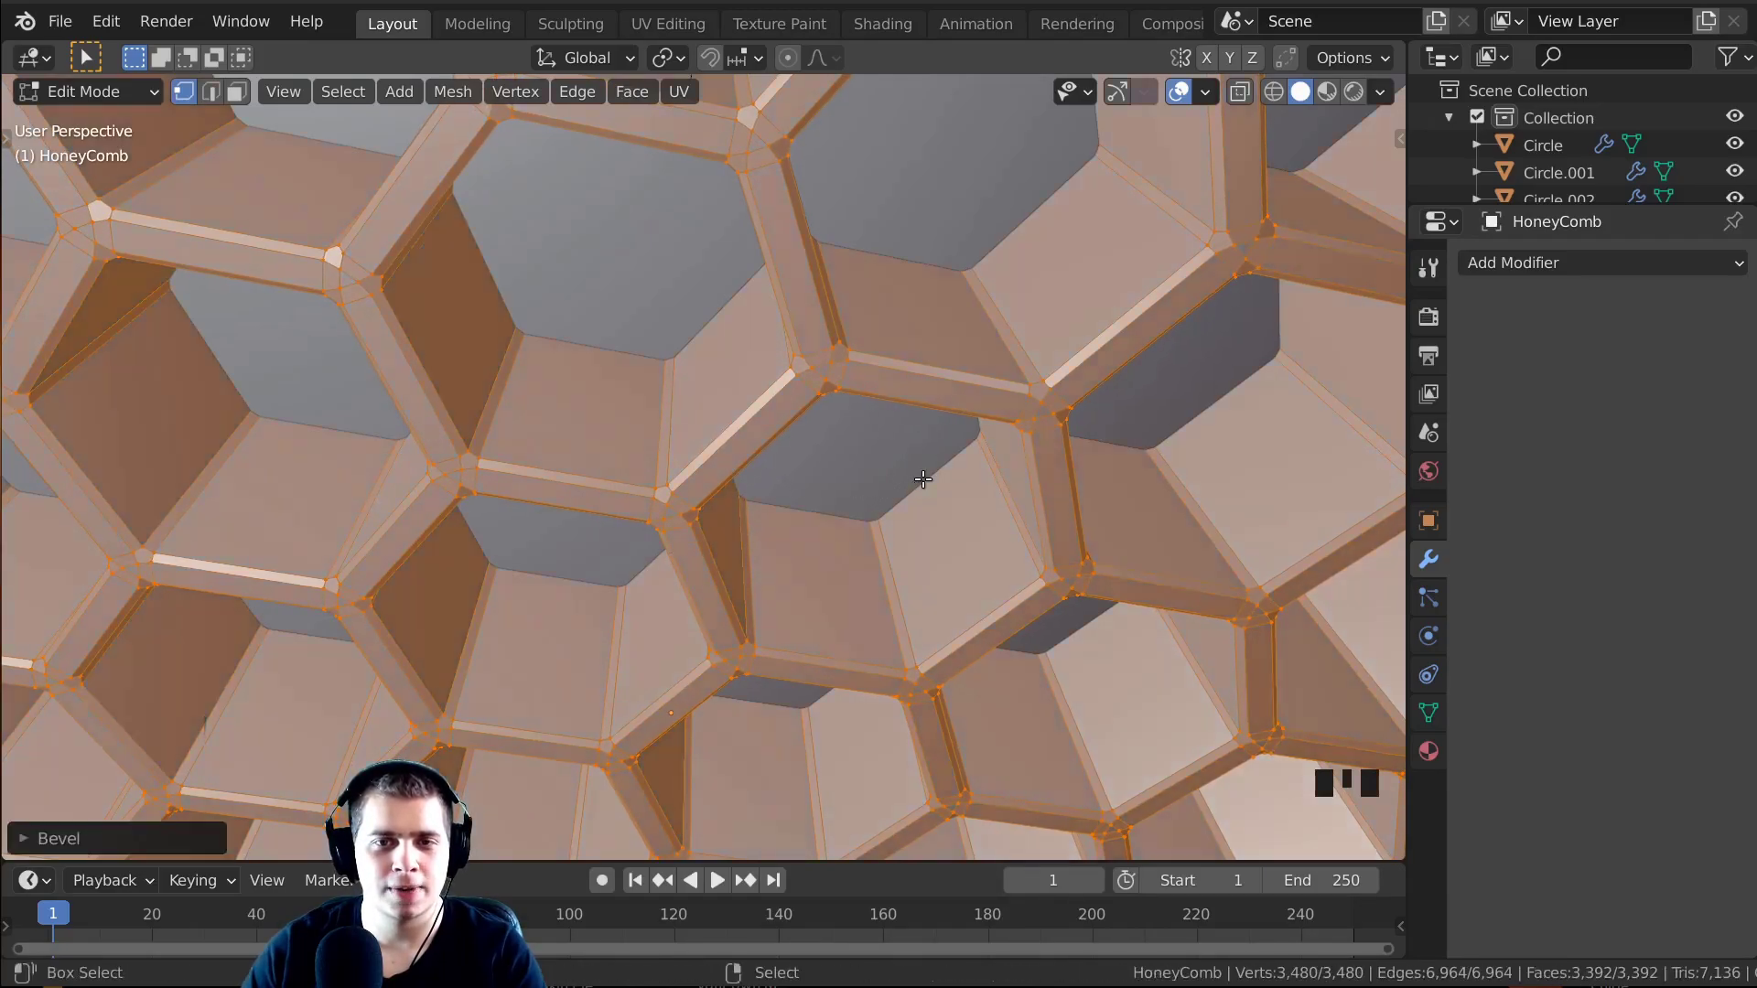
Return to Object Mode and shade the honeycomb grille smooth.
{"action": "middle_click_drag", "start_coordinate": [925, 480], "coordinate": [723, 274]}
{"action": "key", "text": "Tab"}
{"action": "key", "text": "w"}
{"action": "left_click", "coordinate": [754, 290]}
{"action": "left_click", "coordinate": [370, 92]}
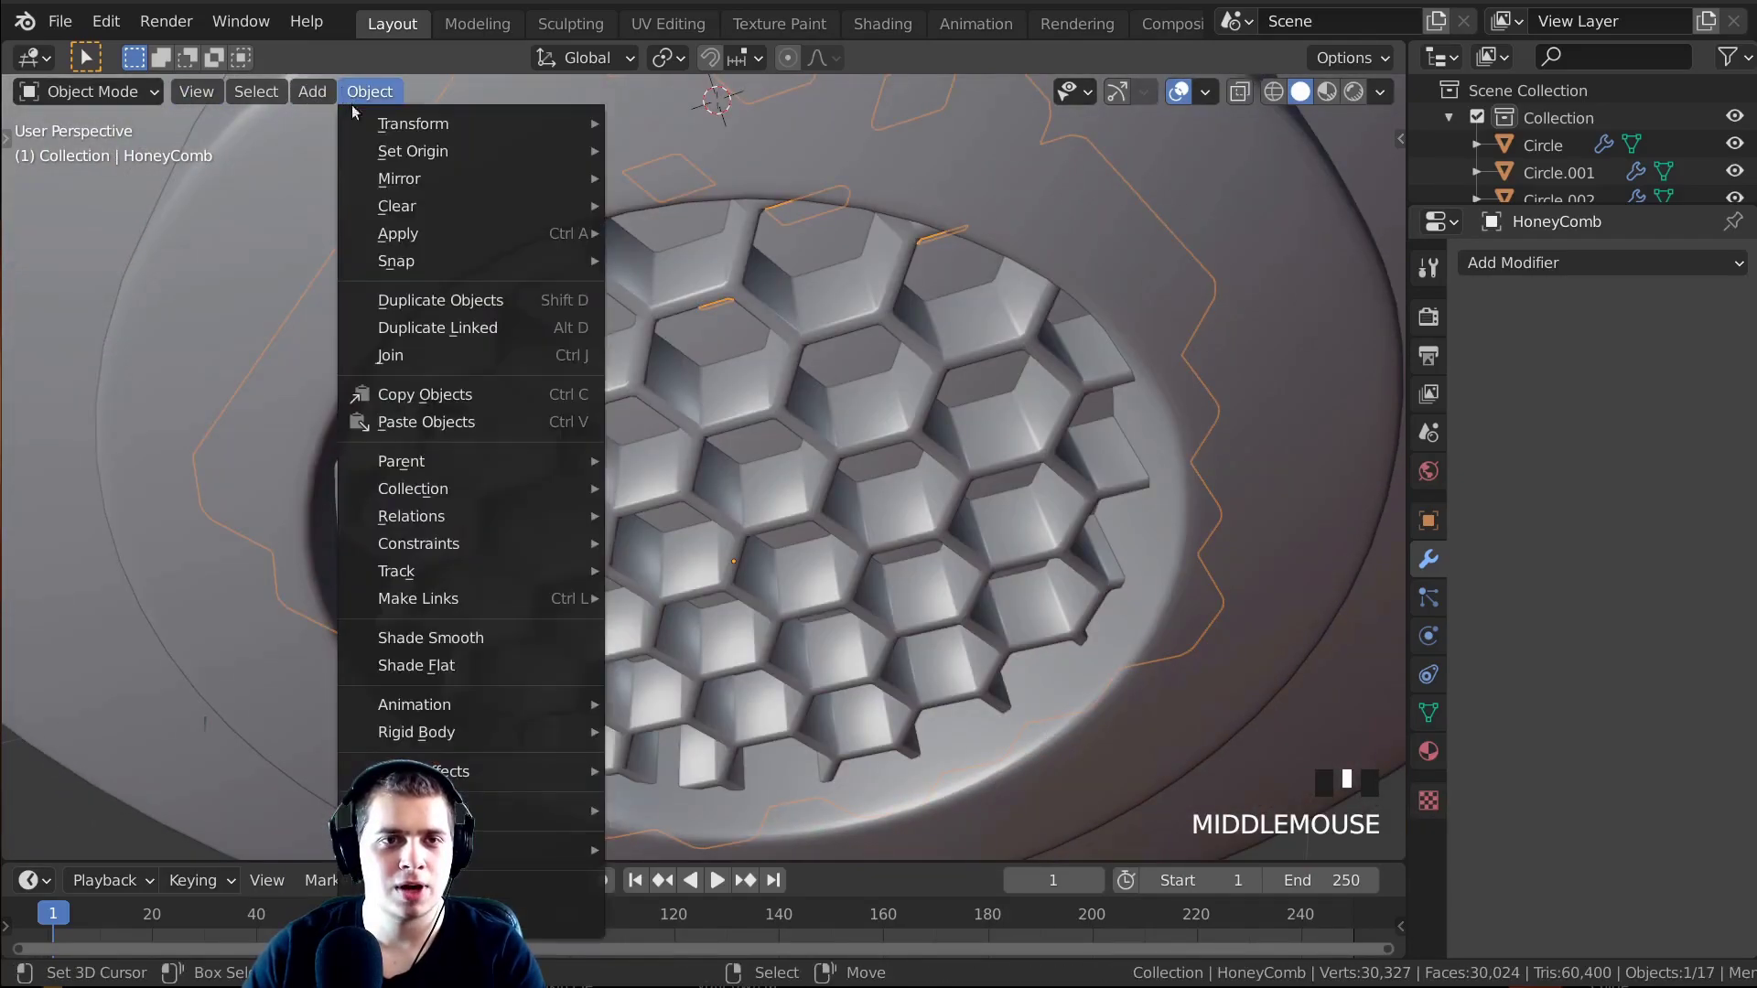
{"action": "mouse_move", "coordinate": [350, 562]}
{"action": "left_click", "coordinate": [431, 639]}
{"action": "scroll", "coordinate": [776, 430], "scroll_direction": "down", "scroll_amount": 4}
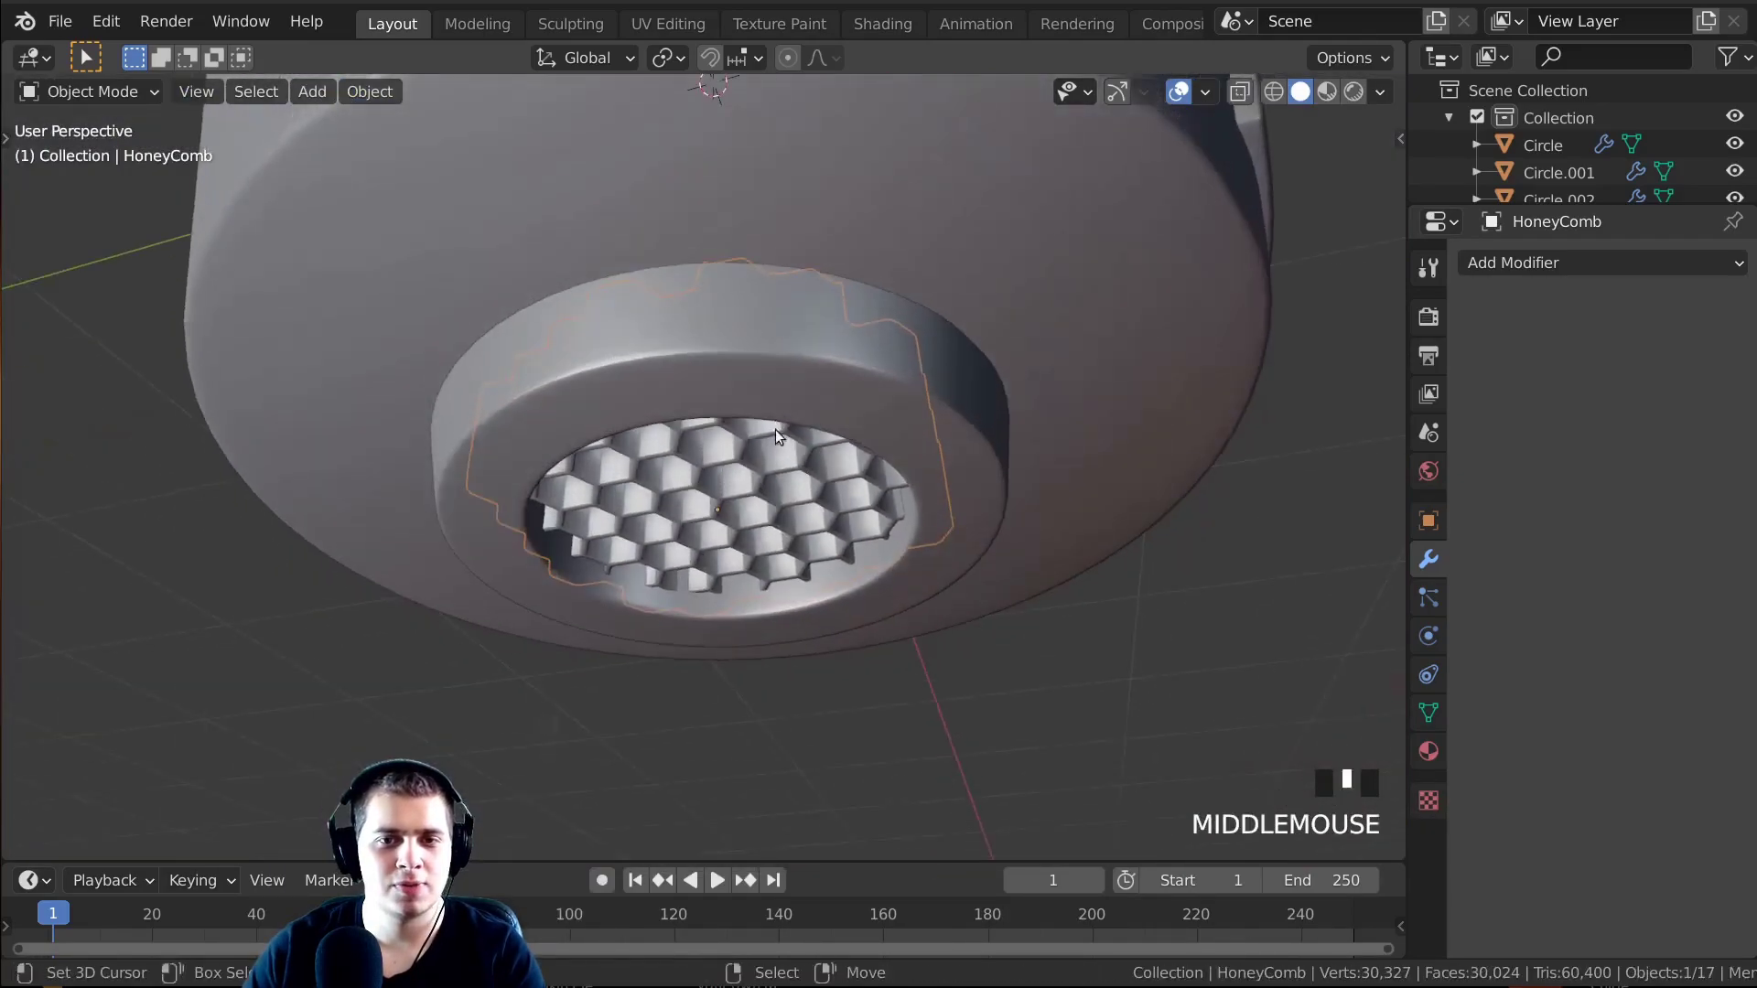
Inspect the grille inside the ring from below and the whole robot from the front and at an angle.
{"action": "middle_click_drag", "start_coordinate": [776, 430], "coordinate": [699, 305]}
{"action": "scroll", "coordinate": [657, 512], "scroll_direction": "up", "scroll_amount": 2}
{"action": "scroll", "coordinate": [656, 465], "scroll_direction": "down", "scroll_amount": 4}
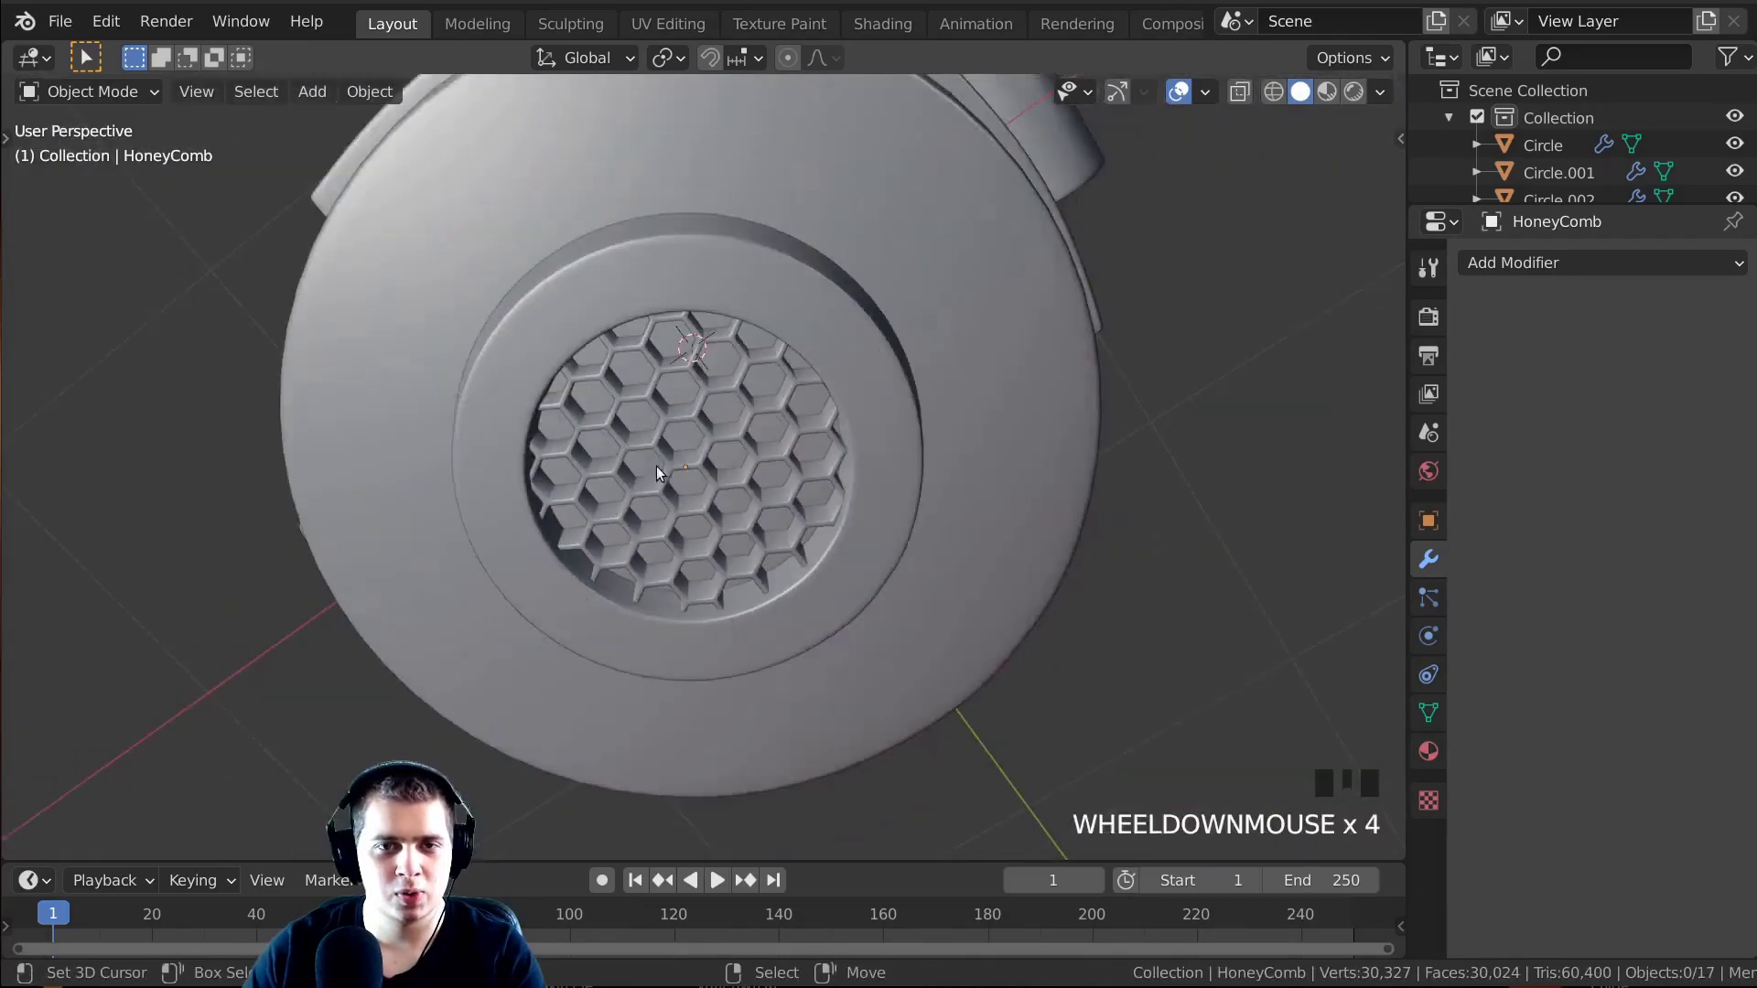
{"action": "middle_click_drag", "start_coordinate": [656, 464], "coordinate": [807, 513]}
{"action": "key", "text": "KP_1"}
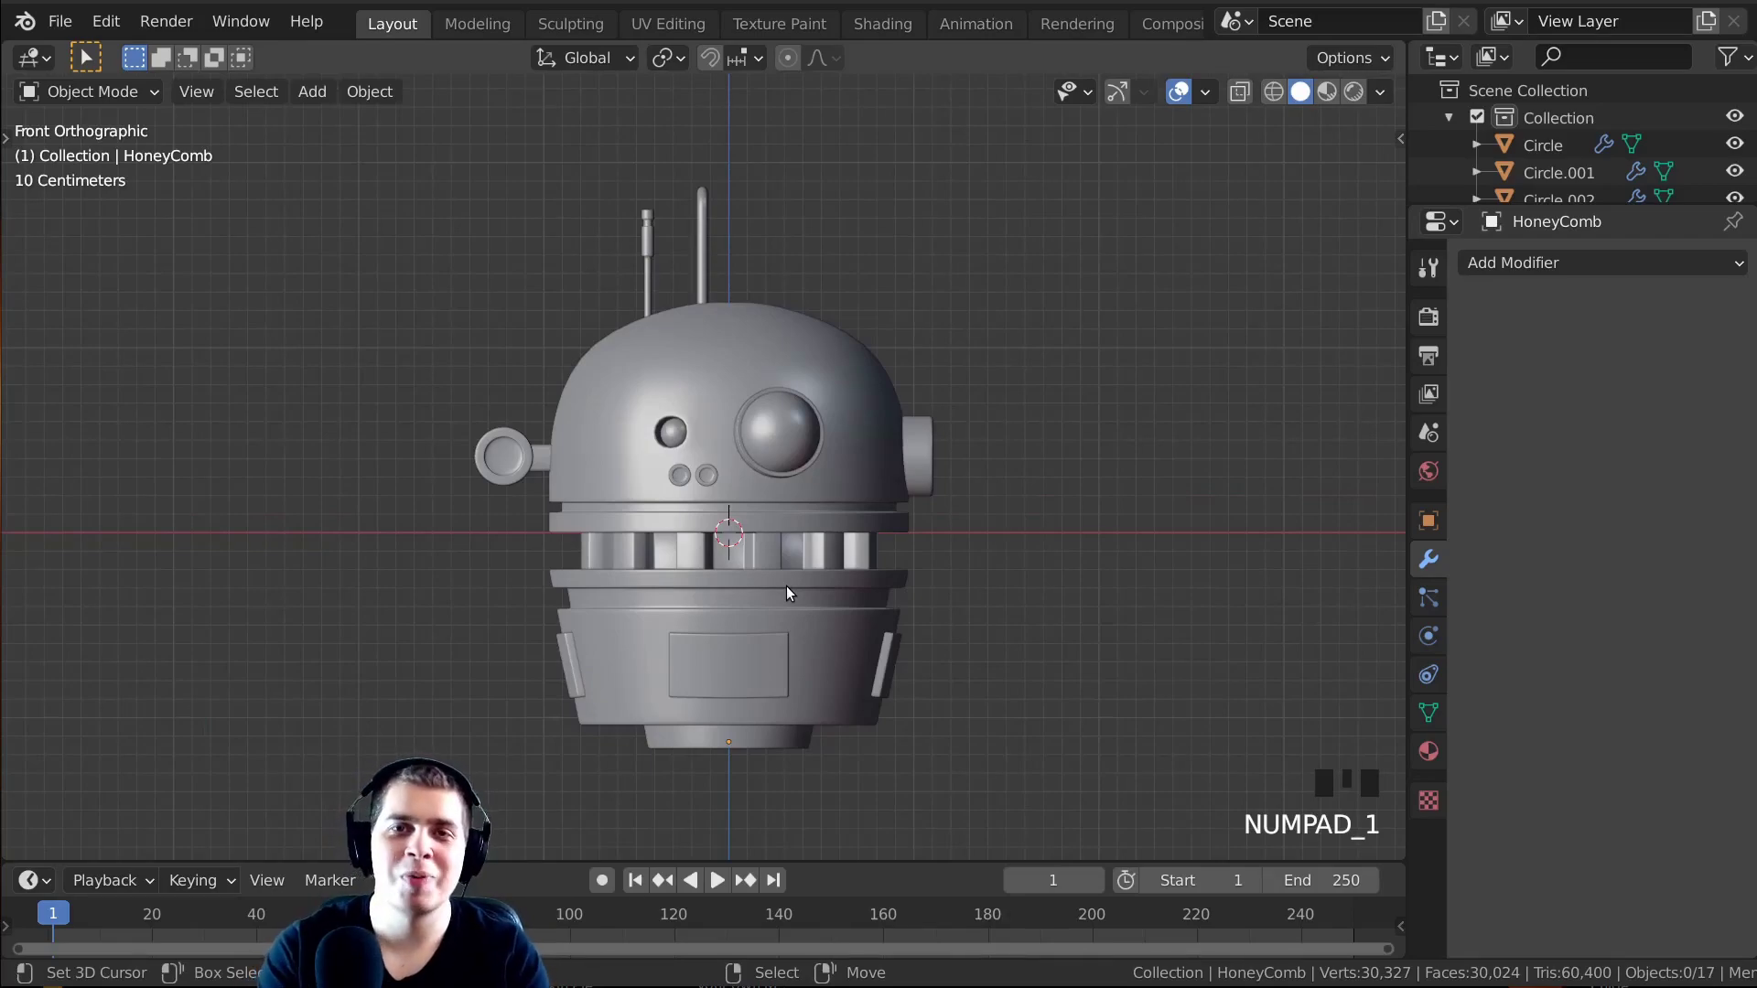
{"action": "middle_click_drag", "start_coordinate": [787, 586], "coordinate": [794, 269]}
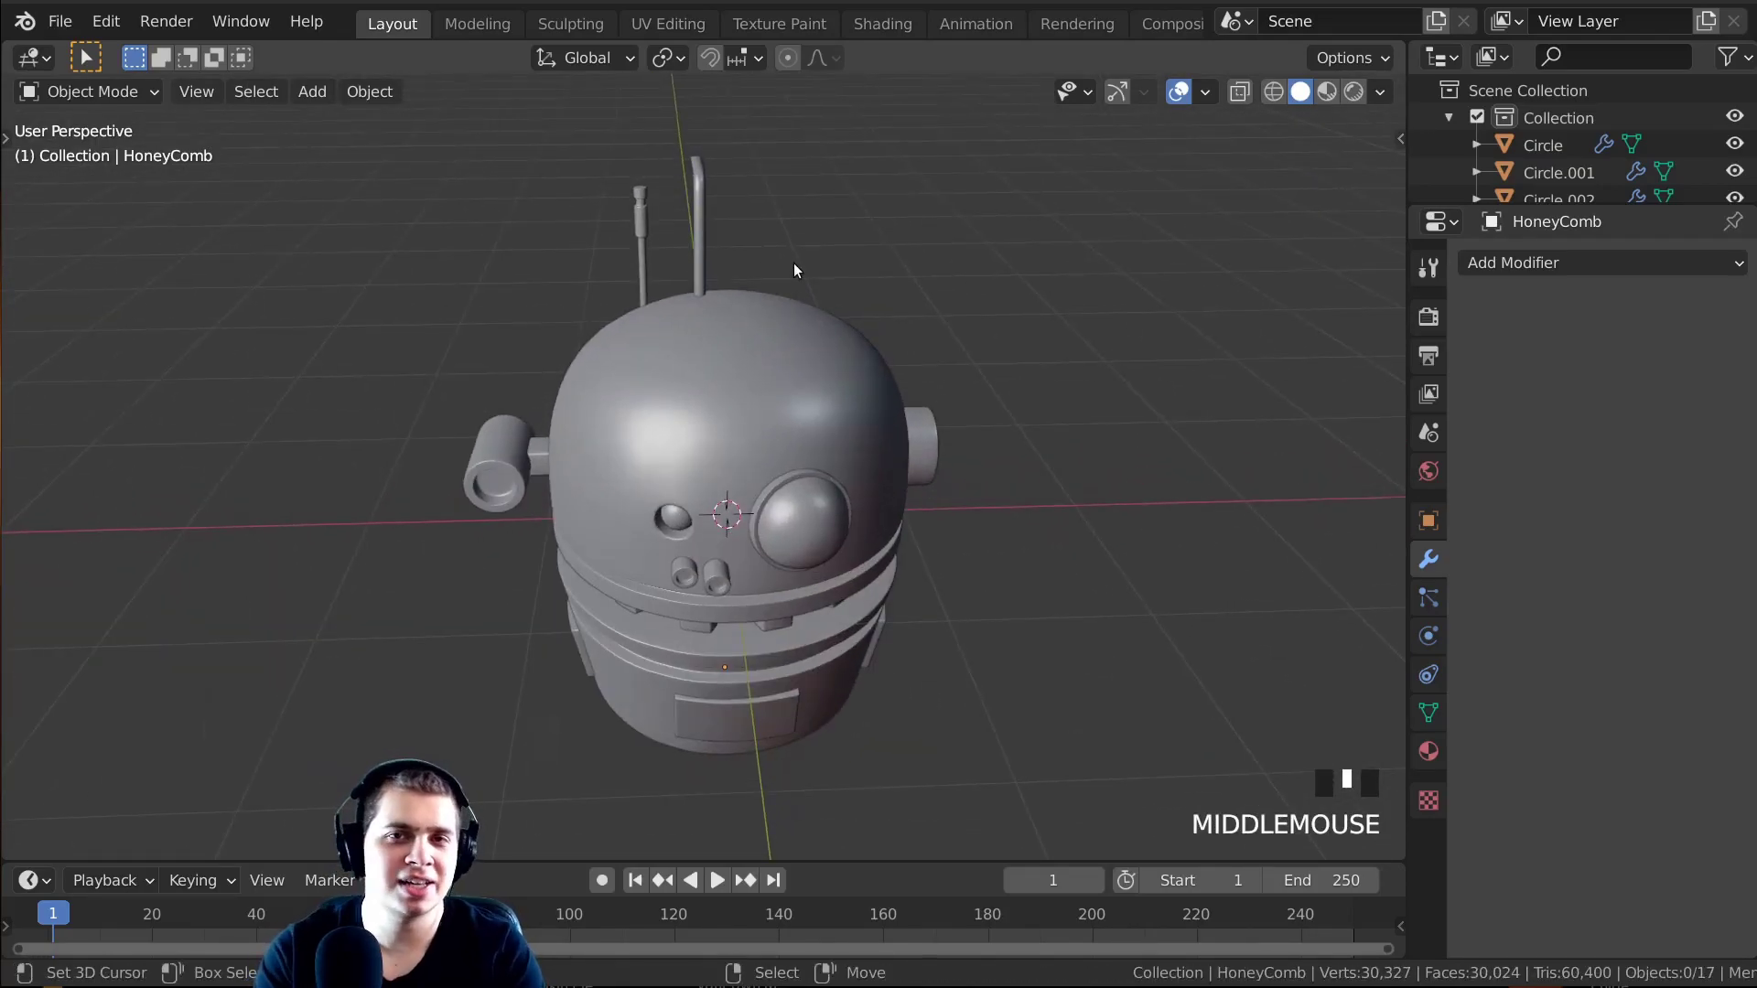
{"action": "middle_click_drag", "start_coordinate": [793, 262], "coordinate": [832, 469]}
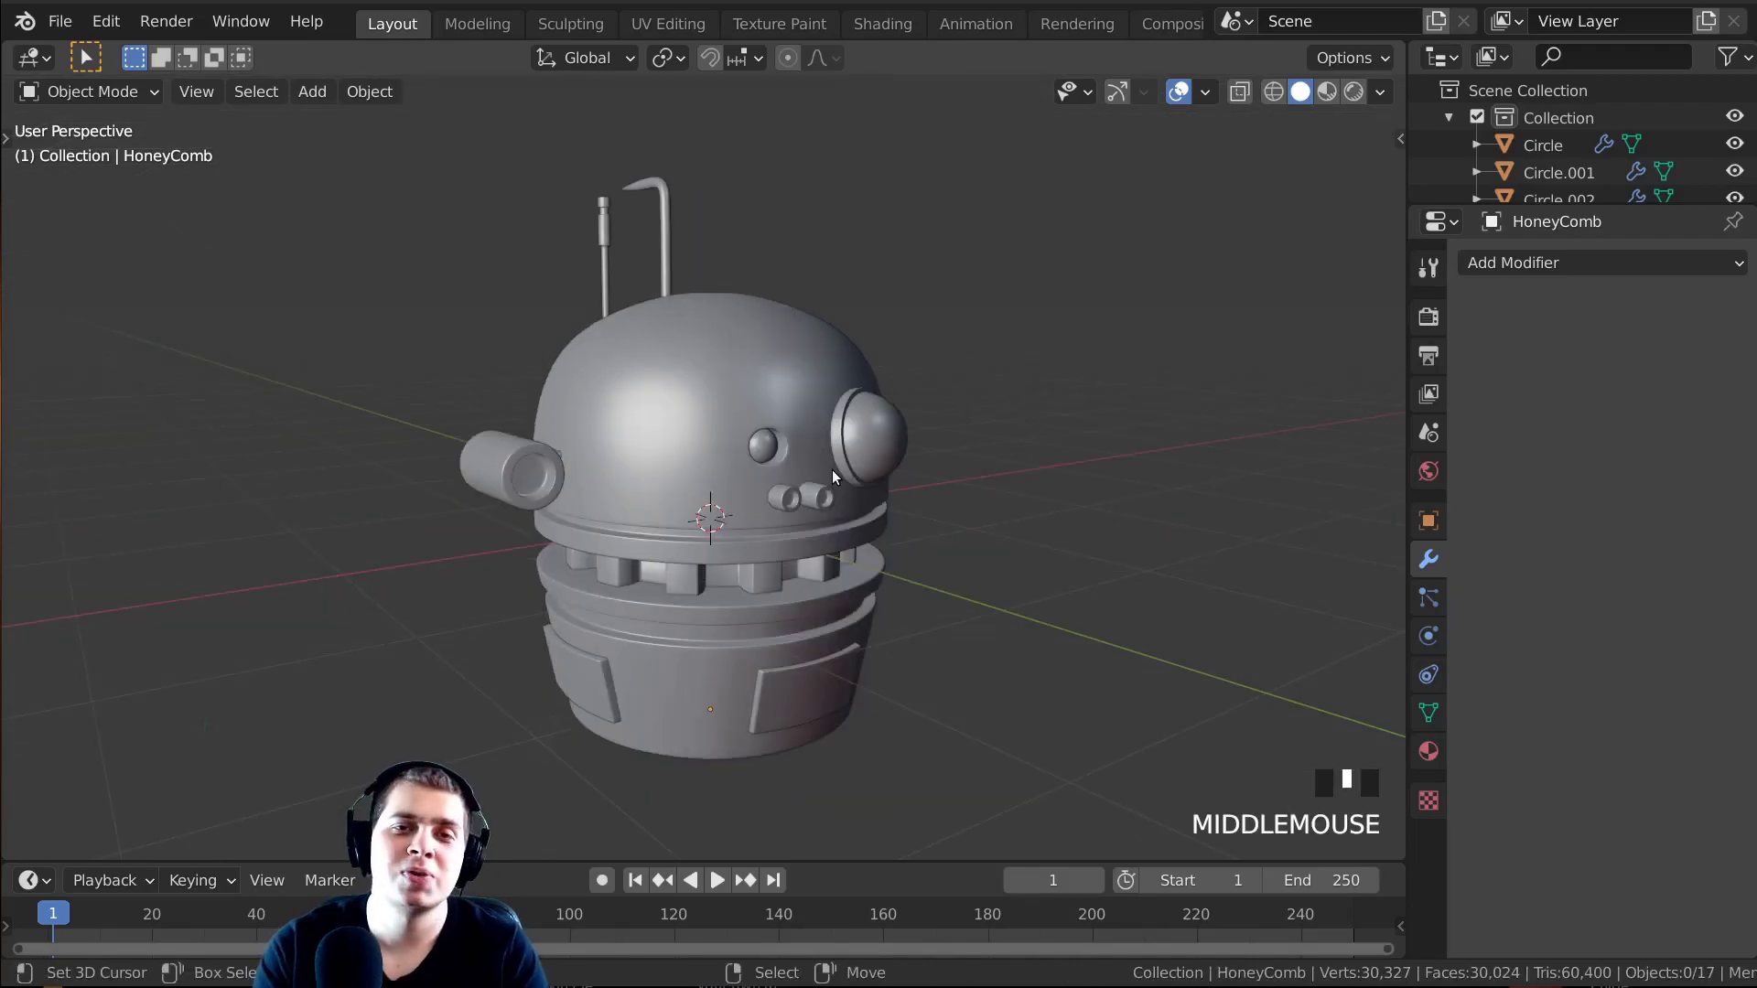